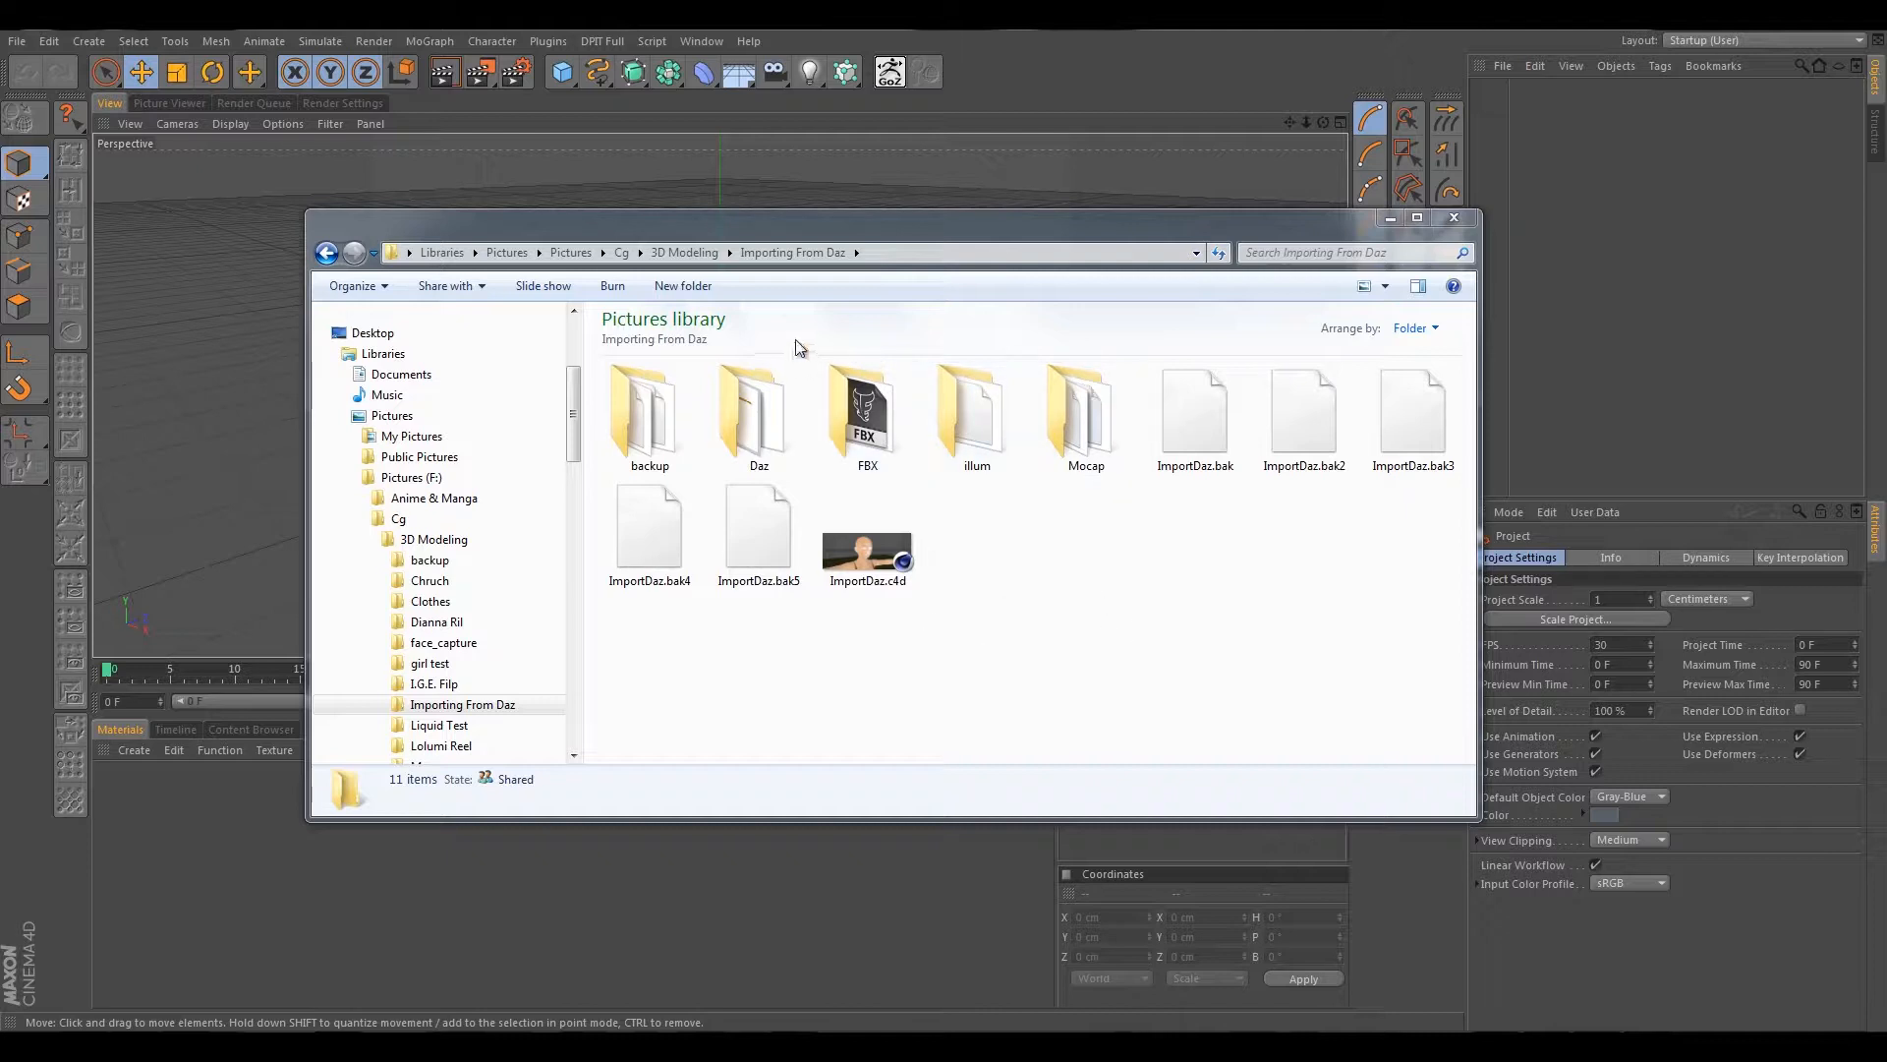
Create a new folder named "Testa" inside the 3D Modeling folder.
{"action": "left_click", "coordinate": [688, 251]}
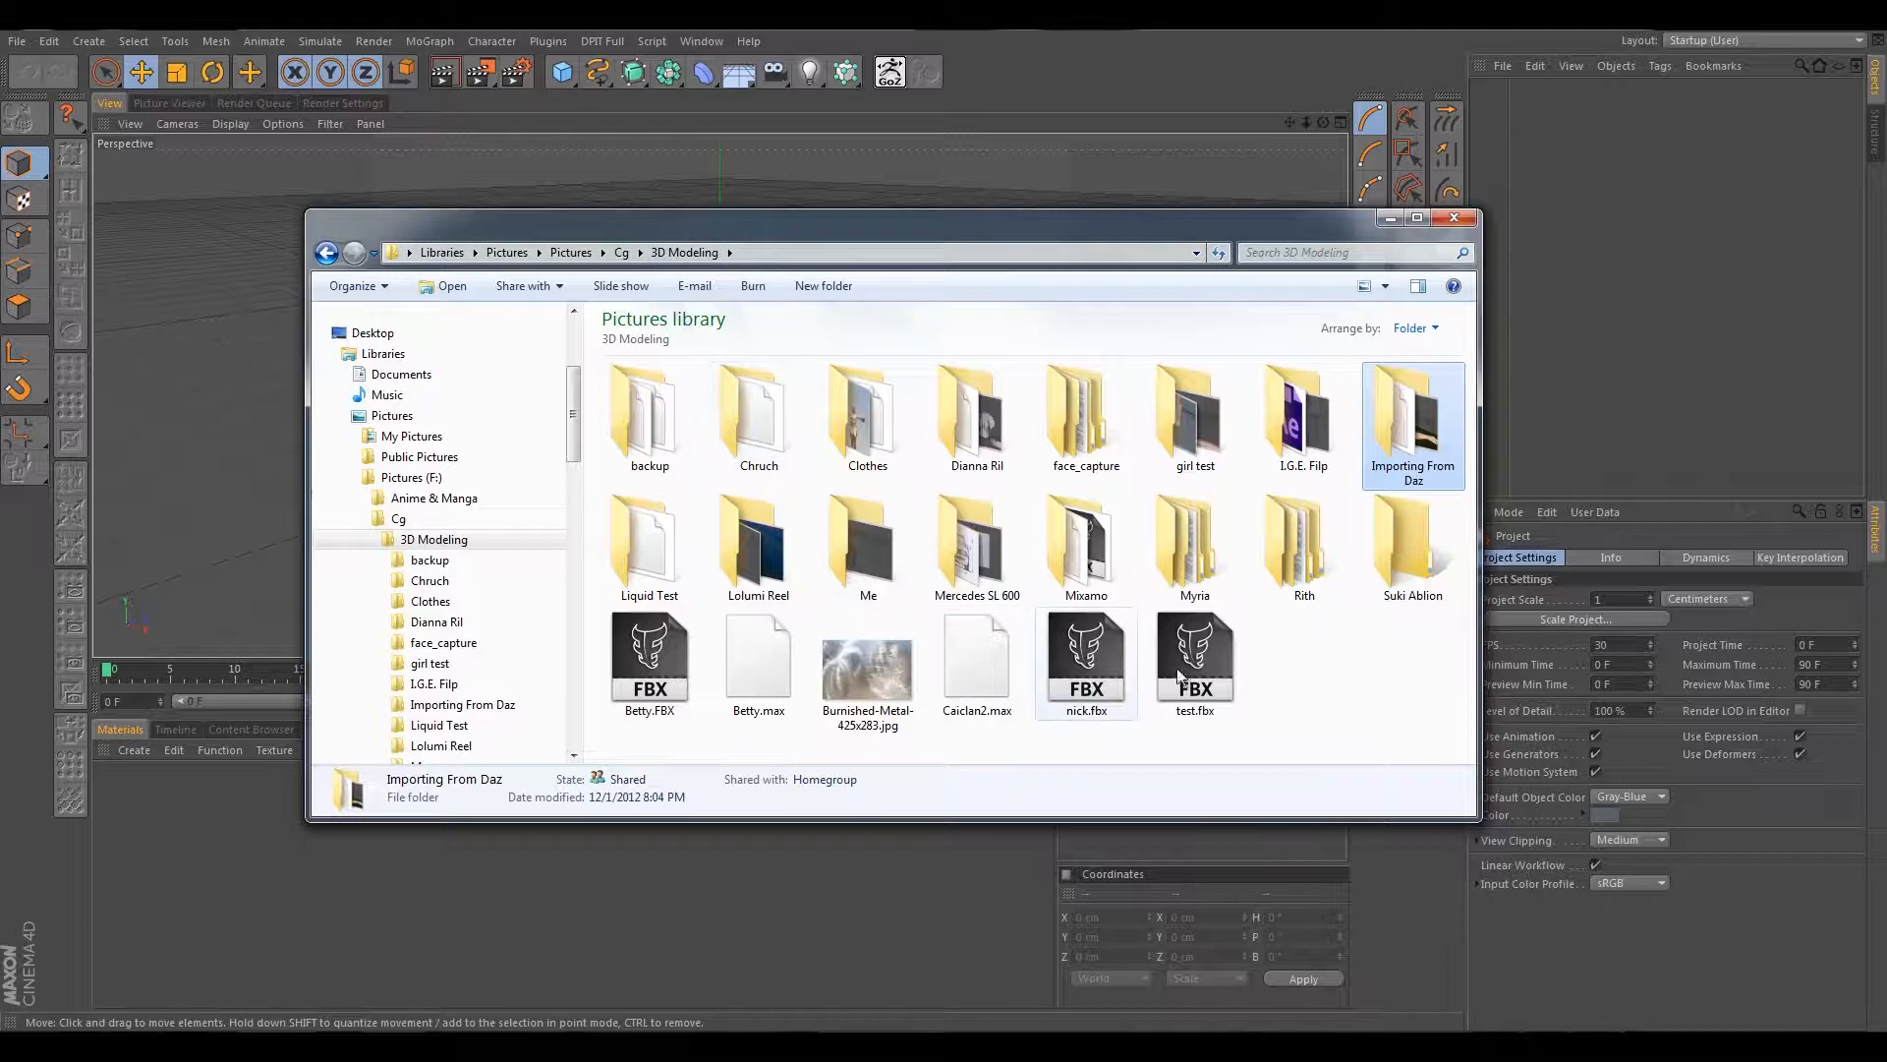
{"action": "right_click", "coordinate": [1324, 678]}
{"action": "mouse_move", "coordinate": [1173, 916]}
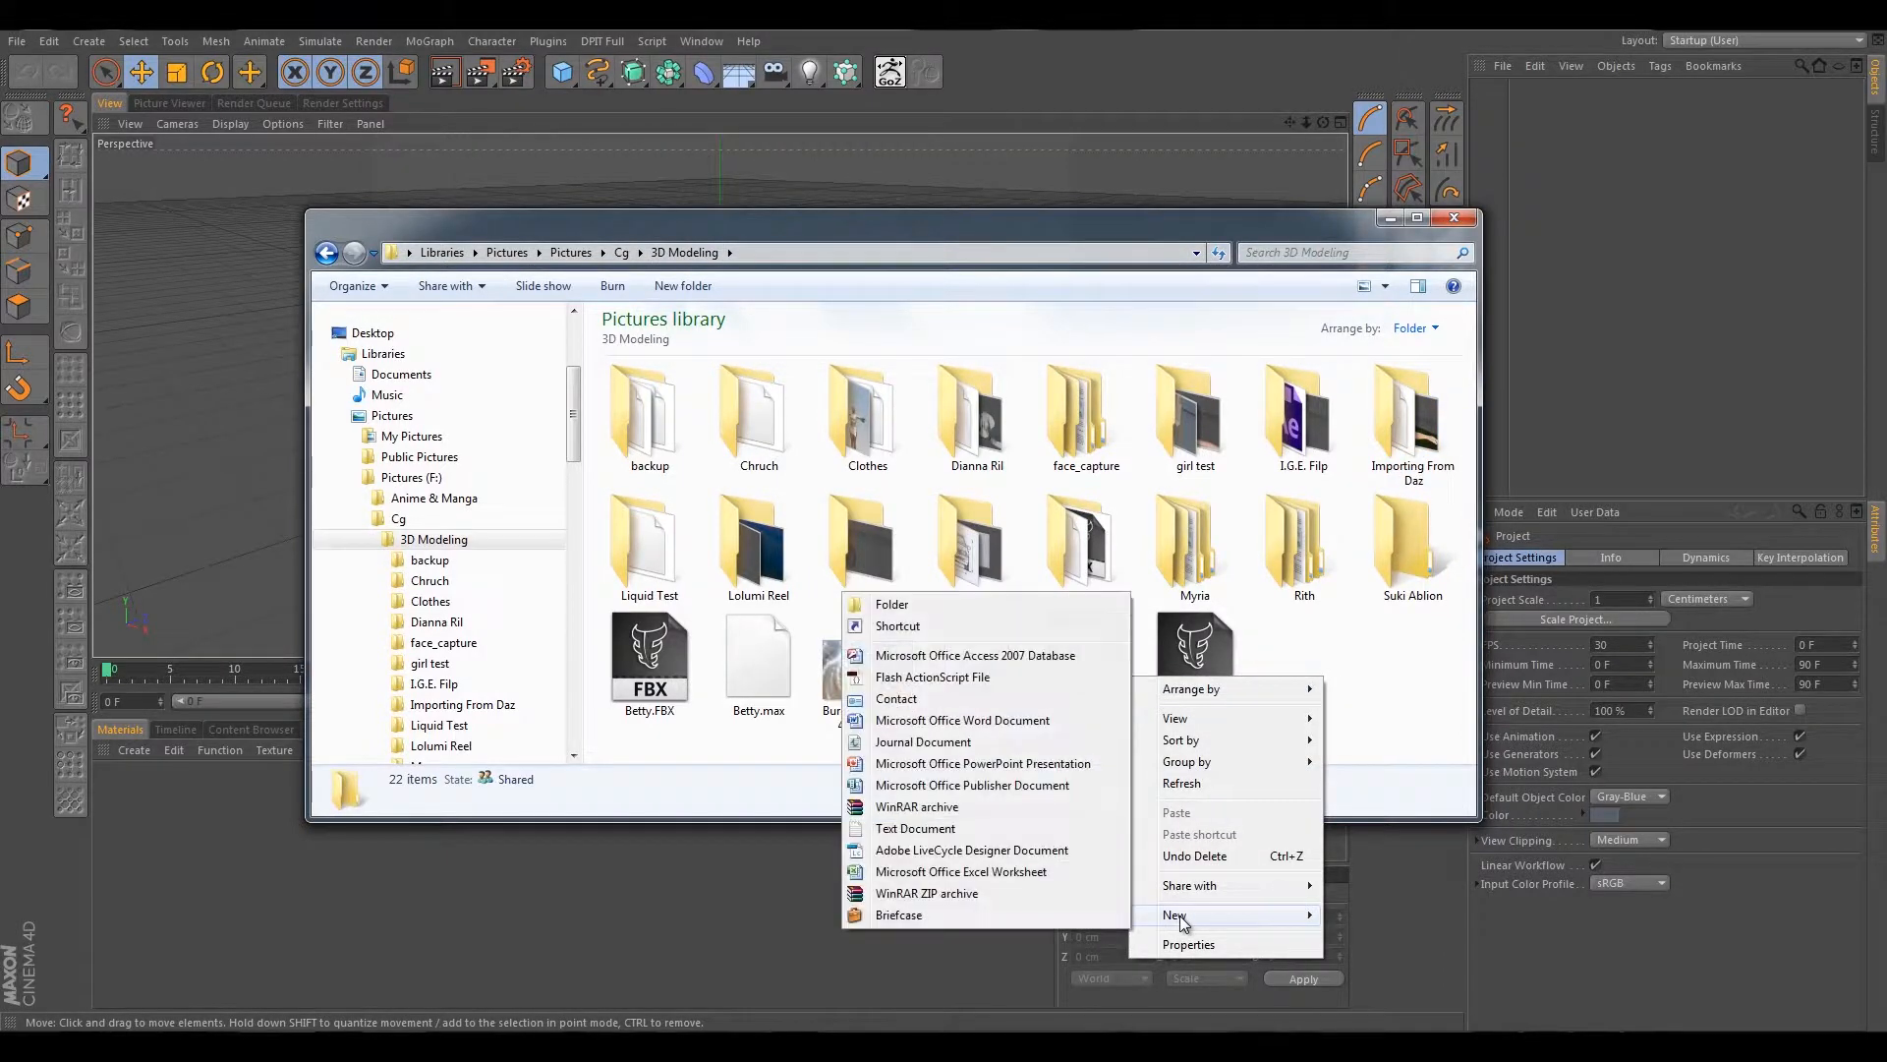
{"action": "left_click", "coordinate": [896, 606]}
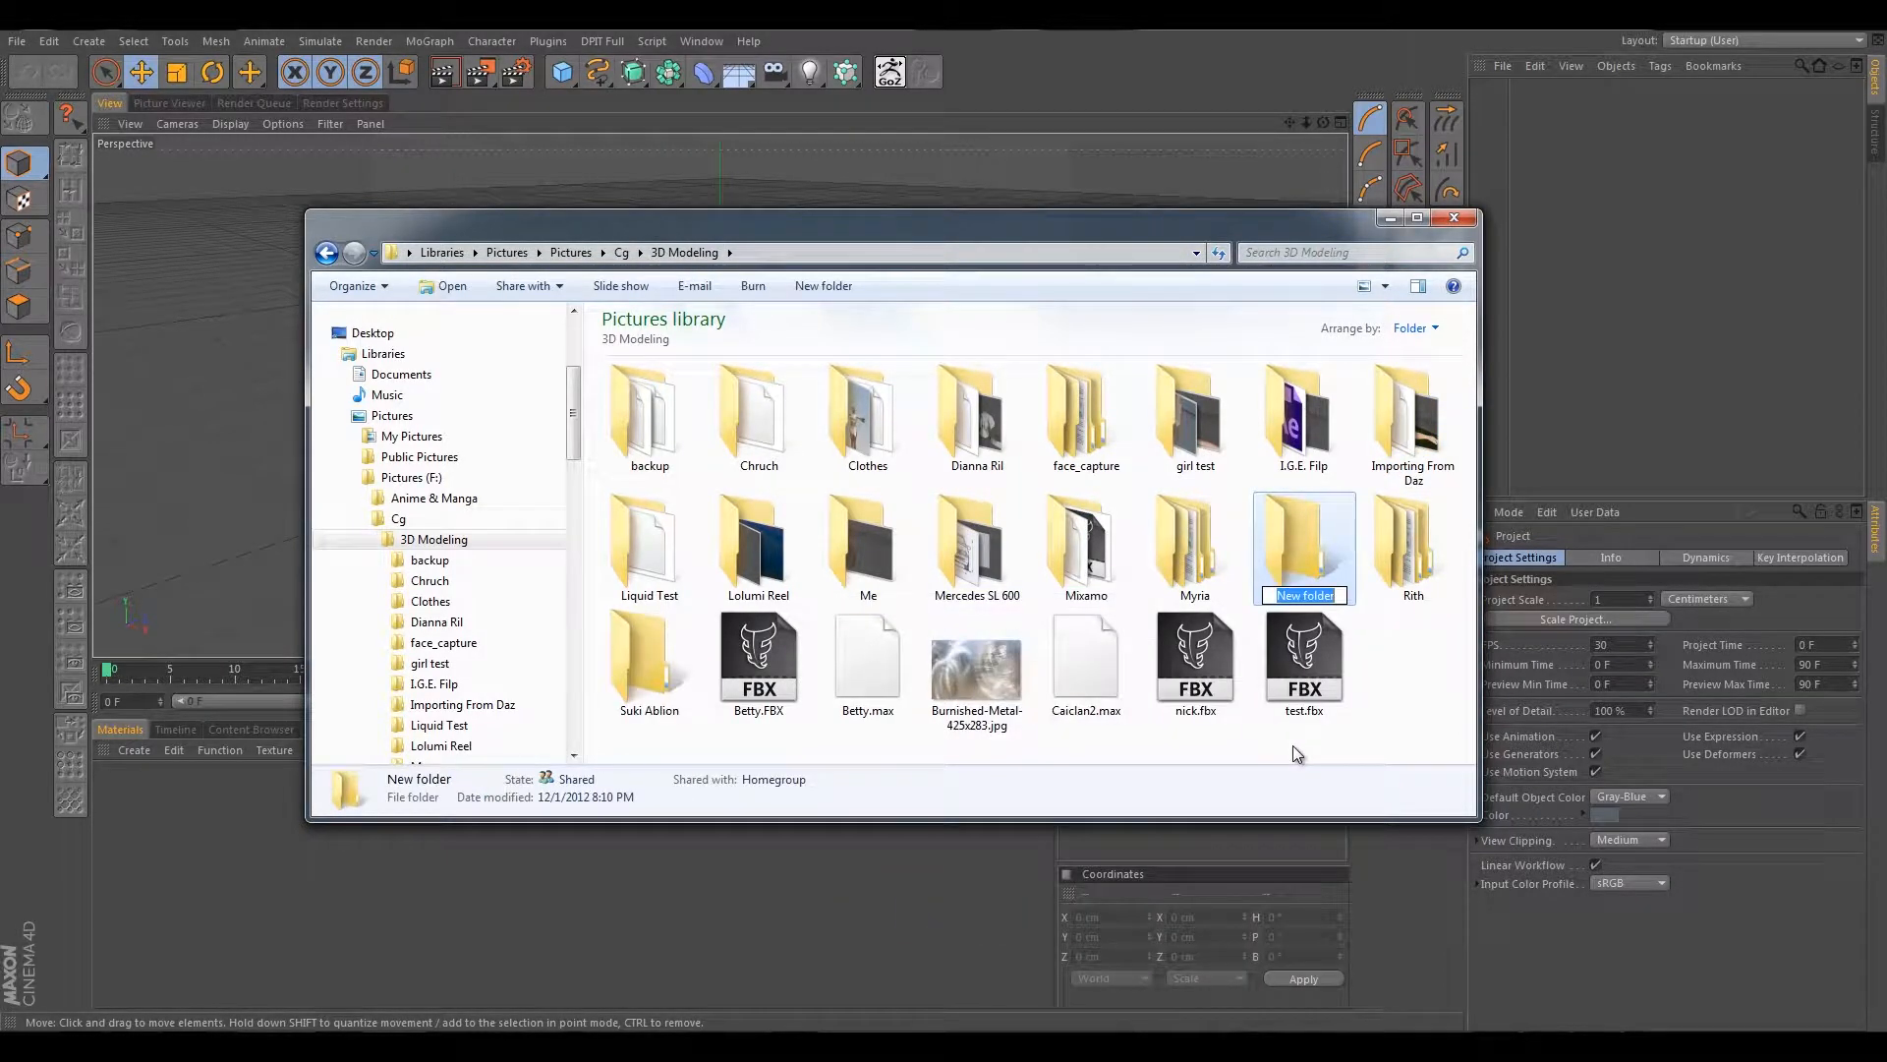
{"action": "type", "text": "Testa"}
{"action": "left_click", "coordinate": [1301, 749]}
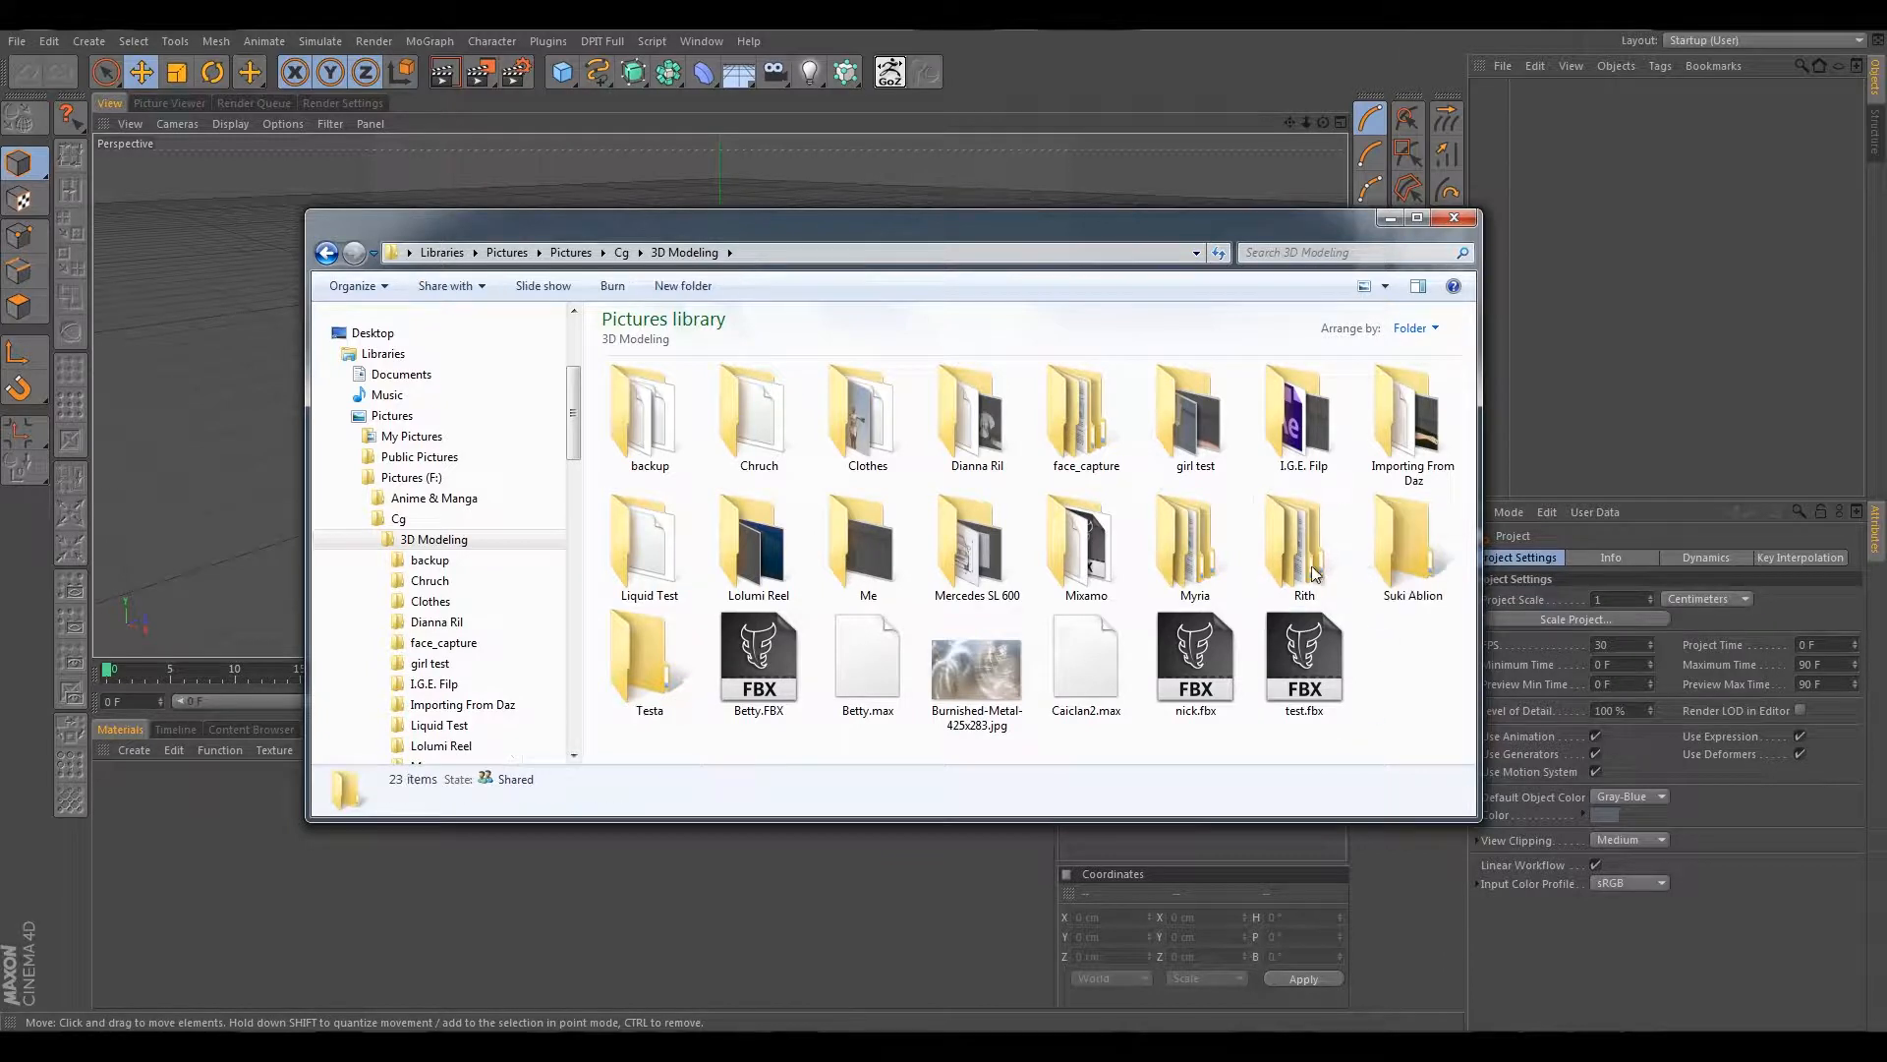
{"action": "left_click", "coordinate": [644, 669]}
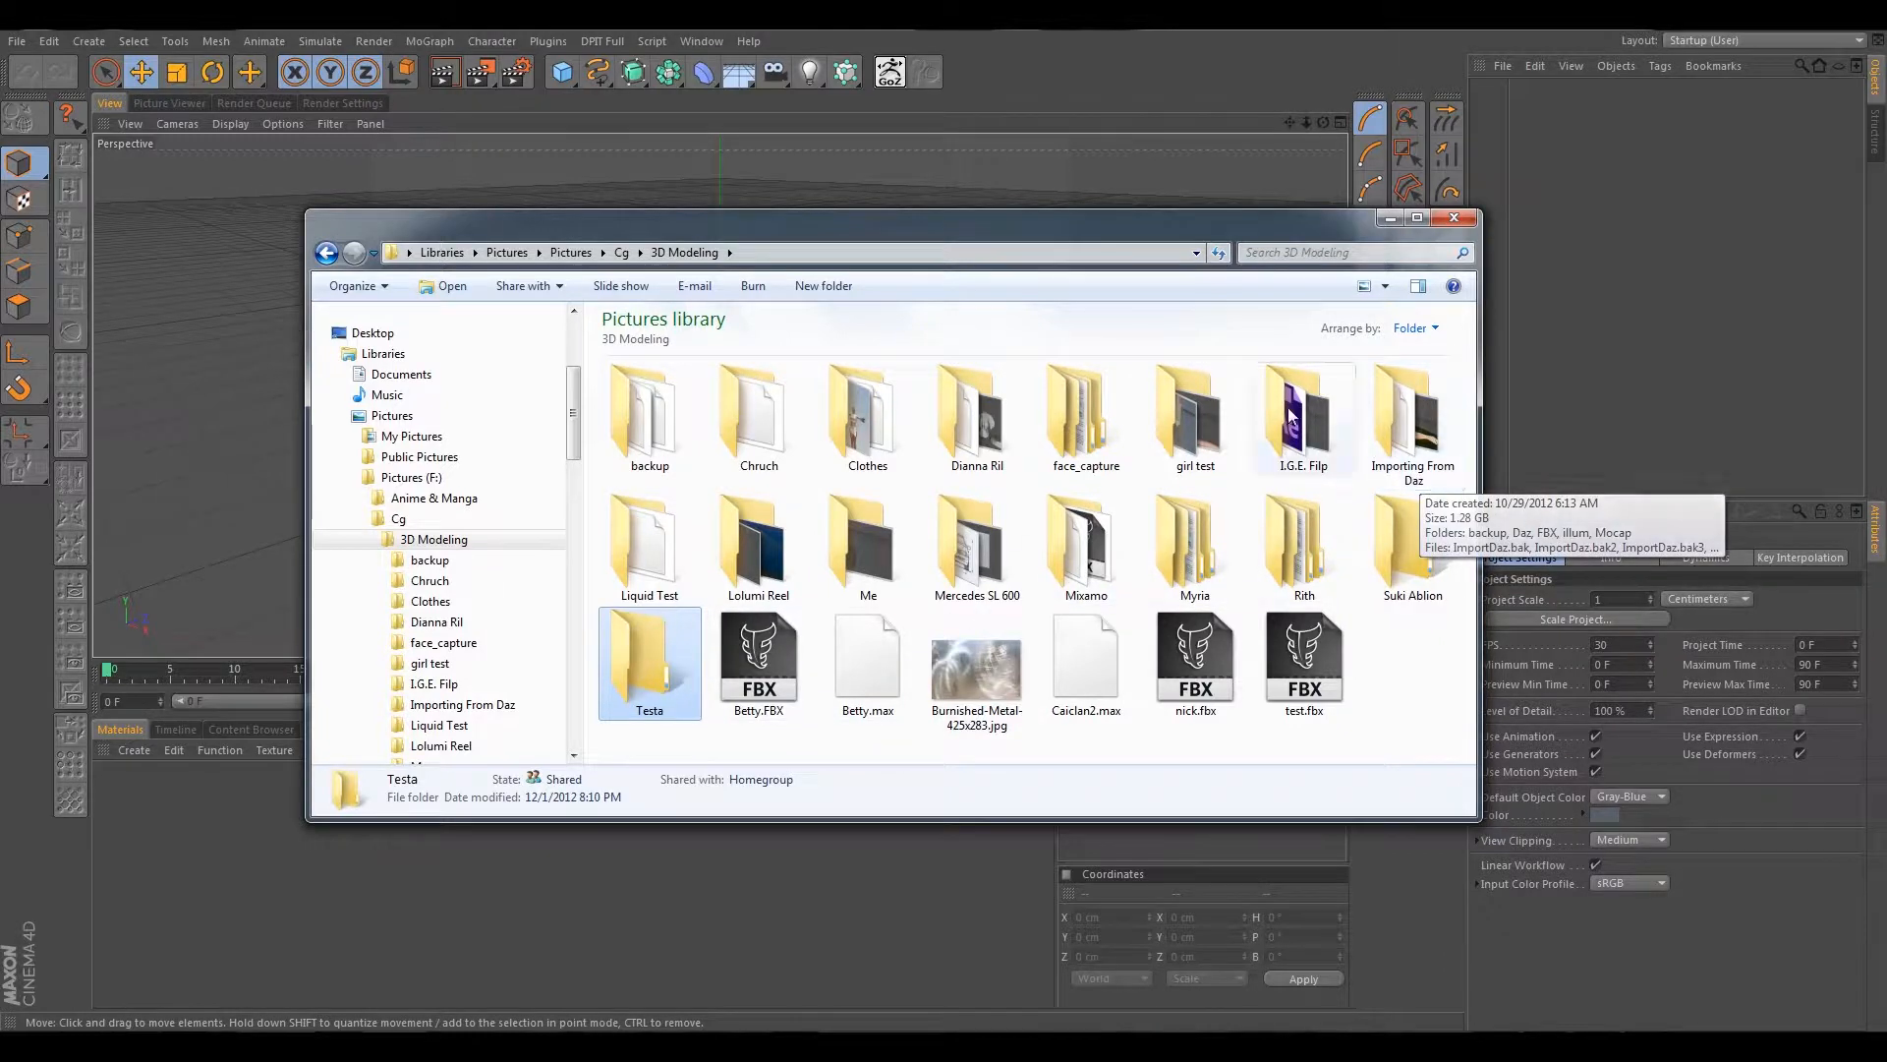
Move all files and folders from Importing From Daz into the Testa folder.
{"action": "double_click", "coordinate": [1401, 411]}
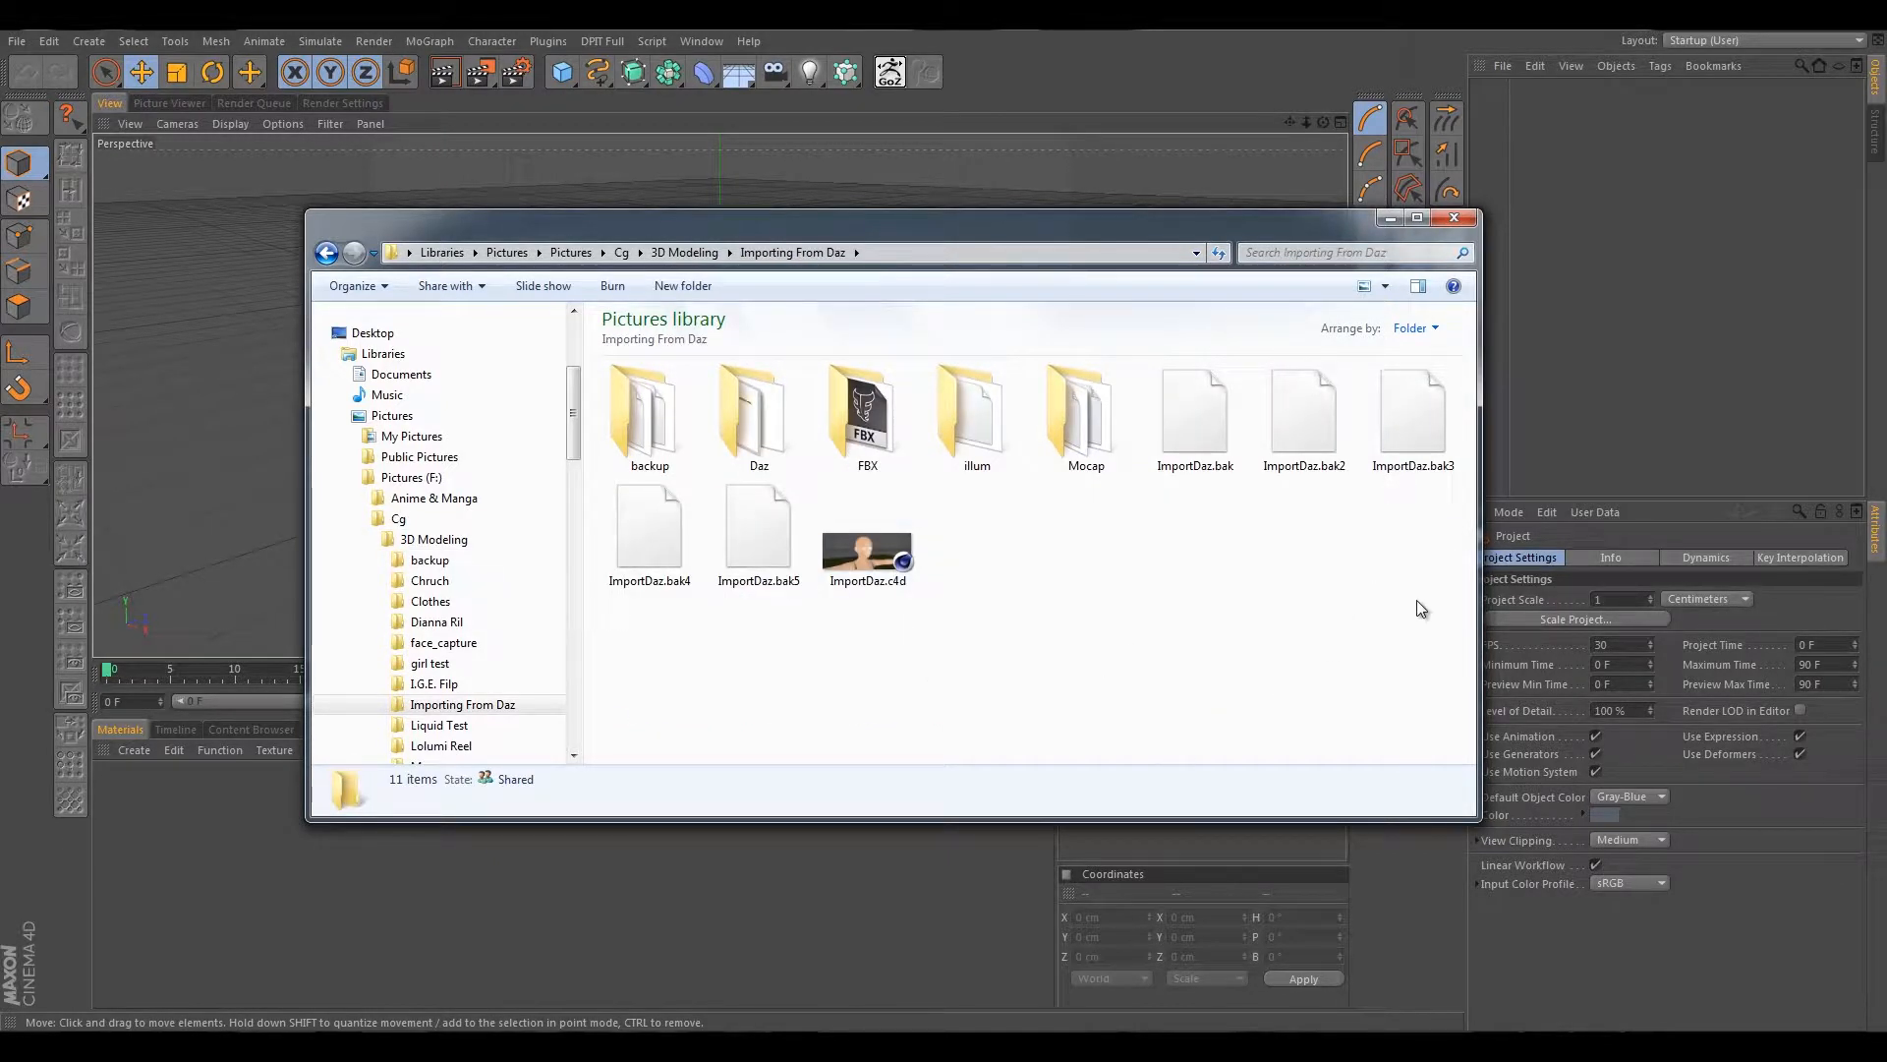
{"action": "left_click_drag", "start_coordinate": [1419, 602], "coordinate": [635, 399]}
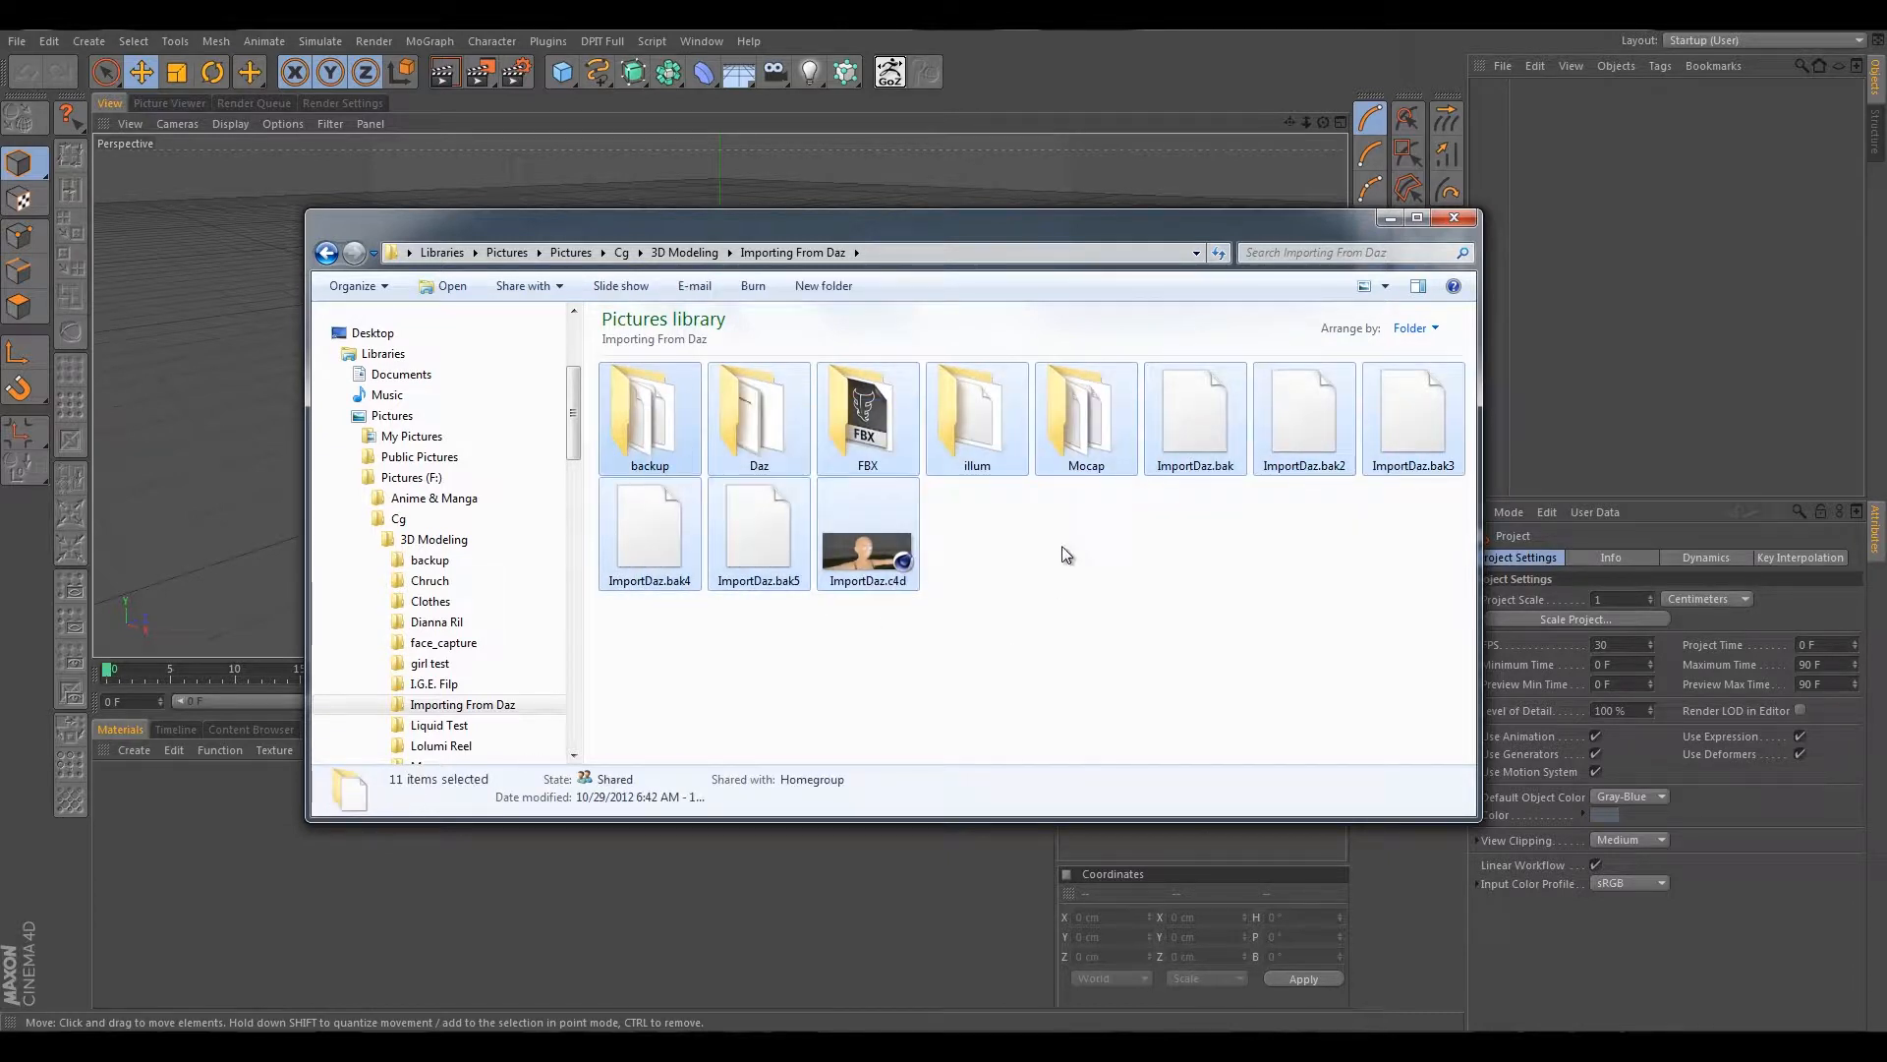
{"action": "left_click_drag", "start_coordinate": [576, 422], "coordinate": [576, 462]}
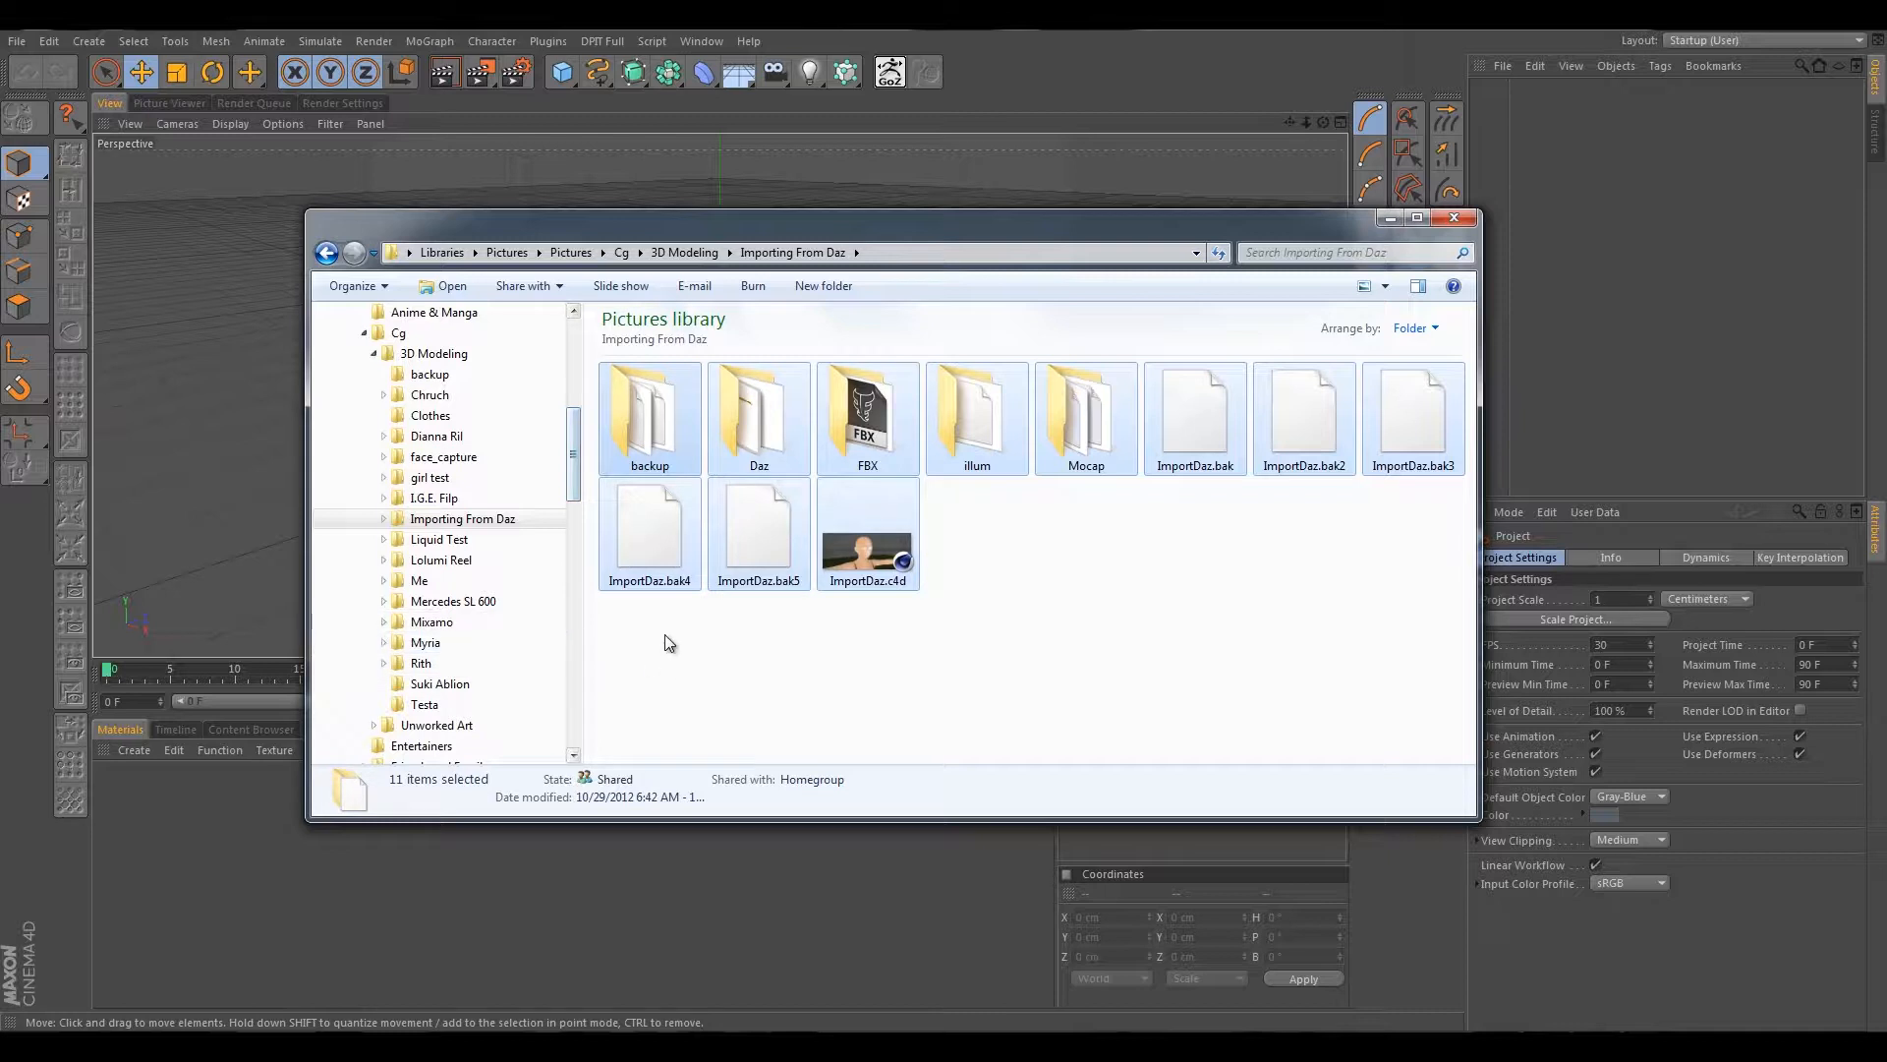
{"action": "left_click_drag", "start_coordinate": [574, 456], "coordinate": [576, 486]}
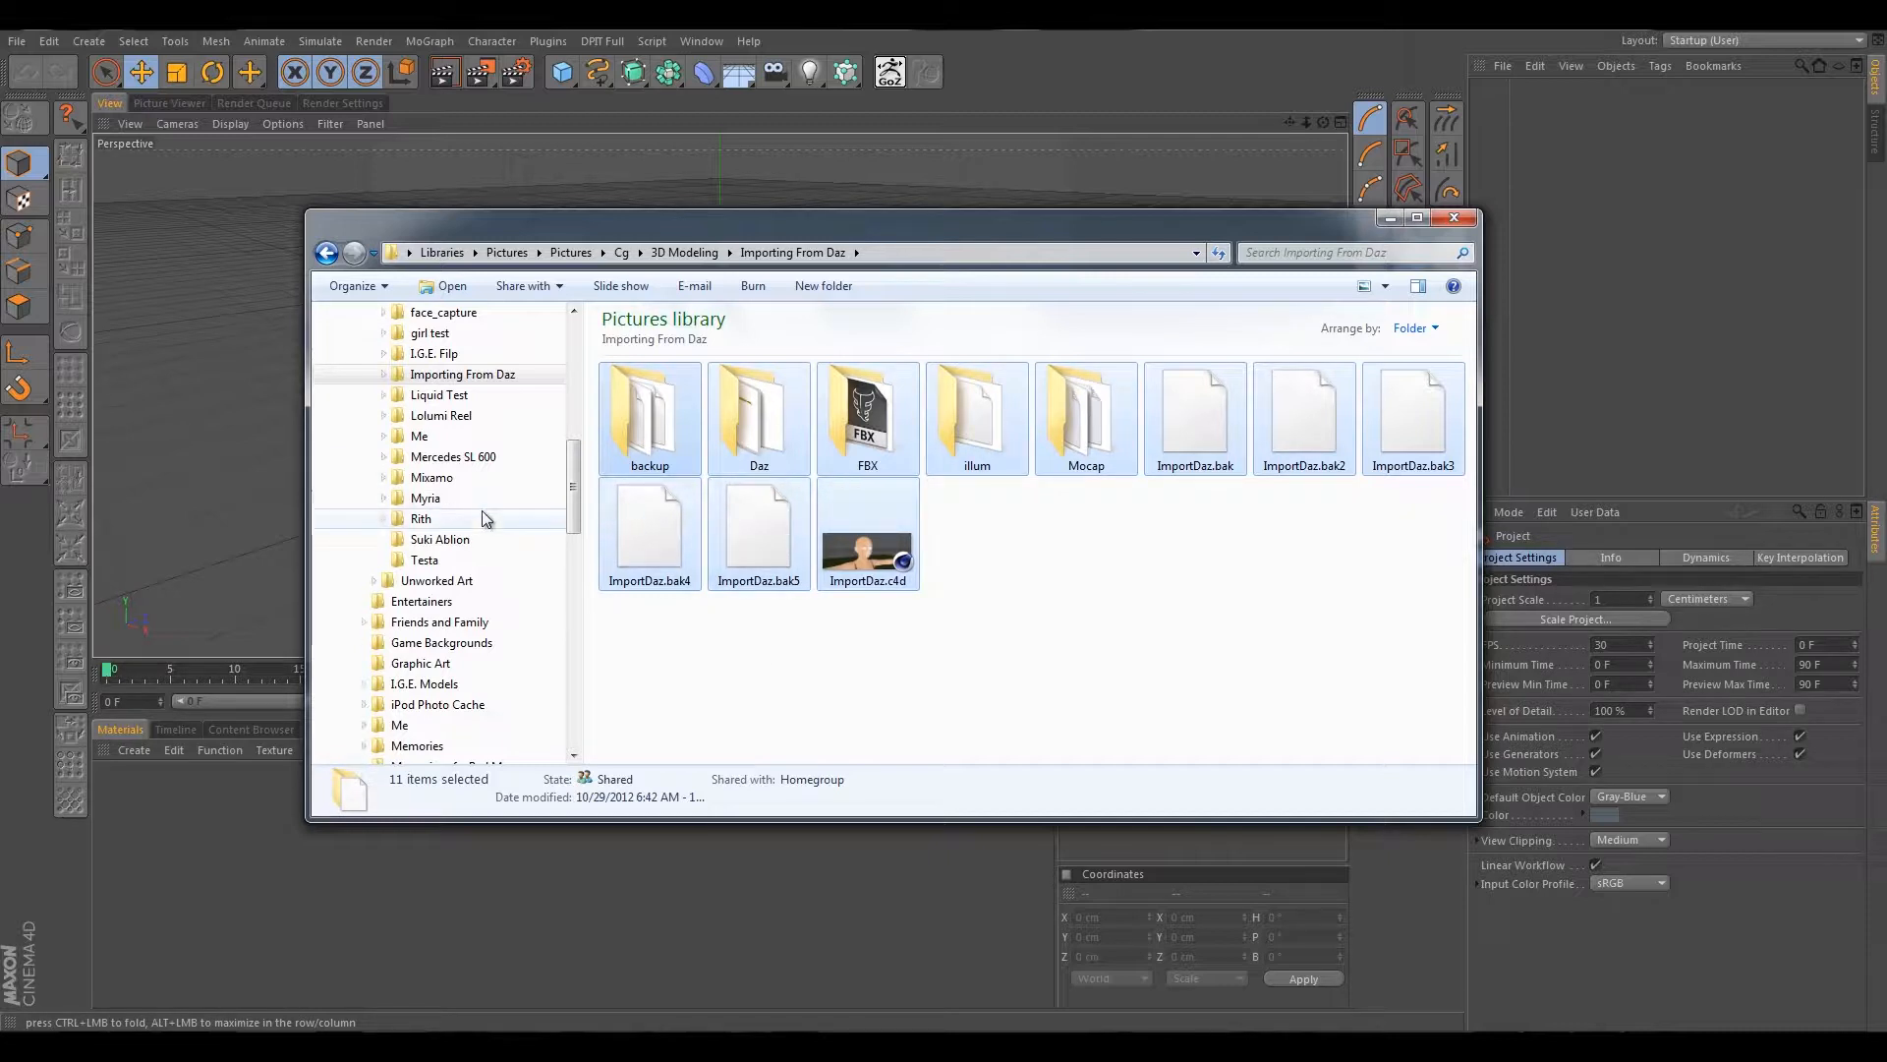
{"action": "left_click", "coordinate": [1074, 594]}
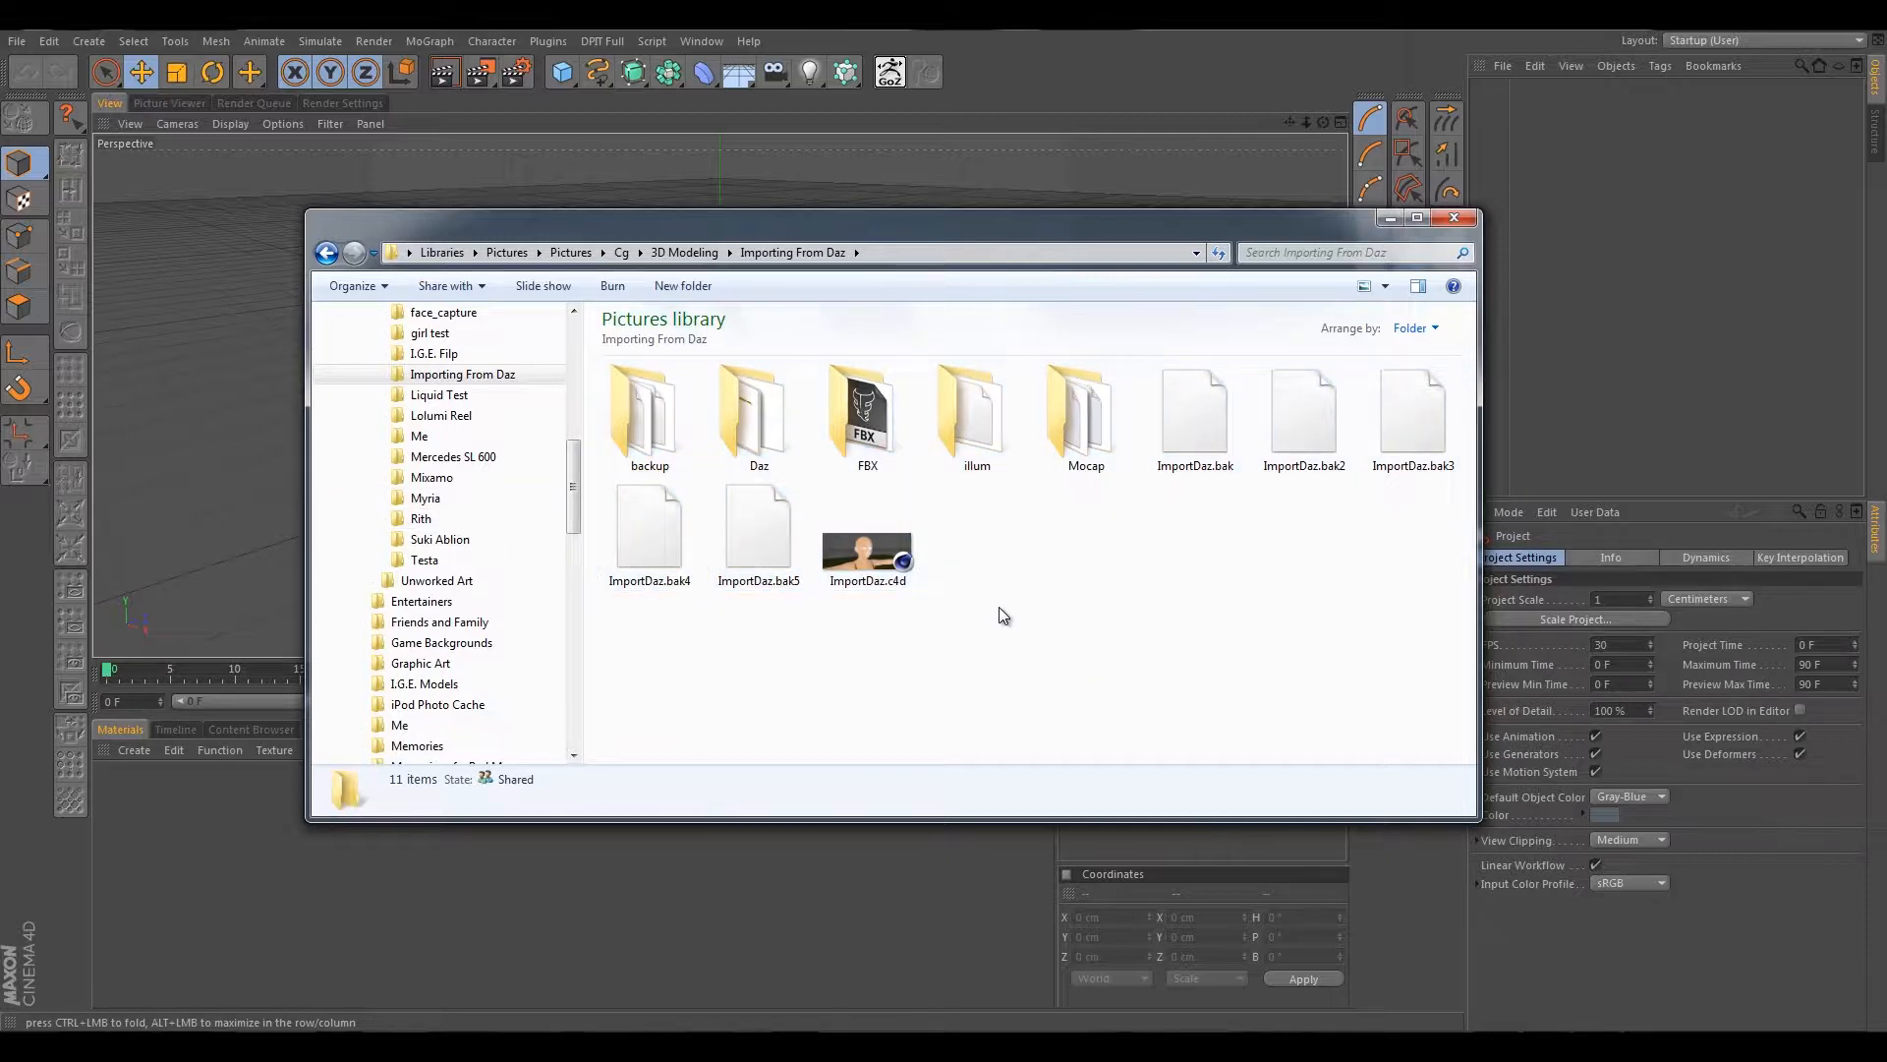
{"action": "key", "text": "ctrl+a"}
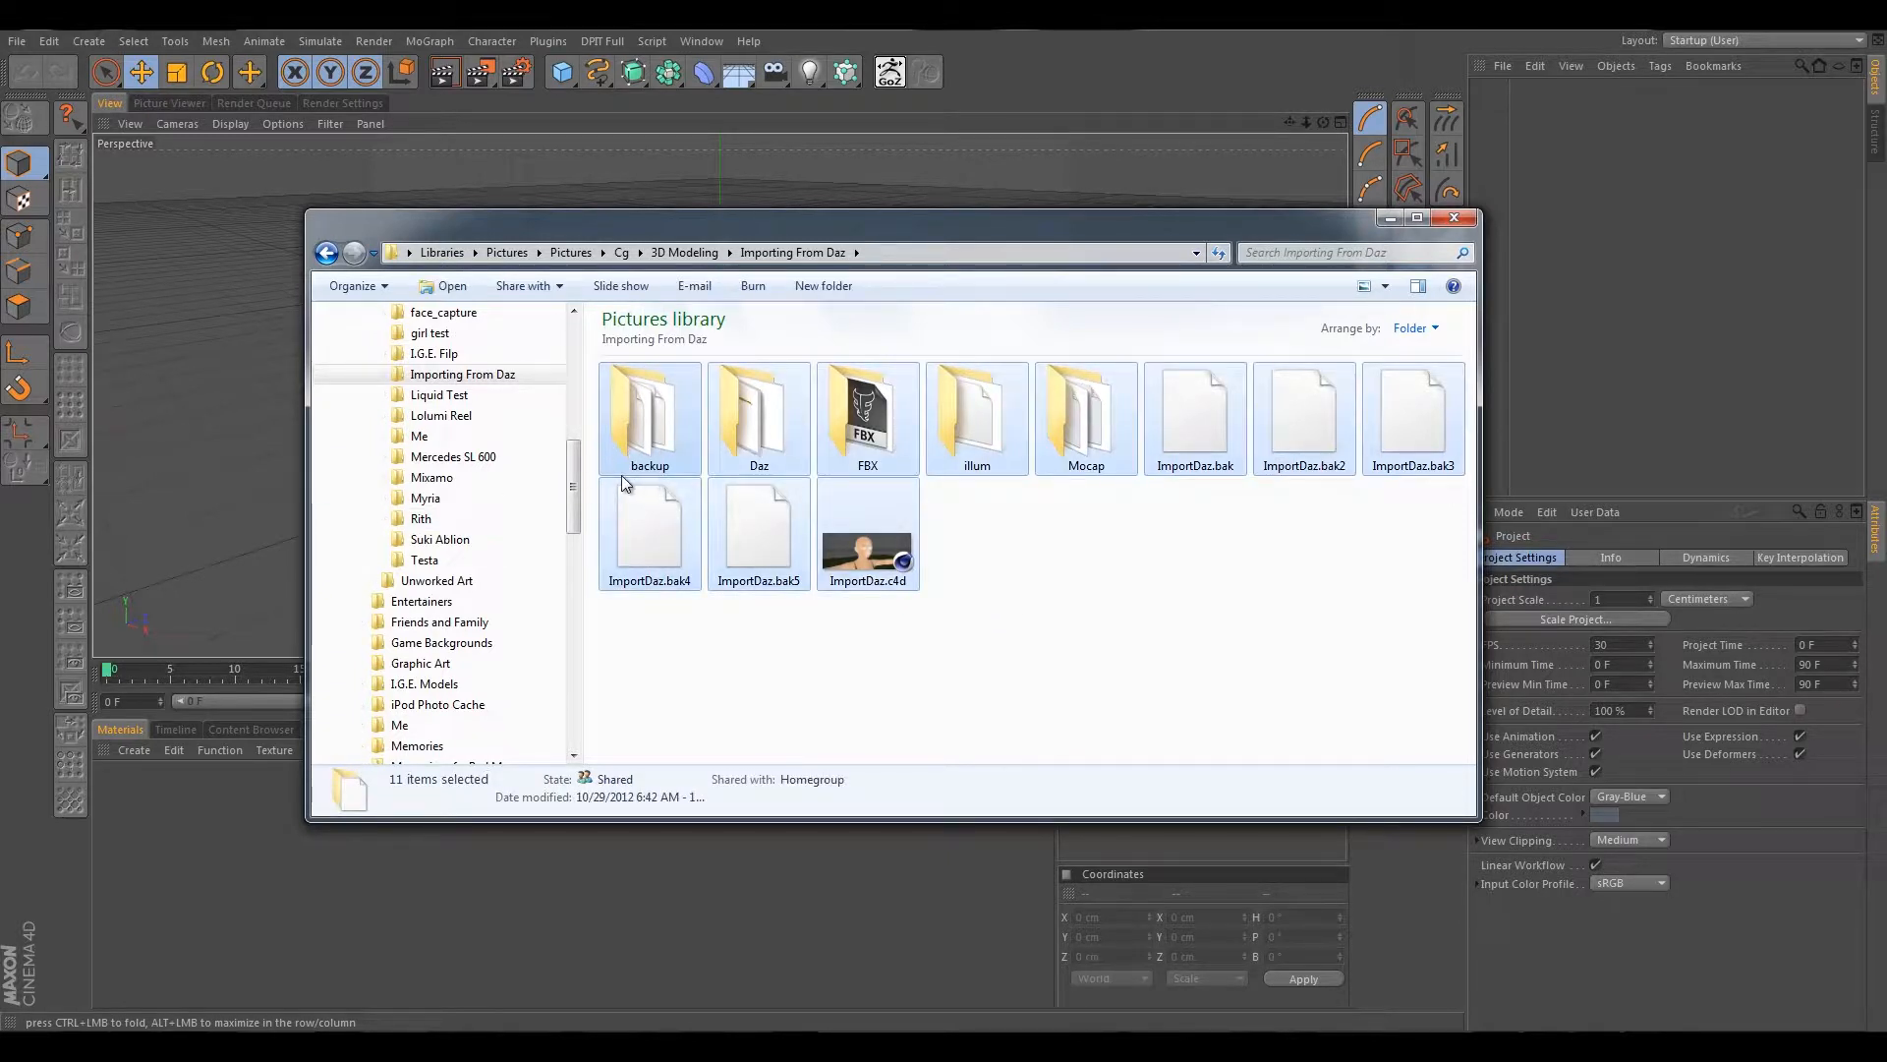
{"action": "scroll", "coordinate": [575, 468], "scroll_direction": "up", "scroll_amount": 1}
{"action": "left_click_drag", "start_coordinate": [575, 468], "coordinate": [438, 645]}
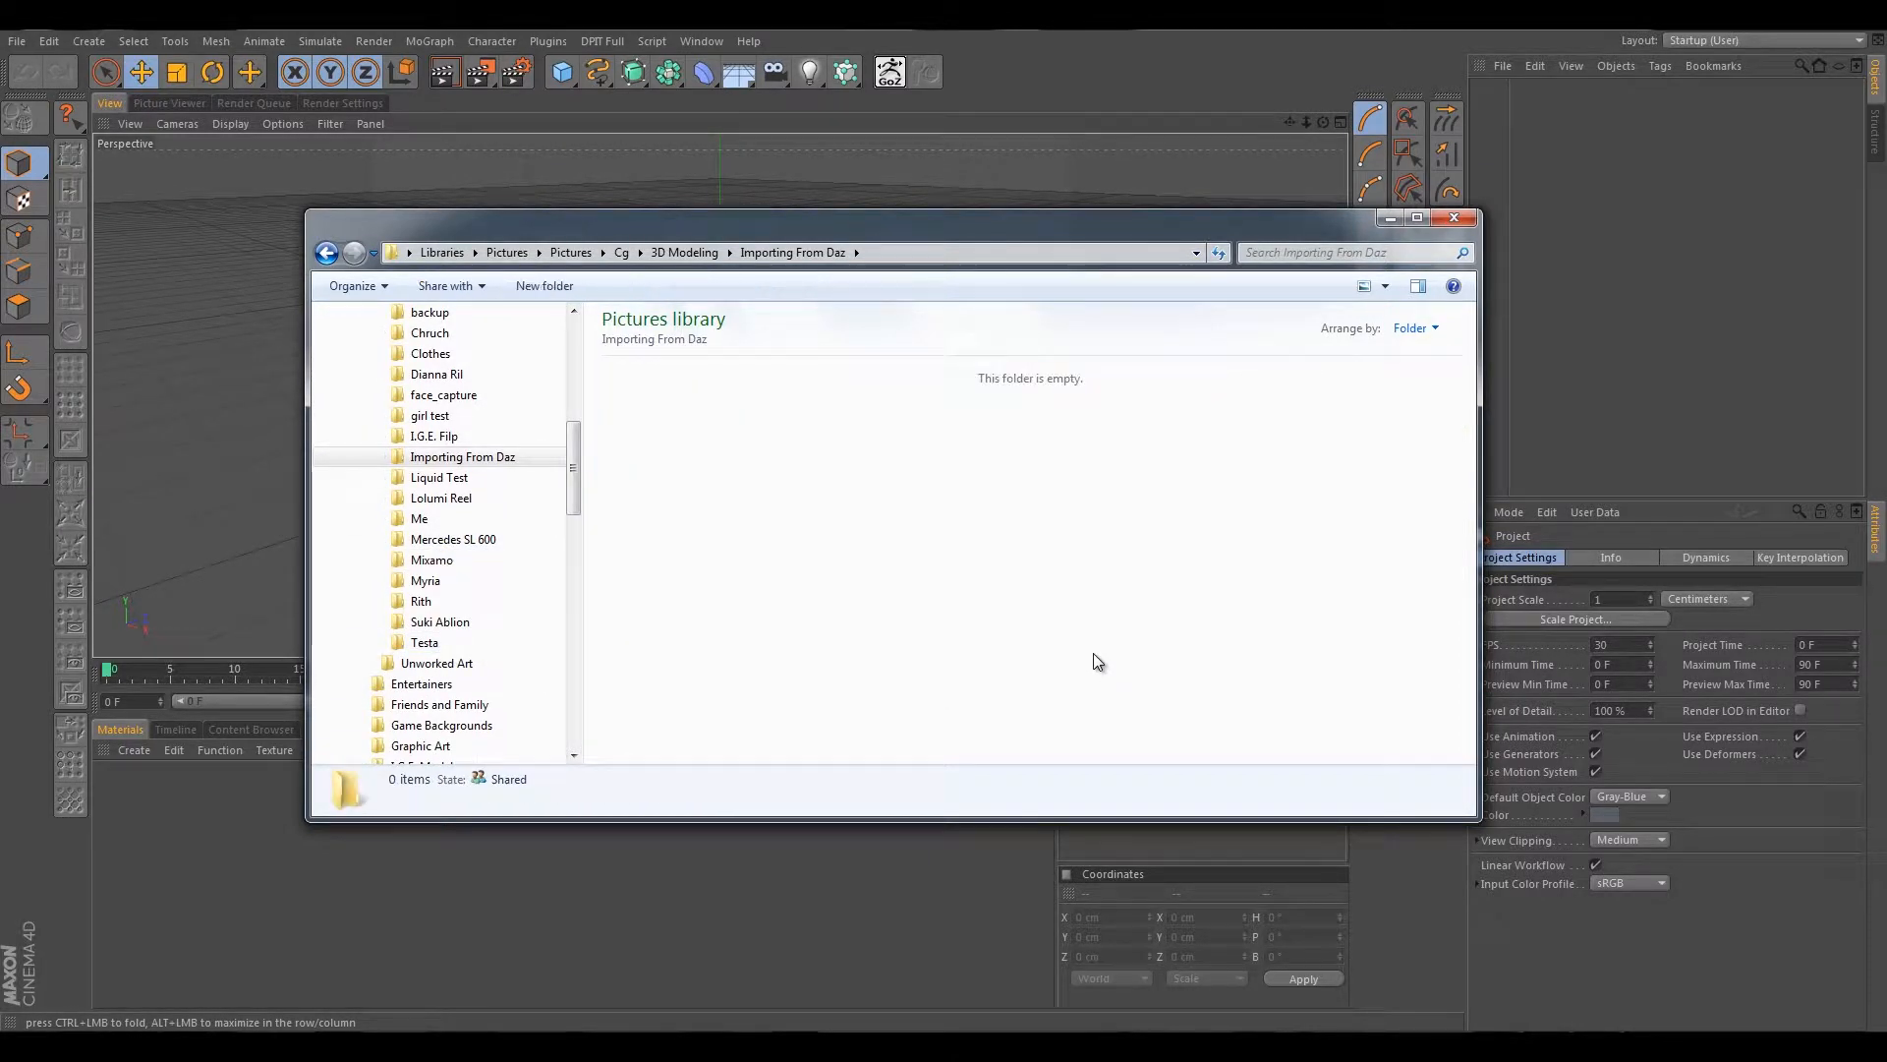
Open the Testa folder and rename ImportDaz.c4d as Testa.c4d.
{"action": "left_click", "coordinate": [425, 642]}
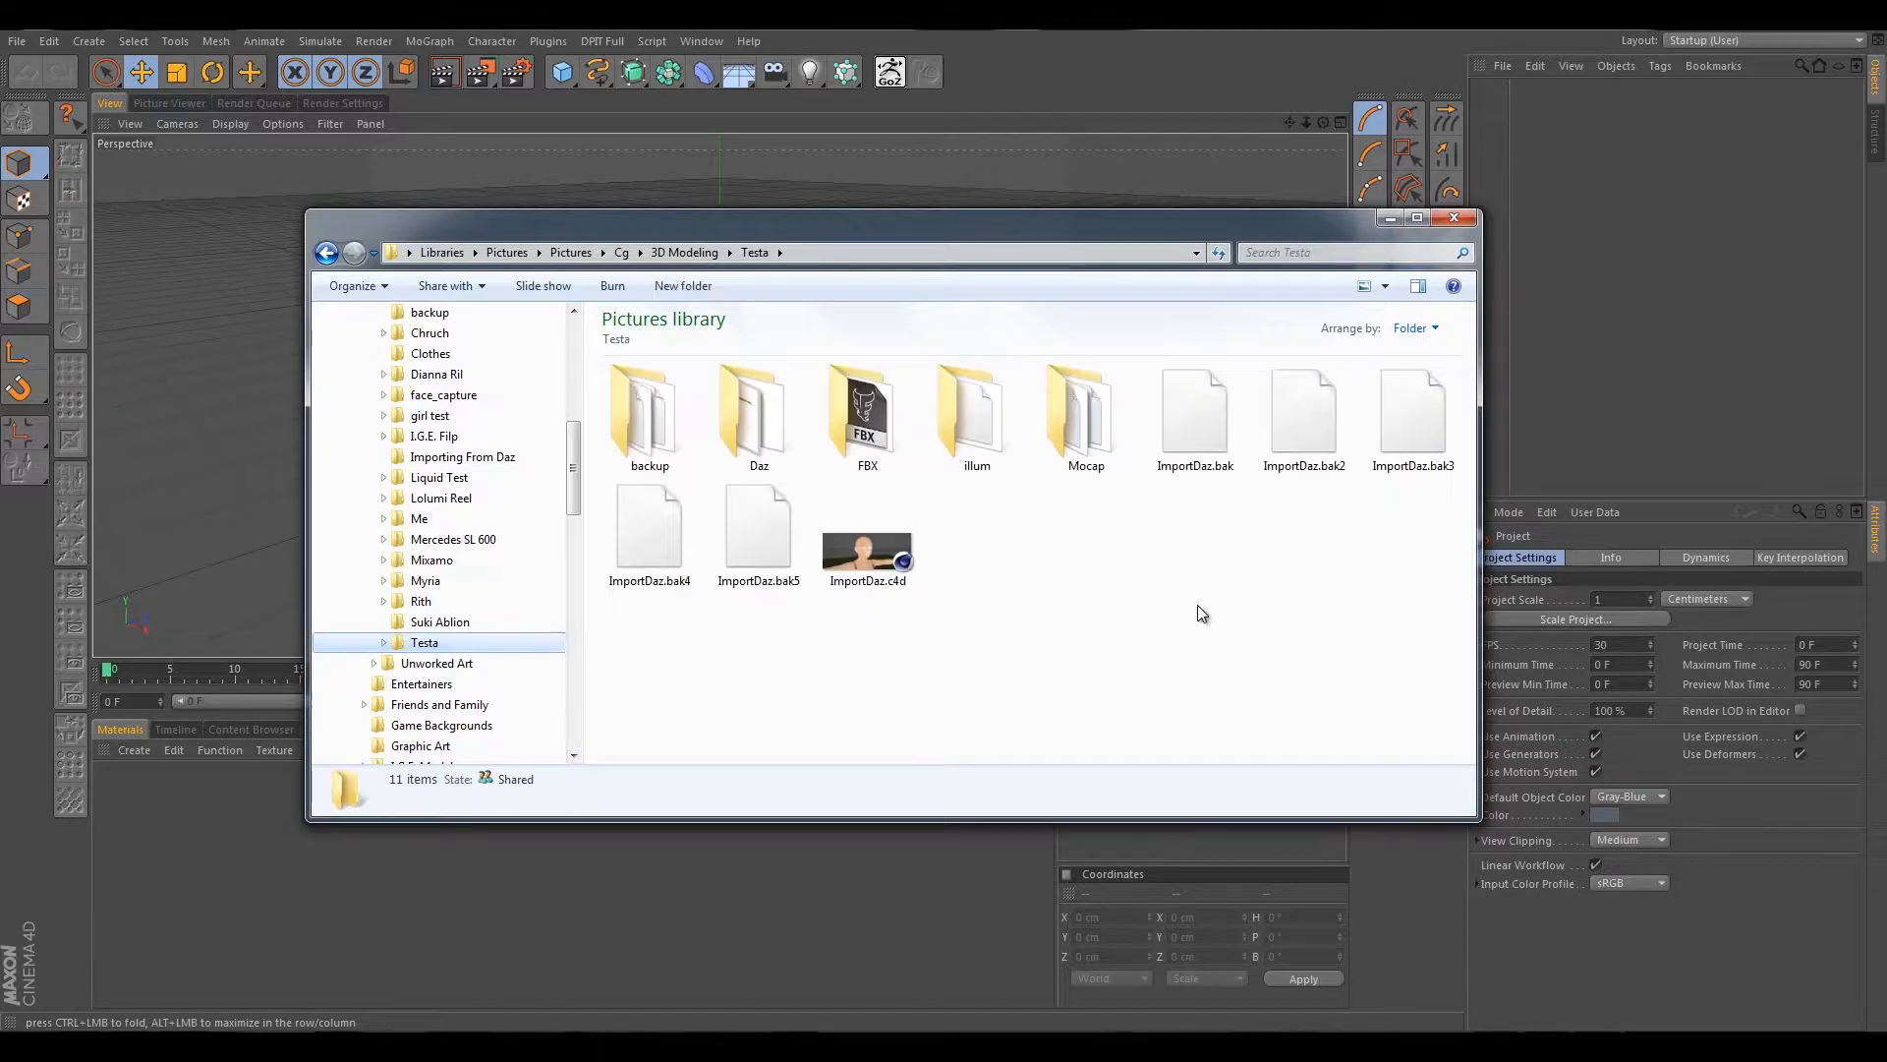
{"action": "left_click", "coordinate": [851, 580]}
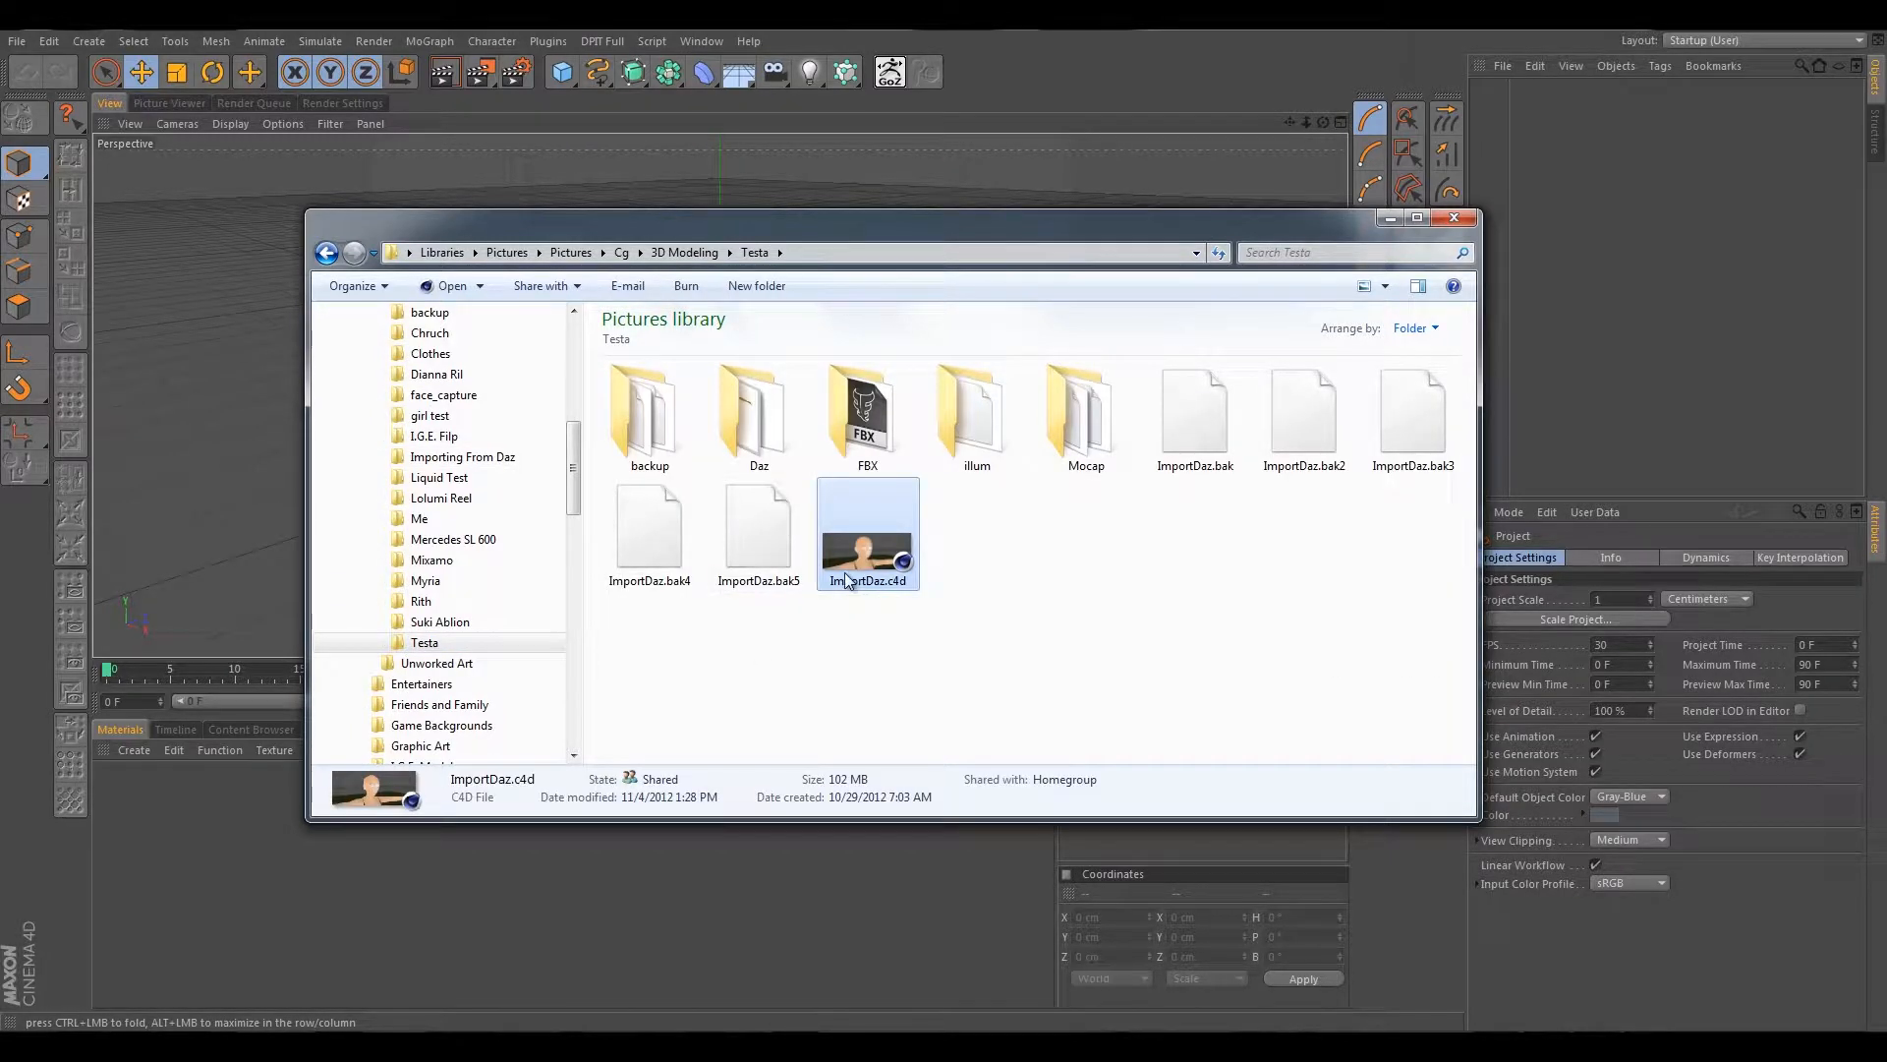
{"action": "left_click", "coordinate": [853, 580]}
{"action": "type", "text": "Testa"}
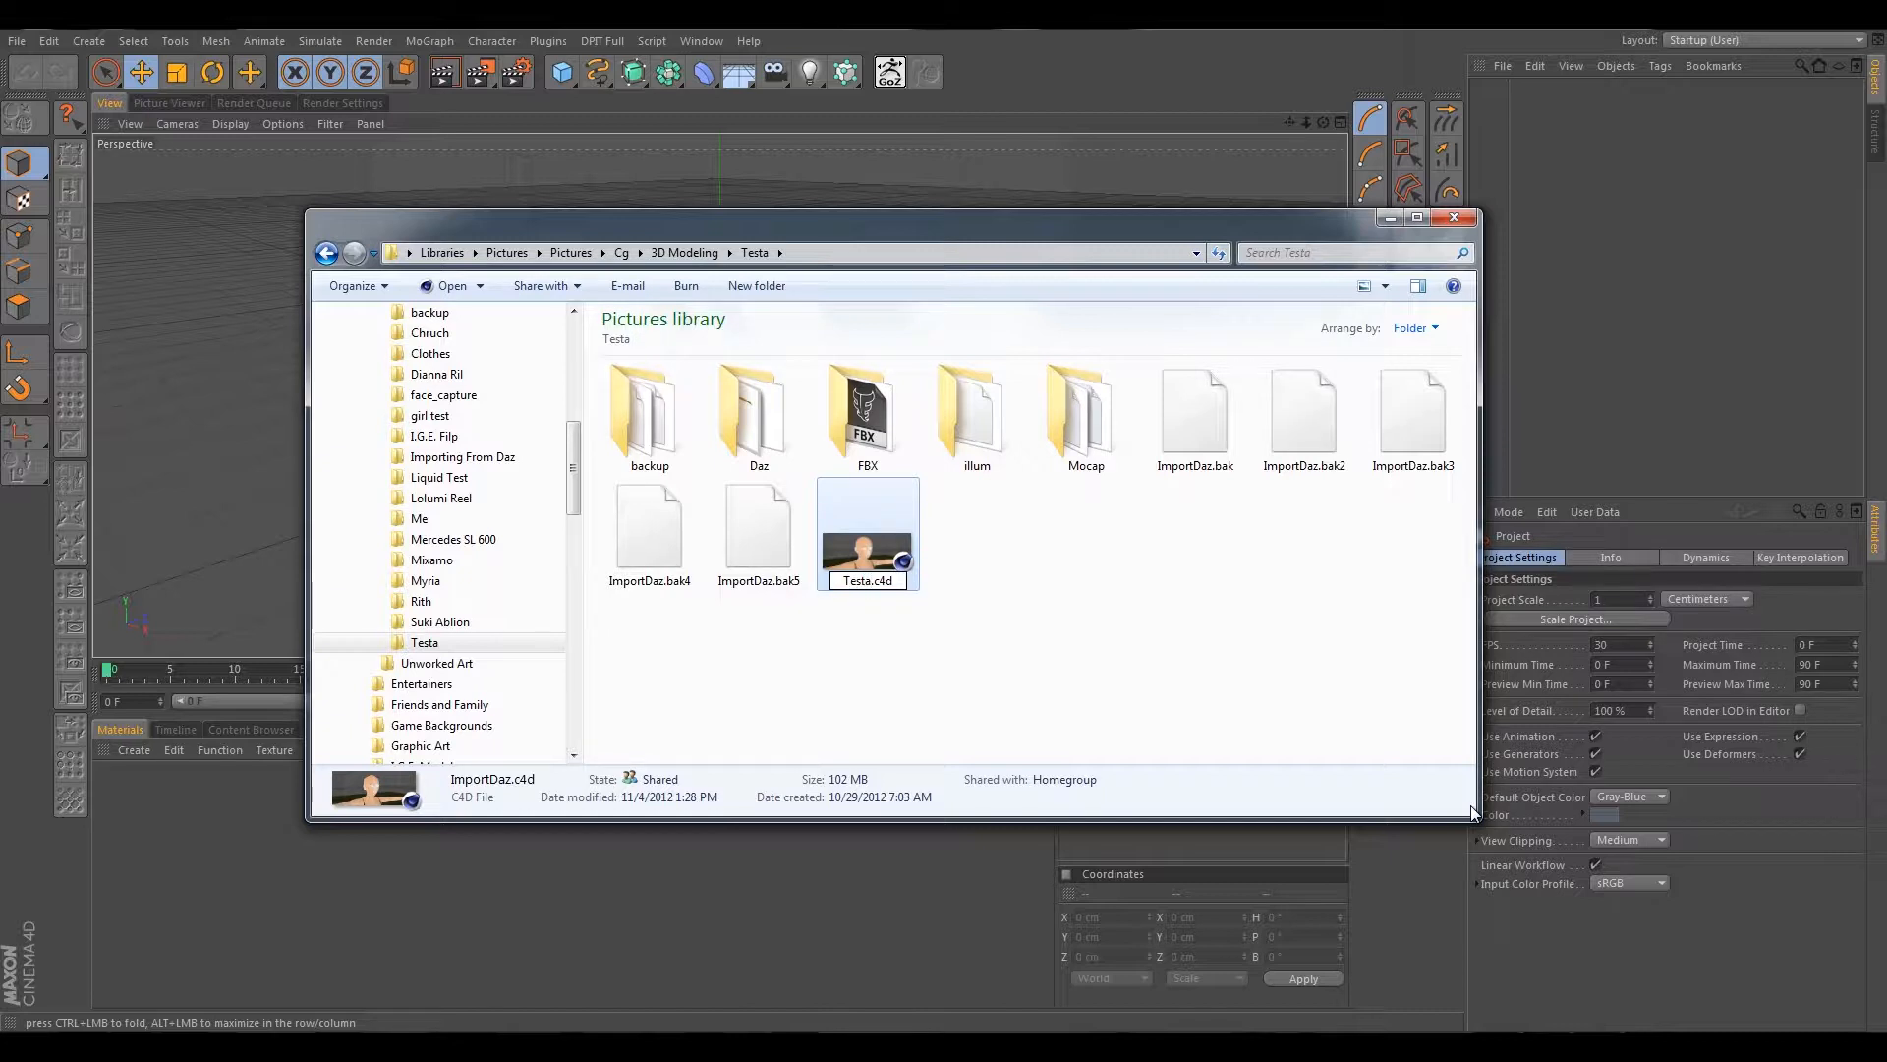
{"action": "left_click", "coordinate": [1267, 708]}
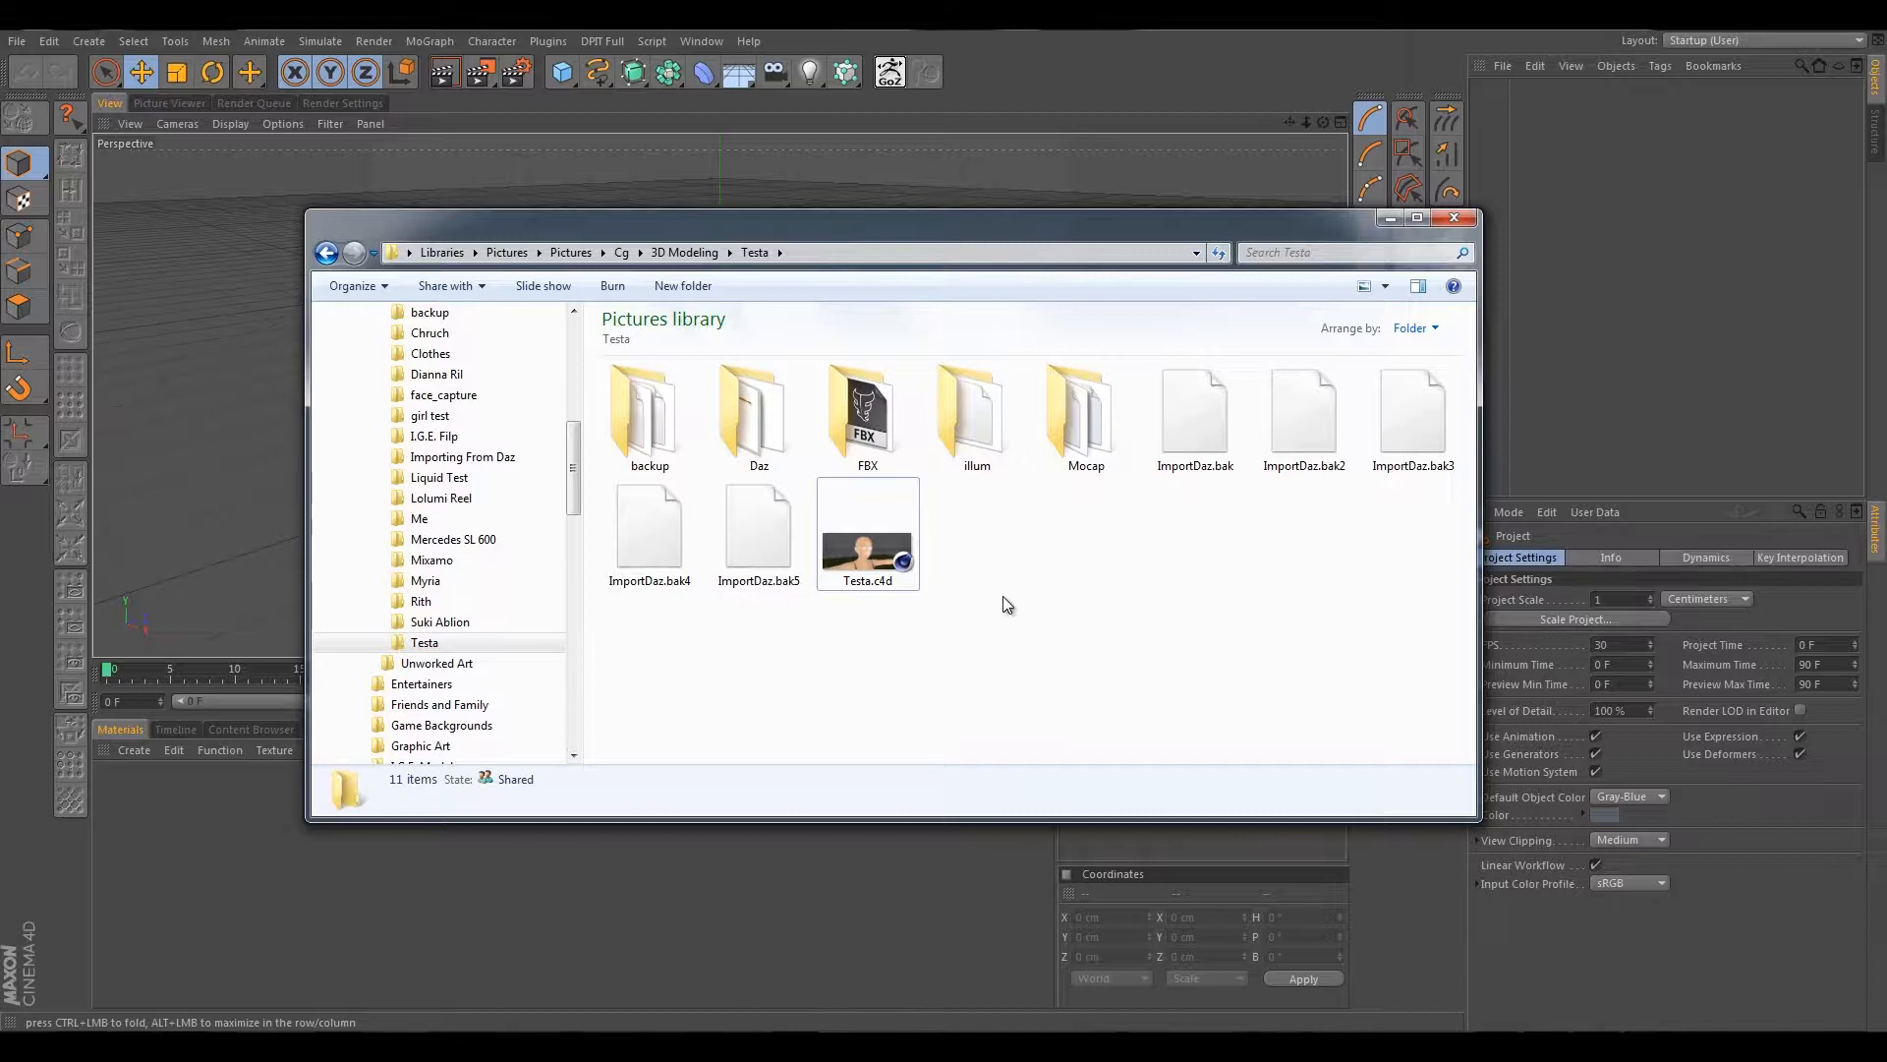
Examine the file details of the backup files ImportDaz.bak through ImportDaz.bak5.
{"action": "left_click", "coordinate": [1196, 417]}
{"action": "left_click", "coordinate": [1302, 423]}
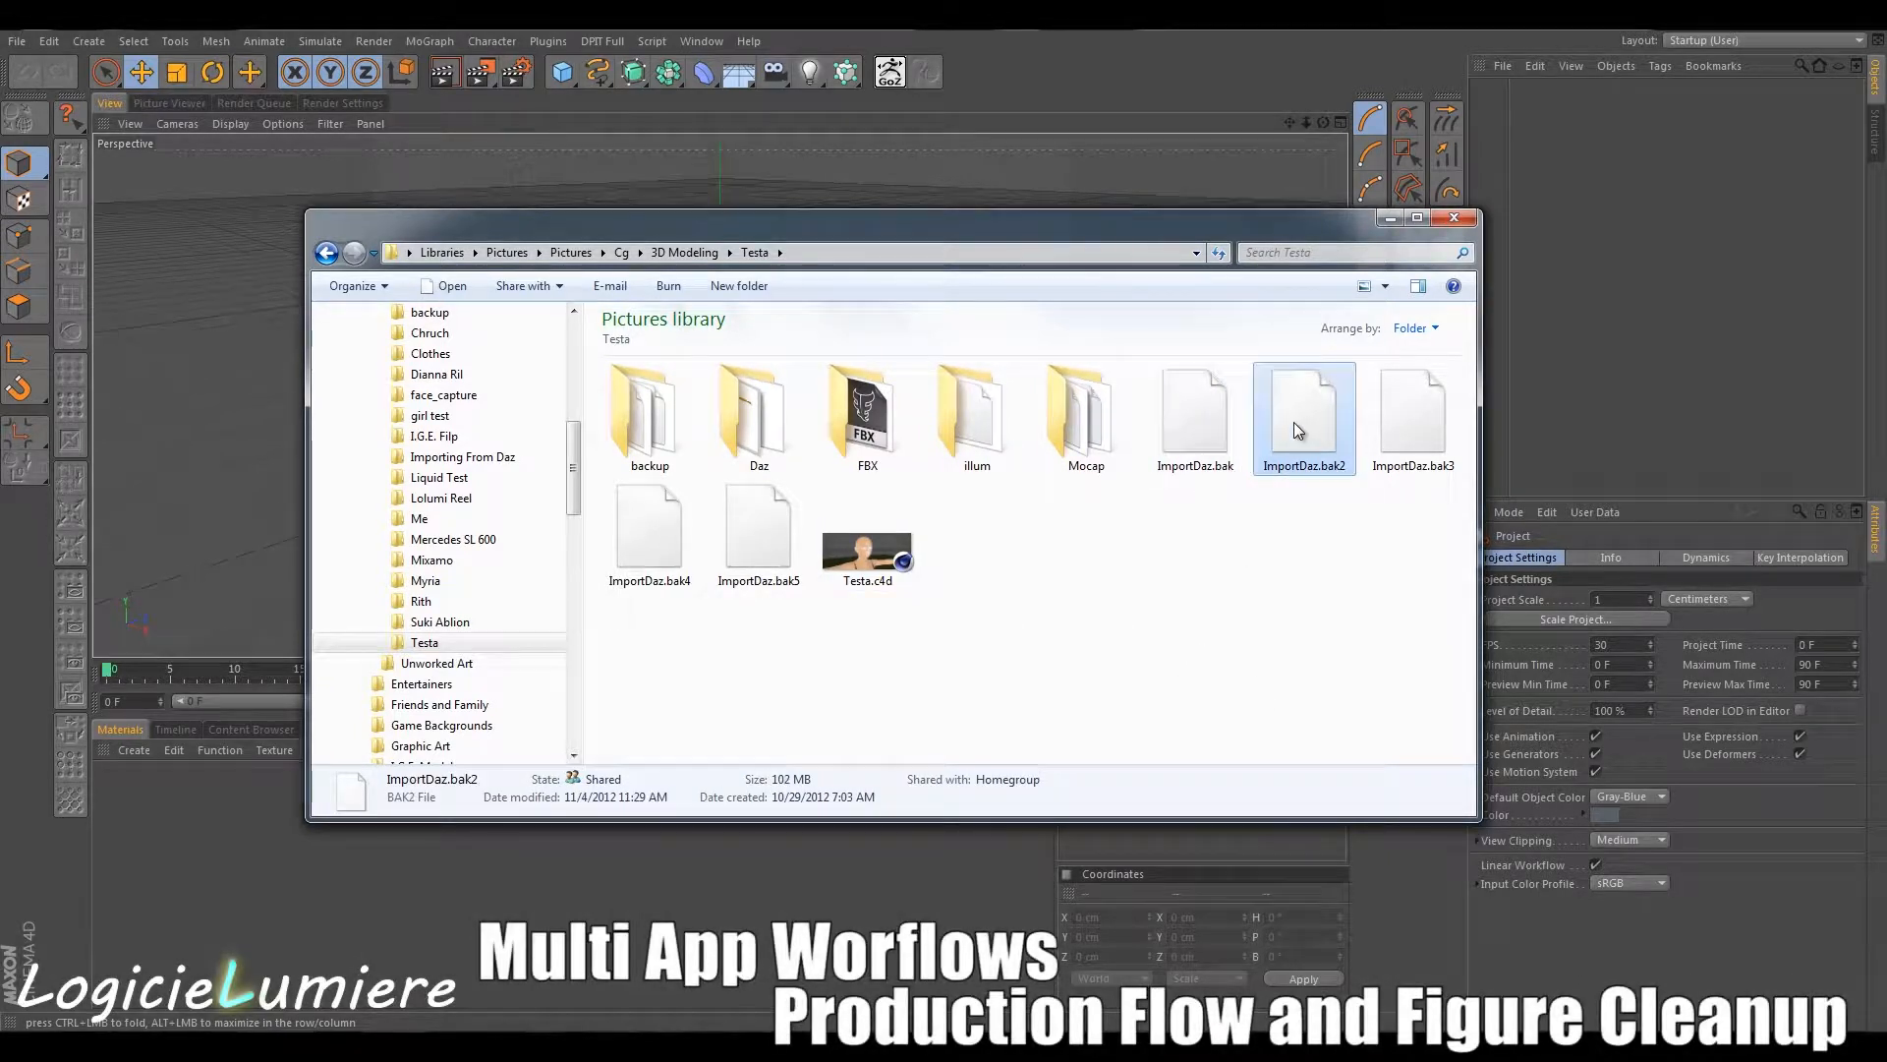
{"action": "left_click", "coordinate": [1396, 437]}
{"action": "left_click", "coordinate": [641, 550]}
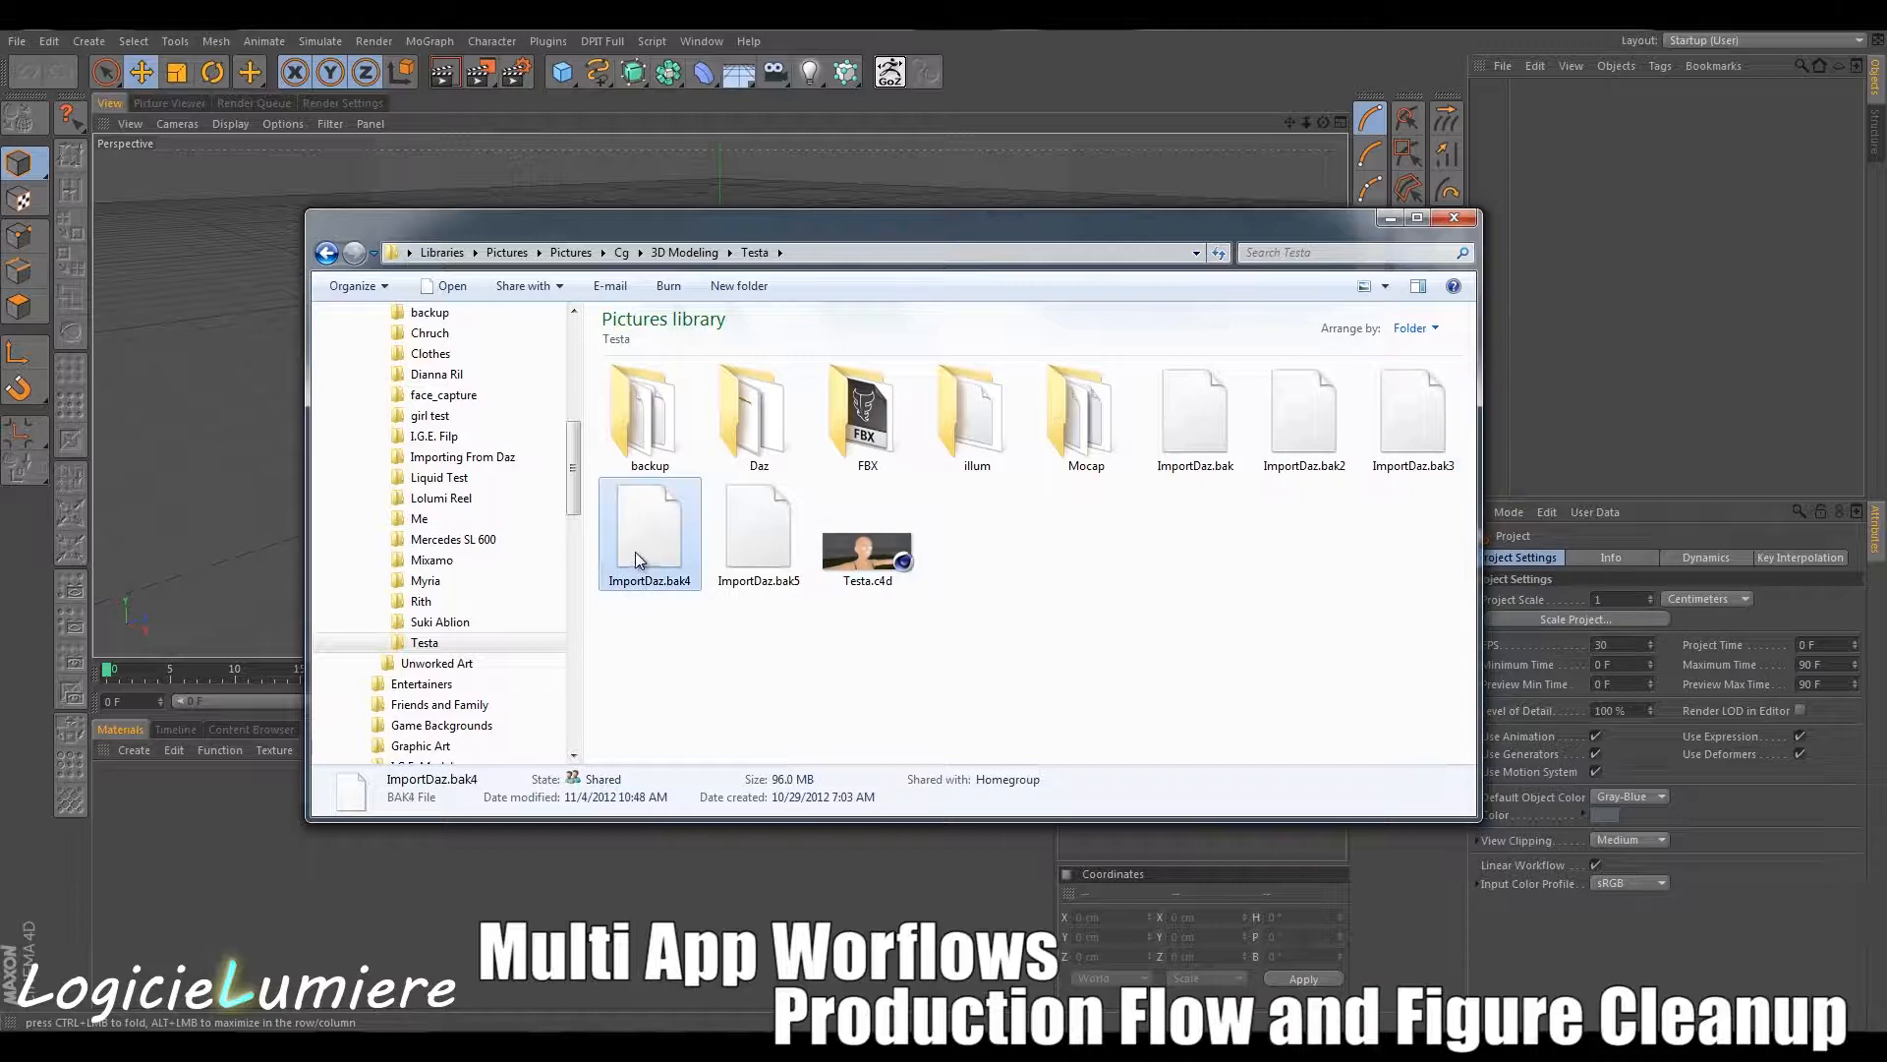
{"action": "left_click", "coordinate": [752, 556]}
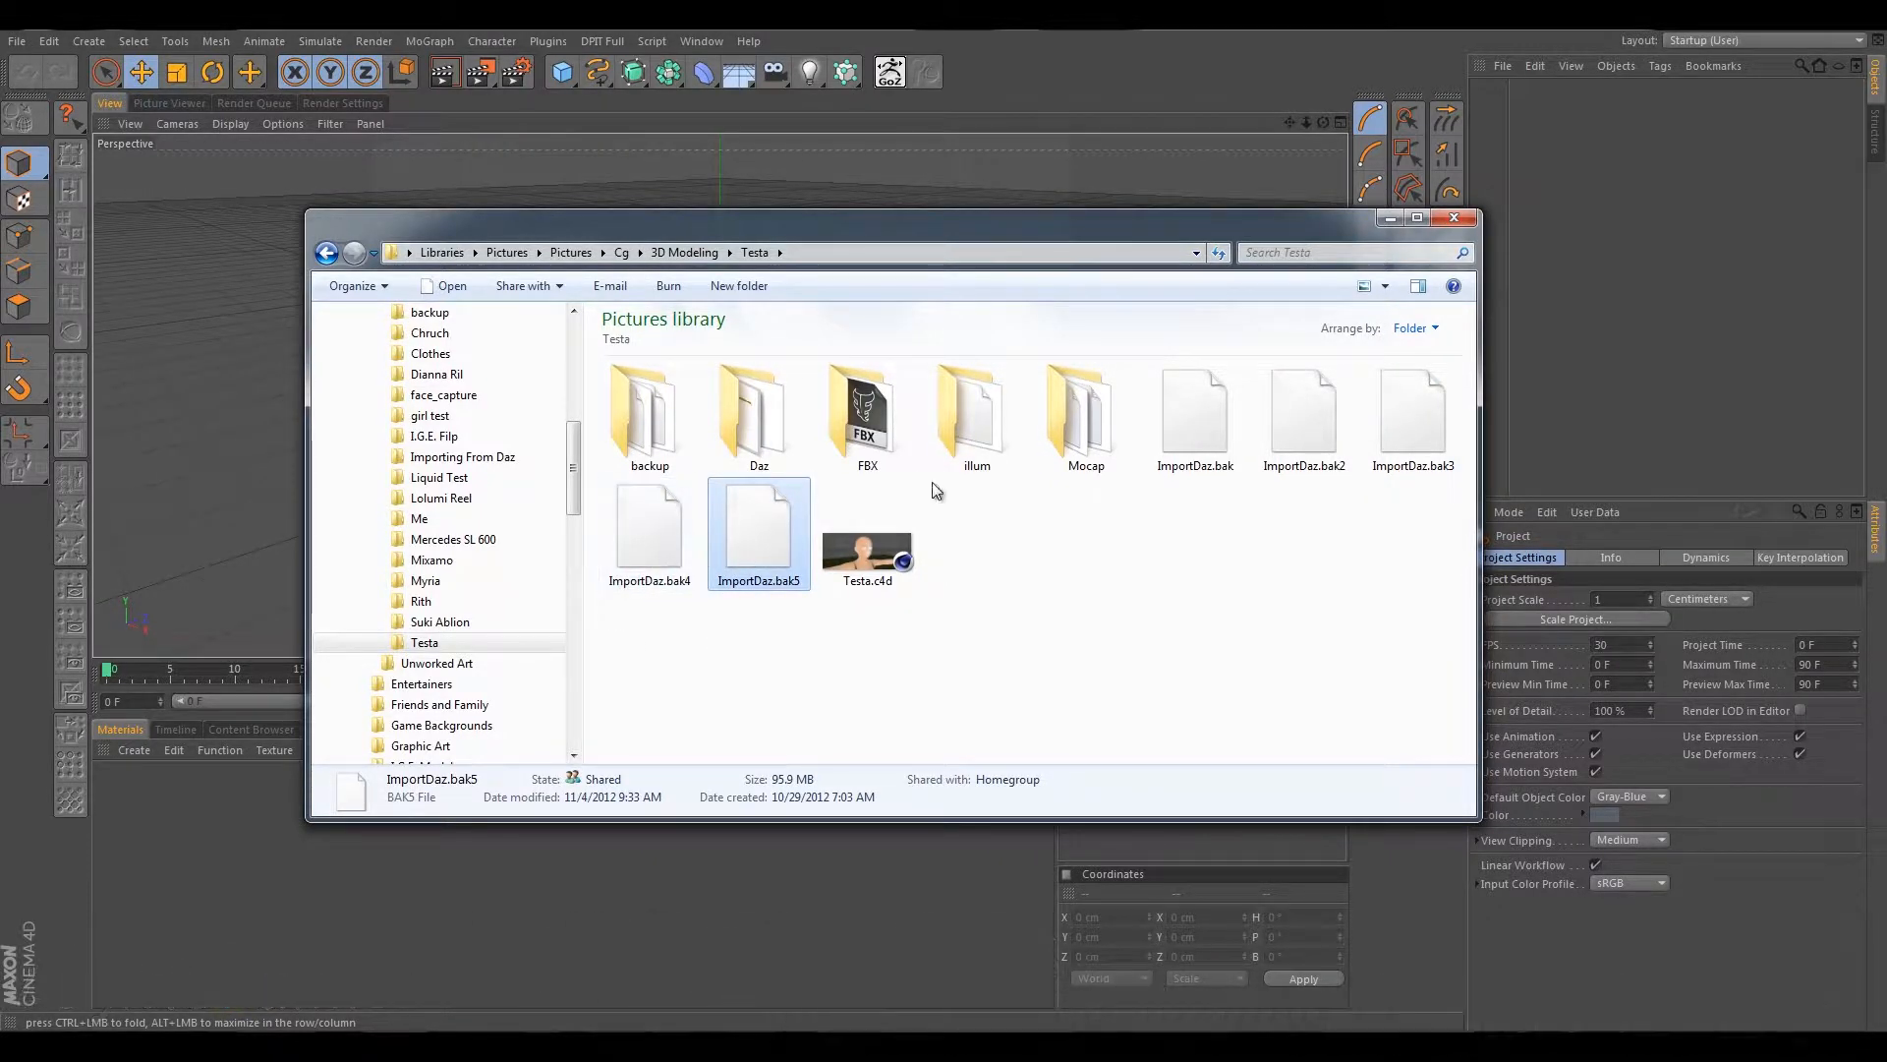
{"action": "left_click", "coordinate": [1206, 403]}
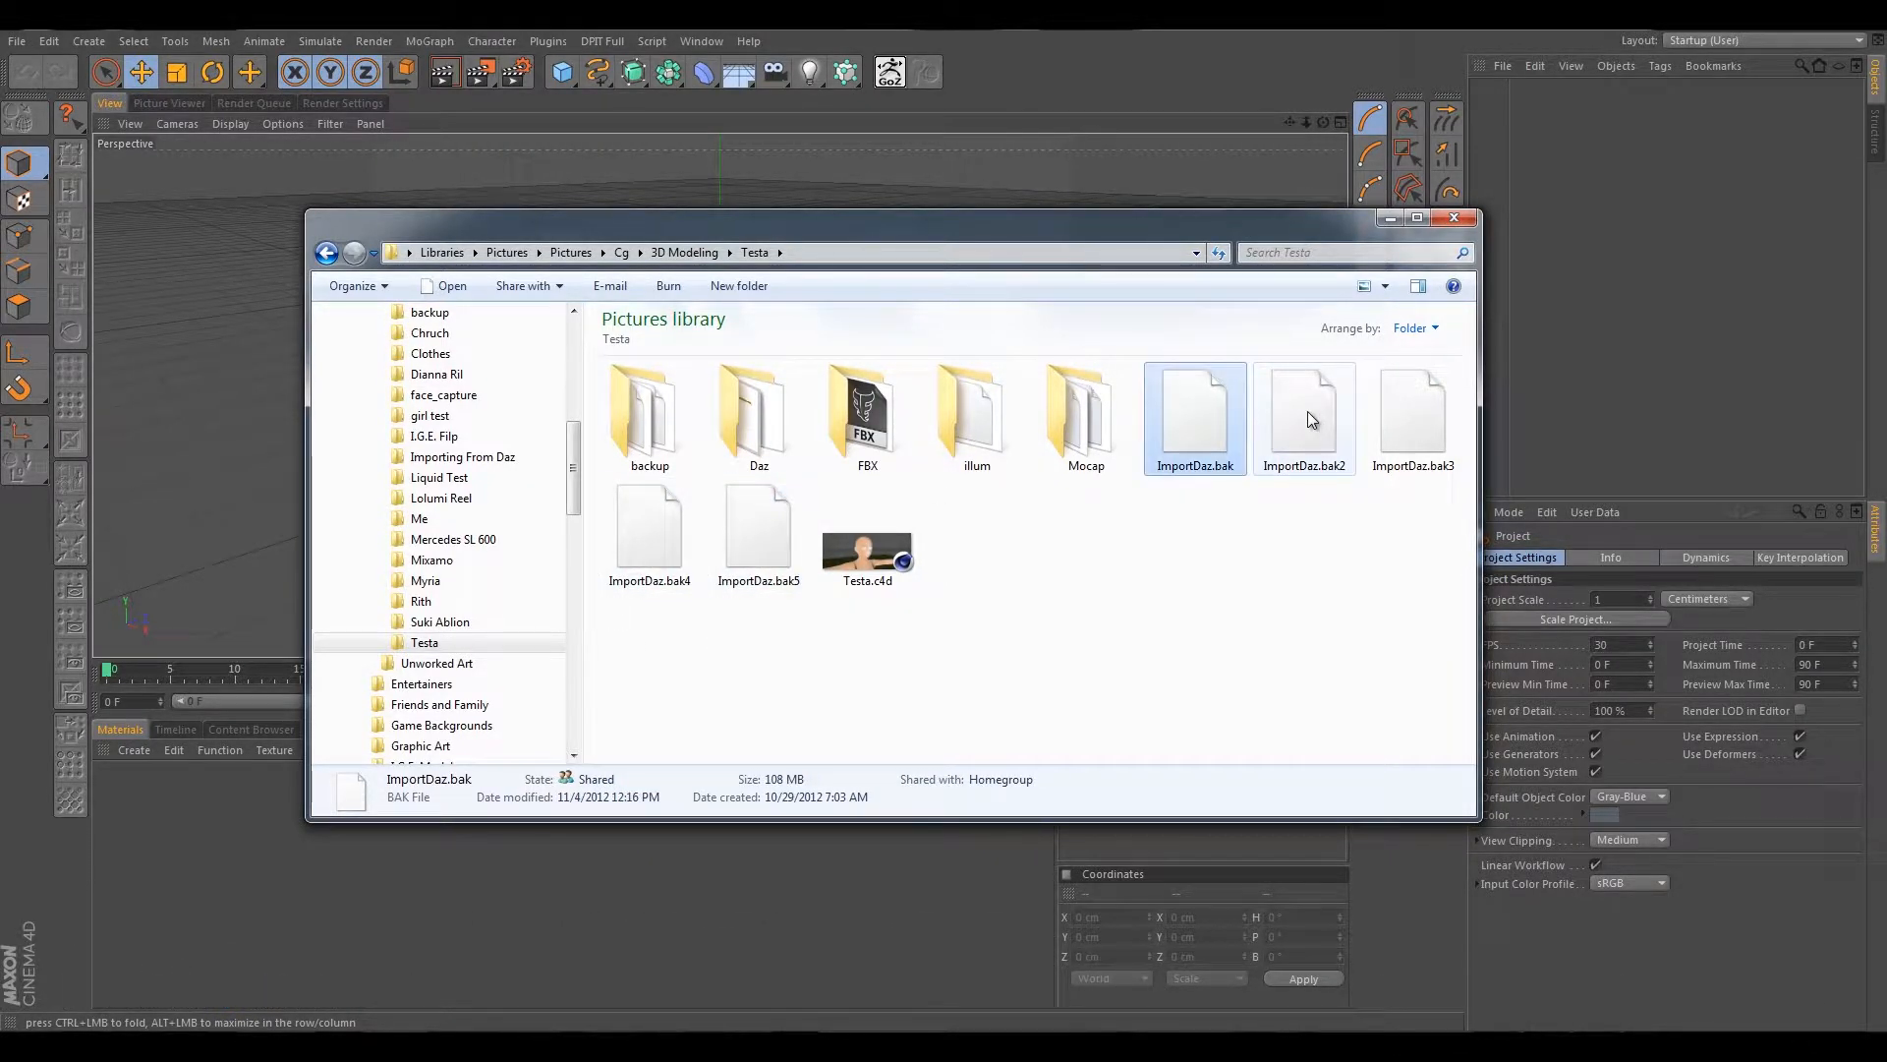
{"action": "left_click", "coordinate": [1308, 411]}
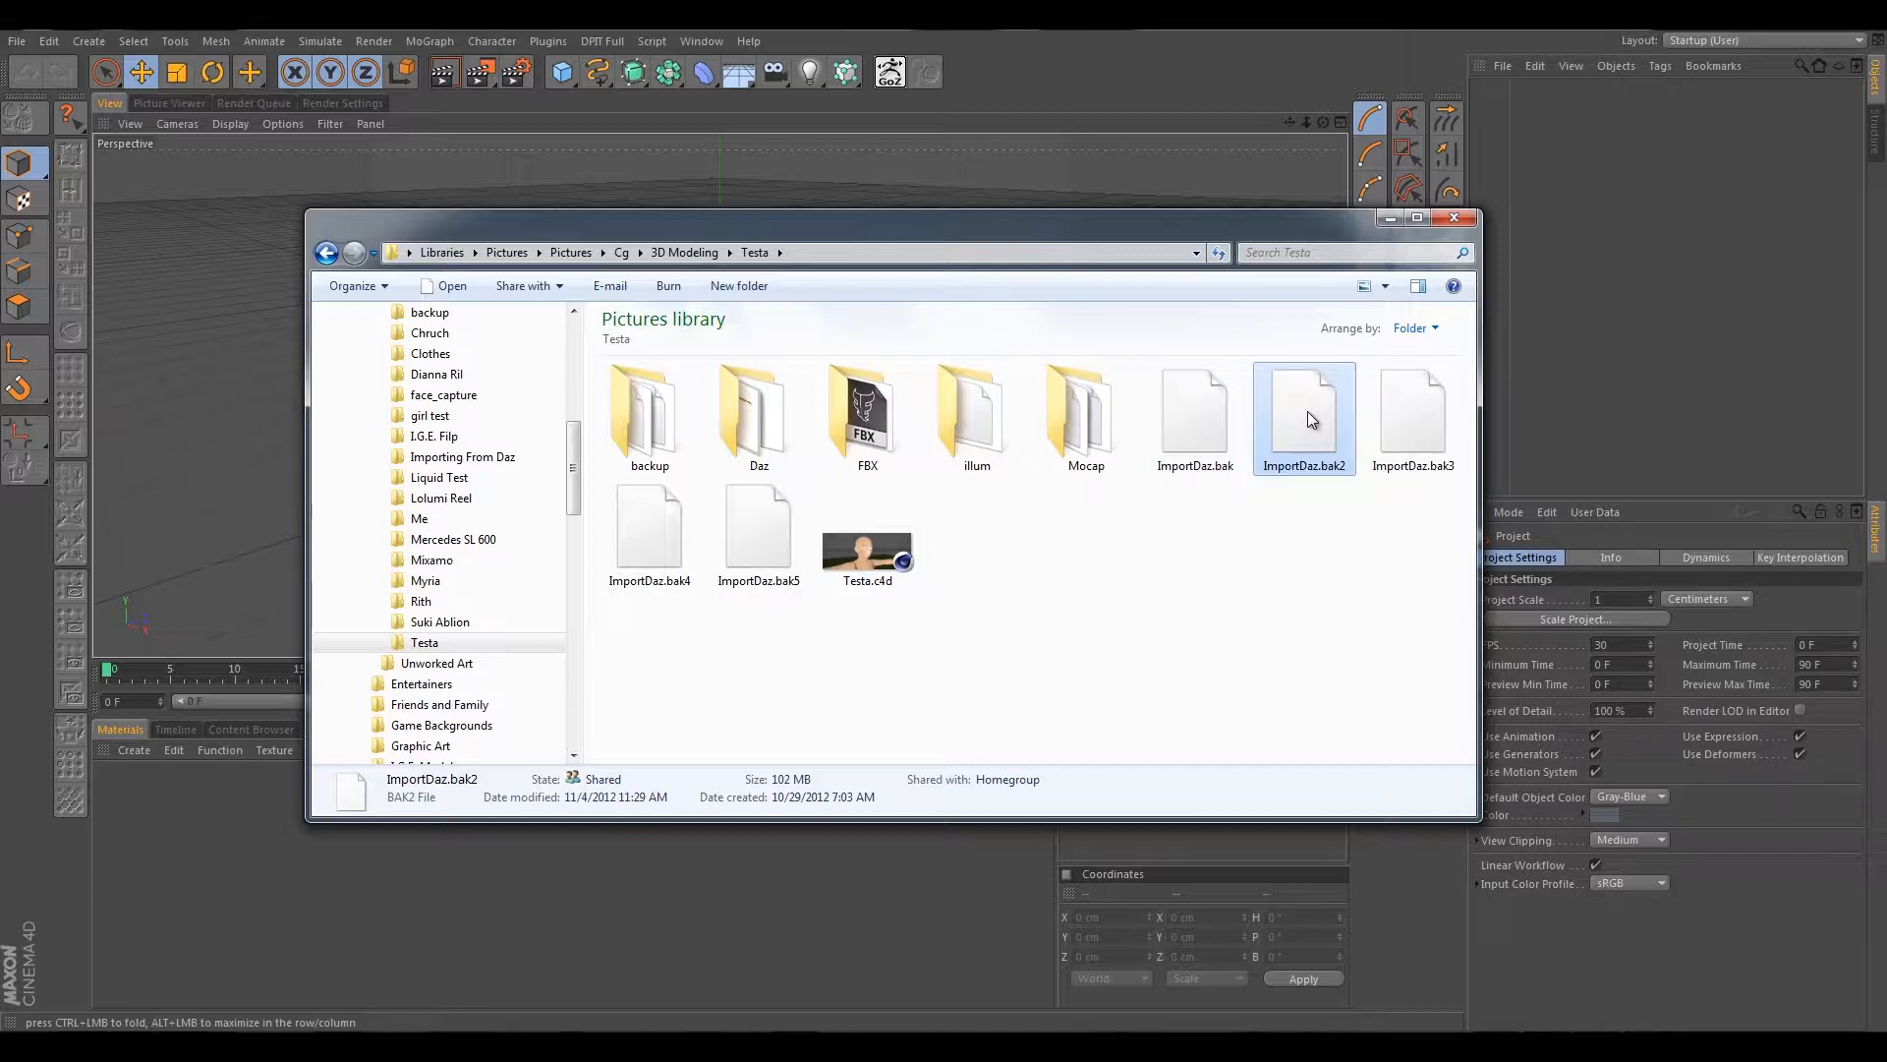
{"action": "left_click", "coordinate": [1432, 414]}
{"action": "left_click", "coordinate": [666, 534]}
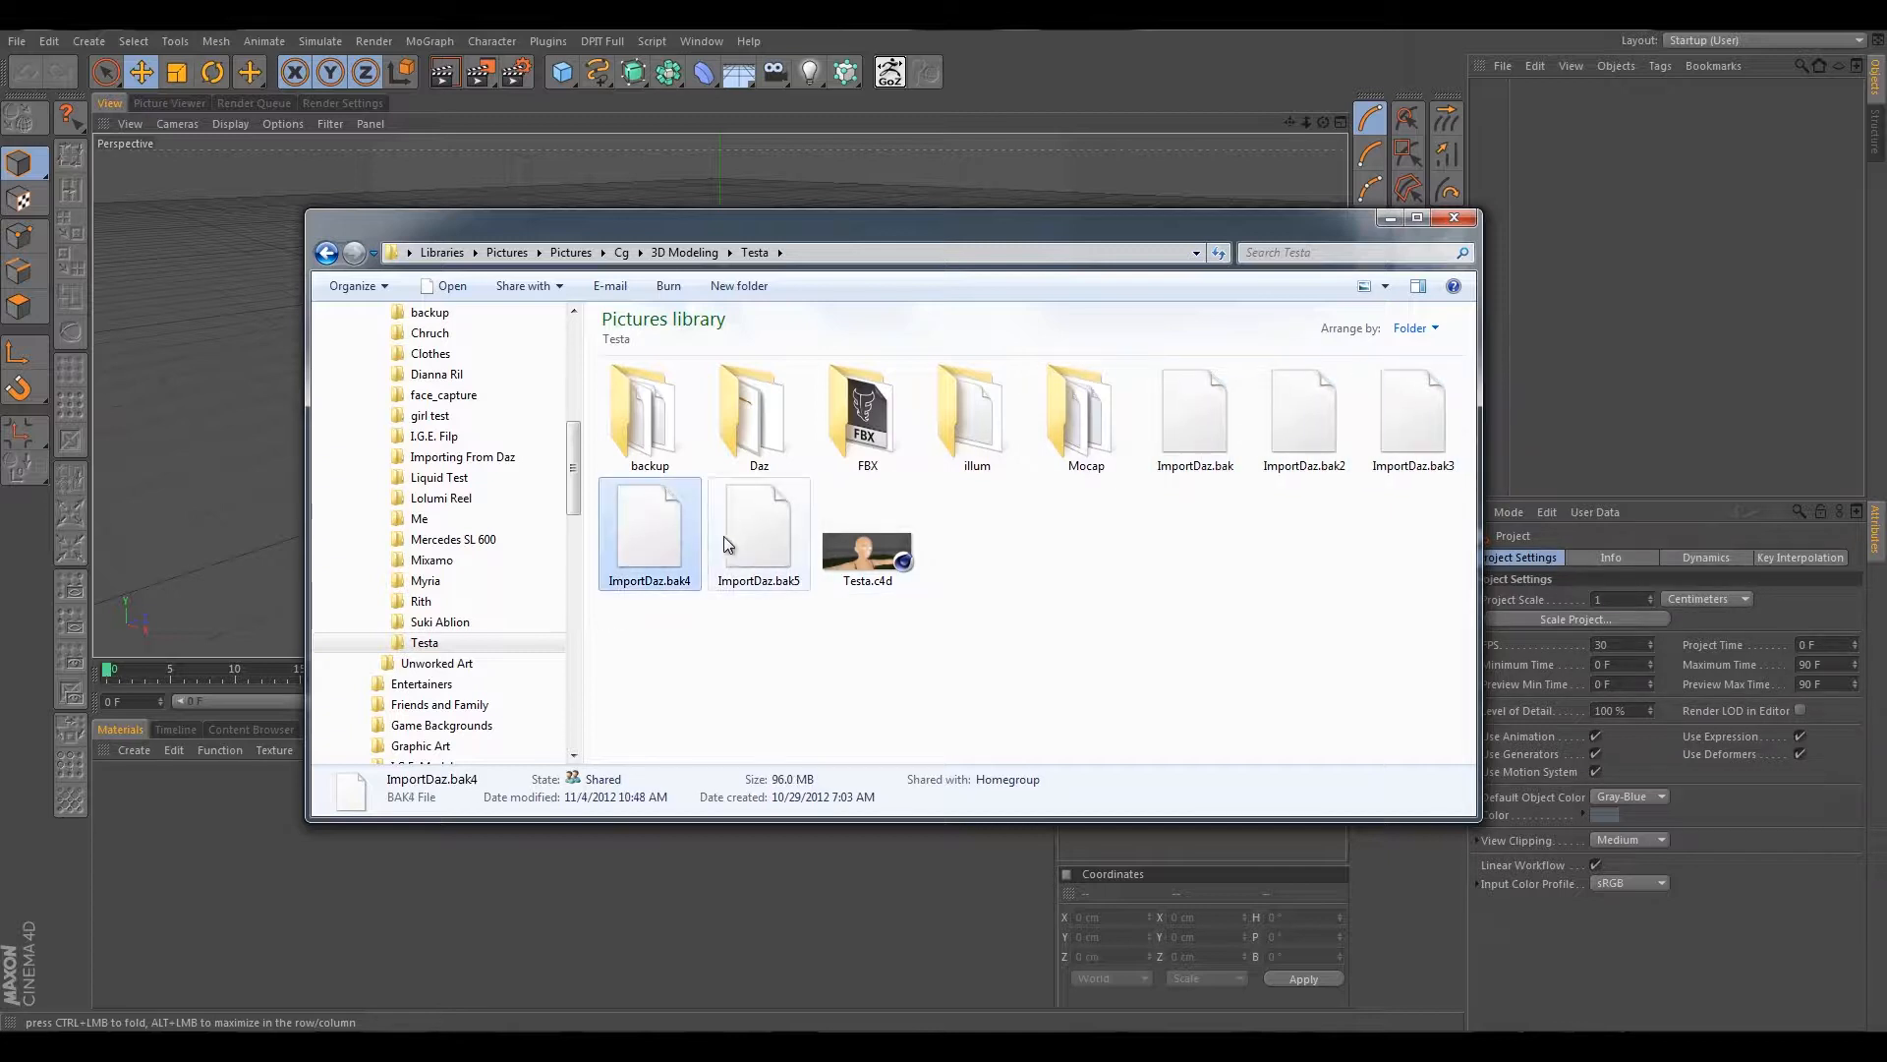
{"action": "left_click", "coordinate": [743, 537]}
{"action": "left_click", "coordinate": [1184, 447]}
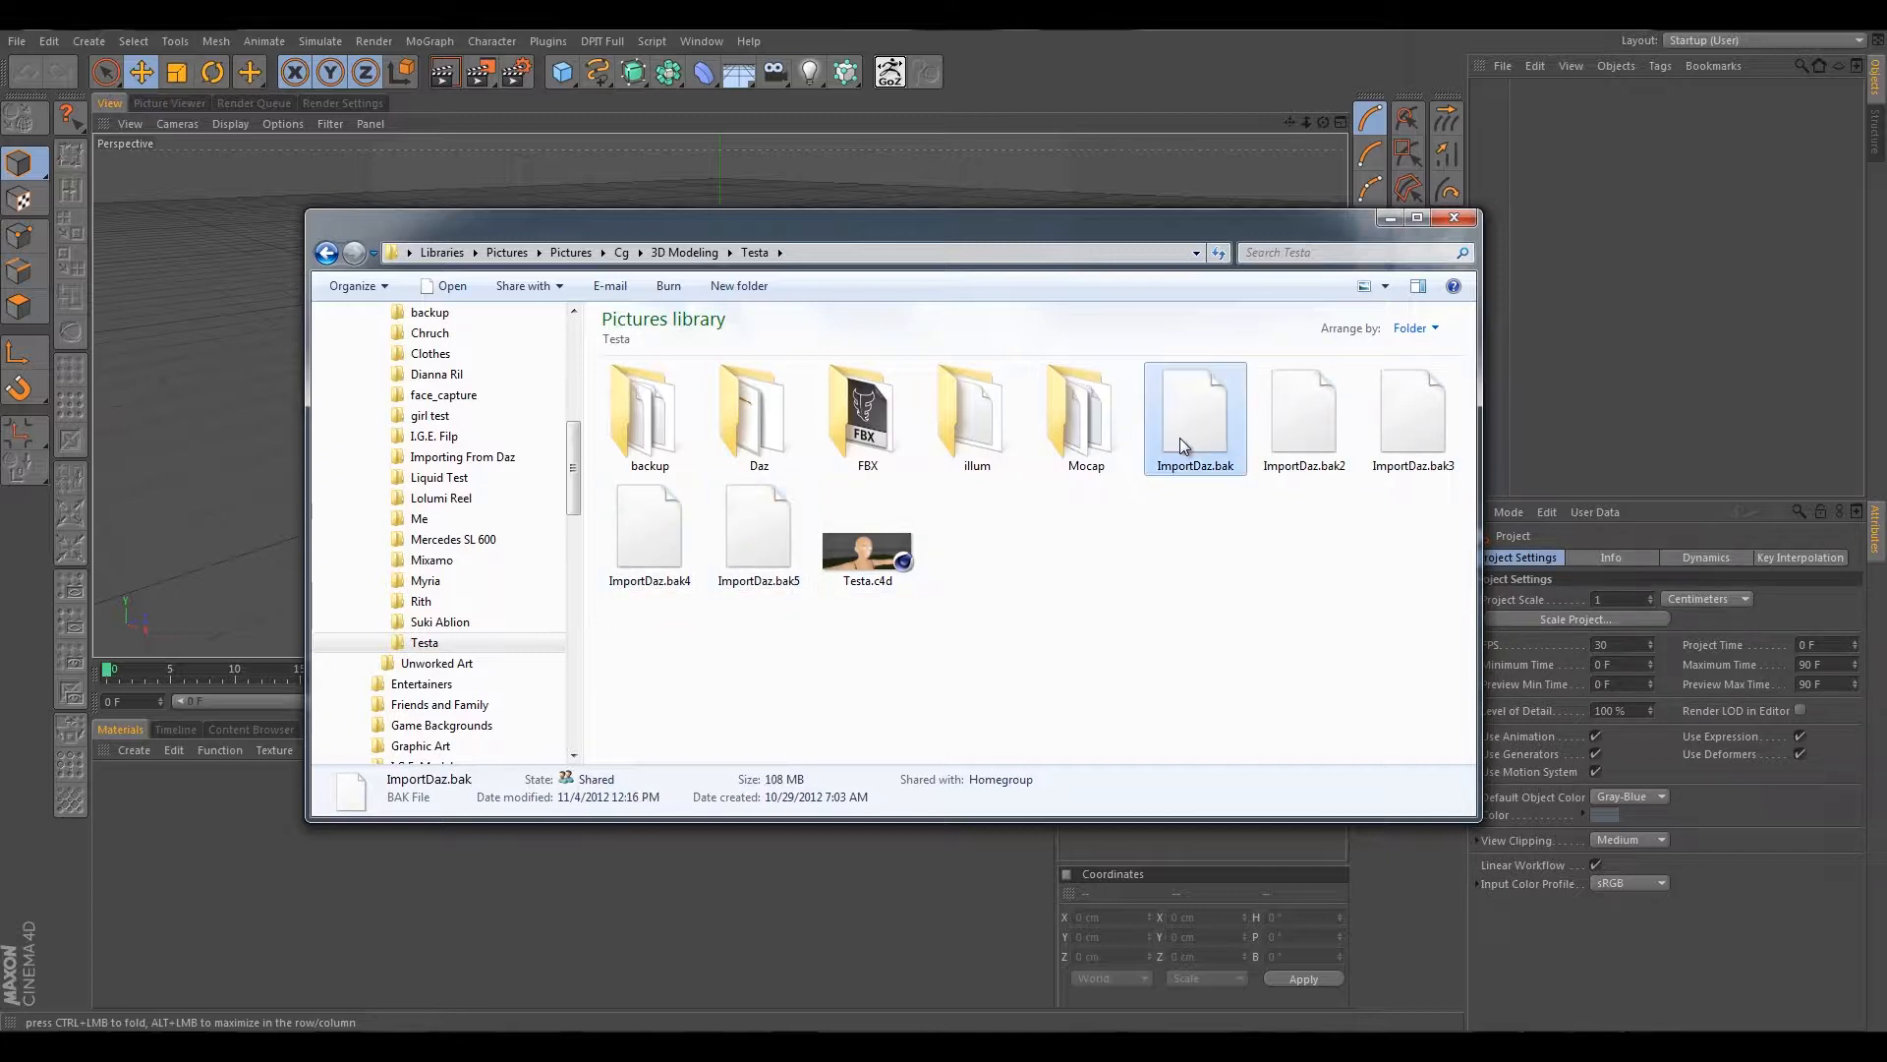
{"action": "left_click", "coordinate": [1281, 438]}
{"action": "left_click", "coordinate": [1373, 436]}
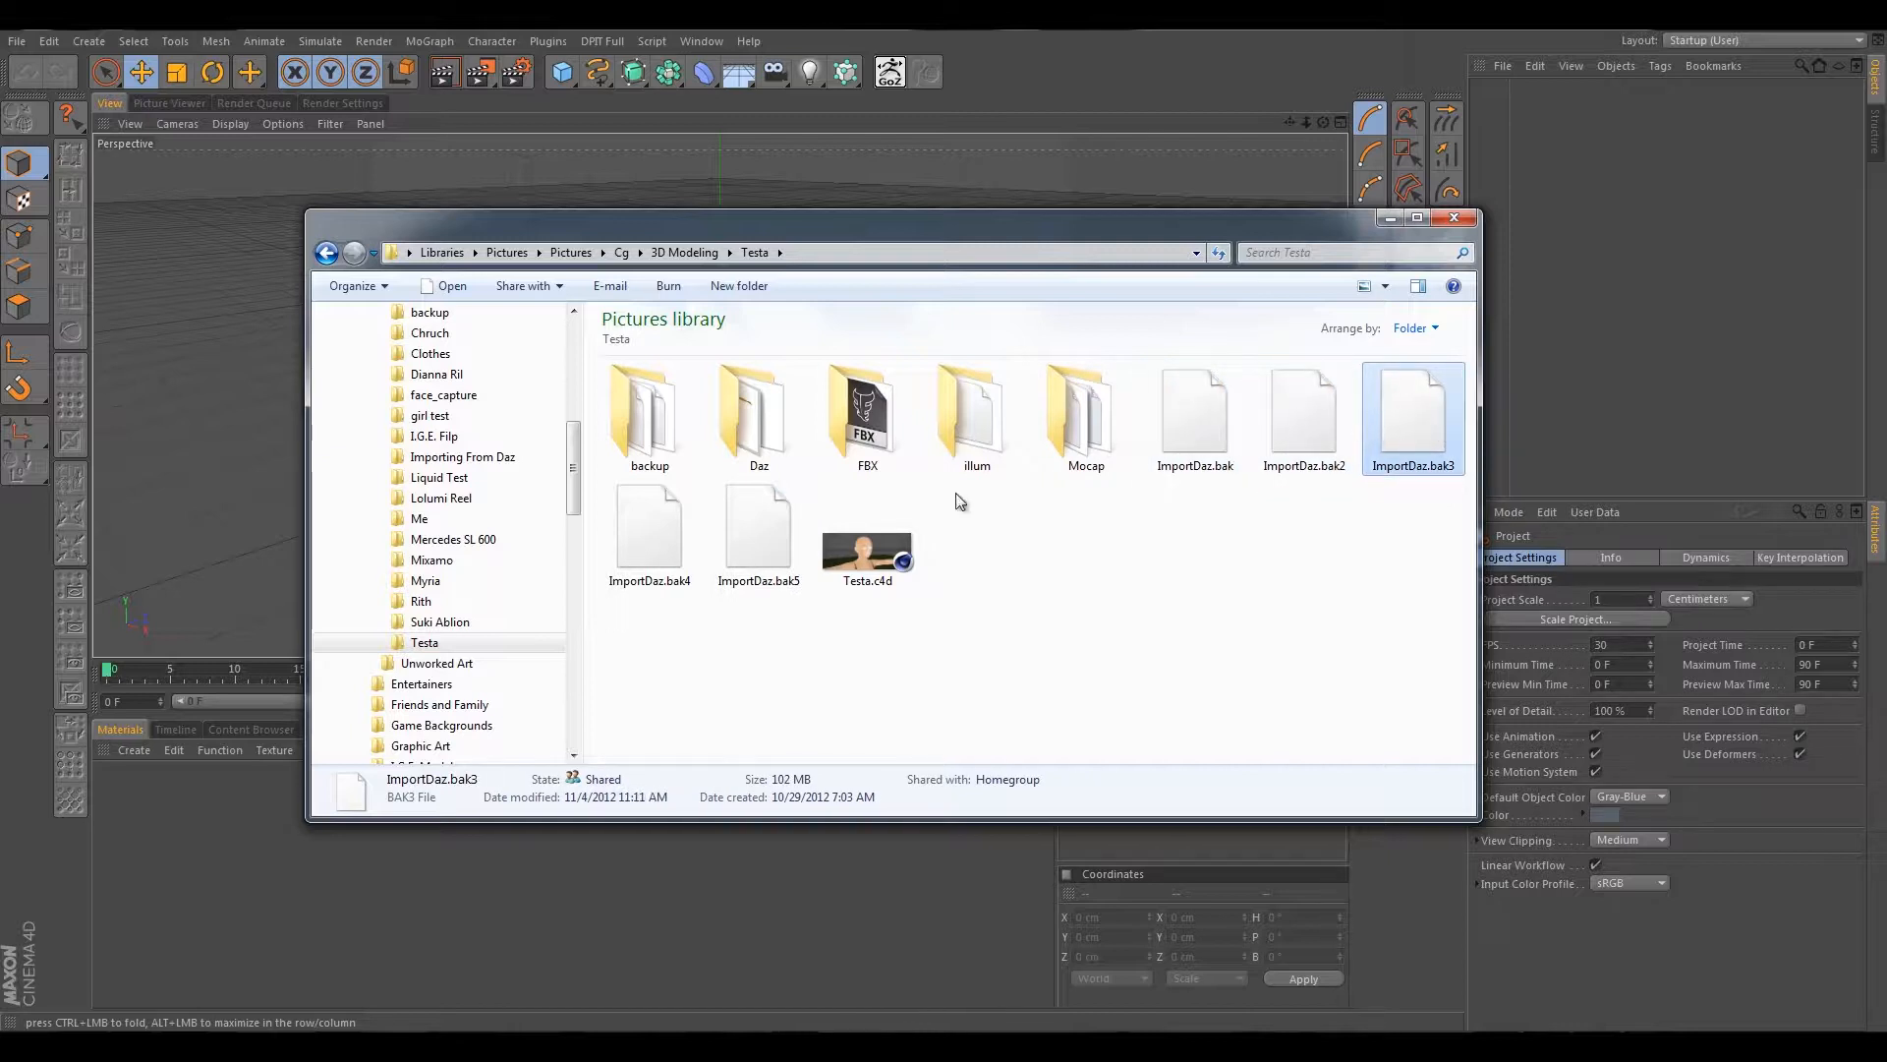
{"action": "left_click", "coordinate": [618, 537]}
{"action": "left_click", "coordinate": [735, 541]}
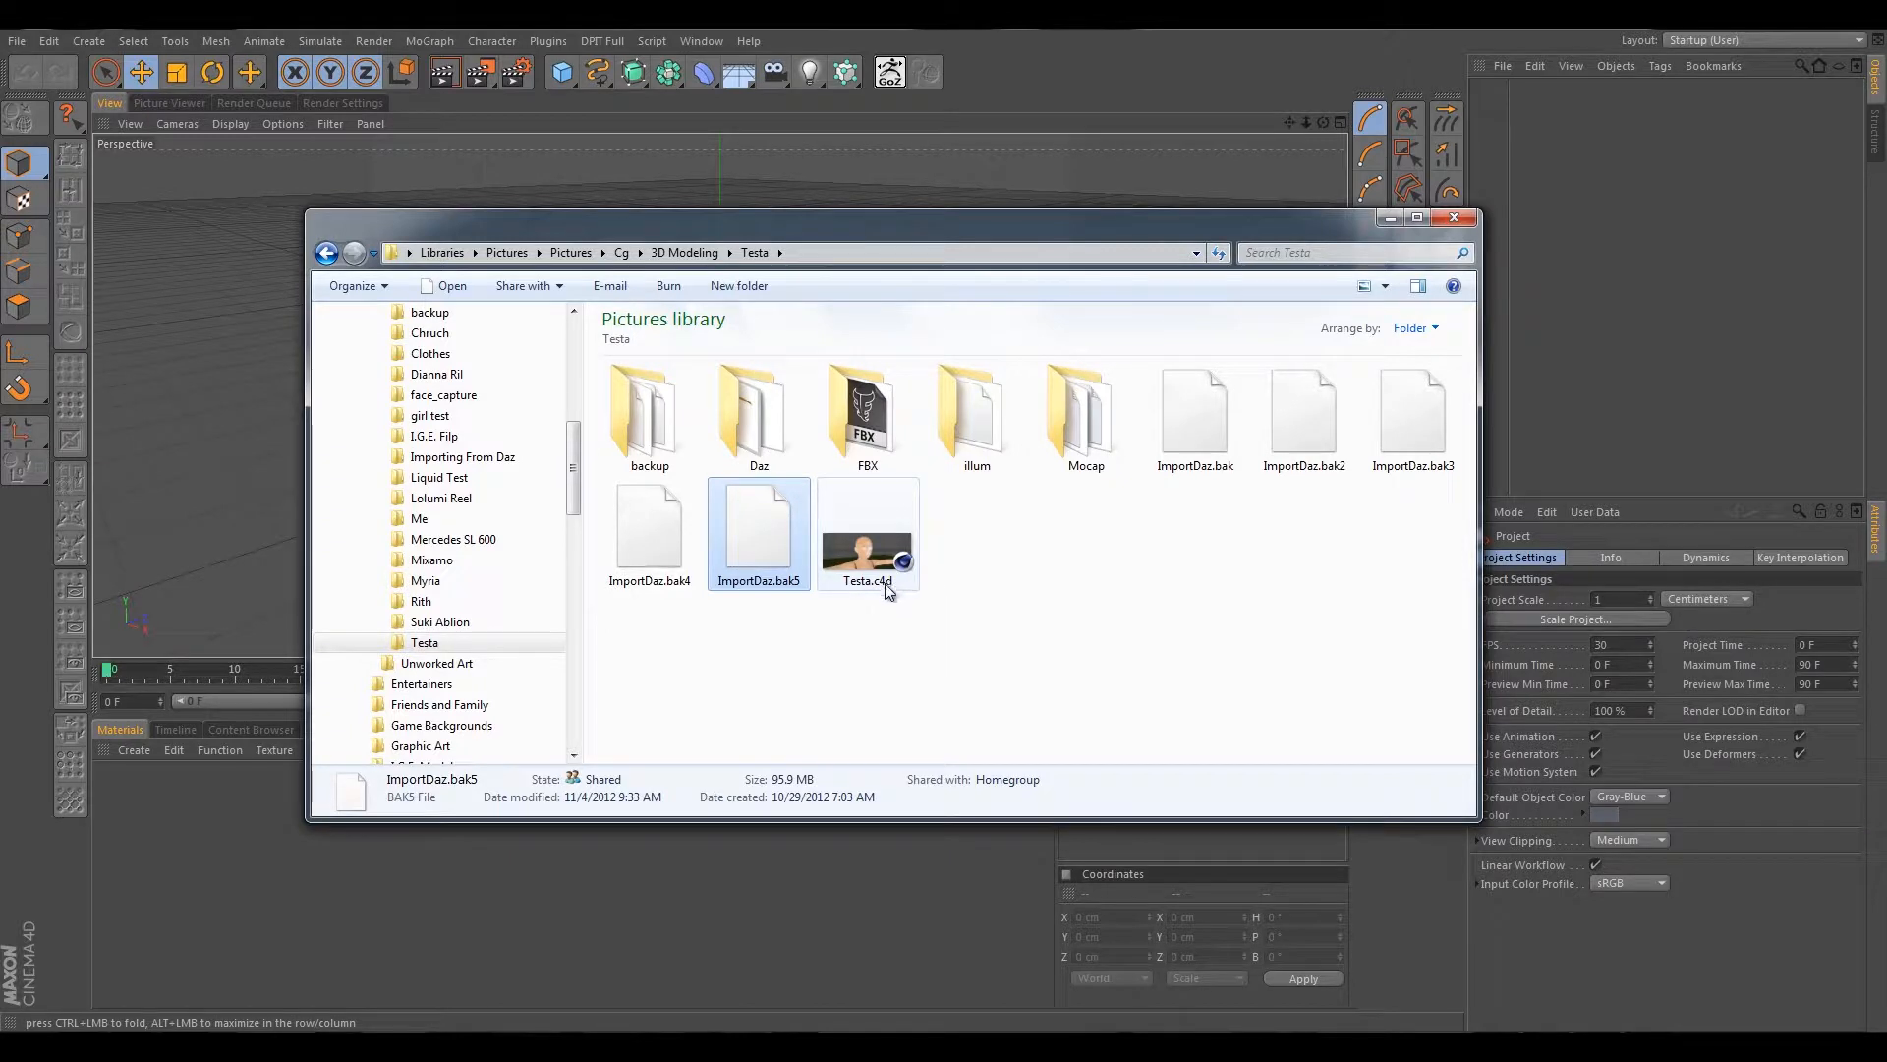
Delete the backup folder and the five files ImportDaz.bak through ImportDaz.bak5 from the Testa folder.
{"action": "left_click", "coordinate": [1174, 432]}
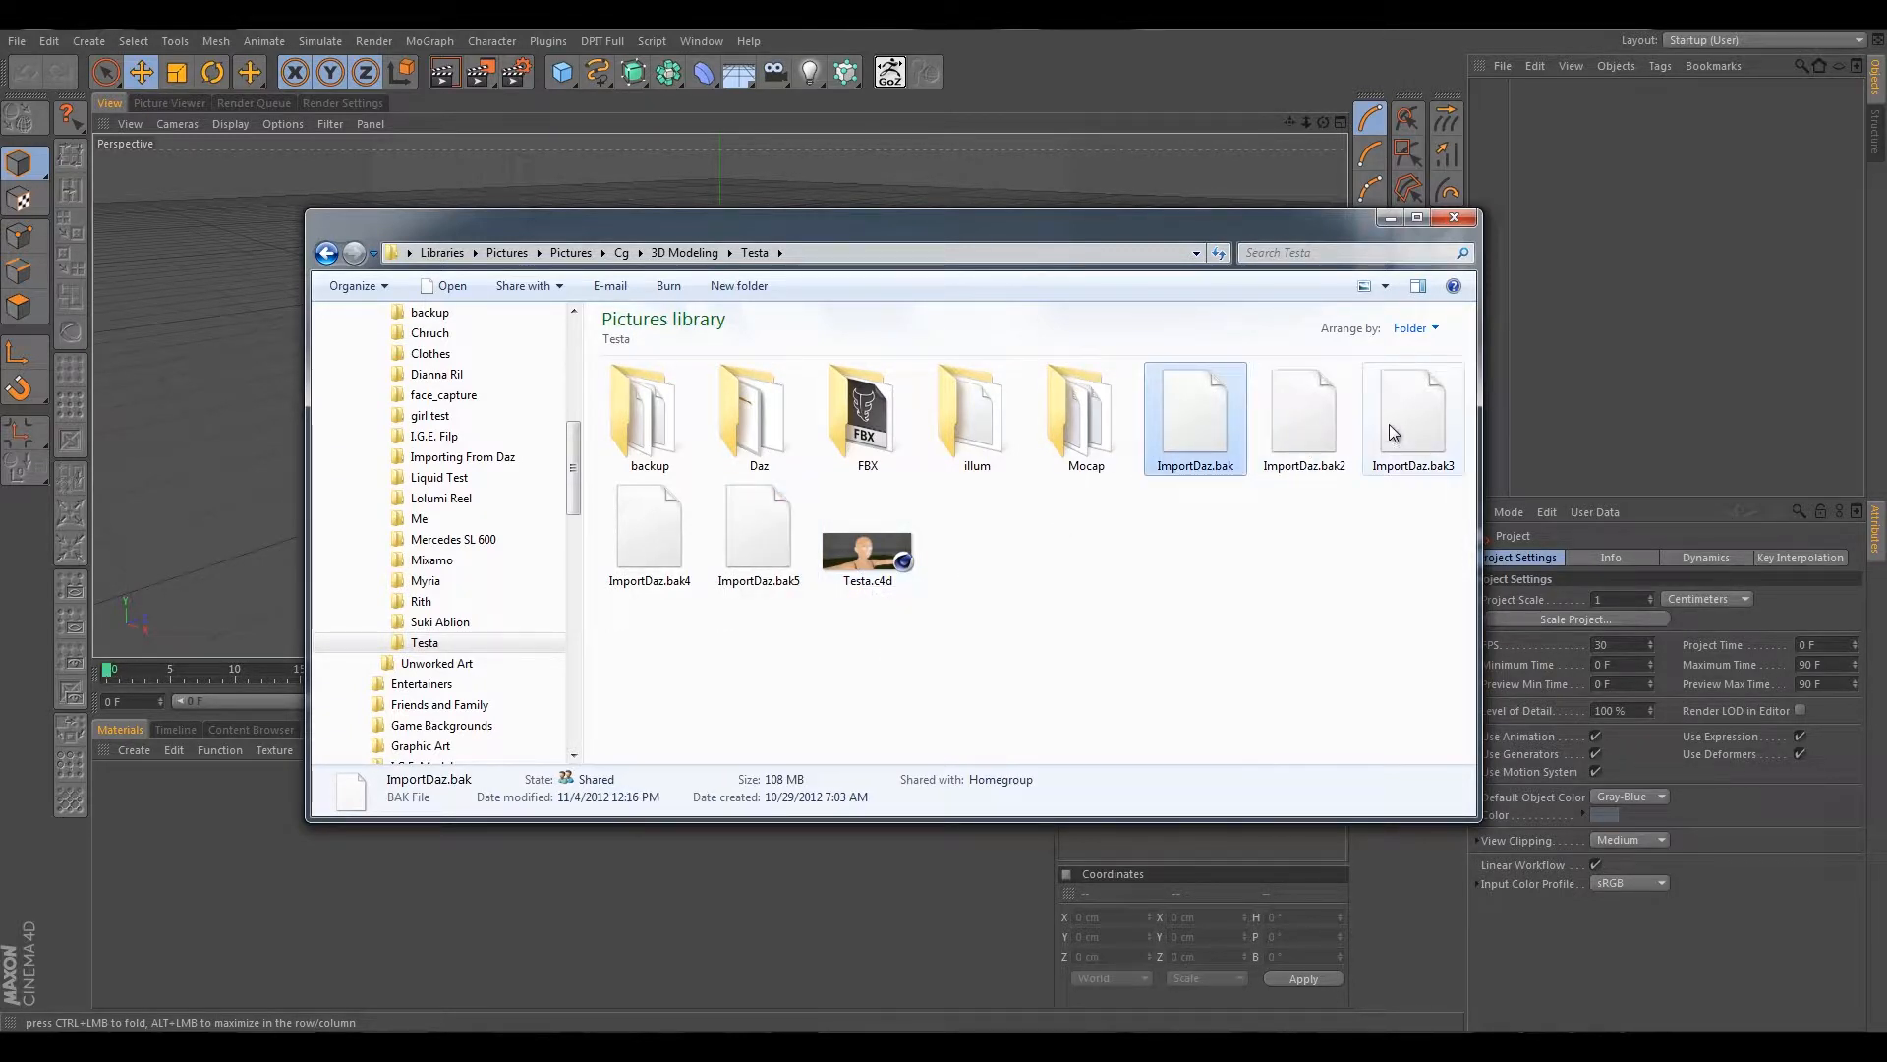
{"action": "left_click", "coordinate": [740, 557], "text": "shift"}
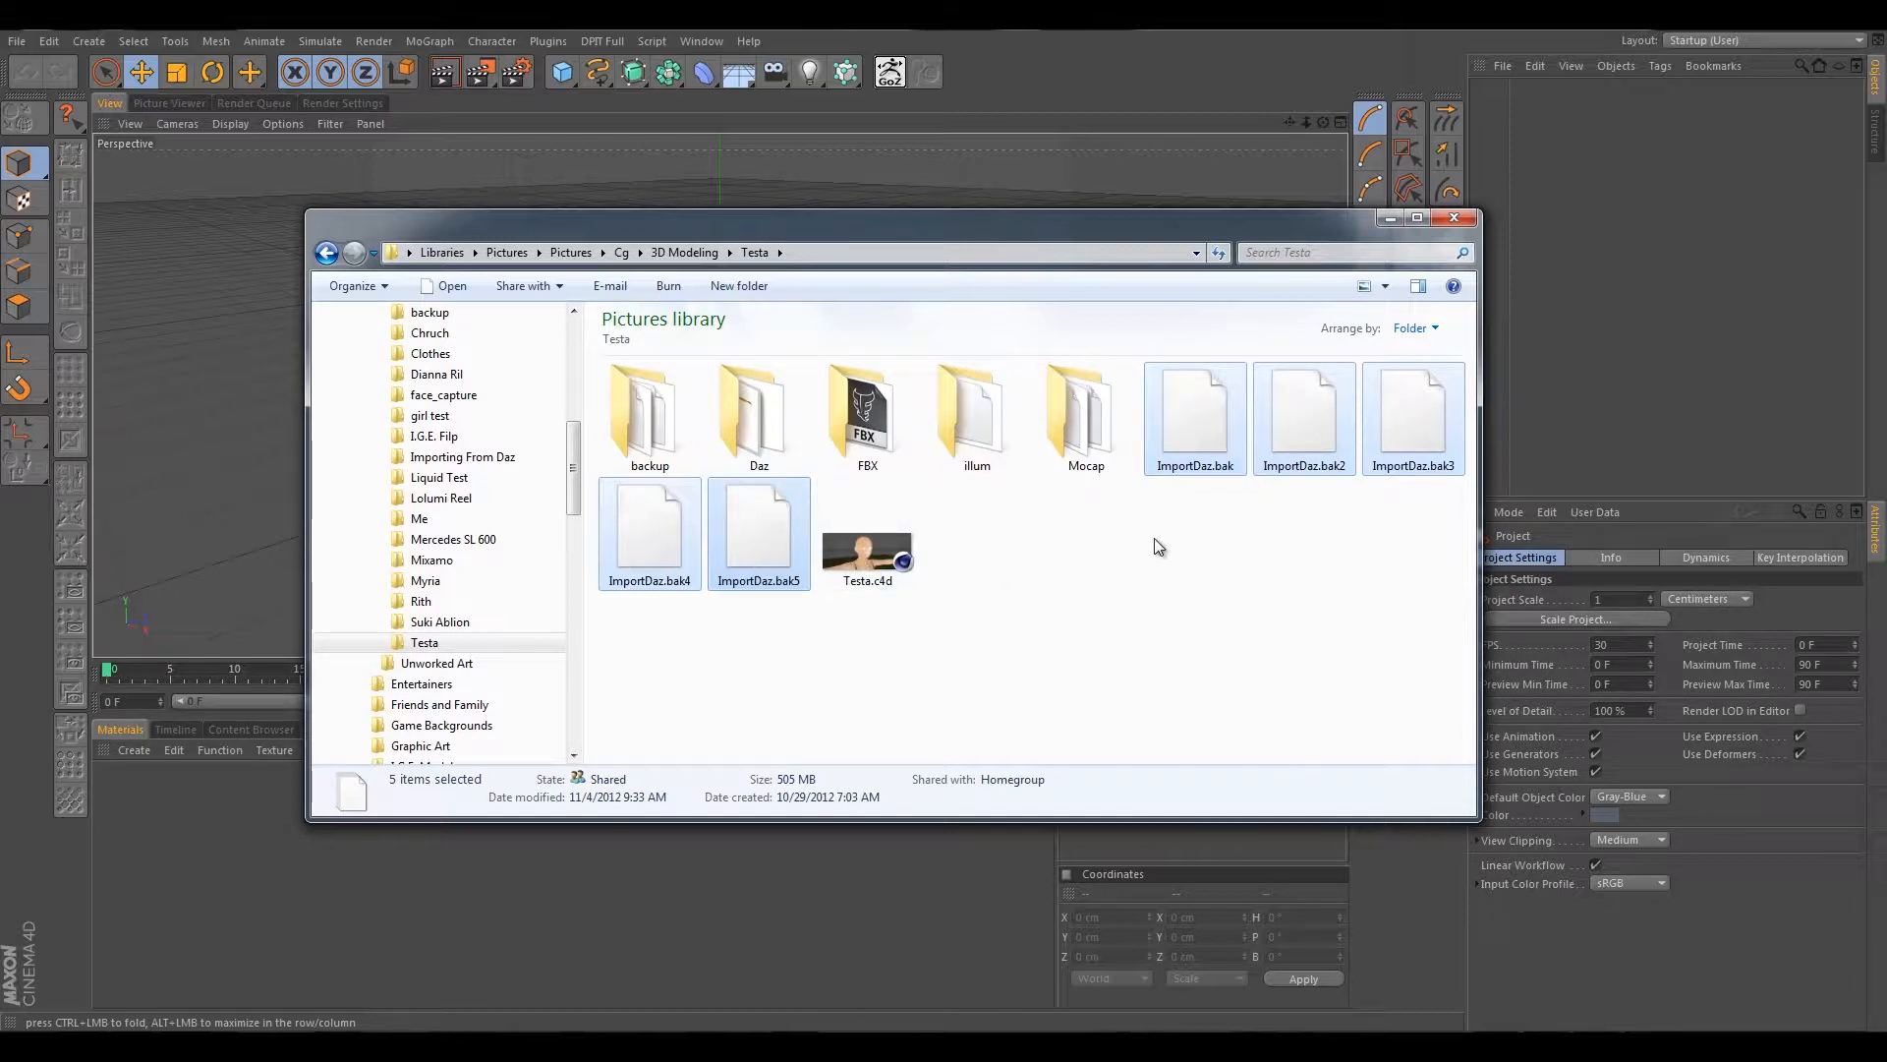
{"action": "left_click", "coordinate": [660, 411], "text": "ctrl"}
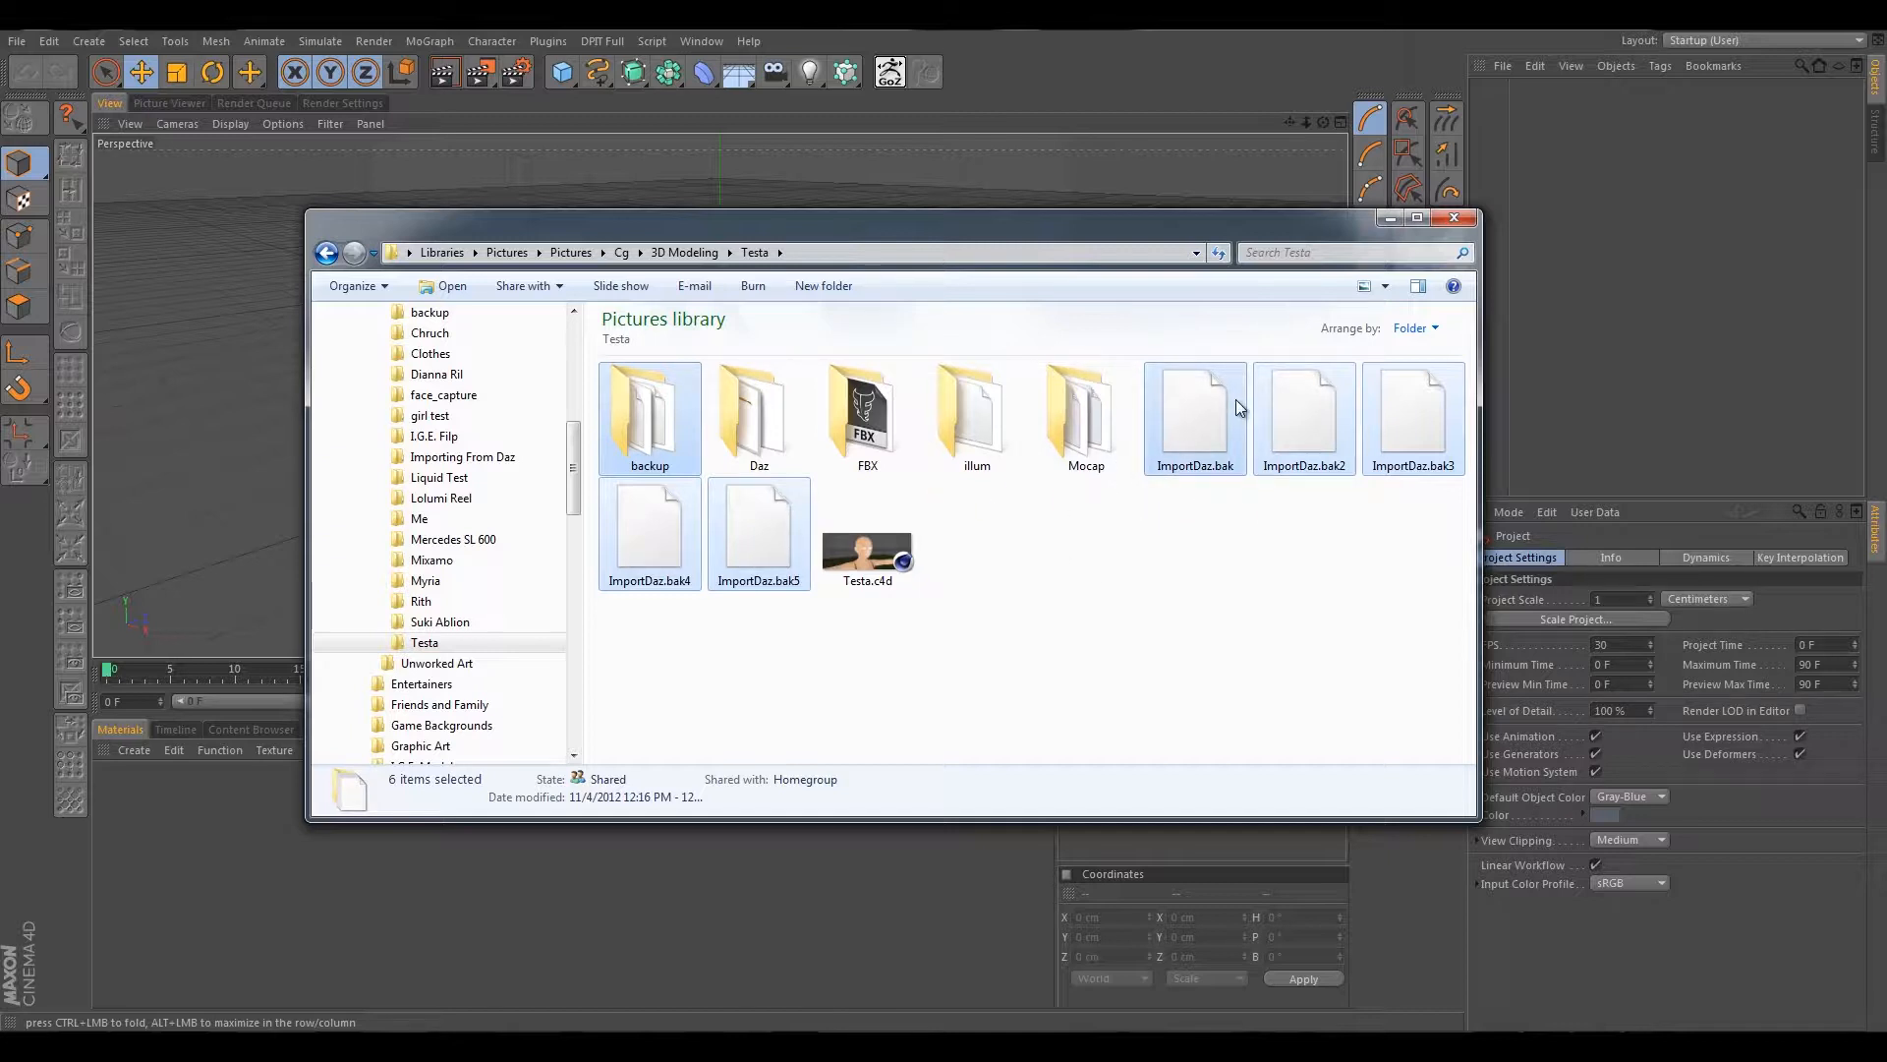
{"action": "right_click", "coordinate": [888, 430]}
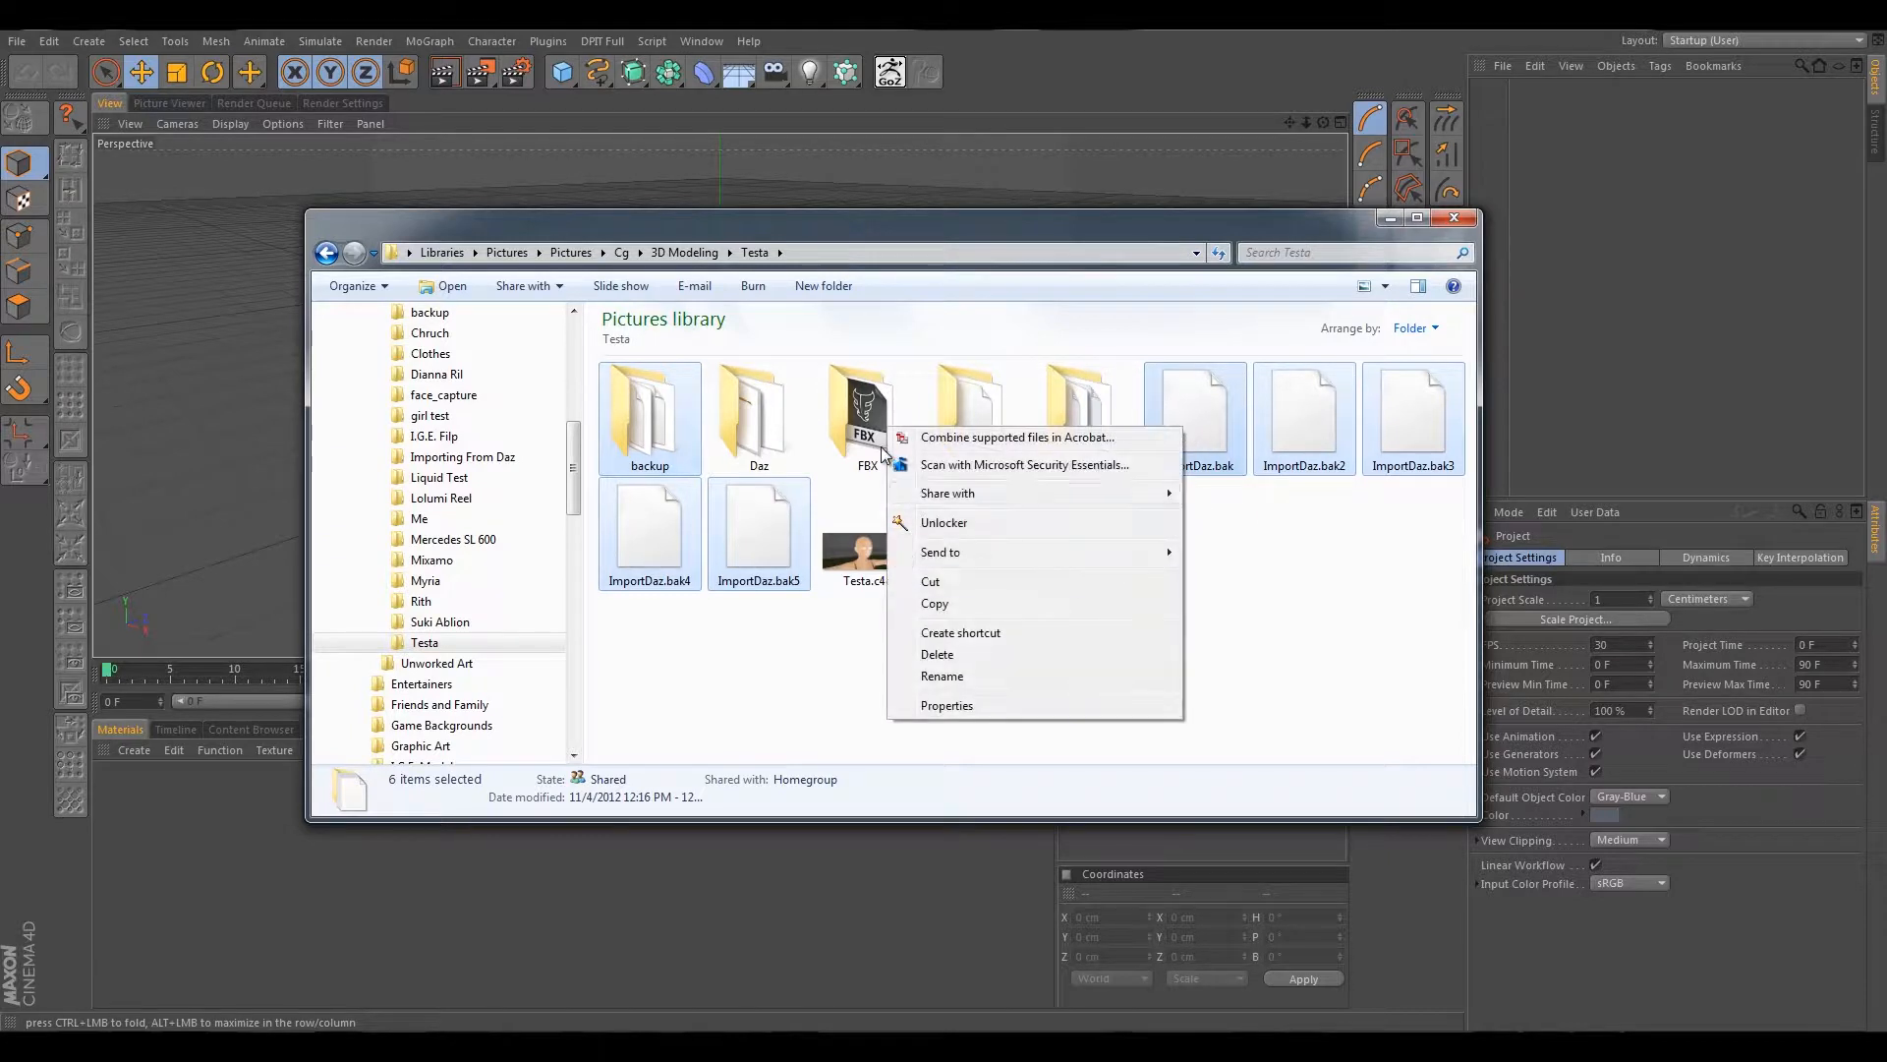
{"action": "left_click", "coordinate": [932, 654]}
{"action": "left_click", "coordinate": [1019, 546]}
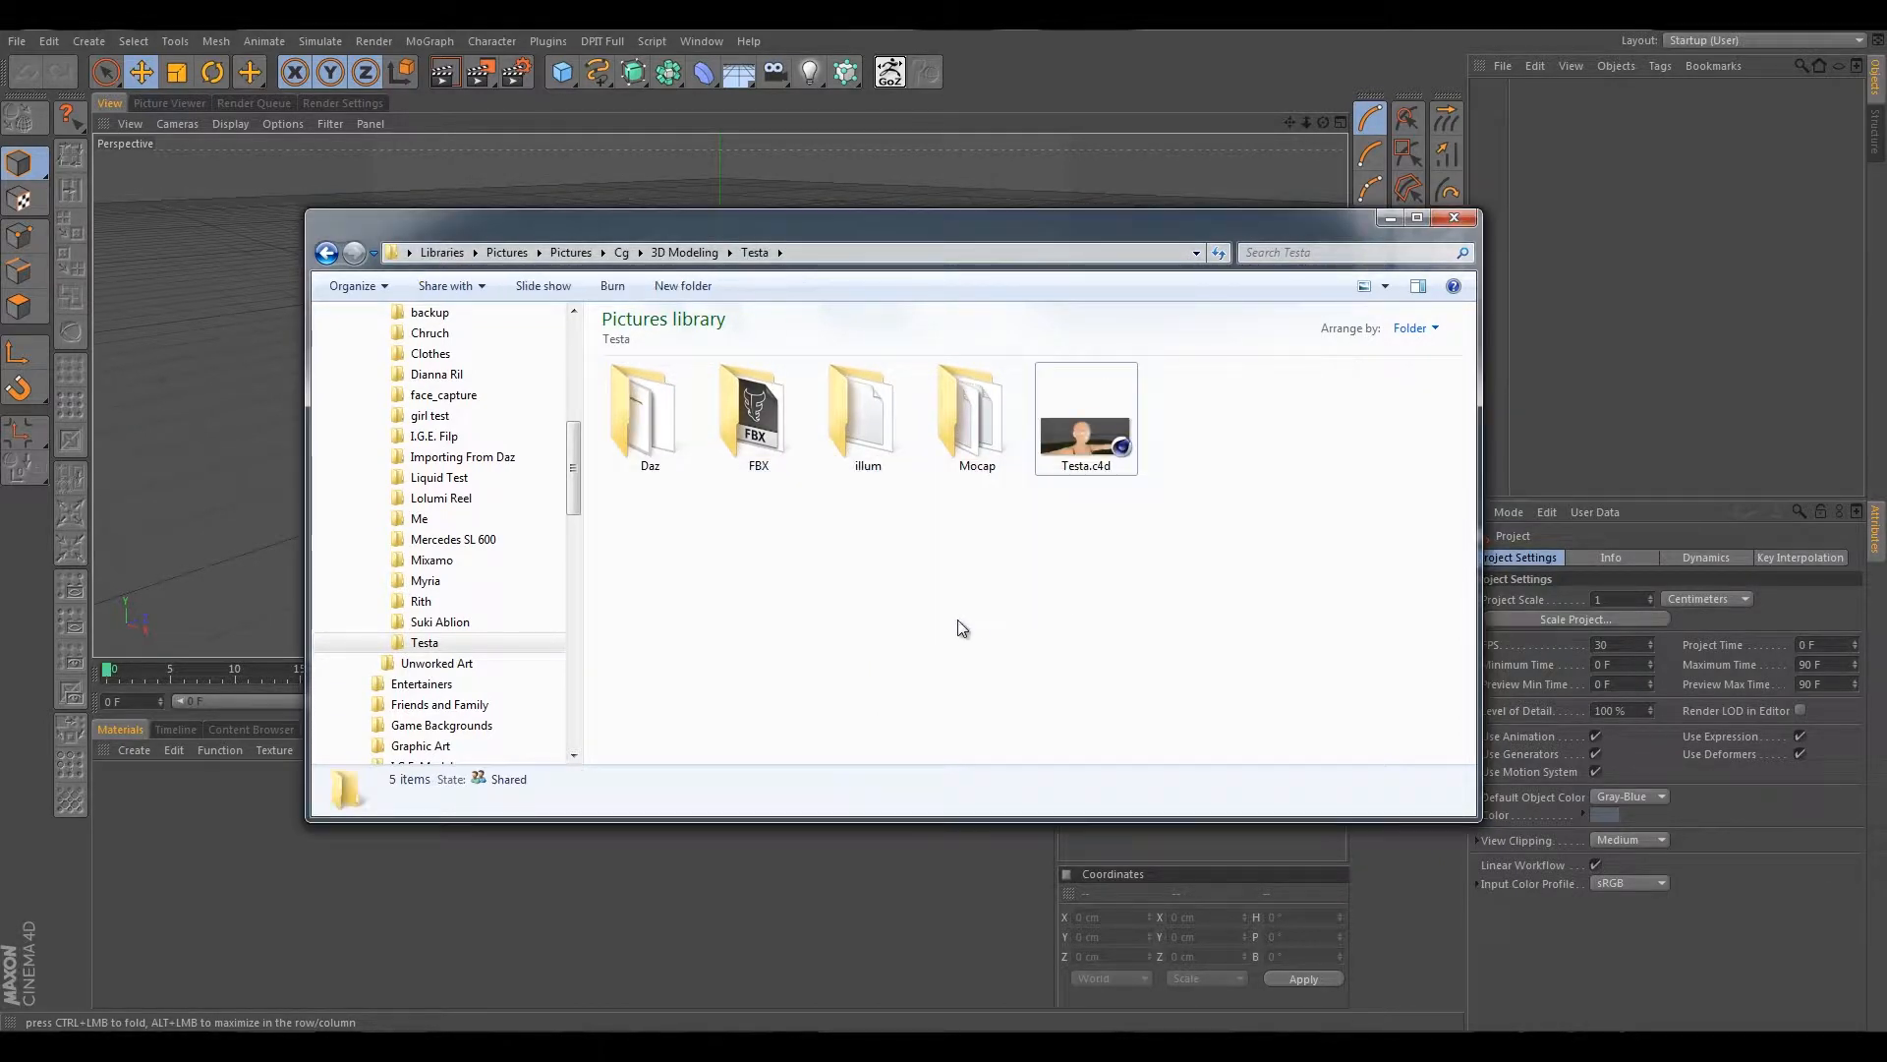
Check the Testa folder's size in its properties from the 3D Modeling folder, and reopen Testa.
{"action": "left_click", "coordinate": [685, 252]}
{"action": "right_click", "coordinate": [645, 679]}
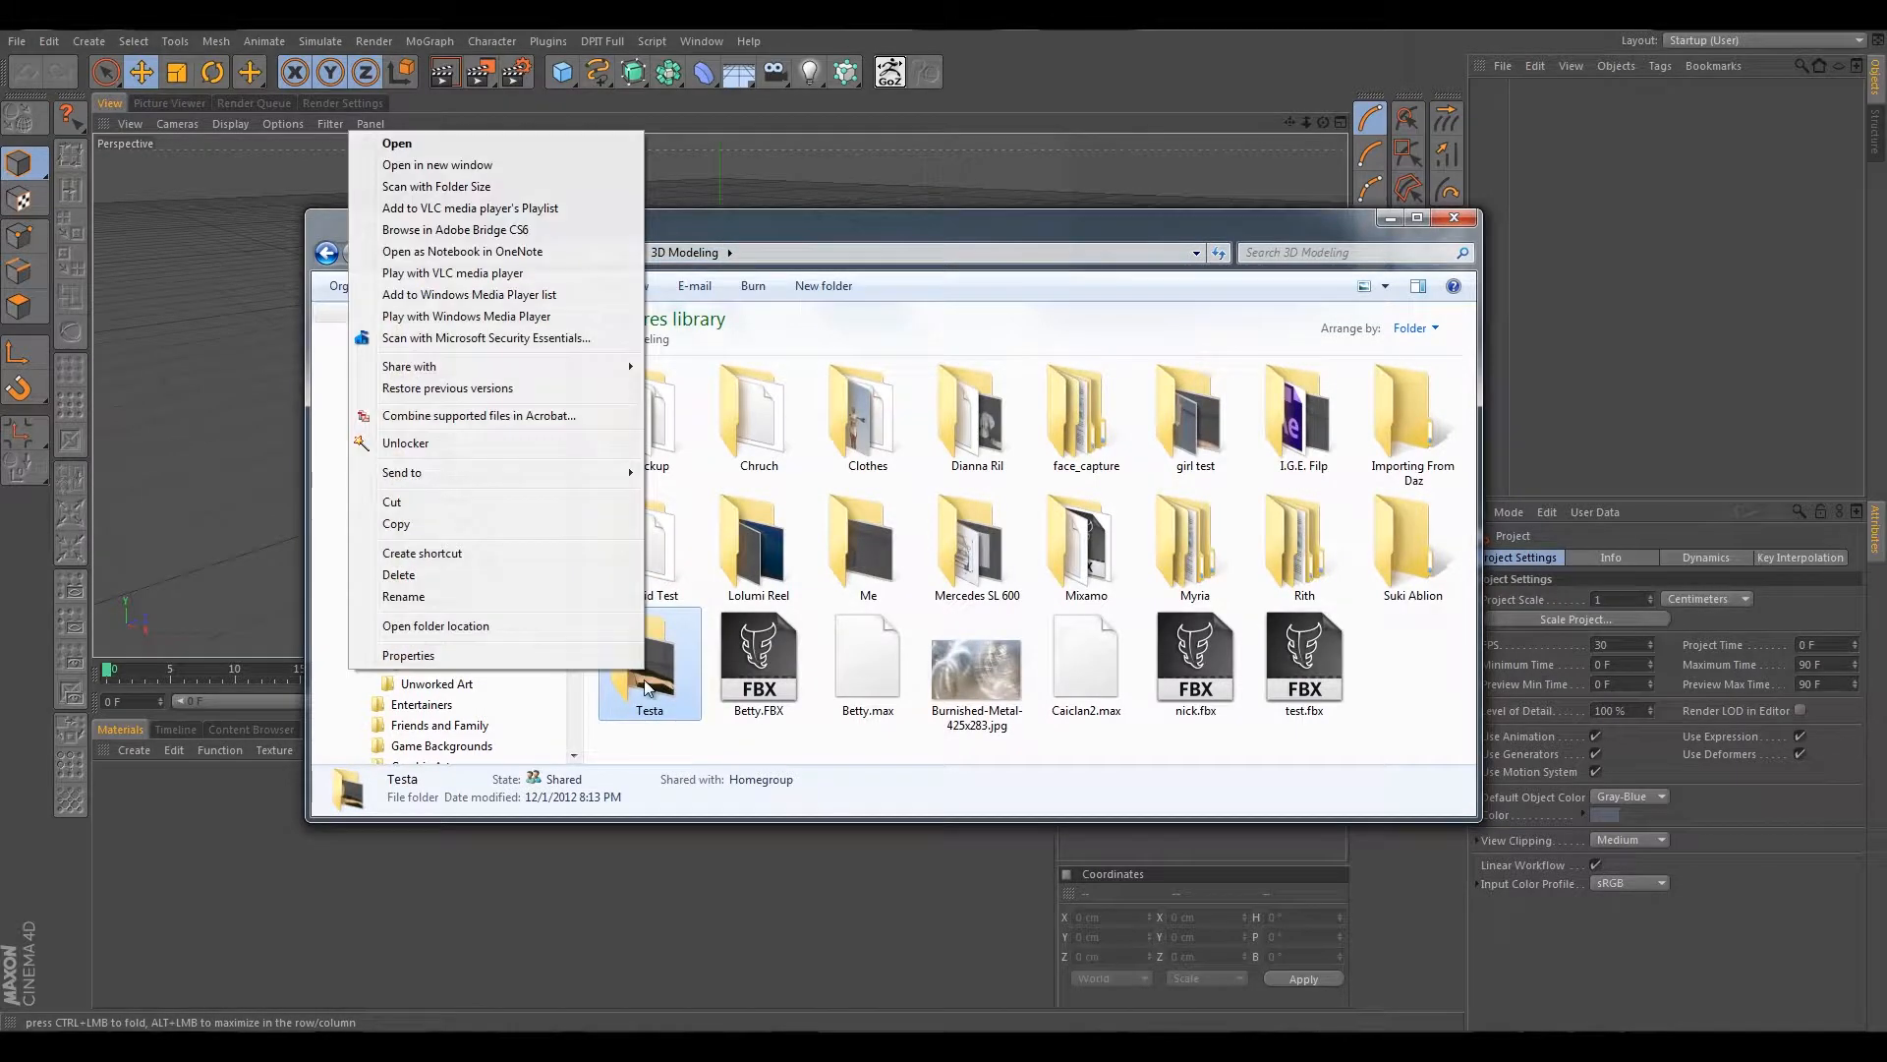
{"action": "left_click", "coordinate": [459, 654]}
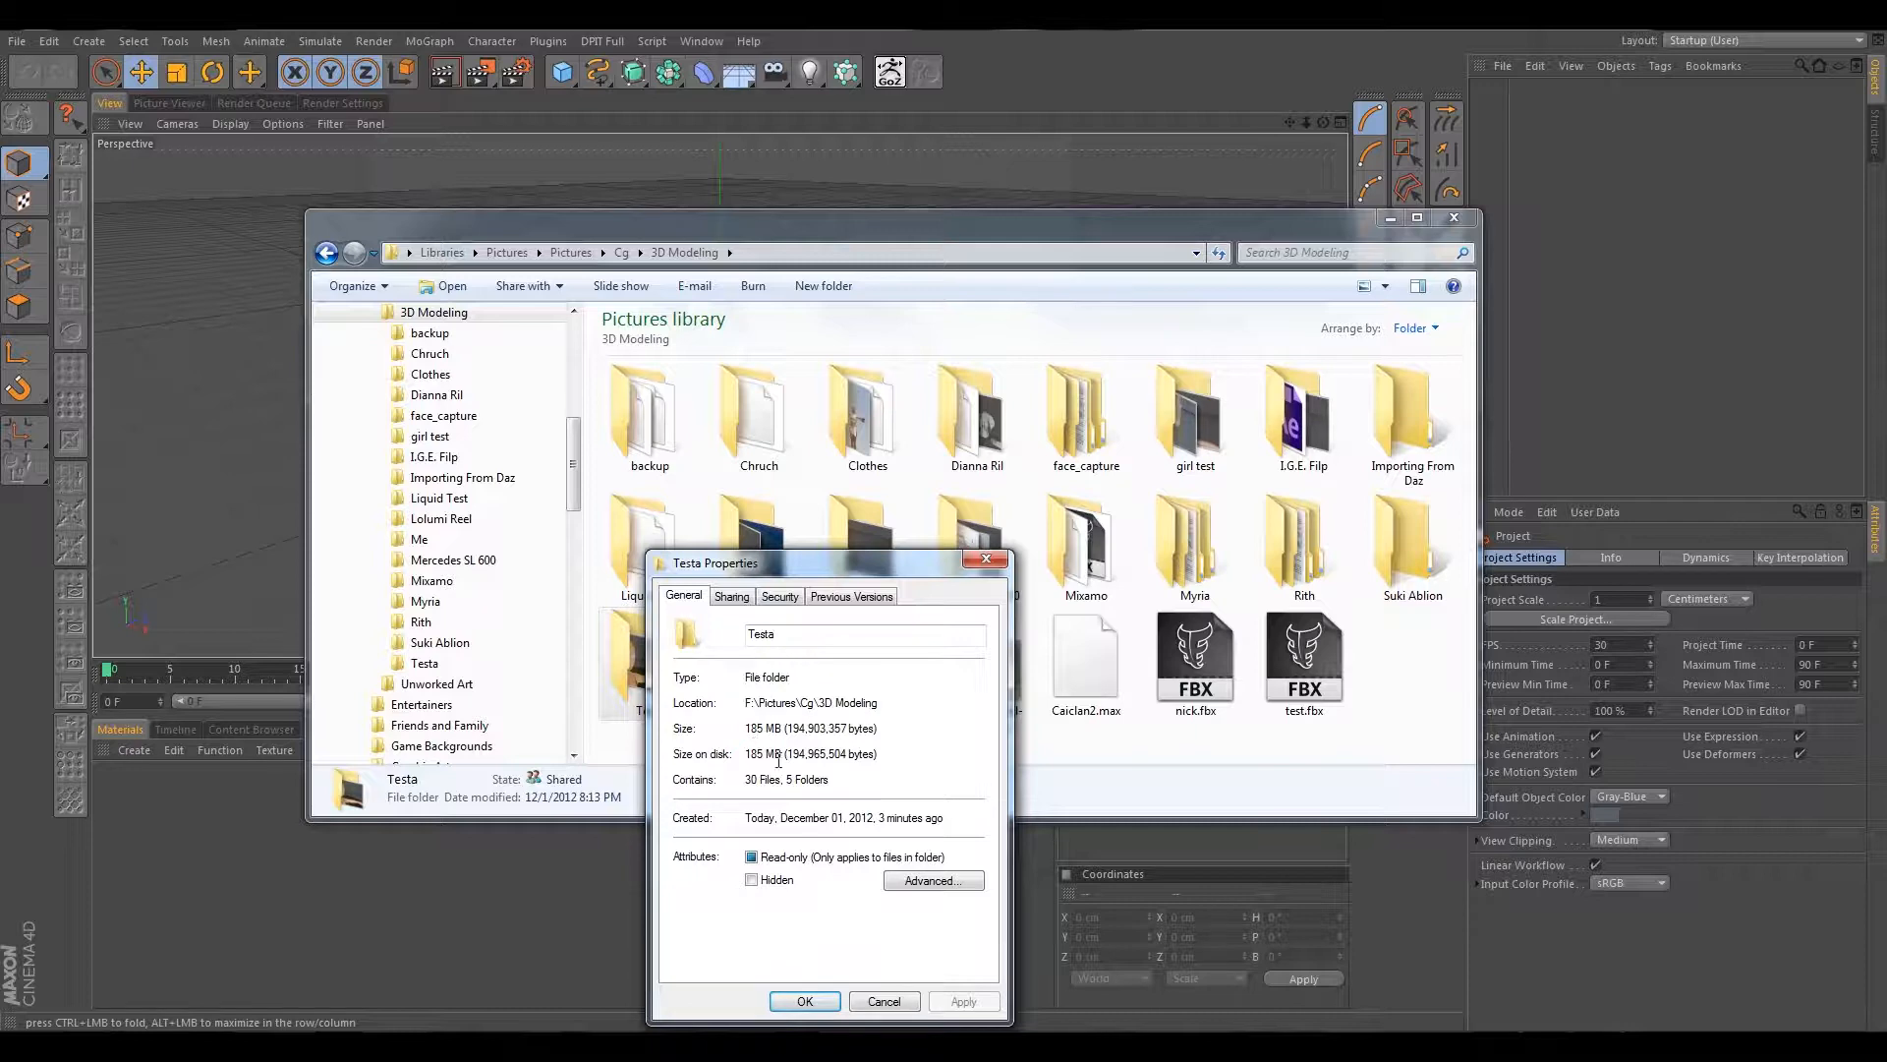
{"action": "left_click", "coordinate": [884, 1001]}
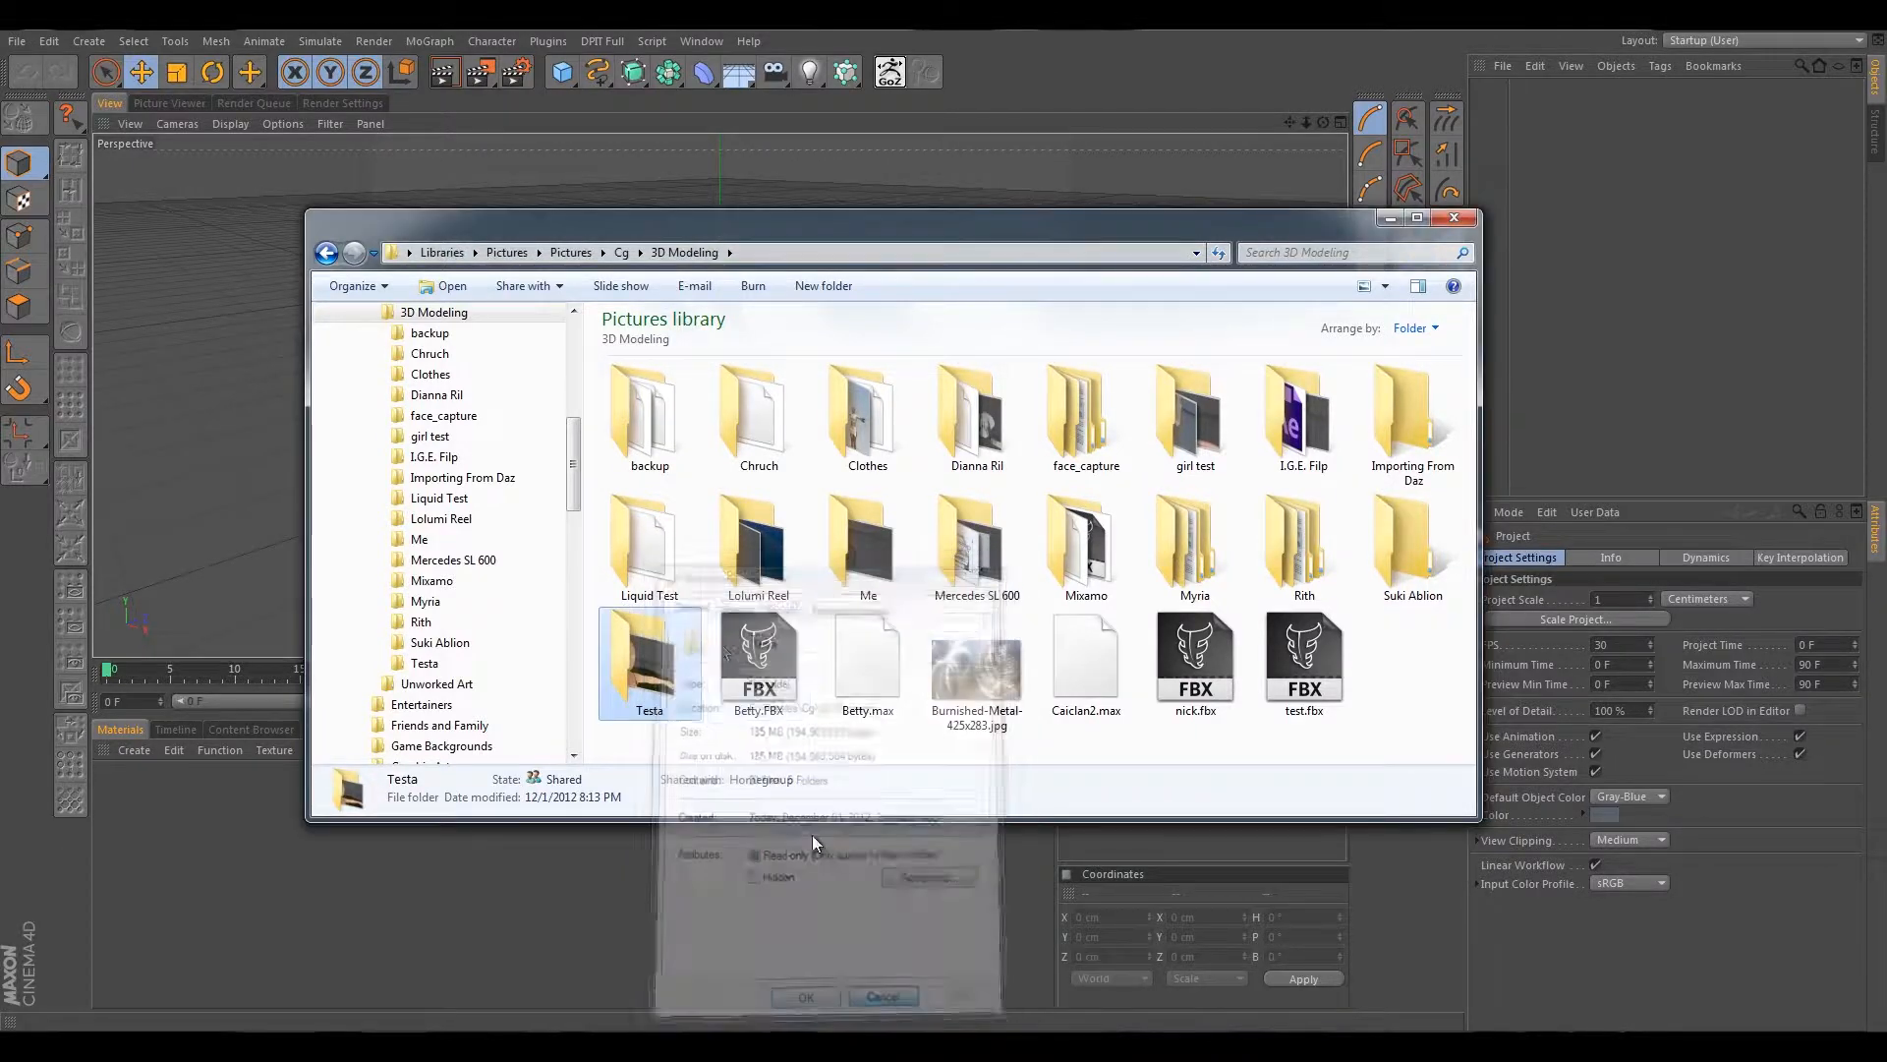
{"action": "double_click", "coordinate": [658, 657]}
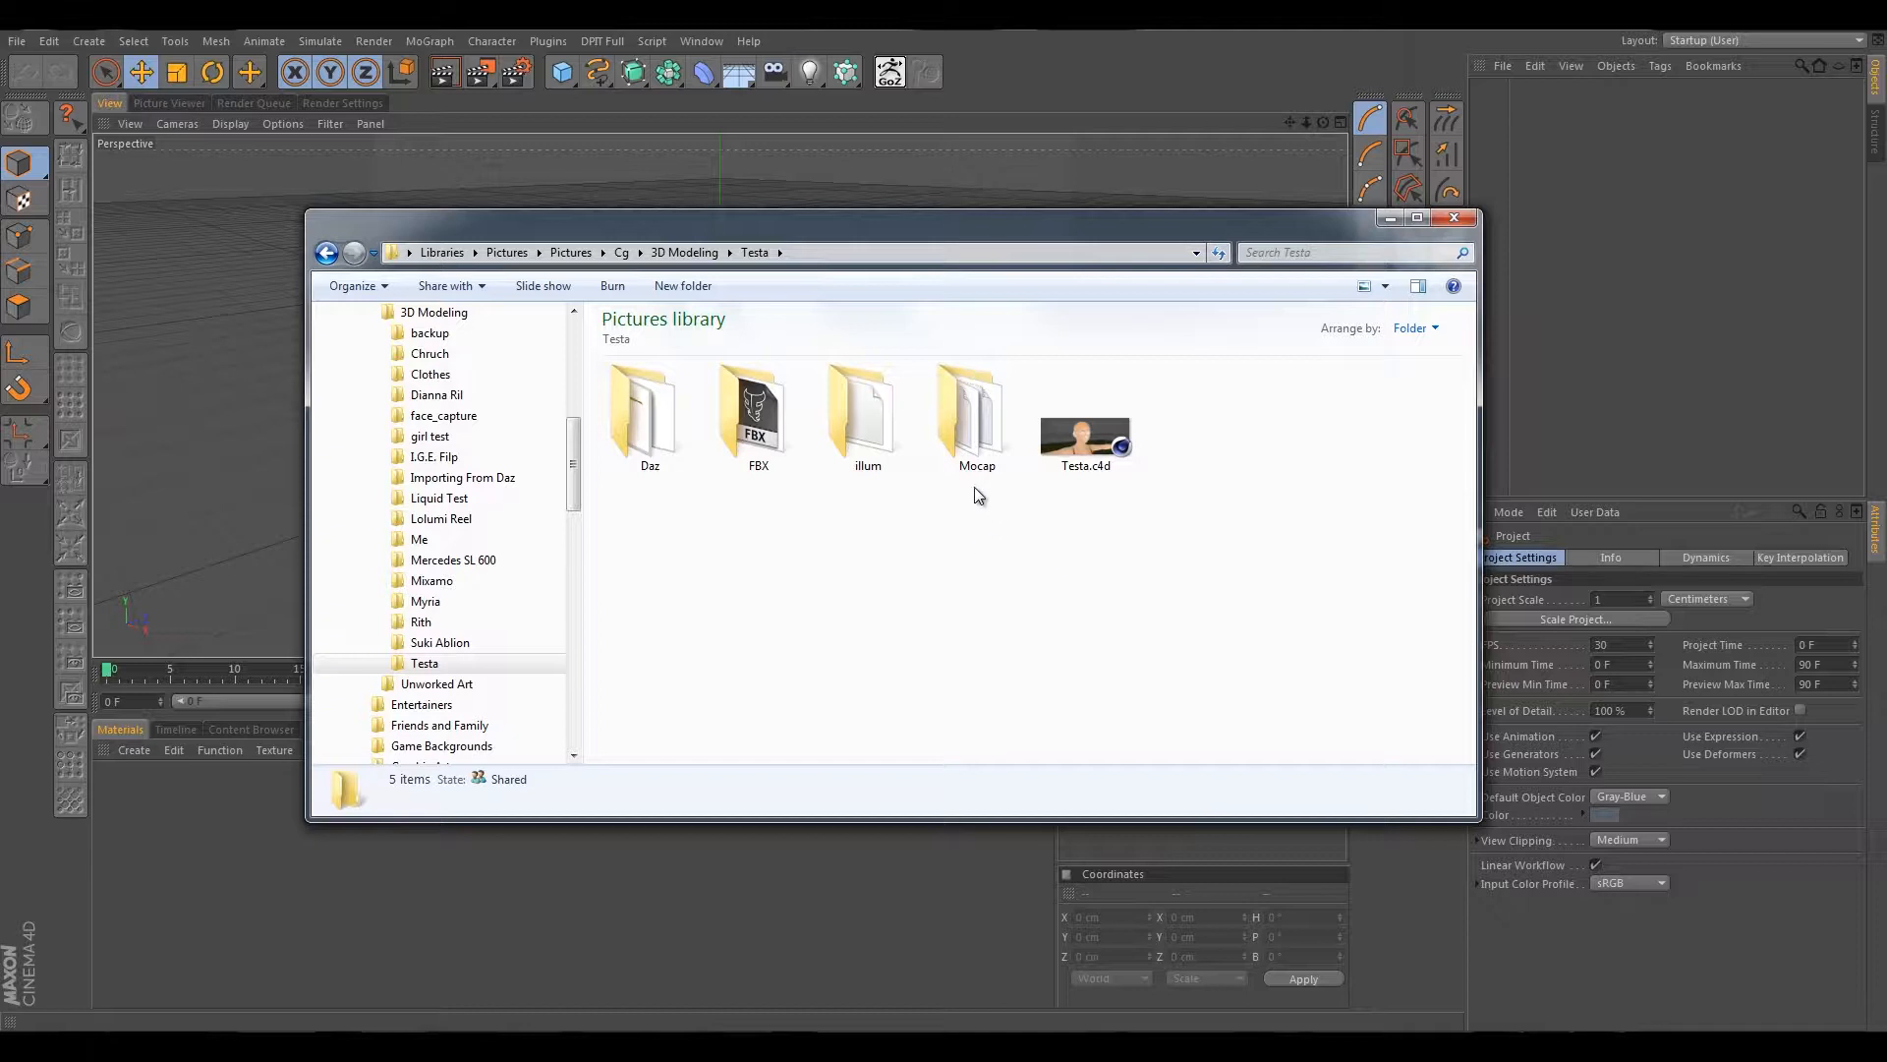
{"action": "left_click_drag", "start_coordinate": [895, 228], "coordinate": [910, 199]}
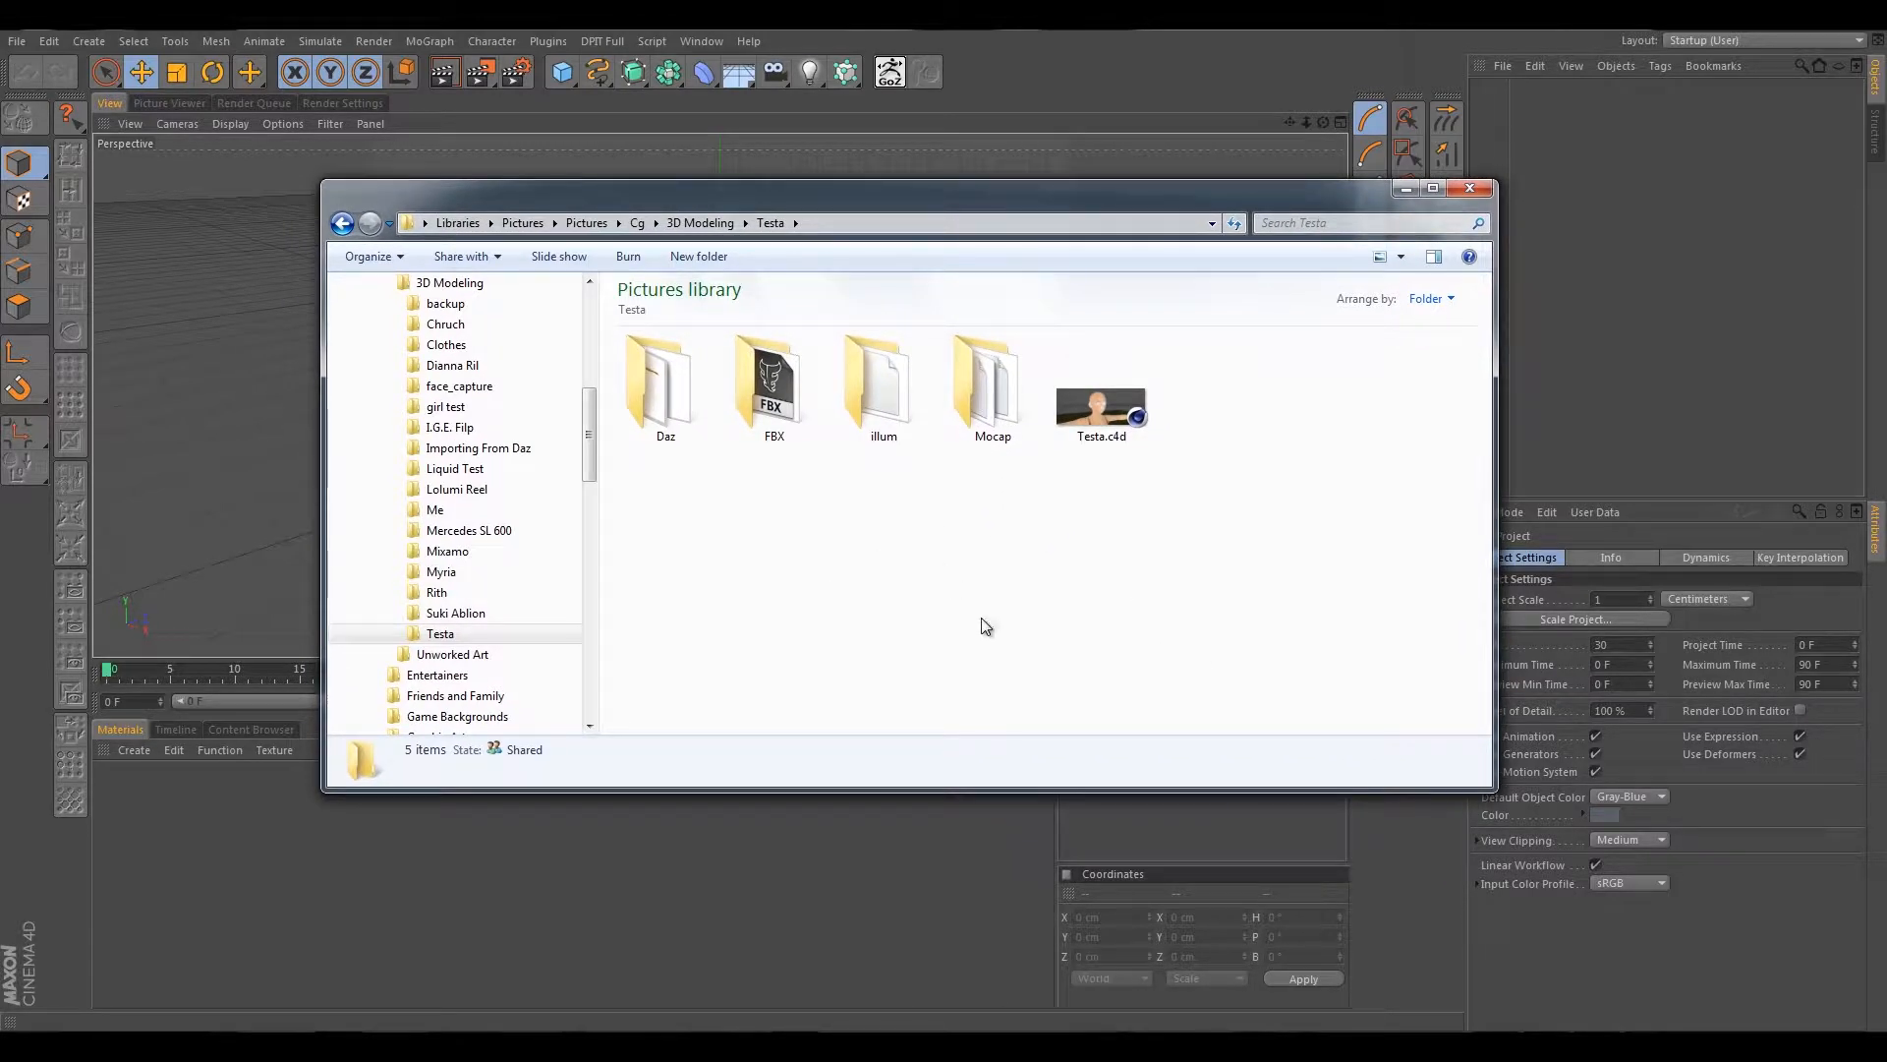
Open Testa.c4d from the Testa folder in Cinema 4D.
{"action": "left_click", "coordinate": [1101, 418]}
{"action": "double_click", "coordinate": [1106, 422]}
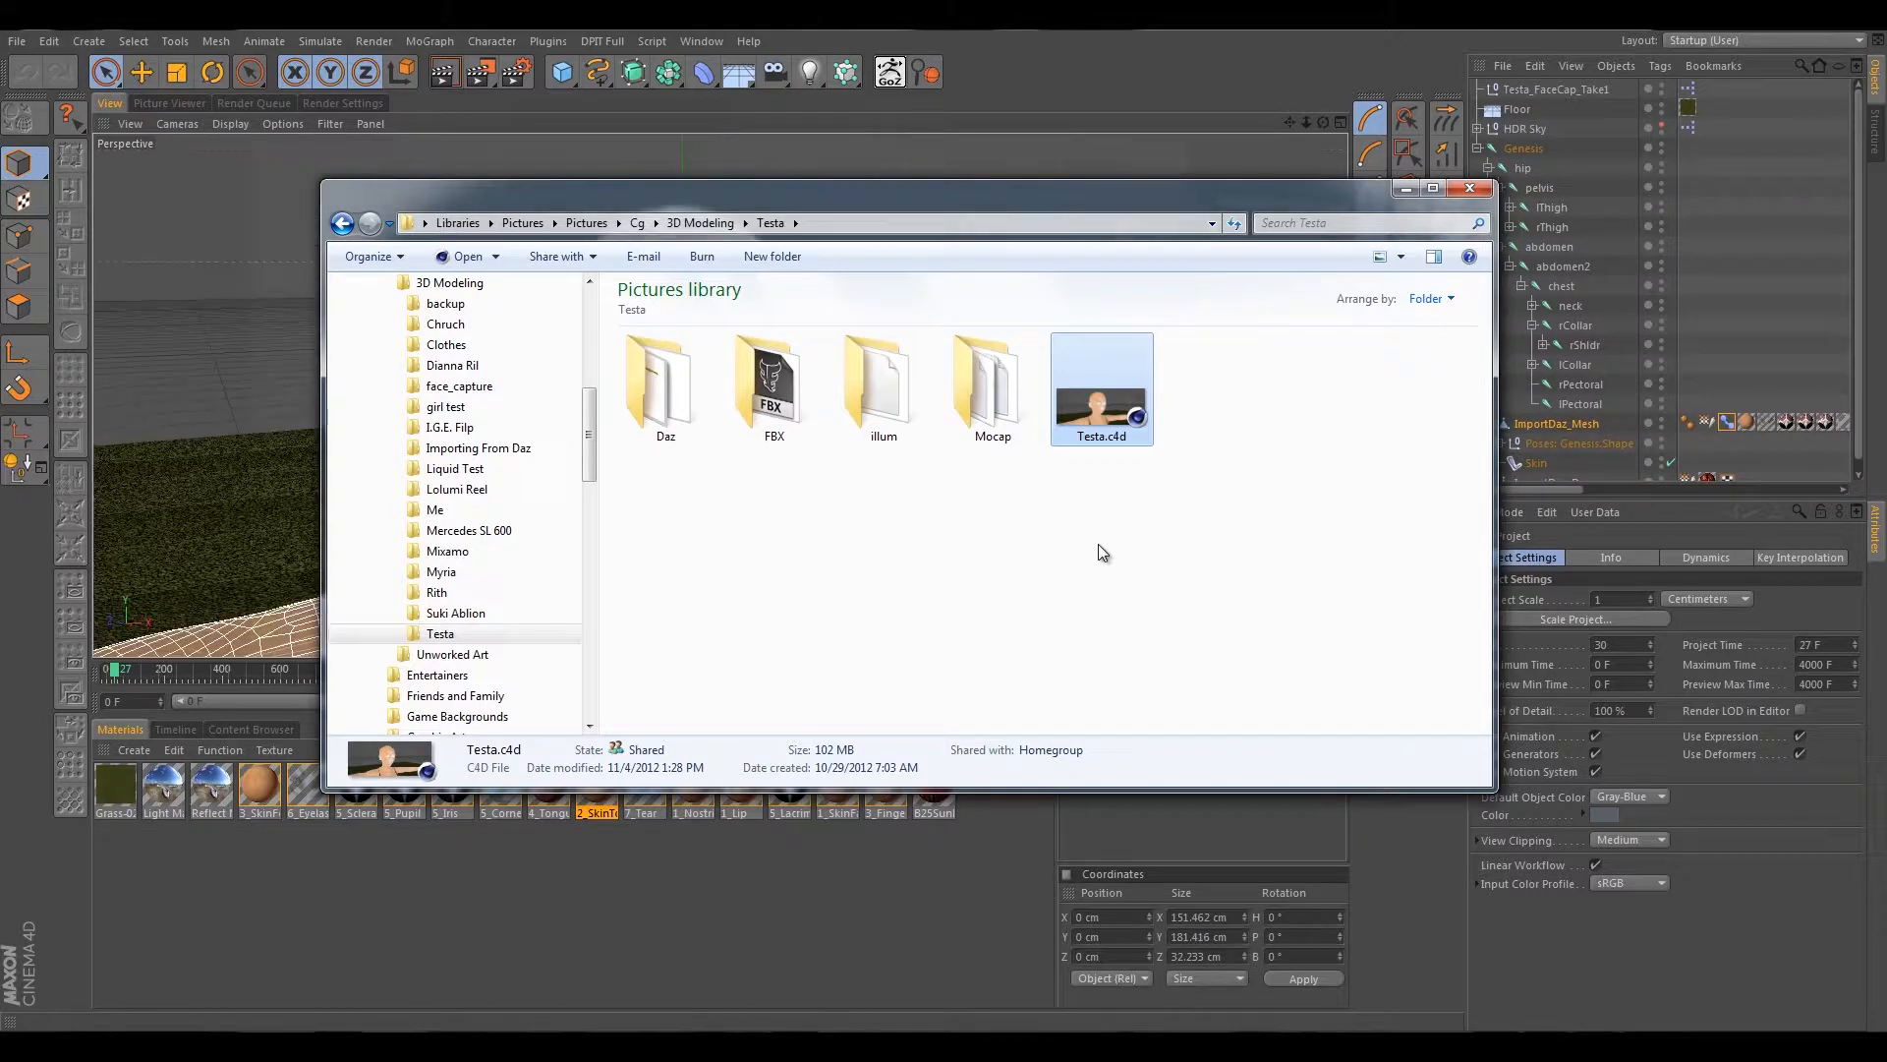
{"action": "left_click", "coordinate": [861, 23]}
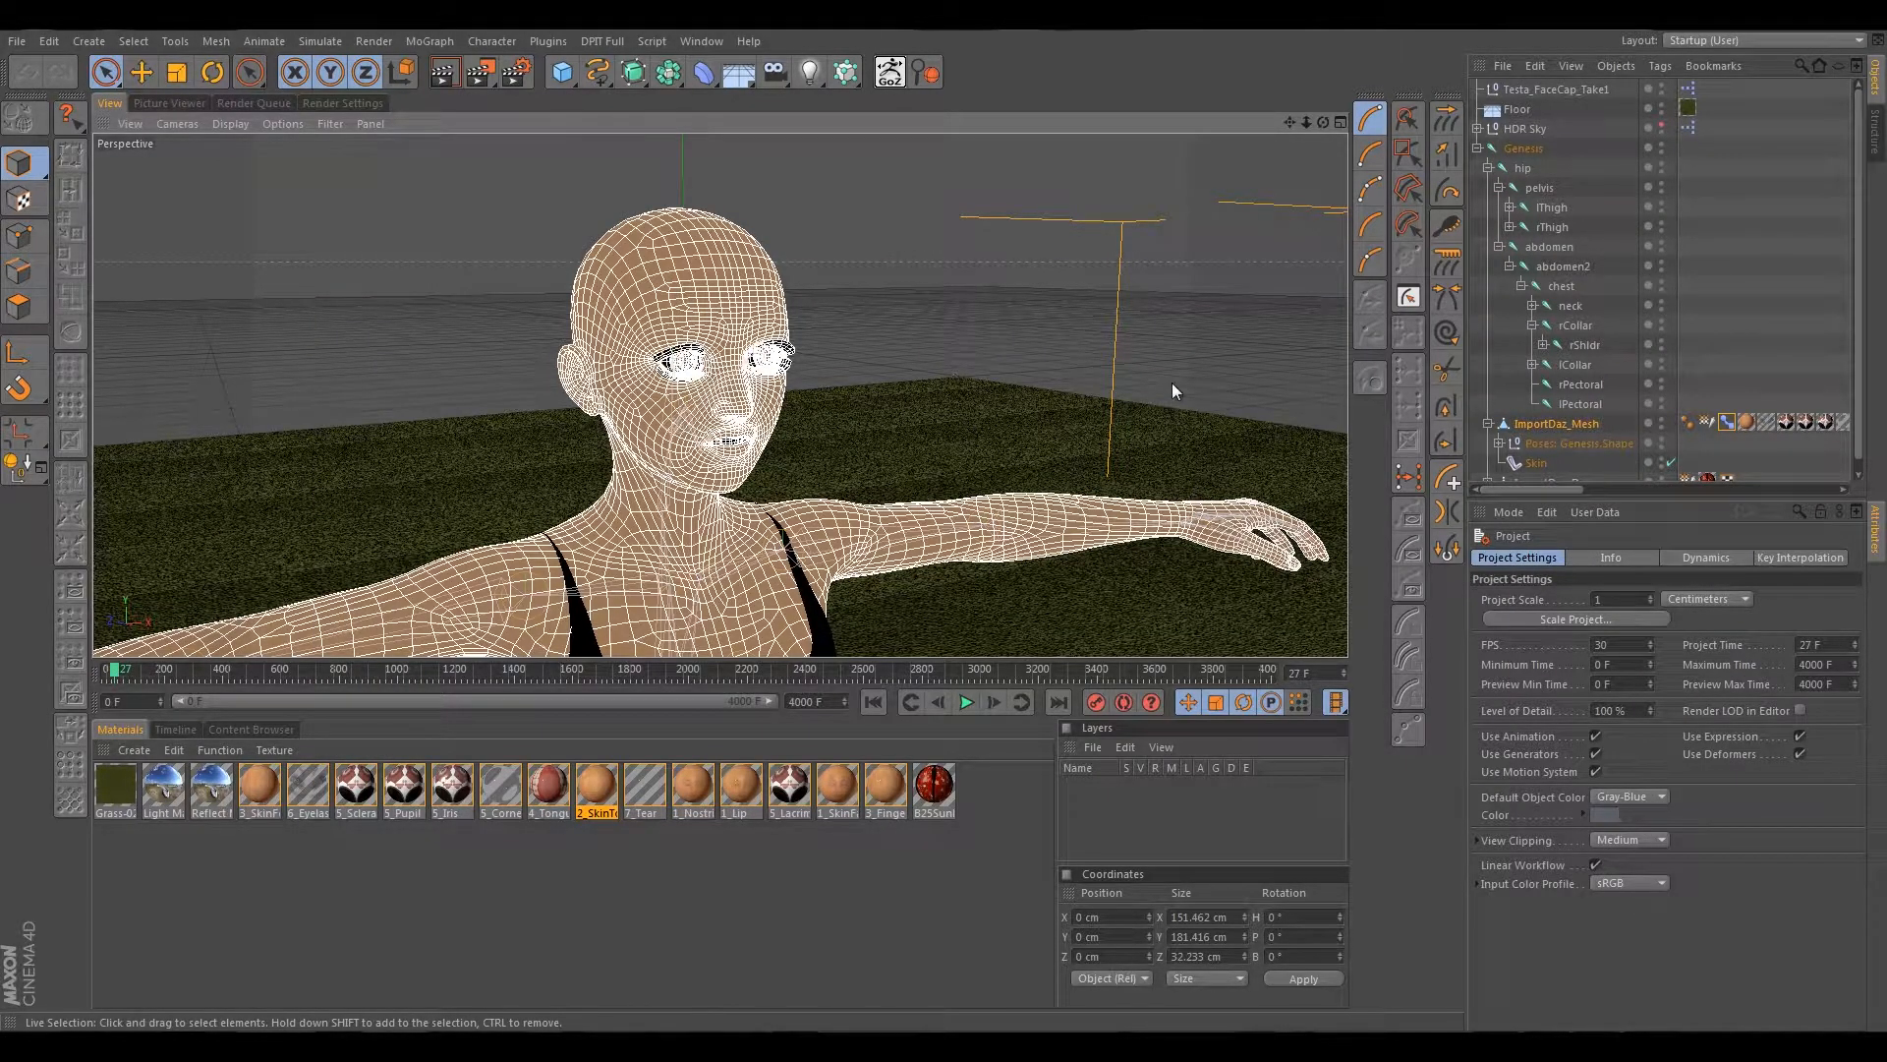
Test-render the figure in the viewport, review the listed texture file paths and cancel the render.
{"action": "left_click_drag", "start_coordinate": [955, 430], "coordinate": [977, 483], "text": "alt"}
{"action": "left_click_drag", "start_coordinate": [664, 591], "coordinate": [790, 534], "text": "alt"}
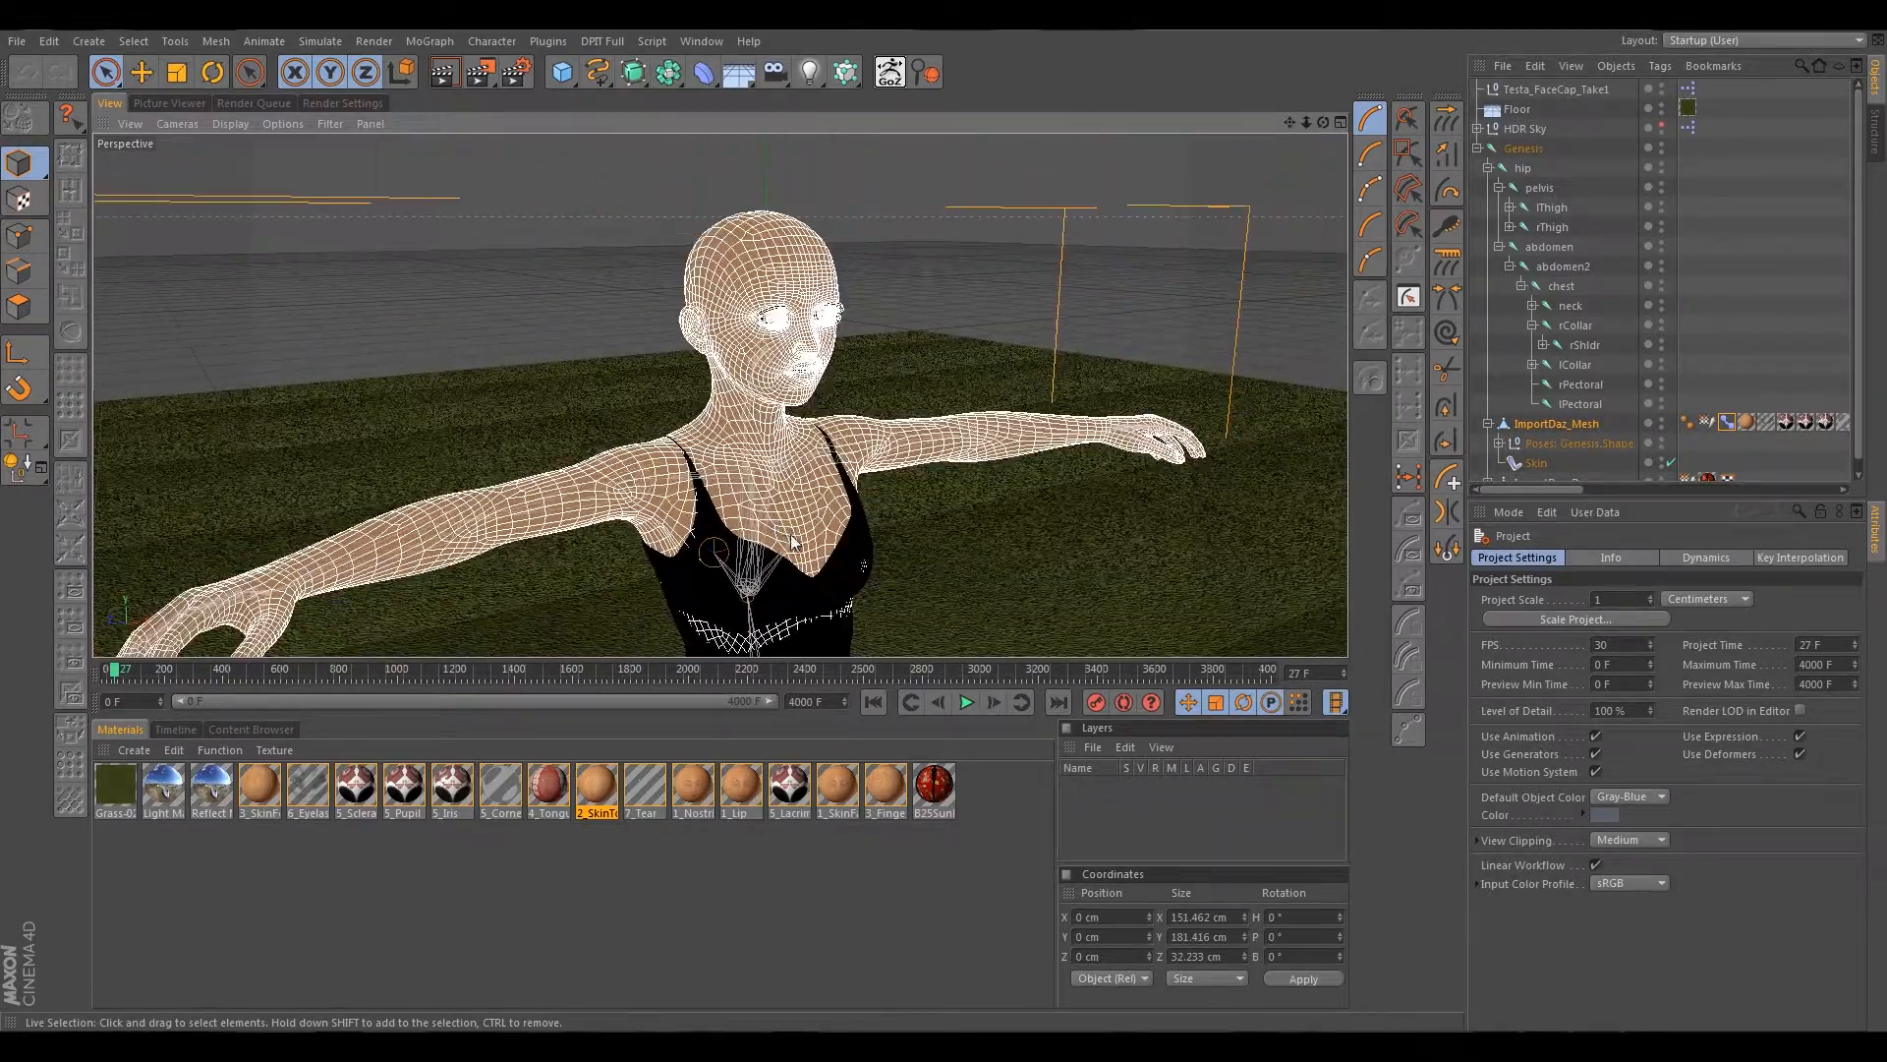
{"action": "left_click", "coordinate": [454, 75]}
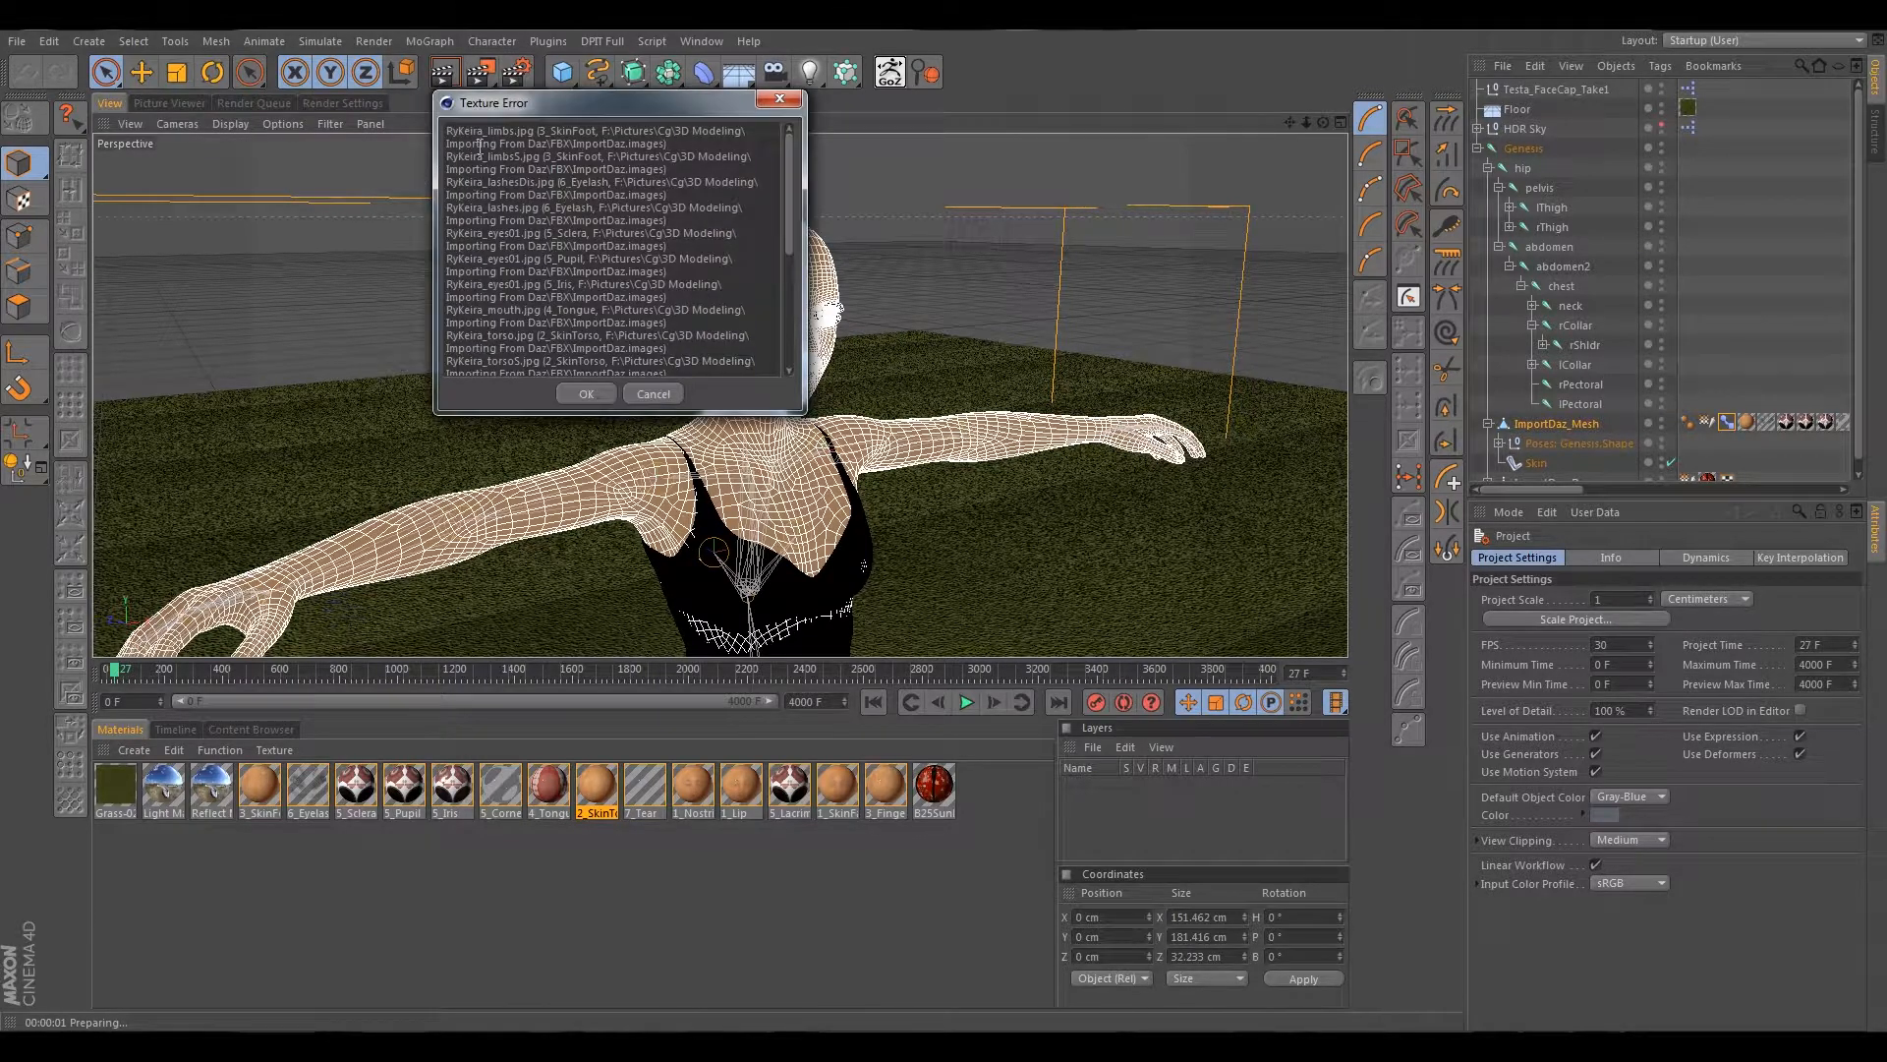
{"action": "mouse_move", "coordinate": [787, 204]}
{"action": "left_mouse_down"}
{"action": "mouse_move", "coordinate": [781, 324]}
{"action": "mouse_move", "coordinate": [780, 177]}
{"action": "left_mouse_up"}
{"action": "left_click", "coordinate": [650, 394]}
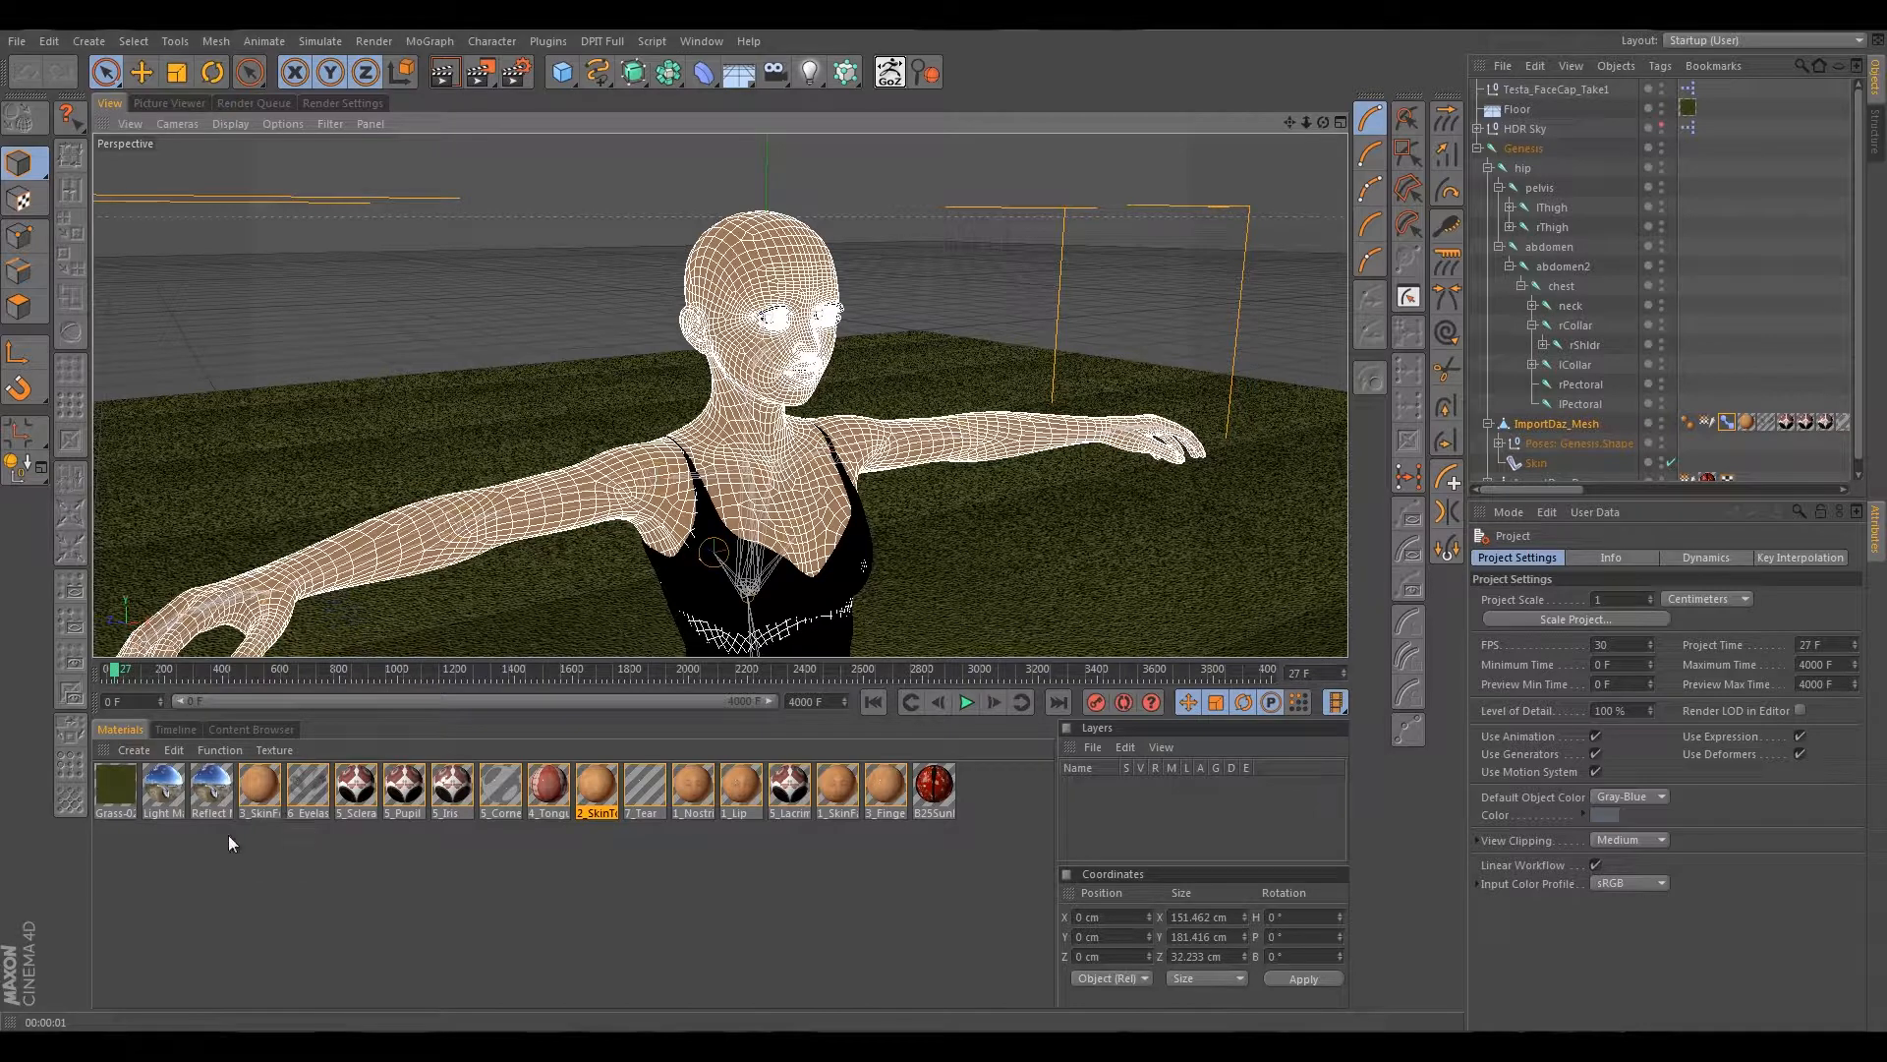
Examine the full file path of the 3_SkinFoot material's color texture.
{"action": "left_click", "coordinate": [262, 793]}
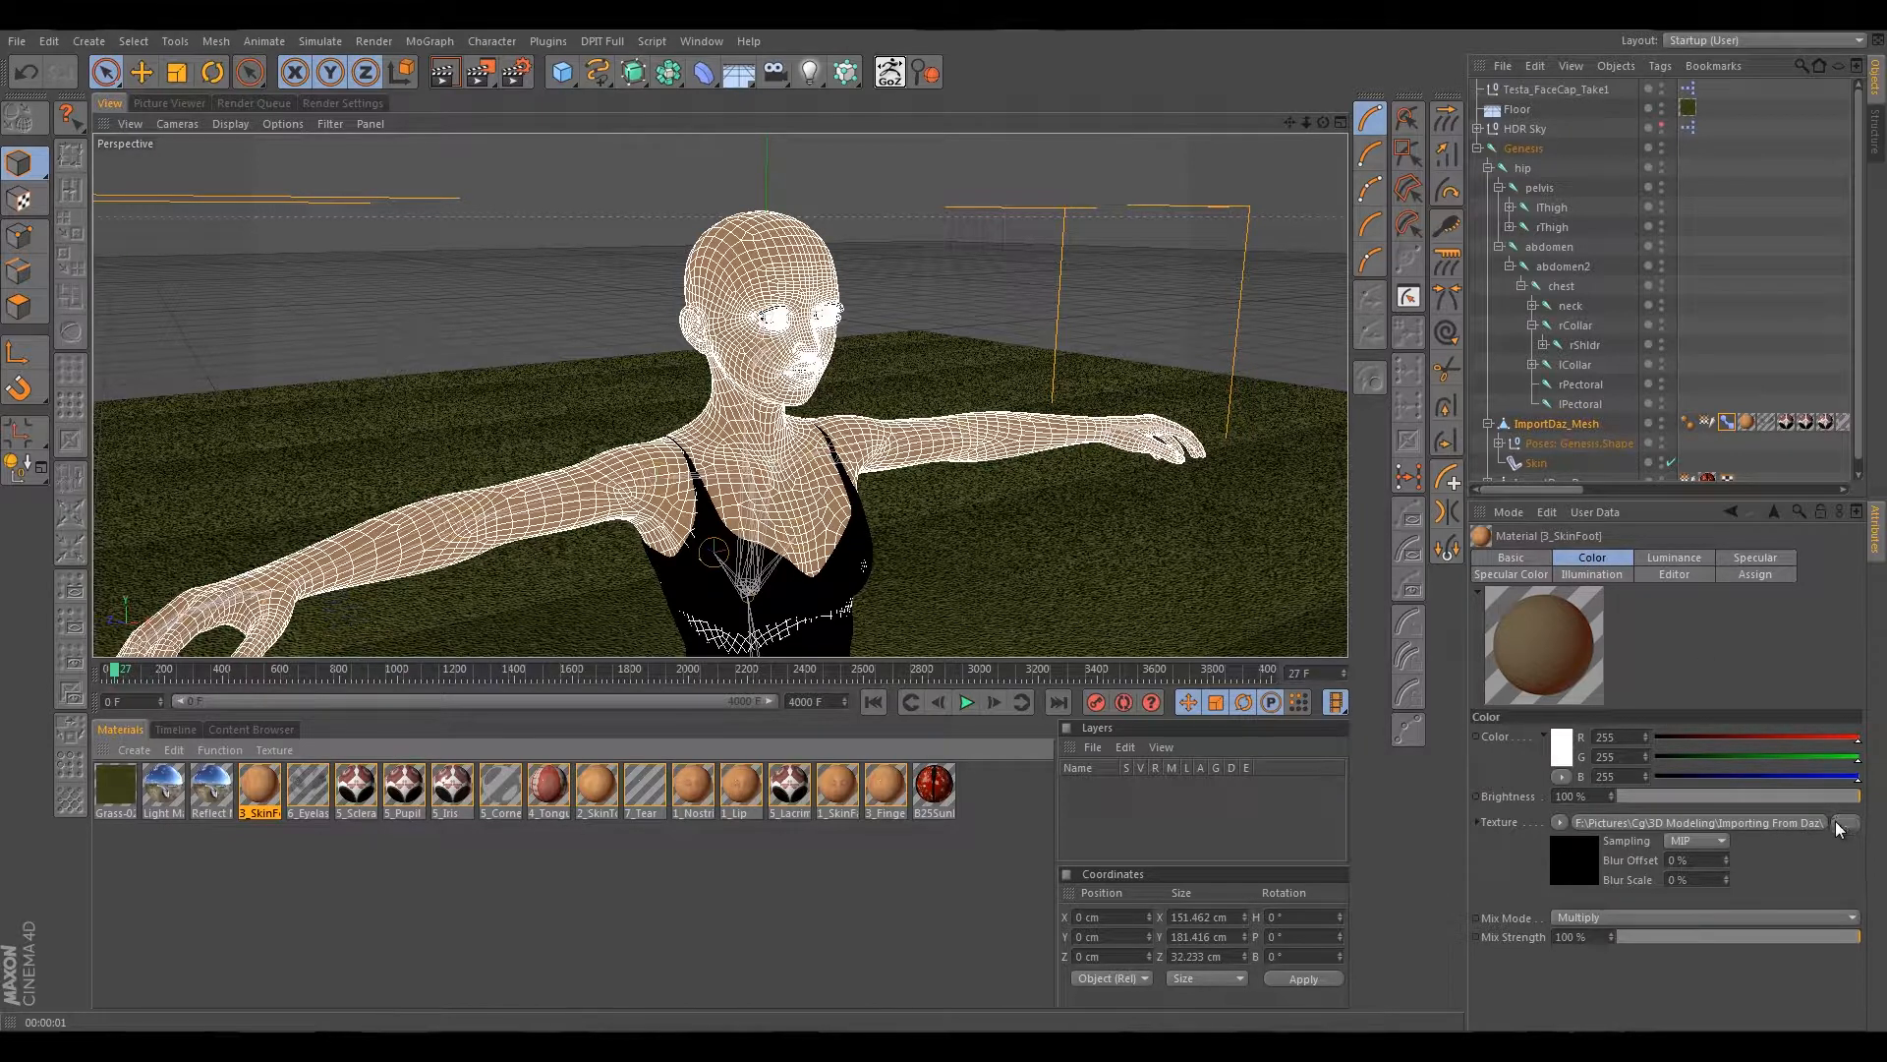
{"action": "left_click", "coordinate": [1801, 822]}
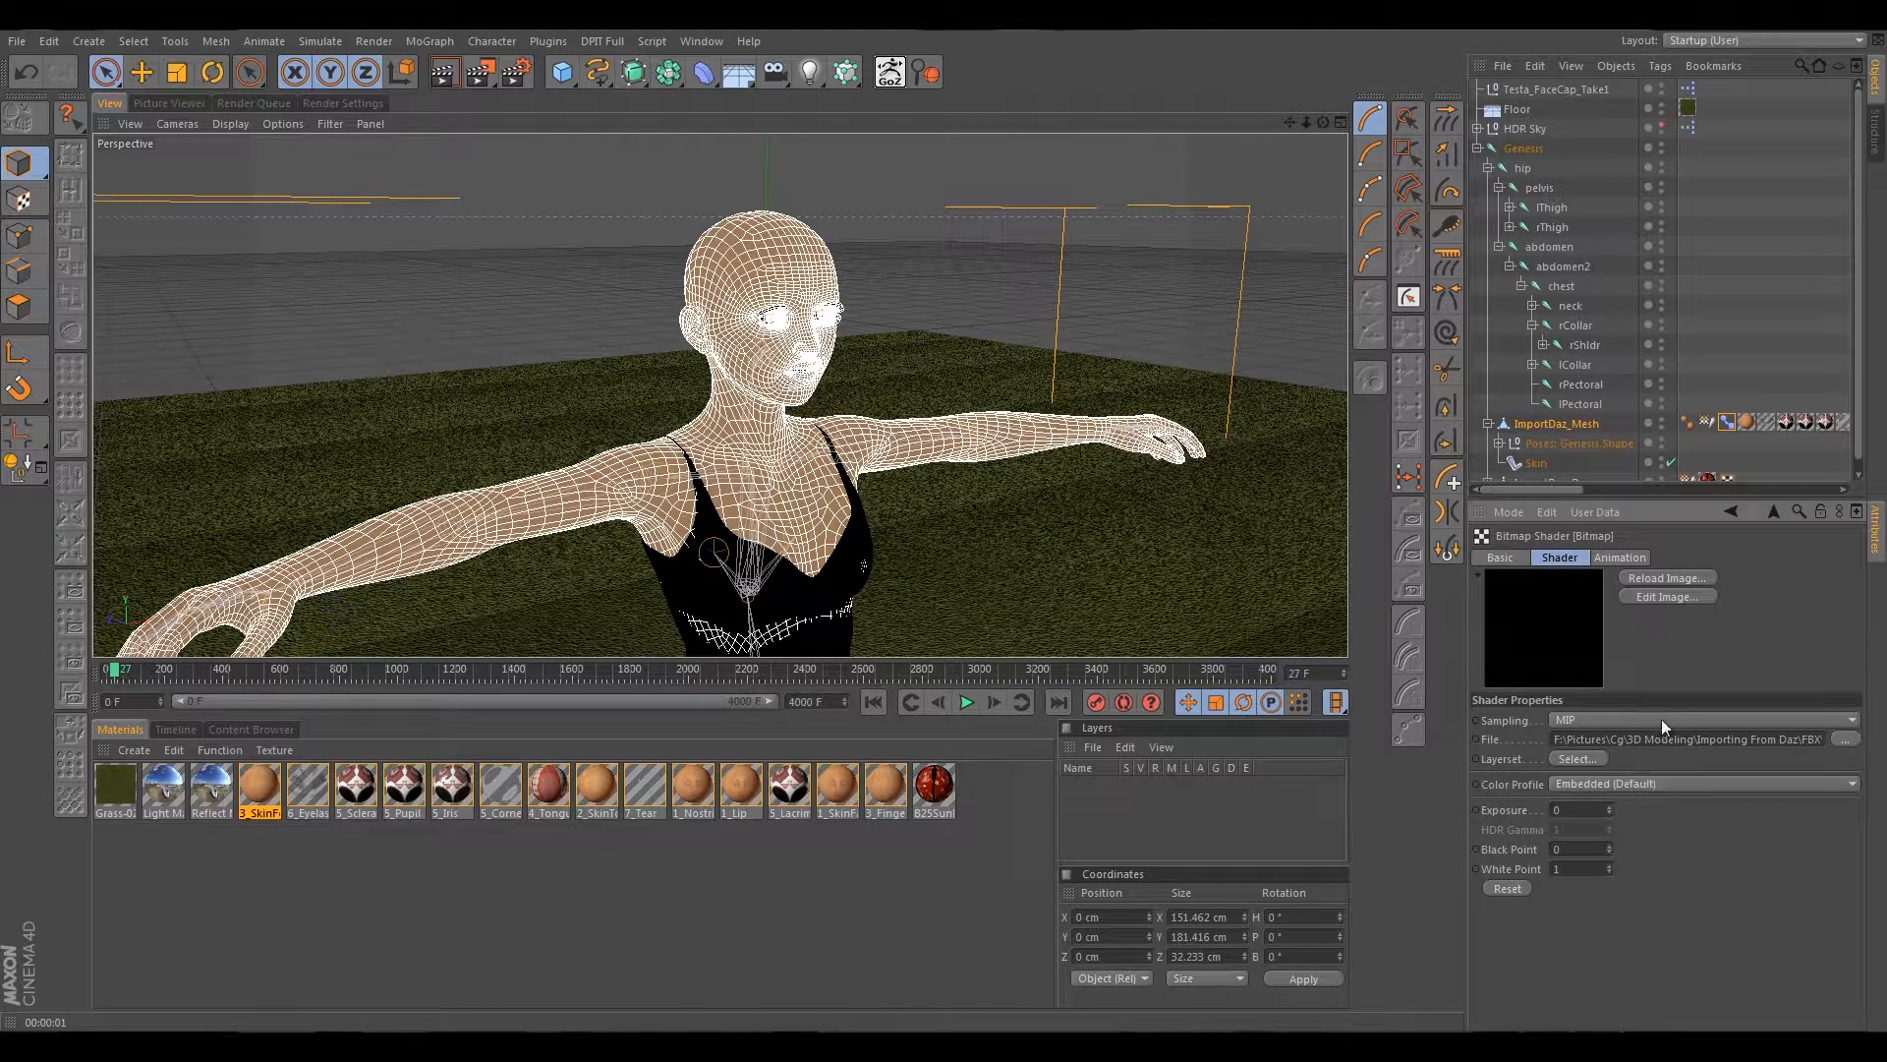
{"action": "left_click_drag", "start_coordinate": [1732, 740], "coordinate": [1851, 750]}
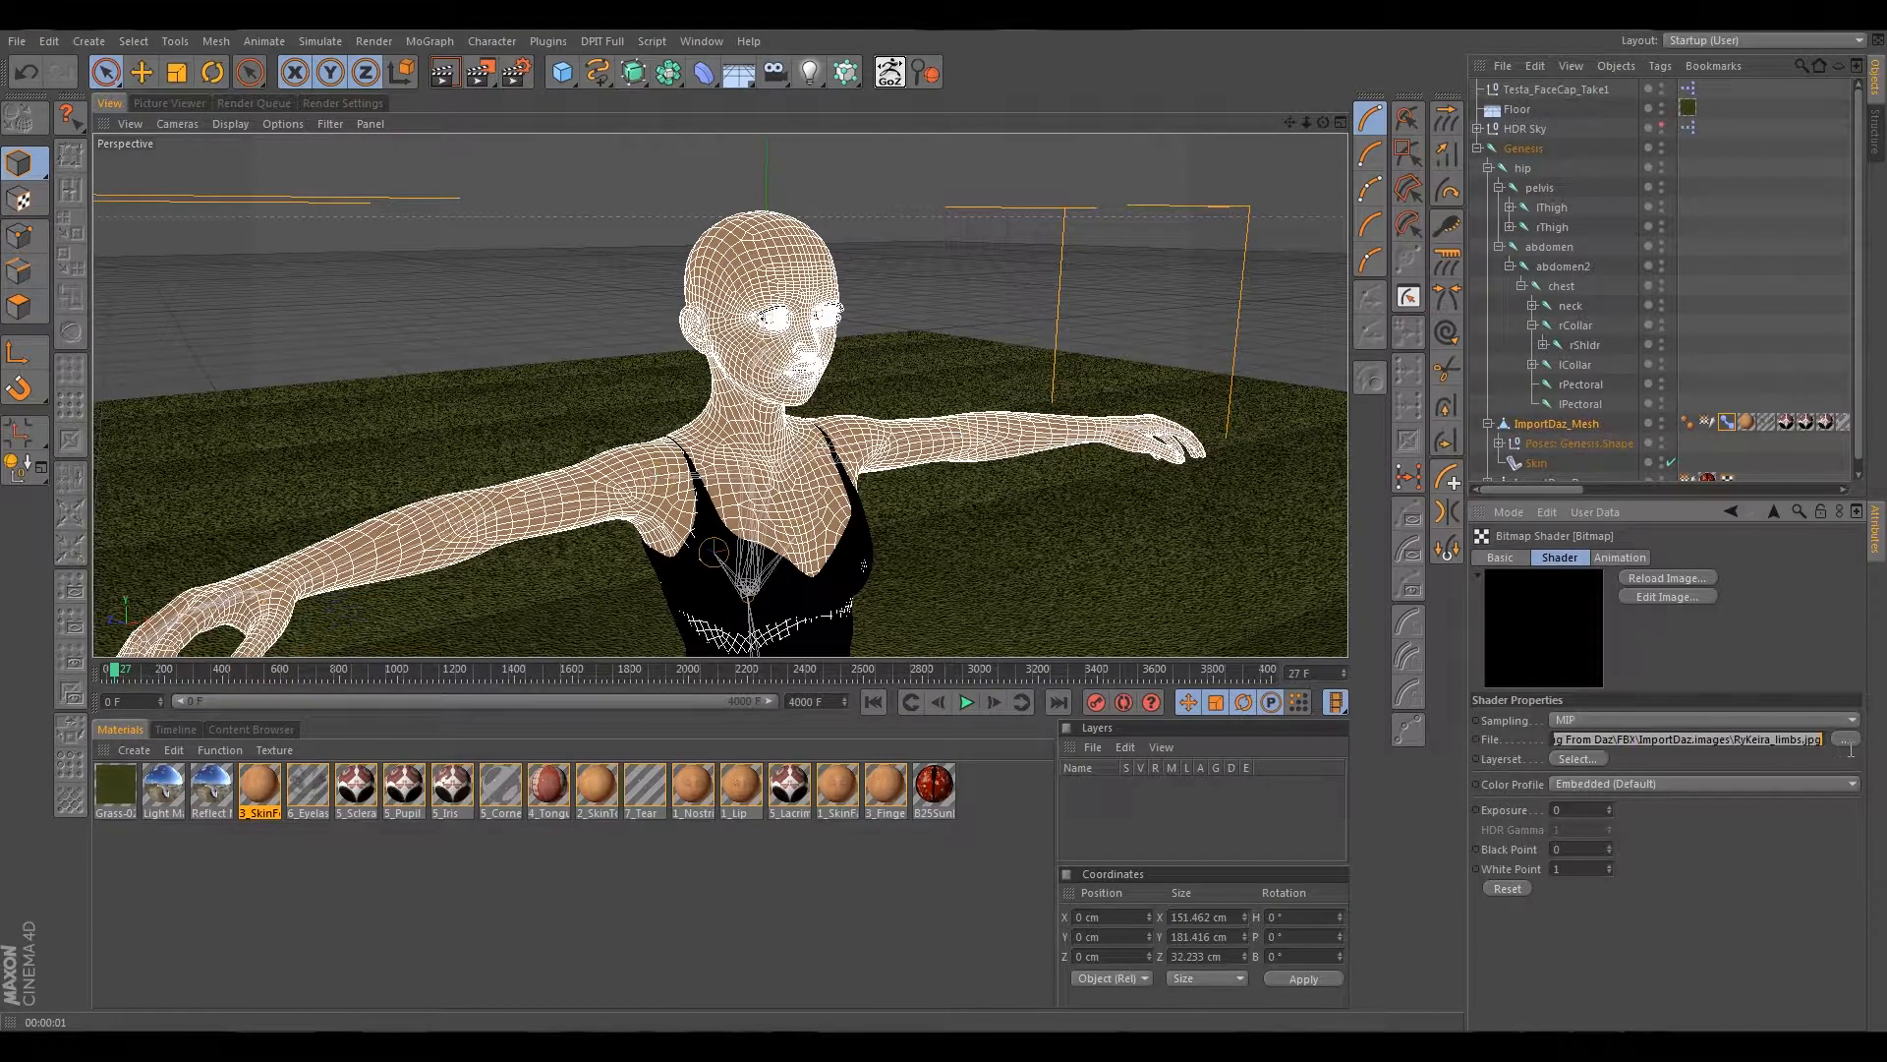
{"action": "left_click", "coordinate": [1651, 741]}
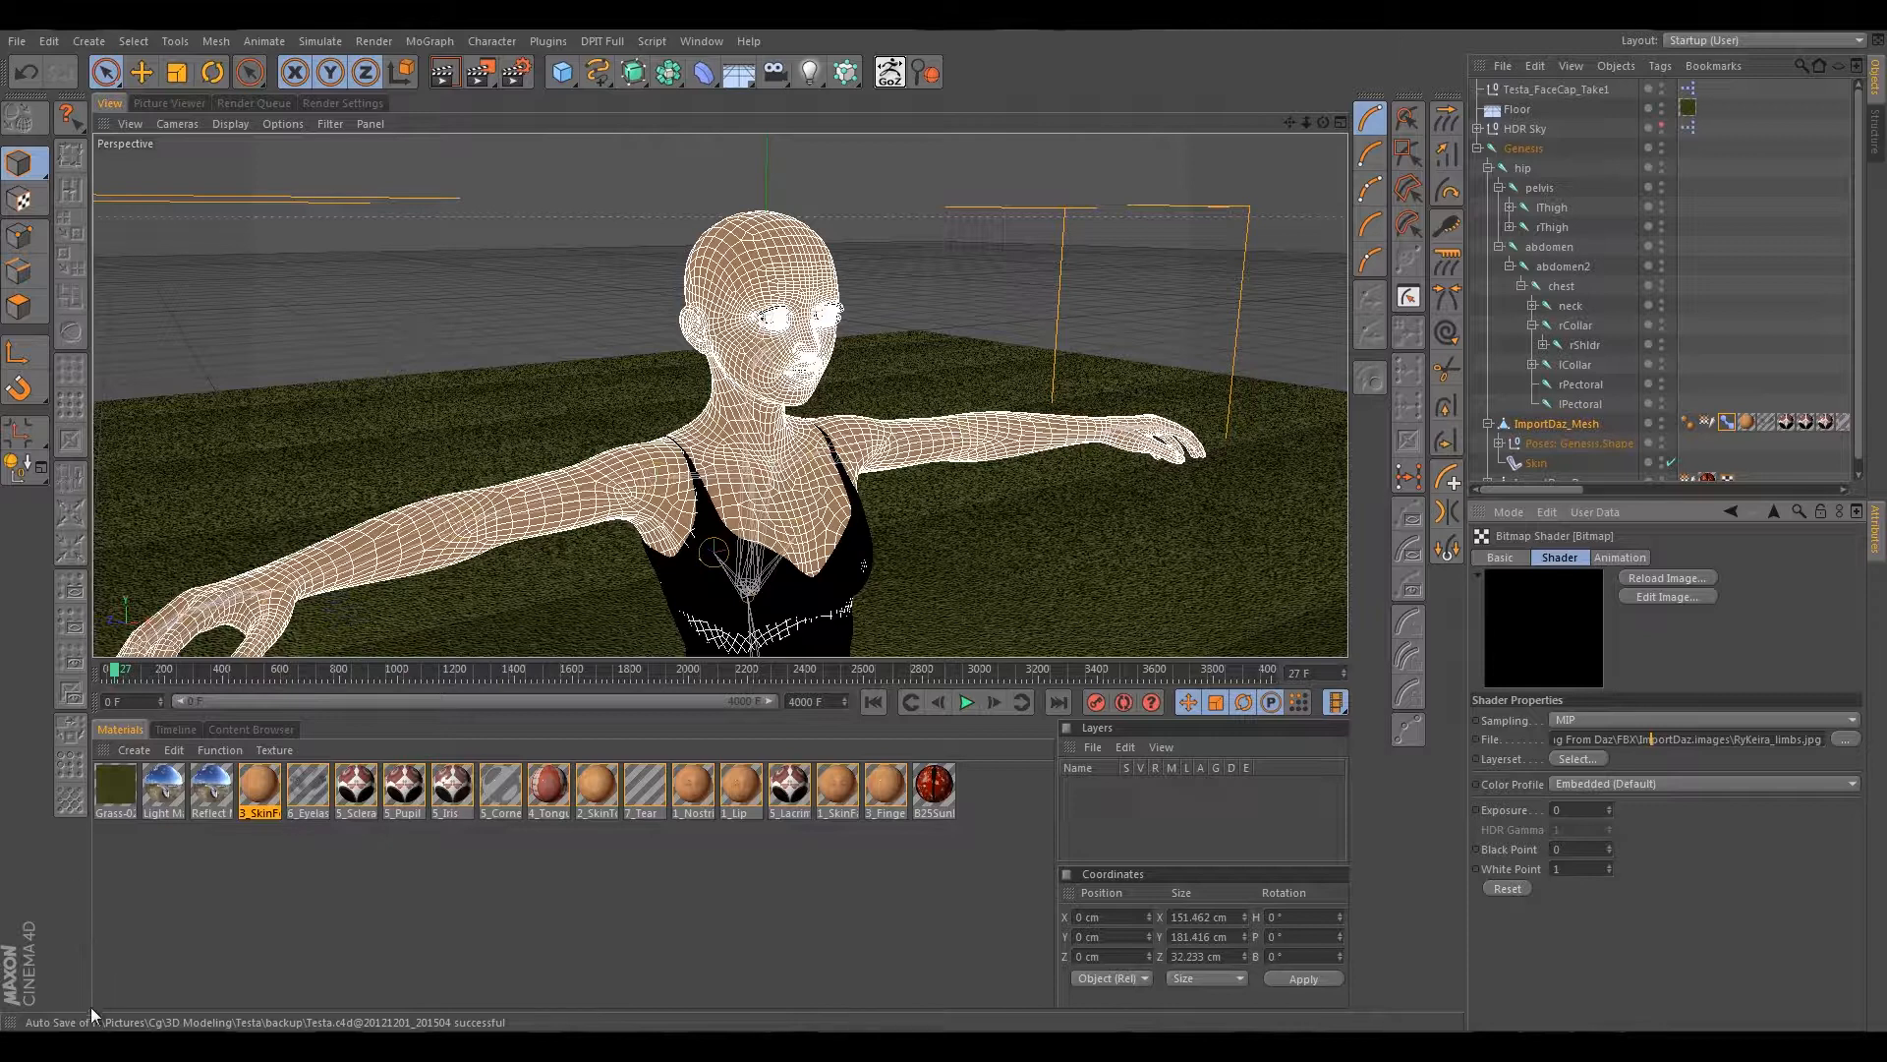
Switch to Windows Explorer, duplicate the ImportDaz.images folder inside Testa's FBX folder and move the copy to the Testa folder.
{"action": "mouse_move", "coordinate": [235, 1046]}
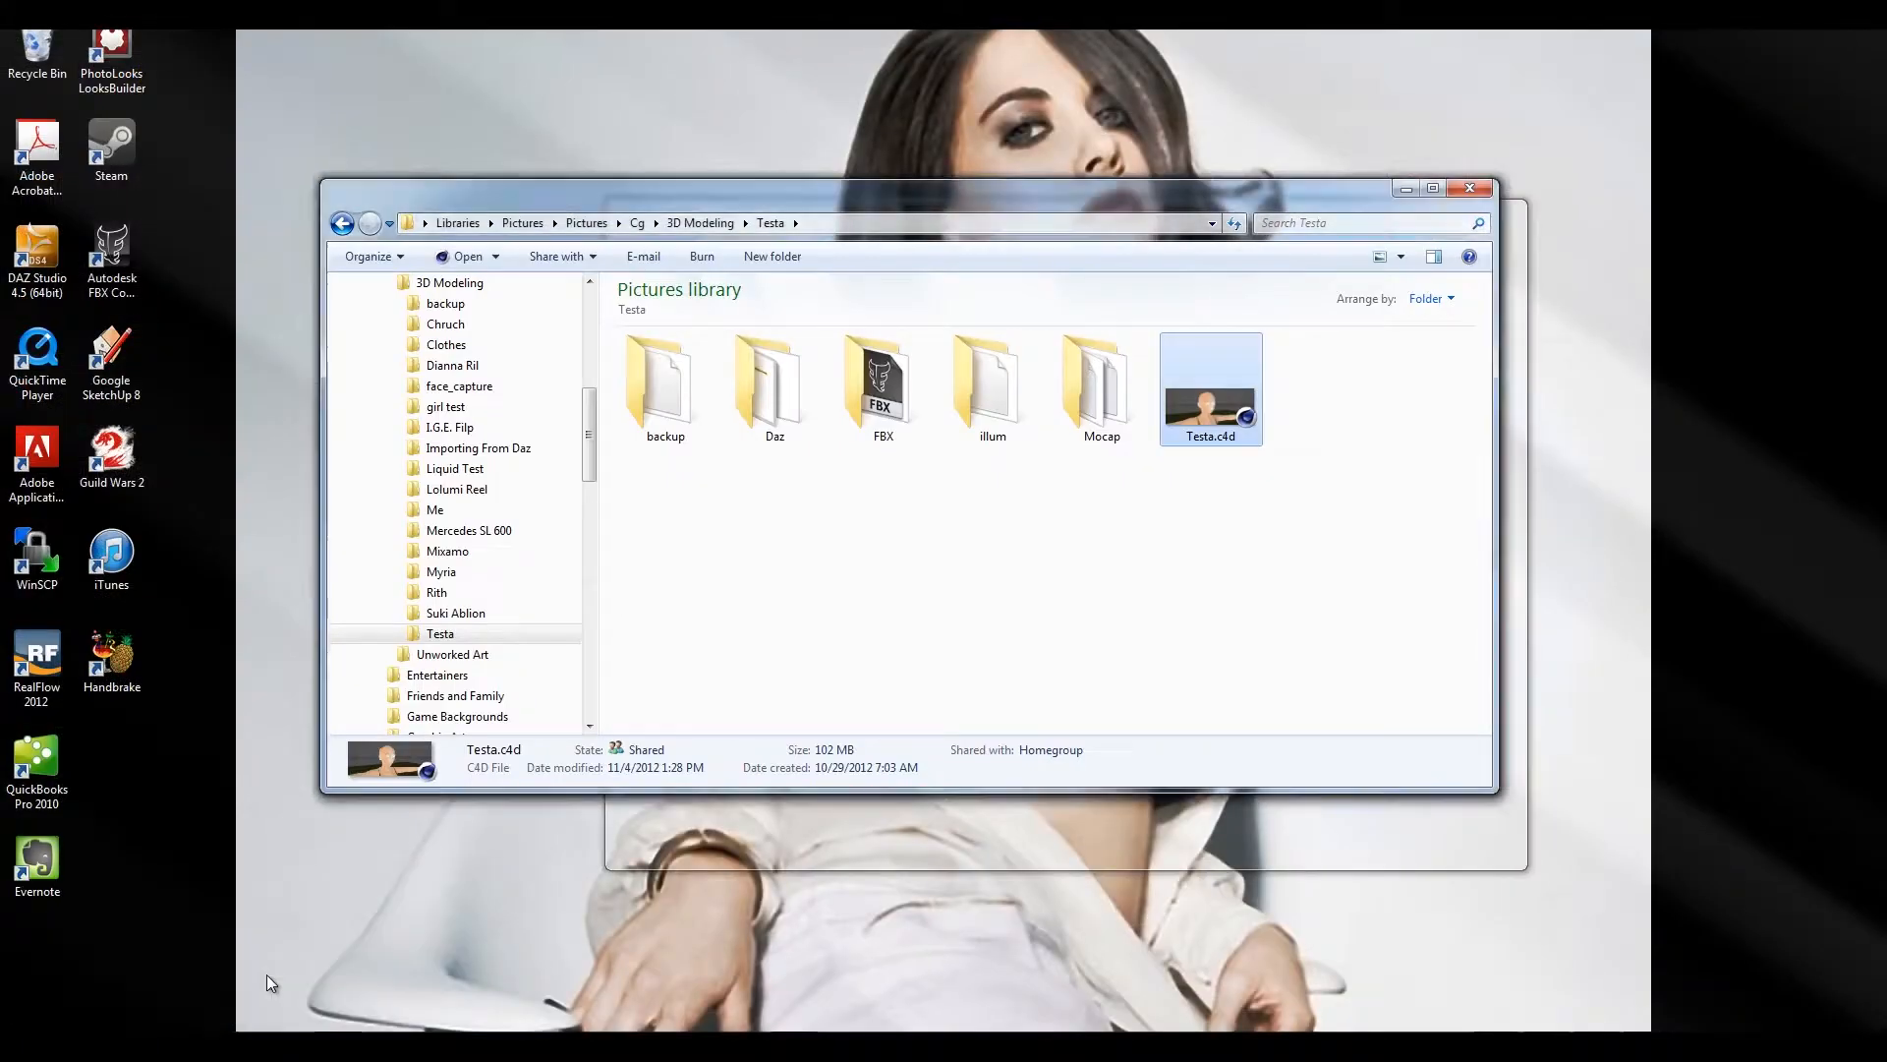
{"action": "left_click", "coordinate": [268, 975]}
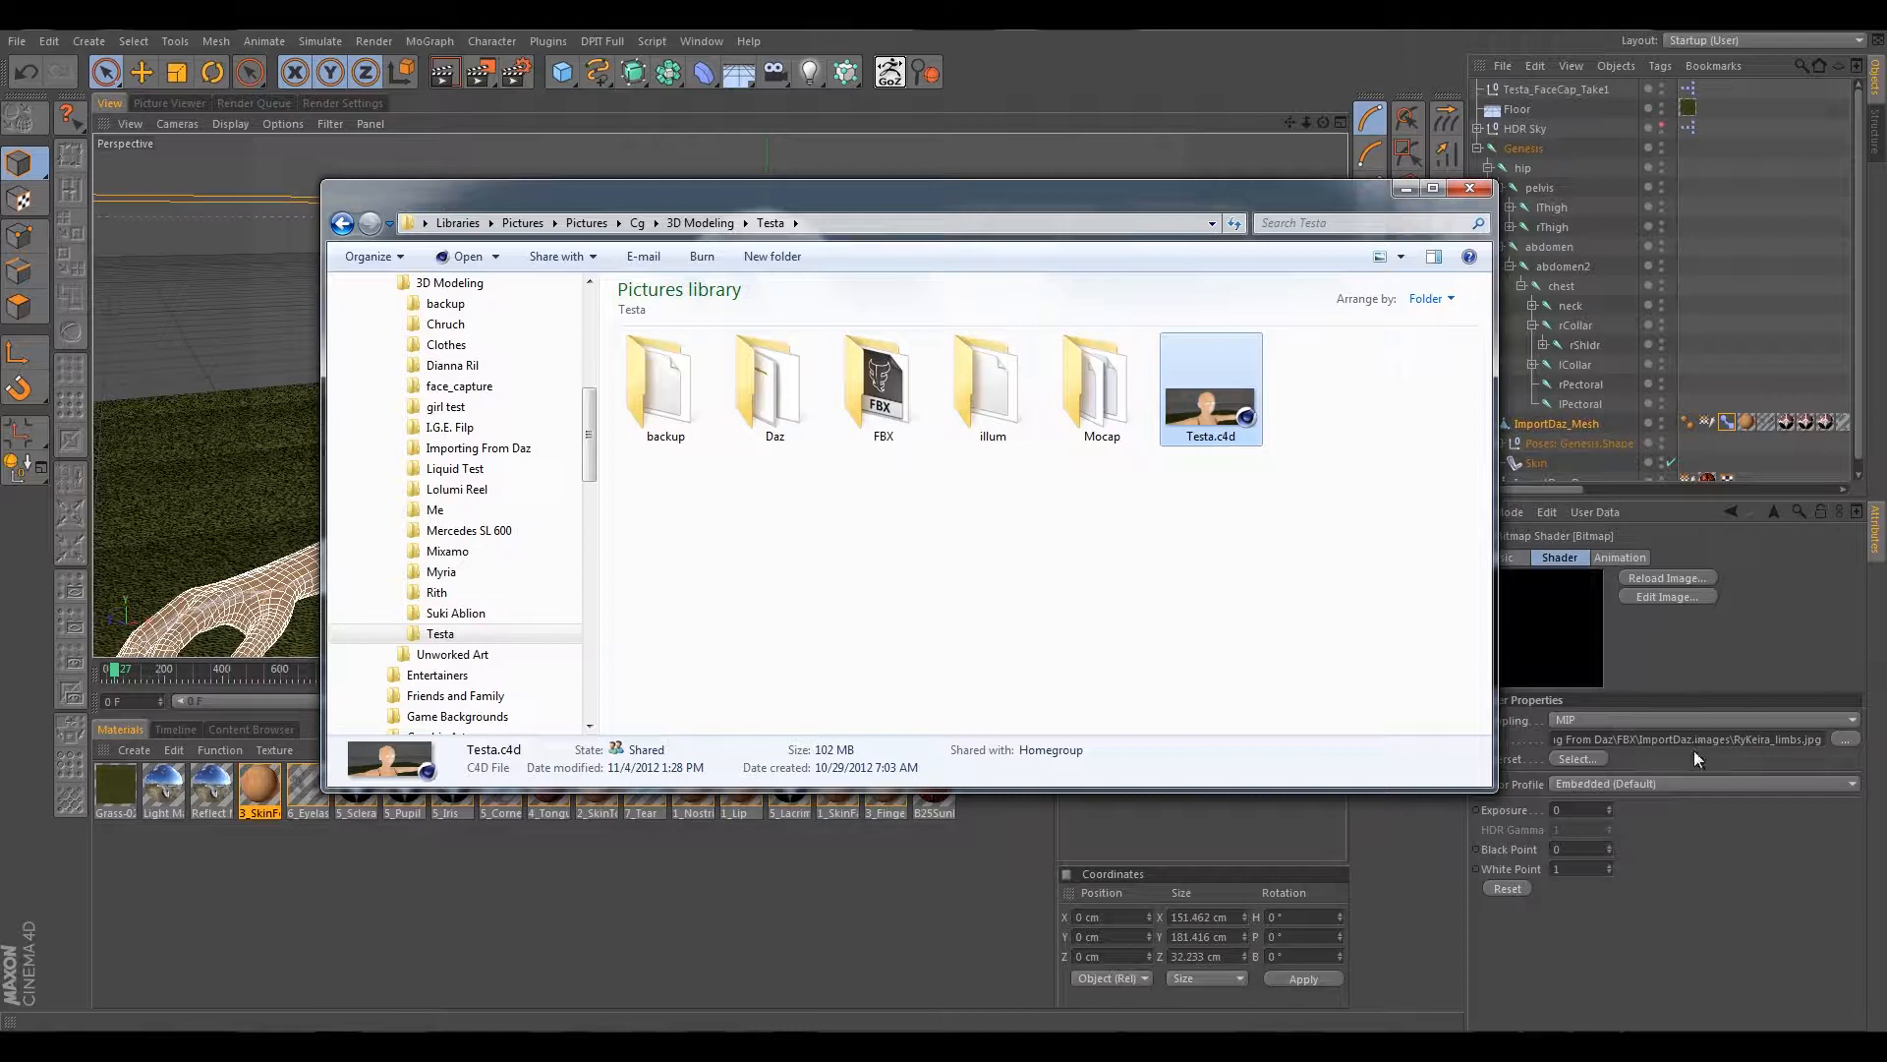
{"action": "double_click", "coordinate": [885, 403]}
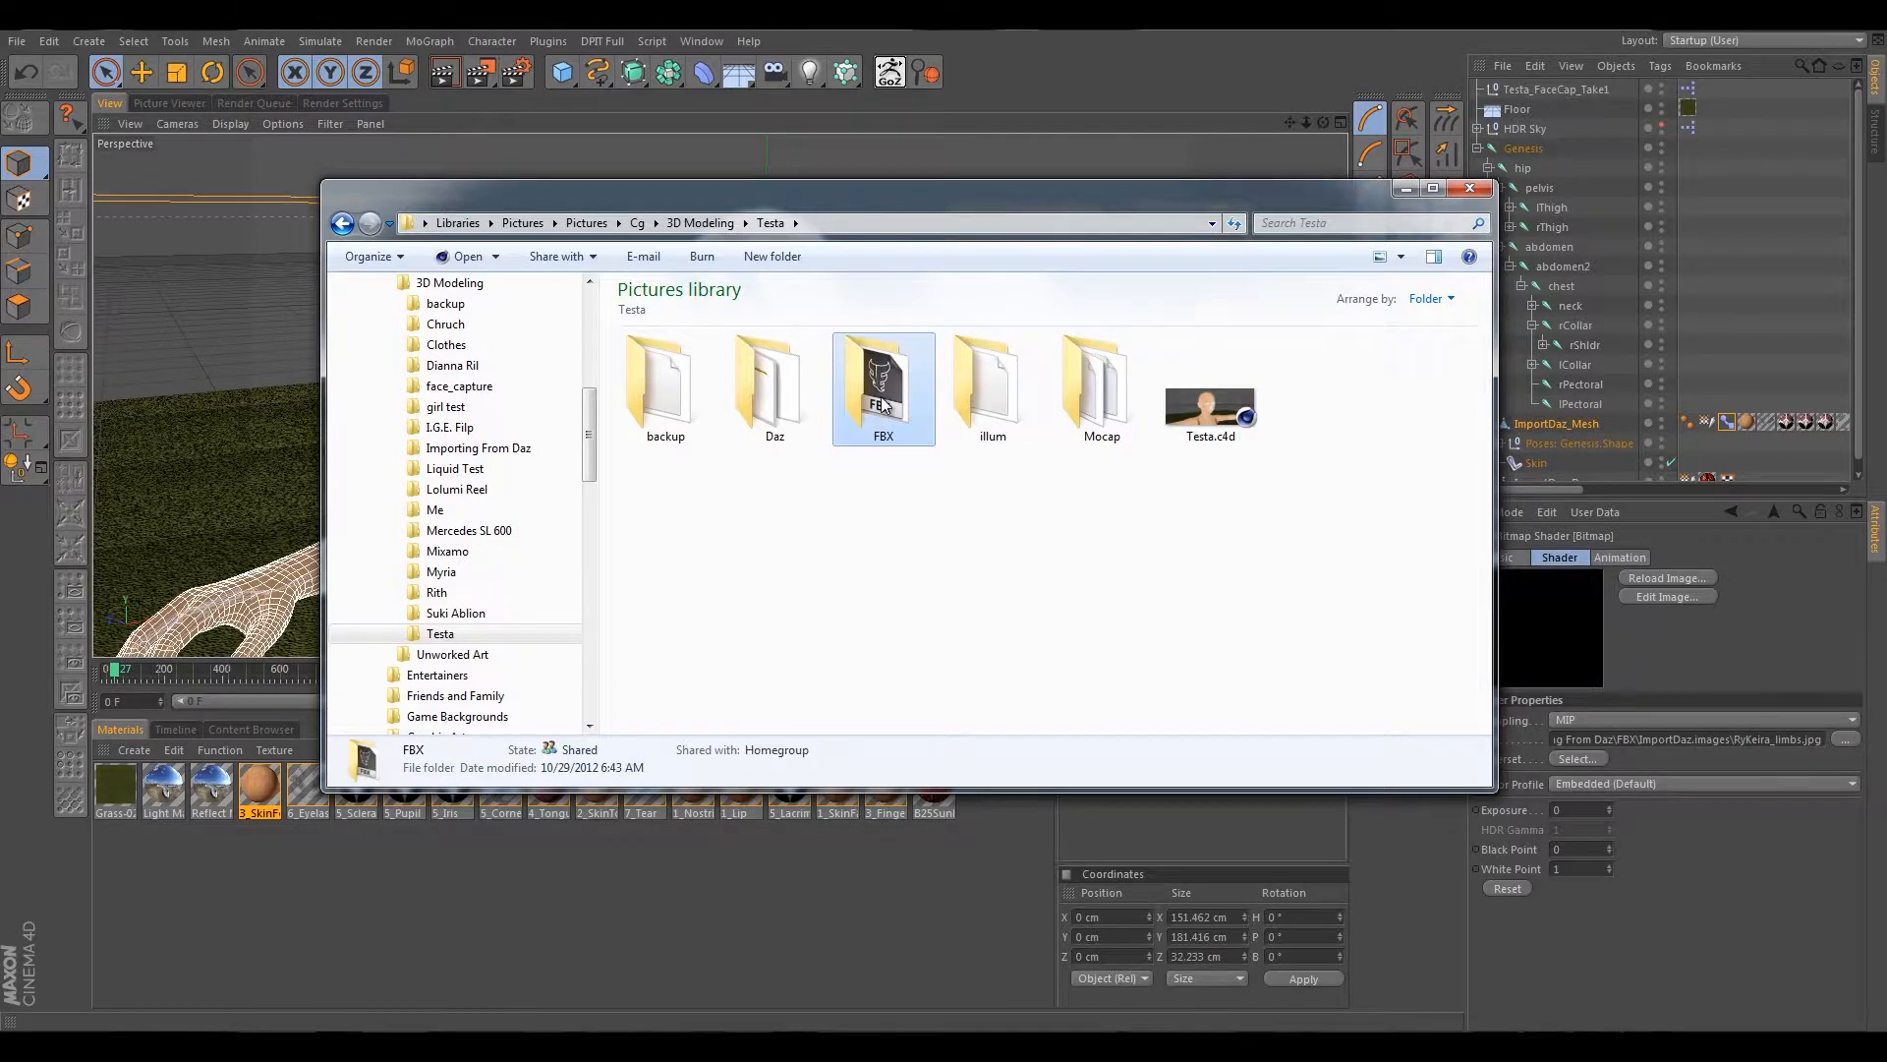
{"action": "left_click", "coordinate": [669, 363]}
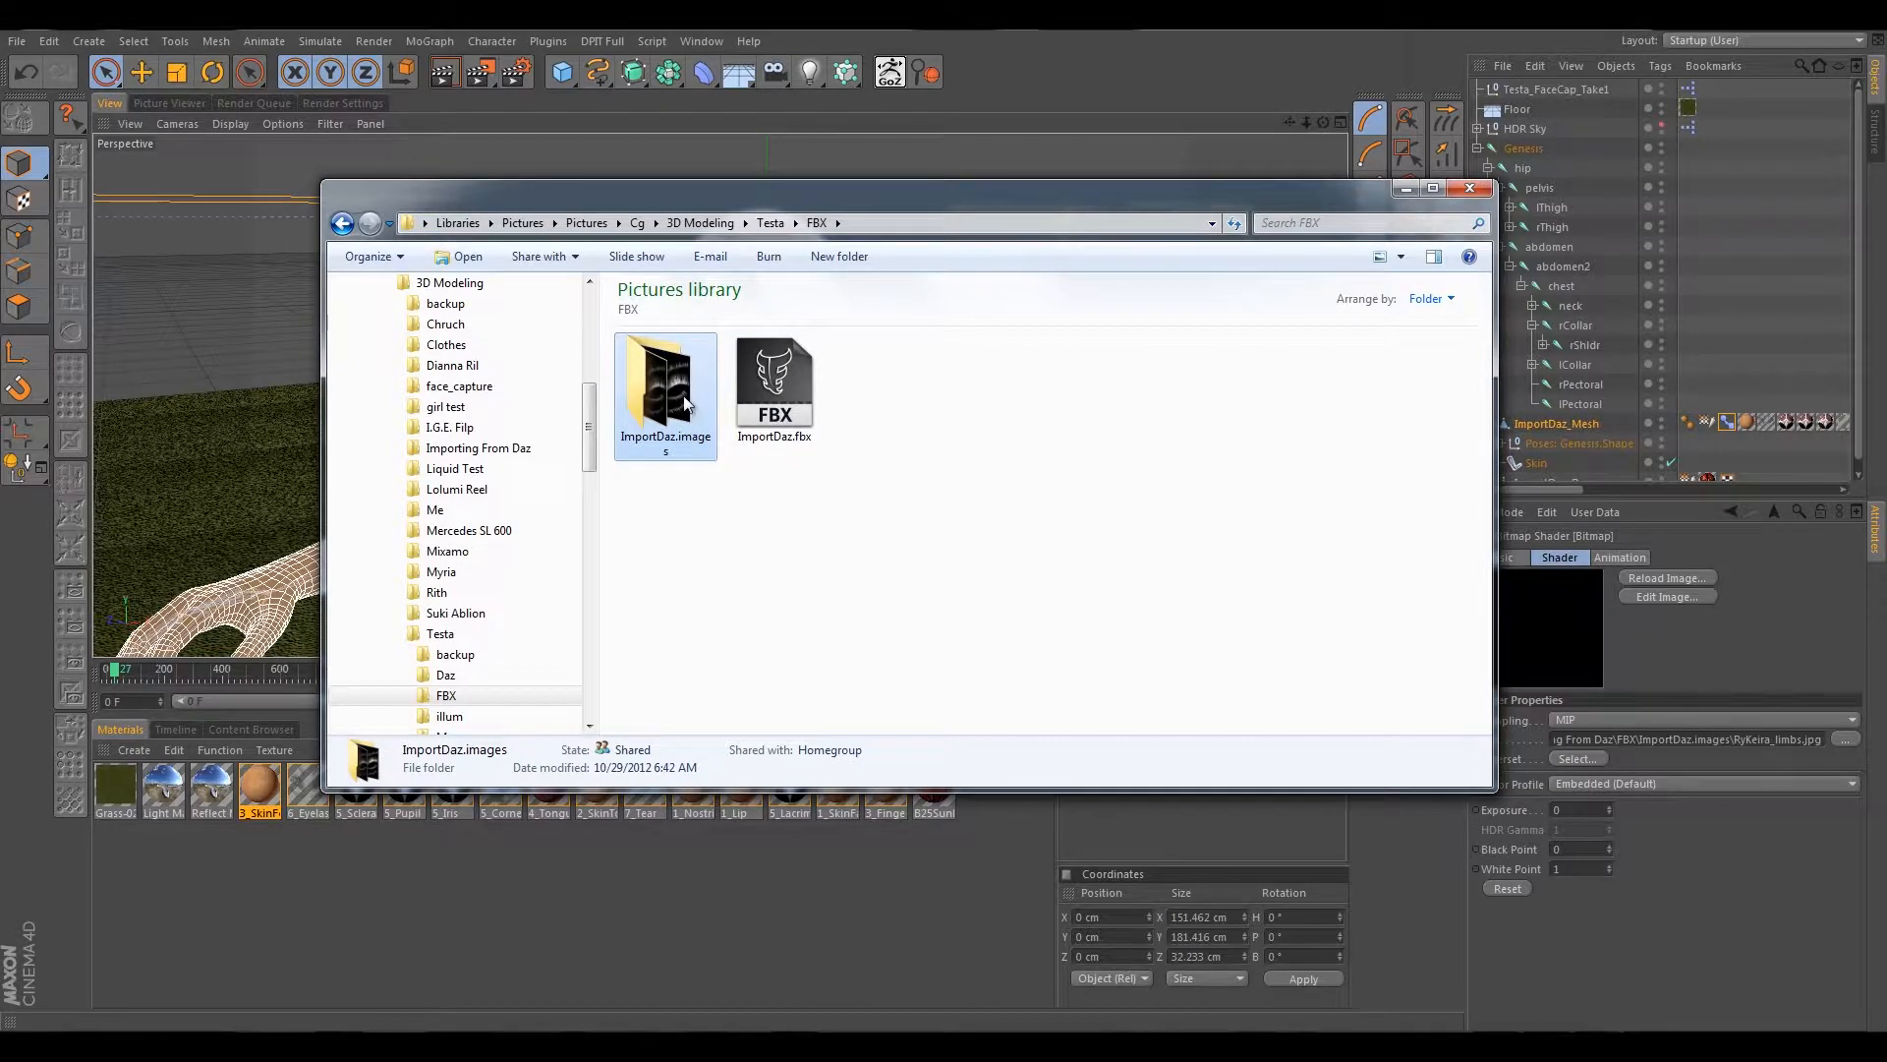
{"action": "left_click_drag", "start_coordinate": [659, 391], "coordinate": [1018, 501]}
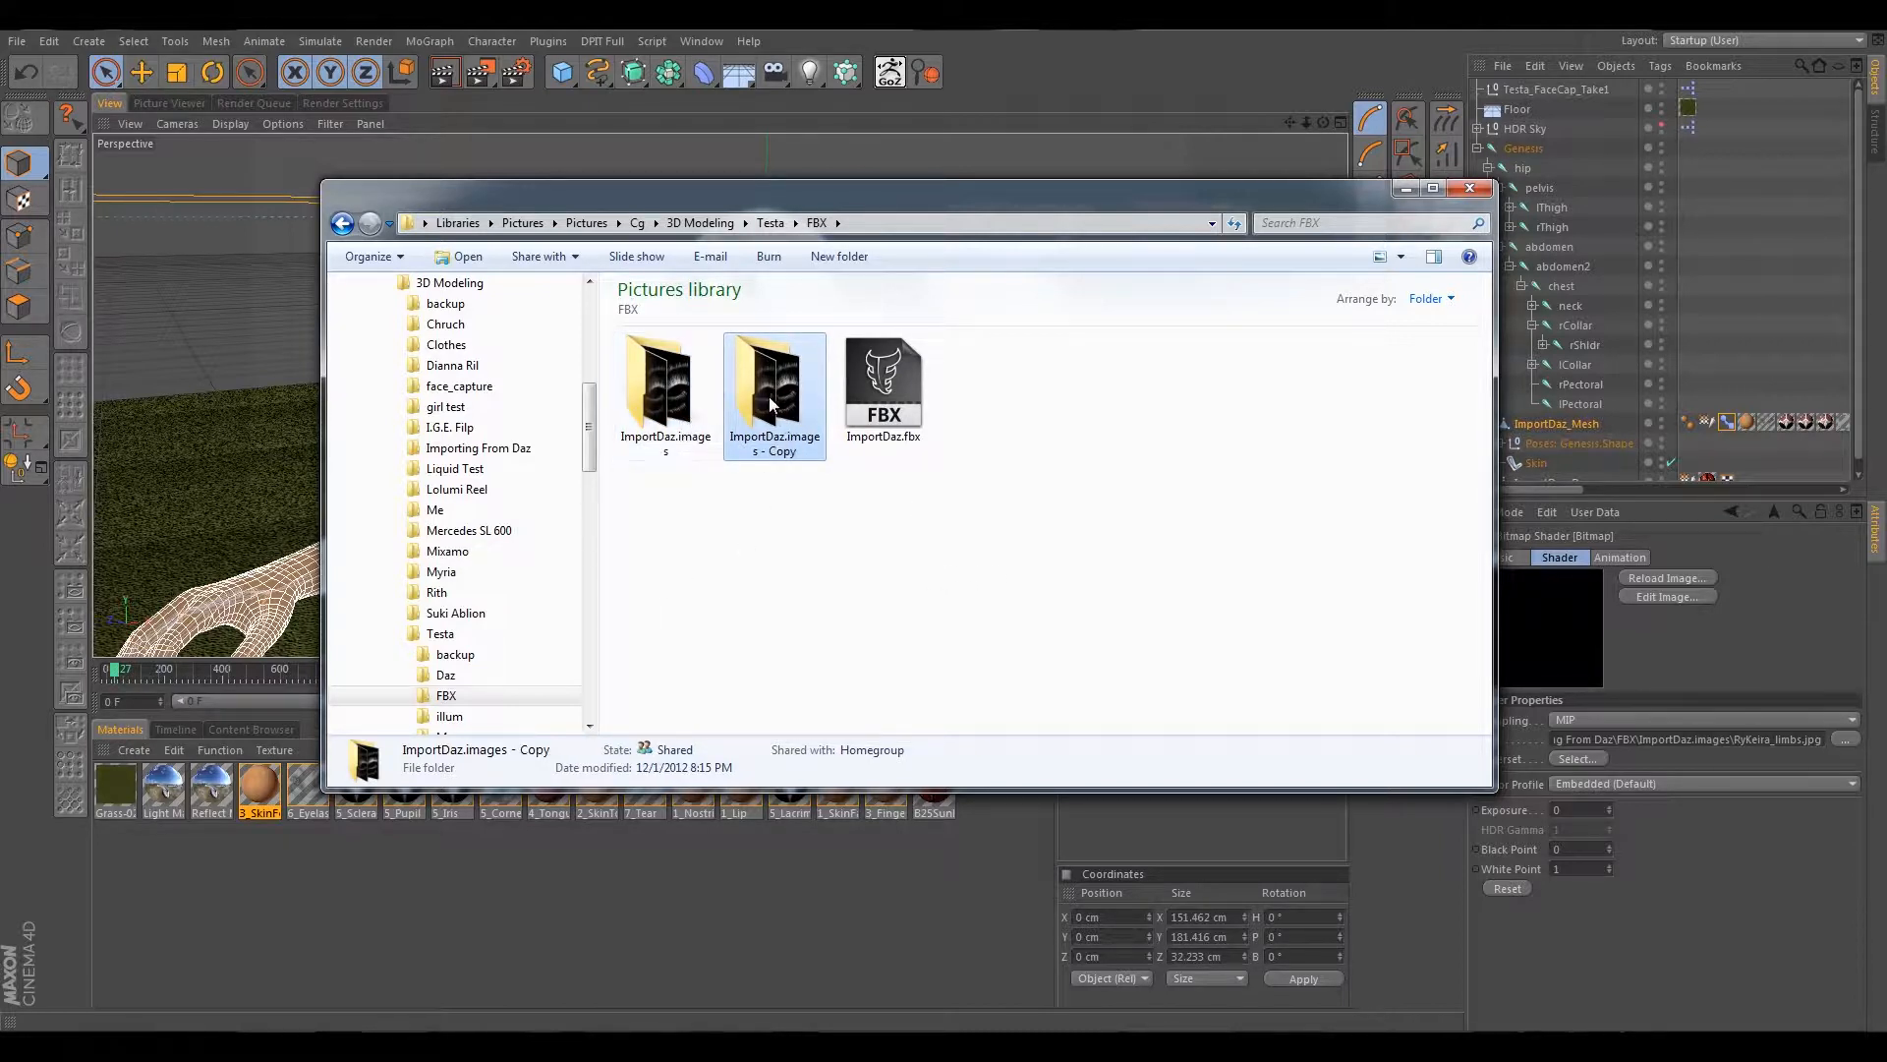
{"action": "left_click_drag", "start_coordinate": [739, 462], "coordinate": [454, 641]}
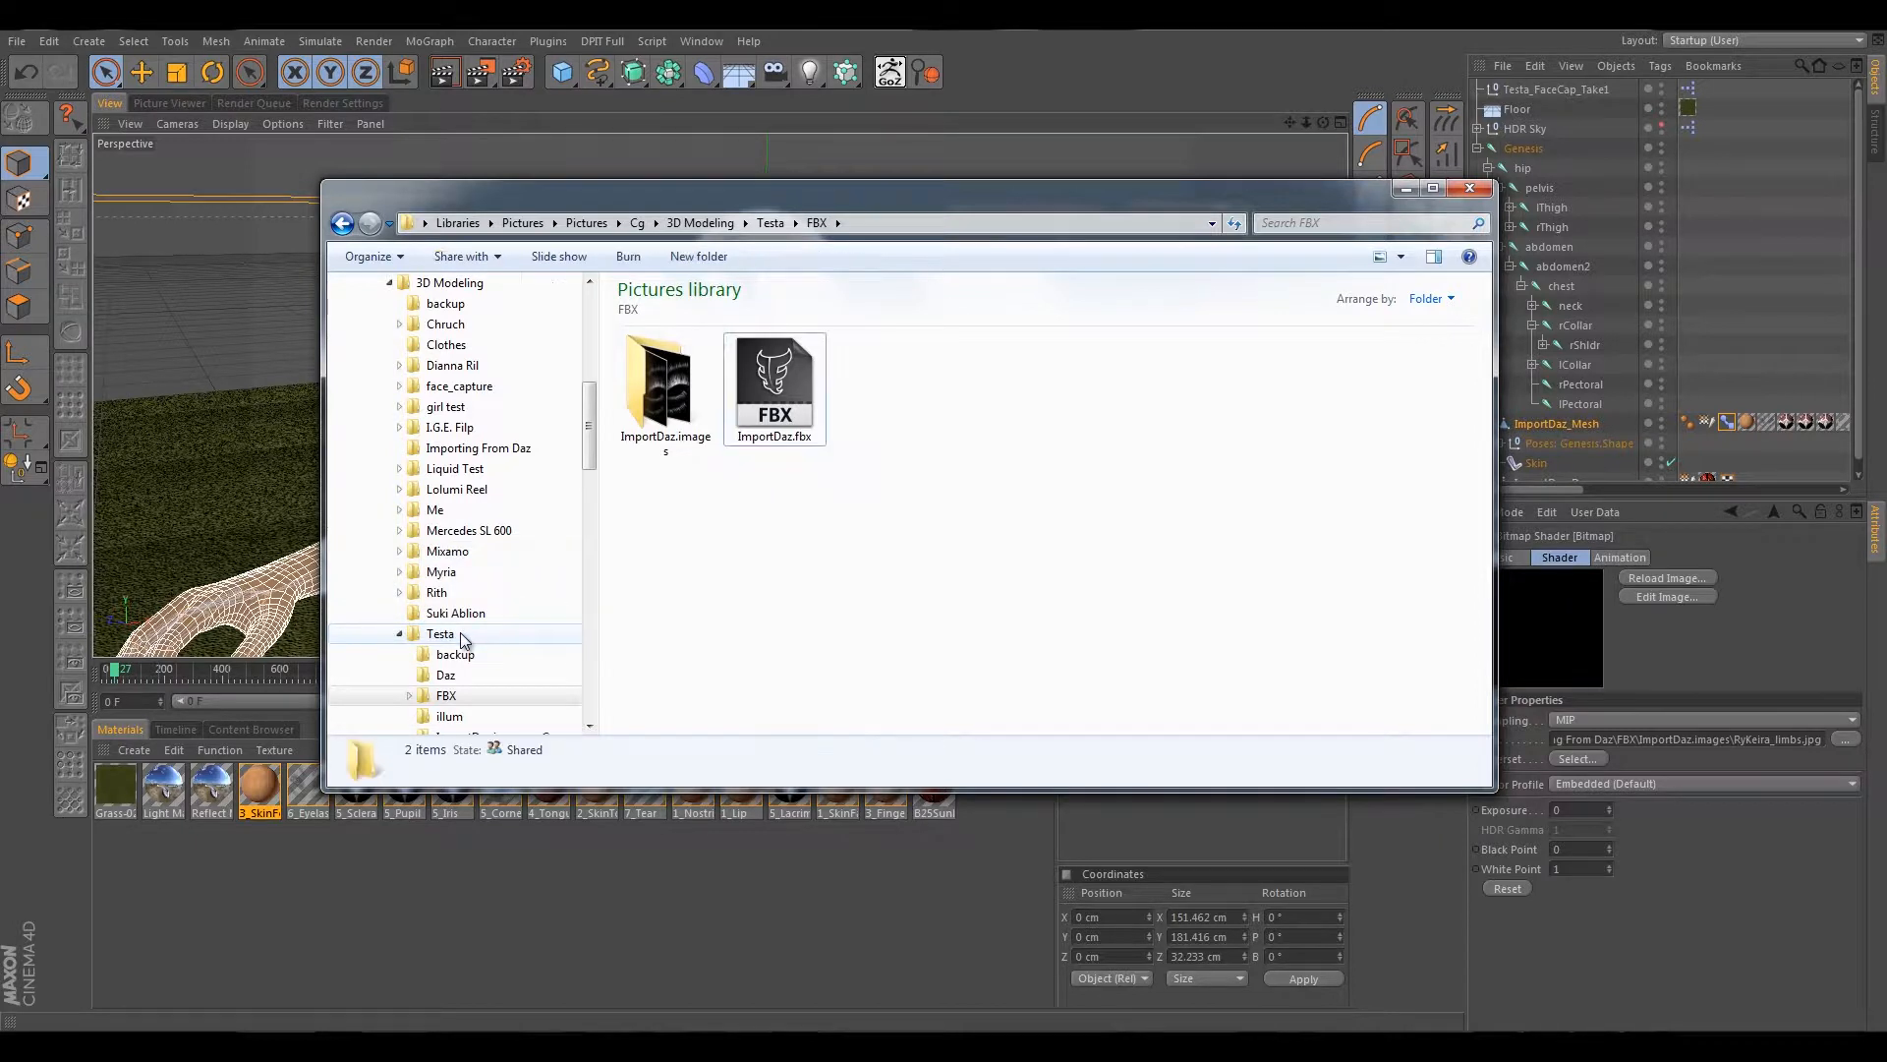
Rename the copied ImportDaz.images folder in the Testa folder as tex.
{"action": "left_click", "coordinate": [452, 639]}
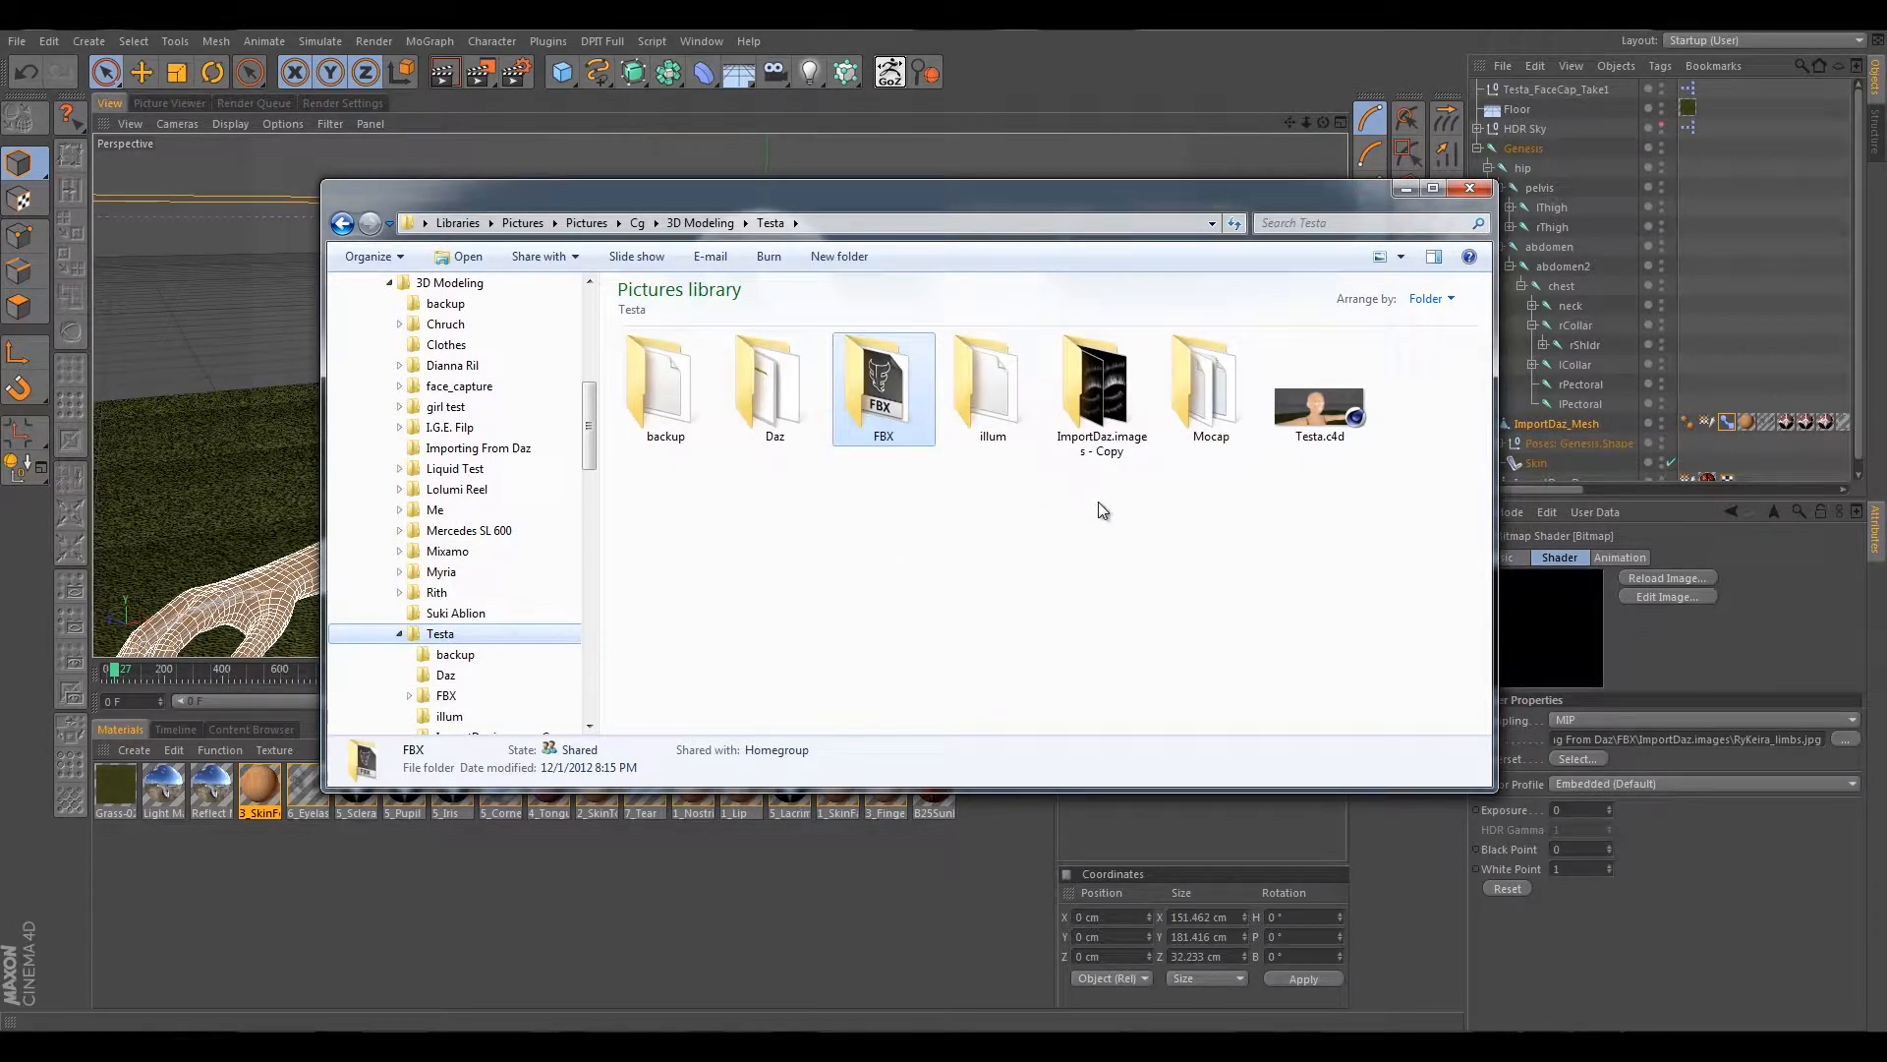
{"action": "left_click", "coordinate": [1097, 445]}
{"action": "key", "text": "F2"}
{"action": "type", "text": "tex"}
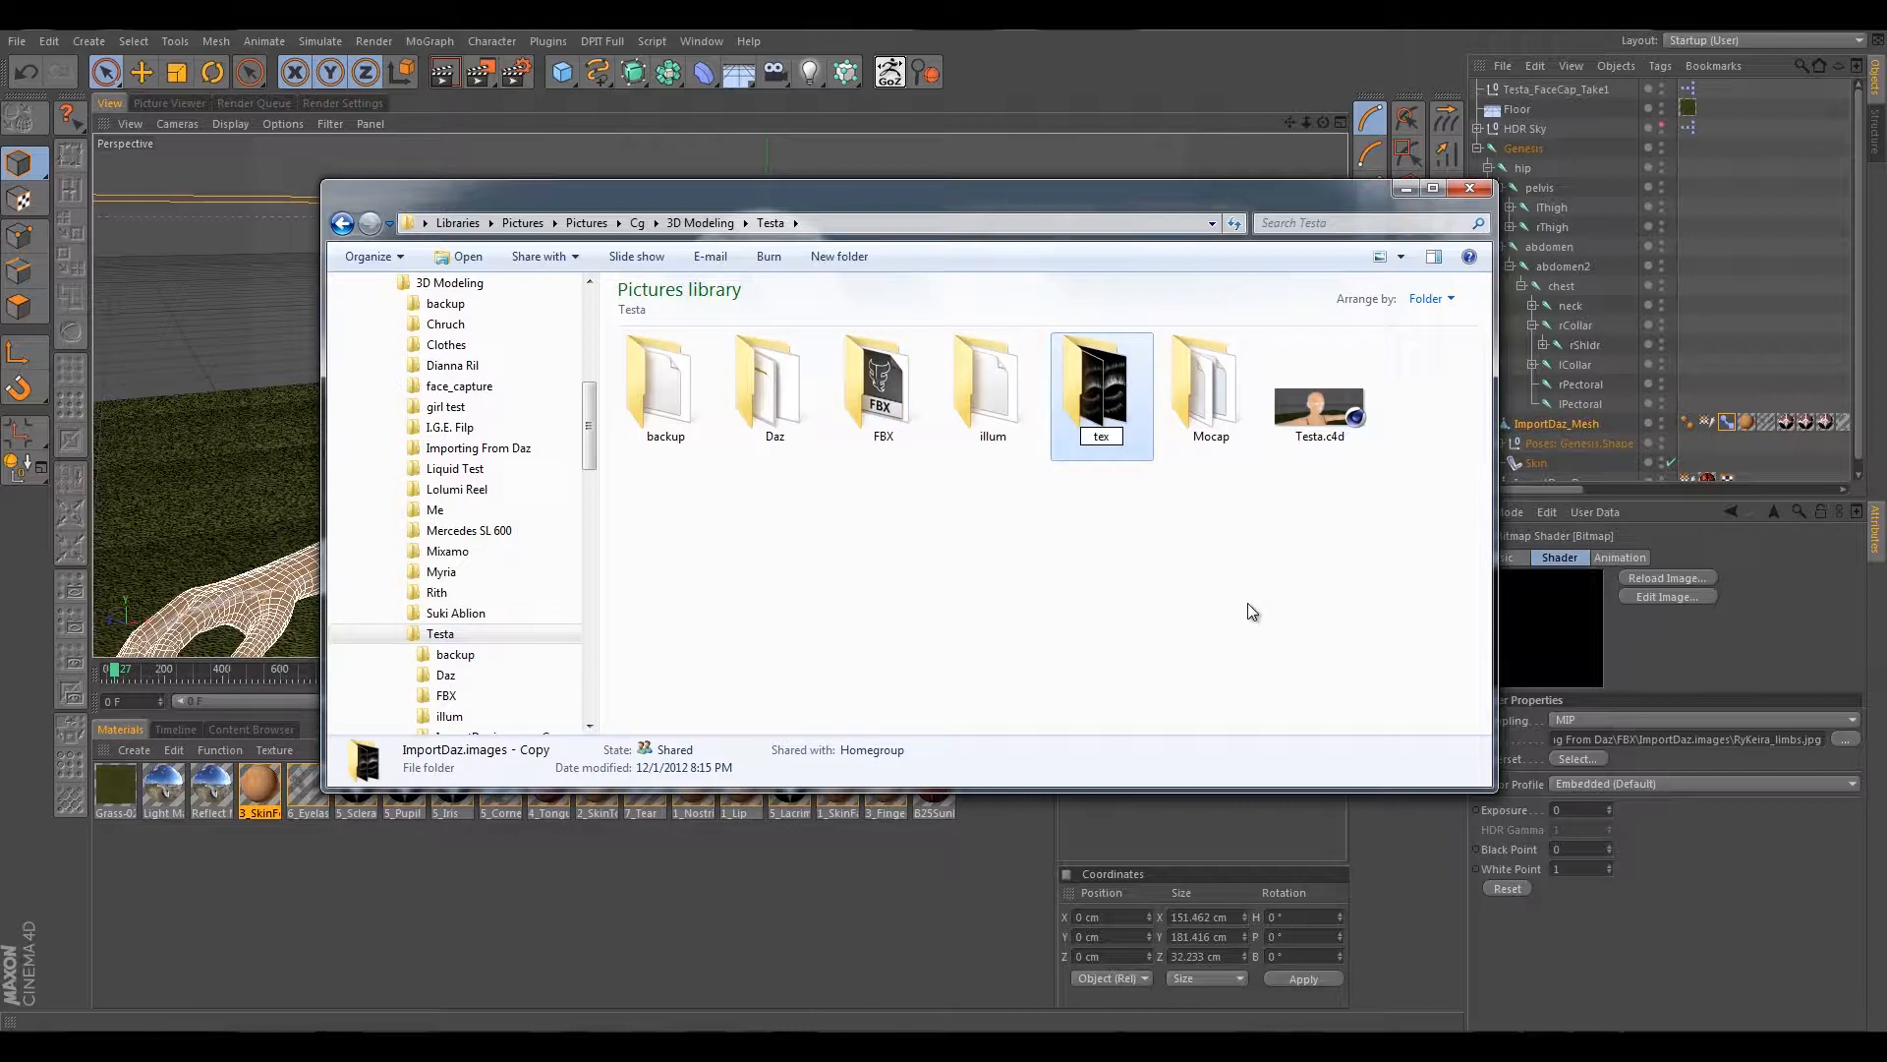
{"action": "left_click", "coordinate": [1248, 605]}
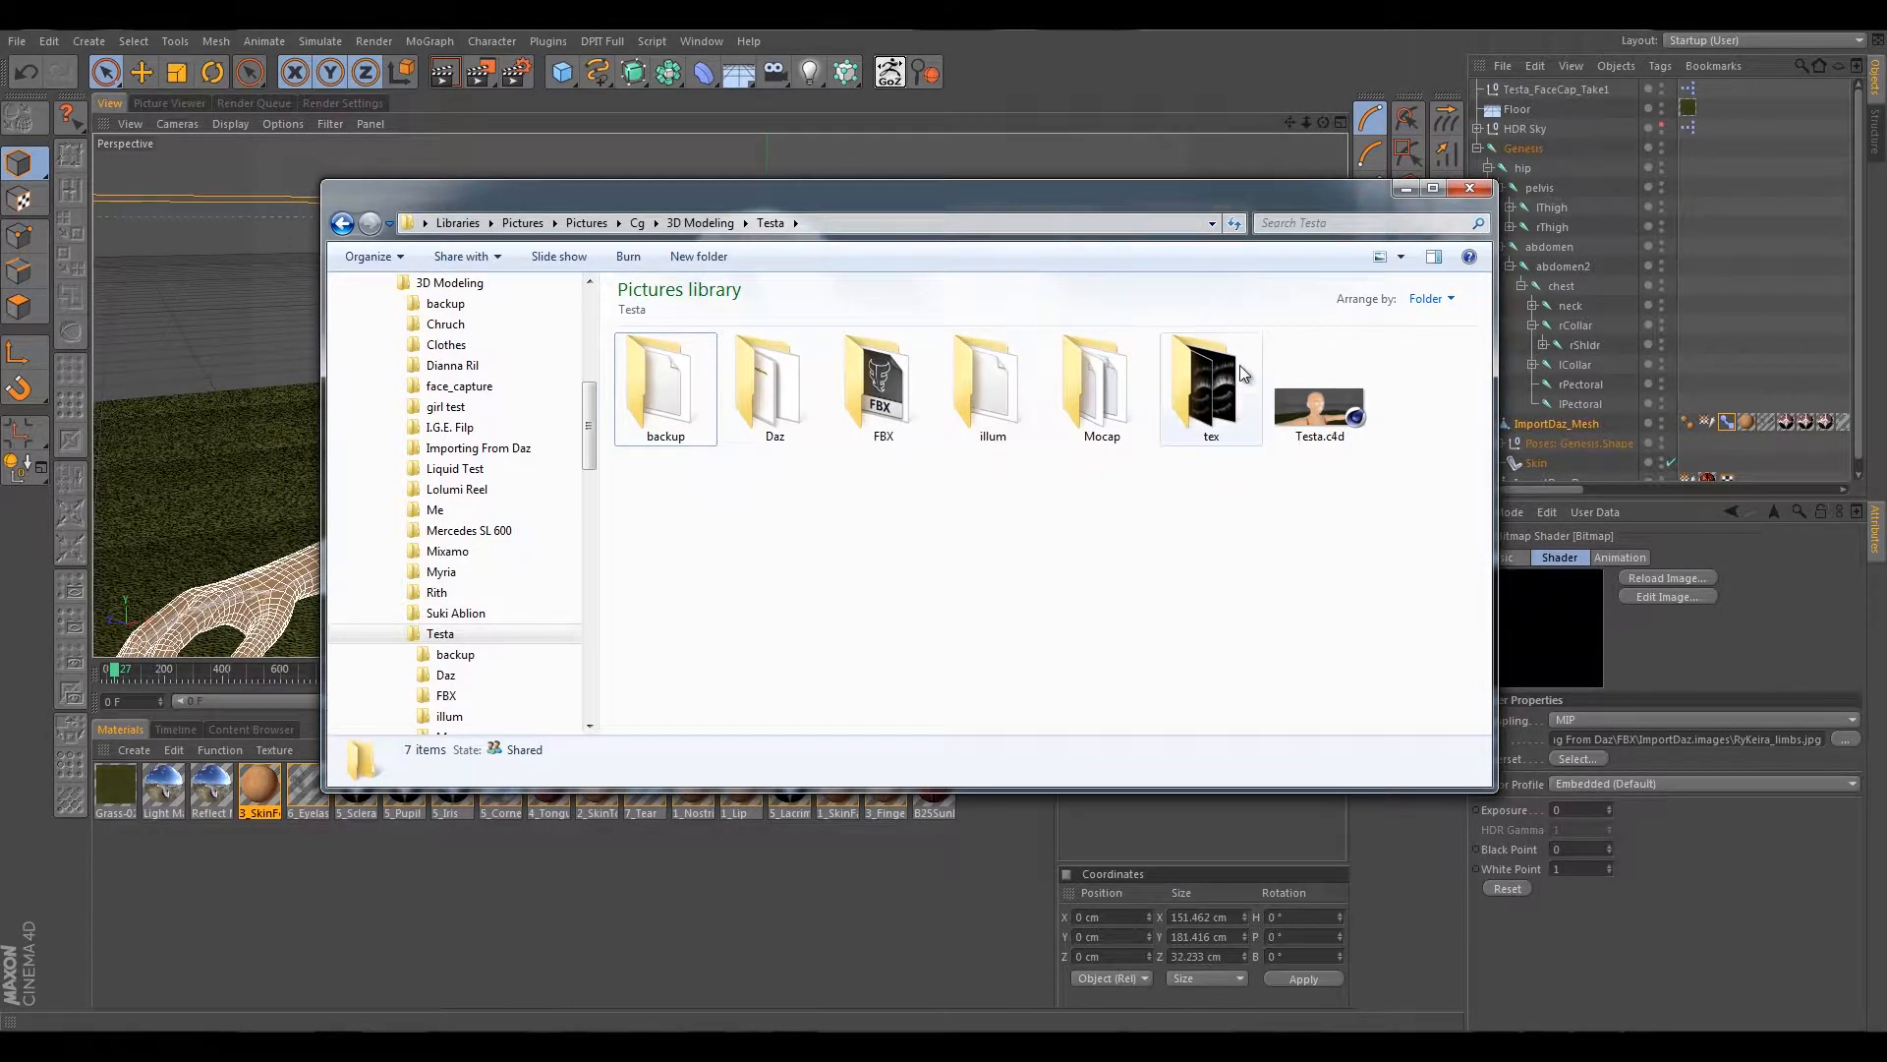
{"action": "left_click", "coordinate": [1221, 411]}
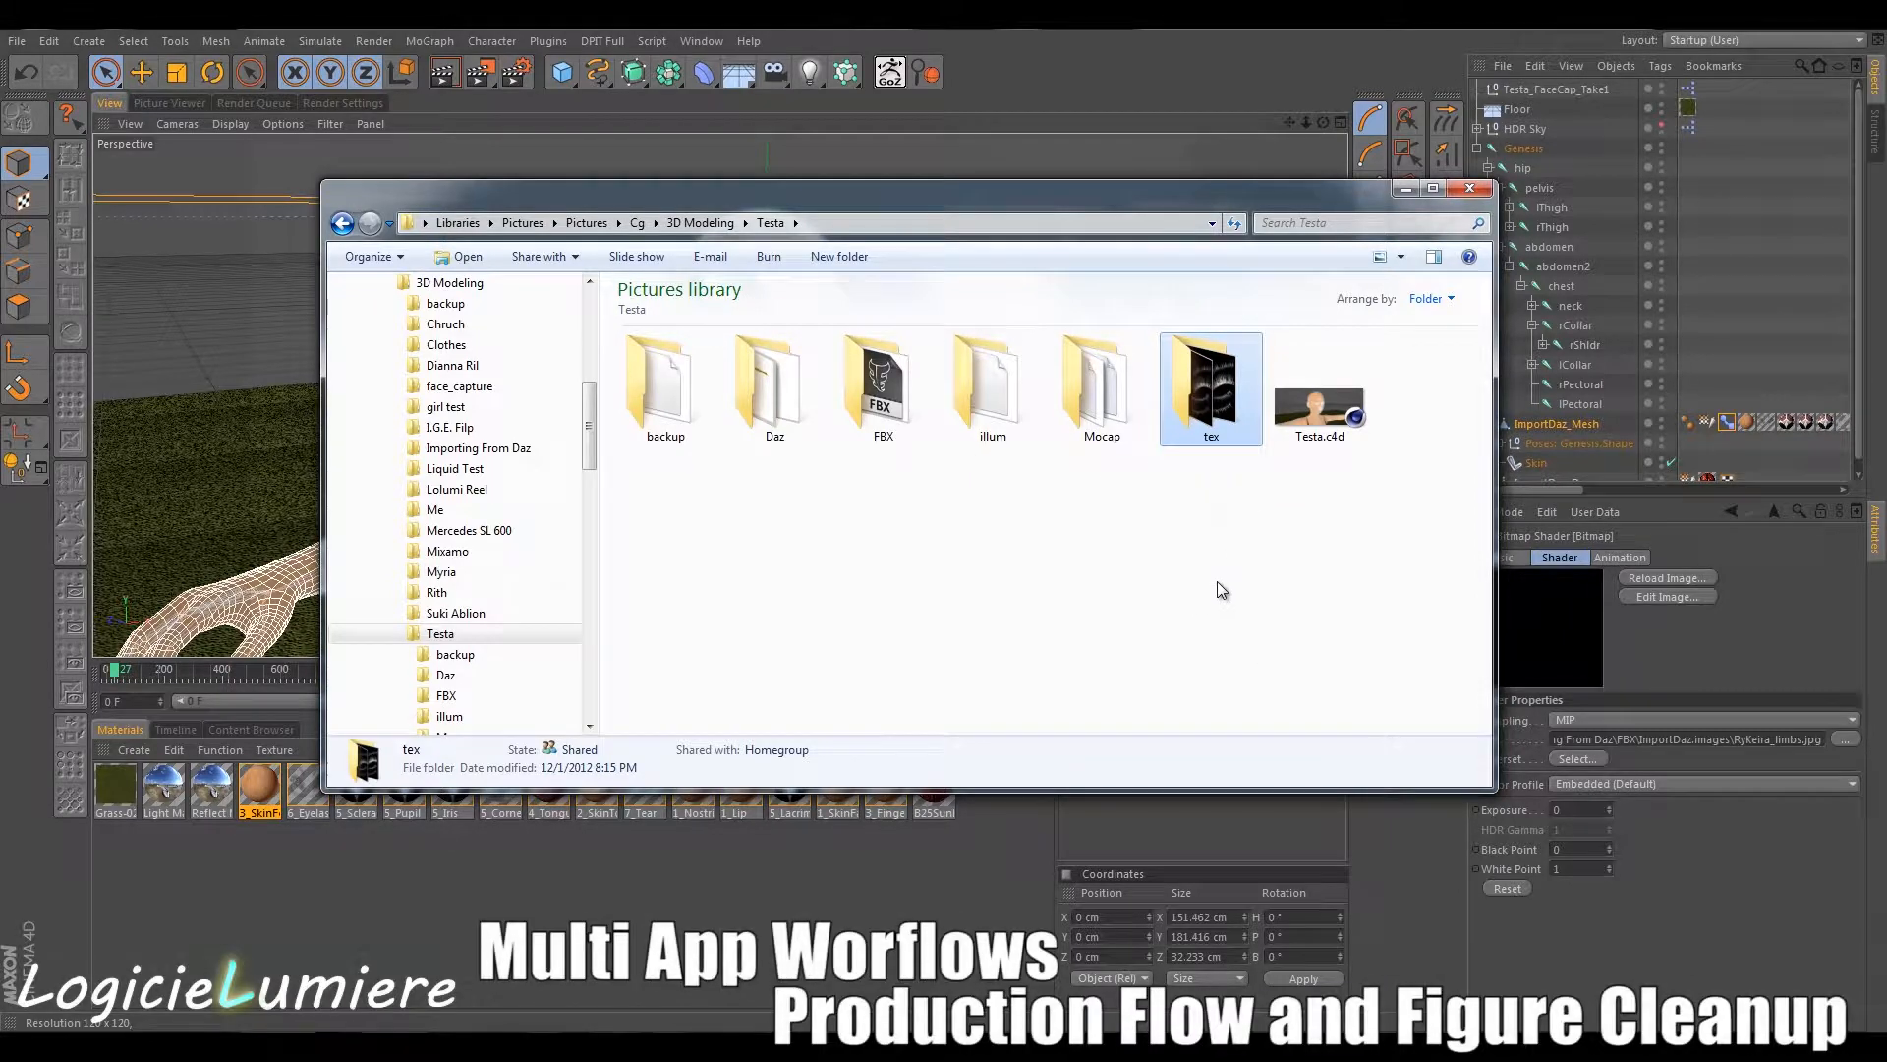
Switch to Cinema 4D and relink the 3_SkinFoot material's color texture to RyKeira_limbs.jpg in Testa's tex folder.
{"action": "left_click", "coordinate": [820, 863]}
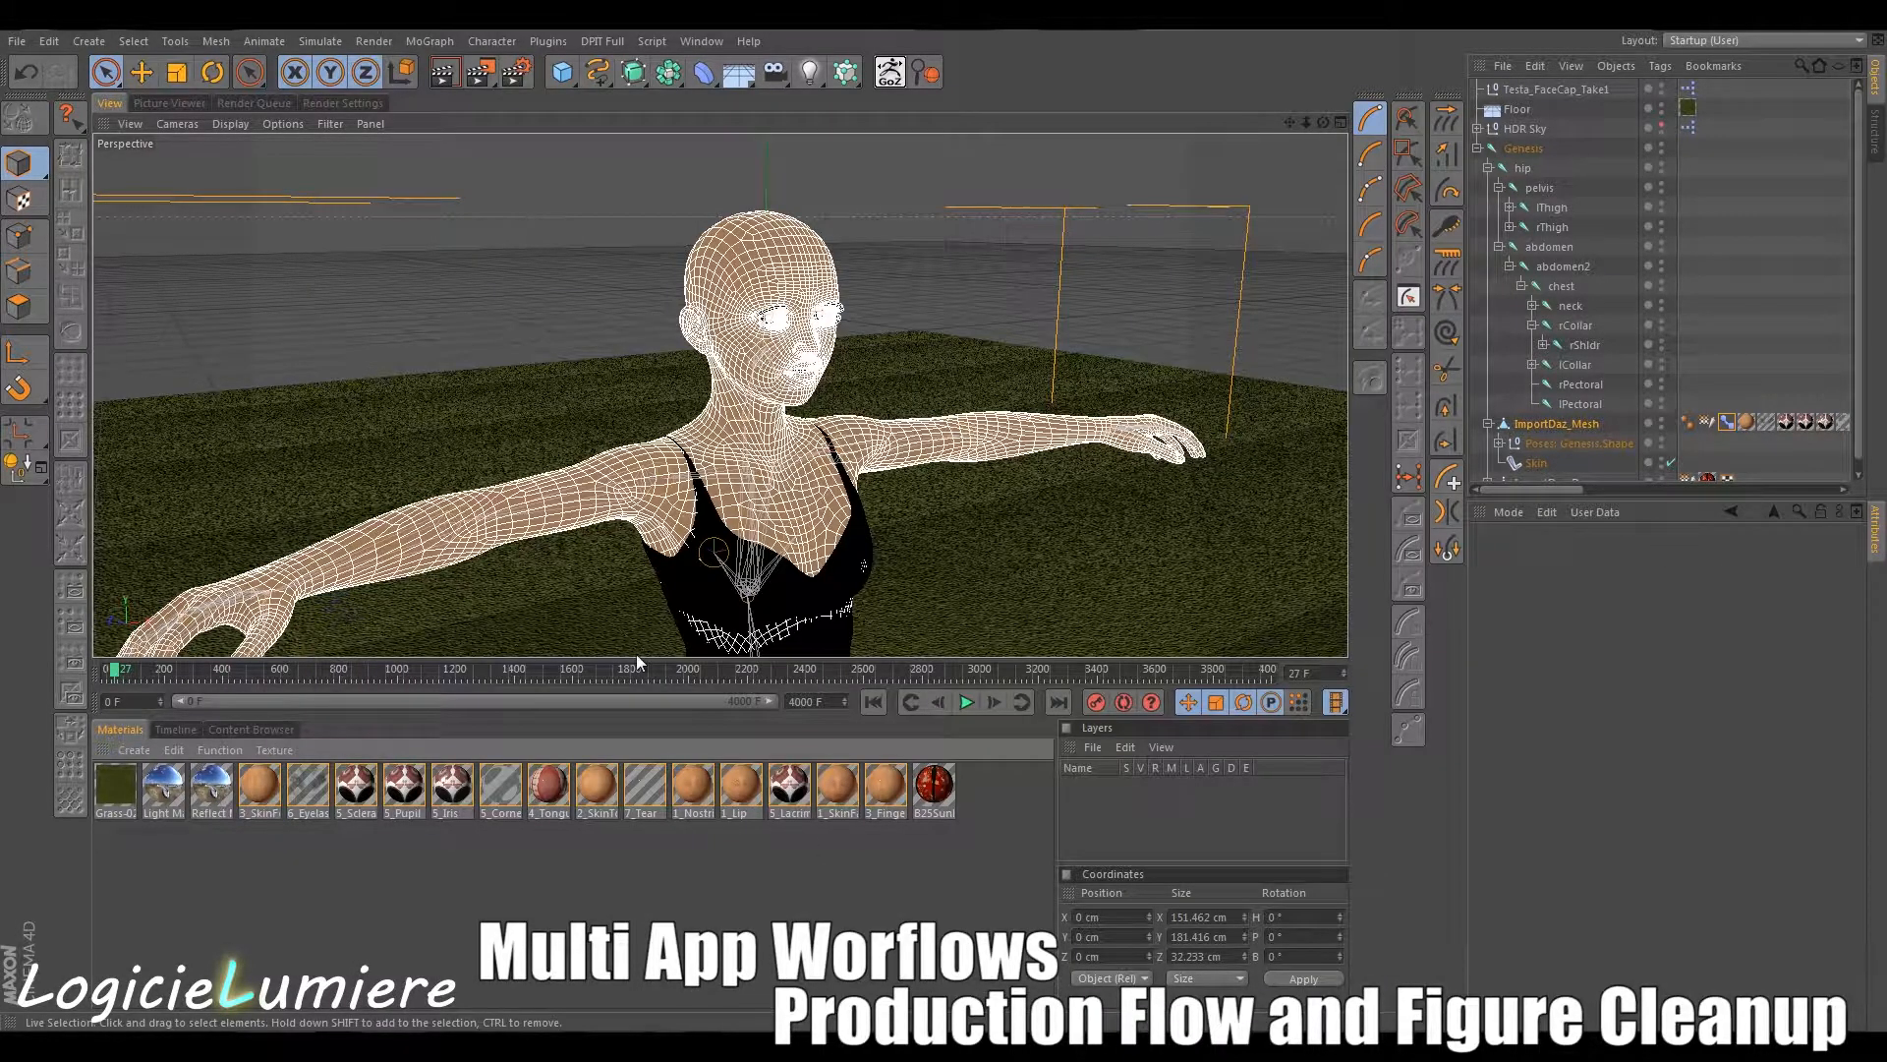
{"action": "left_click", "coordinate": [261, 786]}
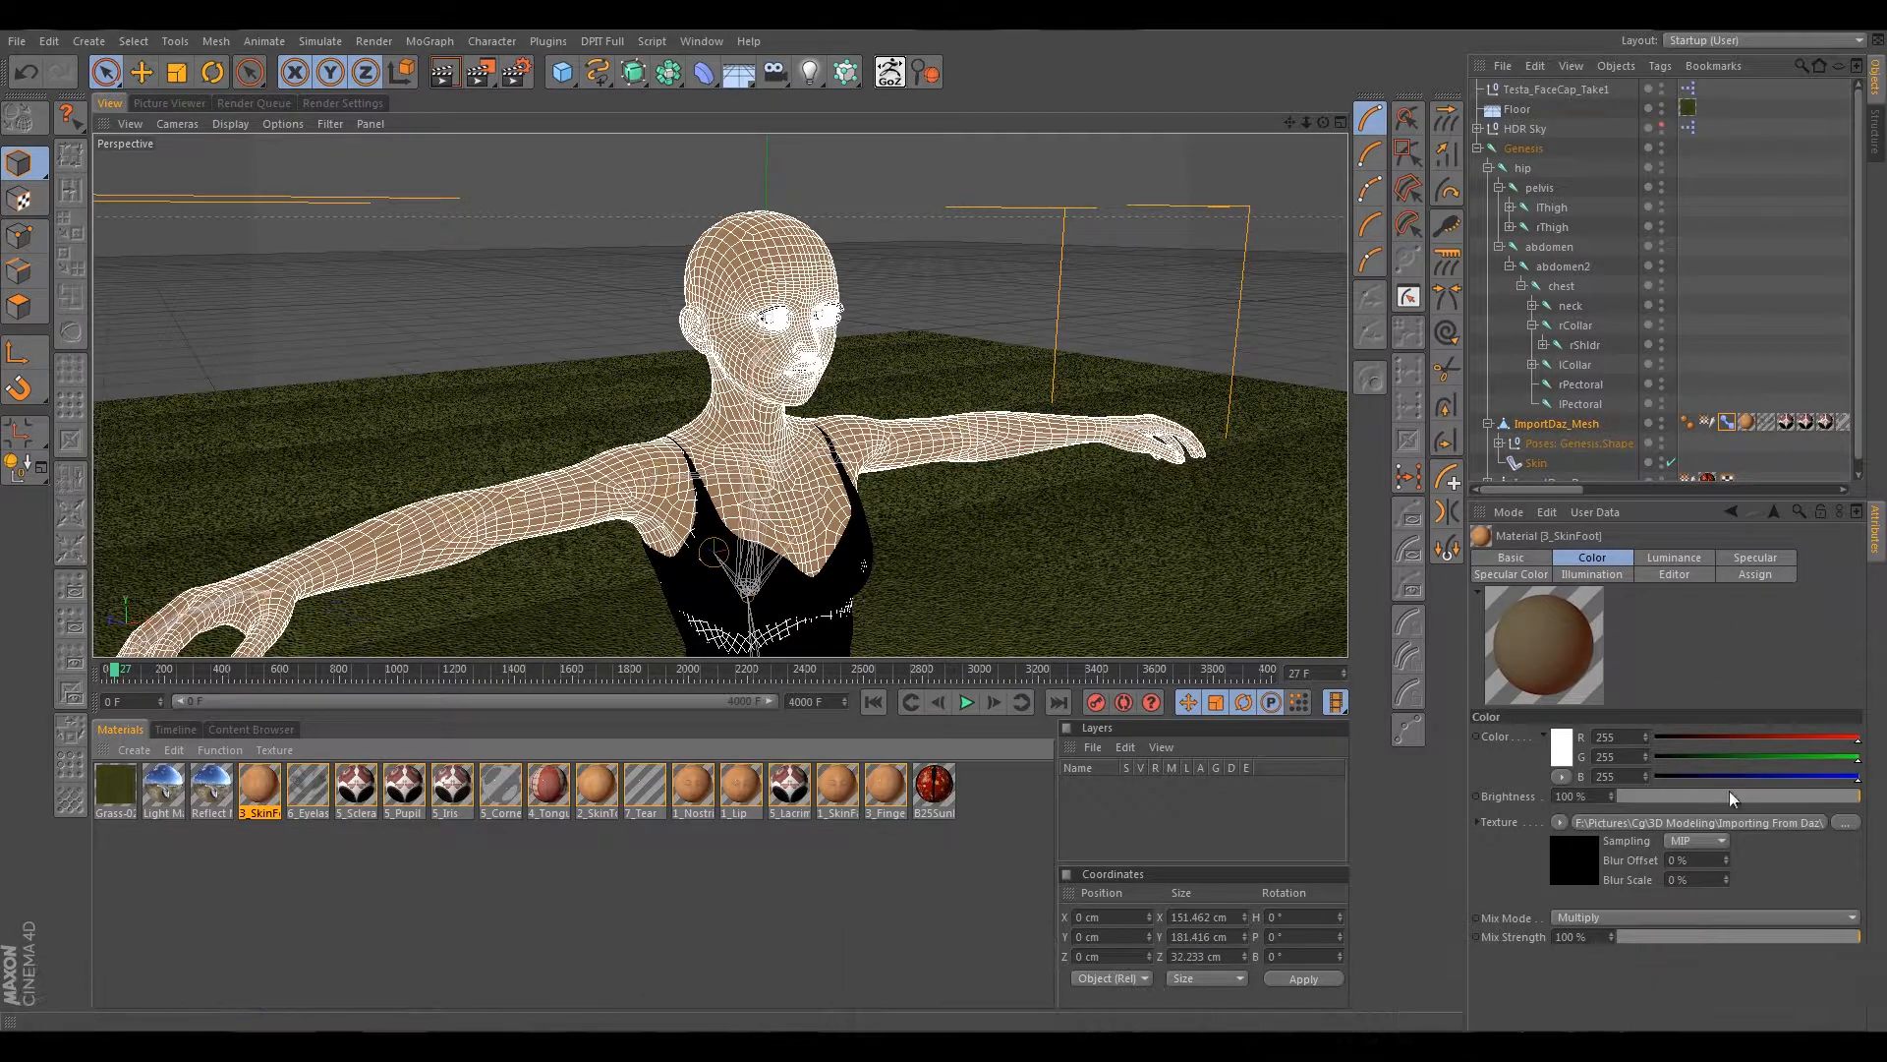
{"action": "left_click", "coordinate": [1844, 824]}
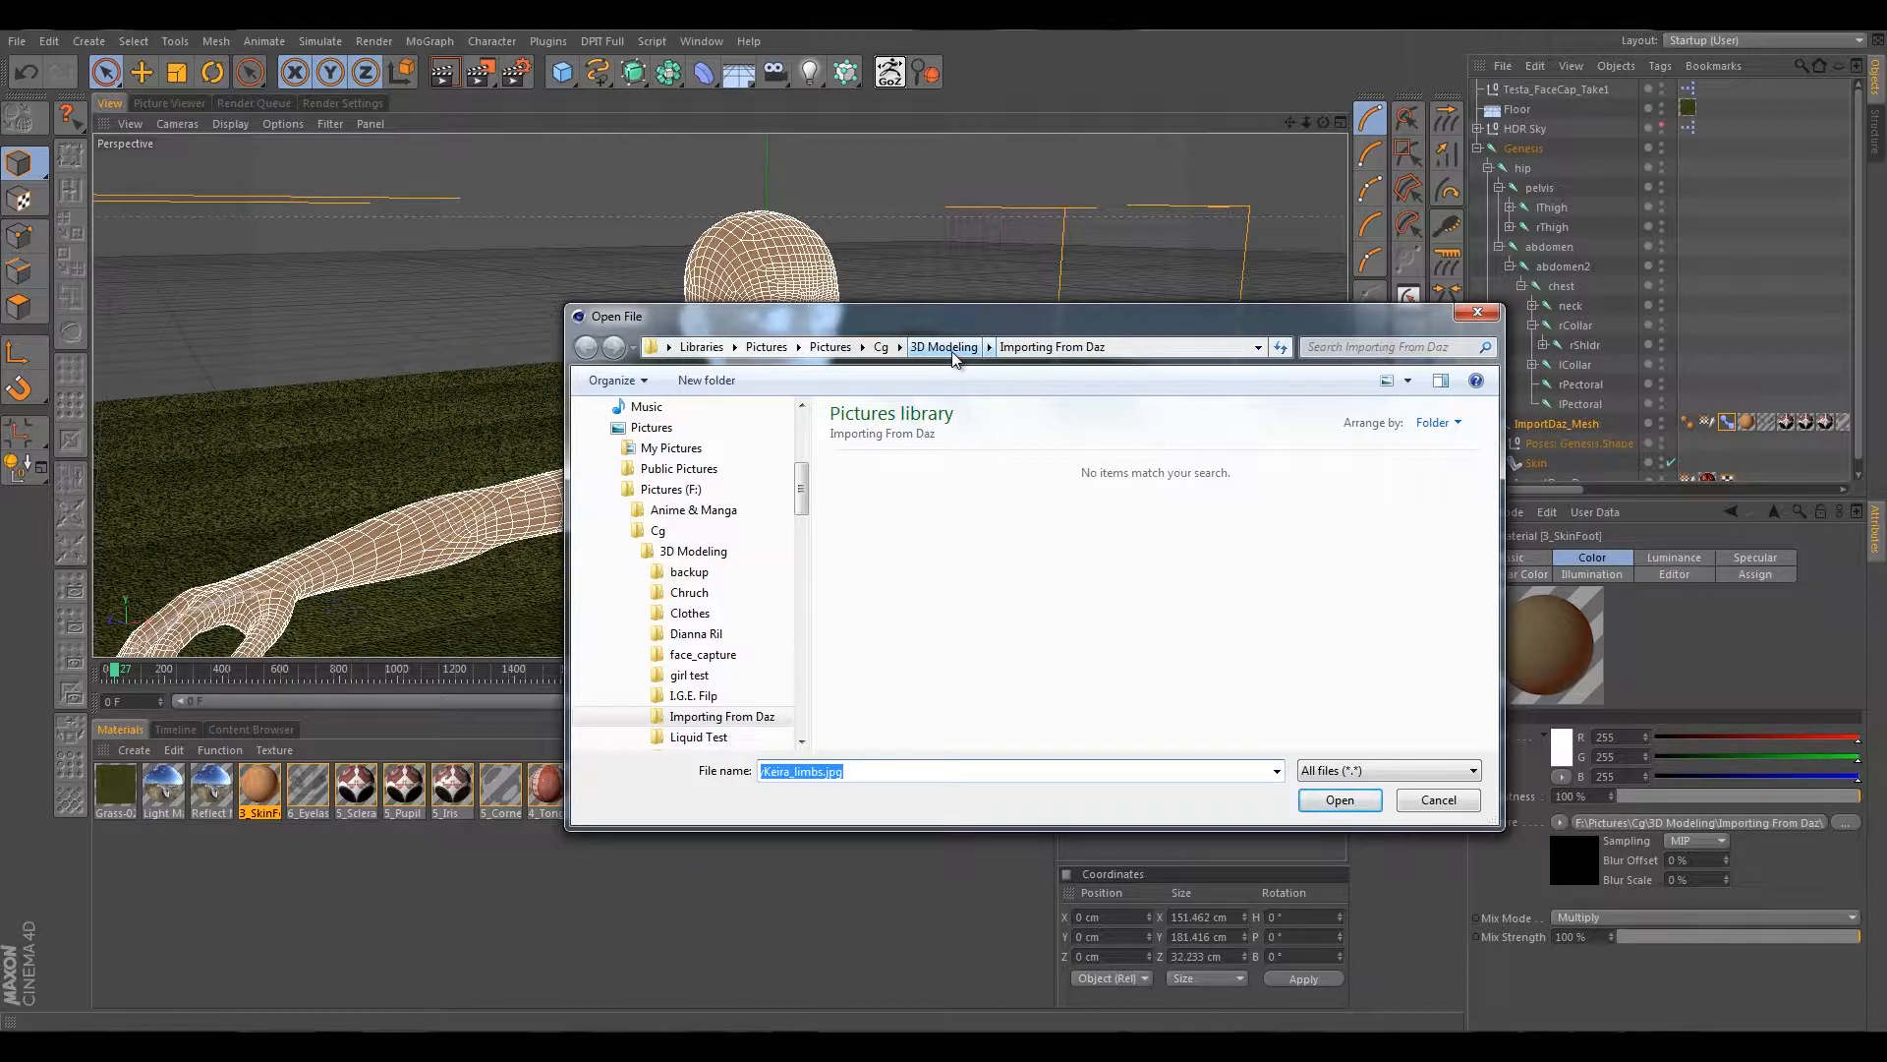
{"action": "left_click", "coordinate": [949, 349]}
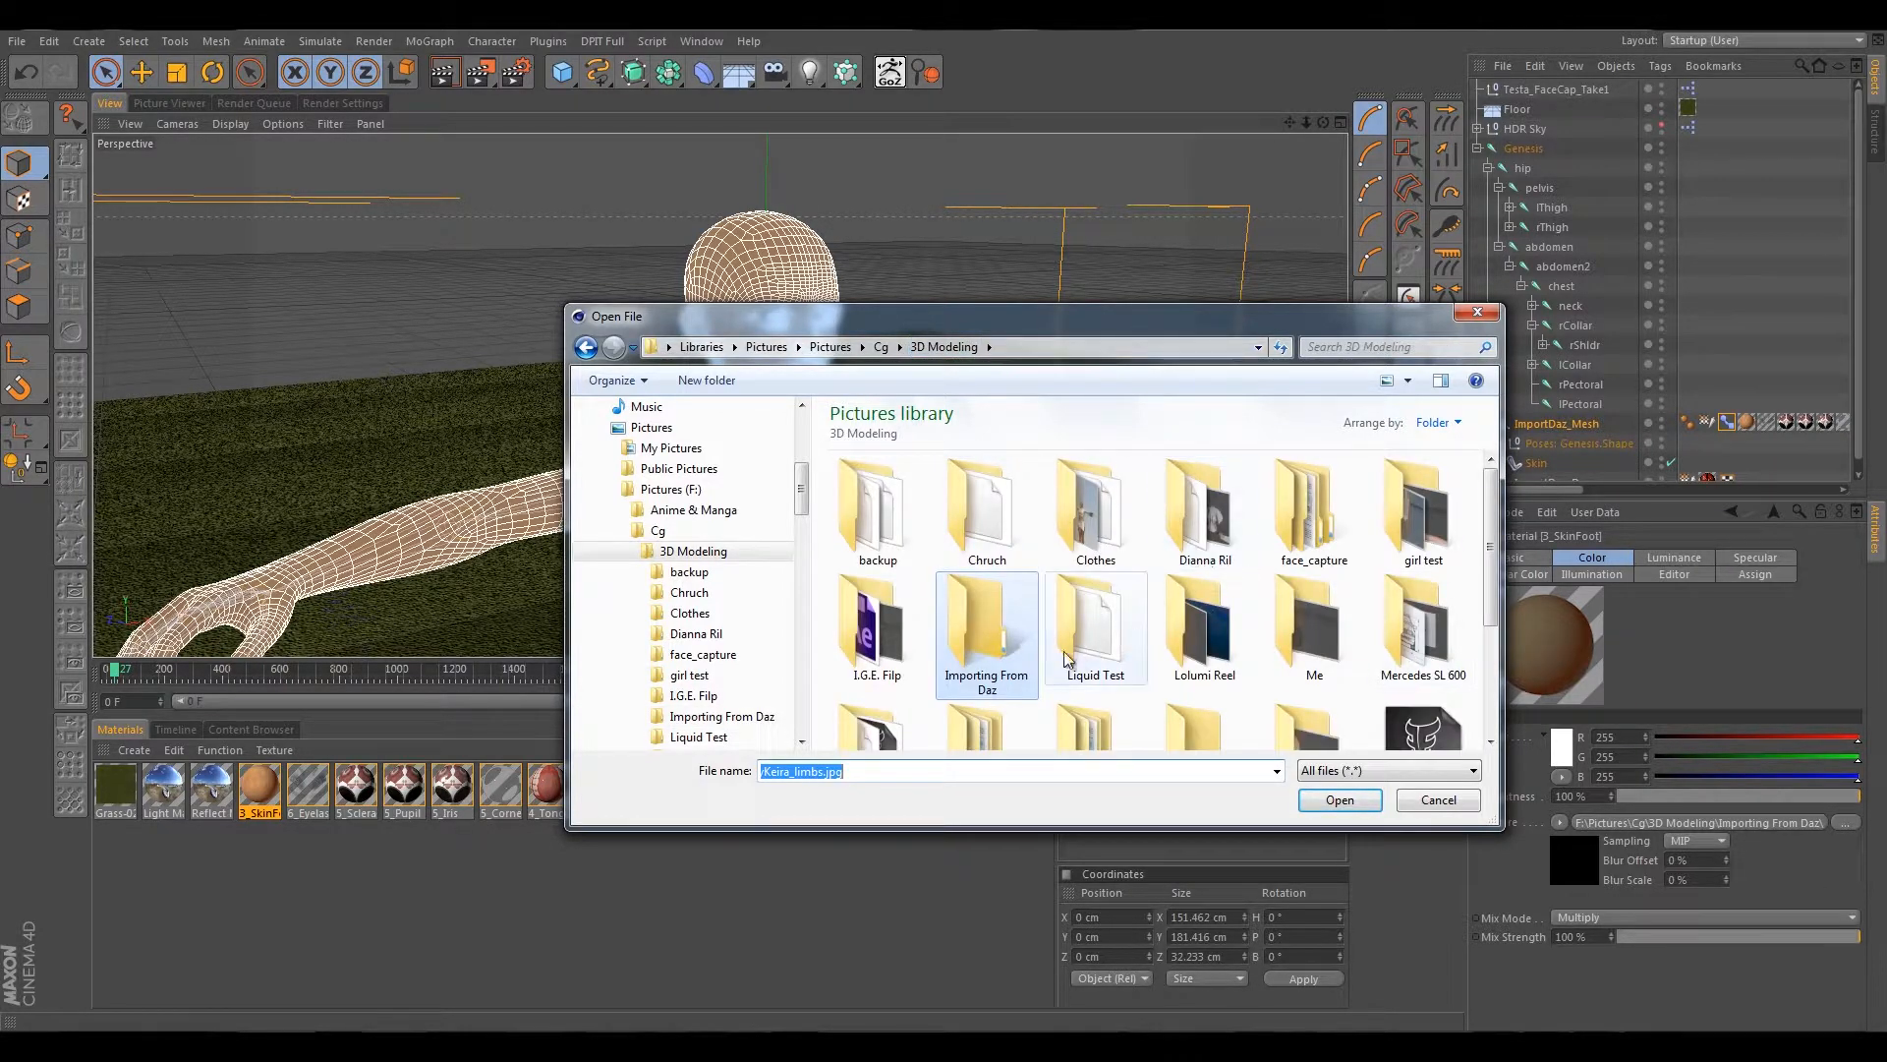
{"action": "left_click", "coordinate": [1219, 614]}
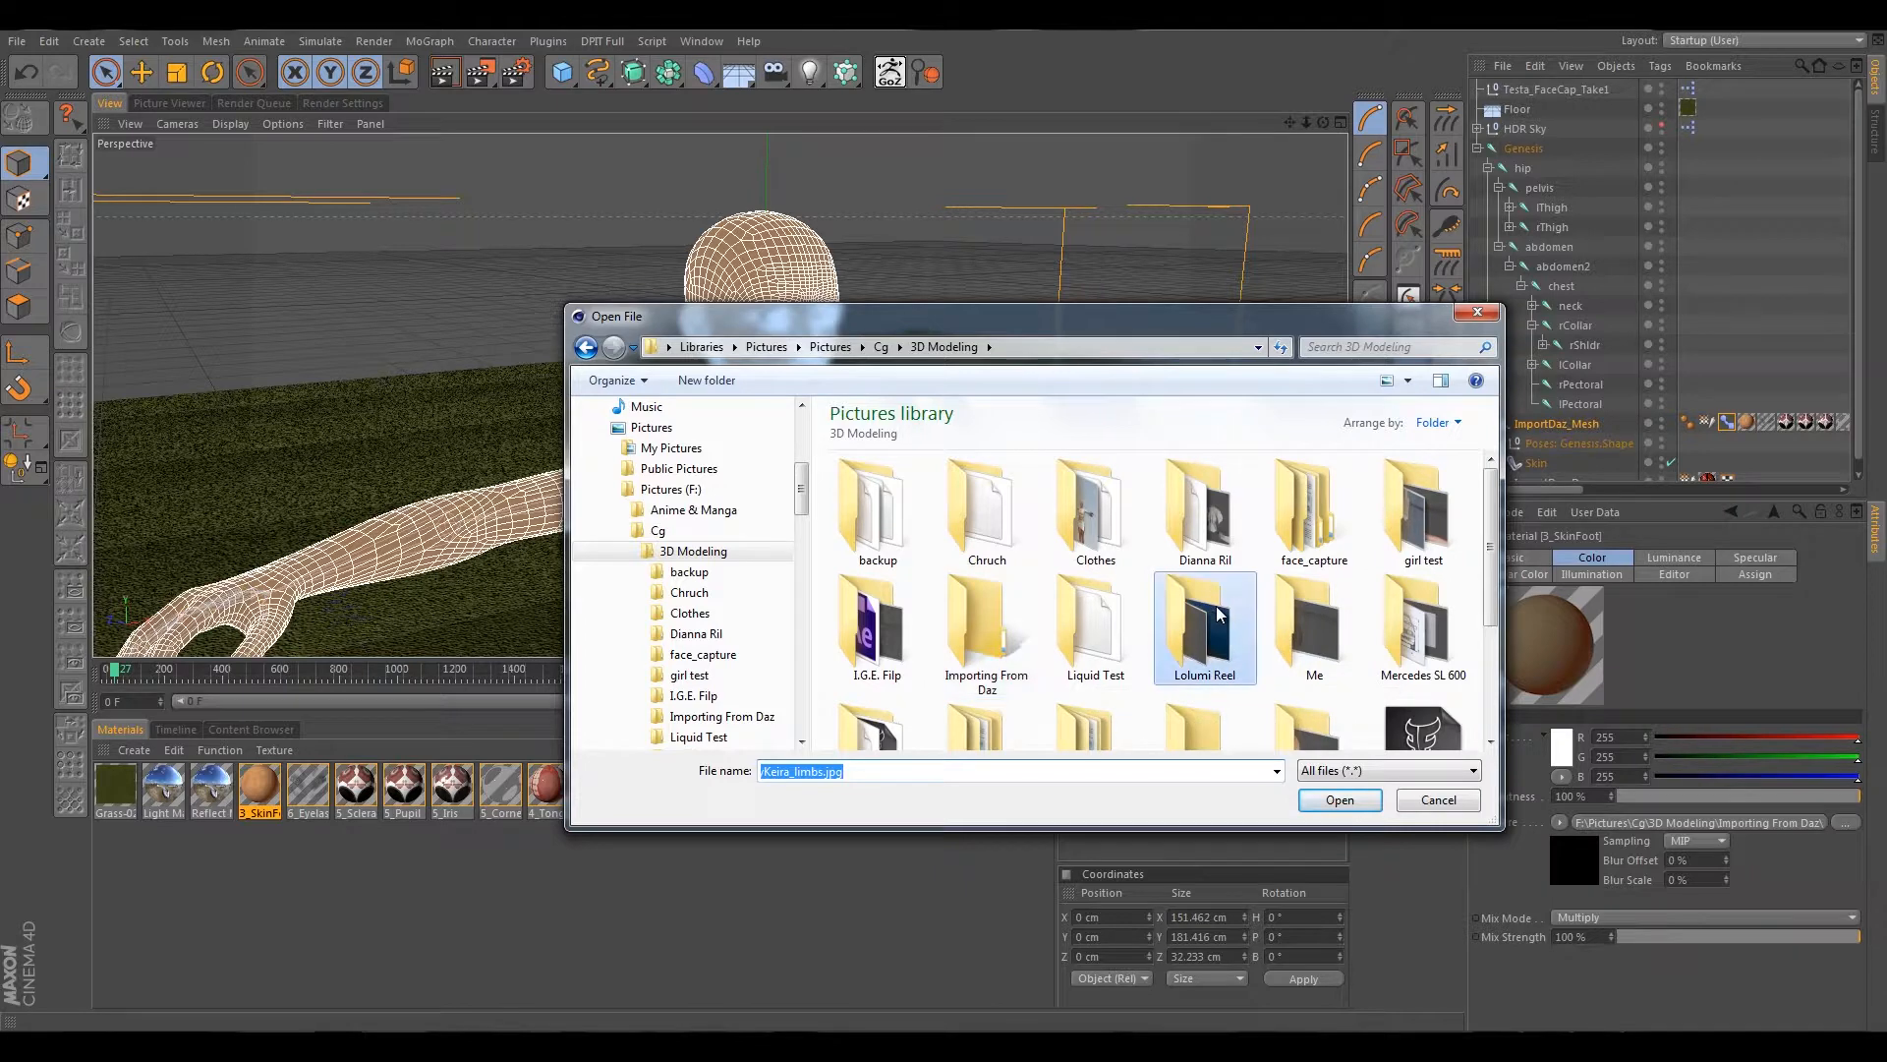
{"action": "scroll", "coordinate": [1219, 614], "scroll_direction": "down", "scroll_amount": 2}
{"action": "left_click", "coordinate": [1300, 588]}
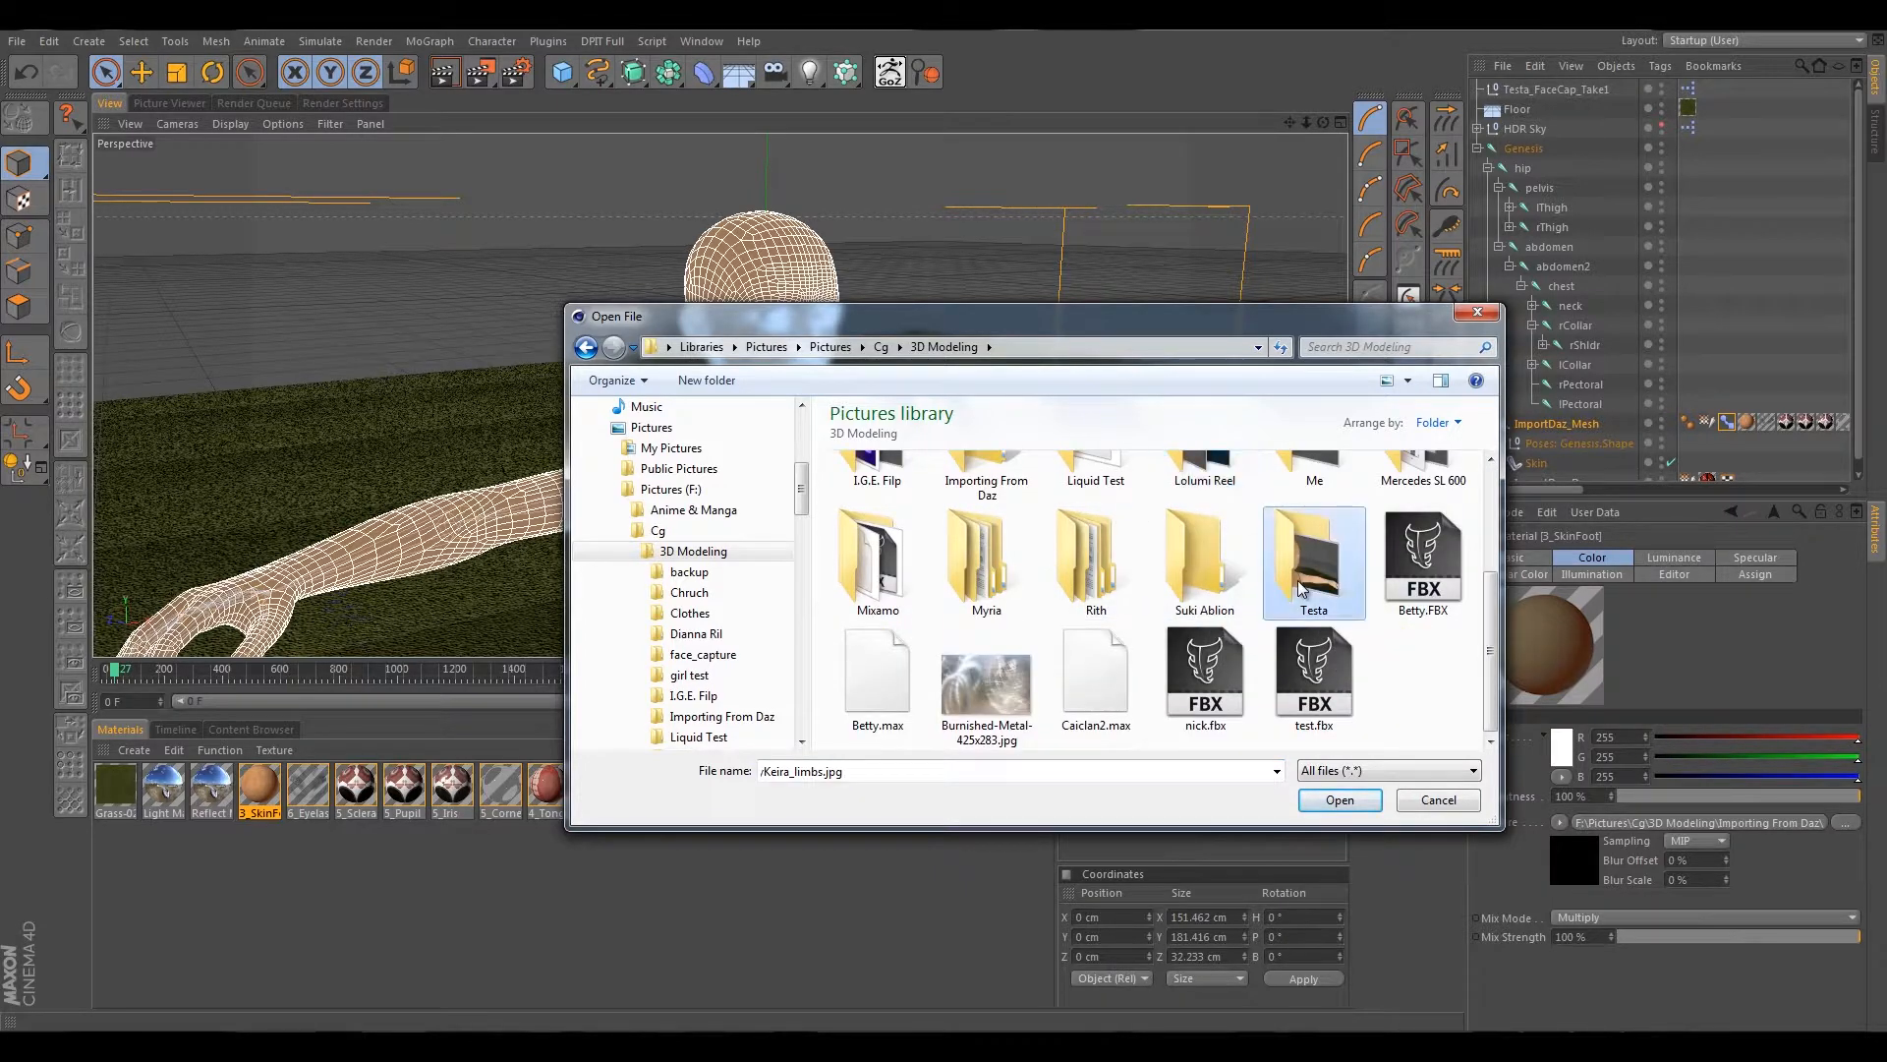
{"action": "double_click", "coordinate": [1301, 588]}
{"action": "left_click", "coordinate": [1411, 508]}
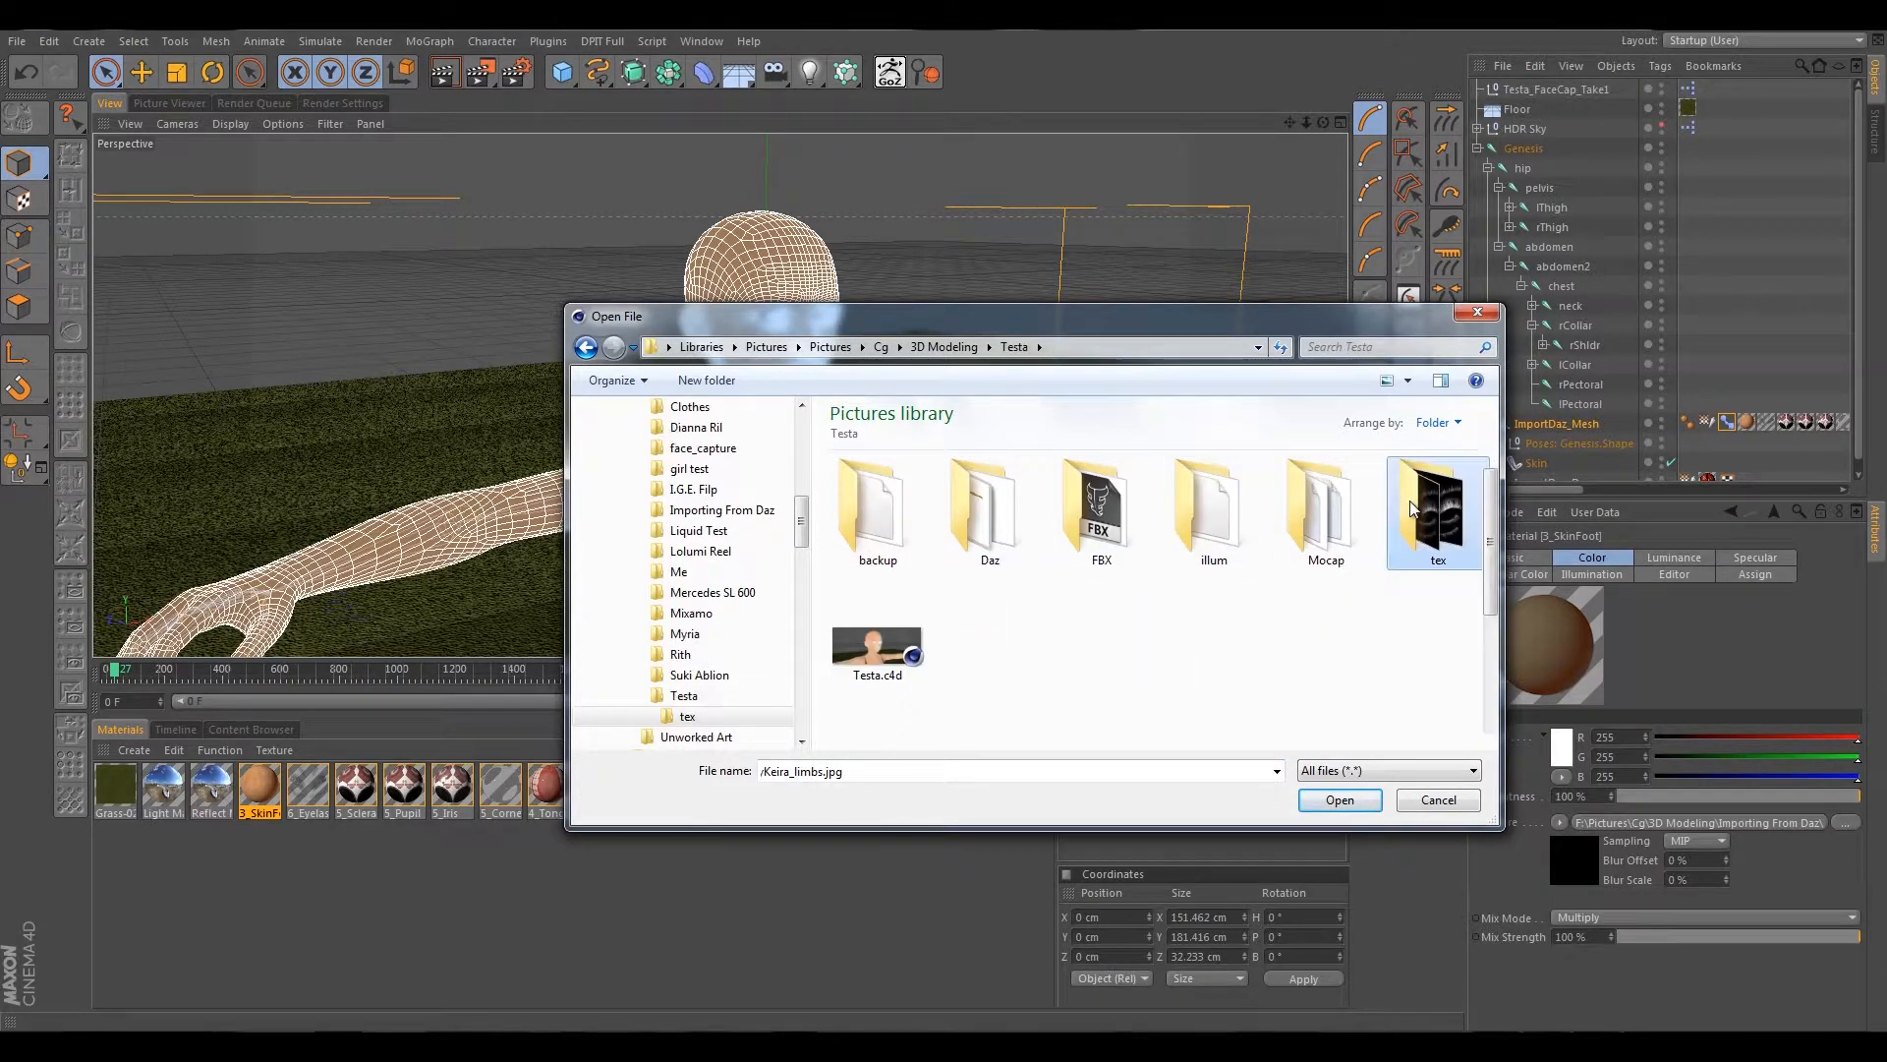
{"action": "double_click", "coordinate": [1410, 509]}
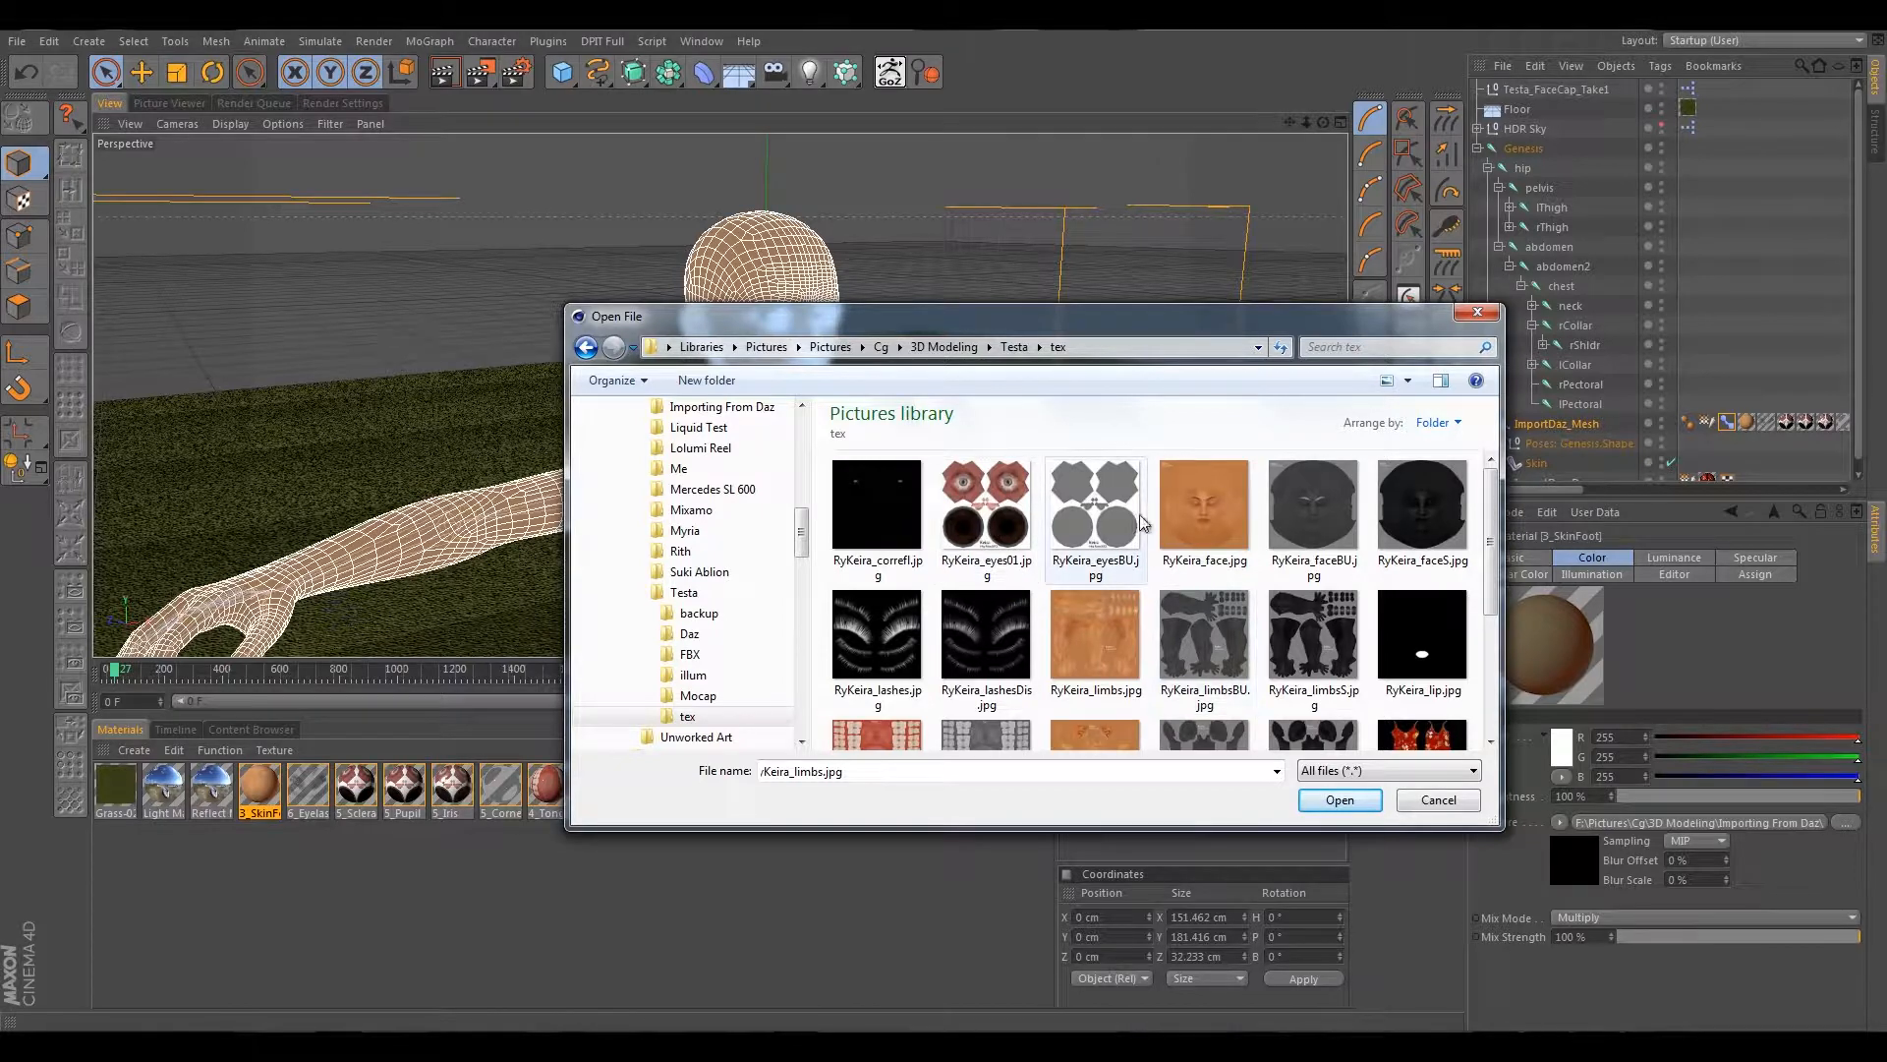
{"action": "left_click", "coordinate": [1081, 674]}
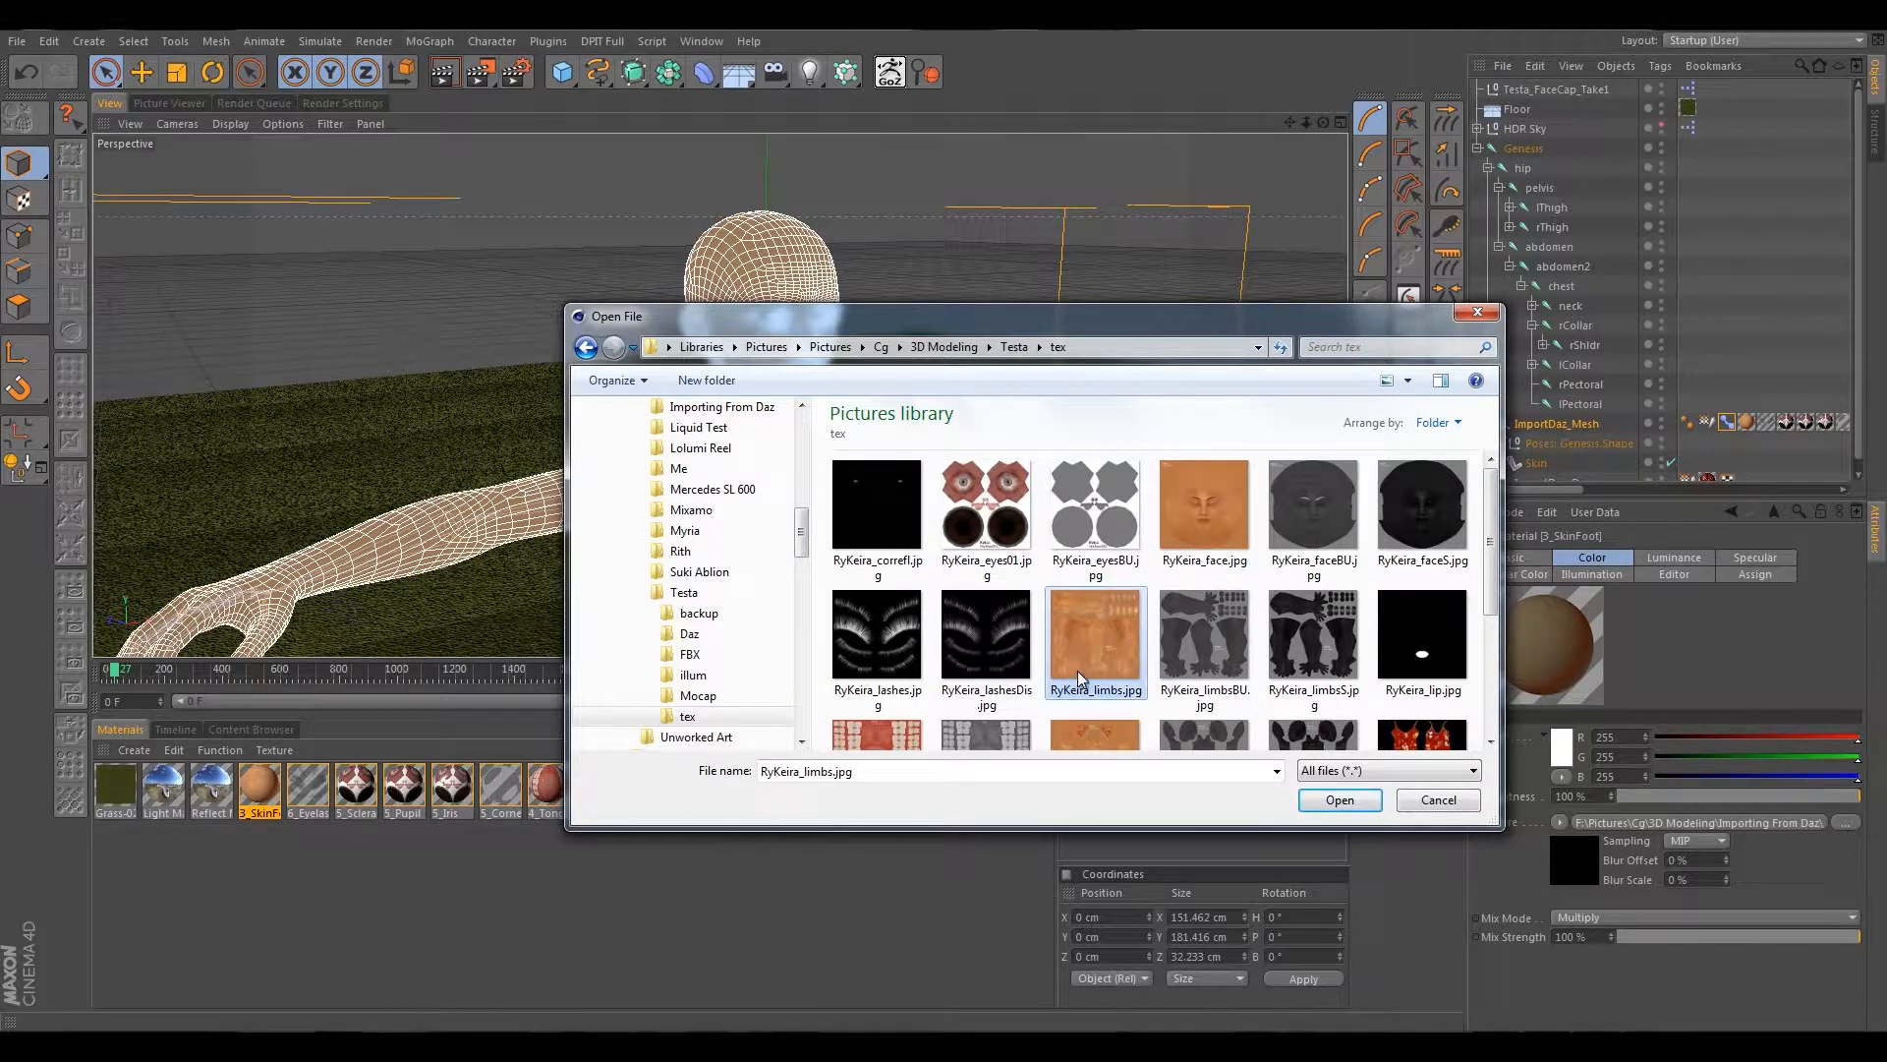
{"action": "left_click", "coordinate": [1339, 799]}
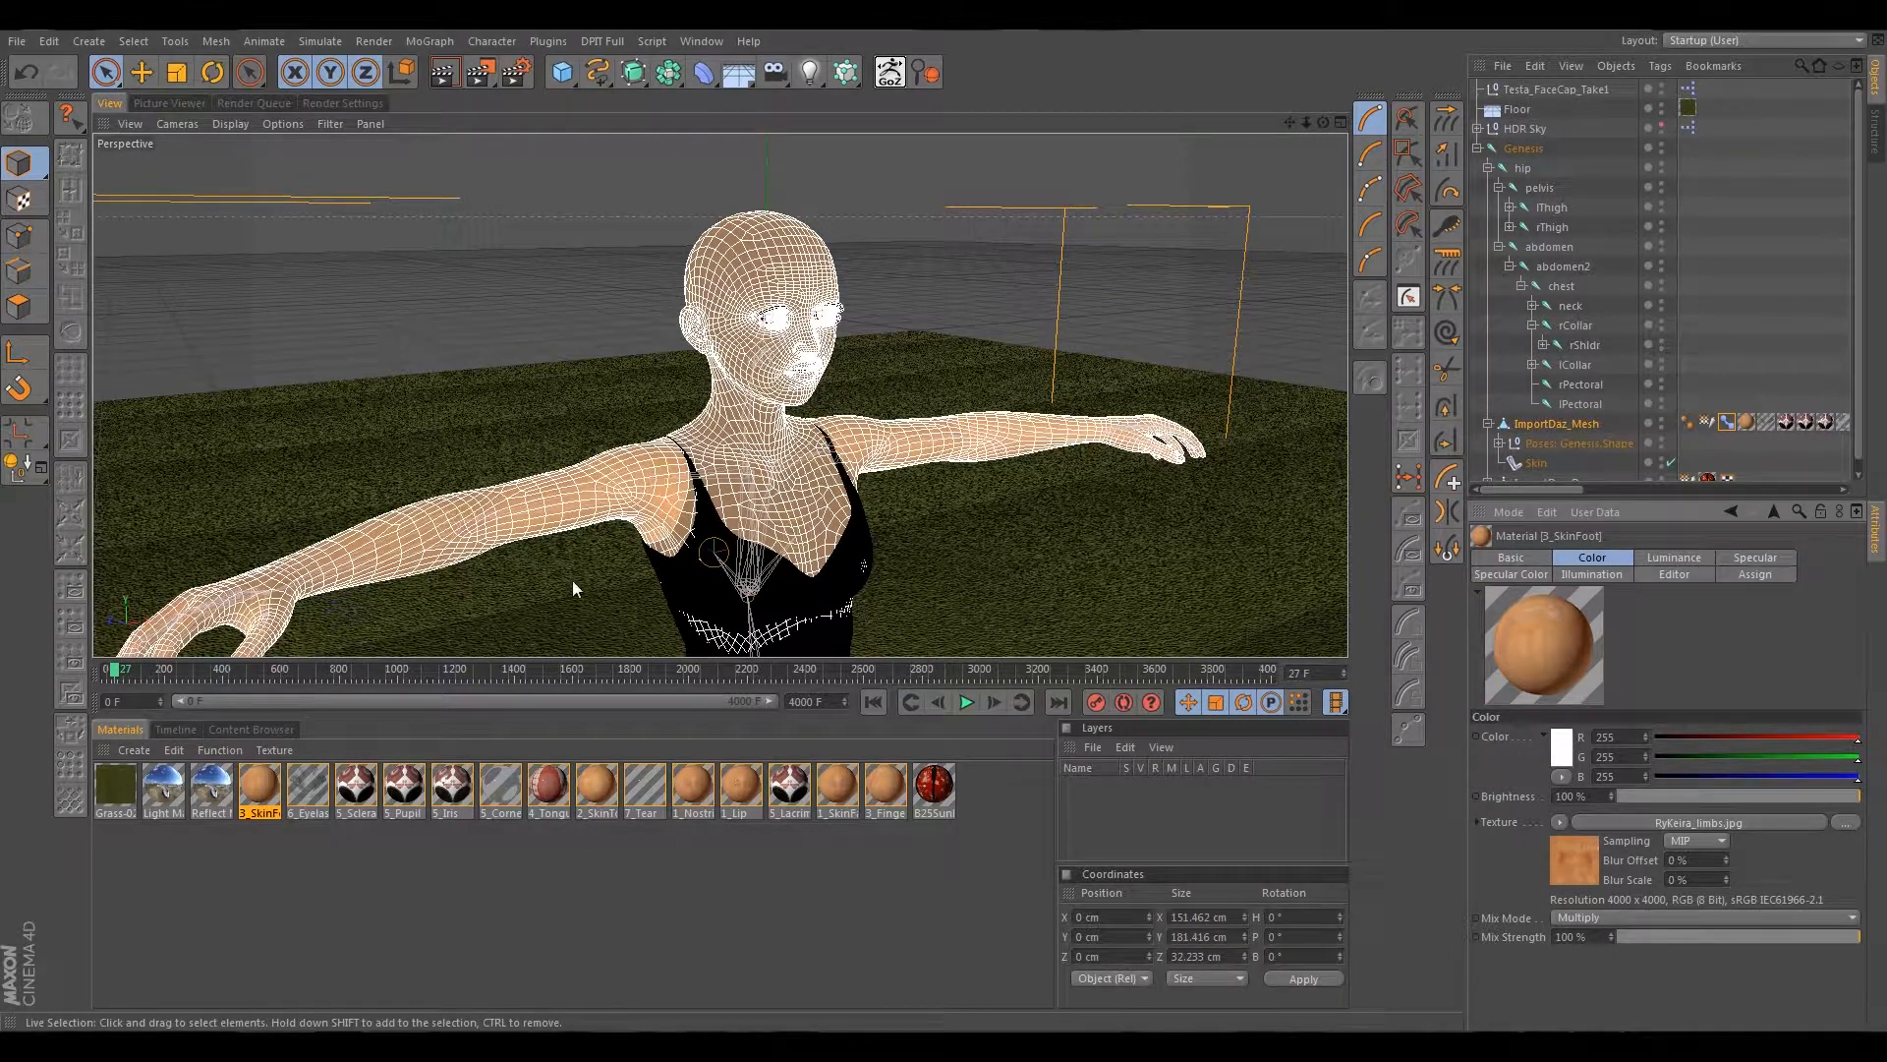
Check the 6_Eyelash material's color texture path and relink it to RyKeira_lashesDis.jpg in Testa's tex folder.
{"action": "left_click", "coordinate": [307, 787]}
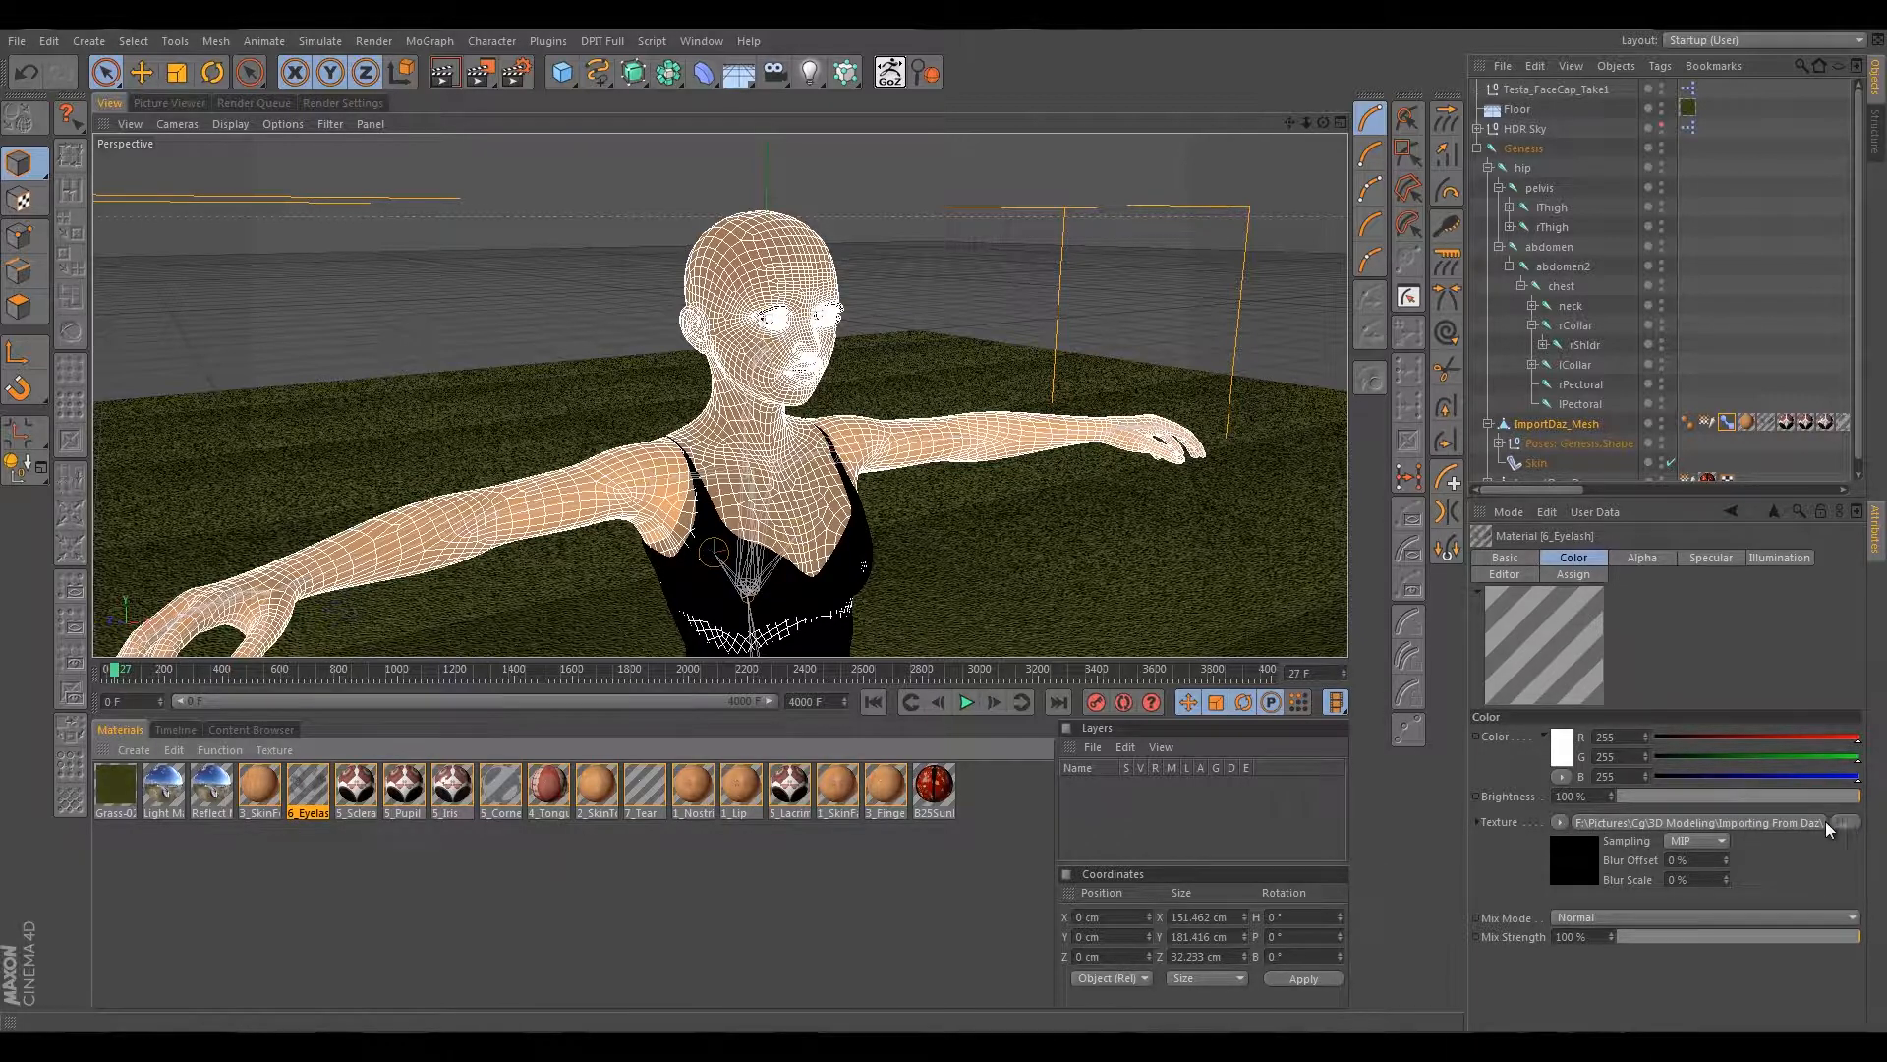
{"action": "left_click", "coordinate": [1790, 821]}
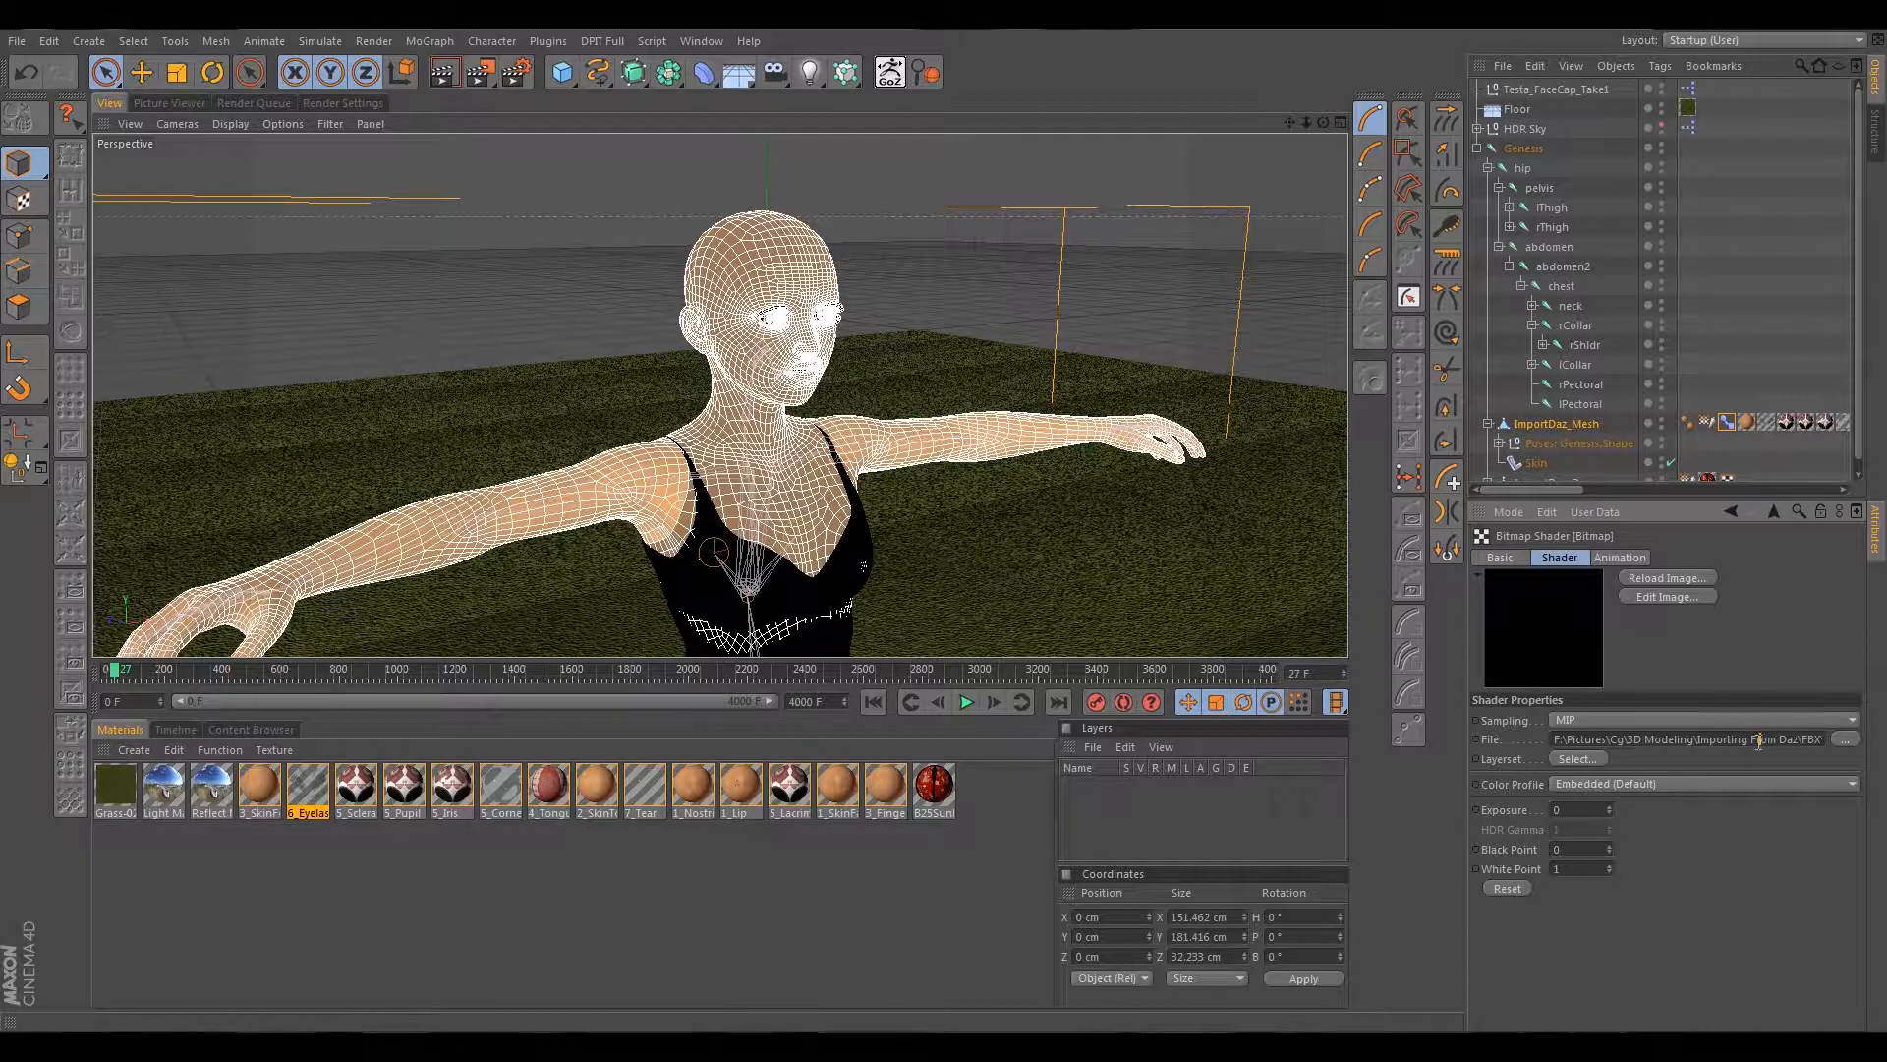
{"action": "left_click_drag", "start_coordinate": [1759, 742], "coordinate": [1876, 747]}
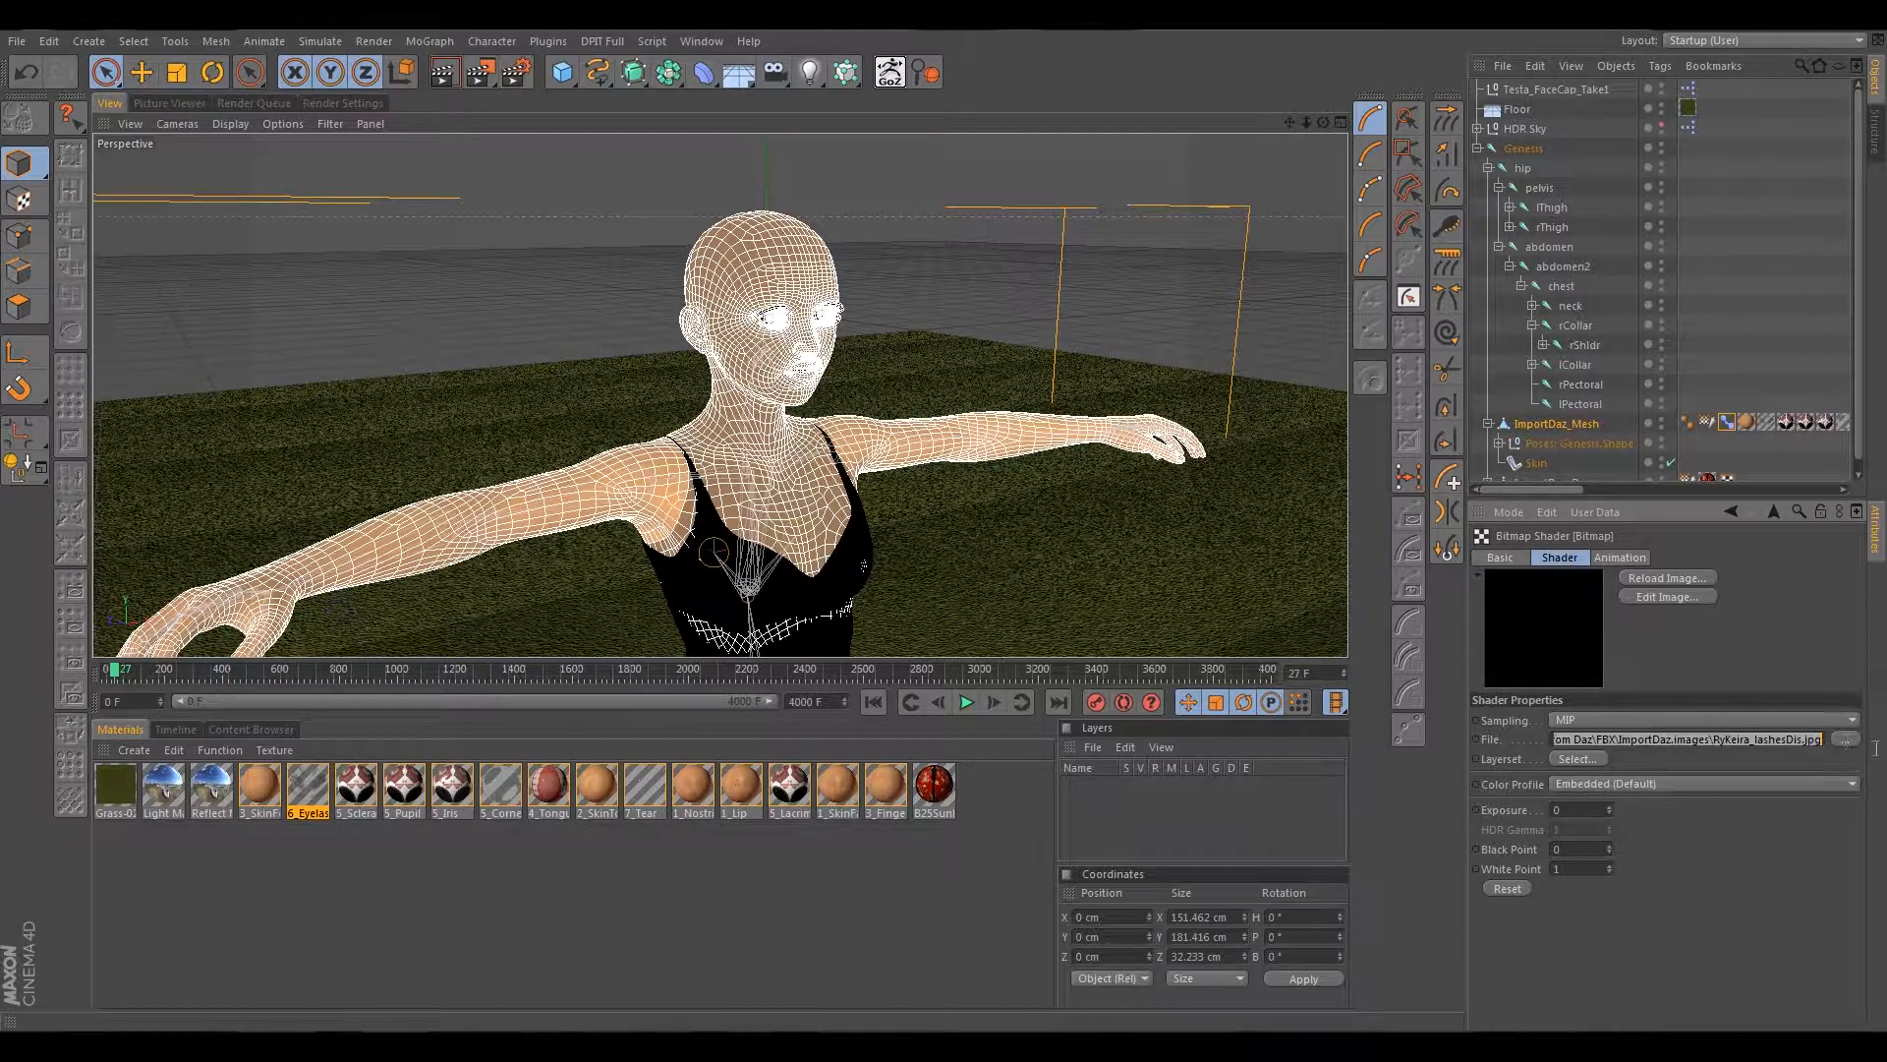
{"action": "left_click", "coordinate": [1720, 740]}
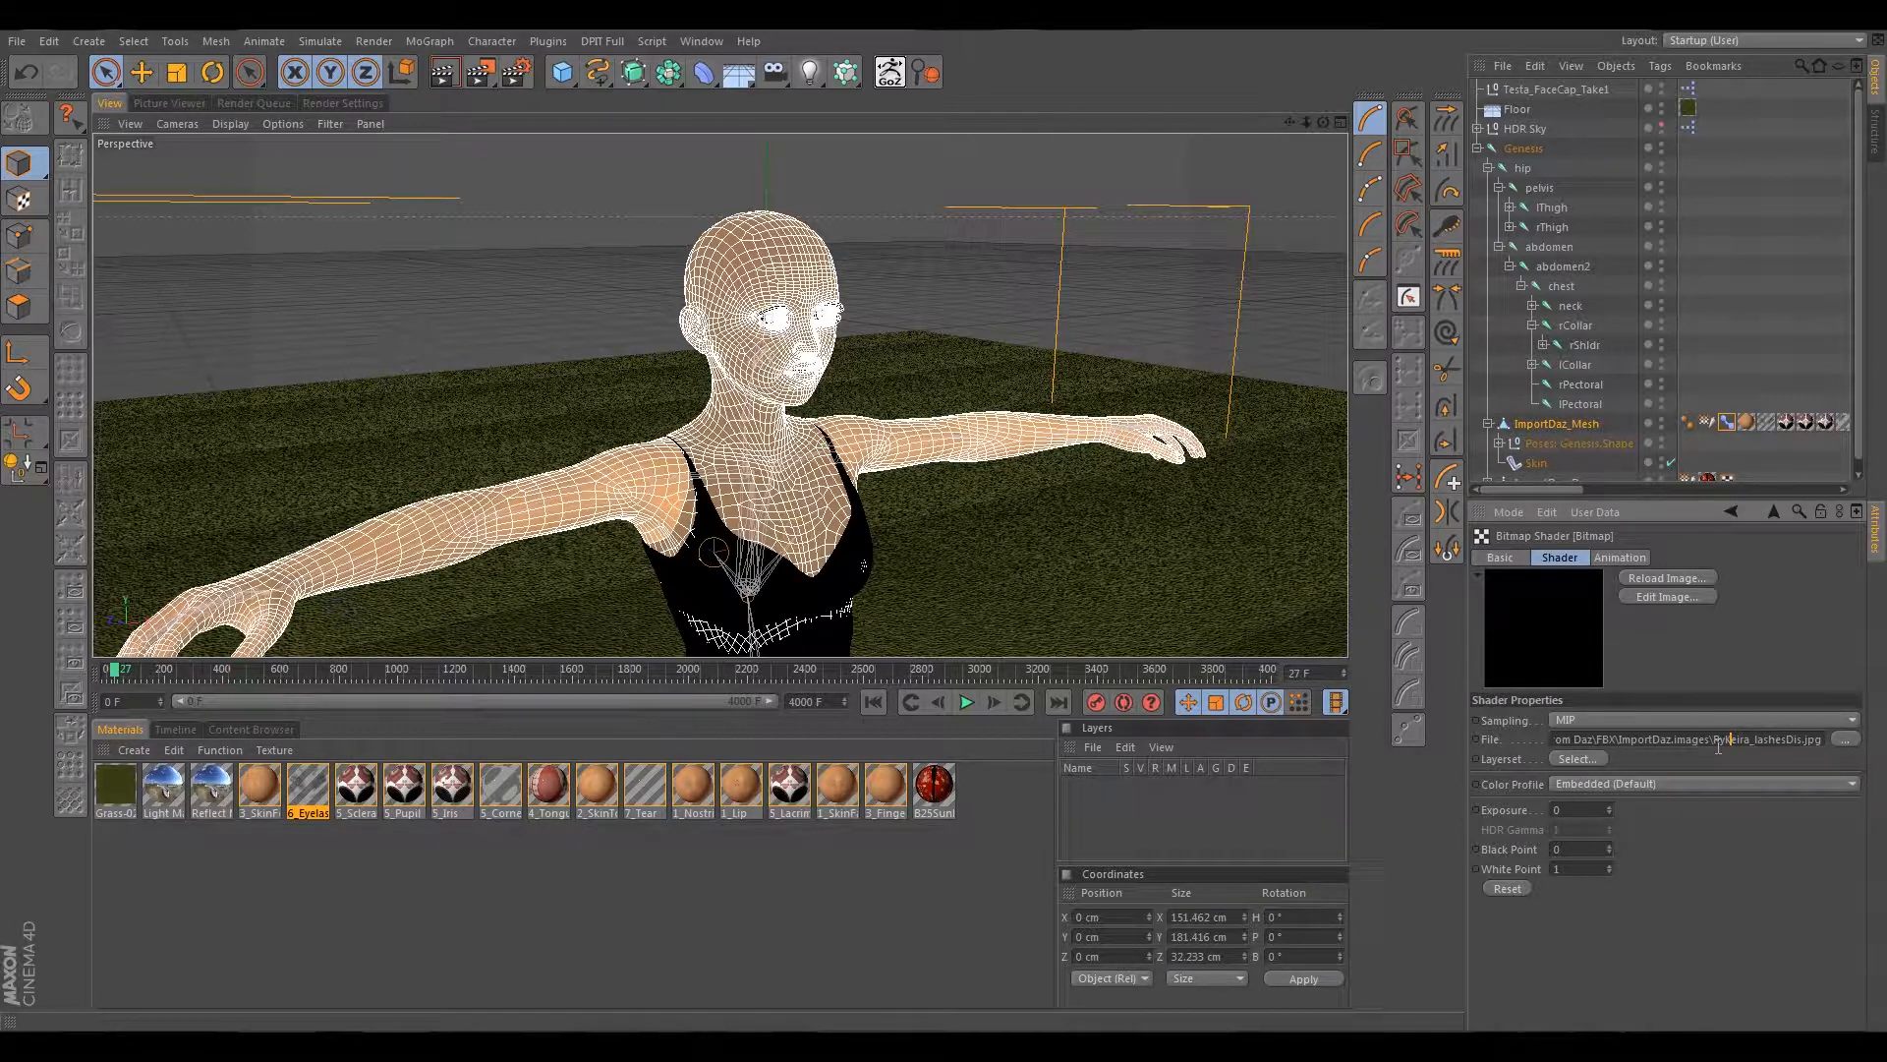
{"action": "left_click", "coordinate": [1845, 738]}
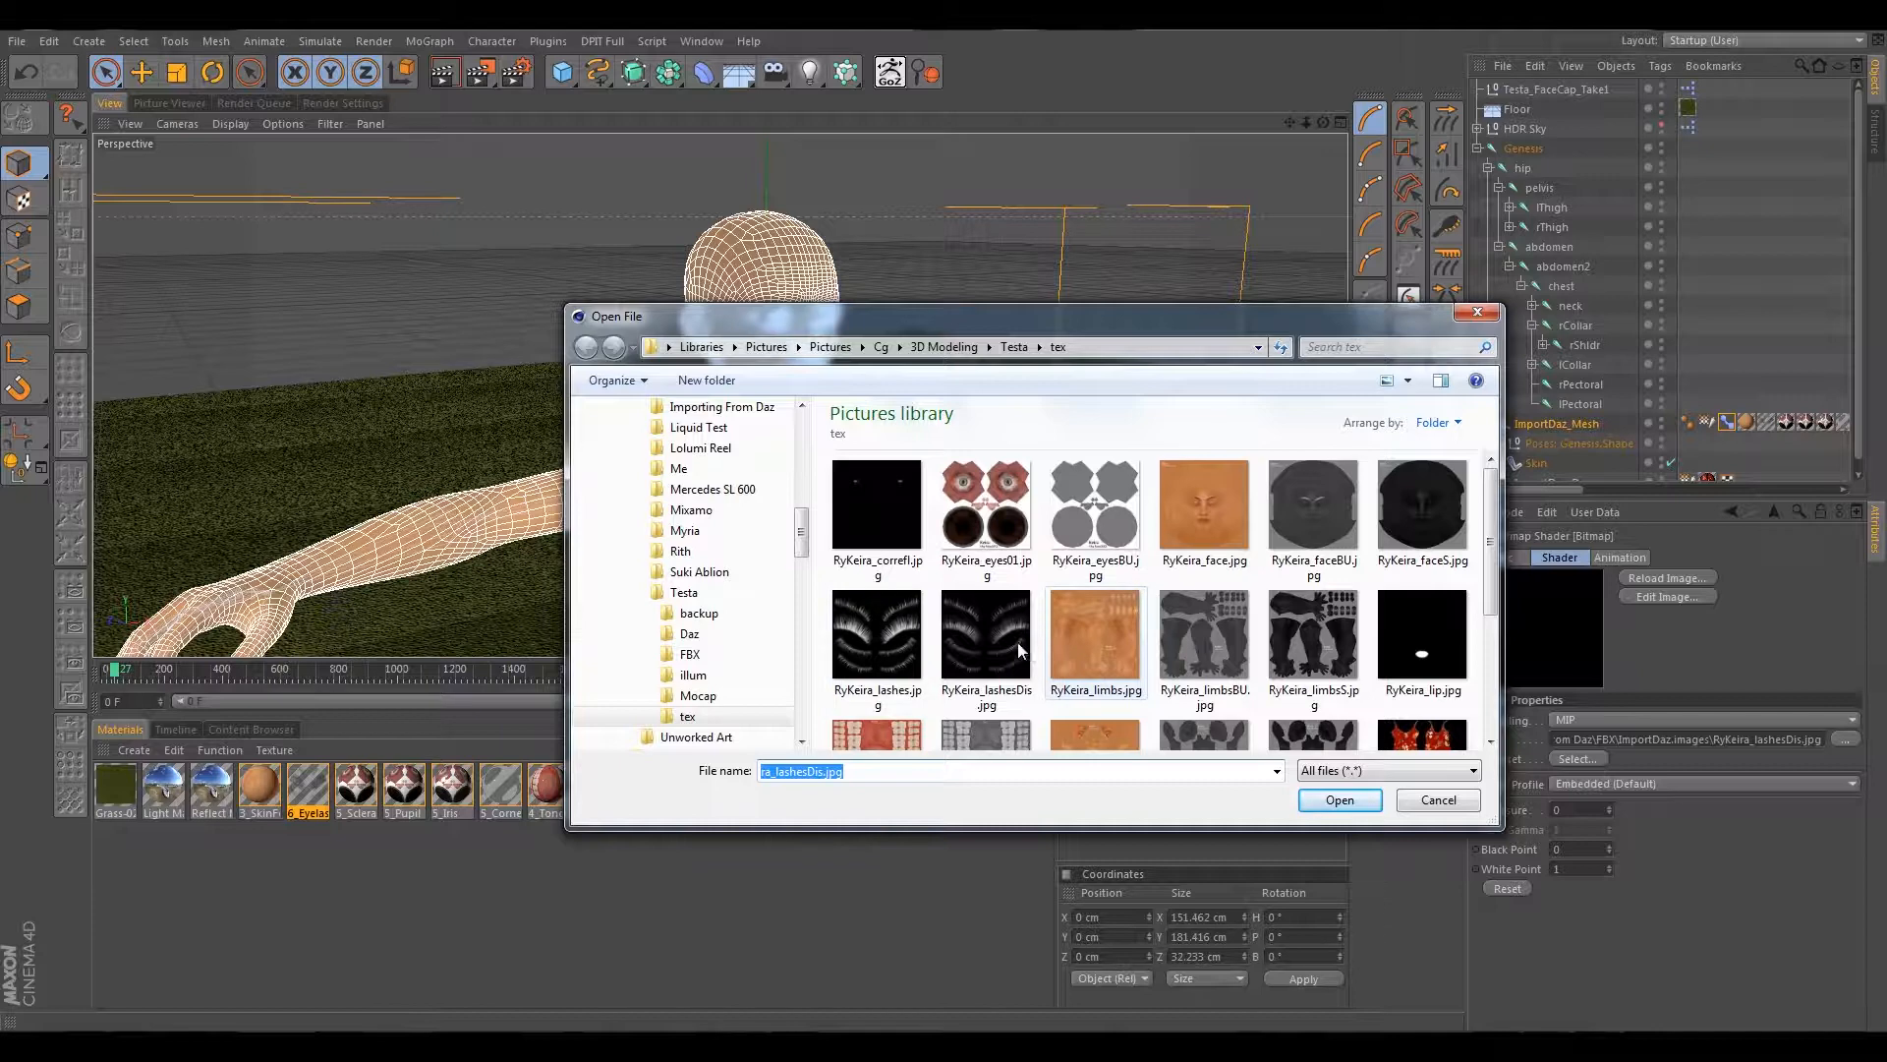
{"action": "left_click", "coordinate": [989, 639]}
{"action": "left_click", "coordinate": [1343, 798]}
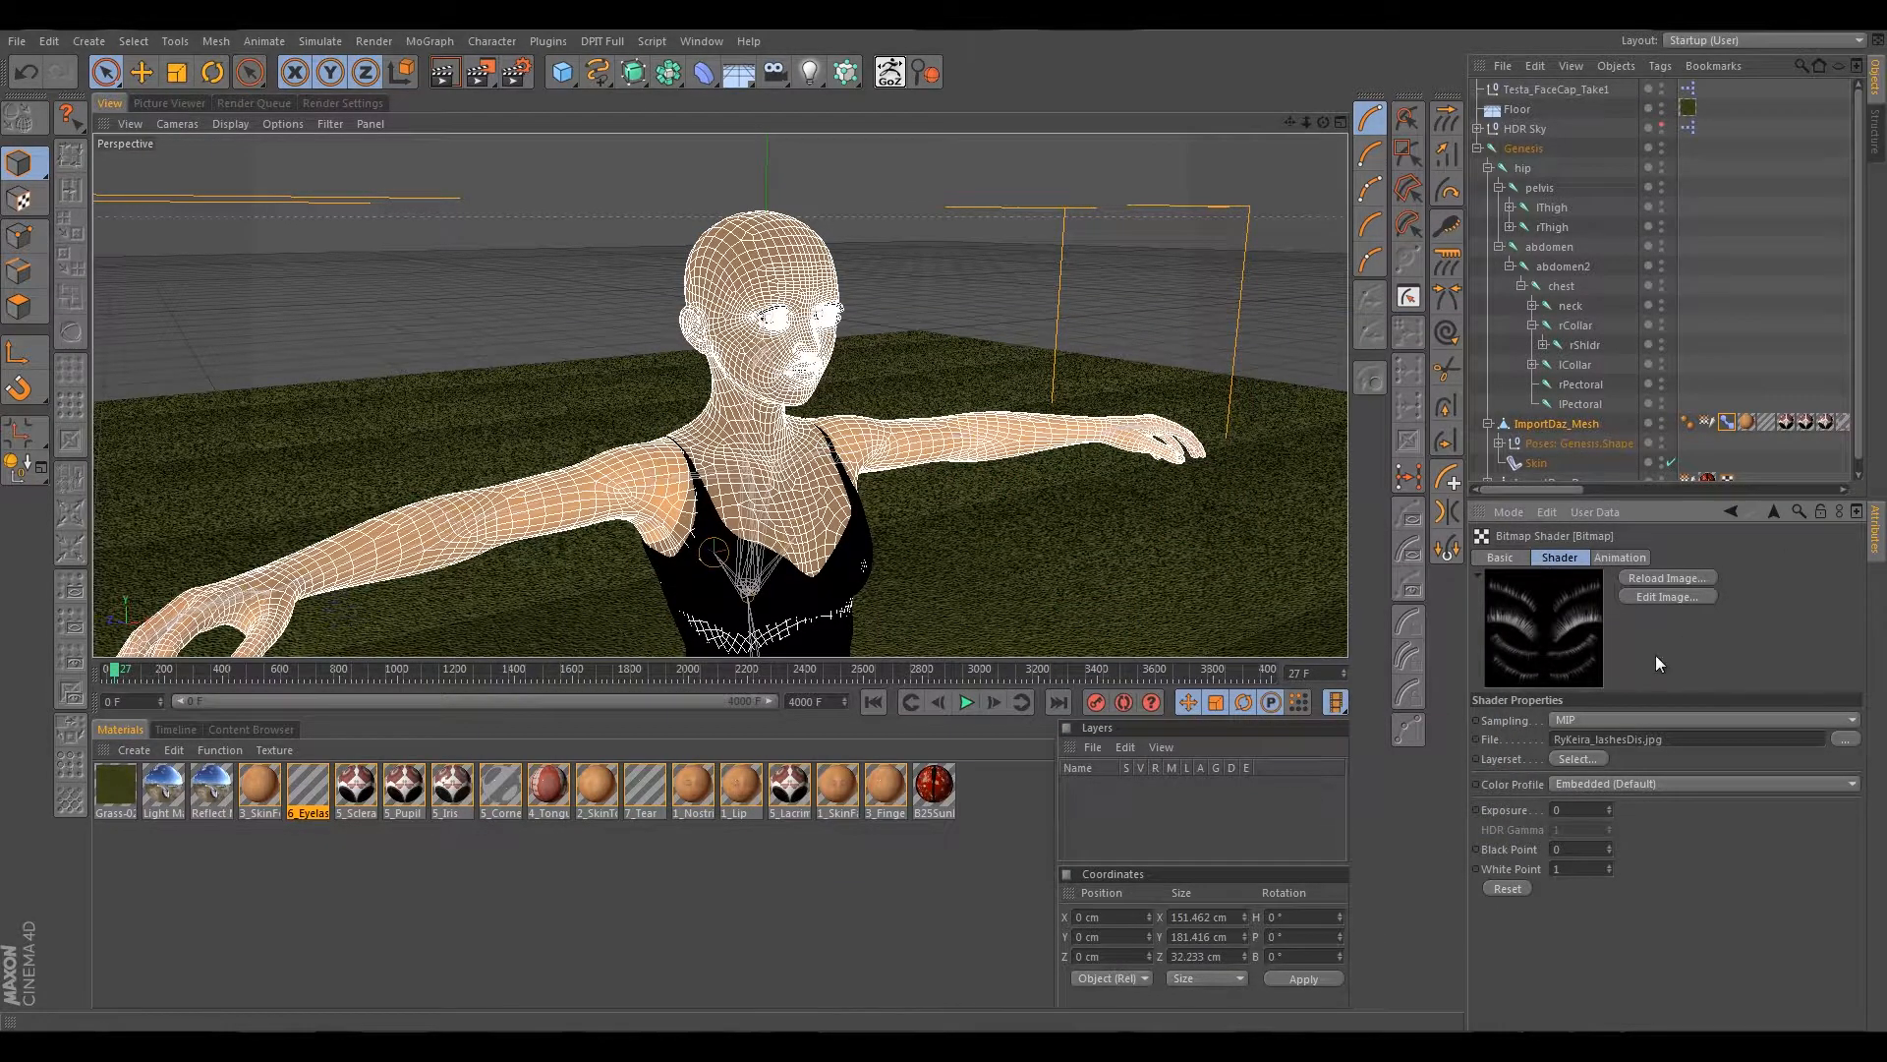
Relink the 6_Eyelash material's color texture to RyKeira_lashes.jpg in Testa's tex folder.
{"action": "left_click", "coordinate": [1775, 513]}
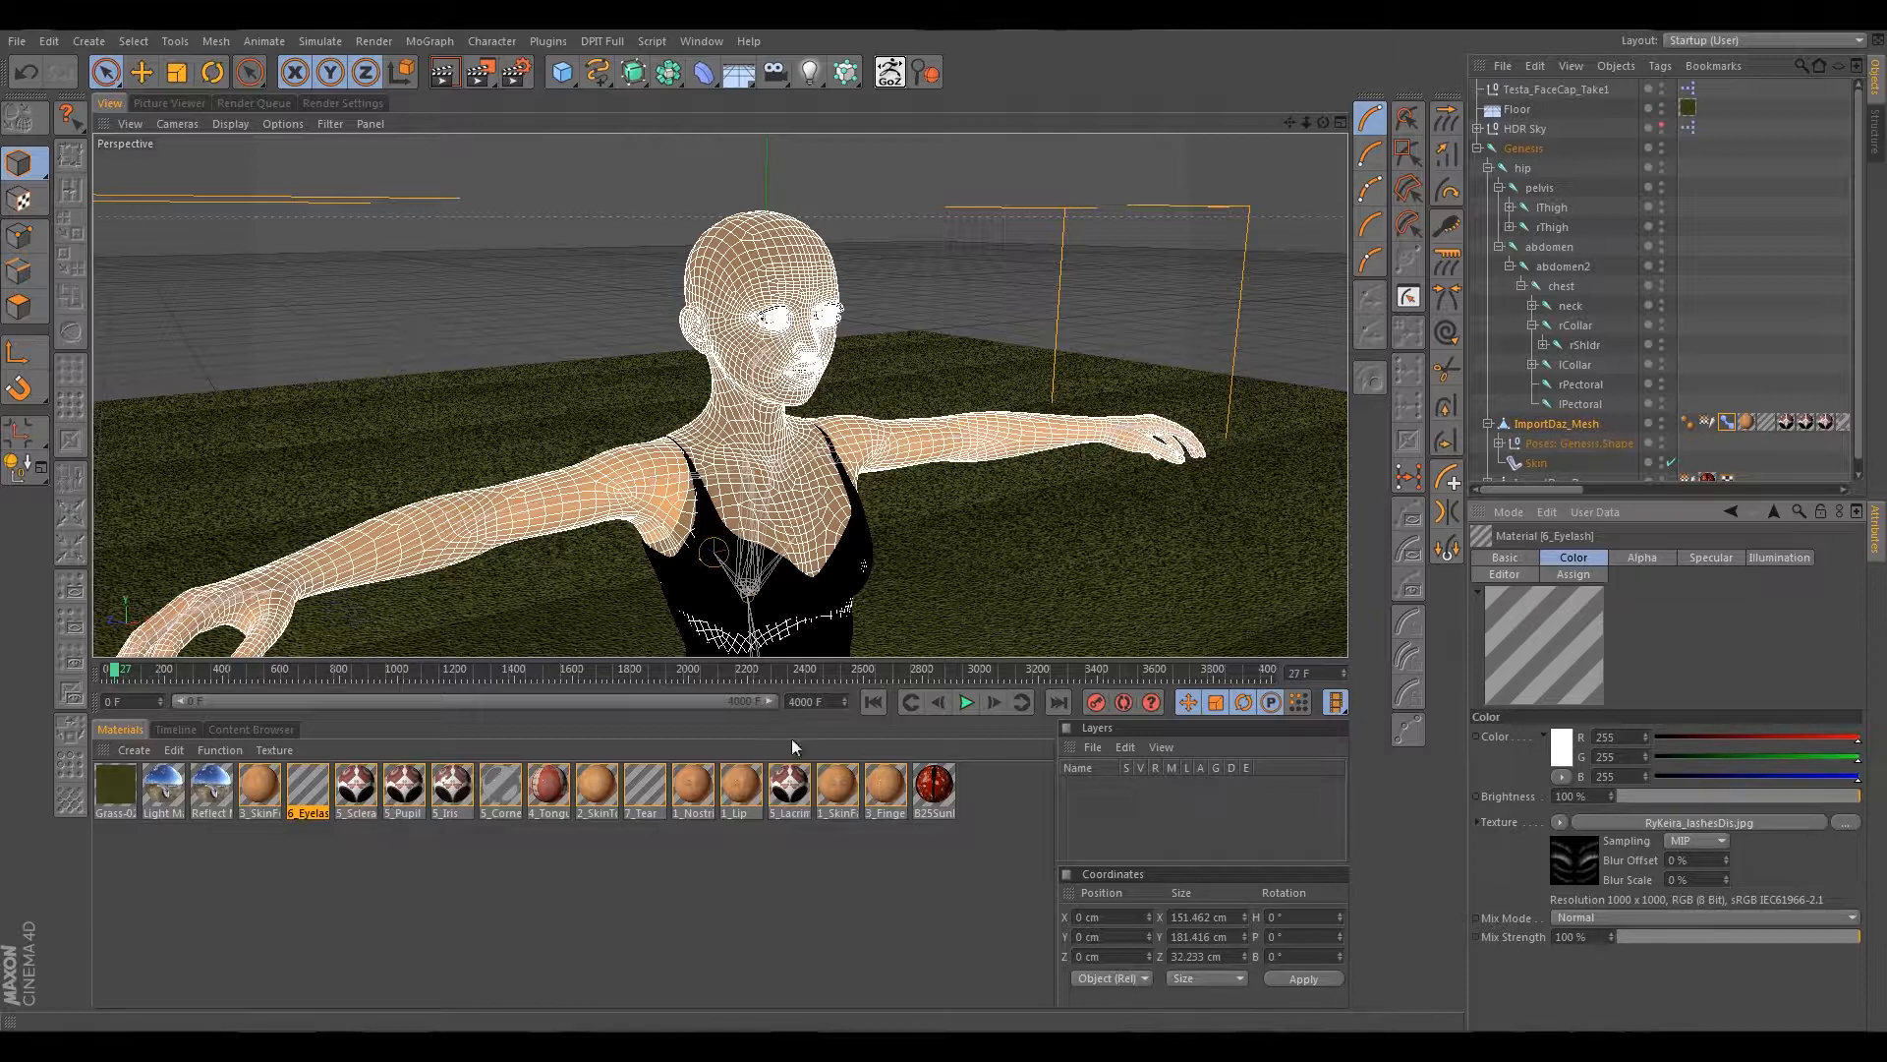
{"action": "left_click", "coordinate": [1845, 824]}
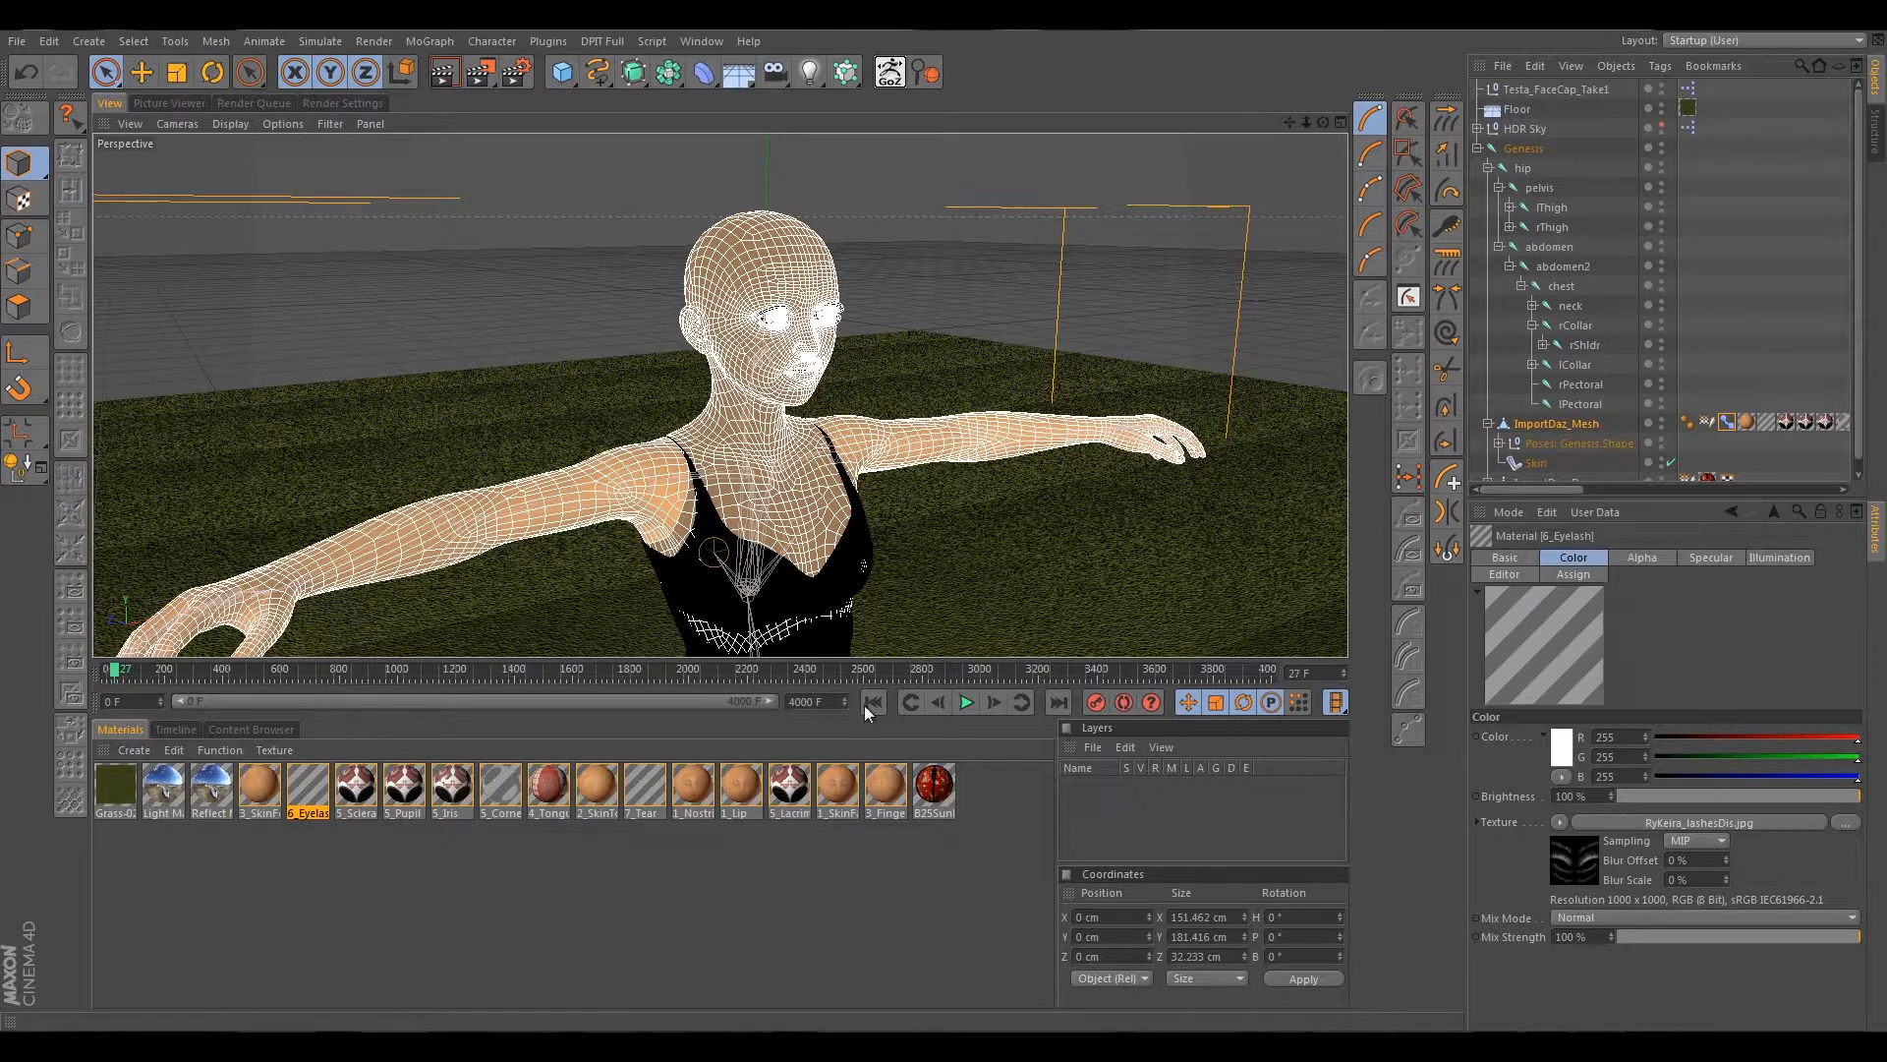
{"action": "left_click", "coordinate": [869, 621]}
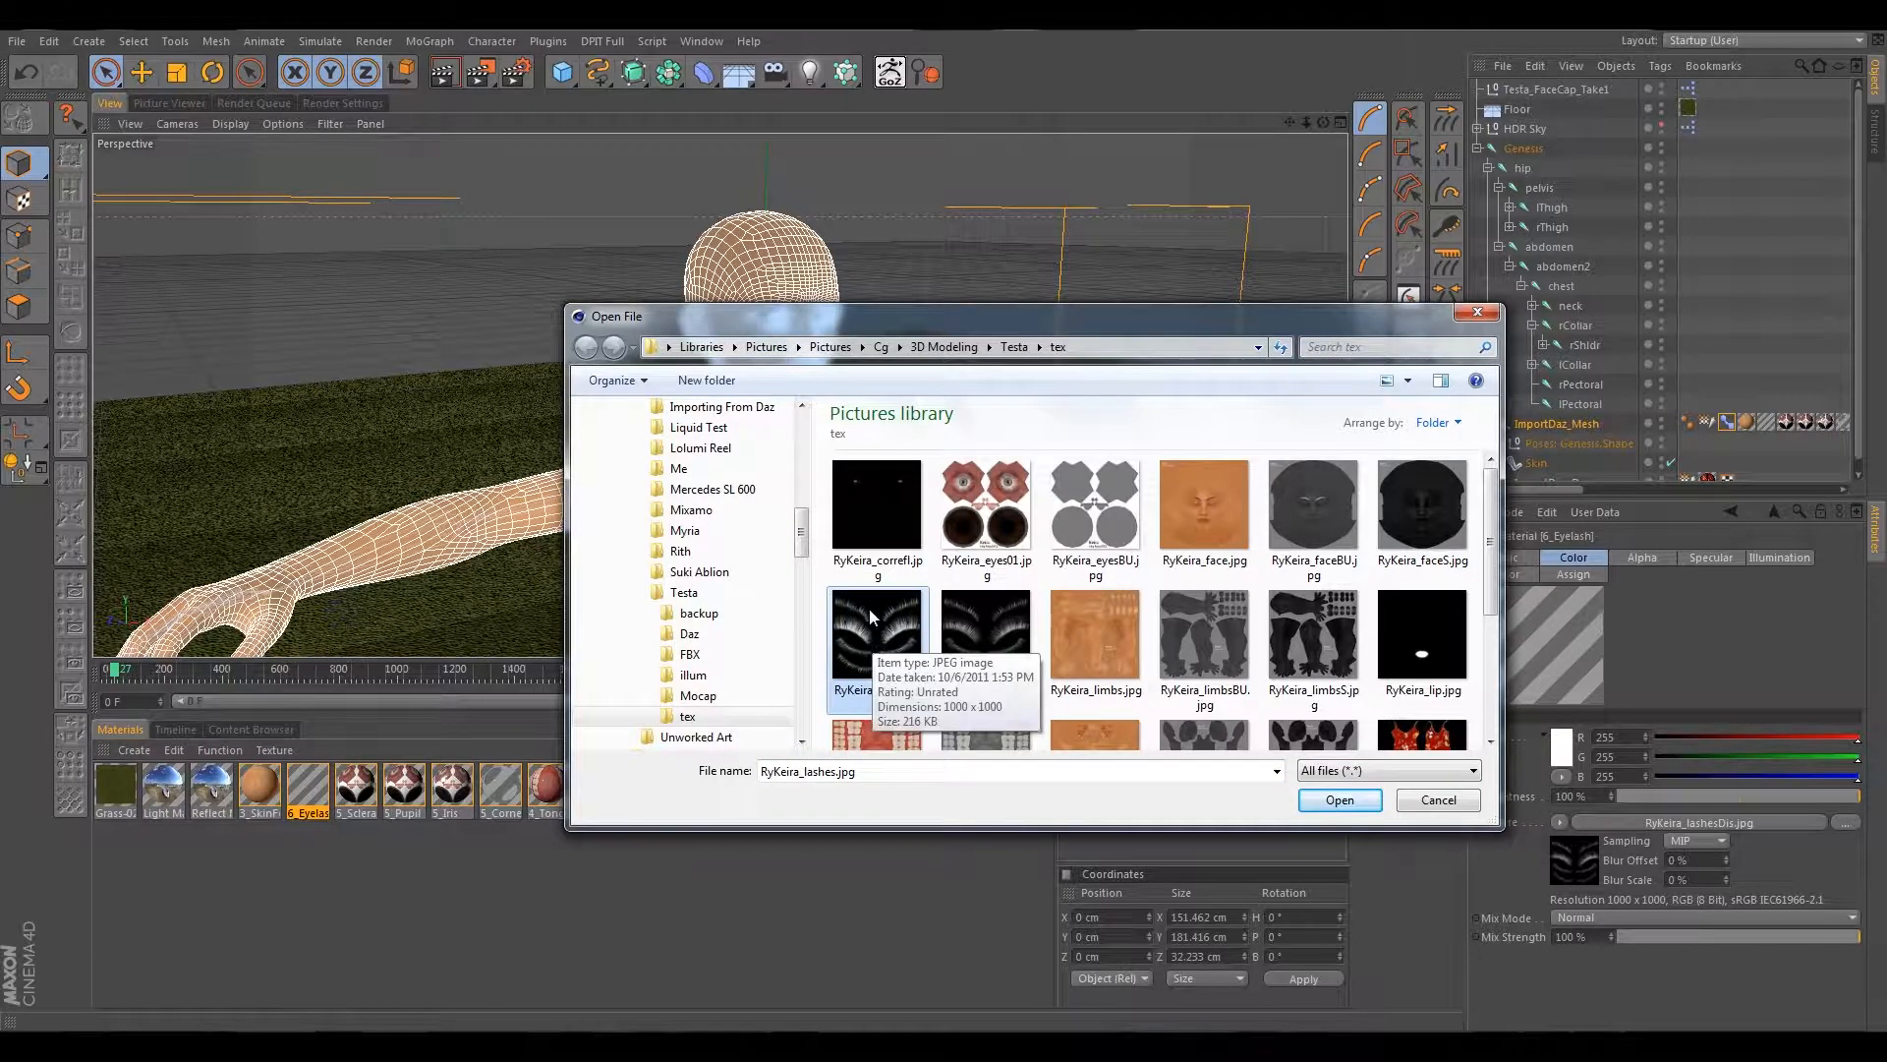
{"action": "left_click", "coordinate": [1348, 801]}
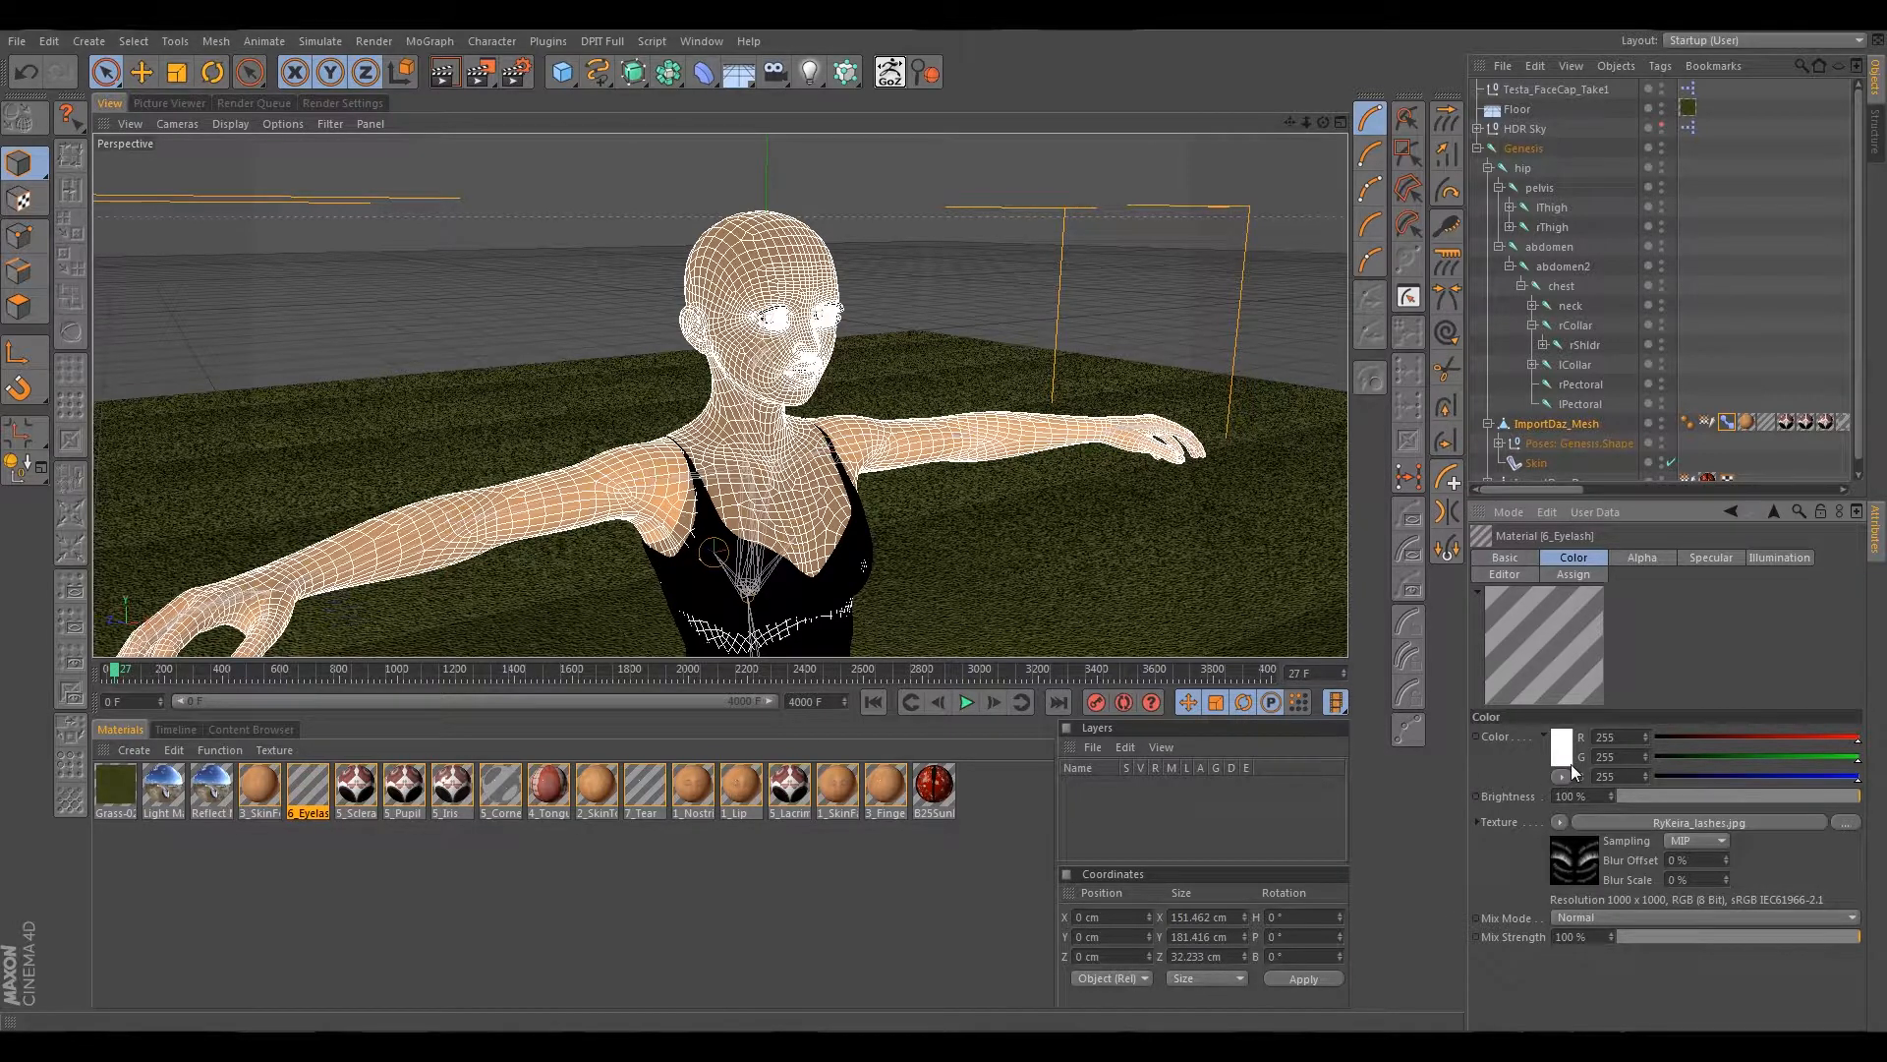
Check the file path of the 5_Sclera material's color texture and start choosing a replacement image.
{"action": "left_click", "coordinate": [356, 786]}
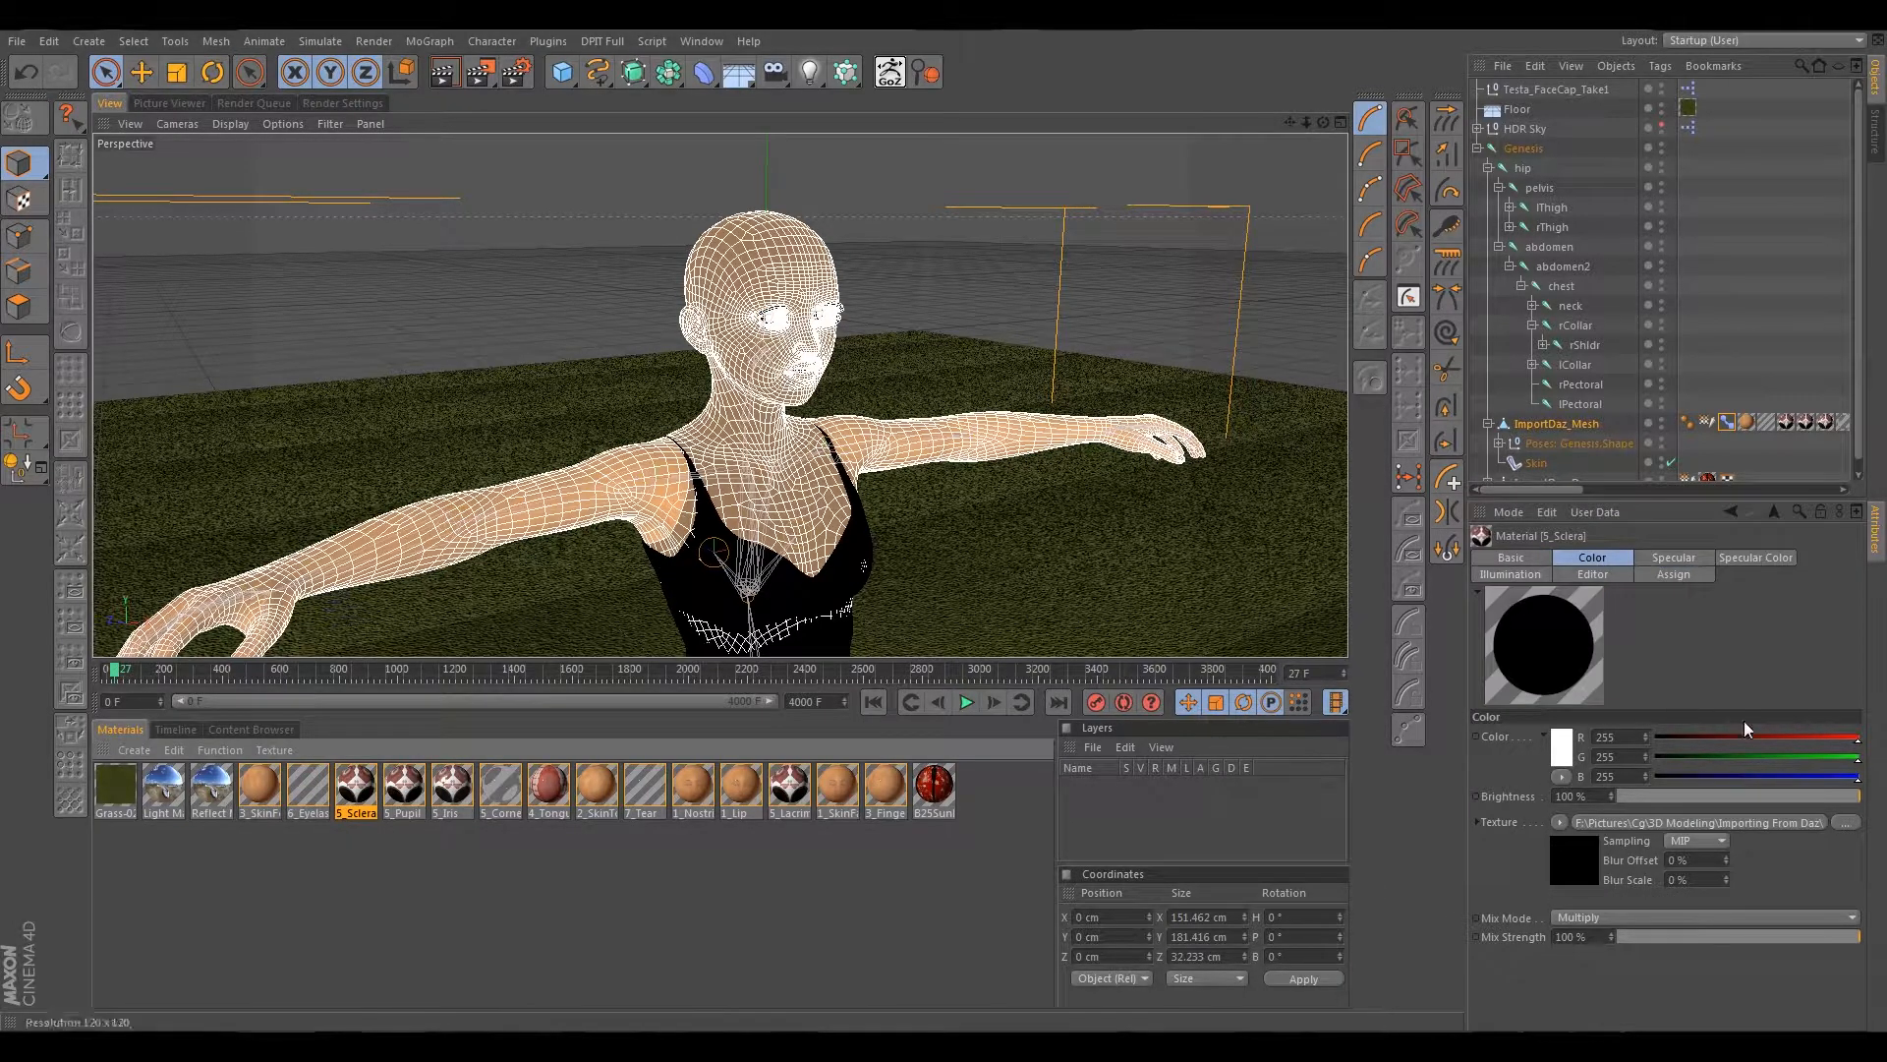
{"action": "left_click", "coordinate": [1809, 823]}
{"action": "double_click", "coordinate": [1769, 738]}
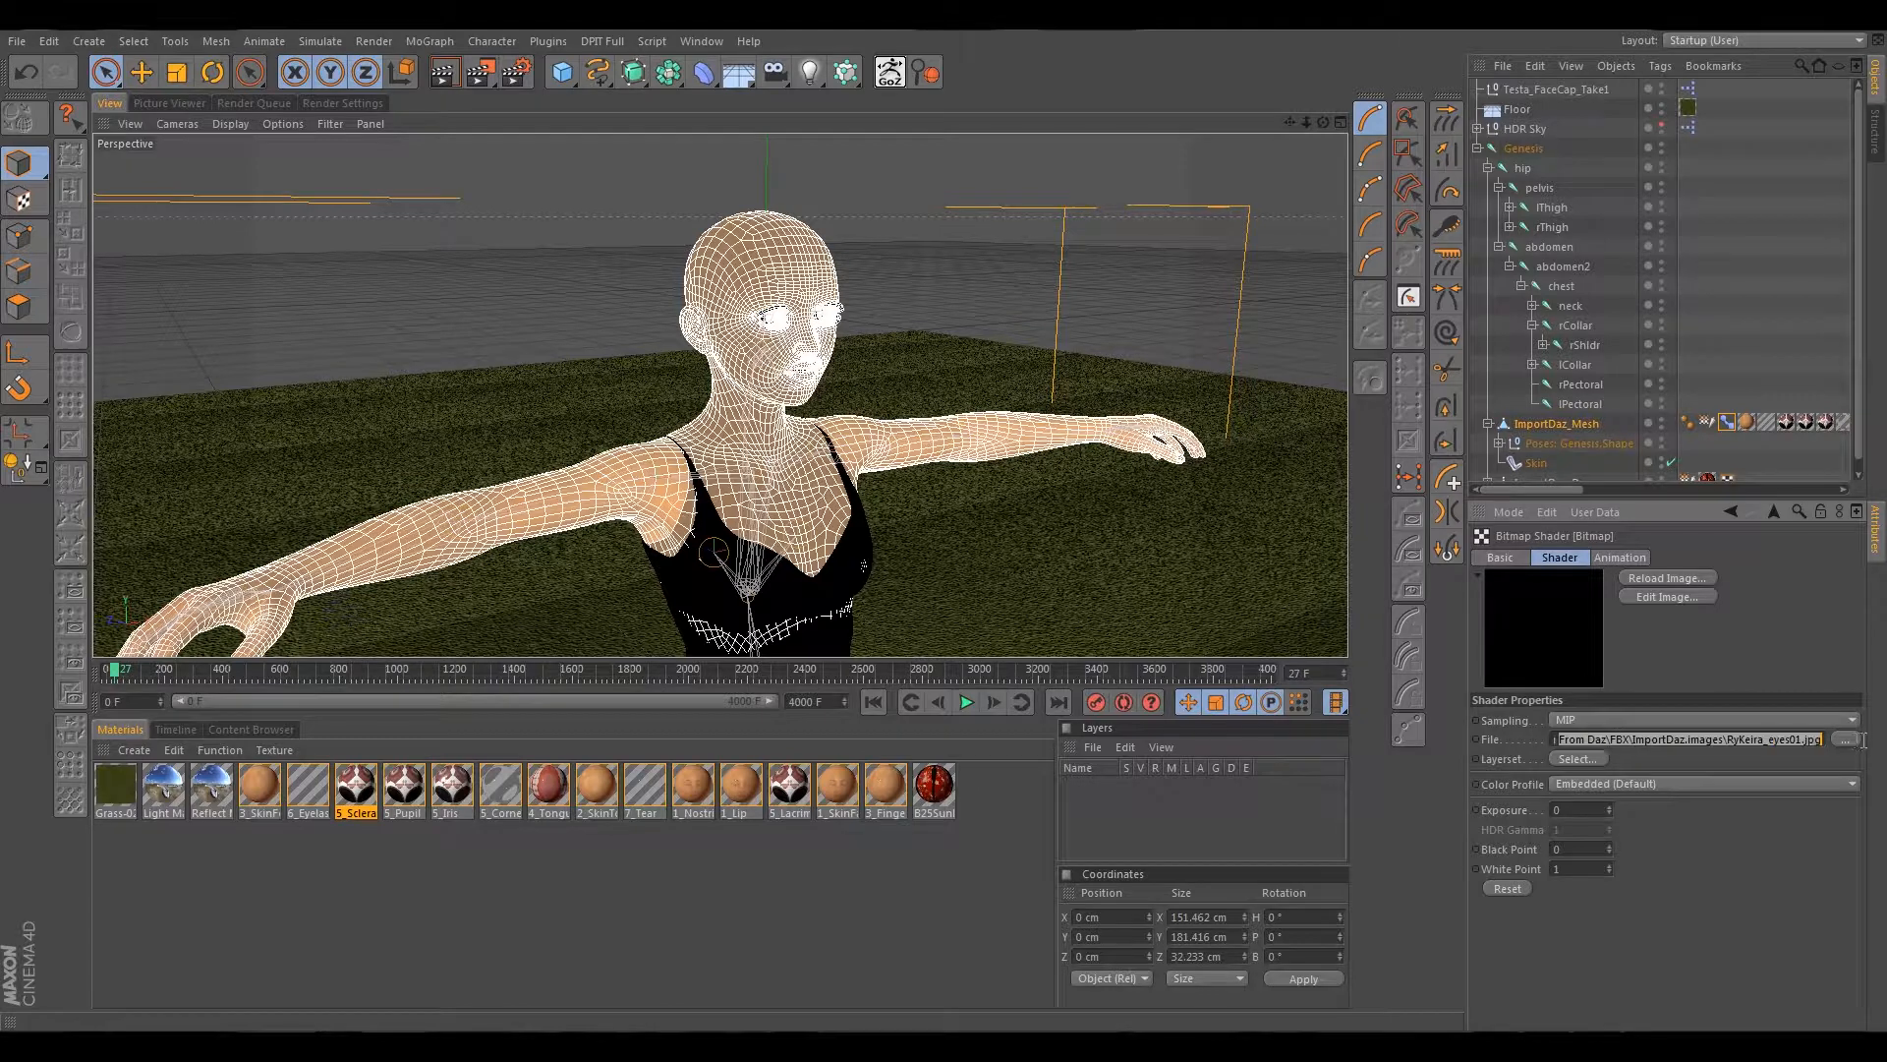
{"action": "left_click", "coordinate": [1736, 741]}
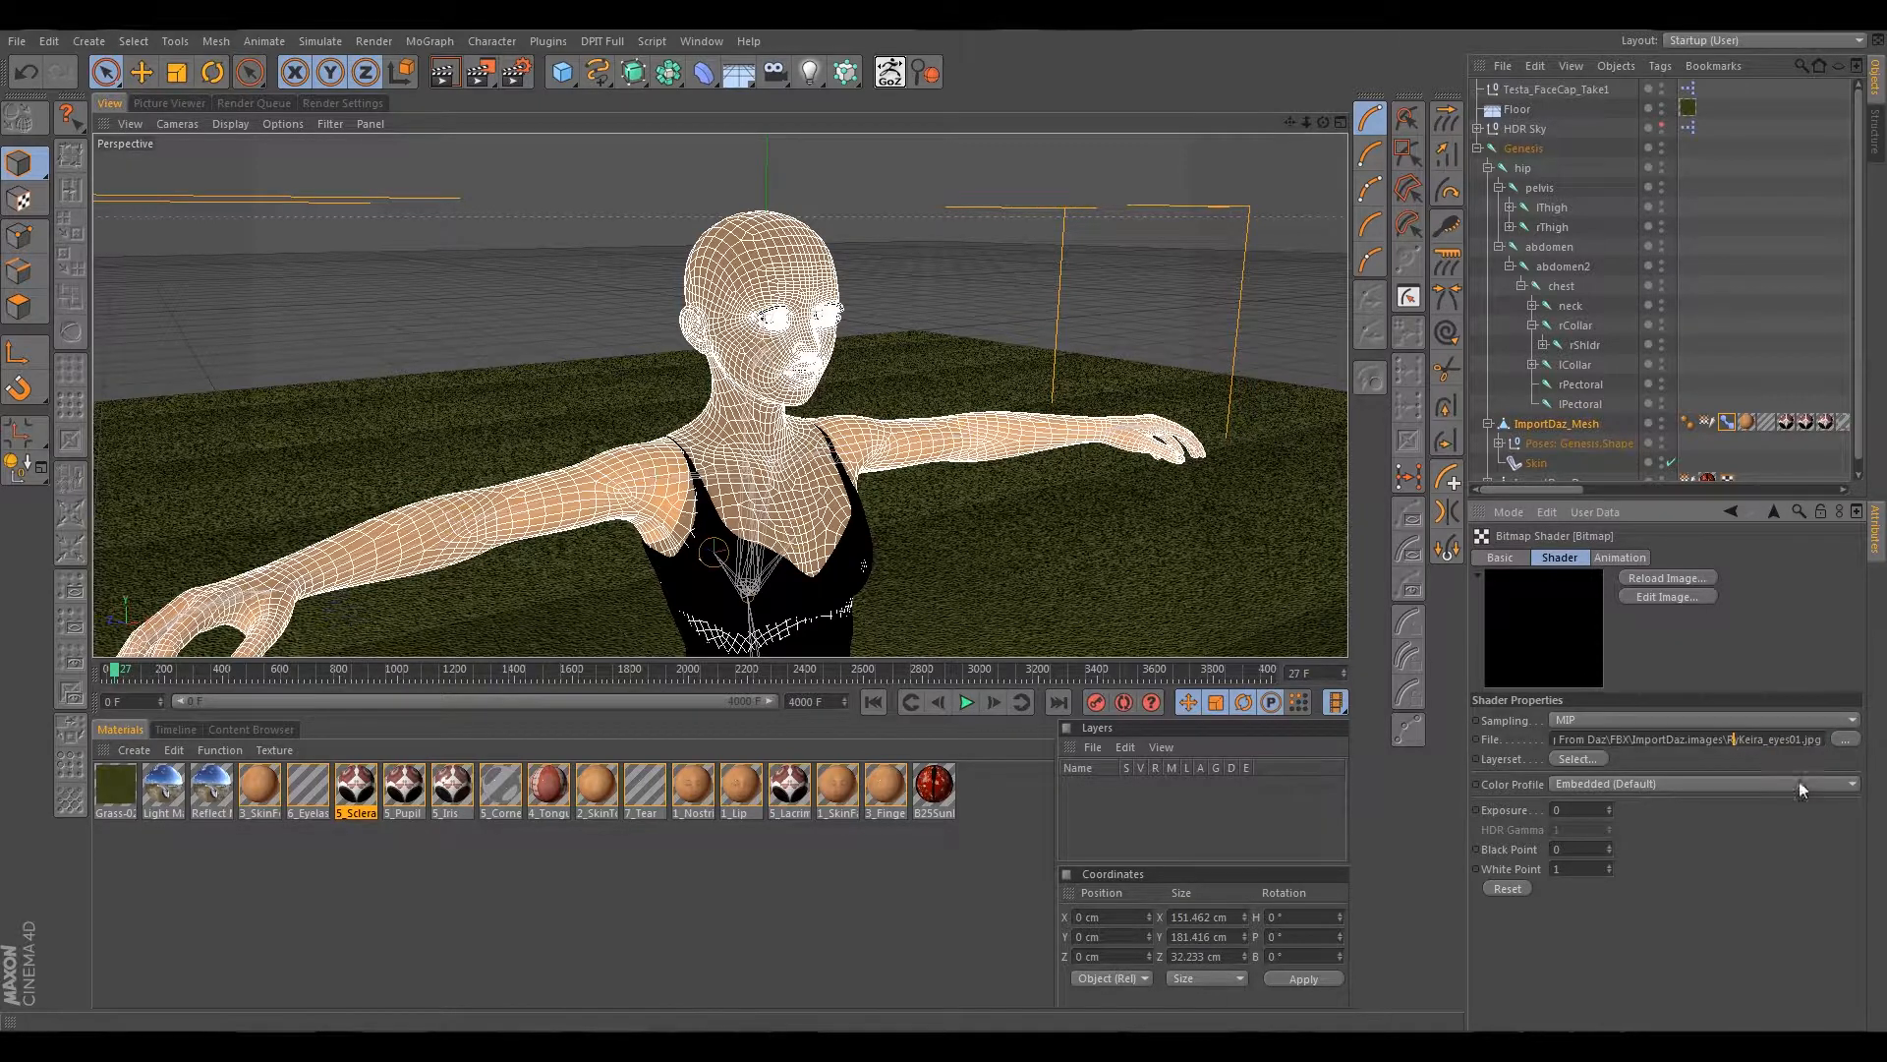
{"action": "left_click", "coordinate": [1838, 738]}
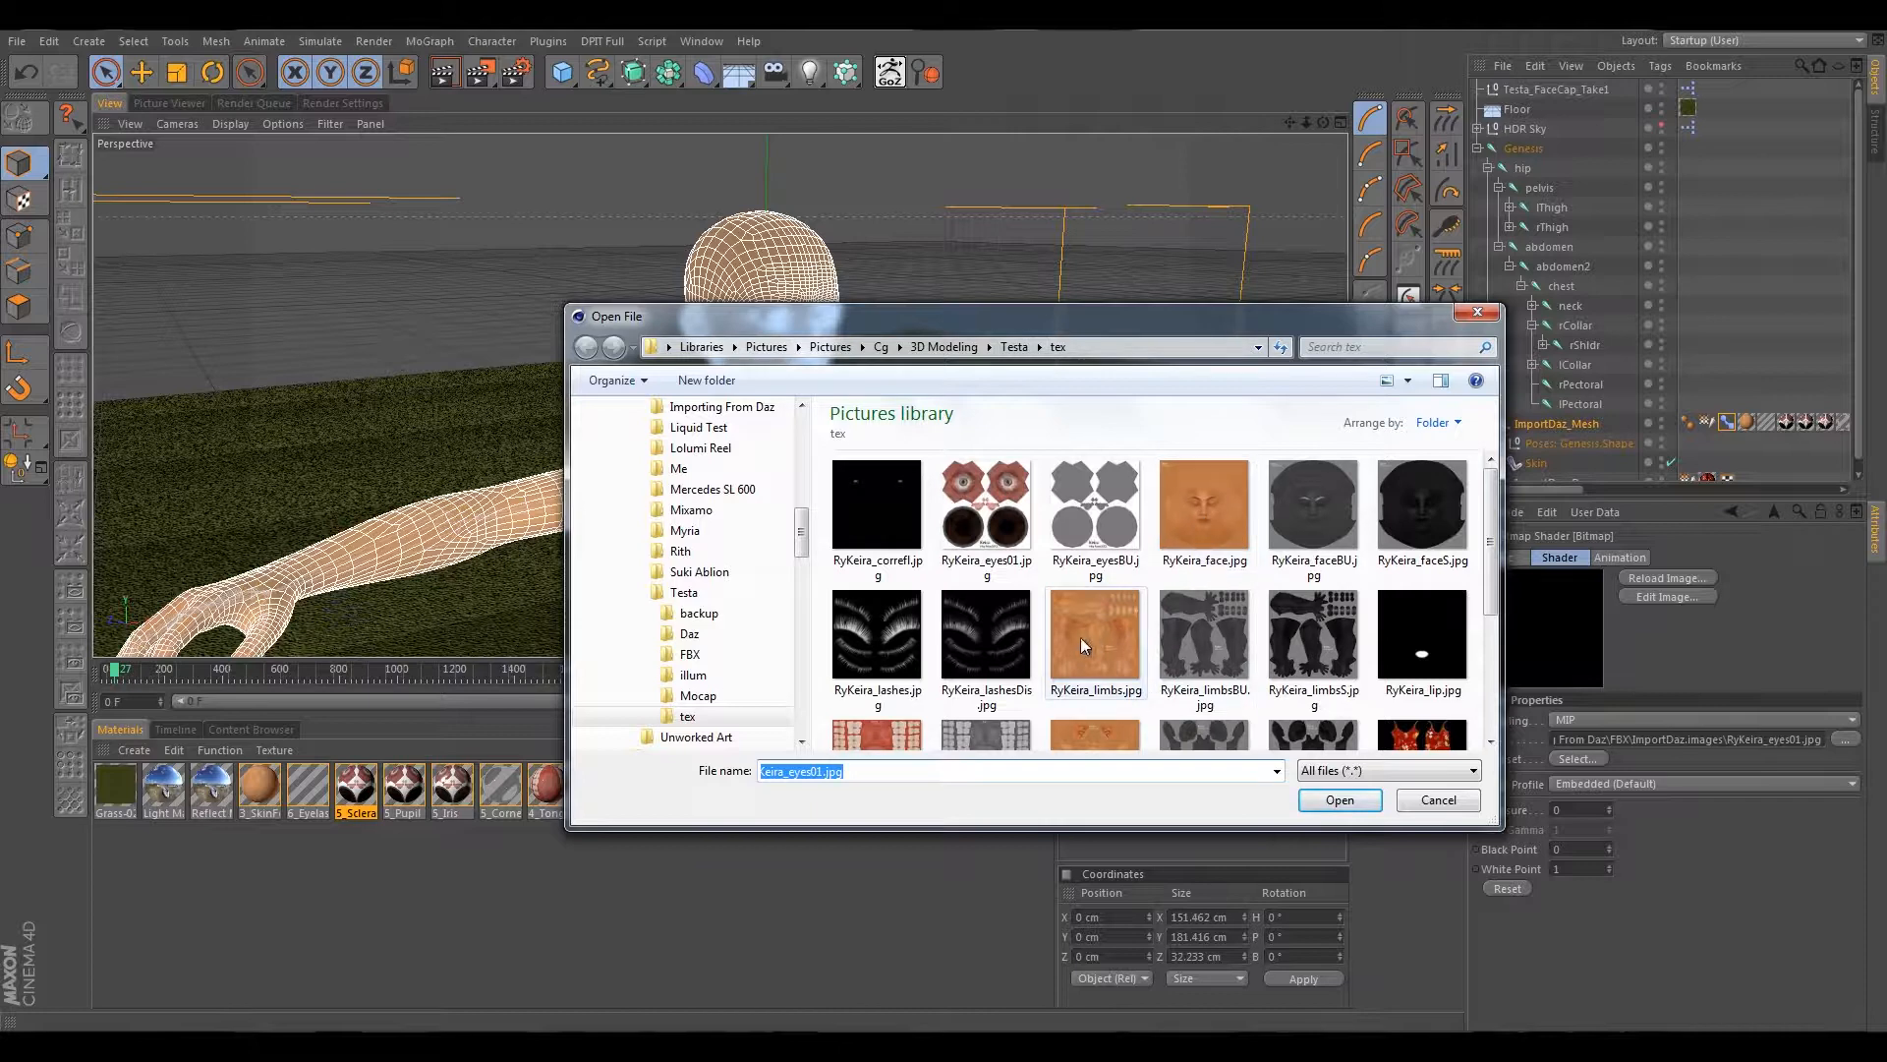
Look through the images in Testa's tex folder for the eye texture that the 5_Sclera material uses.
{"action": "left_click", "coordinate": [874, 631]}
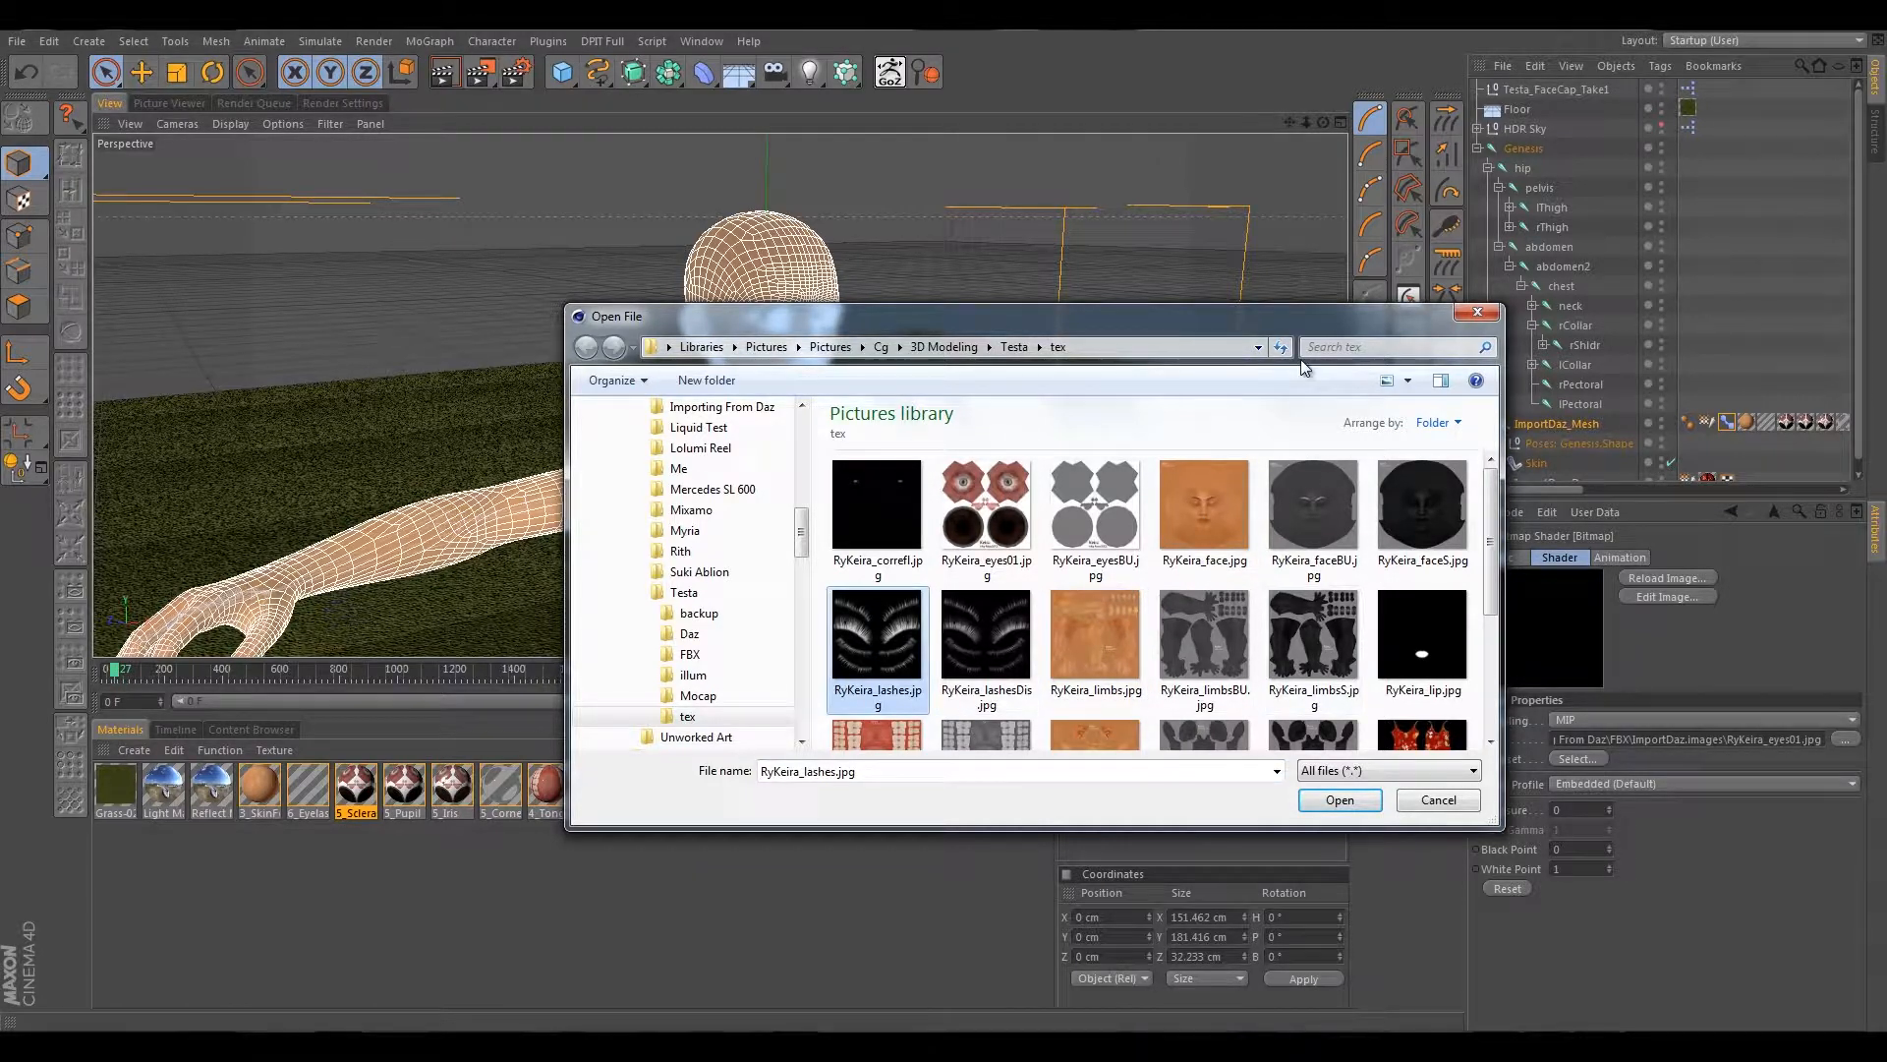
{"action": "left_click_drag", "start_coordinate": [1264, 332], "coordinate": [1087, 341]}
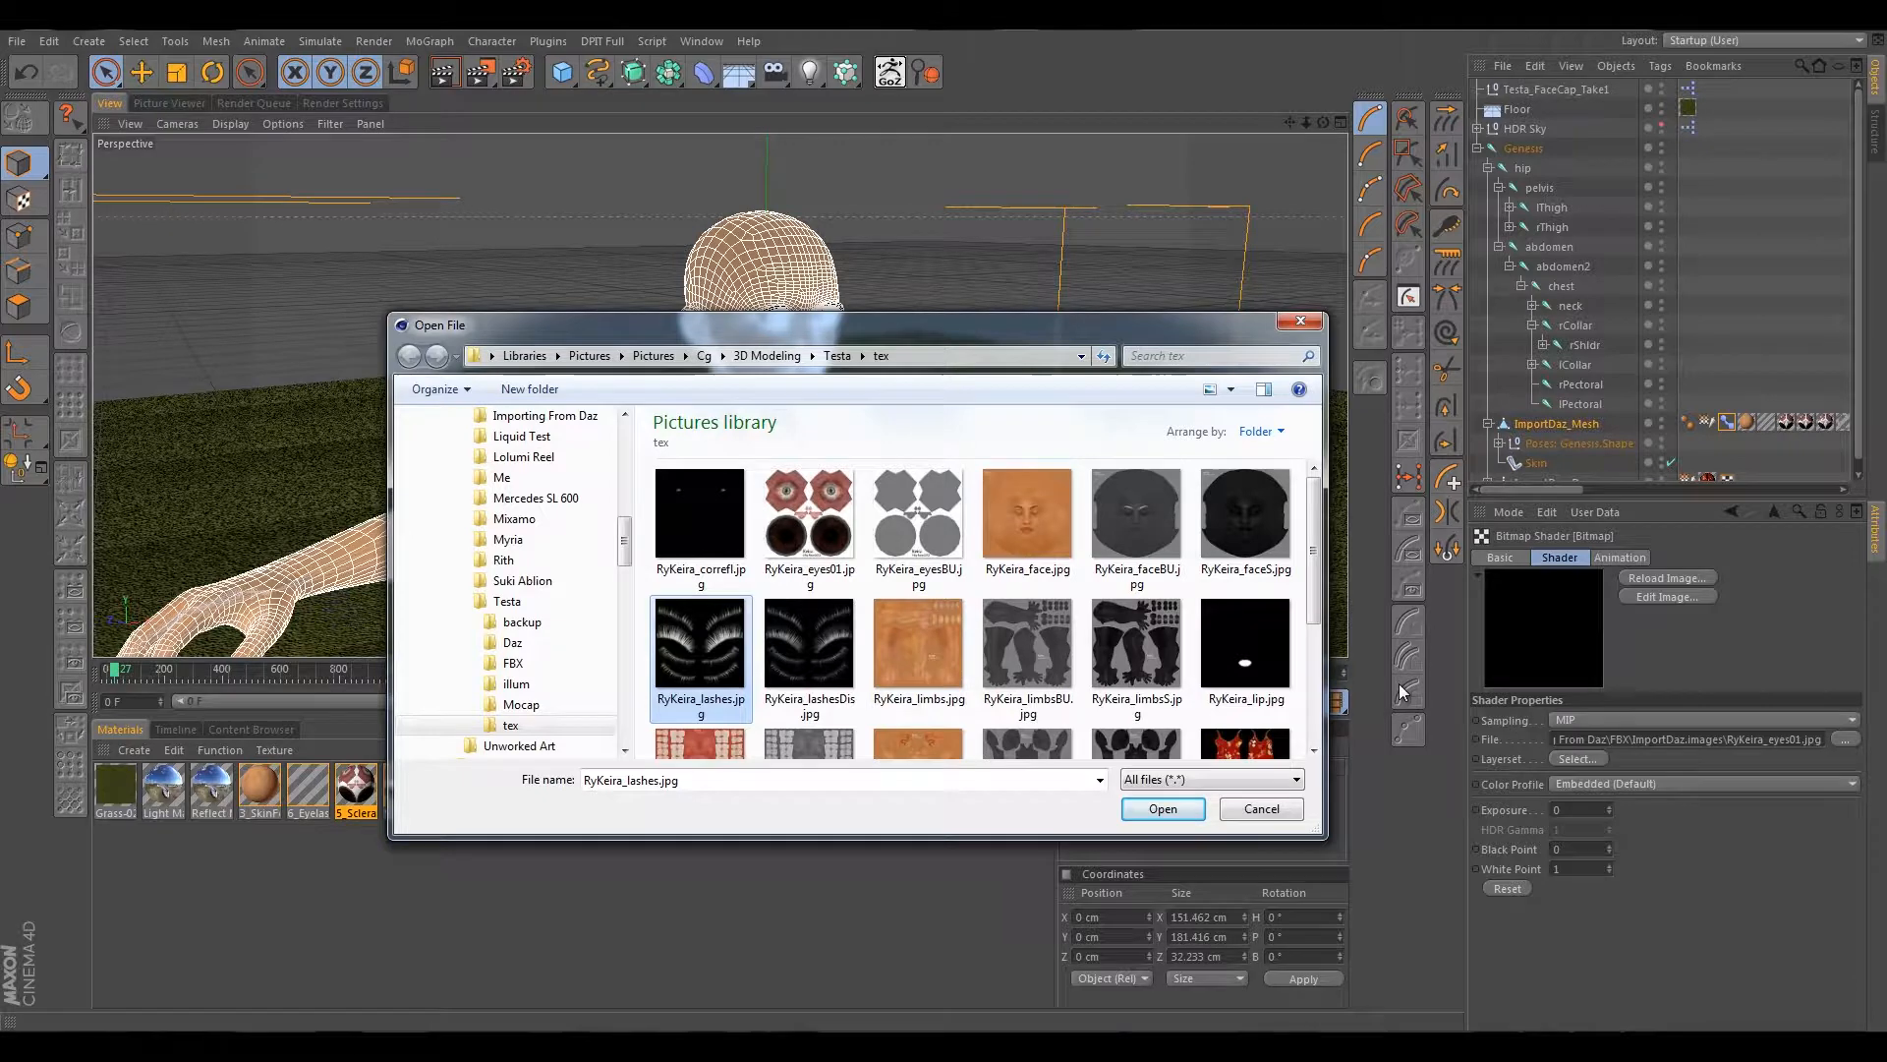
{"action": "left_click", "coordinate": [1175, 654]}
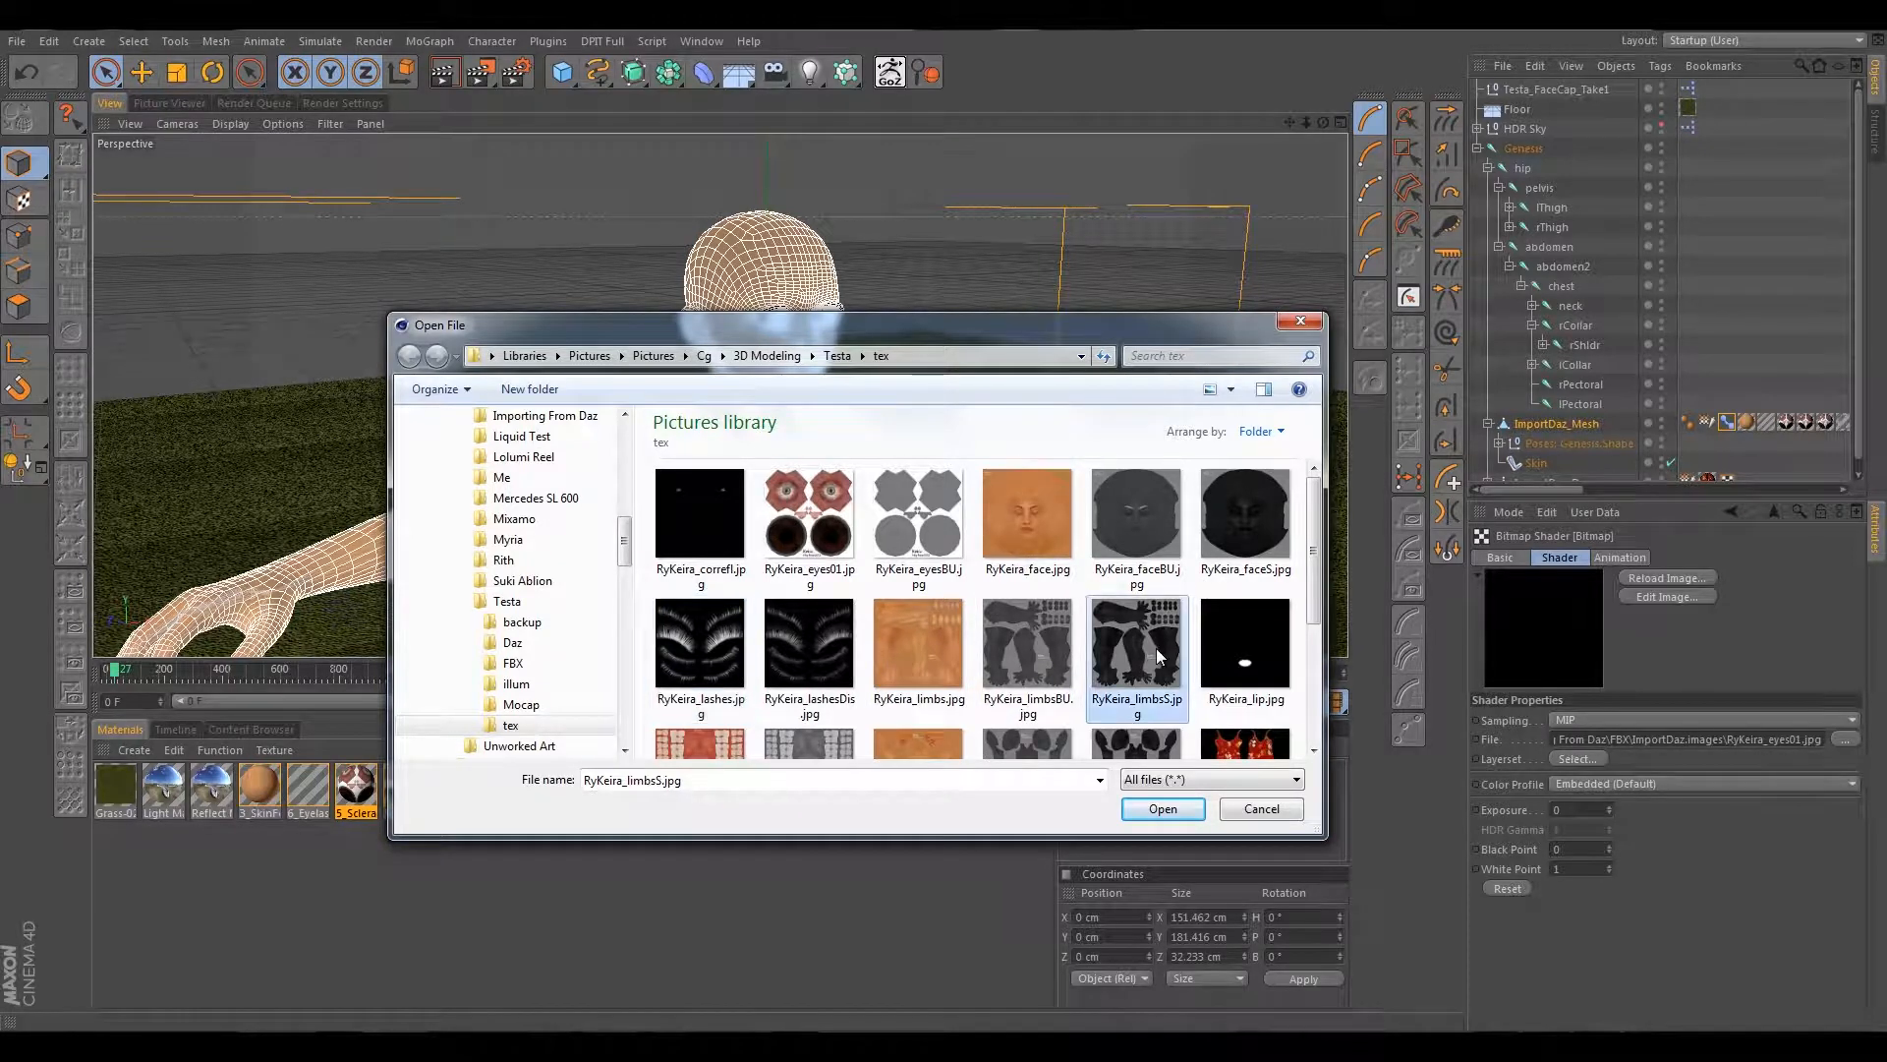
{"action": "scroll", "coordinate": [888, 678], "scroll_direction": "down", "scroll_amount": 1}
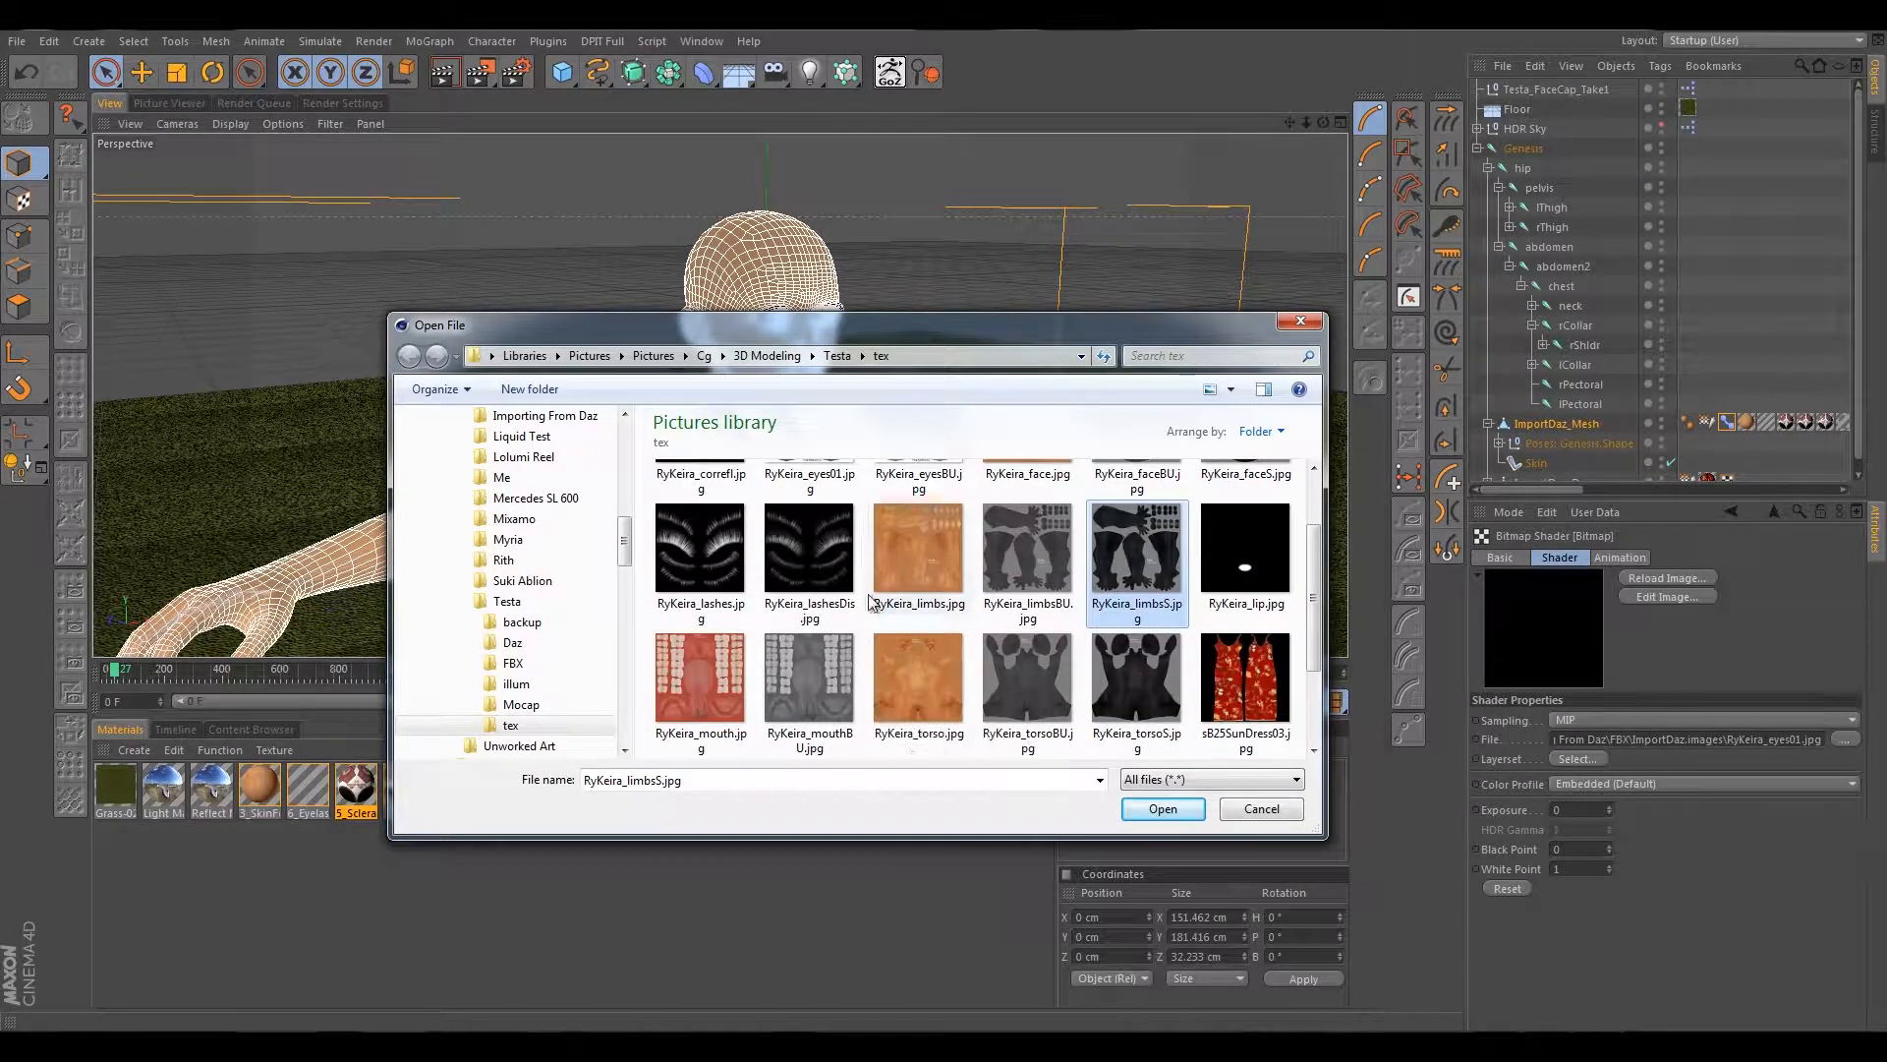
{"action": "scroll", "coordinate": [824, 590], "scroll_direction": "down", "scroll_amount": 1}
{"action": "scroll", "coordinate": [885, 599], "scroll_direction": "up", "scroll_amount": 2}
{"action": "scroll", "coordinate": [903, 603], "scroll_direction": "down", "scroll_amount": 1}
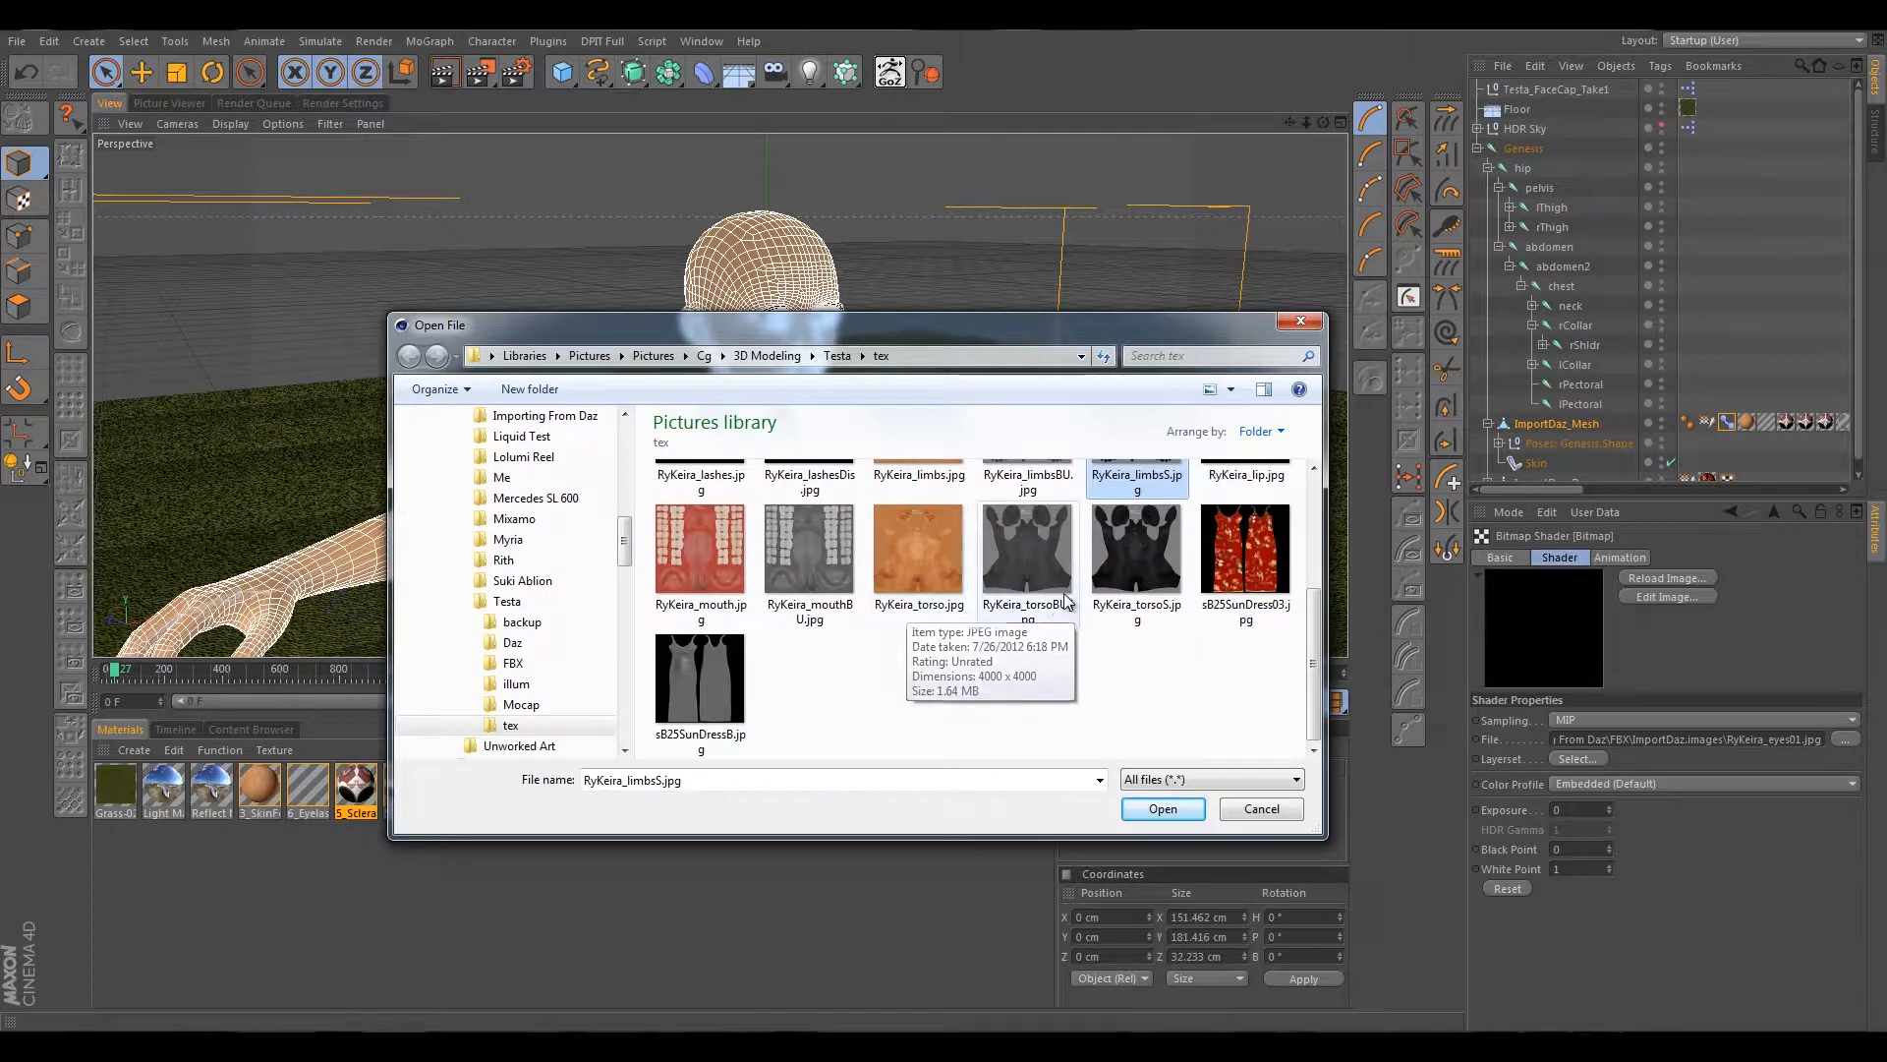
{"action": "scroll", "coordinate": [879, 611], "scroll_direction": "up", "scroll_amount": 1}
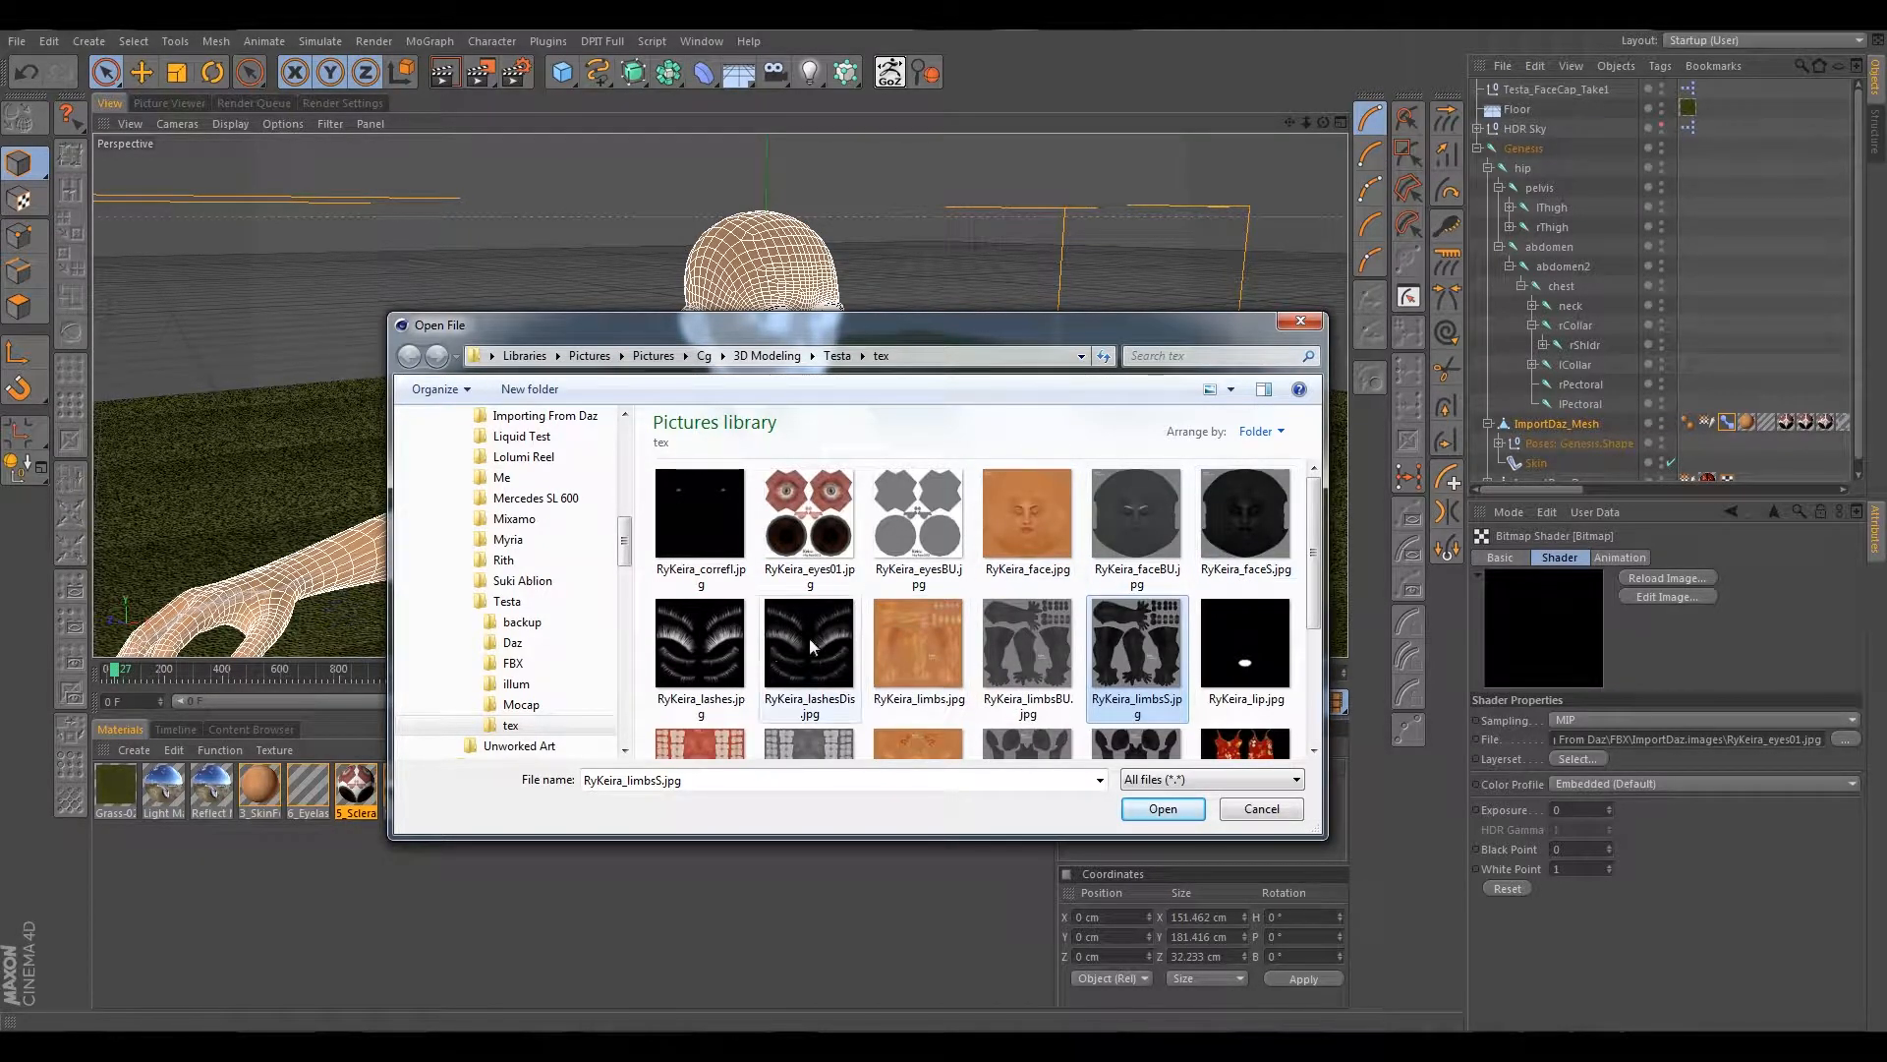
{"action": "scroll", "coordinate": [914, 671], "scroll_direction": "down", "scroll_amount": 2}
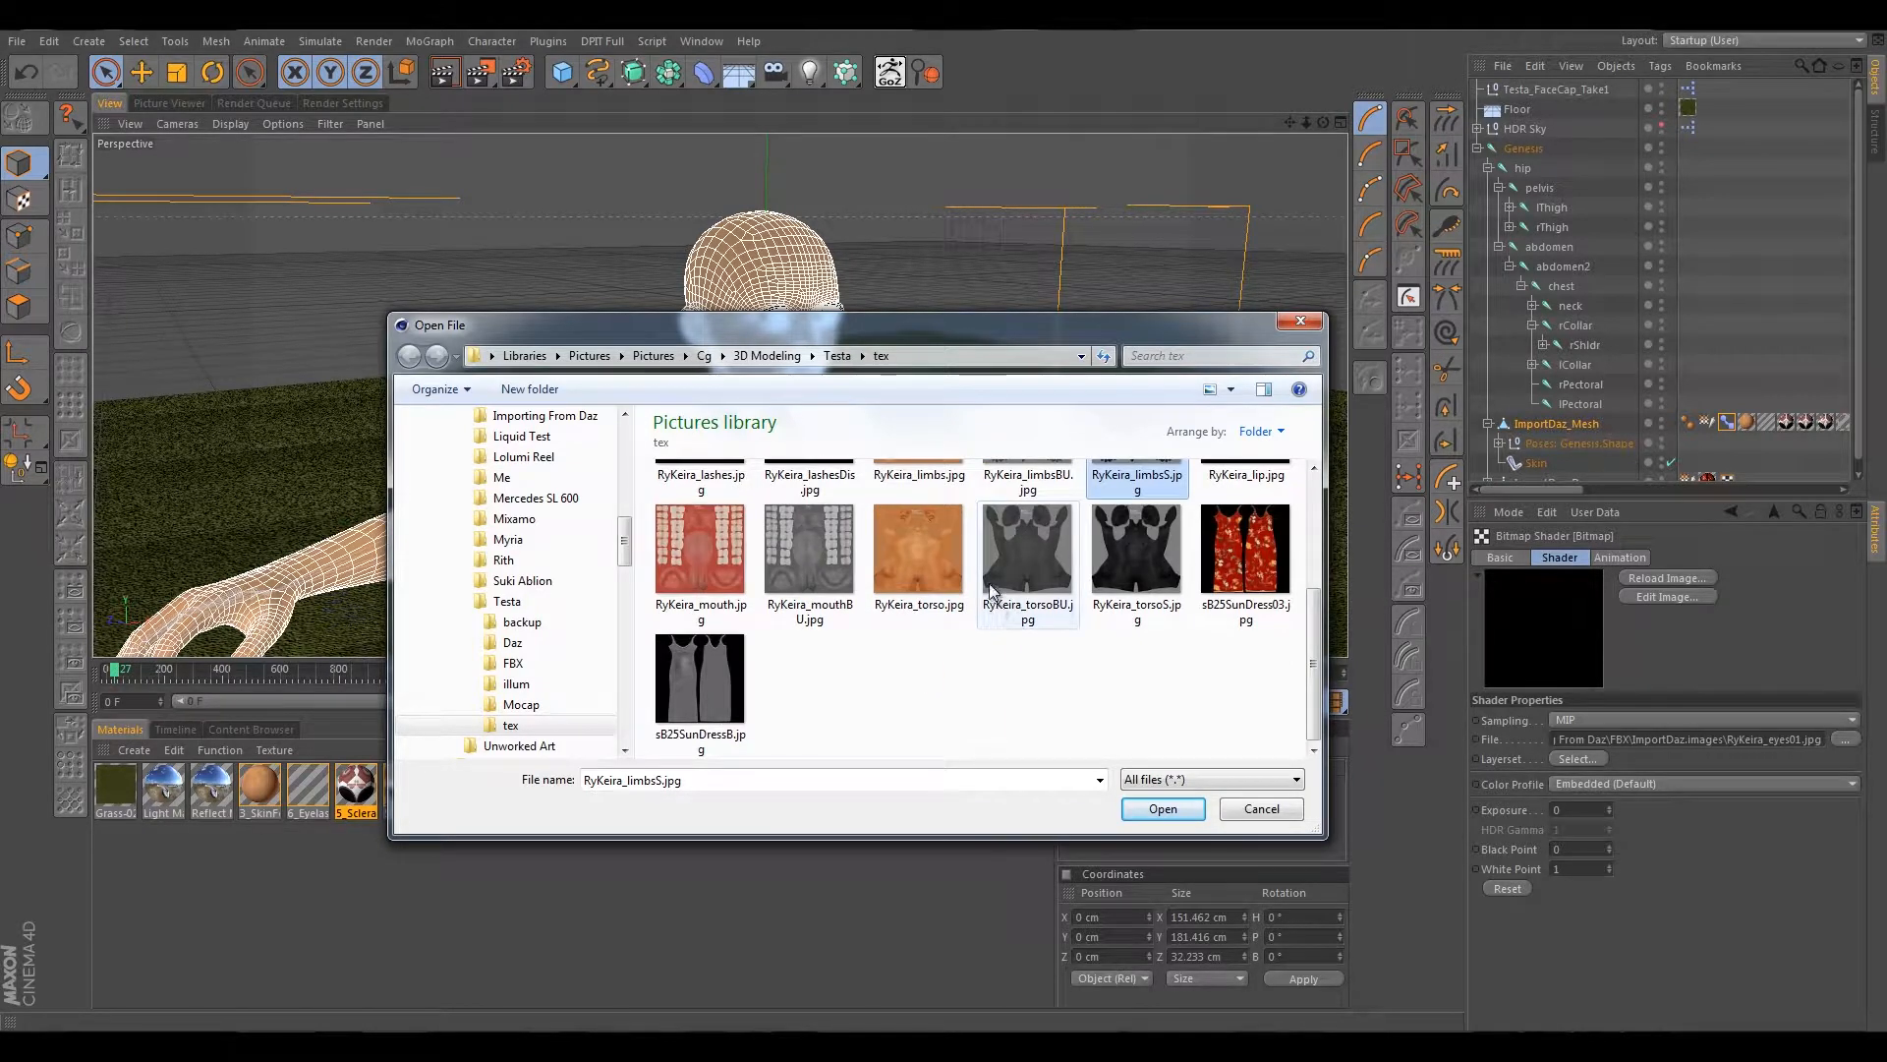
{"action": "scroll", "coordinate": [853, 693], "scroll_direction": "up", "scroll_amount": 2}
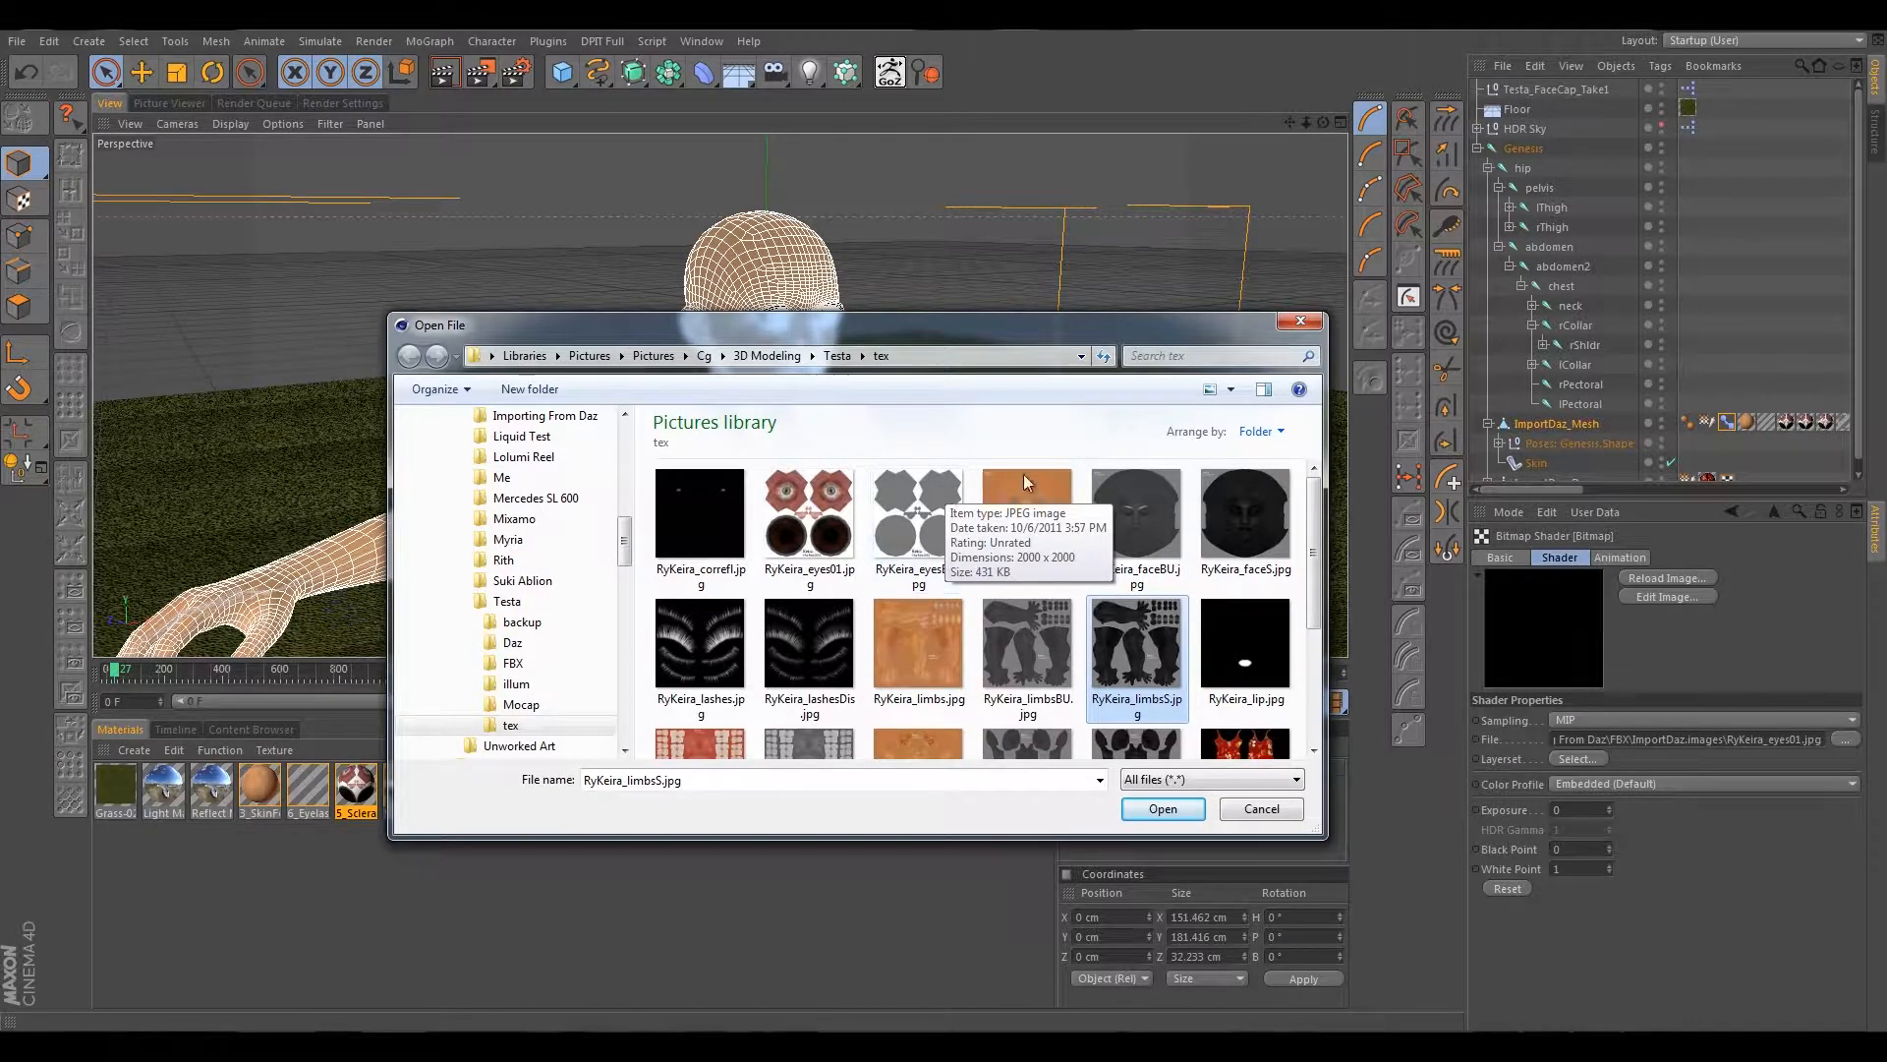
Search the tex folder for "eyes" and relink the 5_Sclera material's color texture to RyKeira_eyes01.jpg.
{"action": "left_click", "coordinate": [1158, 357]}
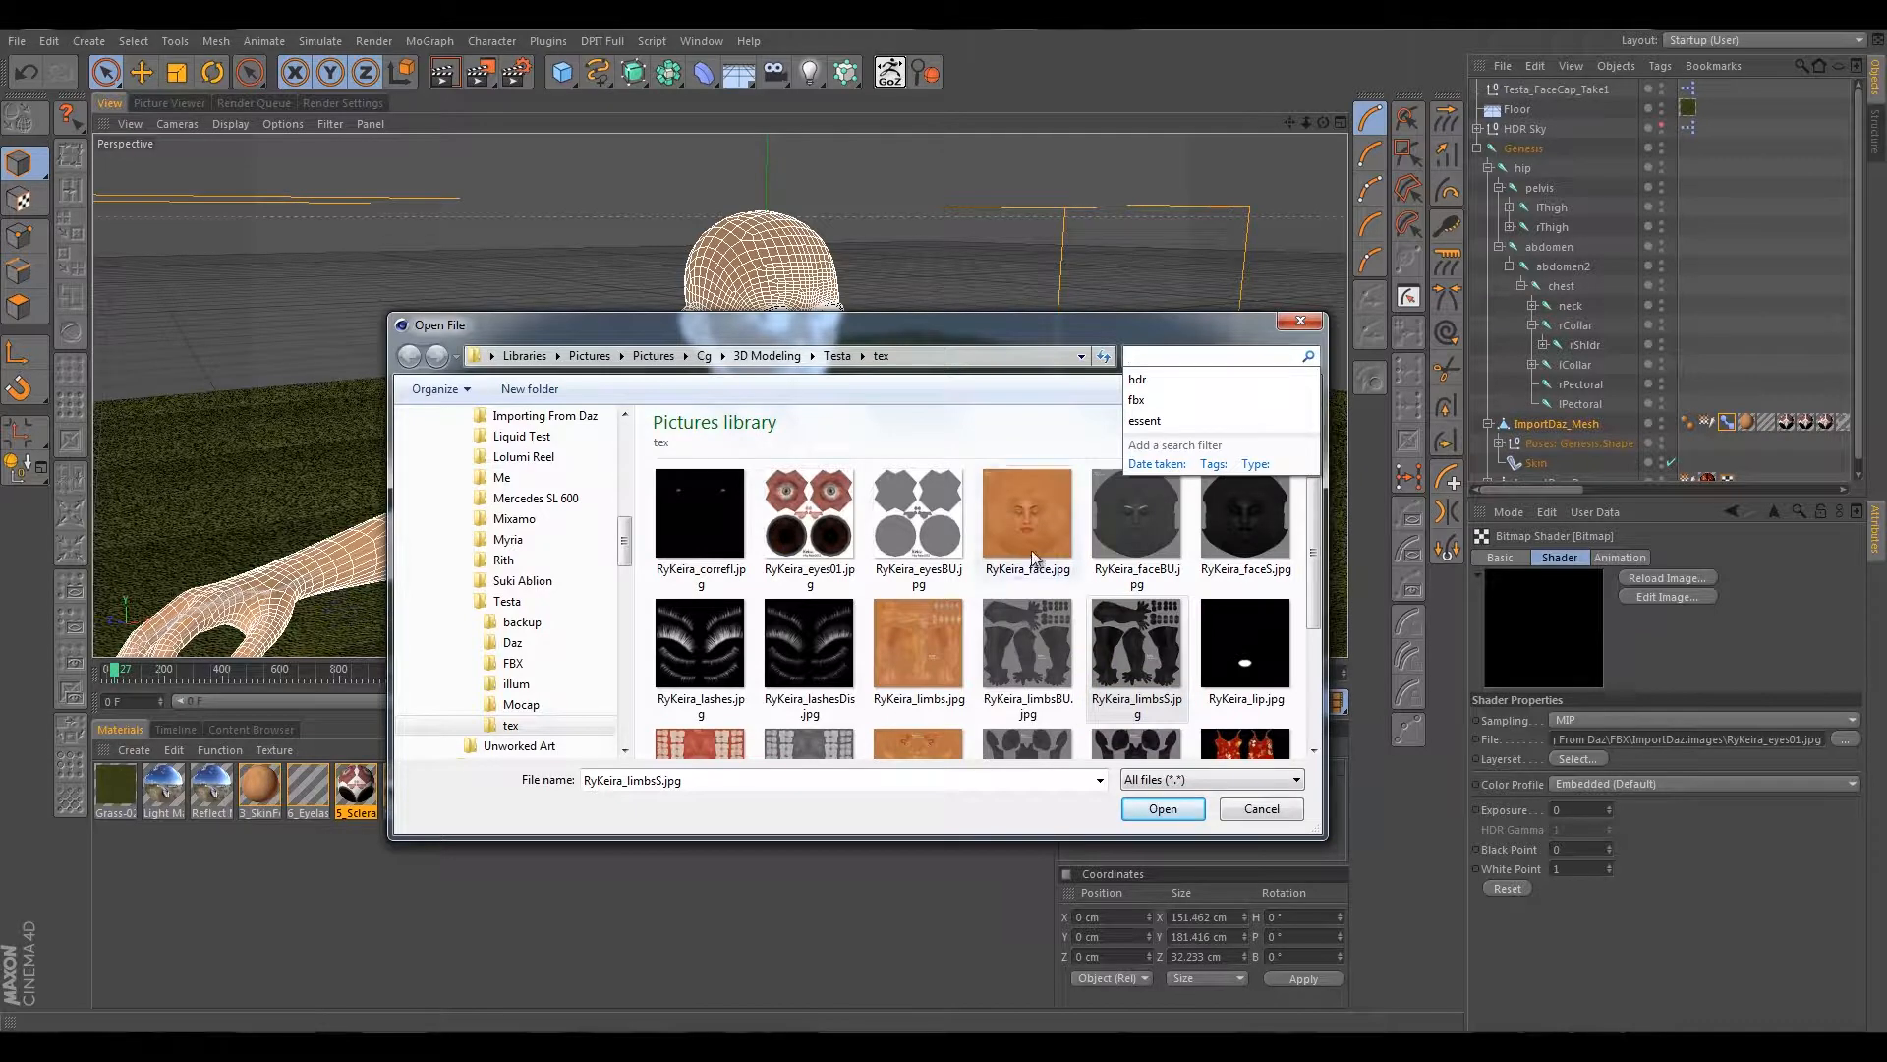
{"action": "type", "text": "eyes"}
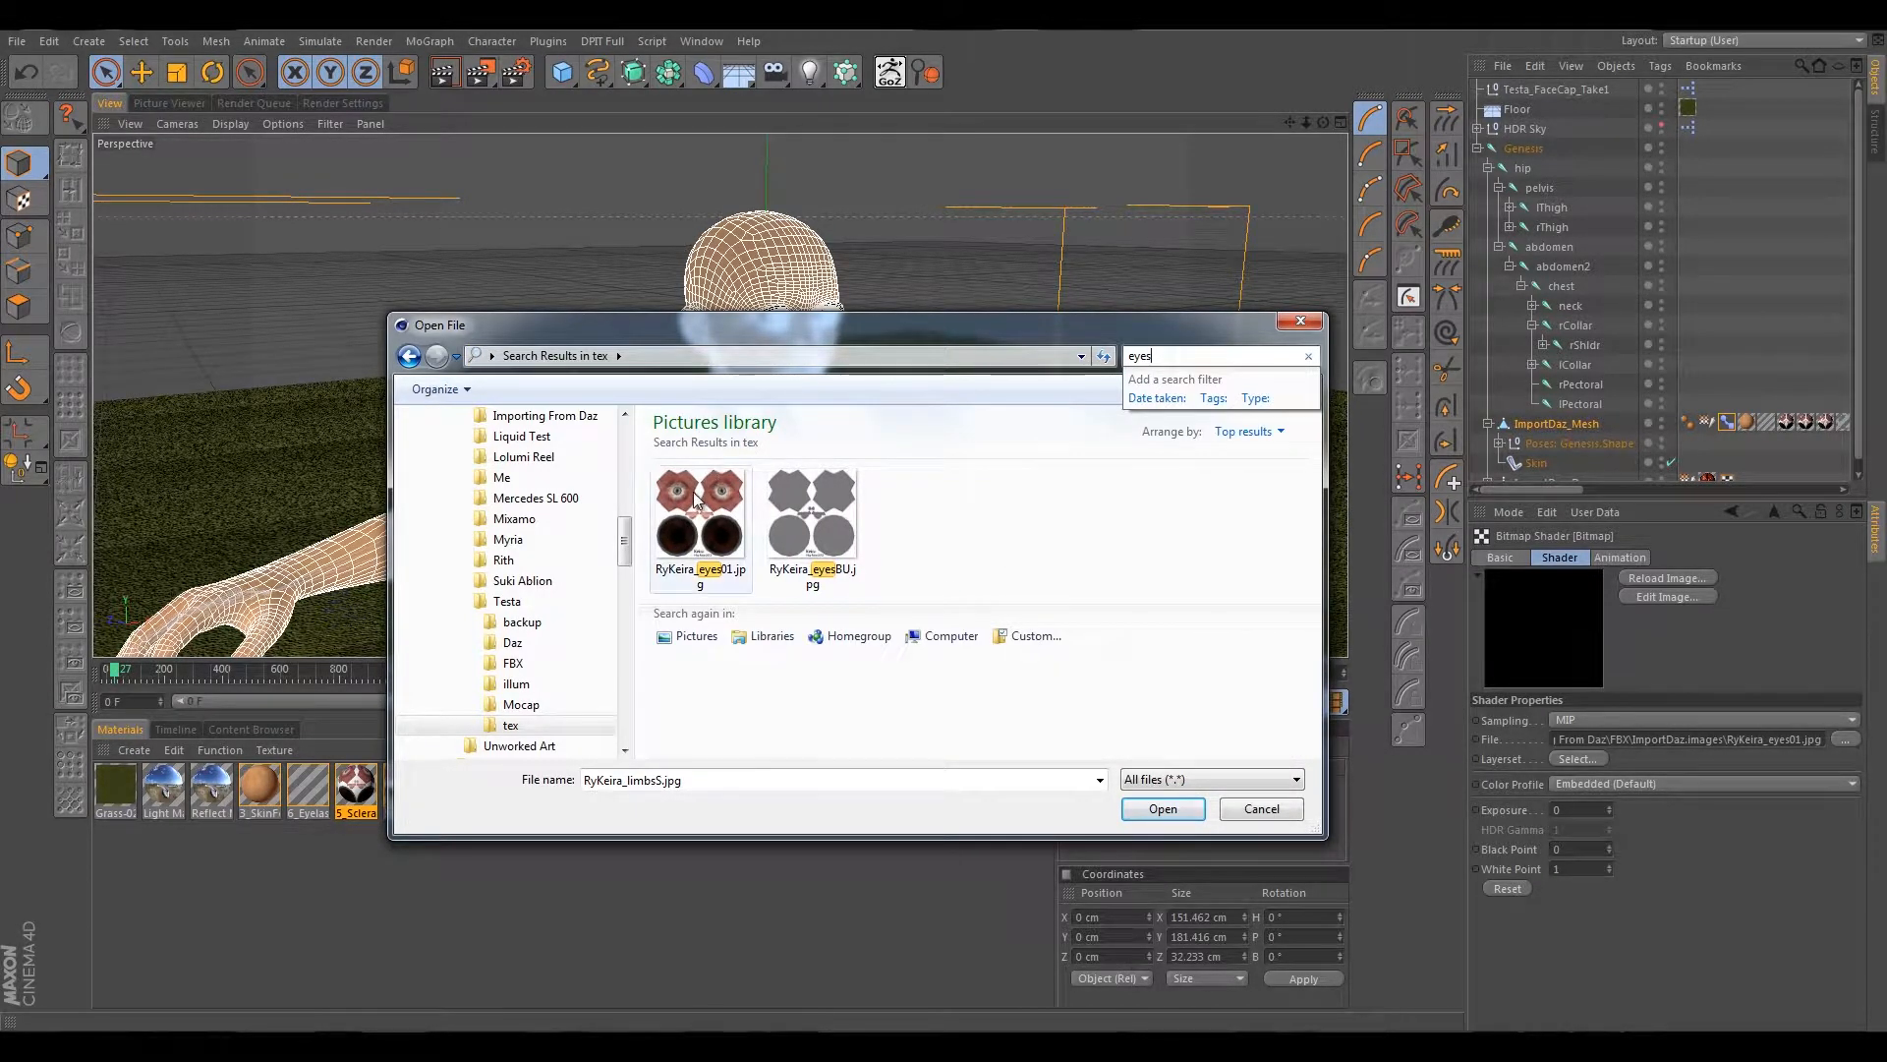
{"action": "left_click", "coordinate": [694, 498]}
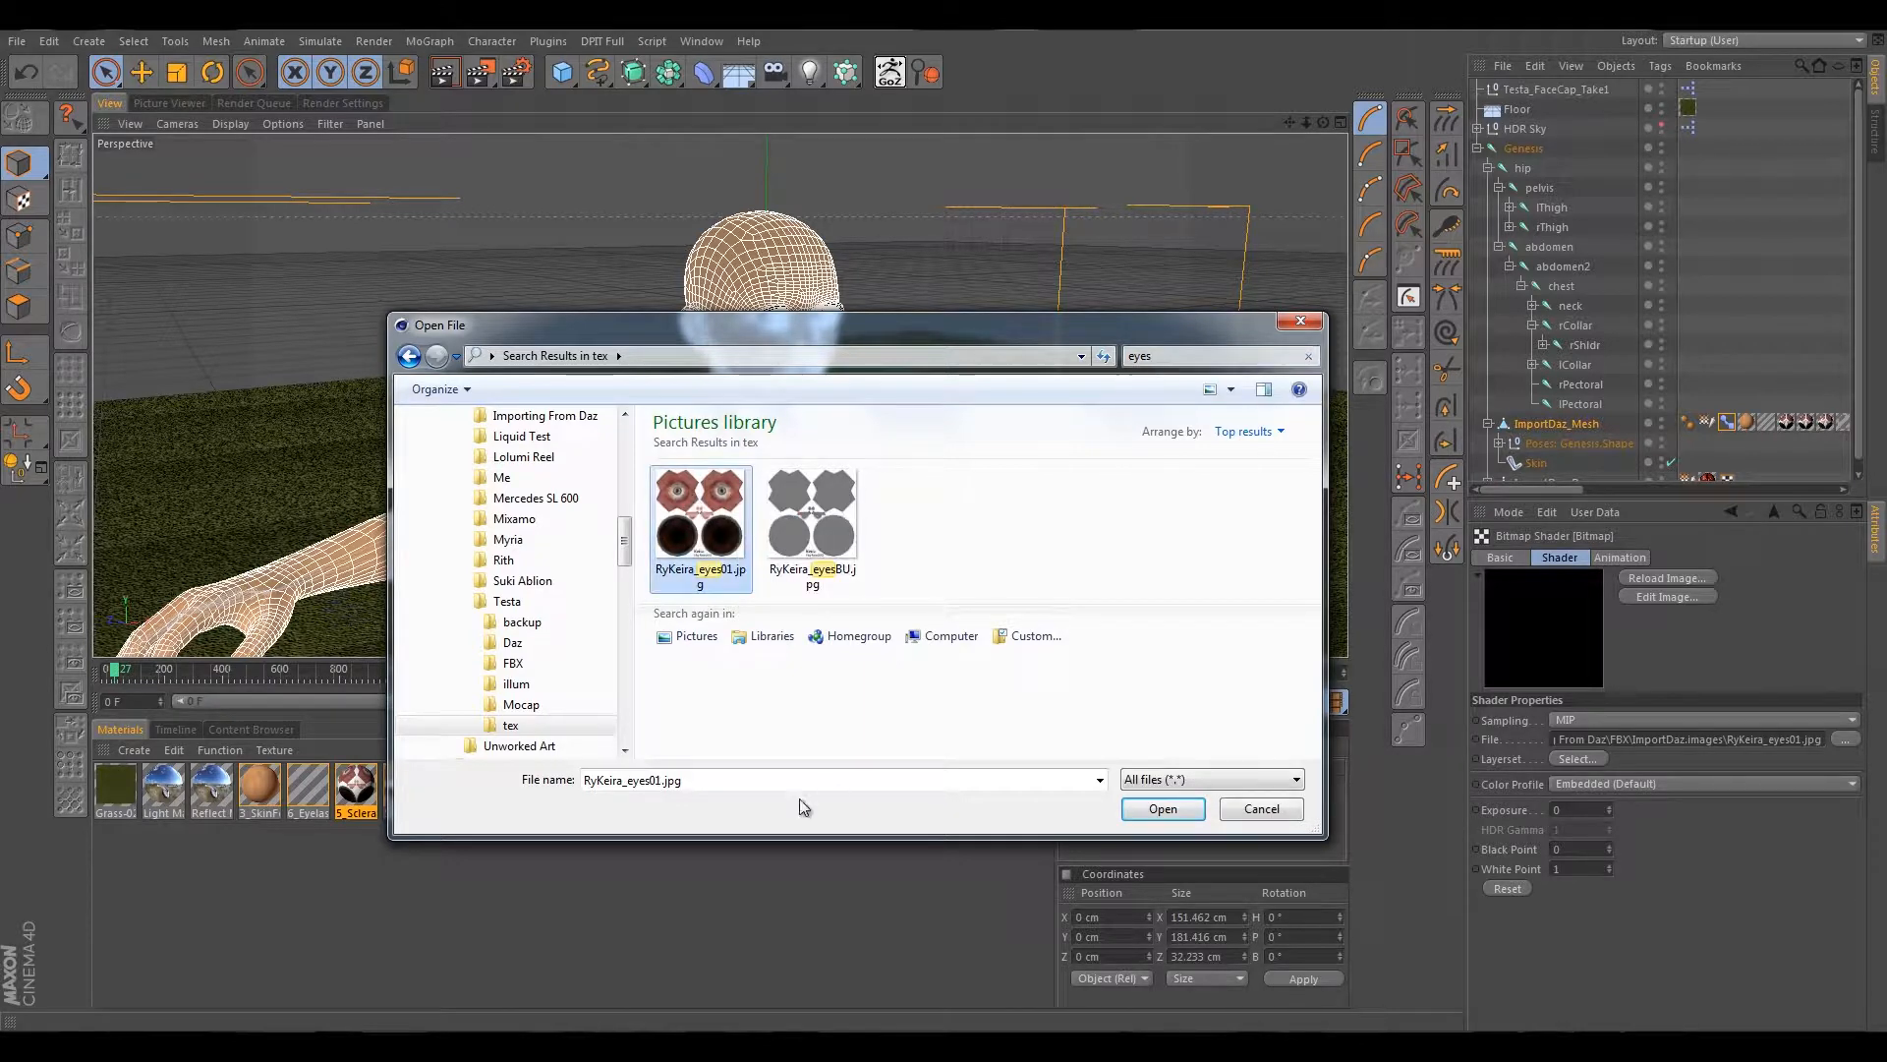
{"action": "left_click", "coordinate": [1148, 806]}
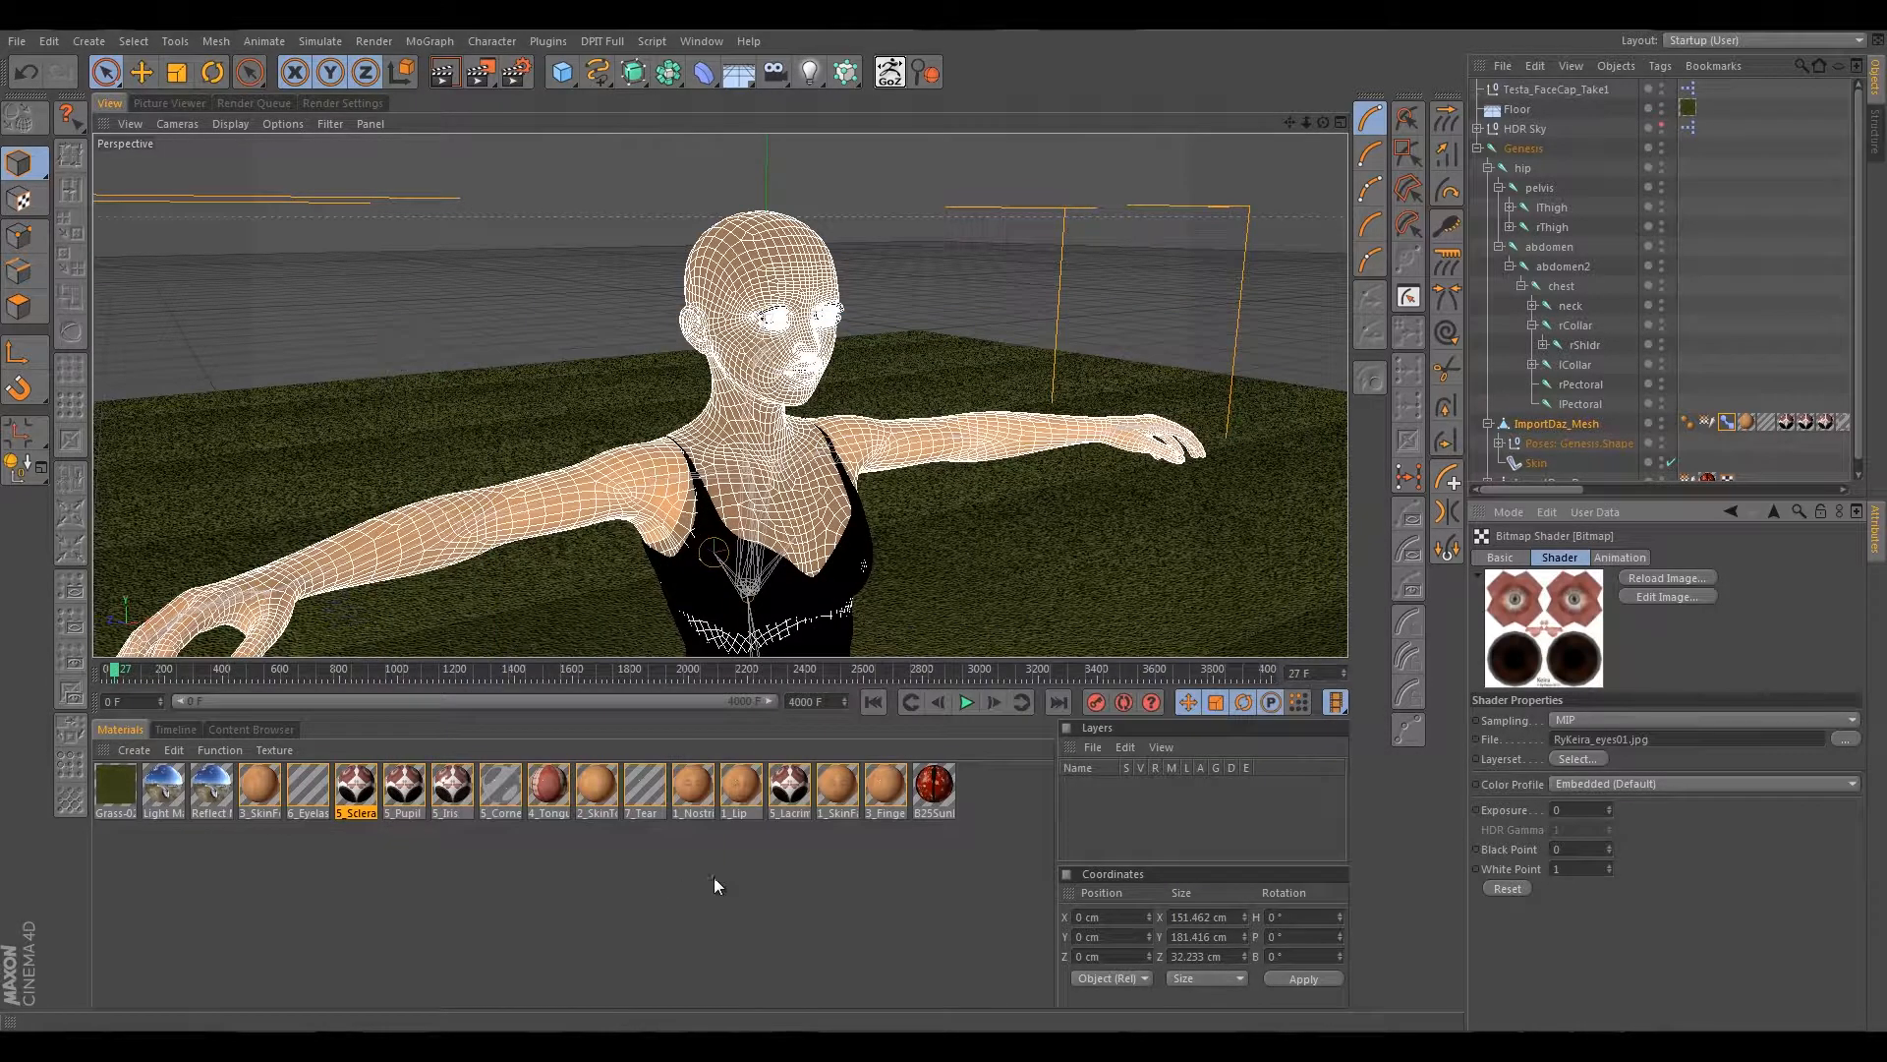
Check the 5_Pupil material's color texture path and relink it to RyKeira_eyes01.jpg in the tex folder.
{"action": "left_click", "coordinate": [404, 787]}
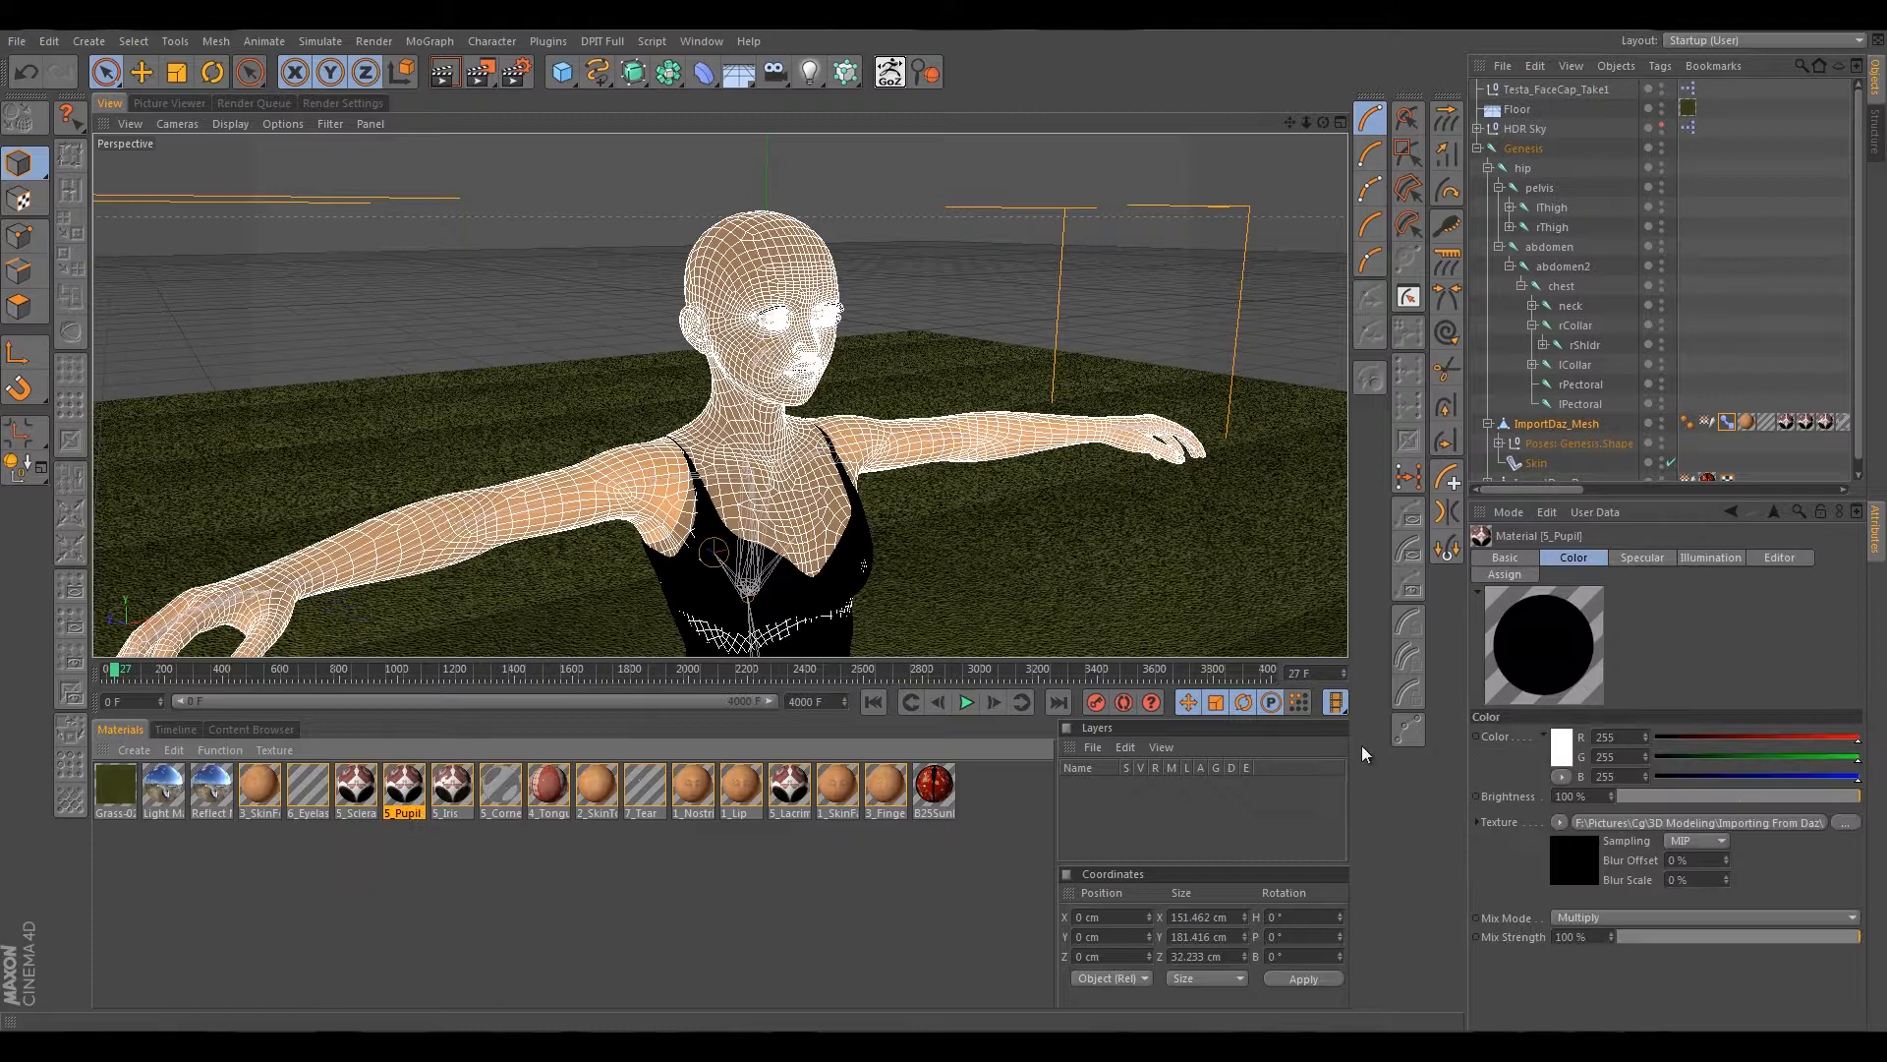
{"action": "left_click", "coordinate": [1783, 822]}
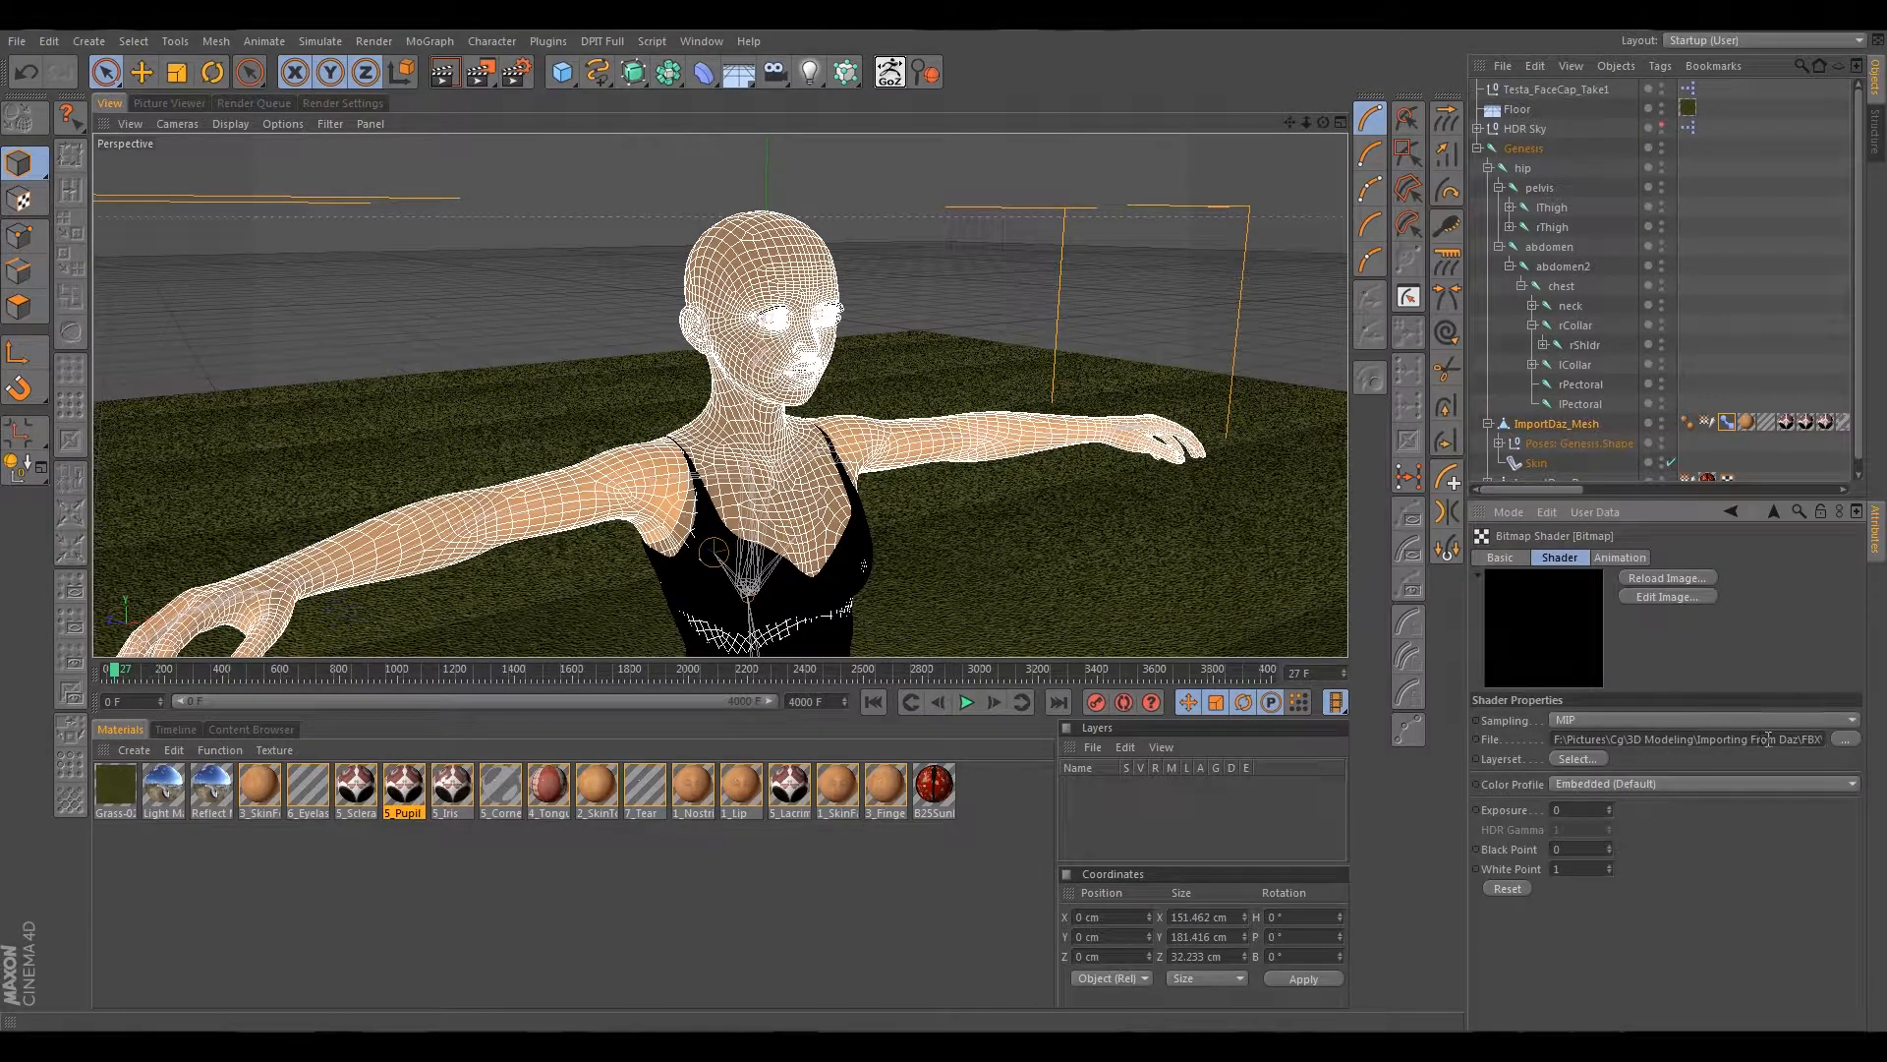
{"action": "left_click_drag", "start_coordinate": [1768, 739], "coordinate": [1824, 739]}
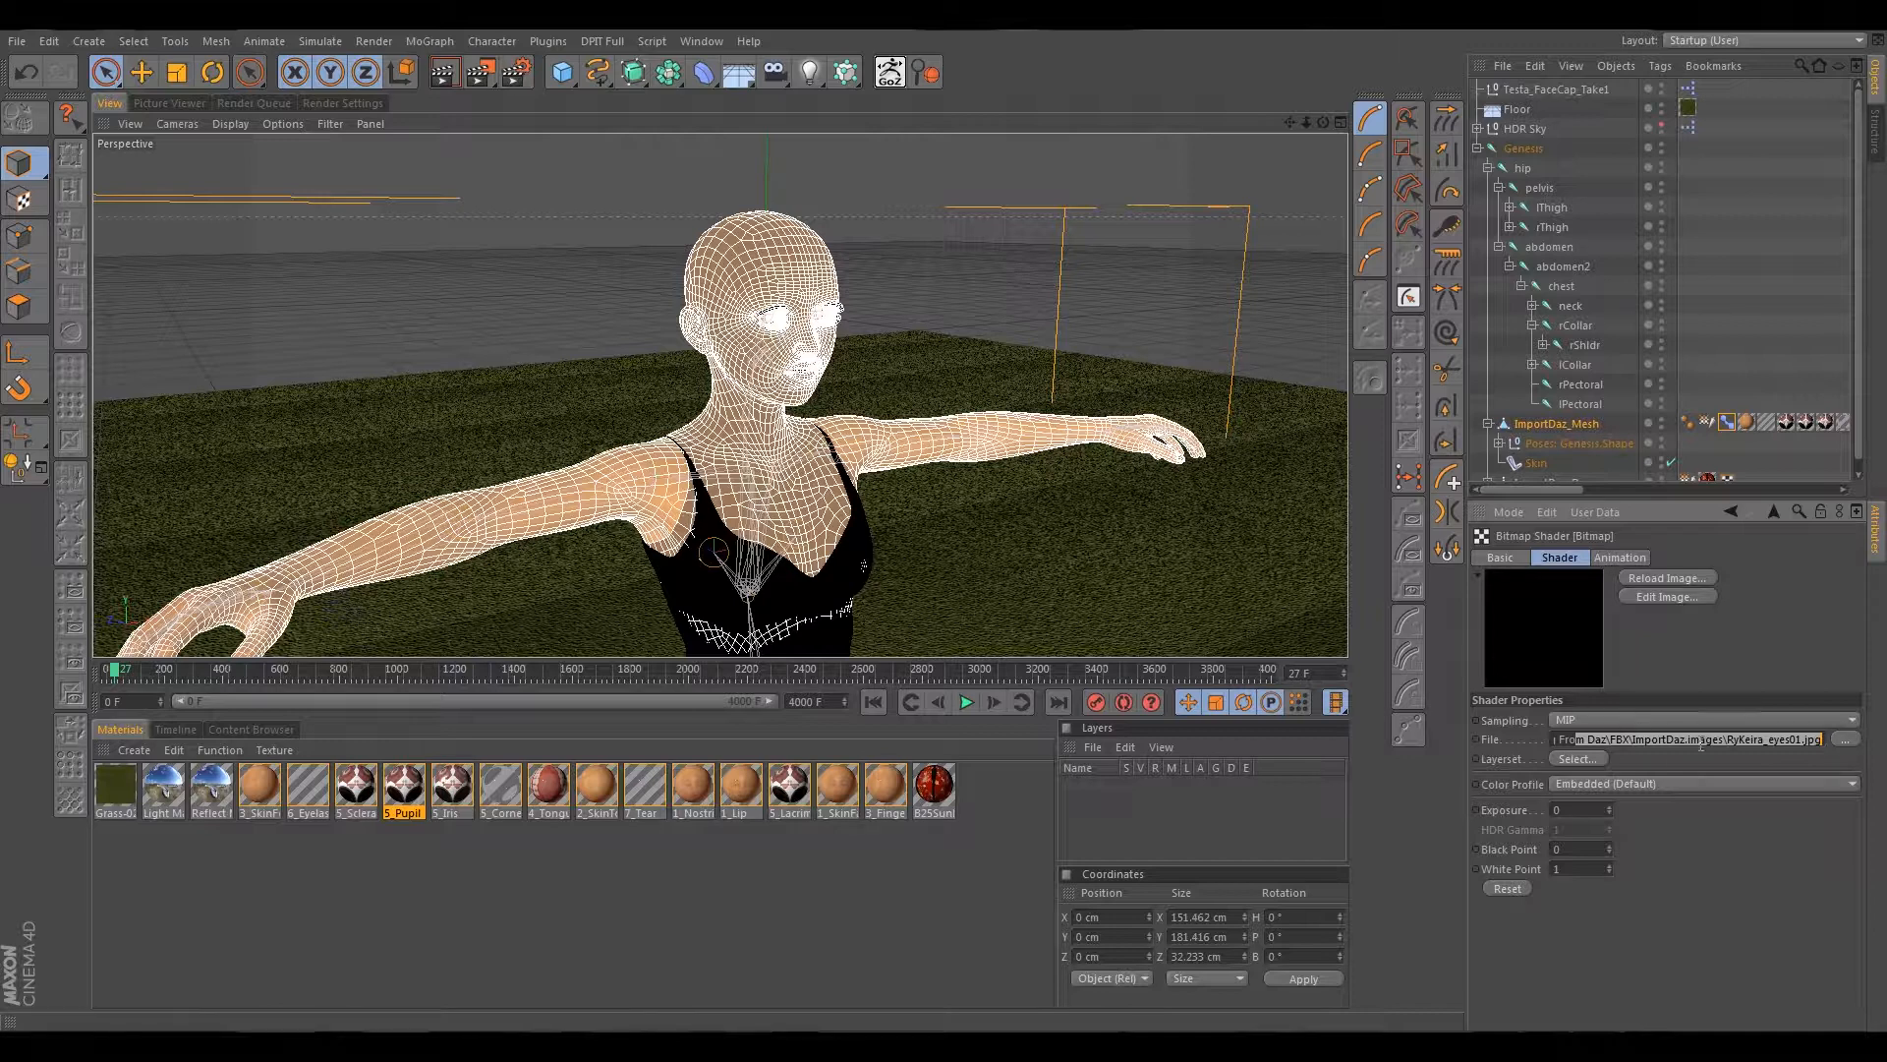
{"action": "left_click", "coordinate": [1845, 741]}
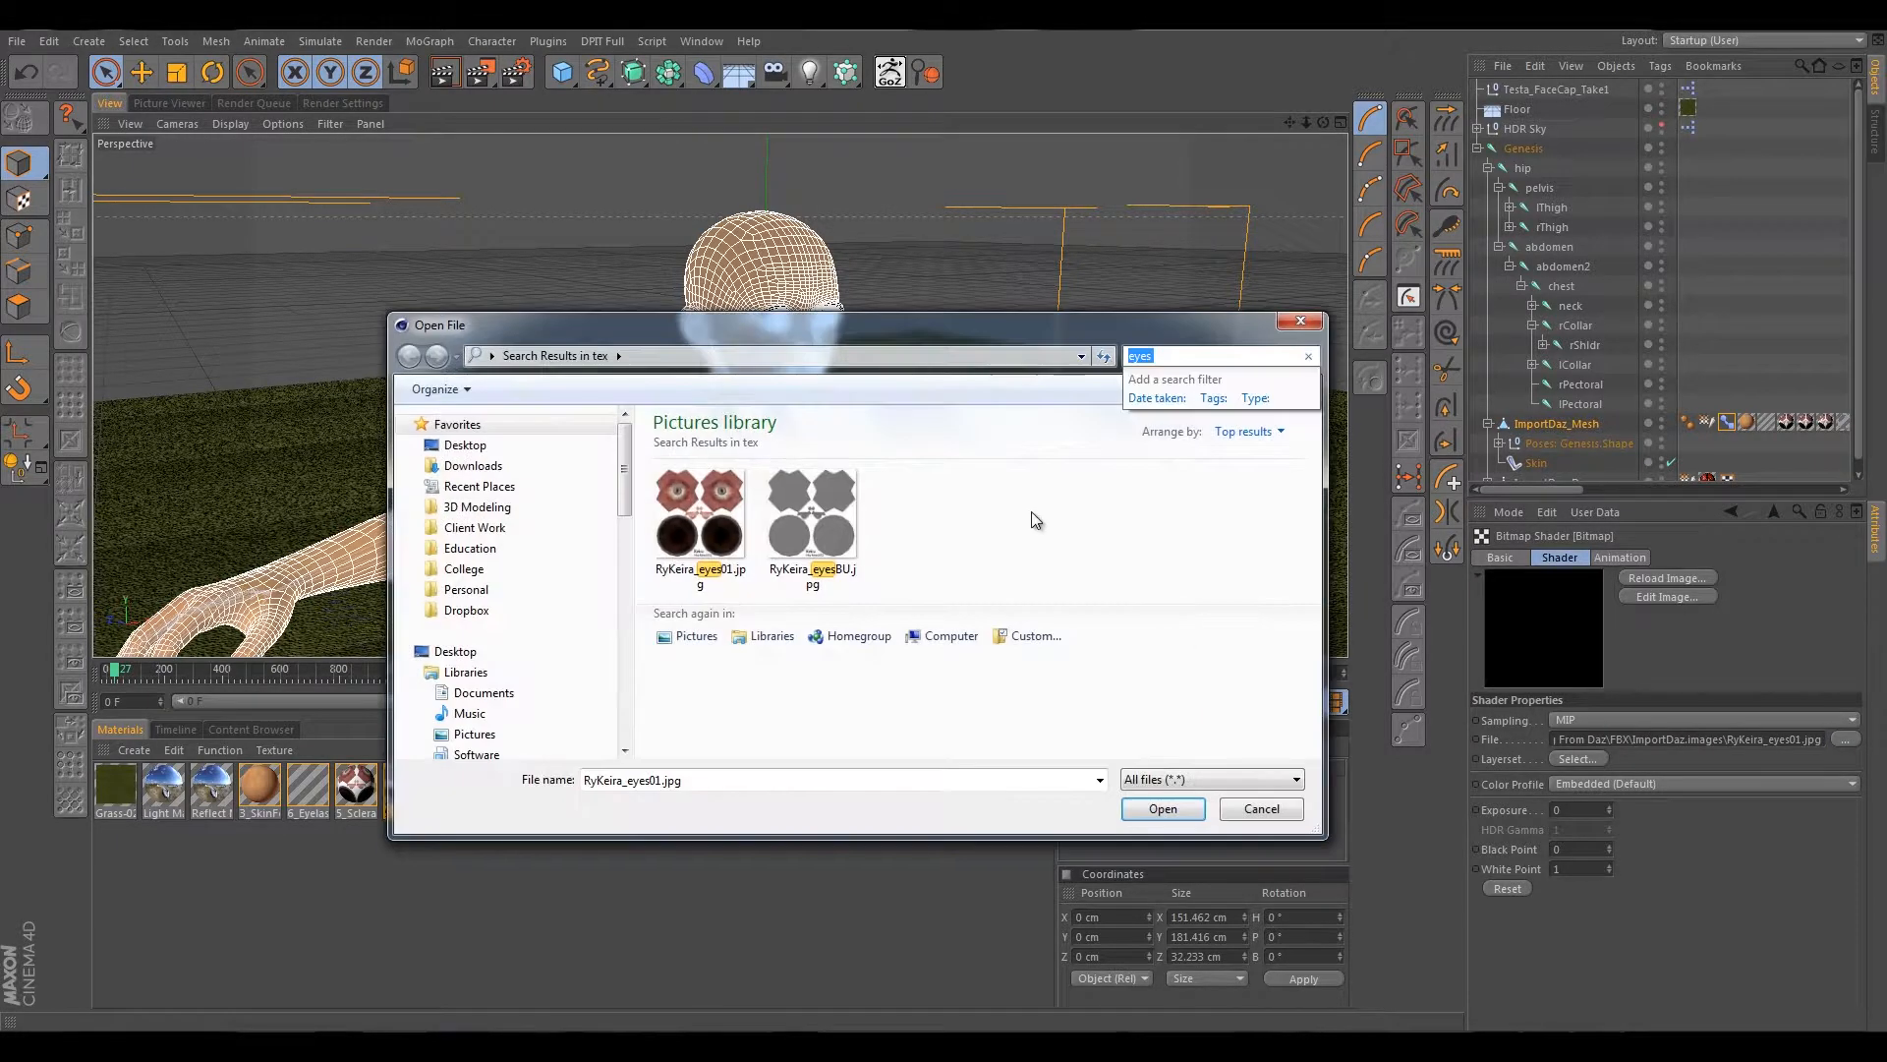
{"action": "left_click", "coordinate": [703, 514]}
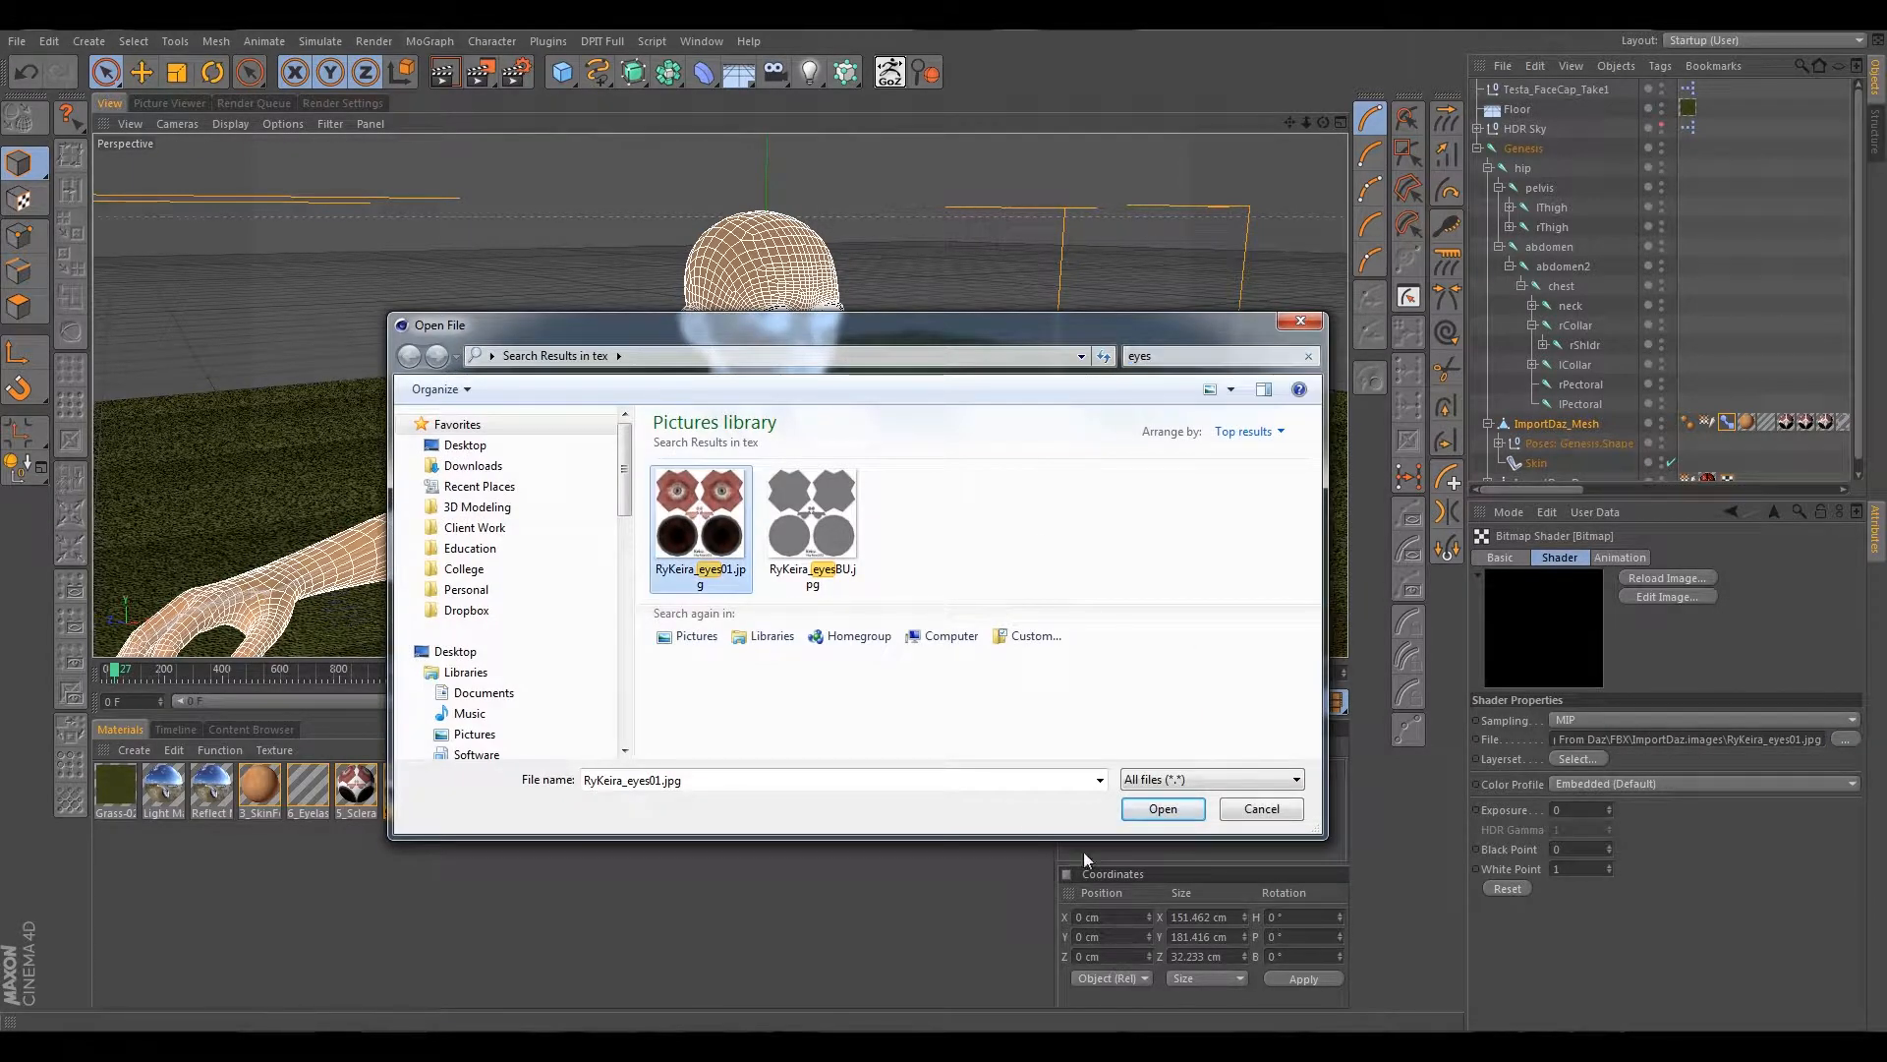
{"action": "left_click", "coordinate": [1163, 808]}
Relink the 5_Iris material's color texture to RyKeira_eyes01.jpg in the tex folder.
{"action": "left_click", "coordinate": [451, 786]}
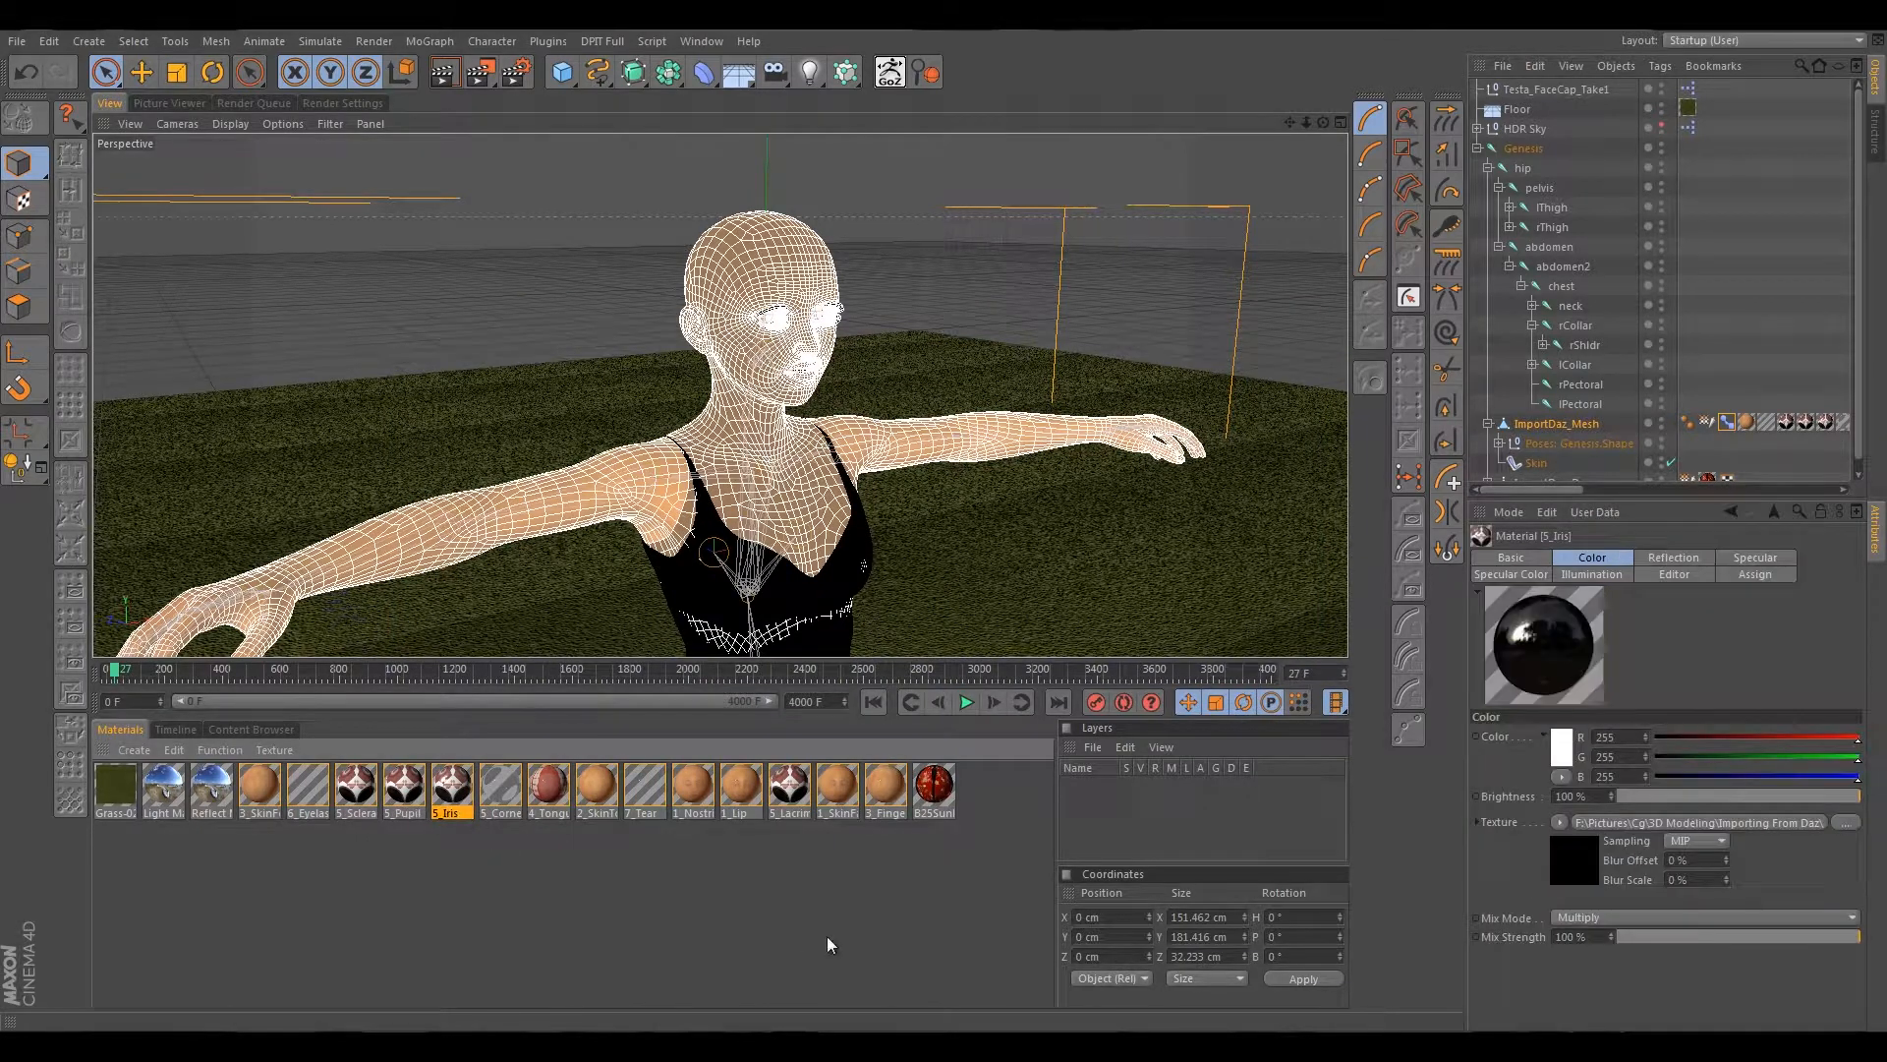
{"action": "left_click", "coordinate": [1799, 824]}
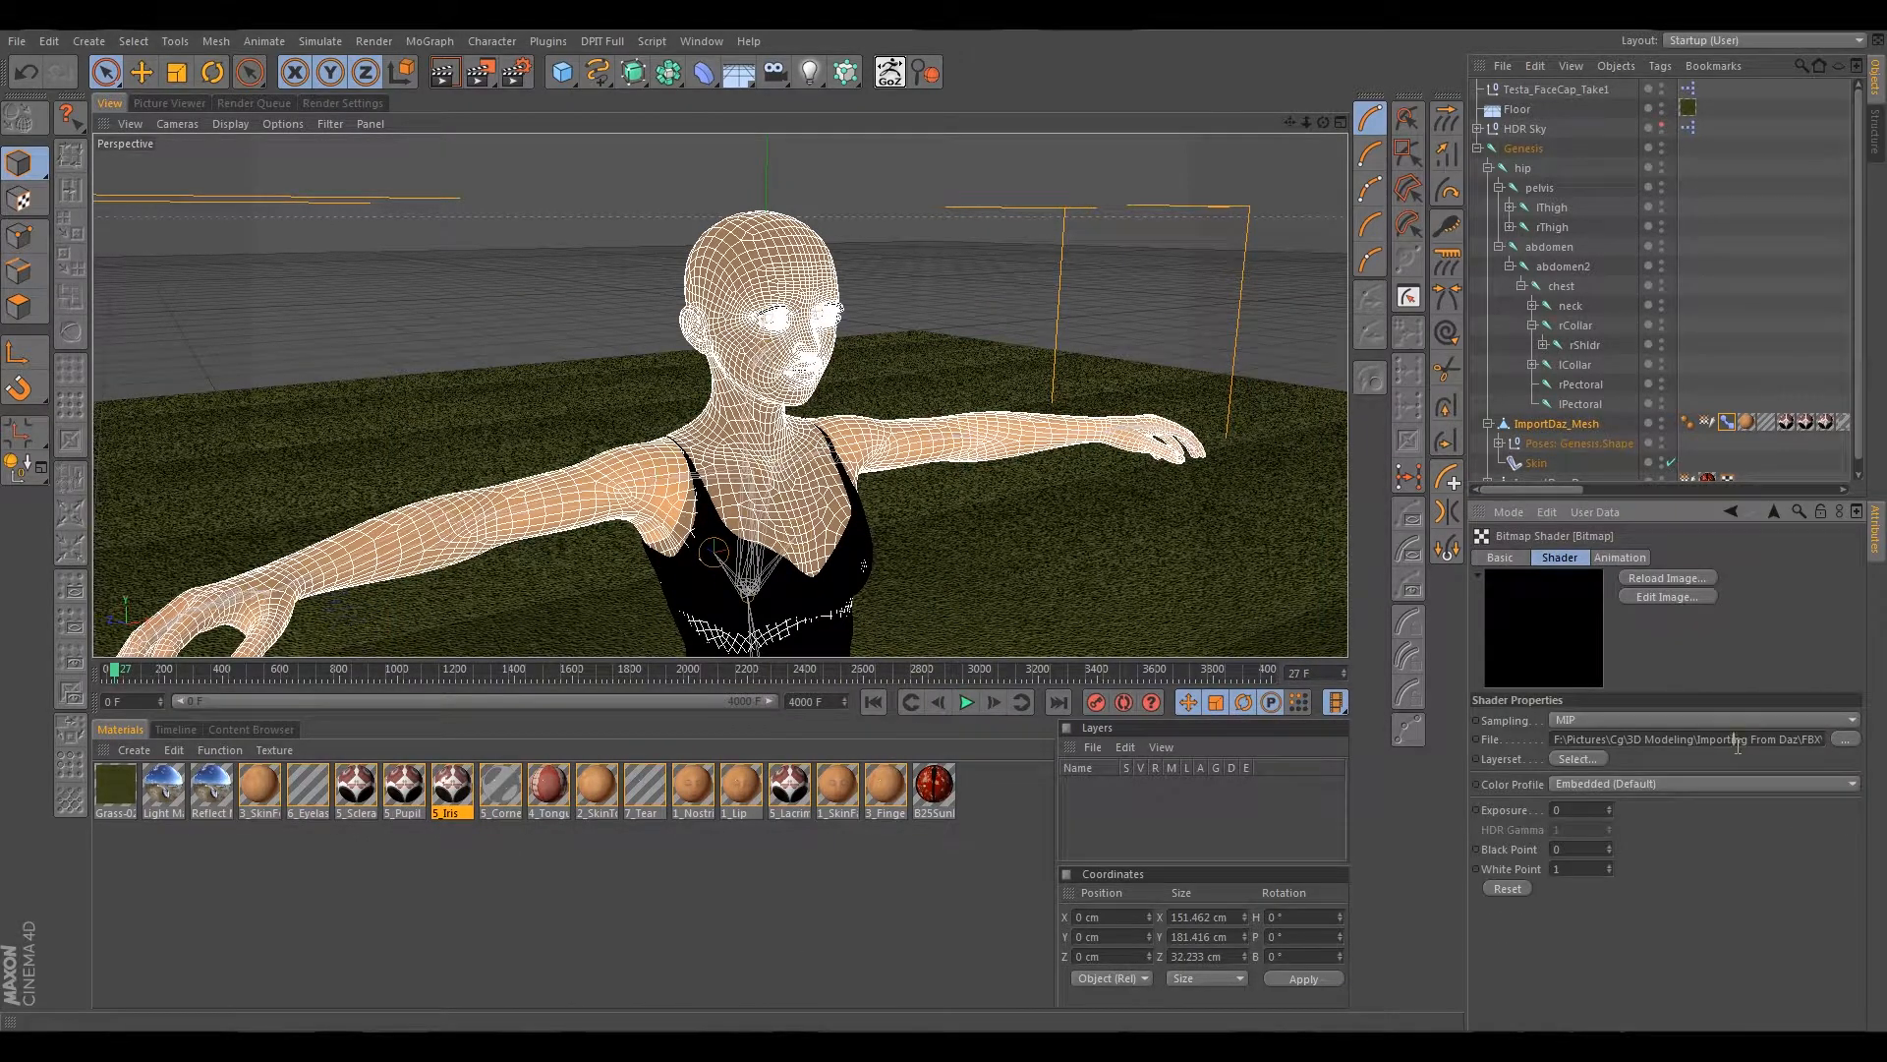
{"action": "left_click", "coordinate": [1738, 745]}
{"action": "left_click", "coordinate": [1846, 740]}
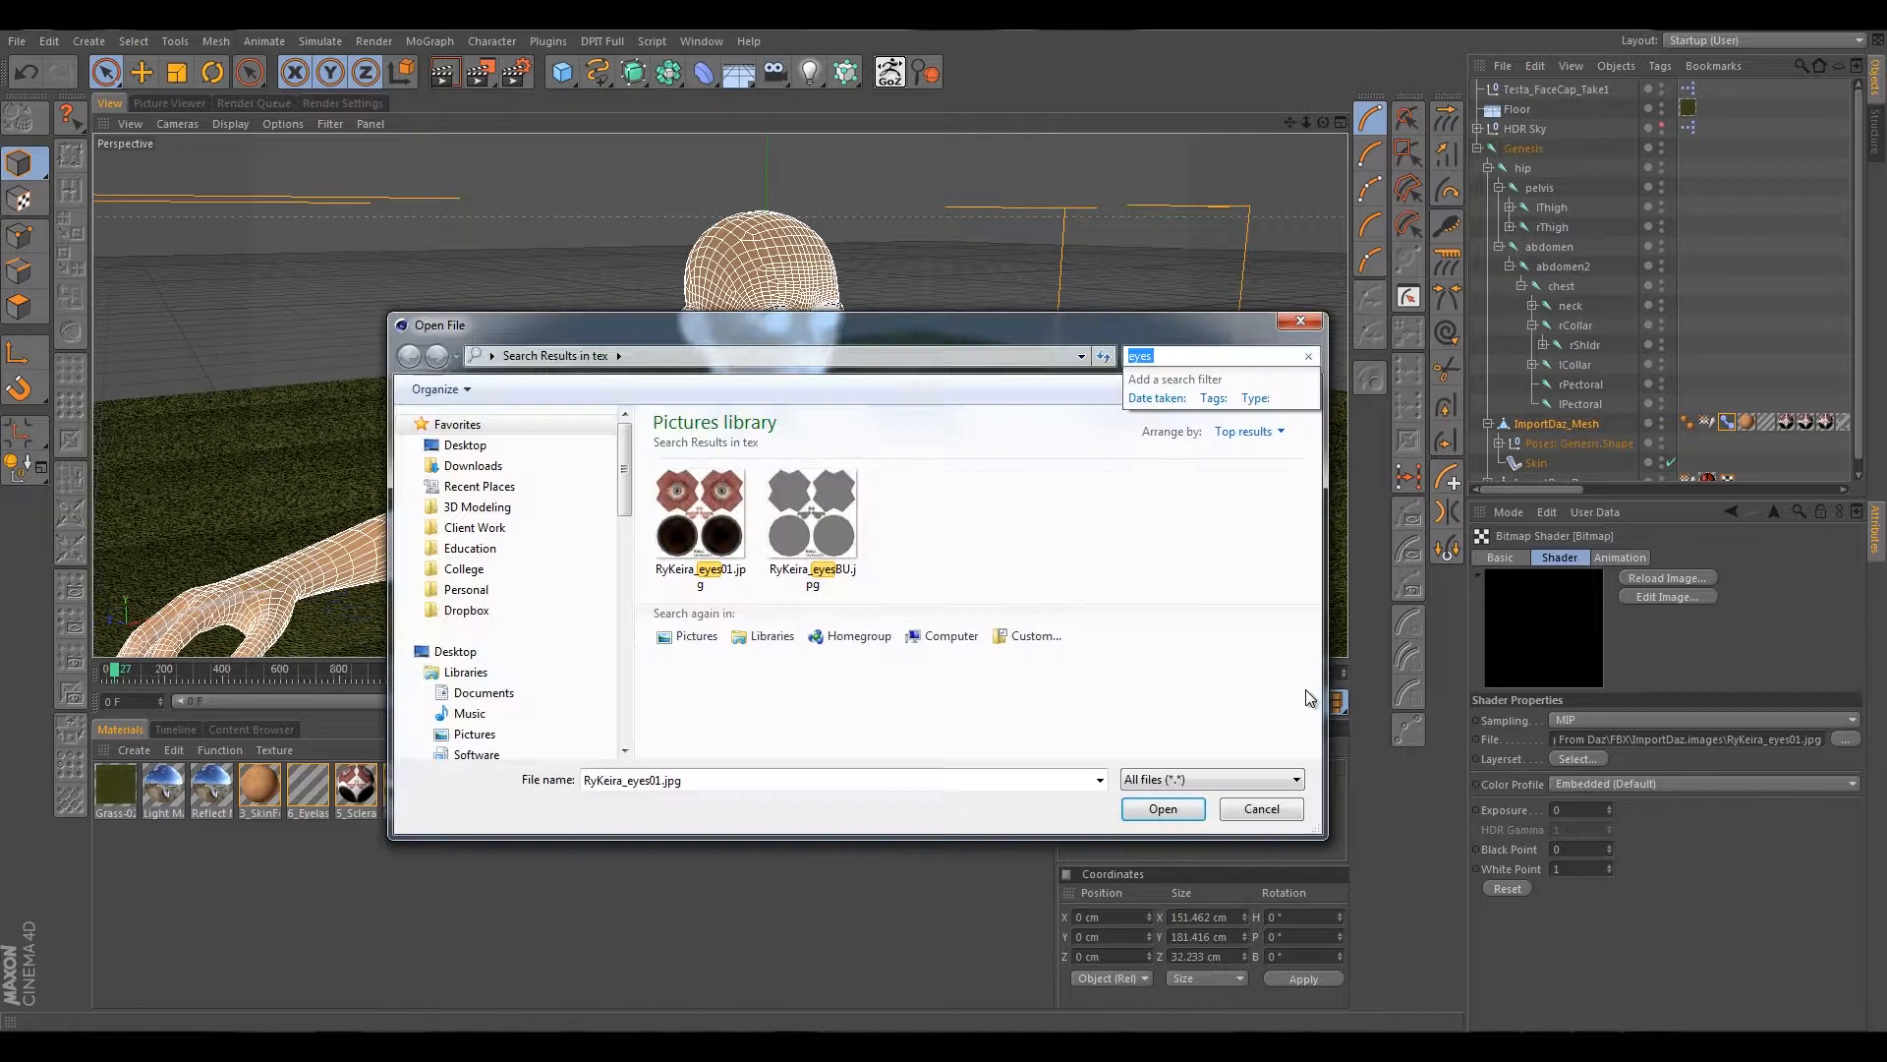
{"action": "left_click", "coordinate": [1135, 806]}
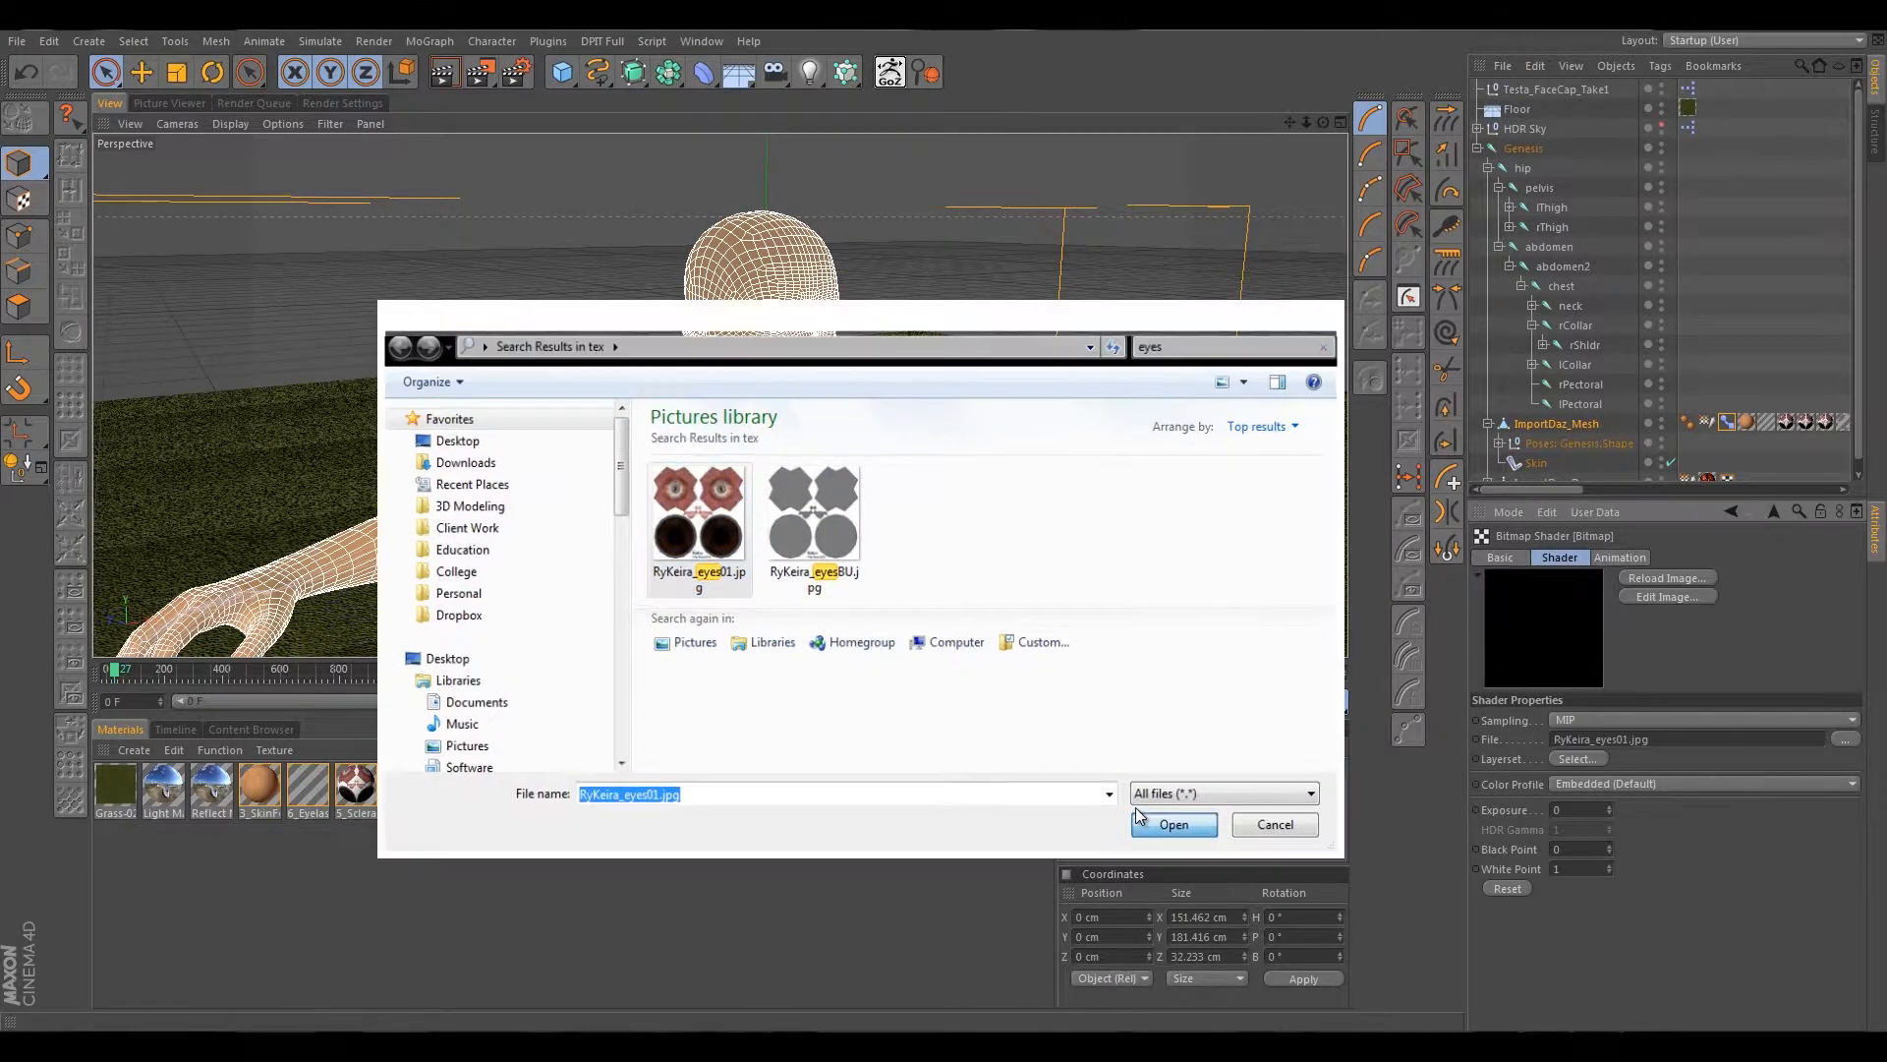
Check the 5_Cornea material's color and transparency channels for linked textures.
{"action": "left_click", "coordinate": [500, 791]}
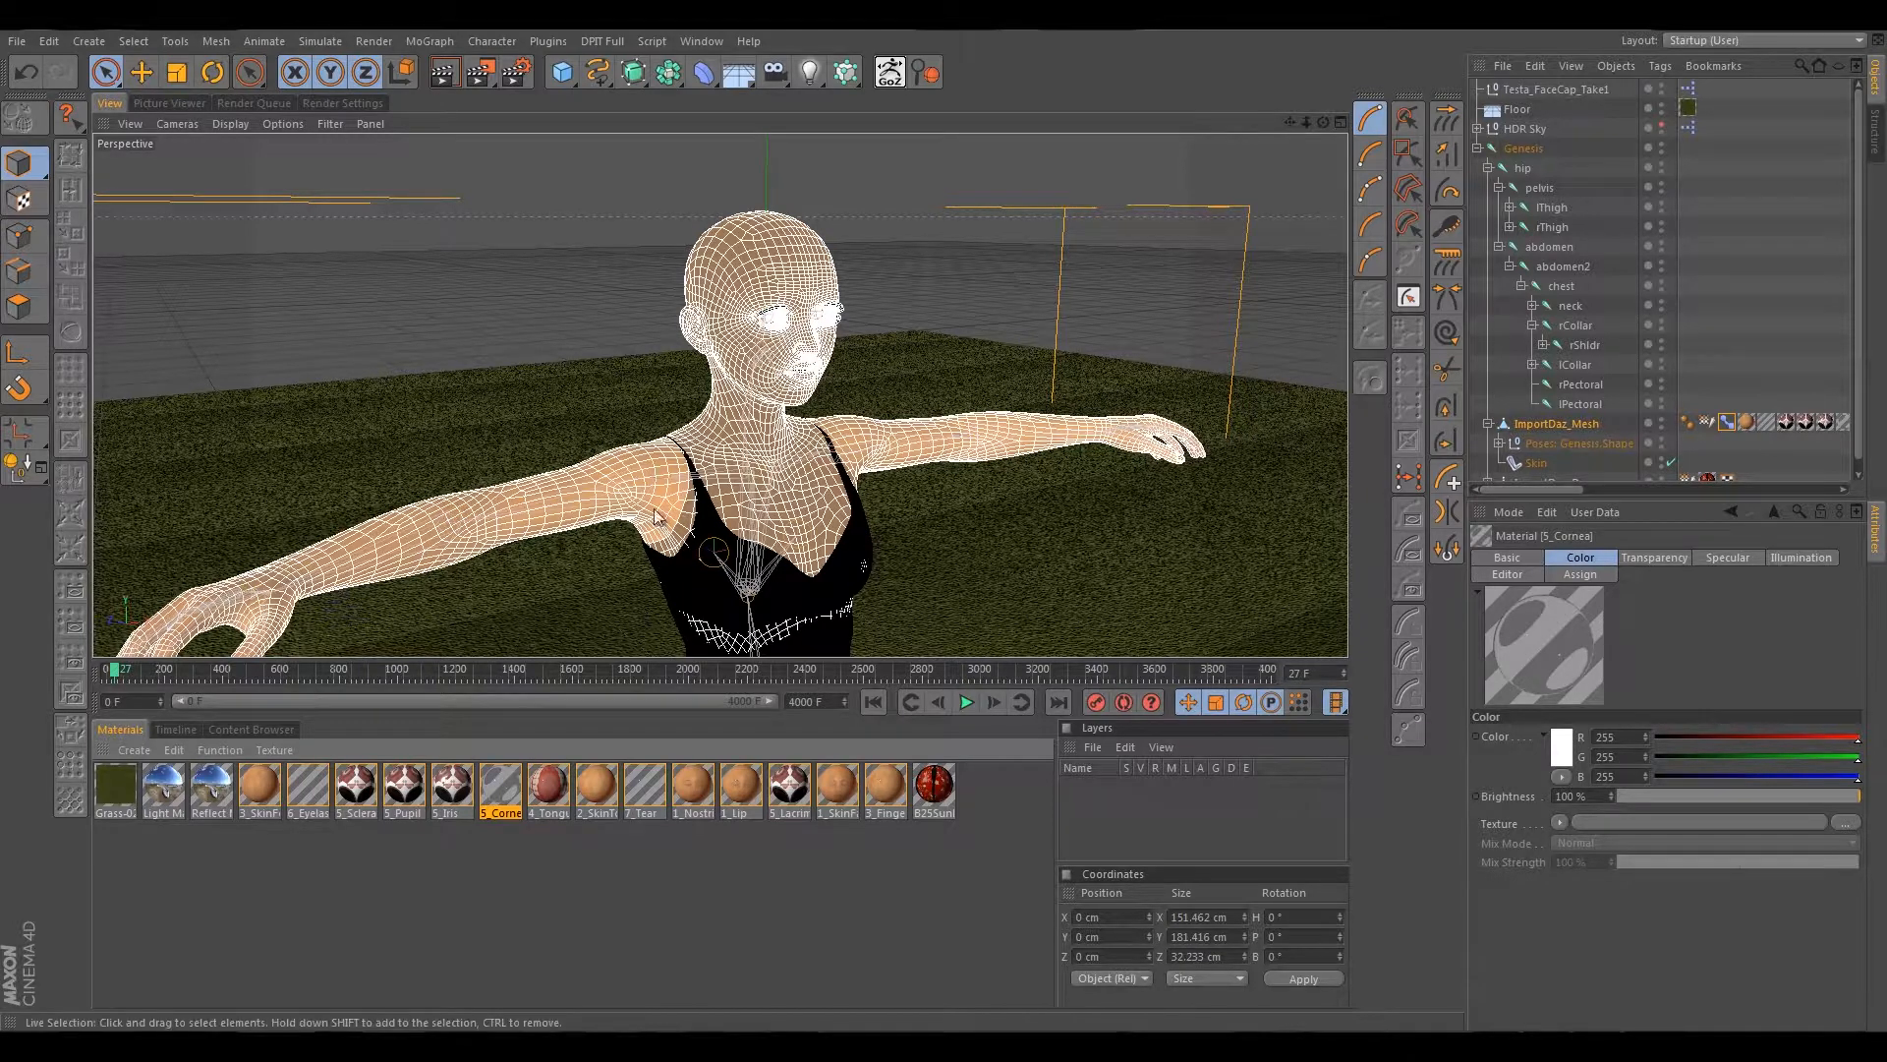
{"action": "left_click", "coordinate": [1667, 561]}
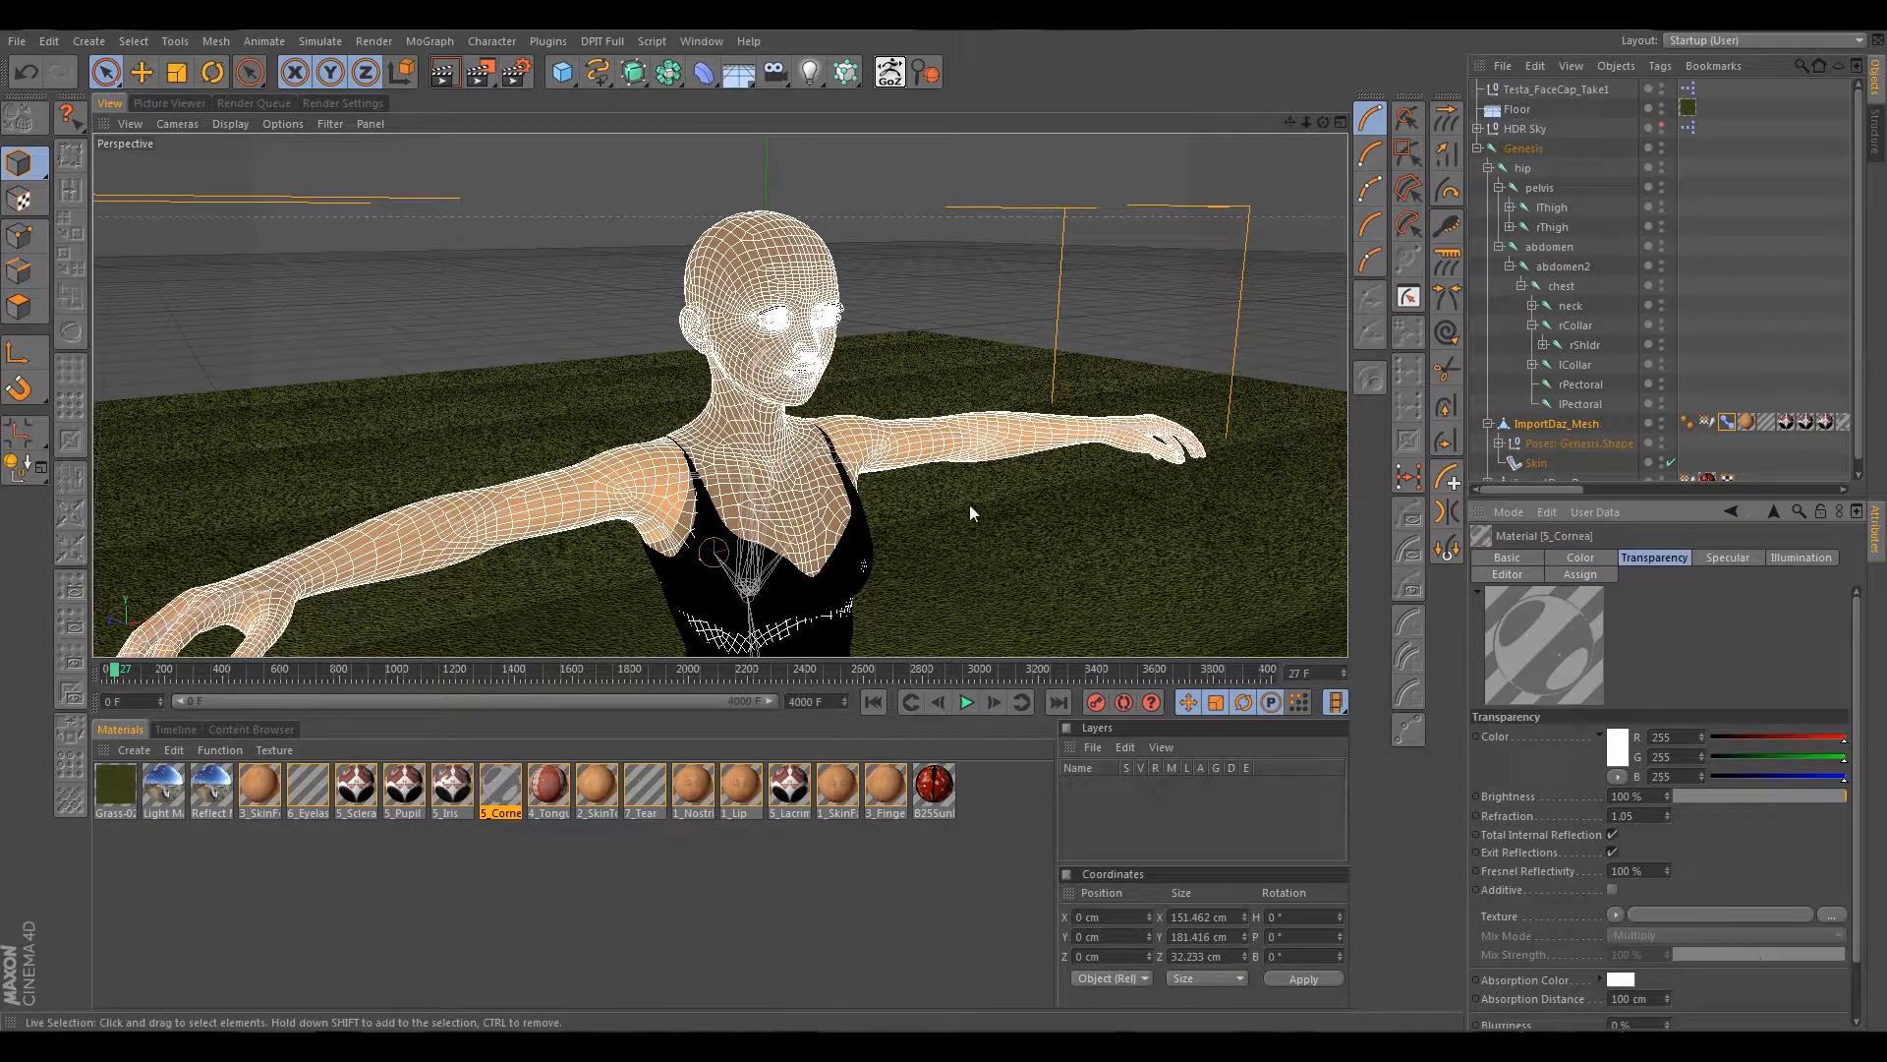
Check the 4_Tongue material's color texture path, clear the tex folder search and relink the texture to RyKeira_mouth.jpg.
{"action": "left_click", "coordinate": [545, 789]}
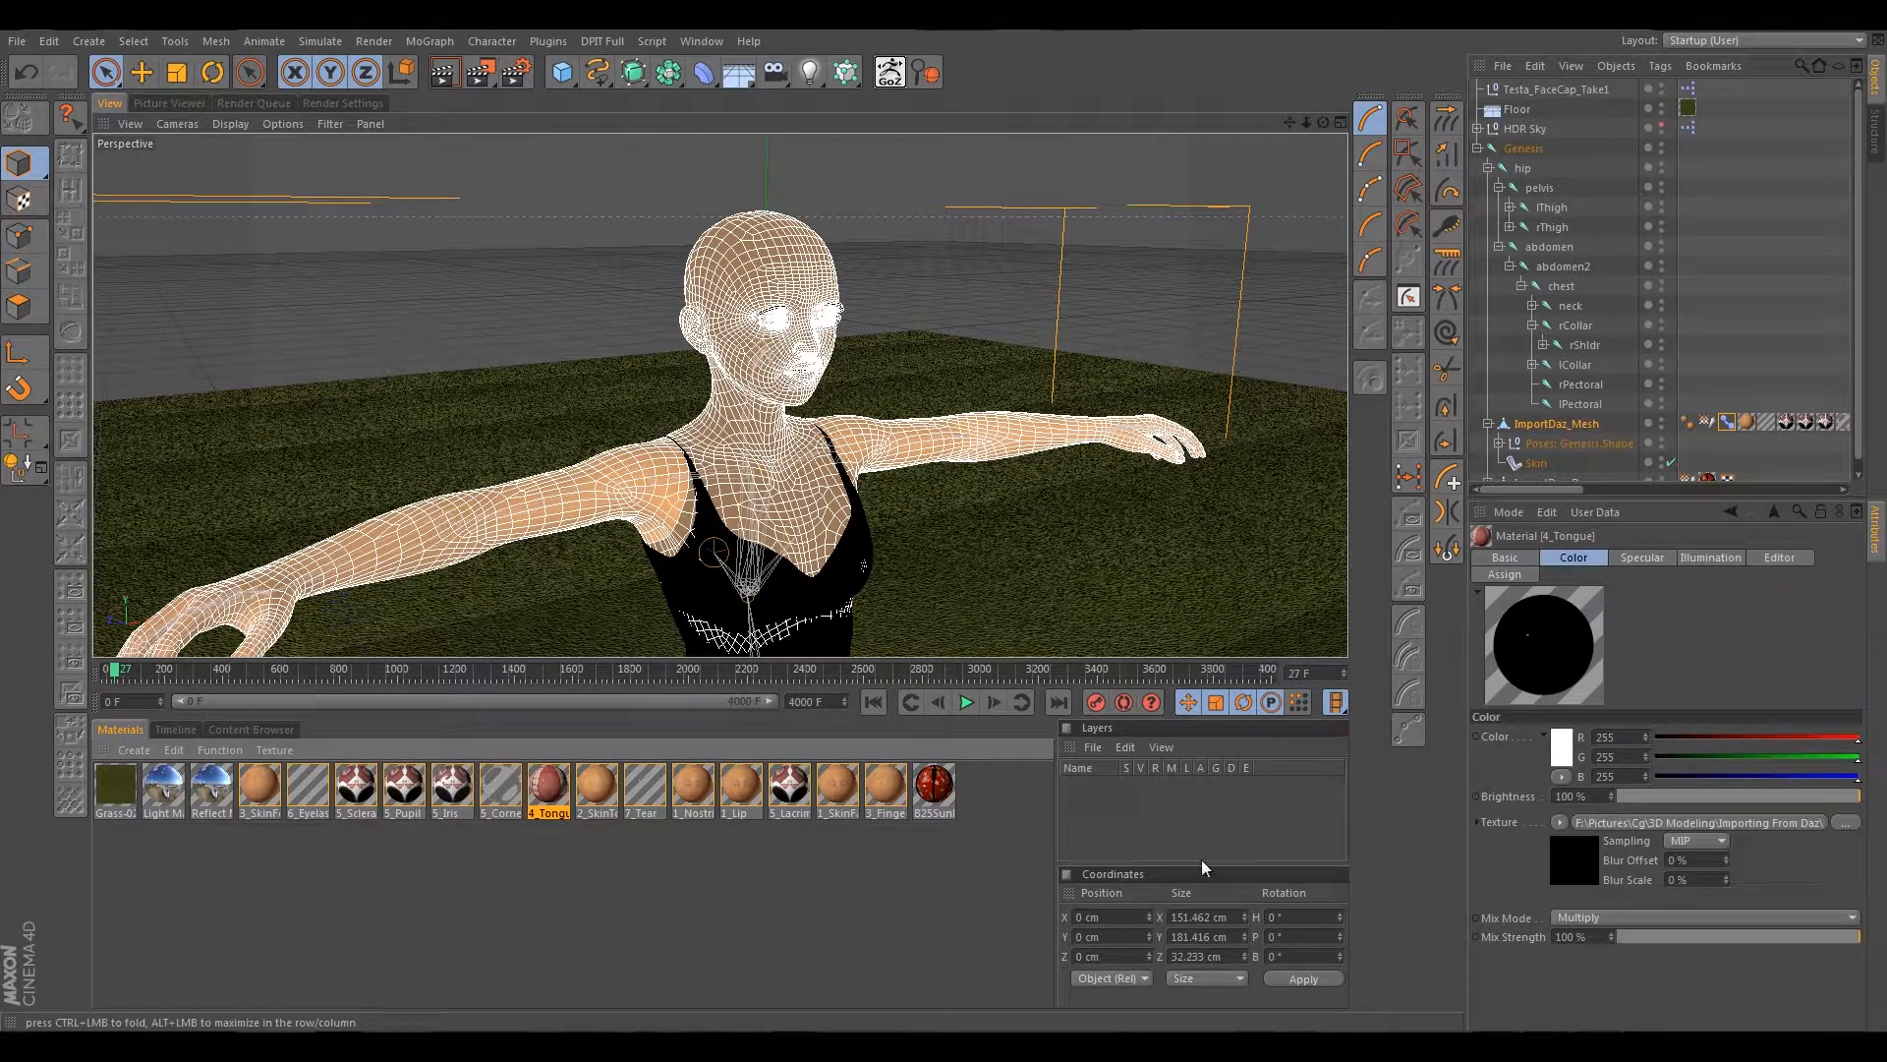
{"action": "left_click", "coordinate": [1787, 820]}
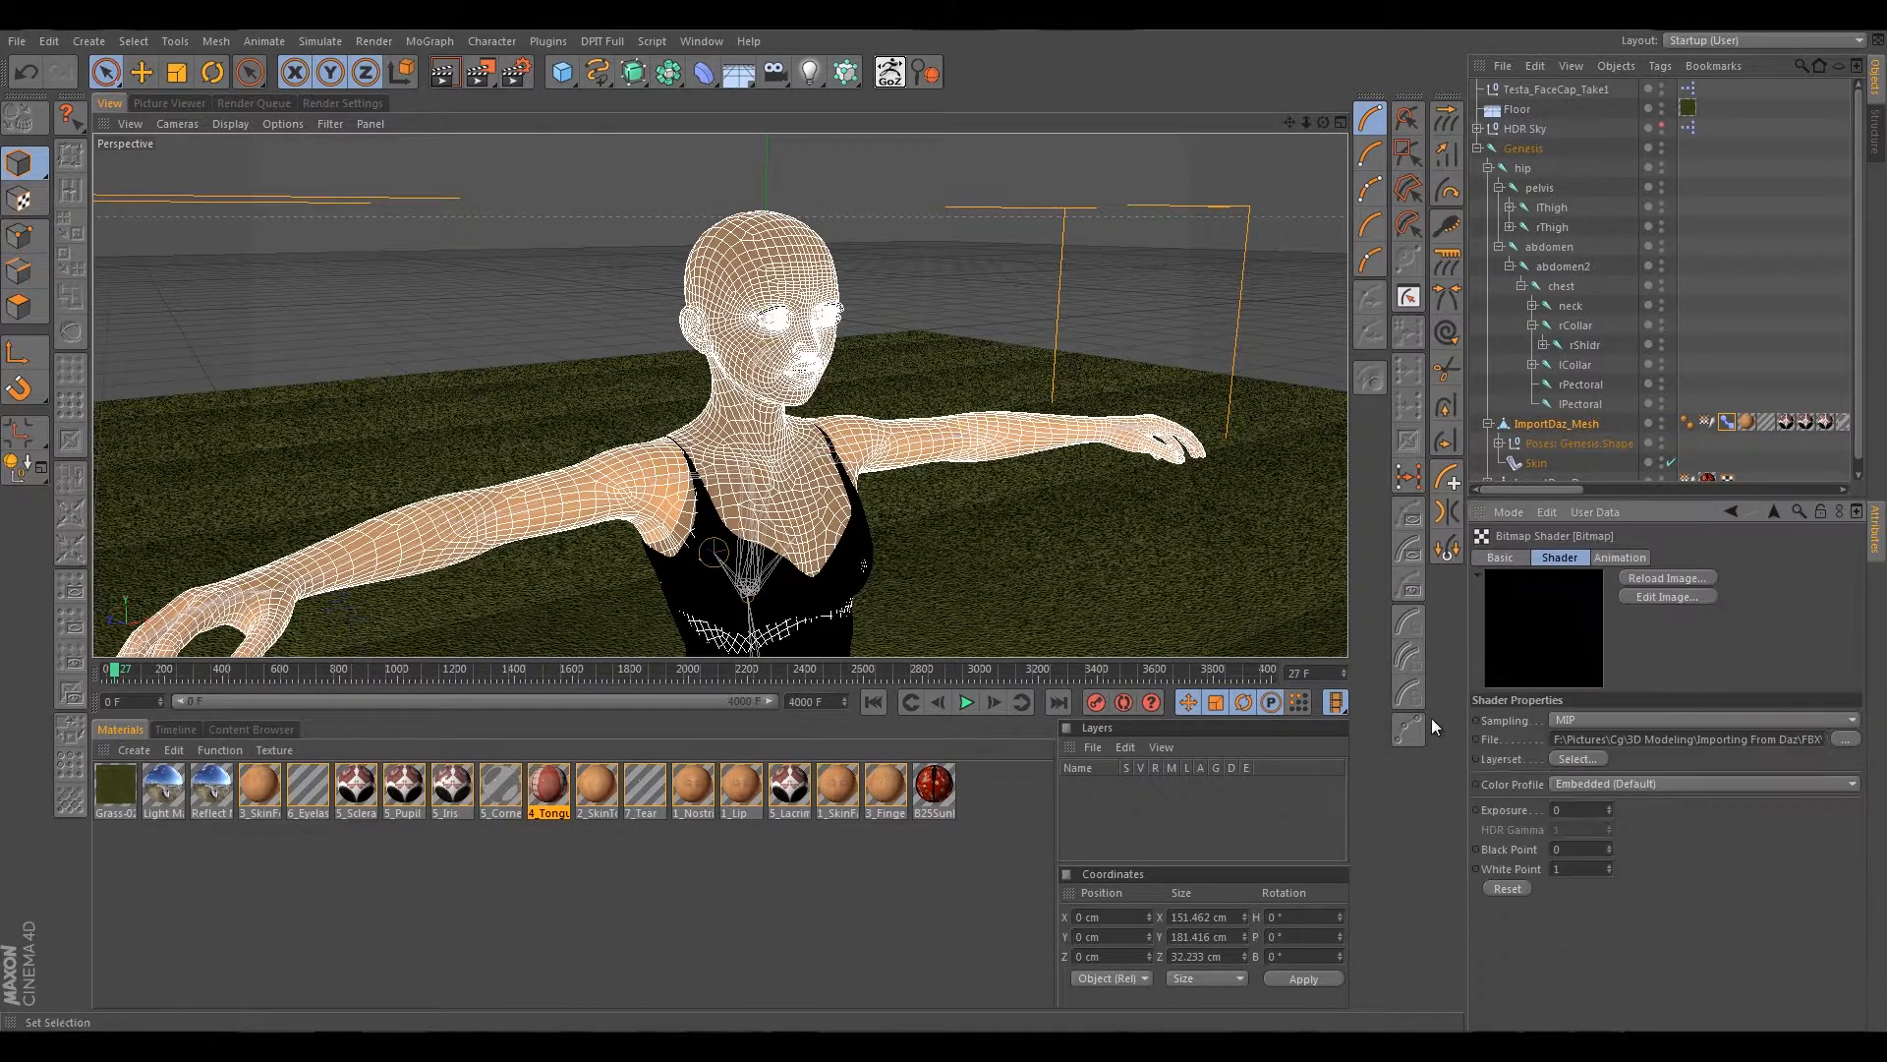
{"action": "left_click", "coordinate": [1683, 739]}
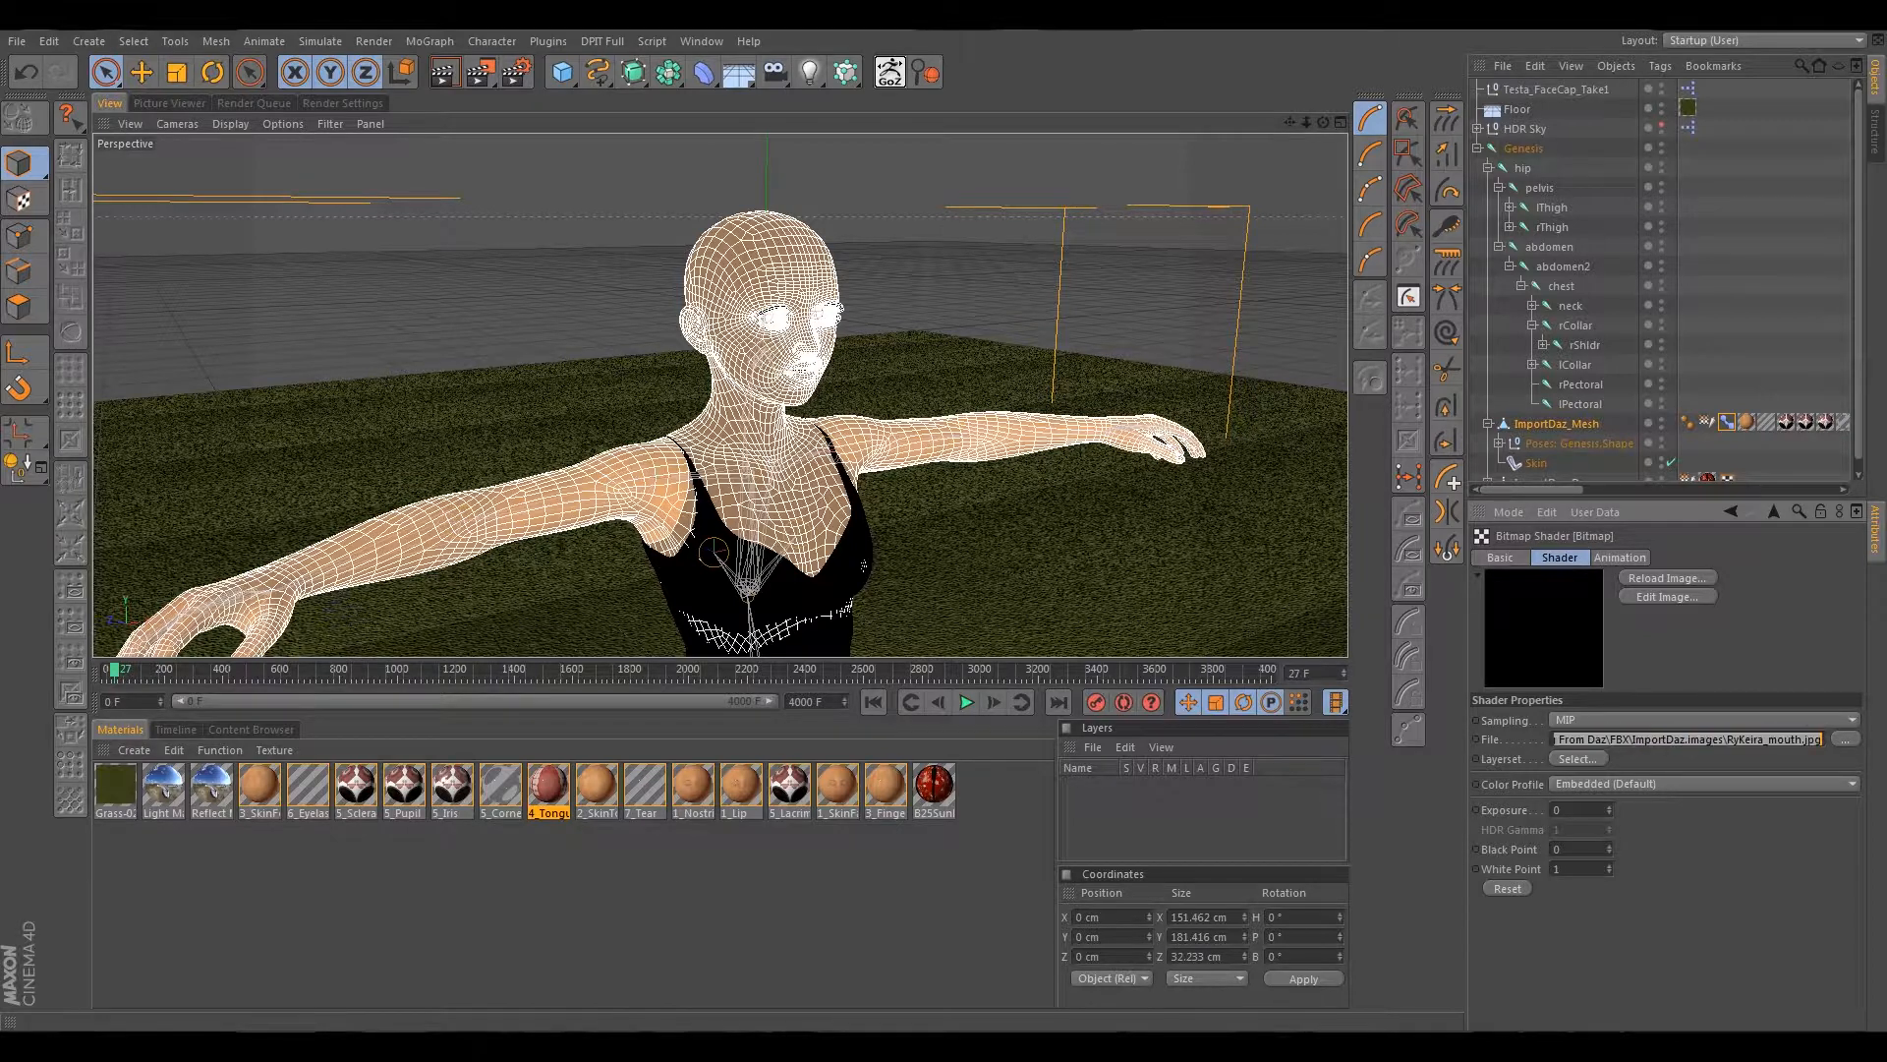
{"action": "left_click", "coordinate": [1757, 737]}
{"action": "left_click", "coordinate": [1846, 739]}
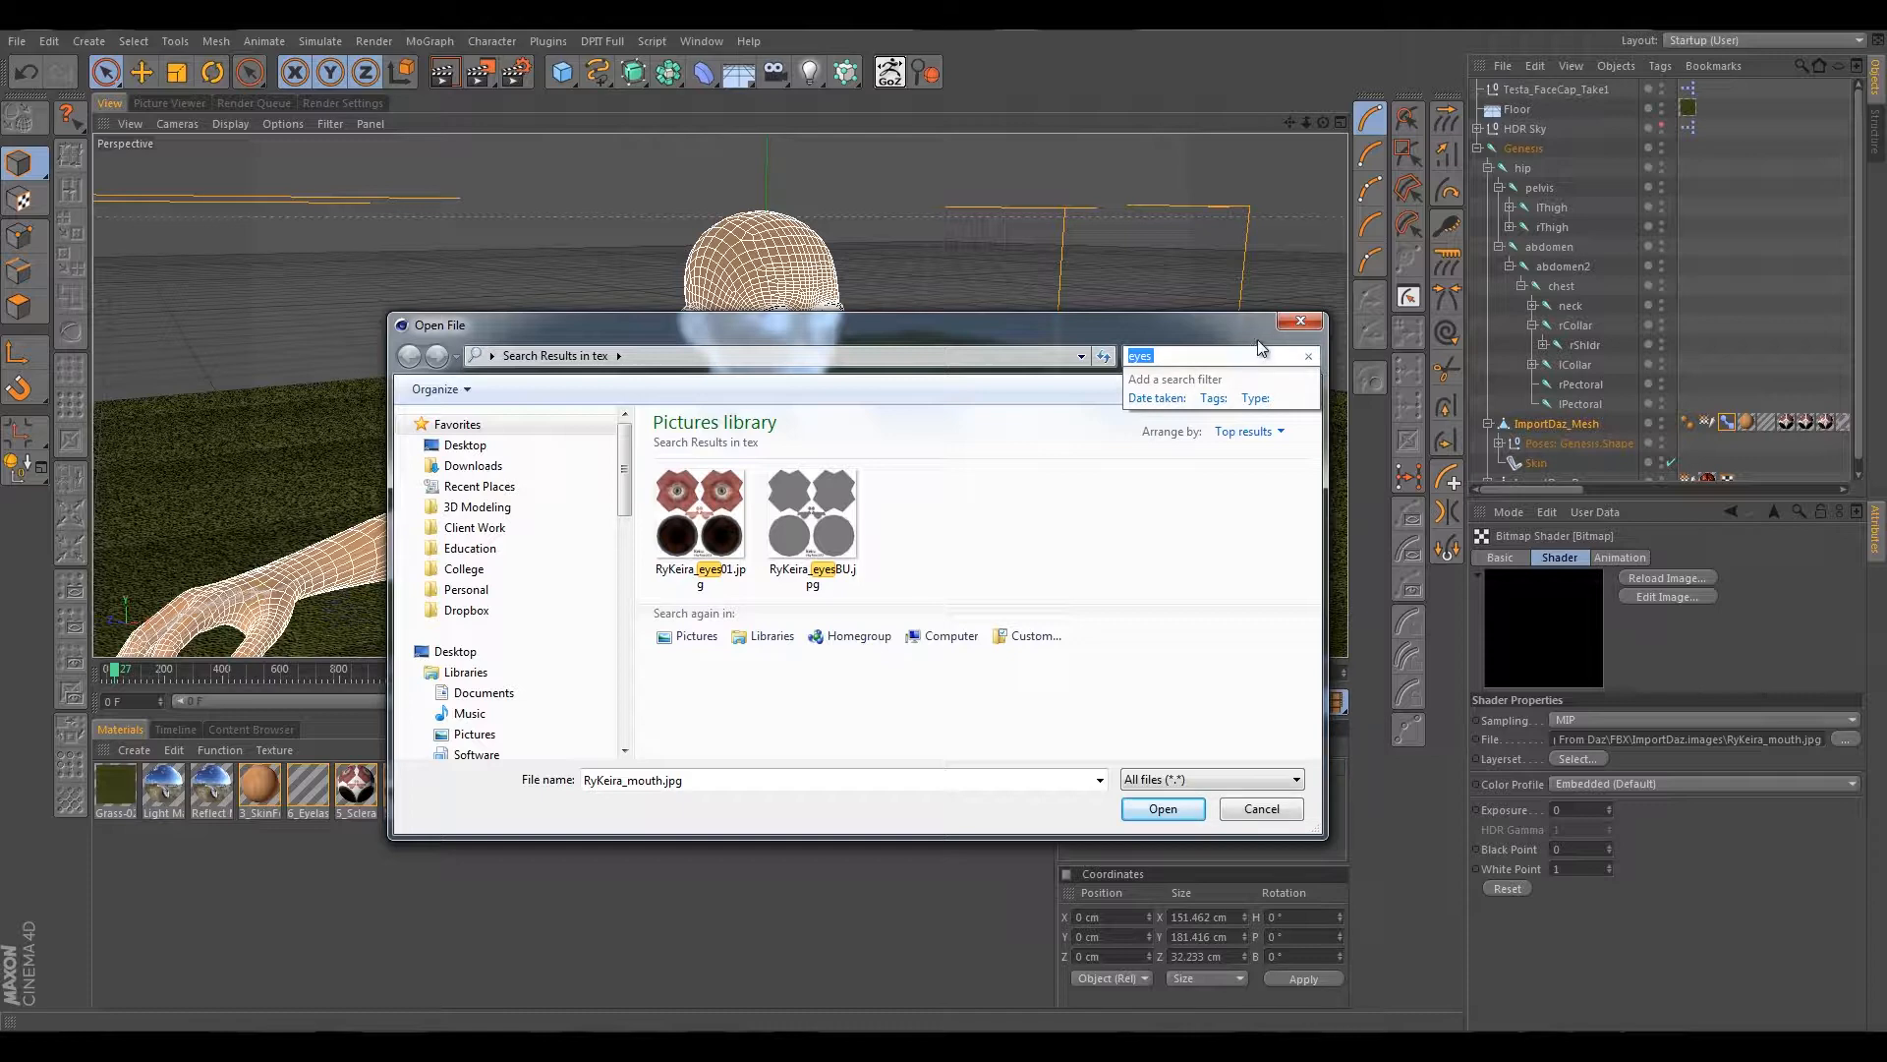
{"action": "left_click", "coordinate": [1308, 356]}
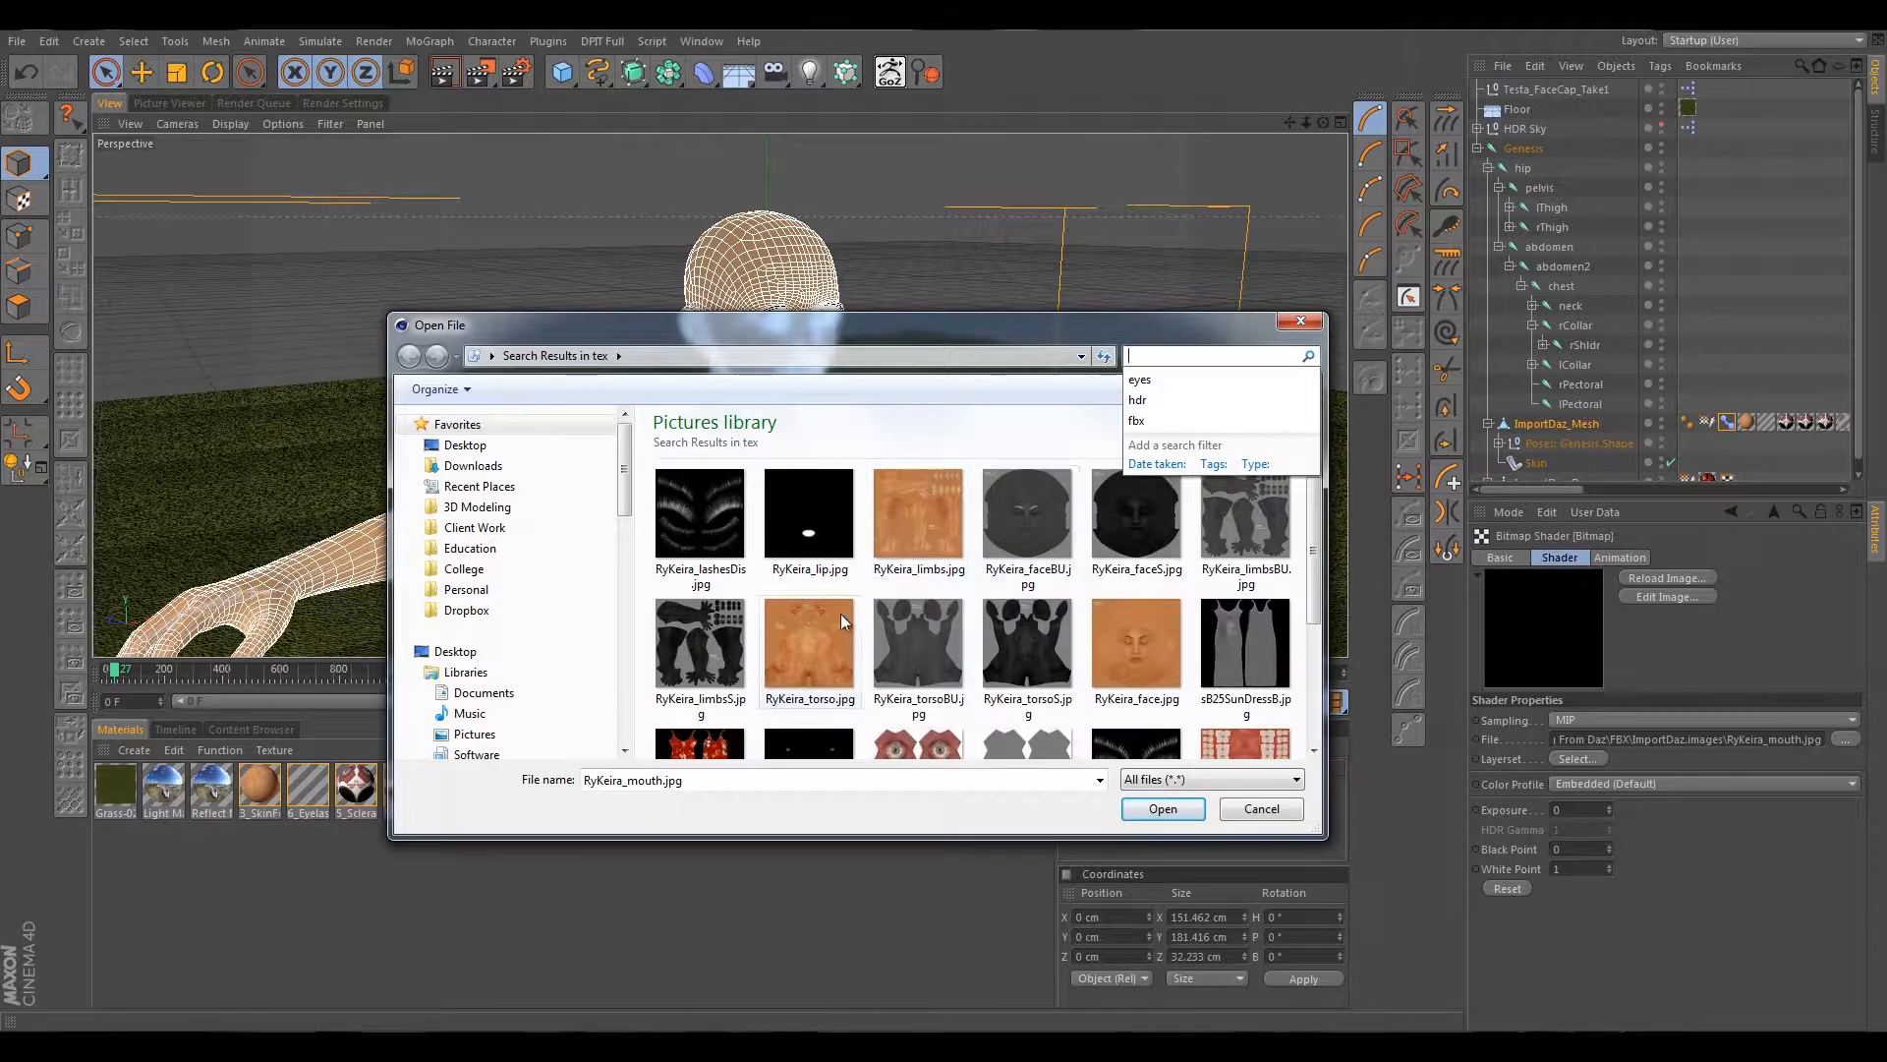
{"action": "left_click", "coordinate": [948, 522]}
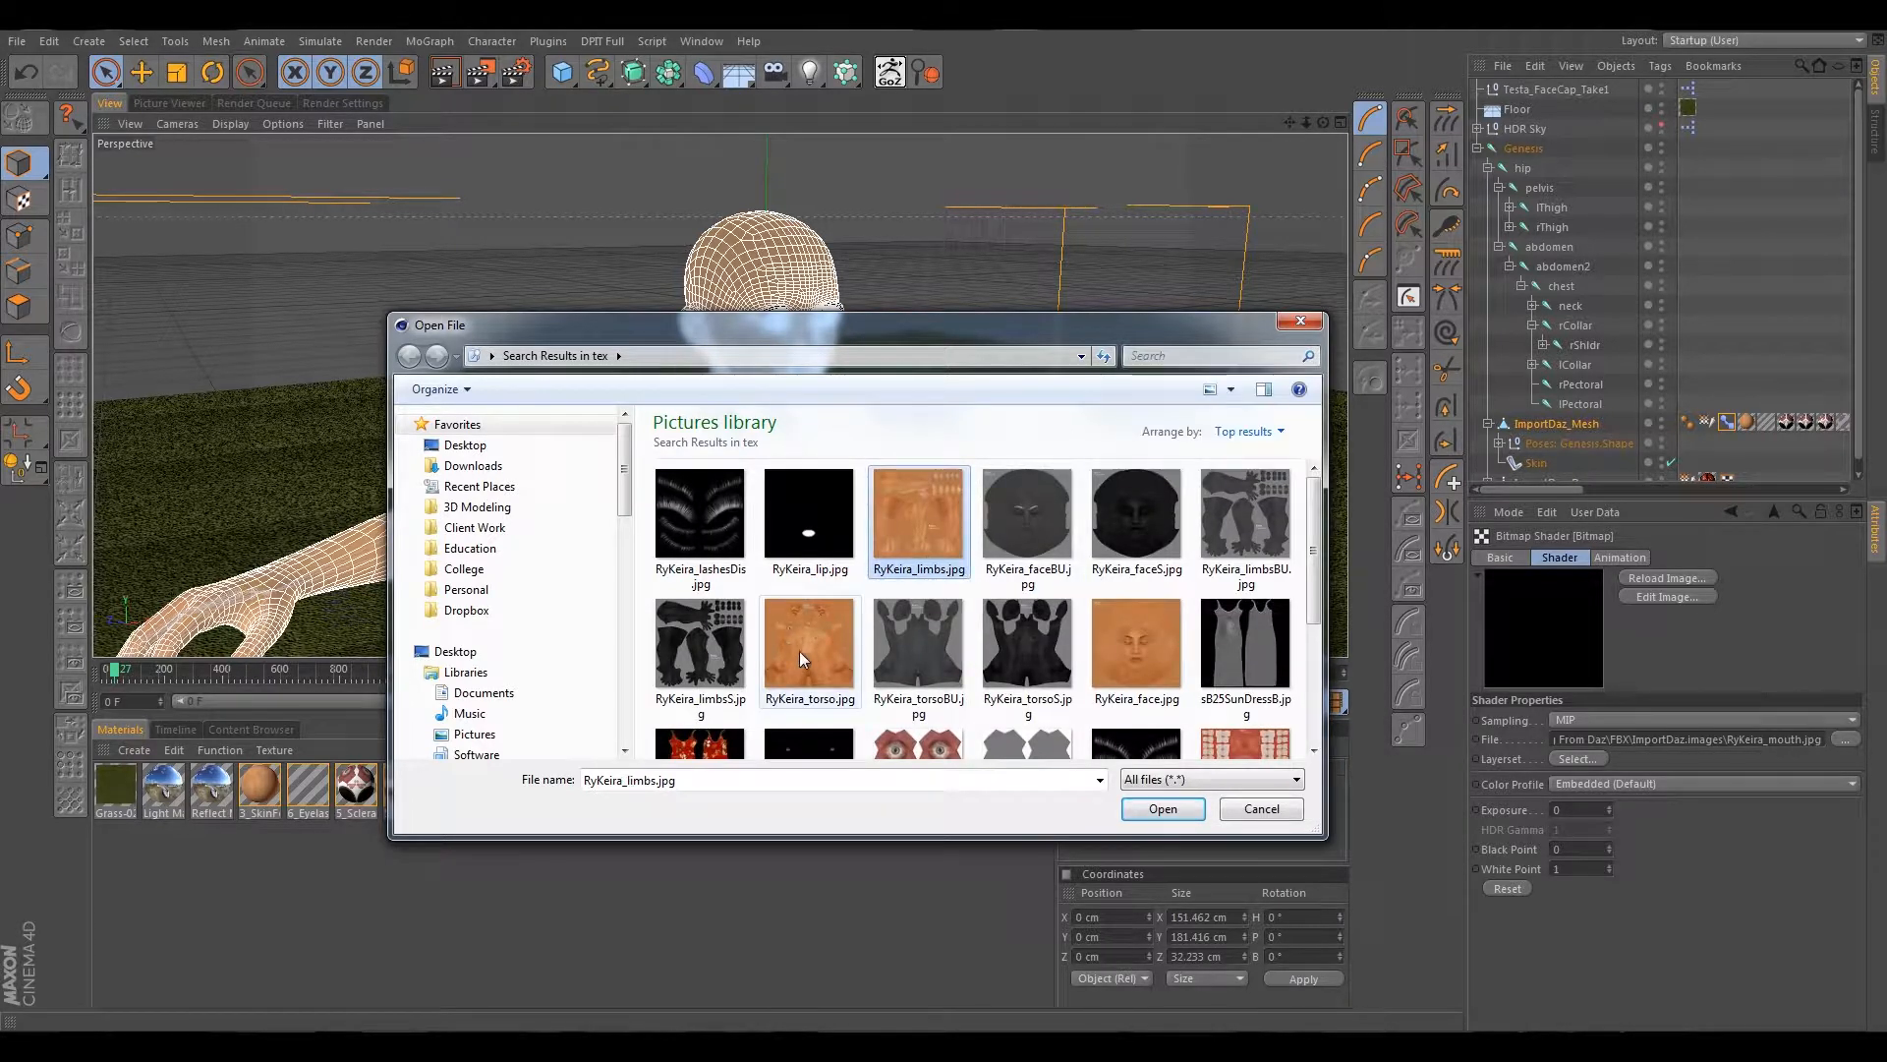
{"action": "scroll", "coordinate": [1131, 657], "scroll_direction": "down", "scroll_amount": 1}
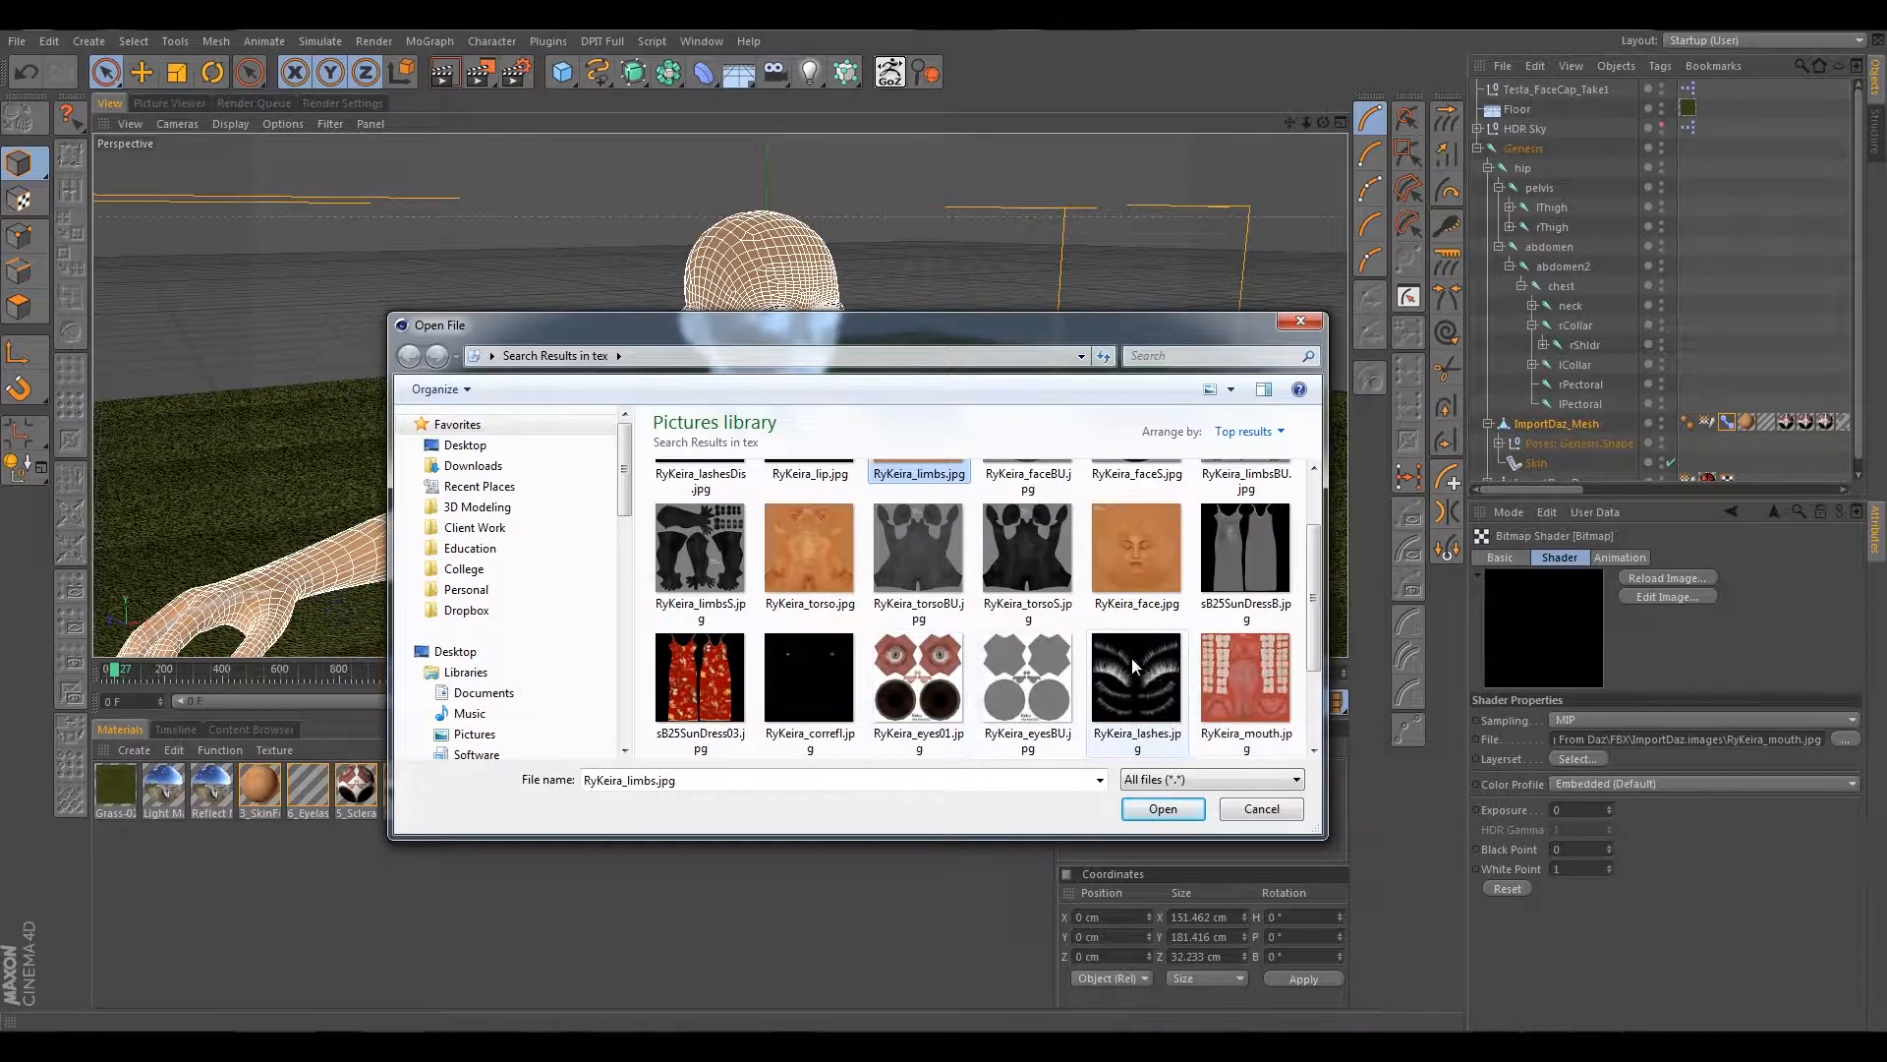
{"action": "left_click", "coordinate": [1250, 677]}
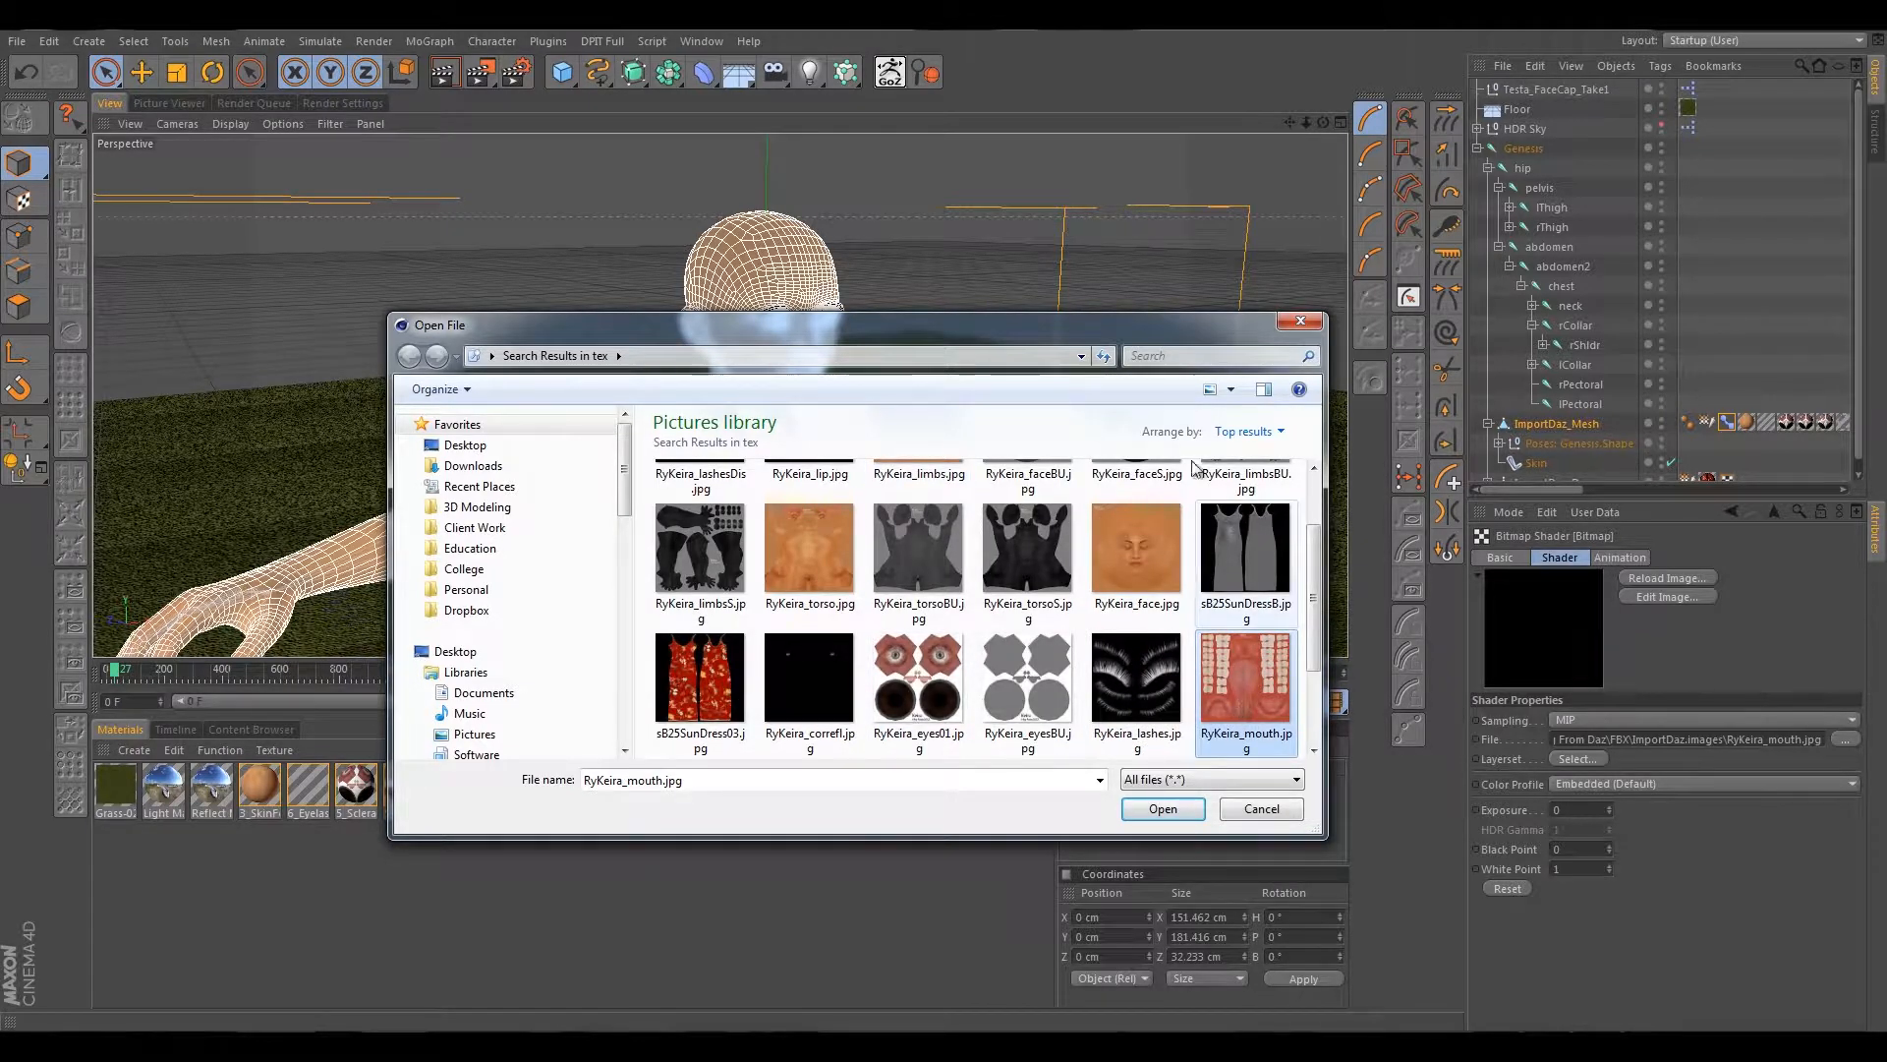
{"action": "left_click", "coordinate": [1164, 808]}
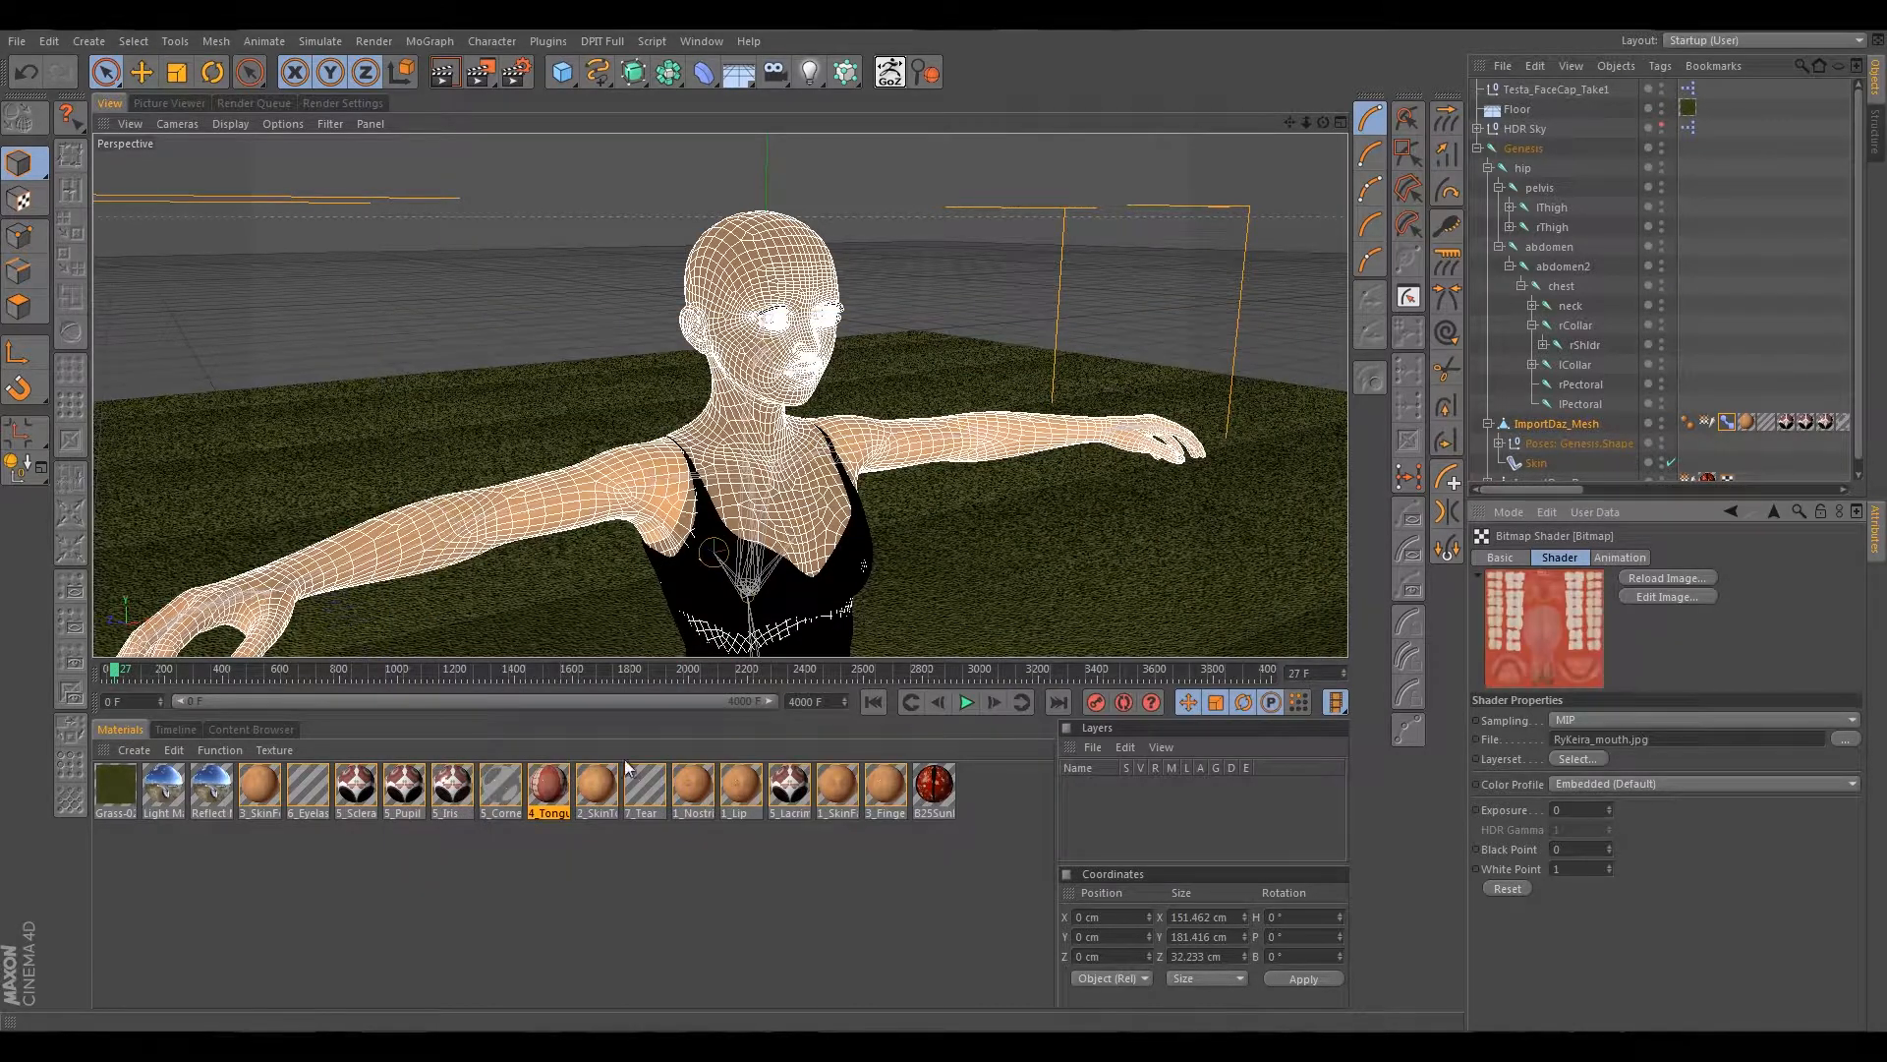
Check the 2_SkinTorso material's color texture path and relink it to RyKeira_torso.jpg in the tex folder.
{"action": "left_click", "coordinate": [599, 781]}
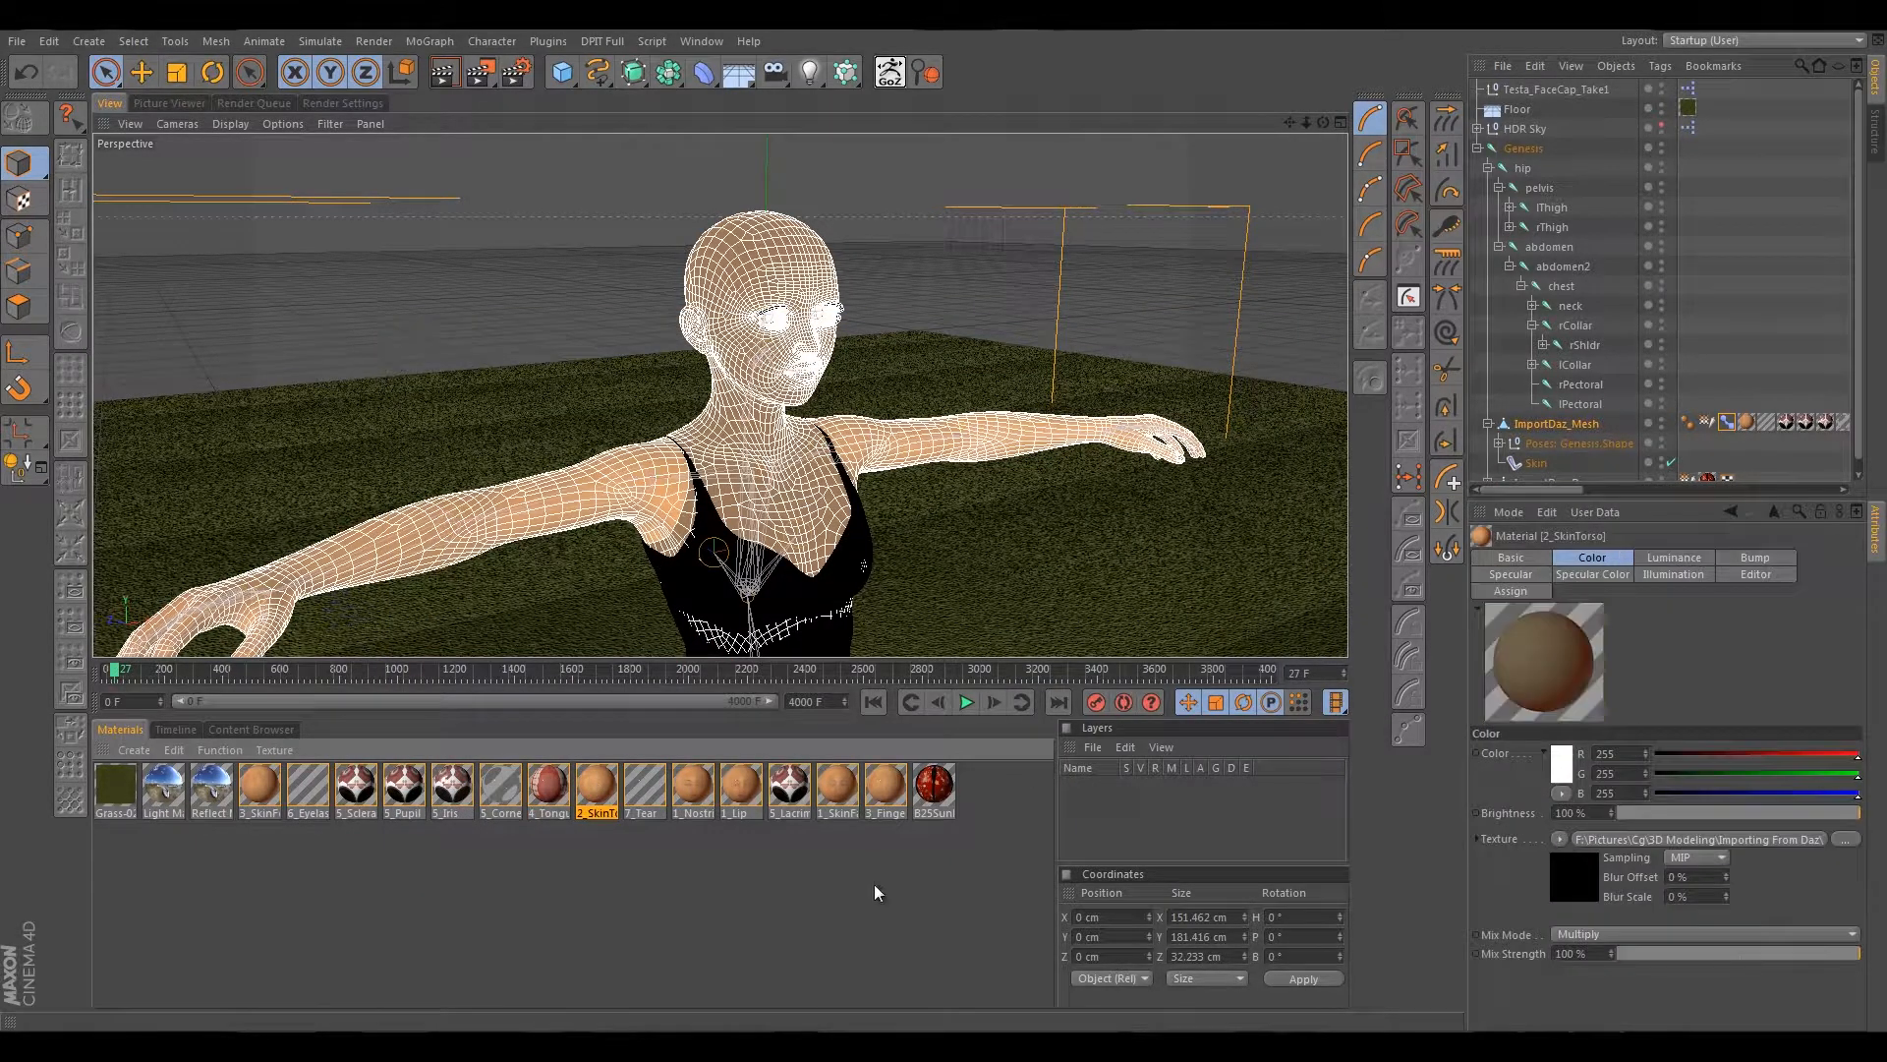
{"action": "left_click", "coordinate": [1784, 839]}
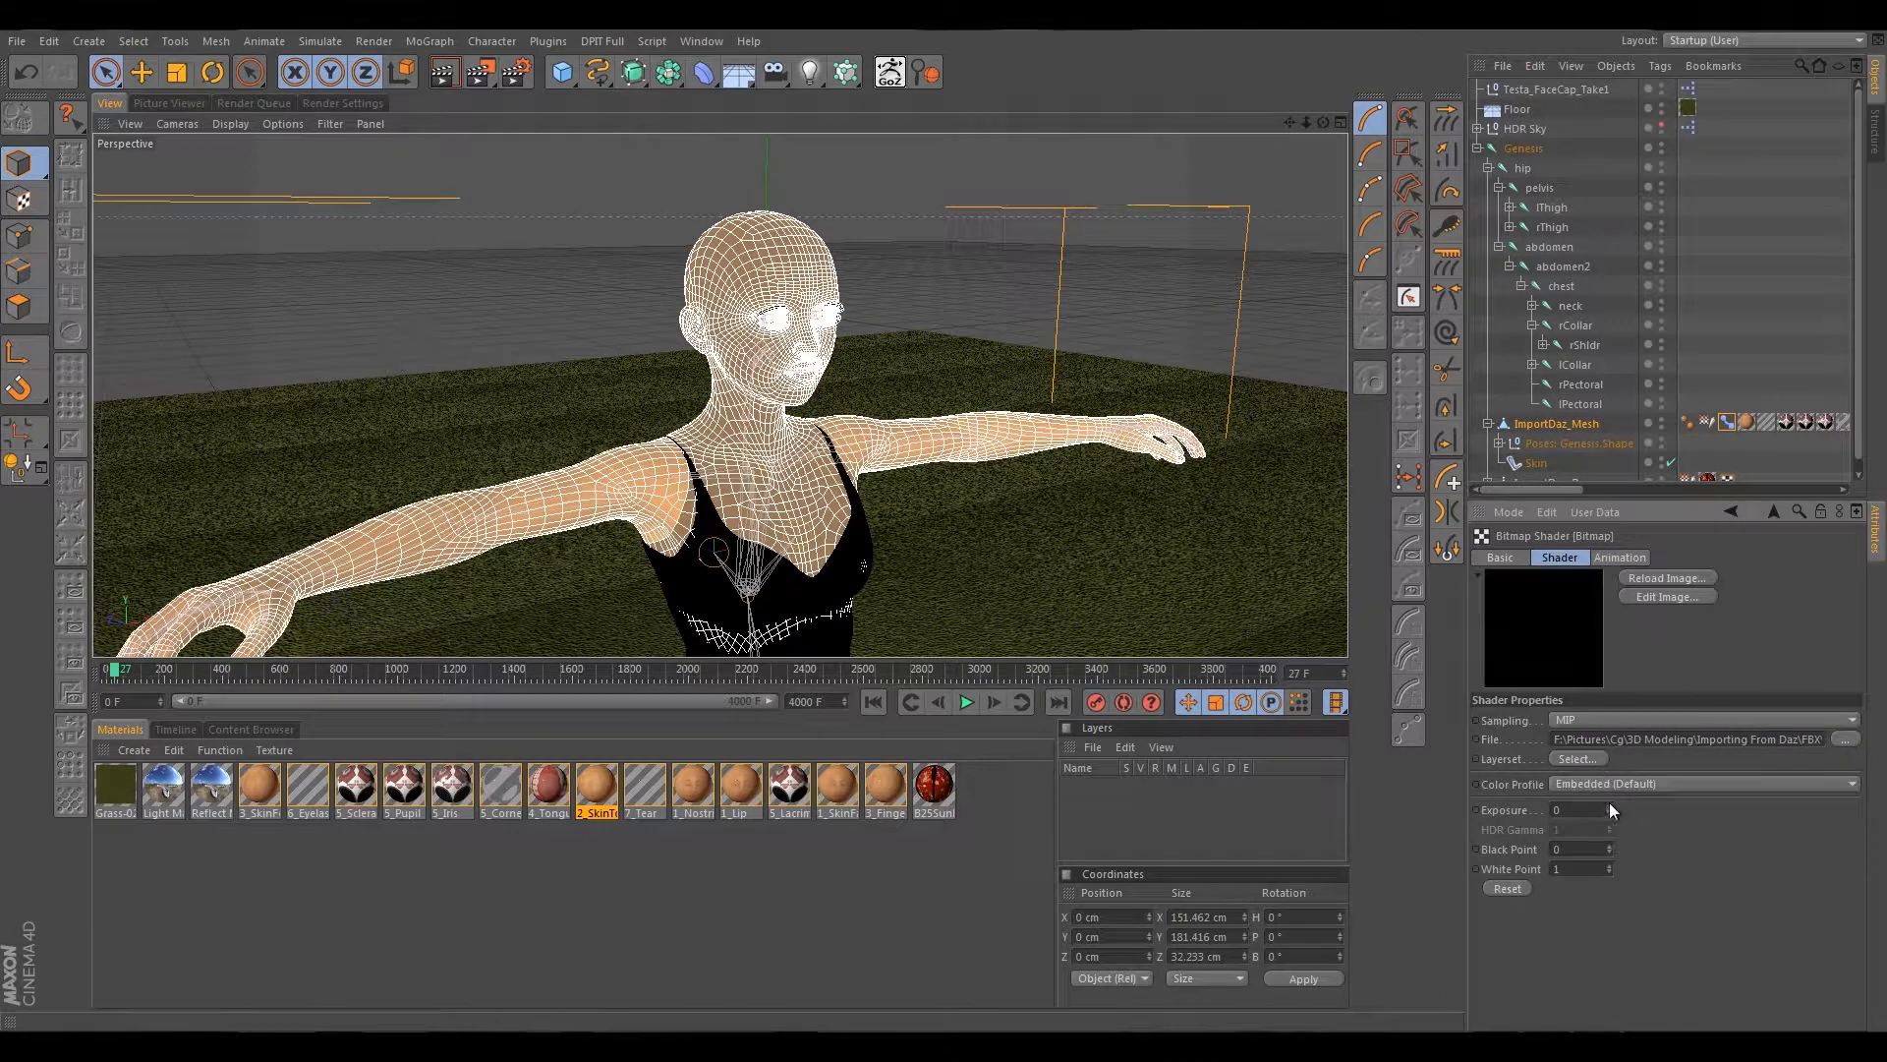
{"action": "left_click", "coordinate": [1721, 739]}
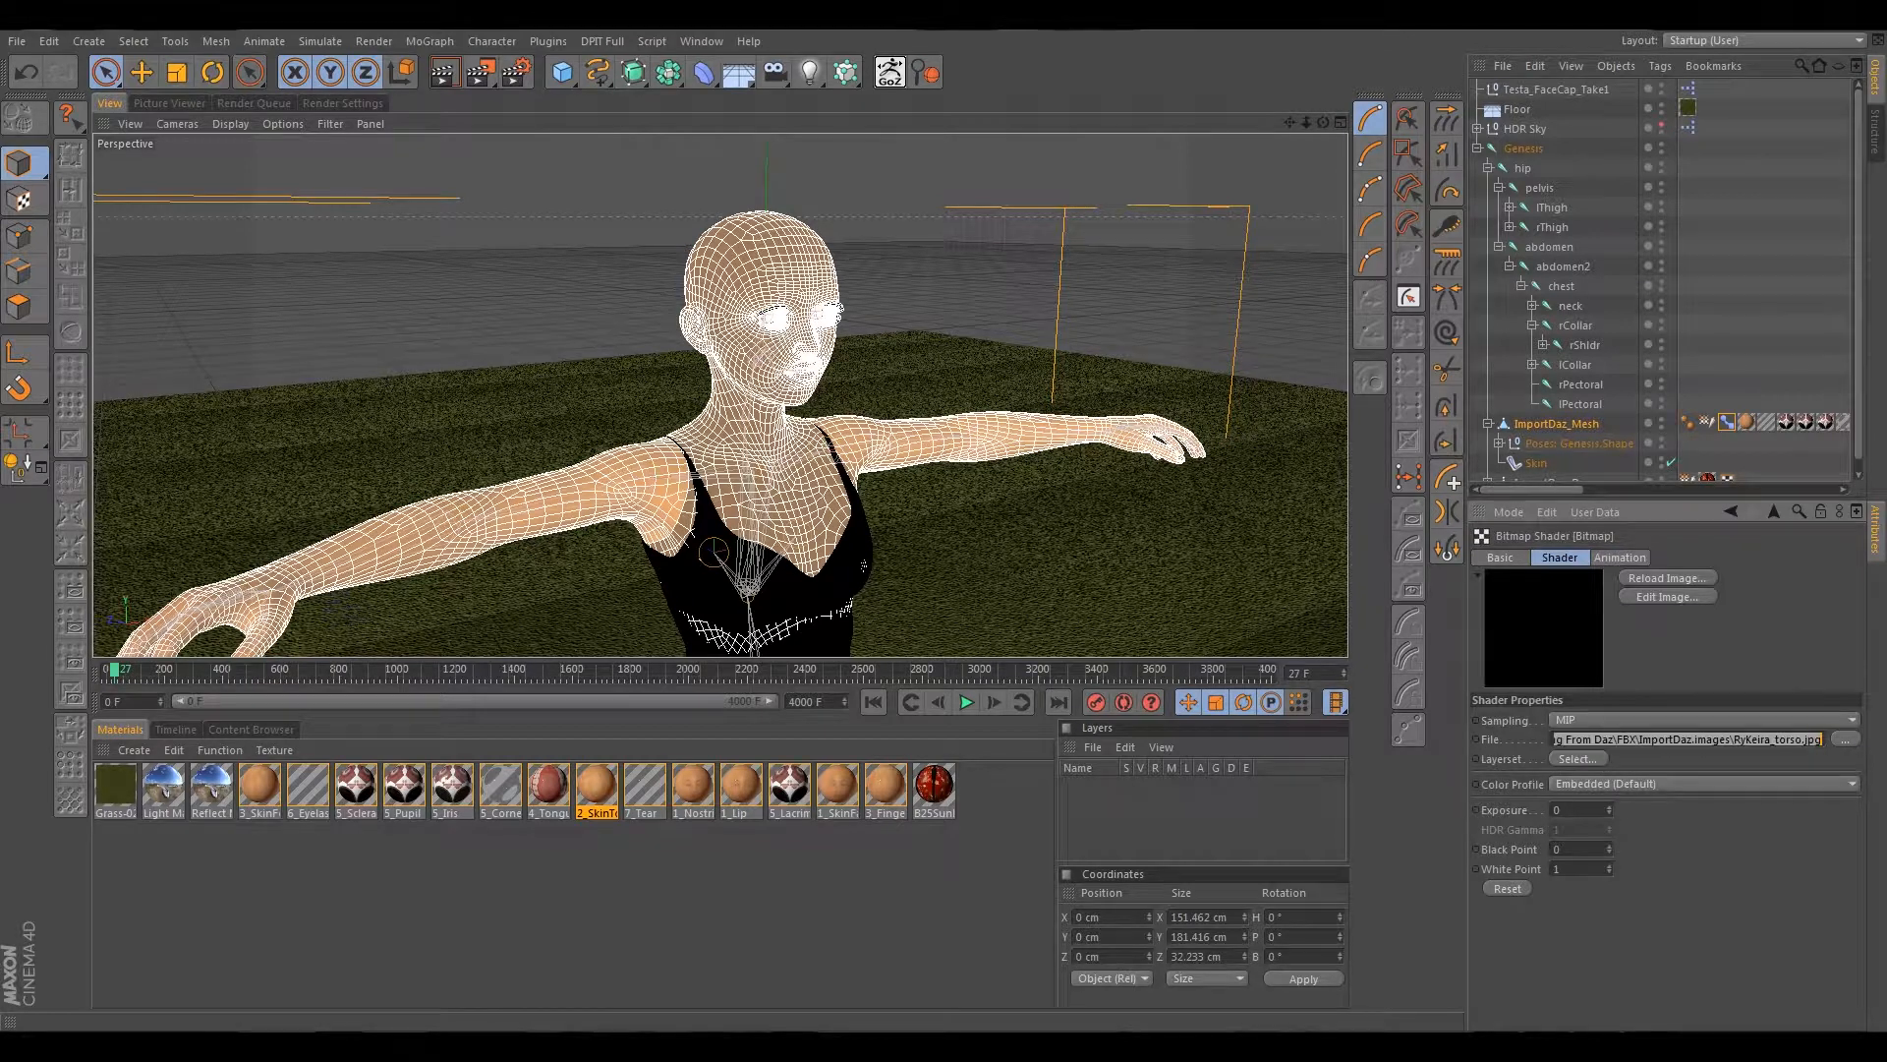
{"action": "left_click", "coordinate": [1845, 739]}
{"action": "left_click", "coordinate": [1128, 643]}
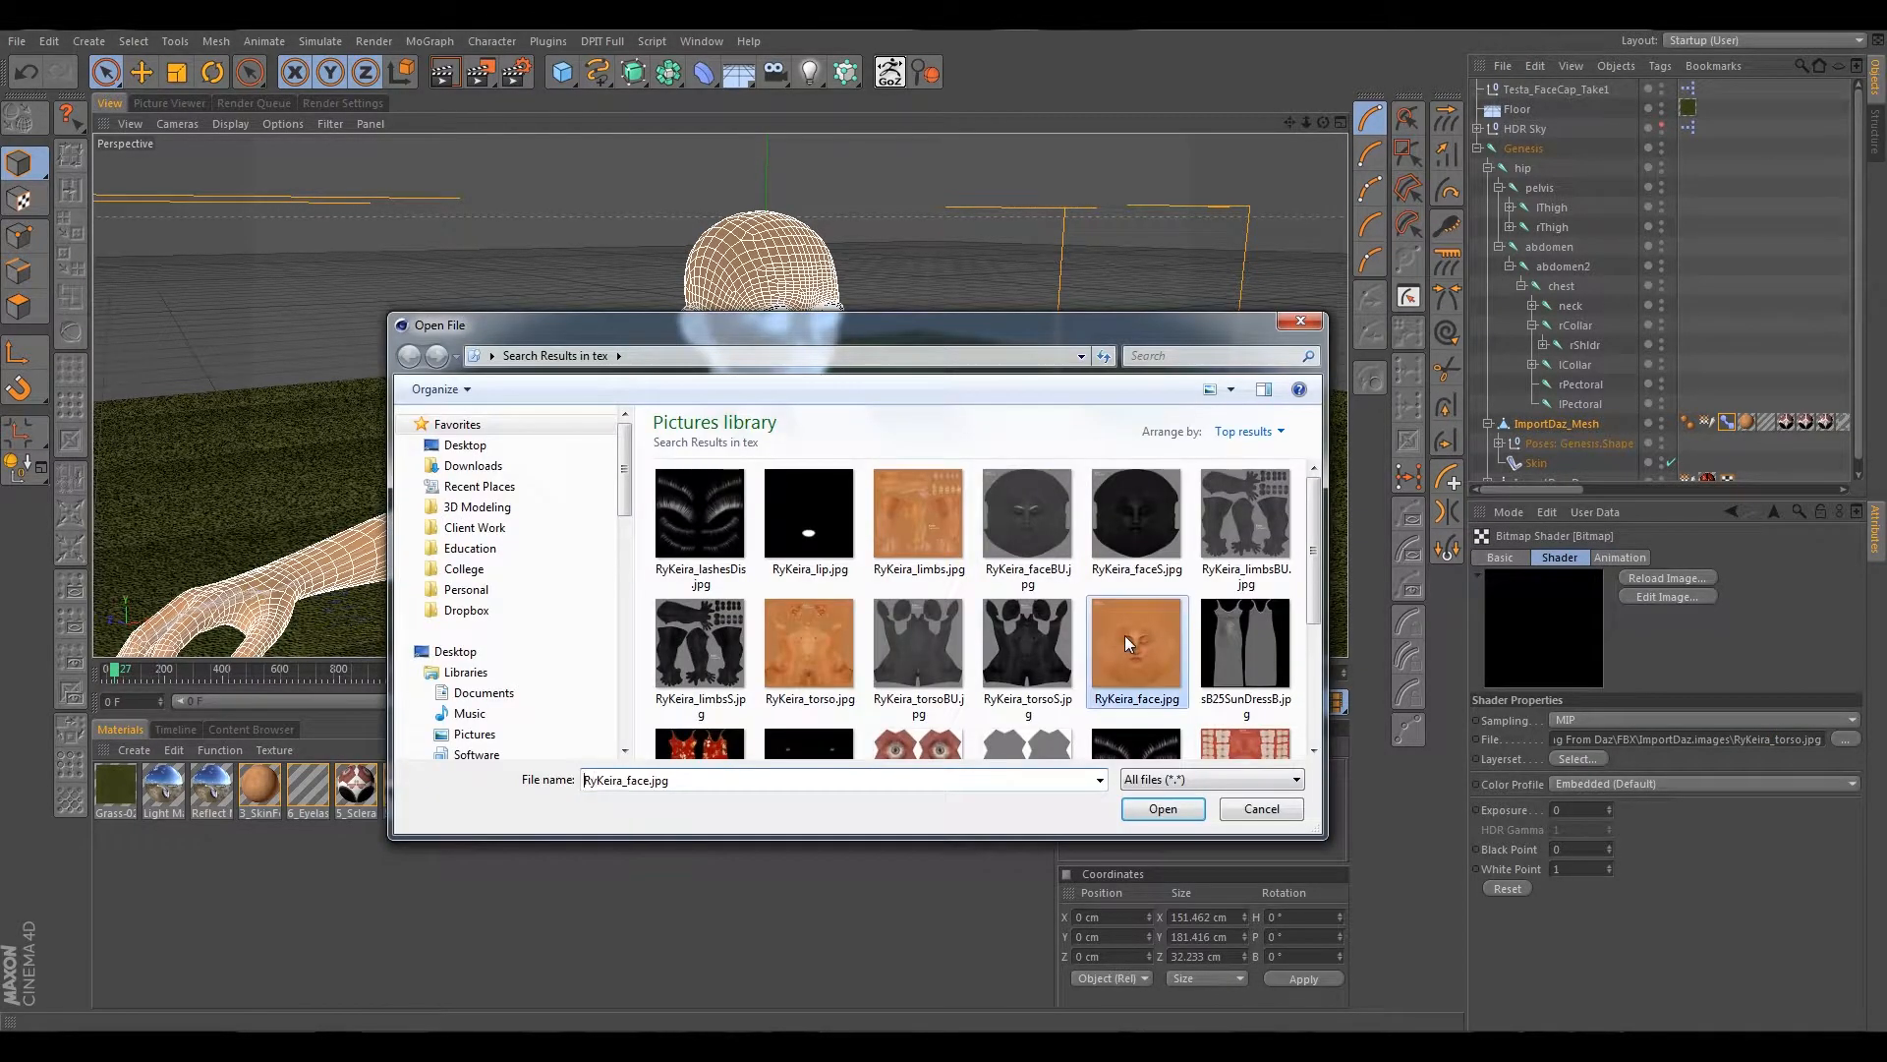
{"action": "scroll", "coordinate": [1131, 644], "scroll_direction": "down", "scroll_amount": 1}
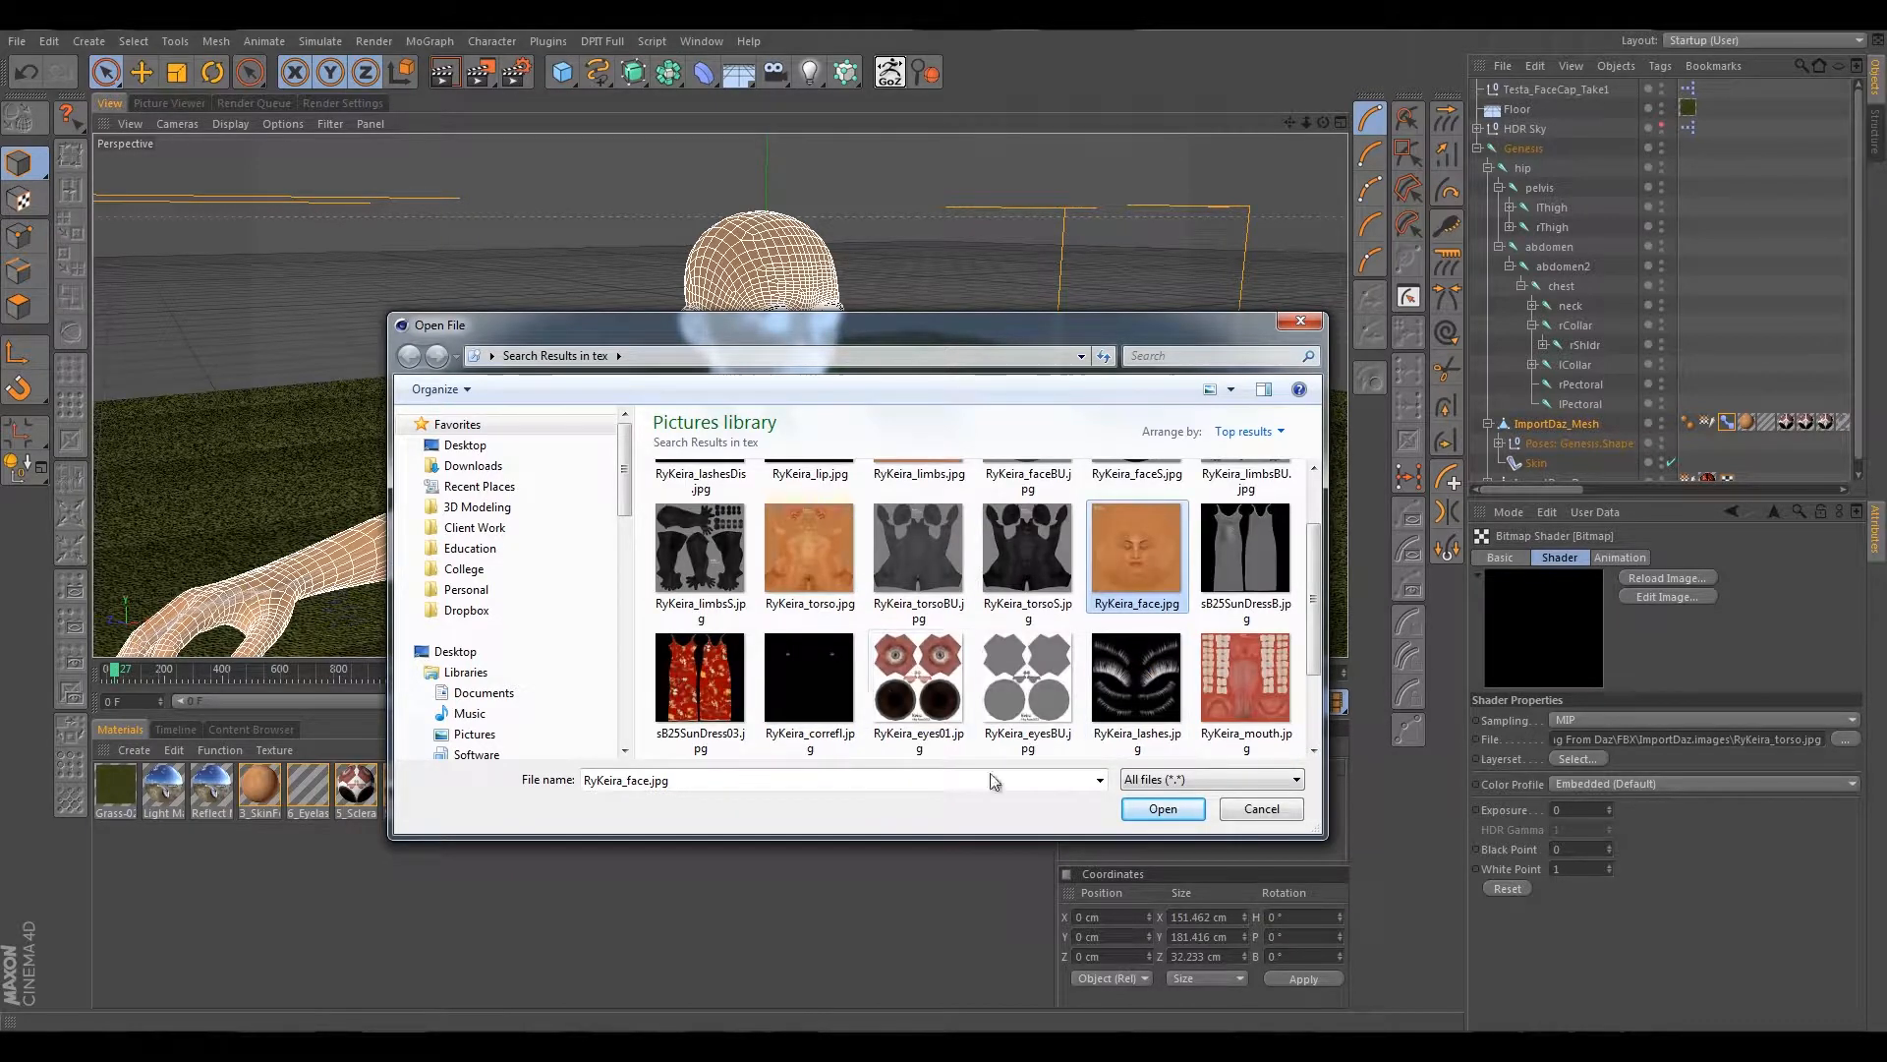
{"action": "left_click", "coordinate": [811, 590]}
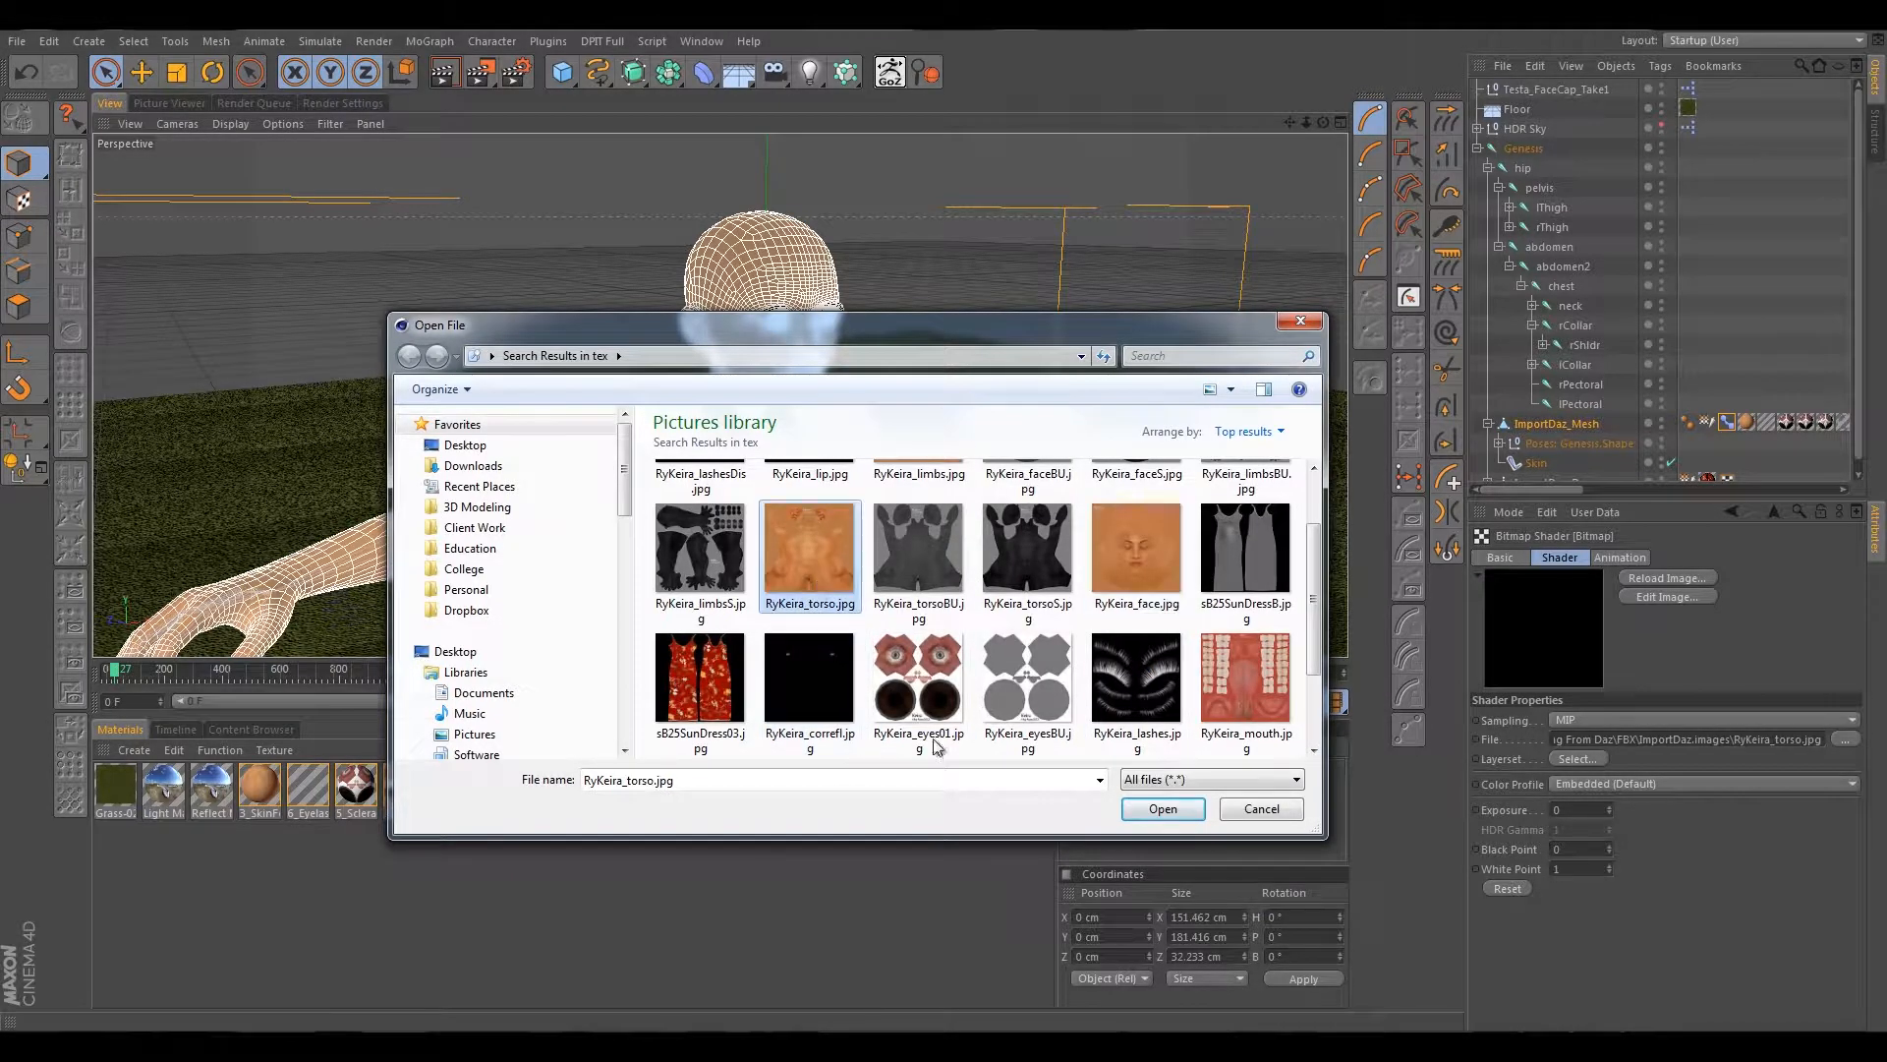
{"action": "left_click", "coordinate": [1160, 809]}
Check the 7_Tear material's transparency and color channels for linked textures.
{"action": "left_click", "coordinate": [647, 793]}
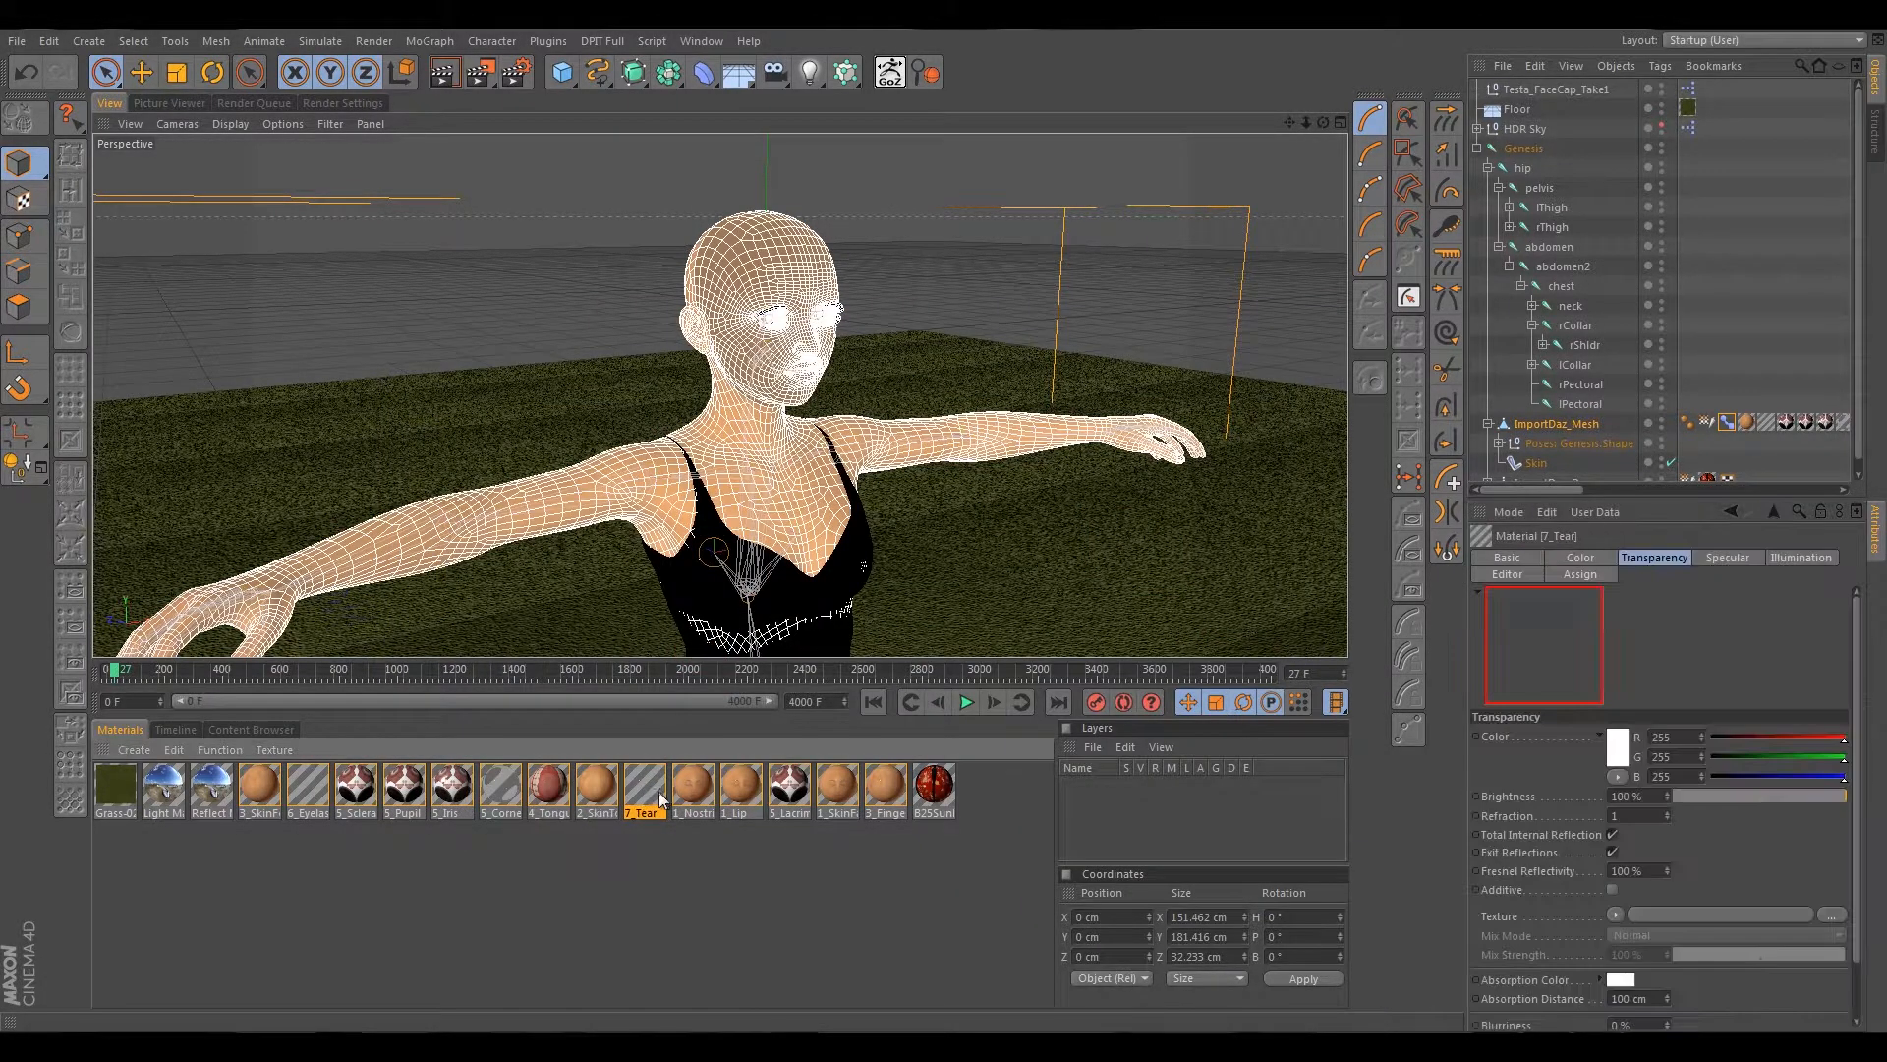
{"action": "left_click", "coordinate": [1598, 555]}
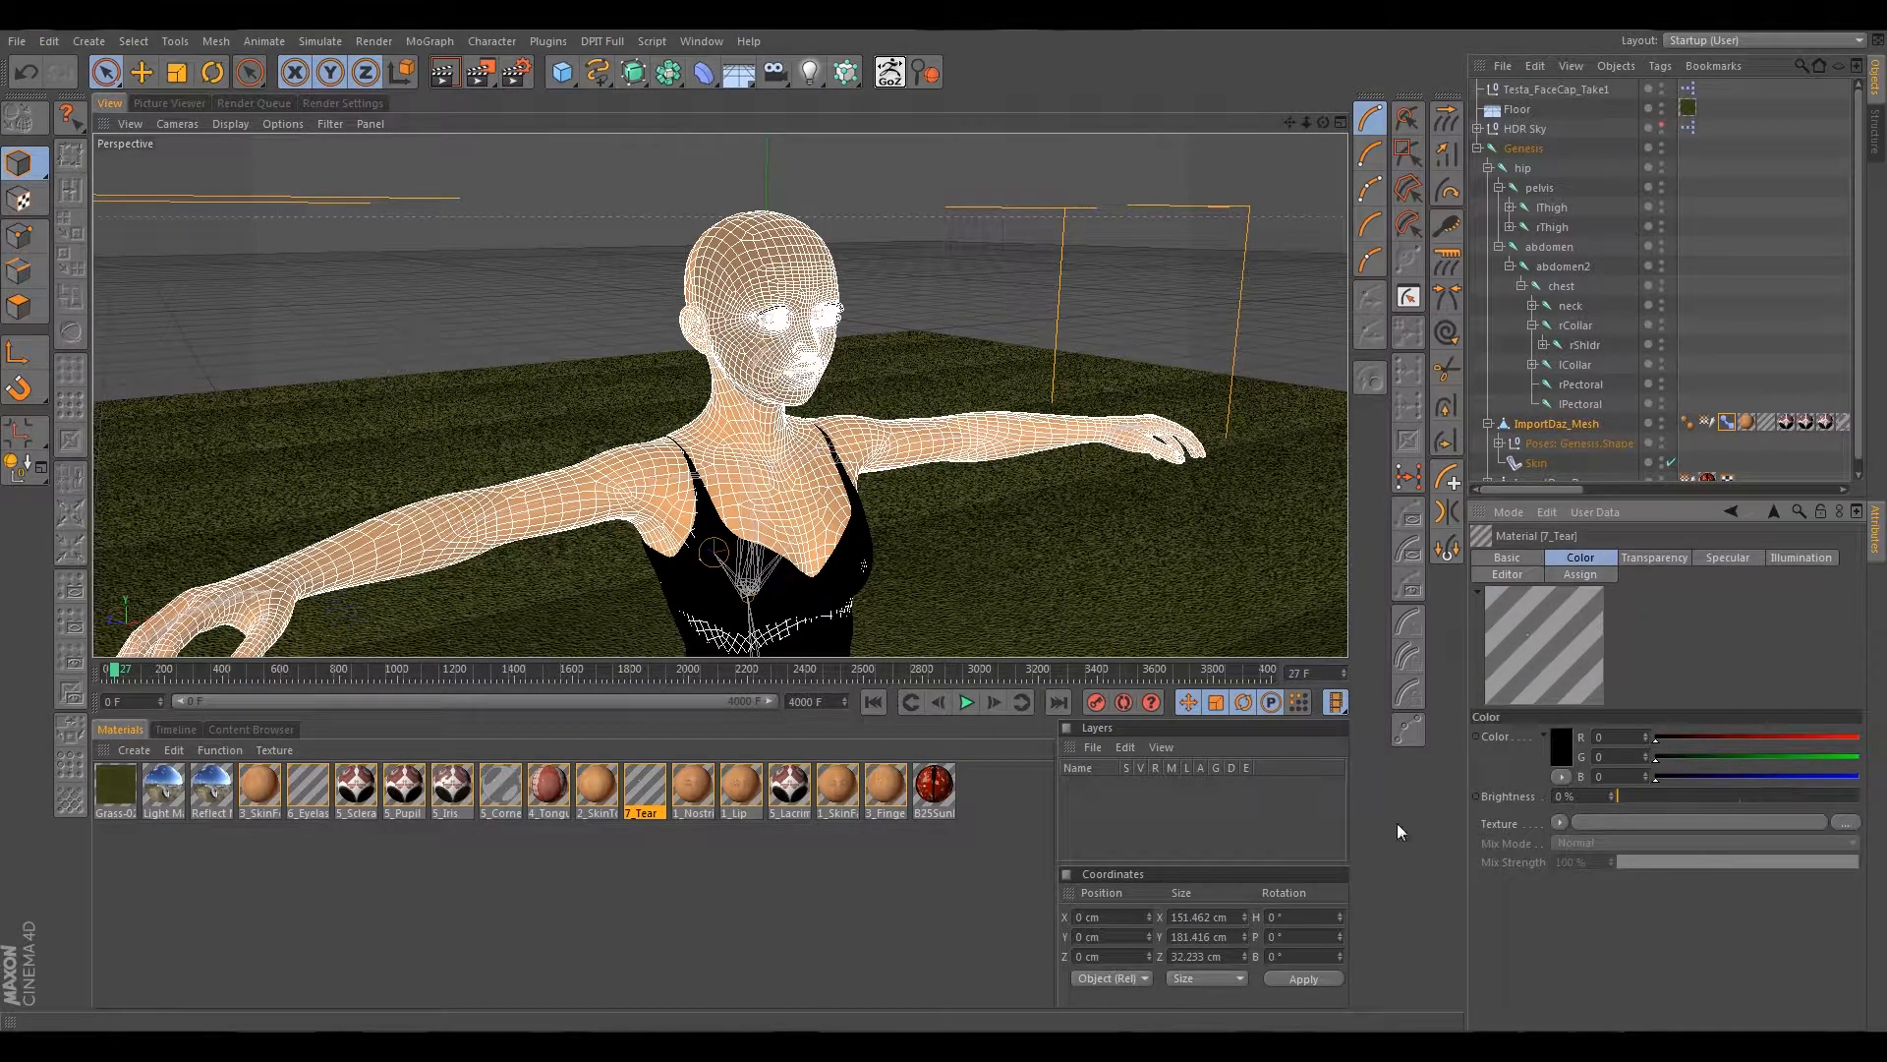
Check the 1_Nostril material's color texture path and relink it to RyKeira_face.jpg in the tex folder.
{"action": "left_click", "coordinate": [704, 790]}
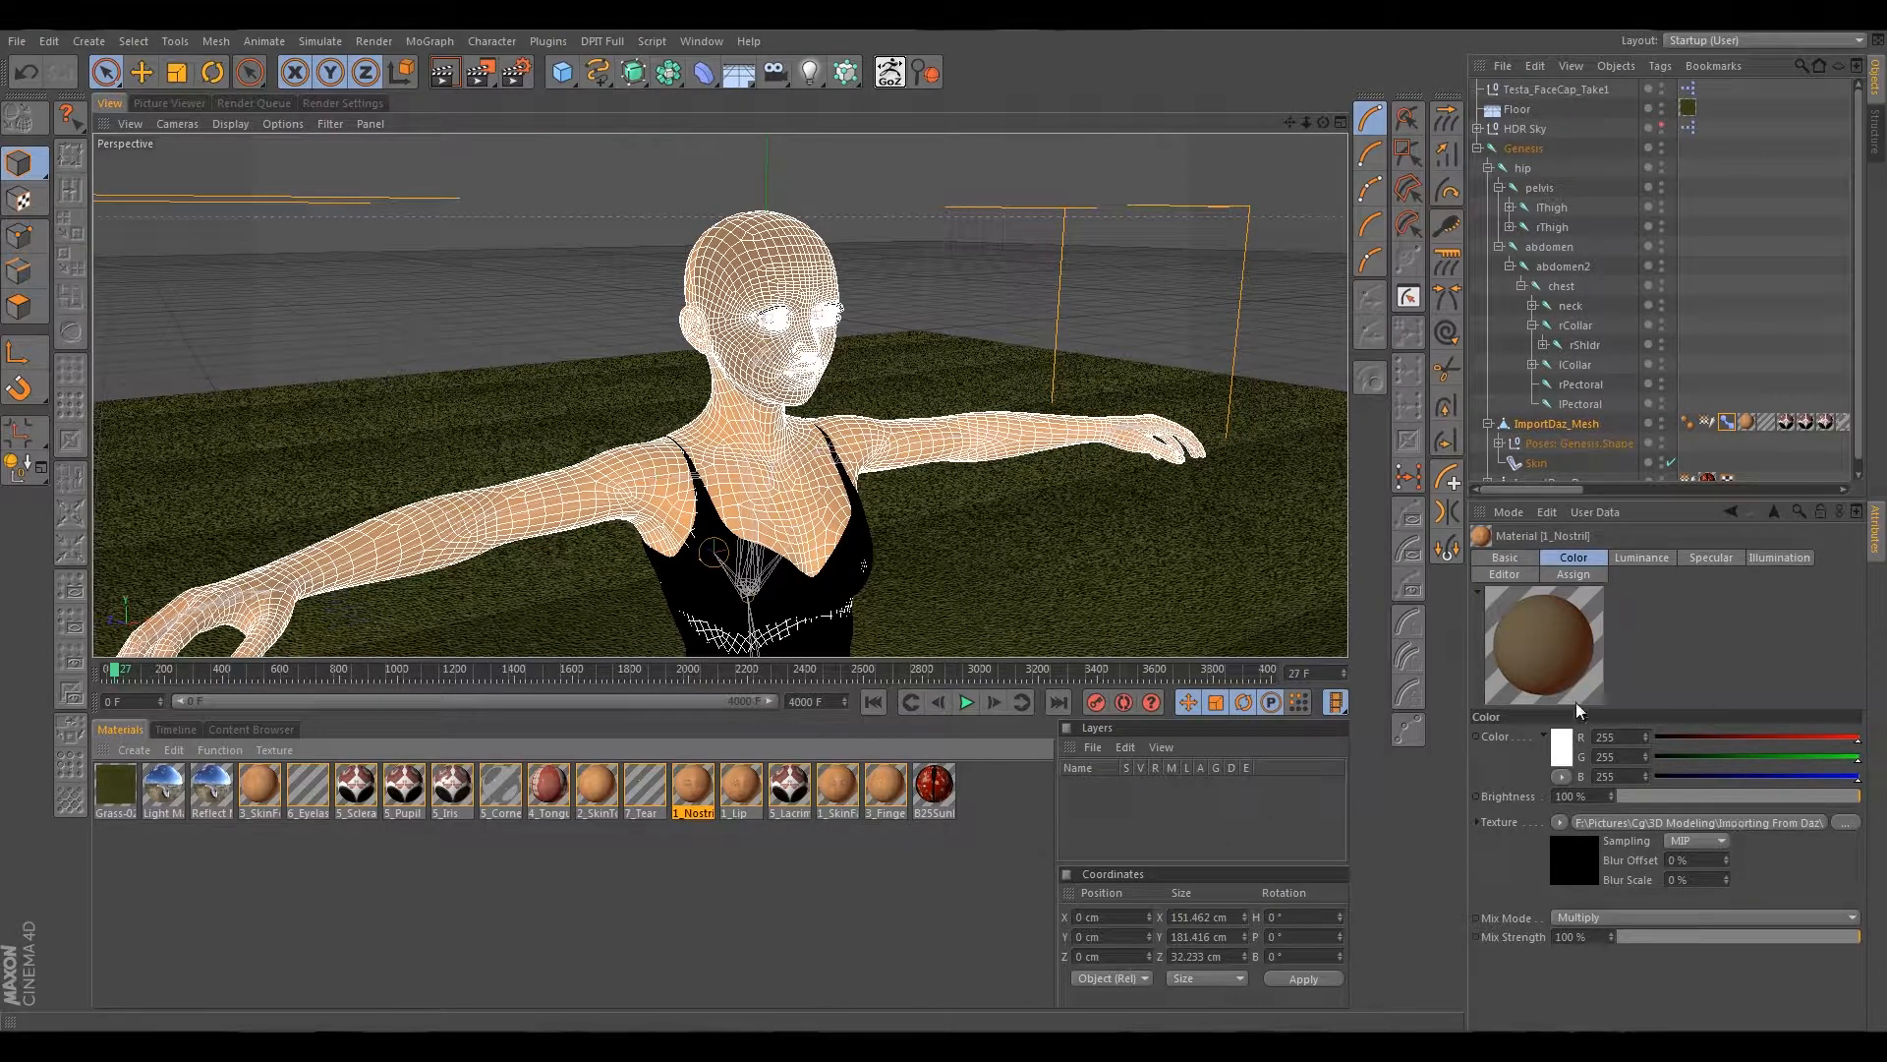
{"action": "left_click", "coordinate": [1759, 821]}
{"action": "left_click_drag", "start_coordinate": [1756, 740], "coordinate": [1836, 747]}
{"action": "left_click", "coordinate": [1776, 741]}
{"action": "left_click", "coordinate": [1848, 742]}
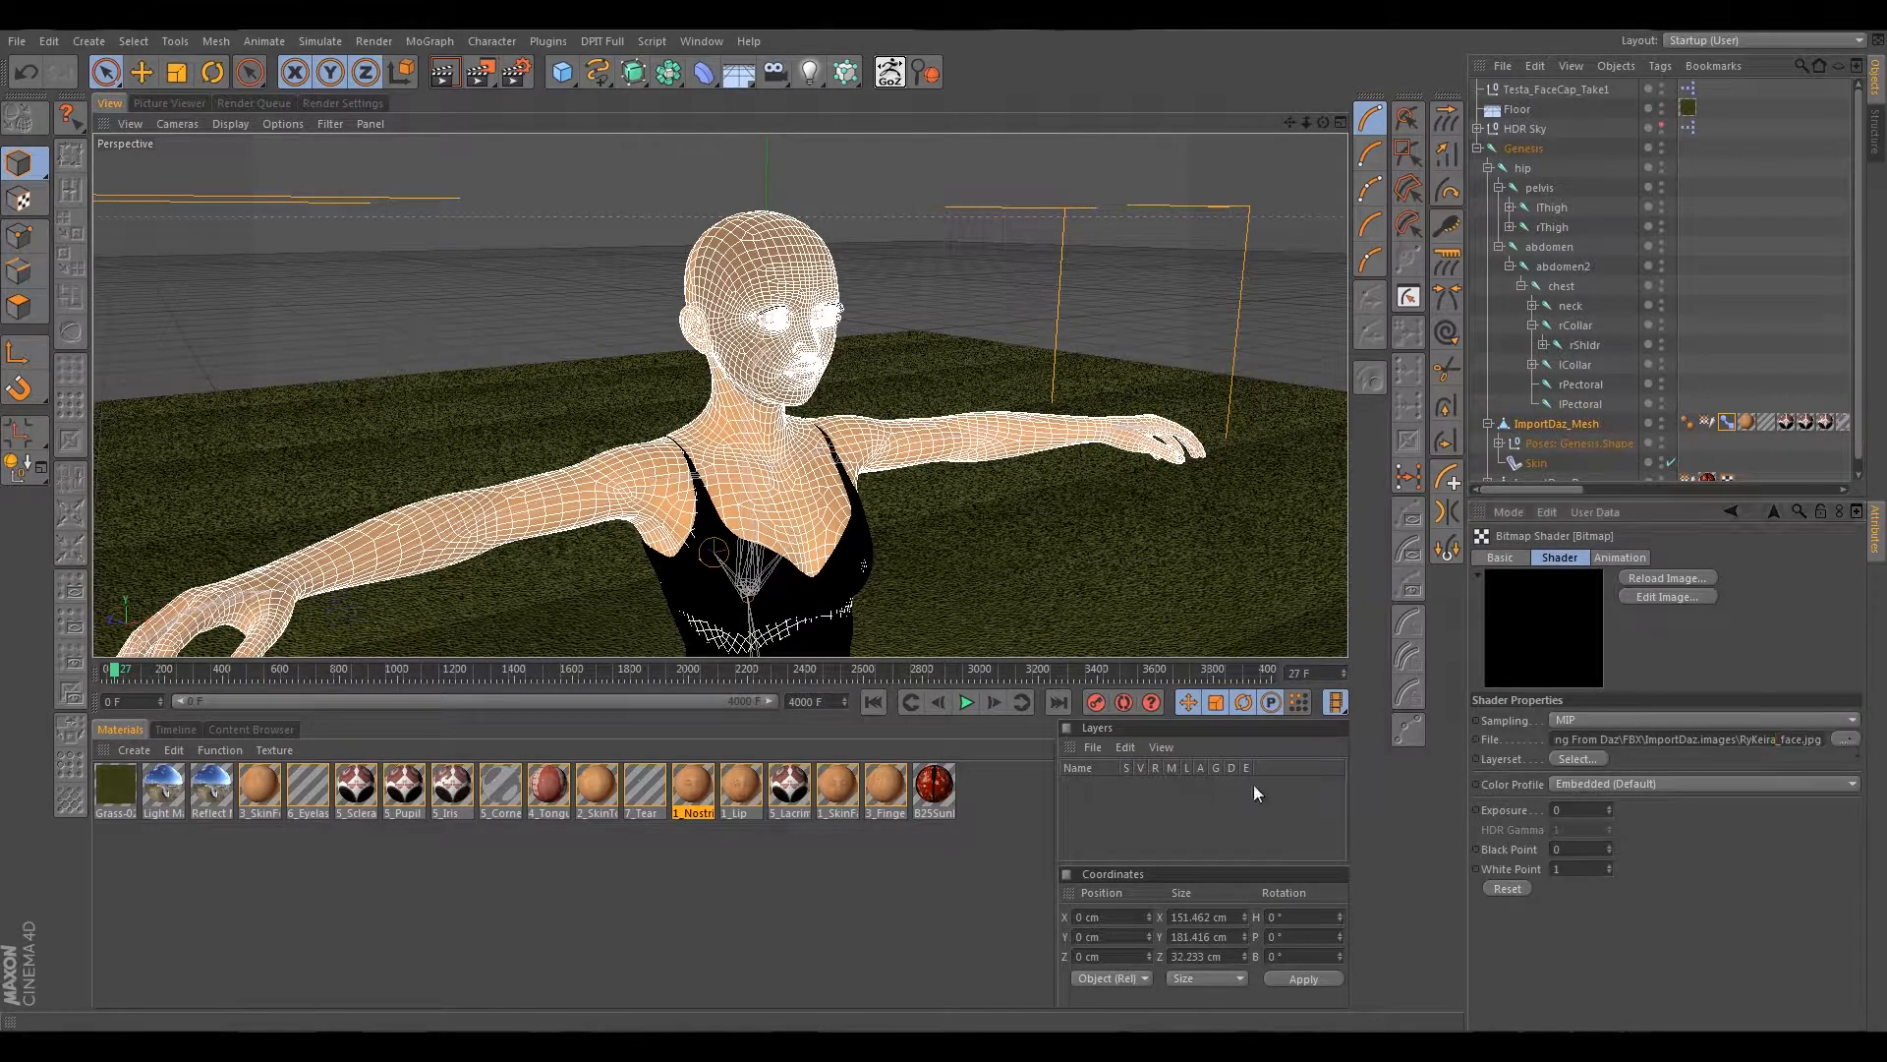
{"action": "left_click", "coordinate": [1141, 658]}
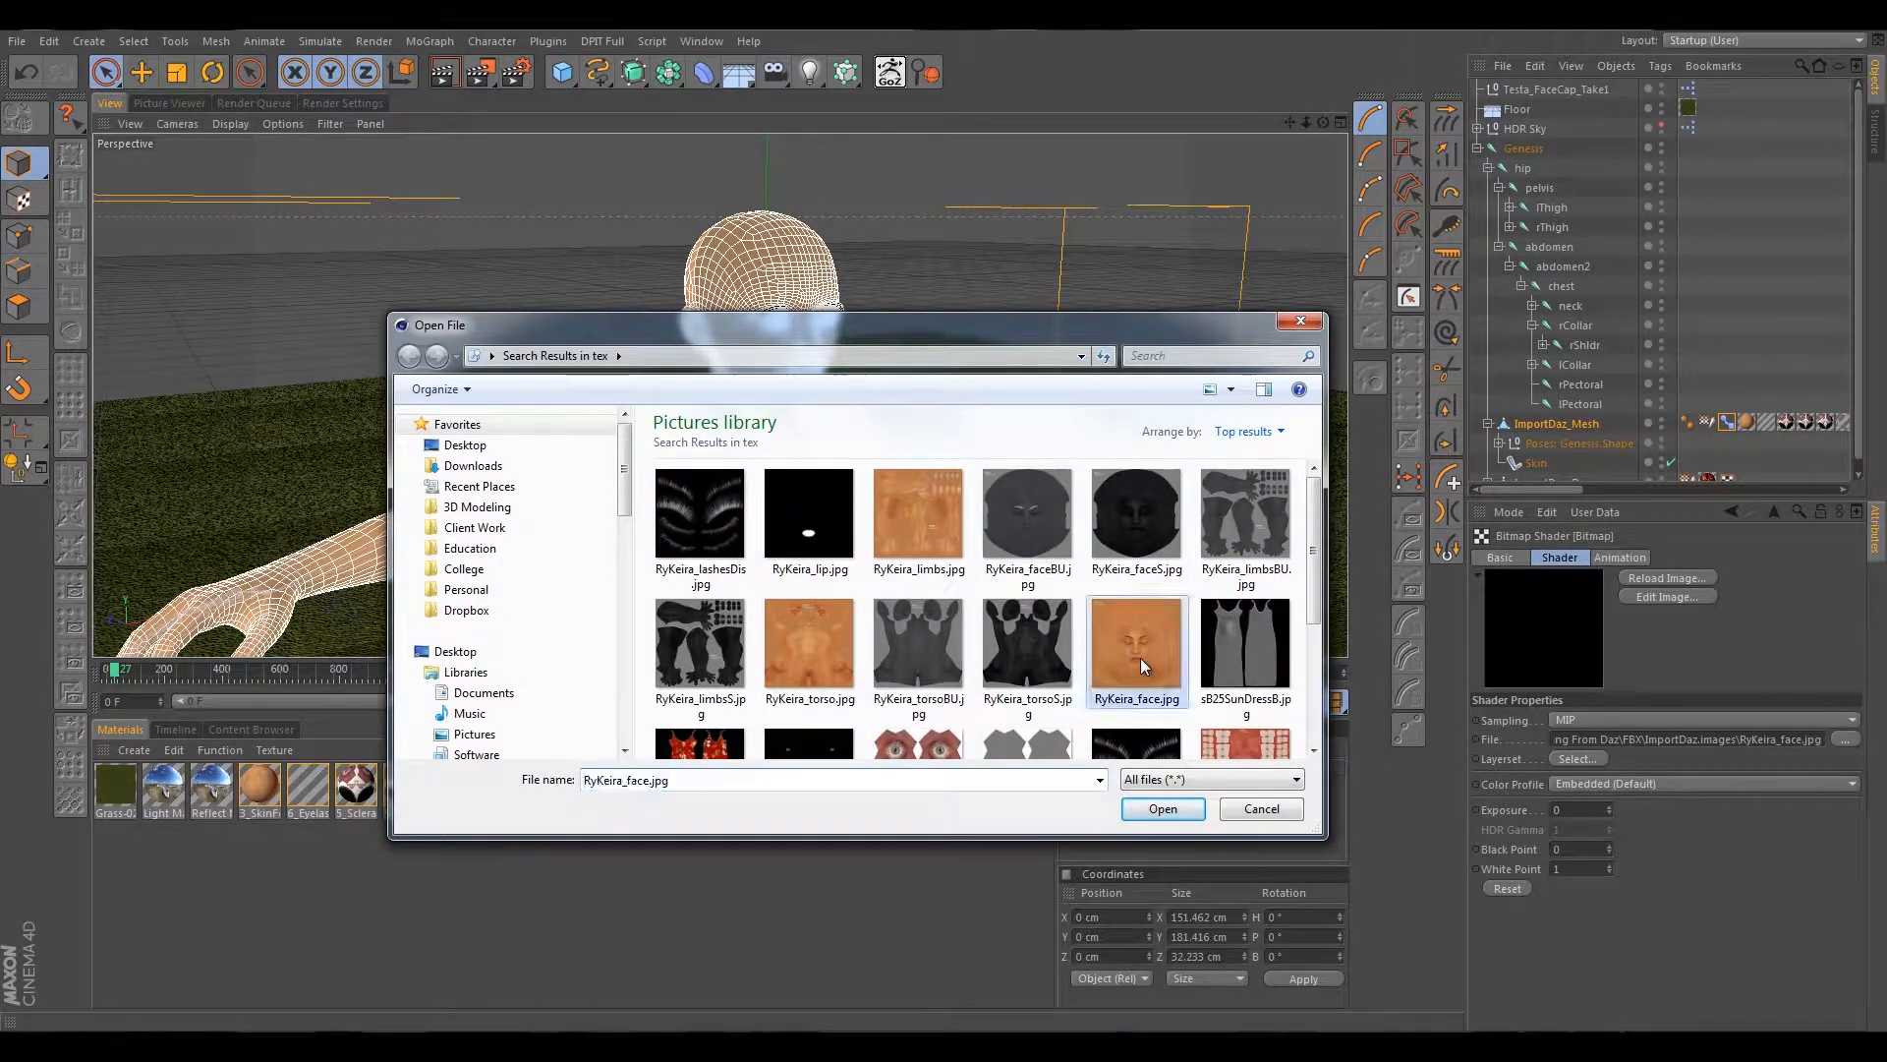
{"action": "left_click", "coordinate": [1163, 809]}
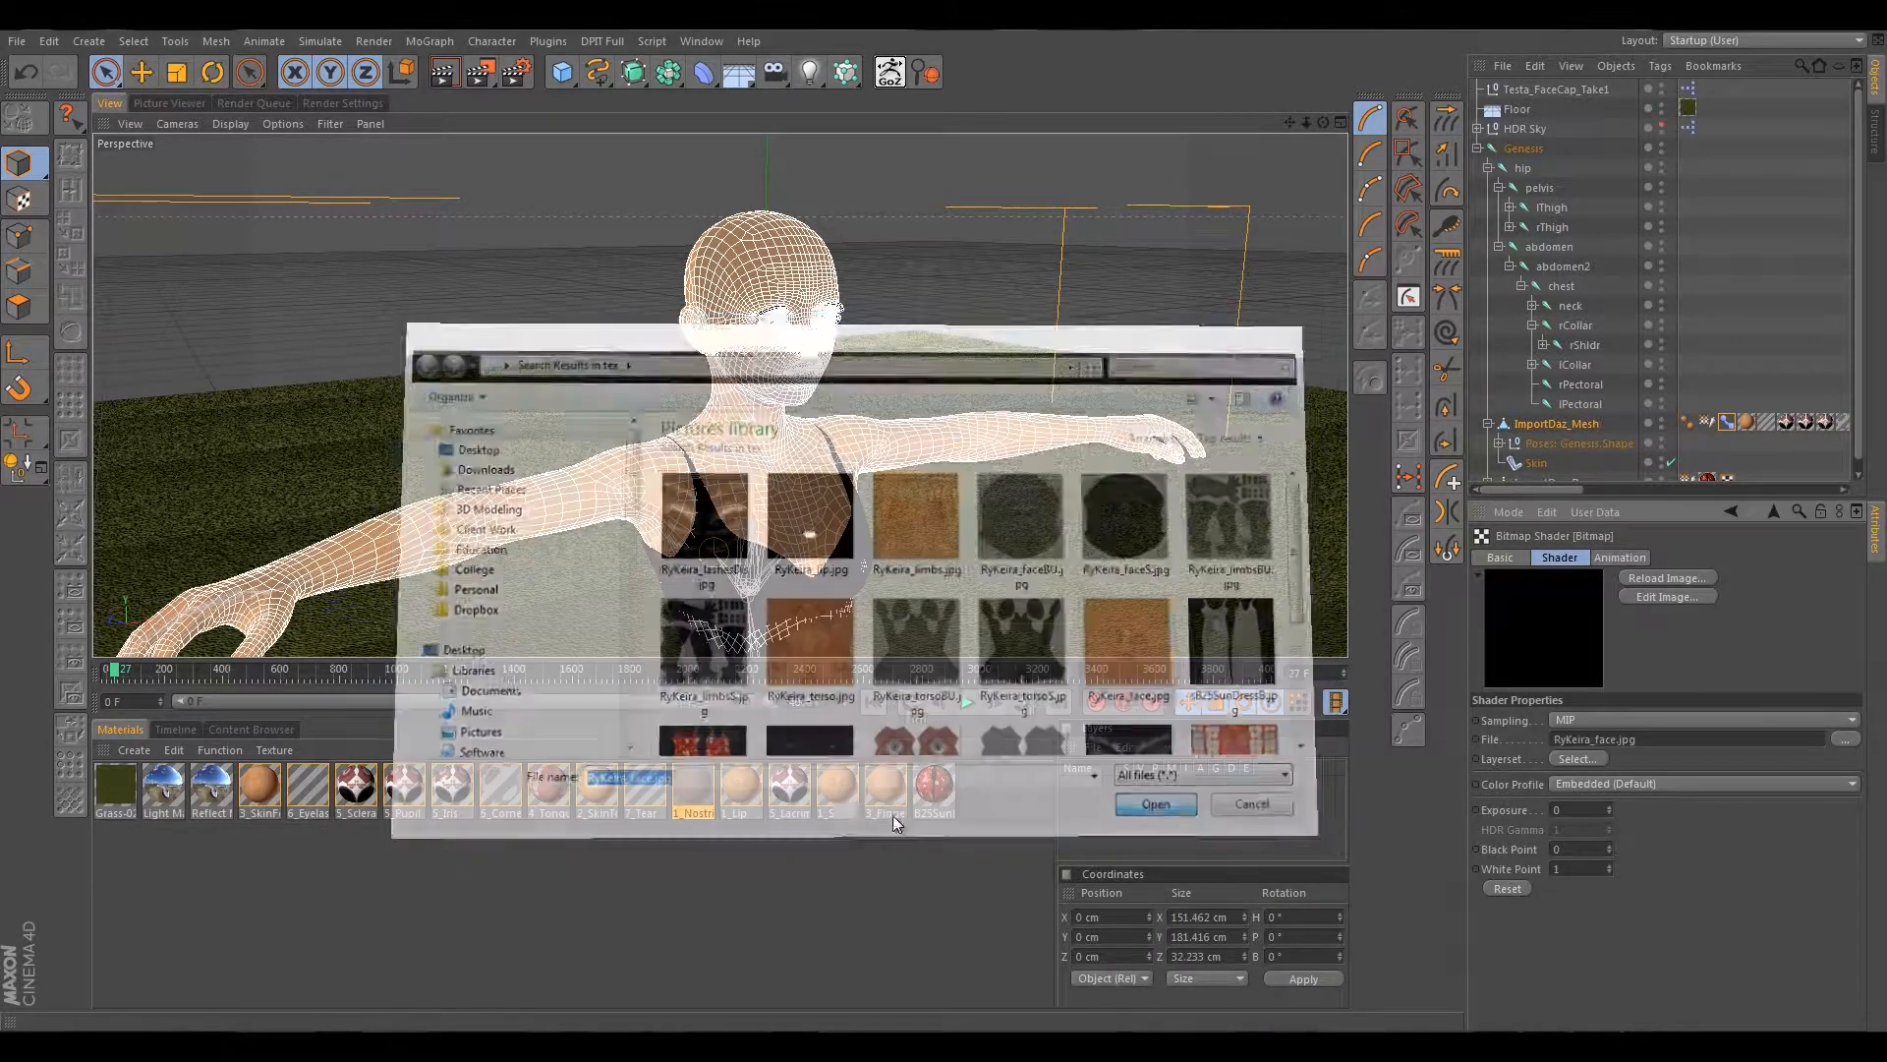
Check the 1_Lip material's color texture path and relink it to RyKeira_face.jpg in the tex folder.
{"action": "left_click", "coordinate": [739, 799]}
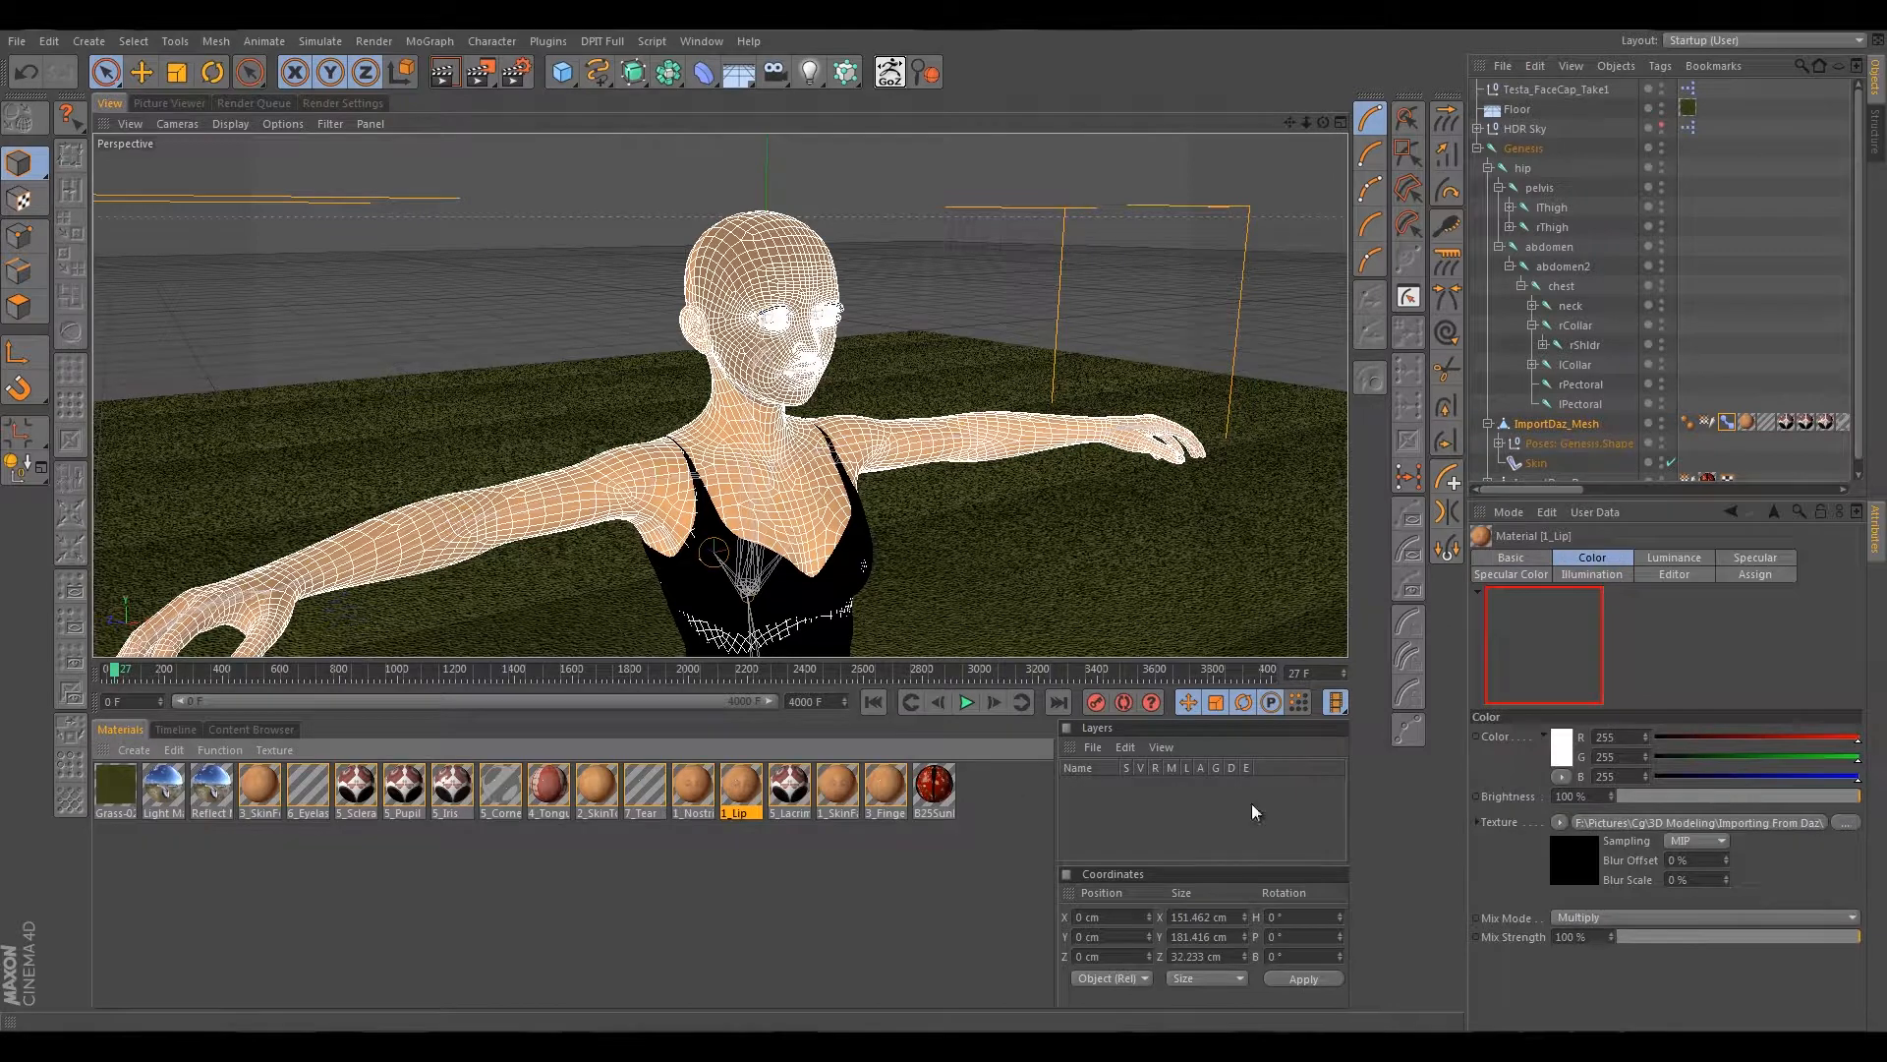
{"action": "left_click", "coordinate": [1785, 823]}
{"action": "left_click_drag", "start_coordinate": [1760, 739], "coordinate": [1883, 750]}
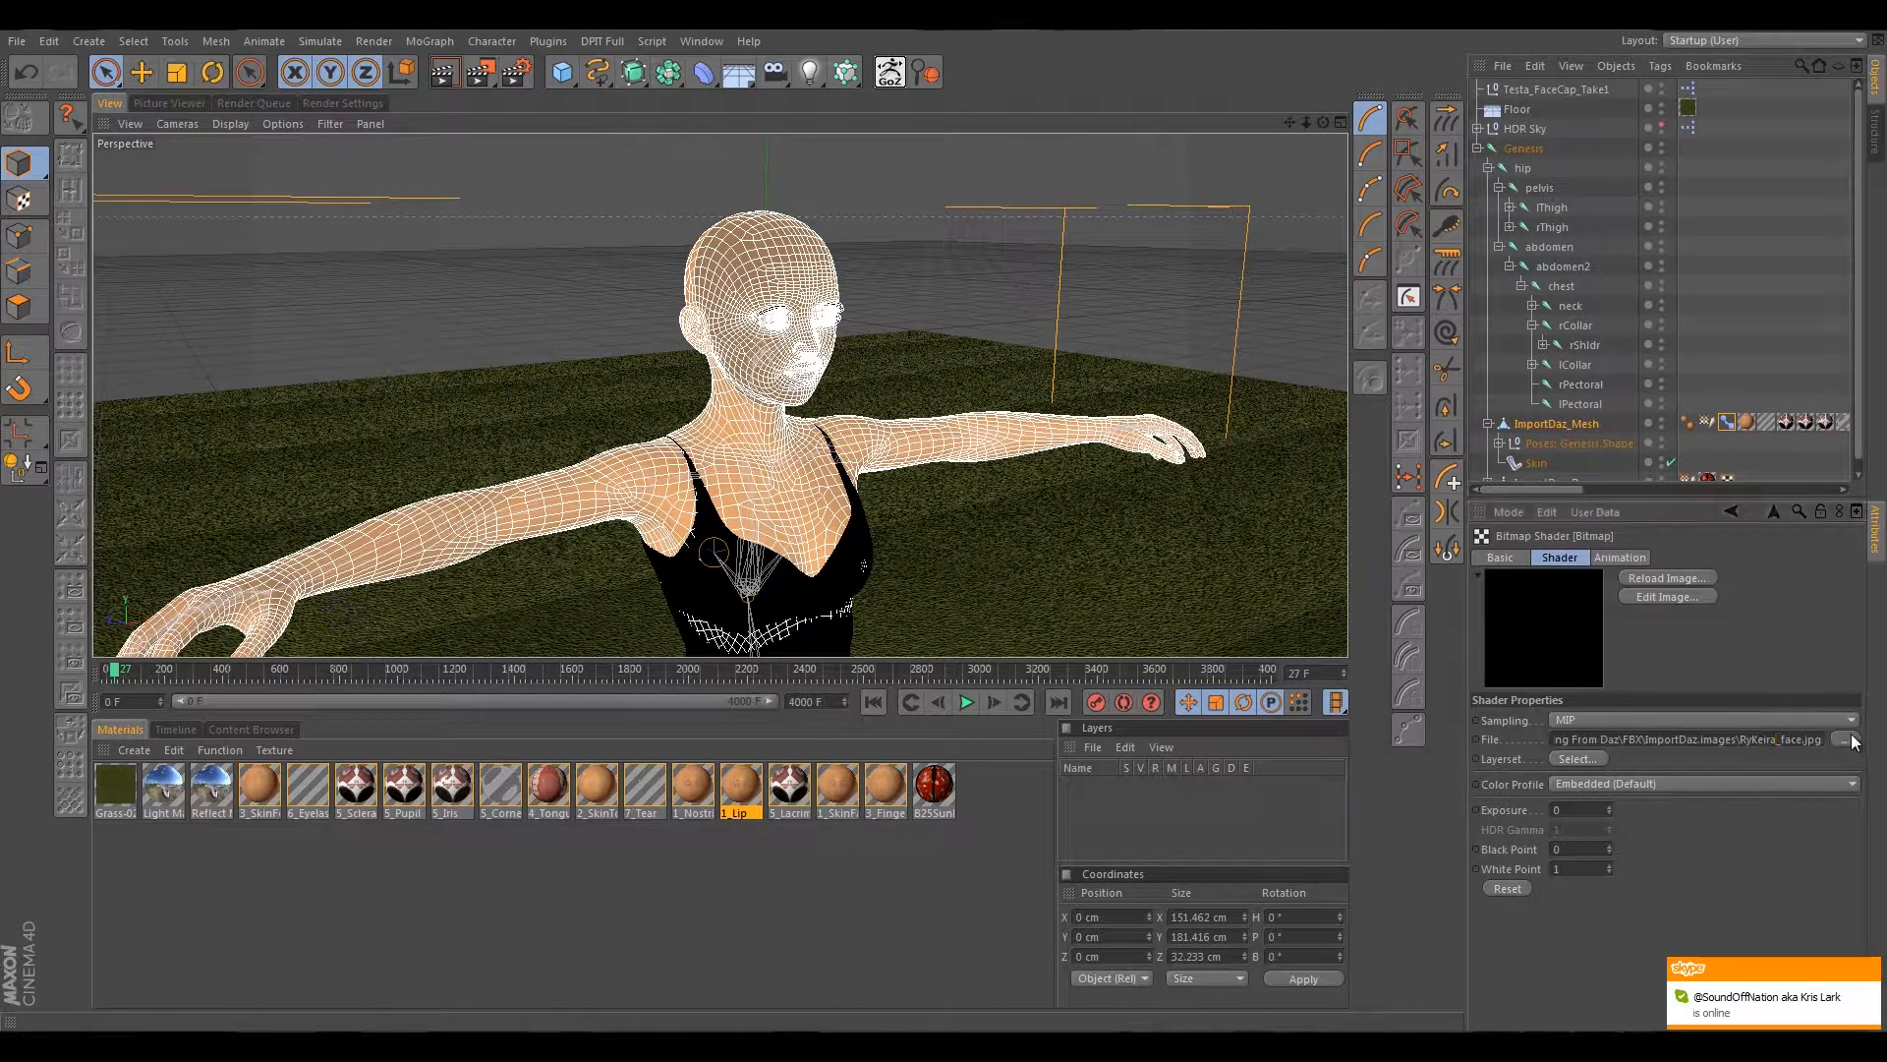
{"action": "left_click", "coordinate": [1846, 740]}
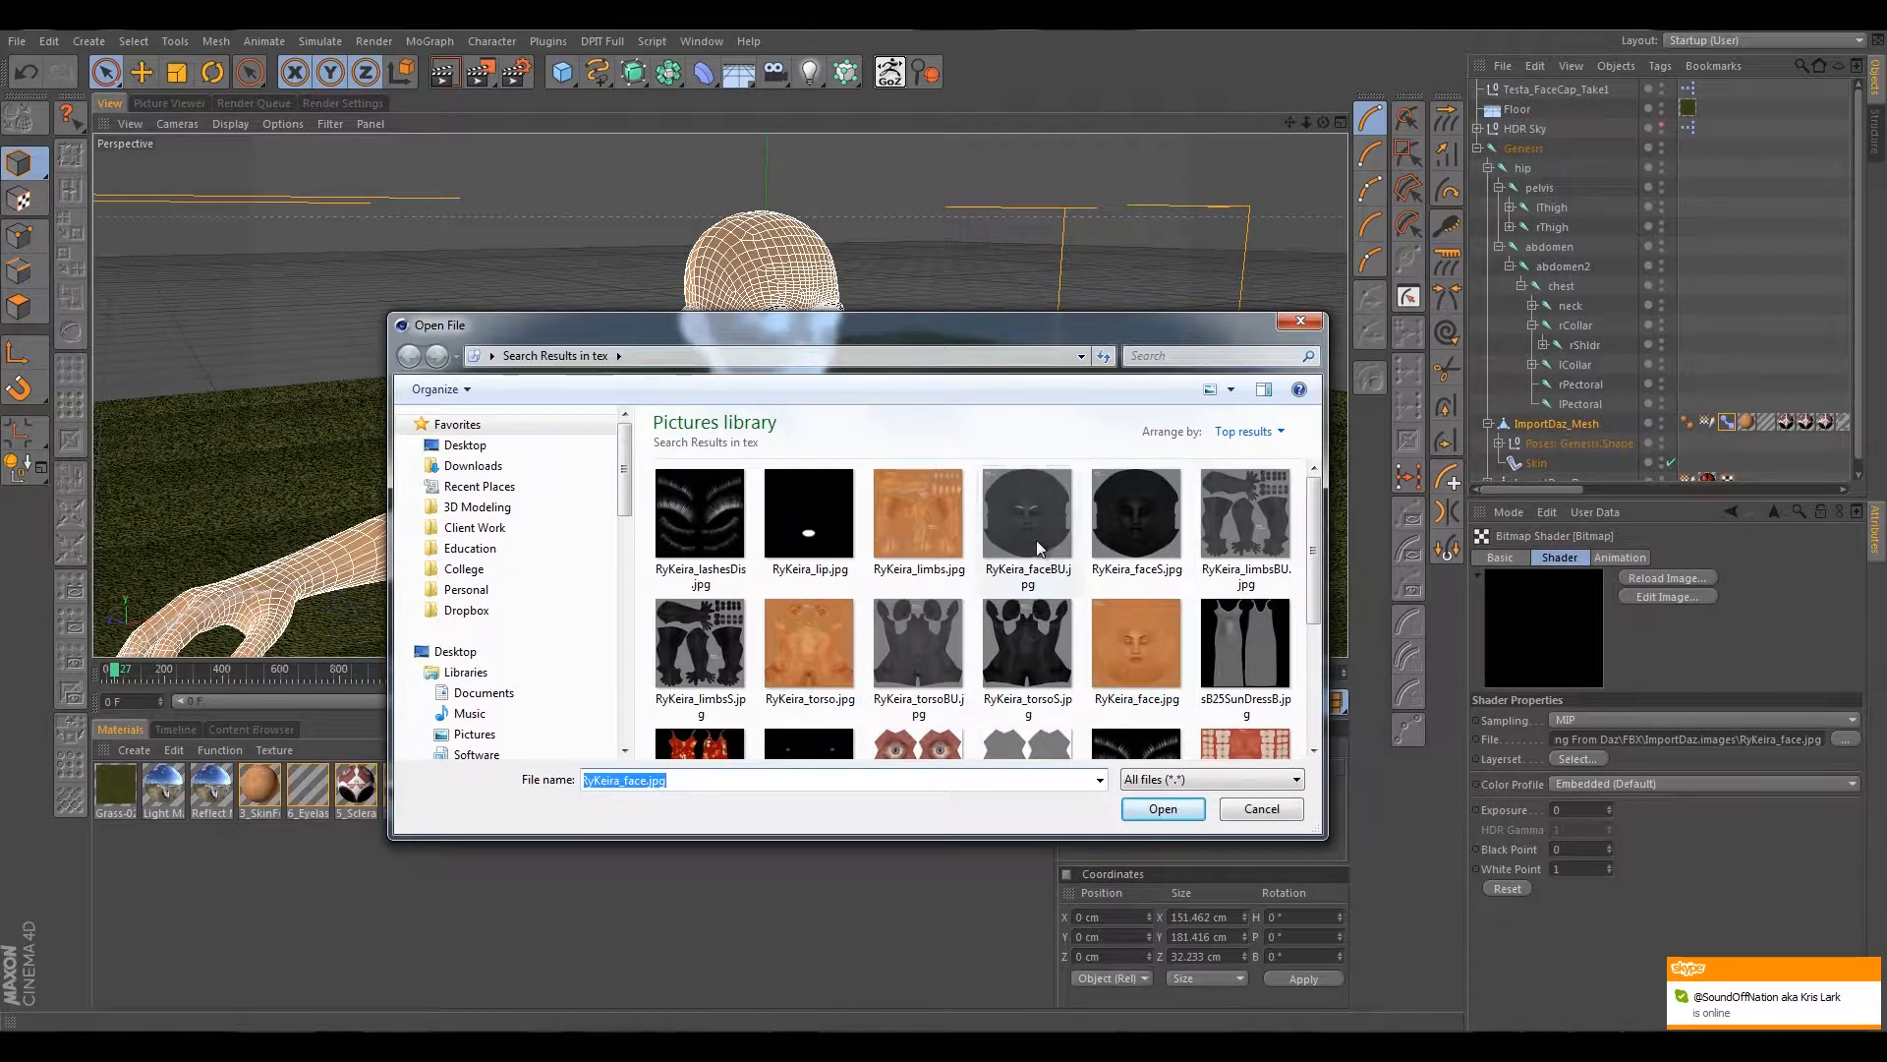
{"action": "left_click", "coordinate": [1150, 653]}
{"action": "left_click", "coordinate": [1163, 809]}
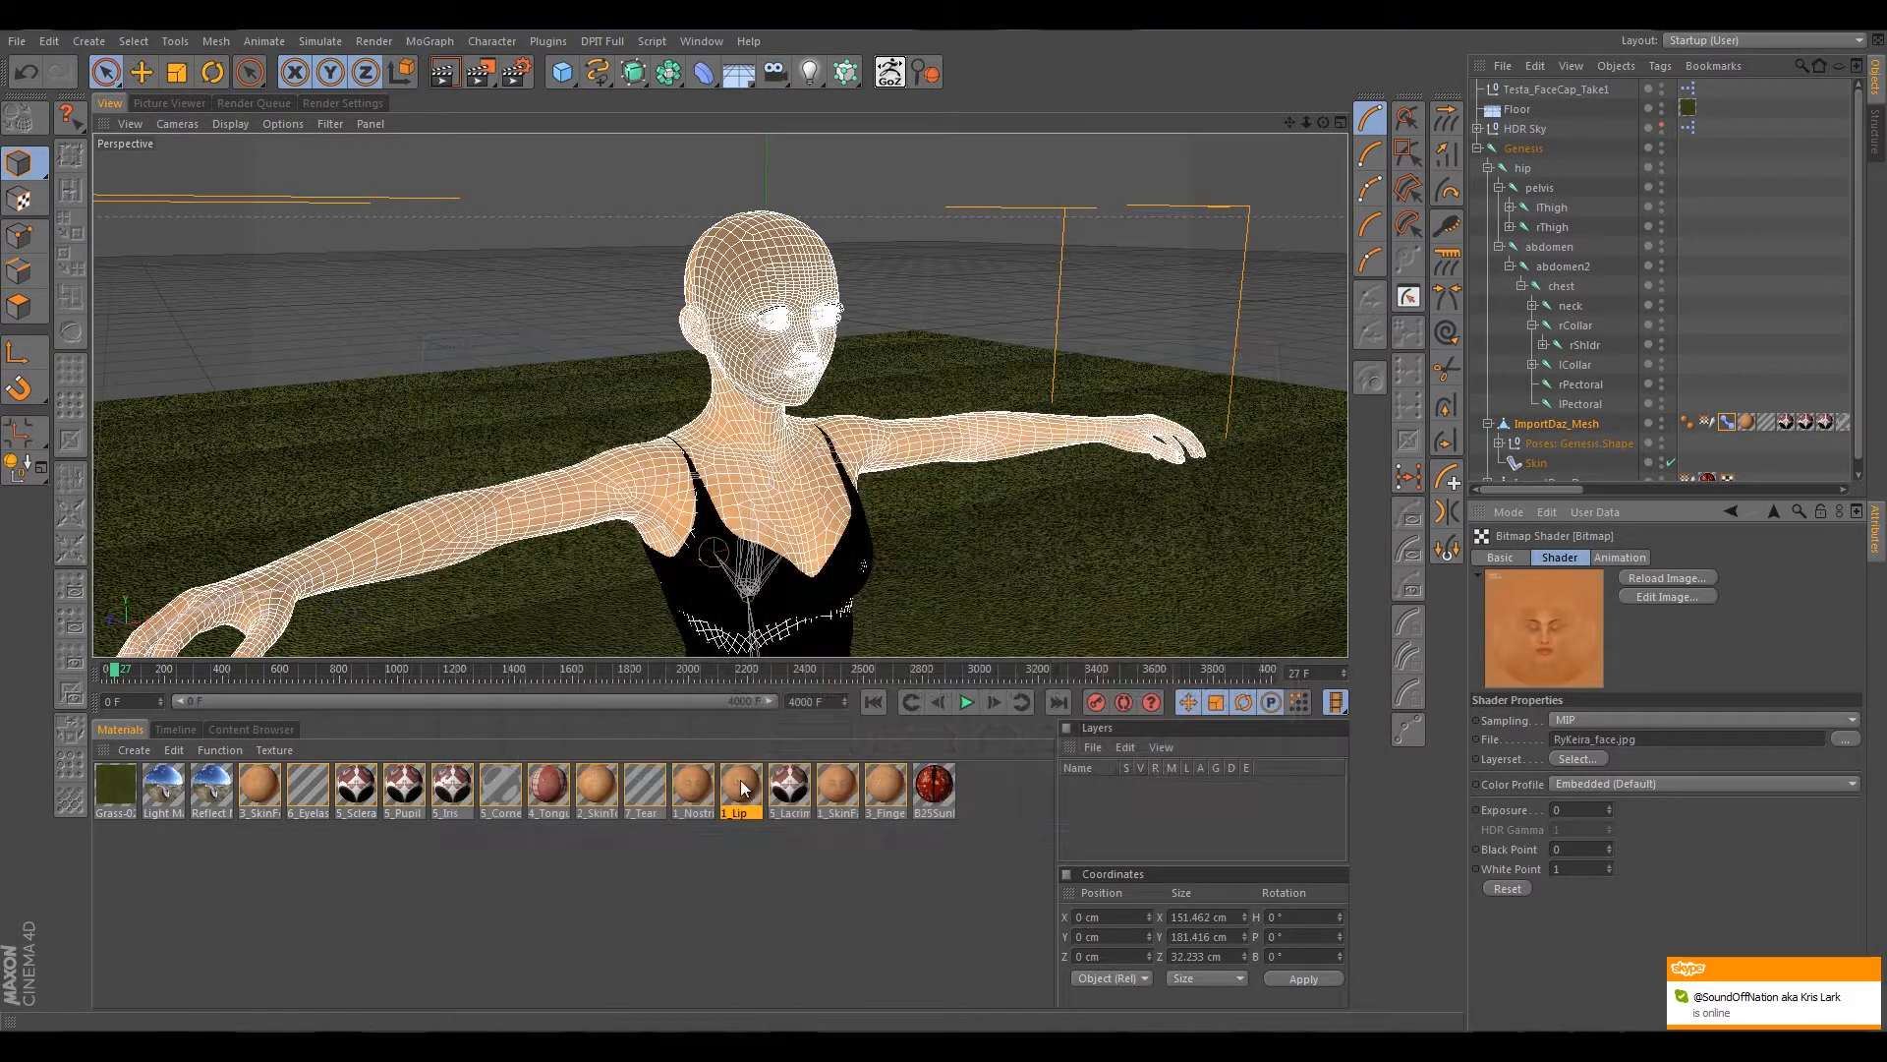
Search the tex folder for "eye" and relink the 5_Lacrimal material's color texture to RyKeira_eyes01.jpg.
{"action": "left_click", "coordinate": [788, 786]}
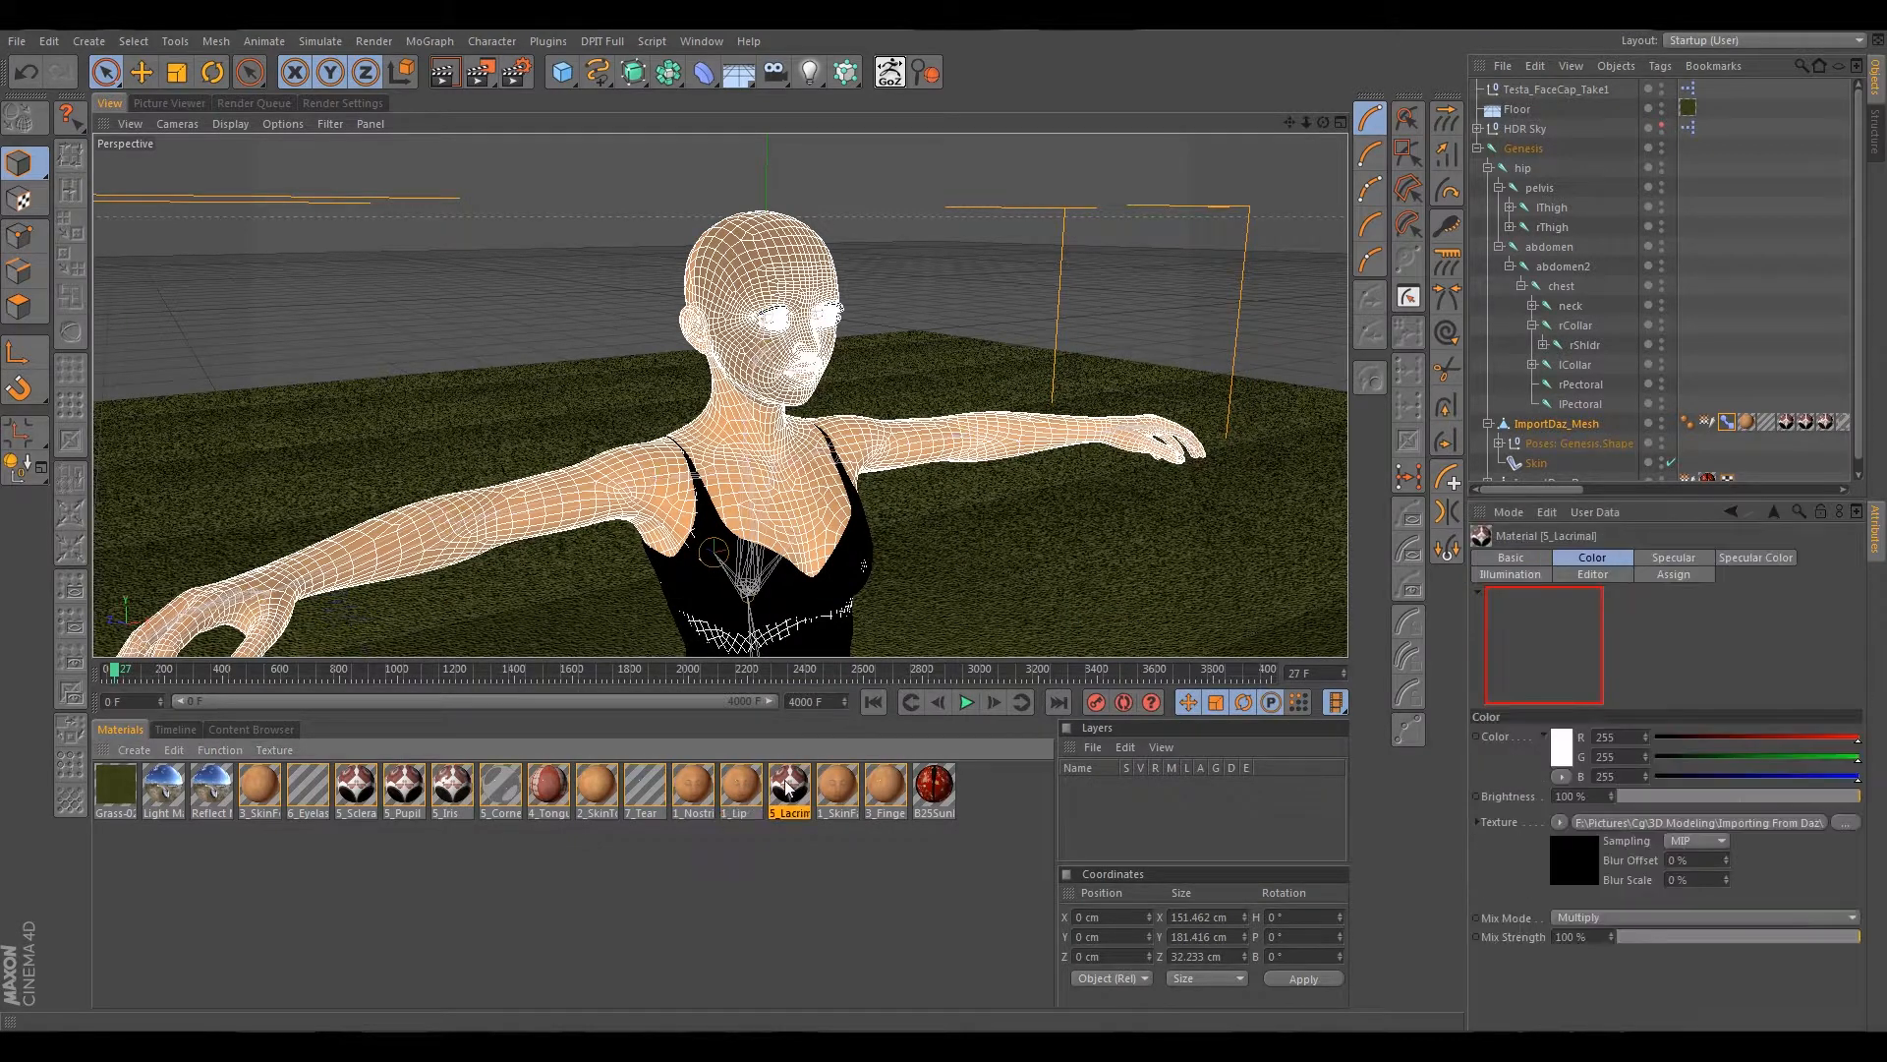
{"action": "left_click", "coordinate": [1752, 822]}
{"action": "left_click_drag", "start_coordinate": [1737, 739], "coordinate": [1880, 738]}
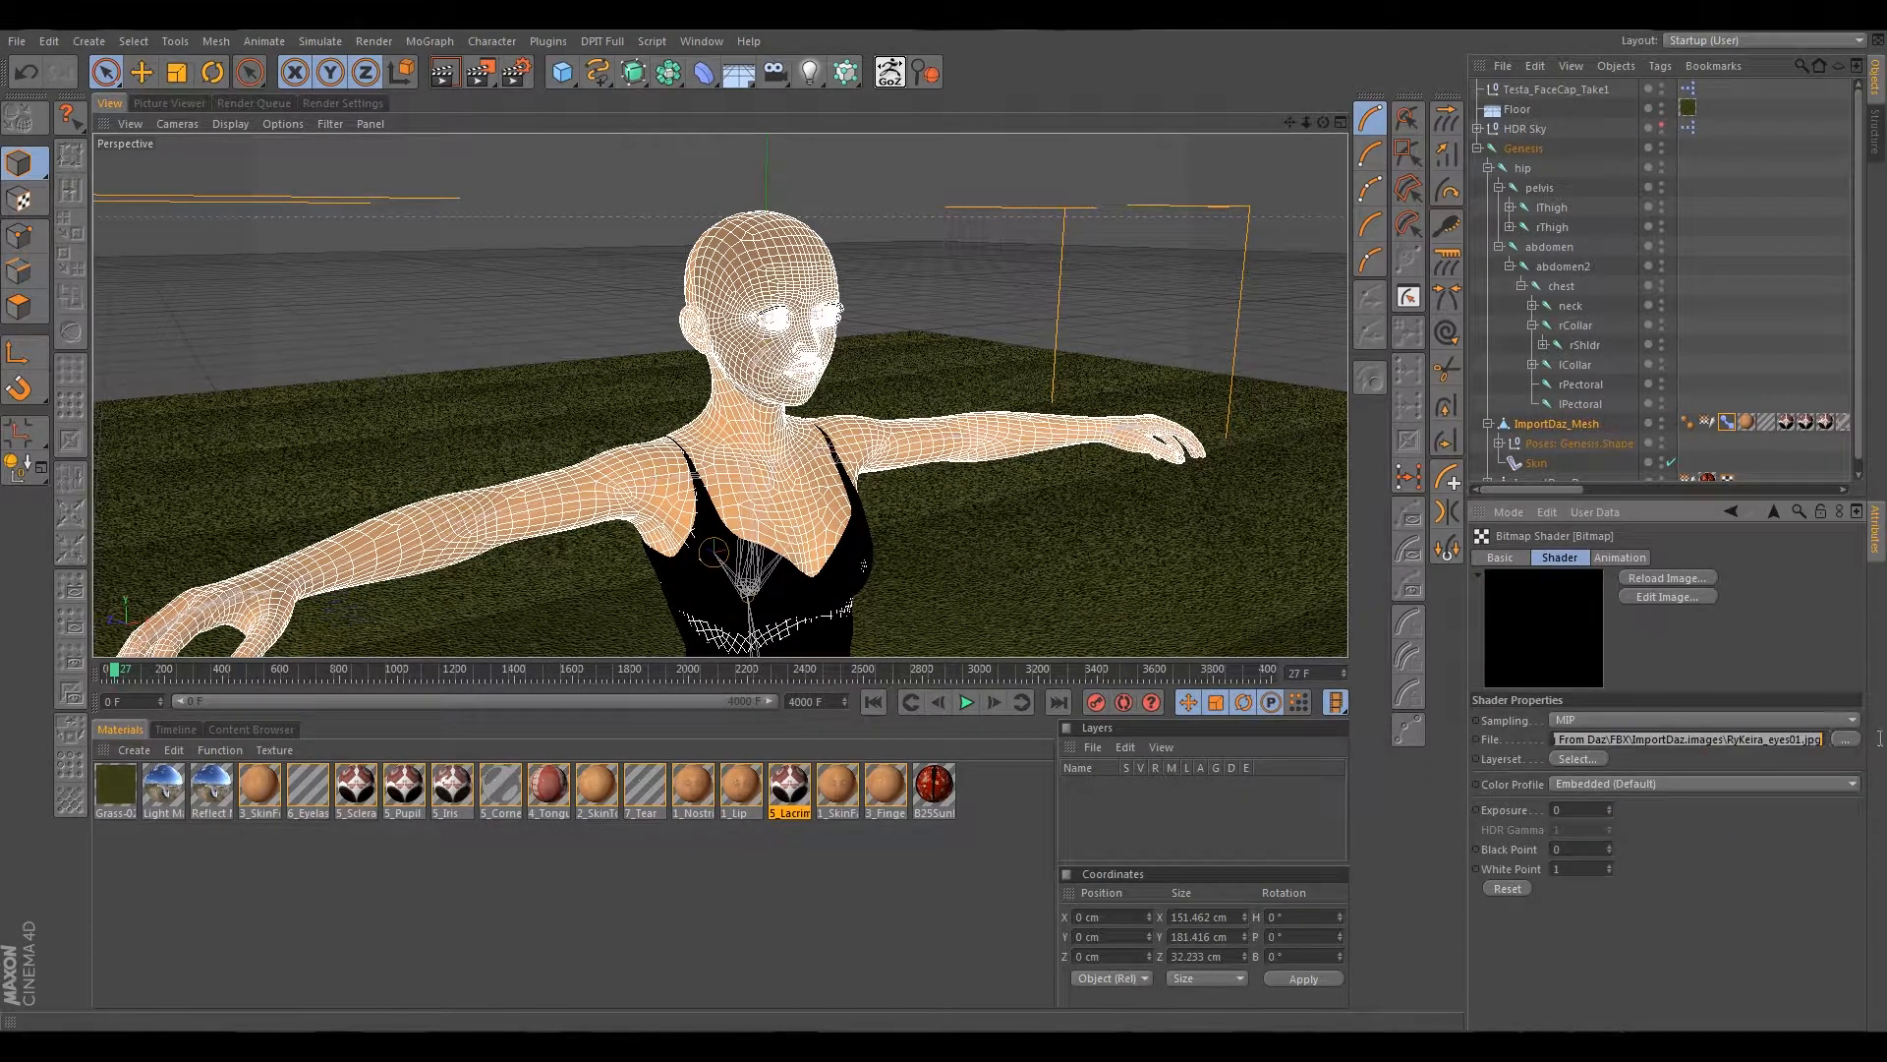
{"action": "left_click", "coordinate": [1844, 739]}
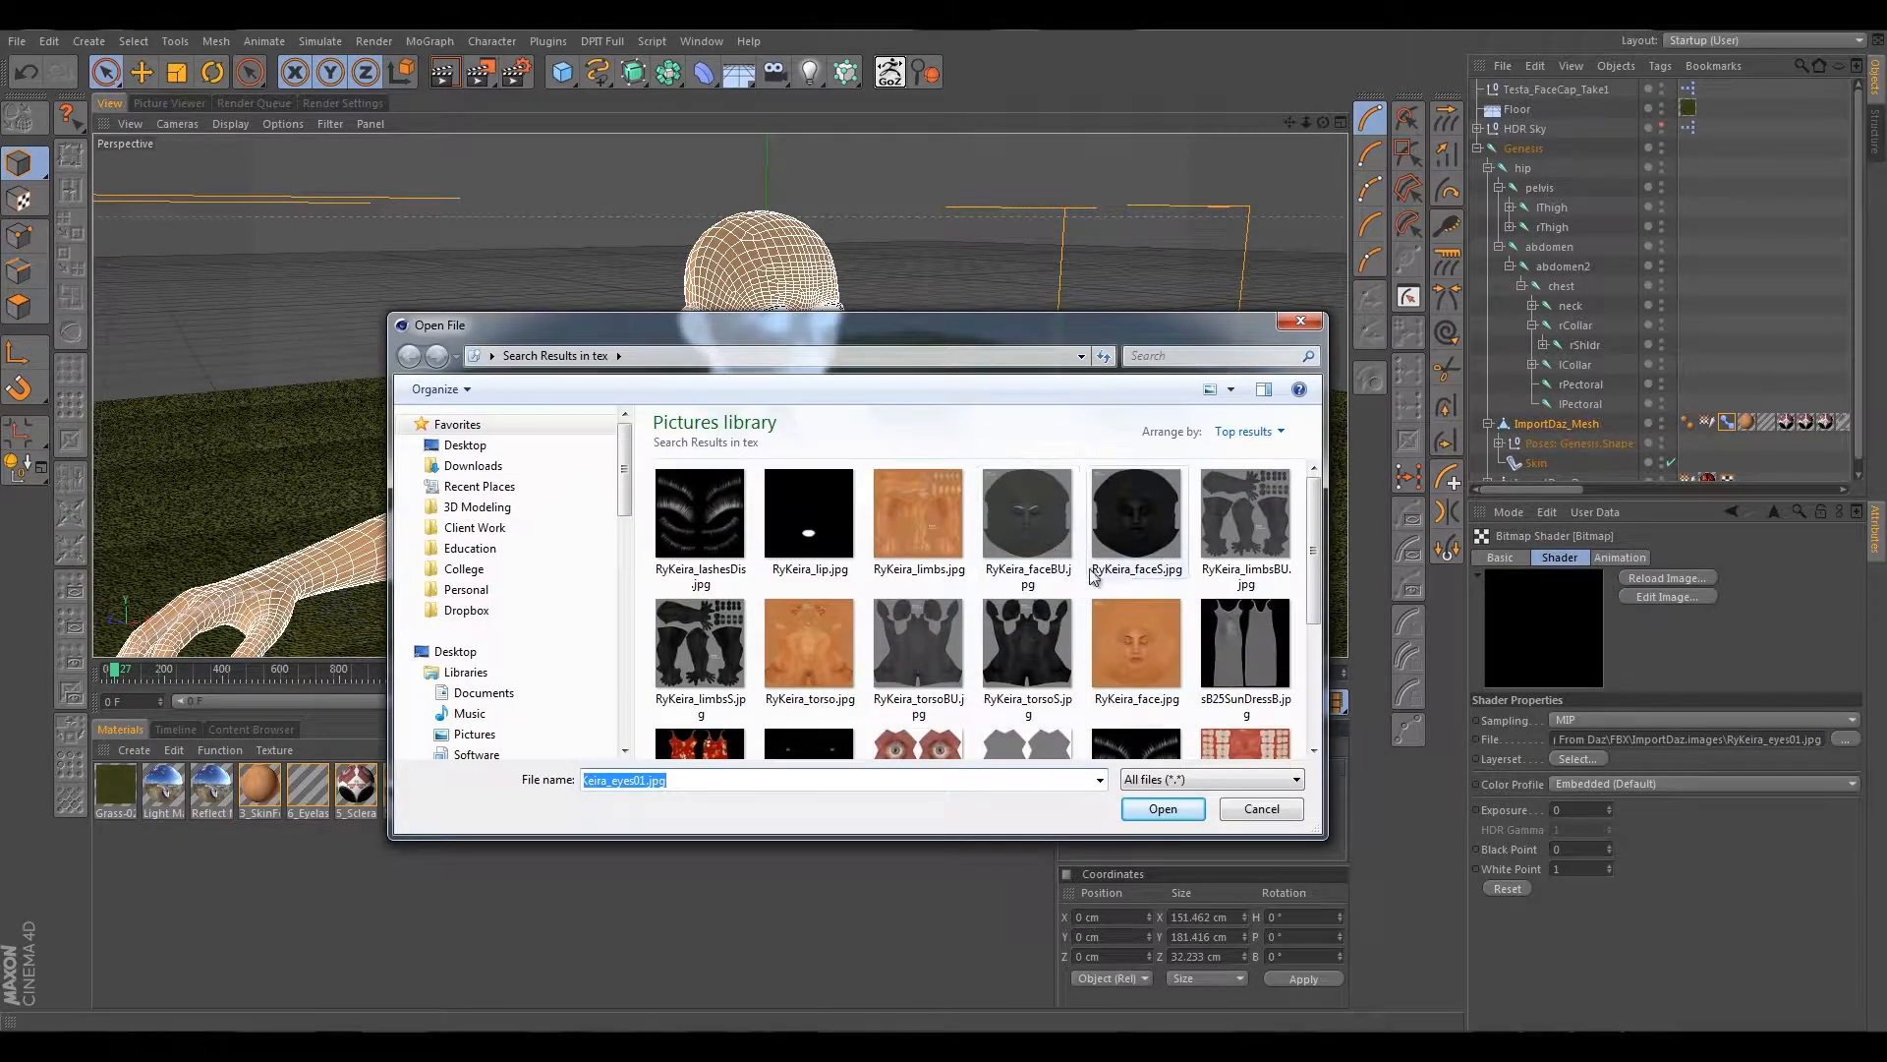
{"action": "left_click", "coordinate": [1171, 357]}
{"action": "type", "text": "eye"}
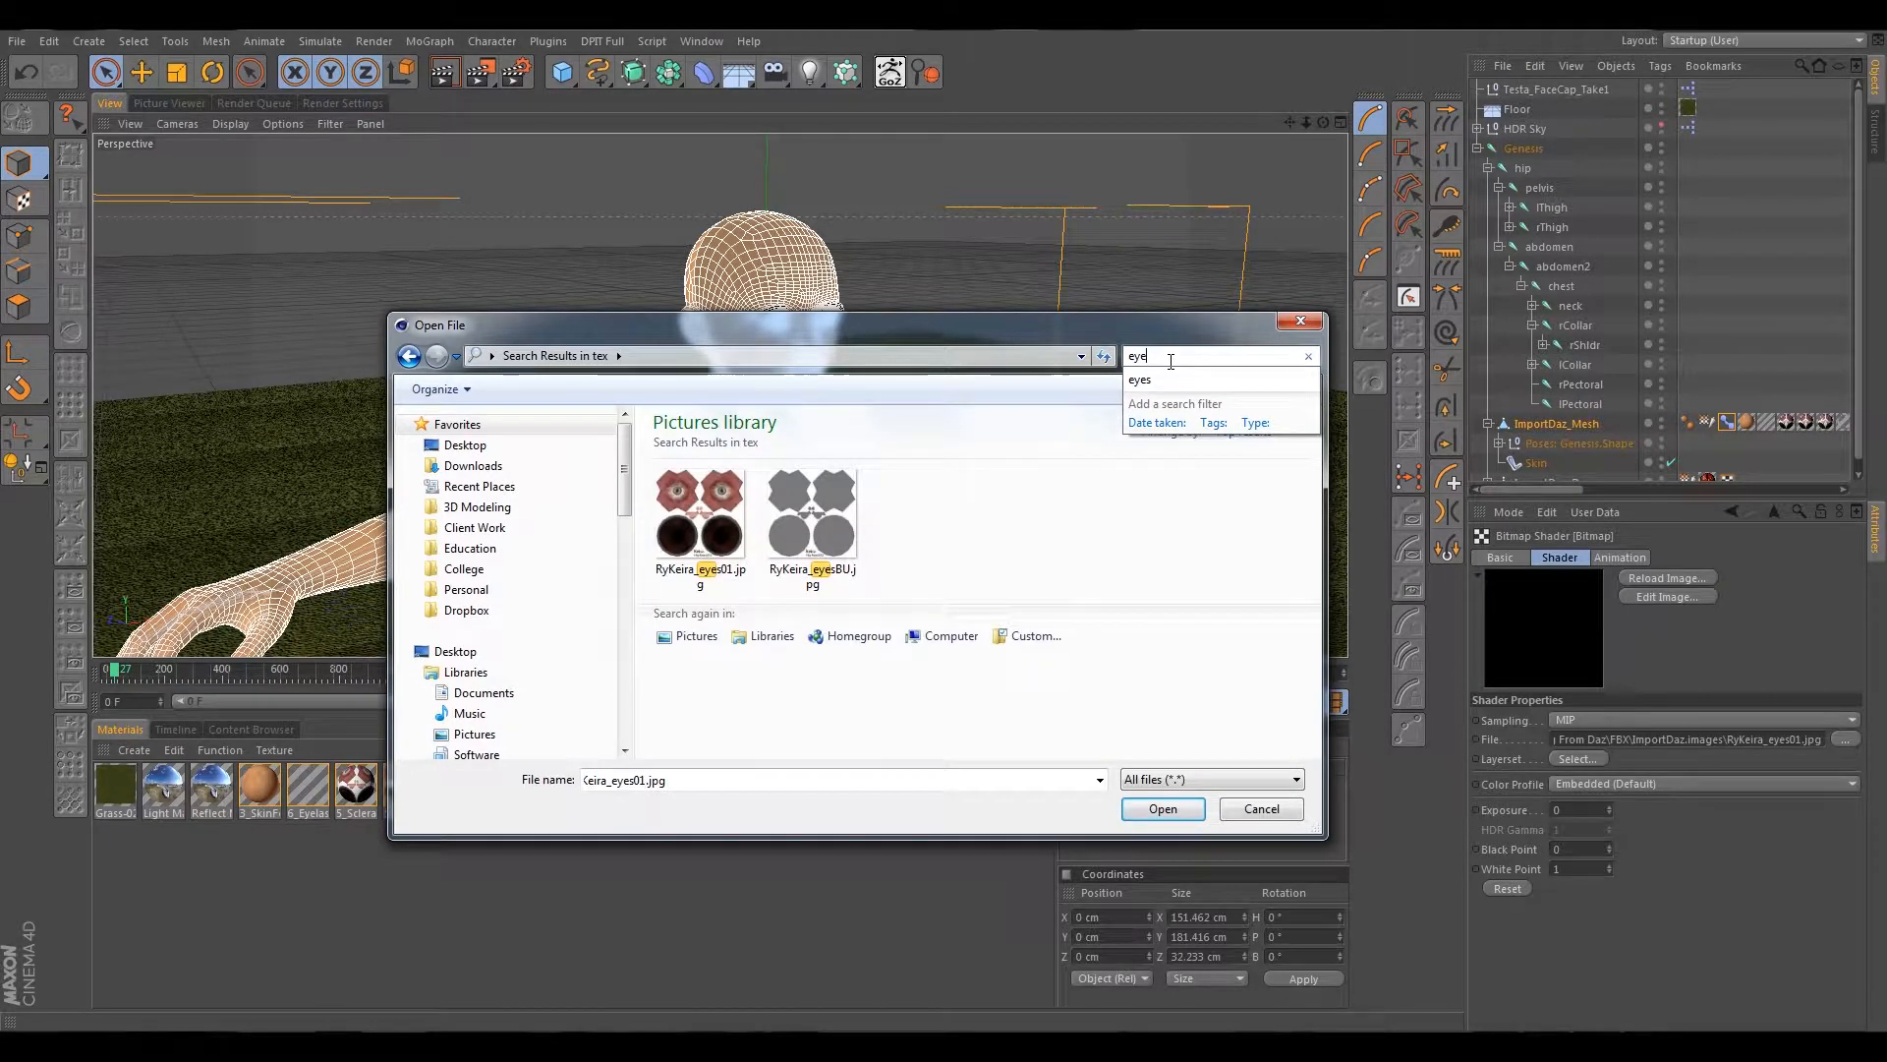
{"action": "left_click", "coordinate": [700, 513]}
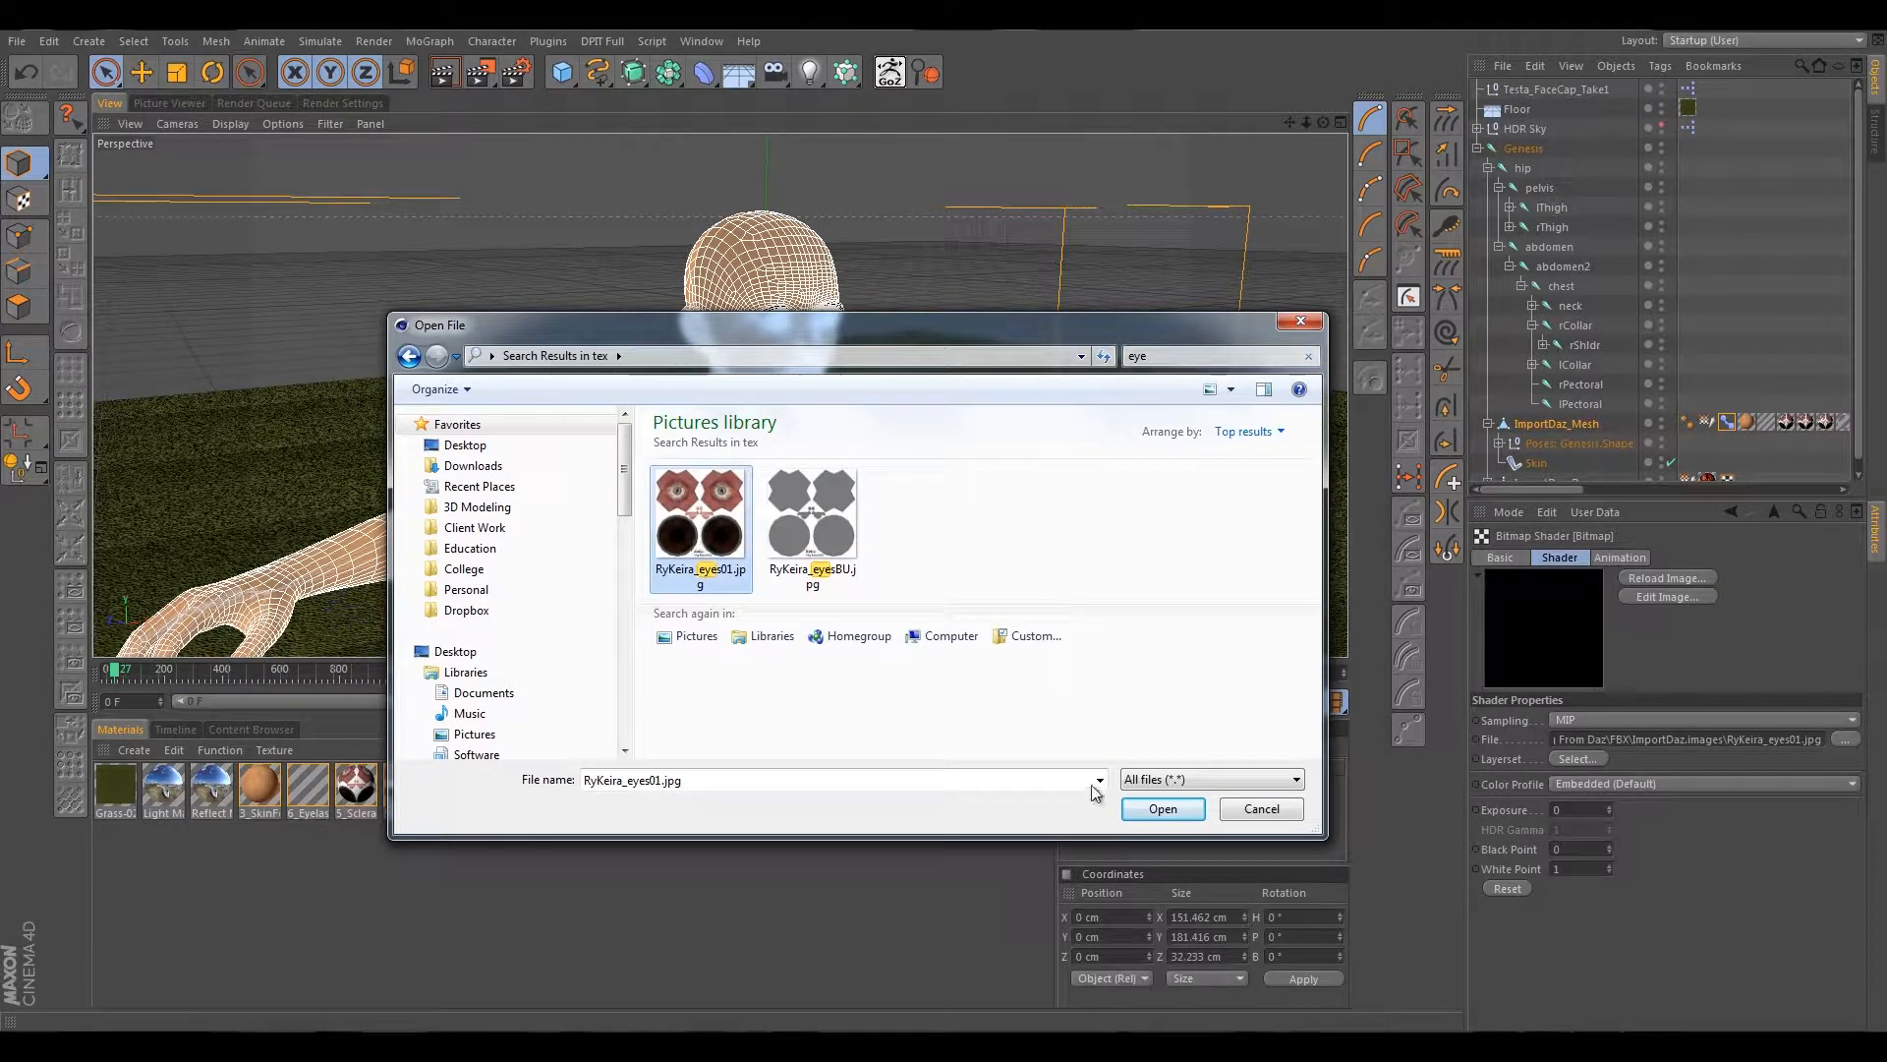
{"action": "left_click", "coordinate": [1140, 816]}
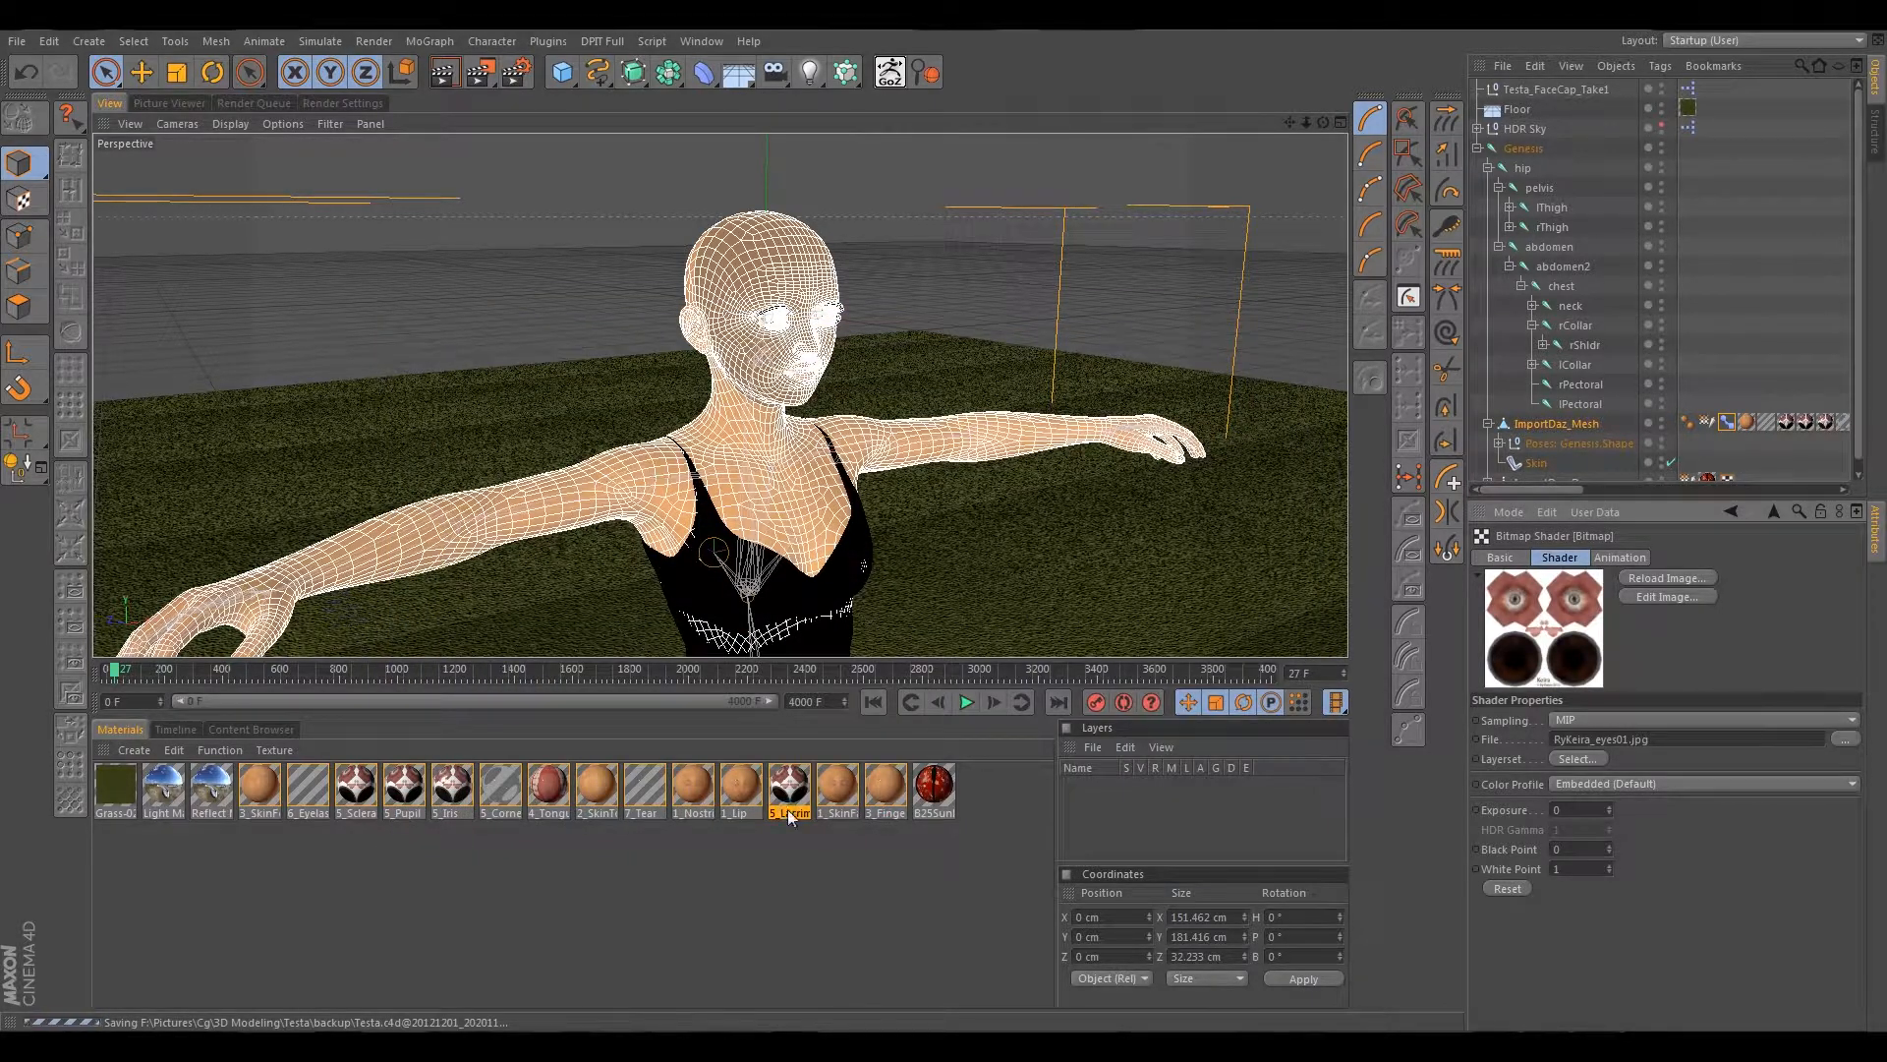
Check the 1_SkinFace material's color texture path, clear the tex folder search, and relink the texture to RyKeira_face.jpg.
{"action": "left_click", "coordinate": [826, 786]}
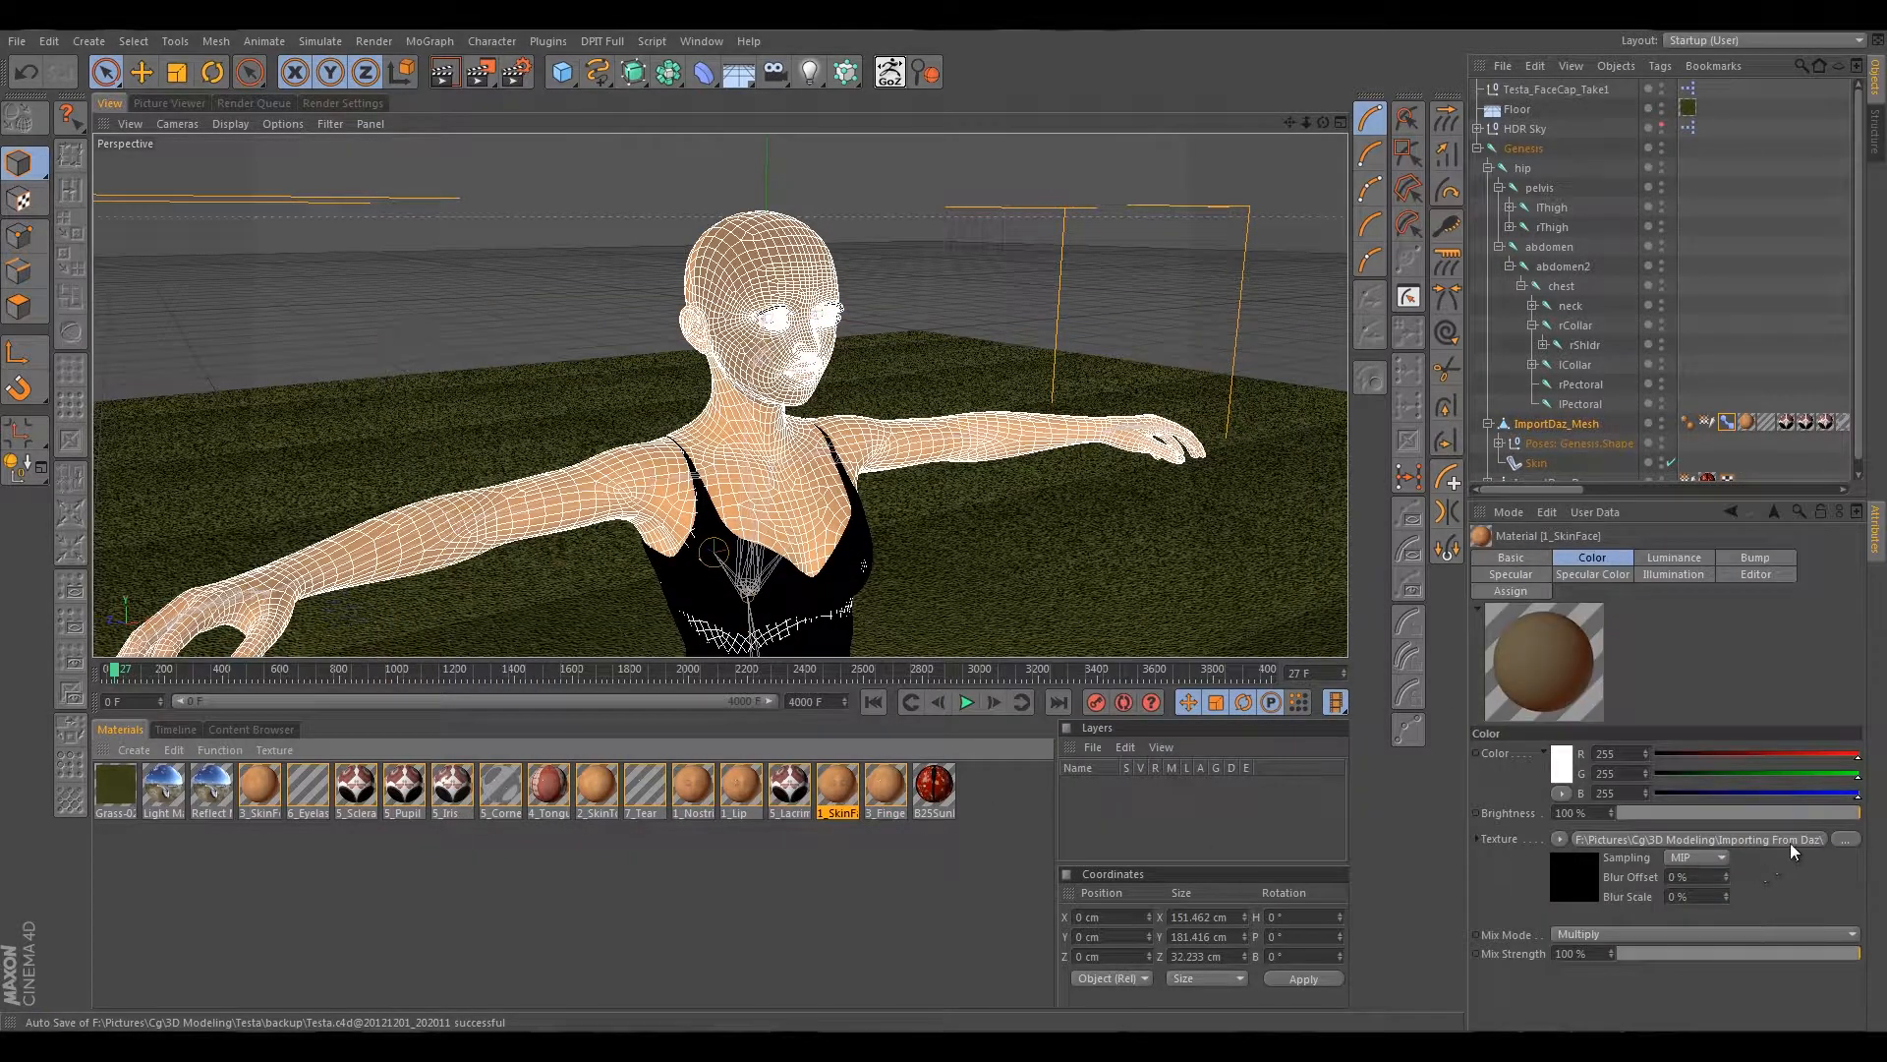
{"action": "left_click", "coordinate": [1791, 842]}
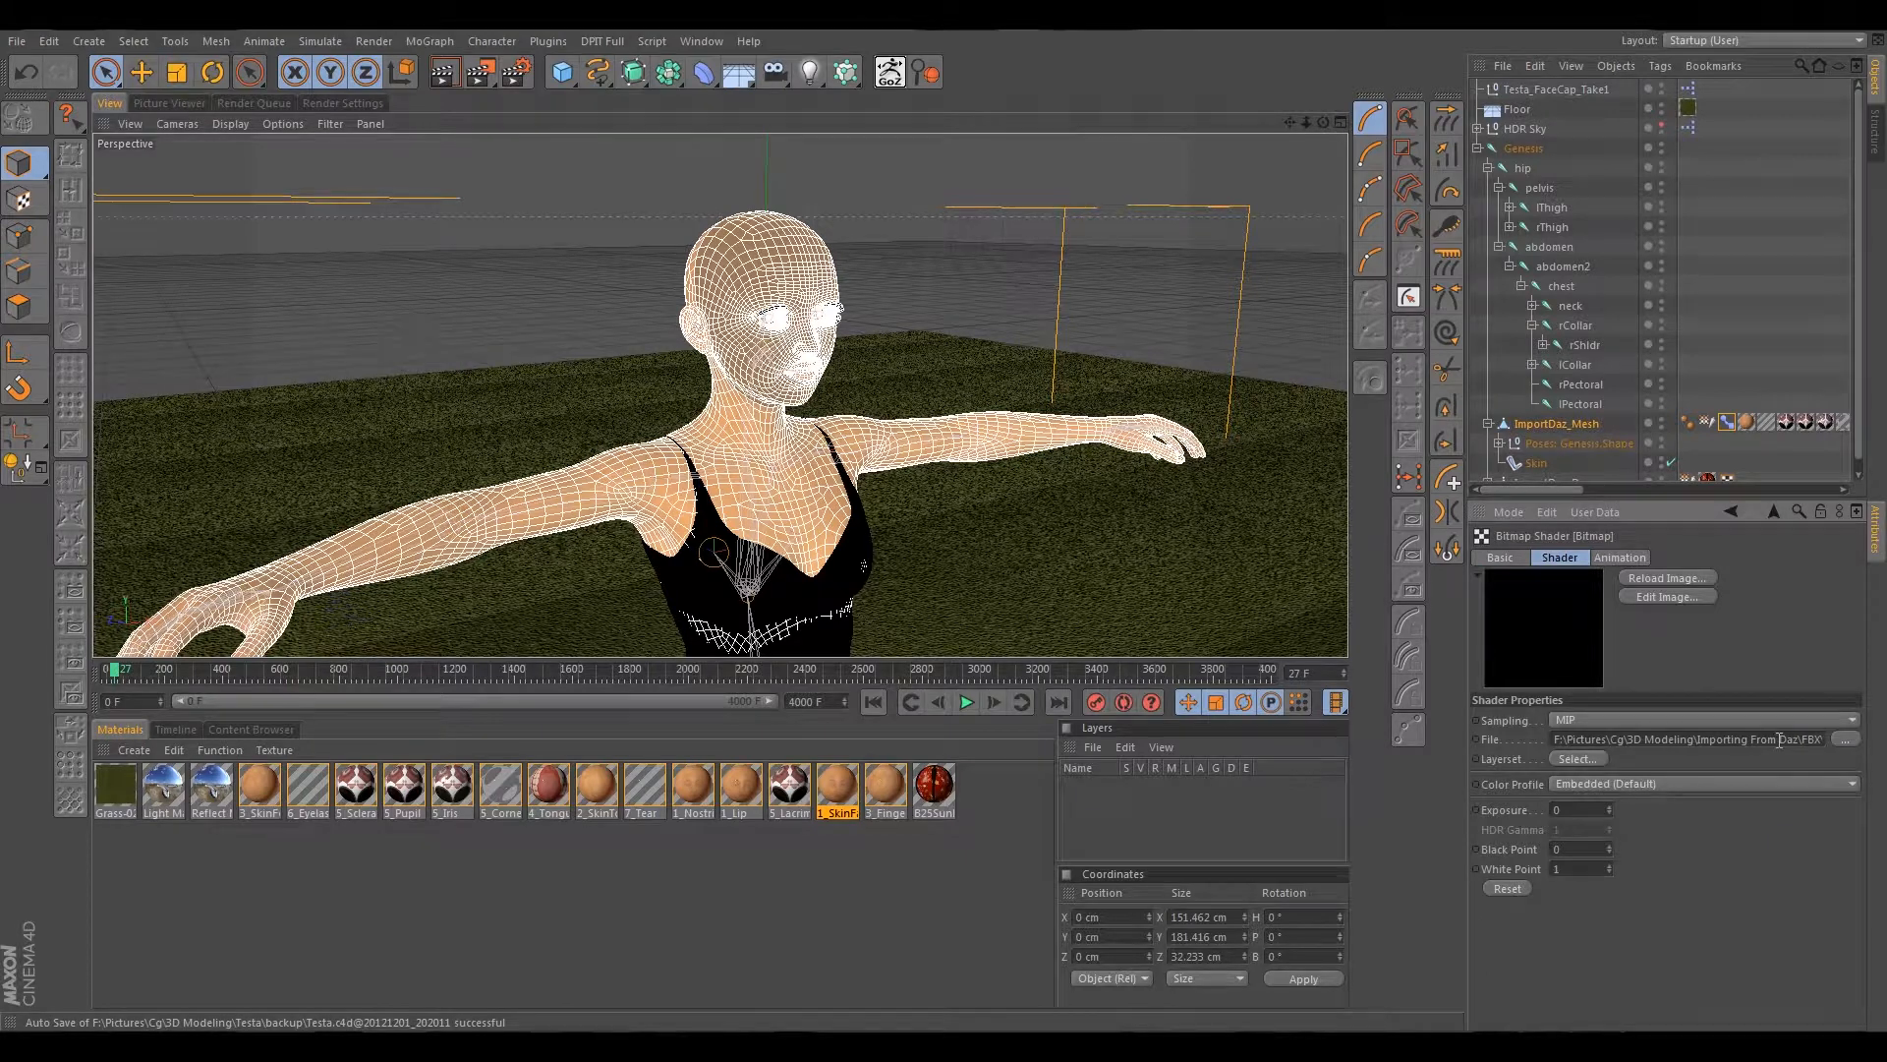
{"action": "left_click_drag", "start_coordinate": [1780, 739], "coordinate": [1824, 740]}
{"action": "left_click", "coordinate": [1845, 740]}
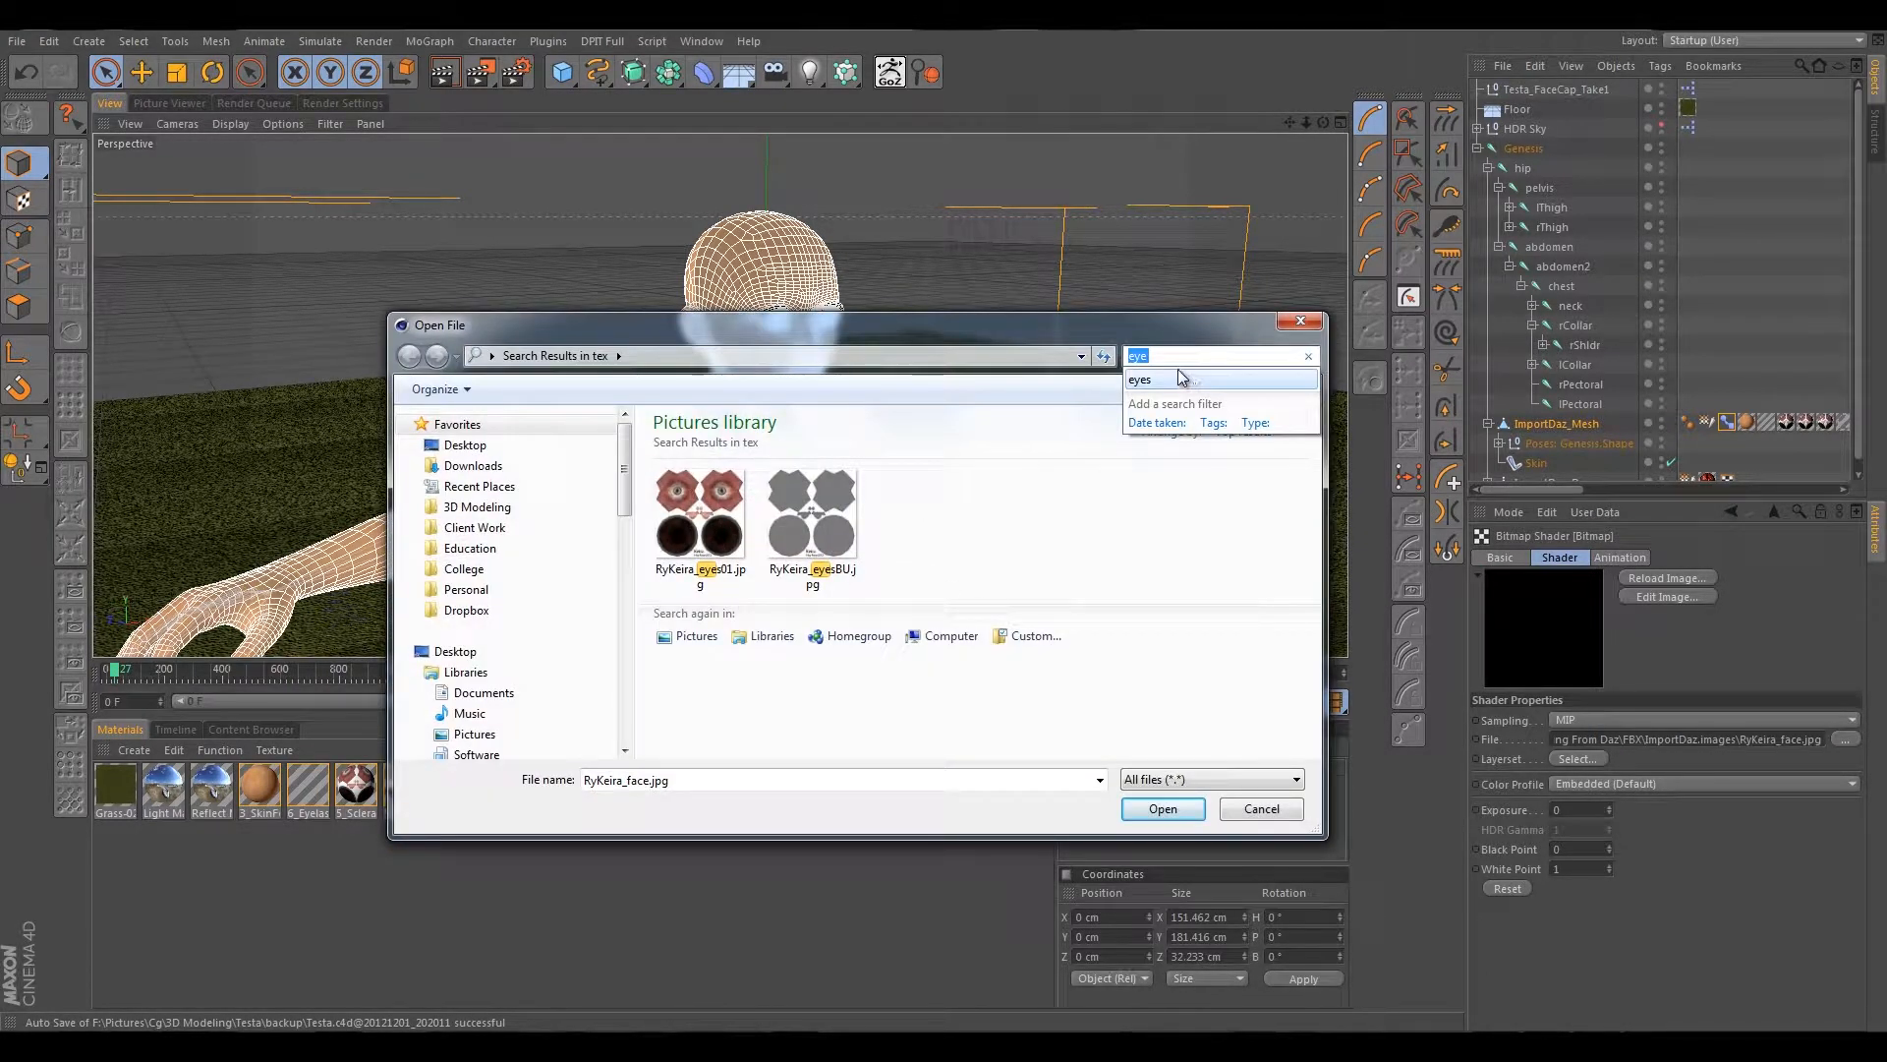
{"action": "key", "text": "BackSpace"}
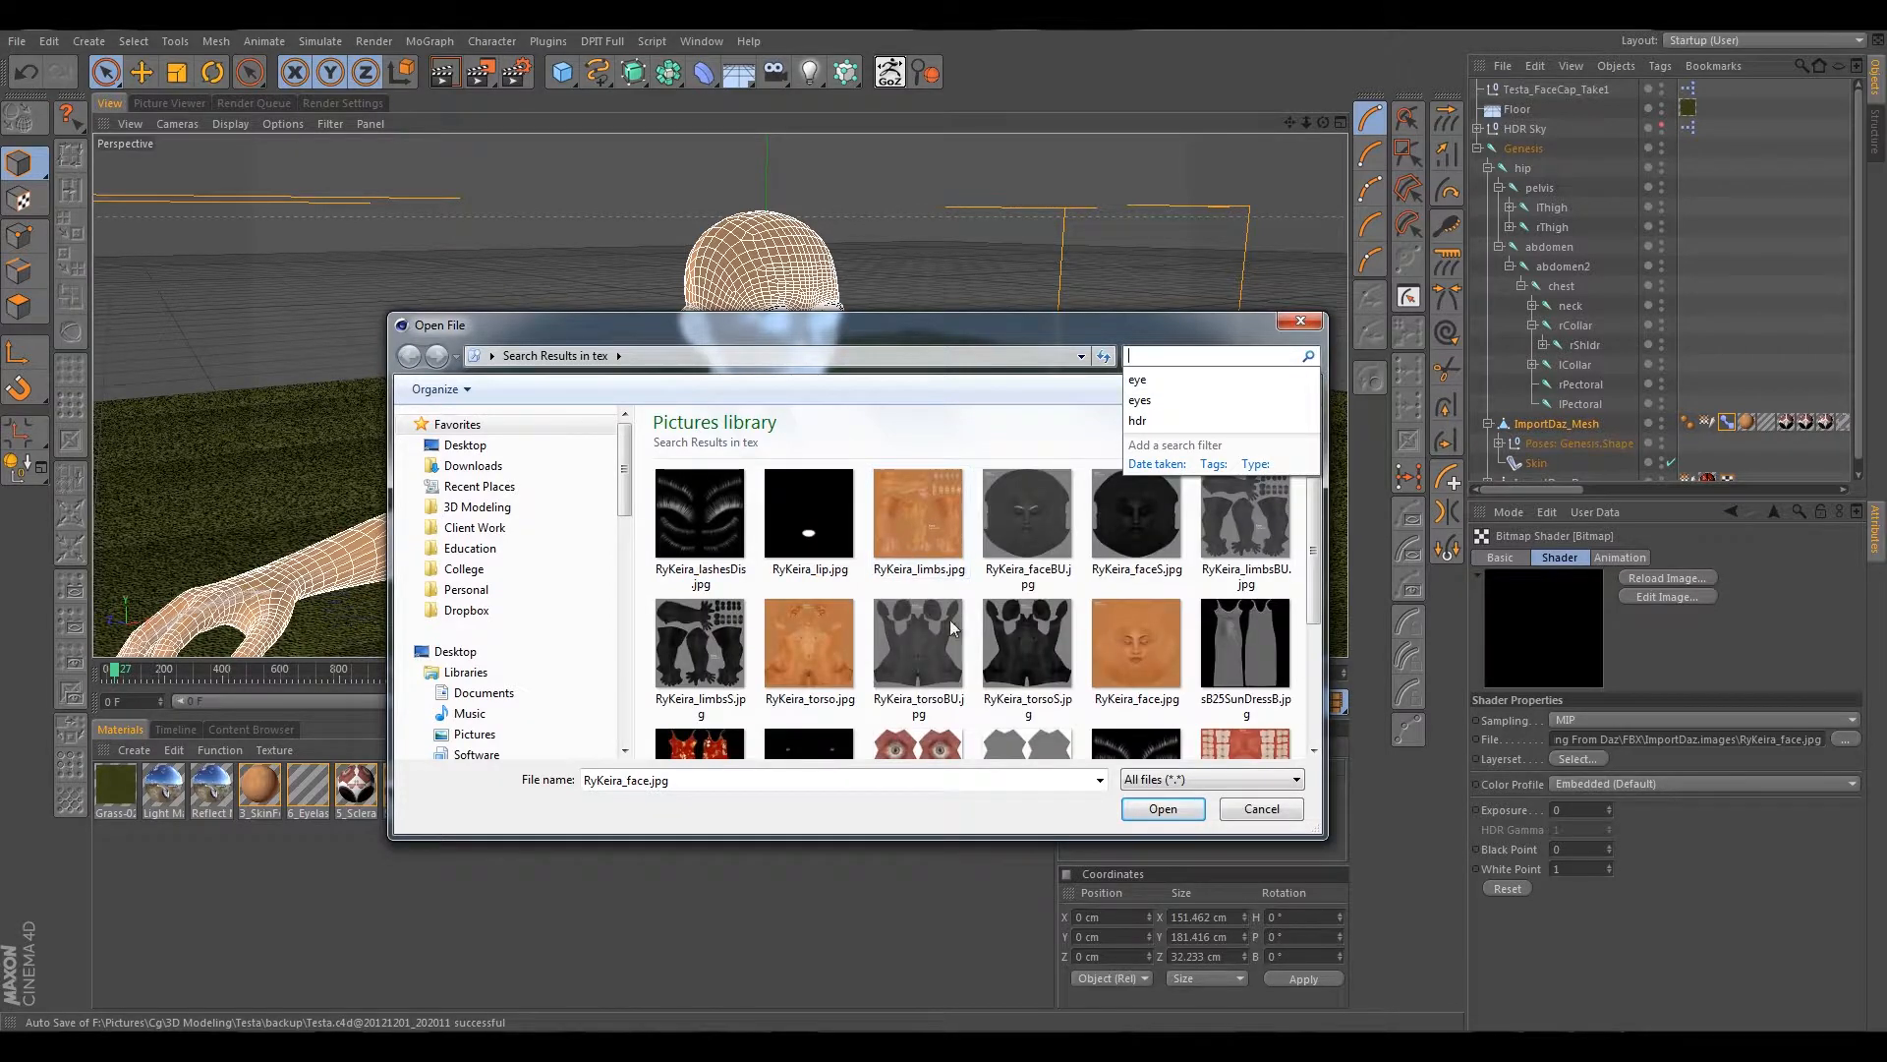
{"action": "left_click", "coordinate": [848, 651]}
{"action": "left_click", "coordinate": [1131, 649]}
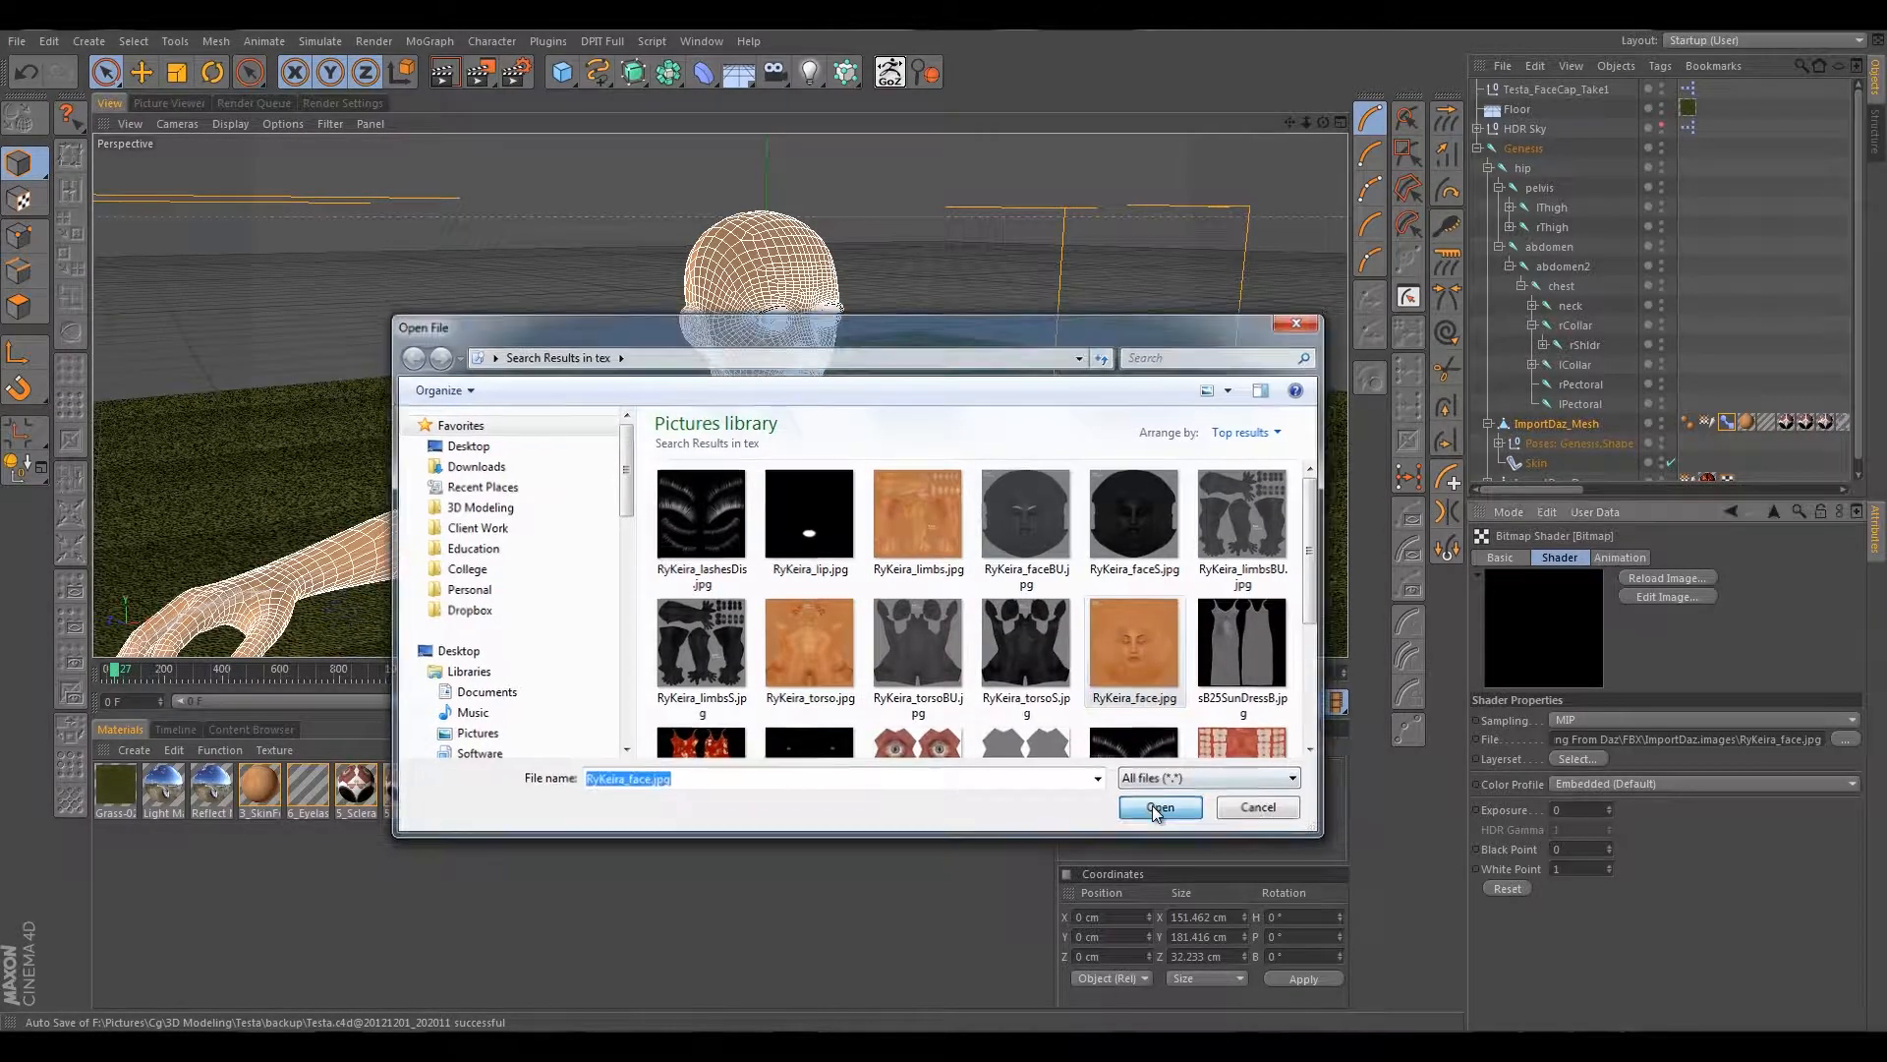
{"action": "left_click", "coordinate": [1152, 806]}
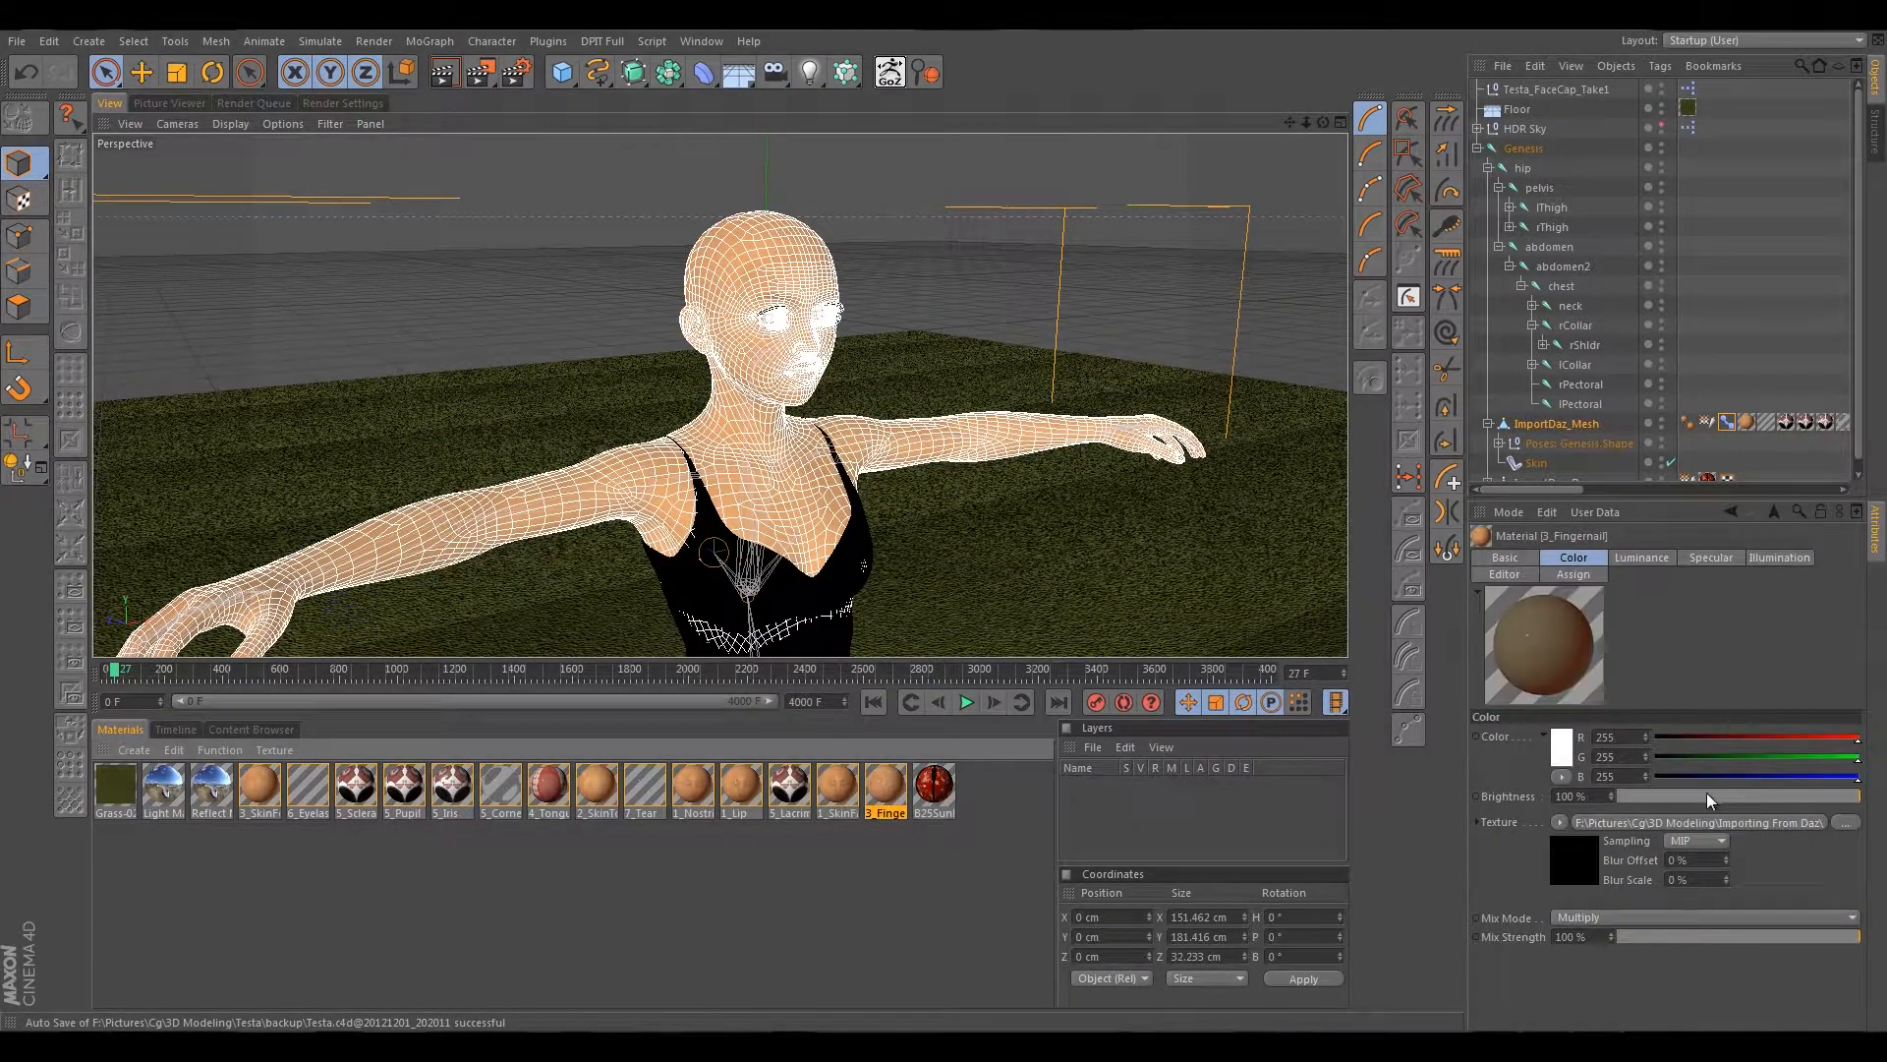
Check the 3_Fingernail material's color texture path and relink it to RyKeira_limbs.jpg in the tex folder.
{"action": "left_click", "coordinate": [1756, 824]}
{"action": "left_click", "coordinate": [1707, 739]}
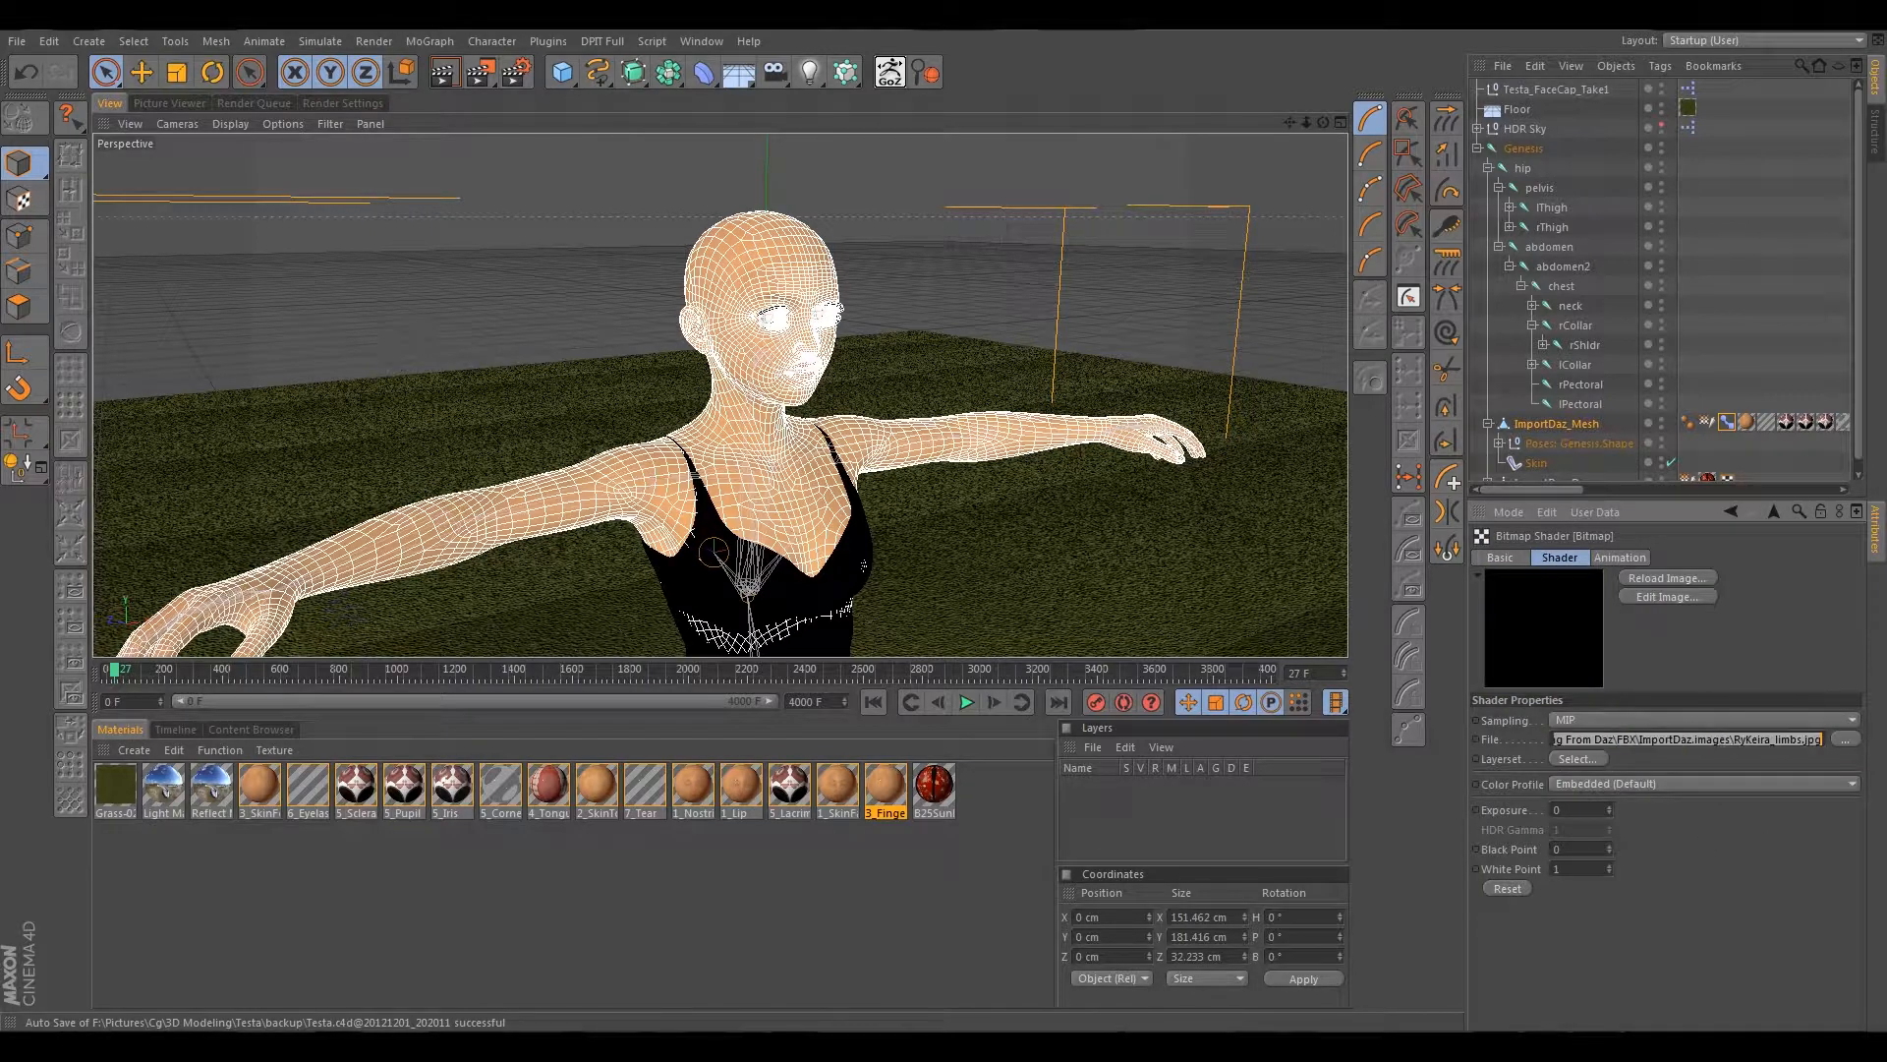
{"action": "left_click", "coordinate": [1803, 744]}
{"action": "left_click", "coordinate": [1842, 739]}
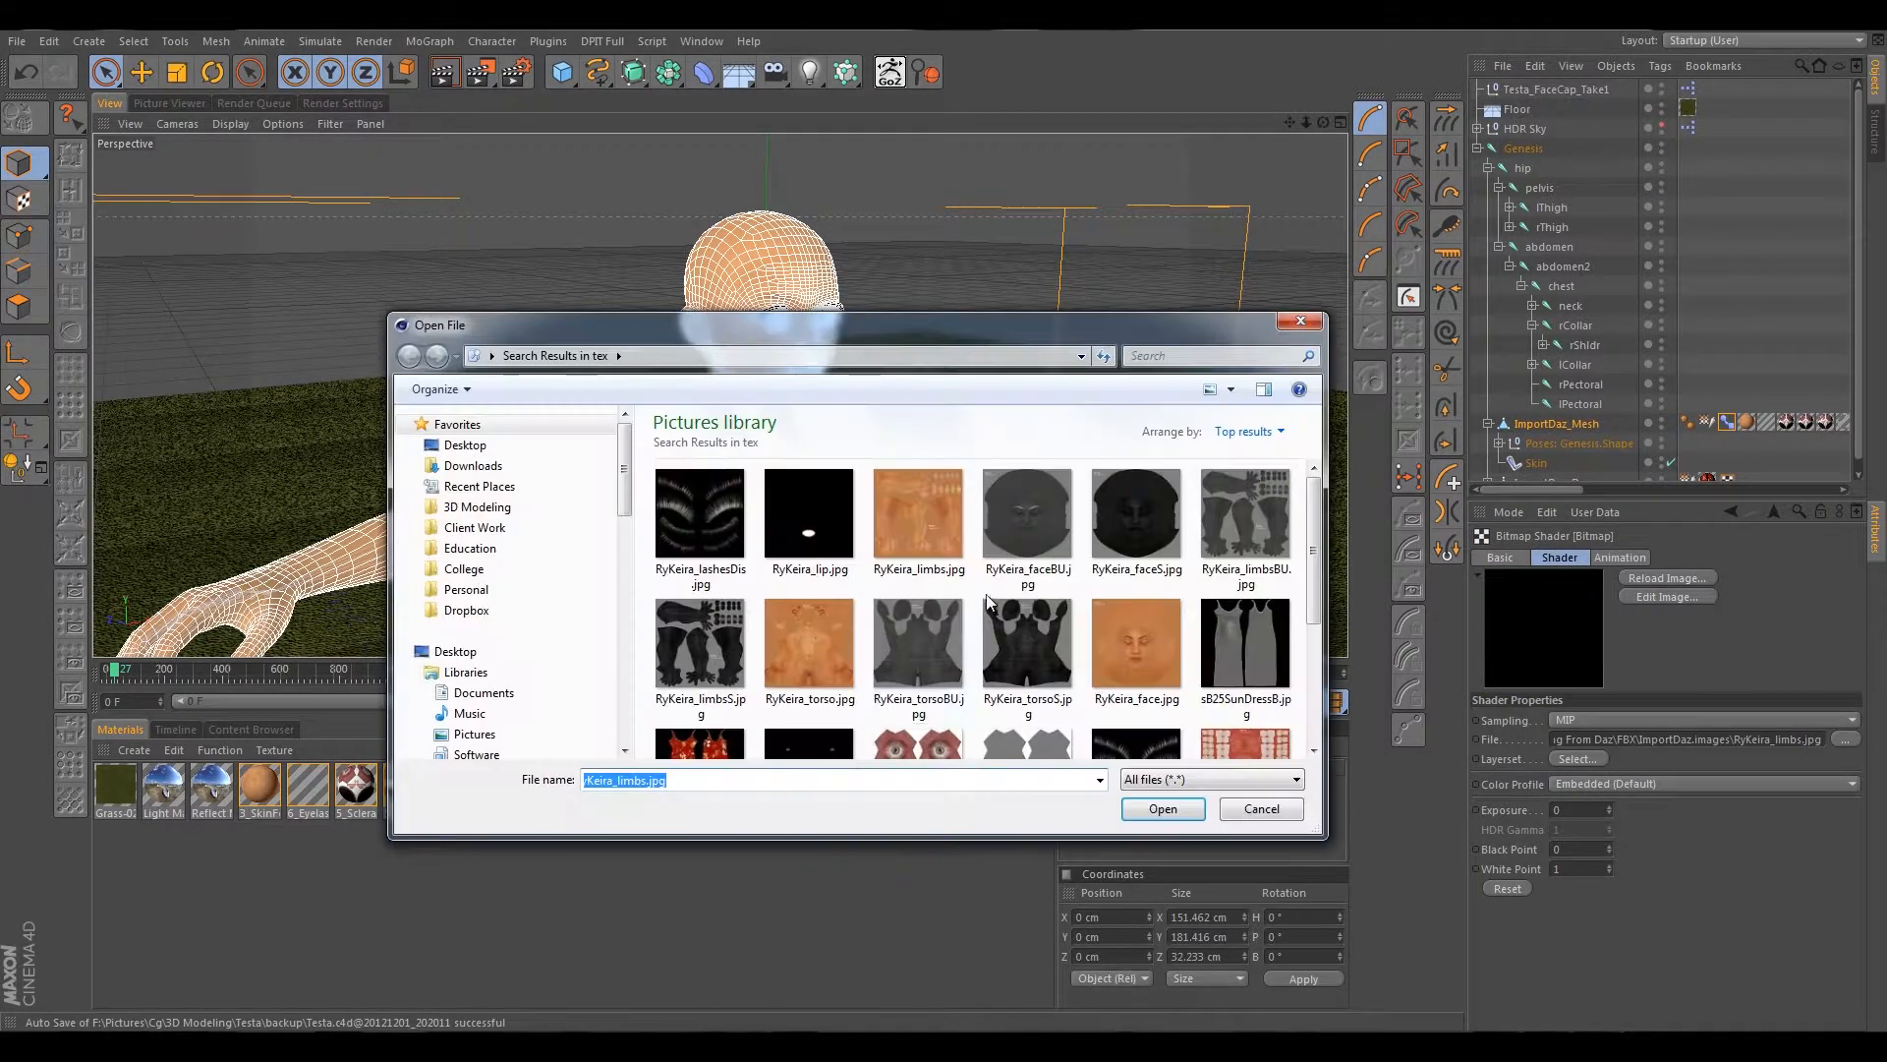
{"action": "left_click", "coordinate": [842, 634]}
{"action": "left_click", "coordinate": [934, 534]}
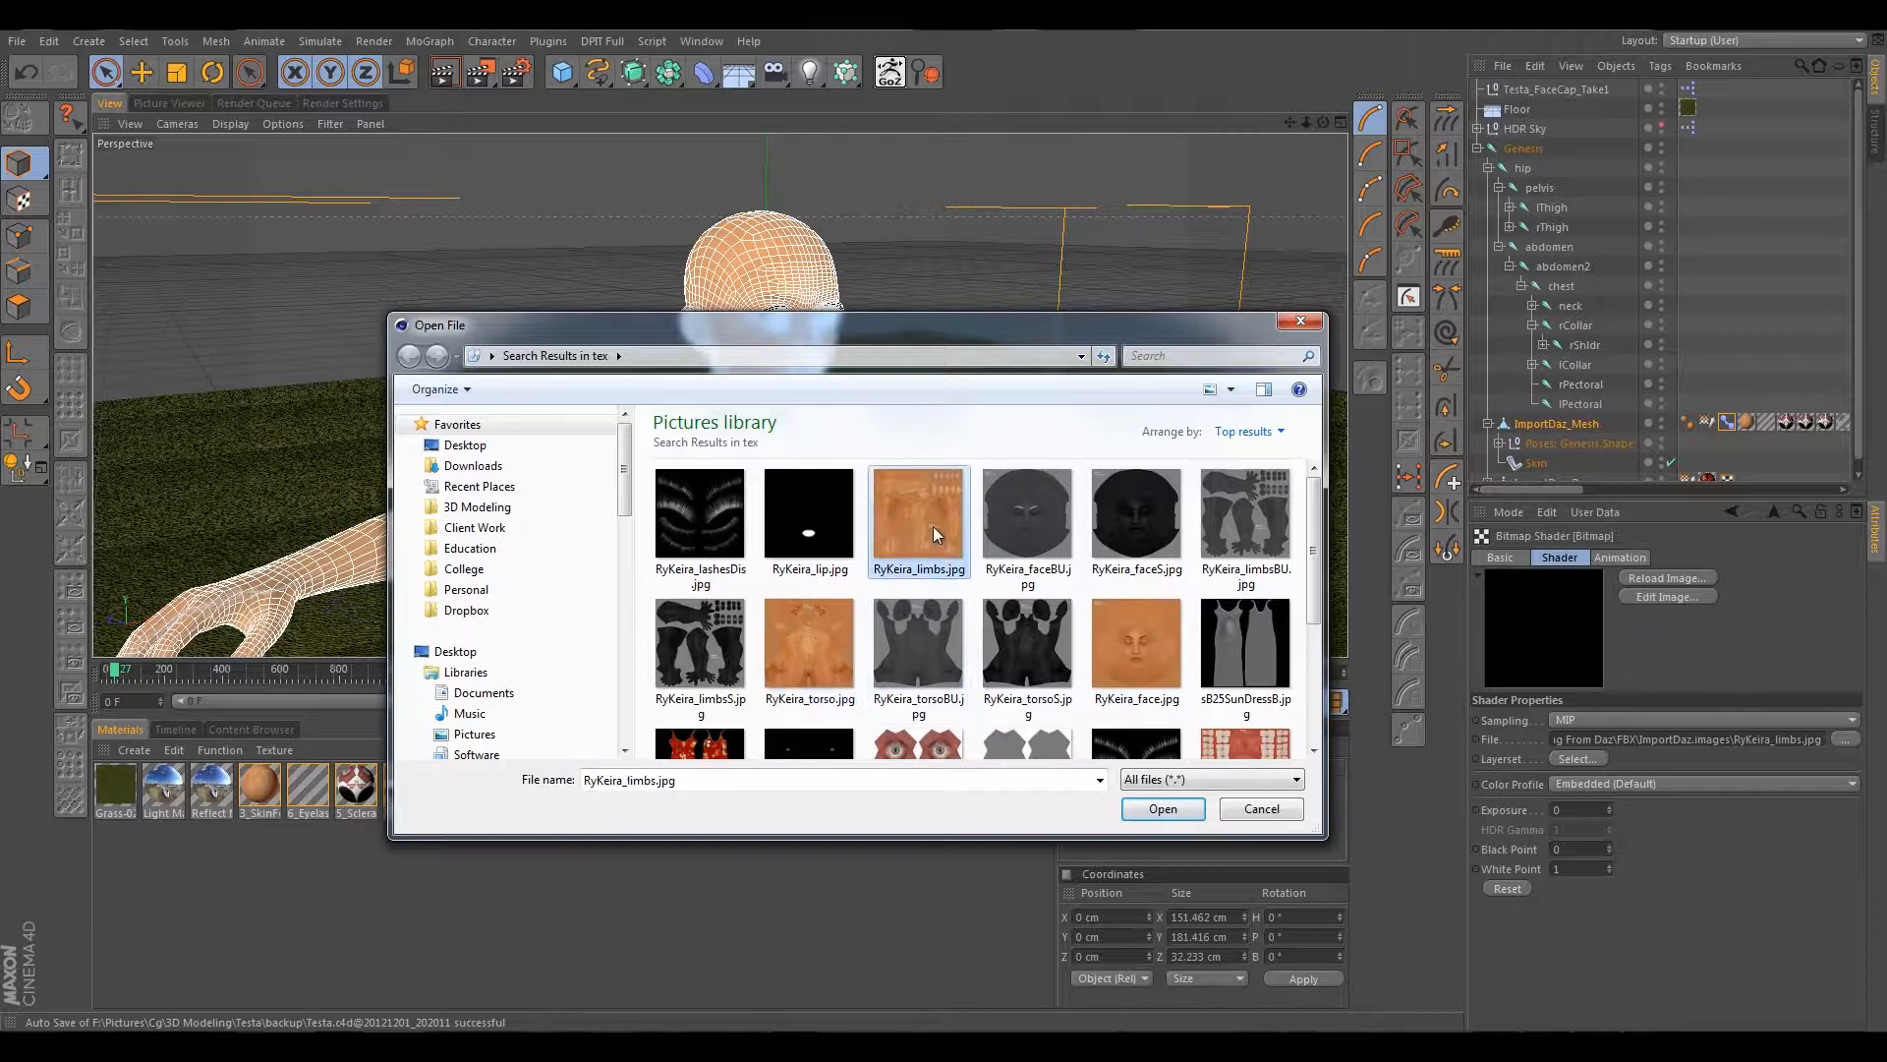
{"action": "left_click", "coordinate": [1163, 808]}
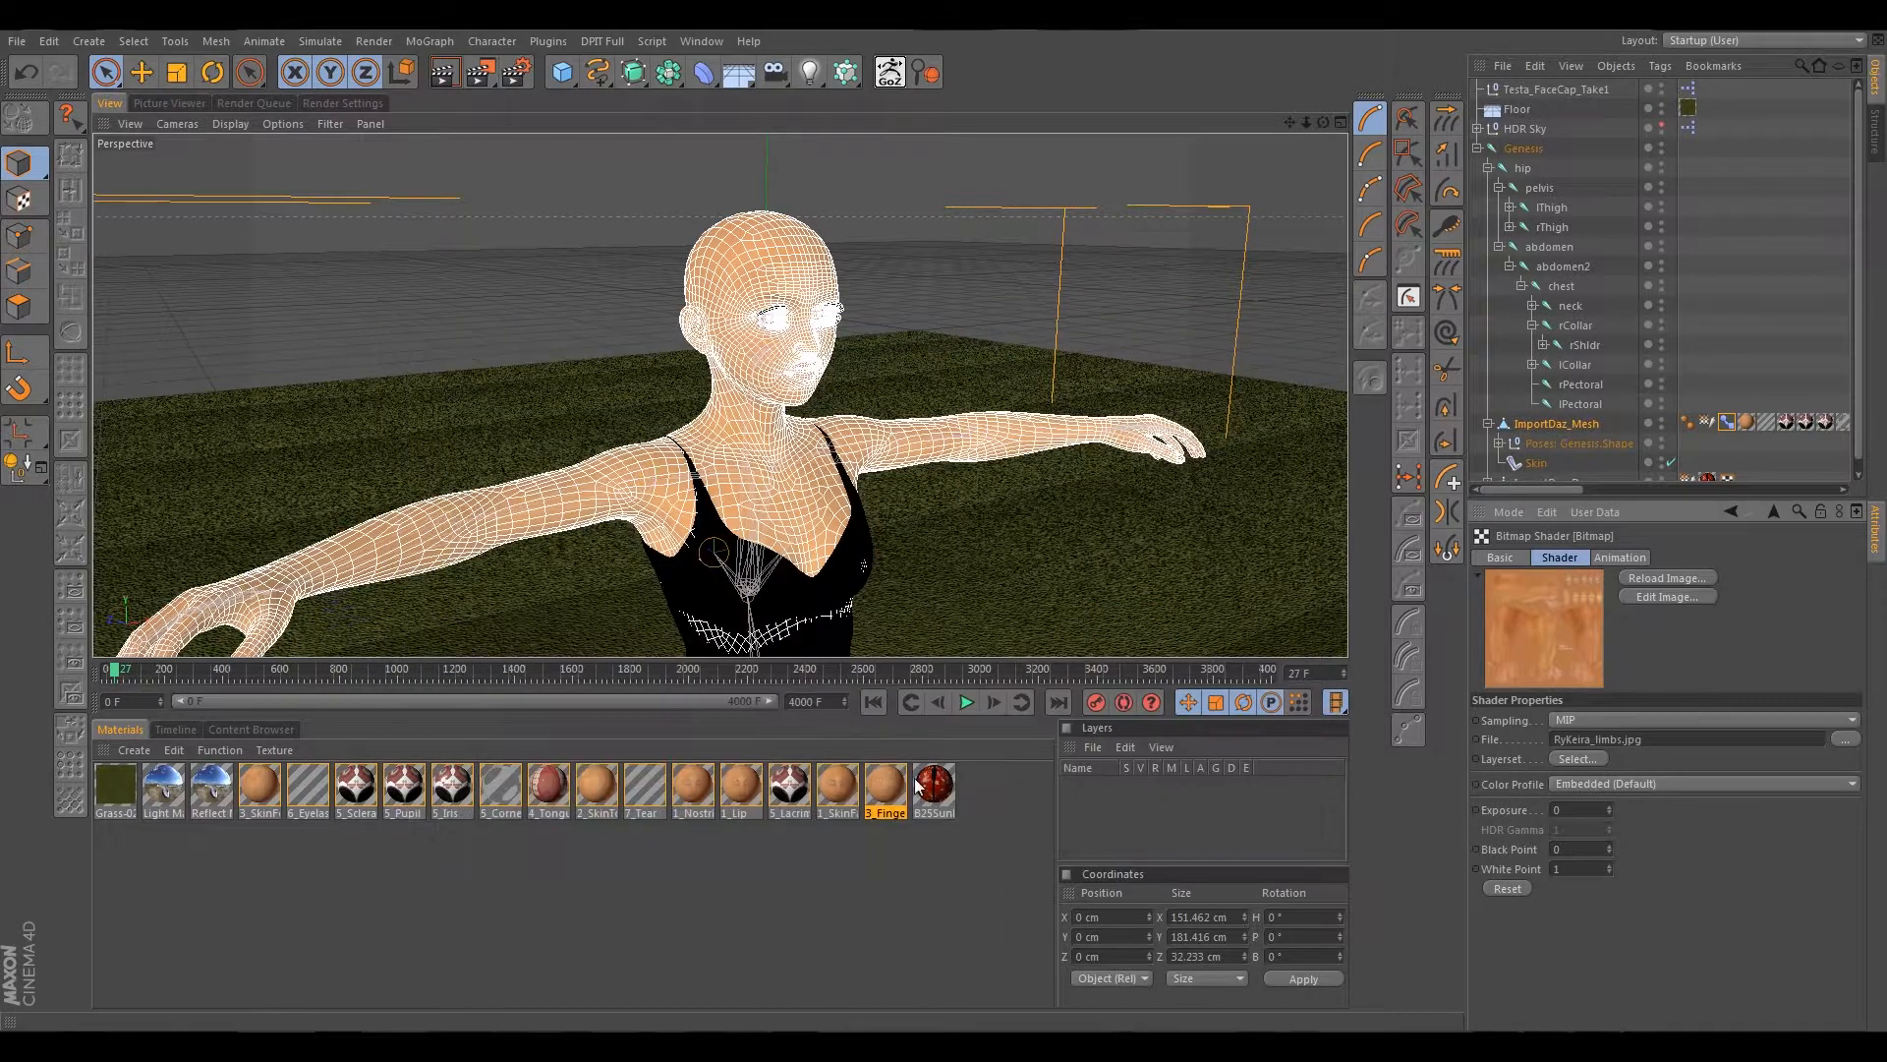
Check the B25SunDress material's color texture path and relink it to sB25SunDress03.jpg in the tex folder.
{"action": "left_click", "coordinate": [945, 801]}
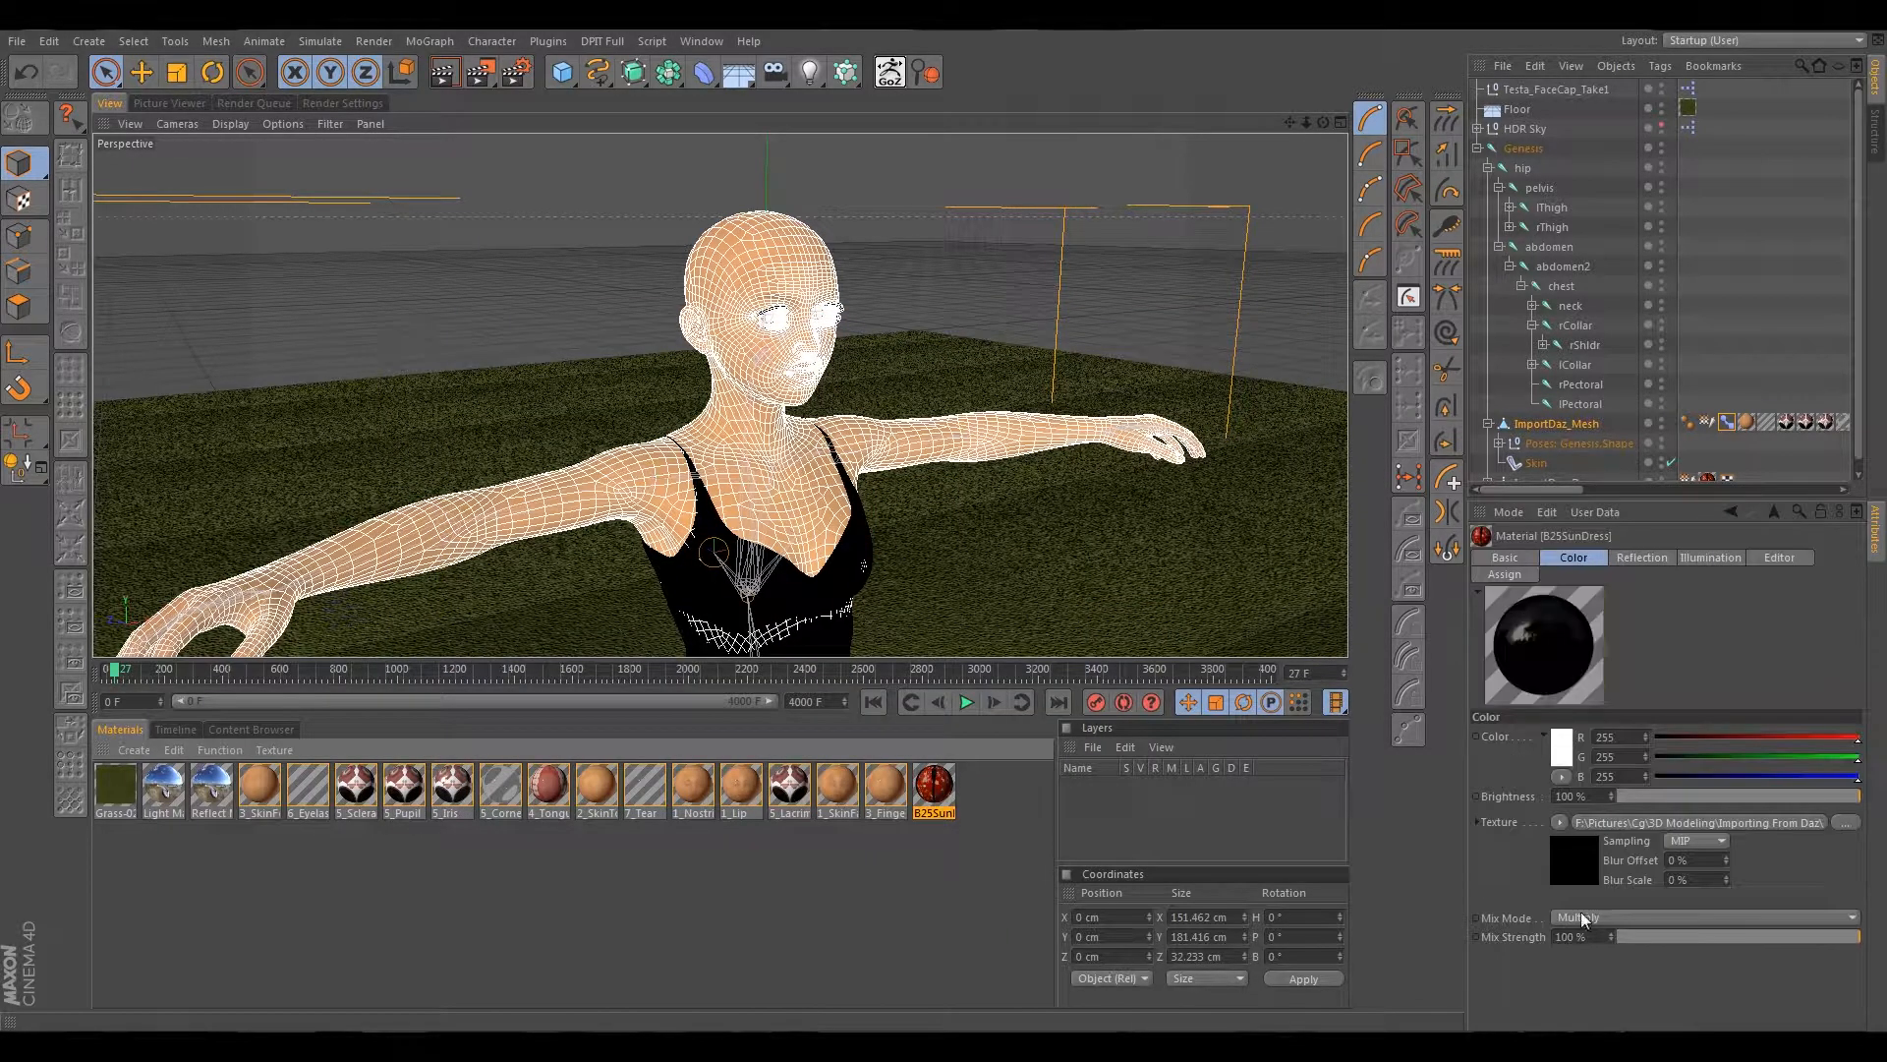
{"action": "left_click", "coordinate": [1801, 822]}
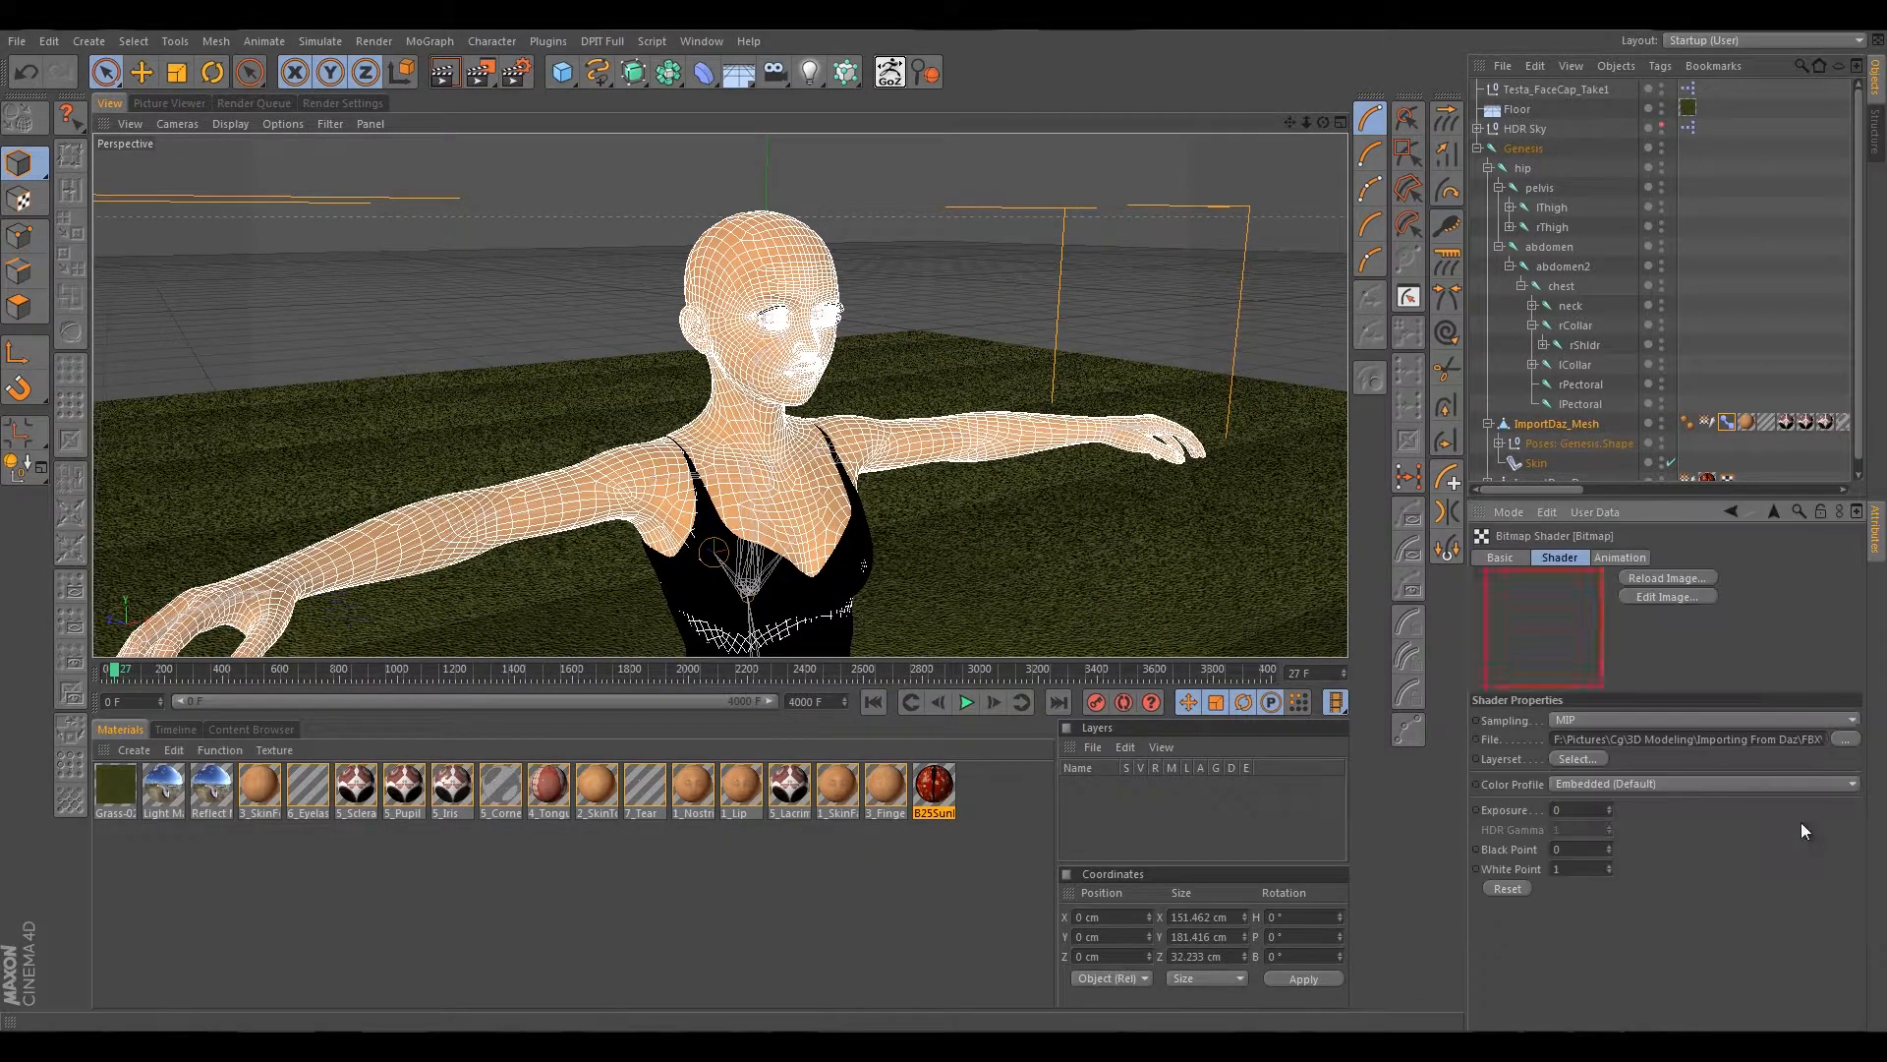
{"action": "left_click", "coordinate": [1740, 742]}
{"action": "left_click", "coordinate": [1804, 741]}
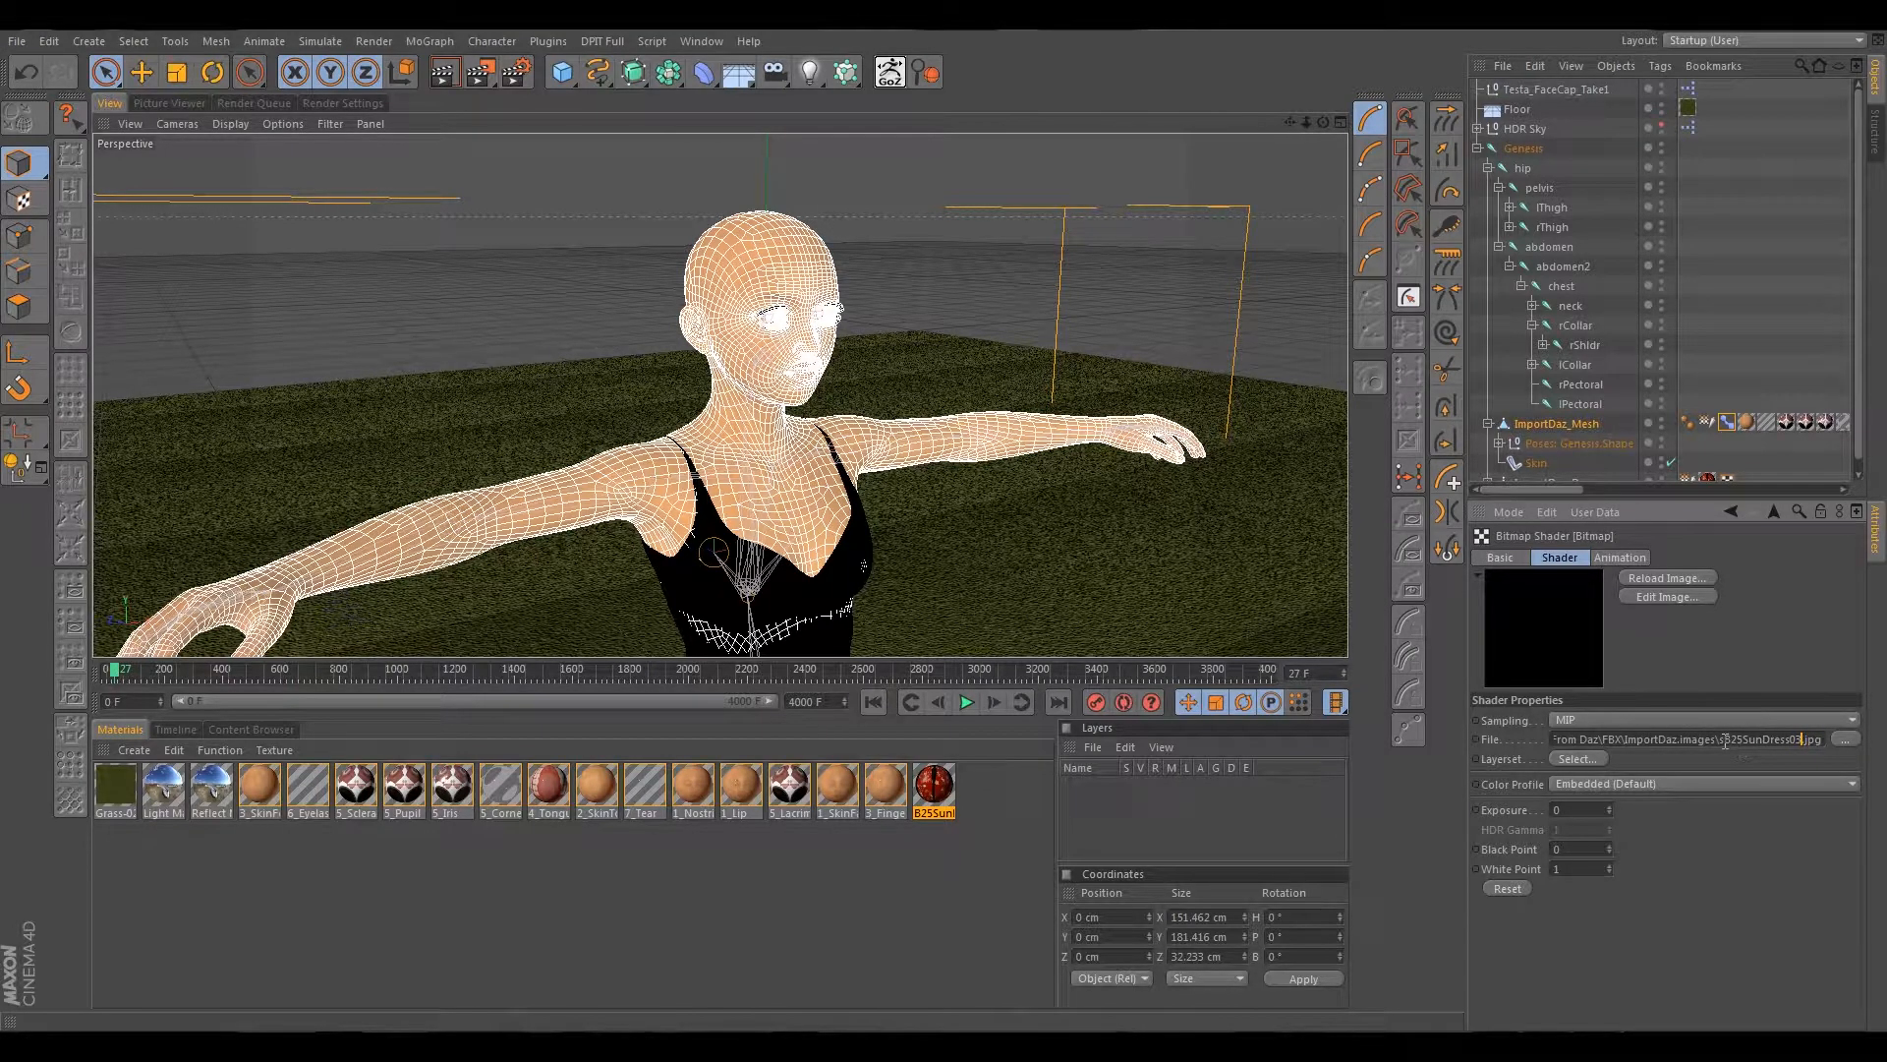
{"action": "left_click", "coordinate": [1842, 743]}
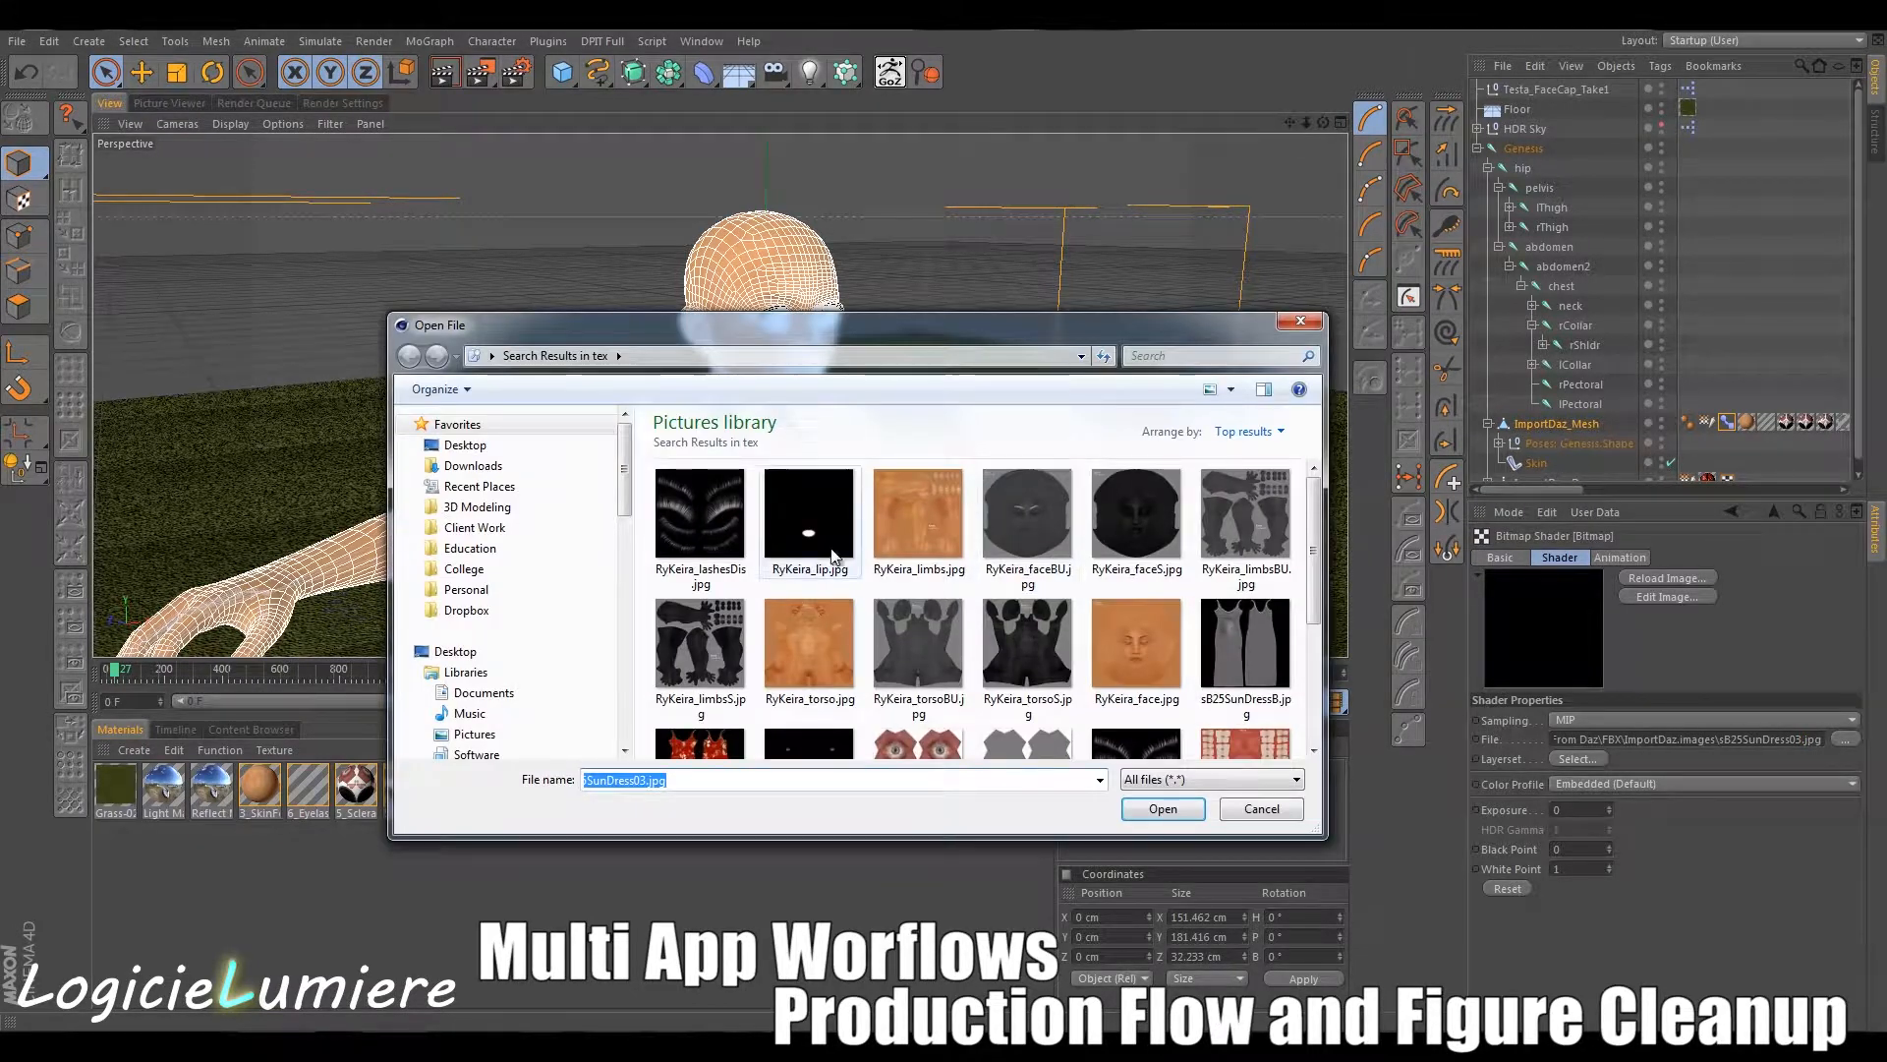
{"action": "left_click", "coordinate": [831, 563]}
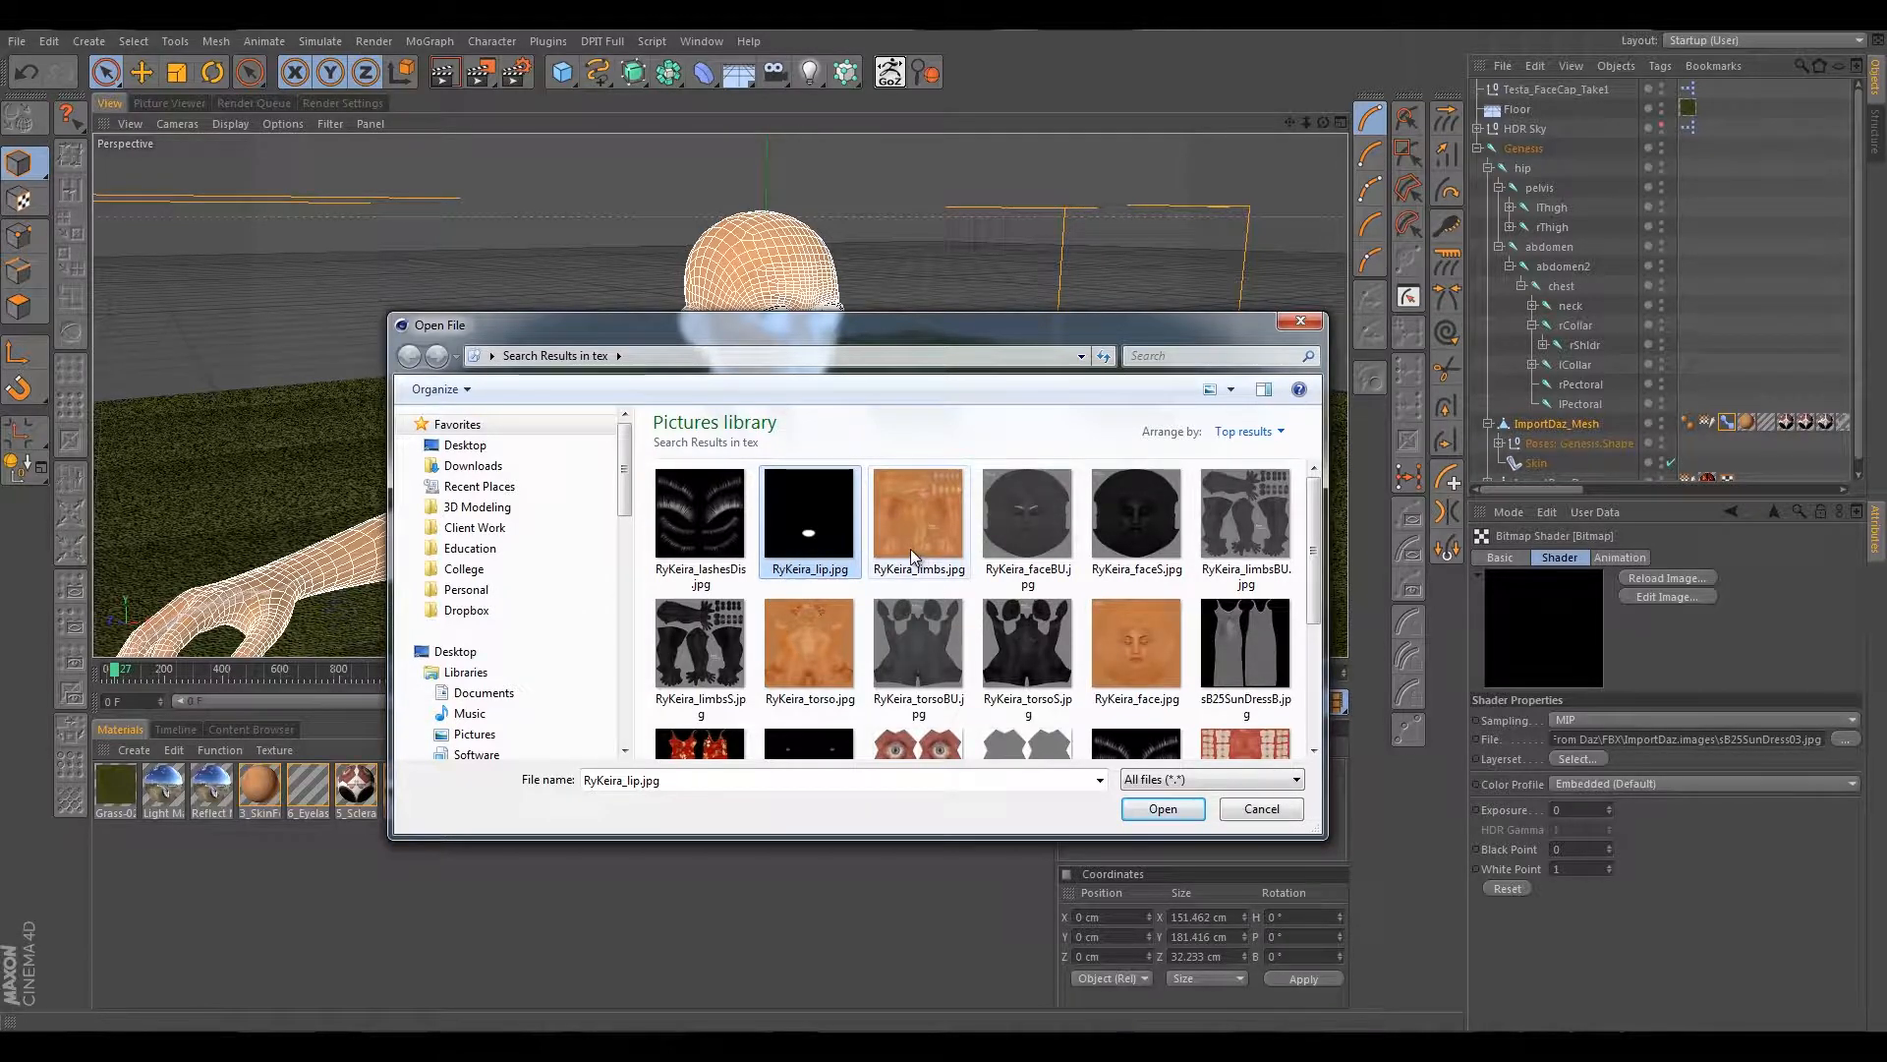
{"action": "left_click", "coordinate": [1245, 644]}
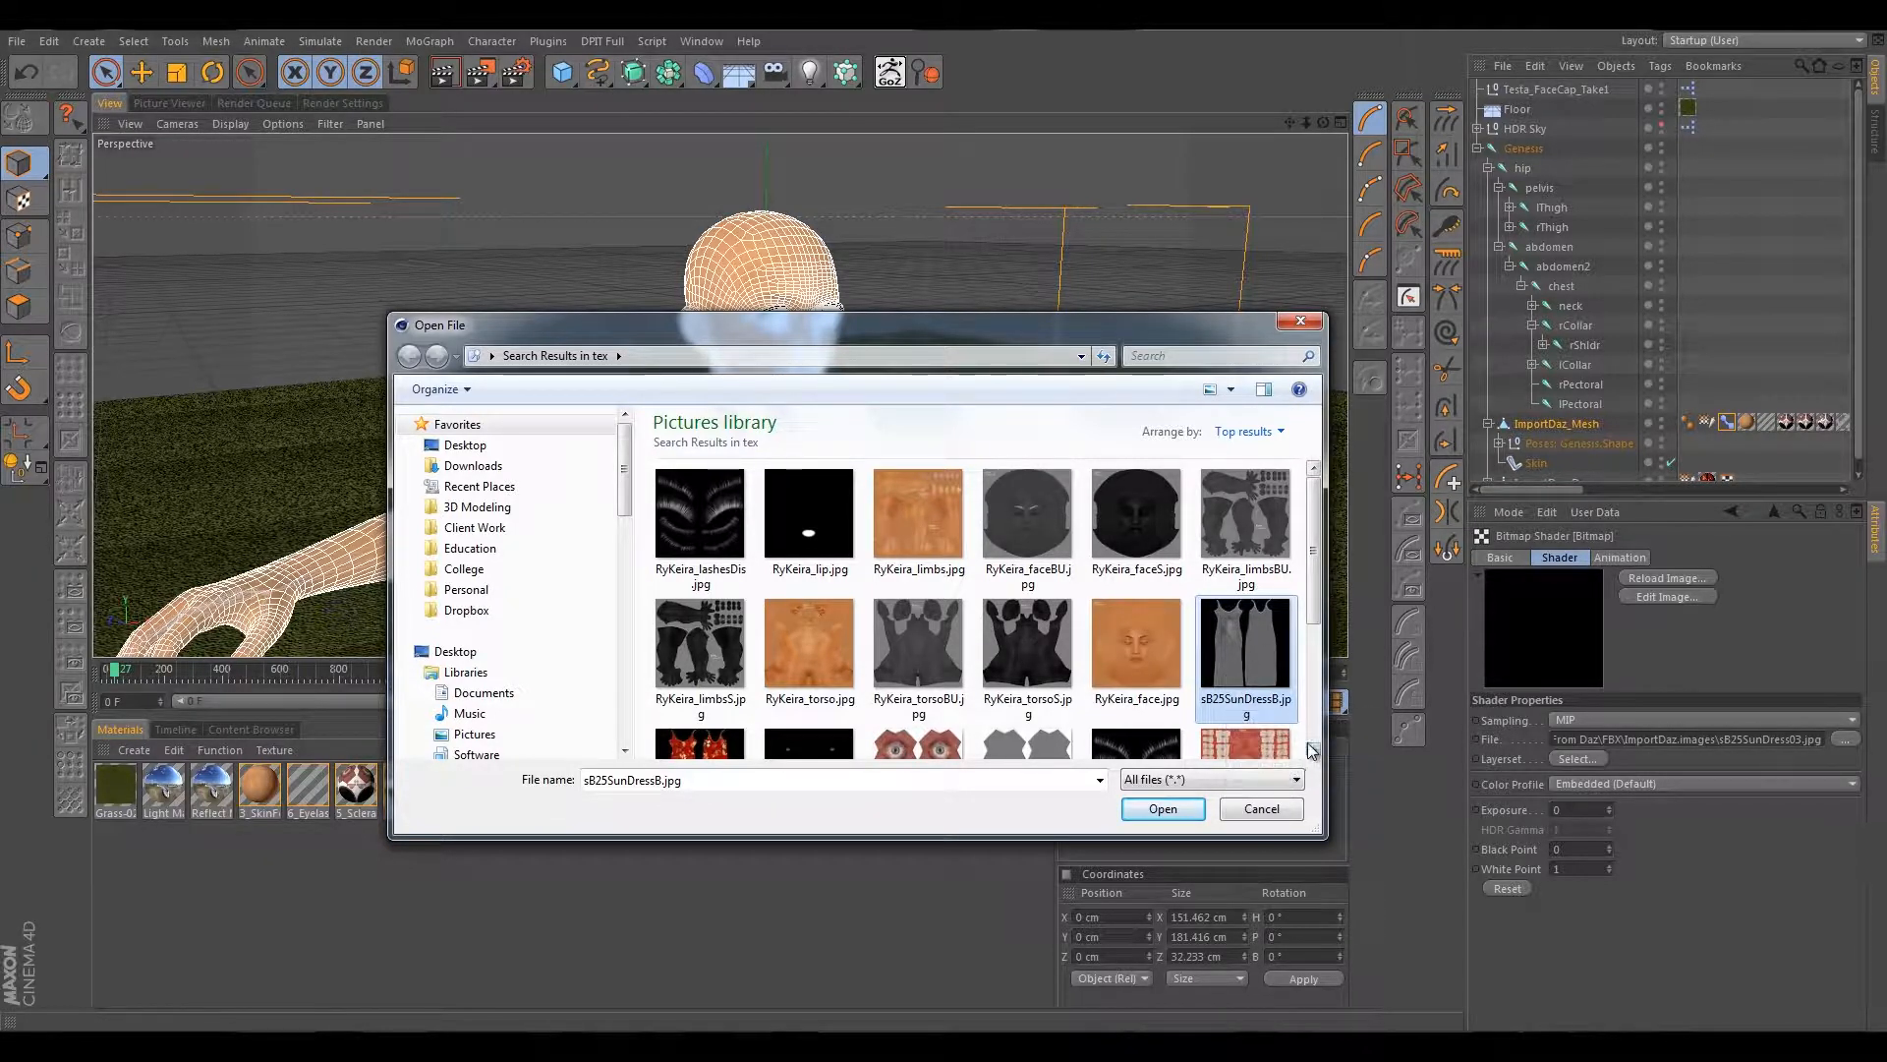
{"action": "left_click", "coordinate": [1313, 750]}
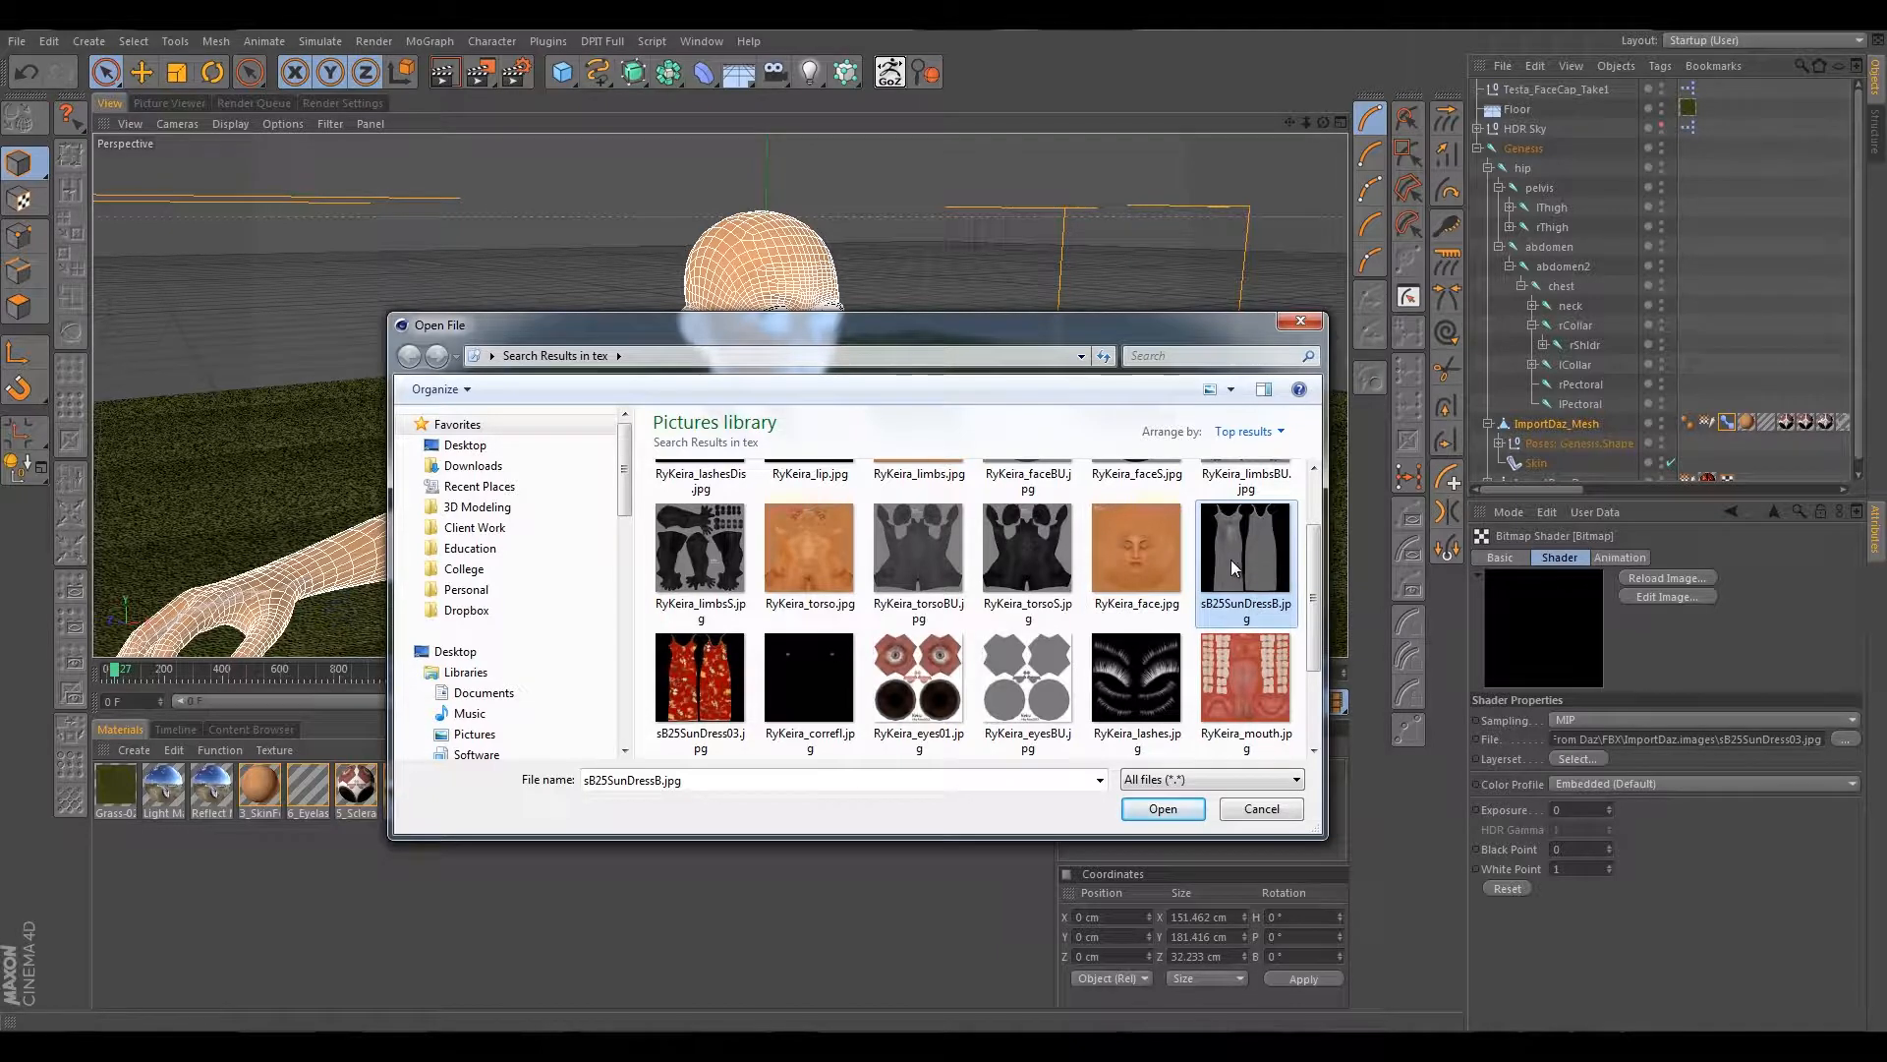
{"action": "left_click", "coordinate": [705, 674]}
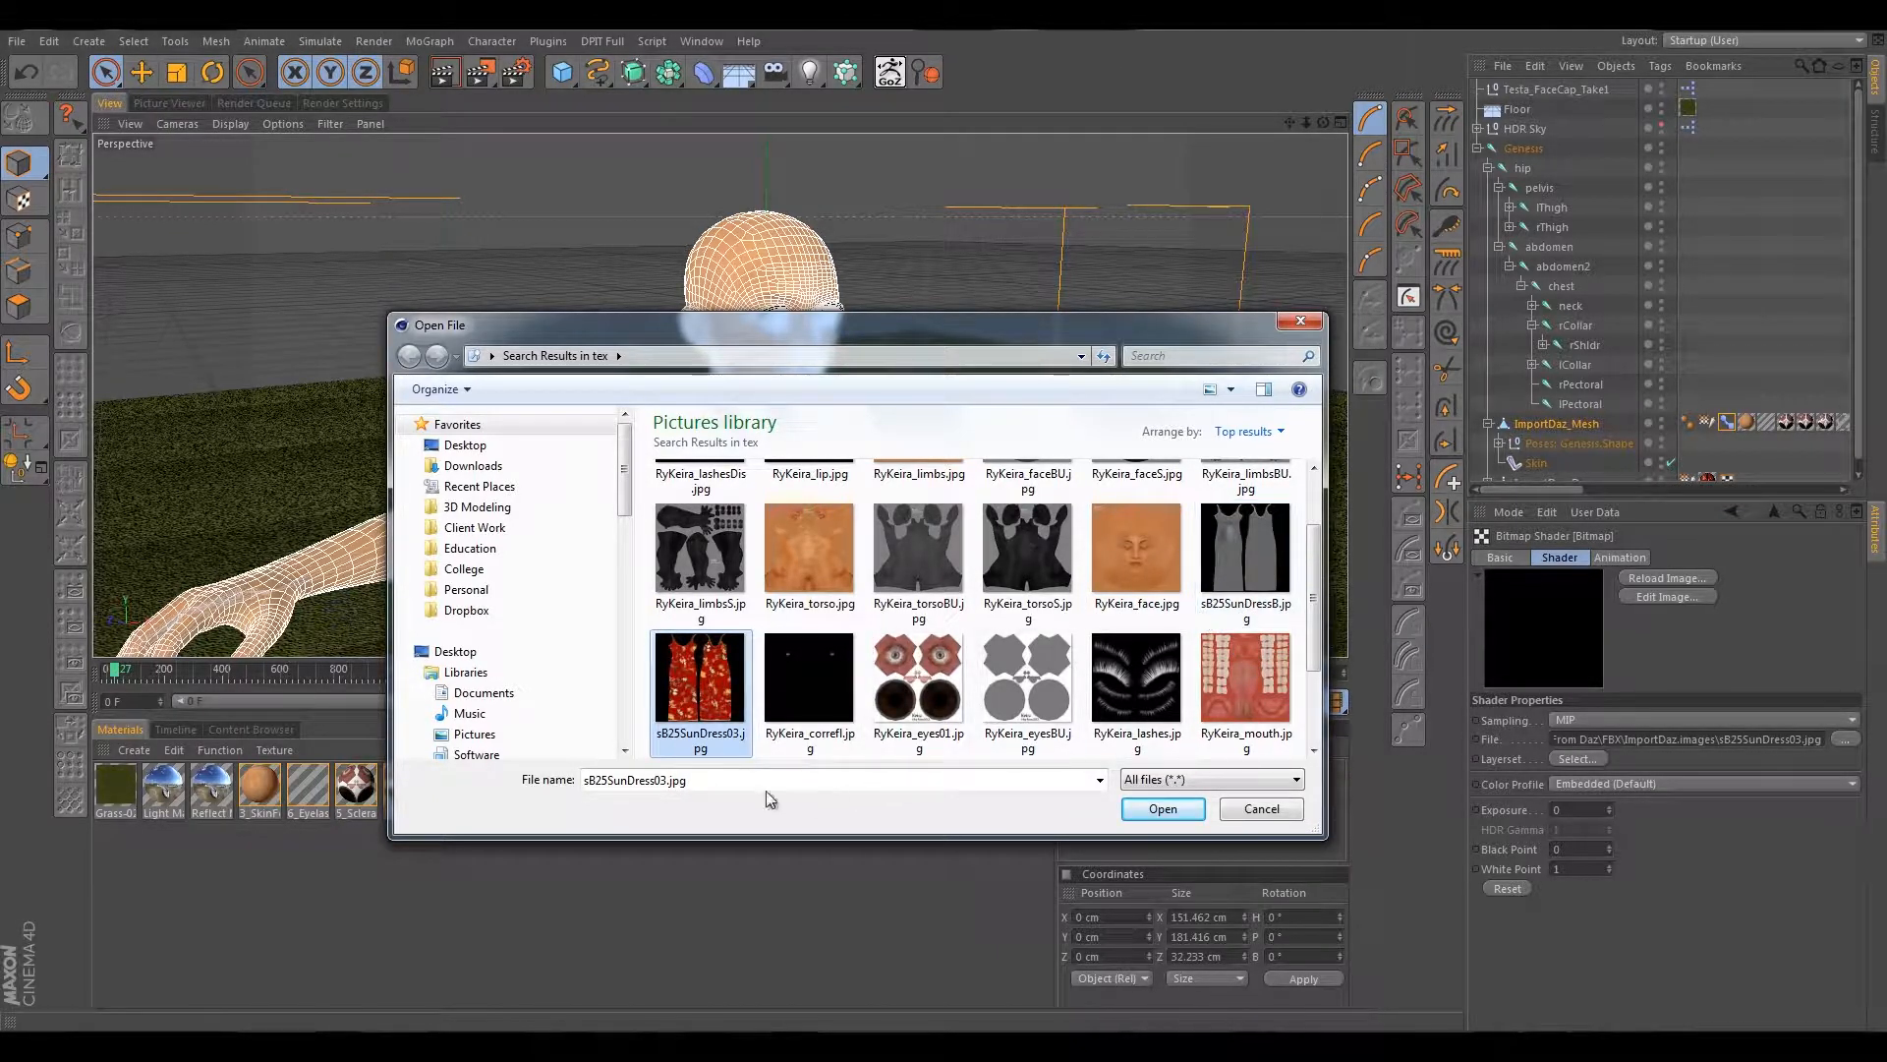
{"action": "left_click", "coordinate": [1161, 808]}
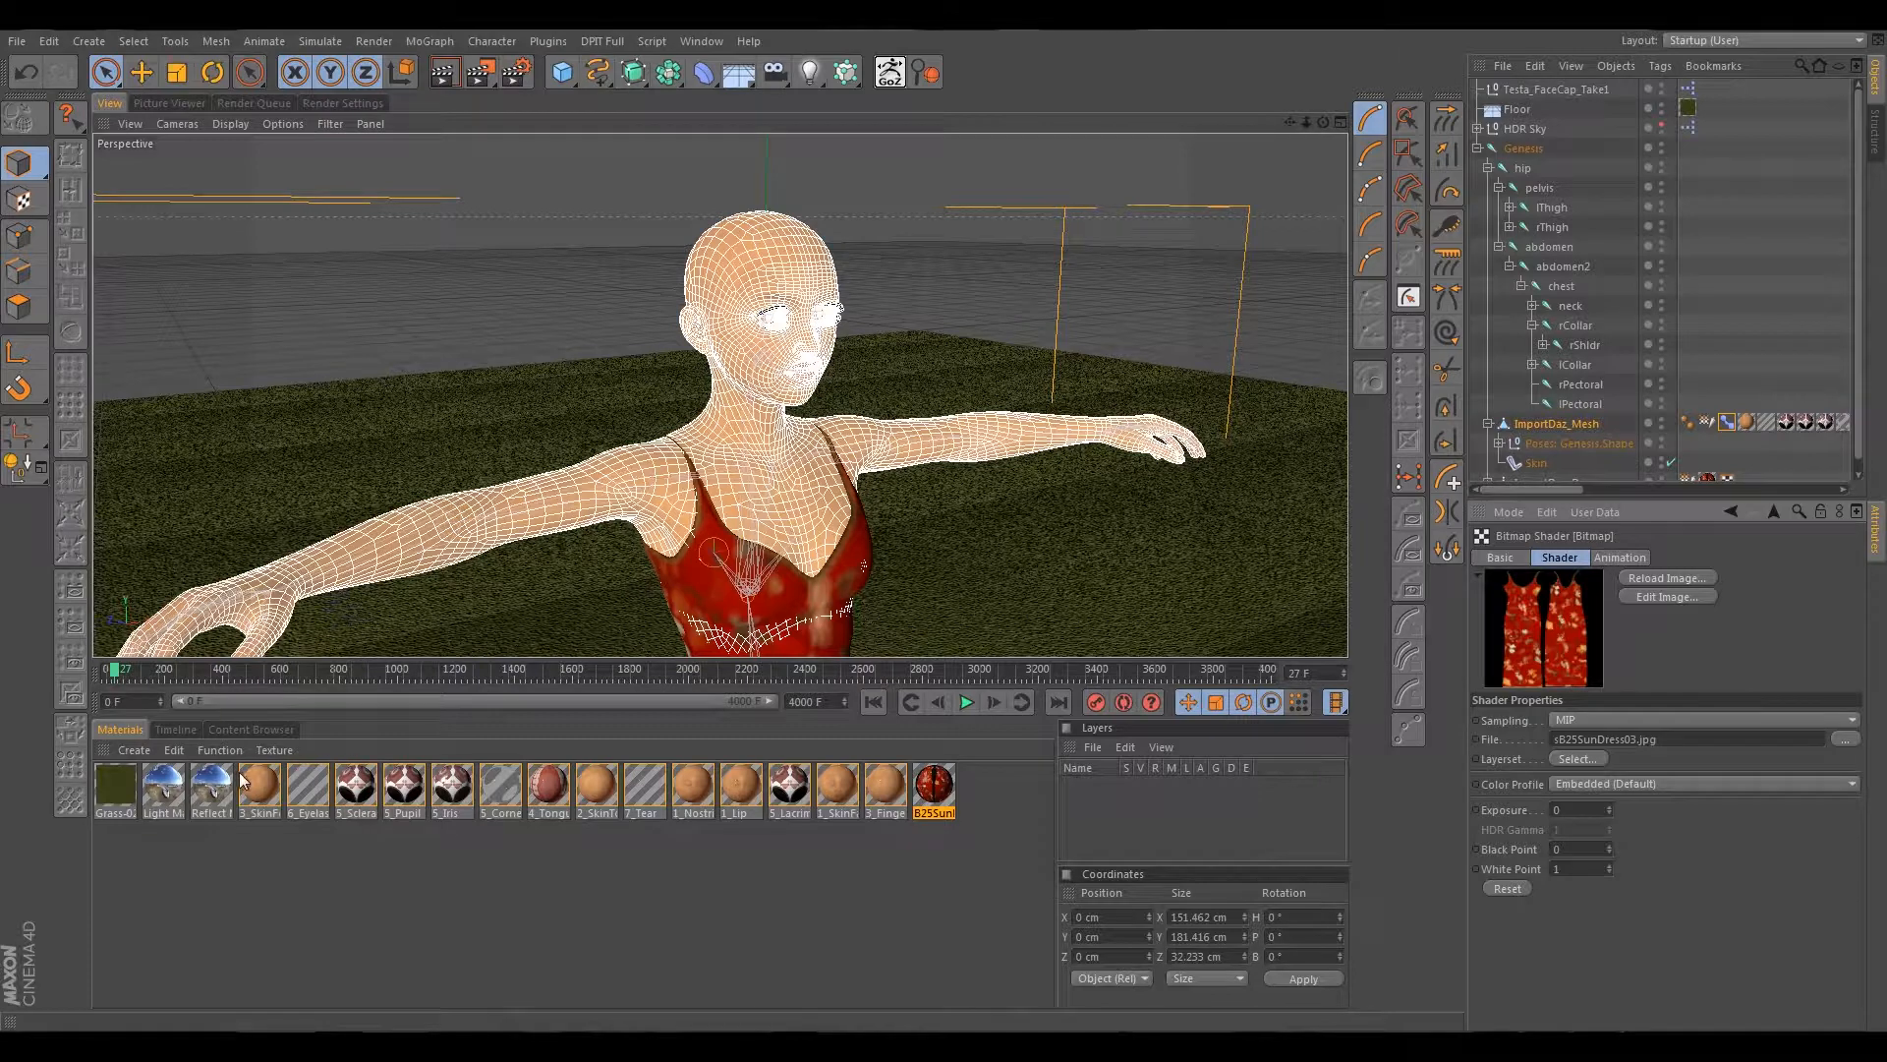
{"action": "left_click", "coordinate": [887, 792]}
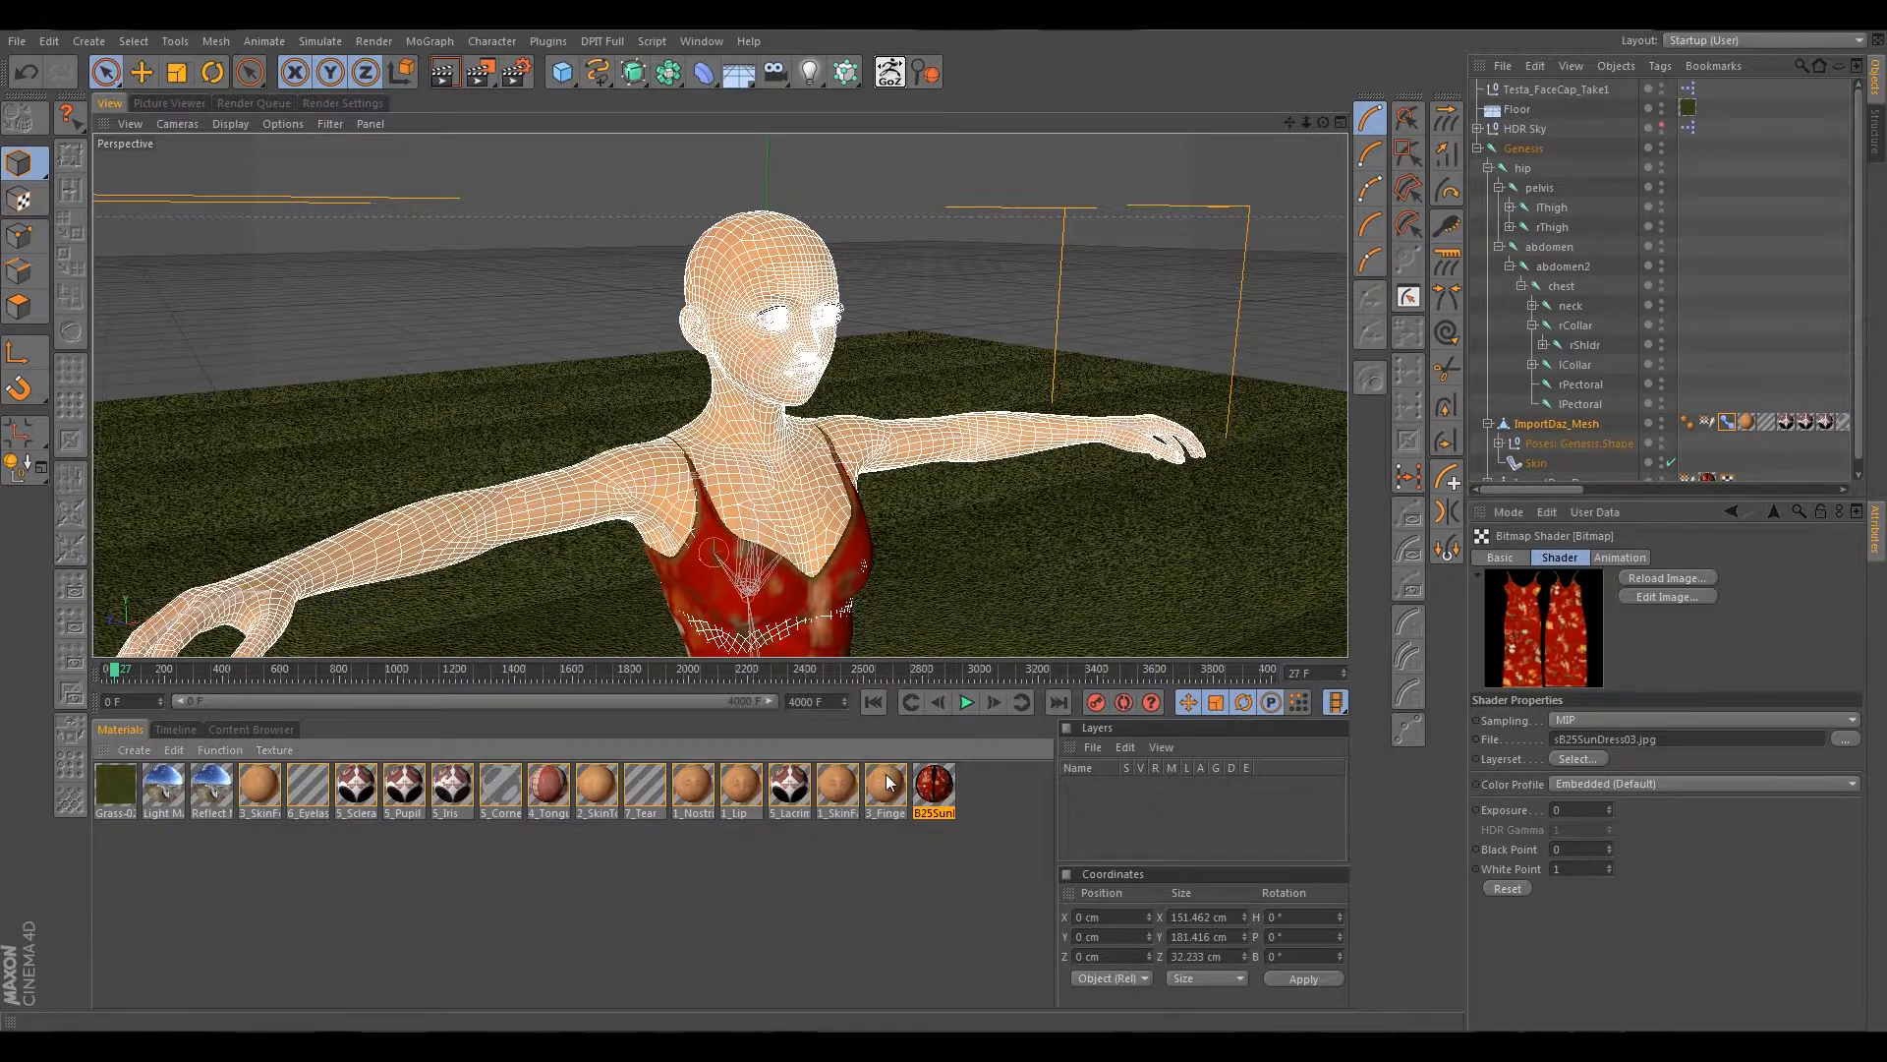
{"action": "left_click", "coordinate": [162, 787]}
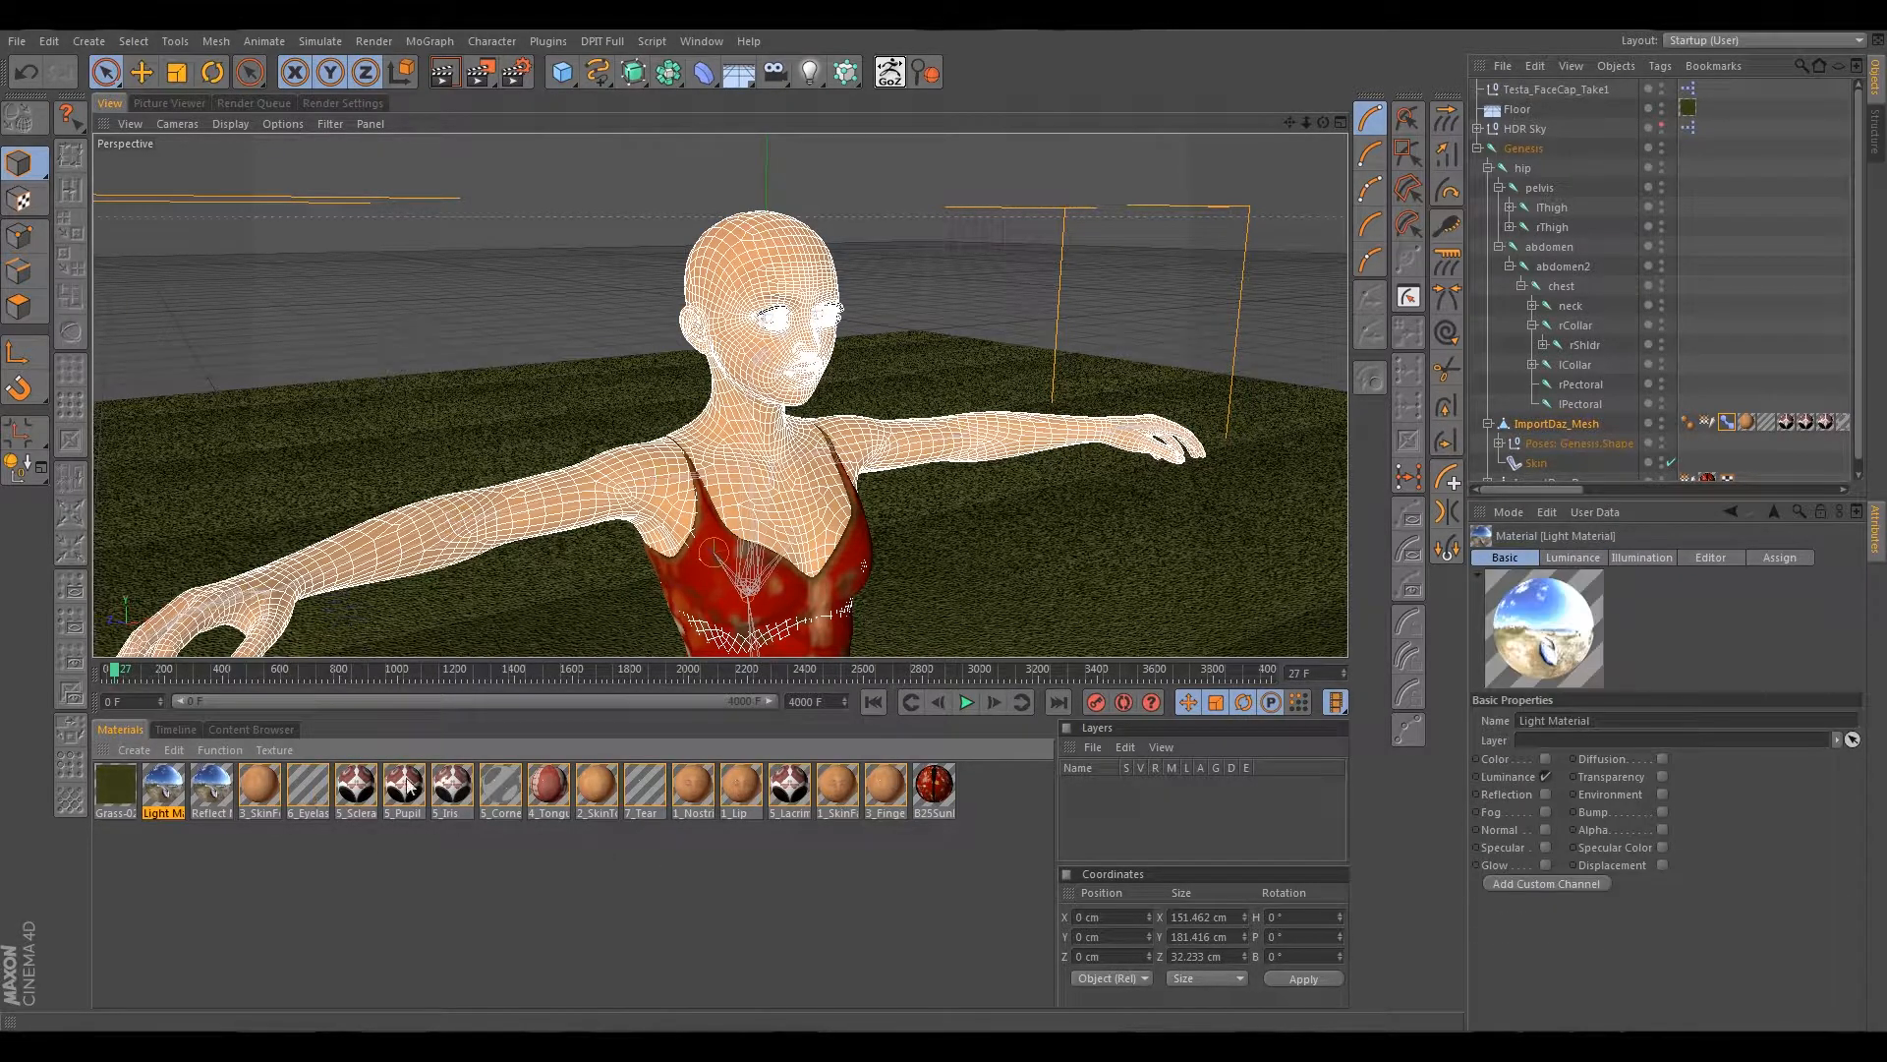
{"action": "left_click", "coordinate": [932, 791]}
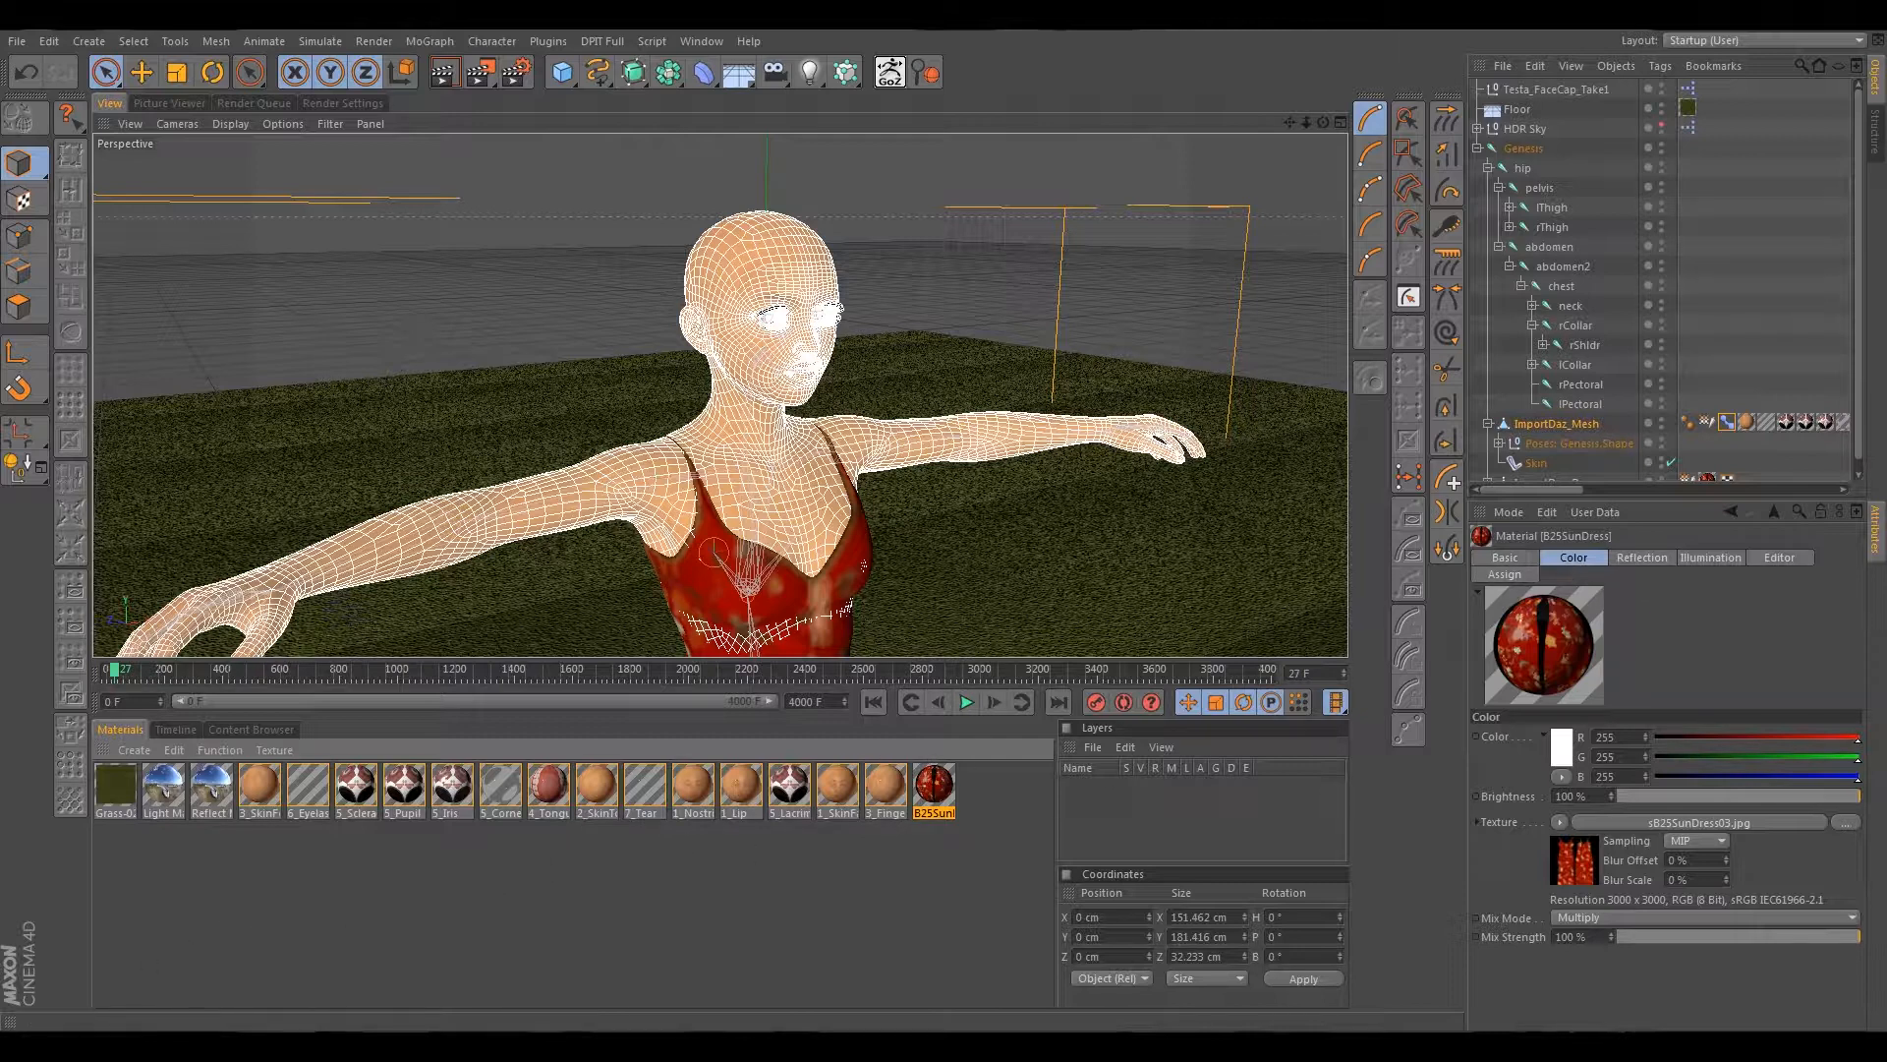
Switch to the Testa folder in Windows Explorer and examine the bump, specular and lash maps in its tex folder, then return to Cinema 4D.
{"action": "mouse_move", "coordinate": [295, 948]}
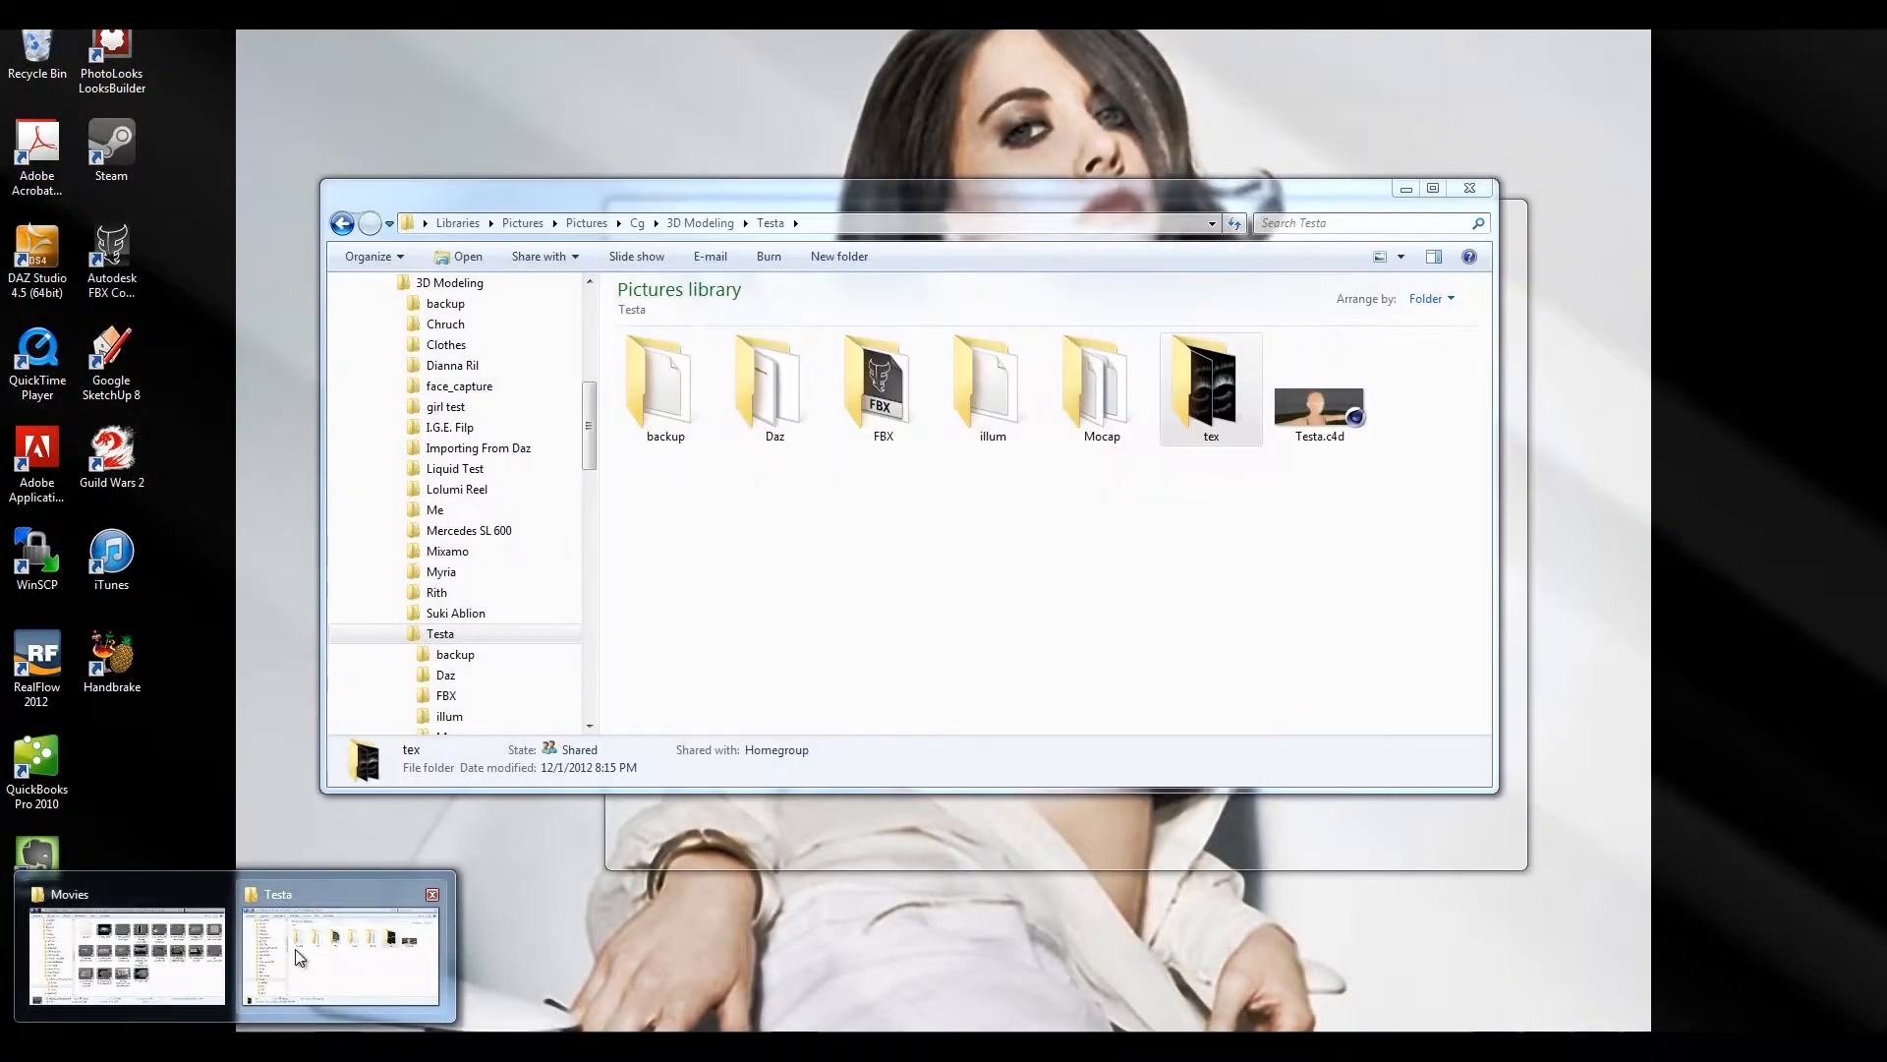
{"action": "left_click", "coordinate": [295, 948]}
{"action": "double_click", "coordinate": [1210, 400]}
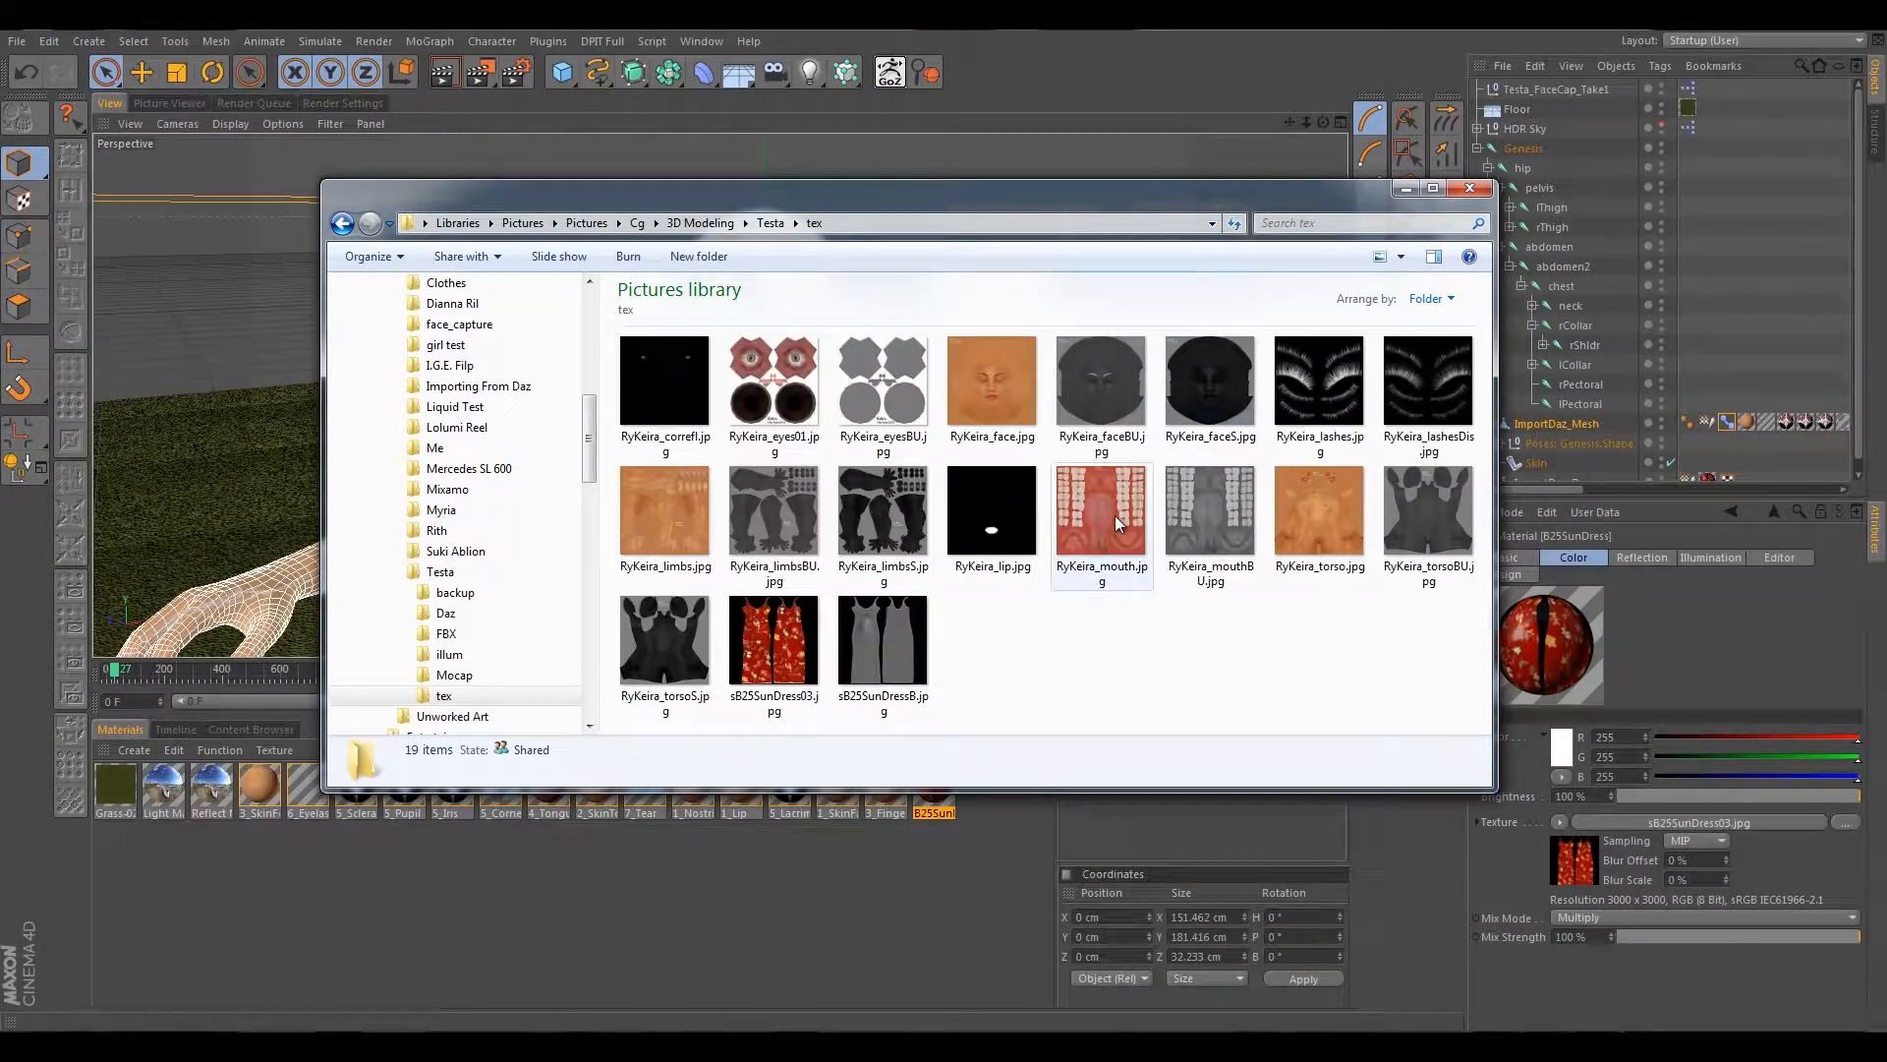
{"action": "left_click", "coordinate": [1412, 513]}
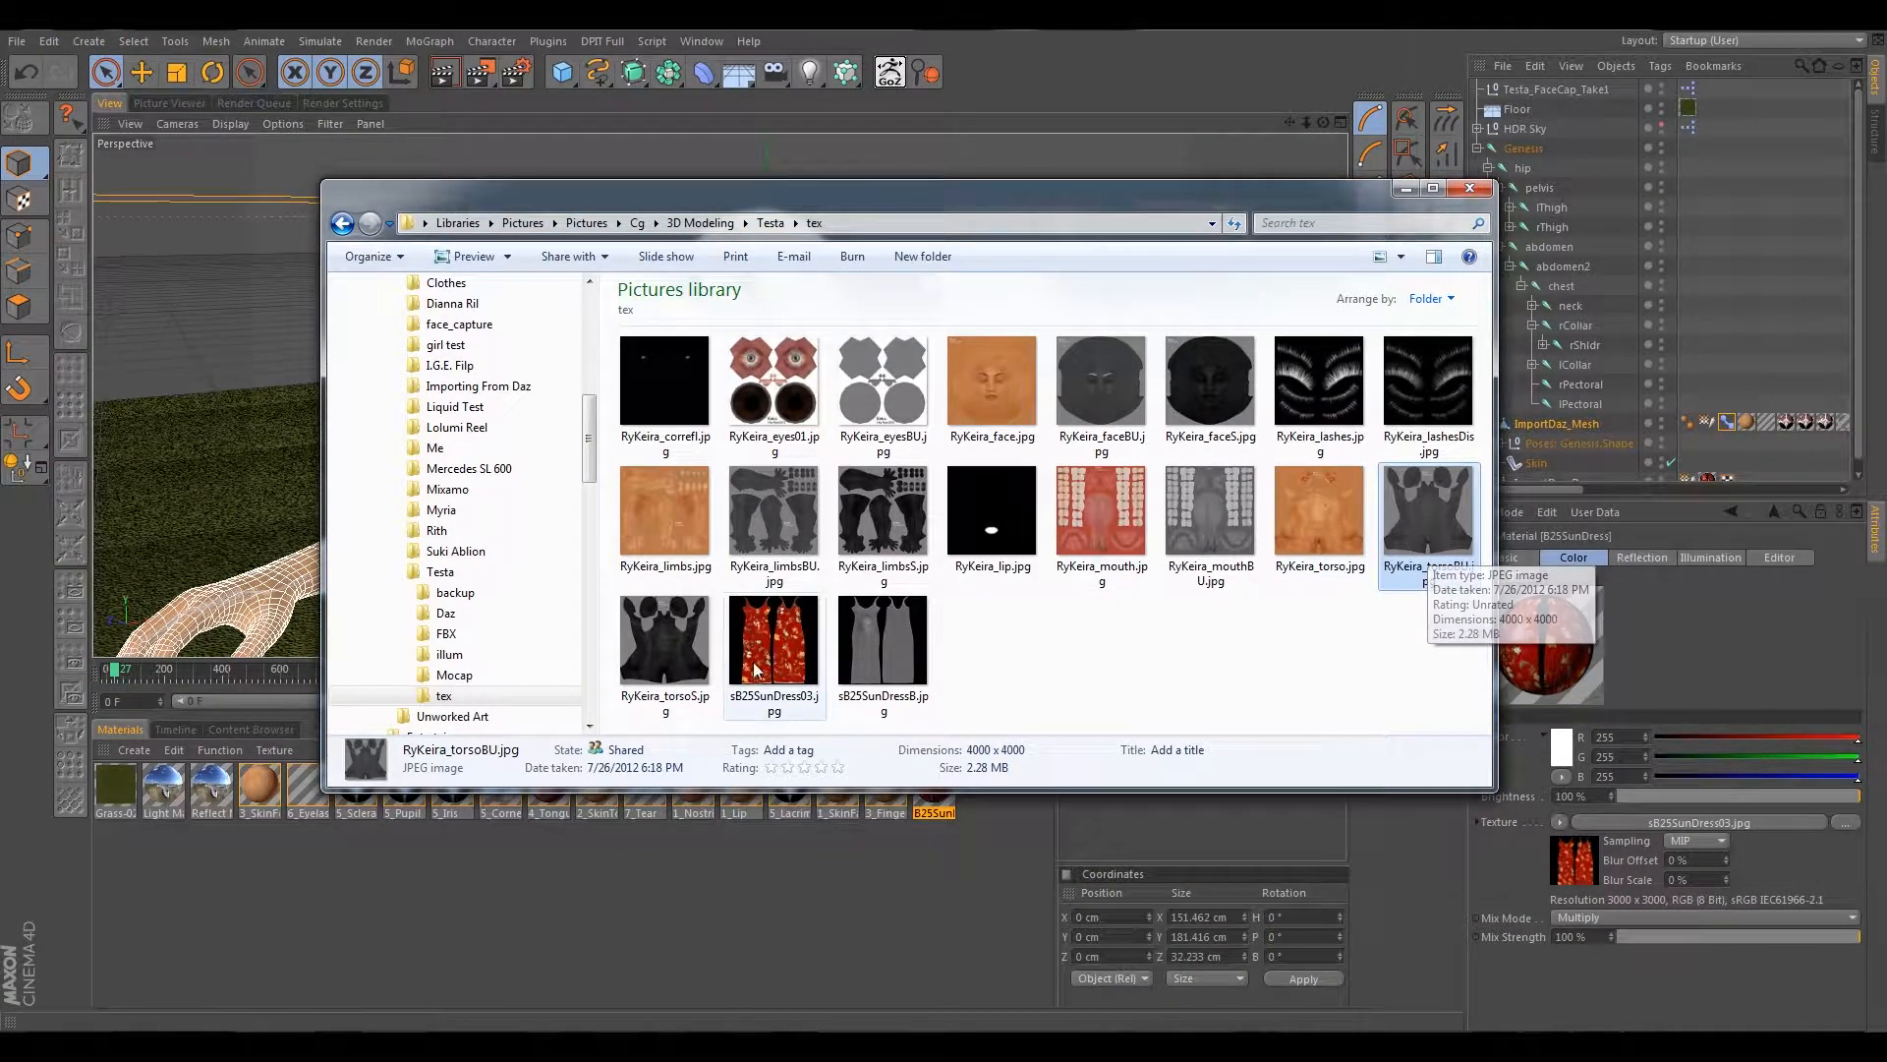
{"action": "left_click", "coordinate": [893, 665]}
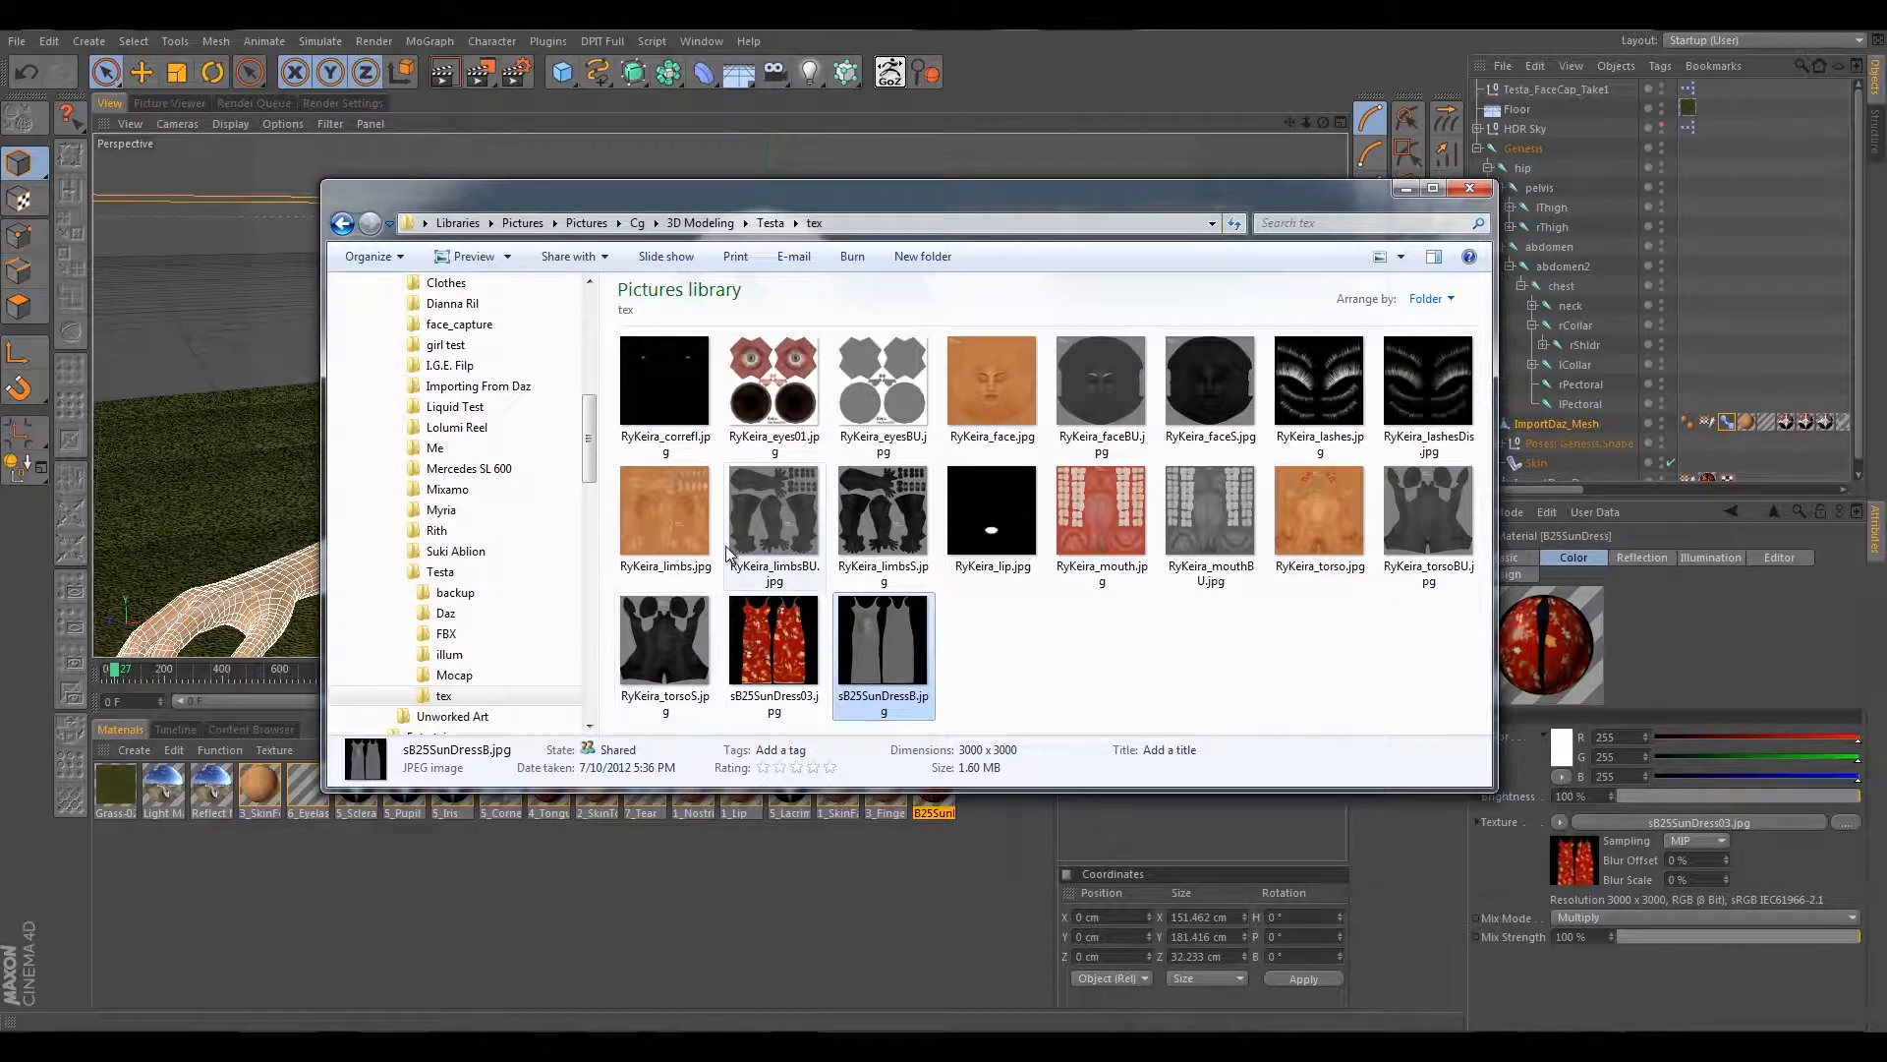
{"action": "left_click", "coordinate": [895, 405]}
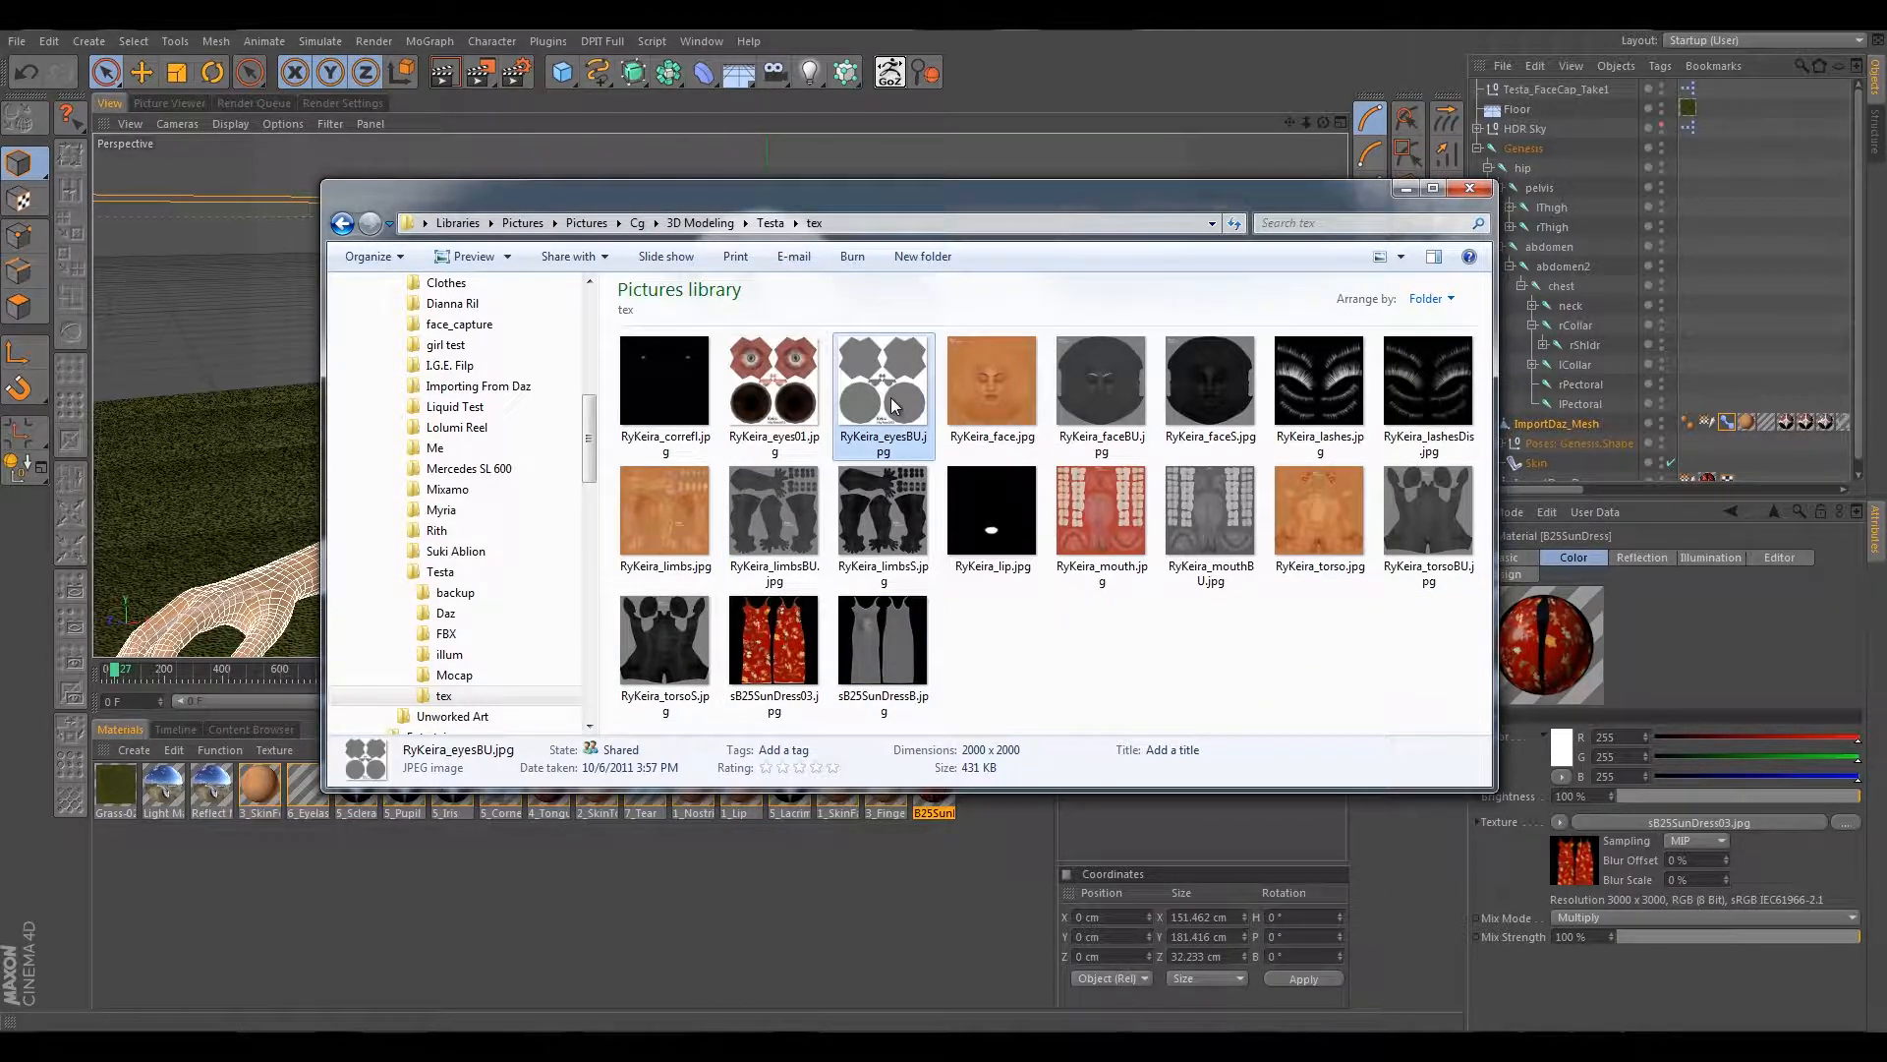
{"action": "left_click", "coordinate": [1430, 436]}
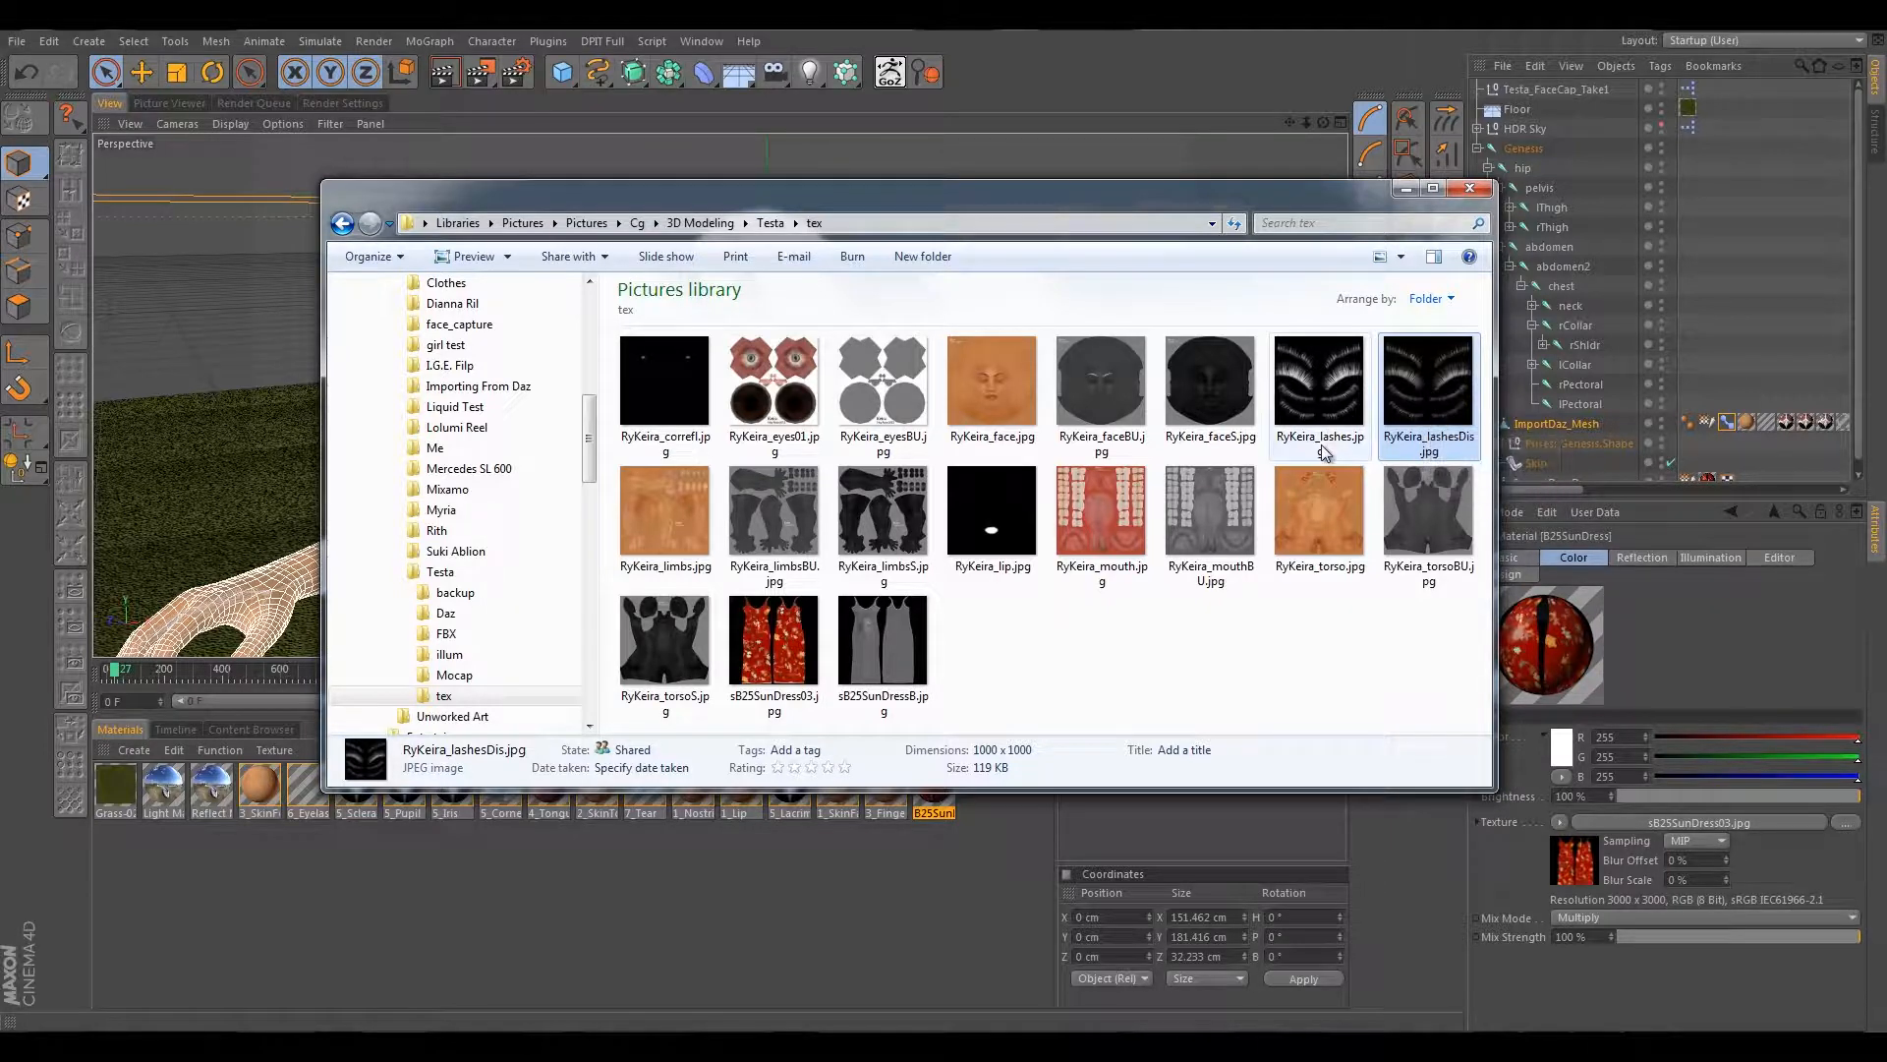
{"action": "left_click", "coordinate": [1217, 384]}
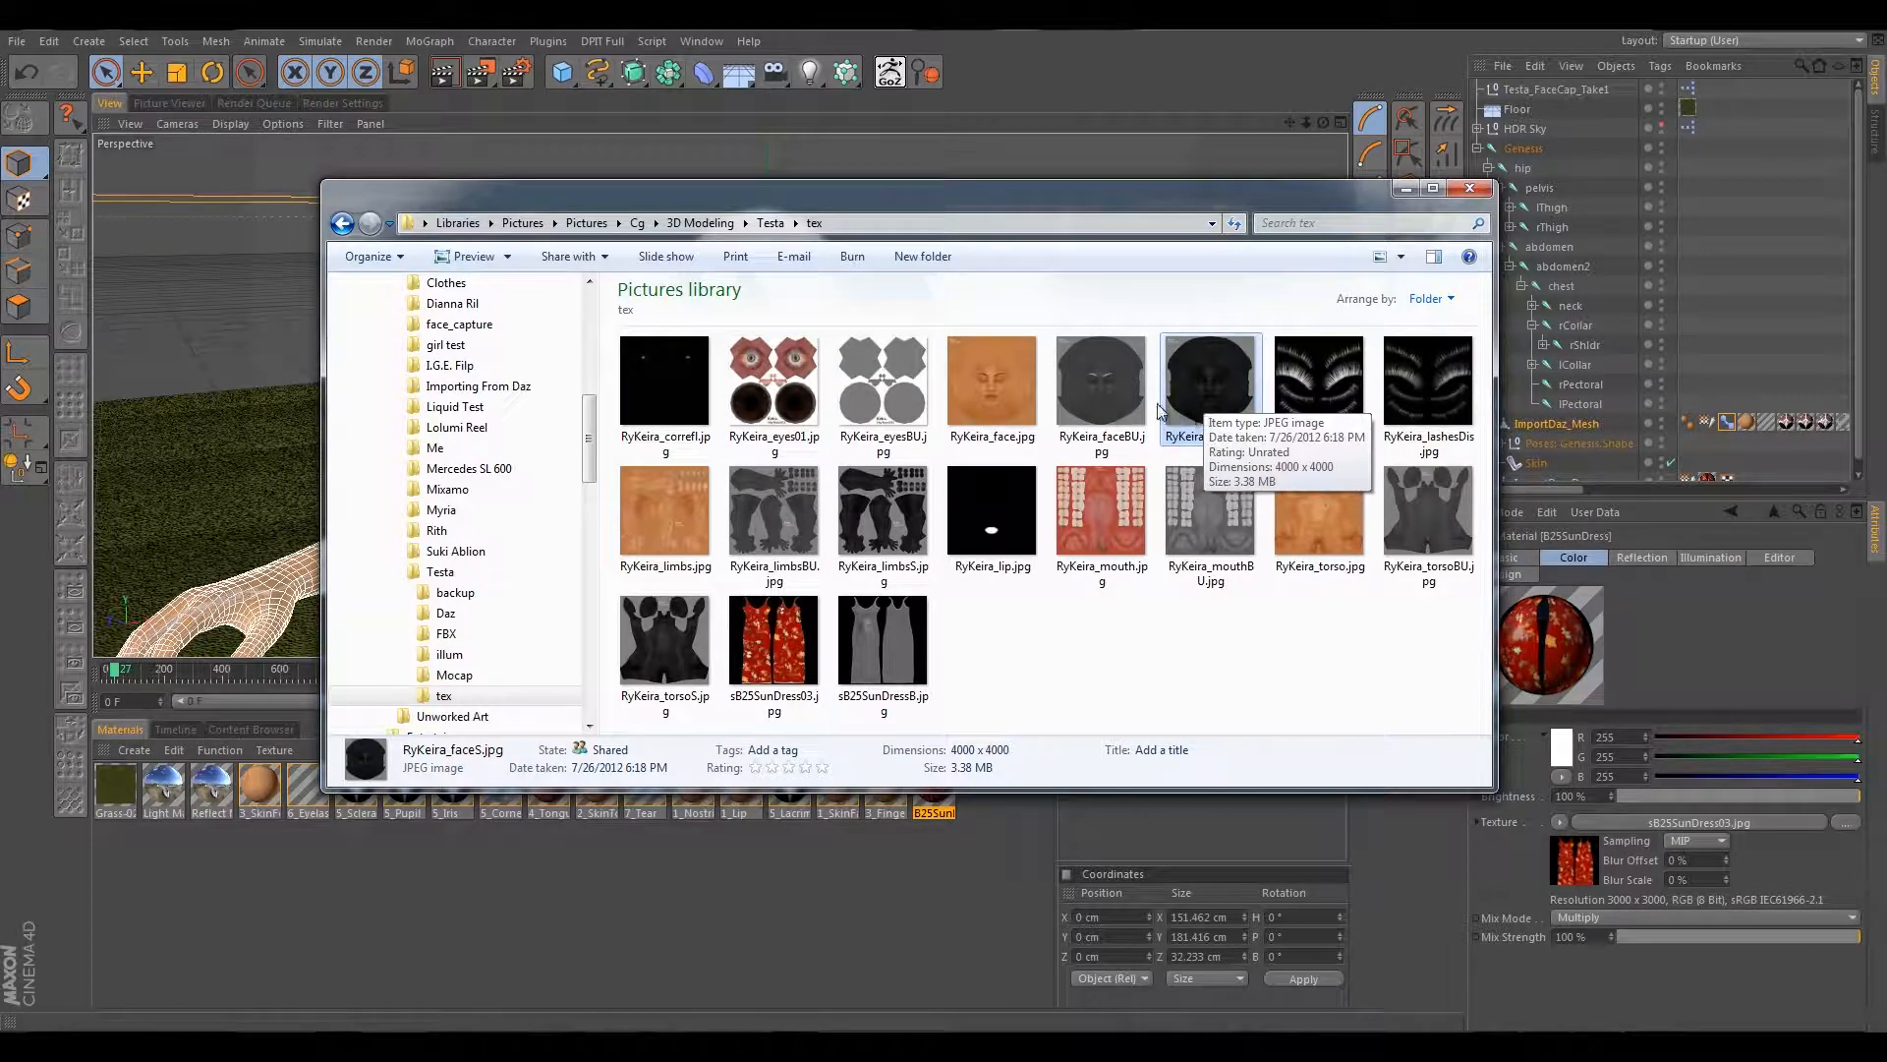
{"action": "left_click", "coordinate": [1111, 397]}
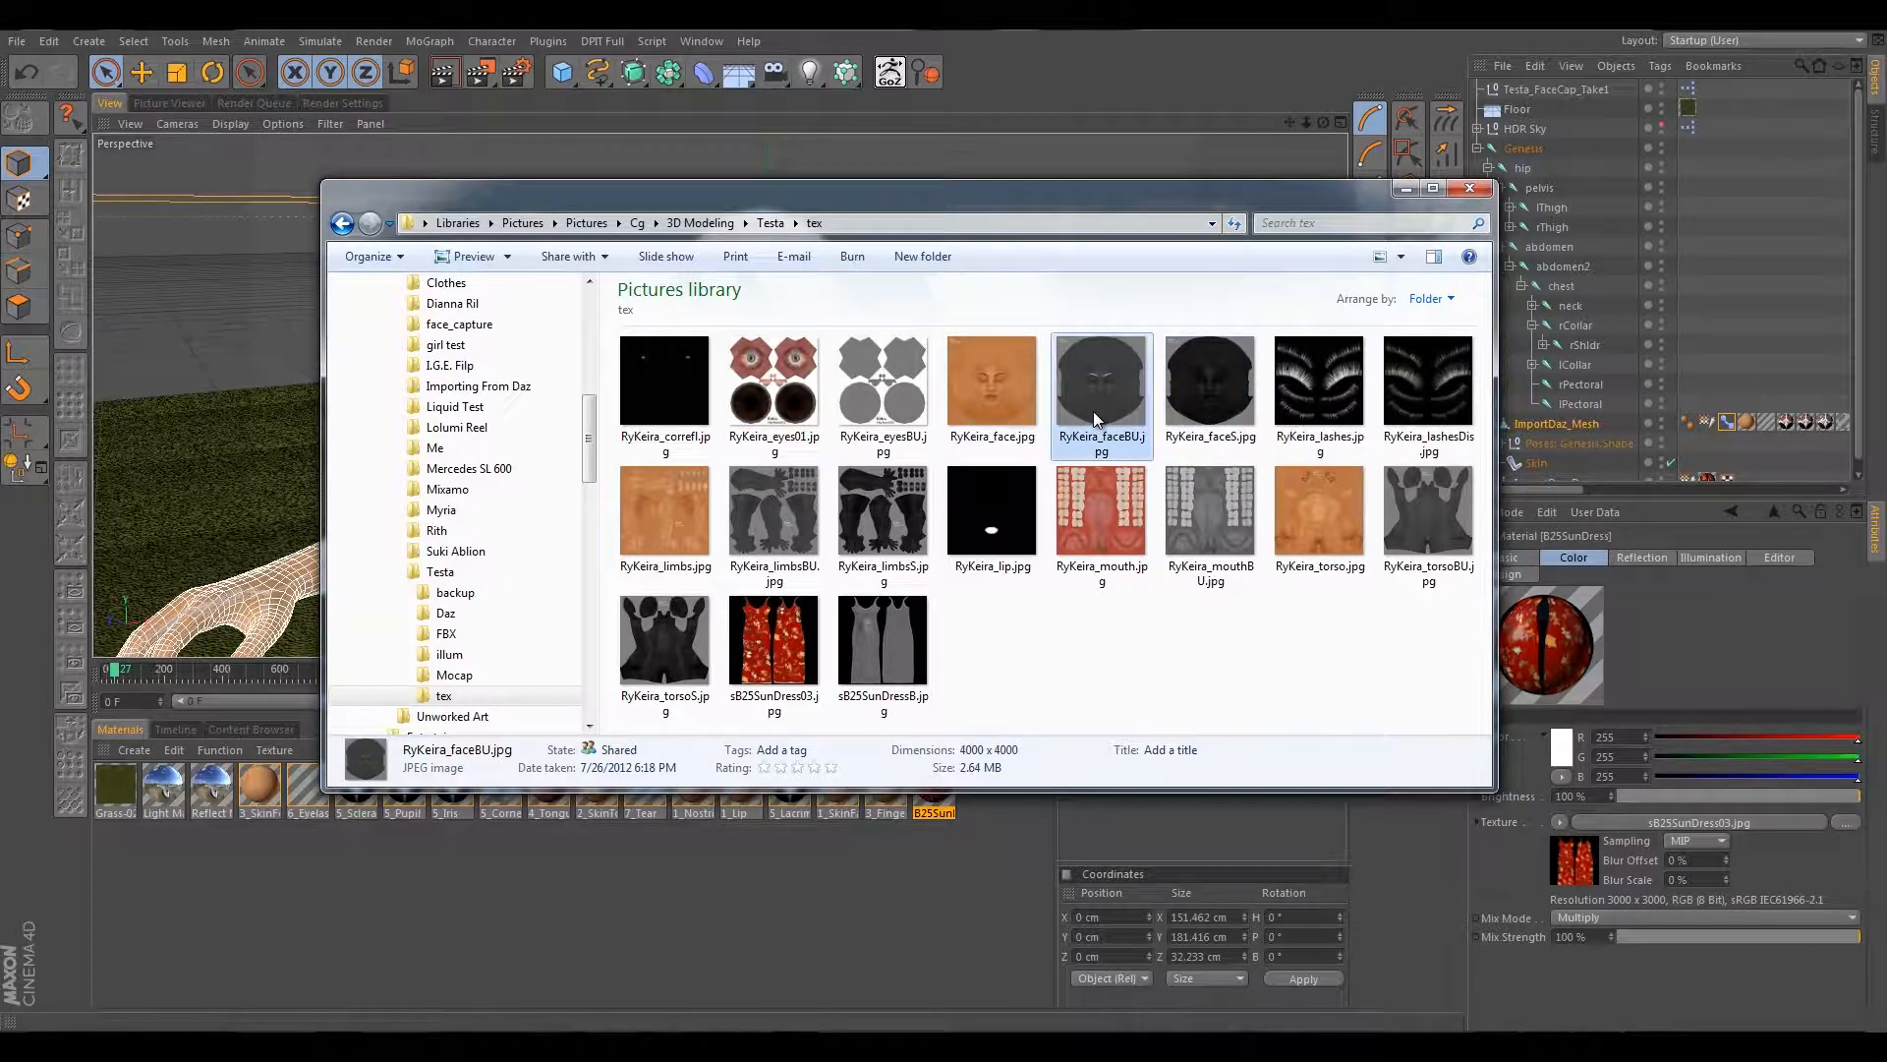
{"action": "left_click", "coordinate": [1423, 554]}
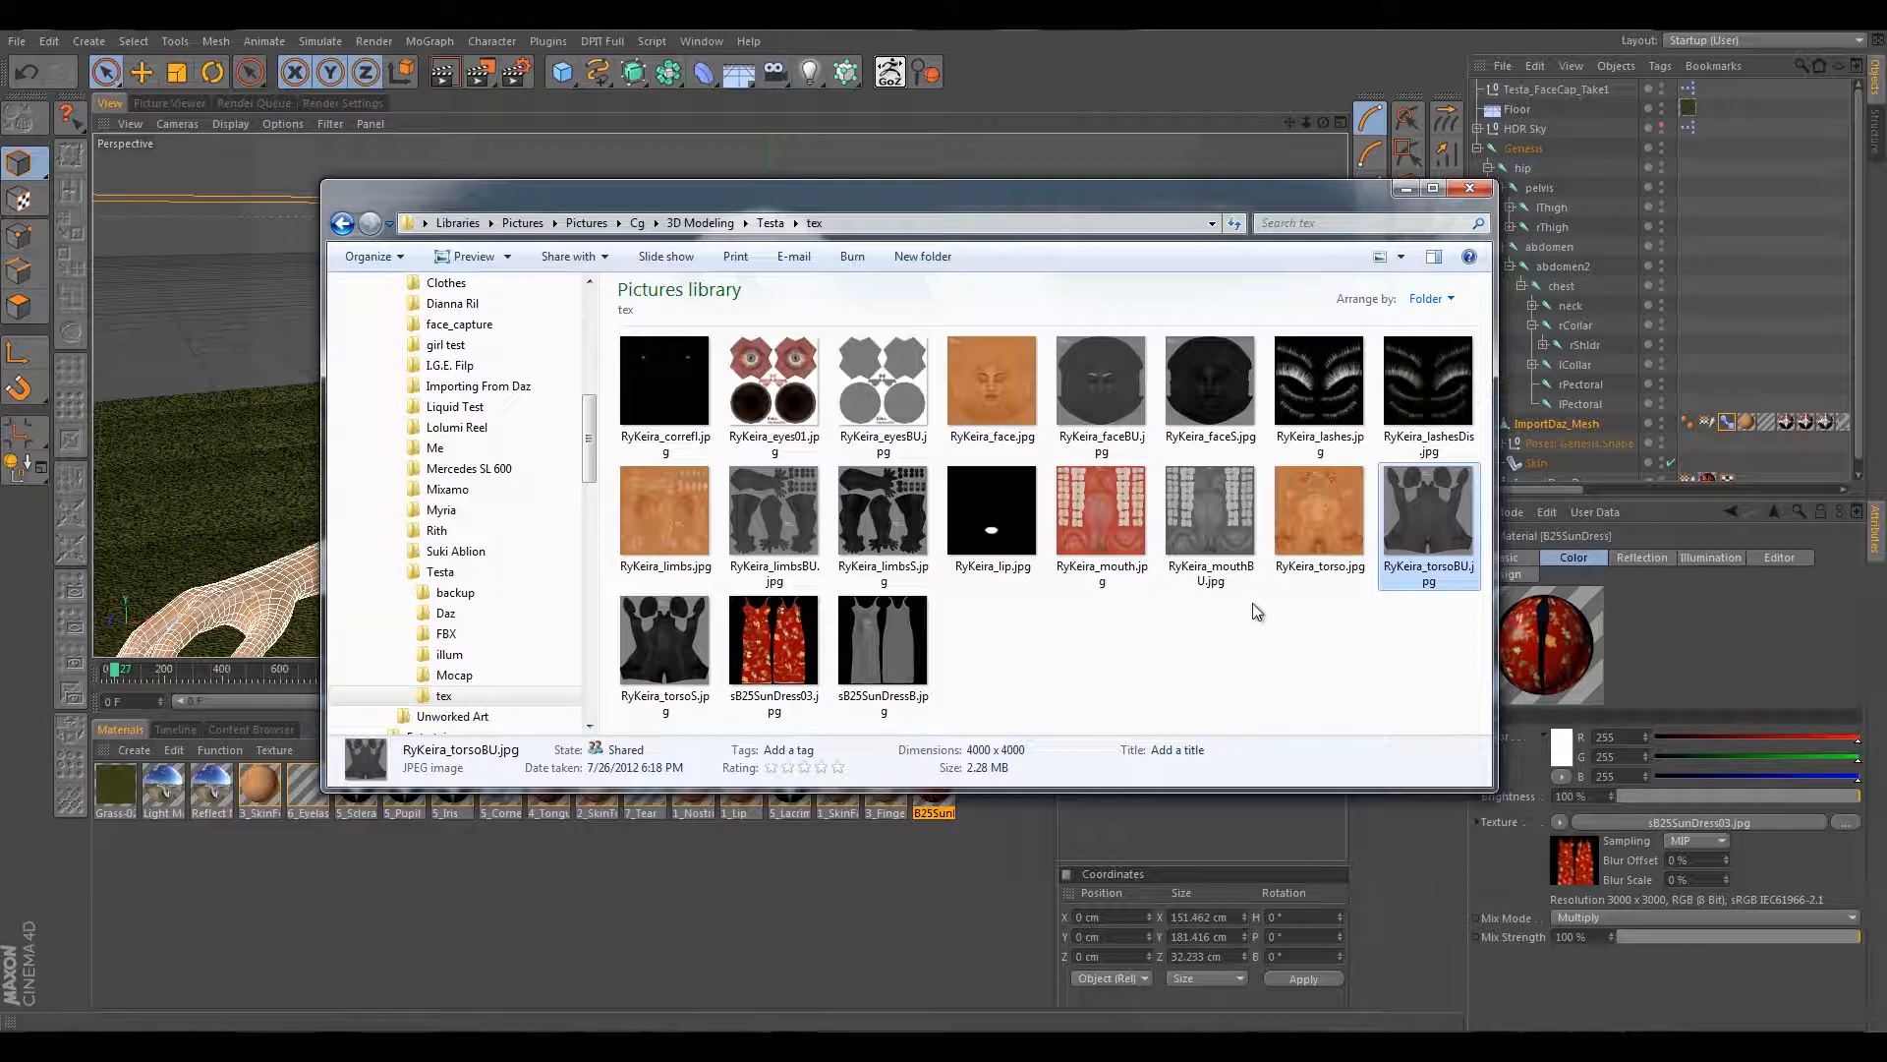
{"action": "left_click", "coordinate": [823, 863]}
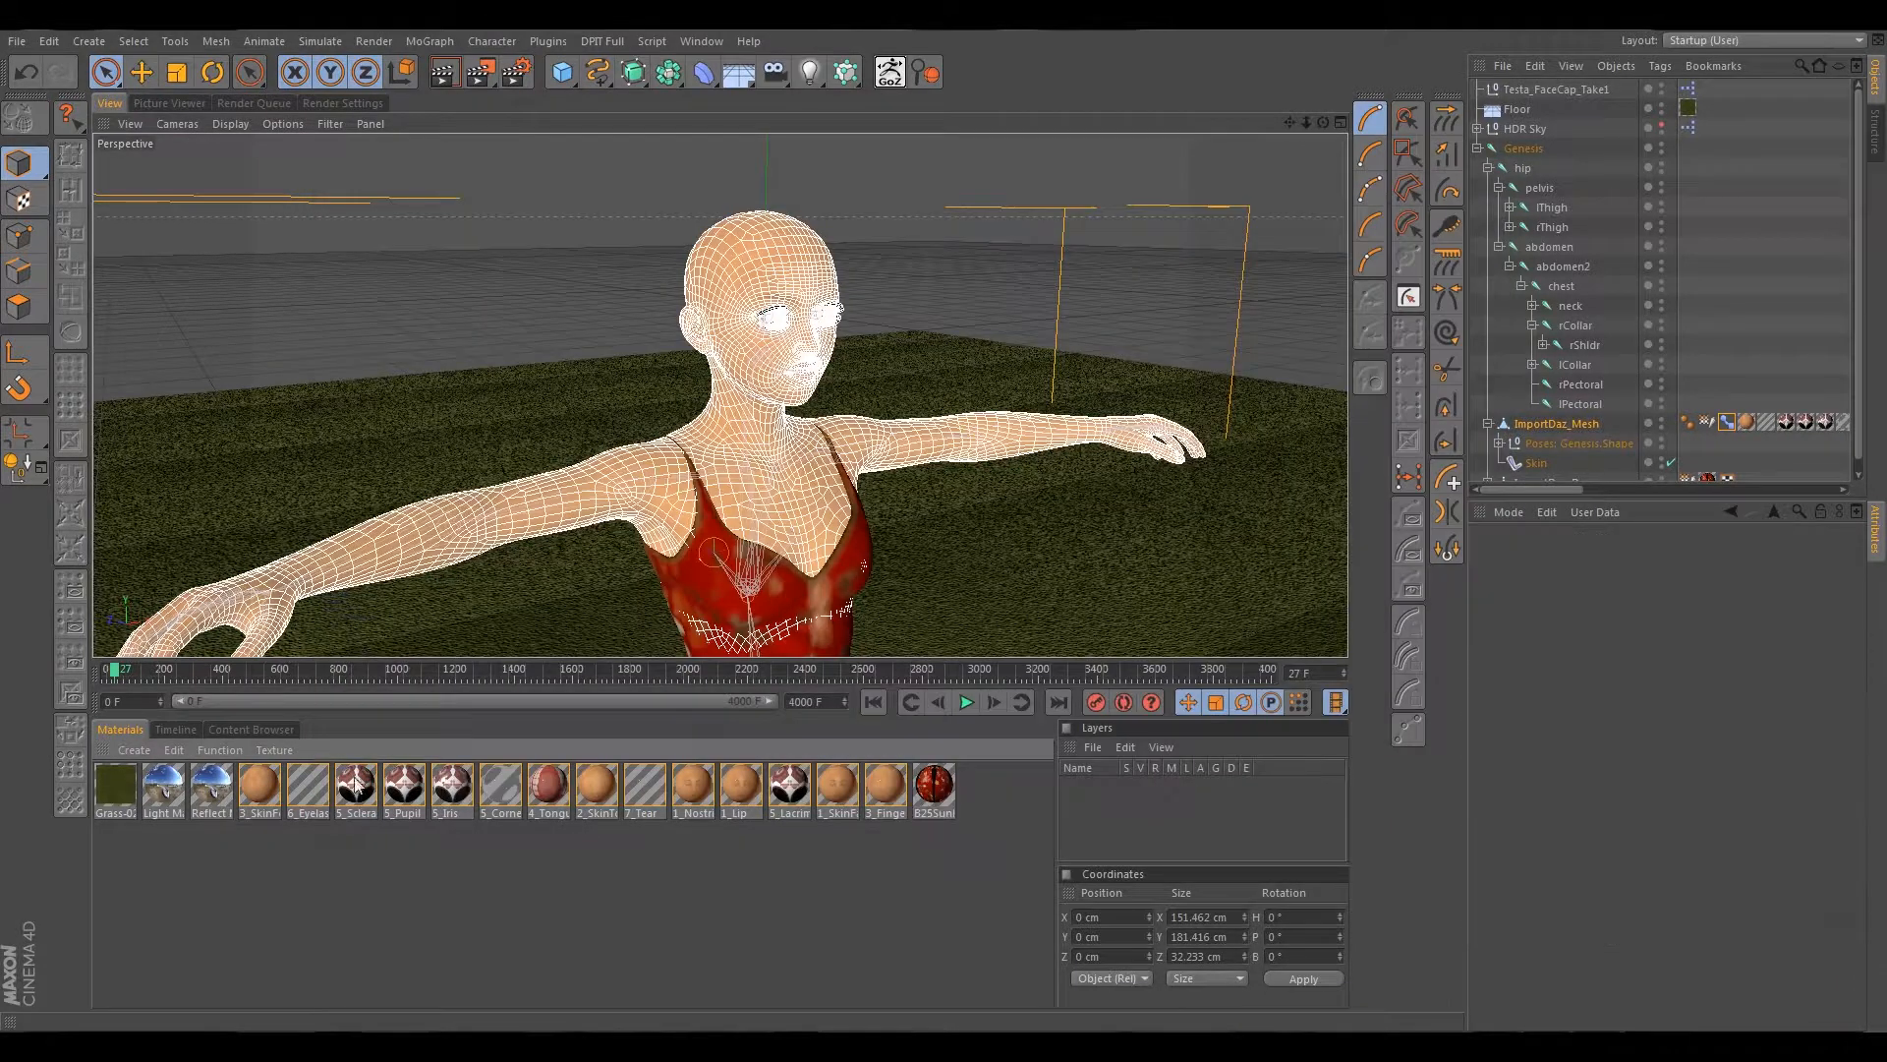
Check the 2_SkinTorso material's bump texture path and relink it to RyKeira_torsoBU.jpg in the tex folder.
{"action": "left_click", "coordinate": [597, 786]}
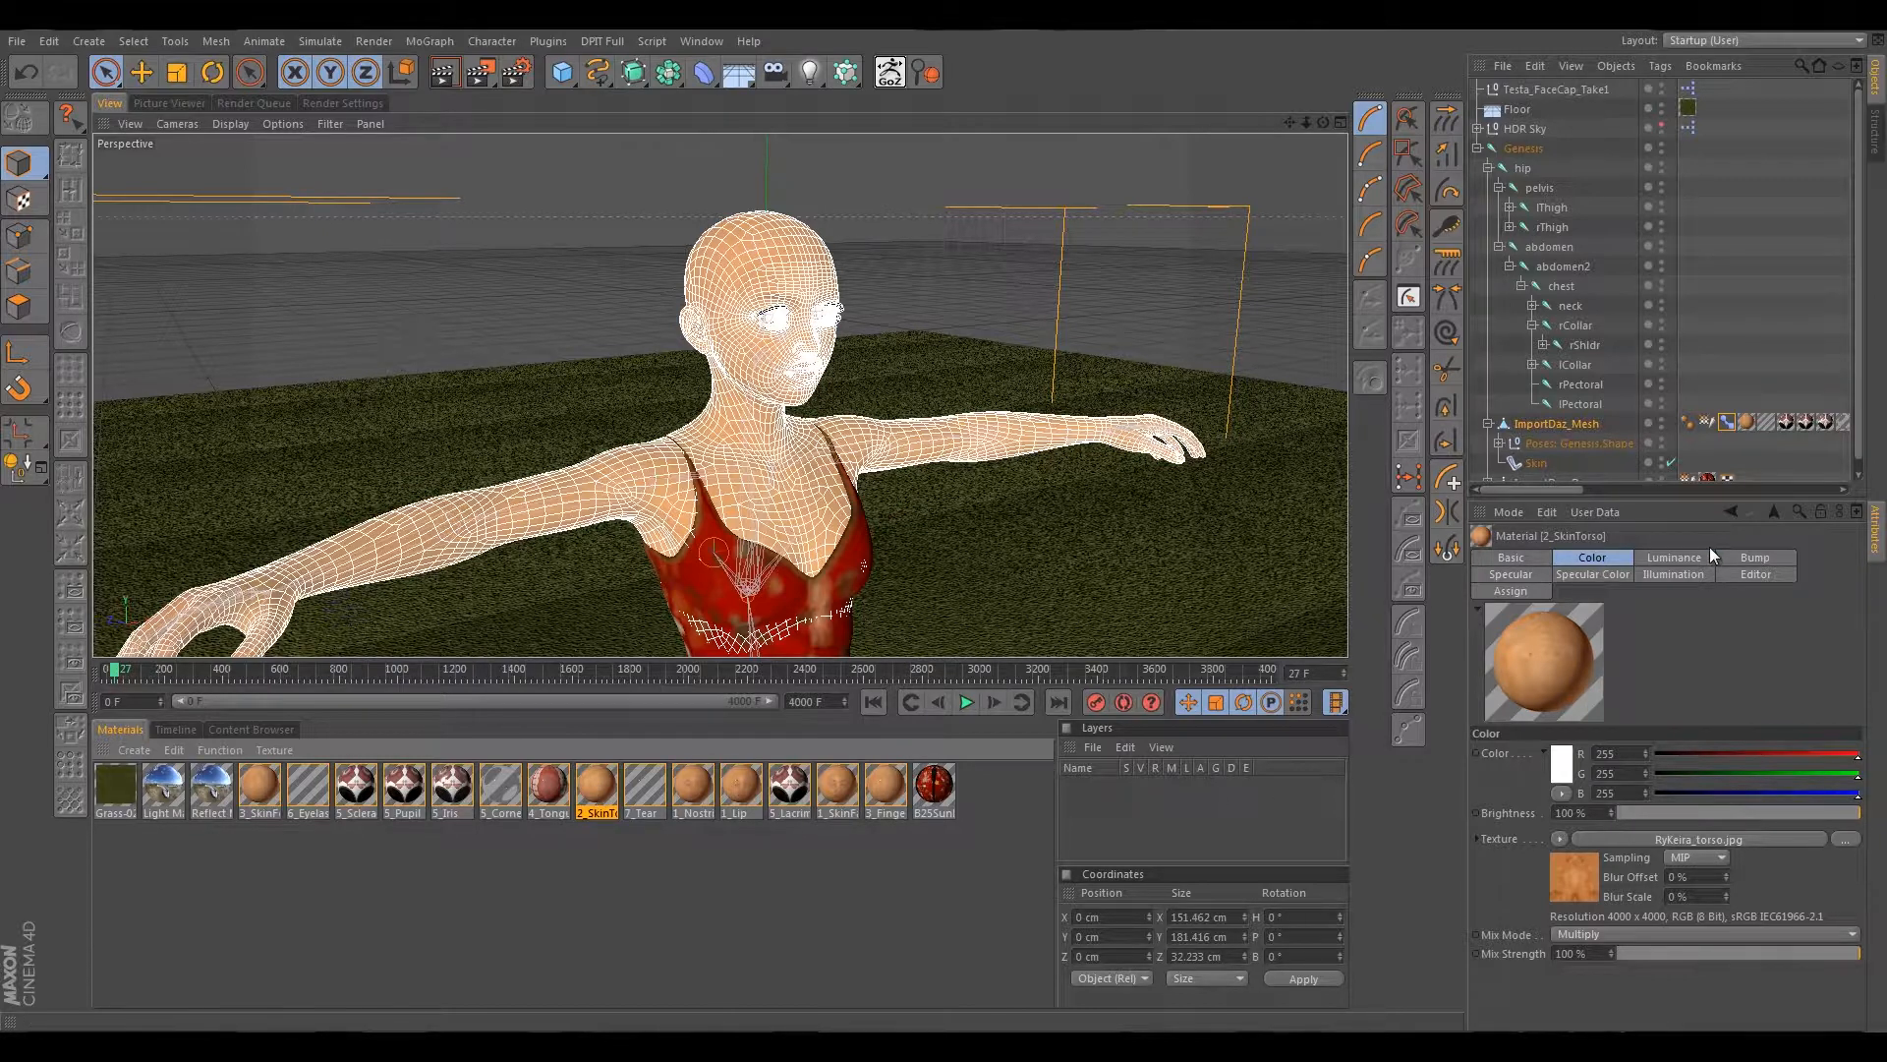
{"action": "left_click", "coordinate": [1745, 558]}
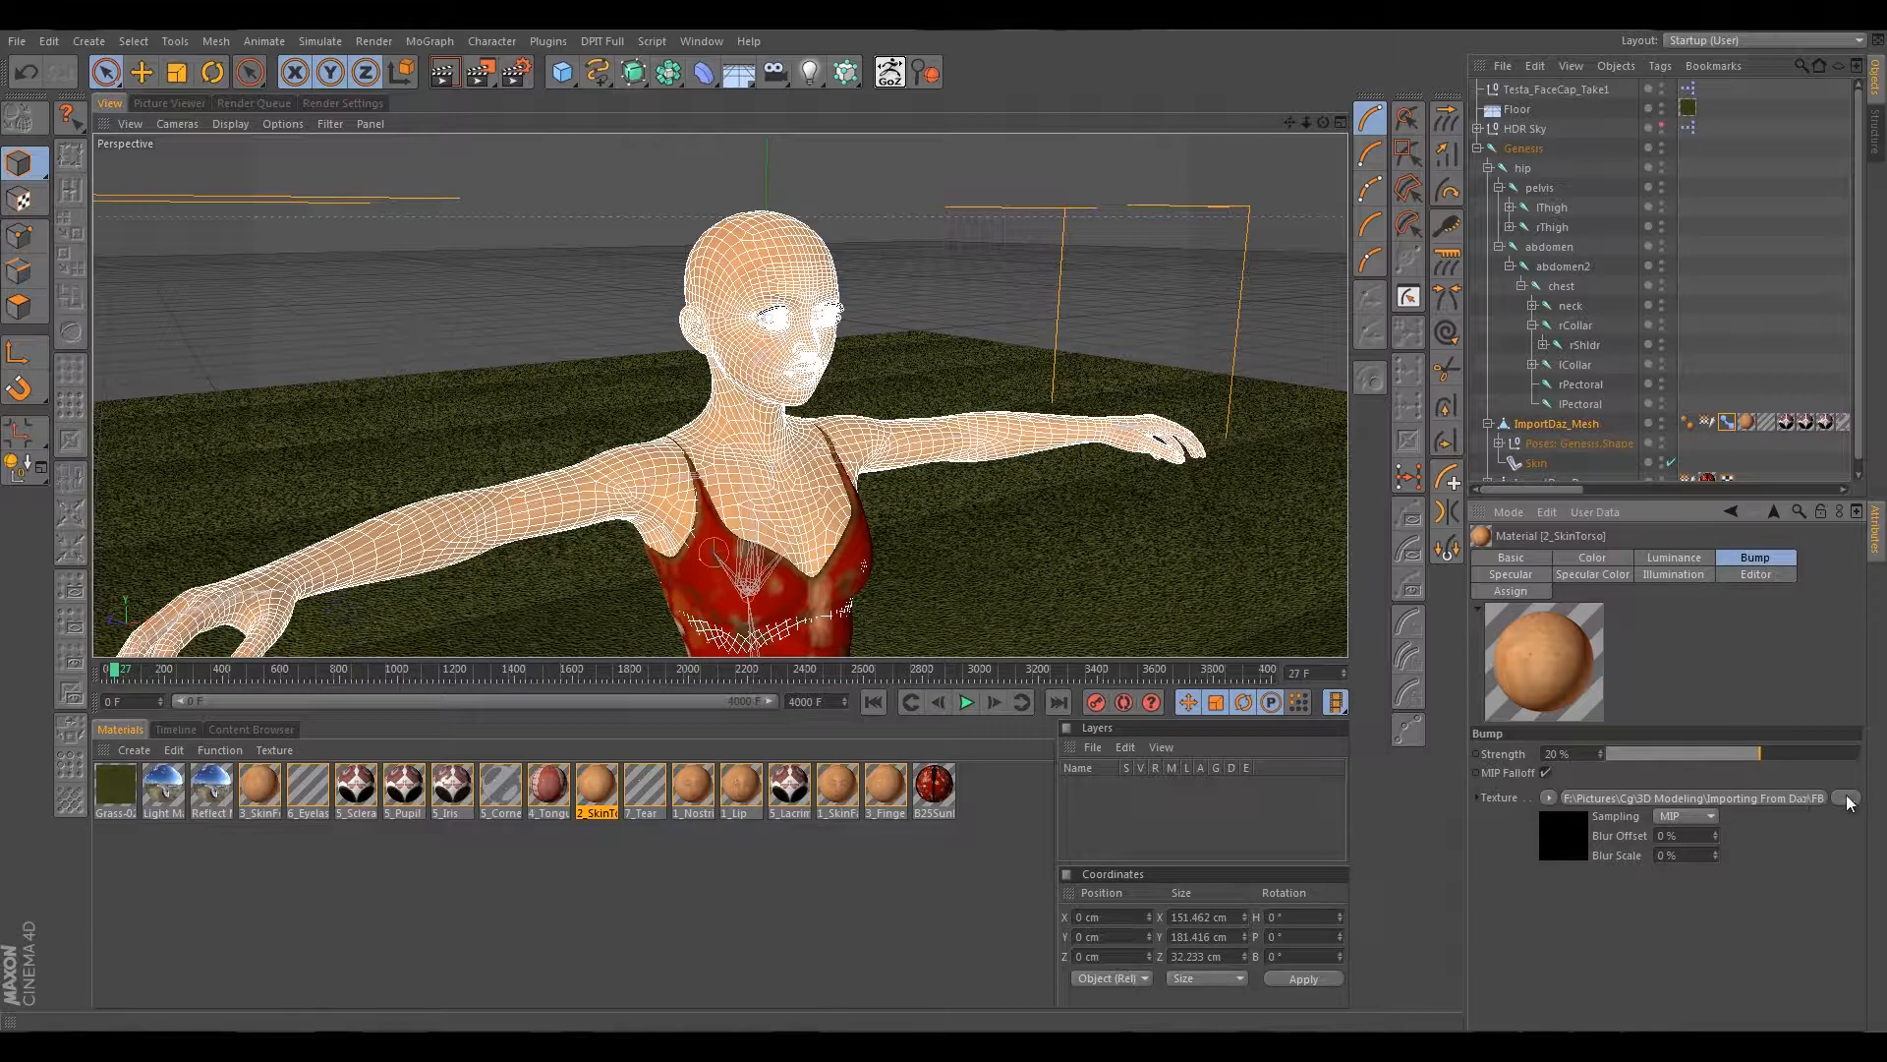
{"action": "left_click", "coordinate": [1803, 794]}
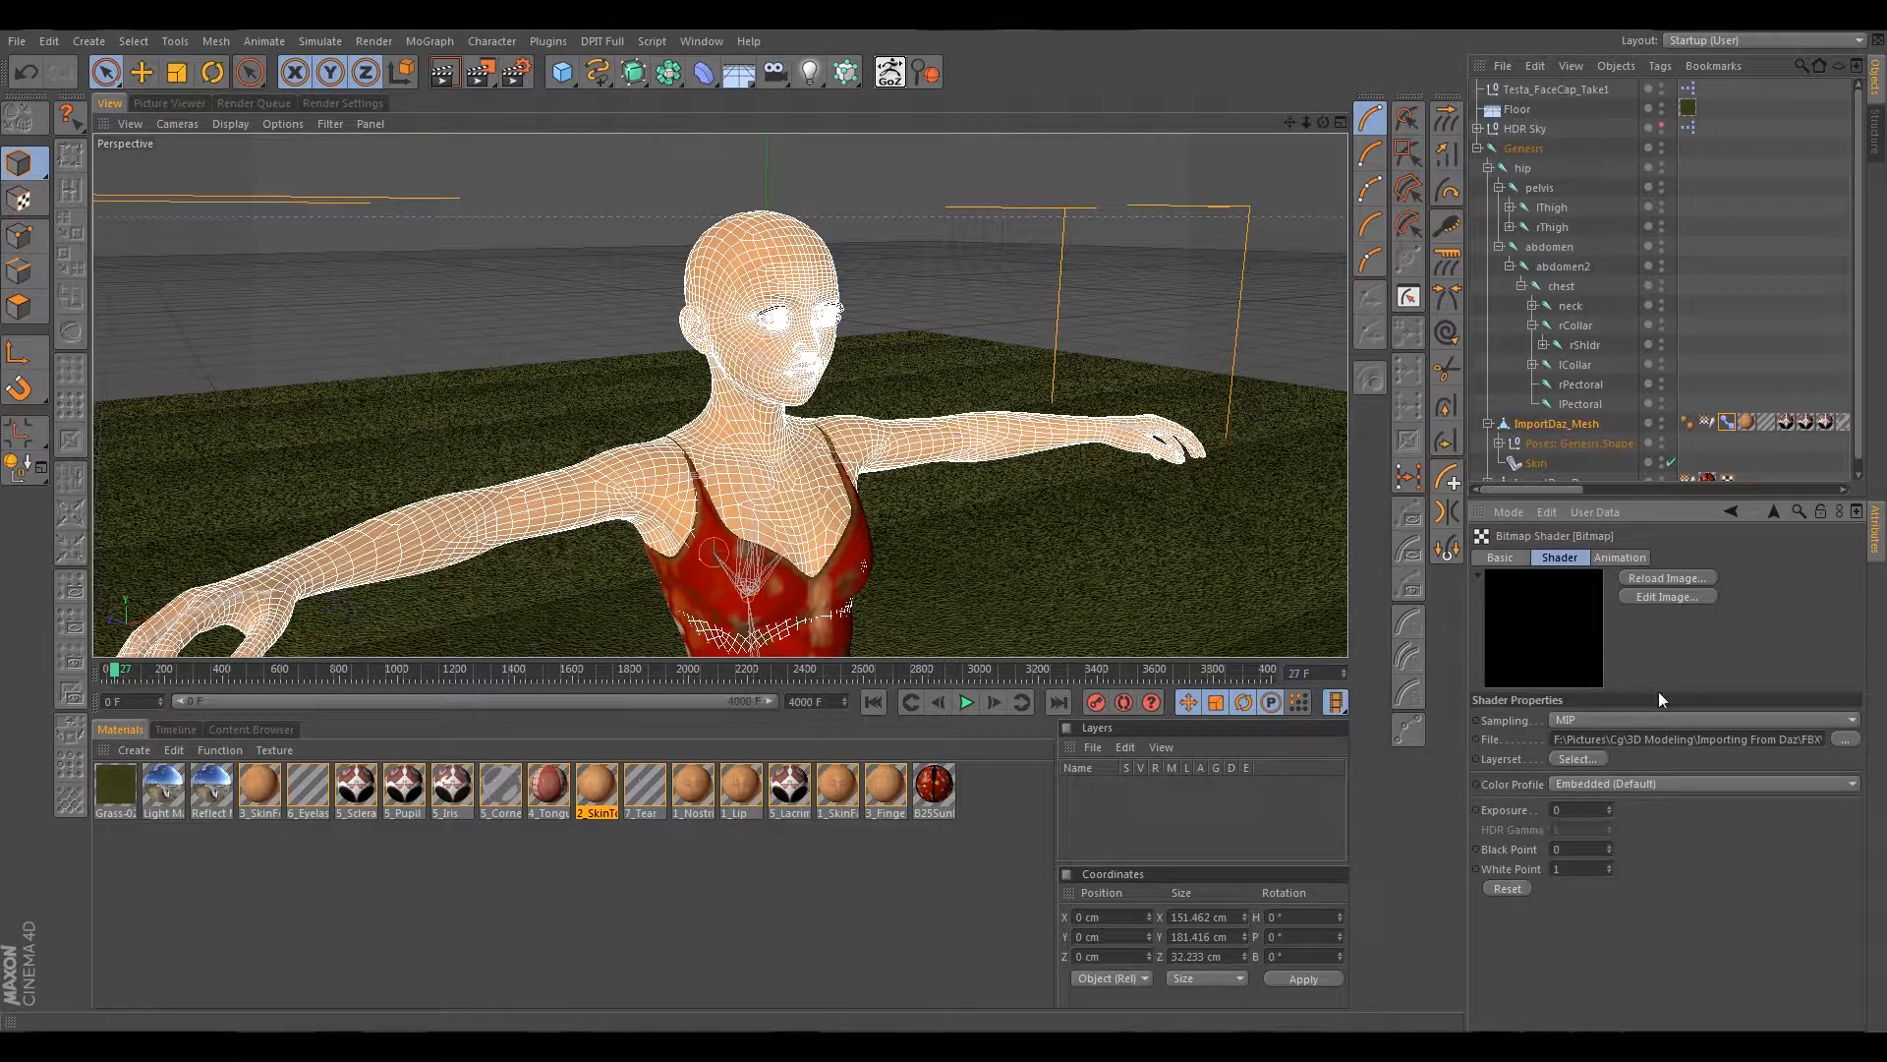
{"action": "left_click", "coordinate": [1777, 739]}
{"action": "left_click", "coordinate": [1848, 739]}
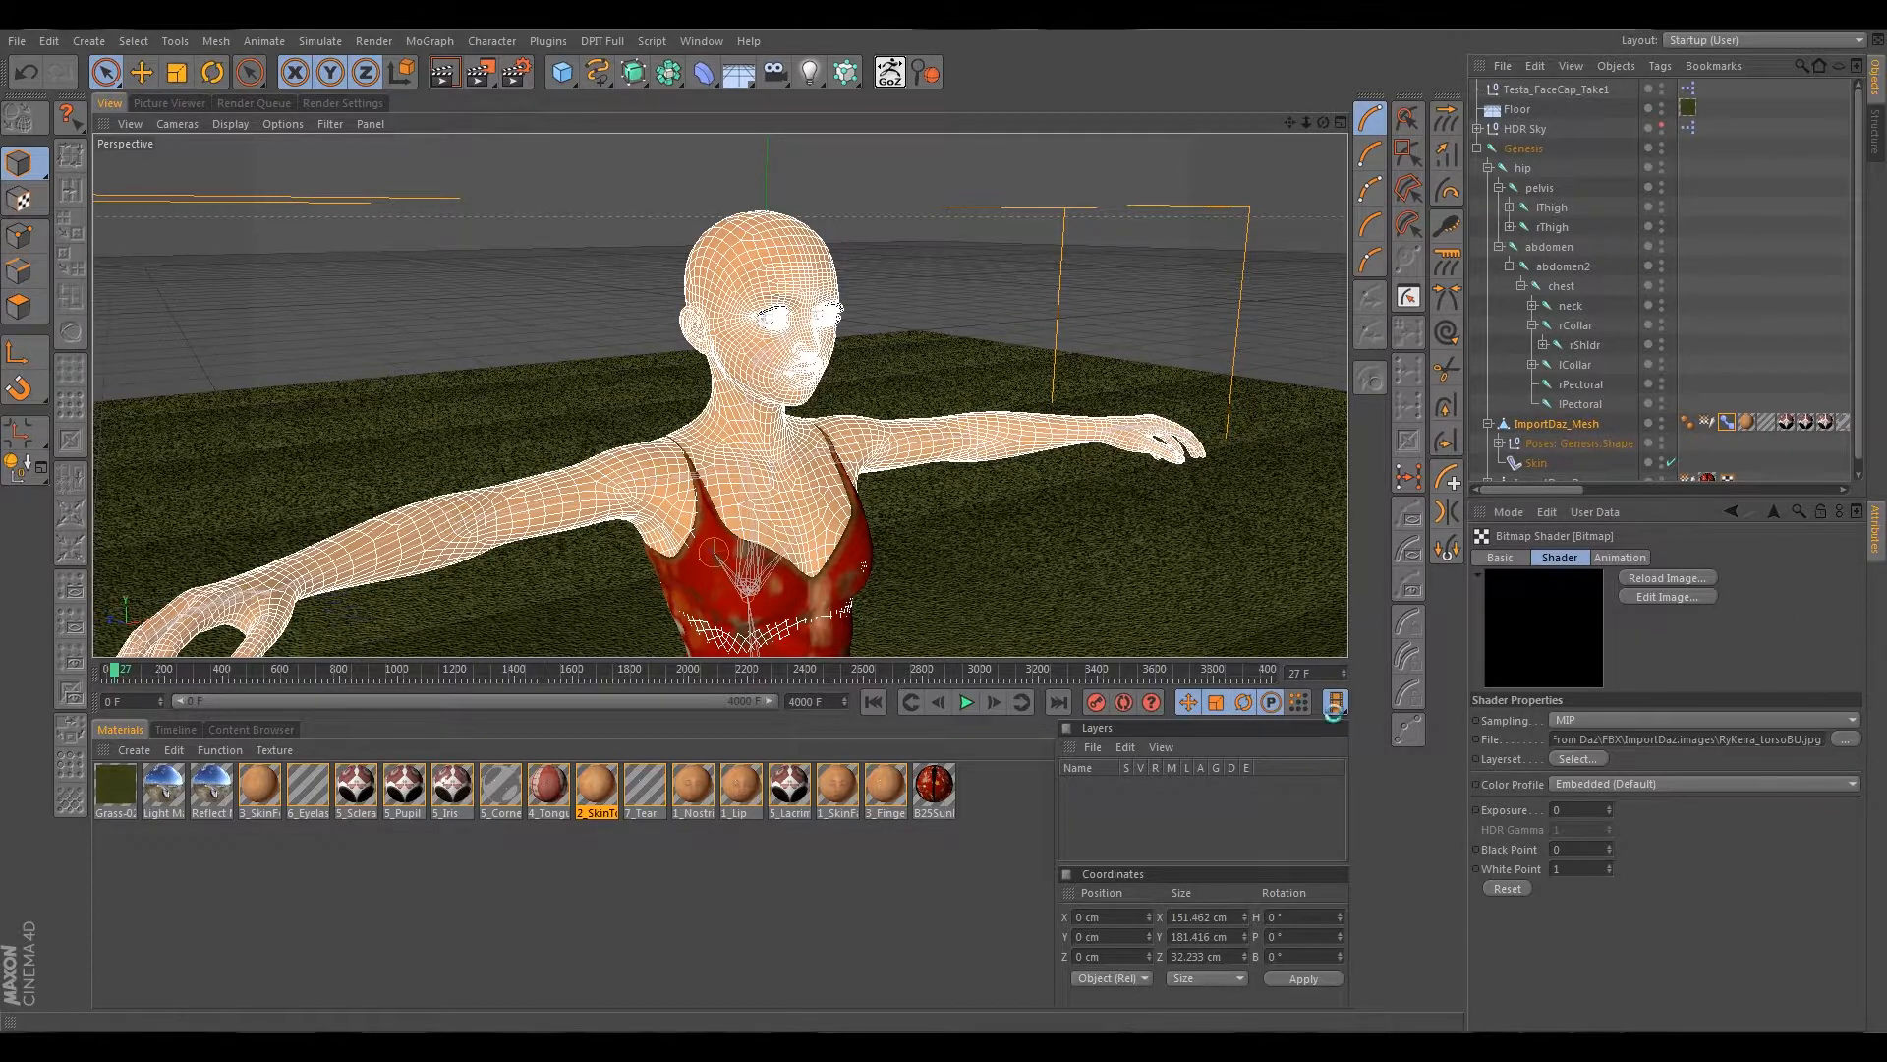
{"action": "left_click", "coordinate": [936, 652]}
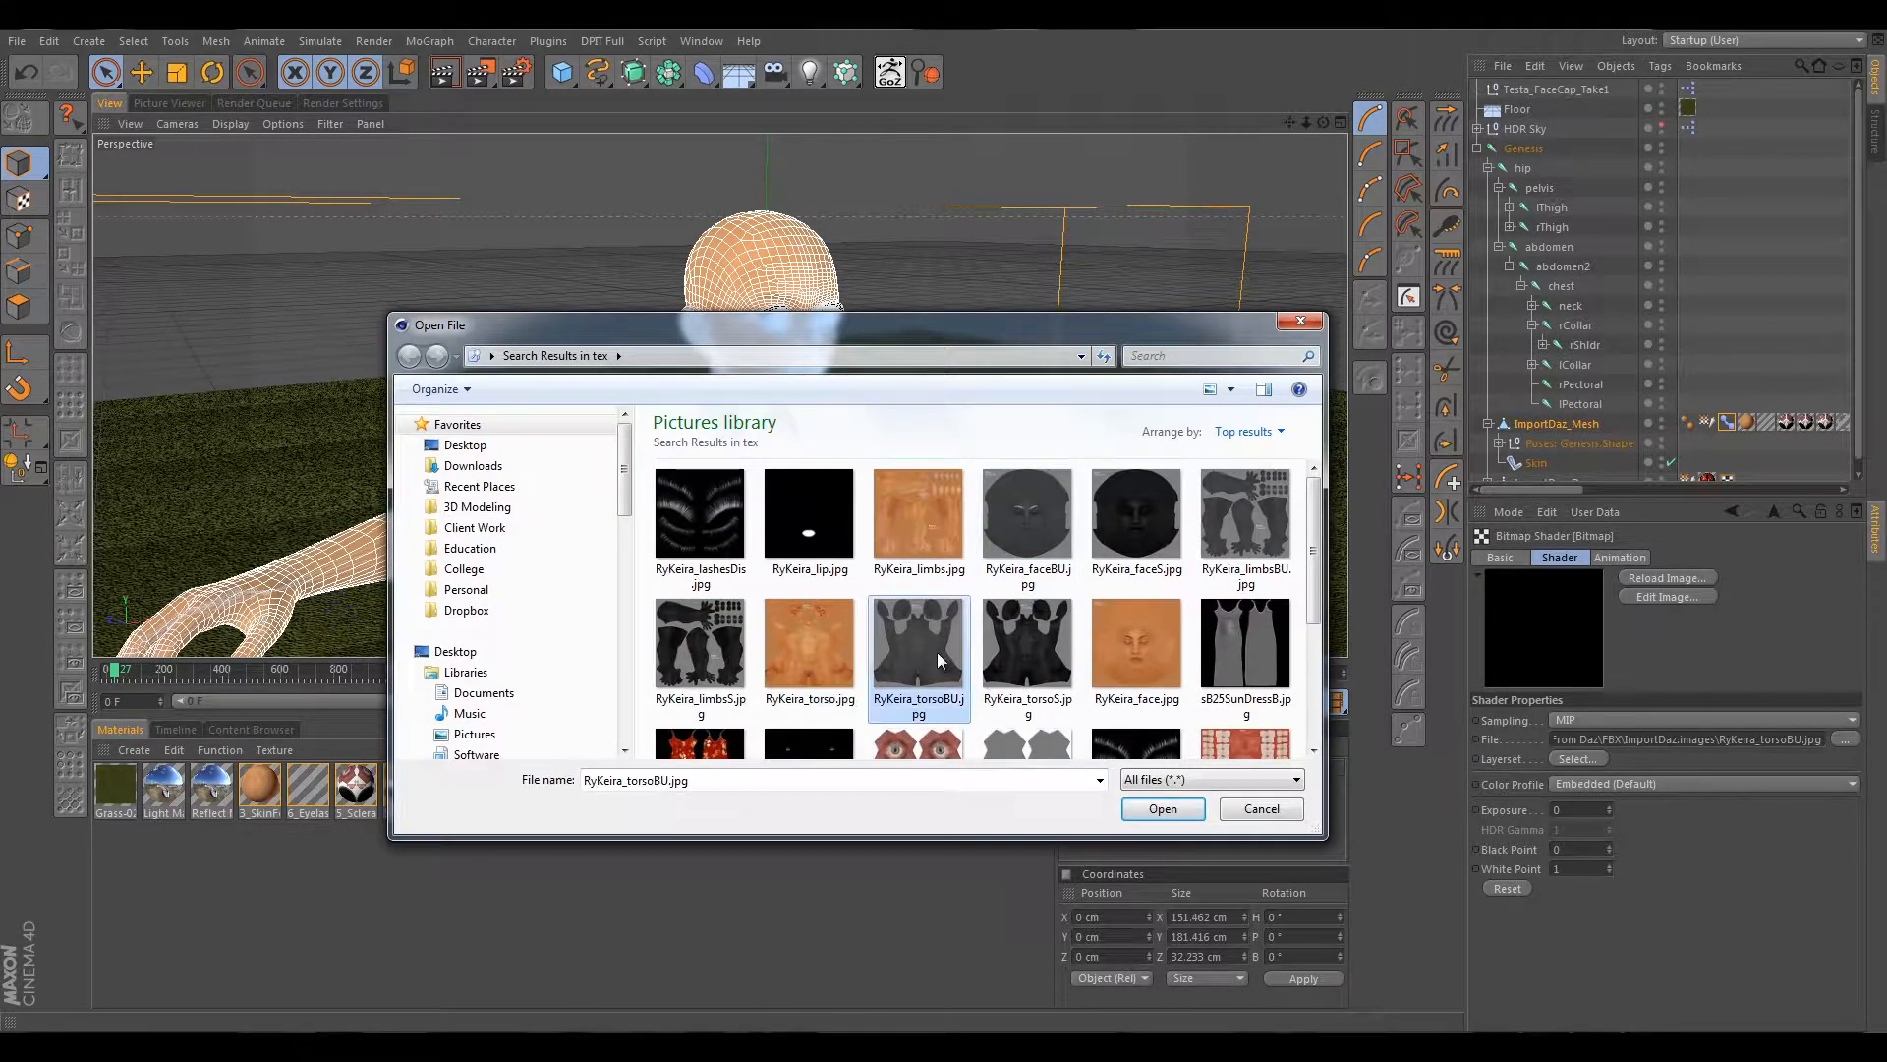
{"action": "left_click", "coordinate": [1162, 808]}
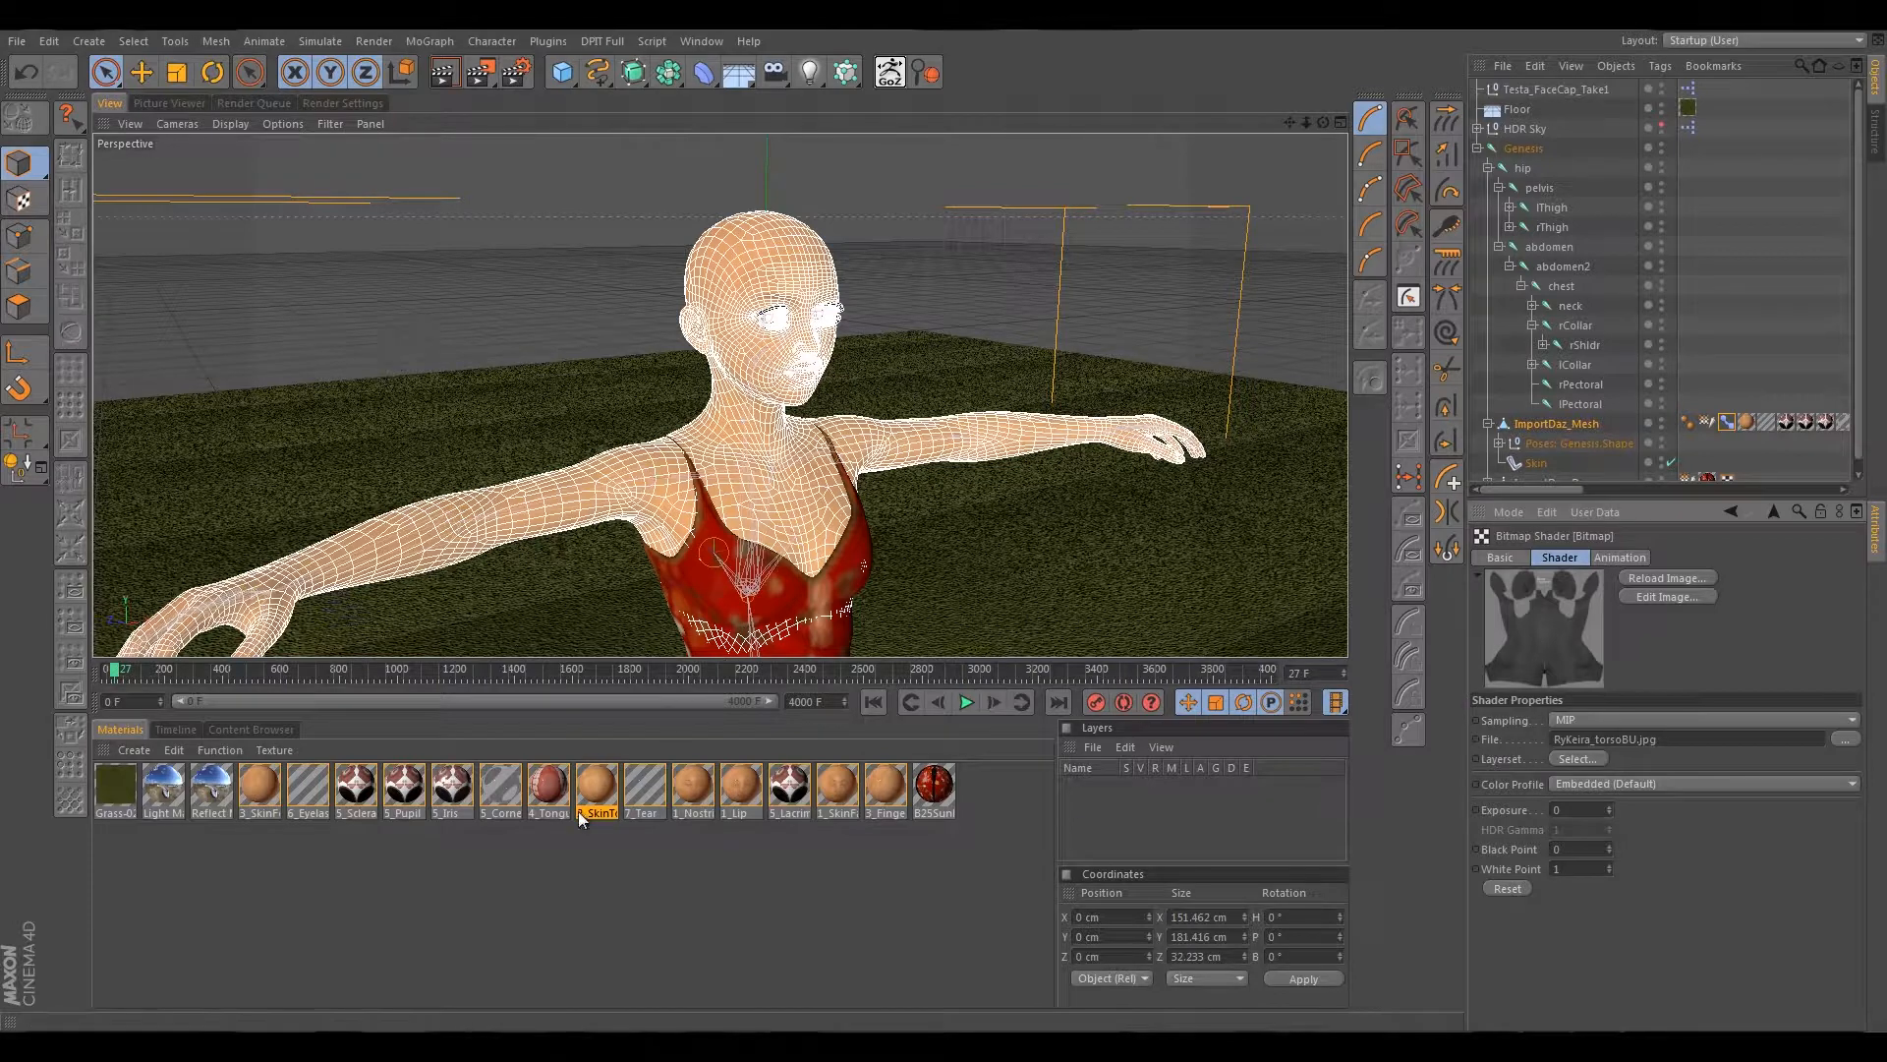
Inspect the 1_Nostril material's color, luminance, specular and illumination channels for textures that need relinking.
{"action": "left_click", "coordinate": [688, 791]}
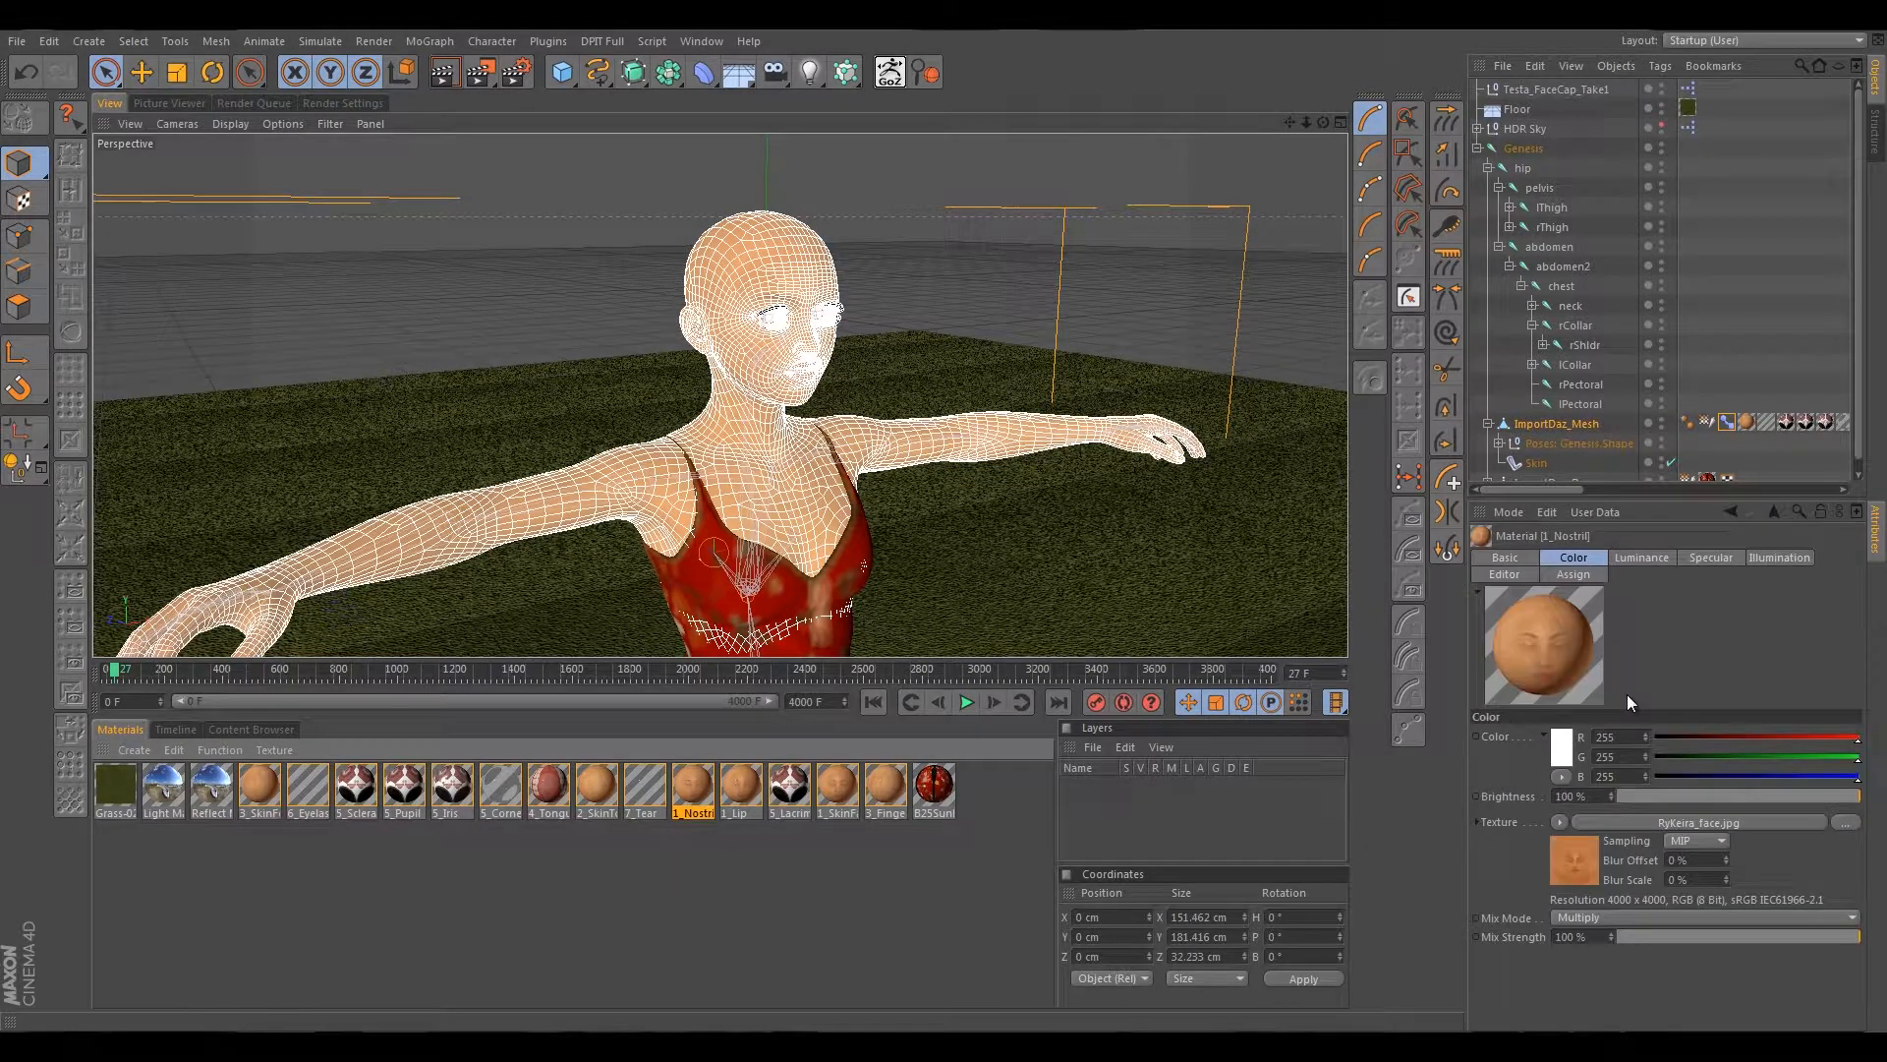
{"action": "left_click", "coordinate": [1644, 557]}
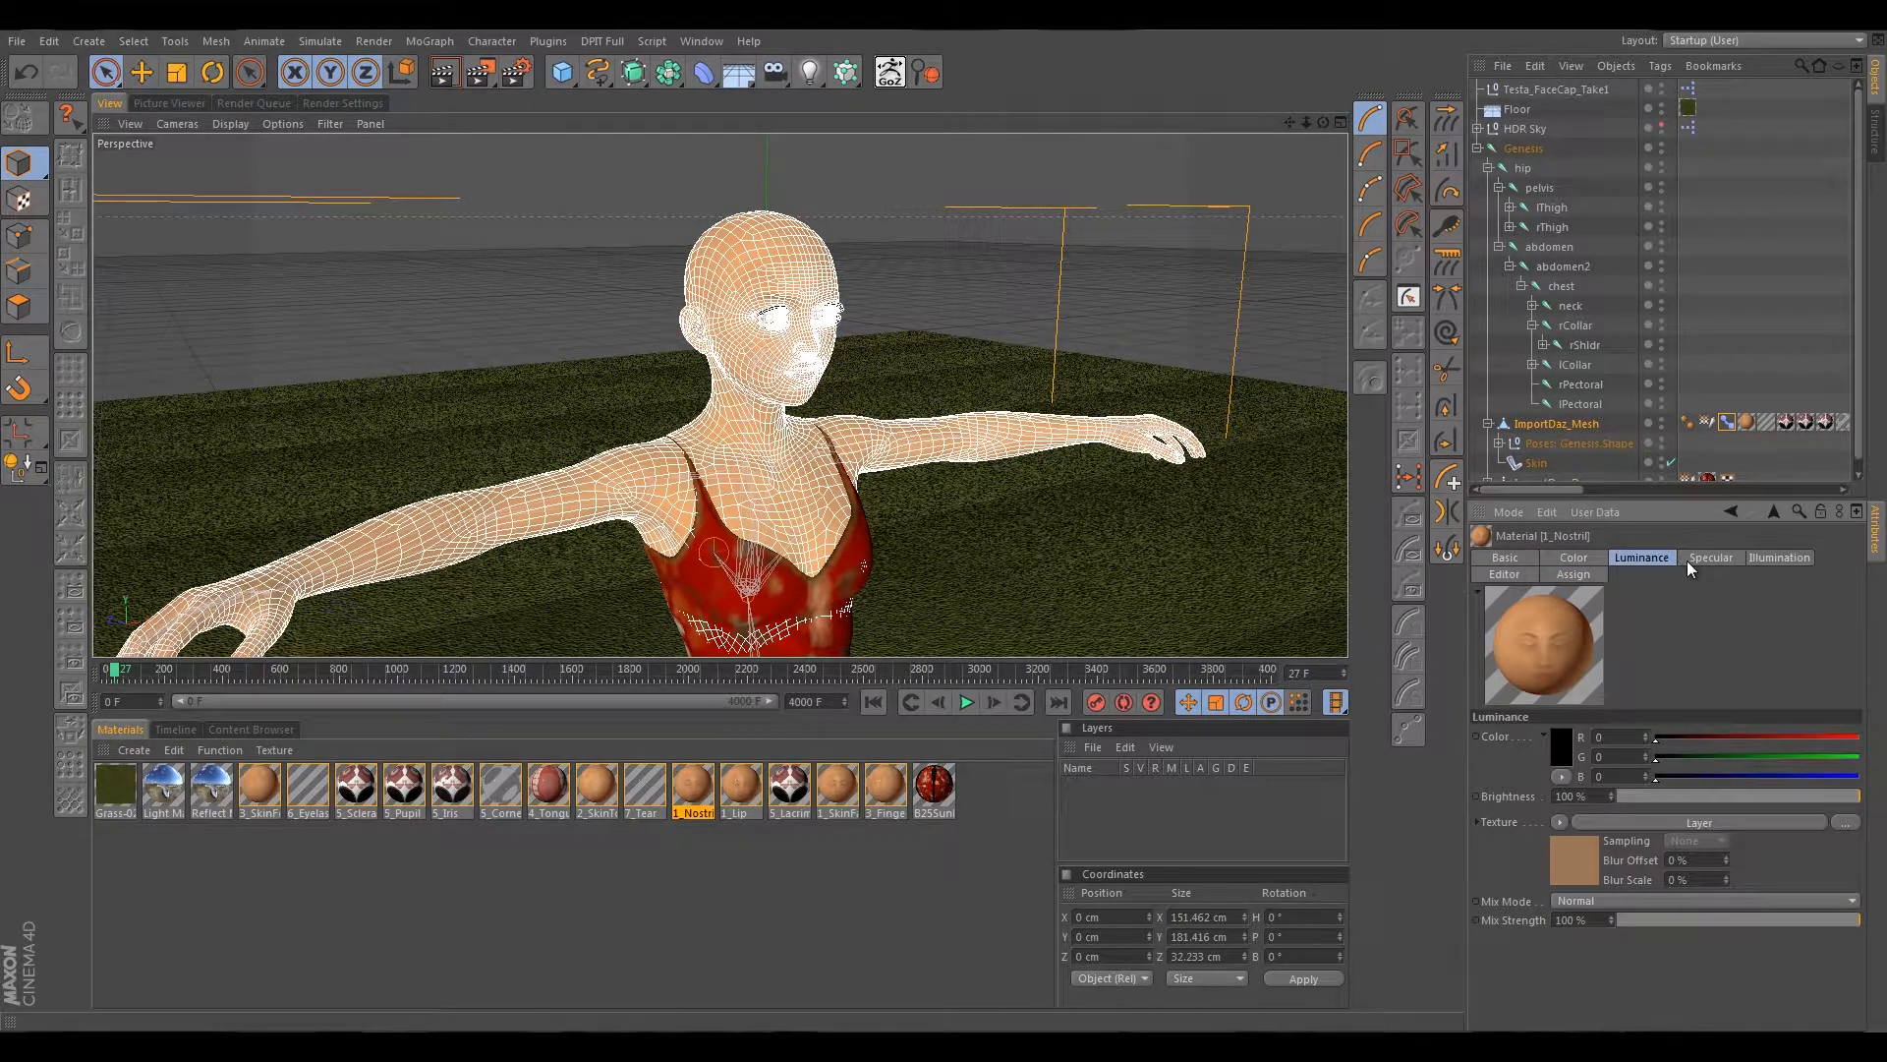
{"action": "left_click", "coordinate": [1689, 560]}
{"action": "left_click", "coordinate": [1754, 558]}
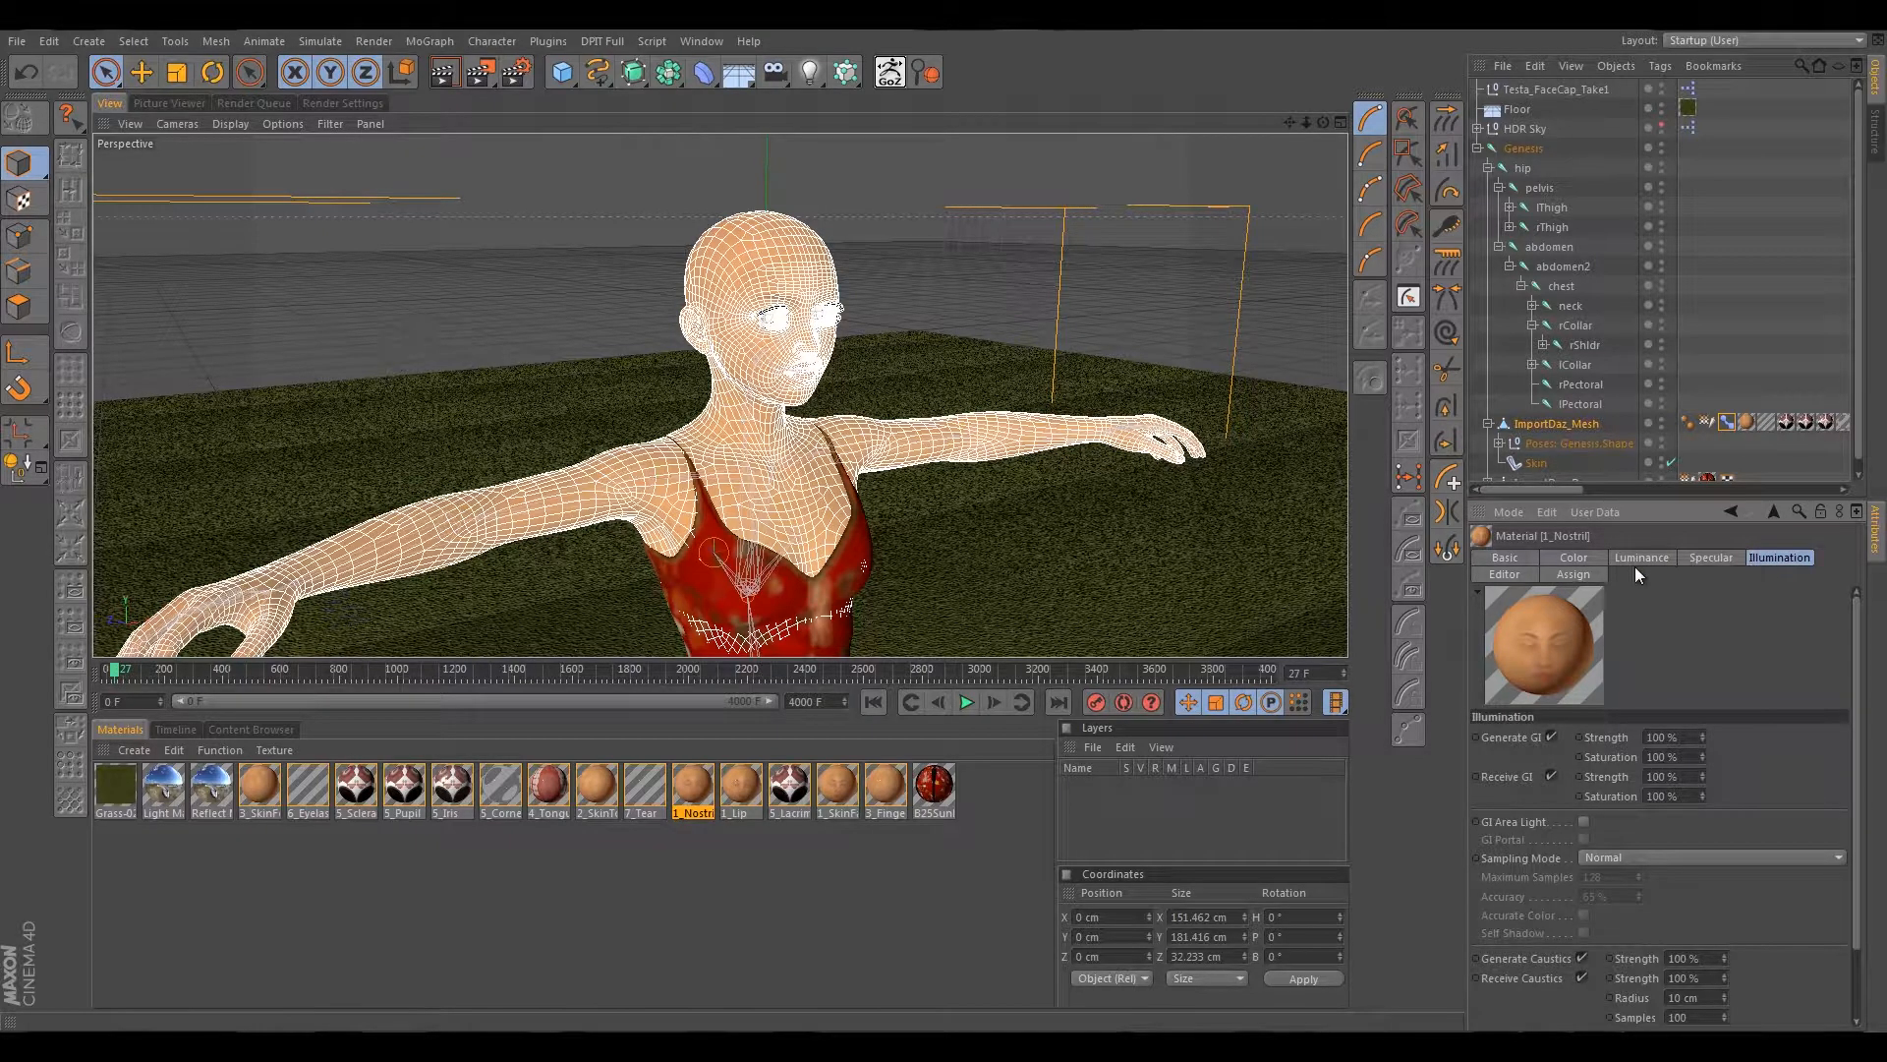
{"action": "left_click", "coordinate": [1698, 557]}
{"action": "left_click", "coordinate": [1579, 558]}
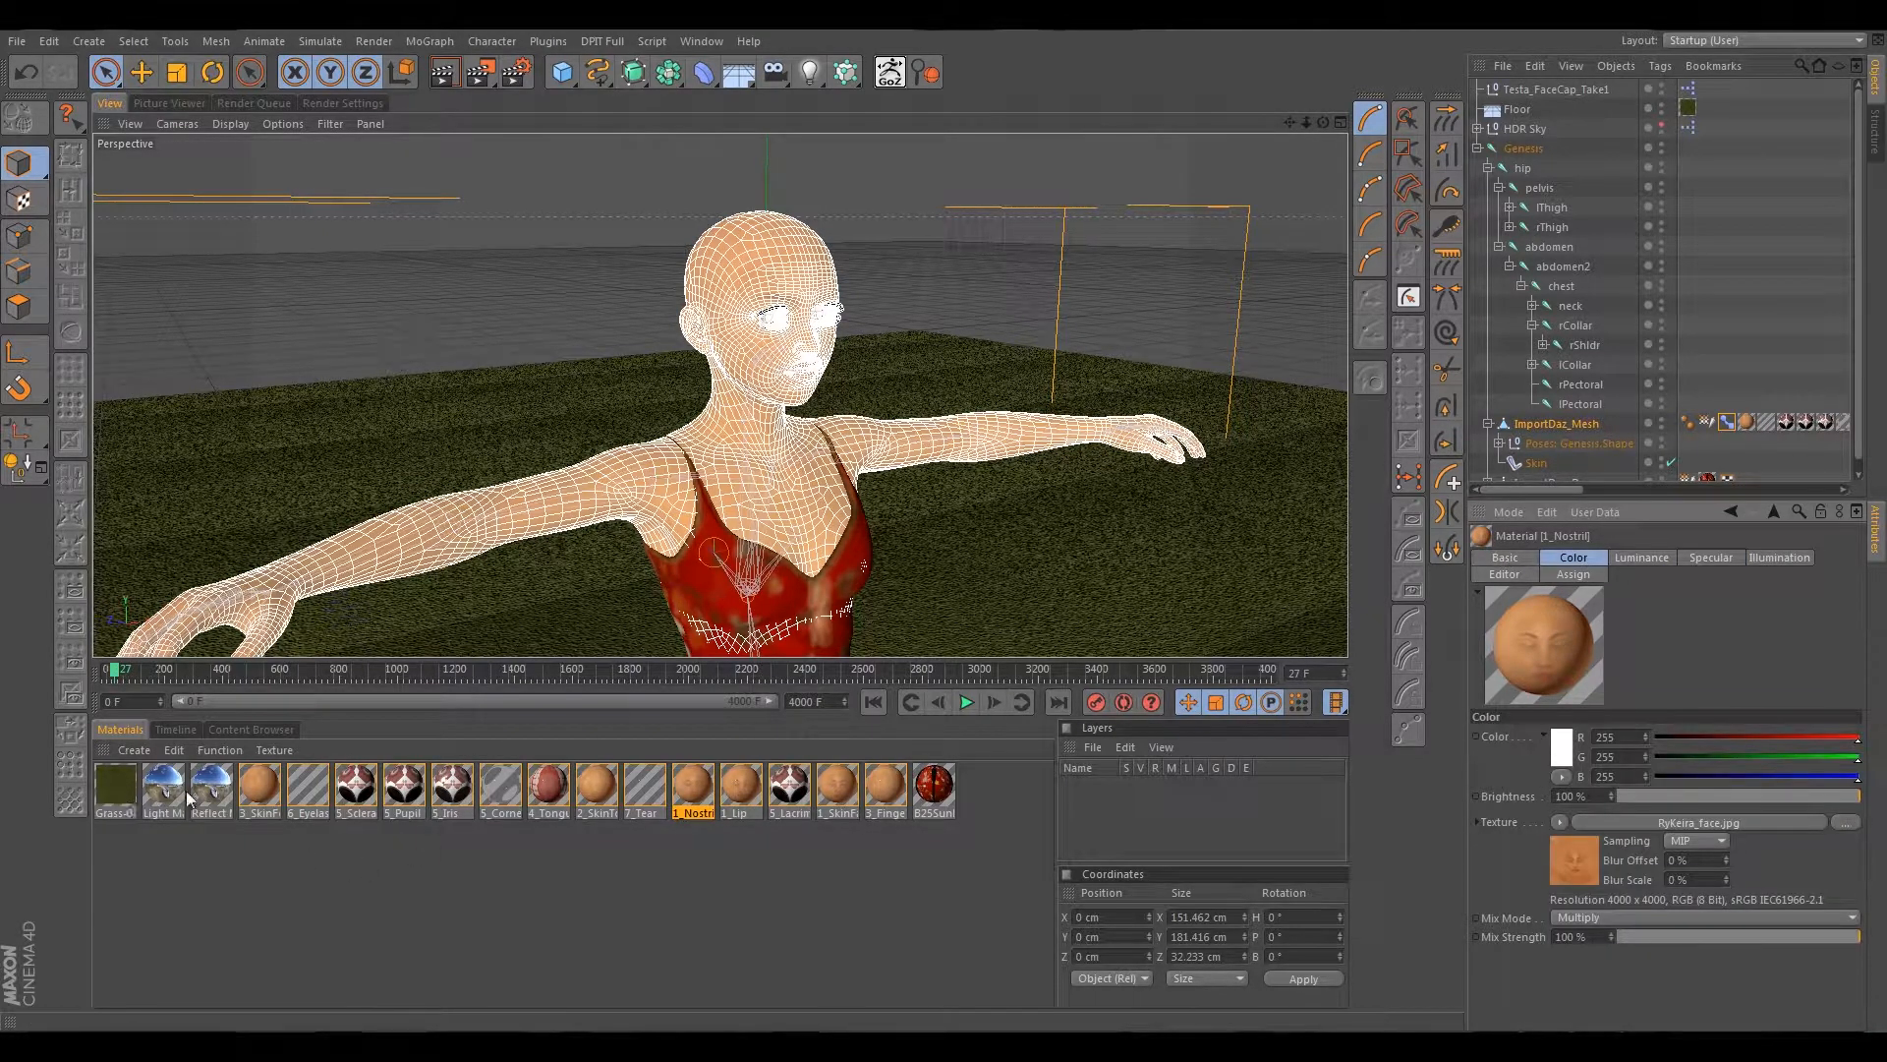
Check the 3_SkinFoot material's channels and relink its specular color texture to RyKeira_limbsS.jpg in the tex folder.
{"action": "left_click", "coordinate": [258, 785]}
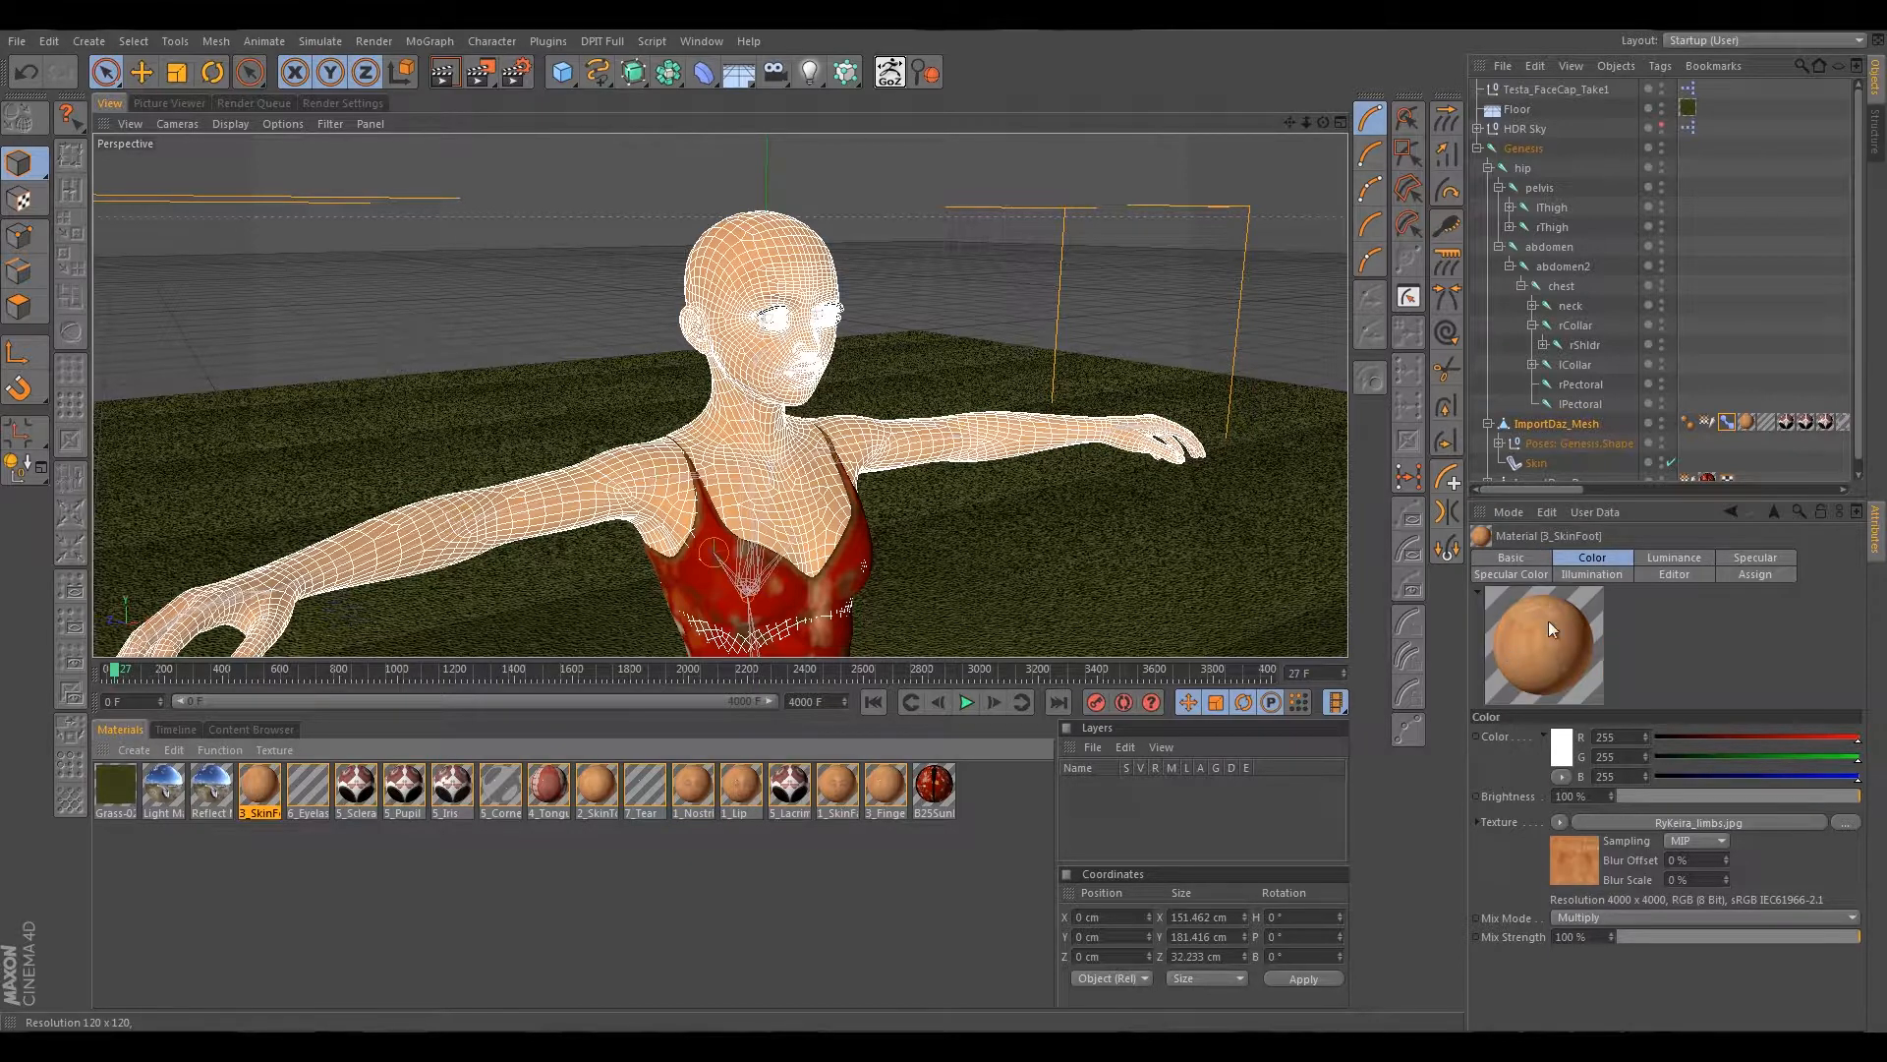
{"action": "left_click", "coordinate": [1680, 557]}
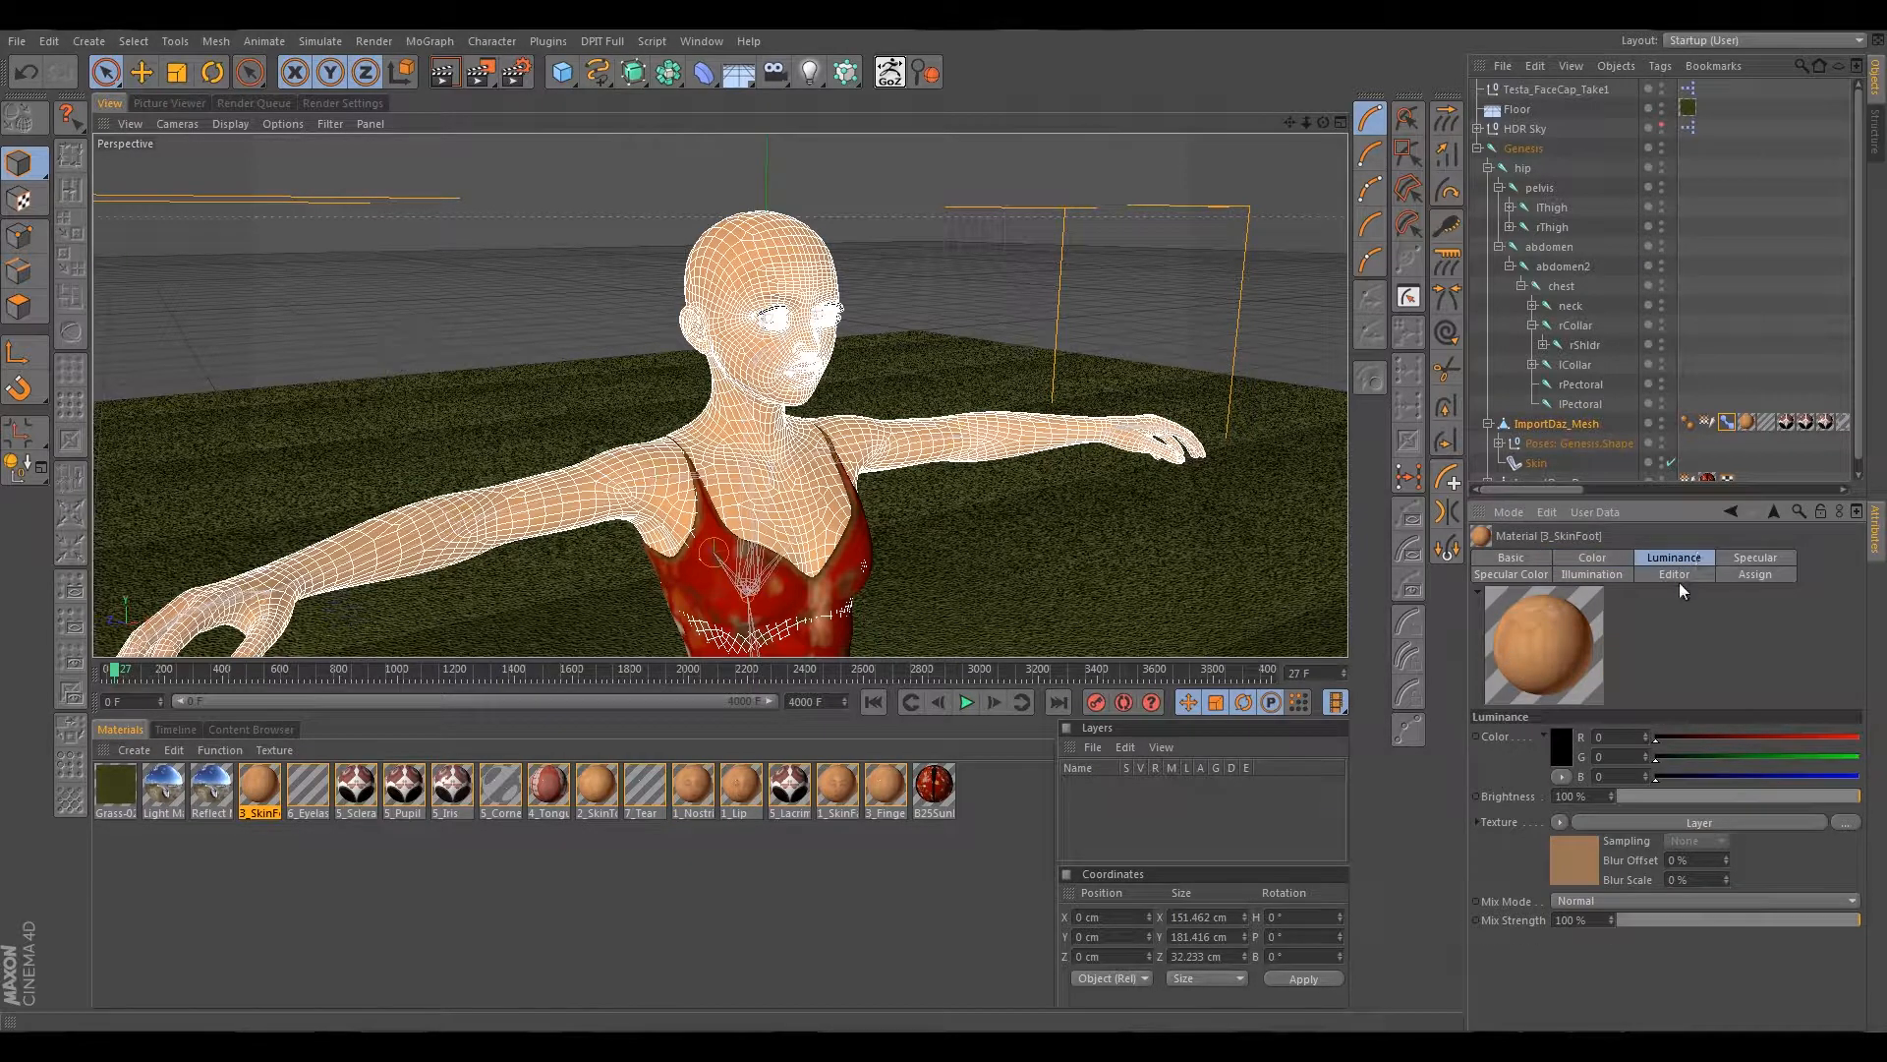
{"action": "left_click", "coordinate": [1597, 560]}
{"action": "left_click", "coordinate": [1514, 575]}
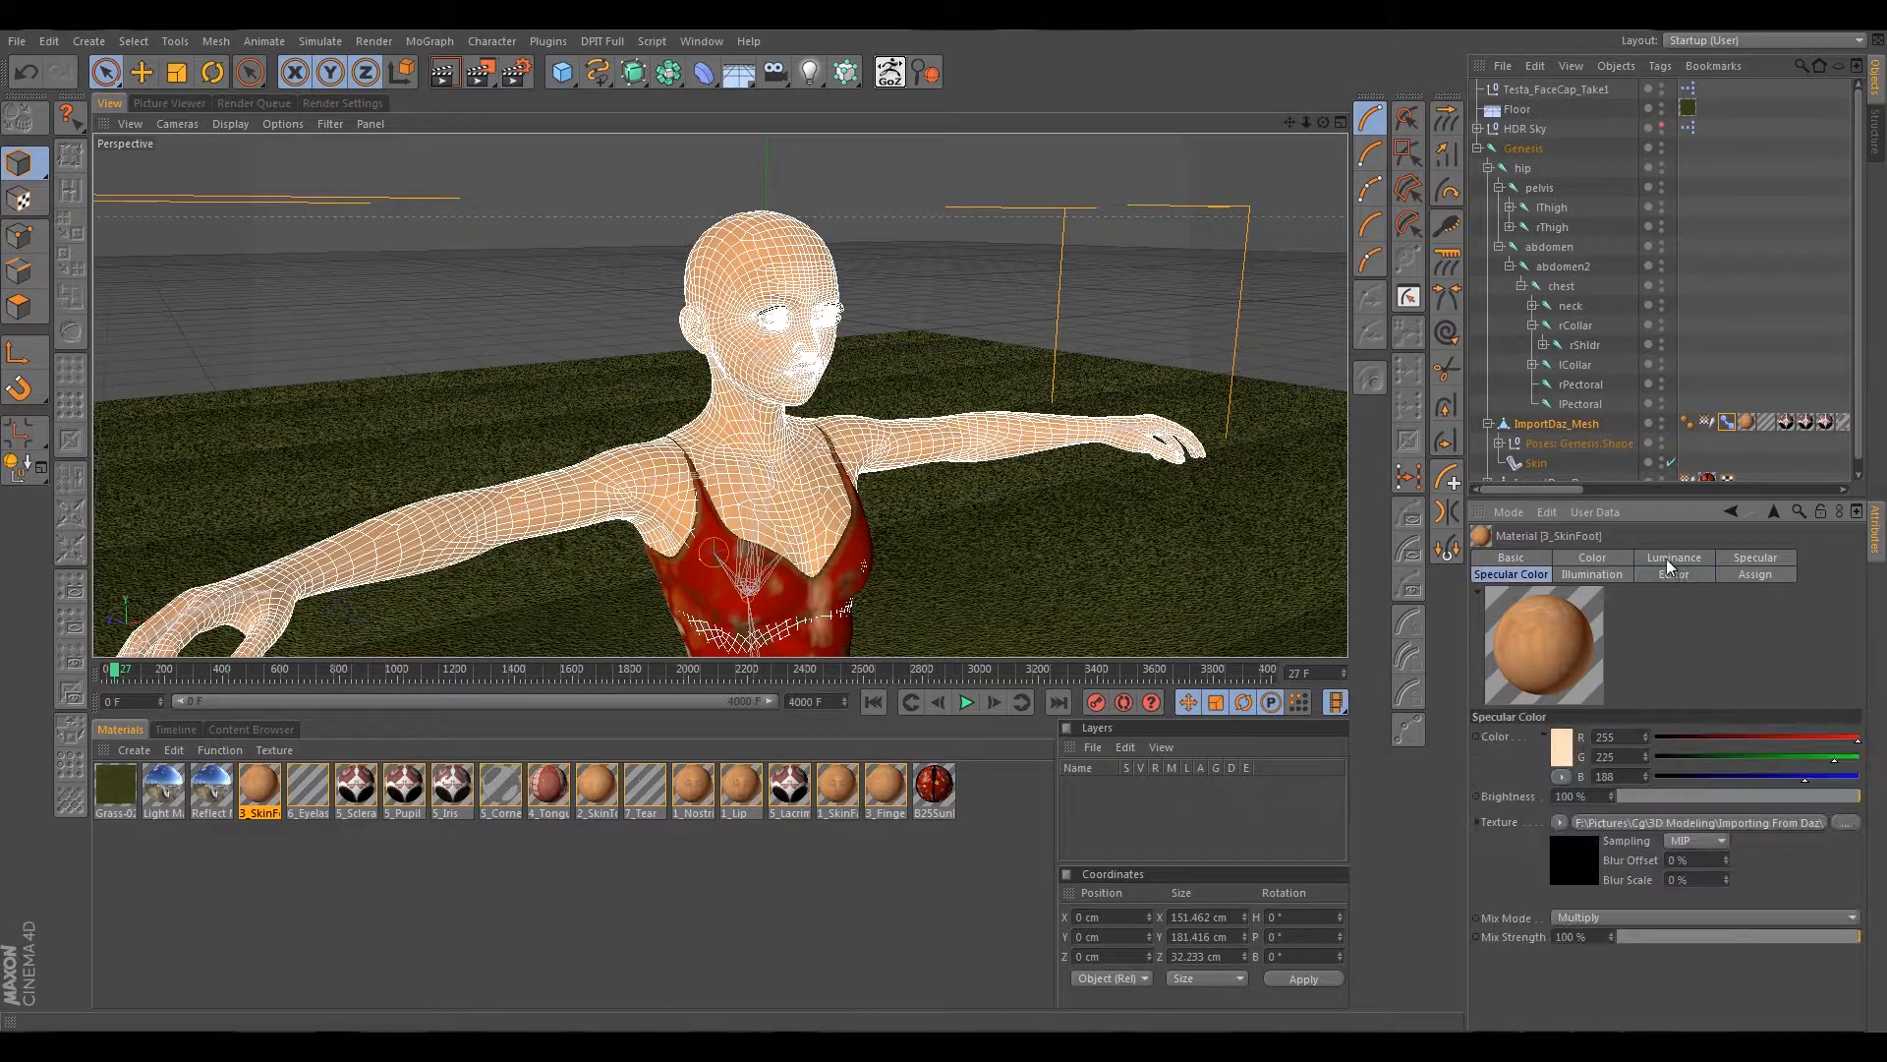
{"action": "left_click", "coordinate": [1735, 559]}
{"action": "left_click", "coordinate": [1513, 575]}
{"action": "left_click", "coordinate": [1785, 822]}
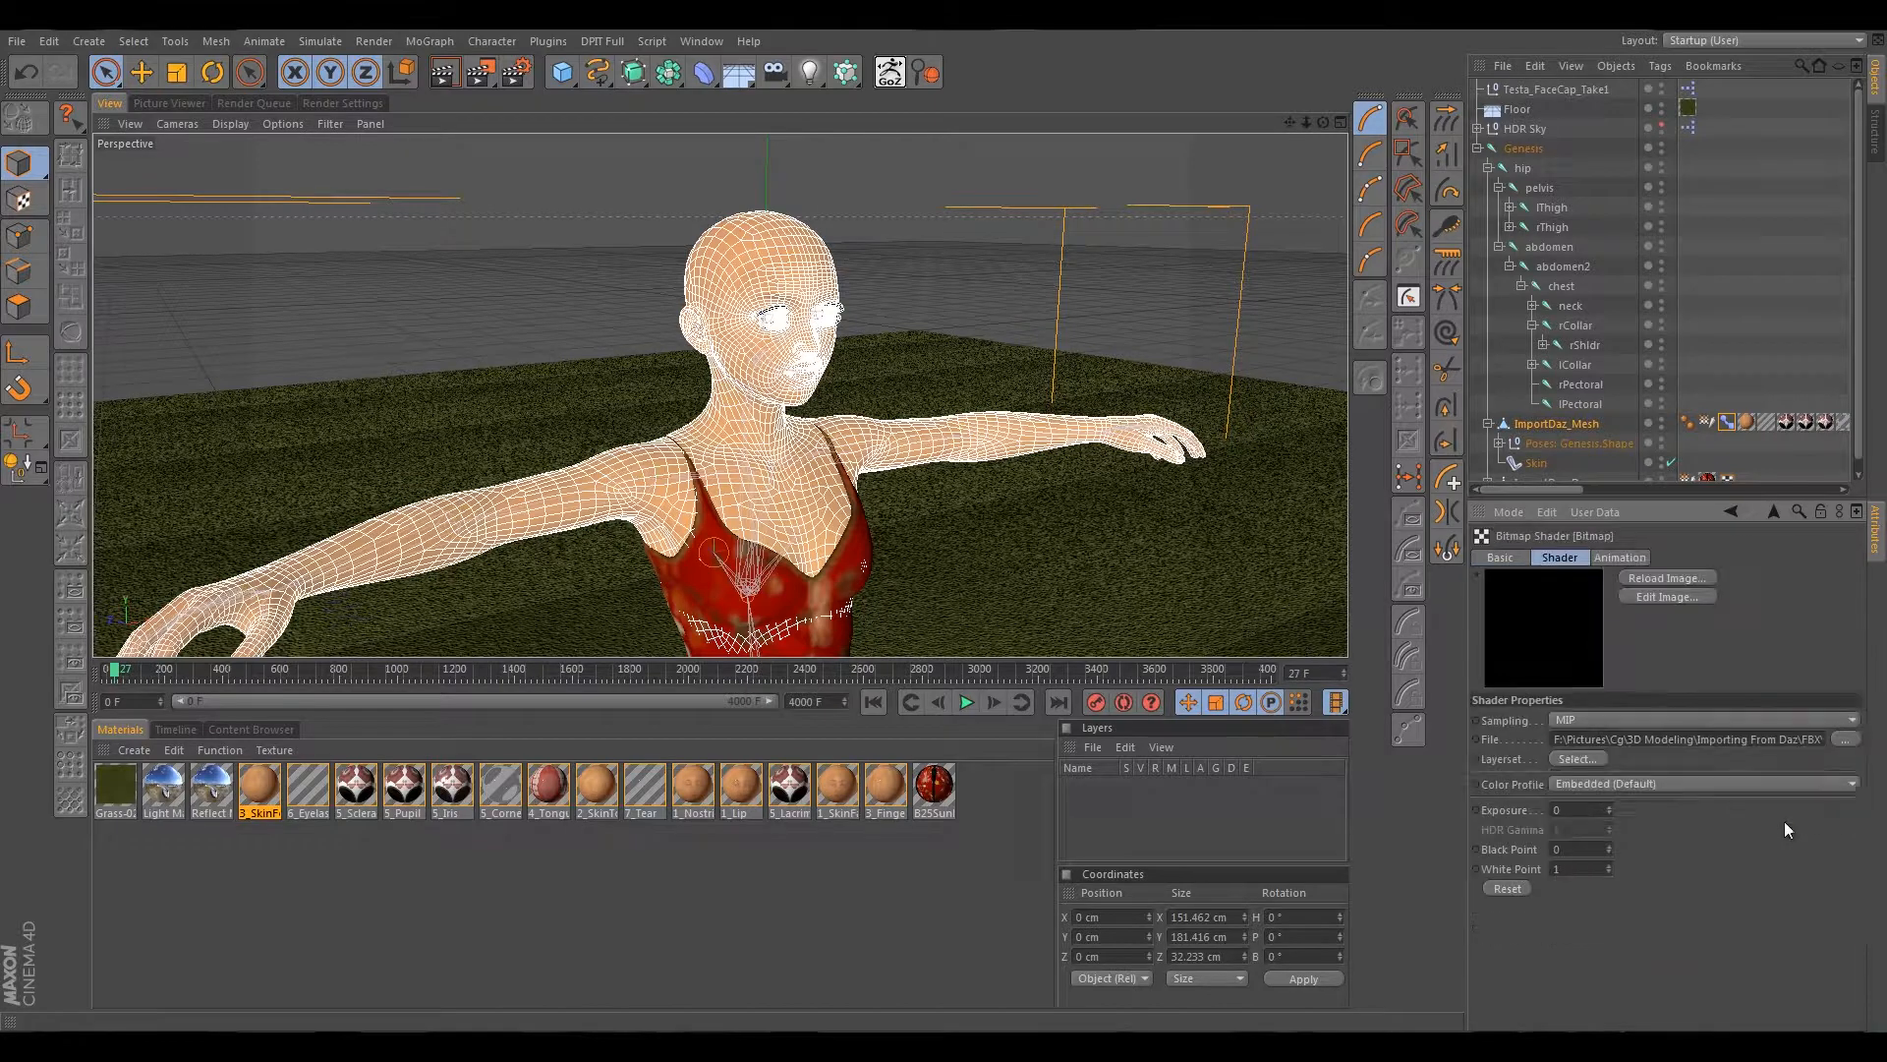
{"action": "left_click", "coordinate": [1714, 739]}
{"action": "left_click", "coordinate": [1747, 738]}
{"action": "left_click", "coordinate": [1839, 742]}
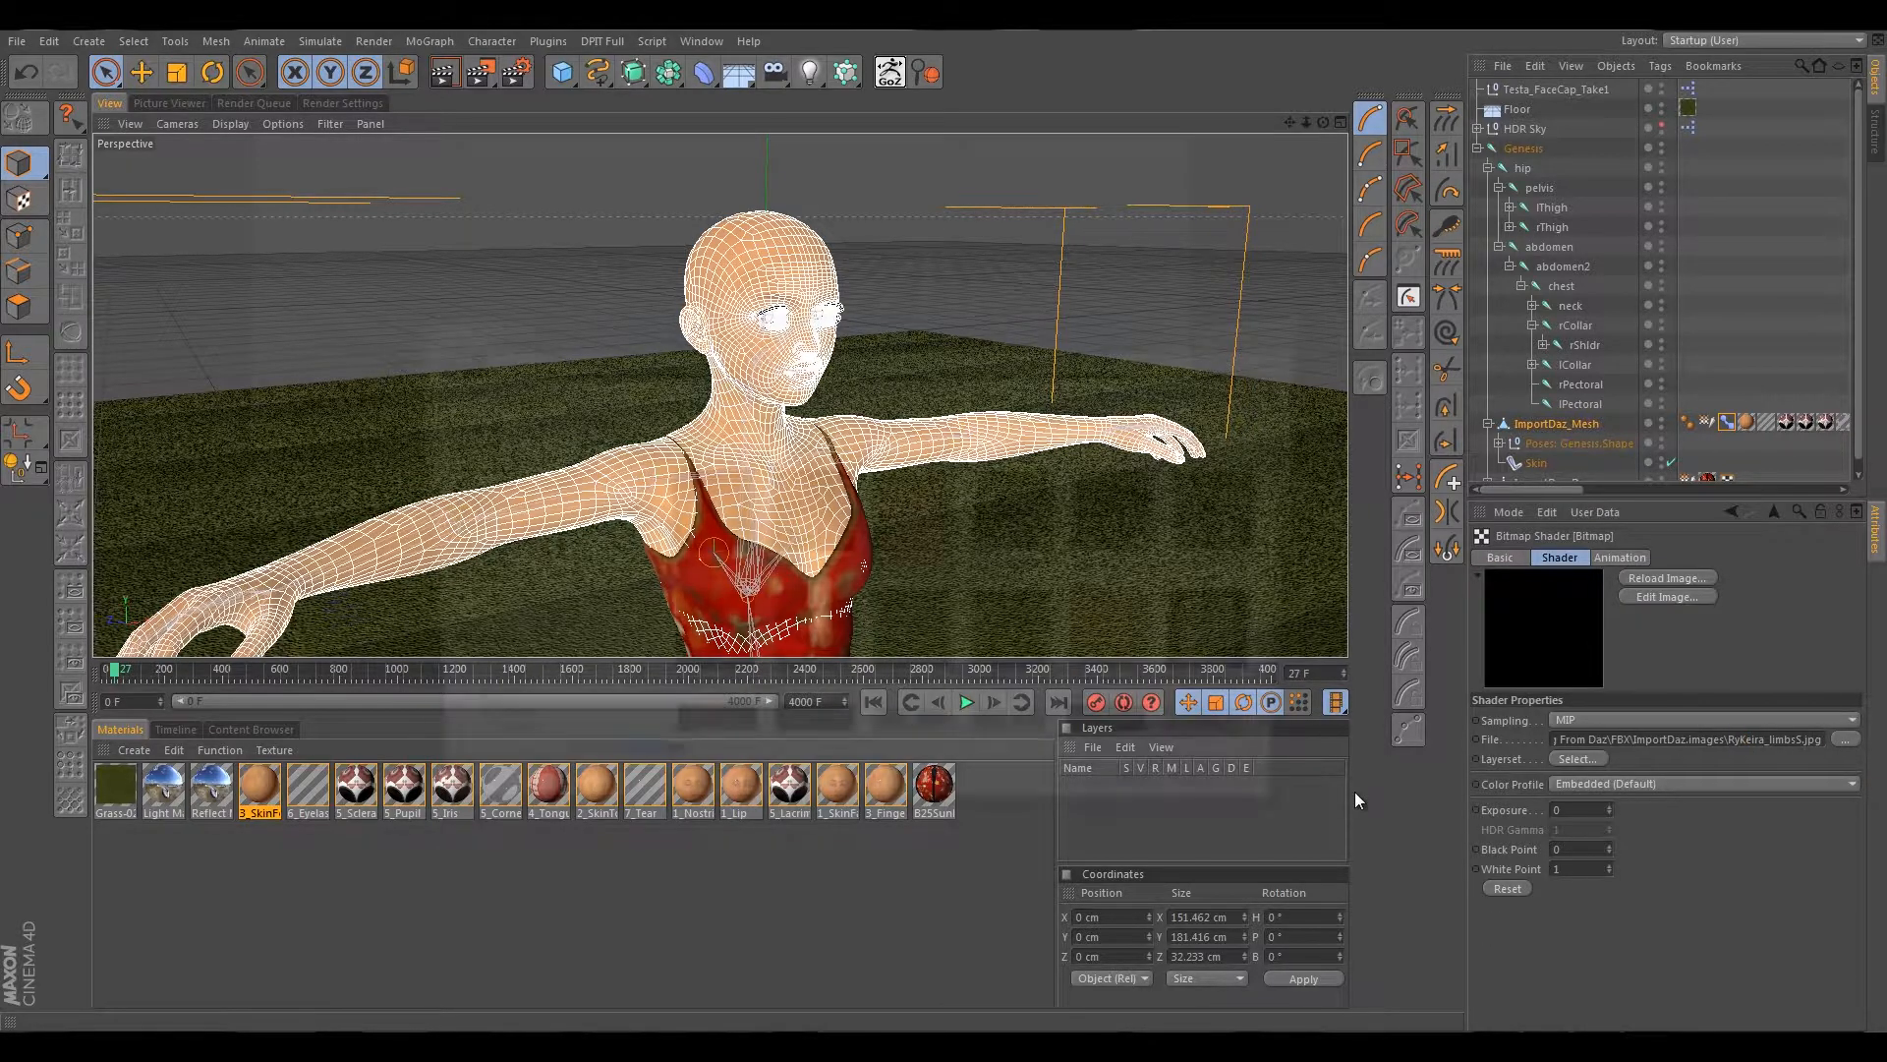
{"action": "left_click", "coordinate": [828, 661]}
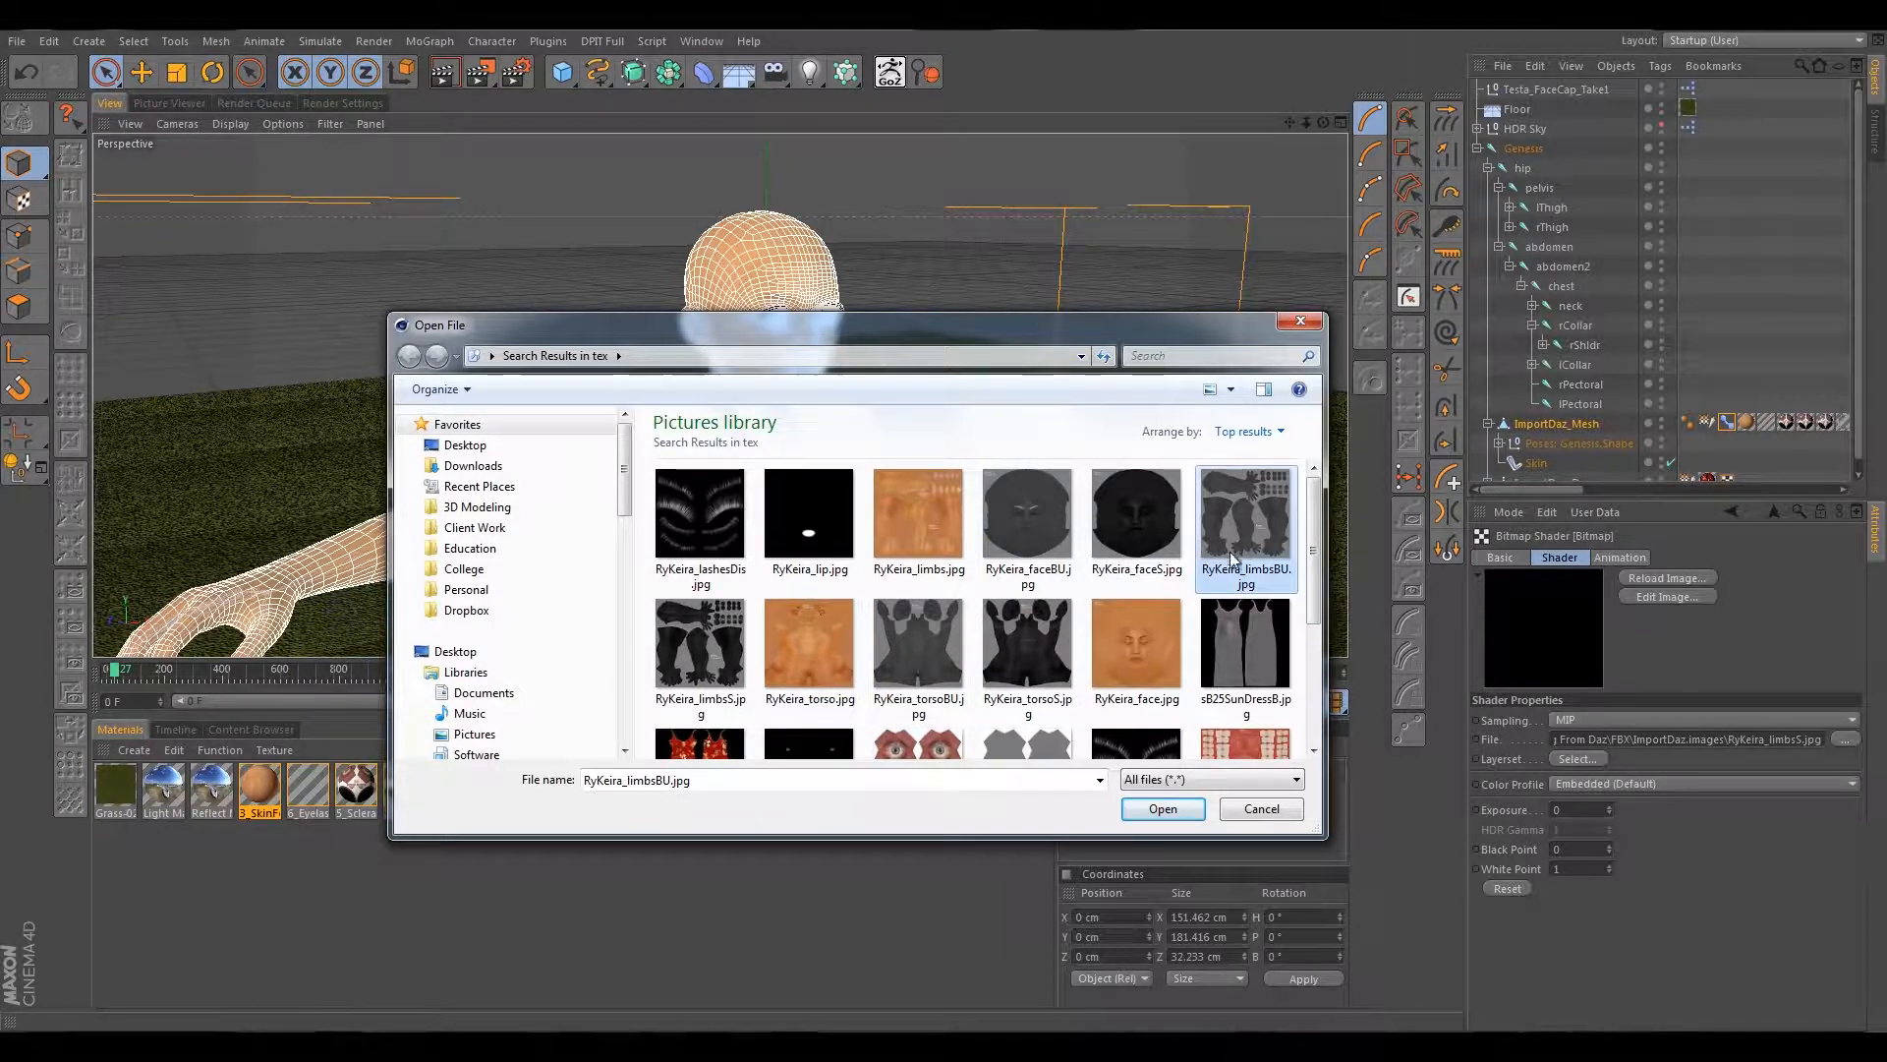
{"action": "left_click", "coordinate": [714, 629]}
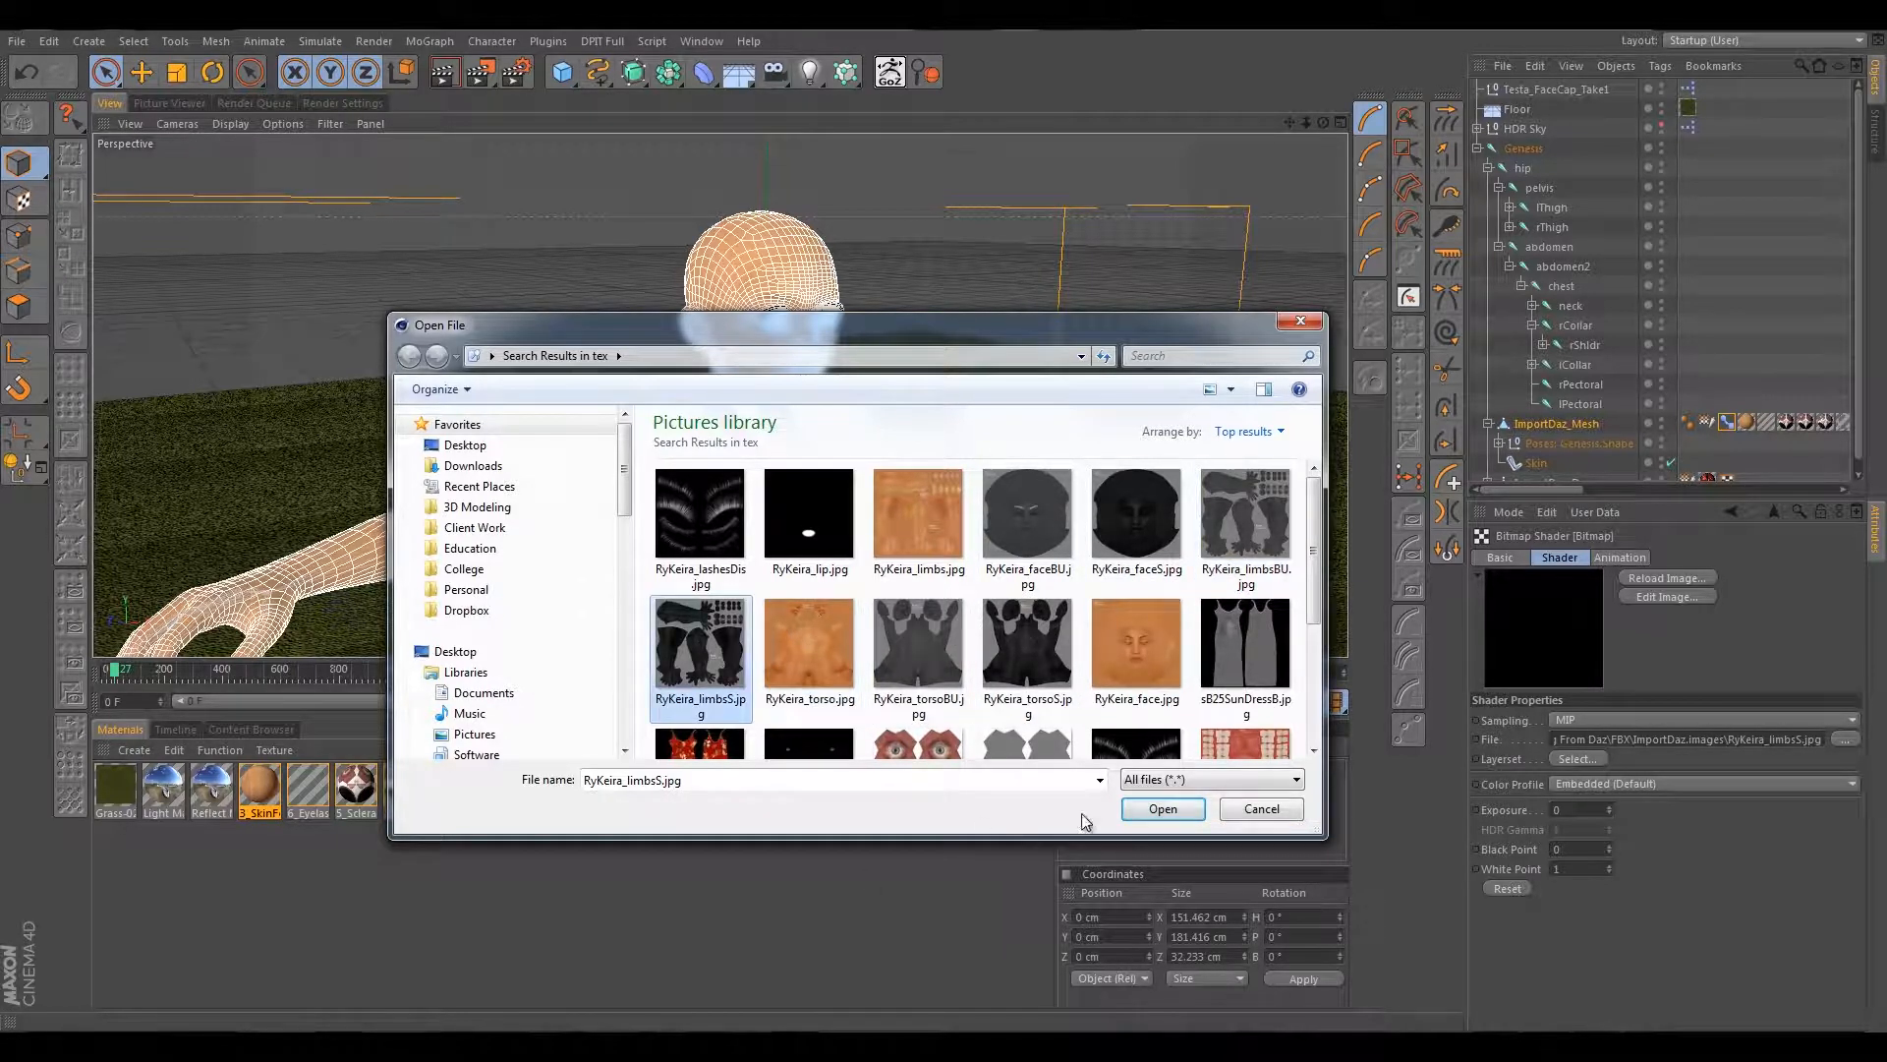
{"action": "left_click", "coordinate": [1176, 810]}
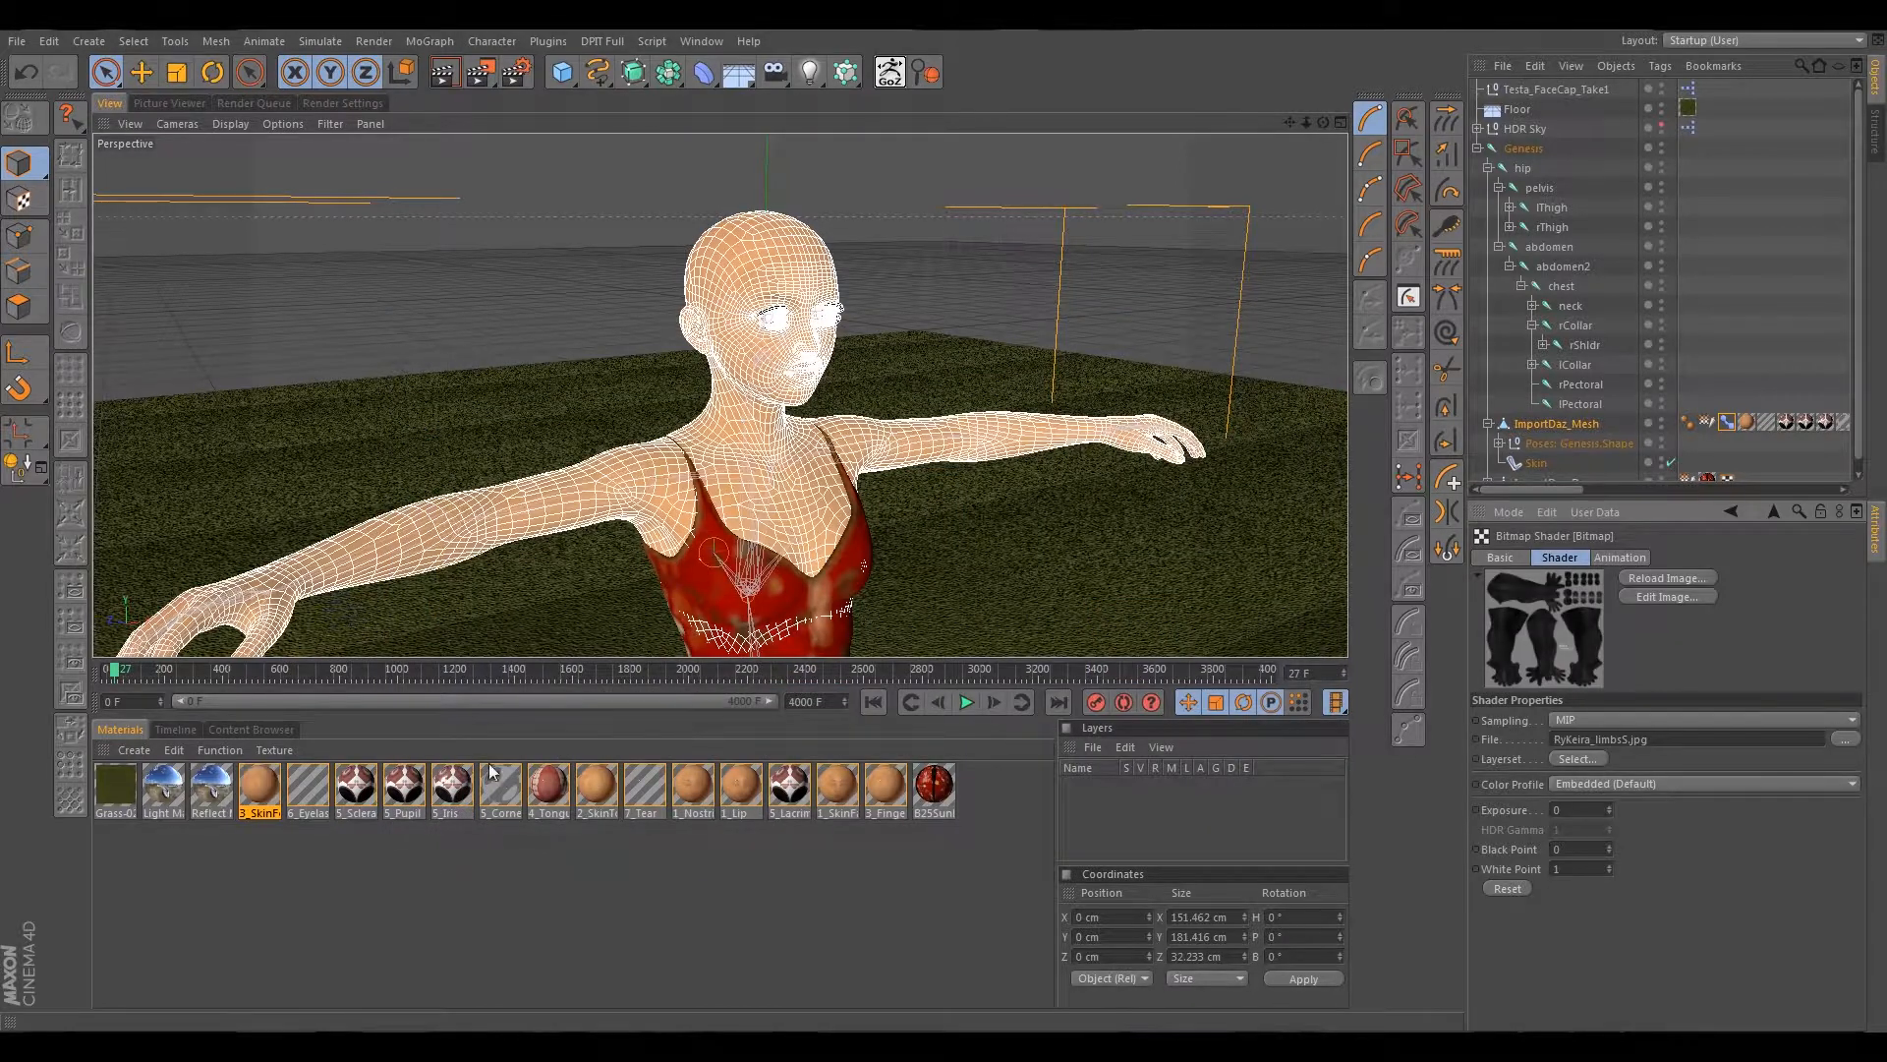
Examine the texture channels of the 6_Eyelash and 5_Sclera materials and the color textures of 5_Pupil and 5_Iris.
{"action": "left_click", "coordinate": [307, 788]}
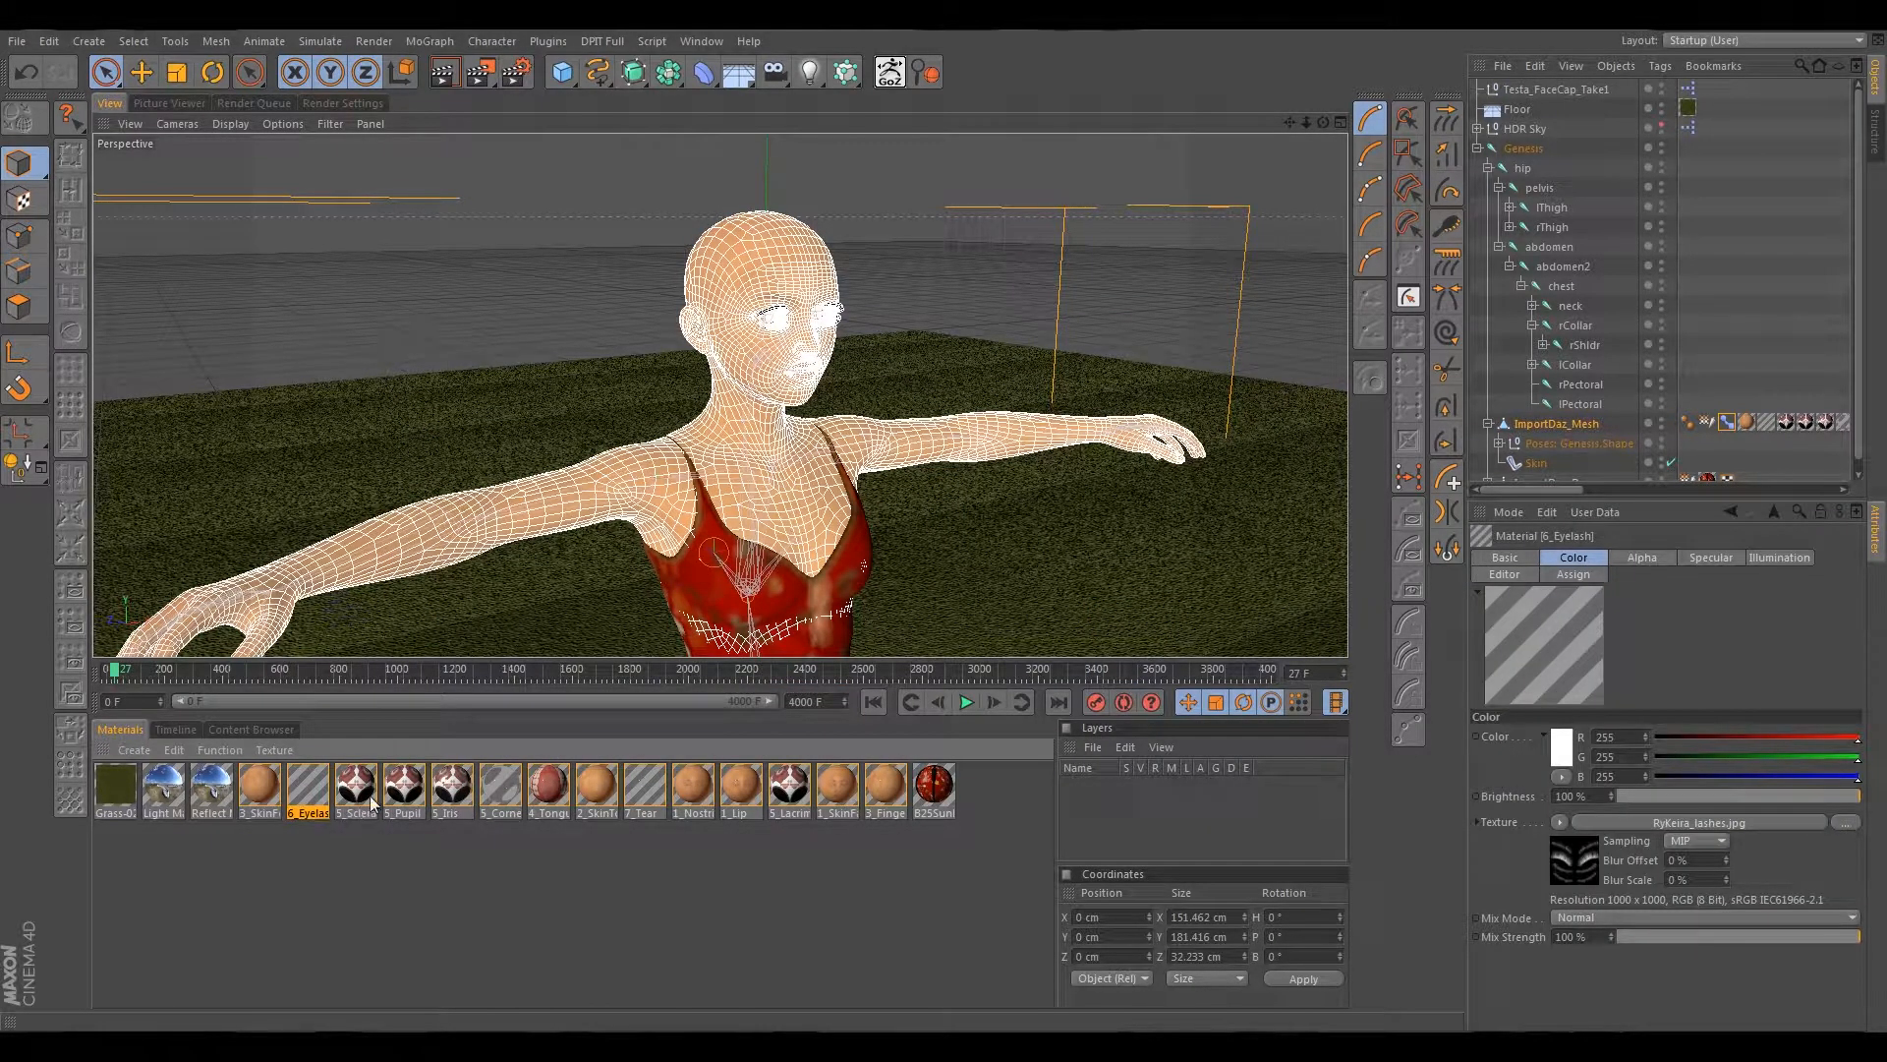
{"action": "left_click", "coordinate": [1638, 559]}
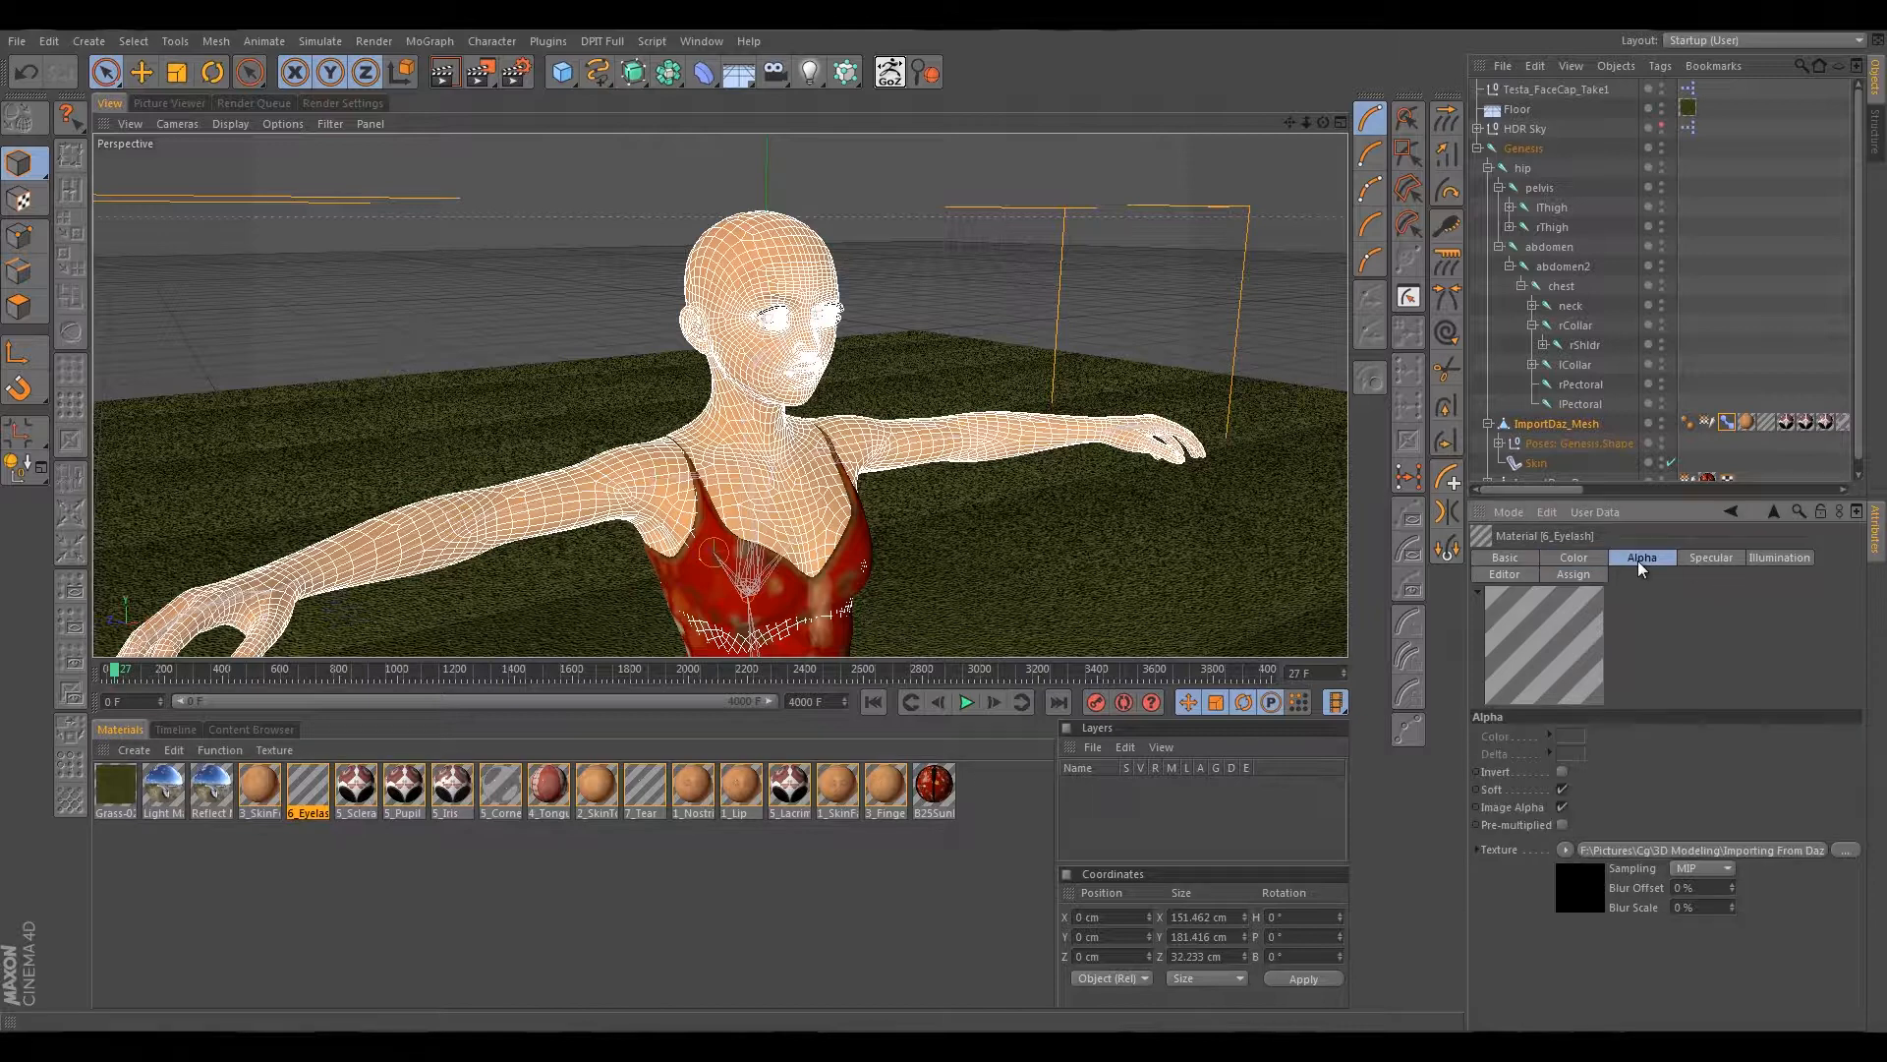
{"action": "left_click", "coordinate": [1698, 558]}
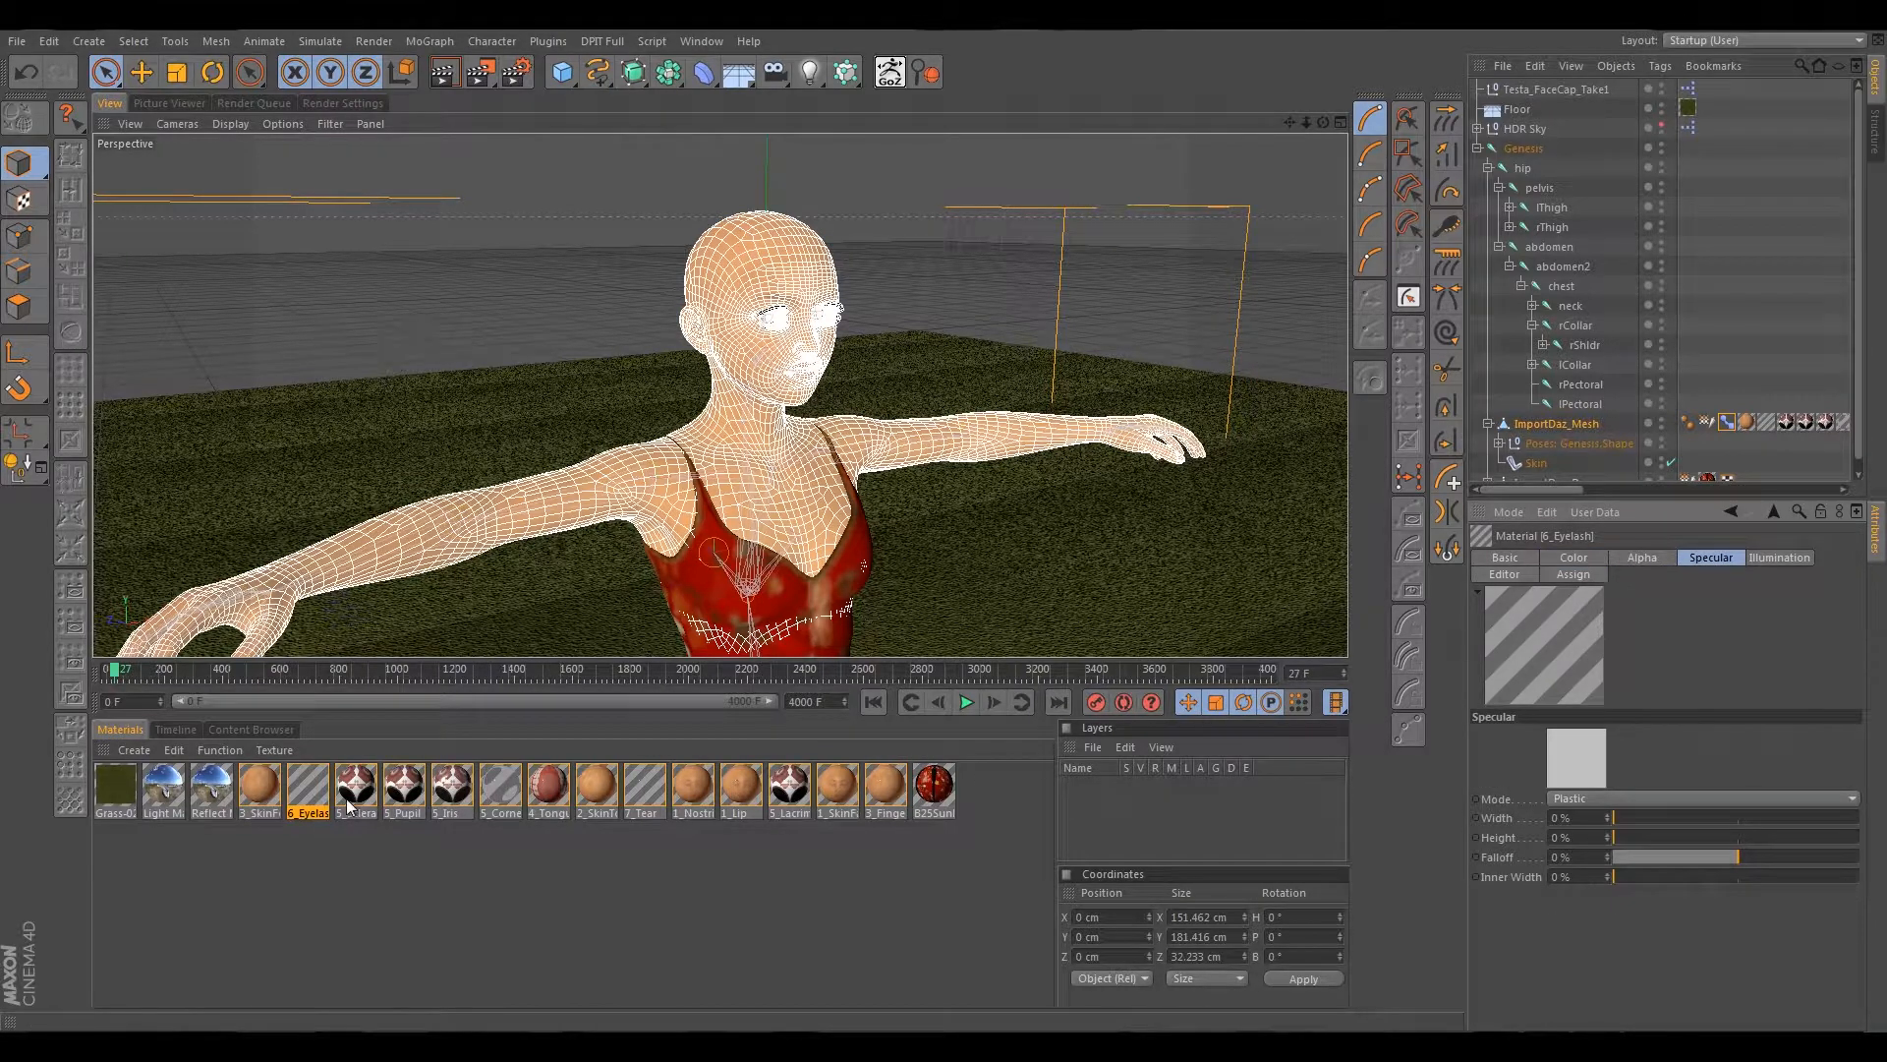
{"action": "left_click", "coordinate": [364, 795]}
{"action": "left_click", "coordinate": [1674, 558]}
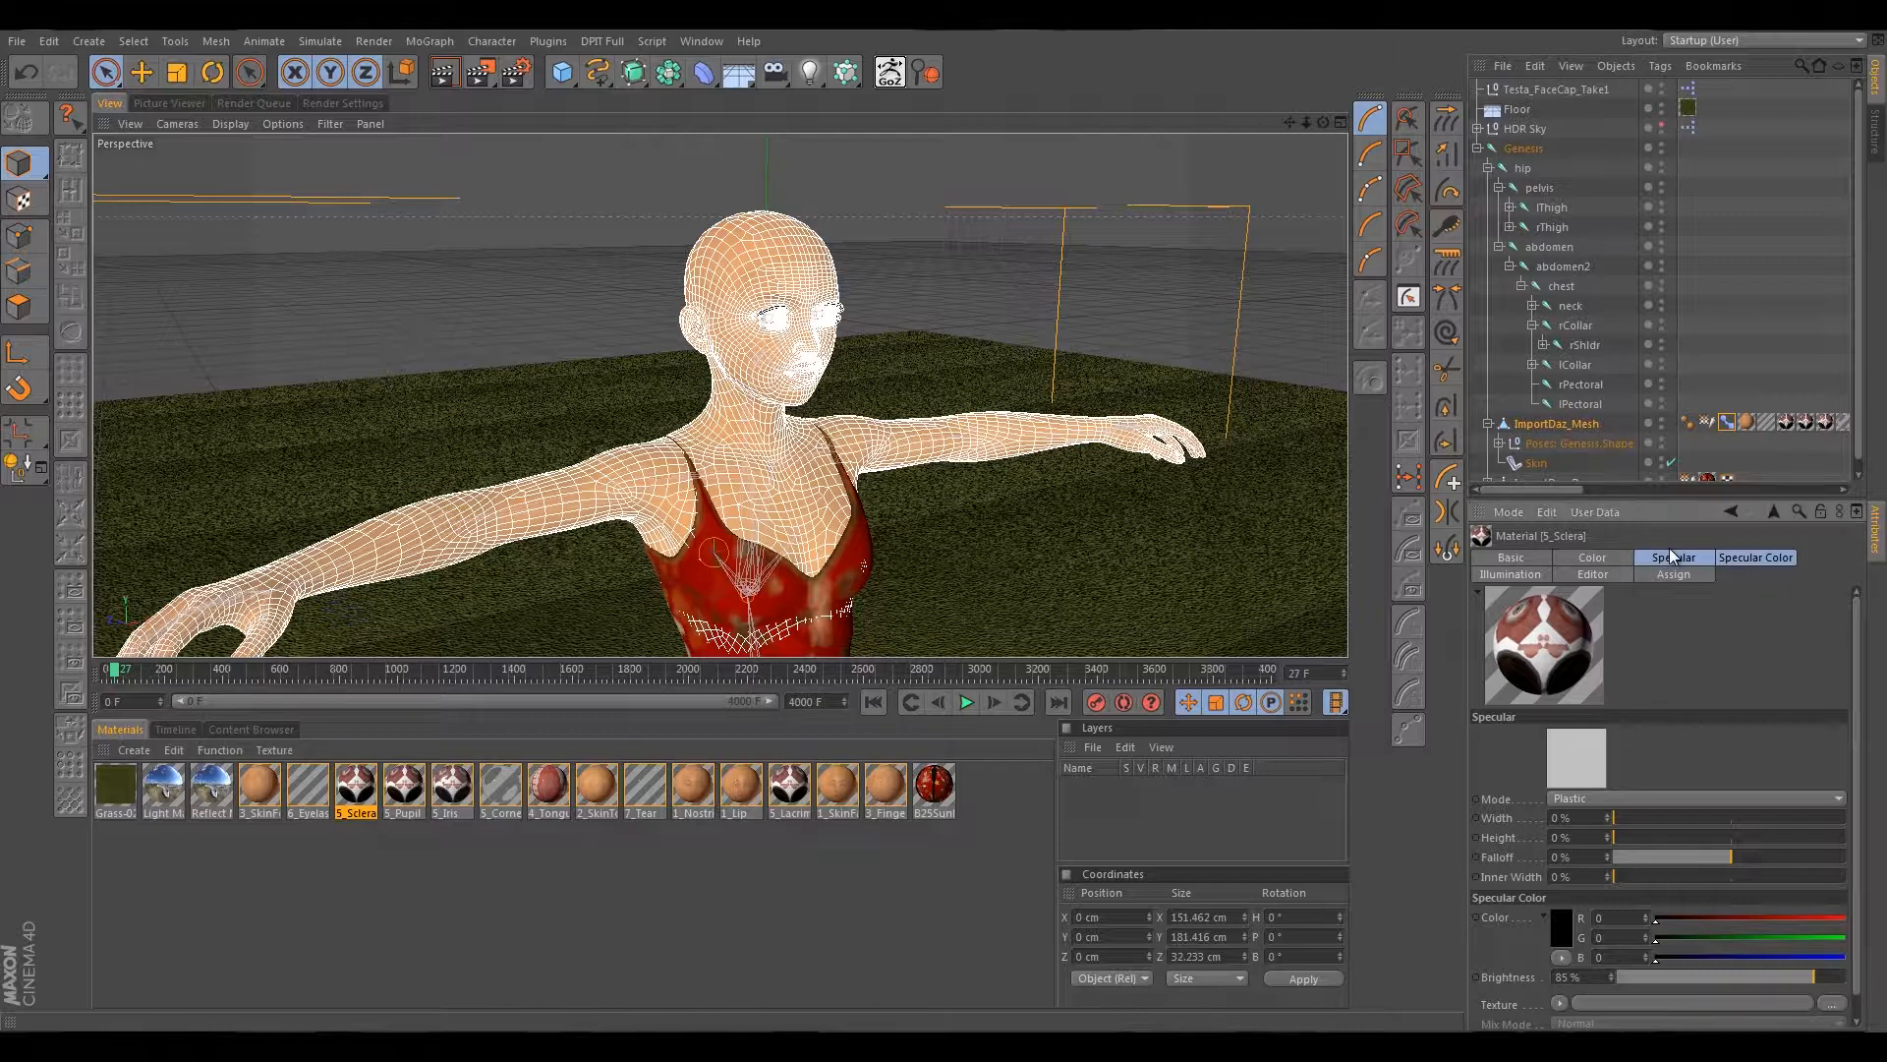
{"action": "left_click", "coordinate": [1730, 555]}
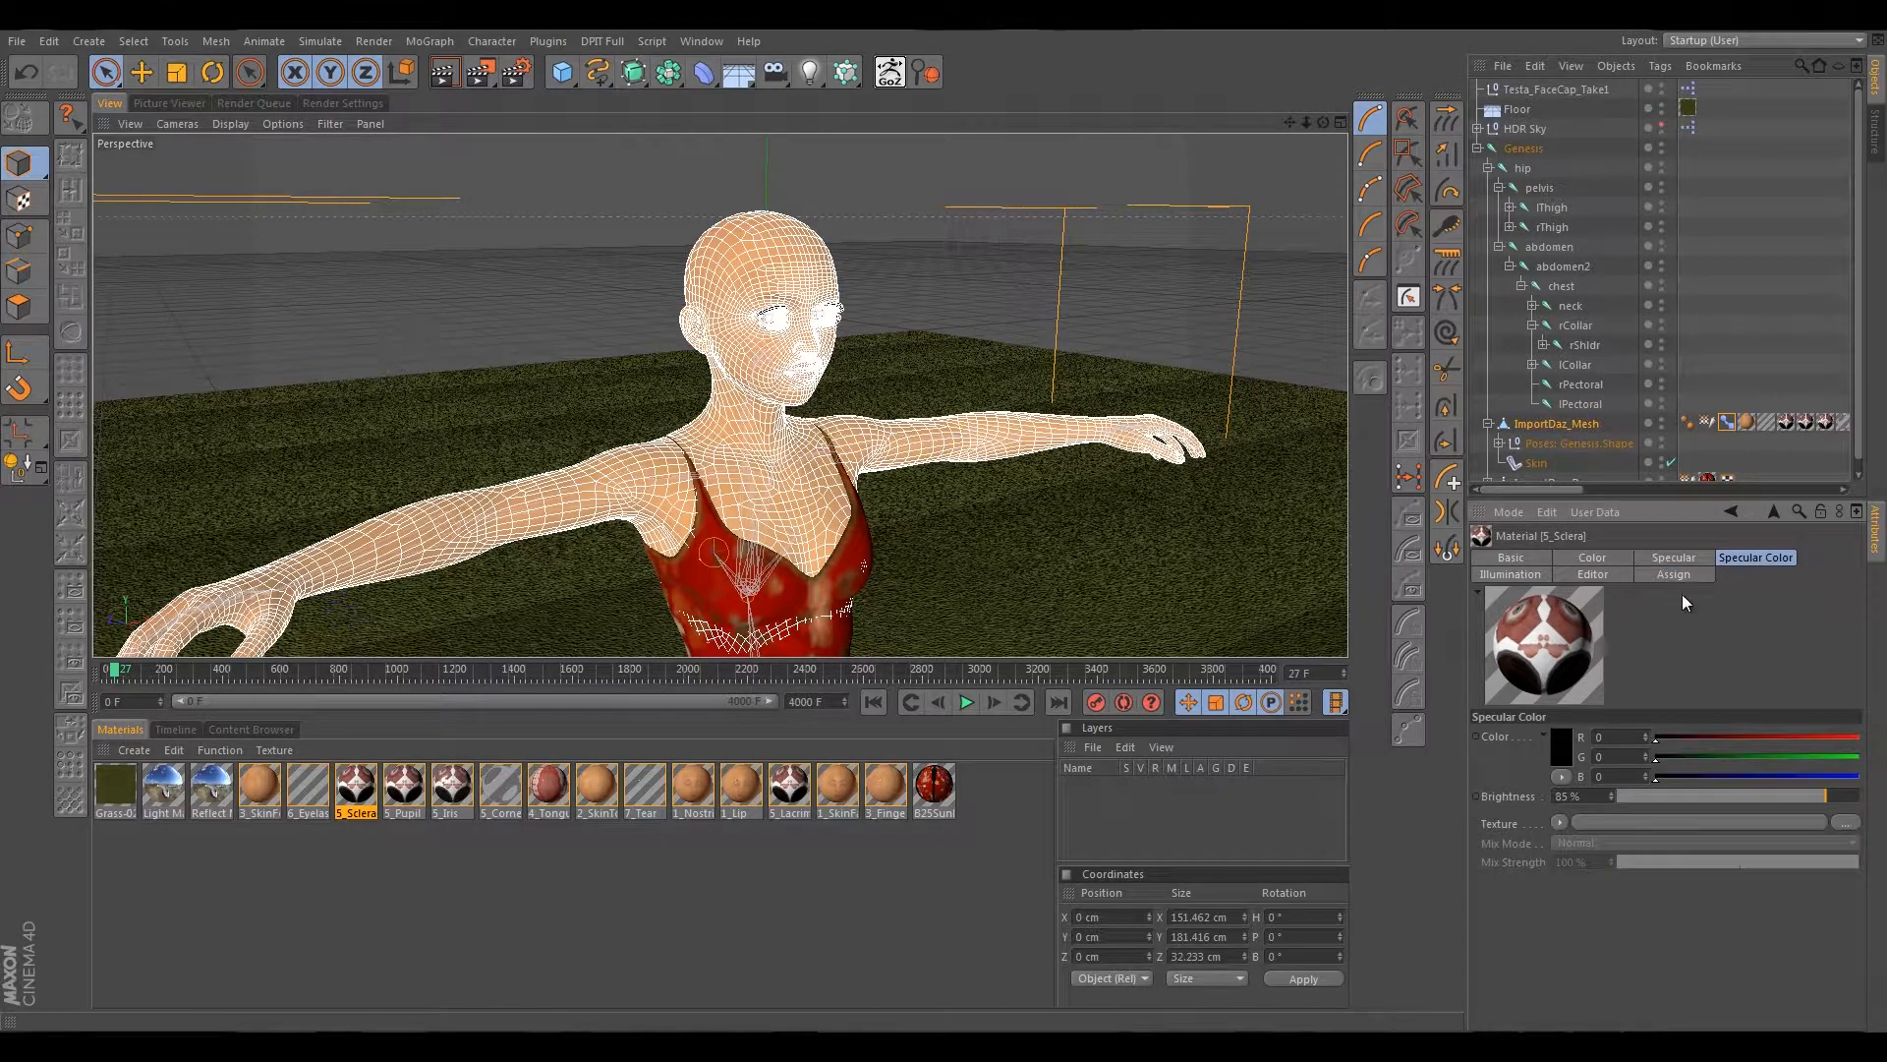
{"action": "left_click", "coordinate": [1596, 557]}
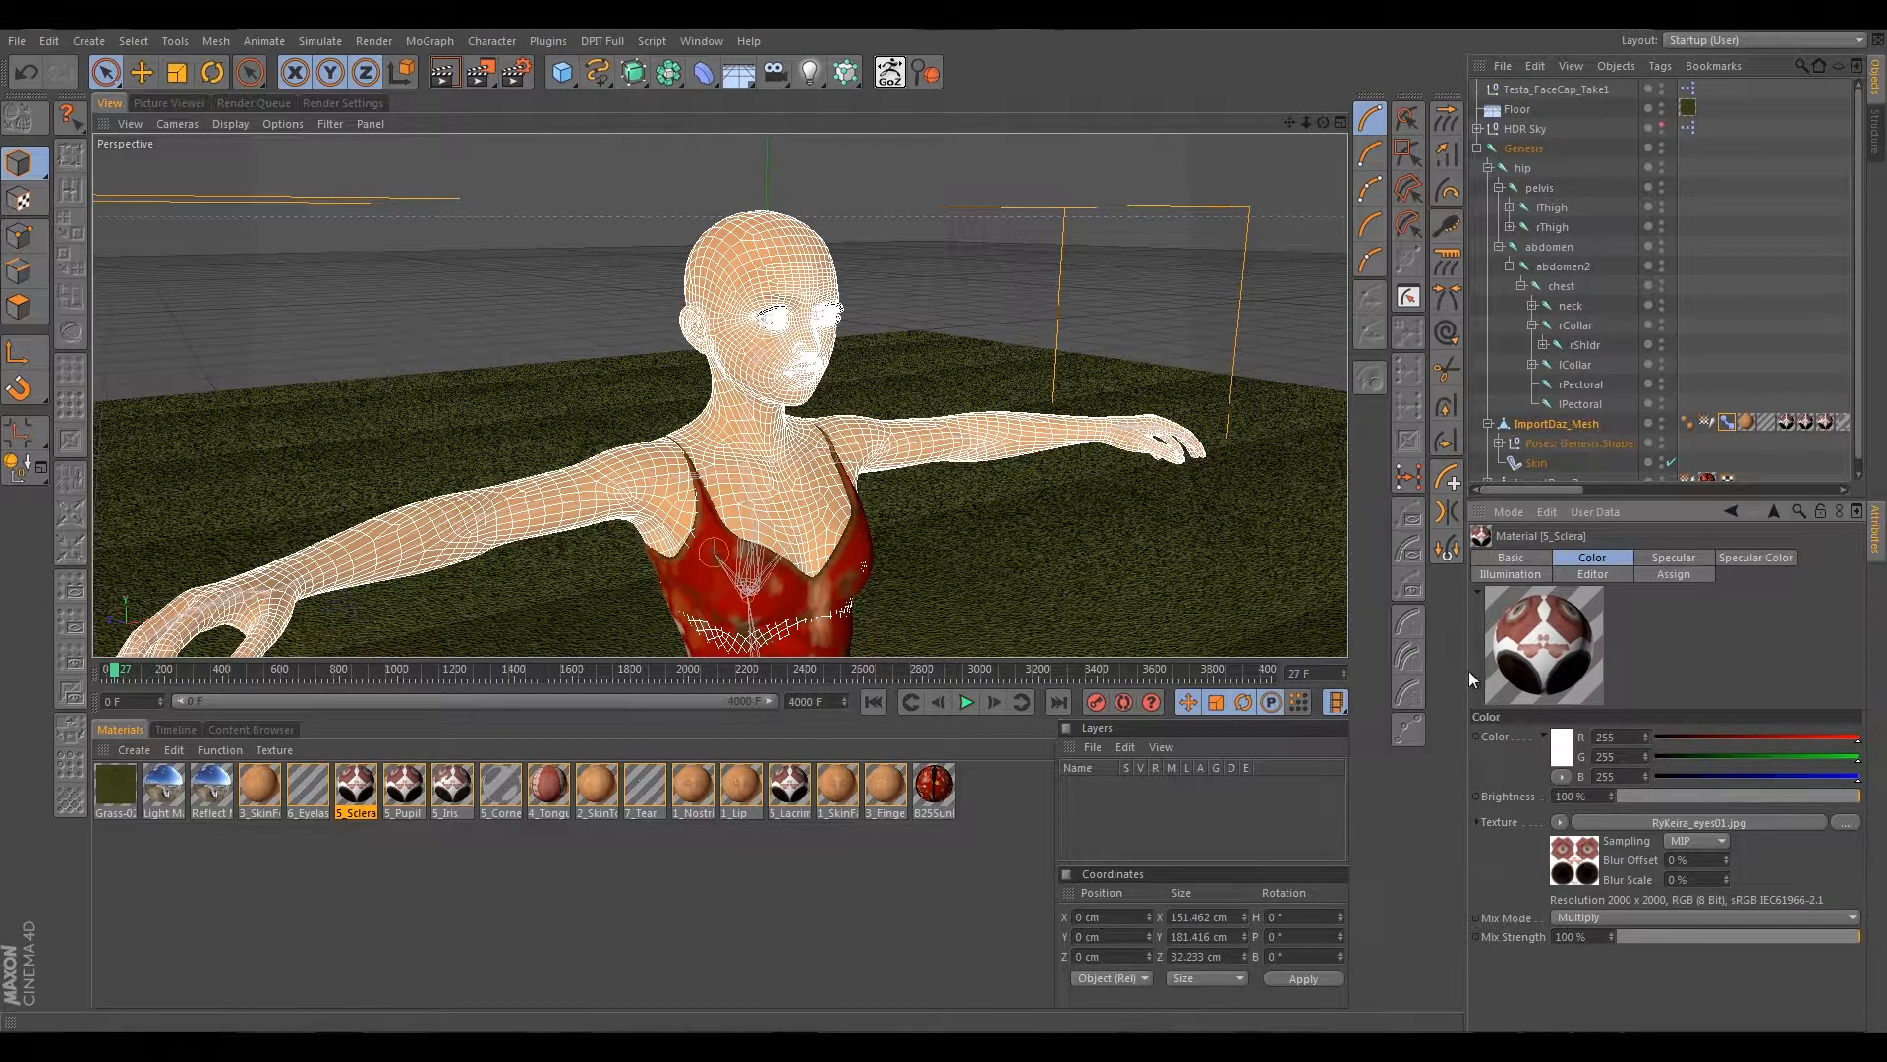
{"action": "left_click", "coordinate": [401, 791]}
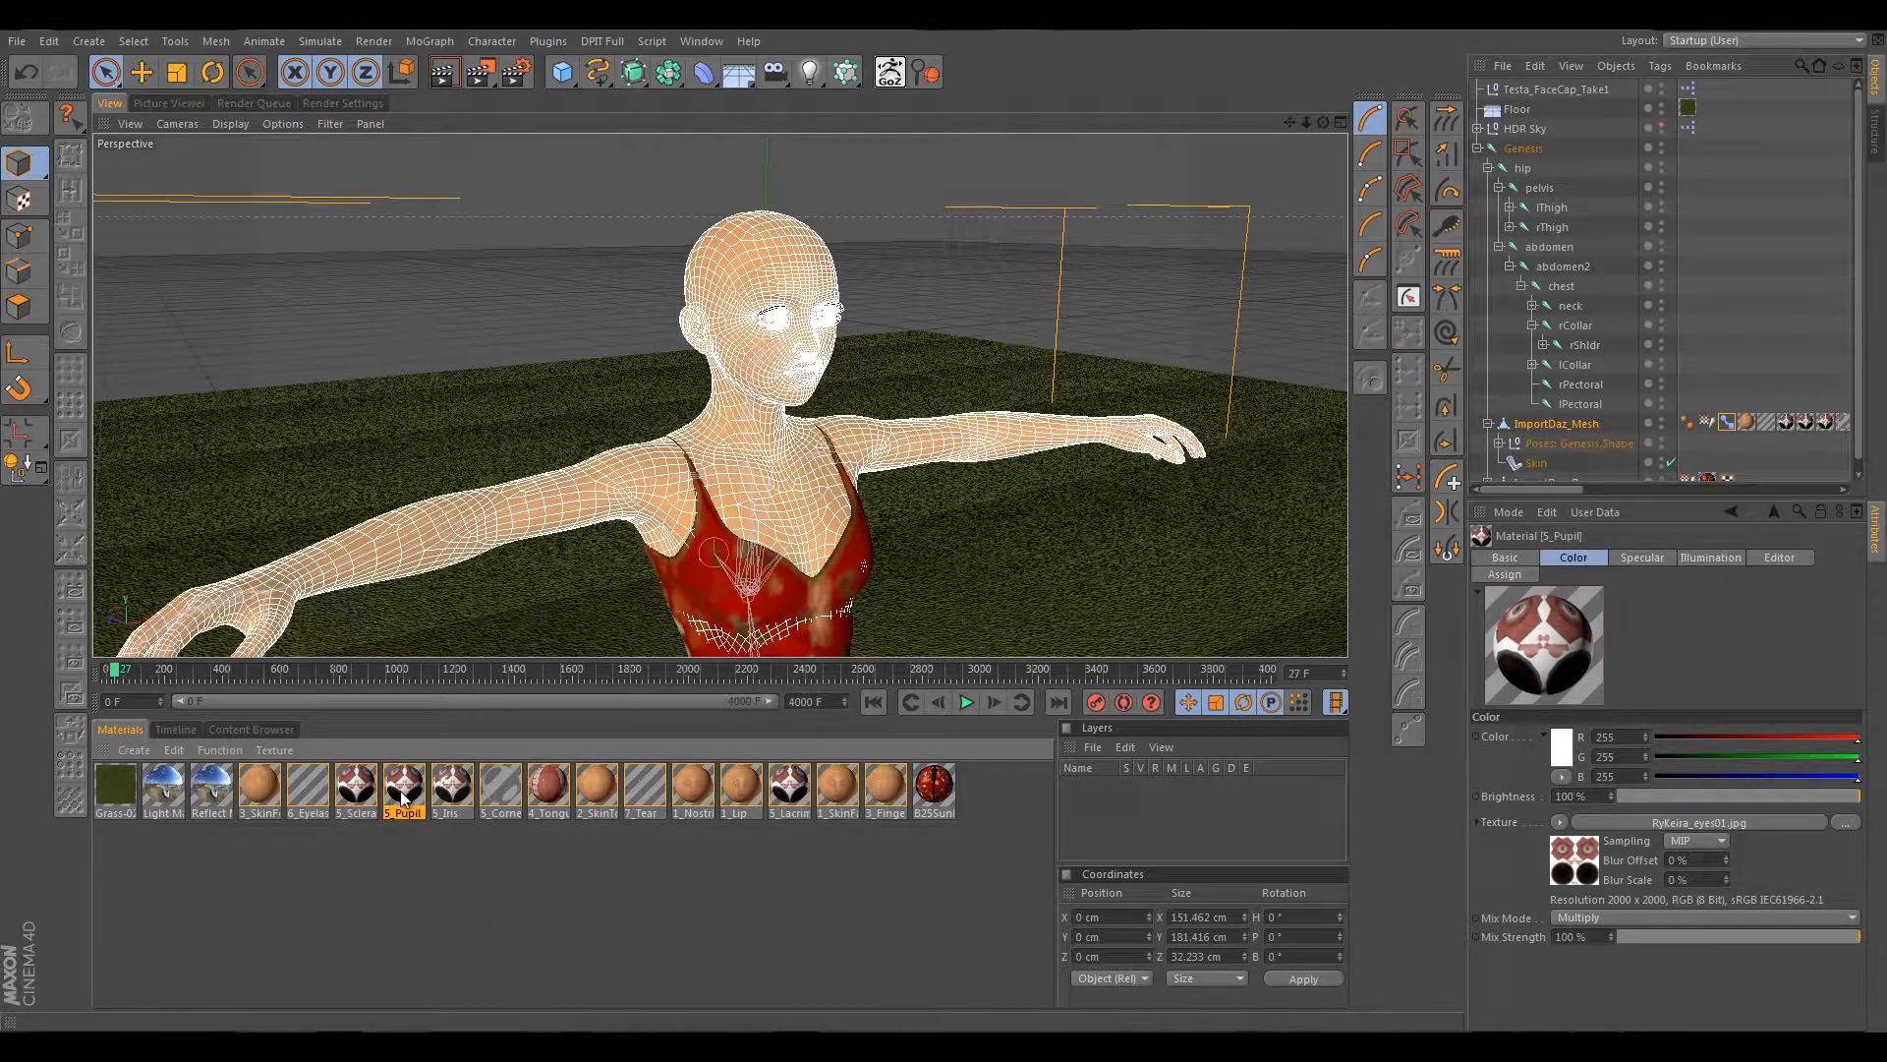
{"action": "left_click", "coordinate": [448, 800]}
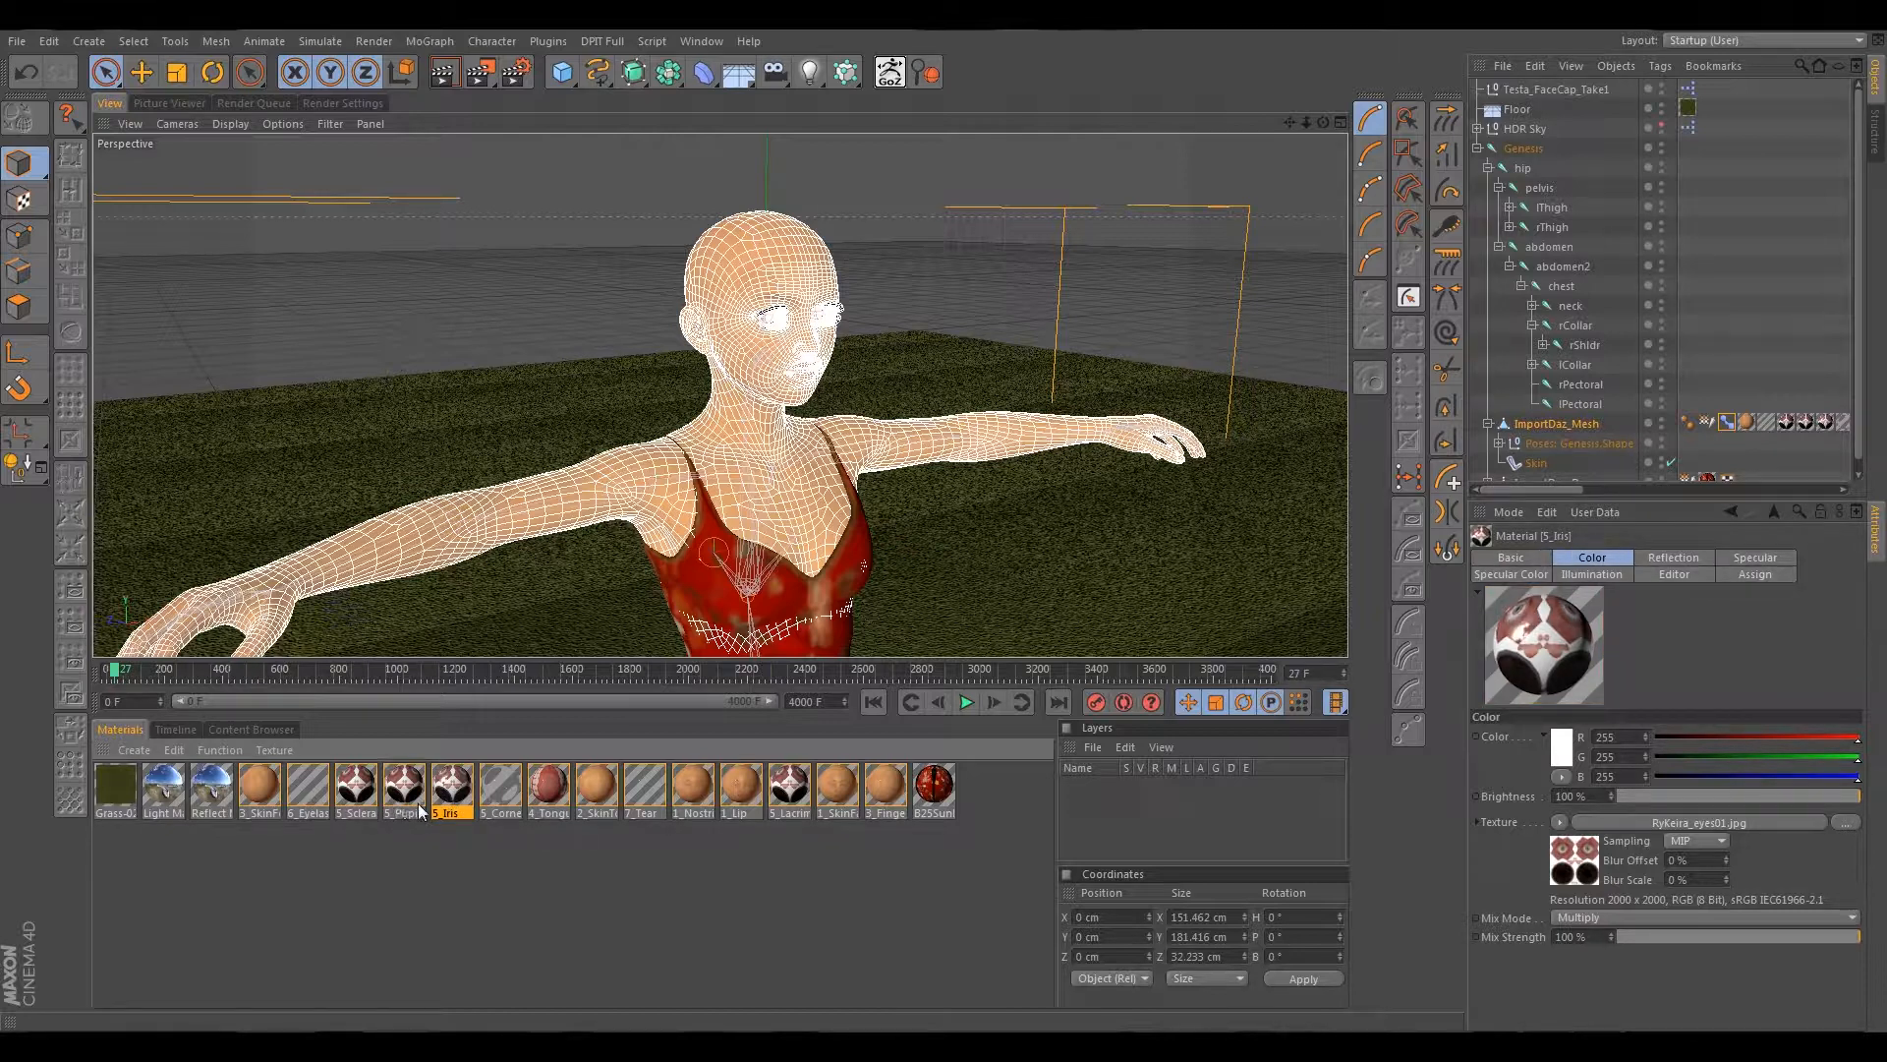
Enable the bump channel on the 5_Sclera material and load RyKeira_eyesBU.jpg from the tex folder as its texture.
{"action": "left_click", "coordinate": [352, 798]}
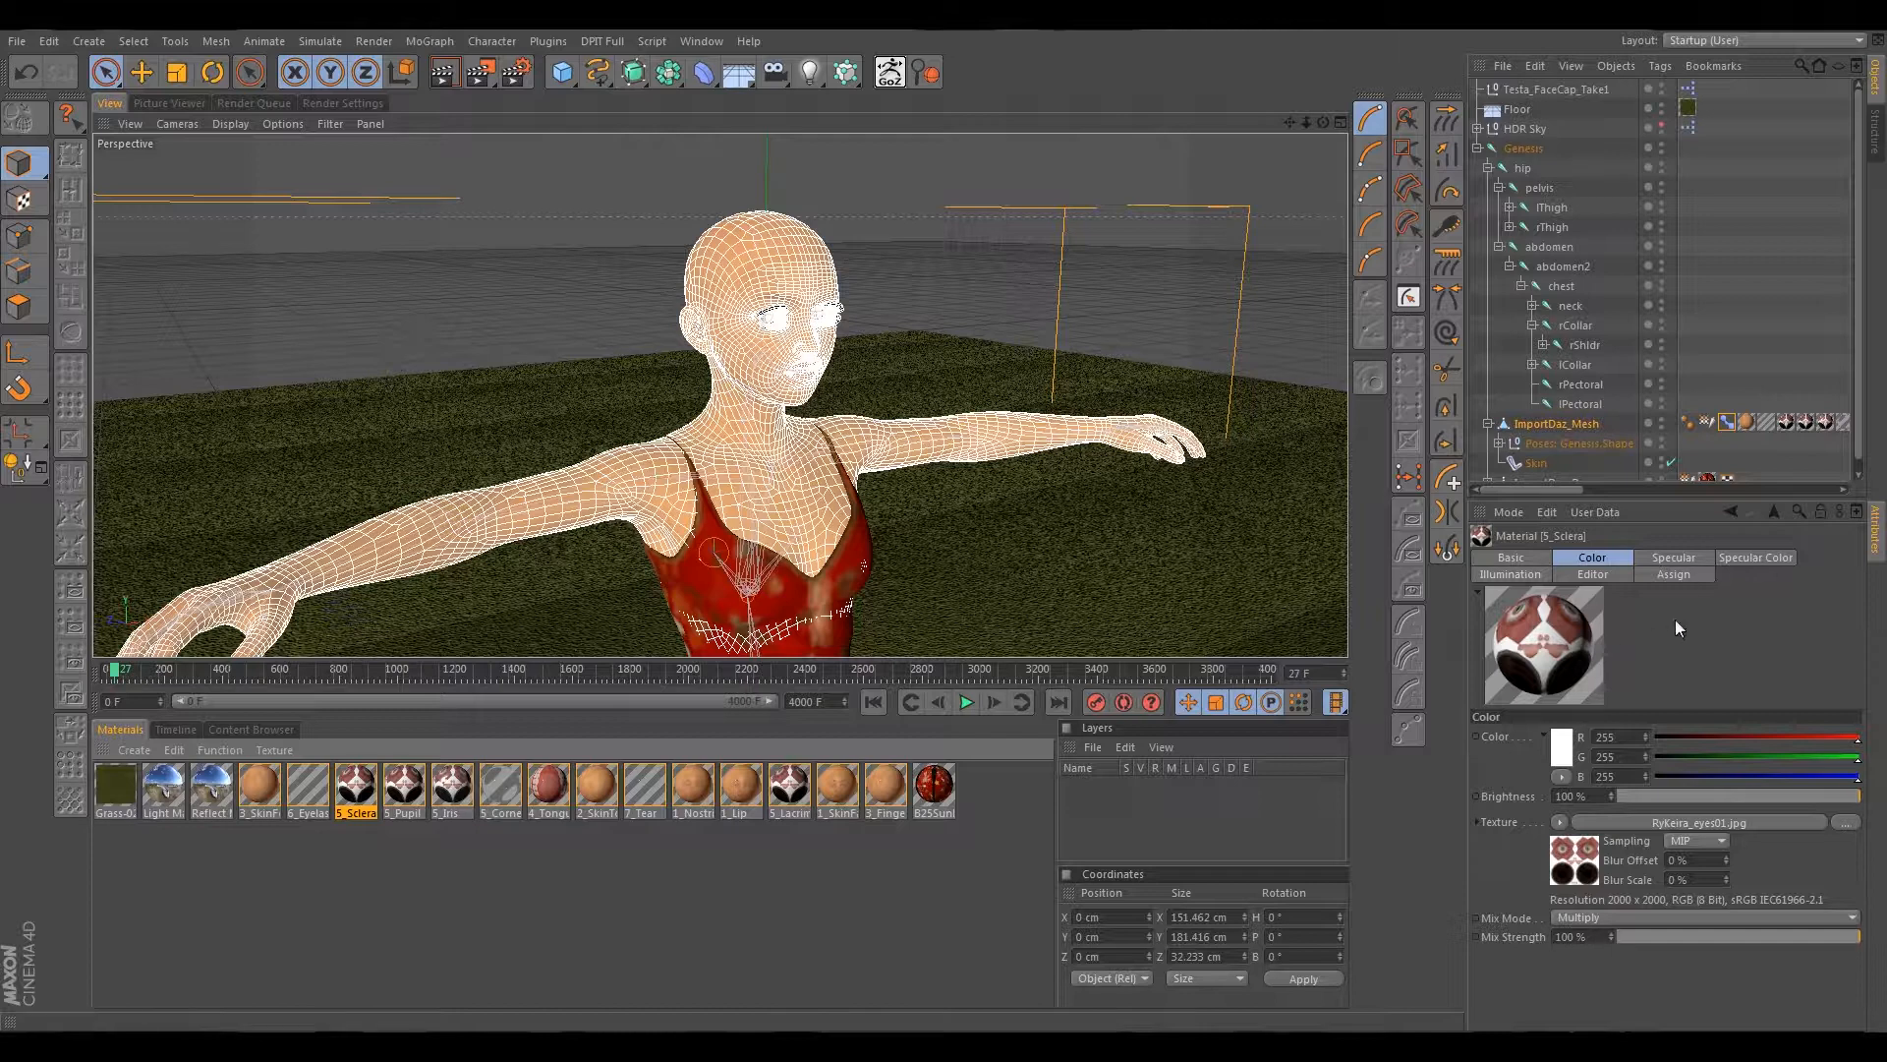
{"action": "left_click", "coordinate": [1527, 554]}
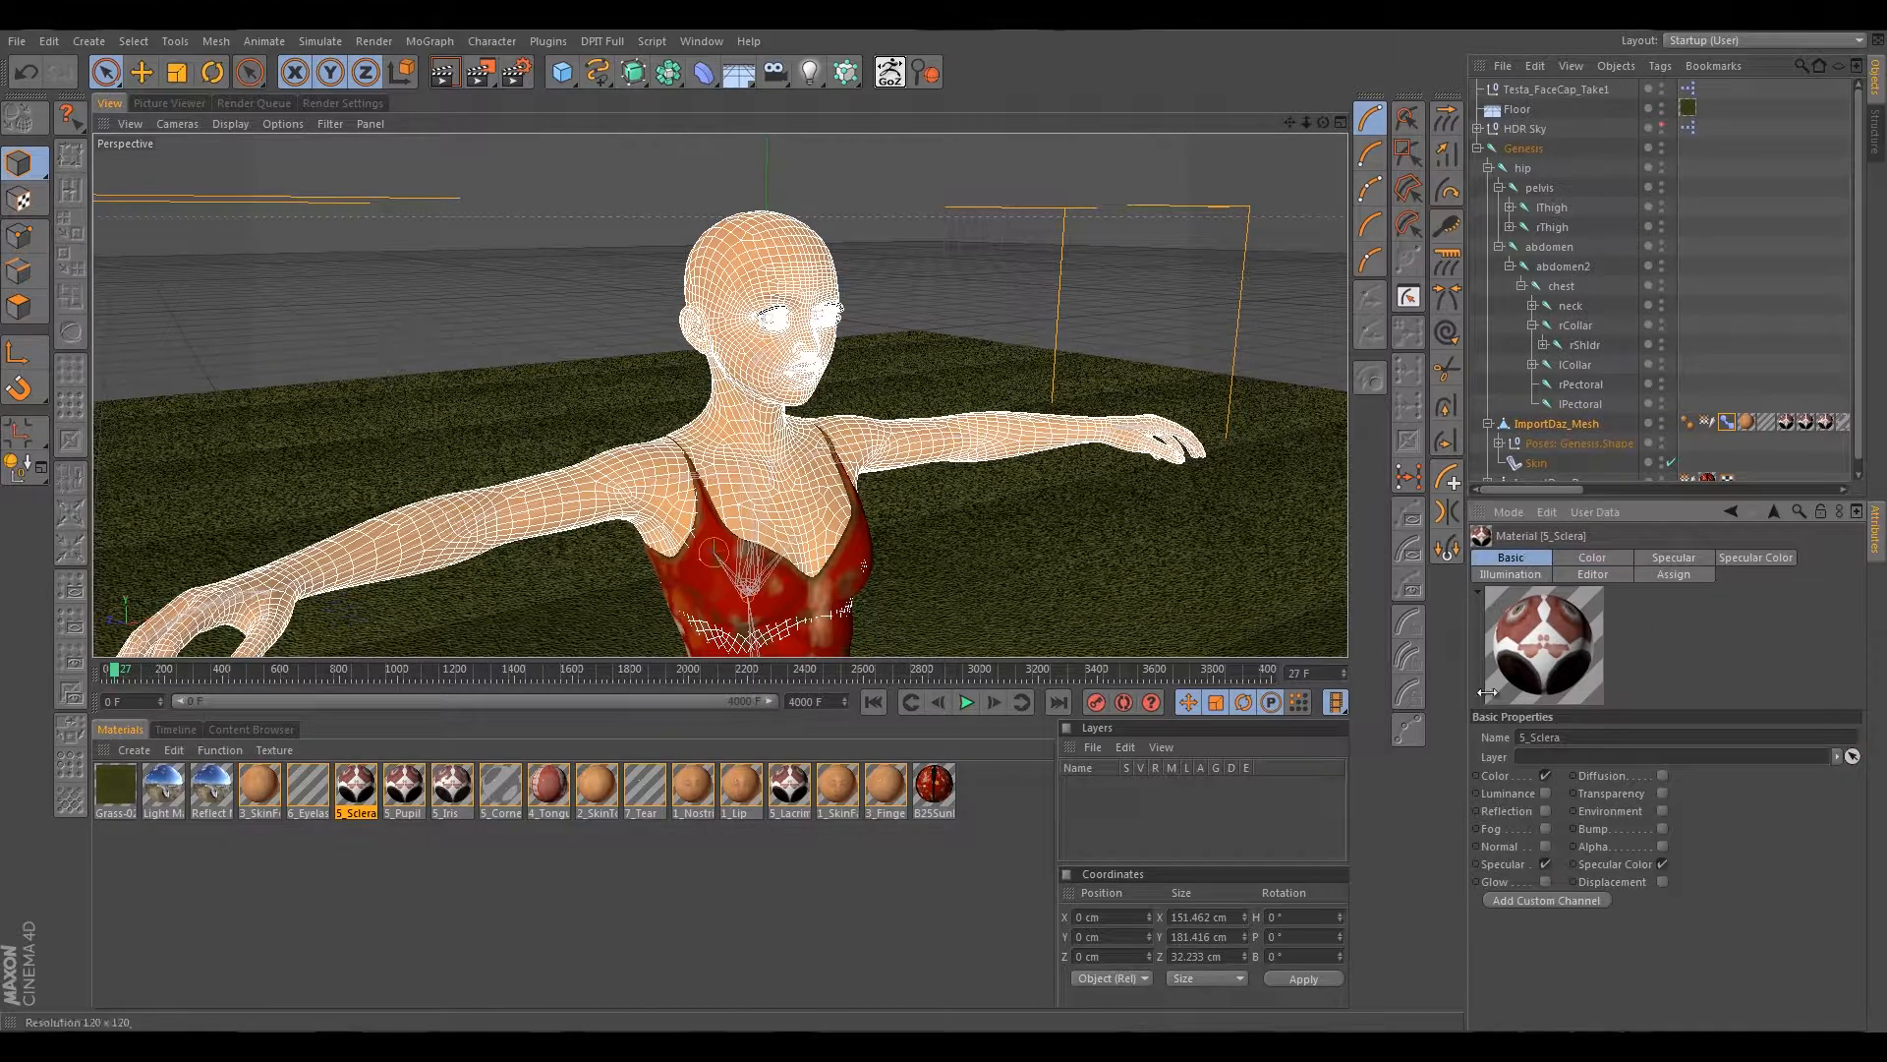
{"action": "left_click", "coordinate": [1659, 828]}
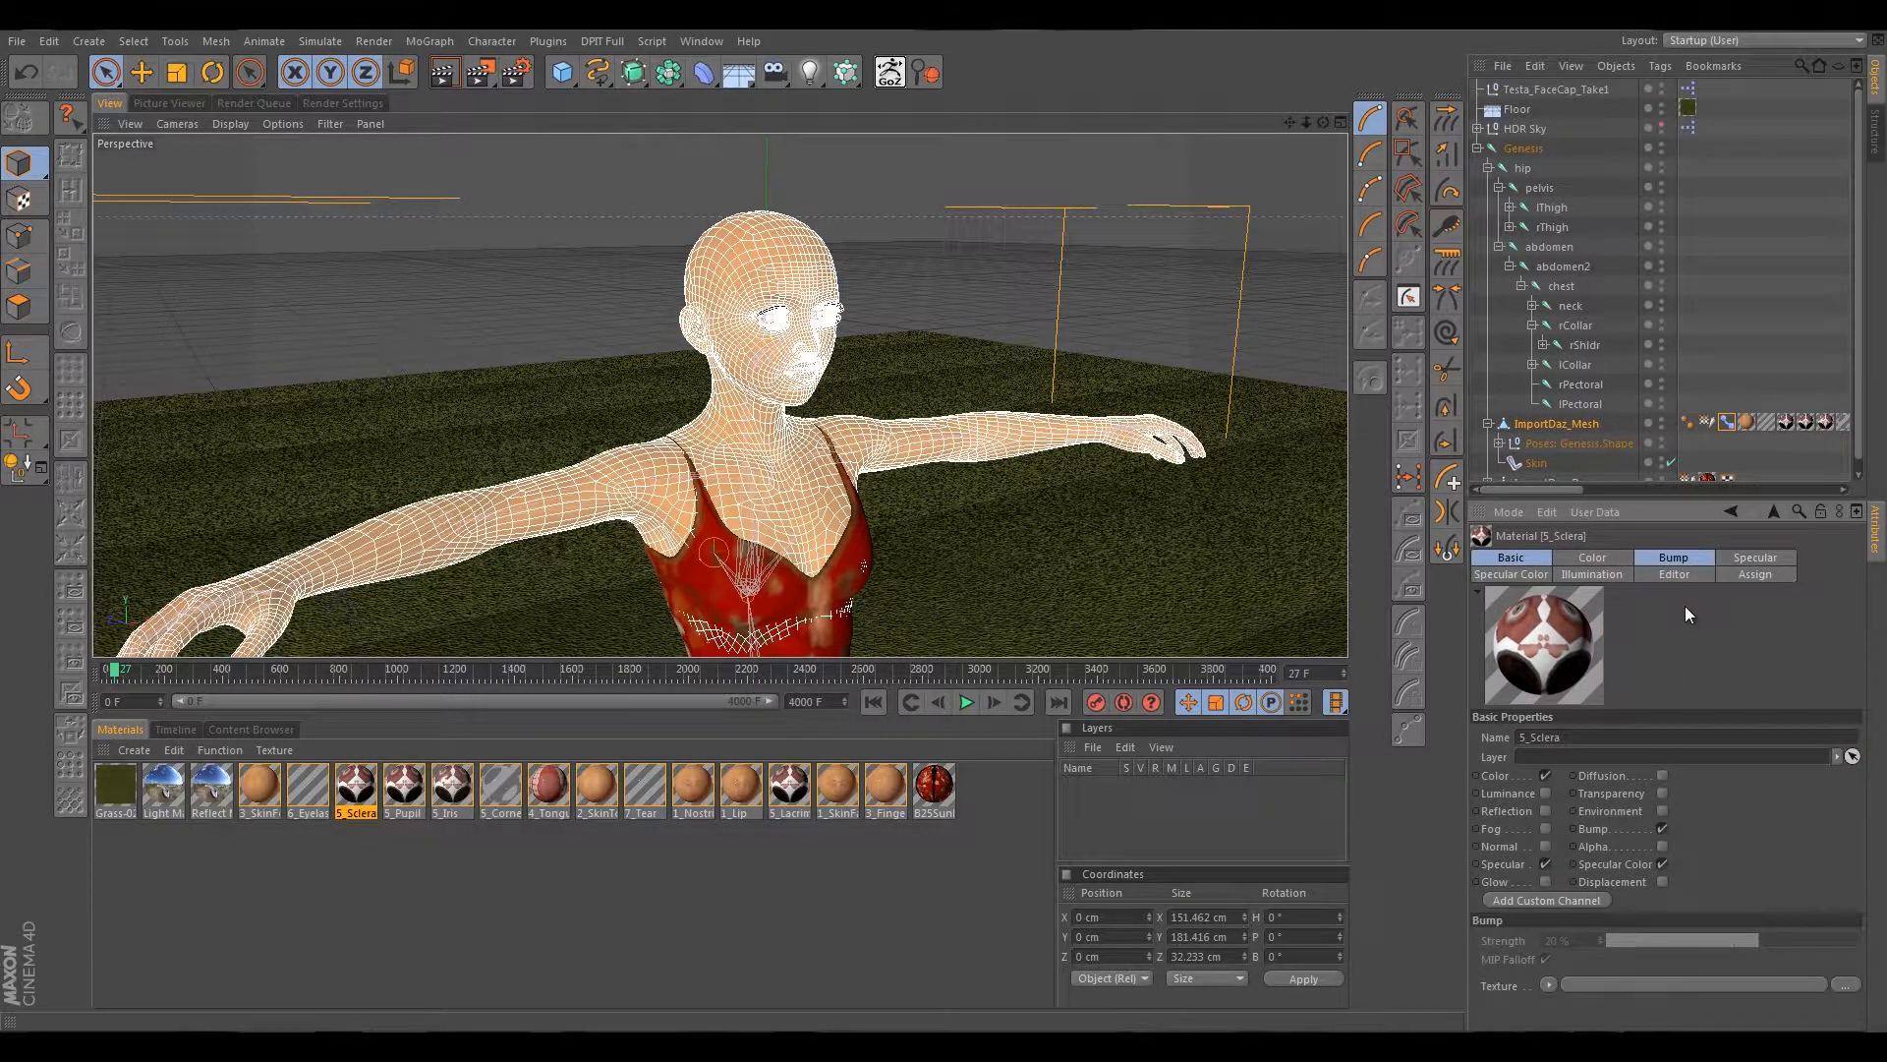
{"action": "left_click", "coordinate": [1677, 559]}
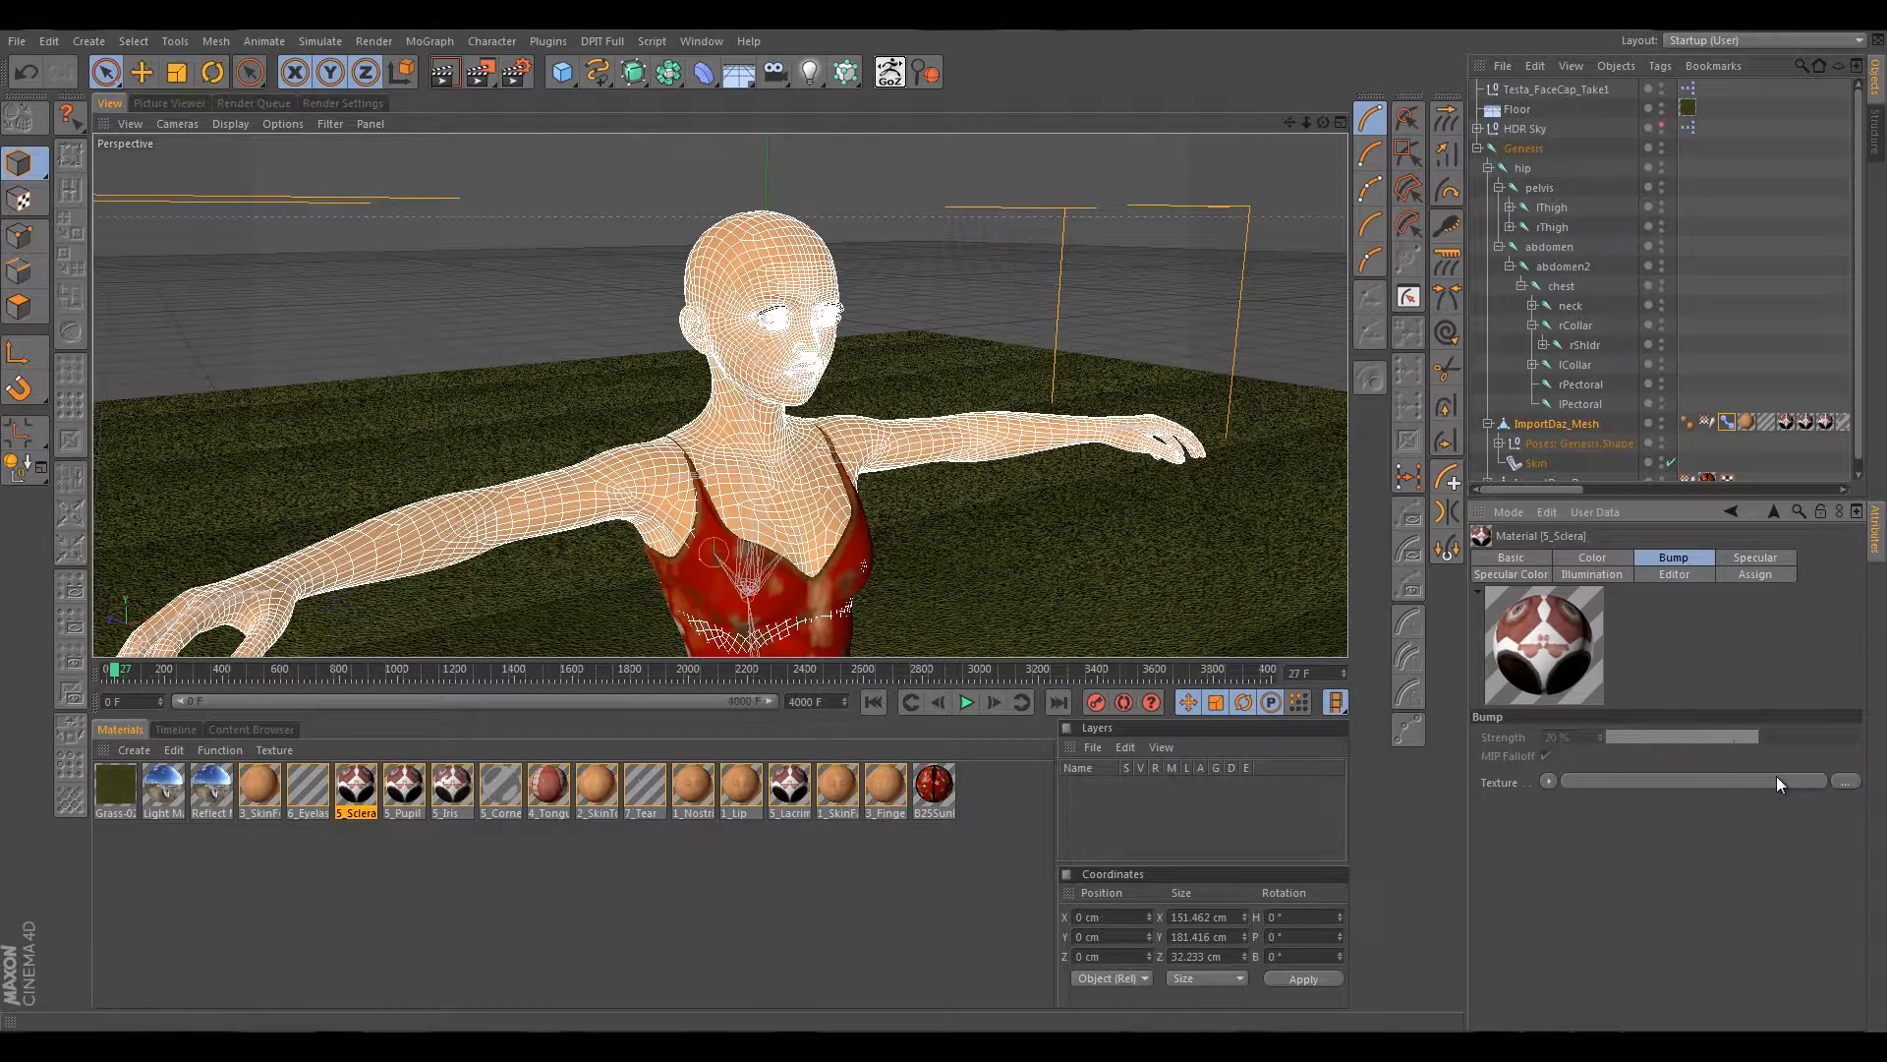
{"action": "left_click", "coordinate": [1834, 780]}
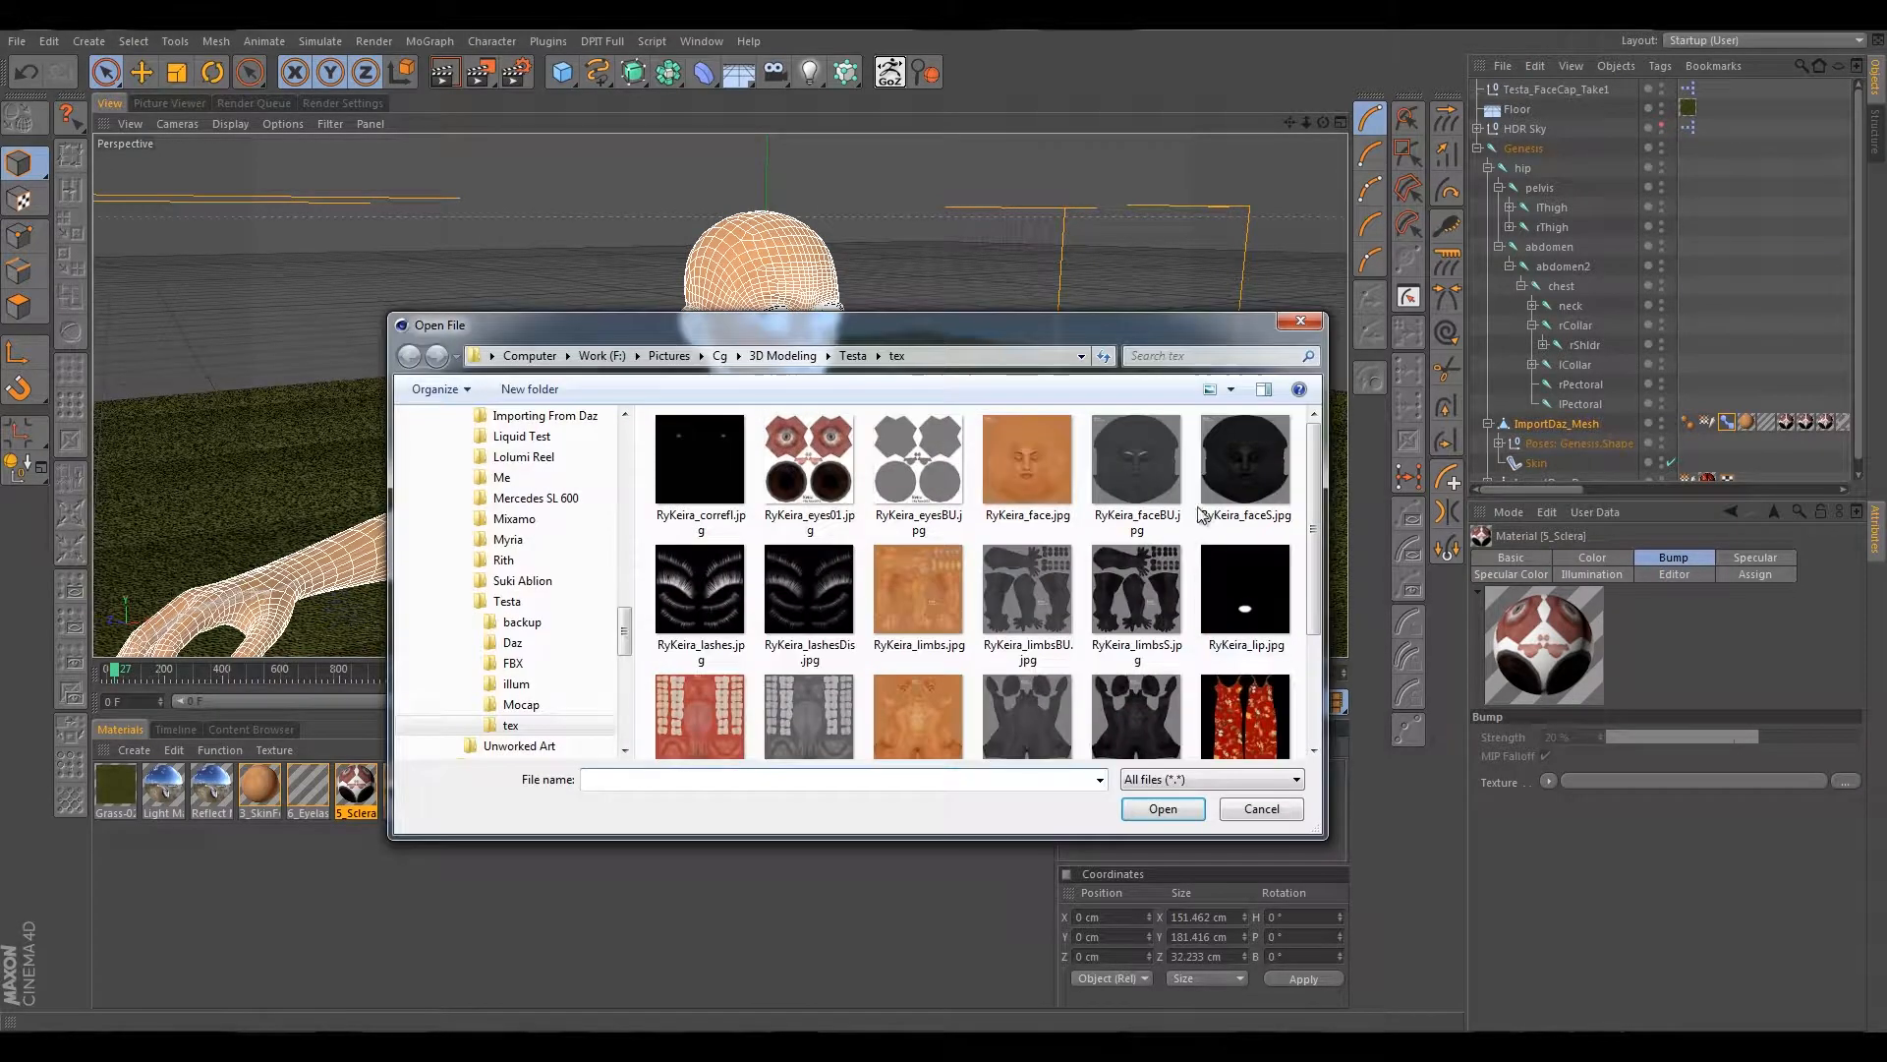
{"action": "left_click", "coordinate": [924, 450]}
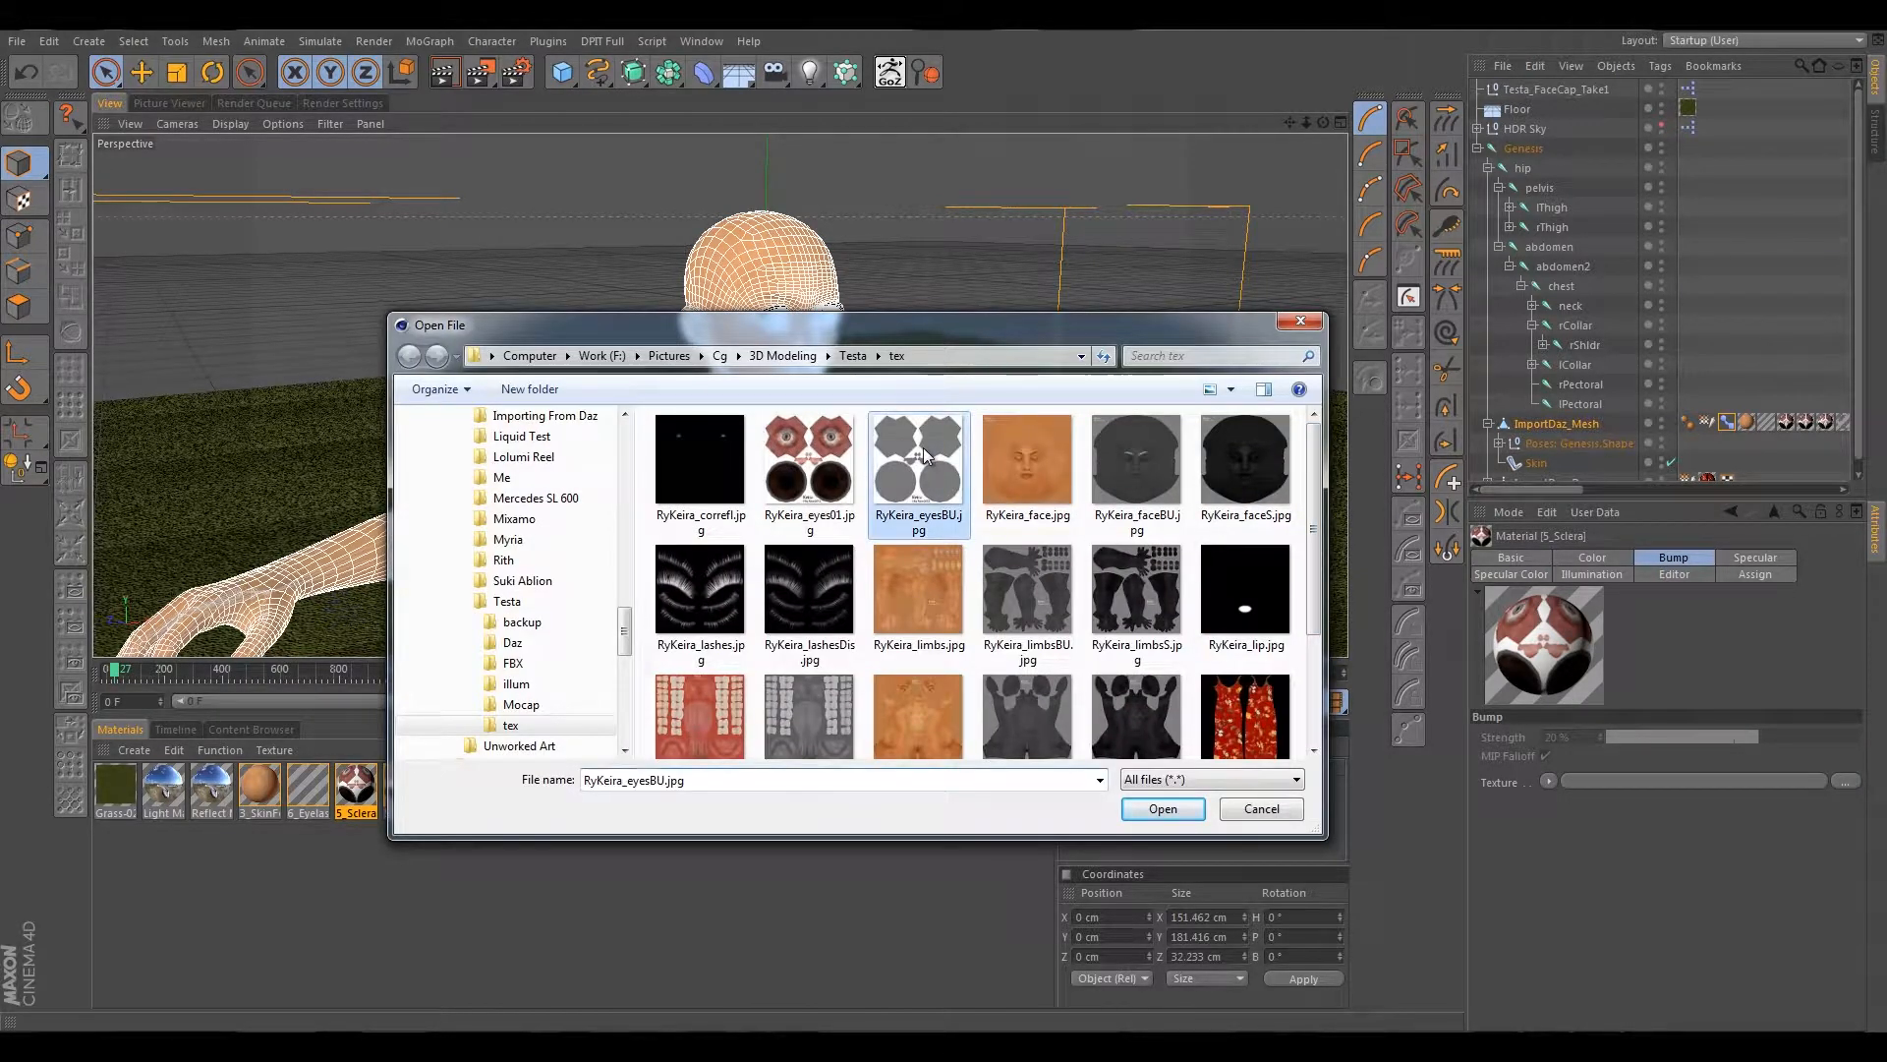
{"action": "left_click", "coordinate": [1148, 812]}
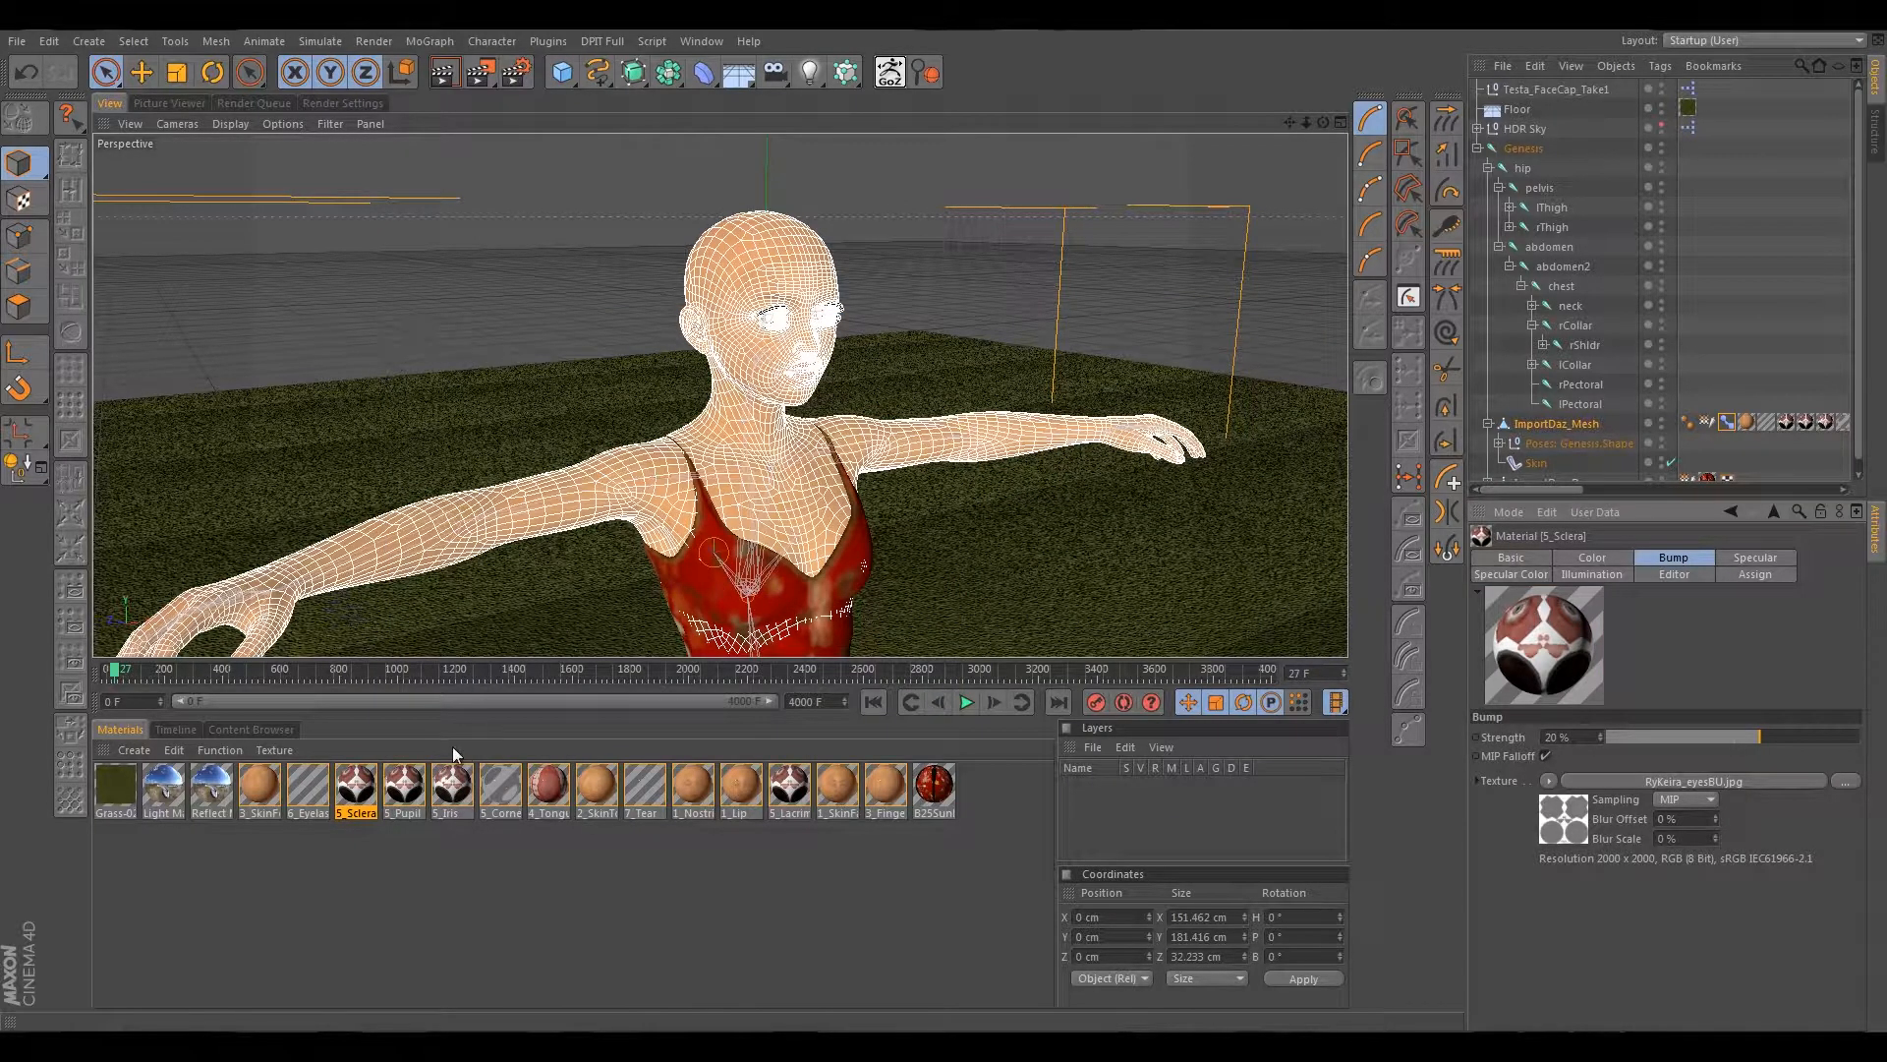
Enable the bump channel on the 5_Pupil material and load RyKeira_eyesBU.jpg from the tex folder as its texture.
{"action": "left_click", "coordinate": [402, 792]}
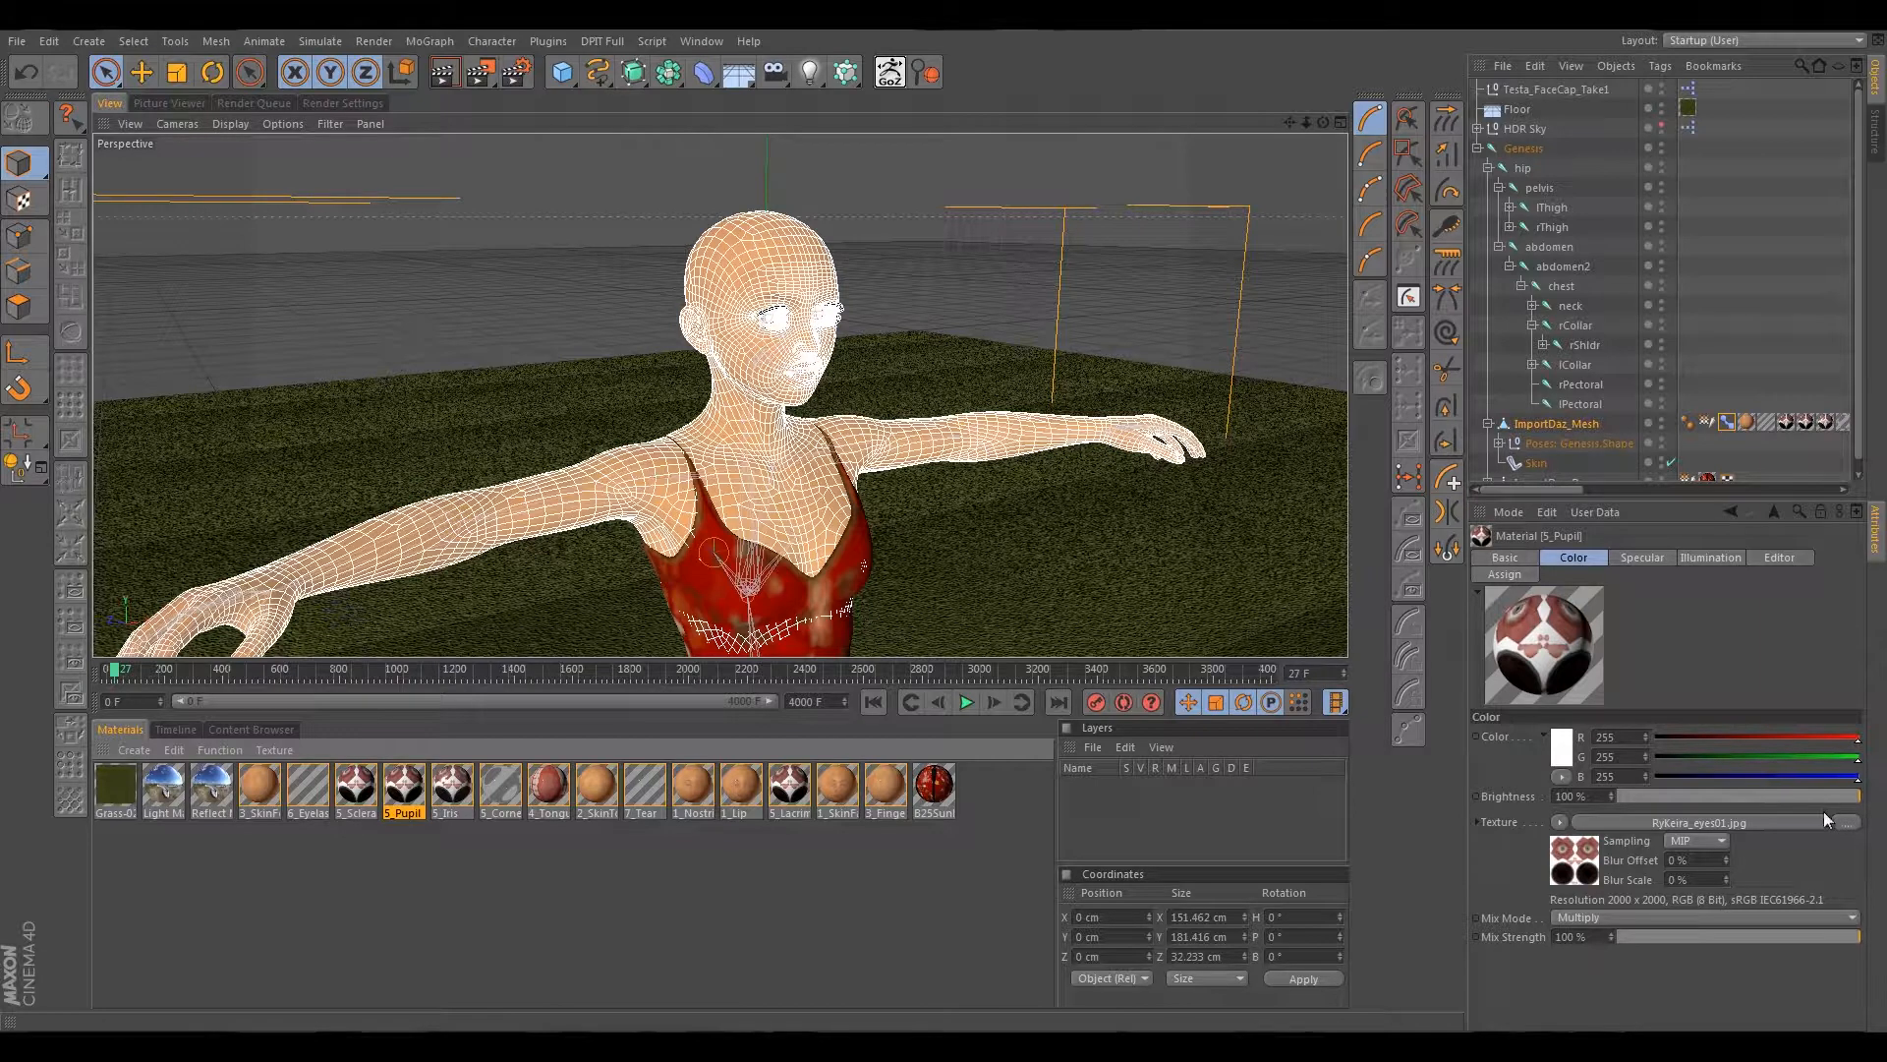
{"action": "left_click", "coordinate": [1532, 558]}
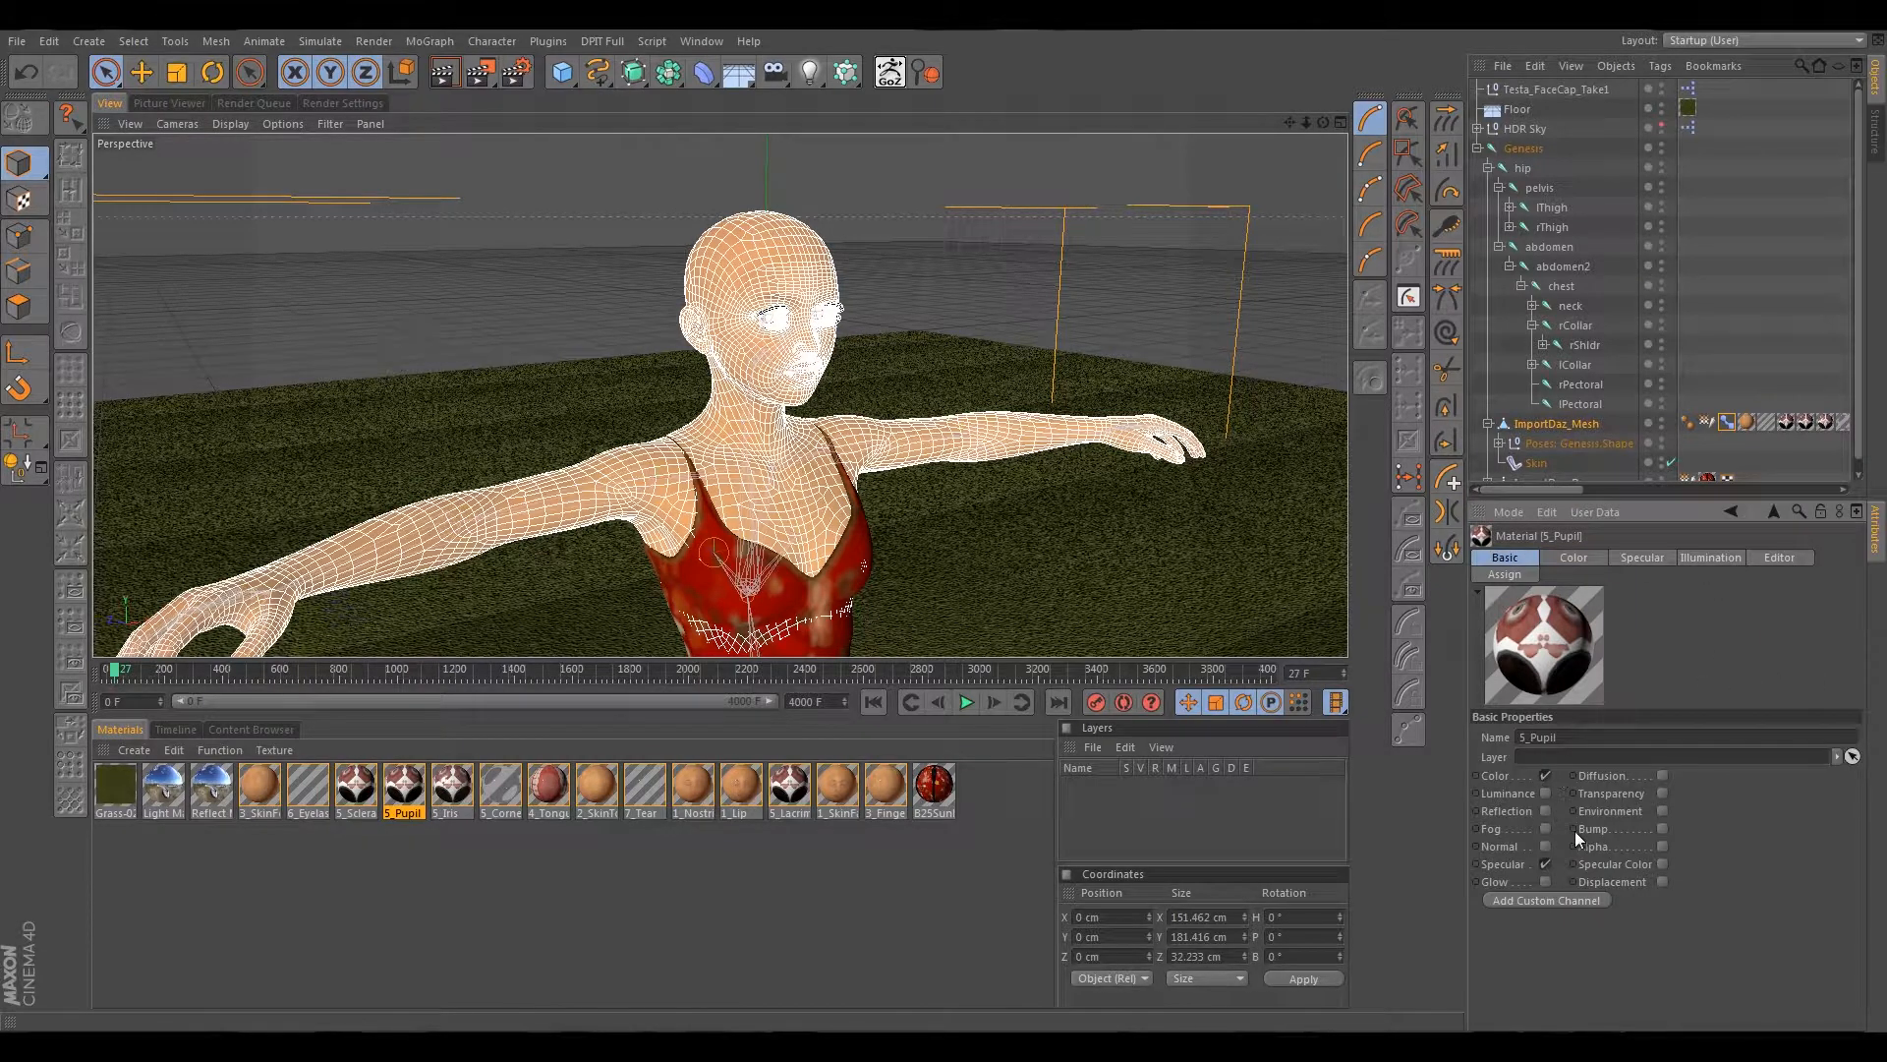
{"action": "left_click", "coordinate": [1661, 829]}
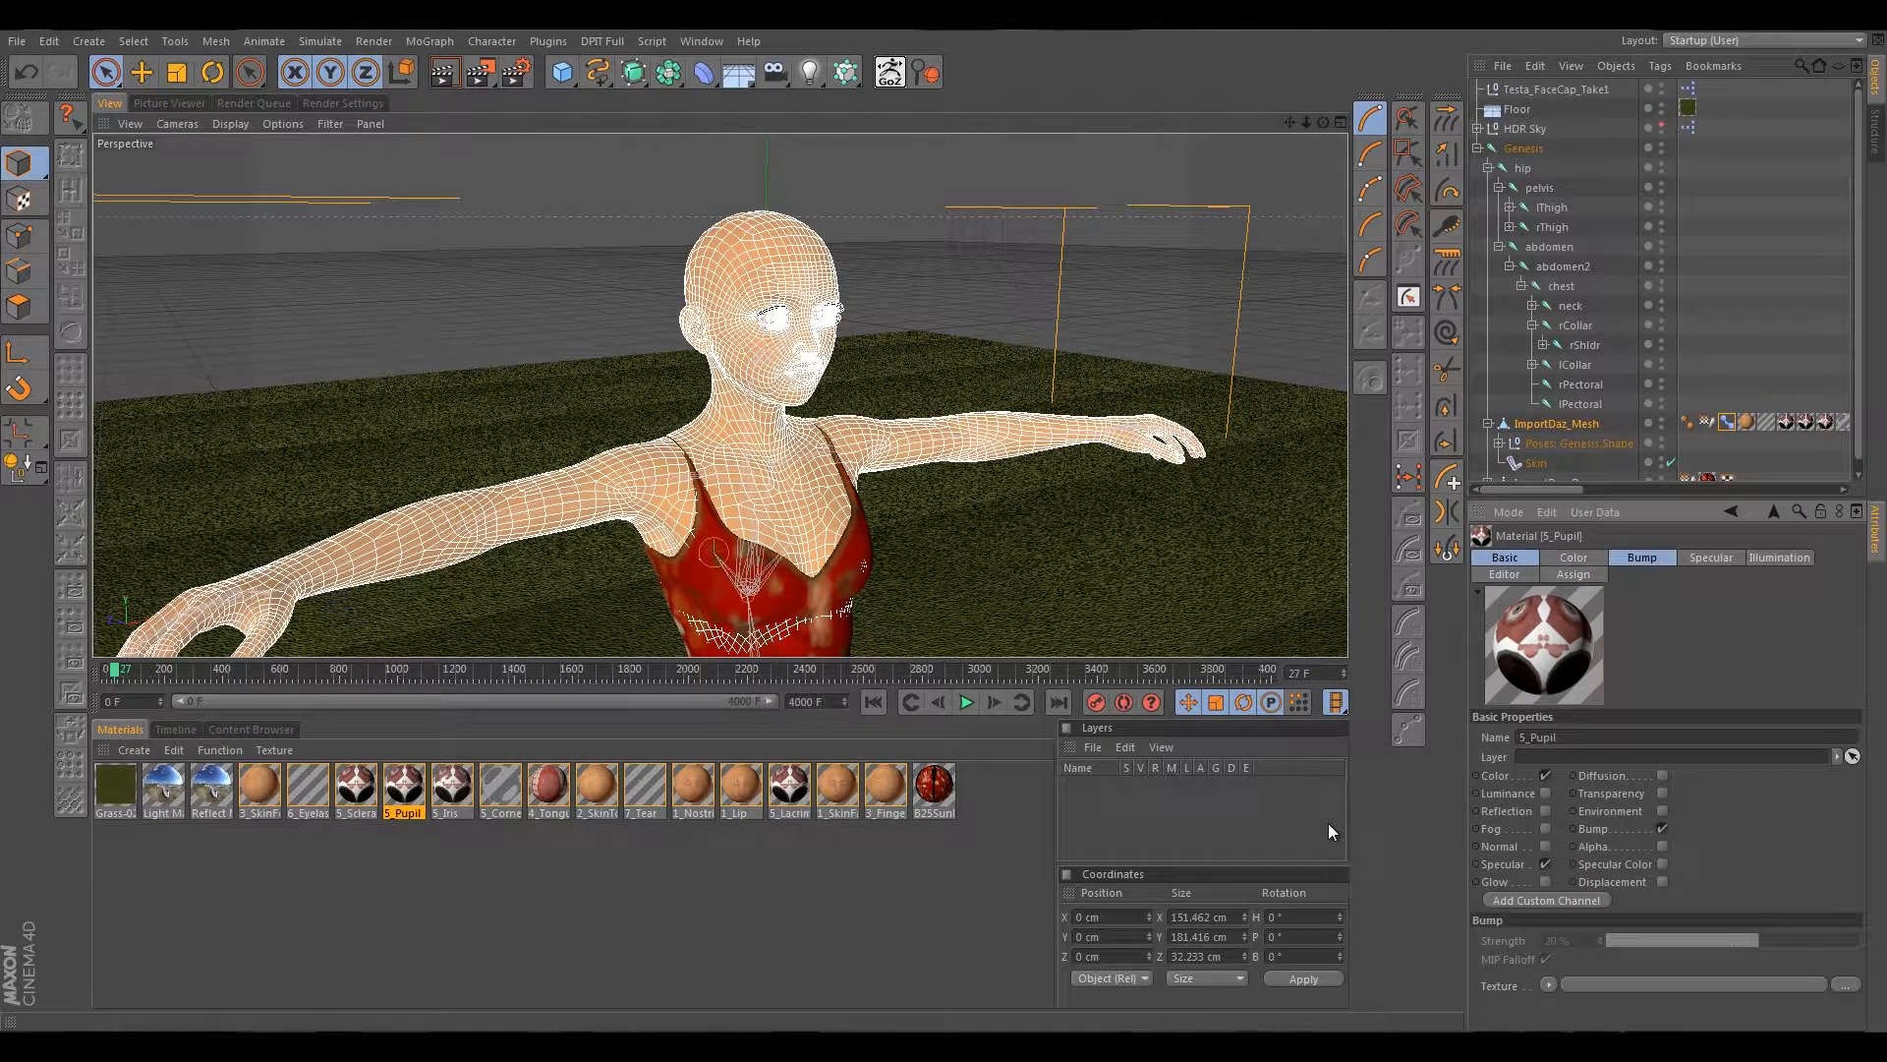
{"action": "left_click", "coordinate": [1654, 558]}
{"action": "left_click", "coordinate": [1845, 782]}
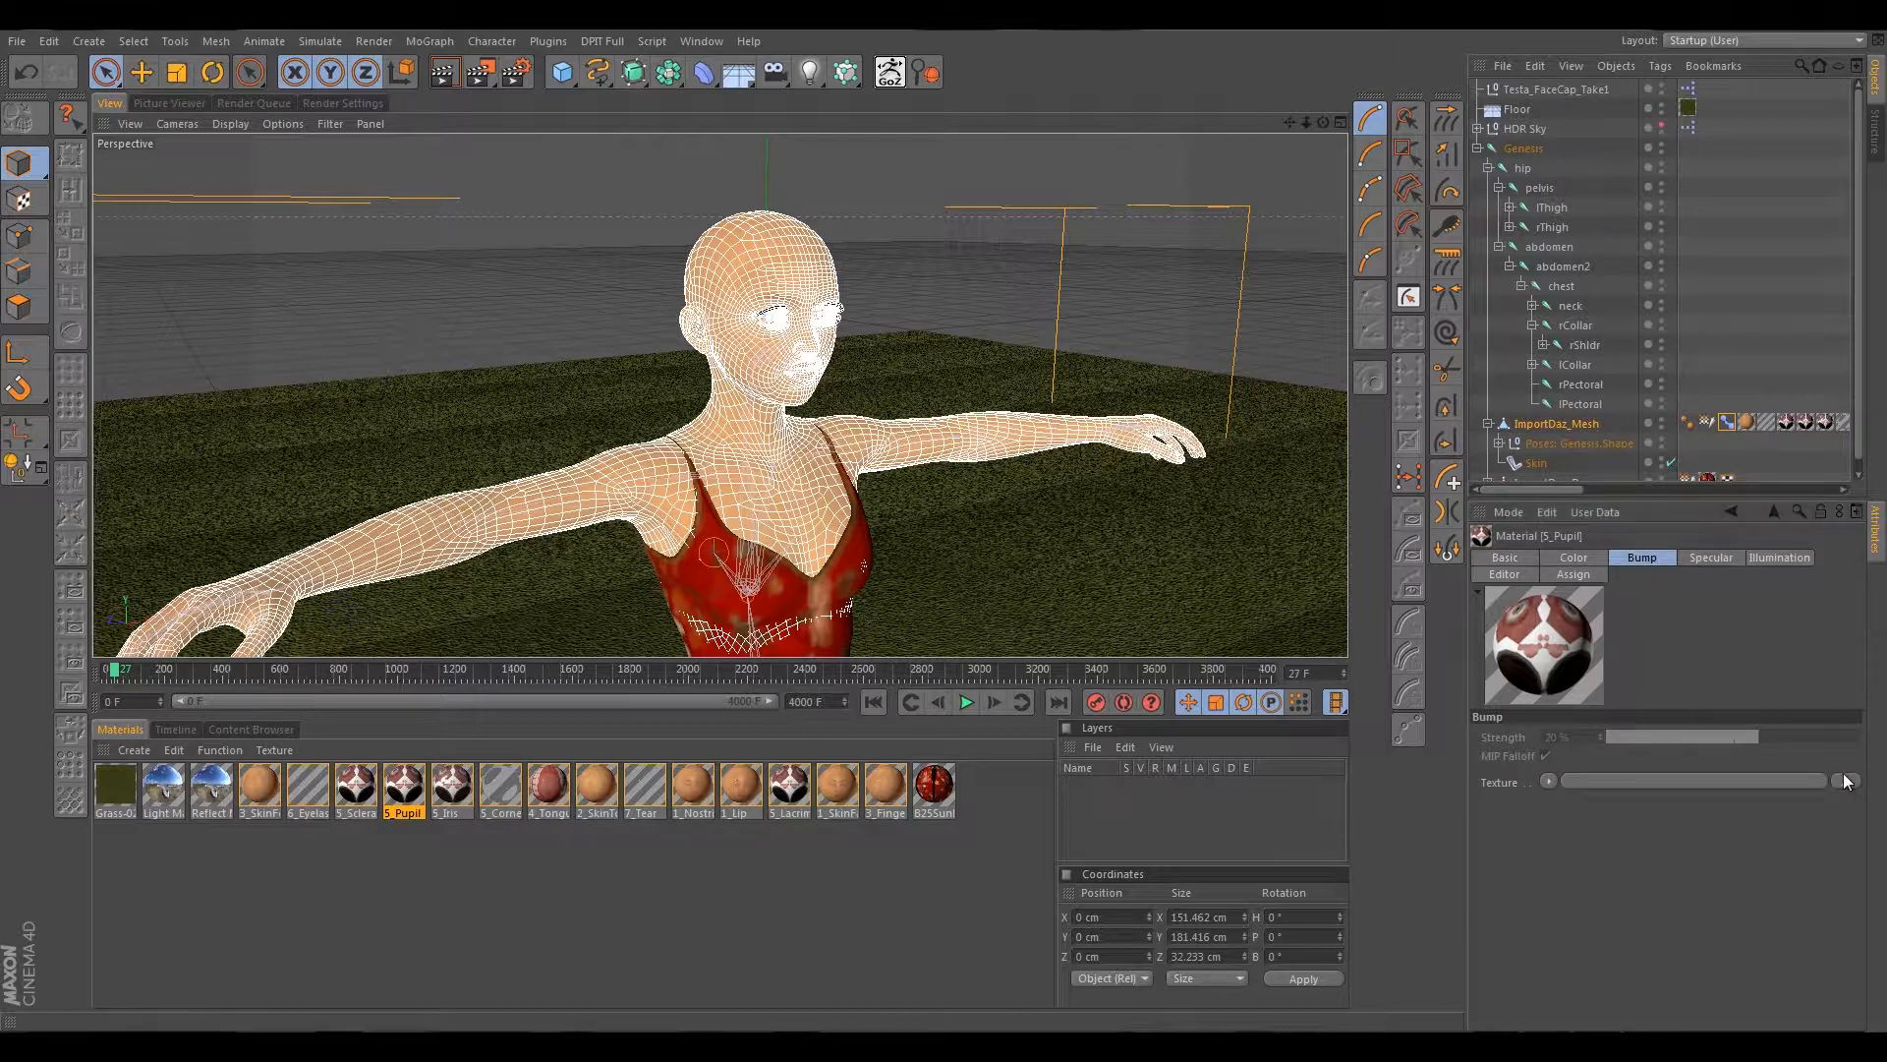
{"action": "left_click", "coordinate": [888, 499]}
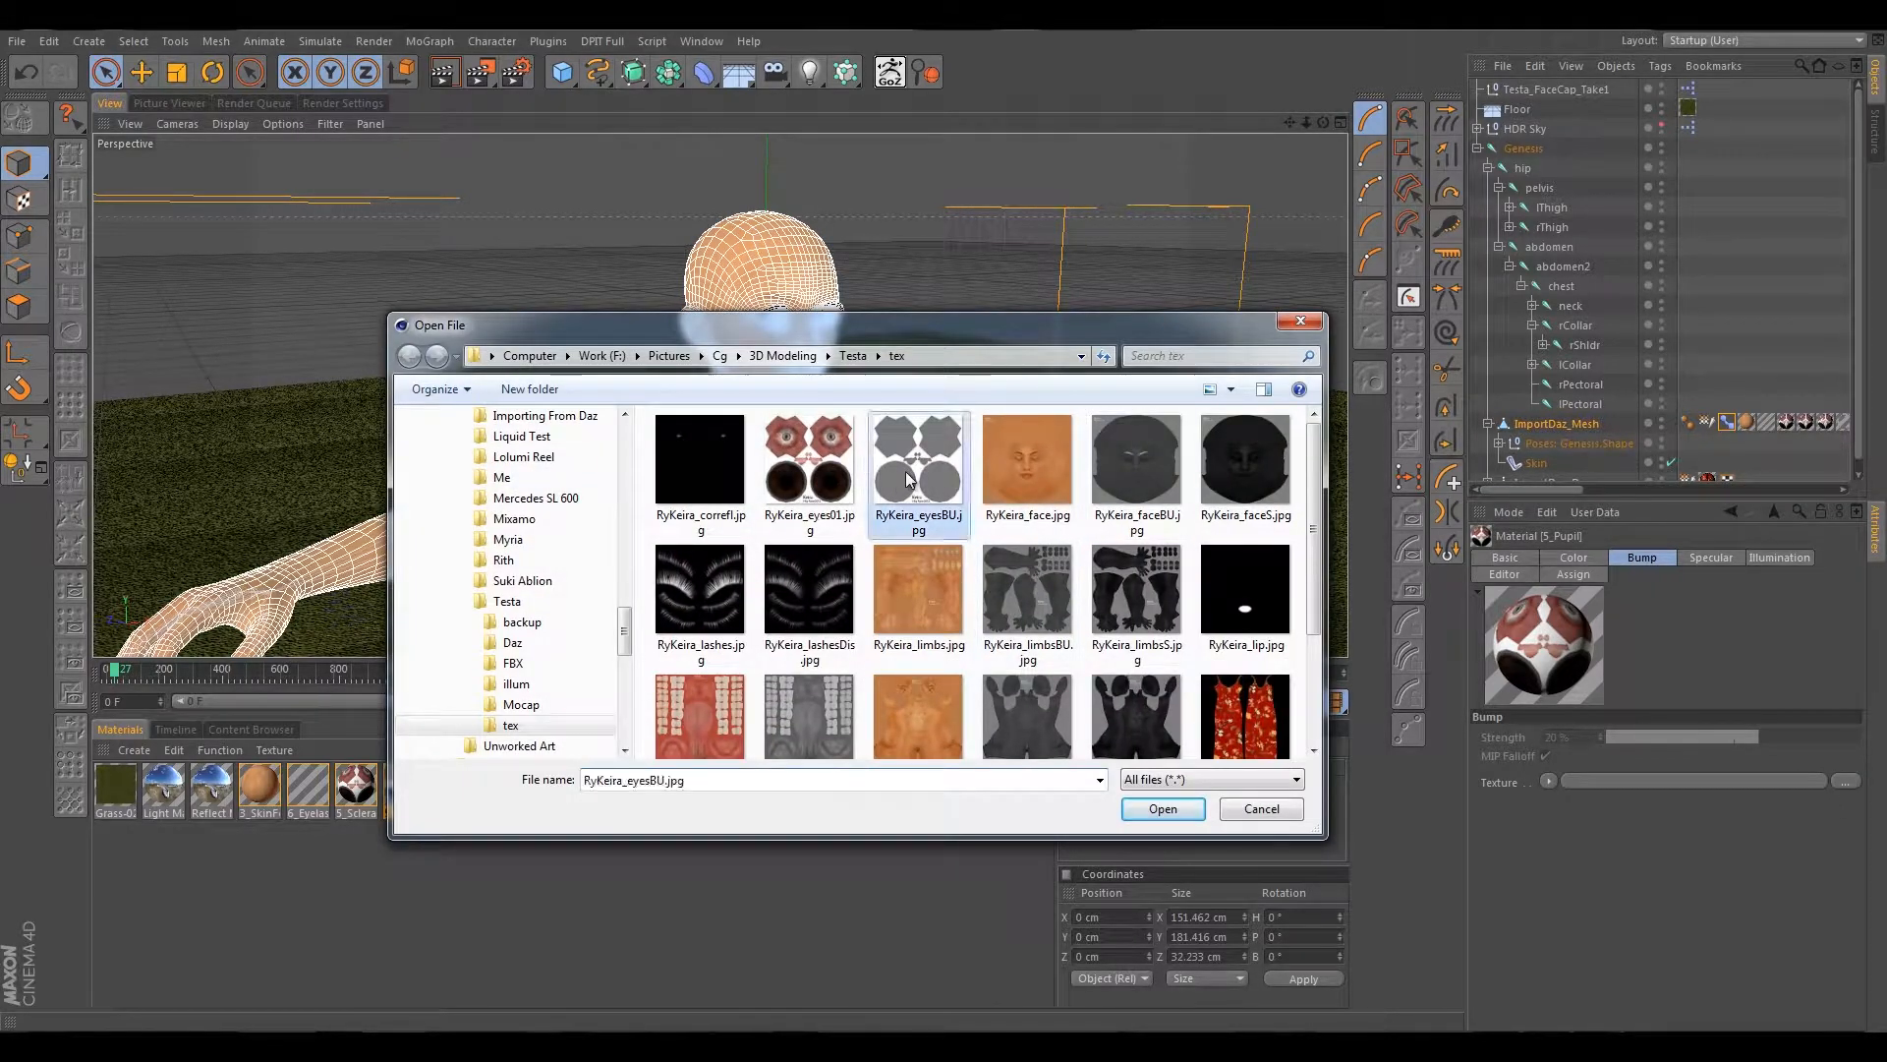
{"action": "left_click", "coordinate": [1164, 809]}
Enable the bump channel on the 5_Iris material and load RyKeira_eyesBU.jpg from the tex folder as its texture.
{"action": "left_click", "coordinate": [457, 791]}
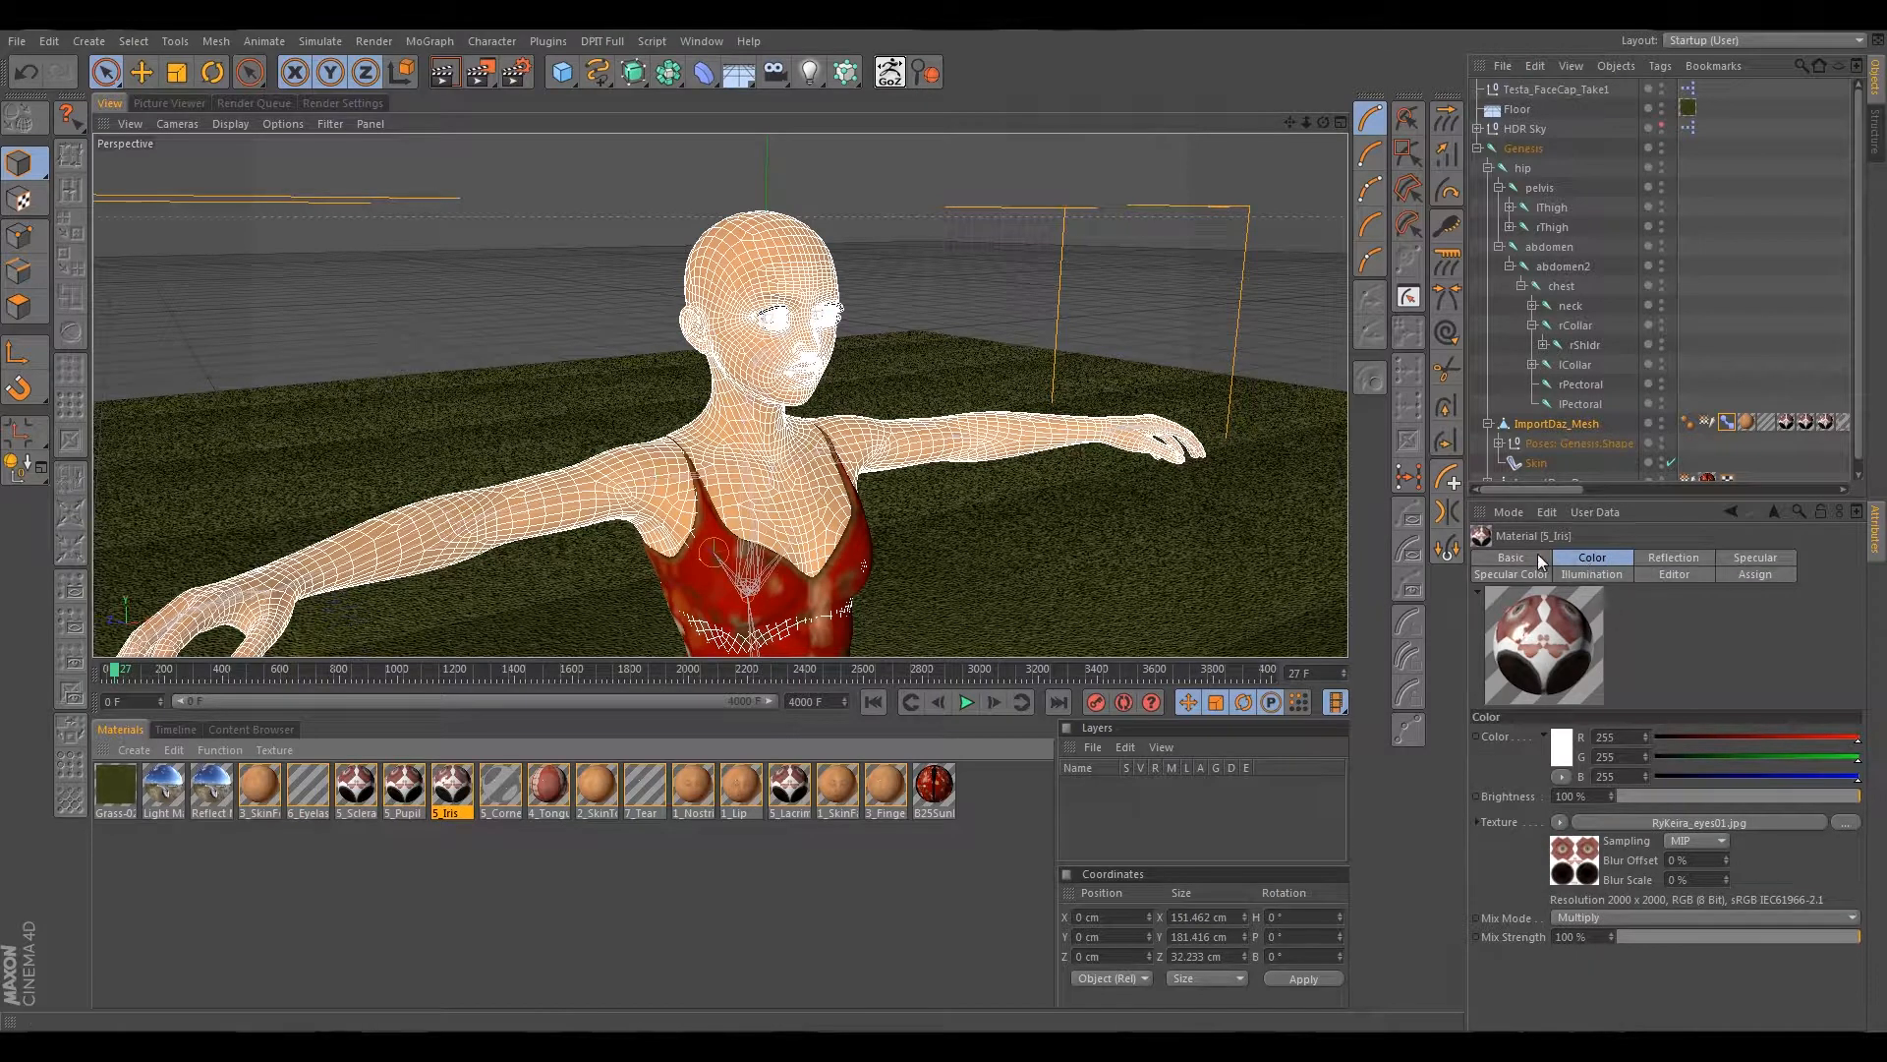
{"action": "left_click", "coordinate": [1536, 557]}
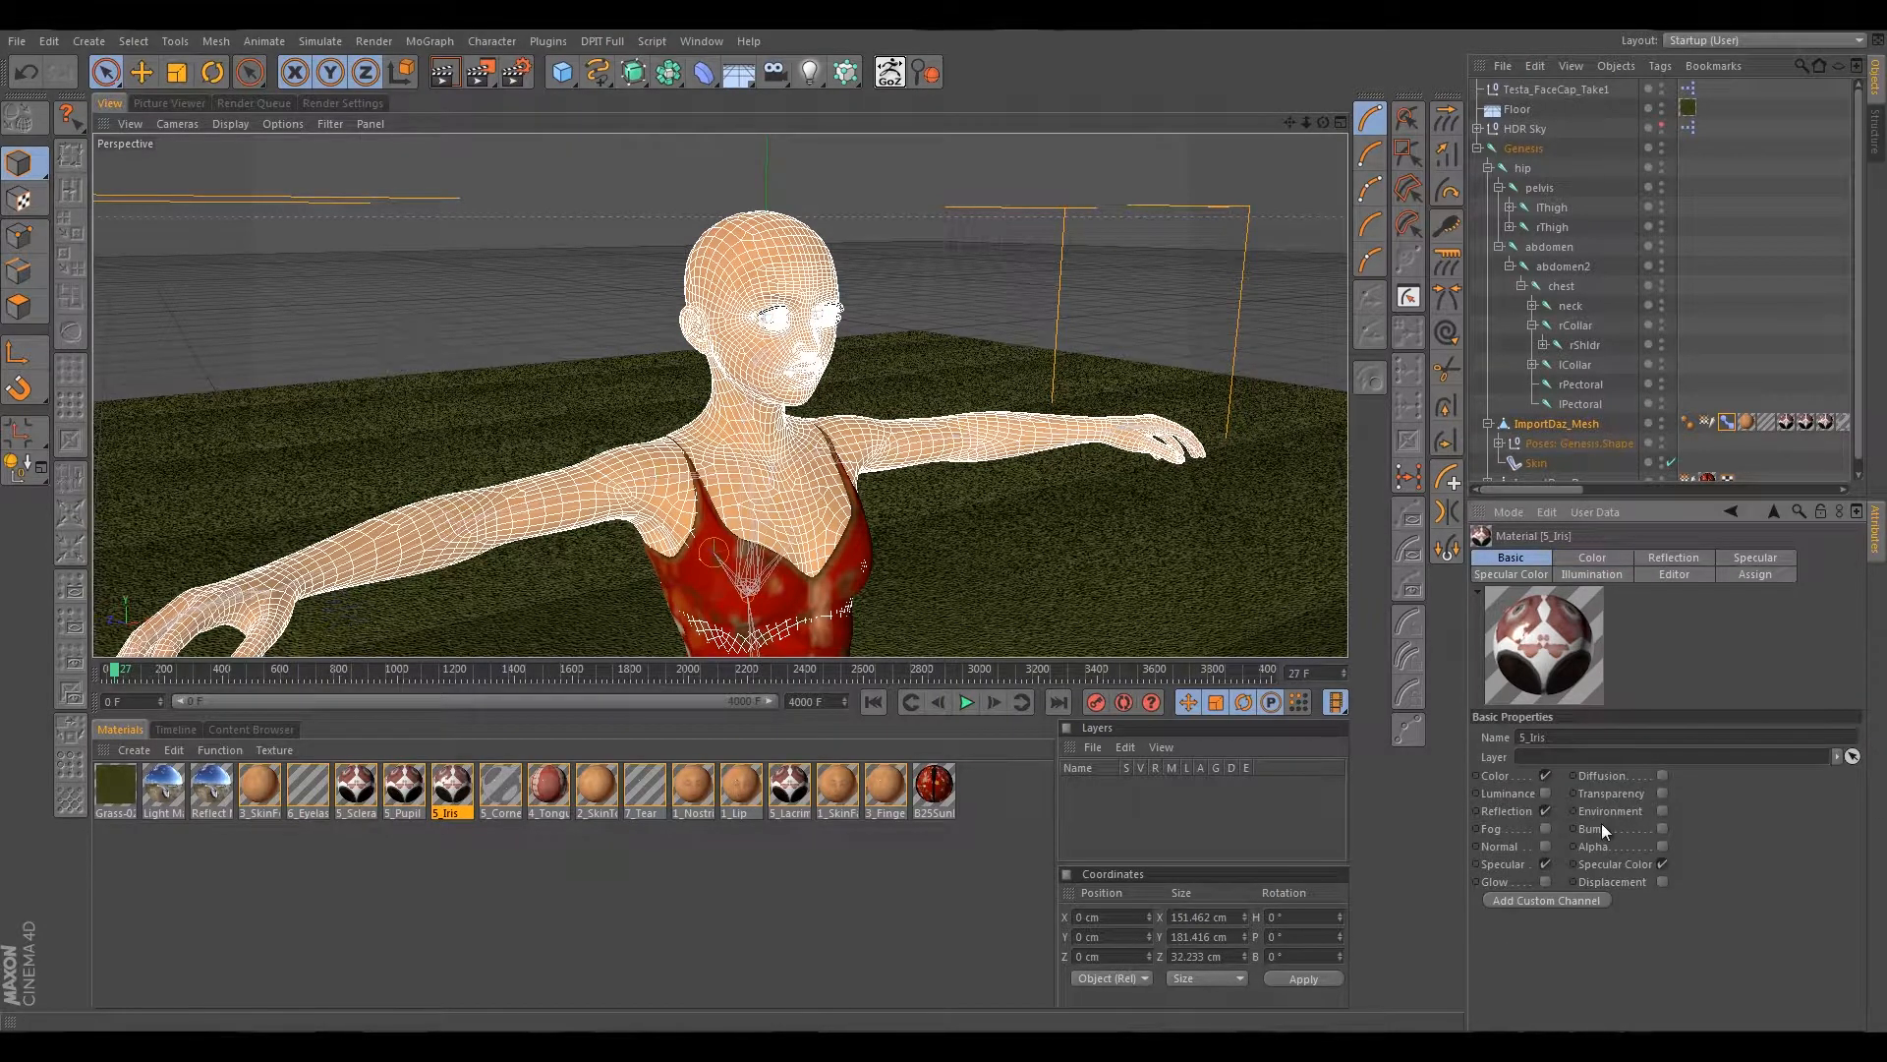
{"action": "left_click", "coordinate": [1661, 828]}
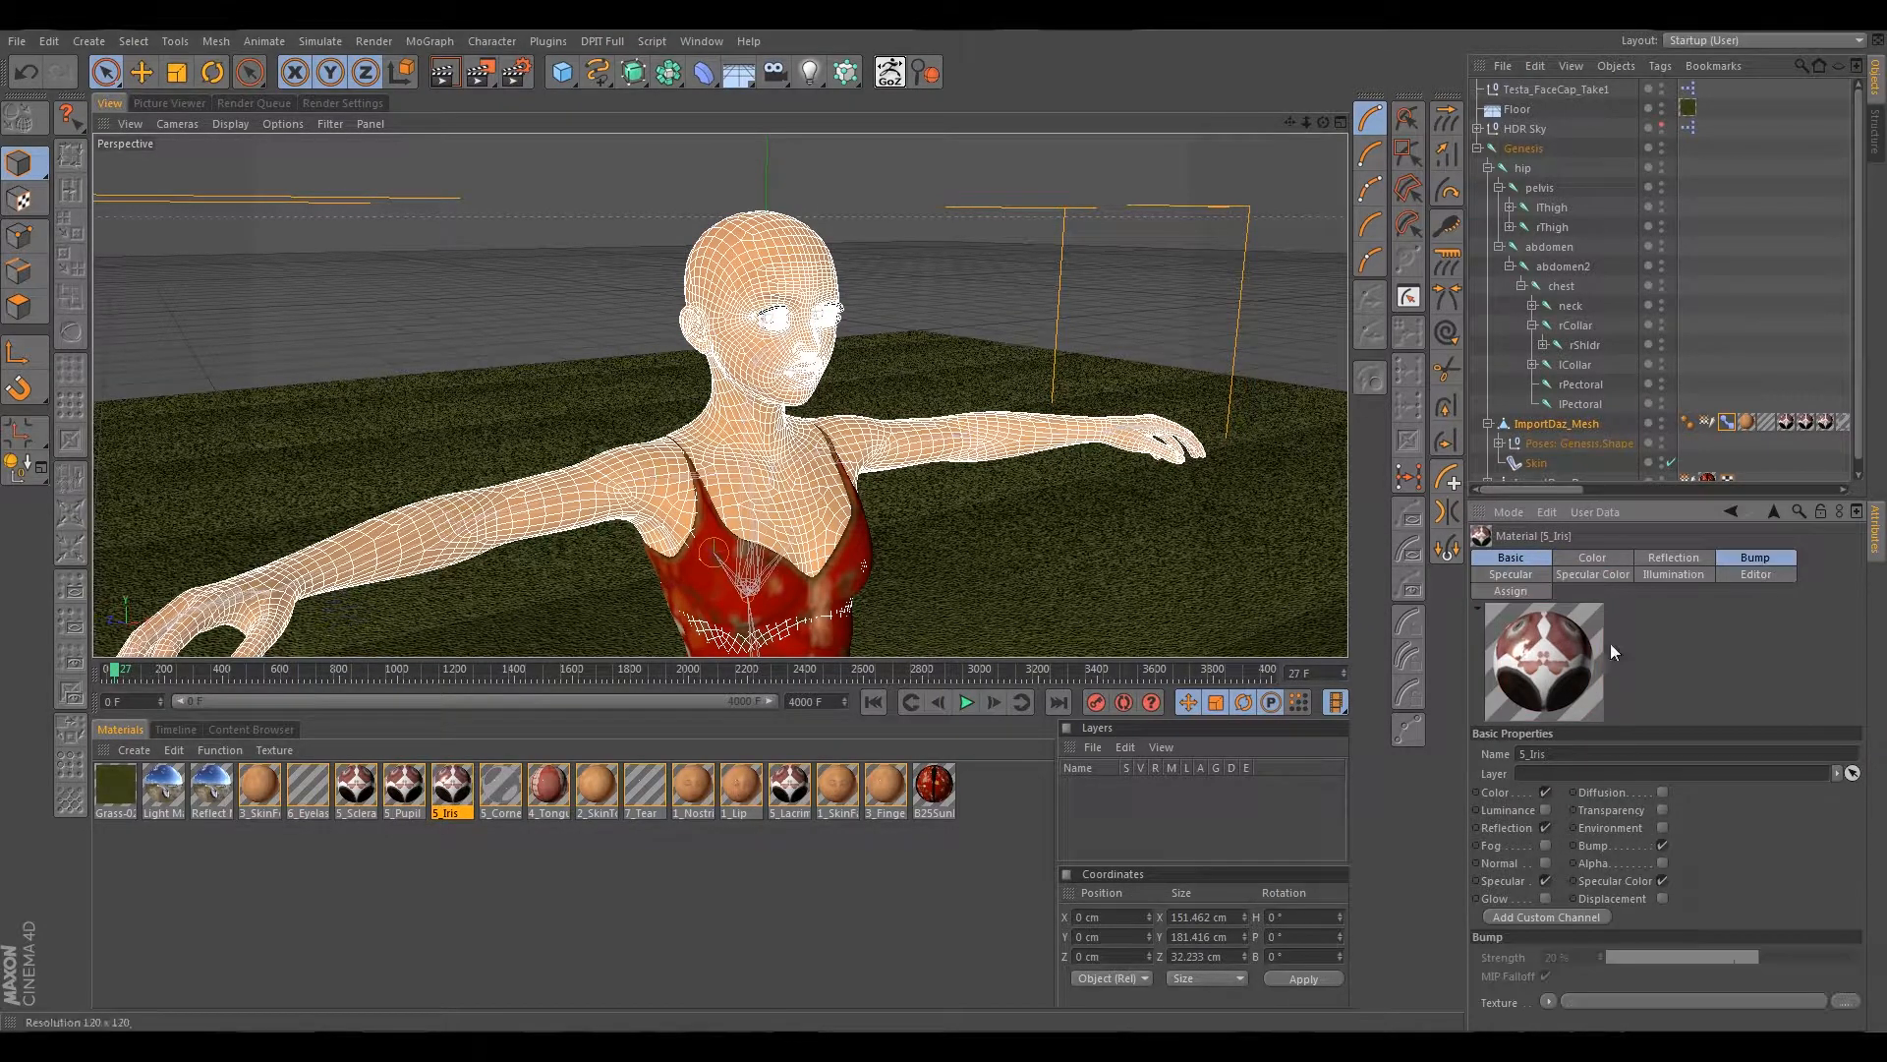
{"action": "left_click", "coordinate": [1734, 556]}
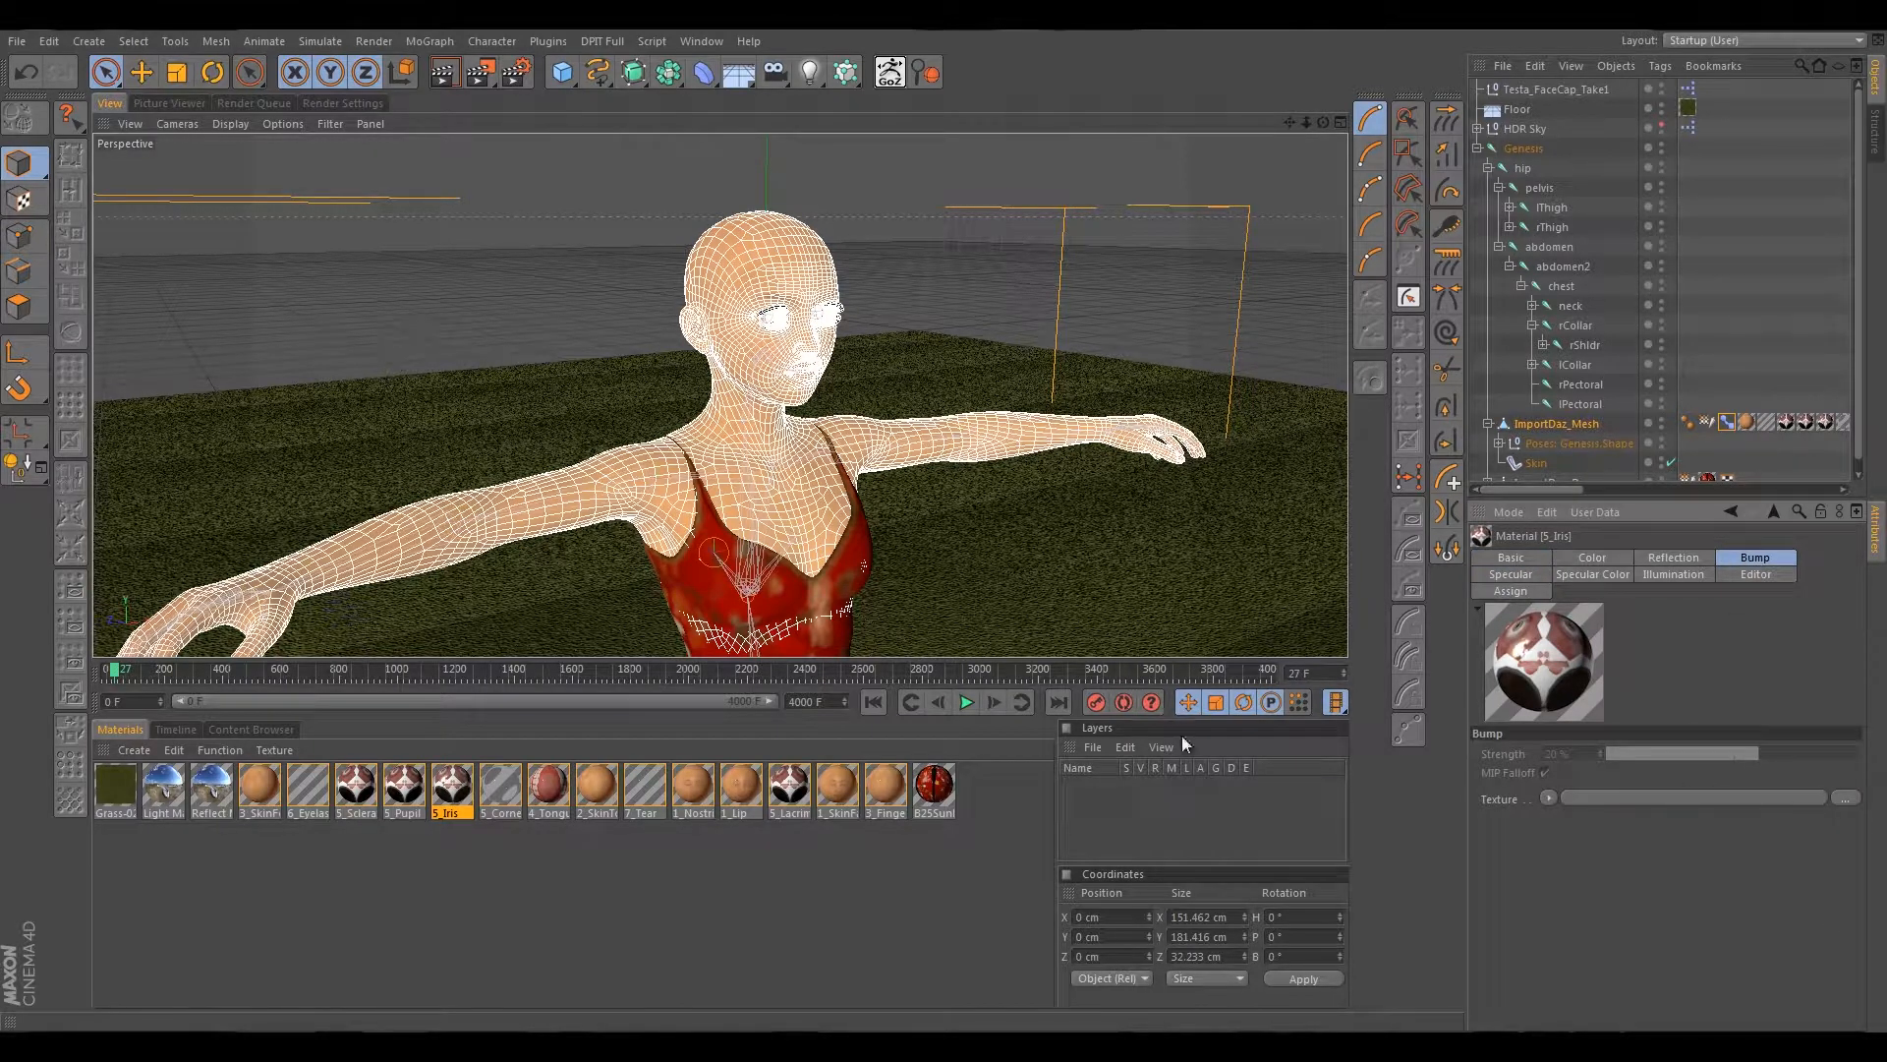
{"action": "left_click", "coordinate": [1842, 798]}
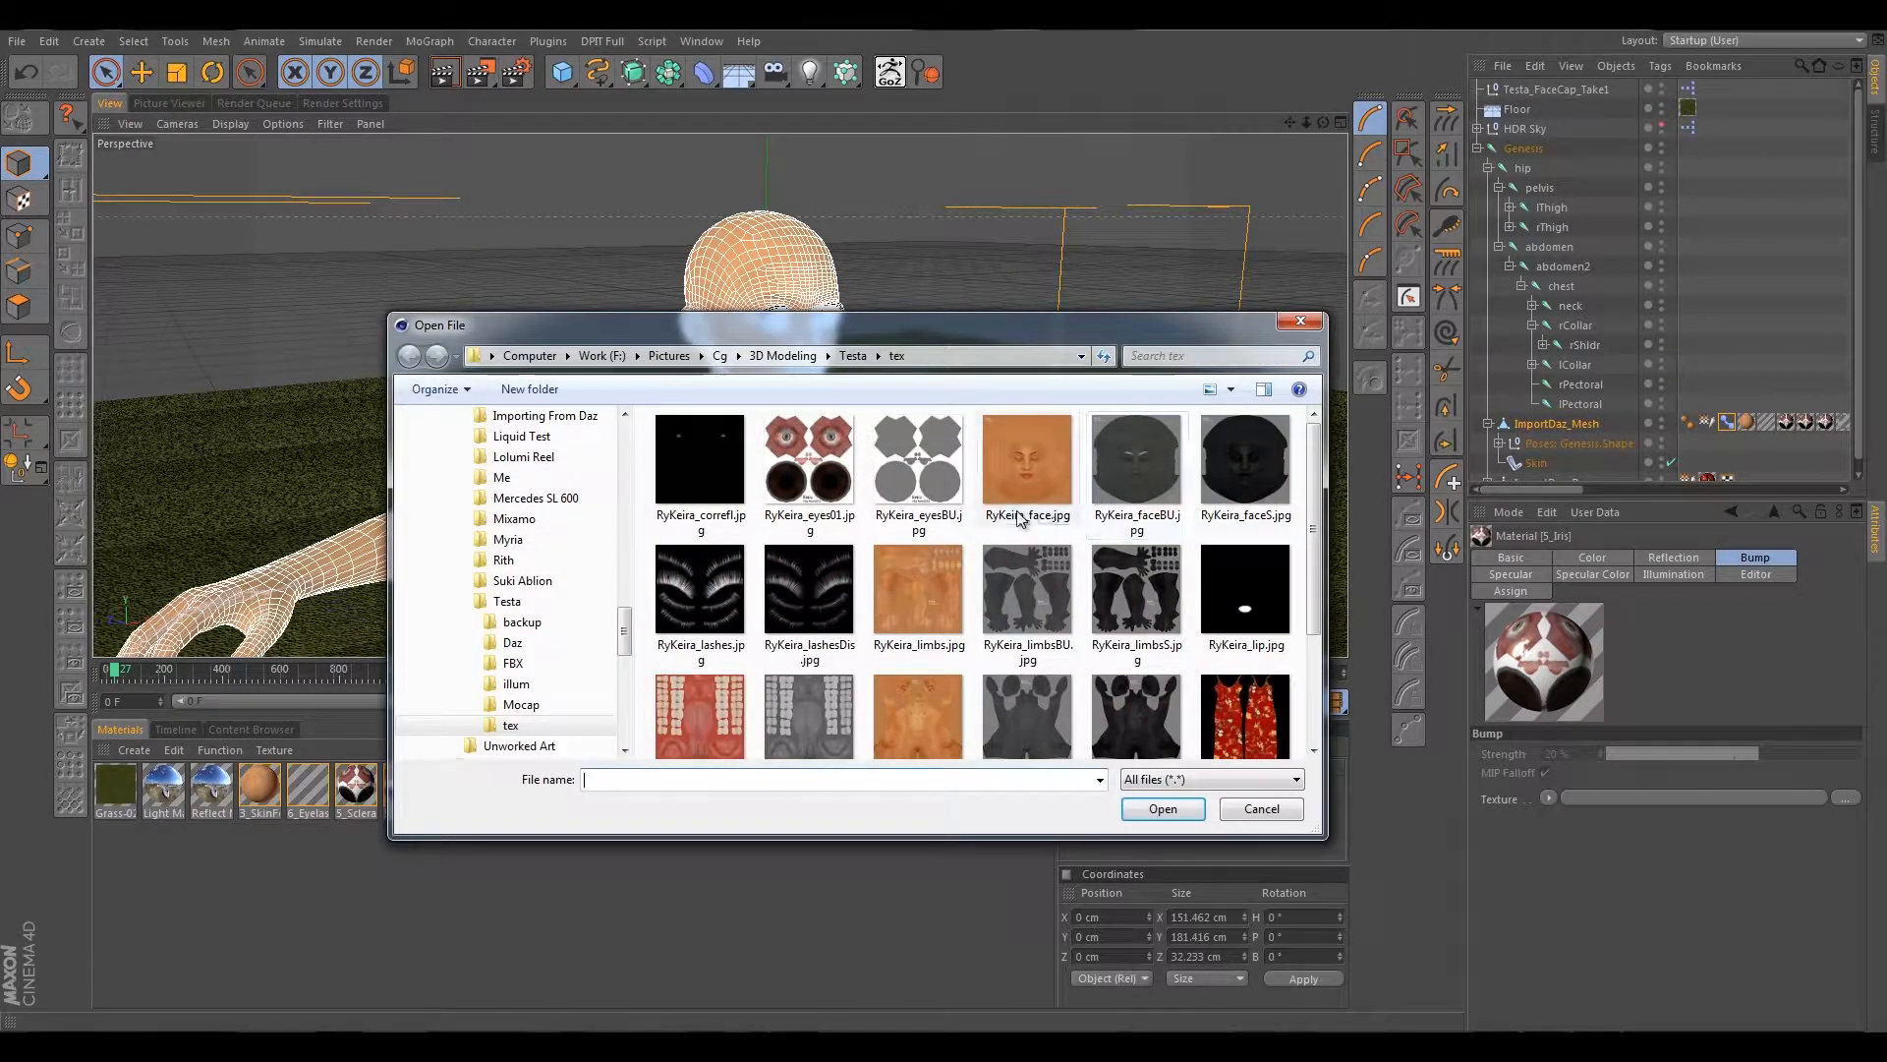
{"action": "left_click", "coordinate": [935, 458]}
{"action": "left_click", "coordinate": [1160, 808]}
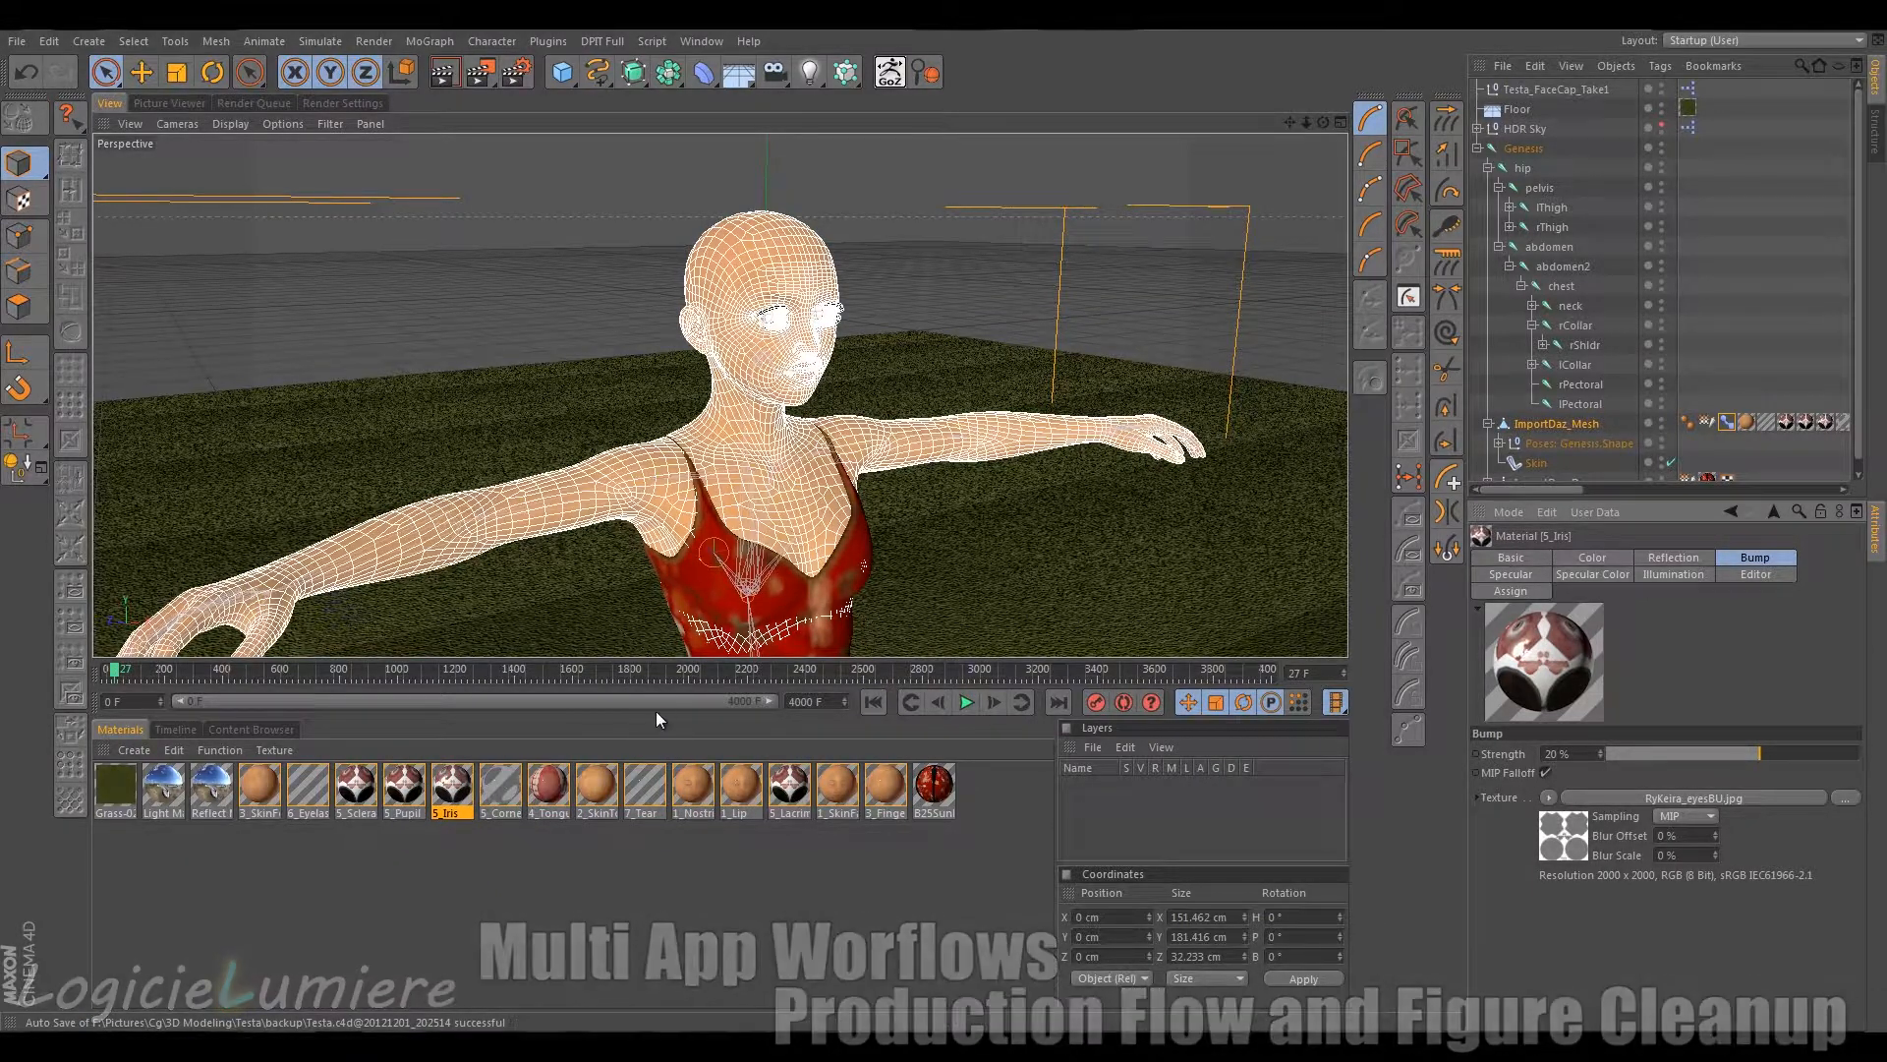
Examine the texture channels of the 5_Cornea, 4_Tongue, 2_SkinTorso, 7_Tear, 1_Nostril and 1_Lip materials for missing or unlinked textures.
{"action": "left_click", "coordinate": [515, 788]}
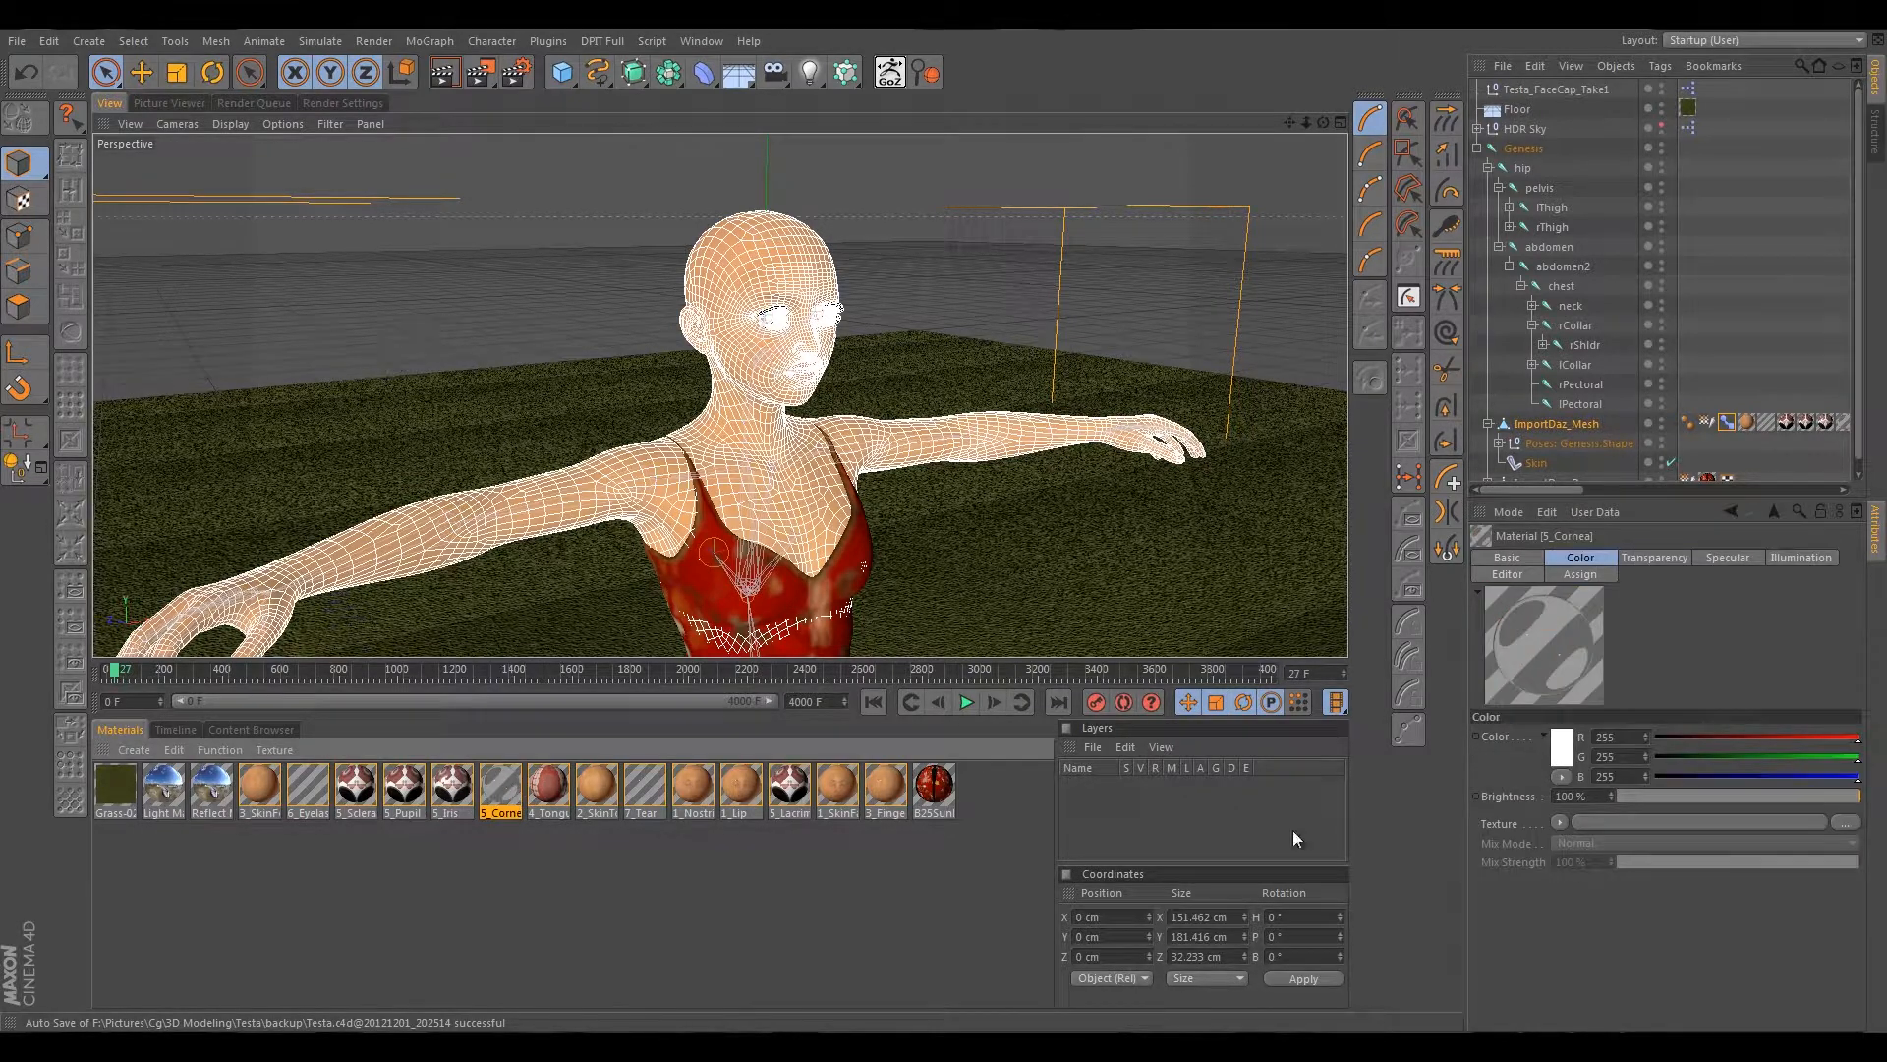
{"action": "left_click", "coordinate": [548, 786]}
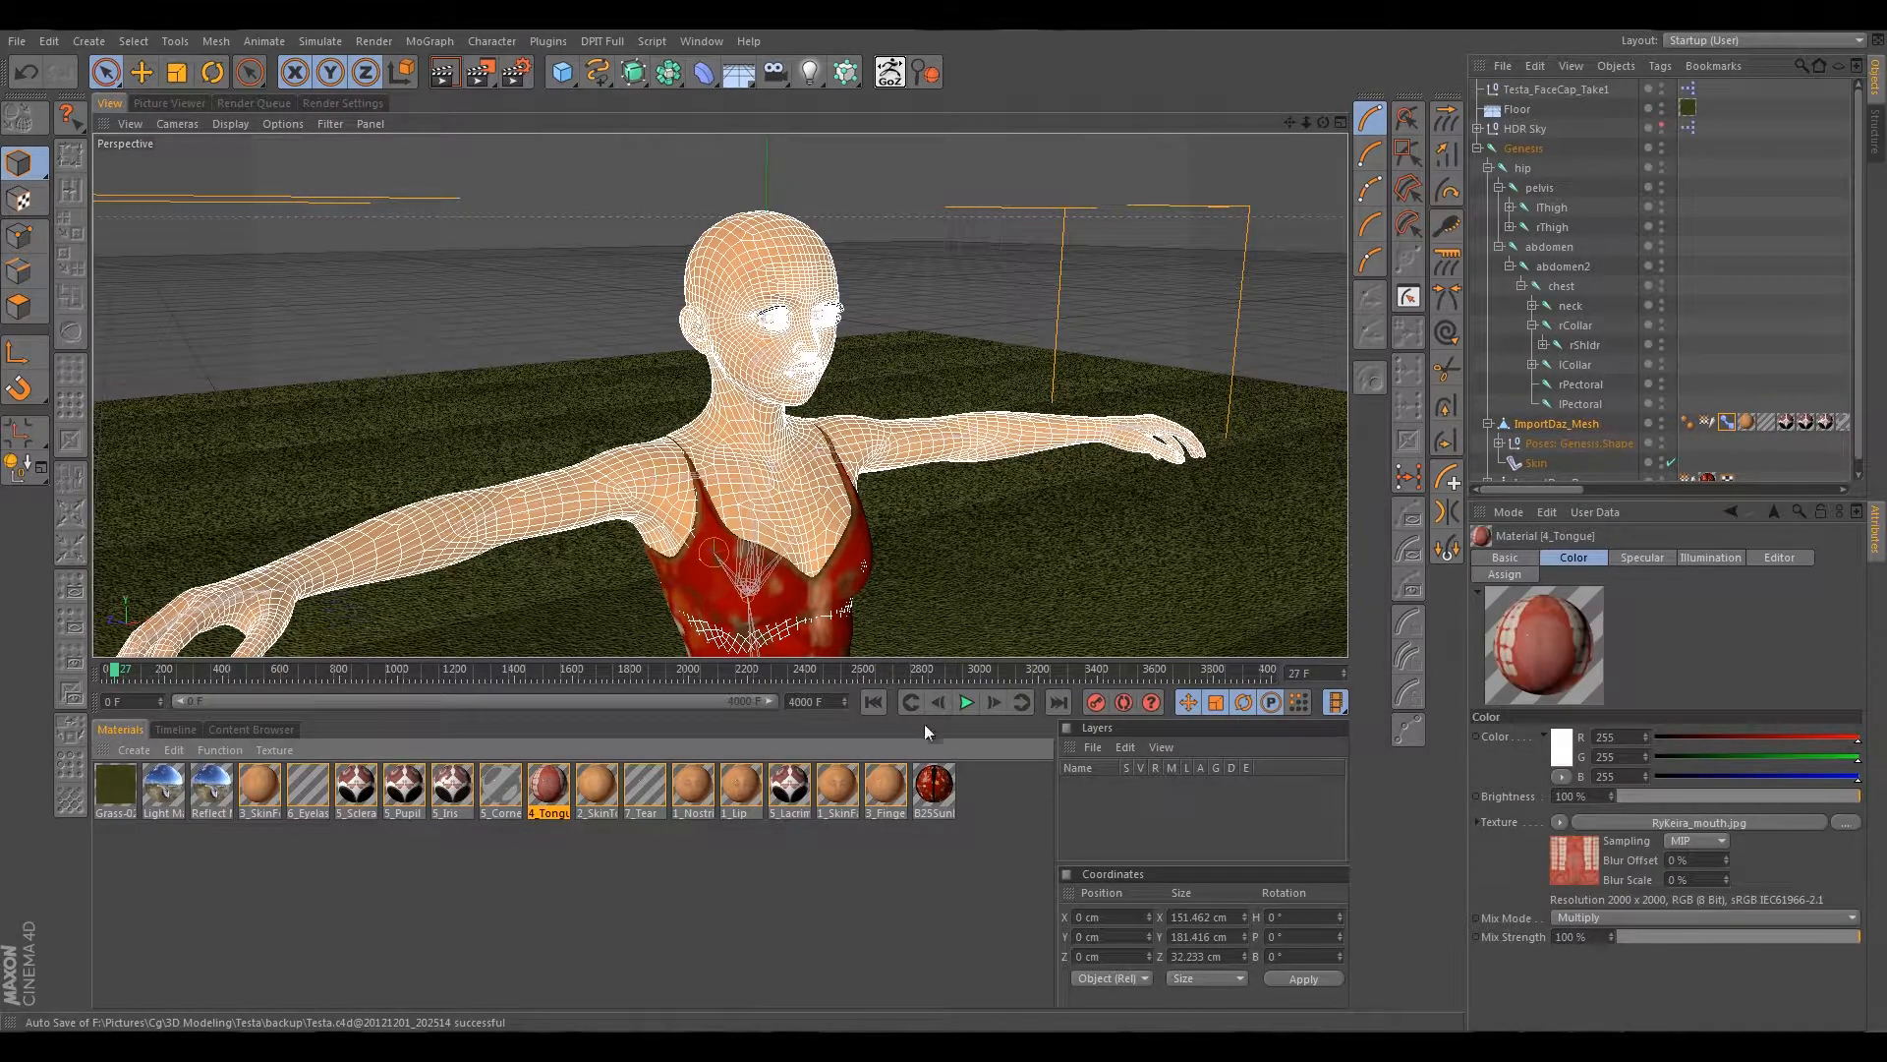
{"action": "left_click", "coordinate": [596, 786]}
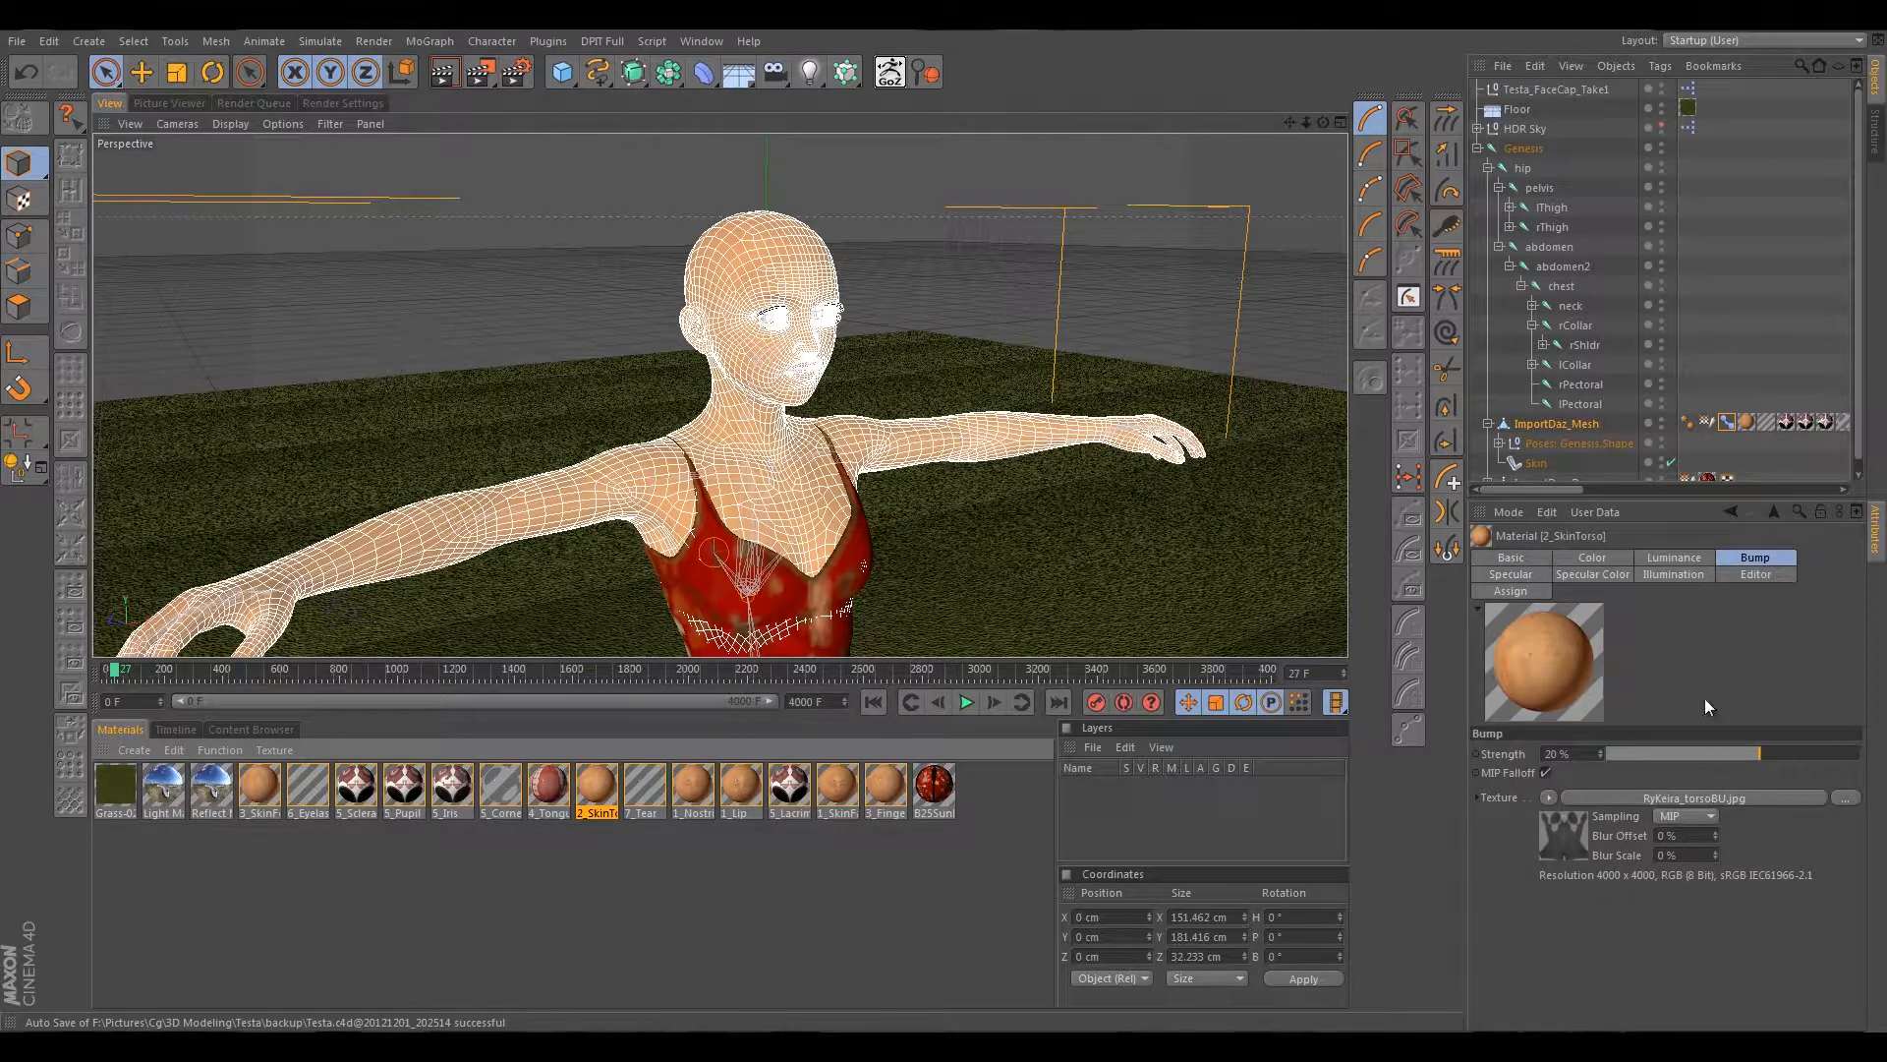
{"action": "left_click", "coordinate": [1690, 558]}
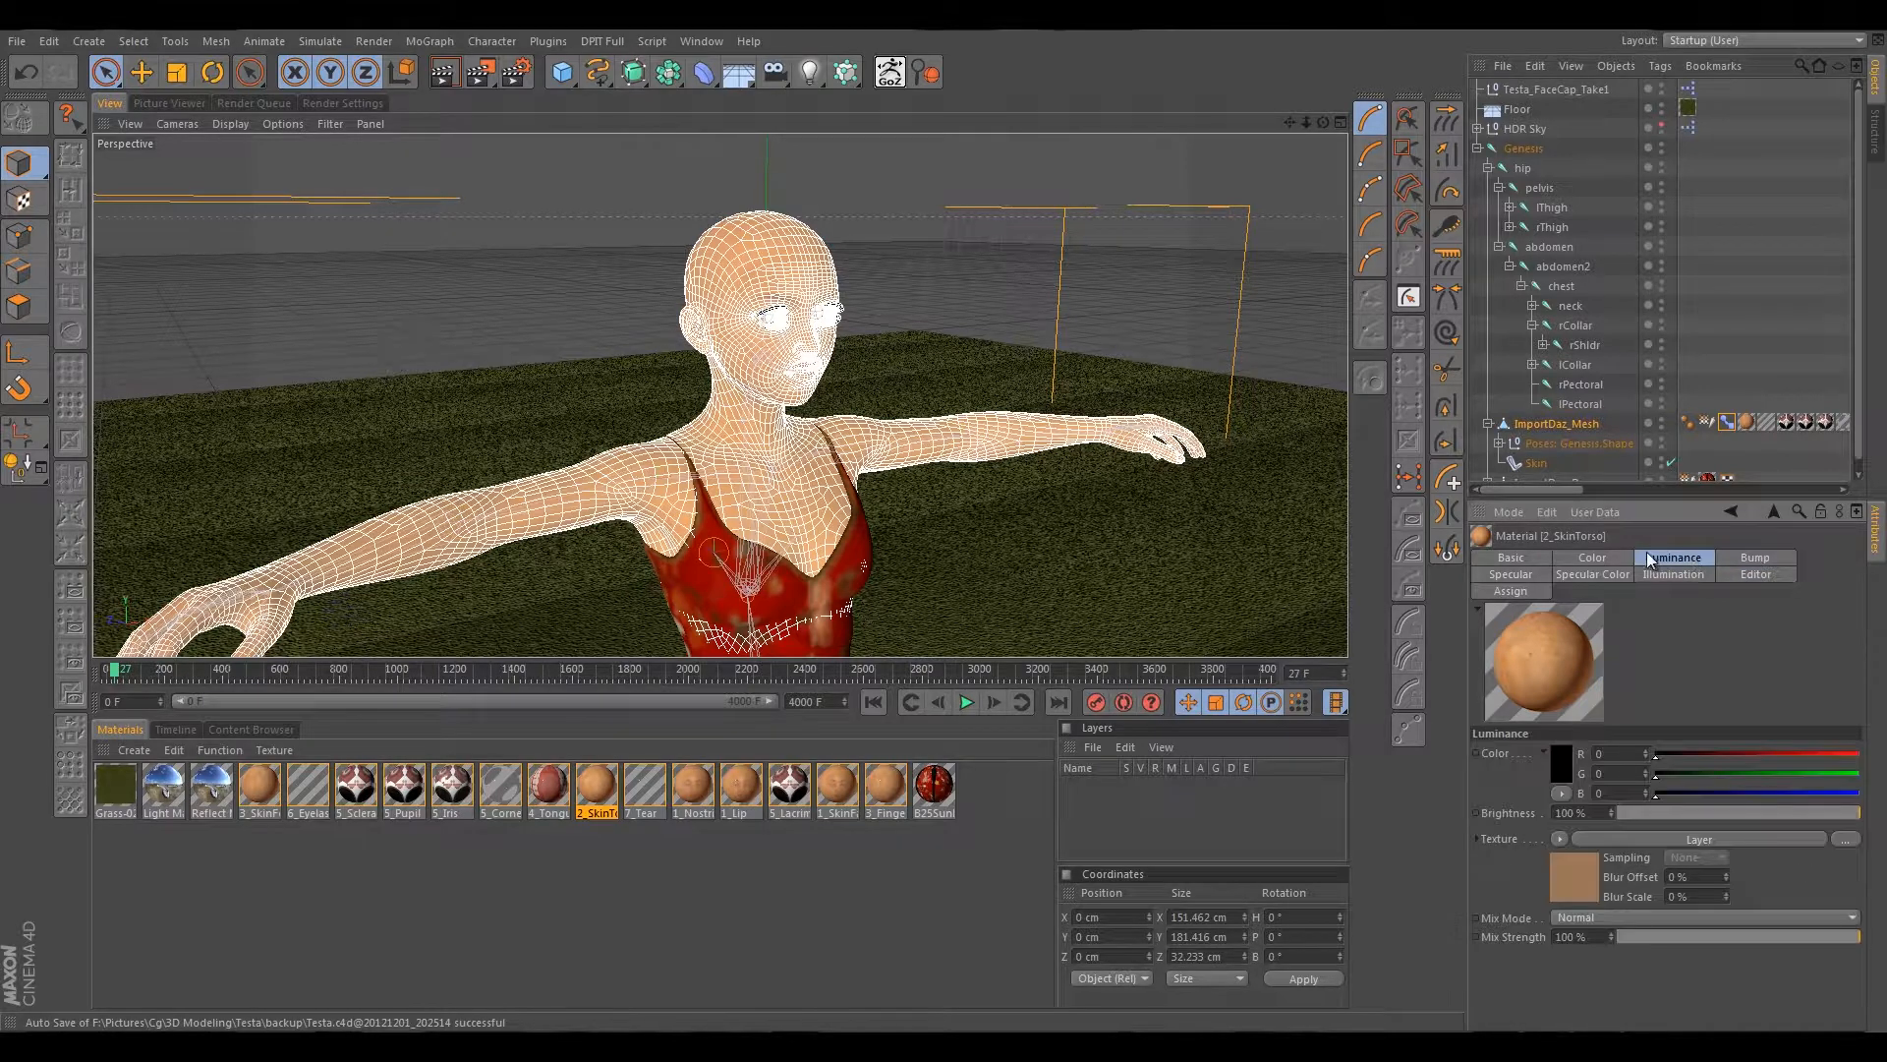
{"action": "left_click", "coordinate": [1595, 557]}
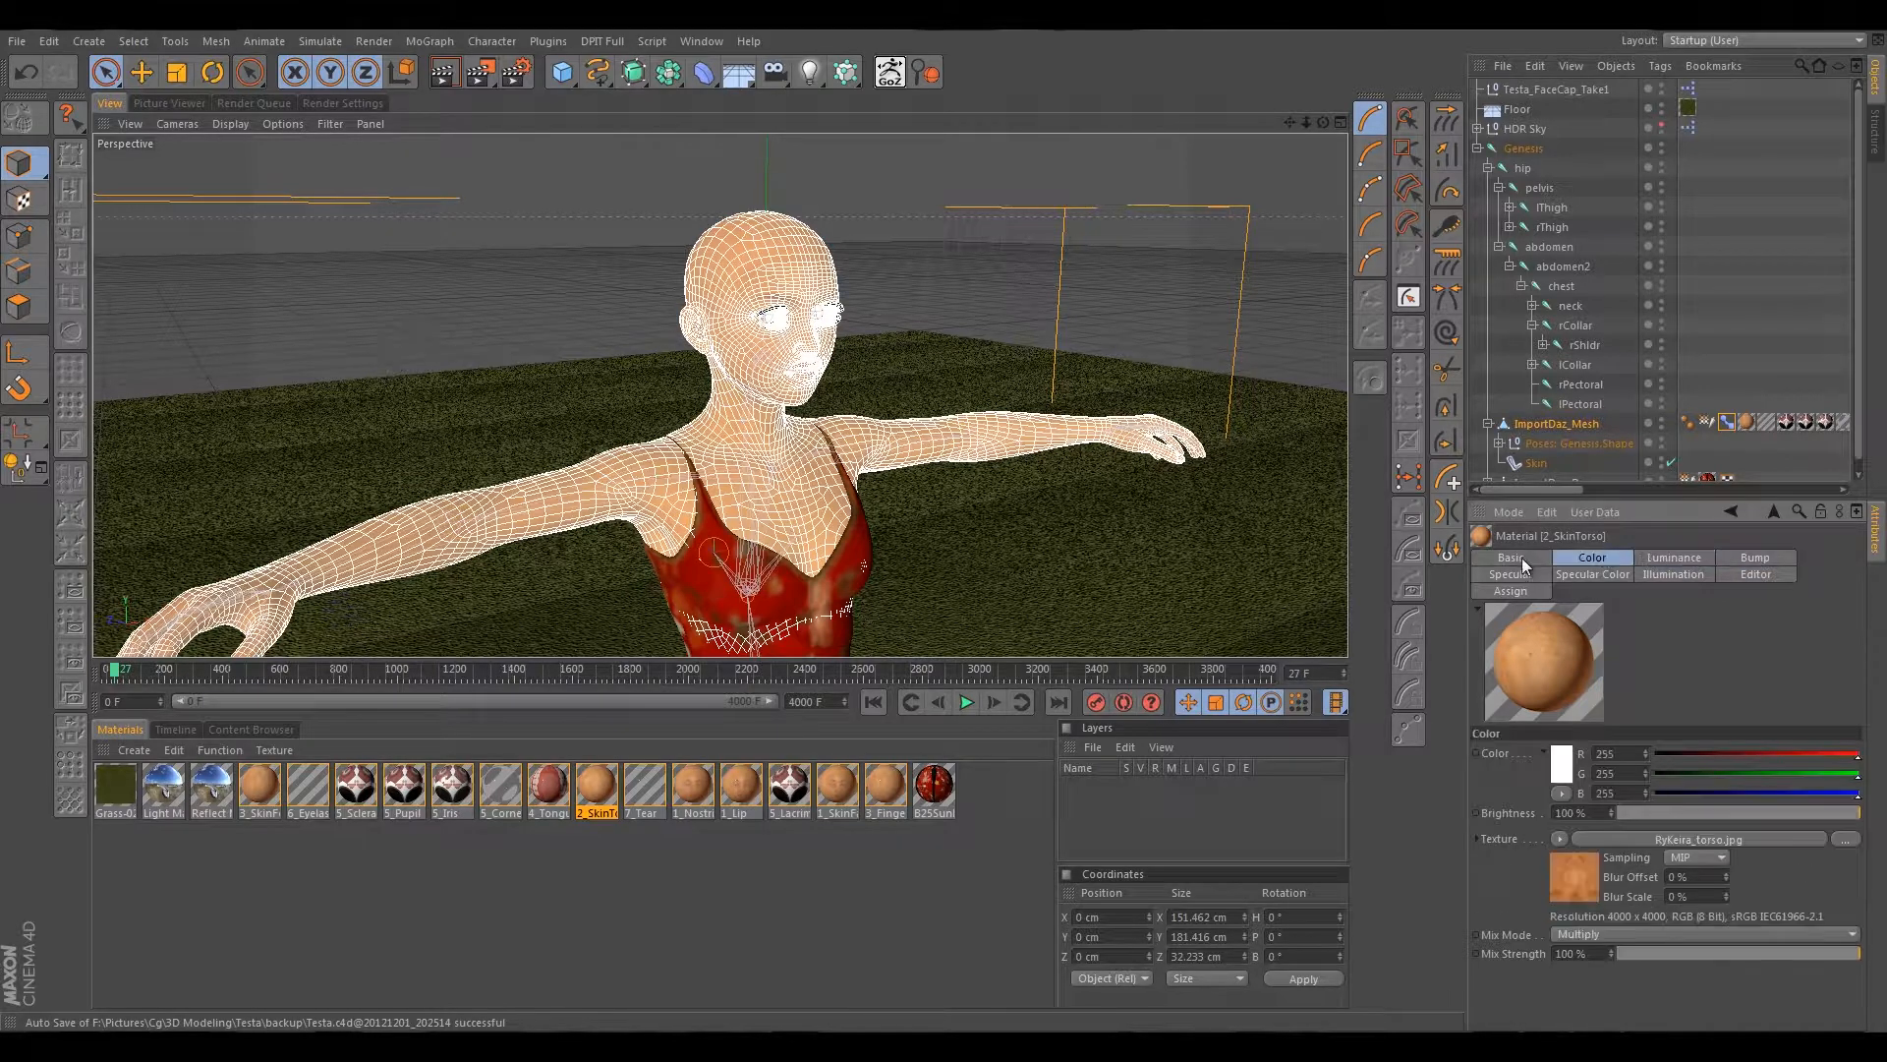
{"action": "left_click", "coordinate": [656, 790]}
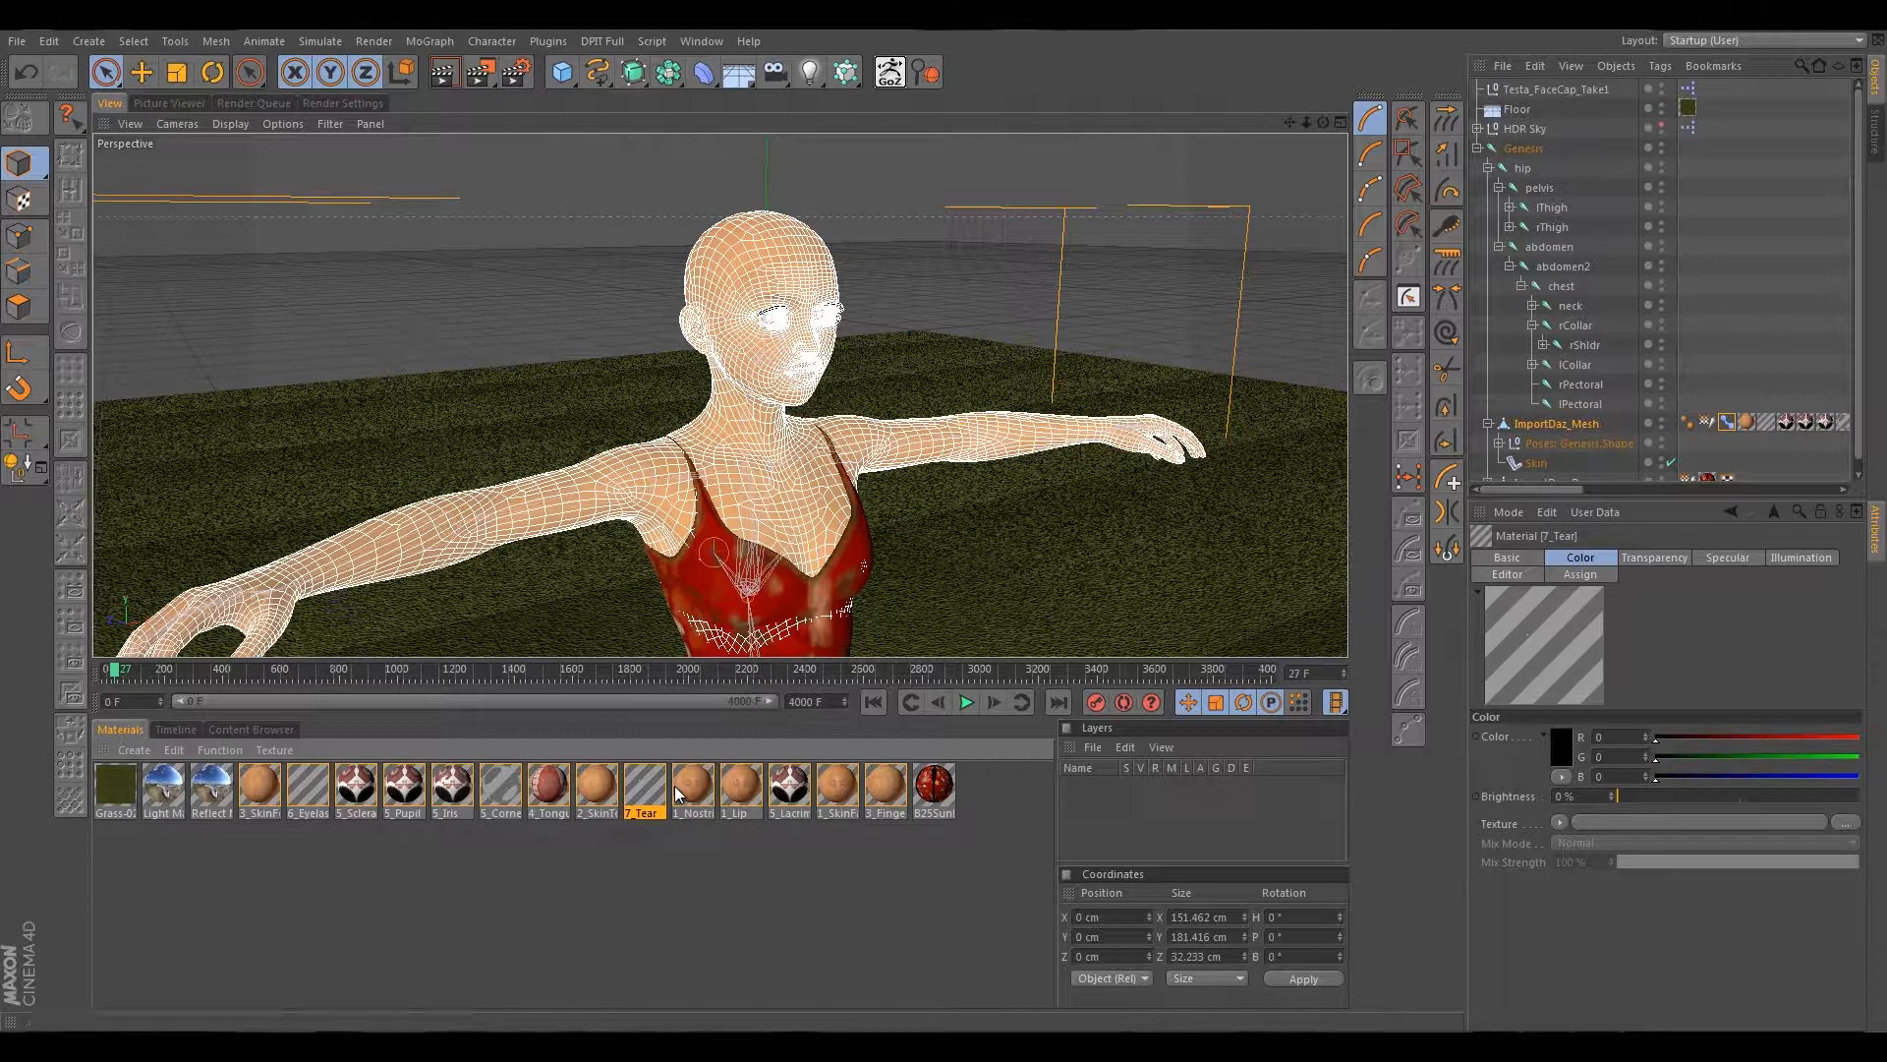
{"action": "left_click", "coordinate": [676, 786]}
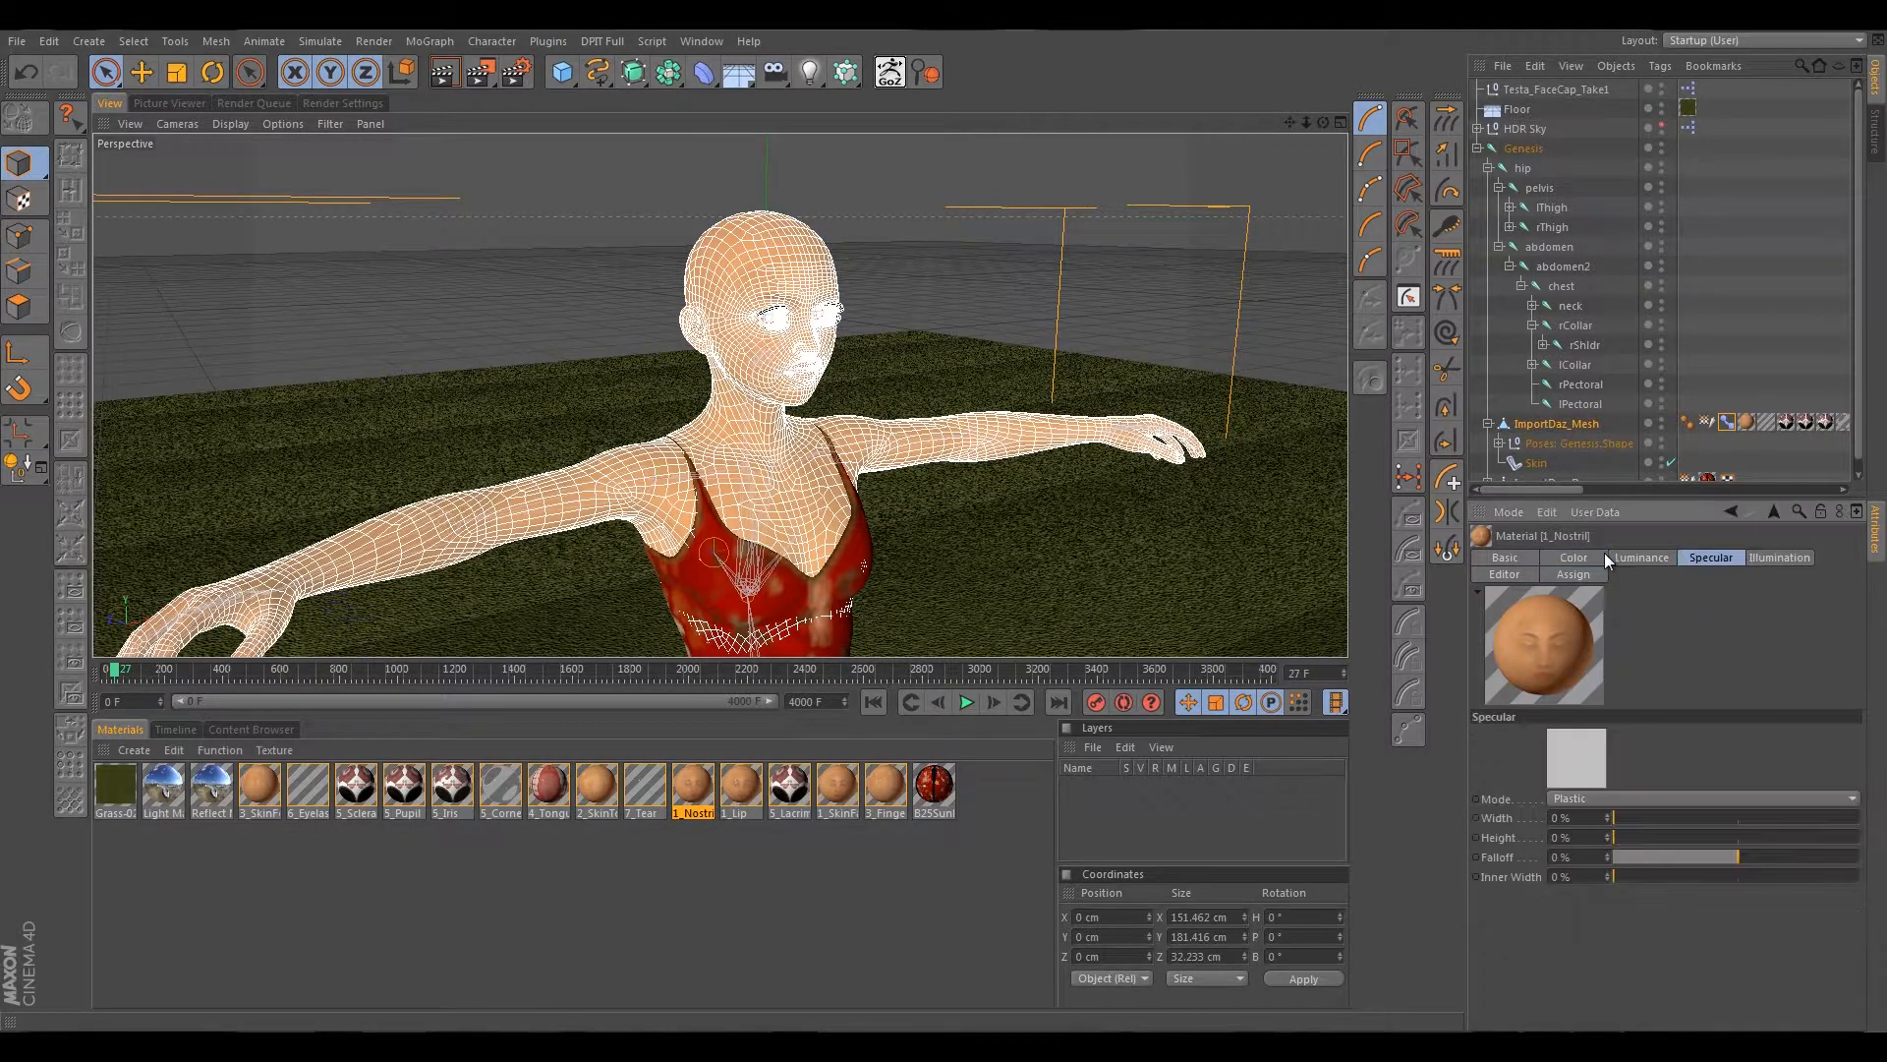
{"action": "left_click", "coordinate": [742, 787]}
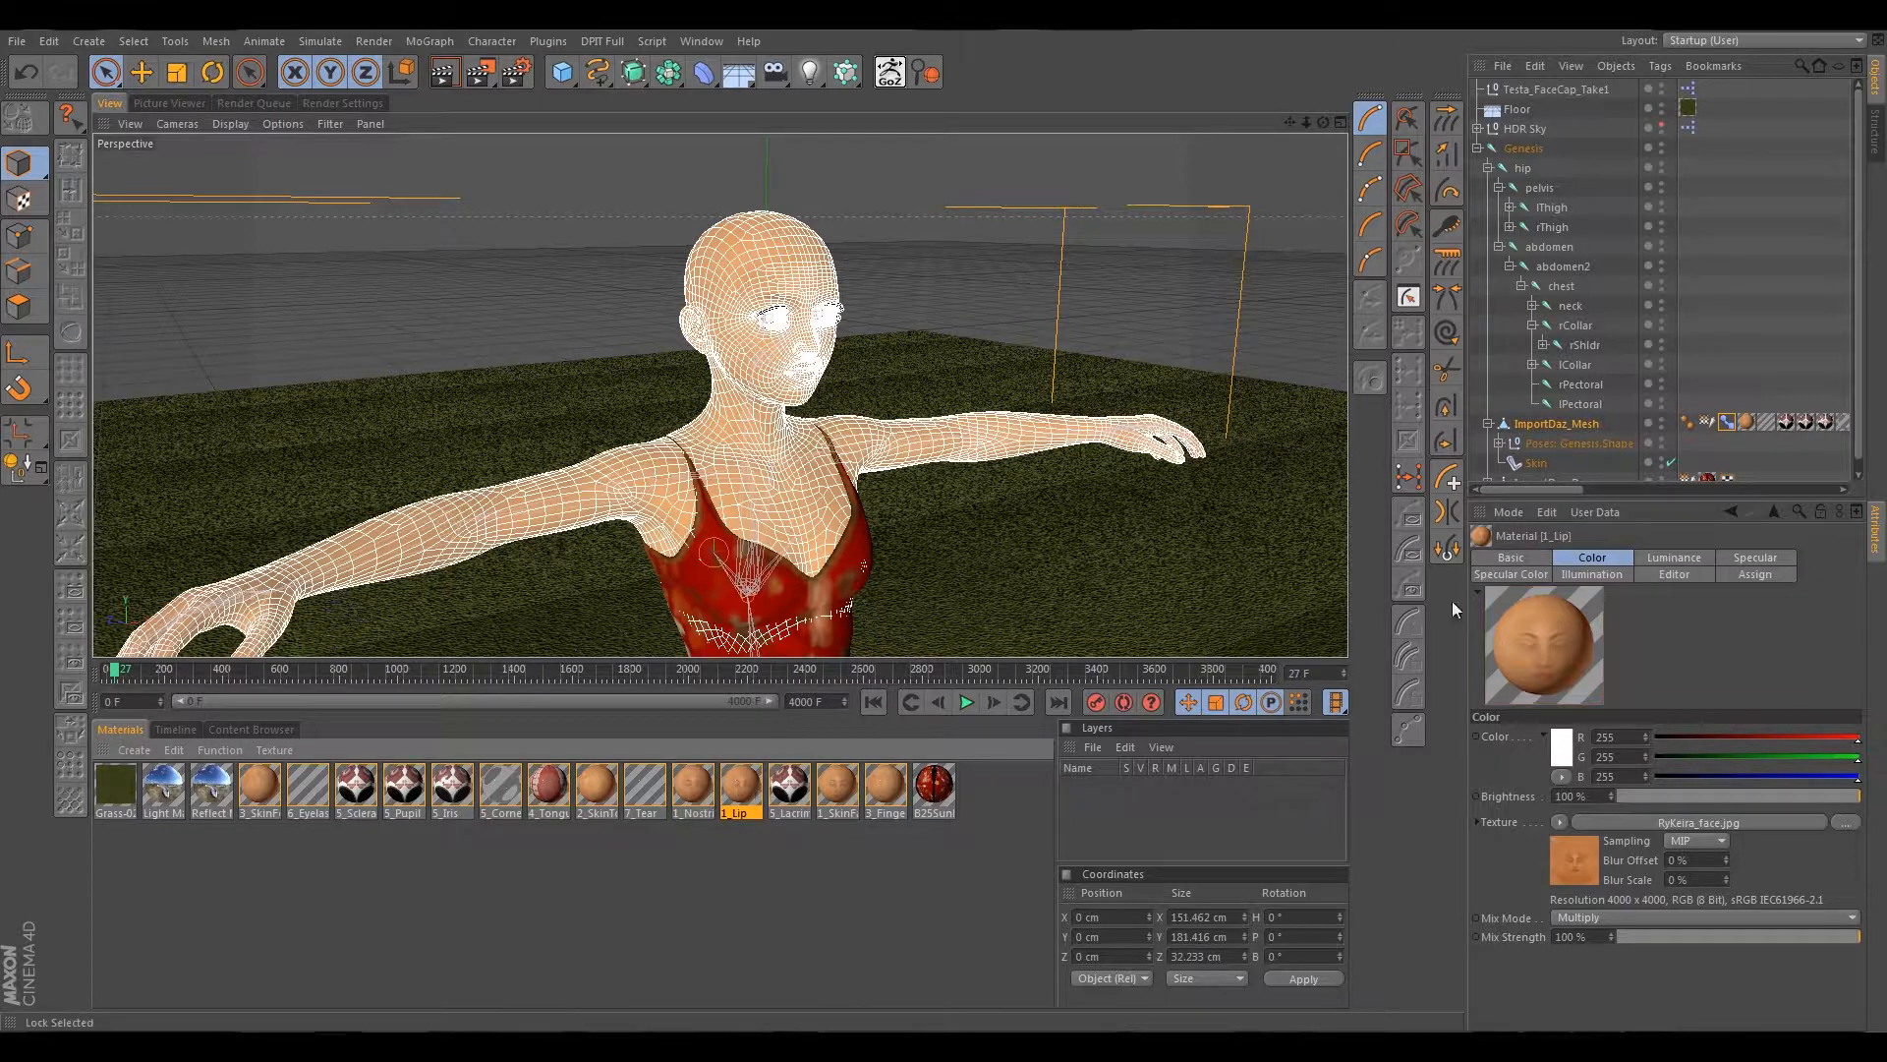
Enable the bump channel on the 5_Lacrimal material and load RyKeira_eyesBU.jpg from the tex folder as its texture.
{"action": "left_click", "coordinate": [796, 785]}
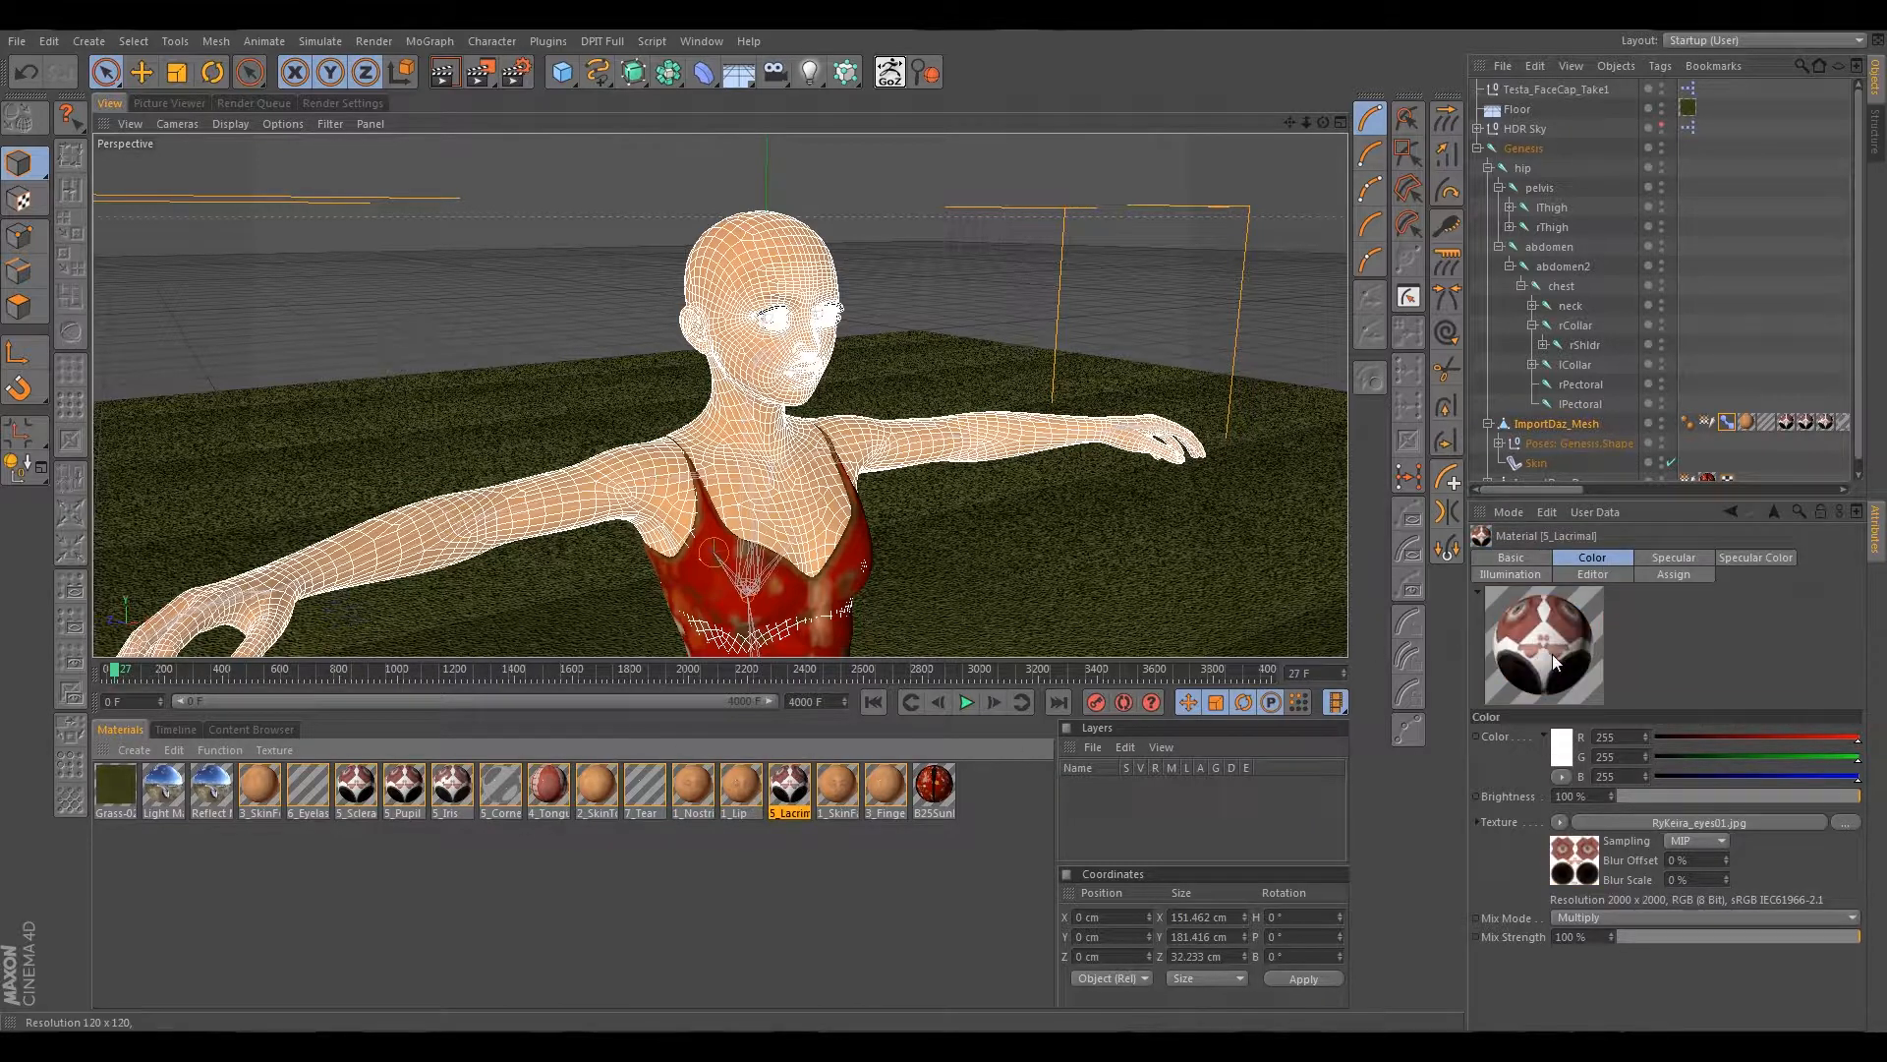
{"action": "left_click", "coordinate": [1543, 558]}
{"action": "left_click", "coordinate": [1661, 829]}
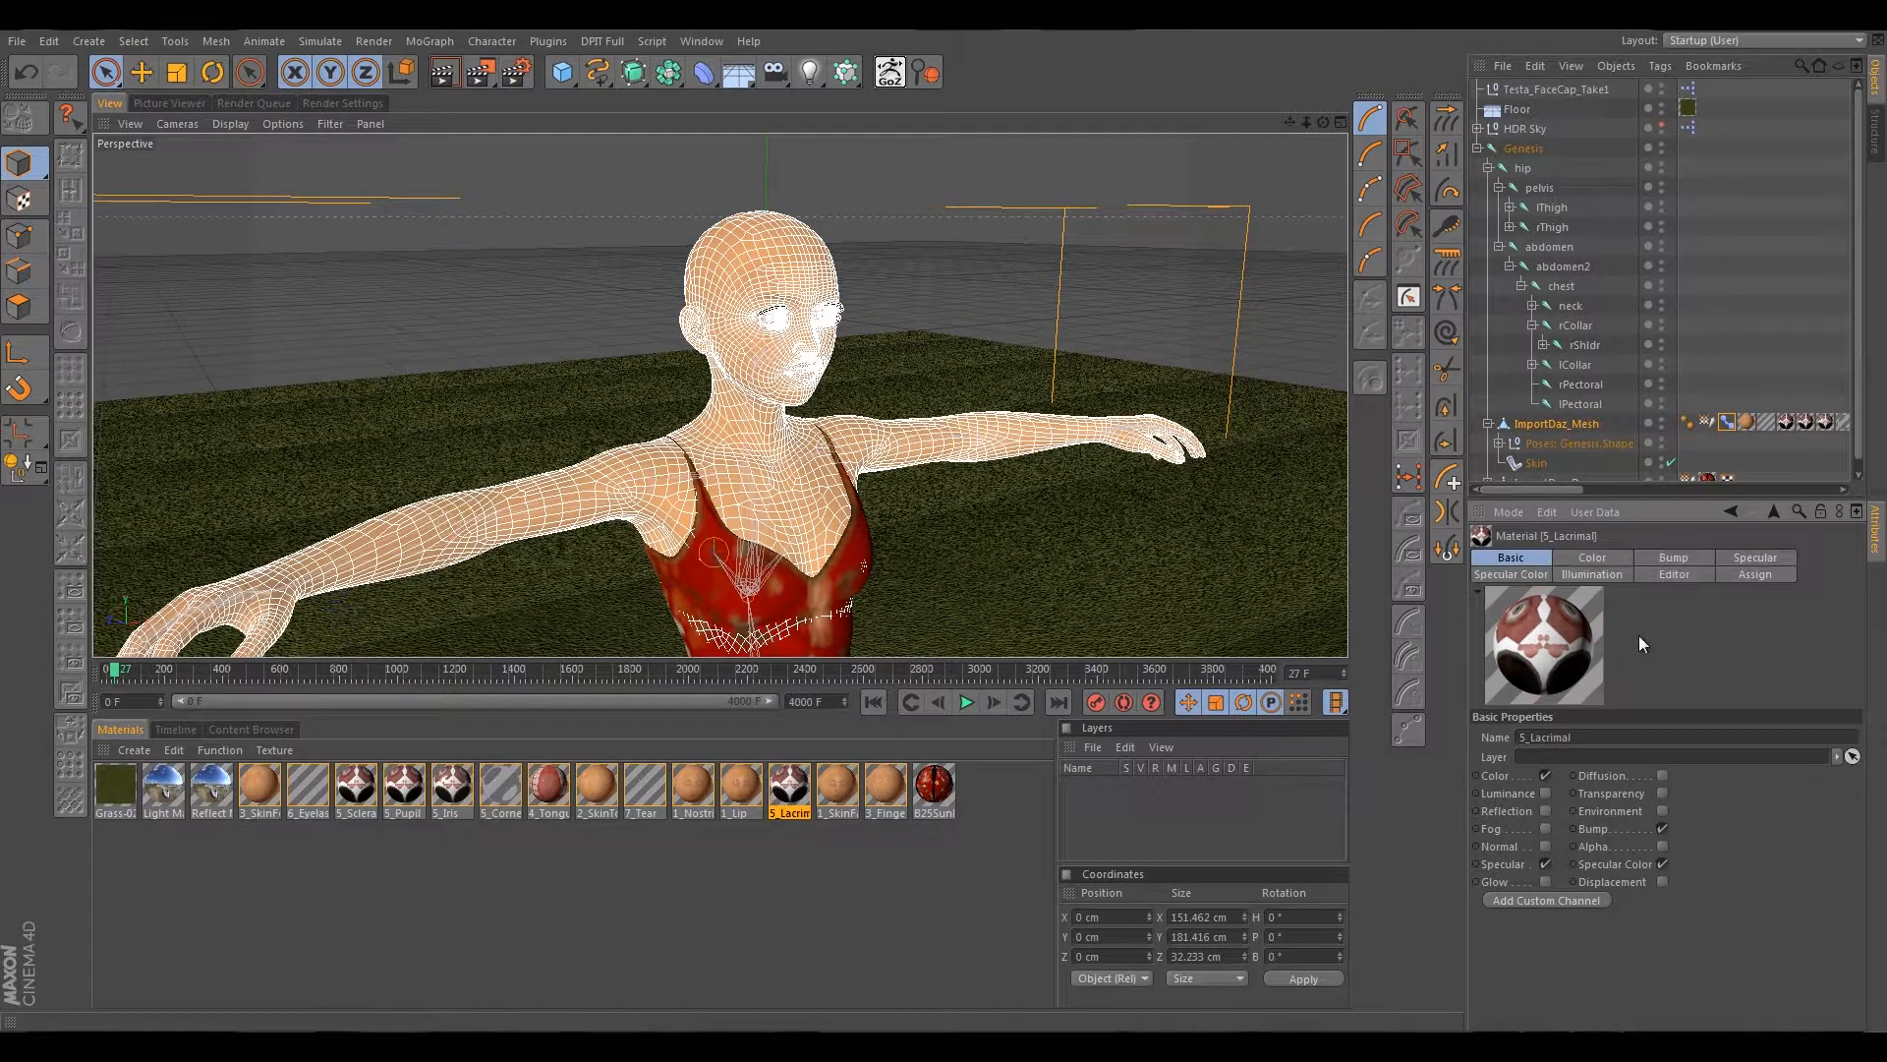
{"action": "left_click", "coordinate": [1671, 558]}
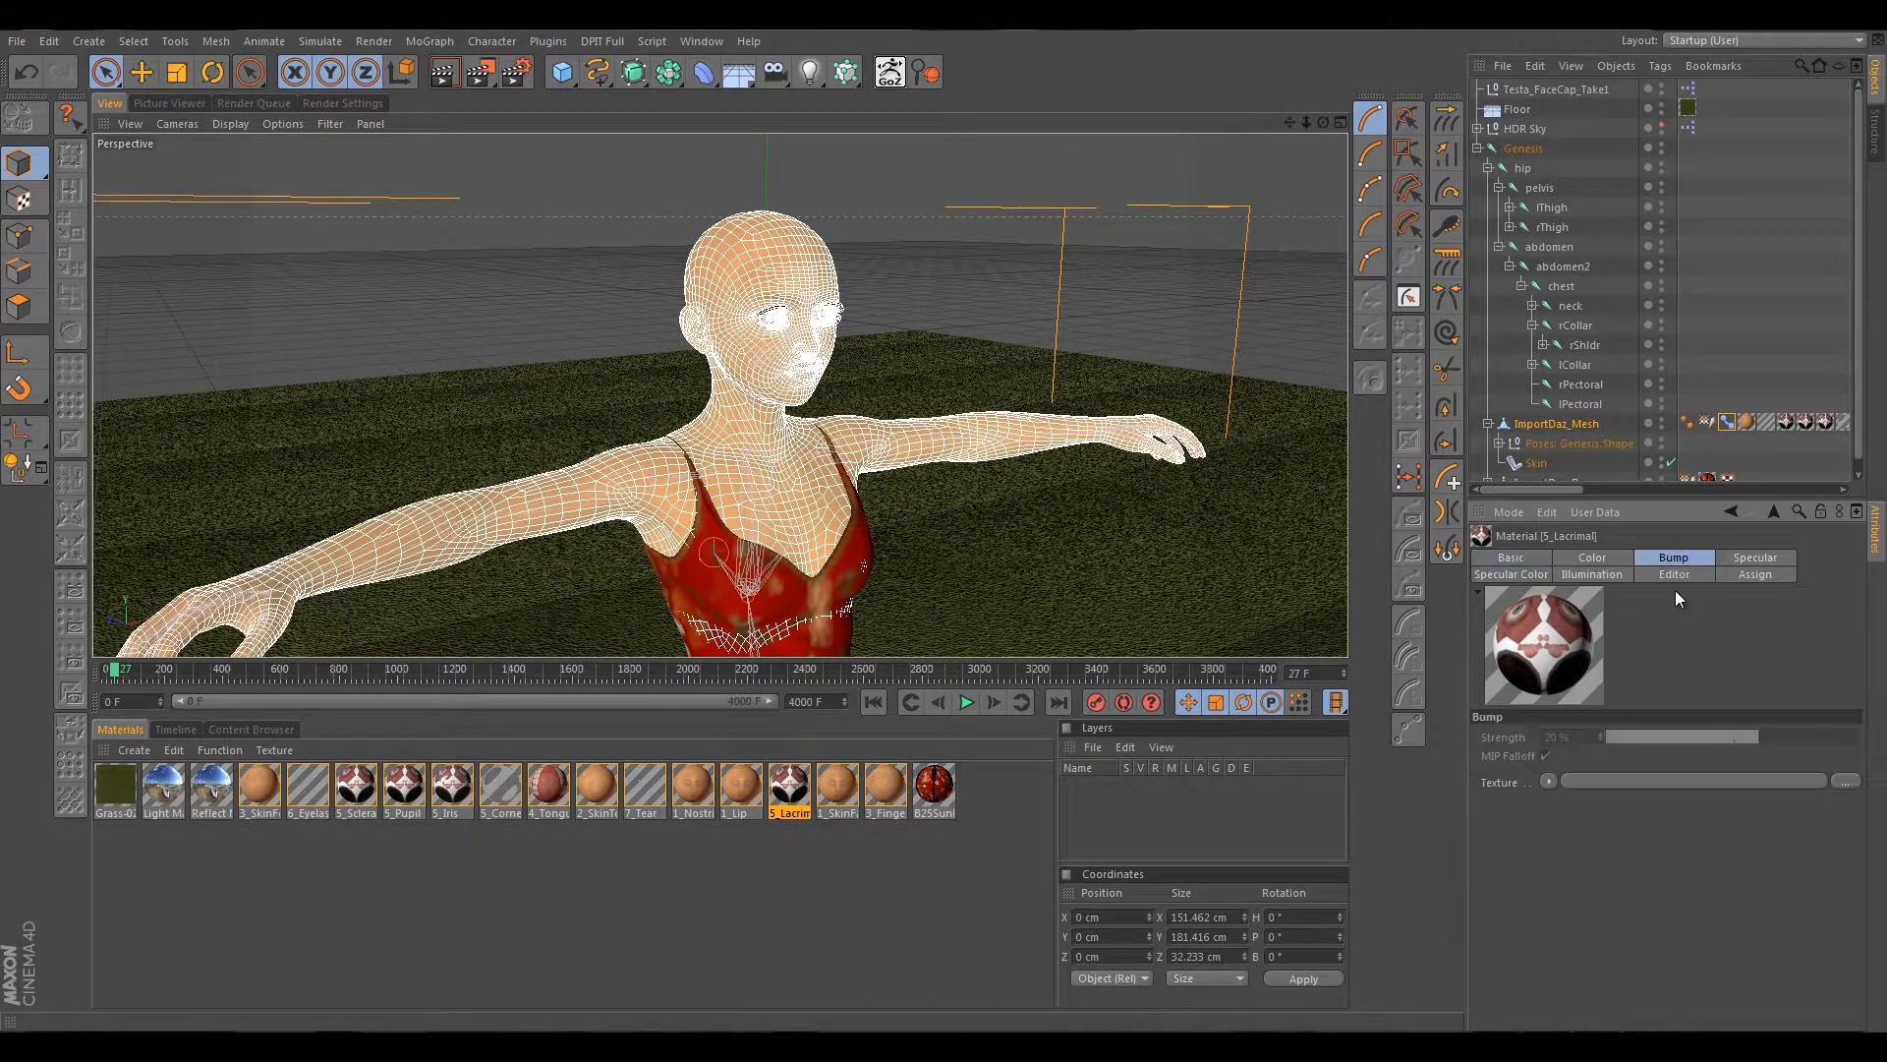
{"action": "left_click", "coordinate": [1843, 781]}
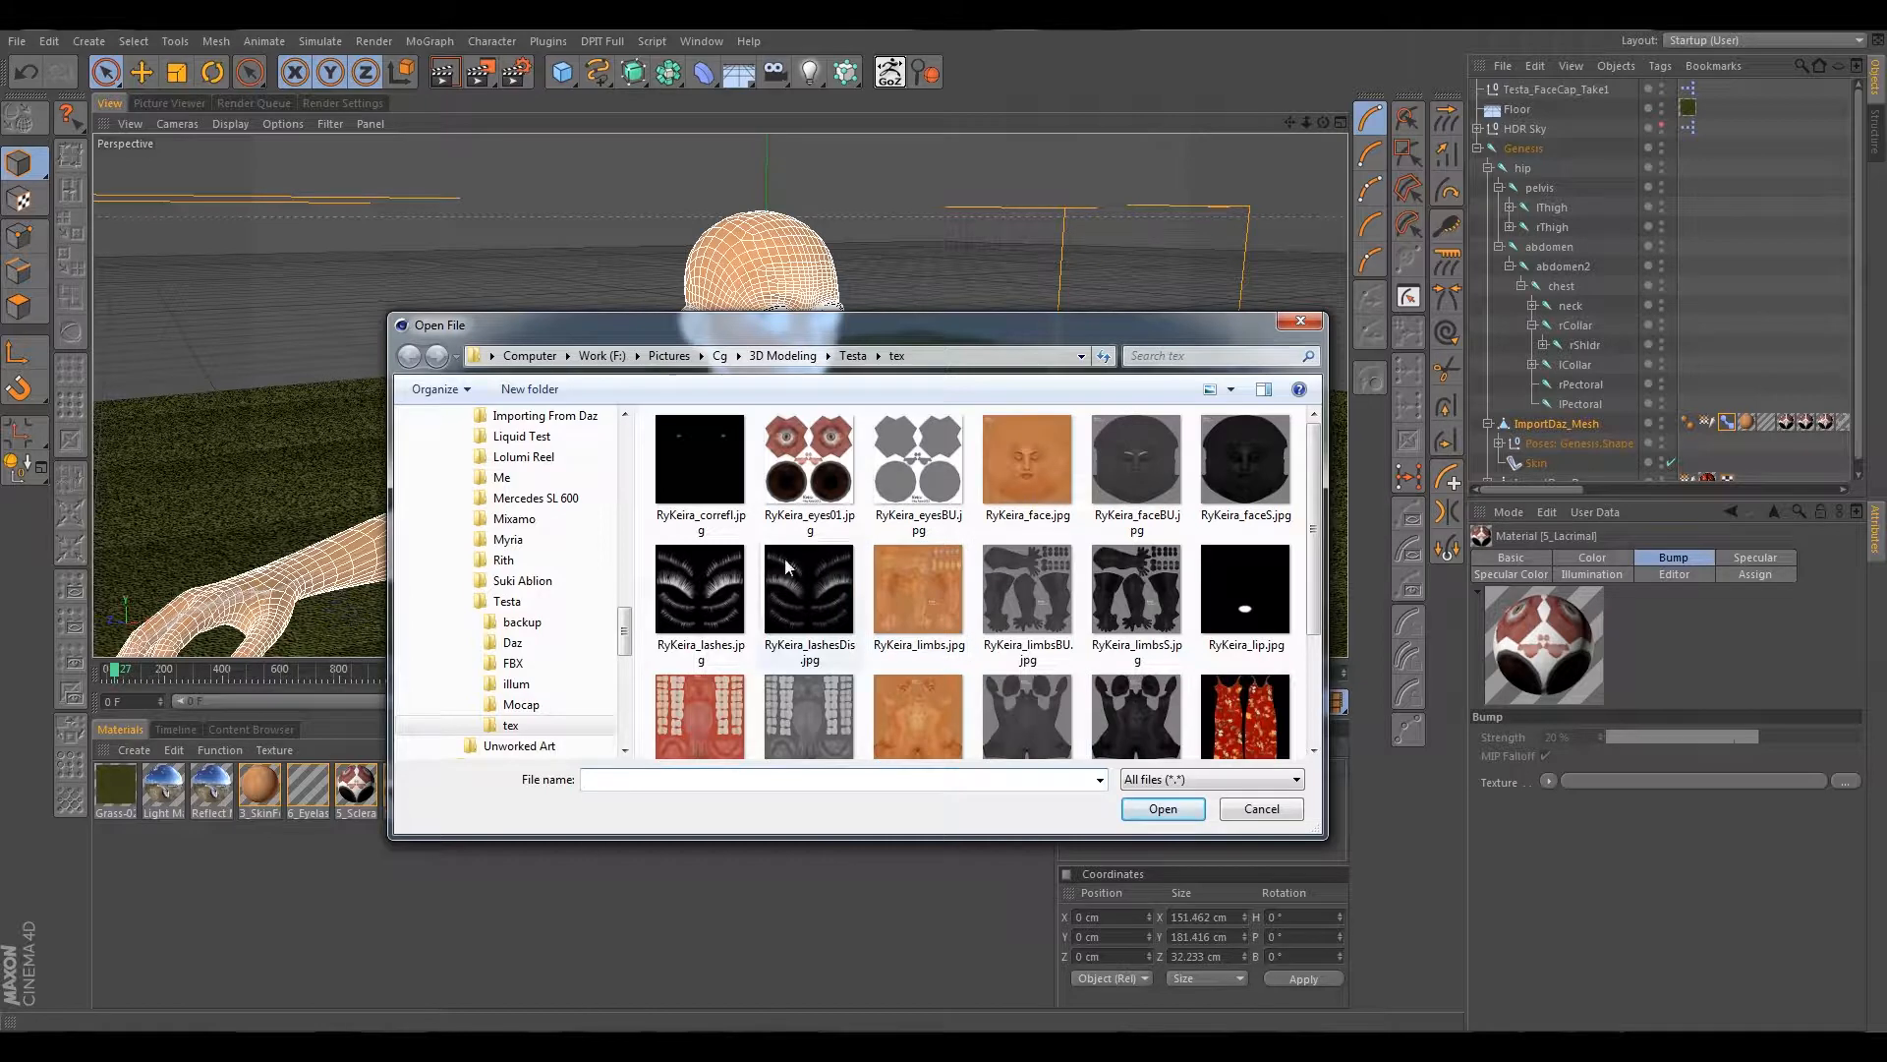
{"action": "left_click", "coordinate": [918, 459]}
{"action": "left_click", "coordinate": [1160, 807]}
Check the 1_SkinFace material's color texture and replace its Noise bump texture with RyKeira_faceBU.jpg from the tex folder.
{"action": "left_click", "coordinate": [837, 787]}
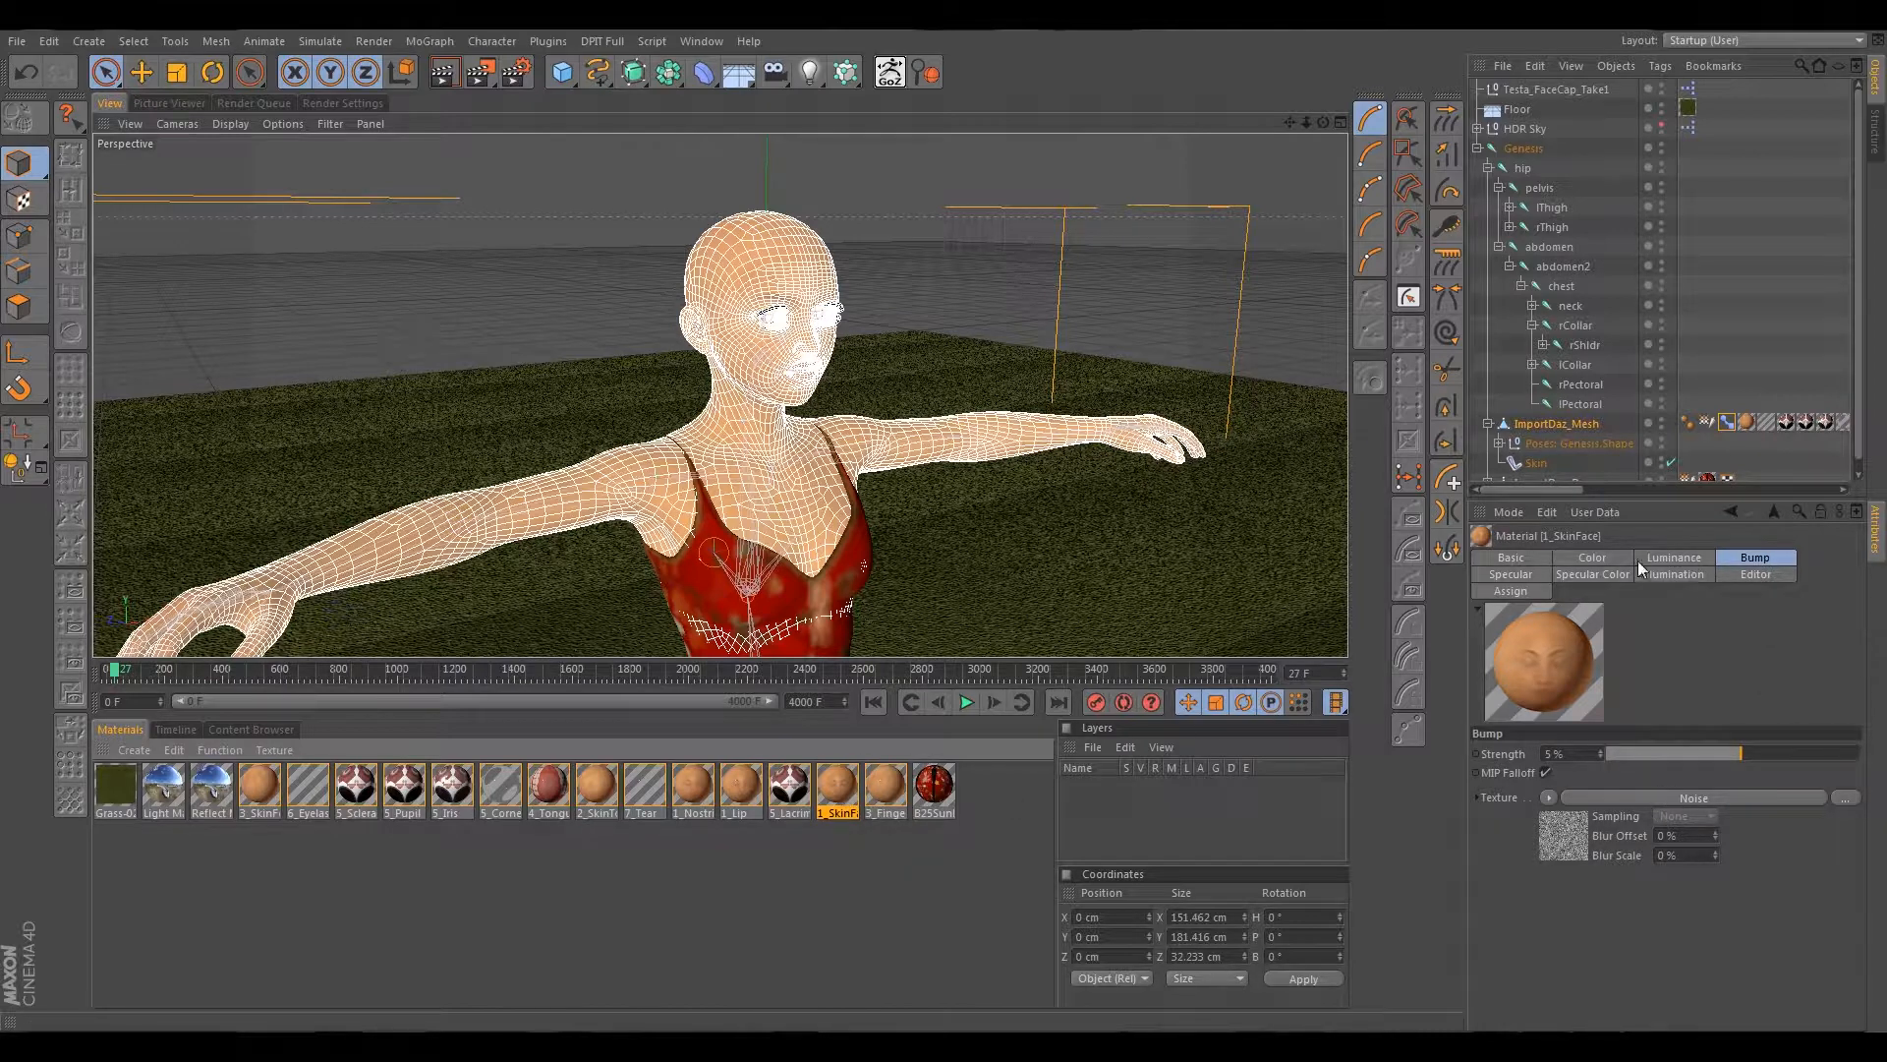
{"action": "left_click", "coordinate": [1569, 558]}
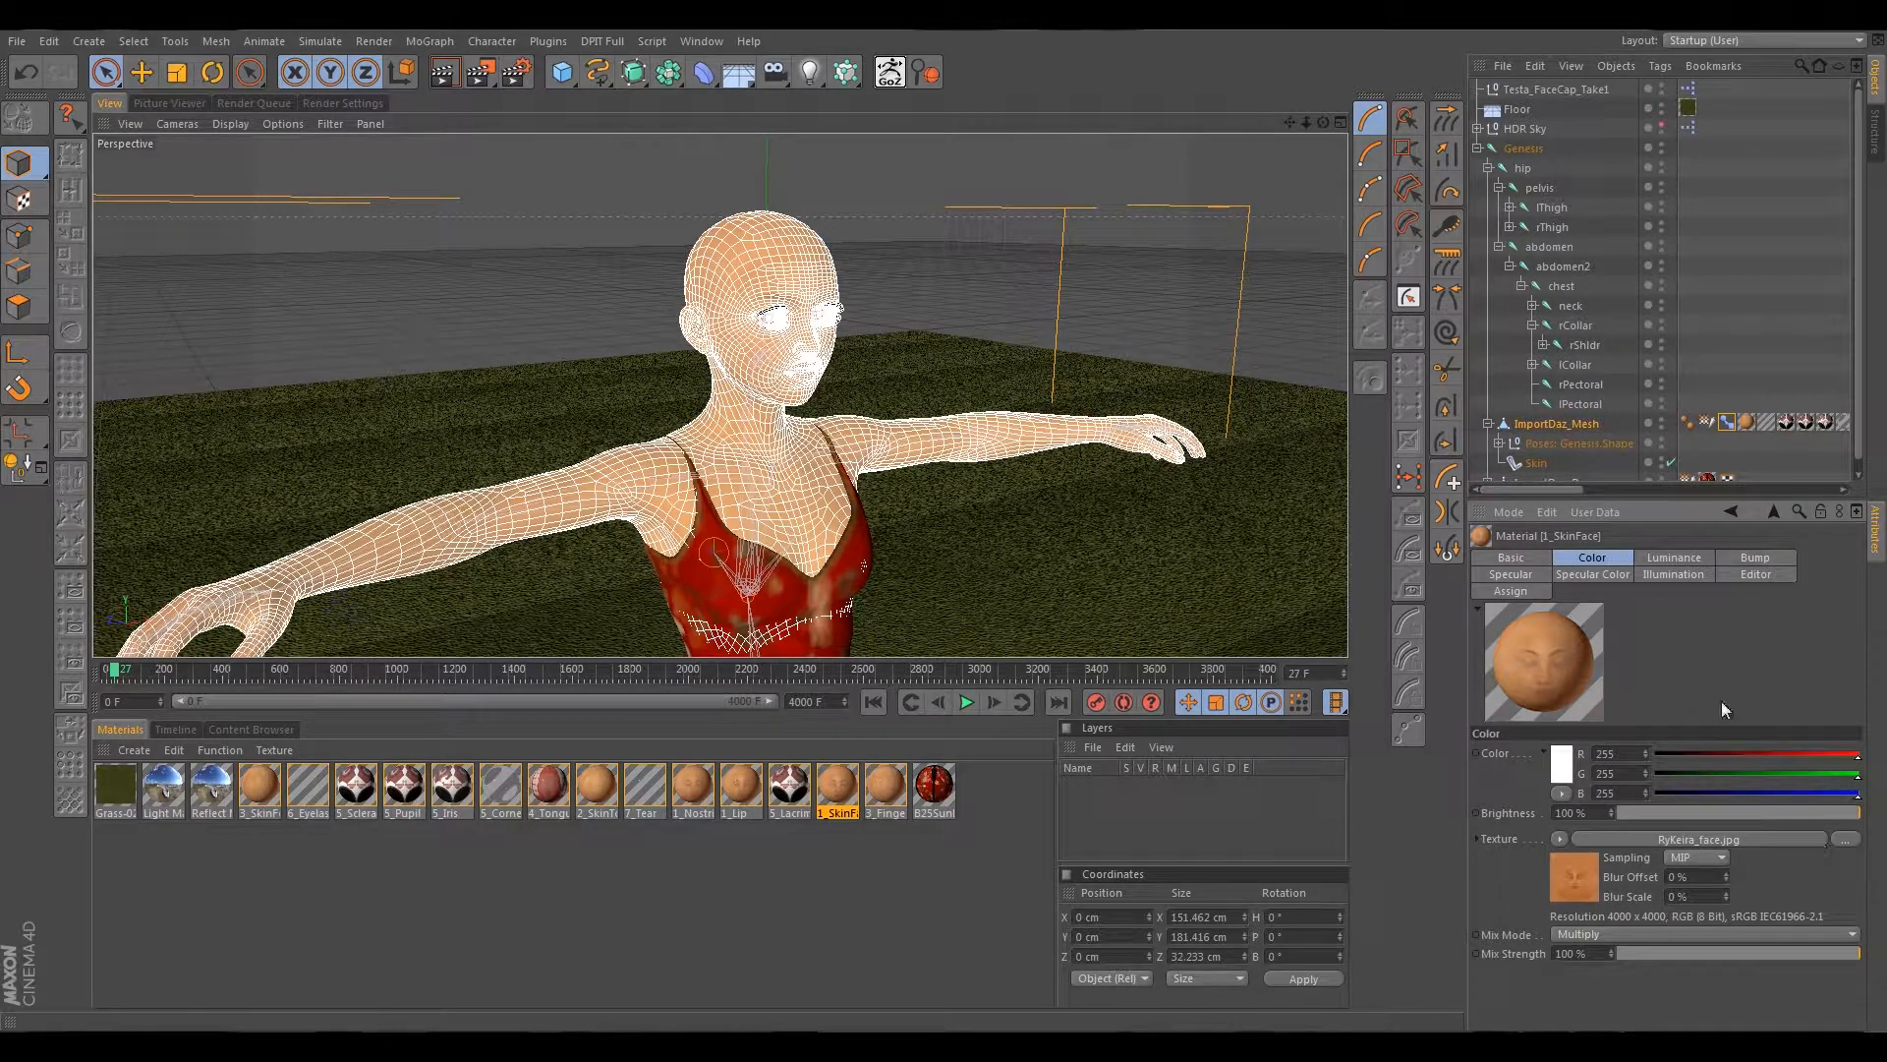
{"action": "left_click", "coordinate": [1734, 558]}
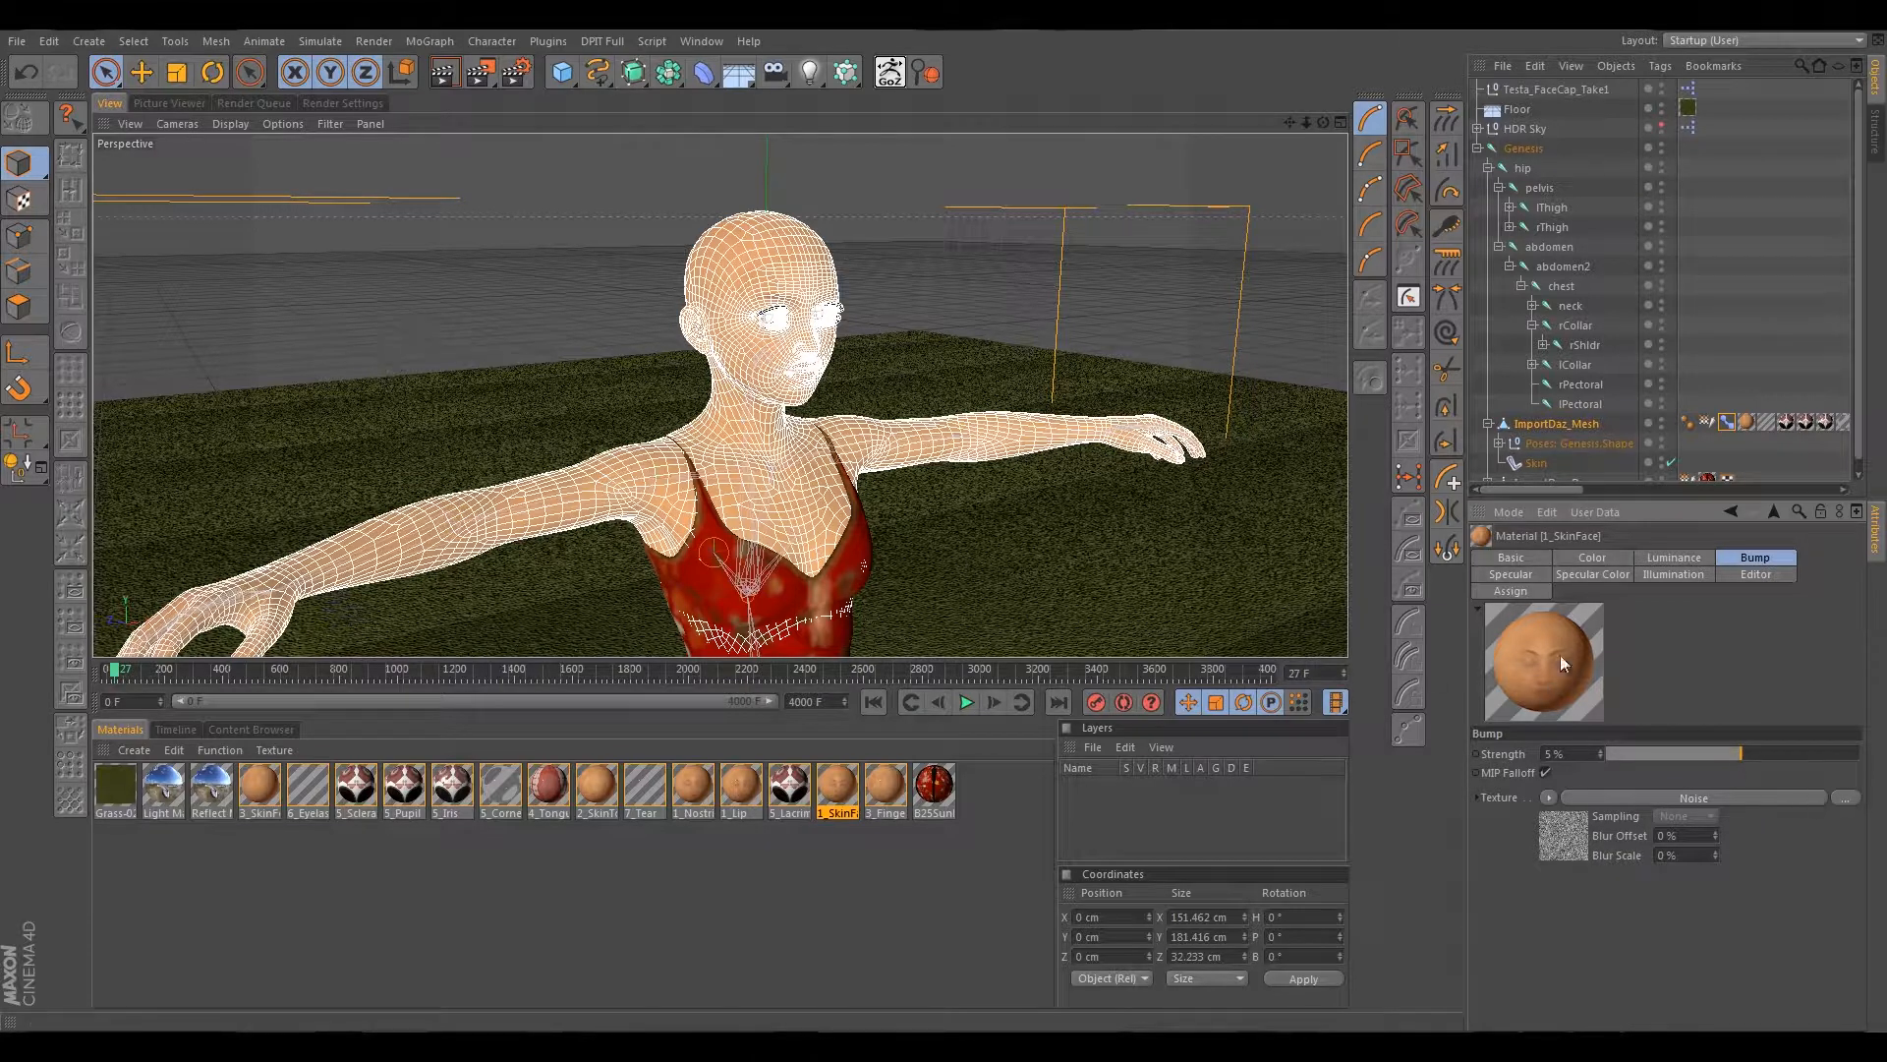
{"action": "left_click", "coordinate": [1845, 799]}
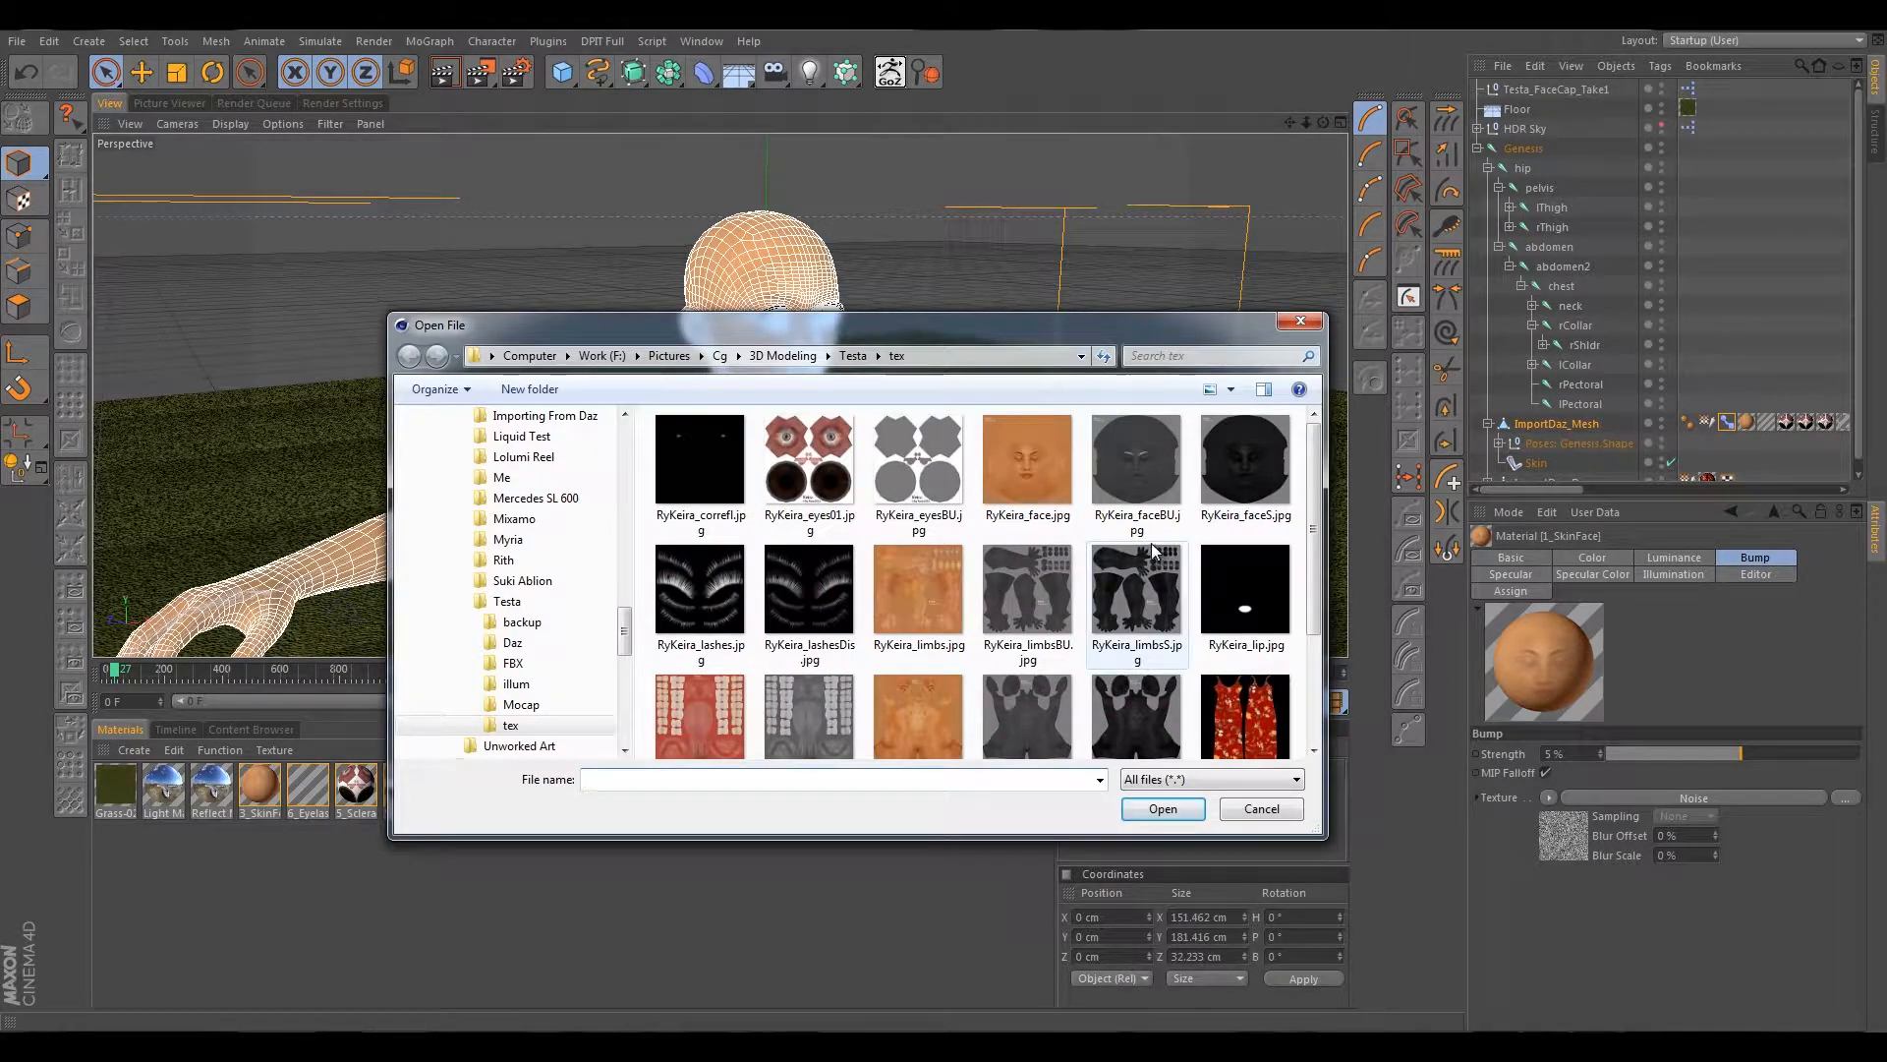
{"action": "left_click", "coordinate": [1162, 468]}
{"action": "left_click", "coordinate": [1155, 805]}
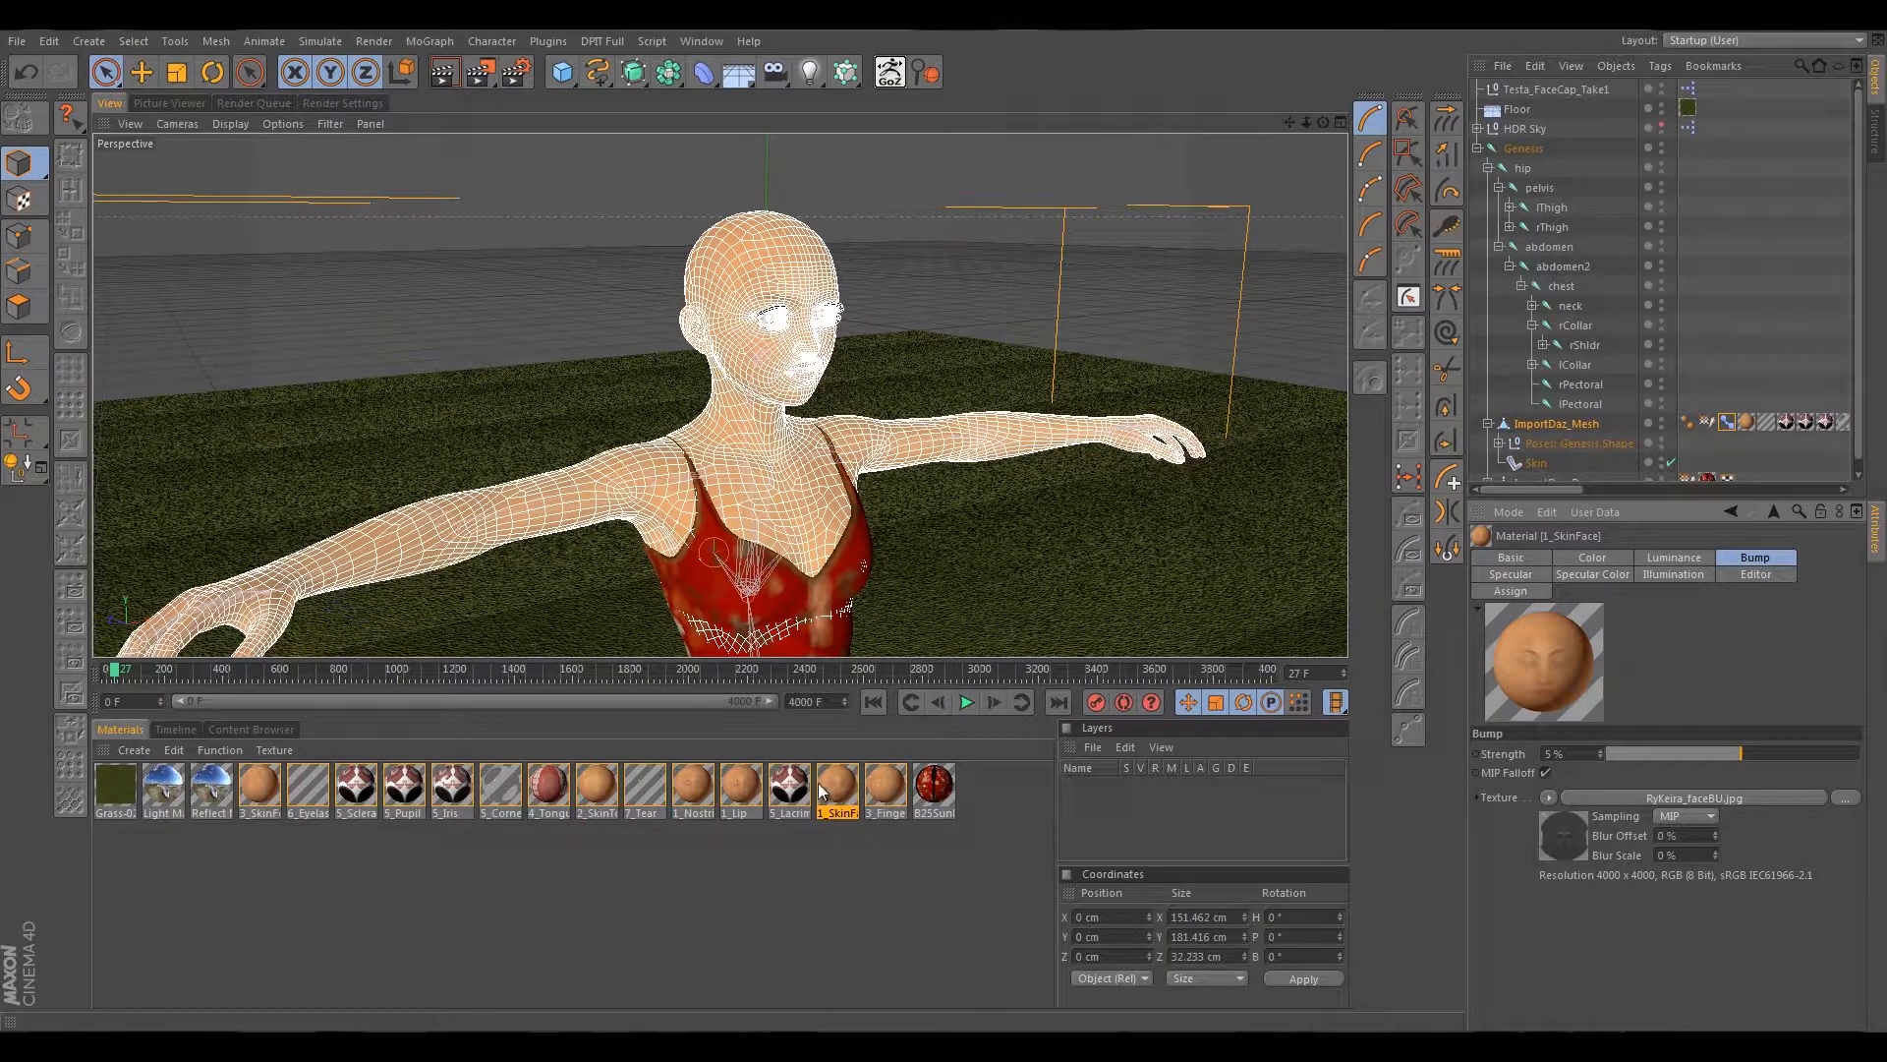
Enable the bump channel on the 3_Fingernail material and load RyKeira_limbsBU.jpg from the tex folder as its texture.
{"action": "left_click", "coordinate": [877, 789]}
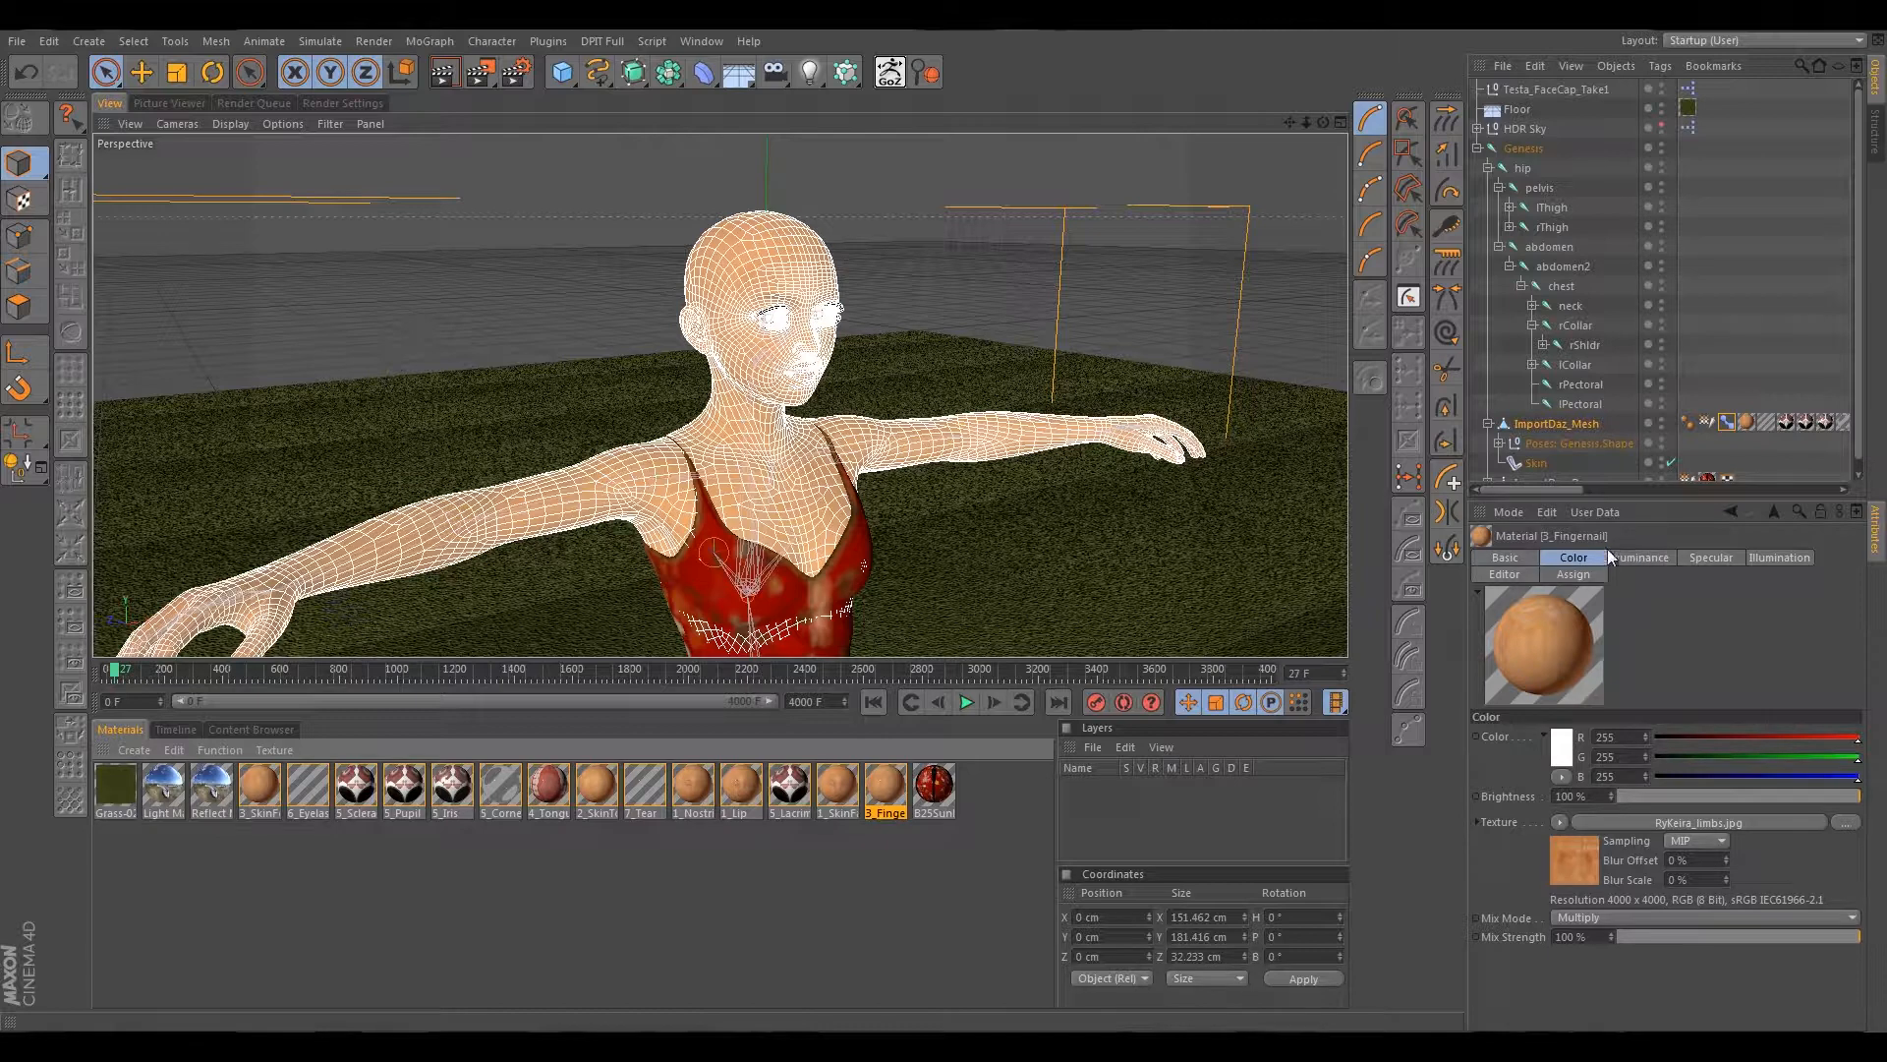
{"action": "left_click", "coordinate": [1519, 558]}
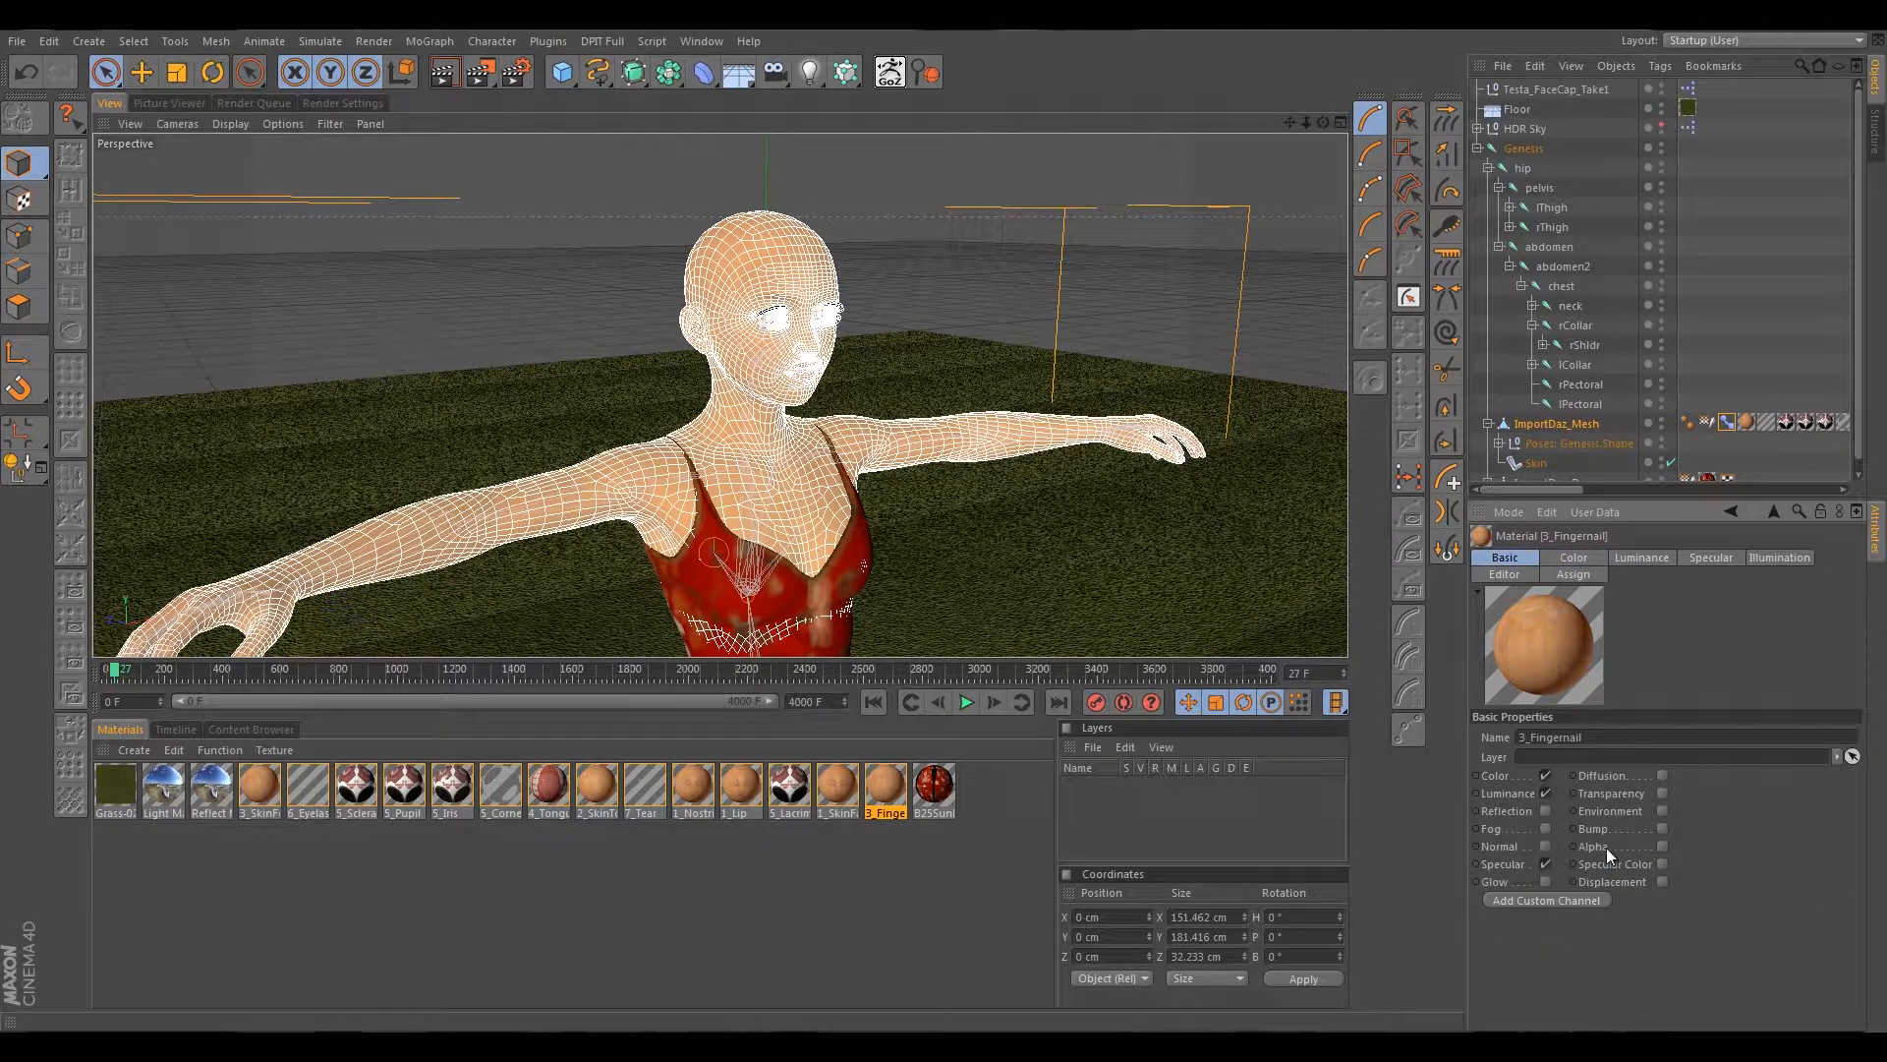
{"action": "left_click", "coordinate": [1662, 829]}
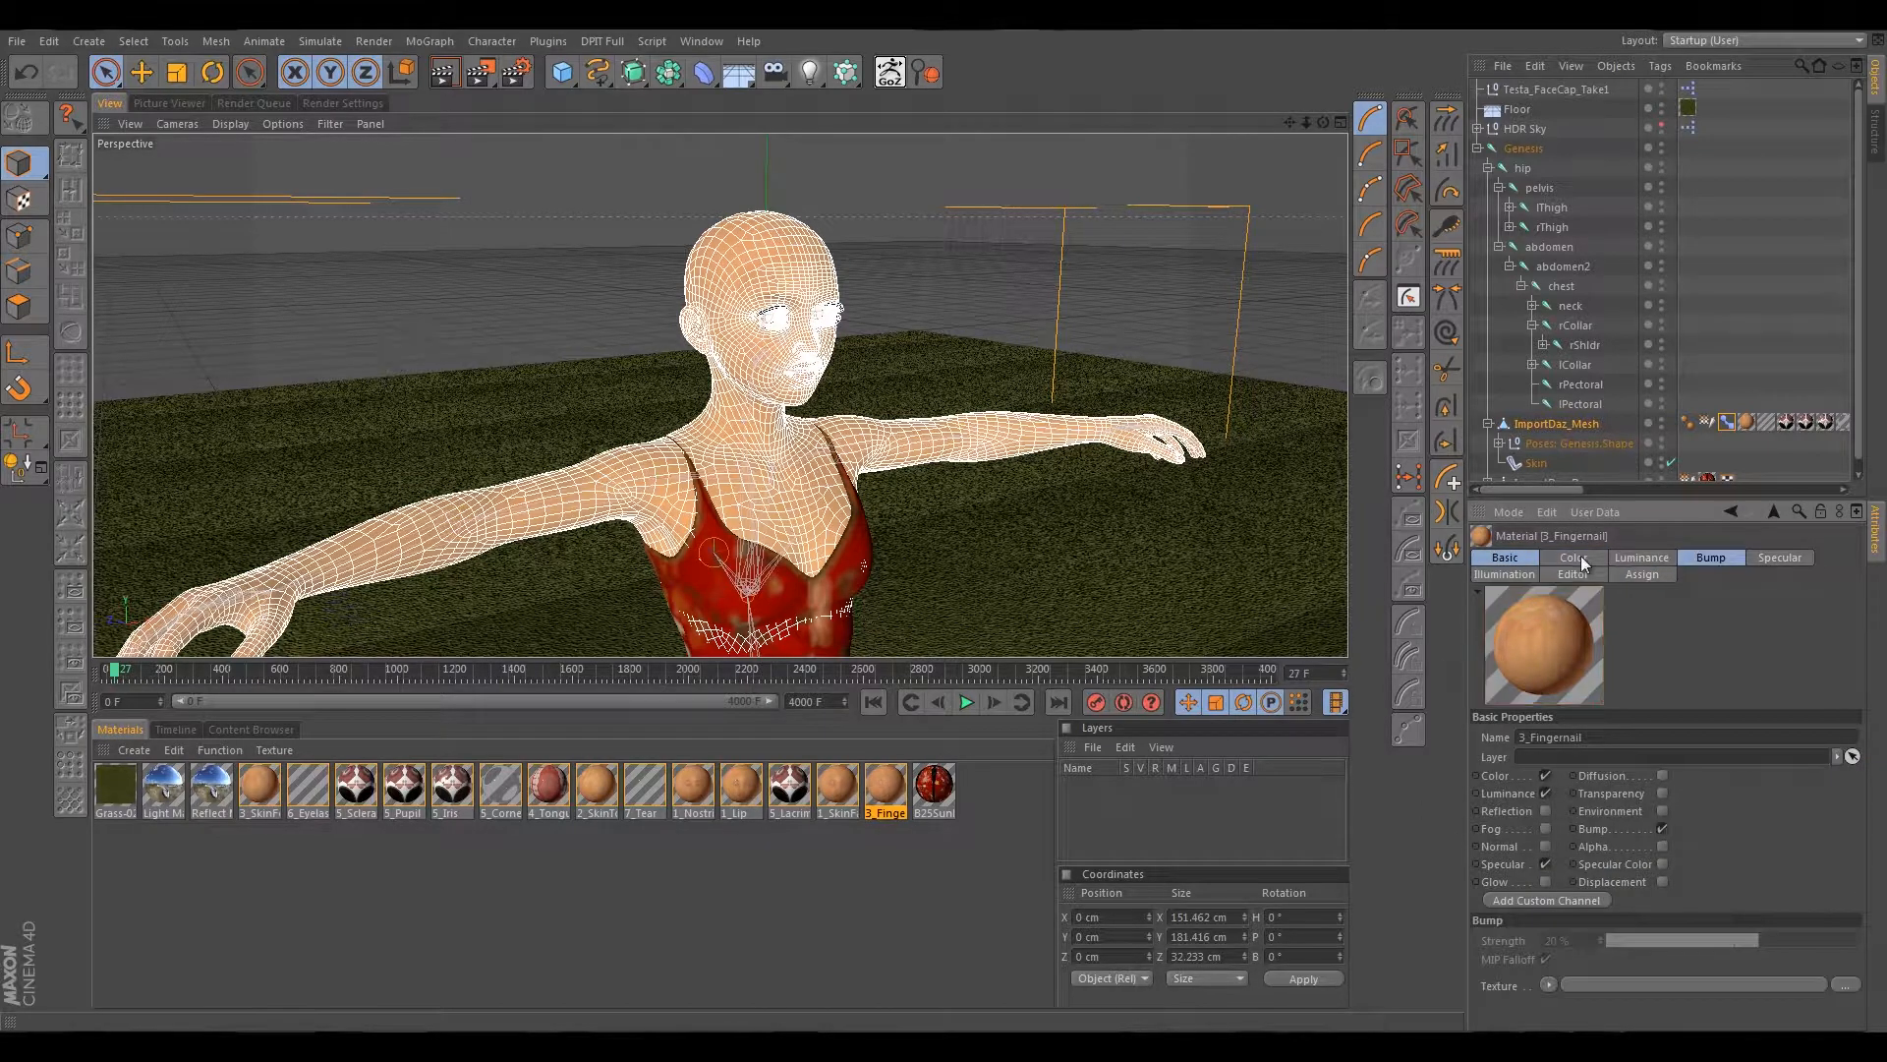
{"action": "left_click", "coordinate": [1707, 559]}
{"action": "left_click", "coordinate": [1845, 782]}
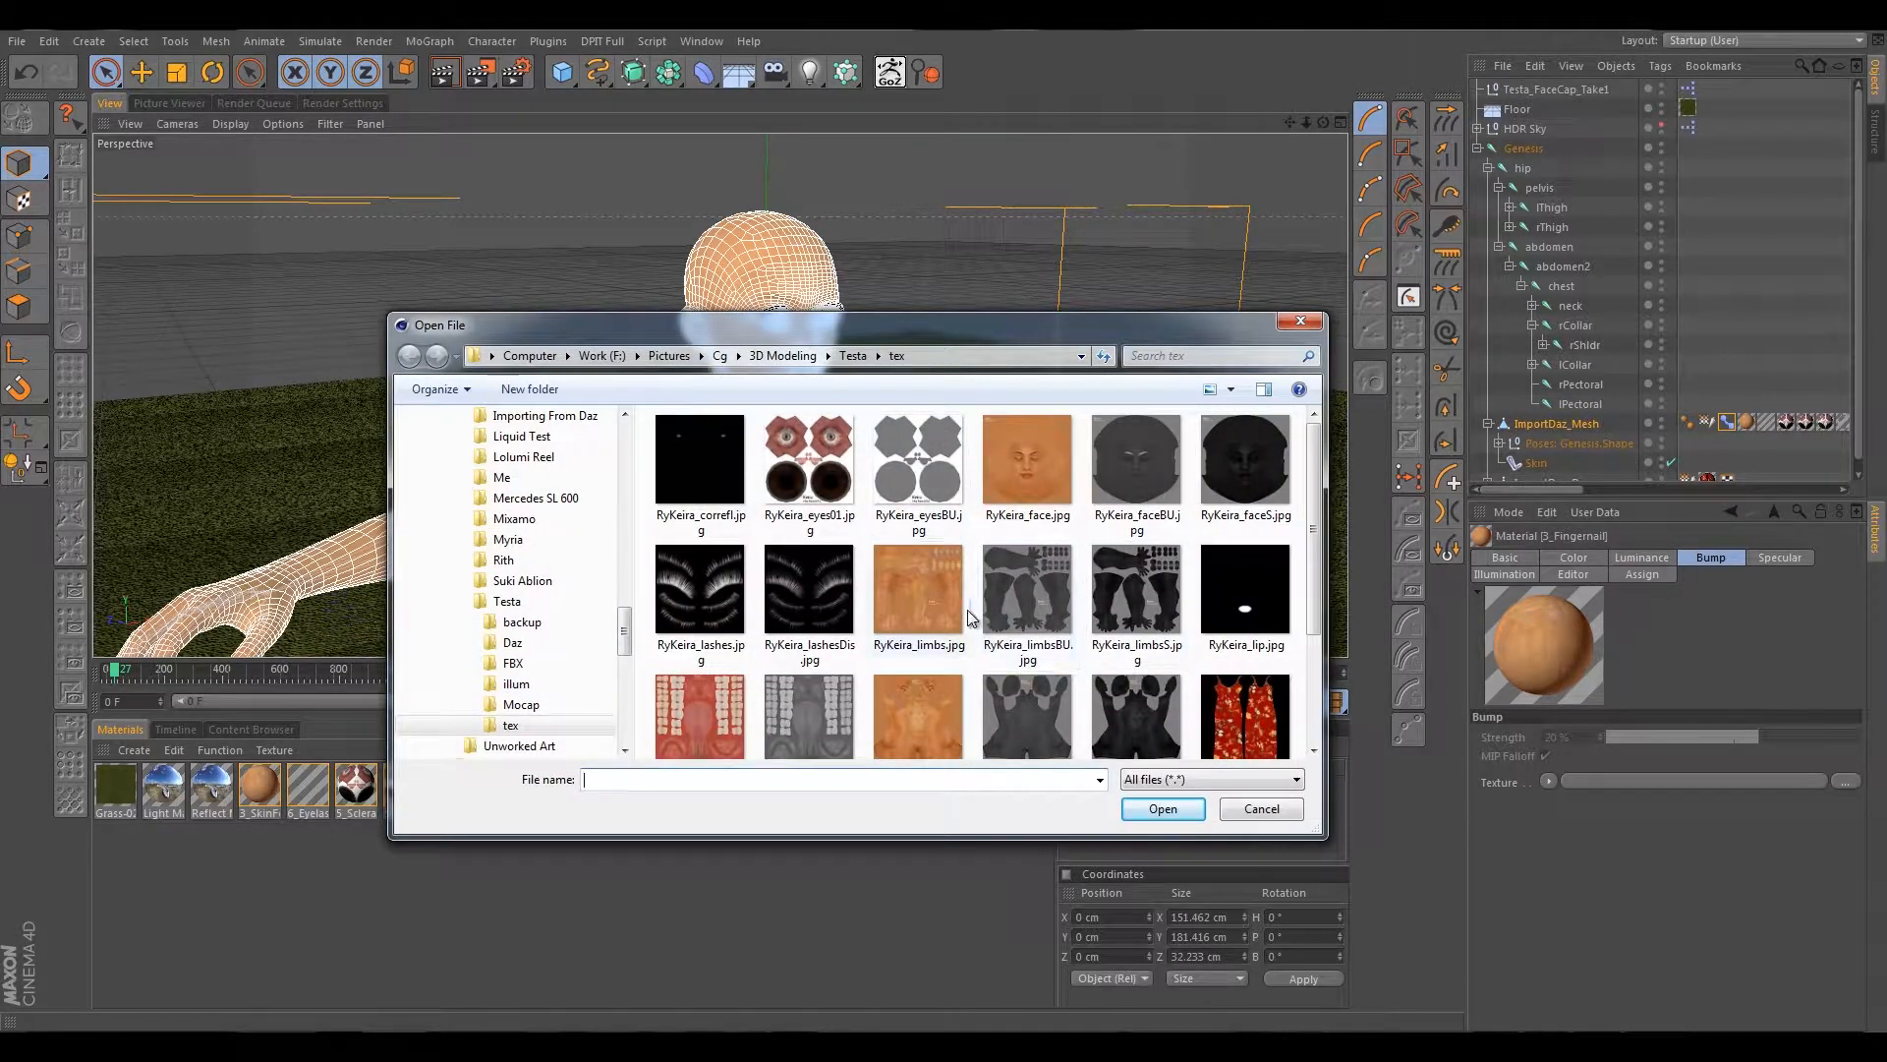
{"action": "left_click", "coordinate": [1032, 618]}
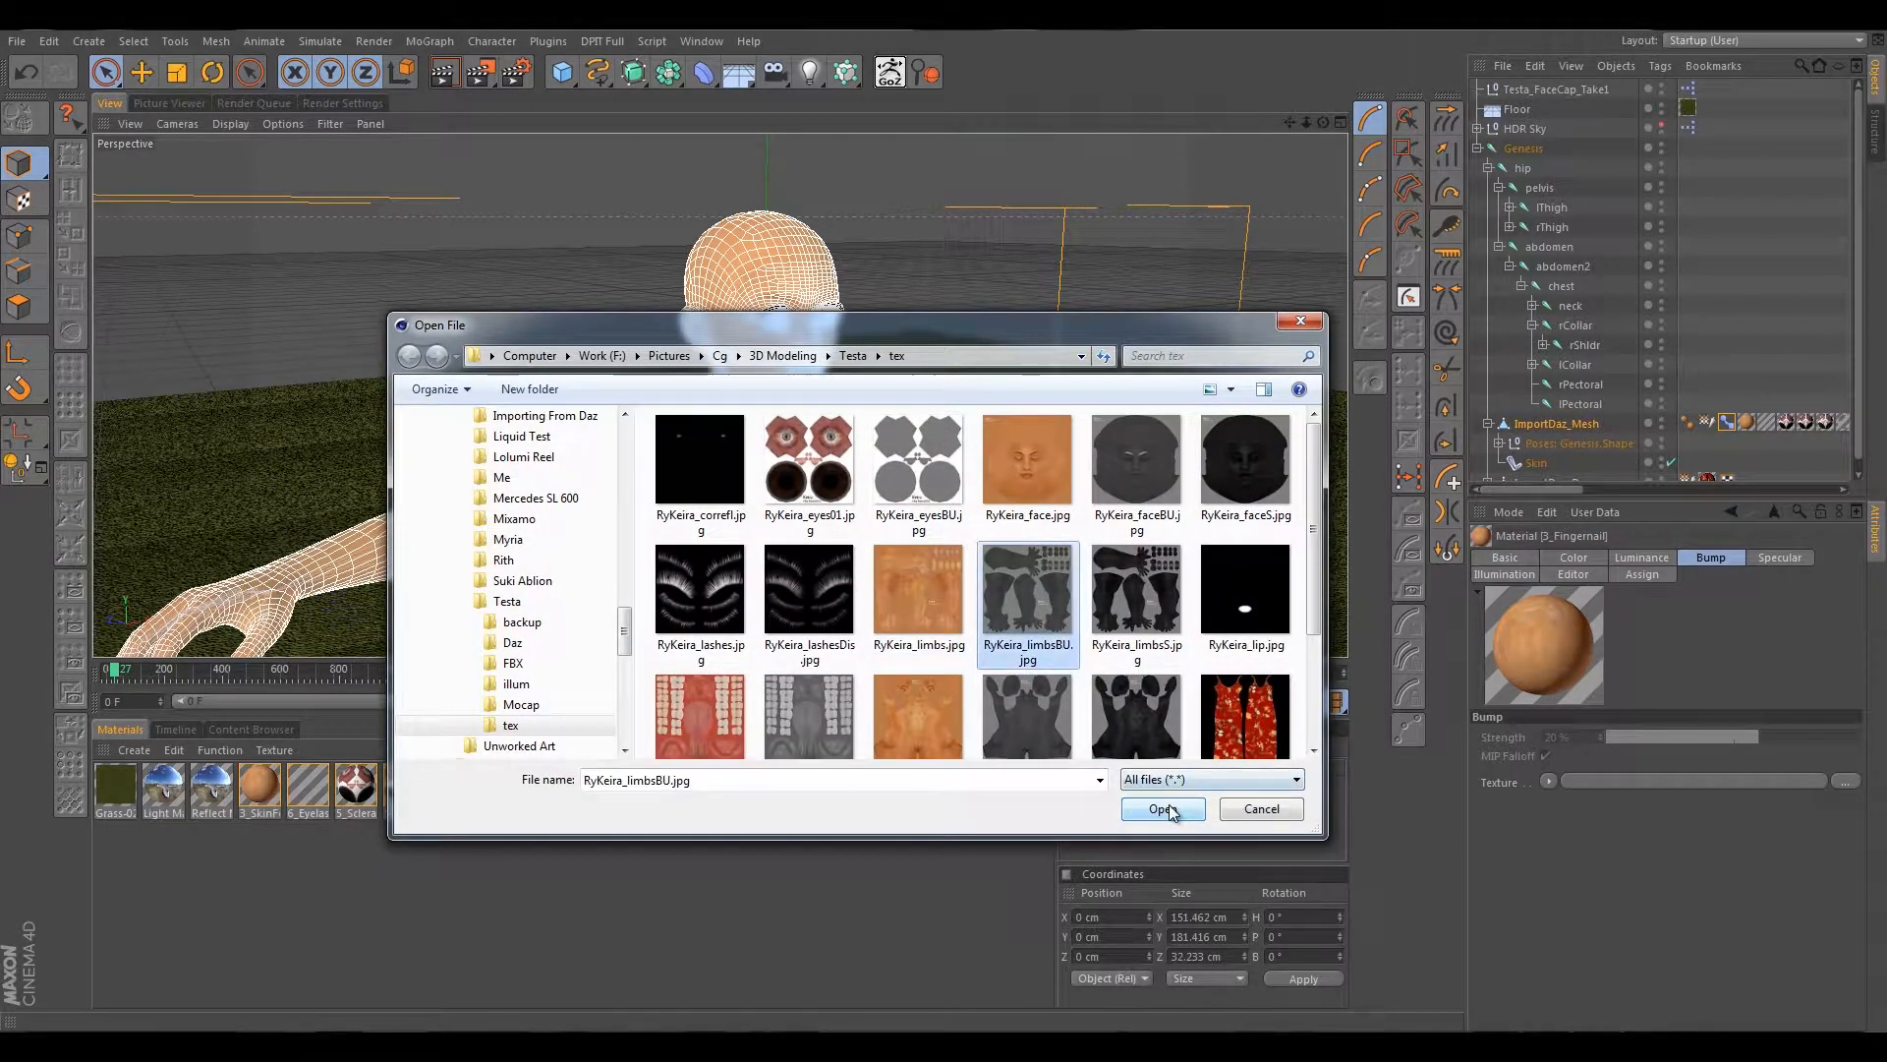
{"action": "left_click", "coordinate": [1166, 808]}
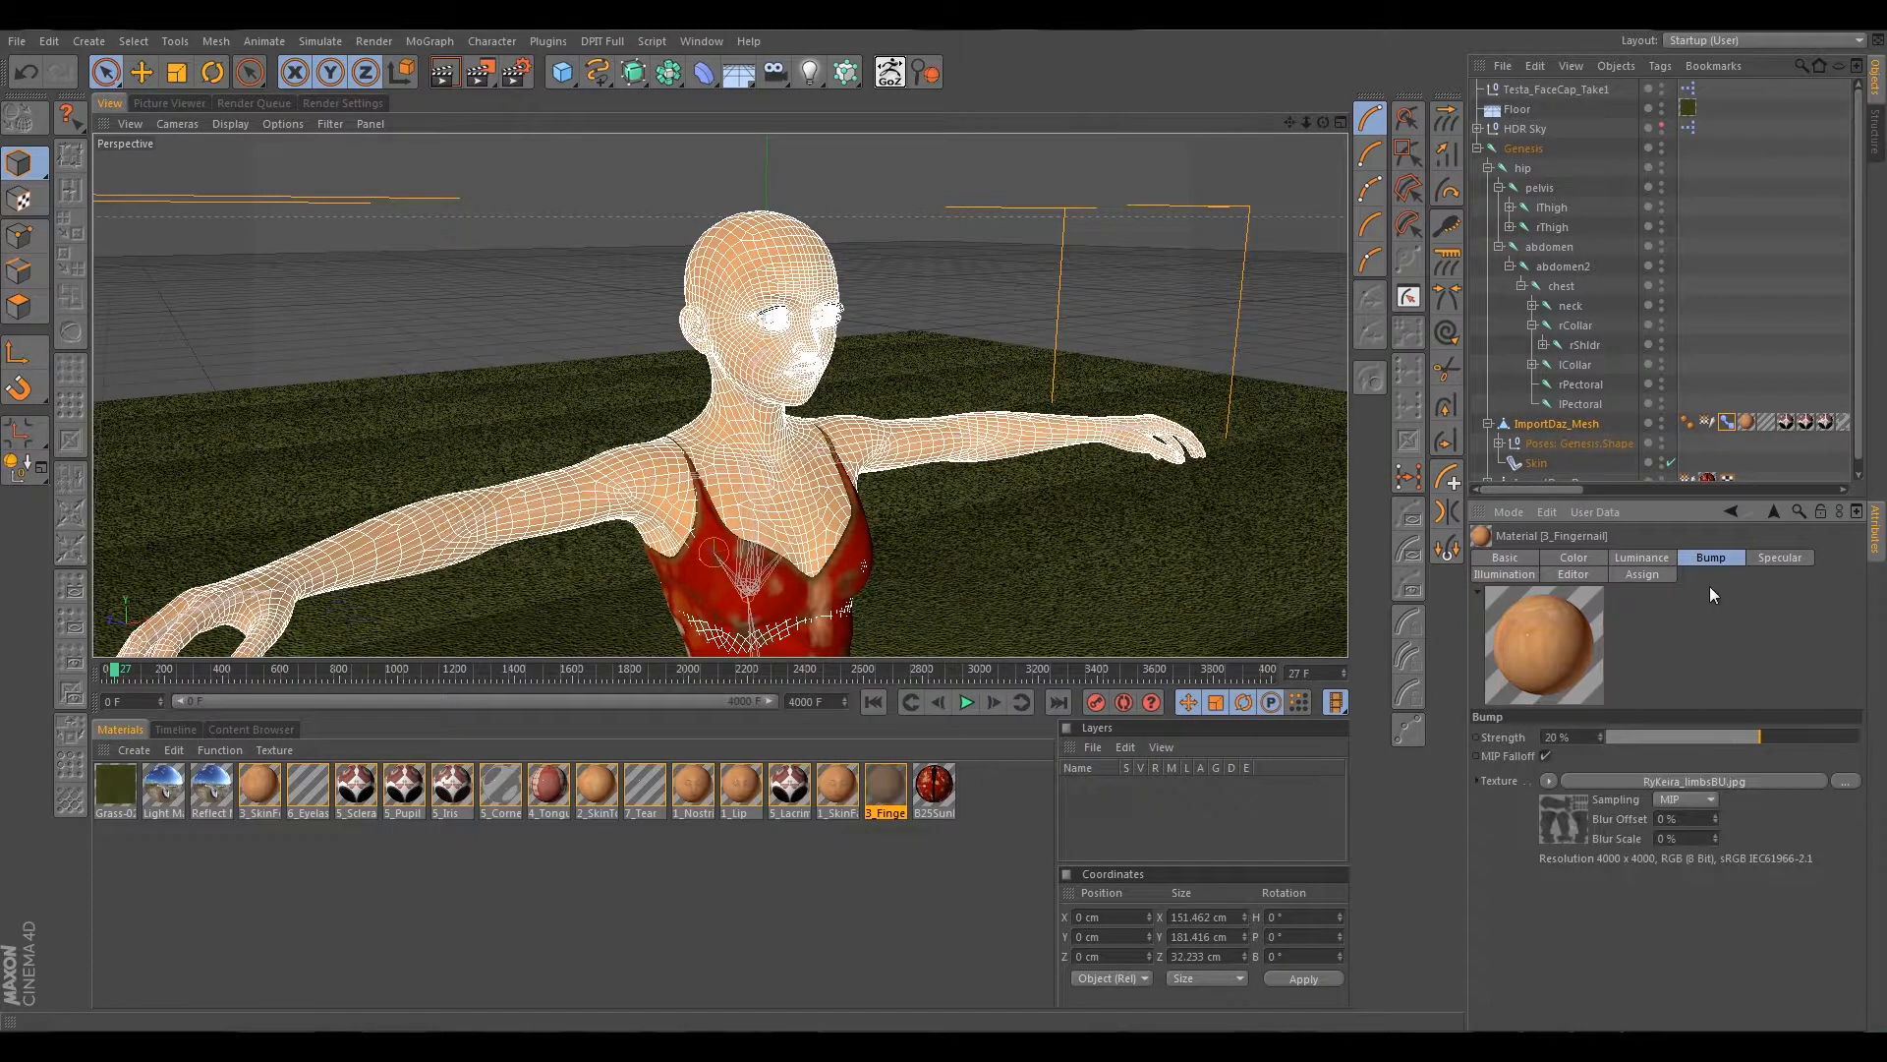
Enable the specular color channel on the 3_Fingernail material and load RyKeira_limbsS.jpg from the tex folder as its texture.
{"action": "left_click", "coordinate": [1504, 558]}
{"action": "left_click", "coordinate": [1661, 864]}
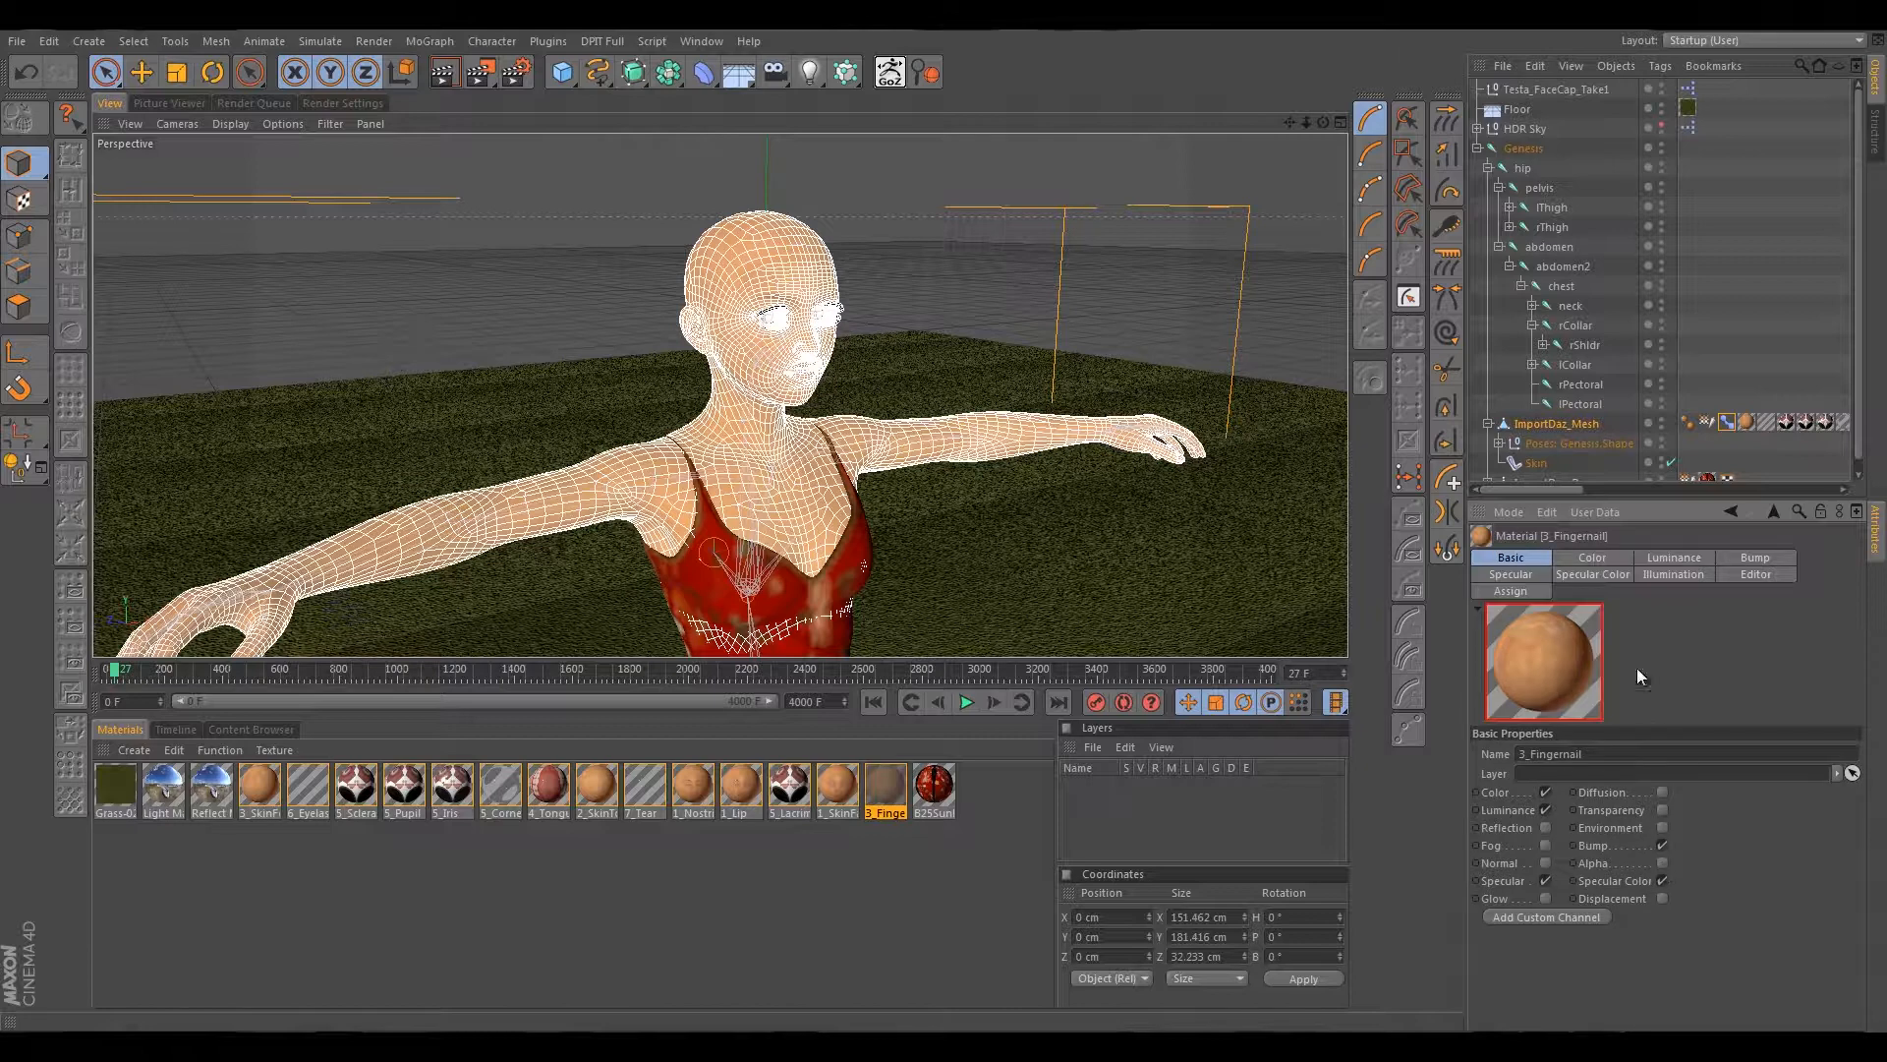
{"action": "left_click", "coordinate": [1581, 573]}
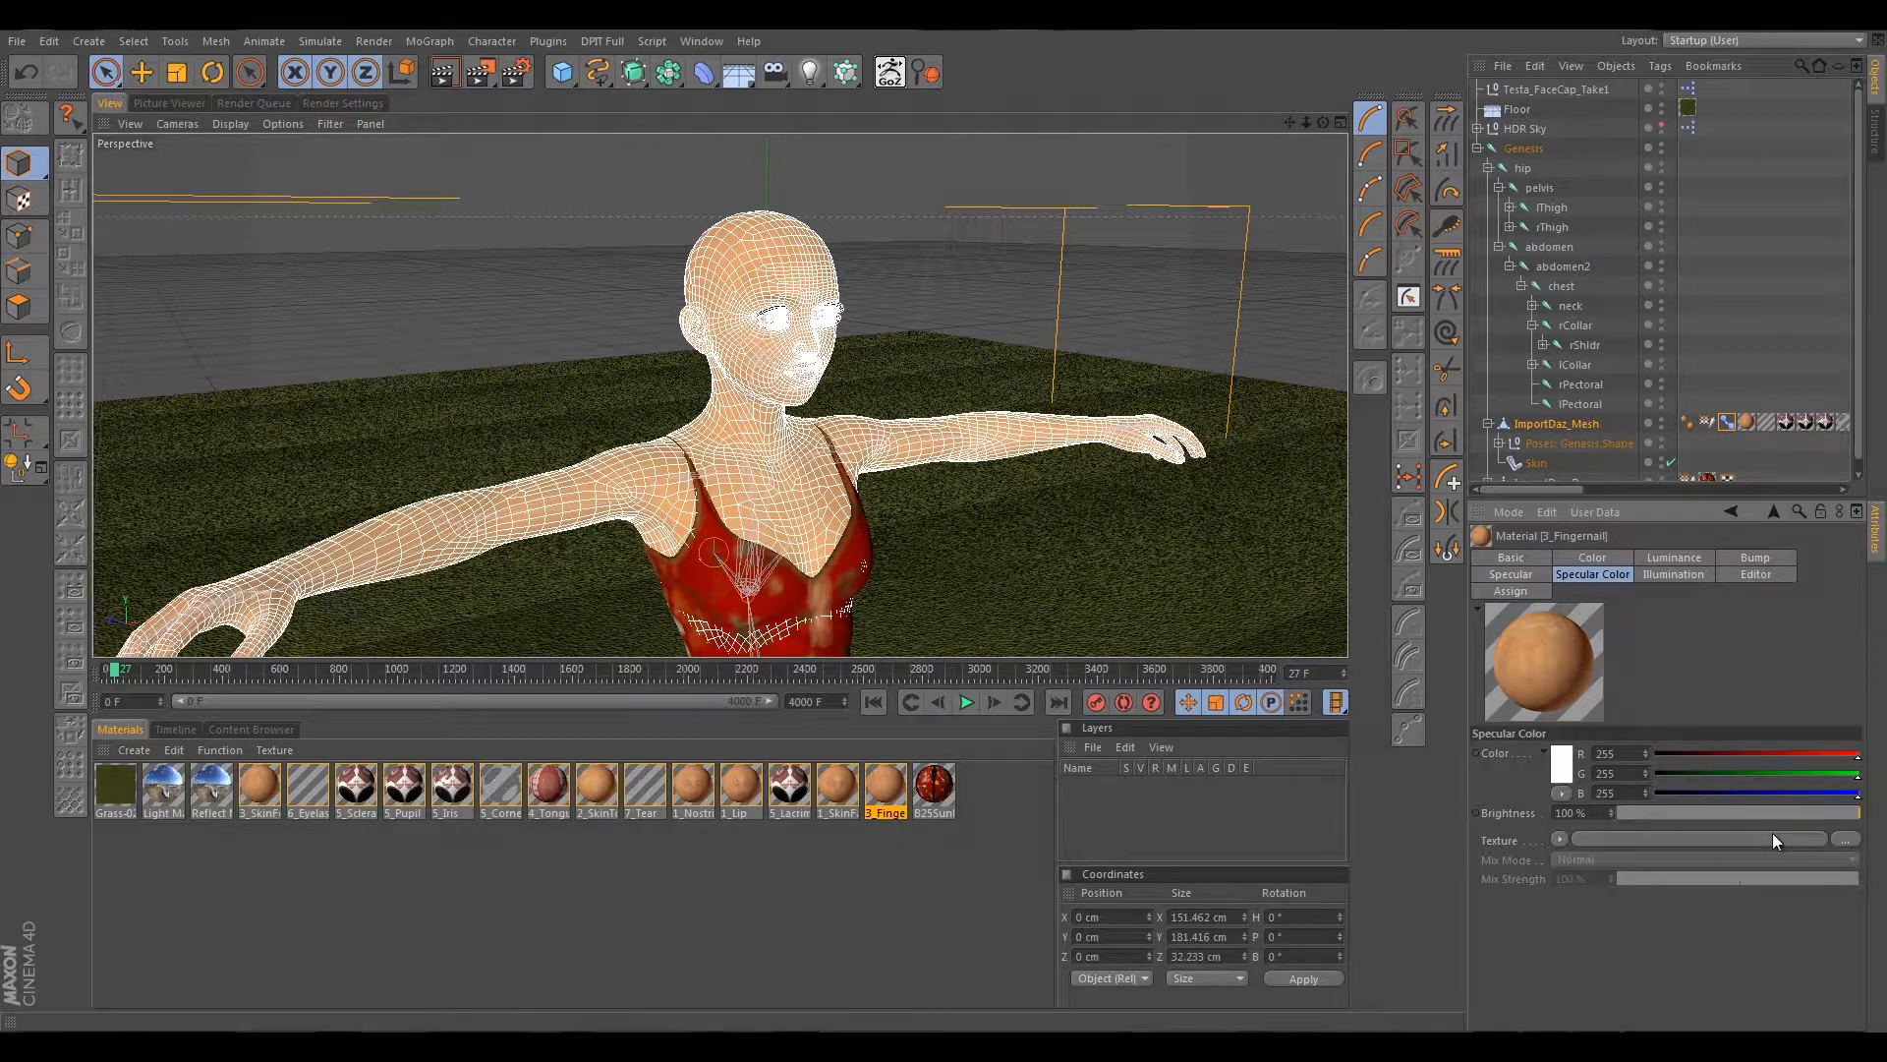
{"action": "left_click", "coordinate": [1839, 836]}
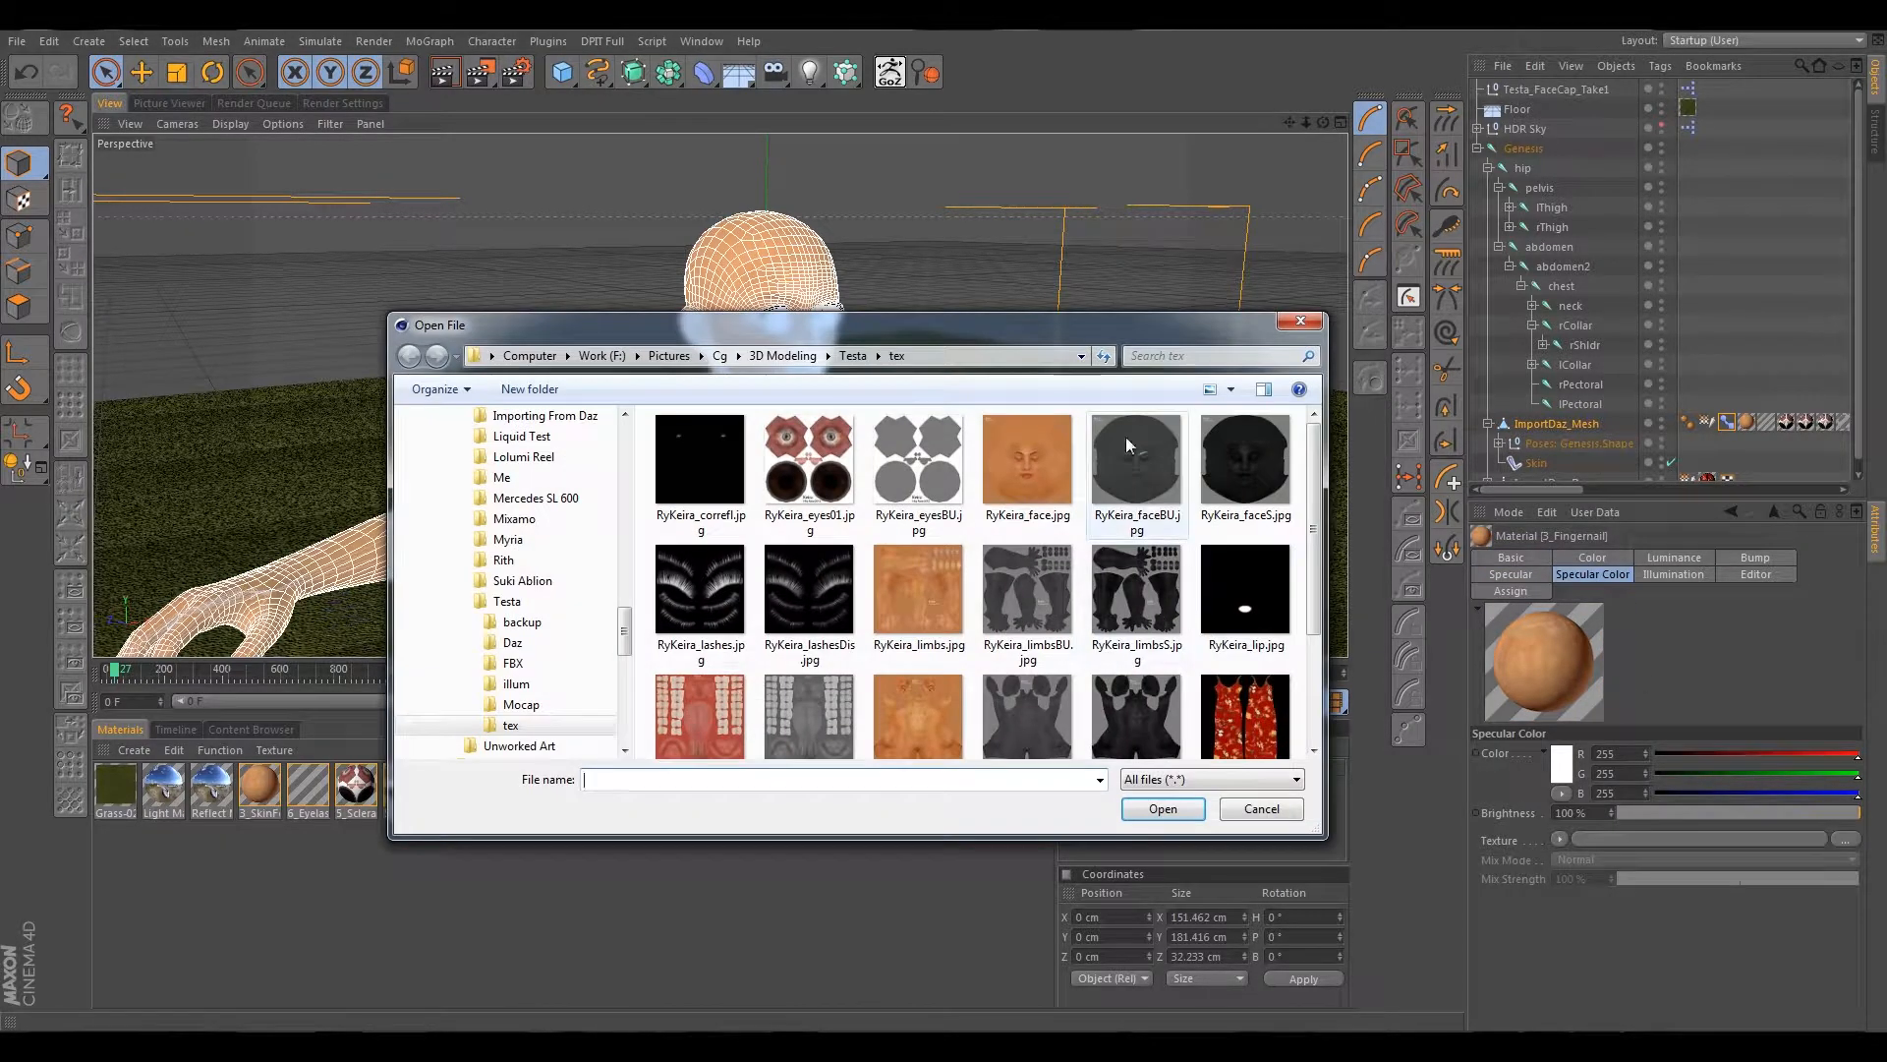
{"action": "left_click", "coordinate": [1166, 571]}
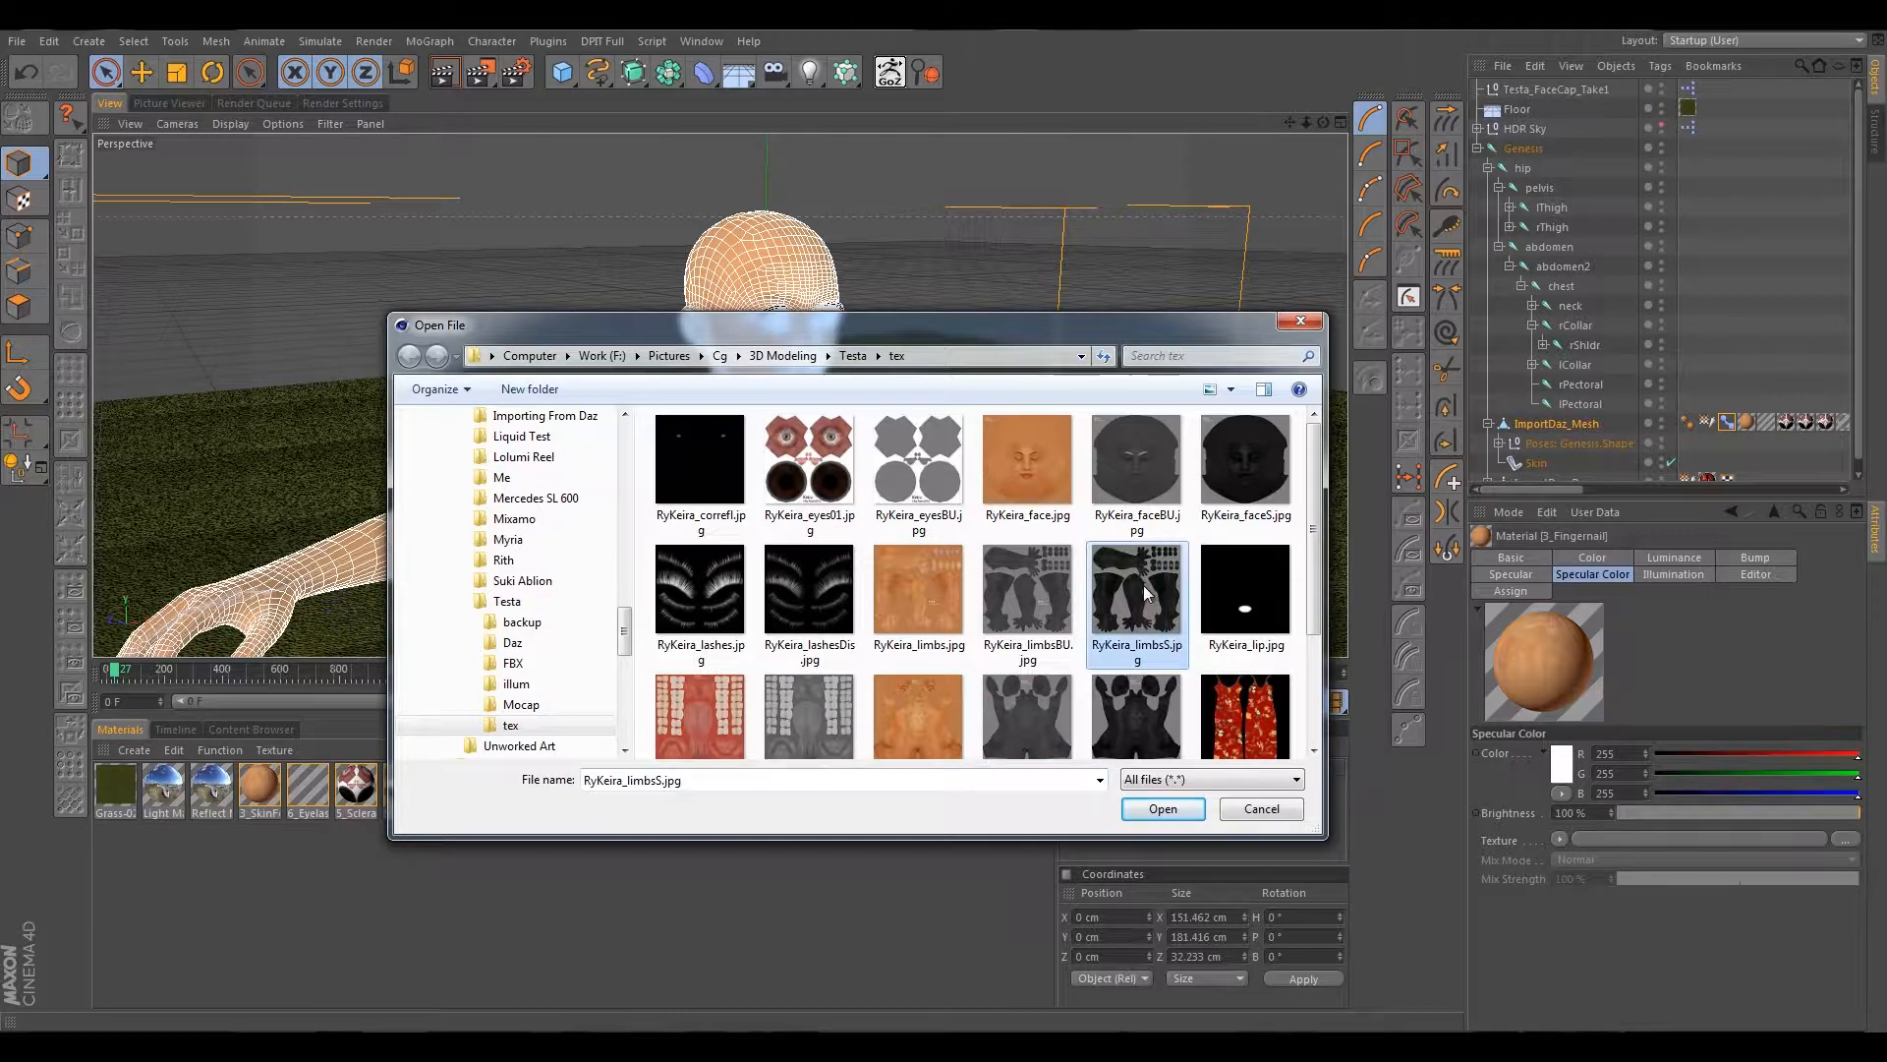
{"action": "left_click", "coordinate": [1175, 810]}
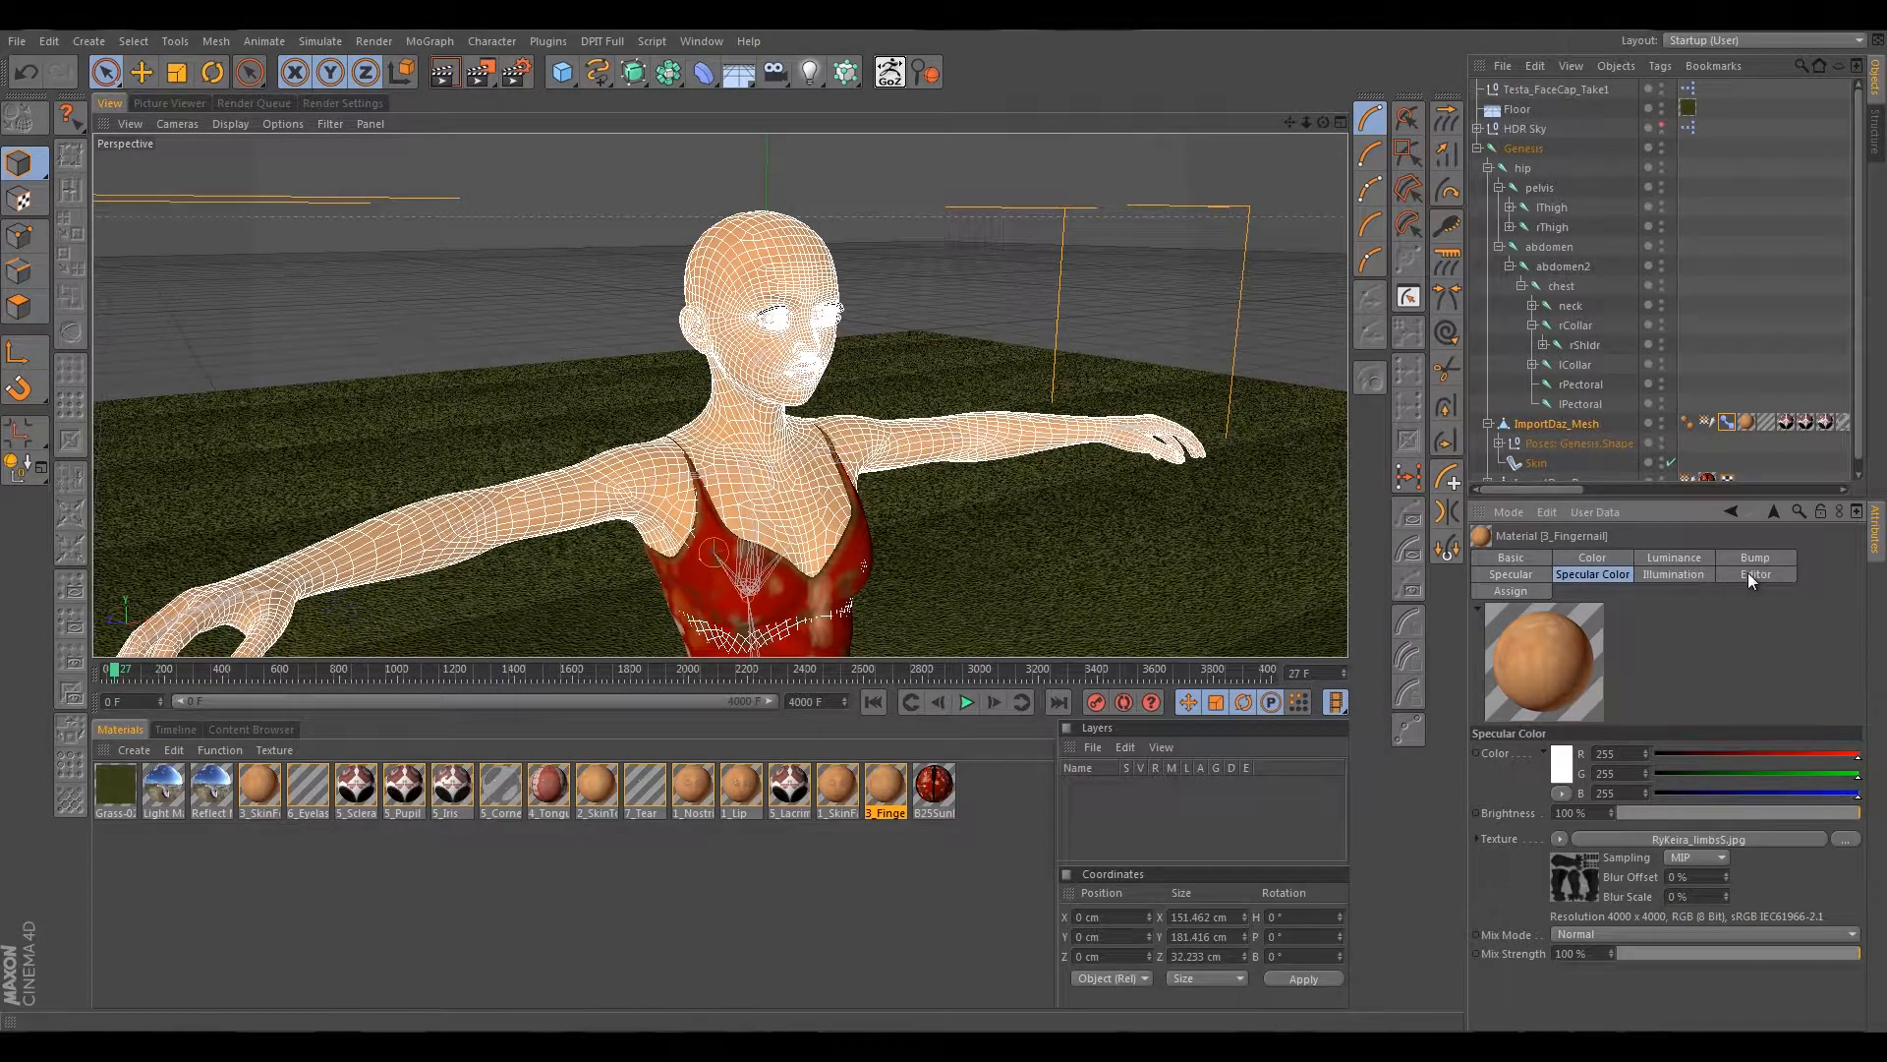
Relink the 1_SkinFace material's specular color texture to RyKeira_faceS.jpg in the tex folder.
{"action": "left_click", "coordinate": [696, 787]}
{"action": "left_click", "coordinate": [837, 784]}
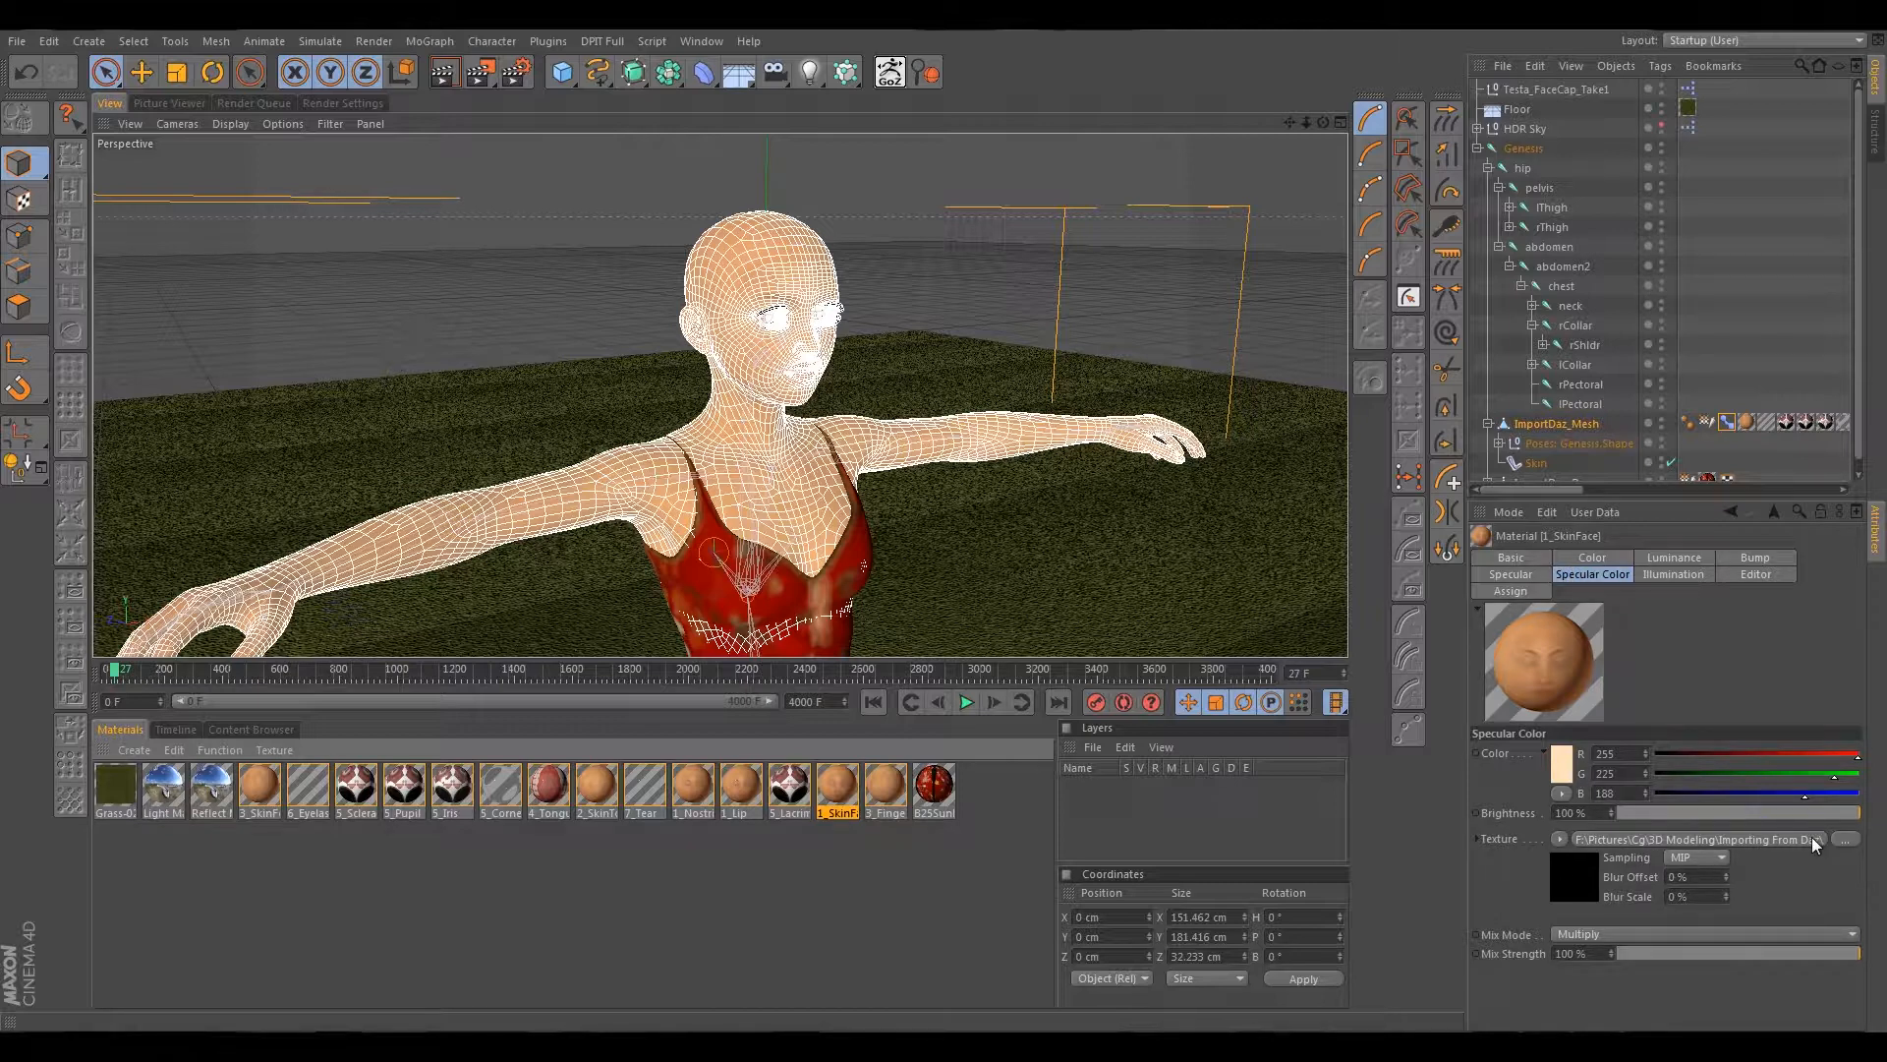
{"action": "left_click", "coordinate": [1845, 839]}
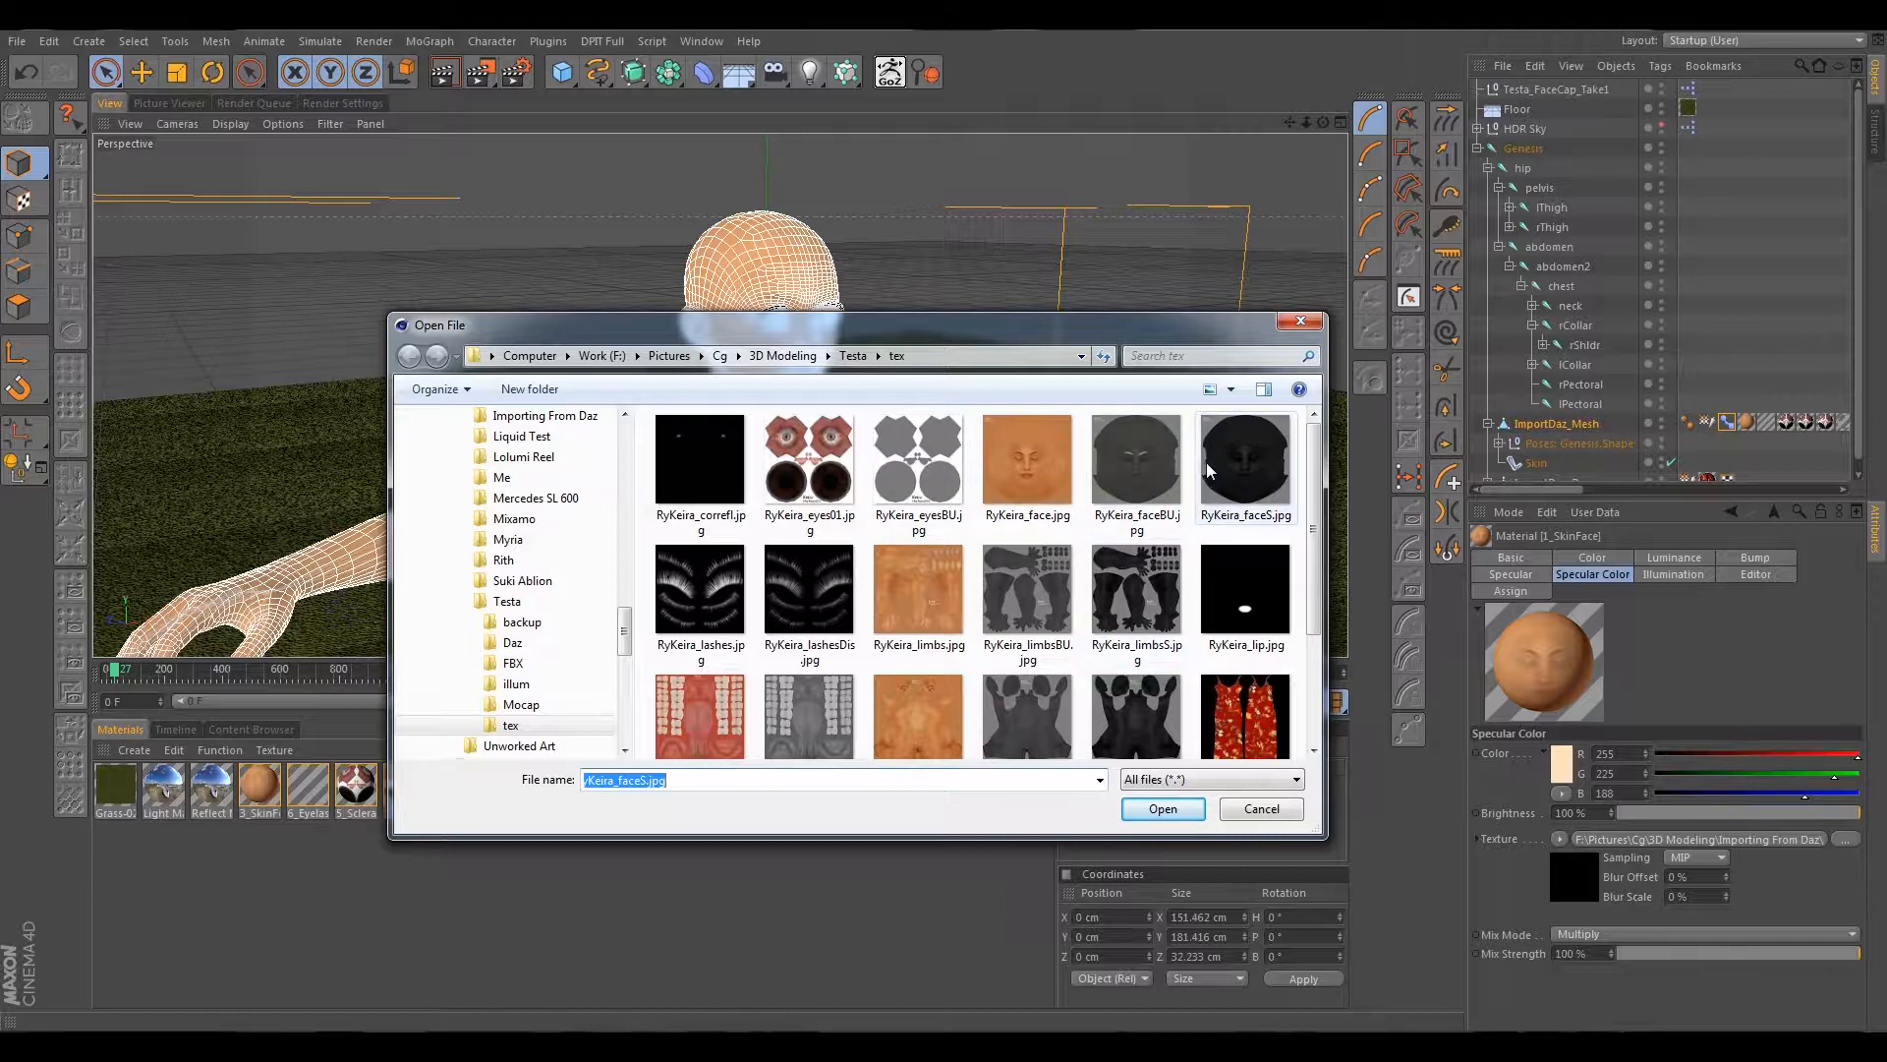
{"action": "left_click", "coordinate": [1163, 808]}
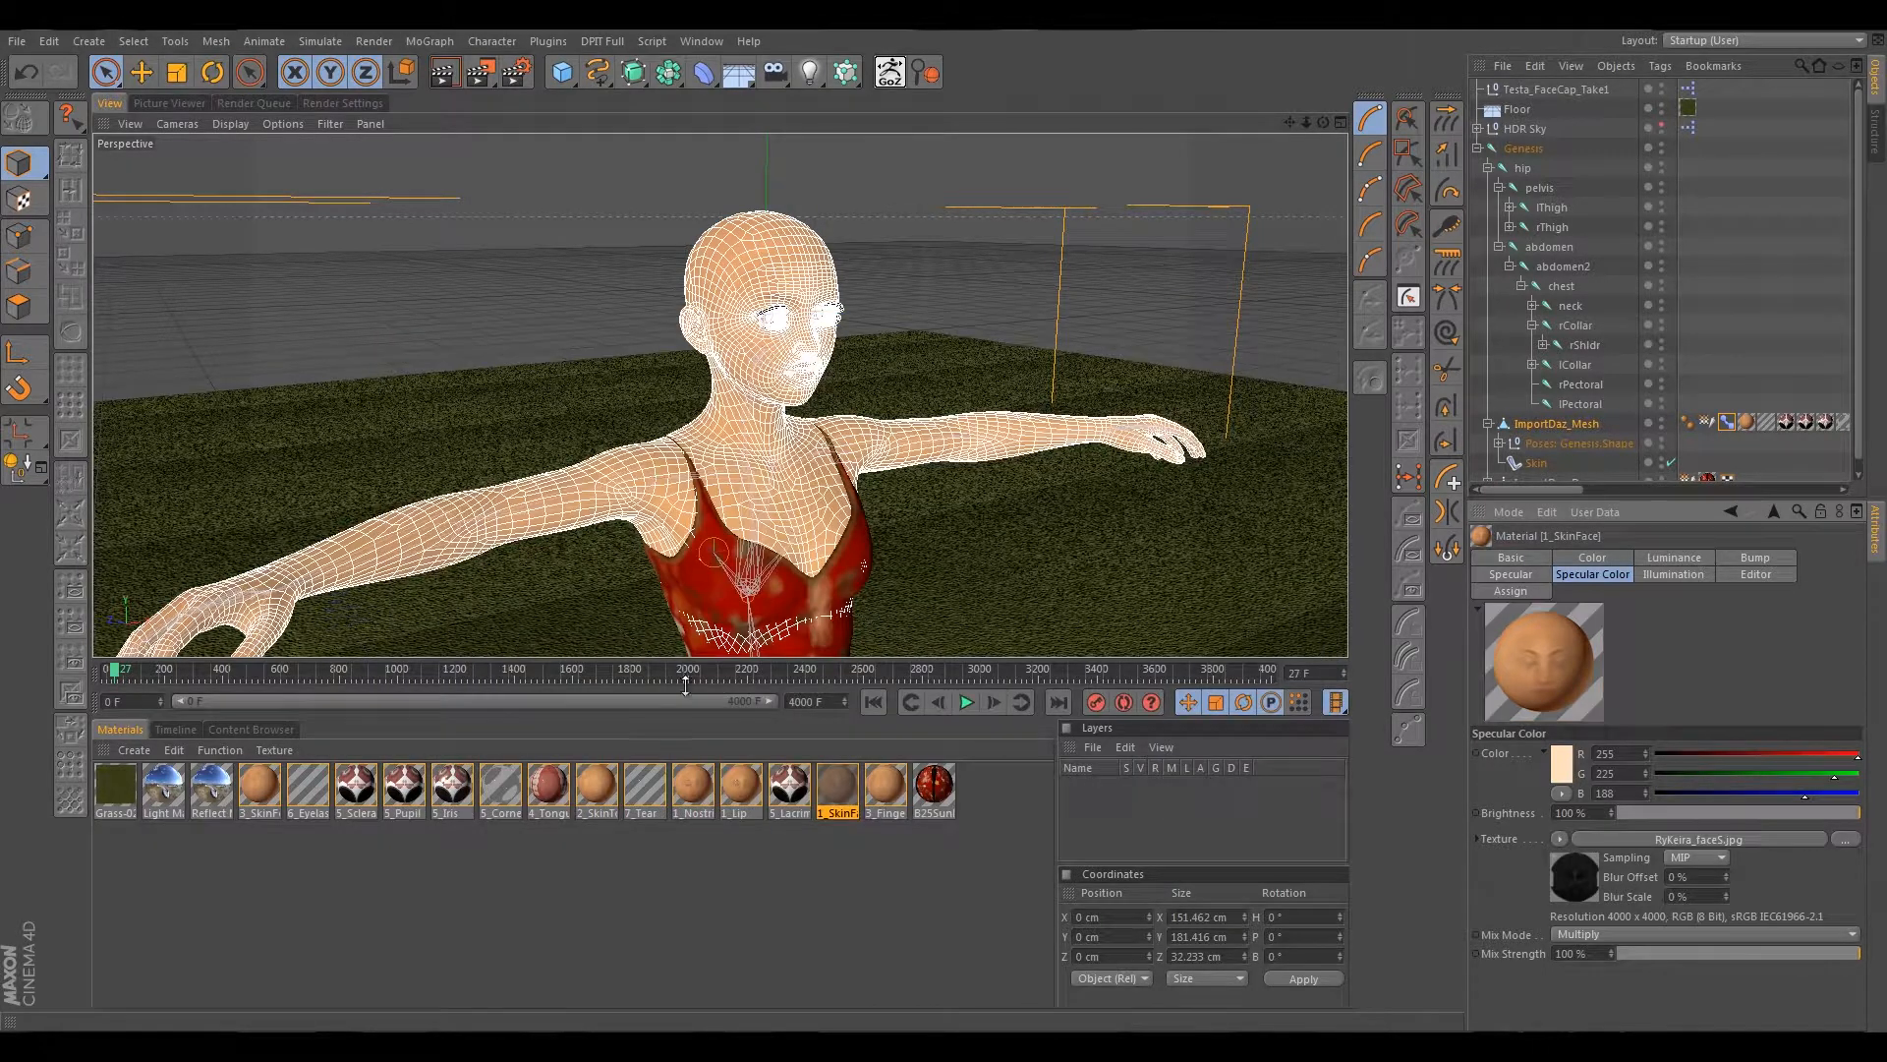
Enable the specular color channel on the 1_Nostril material and load RyKeira_faceS.jpg from the tex folder as its texture.
{"action": "left_click", "coordinate": [693, 786]}
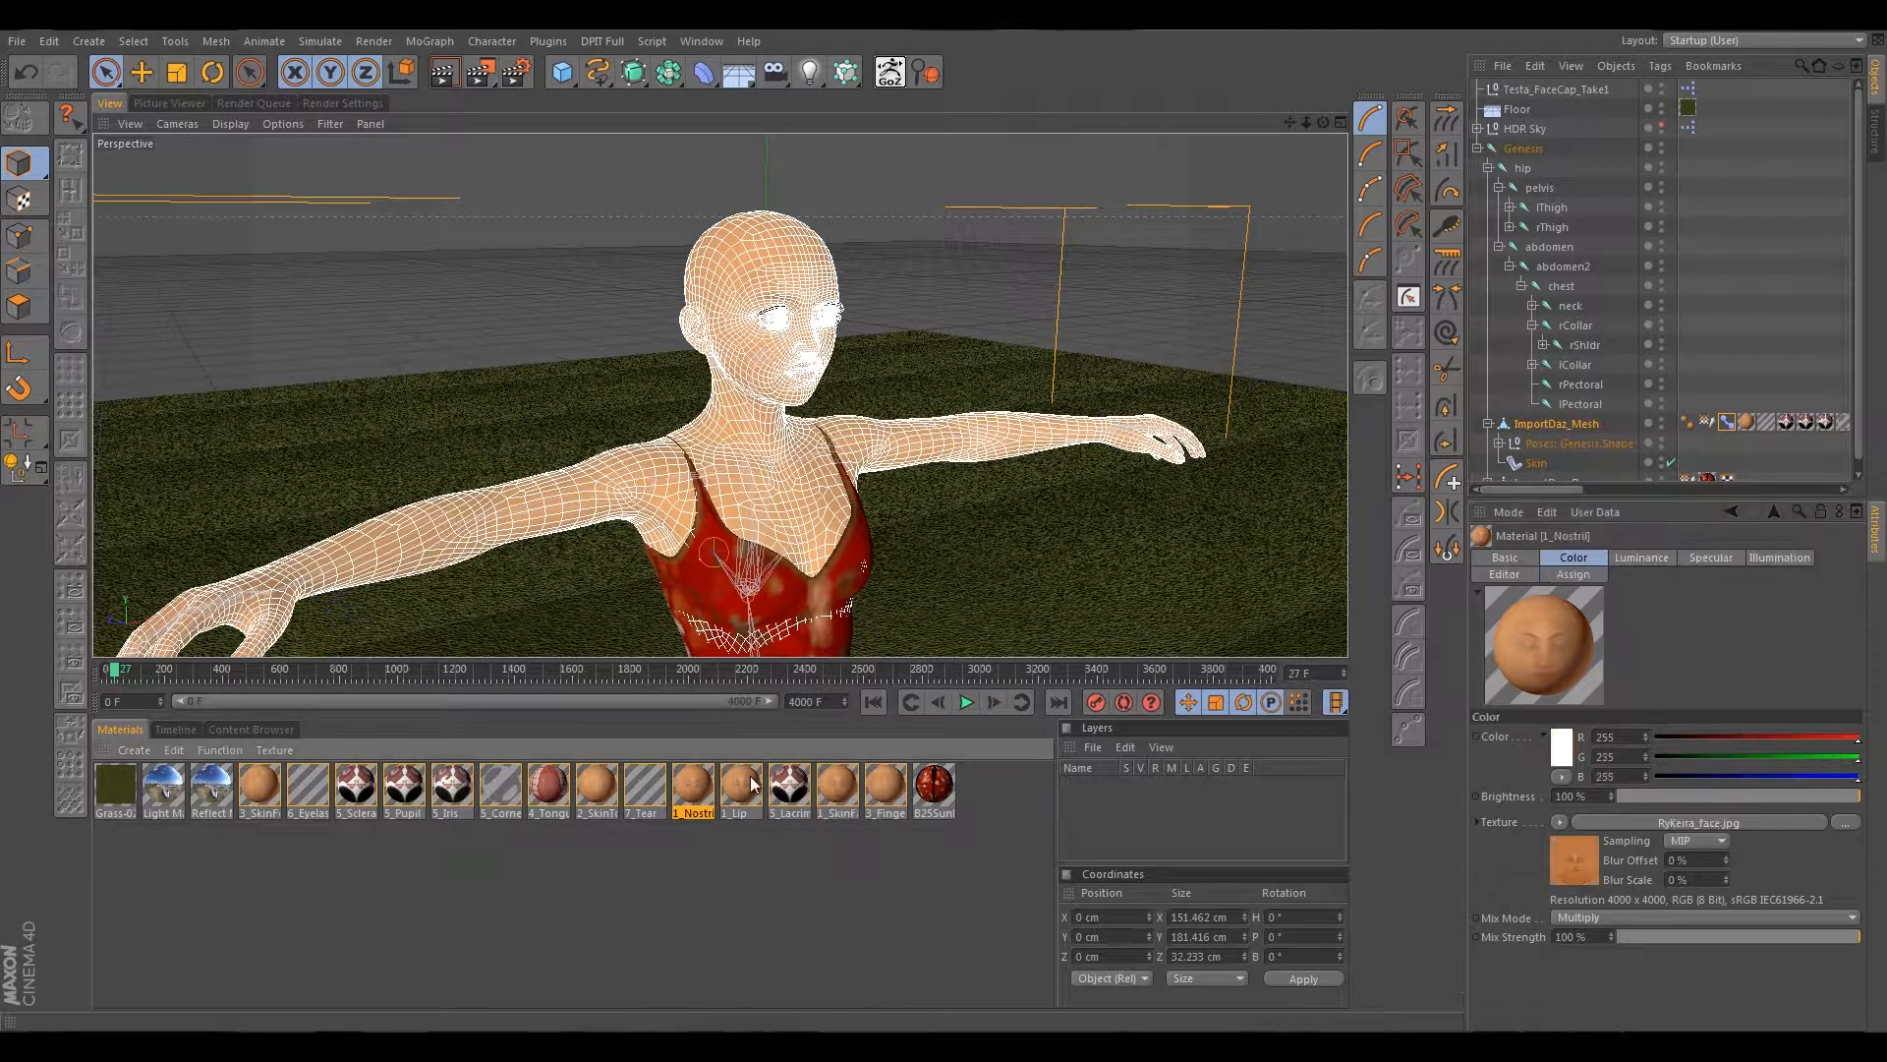
{"action": "left_click", "coordinate": [1707, 558]}
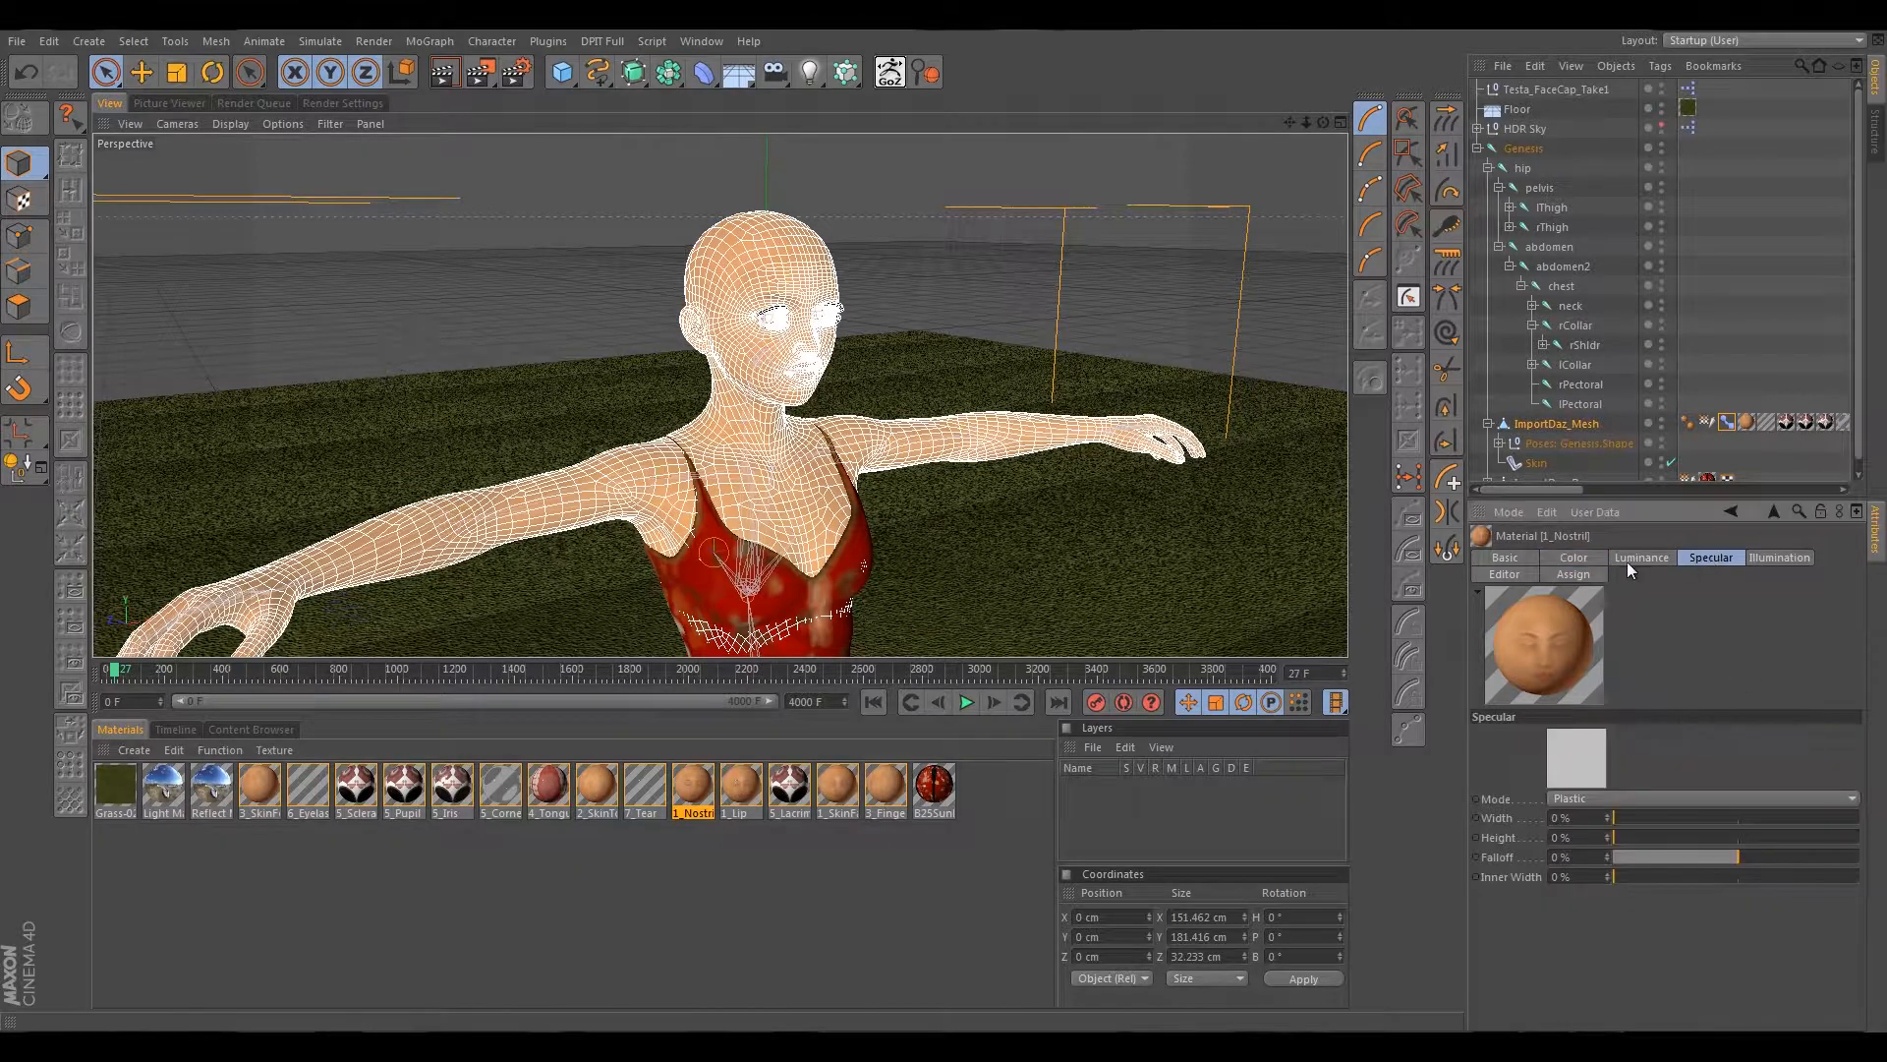
{"action": "left_click", "coordinate": [1535, 557]}
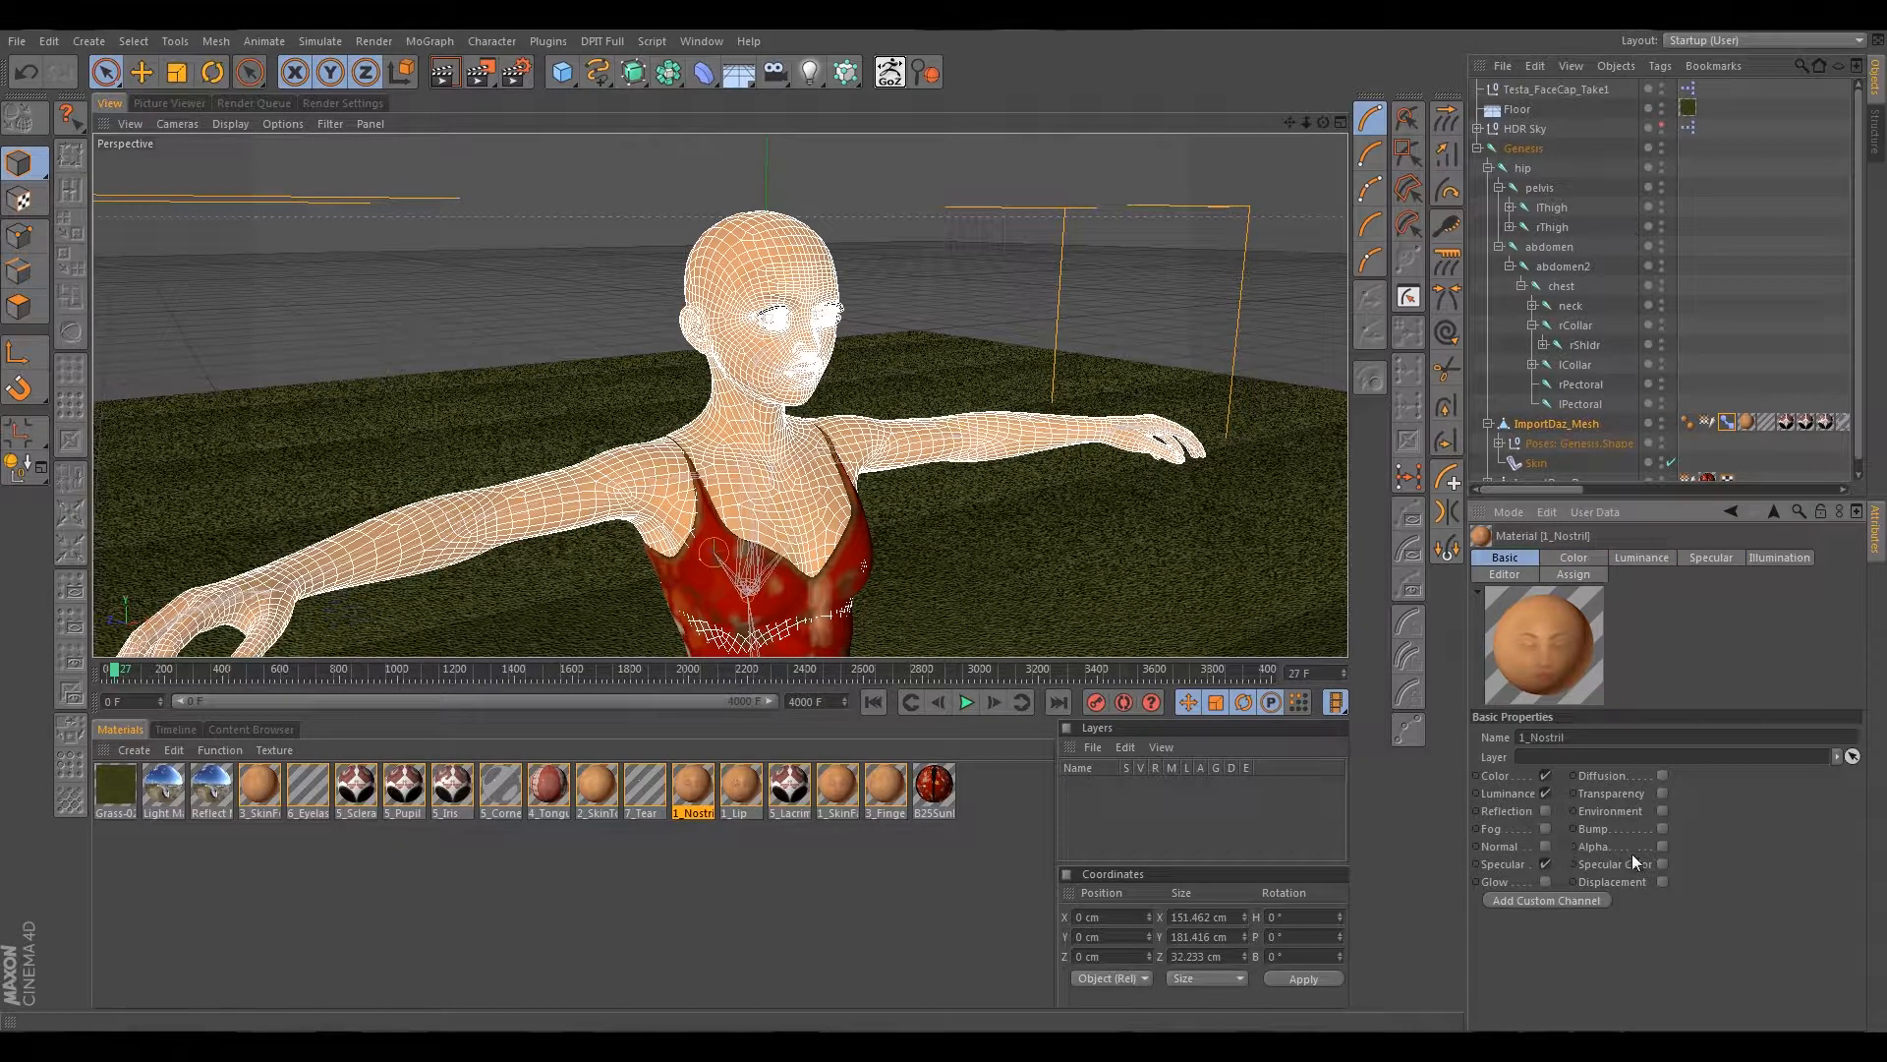
{"action": "left_click", "coordinate": [1662, 864]}
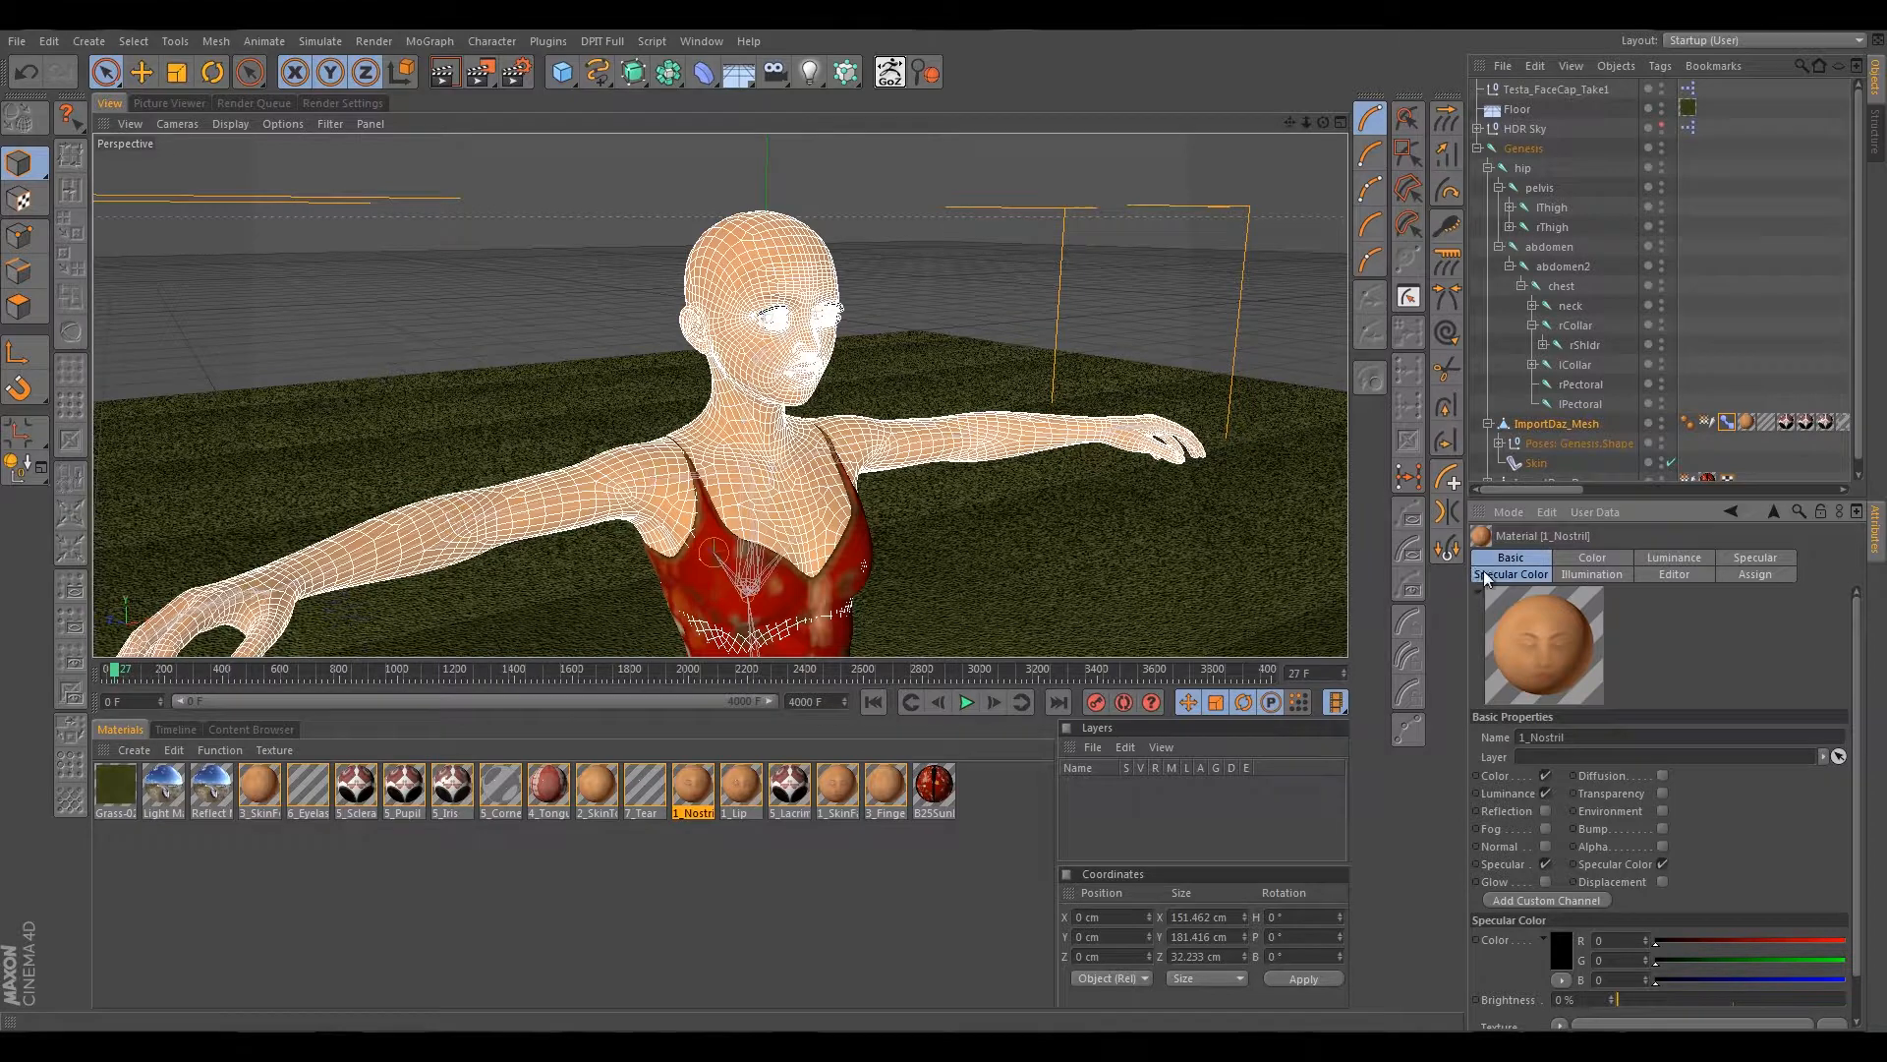
{"action": "left_click", "coordinate": [1511, 575]}
{"action": "left_click", "coordinate": [1841, 823]}
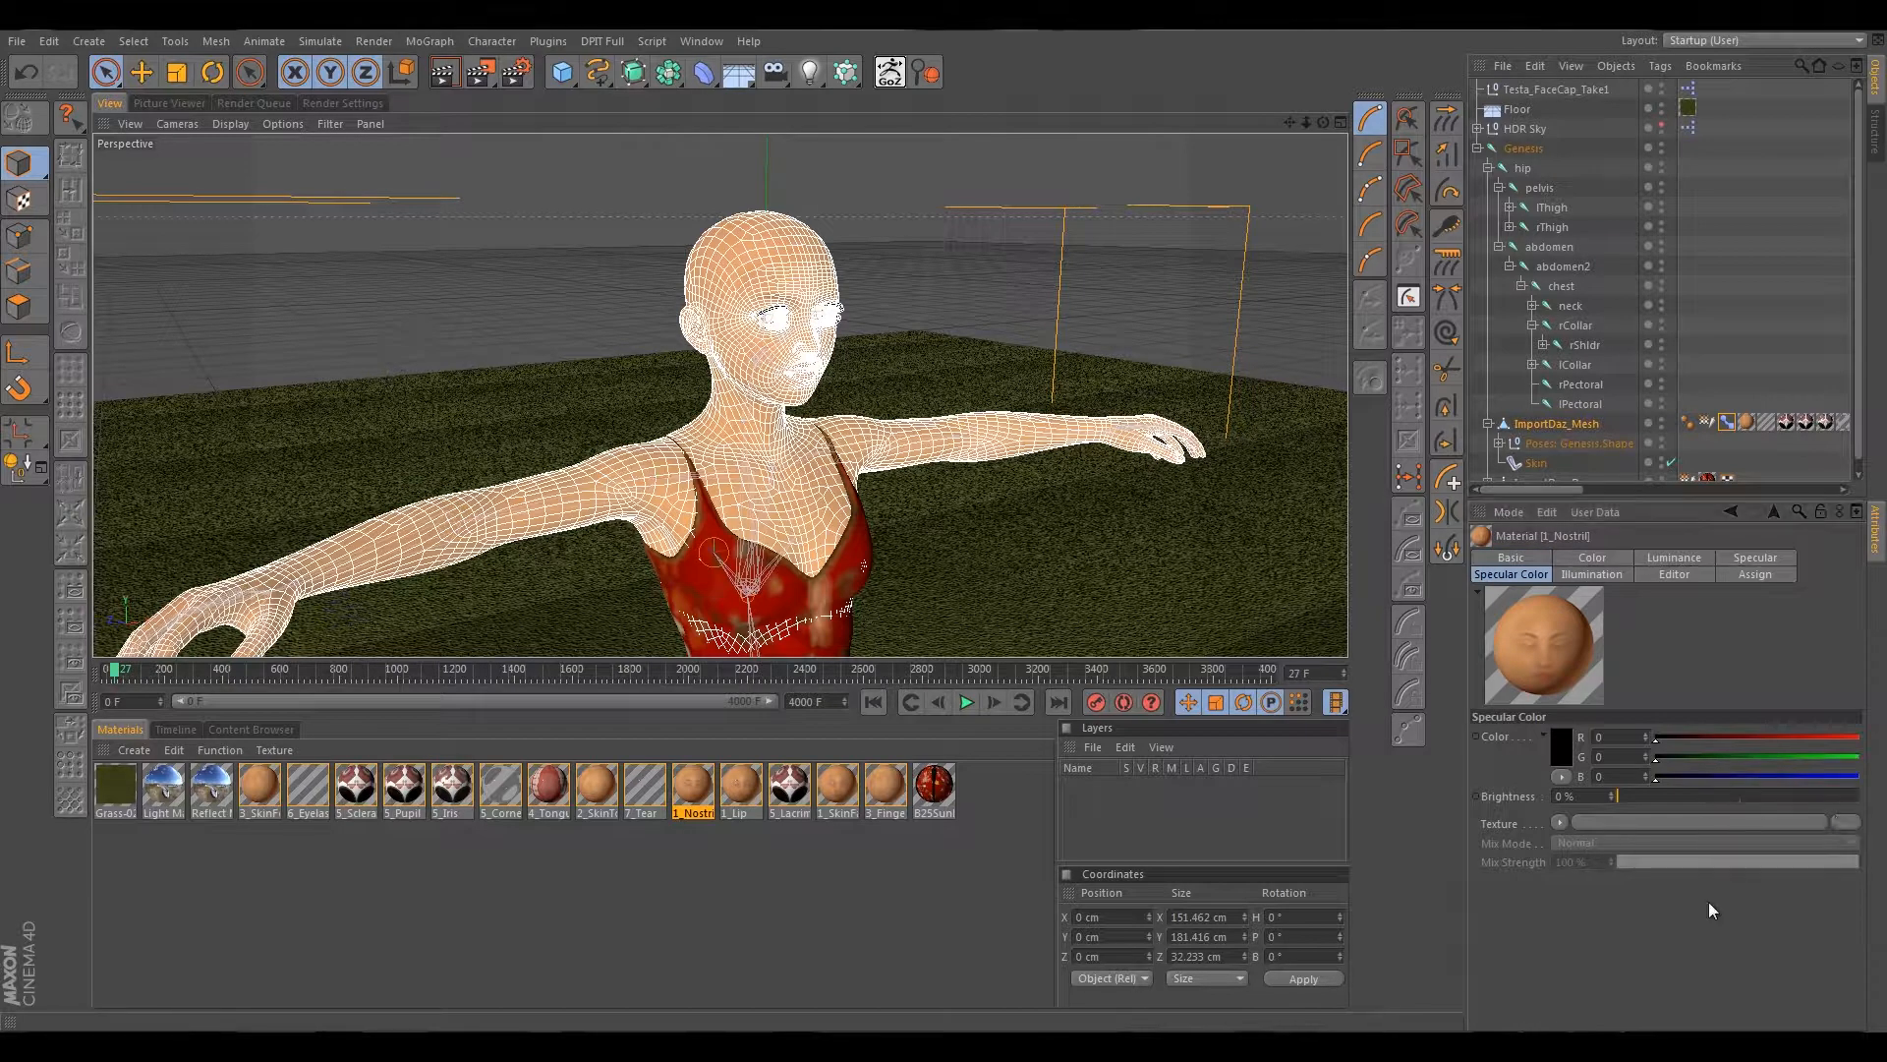
{"action": "left_click", "coordinate": [1219, 503]}
{"action": "left_click", "coordinate": [1163, 809]}
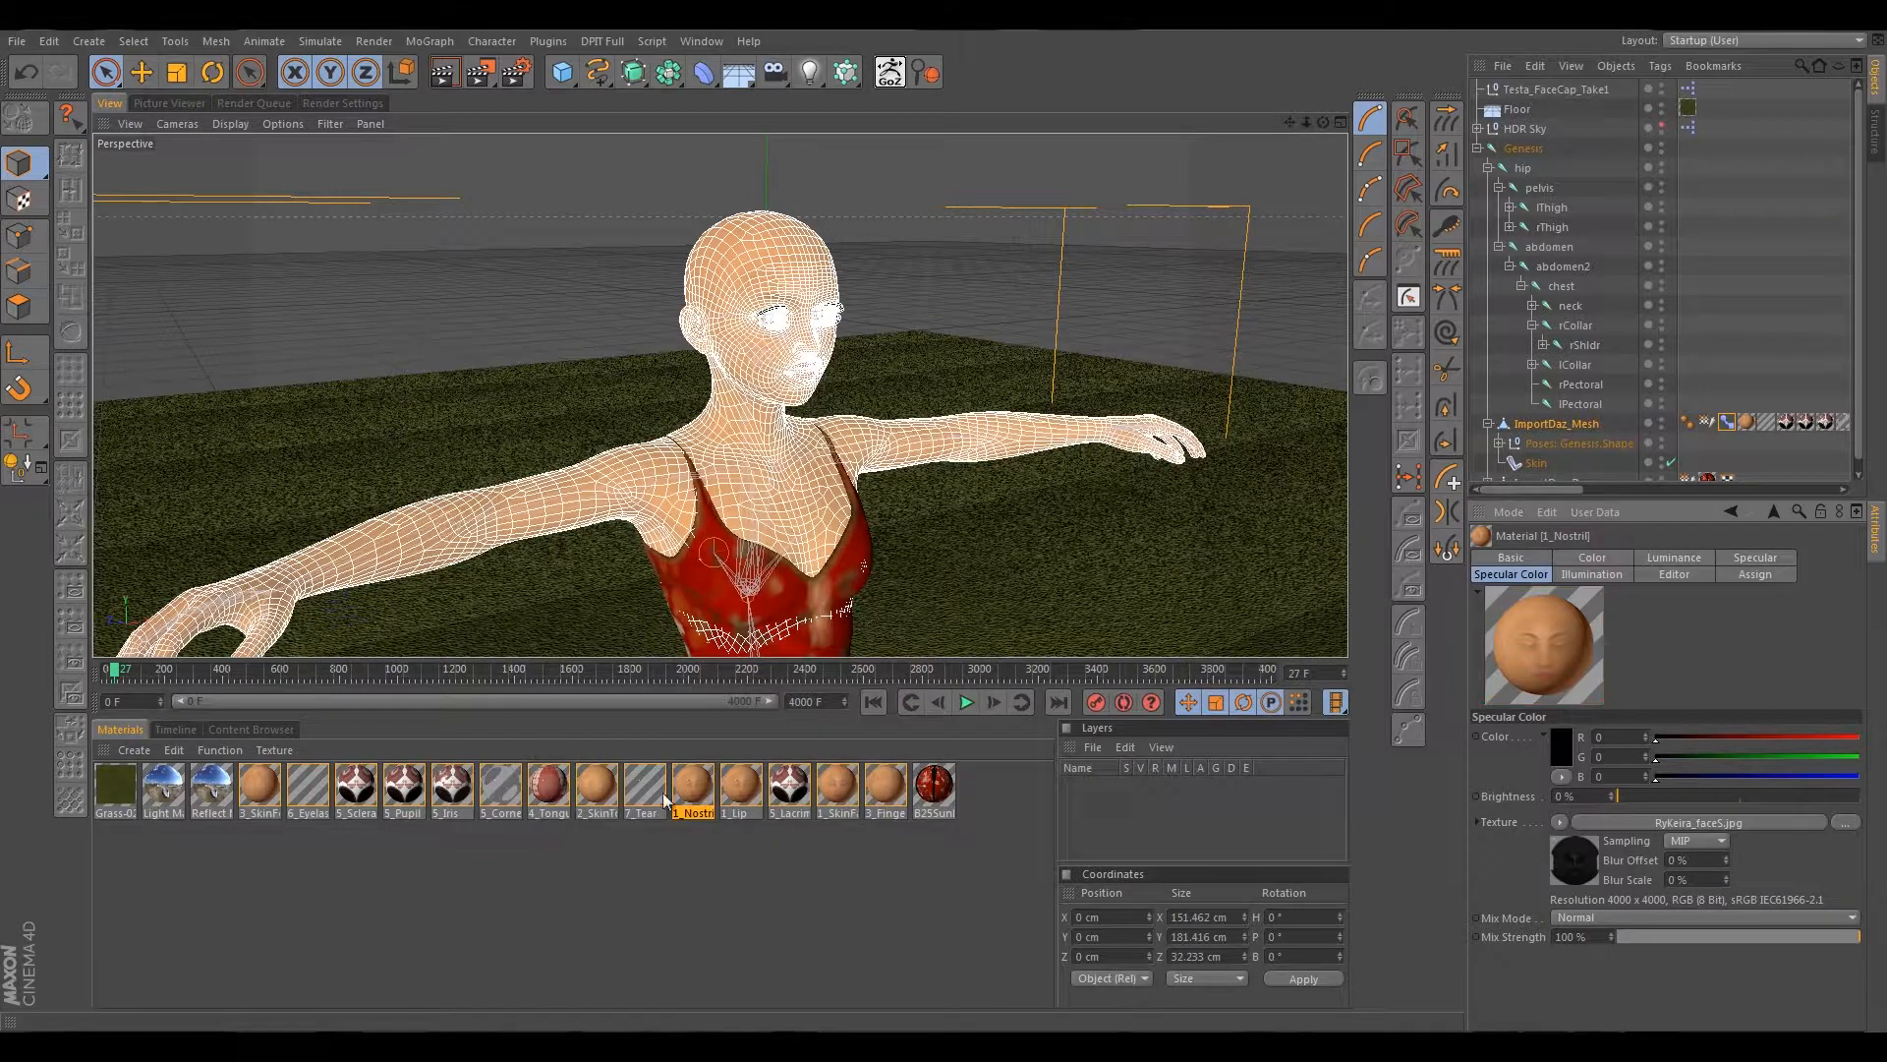
Load RyKeira_faceS.jpg from the tex folder as the 1_Lip material's specular color texture.
{"action": "left_click", "coordinate": [741, 786]}
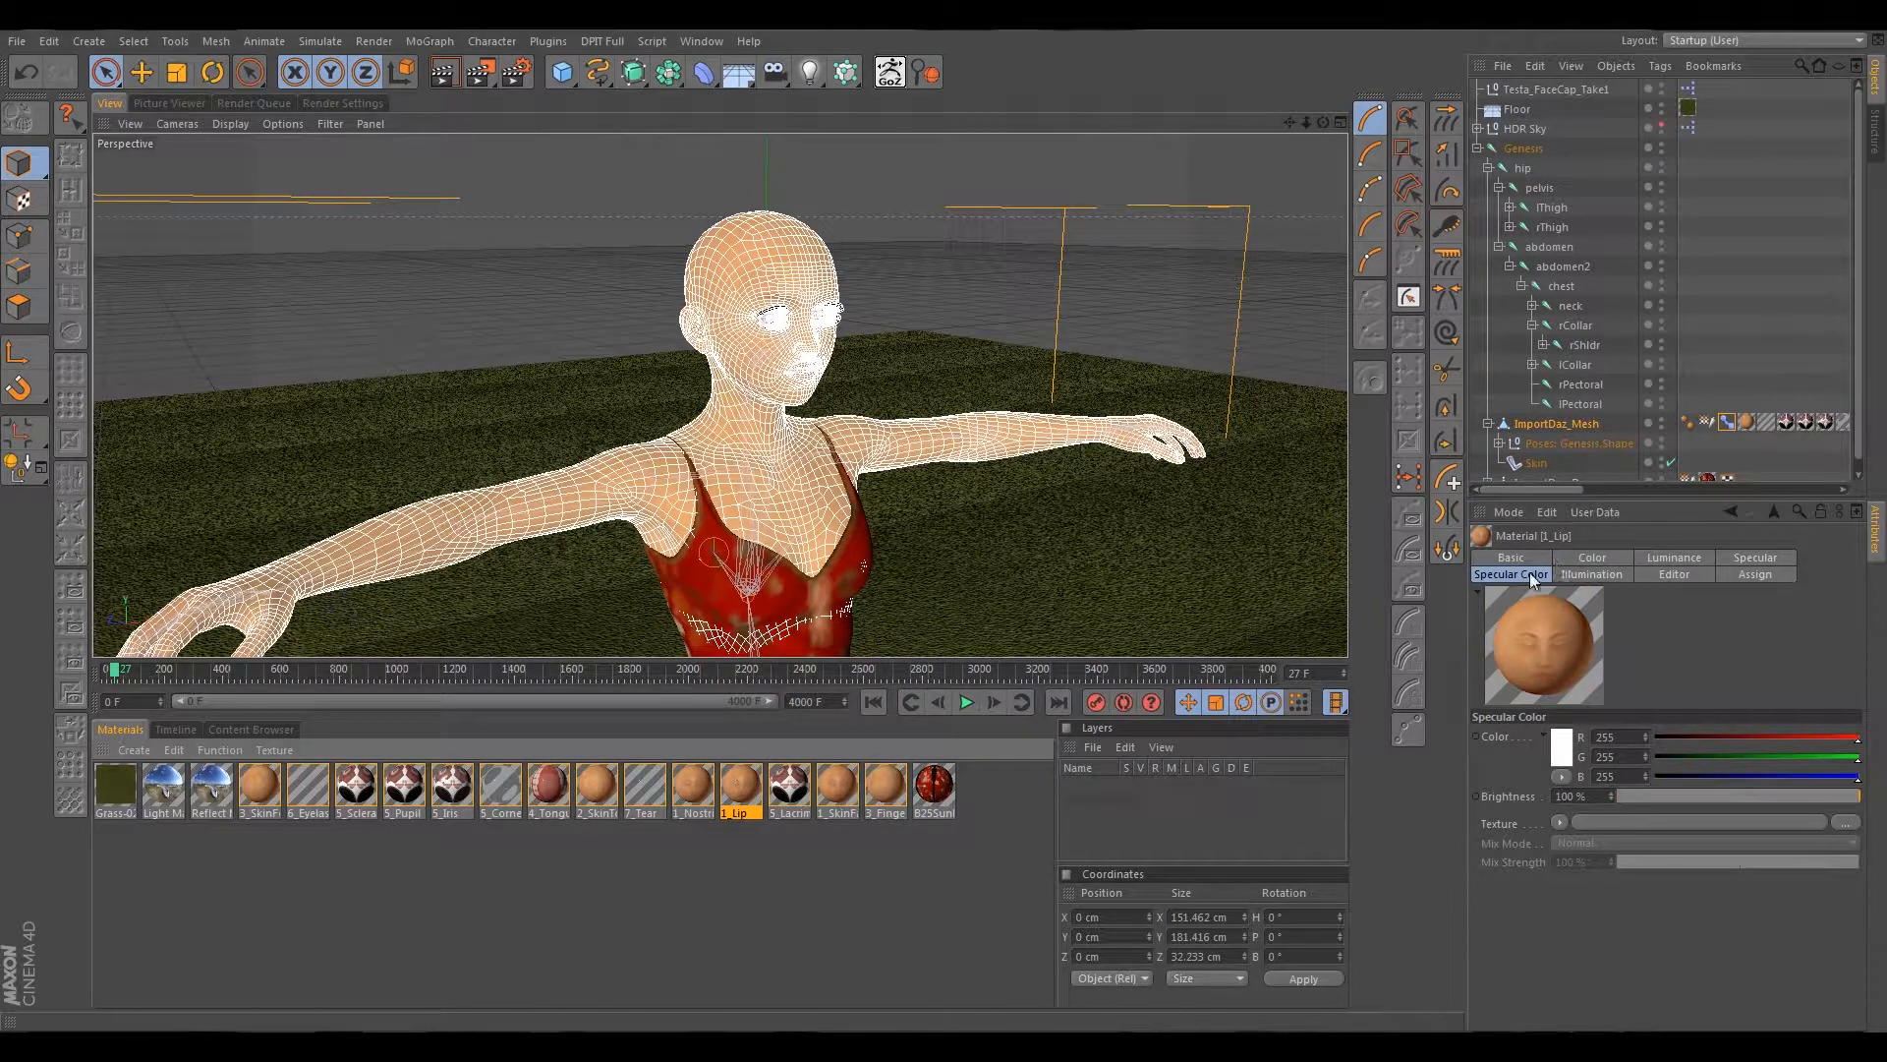
{"action": "left_click", "coordinate": [1845, 822]}
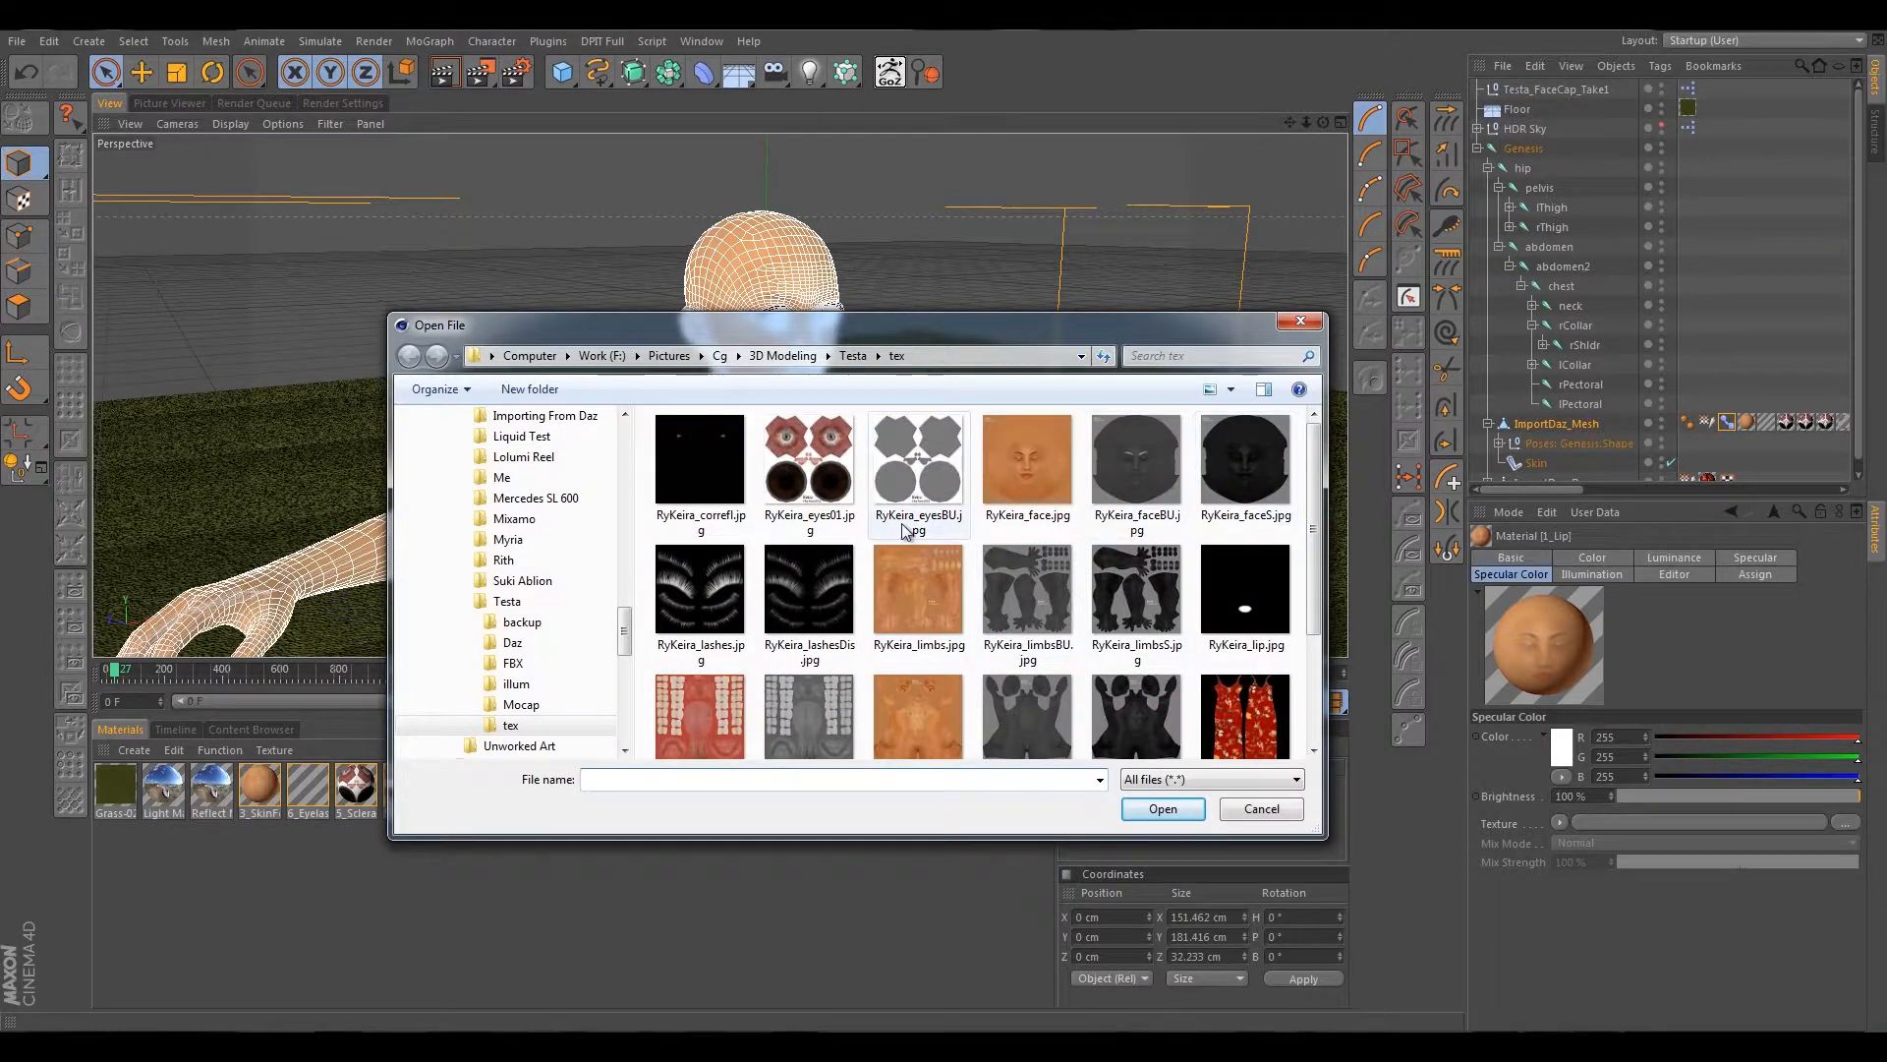
{"action": "left_click", "coordinate": [1243, 462]}
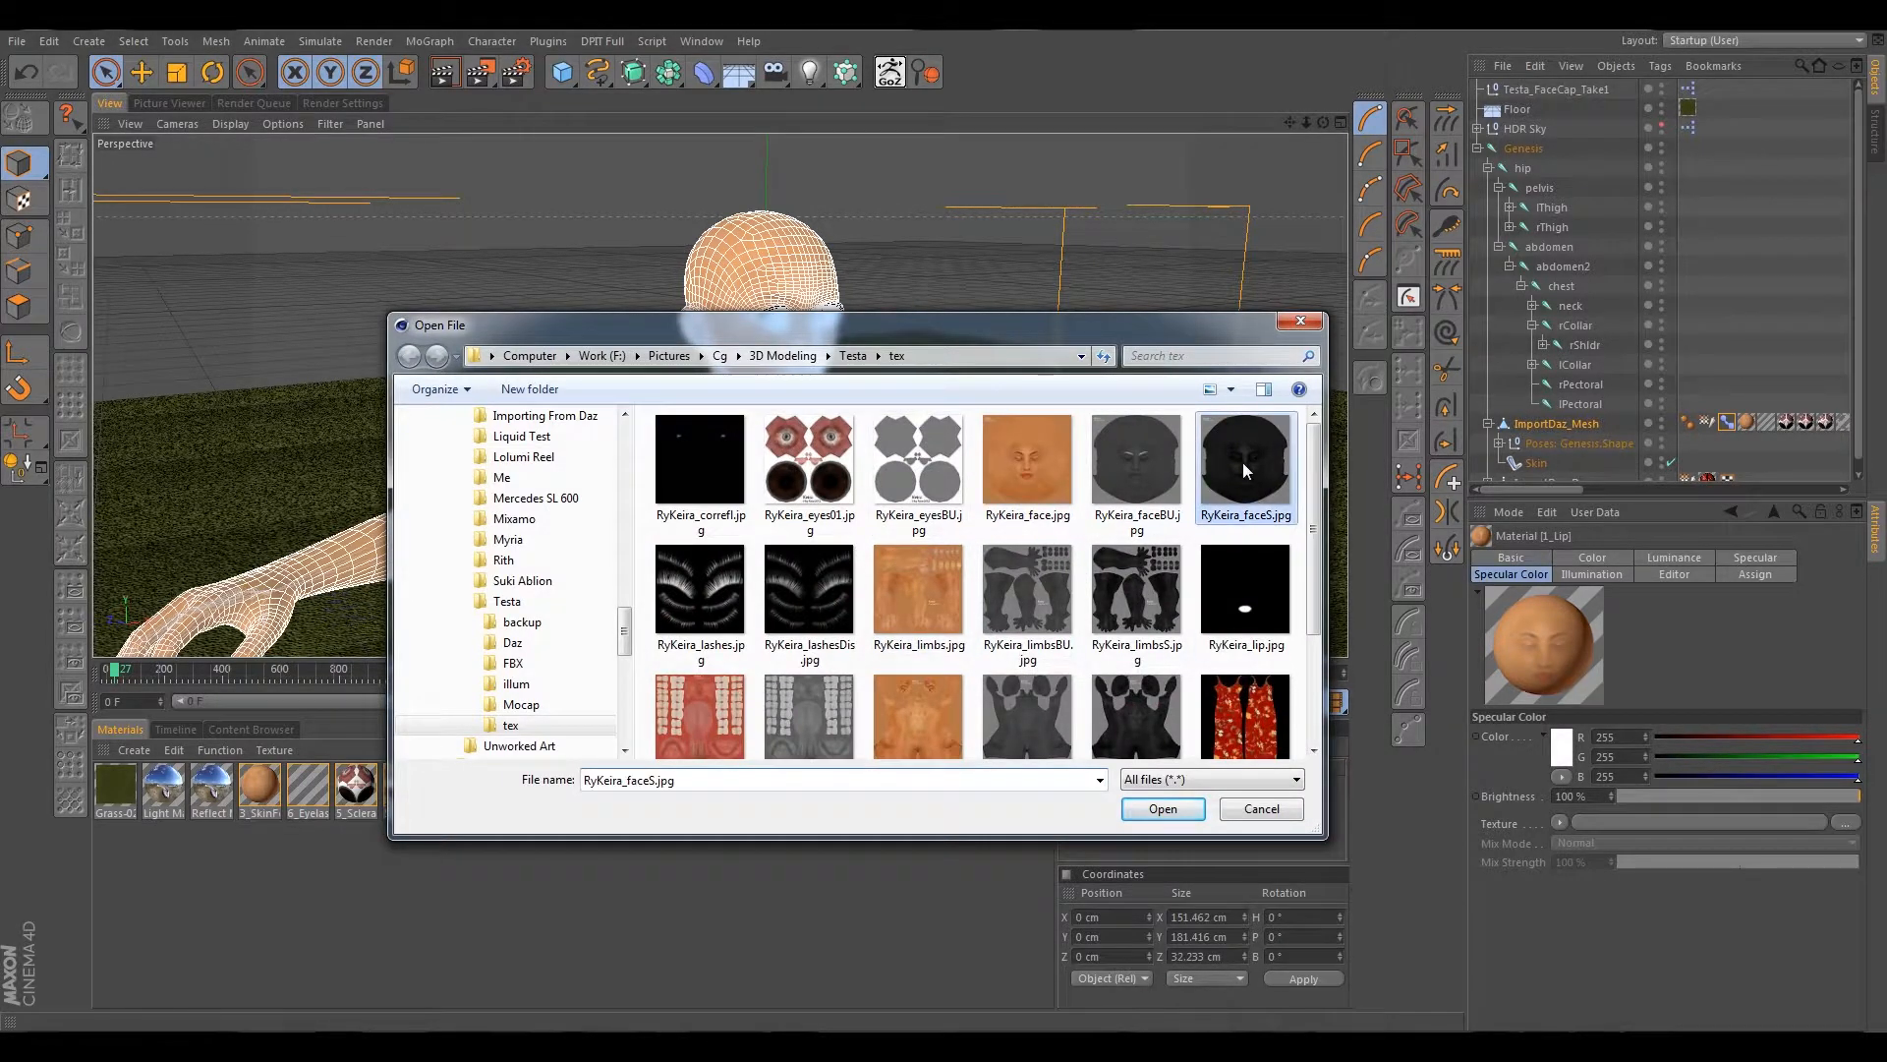
{"action": "left_click", "coordinate": [1162, 809]}
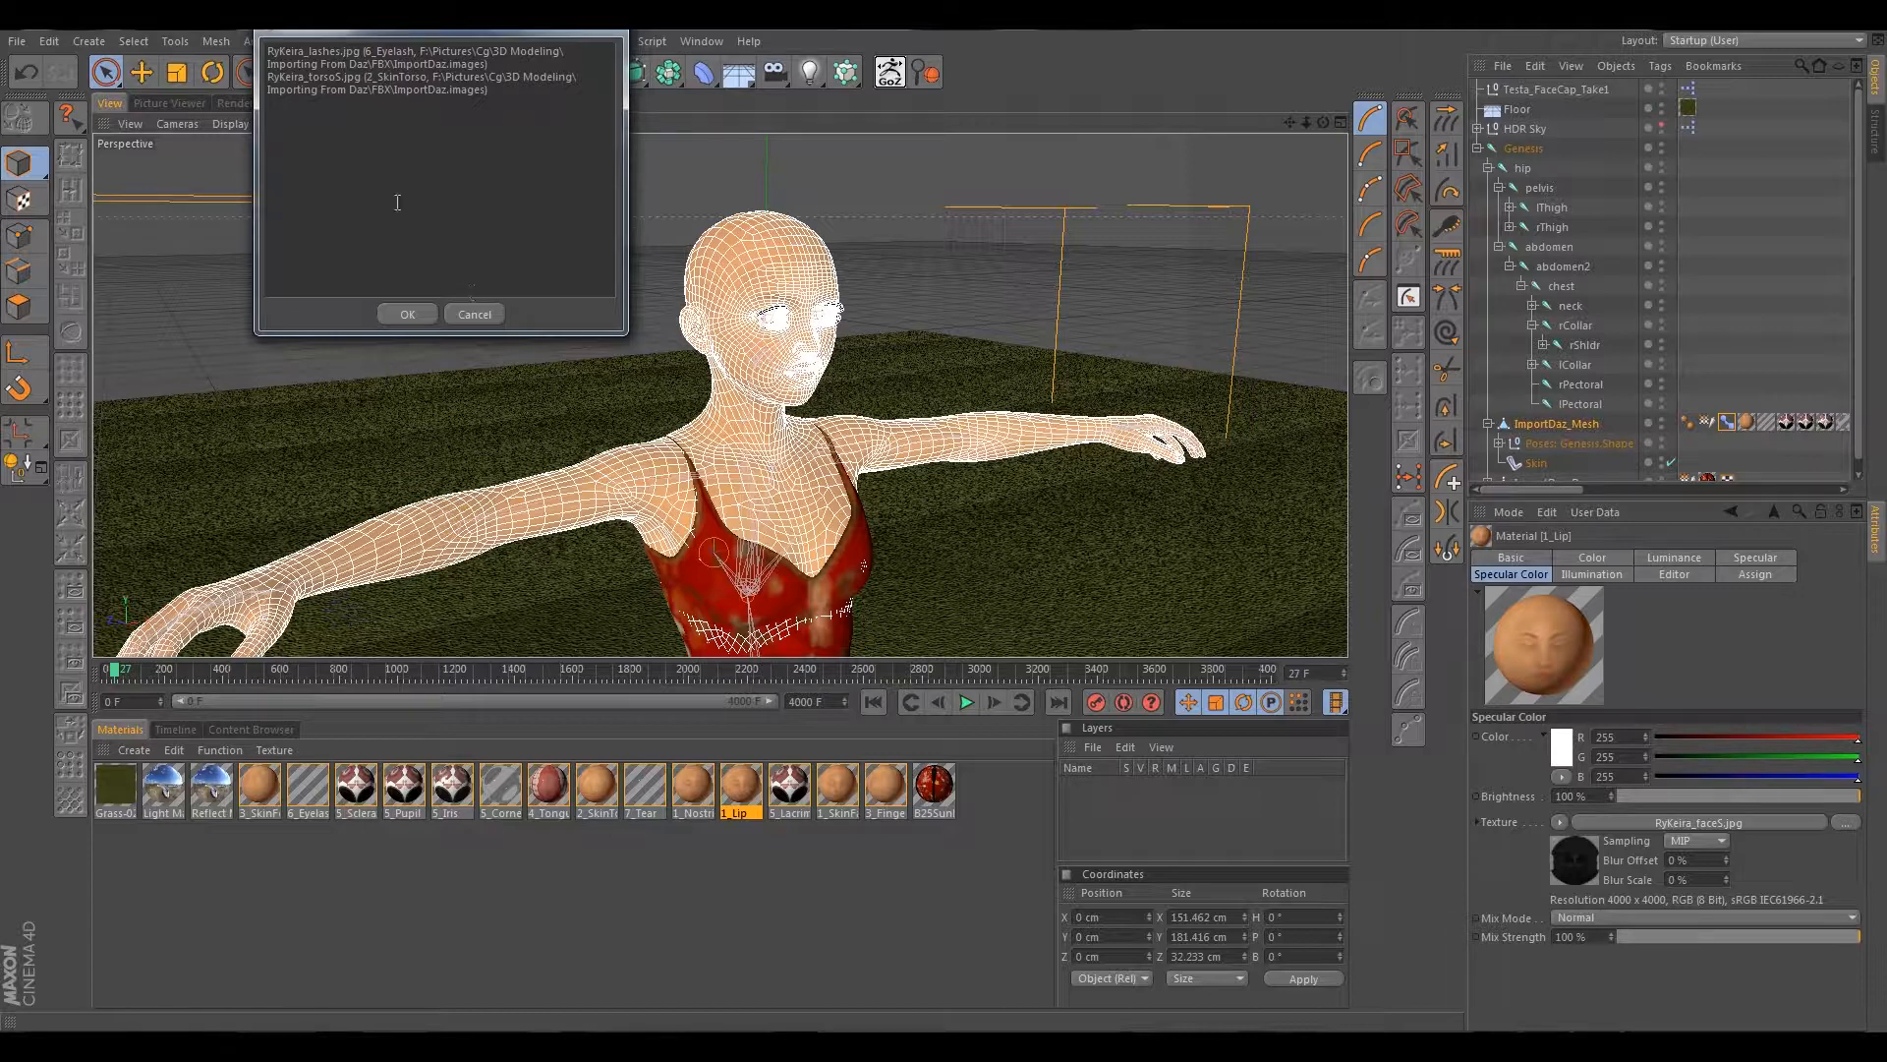
Dismiss the missing-texture list and relink the 6_Eyelash material's alpha texture to RyKeira_lashes.jpg in the tex folder.
{"action": "left_click", "coordinate": [476, 314]}
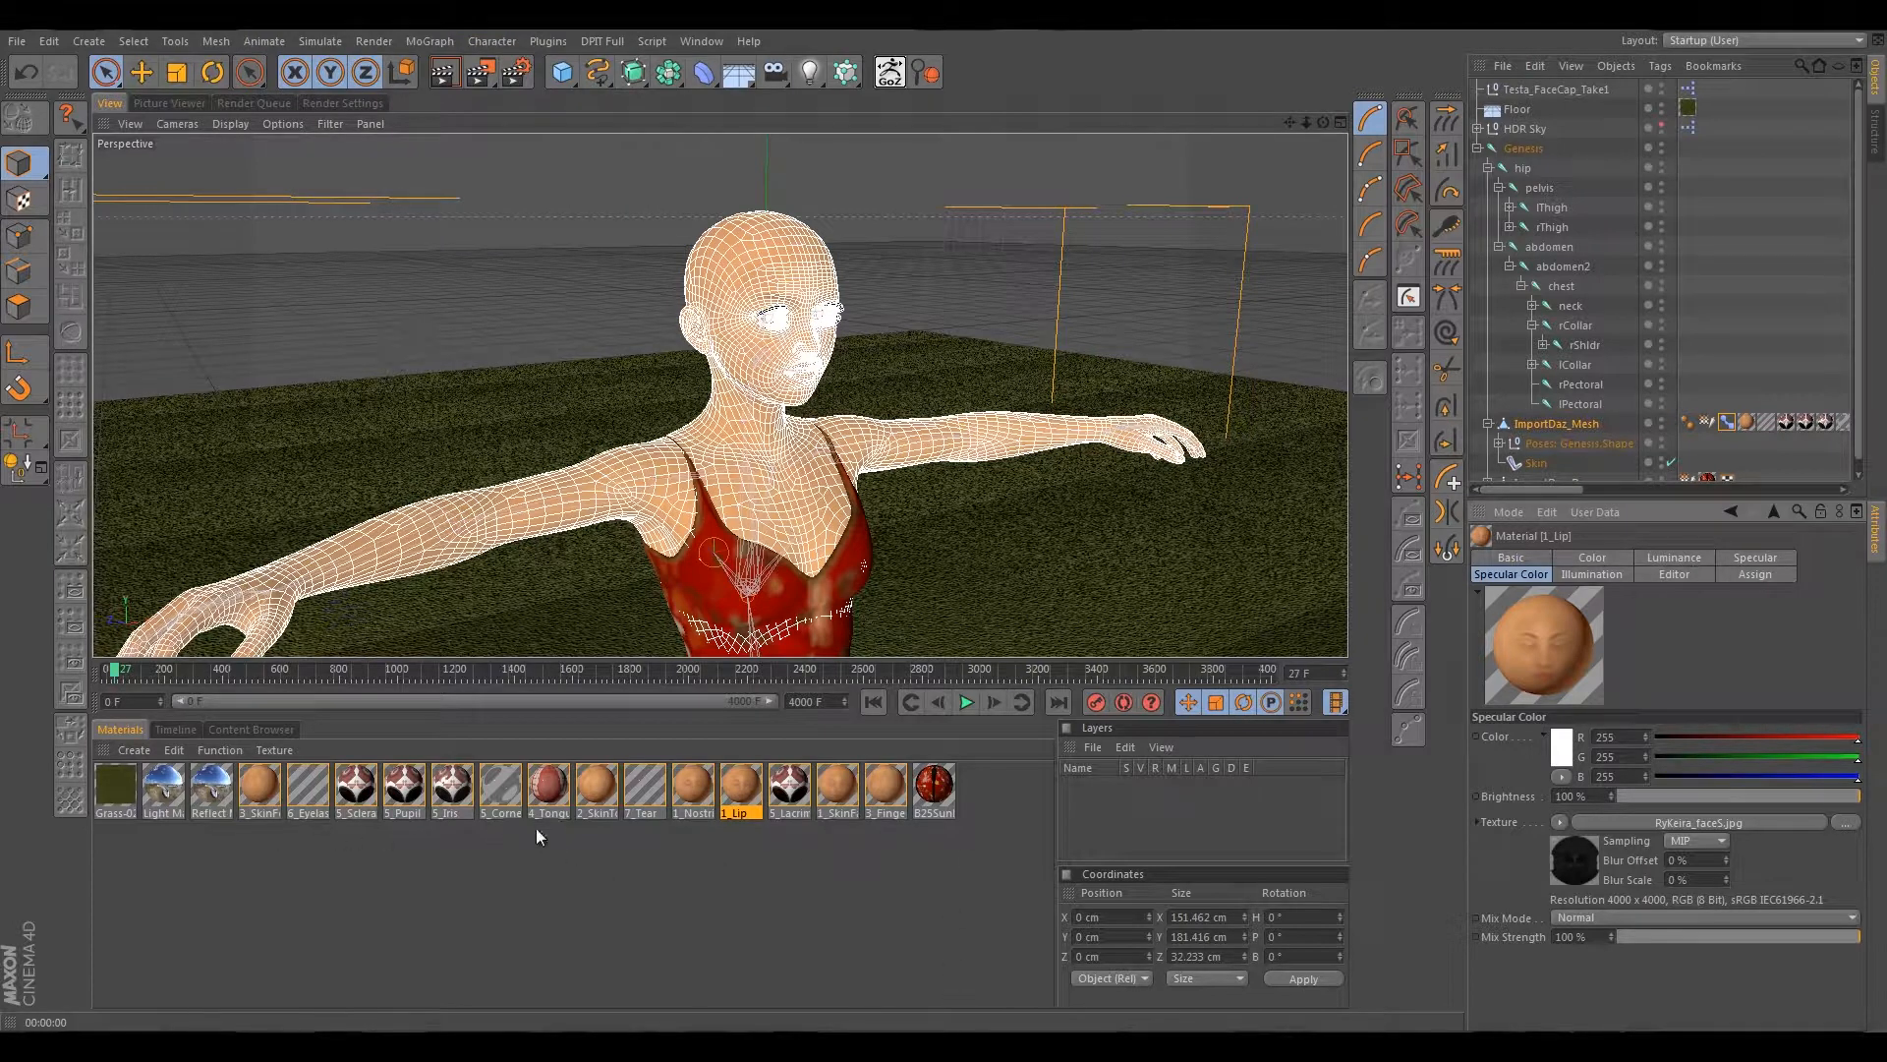
{"action": "left_click", "coordinate": [309, 790]}
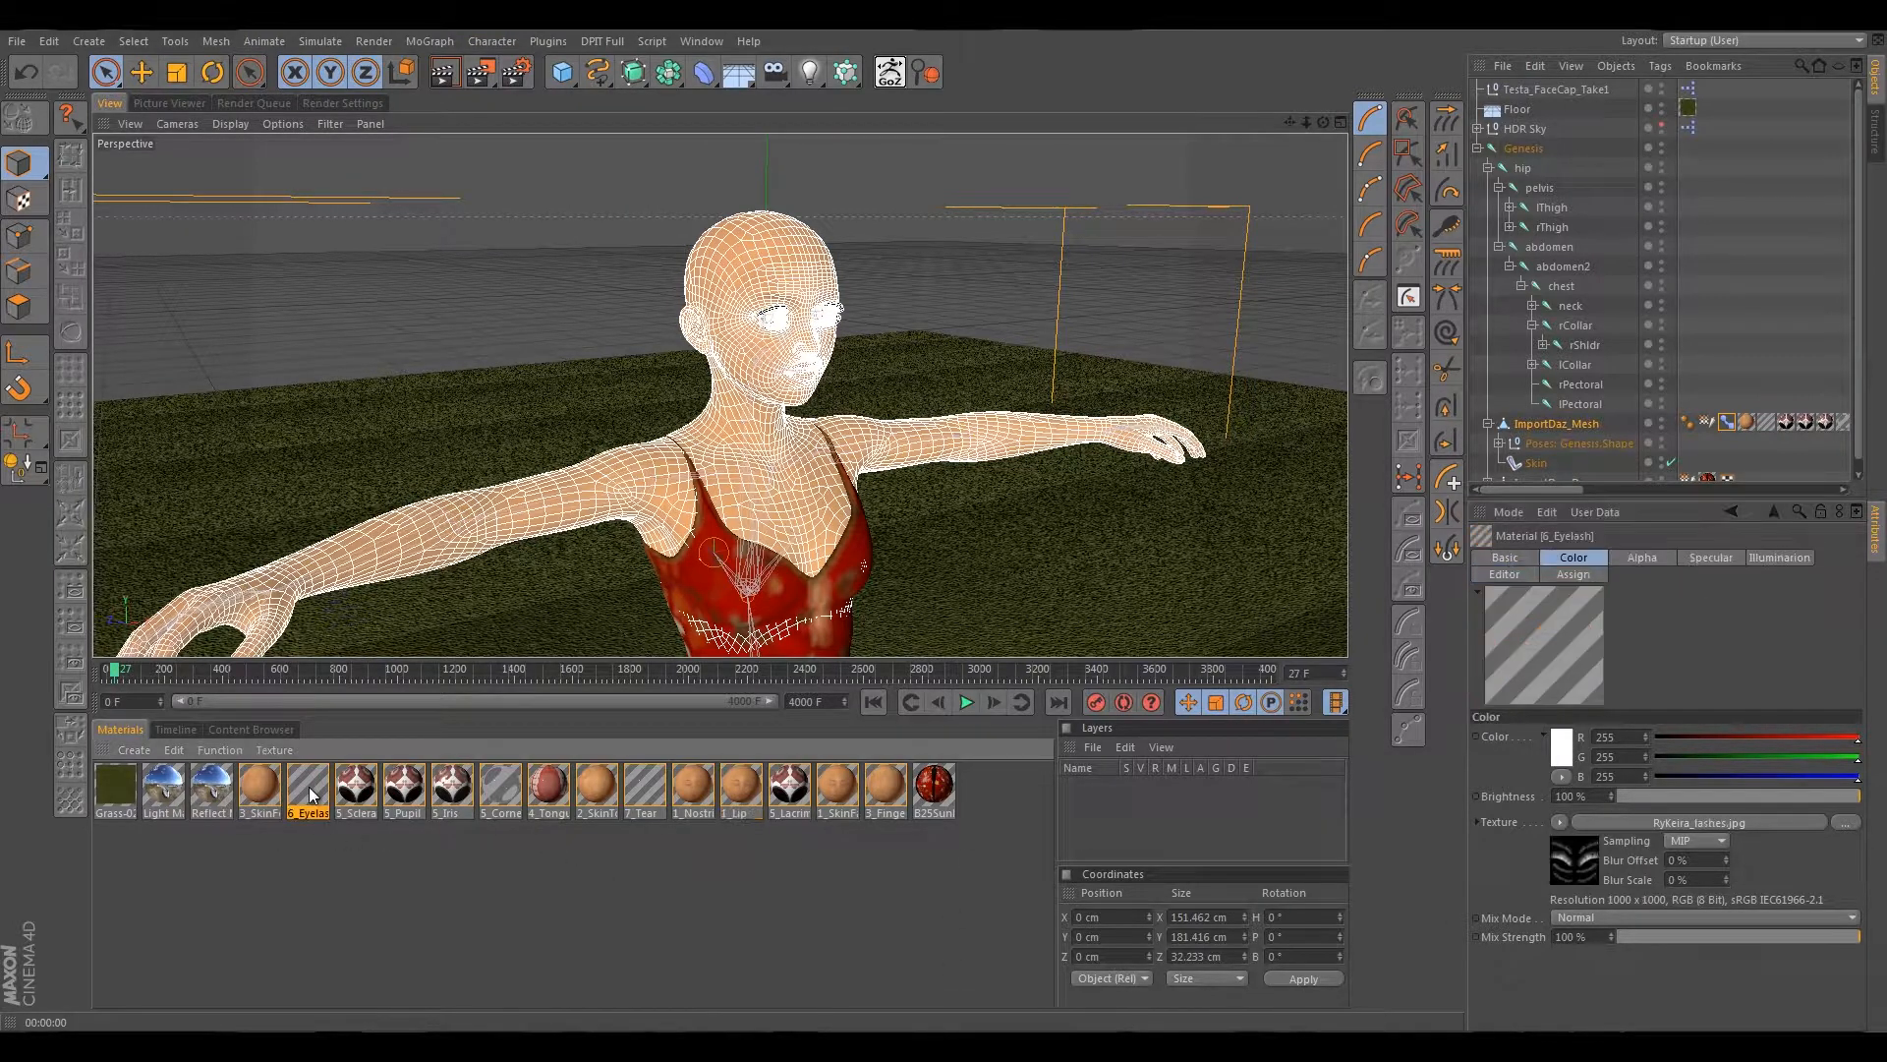
{"action": "left_click", "coordinate": [1638, 557]}
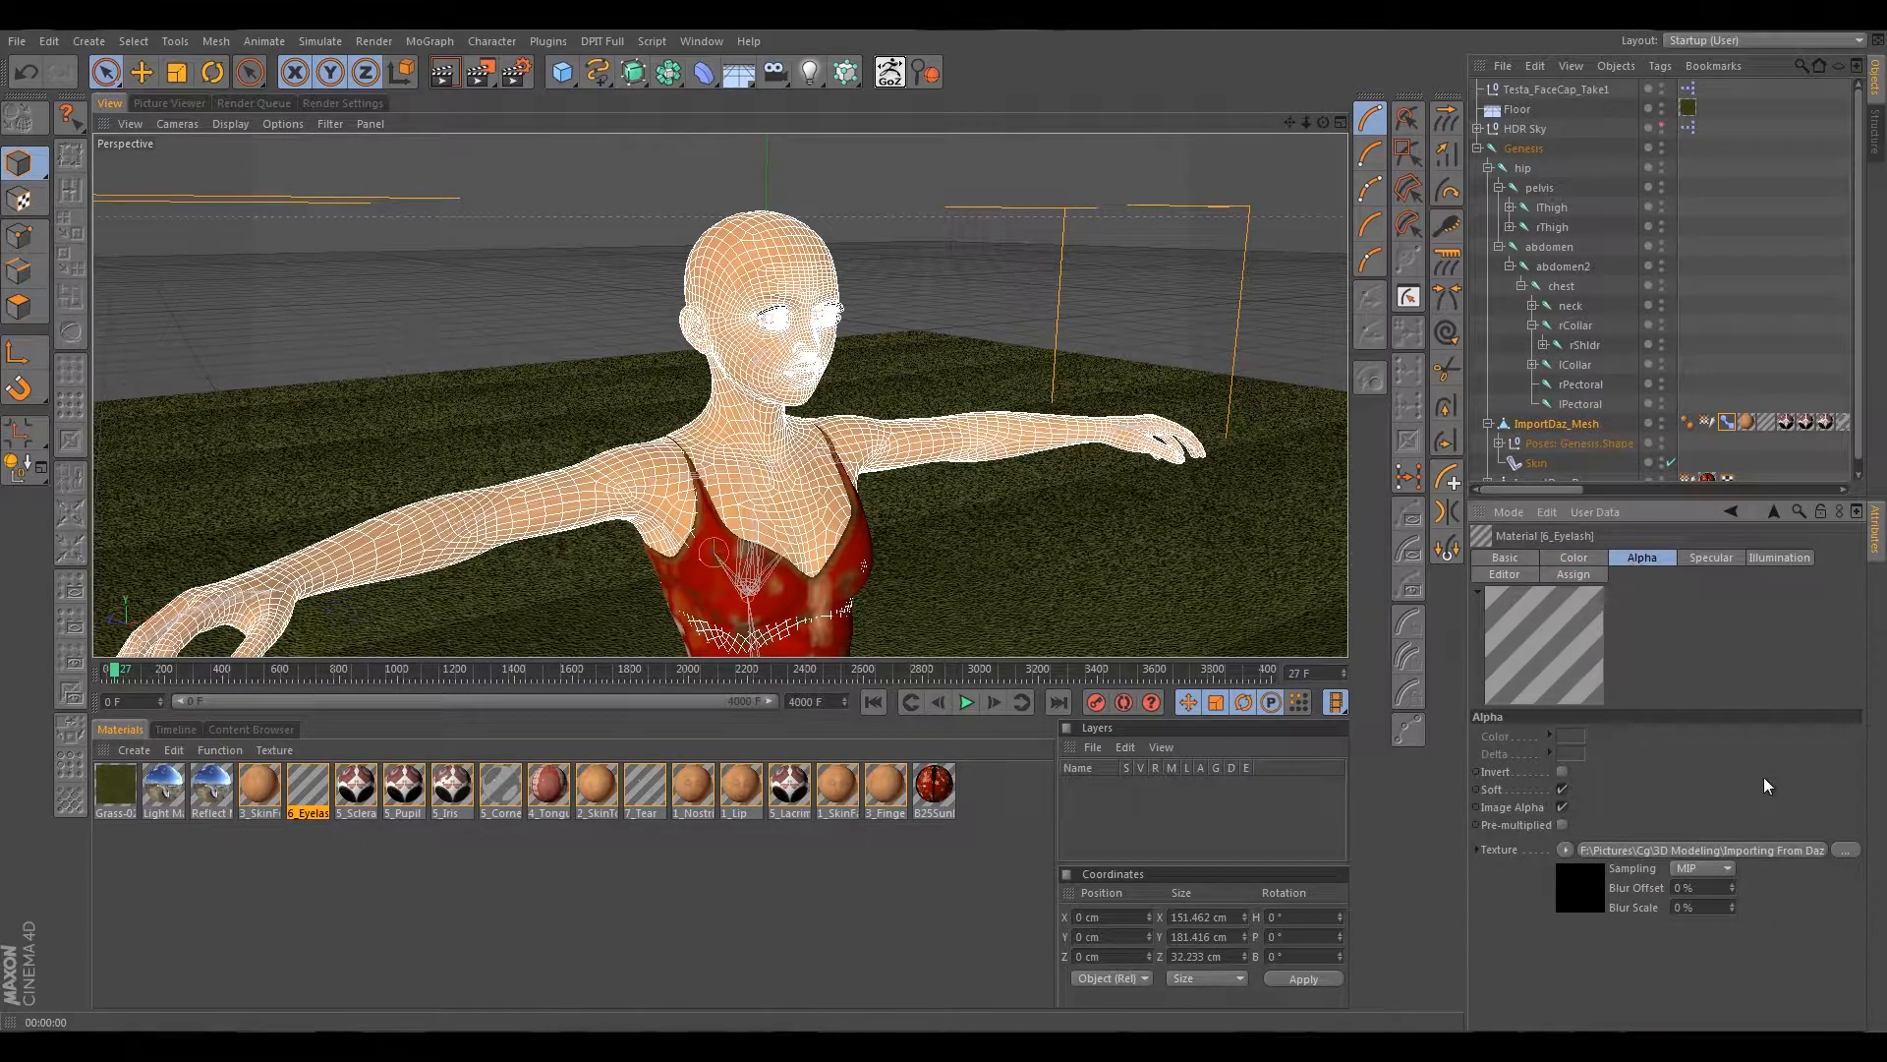
{"action": "left_click", "coordinate": [1819, 849]}
{"action": "left_click_drag", "start_coordinate": [1762, 740], "coordinate": [1820, 743]}
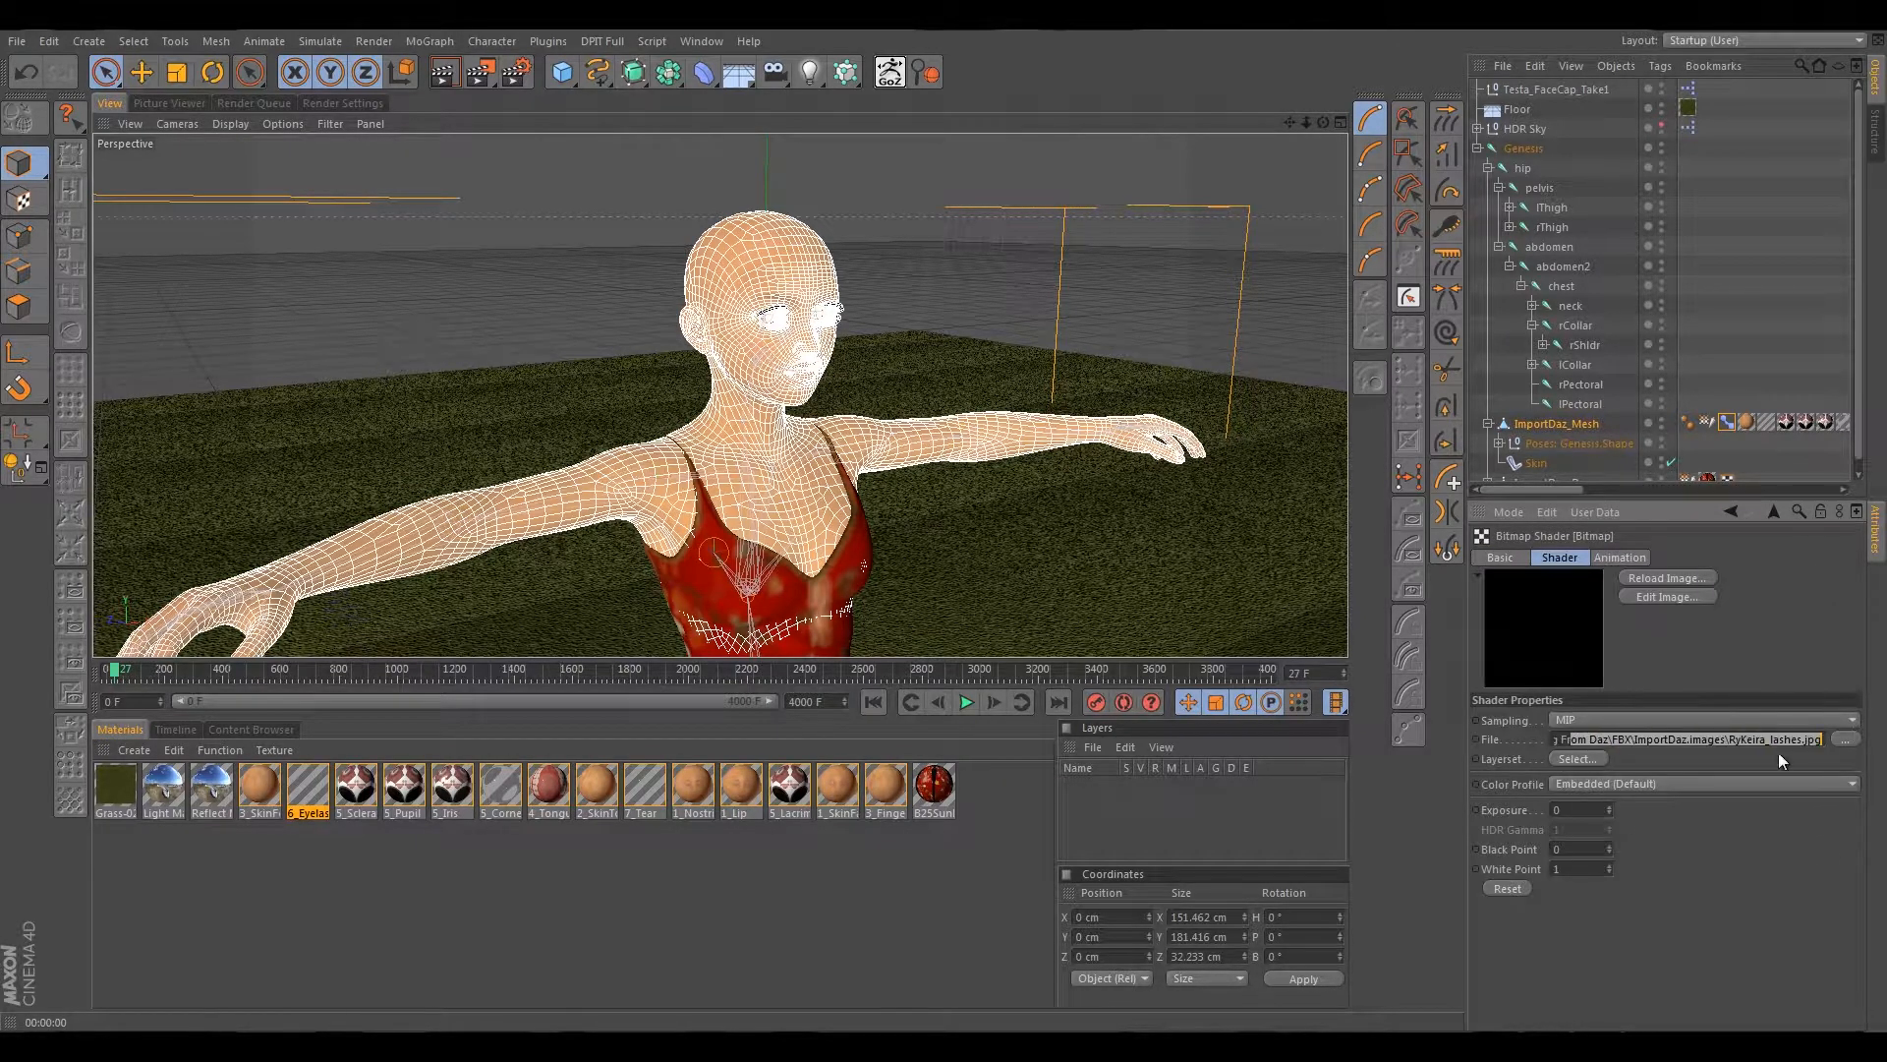
{"action": "left_click", "coordinate": [1772, 739]}
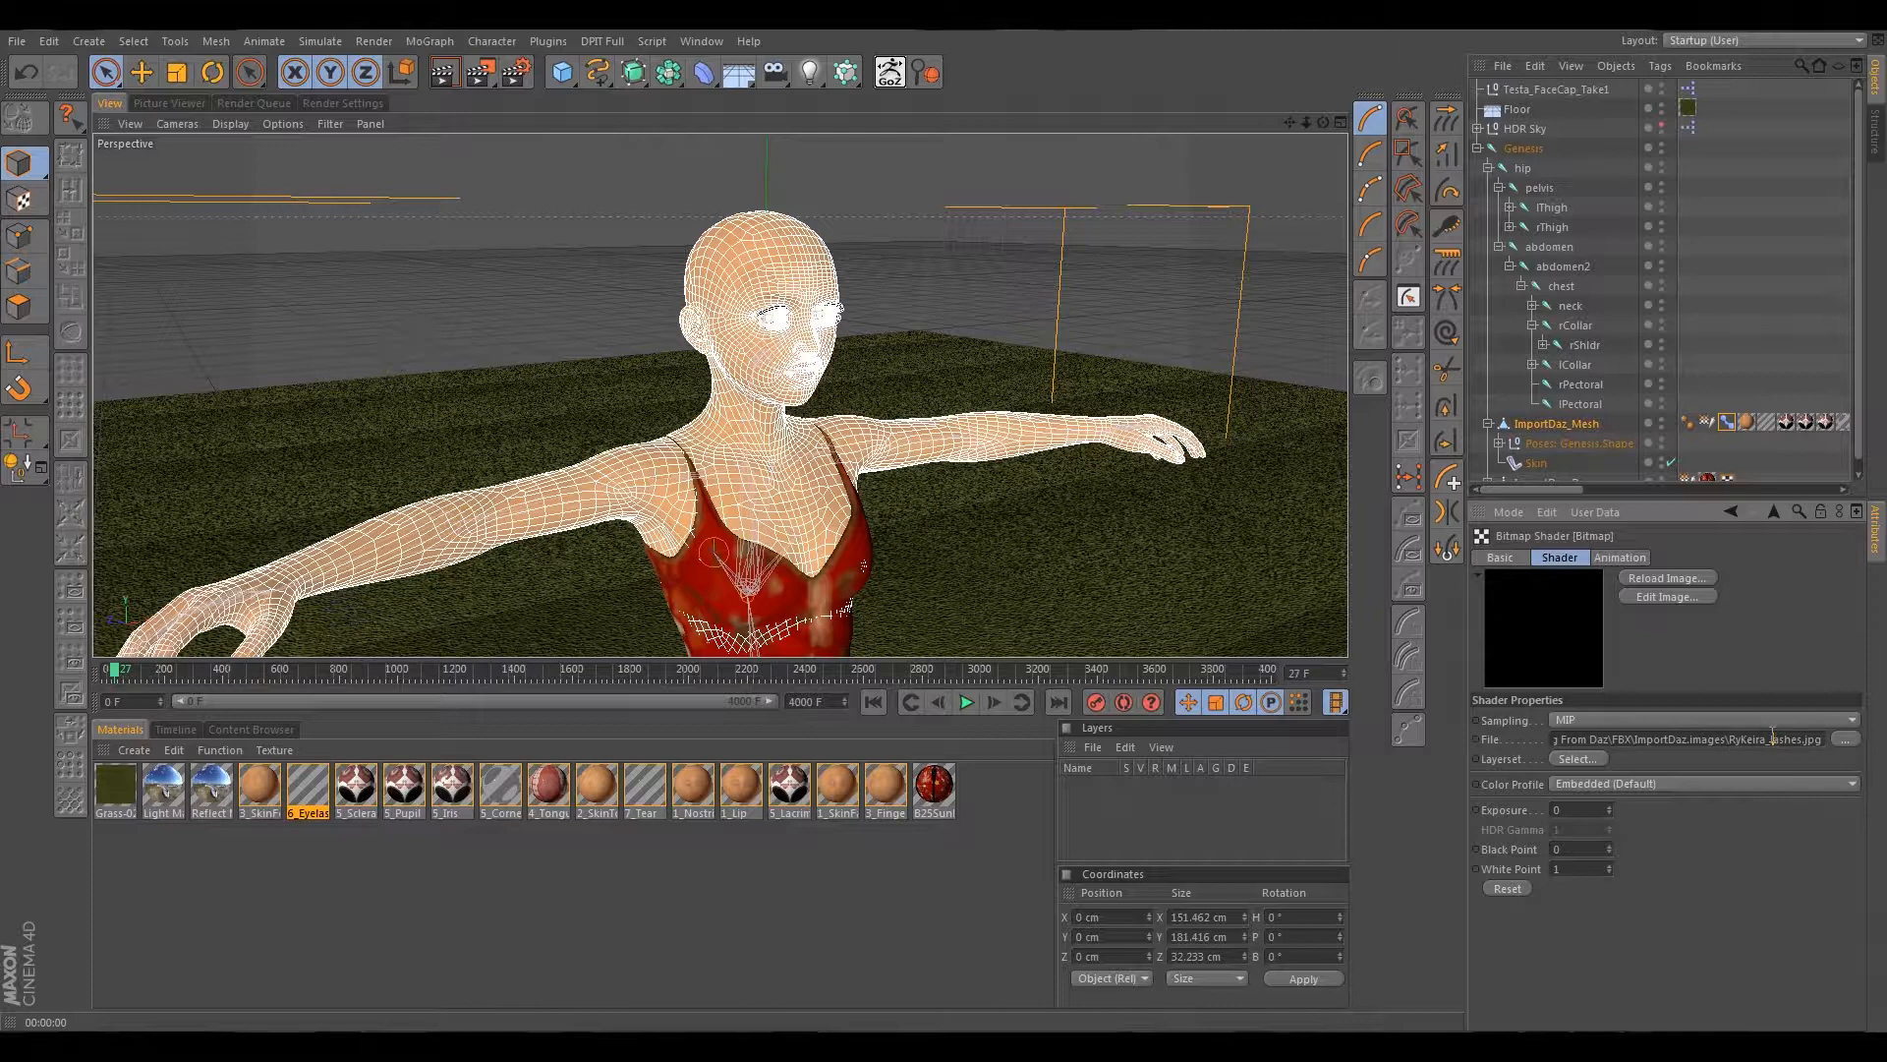
{"action": "left_click", "coordinate": [1845, 740]}
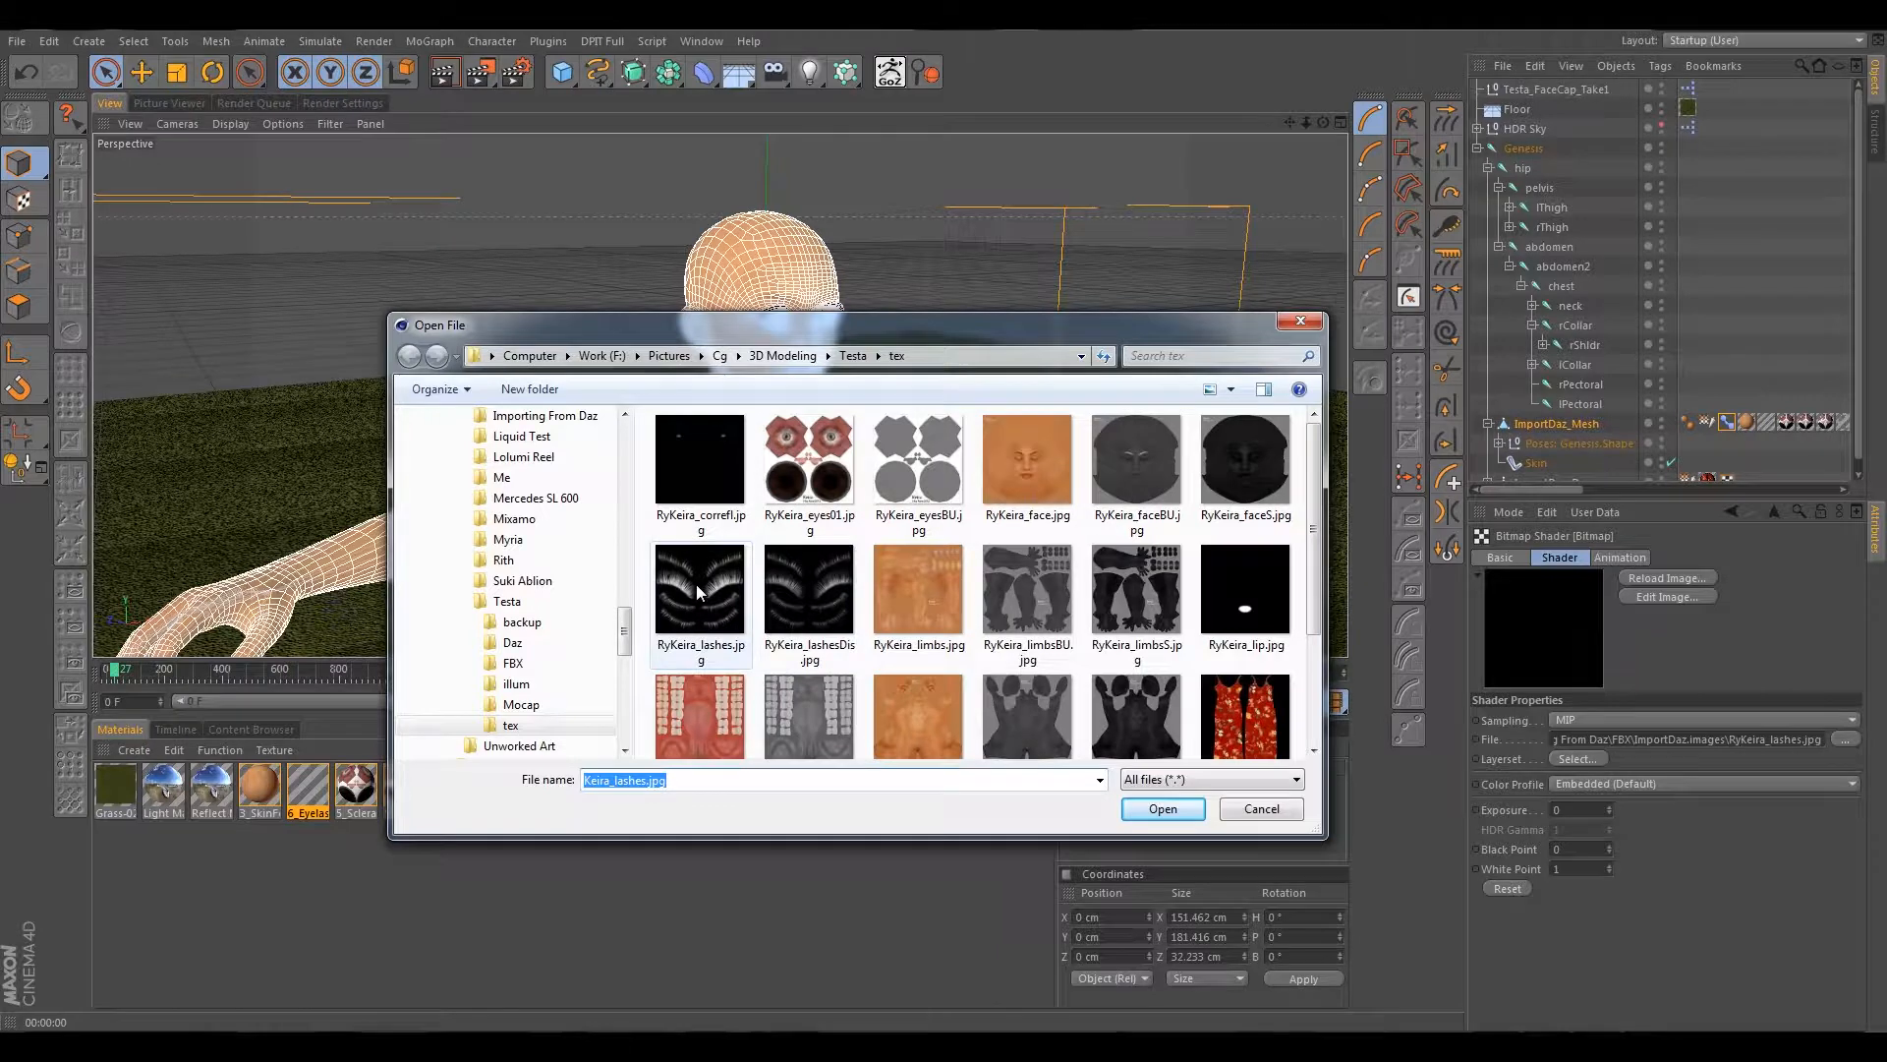
{"action": "left_click", "coordinate": [698, 586]}
{"action": "left_click", "coordinate": [1163, 808]}
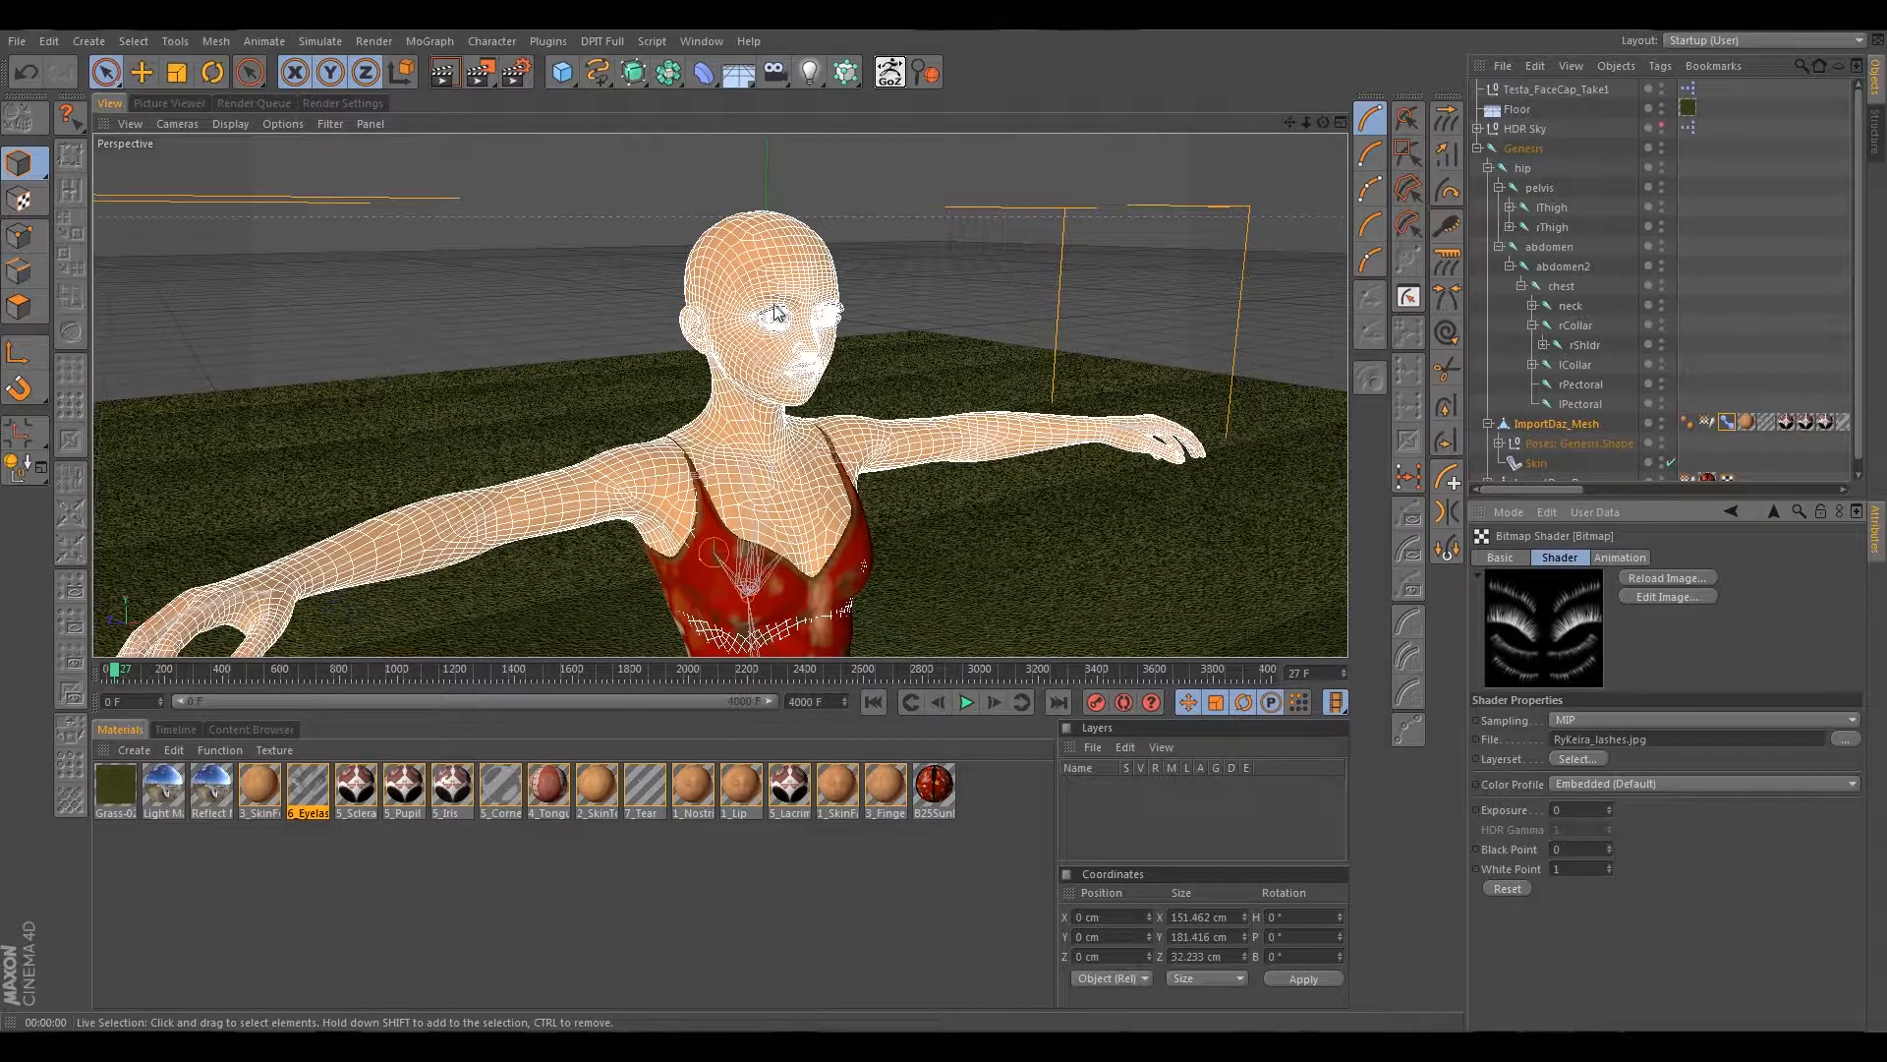
Inspect the figure's eyelashes up close, the 6_Eyelash alpha and color textures, and the list of textures still missing from the project.
{"action": "scroll", "coordinate": [808, 415], "scroll_direction": "up", "scroll_amount": 10}
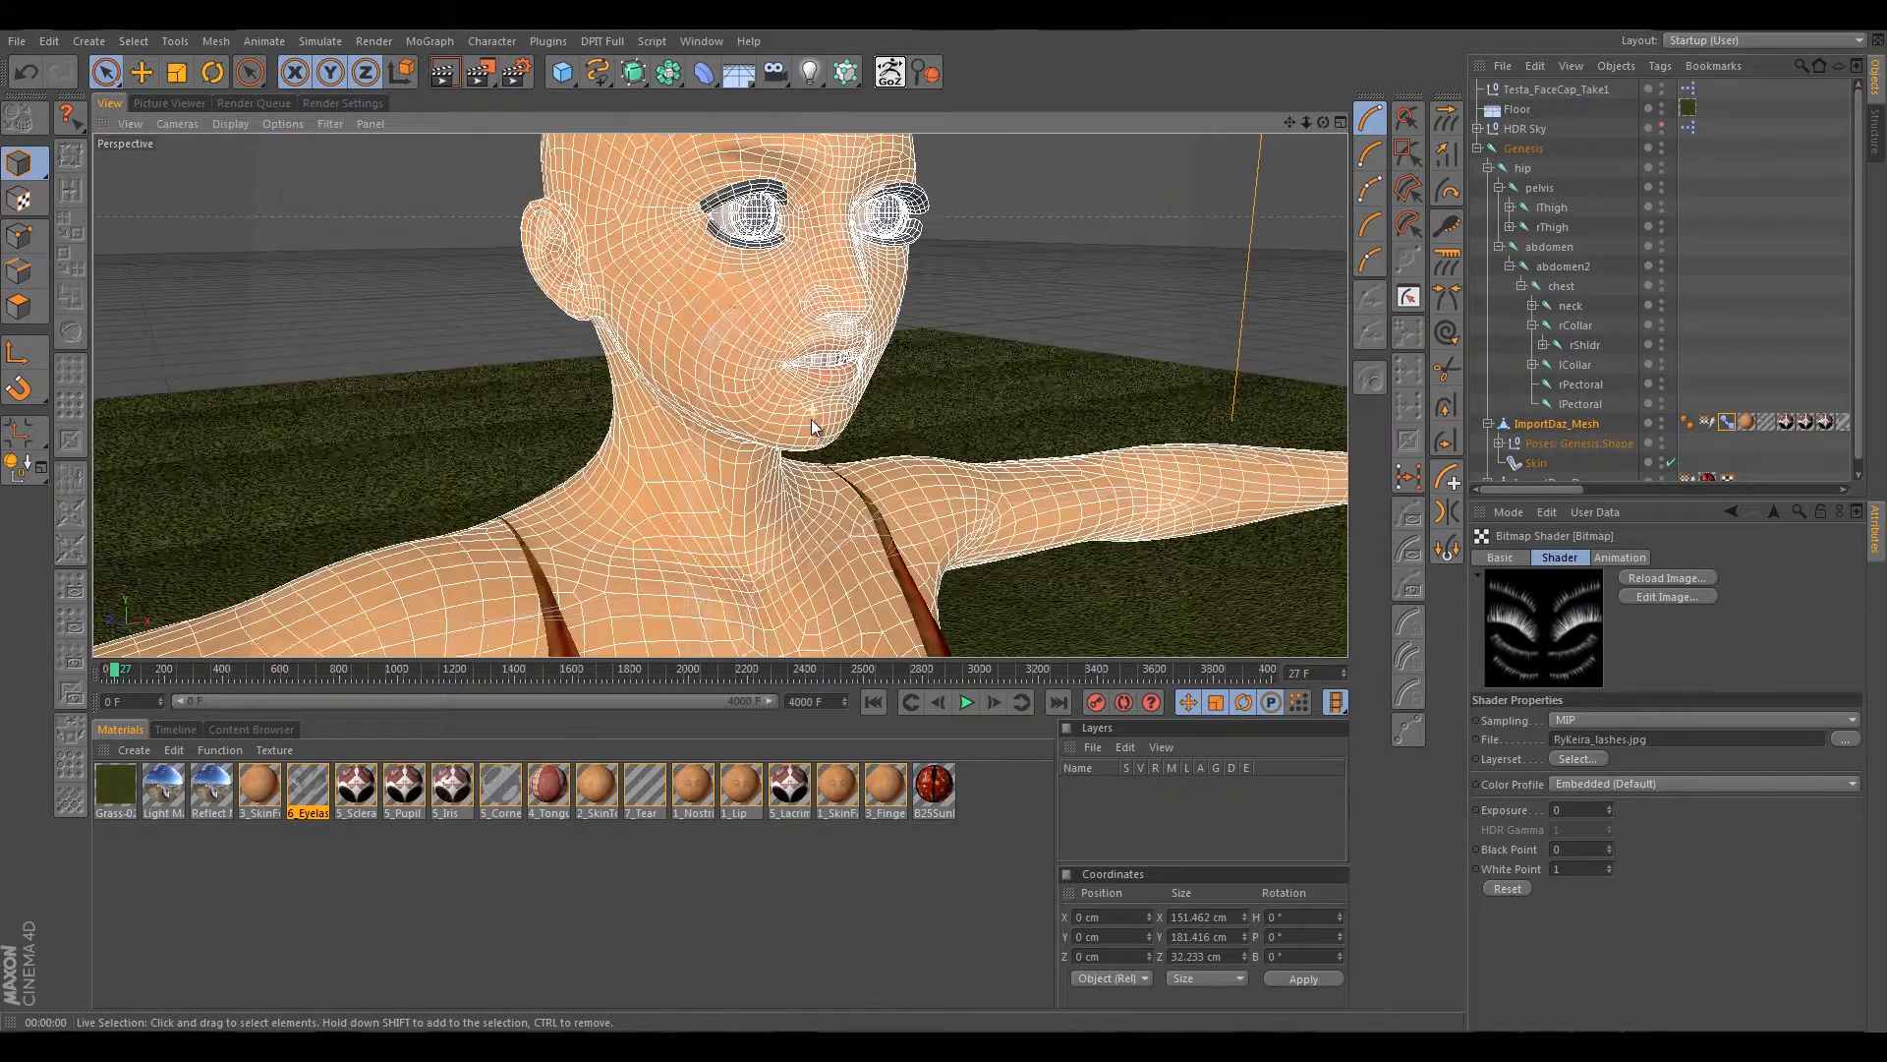
{"action": "scroll", "coordinate": [811, 418], "scroll_direction": "up", "scroll_amount": 3}
{"action": "middle_click_drag", "start_coordinate": [797, 340], "coordinate": [789, 558], "text": "alt"}
{"action": "right_click_drag", "start_coordinate": [652, 380], "coordinate": [714, 353], "text": "alt"}
{"action": "scroll", "coordinate": [719, 354], "scroll_direction": "up", "scroll_amount": 2}
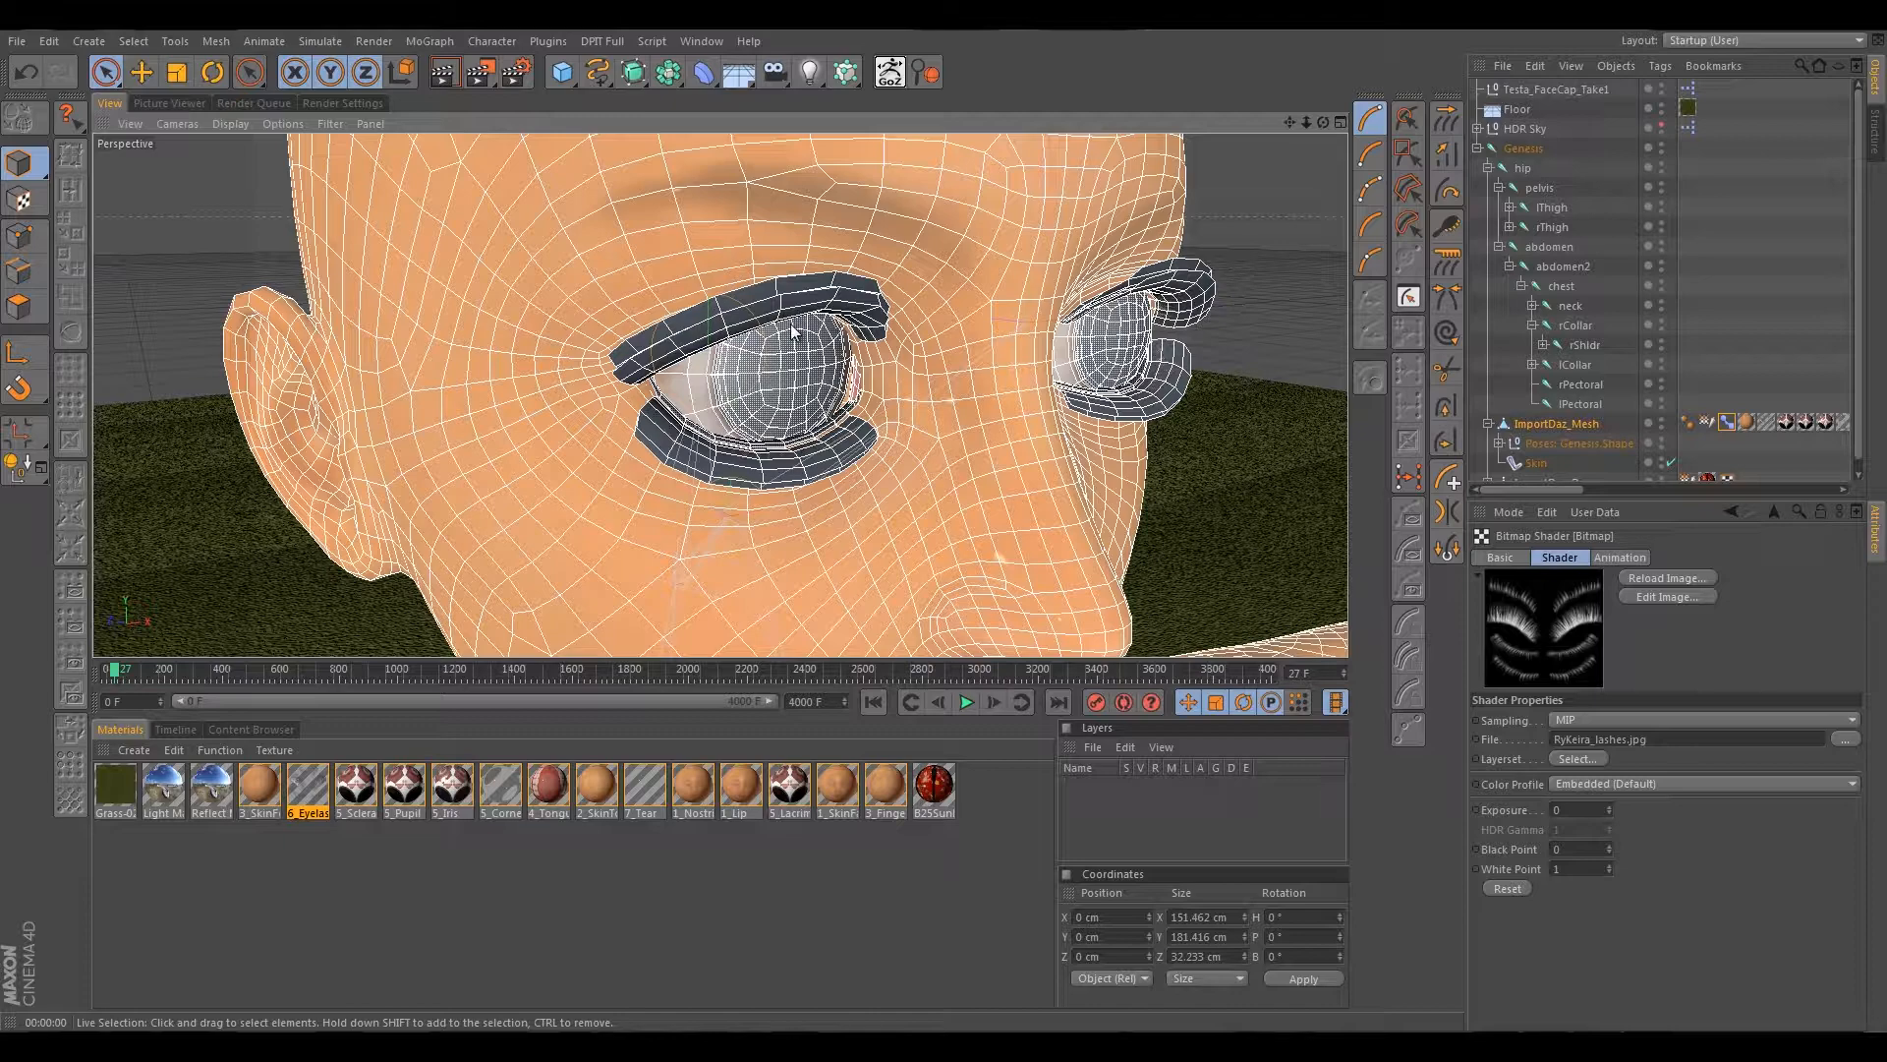
{"action": "scroll", "coordinate": [788, 344], "scroll_direction": "down", "scroll_amount": 6}
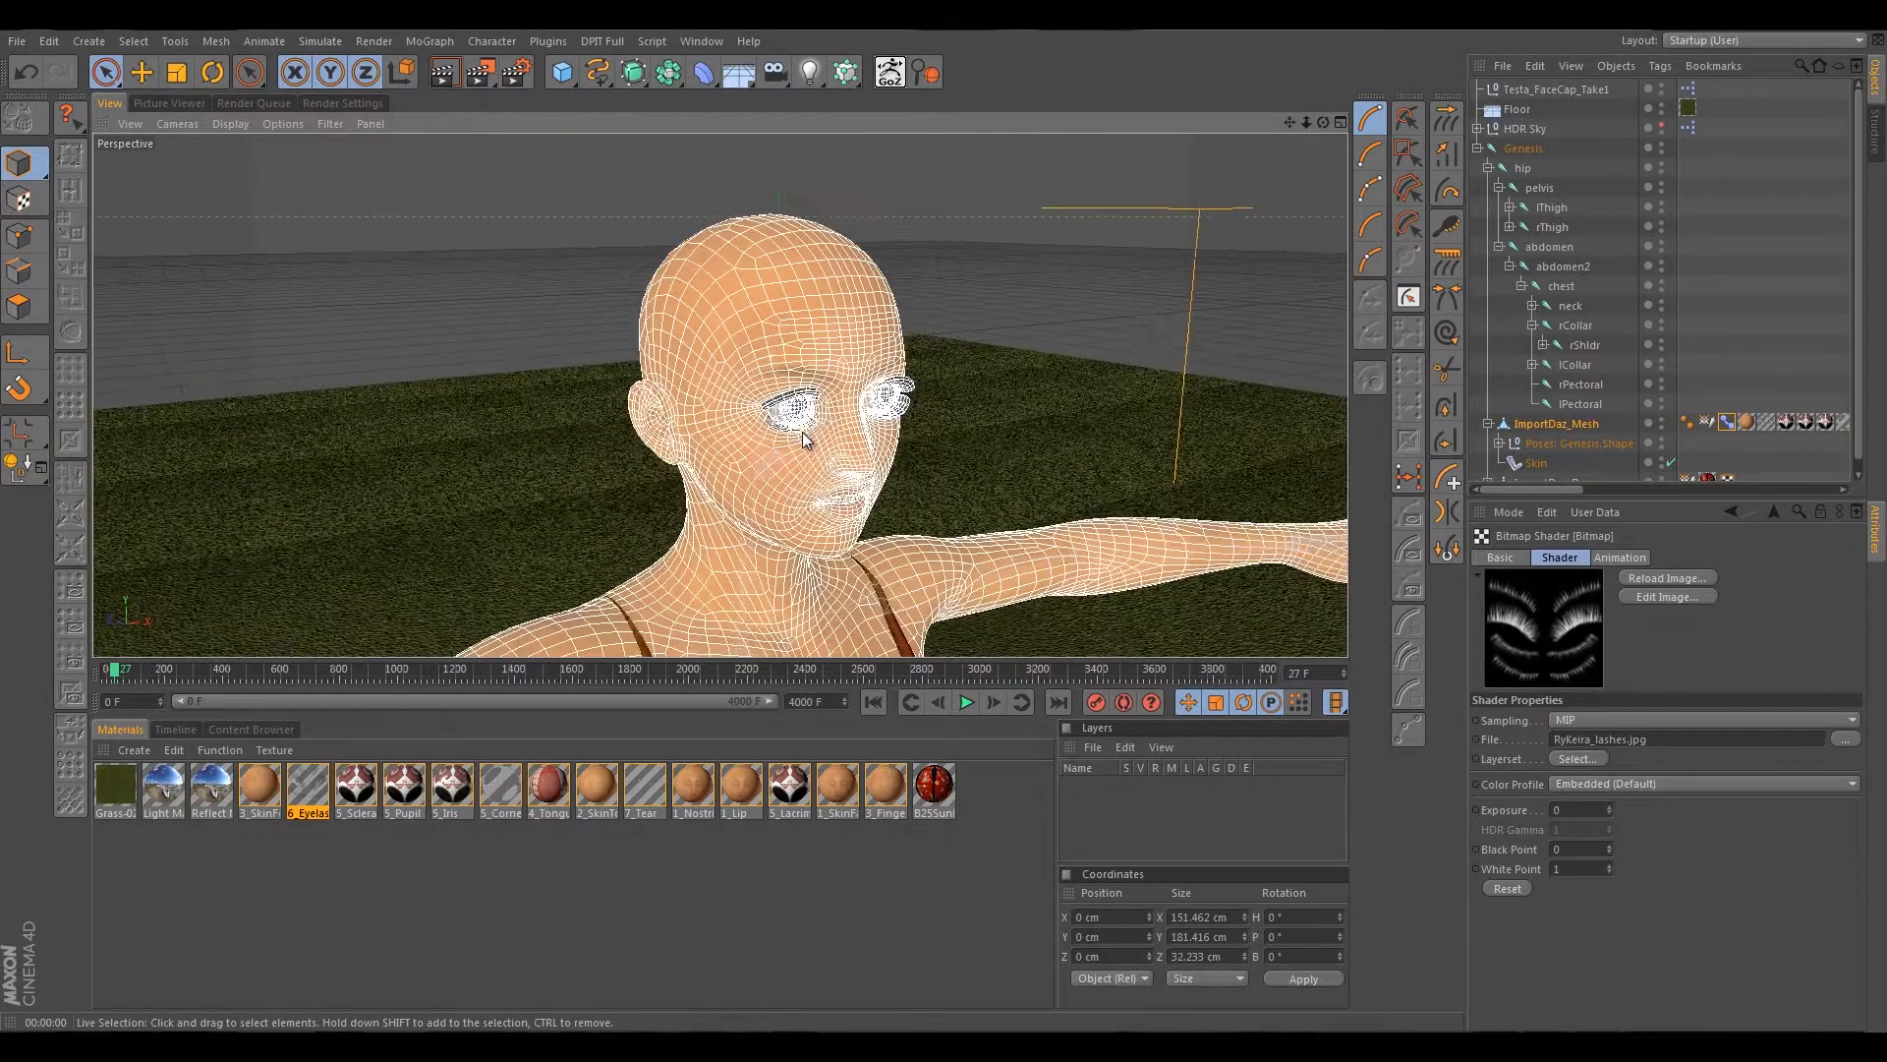
{"action": "scroll", "coordinate": [803, 441], "scroll_direction": "down", "scroll_amount": 1}
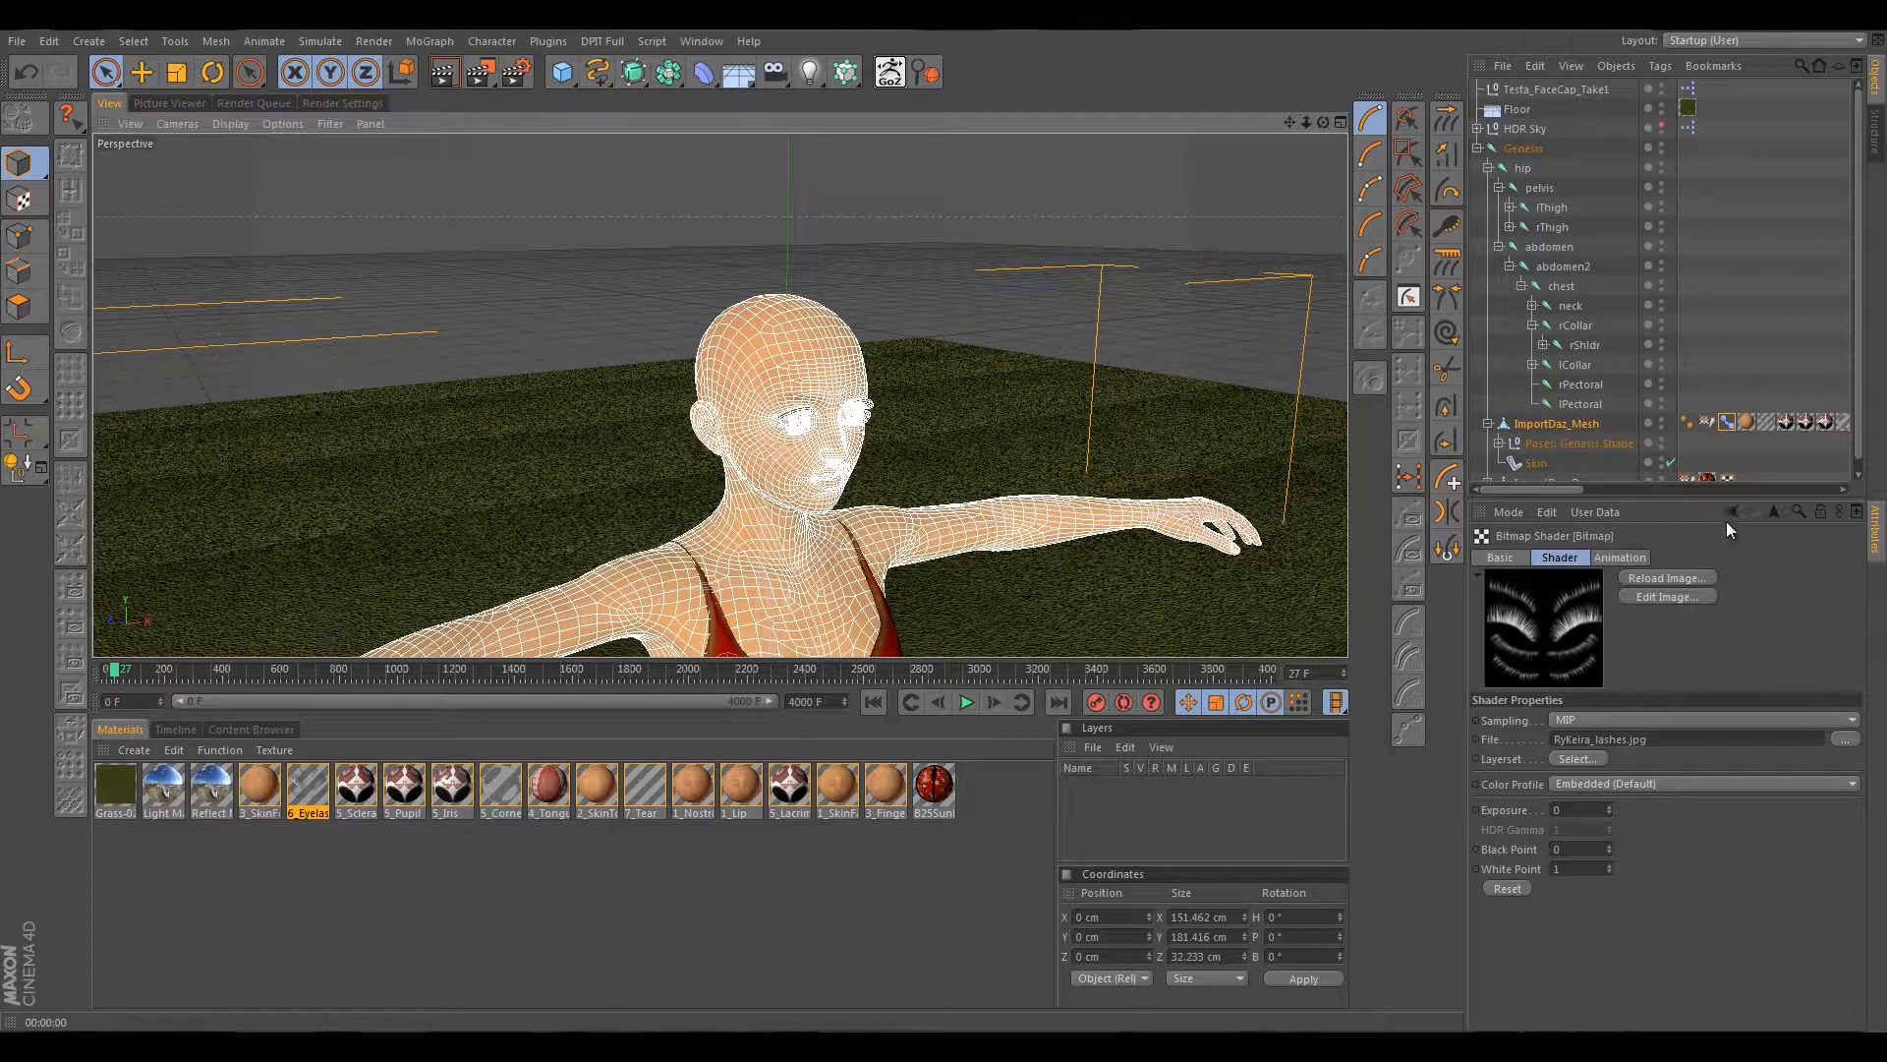
{"action": "left_click", "coordinate": [1771, 511]}
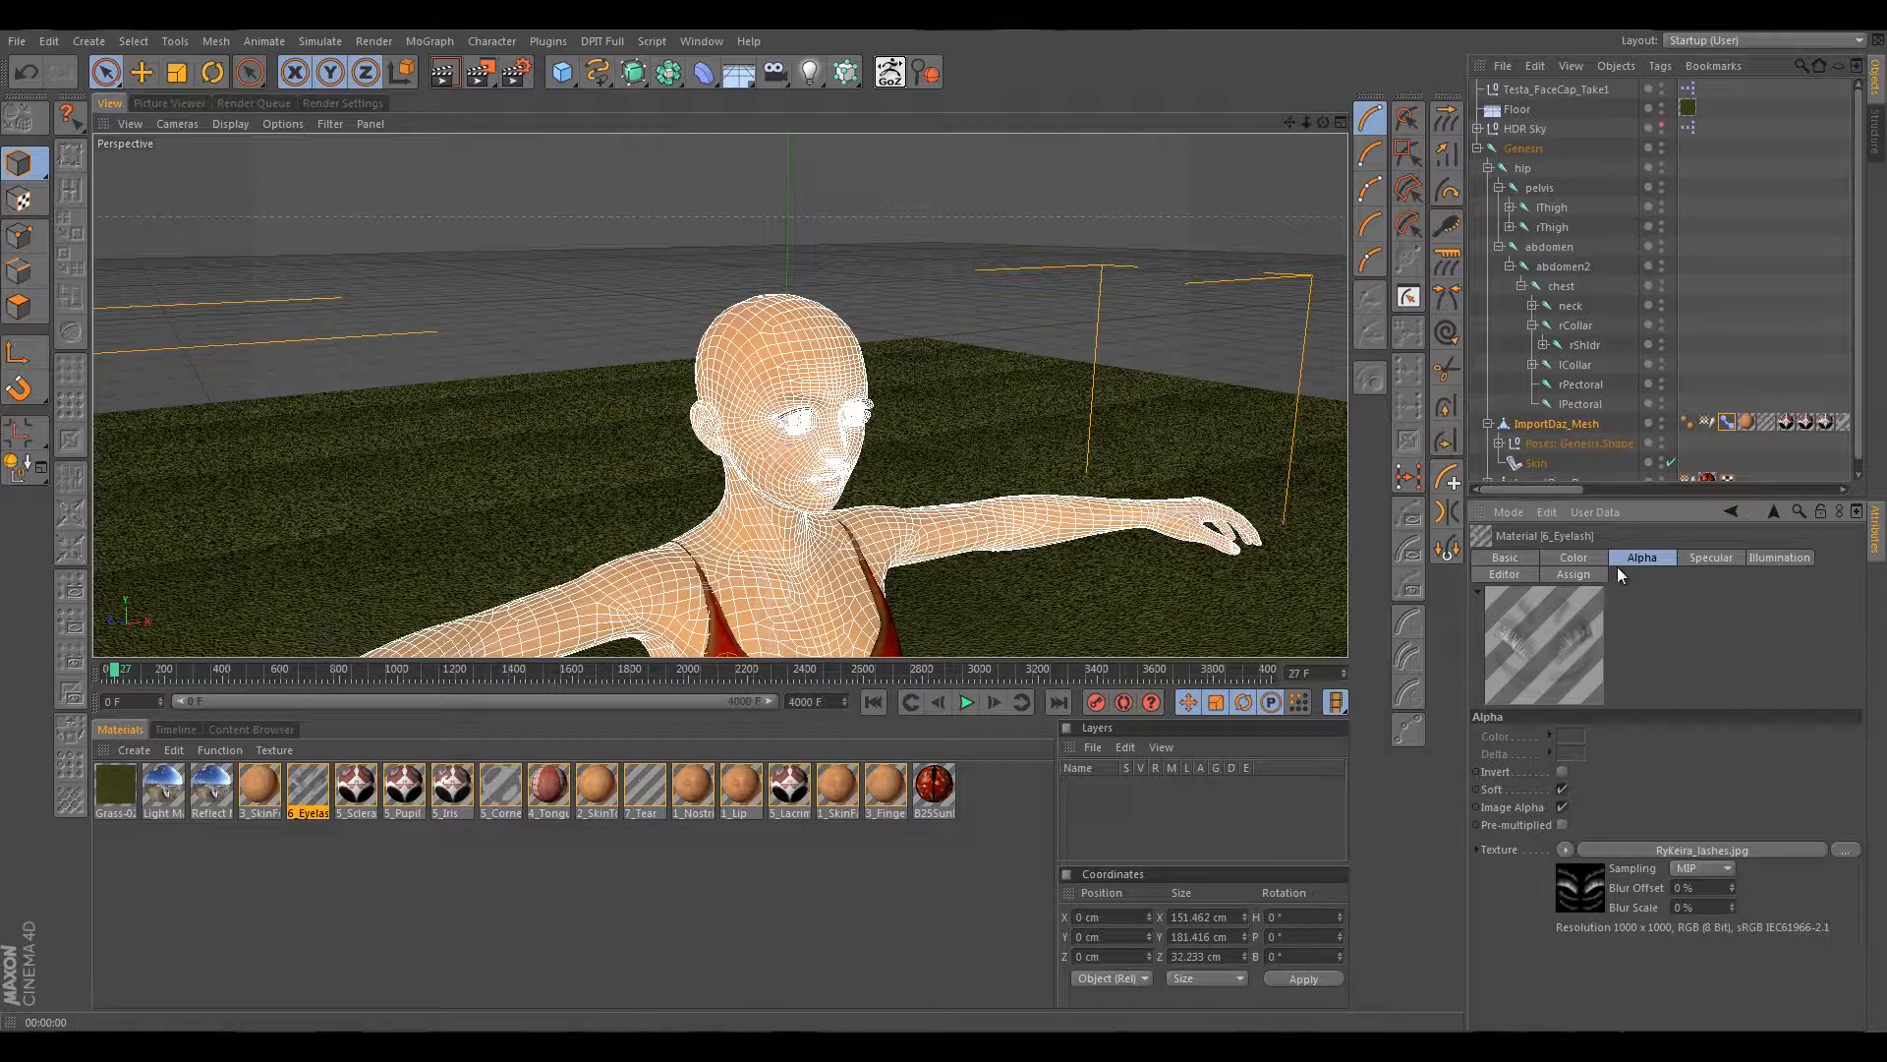
{"action": "left_click", "coordinate": [1575, 559]}
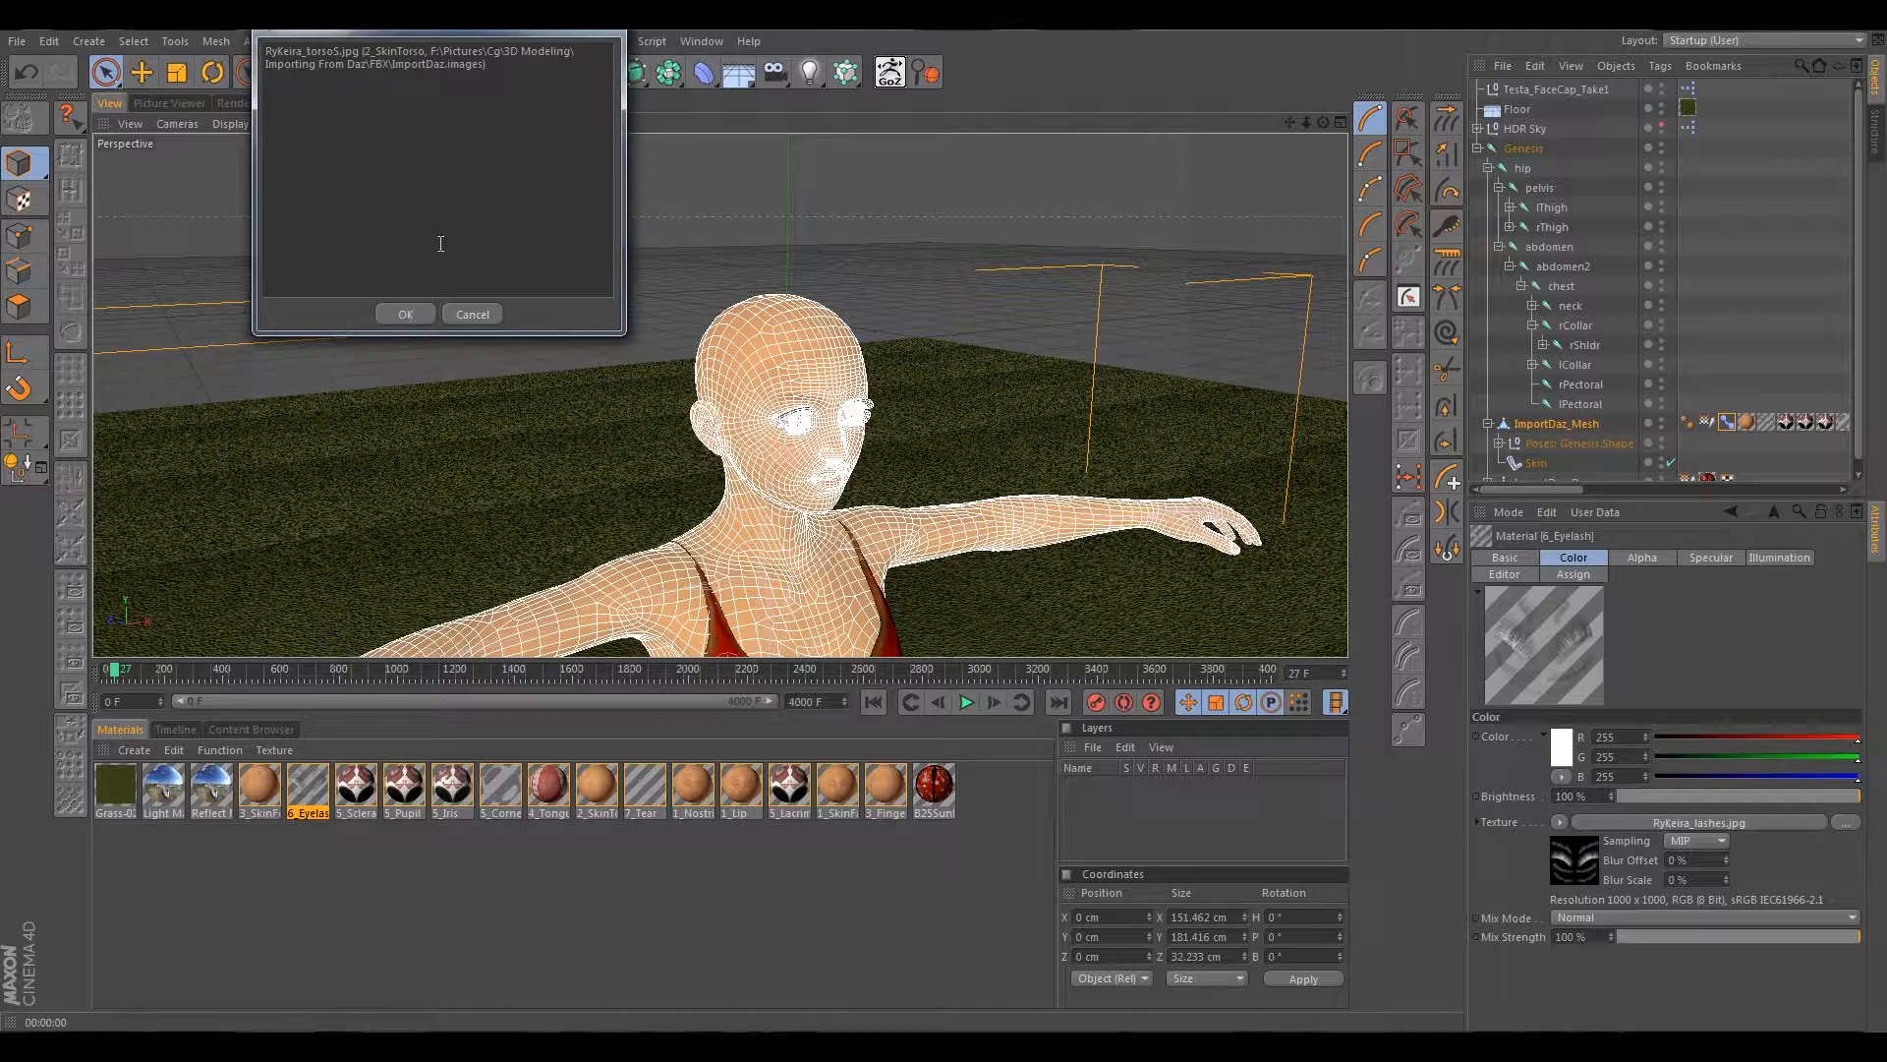
{"action": "left_click", "coordinate": [473, 315]}
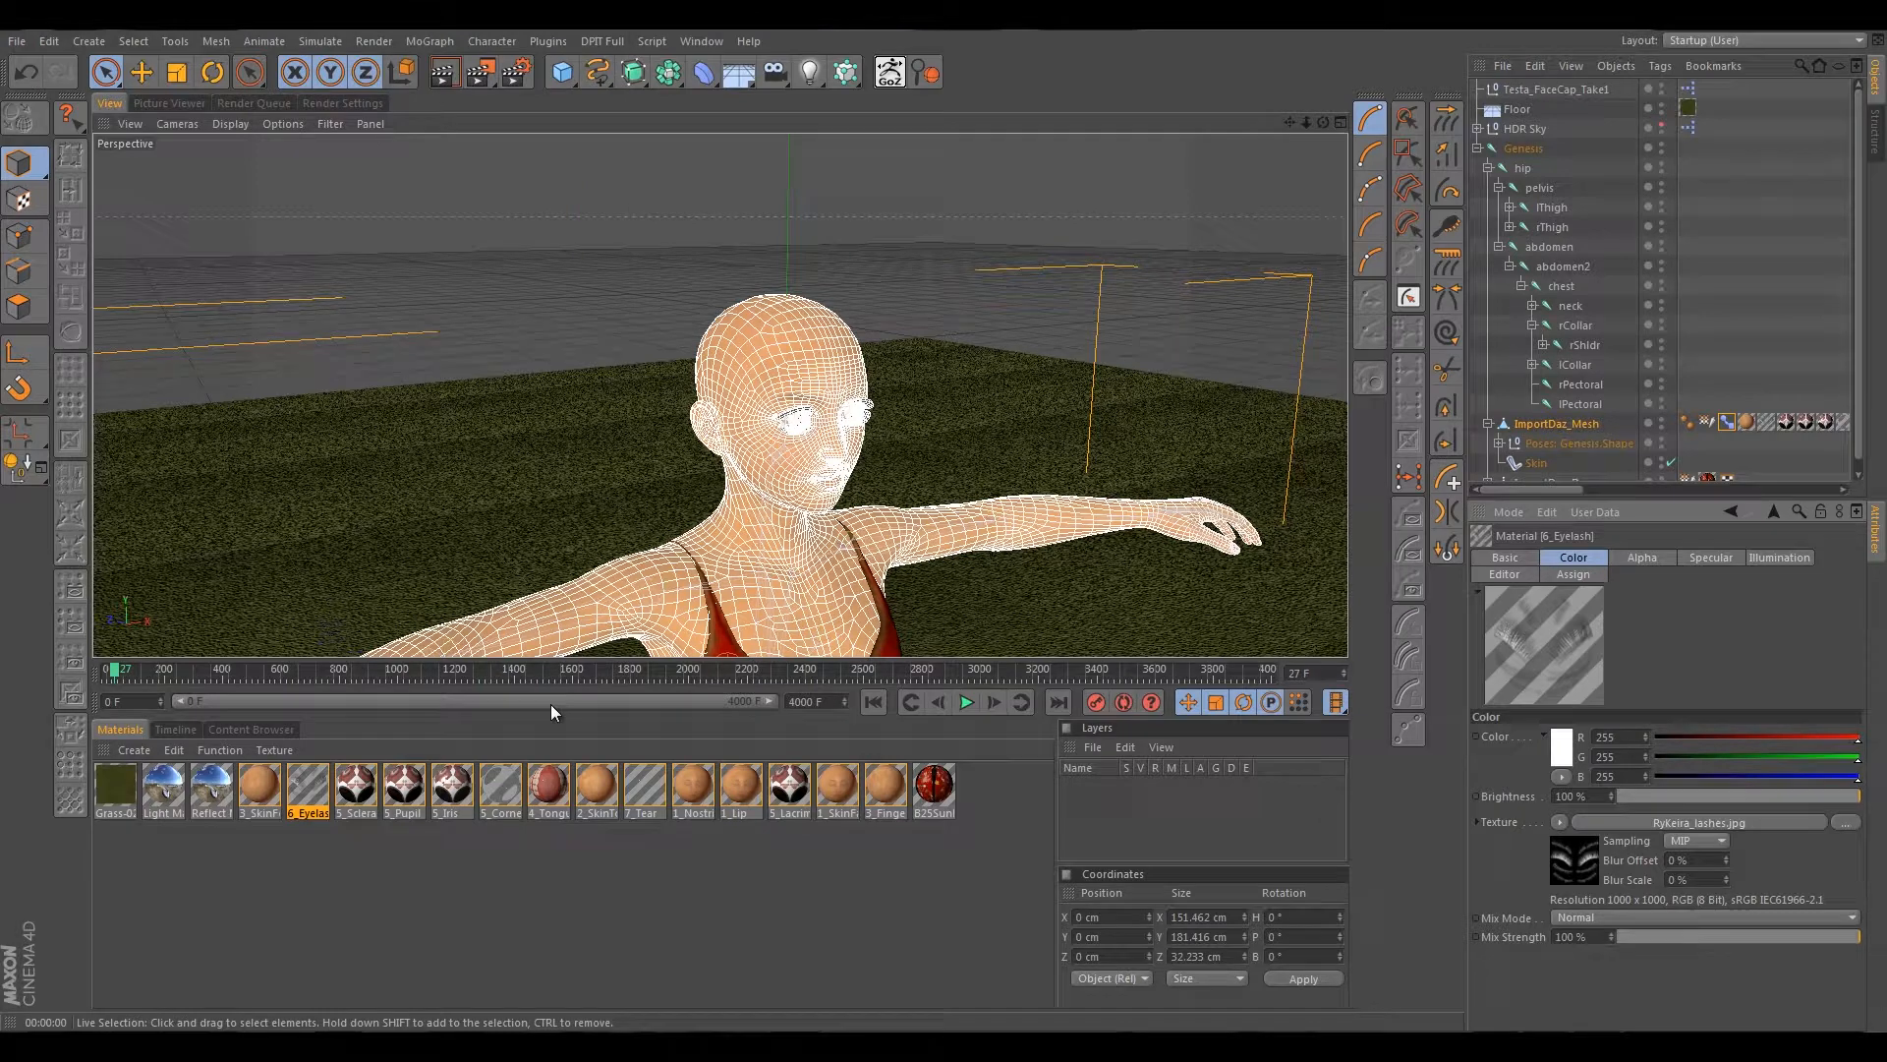
Relink the 2_SkinTorso material's specular color texture to RyKeira_torsoS.jpg in the tex folder.
{"action": "left_click", "coordinate": [592, 783]}
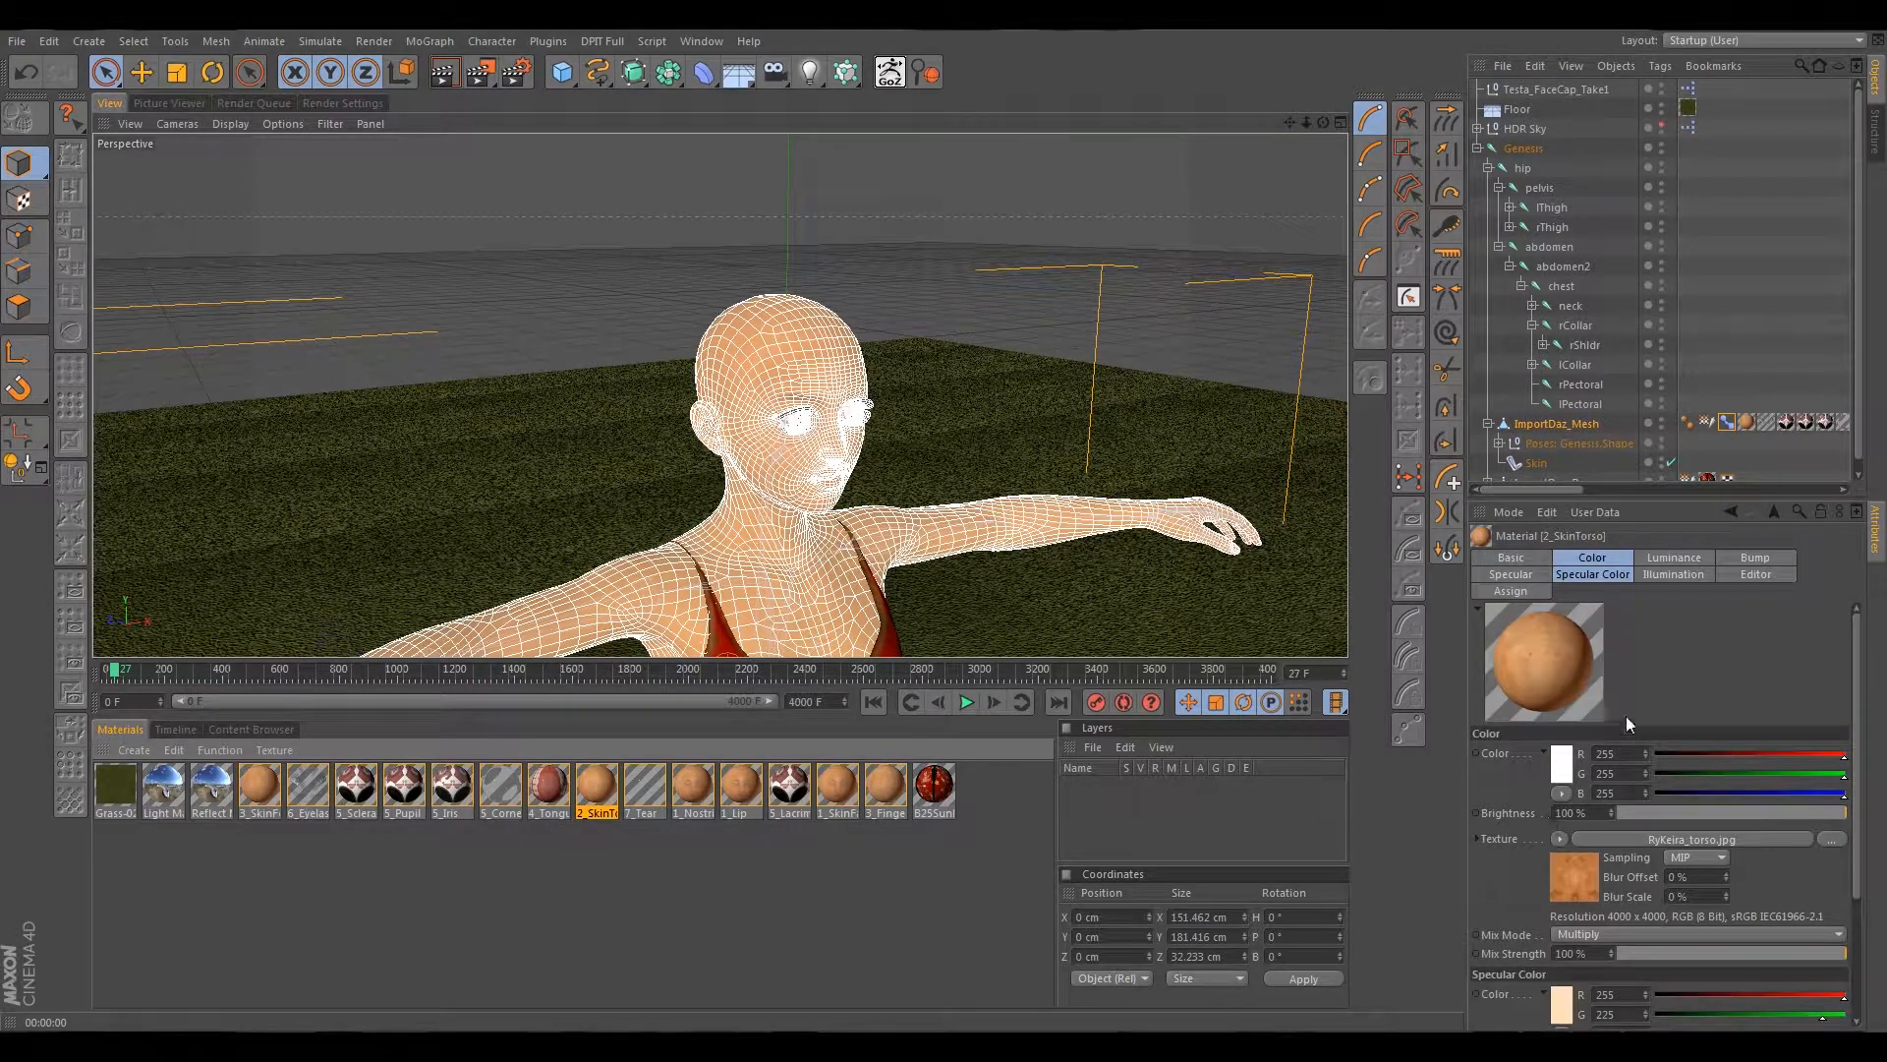
{"action": "left_click", "coordinate": [1653, 557]}
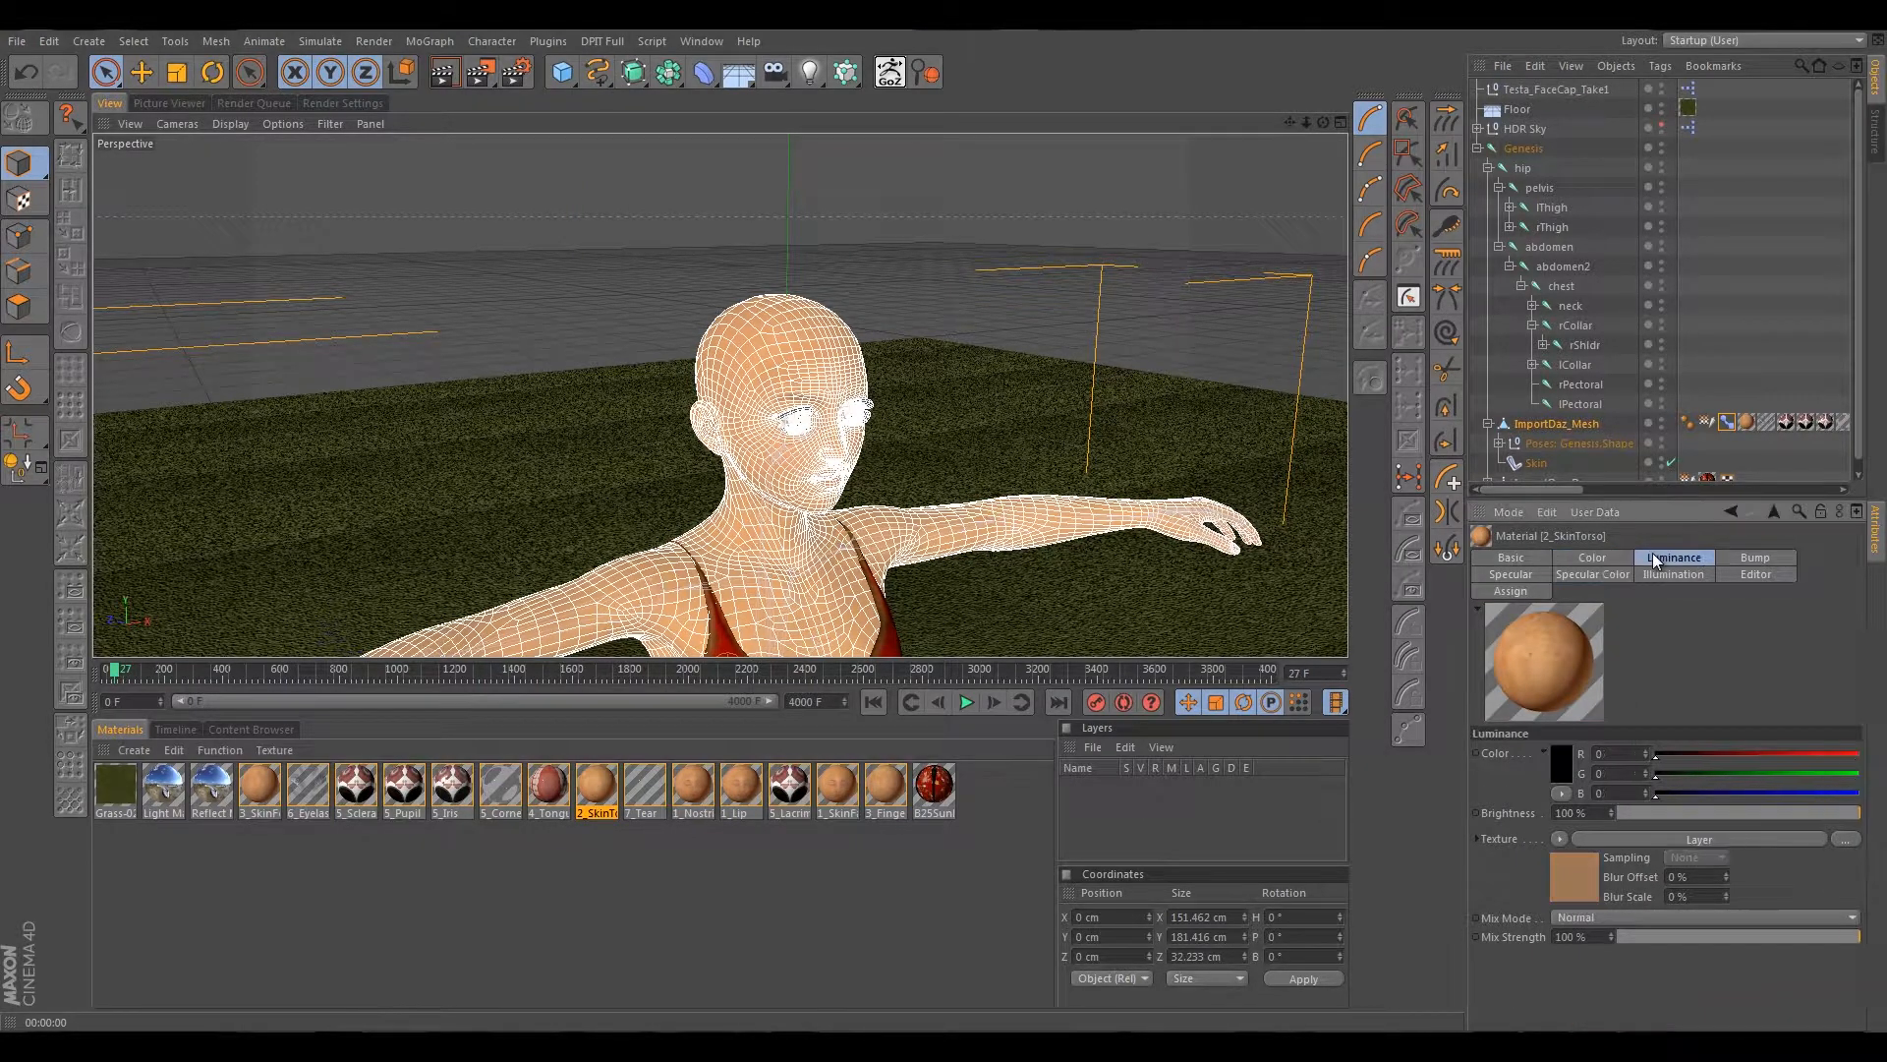
{"action": "left_click", "coordinate": [1593, 575]}
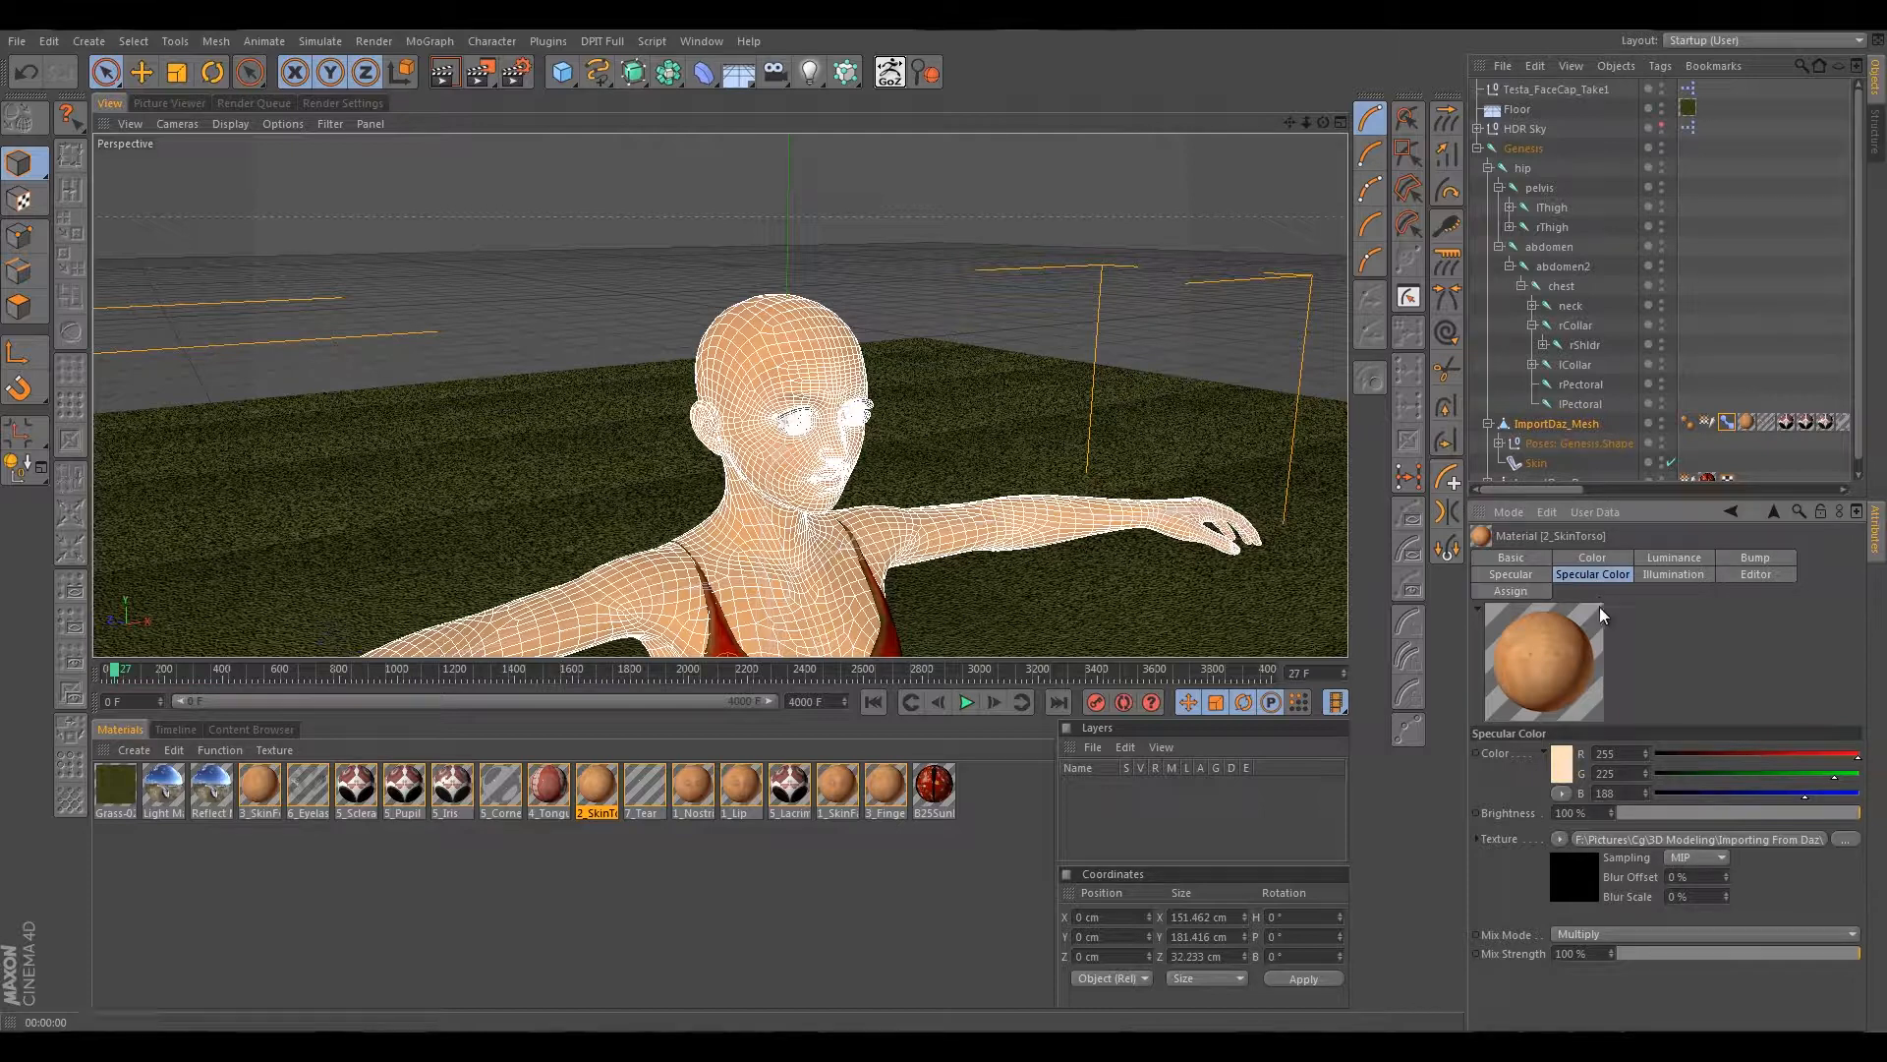
{"action": "left_click", "coordinate": [1803, 840]}
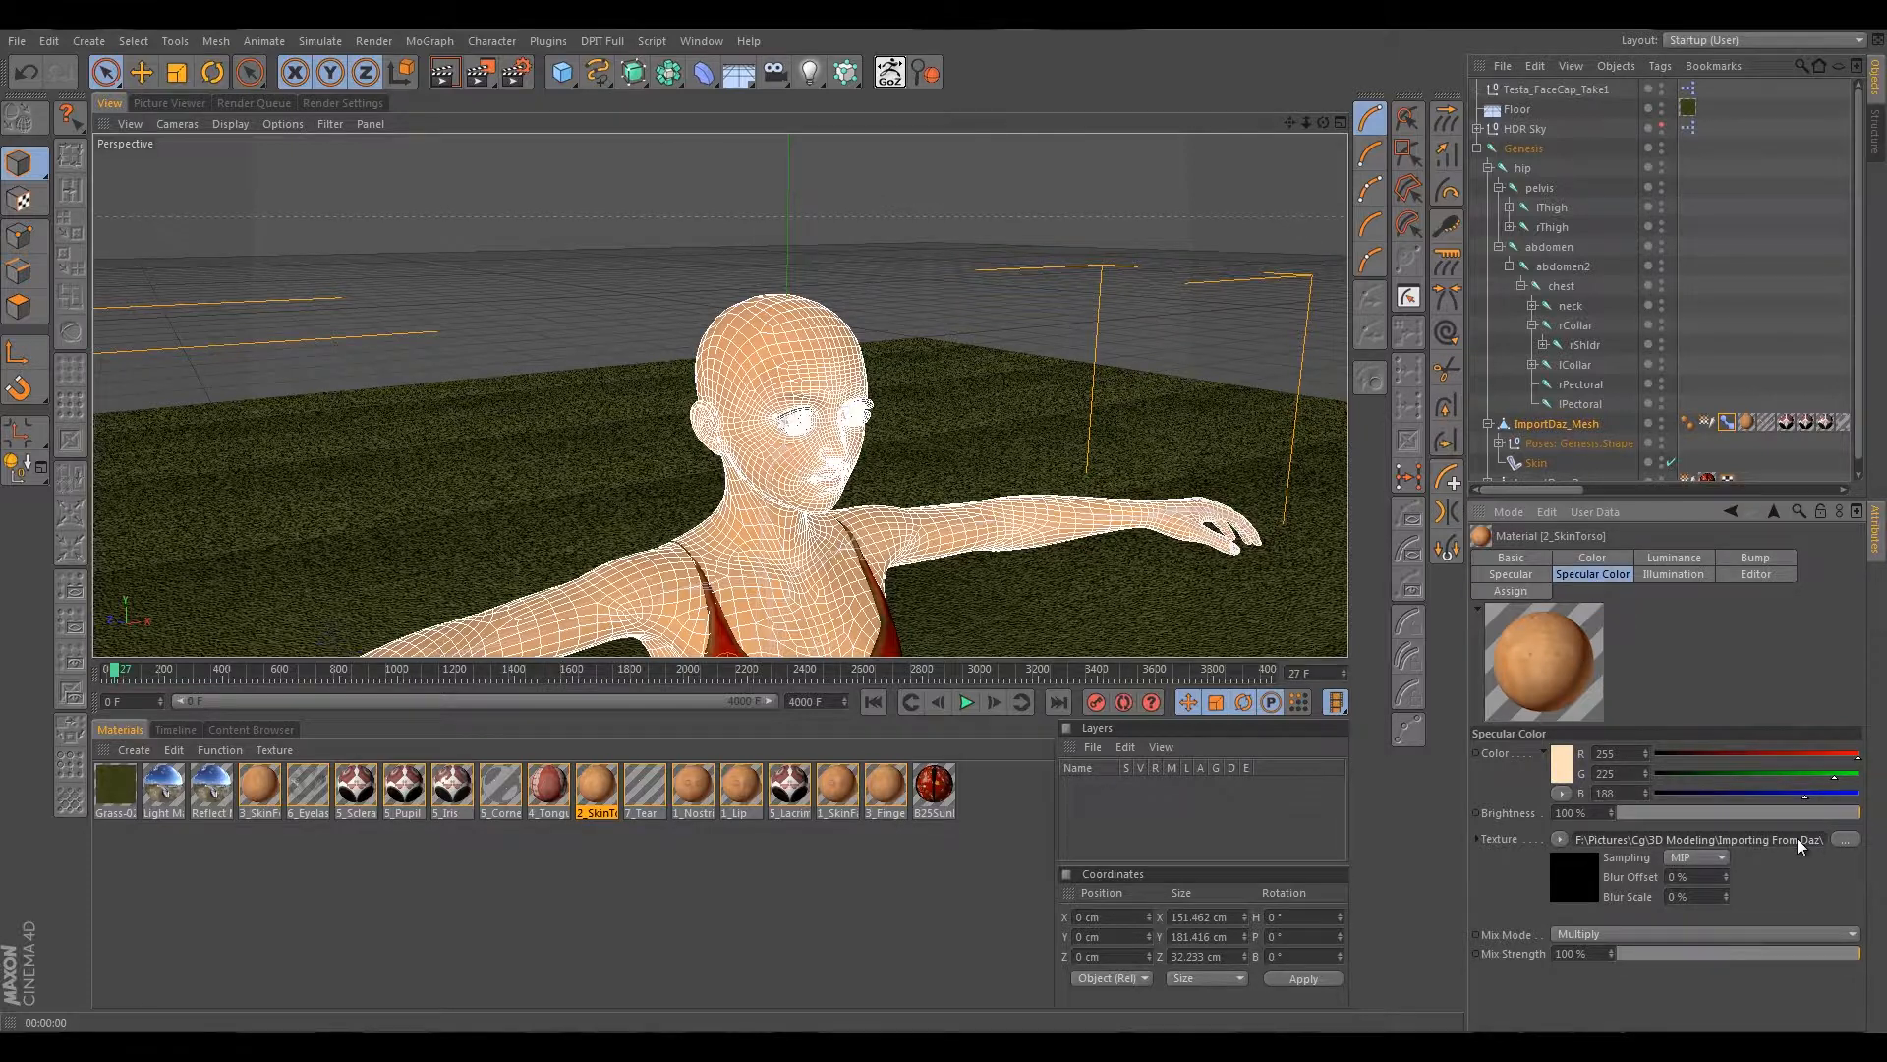
{"action": "left_click", "coordinate": [1836, 738]}
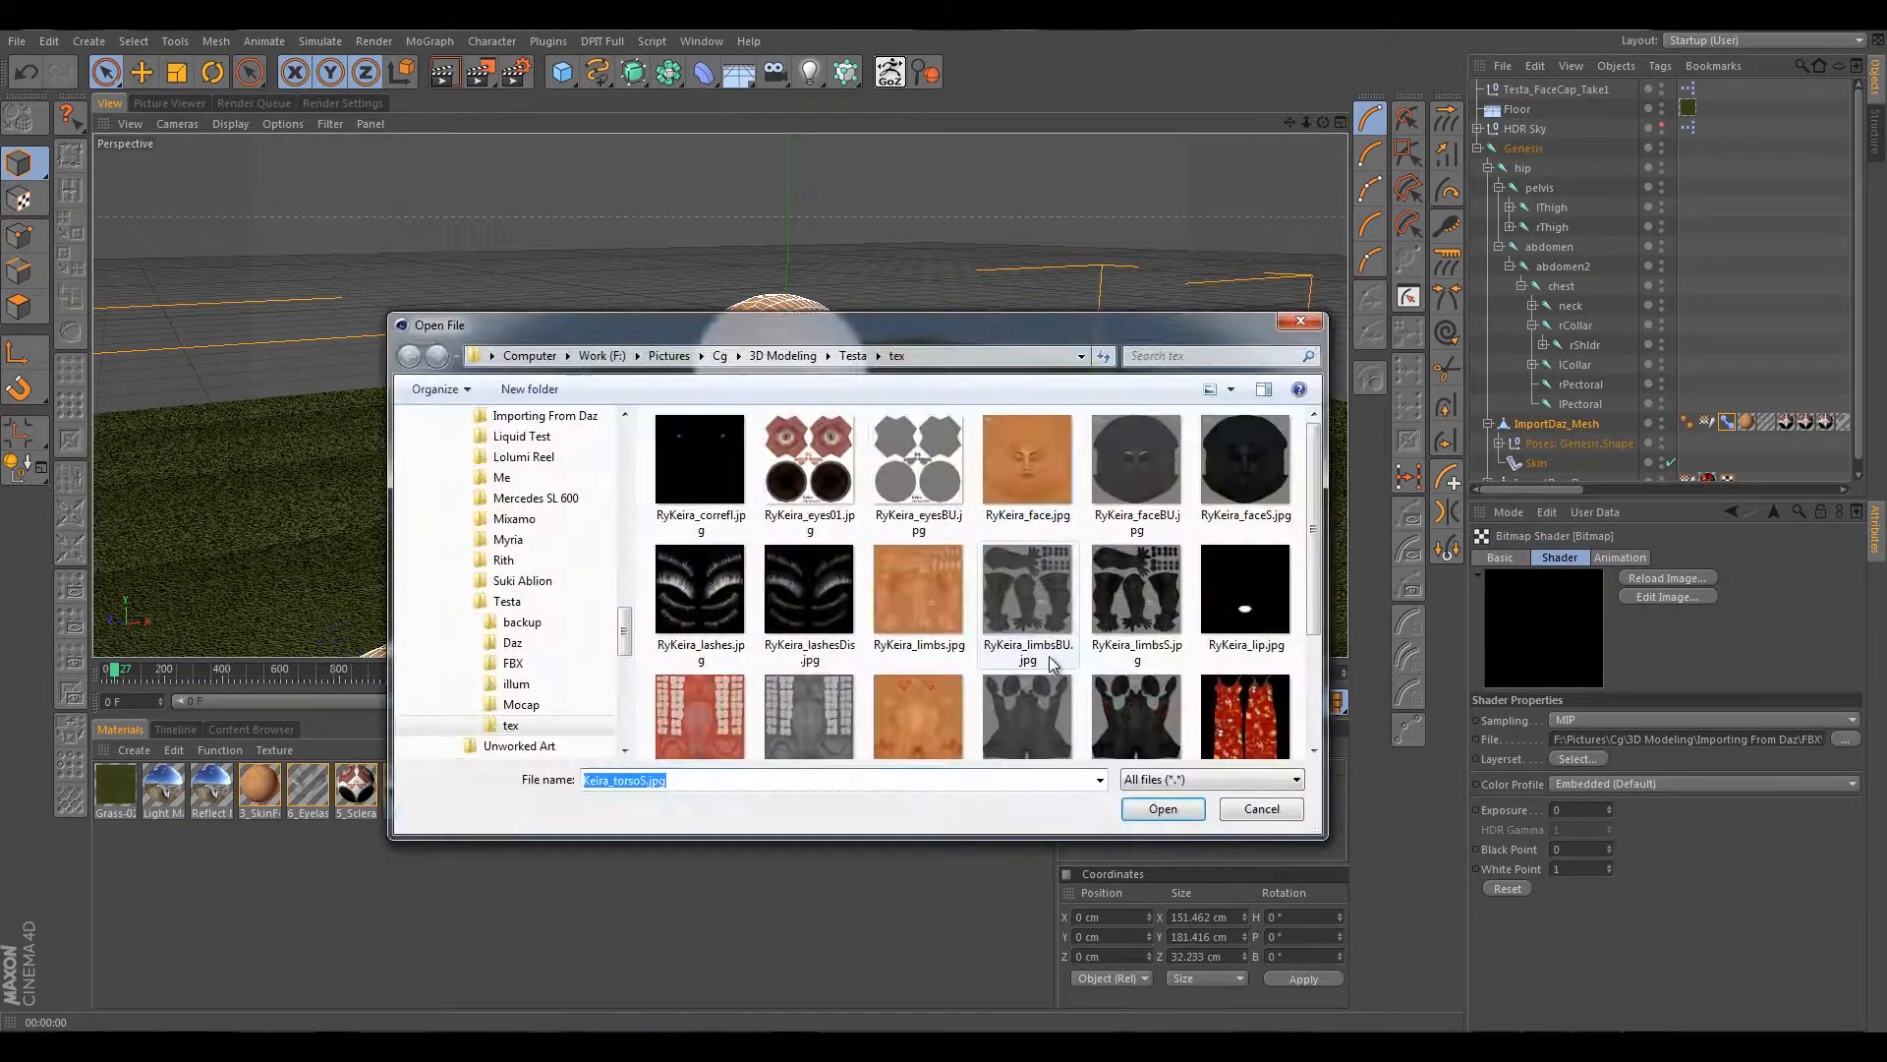
{"action": "scroll", "coordinate": [1024, 719], "scroll_direction": "down", "scroll_amount": 3}
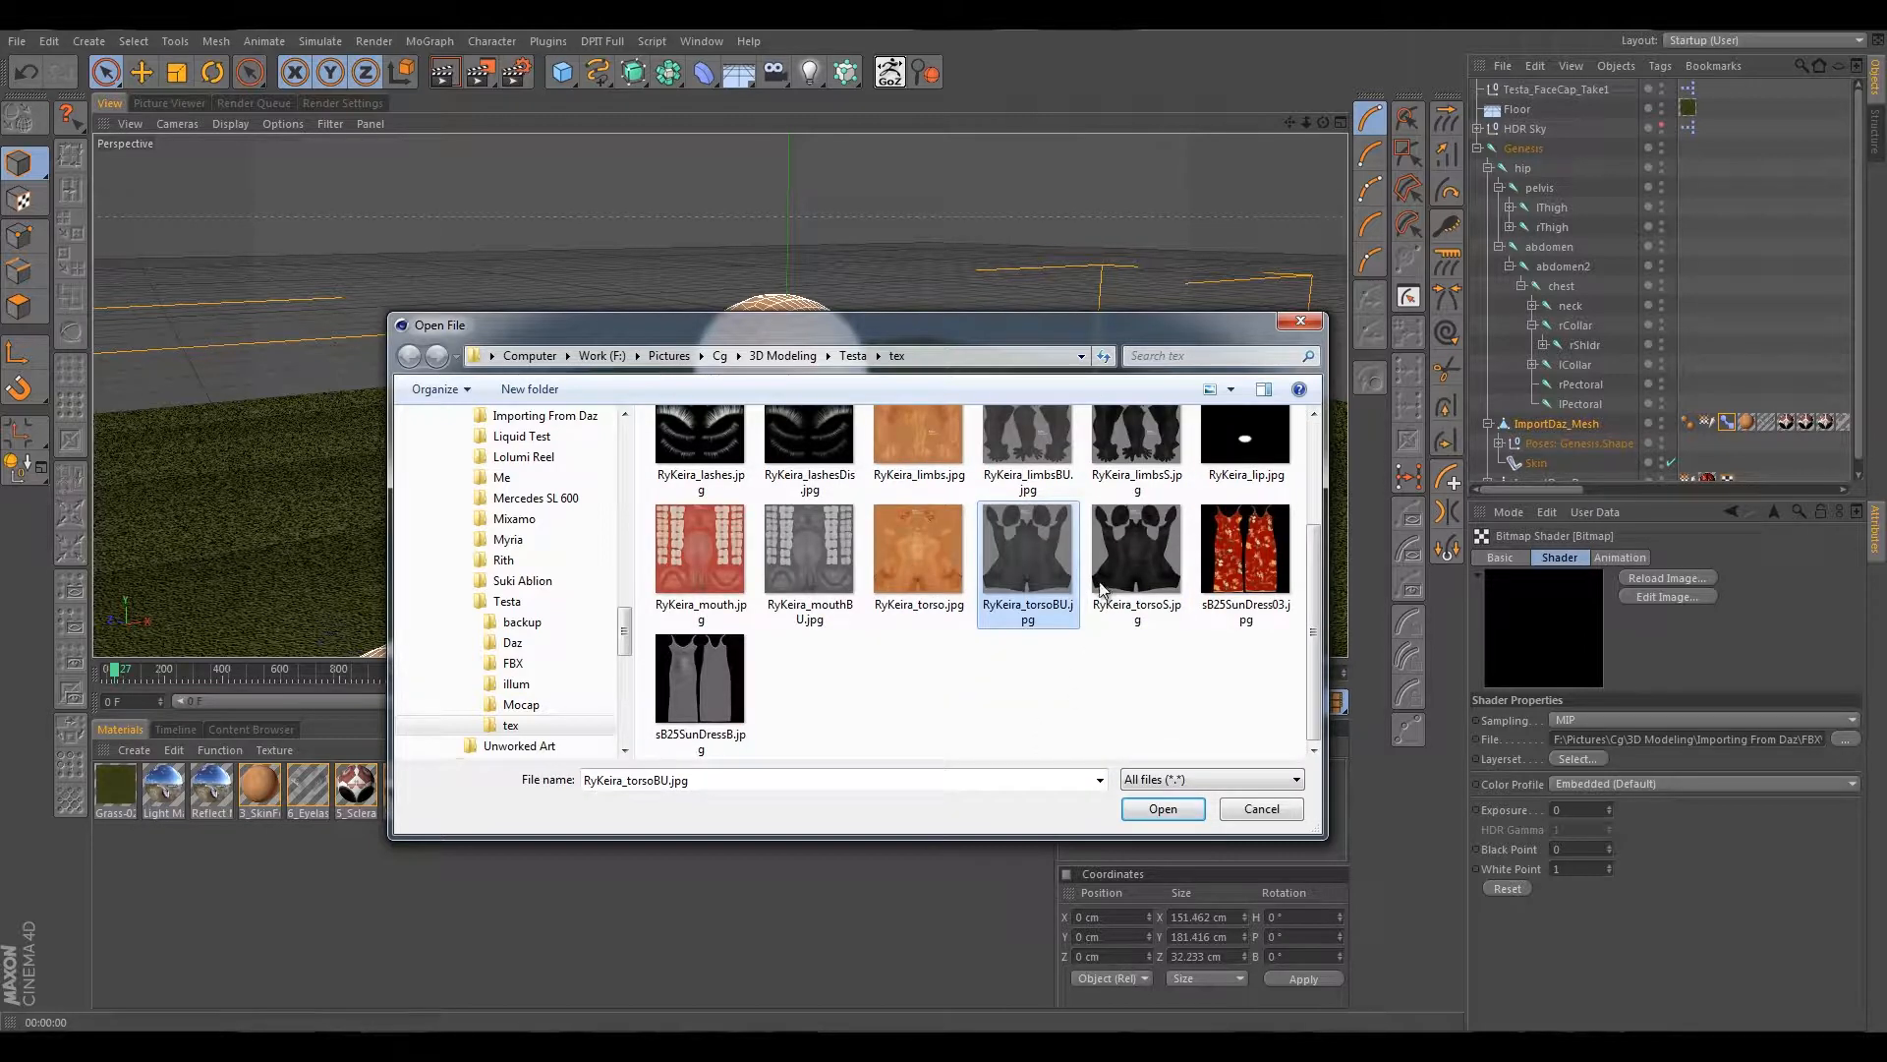
{"action": "left_click", "coordinate": [1125, 550]}
{"action": "left_click", "coordinate": [1155, 805]}
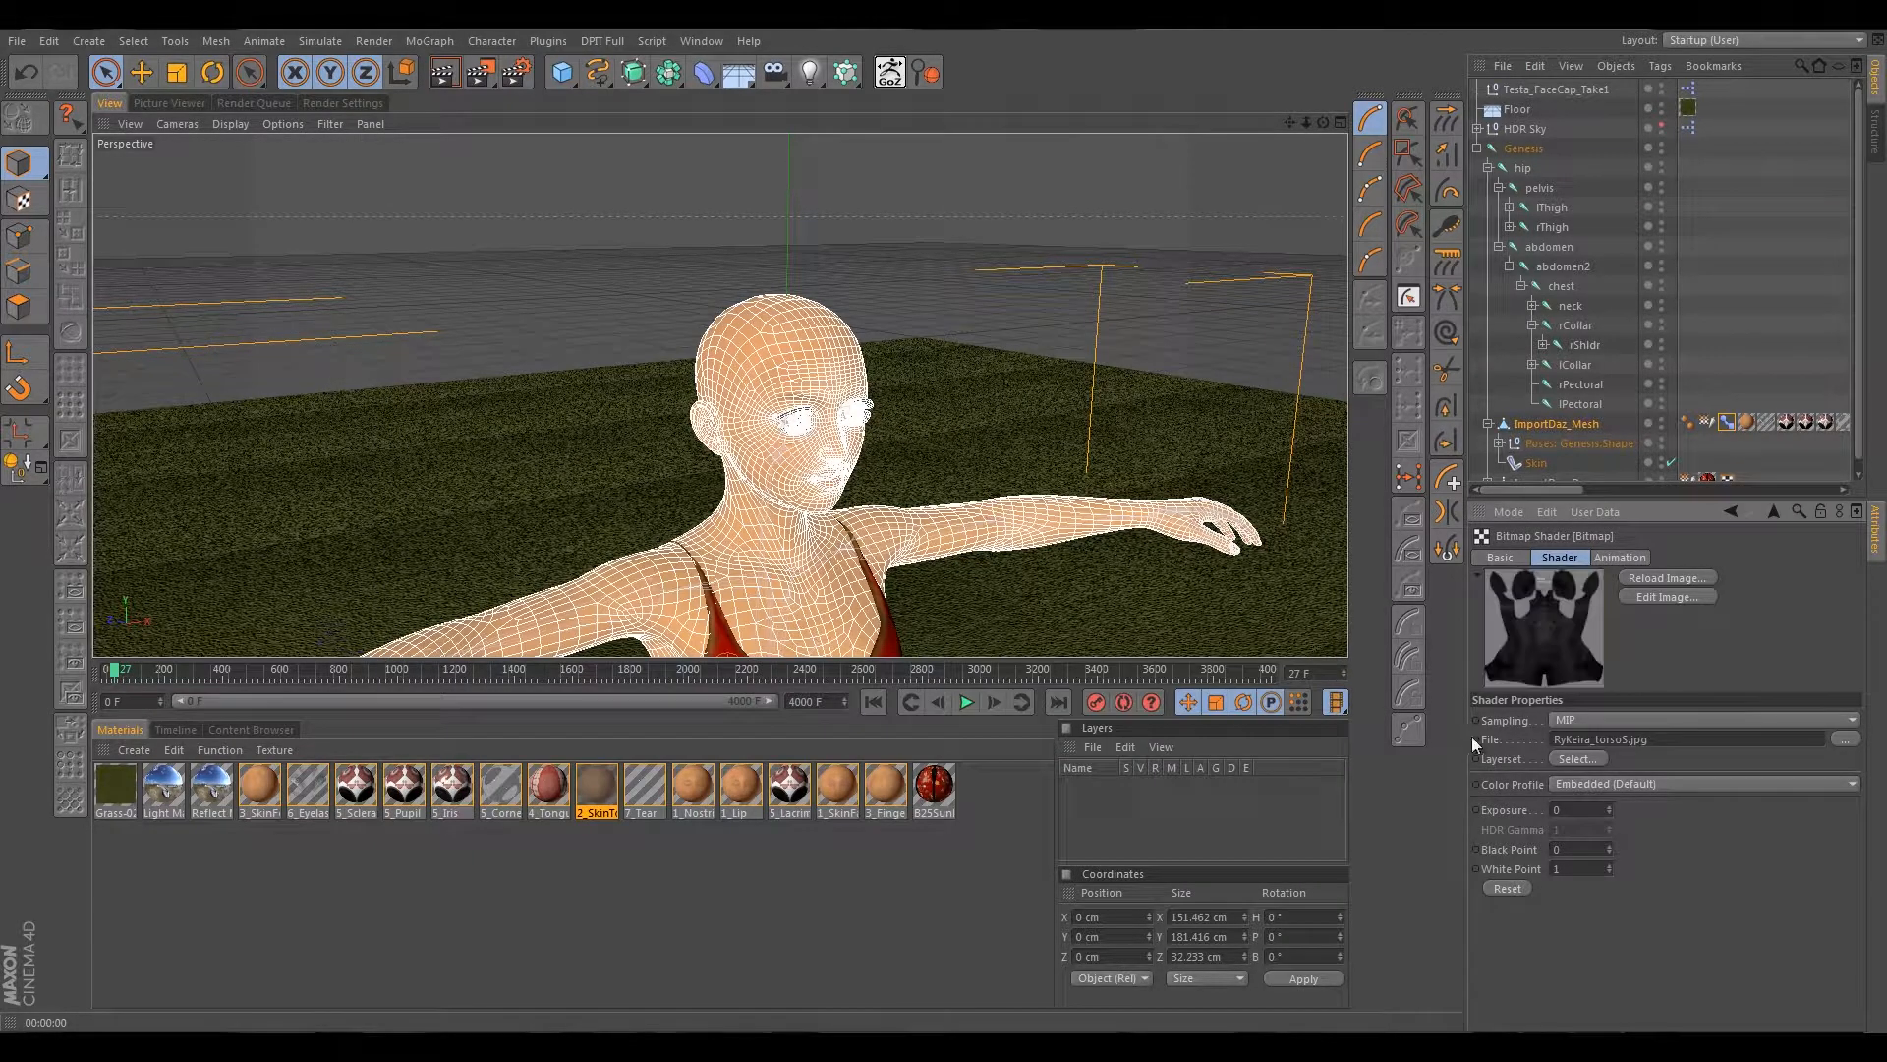
Check the specular color textures of the 3_SkinFoot, 2_SkinTorso and 3_Fingernail materials, and save the project.
{"action": "left_click", "coordinate": [259, 787]}
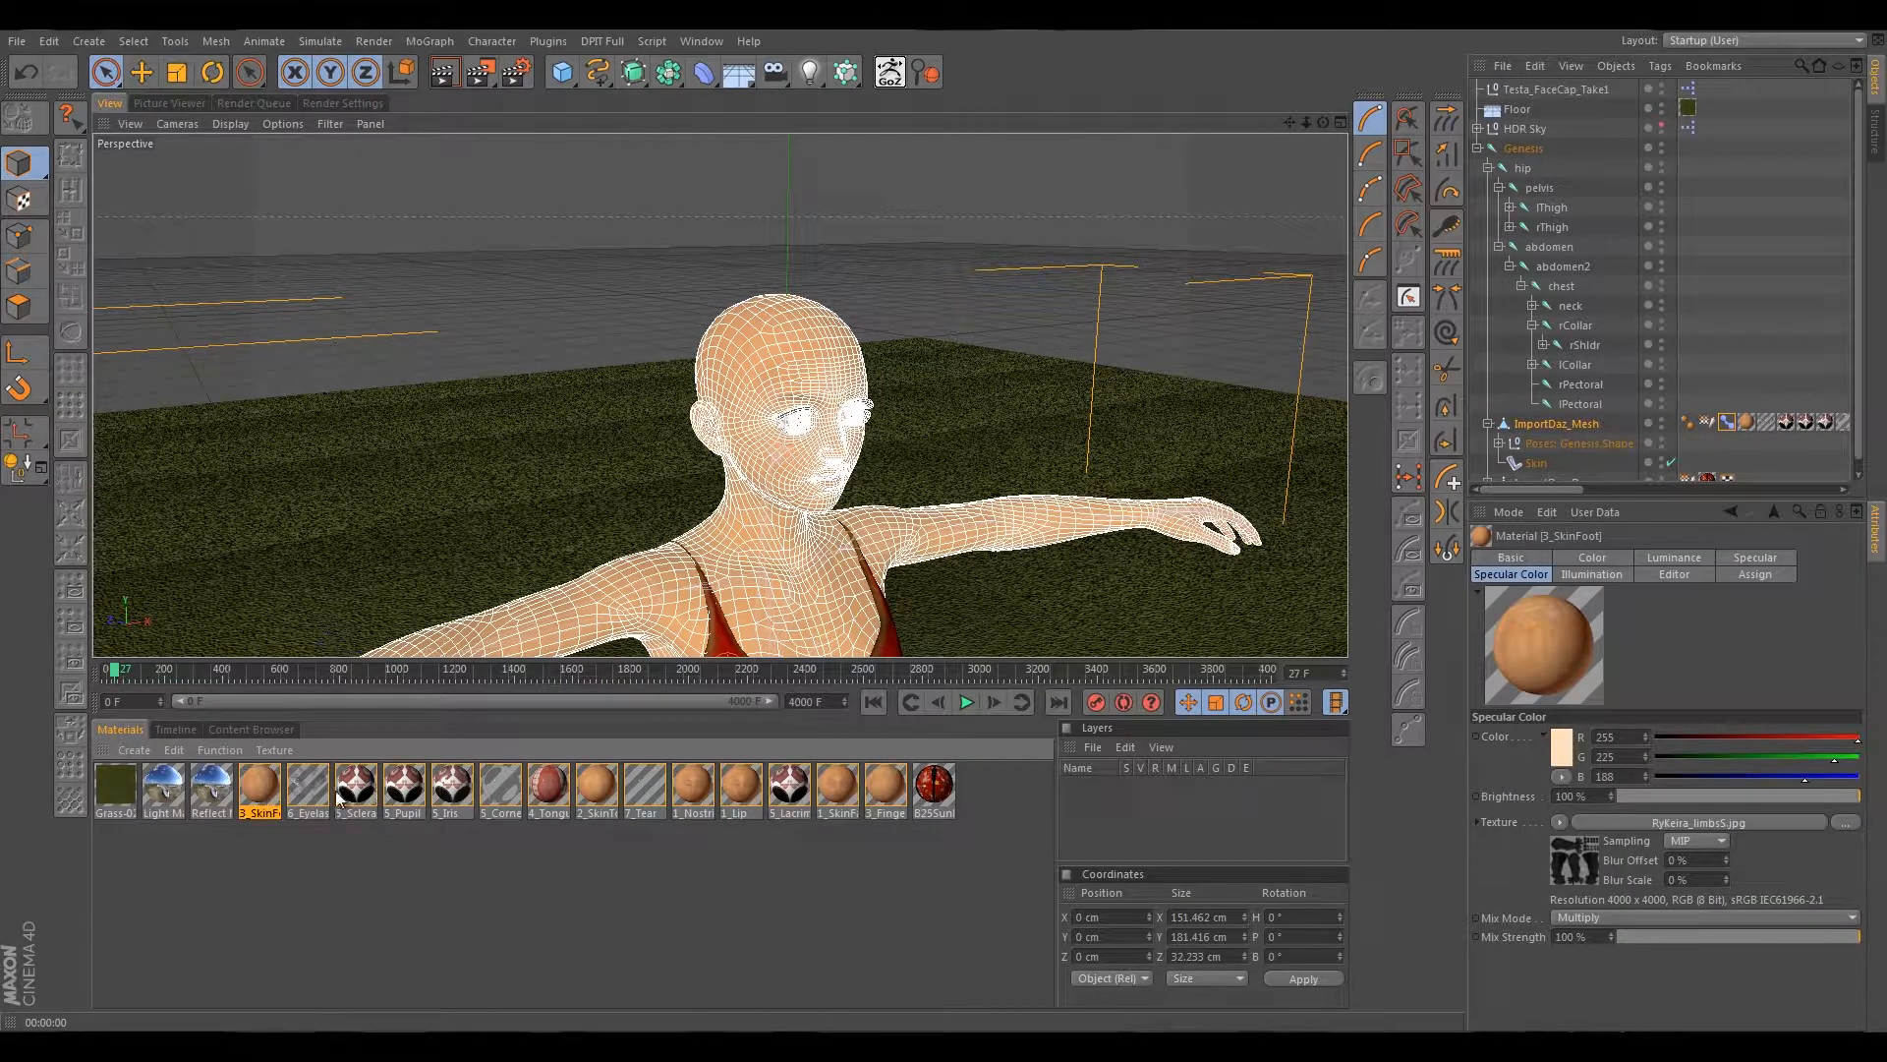
{"action": "left_click", "coordinate": [607, 798]}
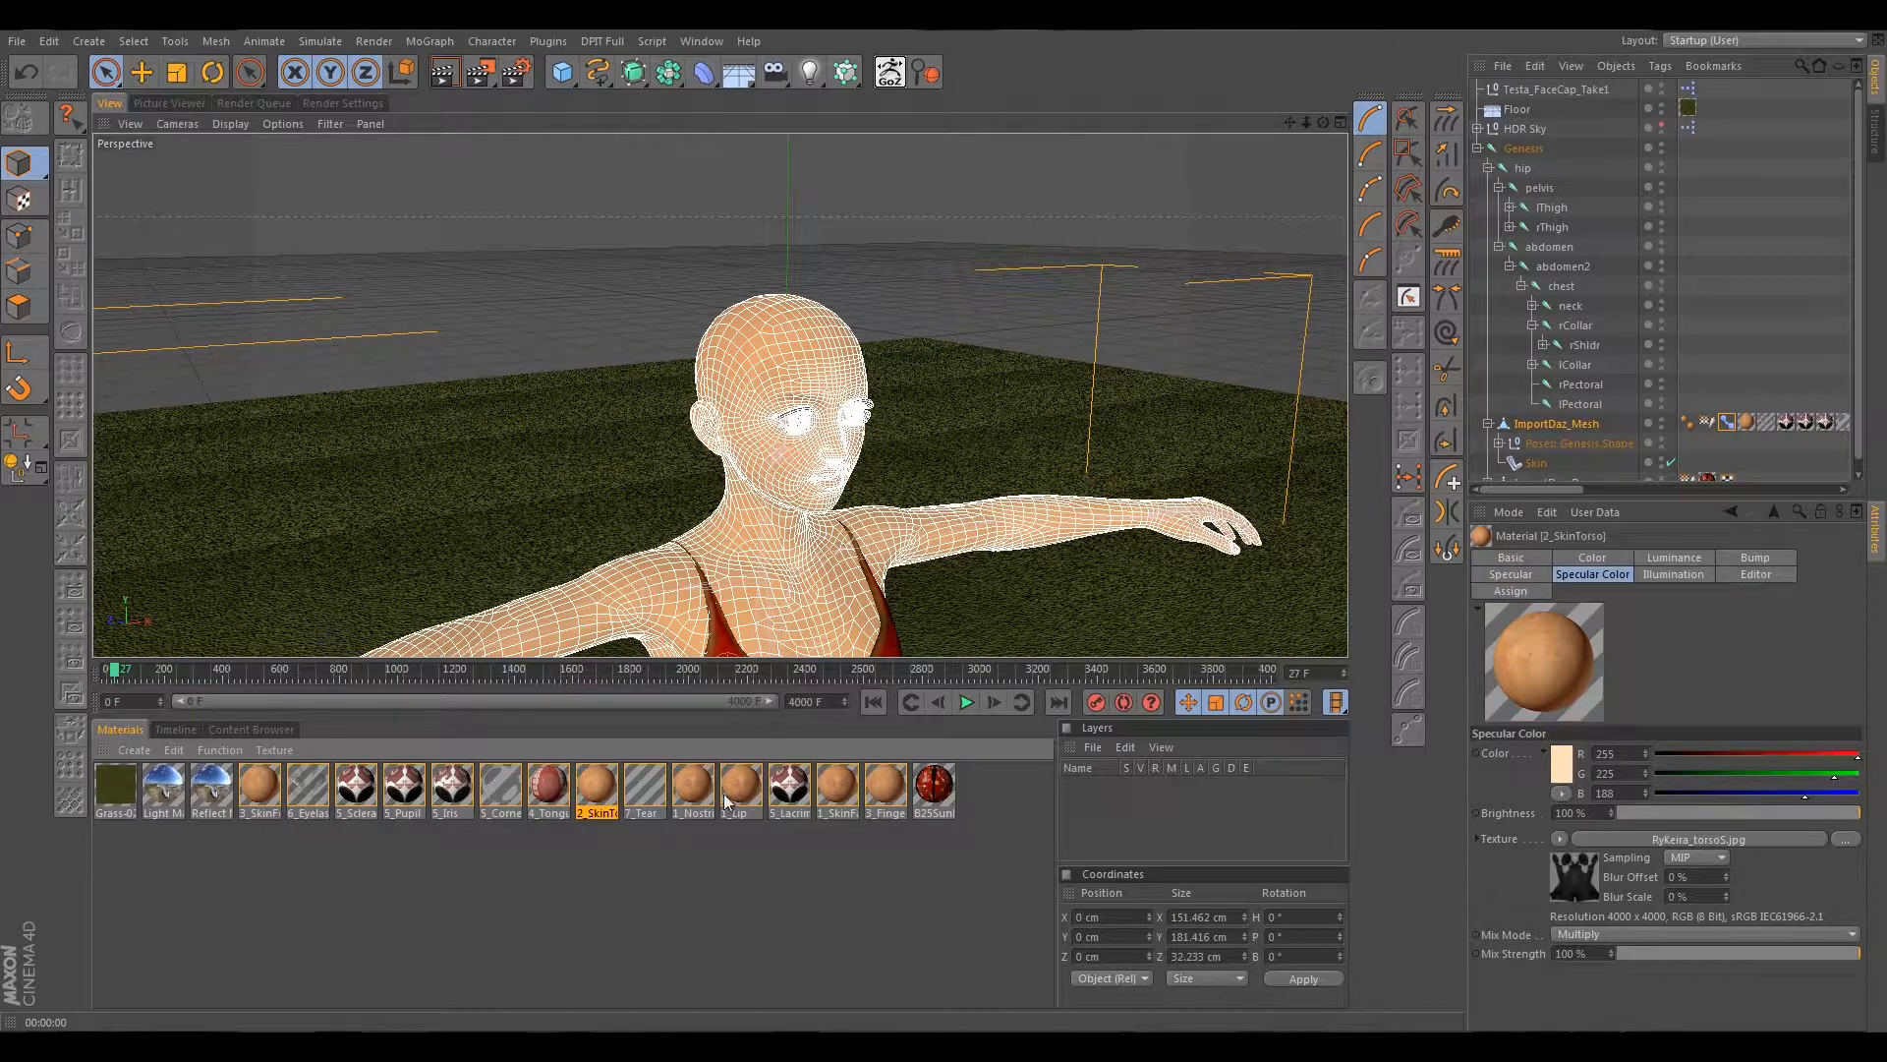
{"action": "left_click", "coordinate": [883, 793]}
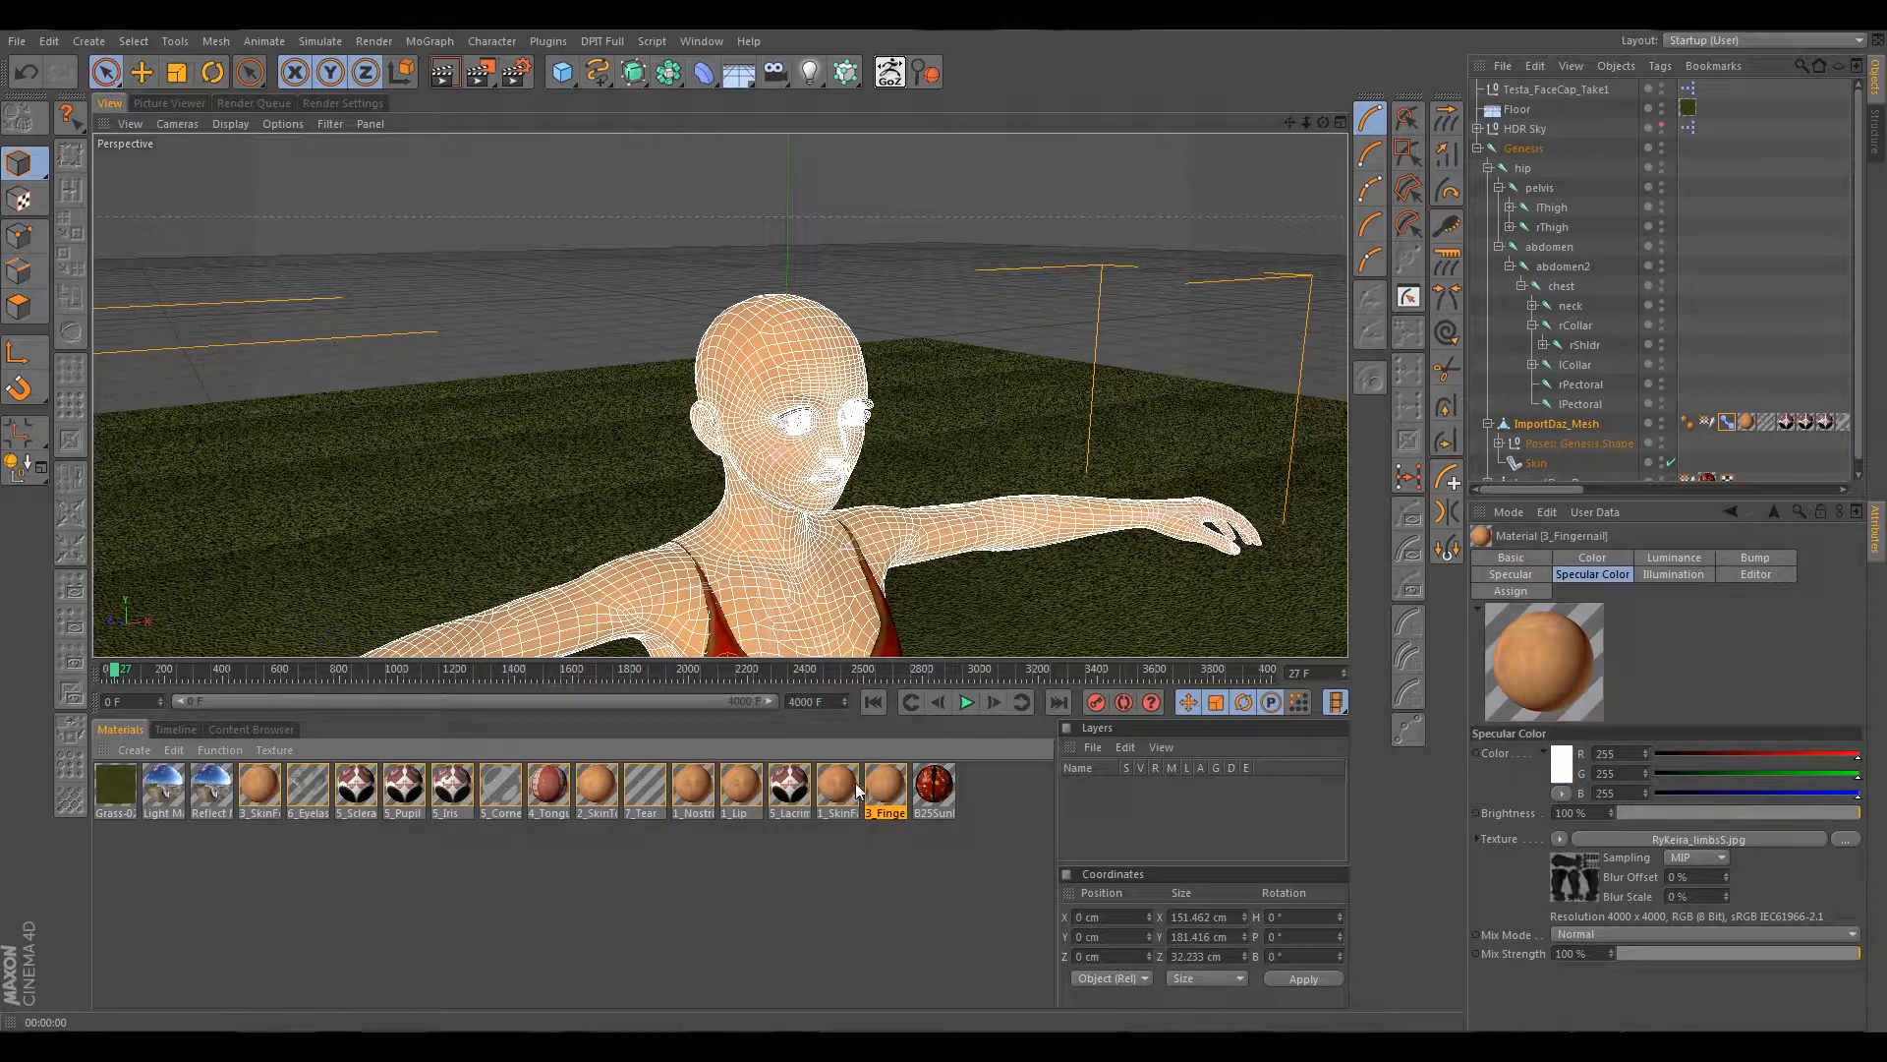
{"action": "left_click", "coordinate": [597, 789]}
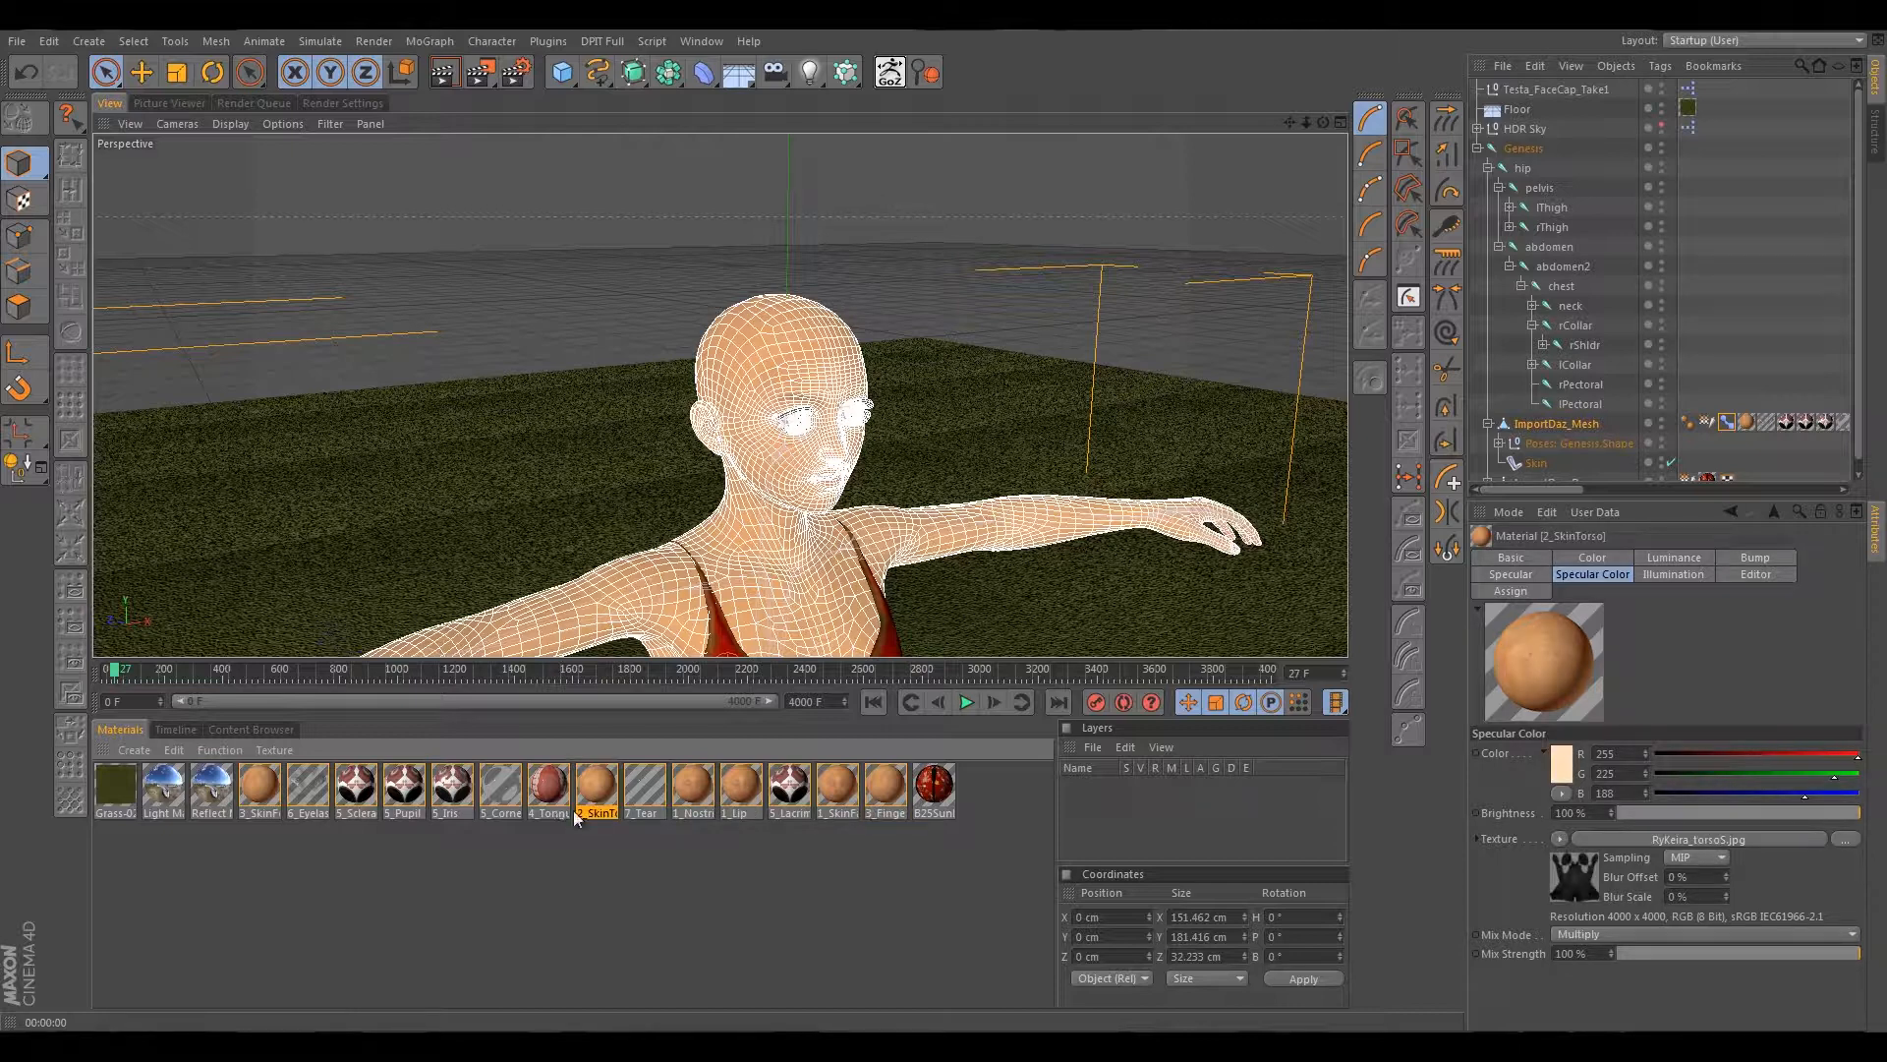
{"action": "left_click", "coordinate": [866, 787]}
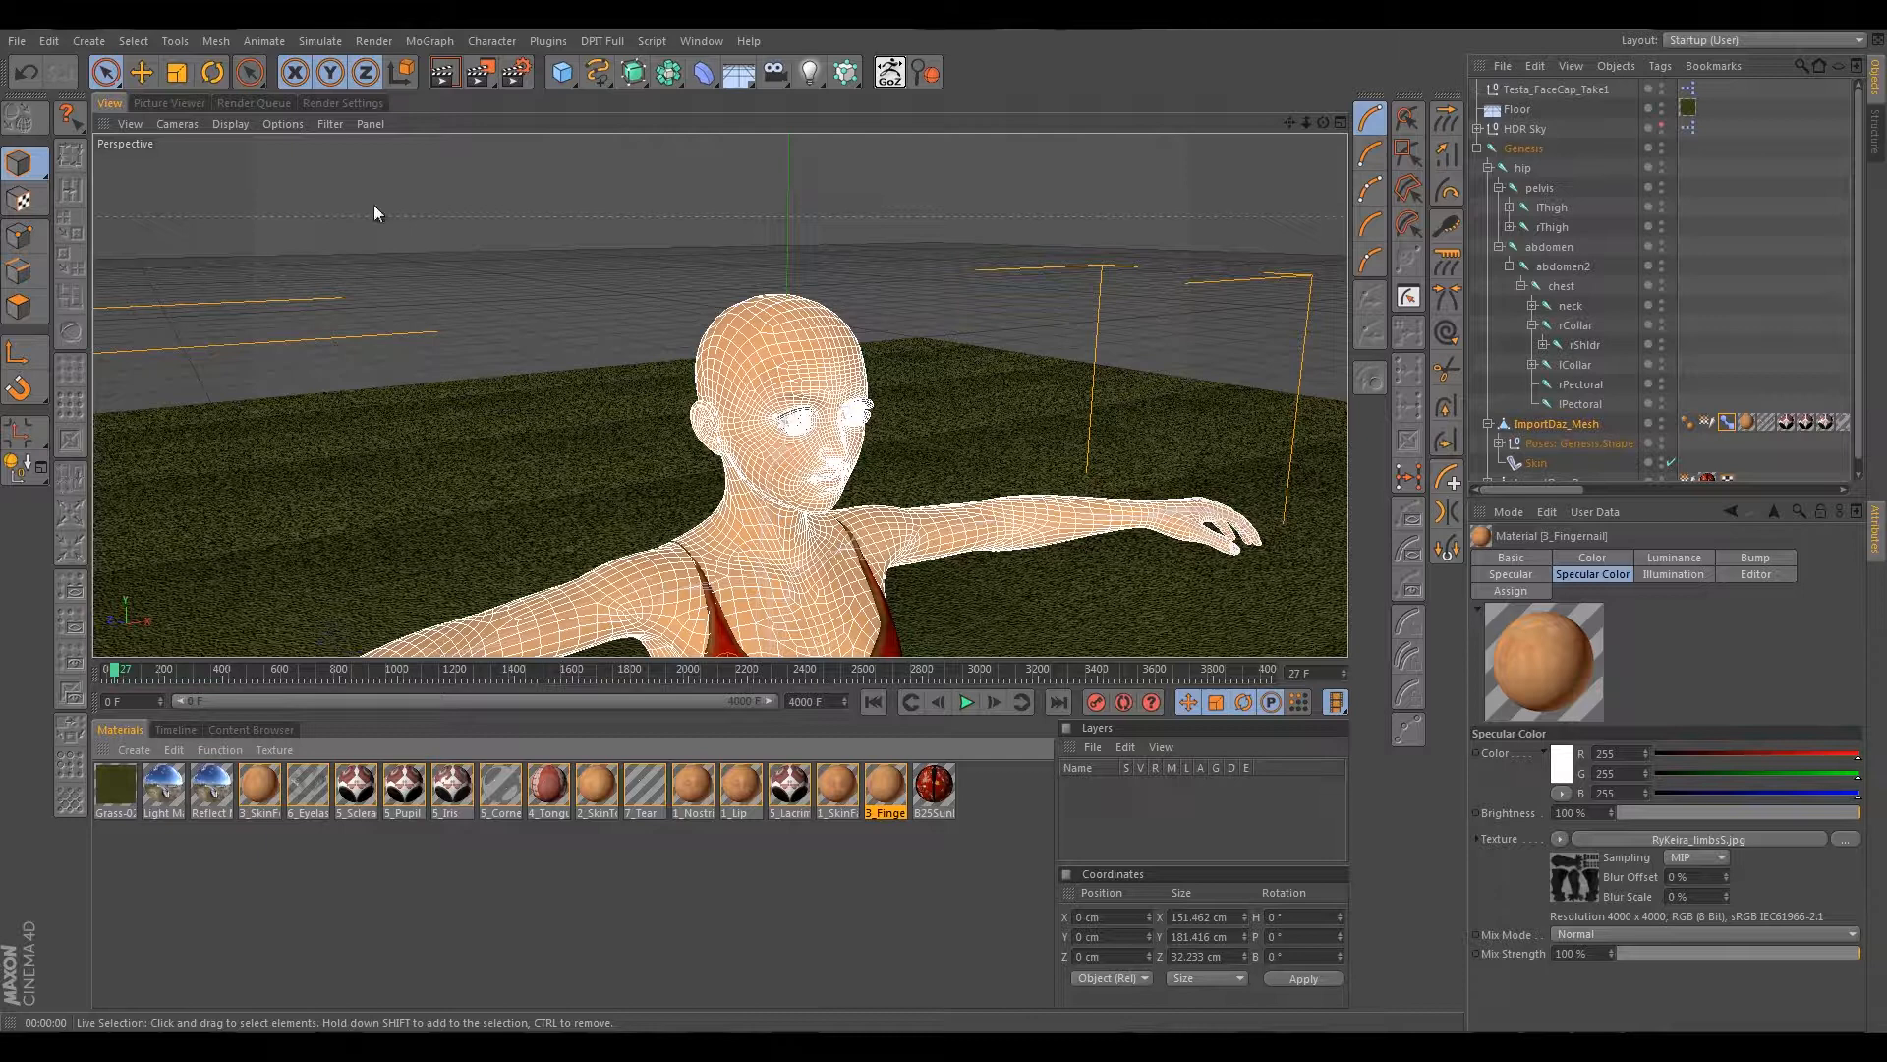
{"action": "left_click", "coordinate": [17, 41]}
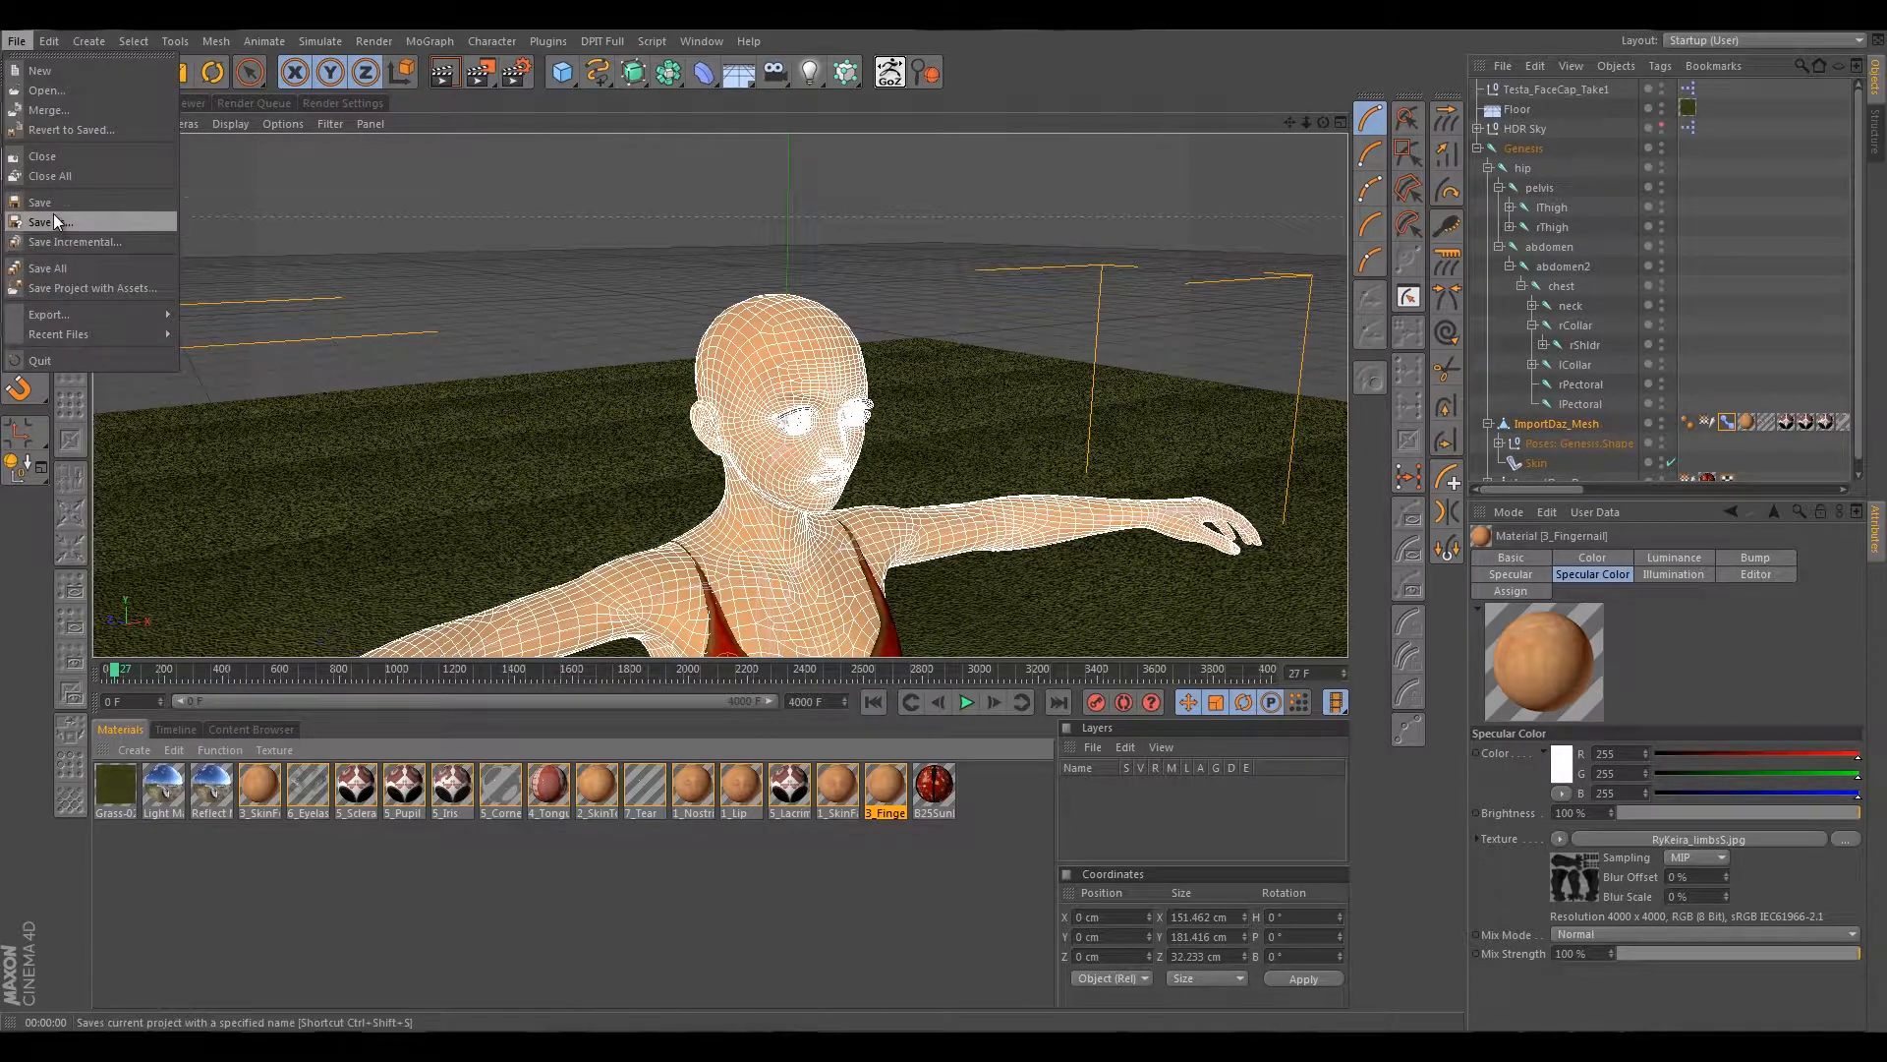
{"action": "left_click", "coordinate": [54, 221]}
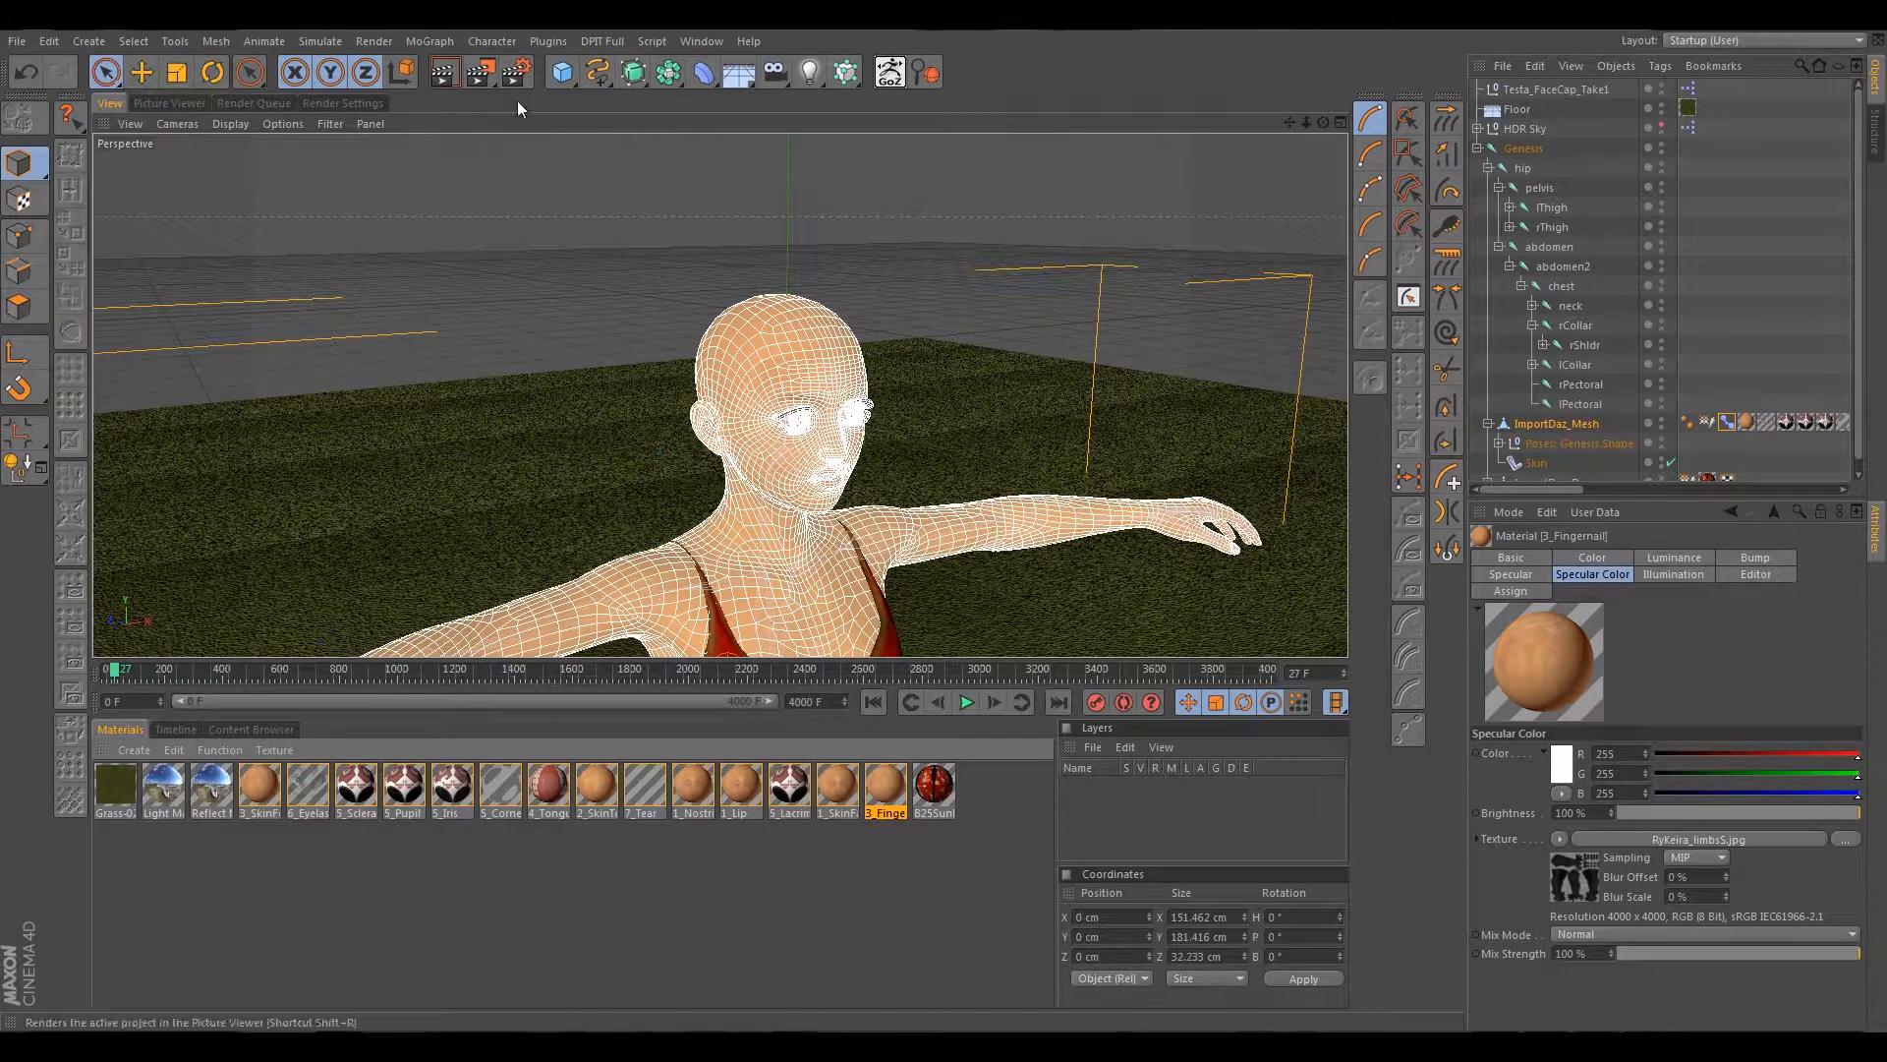
Frame the figure's upper body and dress in the perspective view and render a preview of it.
{"action": "scroll", "coordinate": [867, 355], "scroll_direction": "down", "scroll_amount": 8}
{"action": "scroll", "coordinate": [892, 372], "scroll_direction": "up", "scroll_amount": 6}
{"action": "scroll", "coordinate": [894, 369], "scroll_direction": "up", "scroll_amount": 3}
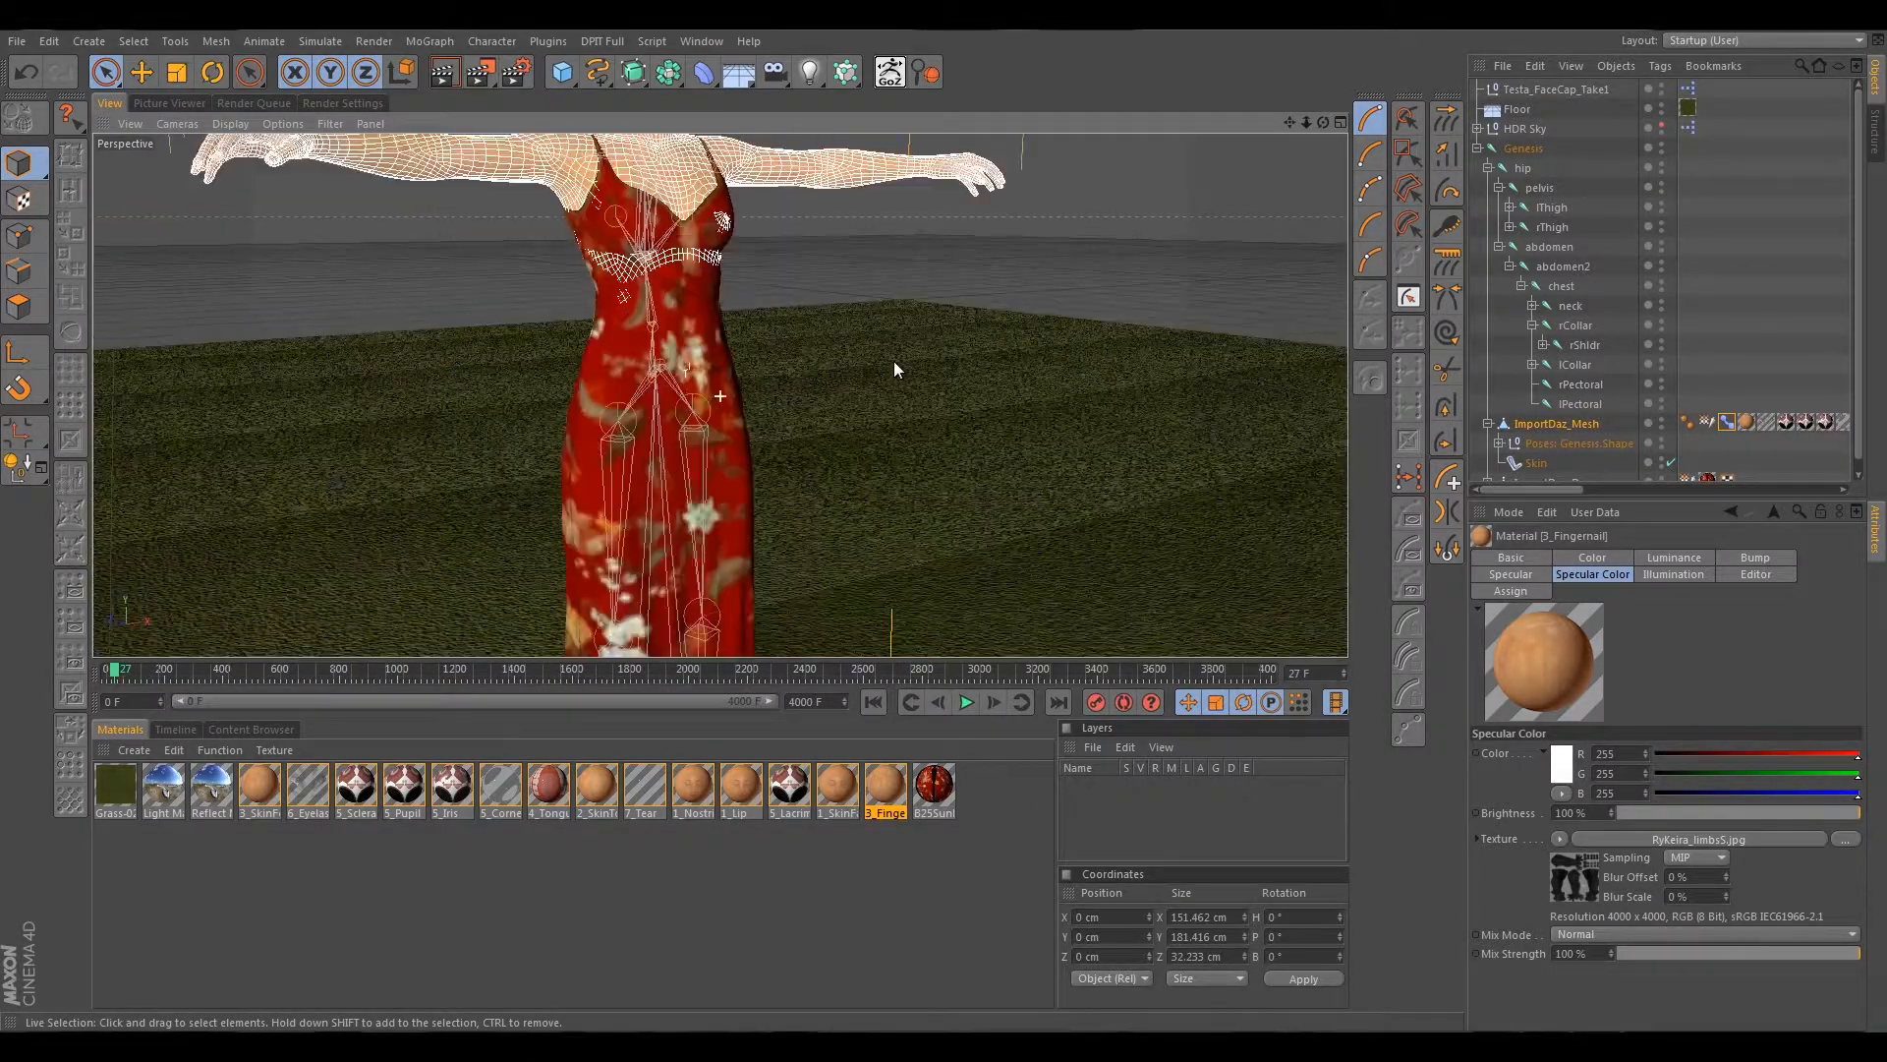
{"action": "scroll", "coordinate": [897, 376], "scroll_direction": "down", "scroll_amount": 4}
{"action": "left_click", "coordinate": [443, 76]}
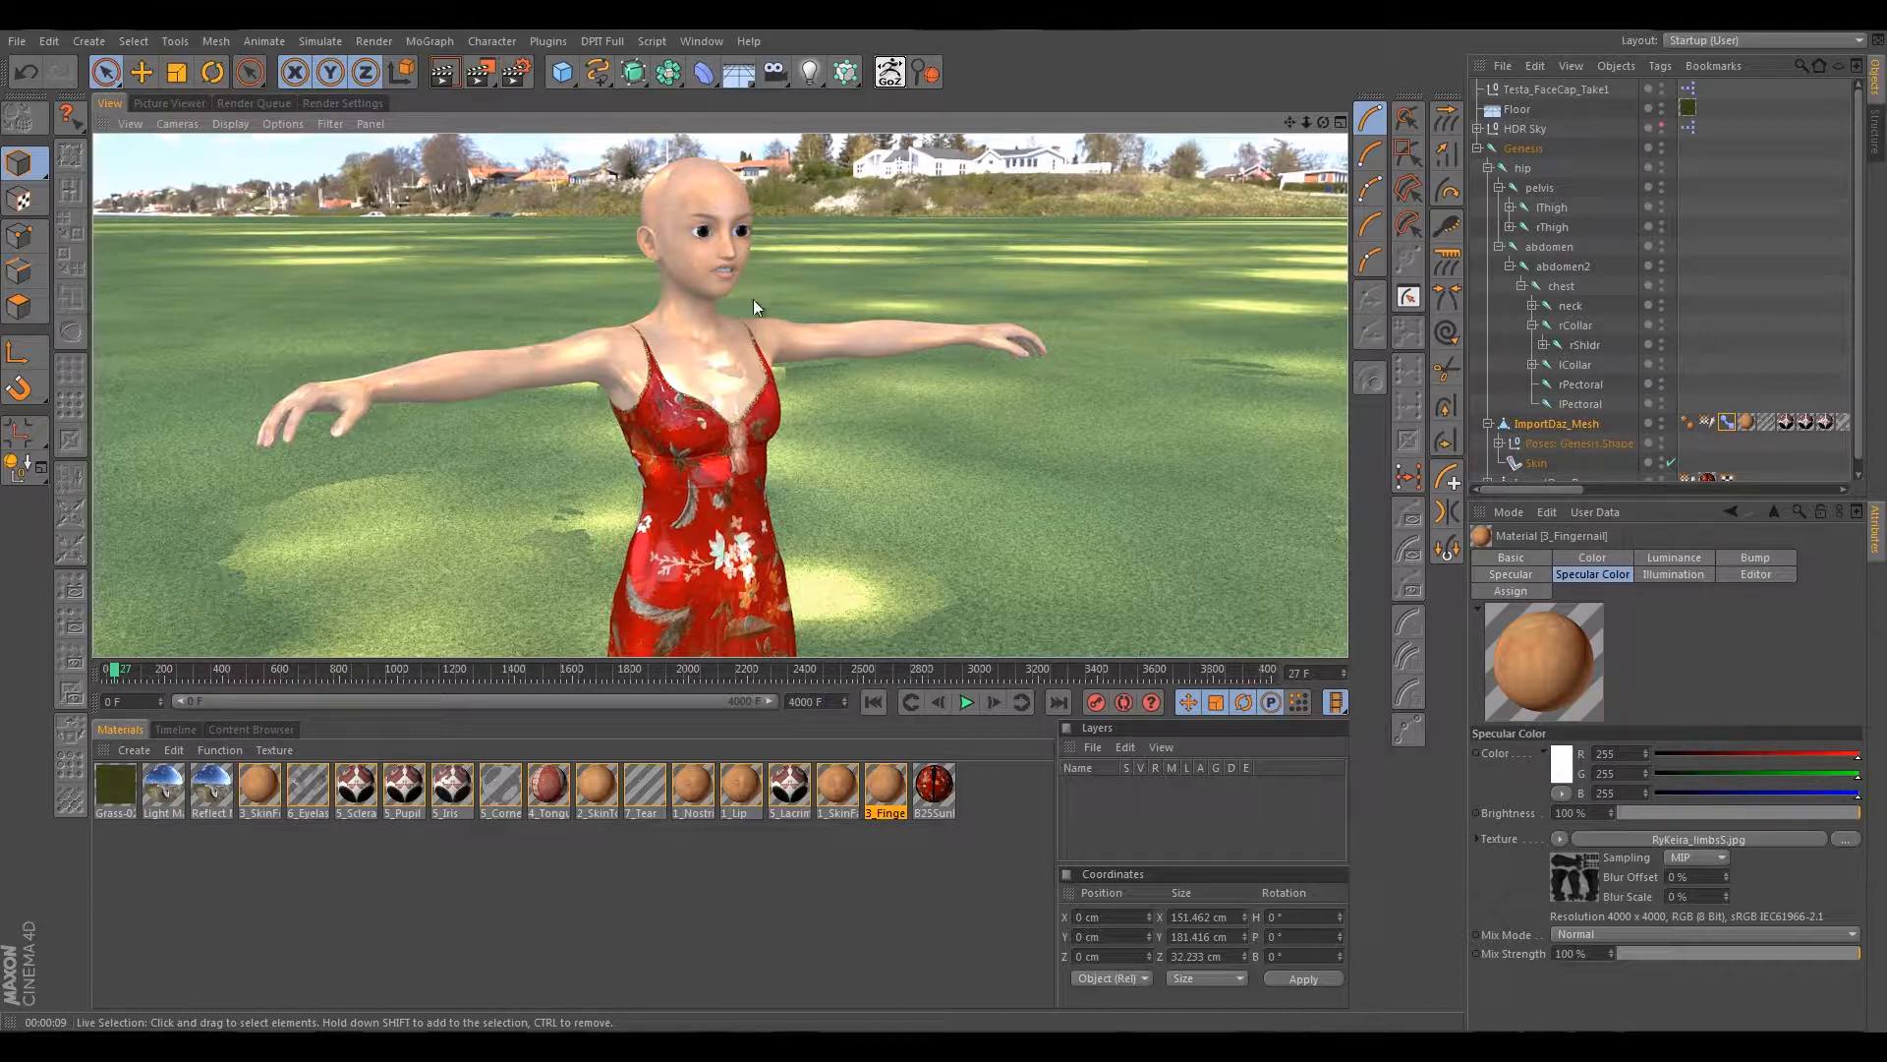
Select the Testa_FaceCap_Take1 null and show its animation tracks in the timeline.
{"action": "scroll", "coordinate": [652, 266], "scroll_direction": "up", "scroll_amount": 5}
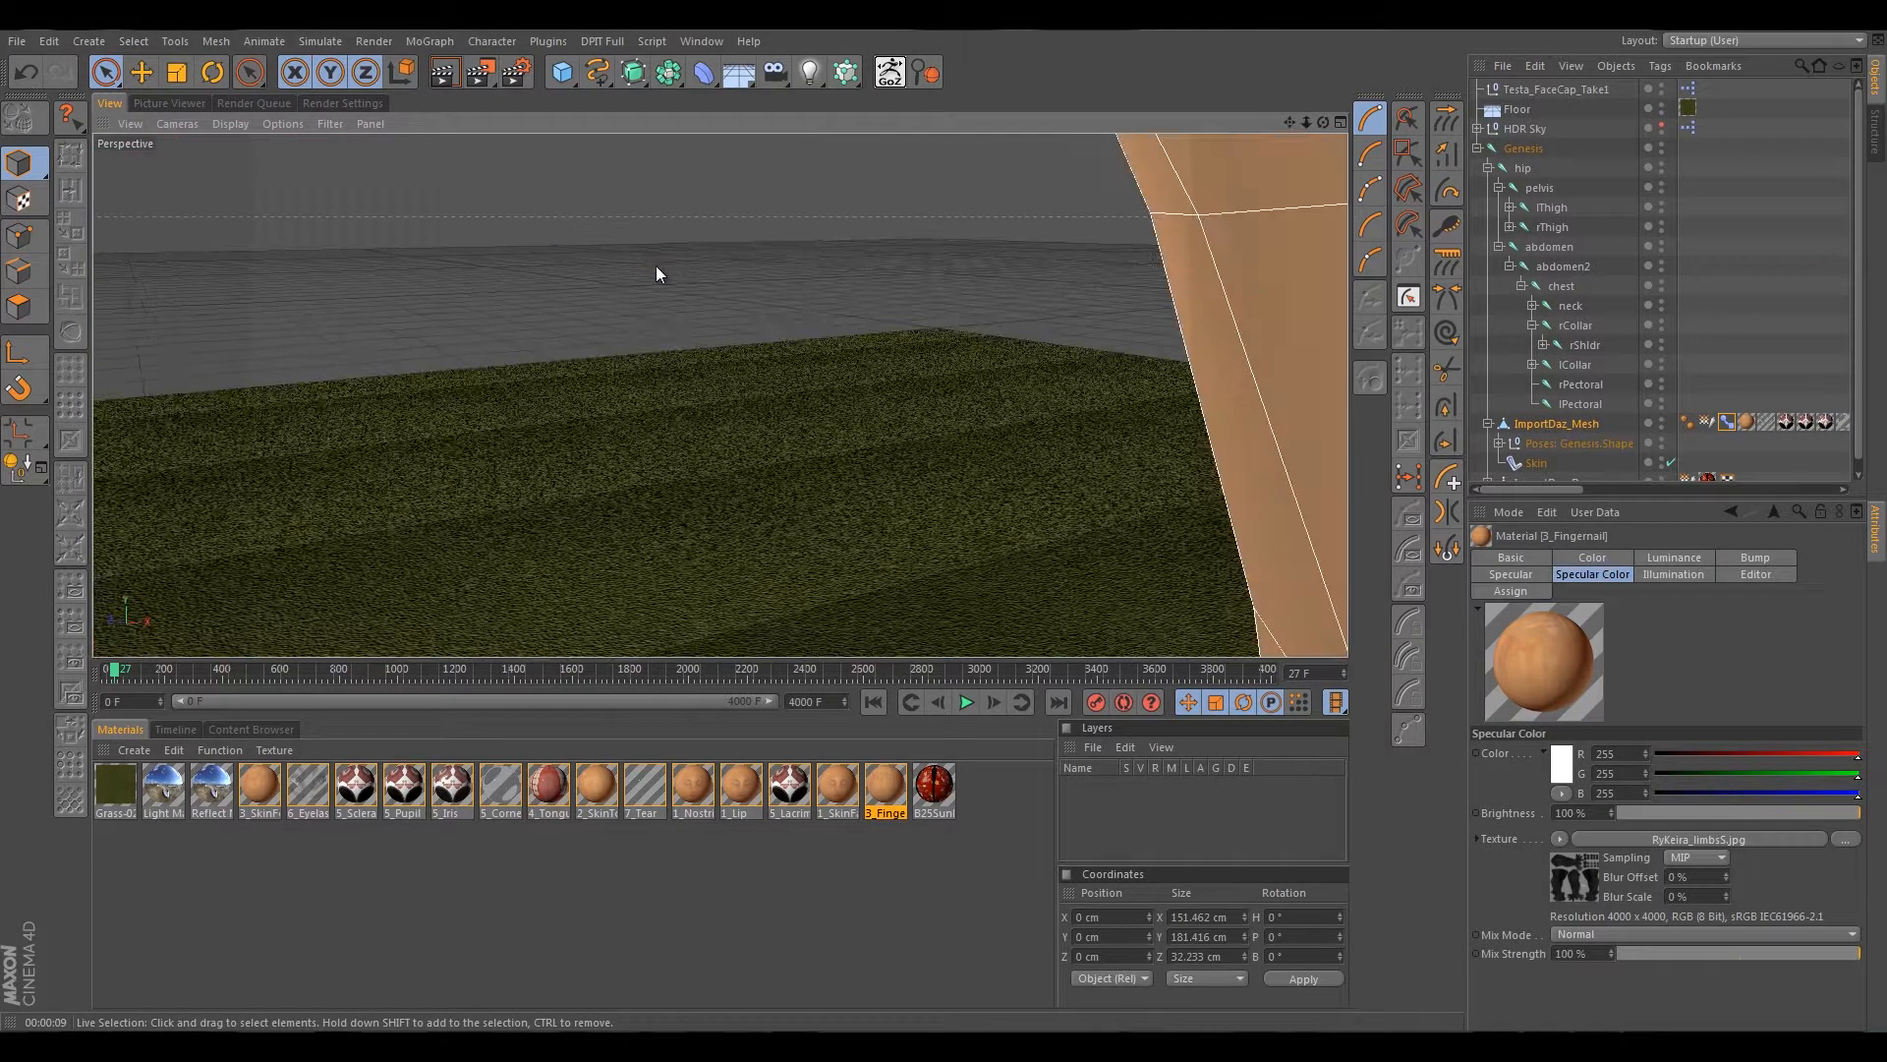
{"action": "scroll", "coordinate": [658, 266], "scroll_direction": "down", "scroll_amount": 3}
{"action": "scroll", "coordinate": [759, 275], "scroll_direction": "up", "scroll_amount": 5}
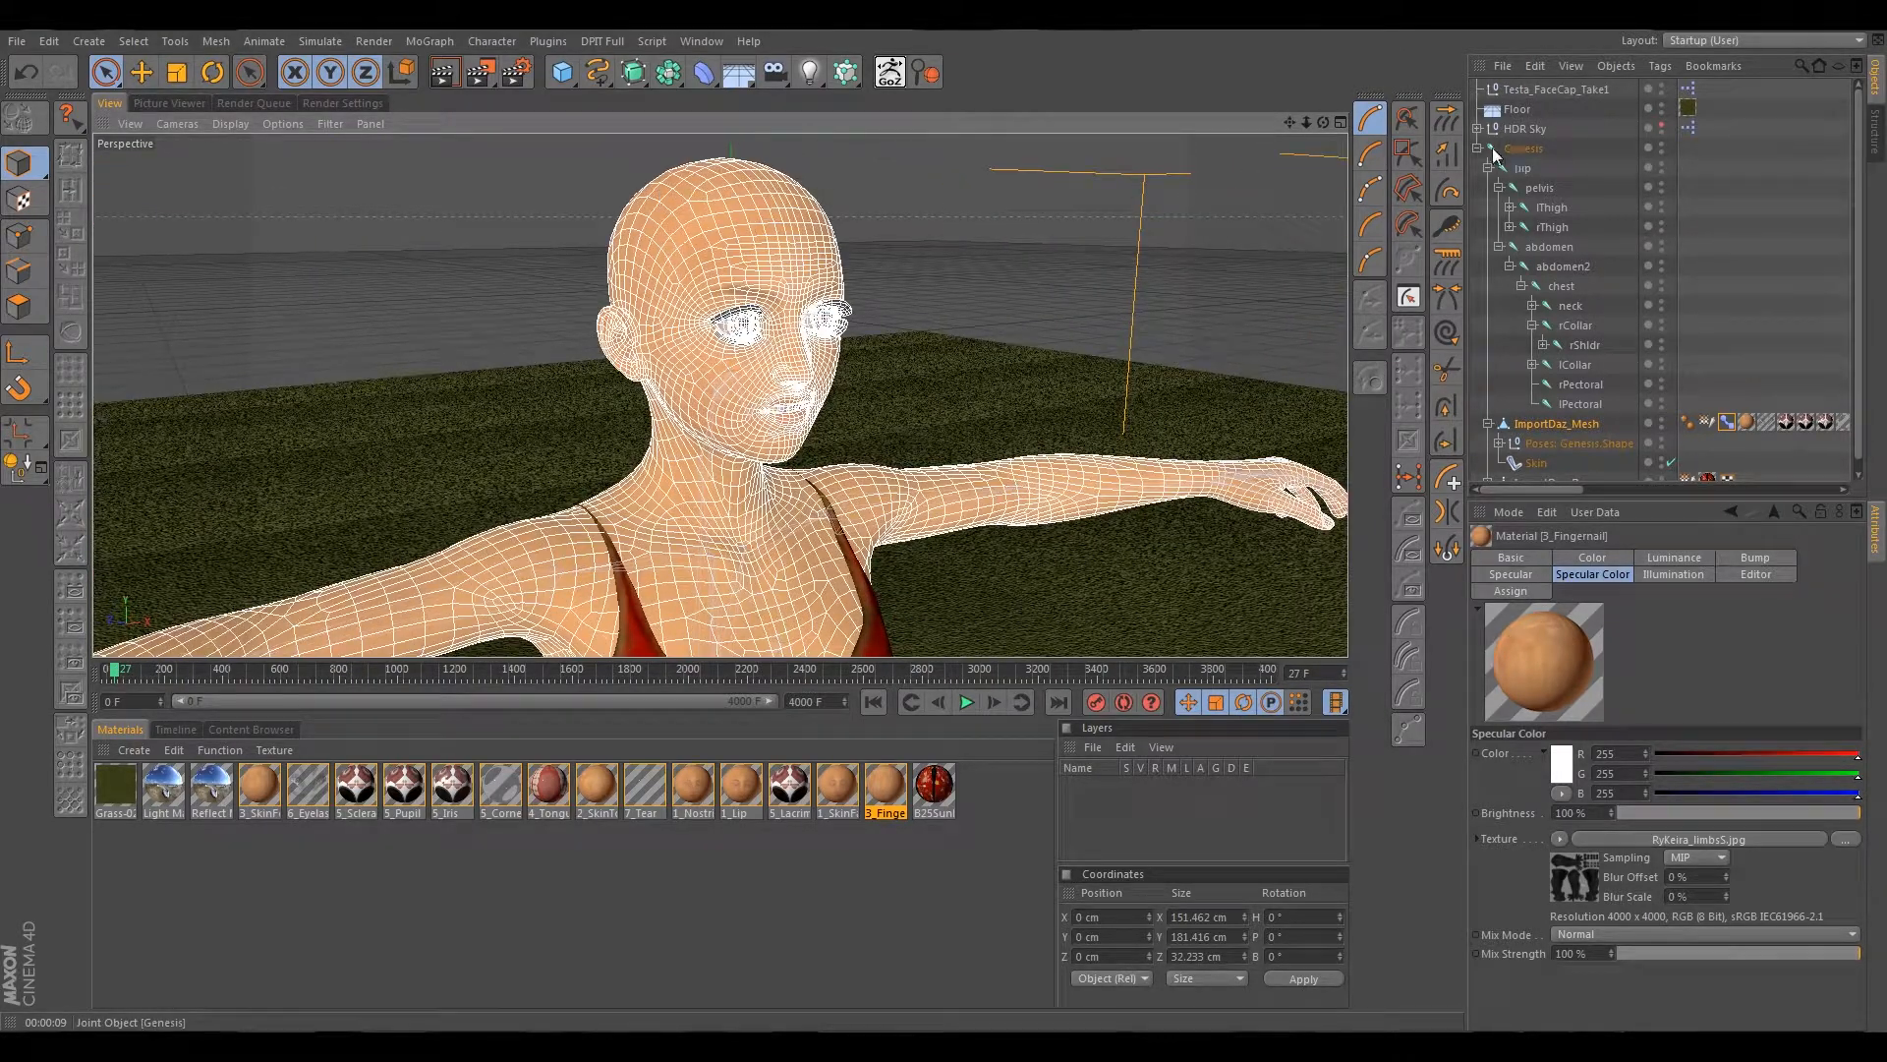
{"action": "left_click", "coordinate": [1542, 90]}
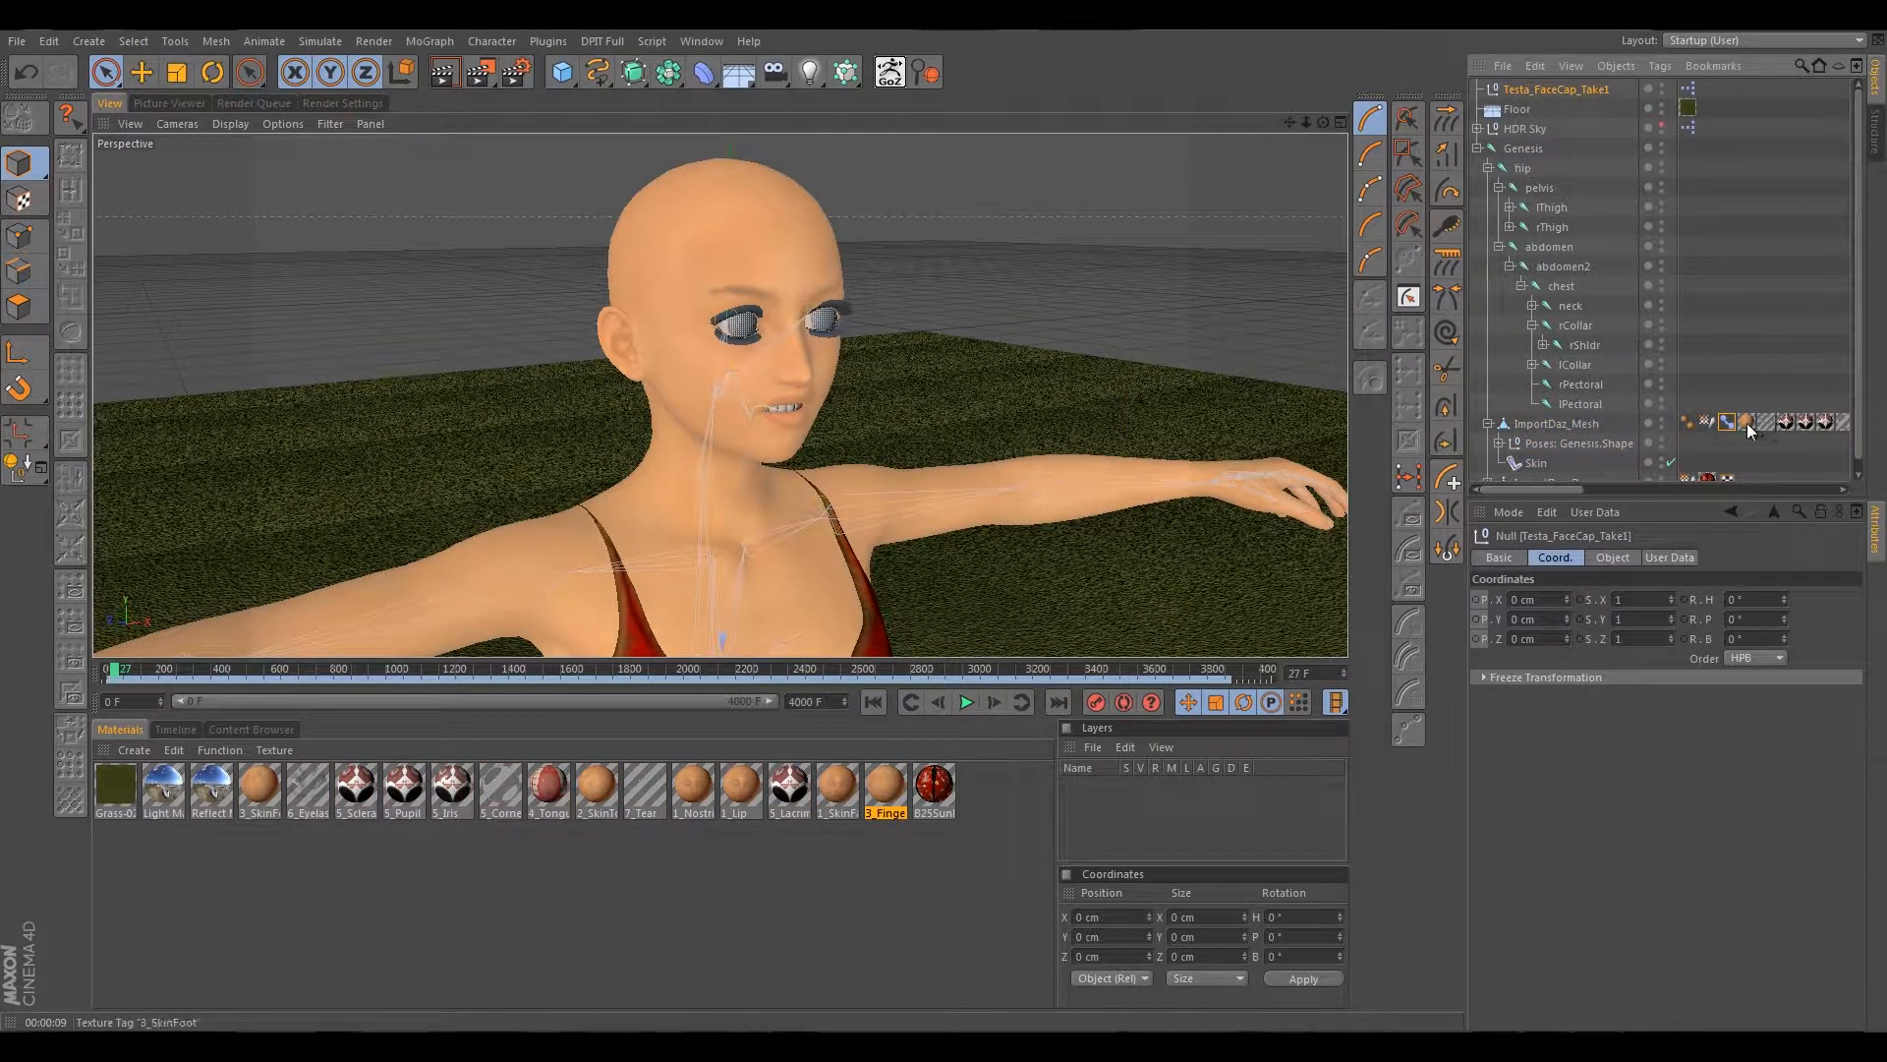
{"action": "scroll", "coordinate": [1738, 425], "scroll_direction": "down", "scroll_amount": 1}
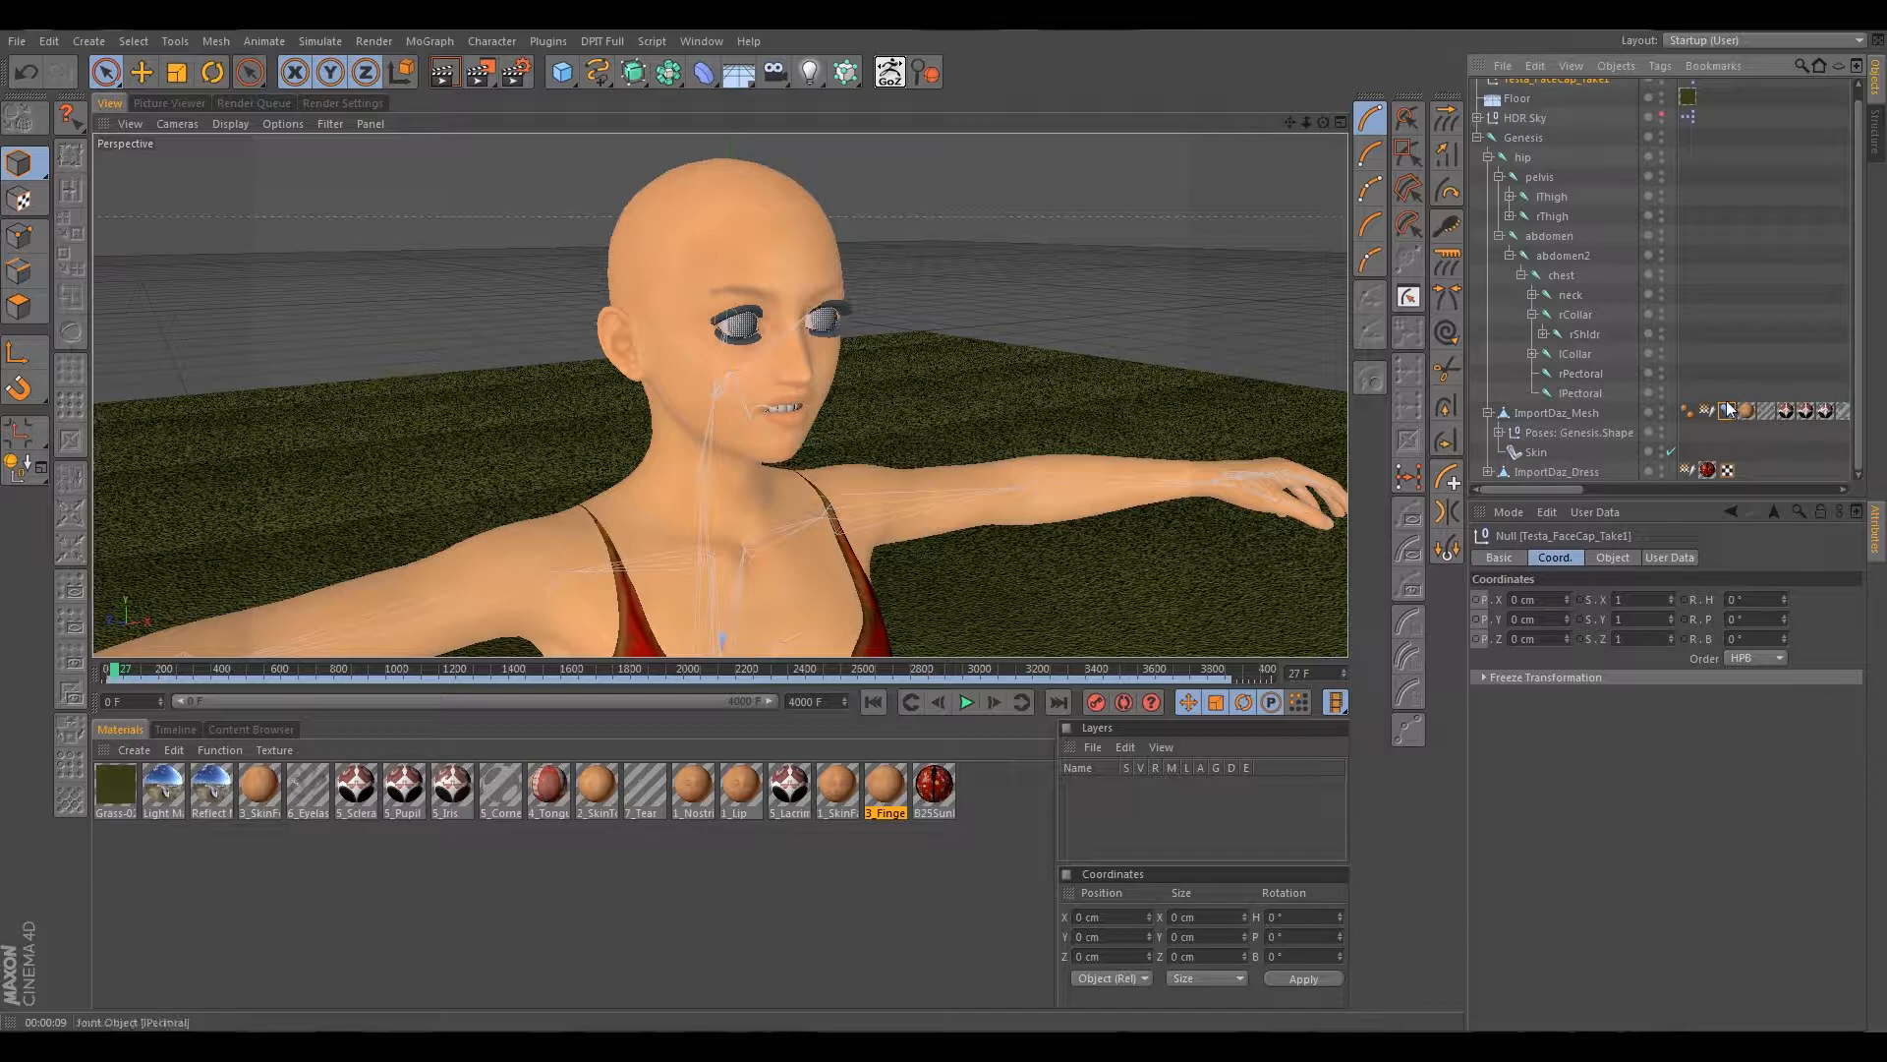
{"action": "scroll", "coordinate": [1753, 421], "scroll_direction": "up", "scroll_amount": 1}
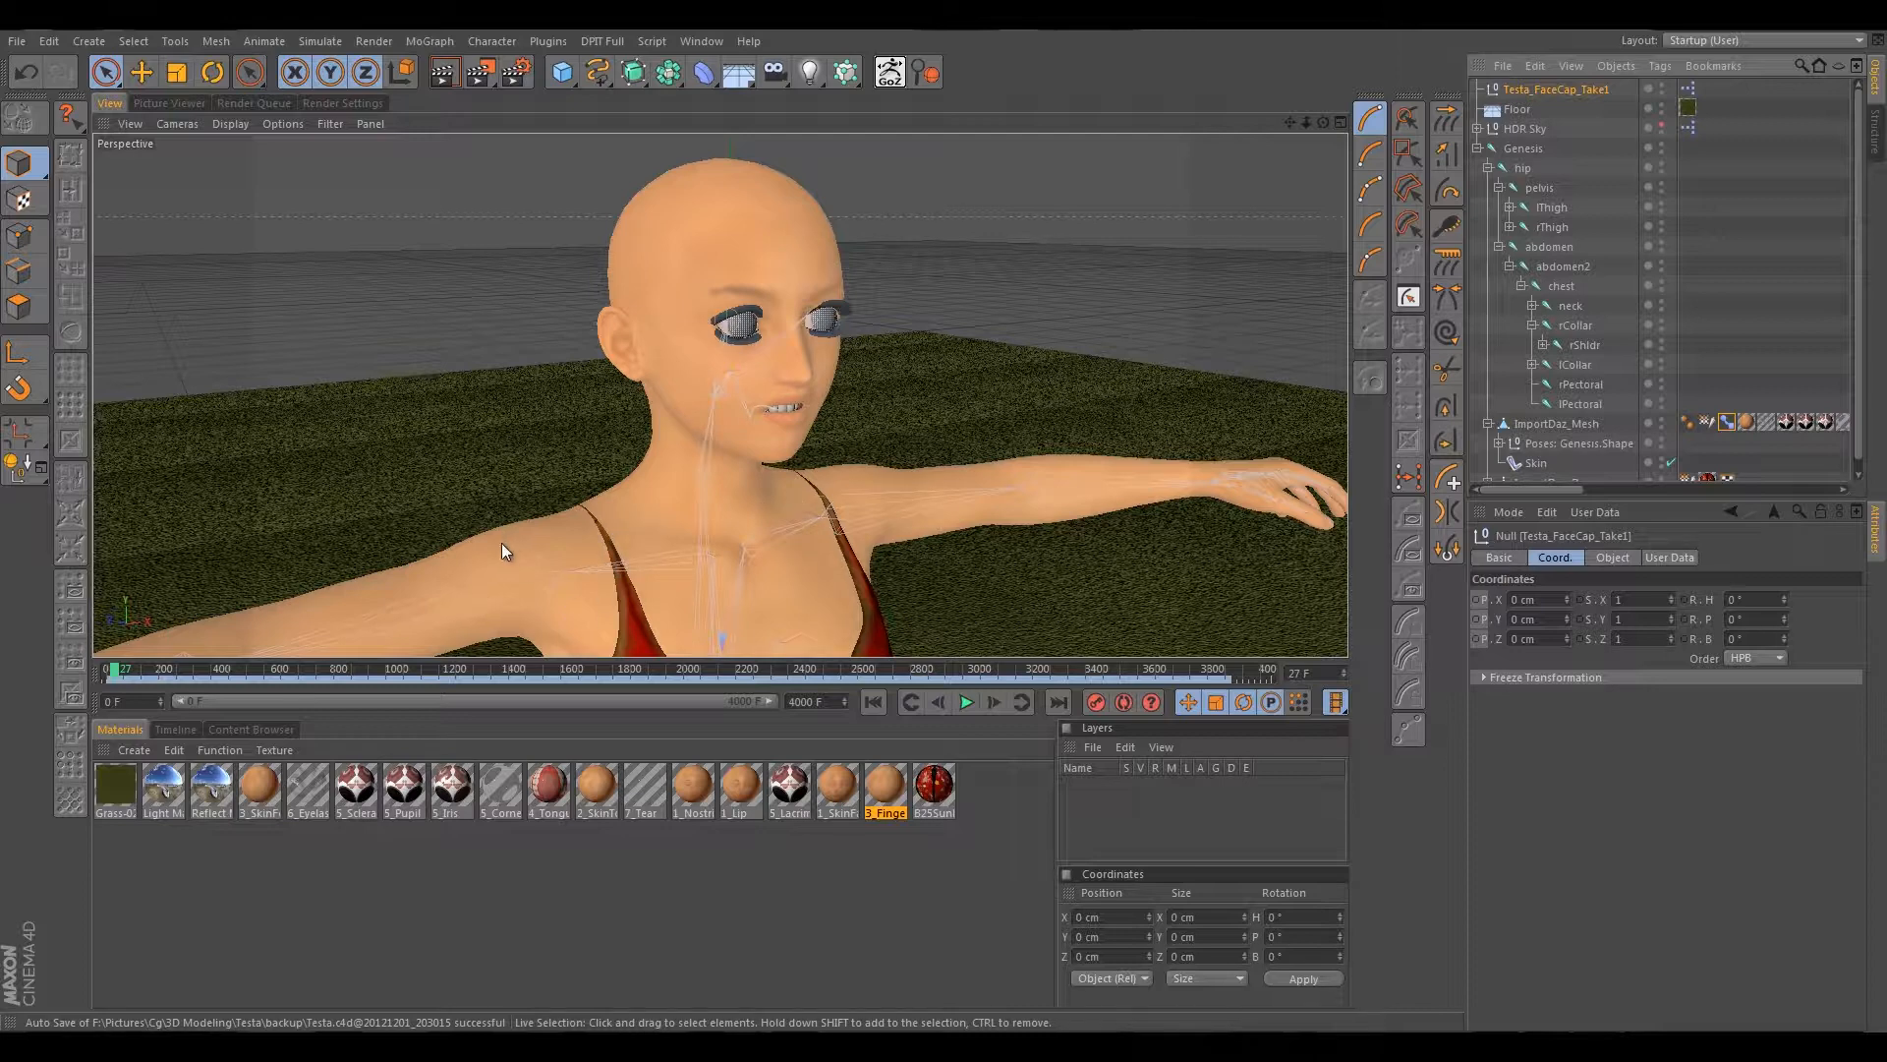
{"action": "left_click", "coordinate": [175, 730]}
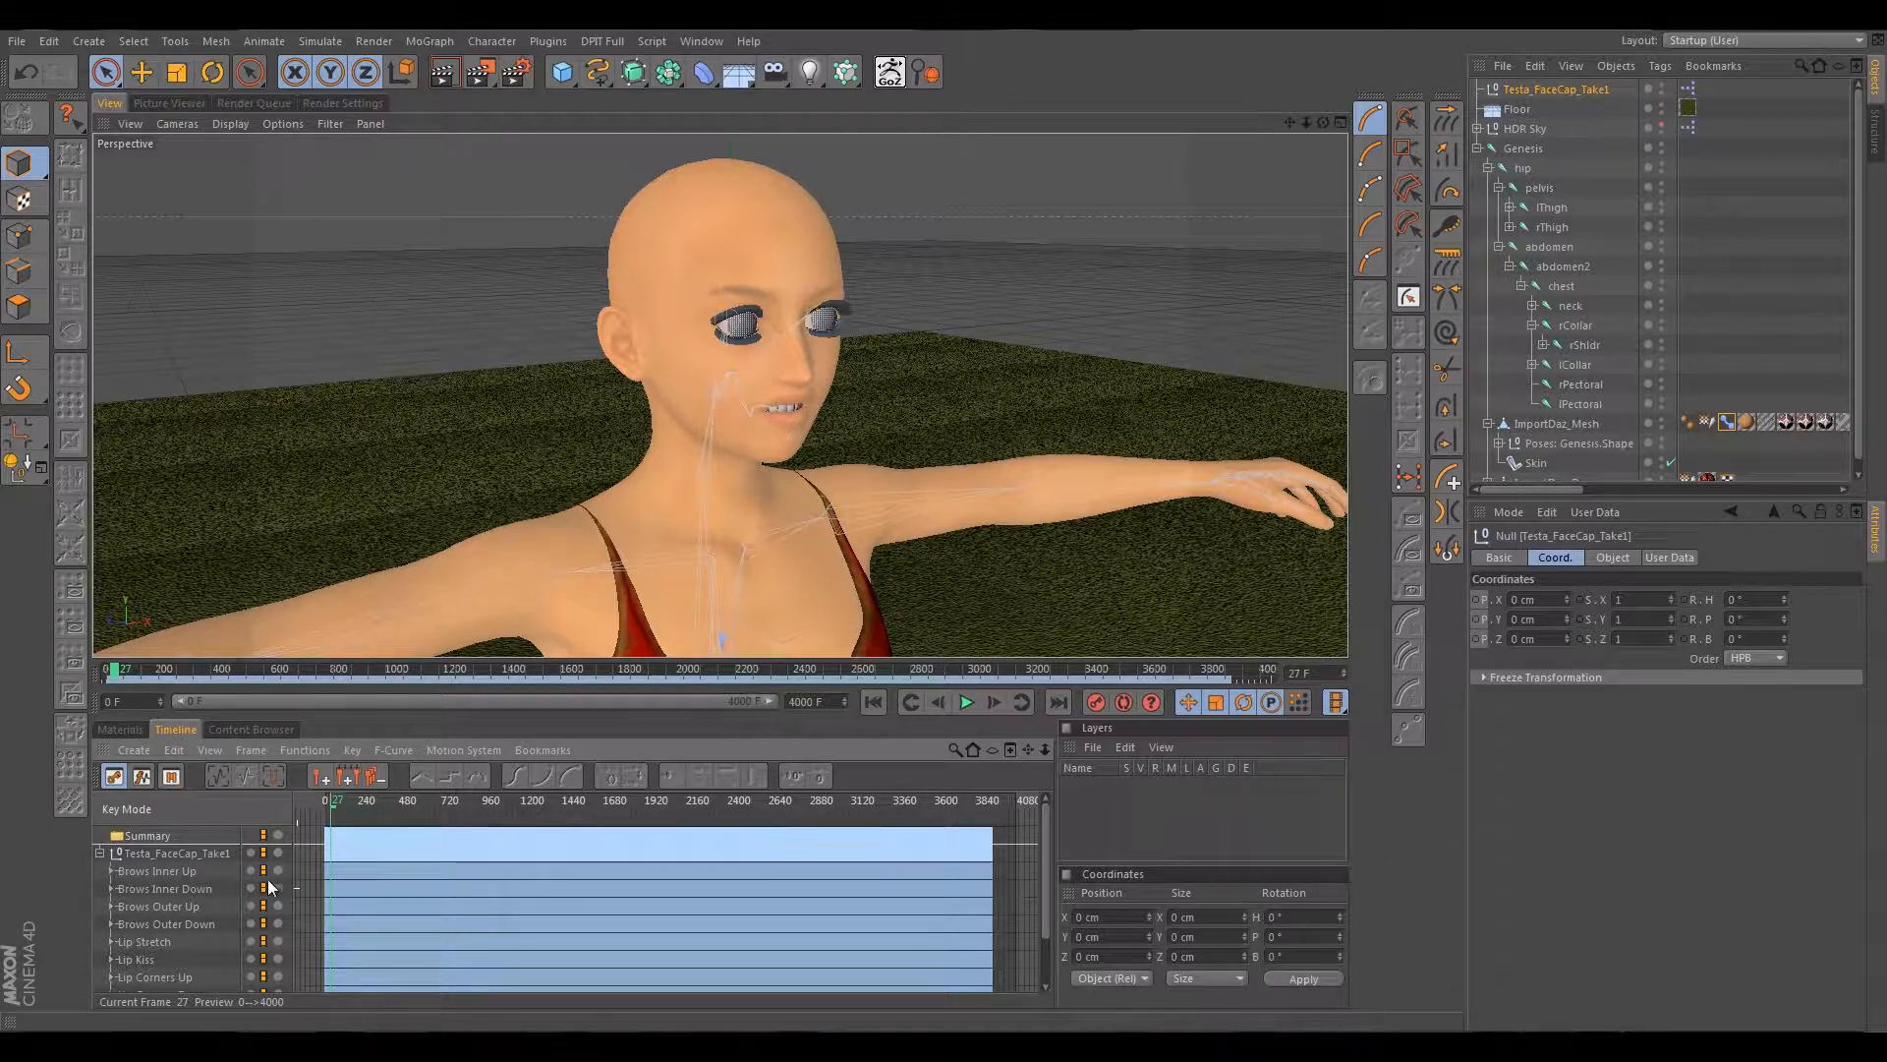
Examine the Testa_FaceCap_Take1 facial capture tracks from Brows Inner Up through Jaw Open.
{"action": "left_click", "coordinate": [155, 873]}
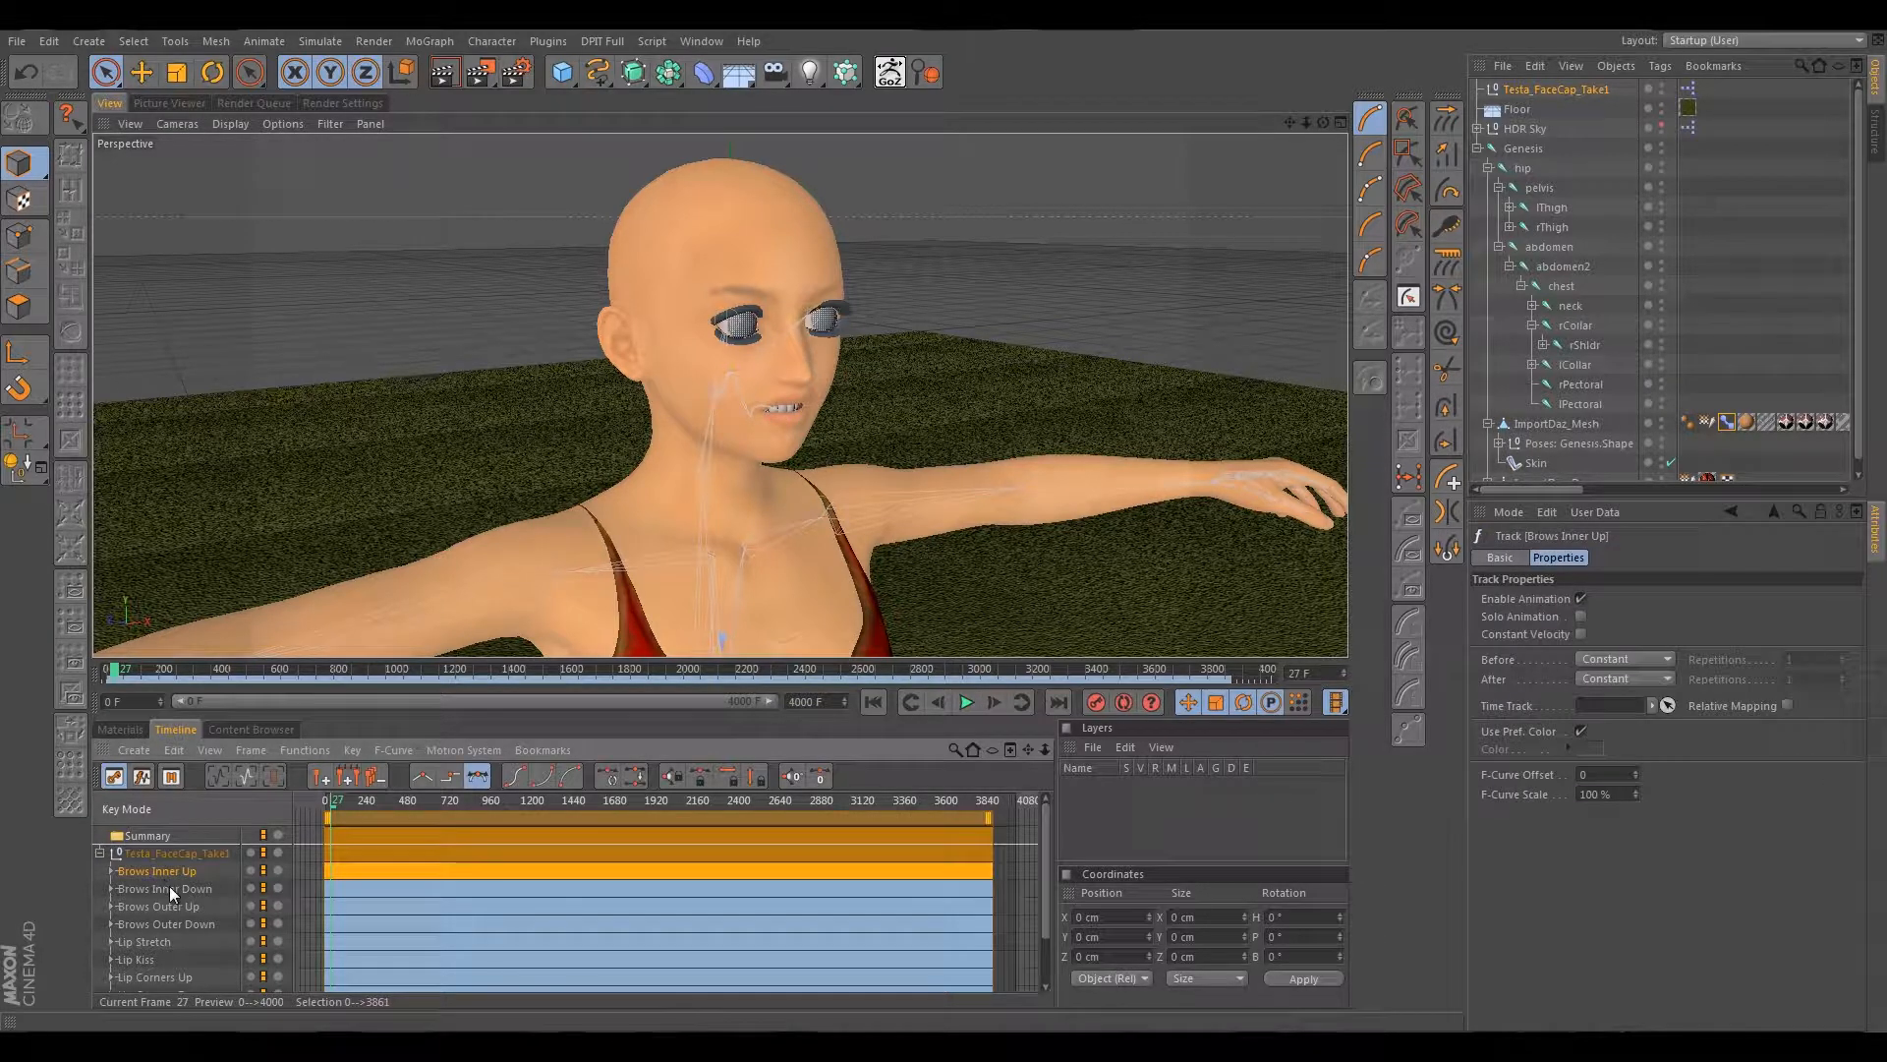
{"action": "left_click", "coordinate": [155, 884]}
{"action": "left_click", "coordinate": [158, 872]}
{"action": "scroll", "coordinate": [161, 880], "scroll_direction": "down", "scroll_amount": 3}
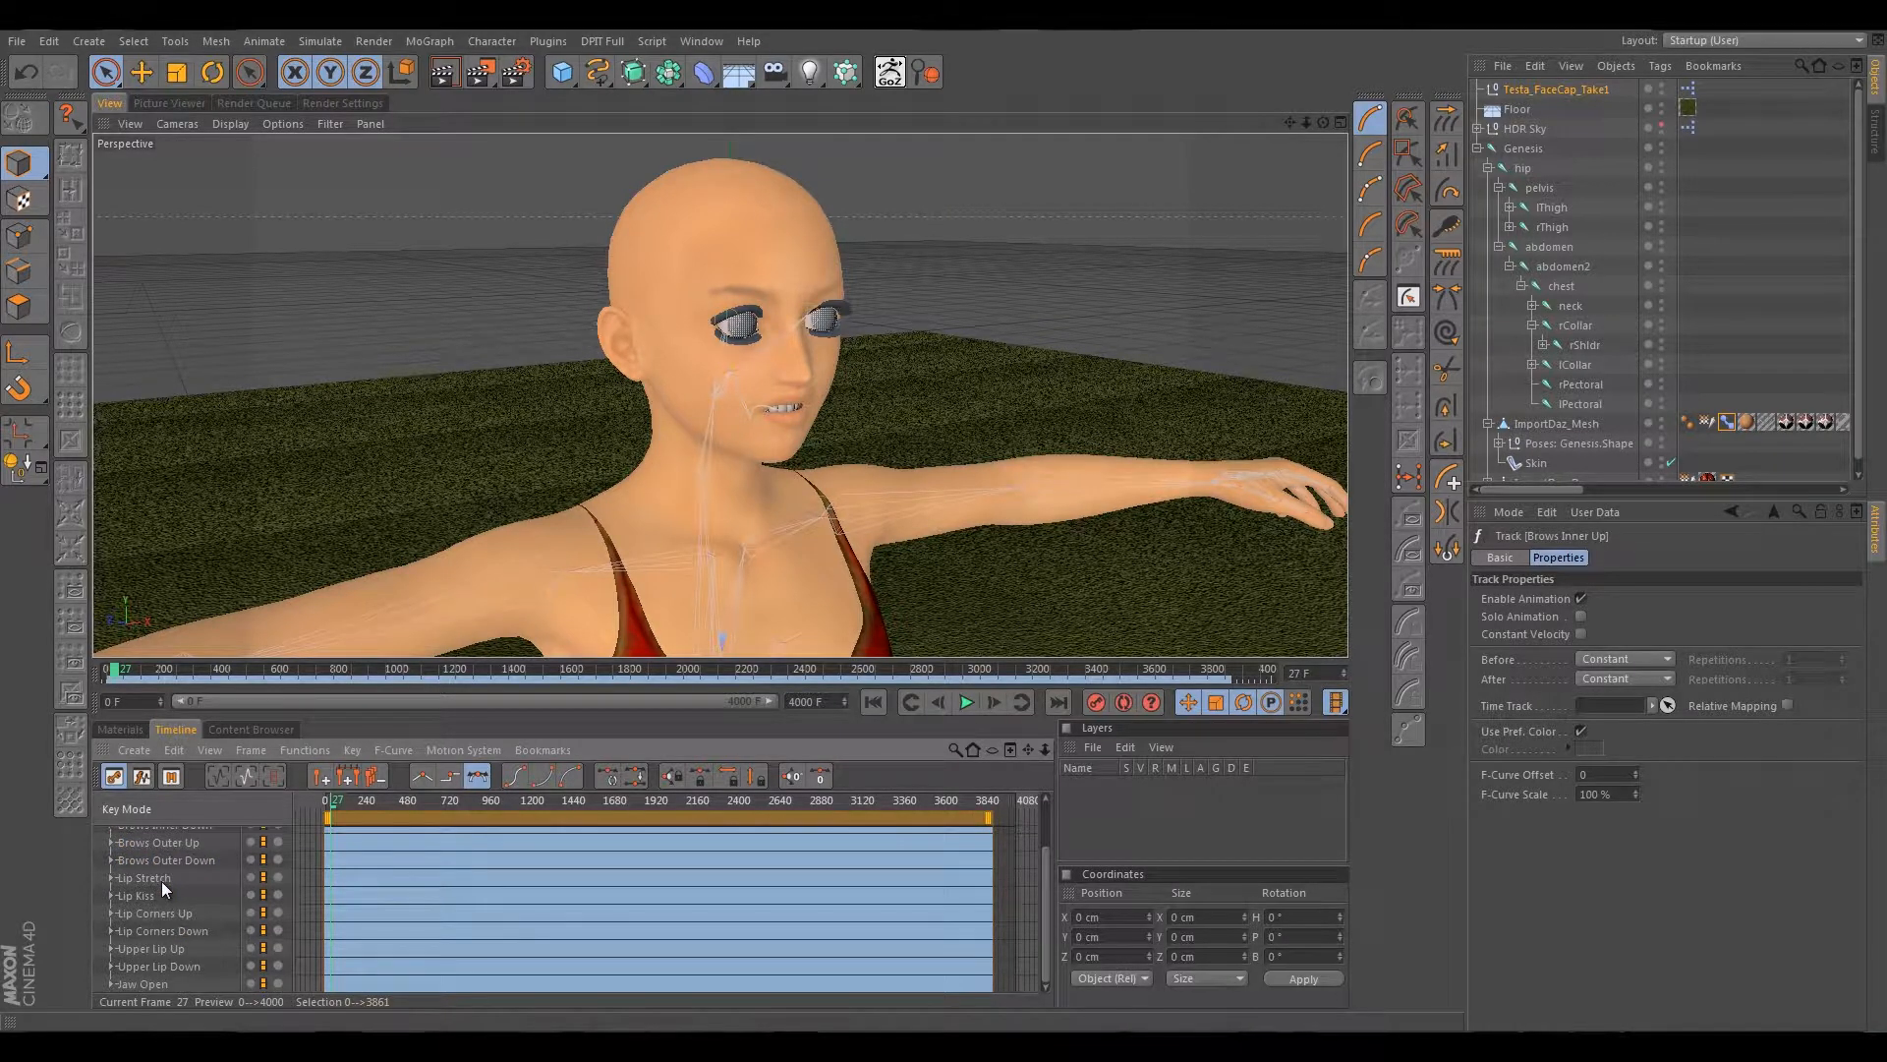
{"action": "left_click", "coordinate": [146, 981]}
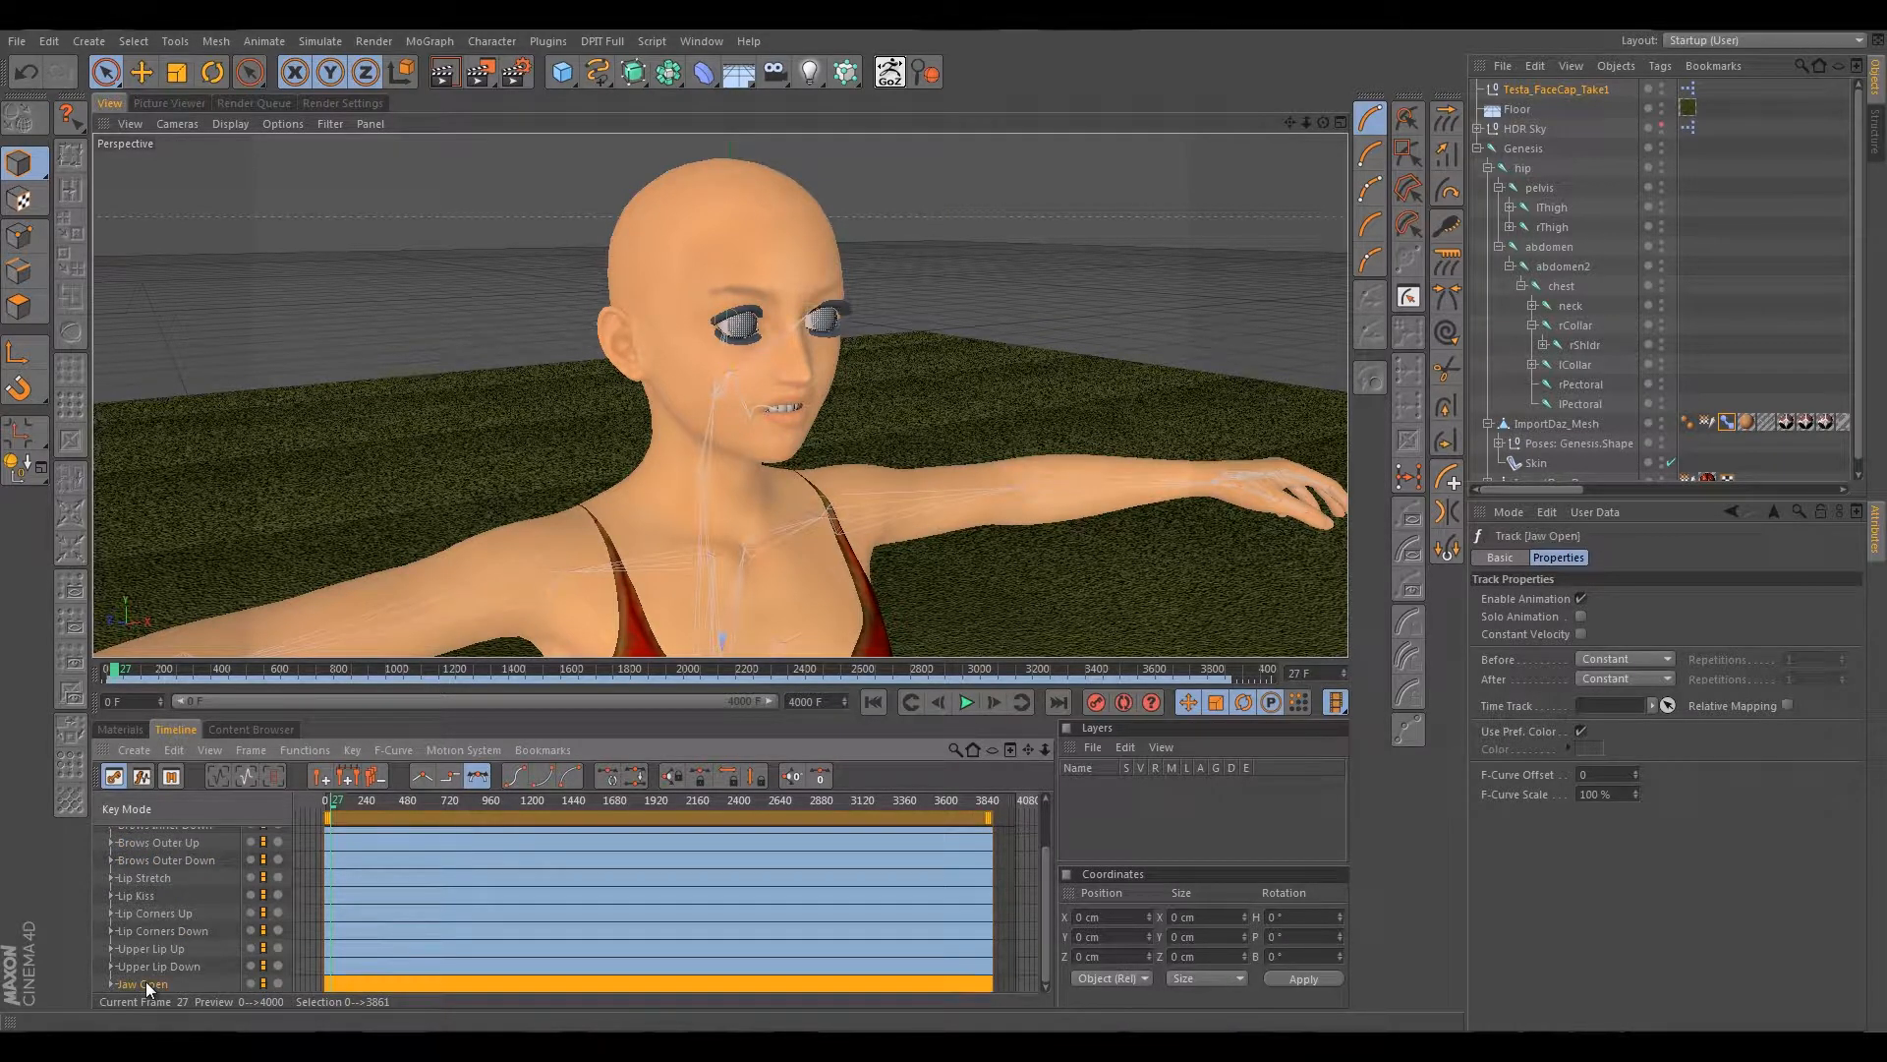
{"action": "scroll", "coordinate": [150, 979], "scroll_direction": "up", "scroll_amount": 3}
Select all facial capture tracks and collapse the Testa_FaceCap_Take1 group in the timeline.
{"action": "left_click", "coordinate": [161, 875]}
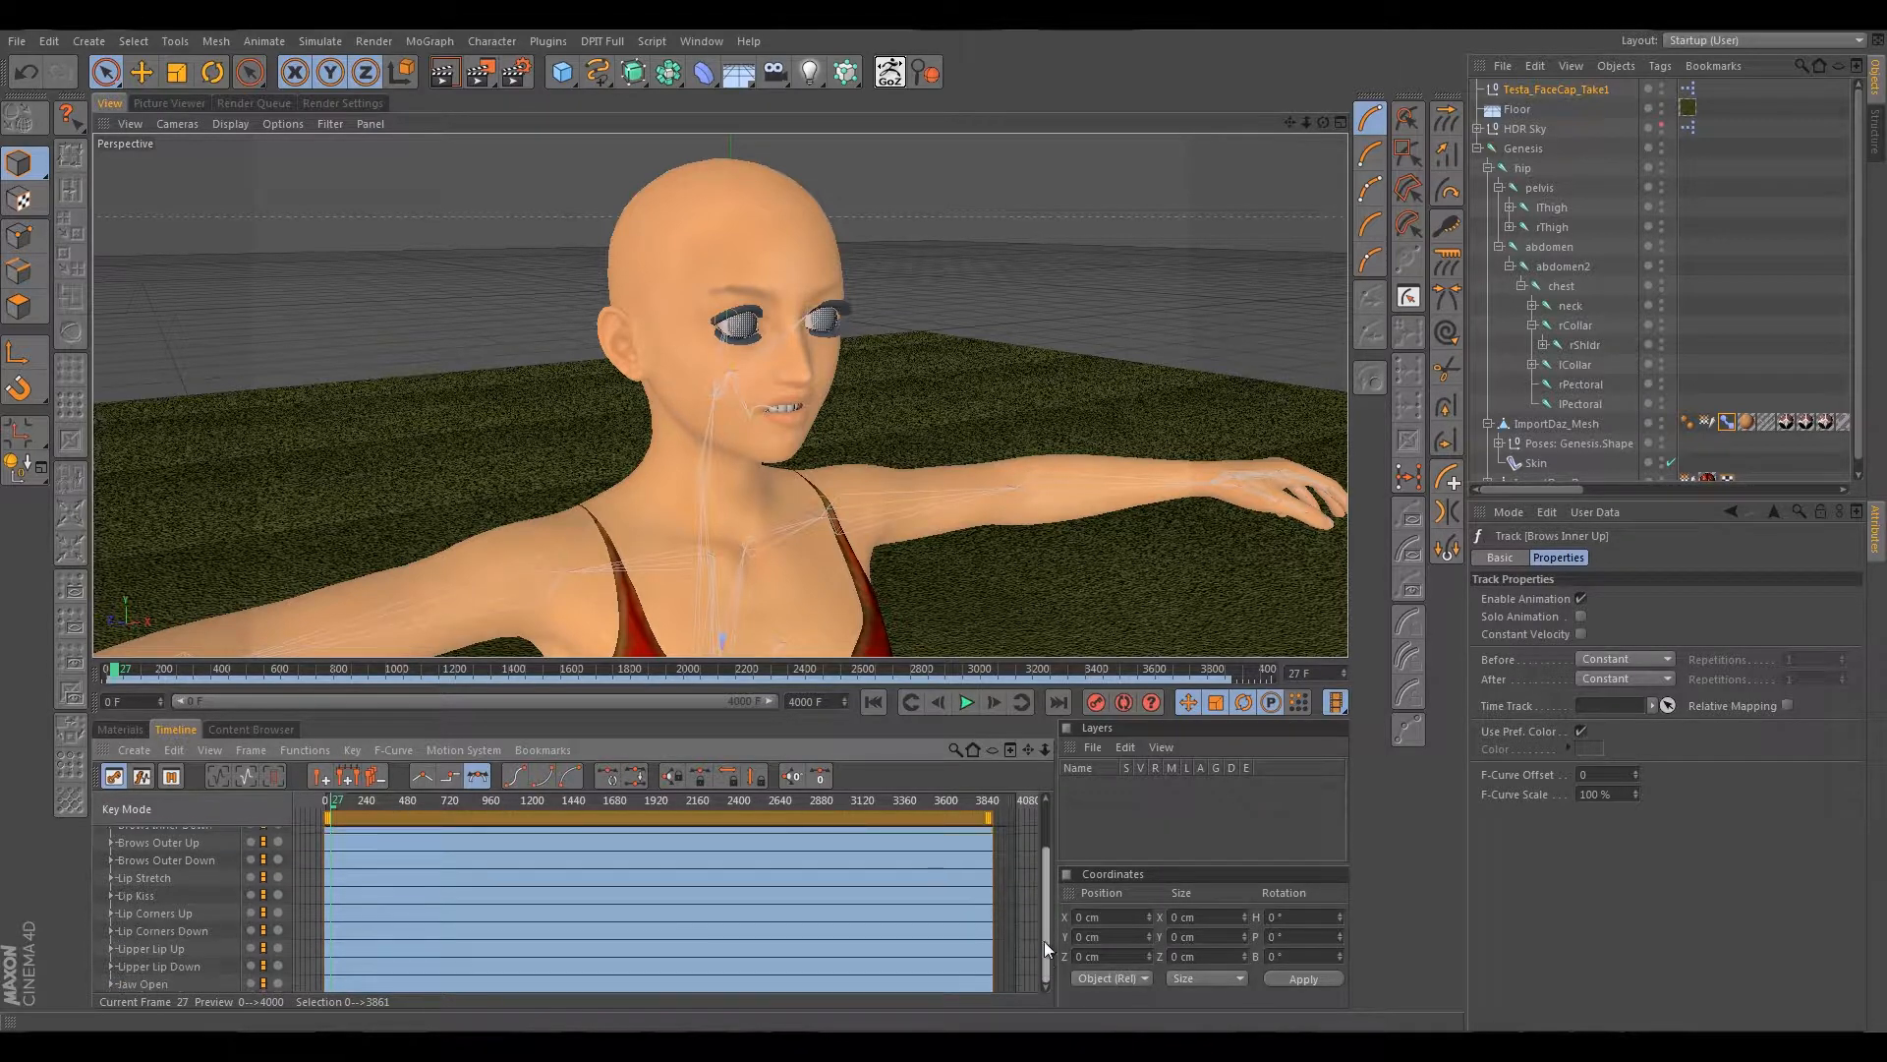
{"action": "key", "text": "ctrl+a"}
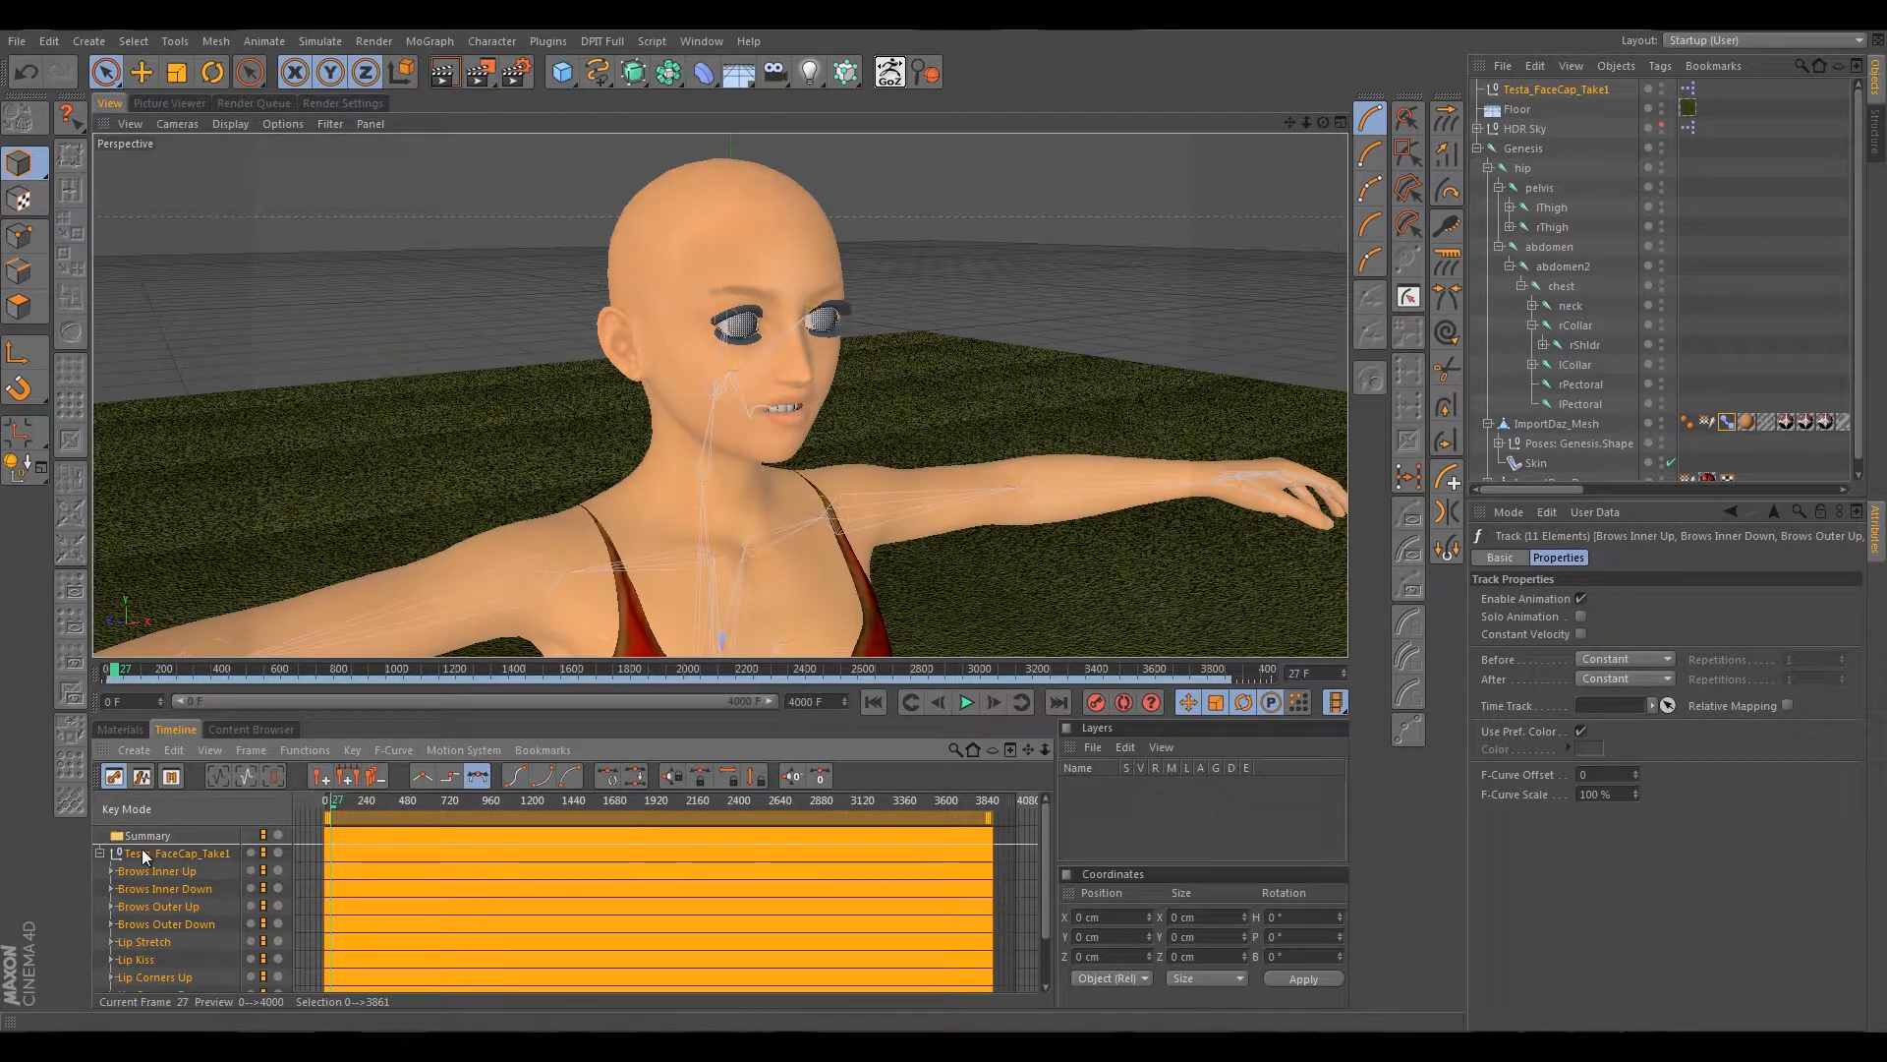
{"action": "left_click", "coordinate": [99, 853]}
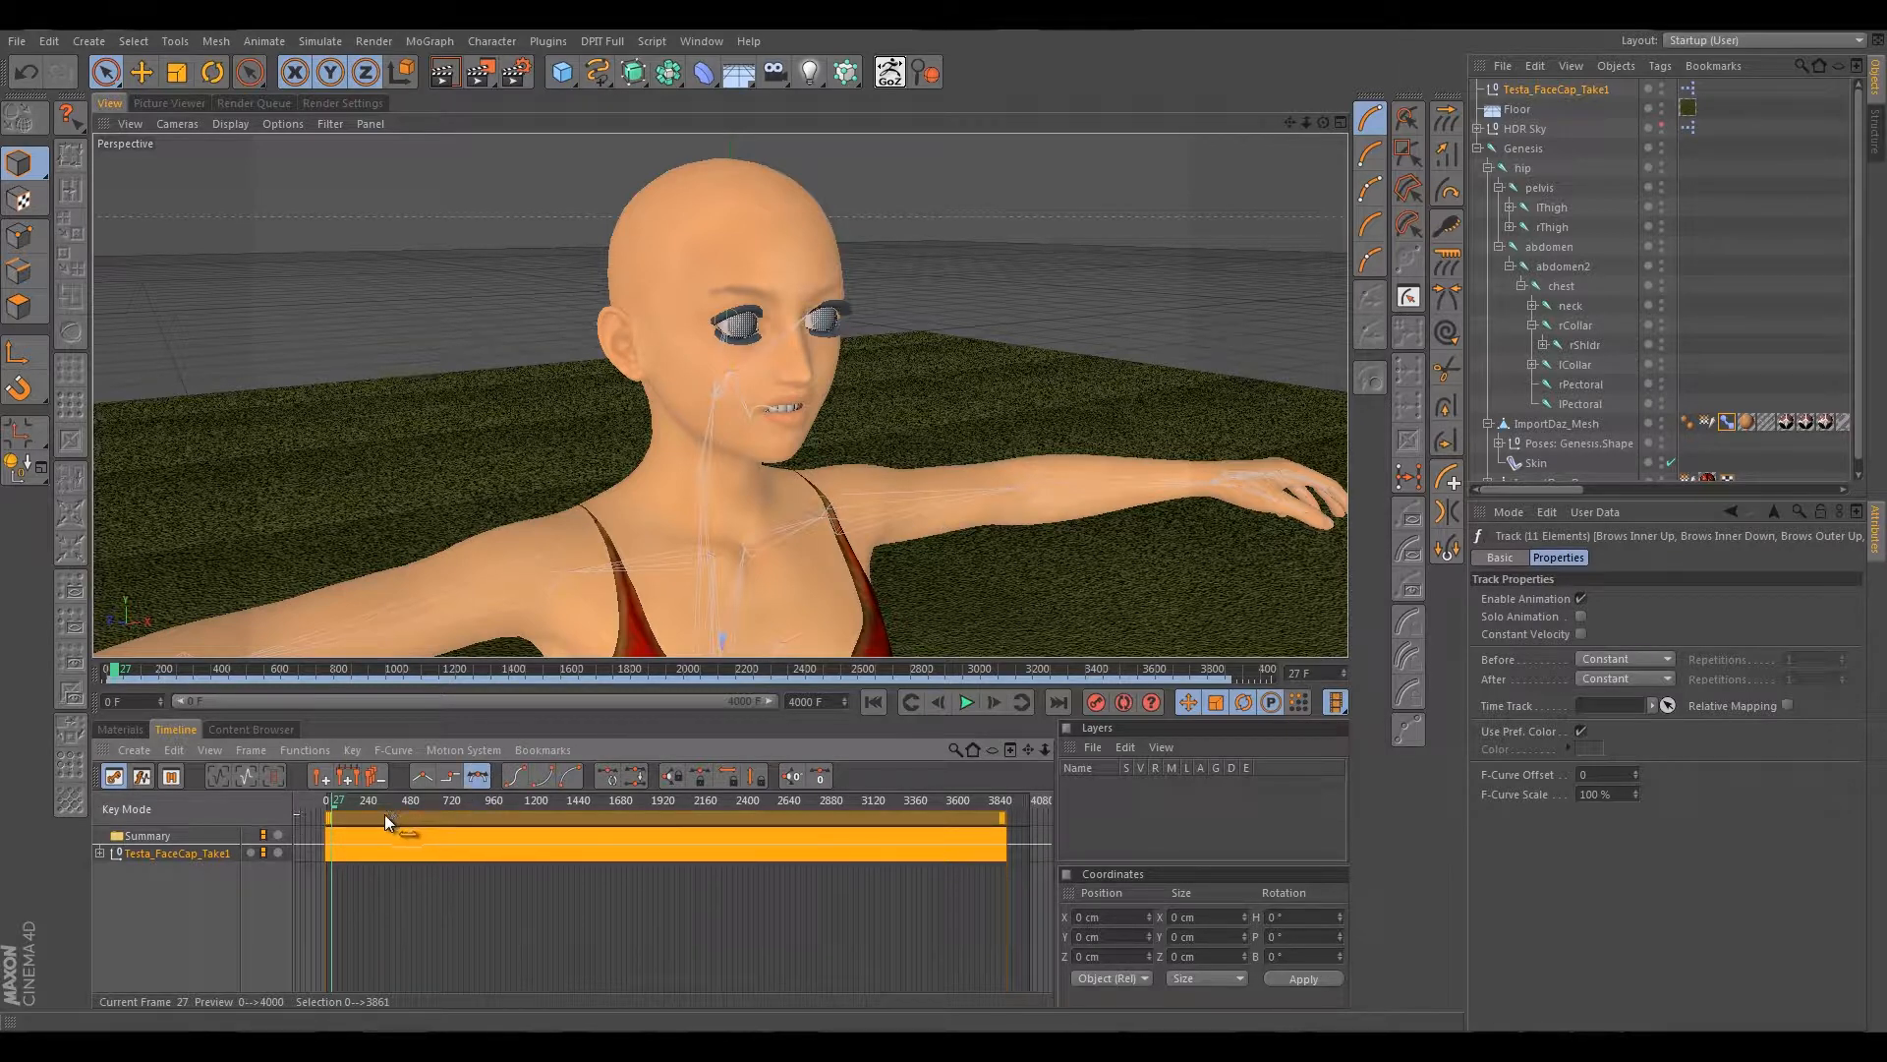
Scrub the timeline to frame 290 with the facial capture tracks still selected.
{"action": "mouse_move", "coordinate": [385, 814]}
{"action": "left_mouse_down"}
{"action": "mouse_move", "coordinate": [698, 815]}
{"action": "mouse_move", "coordinate": [503, 834]}
{"action": "mouse_move", "coordinate": [716, 828]}
{"action": "mouse_move", "coordinate": [462, 810]}
{"action": "mouse_move", "coordinate": [664, 810]}
{"action": "mouse_move", "coordinate": [395, 816]}
{"action": "mouse_move", "coordinate": [421, 823]}
{"action": "left_mouse_up"}
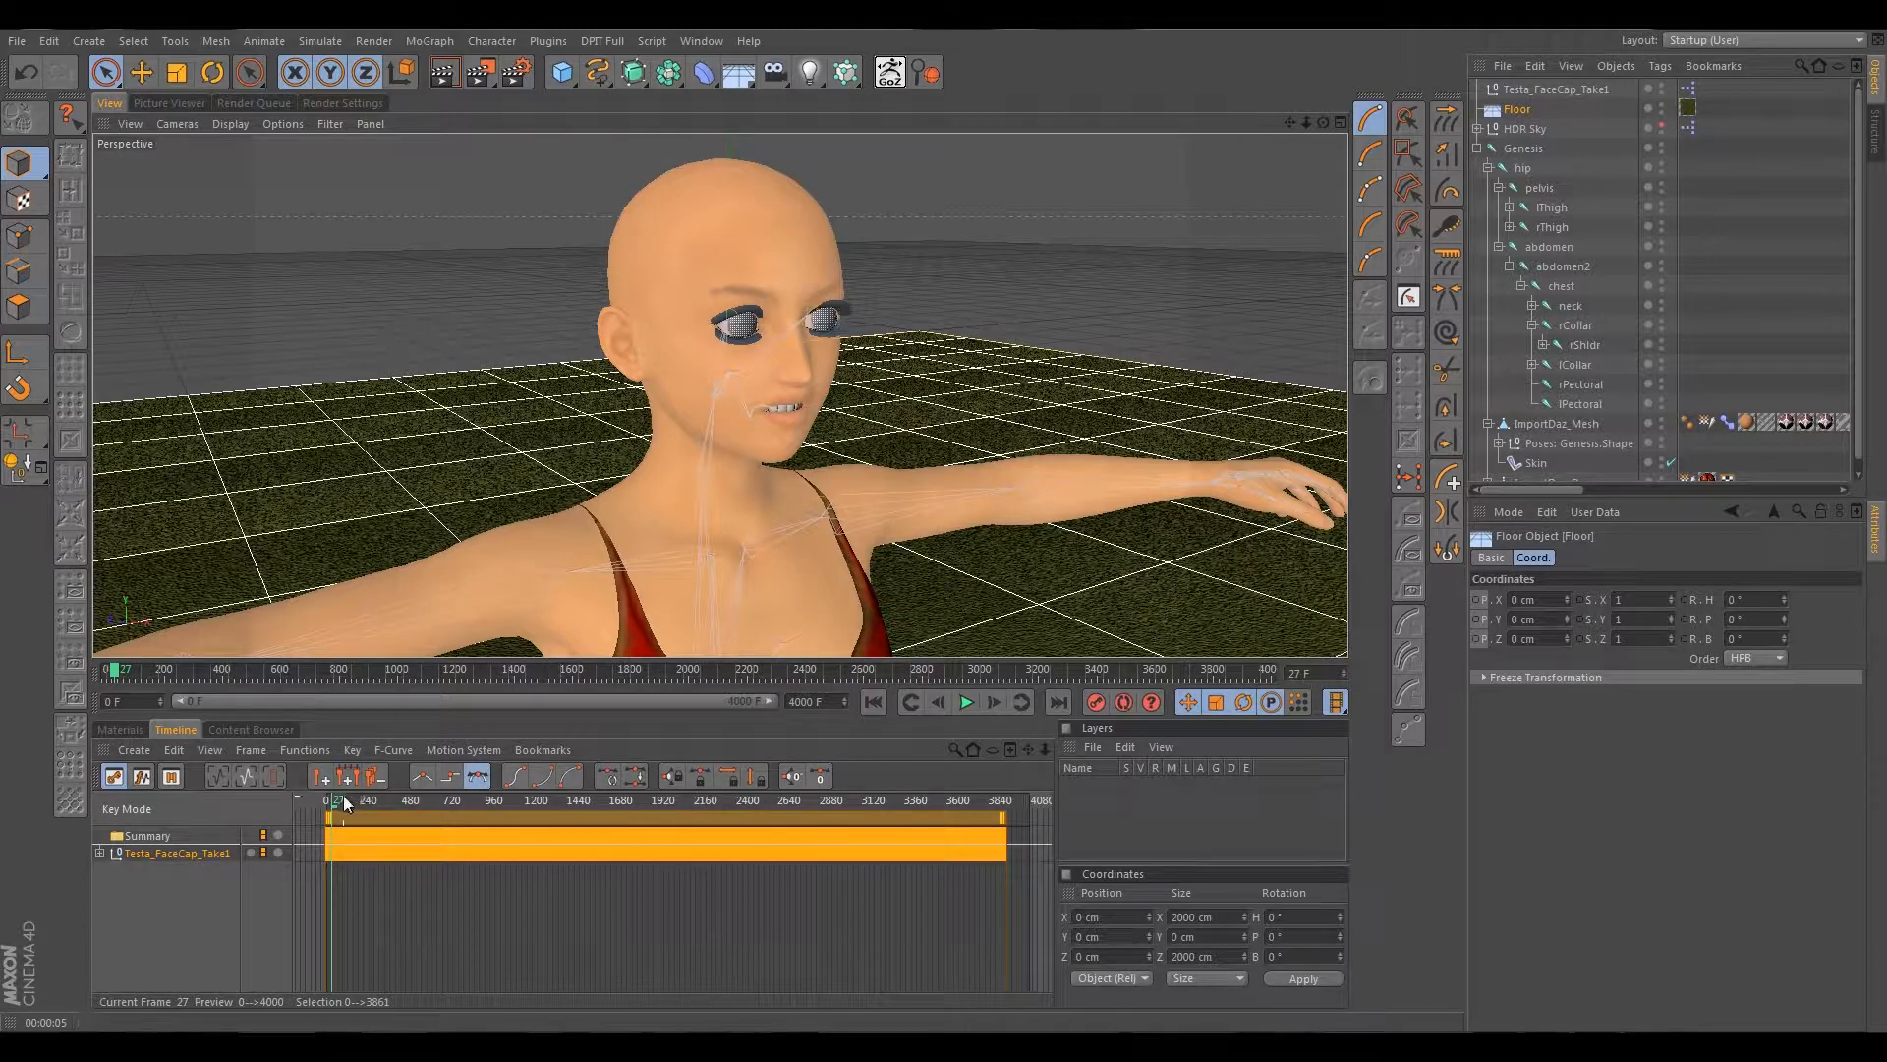
{"action": "mouse_move", "coordinate": [333, 803]}
{"action": "left_mouse_down"}
{"action": "mouse_move", "coordinate": [457, 797]}
{"action": "mouse_move", "coordinate": [307, 791]}
{"action": "mouse_move", "coordinate": [444, 819]}
{"action": "mouse_move", "coordinate": [853, 777]}
{"action": "mouse_move", "coordinate": [1012, 800]}
{"action": "mouse_move", "coordinate": [432, 798]}
{"action": "mouse_move", "coordinate": [346, 820]}
{"action": "left_mouse_up"}
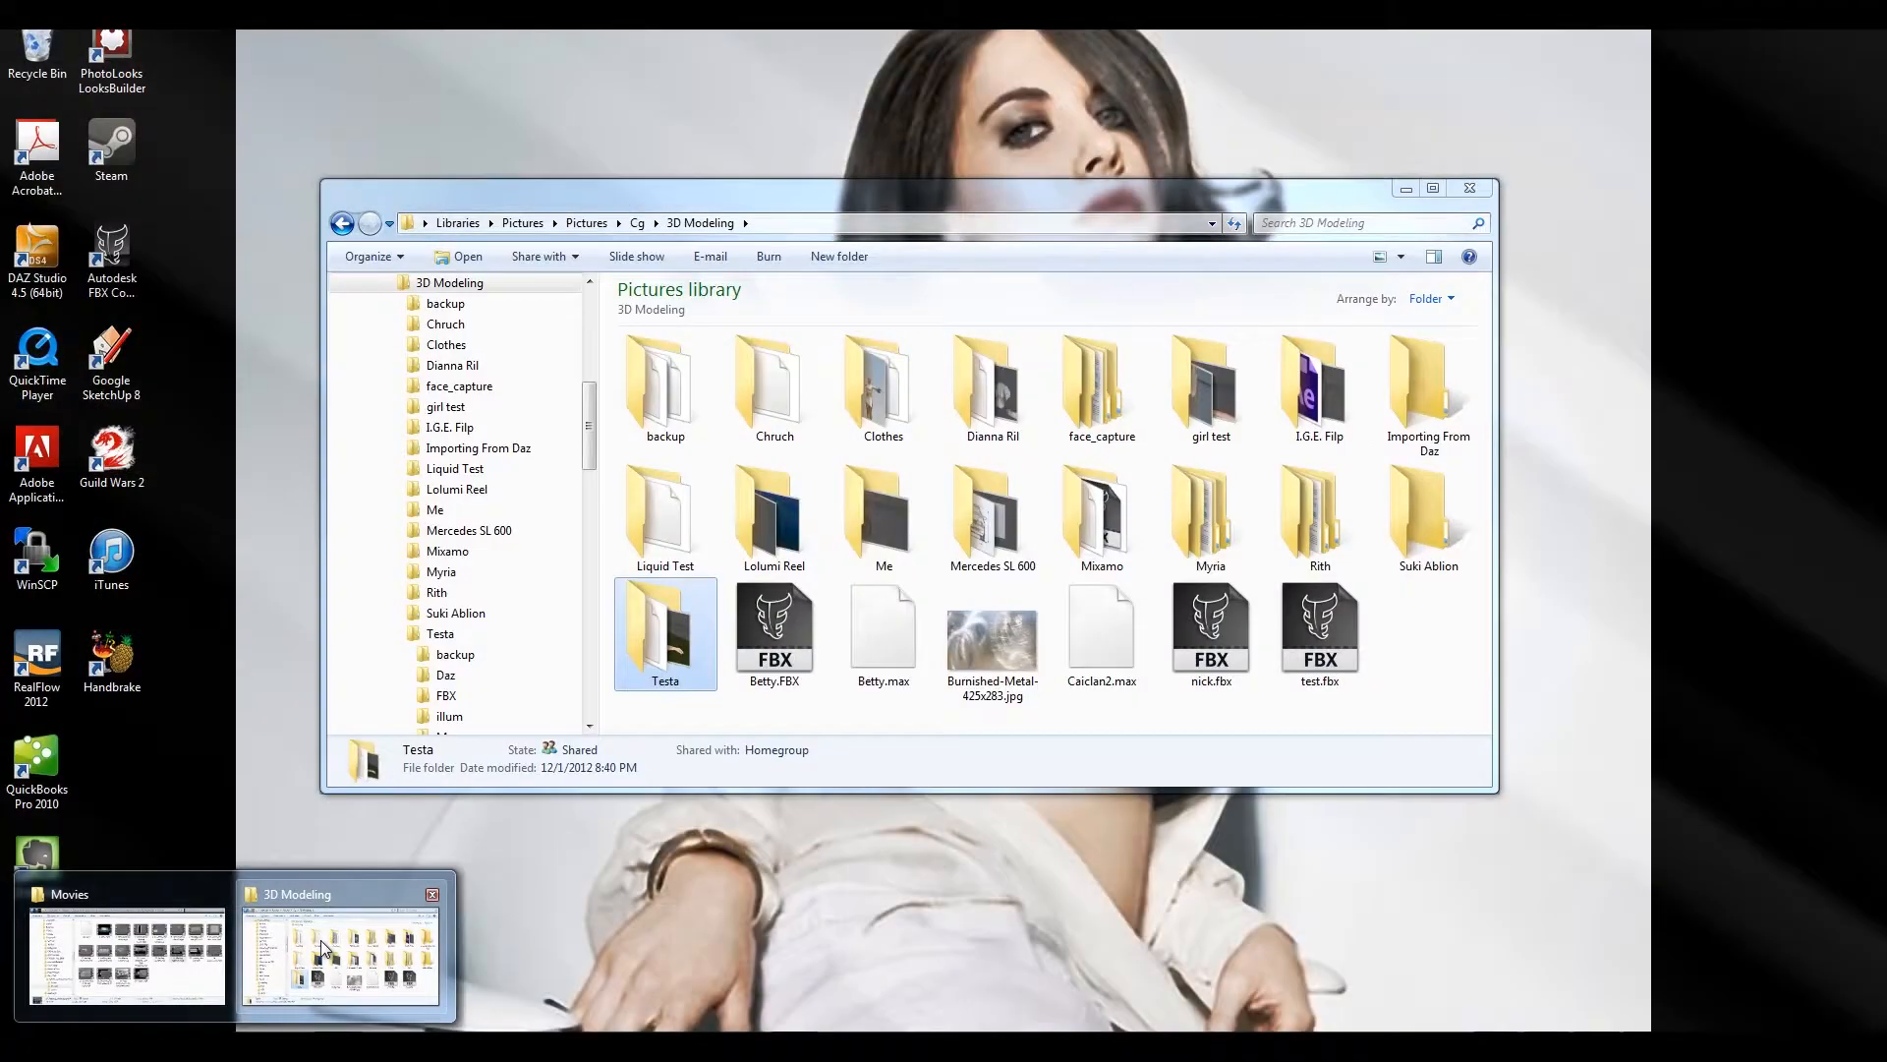
Switch to Windows Explorer, open the Mocap folder inside Testa, and locate the brekelFaceCapture_04_11_2012_10_05_33.wav recording.
{"action": "left_click", "coordinate": [353, 946]}
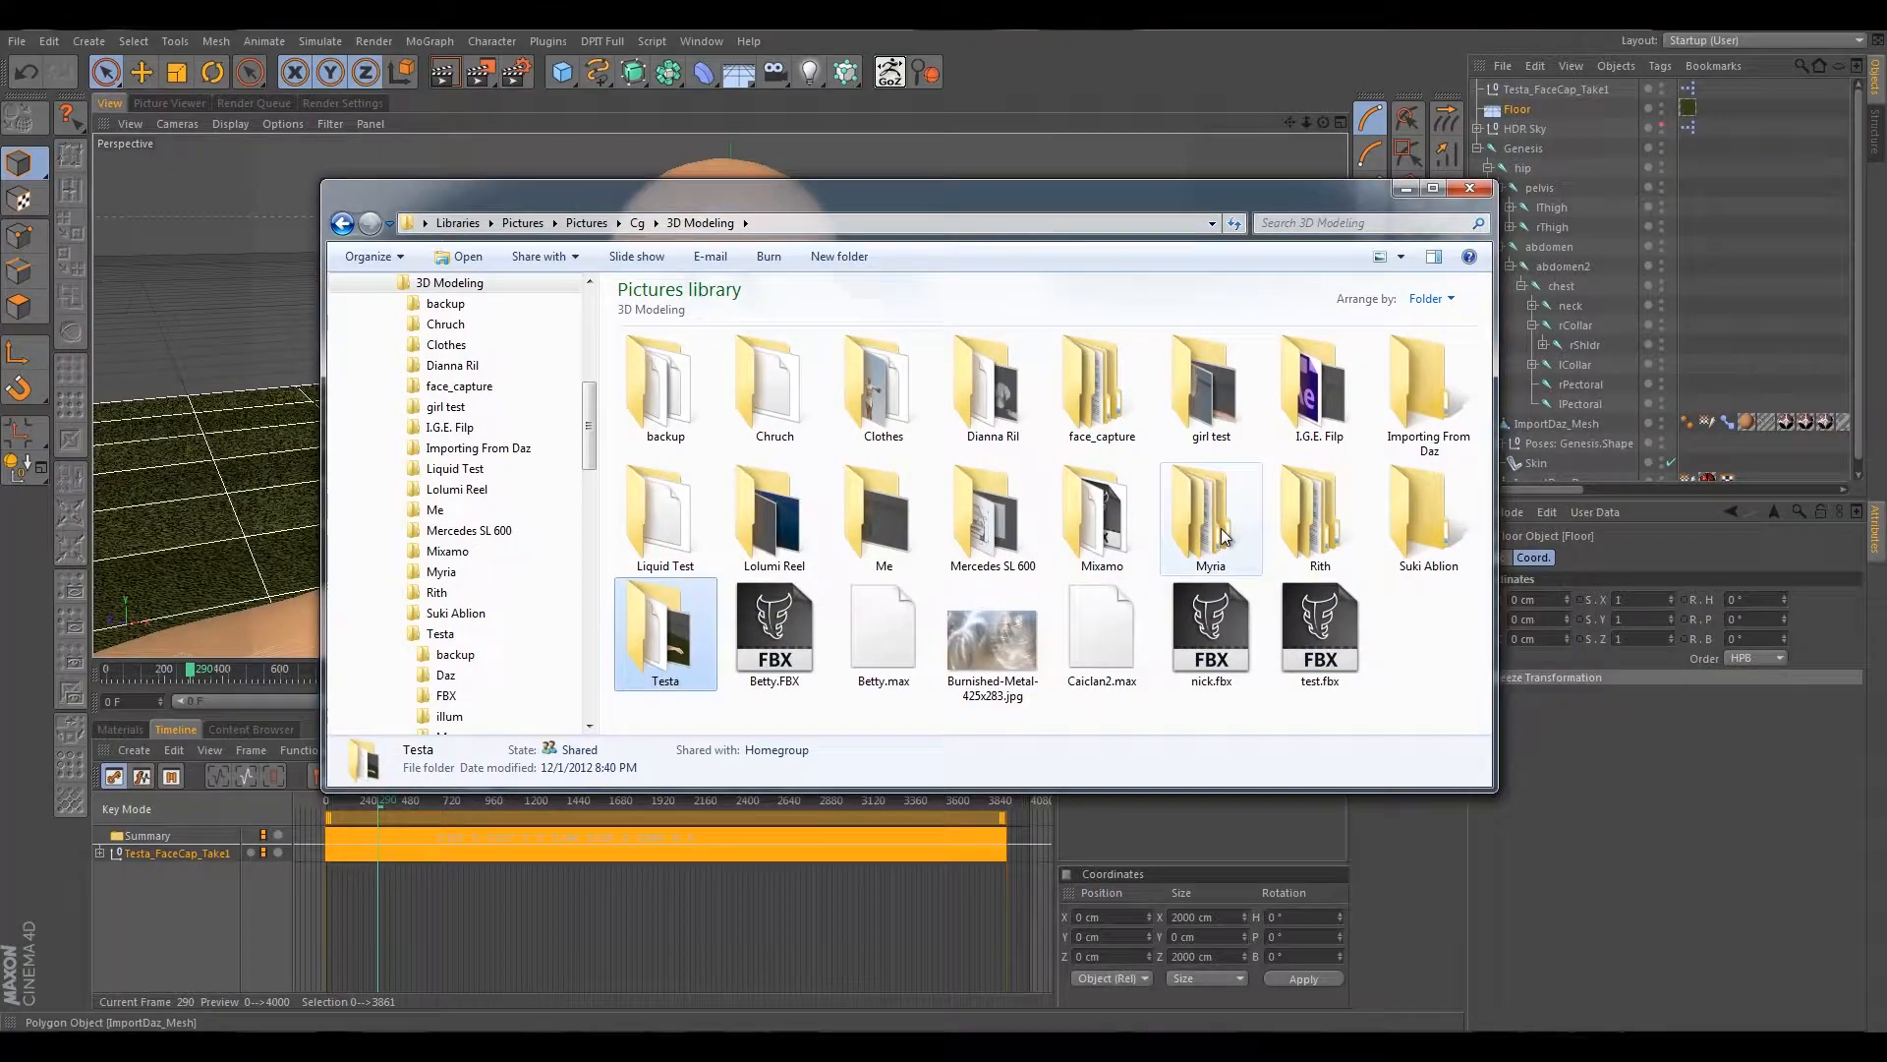
{"action": "double_click", "coordinate": [693, 606]}
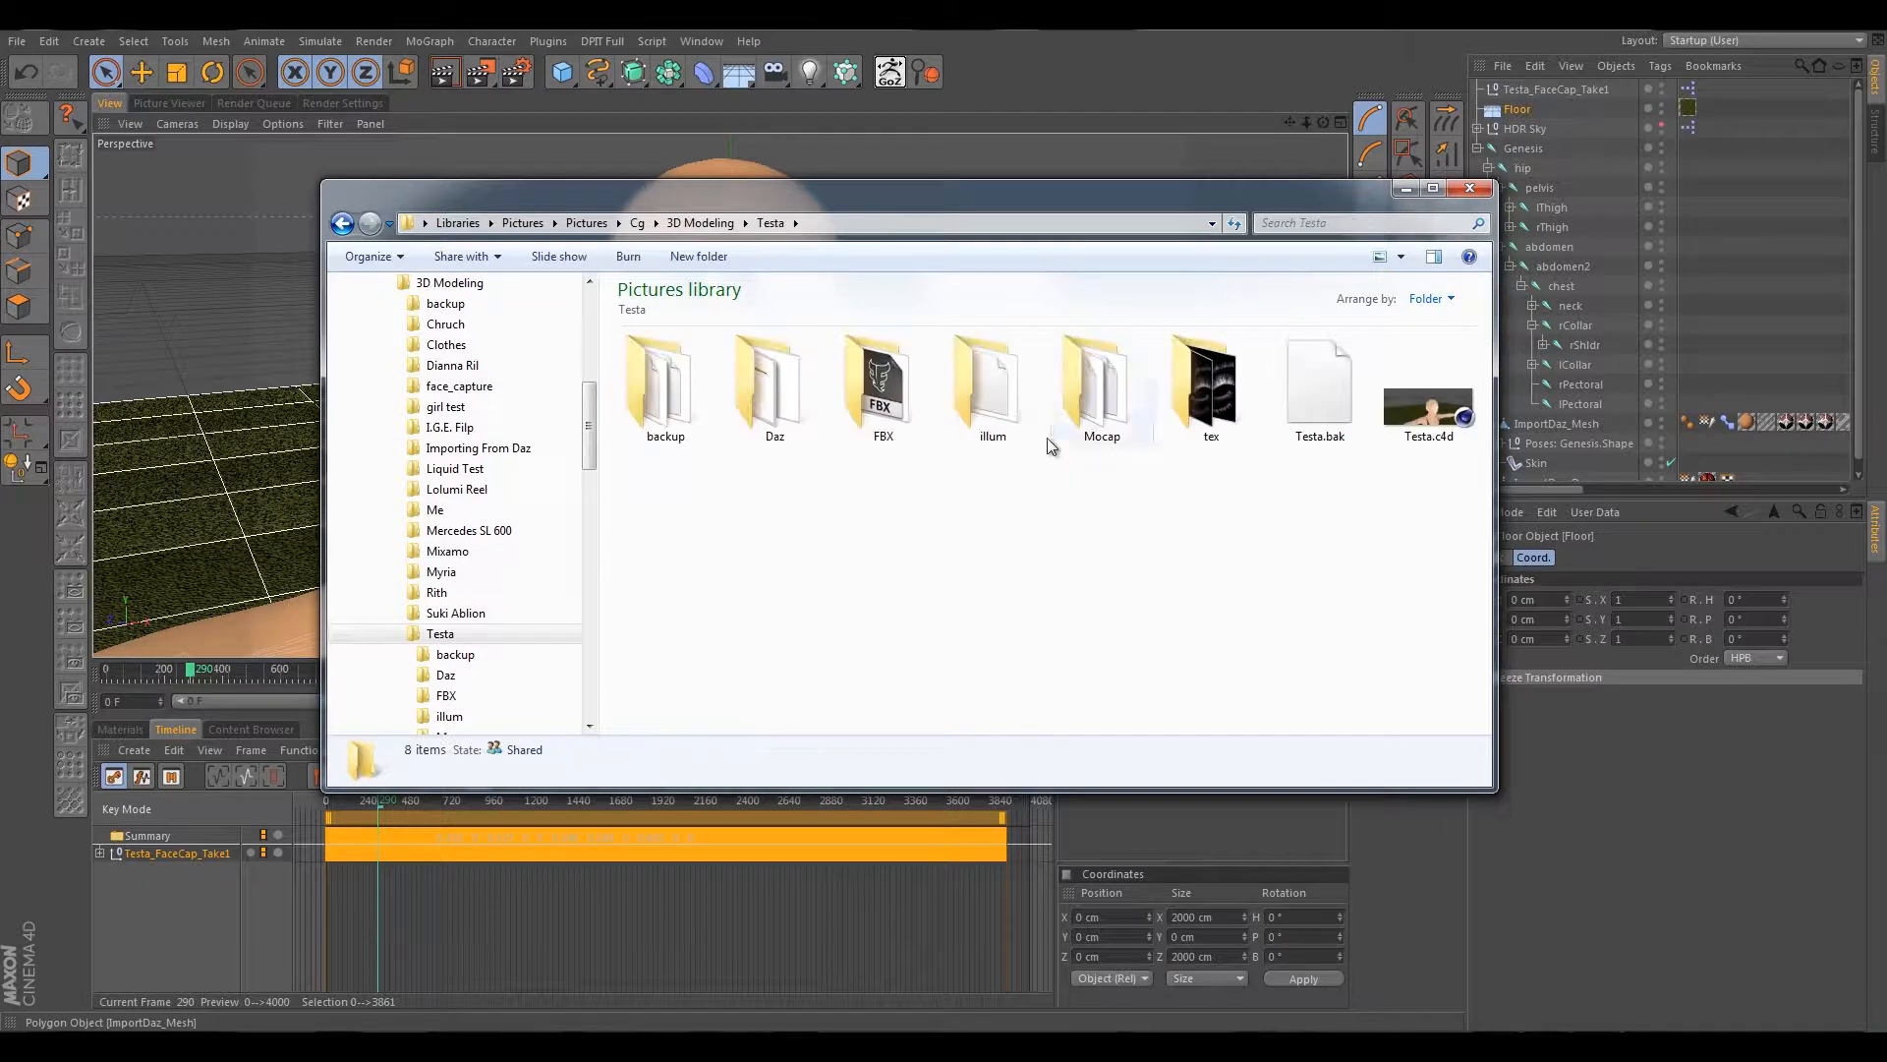
{"action": "double_click", "coordinate": [1121, 421]}
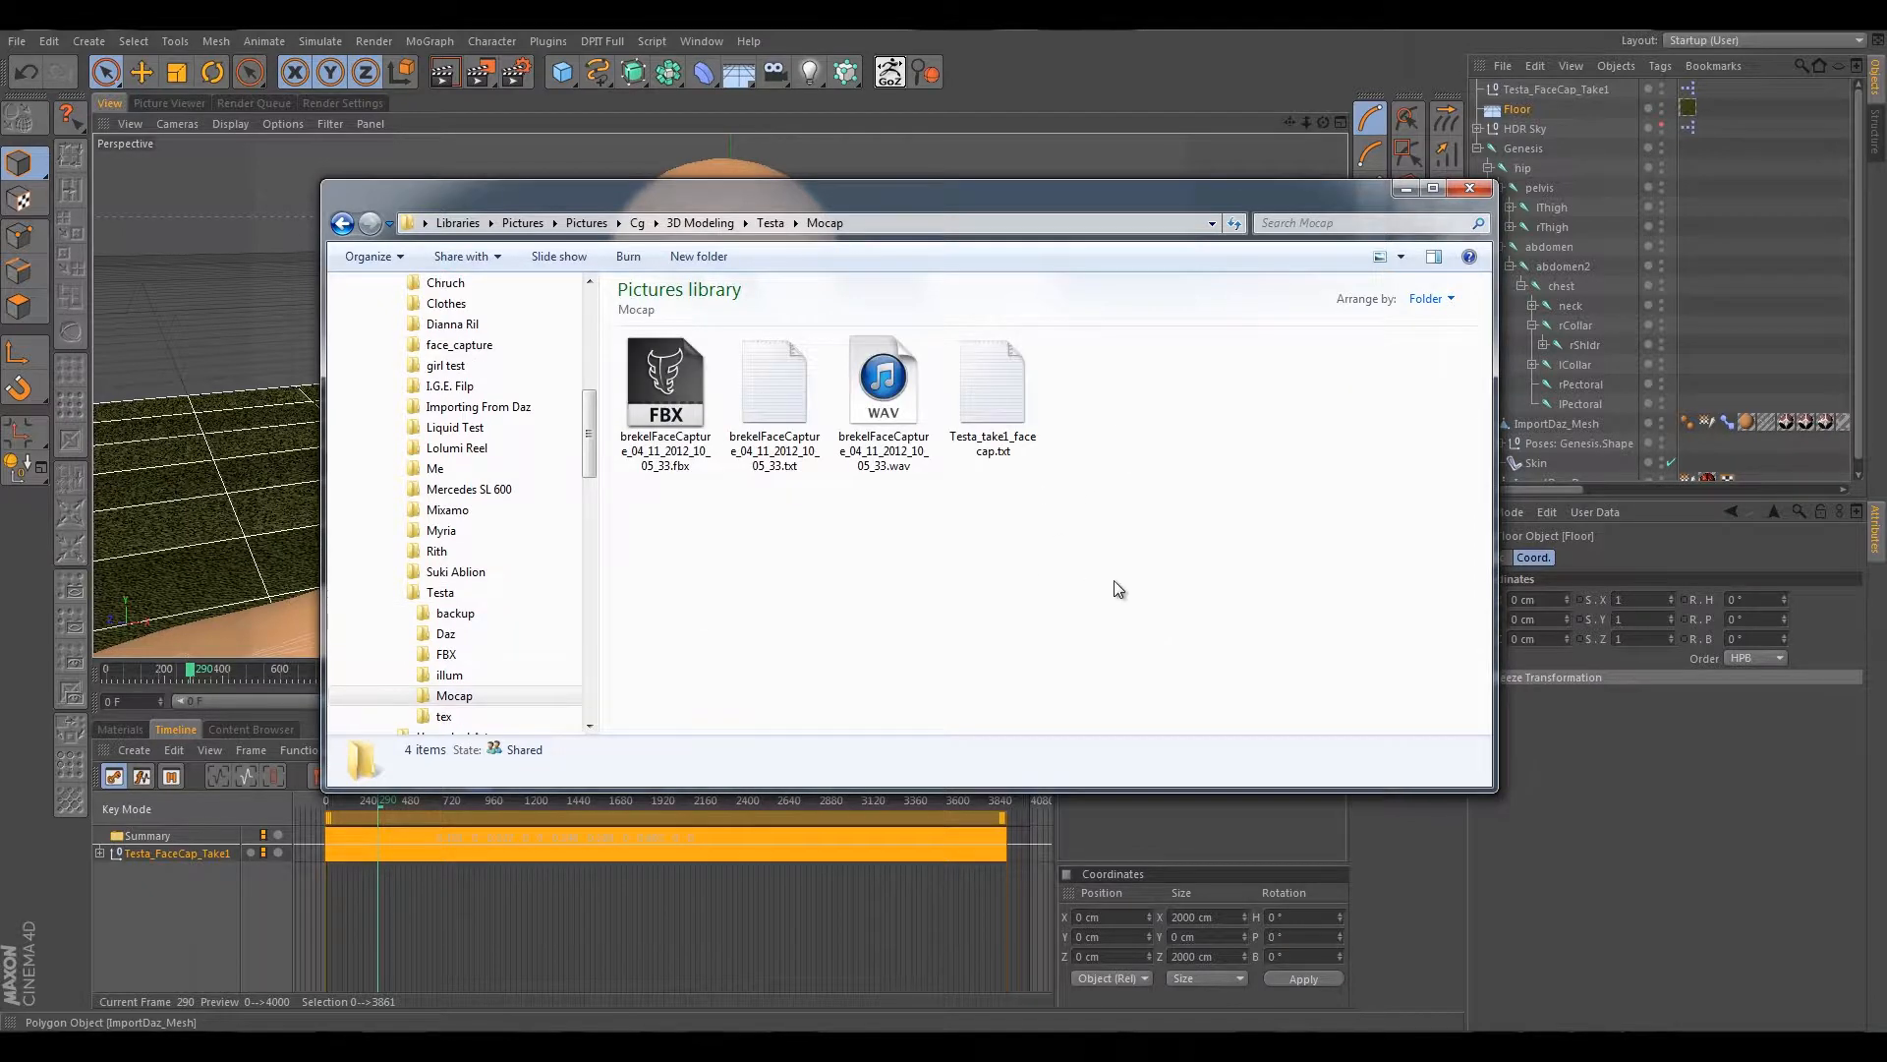
{"action": "left_click", "coordinate": [892, 462]}
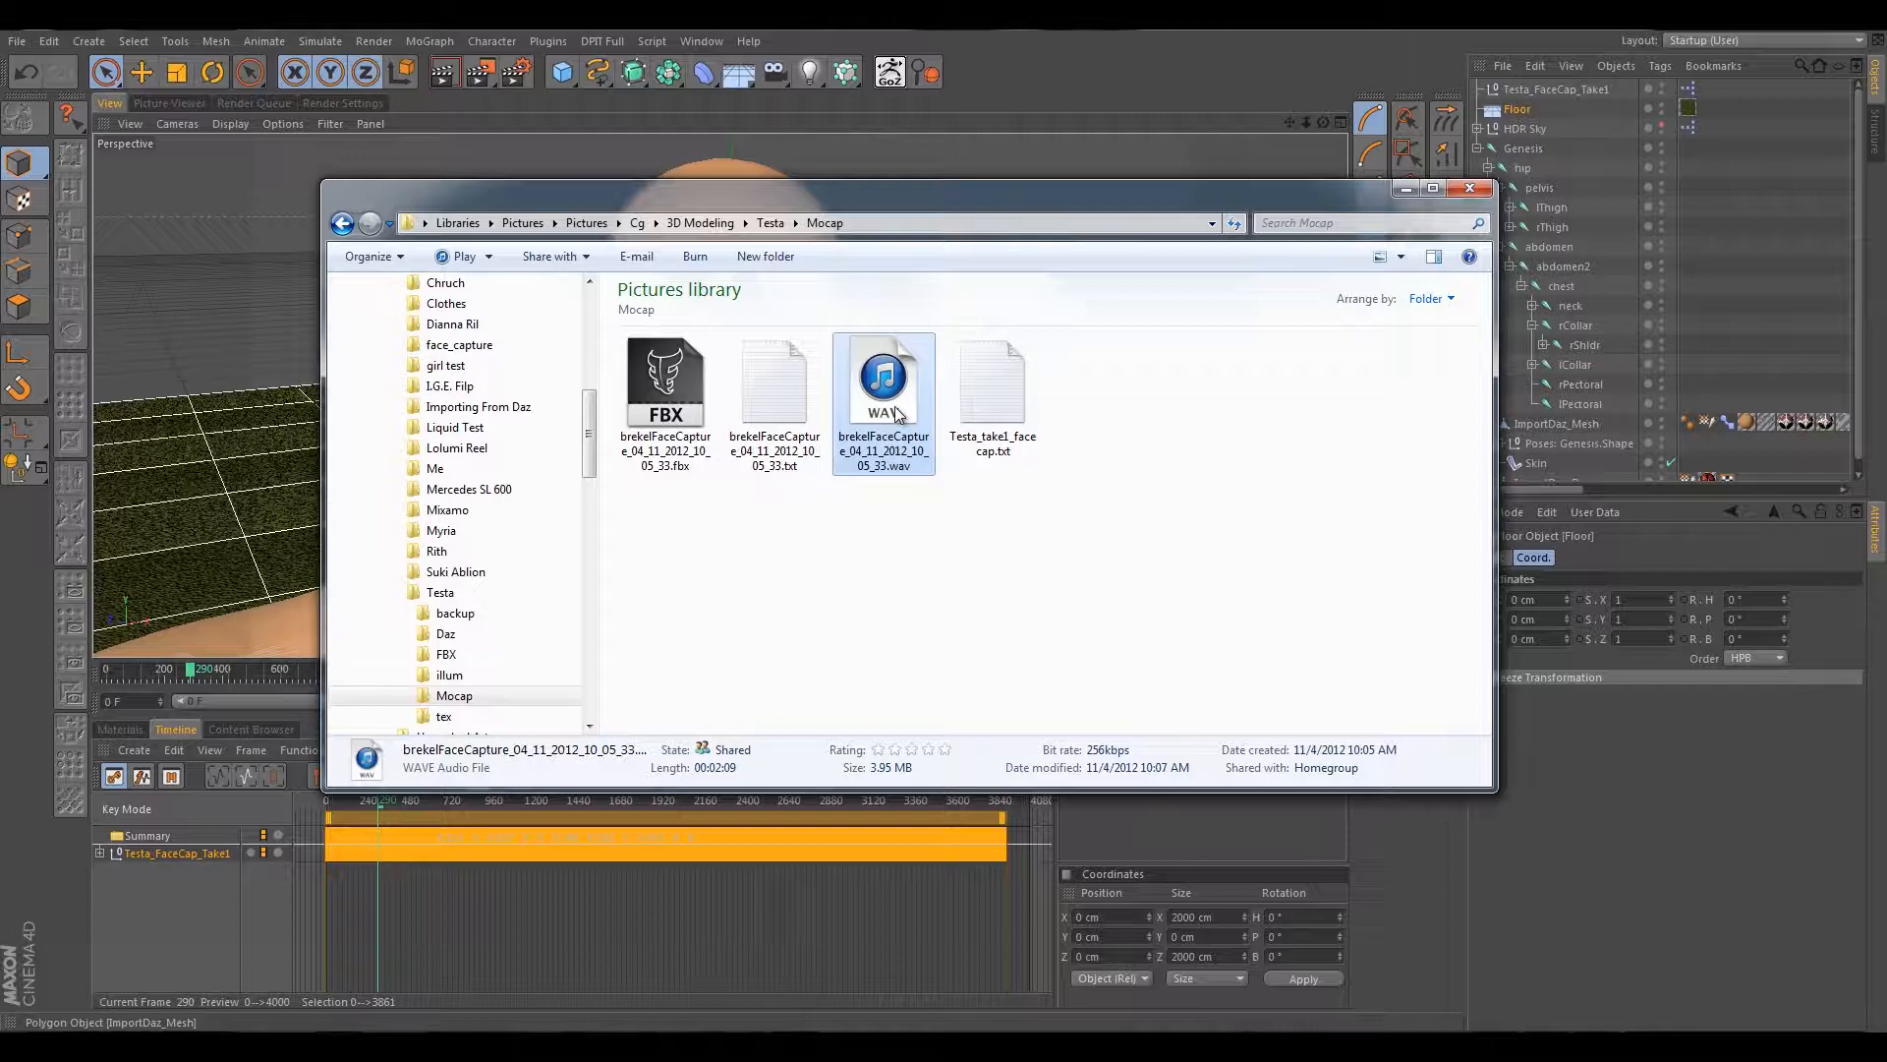
{"action": "left_click_drag", "start_coordinate": [889, 201], "coordinate": [1592, 254]}
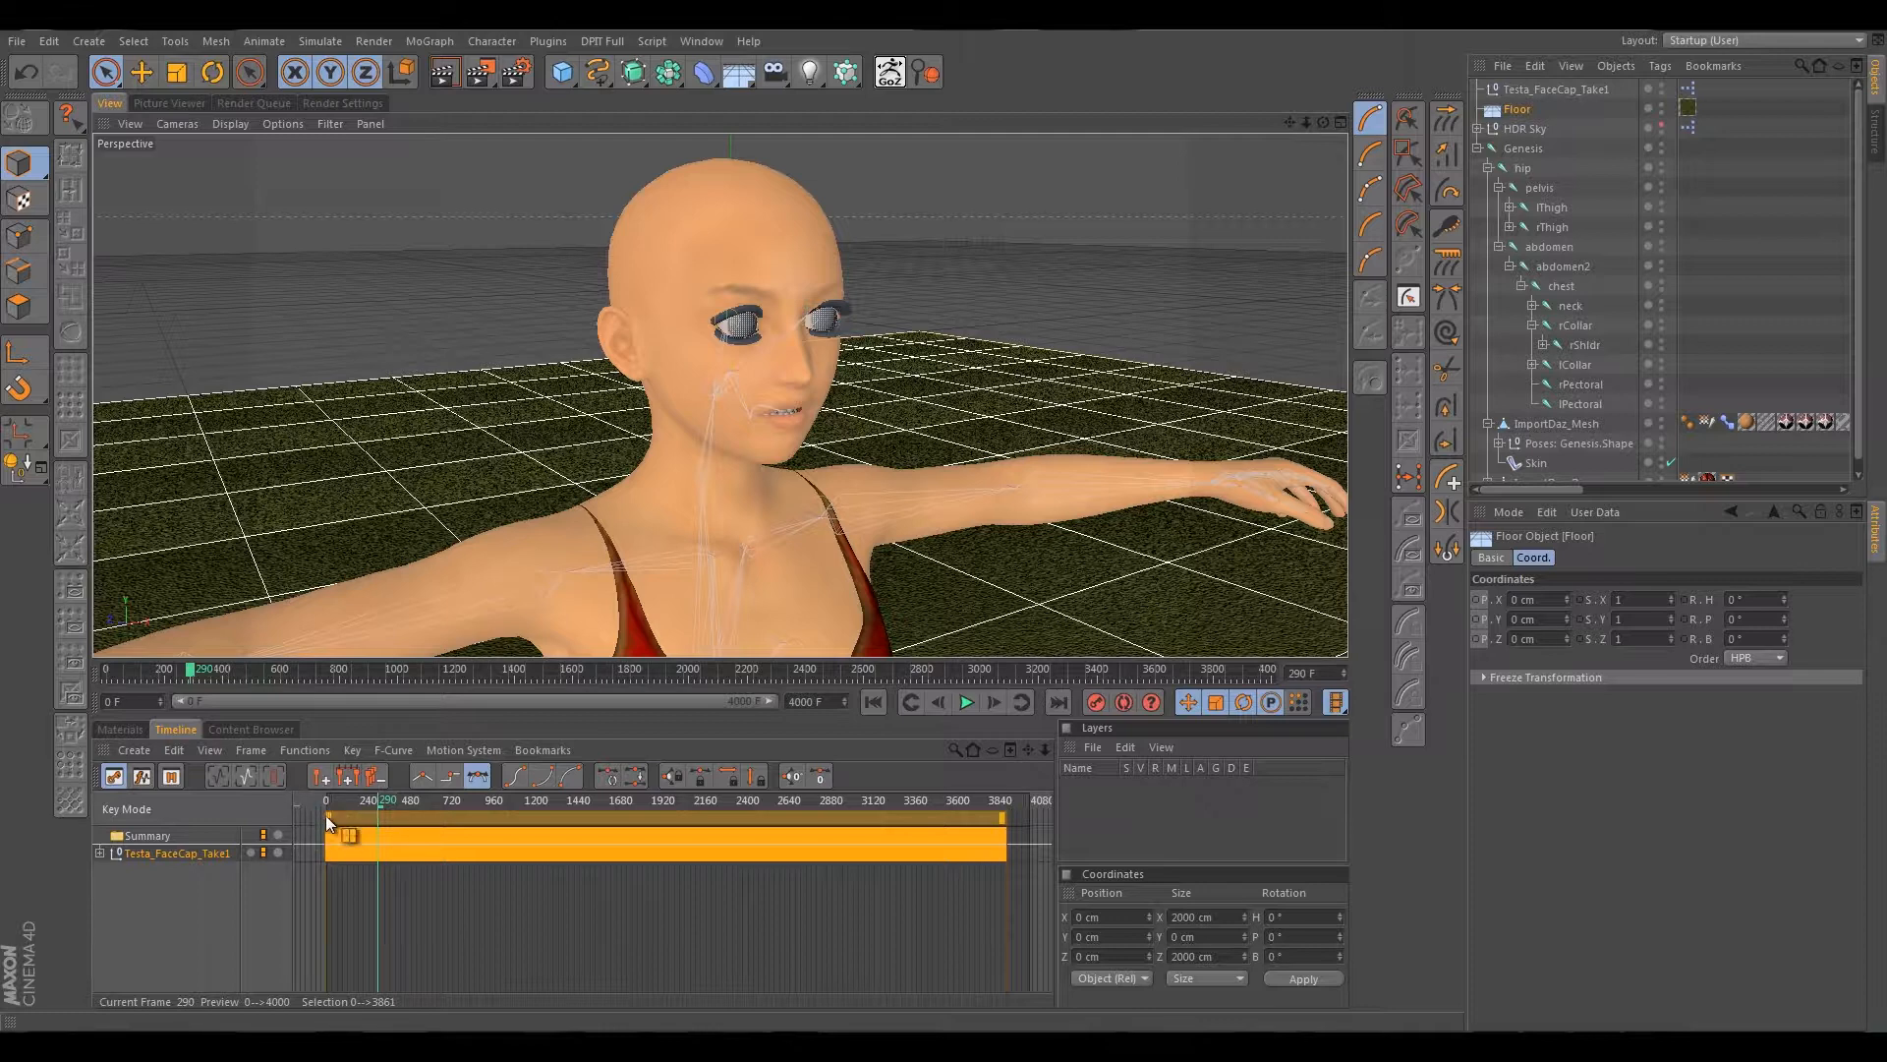
Examine the Testa_FaceCap_Take1 keyframes in the timeline, from around frame 1800 back to the first keys at frame 0.
{"action": "left_click_drag", "start_coordinate": [948, 792], "coordinate": [1356, 796]}
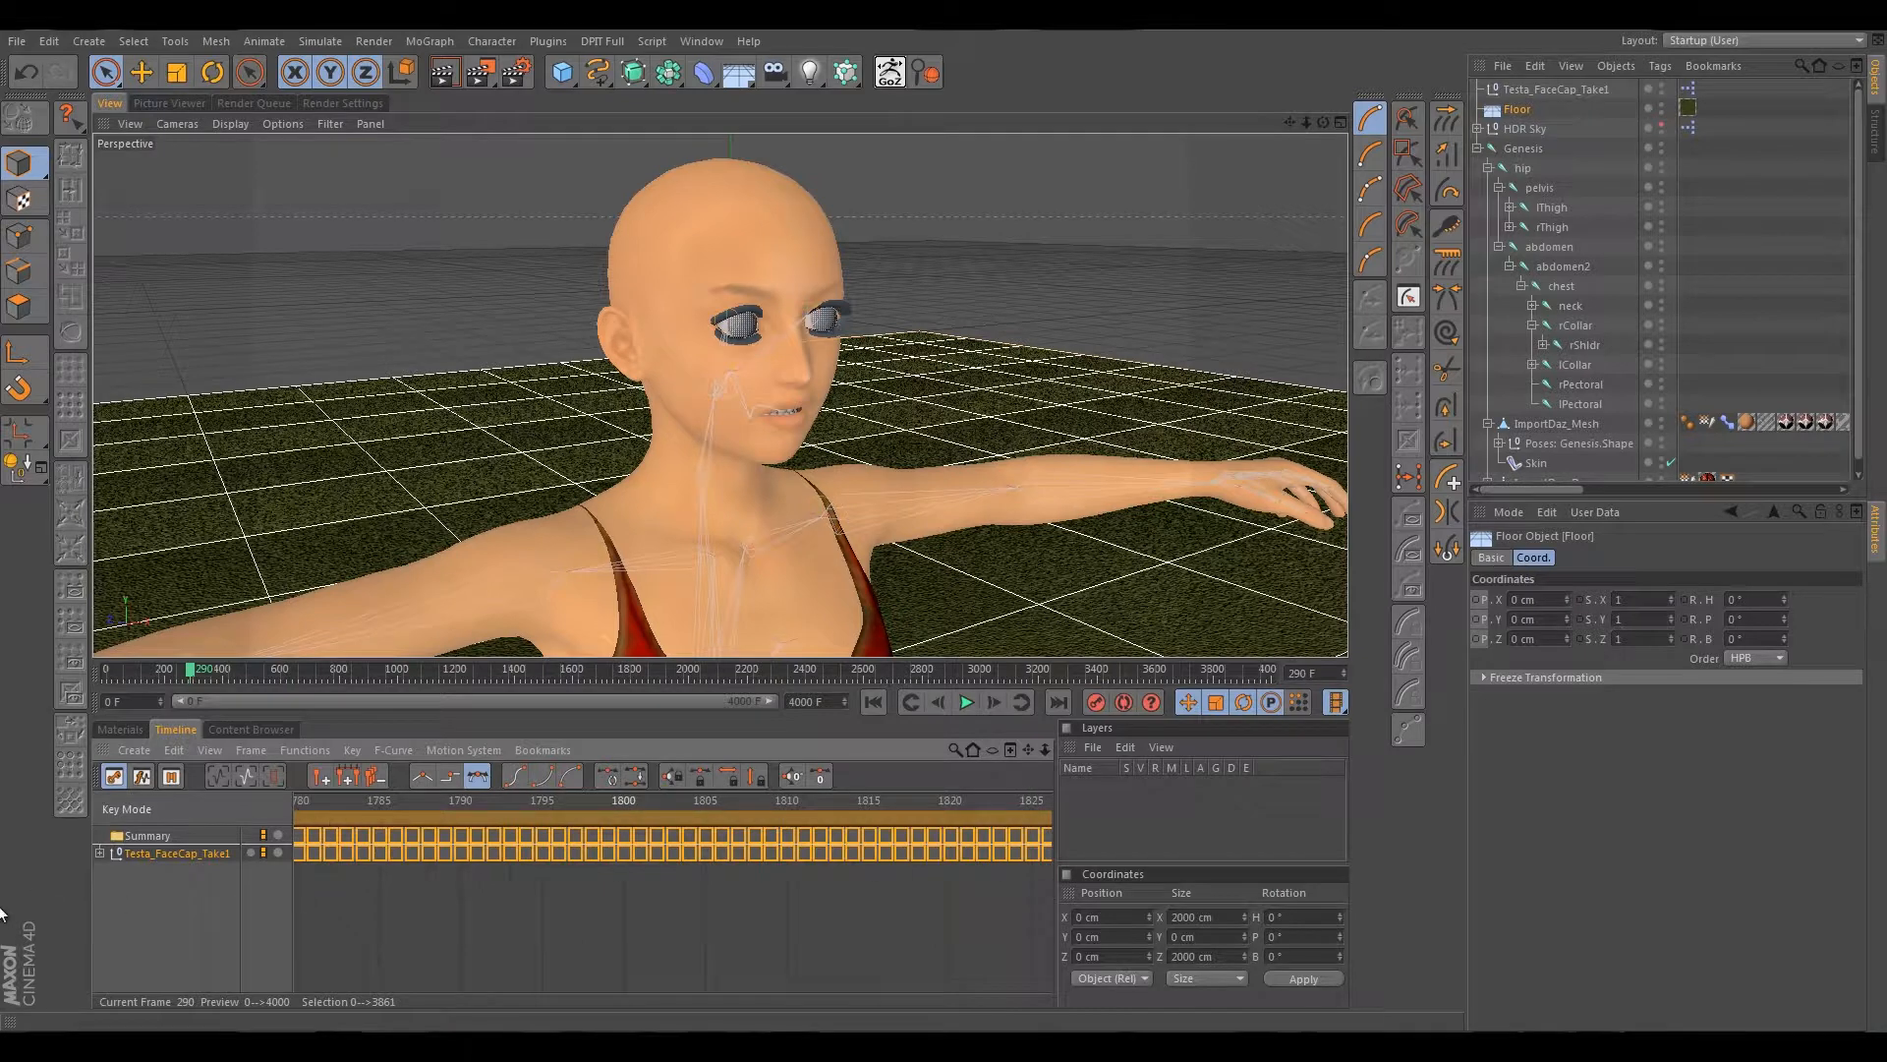
{"action": "left_click_drag", "start_coordinate": [411, 912], "coordinate": [90, 893]}
{"action": "left_click_drag", "start_coordinate": [389, 916], "coordinate": [53, 916]}
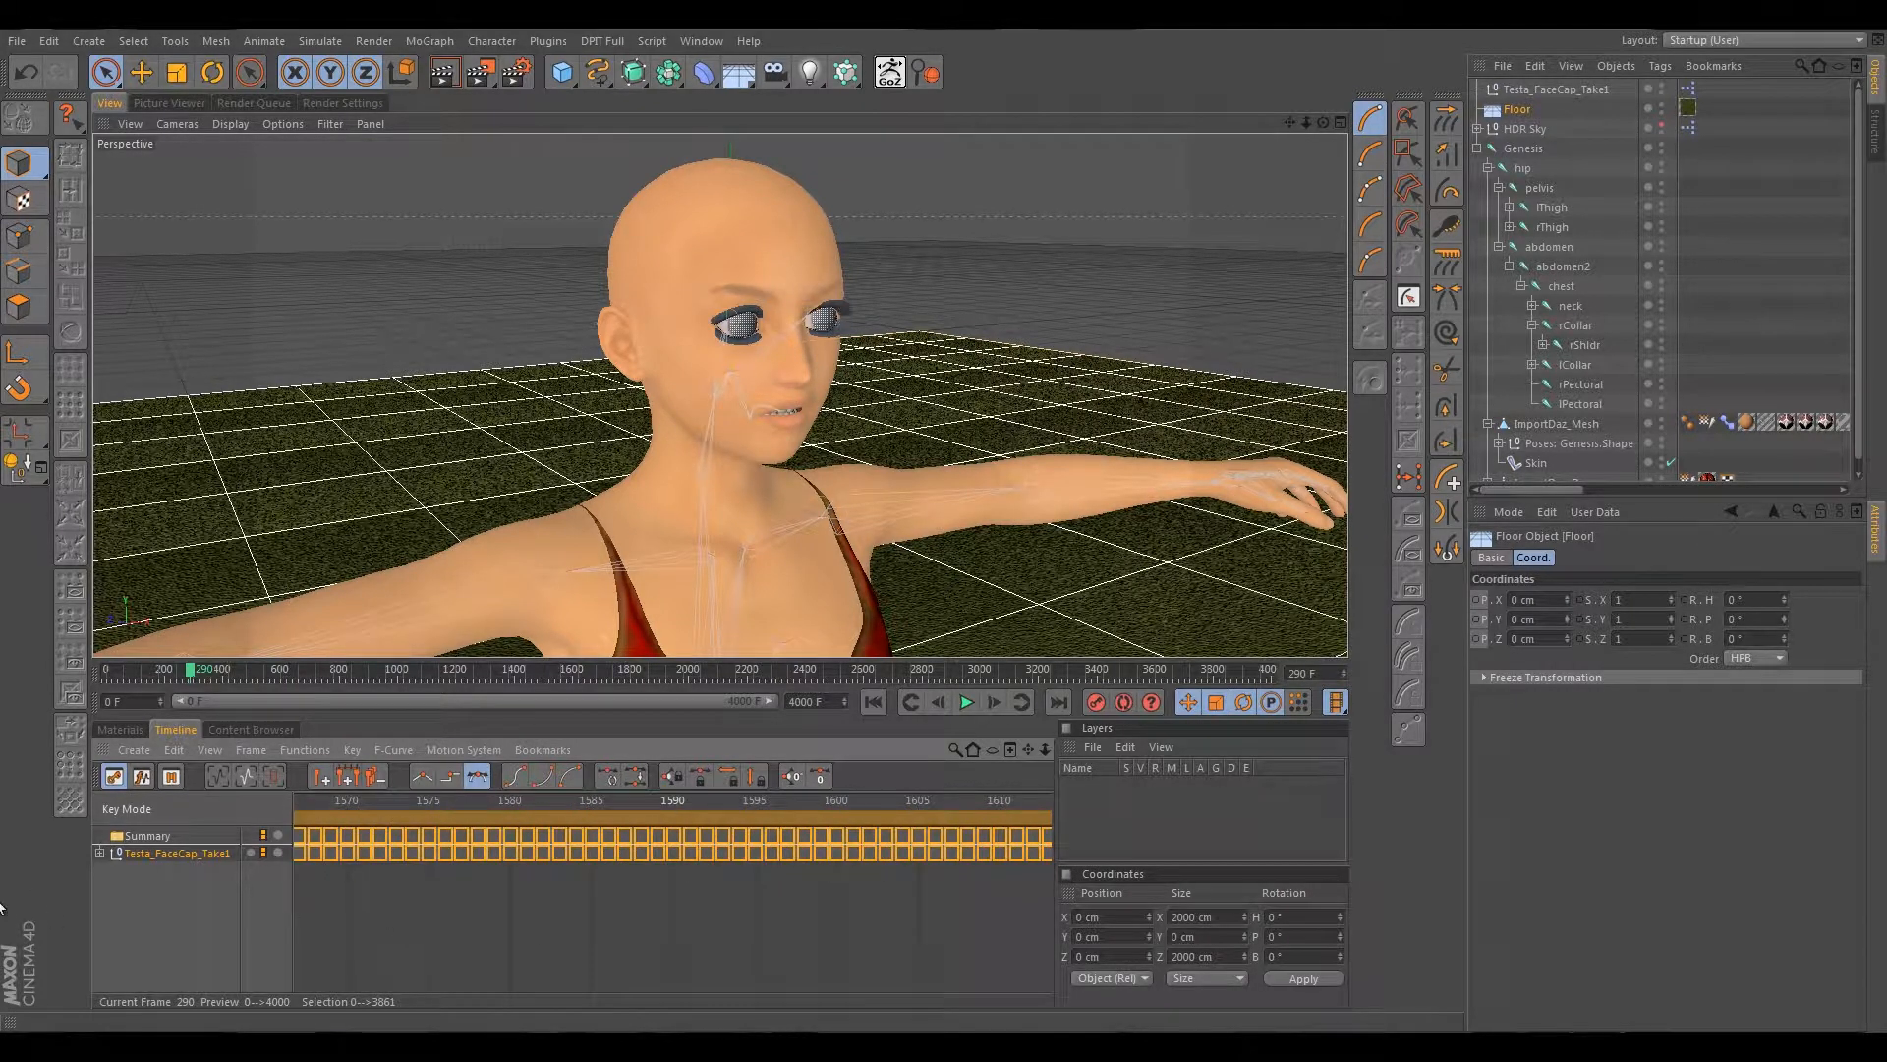
{"action": "left_click_drag", "start_coordinate": [210, 906], "coordinate": [1042, 800]}
{"action": "left_click_drag", "start_coordinate": [574, 981], "coordinate": [504, 924]}
{"action": "left_click_drag", "start_coordinate": [351, 959], "coordinate": [210, 958]}
{"action": "middle_click_drag", "start_coordinate": [605, 937], "coordinate": [1066, 794], "text": "alt"}
{"action": "mouse_move", "coordinate": [360, 936]}
{"action": "middle_mouse_down", "text": "alt"}
{"action": "mouse_move", "coordinate": [973, 793]}
{"action": "mouse_move", "coordinate": [386, 933]}
{"action": "middle_mouse_up", "text": "alt"}
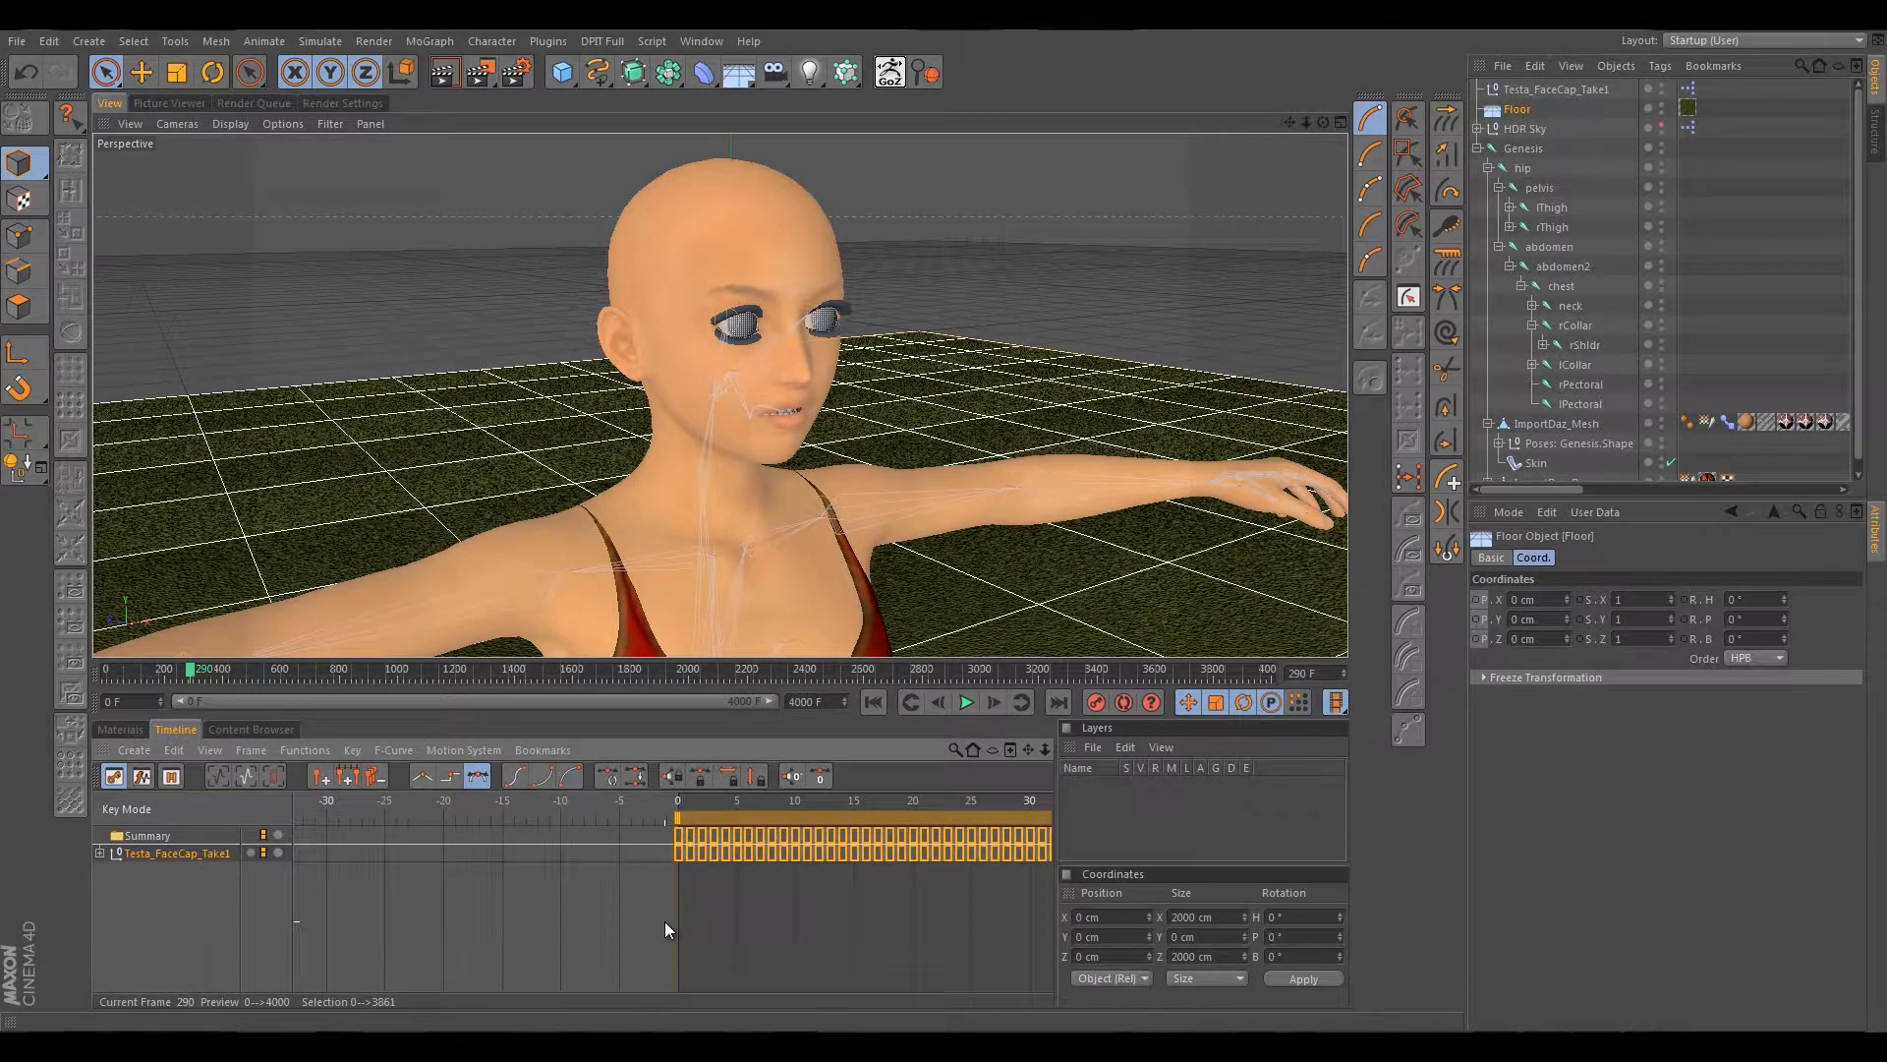
Add a Sound special track to Testa_FaceCap_Take1 and select it in the timeline.
{"action": "right_click", "coordinate": [132, 851]}
{"action": "mouse_move", "coordinate": [164, 788]}
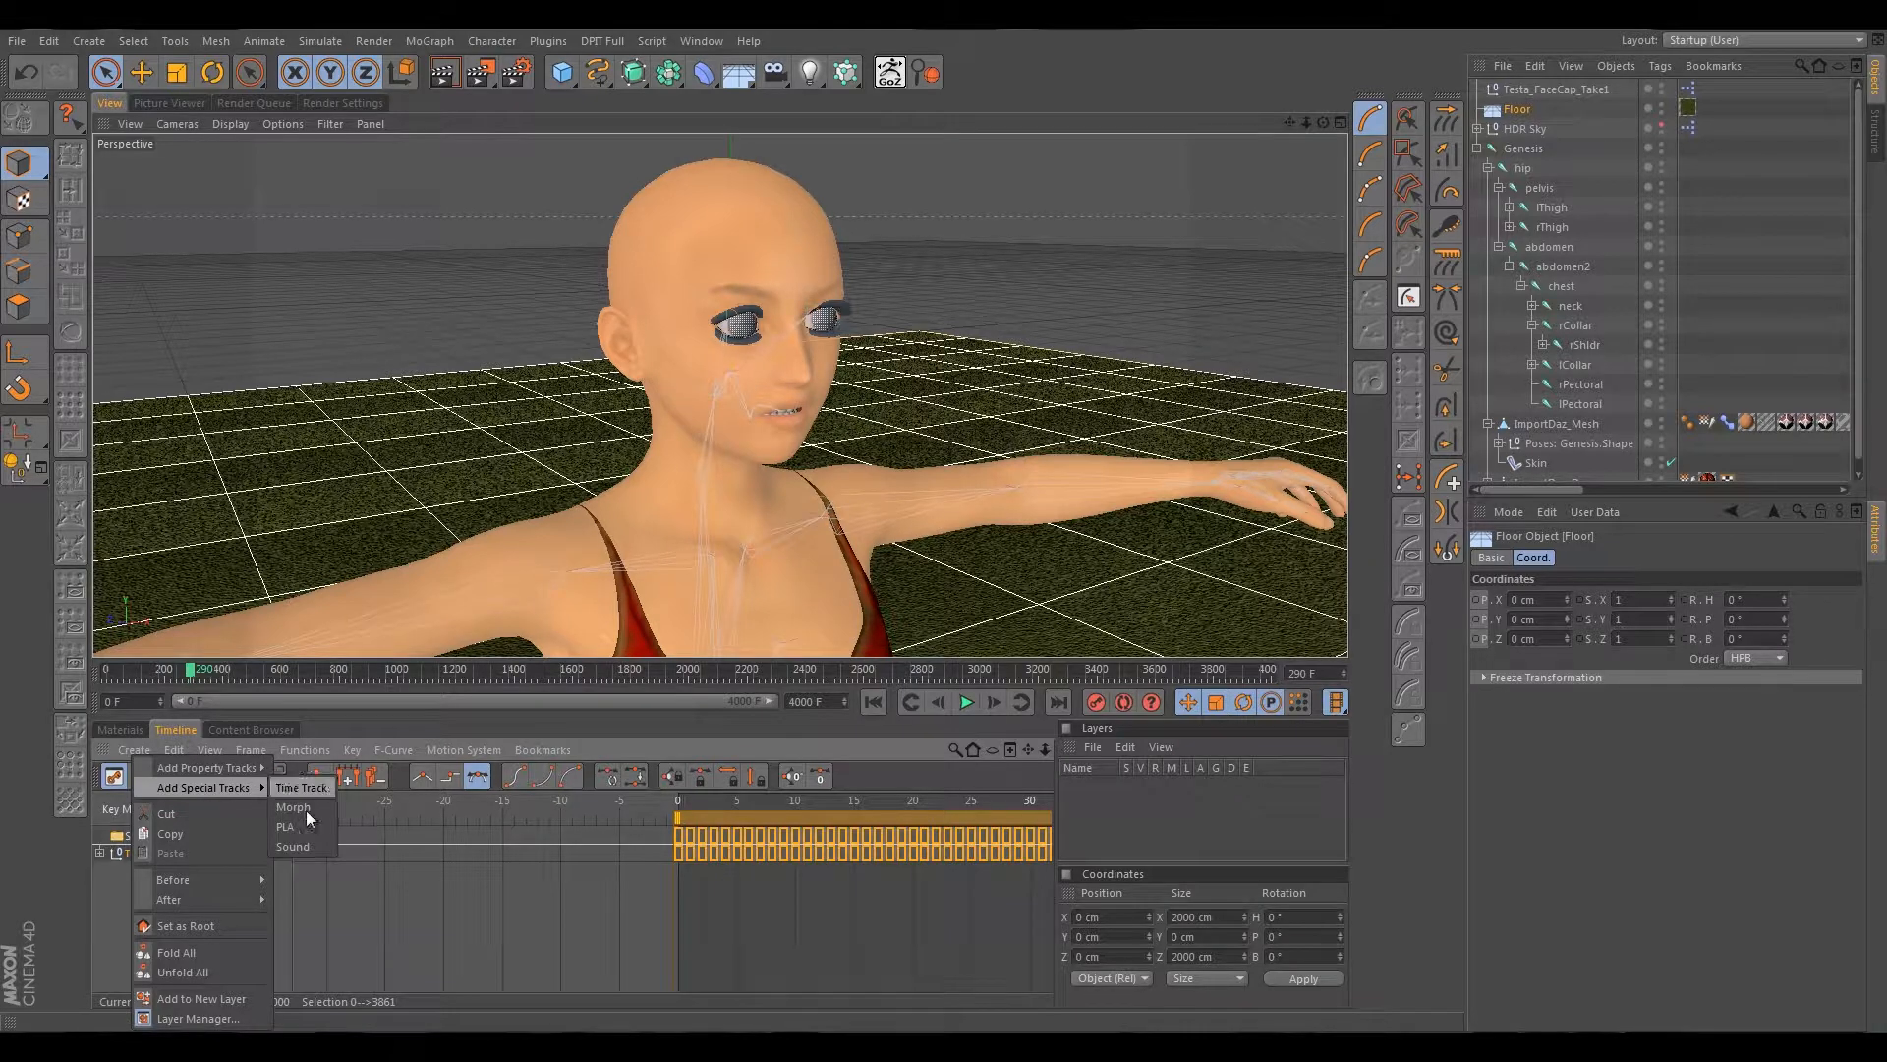
{"action": "left_click", "coordinate": [307, 847]}
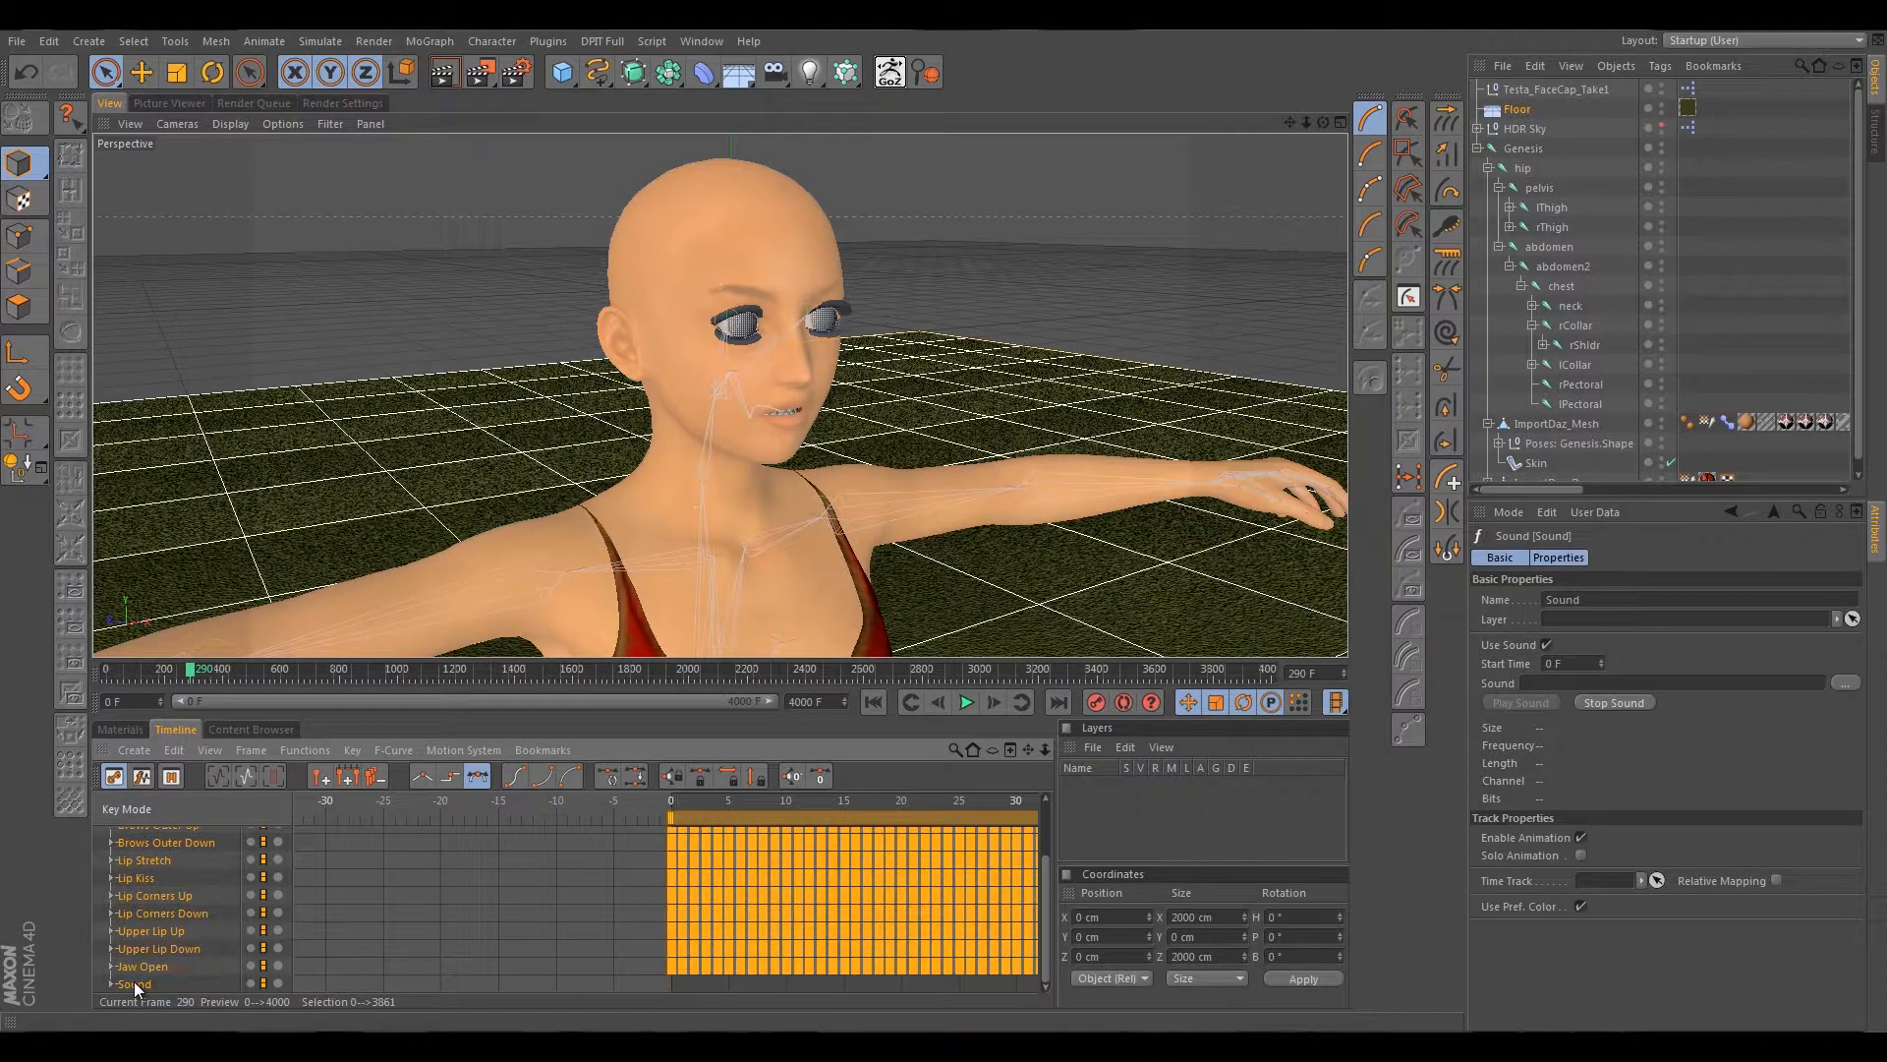
{"action": "left_click", "coordinate": [134, 982]}
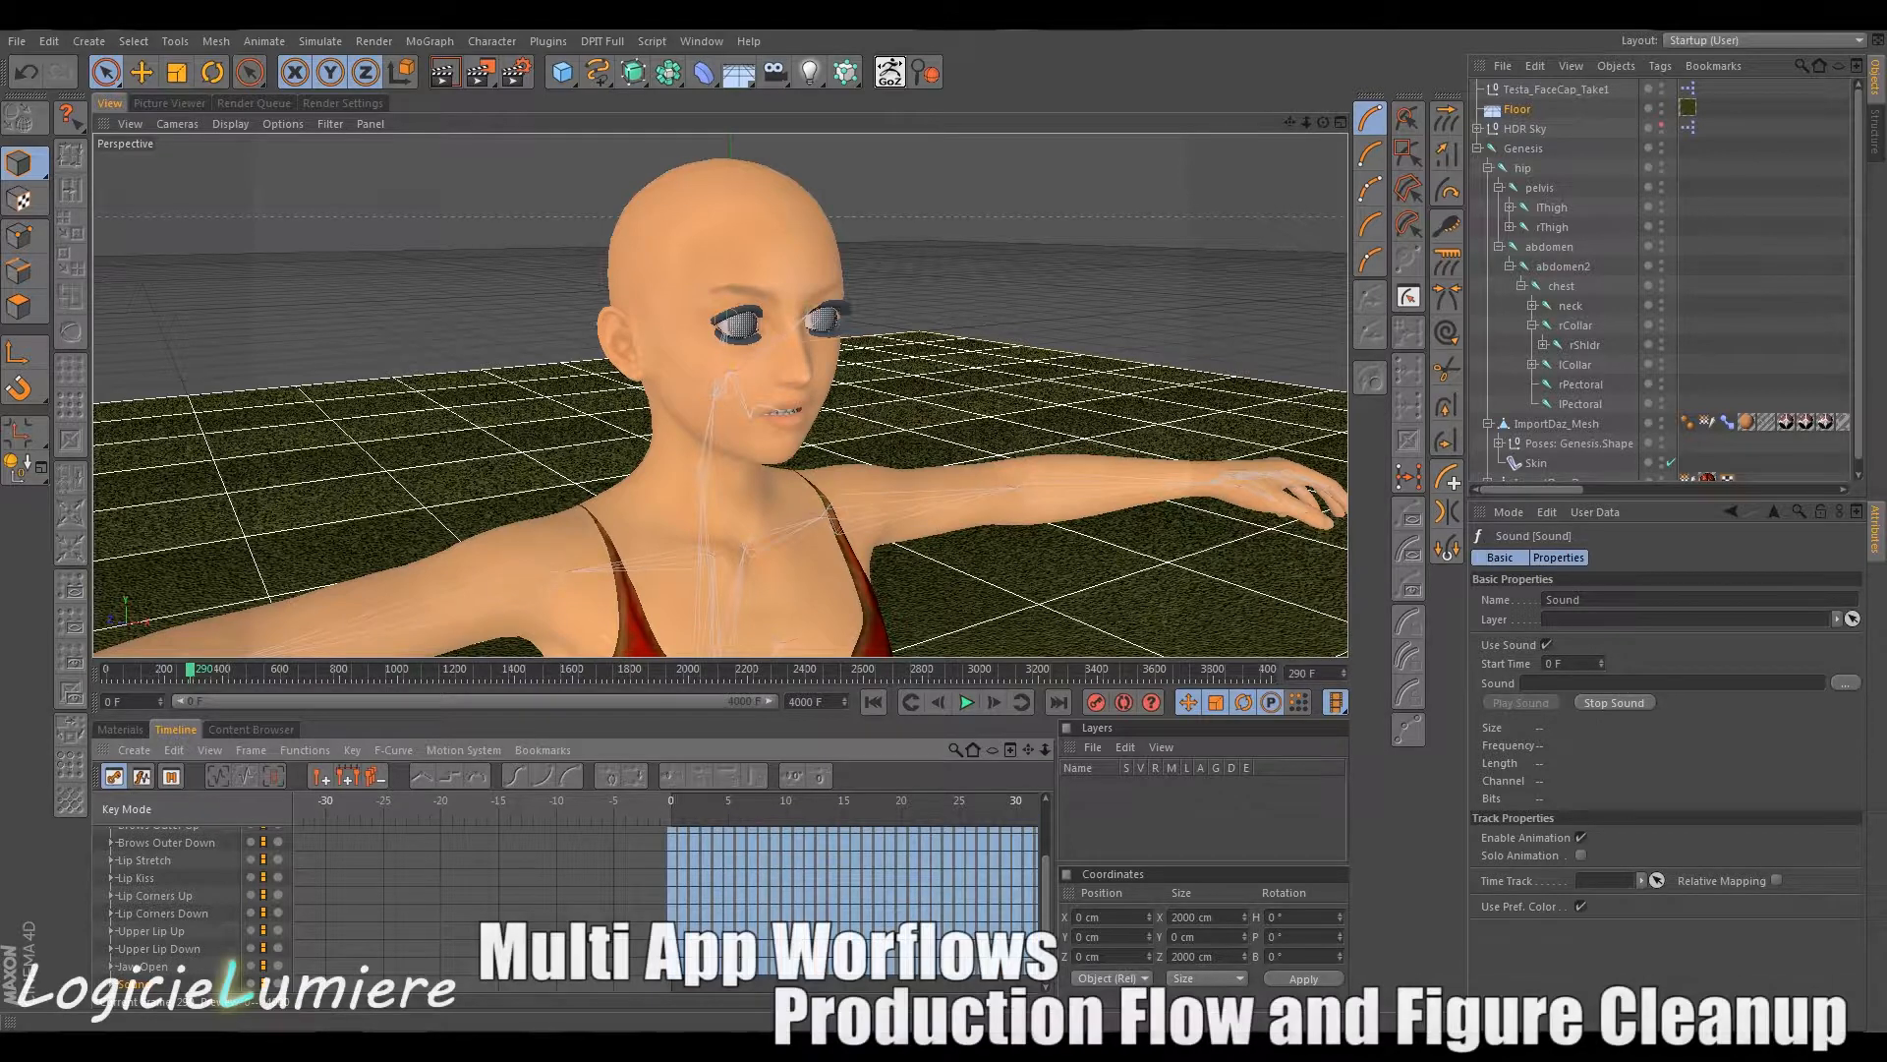
Load brekelFaceCapture_04_11_2012_10_05_33.wav from the Testa project's Mocap folder into the Sound track.
{"action": "left_click", "coordinate": [1847, 682]}
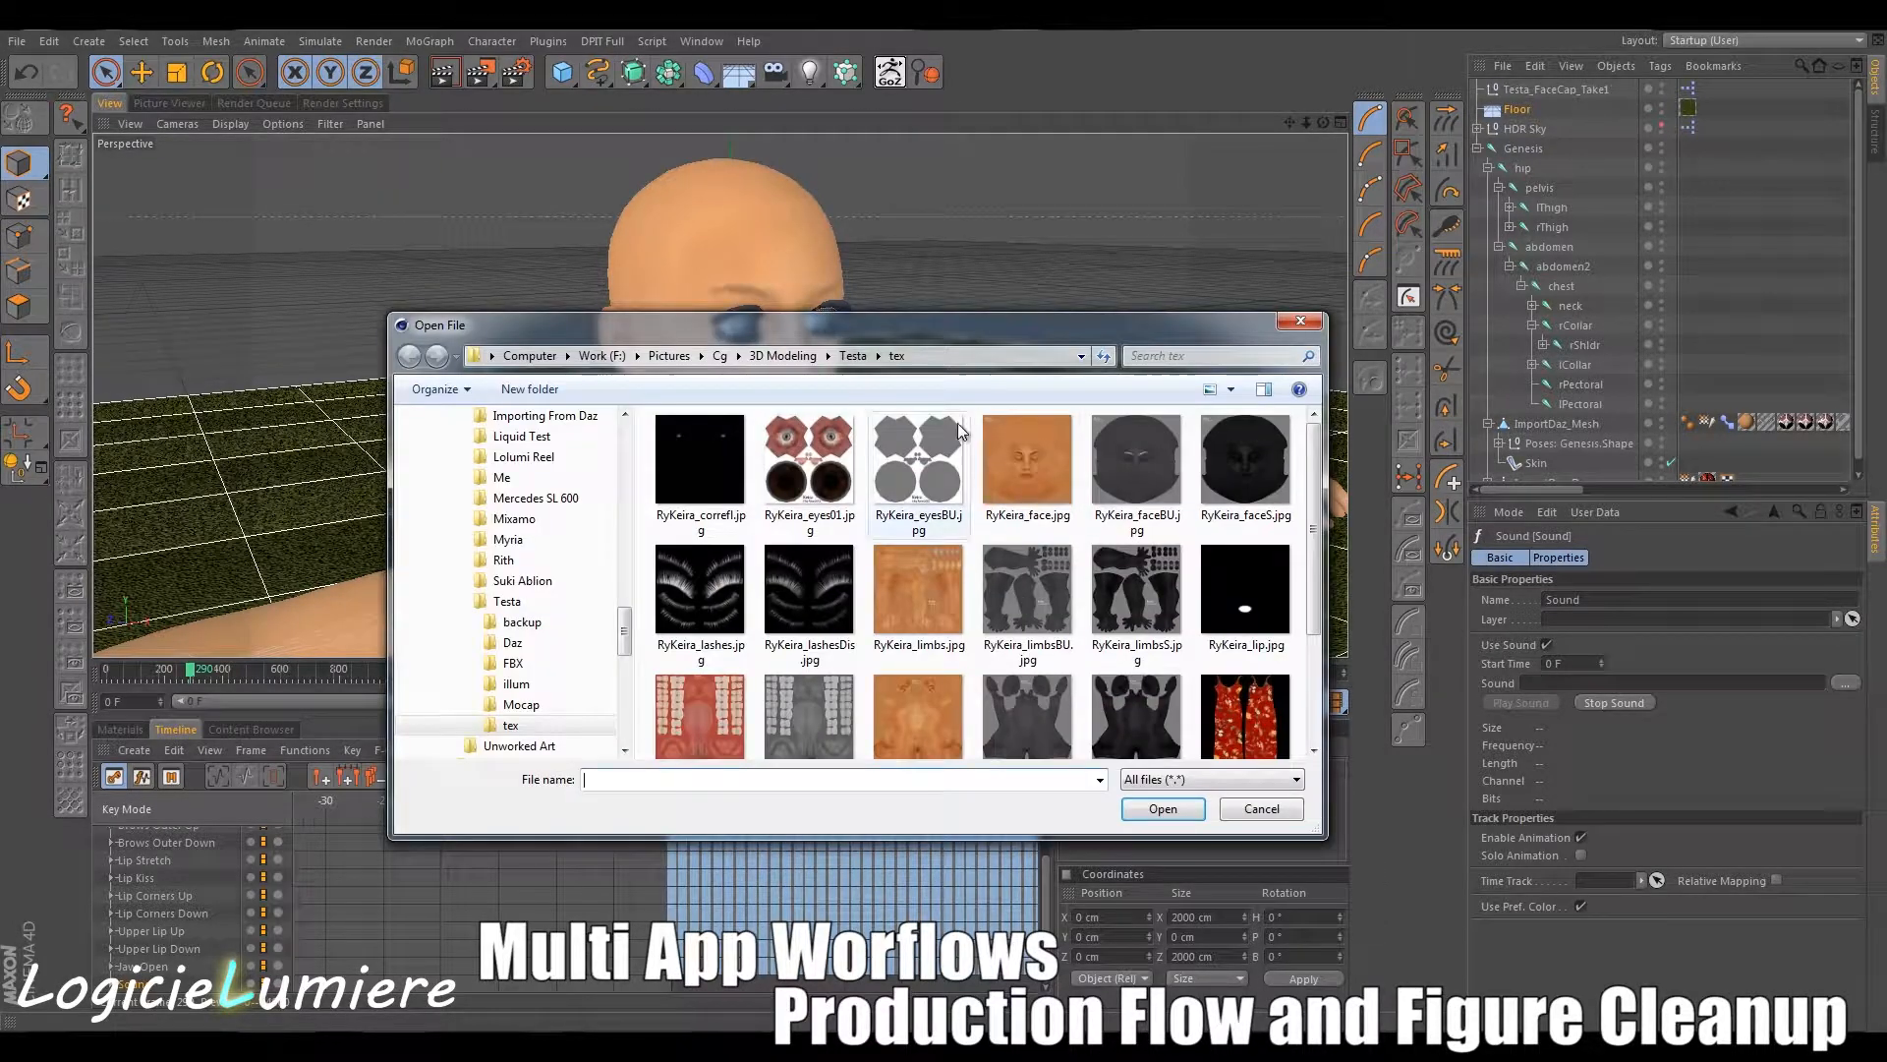
{"action": "left_click", "coordinate": [853, 355]}
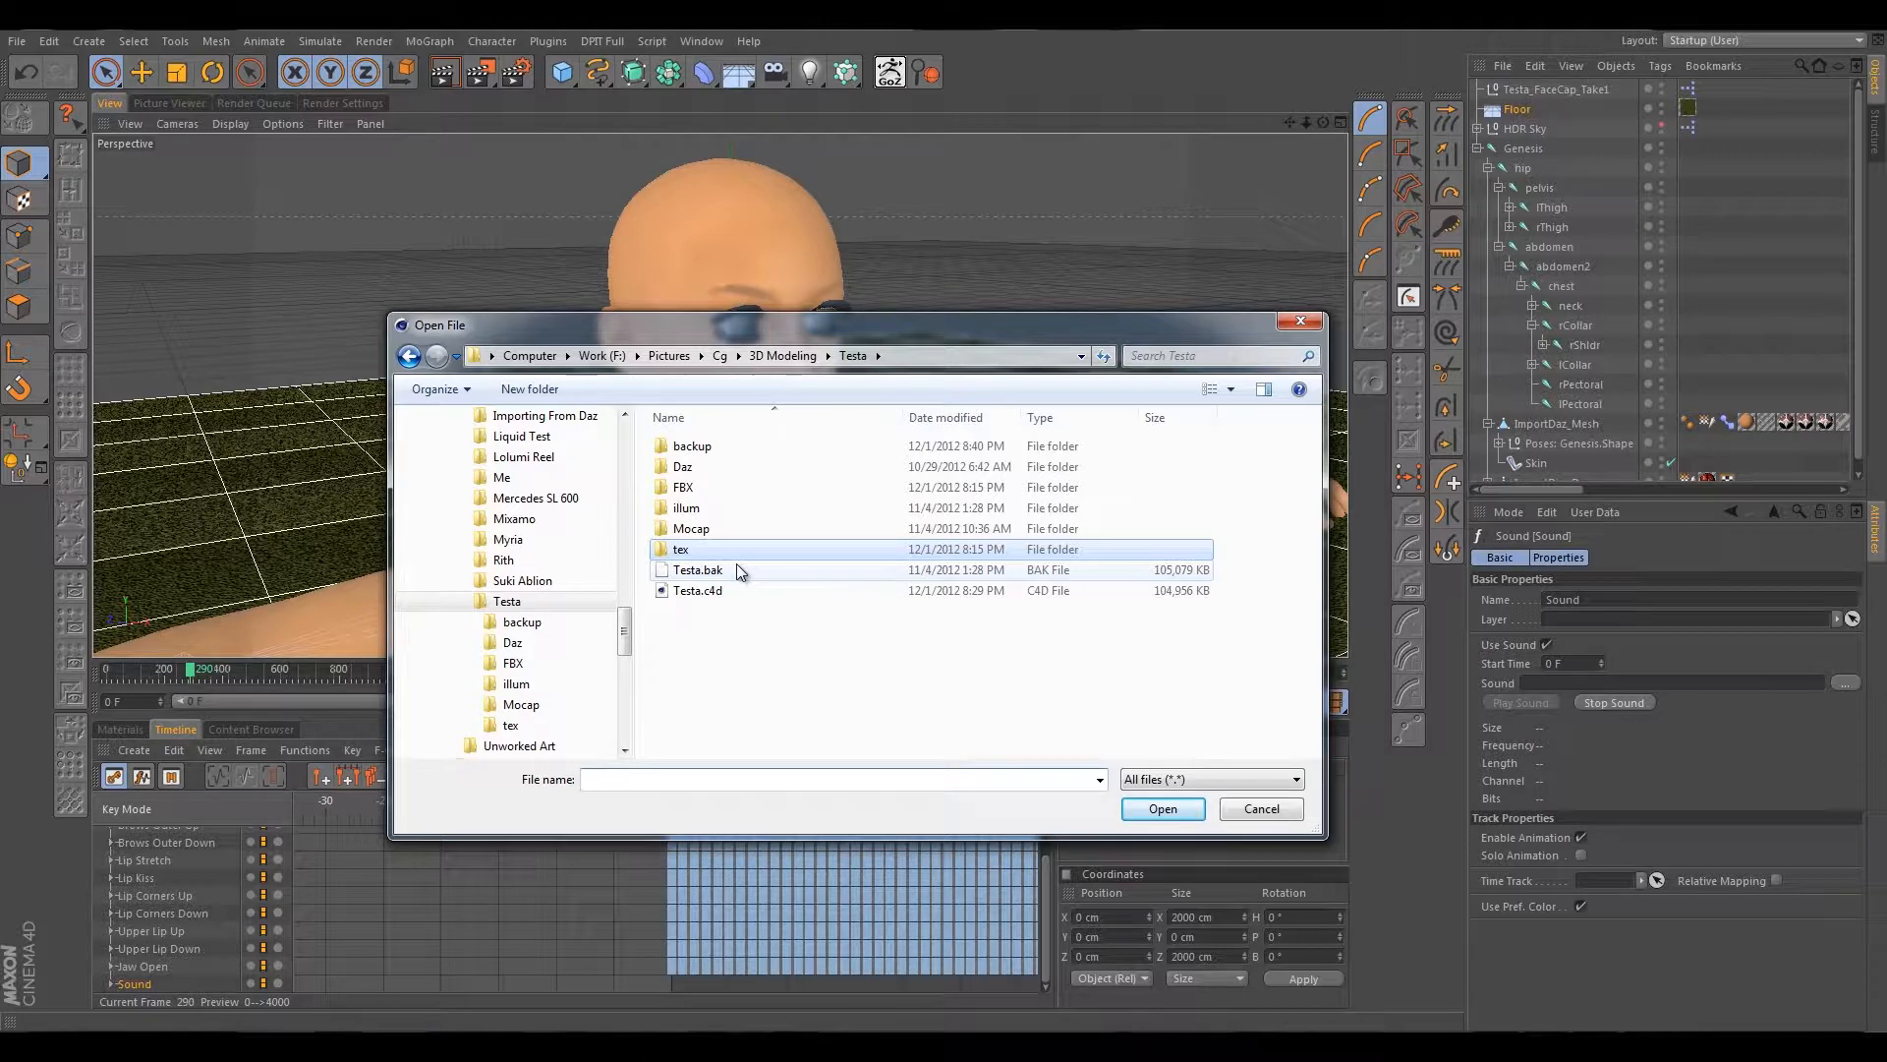
{"action": "double_click", "coordinate": [688, 531]}
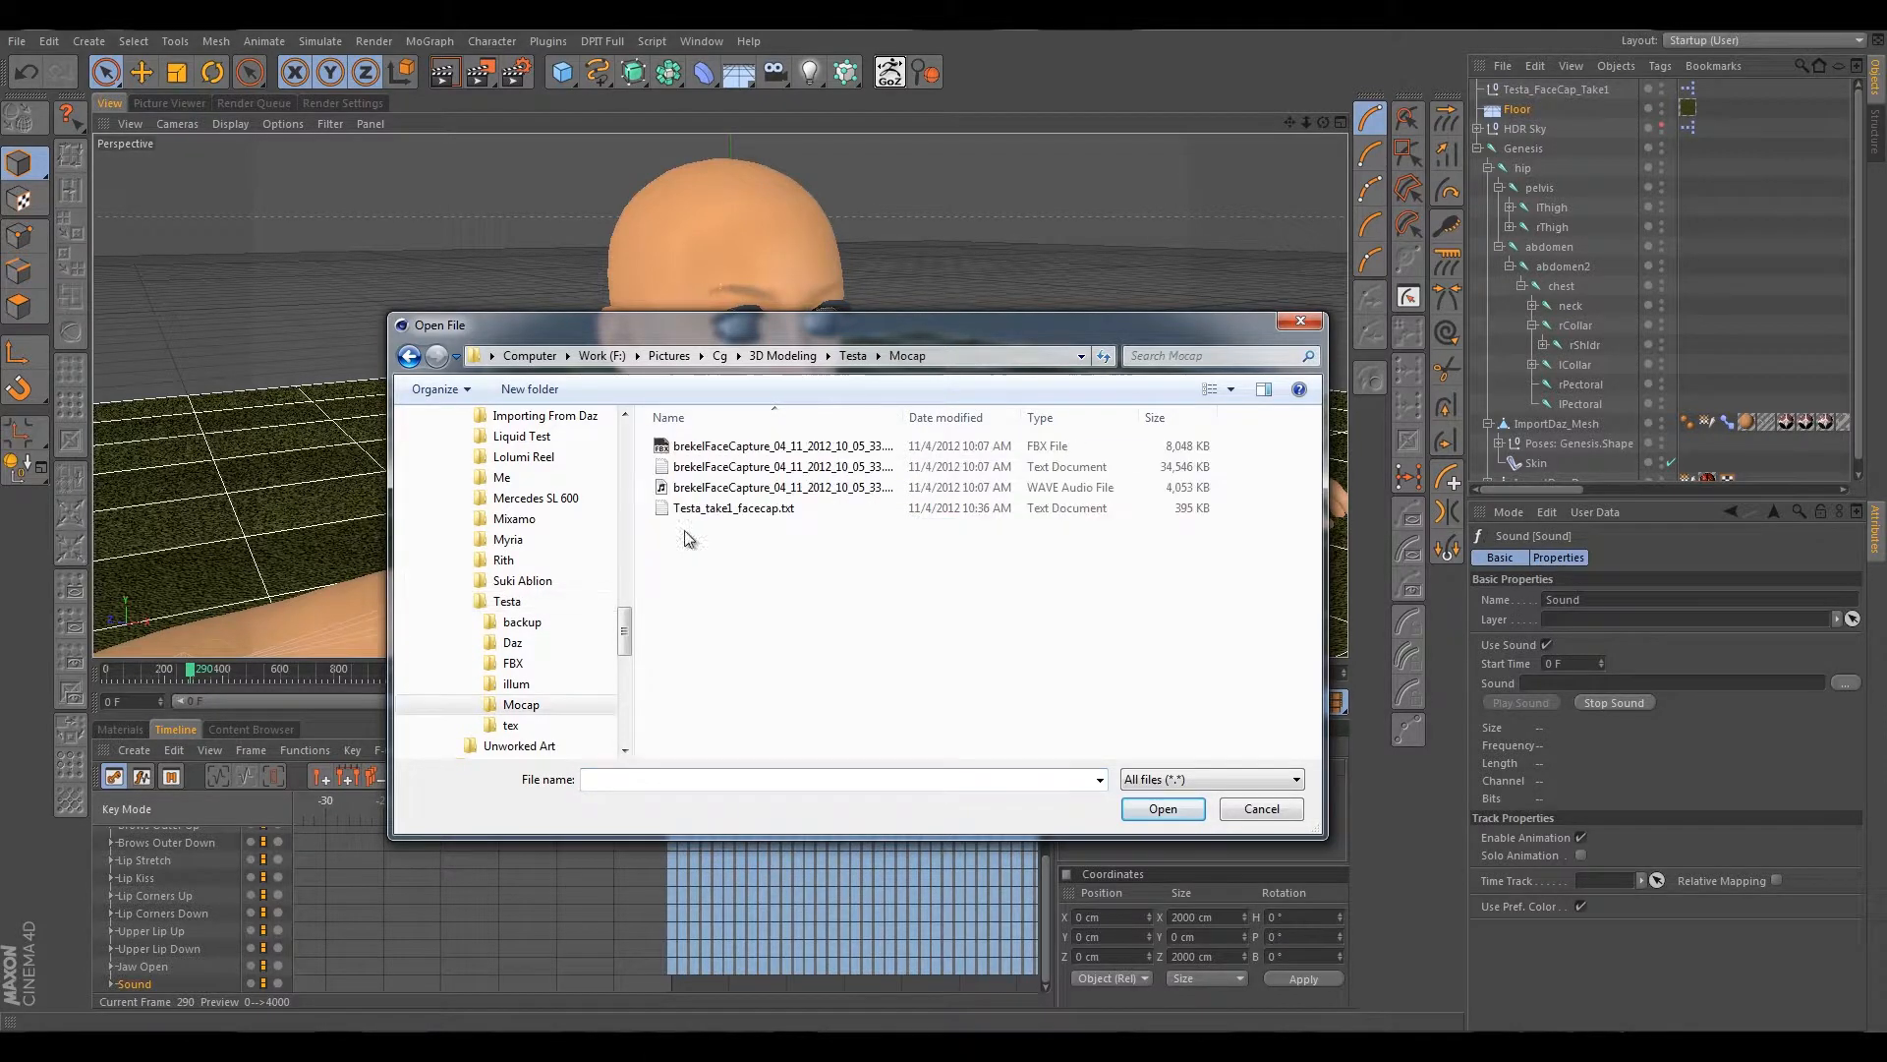
{"action": "left_click", "coordinate": [706, 488]}
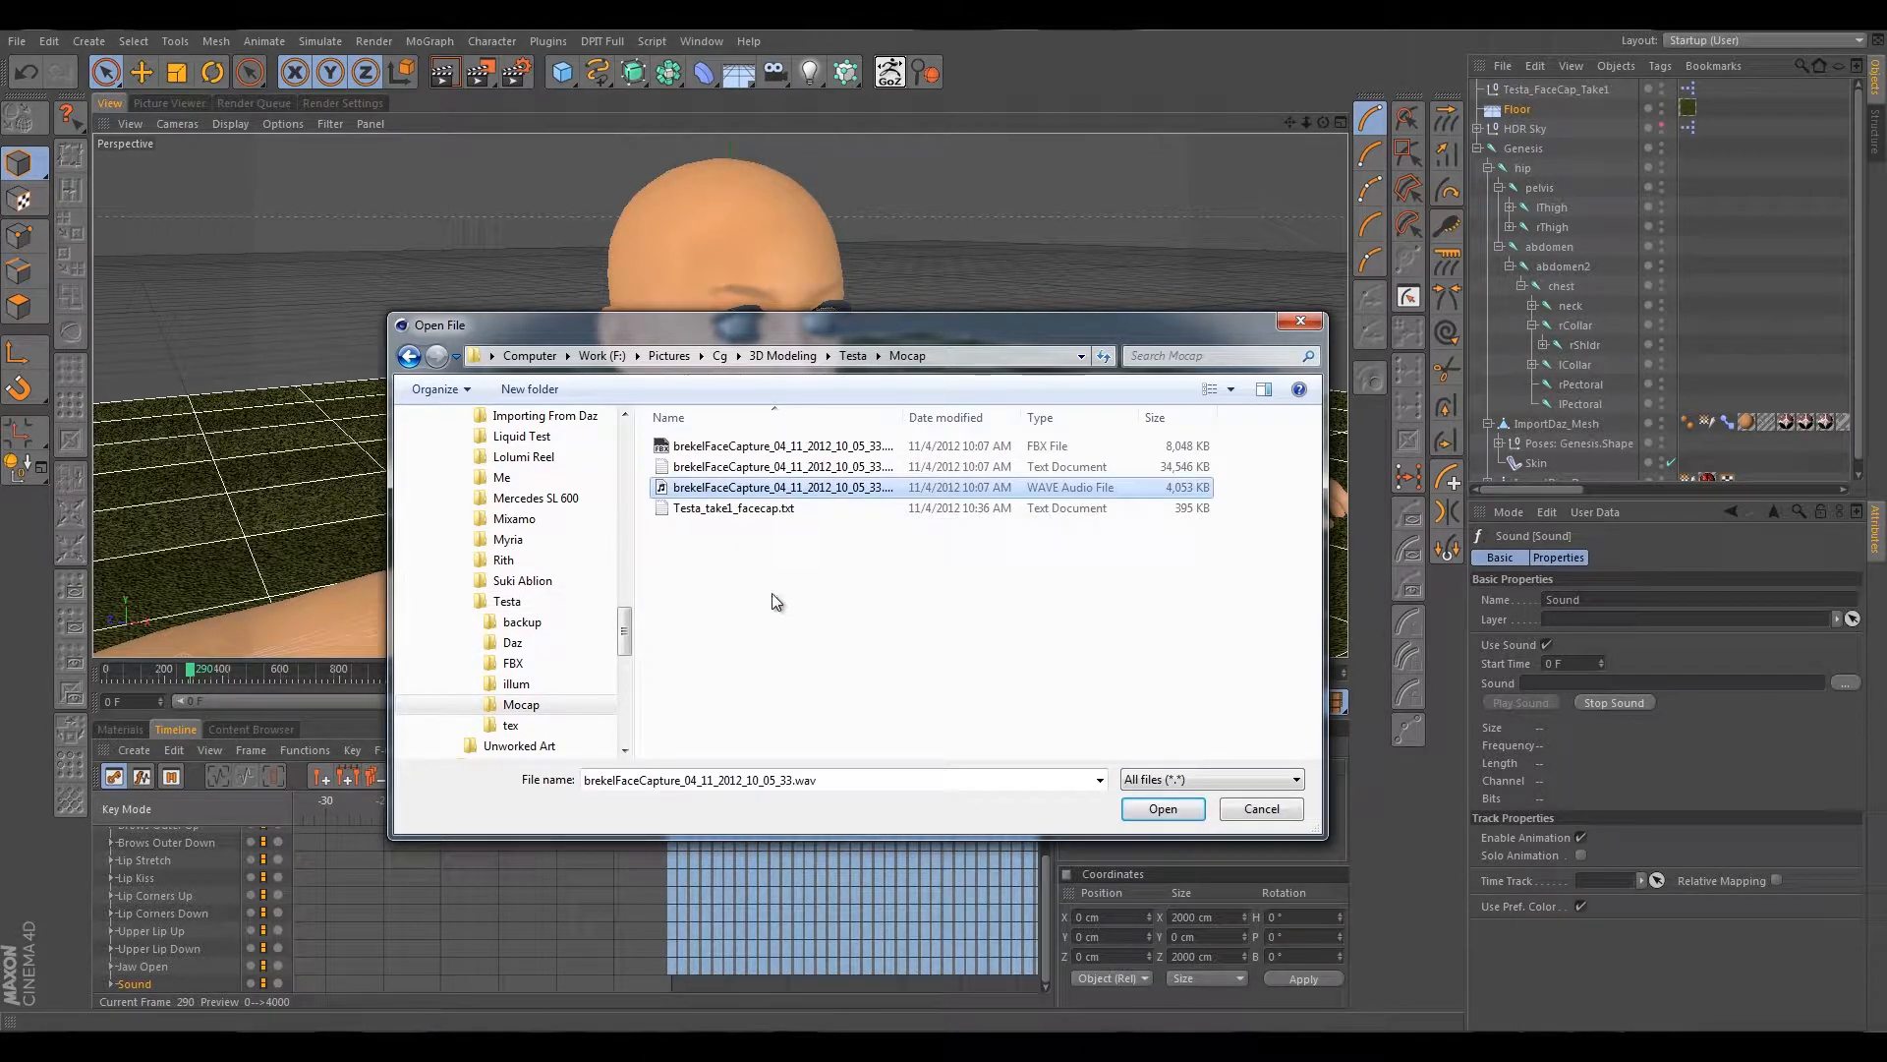
{"action": "left_click", "coordinate": [1163, 808]}
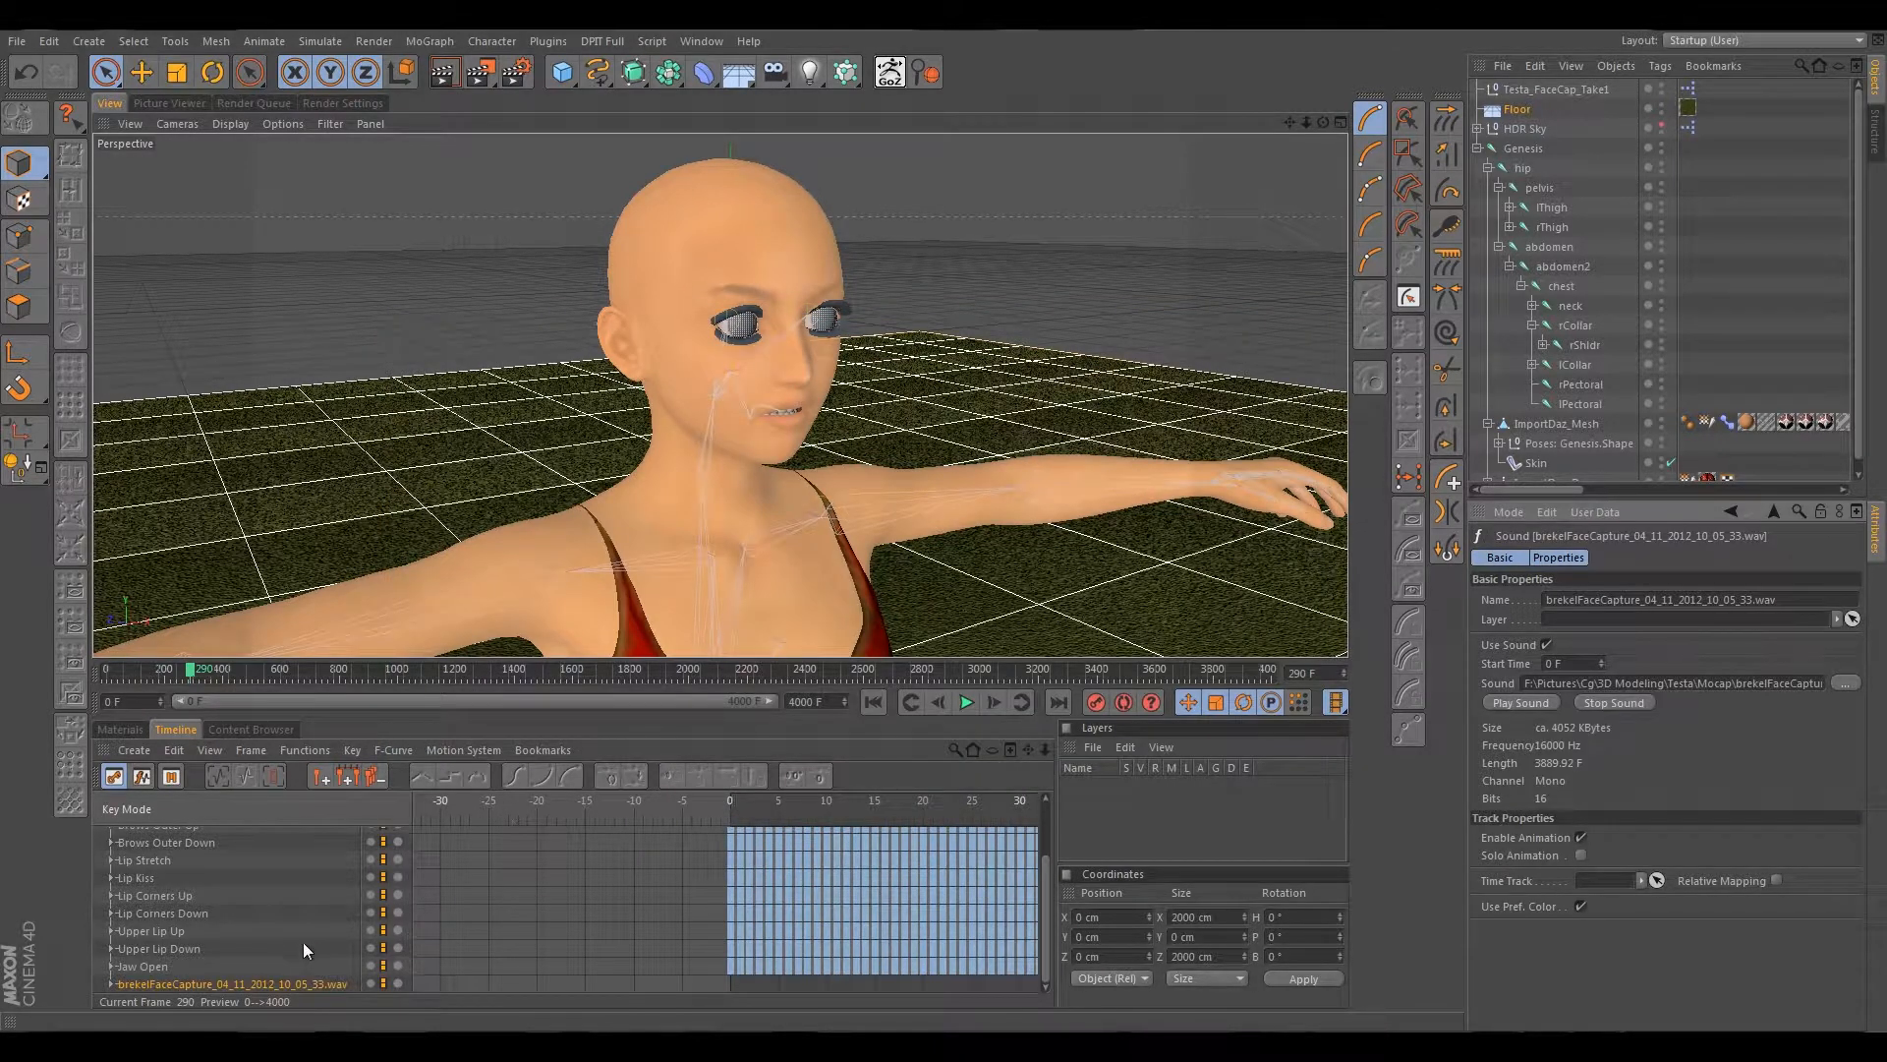
Expand the sound track to show its waveform and frame the full length of all tracks in the timeline.
{"action": "left_click", "coordinate": [109, 982]}
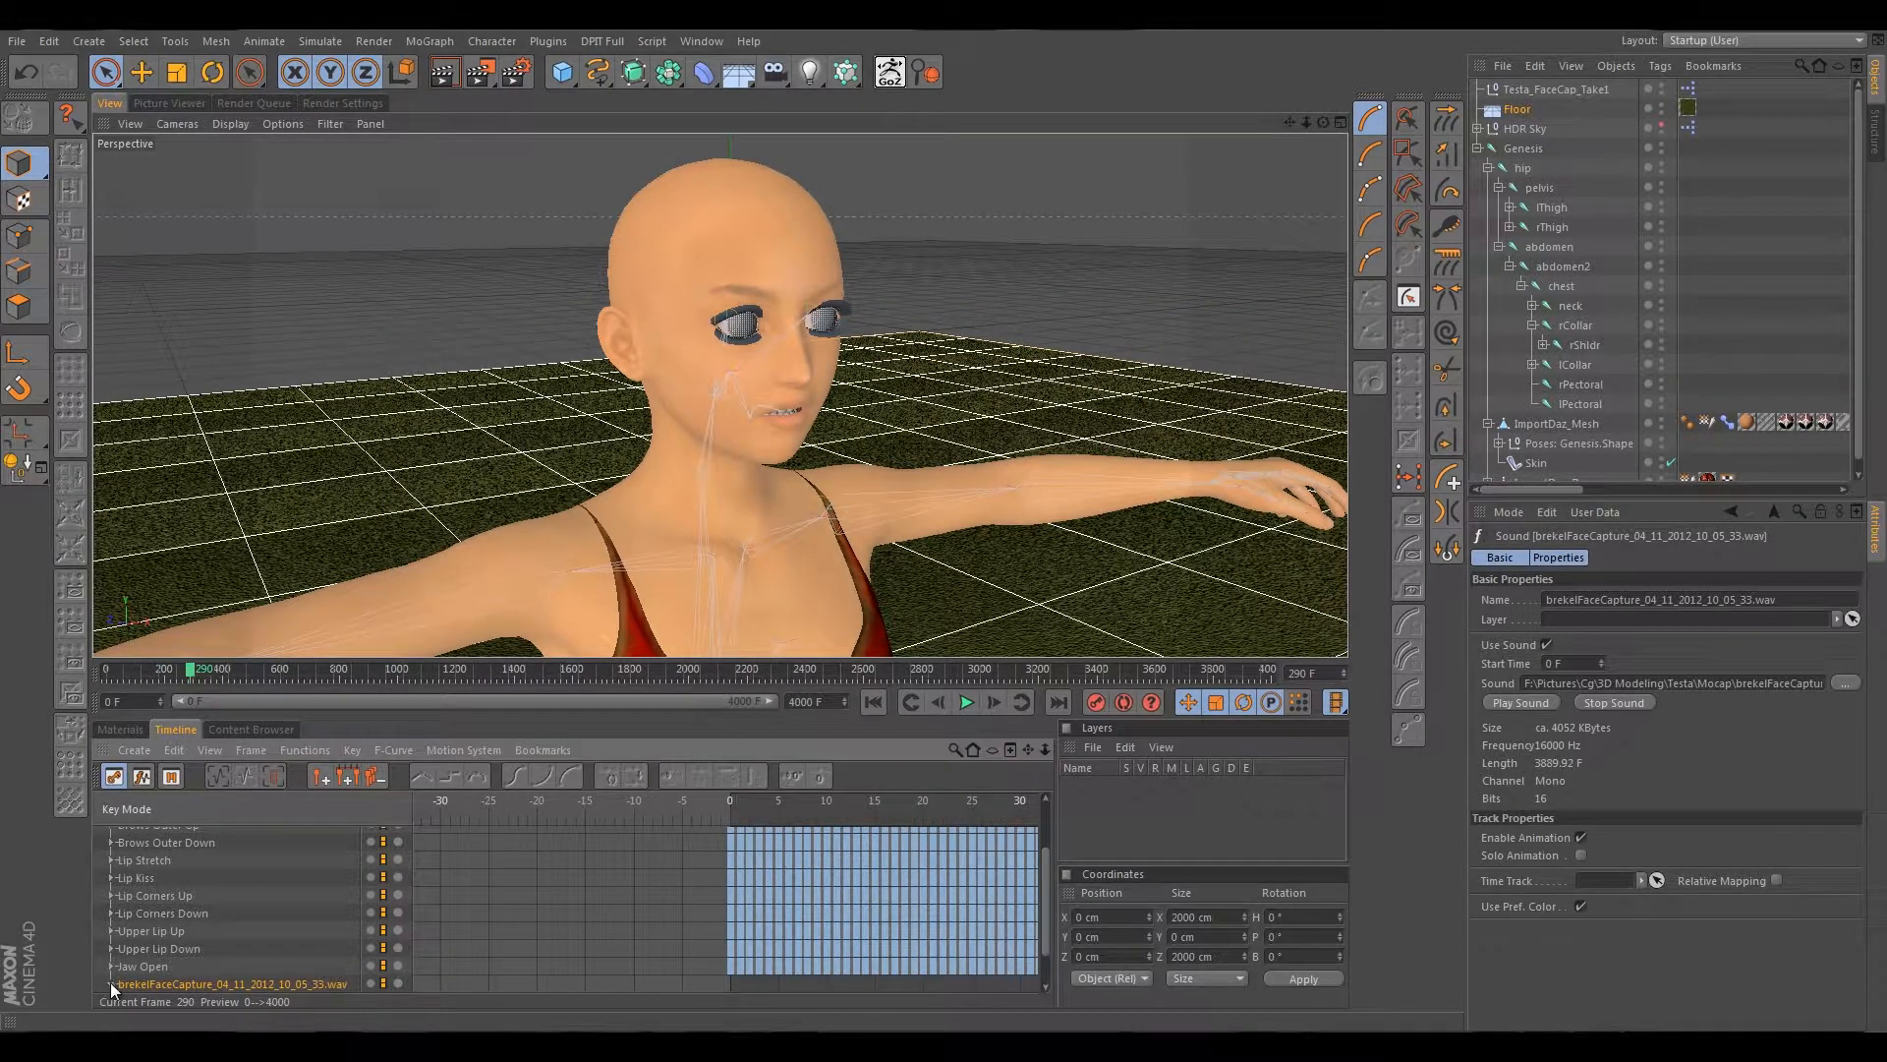
{"action": "scroll", "coordinate": [521, 937], "scroll_direction": "down", "scroll_amount": 3}
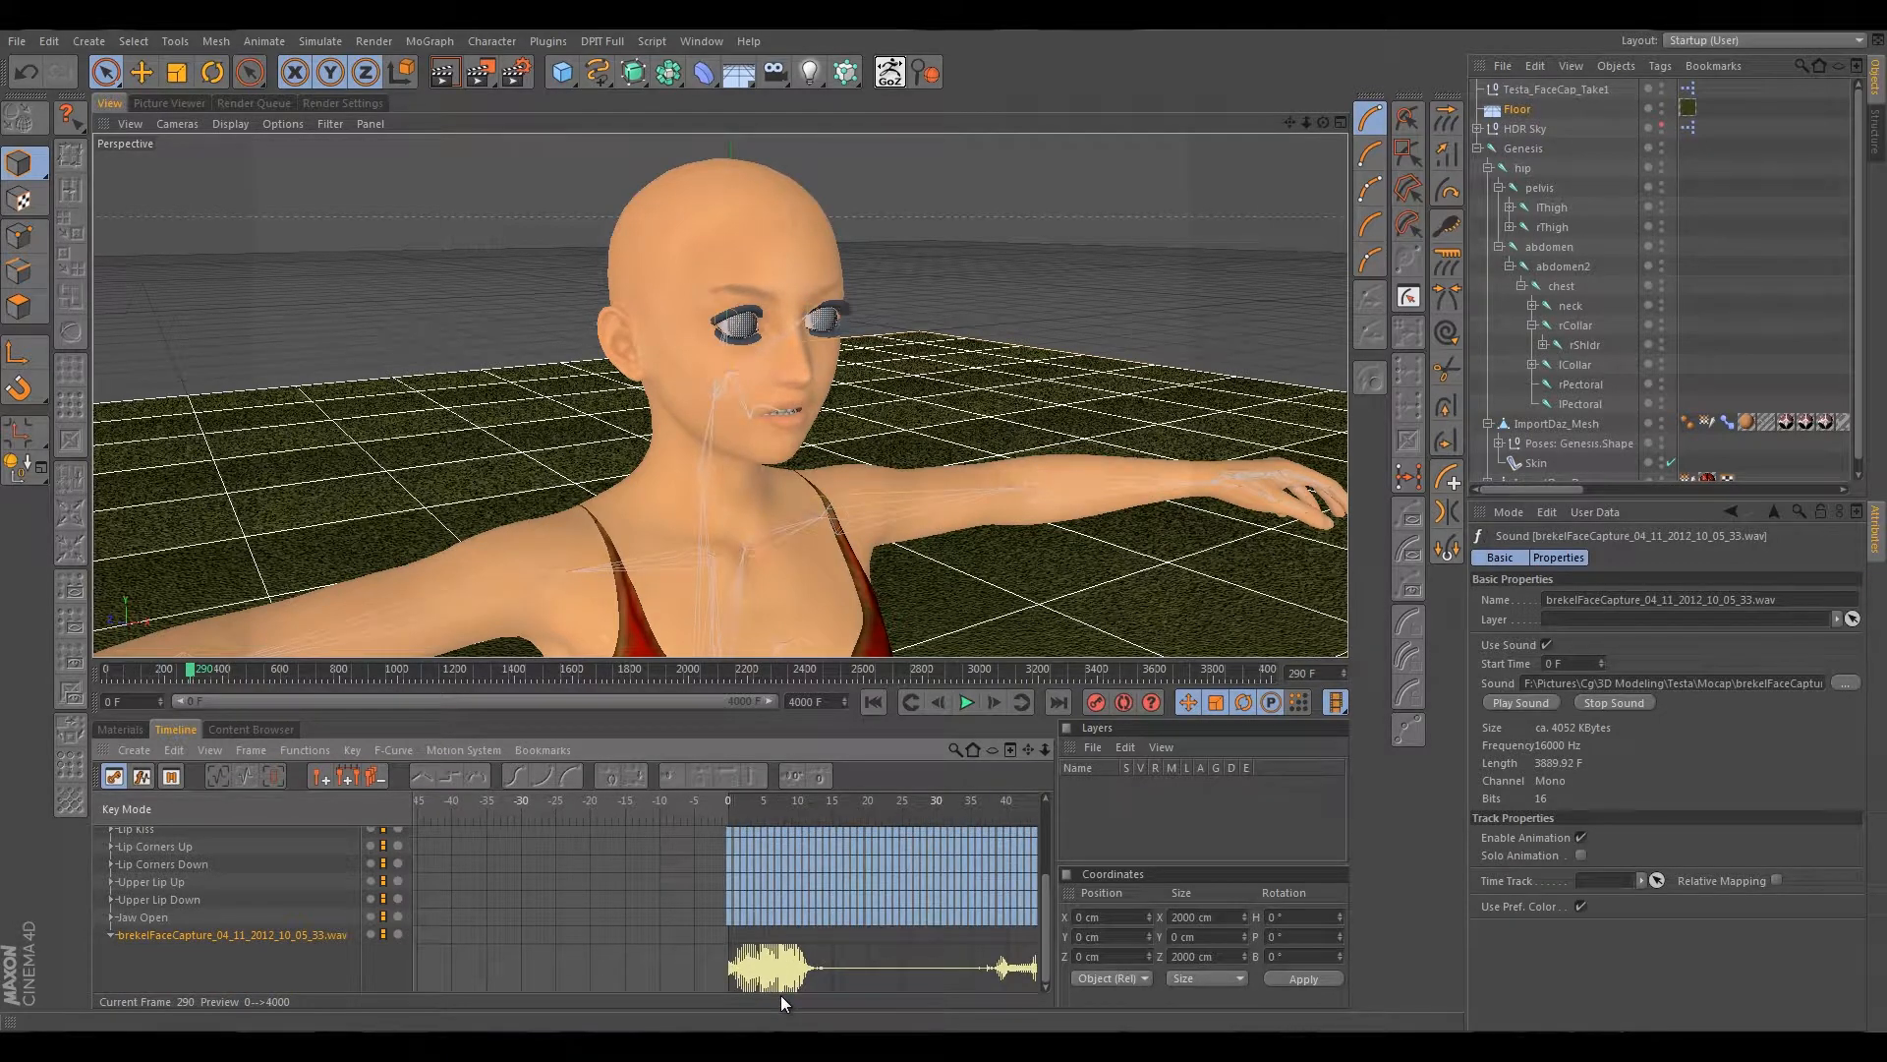
{"action": "scroll", "coordinate": [818, 949], "scroll_direction": "down", "scroll_amount": 3}
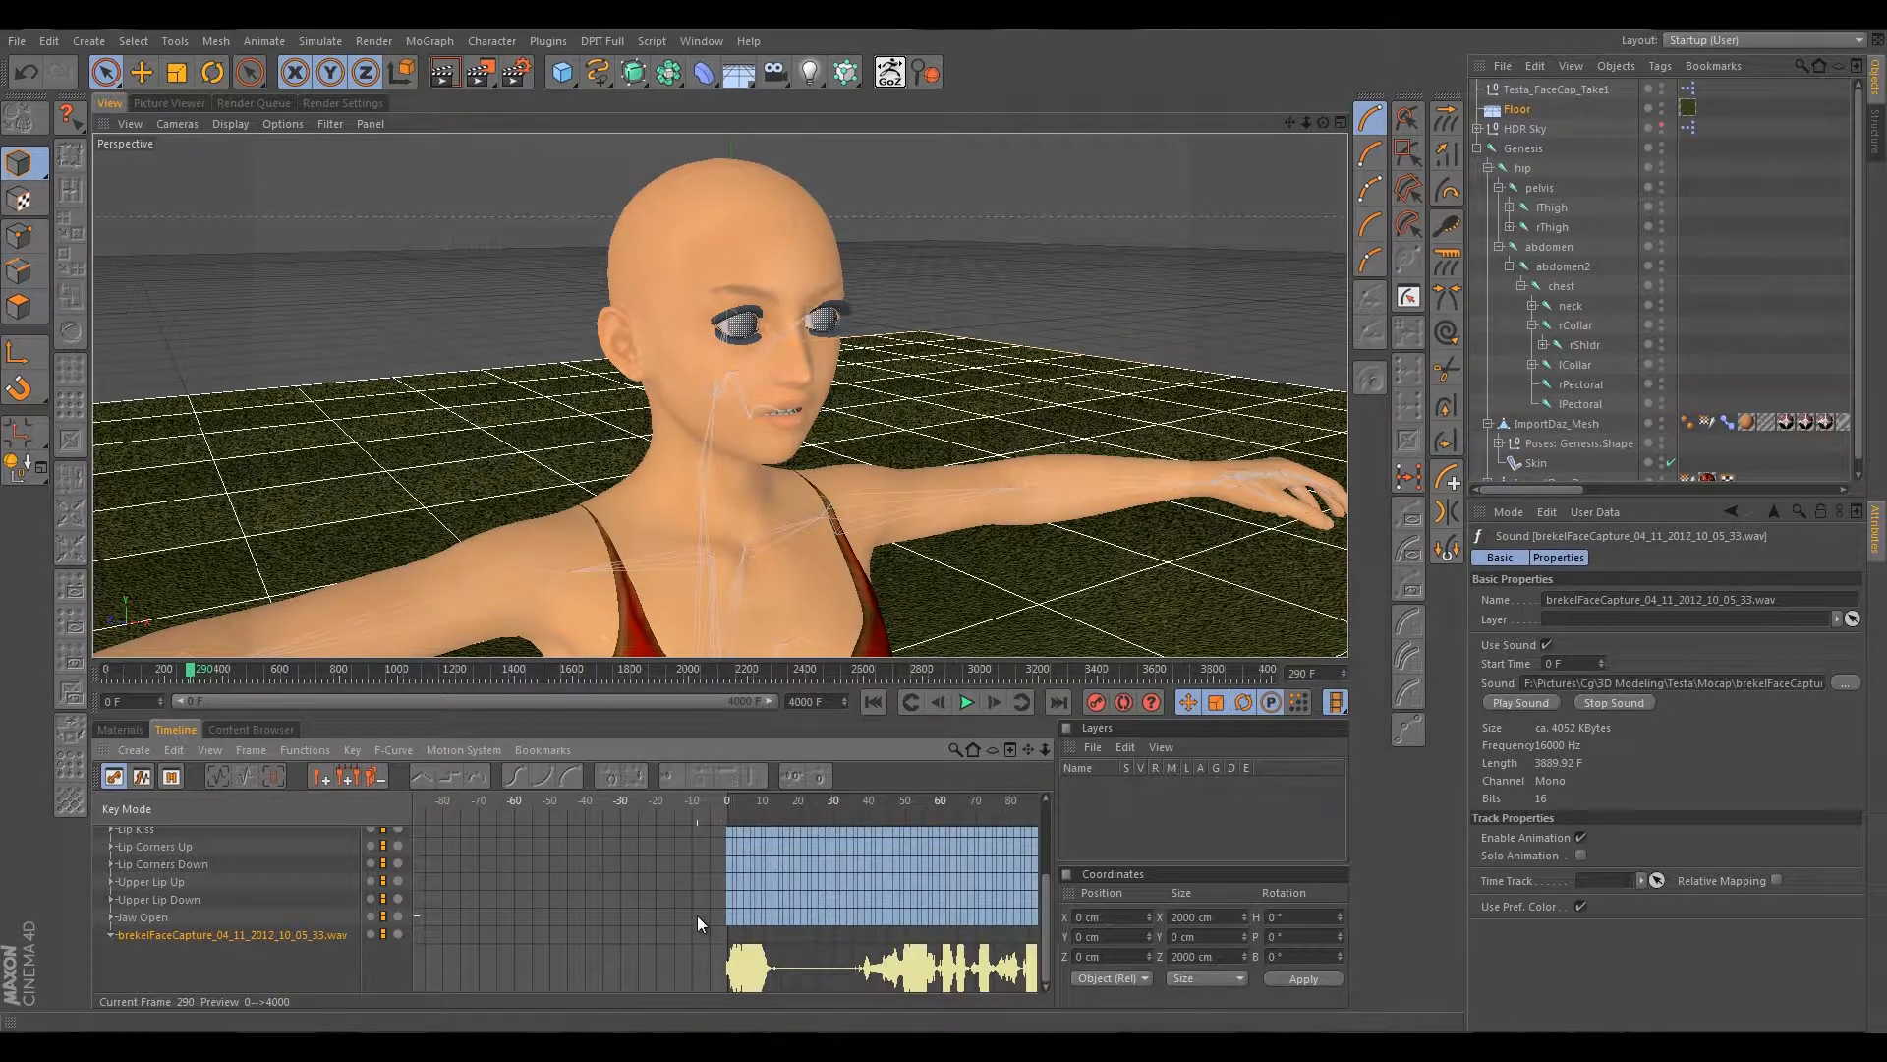
{"action": "key", "text": "h"}
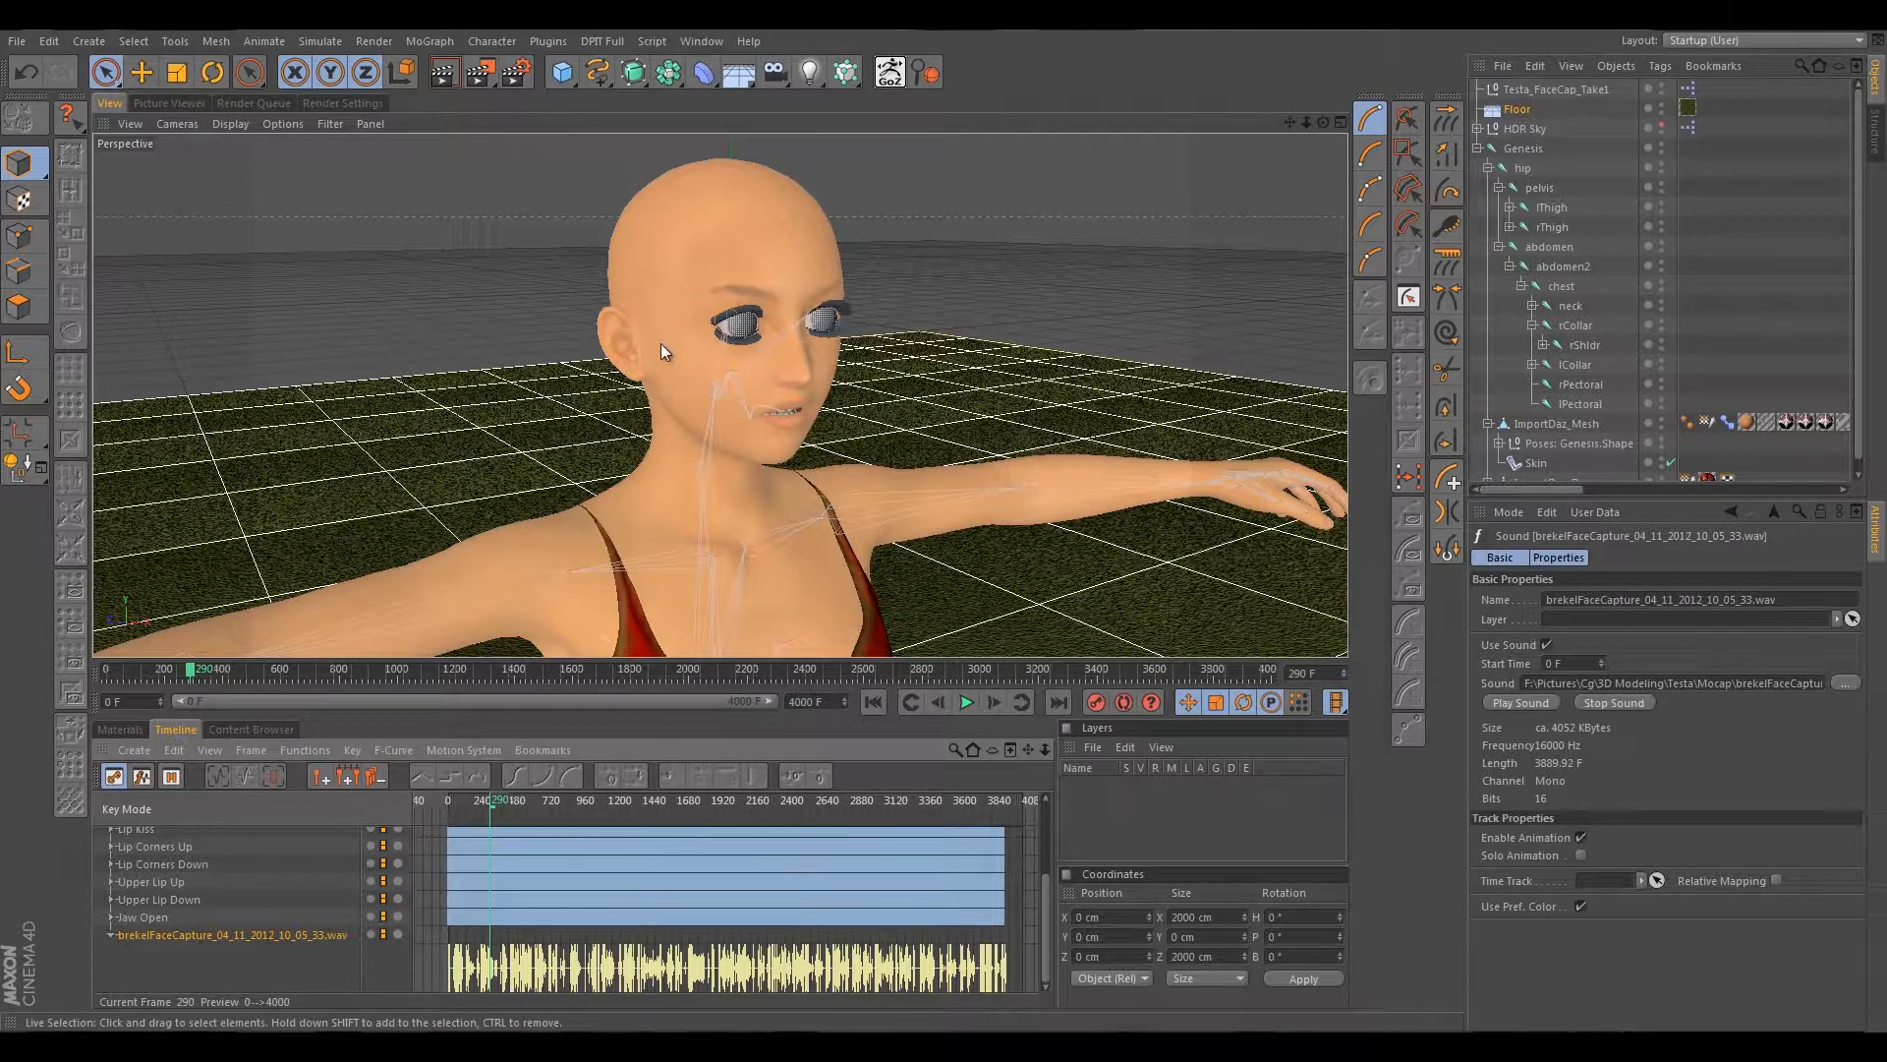
Scrub the early frames back to frame 0 and compare the facial capture tracks with the audio waveform.
{"action": "left_click_drag", "start_coordinate": [489, 812], "coordinate": [444, 808]}
{"action": "left_click", "coordinate": [479, 811]}
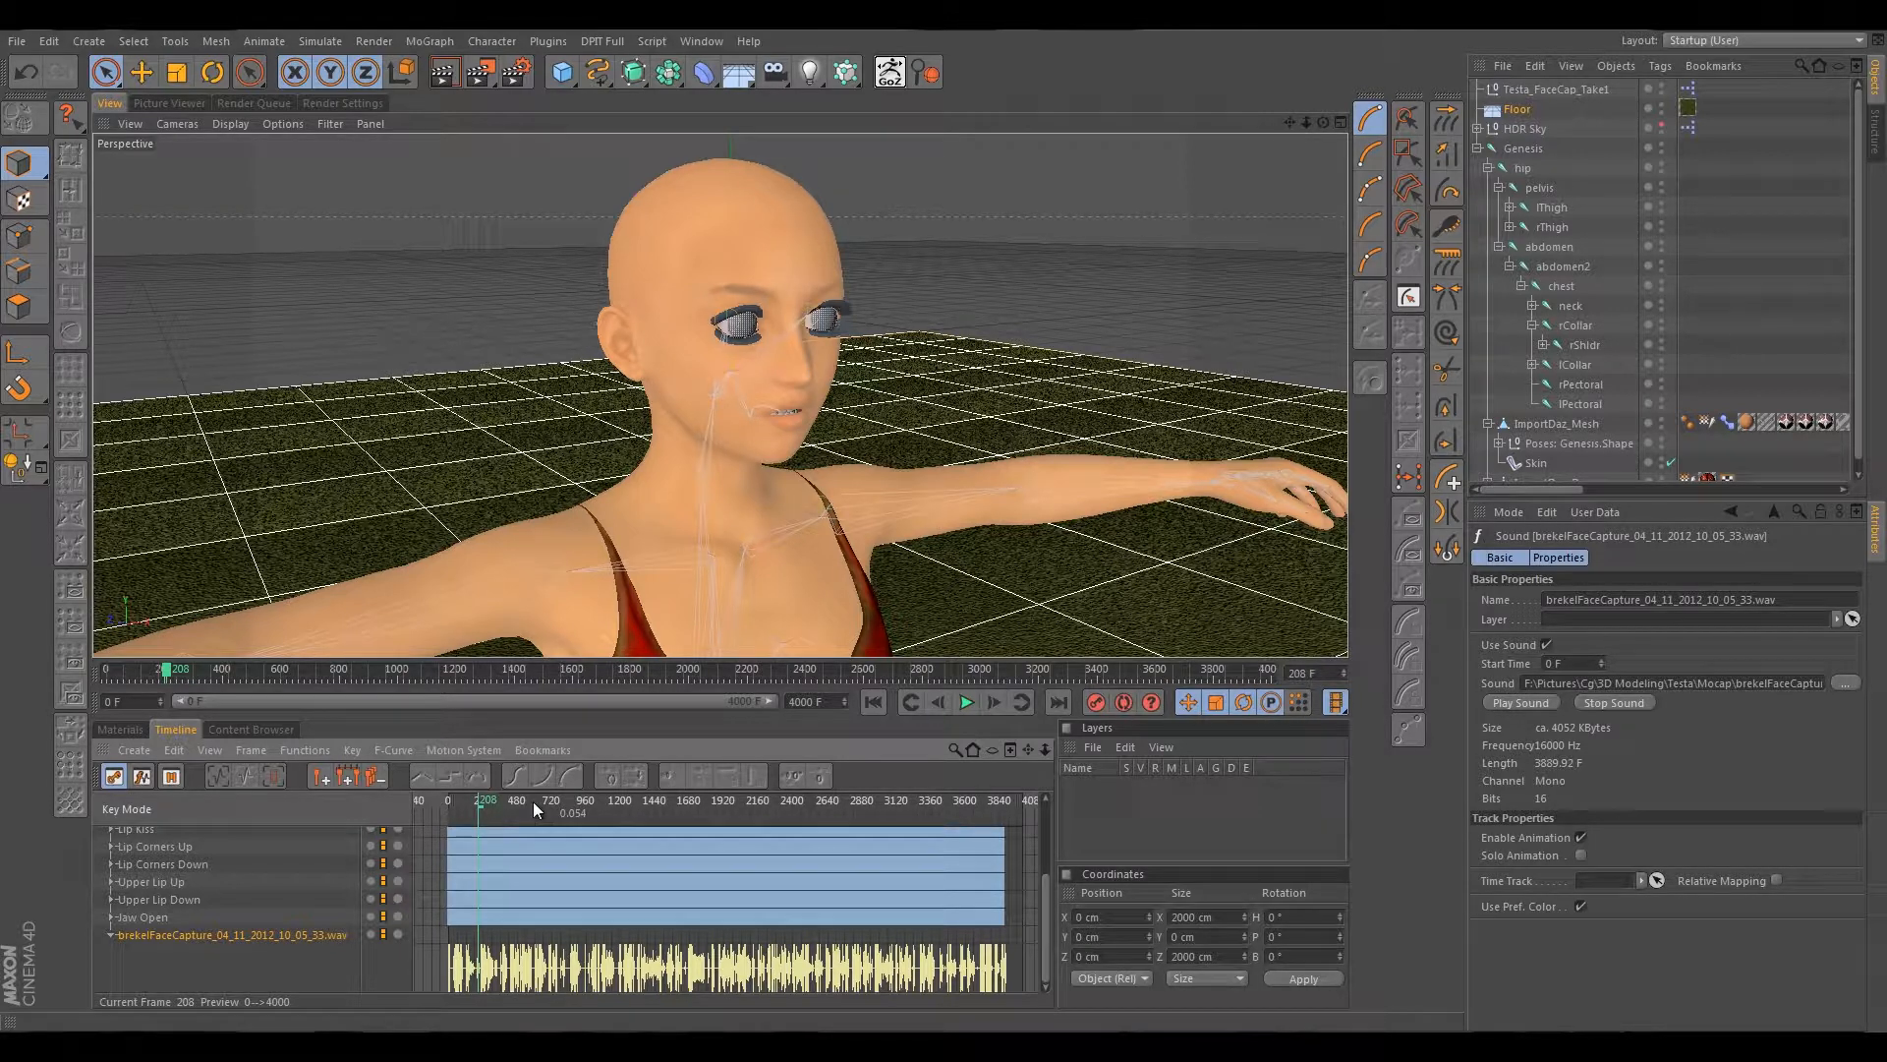
{"action": "left_click_drag", "start_coordinate": [482, 812], "coordinate": [452, 816]}
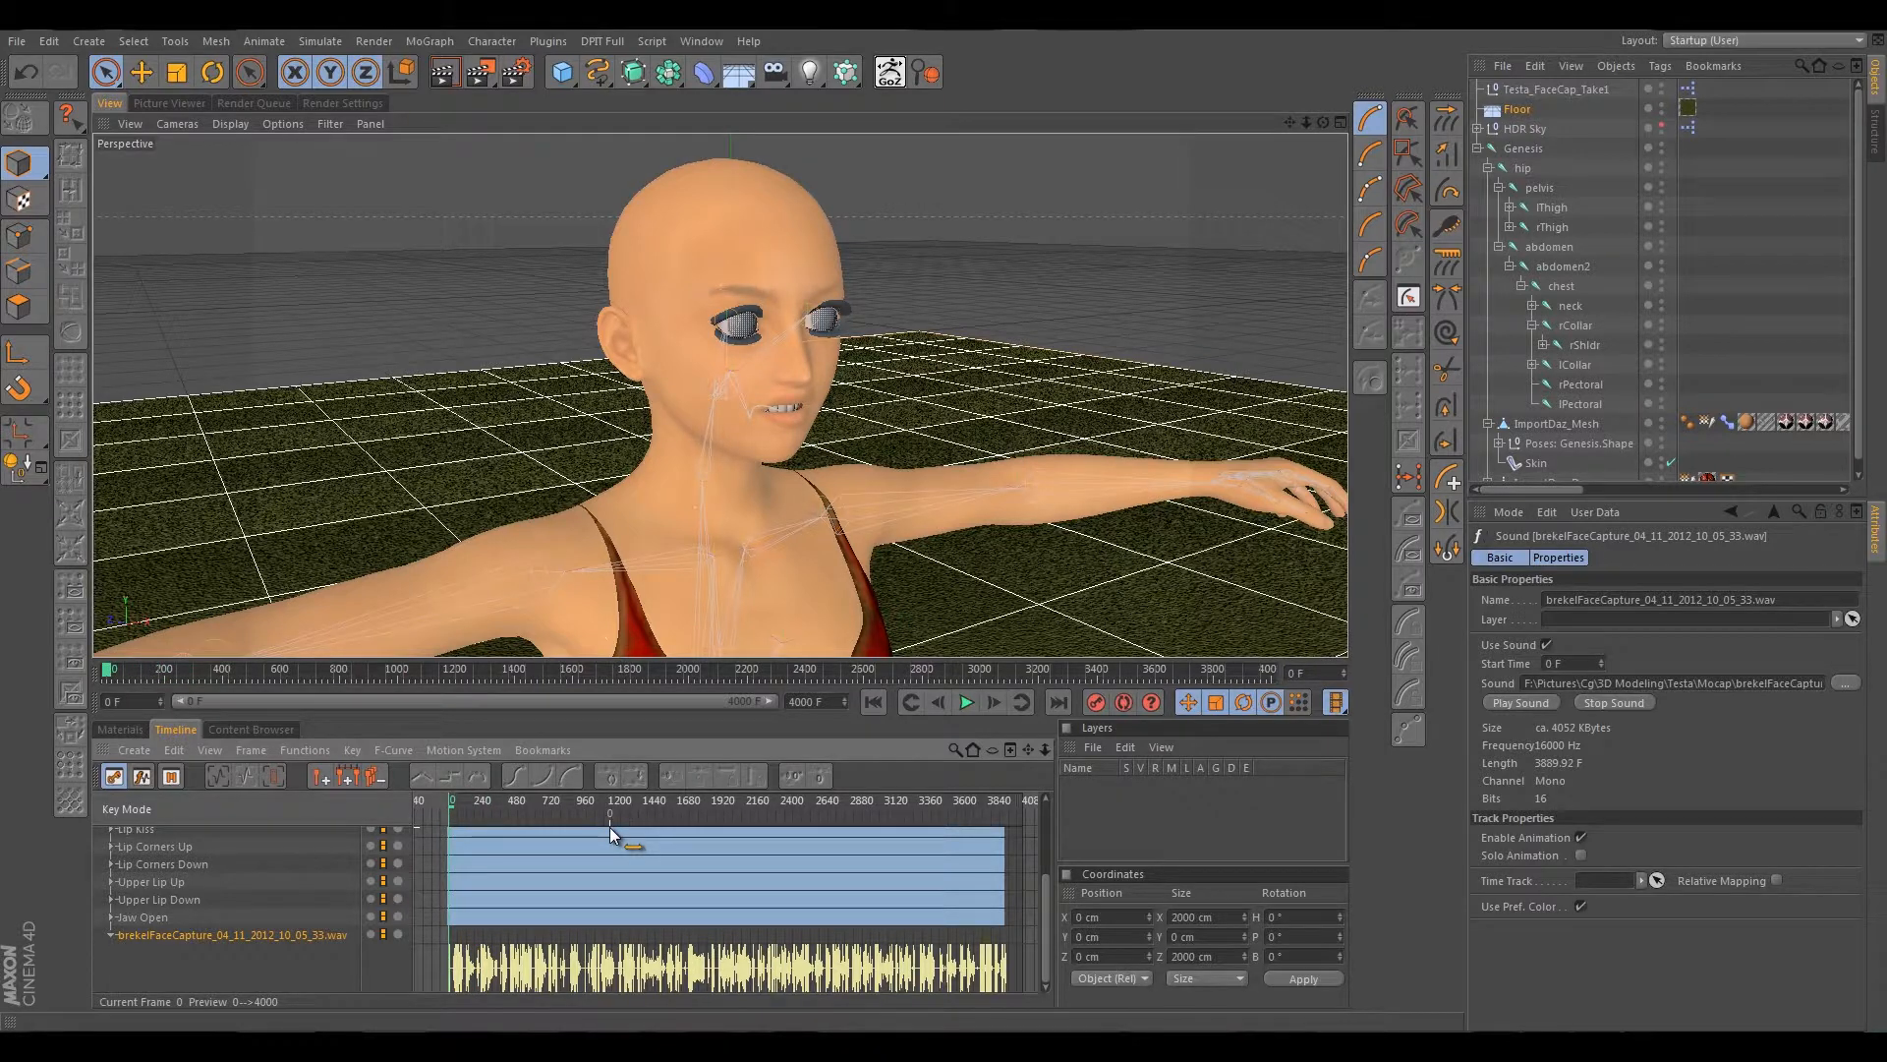
{"action": "key", "text": "Tab"}
{"action": "key", "text": "Tab"}
{"action": "key", "text": "ctrl+a"}
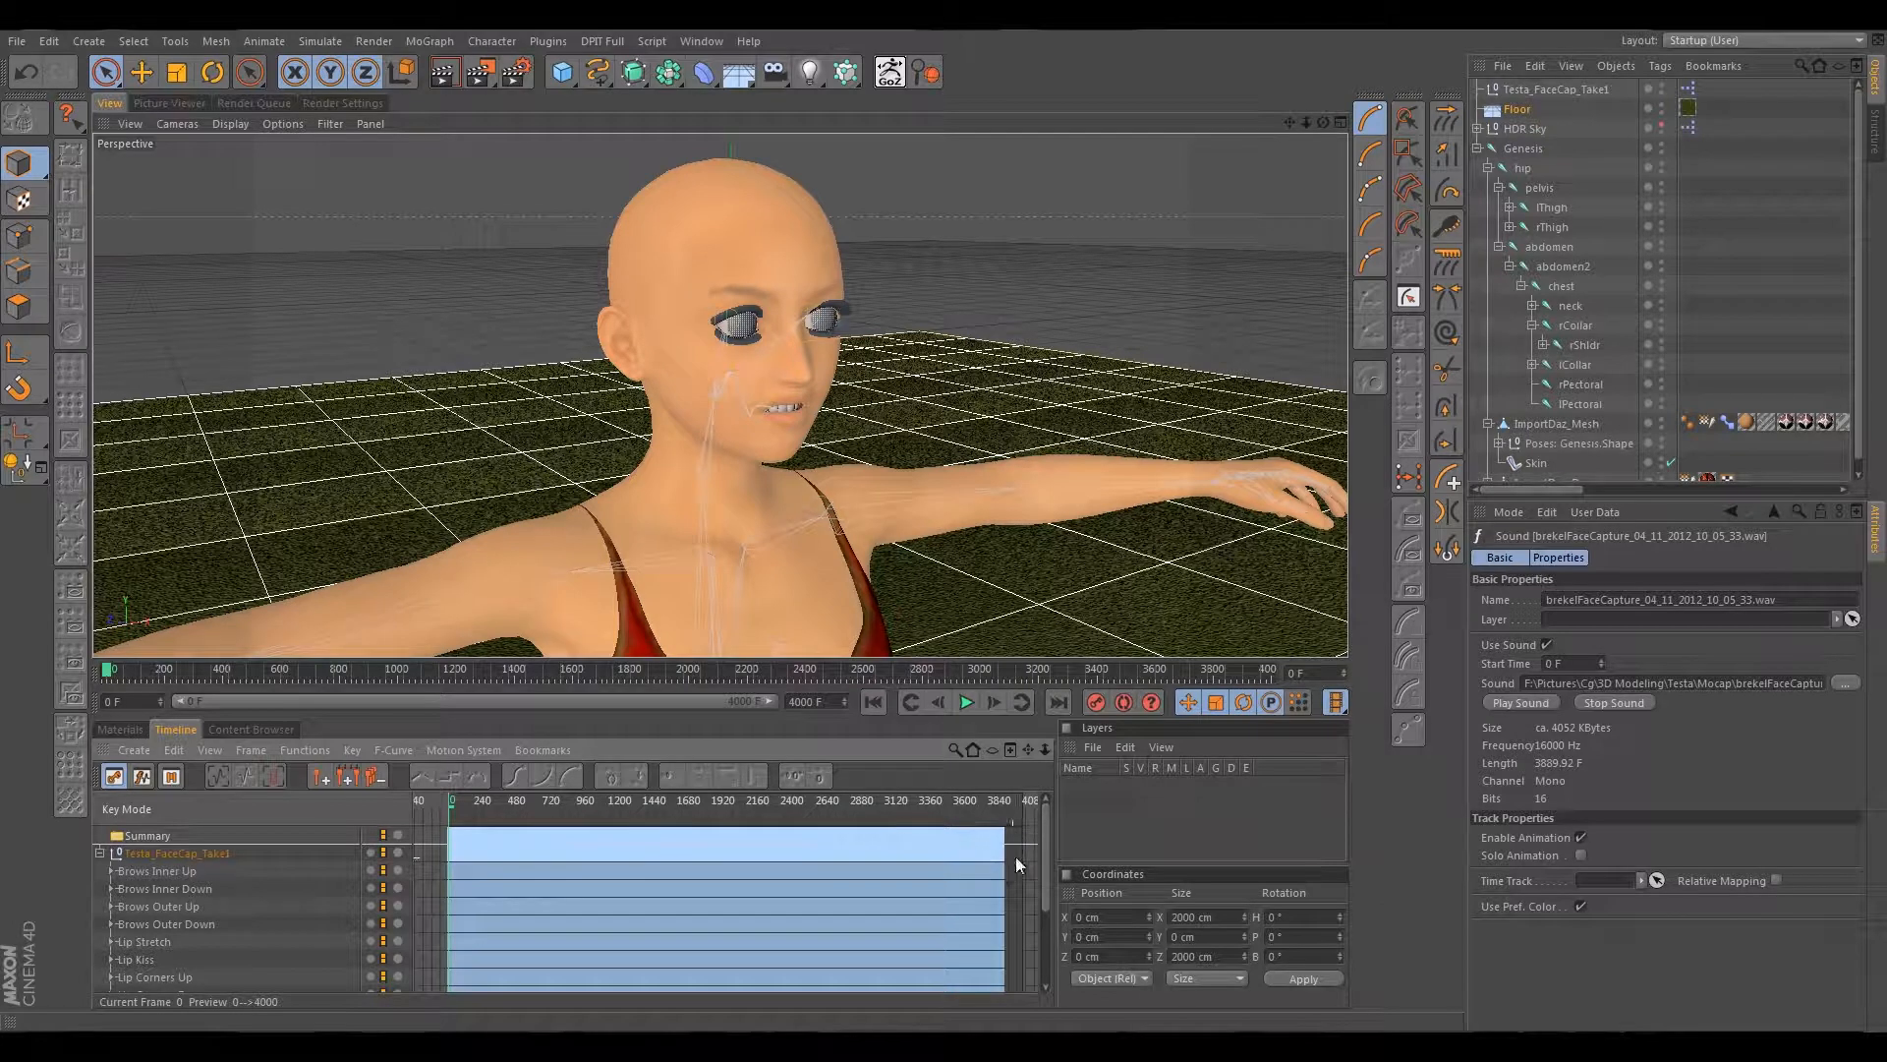
{"action": "left_click_drag", "start_coordinate": [1046, 852], "coordinate": [1052, 932]}
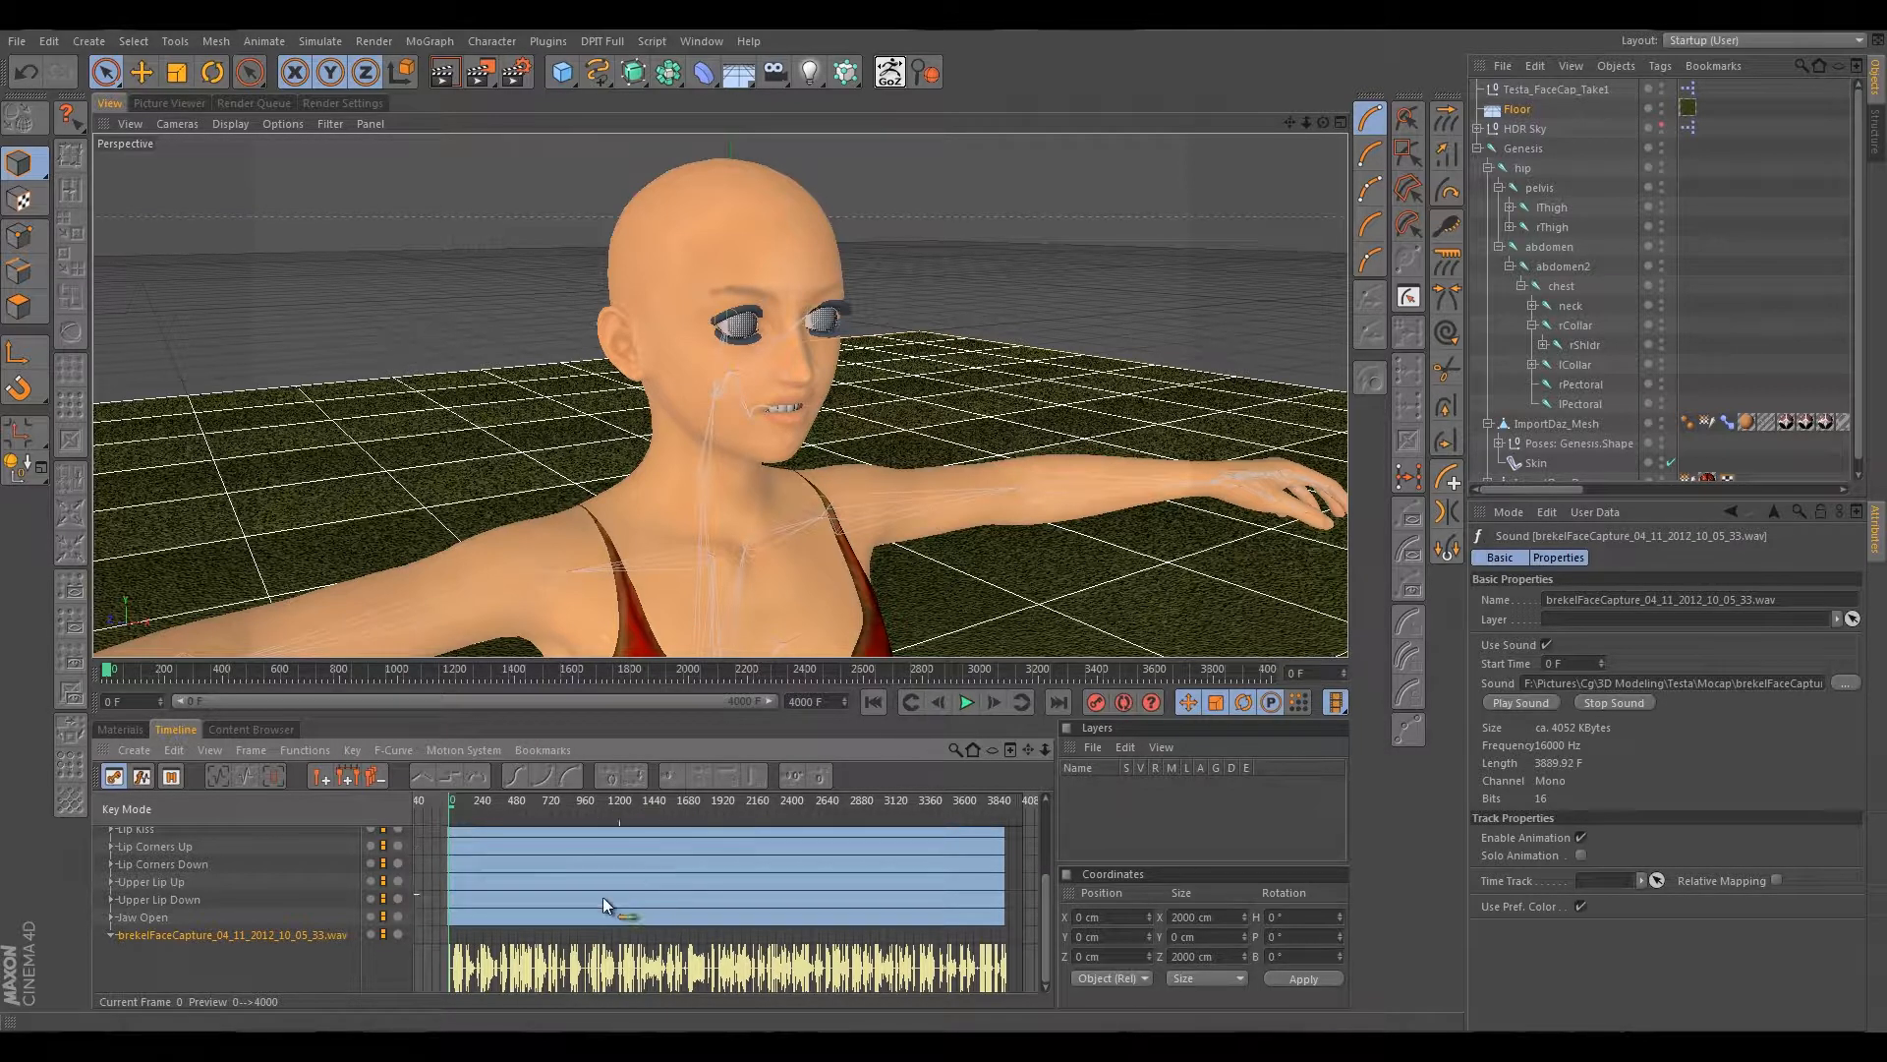
Play the animation with its sound, stop at frame 50, and scrub forward to frame 1084.
{"action": "left_click", "coordinate": [966, 701]}
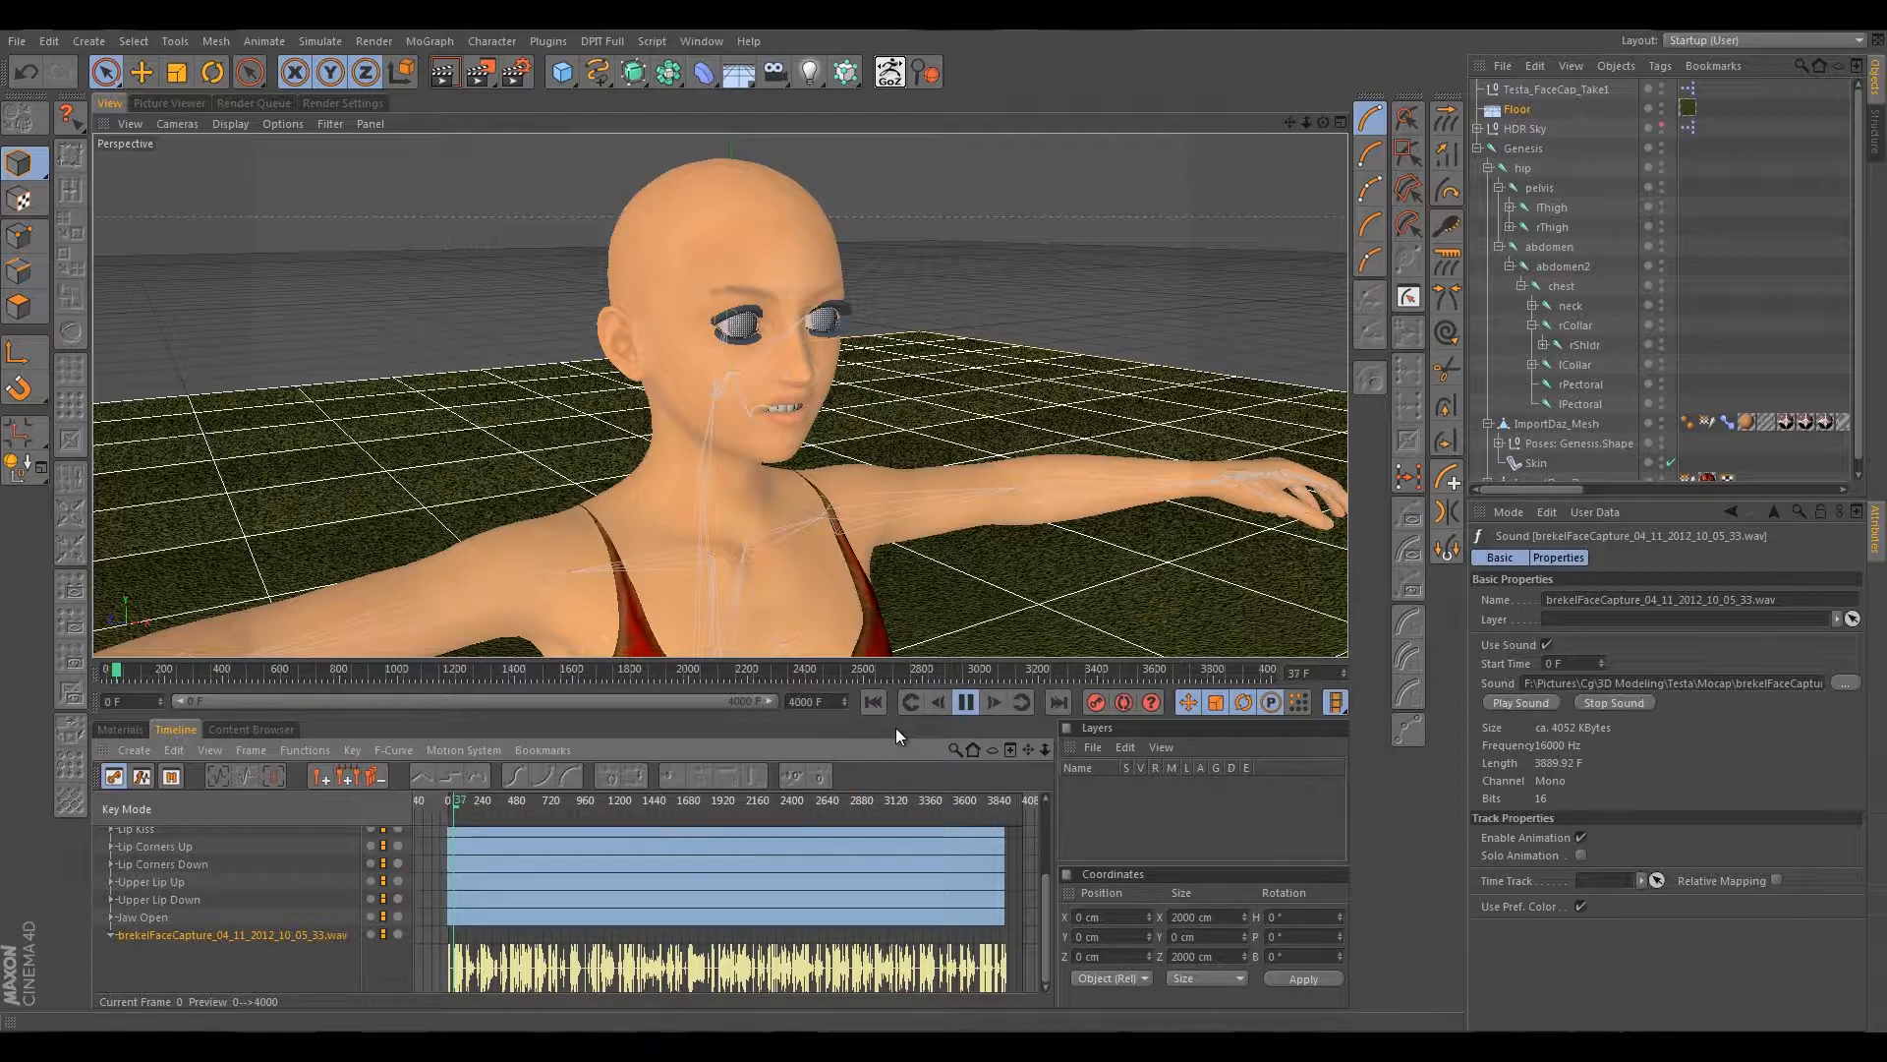
{"action": "left_click", "coordinate": [965, 702]}
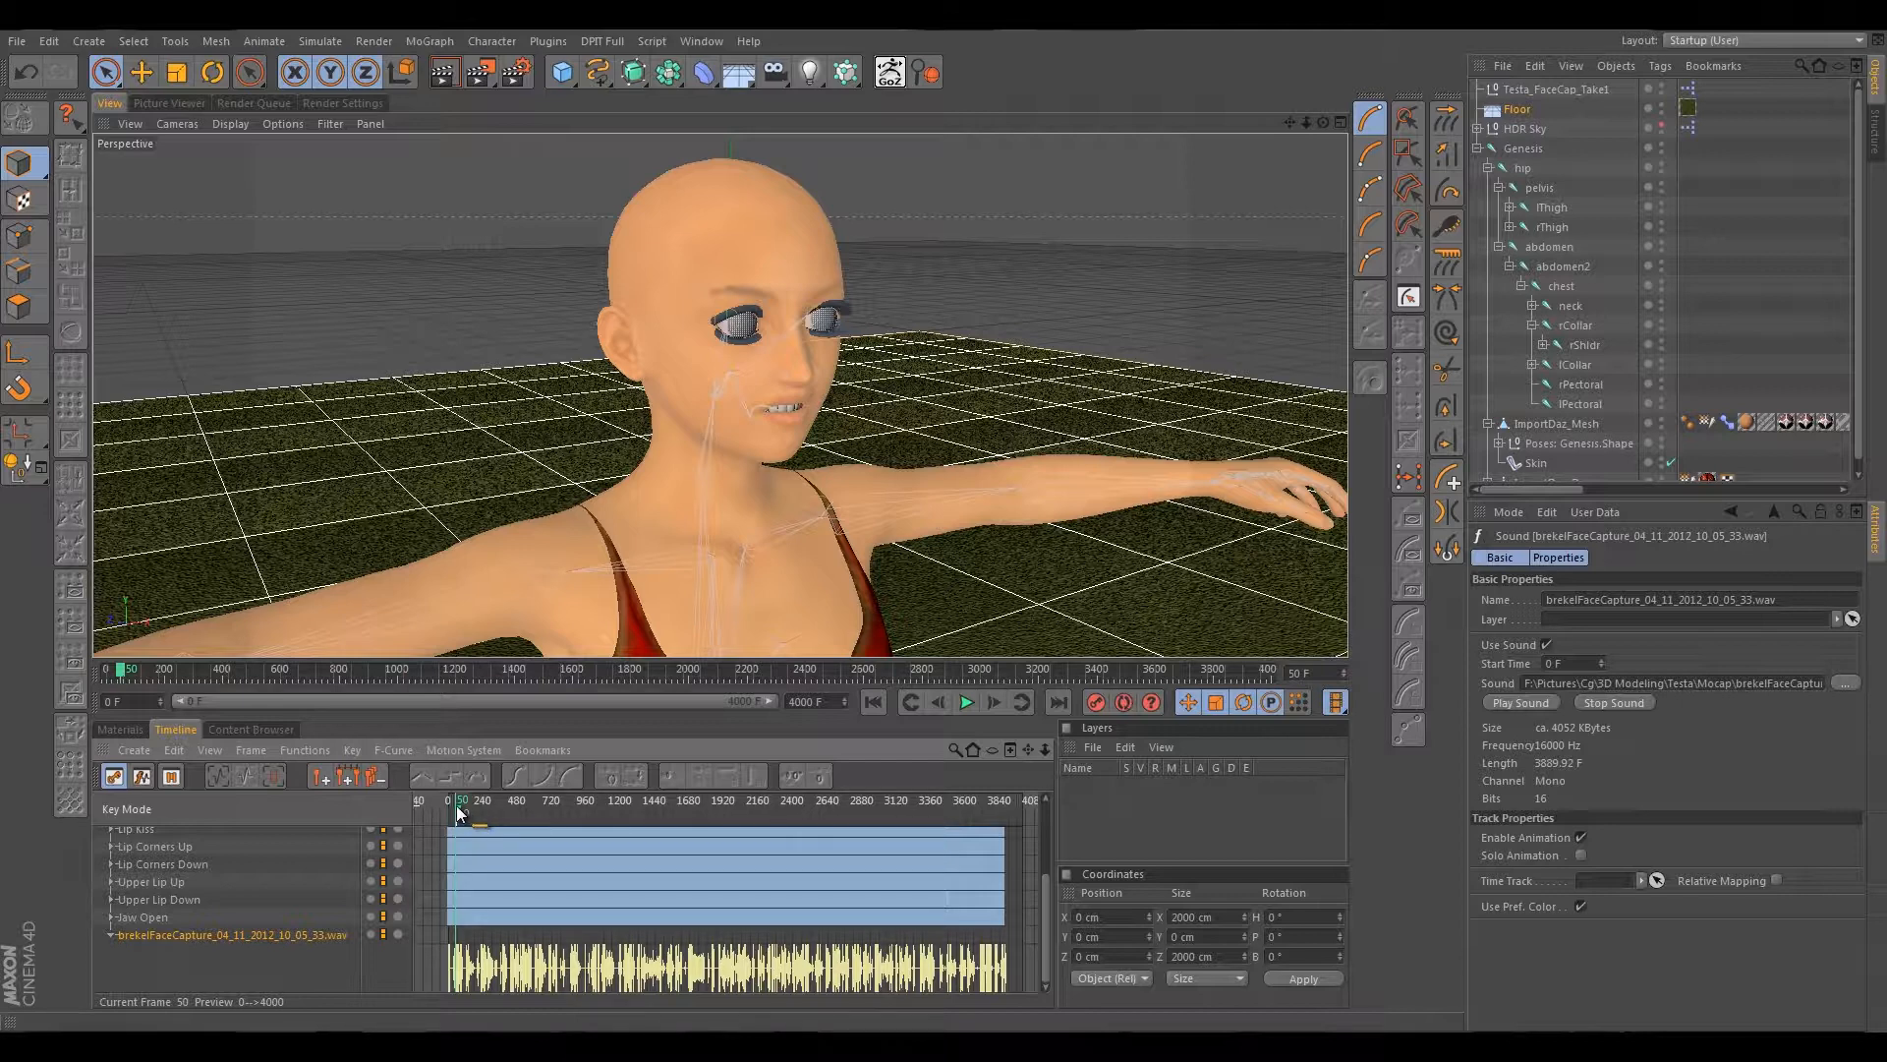
{"action": "left_click_drag", "start_coordinate": [458, 816], "coordinate": [605, 823]}
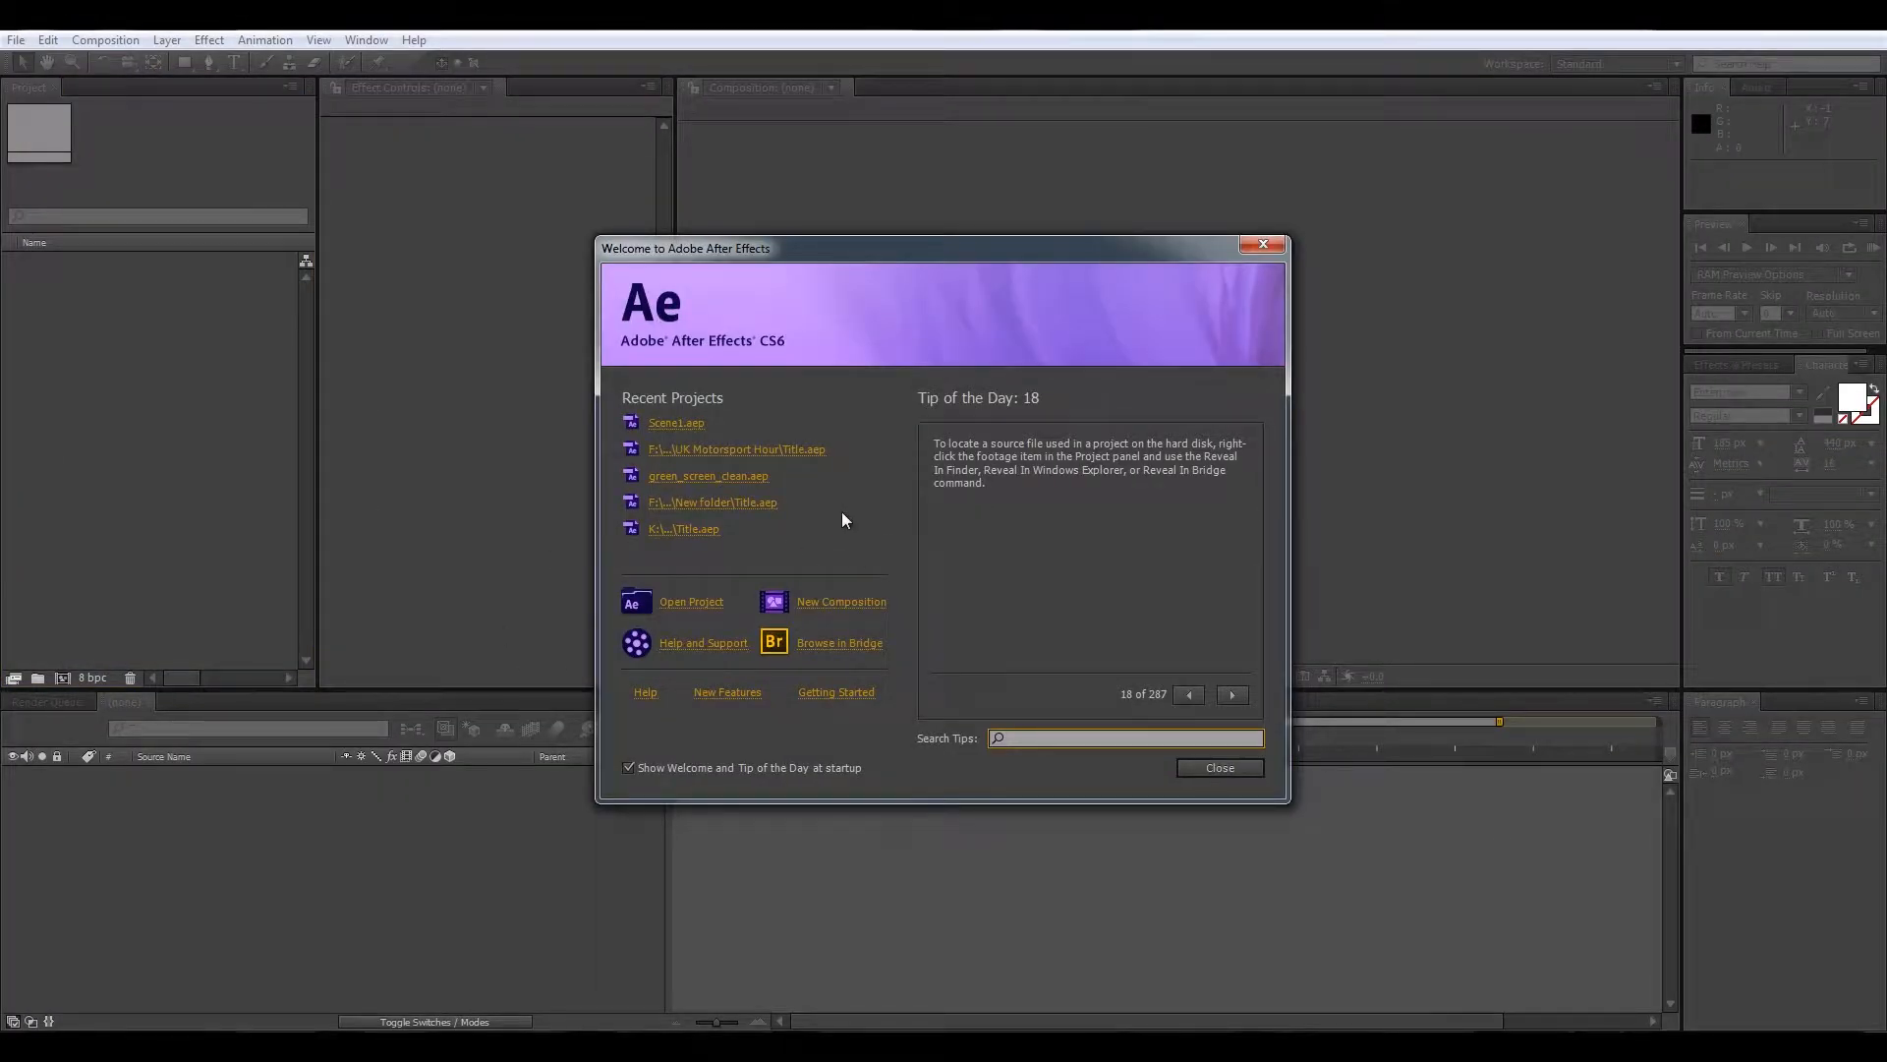
Switch to After Effects, import brekelFaceCapture_04_11_2012_10_05_33.wav, and create a new composition from it.
{"action": "left_click", "coordinate": [1208, 769]}
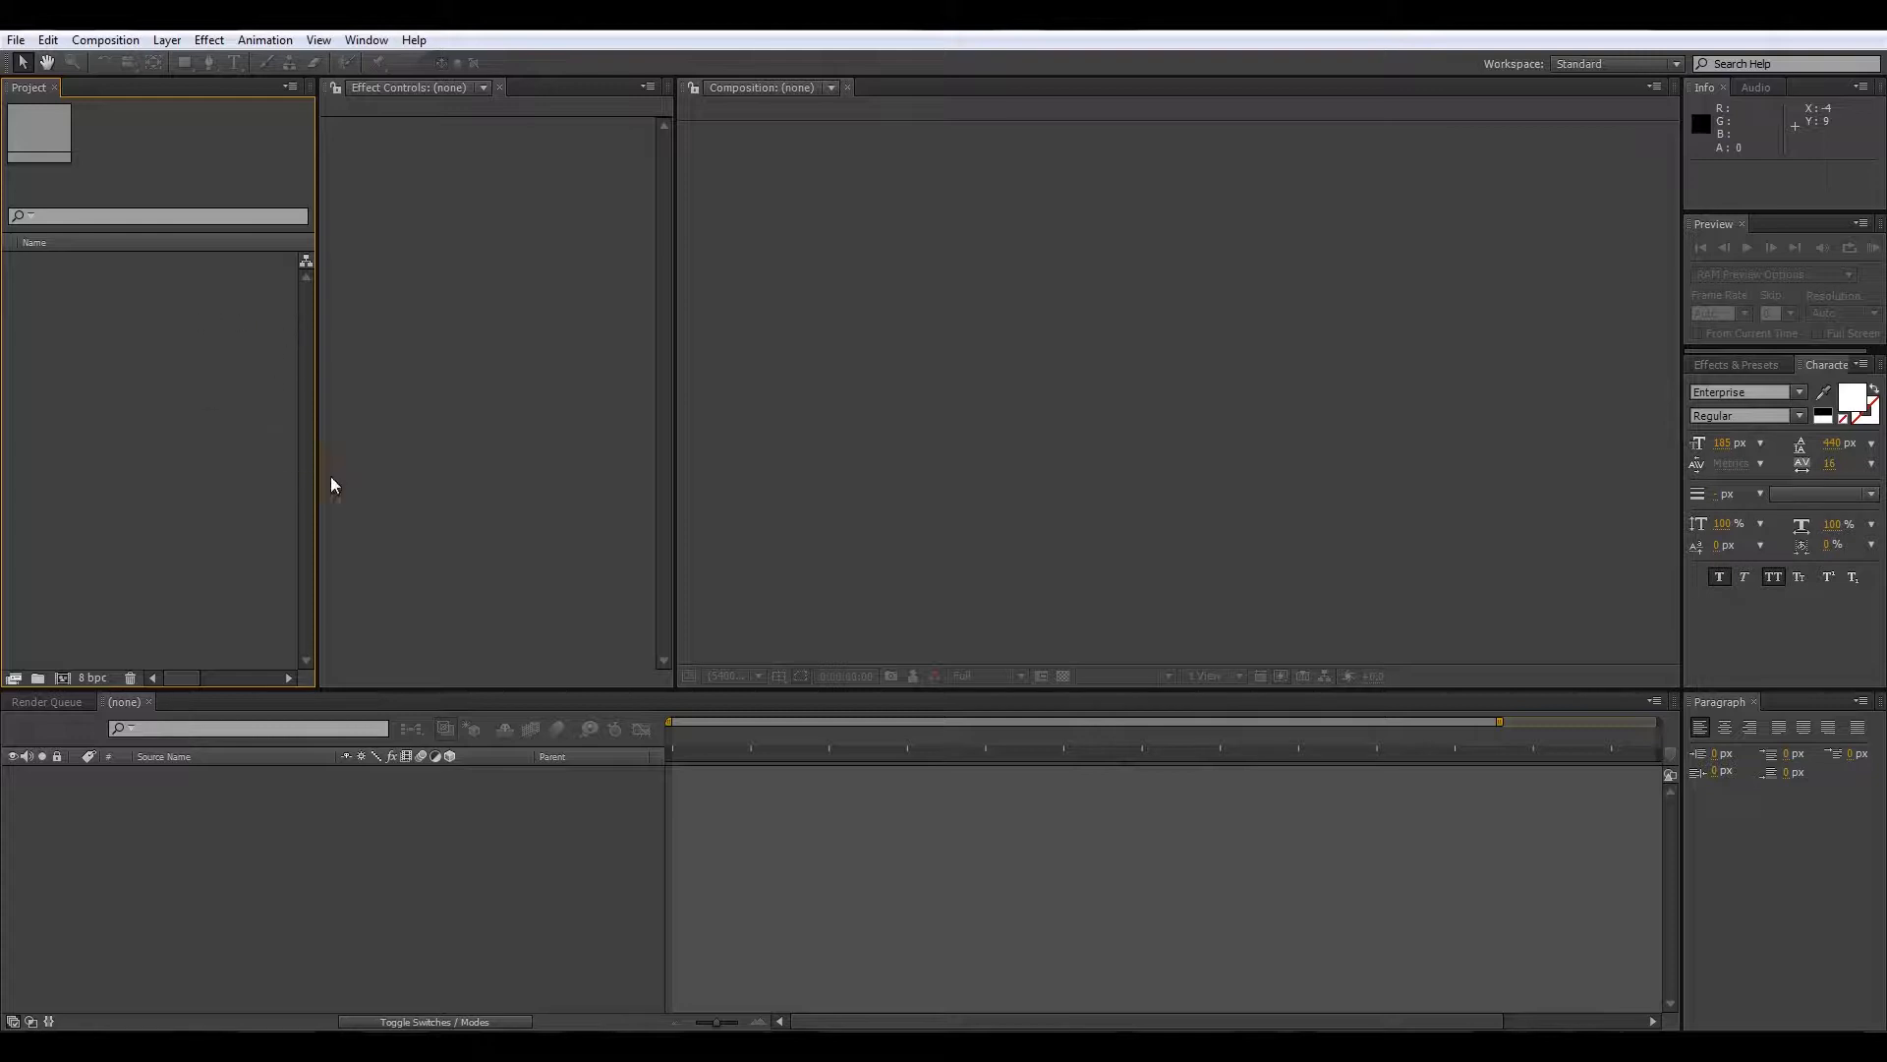
{"action": "left_click_drag", "start_coordinate": [1886, 413], "coordinate": [197, 330]}
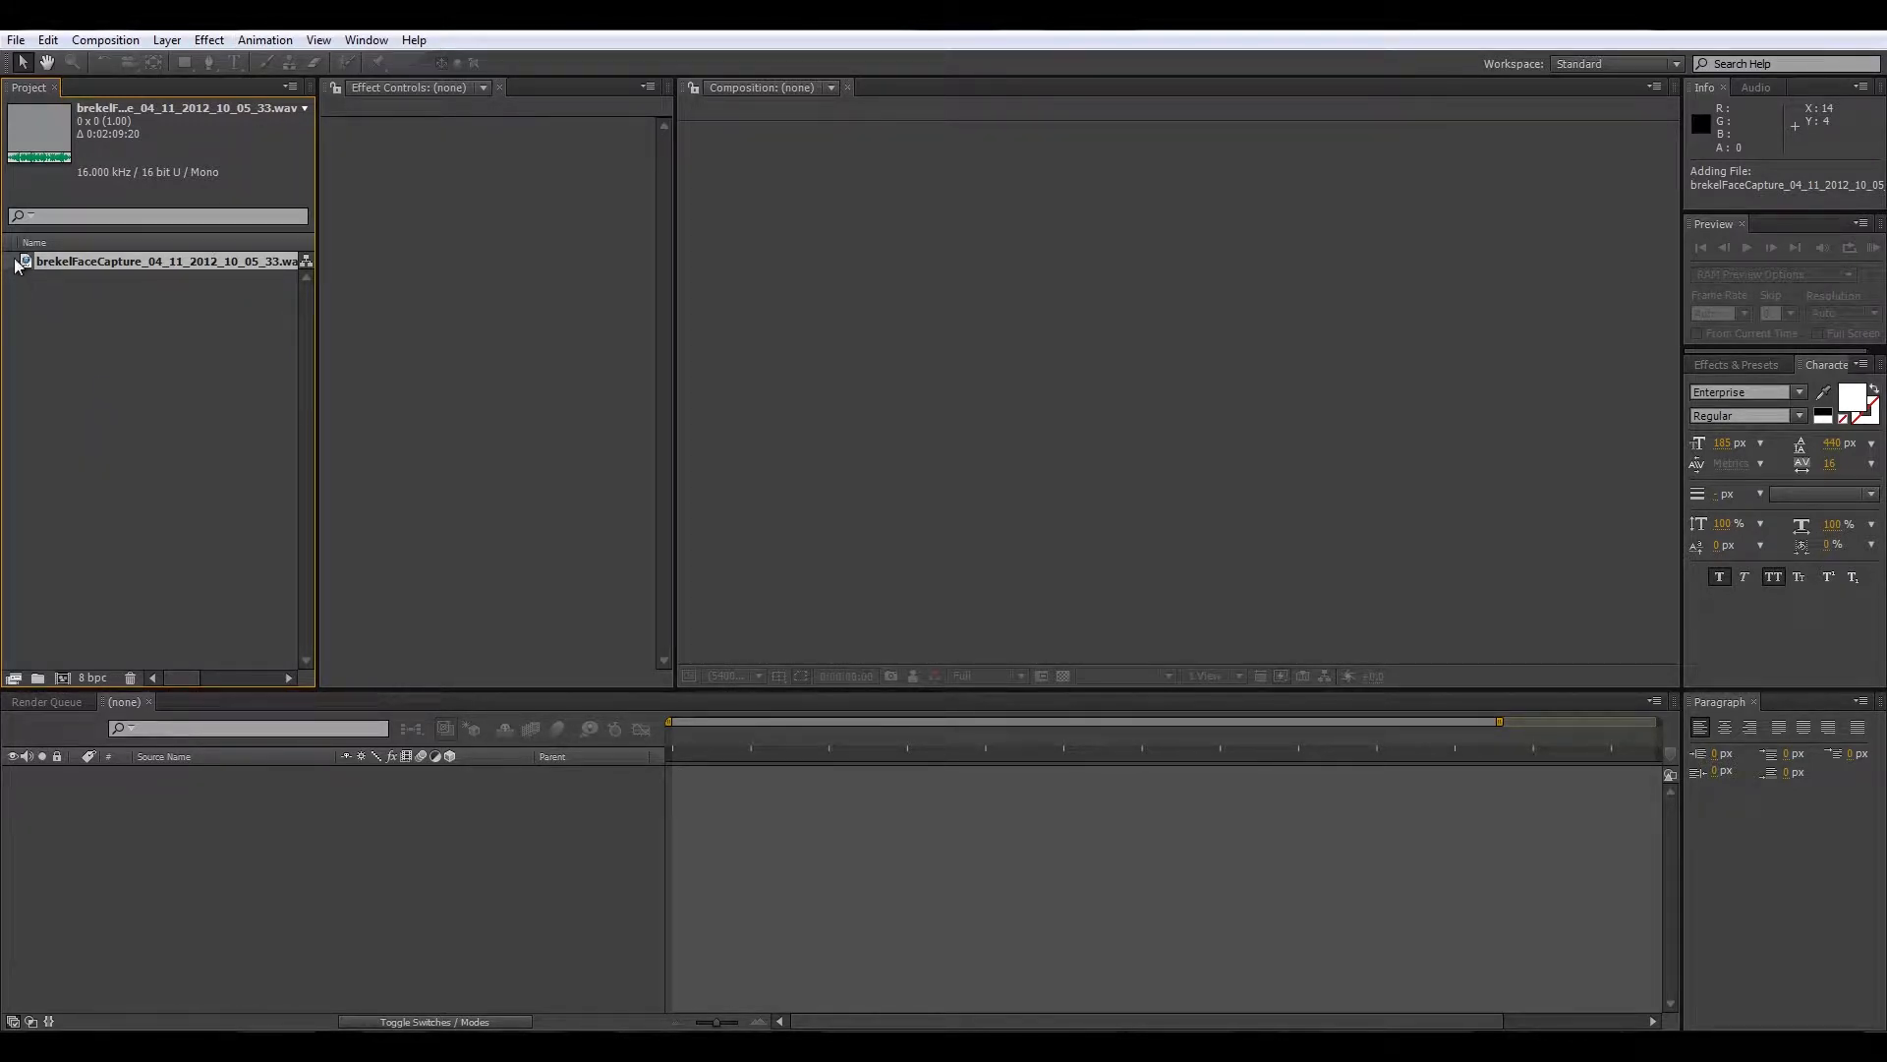
{"action": "left_click_drag", "start_coordinate": [27, 264], "coordinate": [62, 677]}
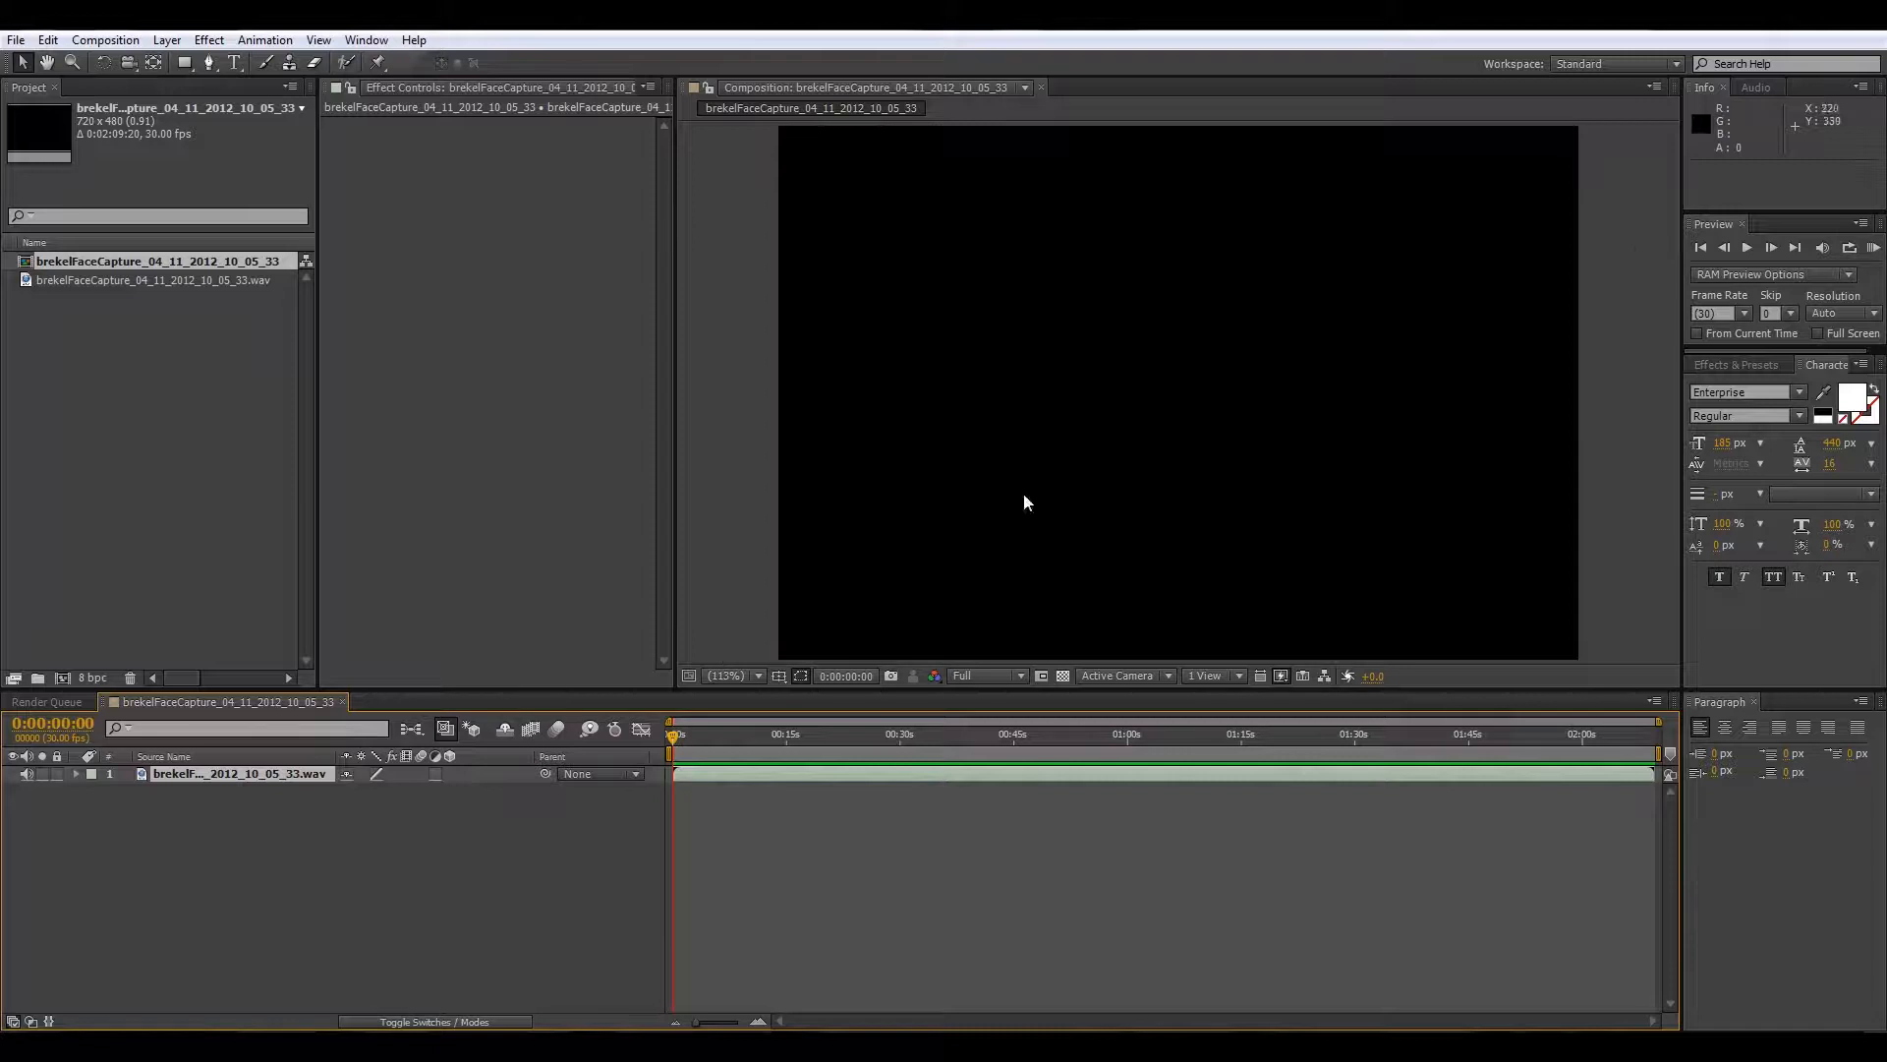
RAM-preview the composition's audio, scrub to 0:00:22:09 and back to 0:00:06:14, and preview it again.
{"action": "left_click", "coordinate": [1868, 252]}
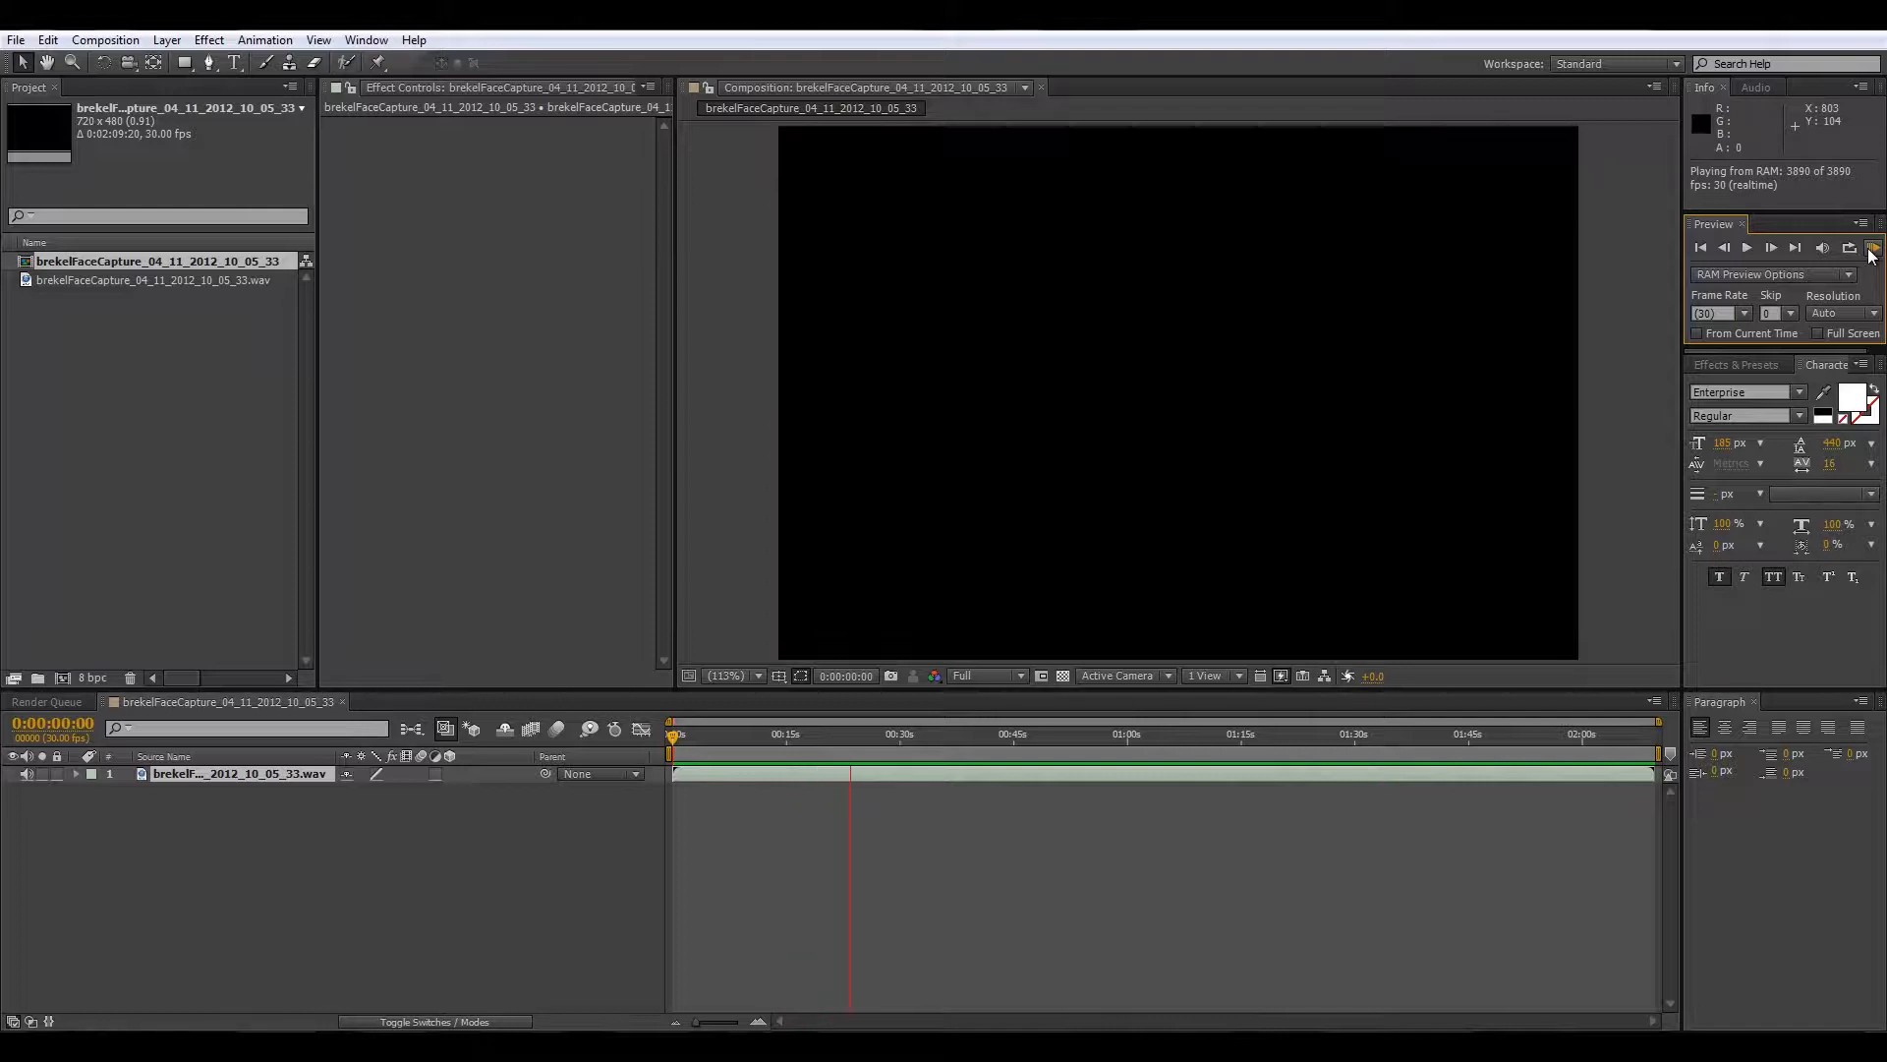
{"action": "left_click", "coordinate": [1872, 254]}
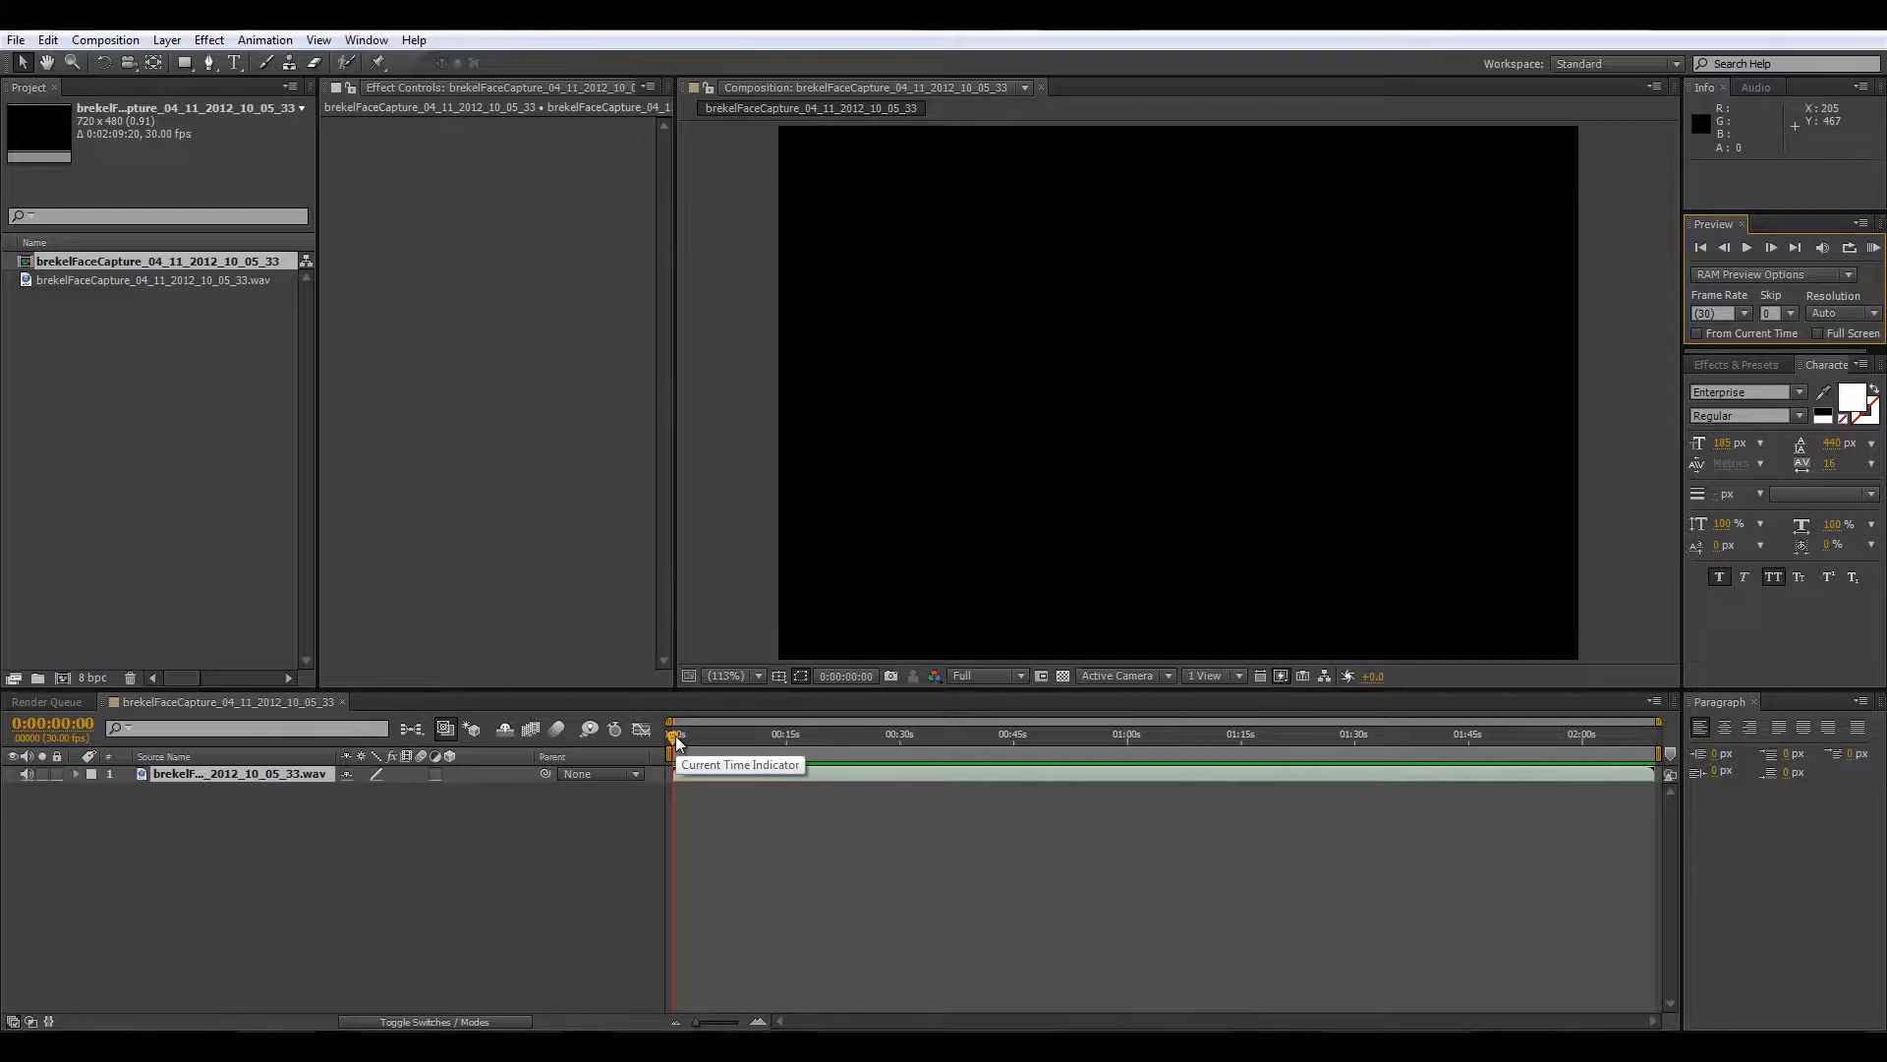
{"action": "left_click_drag", "start_coordinate": [676, 739], "coordinate": [846, 764]}
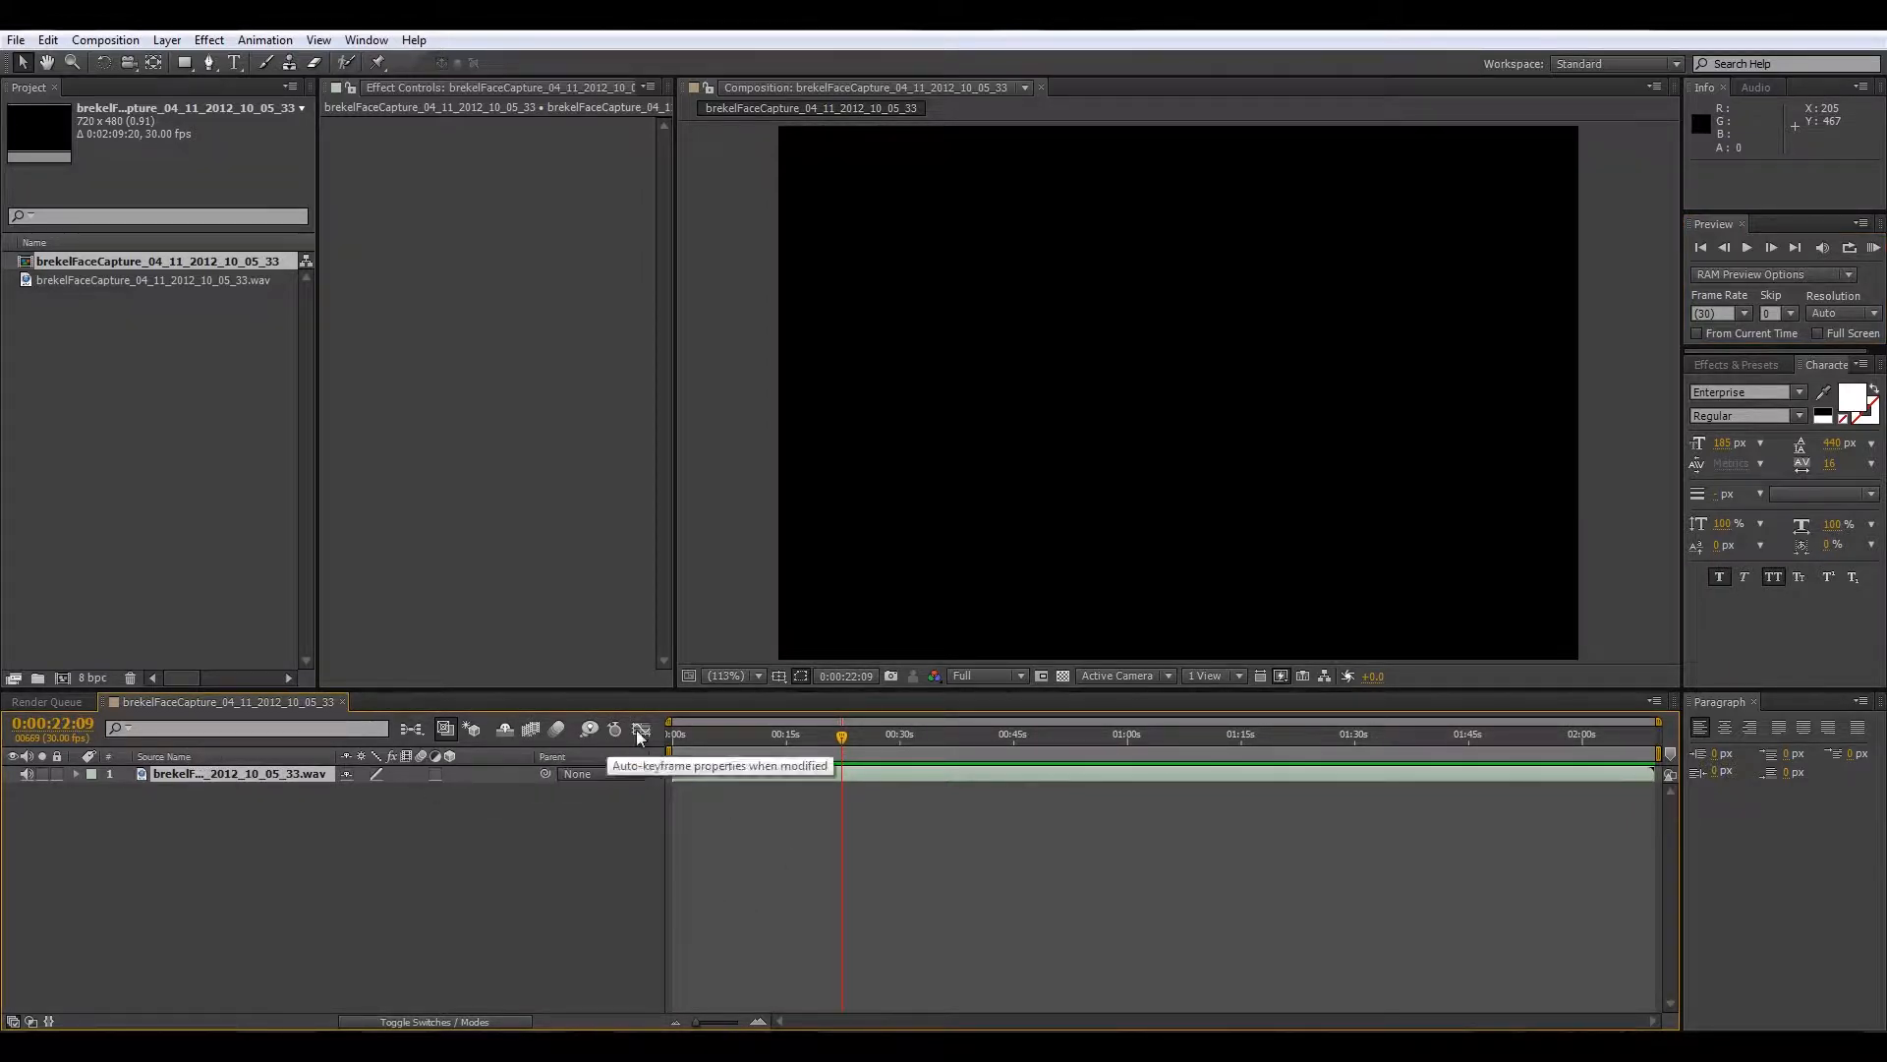
{"action": "left_click_drag", "start_coordinate": [838, 739], "coordinate": [722, 744]}
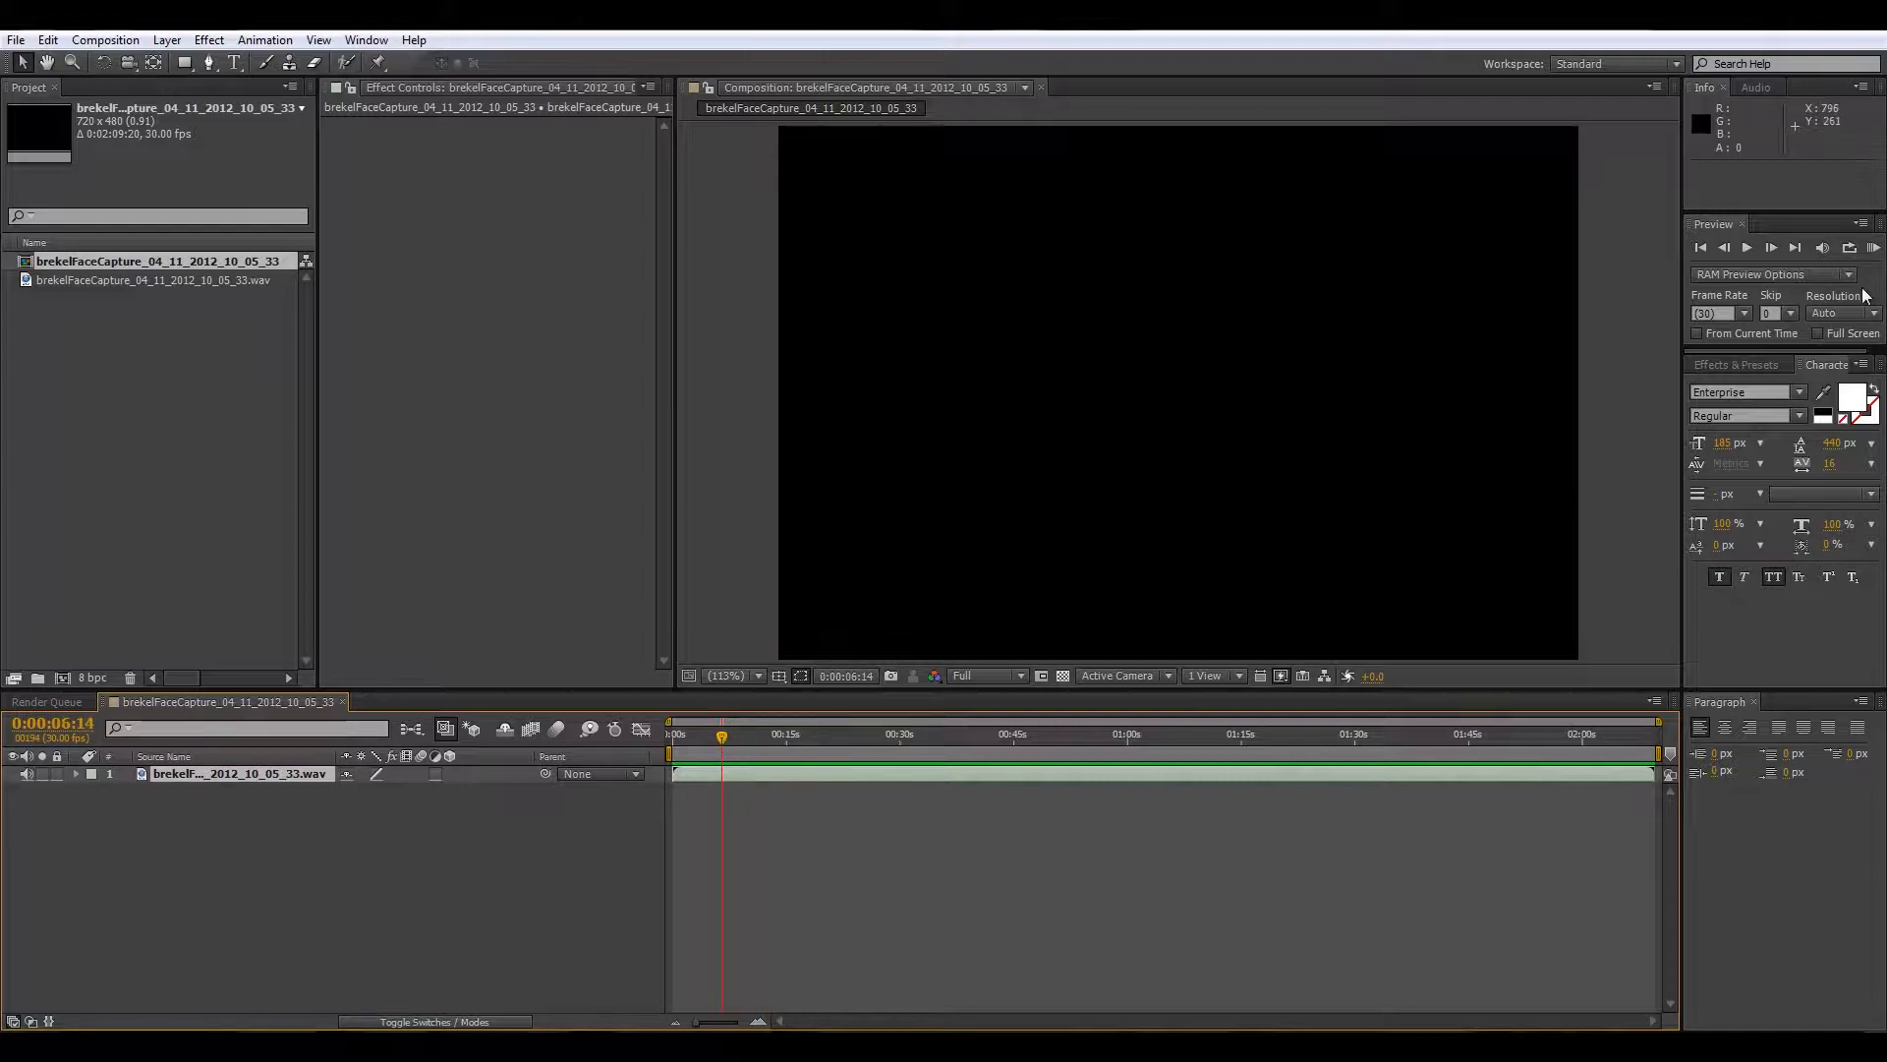
{"action": "left_click", "coordinate": [1875, 252]}
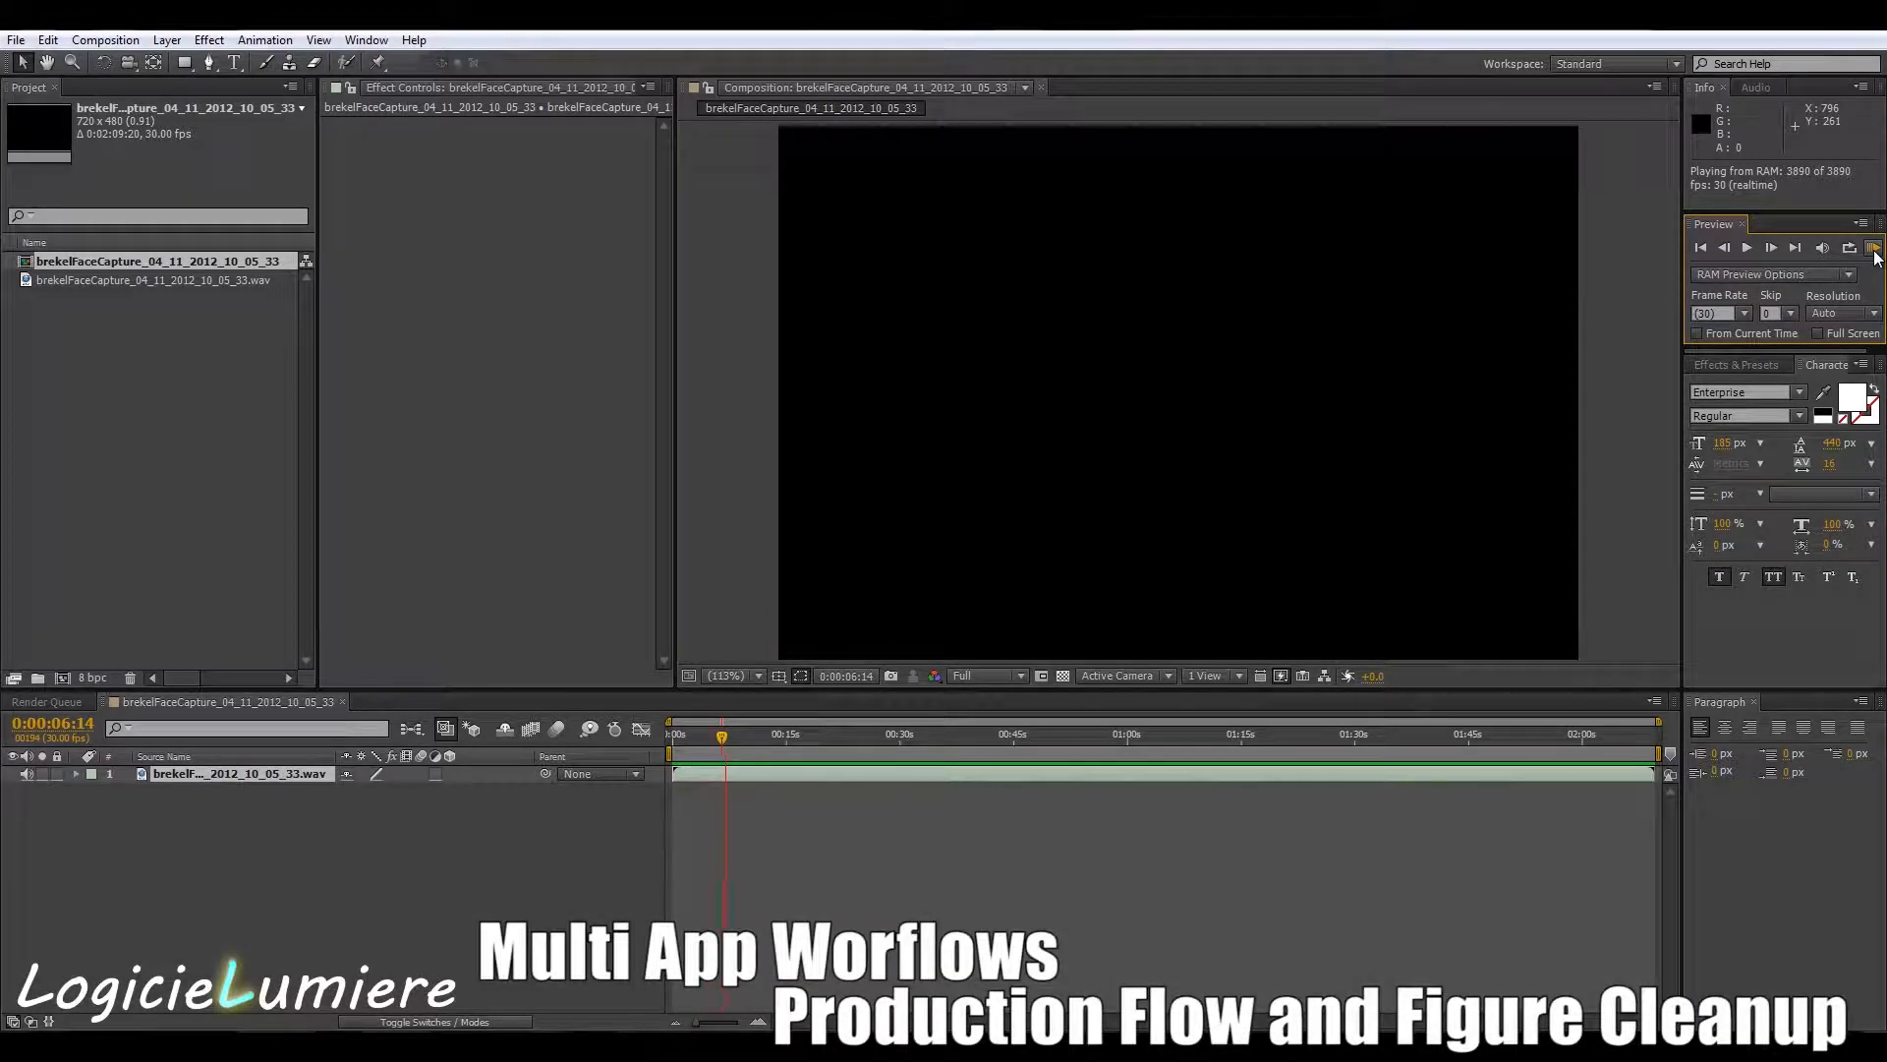
{"action": "left_click", "coordinate": [1876, 253]}
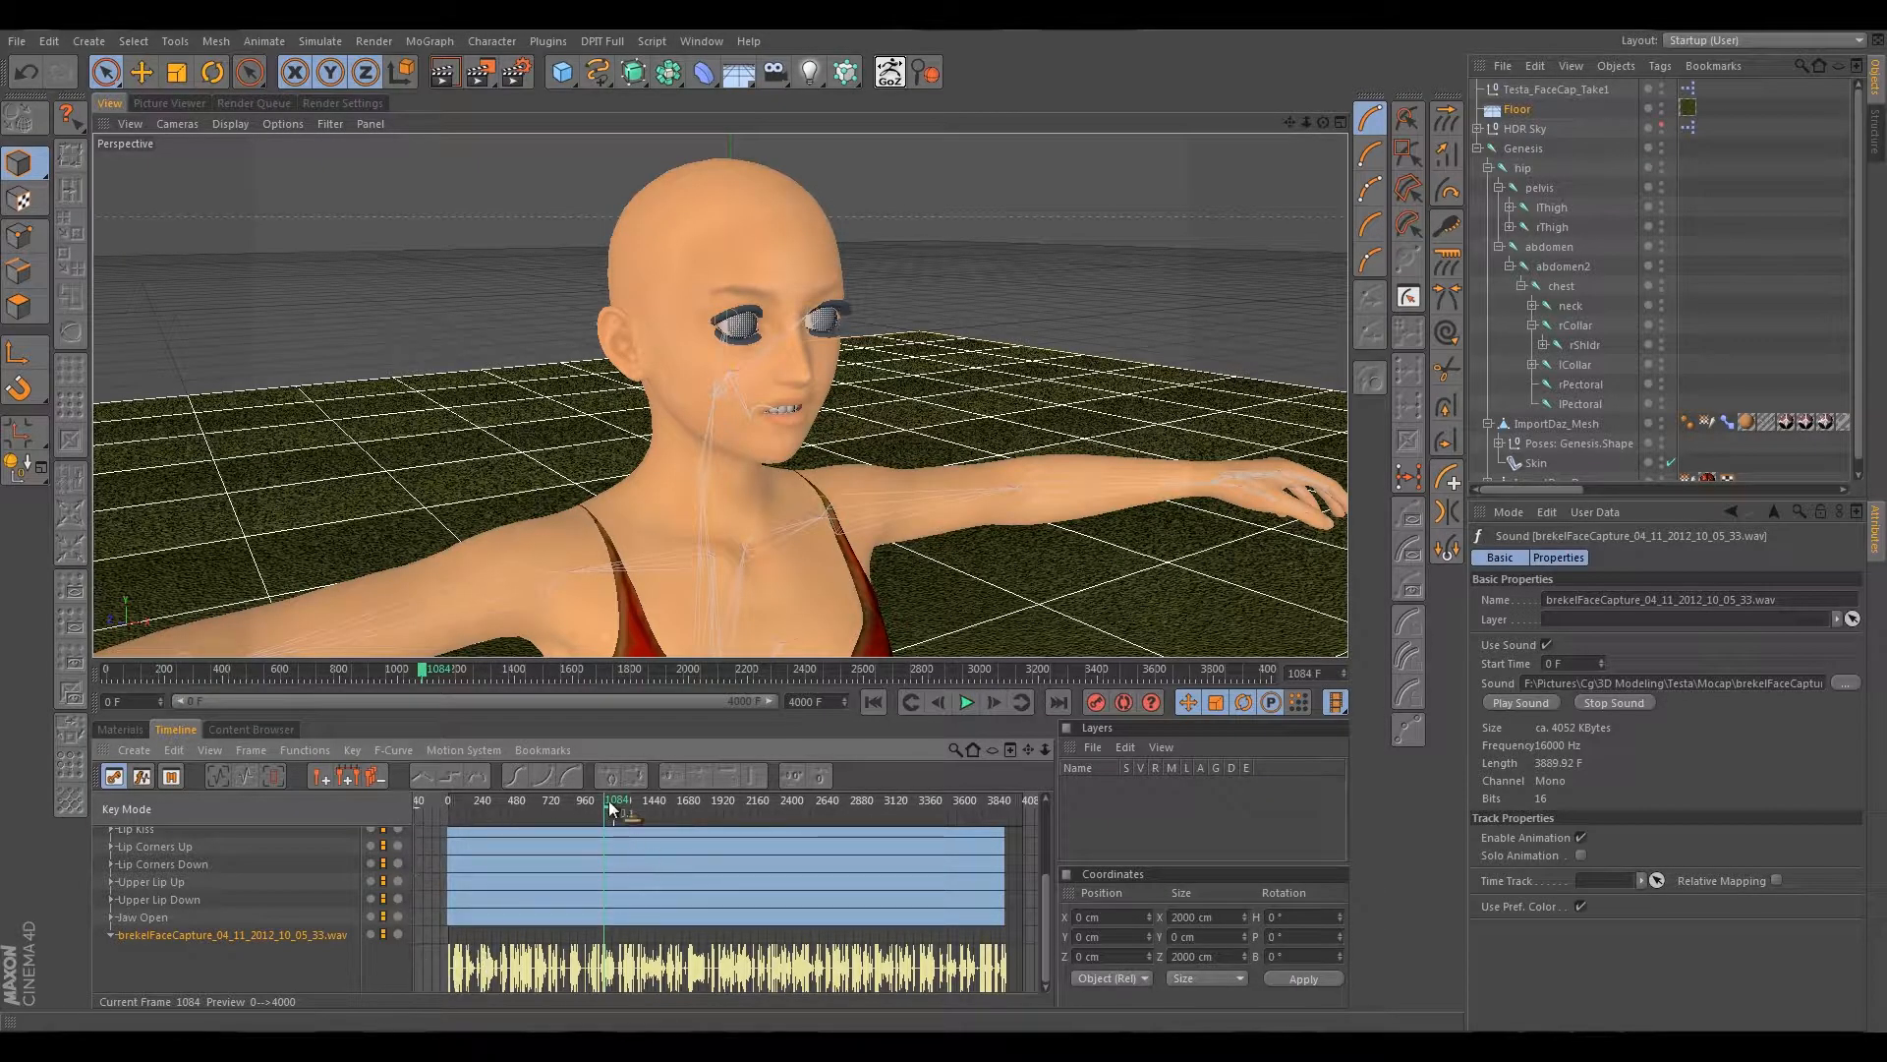
Switch to Cinema 4D, scrub to frame 351, inspect the waveform up close, and scrub to frame 358.
{"action": "left_click_drag", "start_coordinate": [608, 814], "coordinate": [502, 816]}
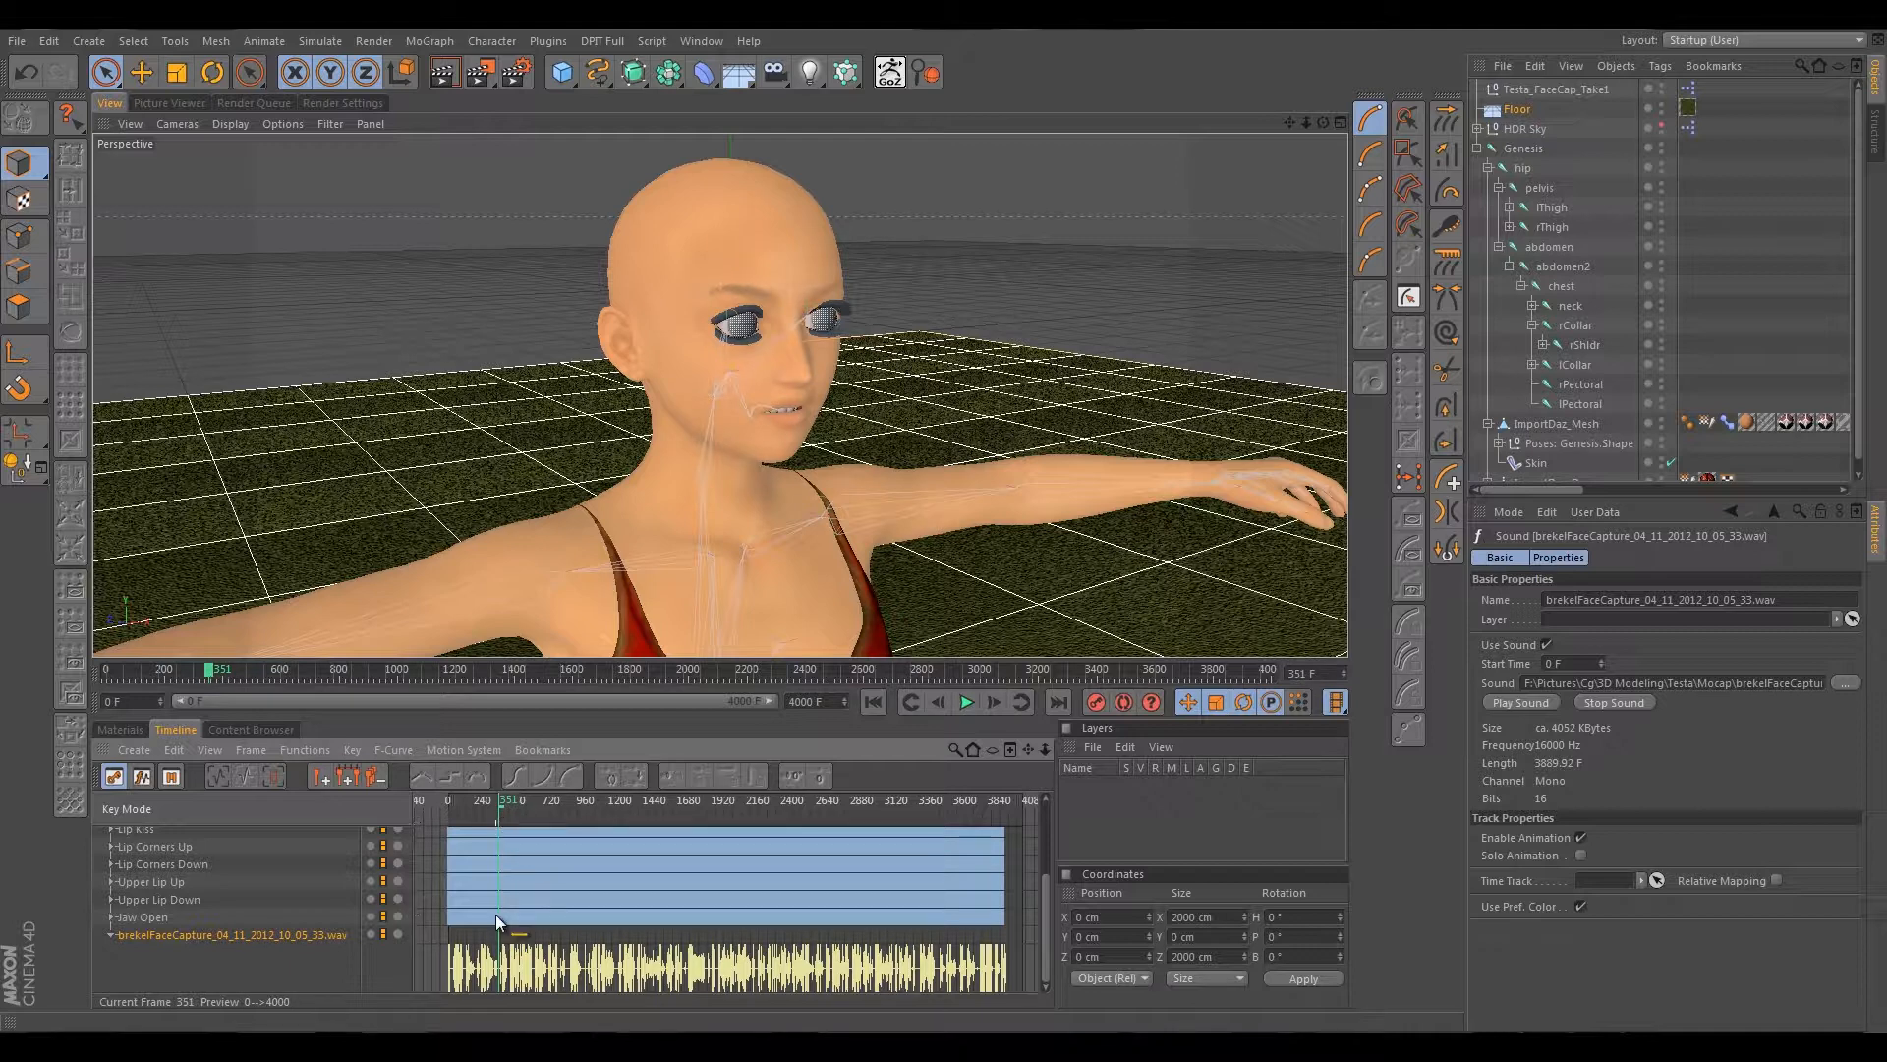
{"action": "right_click_drag", "start_coordinate": [517, 979], "coordinate": [947, 792], "text": "alt"}
{"action": "middle_click_drag", "start_coordinate": [947, 793], "coordinate": [944, 790], "text": "alt"}
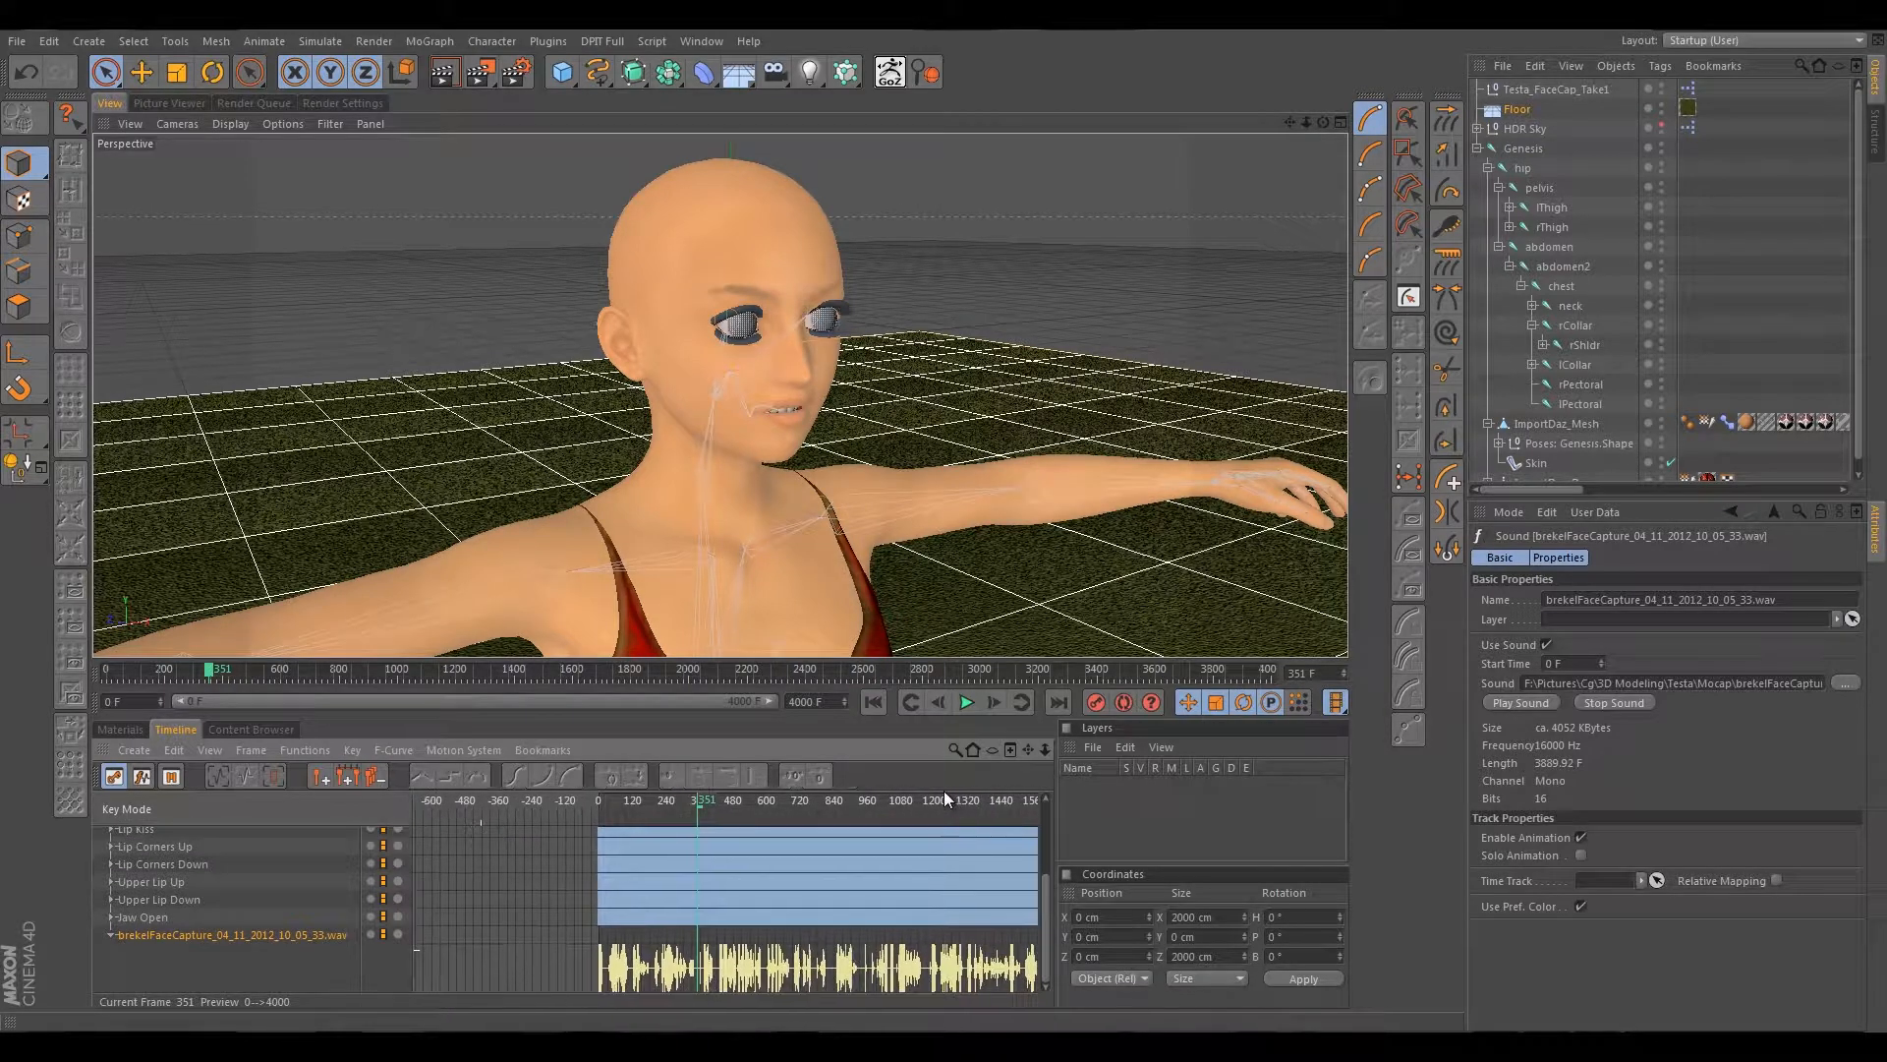
{"action": "right_click_drag", "start_coordinate": [722, 966], "coordinate": [948, 792], "text": "alt"}
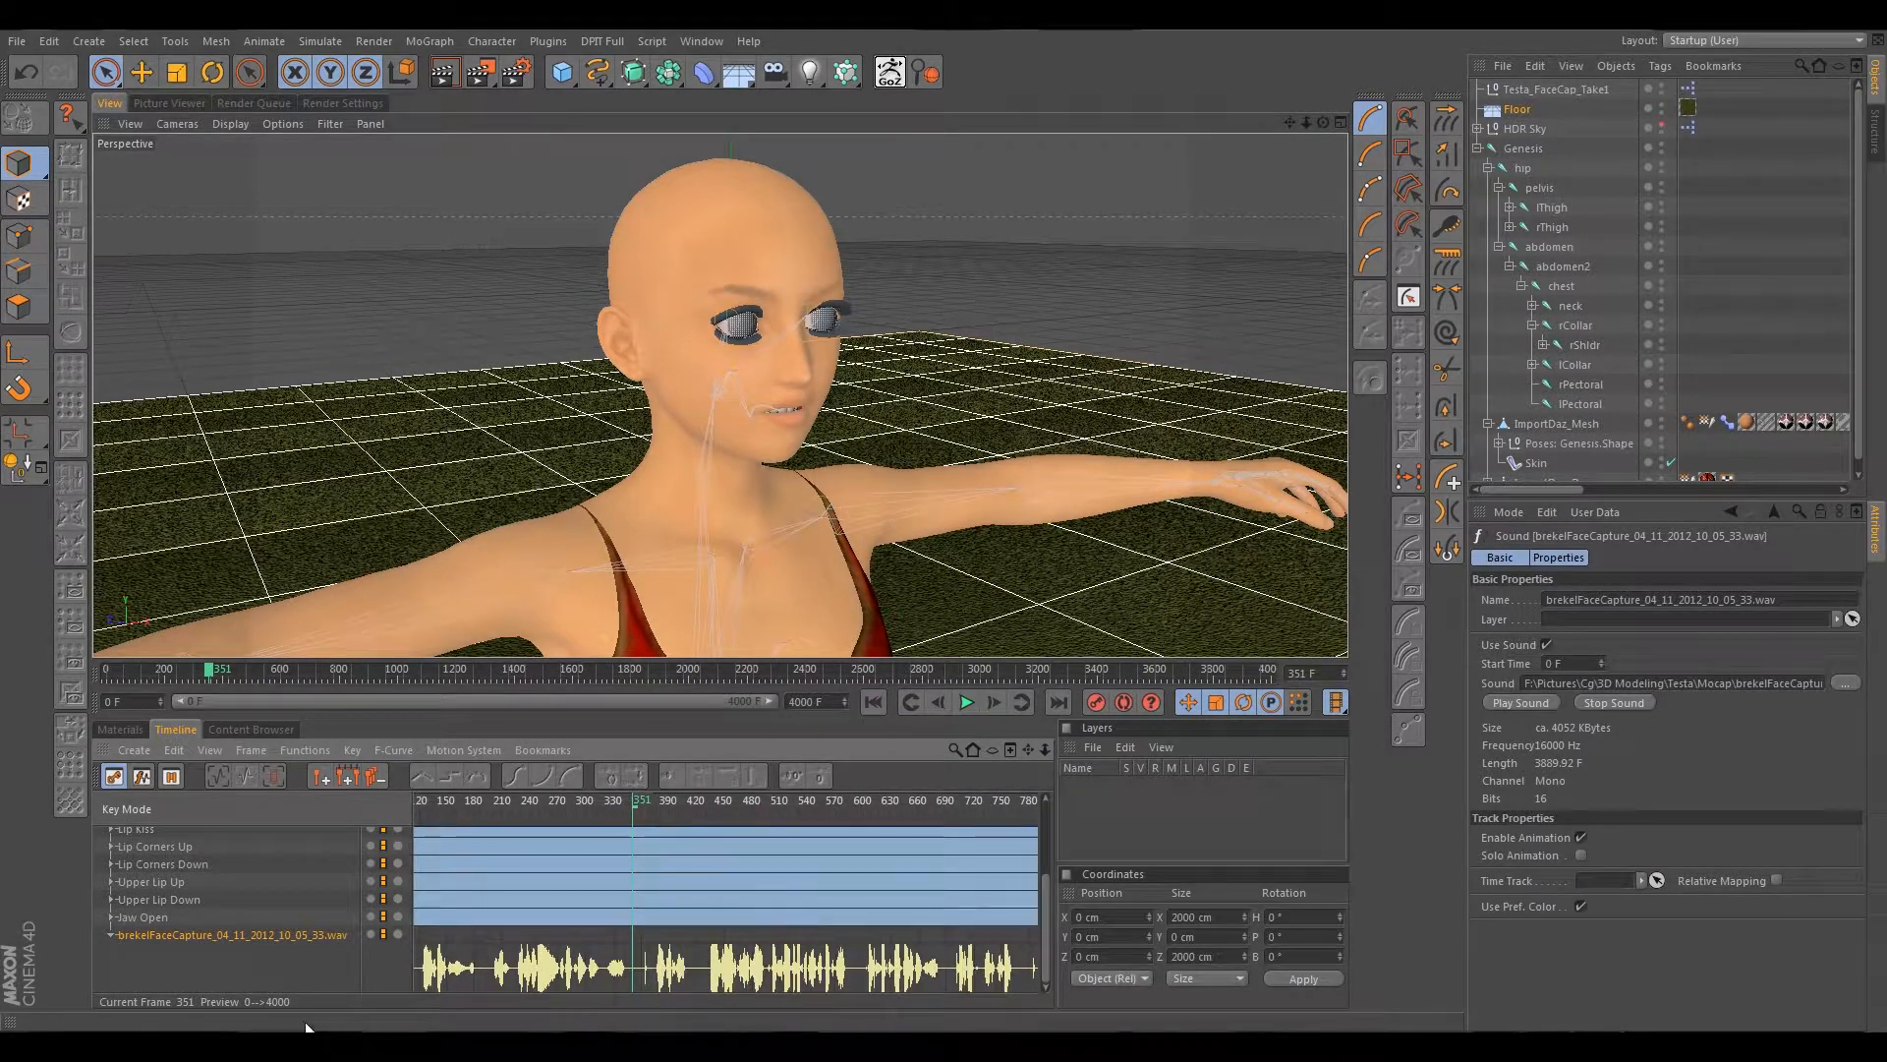
{"action": "left_click", "coordinate": [638, 810]}
{"action": "left_click_drag", "start_coordinate": [636, 807], "coordinate": [639, 812]}
{"action": "scroll", "coordinate": [765, 912], "scroll_direction": "down", "scroll_amount": 15}
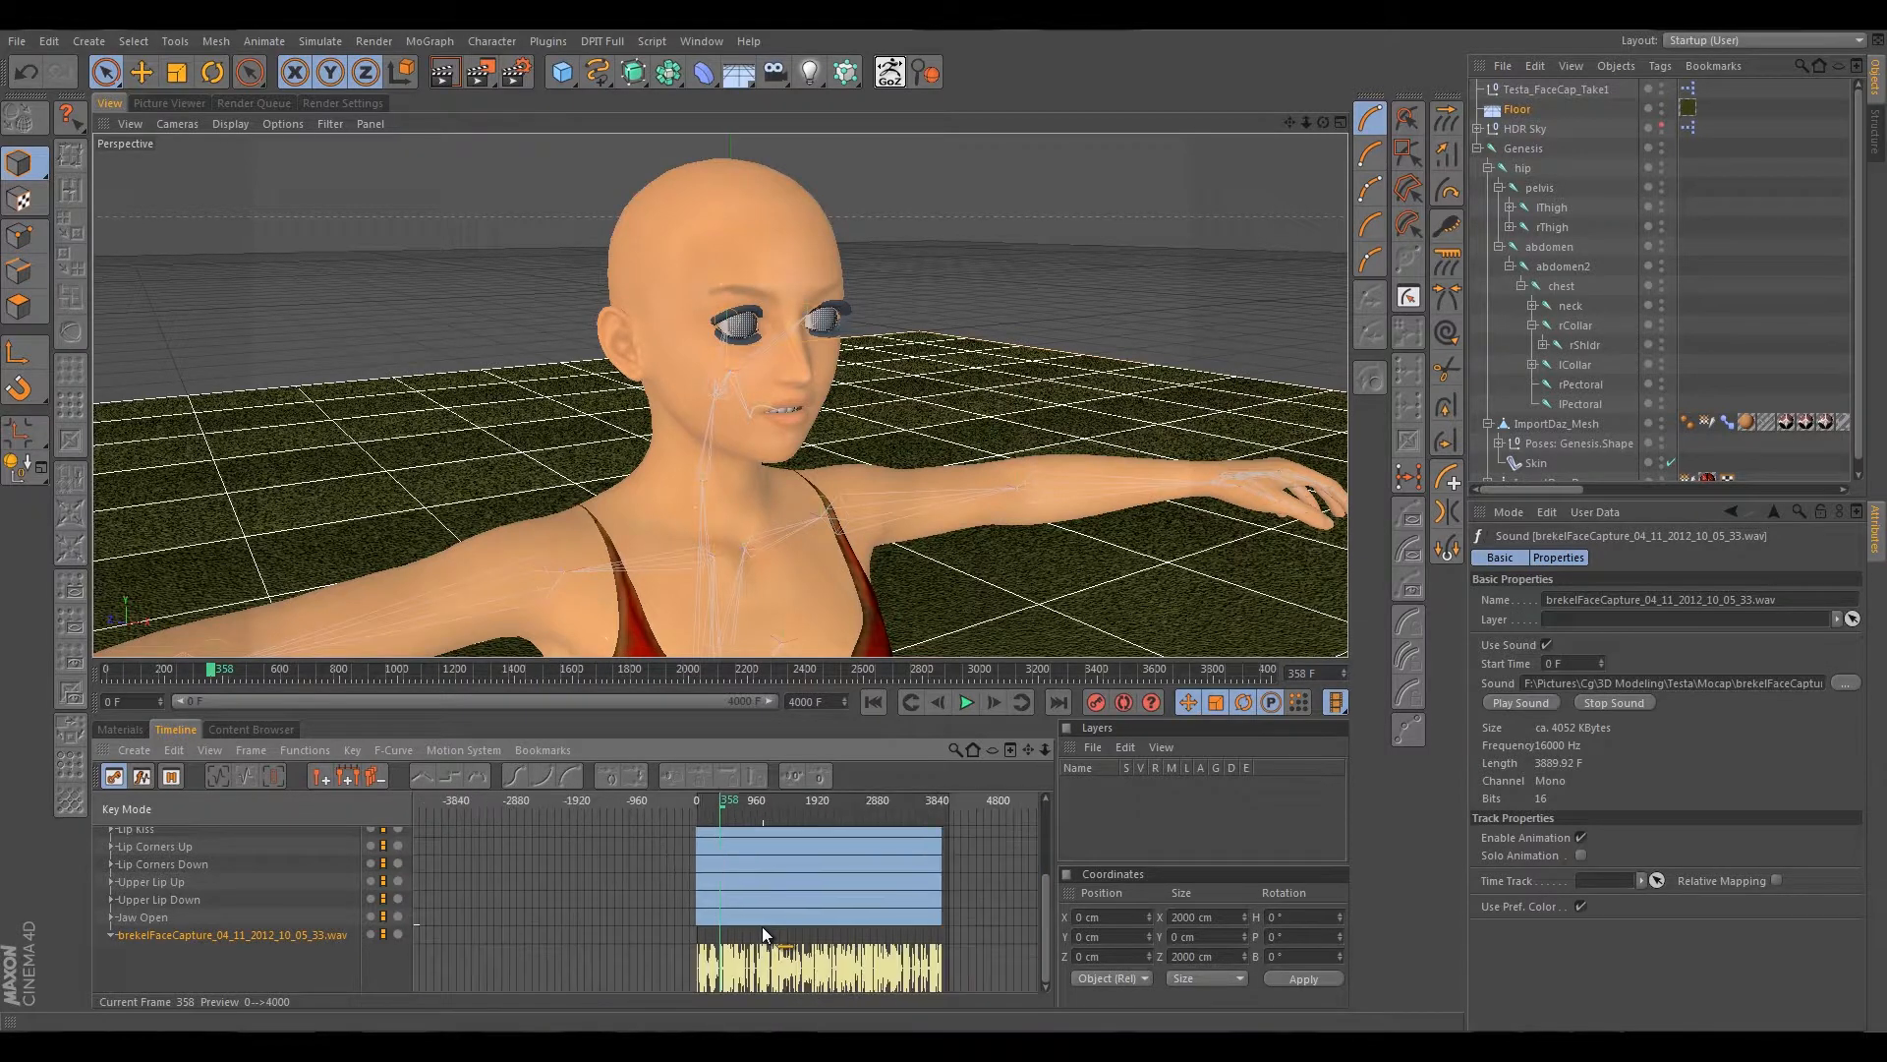
Examine the sound waveform and facial tracks in the timeline around frame 358, up close and over their full length.
{"action": "scroll", "coordinate": [762, 929], "scroll_direction": "up", "scroll_amount": 6}
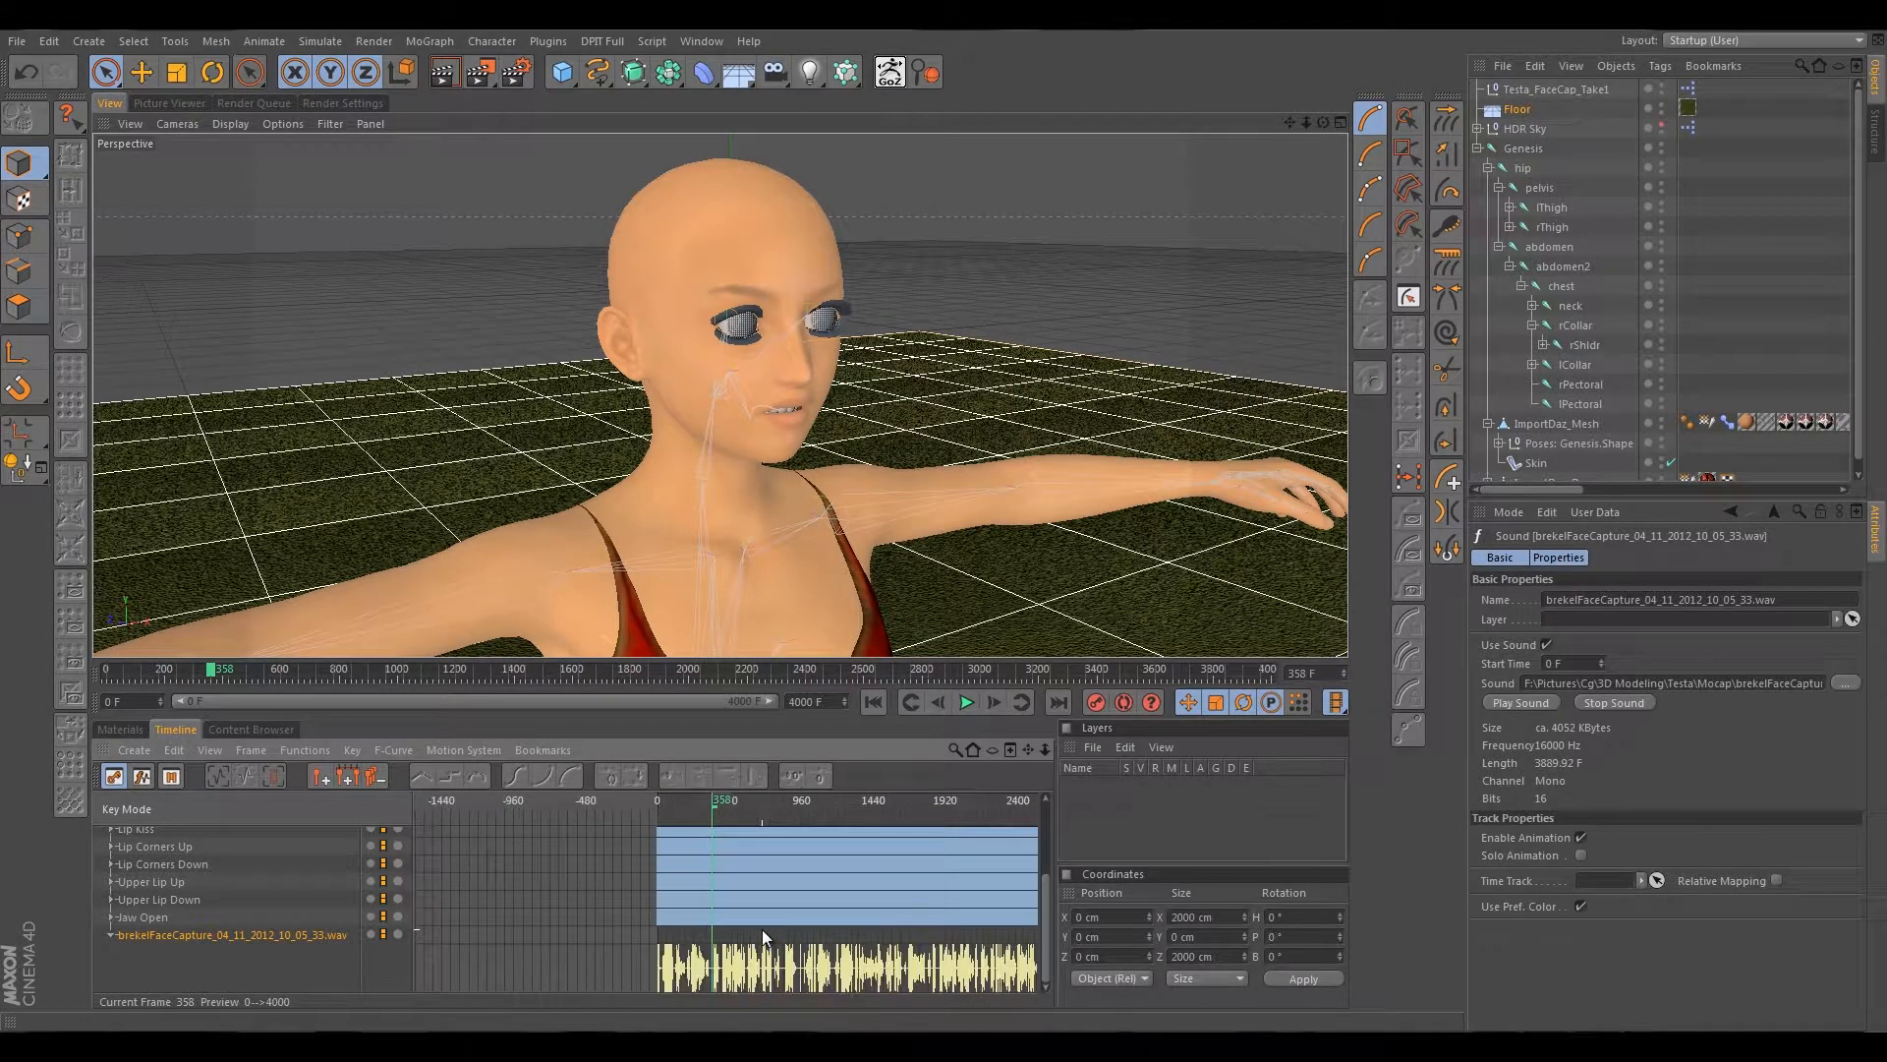
{"action": "scroll", "coordinate": [763, 929], "scroll_direction": "down", "scroll_amount": 3}
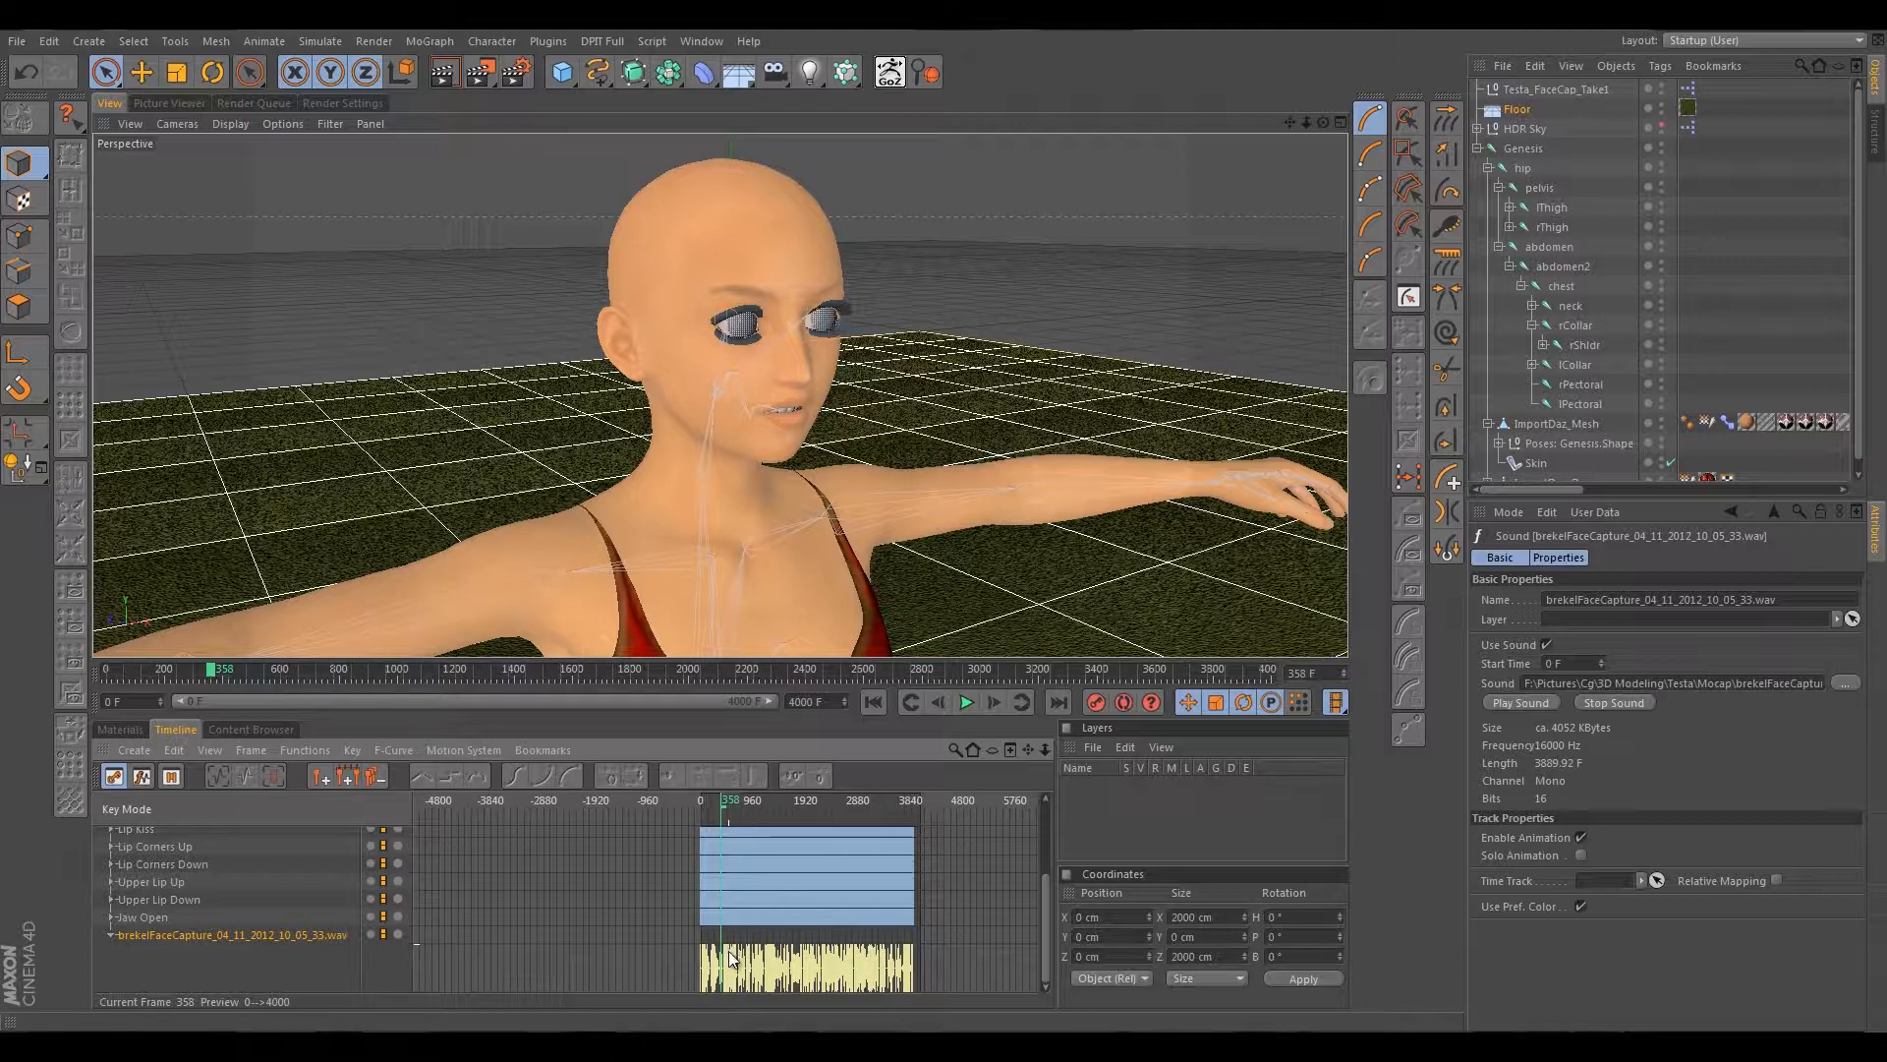
{"action": "scroll", "coordinate": [942, 792], "scroll_direction": "up", "scroll_amount": 3}
{"action": "scroll", "coordinate": [951, 791], "scroll_direction": "up", "scroll_amount": 2}
{"action": "scroll", "coordinate": [944, 792], "scroll_direction": "down", "scroll_amount": 4}
{"action": "scroll", "coordinate": [942, 792], "scroll_direction": "up", "scroll_amount": 2}
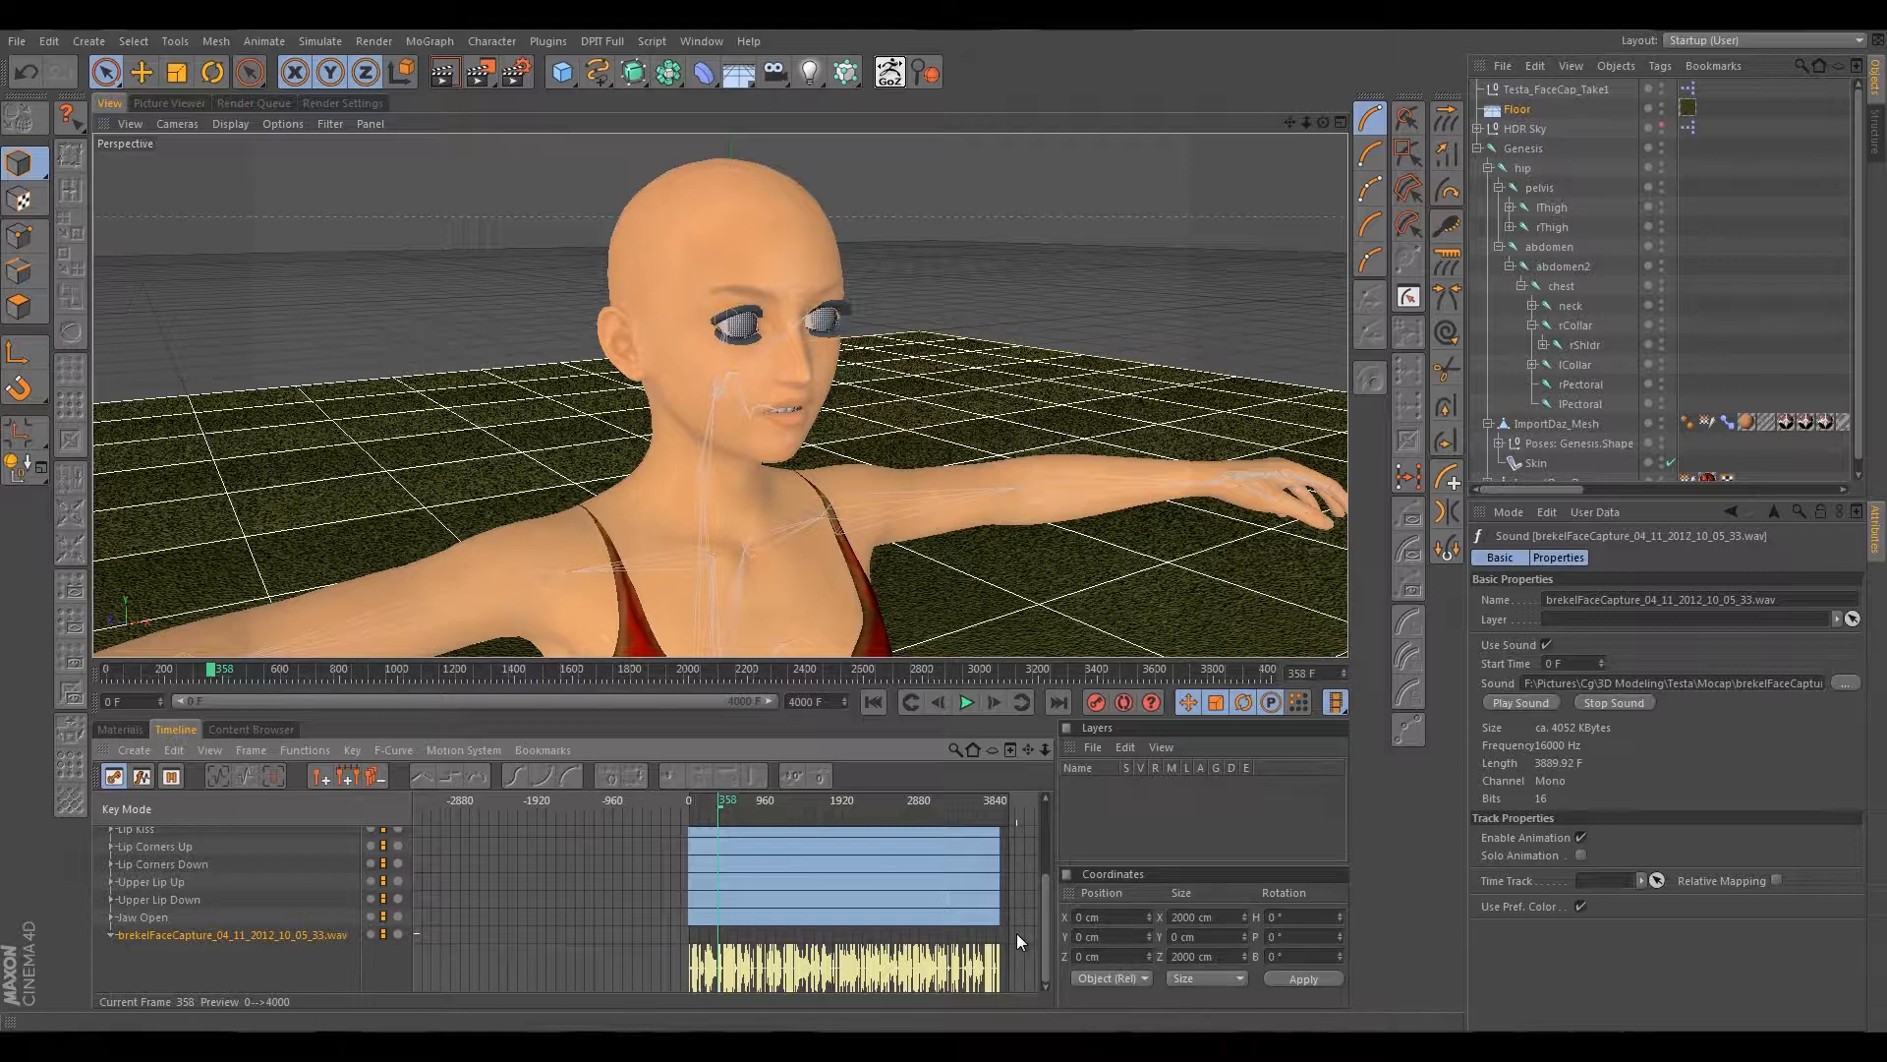
{"action": "scroll", "coordinate": [723, 826], "scroll_direction": "up", "scroll_amount": 1}
{"action": "scroll", "coordinate": [727, 835], "scroll_direction": "up", "scroll_amount": 2}
{"action": "scroll", "coordinate": [757, 870], "scroll_direction": "up", "scroll_amount": 2}
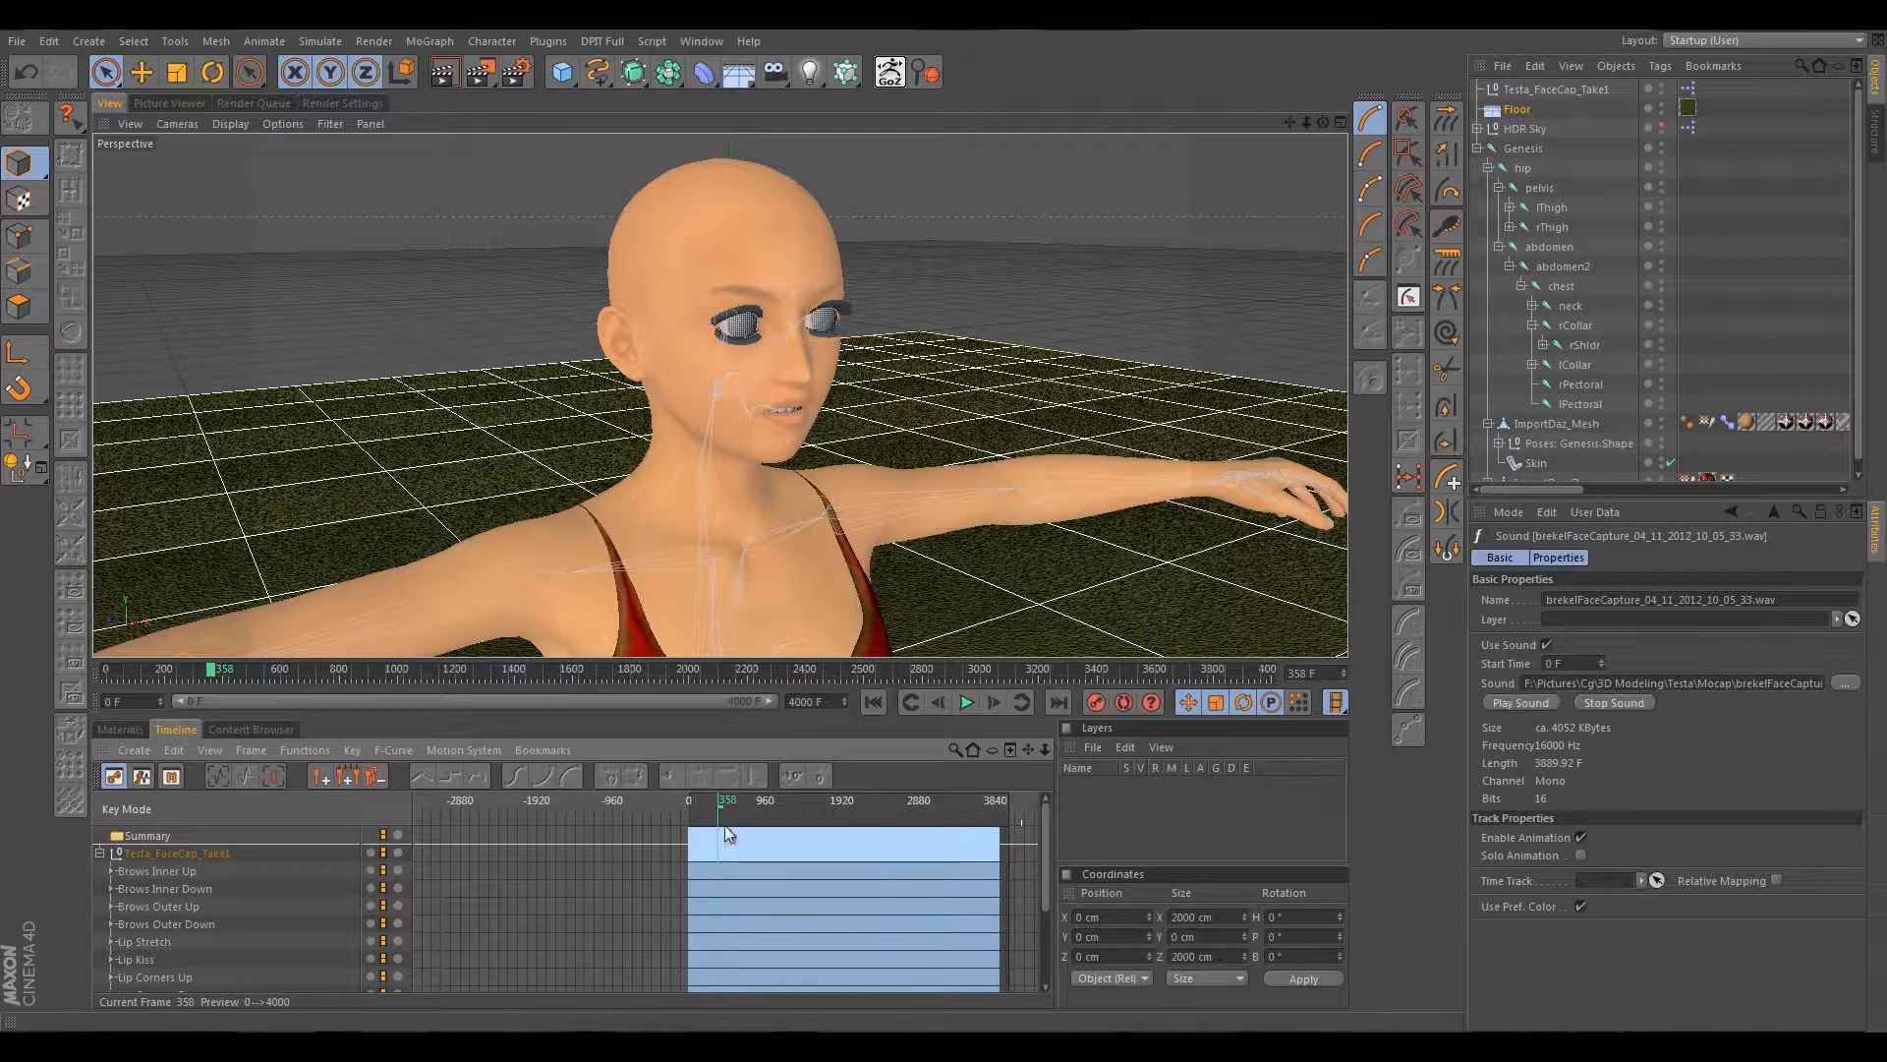
Delete all Testa_FaceCap_Take1 keys after frame 358, adjusting the key selection to start at frame 359.
{"action": "left_click_drag", "start_coordinate": [727, 833], "coordinate": [1012, 988]}
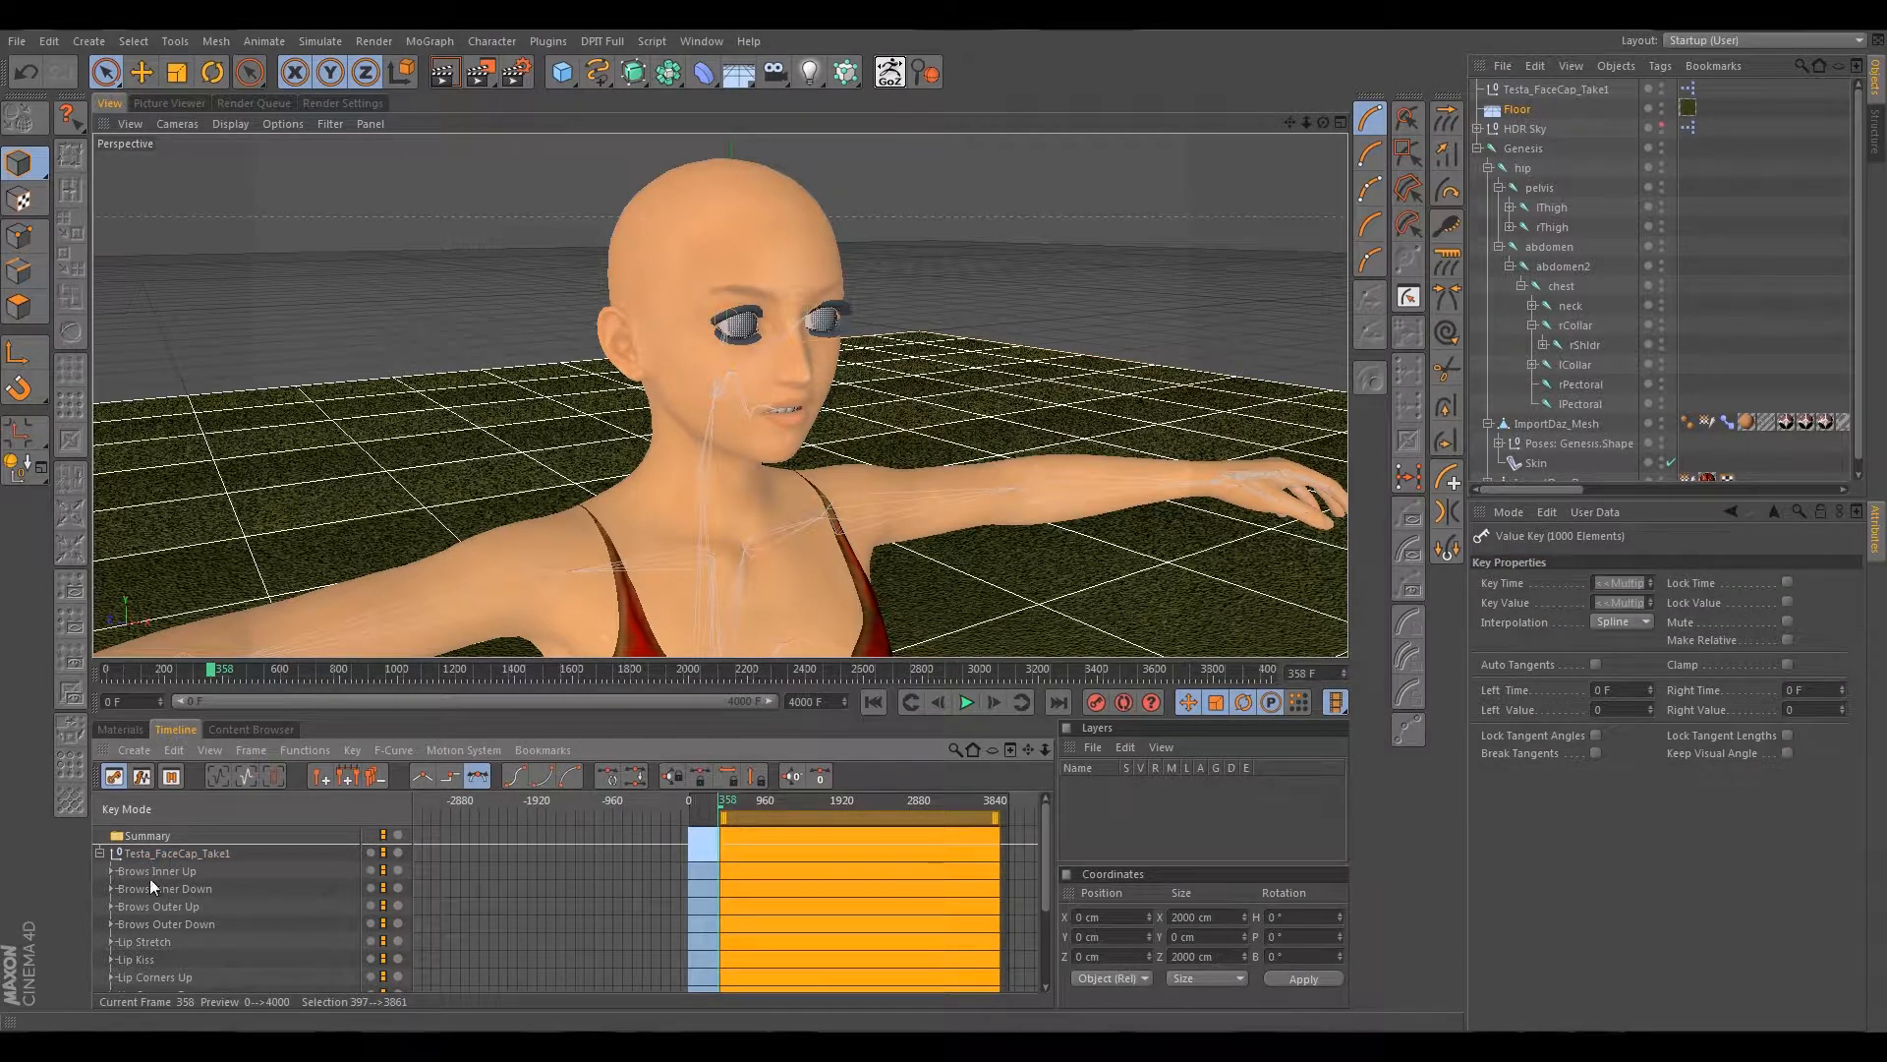
{"action": "left_click", "coordinate": [100, 853]}
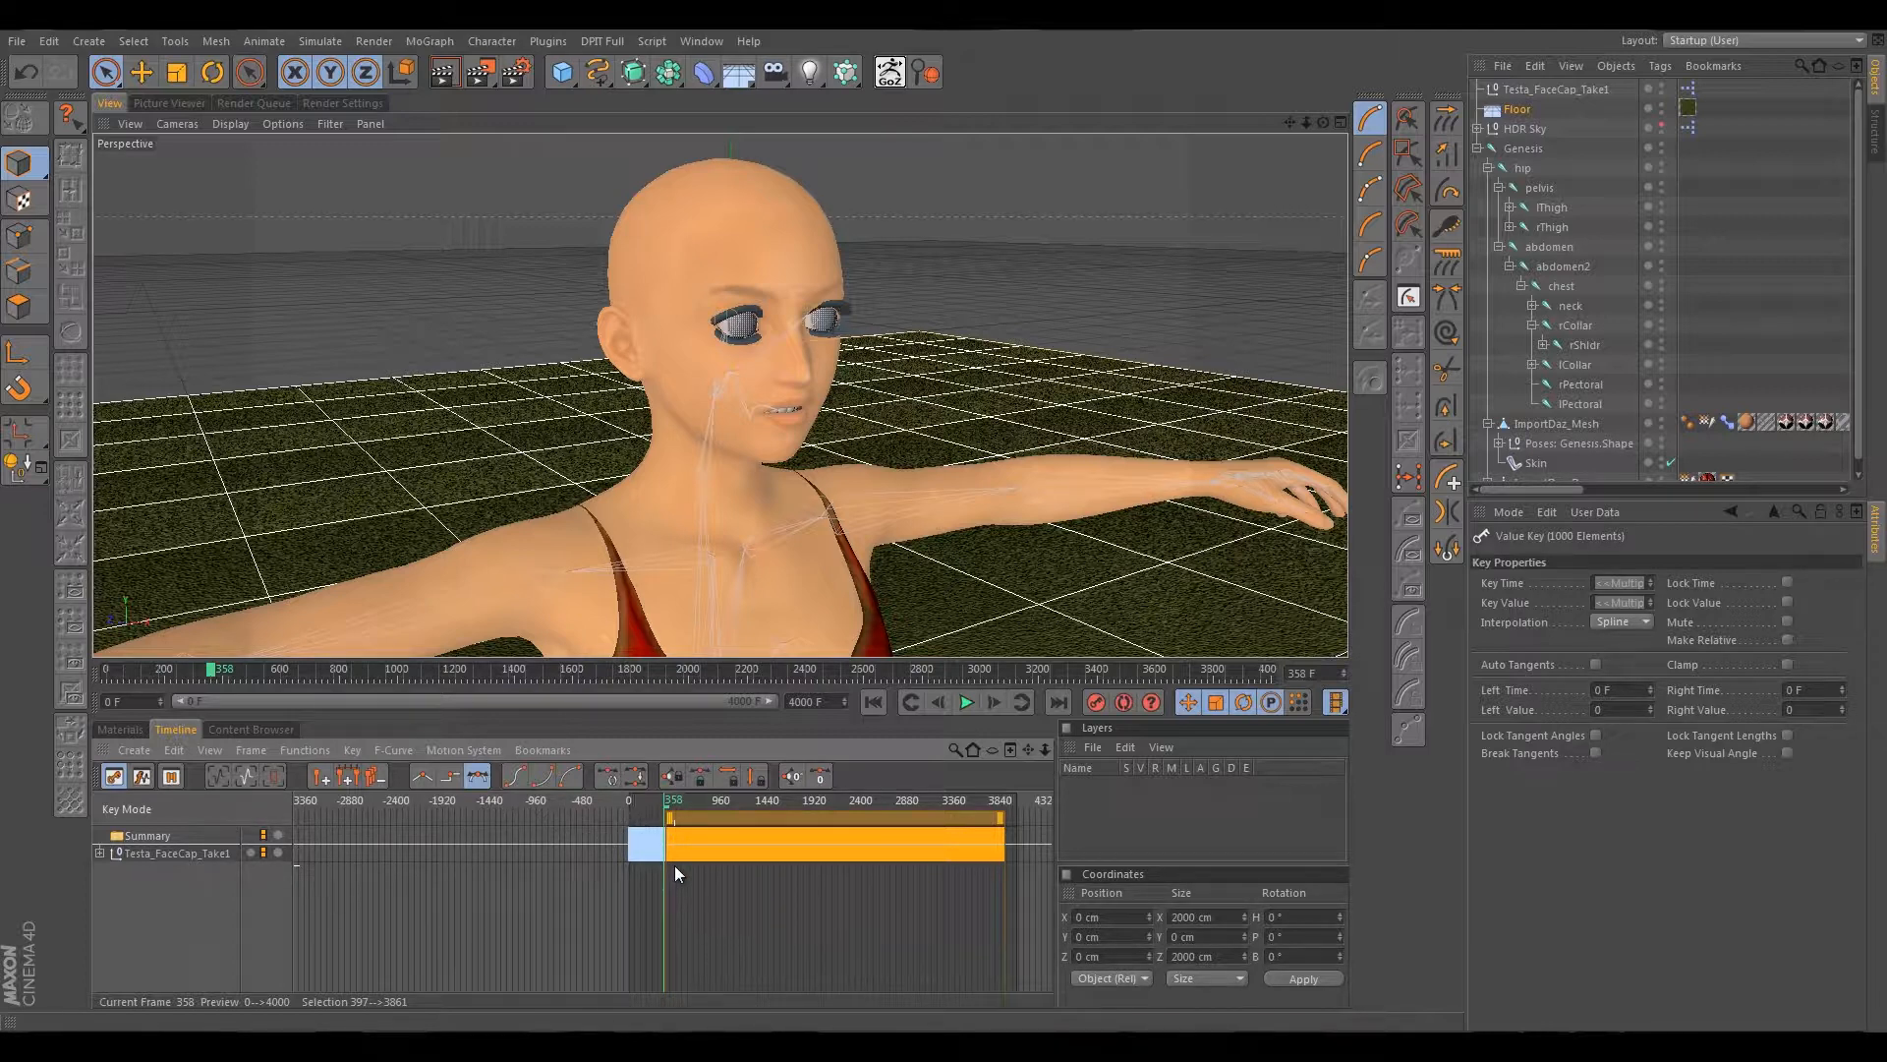
{"action": "mouse_move", "coordinate": [934, 792]}
{"action": "left_mouse_down"}
{"action": "mouse_move", "coordinate": [1018, 800]}
{"action": "mouse_move", "coordinate": [946, 792]}
{"action": "left_mouse_up"}
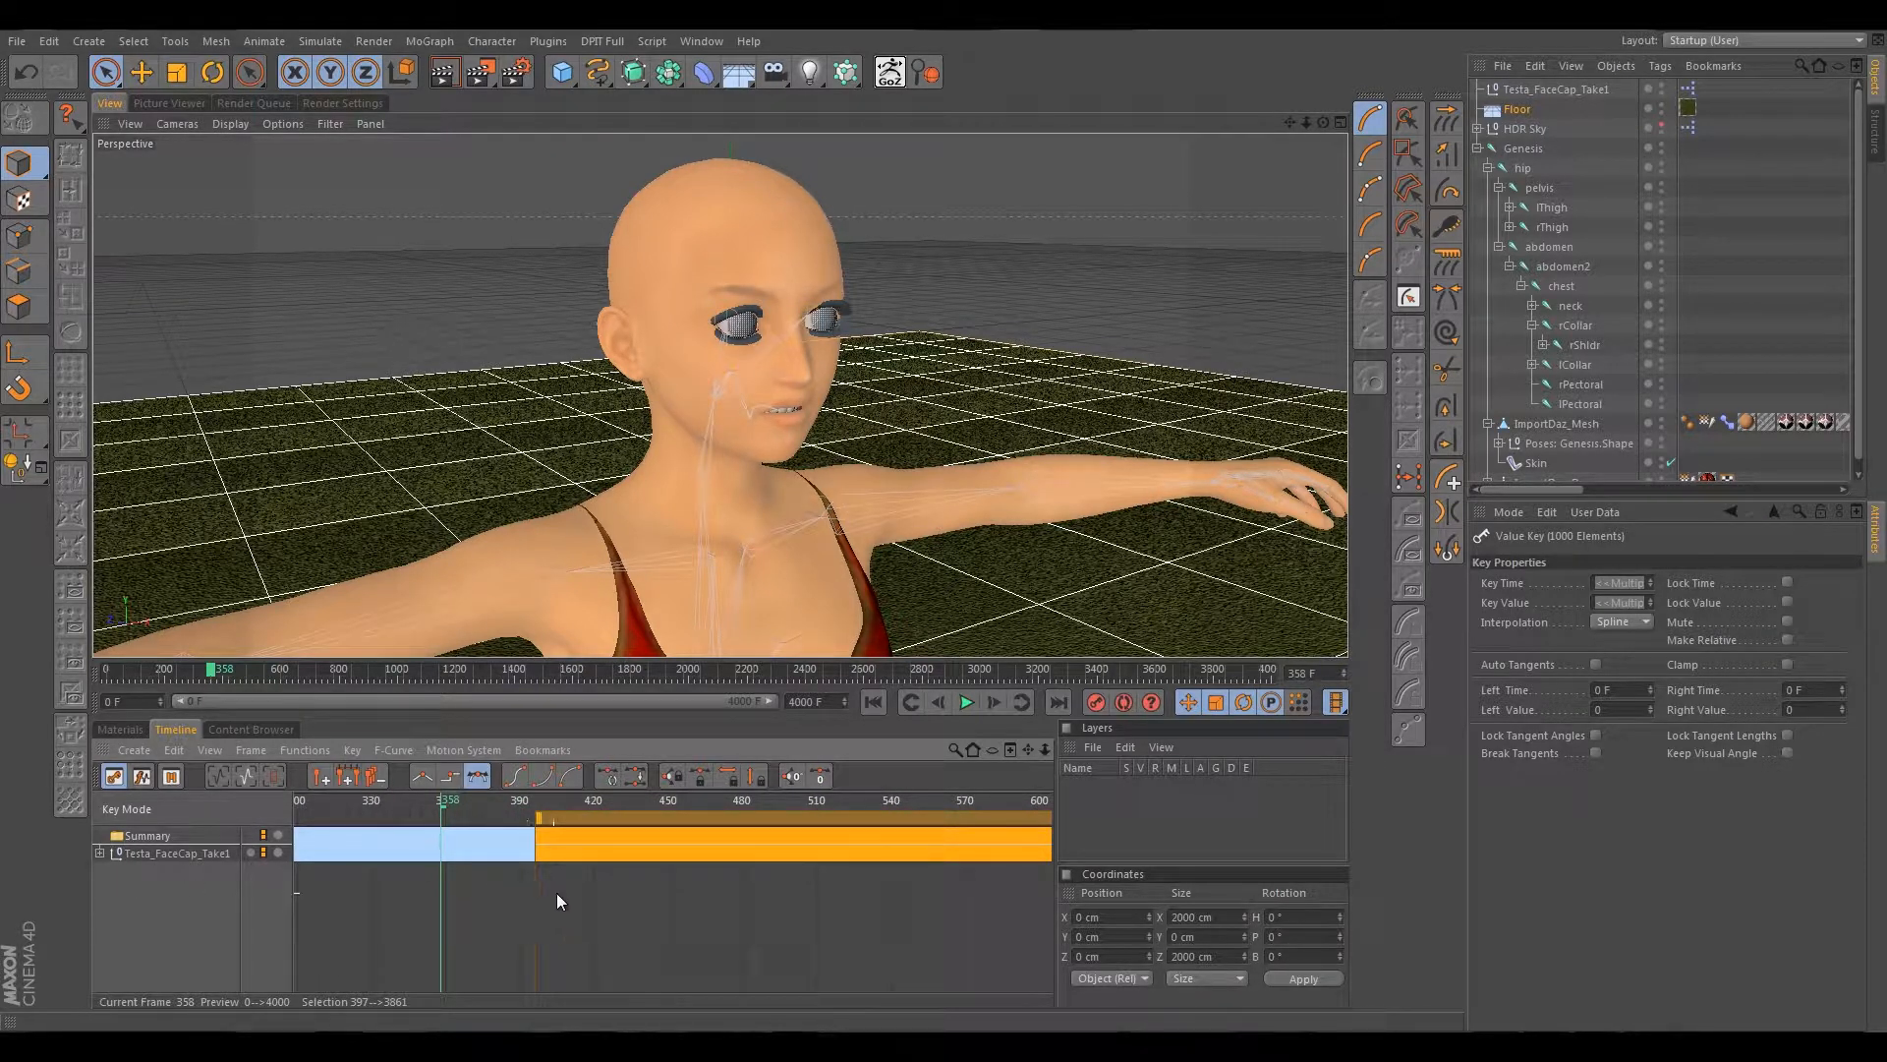
{"action": "left_click", "coordinate": [453, 813], "text": "shift"}
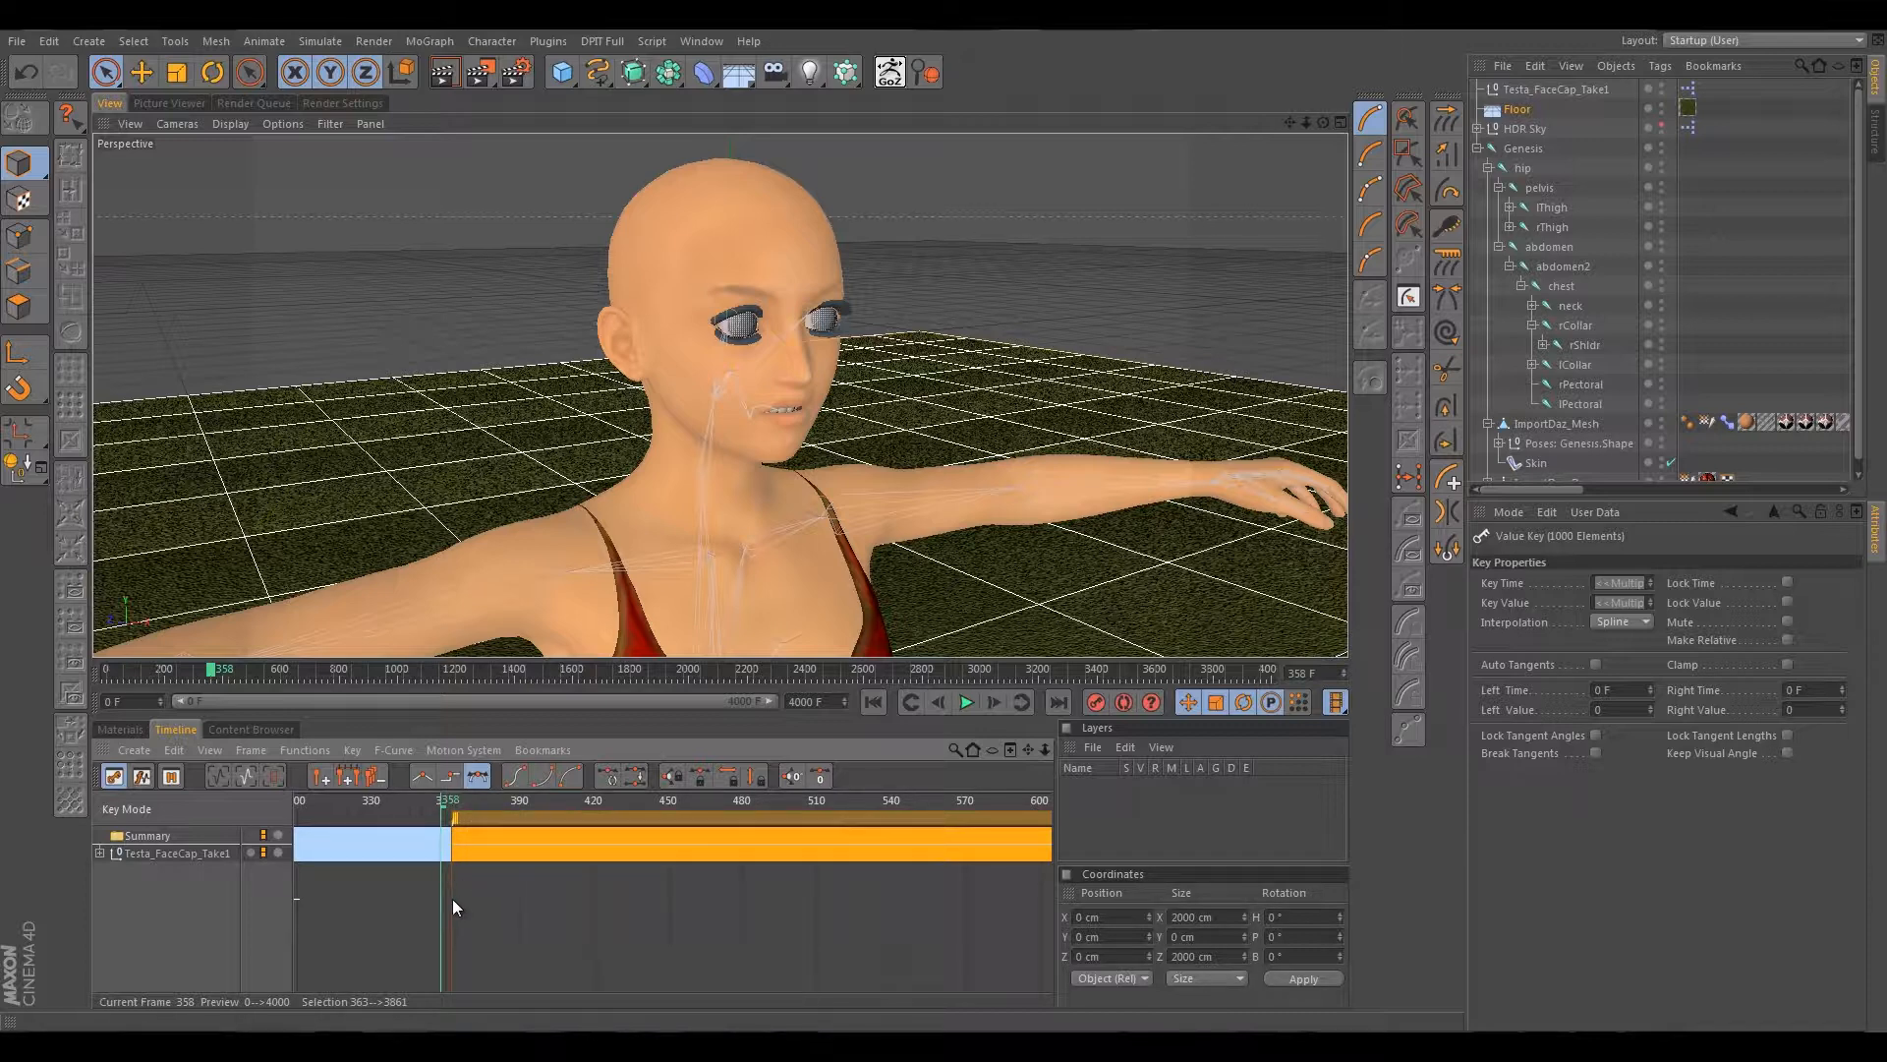
{"action": "scroll", "coordinate": [941, 792], "scroll_direction": "up", "scroll_amount": 5}
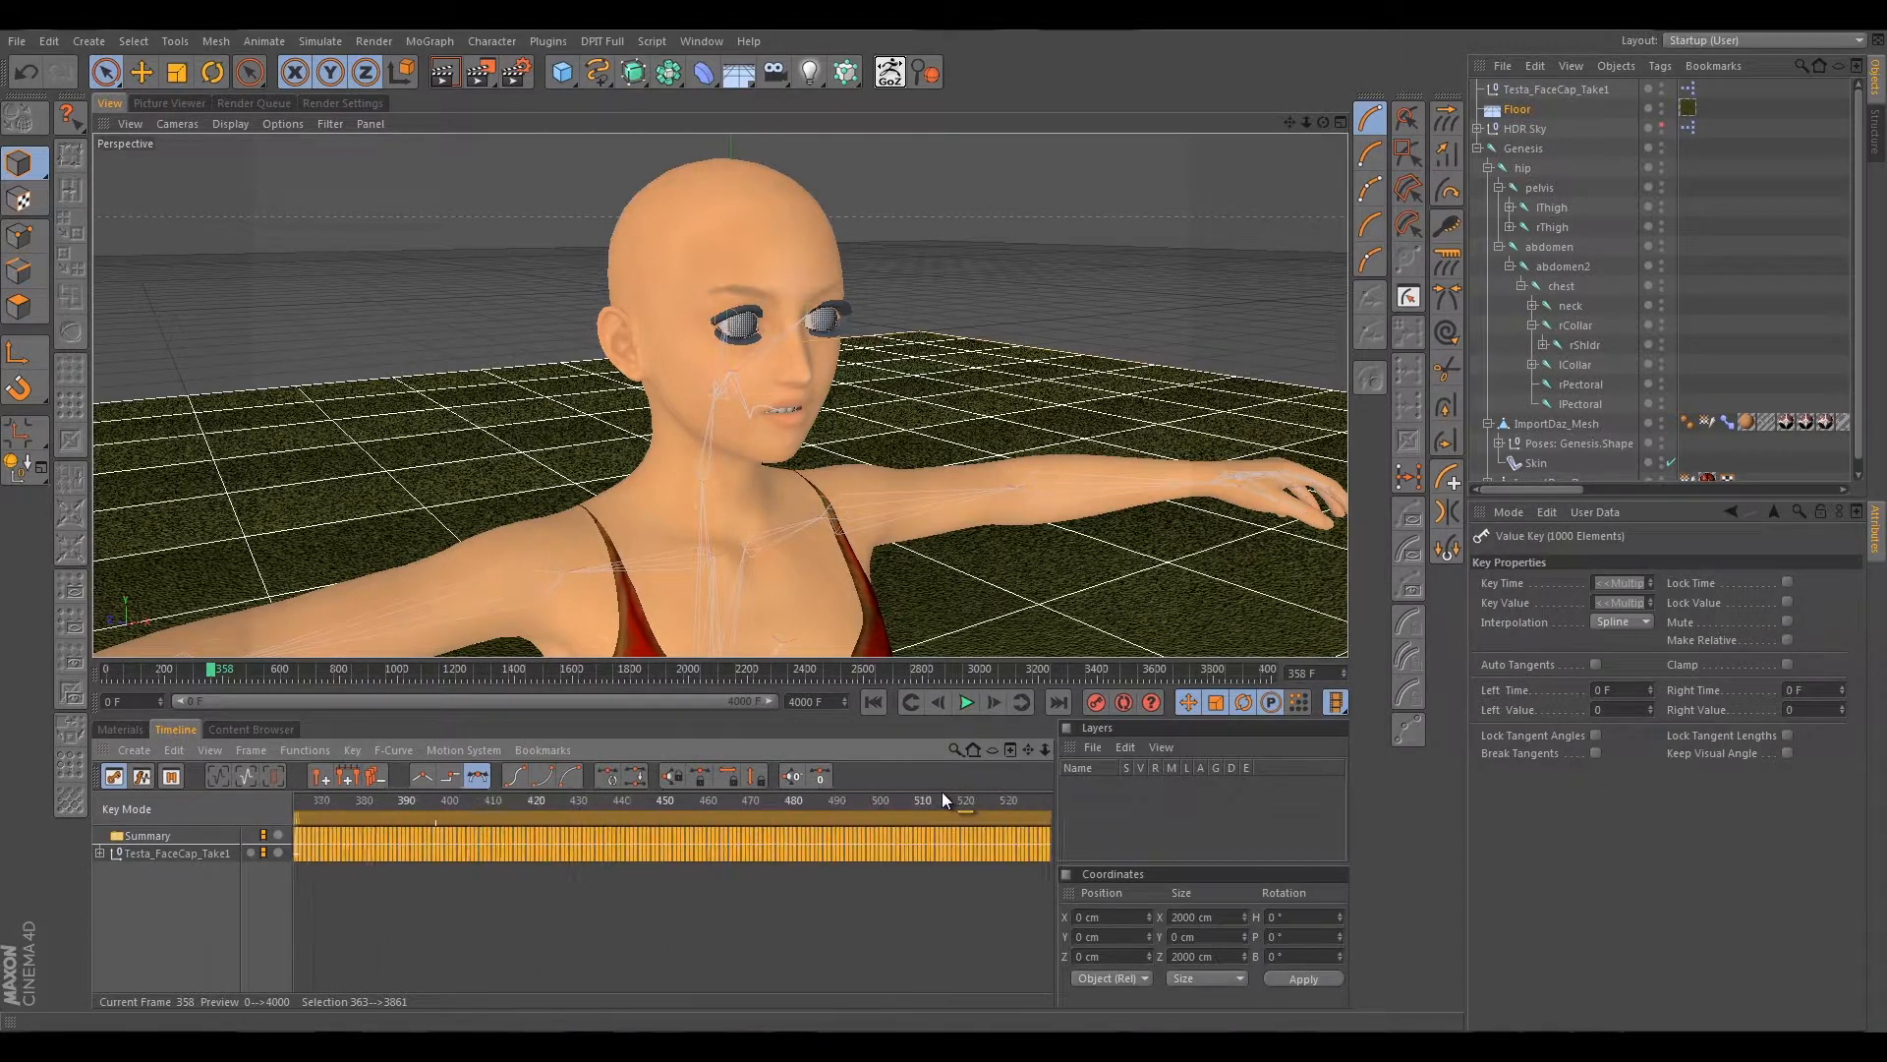
{"action": "scroll", "coordinate": [945, 795], "scroll_direction": "left", "scroll_amount": 5}
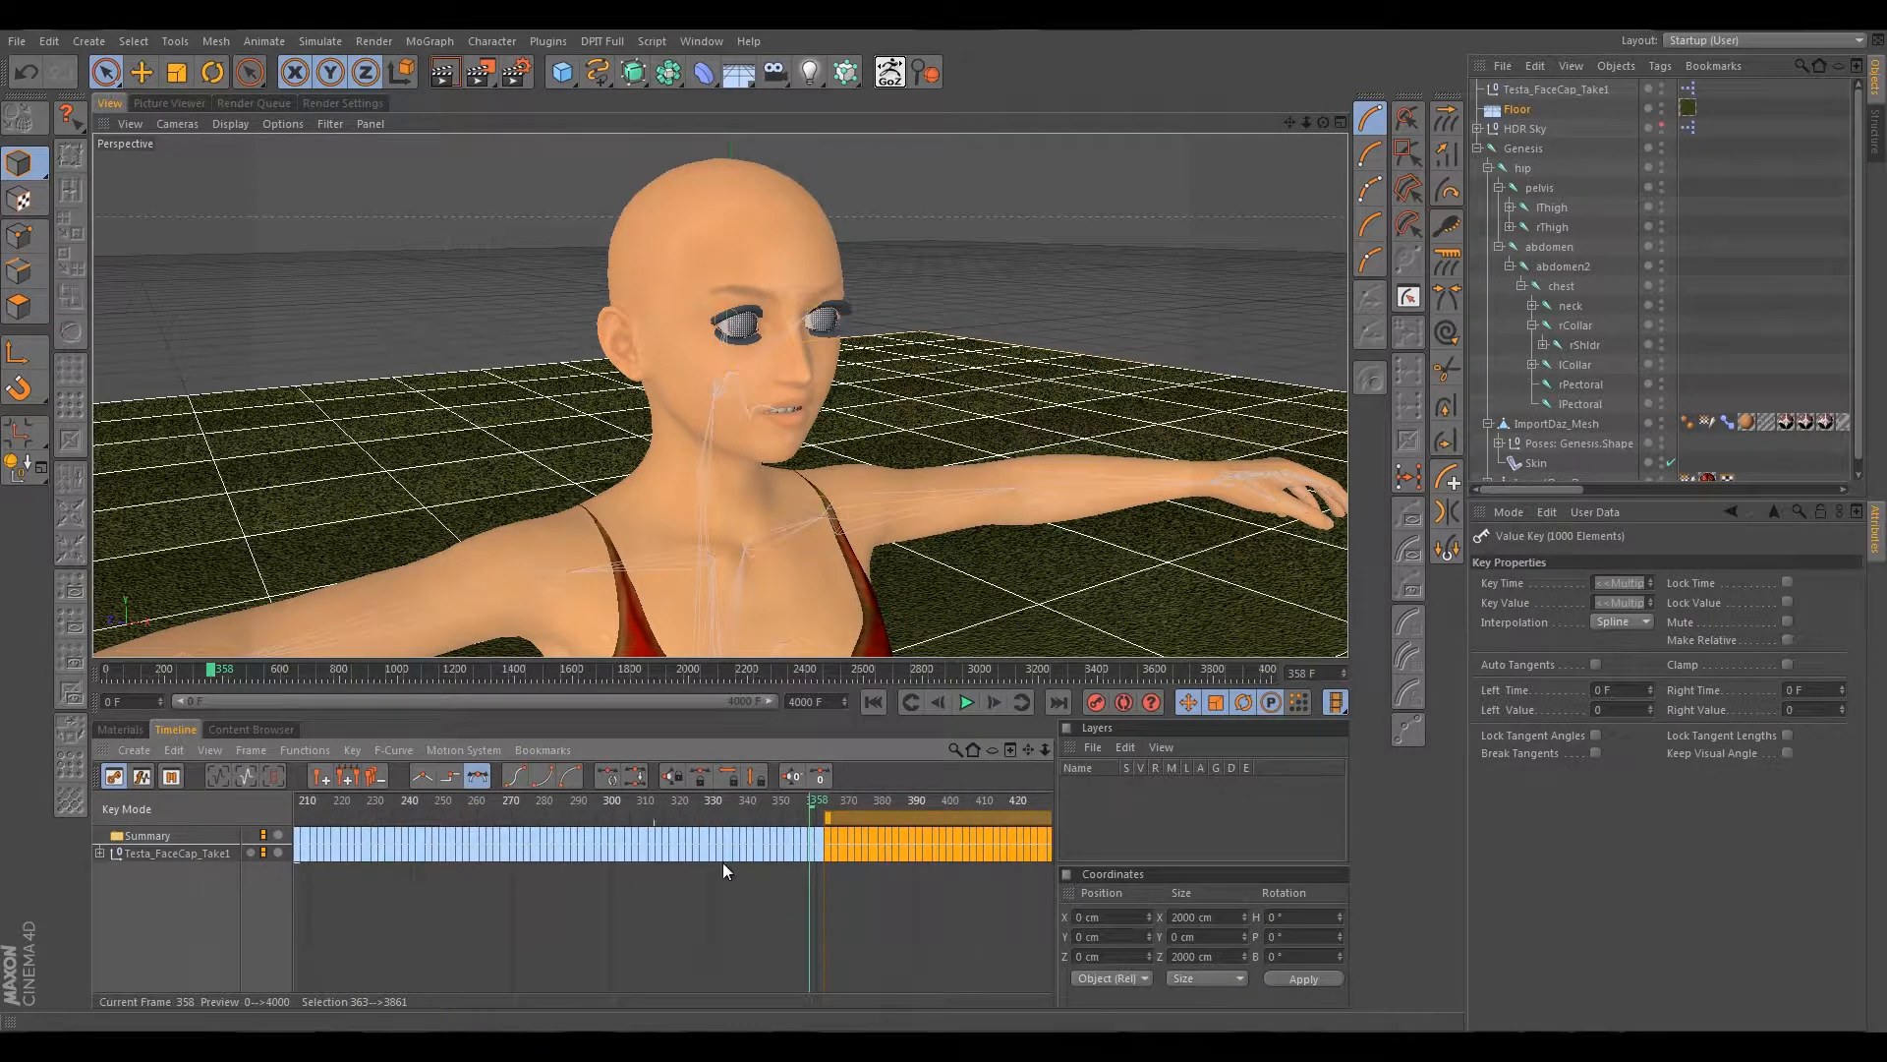
{"action": "scroll", "coordinate": [935, 792], "scroll_direction": "up", "scroll_amount": 5}
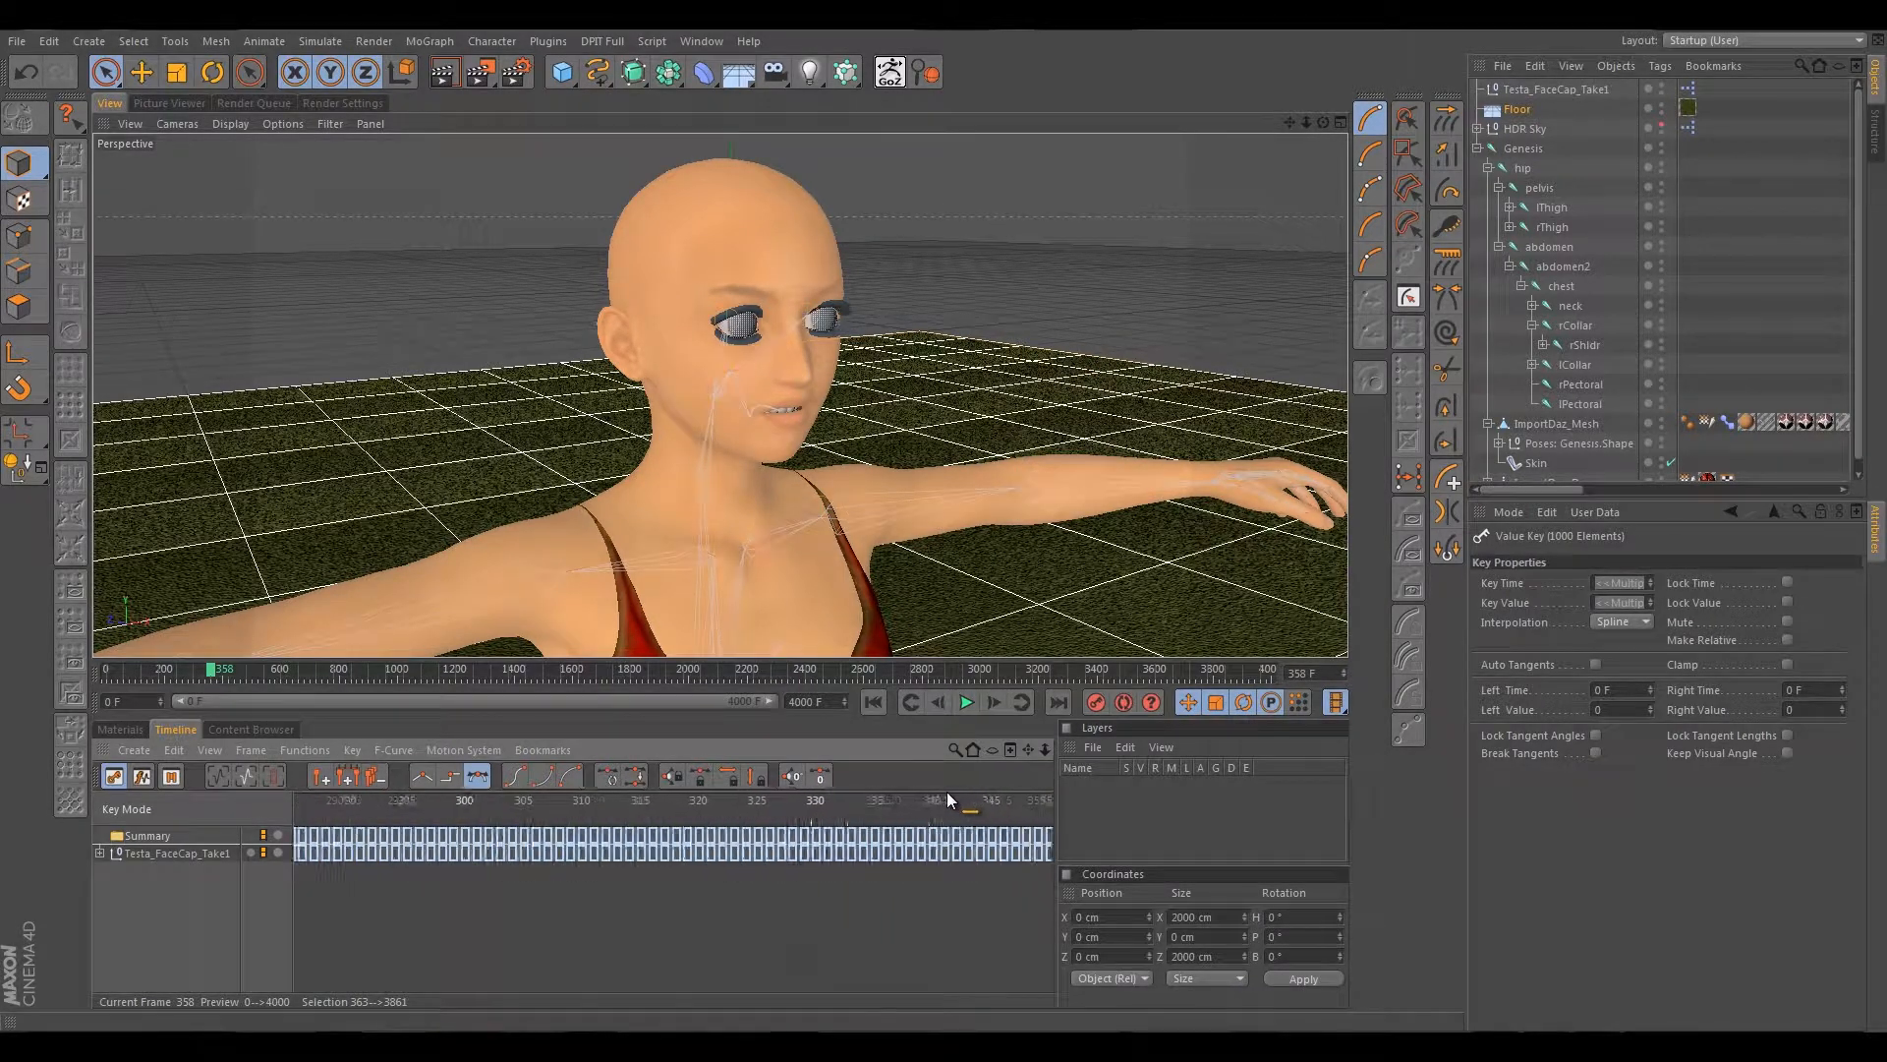
{"action": "scroll", "coordinate": [946, 793], "scroll_direction": "right", "scroll_amount": 5}
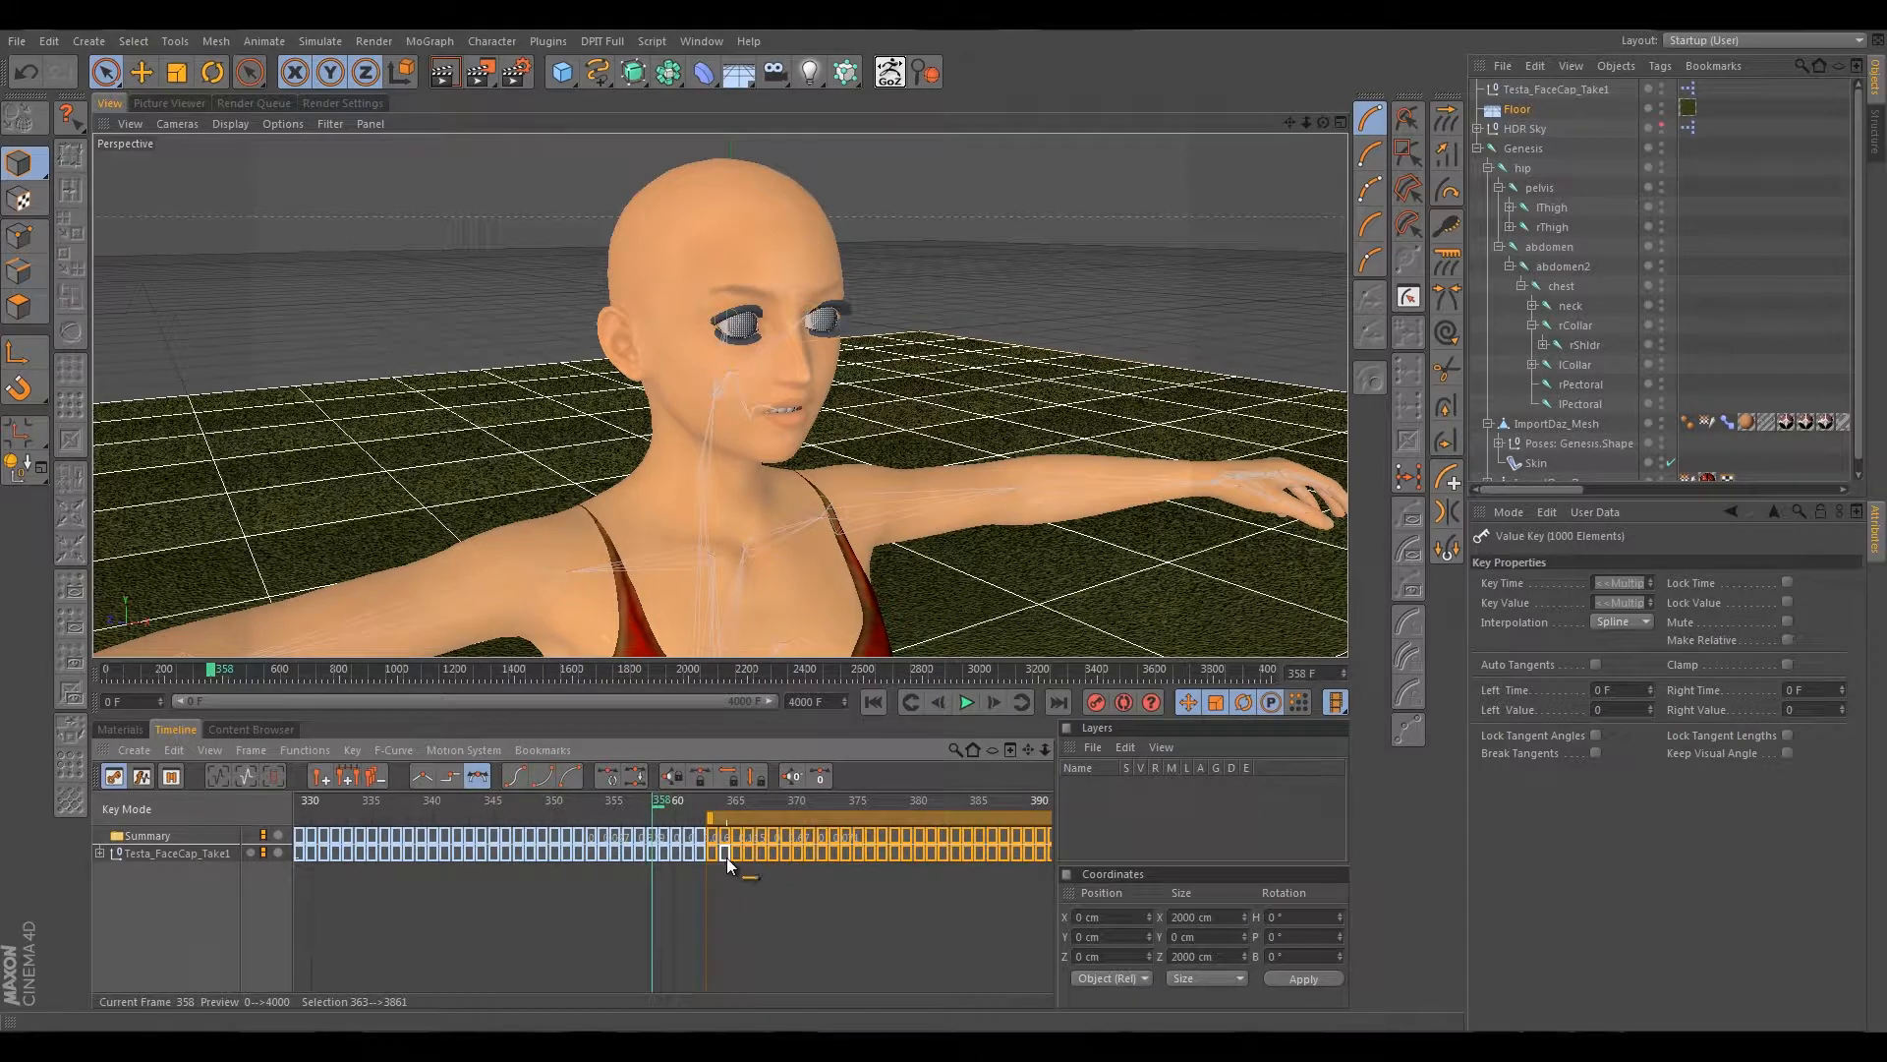
{"action": "left_click_drag", "start_coordinate": [756, 895], "coordinate": [665, 809]}
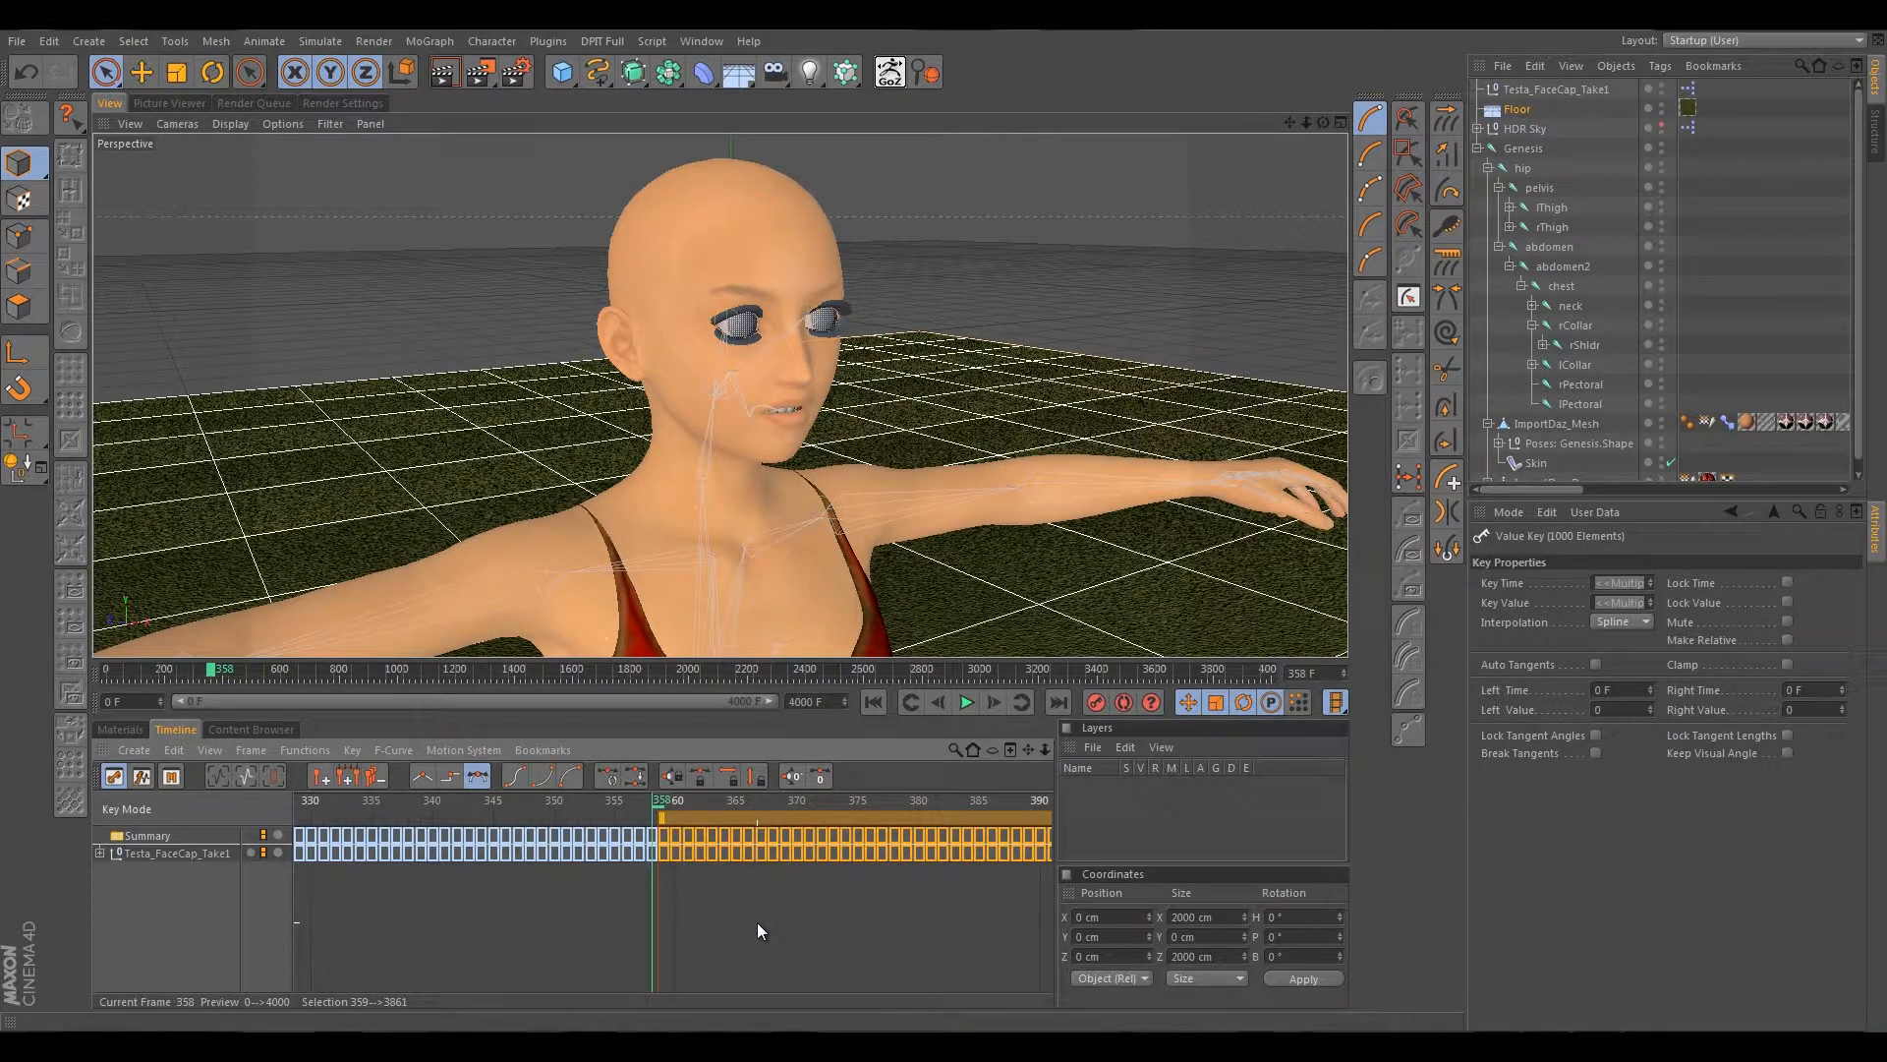
{"action": "key", "text": "Delete"}
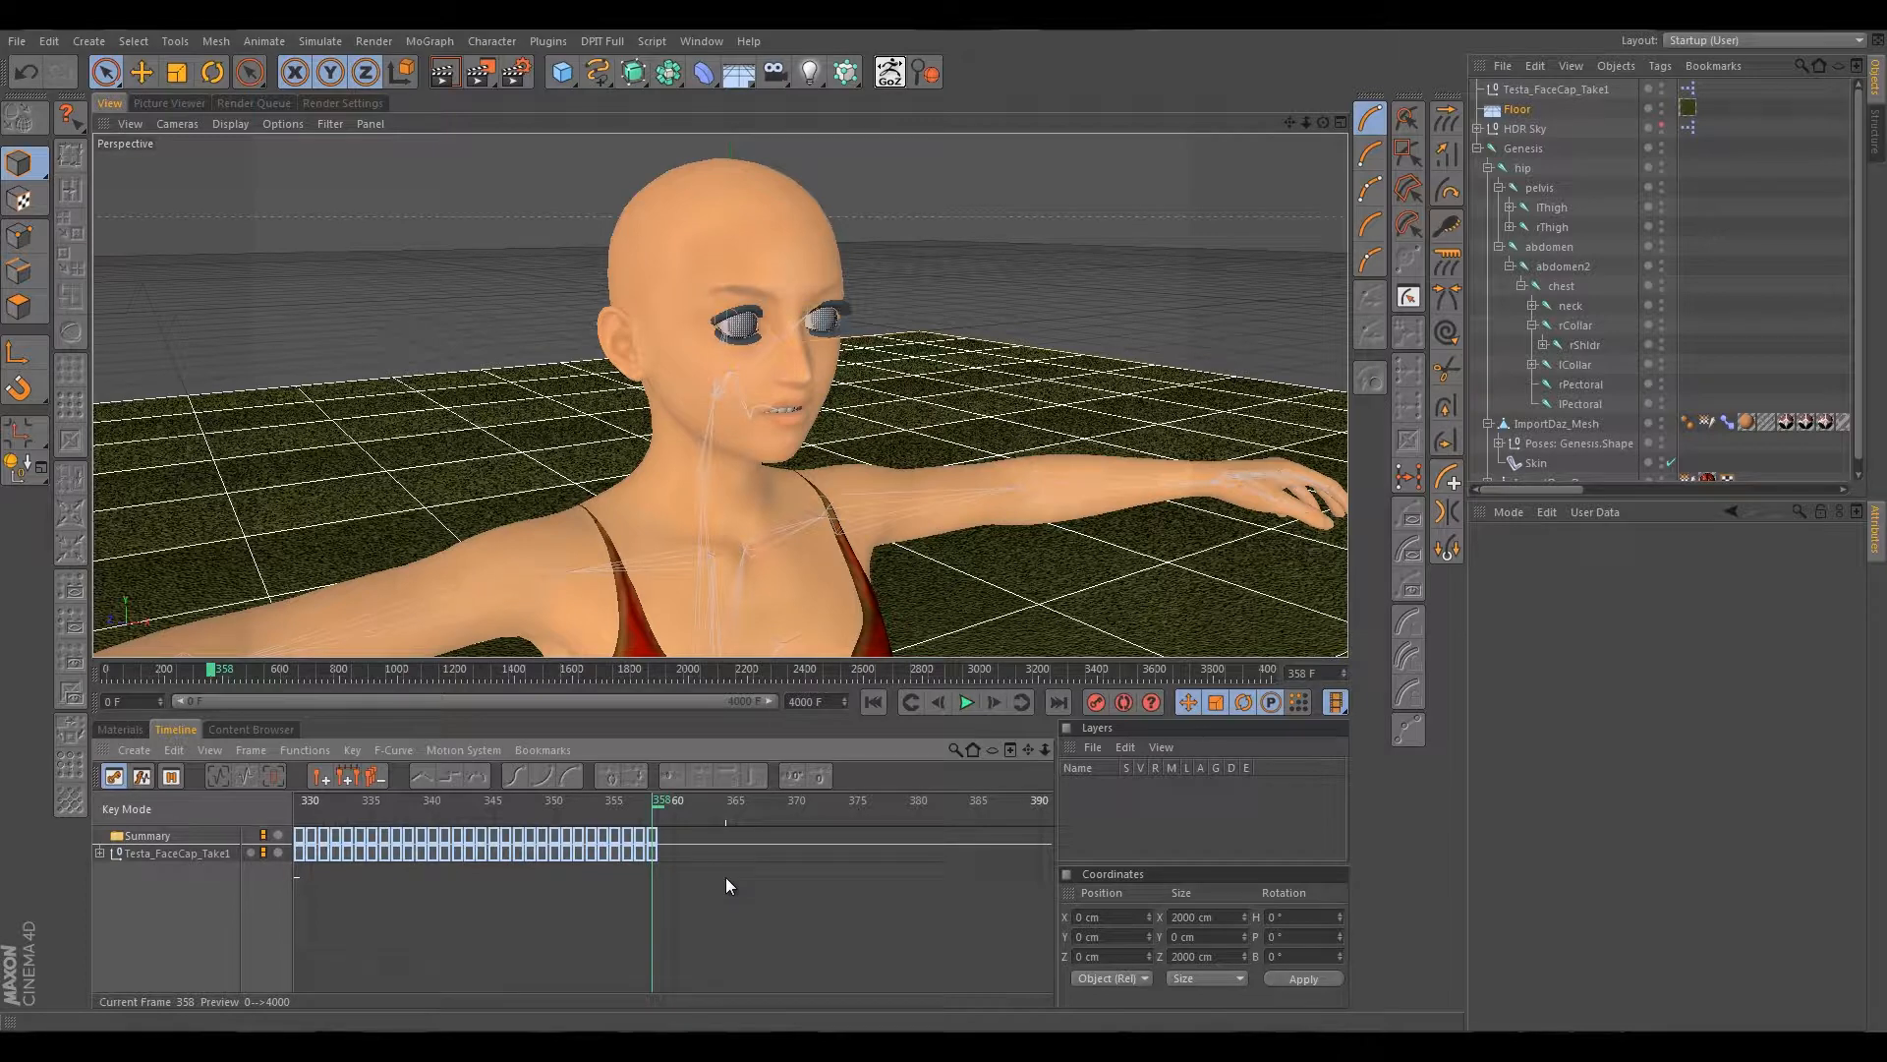
Expand the Testa_FaceCap_Take1 tracks, frame all their keys, and review where the trimmed tracks end.
{"action": "left_click", "coordinate": [99, 853]}
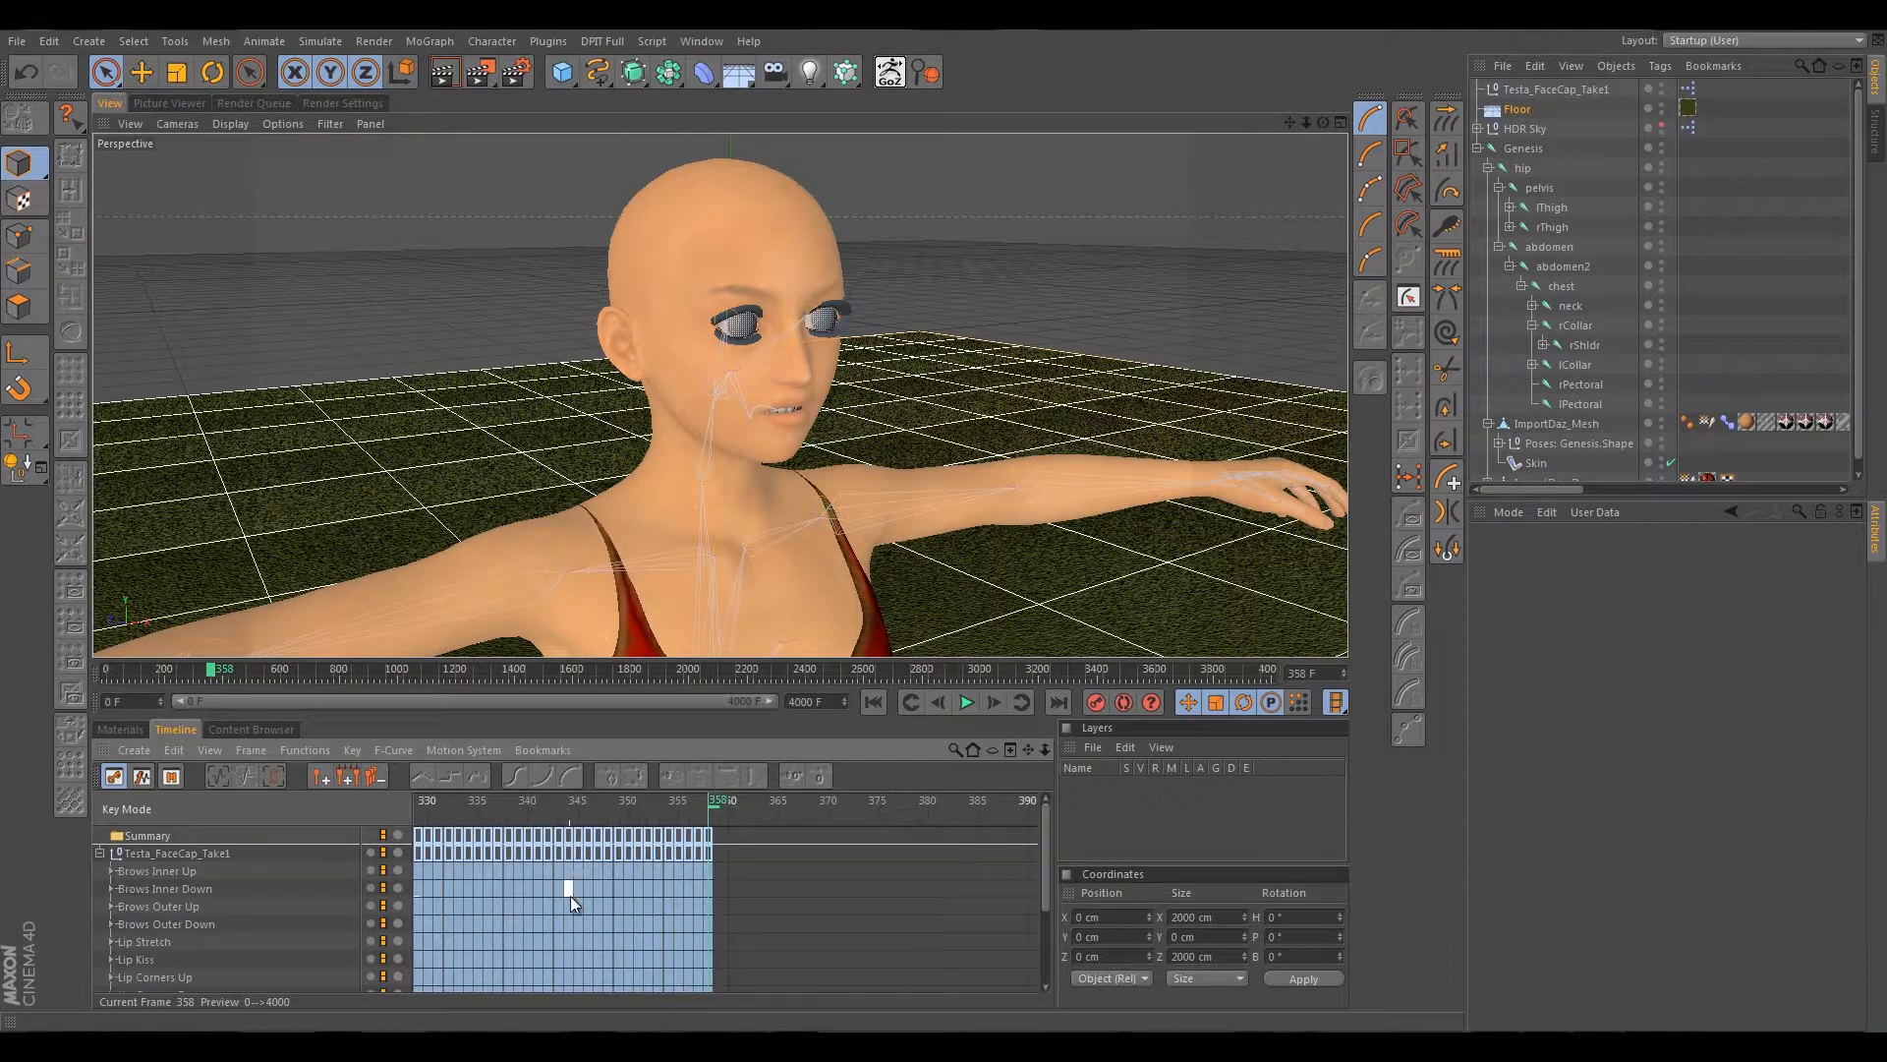
{"action": "scroll", "coordinate": [778, 934], "scroll_direction": "up", "scroll_amount": 4}
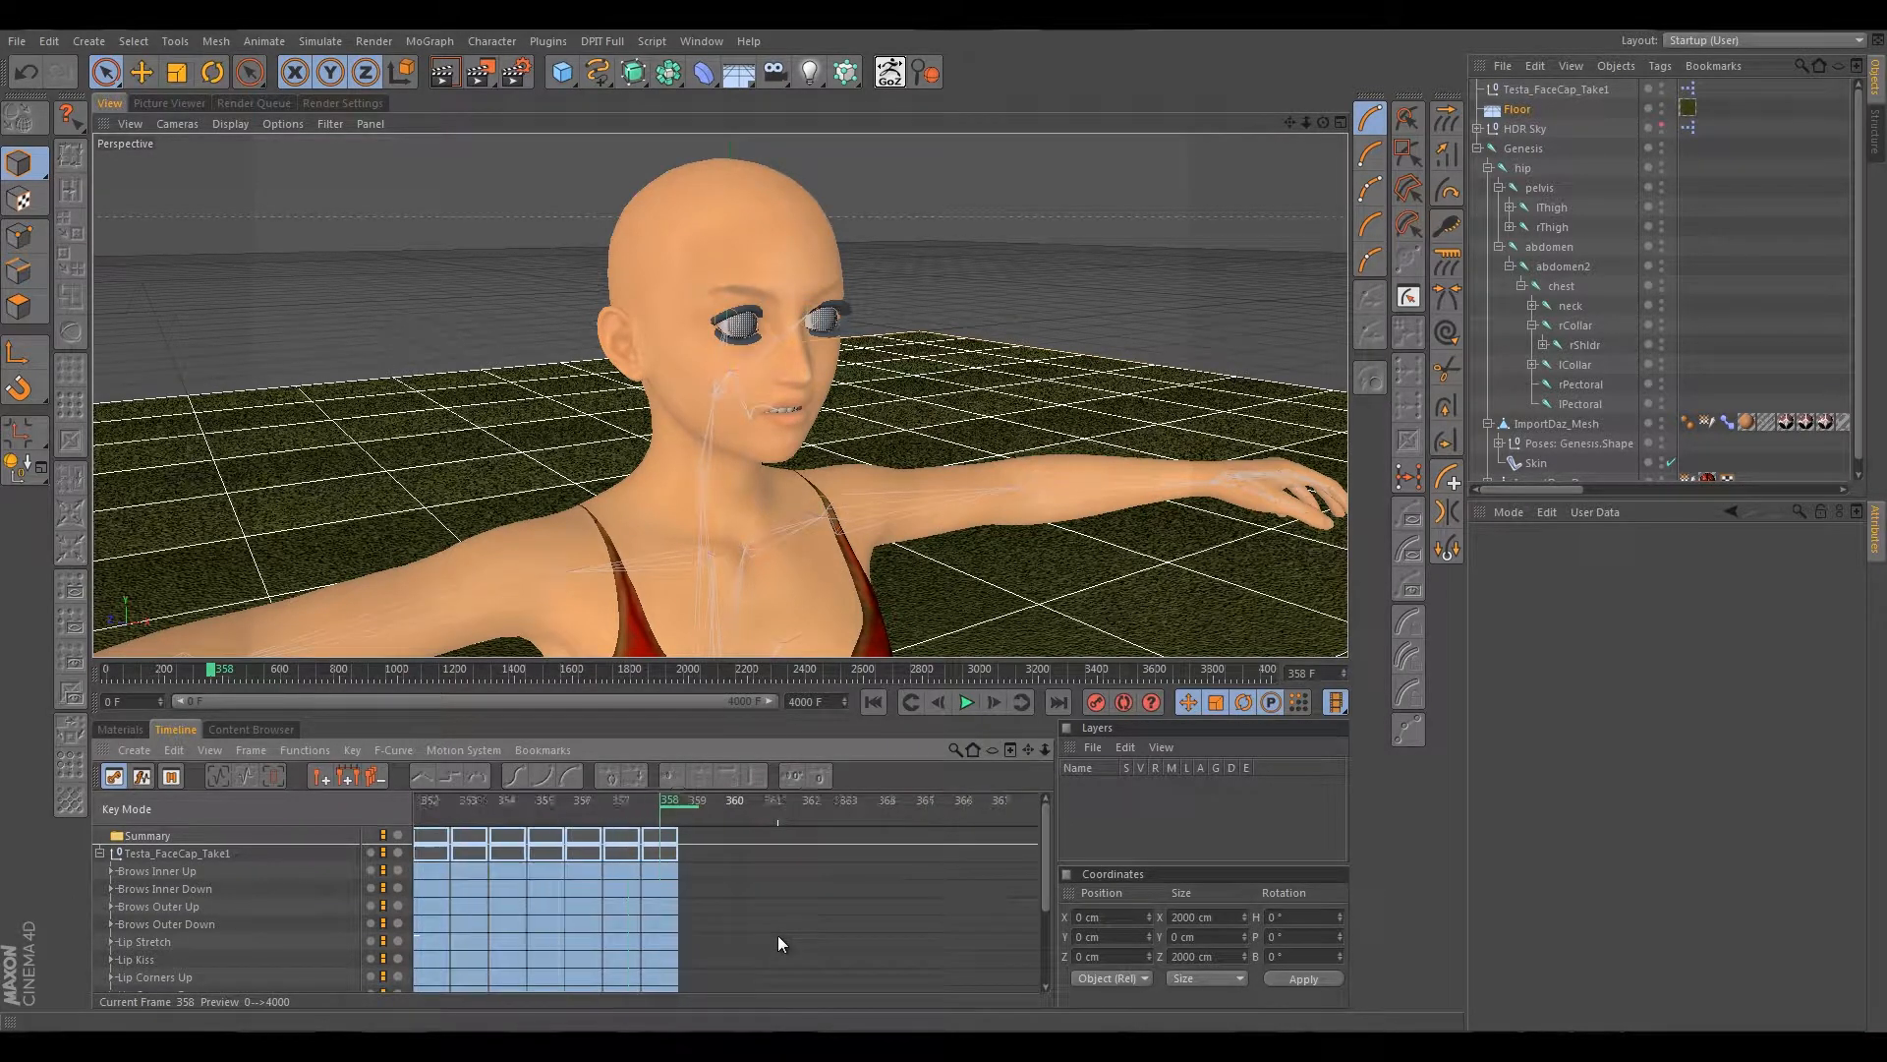
{"action": "scroll", "coordinate": [778, 936], "scroll_direction": "down", "scroll_amount": 5}
{"action": "key", "text": "h"}
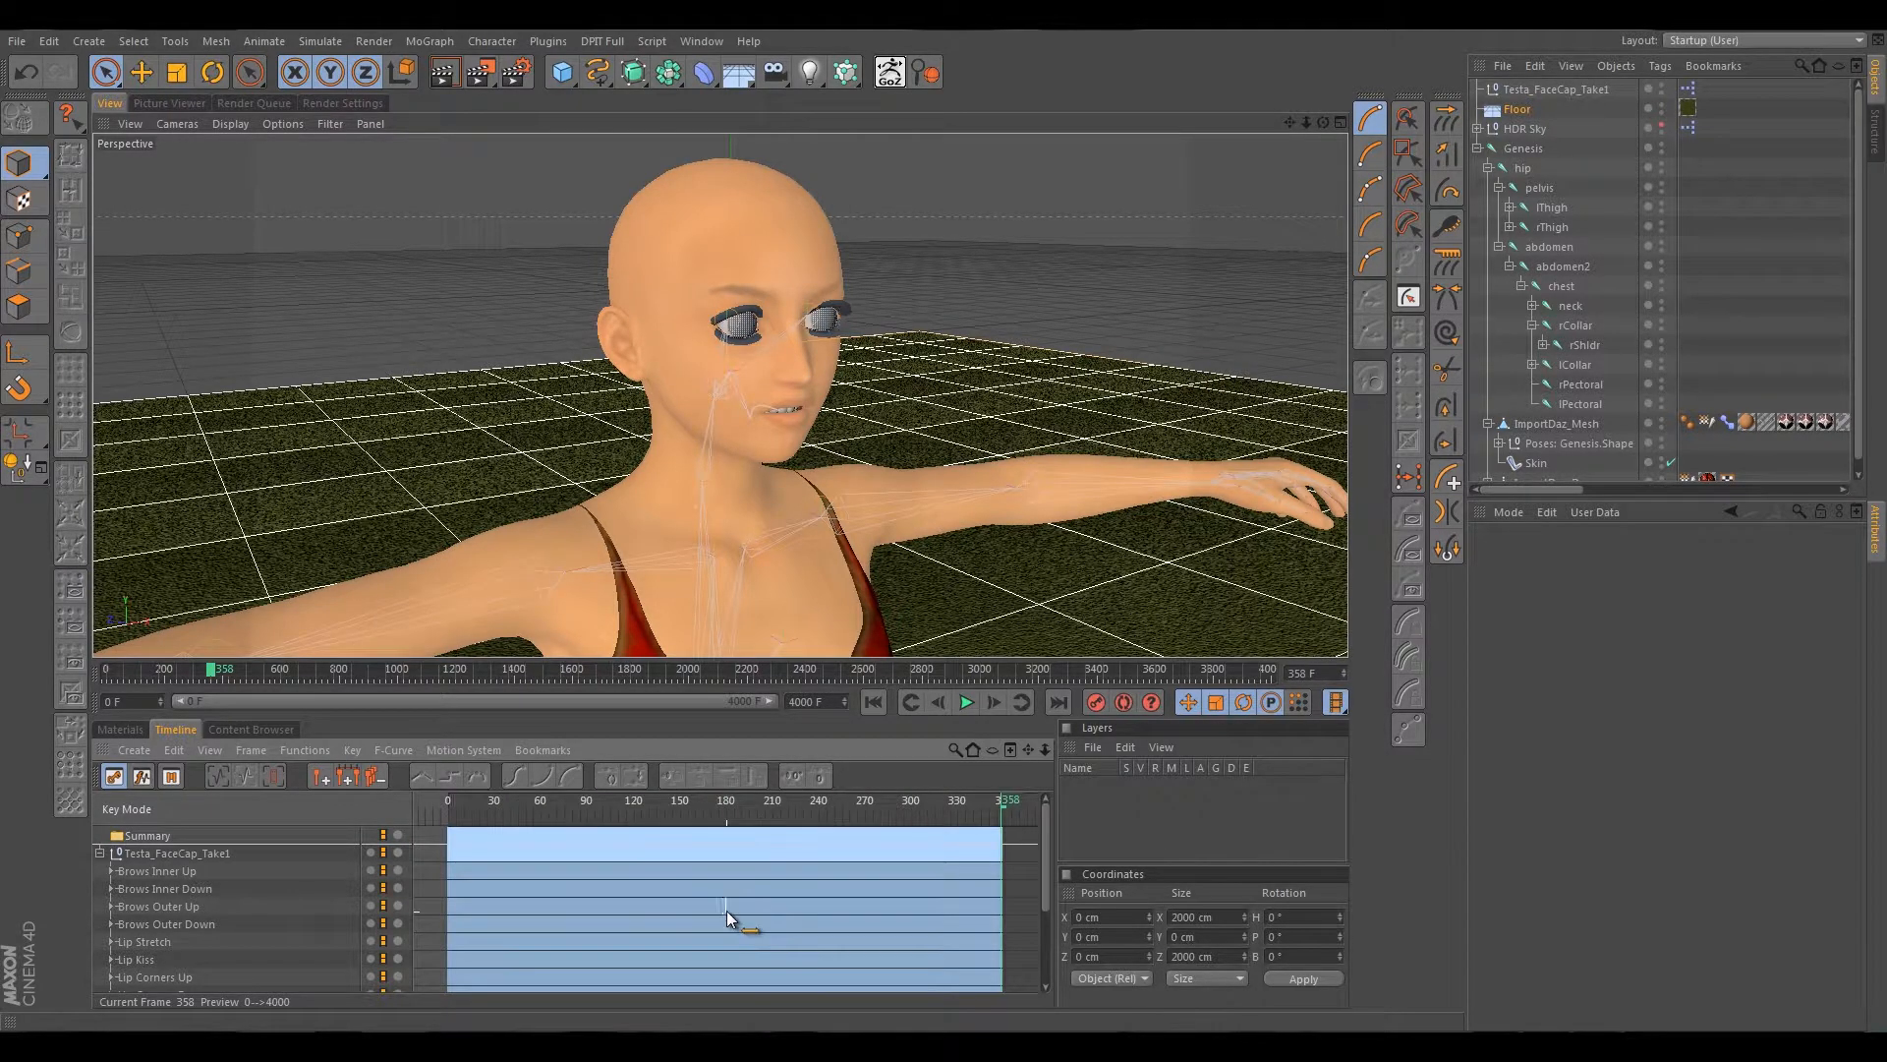
{"action": "left_click_drag", "start_coordinate": [1048, 855], "coordinate": [1056, 947]}
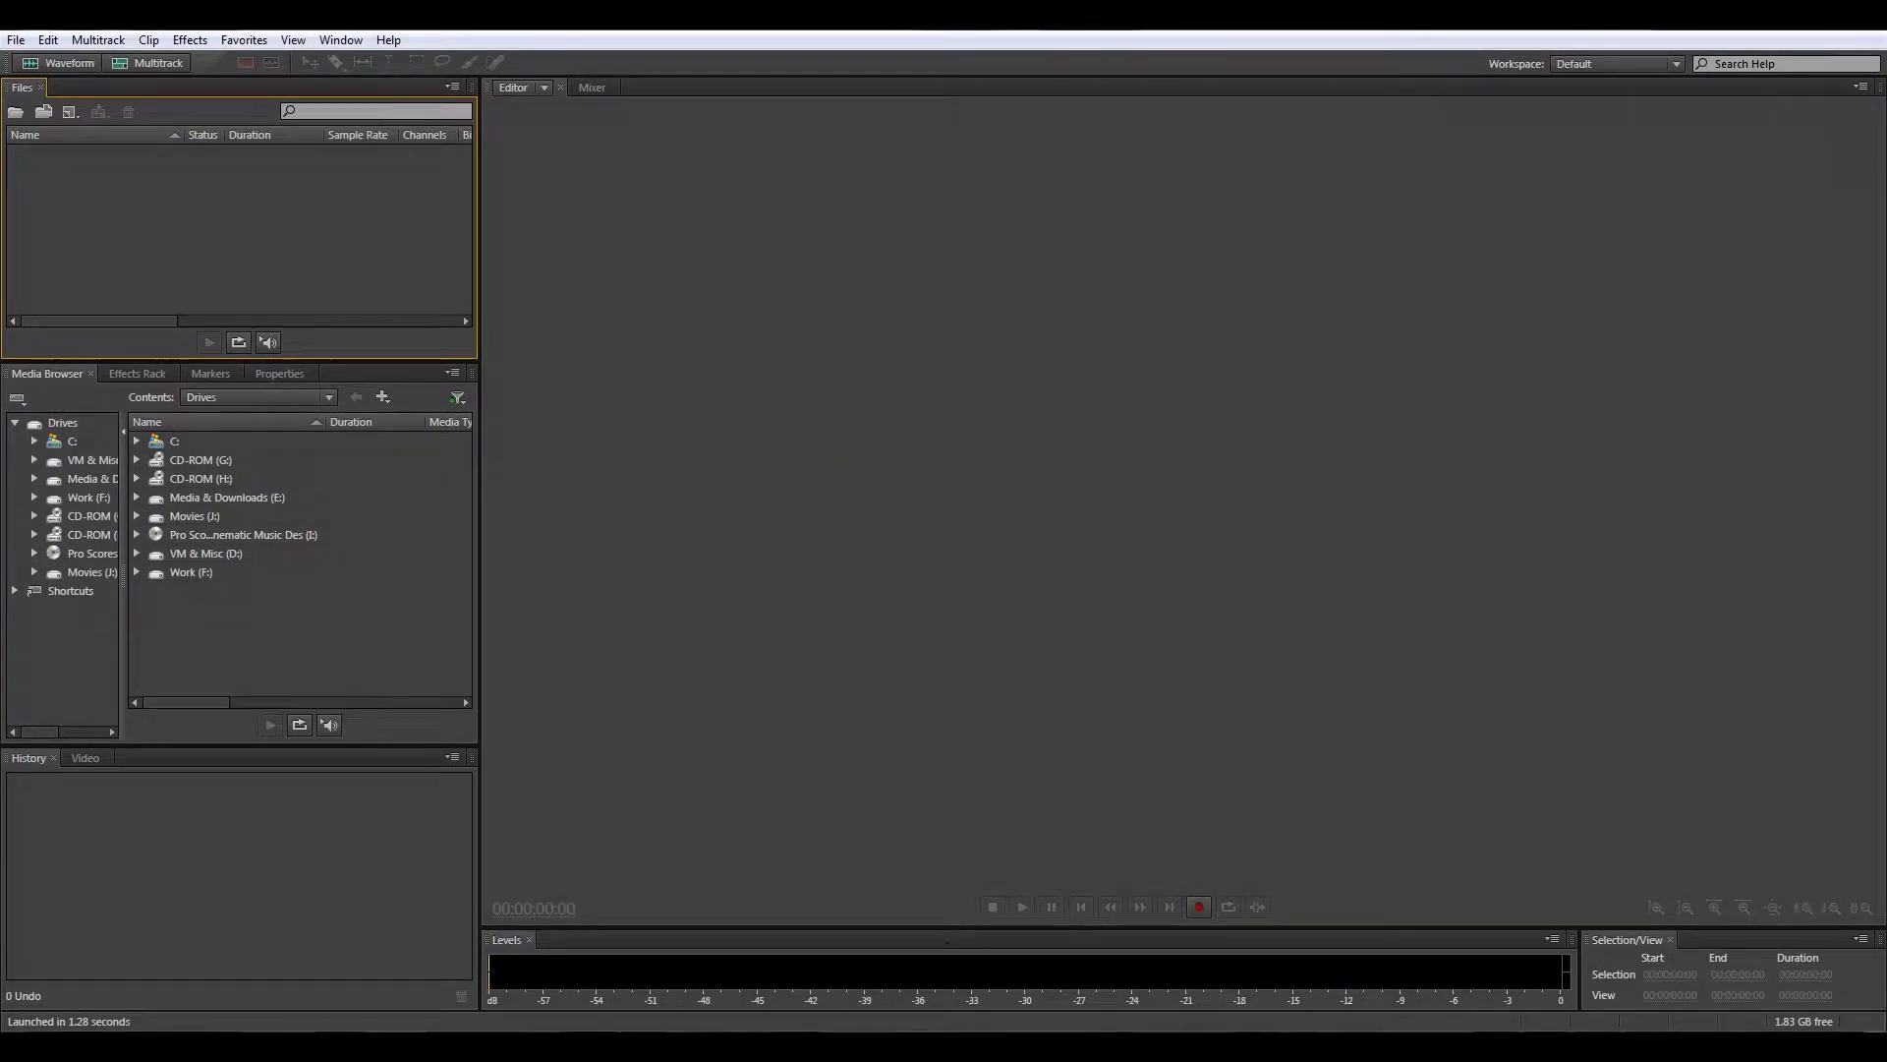
Switch to Adobe Audition, import brekelFaceCapture_04_11_2012_10_05_33.wav, and open it in the waveform editor.
{"action": "left_click_drag", "start_coordinate": [1886, 491], "coordinate": [160, 232]}
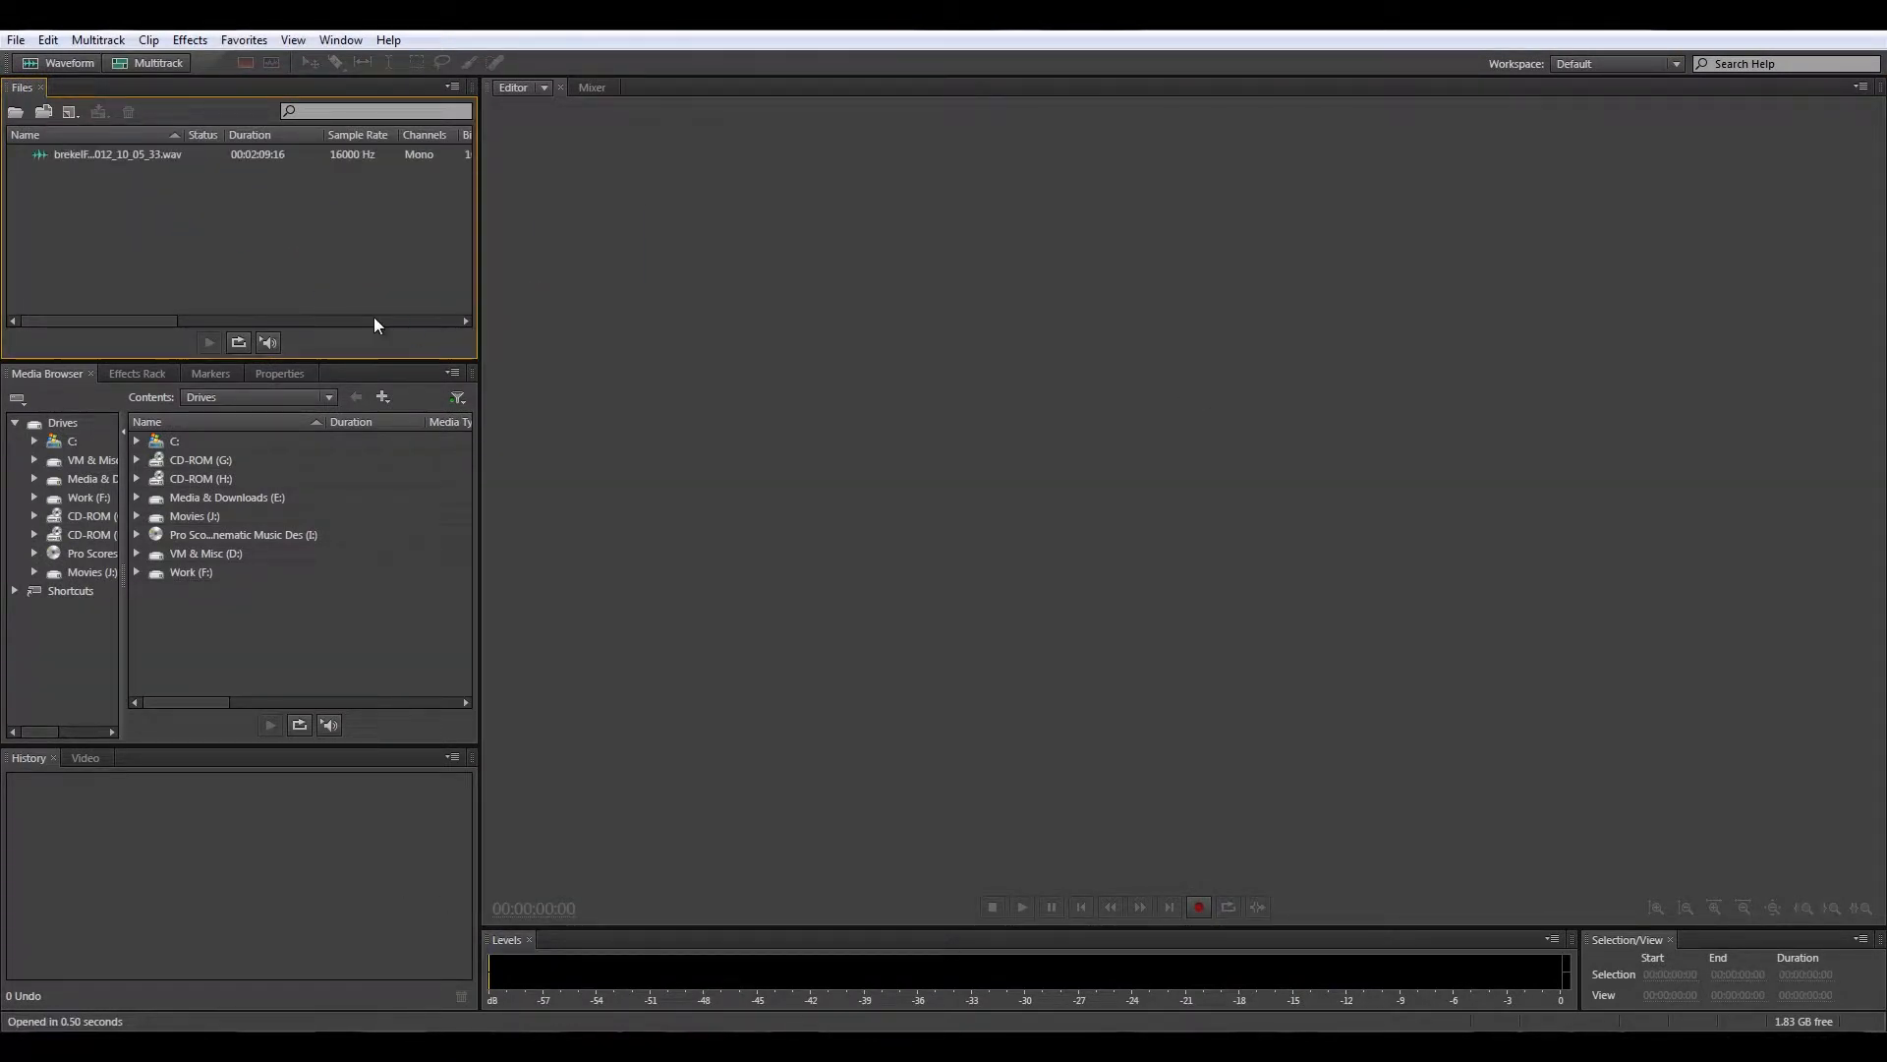
{"action": "double_click", "coordinate": [38, 156]}
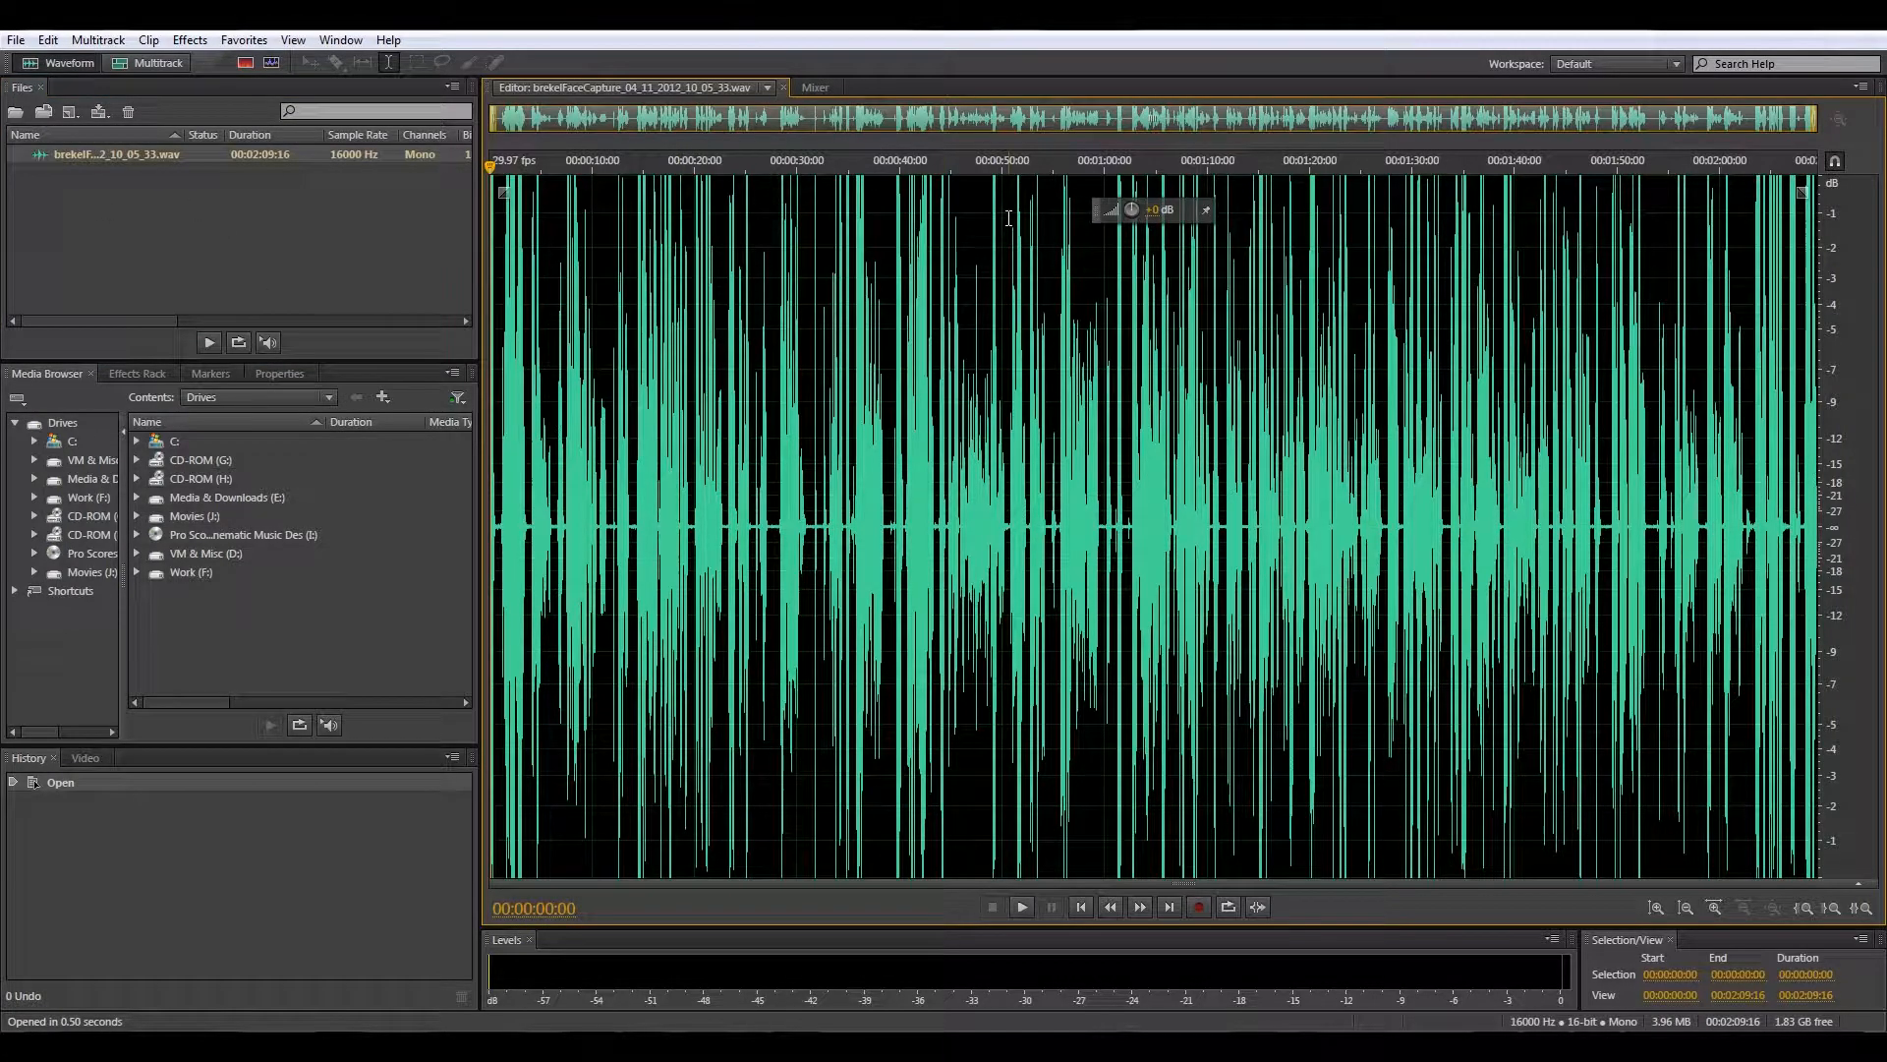
Move the playhead to frame 358, 00:00:11:28, by entering 358 as the current time.
{"action": "left_click", "coordinate": [555, 909]}
{"action": "left_click", "coordinate": [608, 915]}
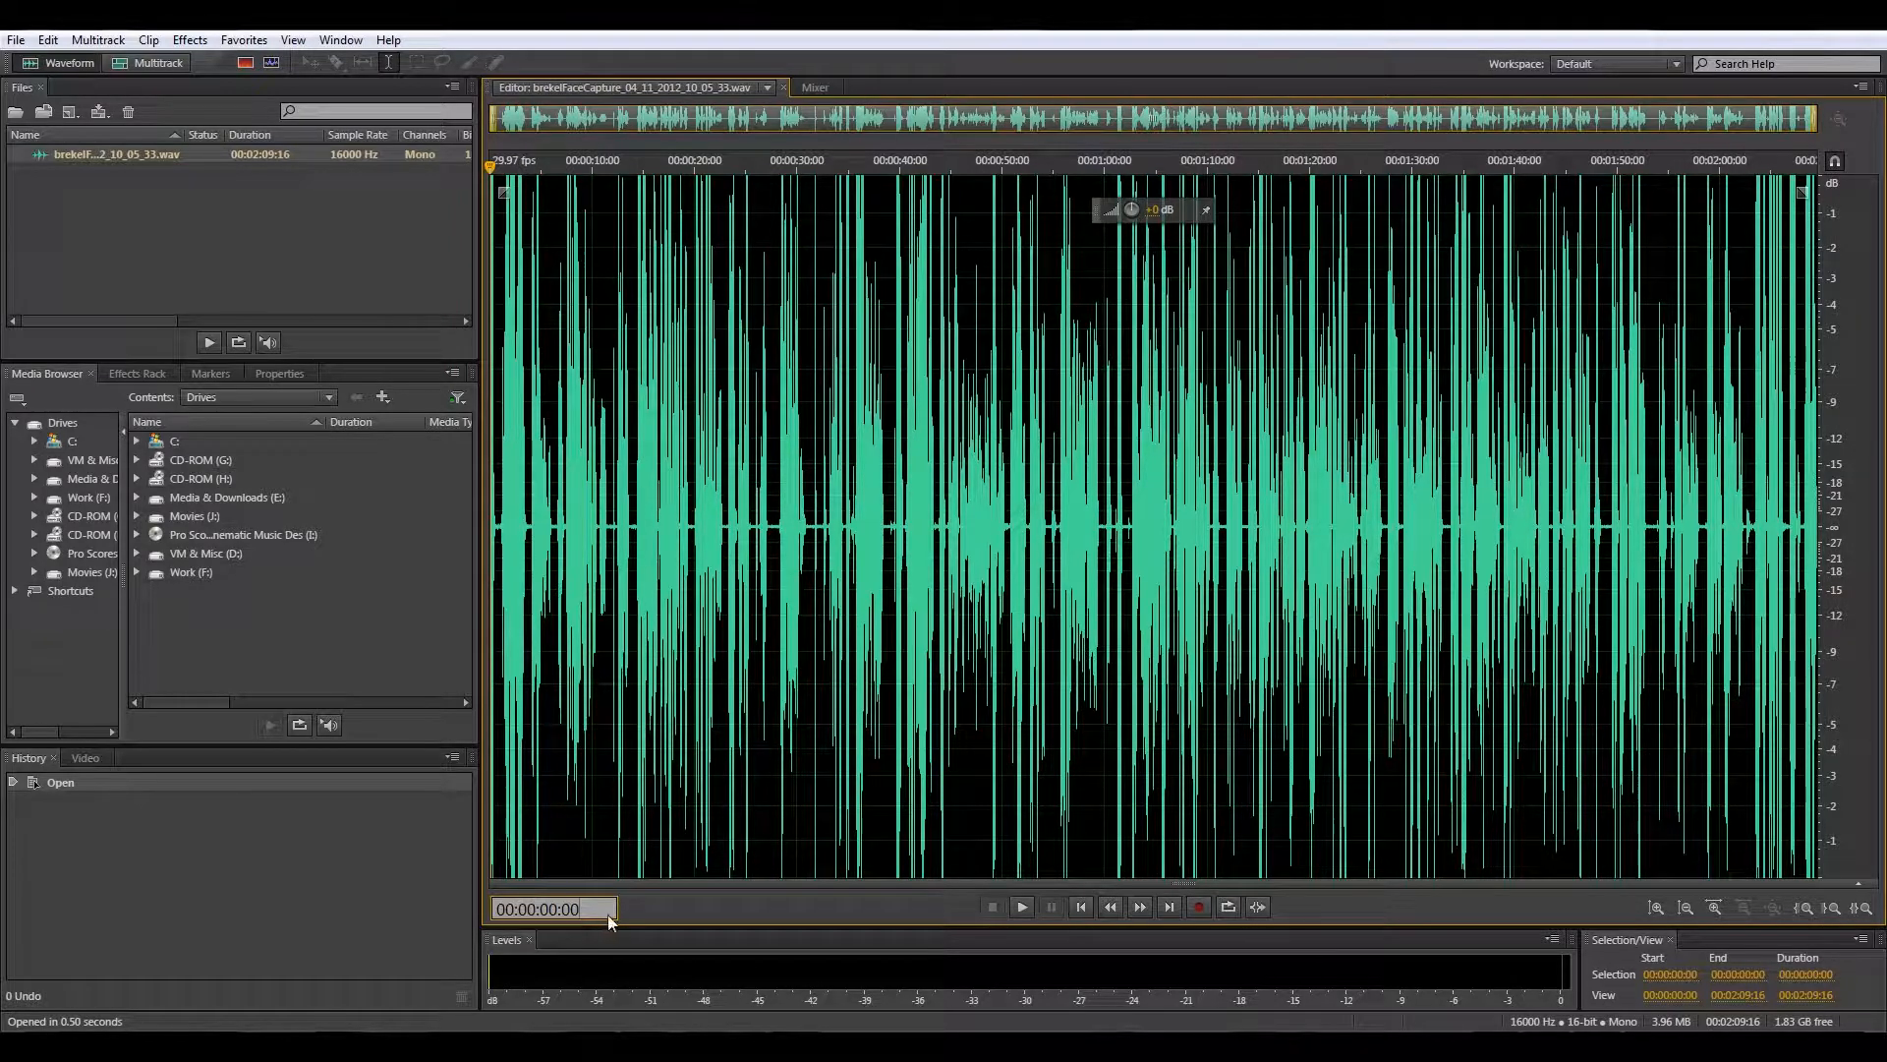
{"action": "key", "text": "BackSpace"}
{"action": "type", "text": "358"}
{"action": "key", "text": "Return"}
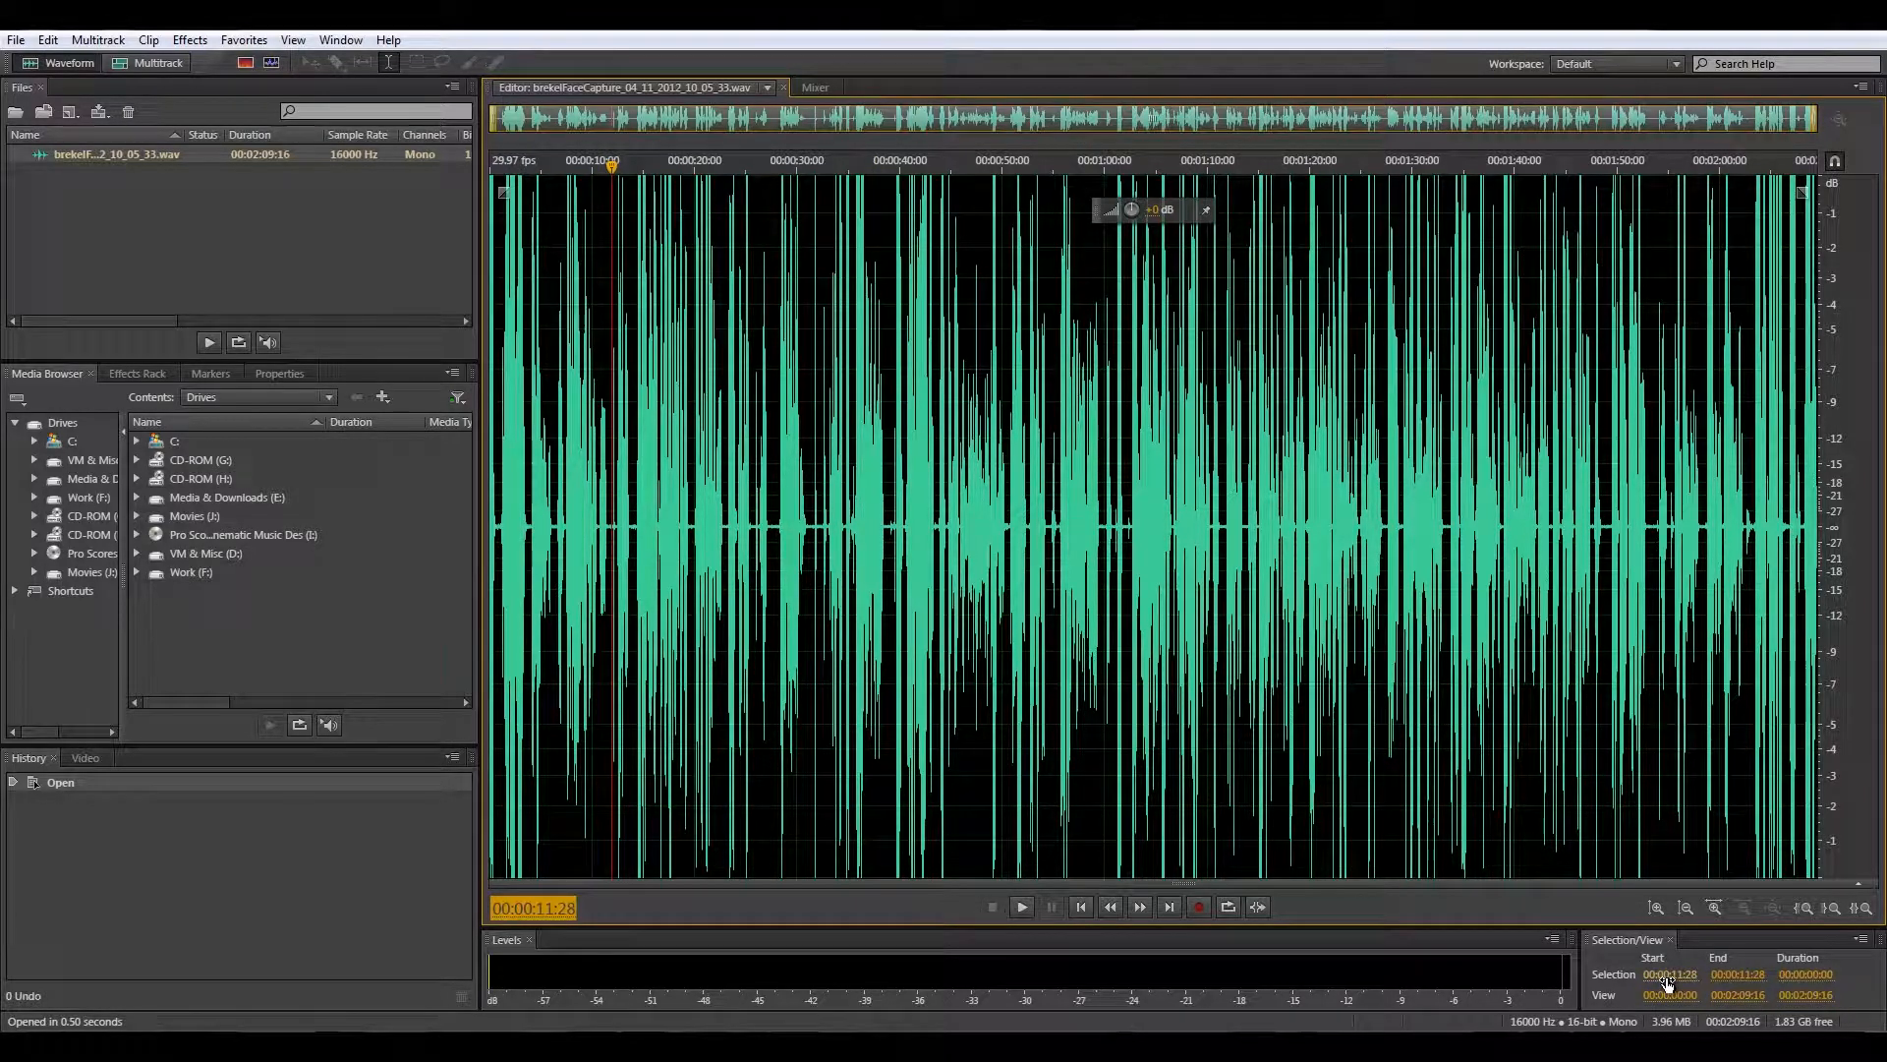
Extend the audio selection's end from the playhead toward the end of the clip.
{"action": "left_click", "coordinate": [1740, 974]}
{"action": "mouse_move", "coordinate": [1757, 974]}
{"action": "left_mouse_down"}
{"action": "mouse_move", "coordinate": [1821, 973]}
{"action": "mouse_move", "coordinate": [1786, 973]}
{"action": "left_mouse_up"}
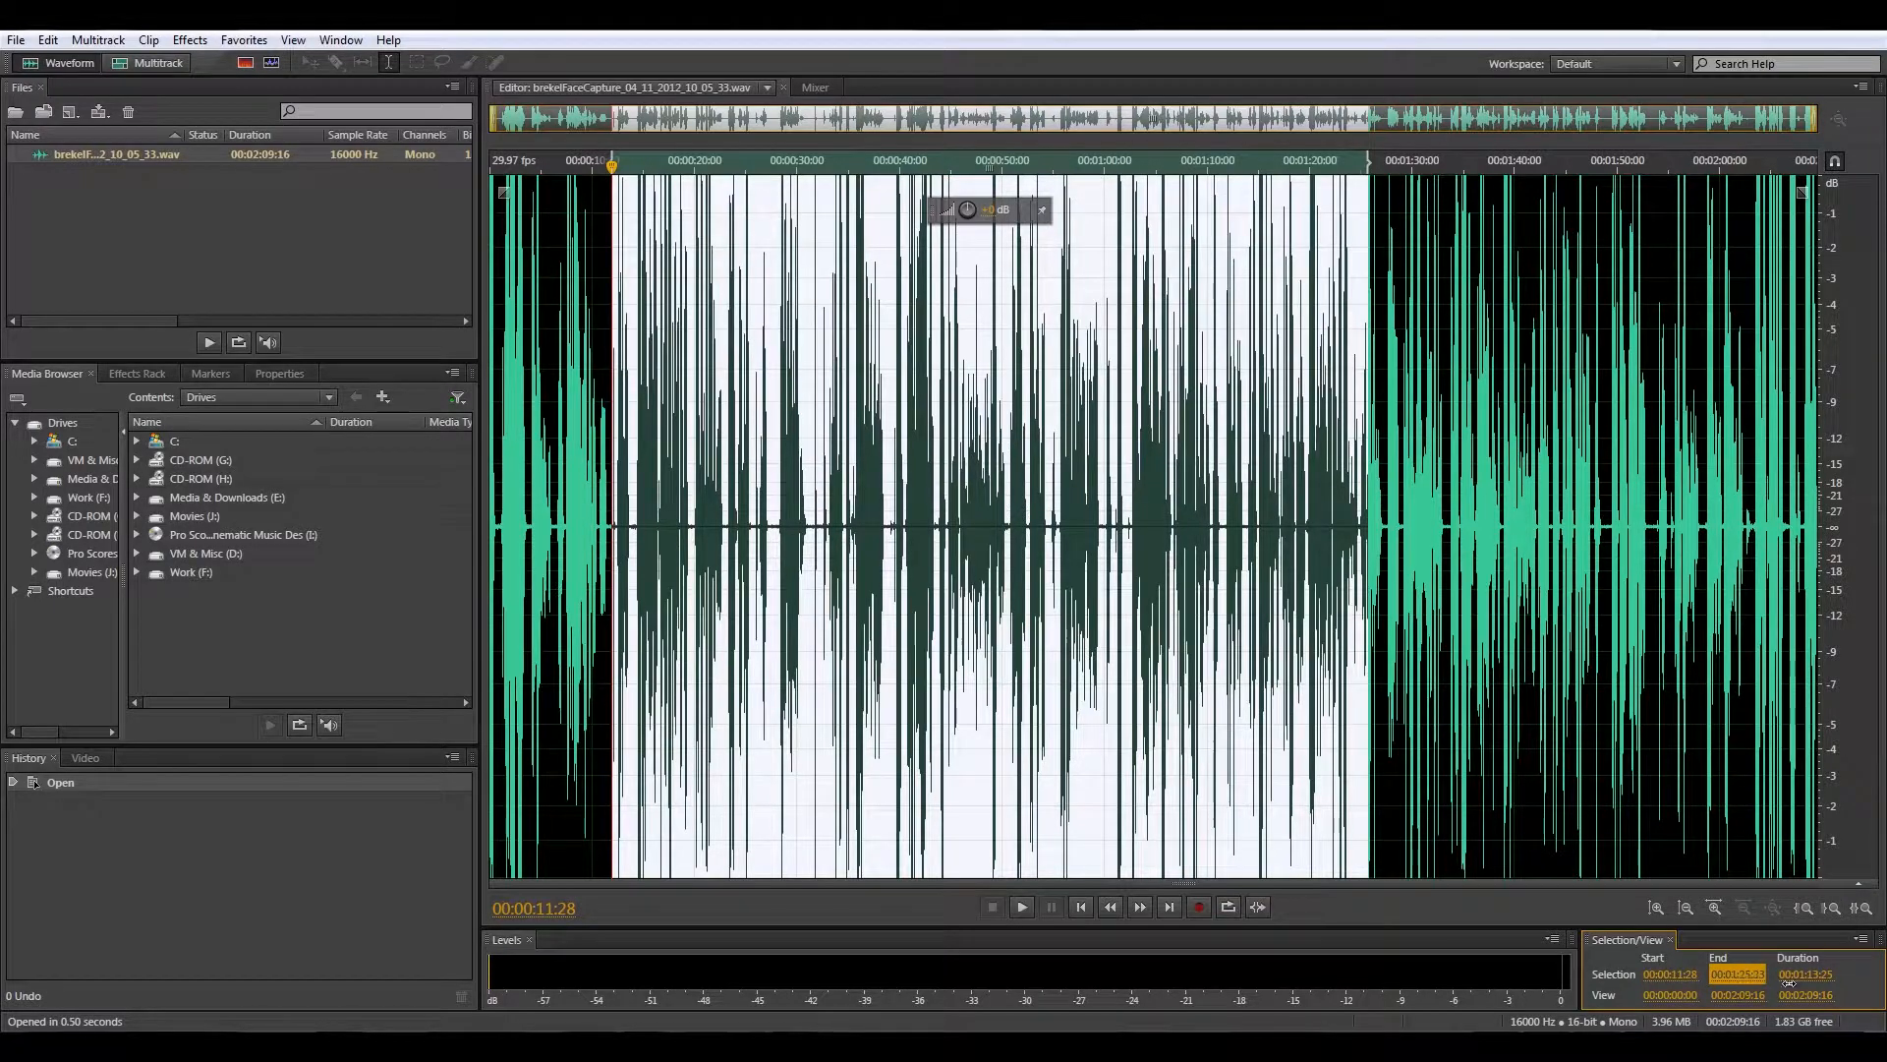
{"action": "left_click_drag", "start_coordinate": [1747, 977], "coordinate": [1868, 977]}
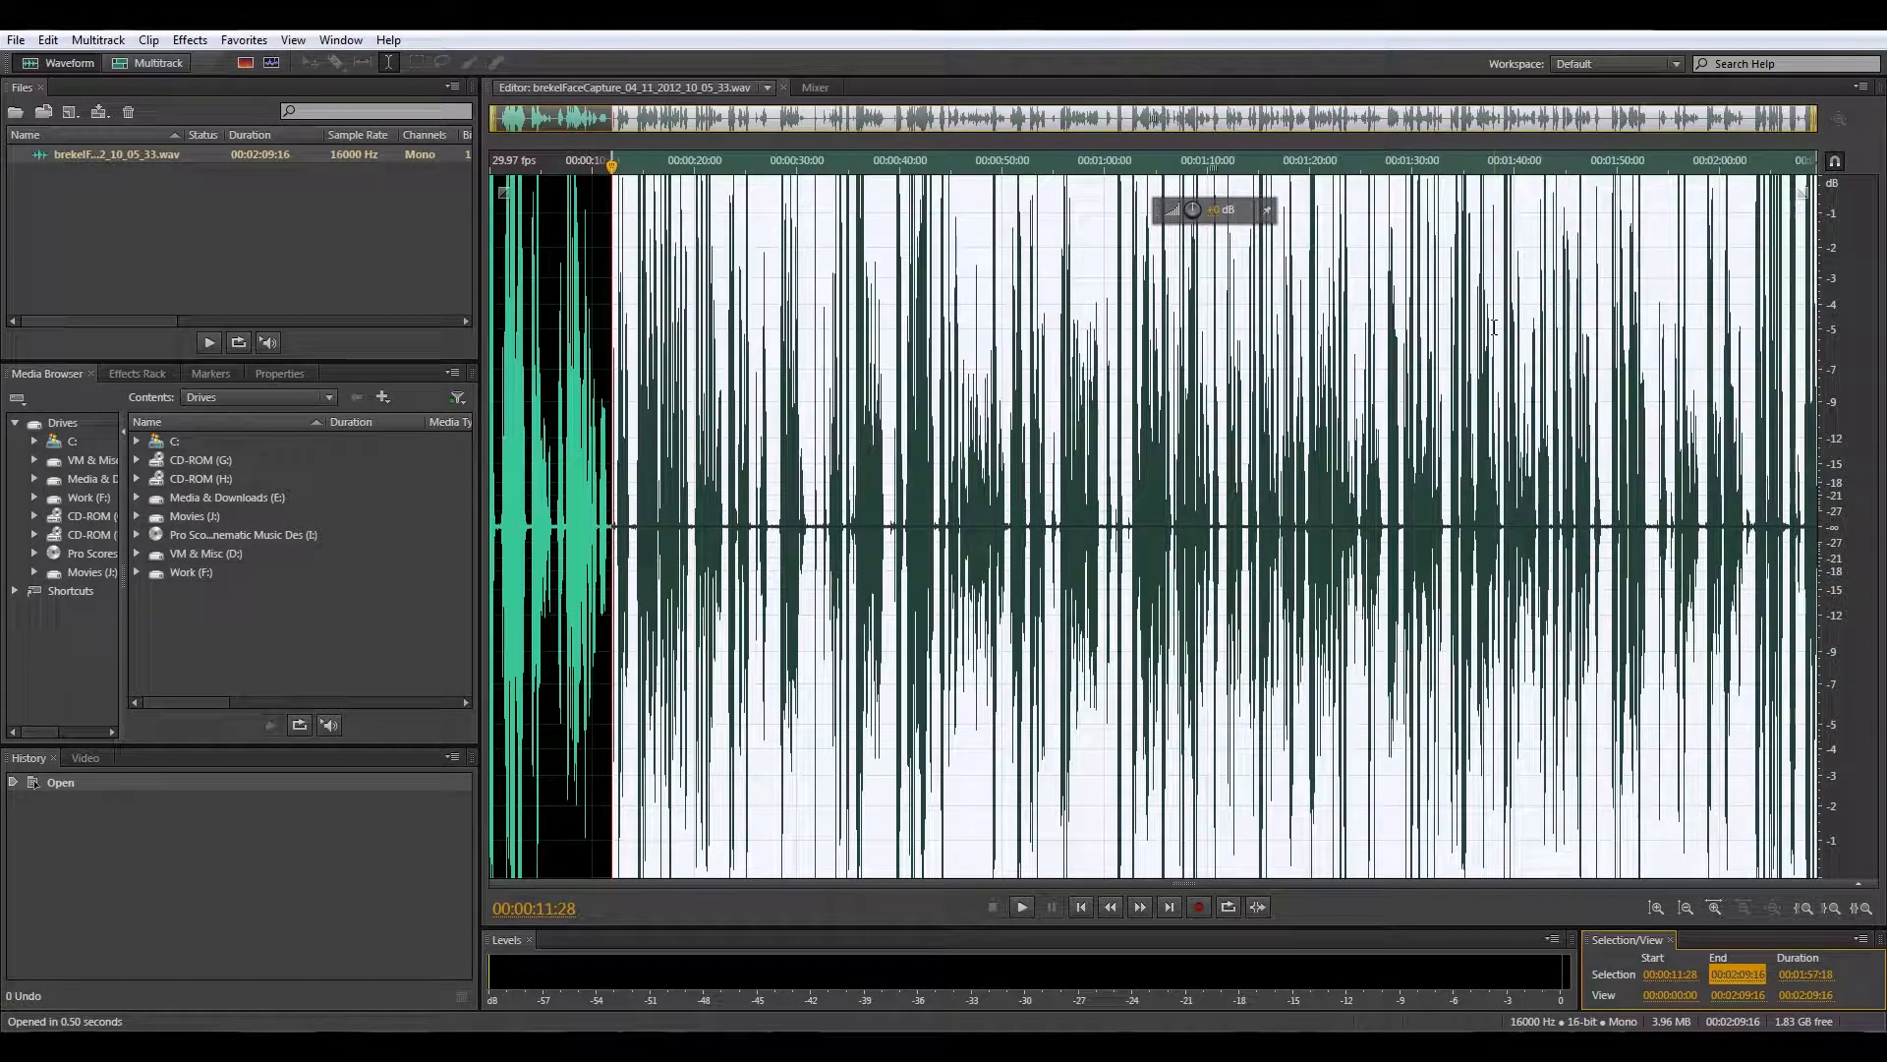
{"action": "key", "text": "Delete"}
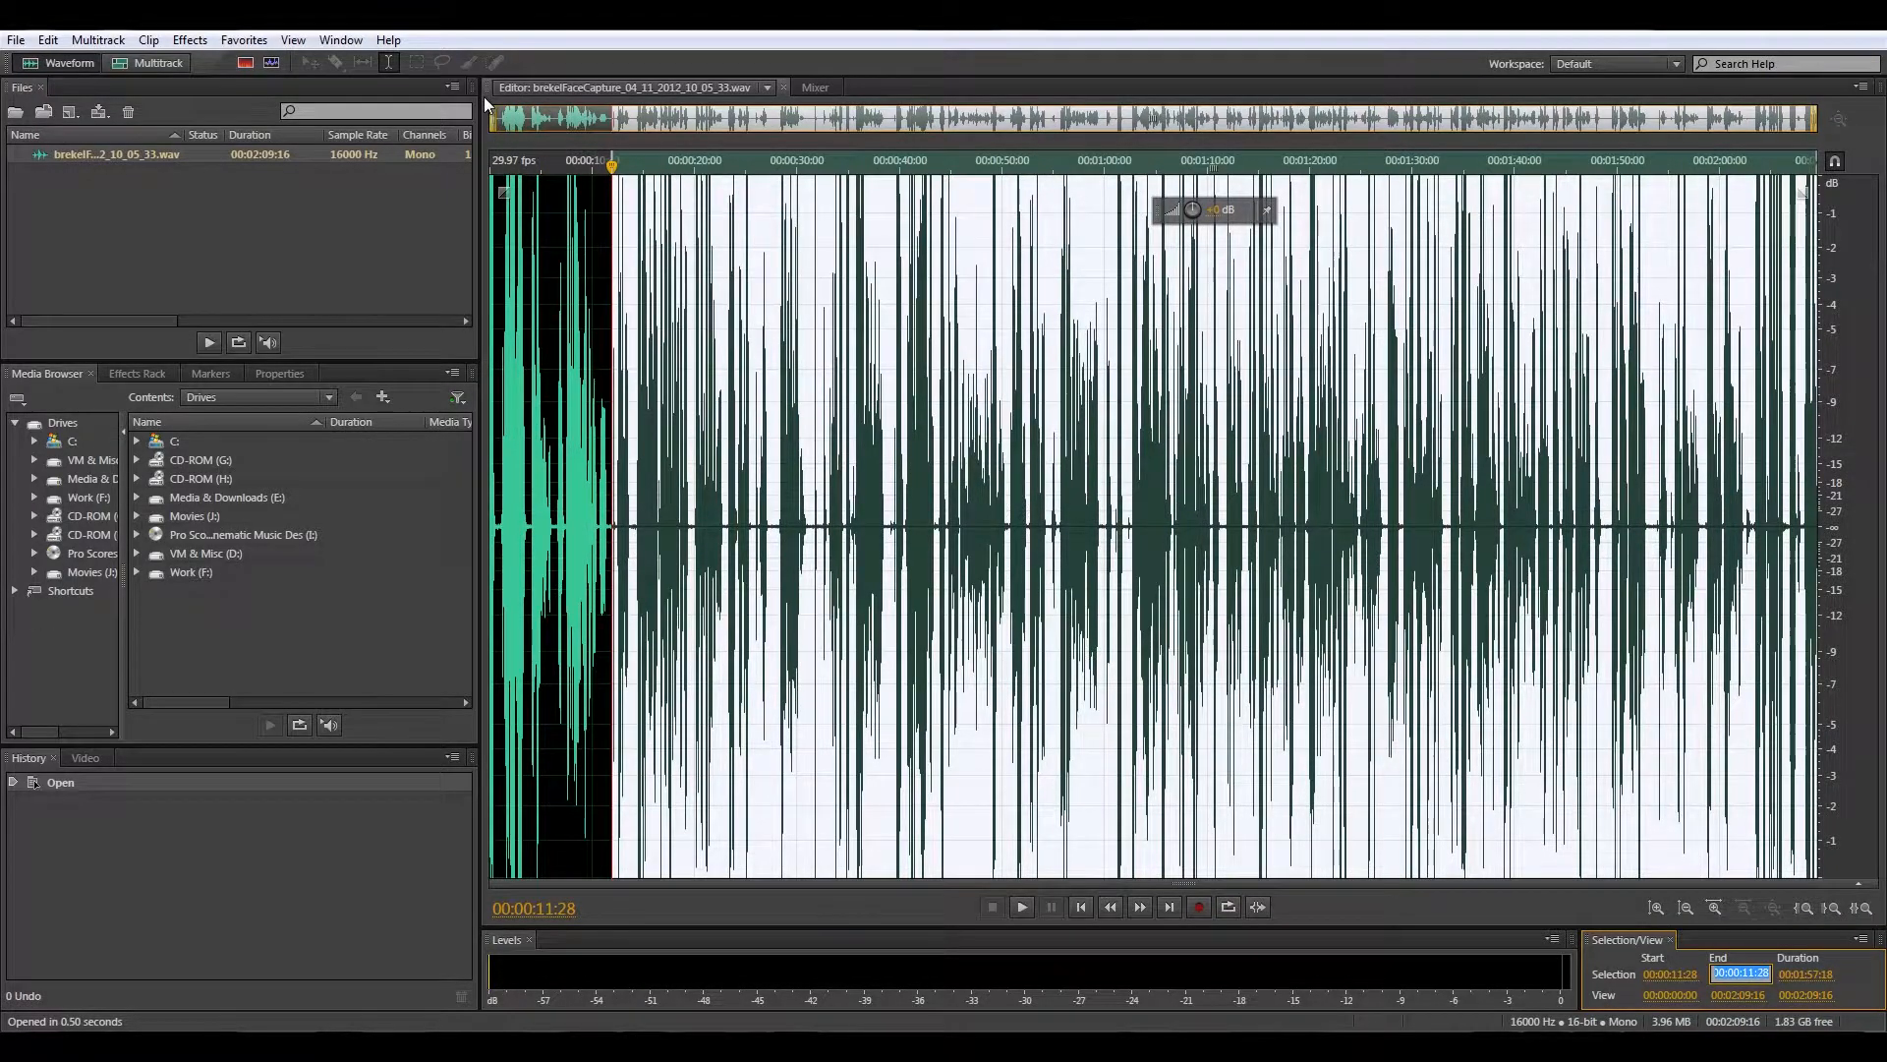
{"action": "key", "text": "Return"}
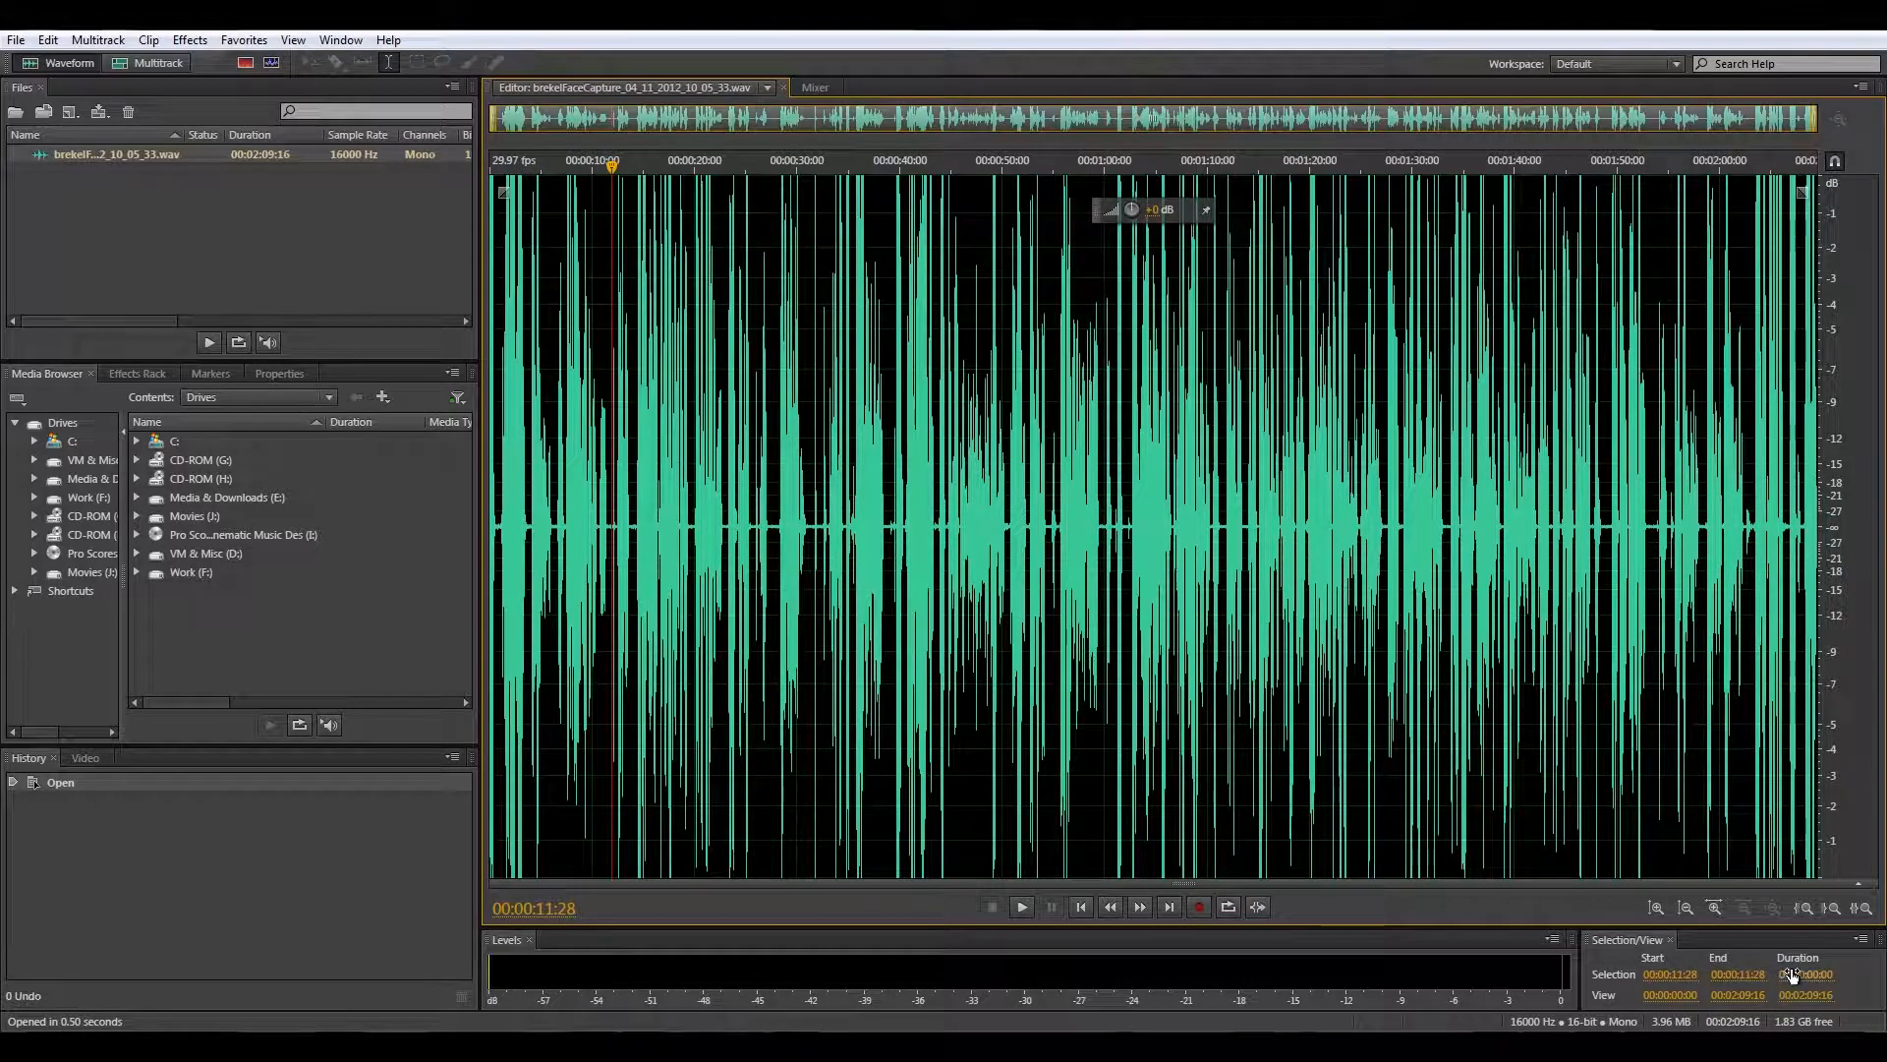
Select the audio from 00:00:11:28 to the end of the recording at 00:02:09:16 and delete it.
{"action": "left_click_drag", "start_coordinate": [1732, 974], "coordinate": [1773, 974]}
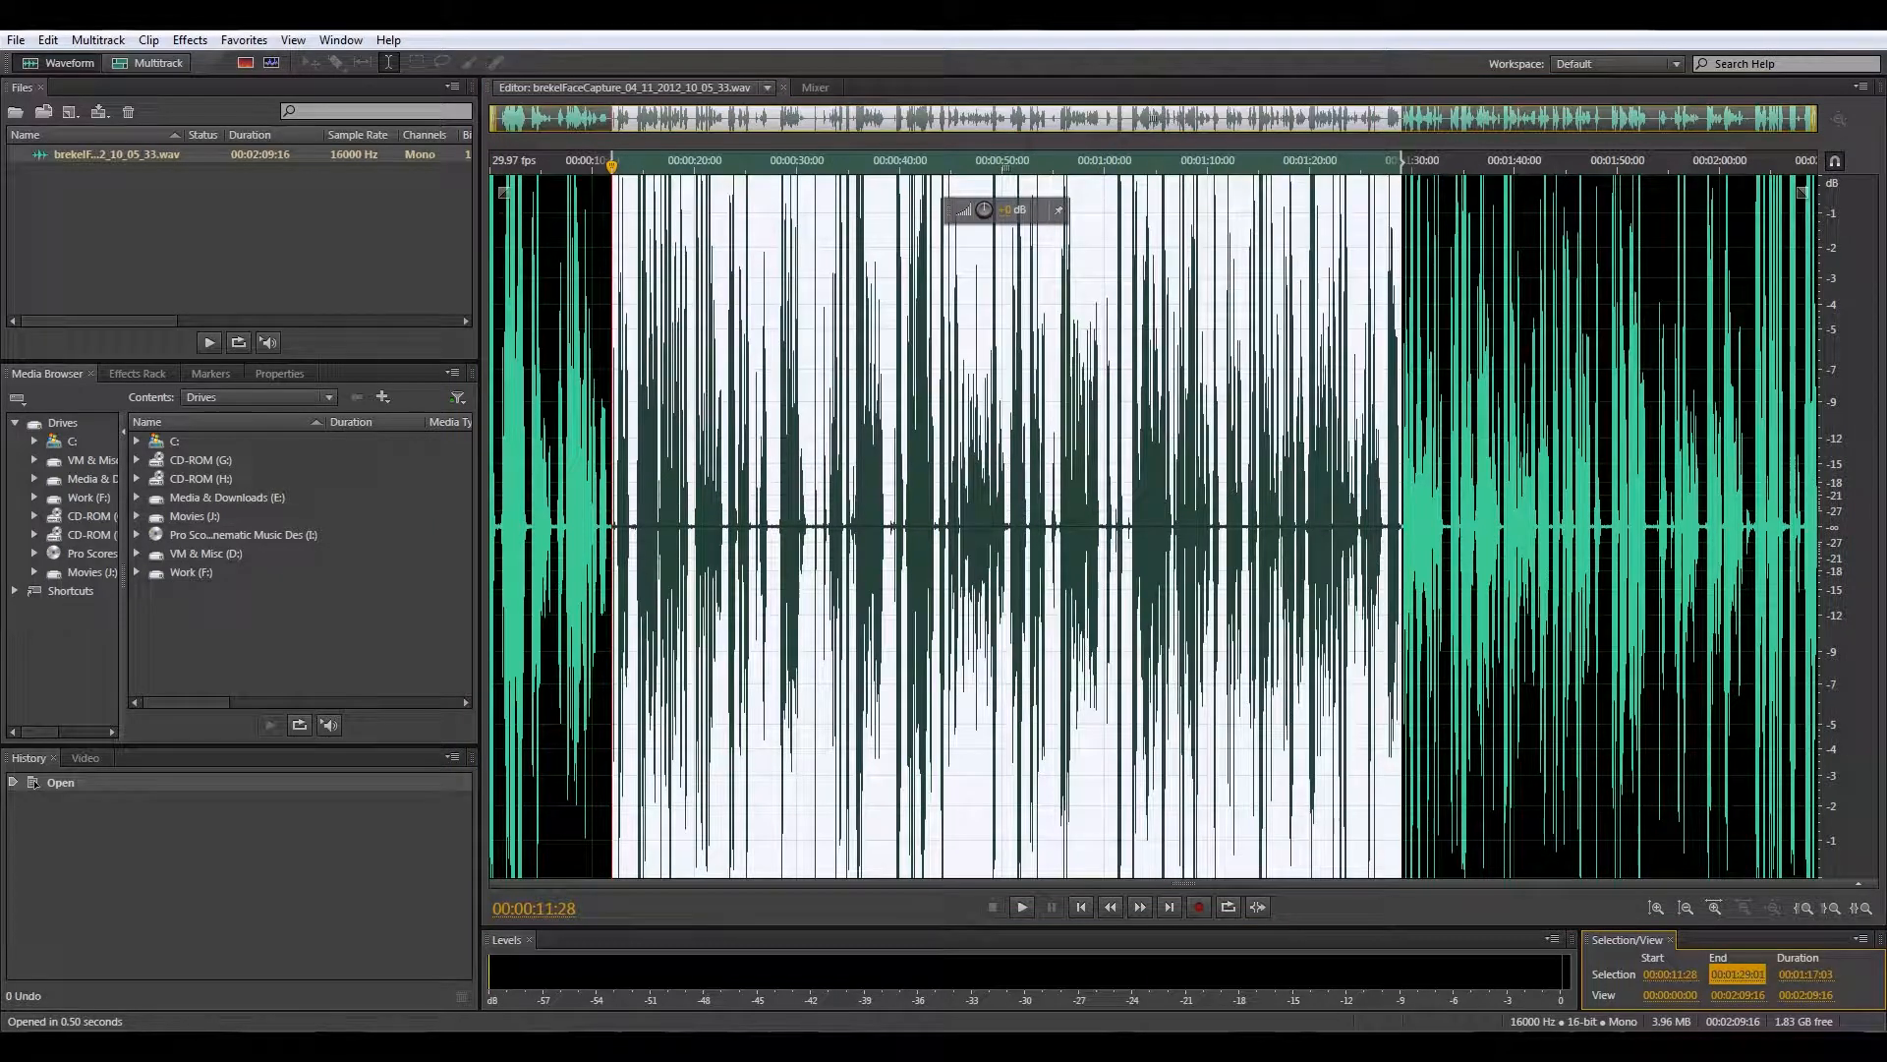
{"action": "left_click_drag", "start_coordinate": [1725, 976], "coordinate": [1791, 975]}
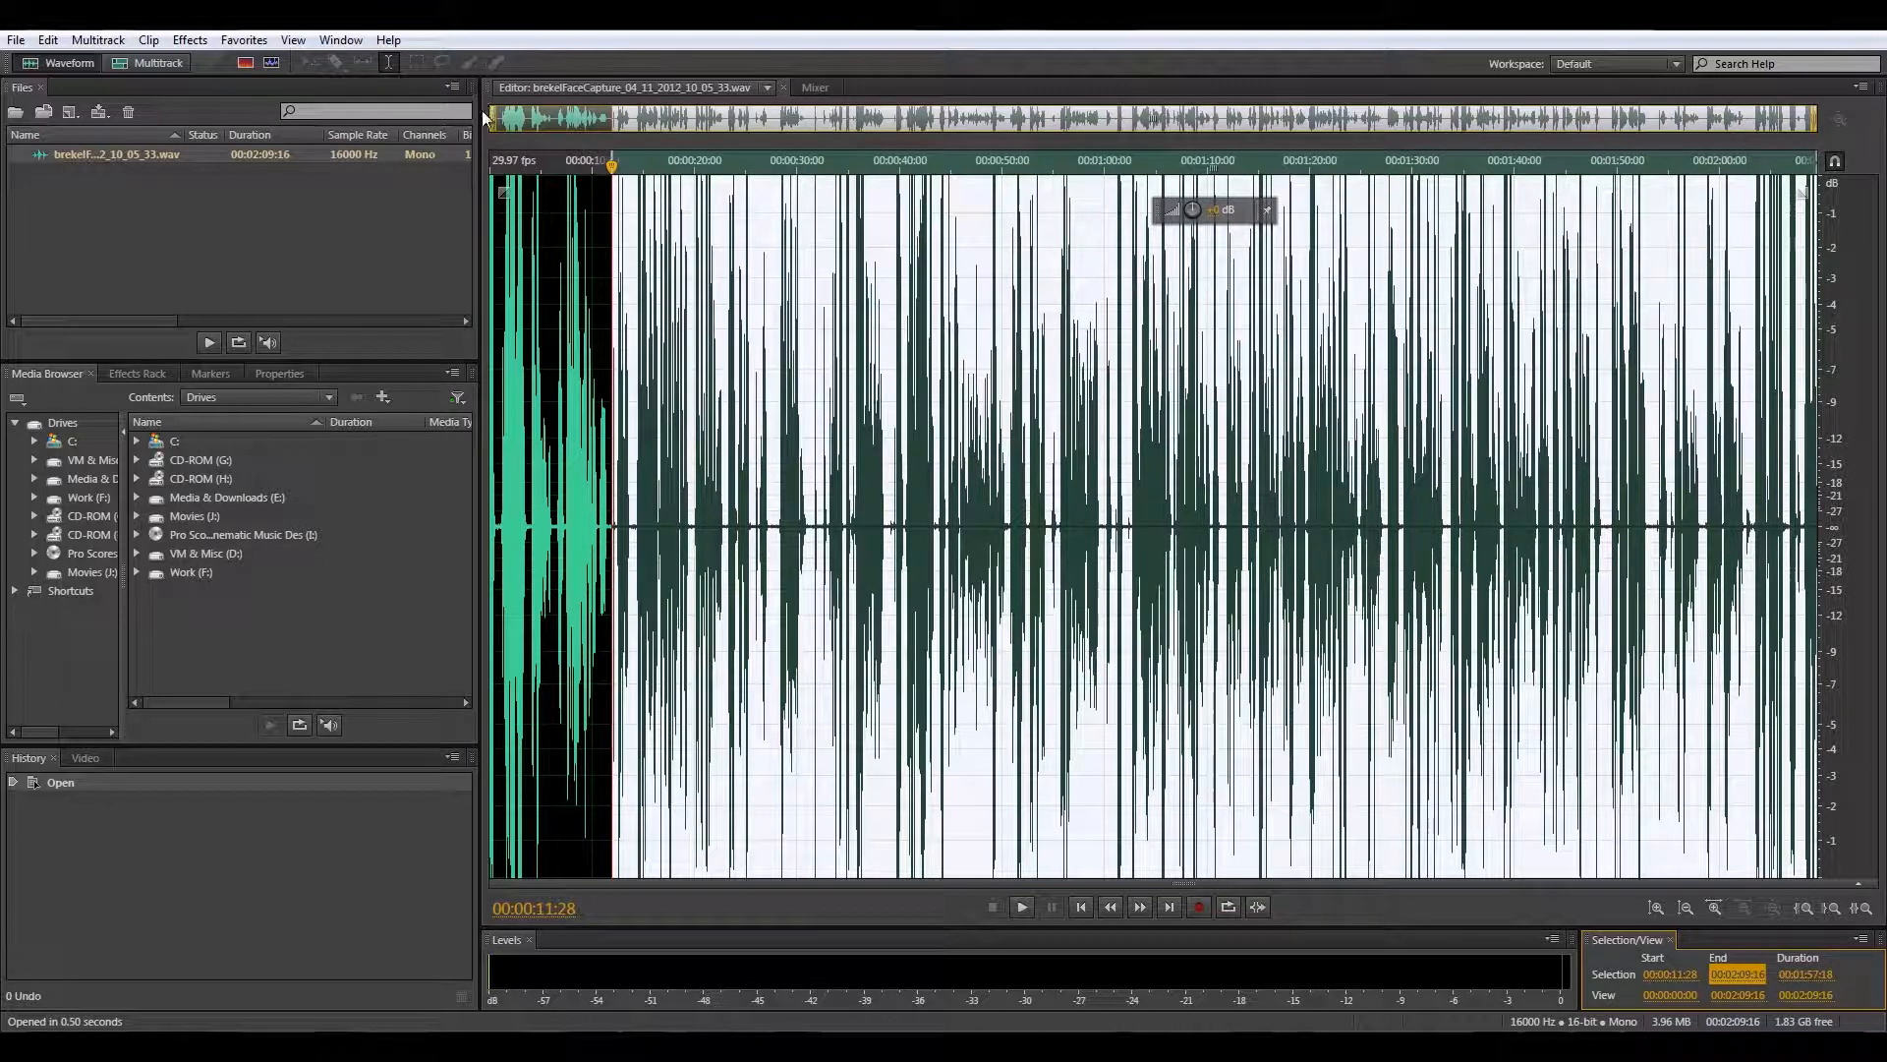
{"action": "left_click", "coordinate": [780, 94]}
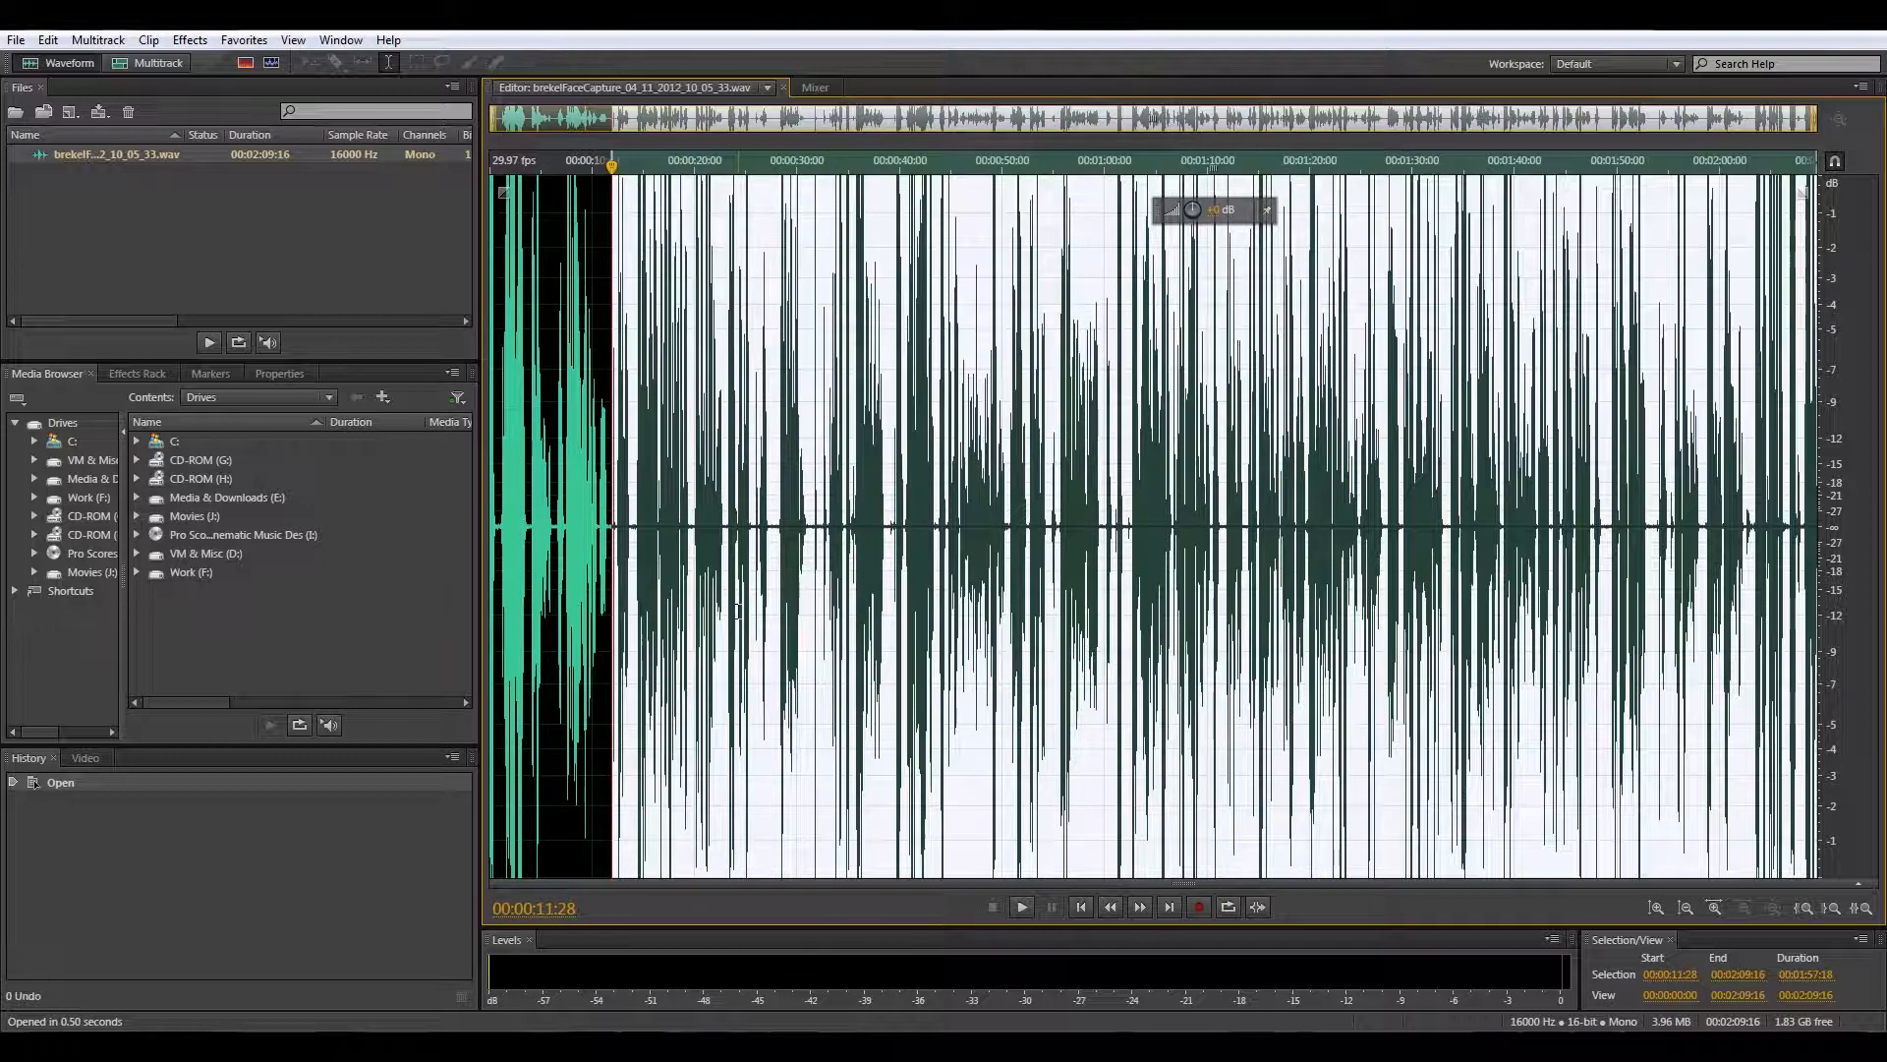
{"action": "key", "text": "Delete"}
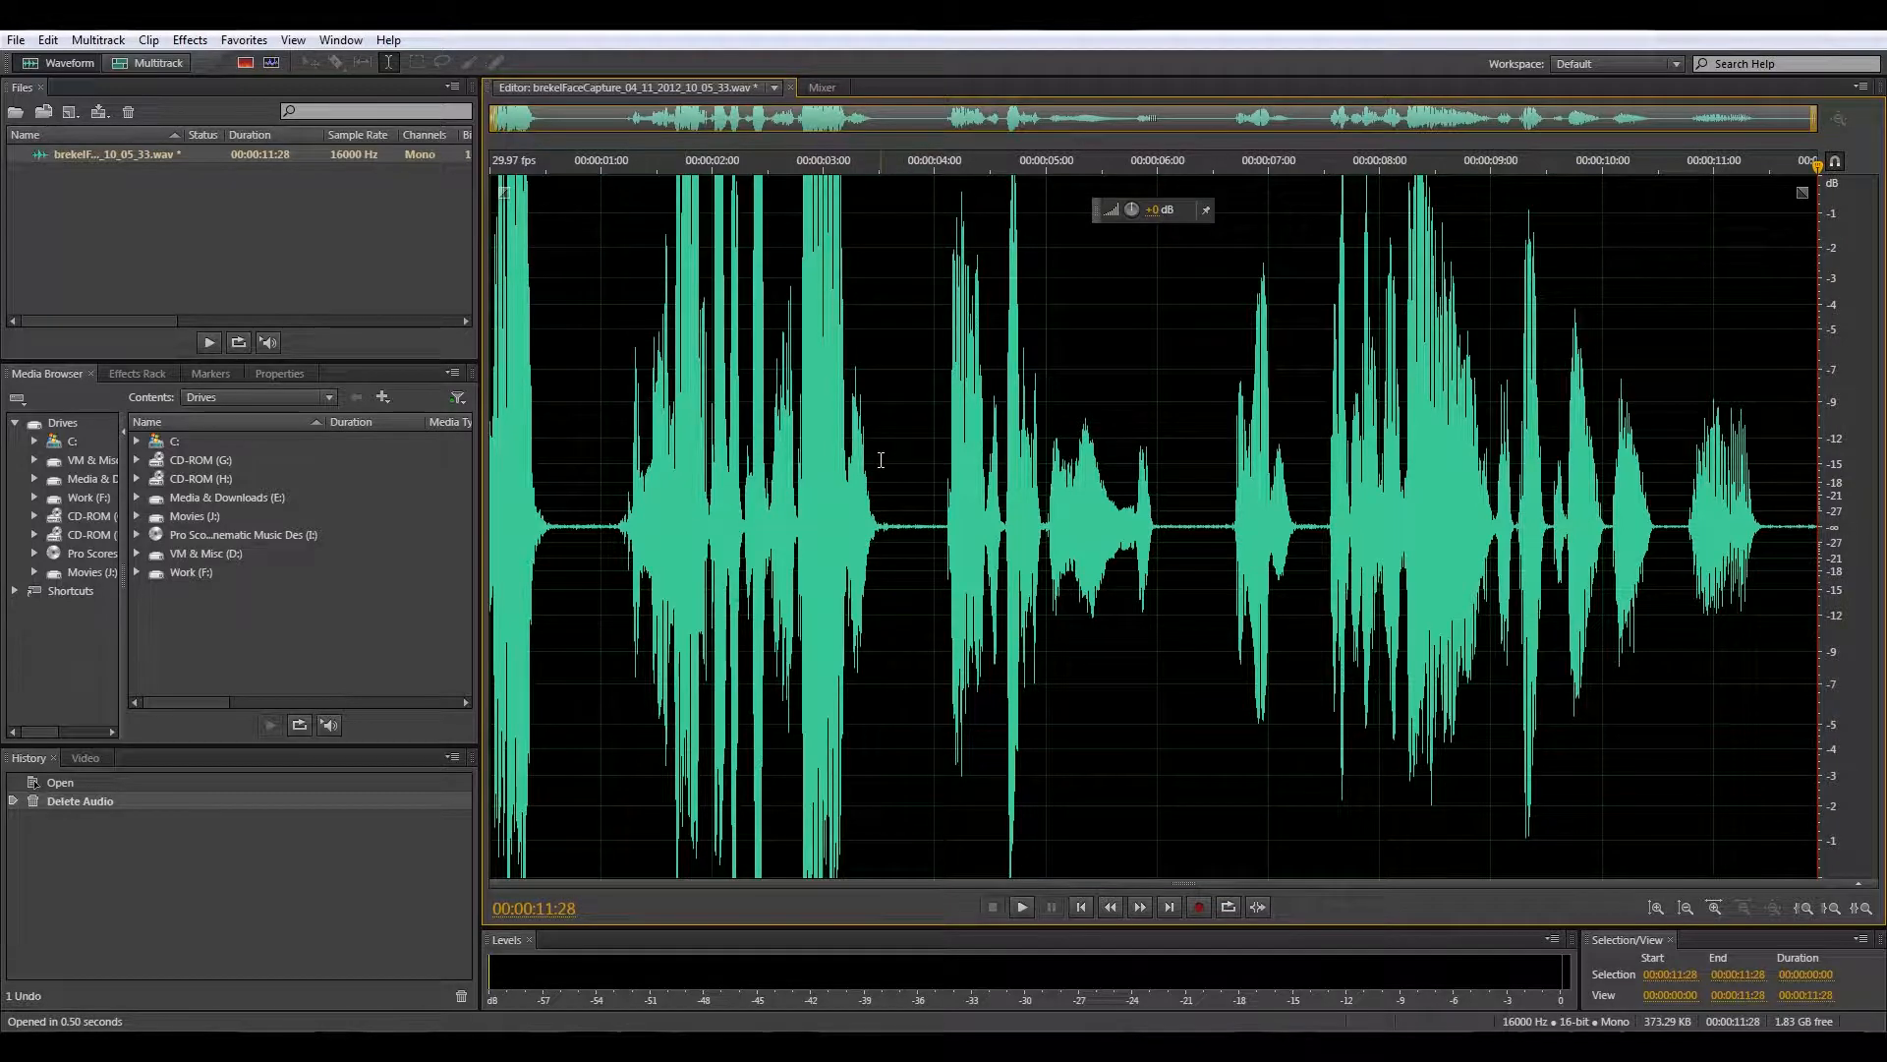
Save the trimmed audio as a new file named Testa_MoCap_Clean_Final.wav in the Mocap folder.
{"action": "left_click", "coordinate": [74, 154]}
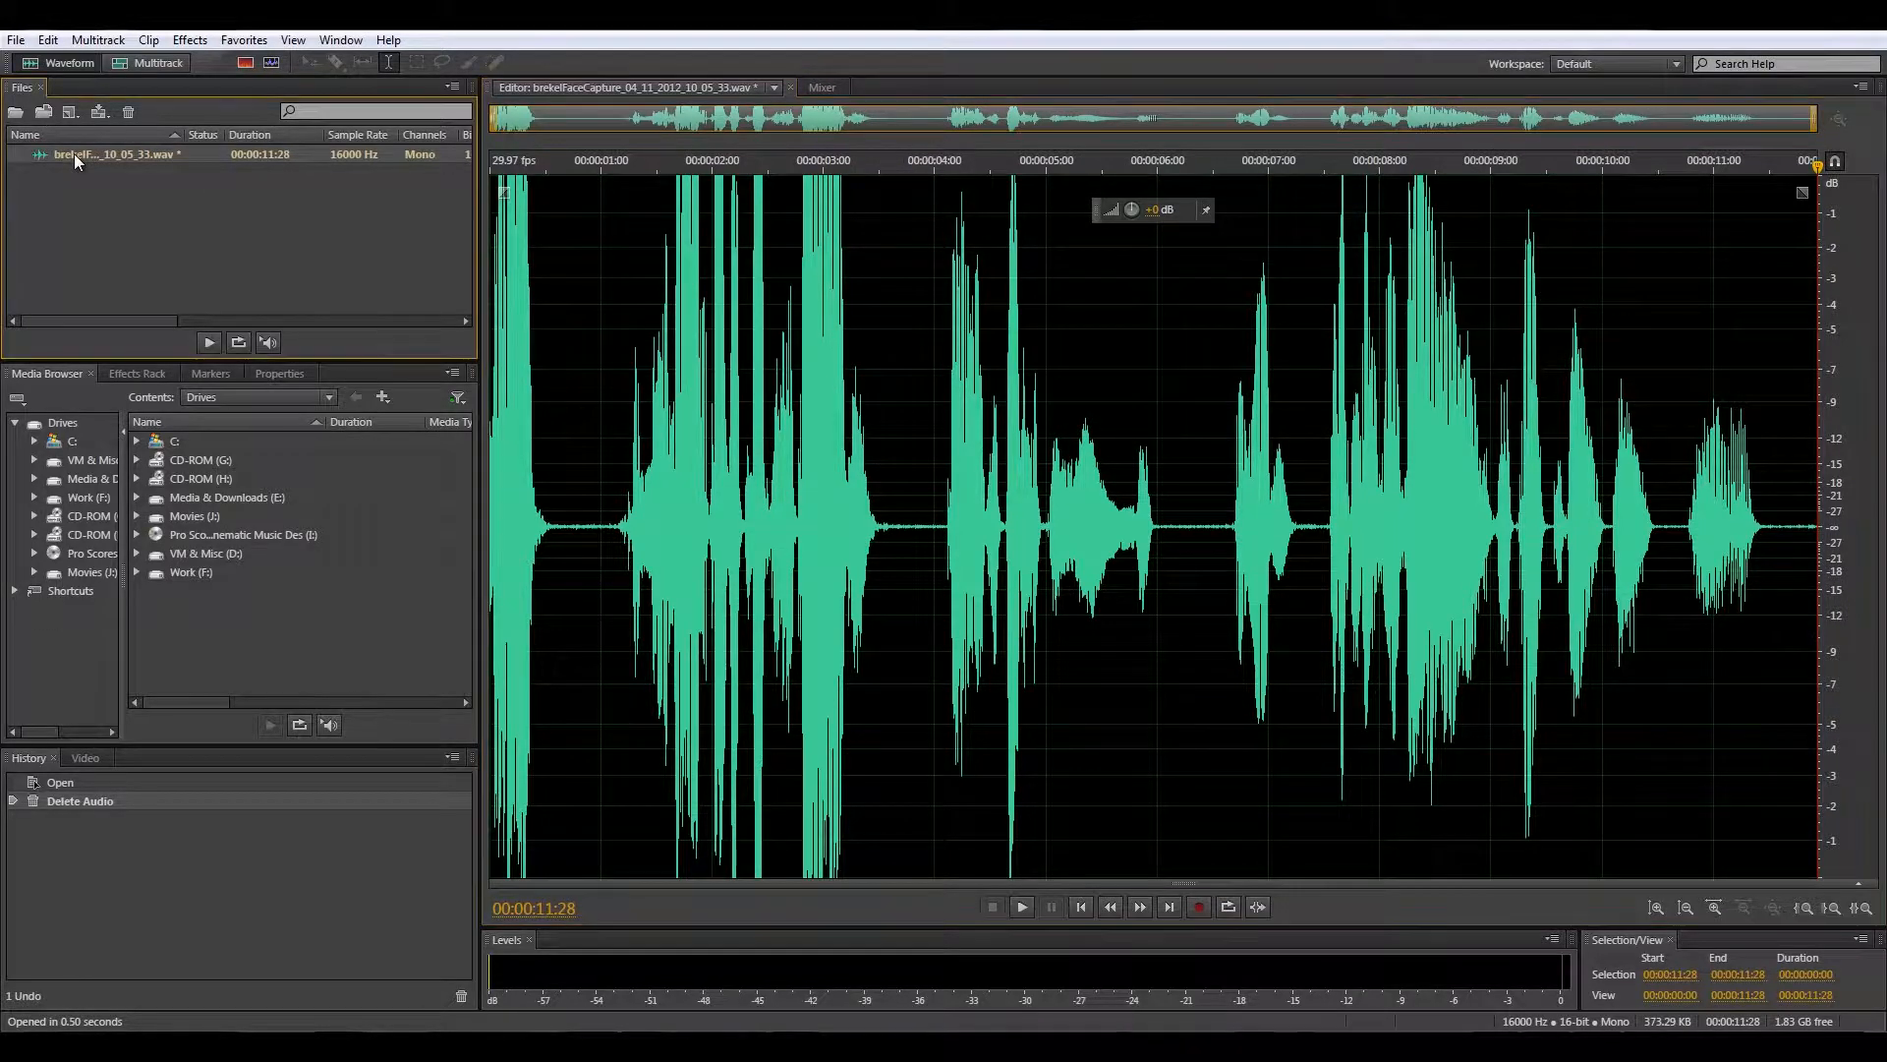
{"action": "left_click", "coordinate": [15, 40]}
{"action": "left_click", "coordinate": [80, 301]}
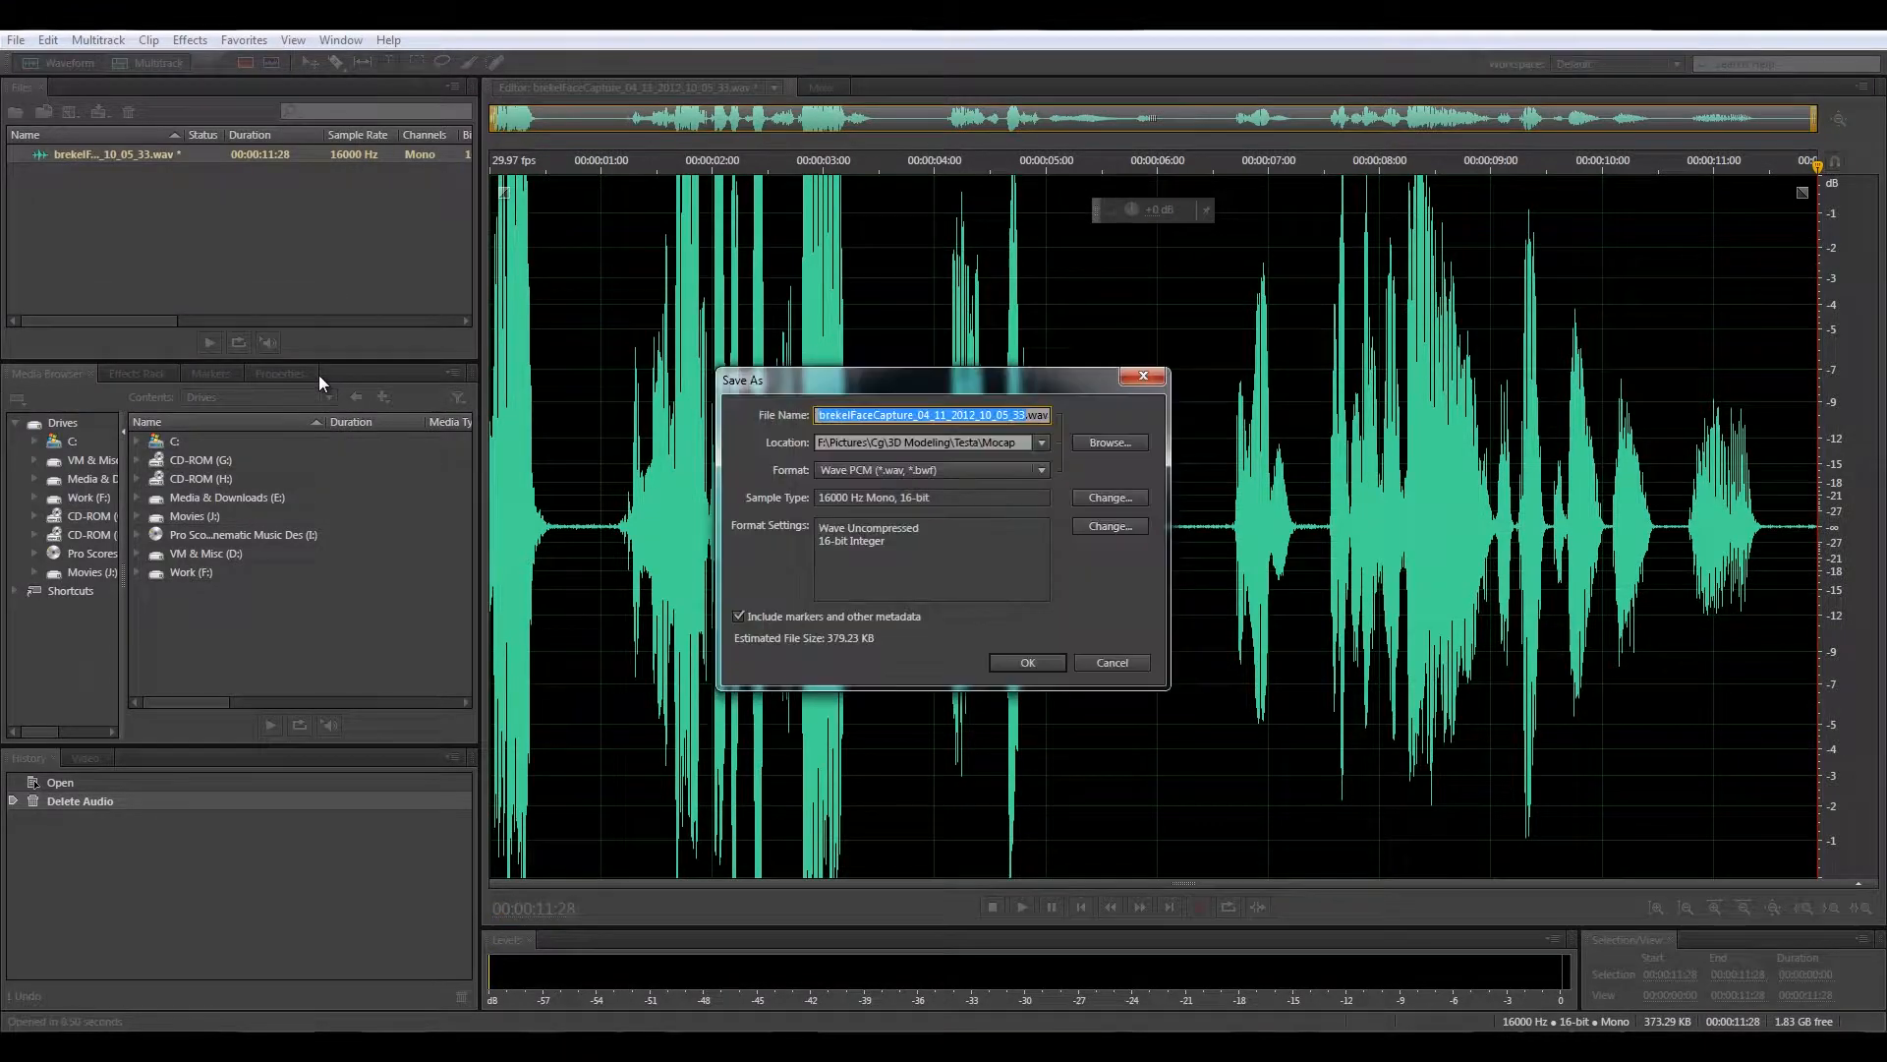
{"action": "left_click", "coordinate": [928, 409]}
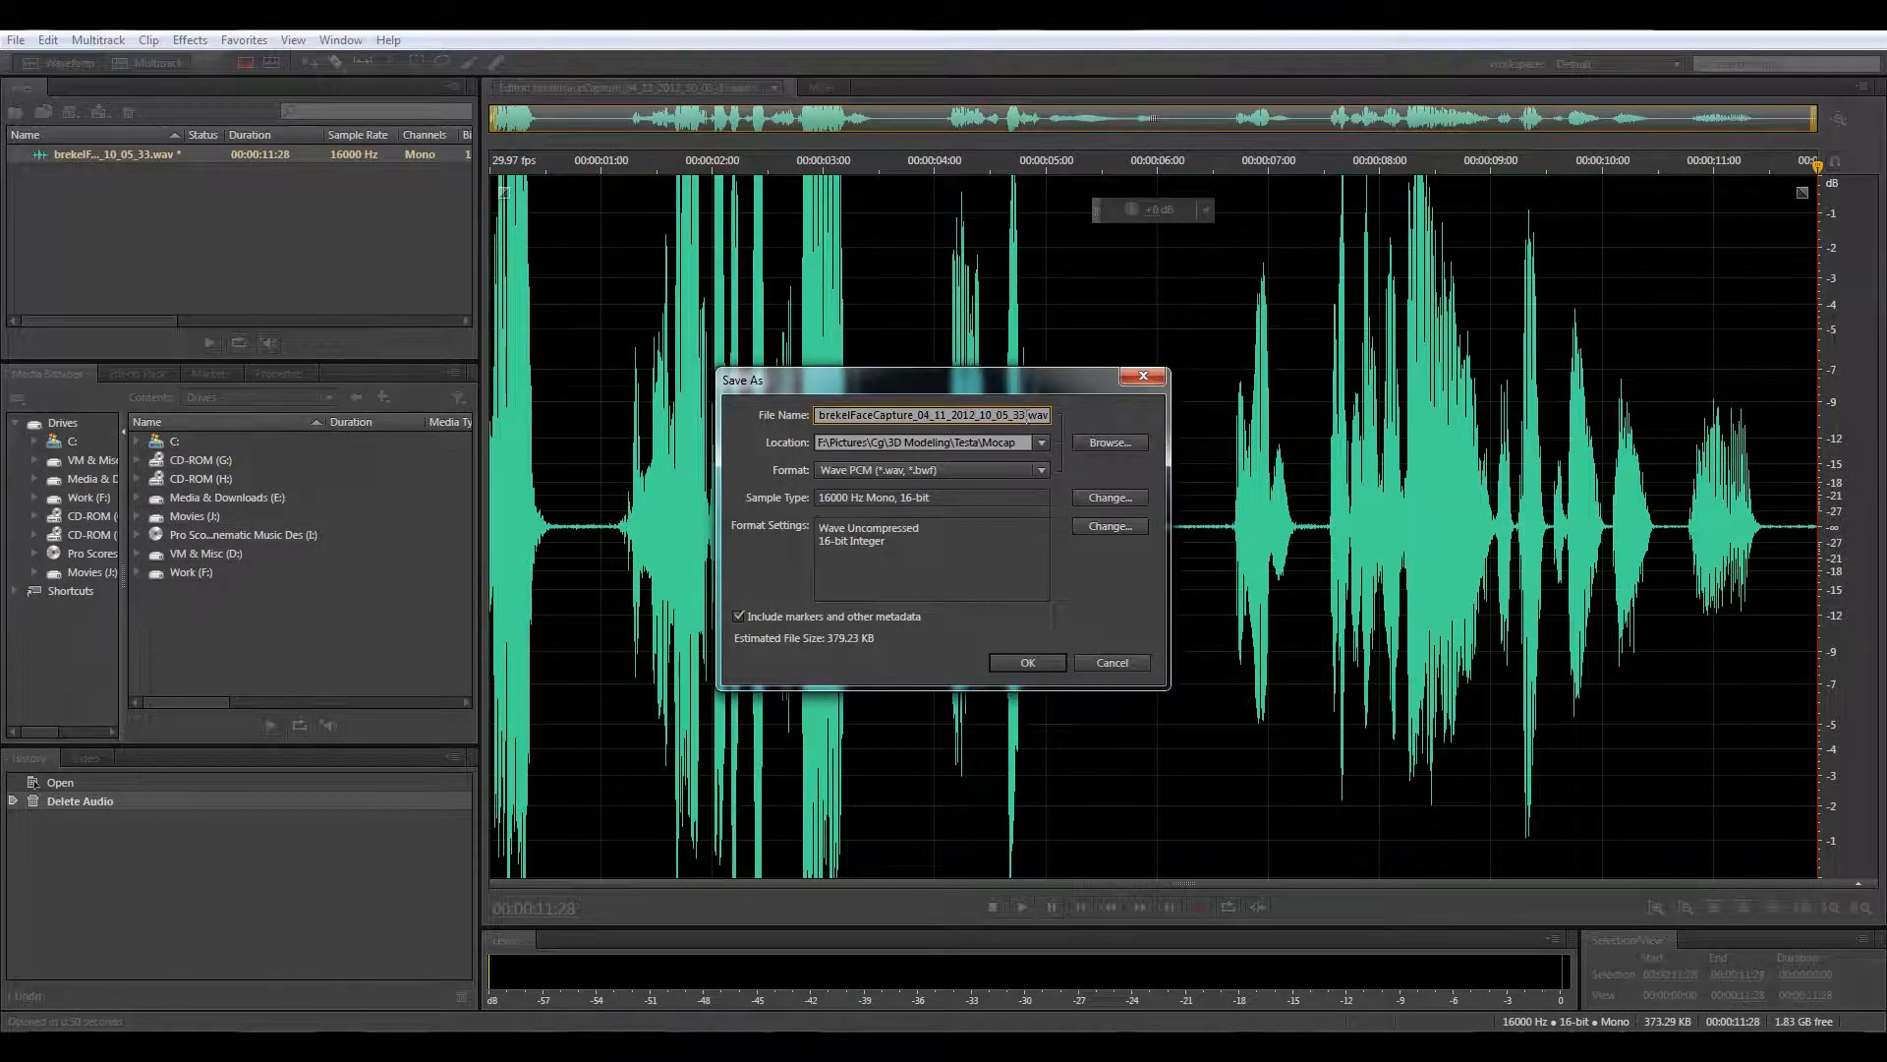
{"action": "left_click_drag", "start_coordinate": [1026, 414], "coordinate": [366, 418]}
{"action": "type", "text": "T"}
{"action": "type", "text": "esta_"}
{"action": "type", "text": "MoCap"}
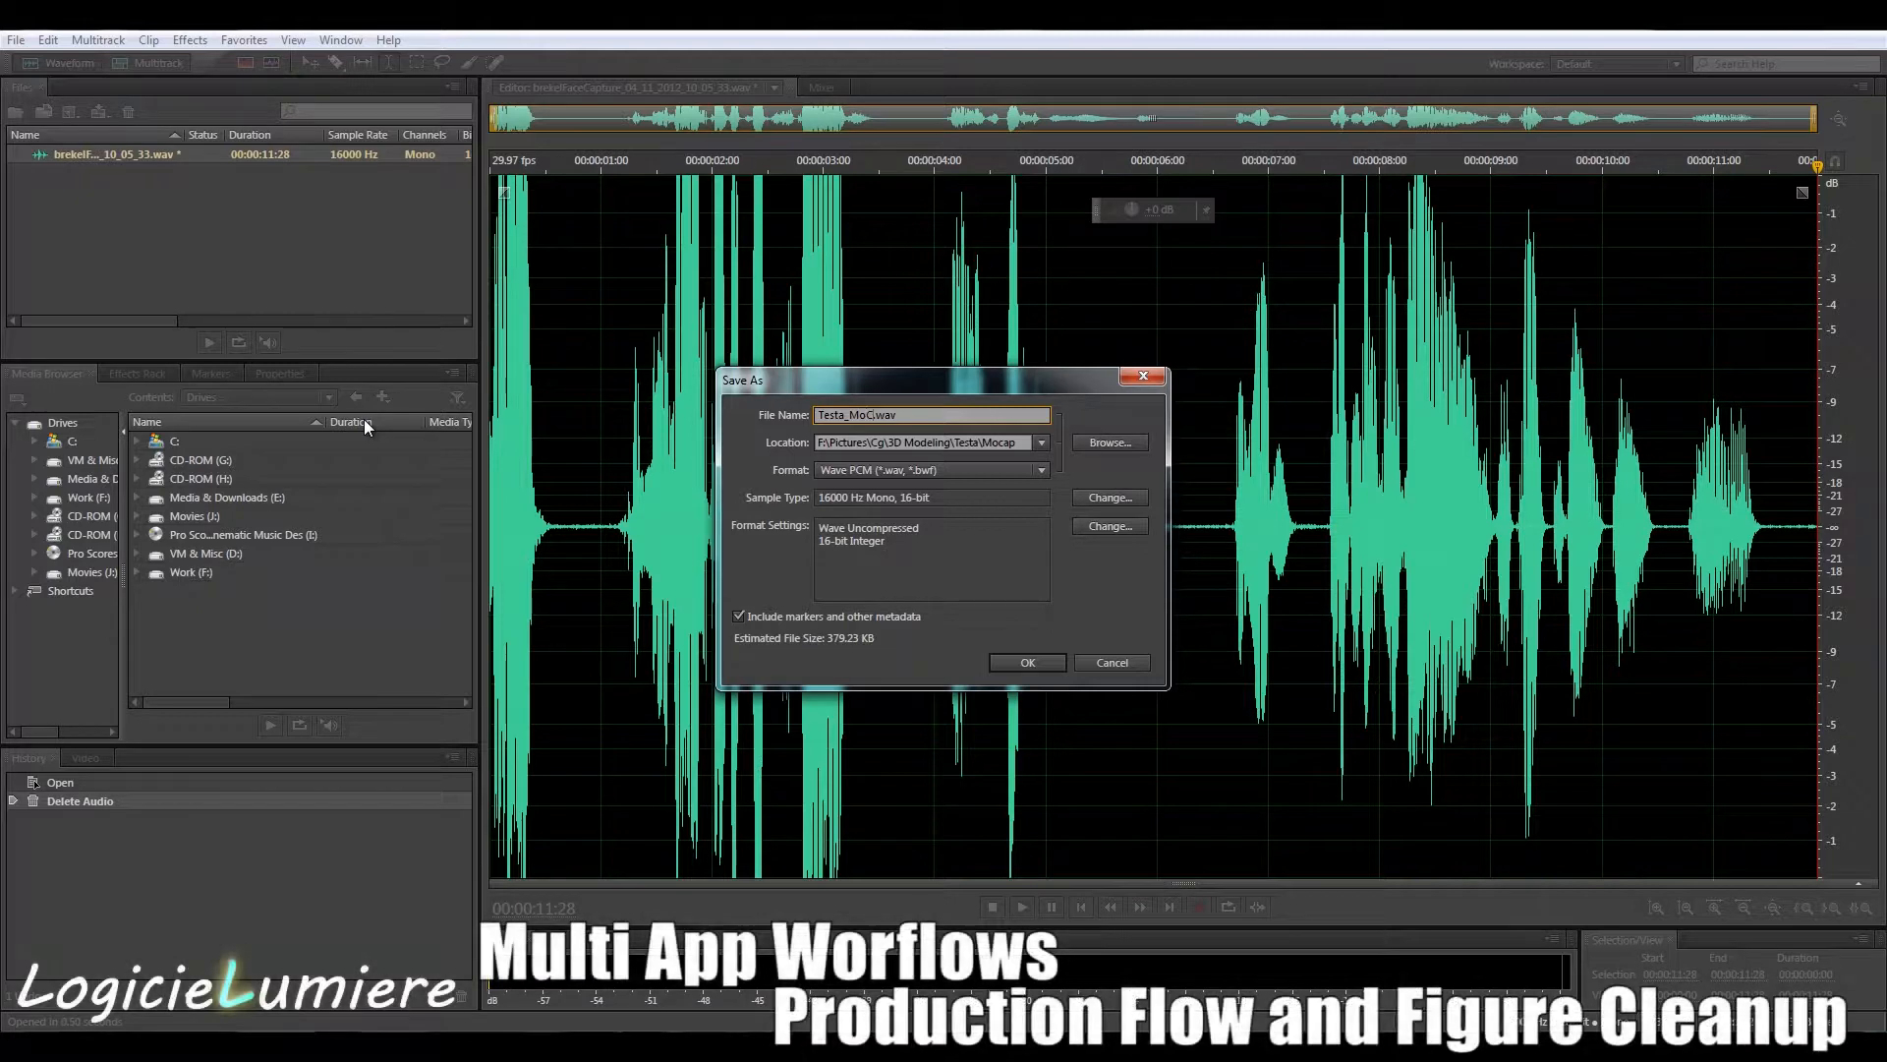
{"action": "type", "text": "_Cl"}
{"action": "type", "text": "ean_Fina"}
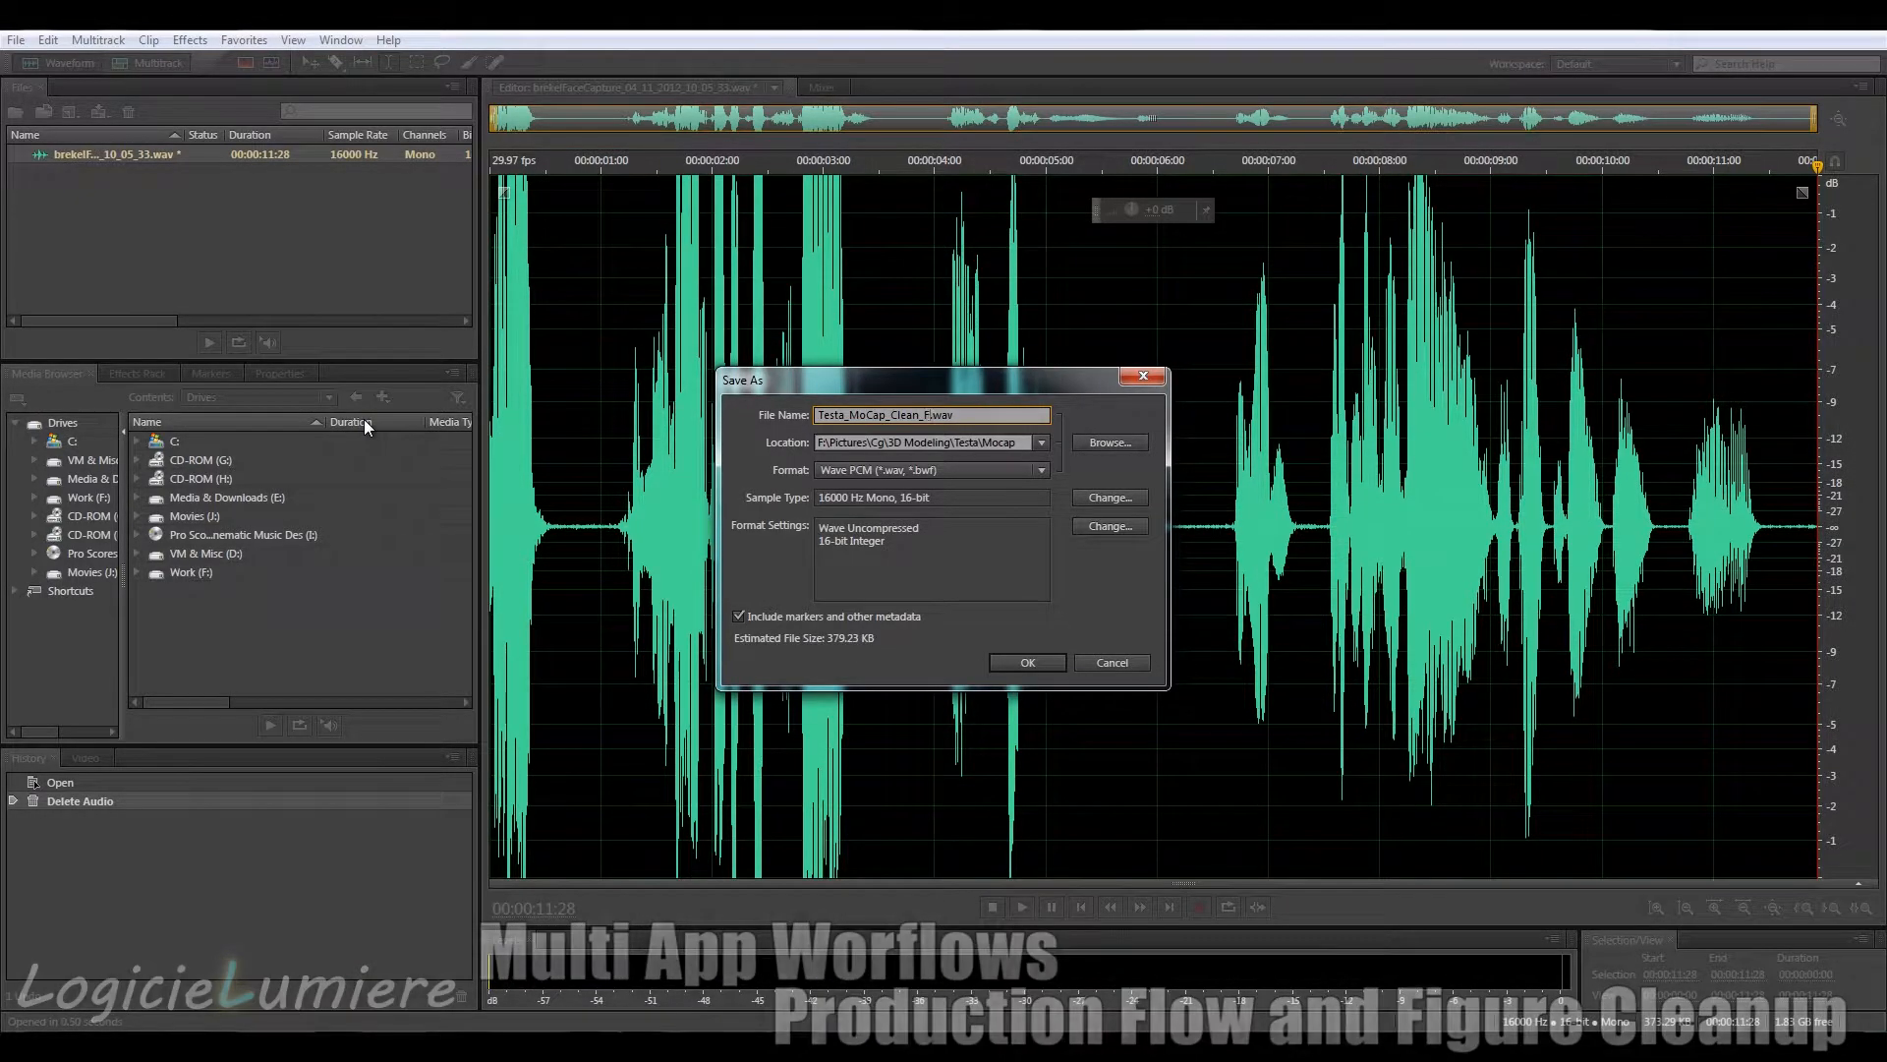
{"action": "type", "text": "l"}
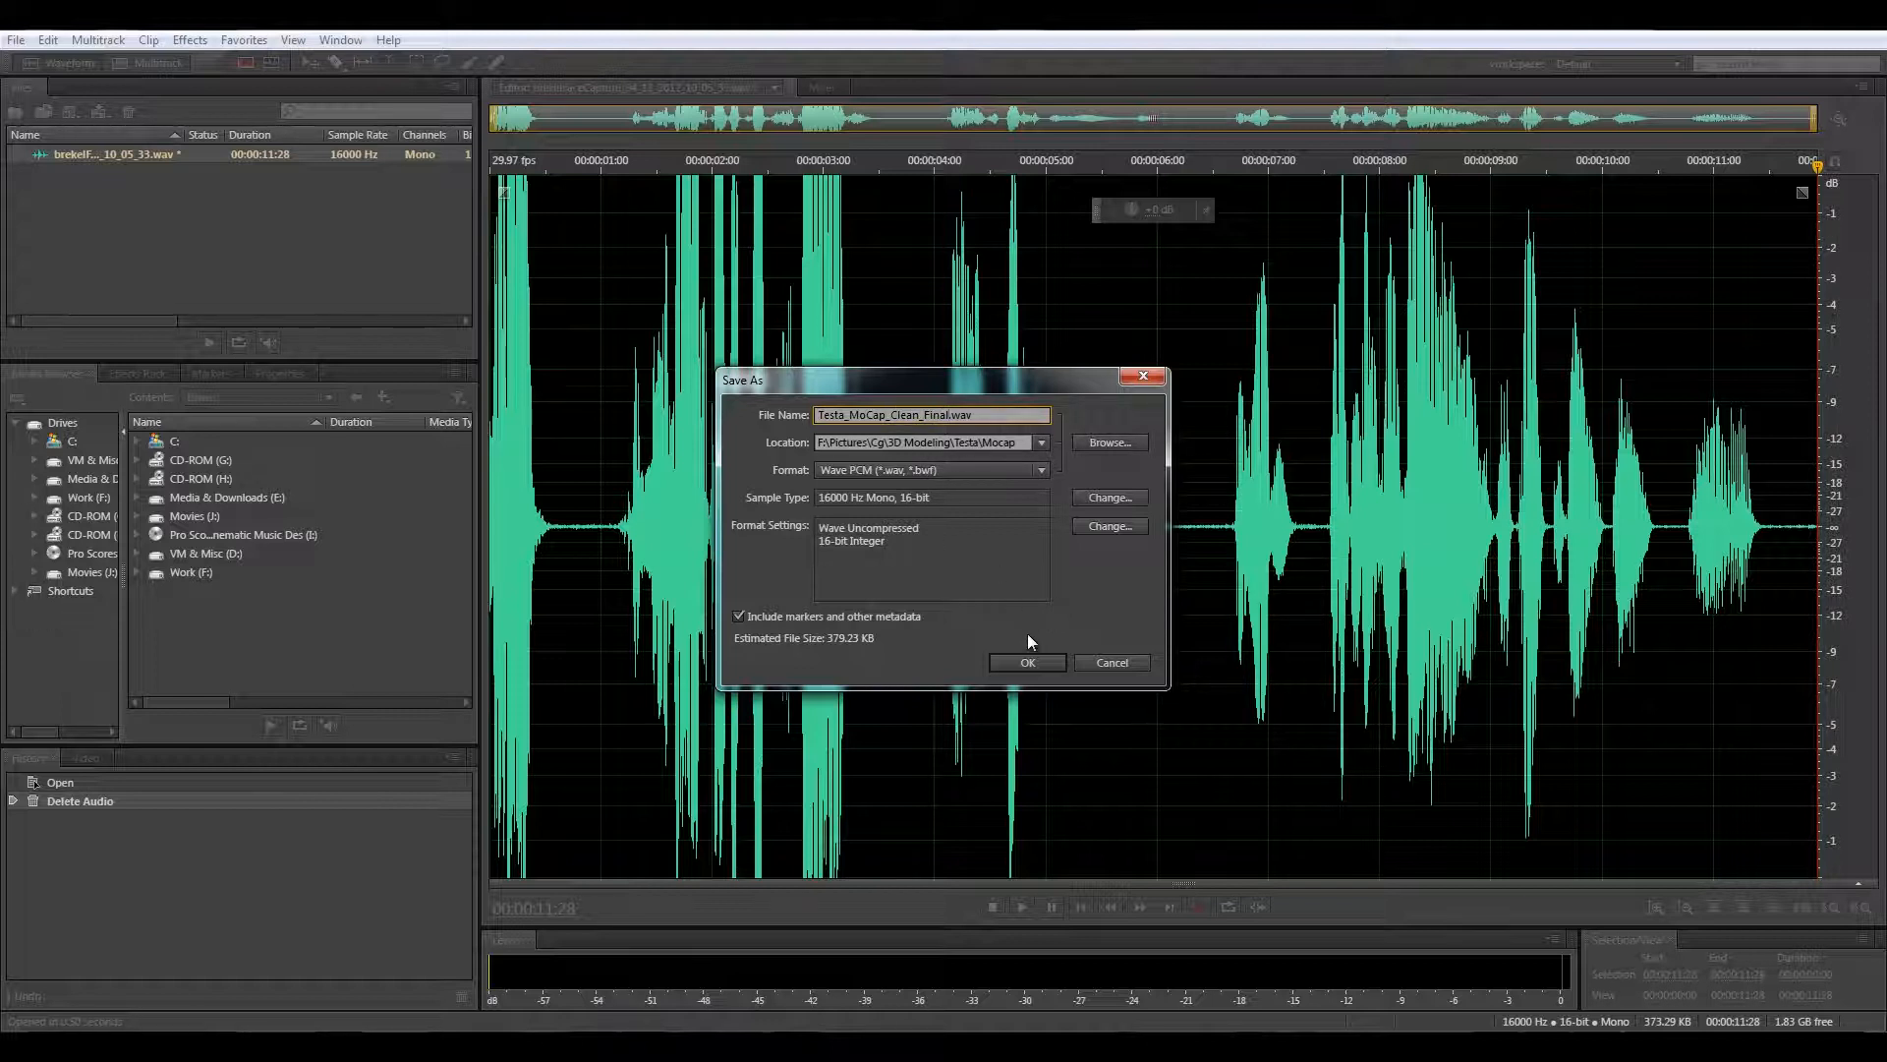
{"action": "left_click", "coordinate": [1028, 662]}
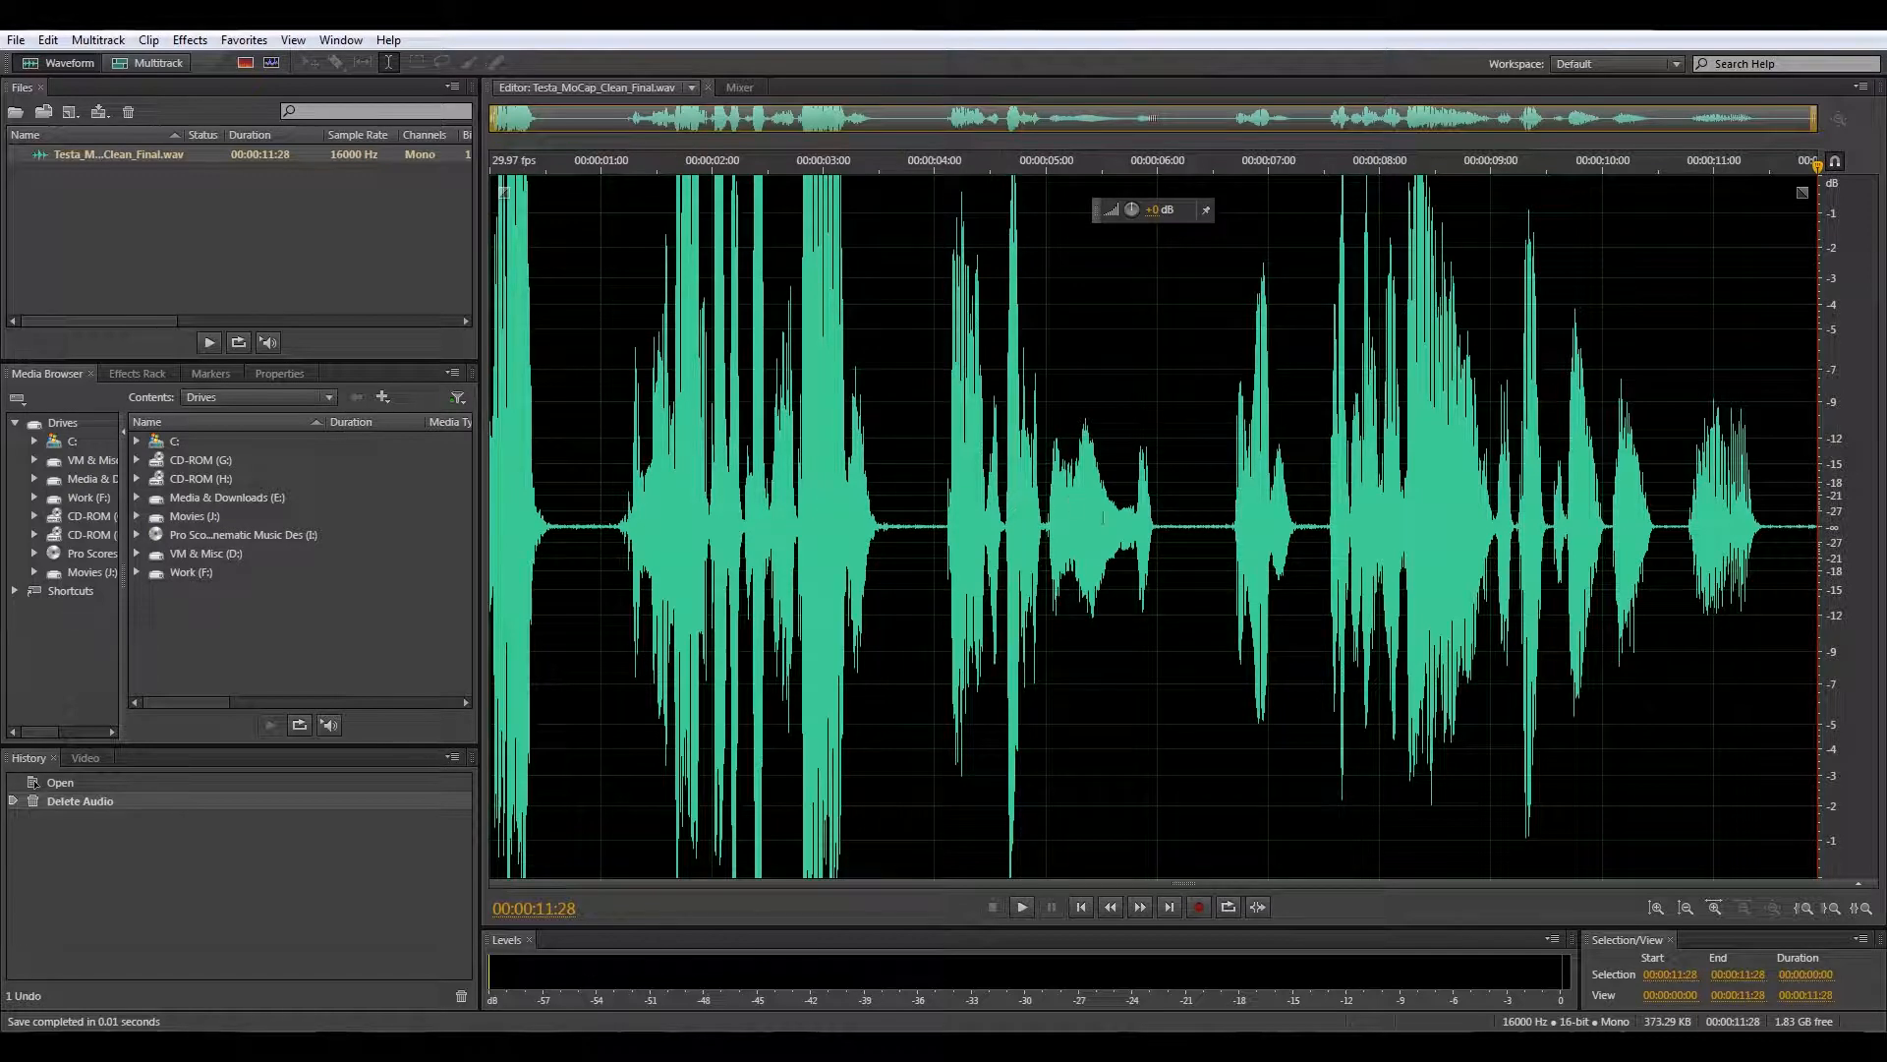
Capture a noise print from the silent gap starting at about 00:00:06:00 and apply Noise Reduction to the entire file.
{"action": "left_click_drag", "start_coordinate": [1158, 526], "coordinate": [1226, 418]}
{"action": "key", "text": "shift+p"}
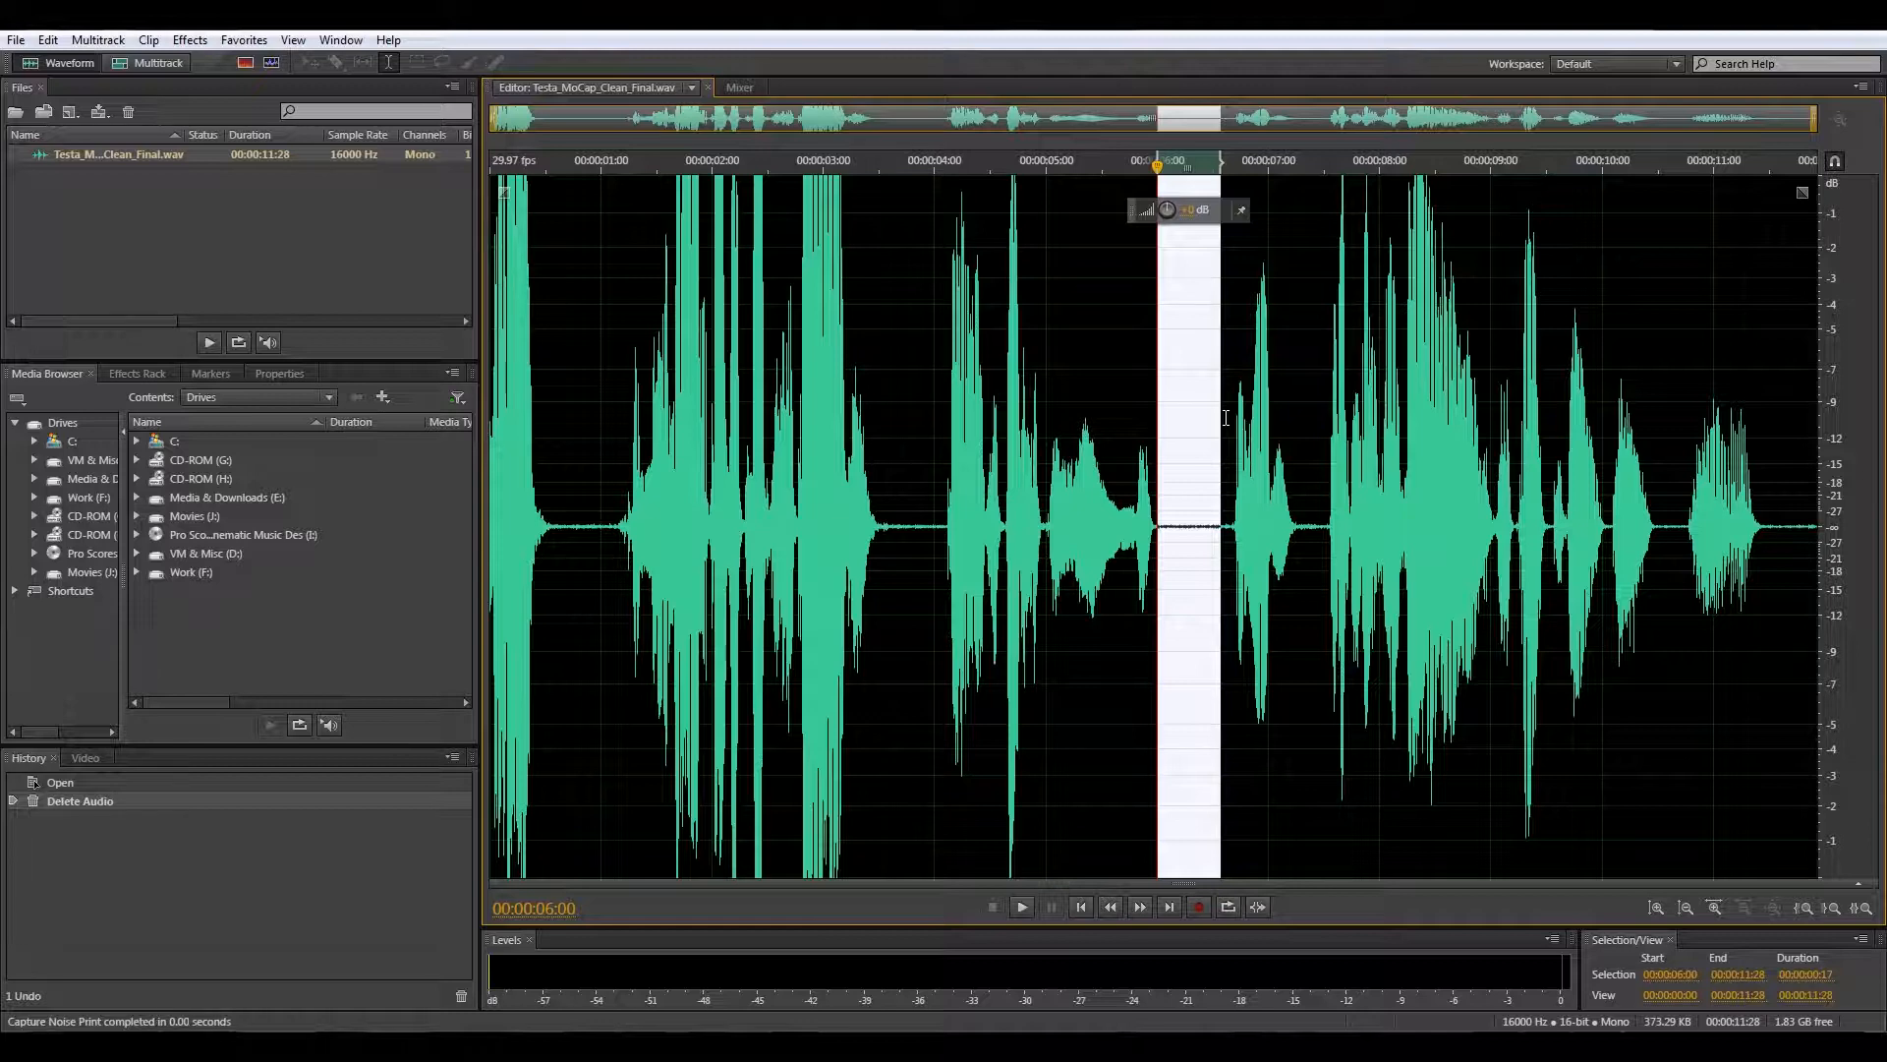
{"action": "key", "text": "ctrl+shift+p"}
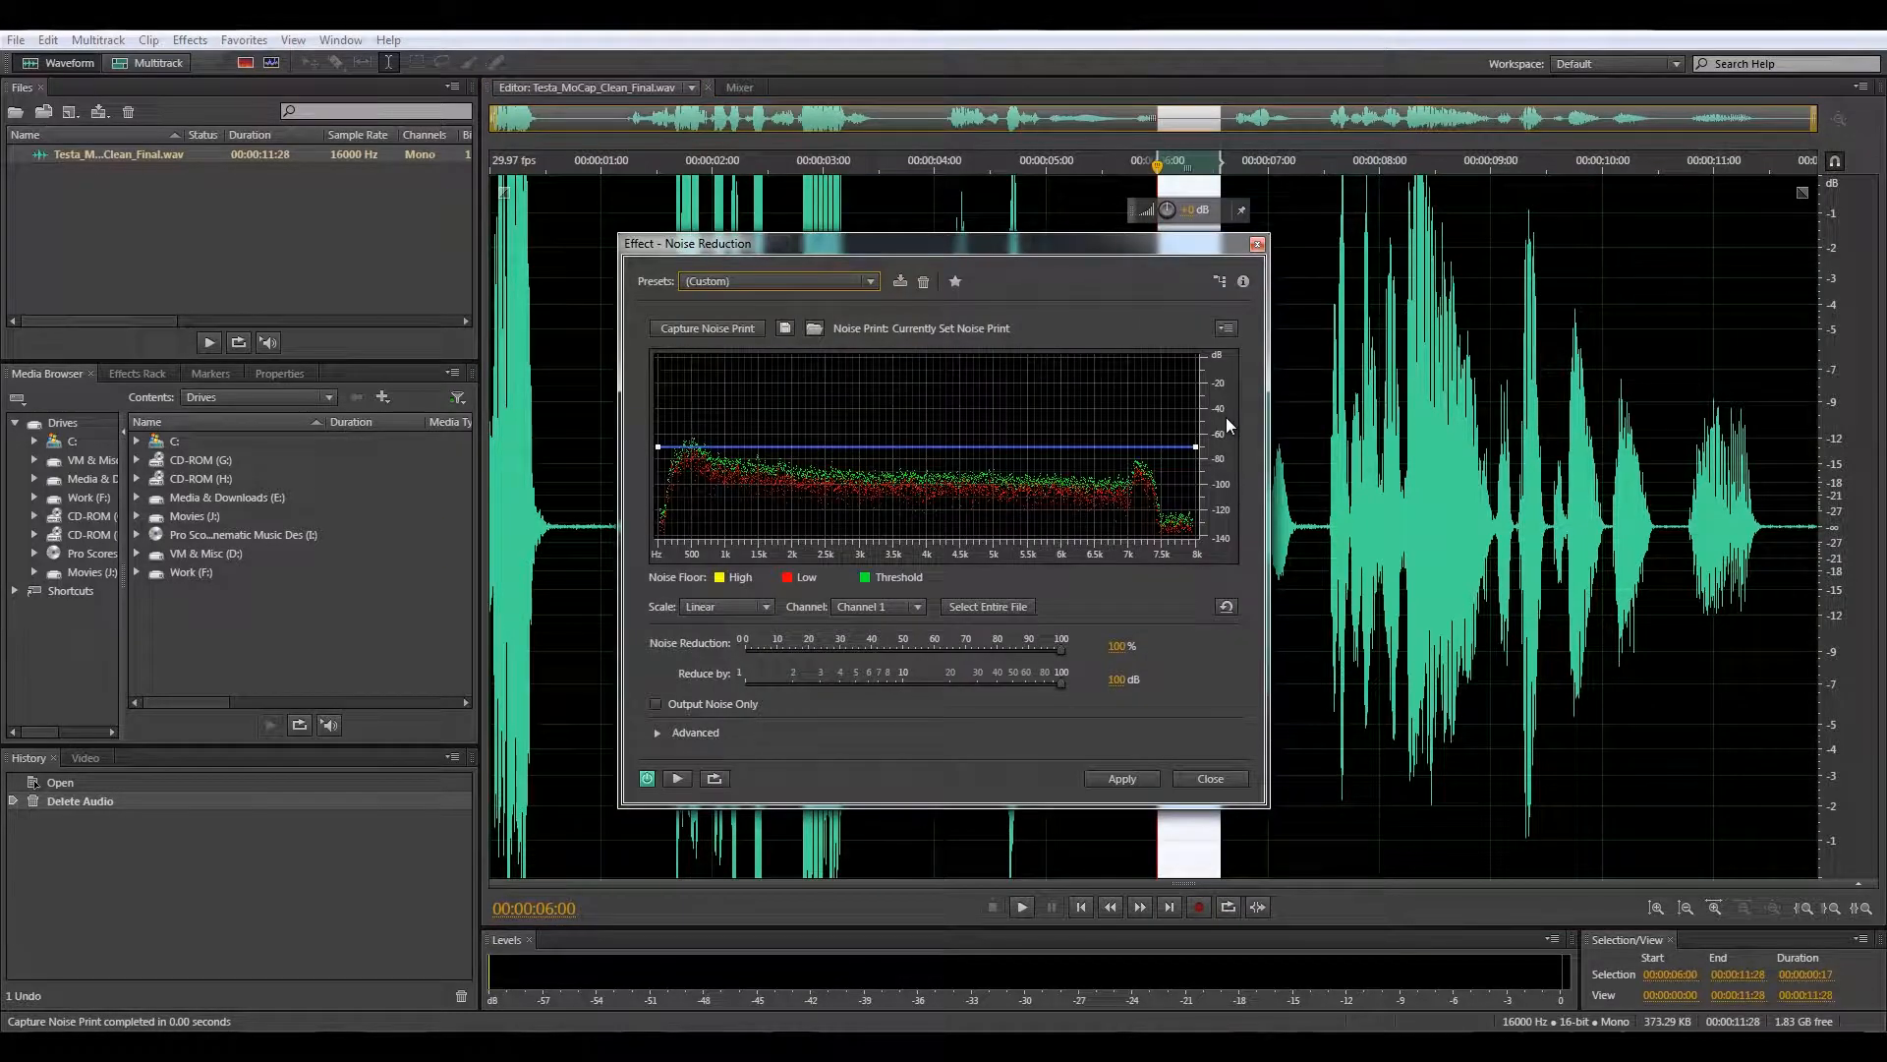
{"action": "left_click_drag", "start_coordinate": [1107, 247], "coordinate": [808, 301]}
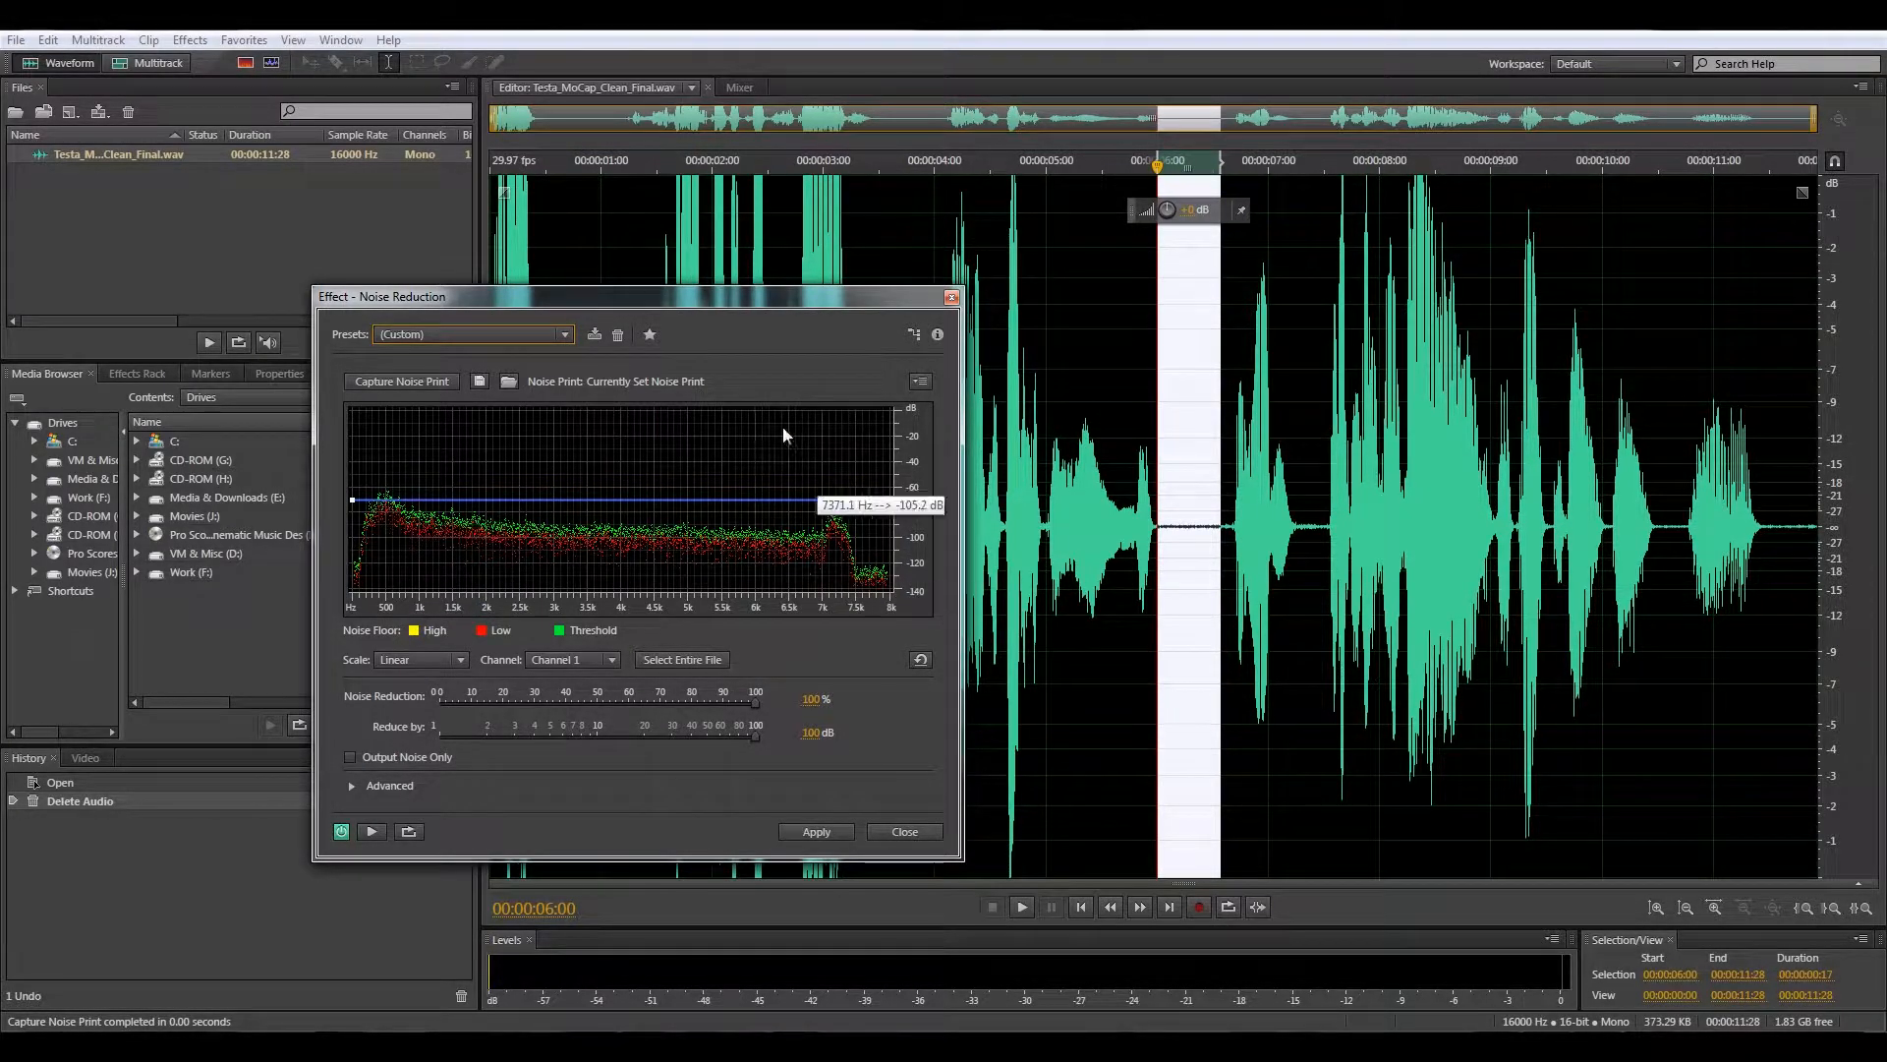
{"action": "left_click_drag", "start_coordinate": [428, 306], "coordinate": [532, 261]}
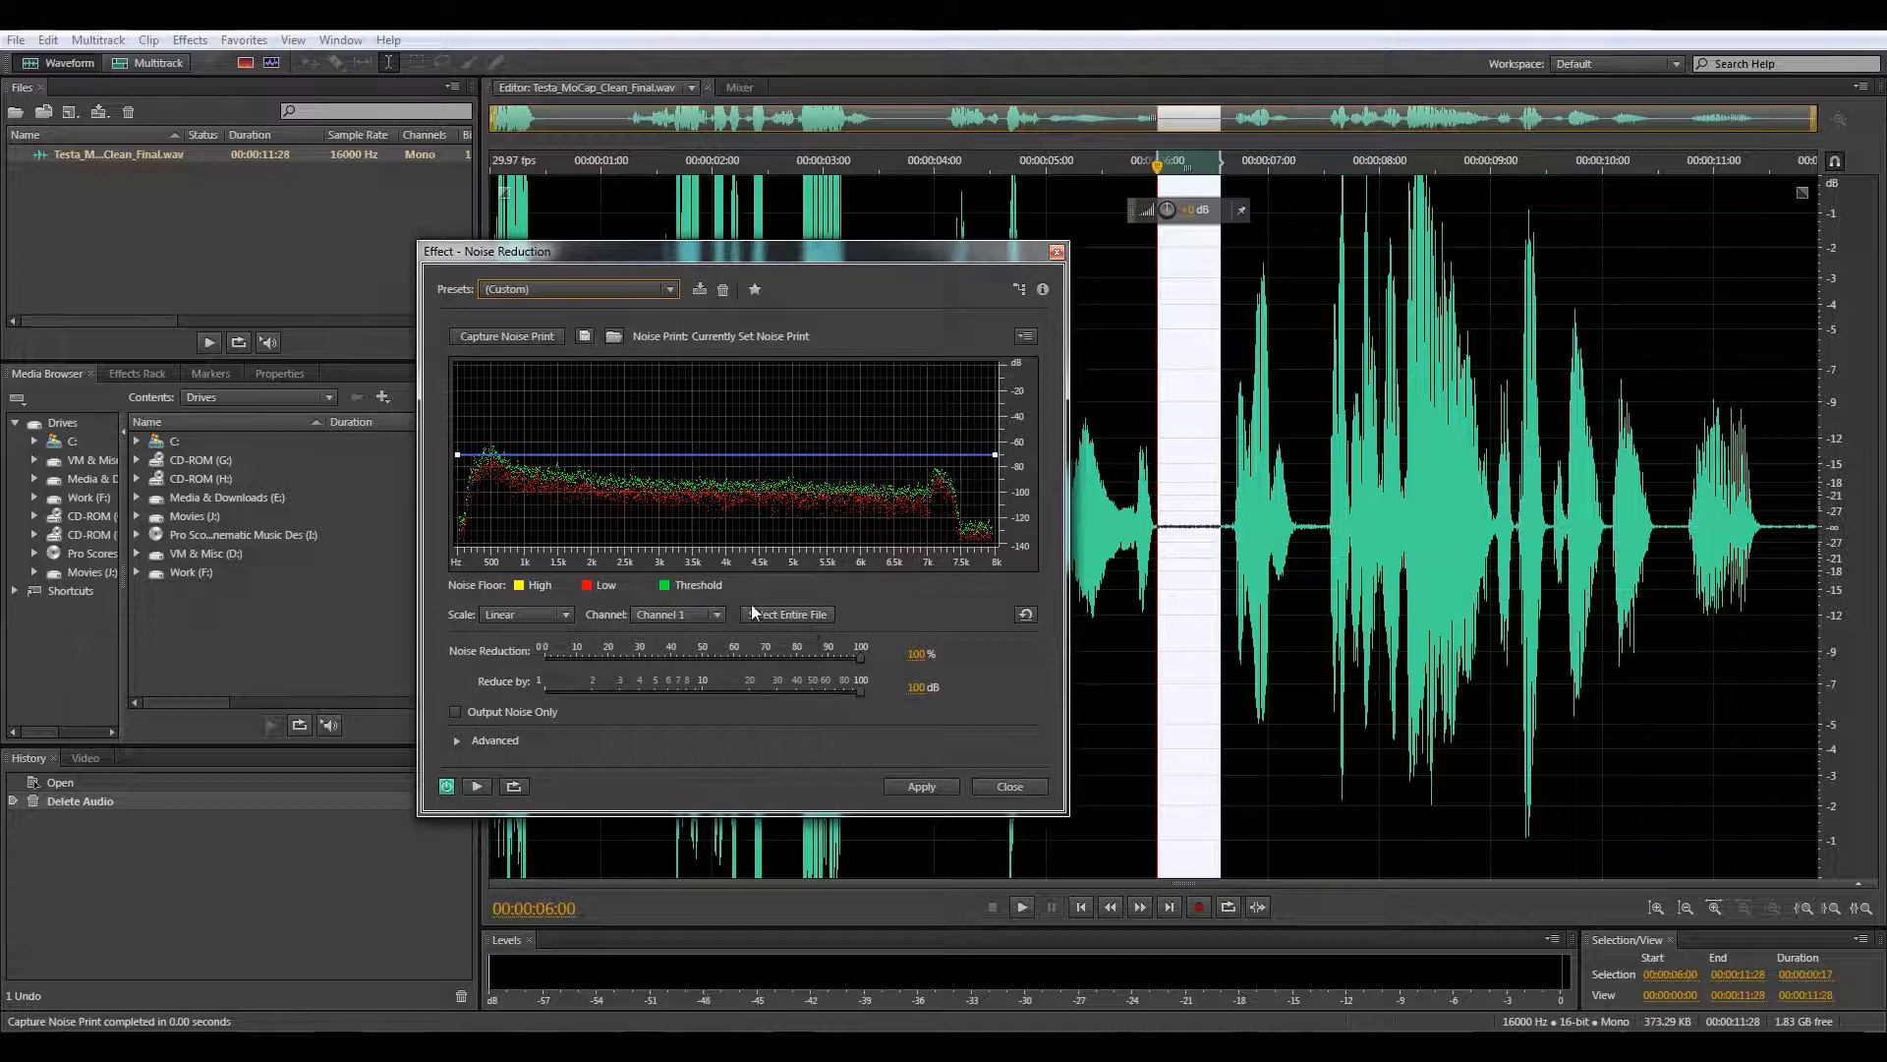
{"action": "left_click", "coordinate": [792, 614]}
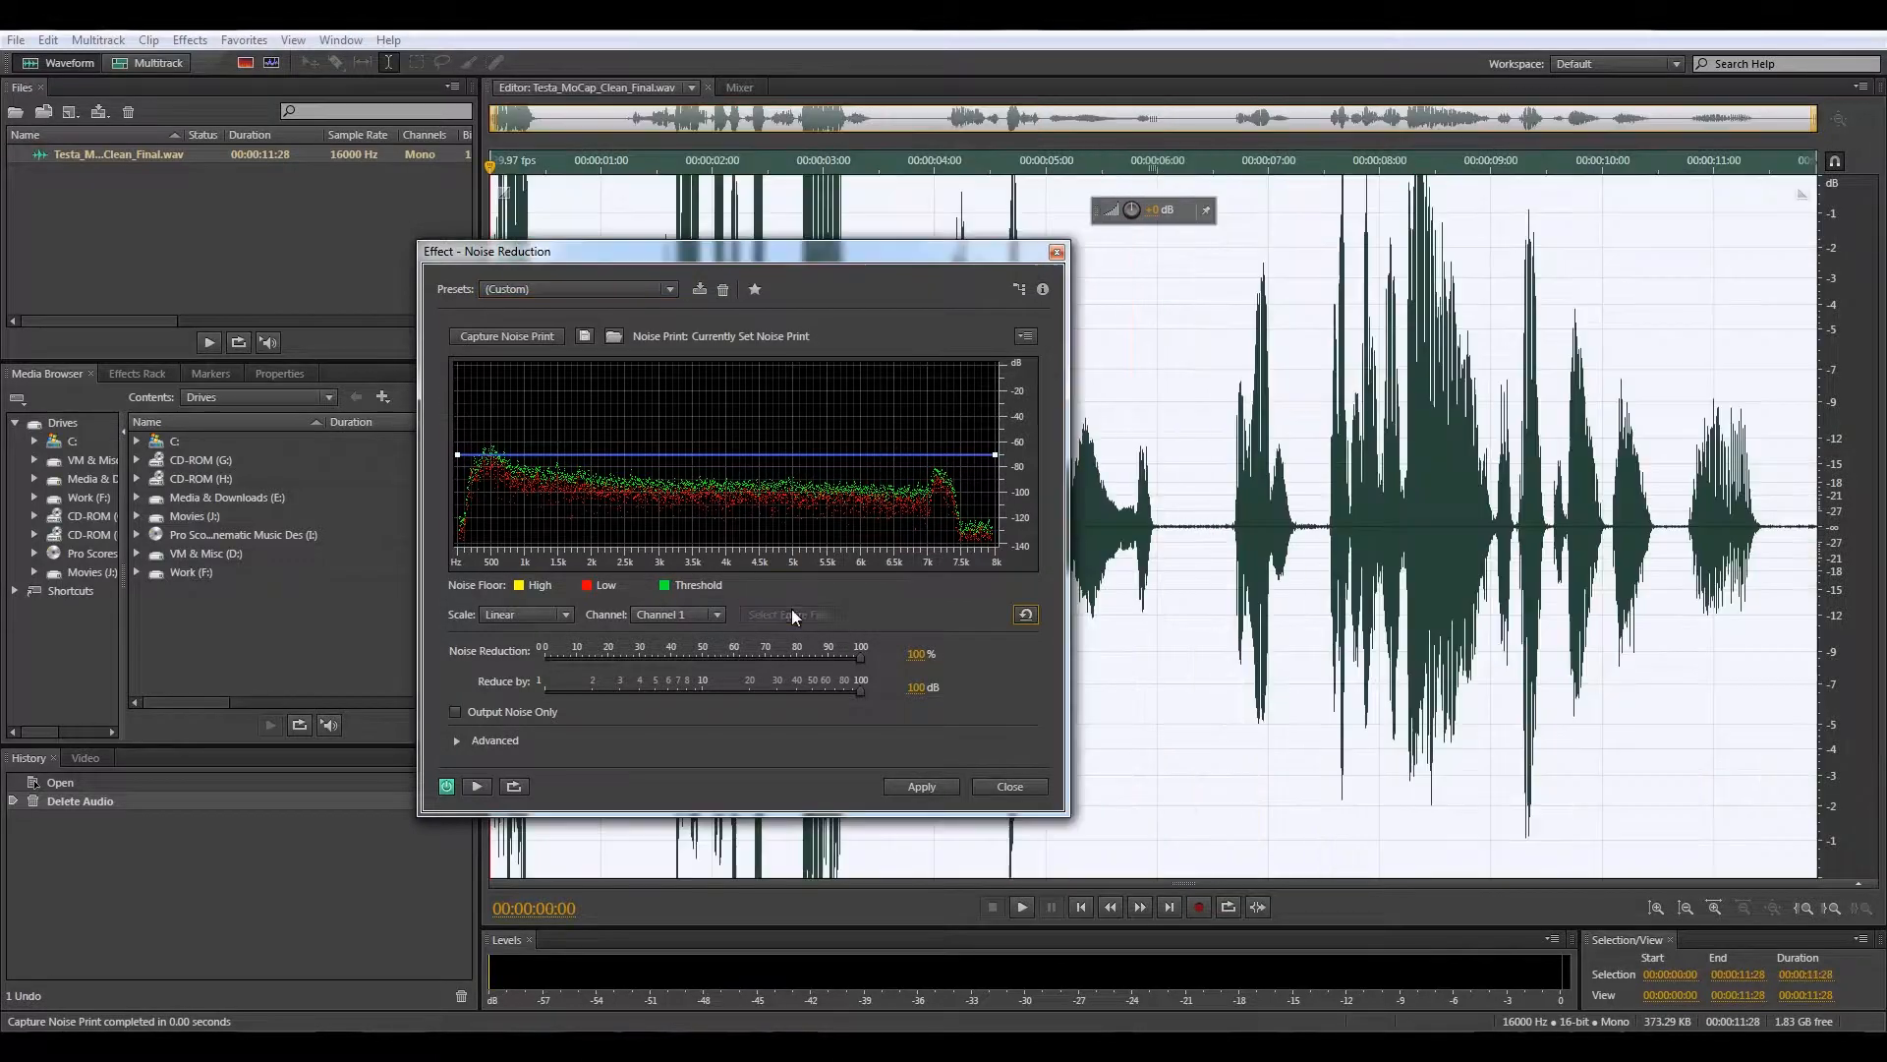
{"action": "left_click", "coordinate": [921, 787]}
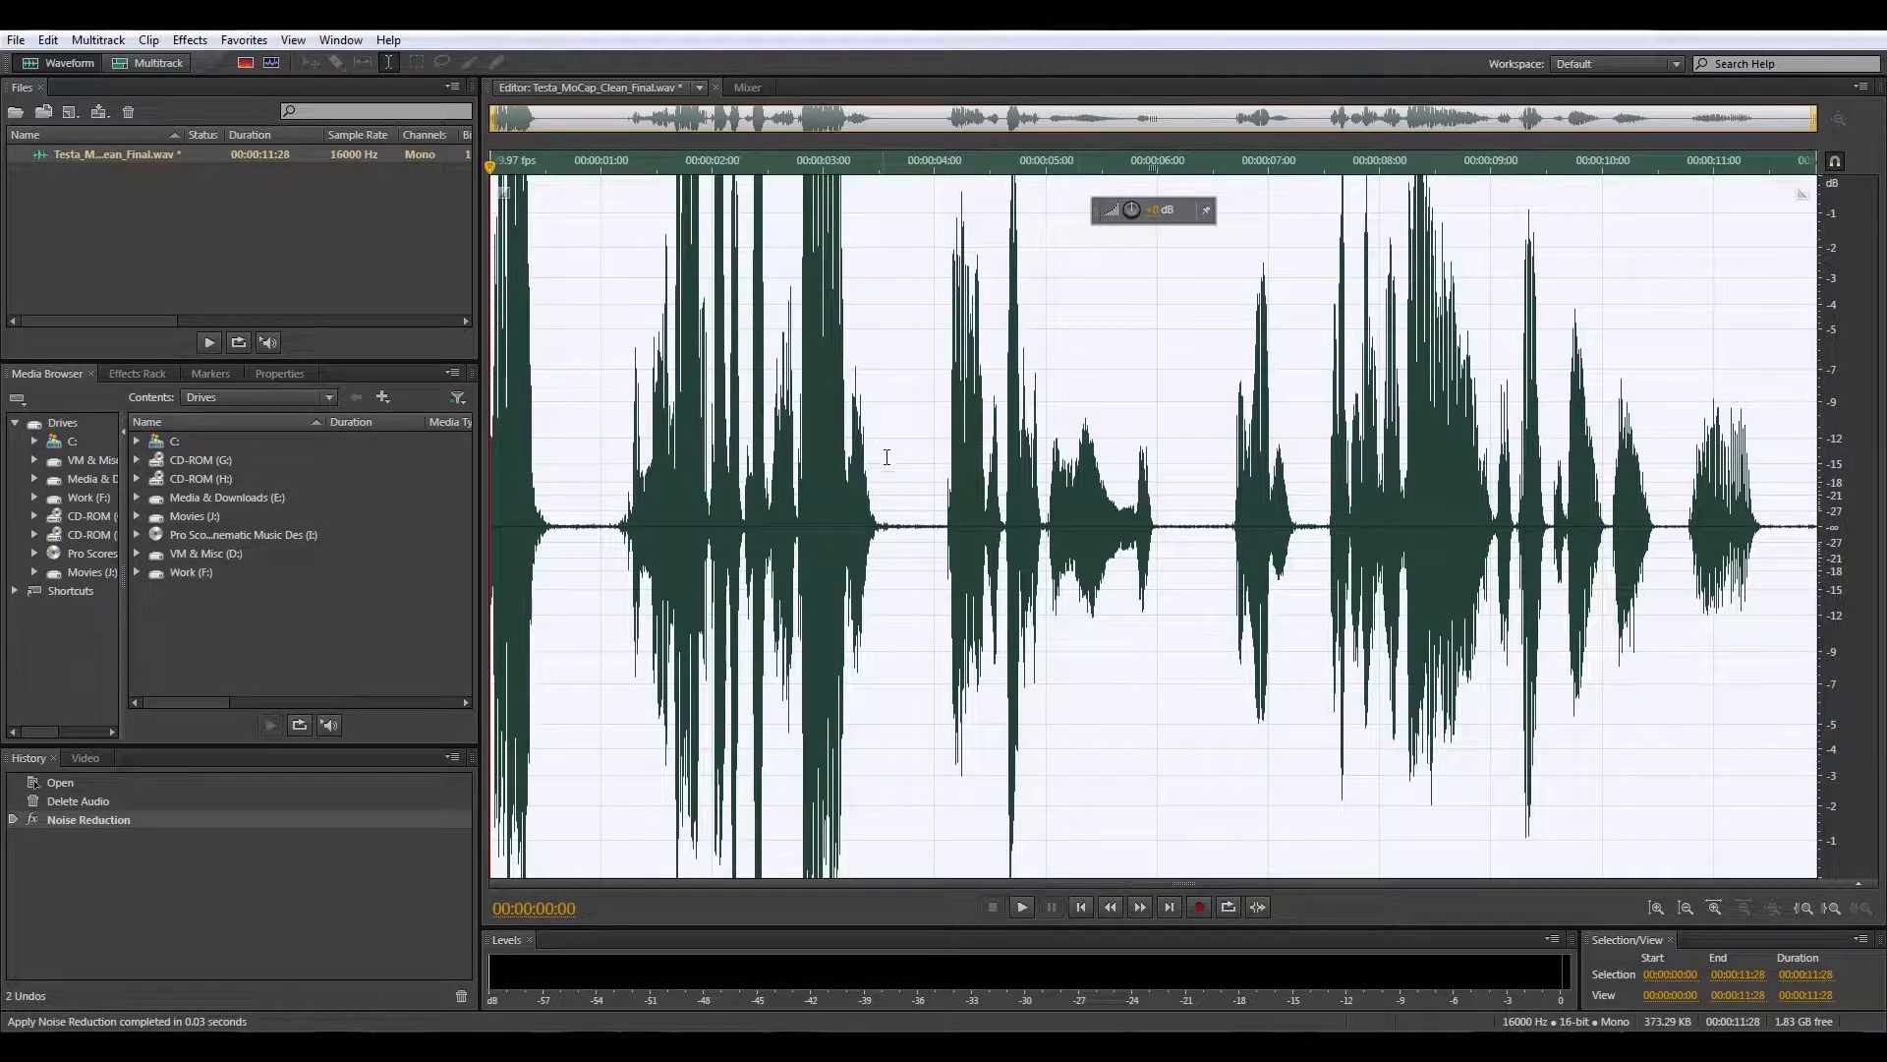
Run a second Noise Reduction pass on the entire file, using a new noise print from the silence starting at about 00:00:06:03.
{"action": "left_click", "coordinate": [1186, 509]}
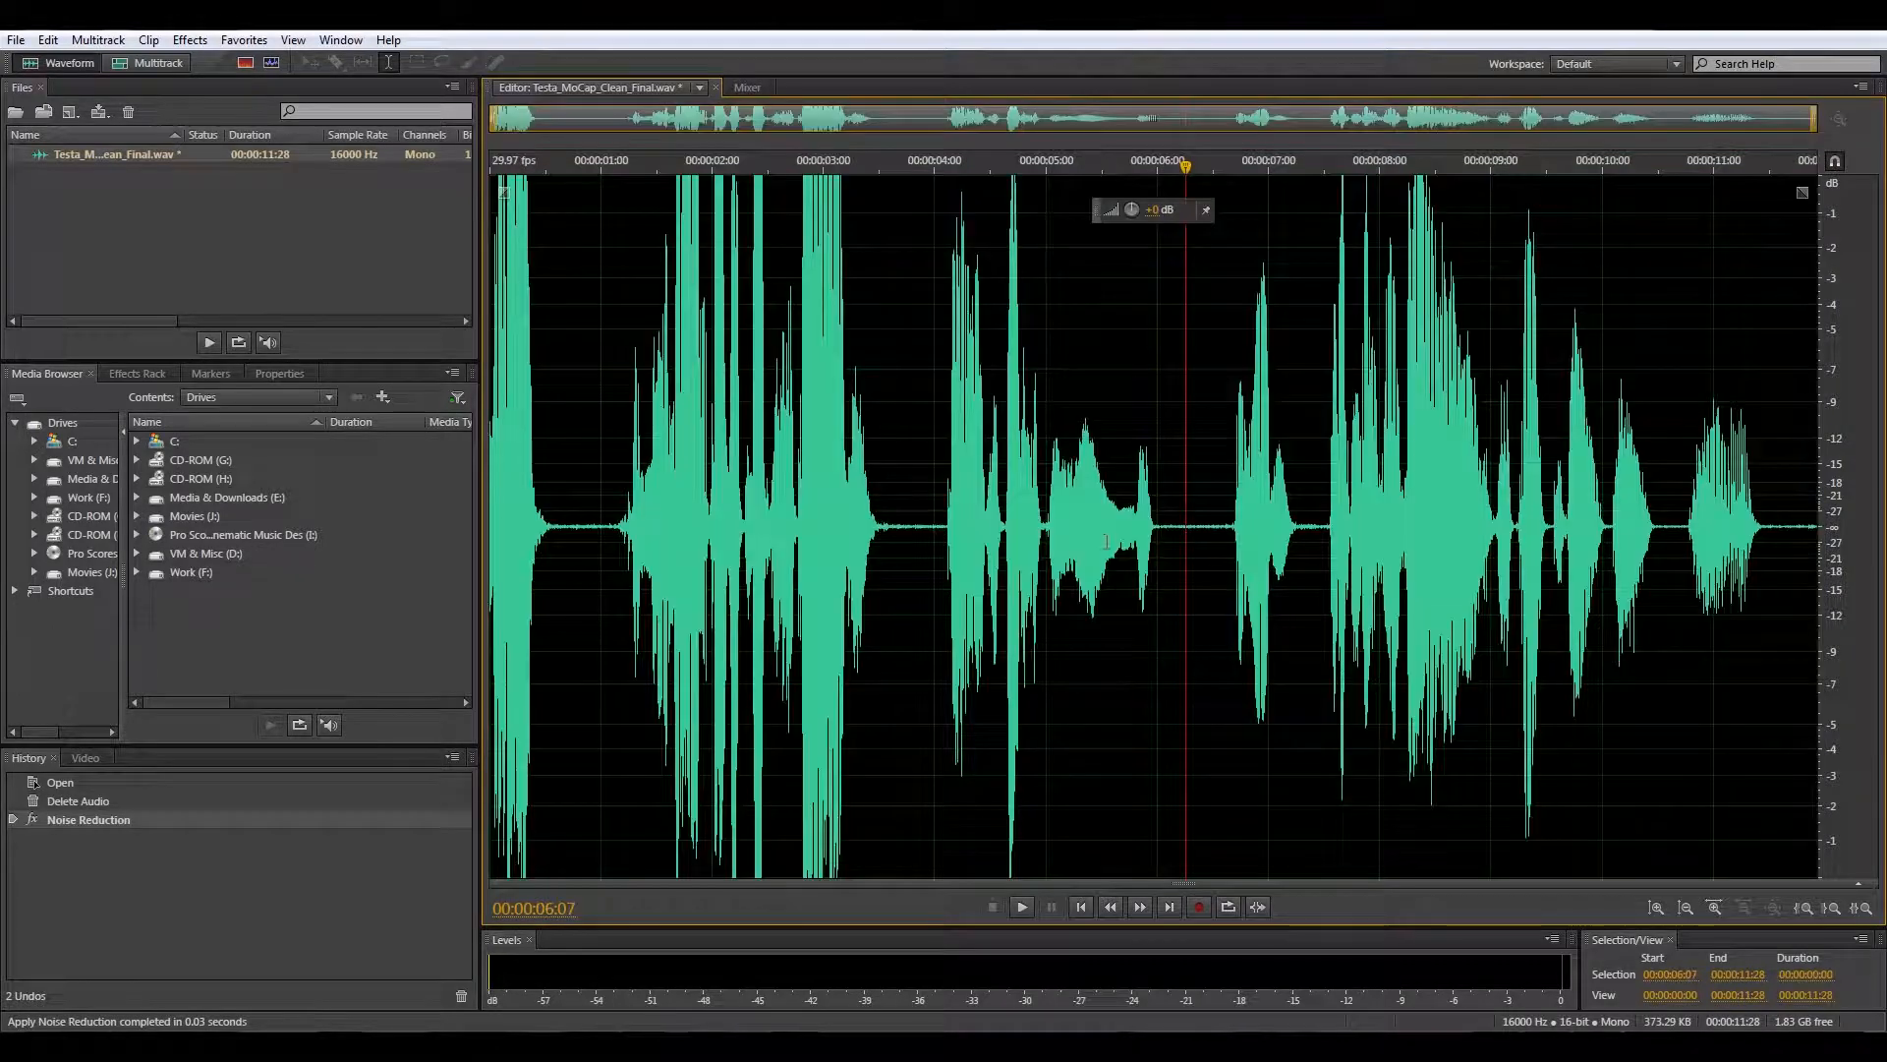
{"action": "left_click_drag", "start_coordinate": [1169, 507], "coordinate": [1208, 525]}
{"action": "key", "text": "shift+p"}
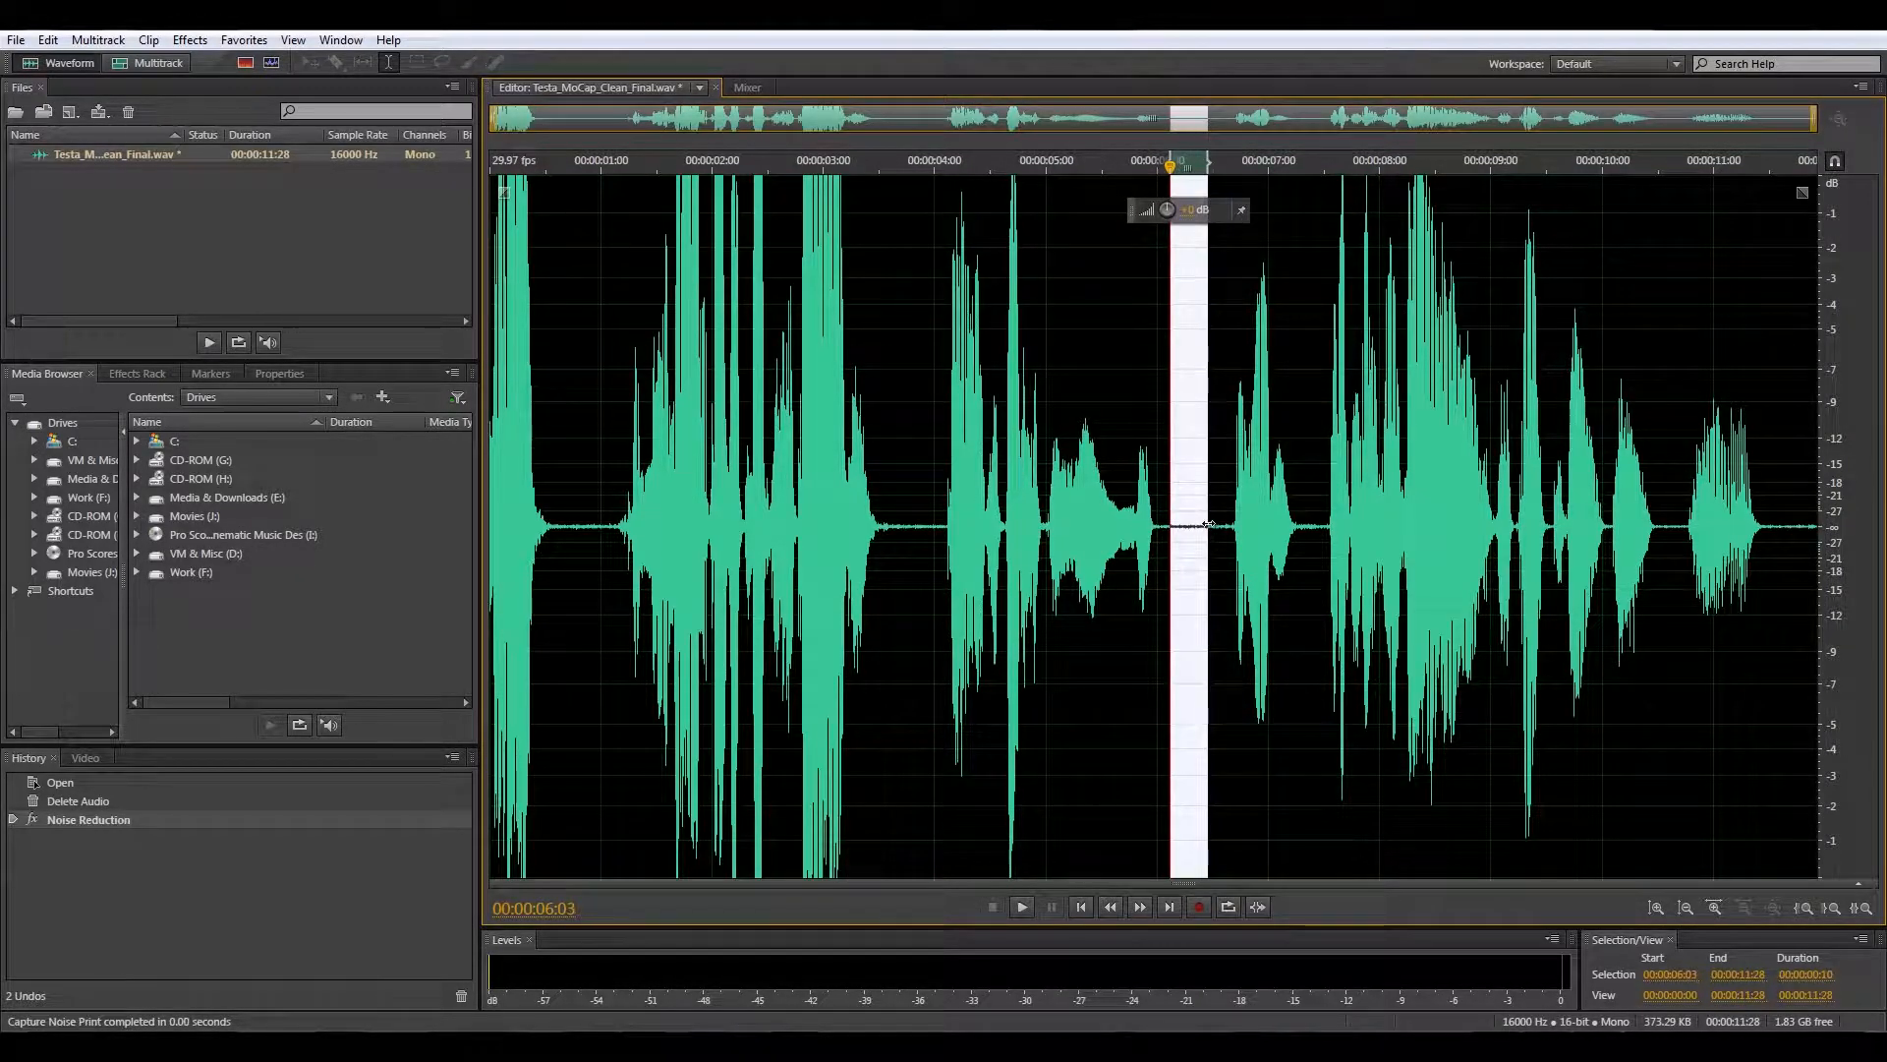
{"action": "key", "text": "ctrl+shift+p"}
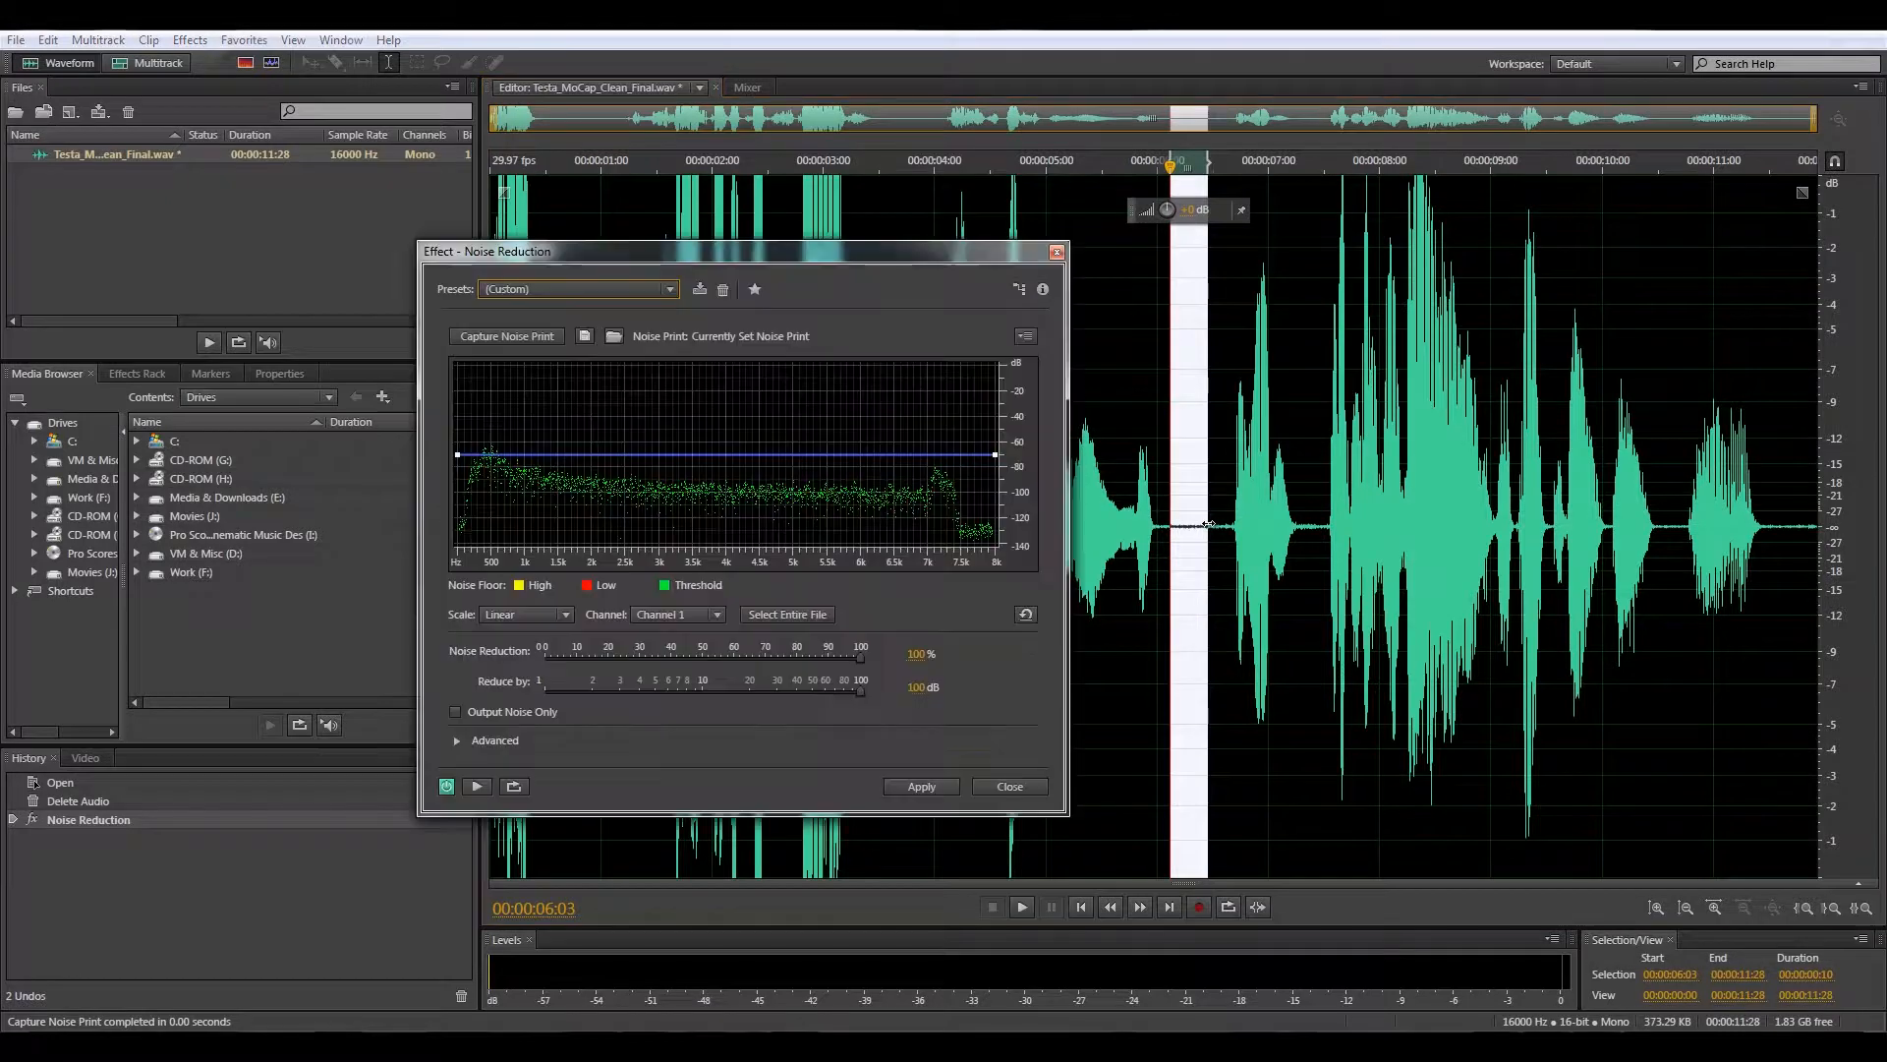
{"action": "left_click", "coordinate": [798, 613]}
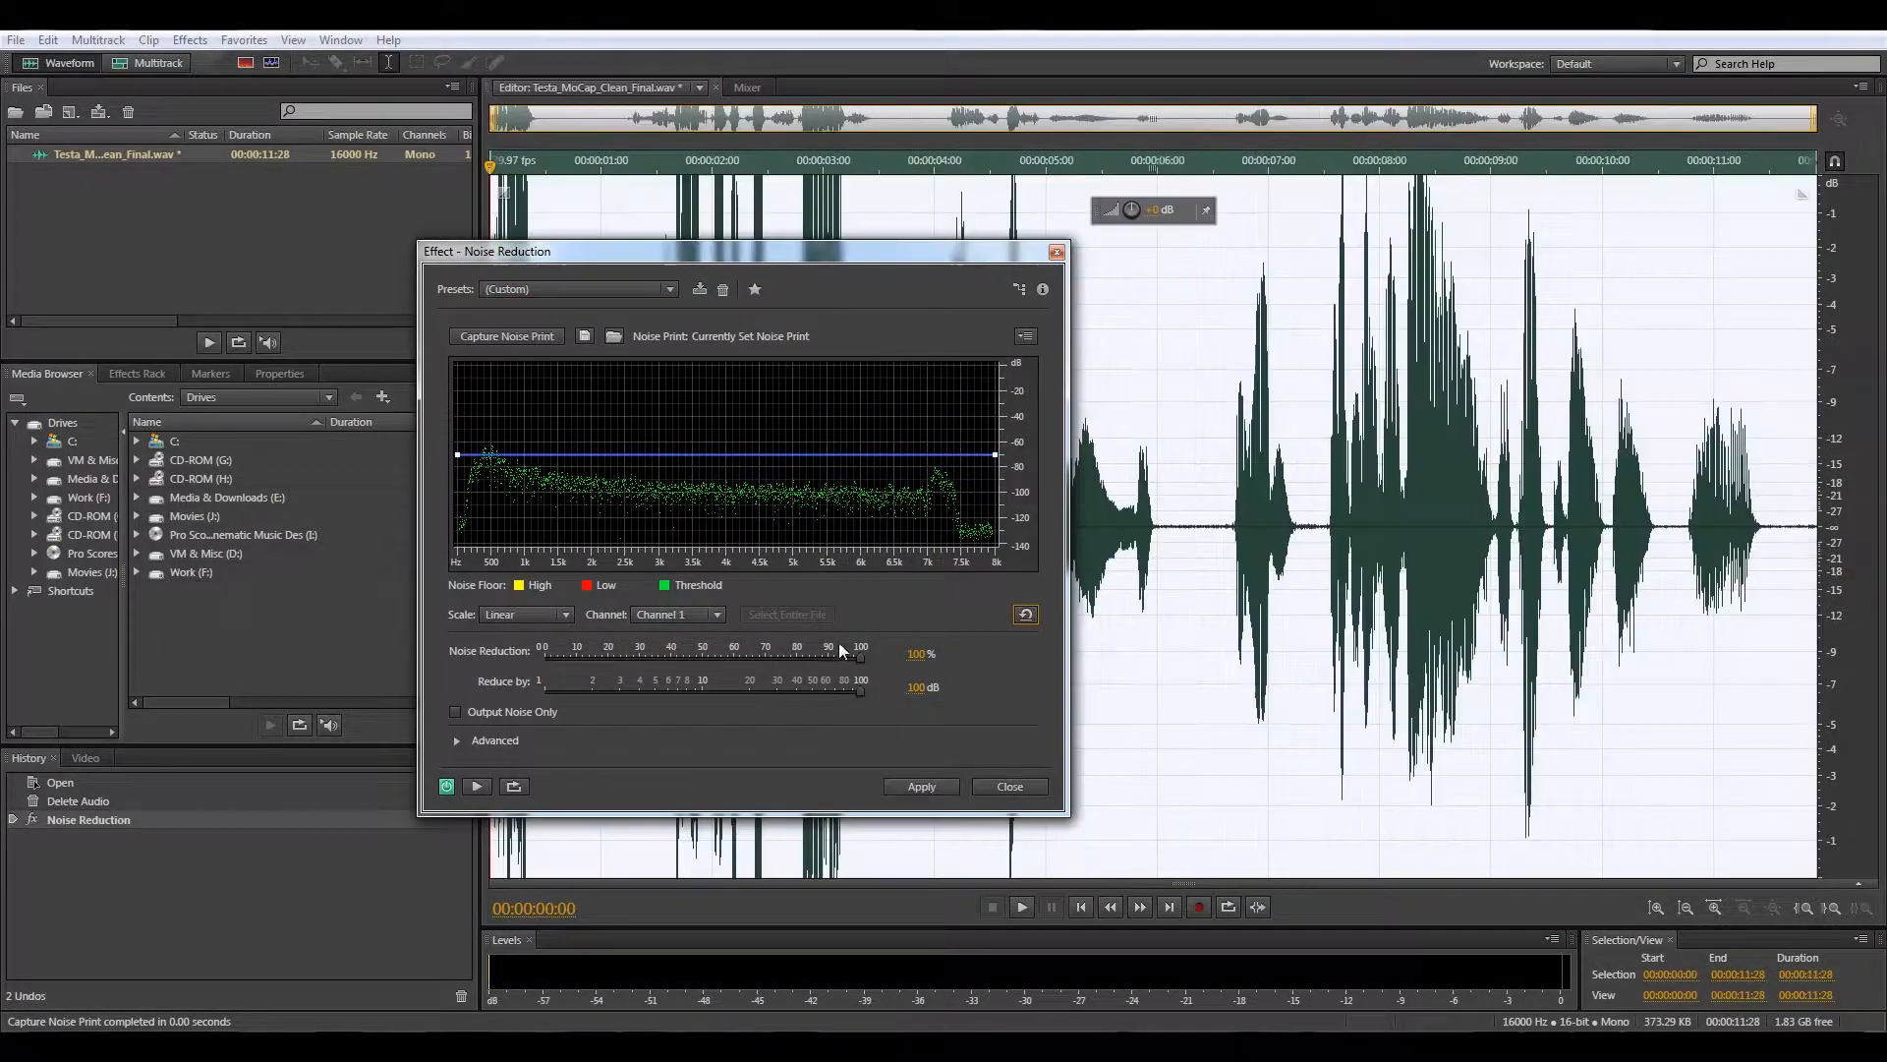
{"action": "left_click", "coordinate": [919, 784]}
{"action": "left_click", "coordinate": [911, 472]}
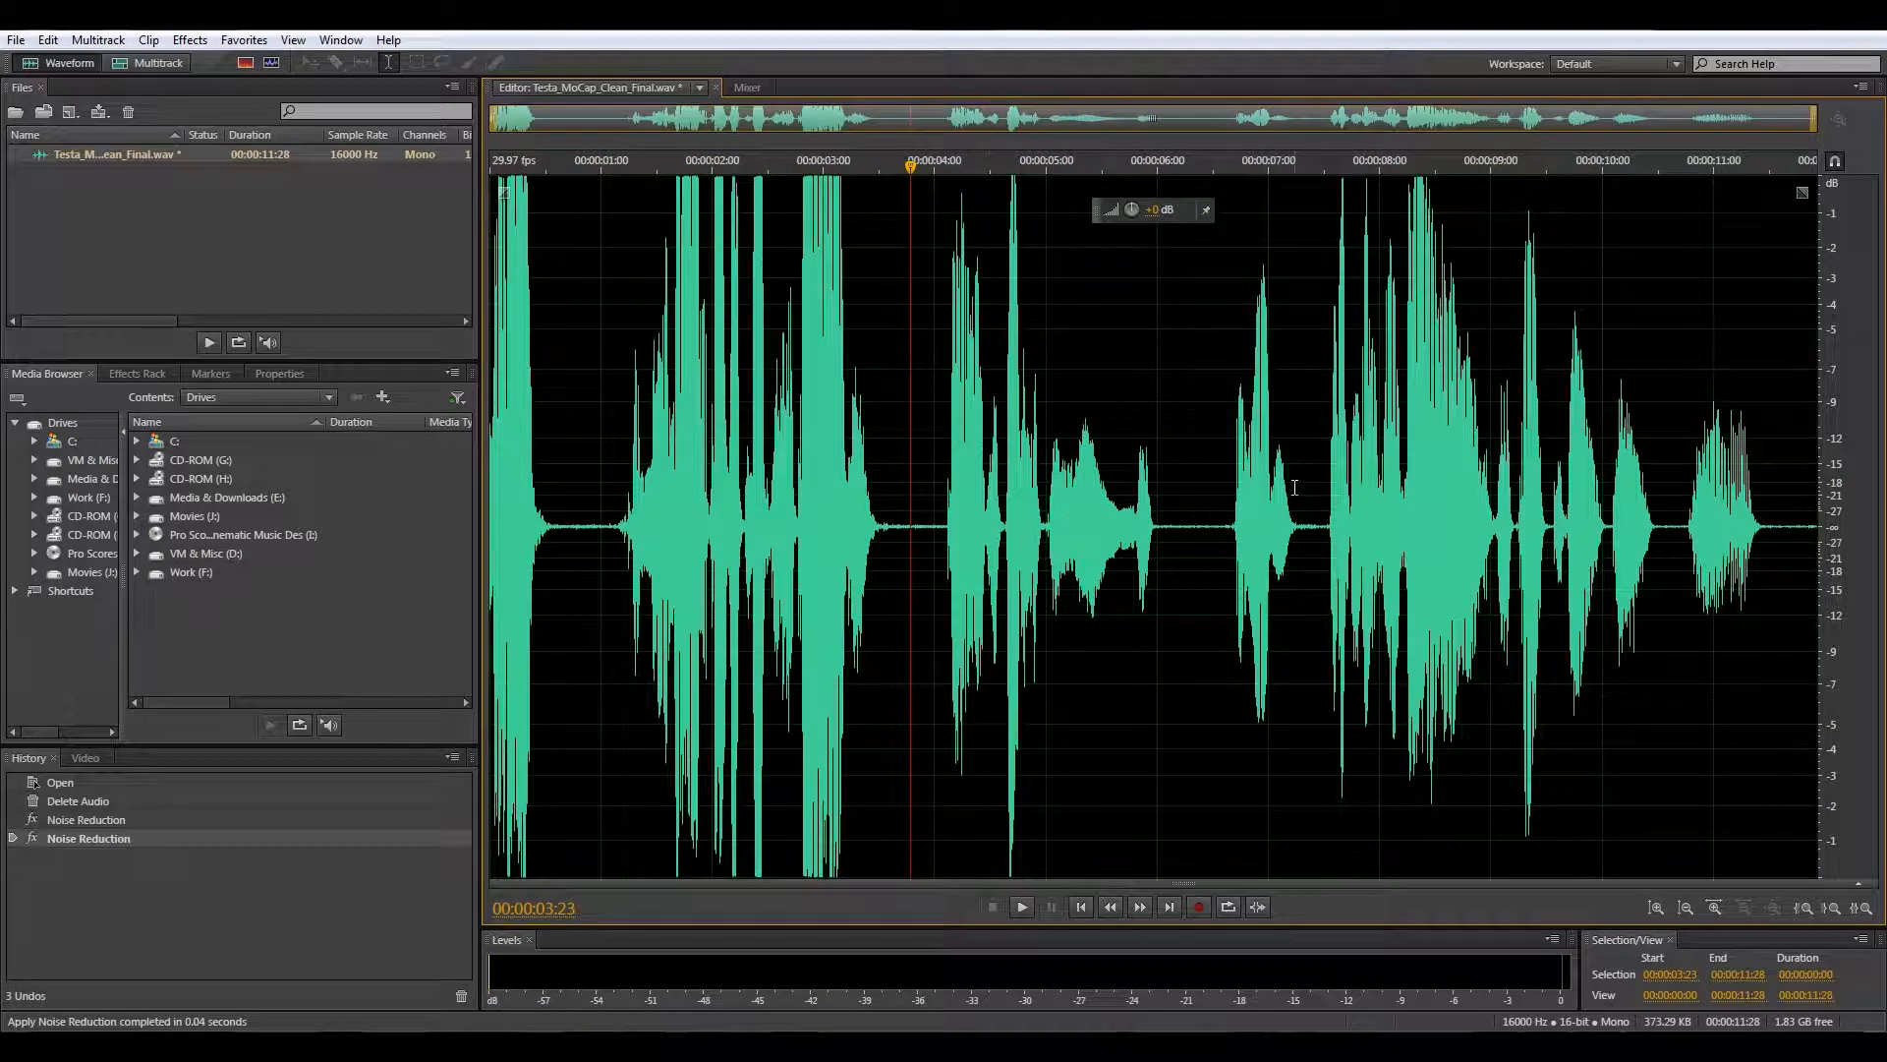
{"action": "left_click", "coordinate": [569, 440]}
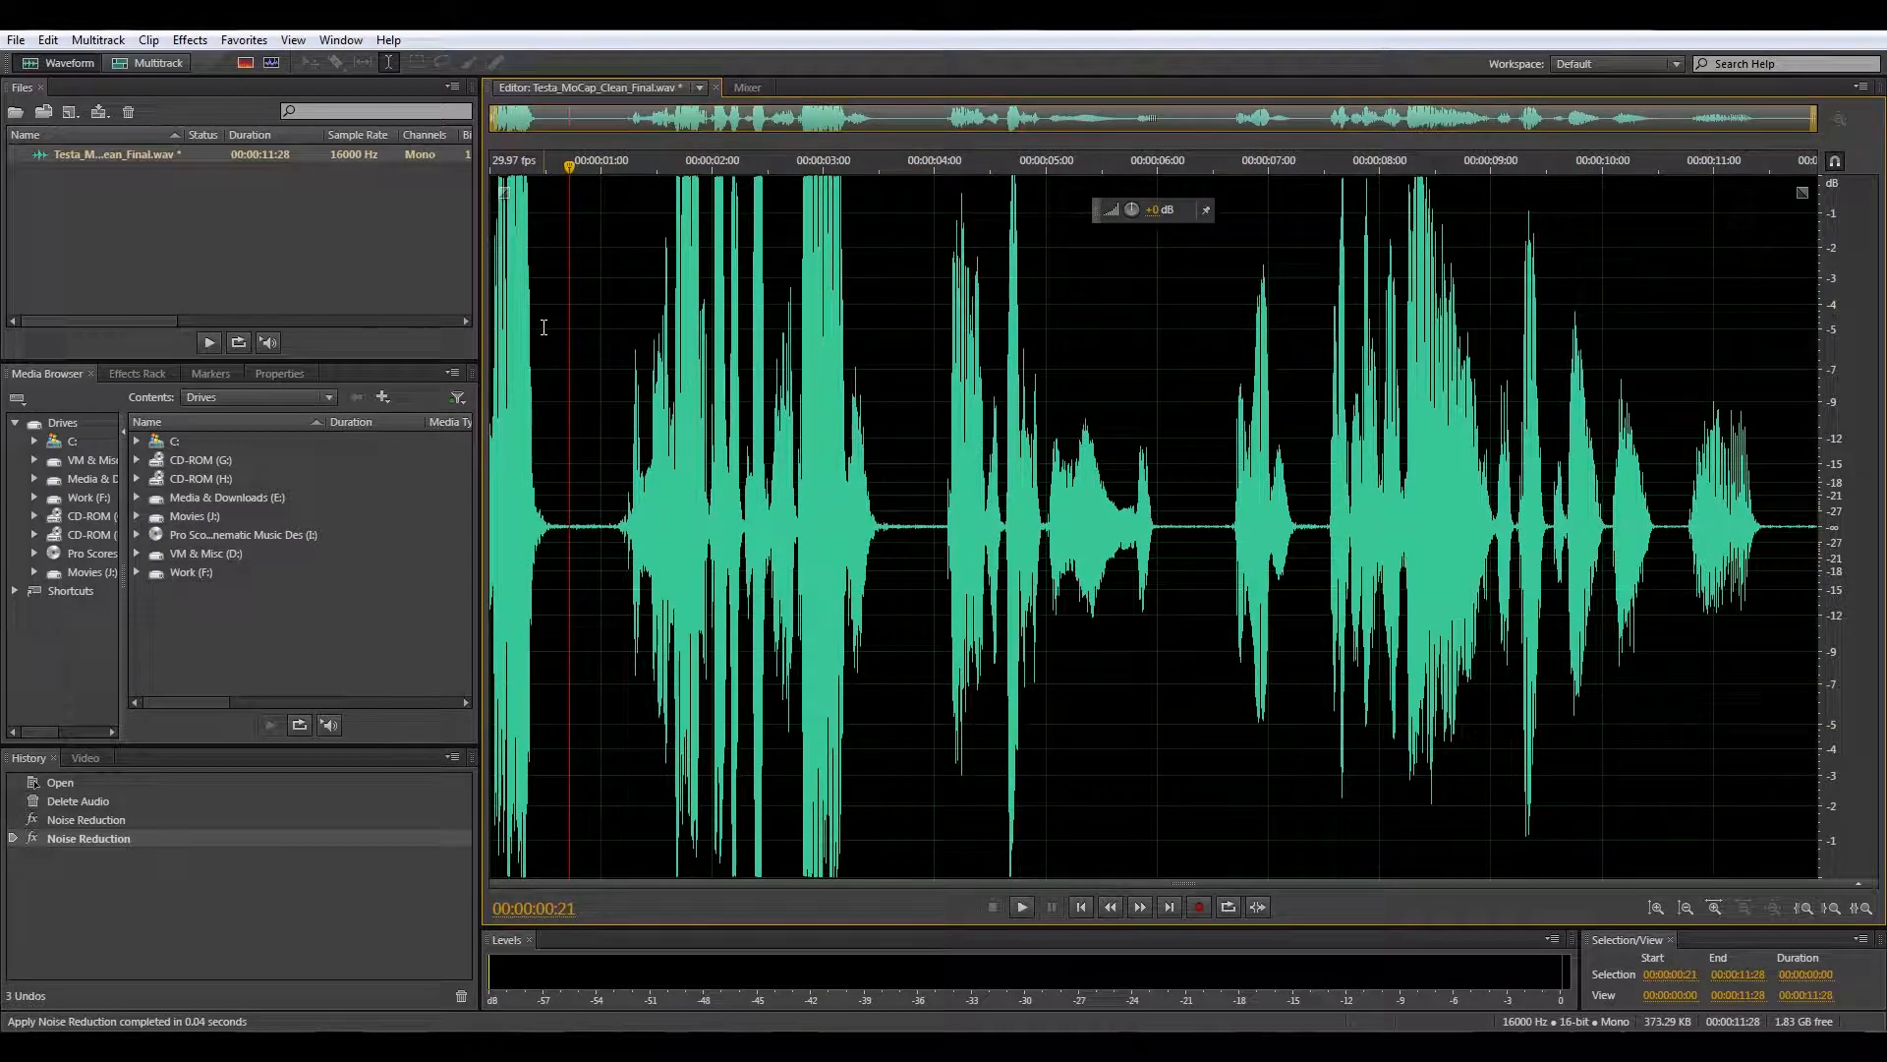
Apply Dynamics Processing with the Vocal Limiter preset to the whole waveform and save the file.
{"action": "key", "text": "ctrl+a"}
{"action": "left_click", "coordinate": [190, 40]}
{"action": "mouse_move", "coordinate": [189, 280]}
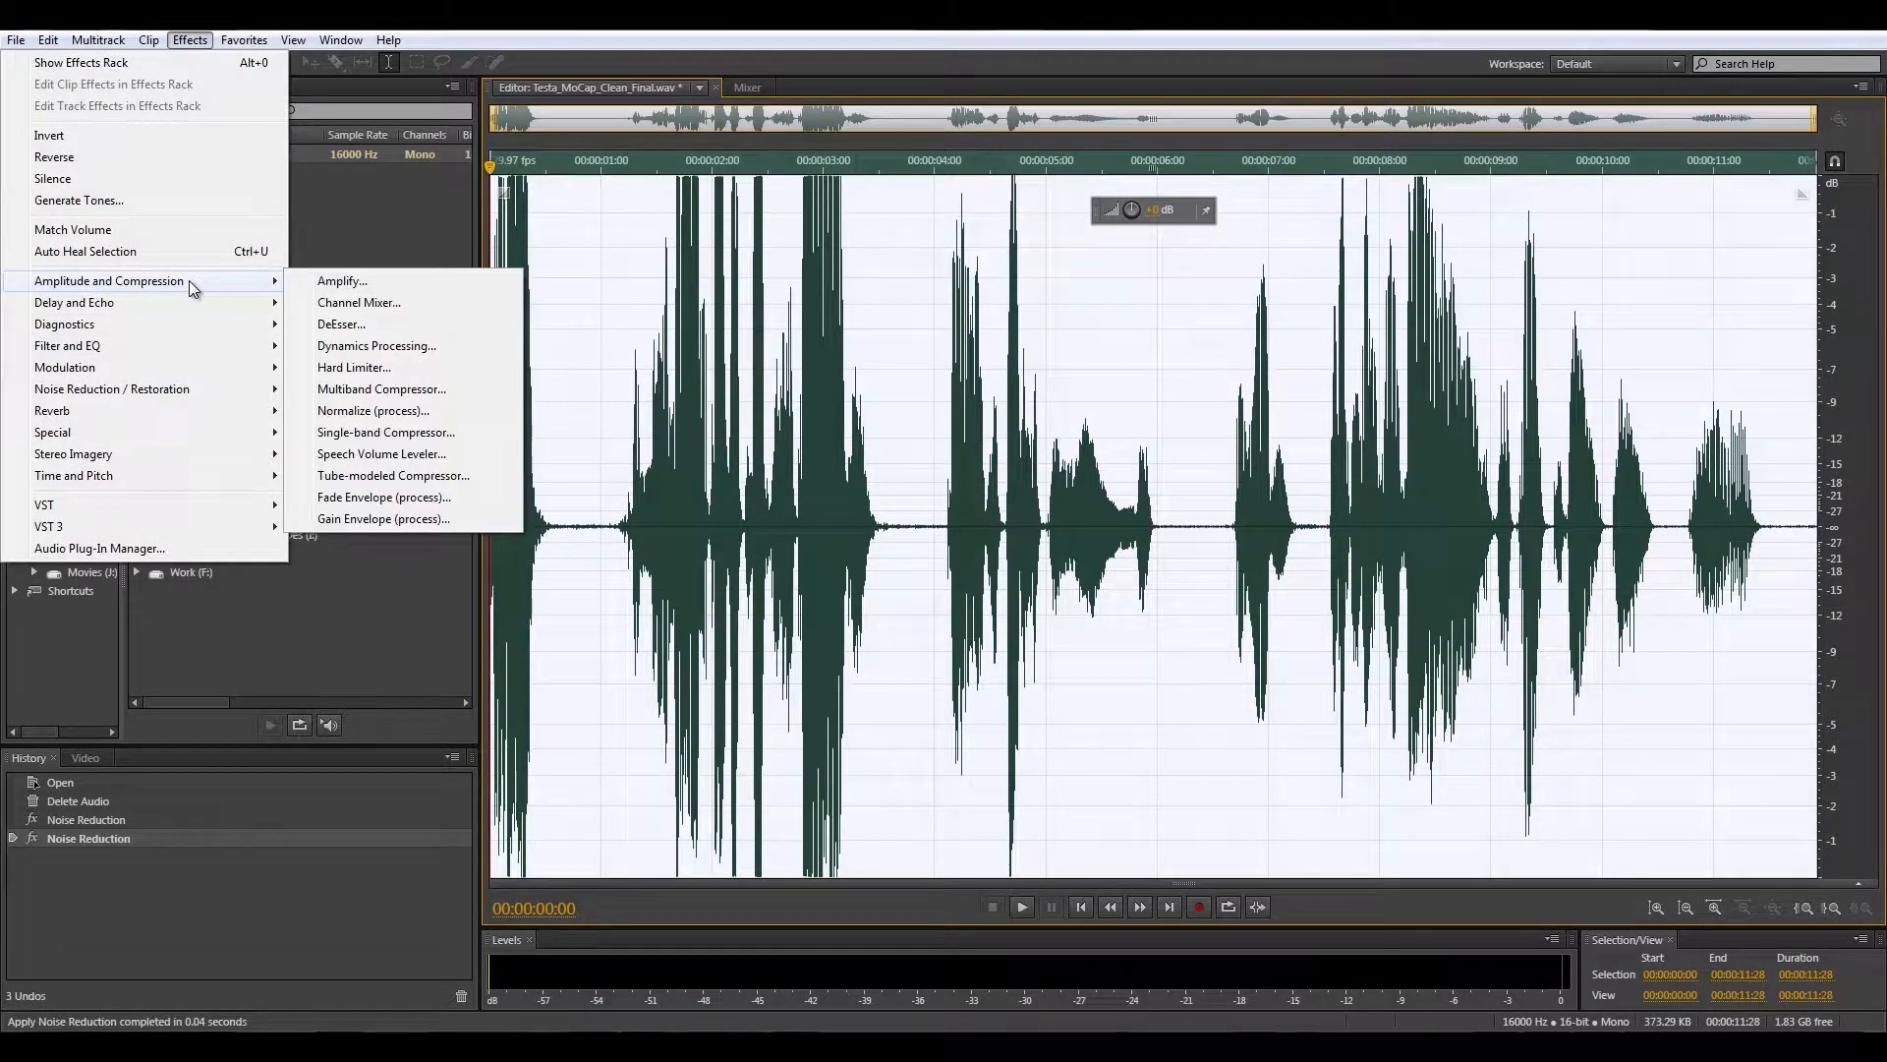
{"action": "left_click", "coordinate": [375, 345]}
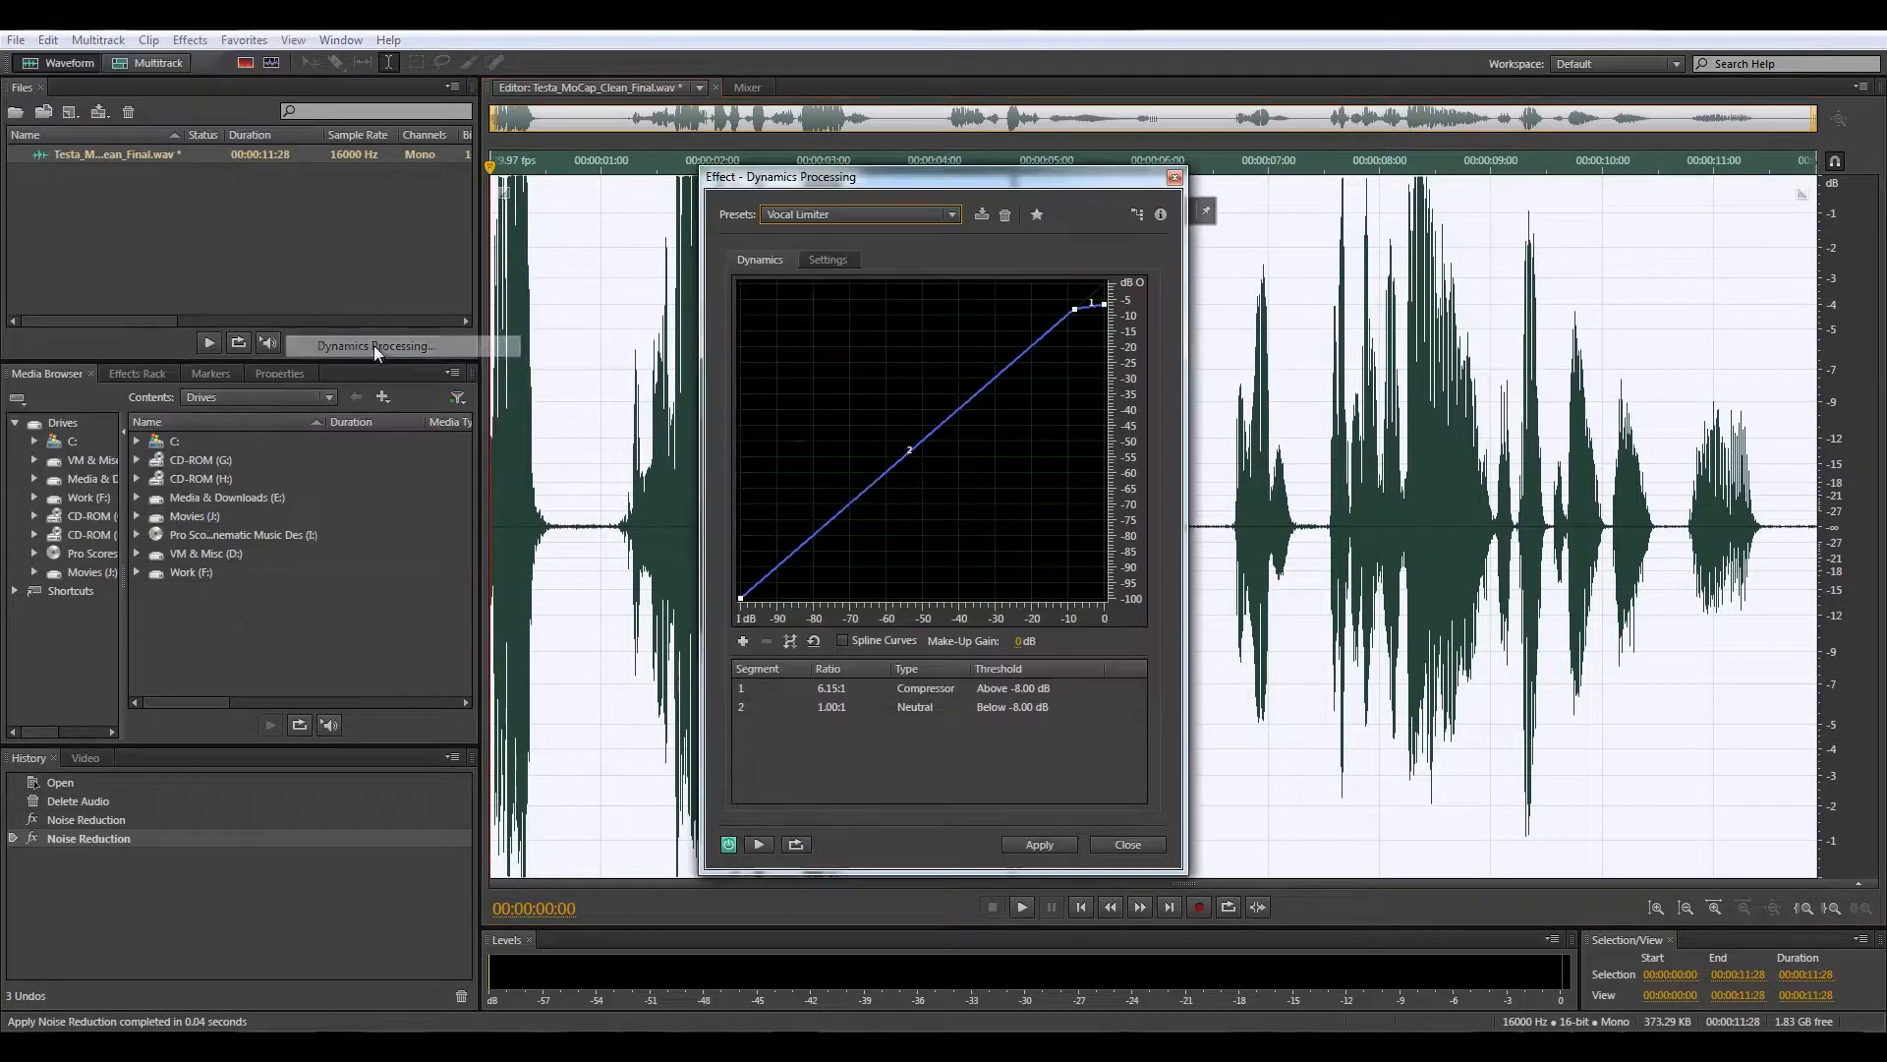
{"action": "left_click", "coordinate": [955, 218]}
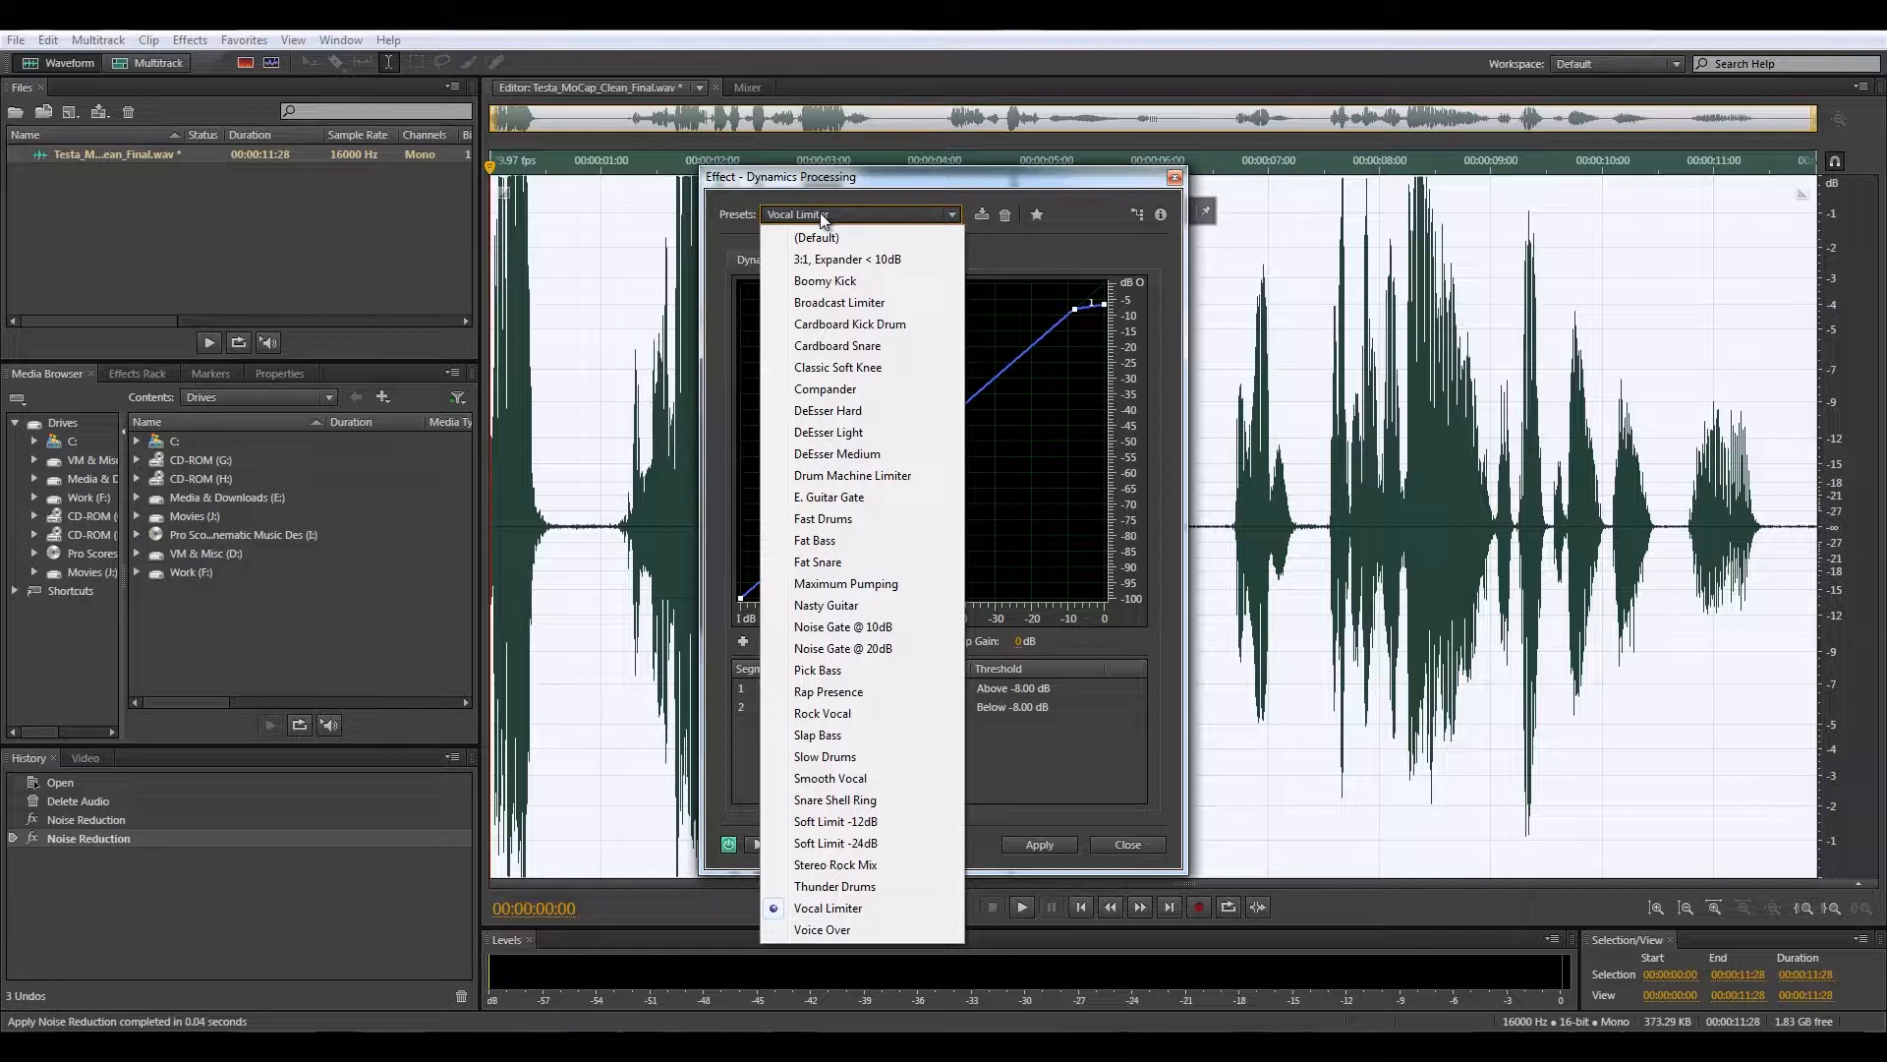
{"action": "left_click", "coordinate": [808, 907]}
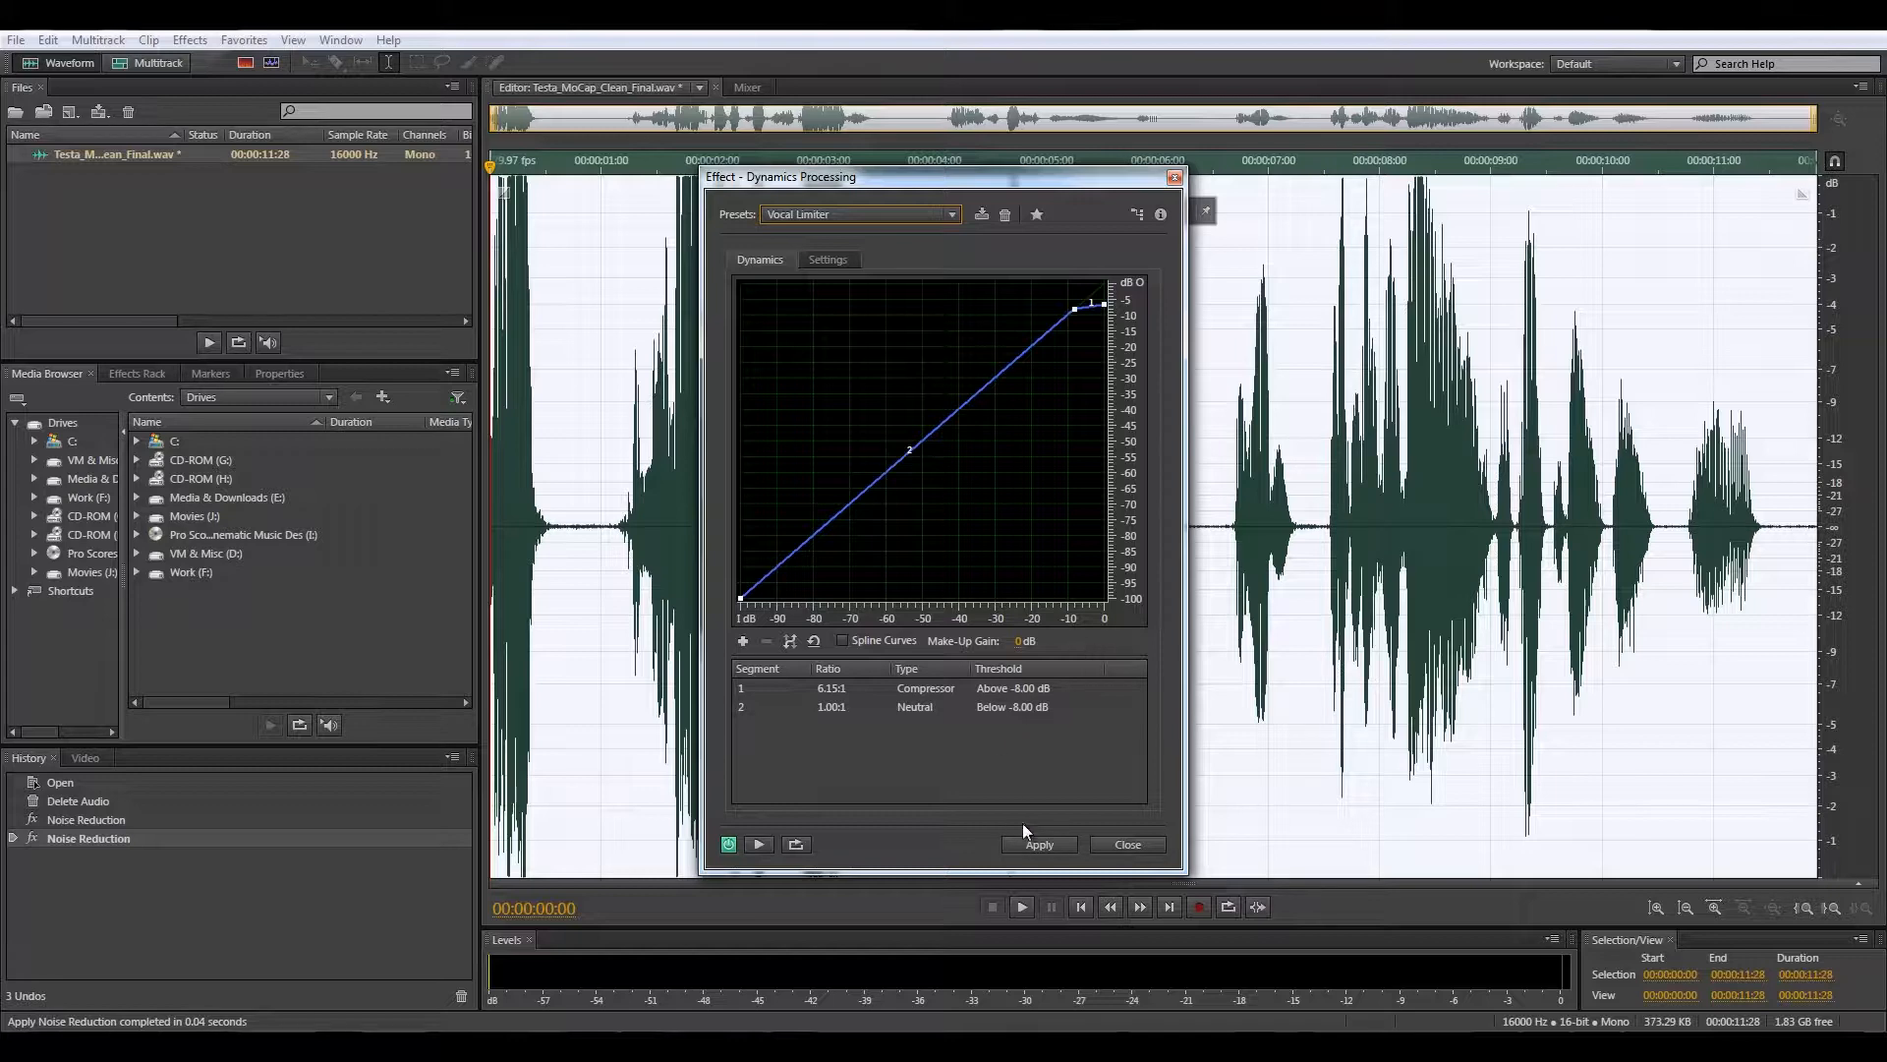
{"action": "left_click", "coordinate": [1039, 844]}
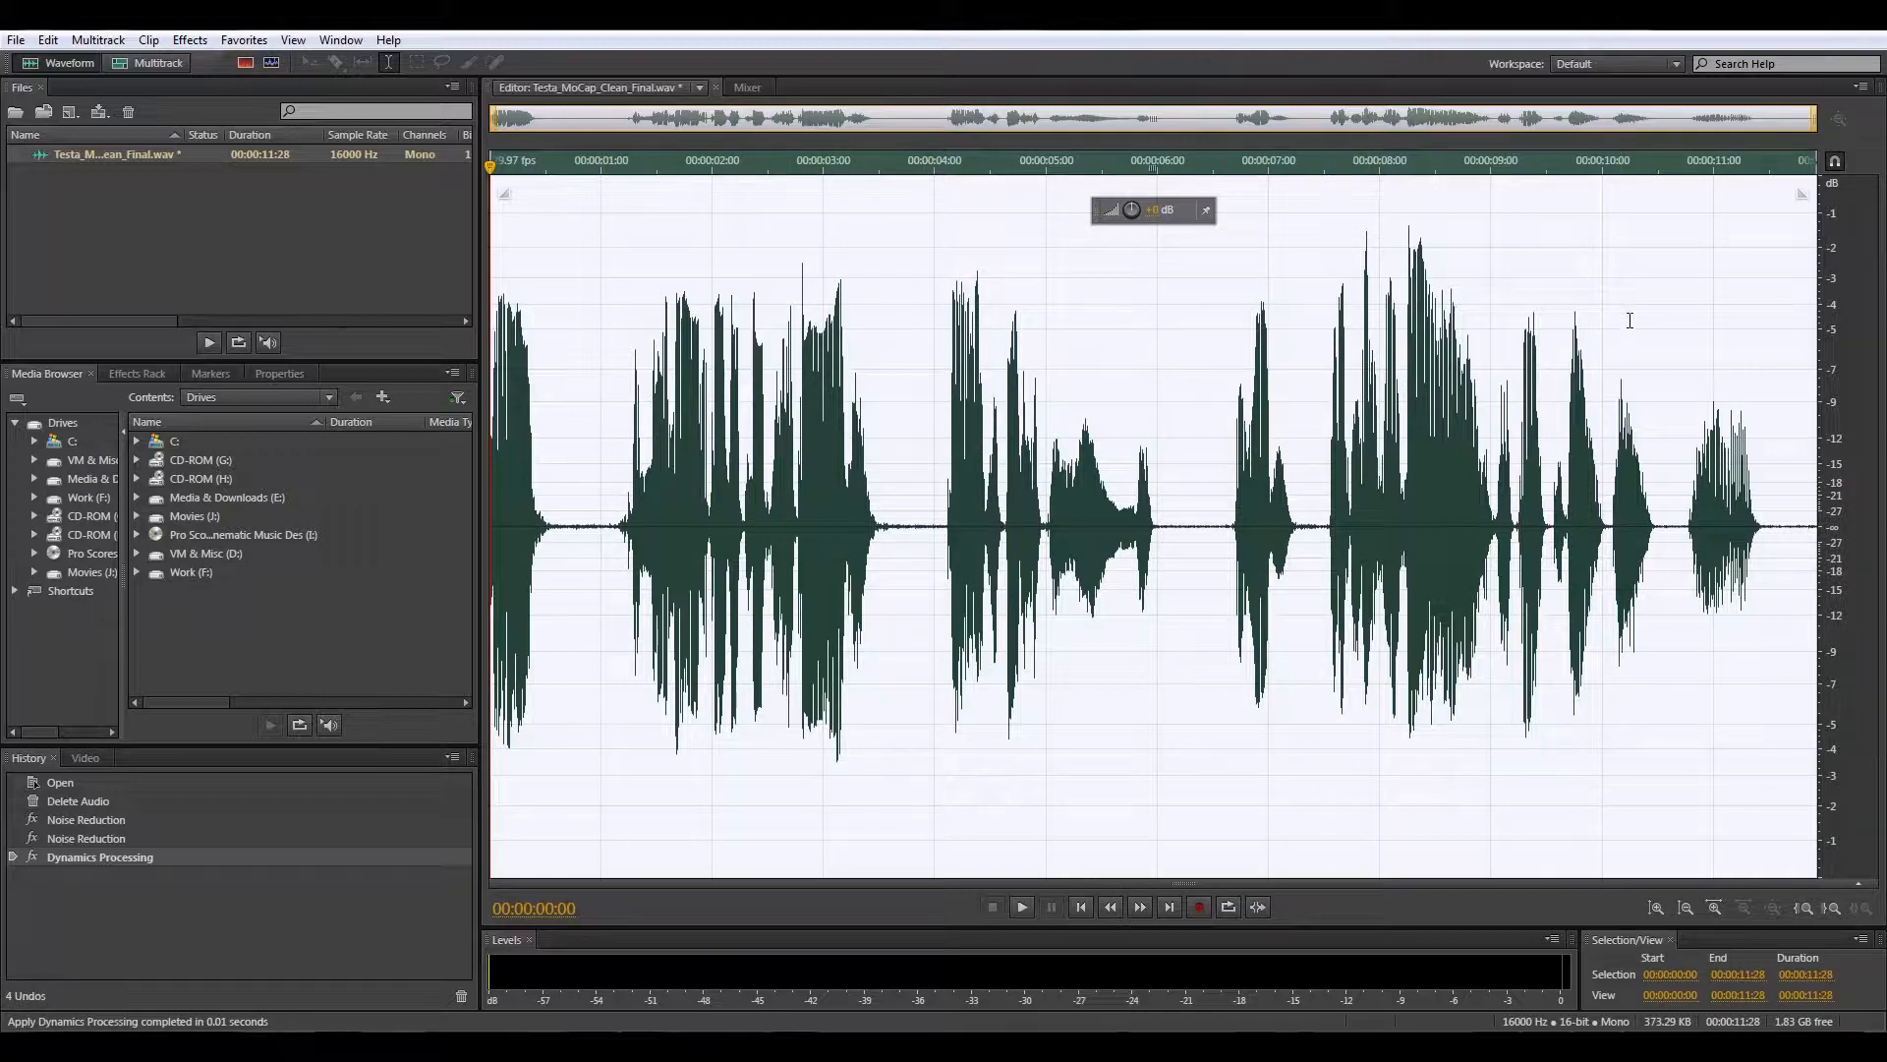
{"action": "left_click", "coordinate": [896, 345]}
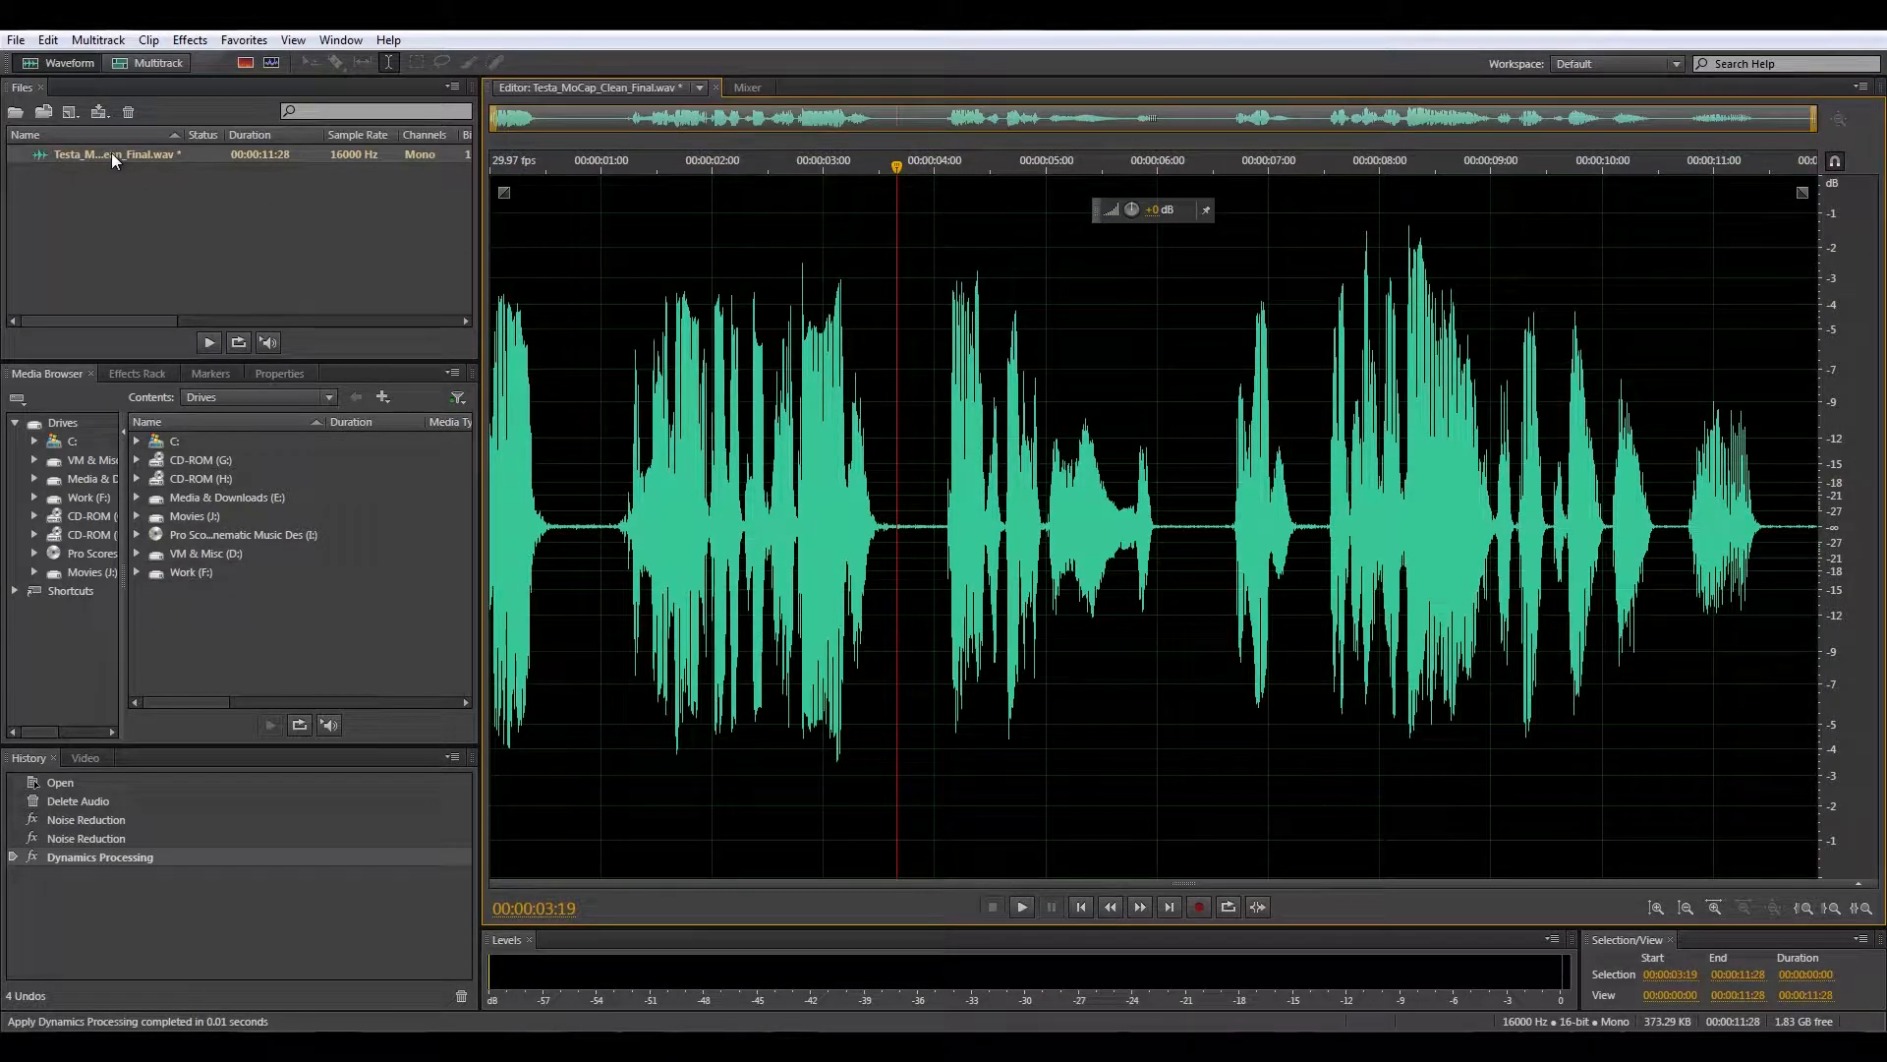
{"action": "key", "text": "ctrl+s"}
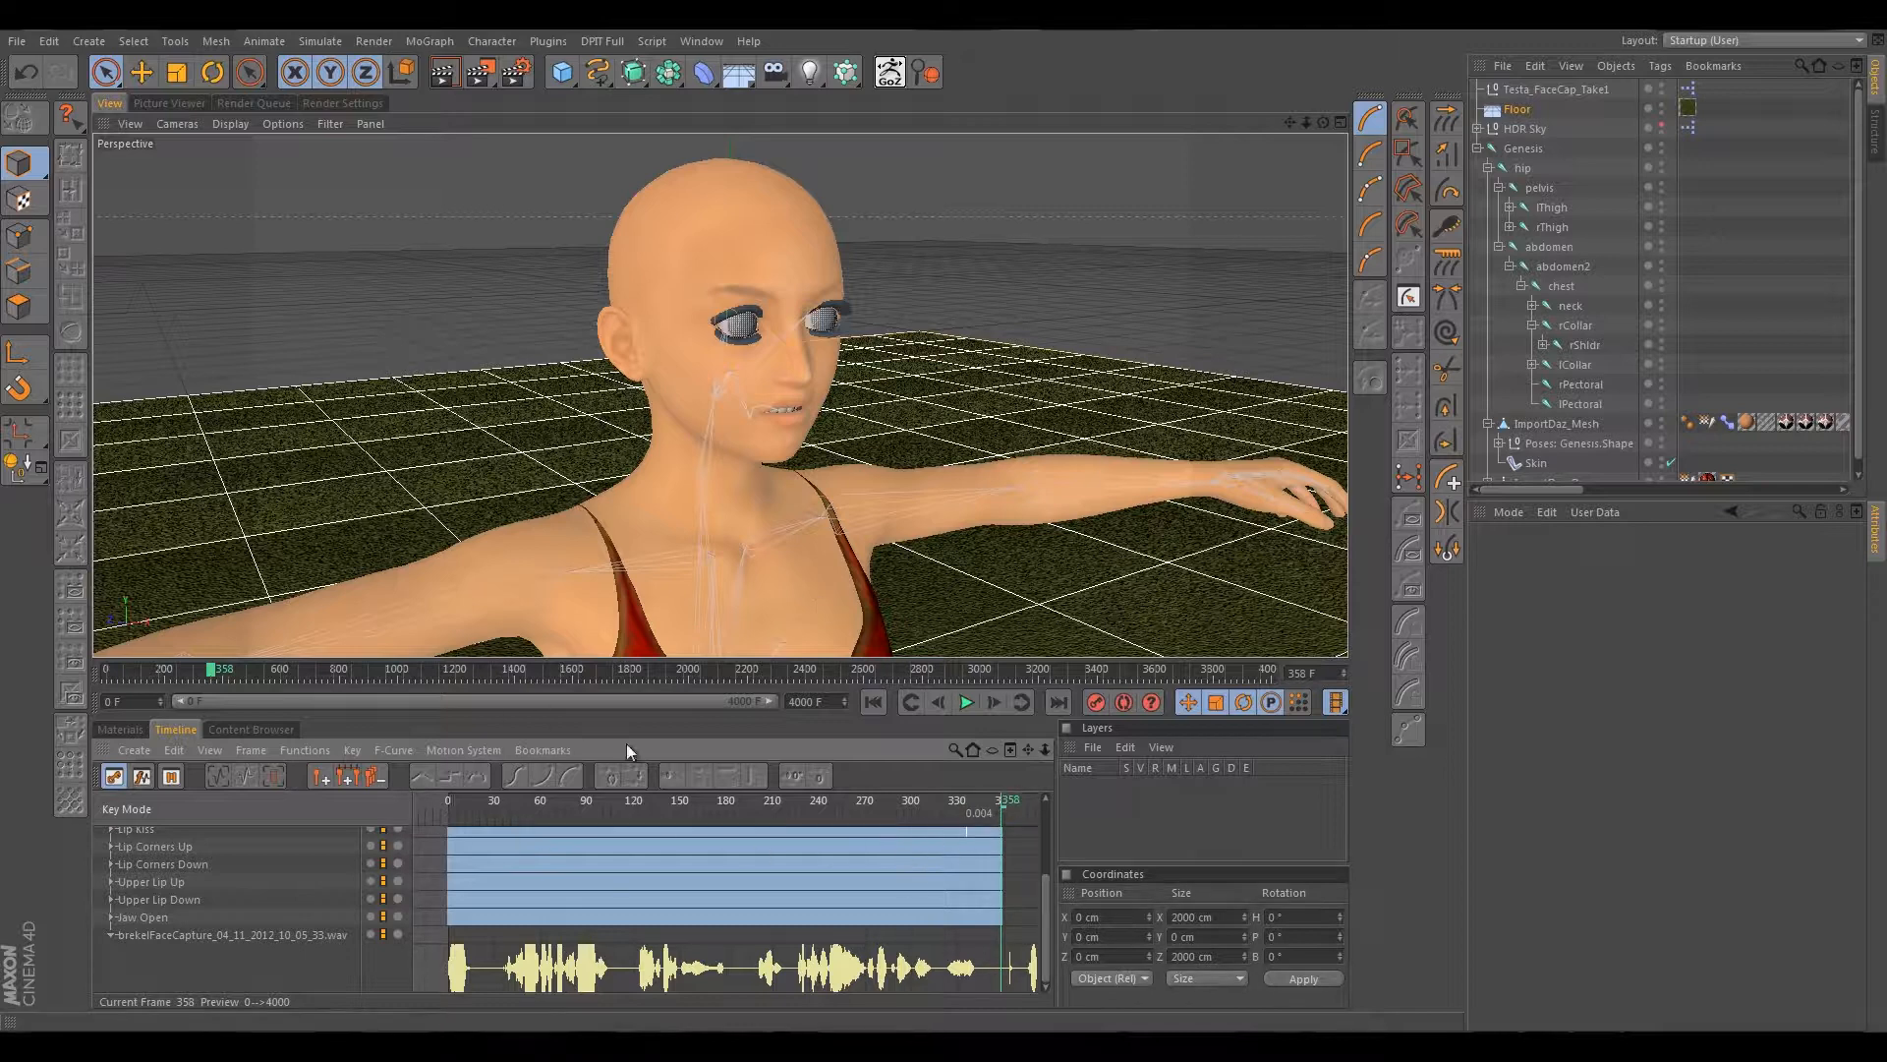
Switch to Cinema 4D and delete the brekelFaceCapture_04_11_2012_10_05_33.wav sound track from the animation timeline.
{"action": "left_click", "coordinate": [266, 935]}
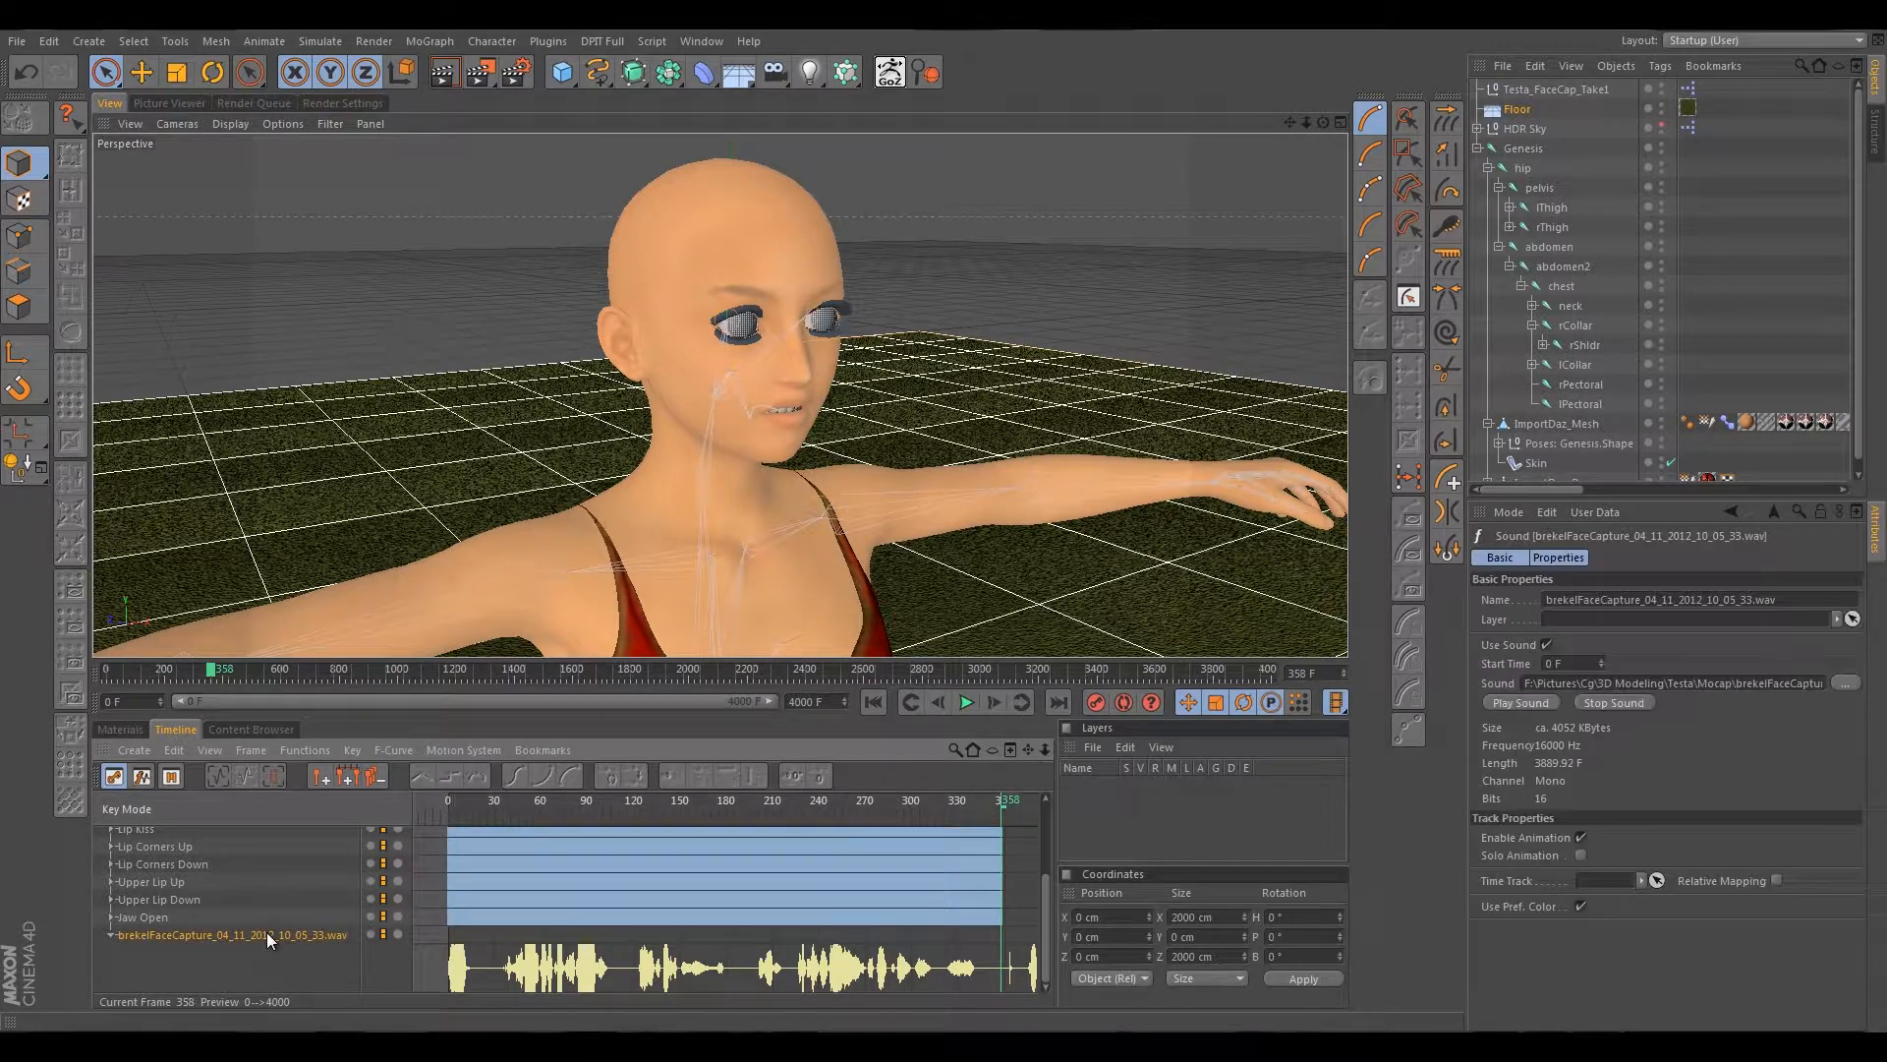
{"action": "key", "text": "Delete"}
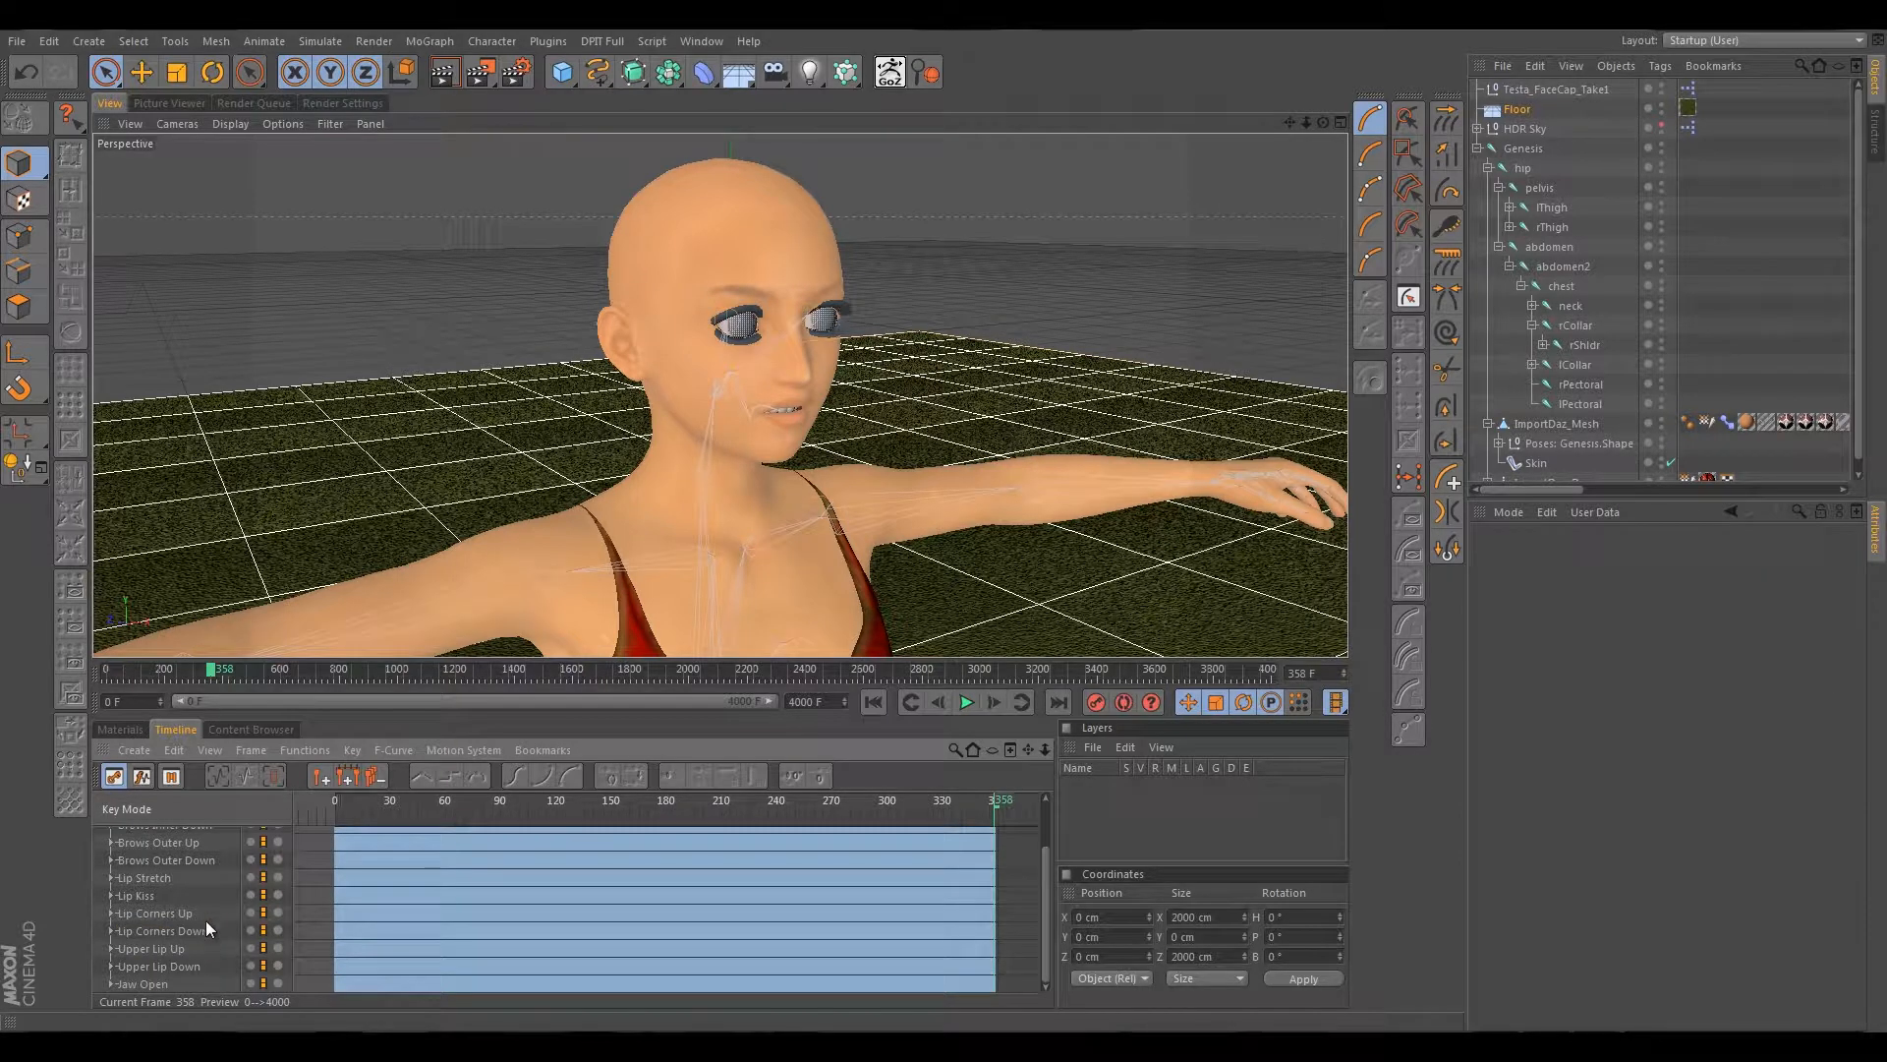
Collapse the Testa_FaceCap_Take1 tracks, set the project's end frame to 358 and return the playhead to frame 0.
{"action": "left_click_drag", "start_coordinate": [1042, 892], "coordinate": [1044, 823]}
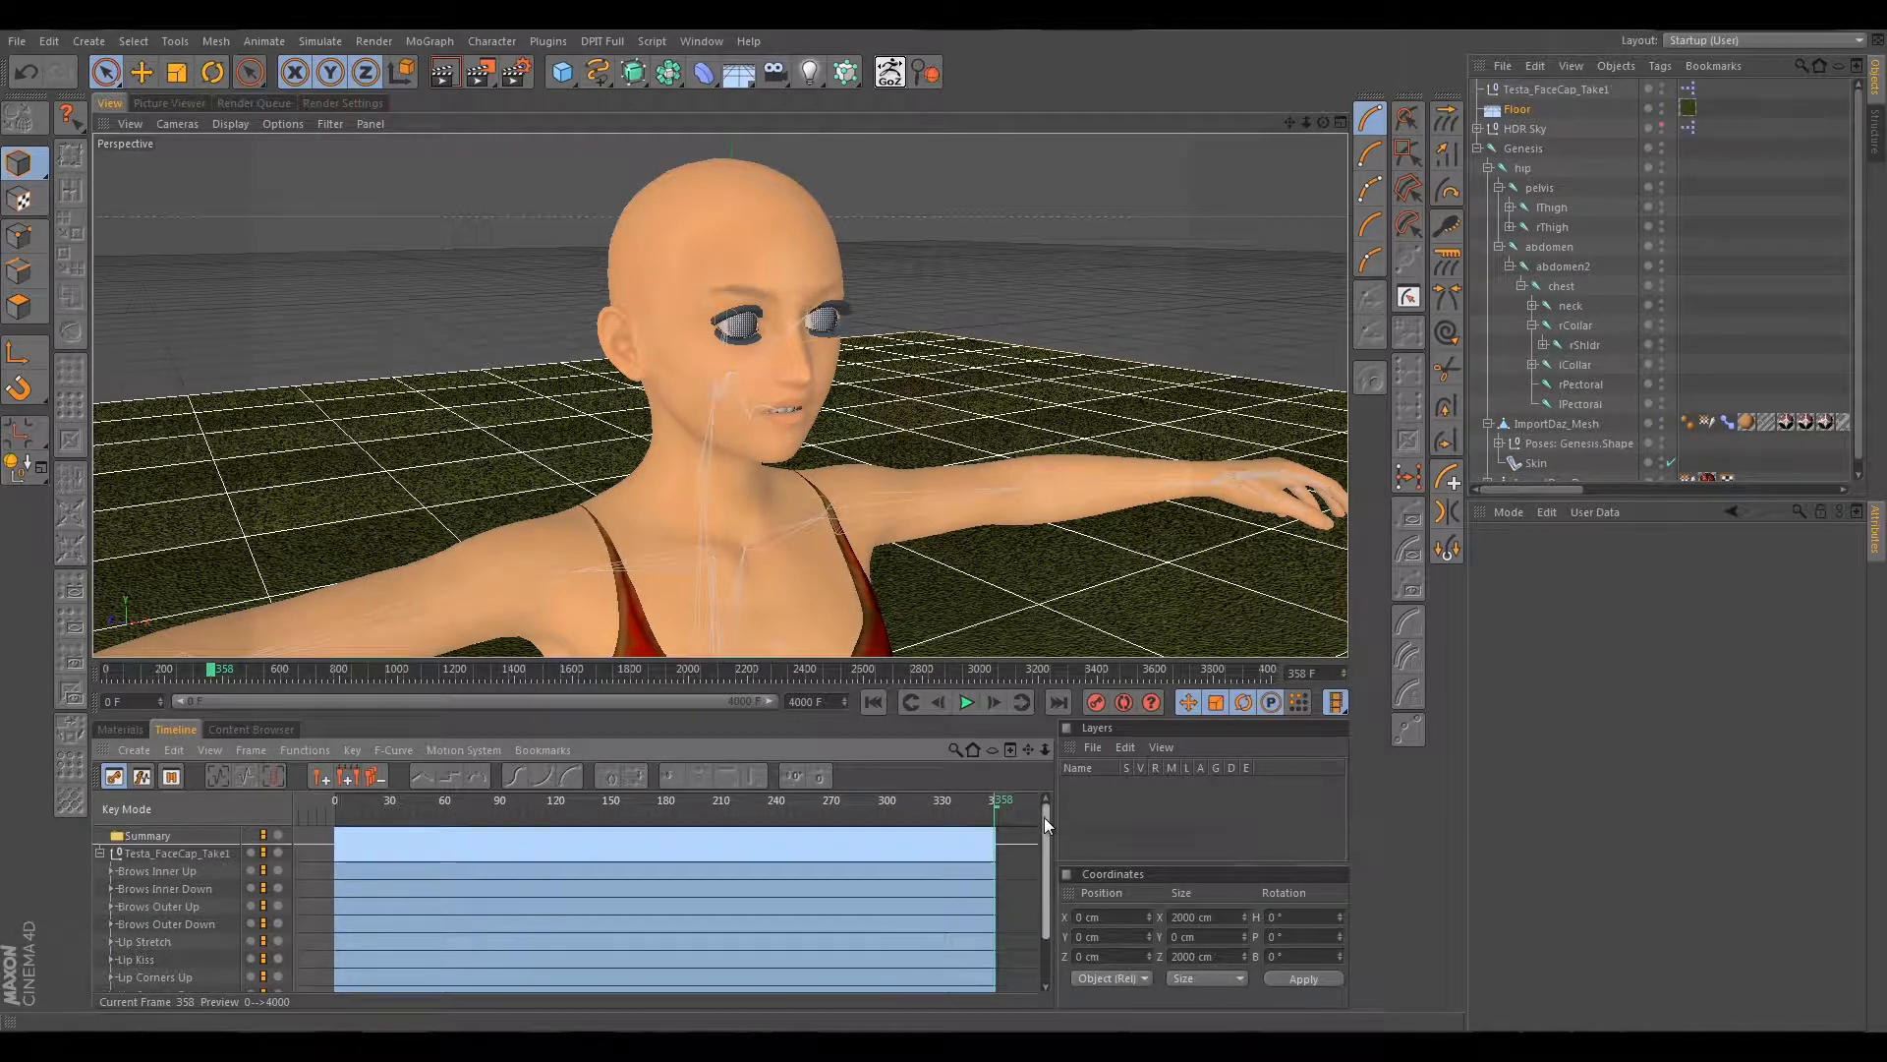
{"action": "left_click", "coordinate": [101, 853]}
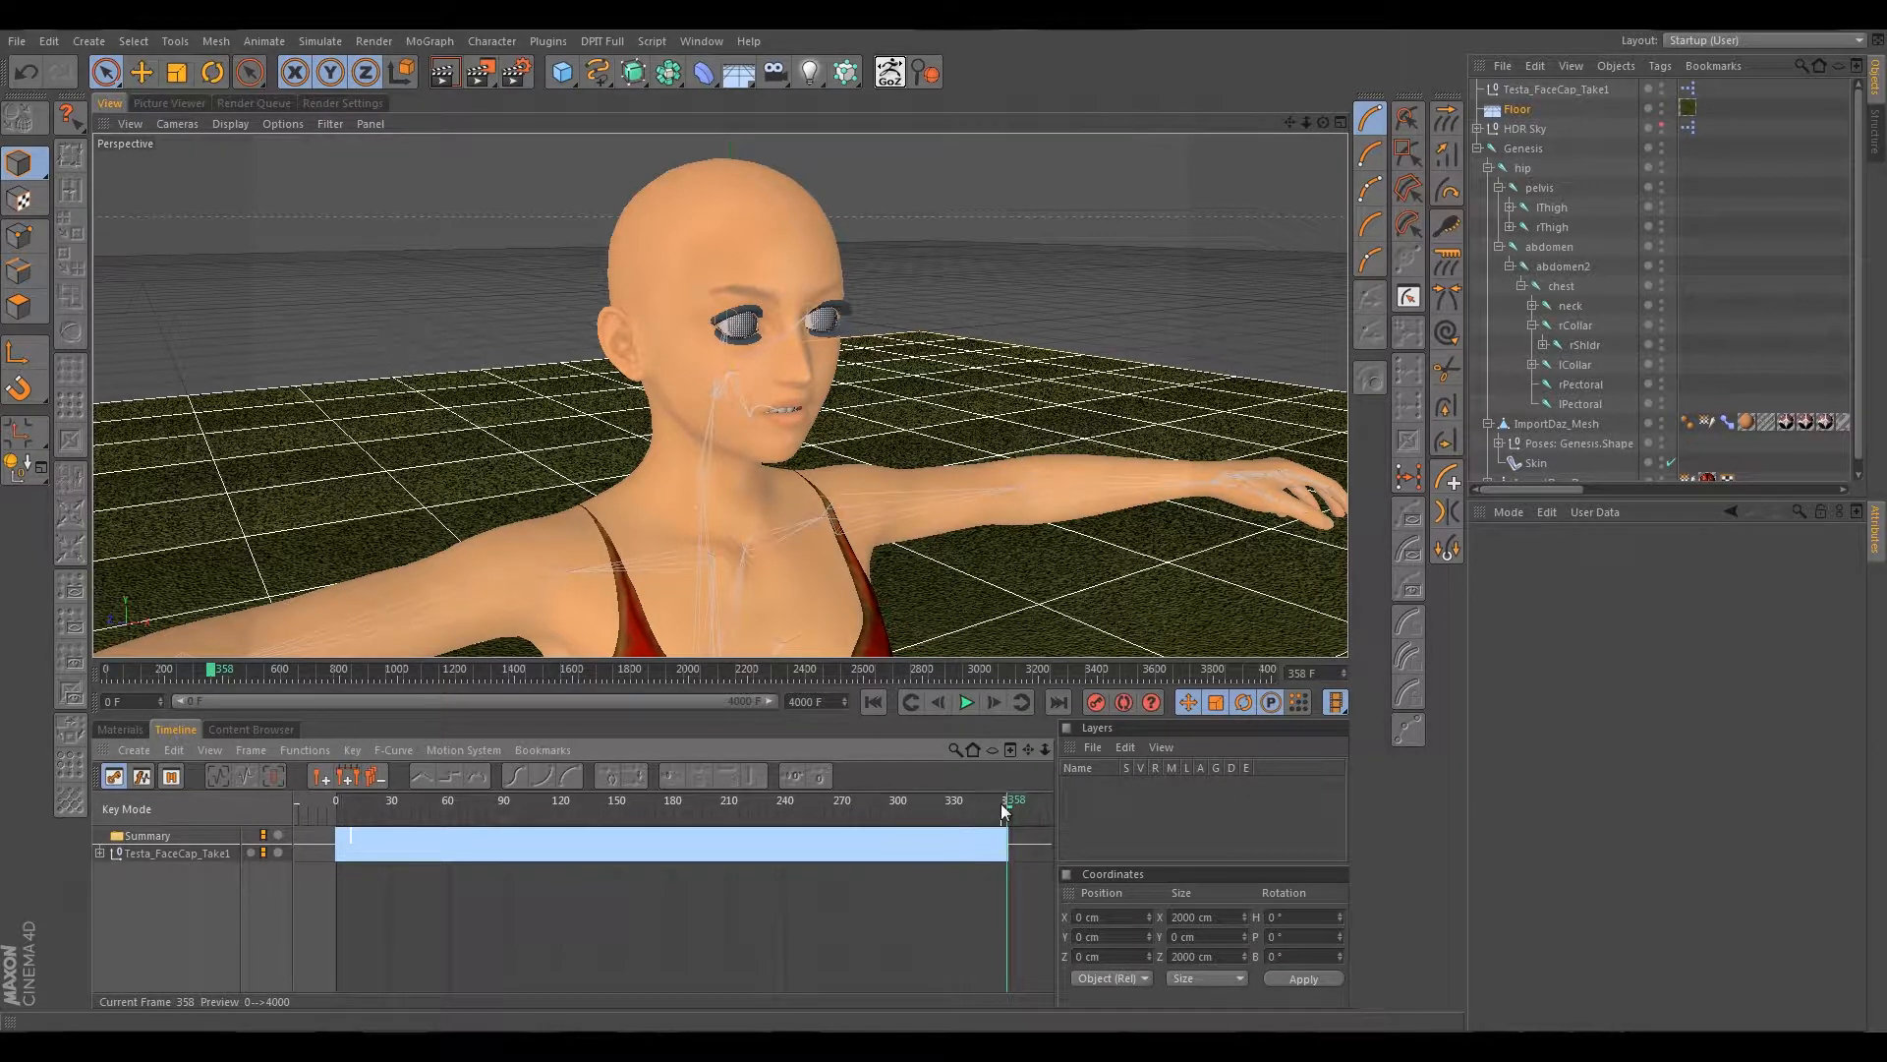
{"action": "left_click", "coordinate": [818, 701]}
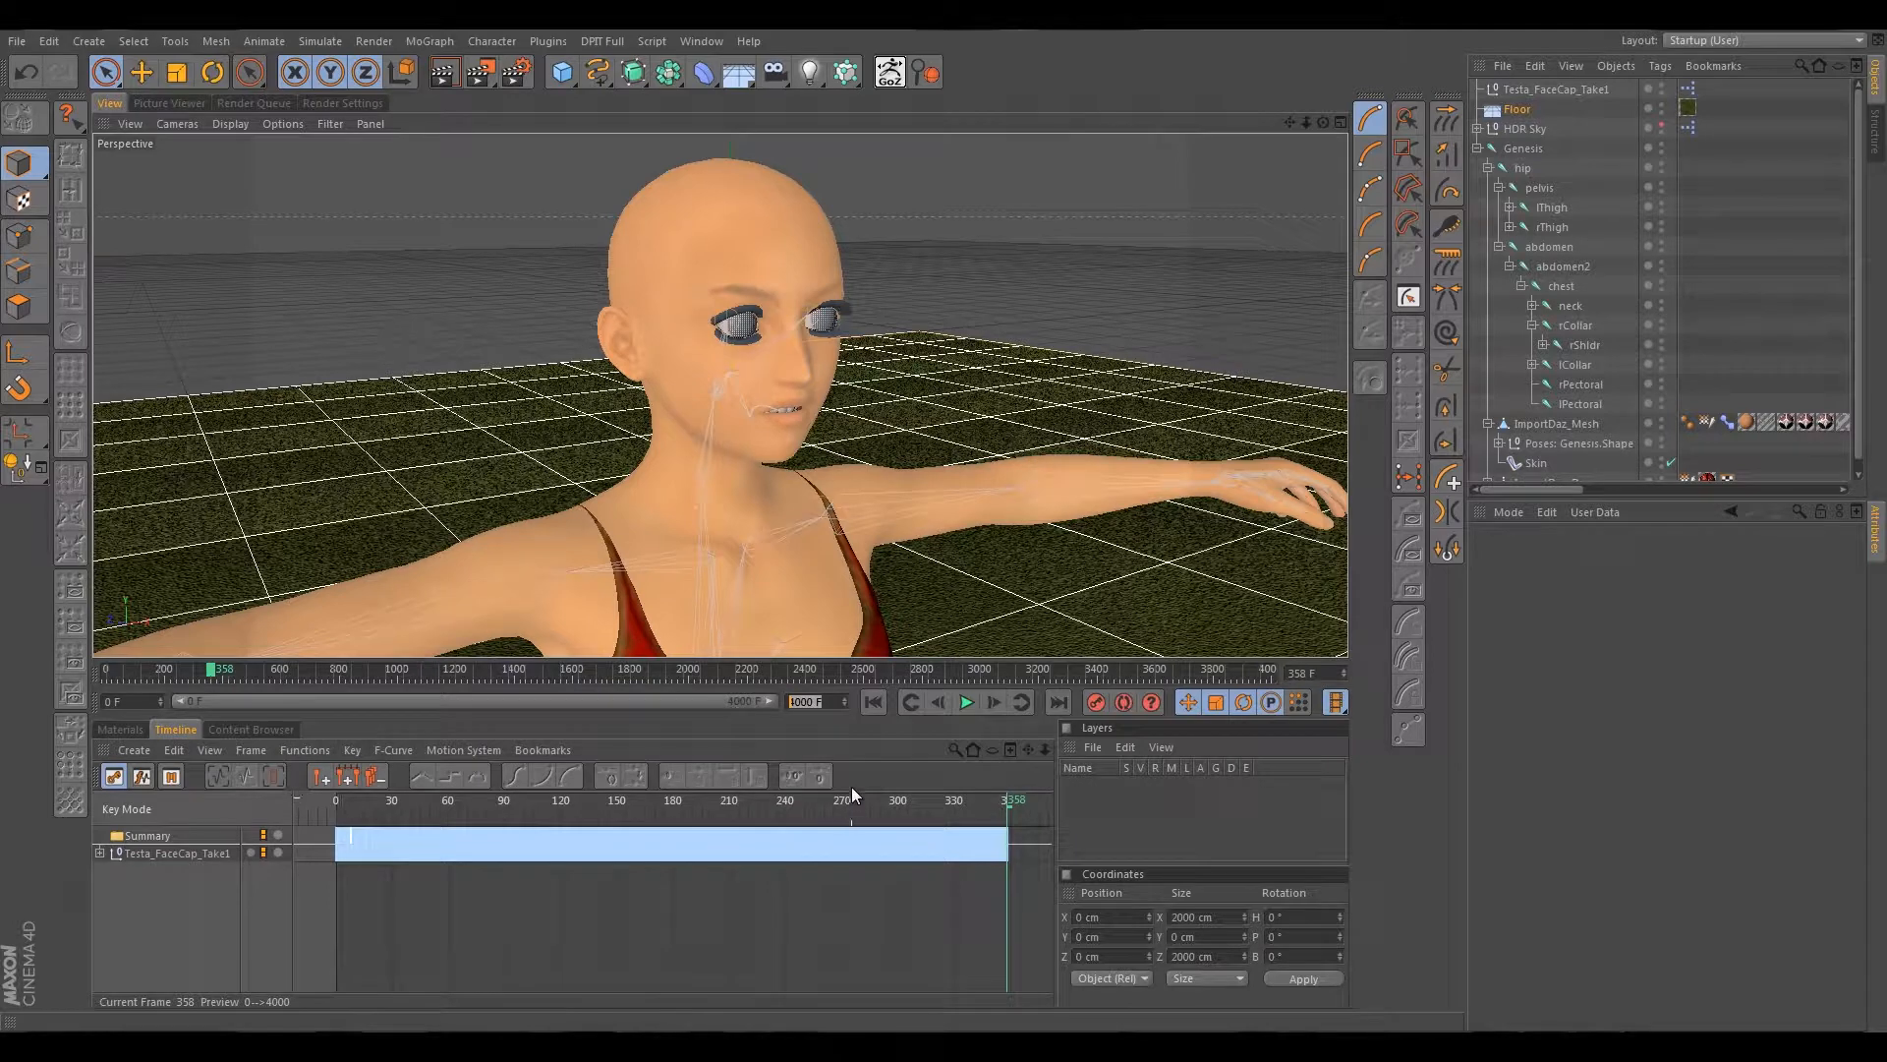
{"action": "type", "text": "358"}
{"action": "key", "text": "Return"}
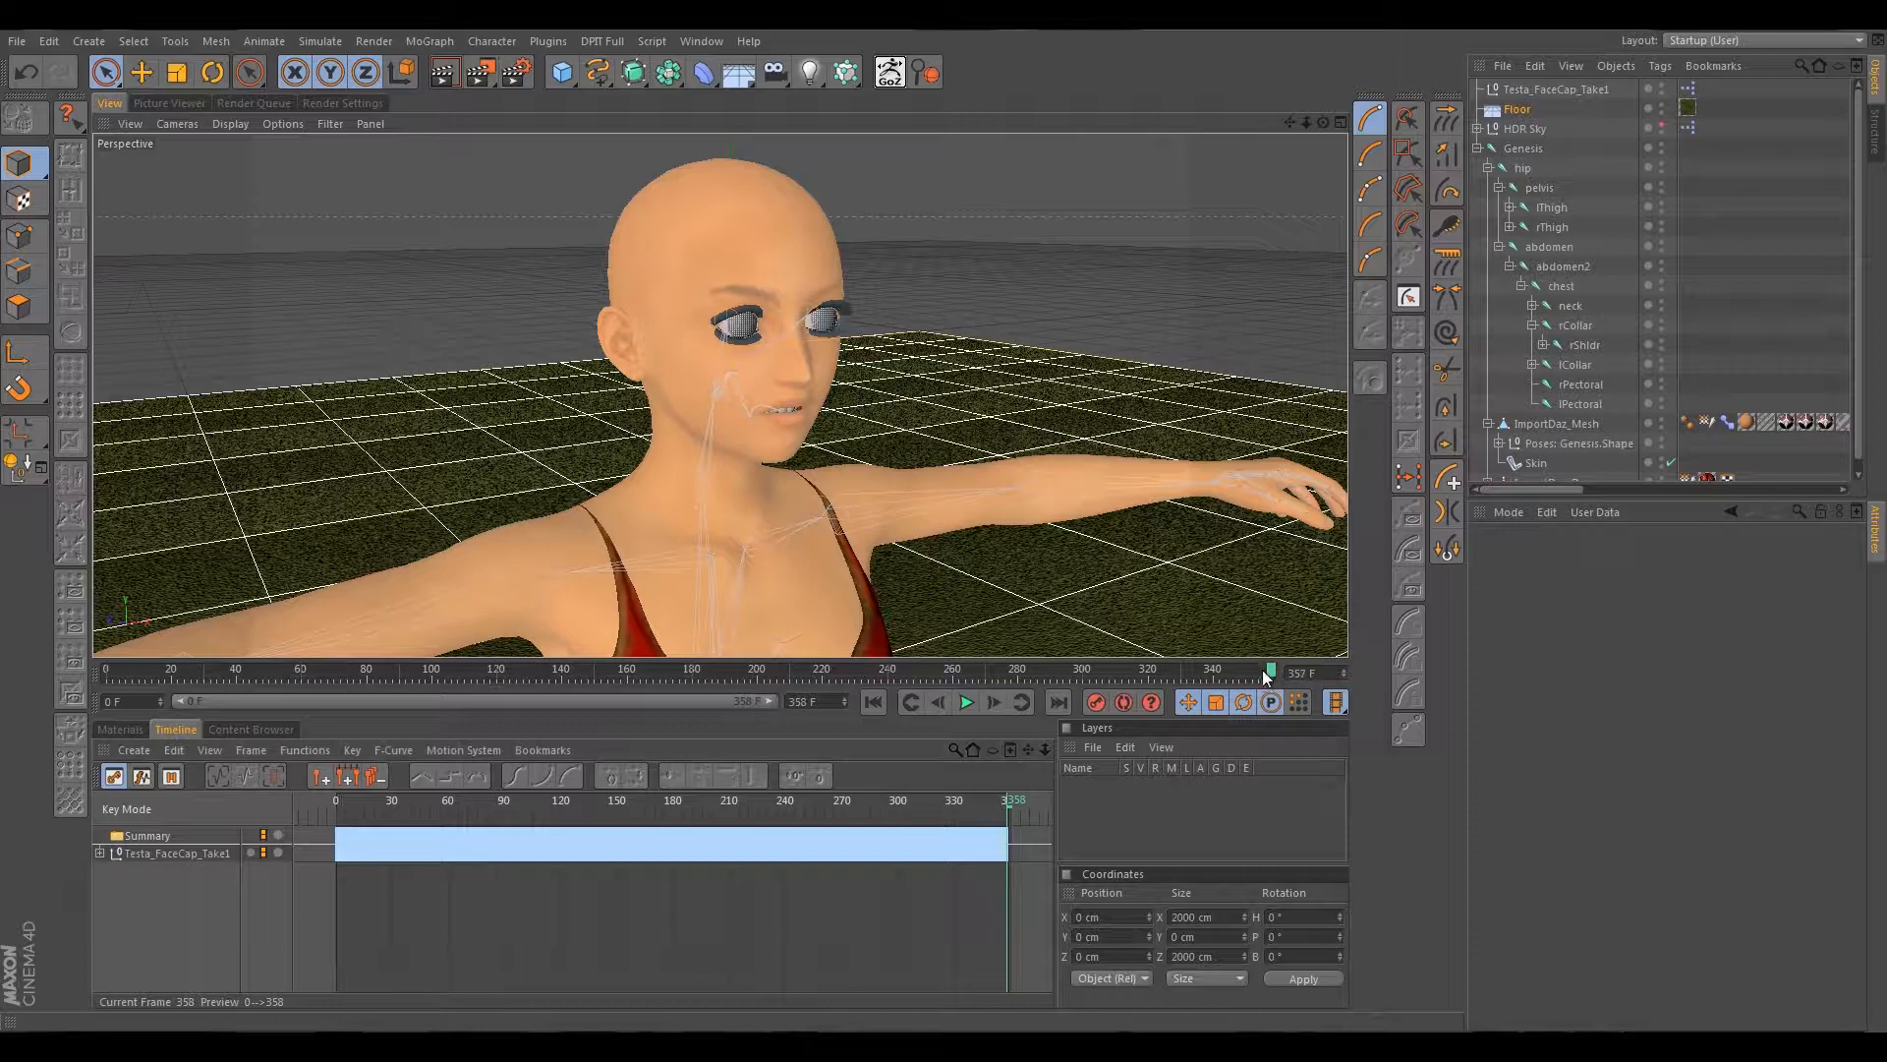
{"action": "key", "text": "shift+f"}
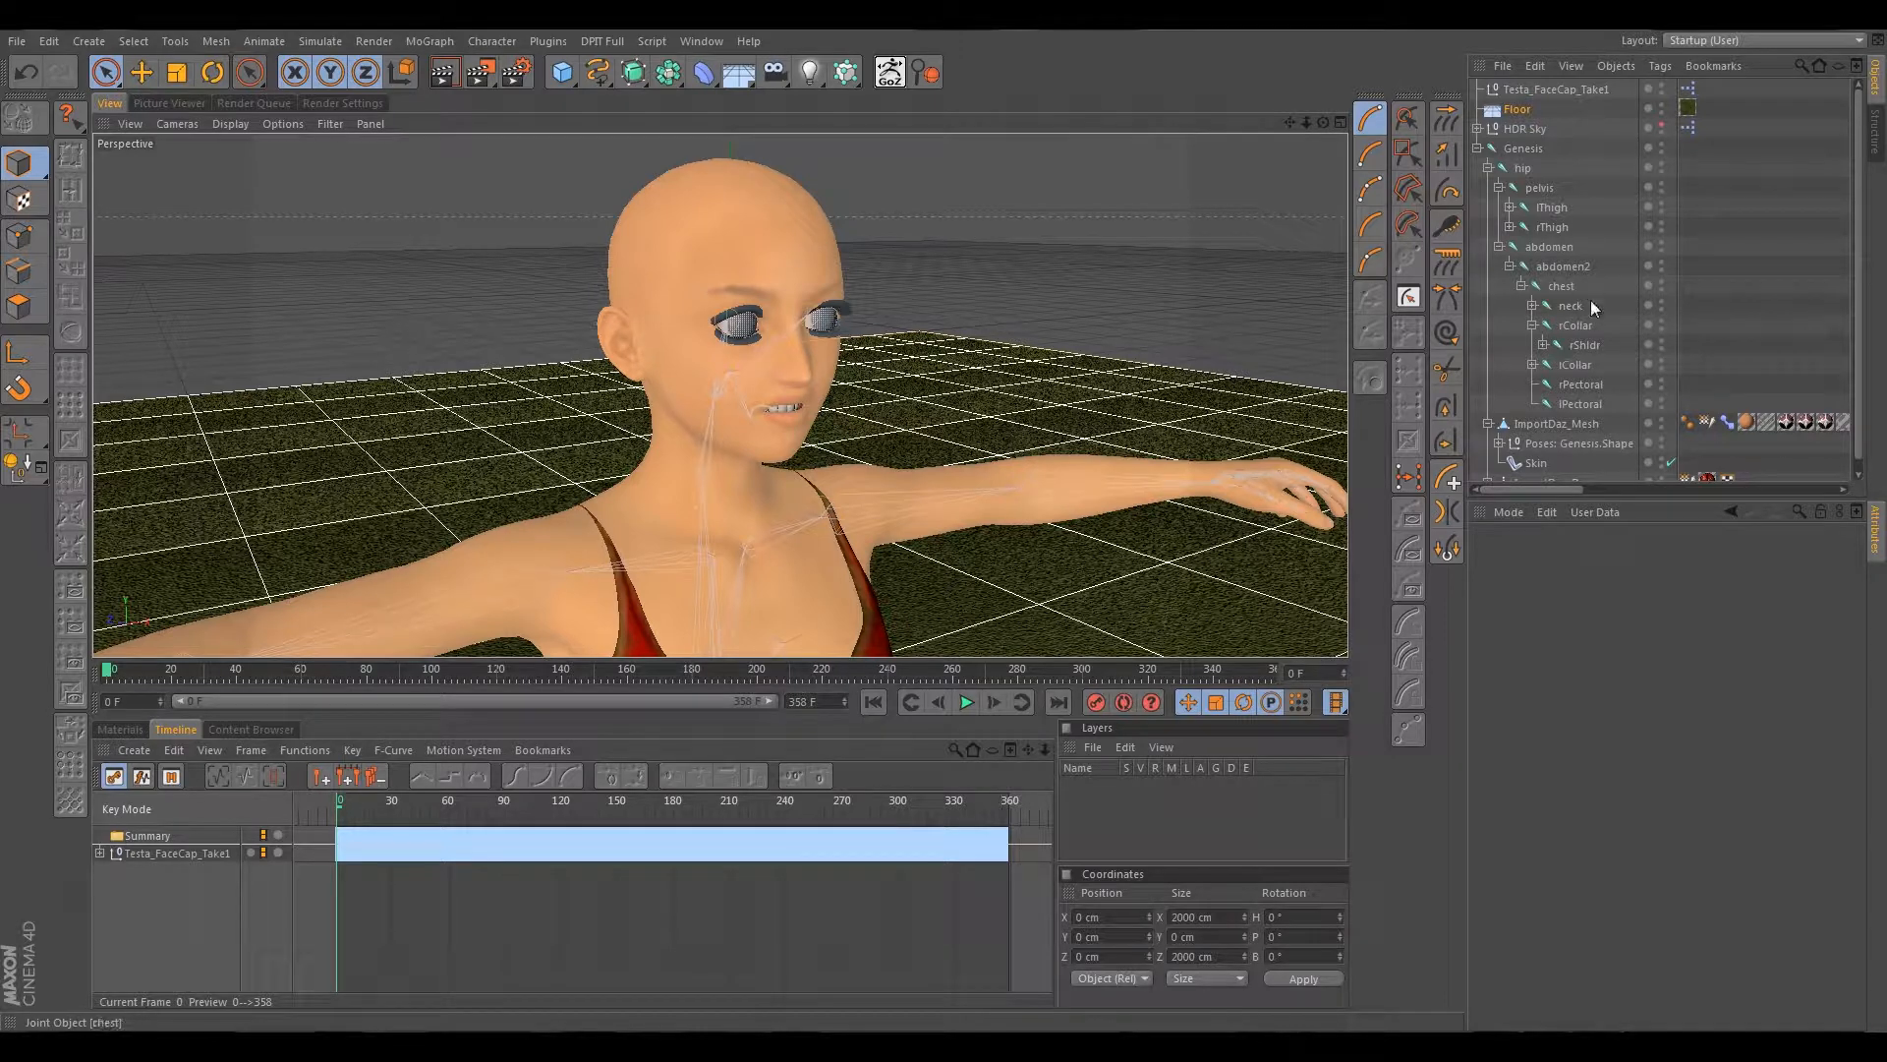
Add a Point Cache tag to ImportDaz_Mesh, store its state, calculate the cache and scrub through the baked facial animation.
{"action": "left_click", "coordinate": [1568, 418]}
{"action": "right_click", "coordinate": [1571, 419]}
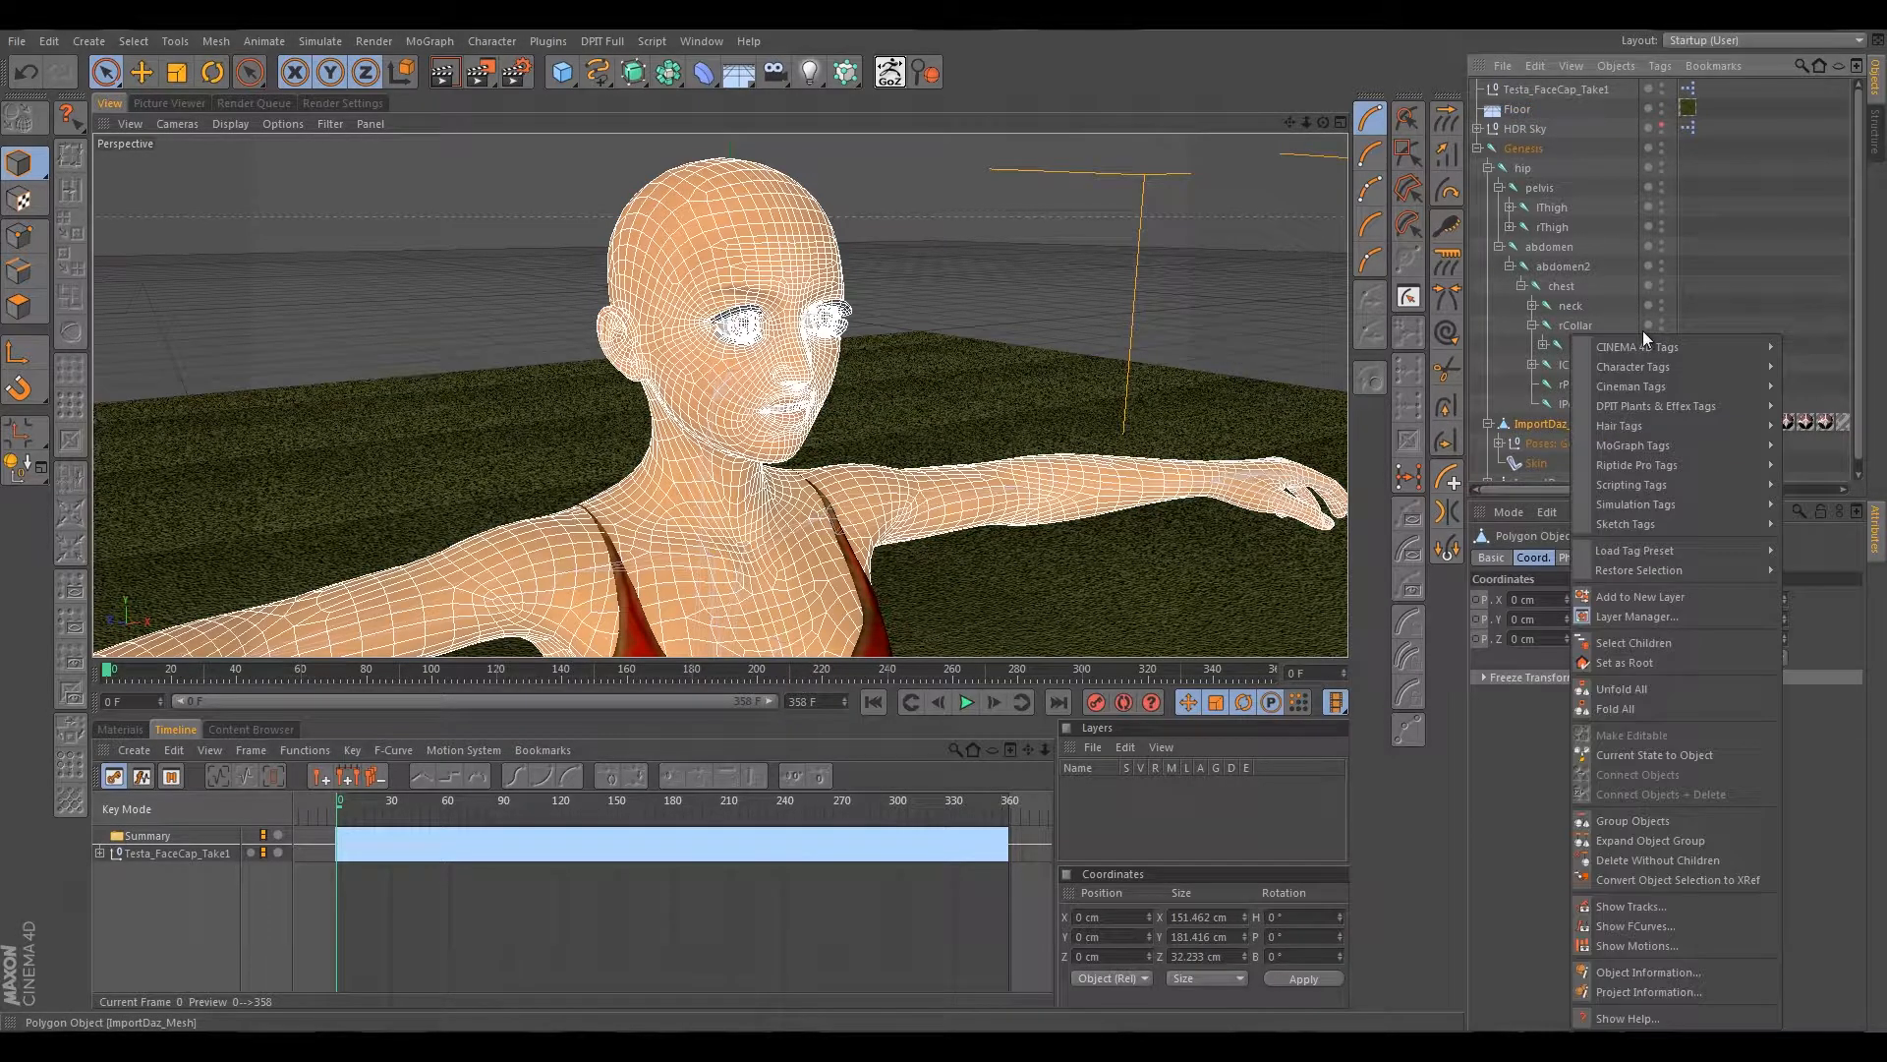
{"action": "mouse_move", "coordinate": [1654, 340]}
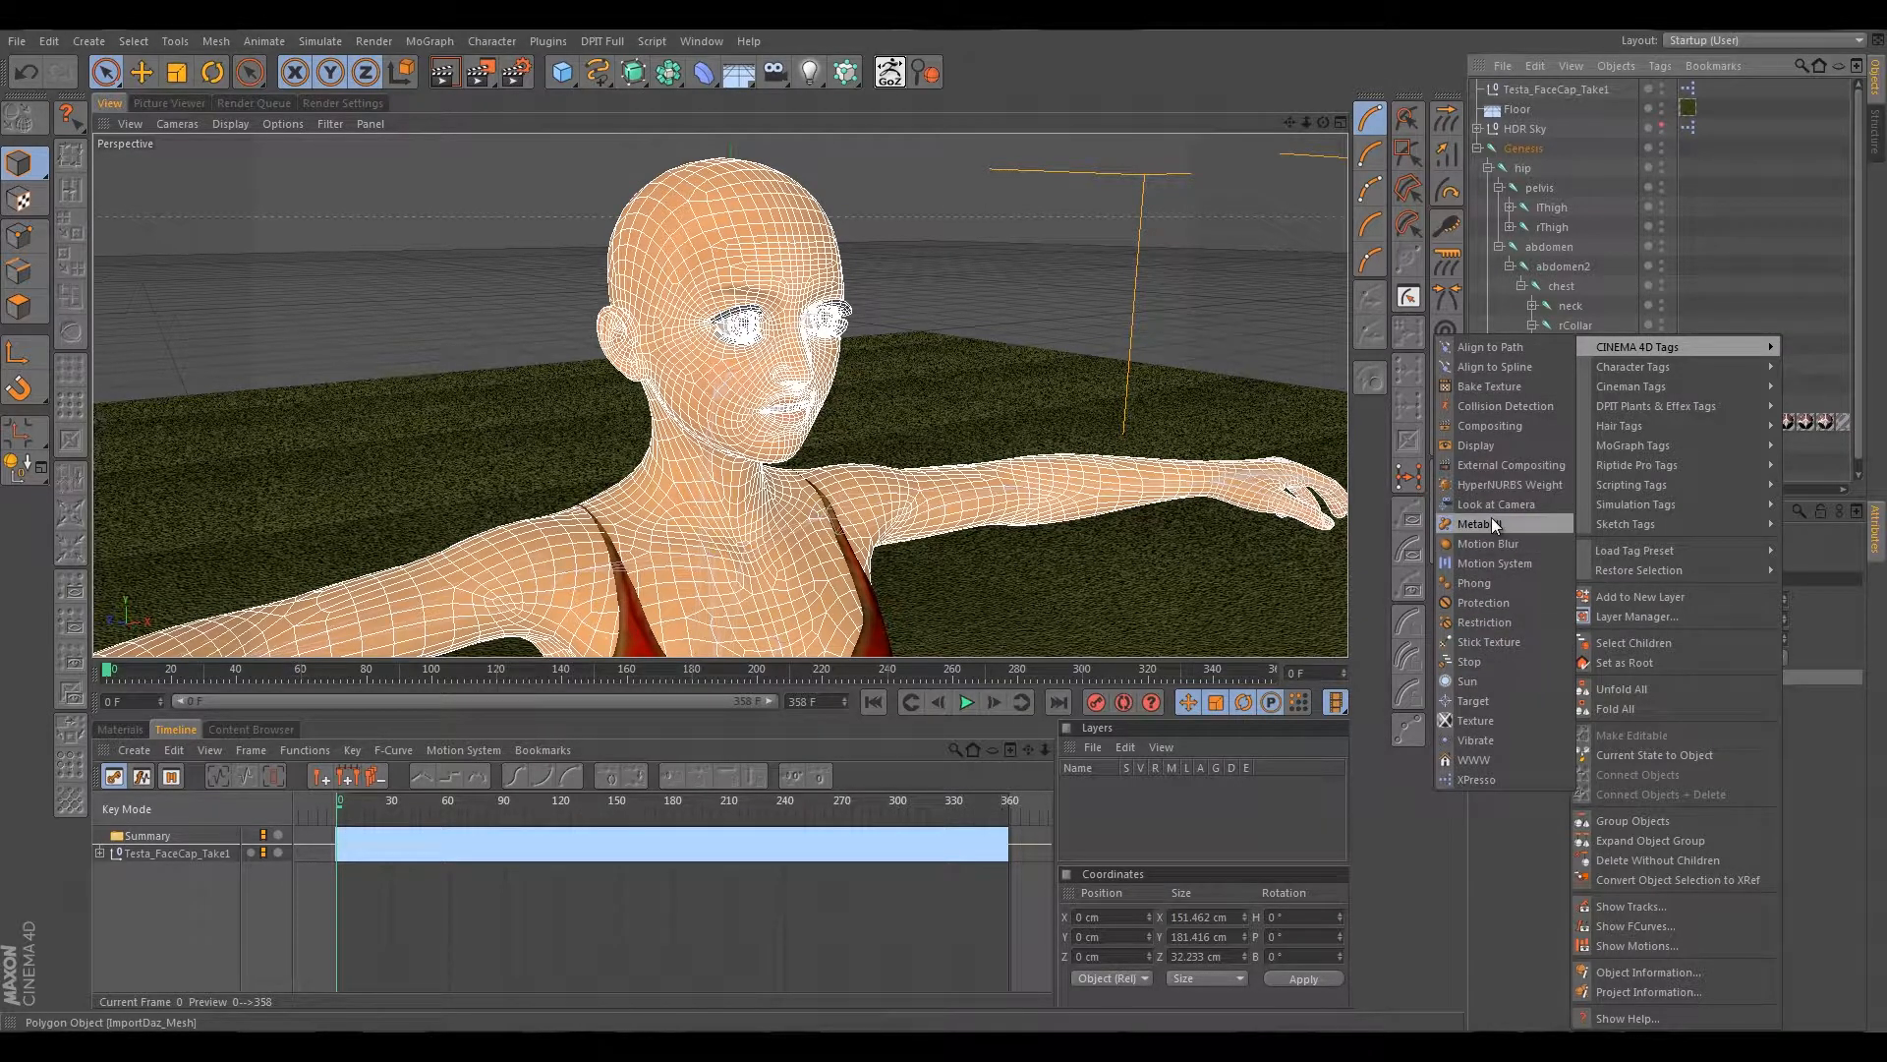
{"action": "mouse_move", "coordinate": [1616, 366]}
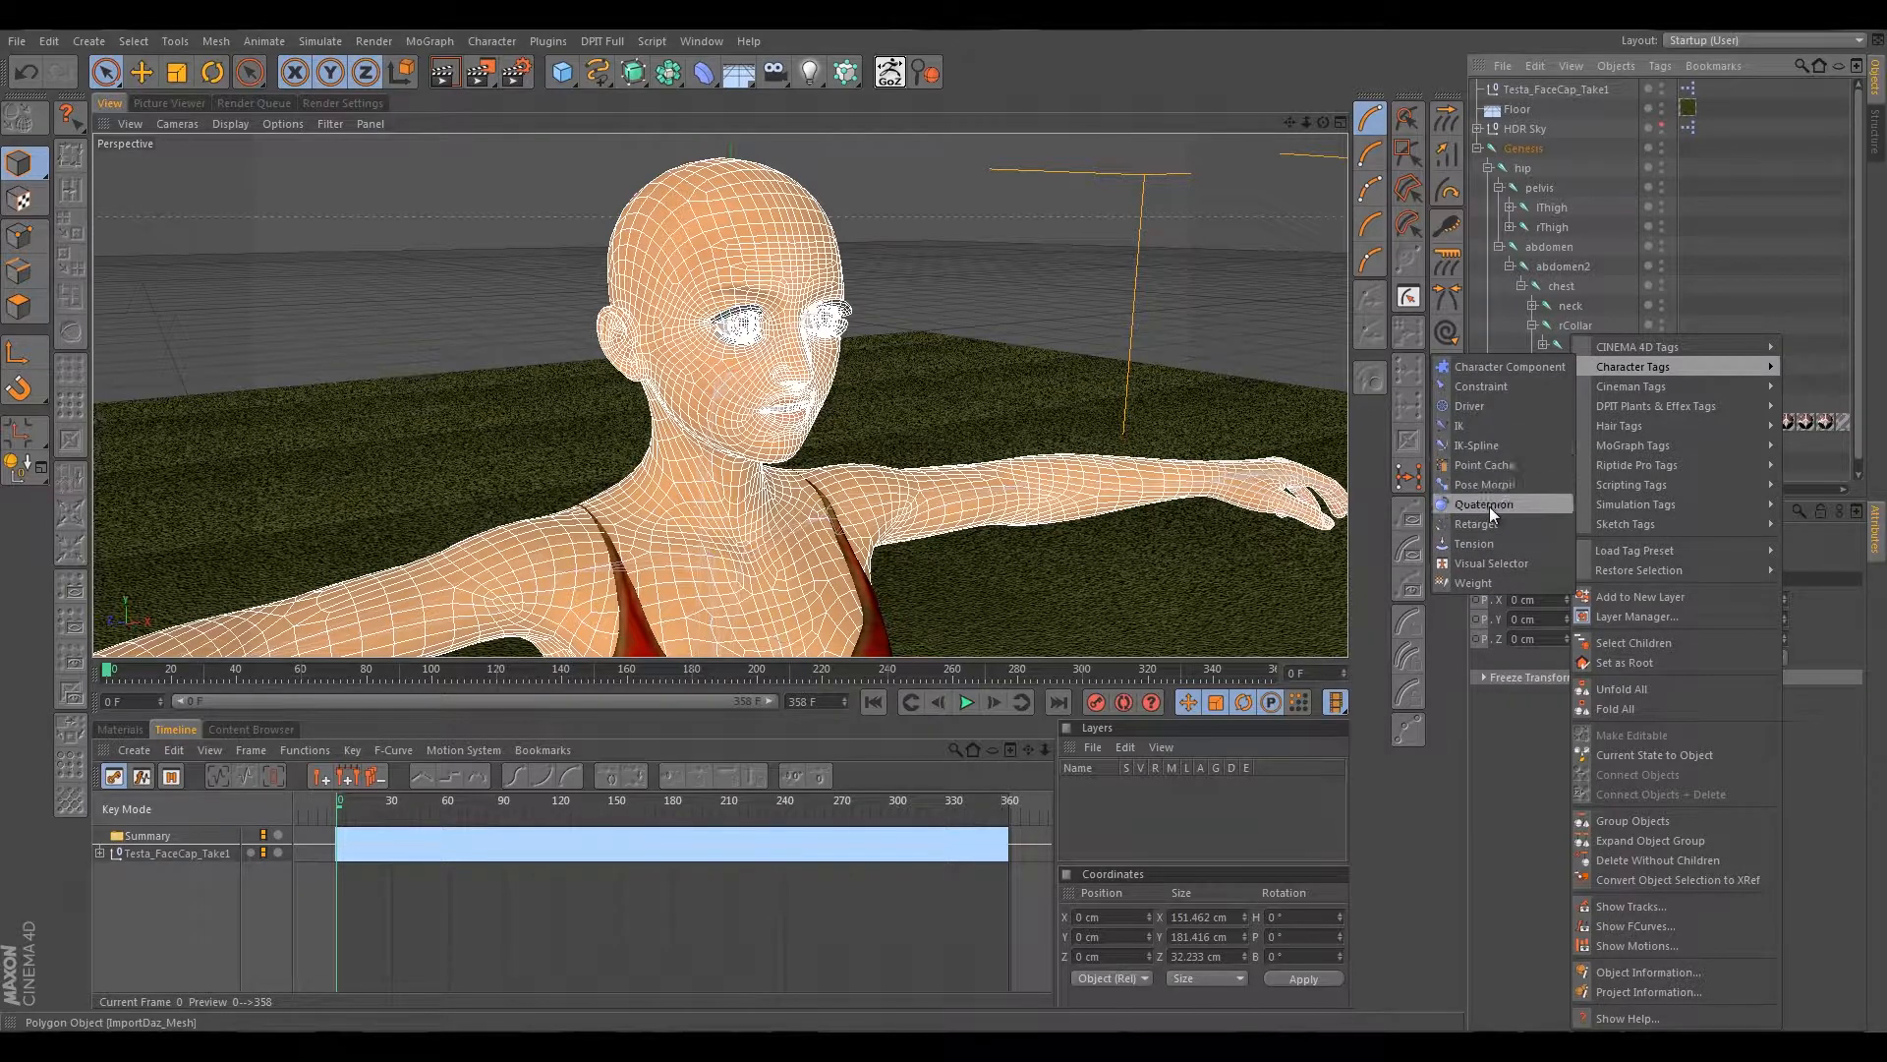
{"action": "left_click", "coordinate": [1496, 466]}
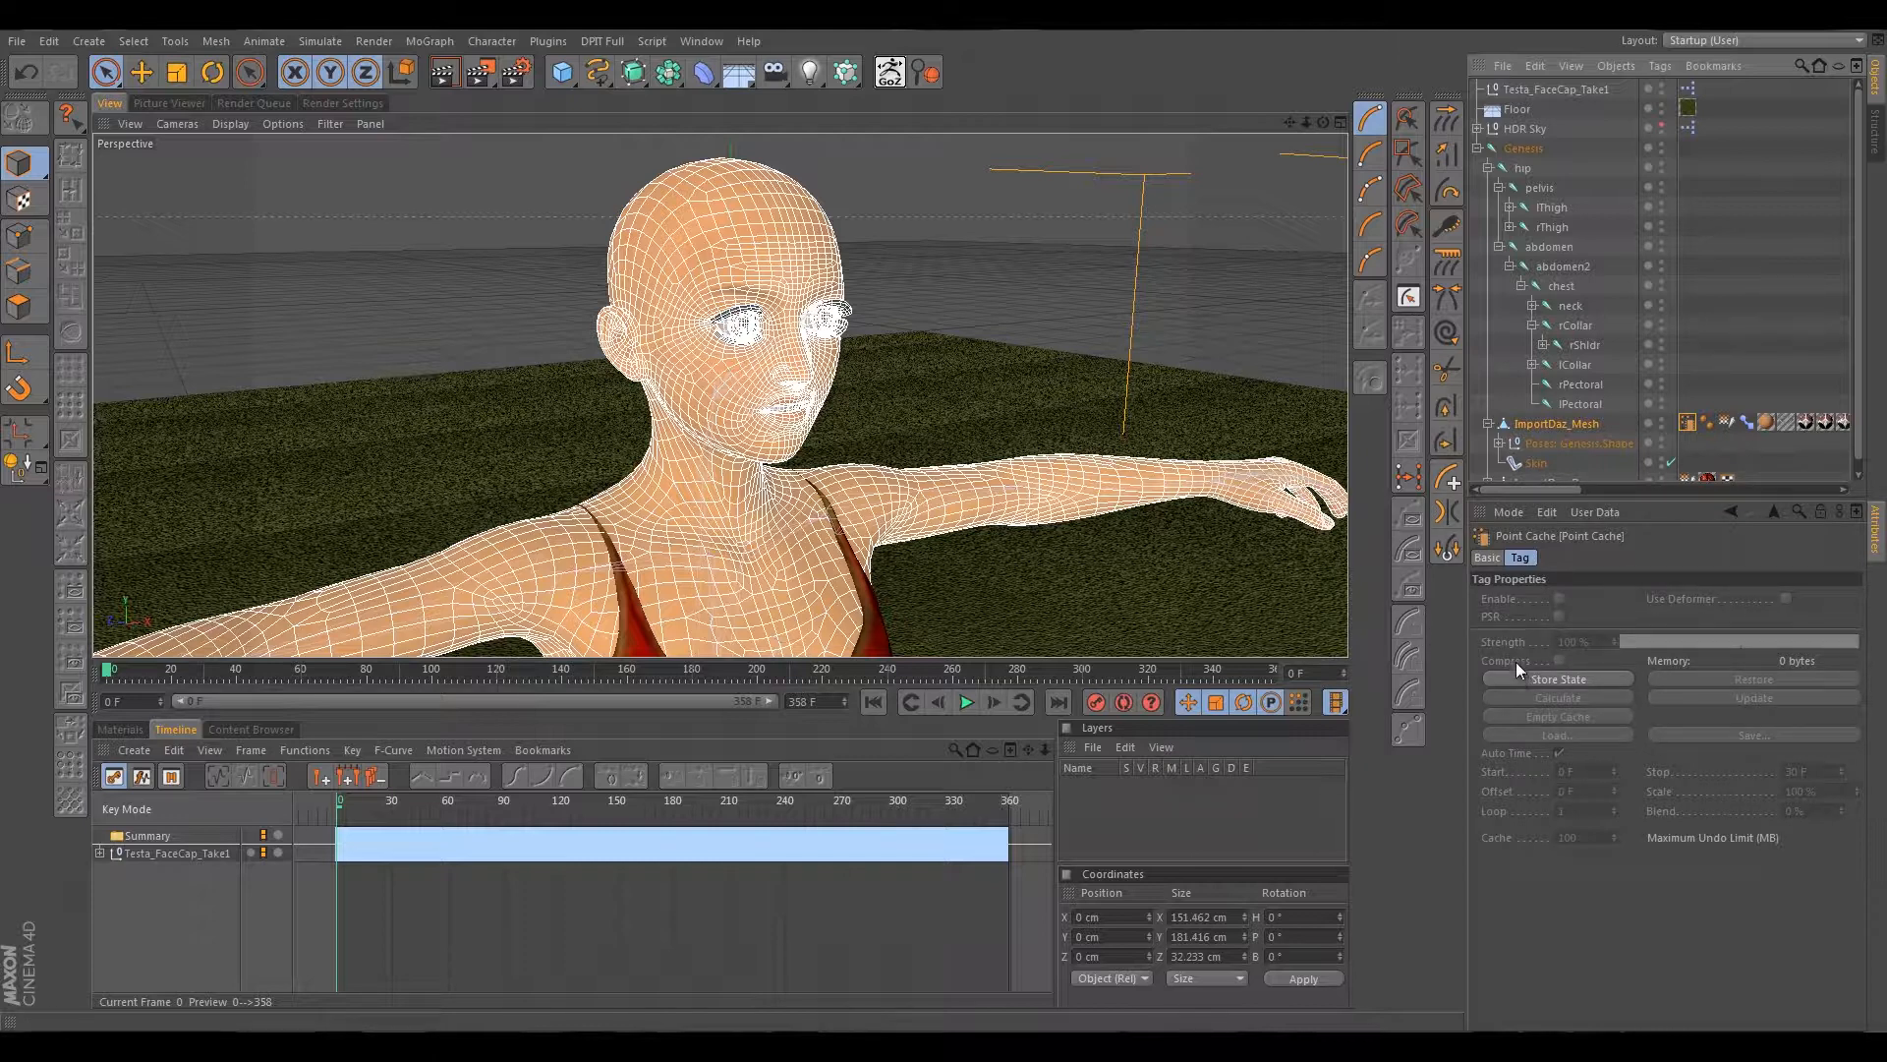
{"action": "left_click", "coordinate": [1567, 680]}
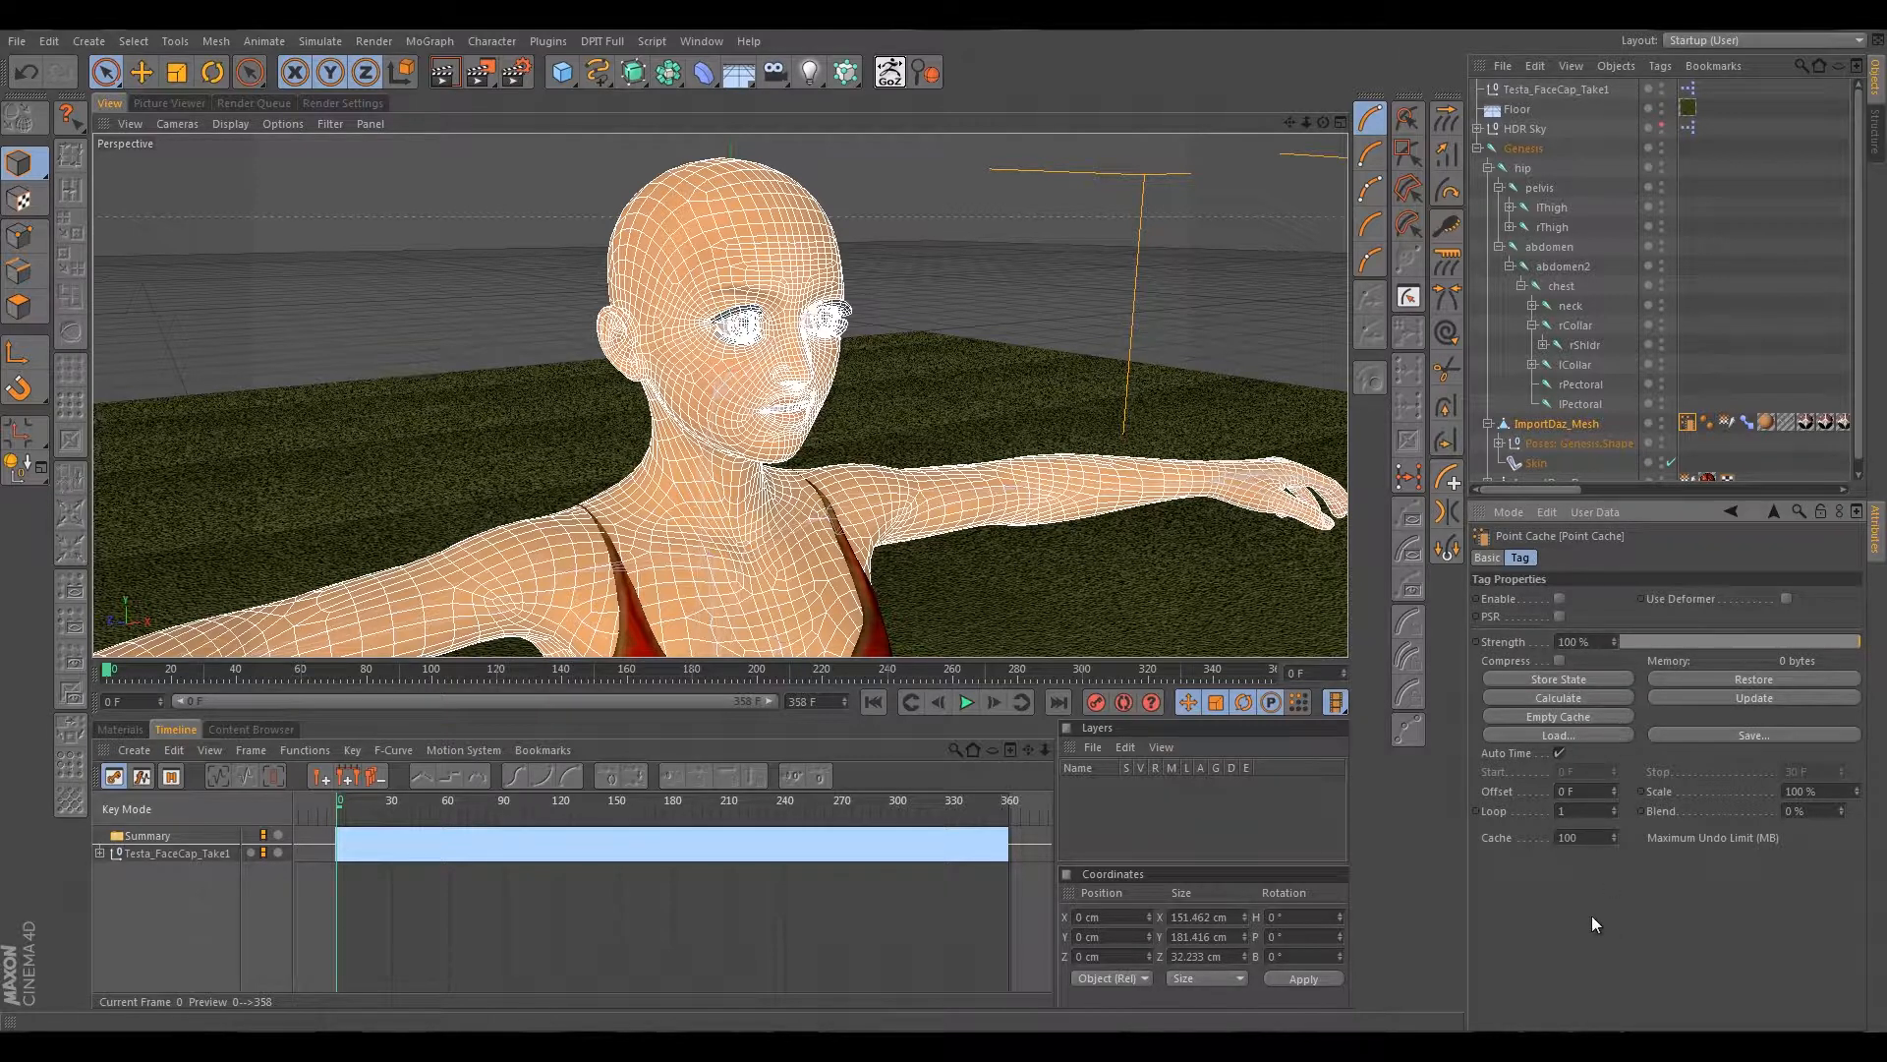
{"action": "left_click", "coordinate": [1572, 699]}
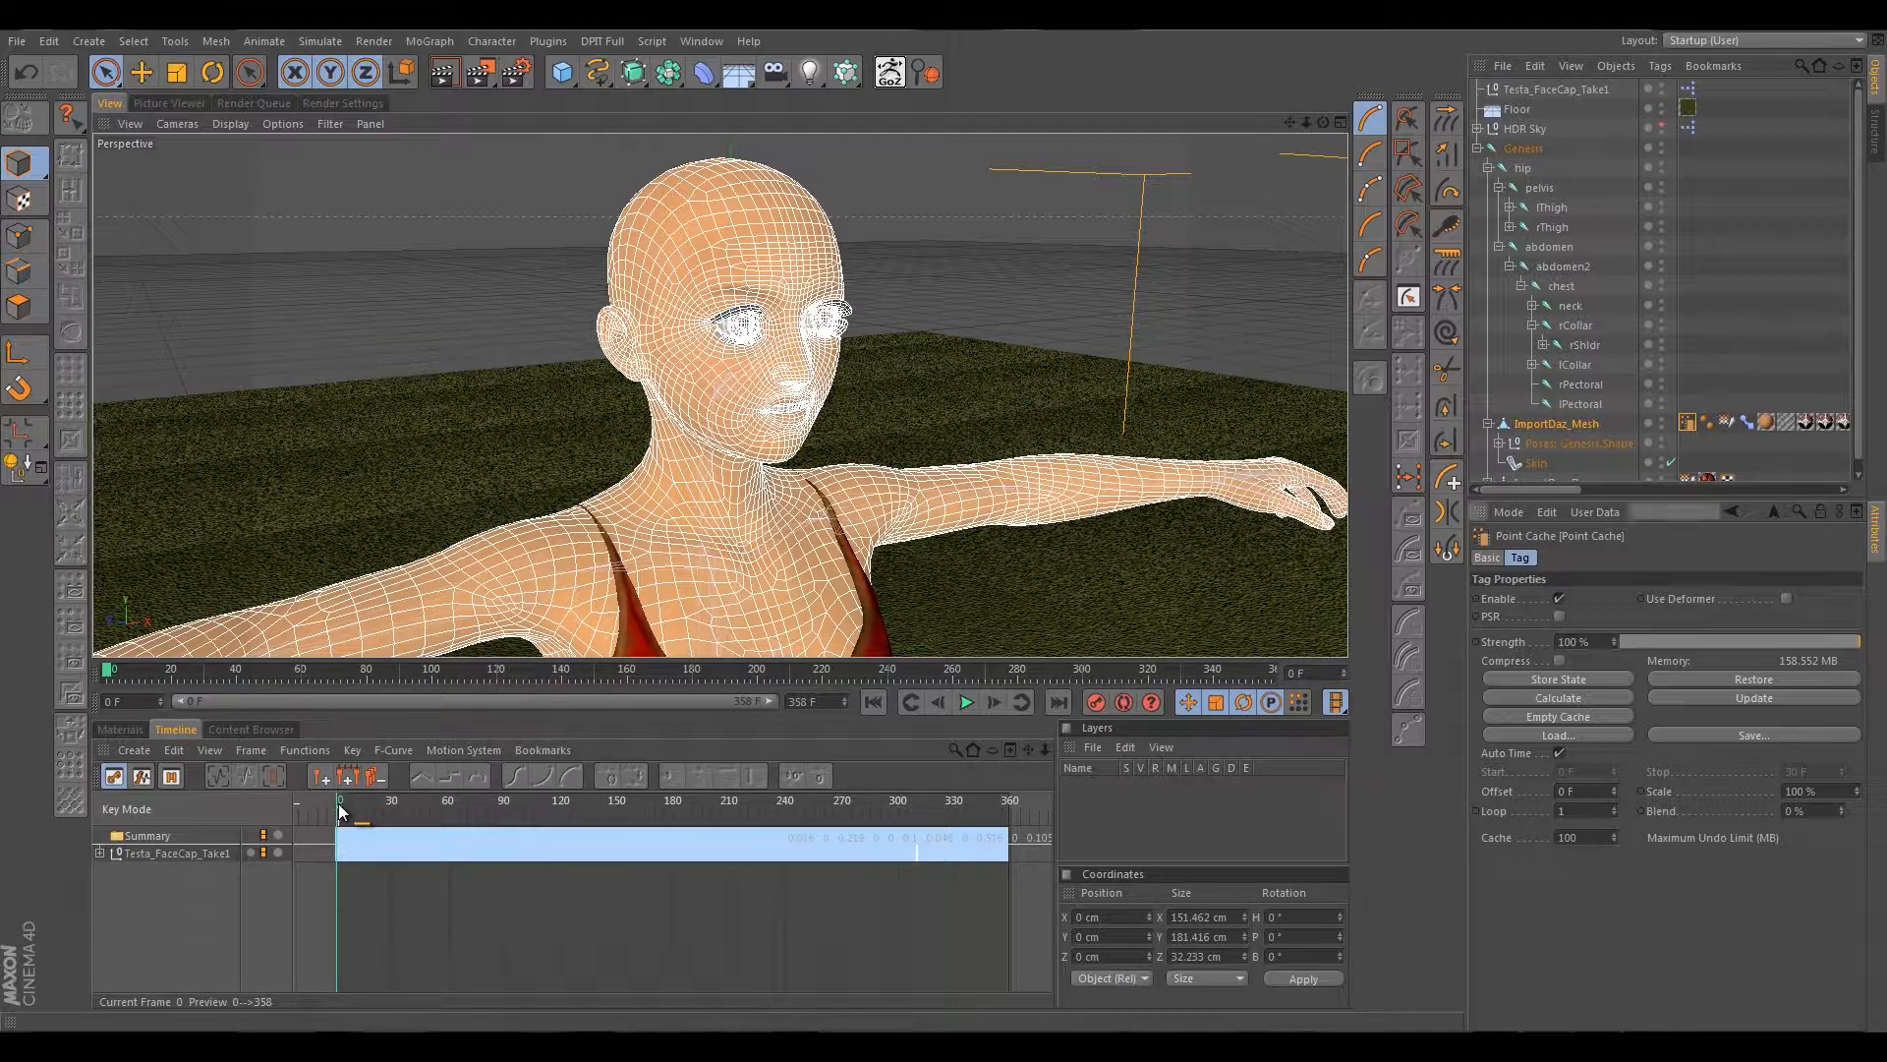
{"action": "left_click_drag", "start_coordinate": [369, 808], "coordinate": [509, 805]}
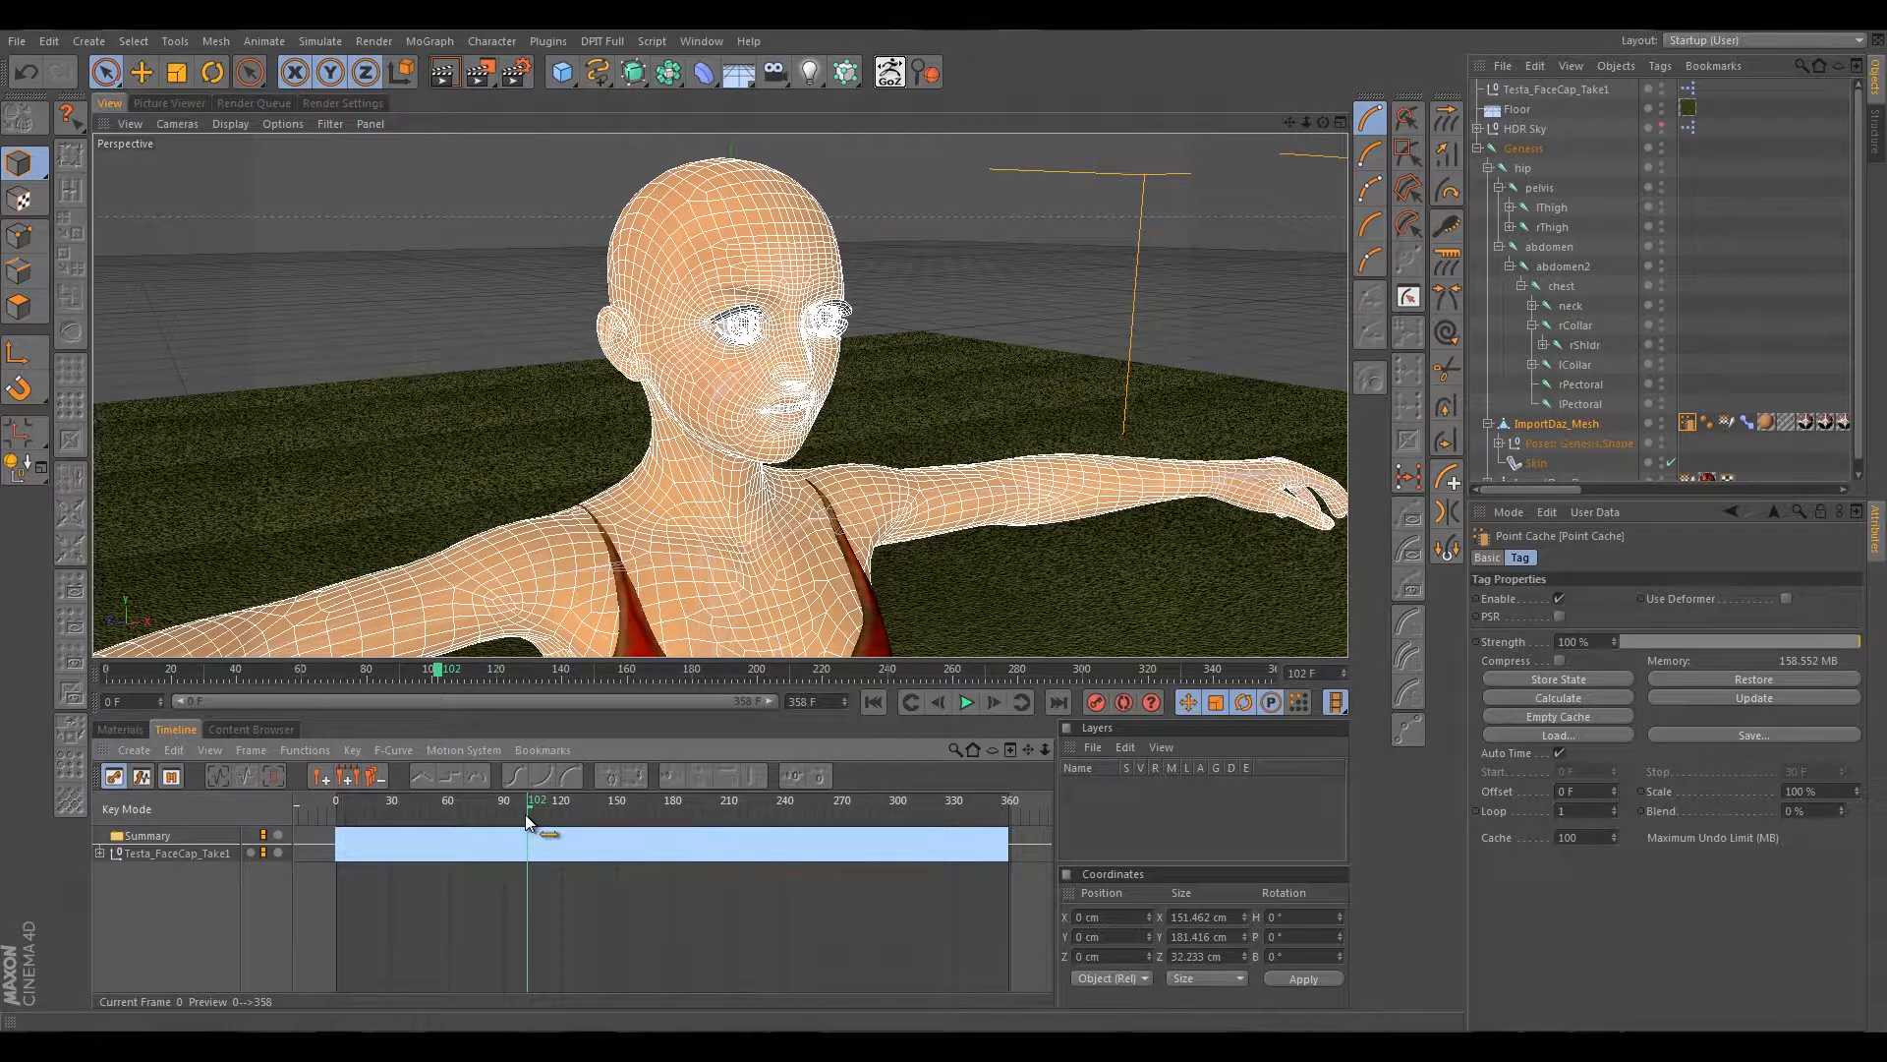
{"action": "left_click_drag", "start_coordinate": [532, 818], "coordinate": [453, 806]}
{"action": "left_click_drag", "start_coordinate": [566, 820], "coordinate": [689, 832]}
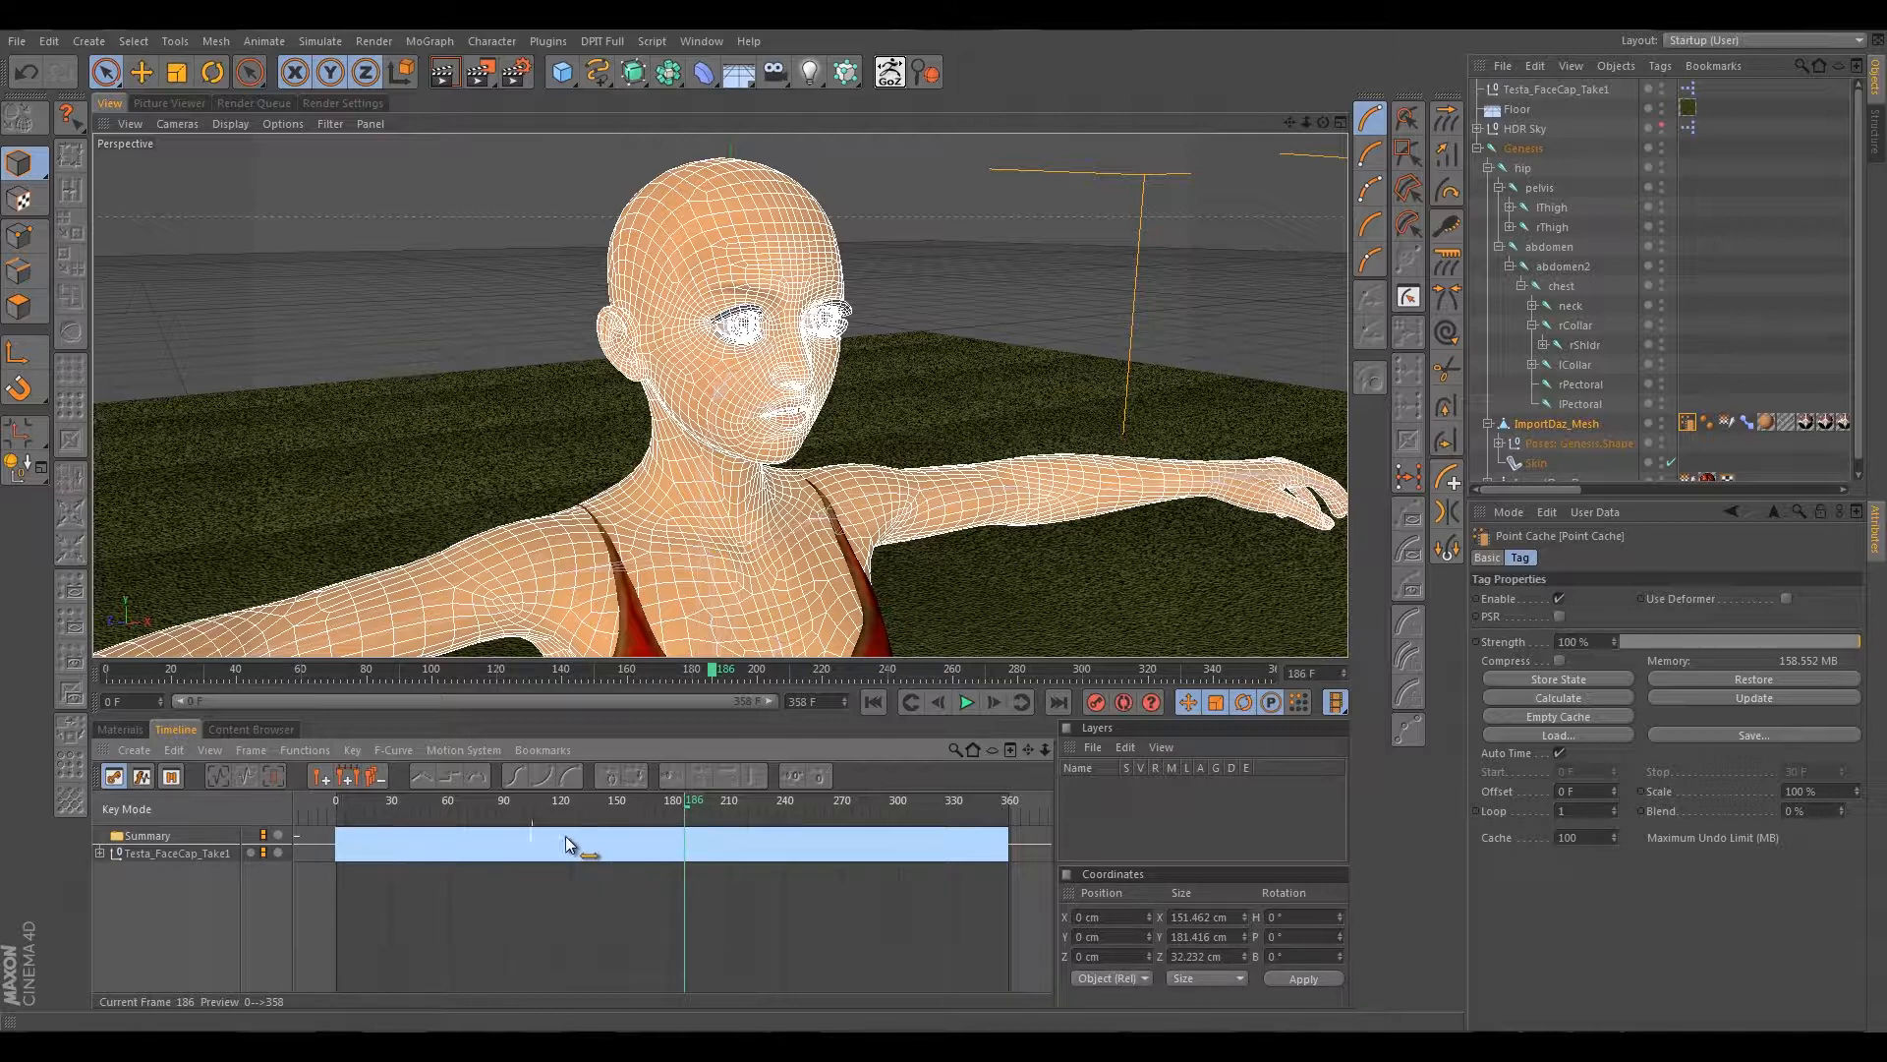
{"action": "left_click_drag", "start_coordinate": [503, 818], "coordinate": [751, 818]}
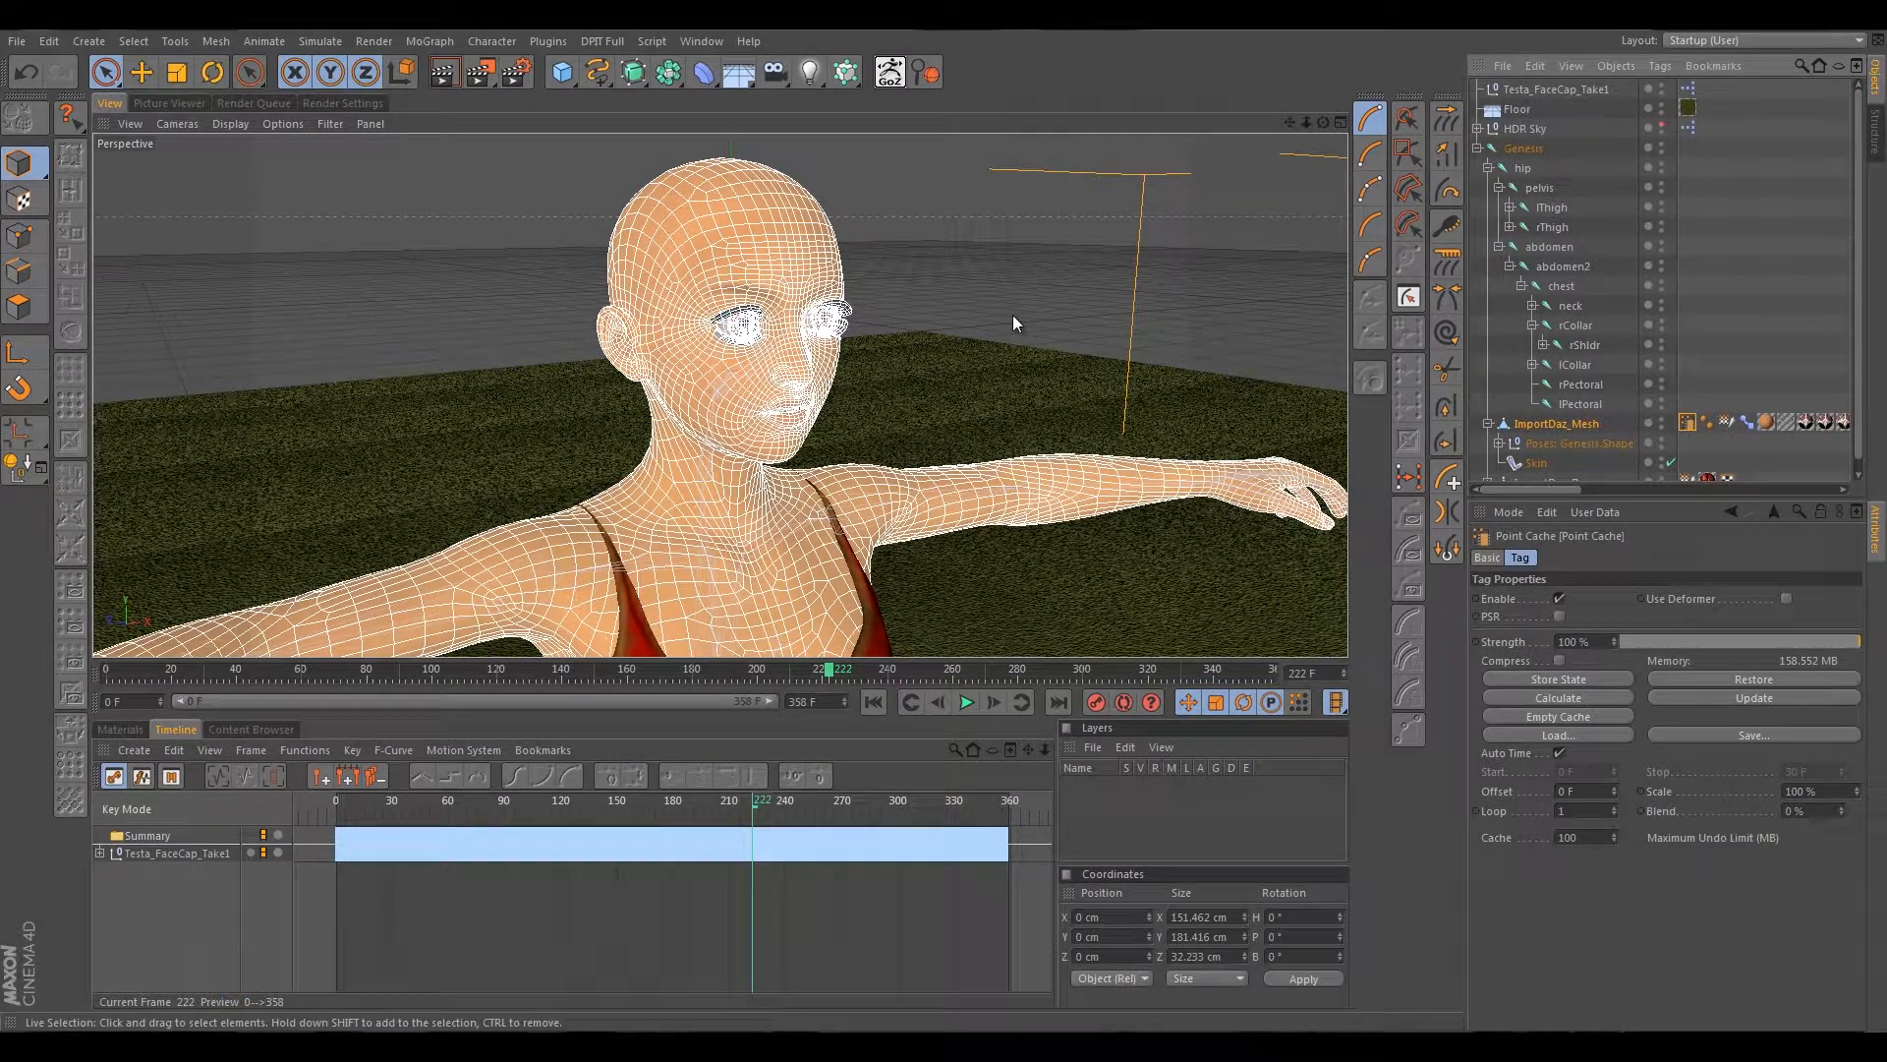
Disconnect all Range Mapper outputs from the PoseMixer nodes in the XPresso setup of Testa_FaceCap_Take1 and close the editor.
{"action": "double_click", "coordinate": [1688, 88]}
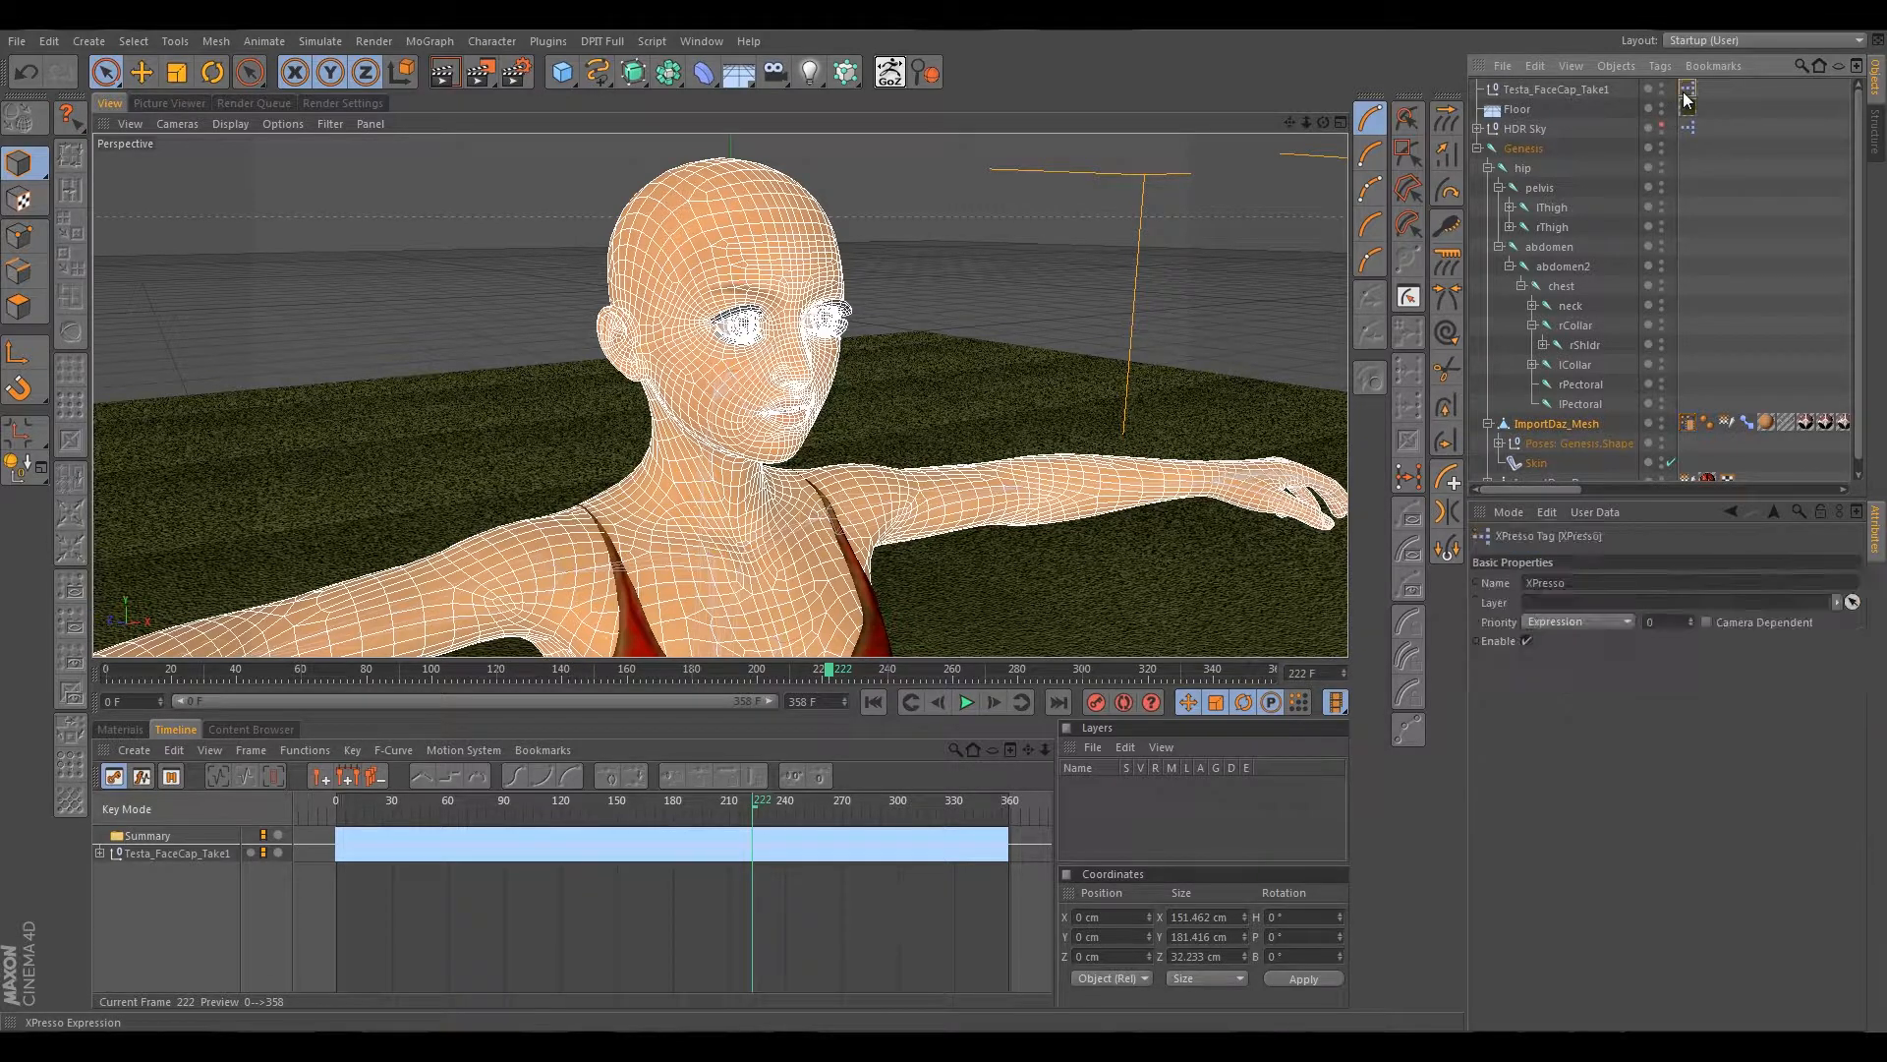
{"action": "left_click_drag", "start_coordinate": [1118, 326], "coordinate": [940, 278]}
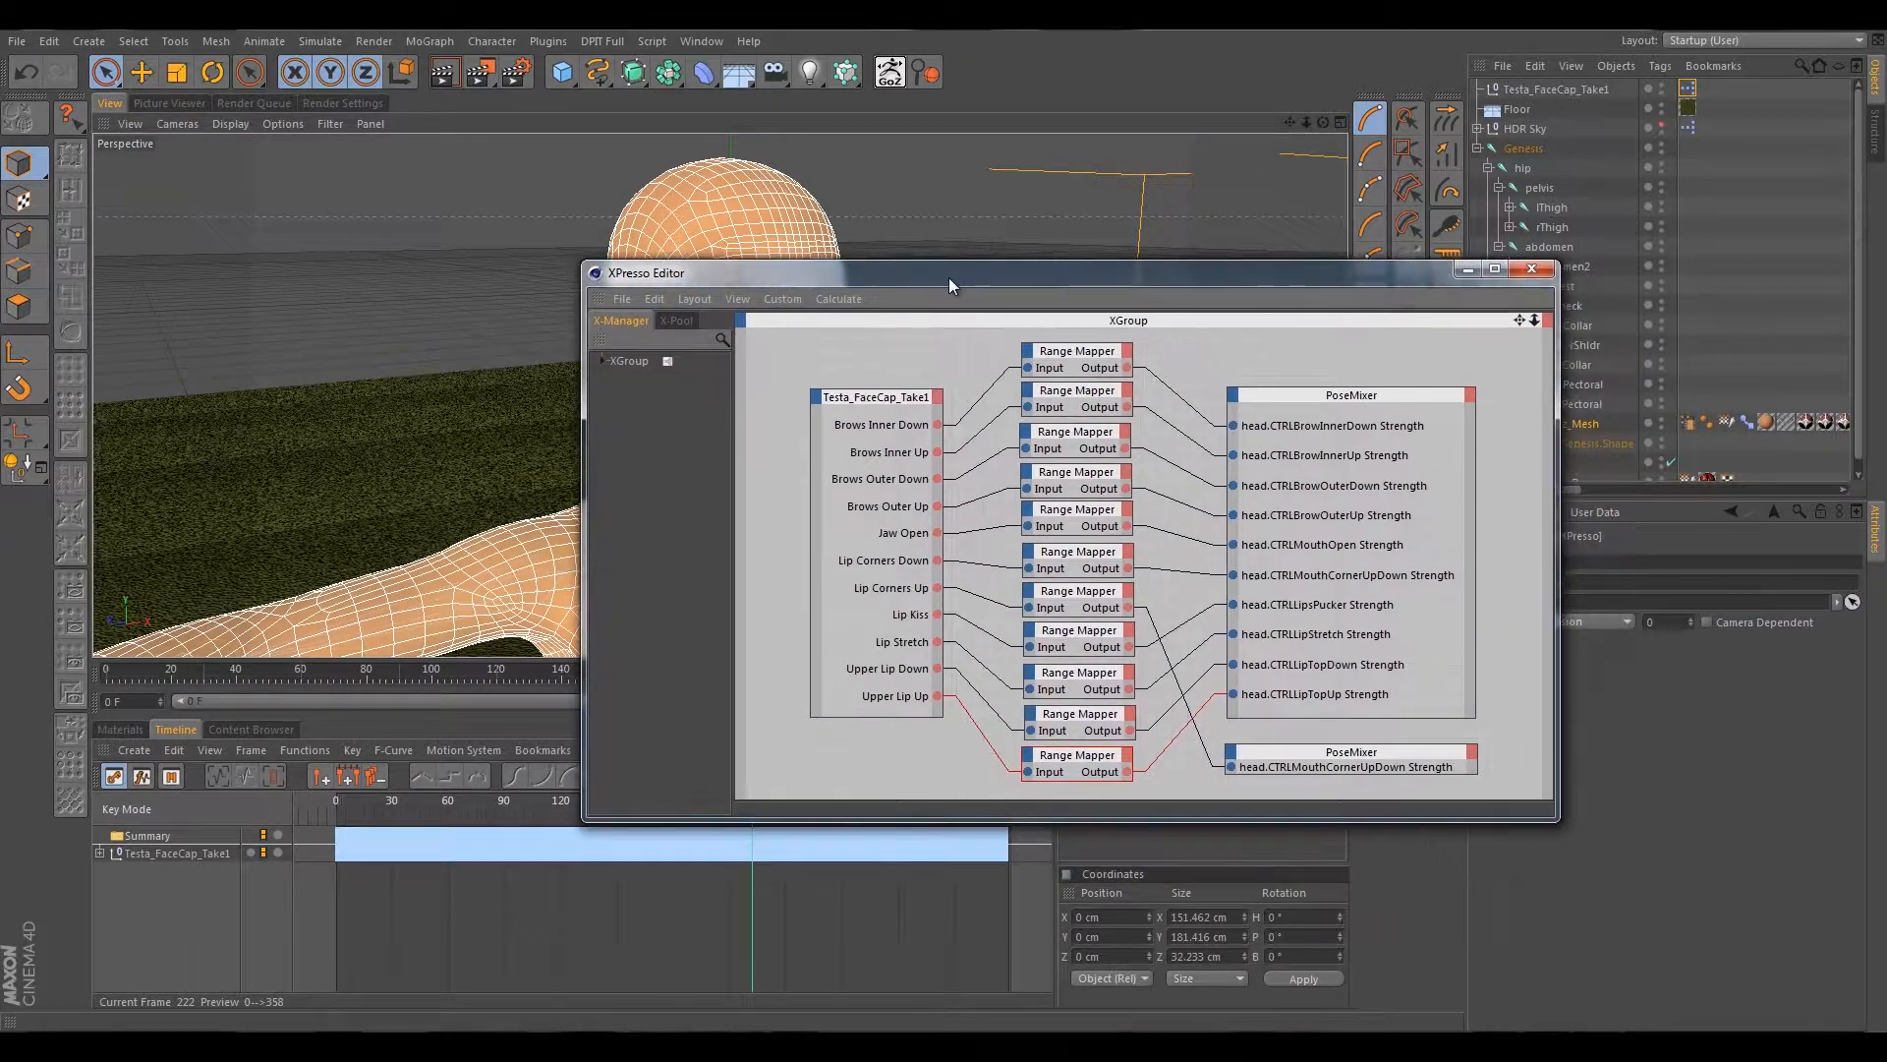
{"action": "left_click", "coordinate": [1180, 395]}
{"action": "left_click", "coordinate": [1182, 432]}
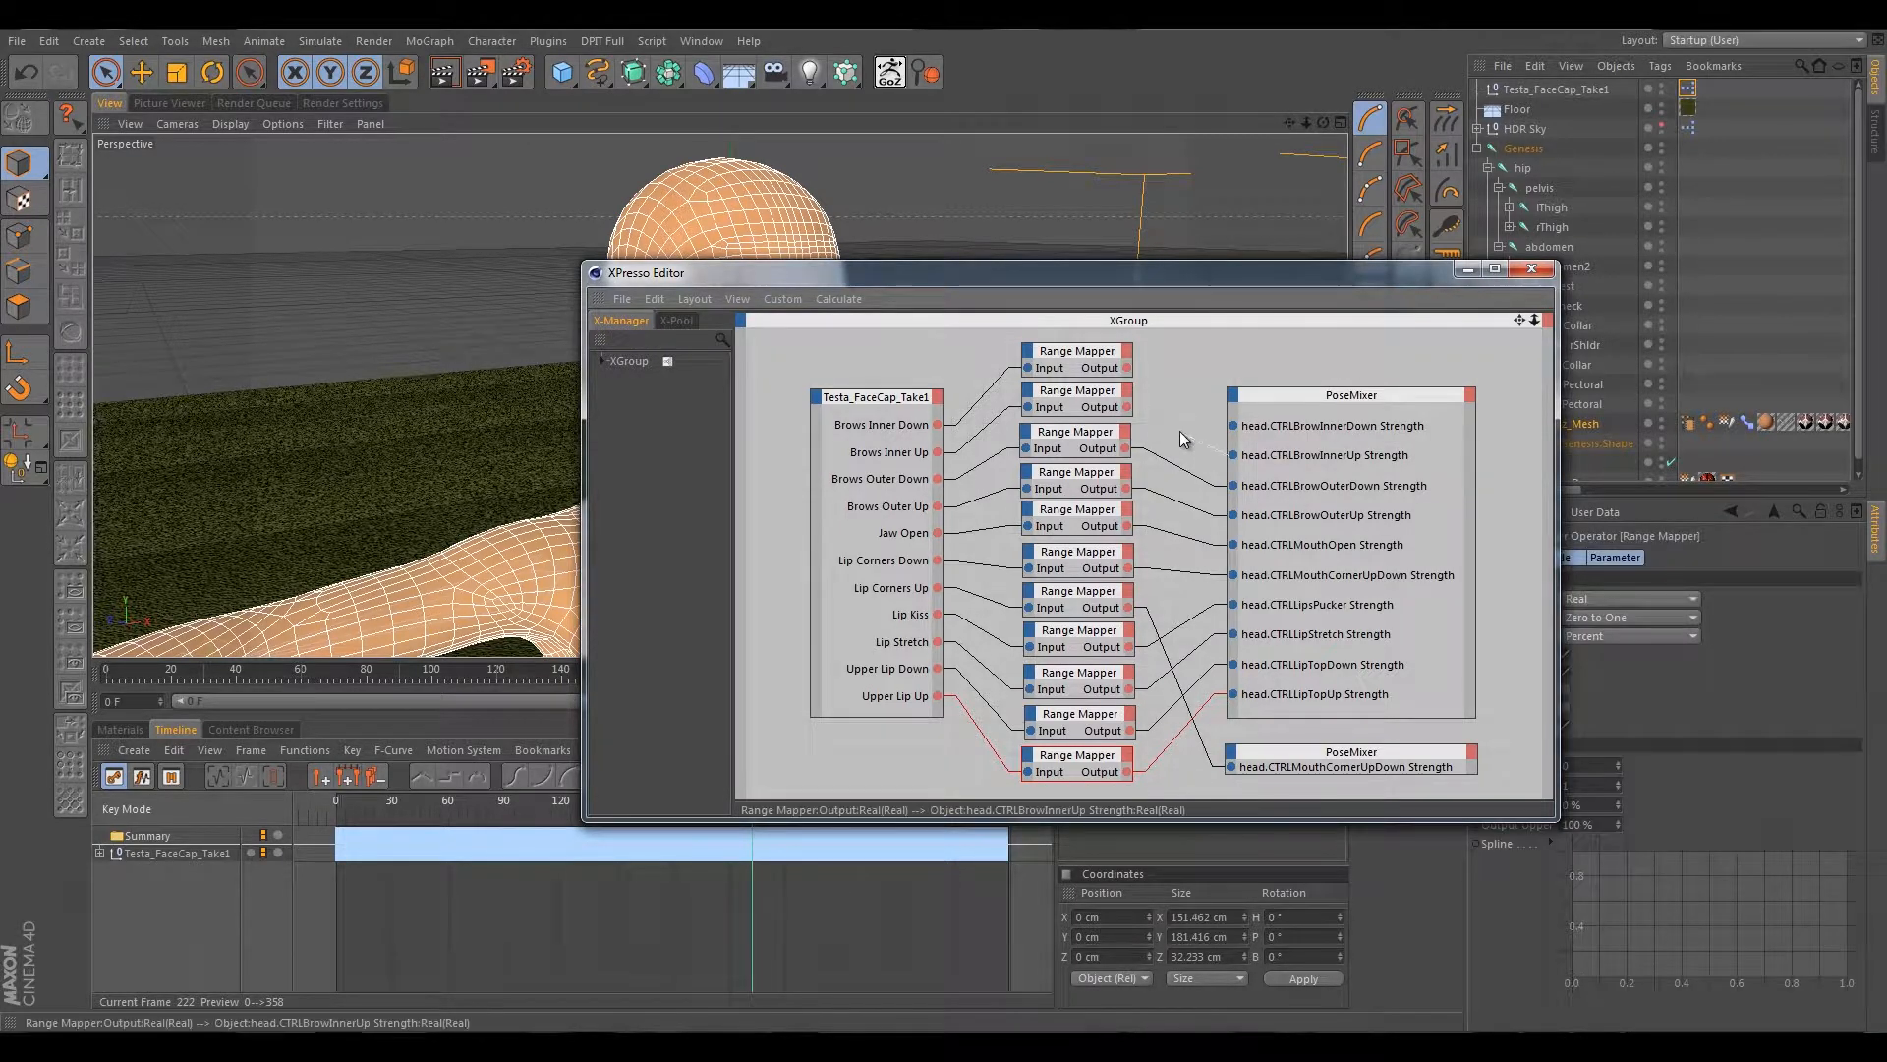
{"action": "left_click", "coordinate": [1180, 469]}
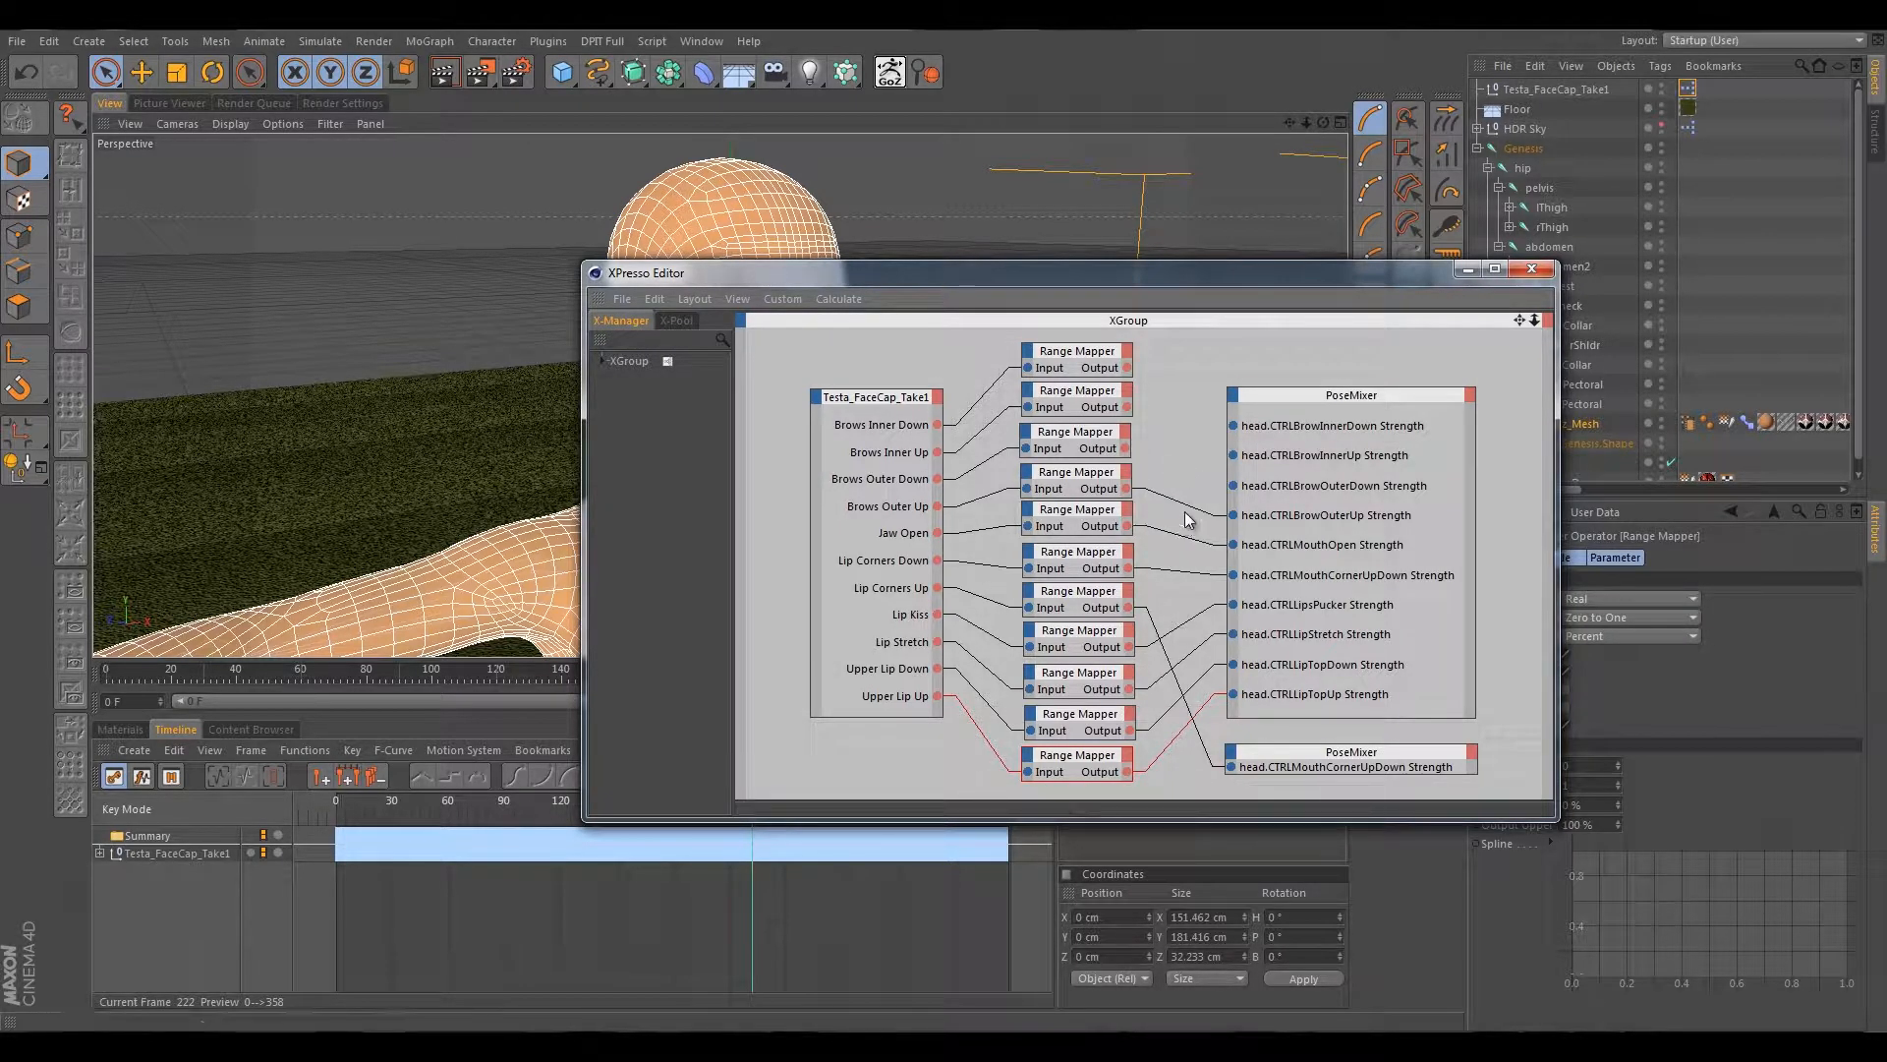
{"action": "left_click", "coordinate": [1186, 516]}
{"action": "left_click", "coordinate": [1175, 534]}
{"action": "left_click", "coordinate": [1169, 573]}
{"action": "left_click", "coordinate": [1163, 627]}
{"action": "left_click", "coordinate": [1174, 629]}
{"action": "left_click", "coordinate": [1172, 665]}
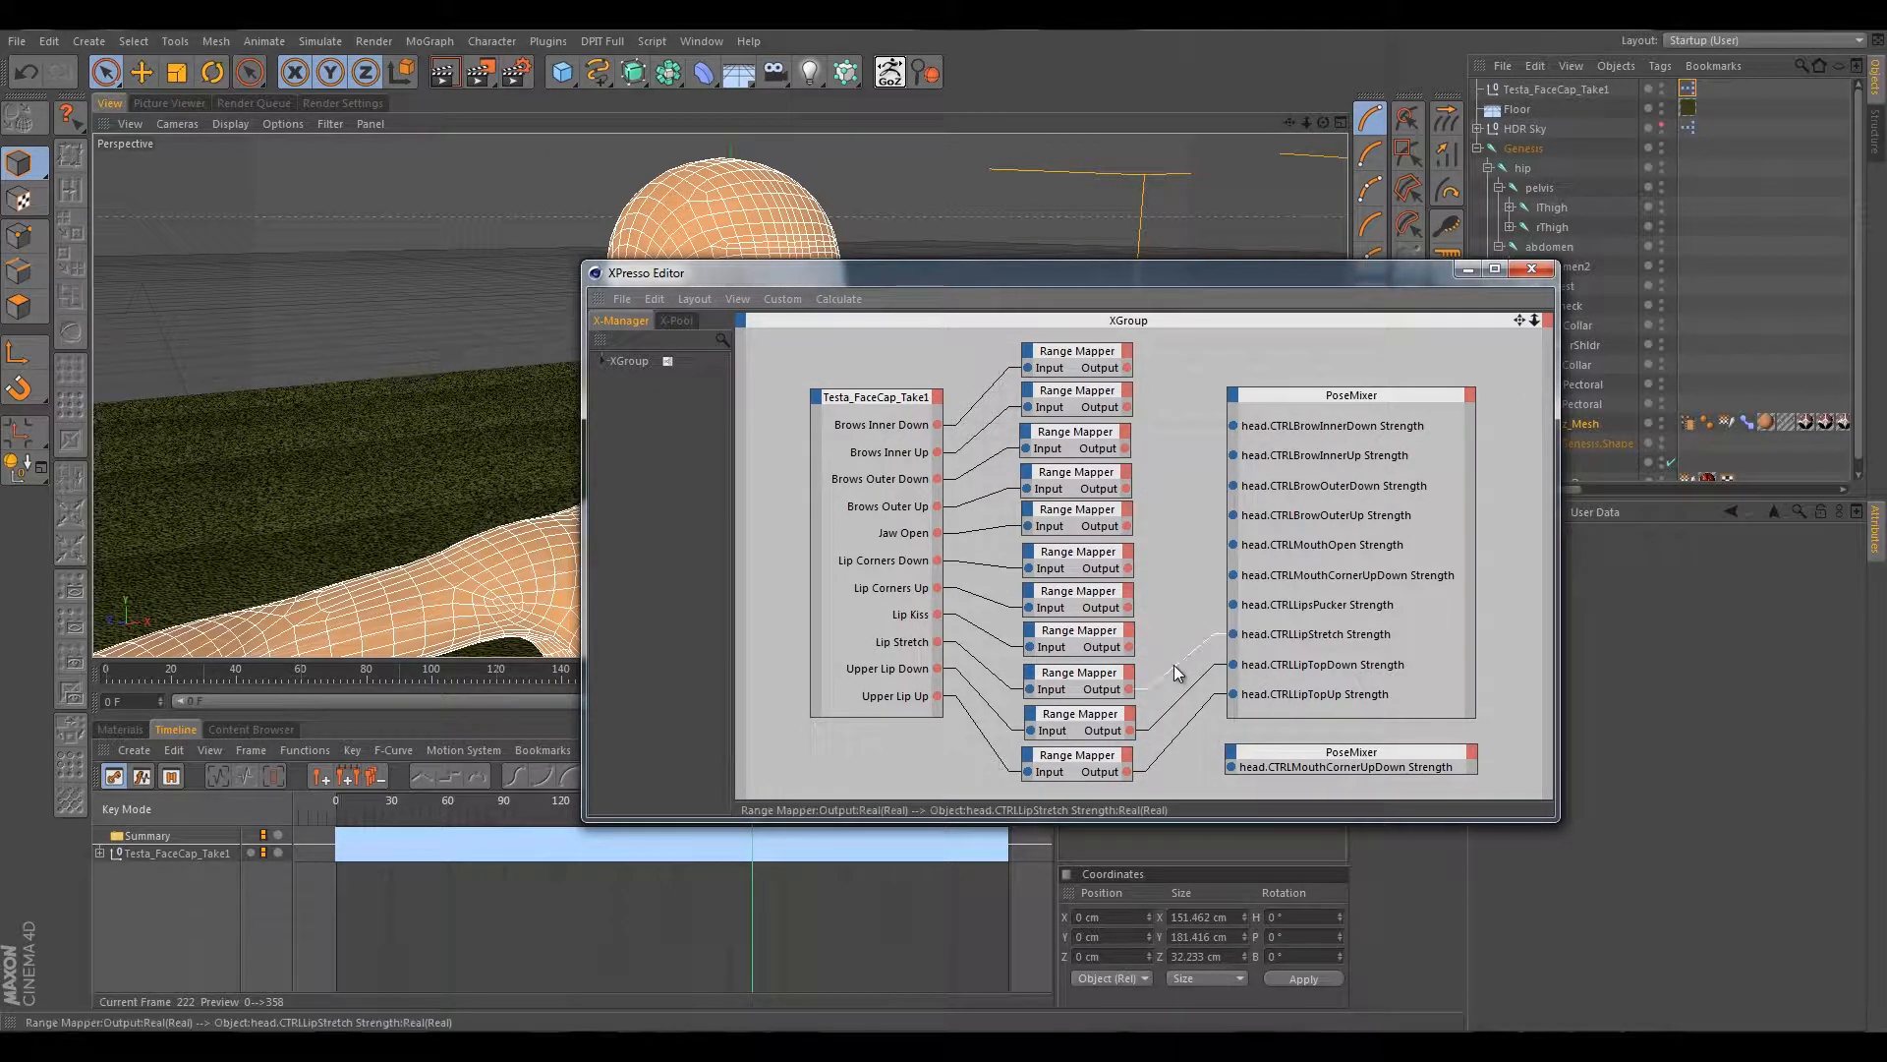
{"action": "left_click", "coordinate": [1177, 692]}
{"action": "left_click", "coordinate": [1532, 270]}
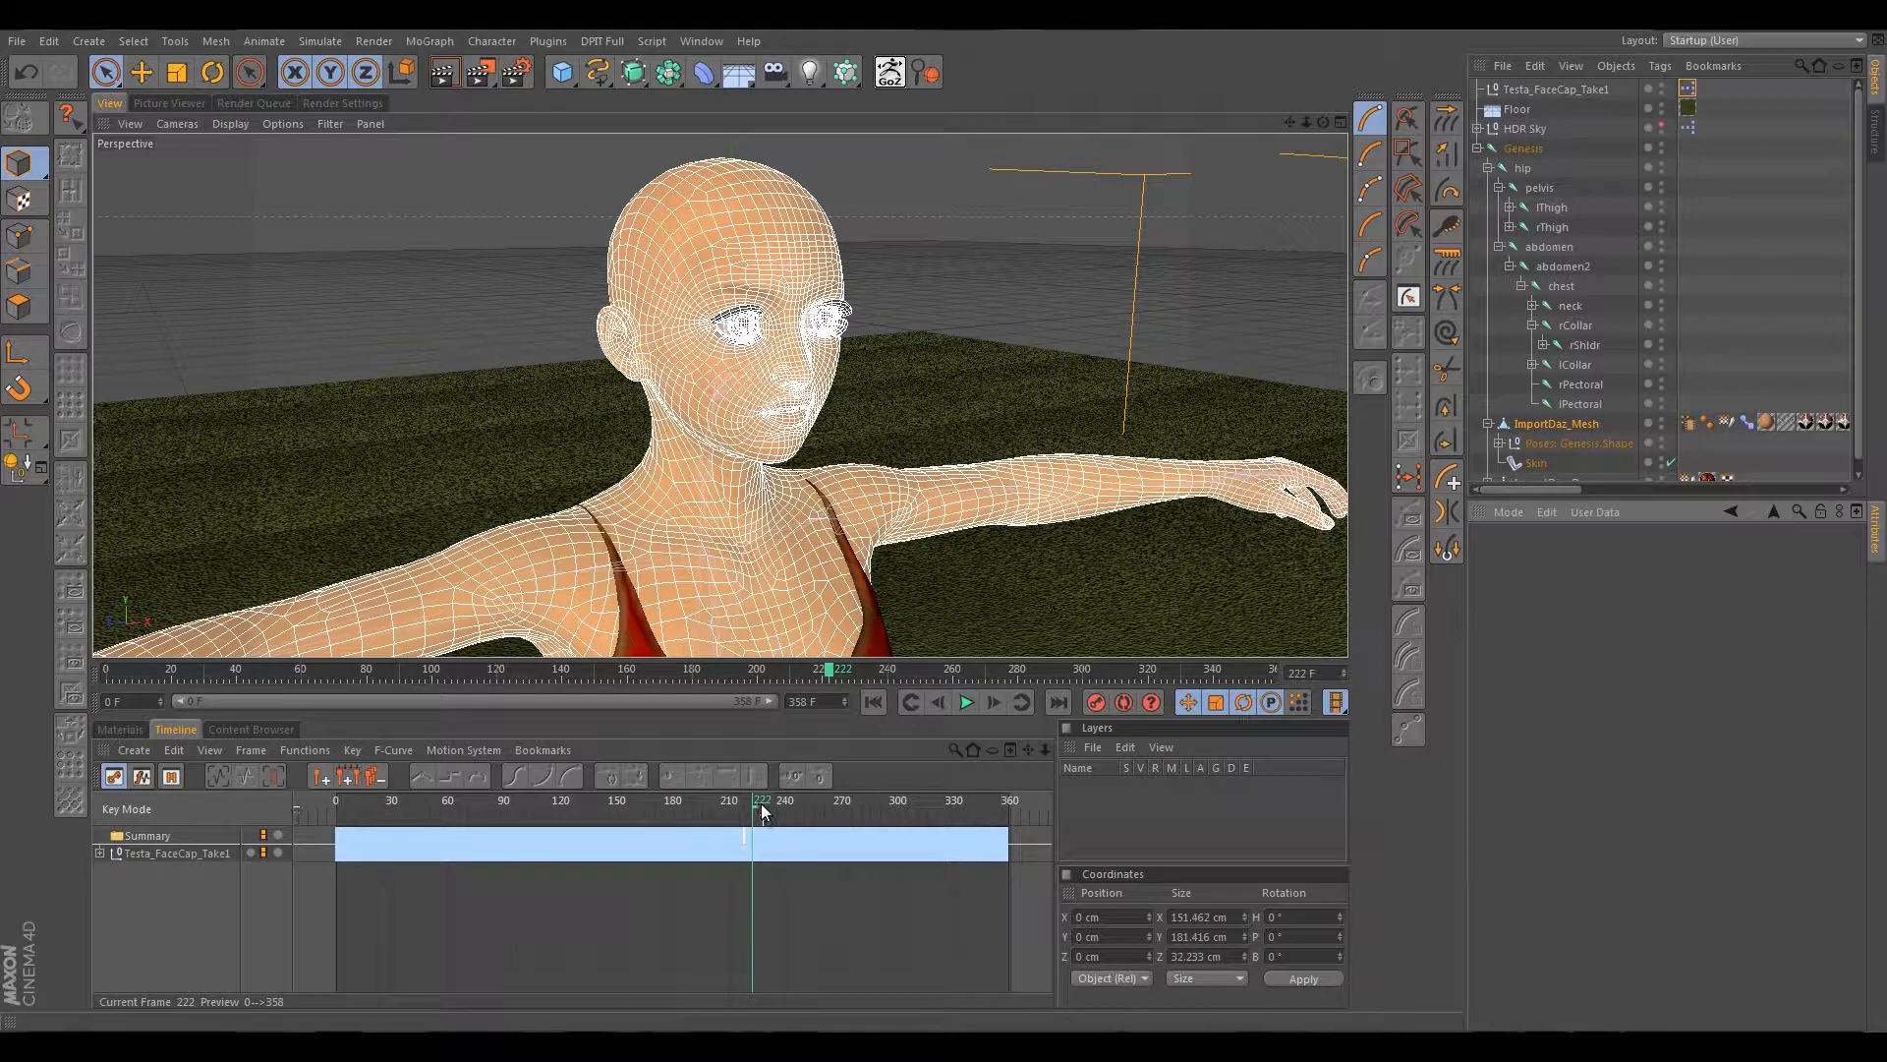
Scrub the timeline to check the cached motion and delete the PoseMixer Pose Morph tag from ImportDaz_Mesh.
{"action": "left_click_drag", "start_coordinate": [755, 808], "coordinate": [905, 774]}
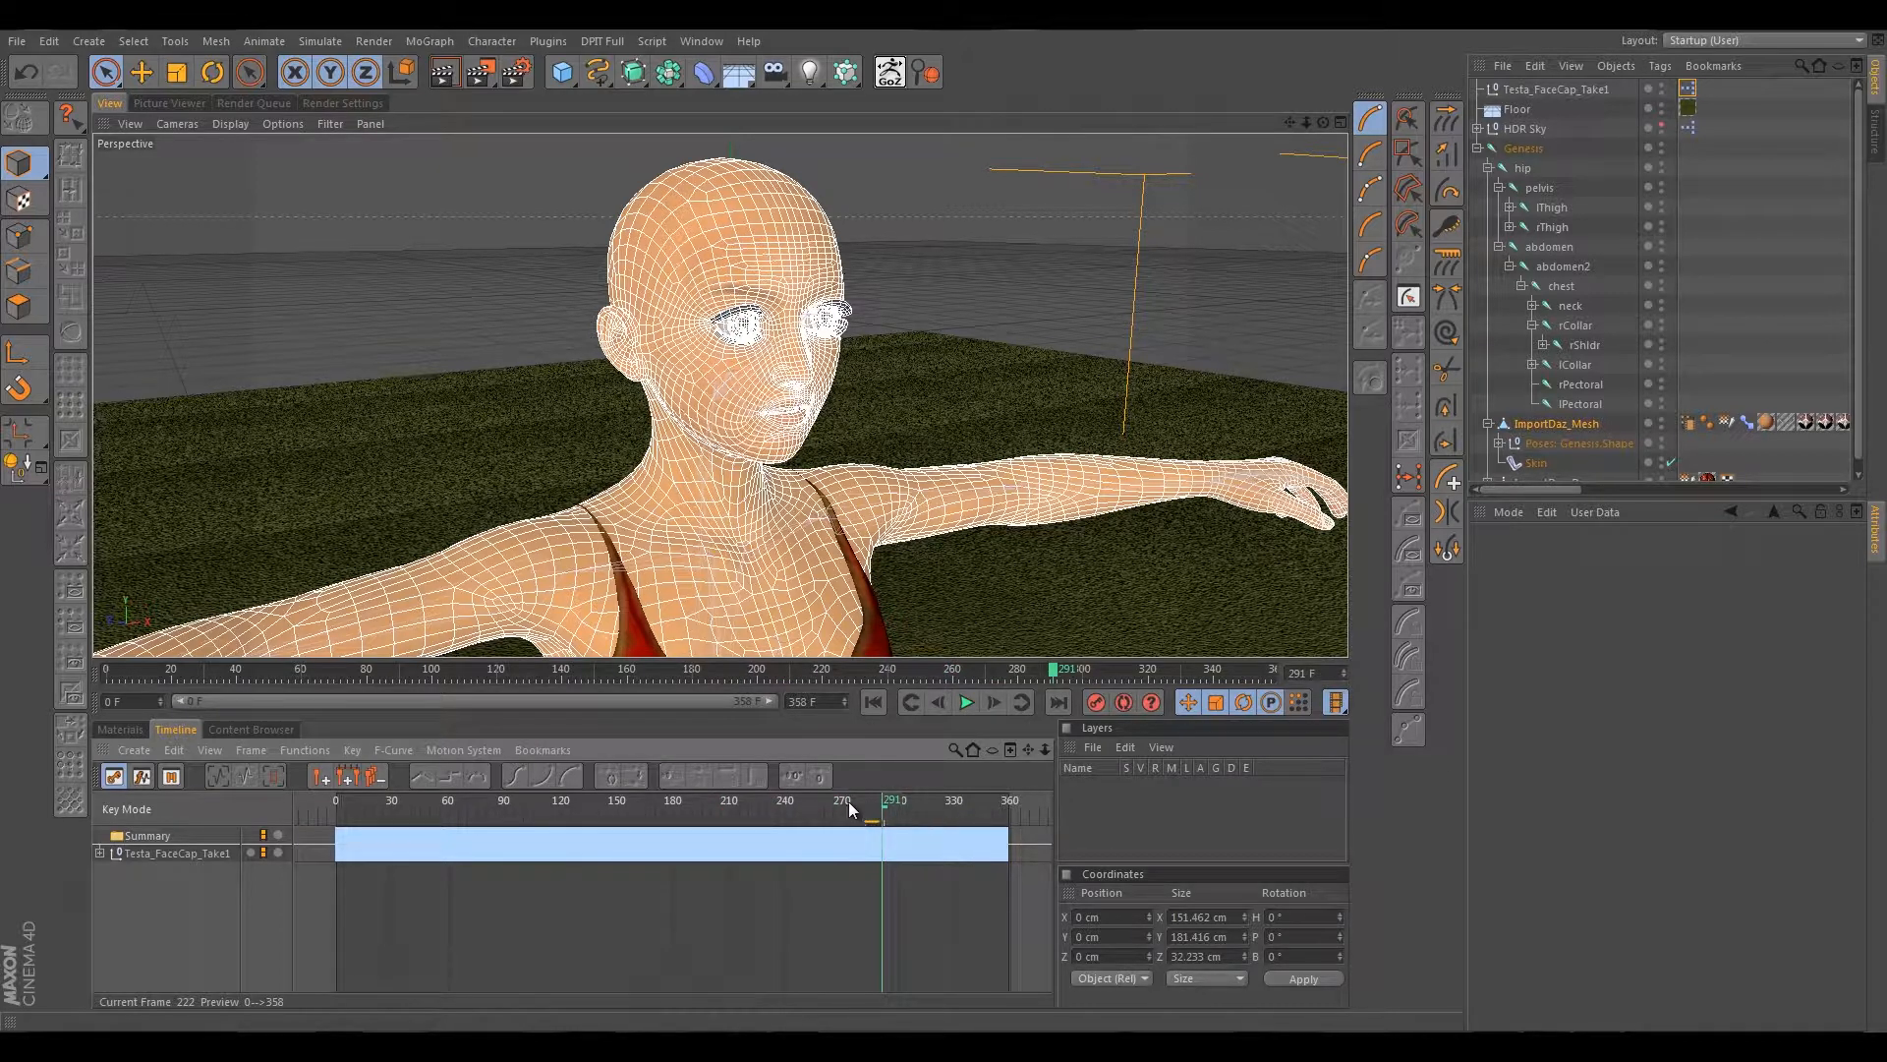
{"action": "left_click", "coordinate": [783, 798]}
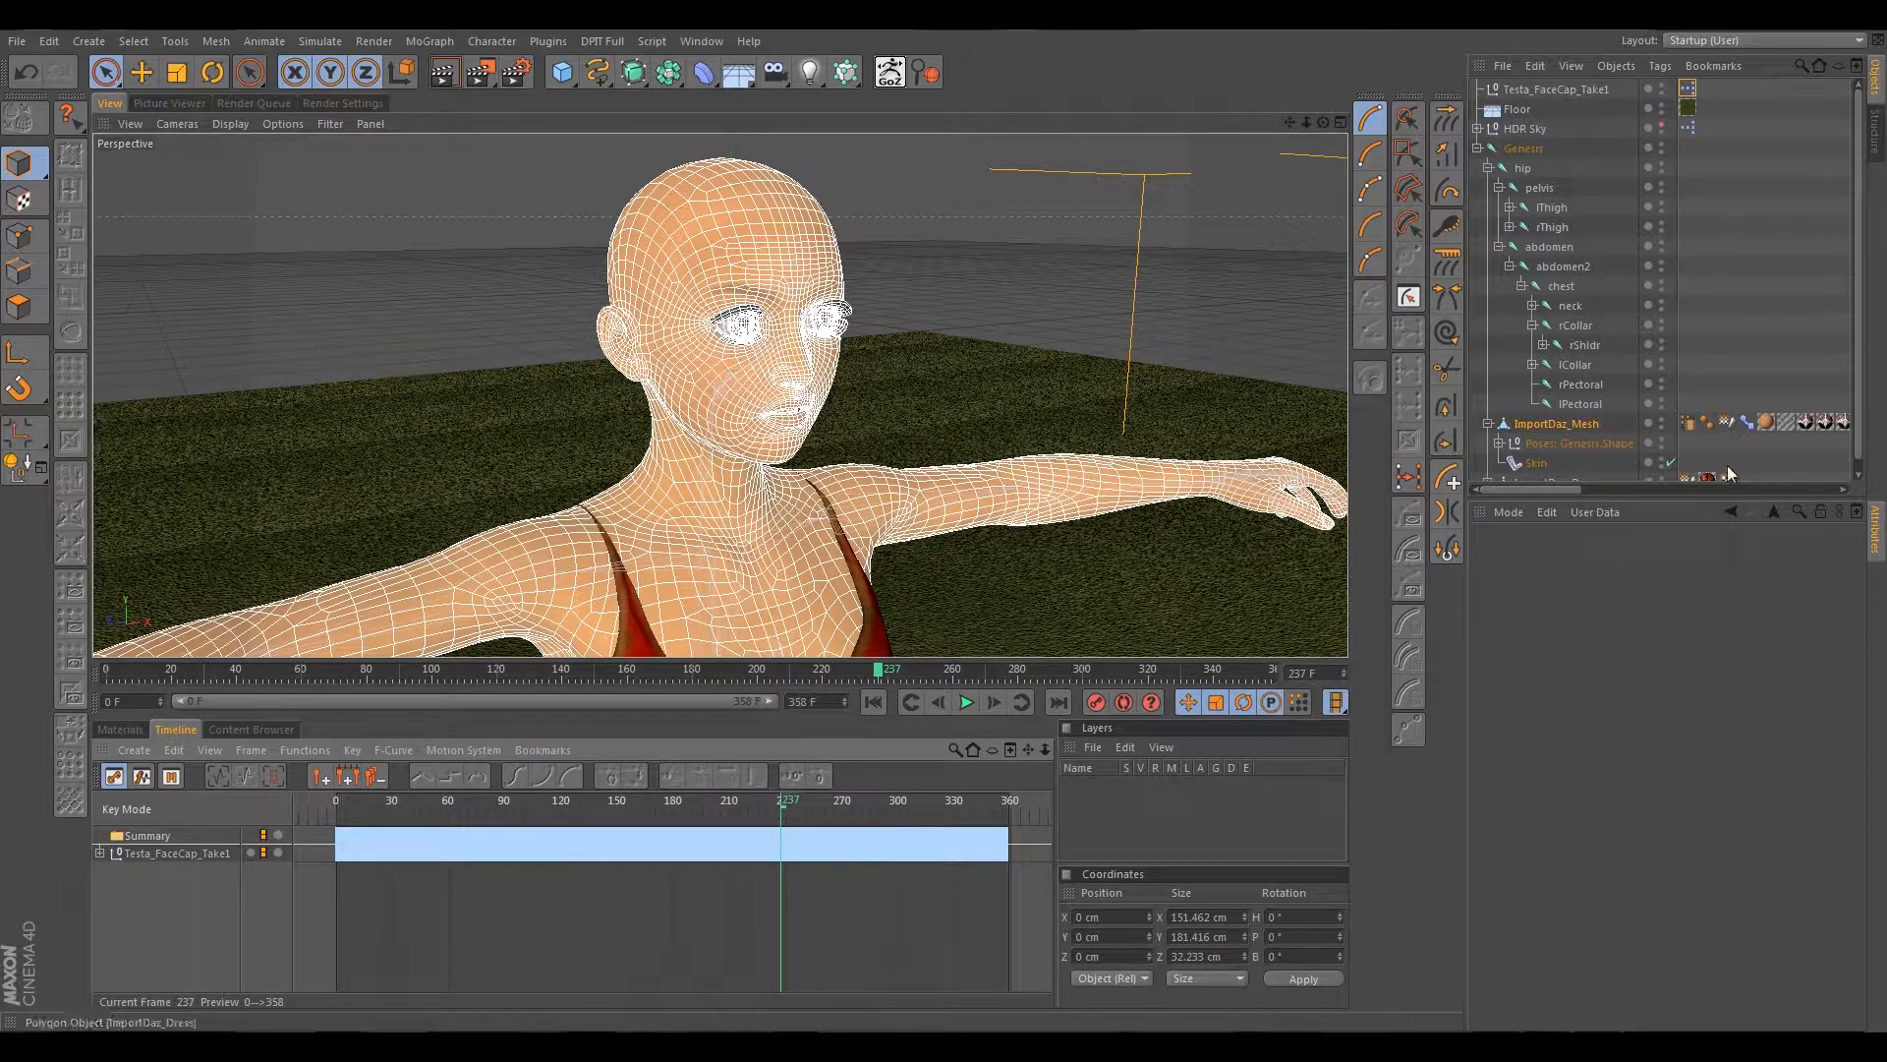
{"action": "left_click", "coordinate": [1745, 423]}
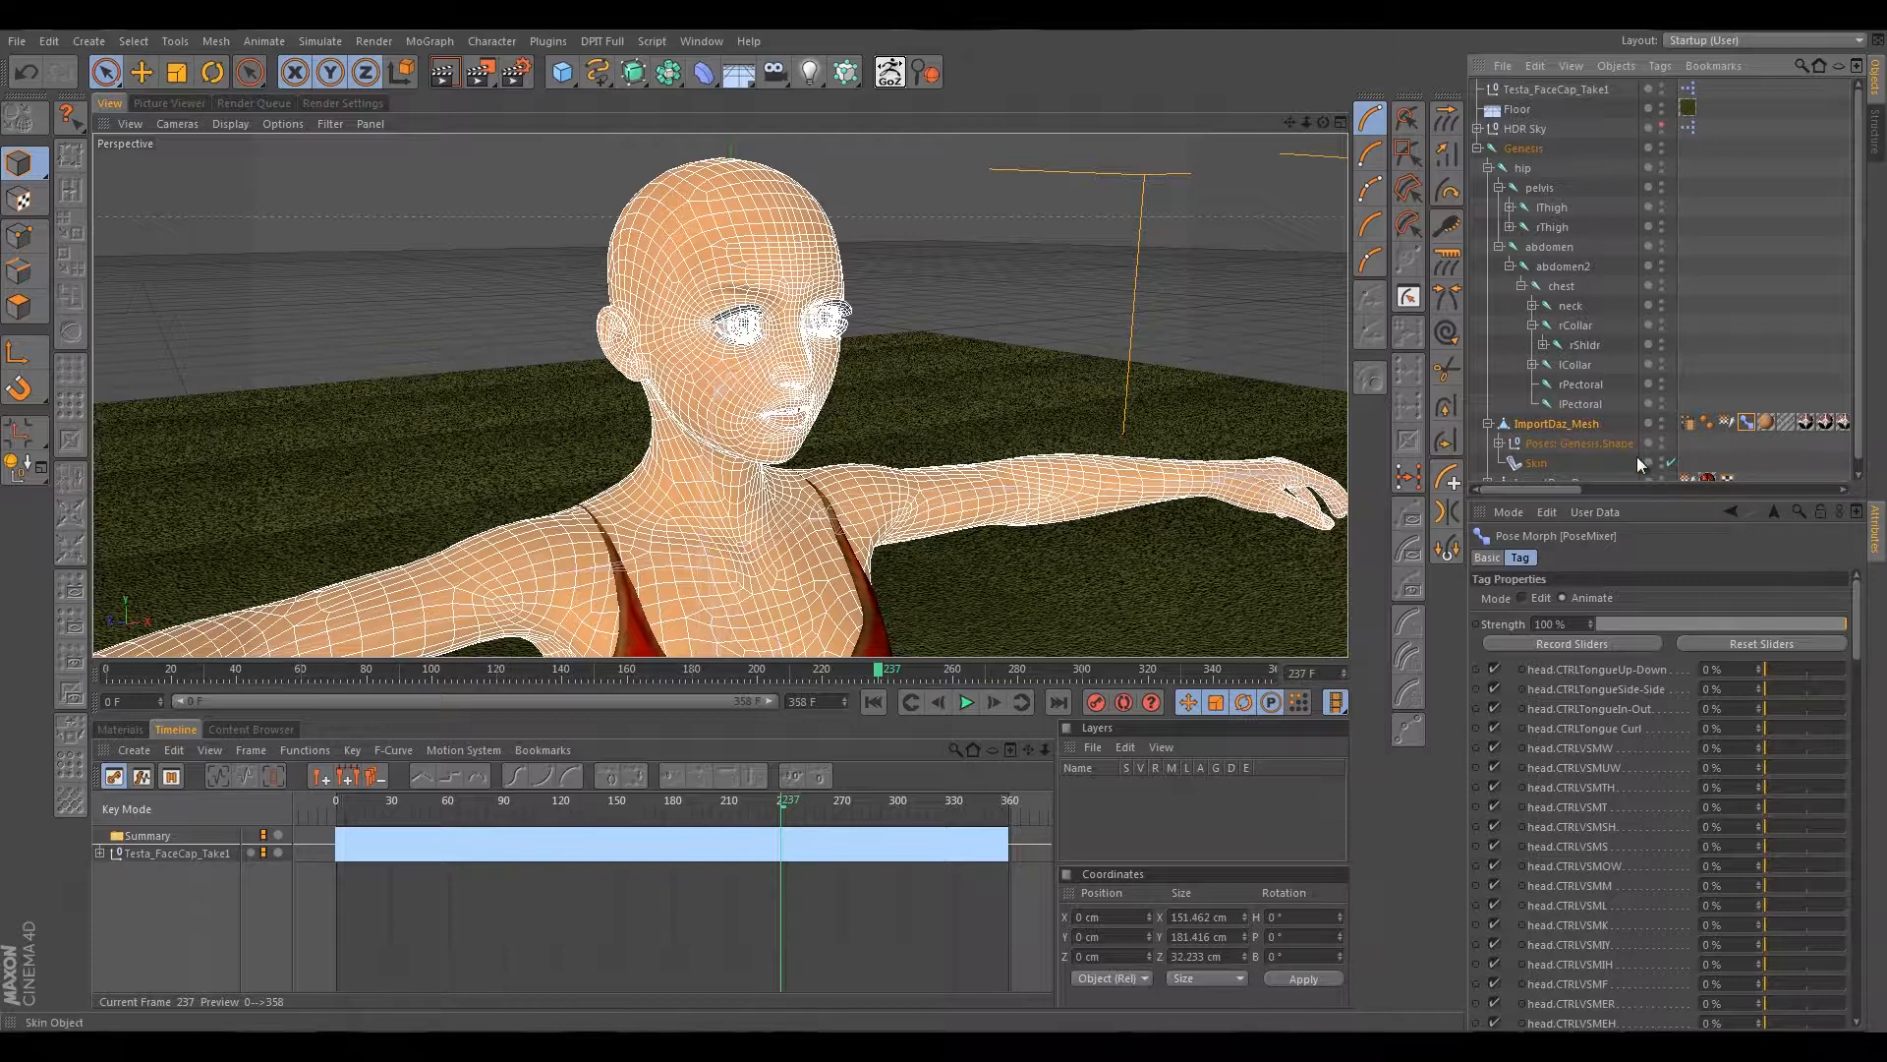
Delete the Poses: Genesis.Shape null under ImportDaz_Mesh and scrub the timeline to check the cached animation.
{"action": "left_click", "coordinate": [1529, 440]}
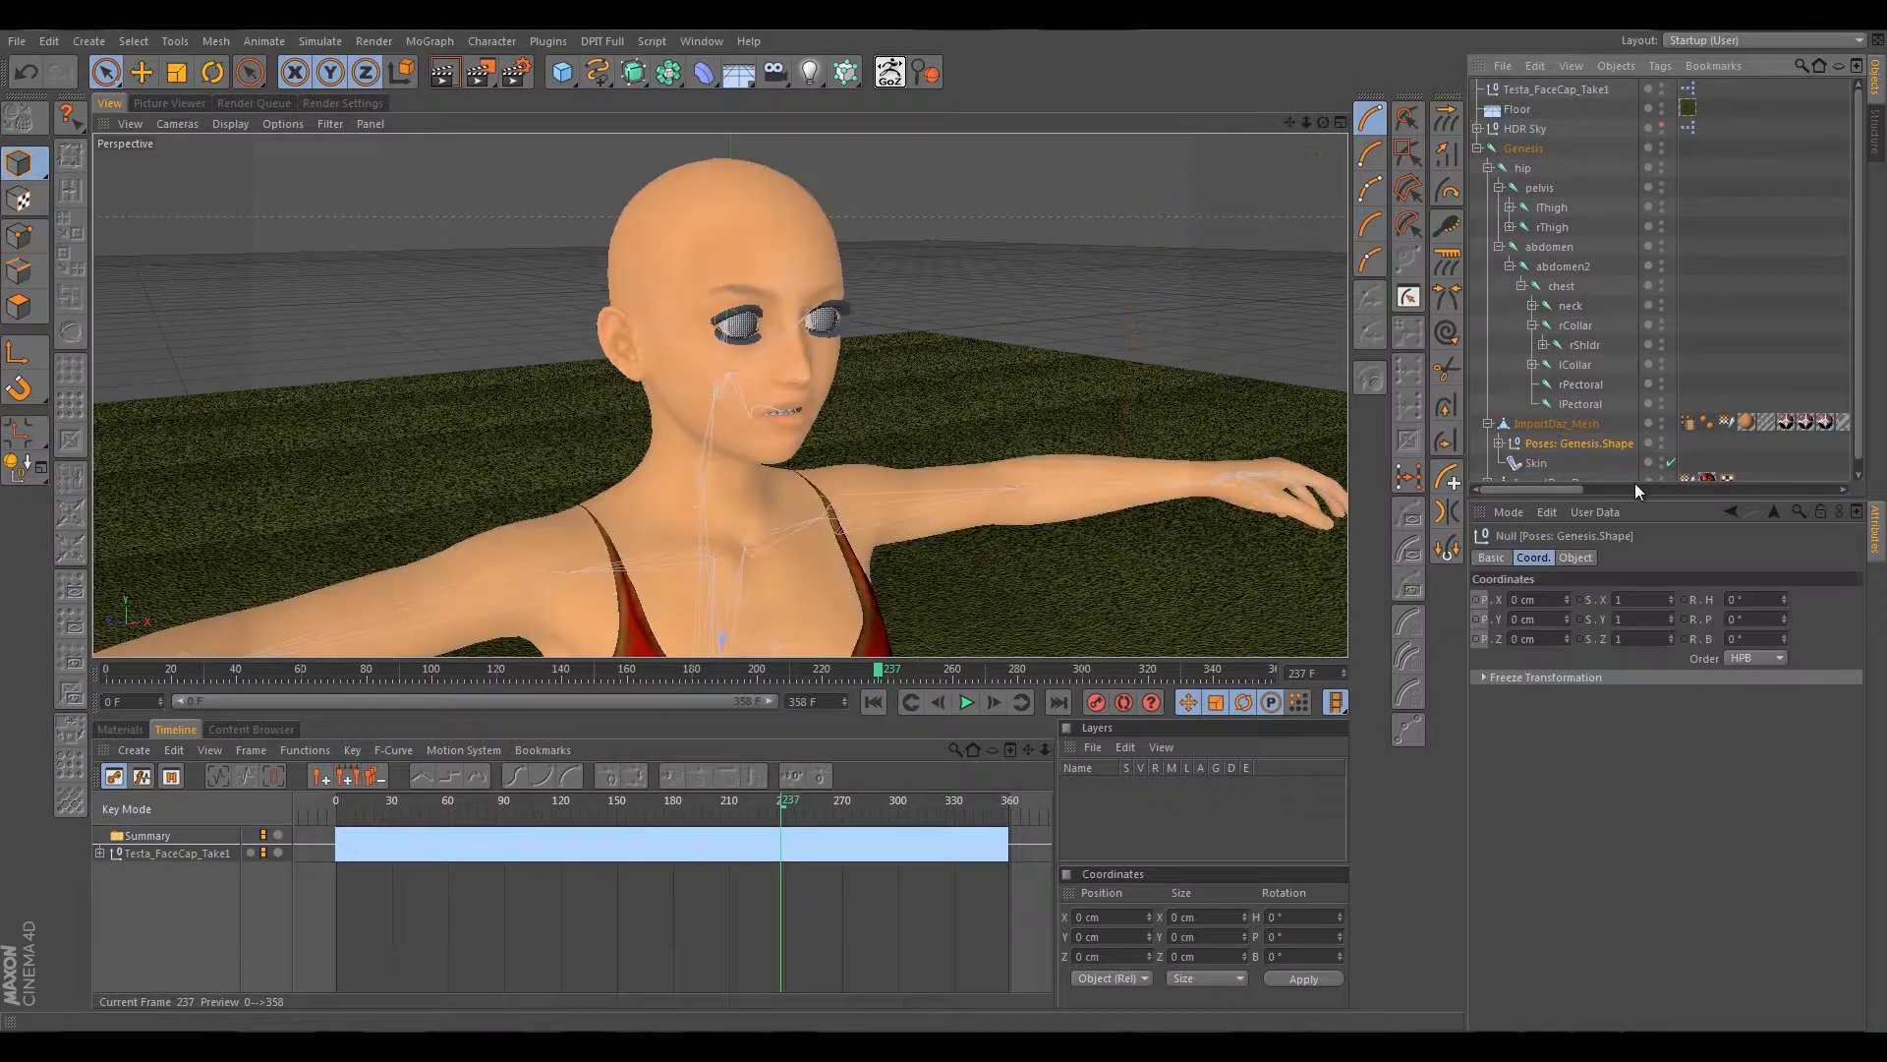
{"action": "key", "text": "Delete"}
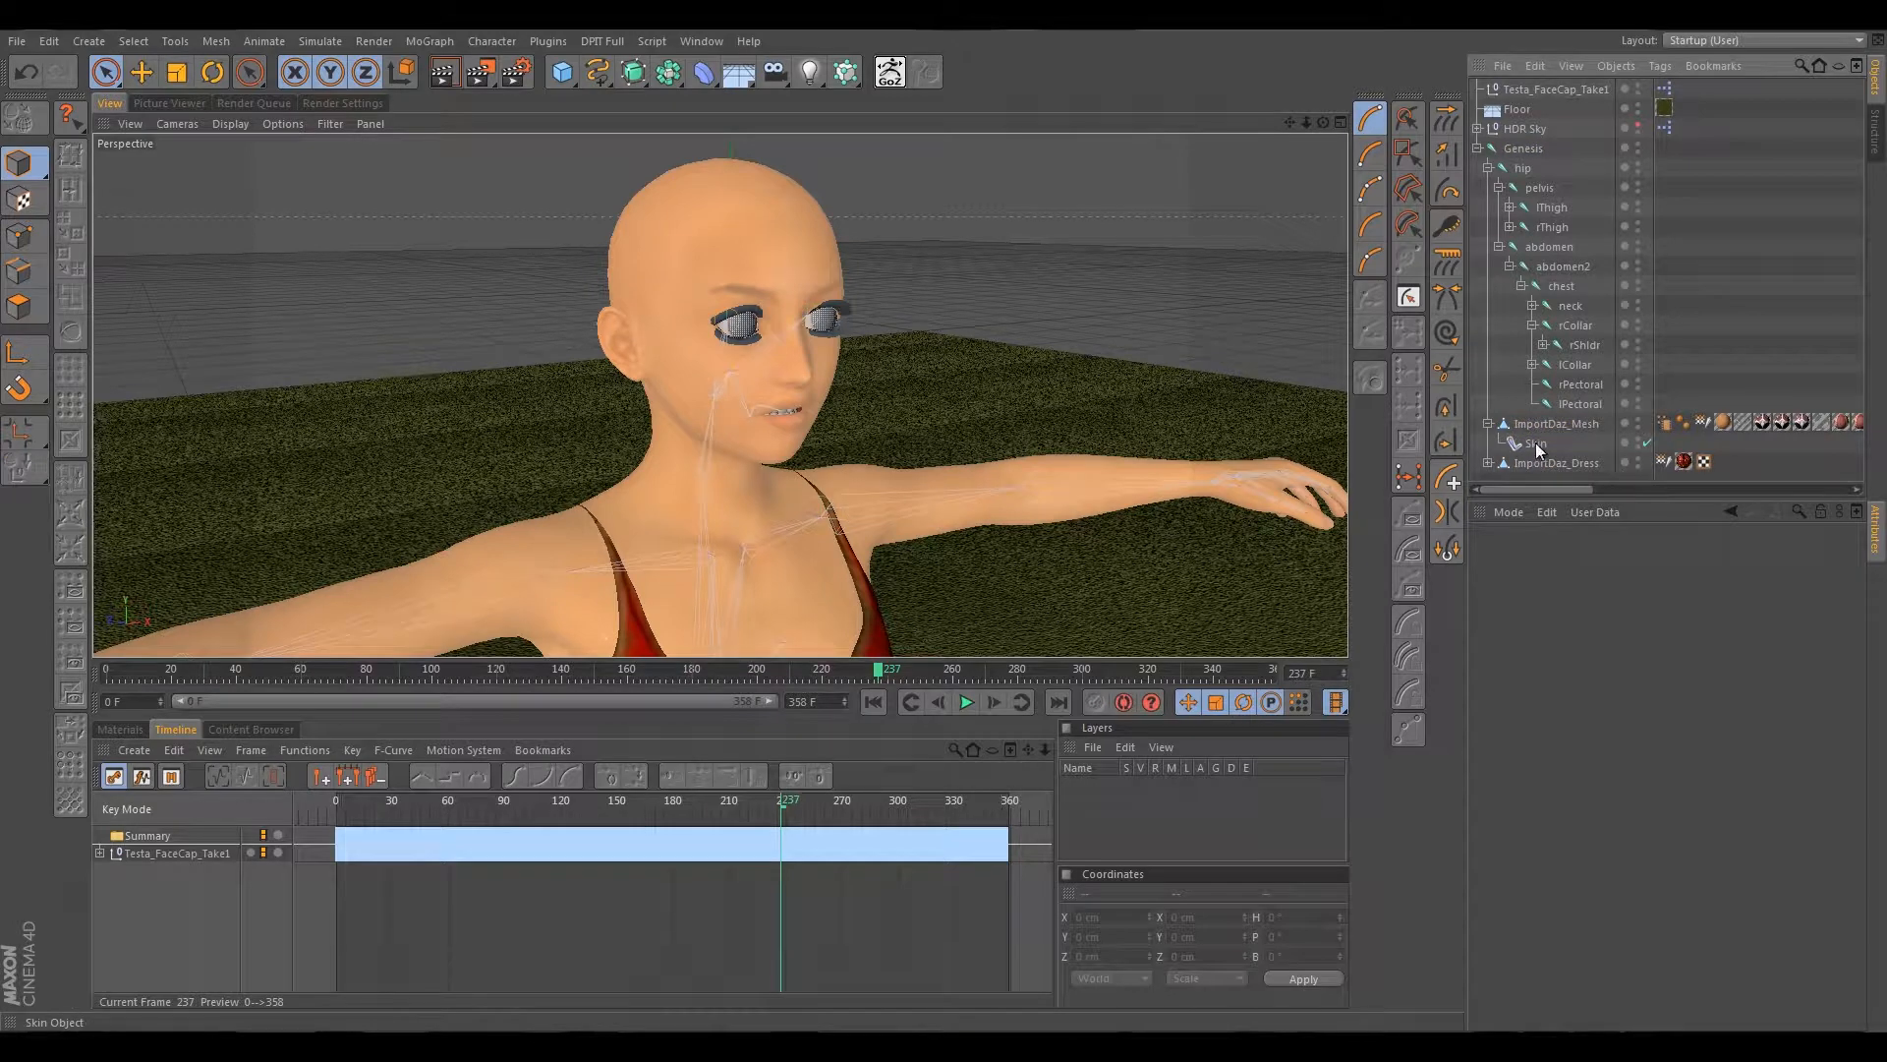
{"action": "left_click_drag", "start_coordinate": [783, 805], "coordinate": [864, 815]}
{"action": "left_click_drag", "start_coordinate": [525, 808], "coordinate": [958, 831]}
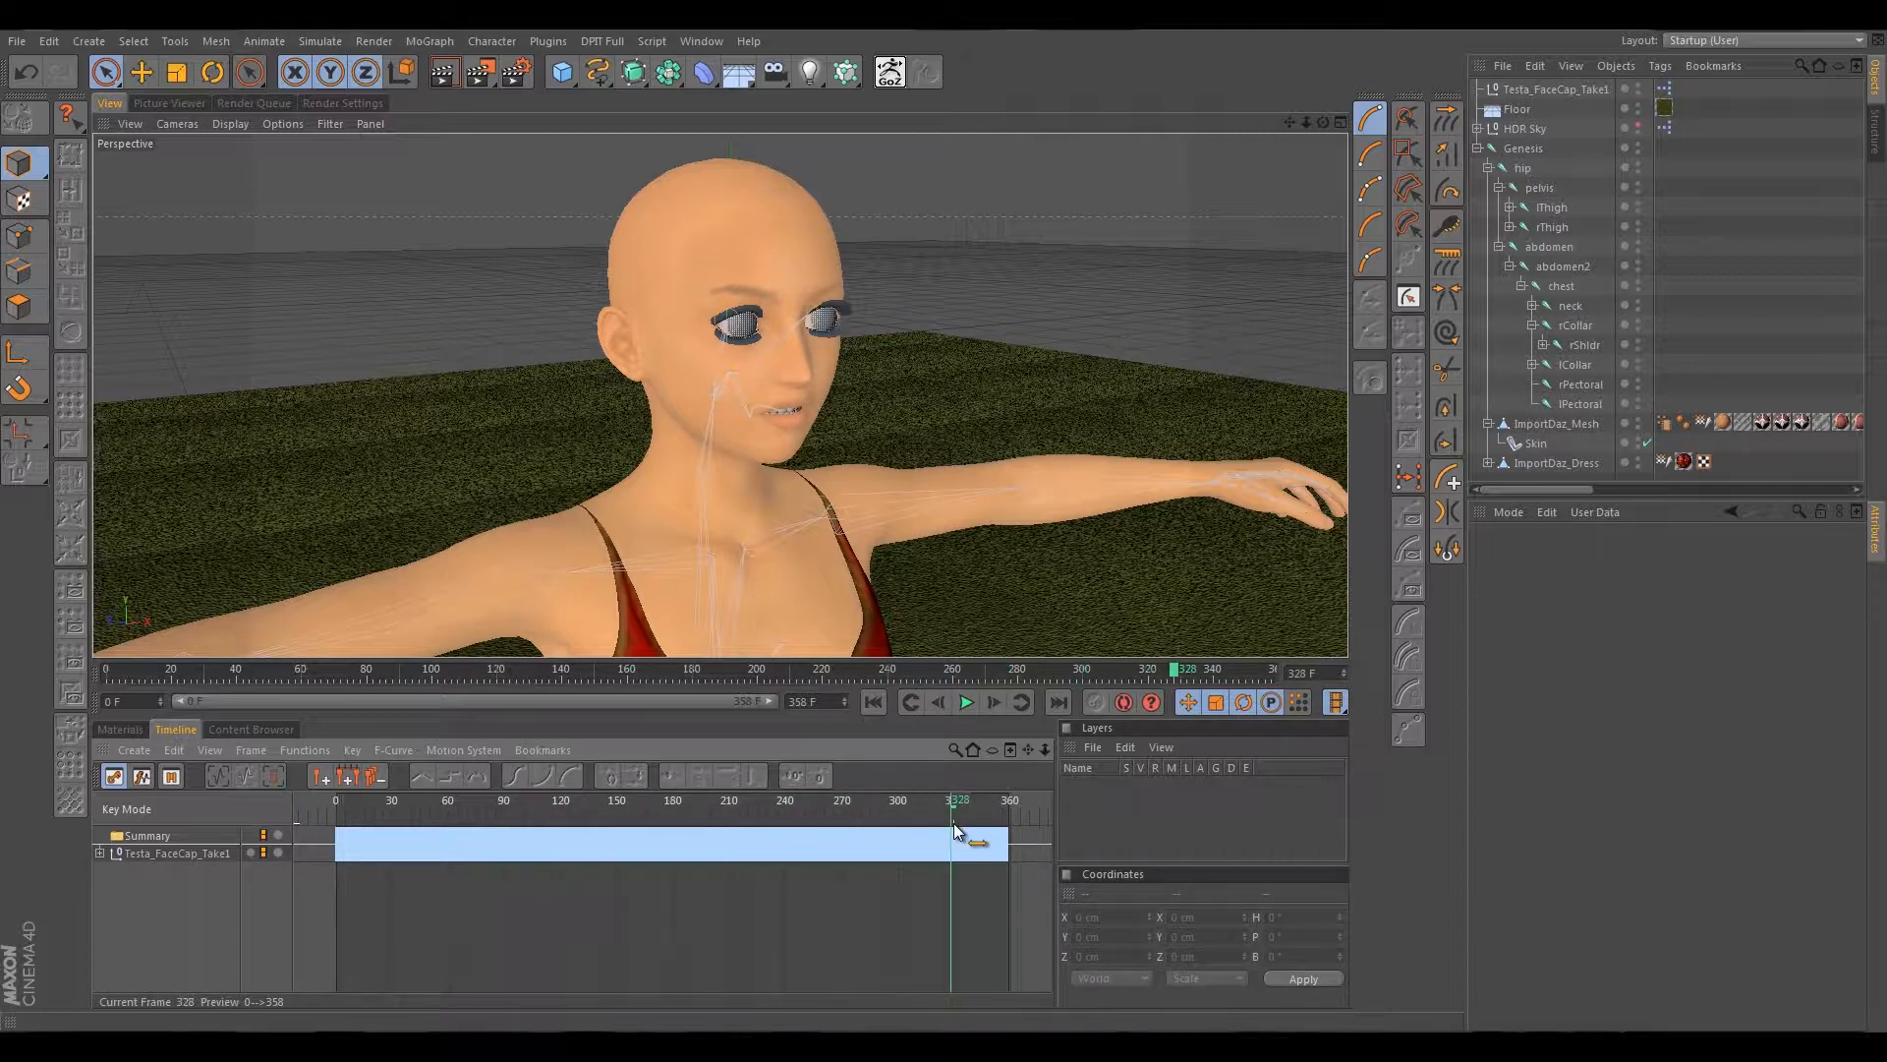
Delete the Testa_FaceCap_Take1 null from the scene and scrub the timeline to check that the Point Cache drives the face.
{"action": "left_click", "coordinate": [1665, 422]}
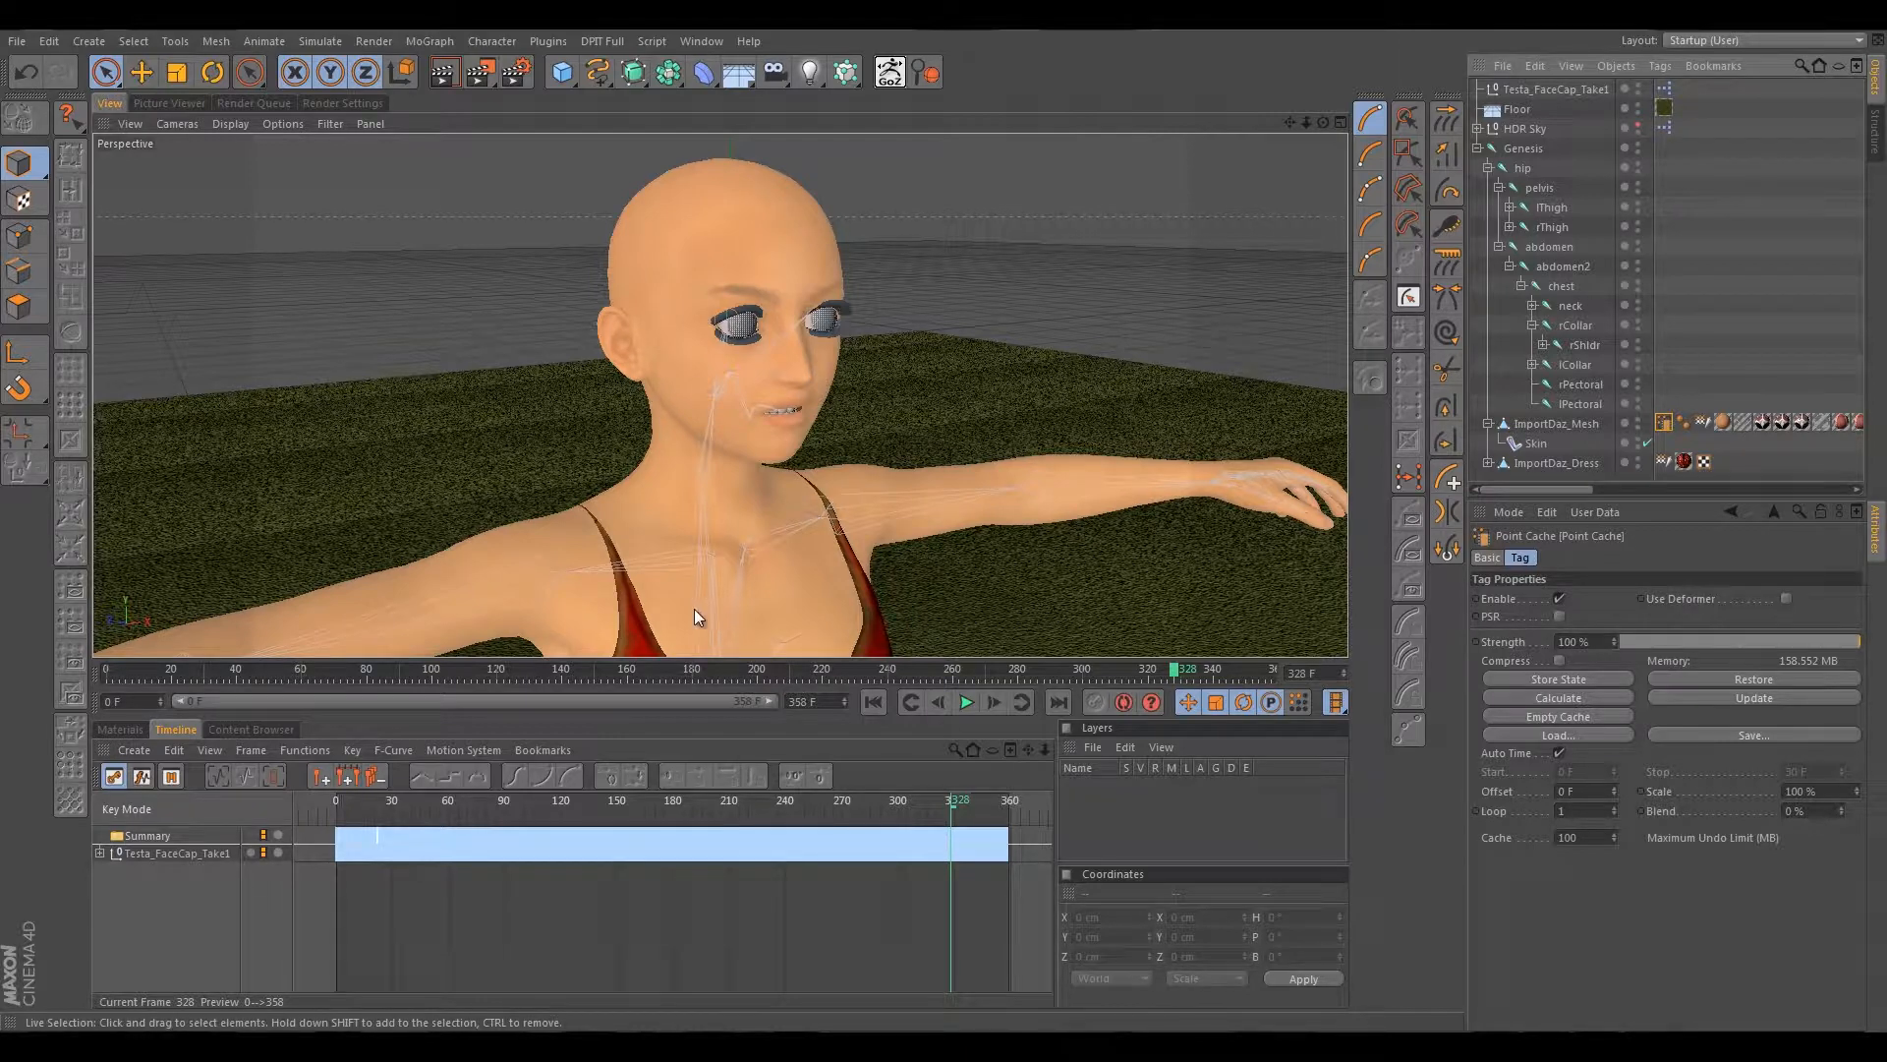
{"action": "left_click", "coordinate": [1550, 91]}
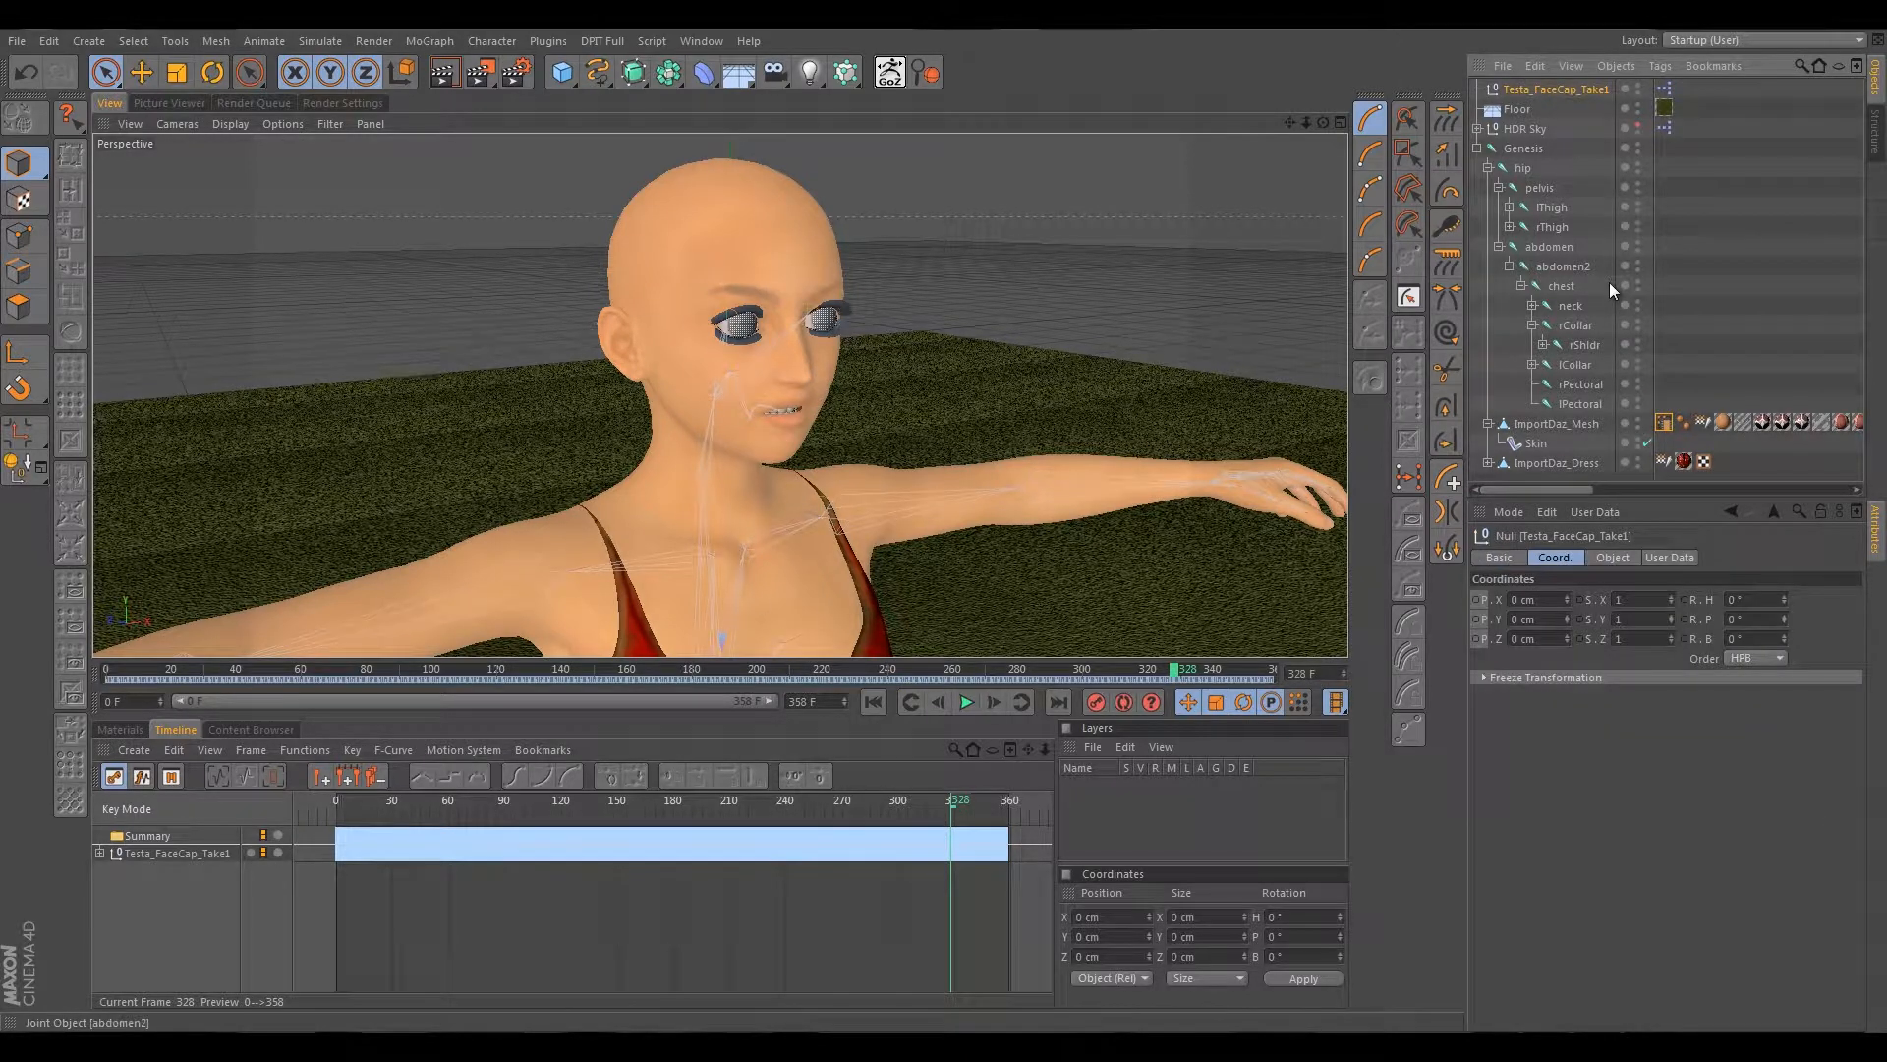
{"action": "key", "text": "Delete"}
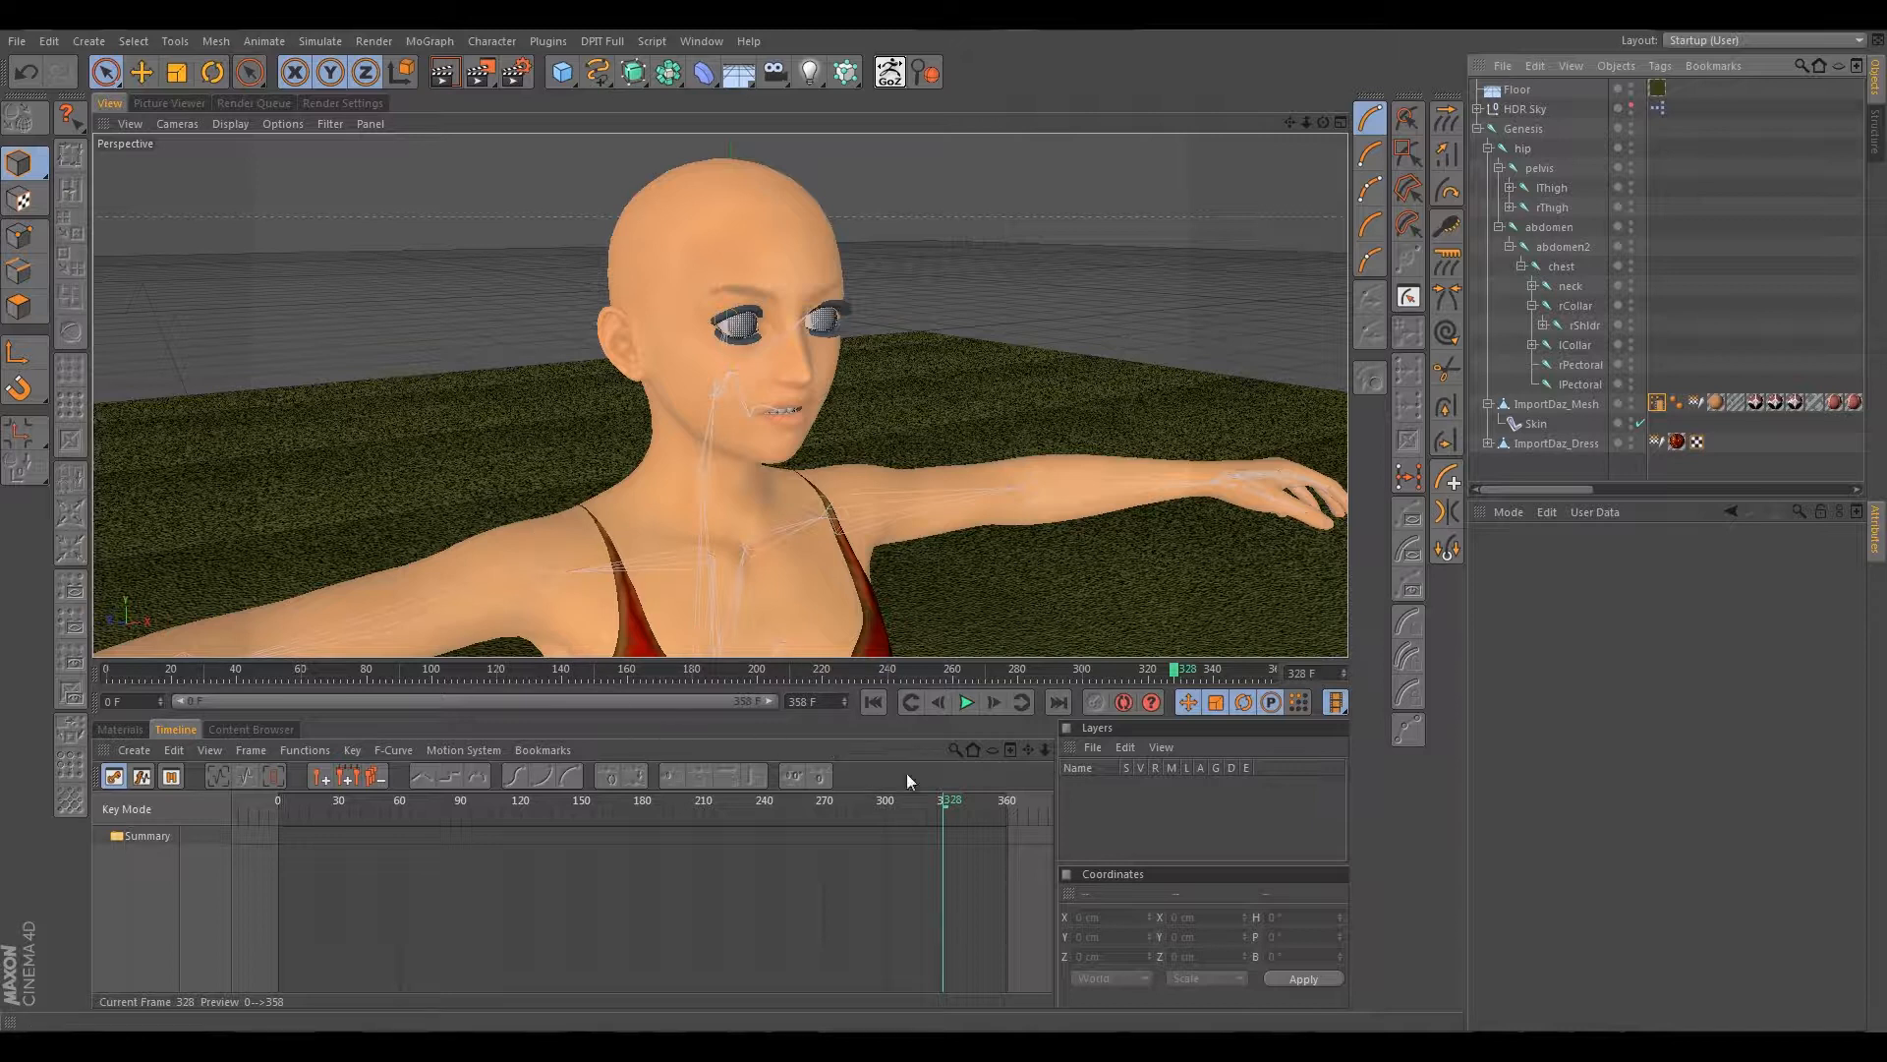
{"action": "left_click_drag", "start_coordinate": [950, 809], "coordinate": [605, 811]}
{"action": "left_click", "coordinate": [1658, 402]}
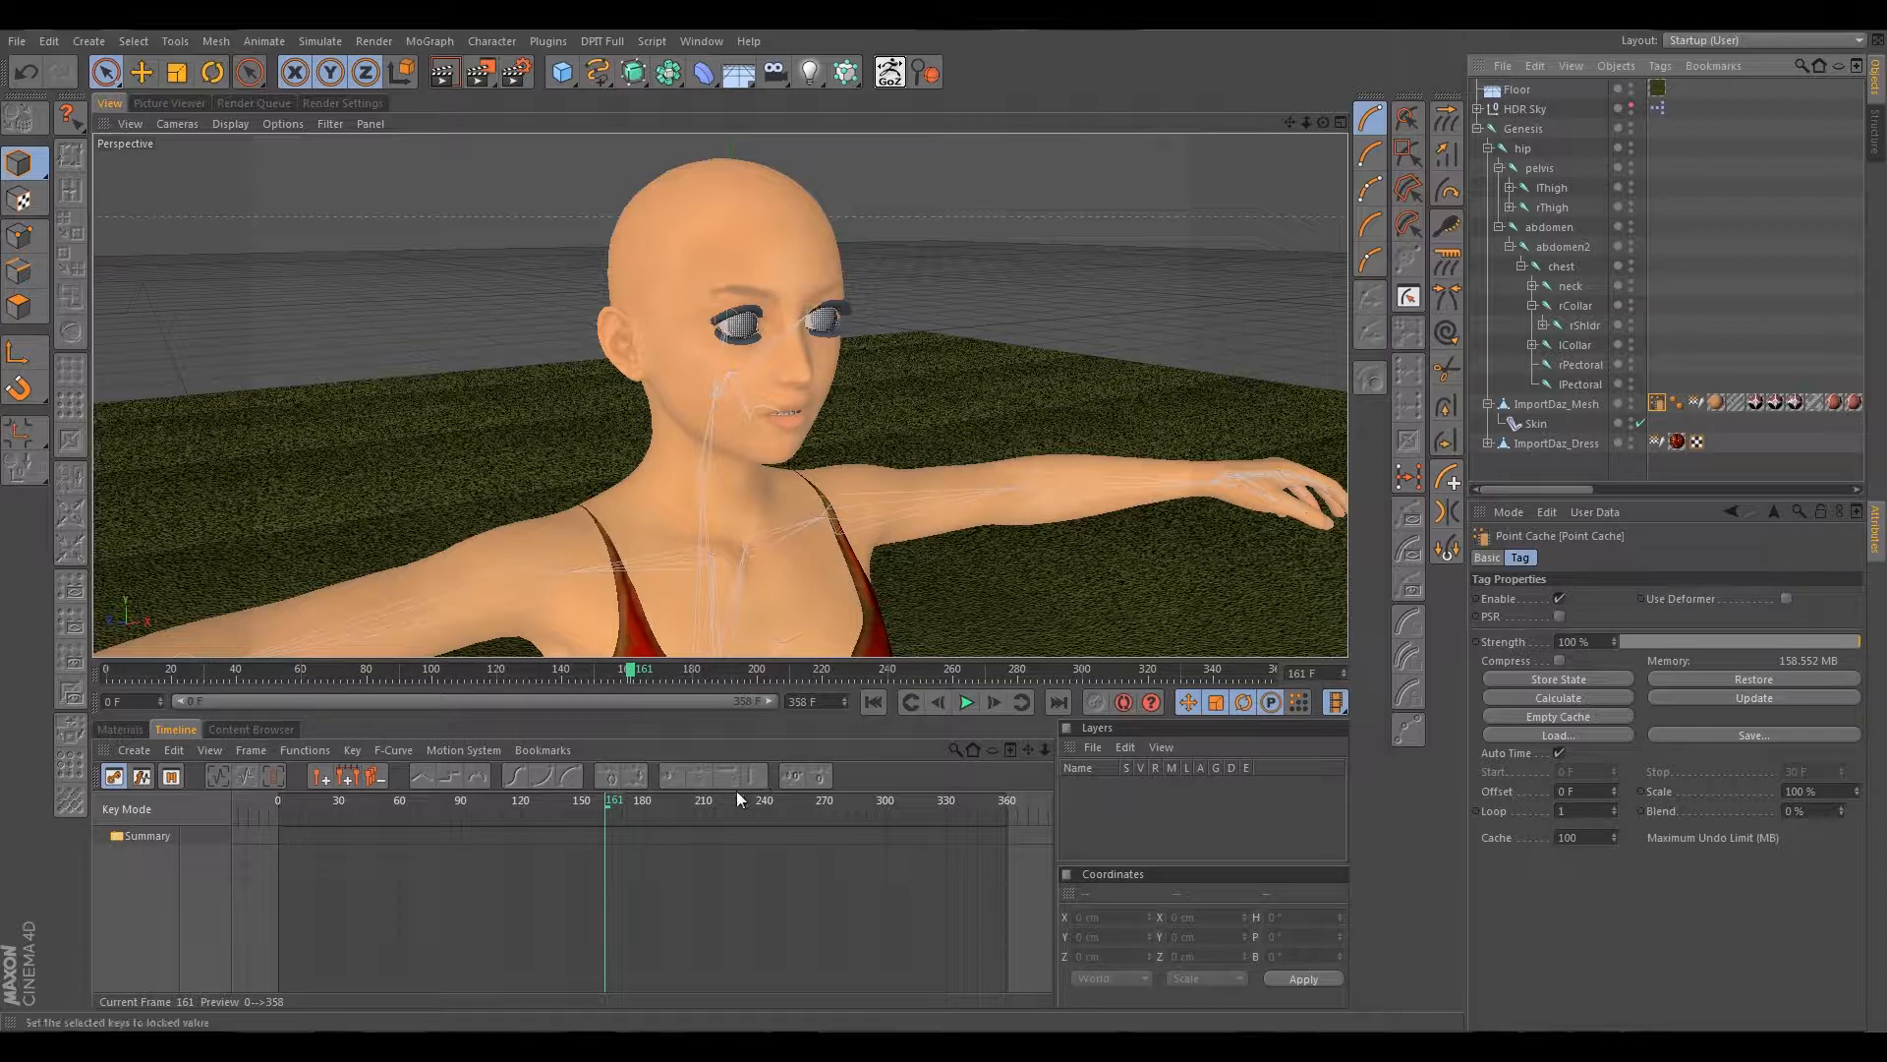
{"action": "left_click_drag", "start_coordinate": [610, 811], "coordinate": [726, 784]}
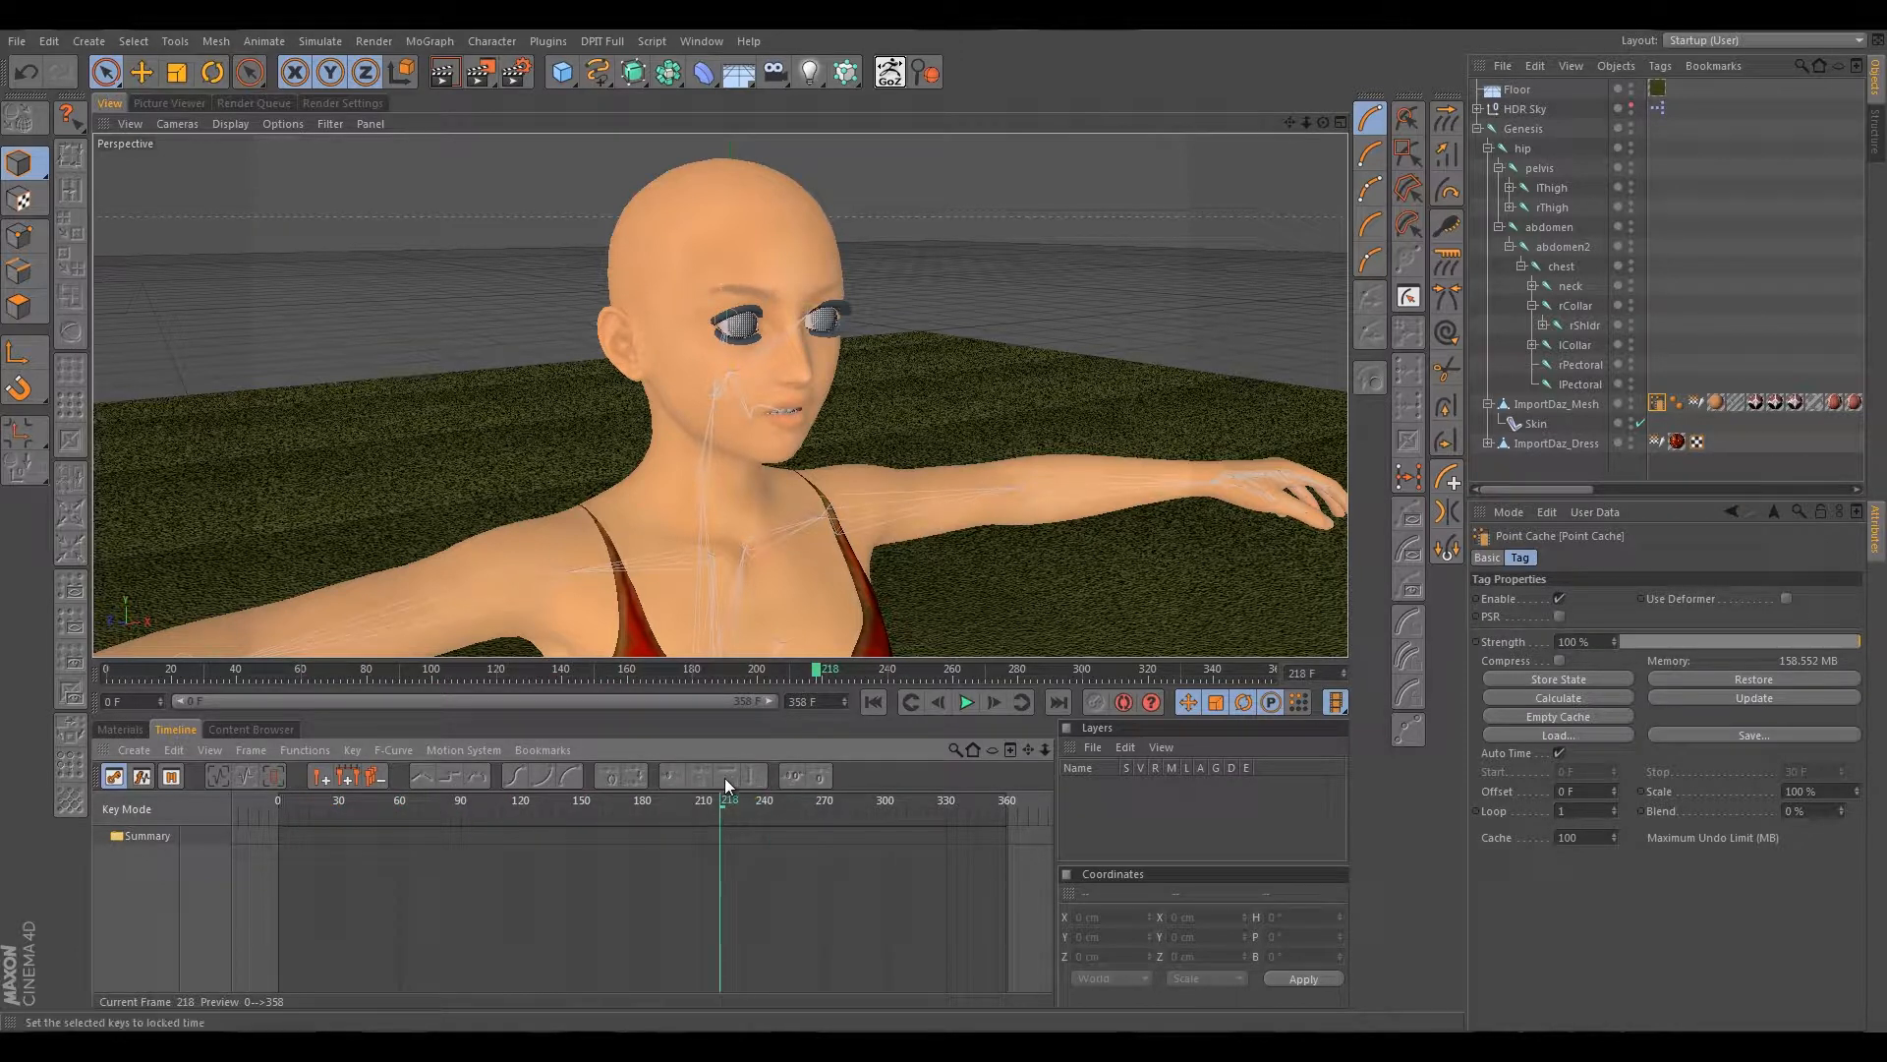
Undo the deletions of the Testa_FaceCap_Take1 and Poses: Genesis.Shape nulls.
{"action": "key", "text": "ctrl+z"}
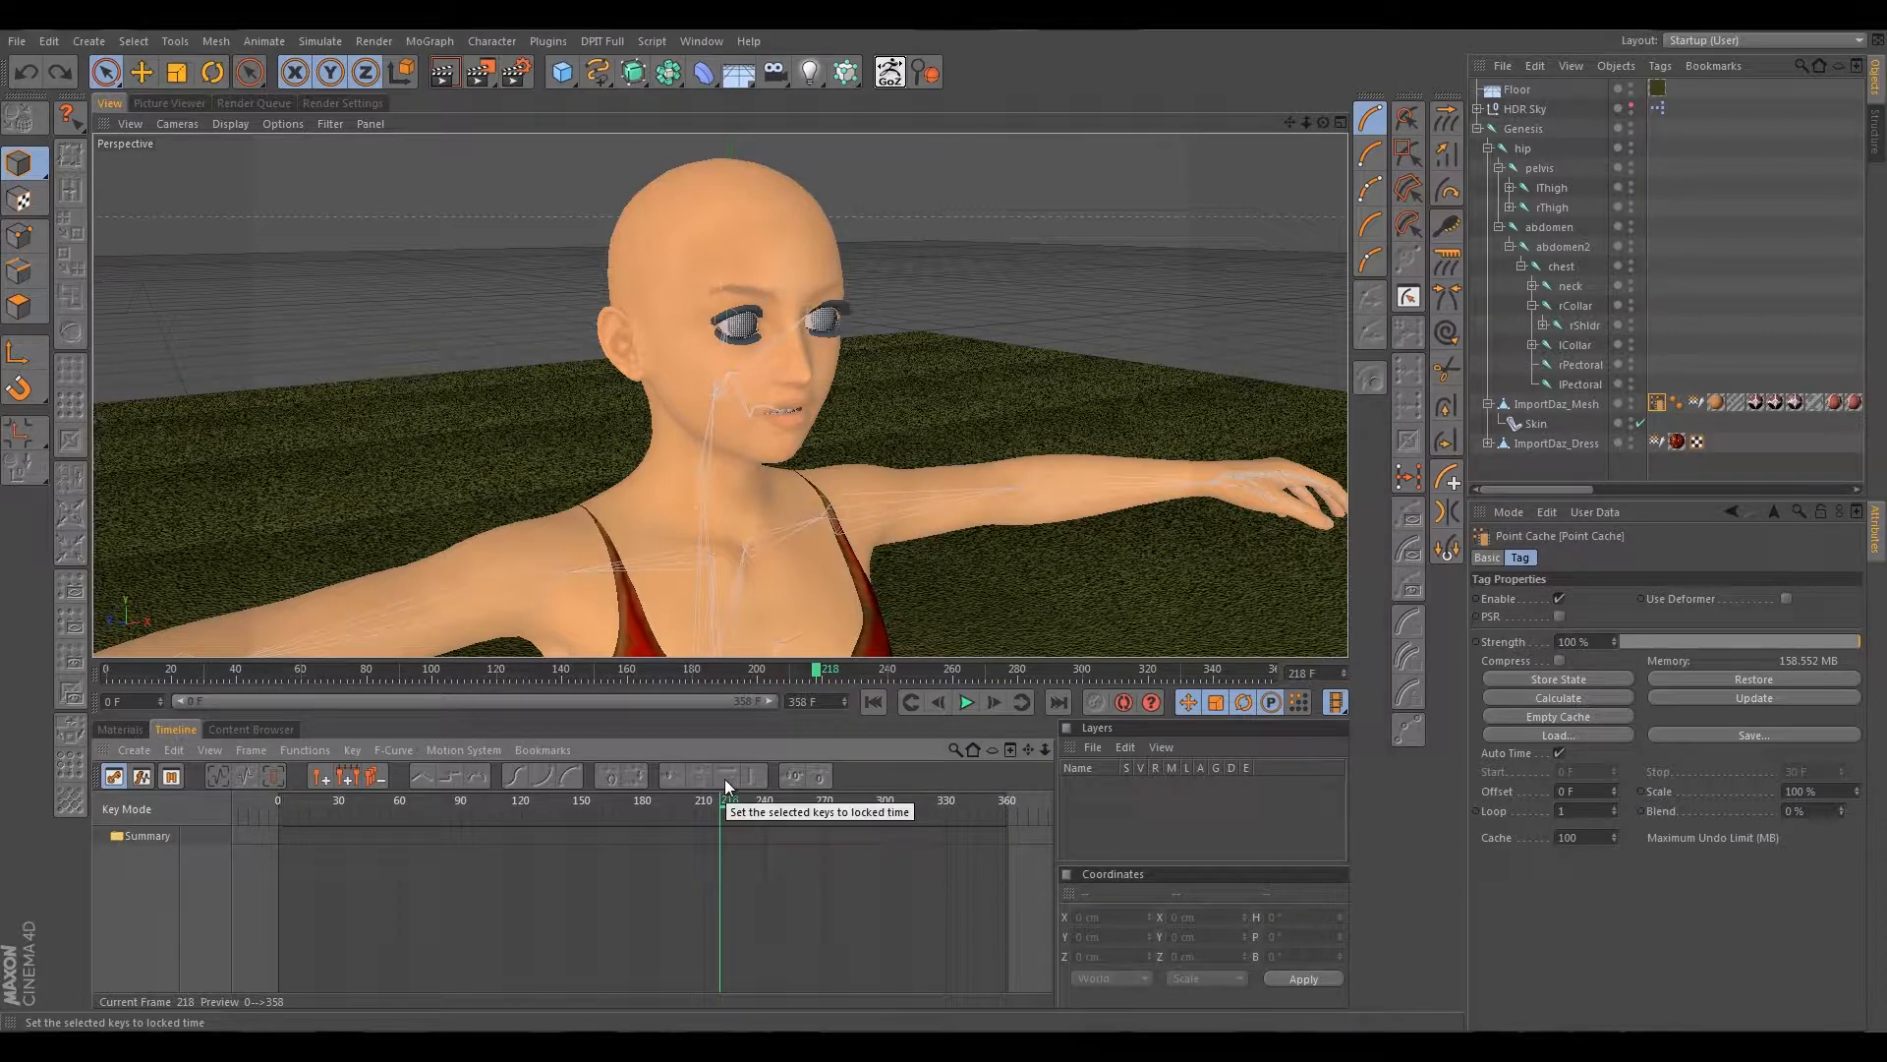
{"action": "key", "text": "ctrl+z"}
{"action": "key", "text": "ctrl+z"}
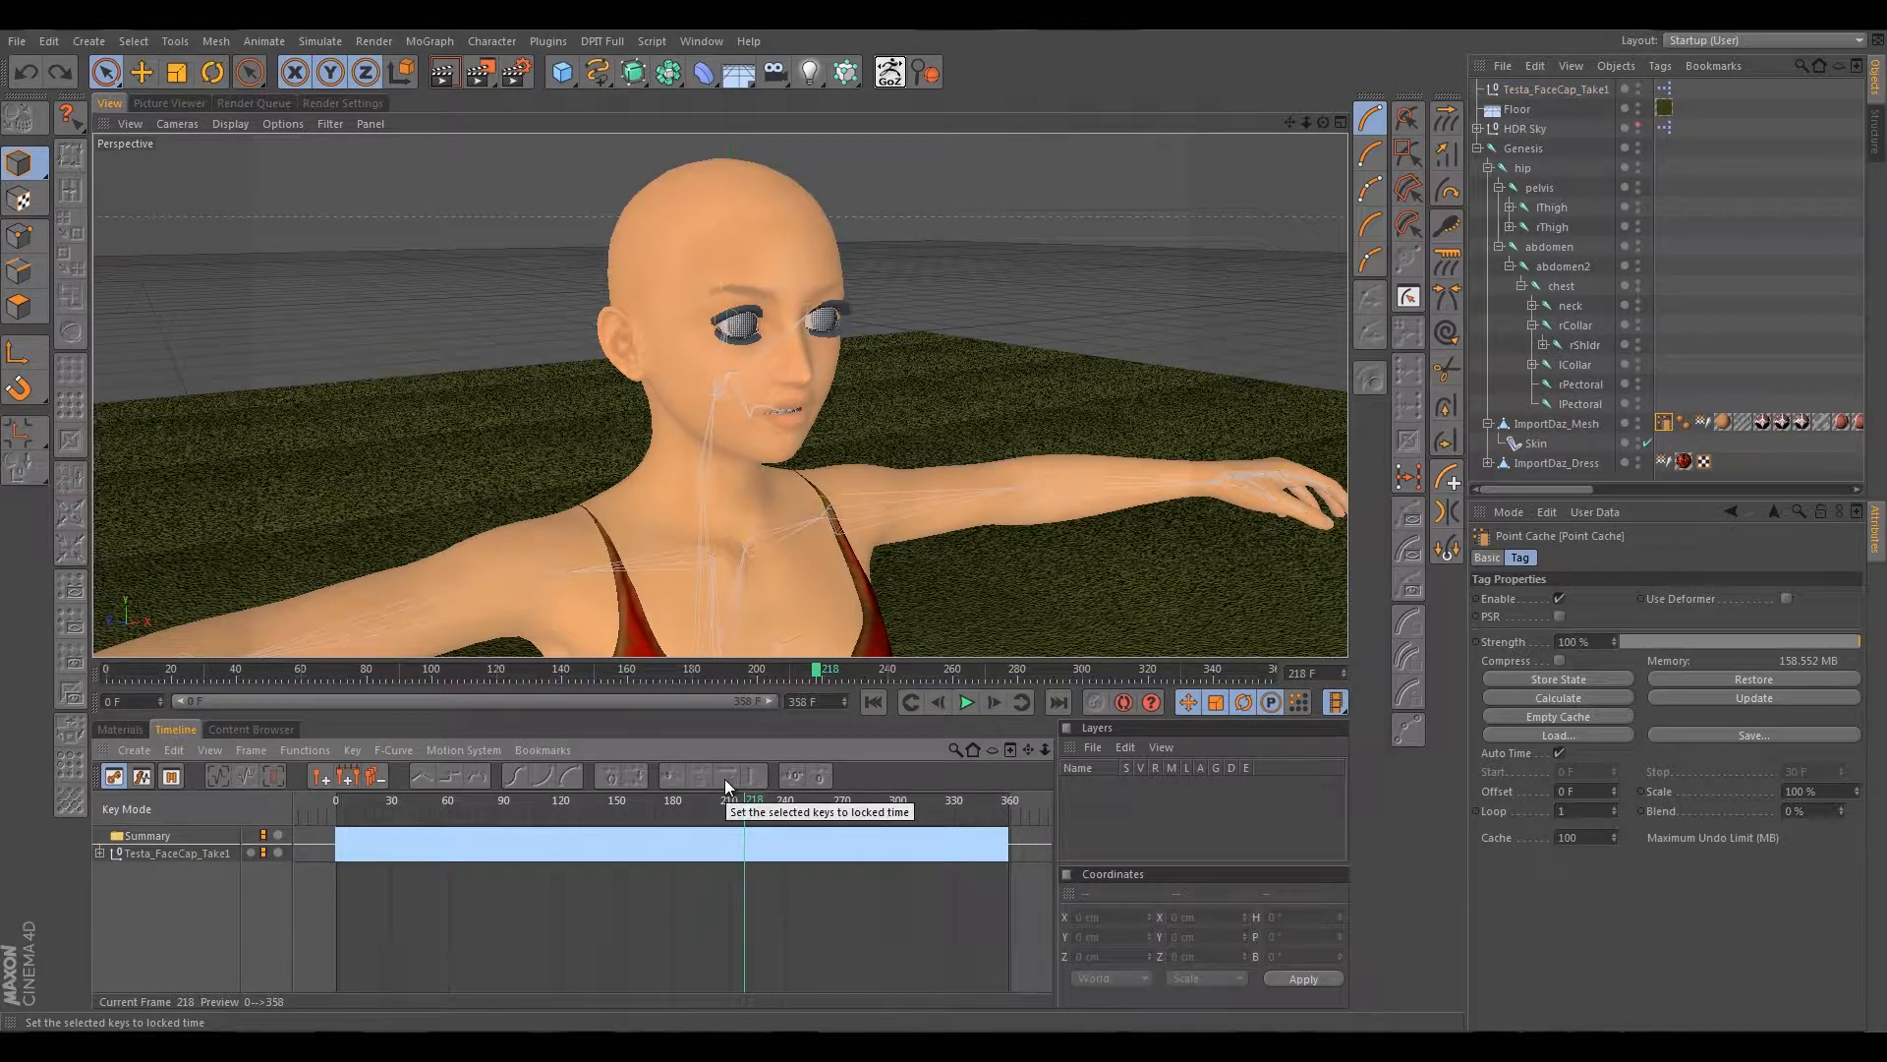
{"action": "key", "text": "ctrl+z"}
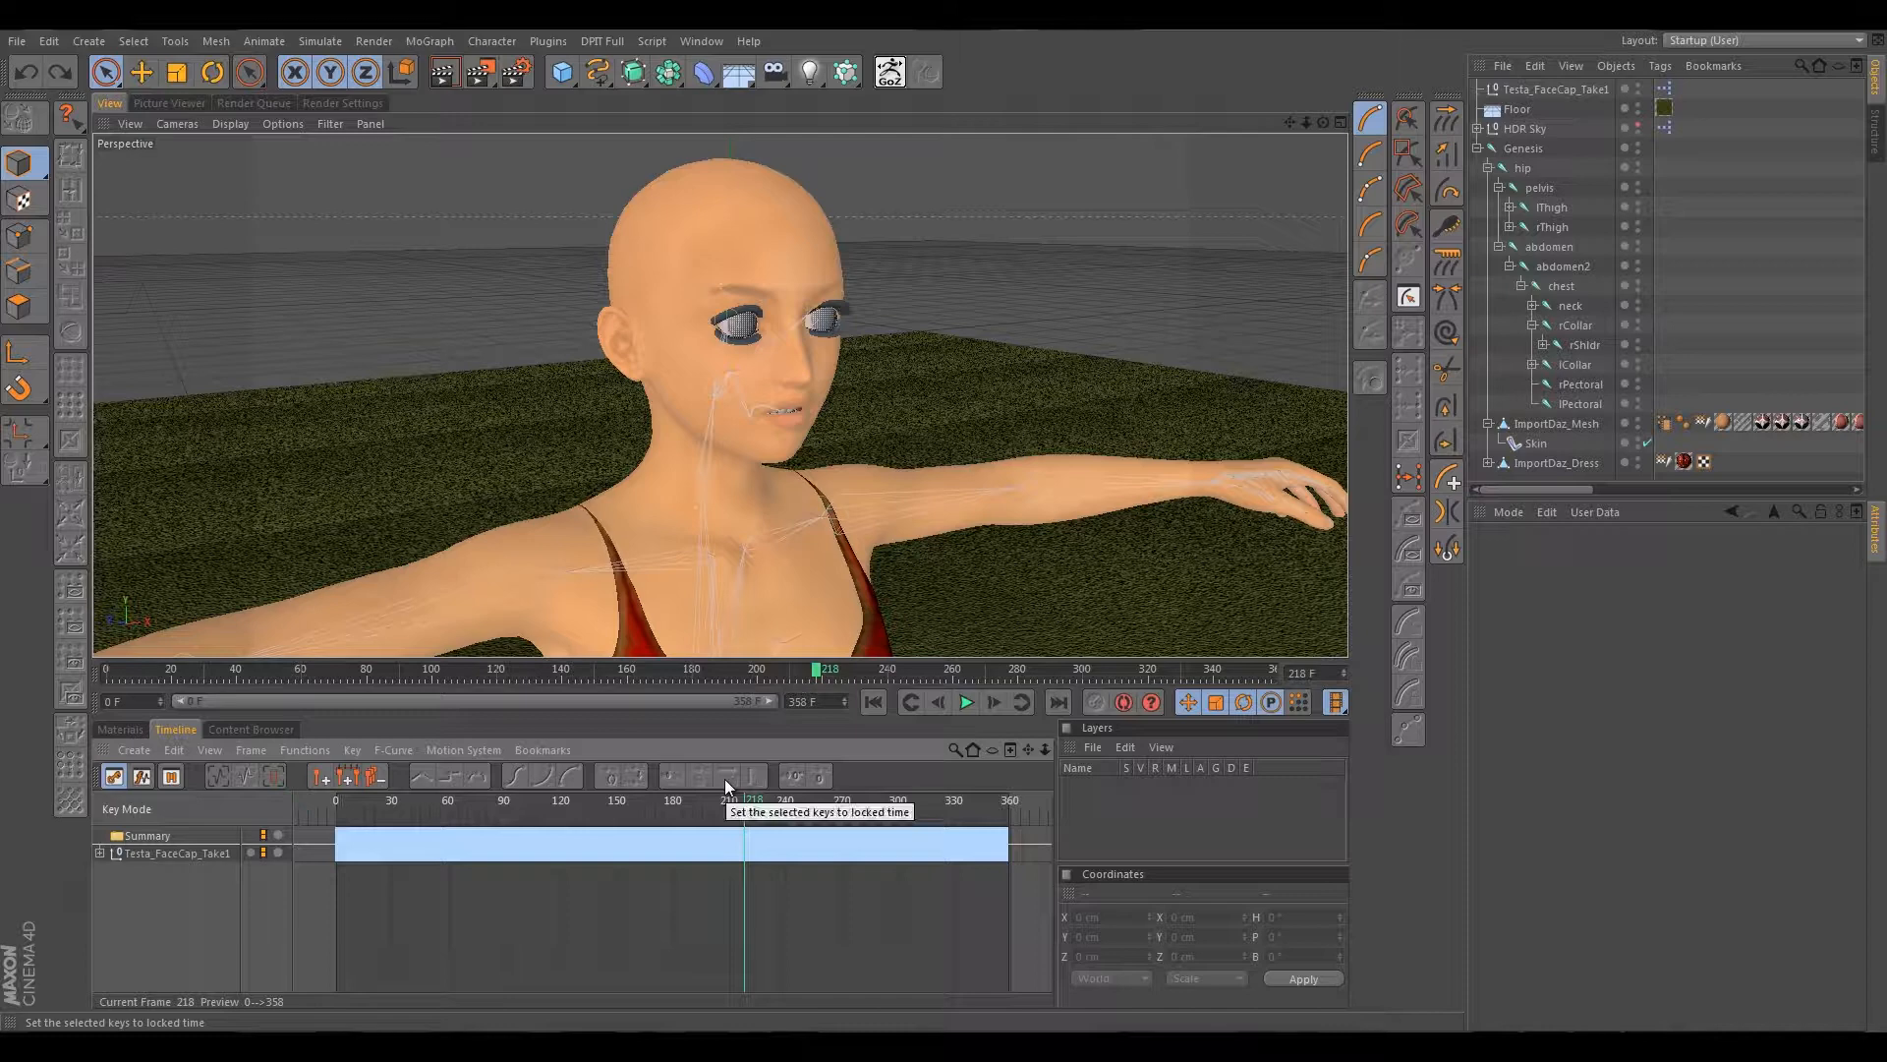
{"action": "key", "text": "ctrl+z"}
{"action": "key", "text": "ctrl+z"}
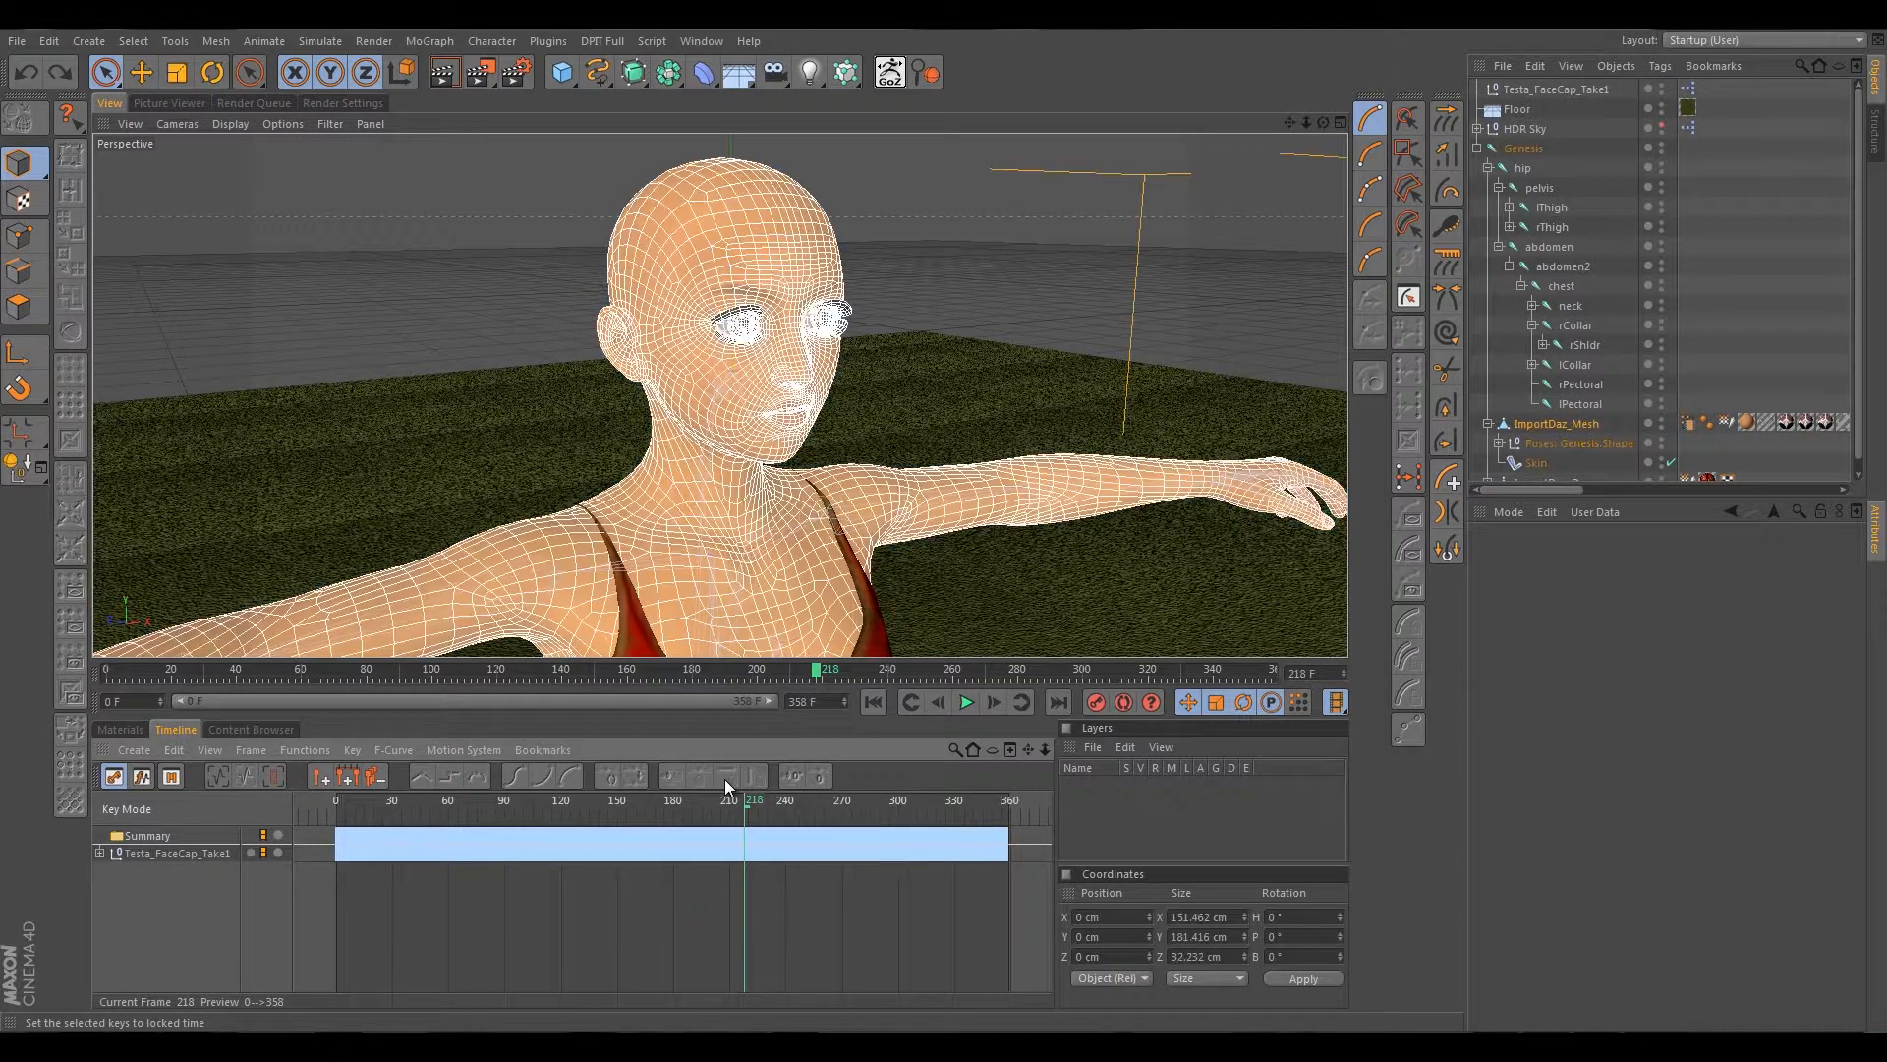
Undo the deletion of the PoseMixer Pose Morph tag on ImportDaz_Mesh, and select the Poses: Genesis.Shape null and the restored tag.
{"action": "key", "text": "ctrl+z"}
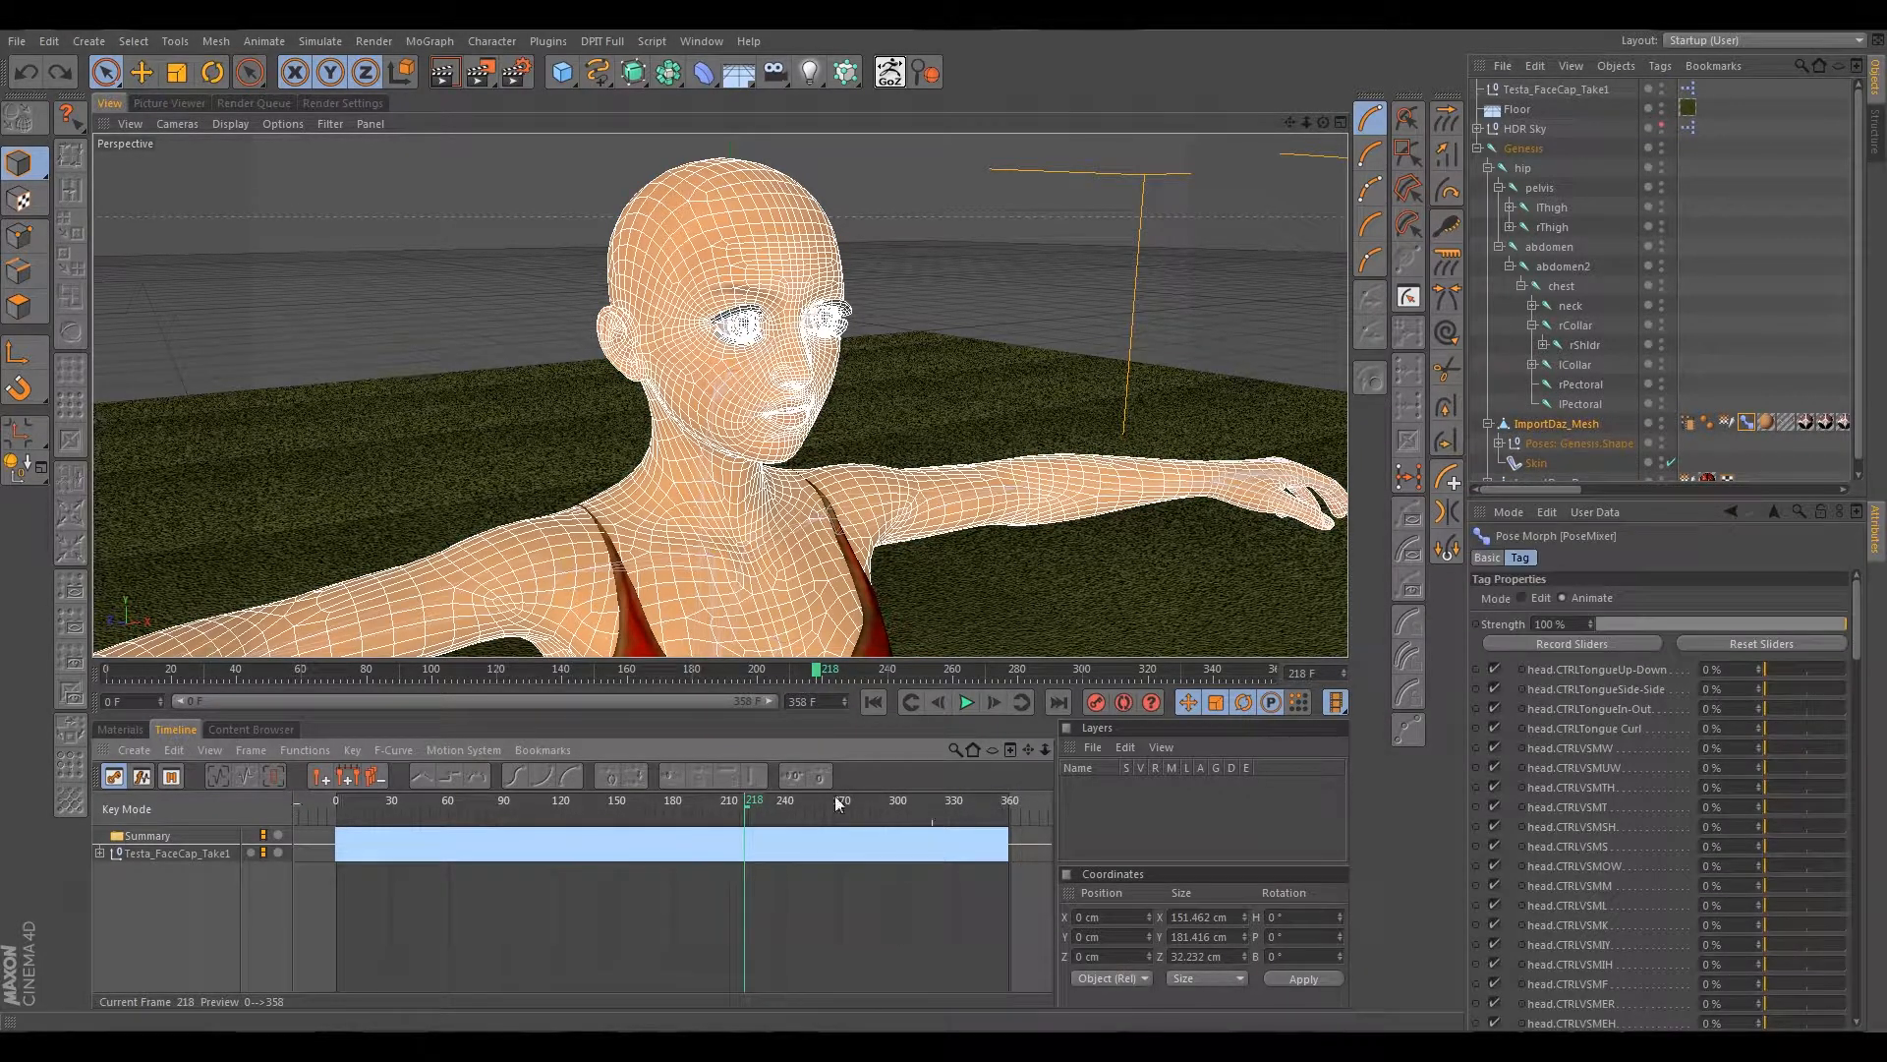
{"action": "left_click", "coordinate": [1750, 420]}
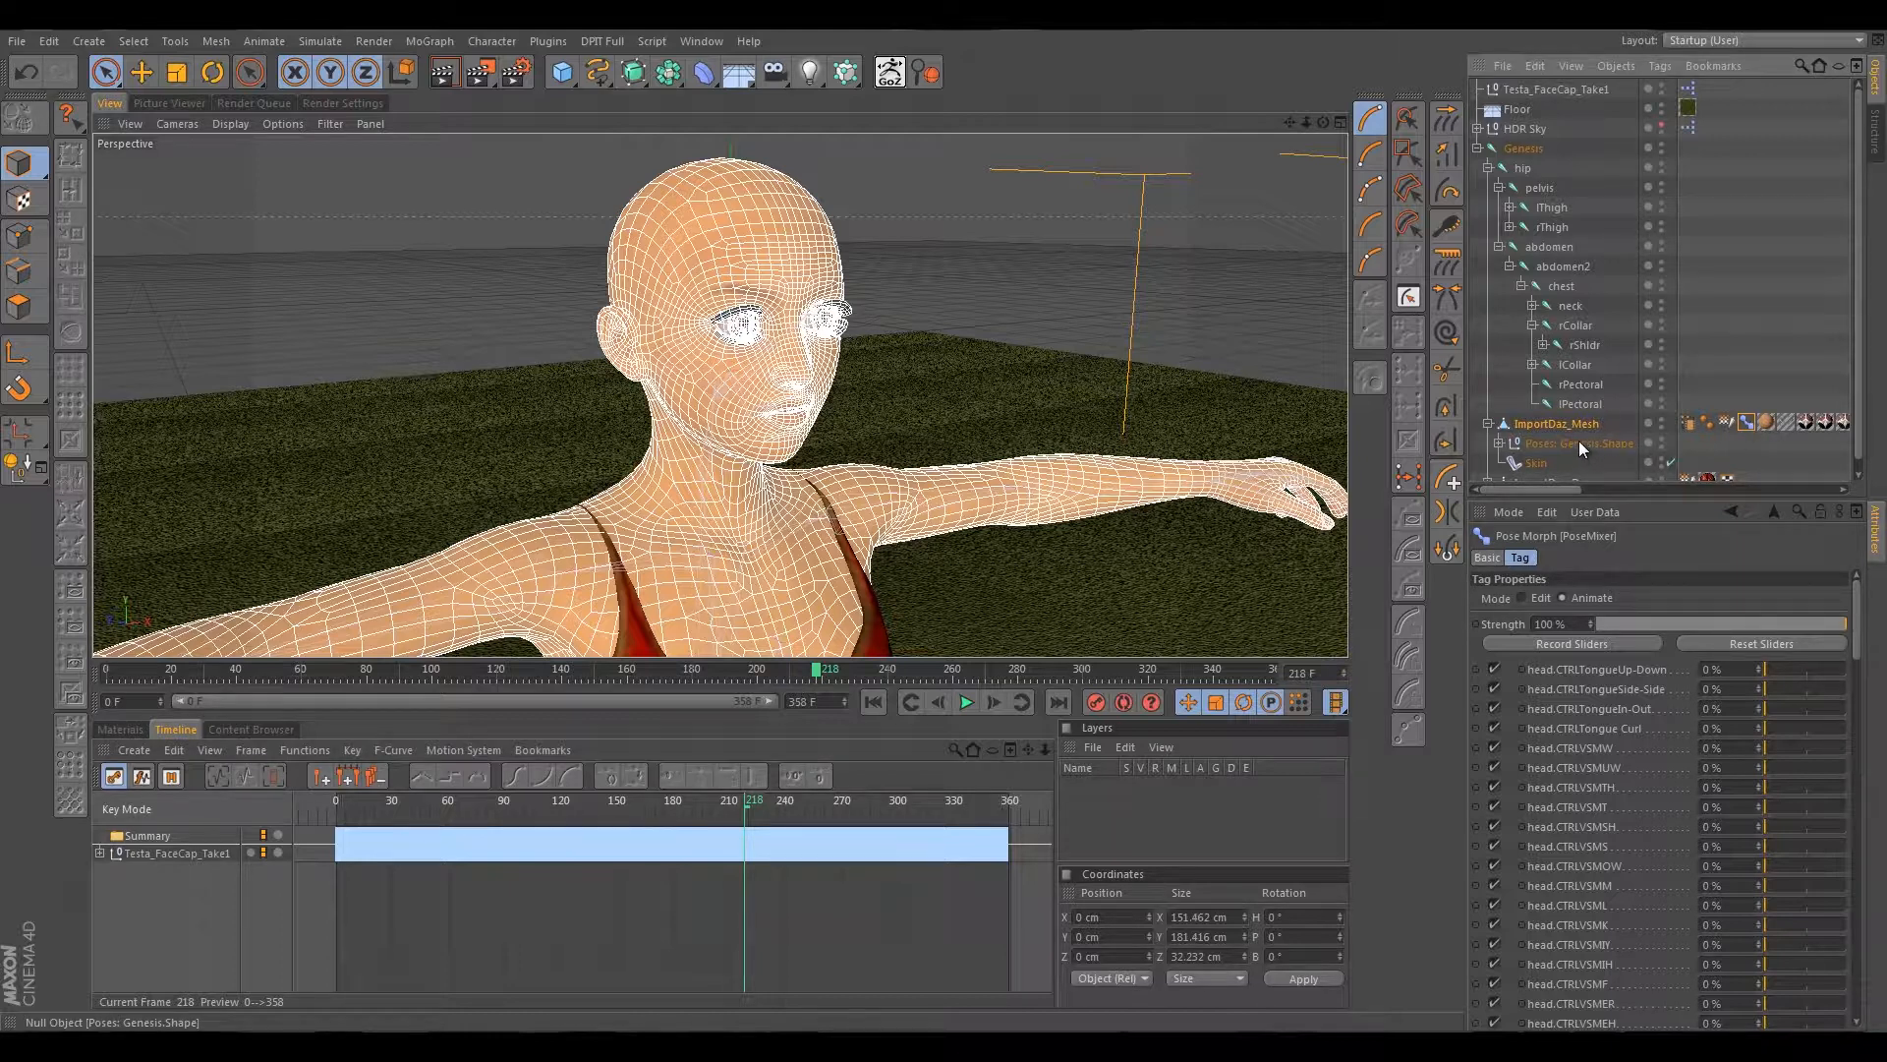
{"action": "left_click", "coordinate": [1578, 440]}
{"action": "left_click", "coordinate": [1746, 424]}
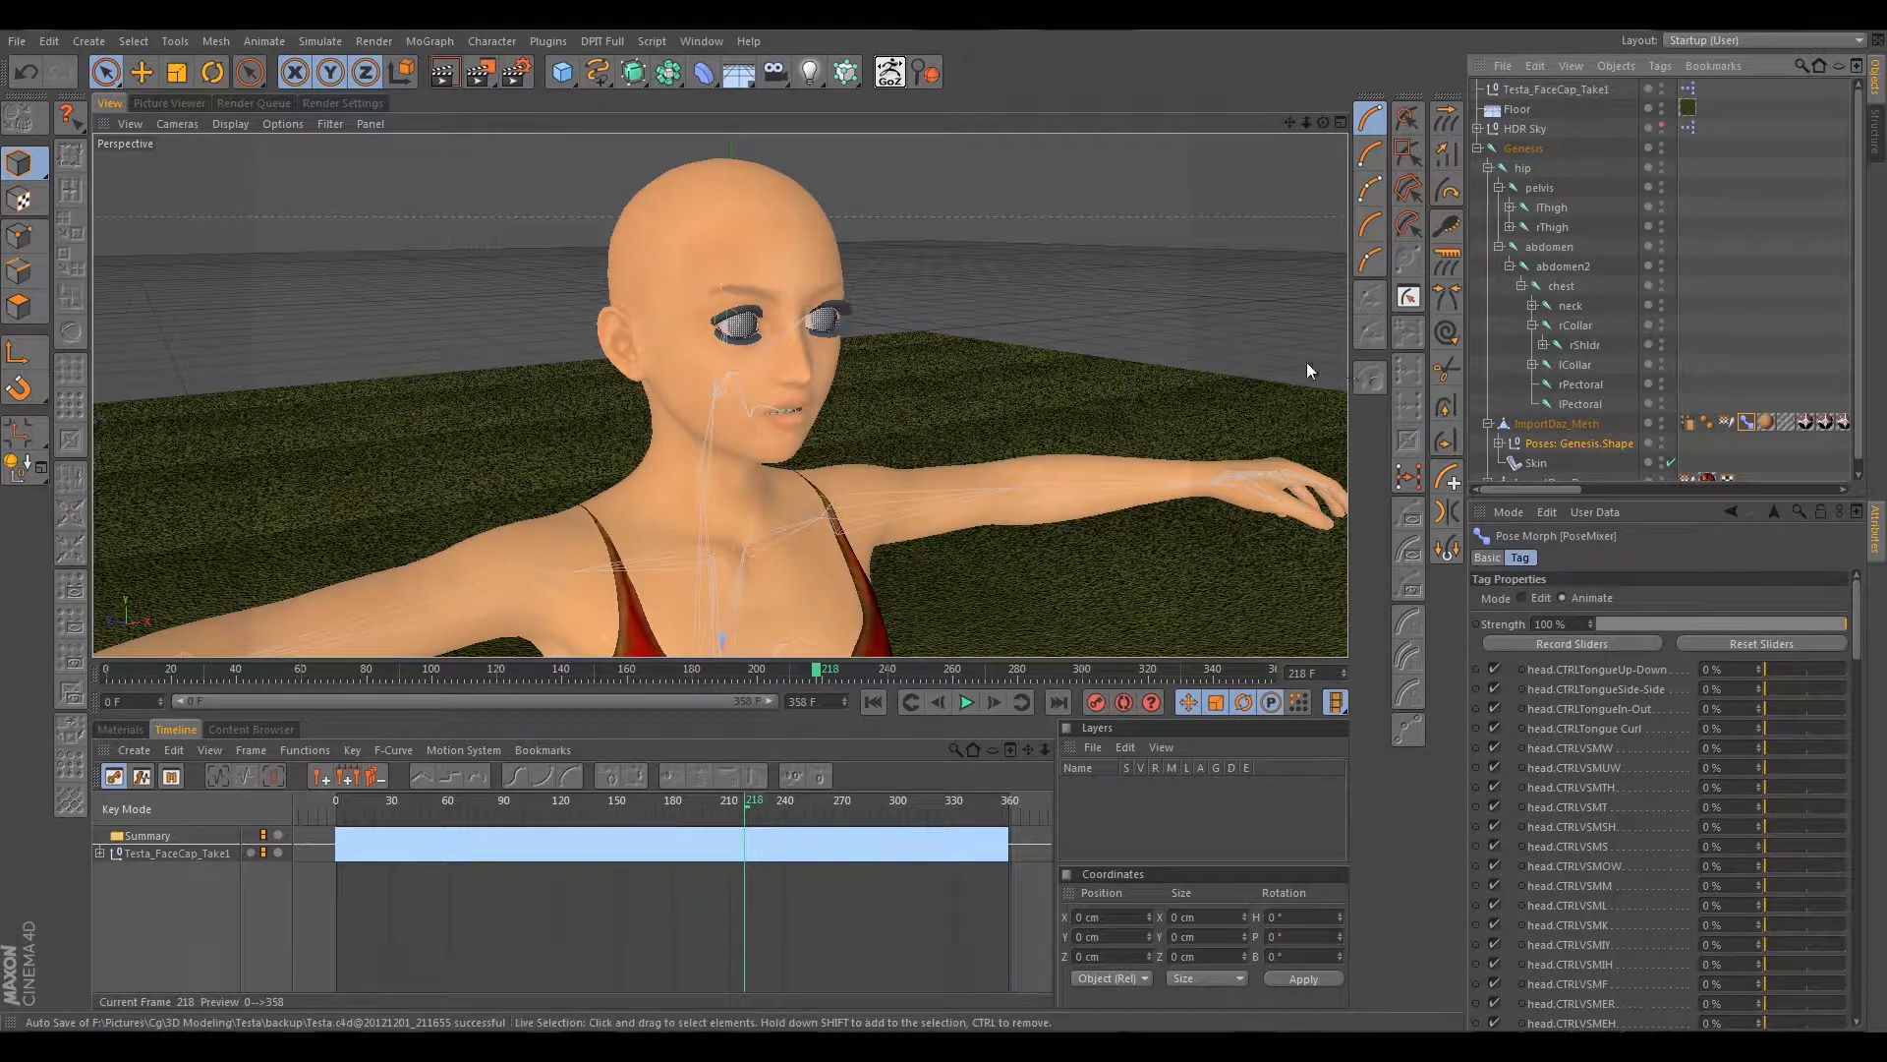
Save the current project under its existing file name.
{"action": "left_click", "coordinate": [21, 44]}
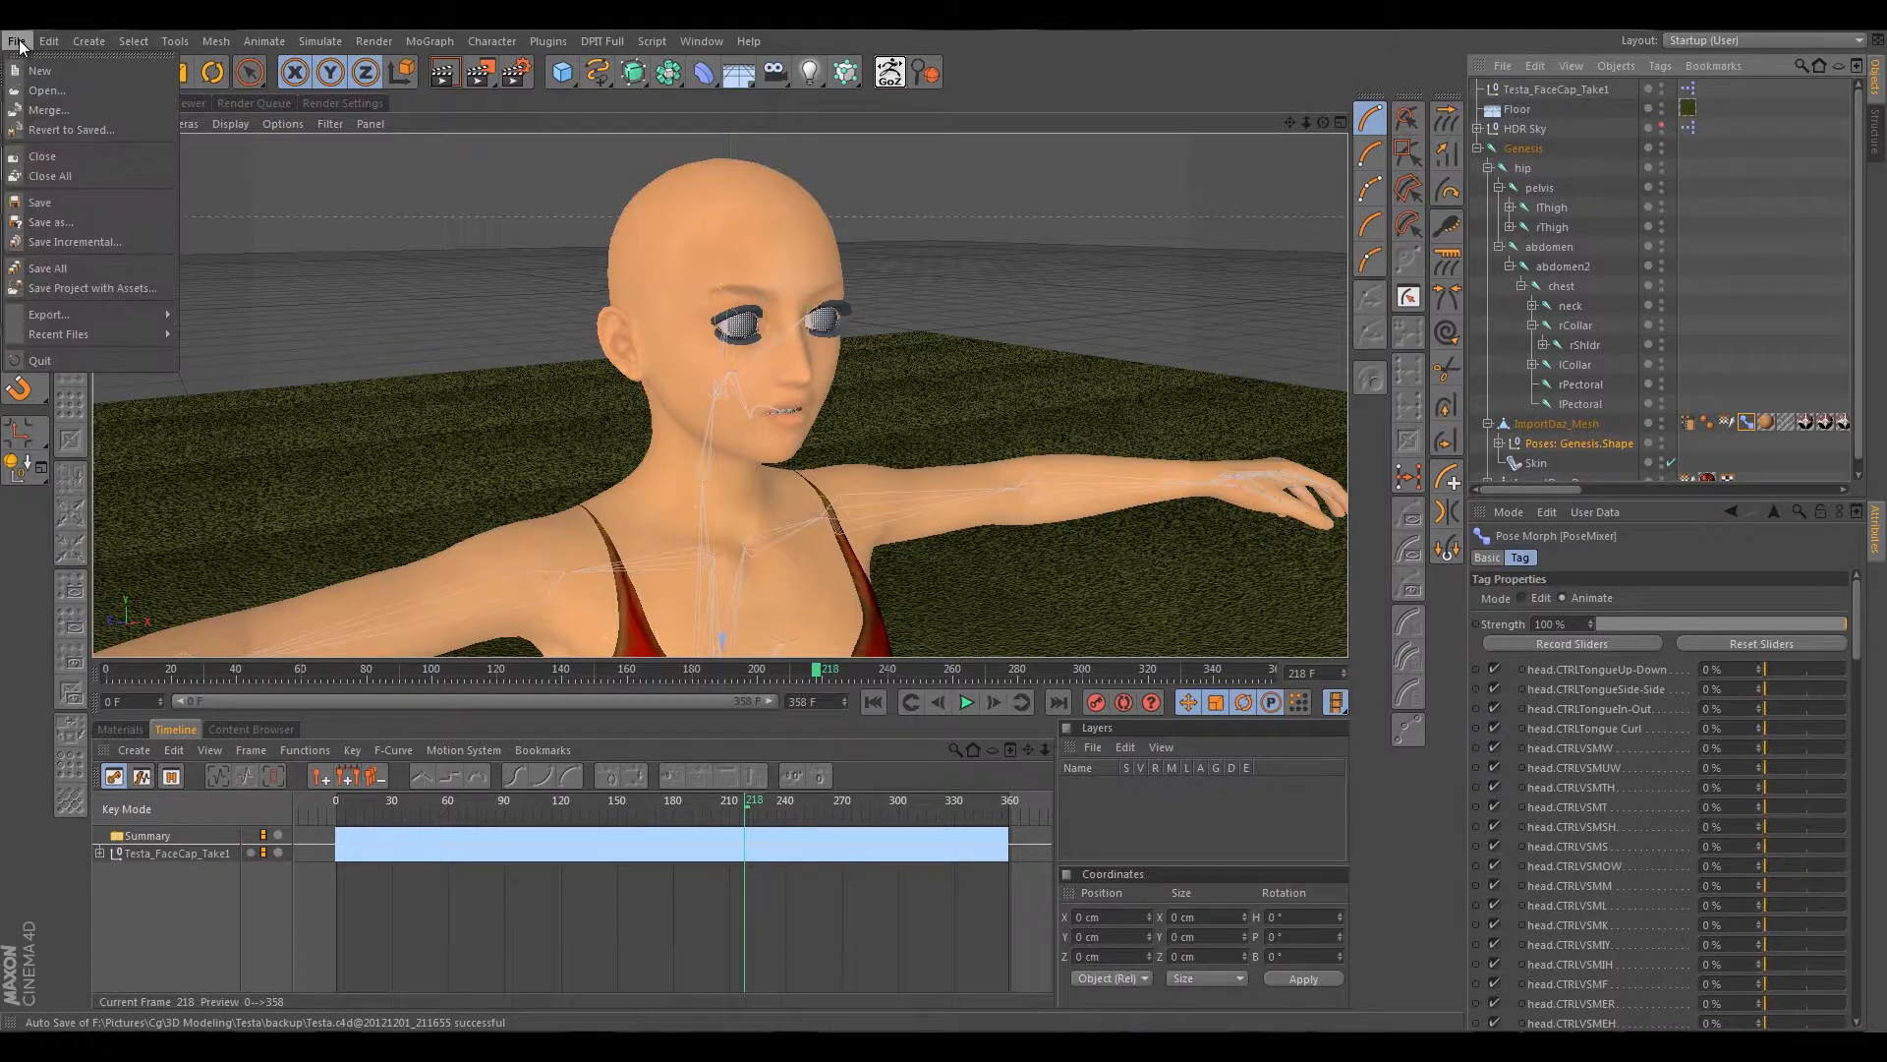
{"action": "left_click", "coordinate": [45, 201]}
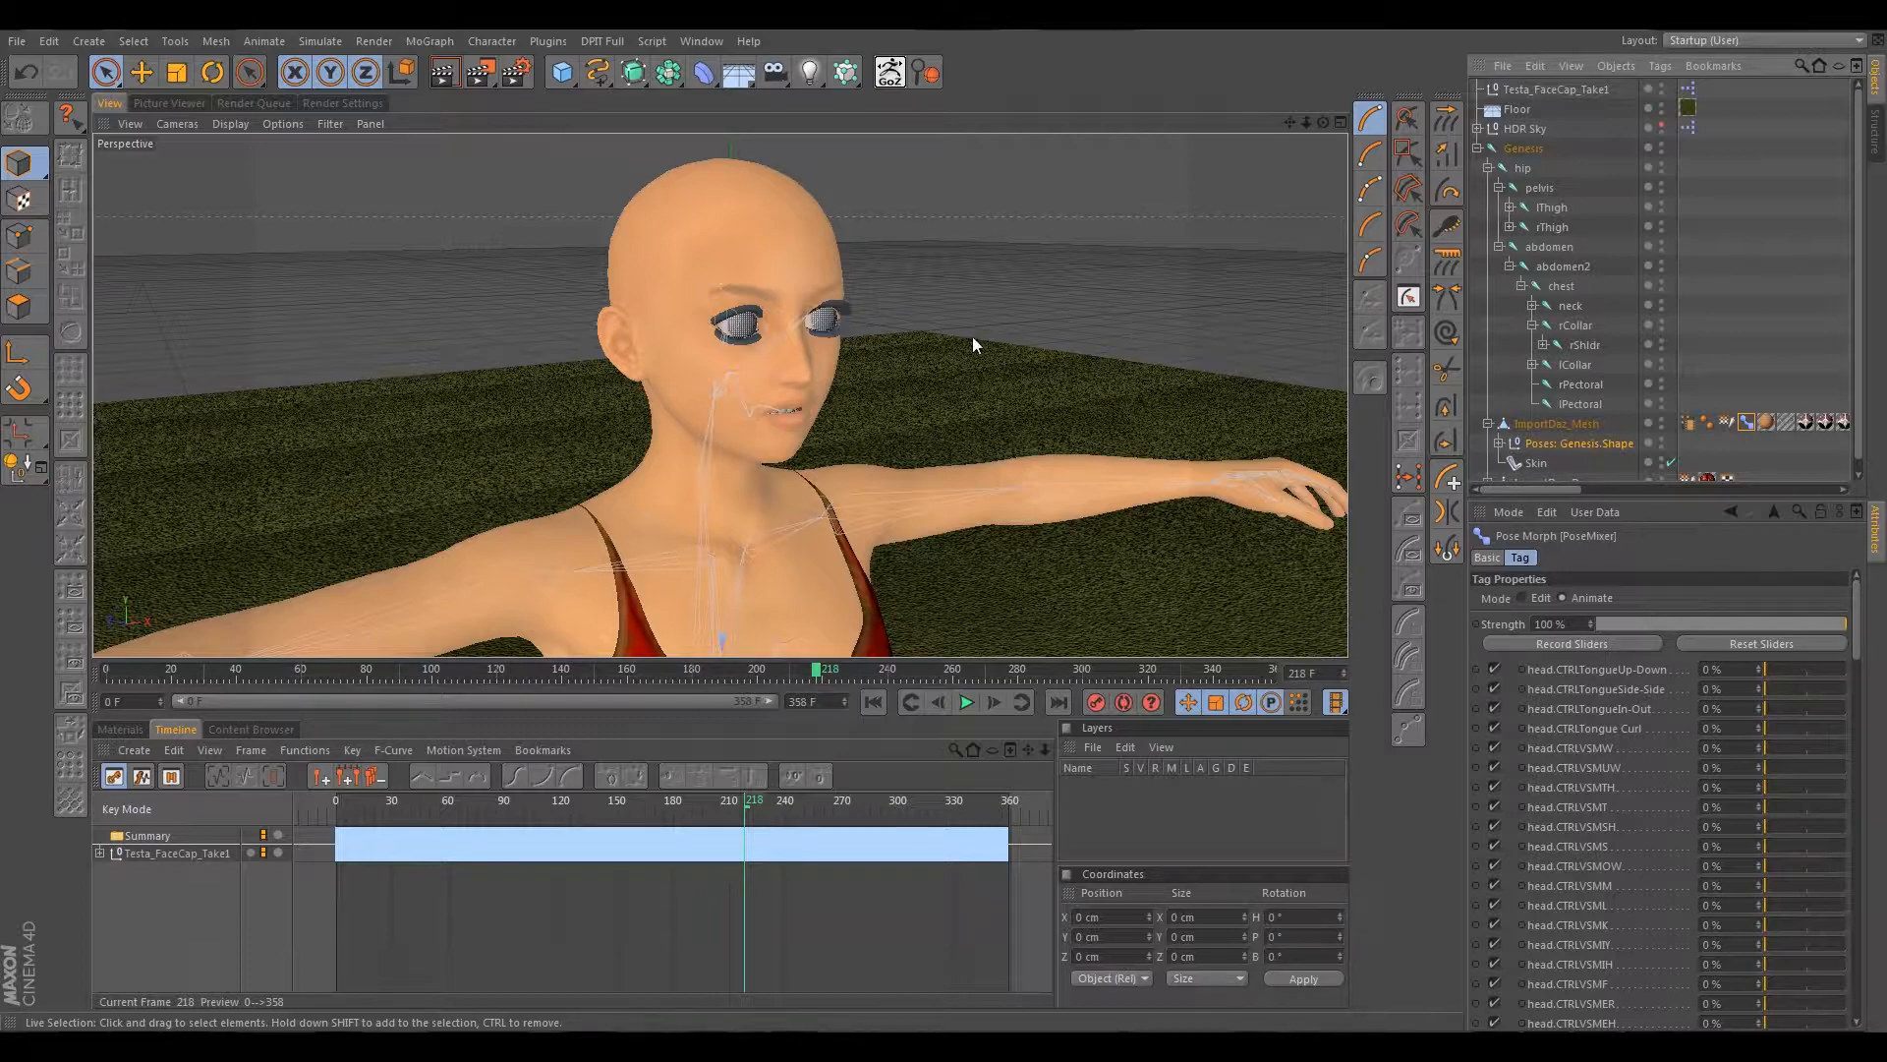
{"action": "left_click_drag", "start_coordinate": [905, 307], "coordinate": [749, 519], "text": "alt"}
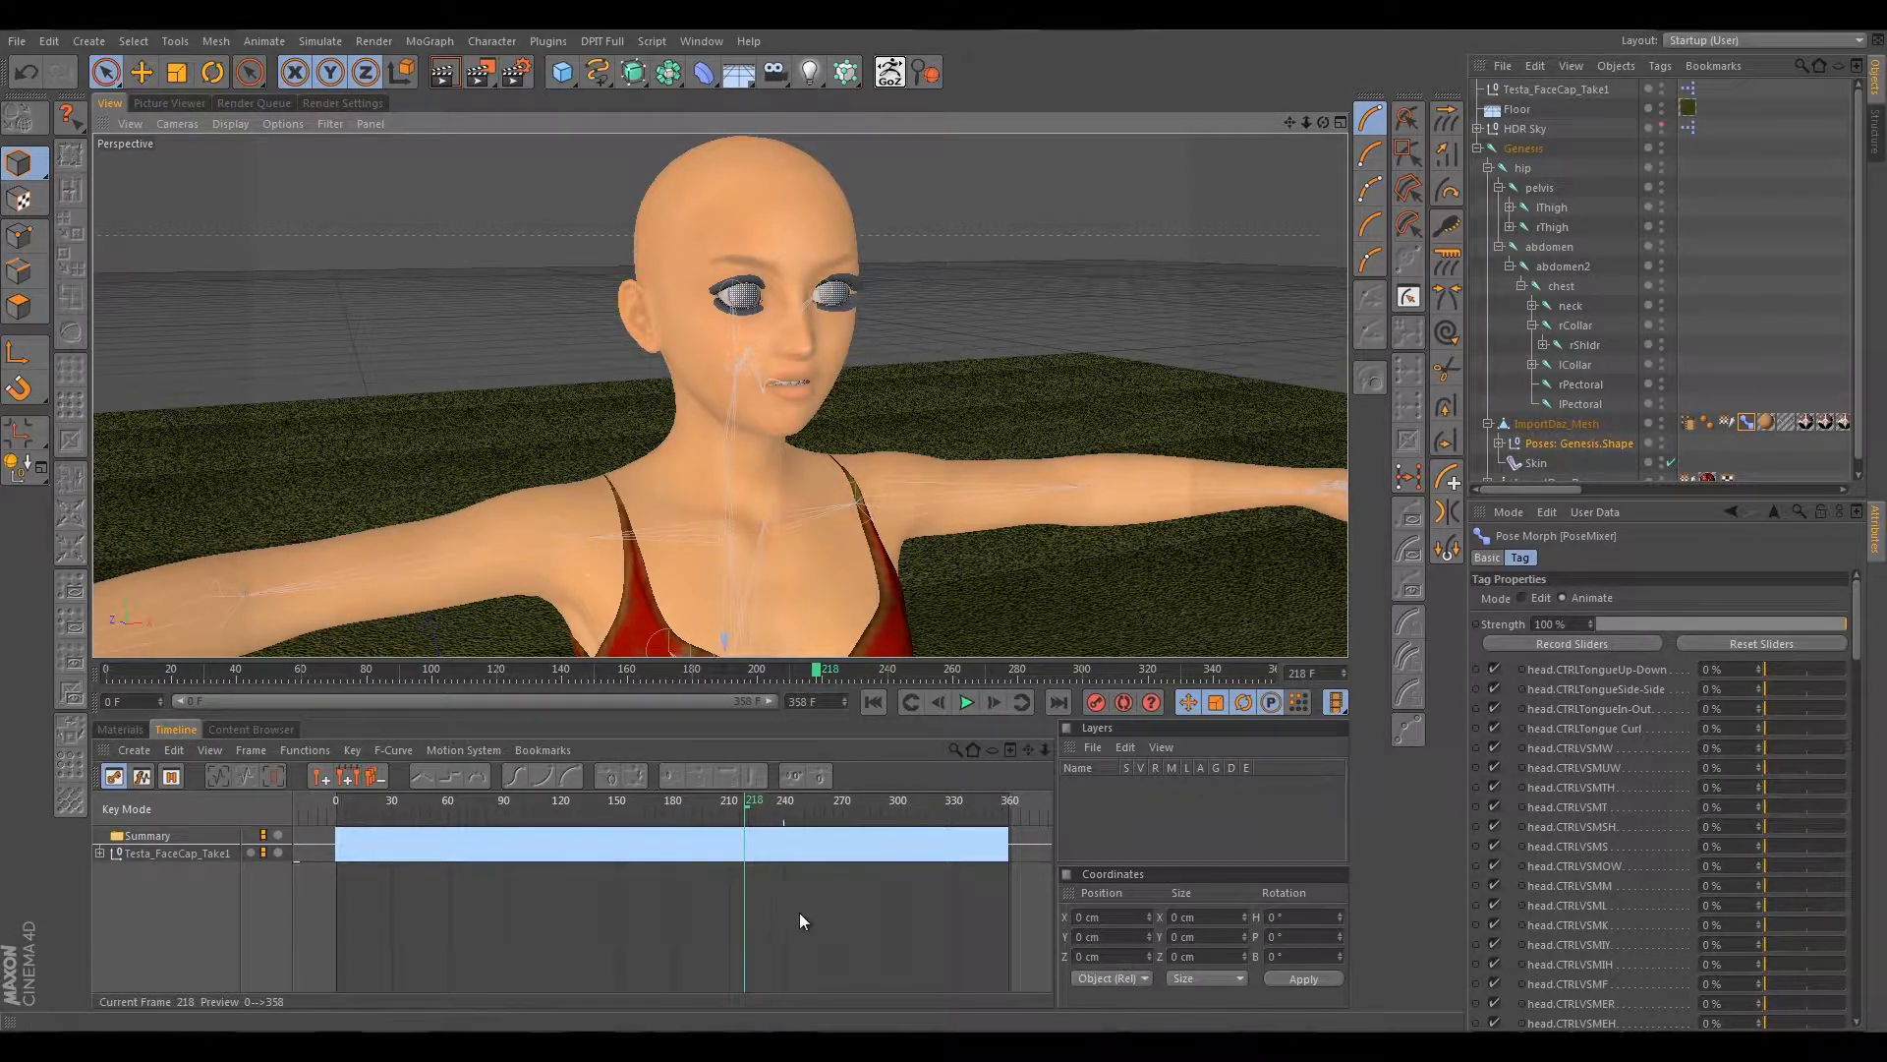
Look through the morph target meshes inside the Poses: Genesis.Shape null and collapse the null again.
{"action": "left_click", "coordinate": [1500, 443]}
{"action": "scroll", "coordinate": [1576, 448], "scroll_direction": "down", "scroll_amount": 4}
{"action": "scroll", "coordinate": [1577, 450], "scroll_direction": "down", "scroll_amount": 3}
{"action": "scroll", "coordinate": [1579, 450], "scroll_direction": "up", "scroll_amount": 6}
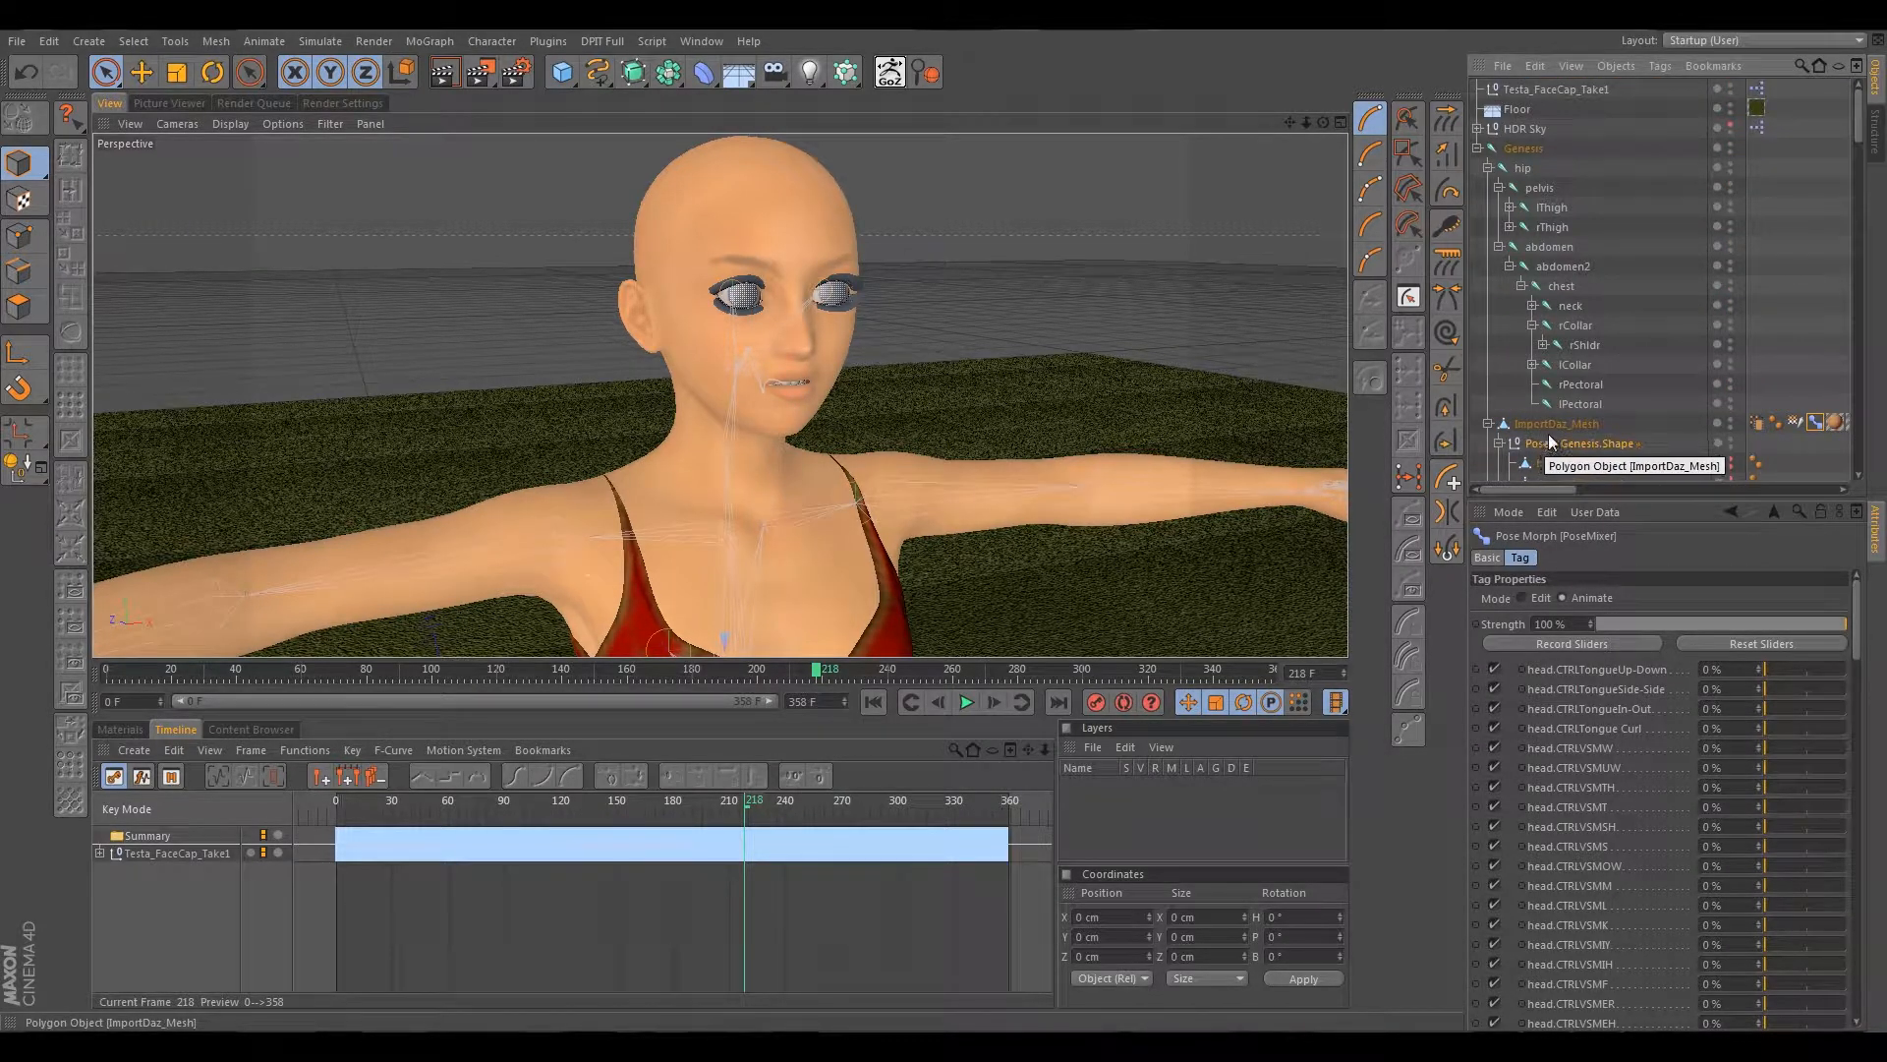
{"action": "left_click", "coordinate": [1500, 445]}
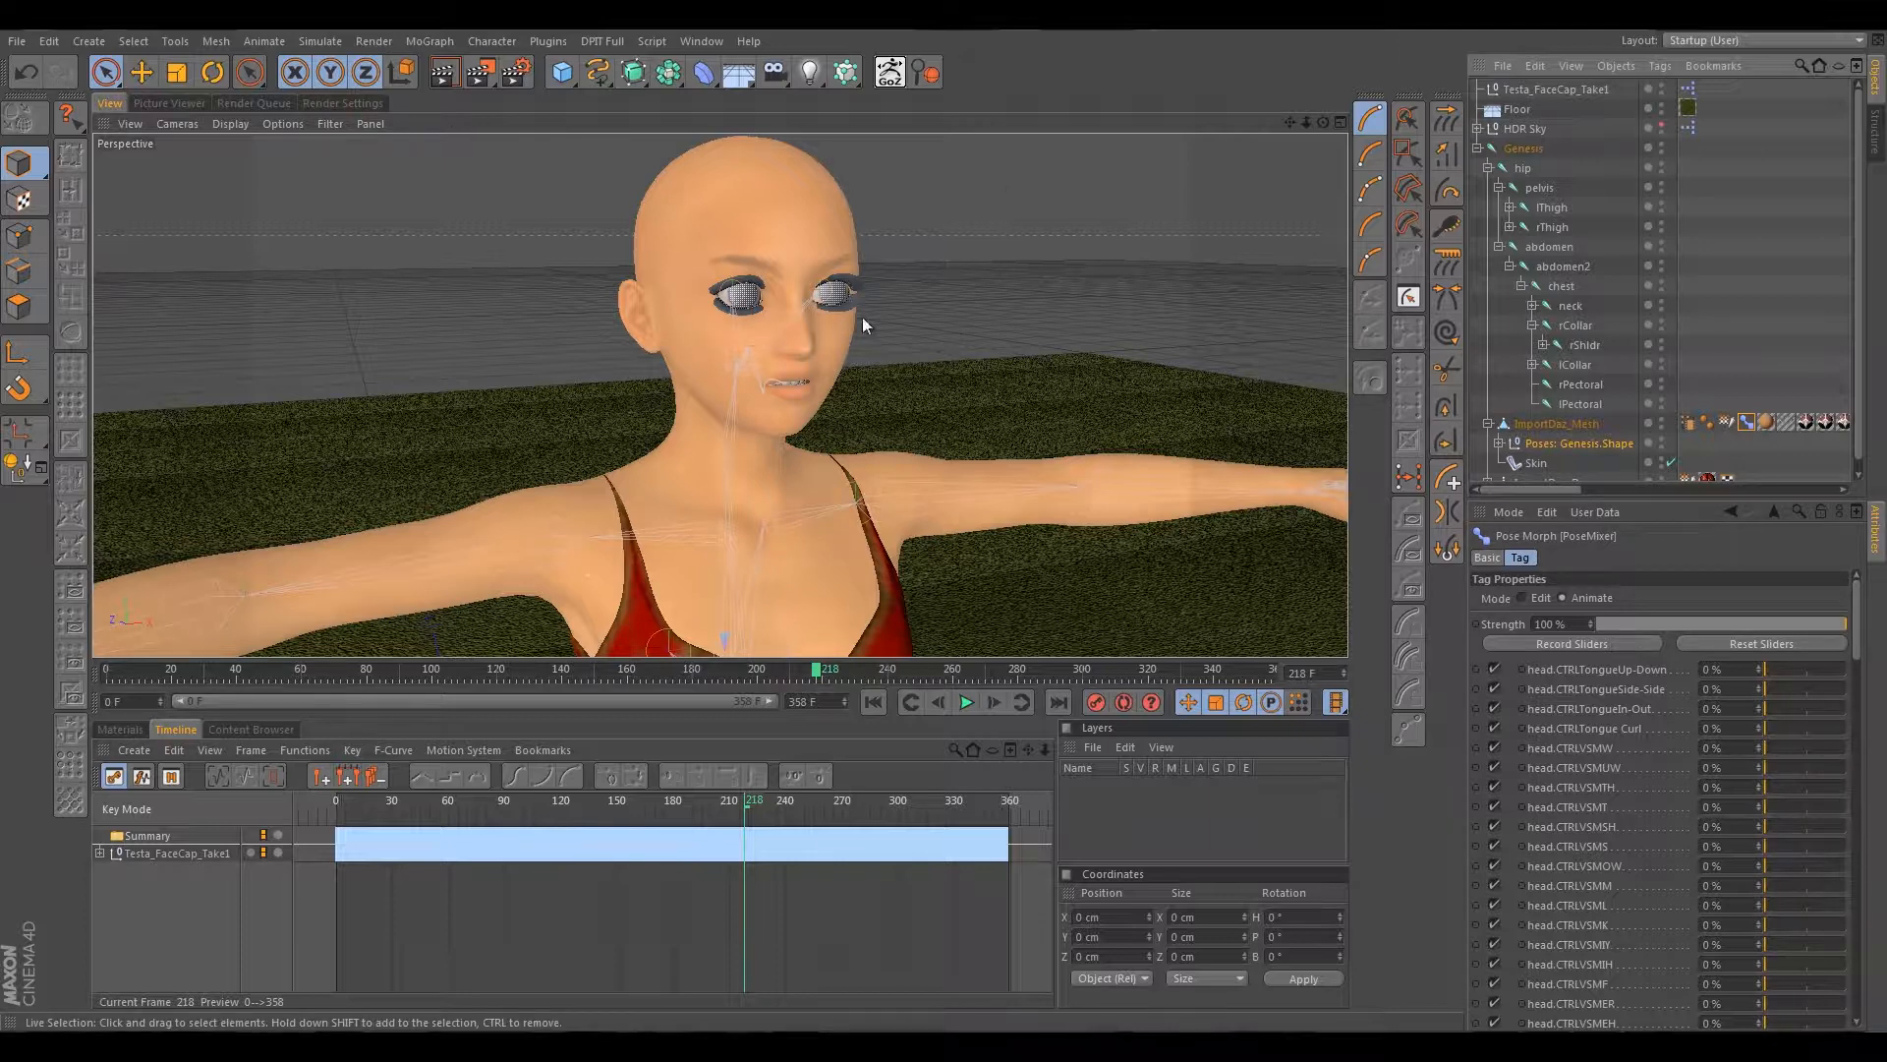
Save a copy of the project in the Testa folder as Testa_mb.c4d.
{"action": "left_click", "coordinate": [18, 42]}
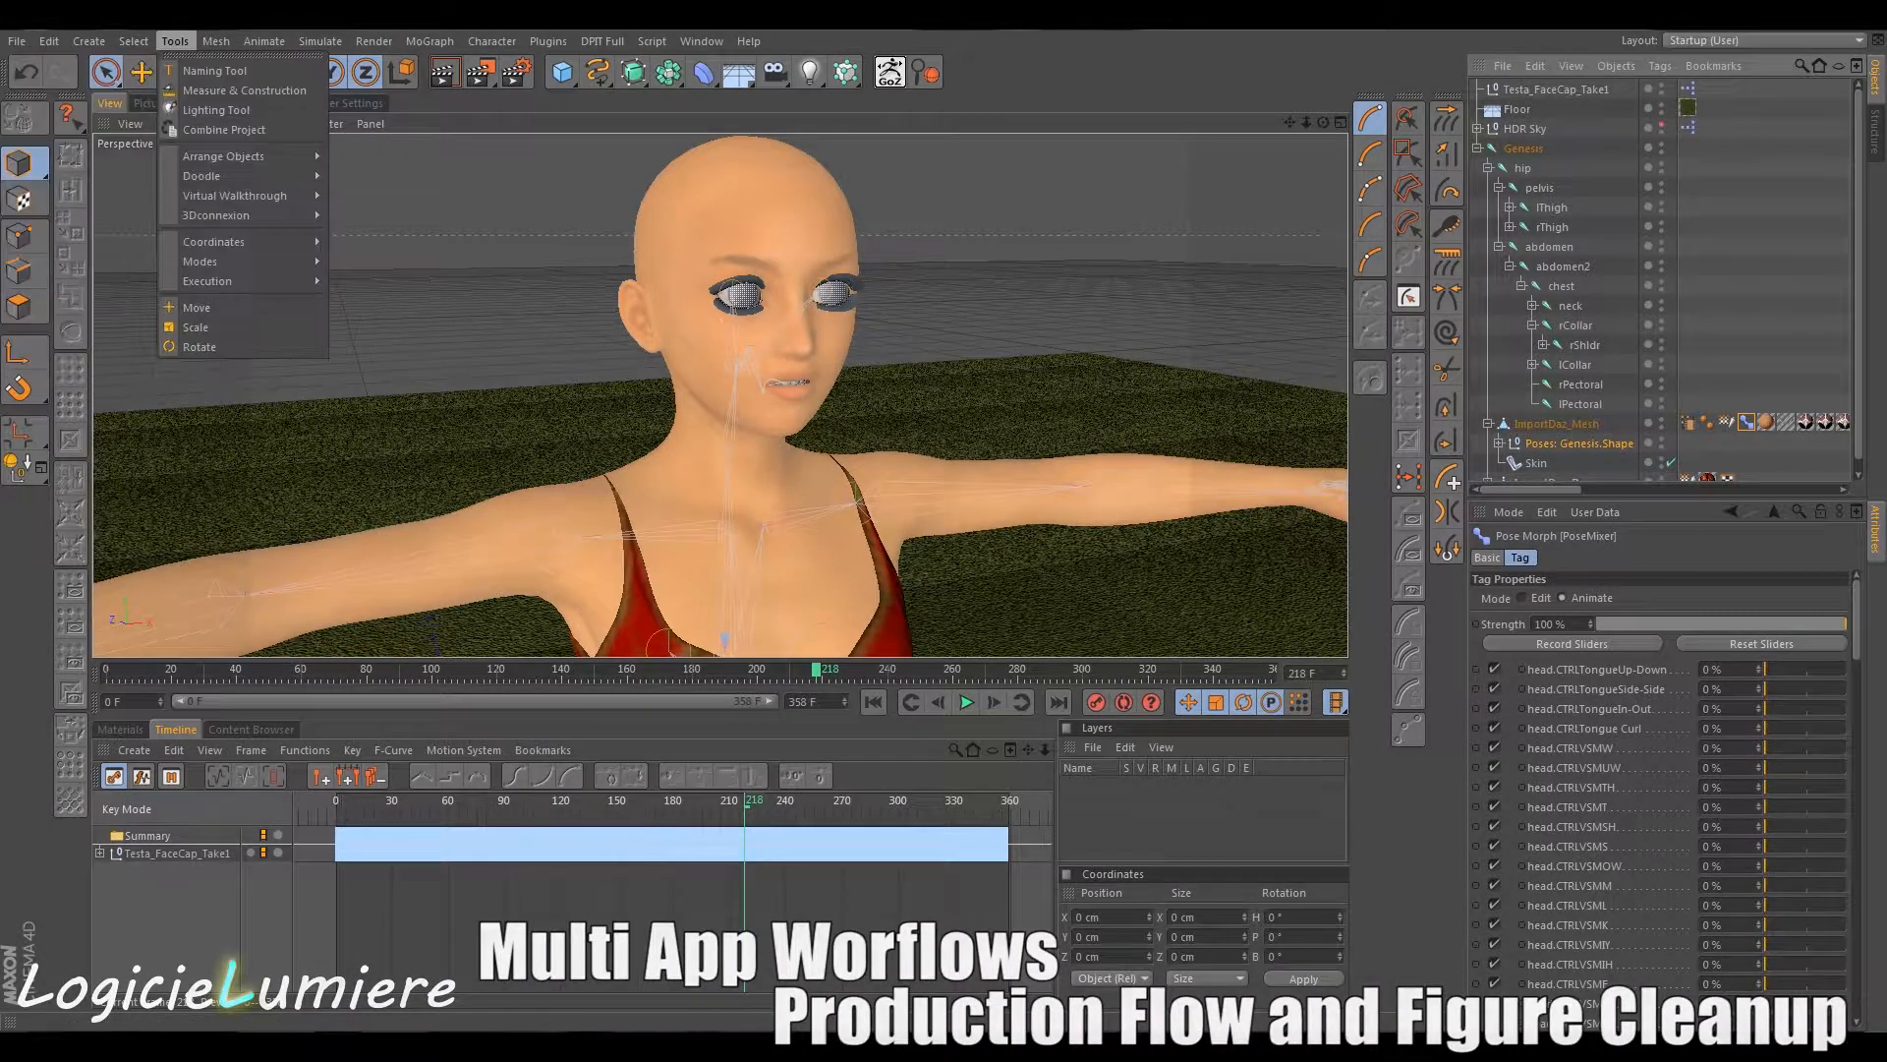
{"action": "left_click", "coordinate": [177, 41]}
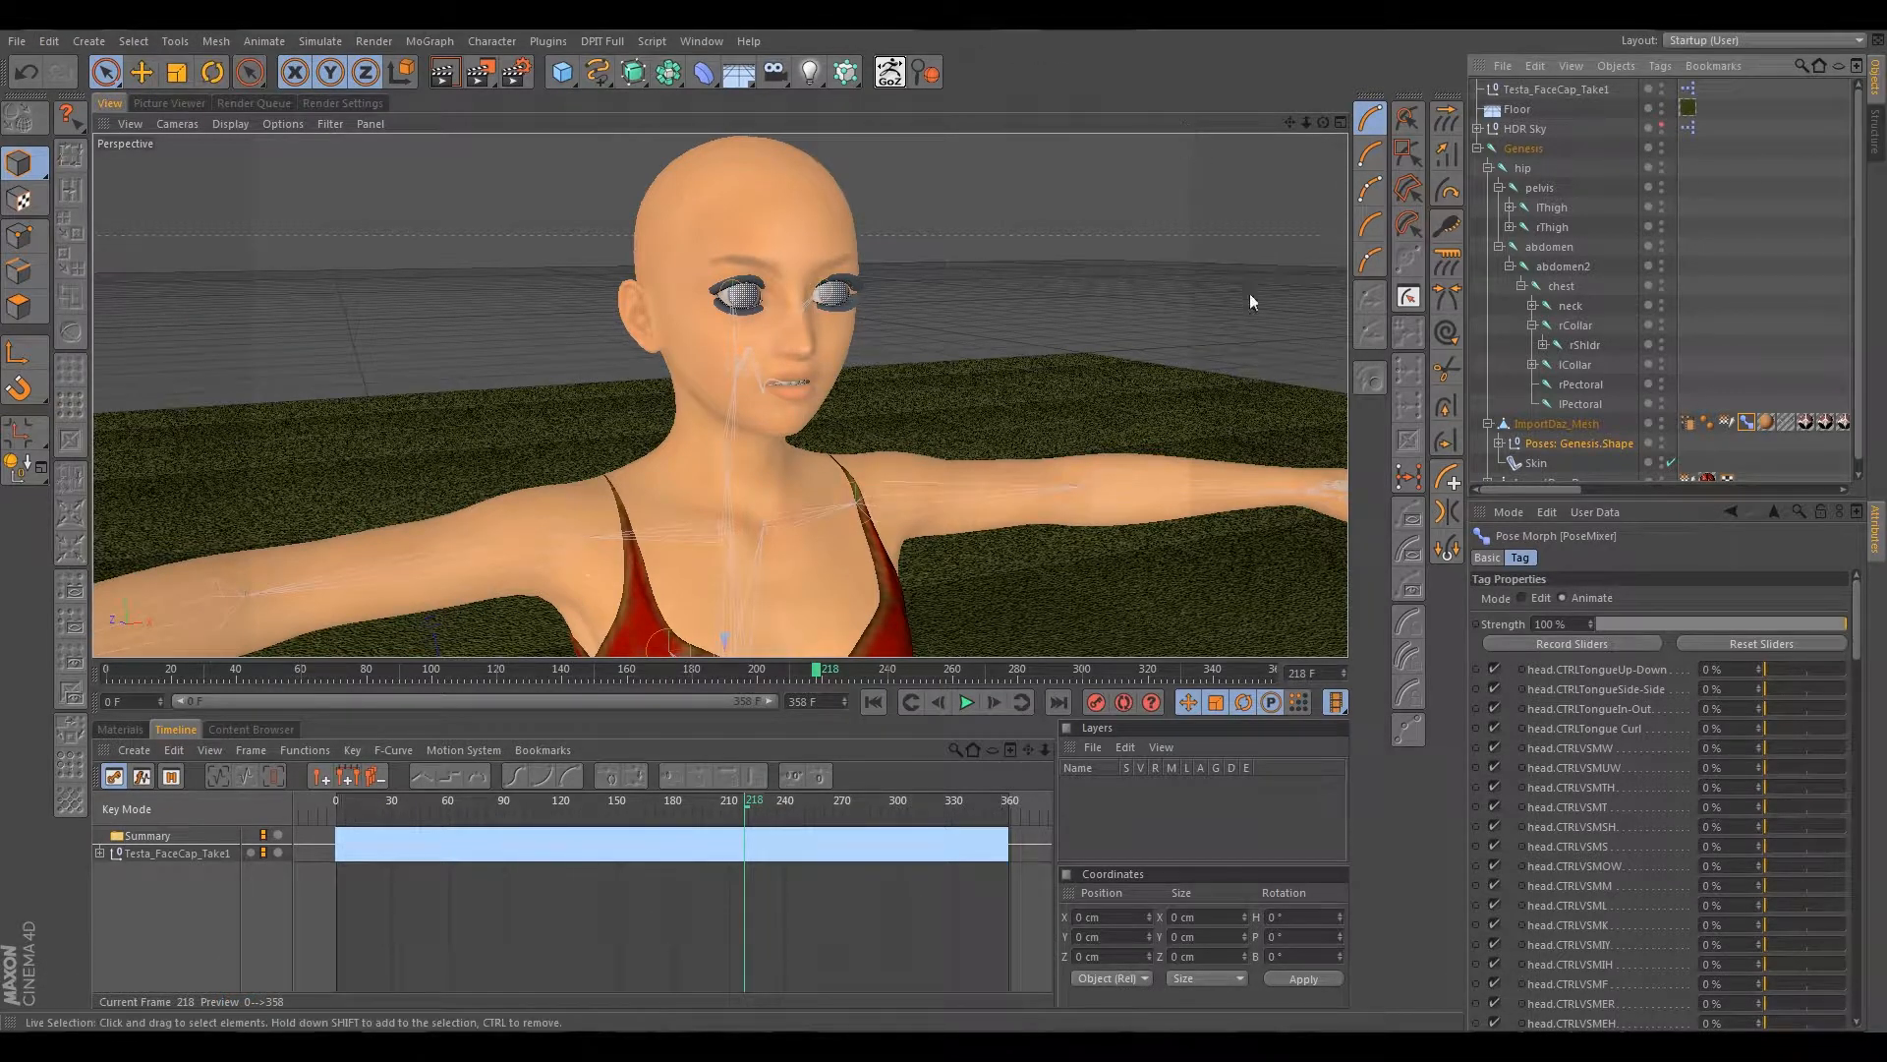
{"action": "left_click", "coordinate": [14, 43]}
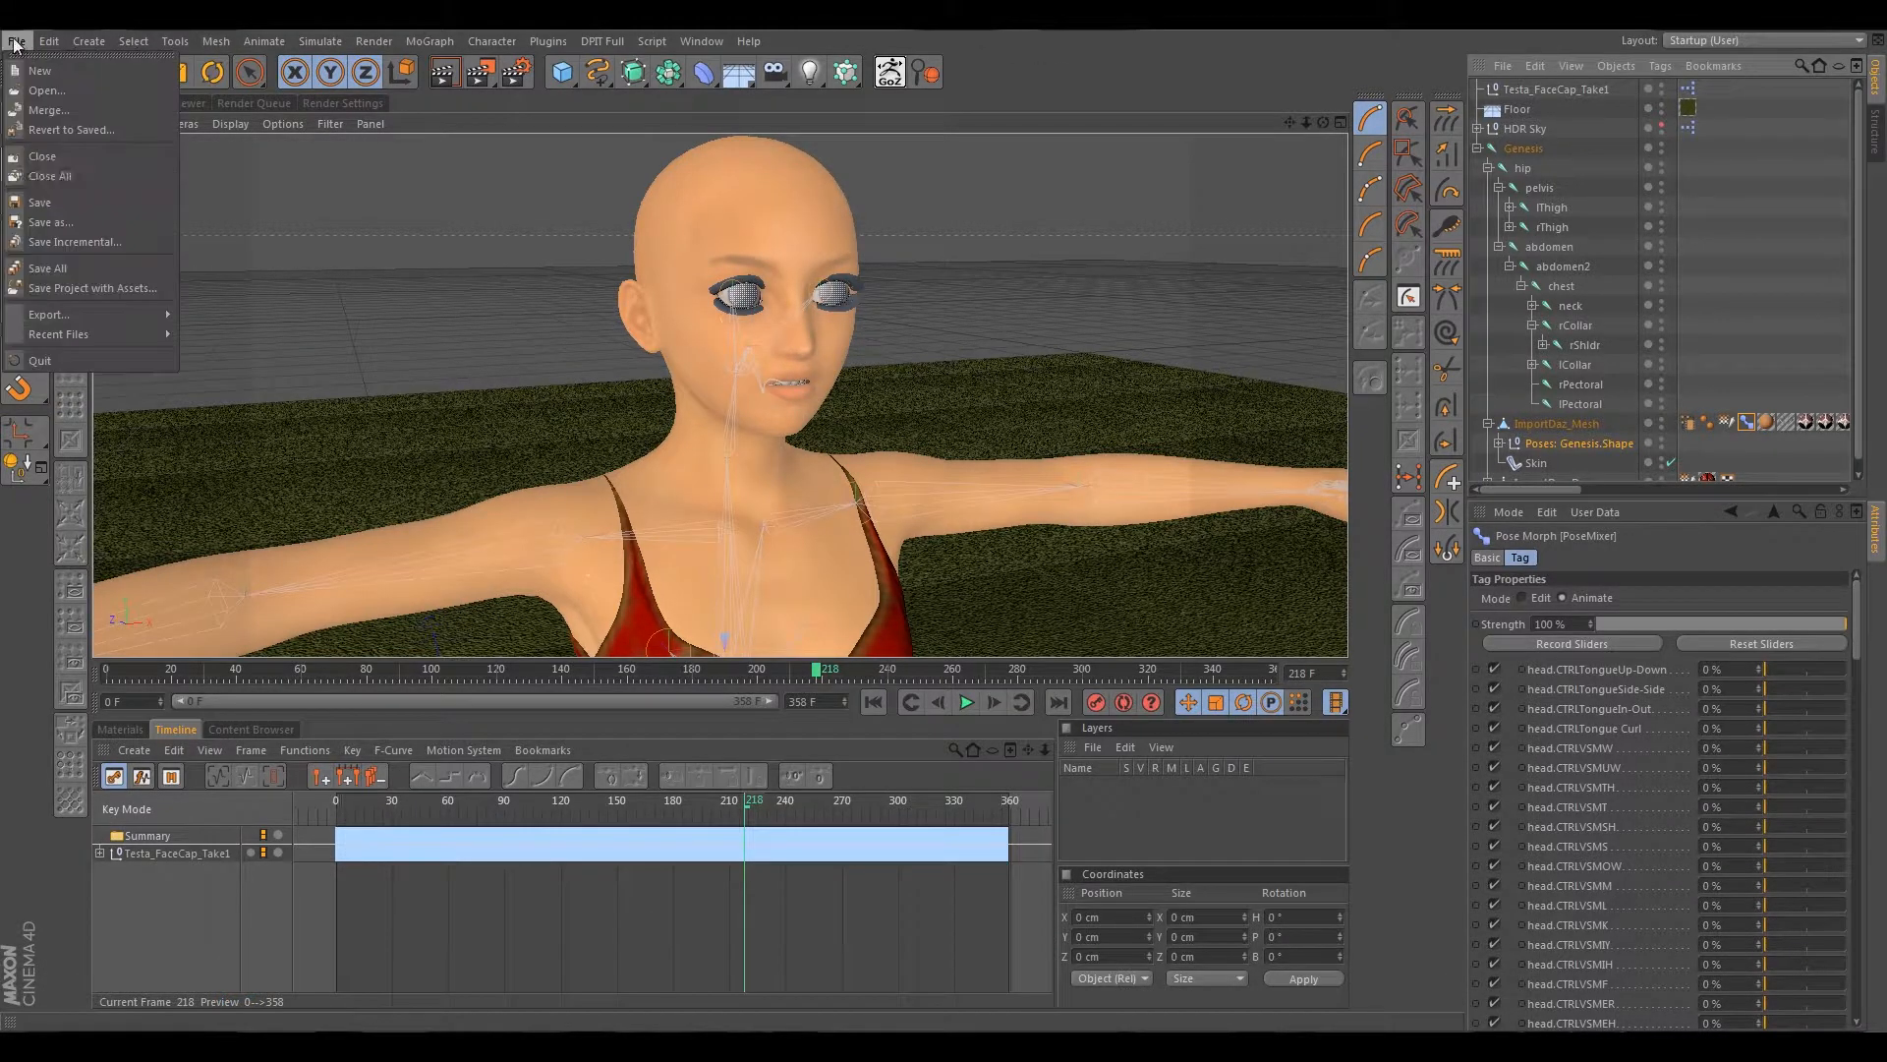
{"action": "mouse_move", "coordinate": [49, 42]}
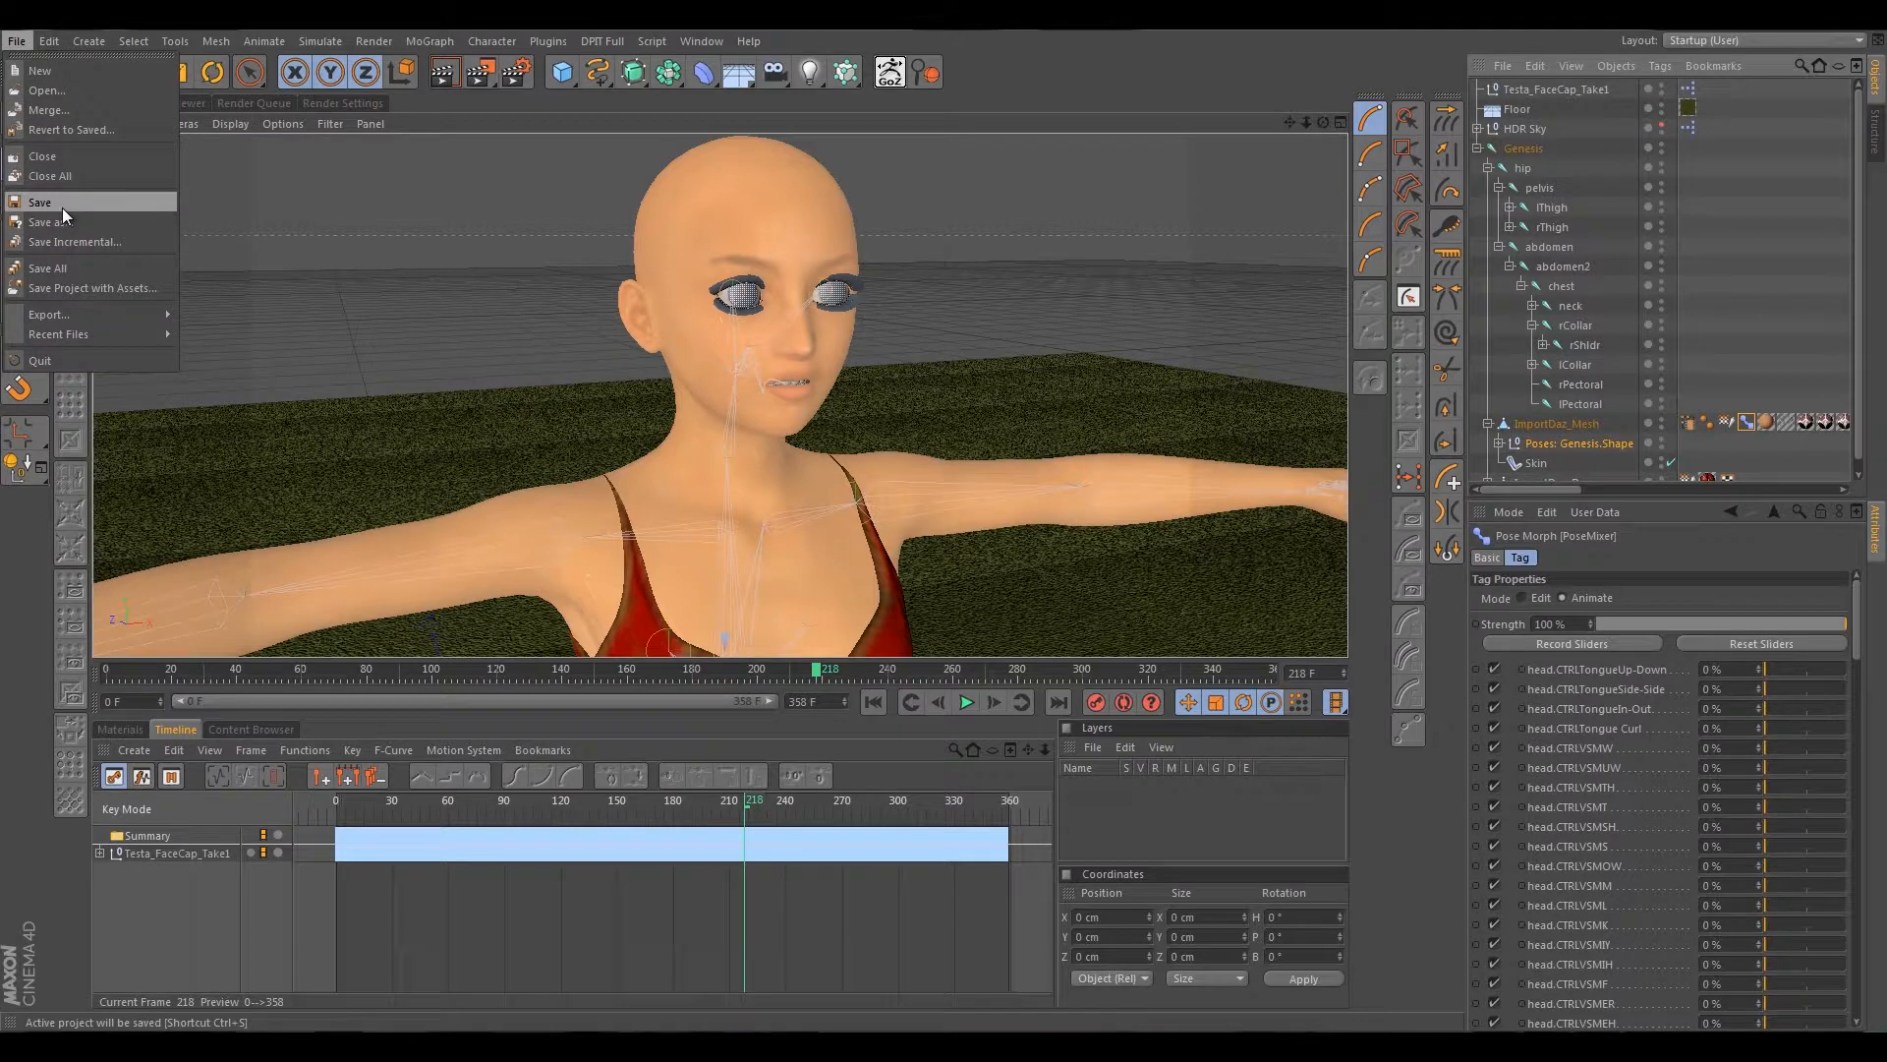
{"action": "left_click", "coordinate": [59, 223]}
{"action": "left_click", "coordinate": [552, 739]}
{"action": "type", "text": "_m"}
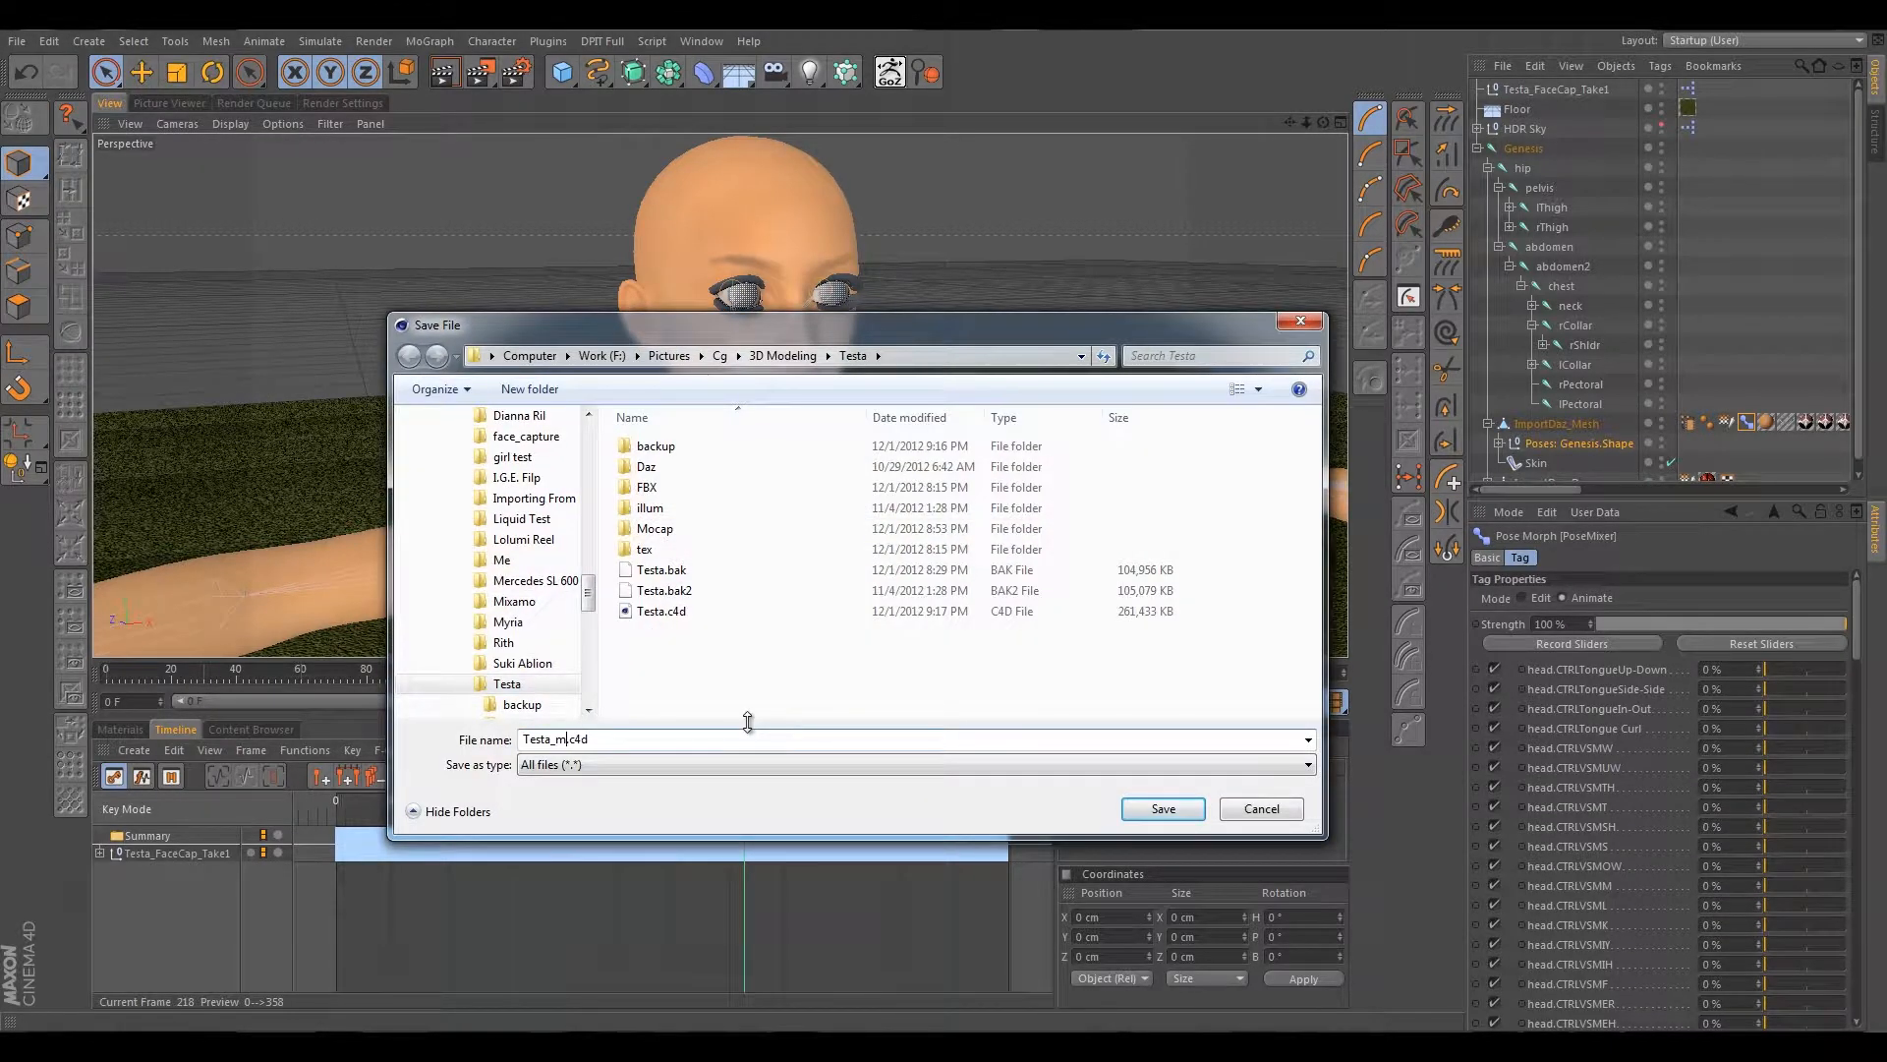
{"action": "type", "text": "b"}
{"action": "left_click", "coordinate": [1155, 804]}
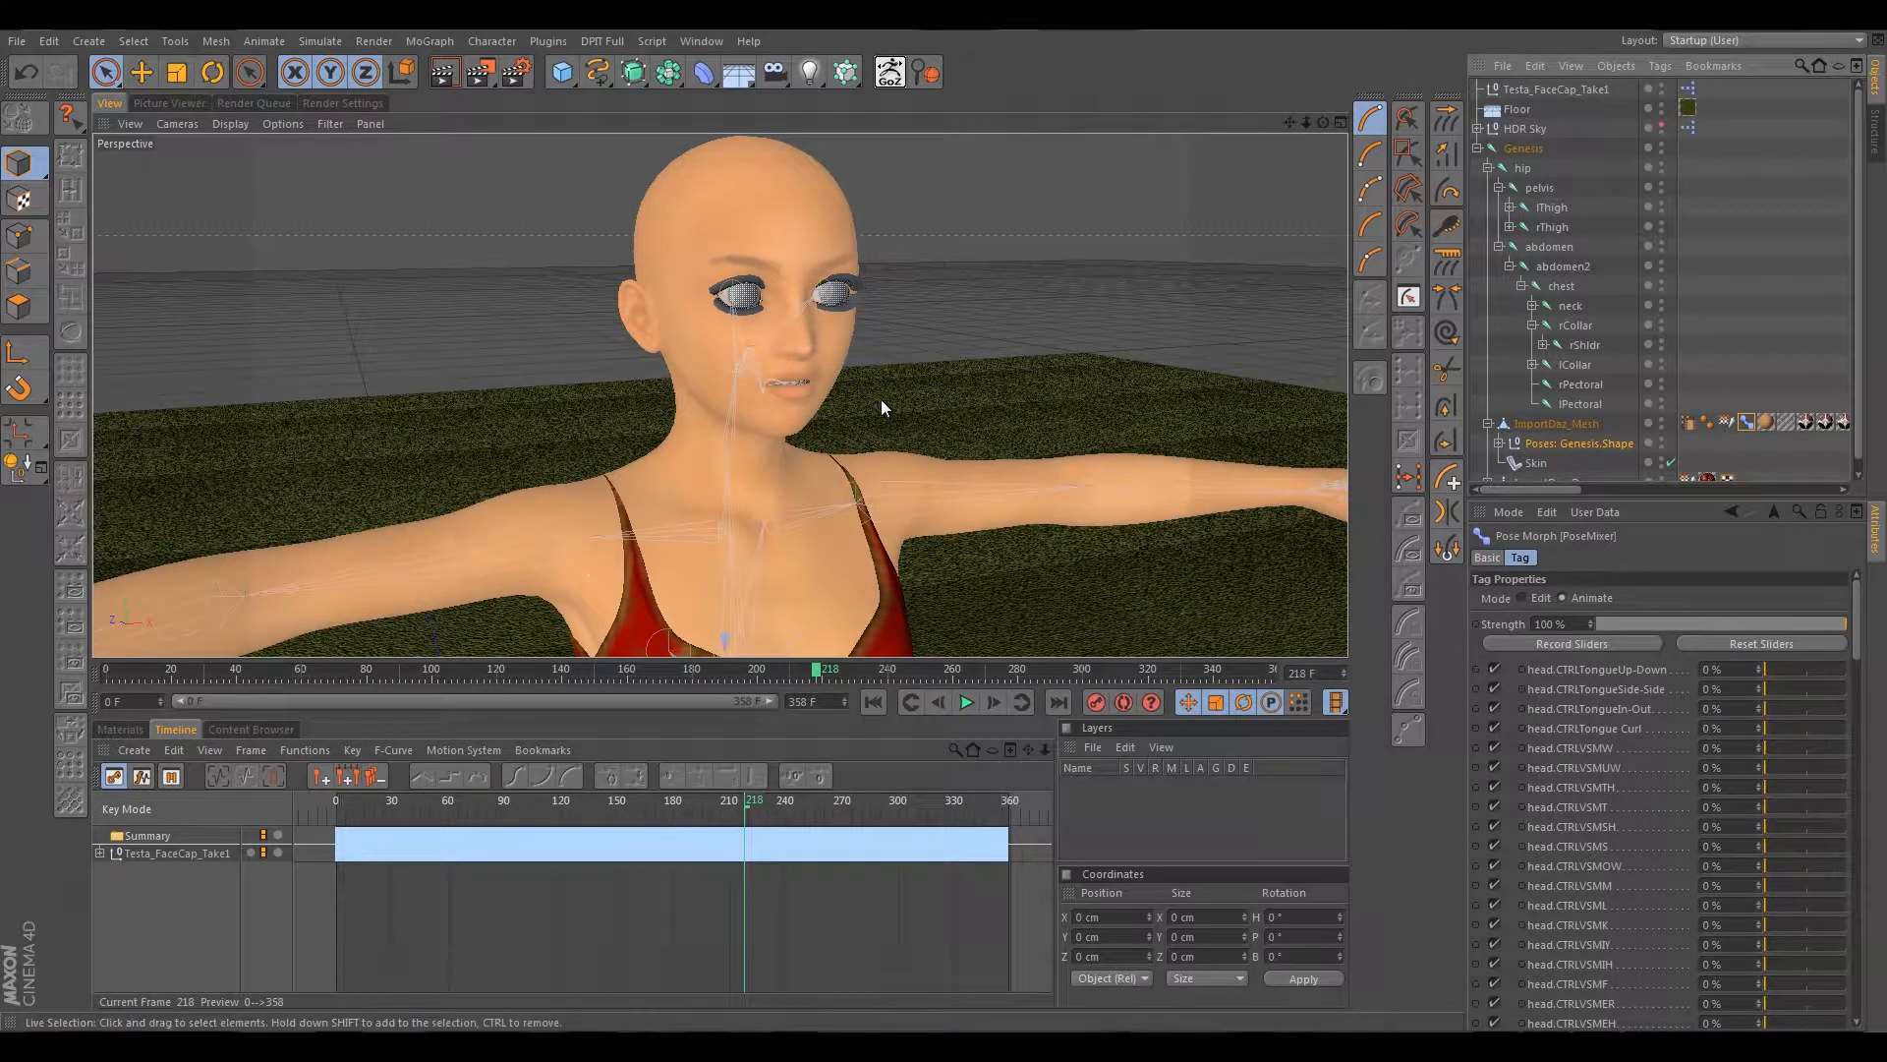
Disable the Point Cache tag on ImportDaz_Mesh.
{"action": "left_click", "coordinate": [1688, 422]}
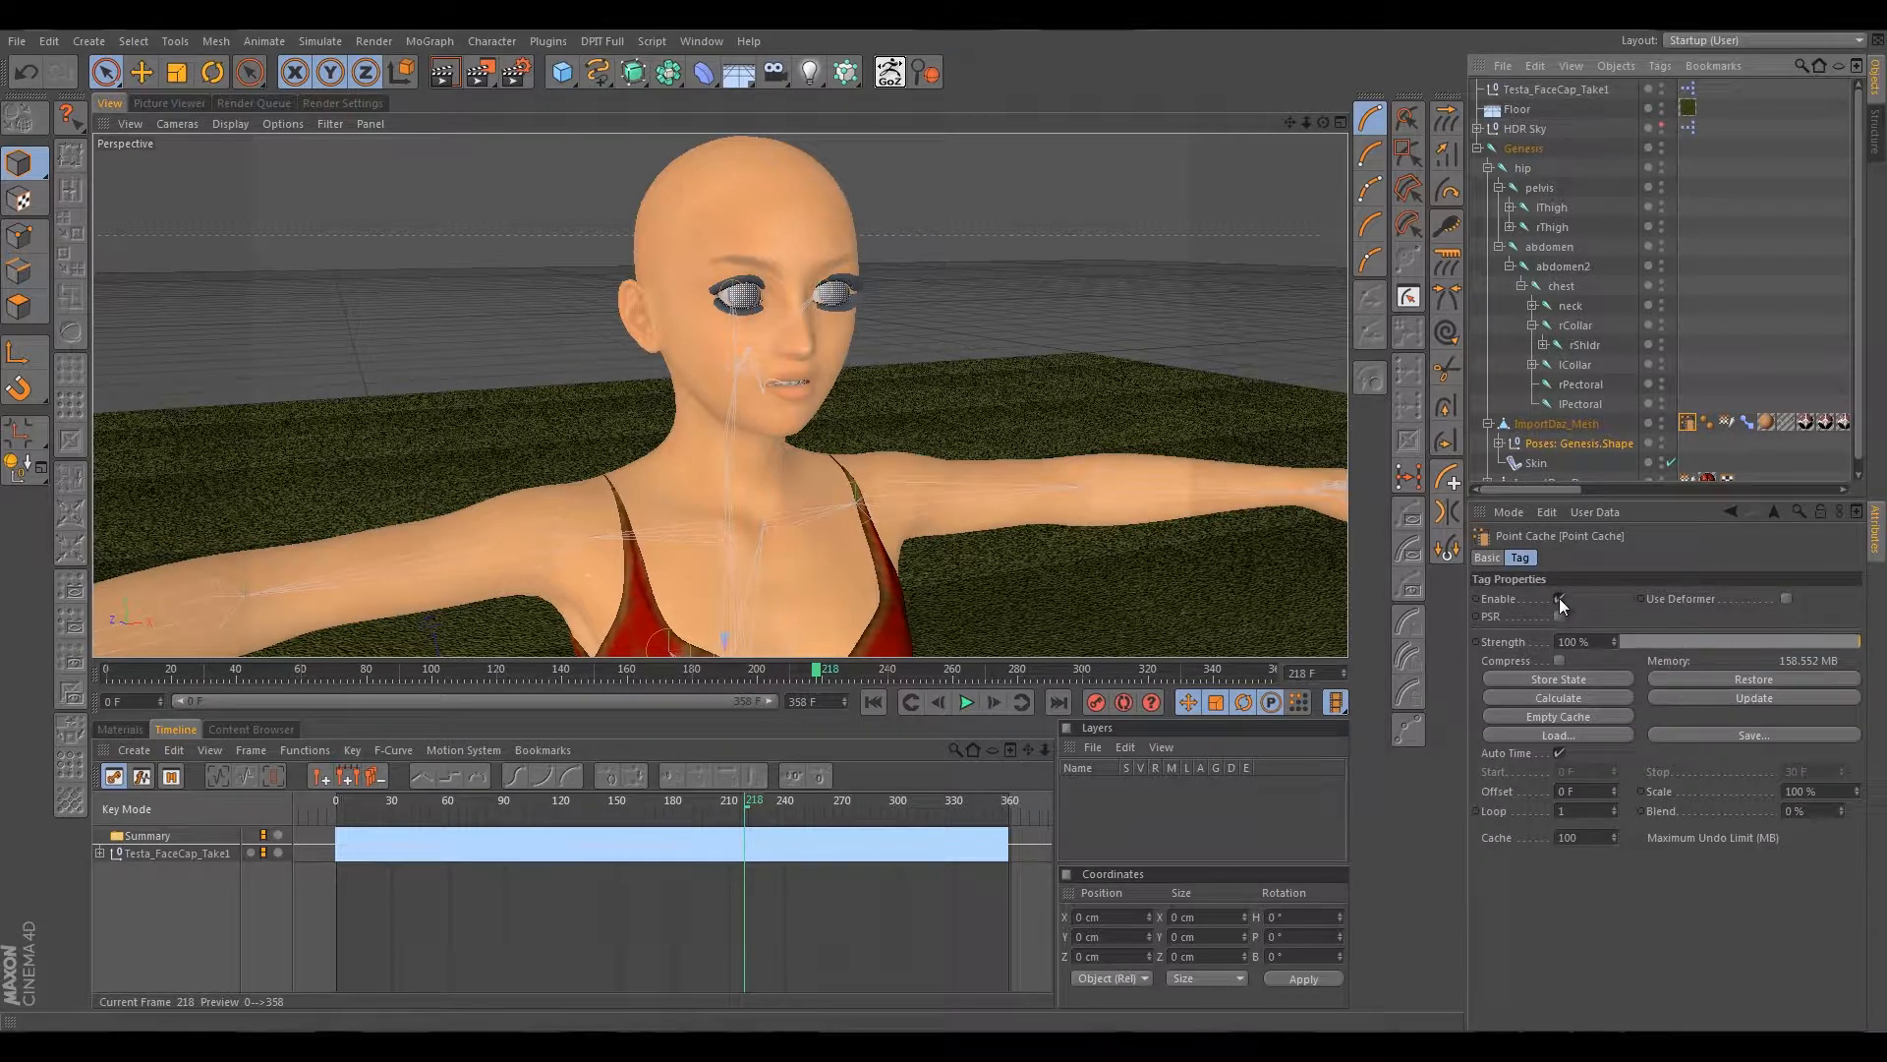
{"action": "left_click", "coordinate": [1559, 599]}
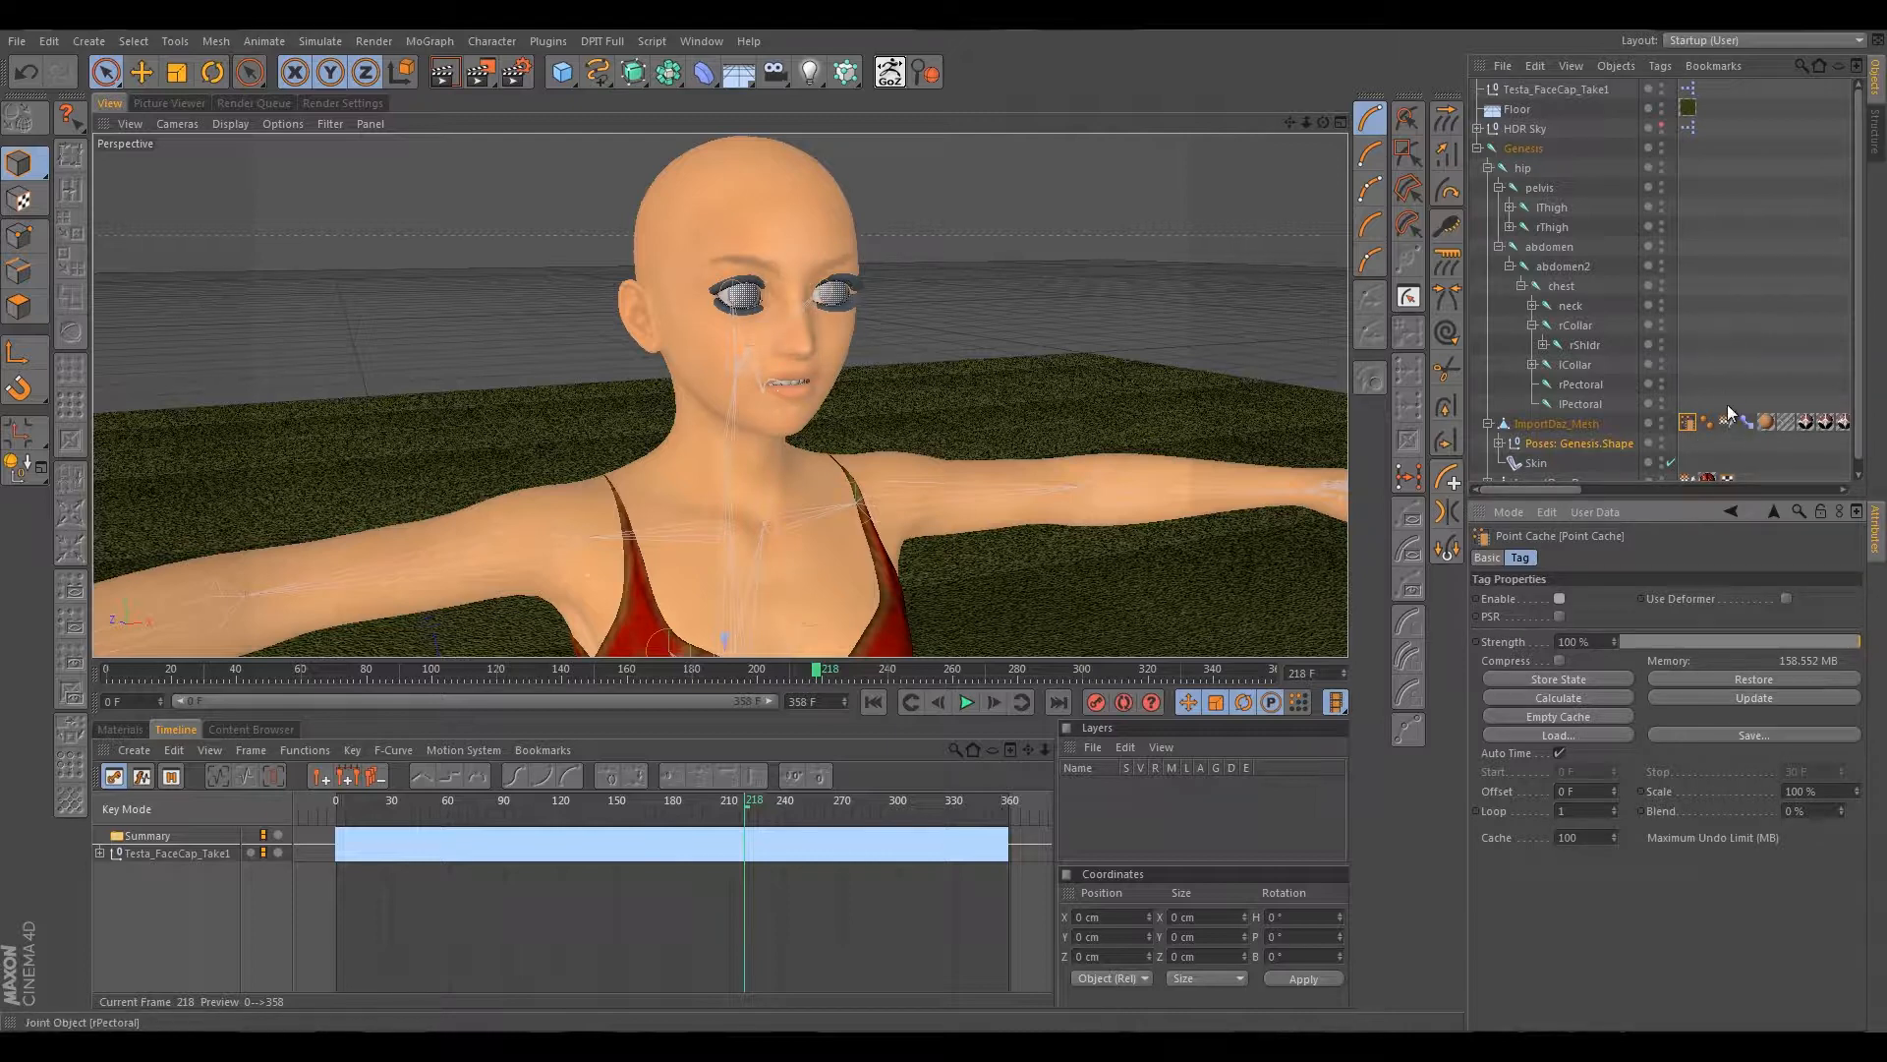
Inspect the node connections in the XPresso tag of Testa_FaceCap_Take1 and minimize the editor.
{"action": "left_click", "coordinate": [1689, 87]}
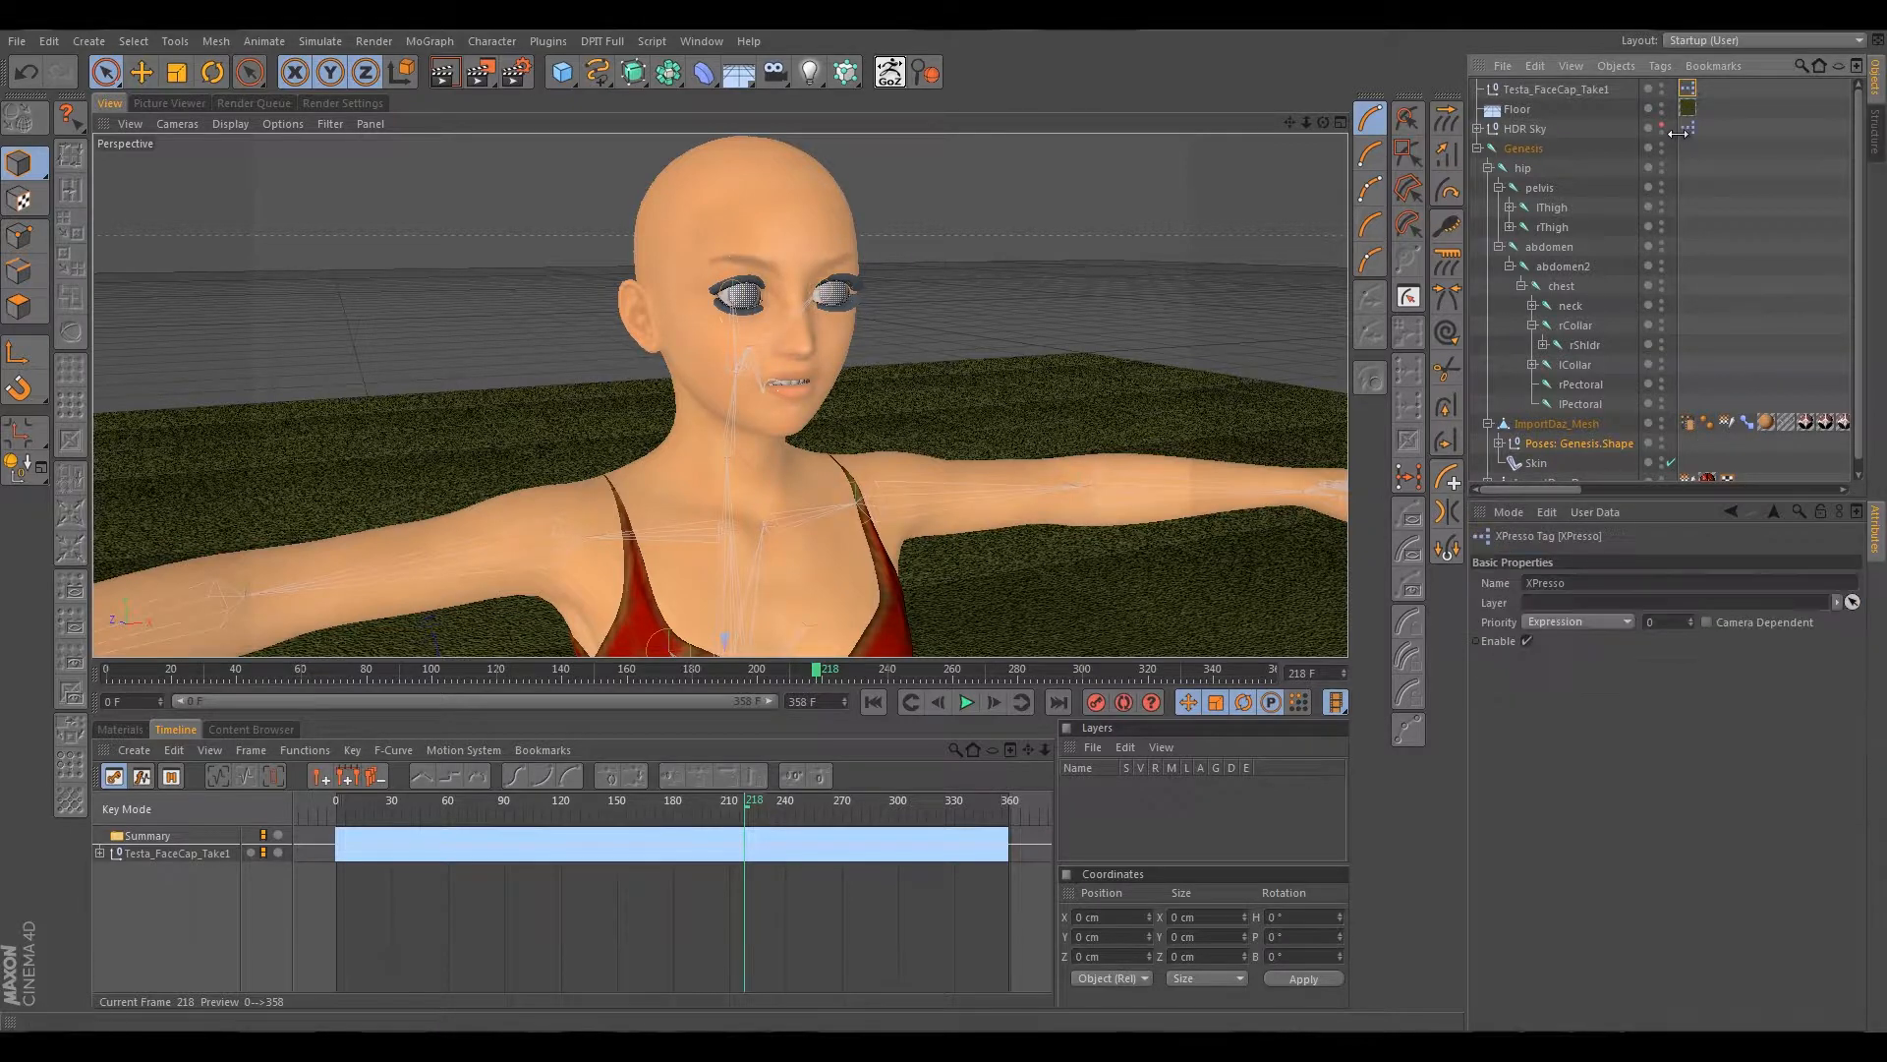
{"action": "double_click", "coordinate": [1688, 87]}
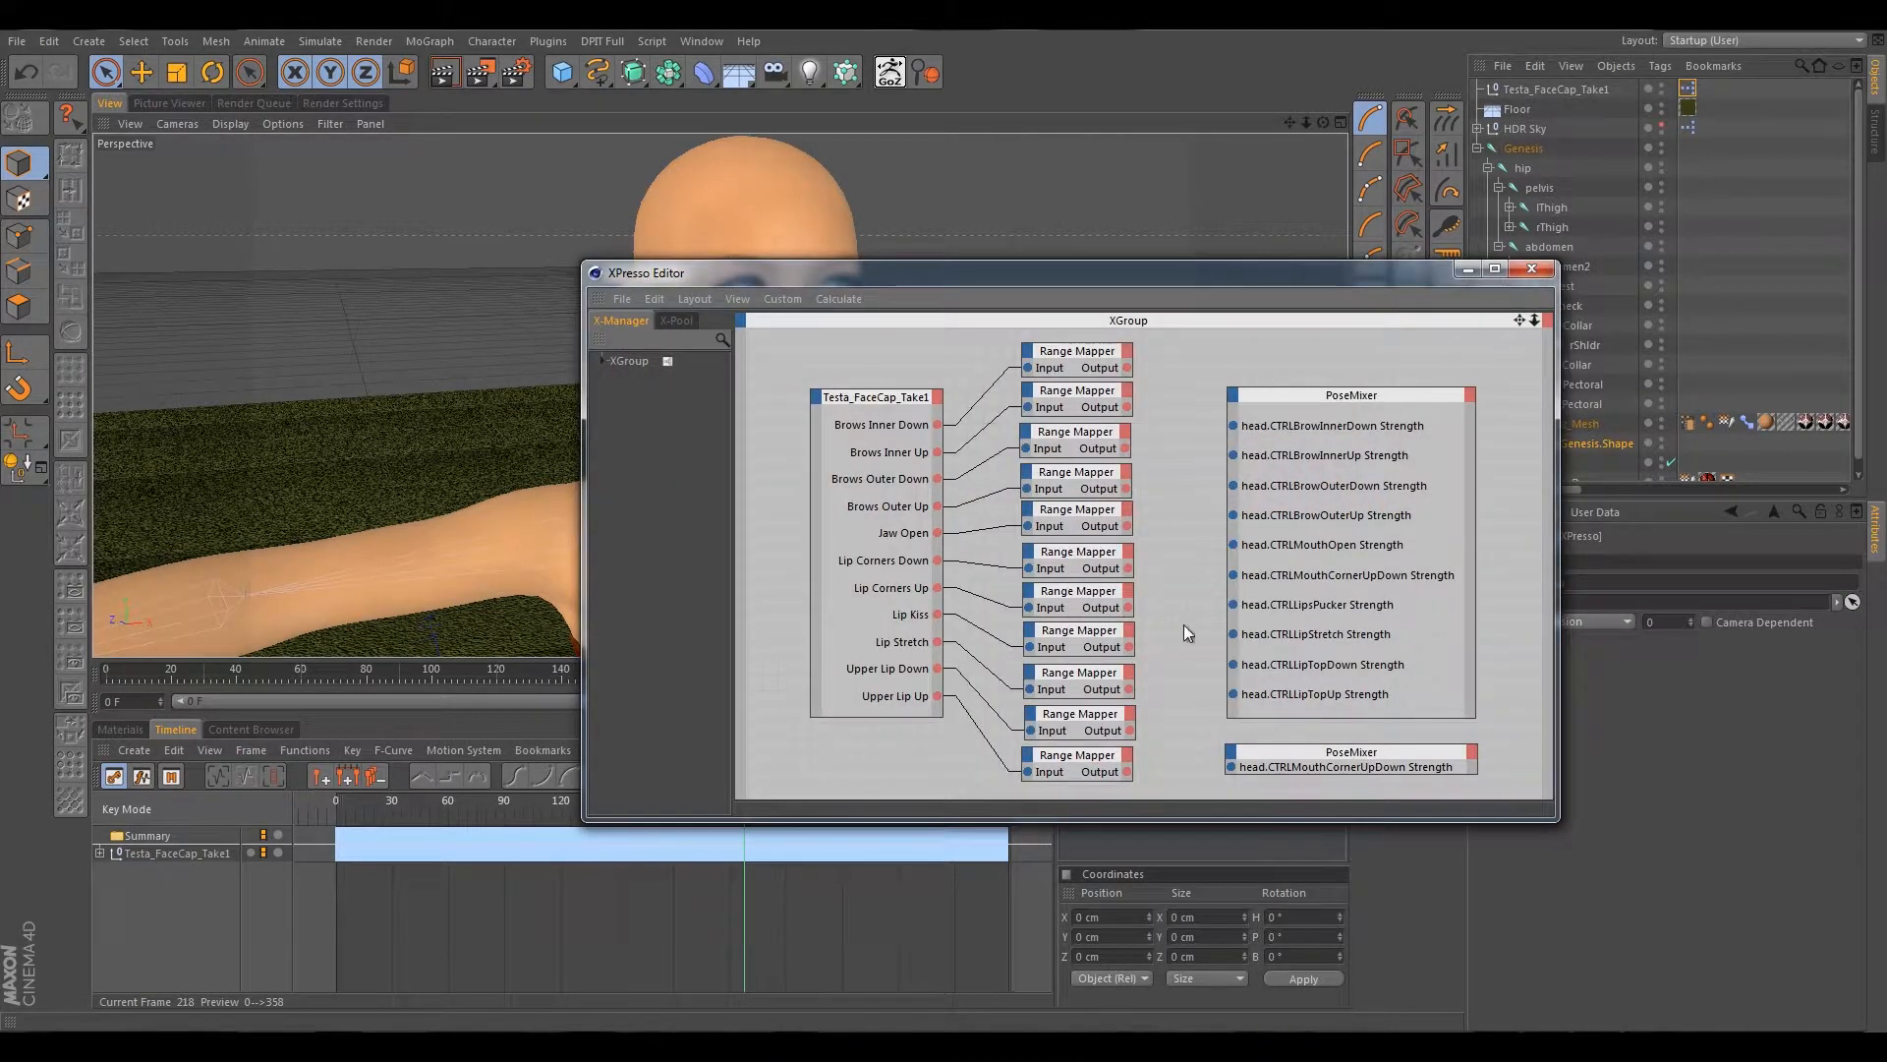
{"action": "left_click", "coordinate": [1467, 268]}
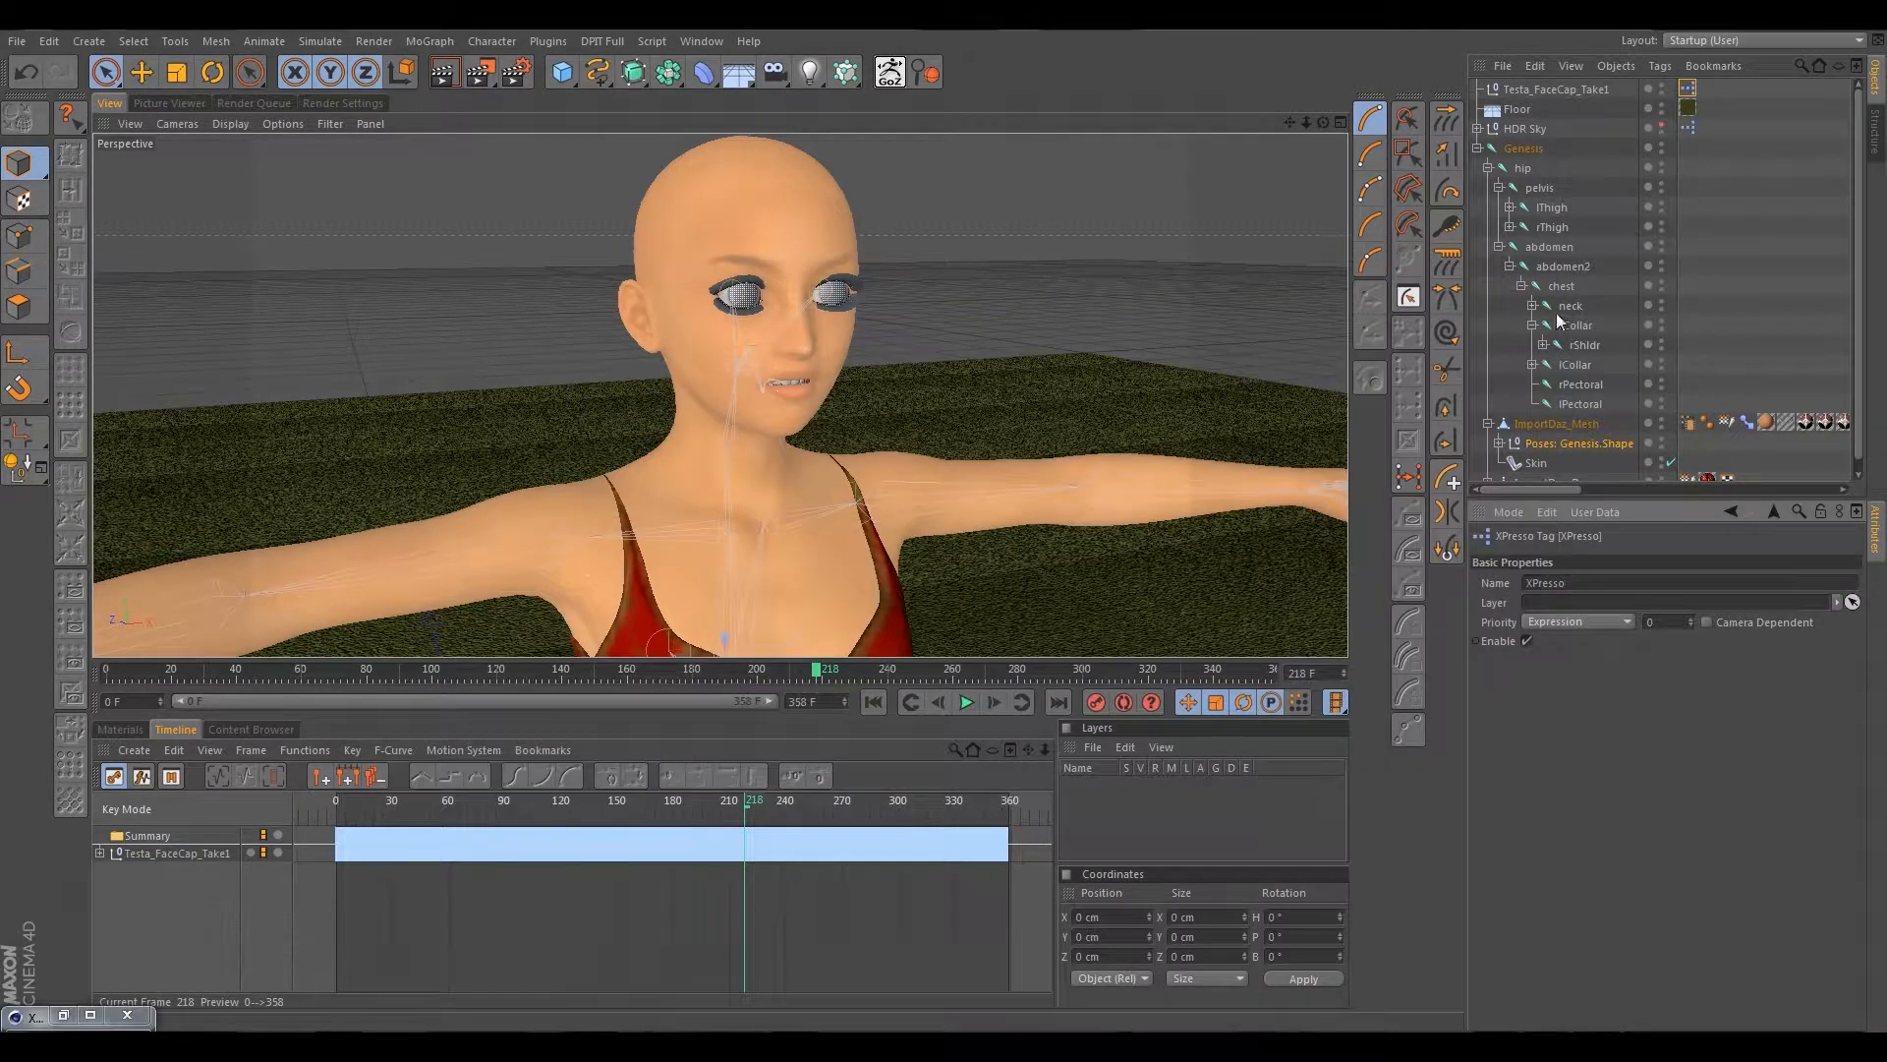
In the PoseMixer tag, test head.CTRLMouthCornerUpDown up to about 74% and return it to zero, and lower head.CTRLMouthOpen.
{"action": "left_click", "coordinate": [1745, 422]}
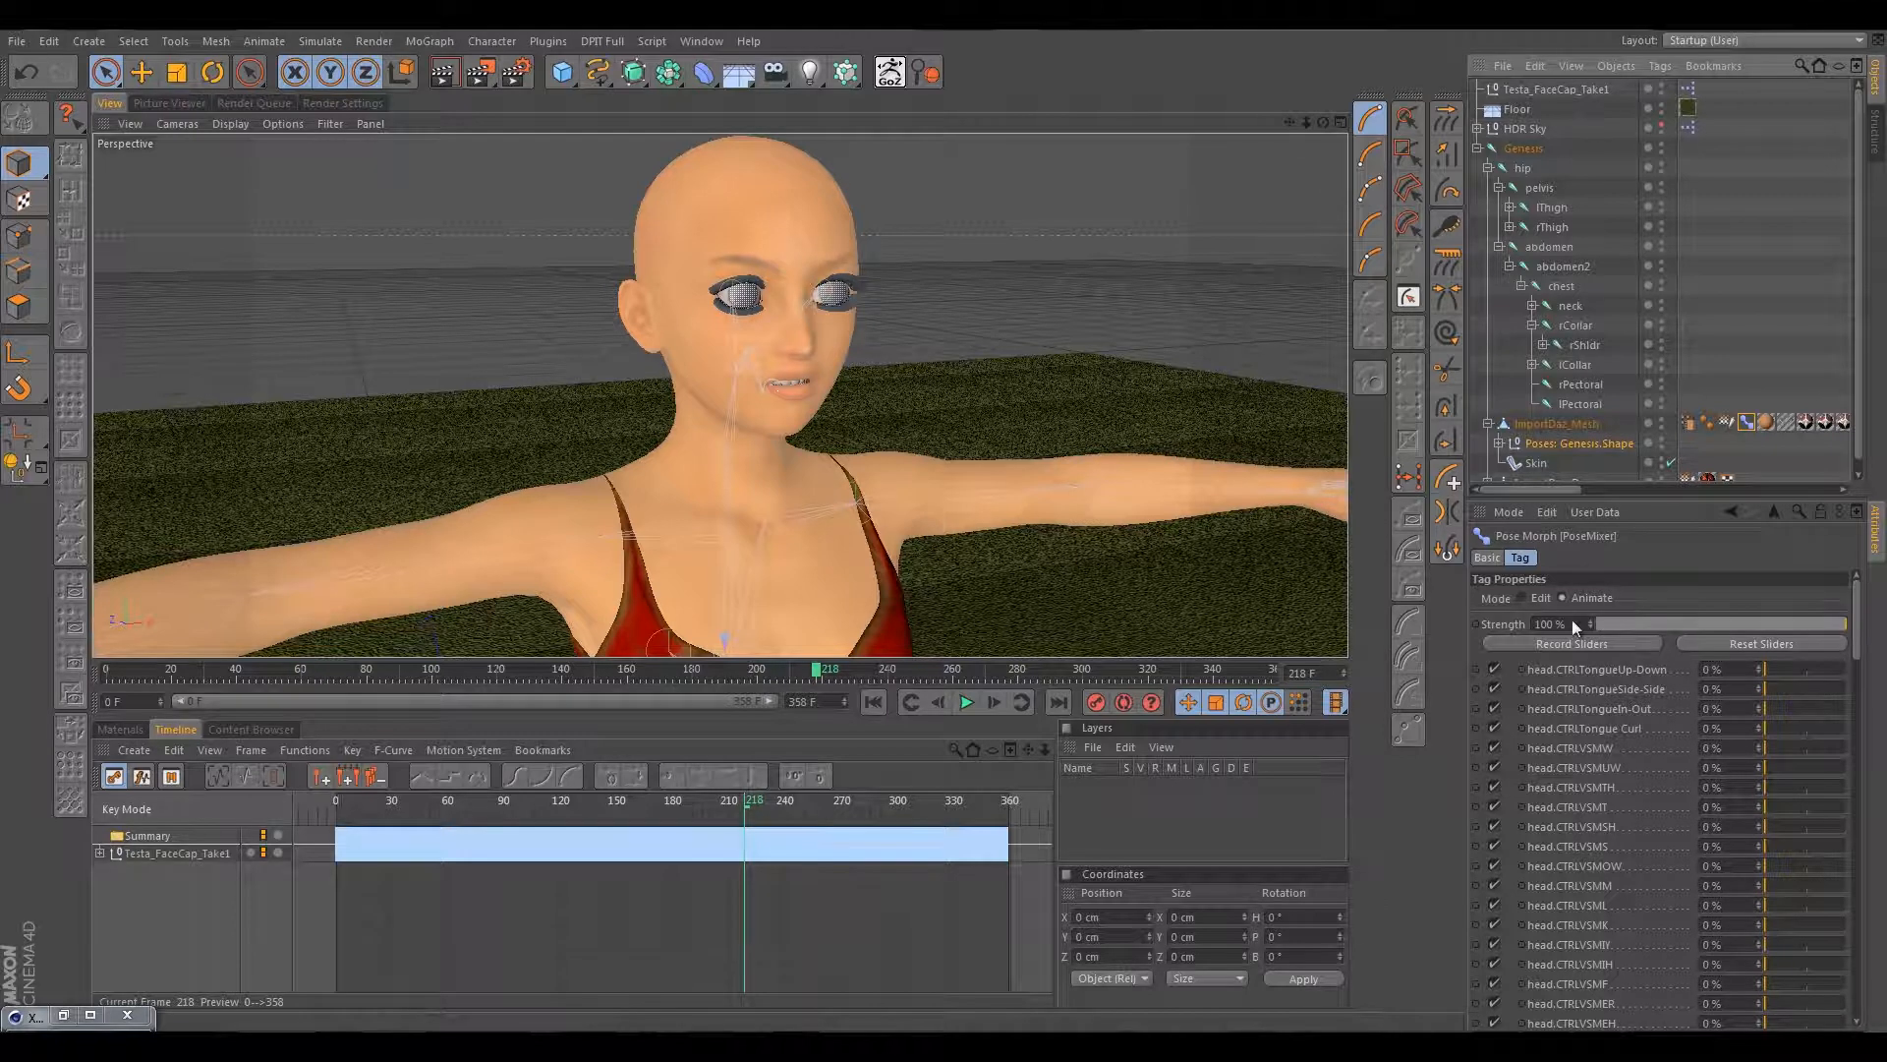
{"action": "left_click_drag", "start_coordinate": [1859, 649], "coordinate": [1762, 731]}
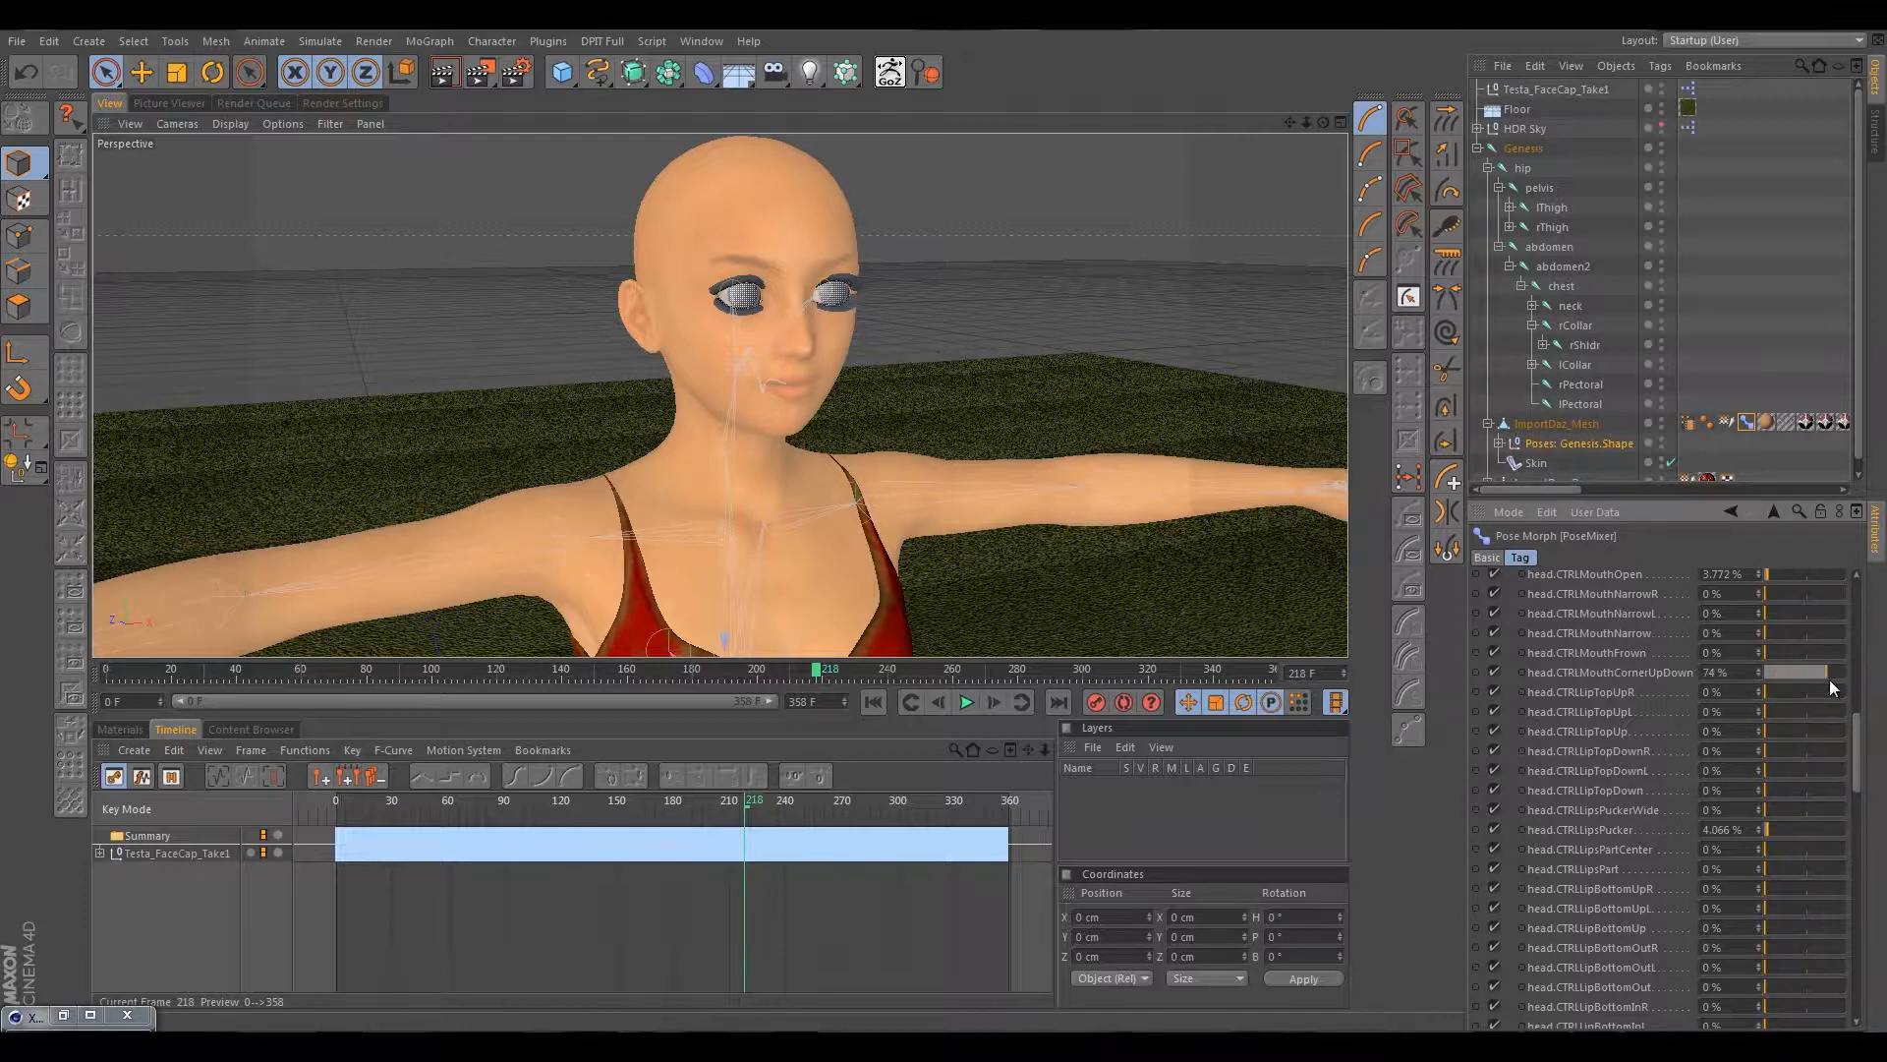
{"action": "left_click_drag", "start_coordinate": [1791, 681], "coordinate": [1814, 677]}
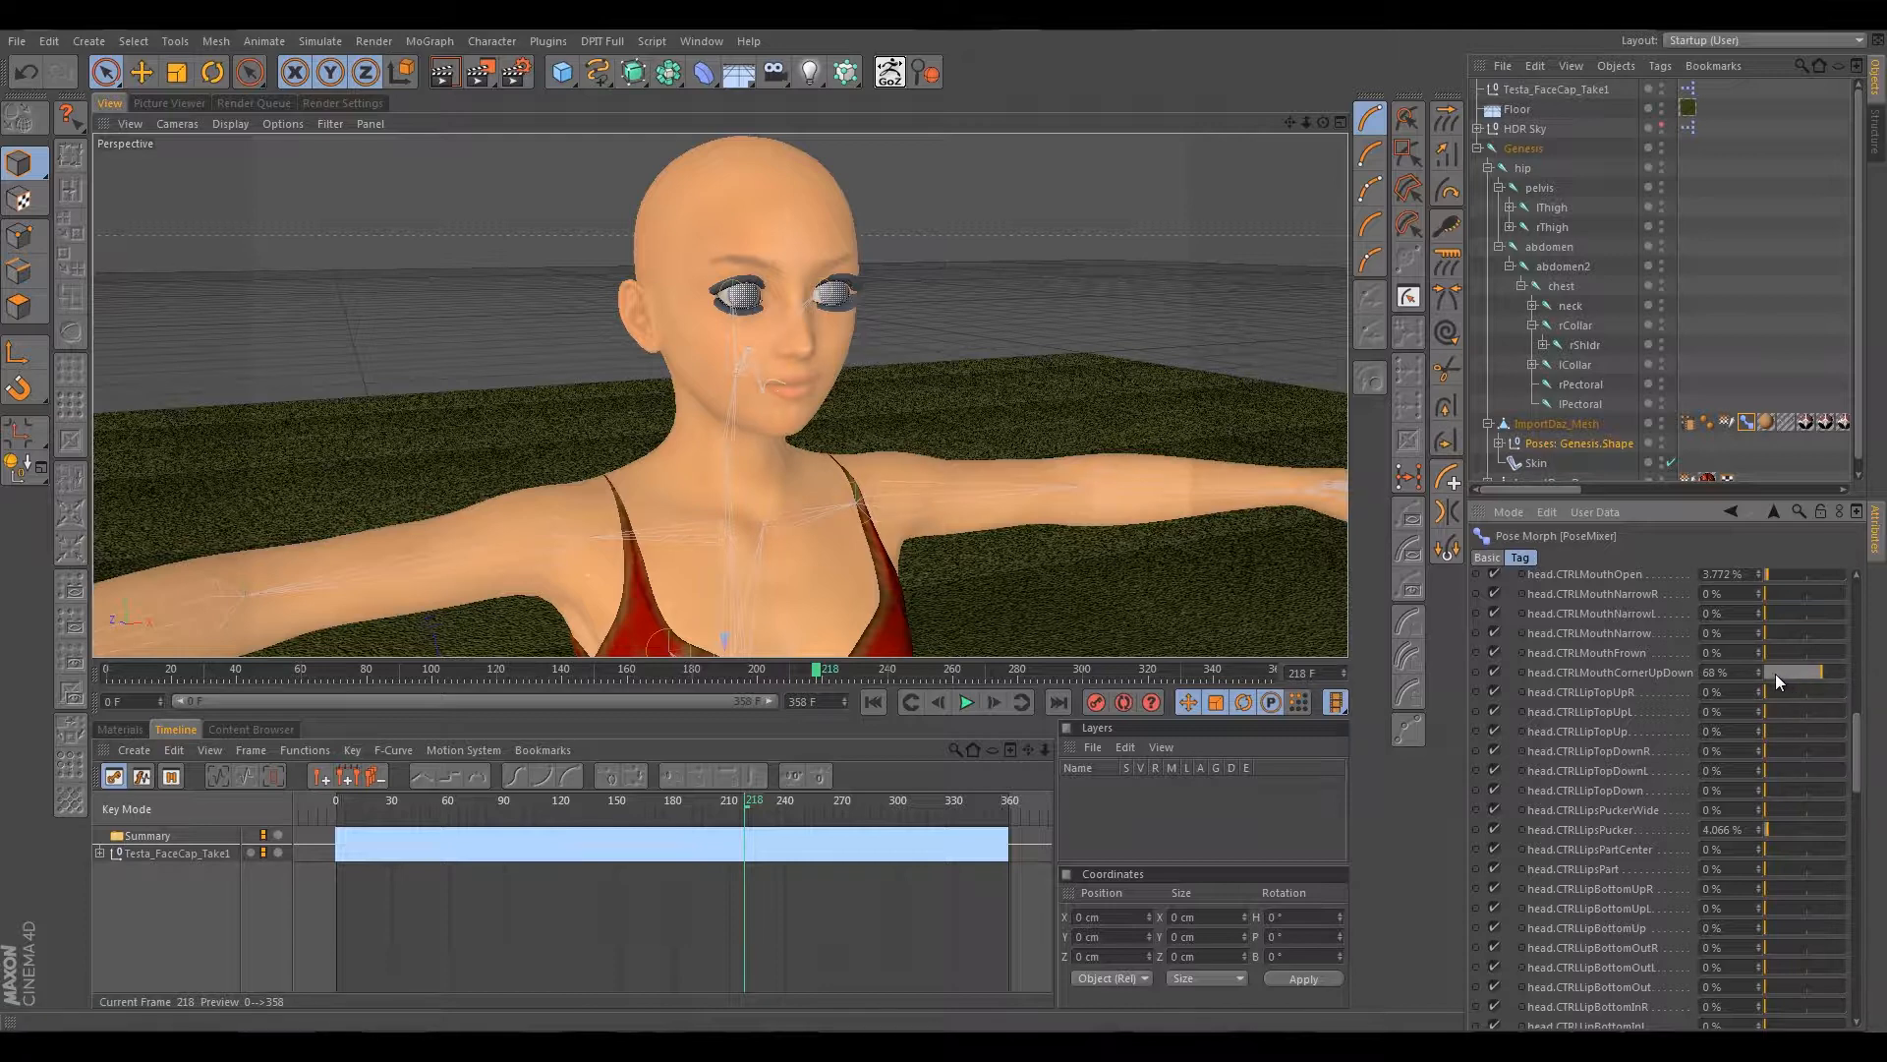
{"action": "mouse_move", "coordinate": [1770, 676]}
{"action": "left_mouse_down"}
{"action": "mouse_move", "coordinate": [1795, 677]}
{"action": "mouse_move", "coordinate": [1762, 670]}
{"action": "left_mouse_up"}
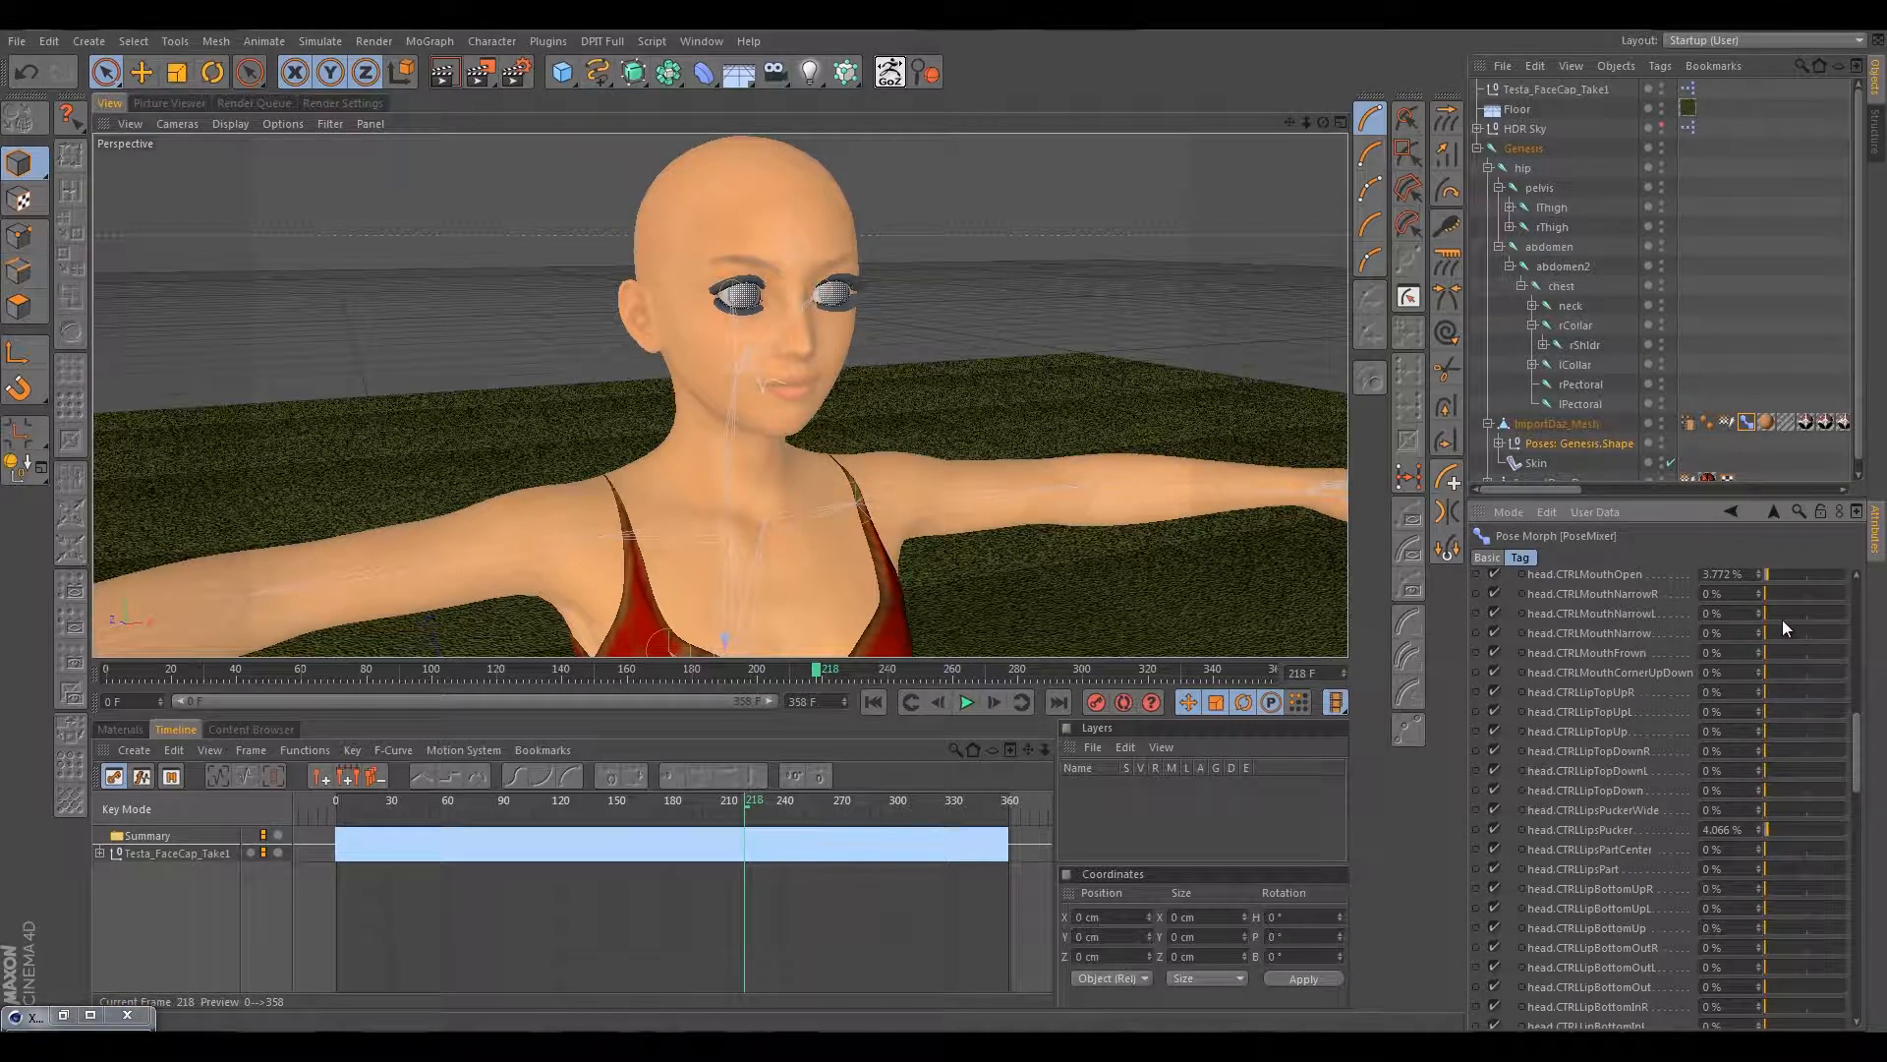
{"action": "scroll", "coordinate": [1769, 669], "scroll_direction": "up", "scroll_amount": 3}
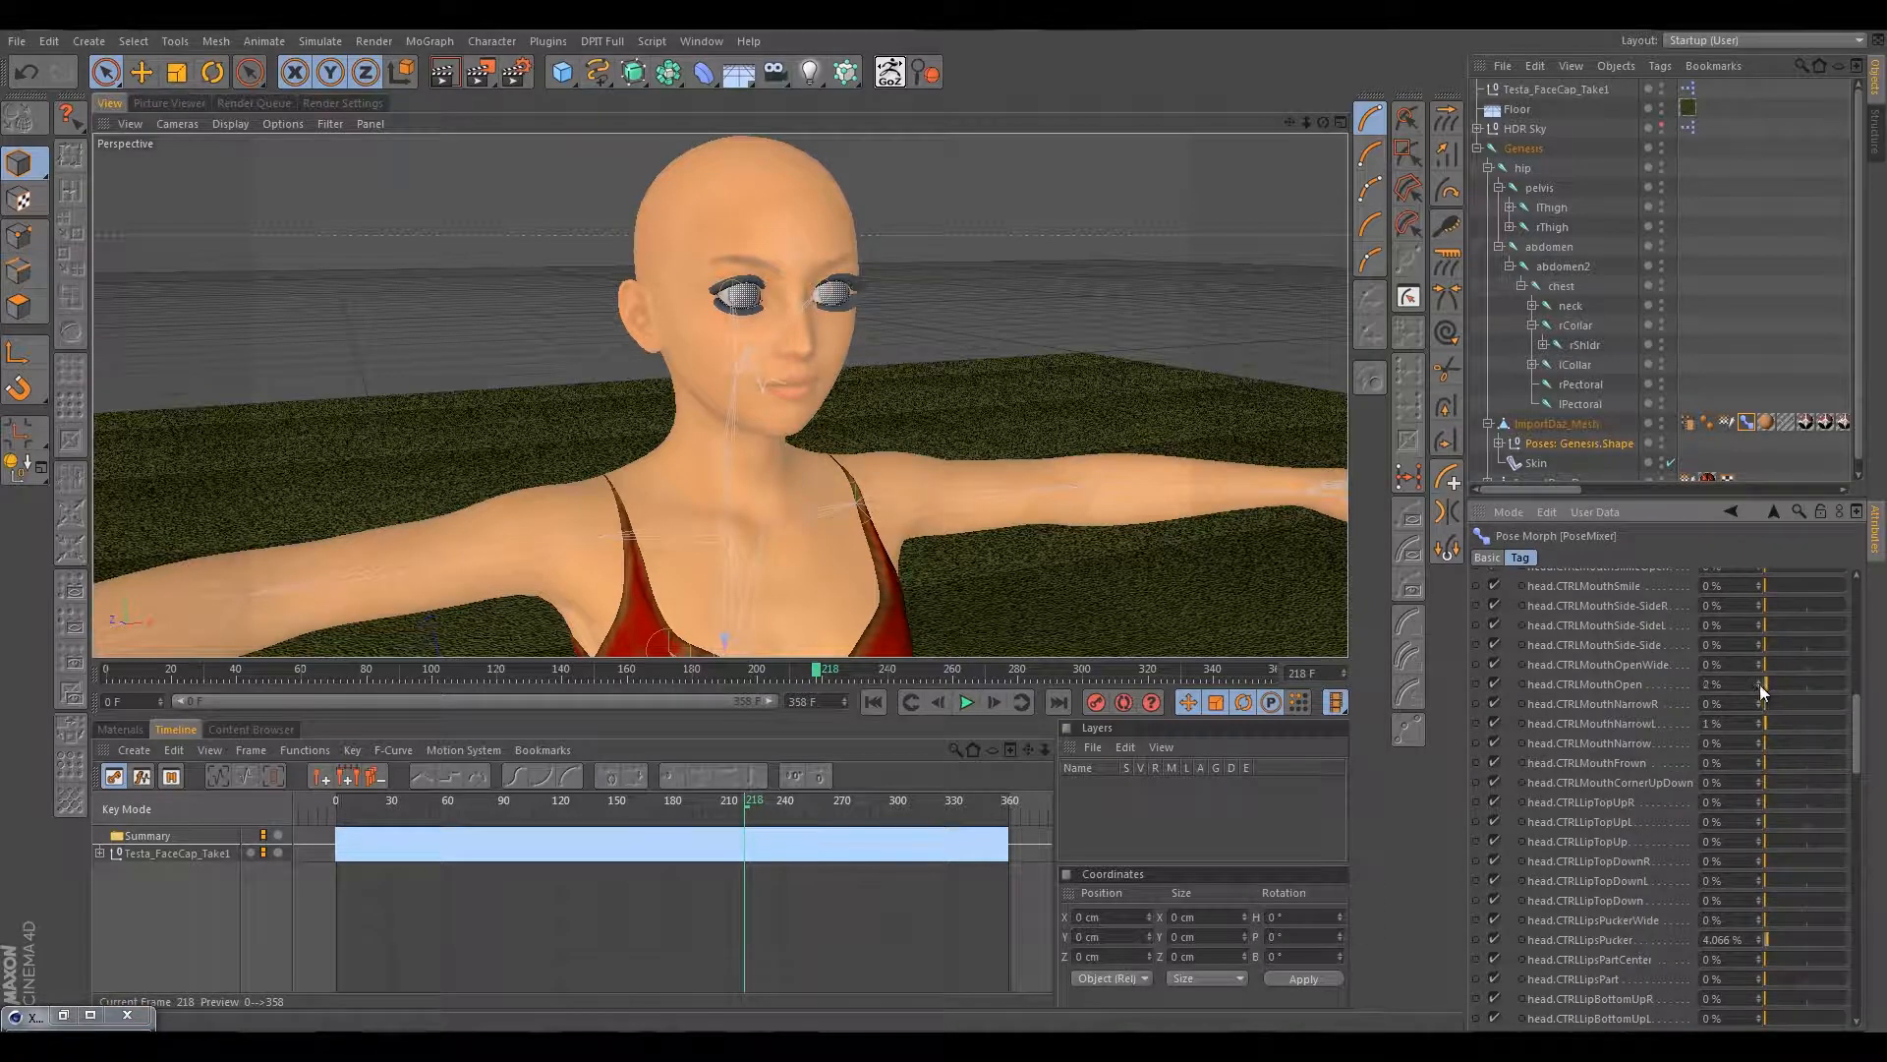
{"action": "left_click_drag", "start_coordinate": [1778, 861], "coordinate": [1774, 864]}
{"action": "scroll", "coordinate": [1850, 745], "scroll_direction": "up", "scroll_amount": 10}
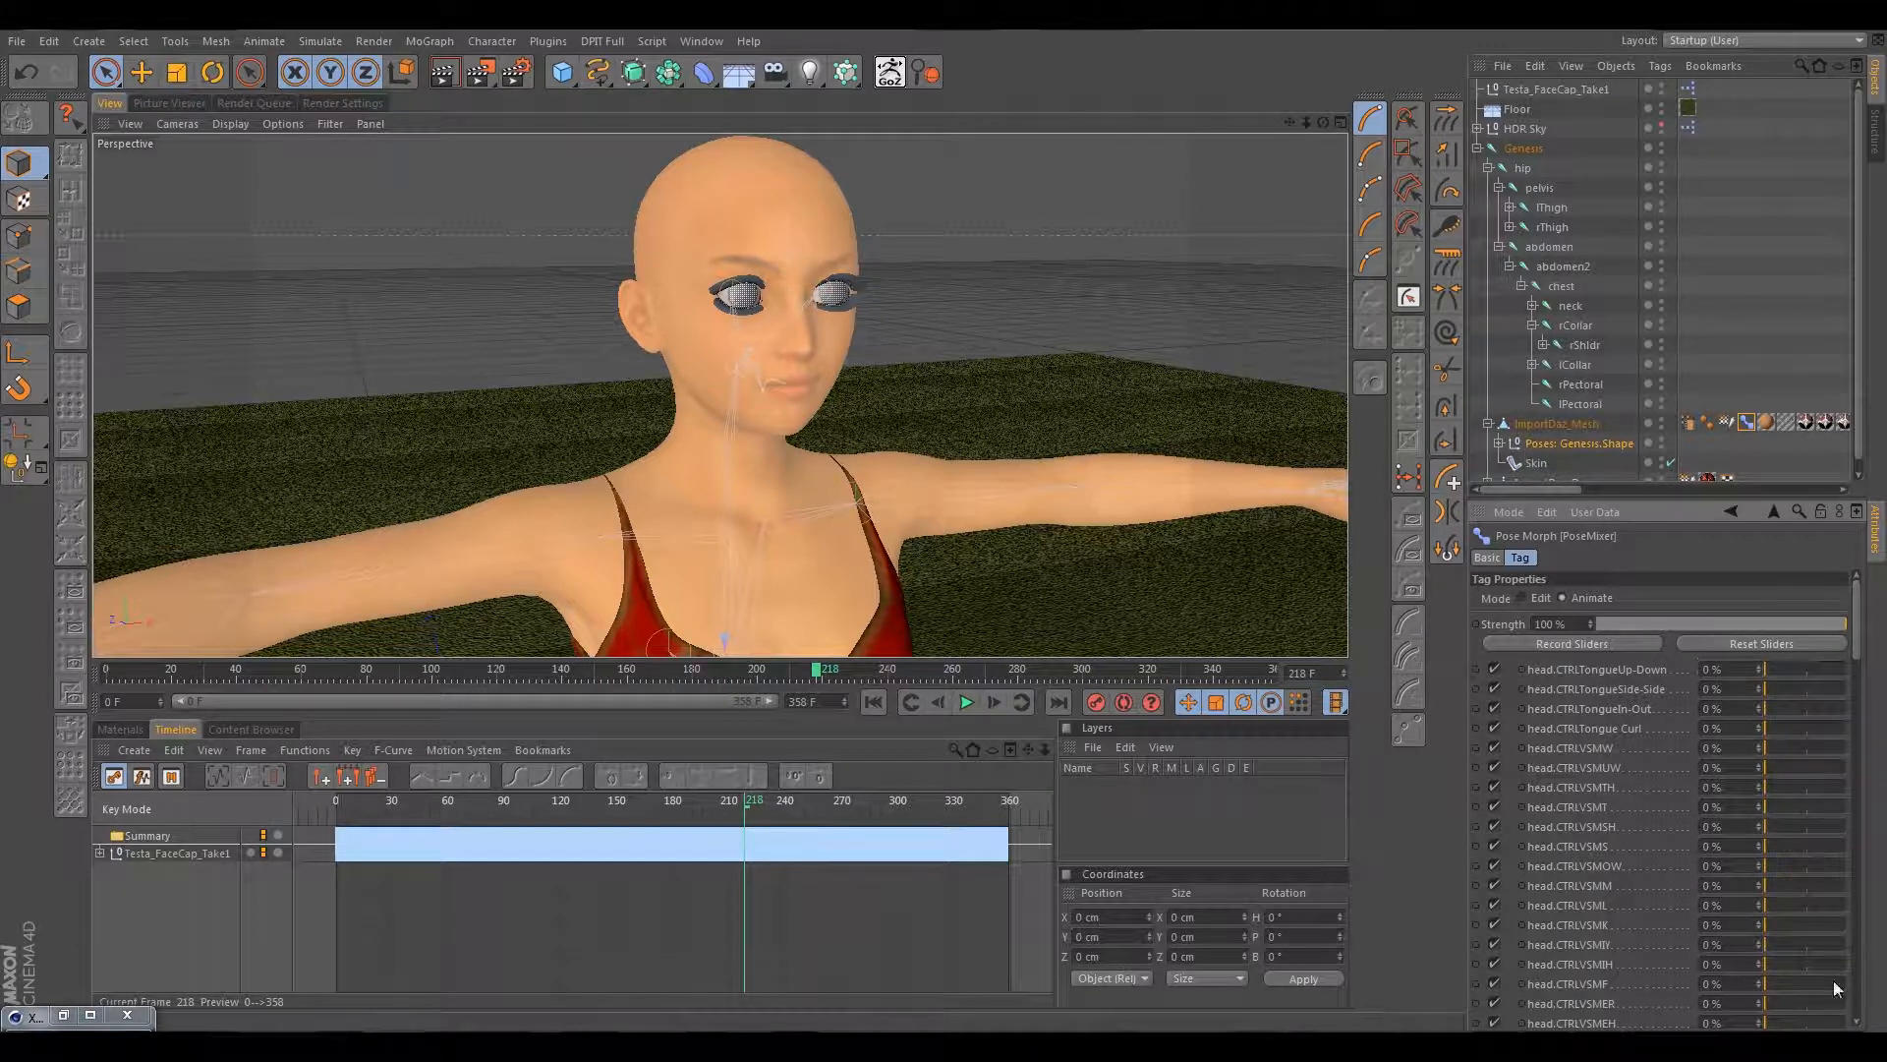
{"action": "mouse_move", "coordinate": [1857, 666]}
{"action": "left_mouse_down"}
{"action": "mouse_move", "coordinate": [1877, 997]}
{"action": "mouse_move", "coordinate": [1865, 636]}
{"action": "left_mouse_up"}
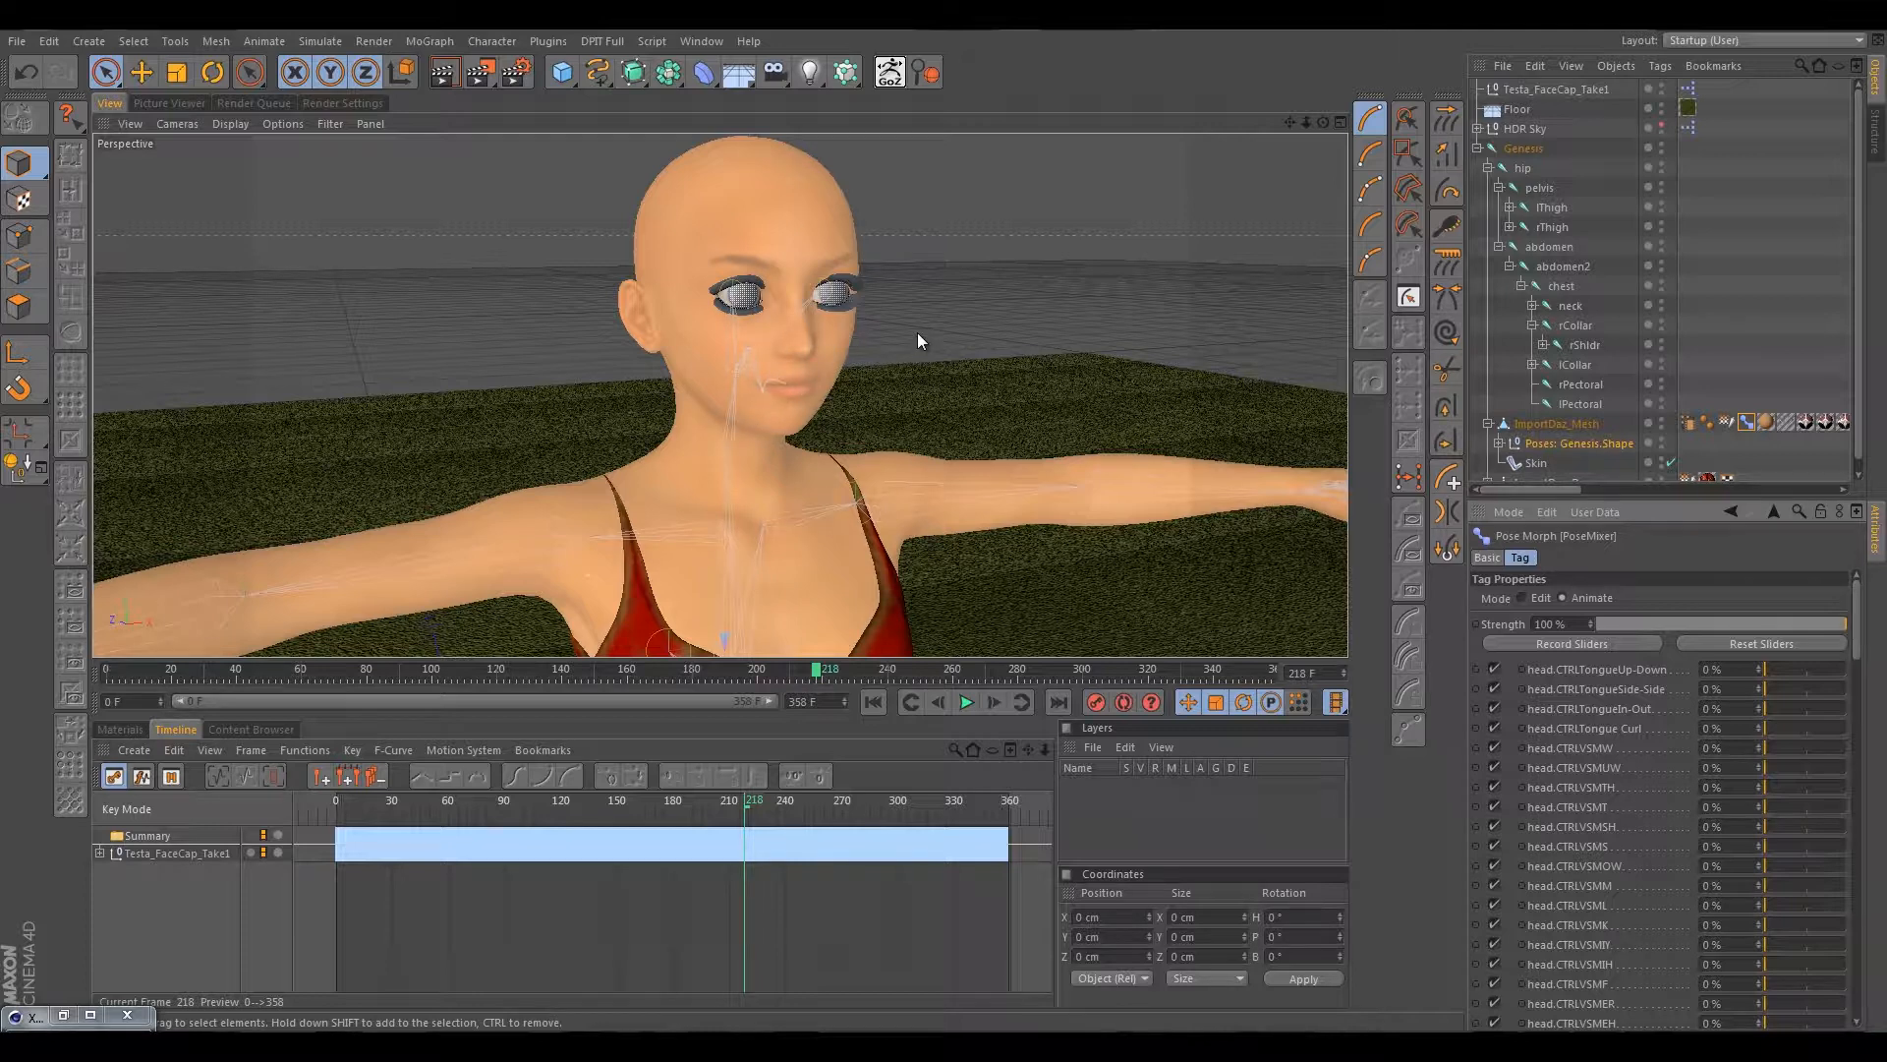
Try rotating the rEye joint under the head joint by about 13.6° in heading and undo the rotation.
{"action": "left_click_drag", "start_coordinate": [930, 341], "coordinate": [531, 354], "text": "alt"}
{"action": "scroll", "coordinate": [711, 332], "scroll_direction": "up", "scroll_amount": 5}
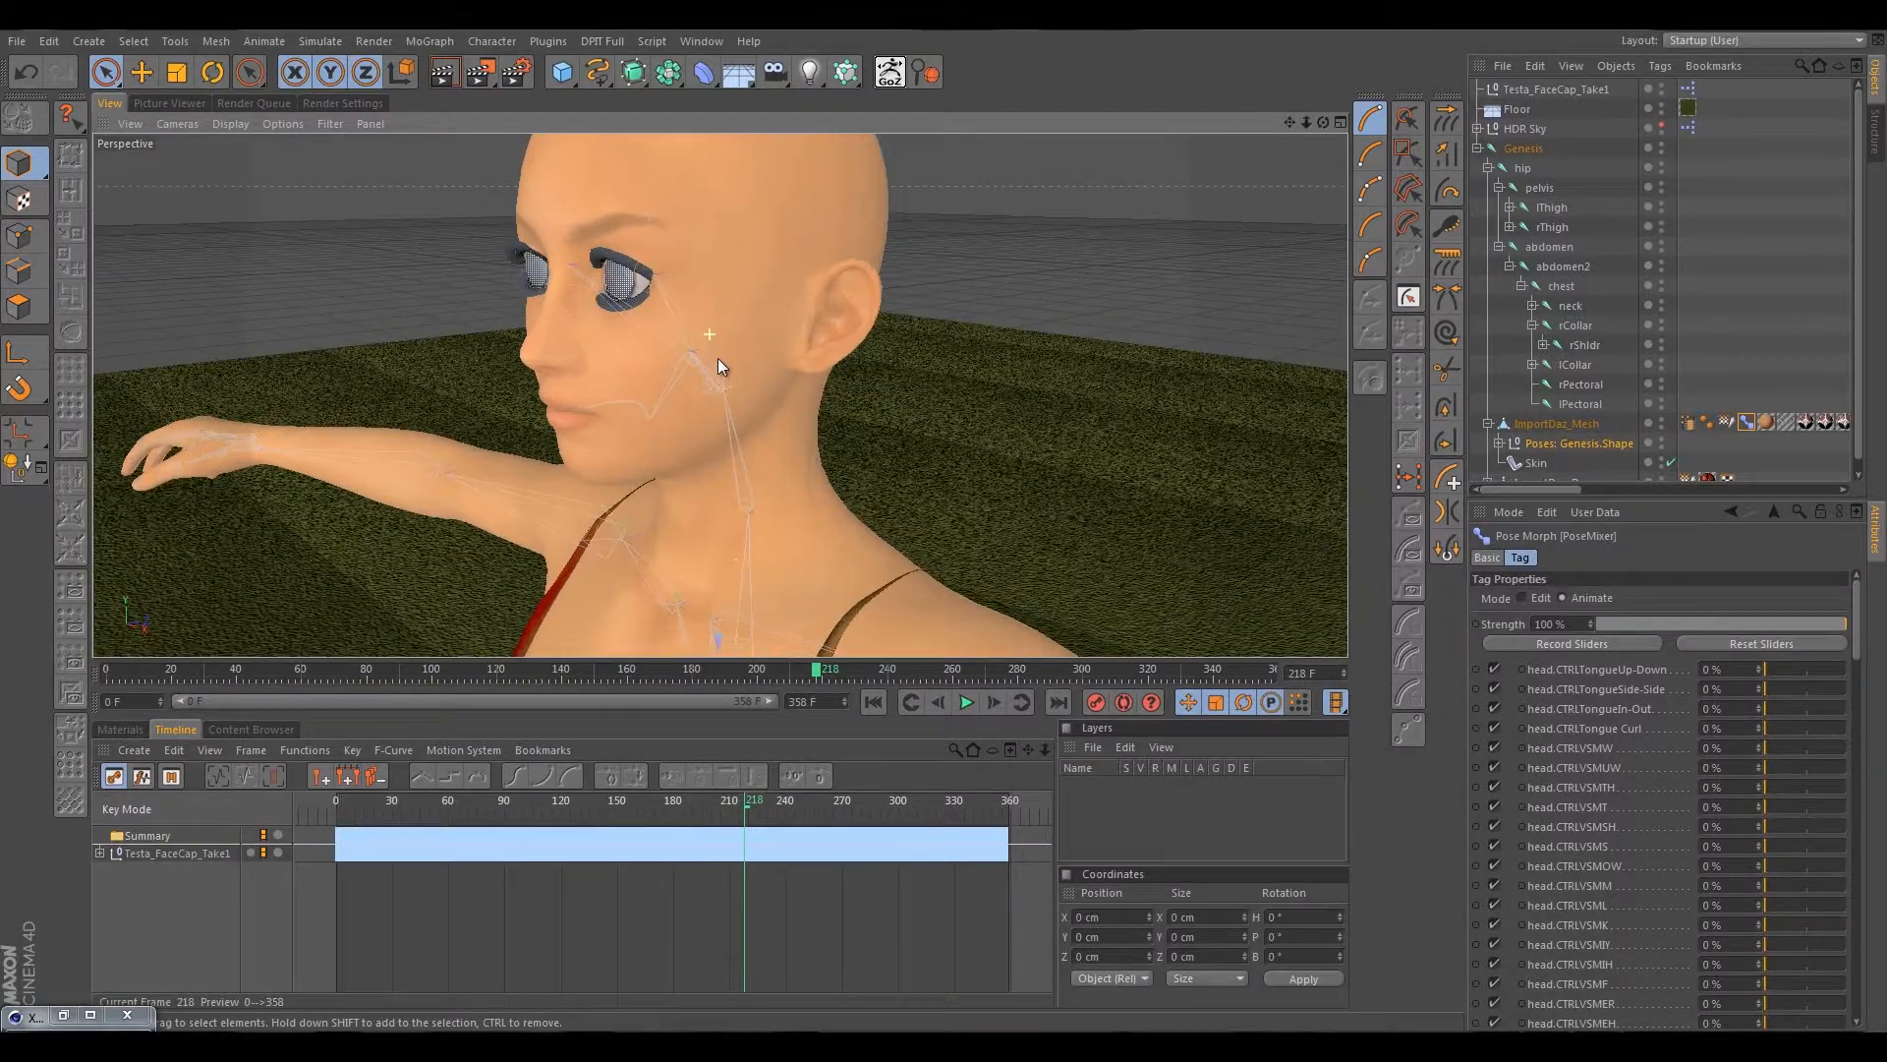
{"action": "left_click_drag", "start_coordinate": [719, 378], "coordinate": [867, 414], "text": "alt"}
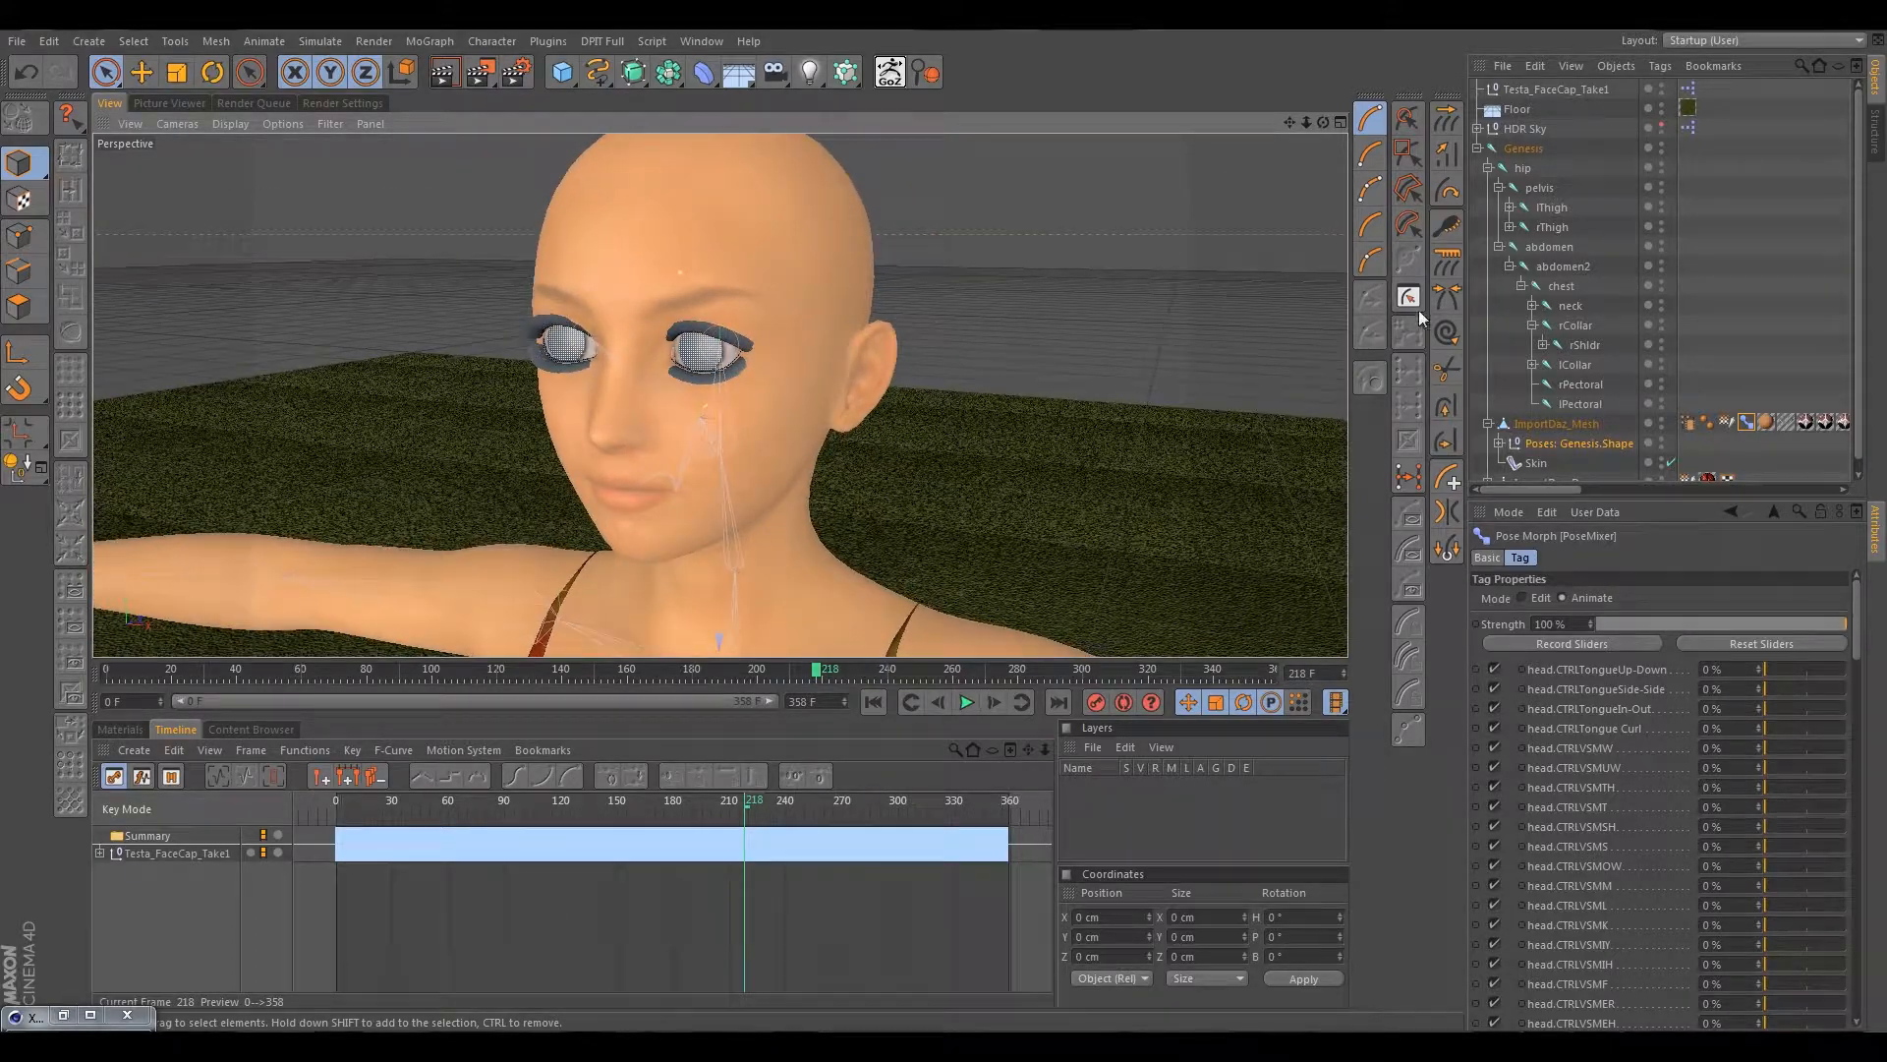
{"action": "left_click", "coordinate": [1569, 307]}
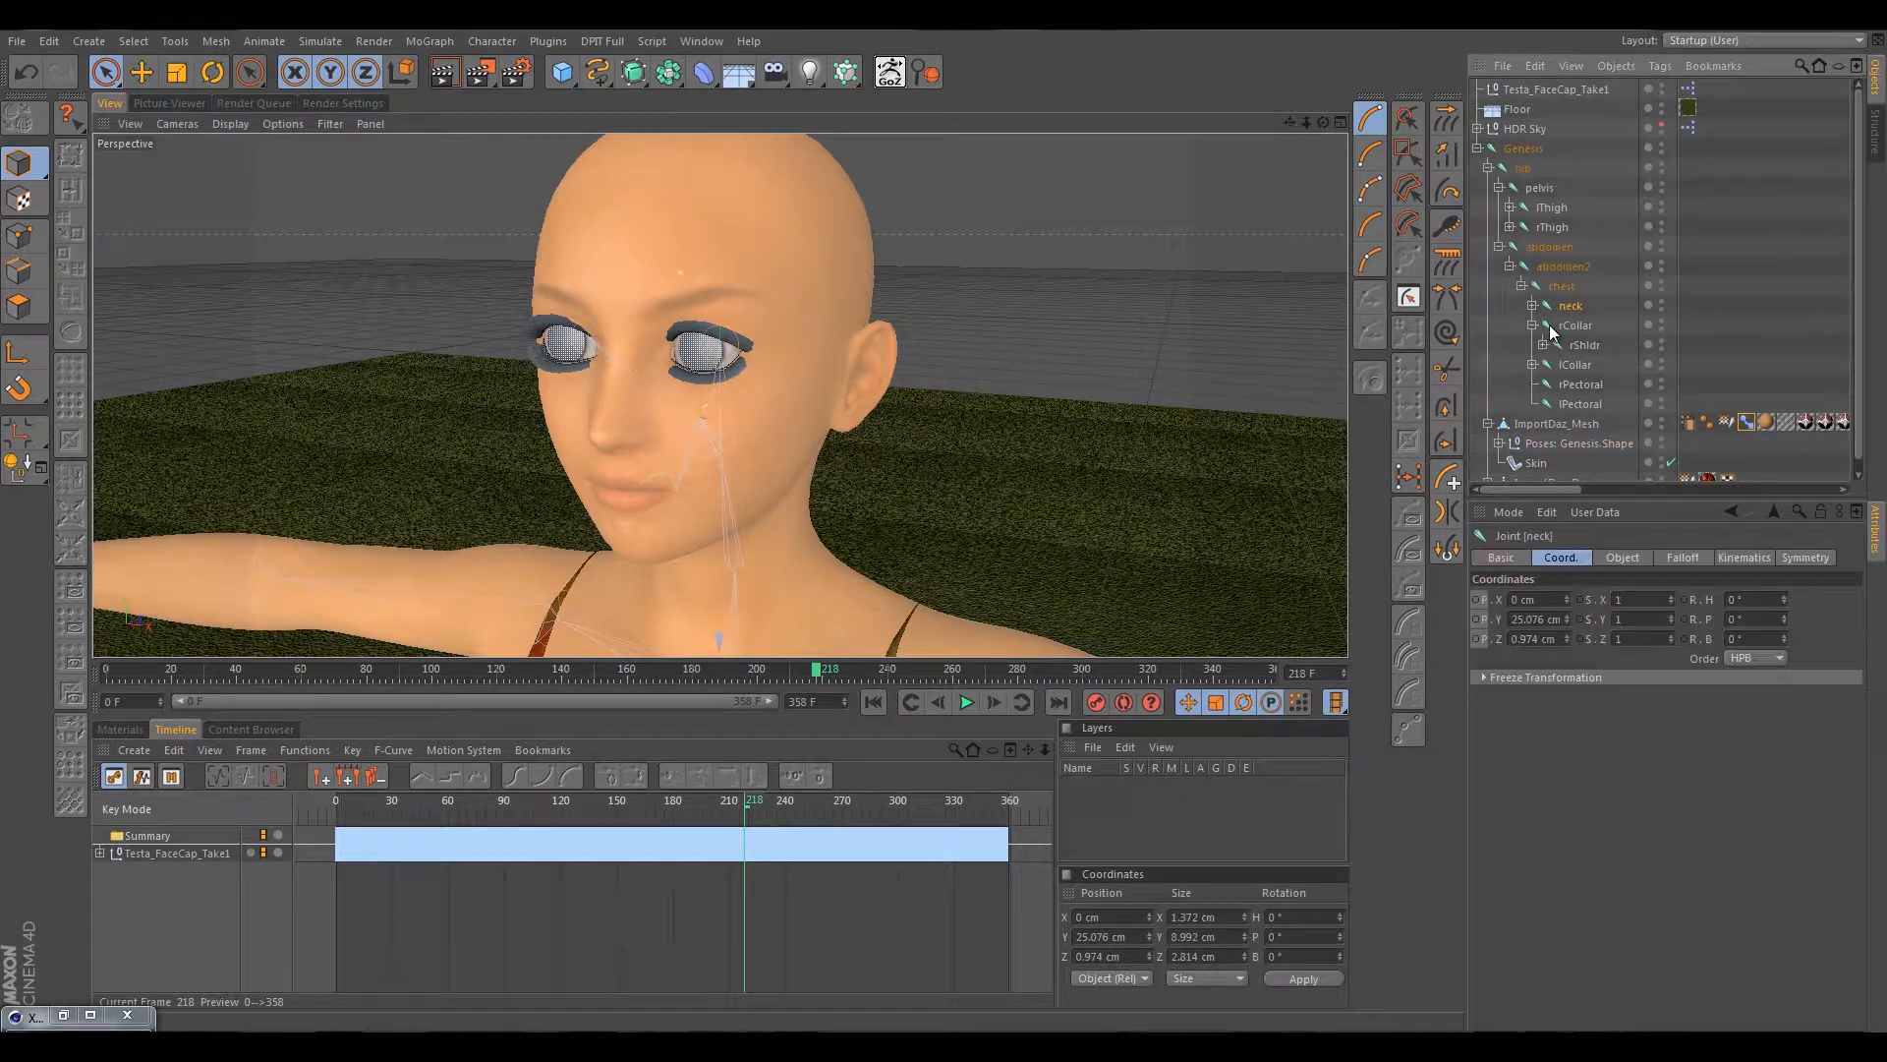
{"action": "left_click", "coordinate": [1532, 305]}
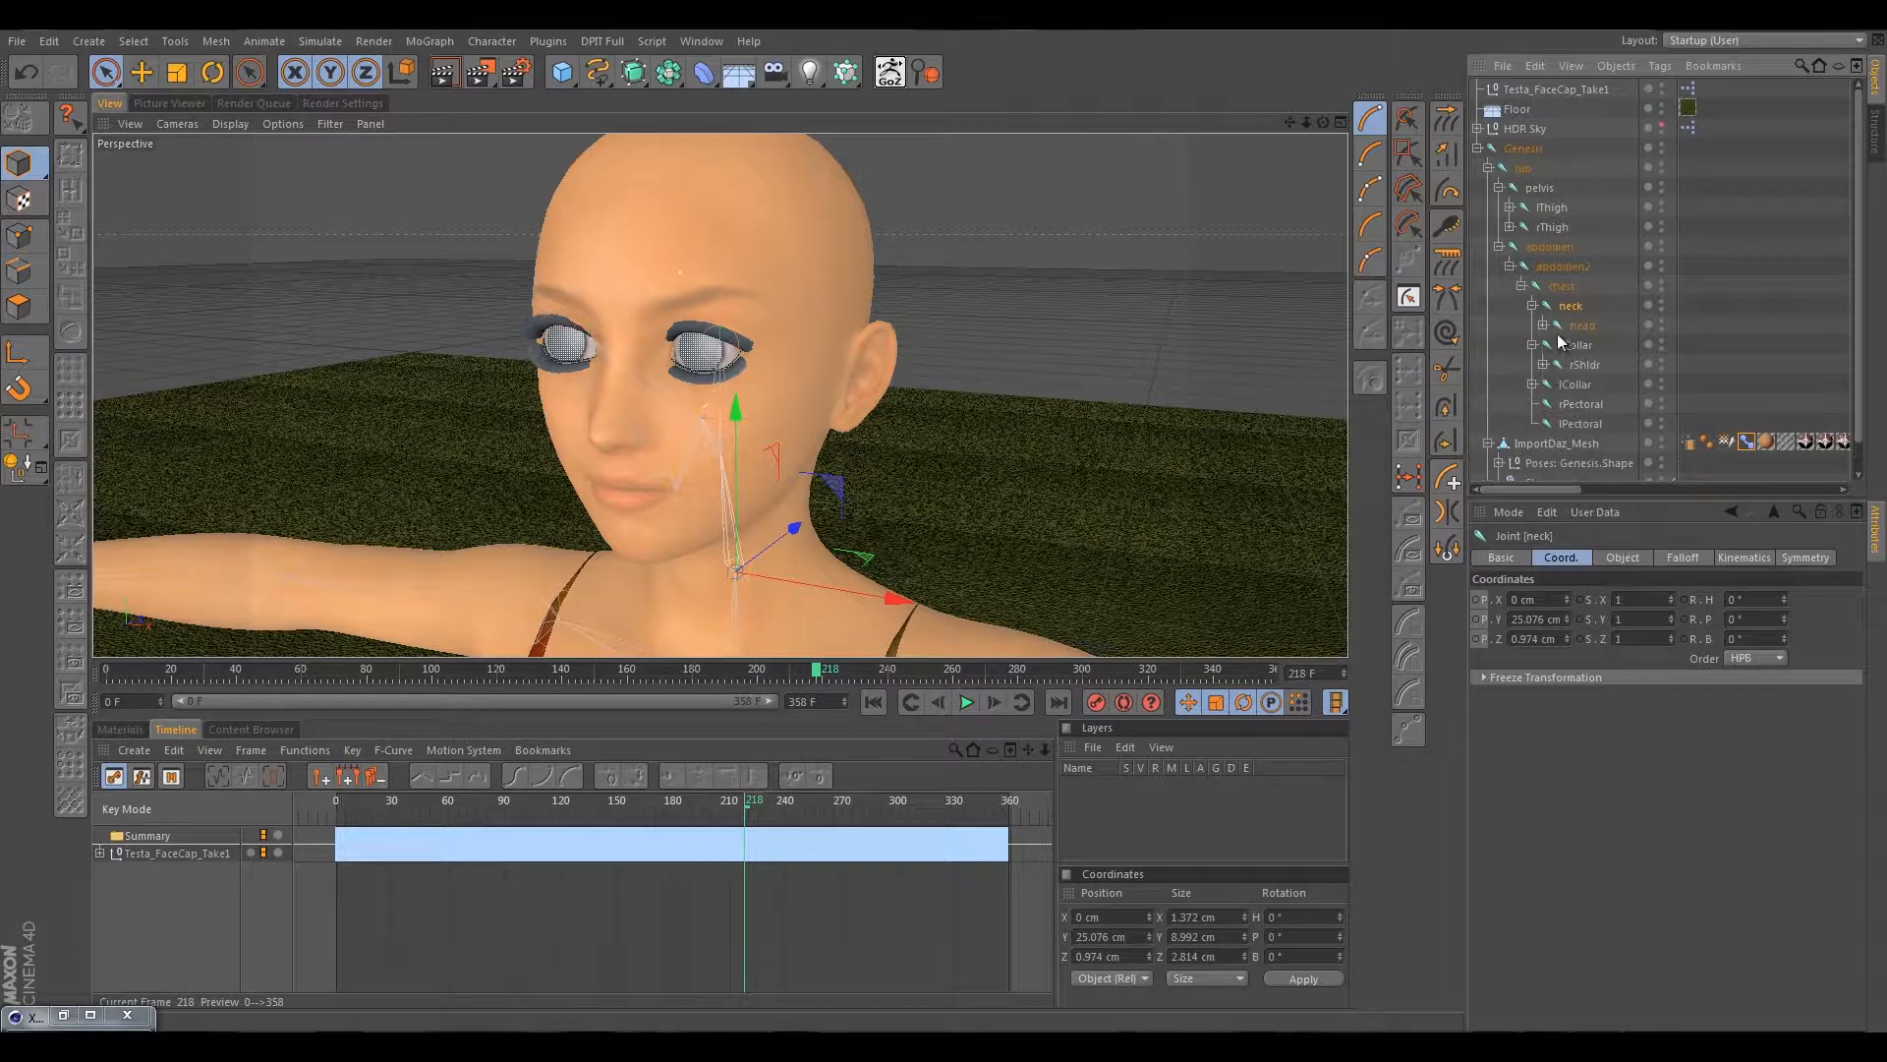
{"action": "left_click", "coordinate": [1577, 326]}
{"action": "left_click", "coordinate": [1543, 325]}
{"action": "left_click", "coordinate": [1592, 346]}
{"action": "left_click", "coordinate": [213, 72]}
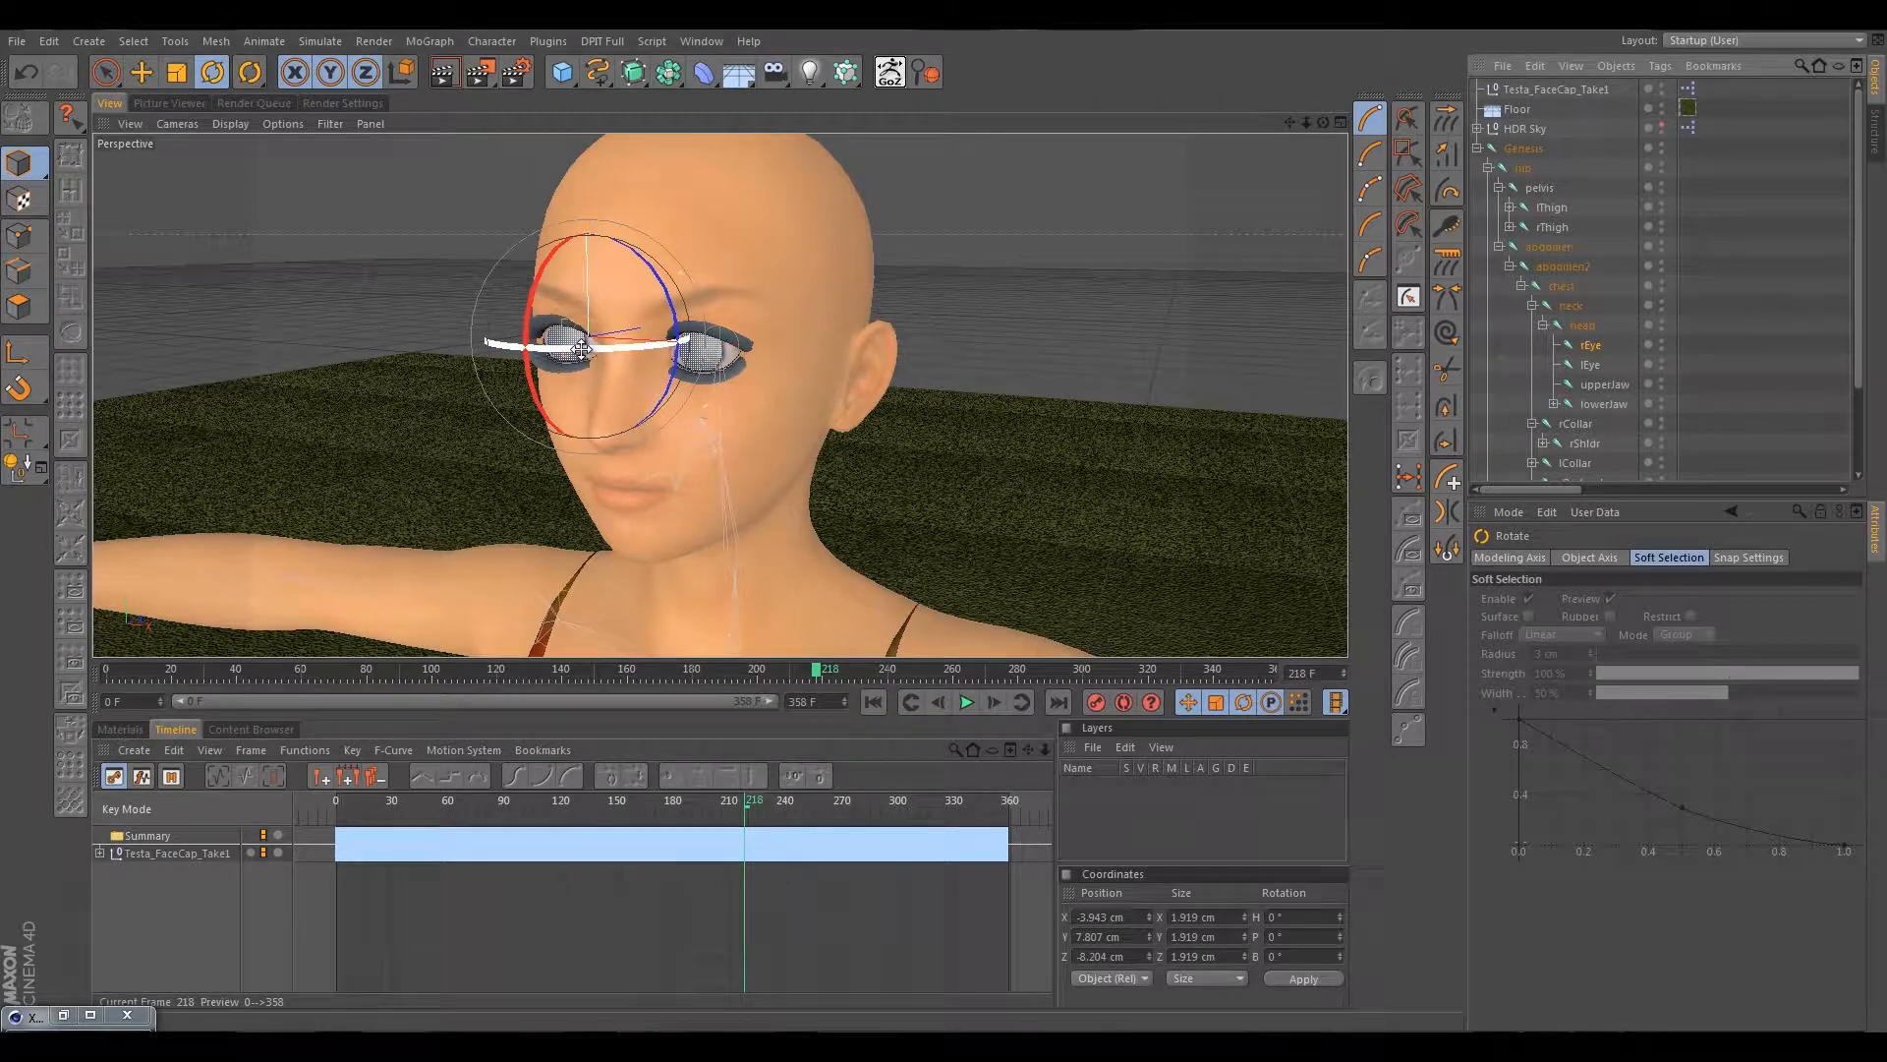
{"action": "left_click_drag", "start_coordinate": [553, 350], "coordinate": [647, 411]}
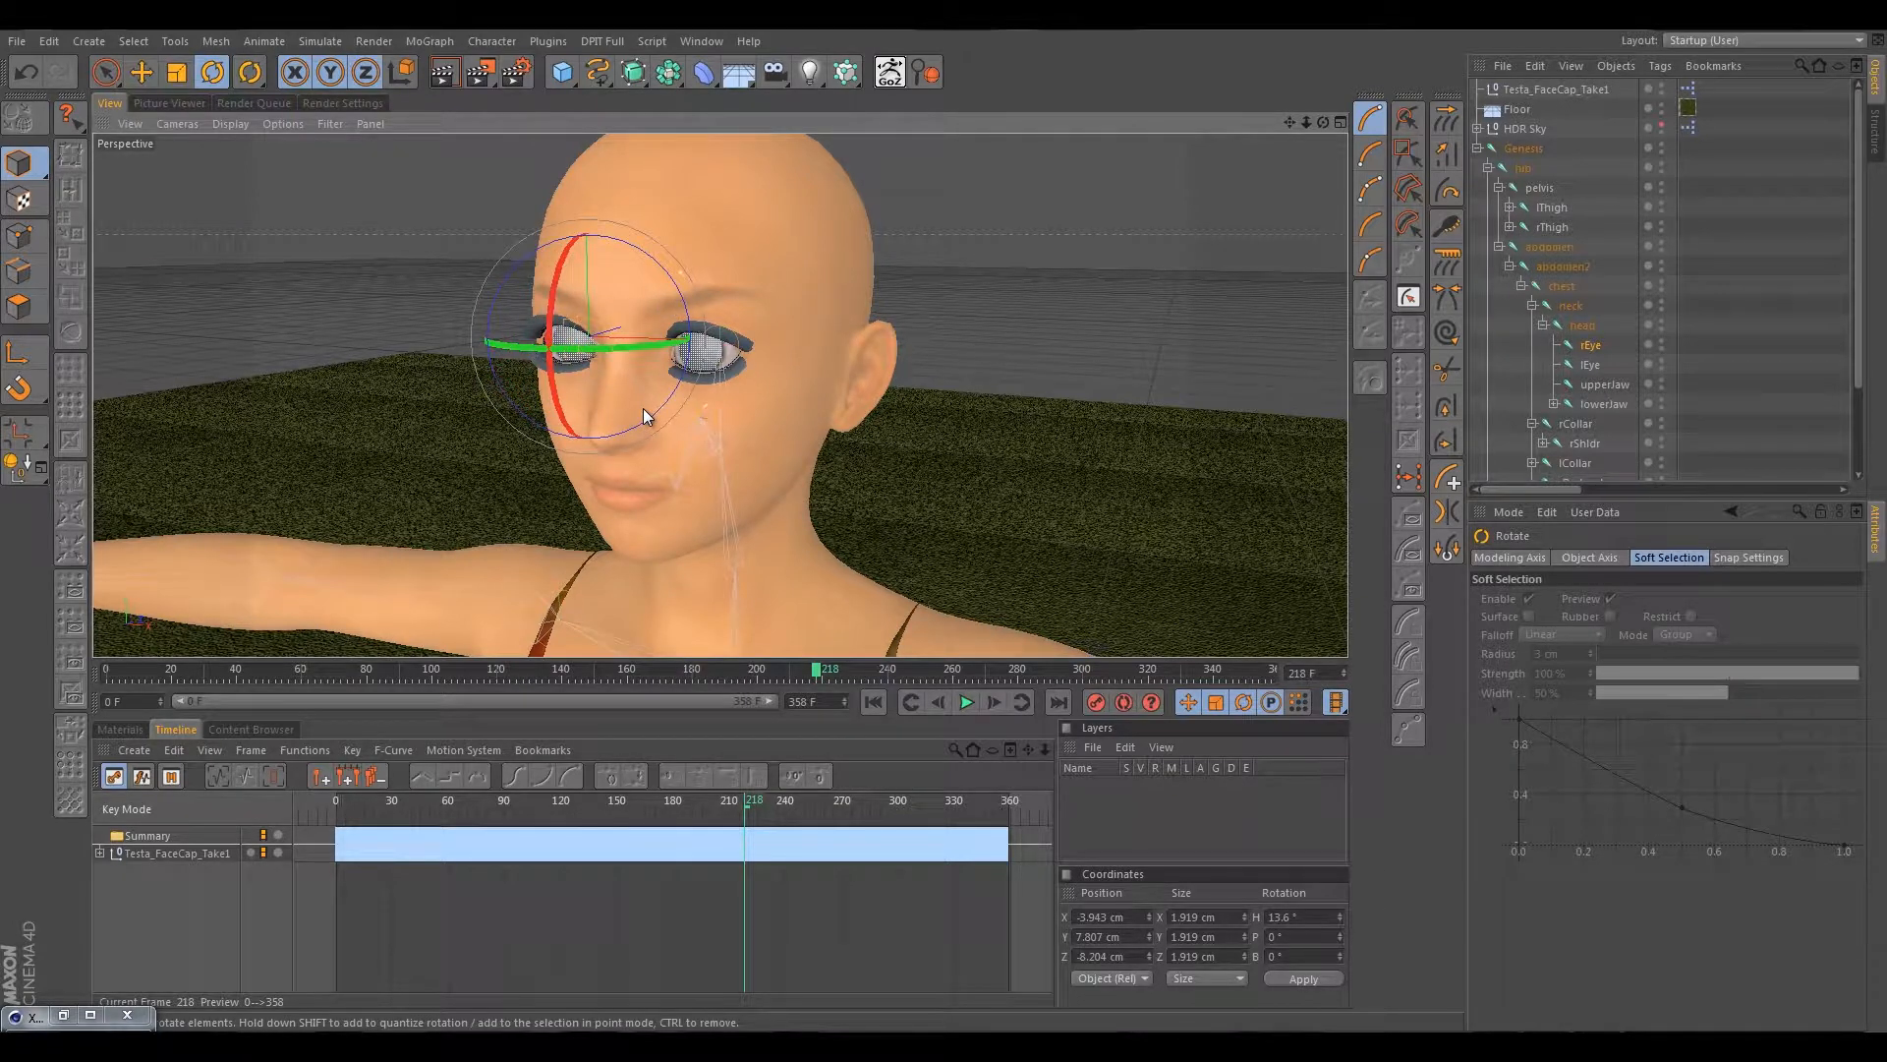
{"action": "key", "text": "ctrl+z"}
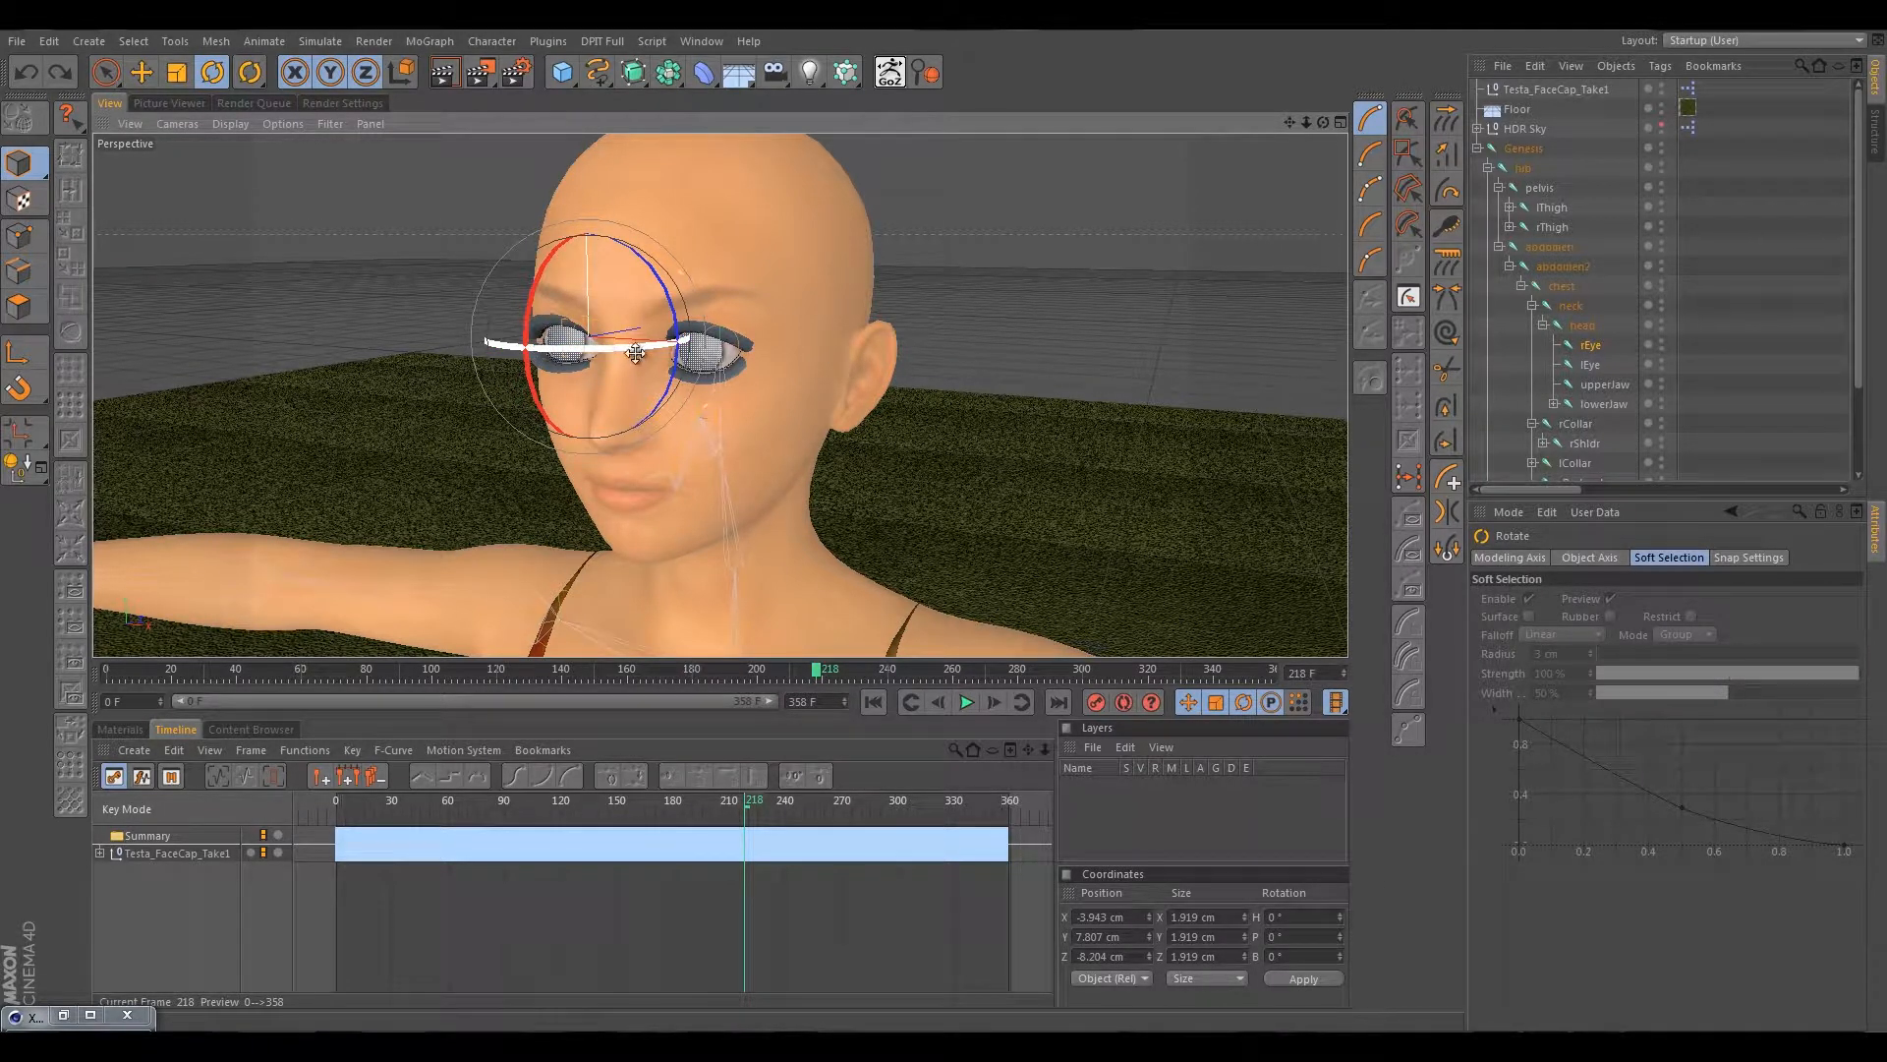
Try rotating the upperJaw joint under the head joint by about -15.4° in pitch and undo the rotation.
{"action": "left_click", "coordinate": [1590, 365]}
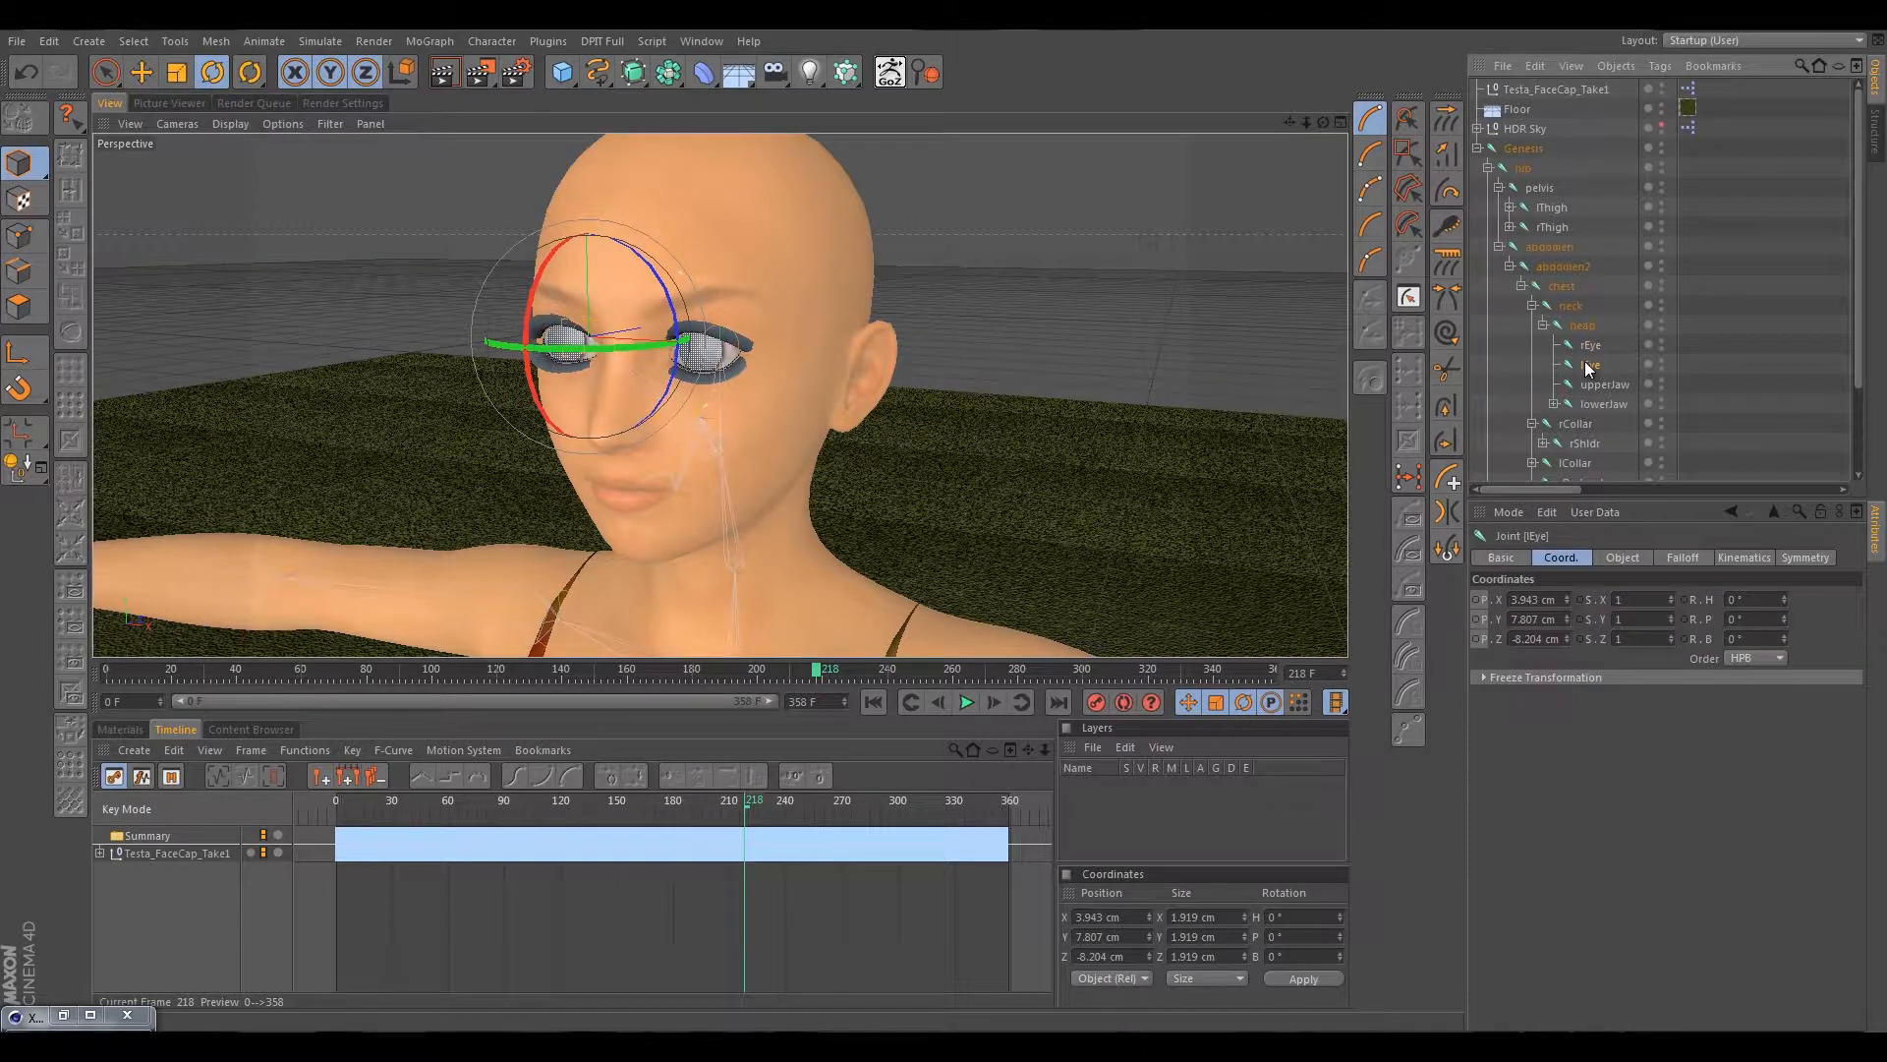
{"action": "left_click", "coordinate": [1586, 386]}
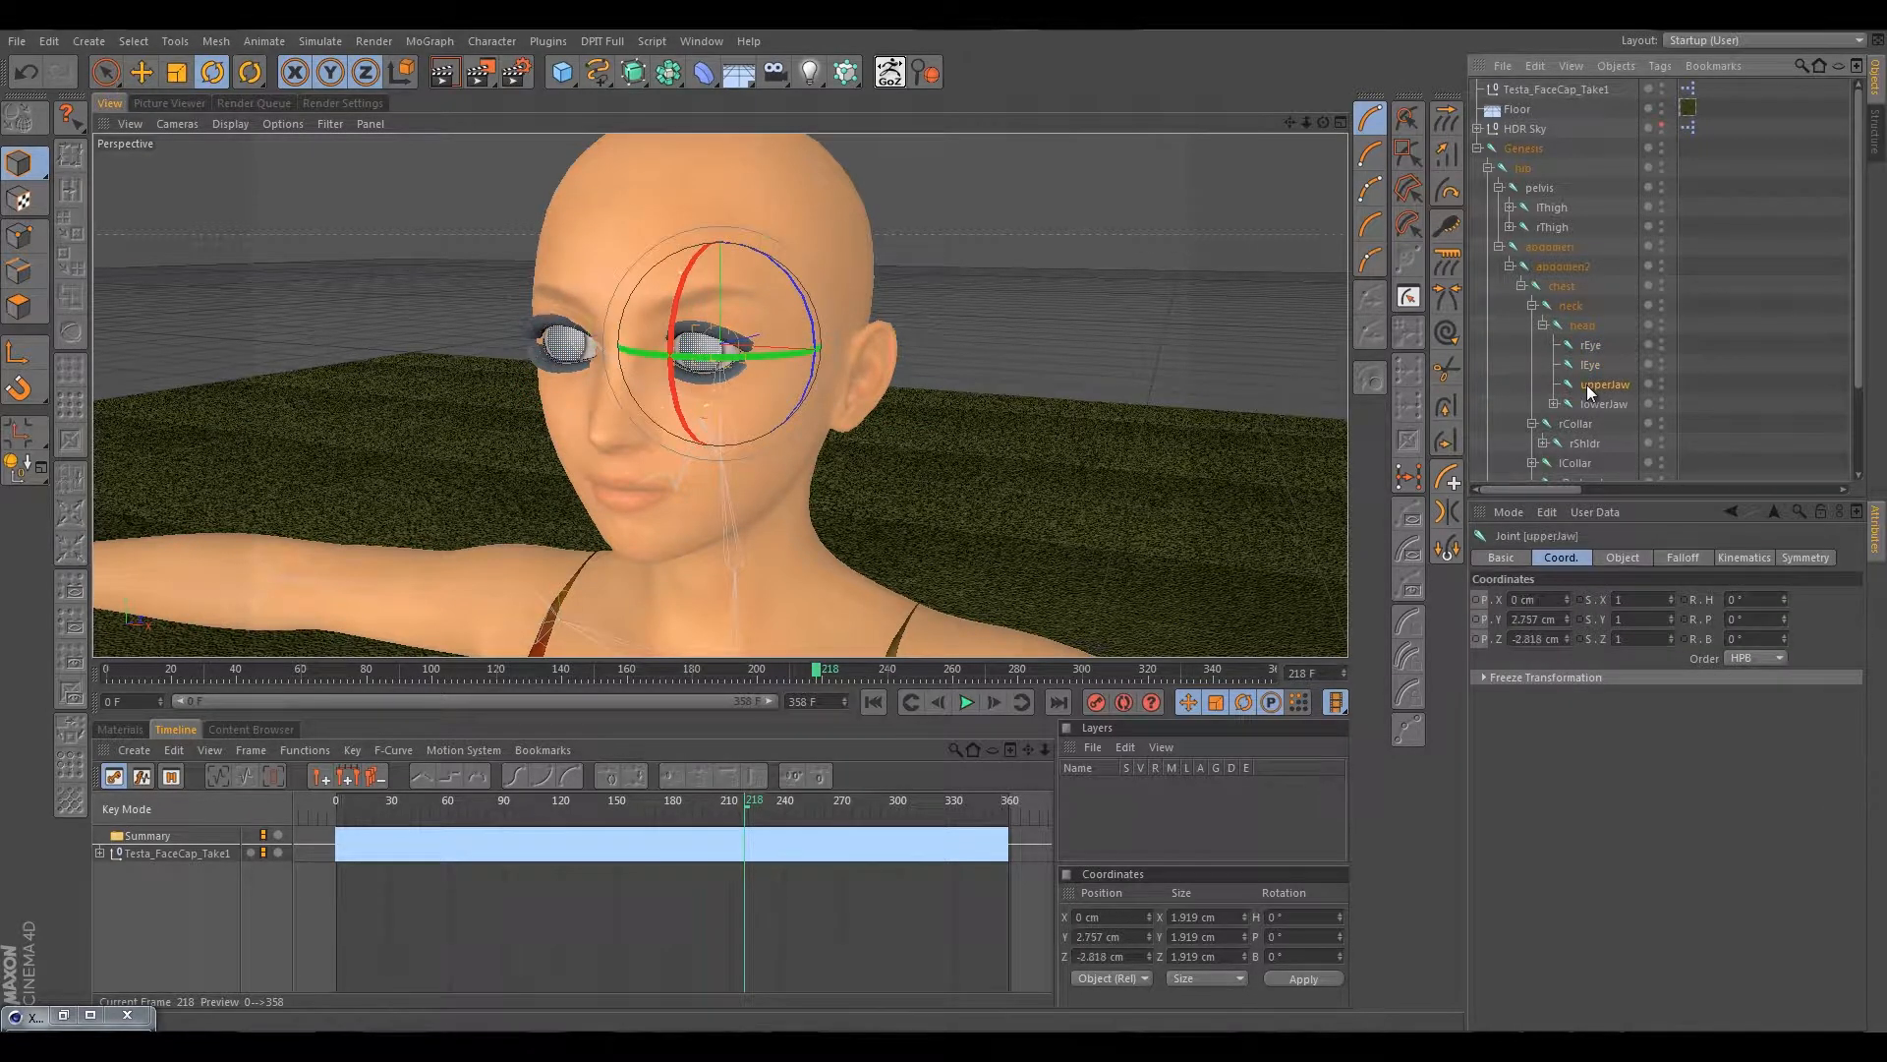
{"action": "left_click_drag", "start_coordinate": [647, 398], "coordinate": [617, 335]}
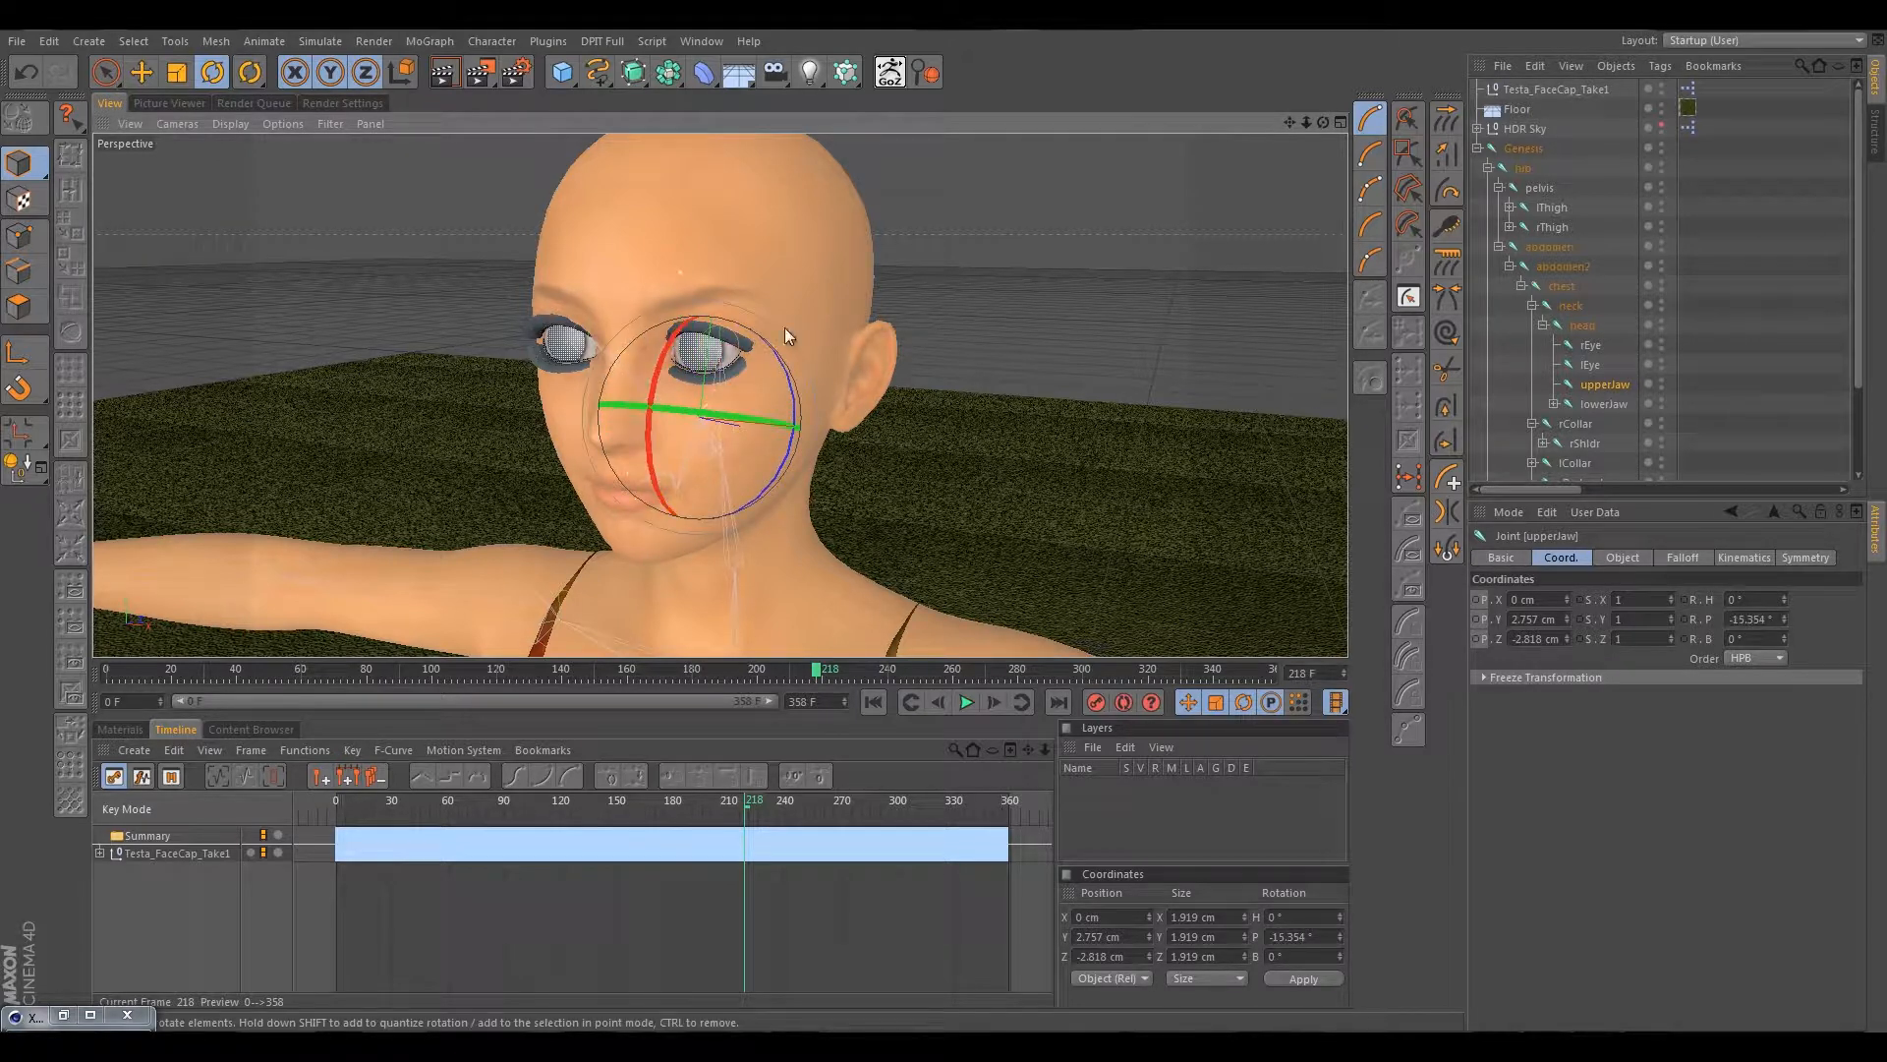
{"action": "key", "text": "ctrl+z"}
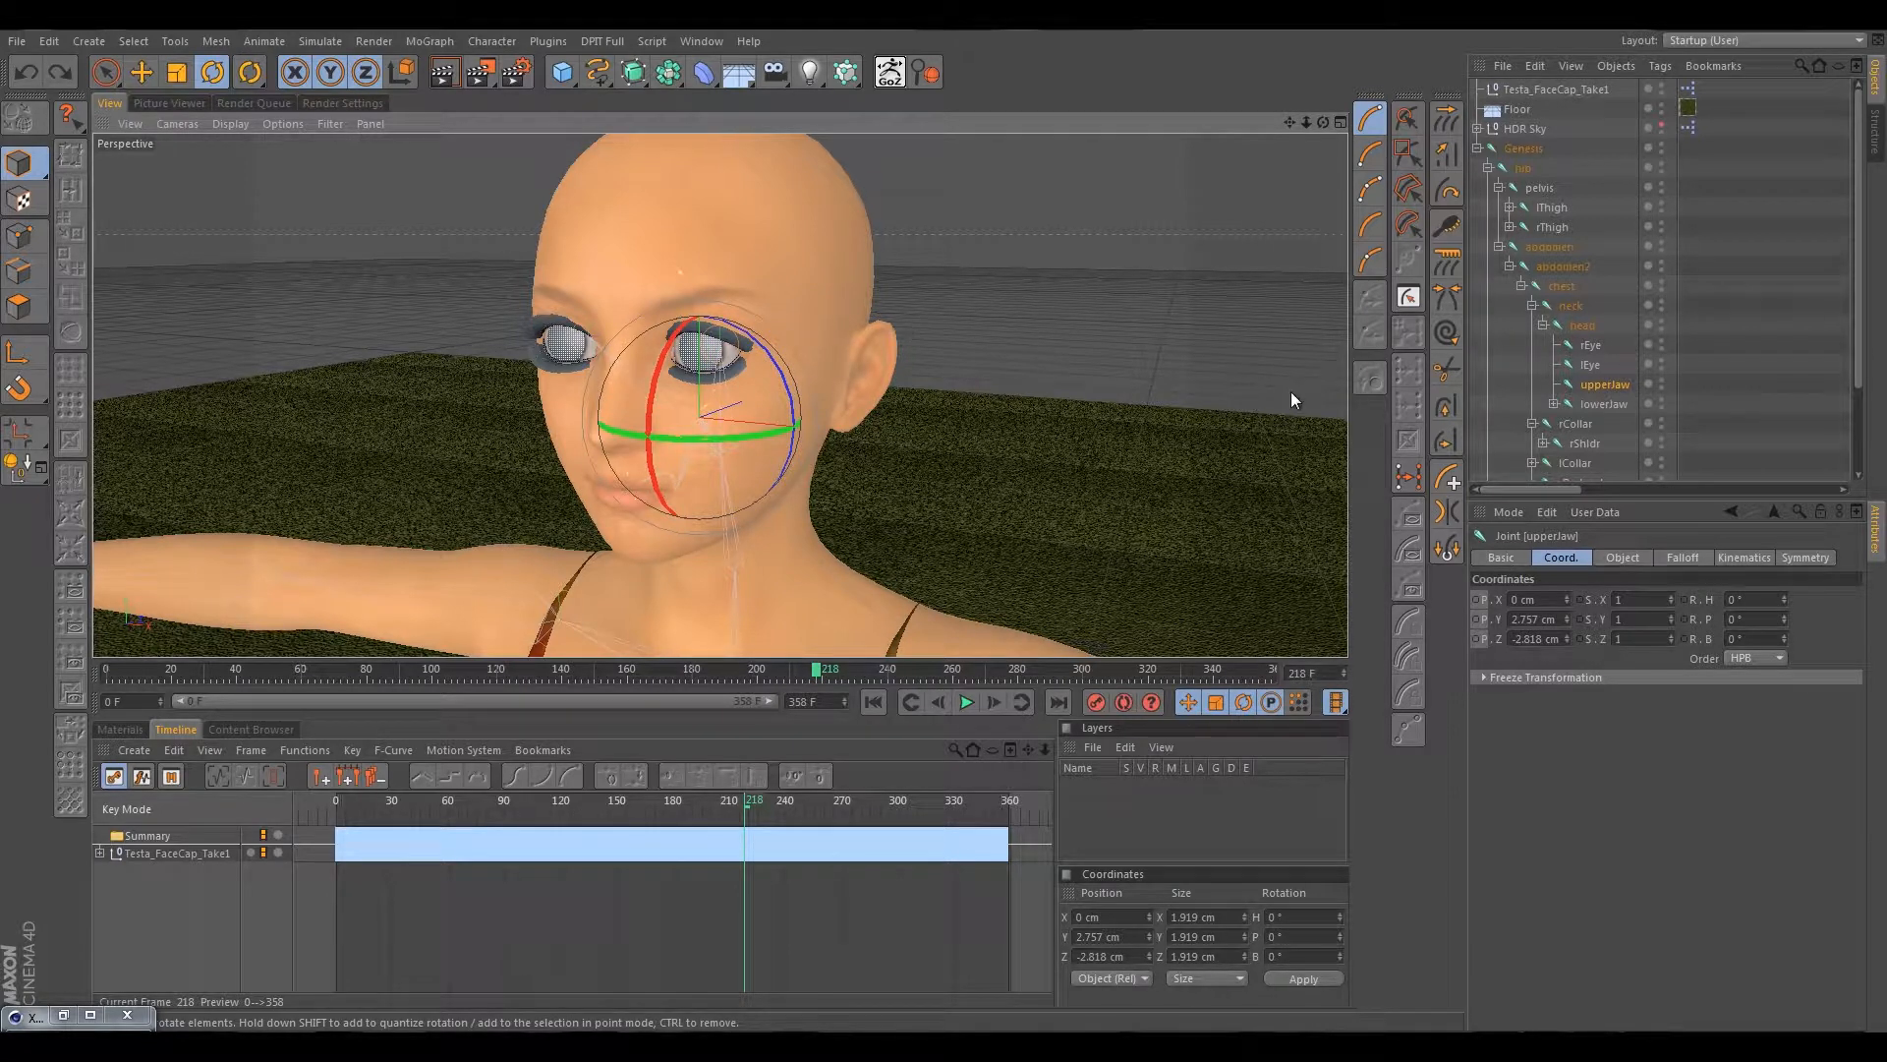
Try rotating the lowerJaw joint by about 36.4° in pitch, inspect the mouth from below, and undo the rotation.
{"action": "left_click", "coordinate": [1605, 403]}
{"action": "left_click_drag", "start_coordinate": [664, 381], "coordinate": [645, 453]}
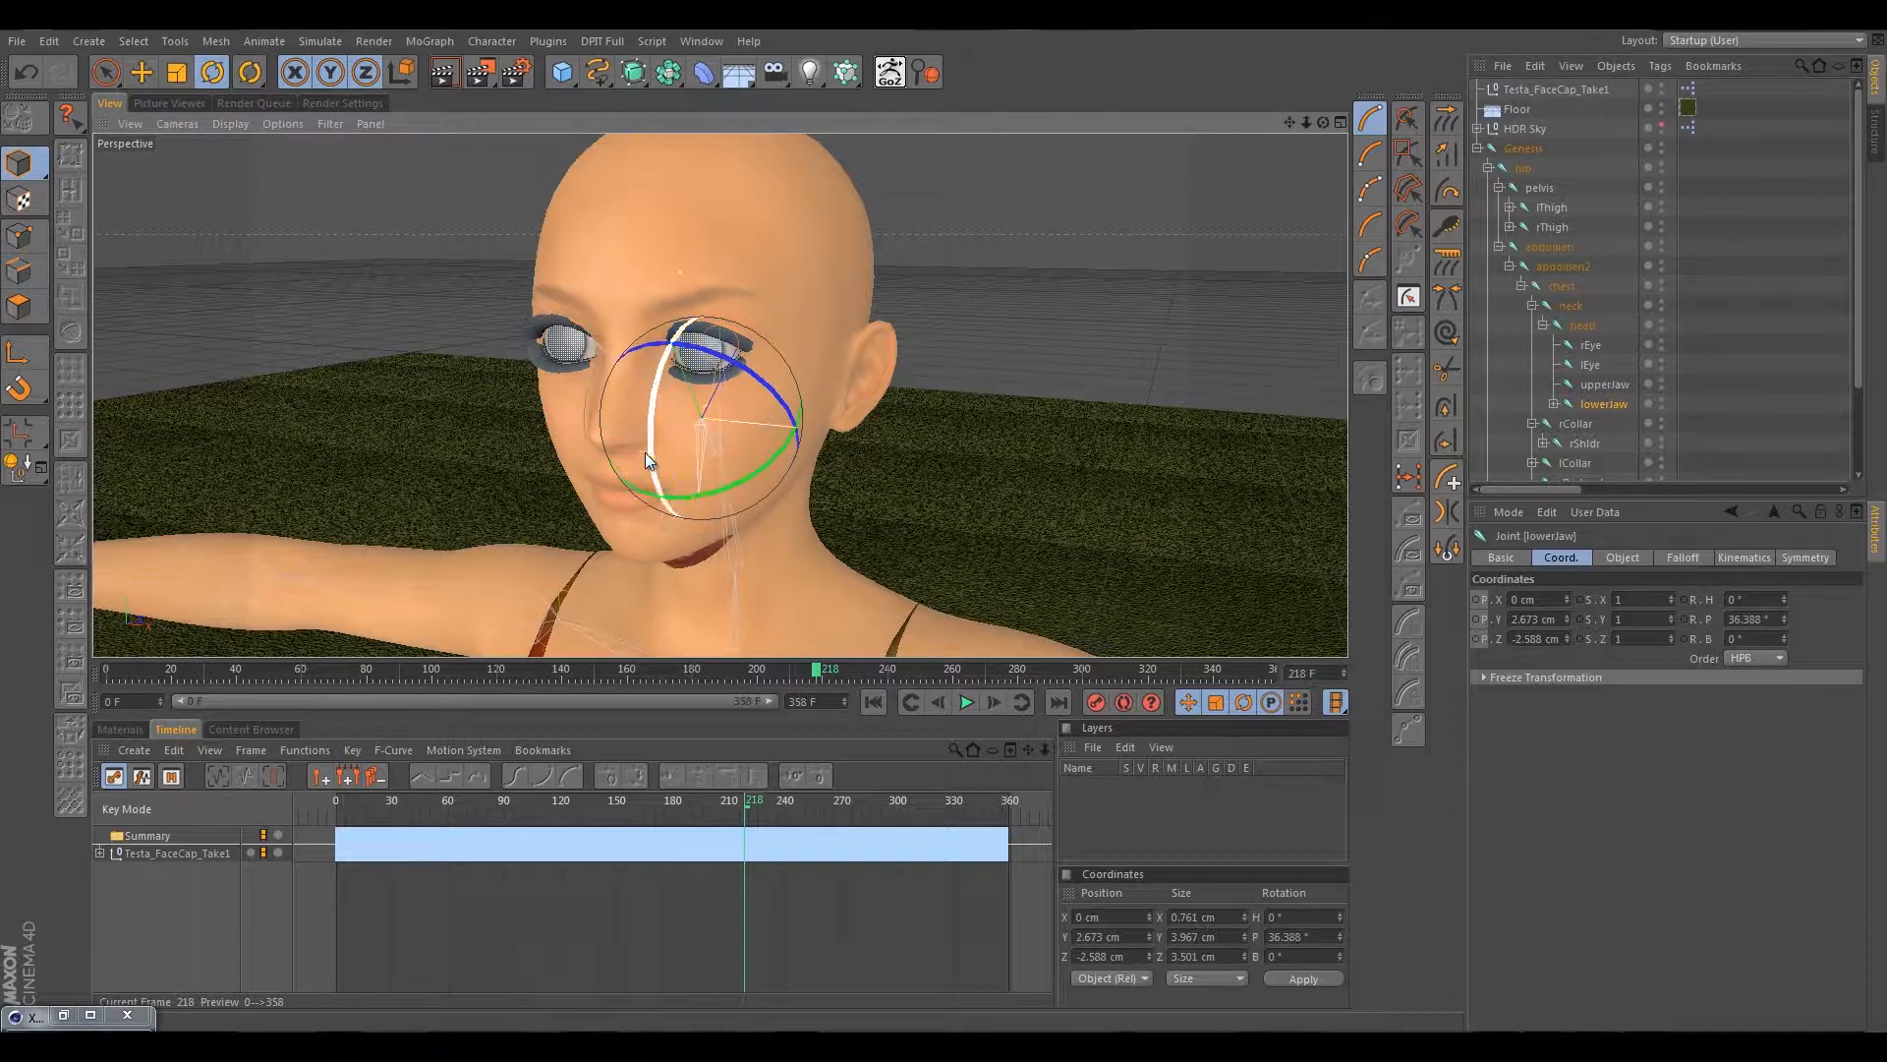
{"action": "mouse_move", "coordinate": [993, 515]}
{"action": "middle_mouse_down", "text": "alt"}
{"action": "mouse_move", "coordinate": [985, 454]}
{"action": "mouse_move", "coordinate": [979, 511]}
{"action": "middle_mouse_up", "text": "alt"}
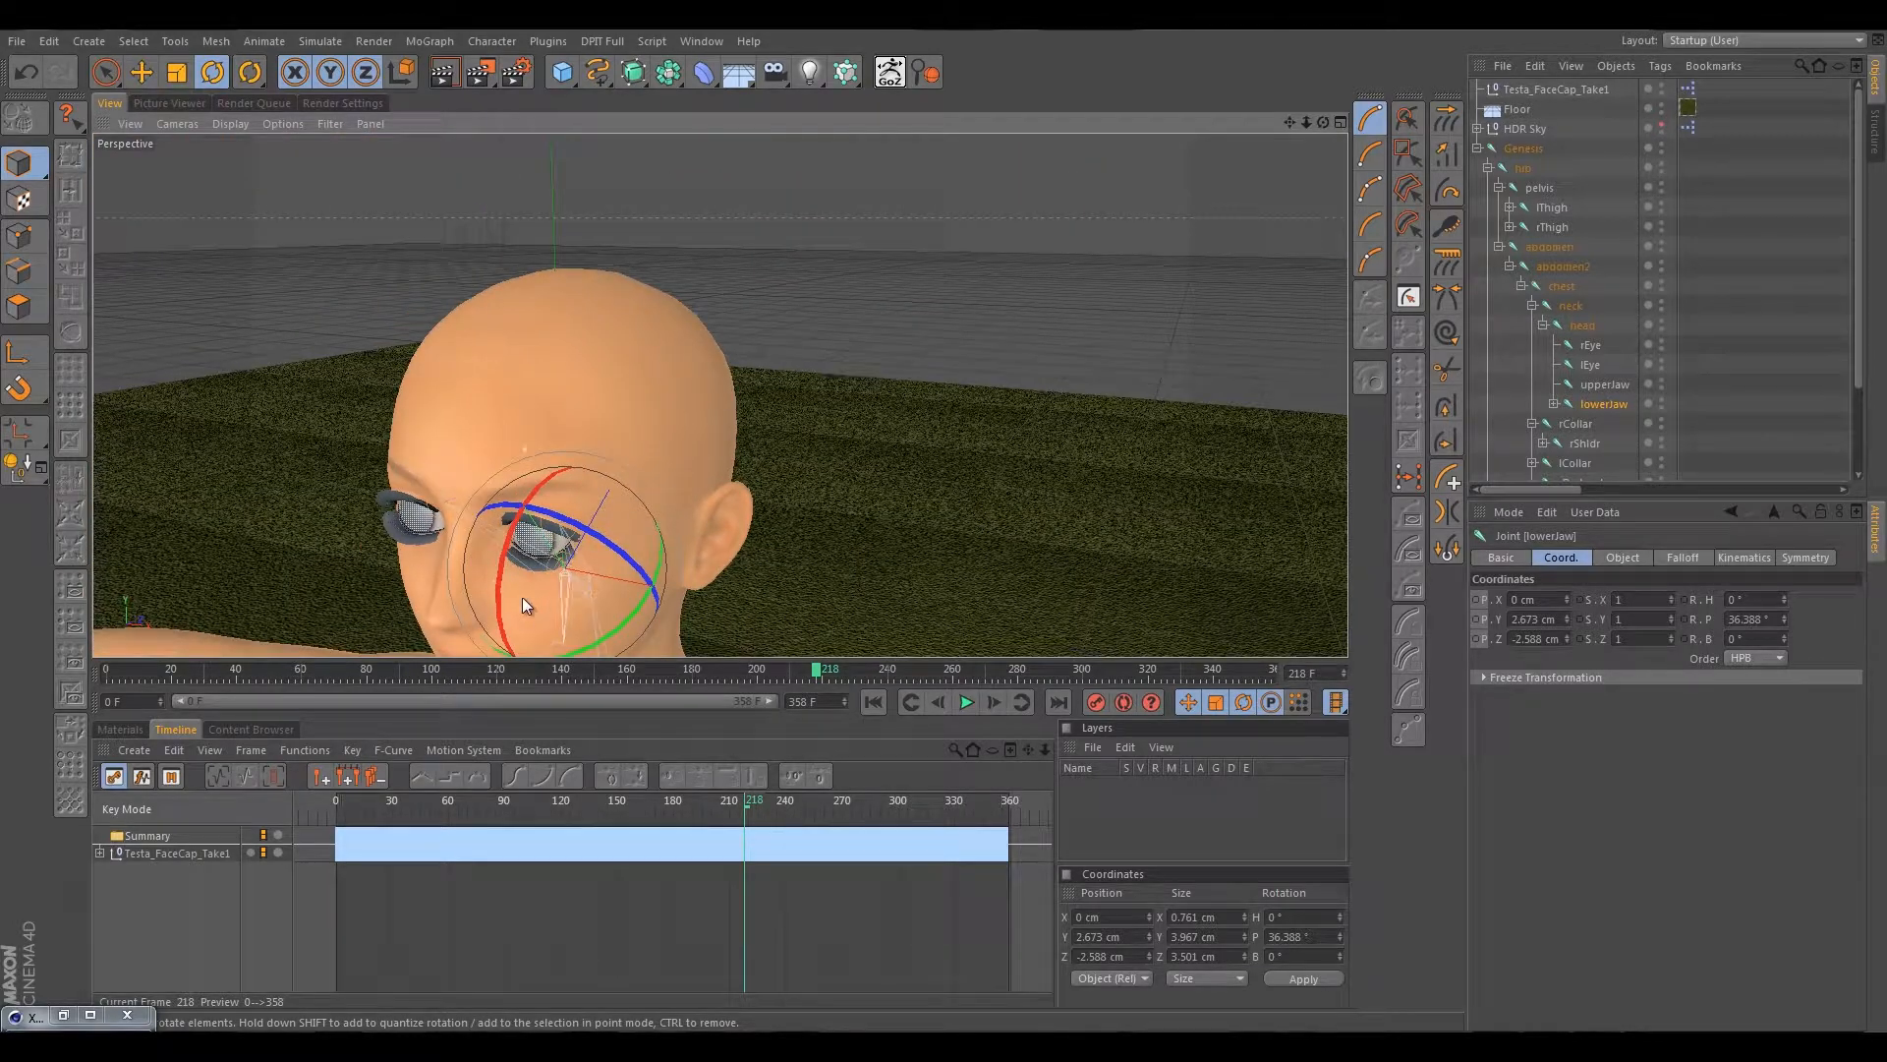
{"action": "left_click_drag", "start_coordinate": [533, 607], "coordinate": [573, 381], "text": "alt"}
{"action": "left_click_drag", "start_coordinate": [566, 457], "coordinate": [605, 422], "text": "alt"}
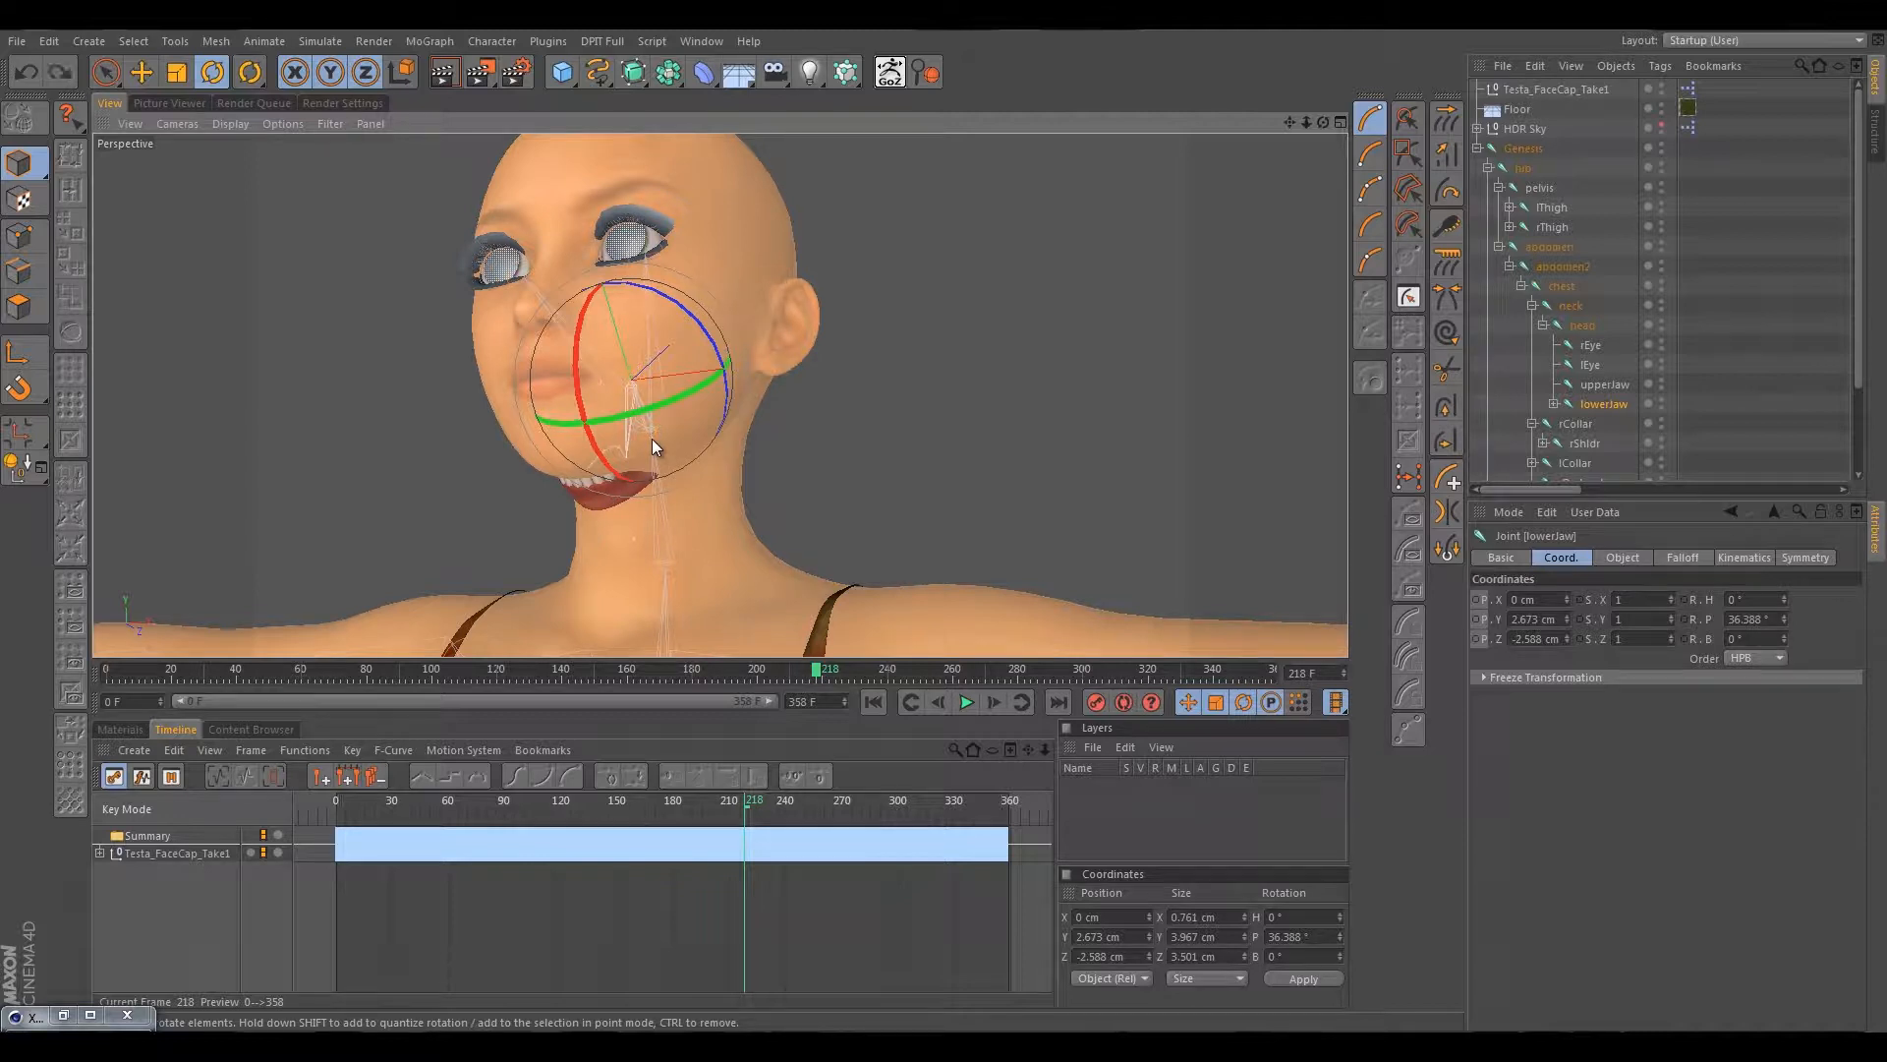
{"action": "key", "text": "ctrl+z"}
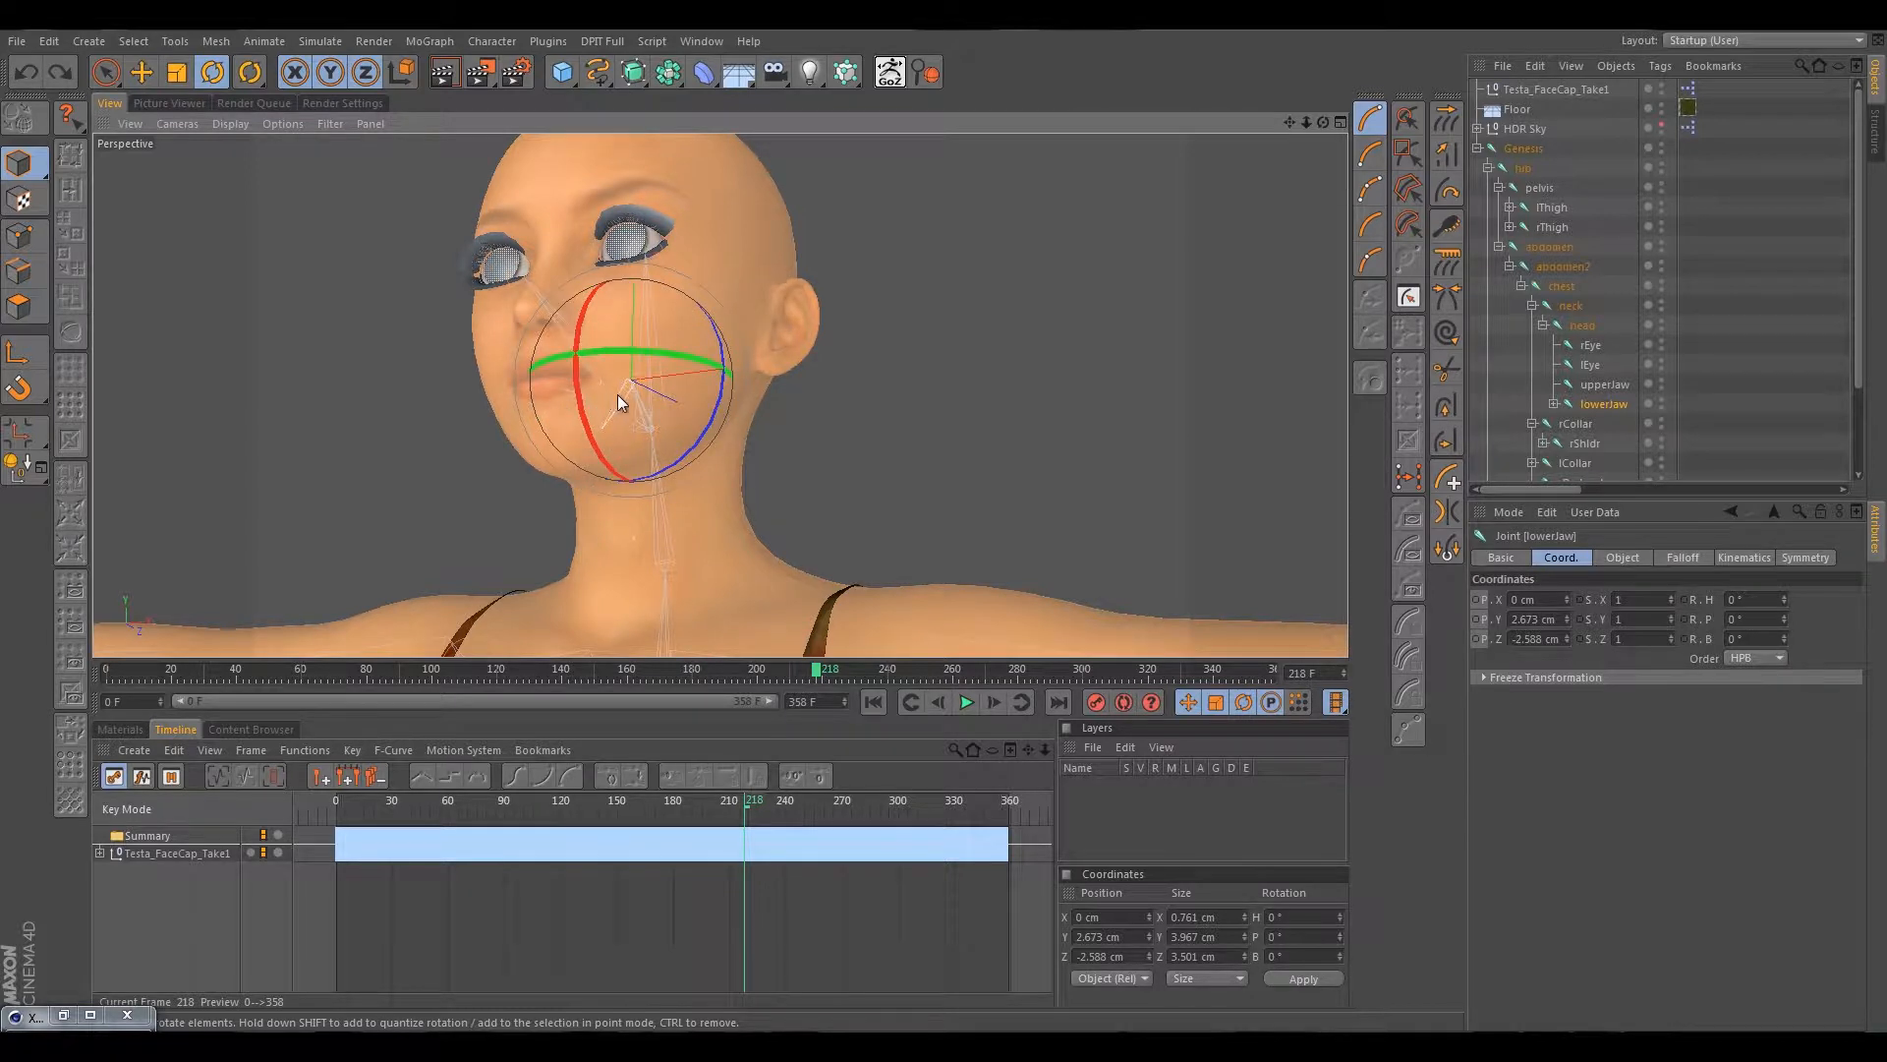
Examine the figure's head and shoulders from several angles and select ImportDaz_Mesh to view its wireframe.
{"action": "left_click_drag", "start_coordinate": [612, 394], "coordinate": [584, 511], "text": "alt"}
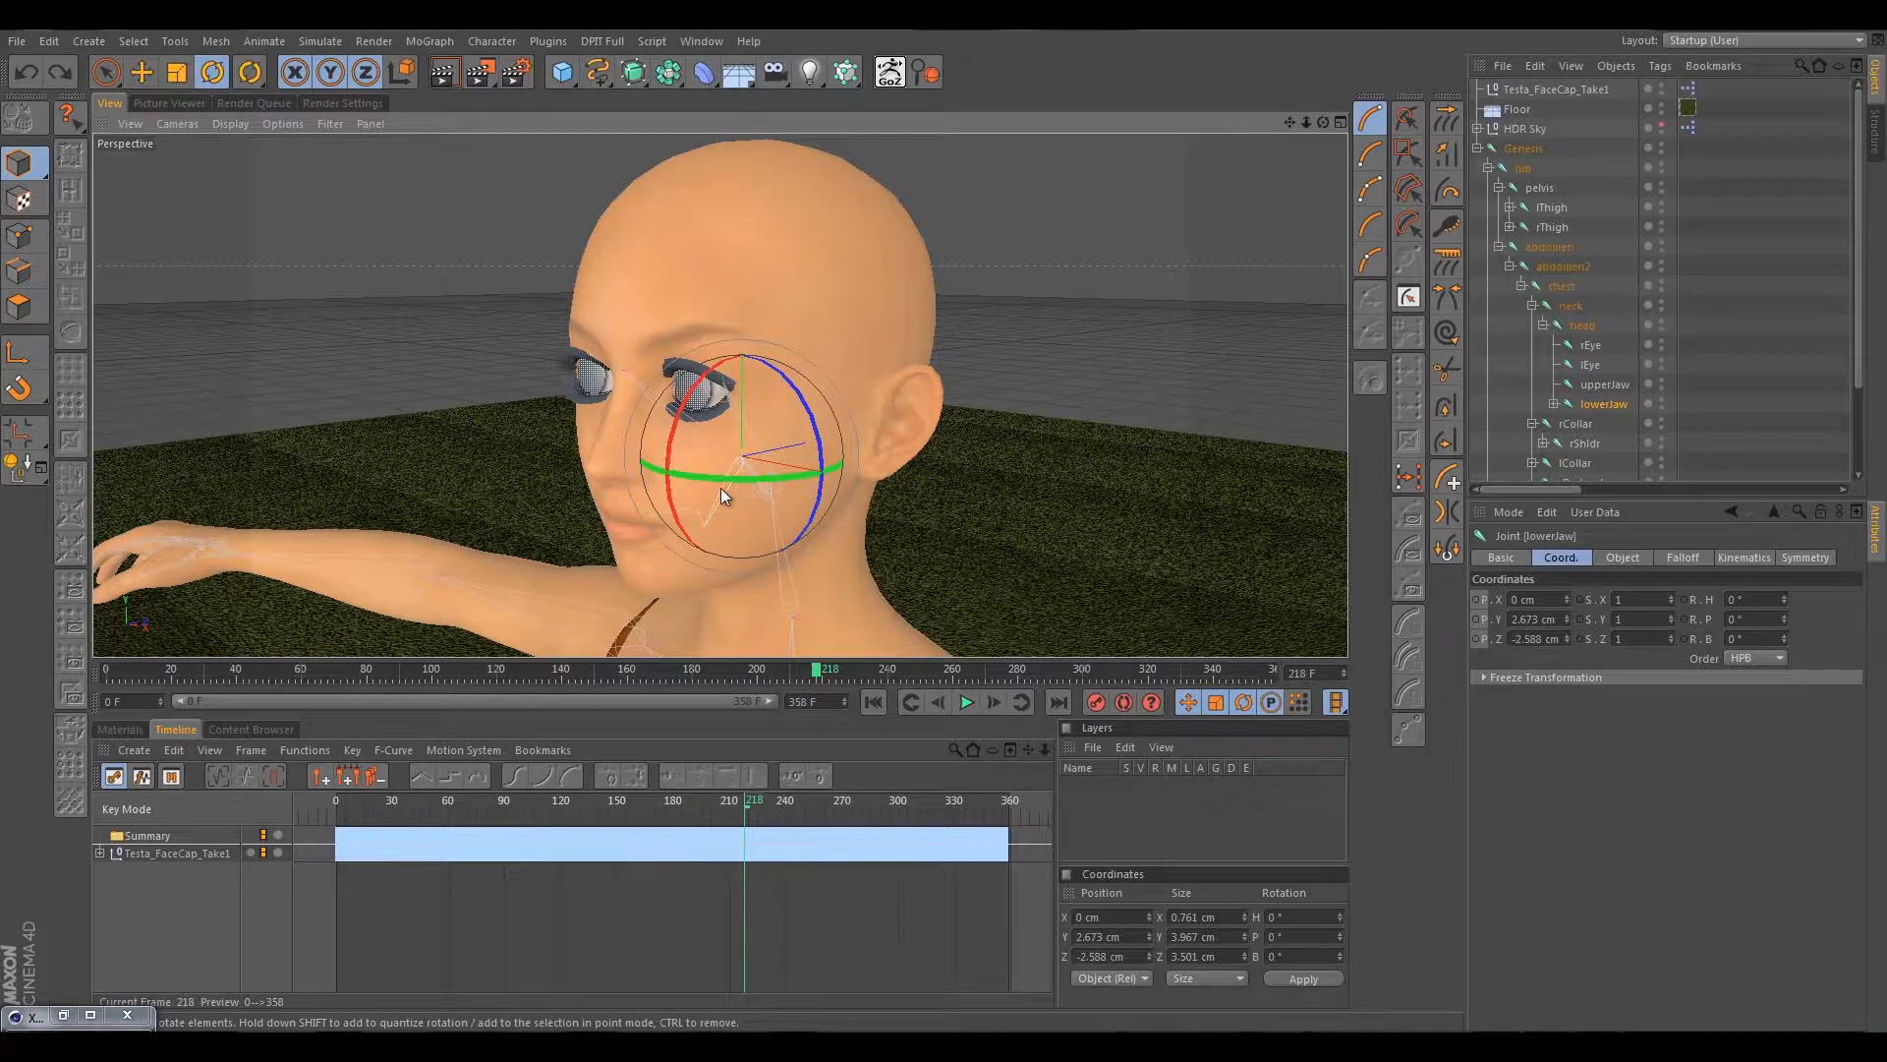
{"action": "left_click_drag", "start_coordinate": [622, 326], "coordinate": [977, 328], "text": "alt"}
{"action": "scroll", "coordinate": [508, 532], "scroll_direction": "down", "scroll_amount": 2}
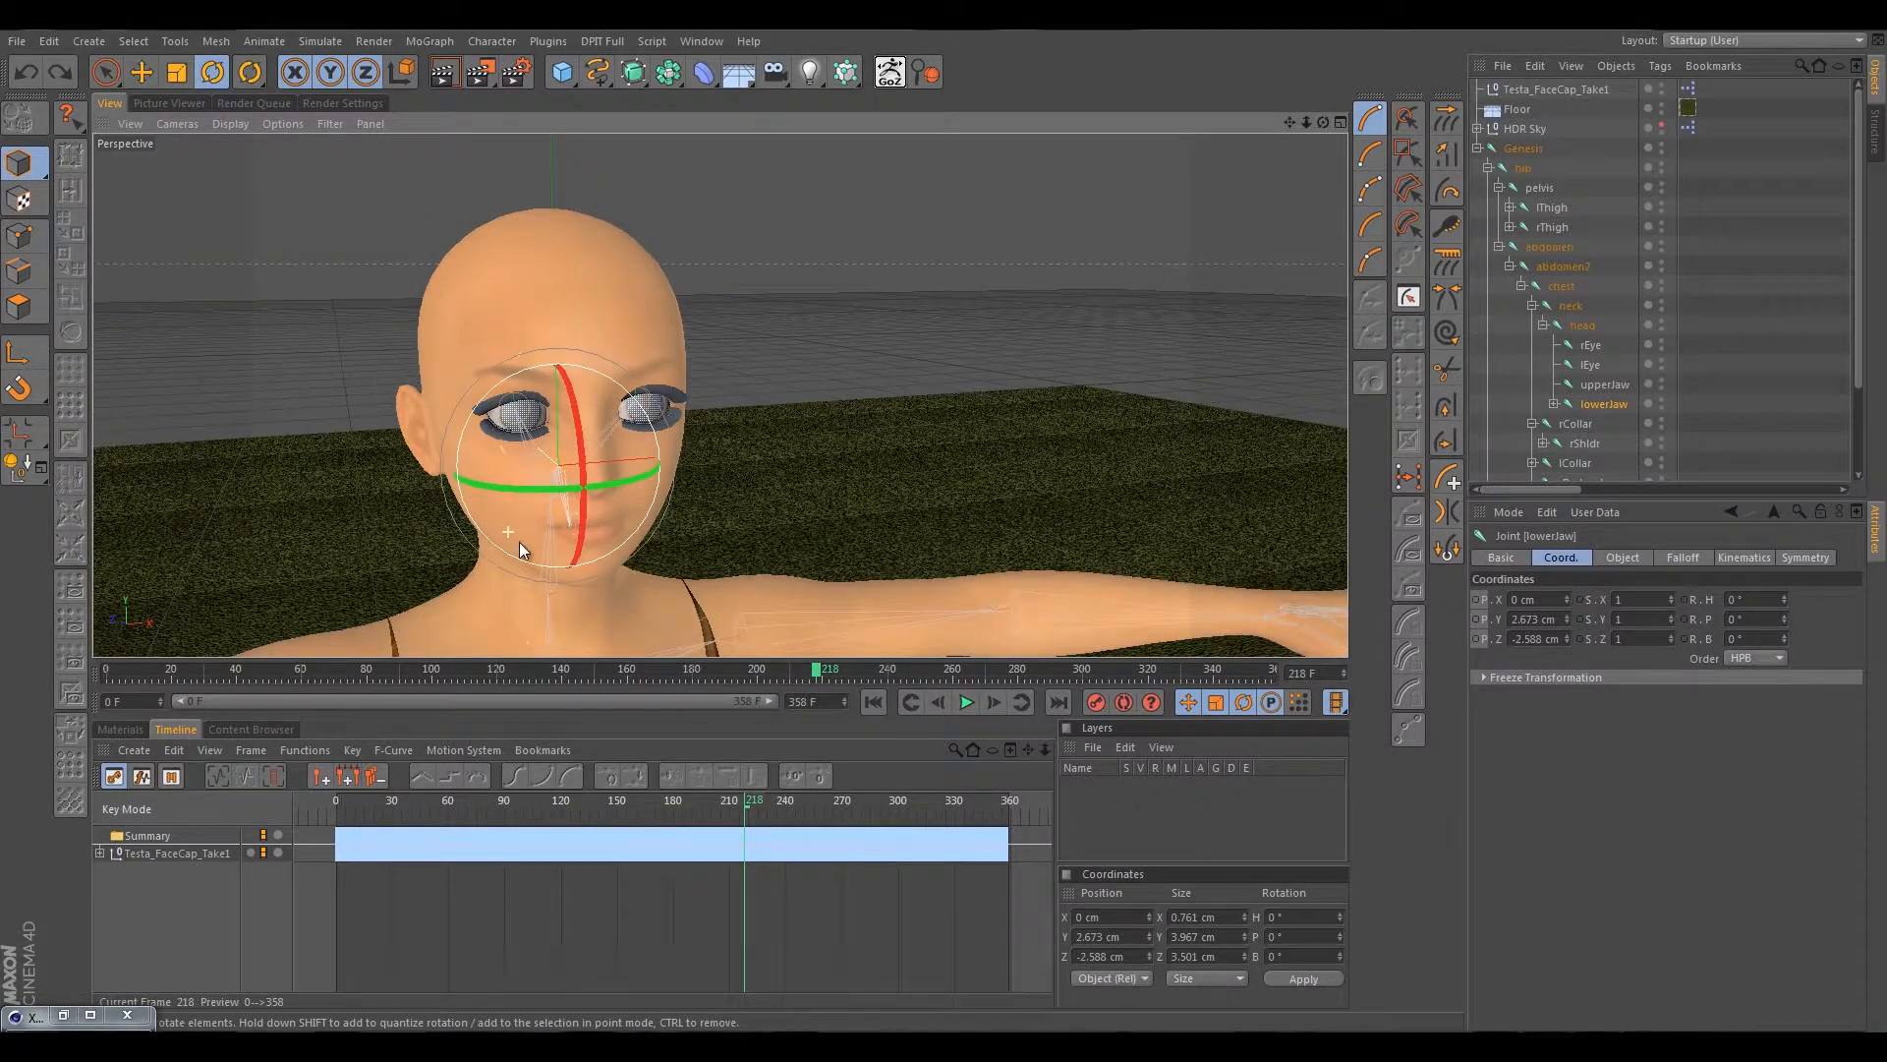
{"action": "scroll", "coordinate": [533, 552], "scroll_direction": "up", "scroll_amount": 3}
{"action": "scroll", "coordinate": [618, 524], "scroll_direction": "down", "scroll_amount": 2}
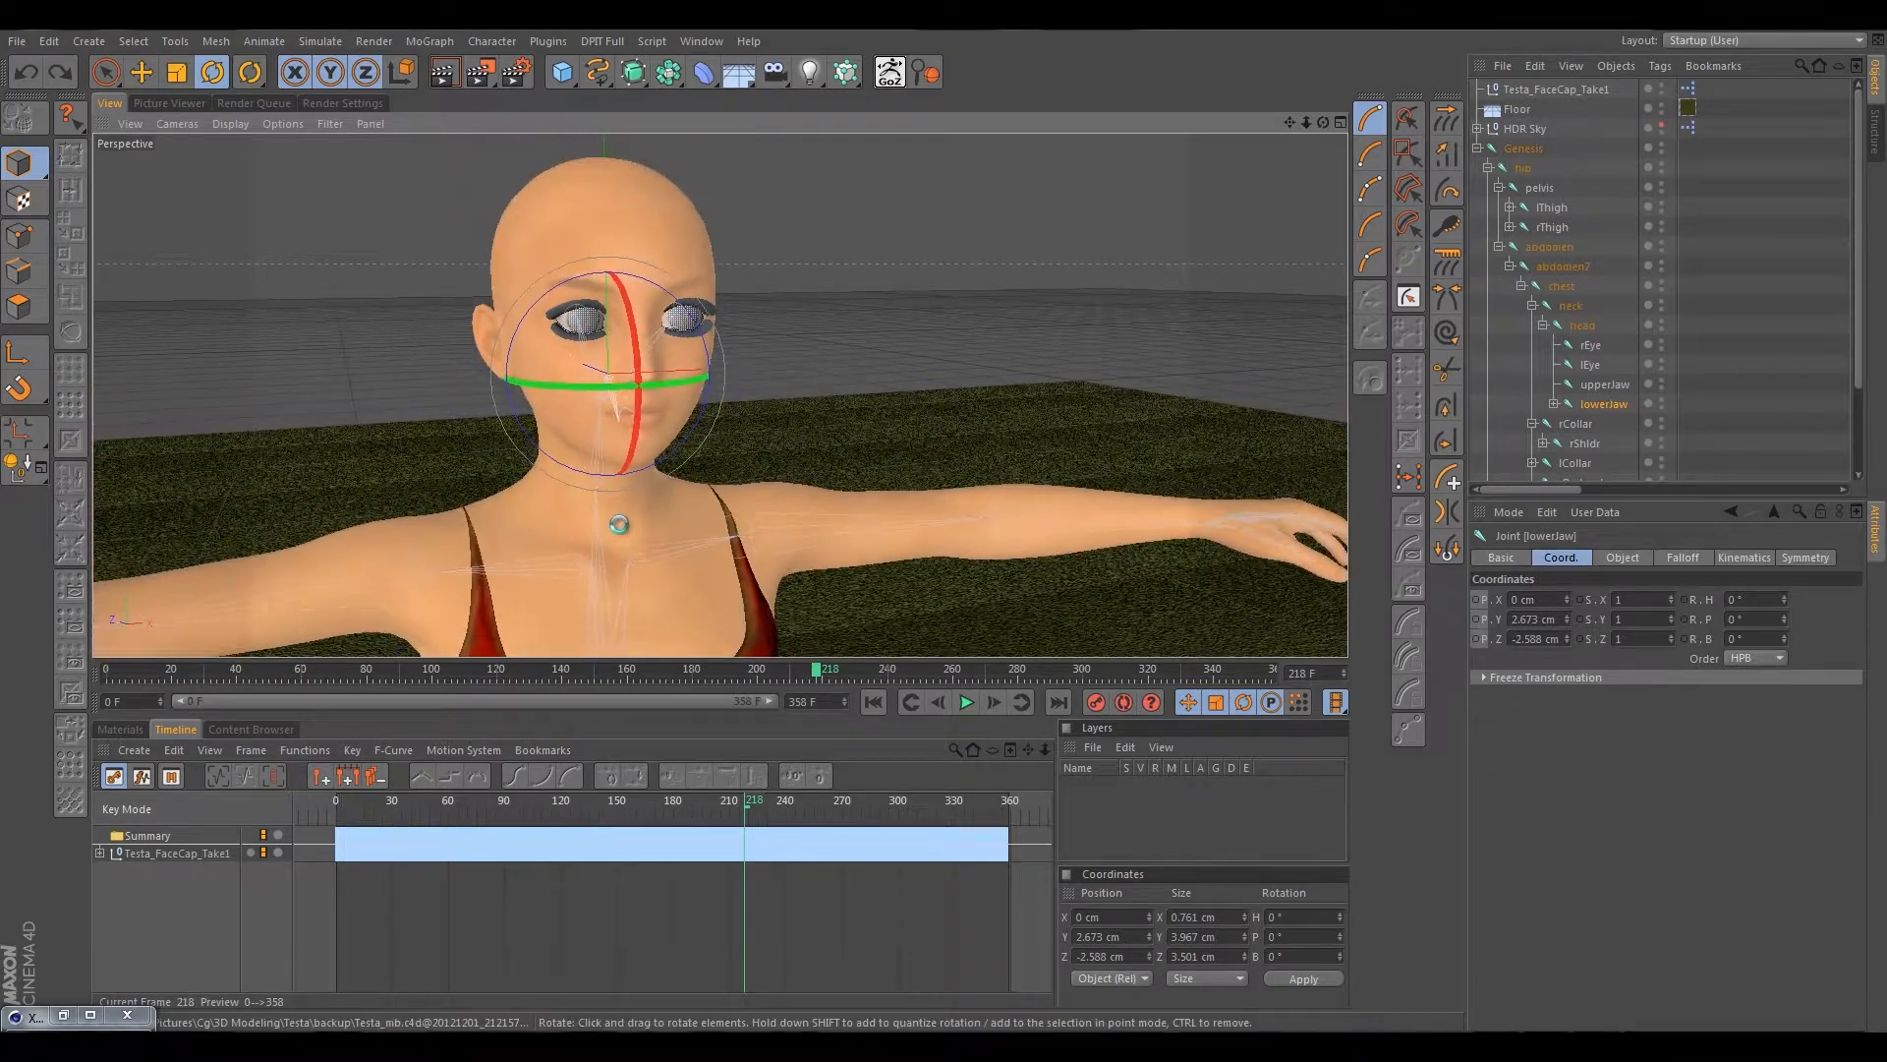
{"action": "left_click", "coordinate": [482, 529]}
{"action": "left_click_drag", "start_coordinate": [575, 527], "coordinate": [519, 452], "text": "alt"}
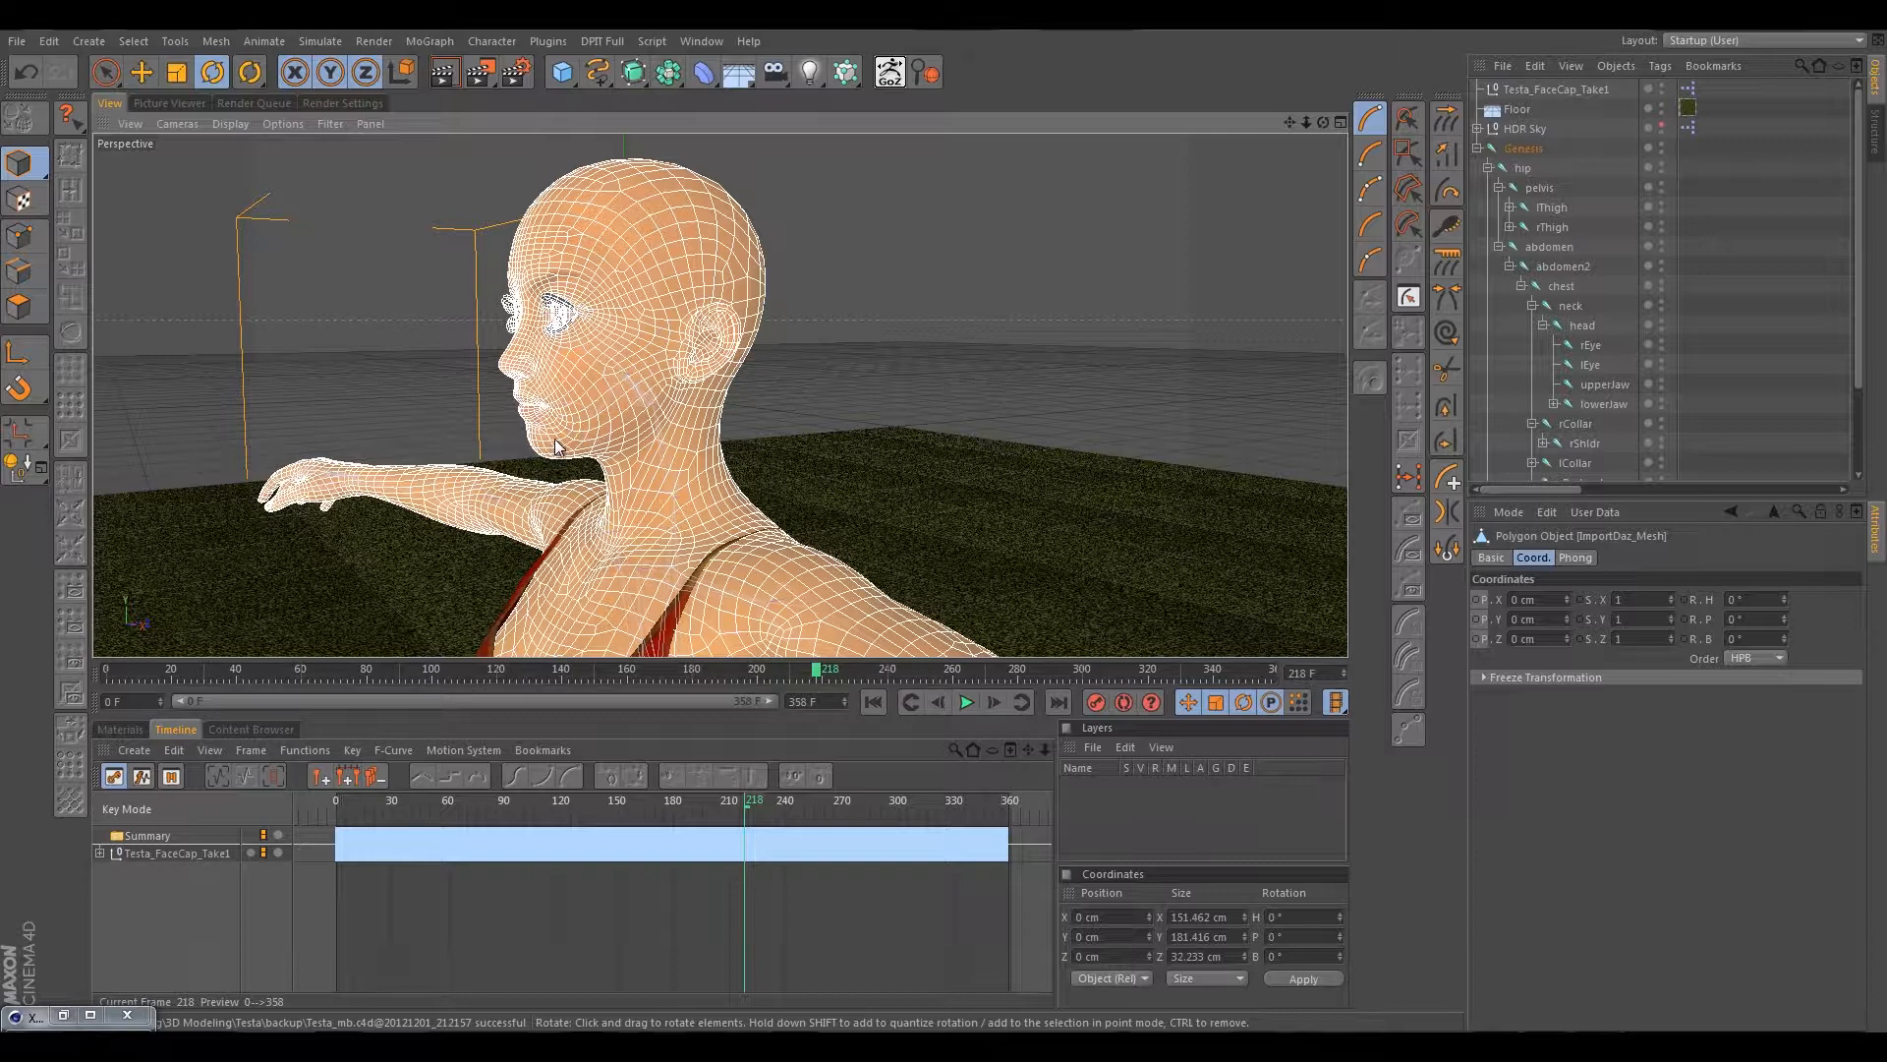
{"action": "left_click_drag", "start_coordinate": [580, 533], "coordinate": [851, 523], "text": "alt"}
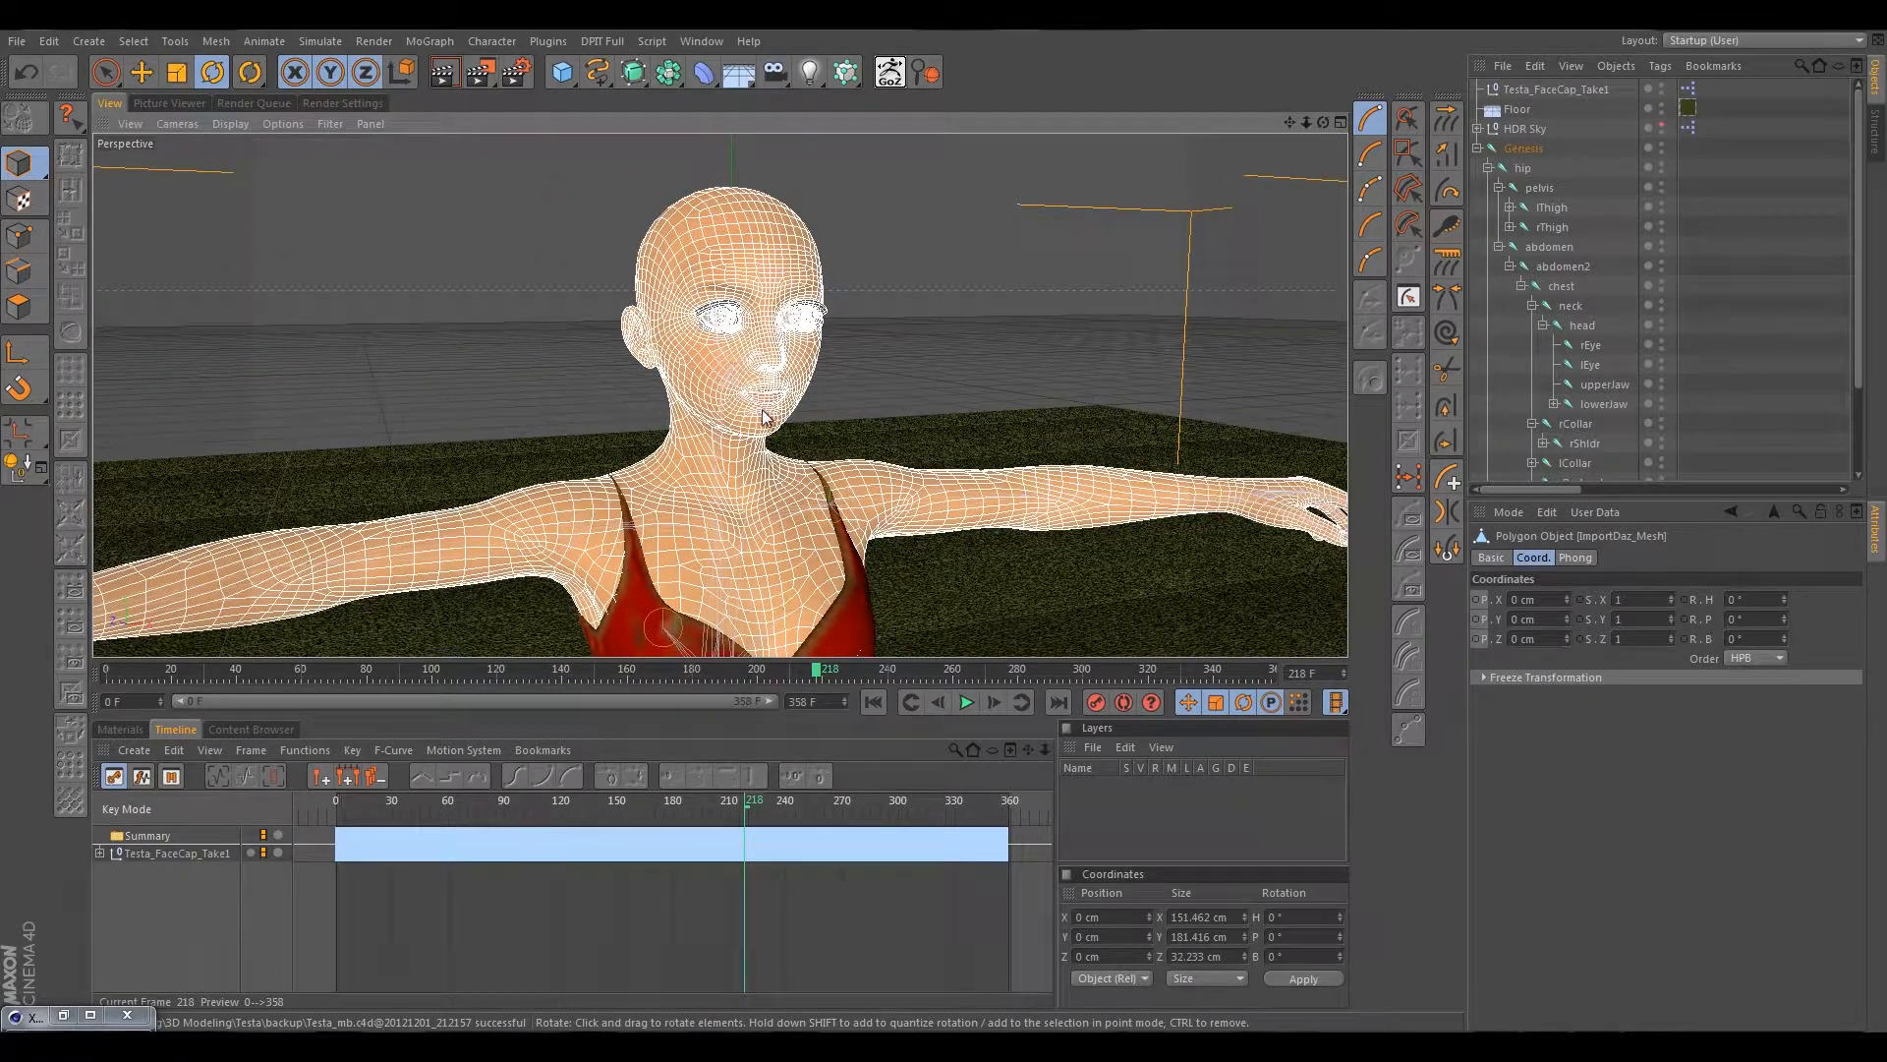
{"action": "left_click_drag", "start_coordinate": [770, 438], "coordinate": [722, 485], "text": "alt"}
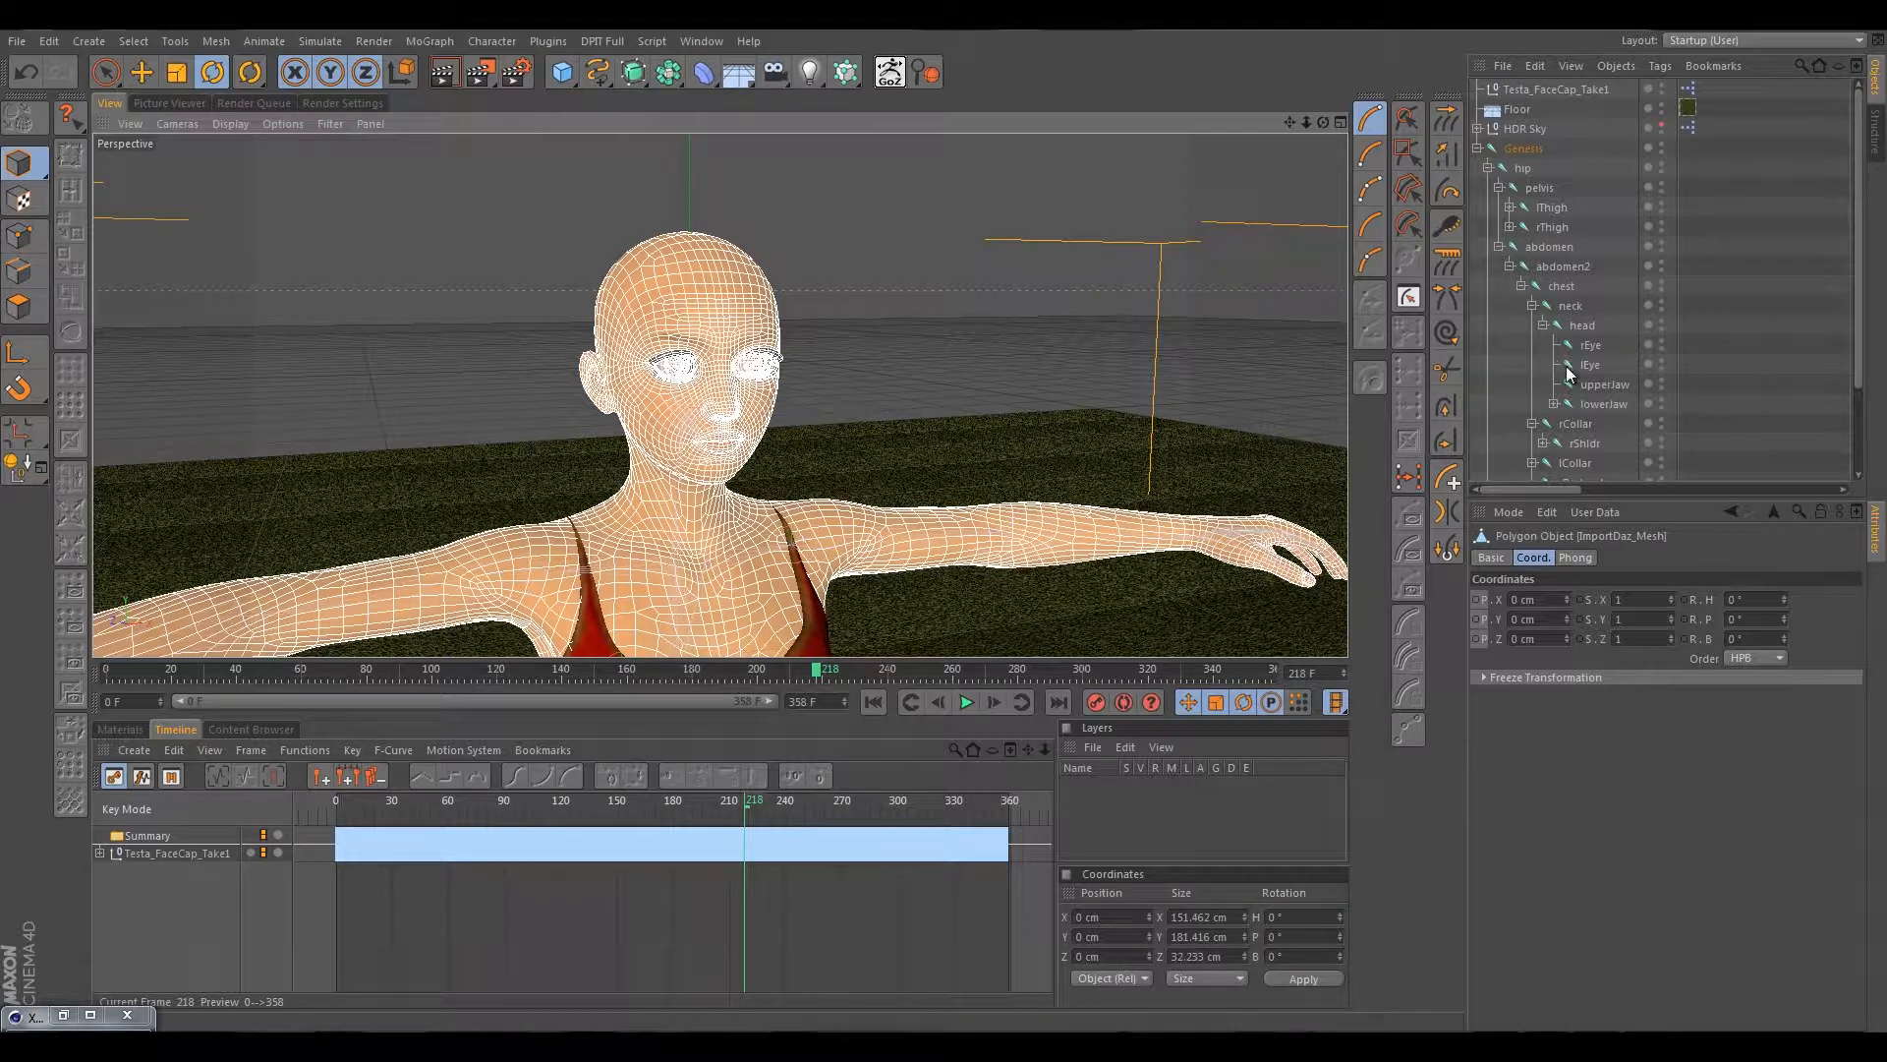
Review the list of facial morph sliders in the PoseMixer tag of ImportDaz_Mesh.
{"action": "scroll", "coordinate": [1567, 368], "scroll_direction": "down", "scroll_amount": 3}
{"action": "left_click", "coordinate": [1745, 415]}
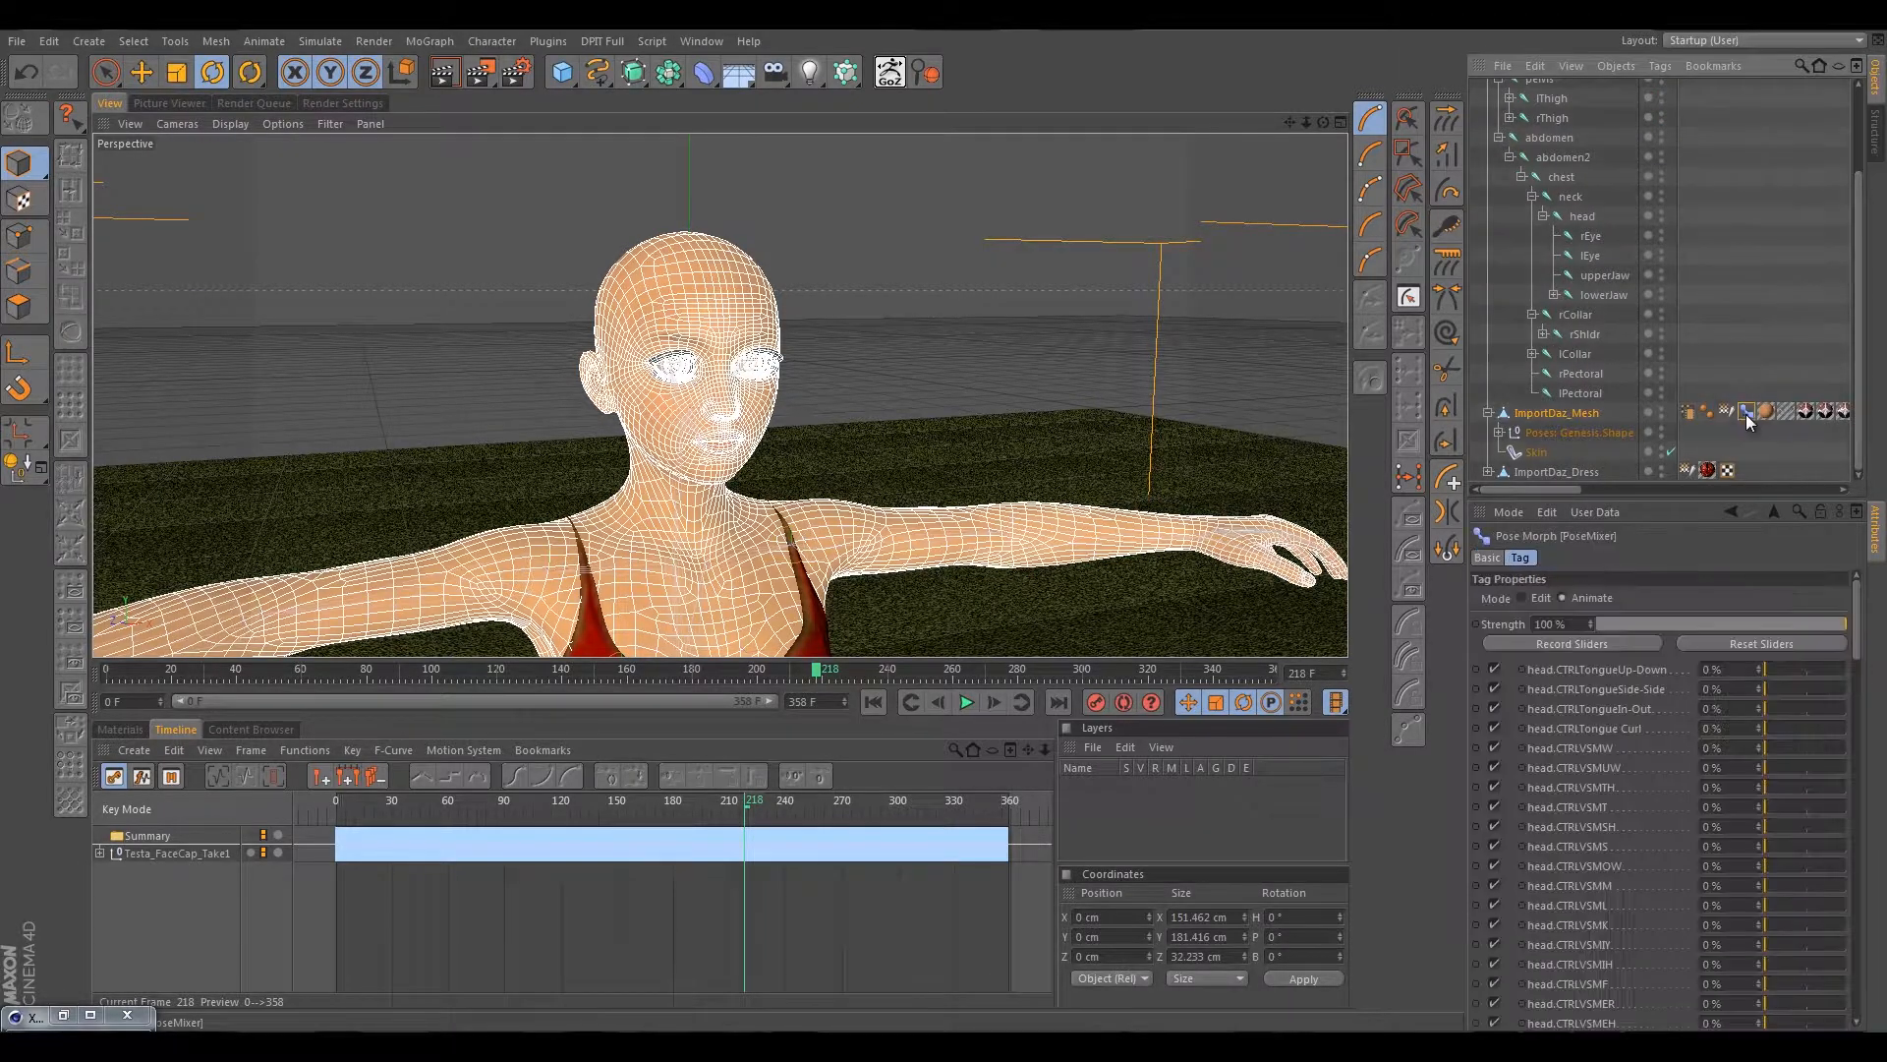
{"action": "scroll", "coordinate": [1577, 793], "scroll_direction": "down", "scroll_amount": 1}
{"action": "scroll", "coordinate": [1577, 794], "scroll_direction": "down", "scroll_amount": 10}
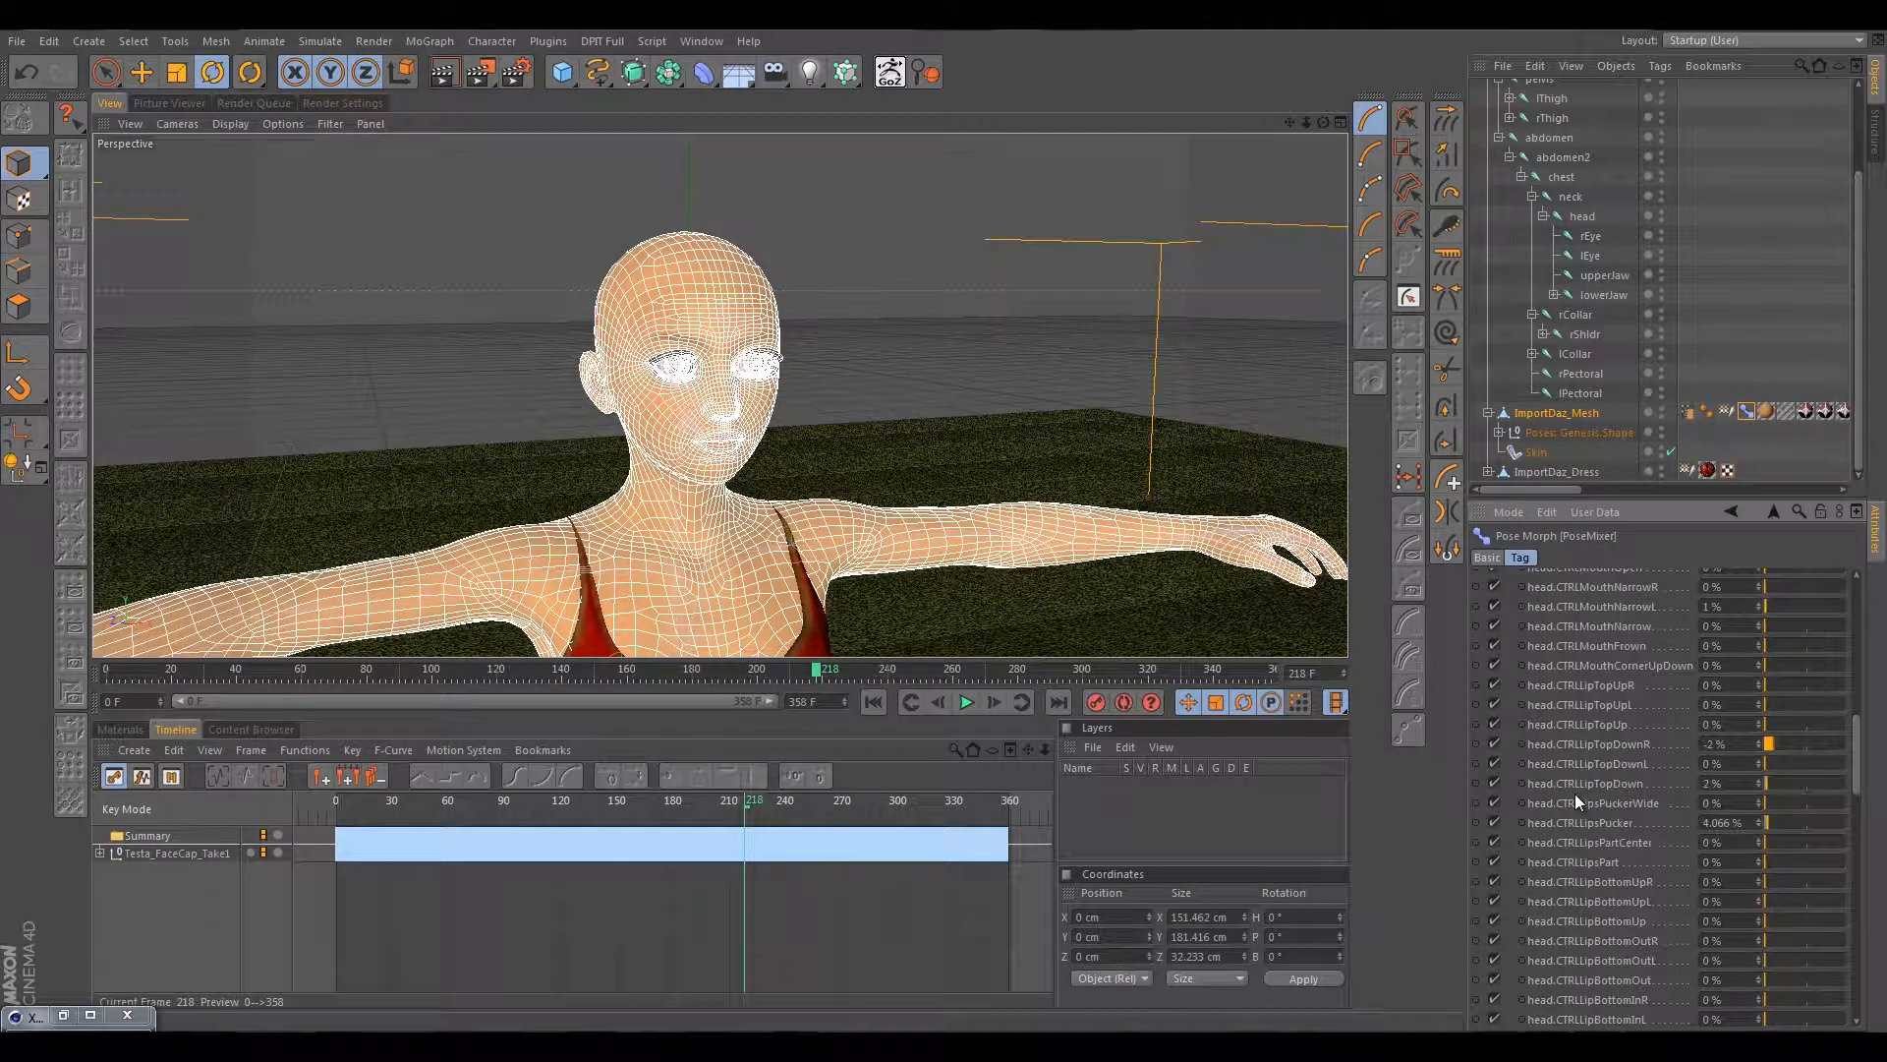
{"action": "scroll", "coordinate": [1579, 752], "scroll_direction": "up", "scroll_amount": 4}
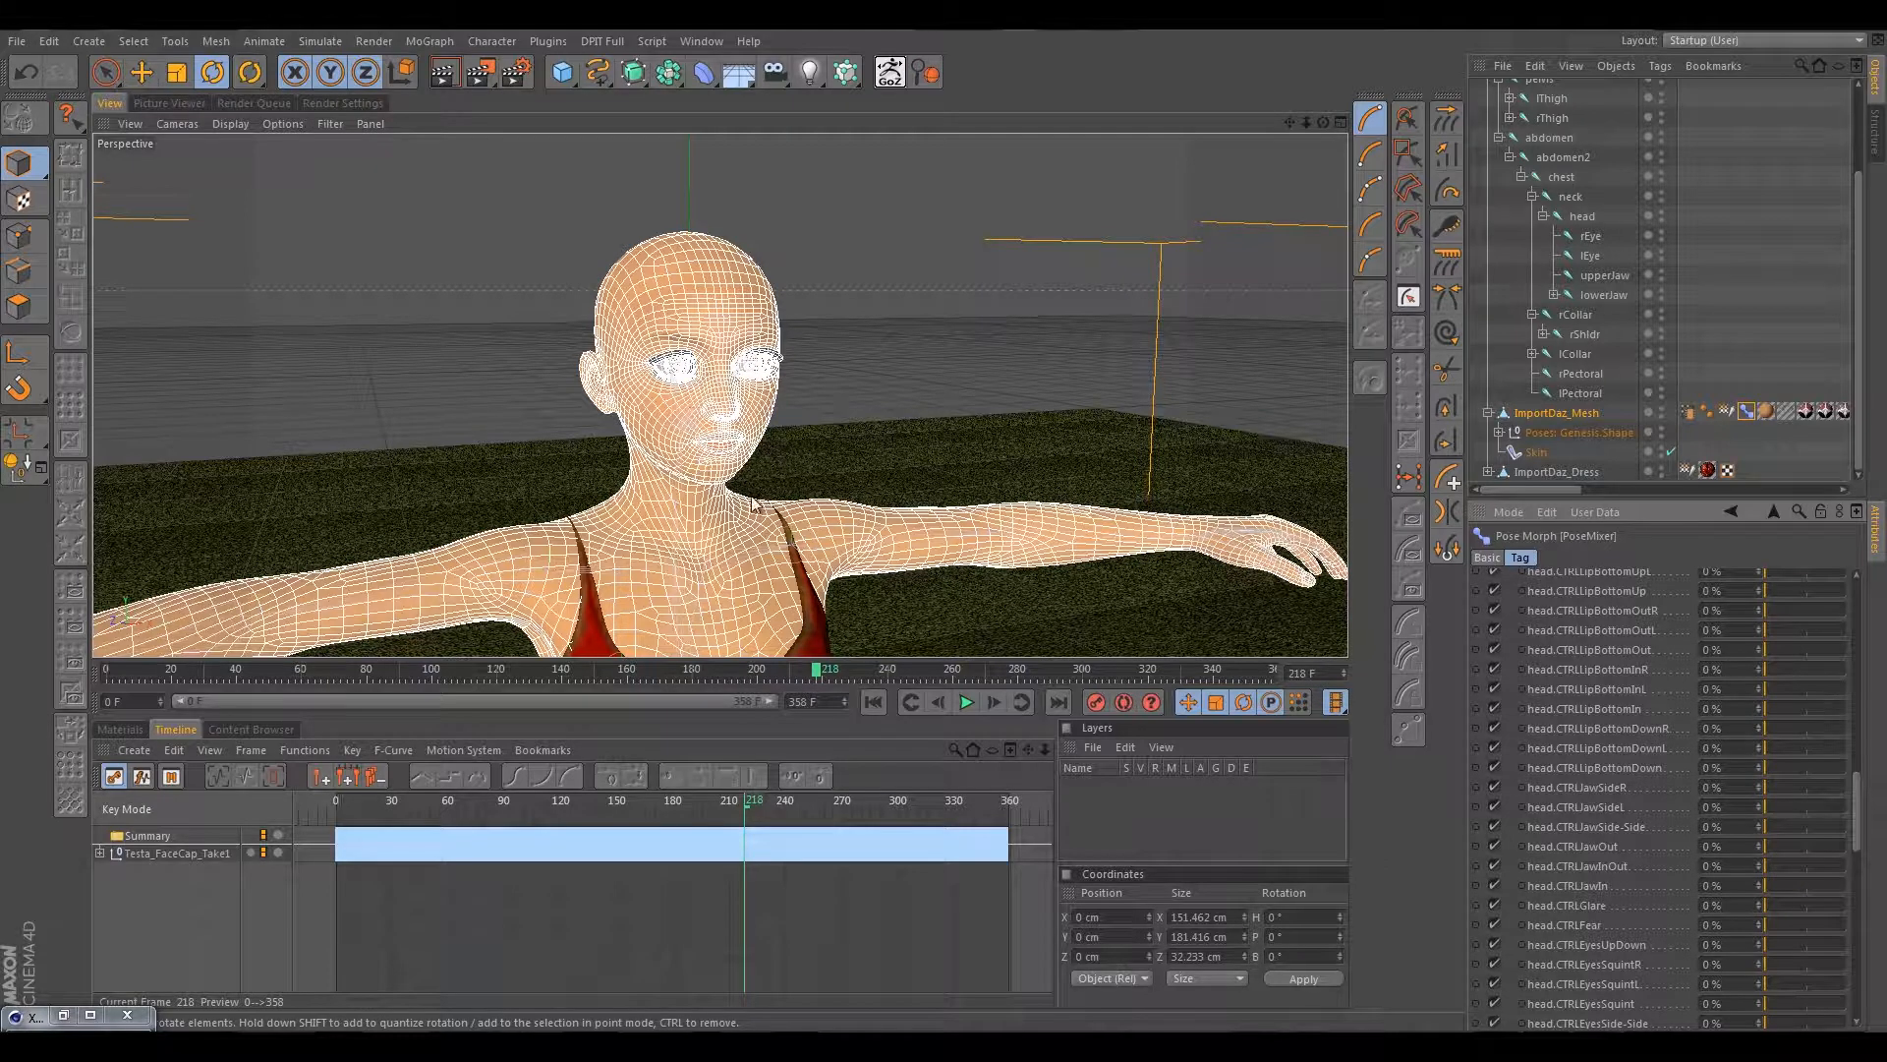
{"action": "scroll", "coordinate": [1583, 837], "scroll_direction": "down", "scroll_amount": 12}
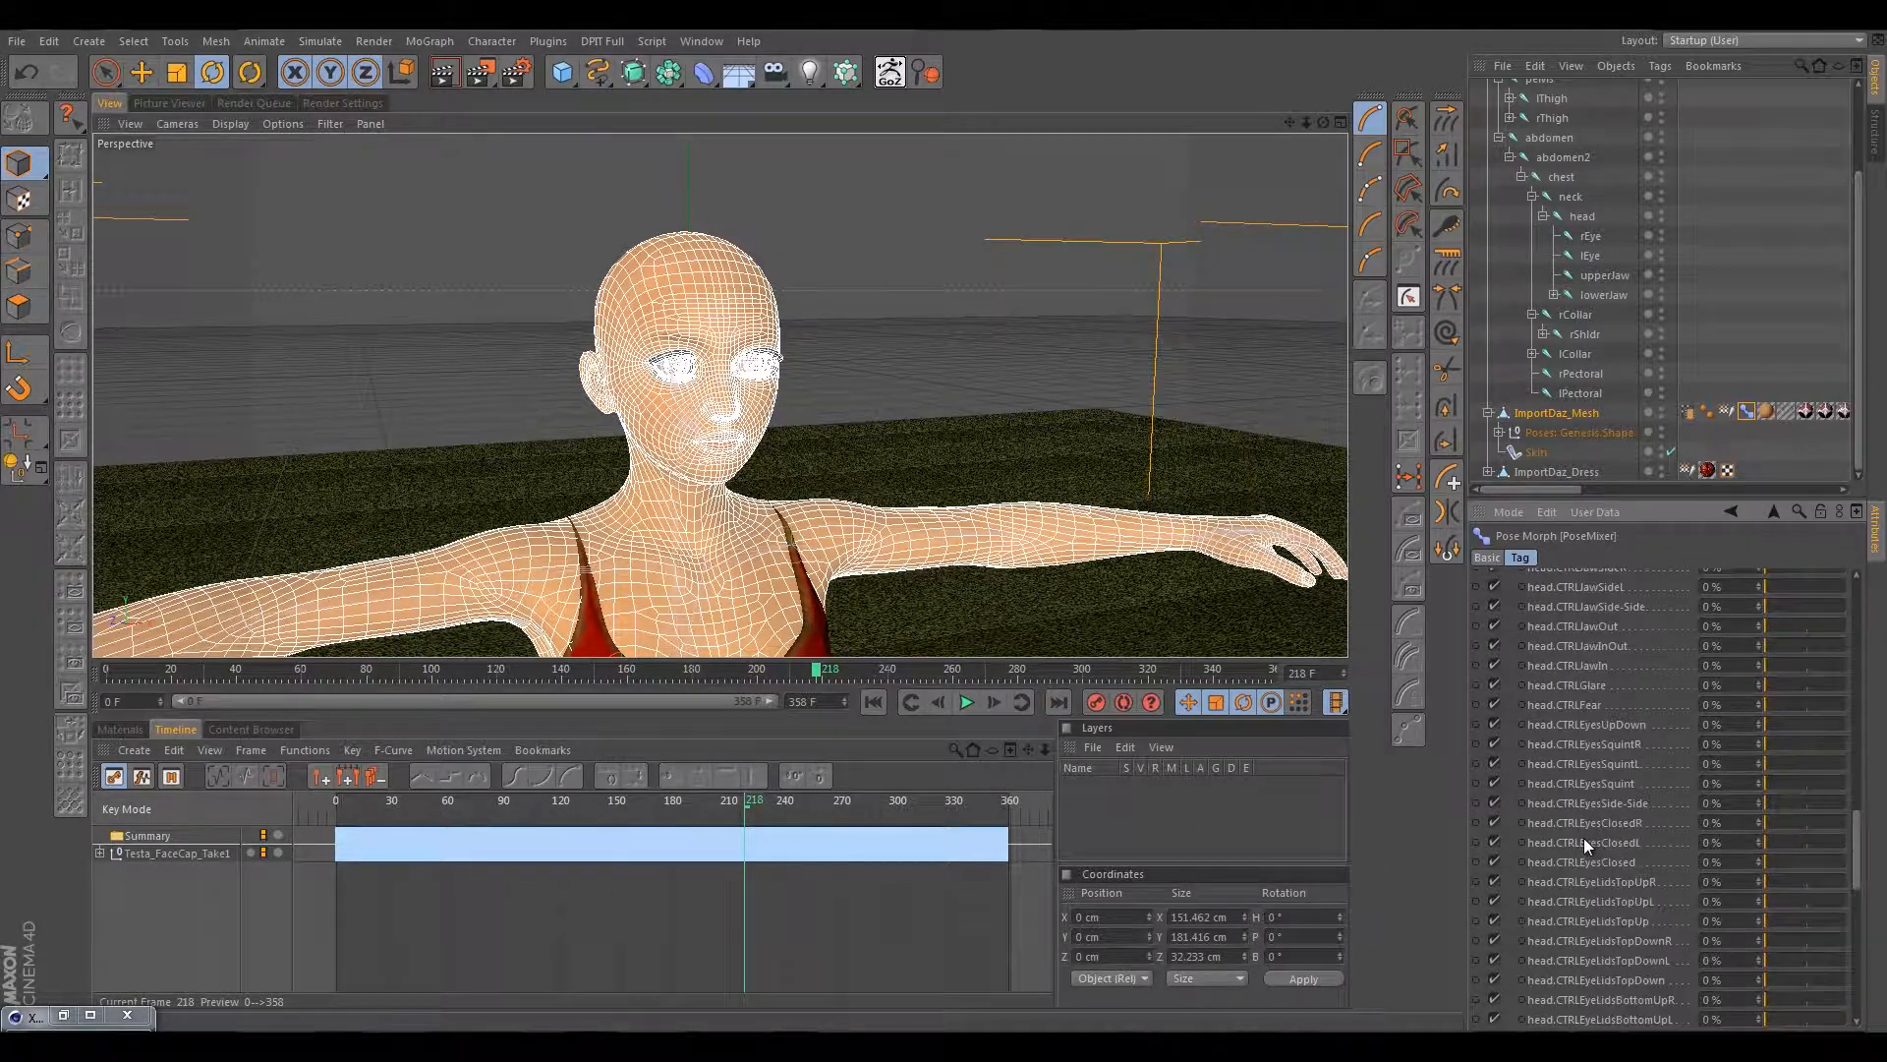
{"action": "scroll", "coordinate": [1591, 808], "scroll_direction": "up", "scroll_amount": 15}
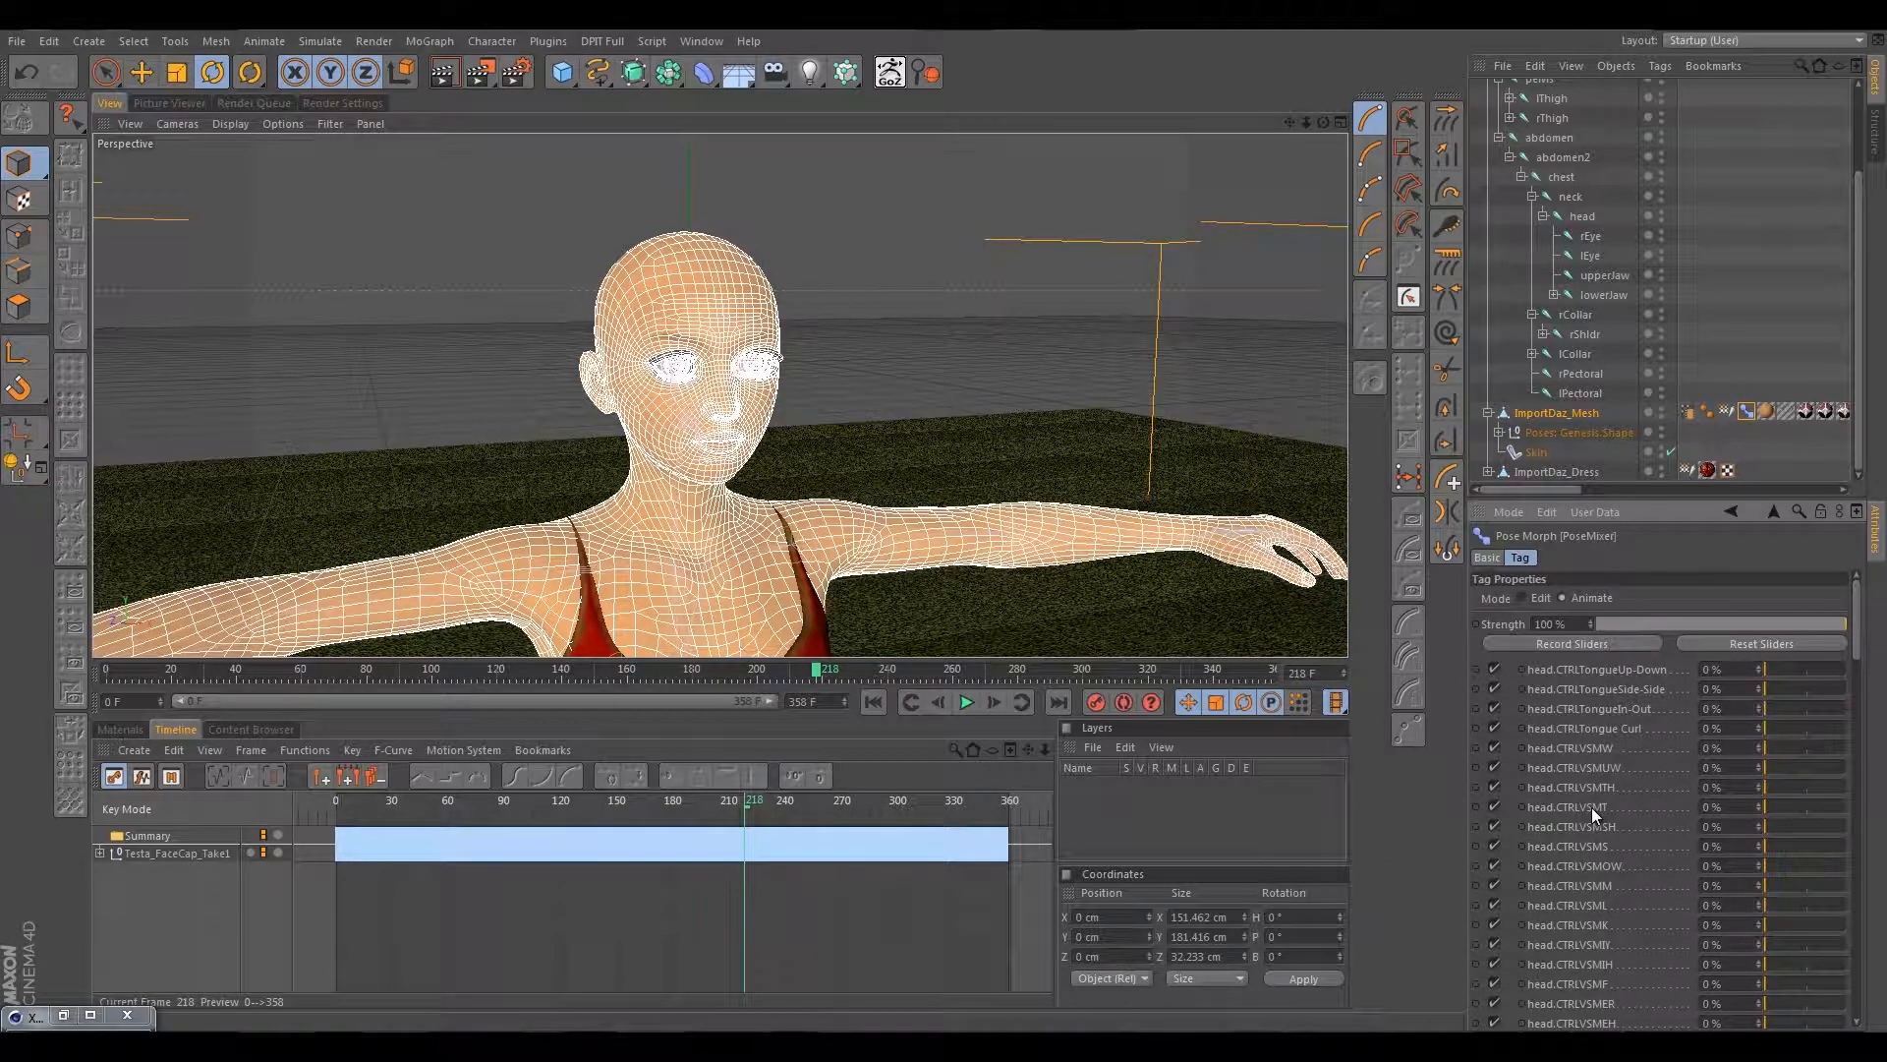
Switch the PoseMixer tag to Edit mode and inspect the advanced target settings of the Default: Genesis.Shape pose.
{"action": "left_click", "coordinate": [1522, 598]}
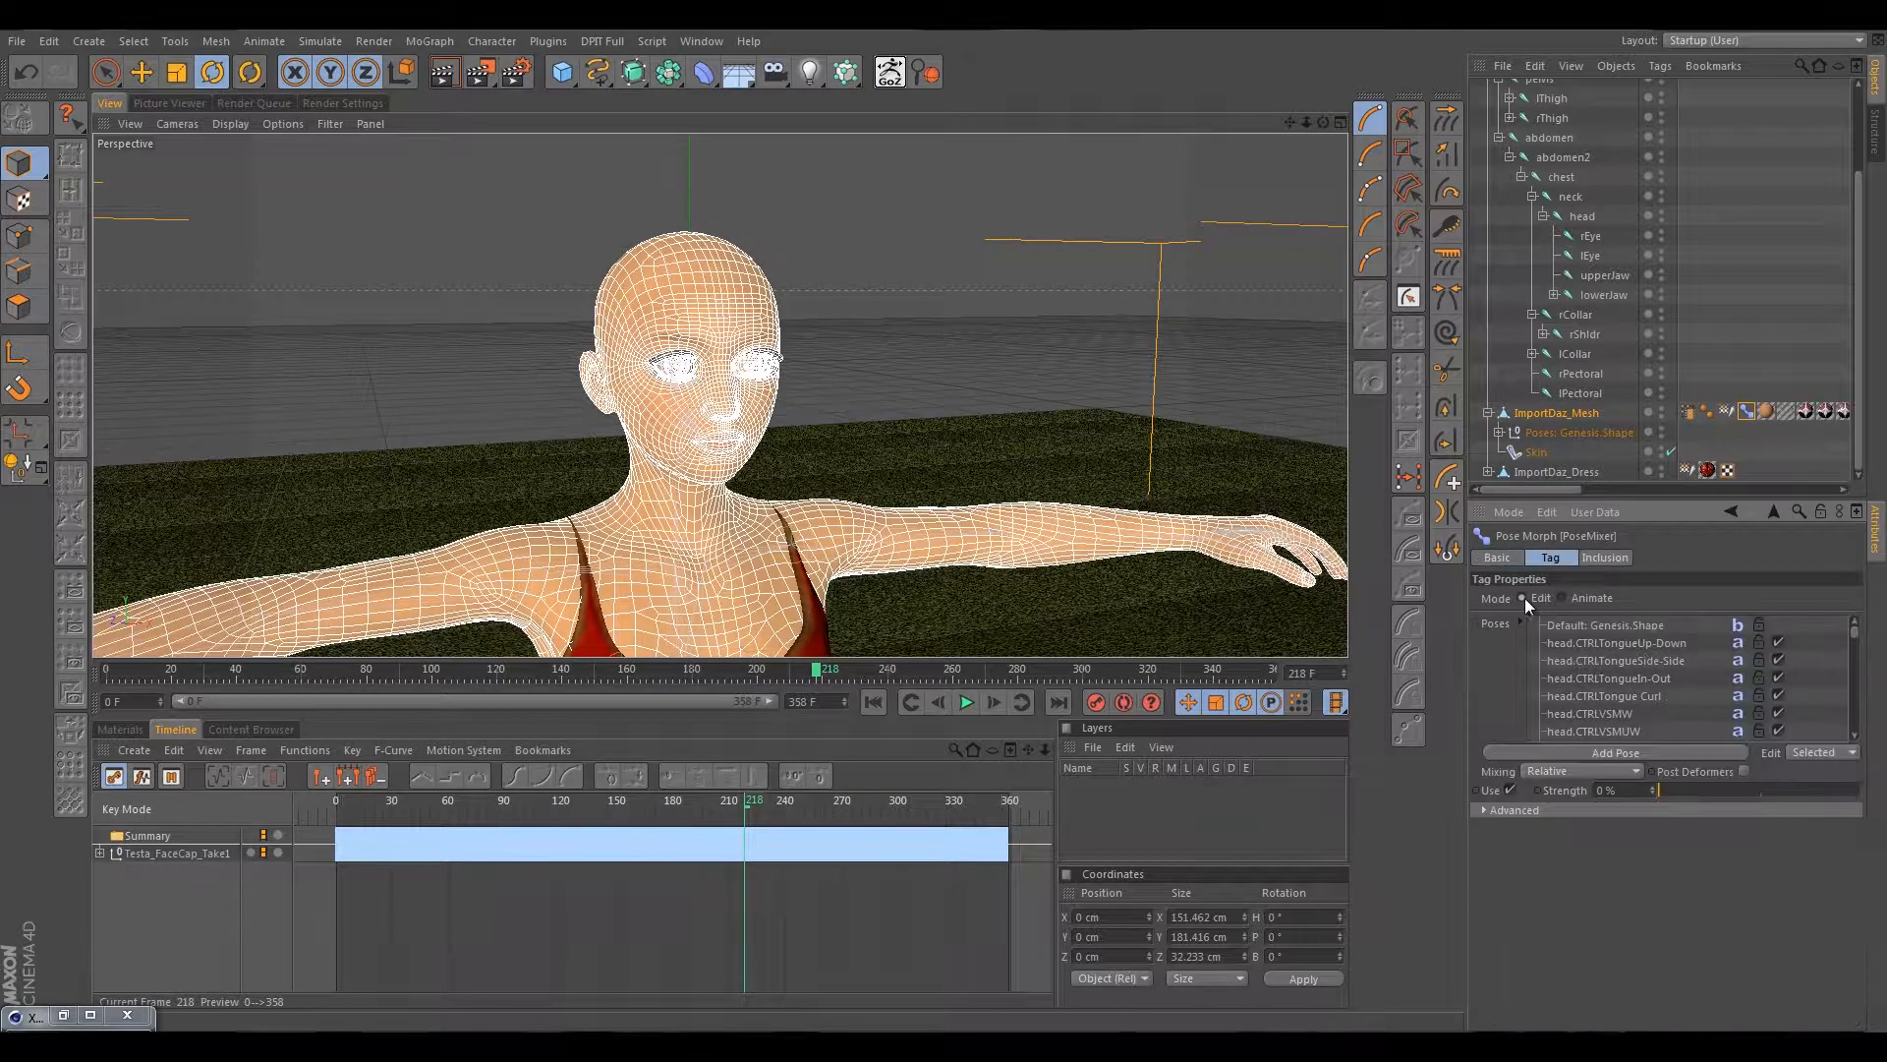
{"action": "left_click", "coordinate": [1637, 628]}
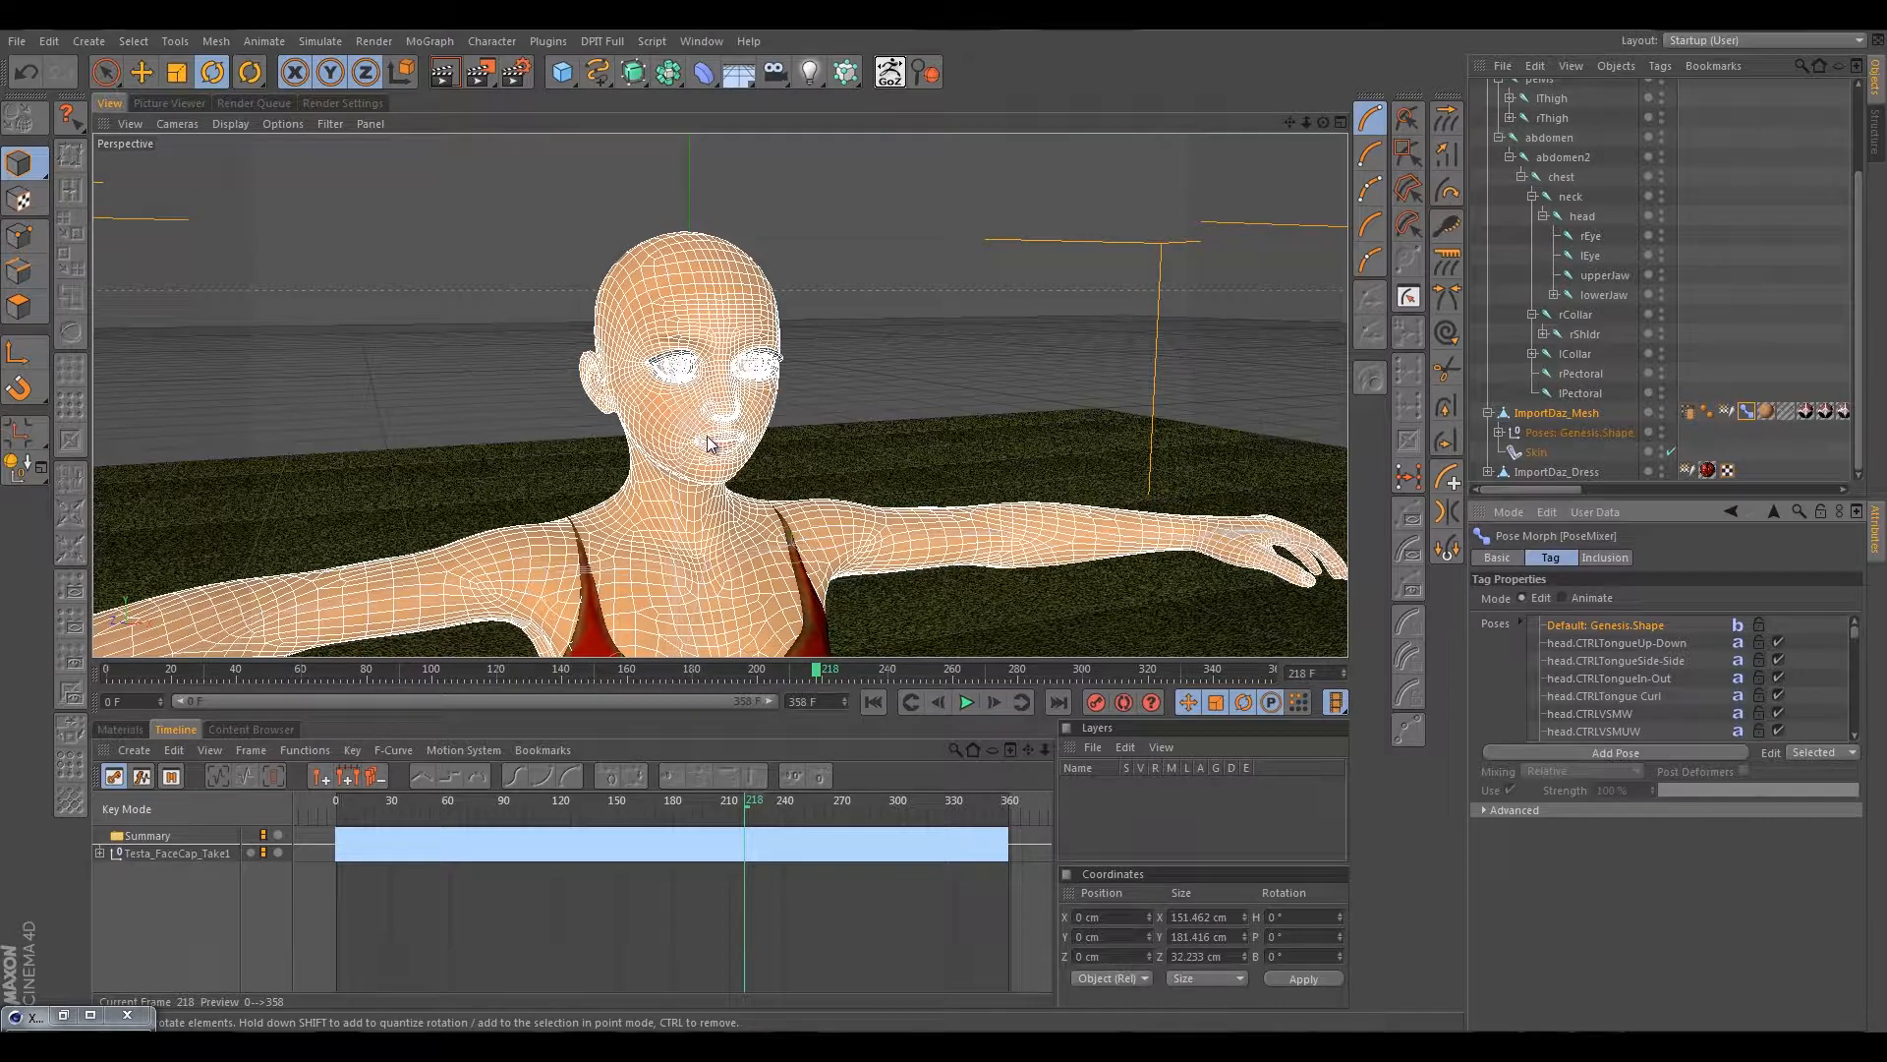
{"action": "scroll", "coordinate": [726, 457], "scroll_direction": "up", "scroll_amount": 4}
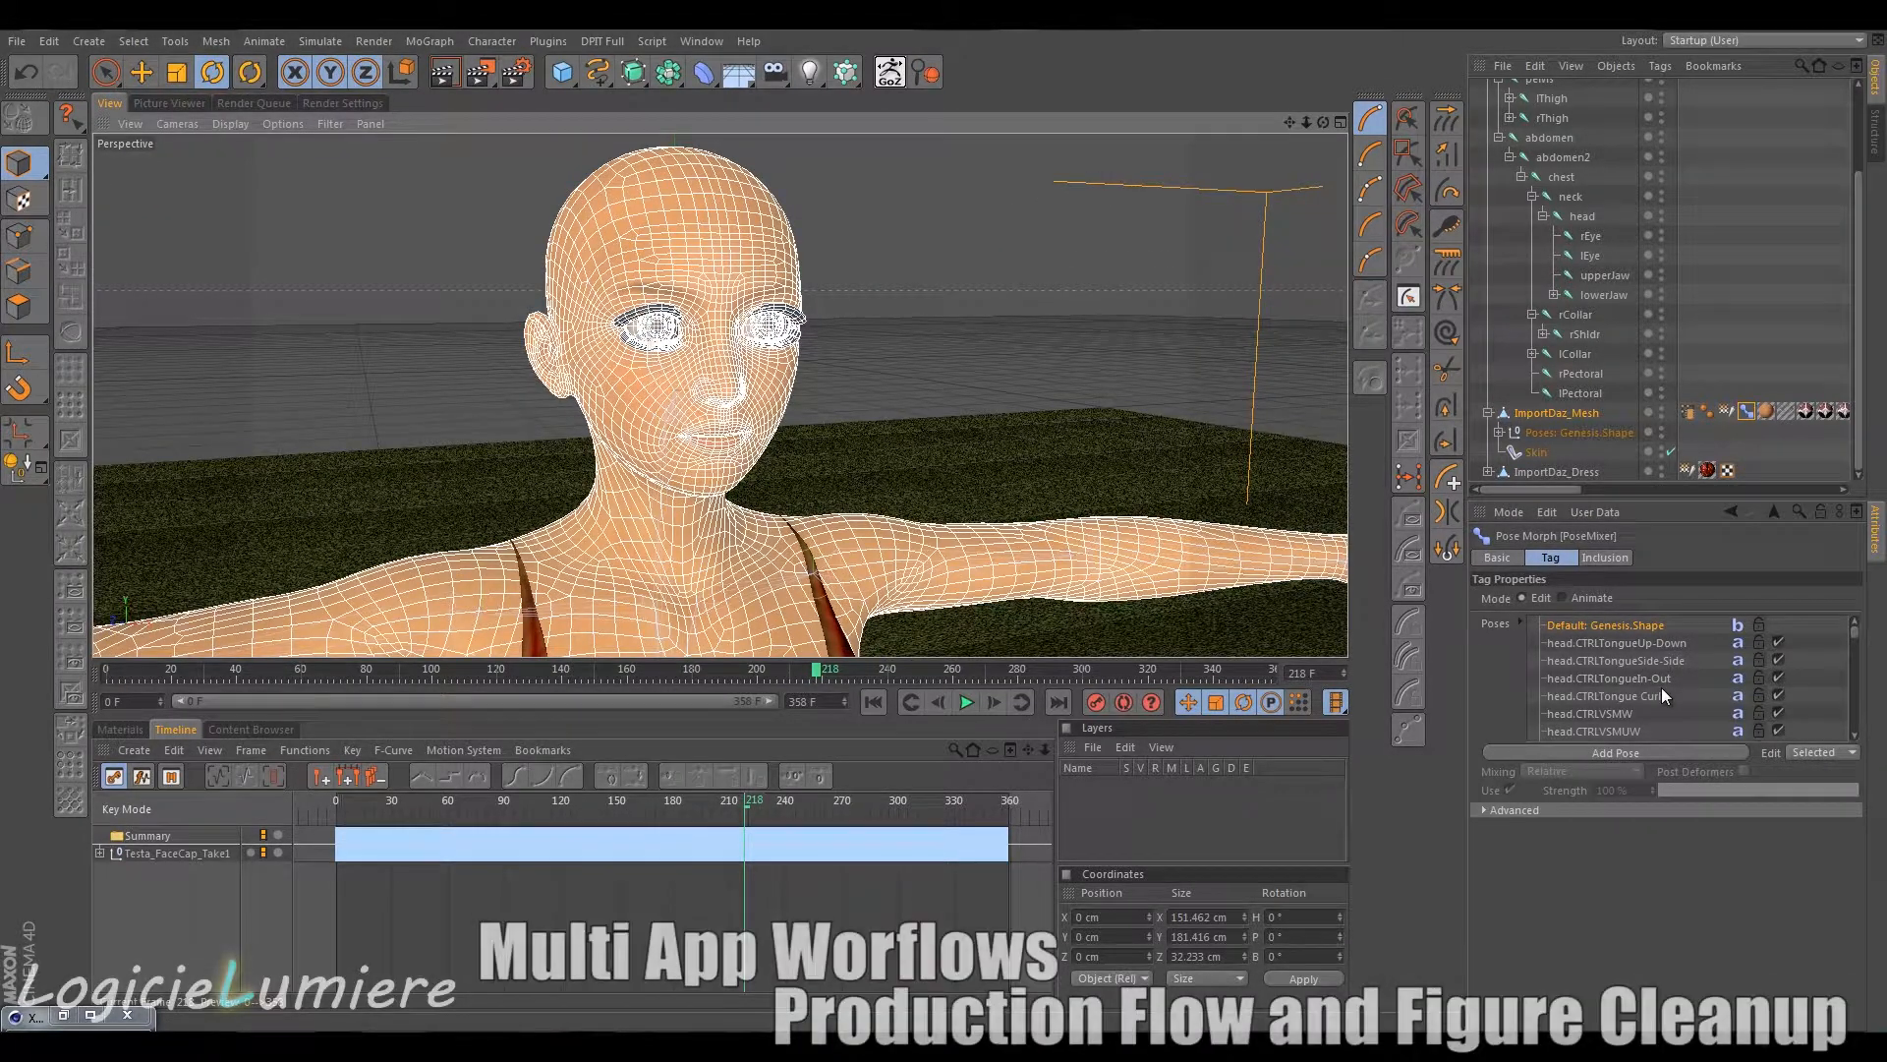
{"action": "left_click", "coordinate": [1485, 811]}
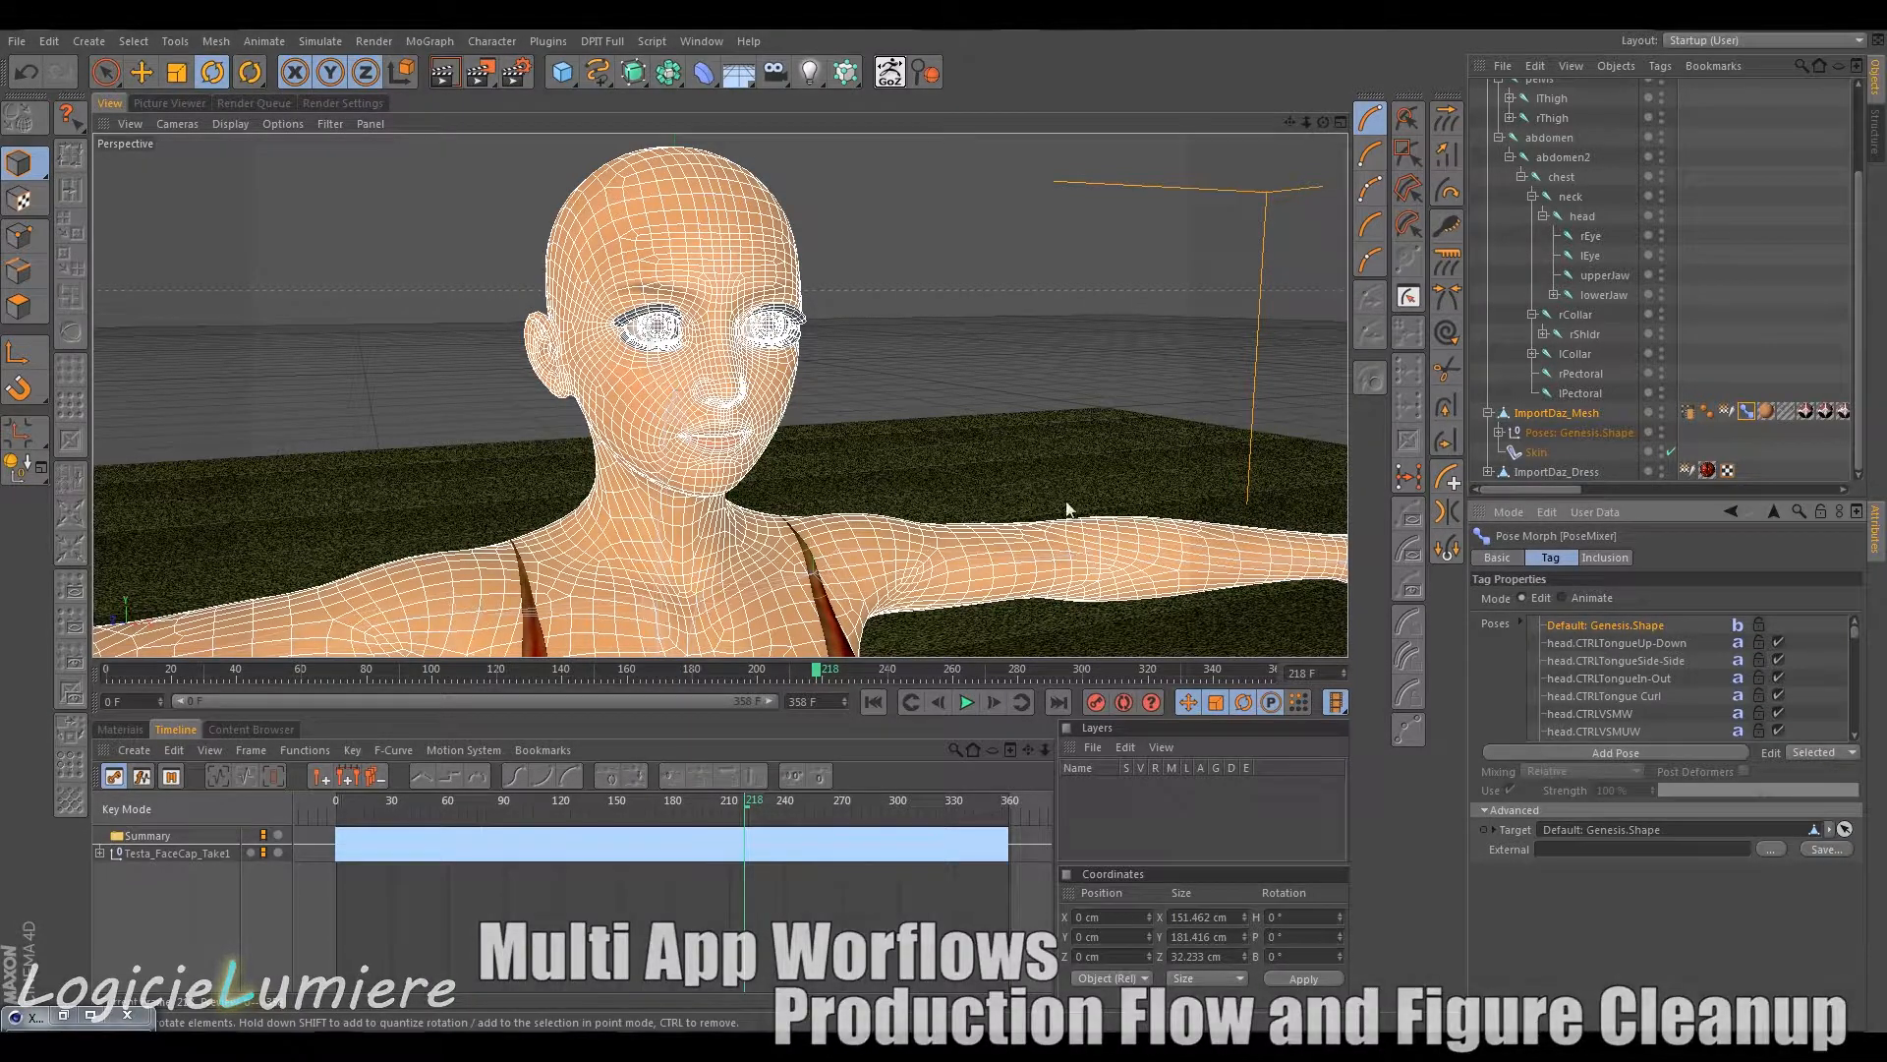
Delete the PoseMixer tag from ImportDaz_Mesh.
{"action": "left_click", "coordinate": [1743, 411]}
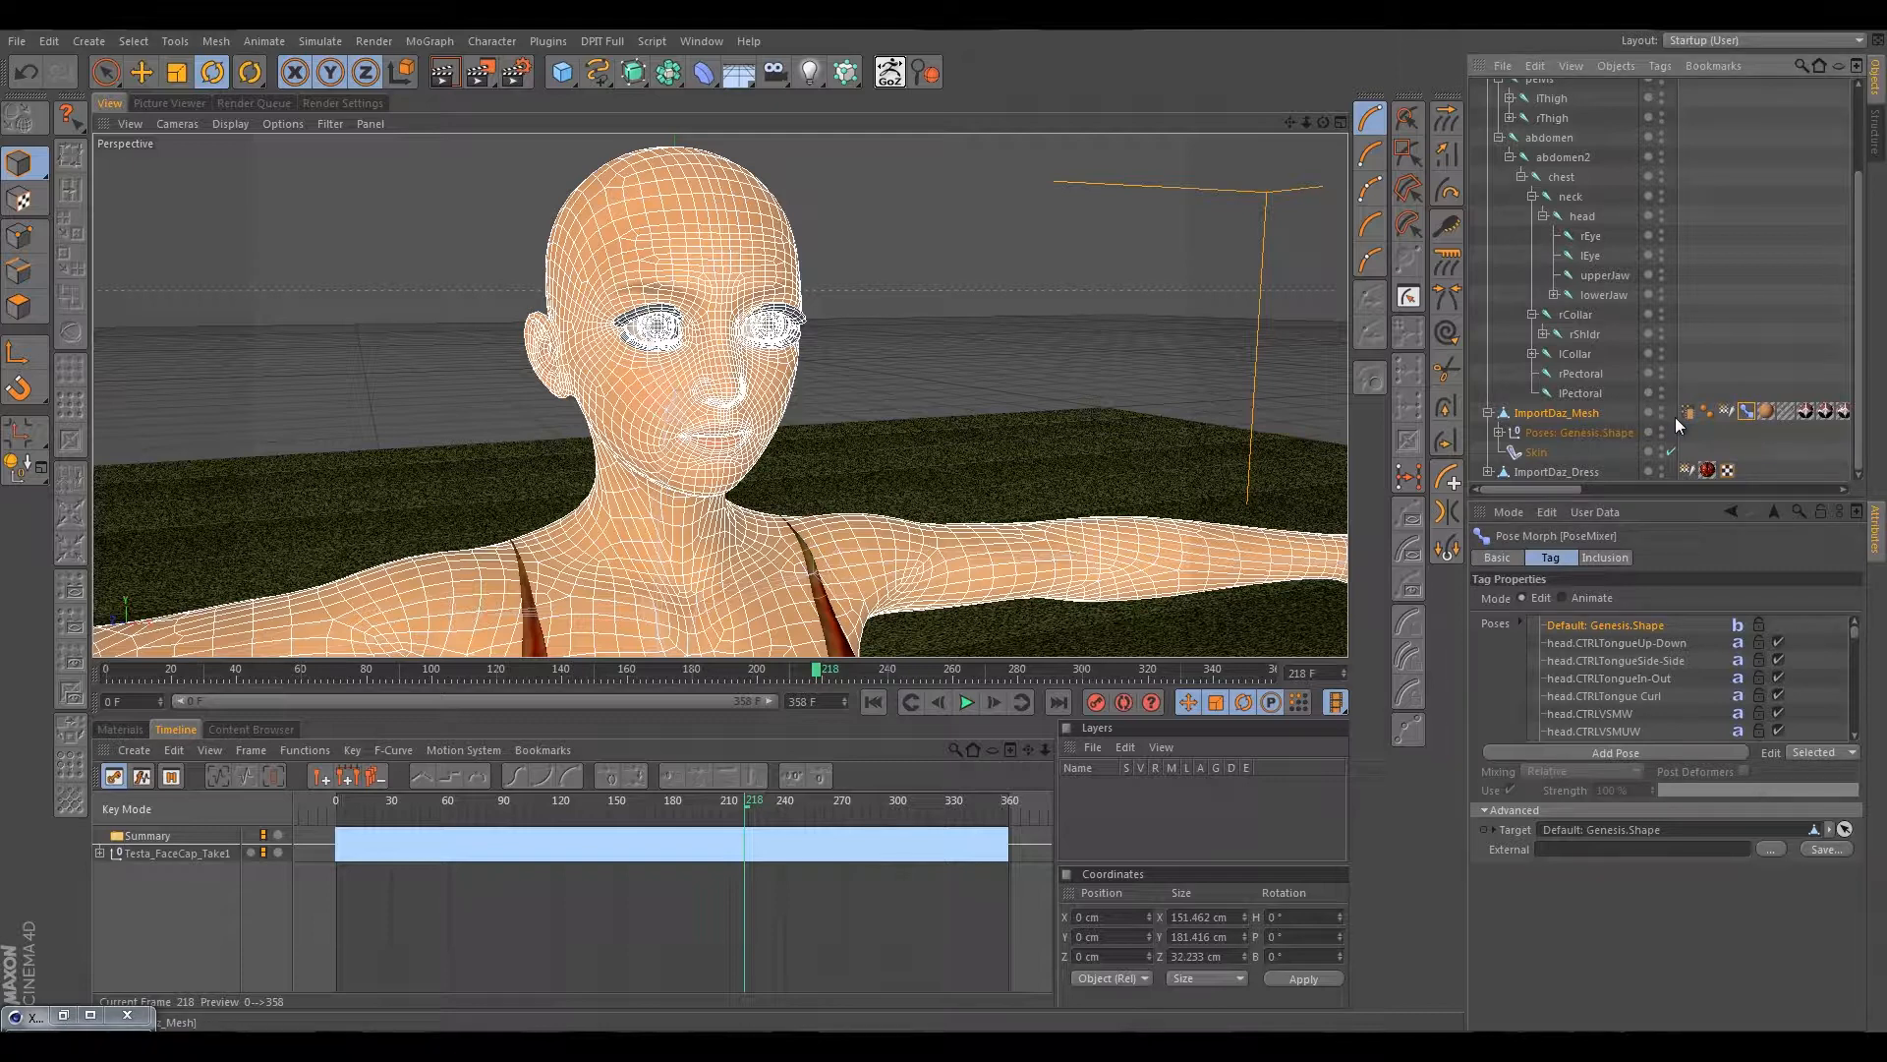
{"action": "left_click", "coordinate": [1743, 457]}
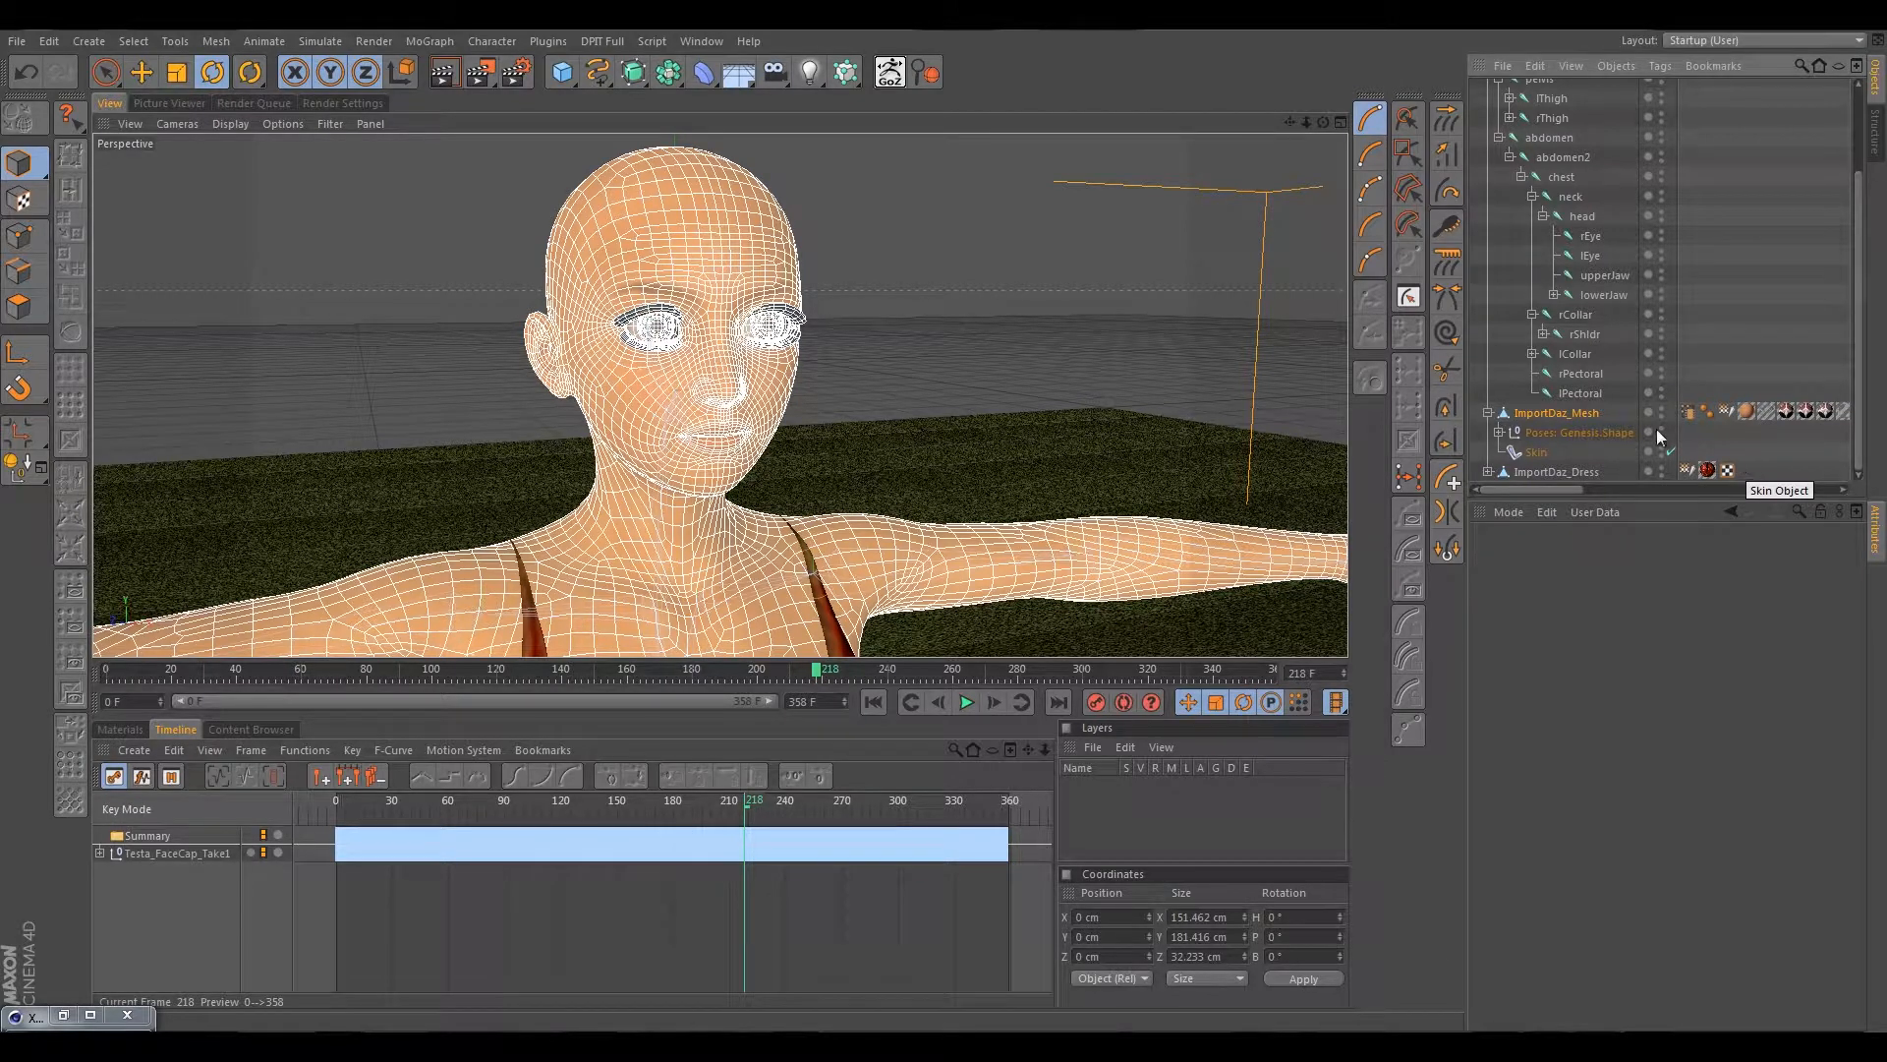
{"action": "scroll", "coordinate": [615, 358], "scroll_direction": "up", "scroll_amount": 2}
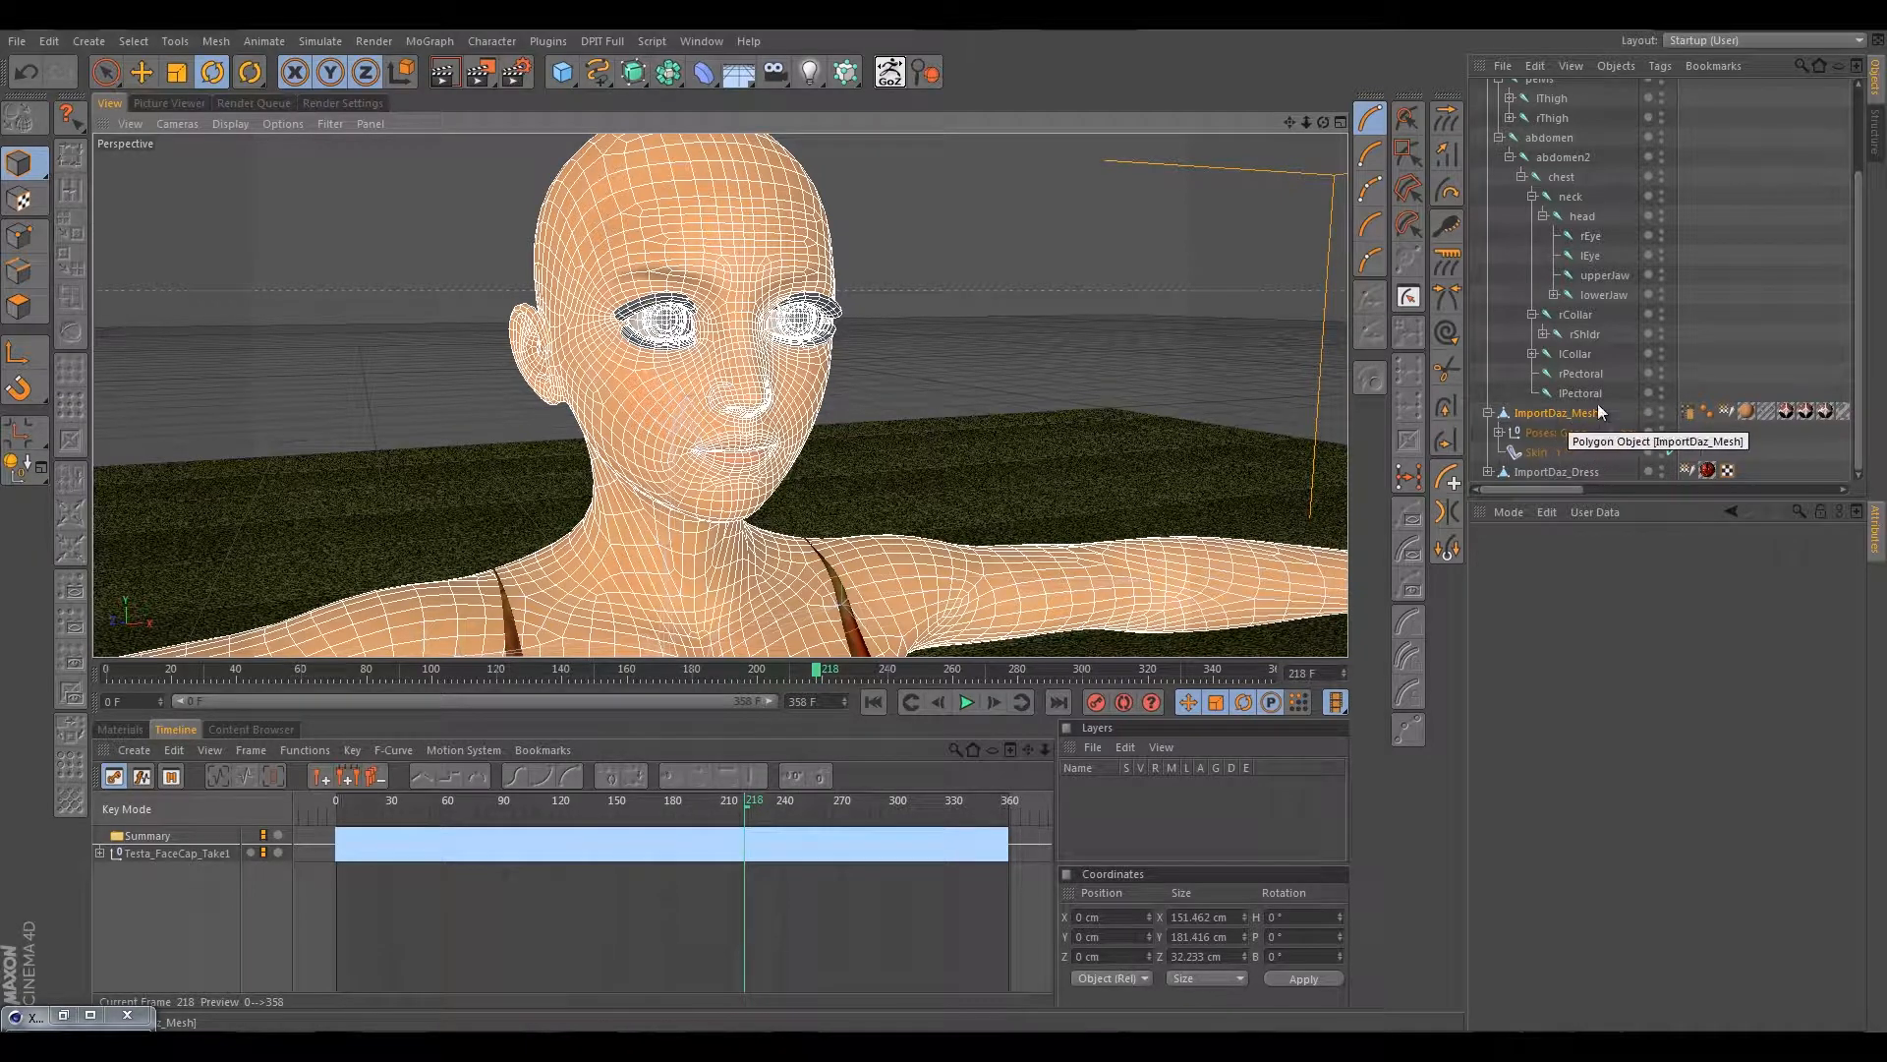
Add a Pose Morph tag with Points mixing to ImportDaz_Mesh and delete its Pose.0 entry, keeping only the Base Pose.
{"action": "left_click", "coordinate": [1693, 409]}
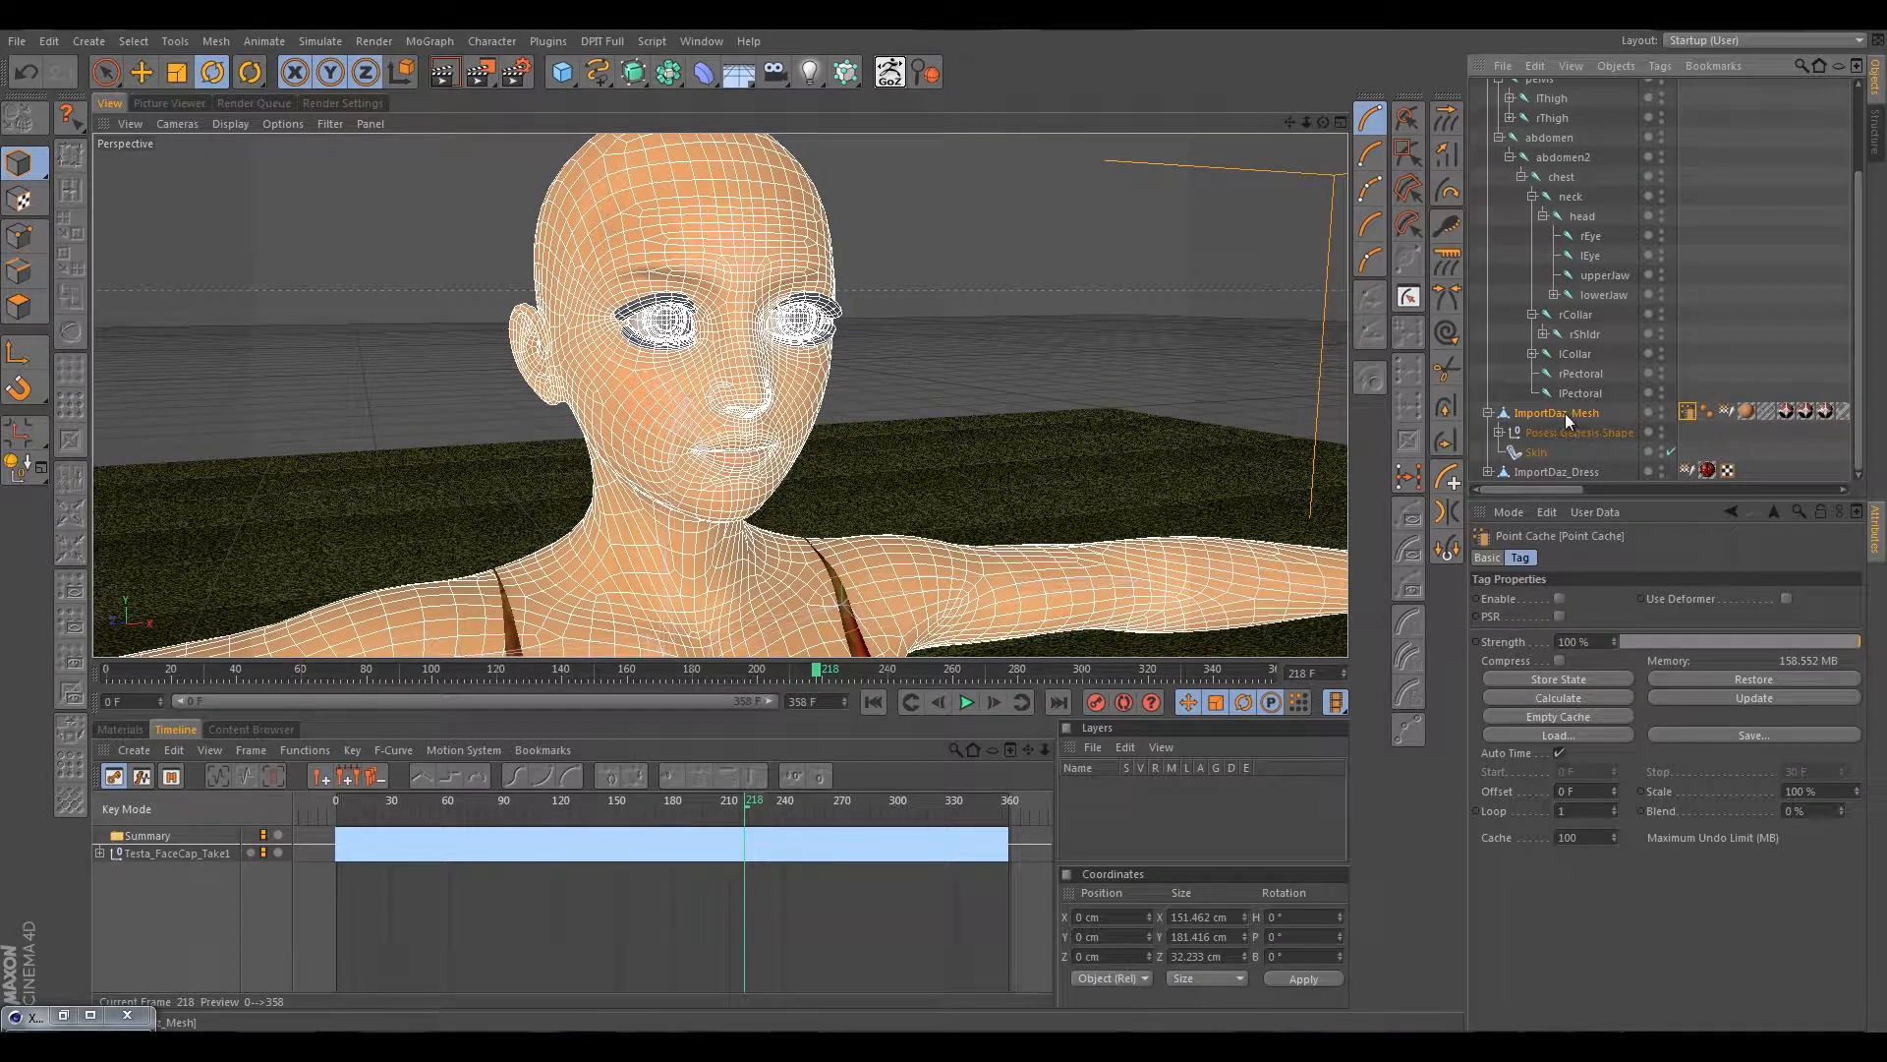
{"action": "left_click", "coordinate": [1565, 413]}
{"action": "right_click", "coordinate": [1565, 413]}
{"action": "mouse_move", "coordinate": [1637, 365]}
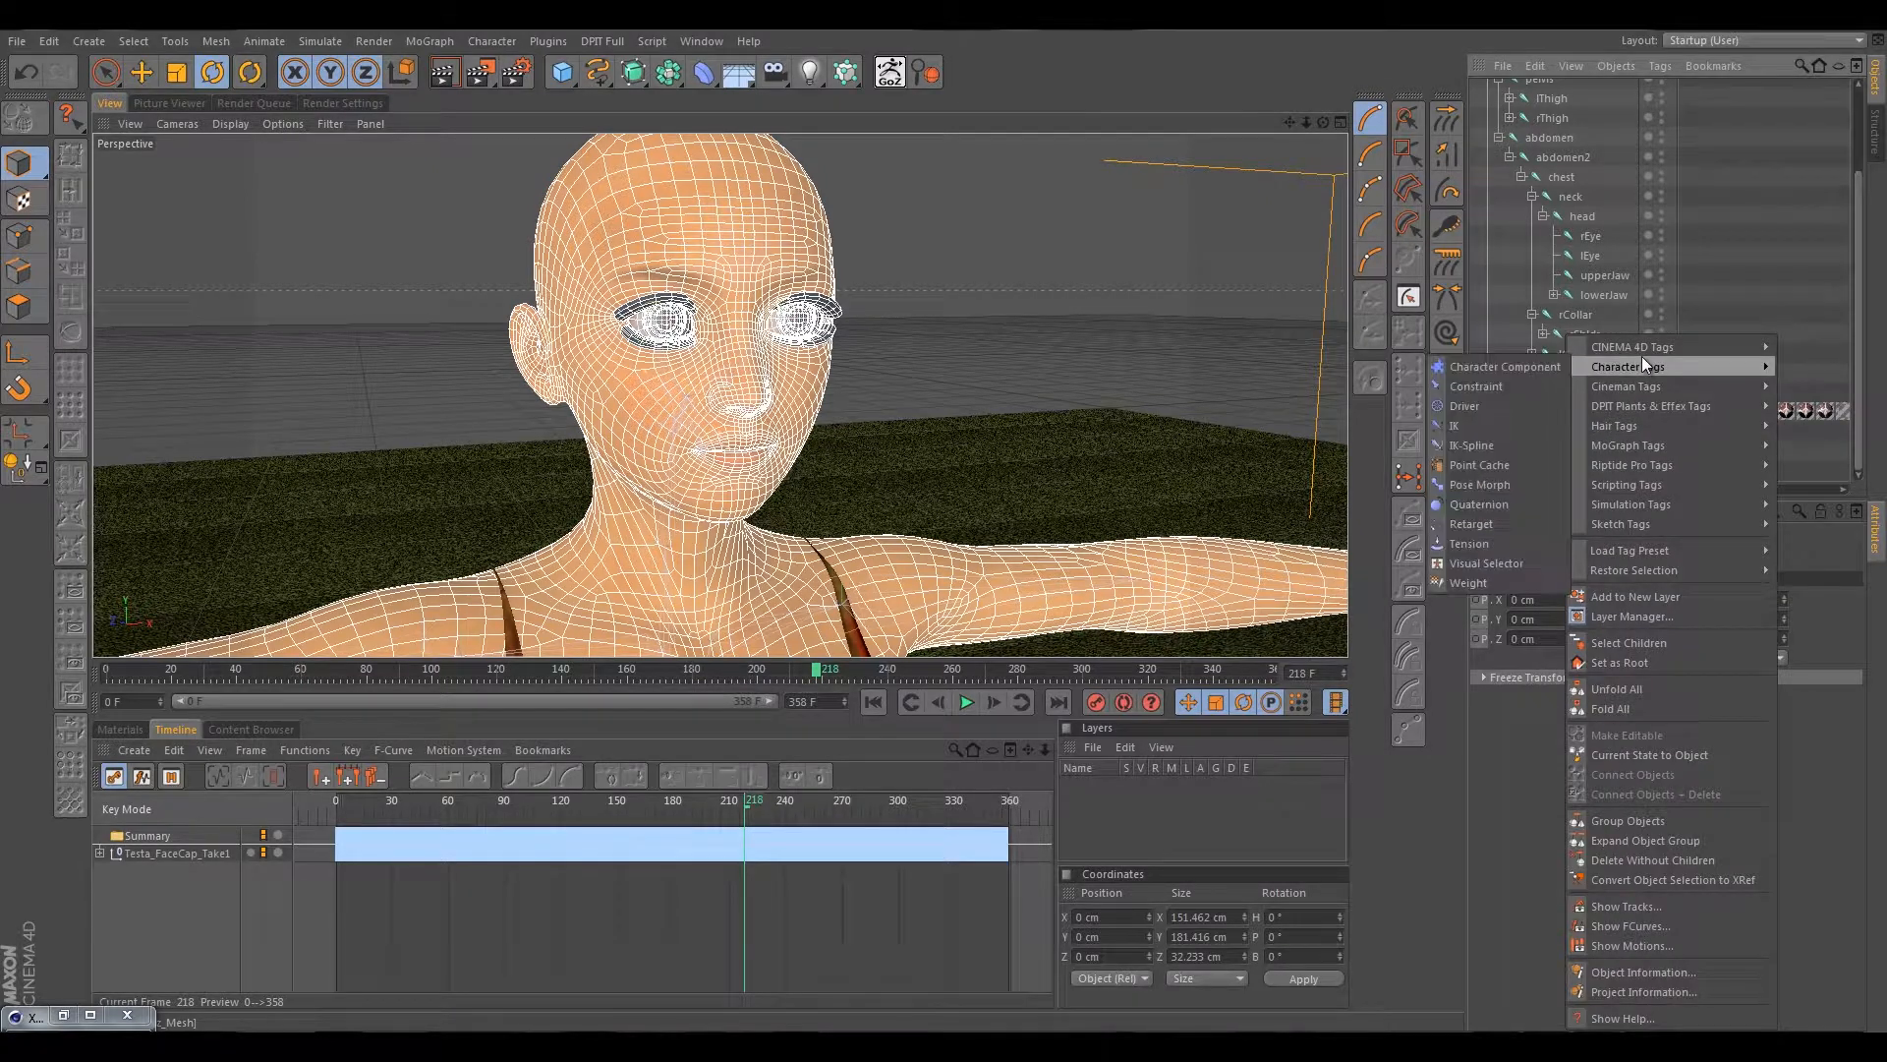
{"action": "left_click", "coordinate": [1500, 484]}
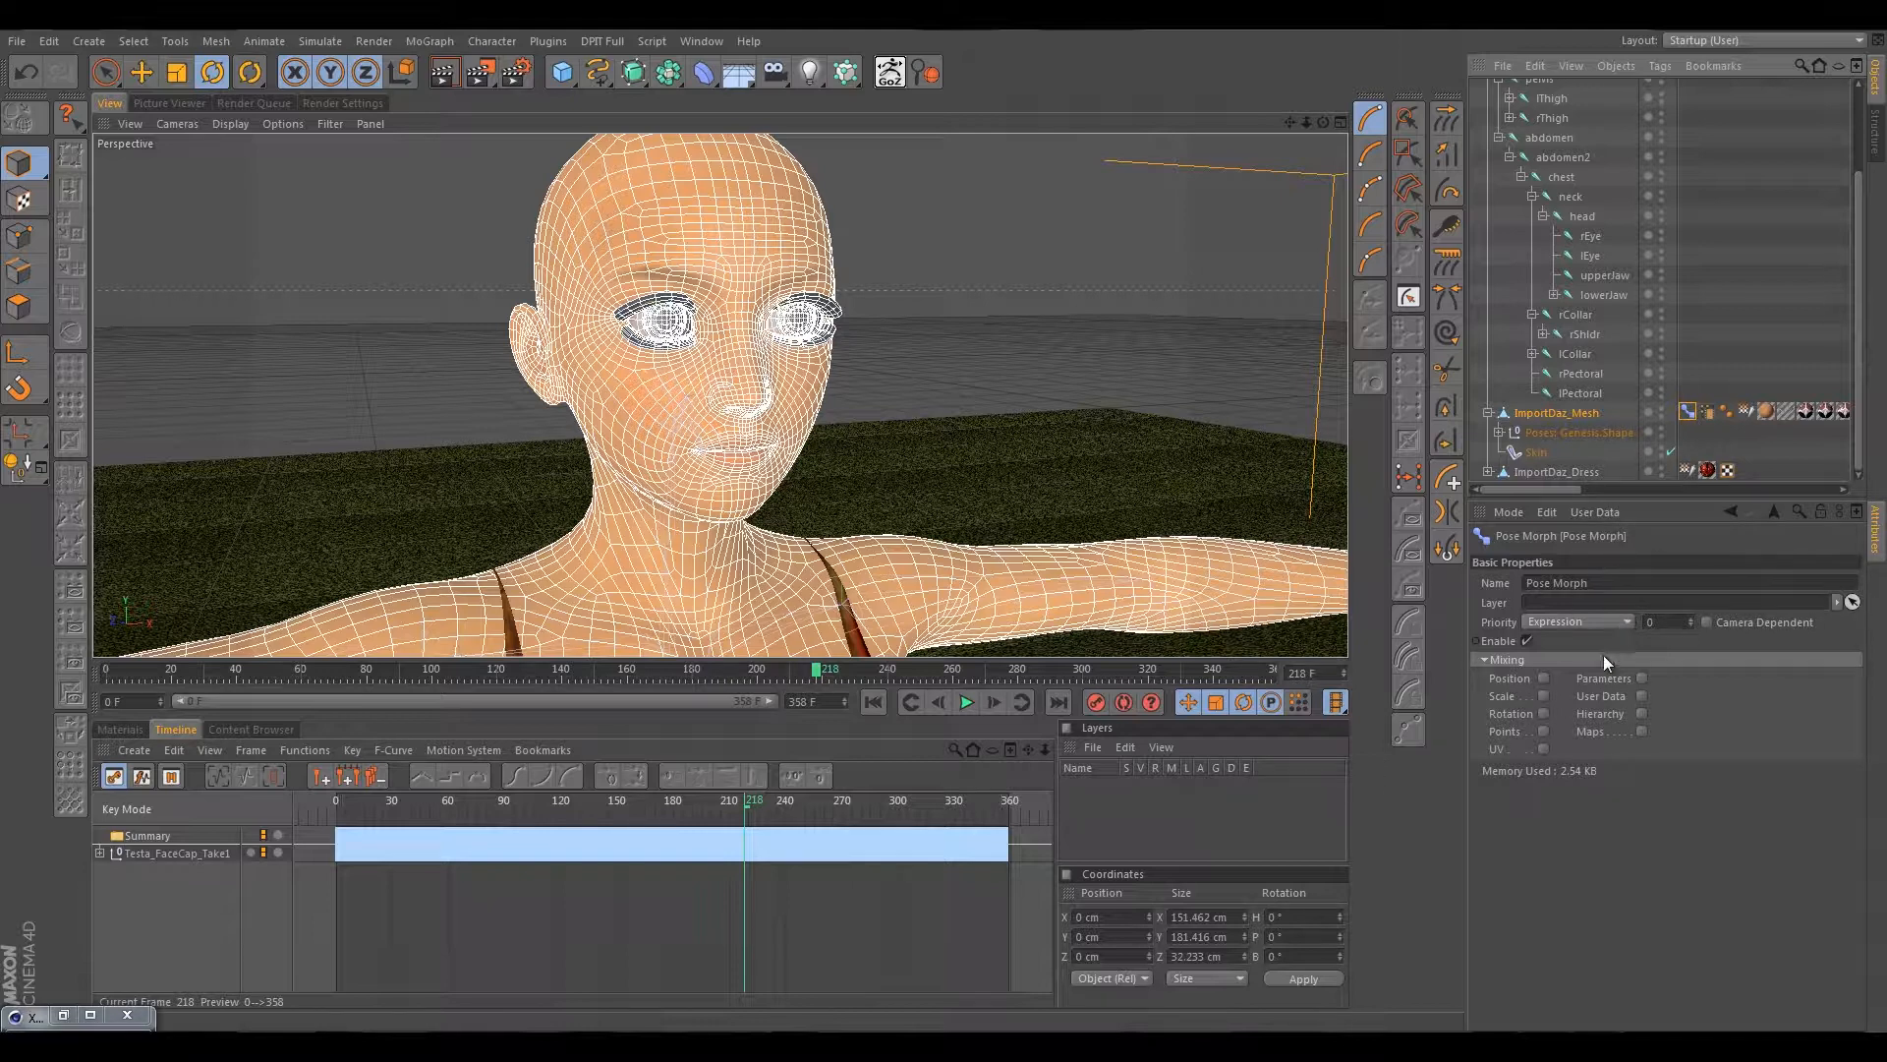
{"action": "left_click", "coordinate": [1543, 732]}
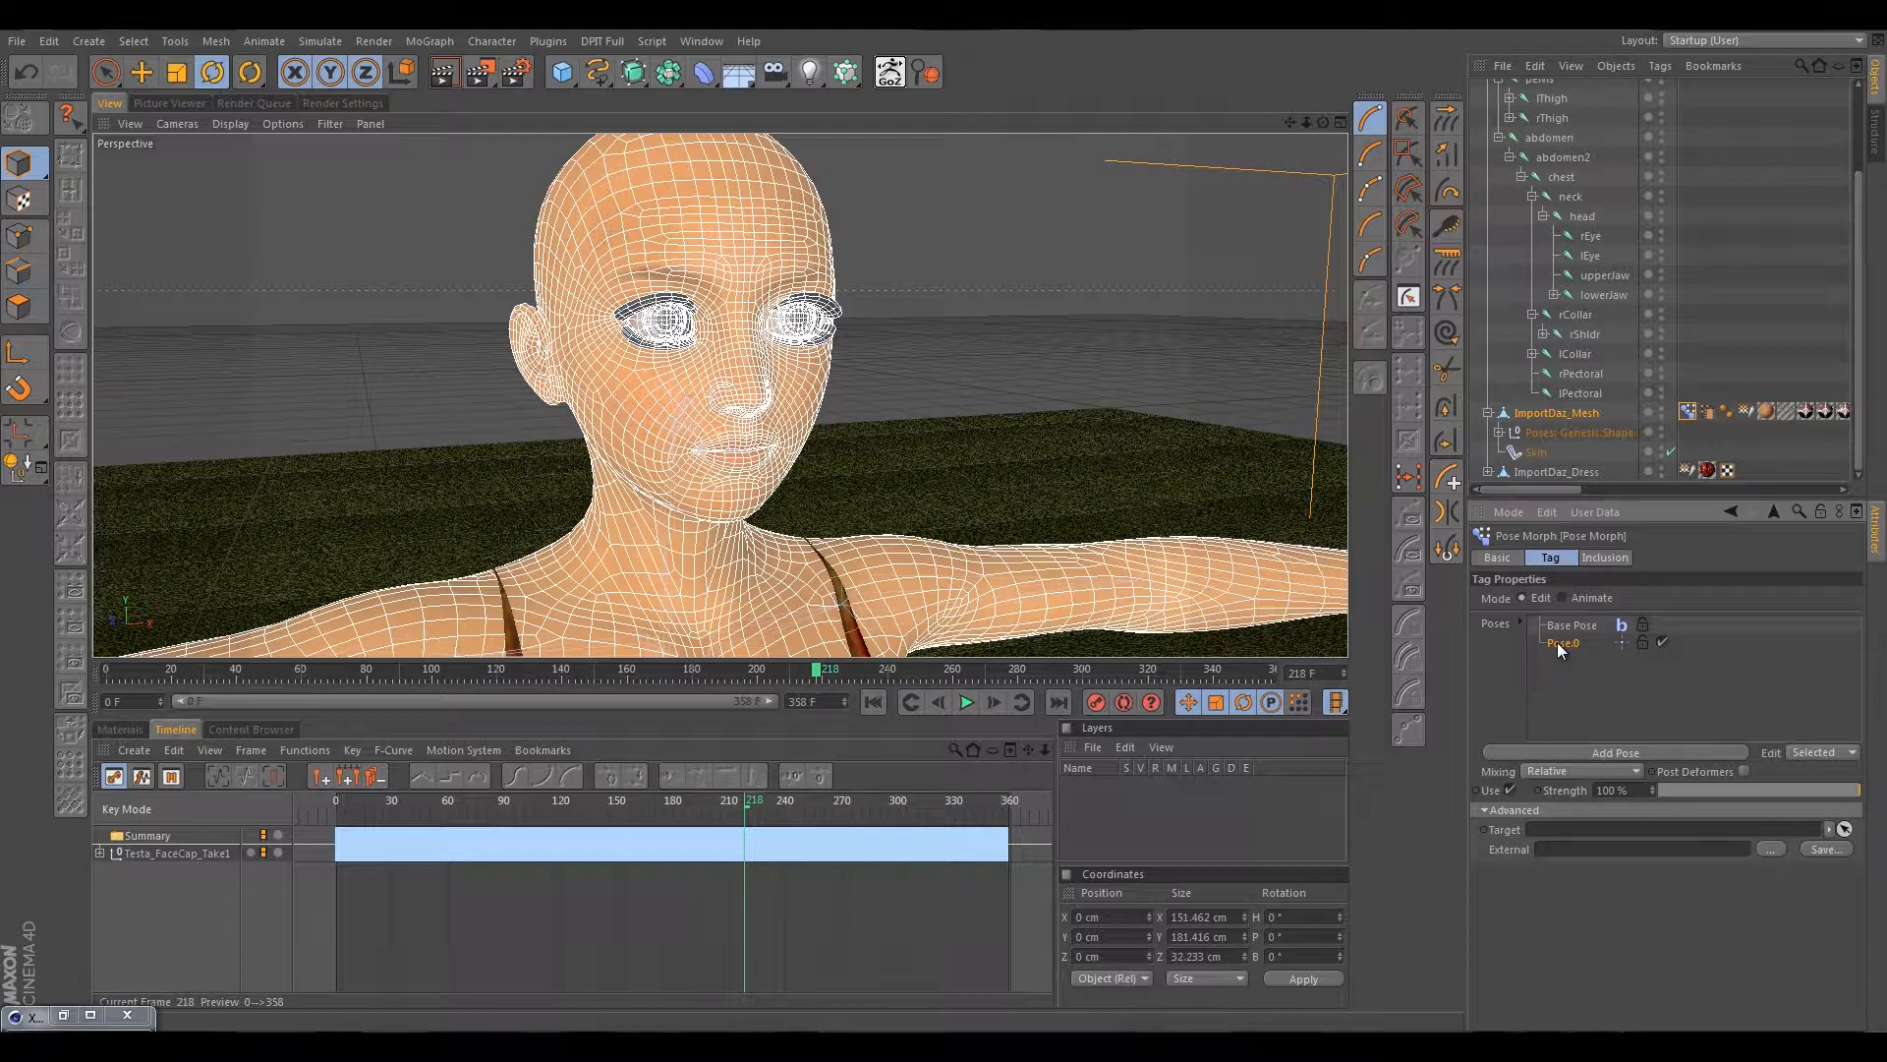
{"action": "key", "text": "Delete"}
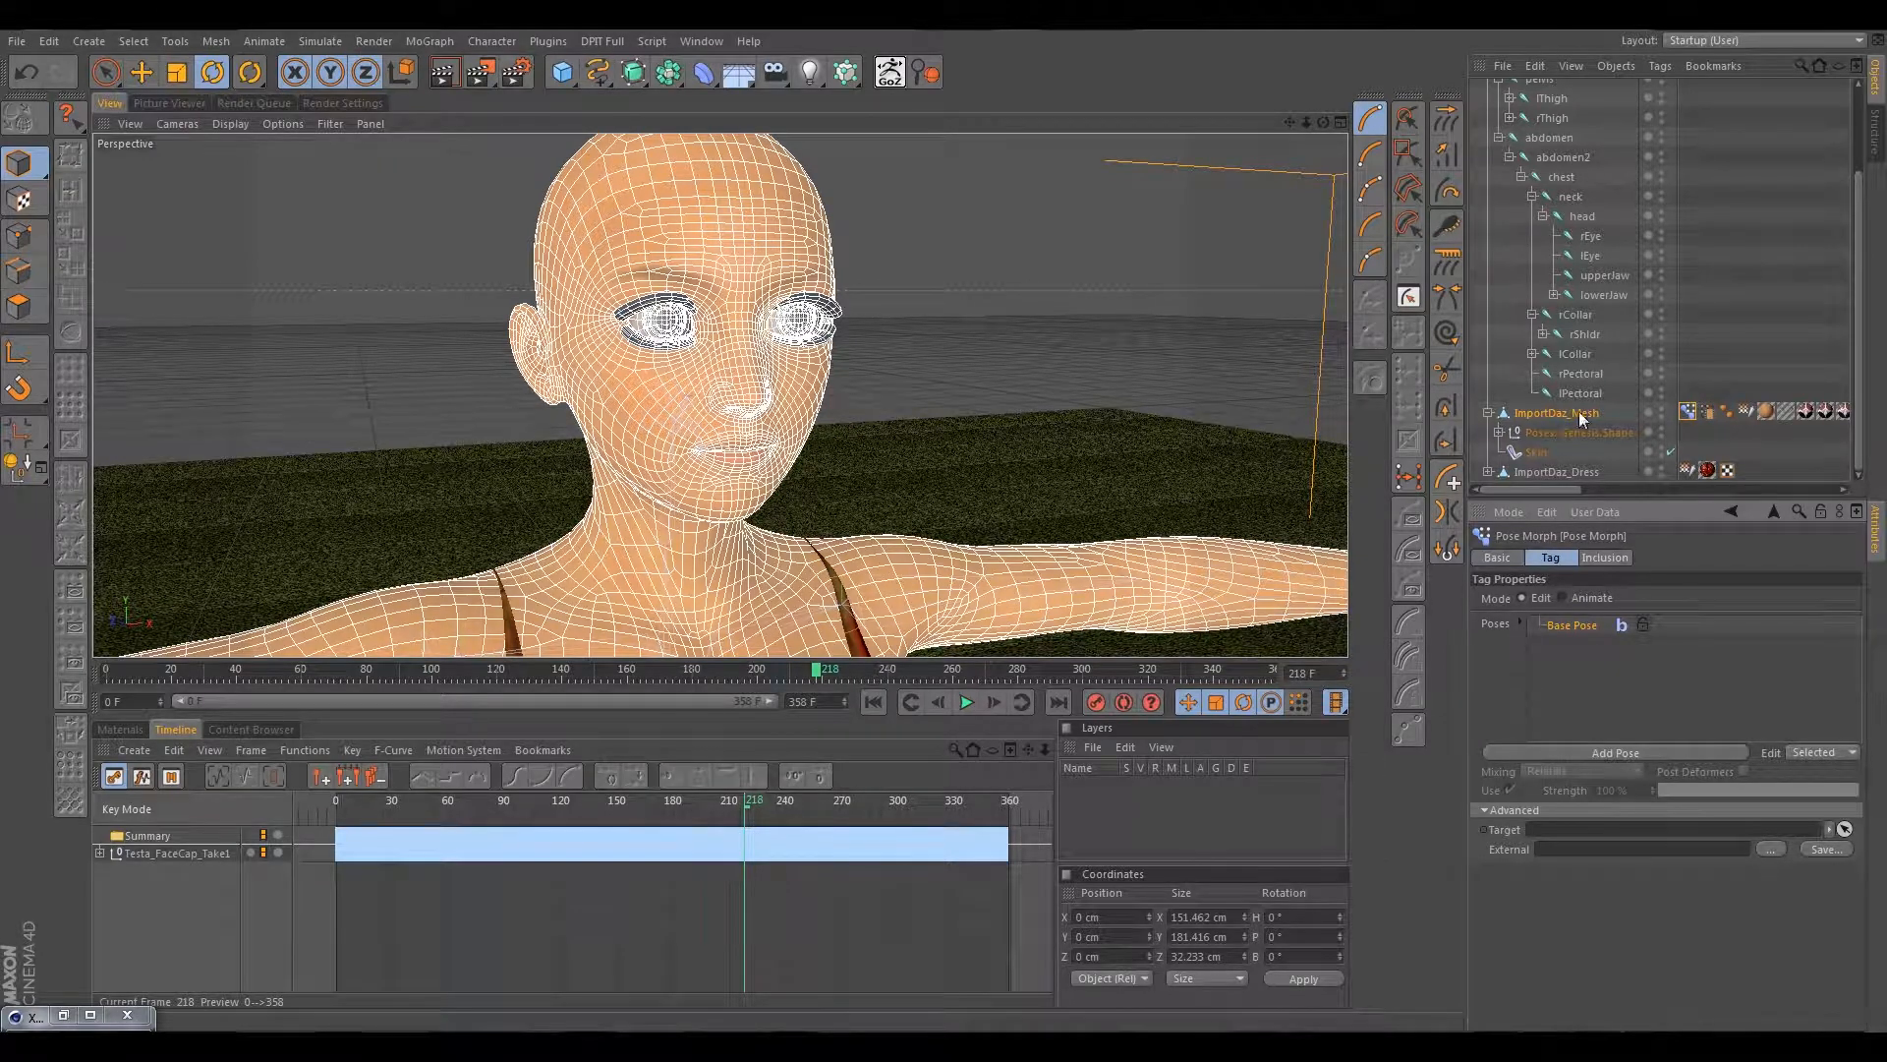
Expand the Poses: Genesis.Shape group under ImportDaz_Mesh and lock the attribute display on the mesh's Pose Morph tag.
{"action": "left_click", "coordinate": [1499, 431]}
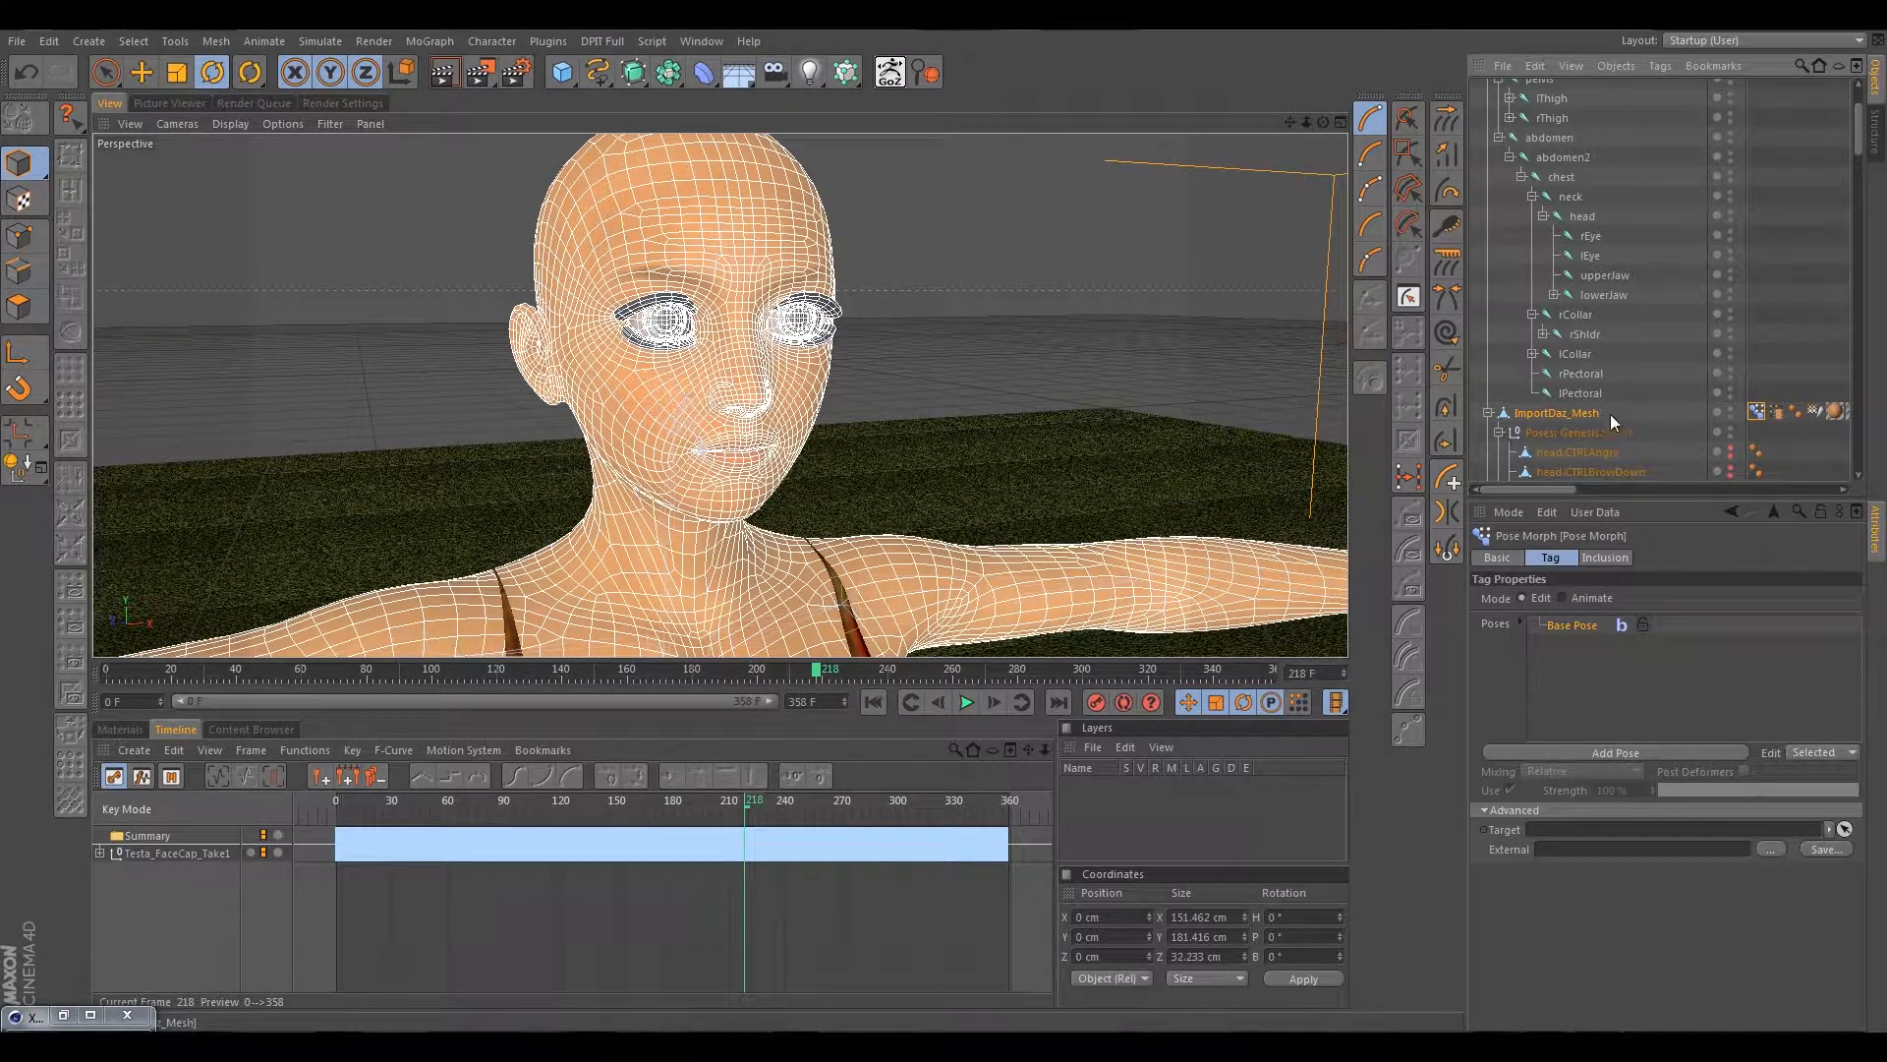
{"action": "scroll", "coordinate": [1541, 411], "scroll_direction": "down", "scroll_amount": 5}
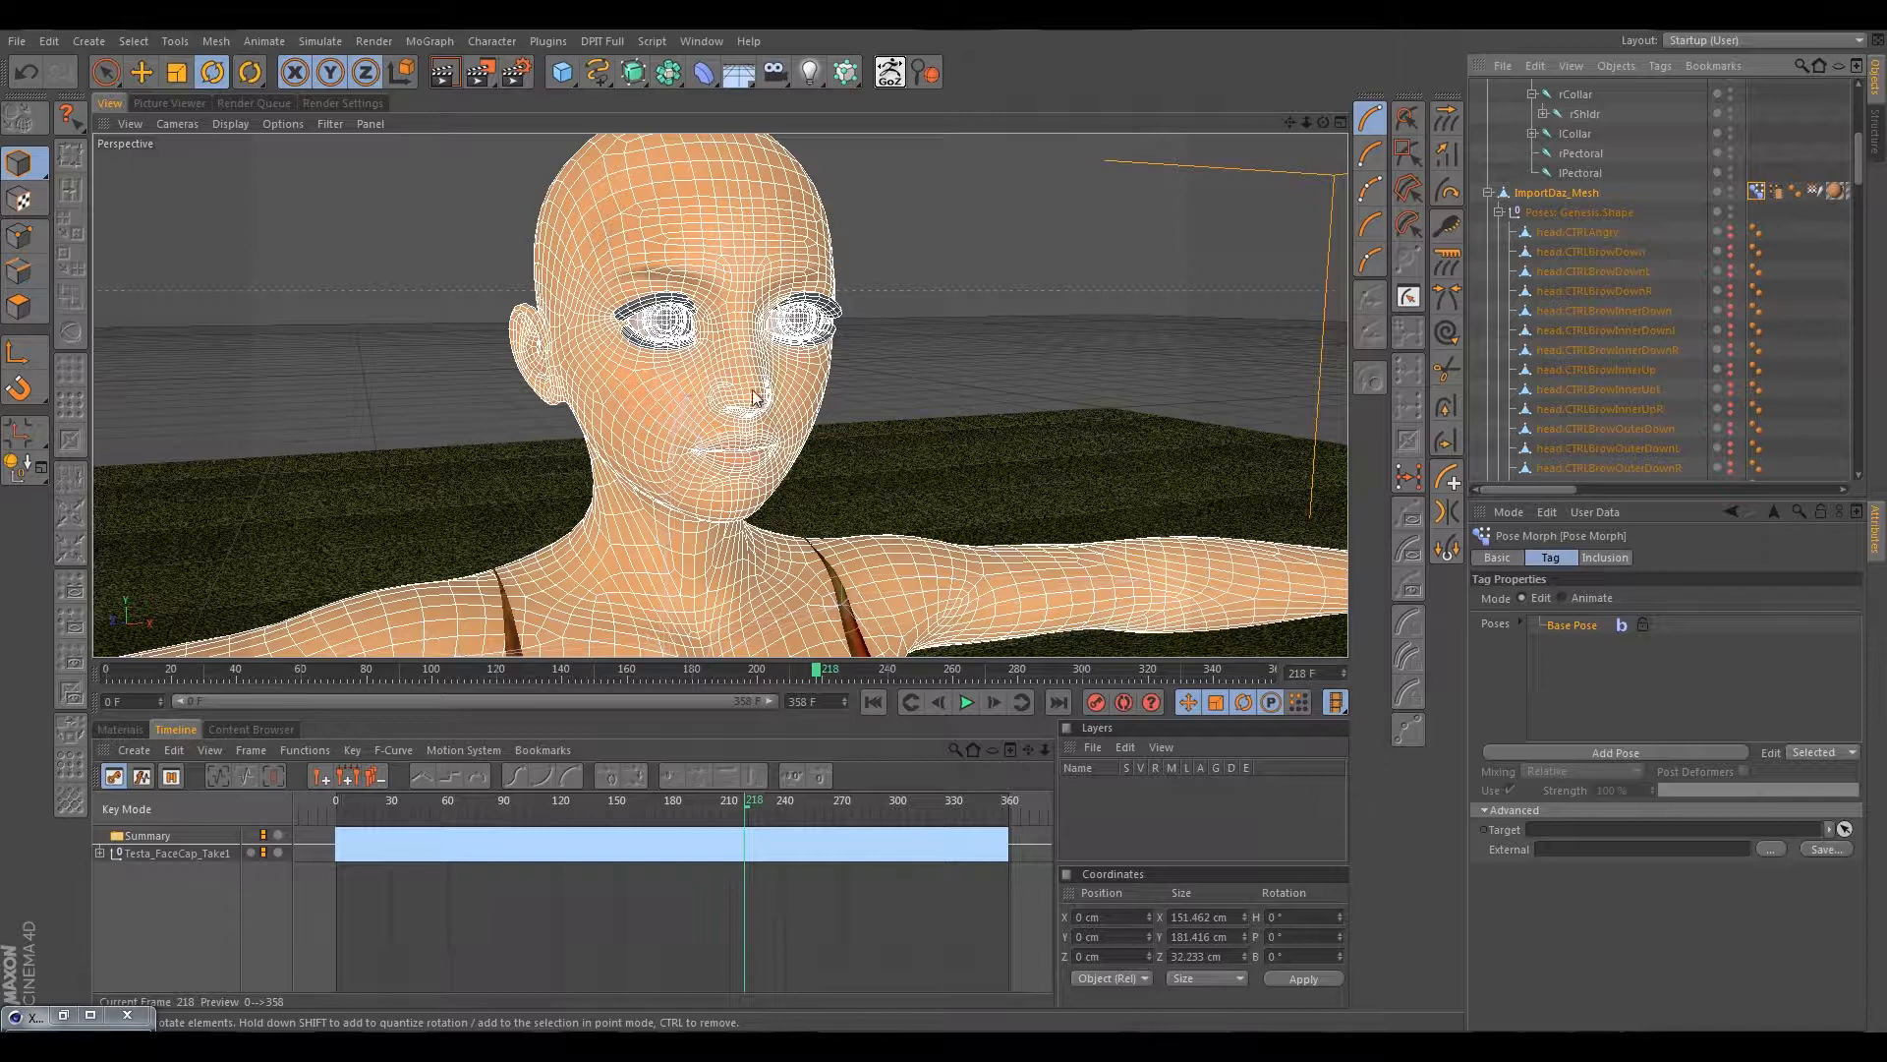
{"action": "left_click", "coordinate": [1626, 273]}
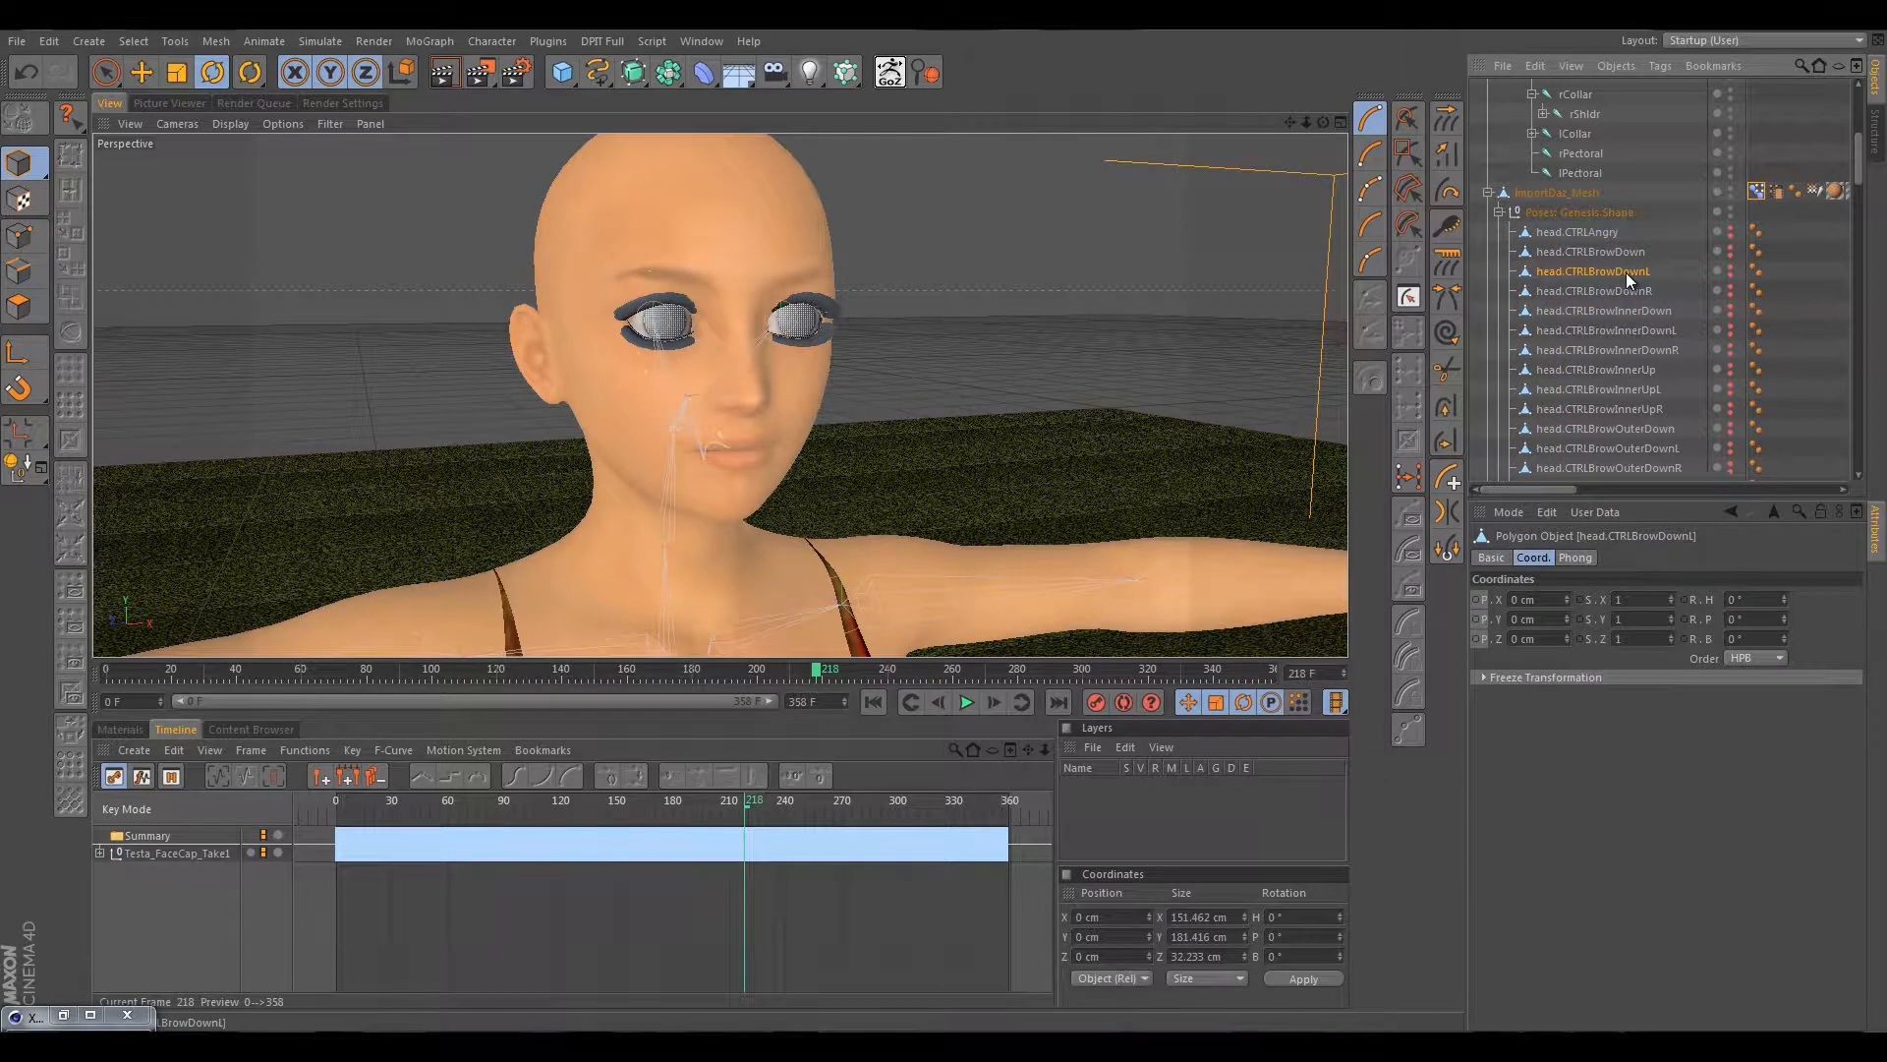
{"action": "left_click", "coordinate": [1635, 291], "text": "ctrl"}
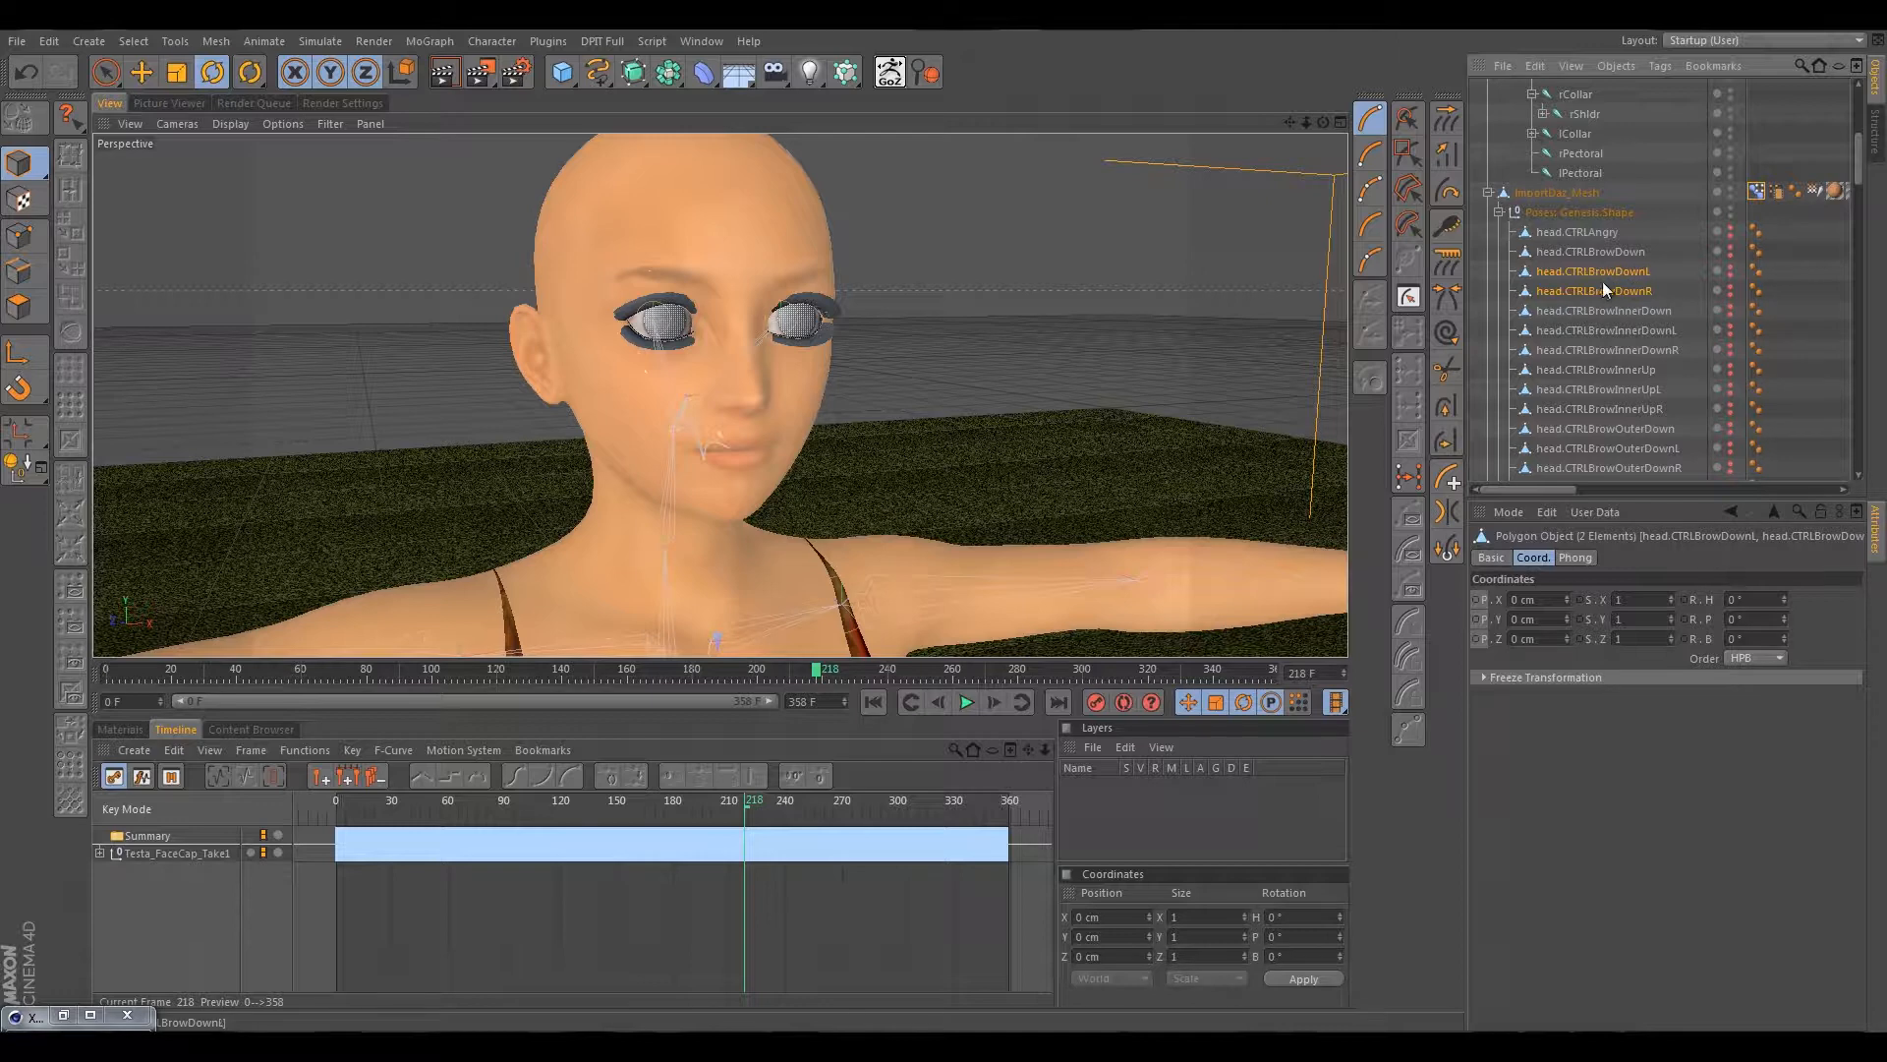
{"action": "left_click", "coordinate": [1754, 183]}
{"action": "left_click", "coordinate": [1755, 192]}
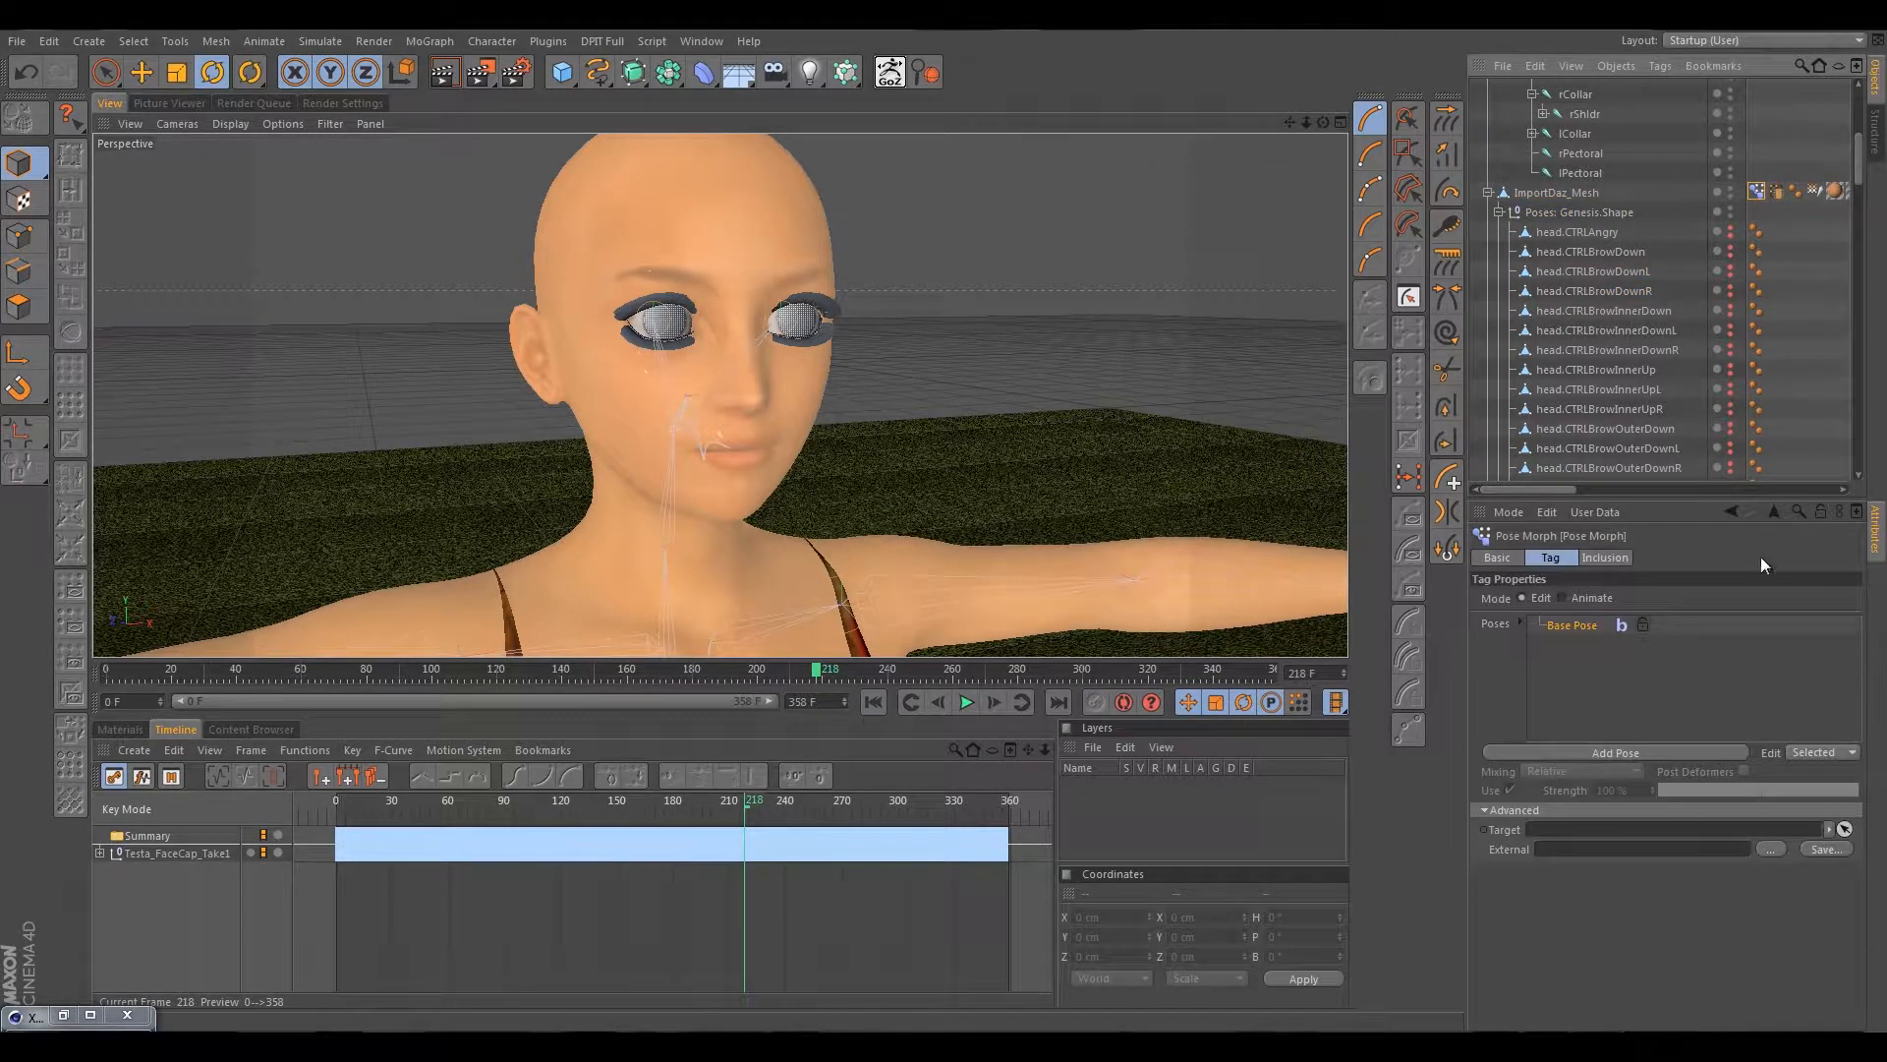
{"action": "left_click", "coordinate": [1819, 513]}
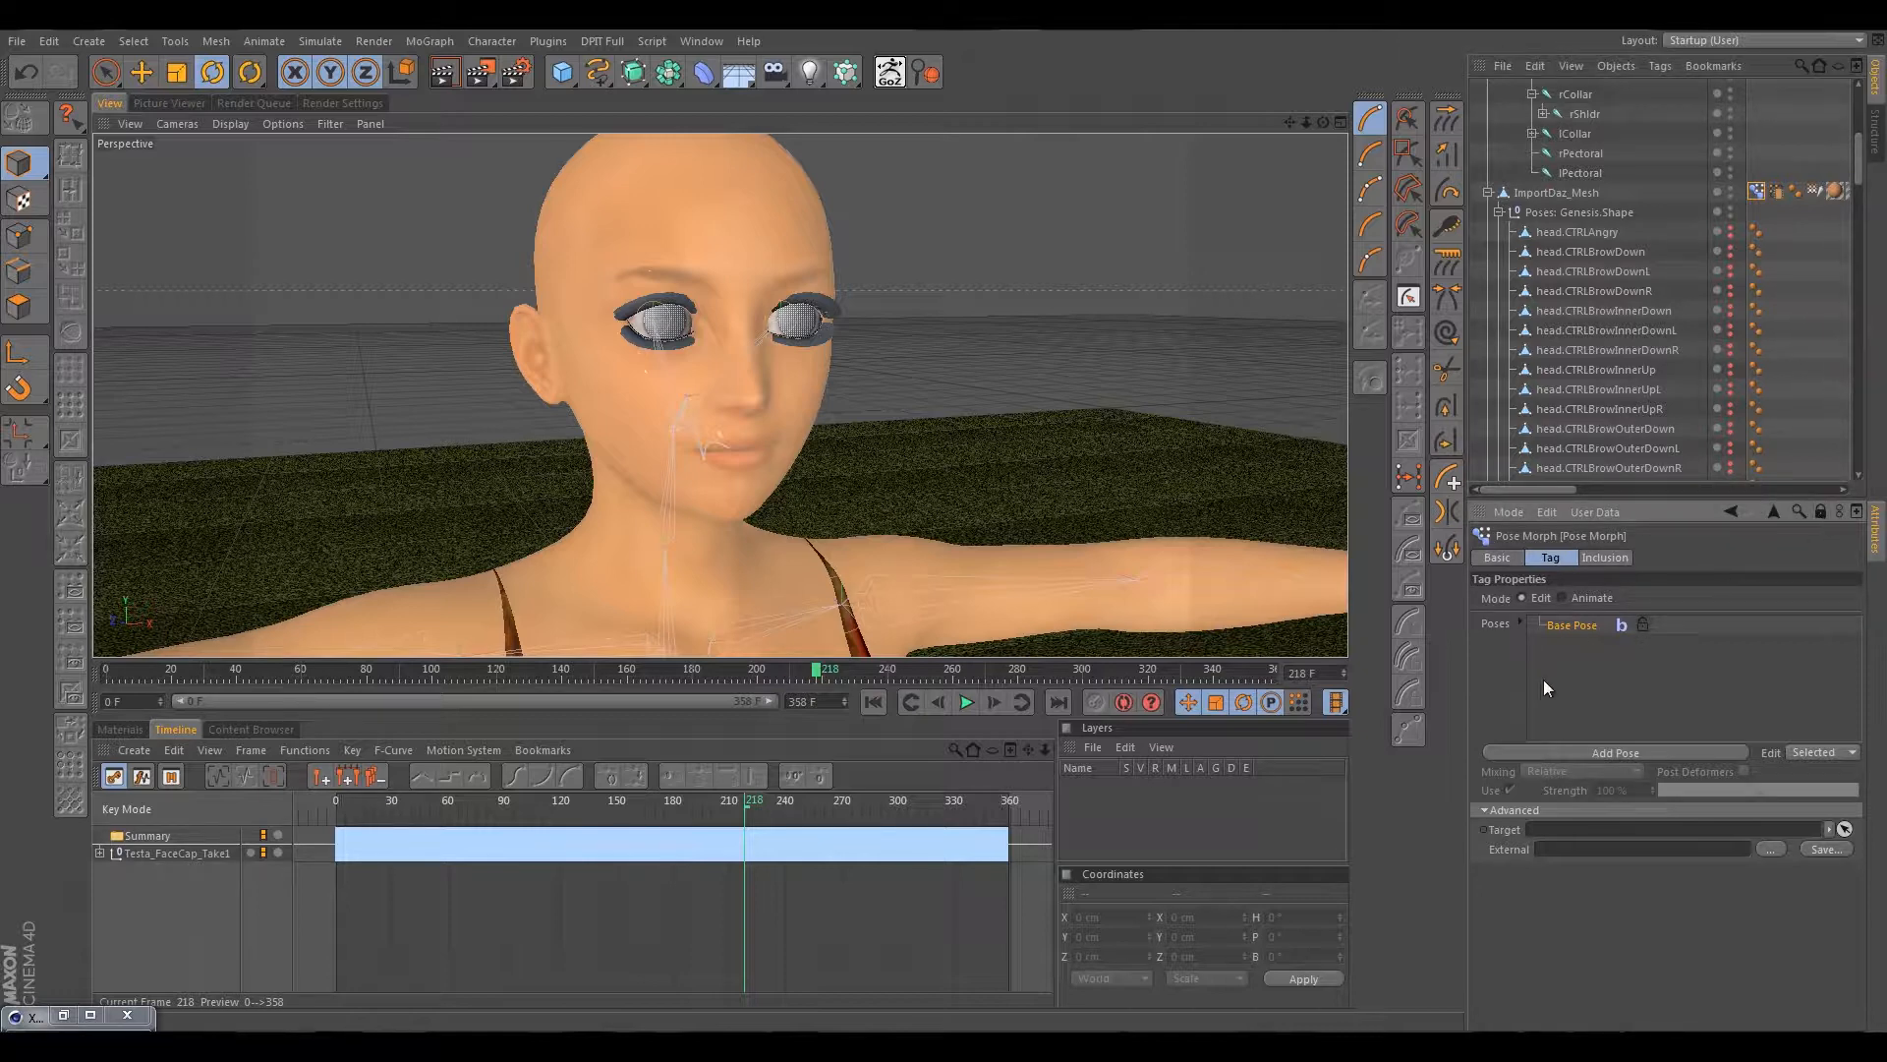
{"action": "left_click", "coordinate": [1607, 310]}
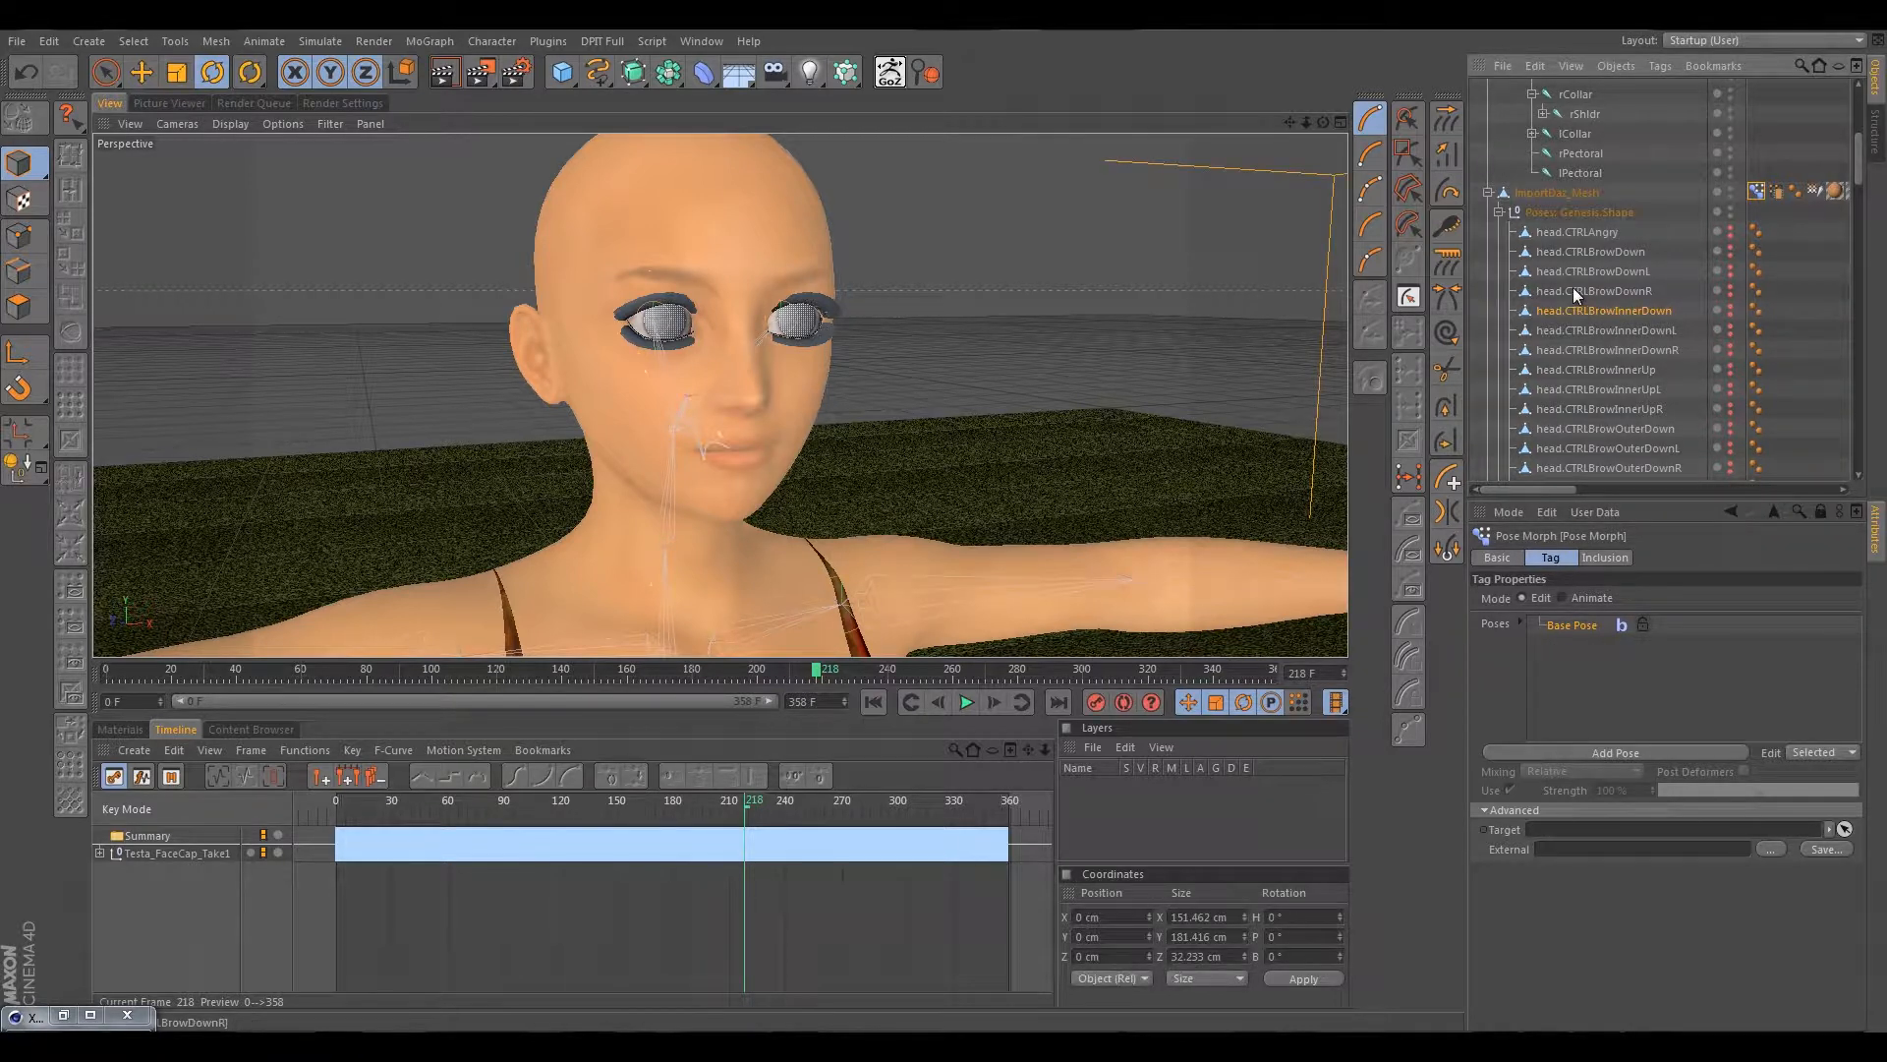
{"action": "left_click", "coordinate": [1577, 273]}
{"action": "left_click", "coordinate": [1579, 292]}
Expand the Testa_FaceCap_Take1 tracks in the timeline and review the captured facial channel names.
{"action": "scroll", "coordinate": [1544, 321], "scroll_direction": "up", "scroll_amount": 6}
{"action": "left_click", "coordinate": [1527, 90]}
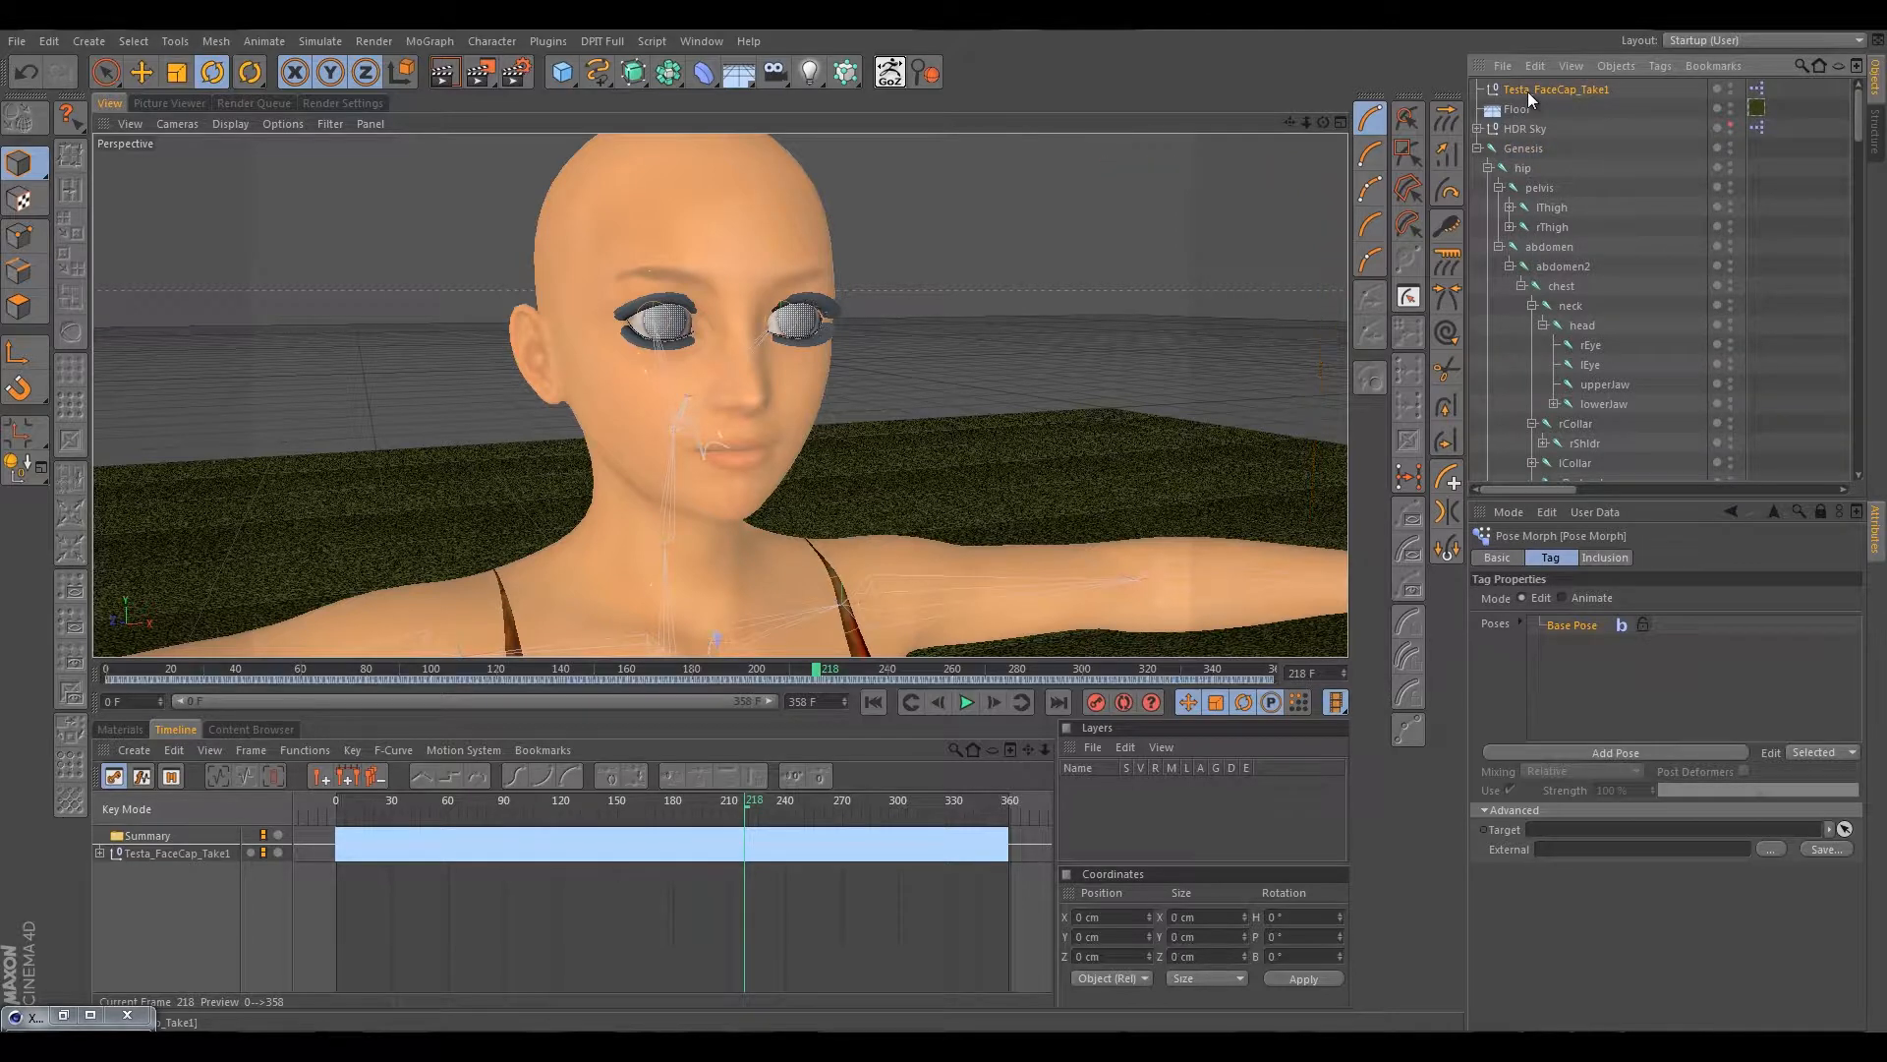
{"action": "key", "text": "ctrl+a"}
{"action": "left_click", "coordinate": [99, 852]}
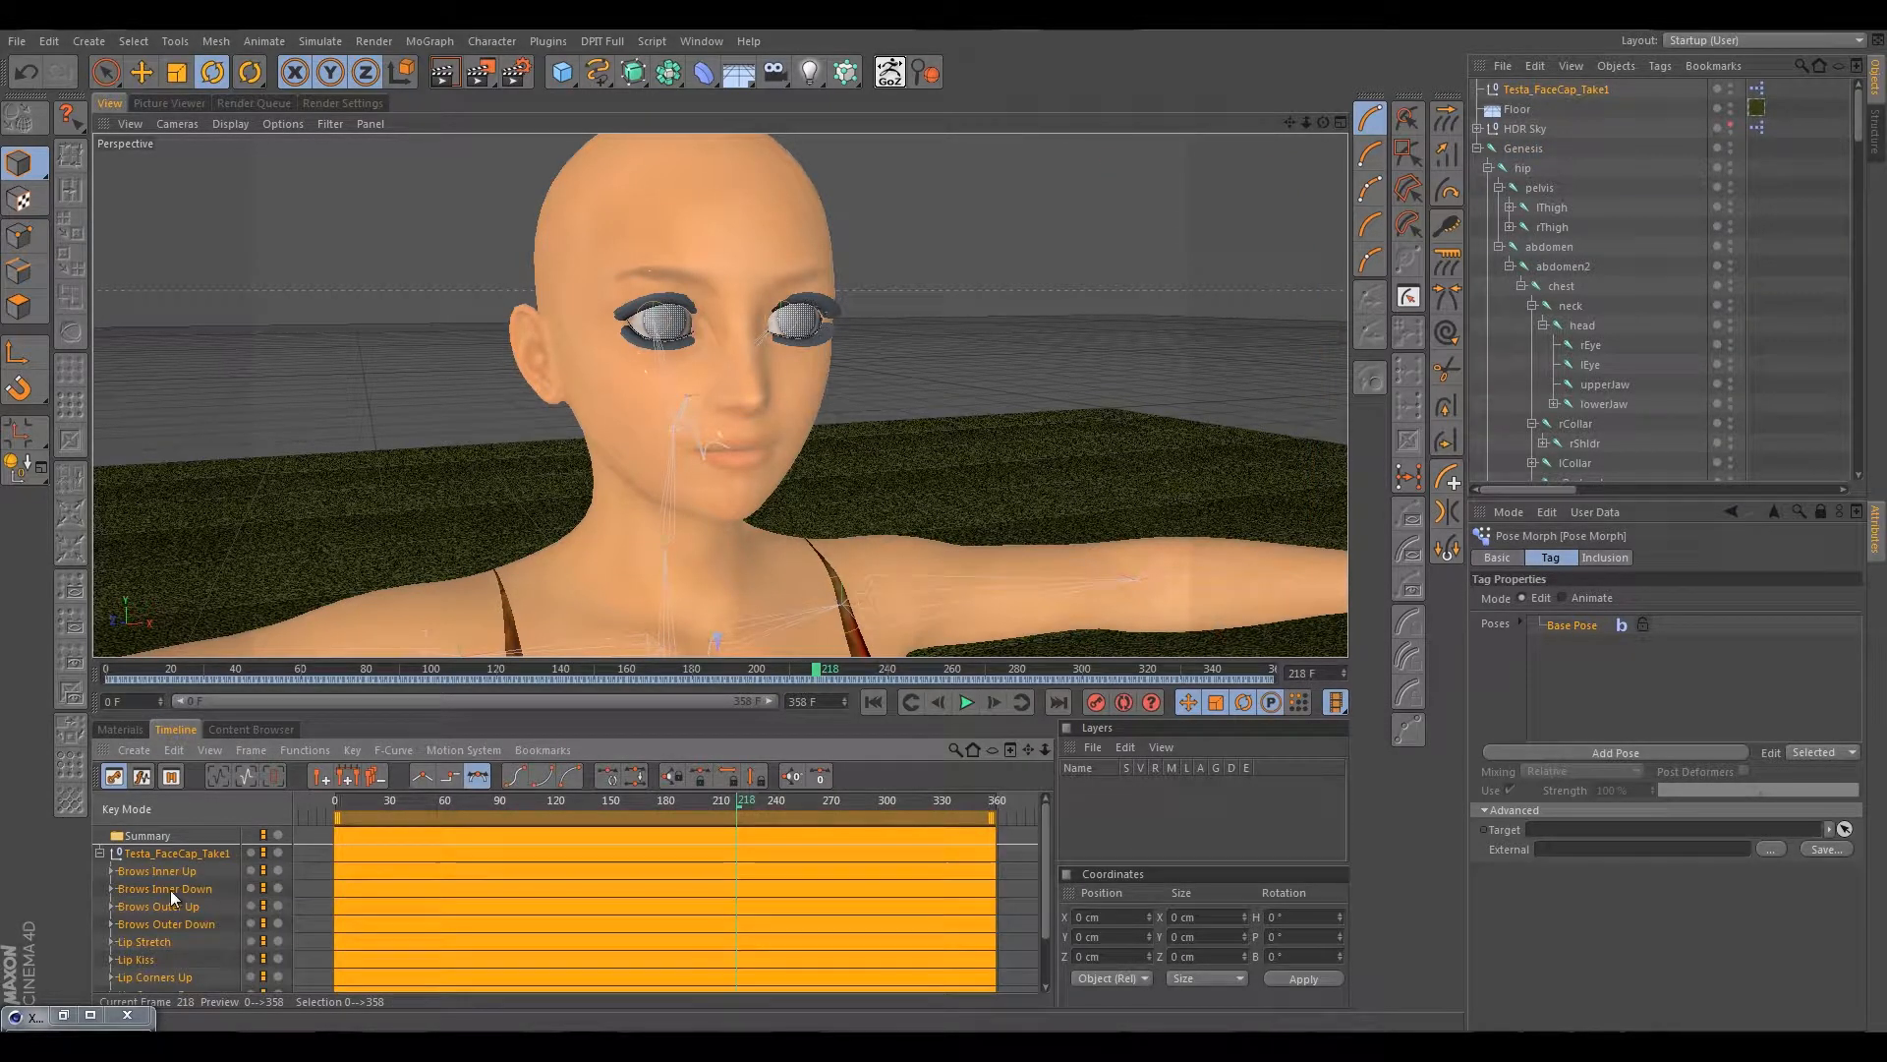
{"action": "scroll", "coordinate": [169, 889], "scroll_direction": "down", "scroll_amount": 3}
{"action": "scroll", "coordinate": [169, 889], "scroll_direction": "up", "scroll_amount": 3}
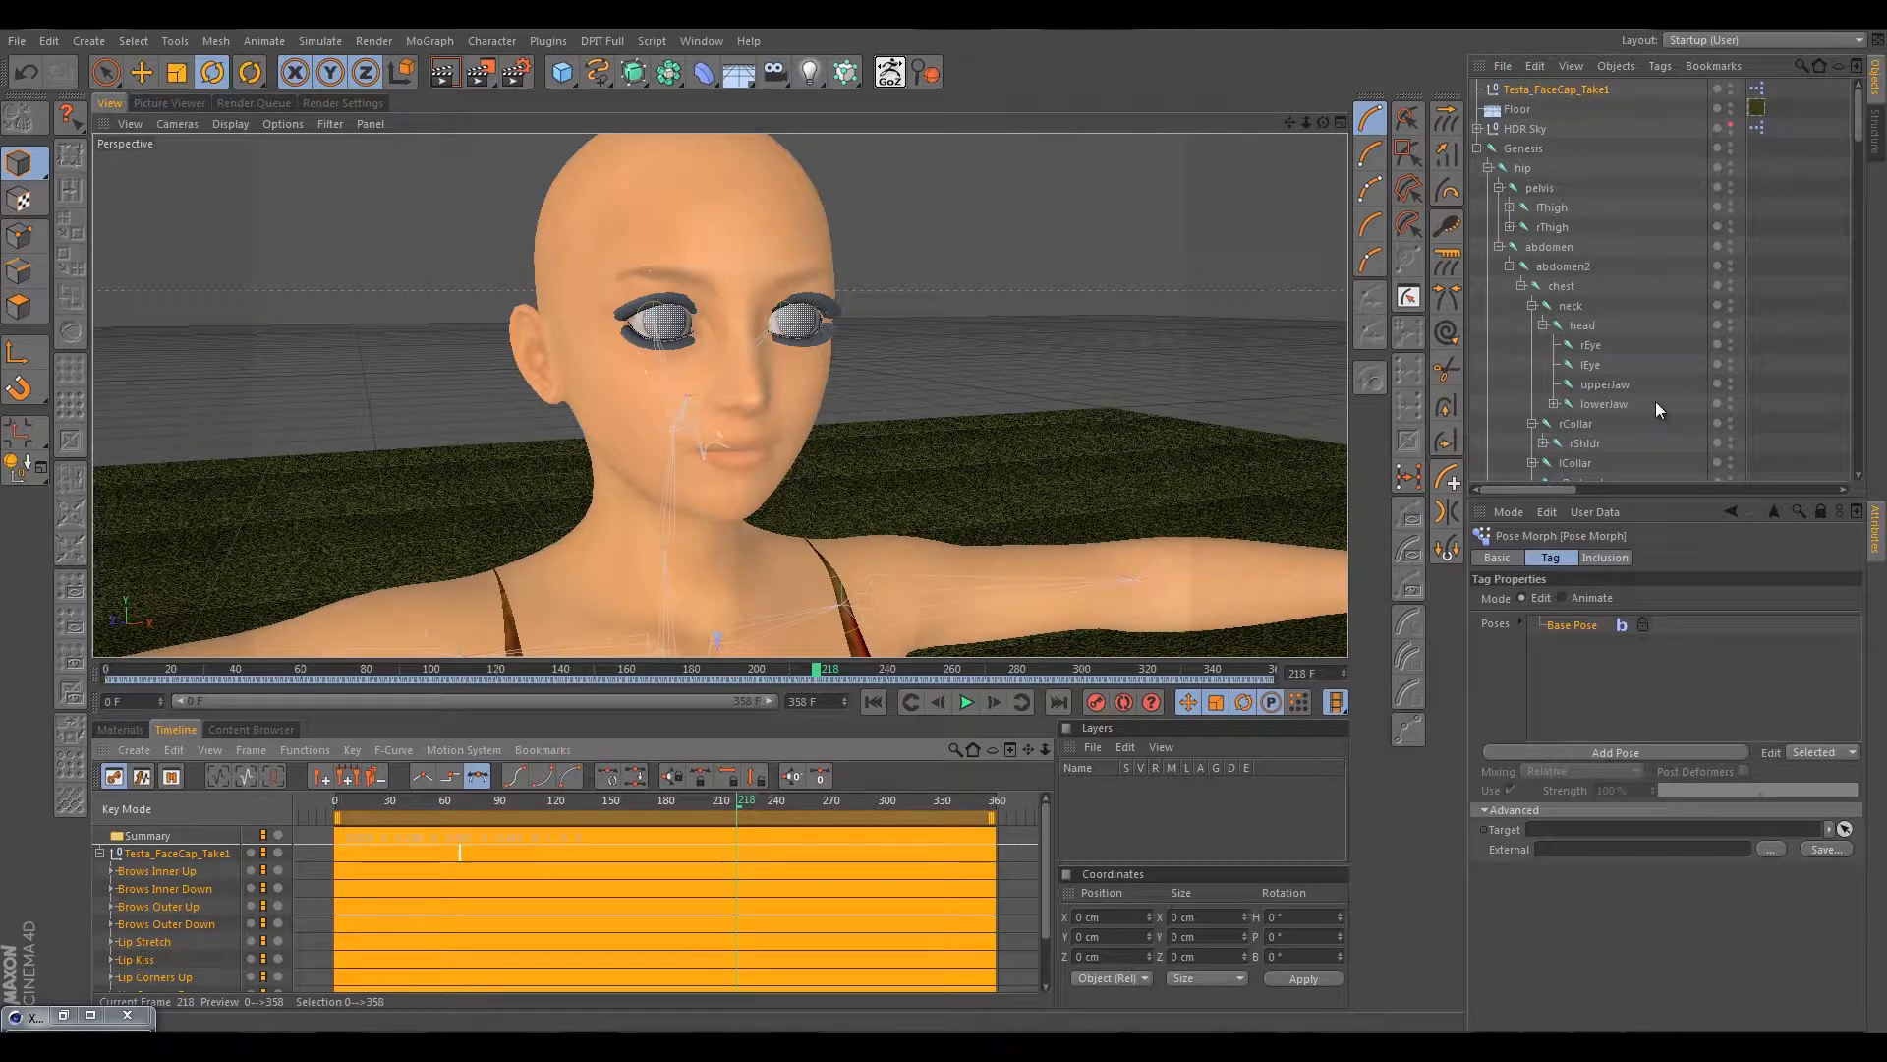
Add head.CTRLBrowOuterDownL and head.CTRLBrowOuterDownR to the Pose Morph tag's pose list as relative morph targets.
{"action": "scroll", "coordinate": [1592, 339], "scroll_direction": "down", "scroll_amount": 5}
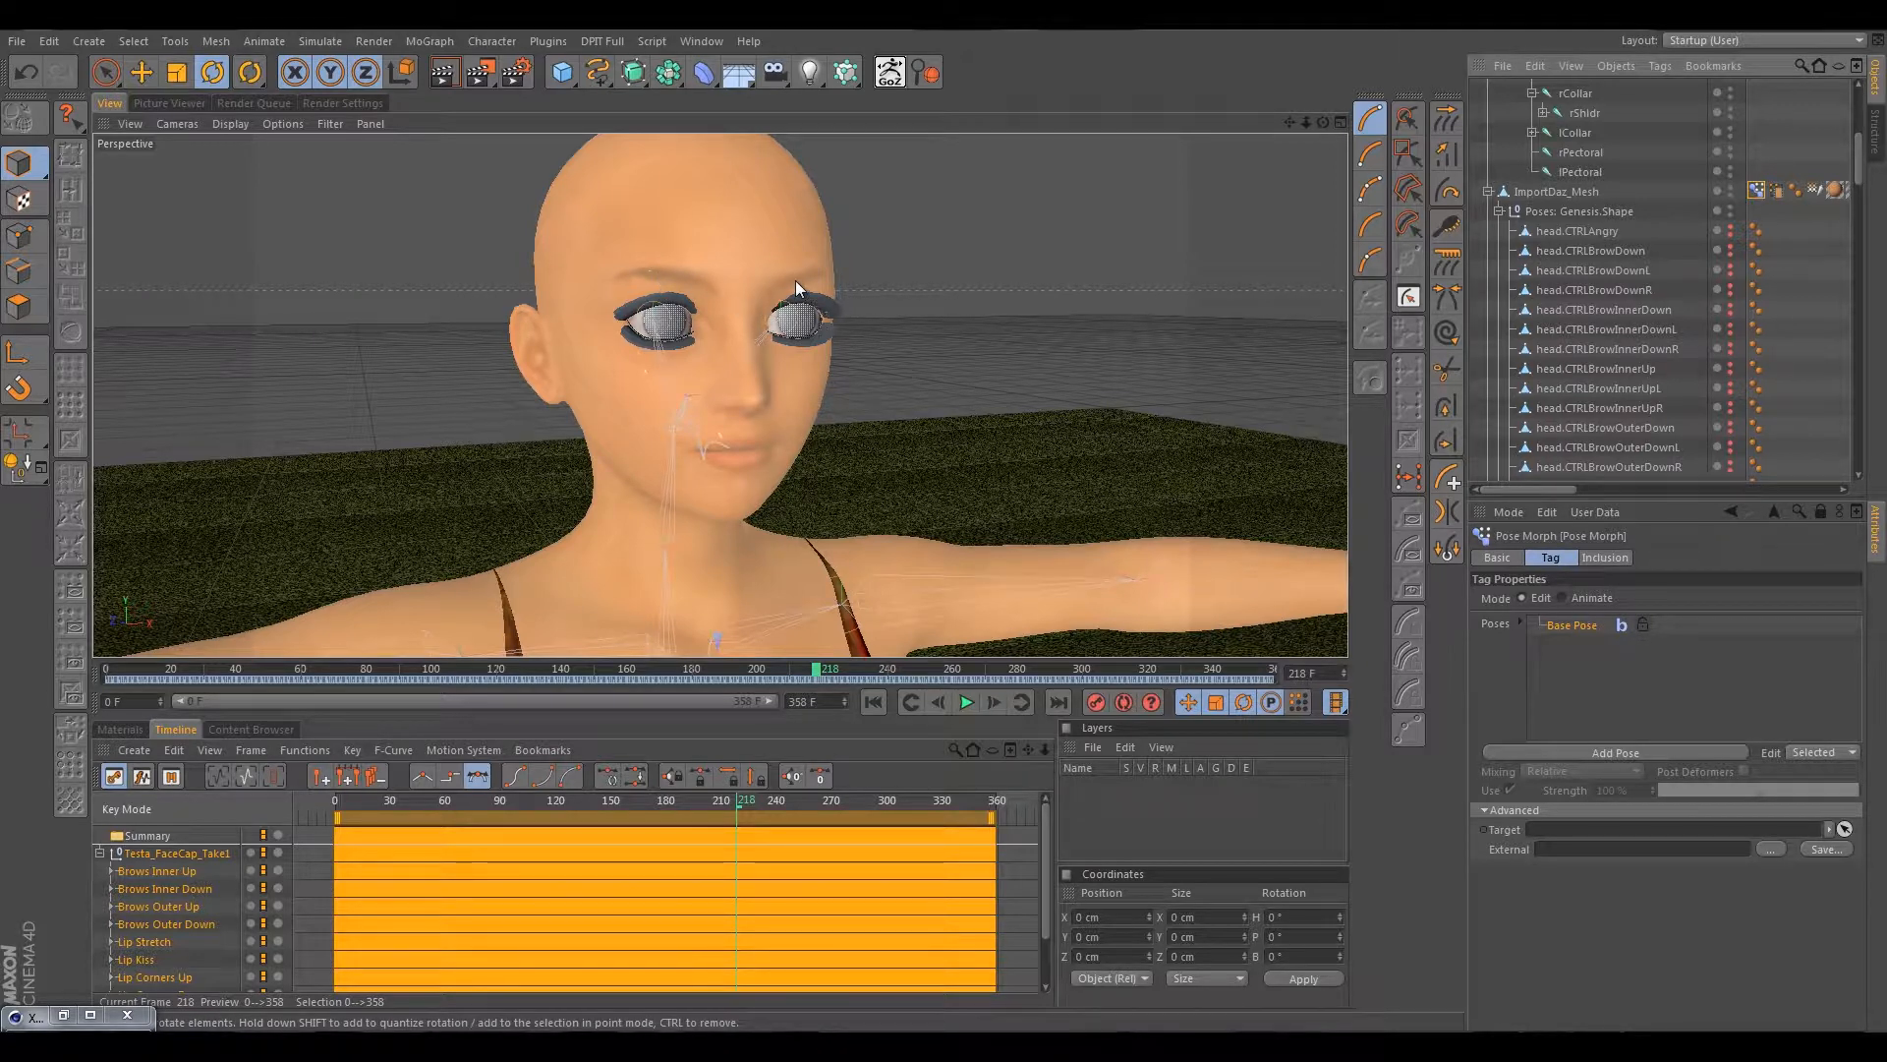
{"action": "left_click", "coordinate": [1646, 269]}
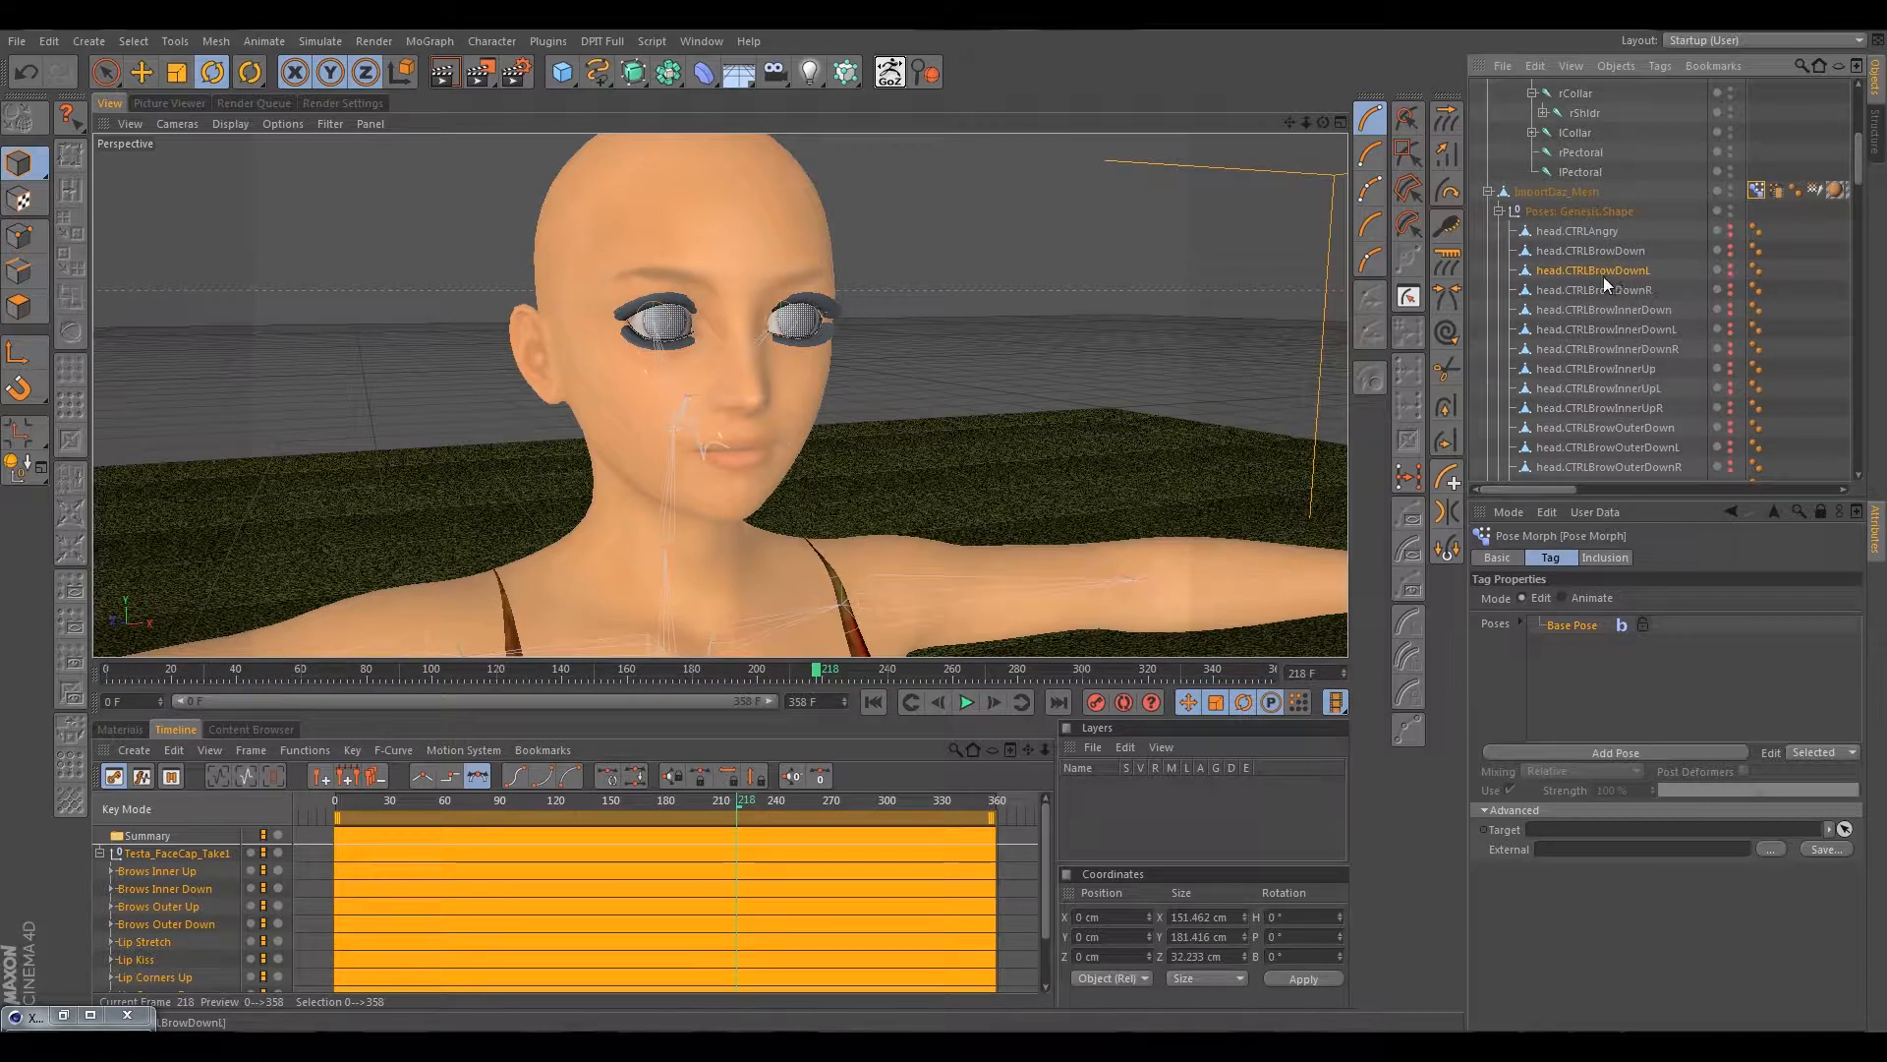
{"action": "scroll", "coordinate": [1639, 396], "scroll_direction": "down", "scroll_amount": 3}
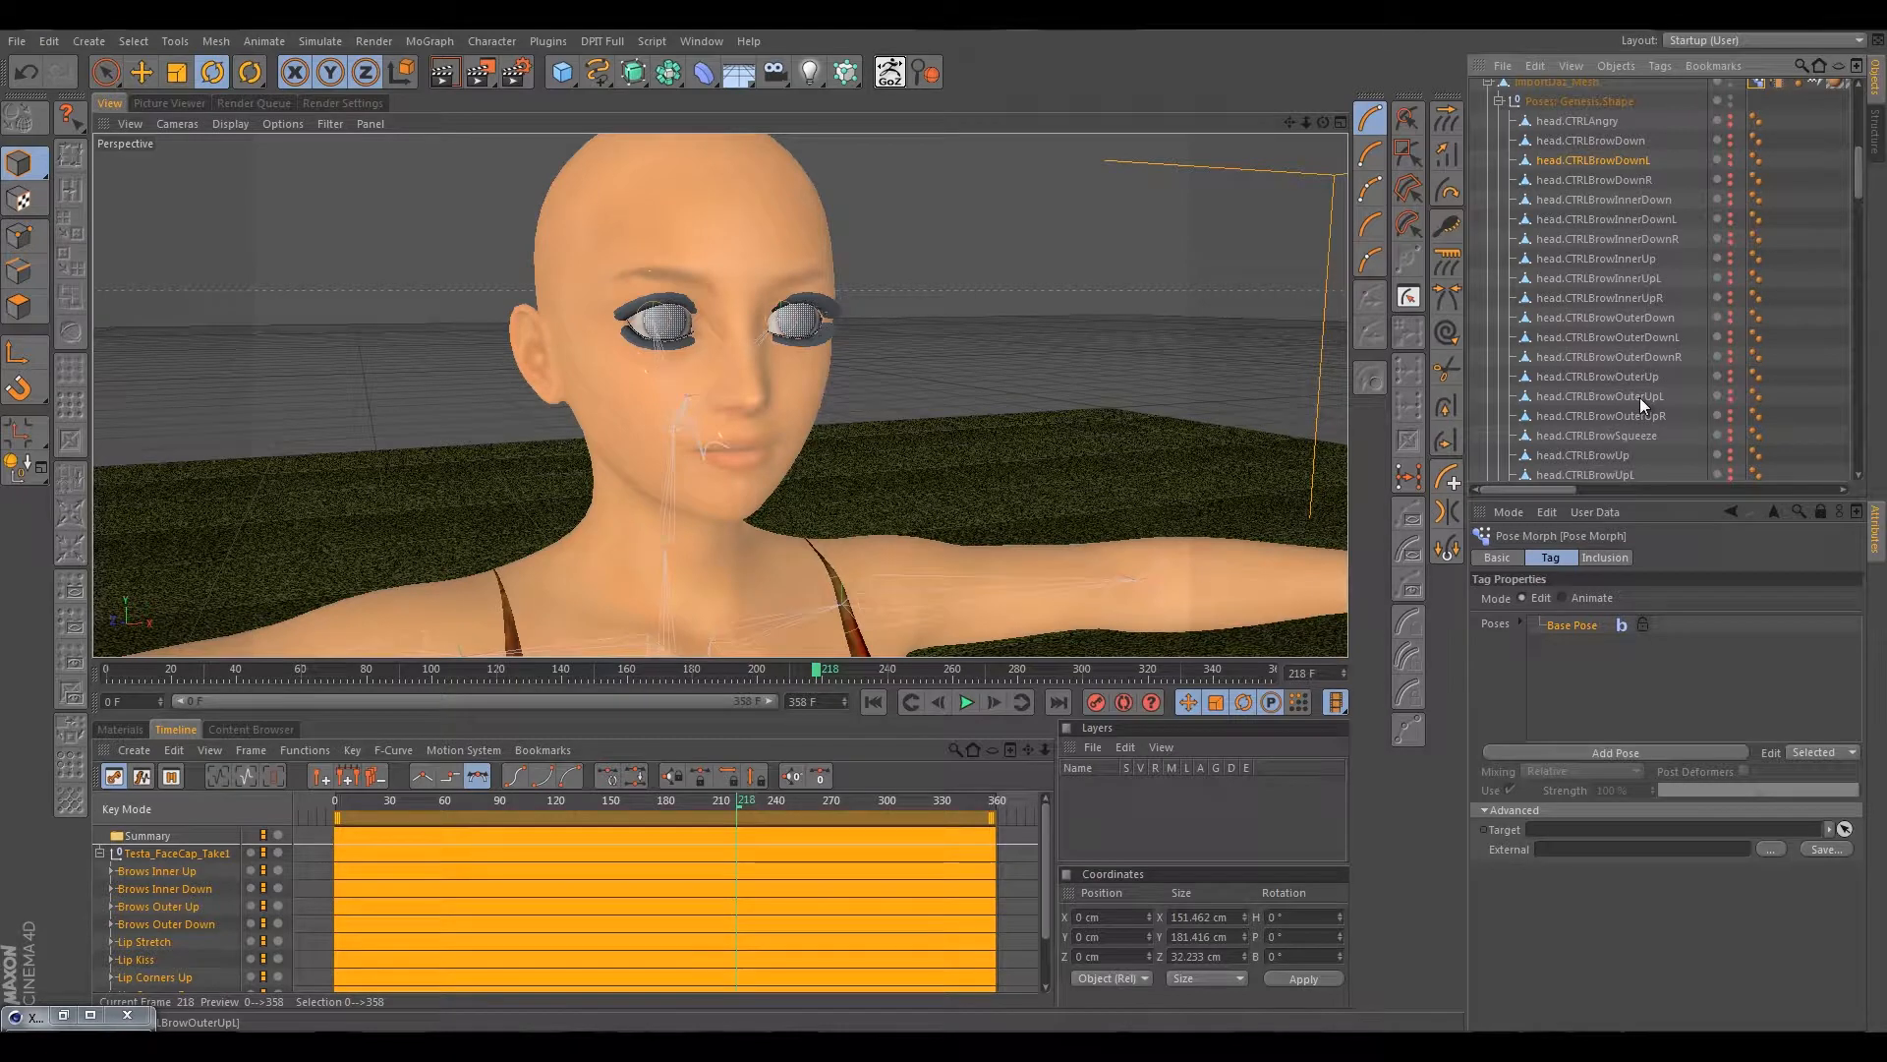
{"action": "left_click", "coordinate": [1638, 336]}
{"action": "left_click", "coordinate": [1649, 356], "text": "ctrl"}
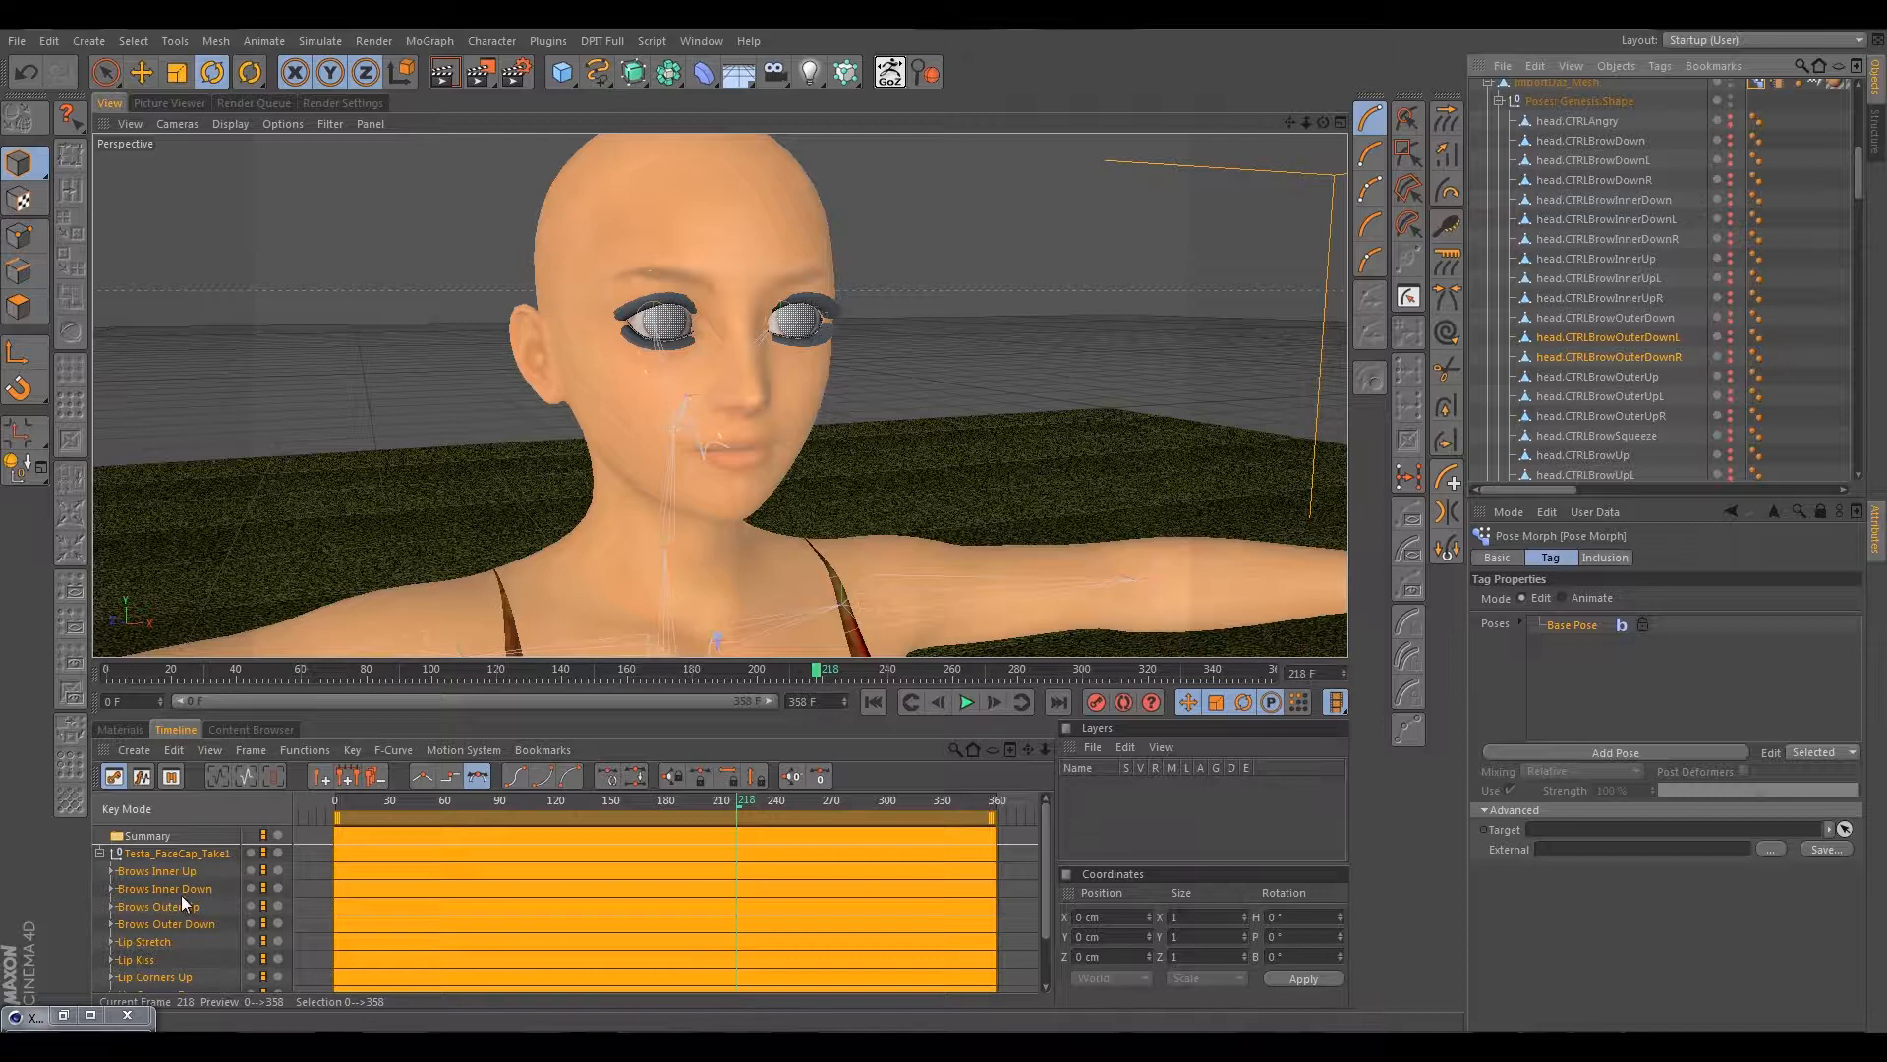
{"action": "left_click_drag", "start_coordinate": [1576, 338], "coordinate": [1591, 662]}
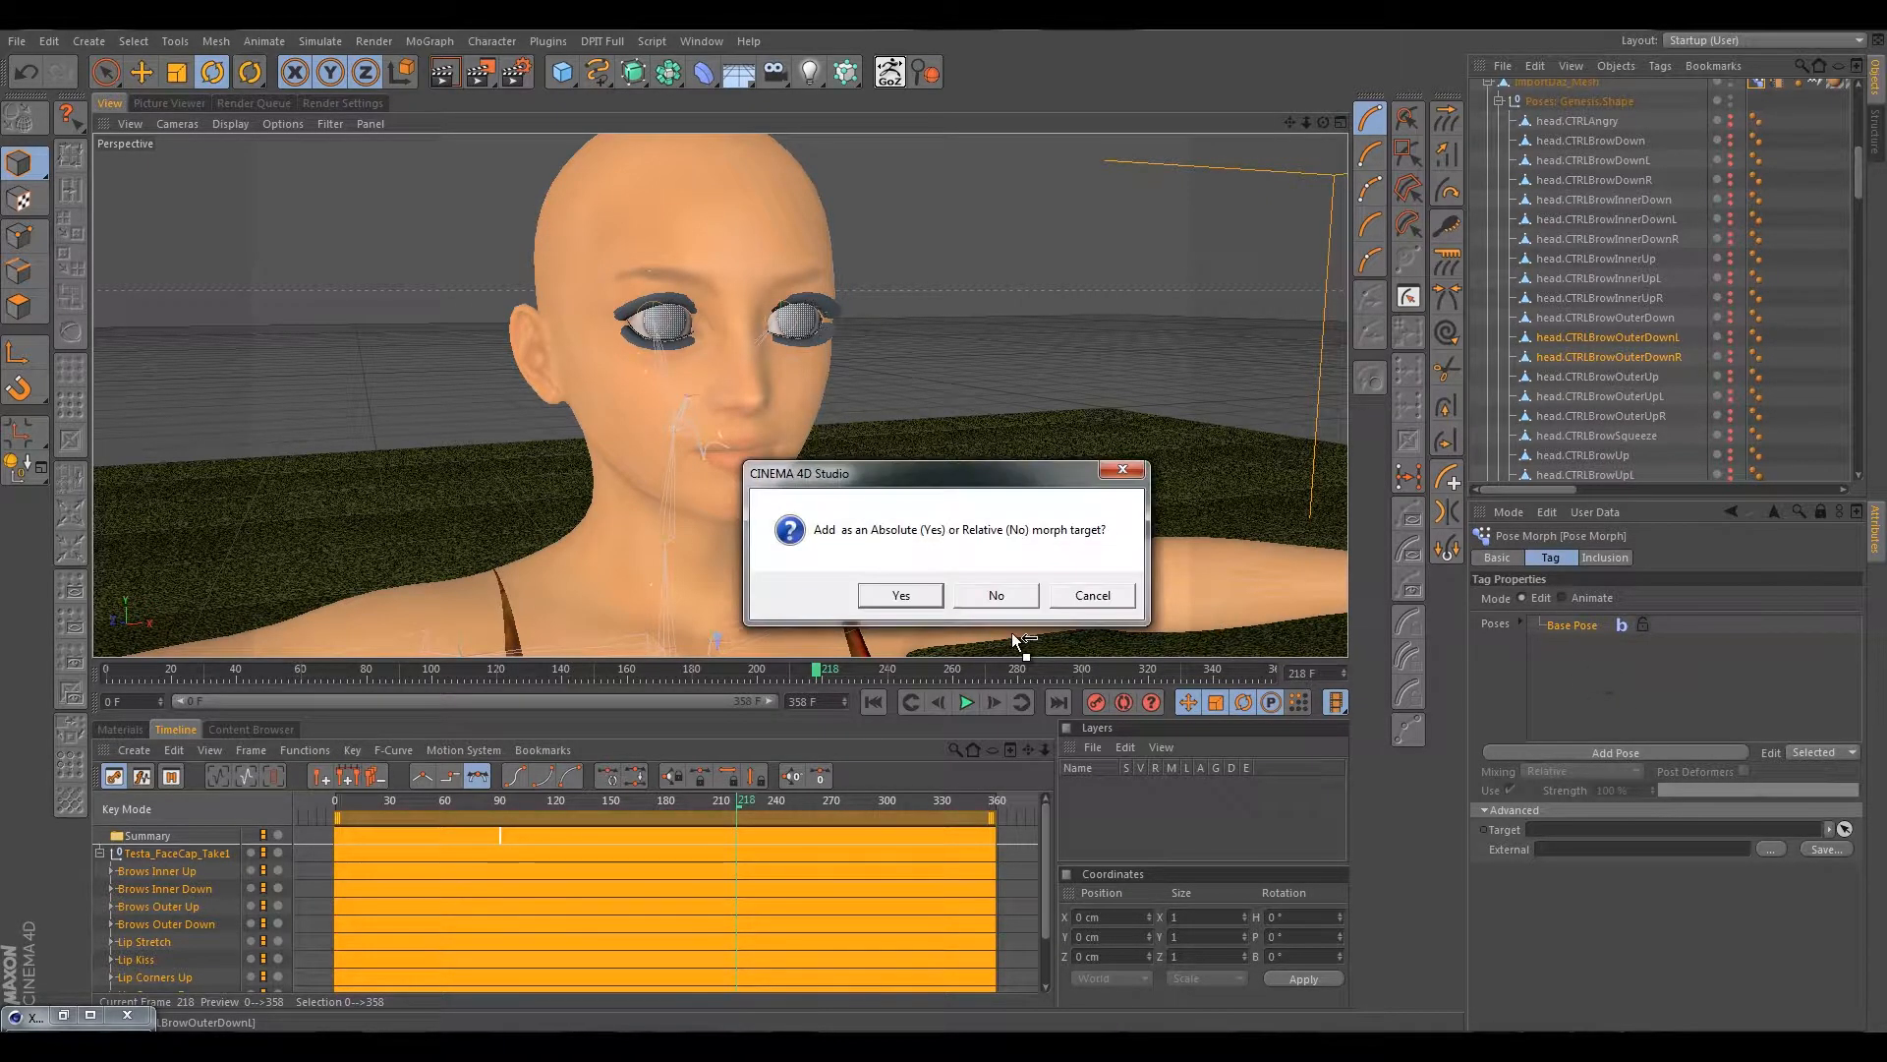
{"action": "left_click_drag", "start_coordinate": [911, 492], "coordinate": [797, 345]}
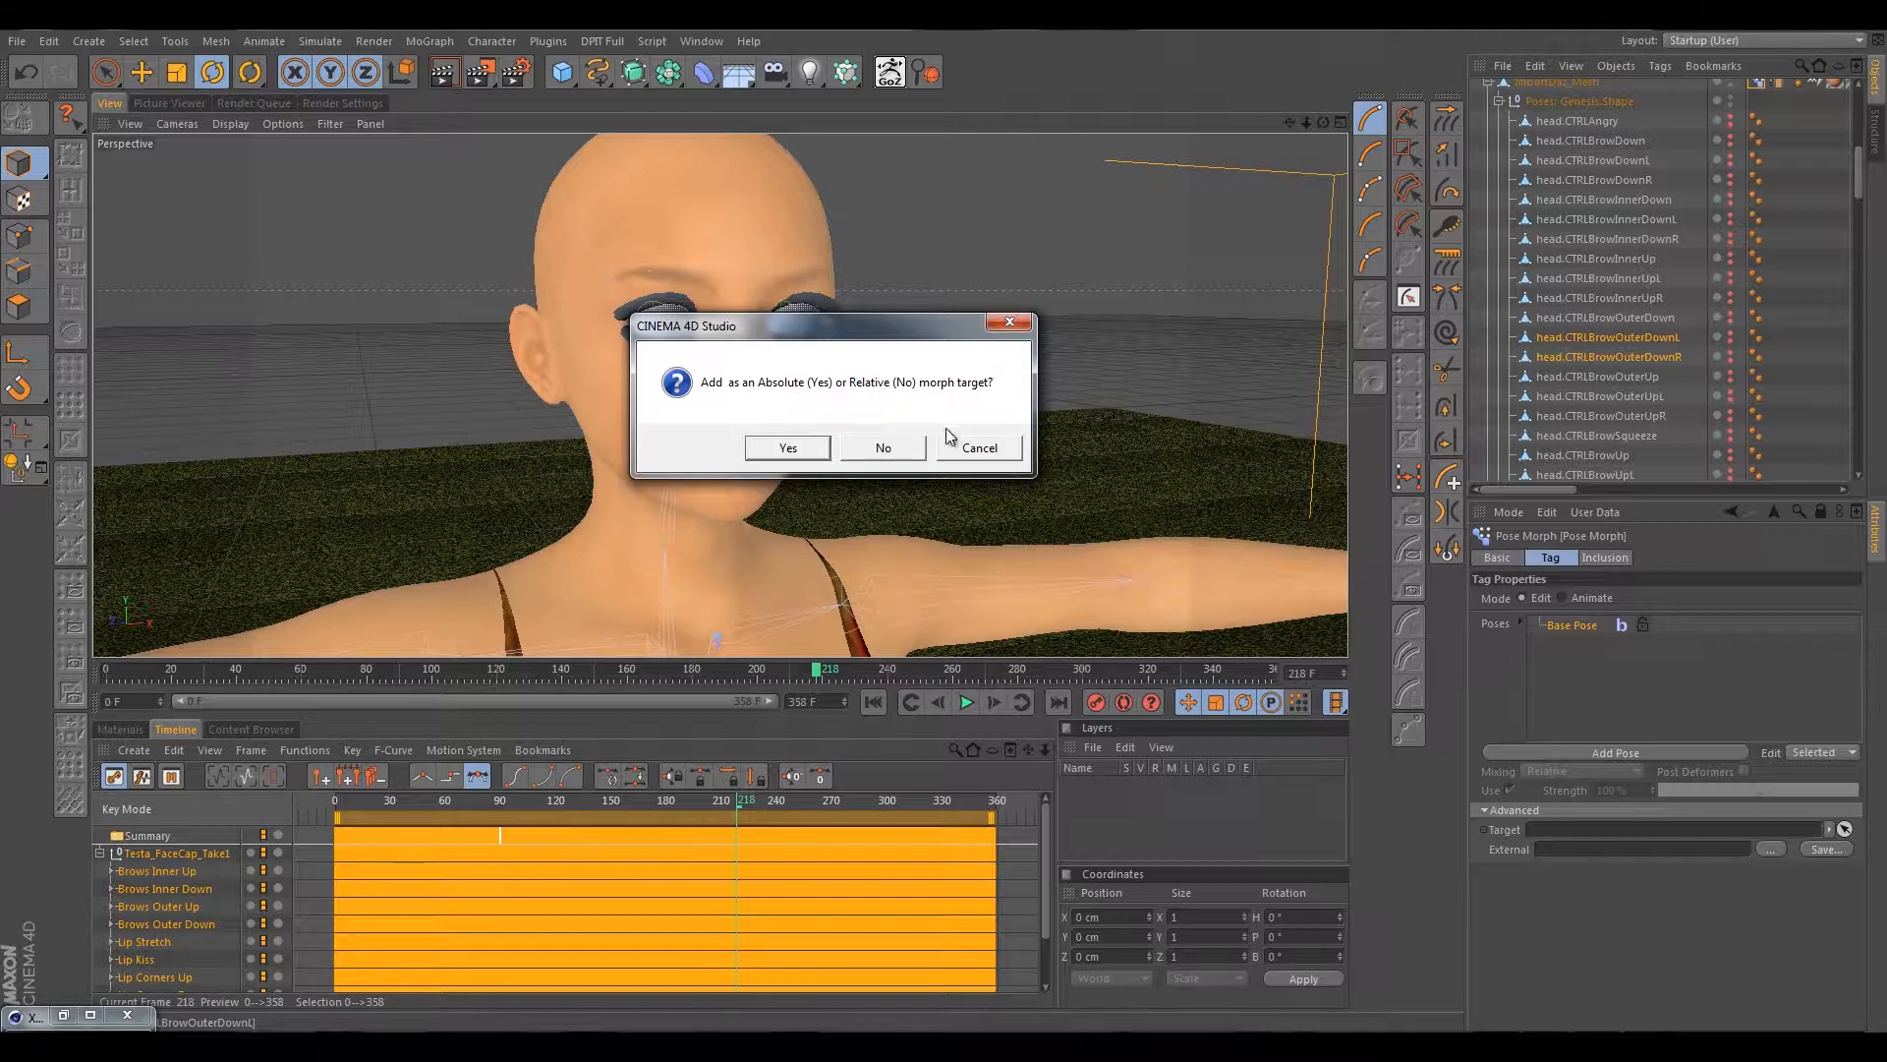
{"action": "left_click", "coordinate": [891, 448]}
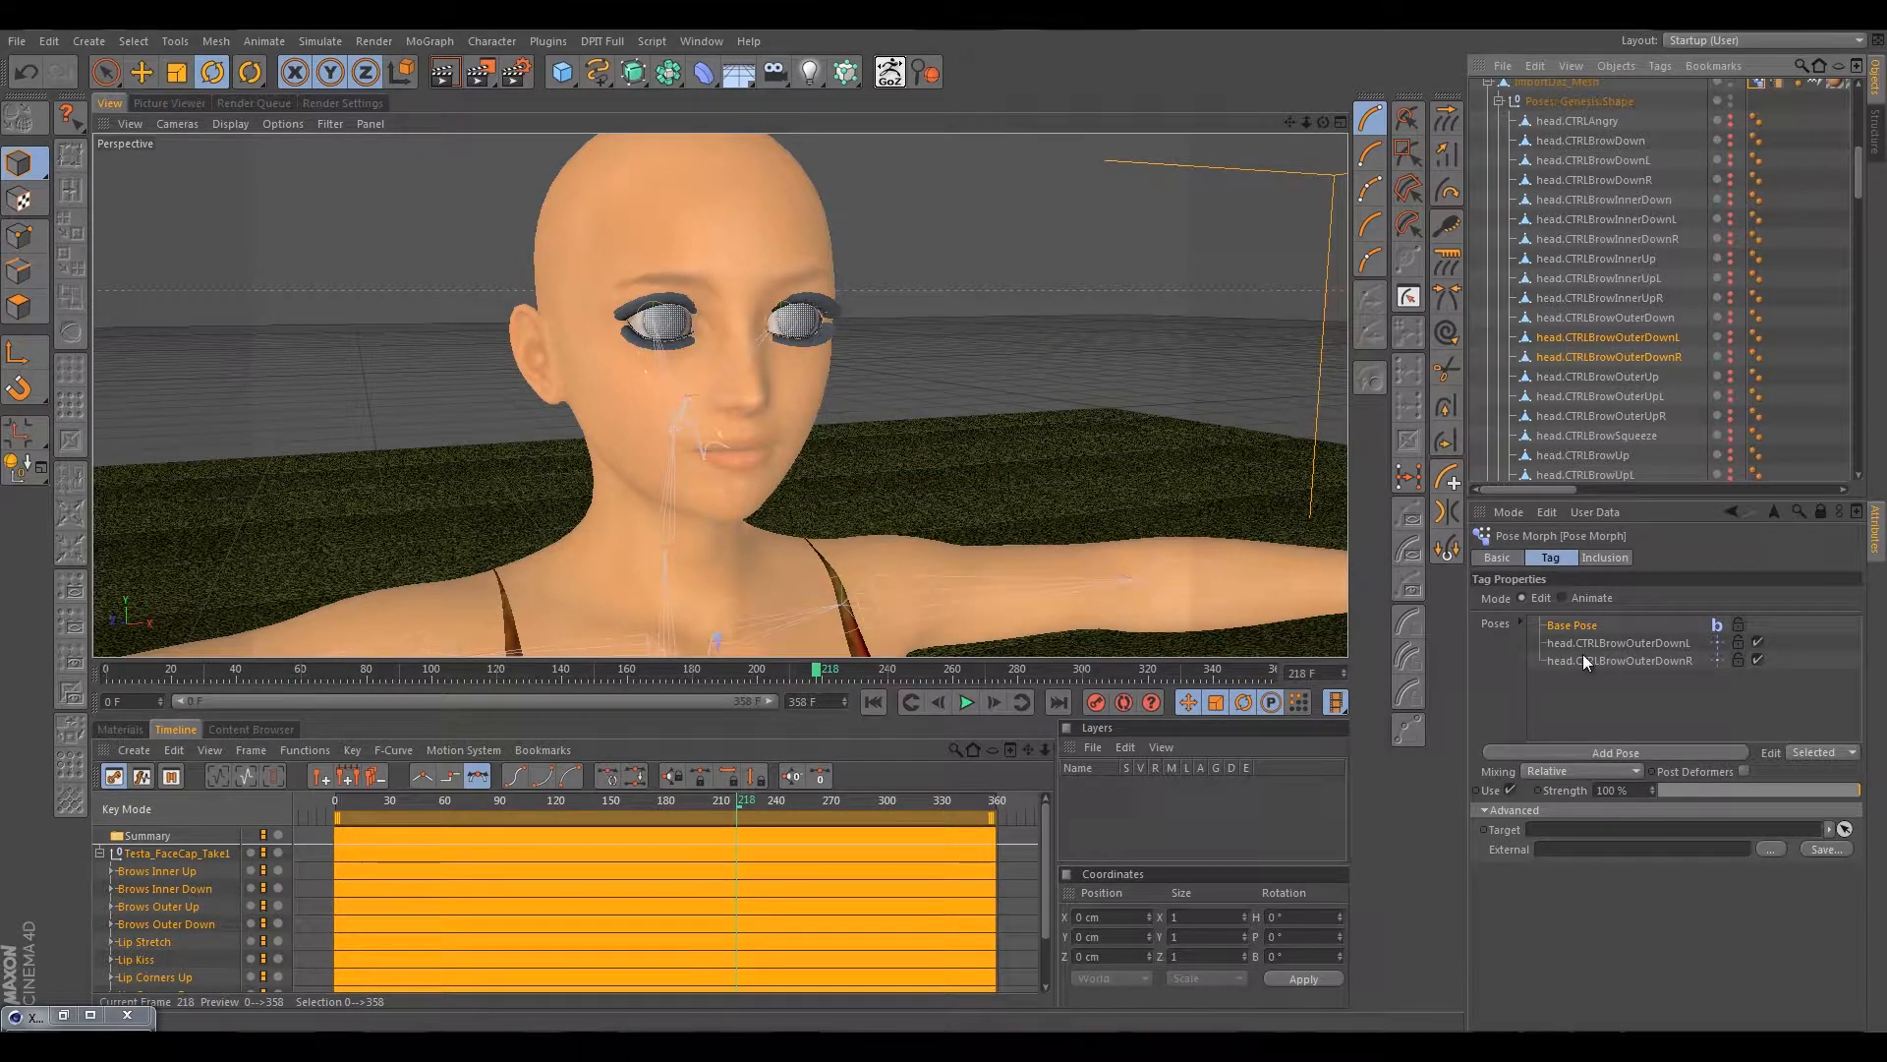
Check the two outer brow pose sliders in the tag's Animate mode and return to Edit mode.
{"action": "left_click", "coordinate": [1596, 644]}
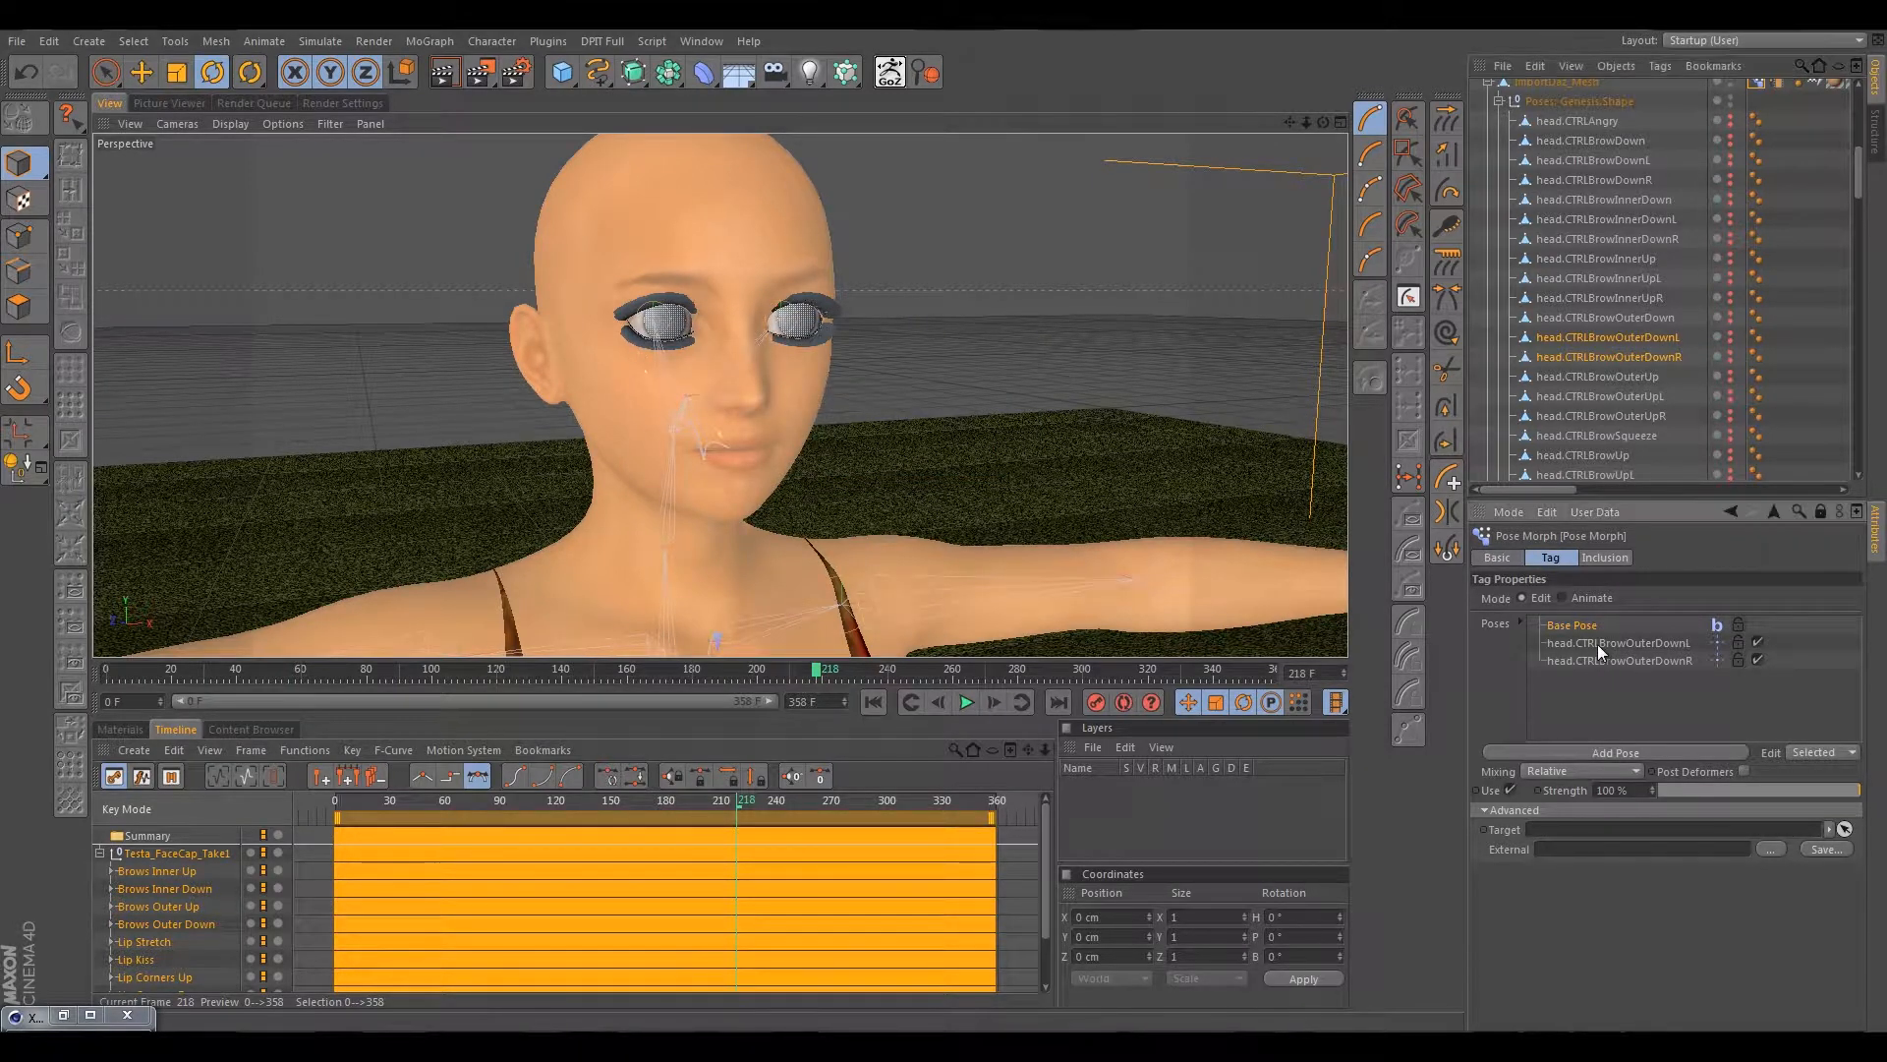
{"action": "left_click", "coordinate": [1648, 642]}
{"action": "left_click", "coordinate": [1624, 651]}
{"action": "left_click", "coordinate": [1563, 597]}
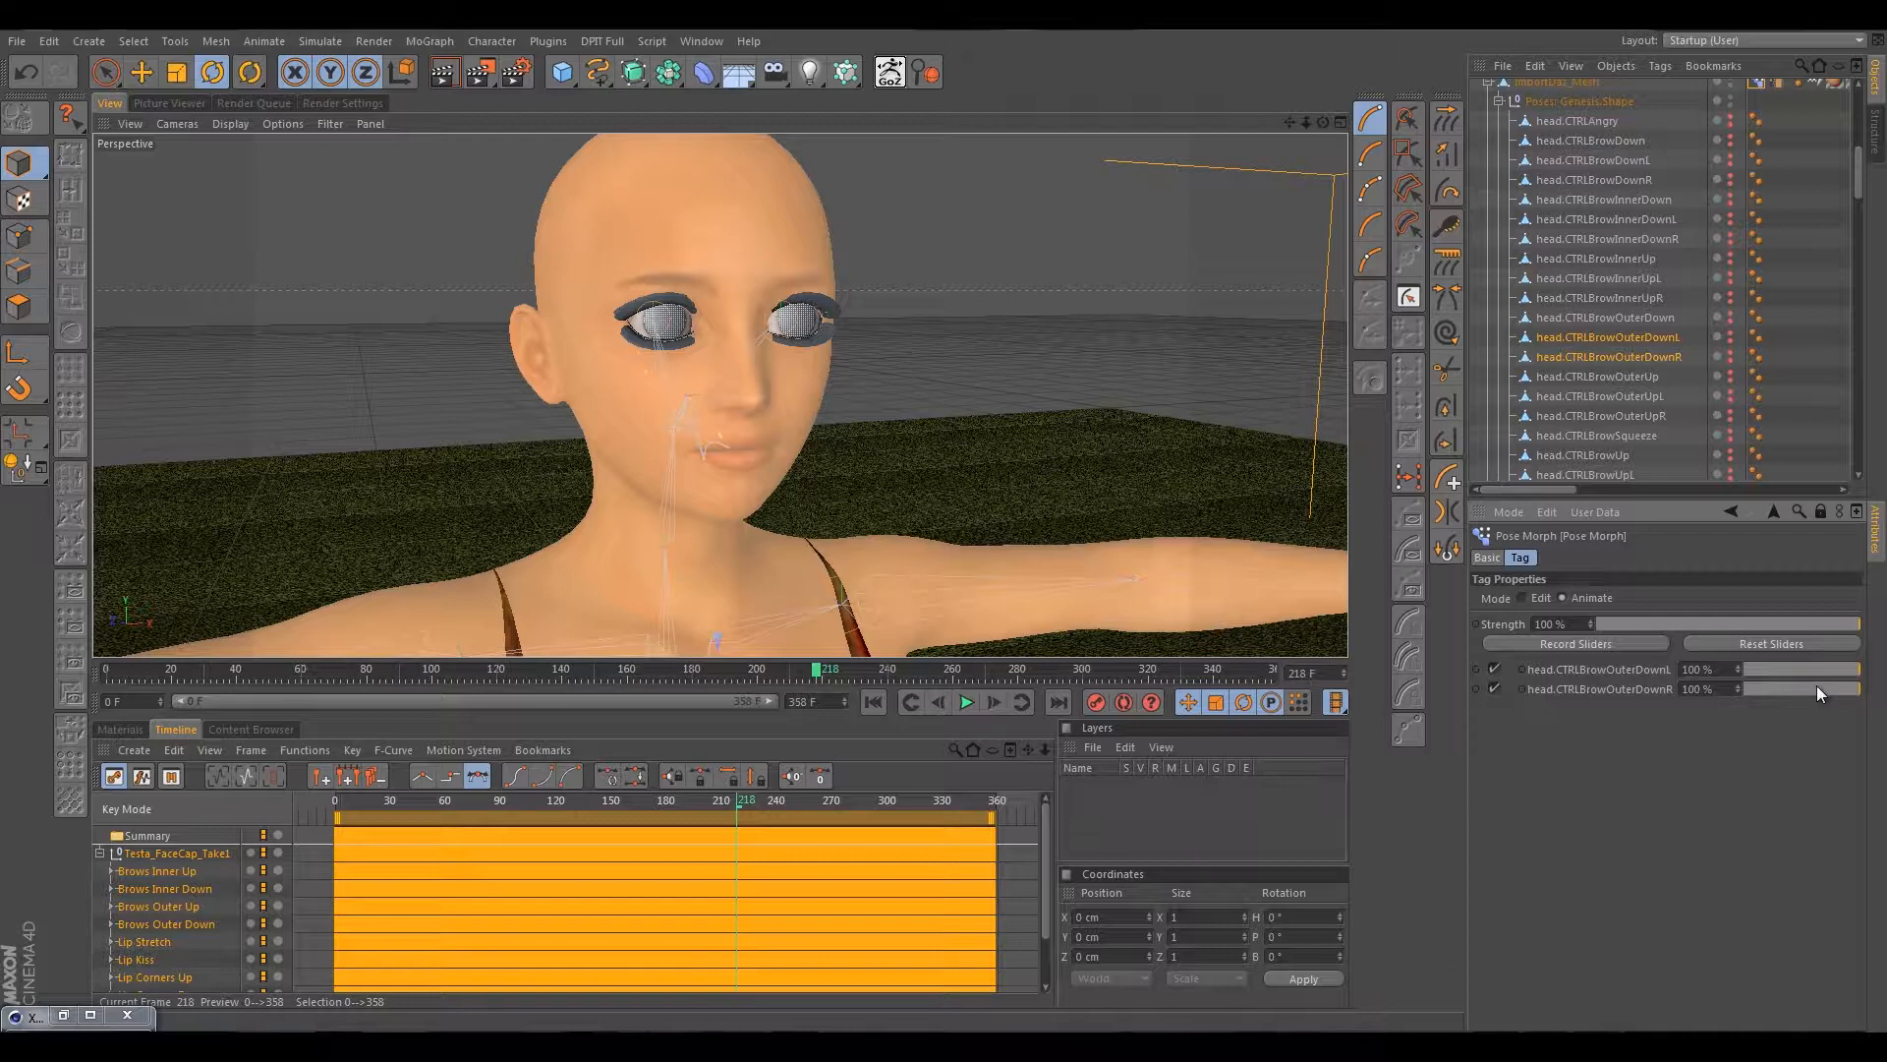
{"action": "left_click", "coordinate": [1524, 596]}
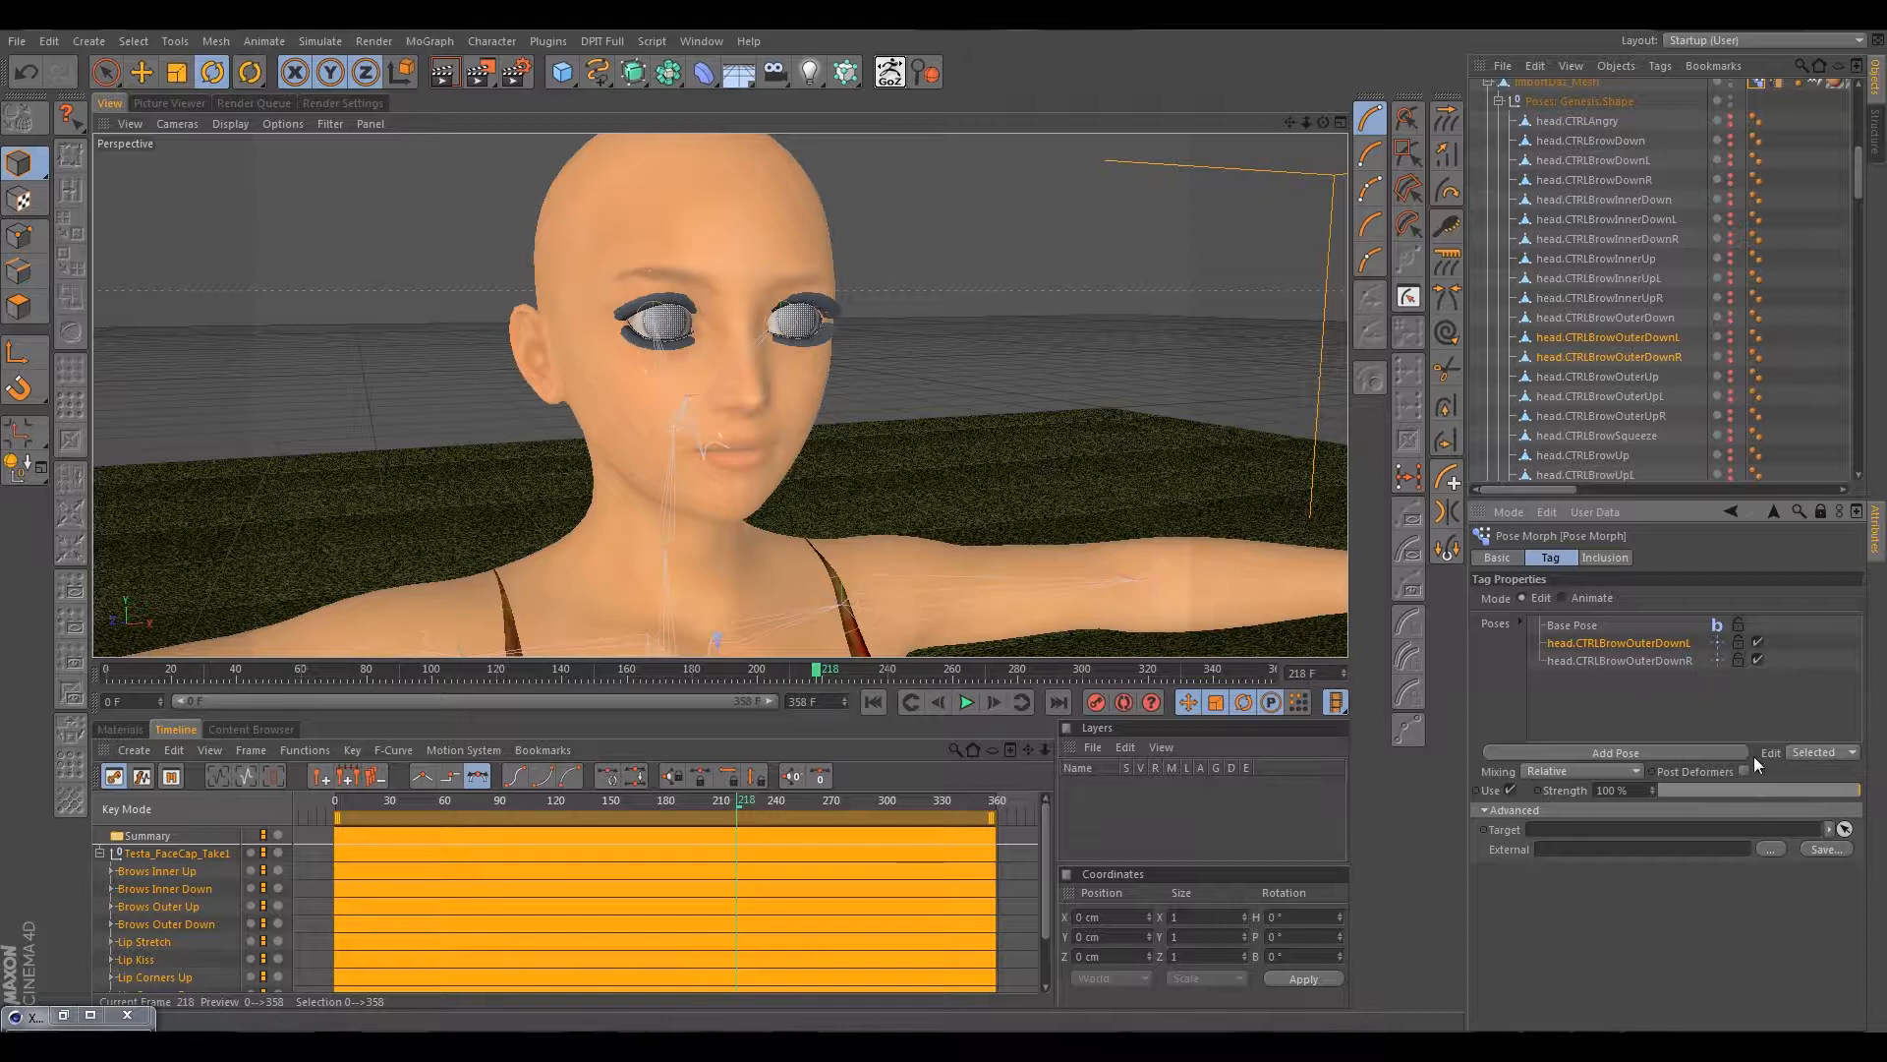
Set the strength of both the left and right outer brow down poses to 0 %.
{"action": "left_click", "coordinate": [1651, 659]}
{"action": "left_click", "coordinate": [1654, 645]}
{"action": "left_click_drag", "start_coordinate": [1819, 792], "coordinate": [1620, 788]}
{"action": "left_click", "coordinate": [1630, 661]}
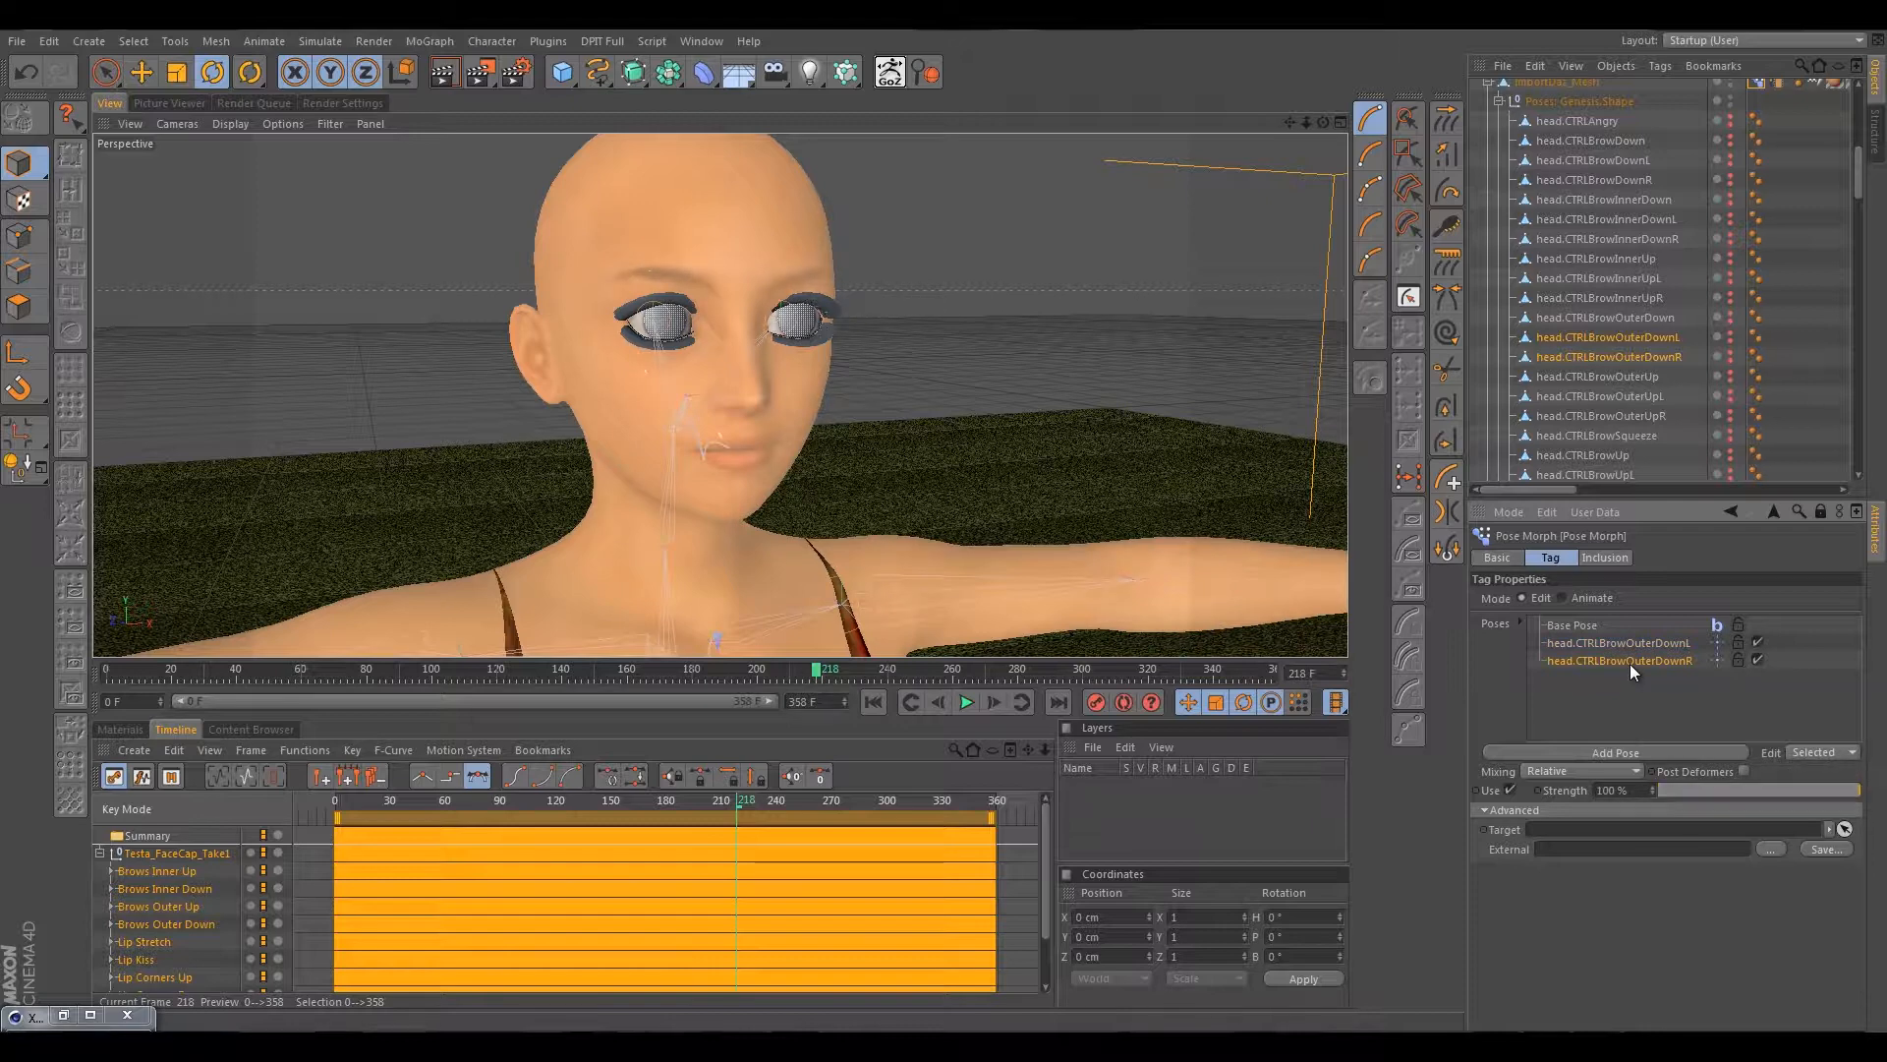
{"action": "left_click_drag", "start_coordinate": [1814, 788], "coordinate": [1616, 783]}
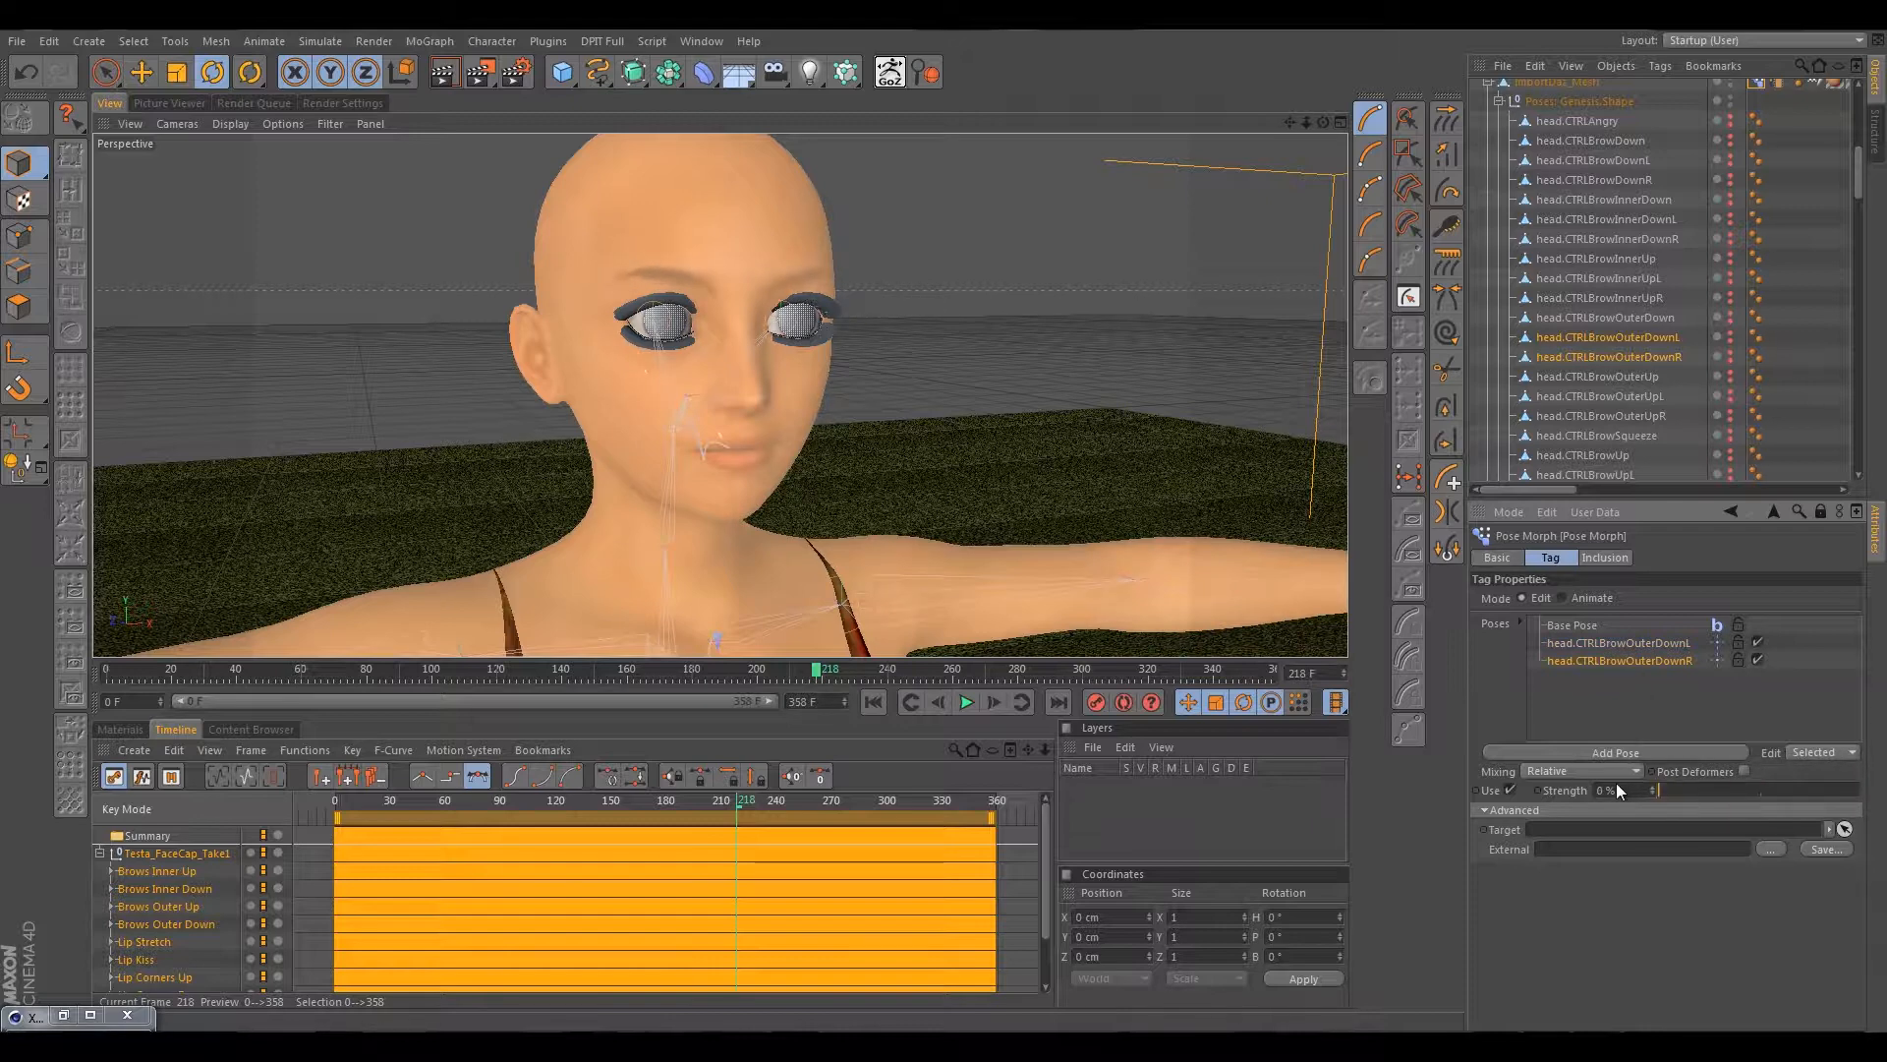
{"action": "left_click", "coordinate": [1608, 646]}
Rename the two outer brow poses as BrowOuterDownR and BrowOuterDownL by removing the head.CTRL prefix.
{"action": "double_click", "coordinate": [1583, 659]}
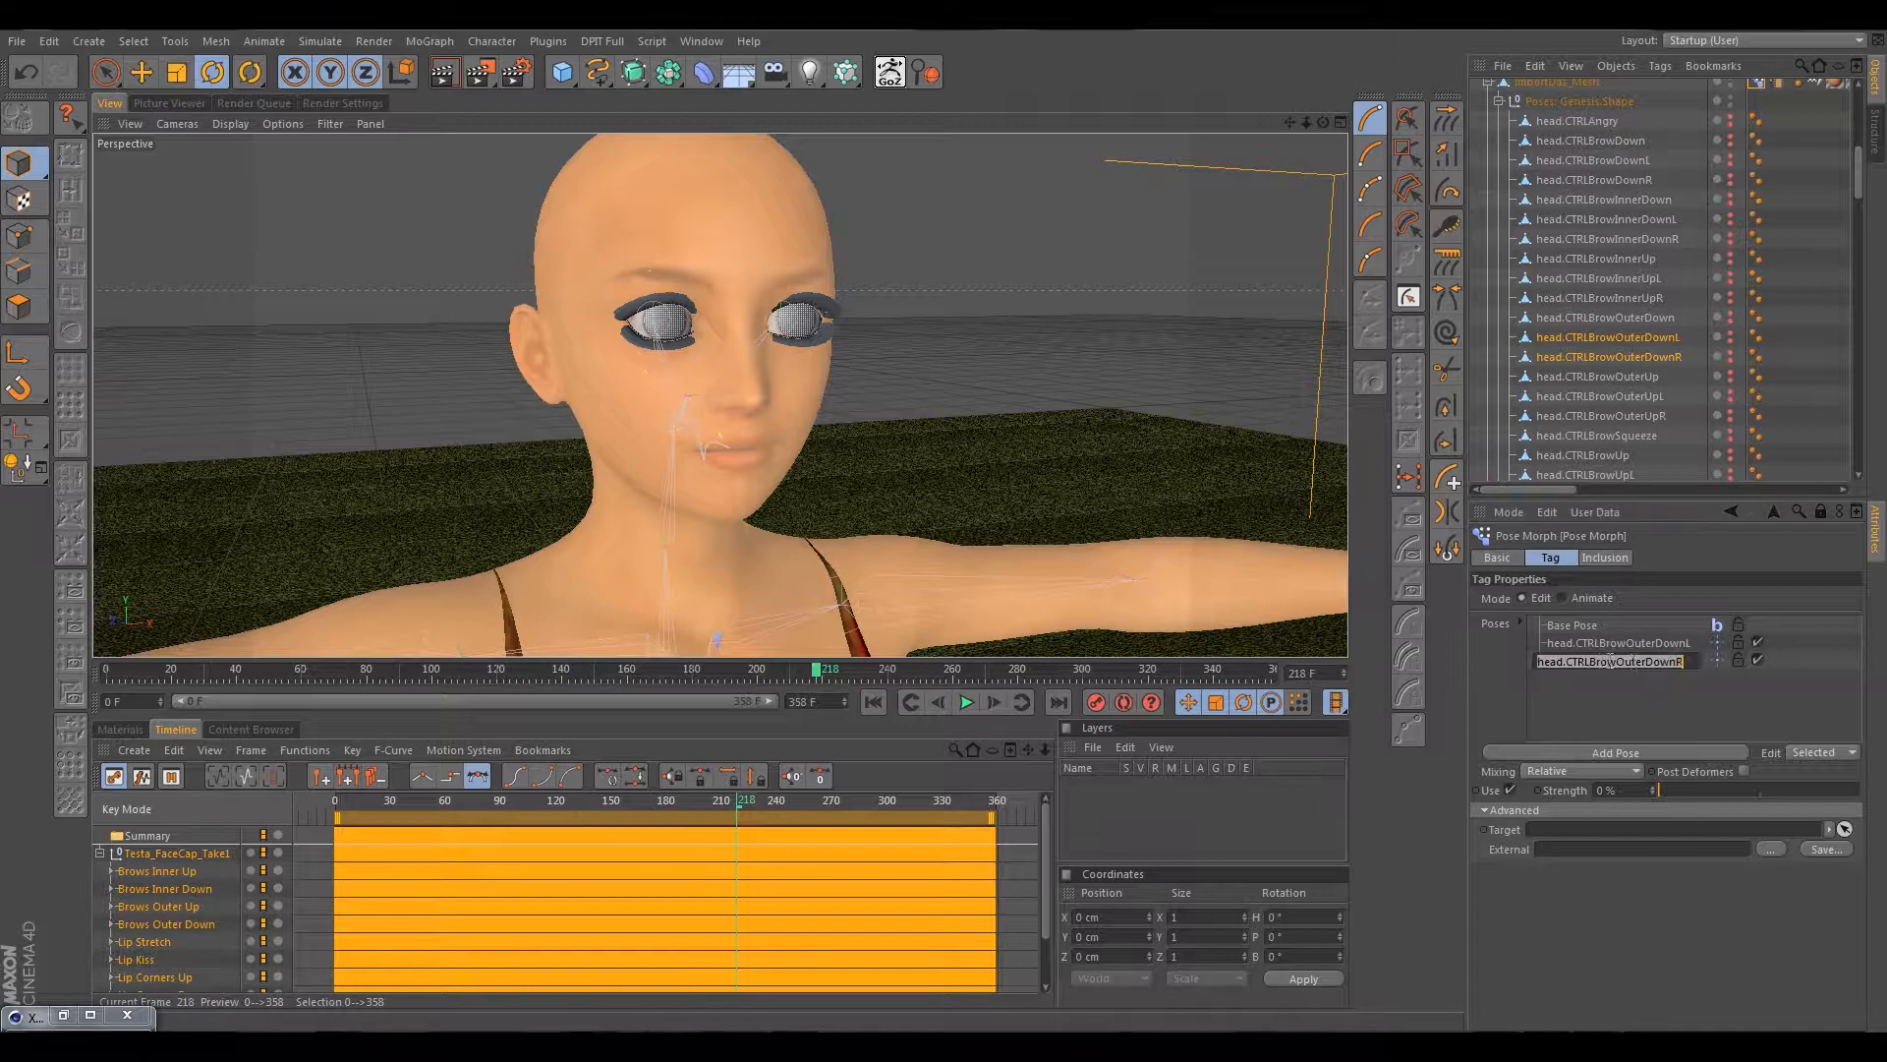
{"action": "left_click", "coordinate": [1593, 660]}
{"action": "left_click_drag", "start_coordinate": [1591, 661], "coordinate": [1025, 659]}
{"action": "key", "text": "BackSpace"}
{"action": "left_click", "coordinate": [1596, 641]}
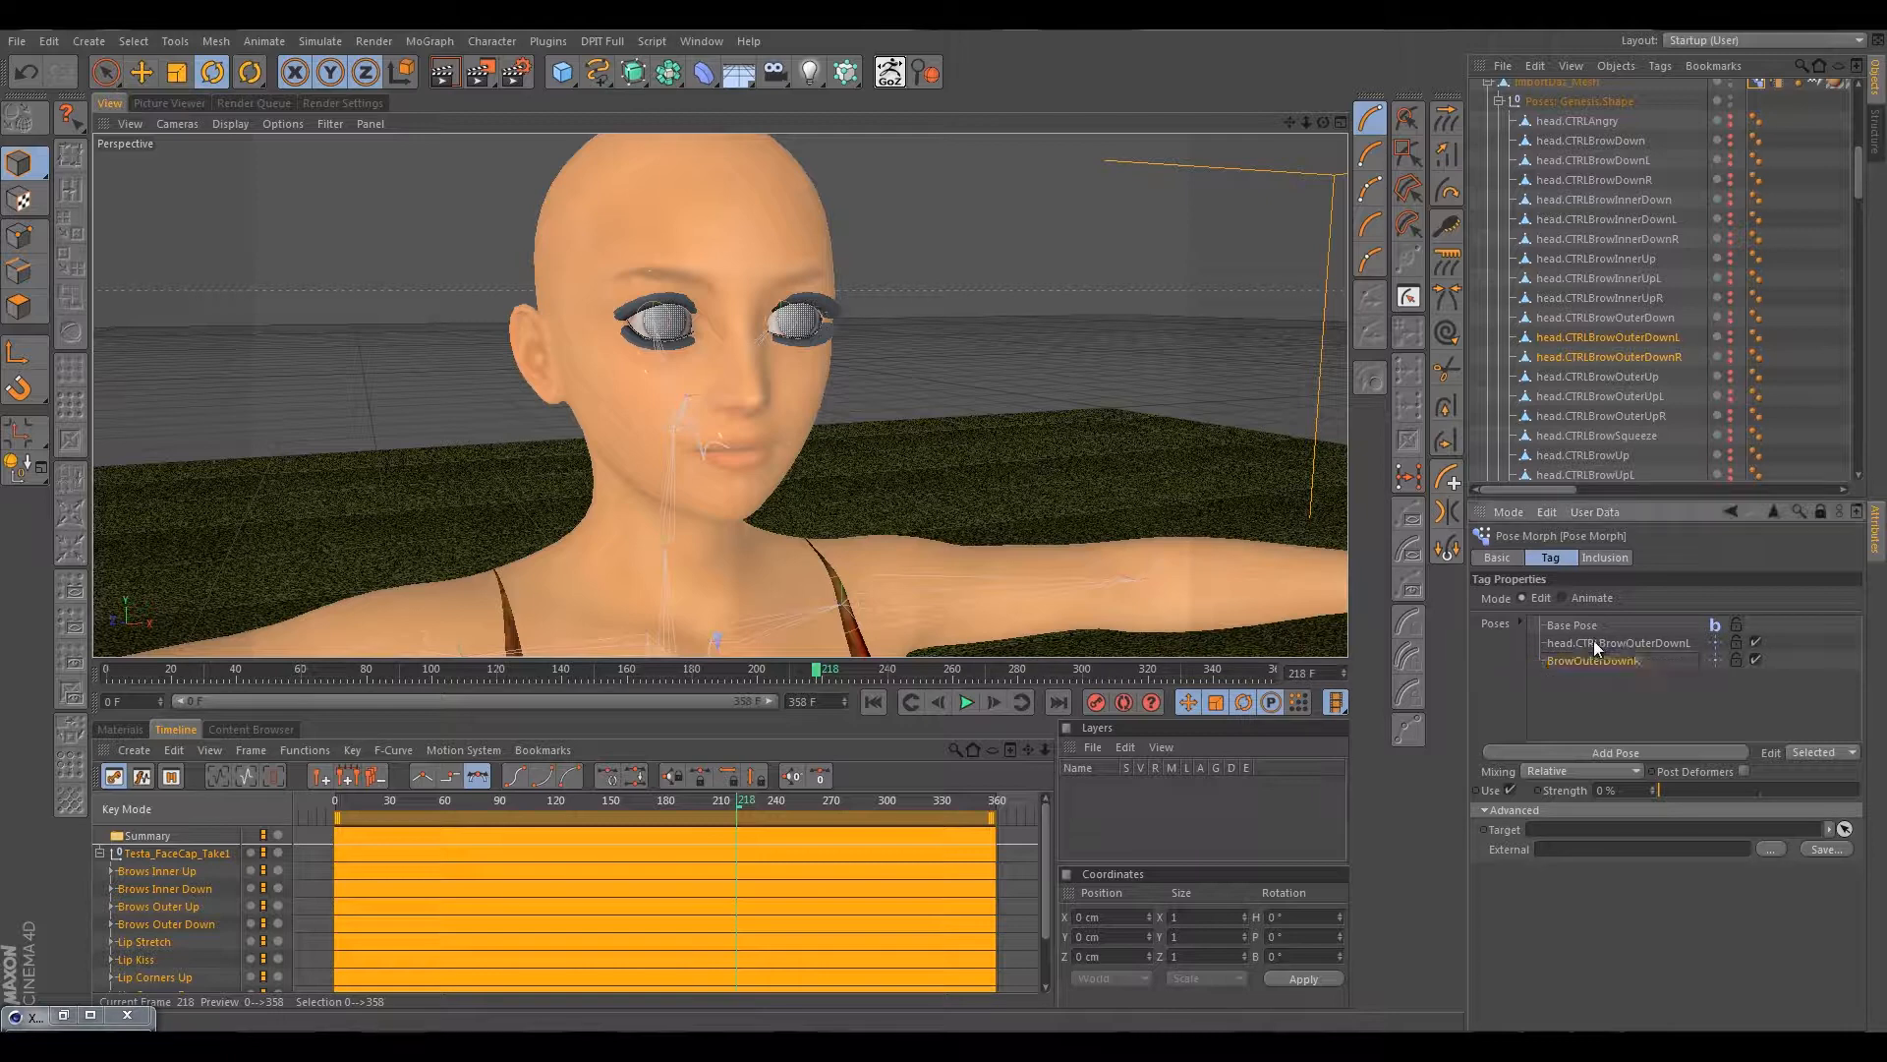
{"action": "double_click", "coordinate": [1595, 640]}
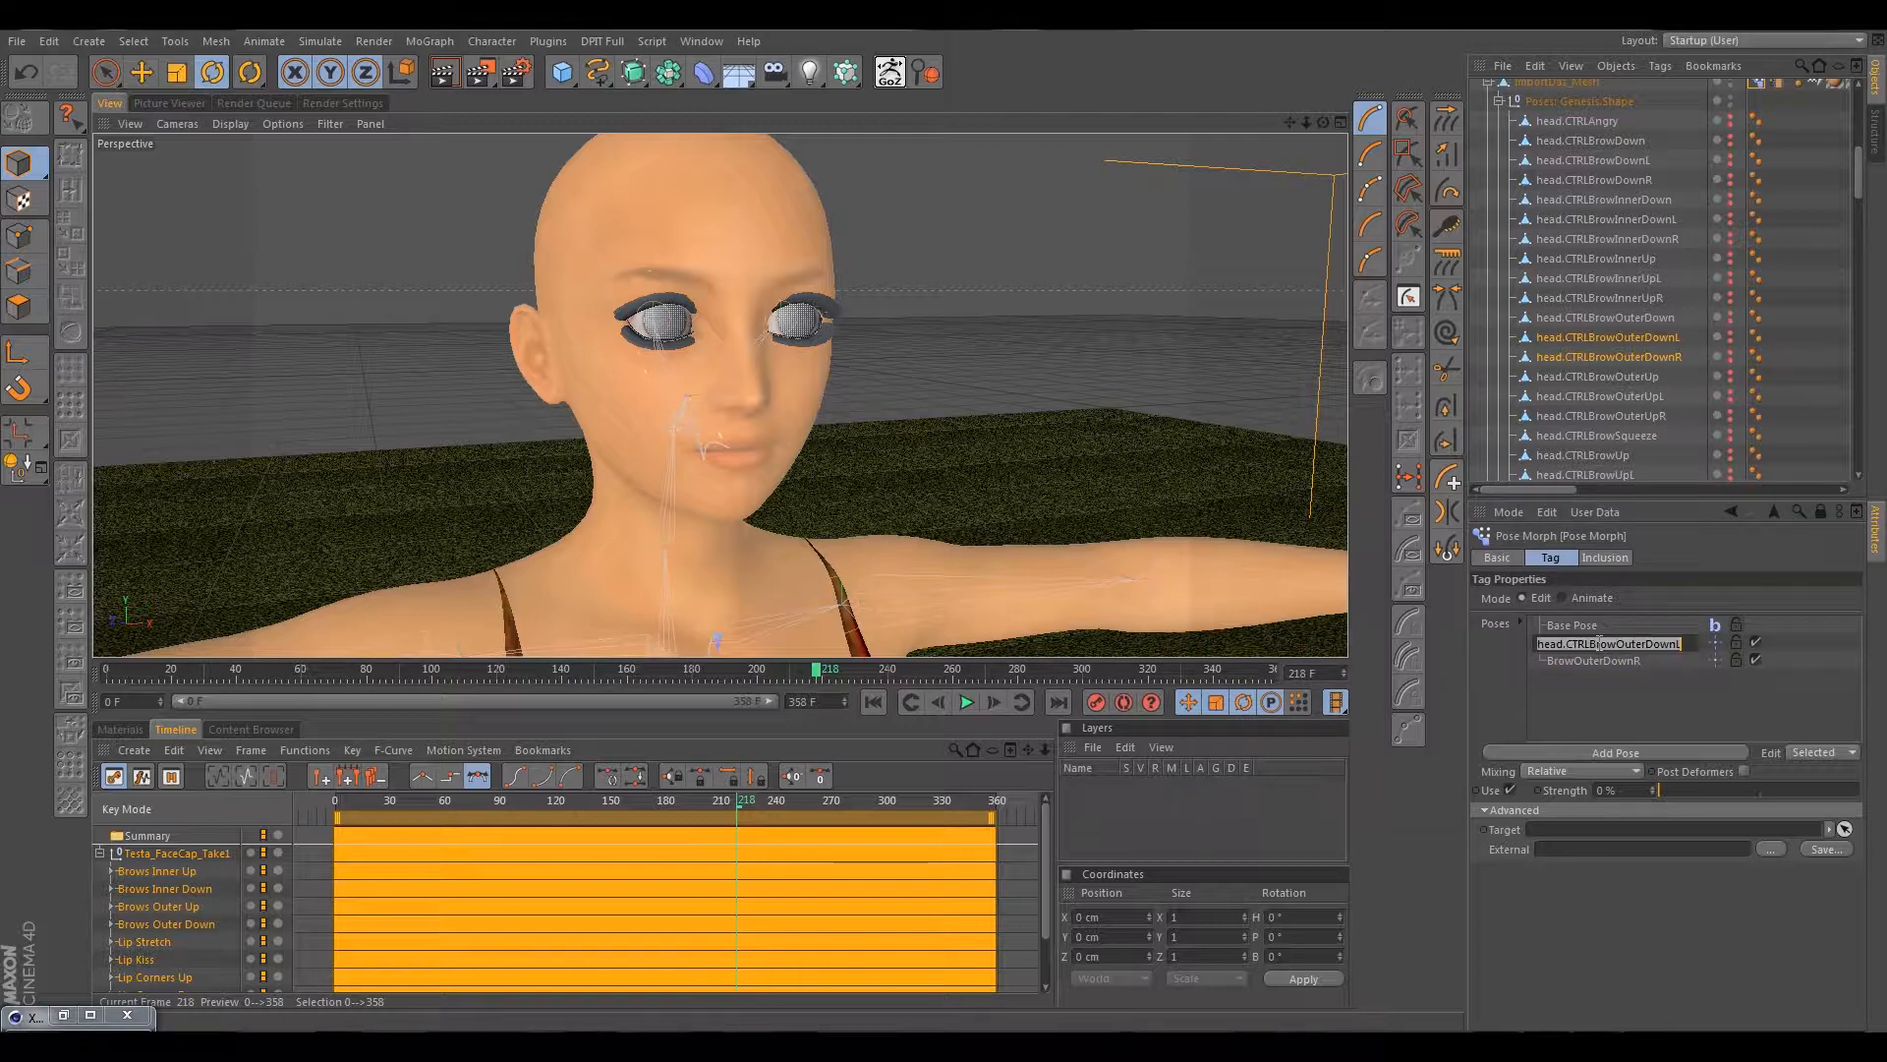
{"action": "left_click_drag", "start_coordinate": [1589, 643], "coordinate": [1524, 644]}
{"action": "key", "text": "BackSpace"}
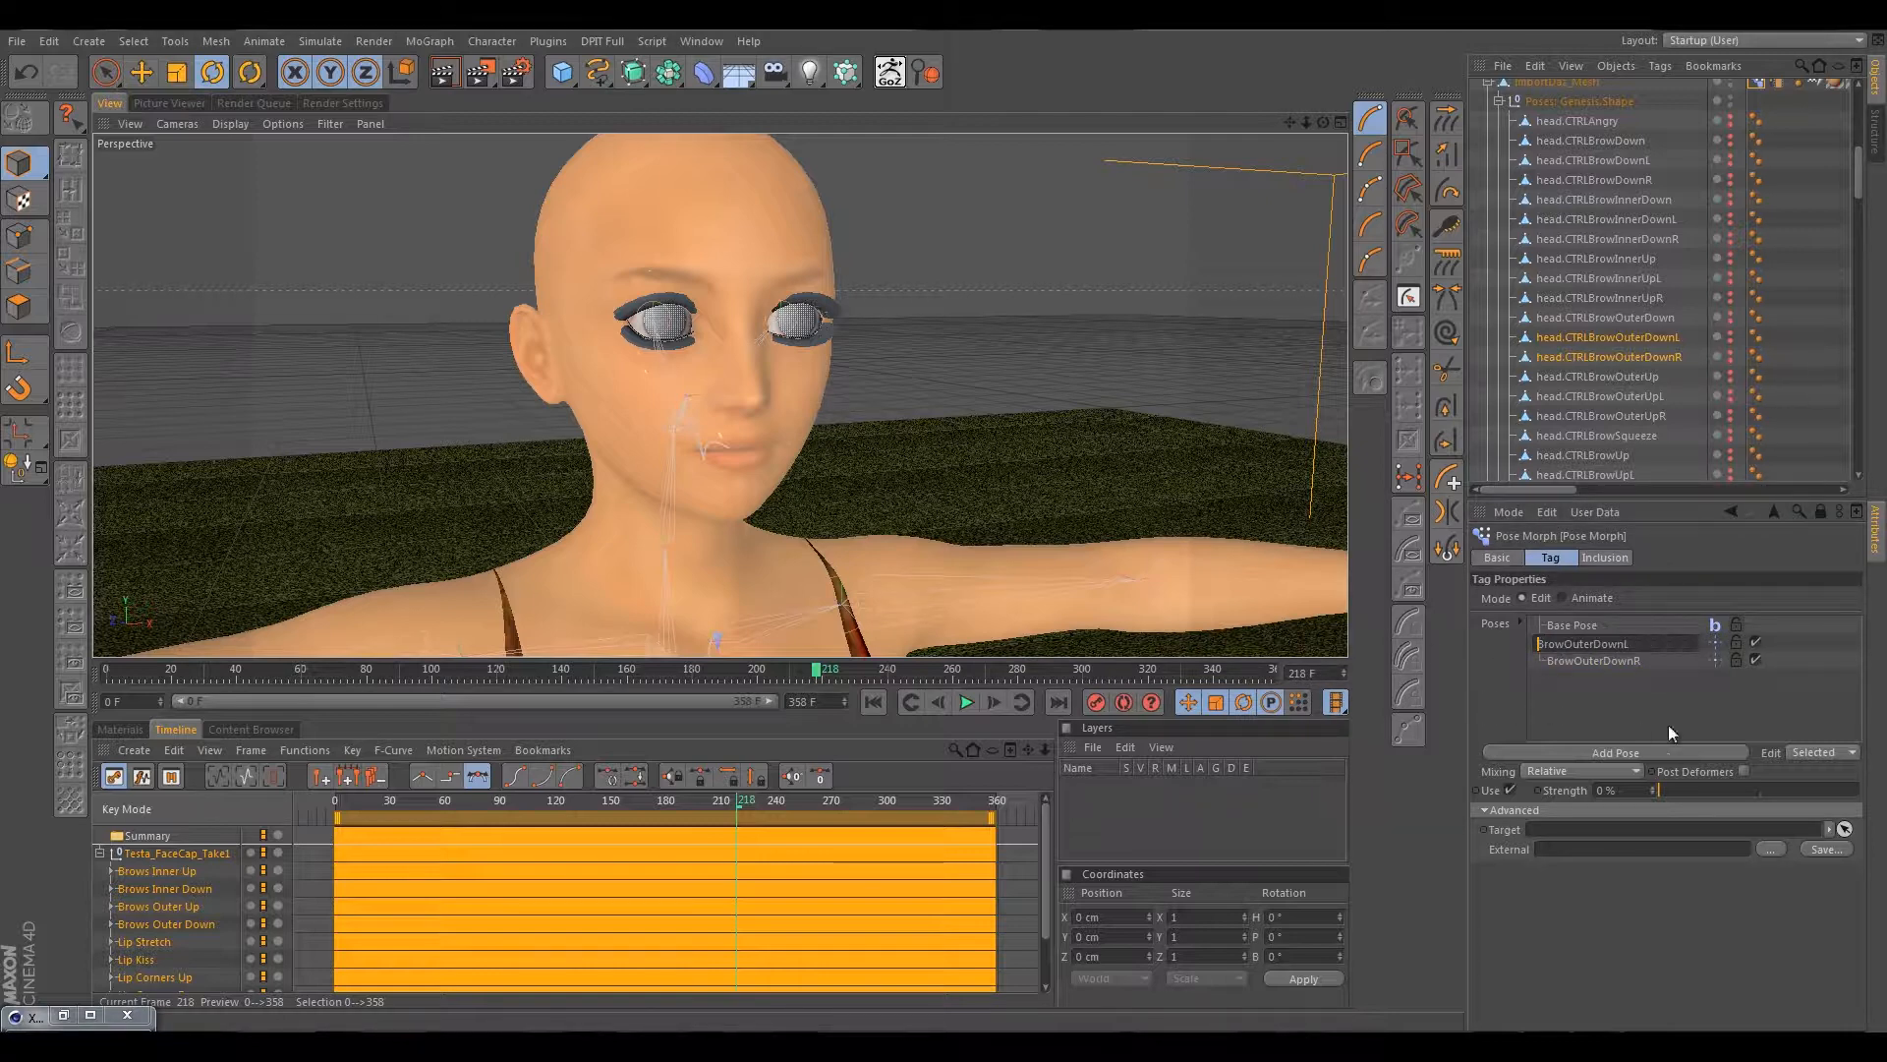
{"action": "left_click", "coordinate": [1618, 682]}
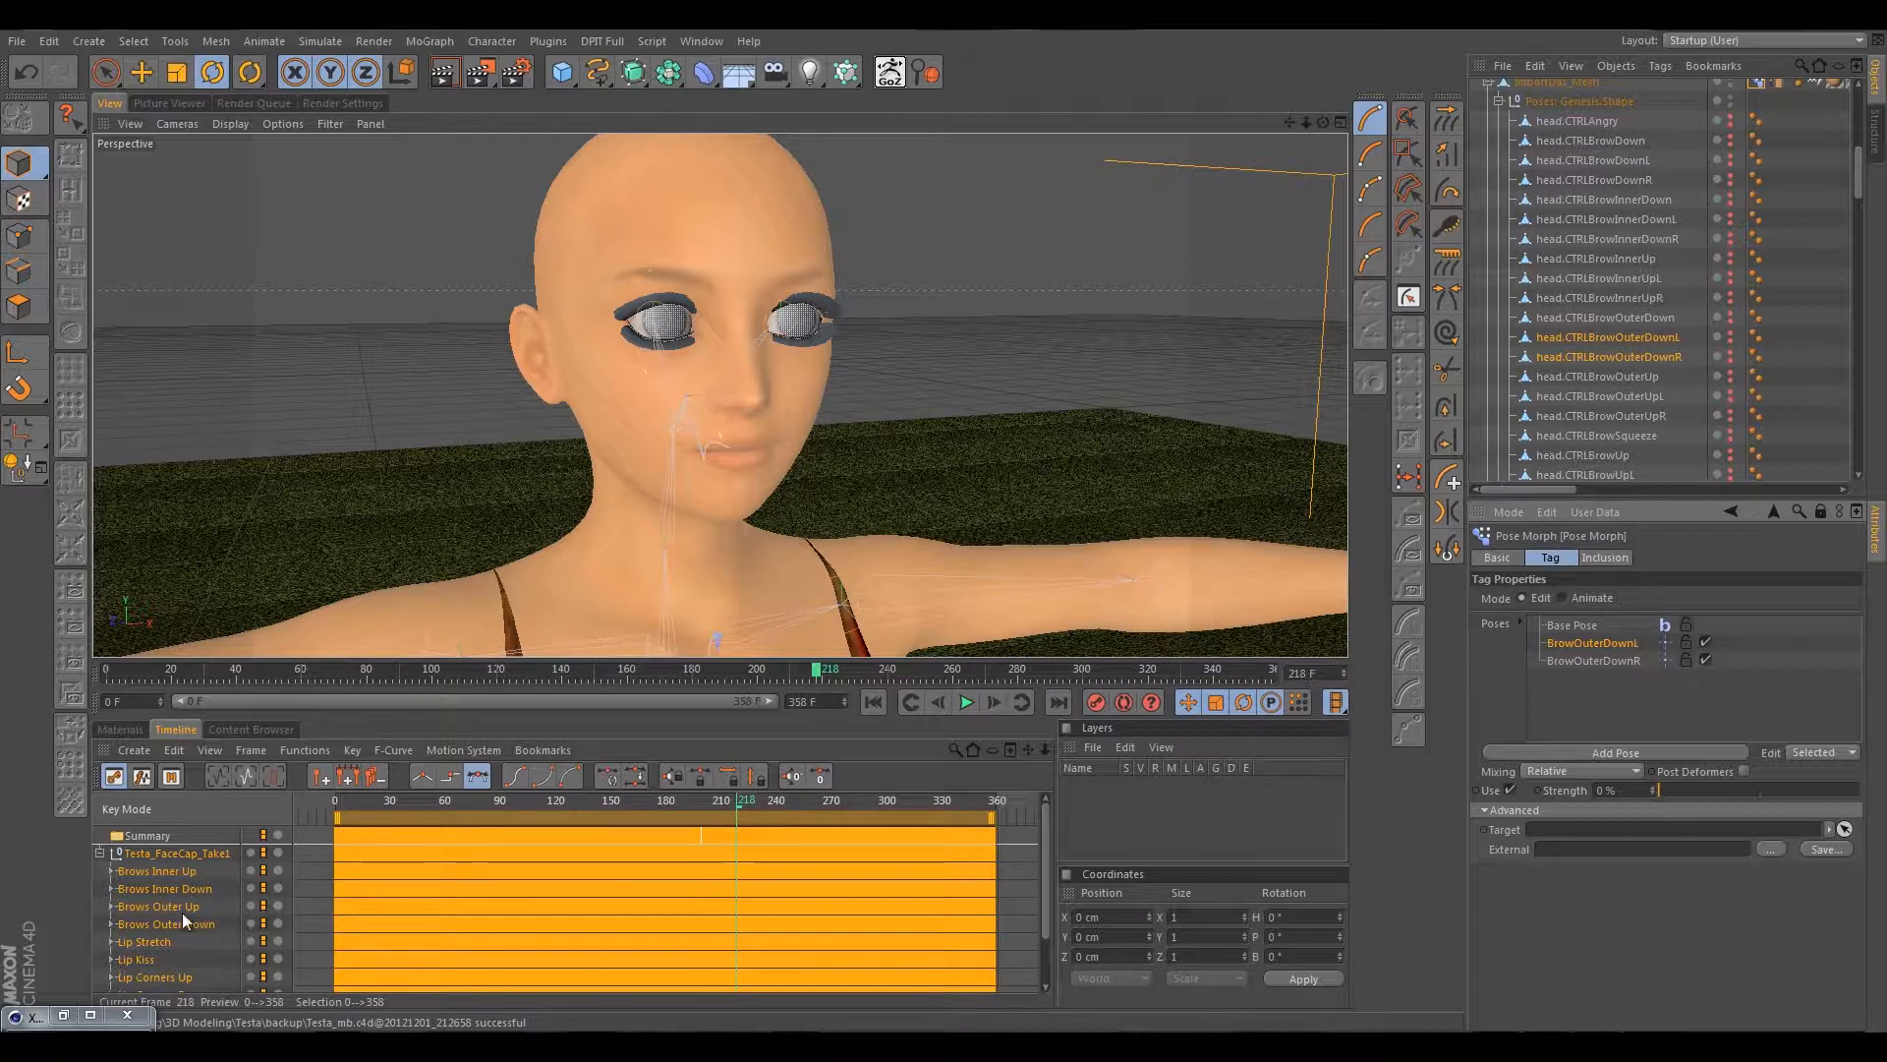
Add head.CTRLBrowInnerUpL and head.CTRLBrowInnerUpR to the pose list below Base Pose as relative morph targets.
{"action": "mouse_move", "coordinate": [1046, 846]}
{"action": "left_mouse_down"}
{"action": "mouse_move", "coordinate": [1044, 891]}
{"action": "mouse_move", "coordinate": [1047, 824]}
{"action": "left_mouse_up"}
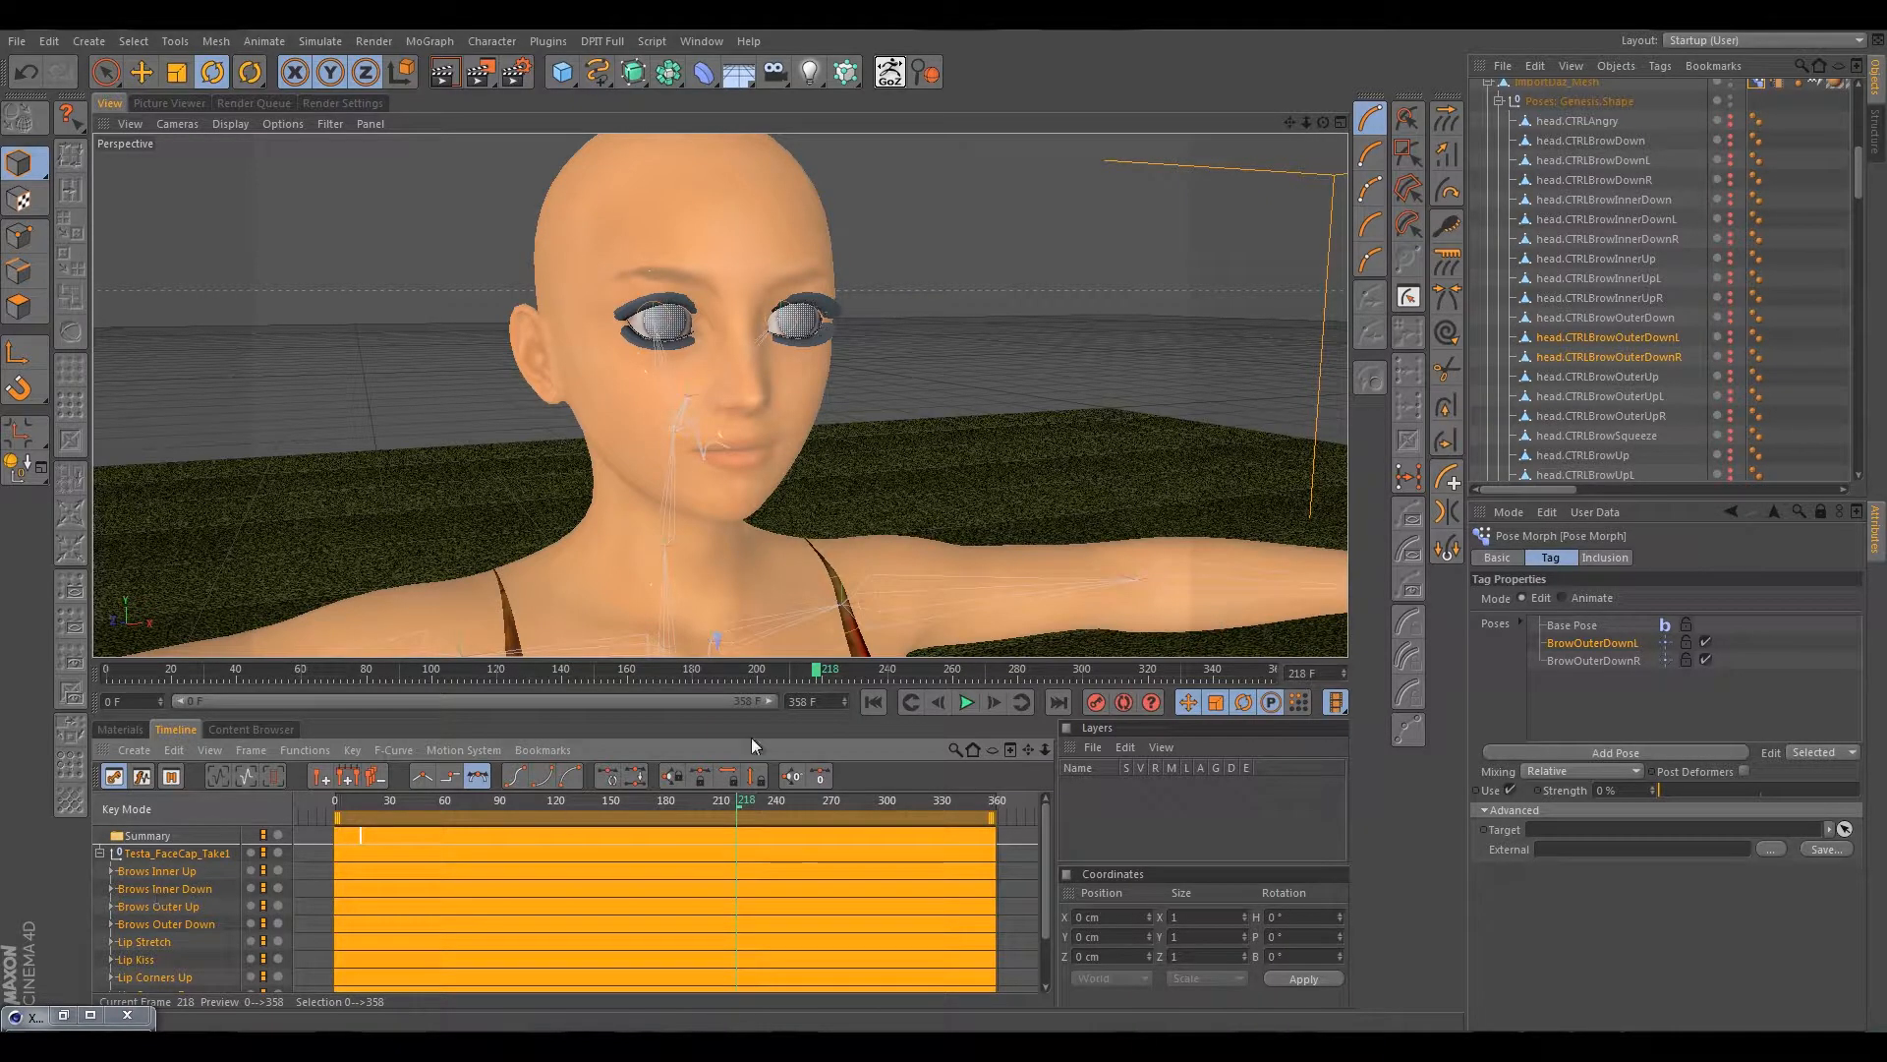
{"action": "left_click", "coordinate": [1625, 280]}
{"action": "left_click", "coordinate": [1631, 297], "text": "ctrl"}
{"action": "left_click_drag", "start_coordinate": [1626, 435], "coordinate": [1601, 638]}
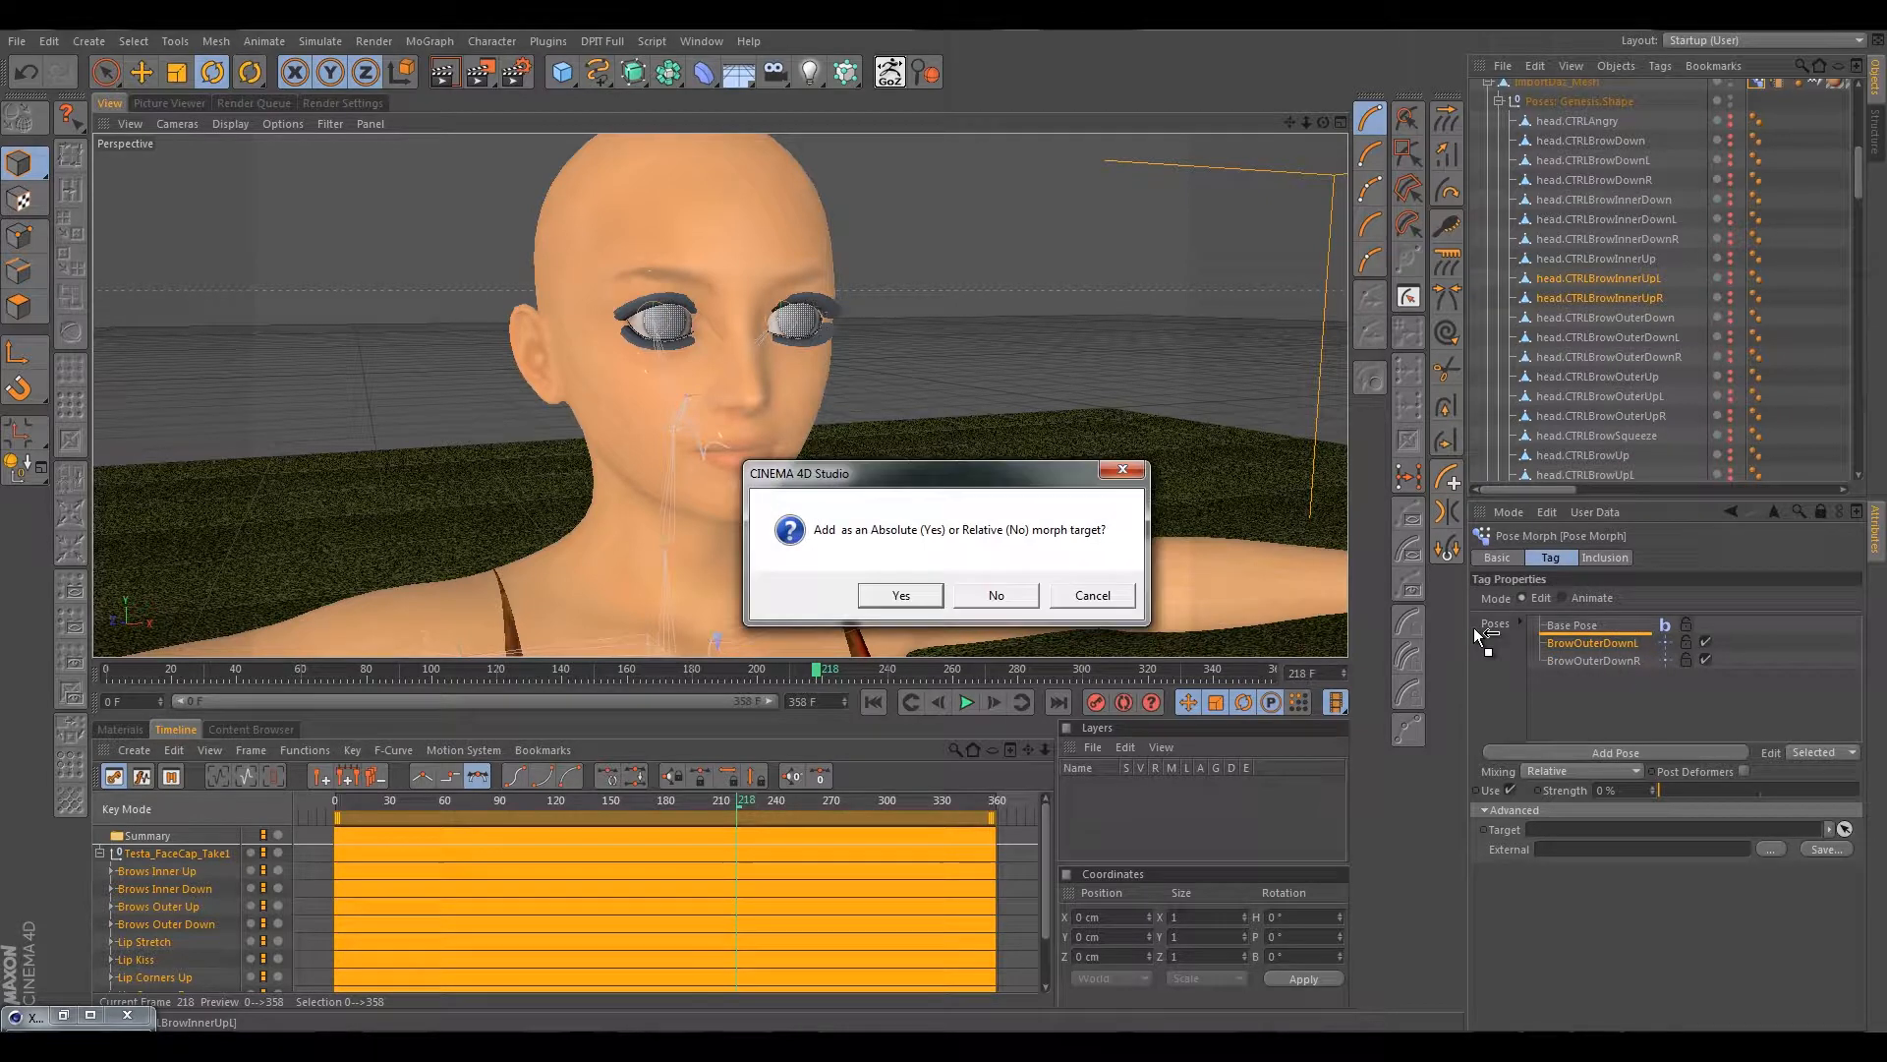
{"action": "left_click", "coordinate": [996, 596]}
Rename the right inner brow up pose as BrowInnerUpR.
{"action": "left_click", "coordinate": [1622, 644]}
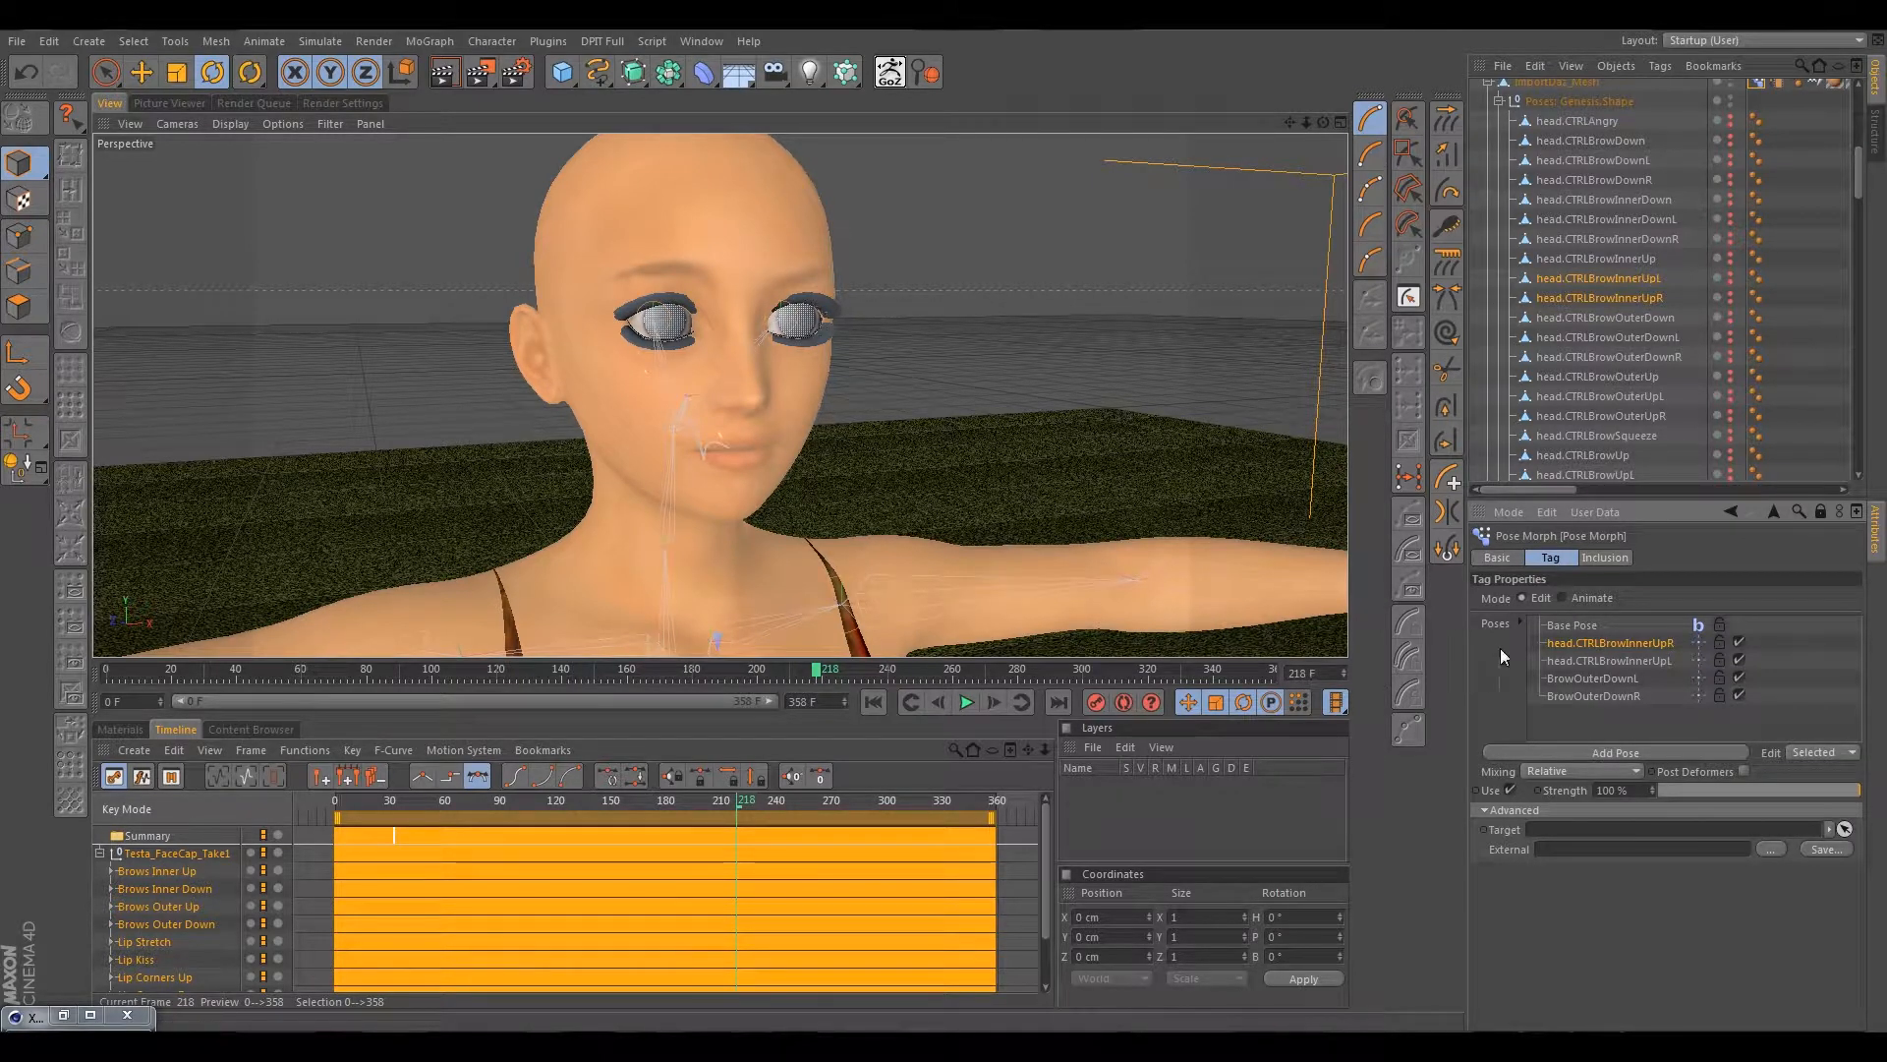
{"action": "double_click", "coordinate": [1584, 643]}
{"action": "left_click", "coordinate": [1587, 644]}
{"action": "key", "text": "BackSpace"}
{"action": "key", "text": "BackSpace"}
{"action": "key", "text": "BackSpace"}
{"action": "key", "text": "BackSpace"}
{"action": "key", "text": "BackSpace"}
{"action": "key", "text": "BackSpace"}
{"action": "key", "text": "BackSpace"}
{"action": "key", "text": "BackSpace"}
{"action": "key", "text": "BackSpace"}
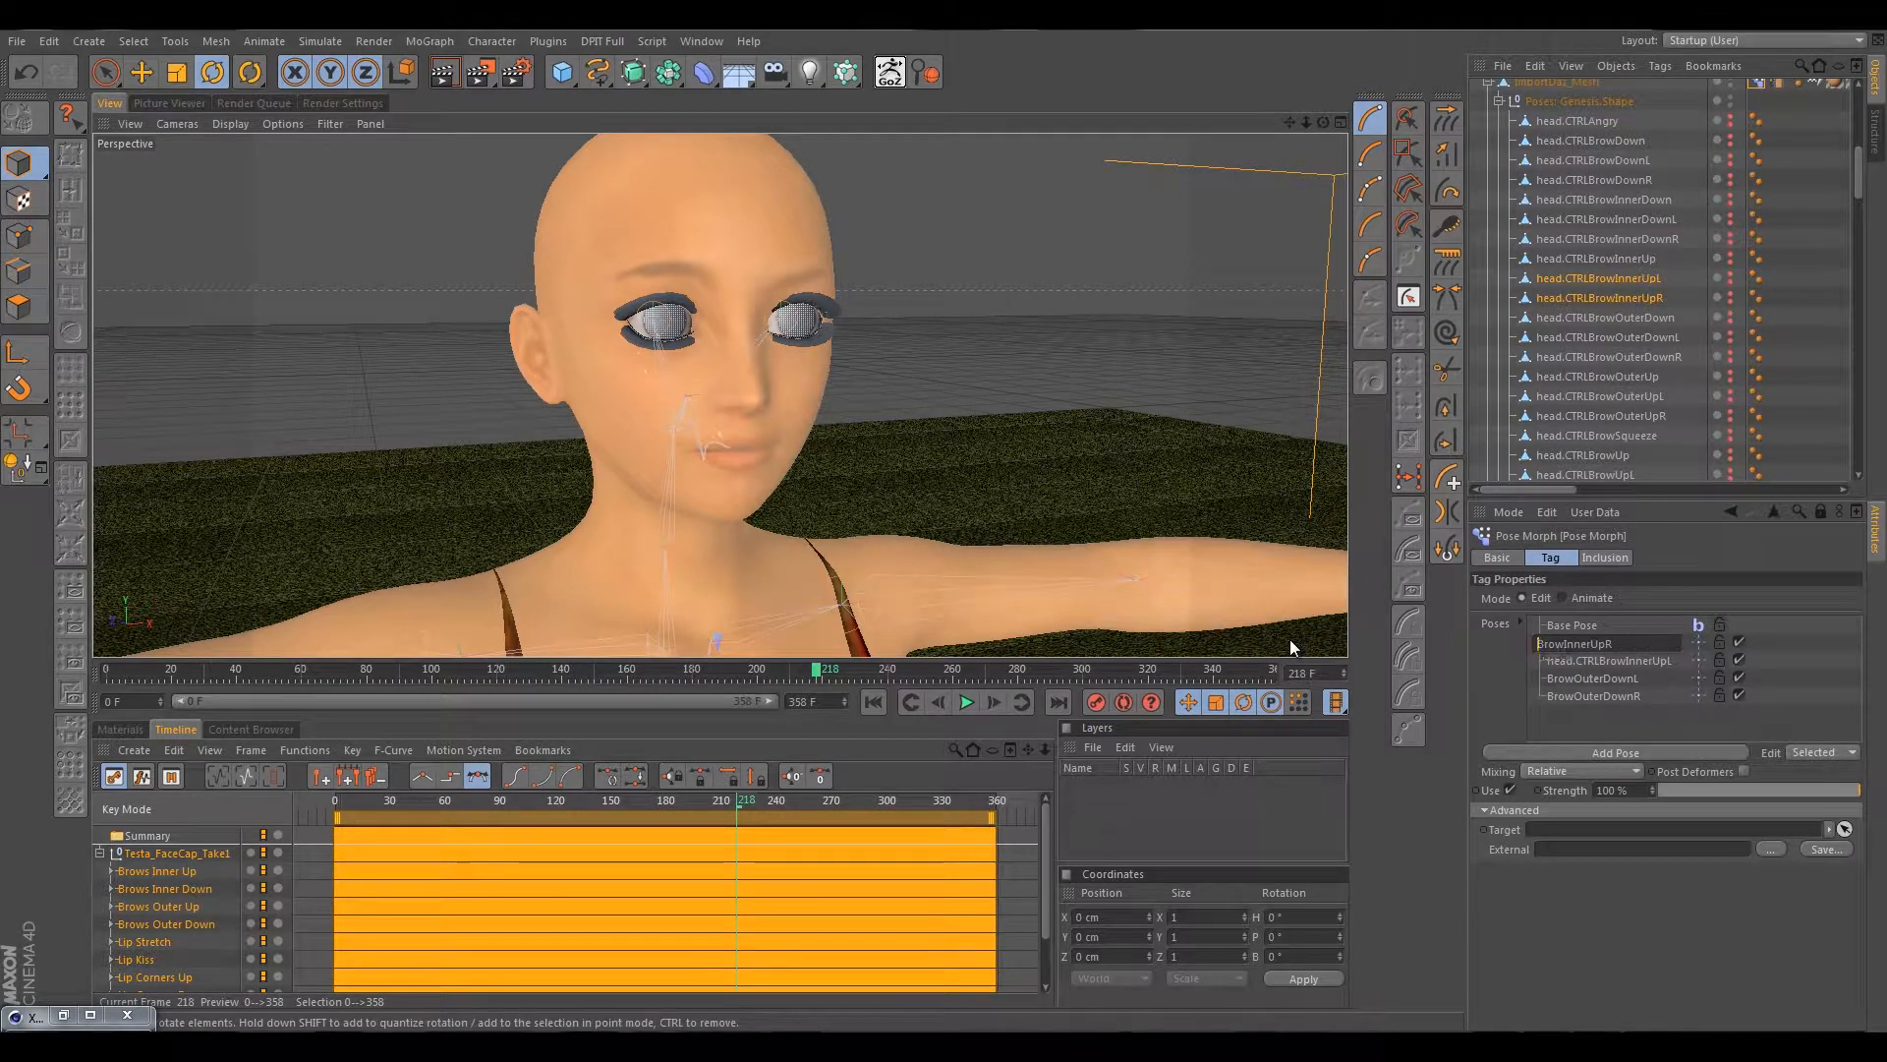
Rename the left inner brow up pose as BrowInnerUpL.
{"action": "left_click", "coordinate": [1568, 664]}
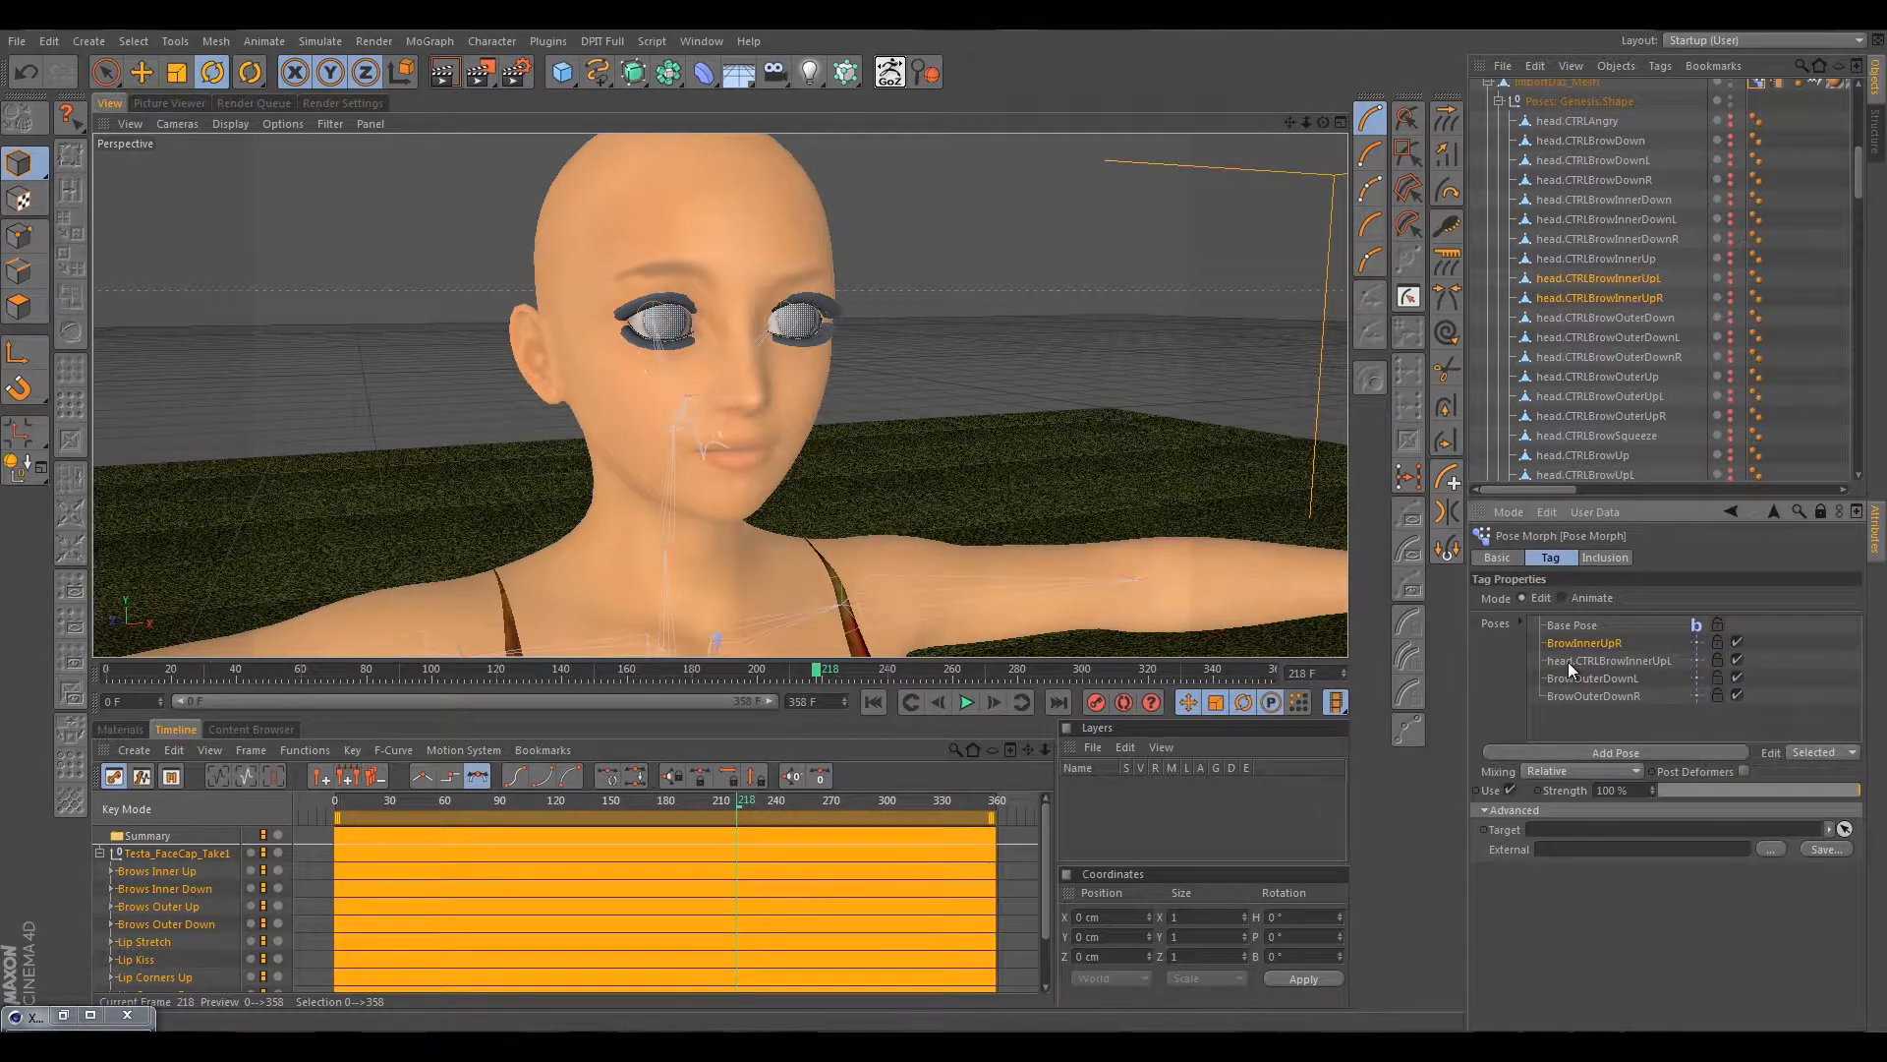
{"action": "double_click", "coordinate": [1577, 660]}
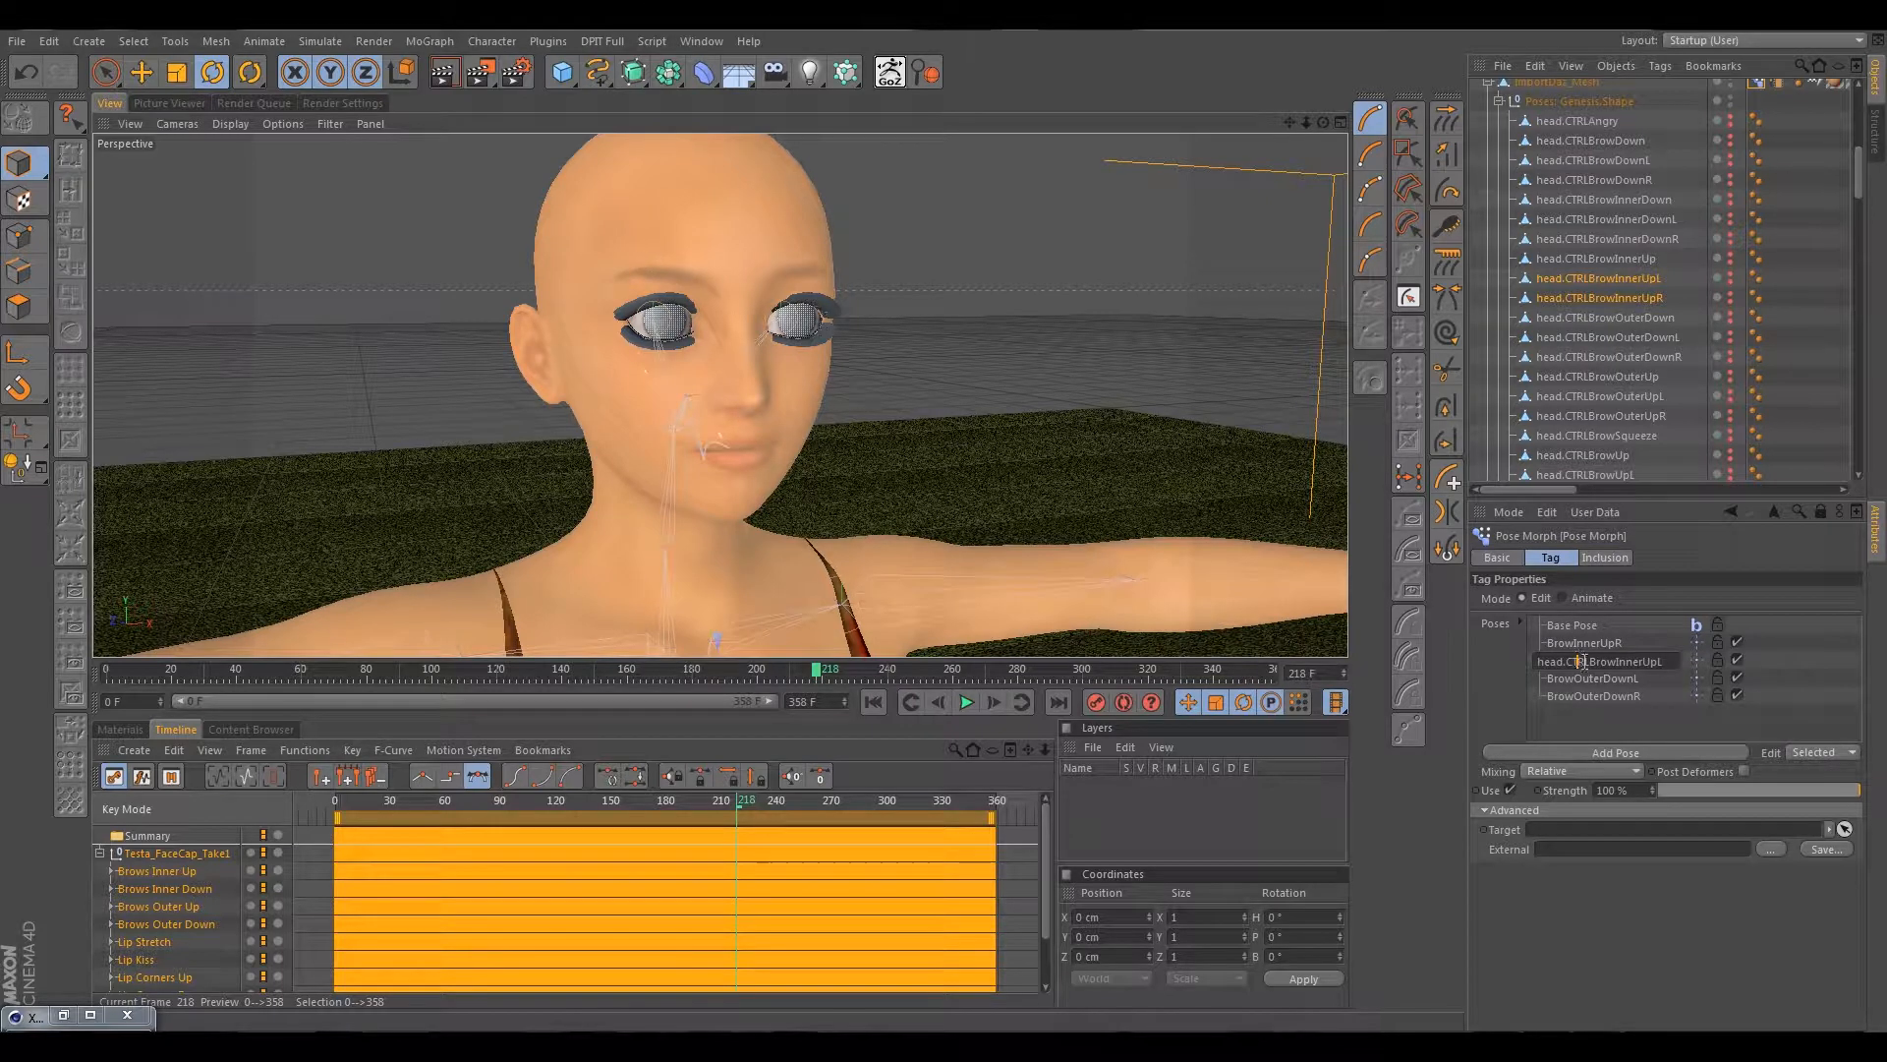
{"action": "left_click", "coordinate": [1588, 661]}
{"action": "key", "text": "BackSpace"}
{"action": "key", "text": "BackSpace"}
{"action": "key", "text": "BackSpace"}
{"action": "key", "text": "BackSpace"}
{"action": "key", "text": "BackSpace"}
{"action": "key", "text": "BackSpace"}
{"action": "key", "text": "BackSpace"}
{"action": "key", "text": "BackSpace"}
{"action": "key", "text": "BackSpace"}
{"action": "key", "text": "Return"}
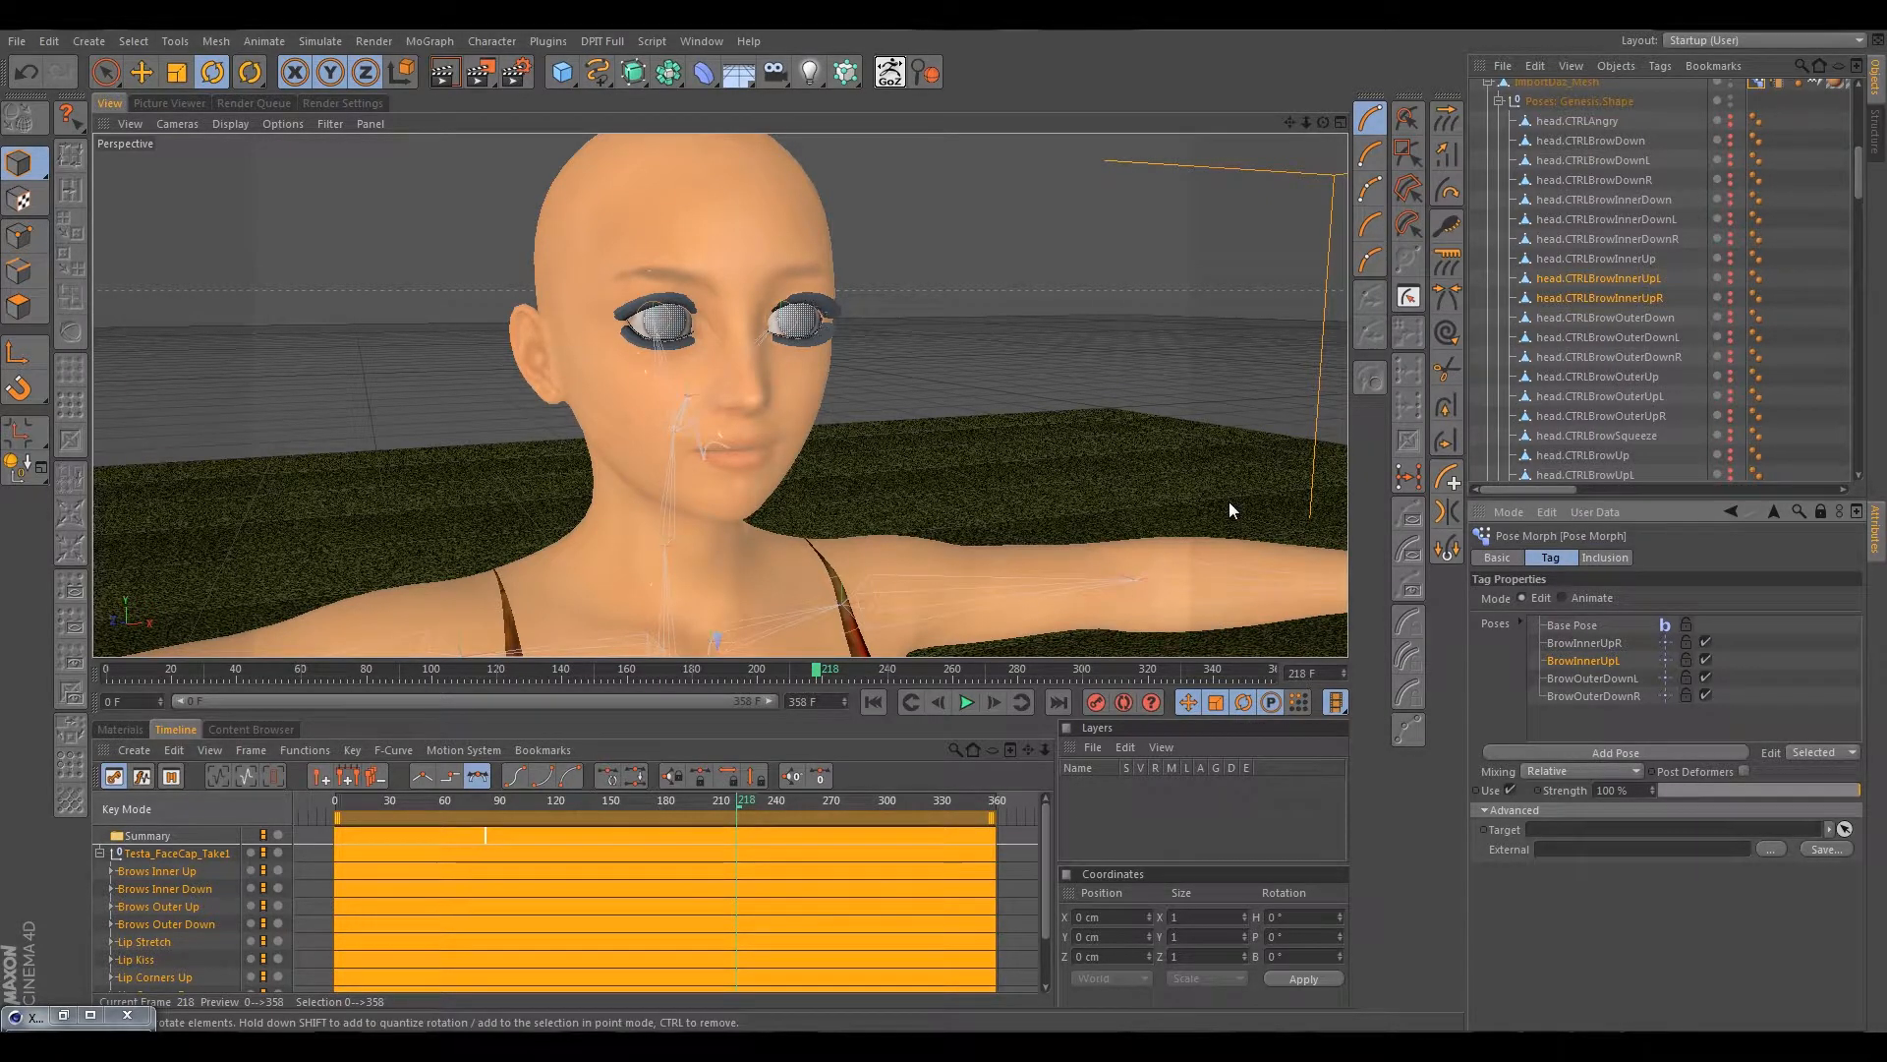
Look through the Genesis head morphs under the mesh for shapes that match the remaining facial mocap channels.
{"action": "left_click", "coordinate": [1634, 325]}
{"action": "scroll", "coordinate": [1581, 364], "scroll_direction": "down", "scroll_amount": 4}
{"action": "scroll", "coordinate": [1582, 367], "scroll_direction": "down", "scroll_amount": 12}
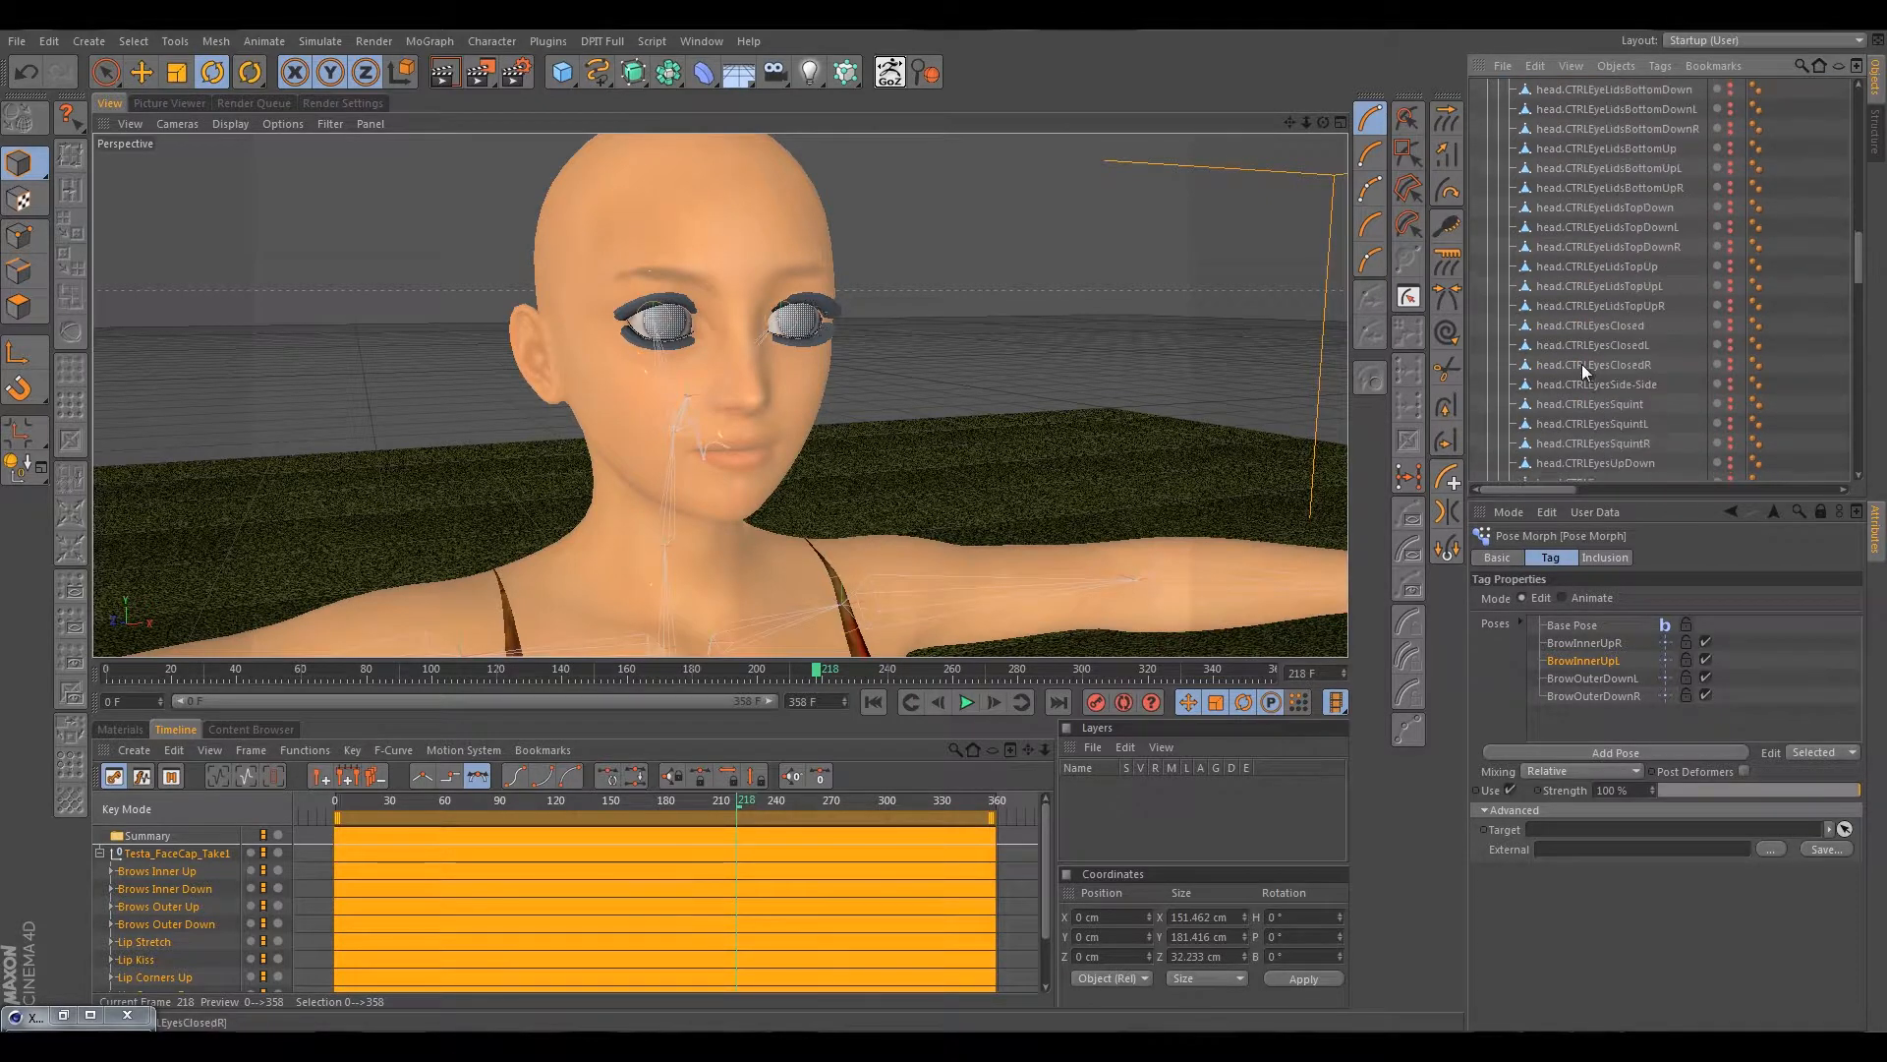
{"action": "scroll", "coordinate": [1583, 366], "scroll_direction": "down", "scroll_amount": 8}
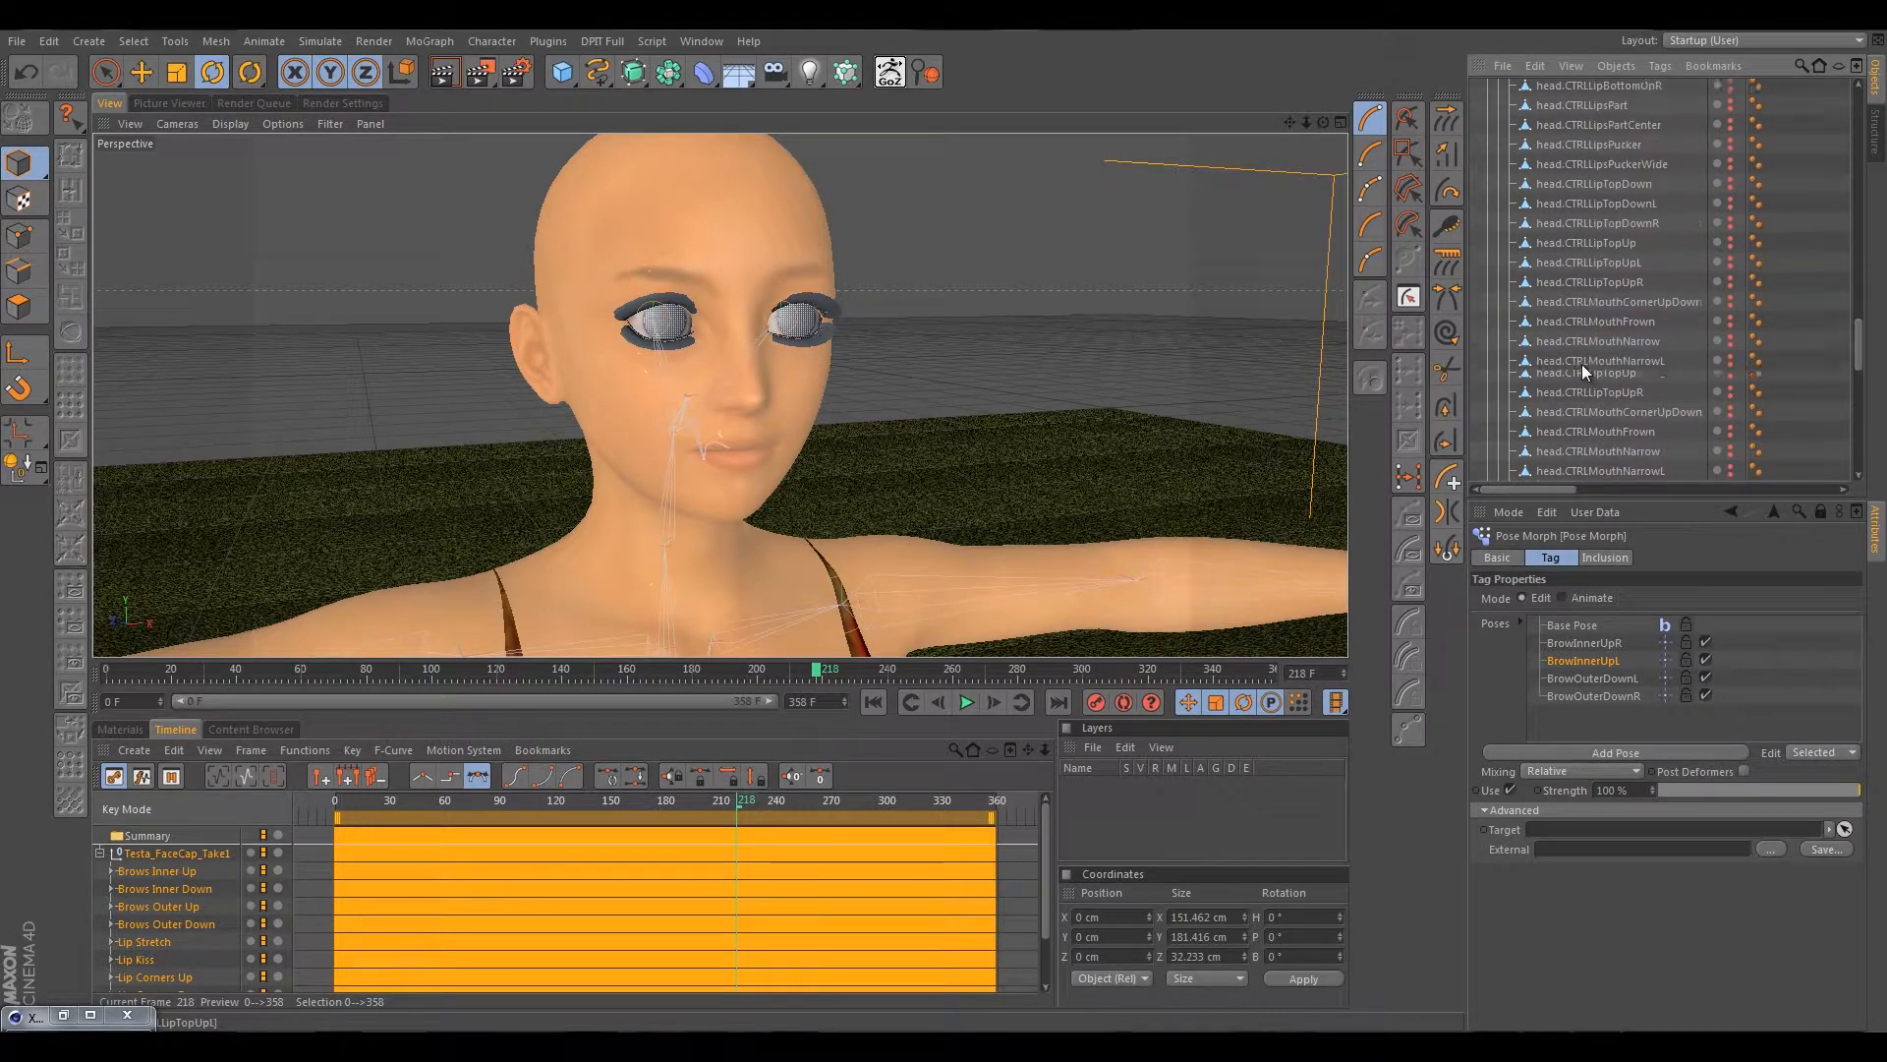
{"action": "scroll", "coordinate": [1582, 367], "scroll_direction": "down", "scroll_amount": 10}
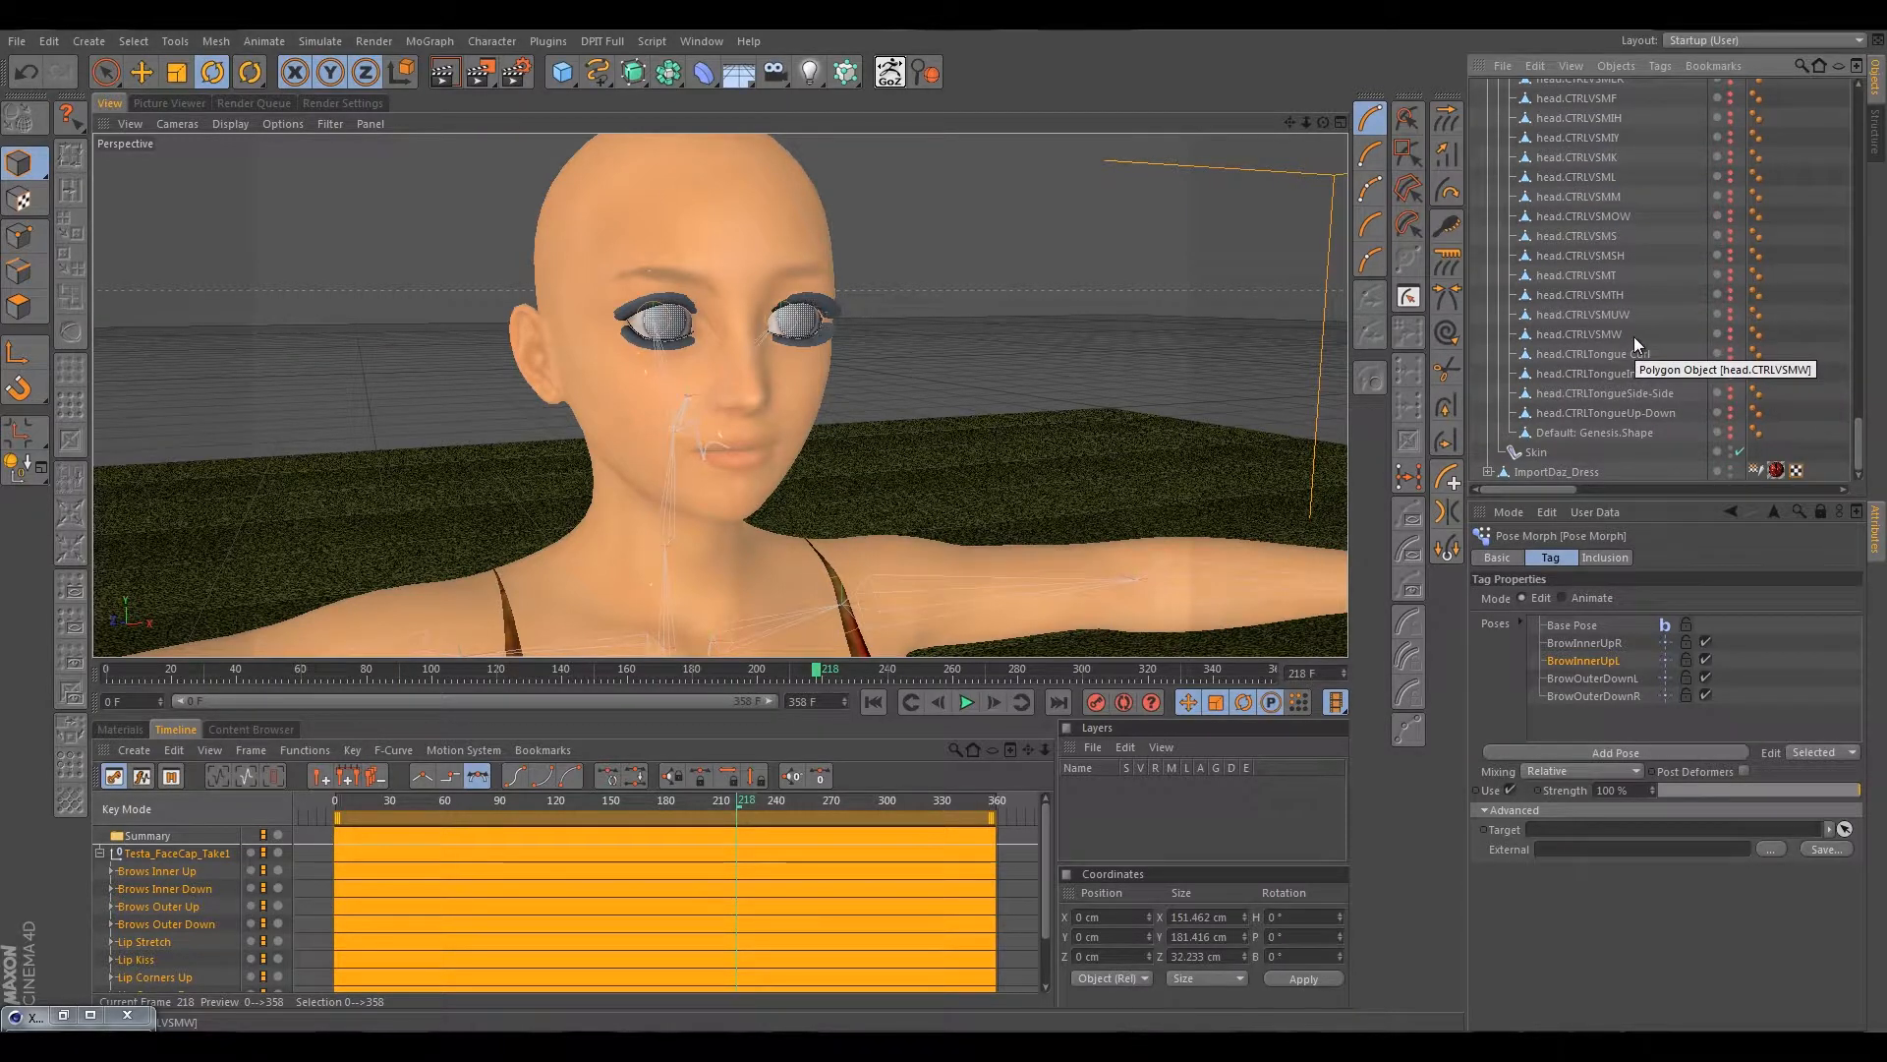
{"action": "scroll", "coordinate": [1634, 336], "scroll_direction": "up", "scroll_amount": 10}
{"action": "scroll", "coordinate": [1634, 336], "scroll_direction": "up", "scroll_amount": 10}
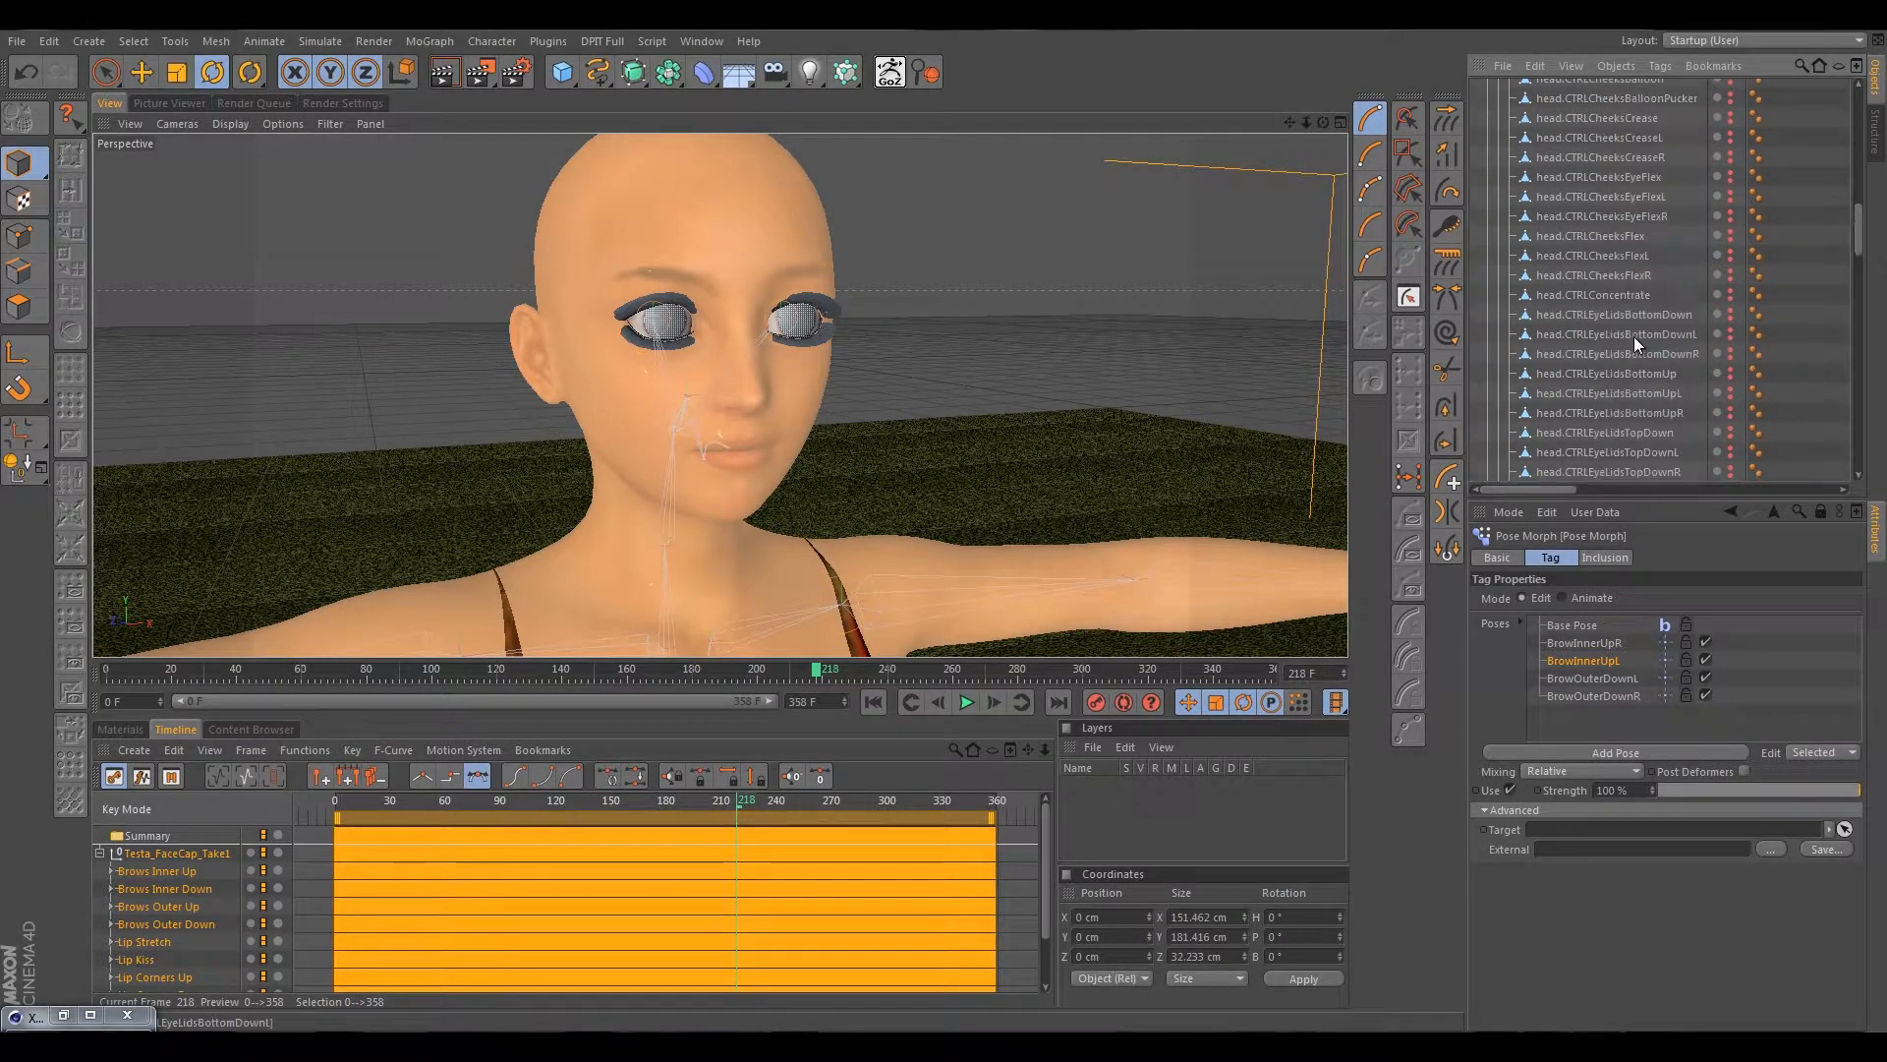
{"action": "scroll", "coordinate": [1607, 314], "scroll_direction": "down", "scroll_amount": 8}
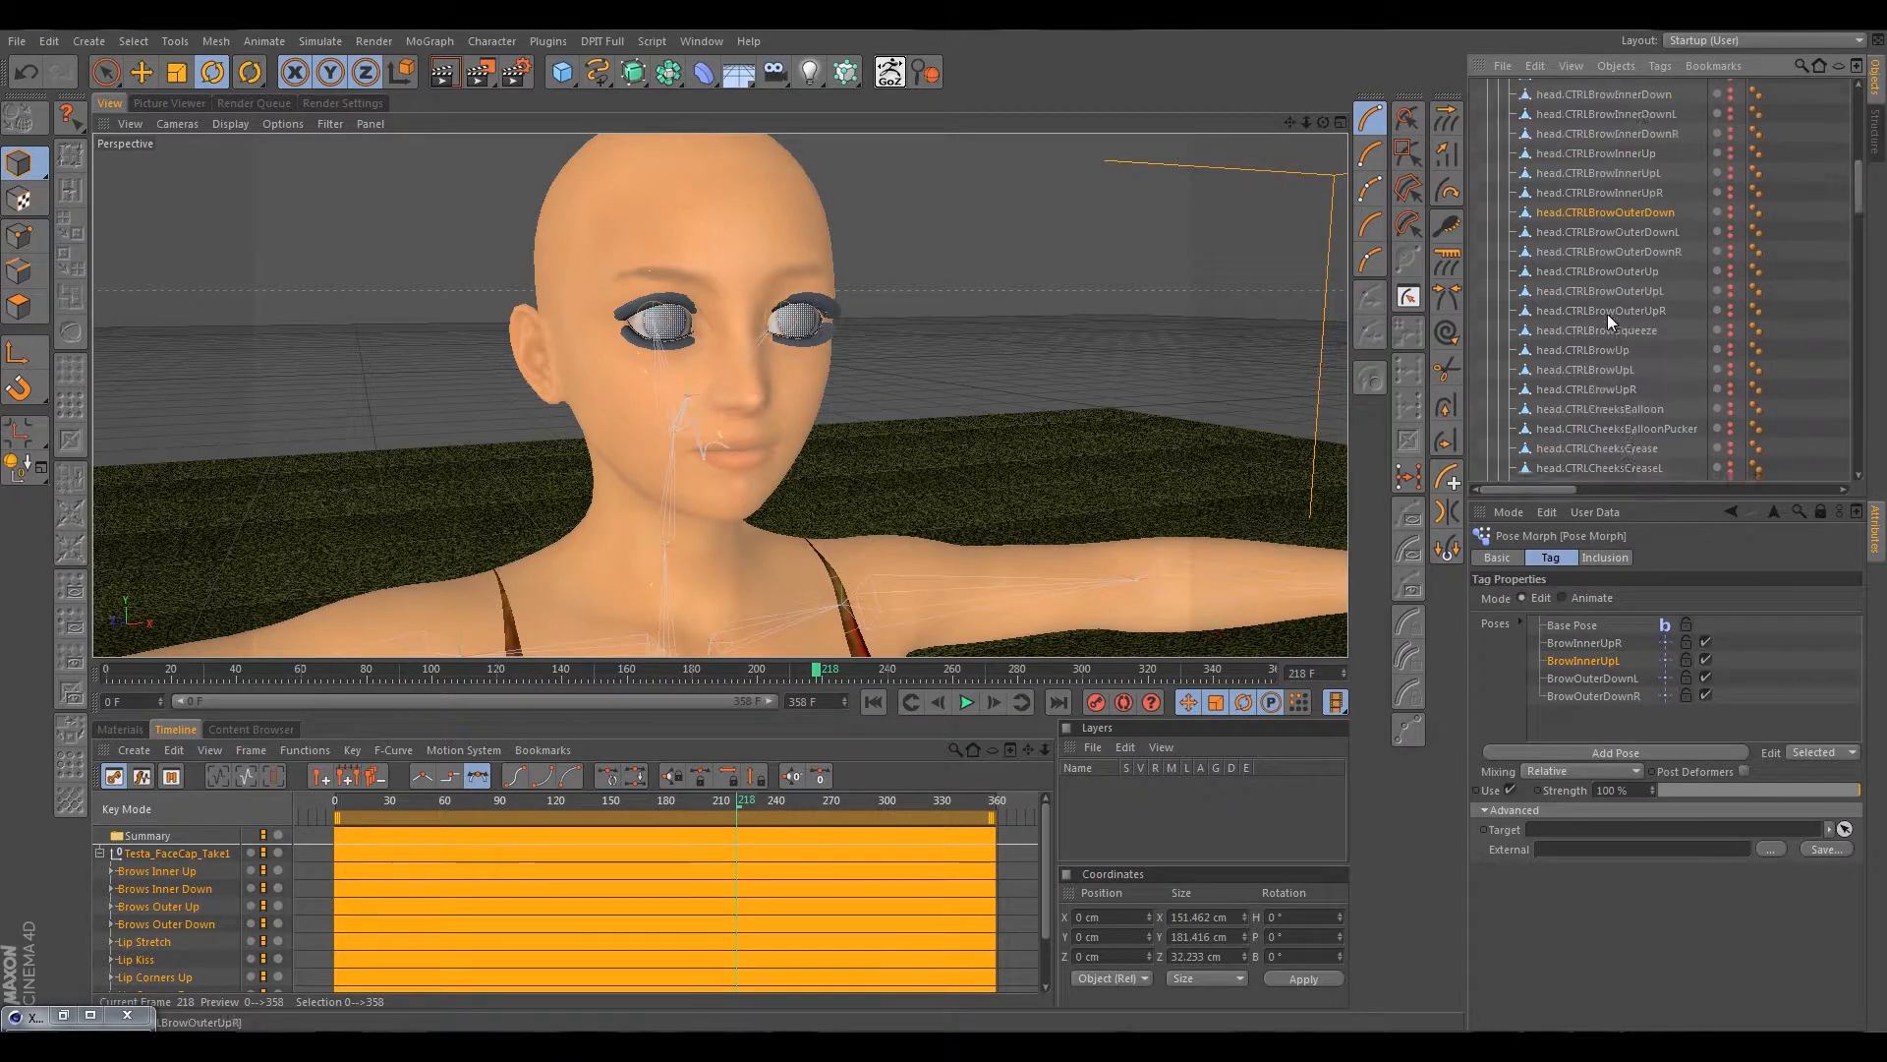
{"action": "scroll", "coordinate": [1626, 354], "scroll_direction": "down", "scroll_amount": 10}
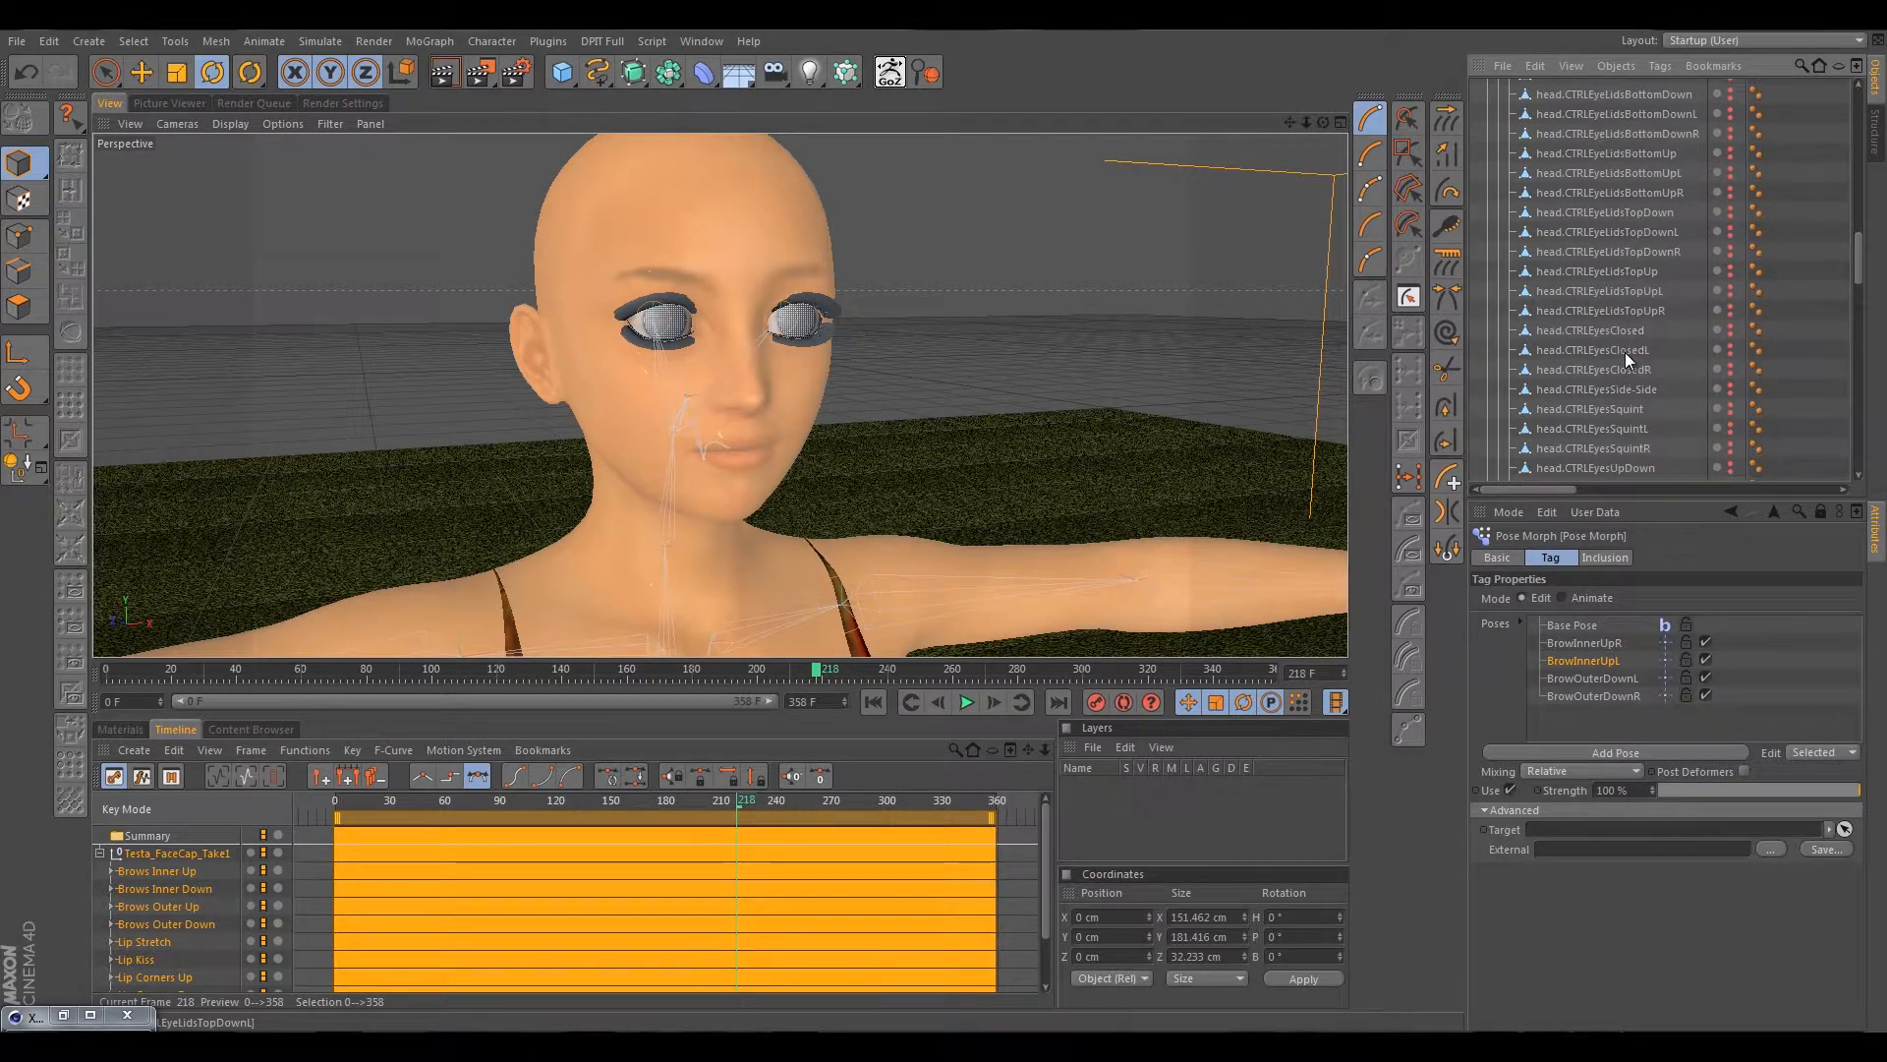
{"action": "scroll", "coordinate": [1626, 355], "scroll_direction": "down", "scroll_amount": 10}
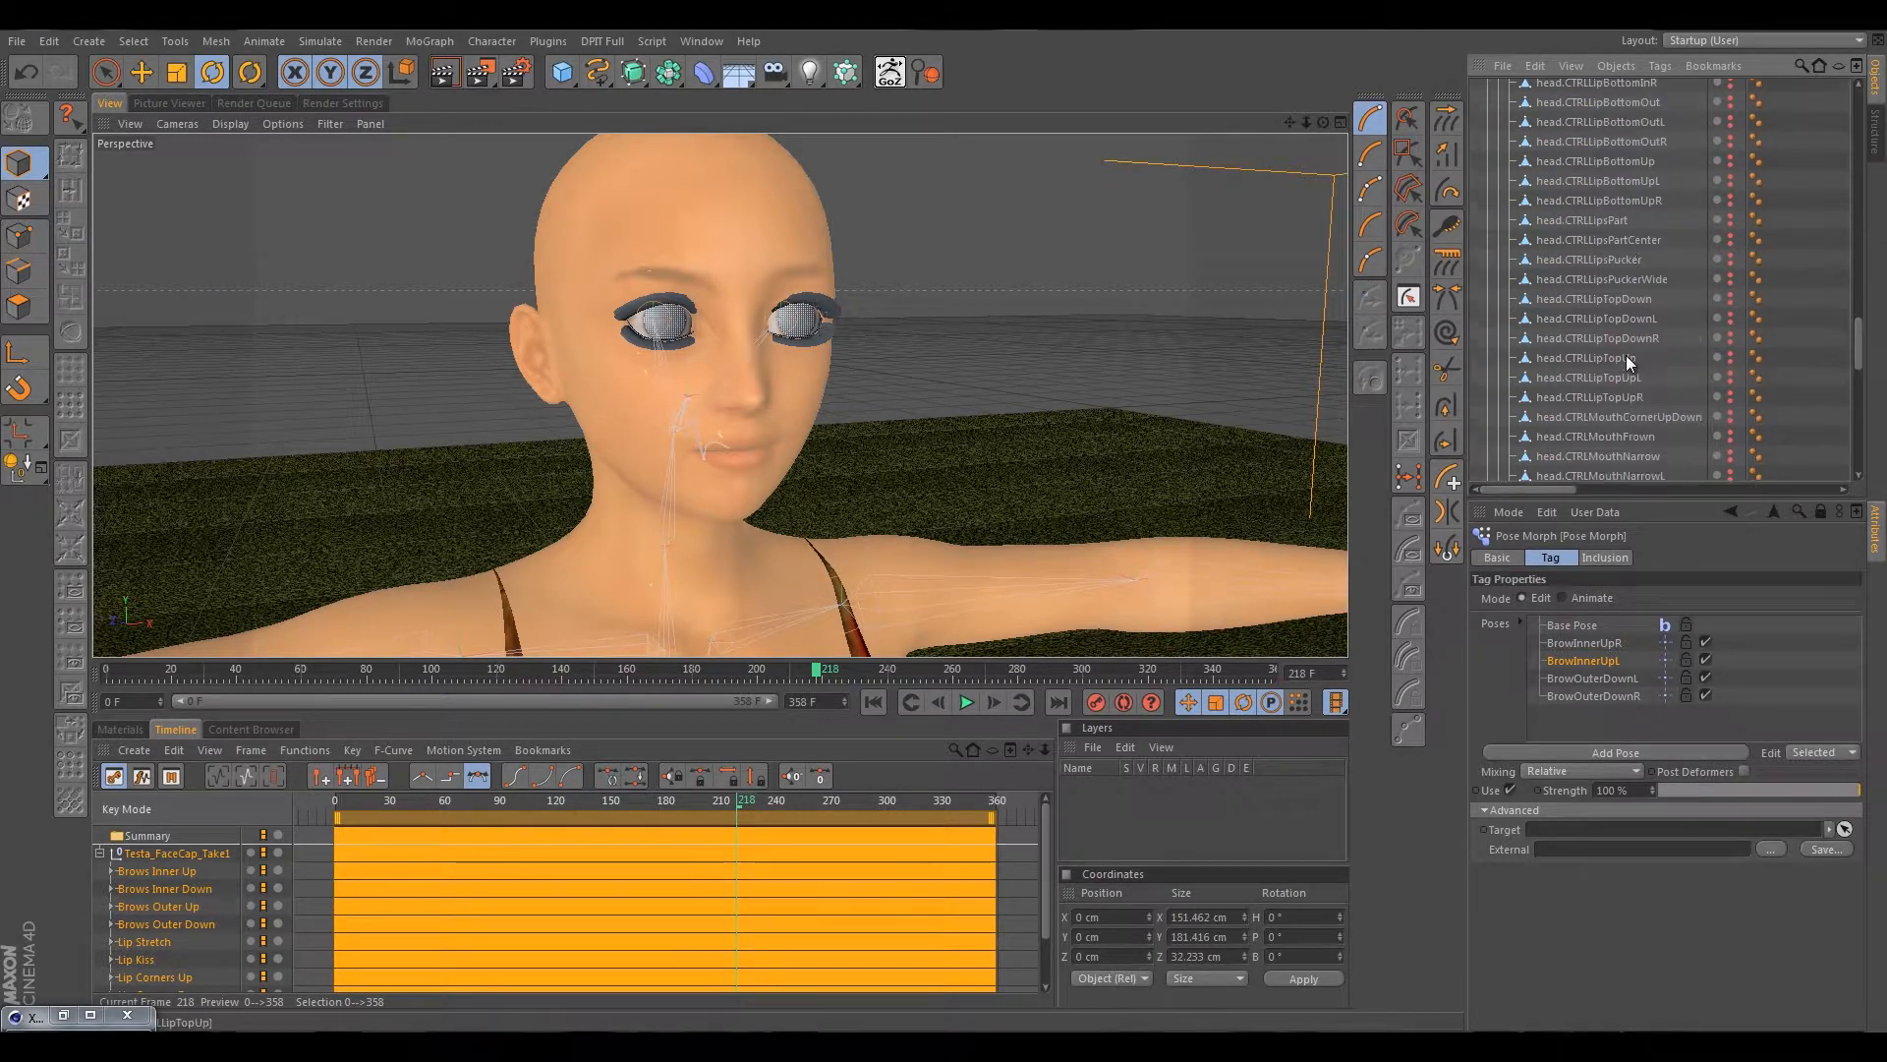
{"action": "scroll", "coordinate": [1630, 359], "scroll_direction": "down", "scroll_amount": 10}
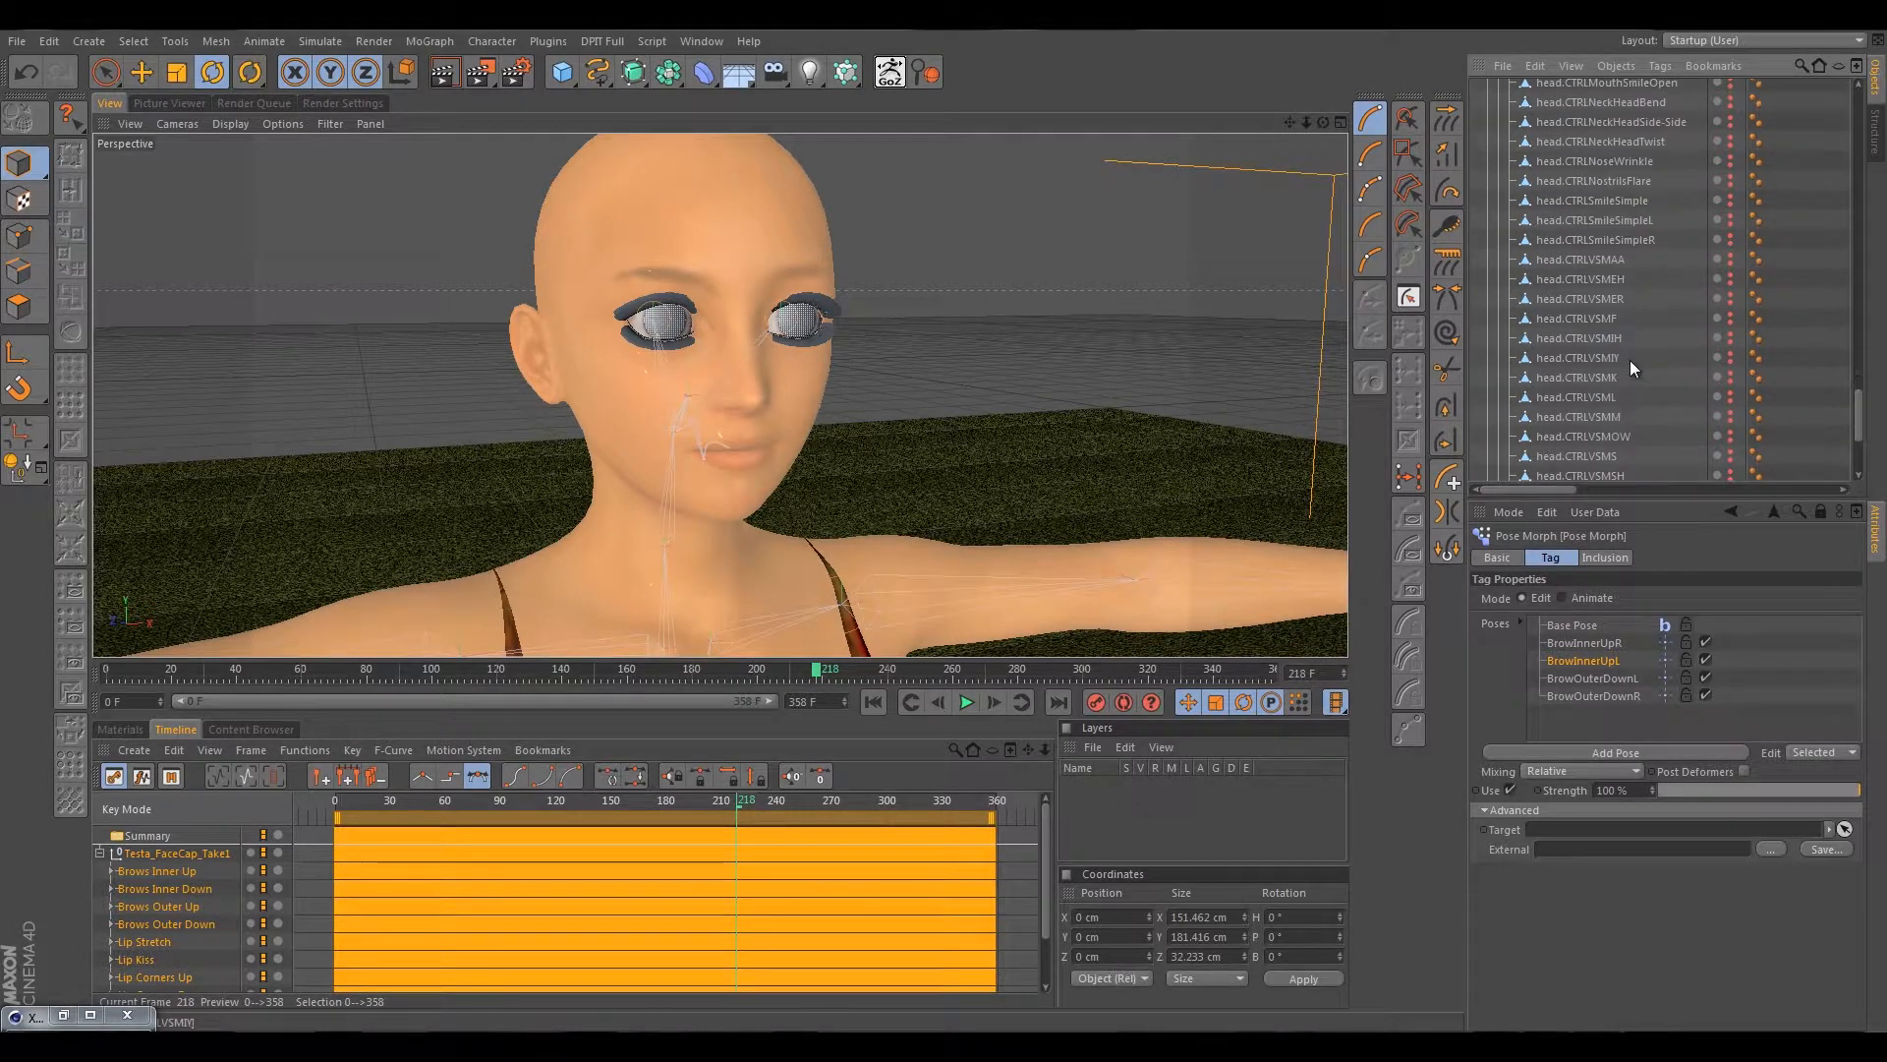
{"action": "scroll", "coordinate": [1585, 338], "scroll_direction": "up", "scroll_amount": 20}
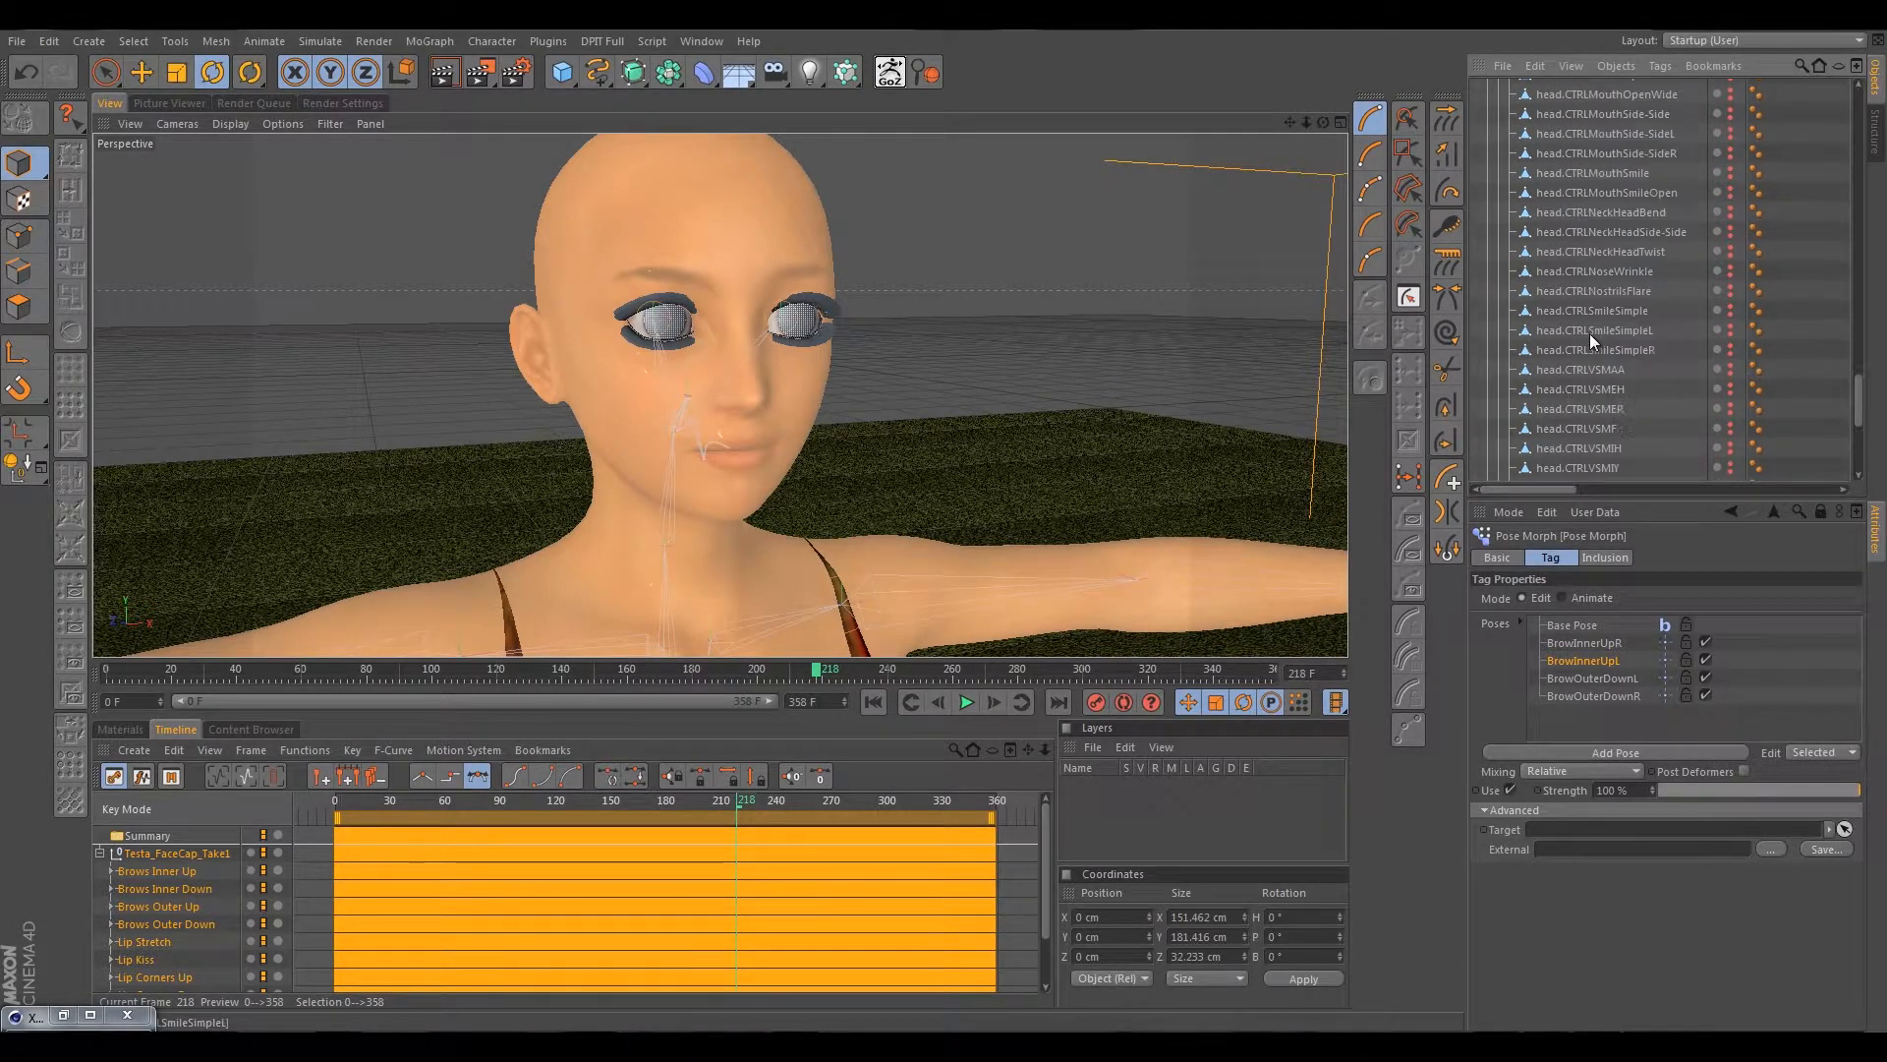
{"action": "scroll", "coordinate": [1589, 333], "scroll_direction": "up", "scroll_amount": 15}
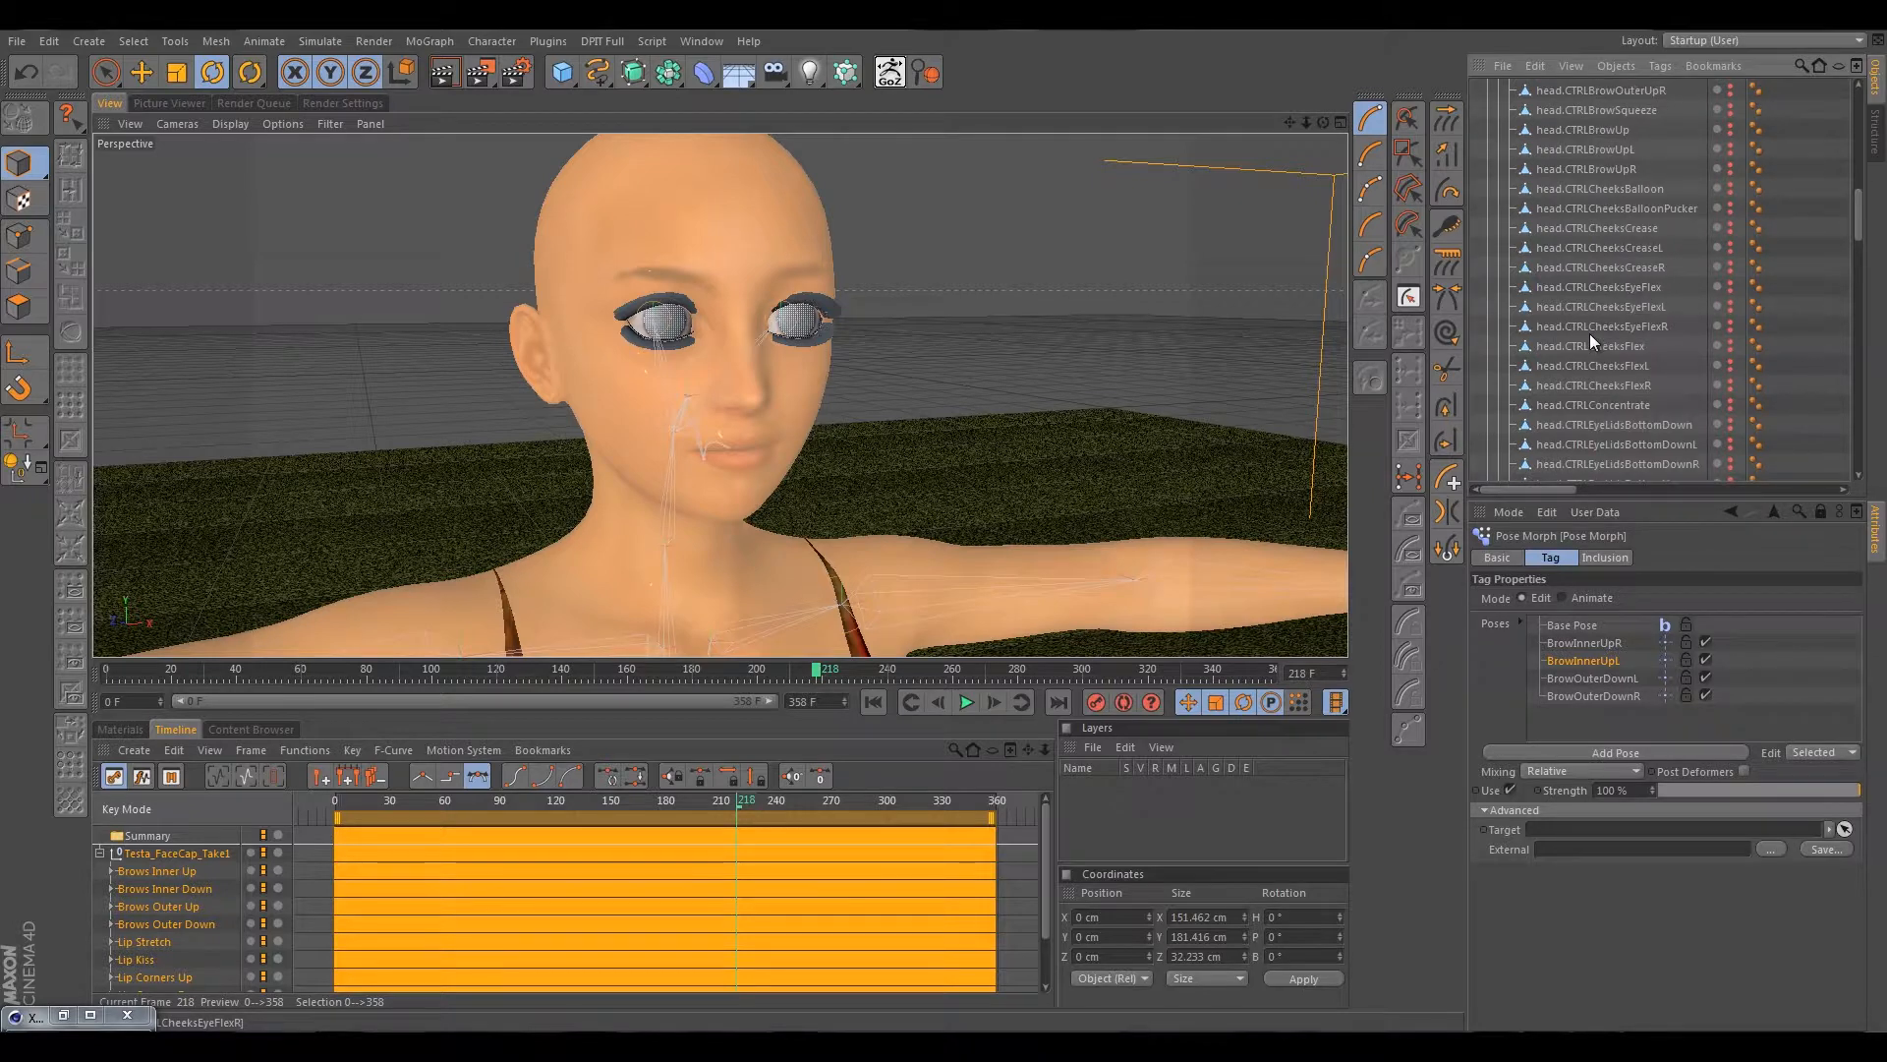
{"action": "scroll", "coordinate": [1582, 374], "scroll_direction": "down", "scroll_amount": 15}
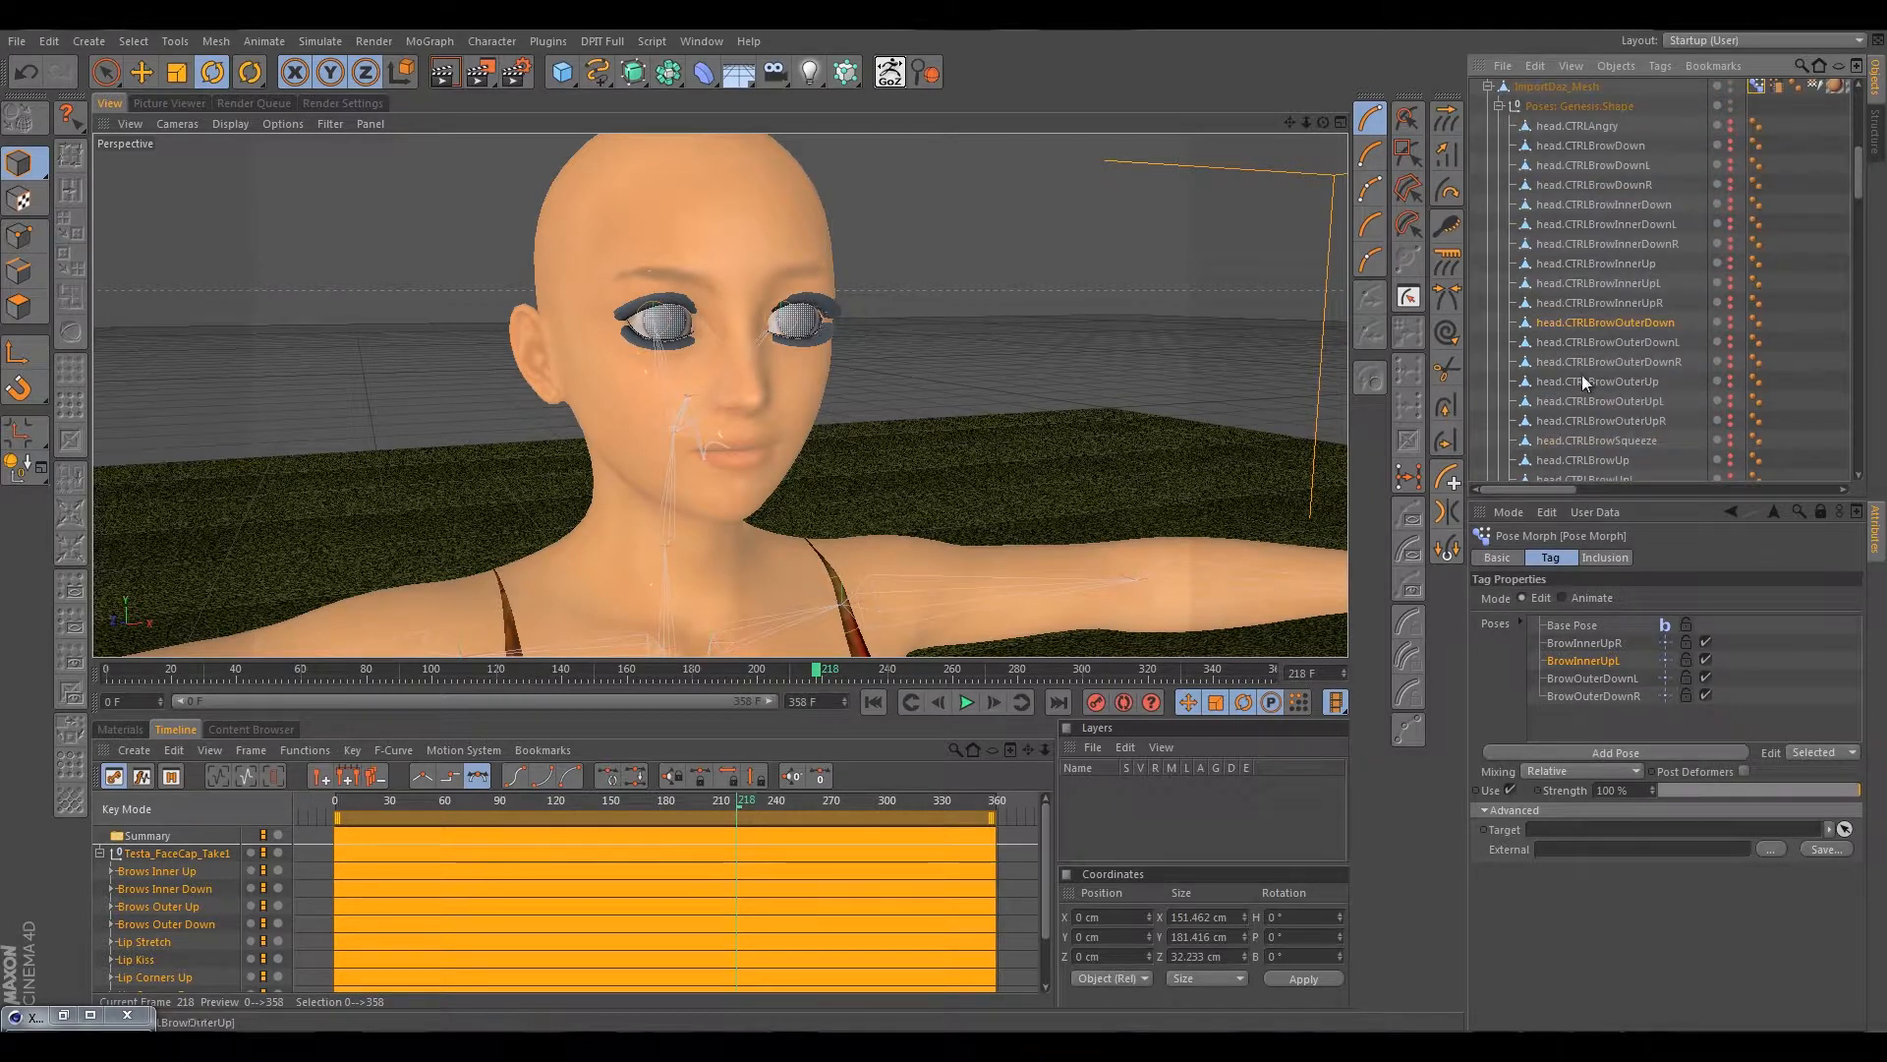
{"action": "scroll", "coordinate": [1582, 375], "scroll_direction": "down", "scroll_amount": 10}
{"action": "scroll", "coordinate": [1599, 310], "scroll_direction": "down", "scroll_amount": 10}
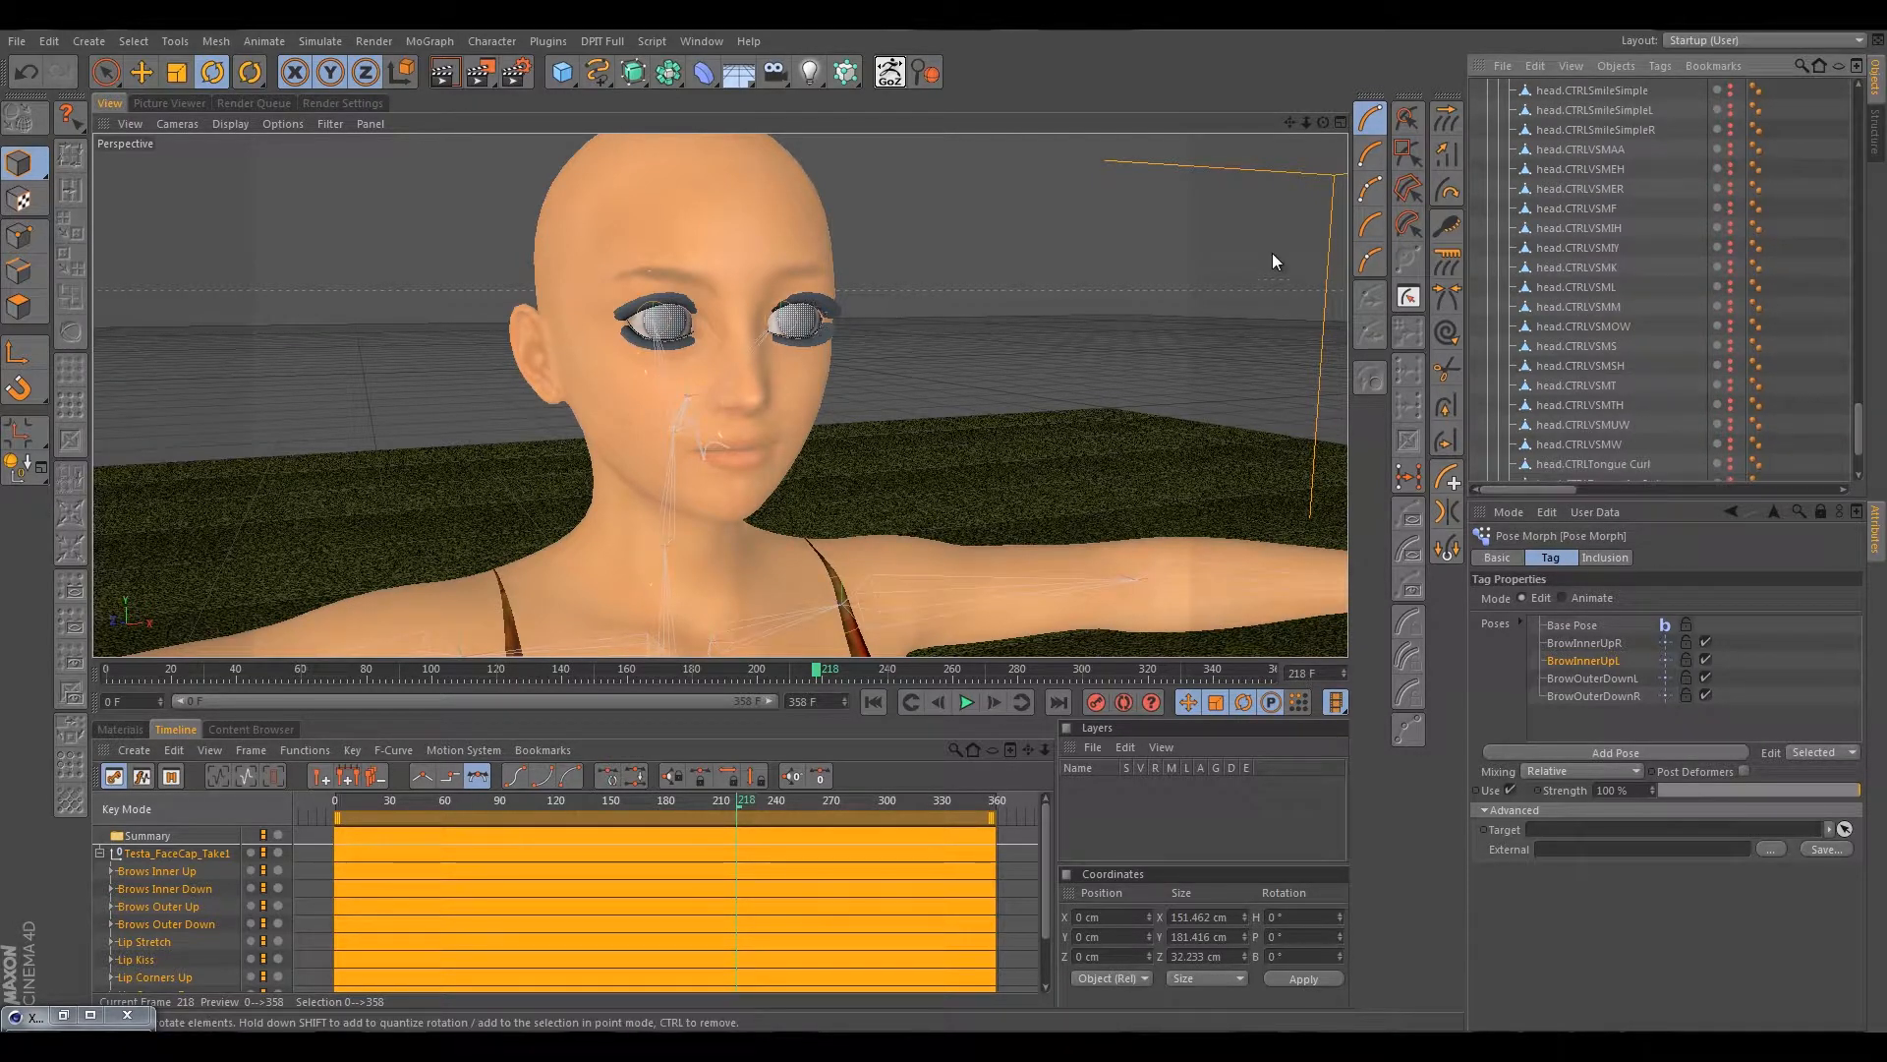
Add an empty pose to the Pose Morph tag in Points mode and name it Lip Stretch L.
{"action": "left_click", "coordinate": [1583, 724]}
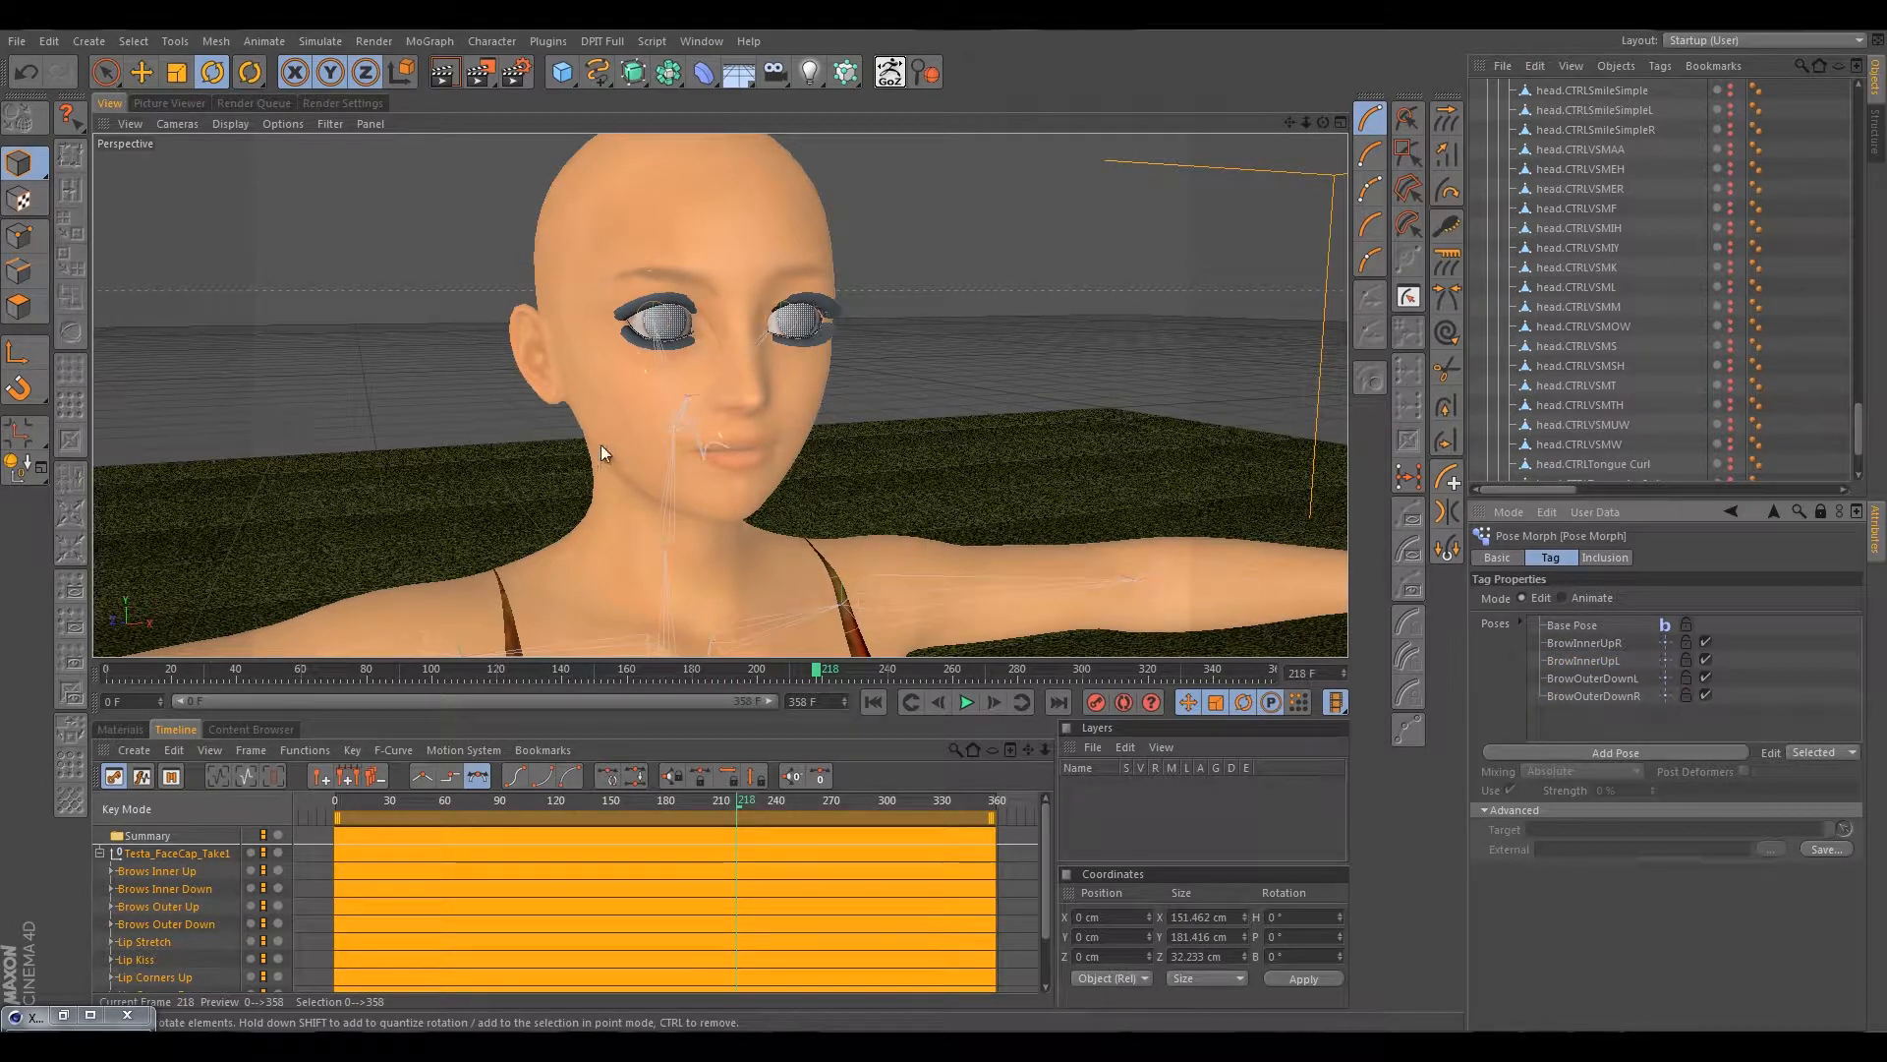
{"action": "scroll", "coordinate": [694, 441], "scroll_direction": "up", "scroll_amount": 4}
{"action": "scroll", "coordinate": [721, 475], "scroll_direction": "up", "scroll_amount": 3}
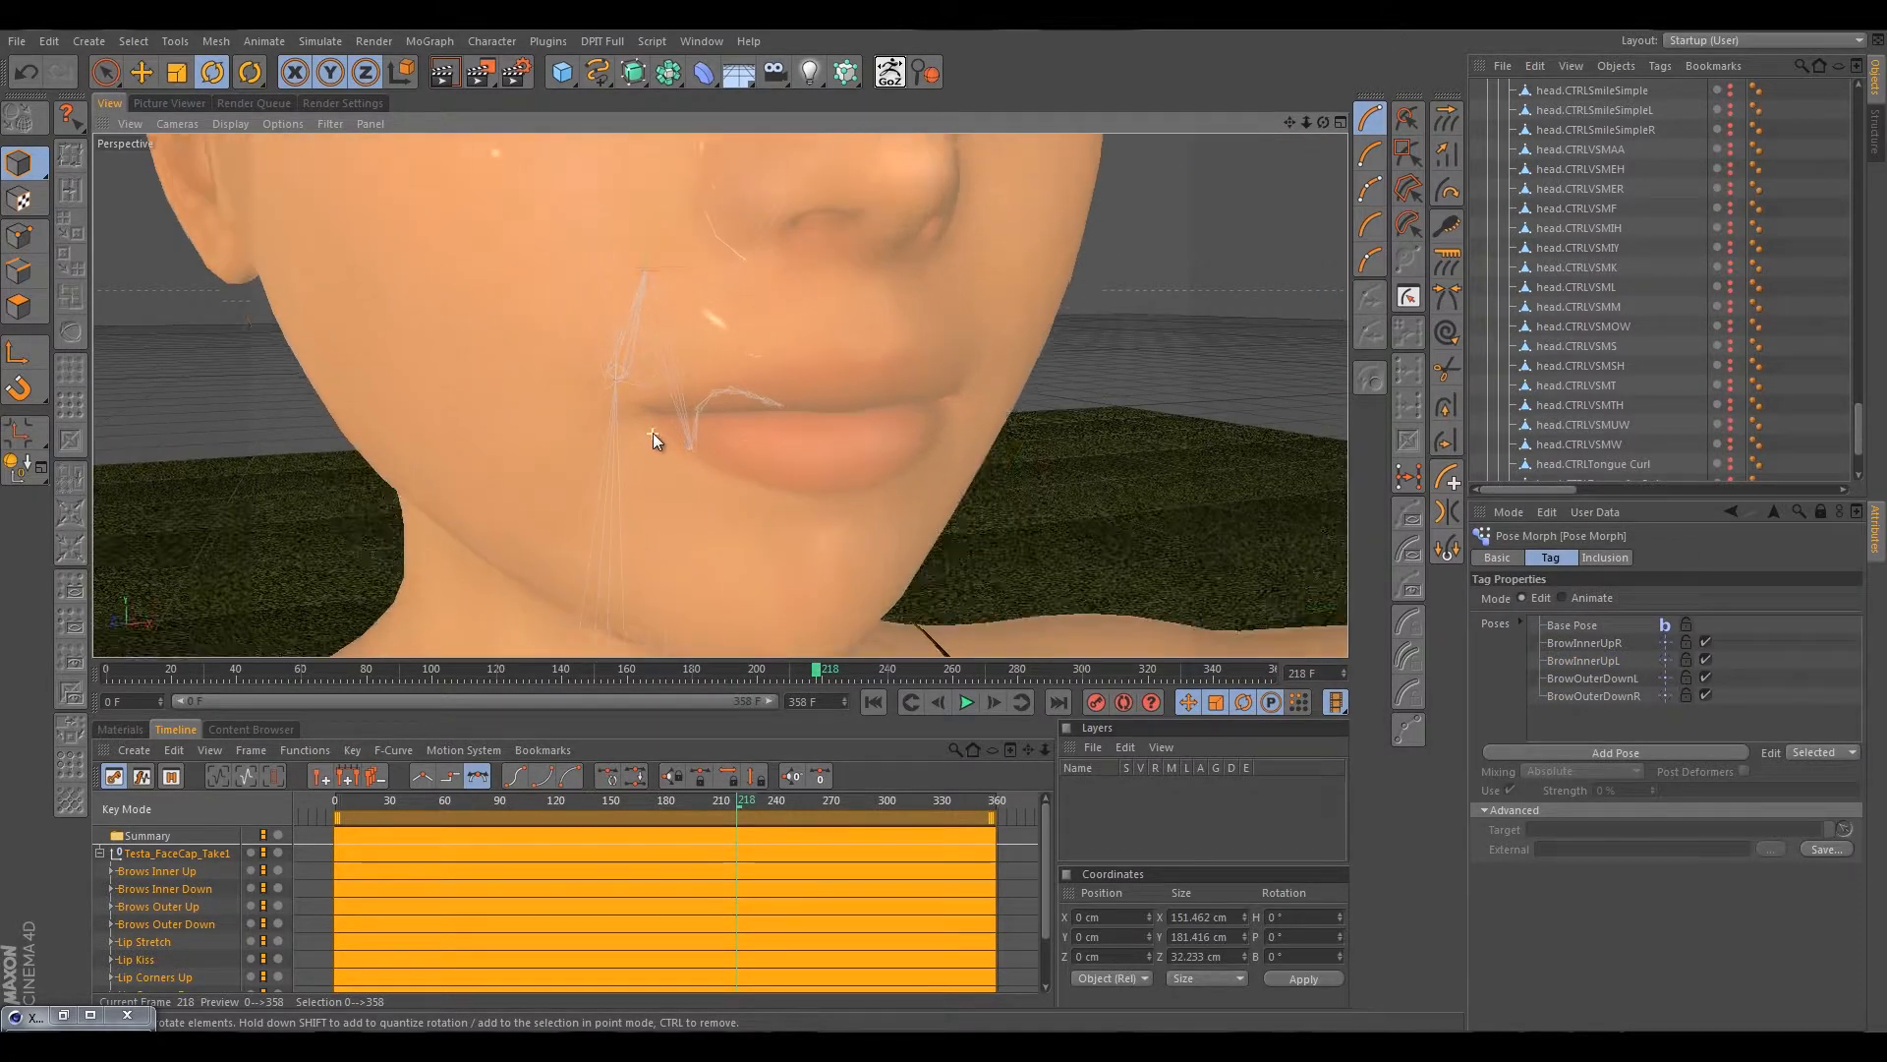
{"action": "scroll", "coordinate": [652, 432], "scroll_direction": "up", "scroll_amount": 4}
{"action": "scroll", "coordinate": [658, 444], "scroll_direction": "down", "scroll_amount": 2}
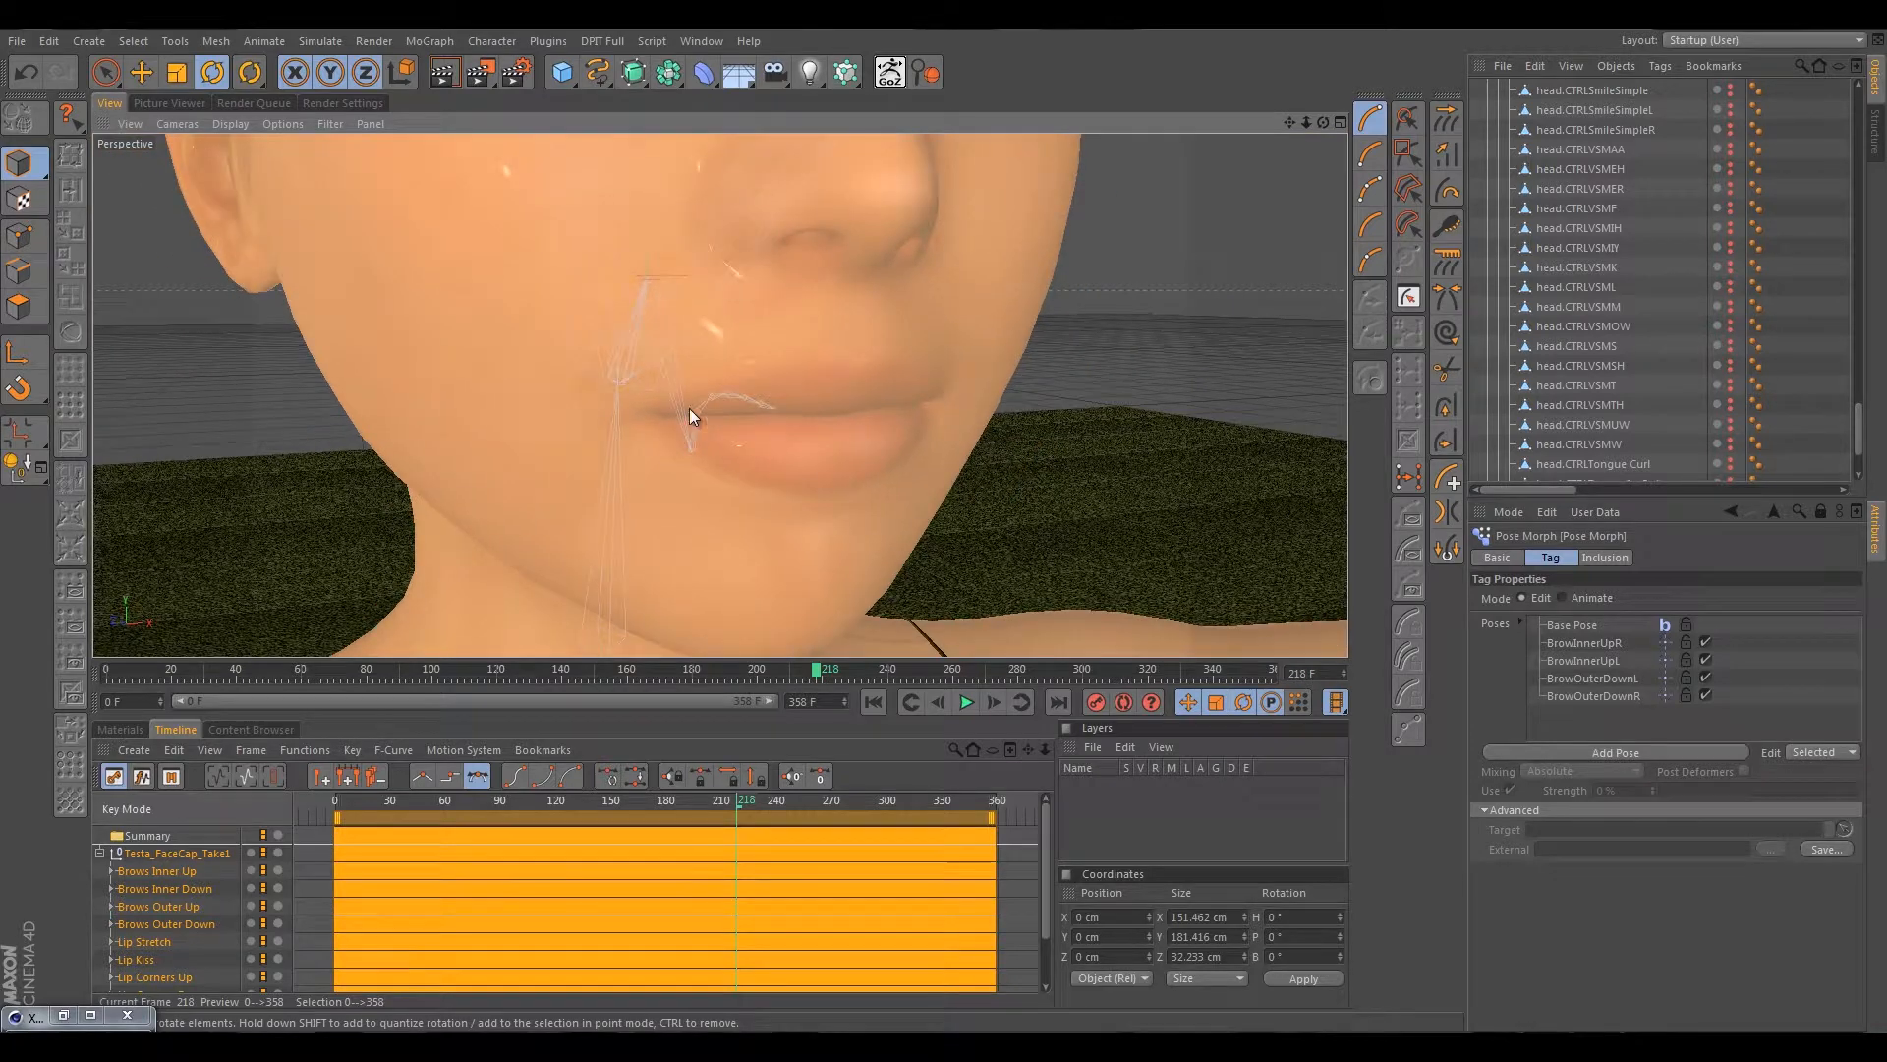
{"action": "left_click", "coordinate": [27, 238]}
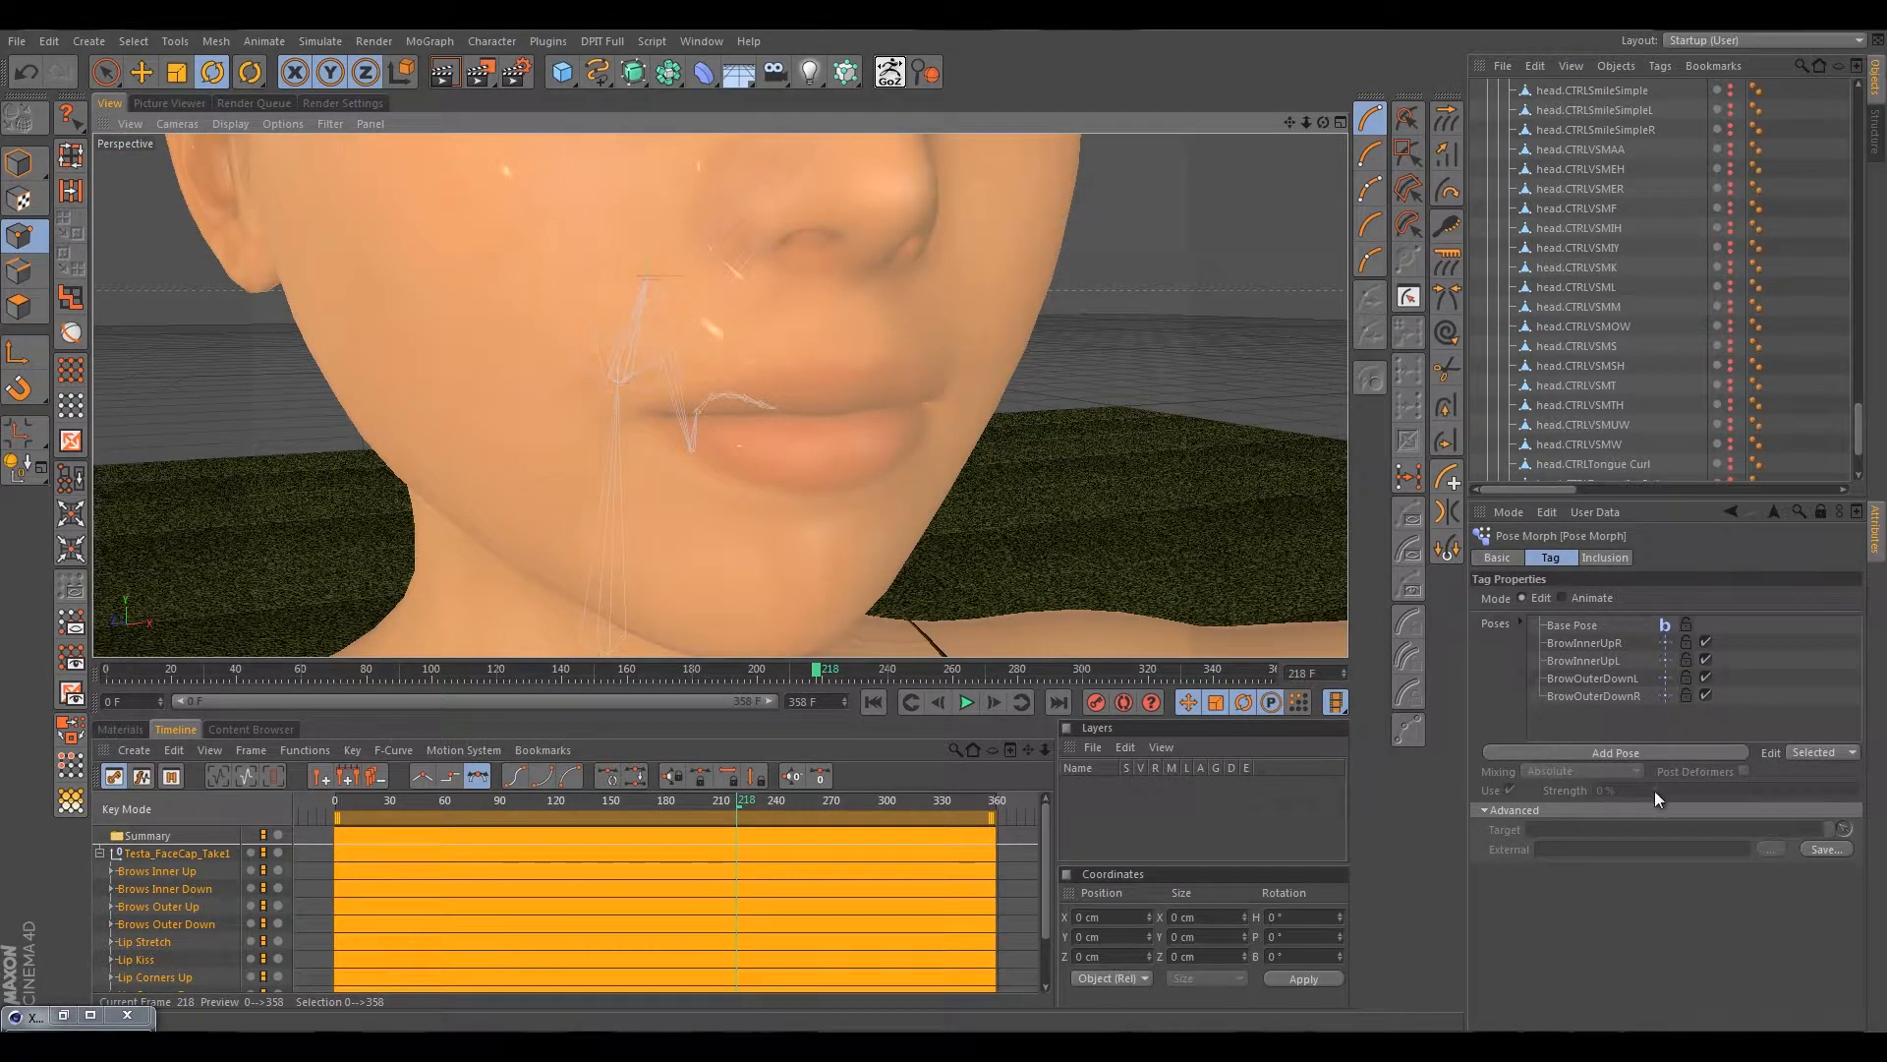
{"action": "left_click", "coordinate": [1637, 753]}
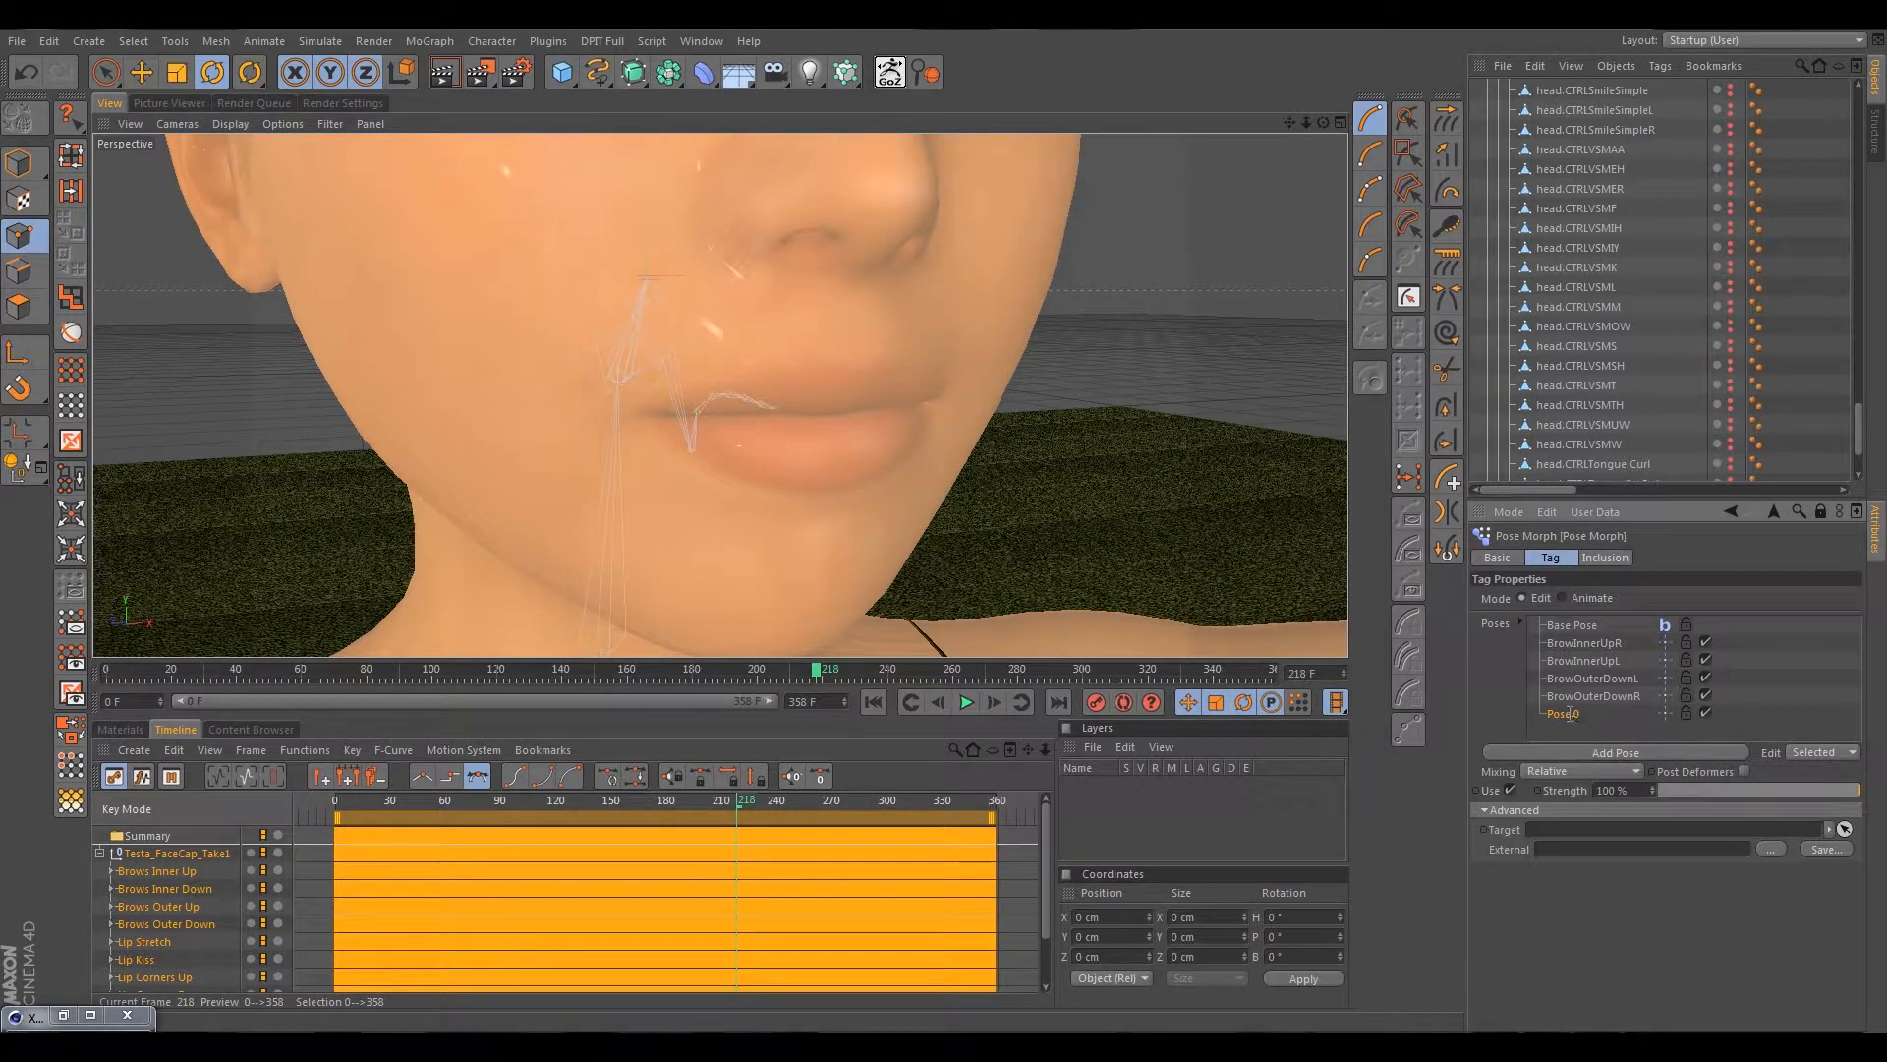
{"action": "double_click", "coordinate": [1568, 712]}
{"action": "type", "text": "Lip"}
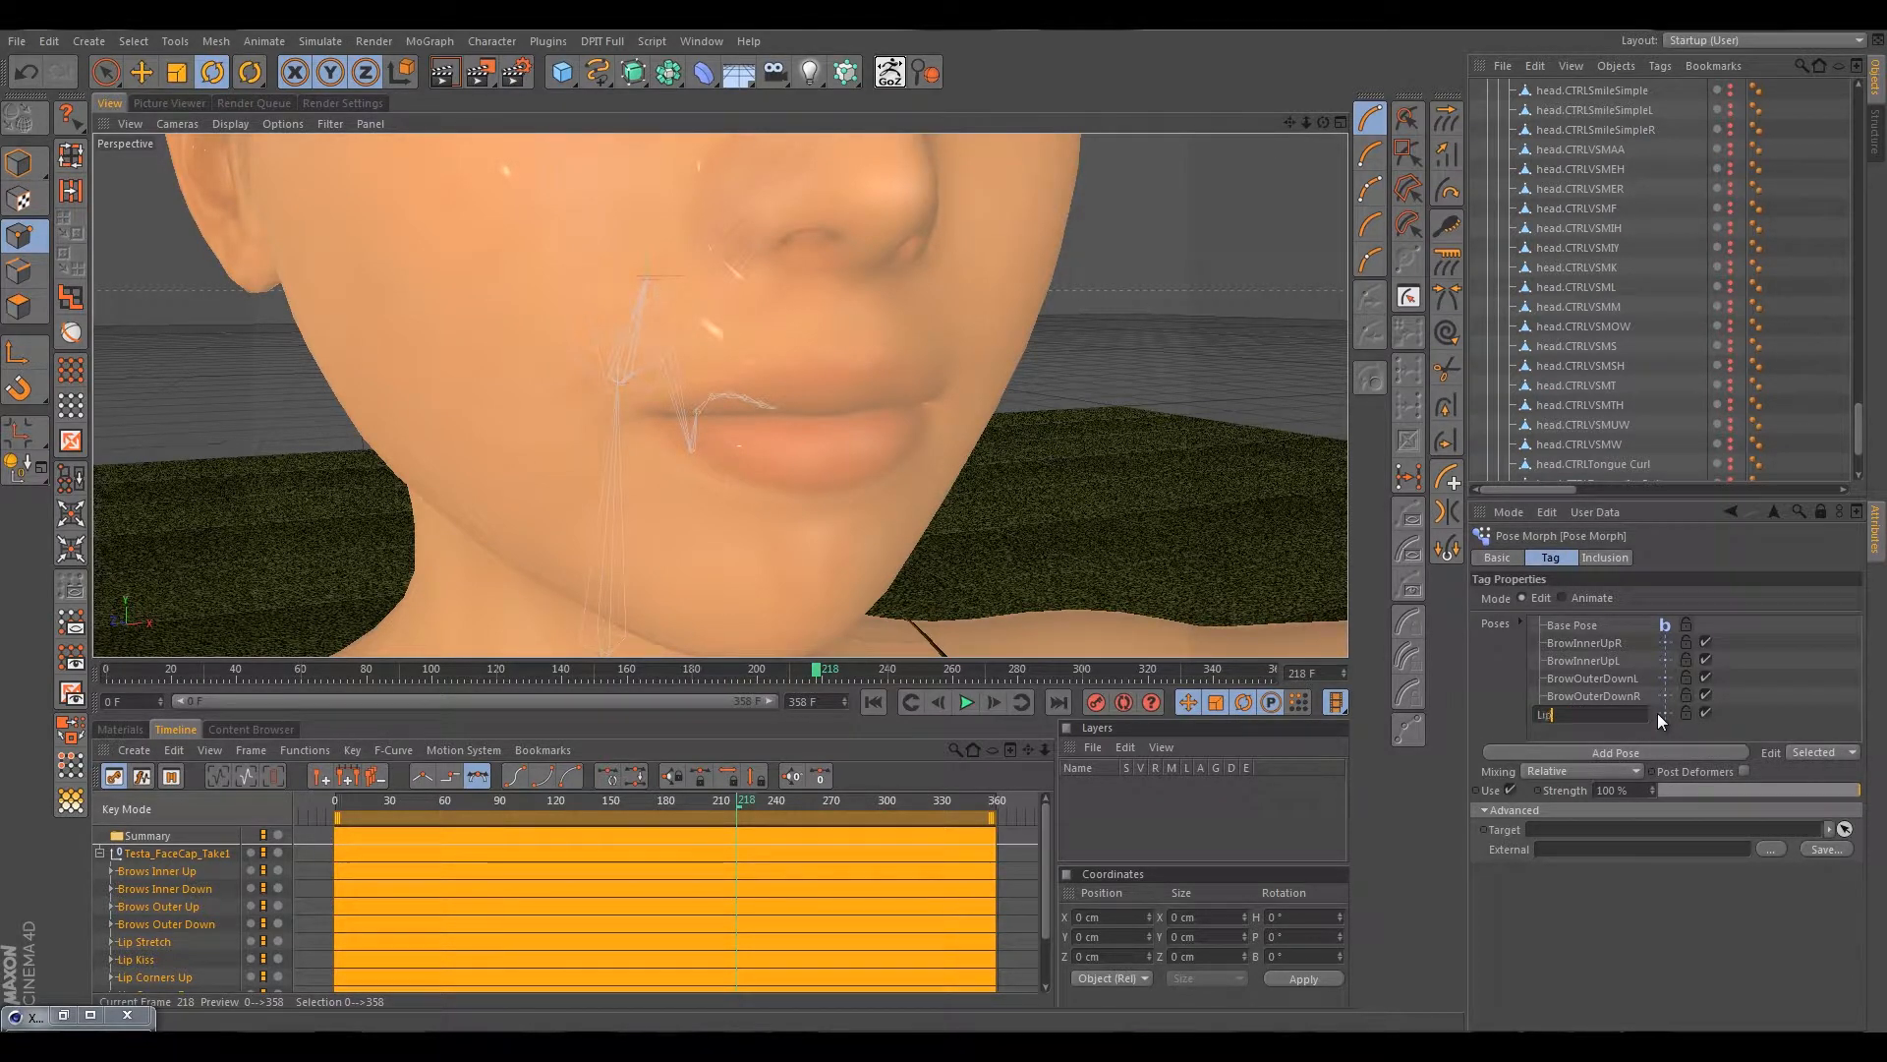
{"action": "type", "text": " Stretch L"}
{"action": "key", "text": "Return"}
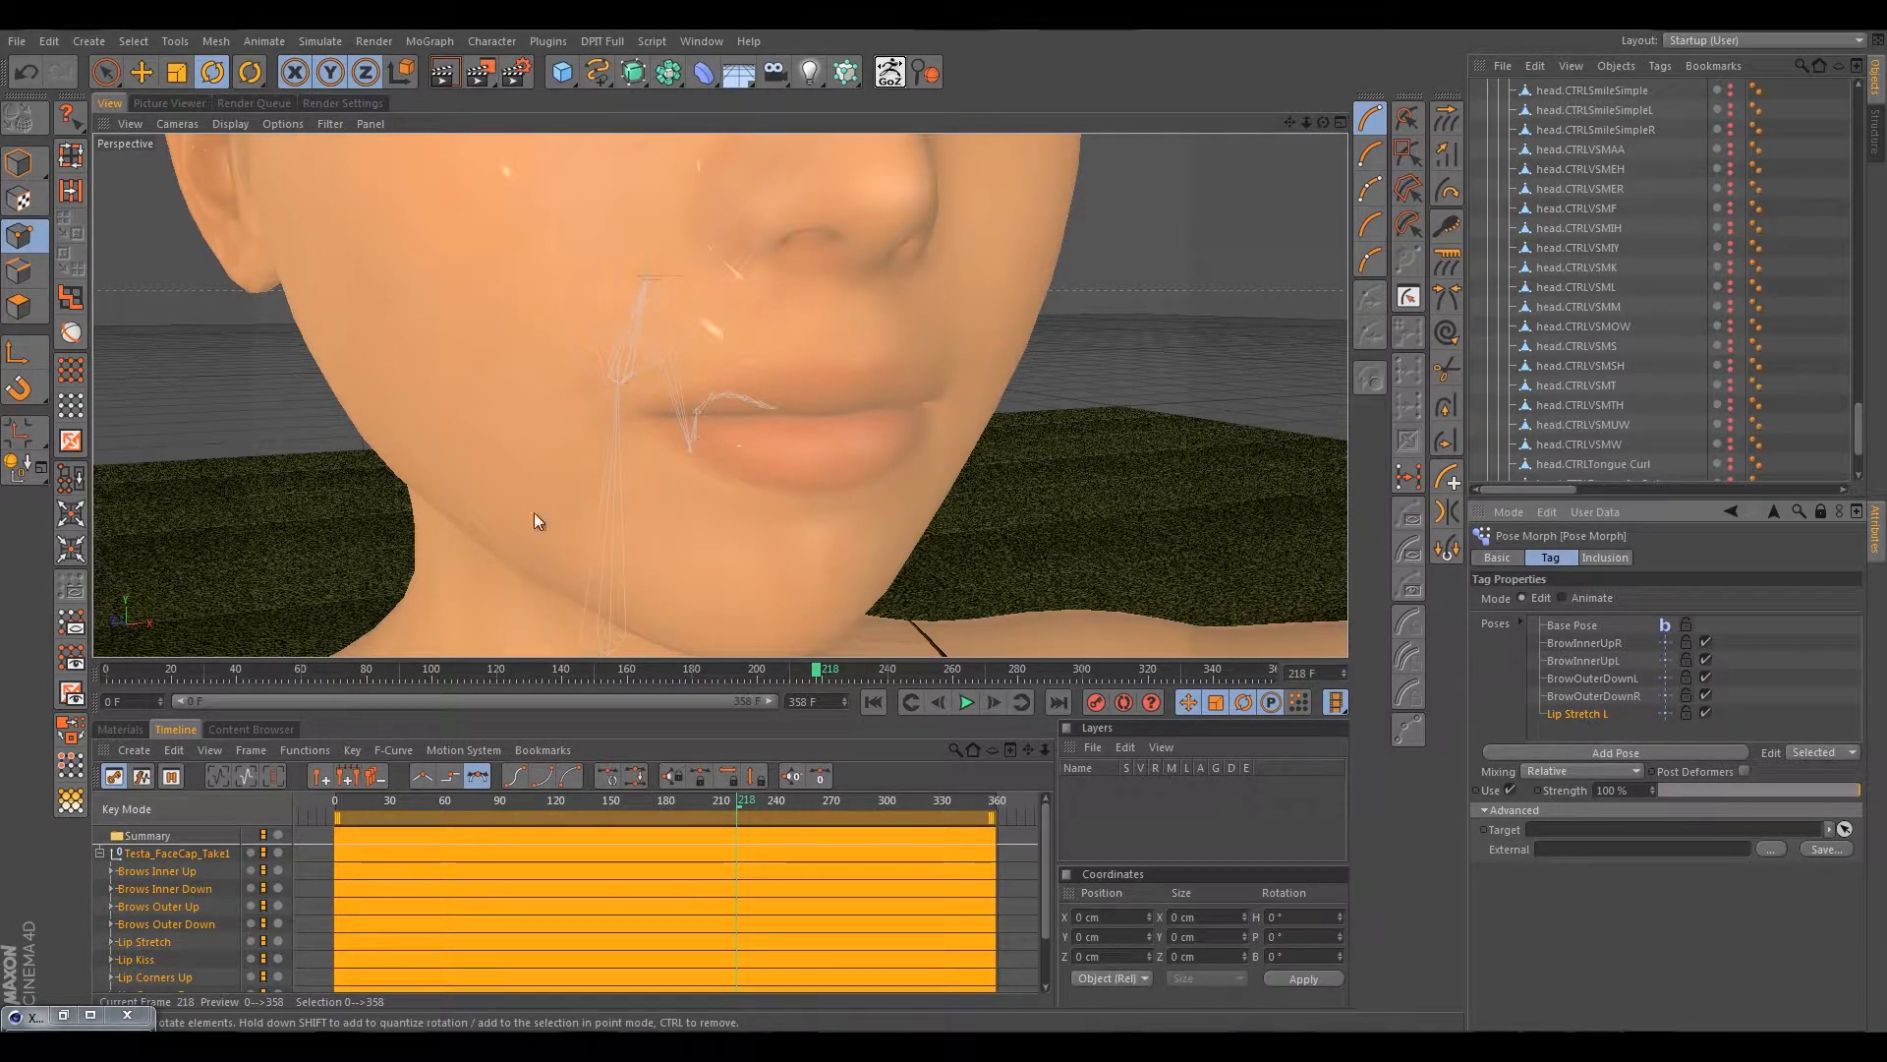
Select the mouth corner points of ImportDaz_Mesh with Live Selection and move them to about X -2.99 cm, Z -8.37 cm.
{"action": "scroll", "coordinate": [681, 427], "scroll_direction": "up", "scroll_amount": 3}
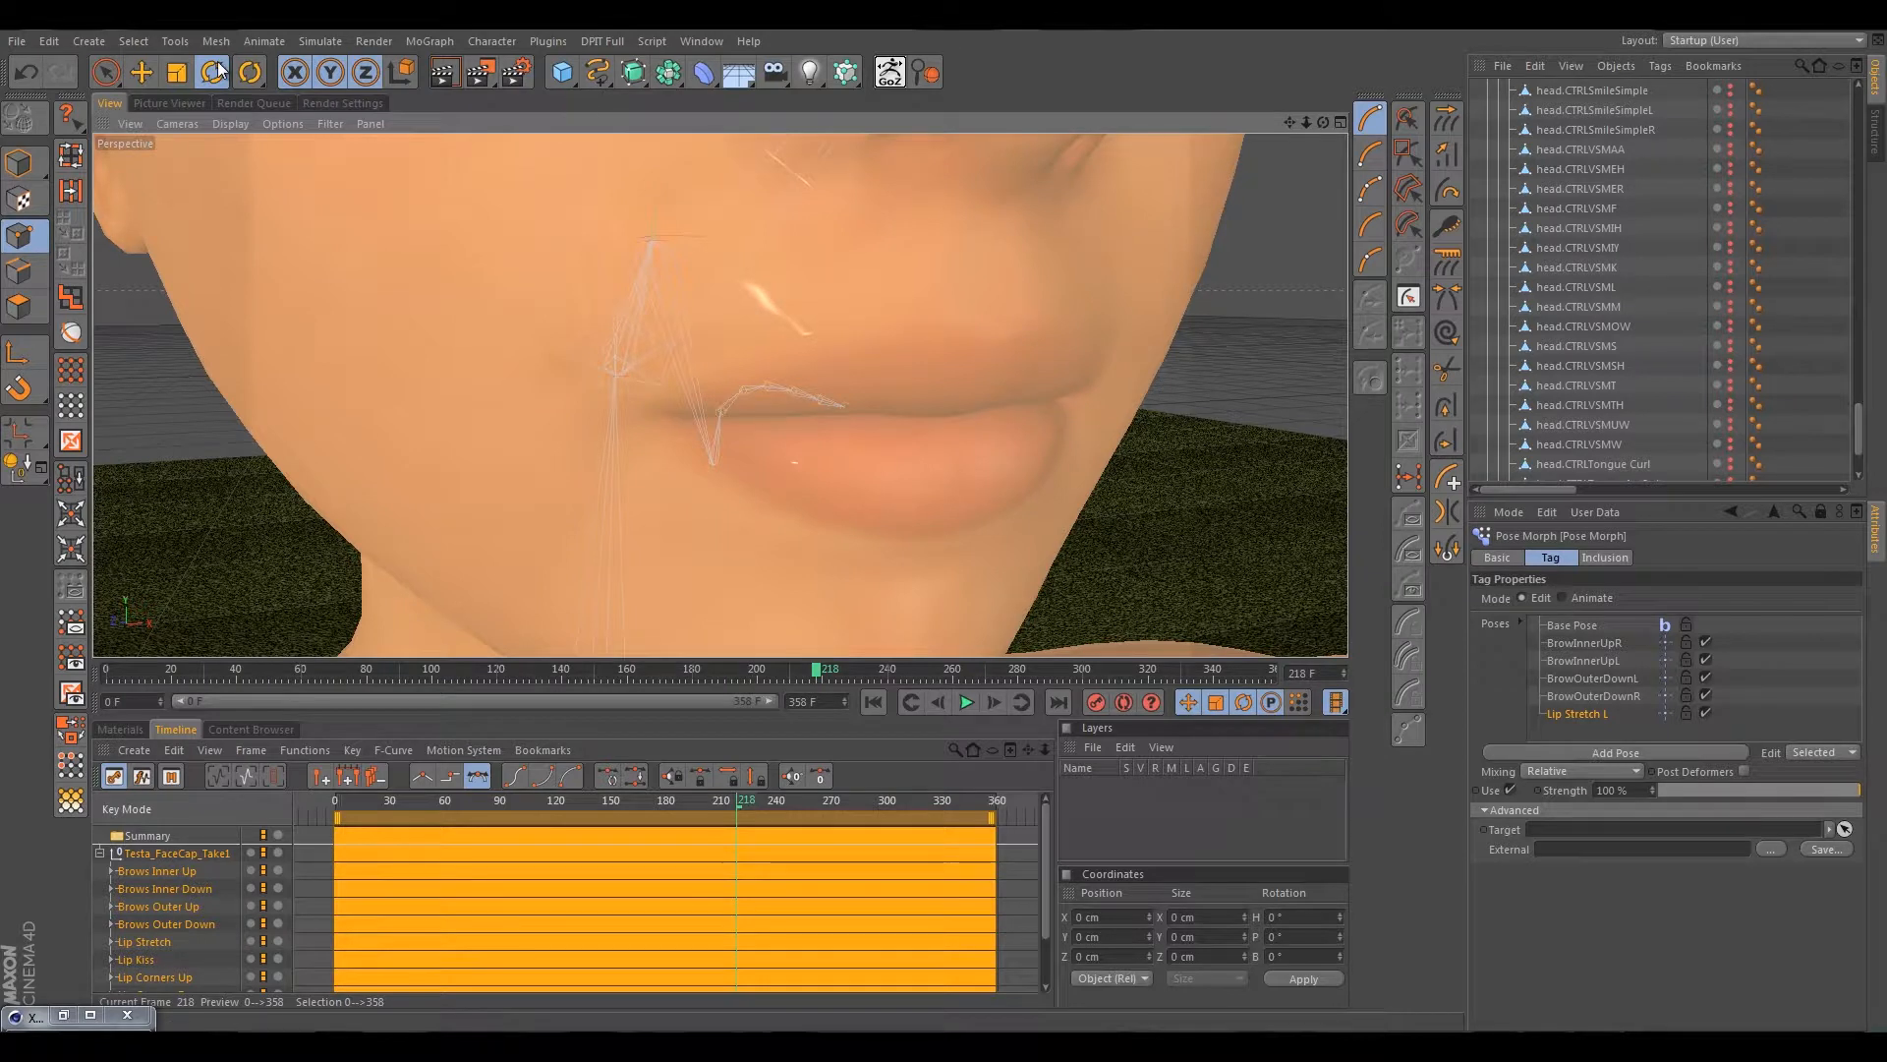
{"action": "left_click", "coordinate": [141, 72]}
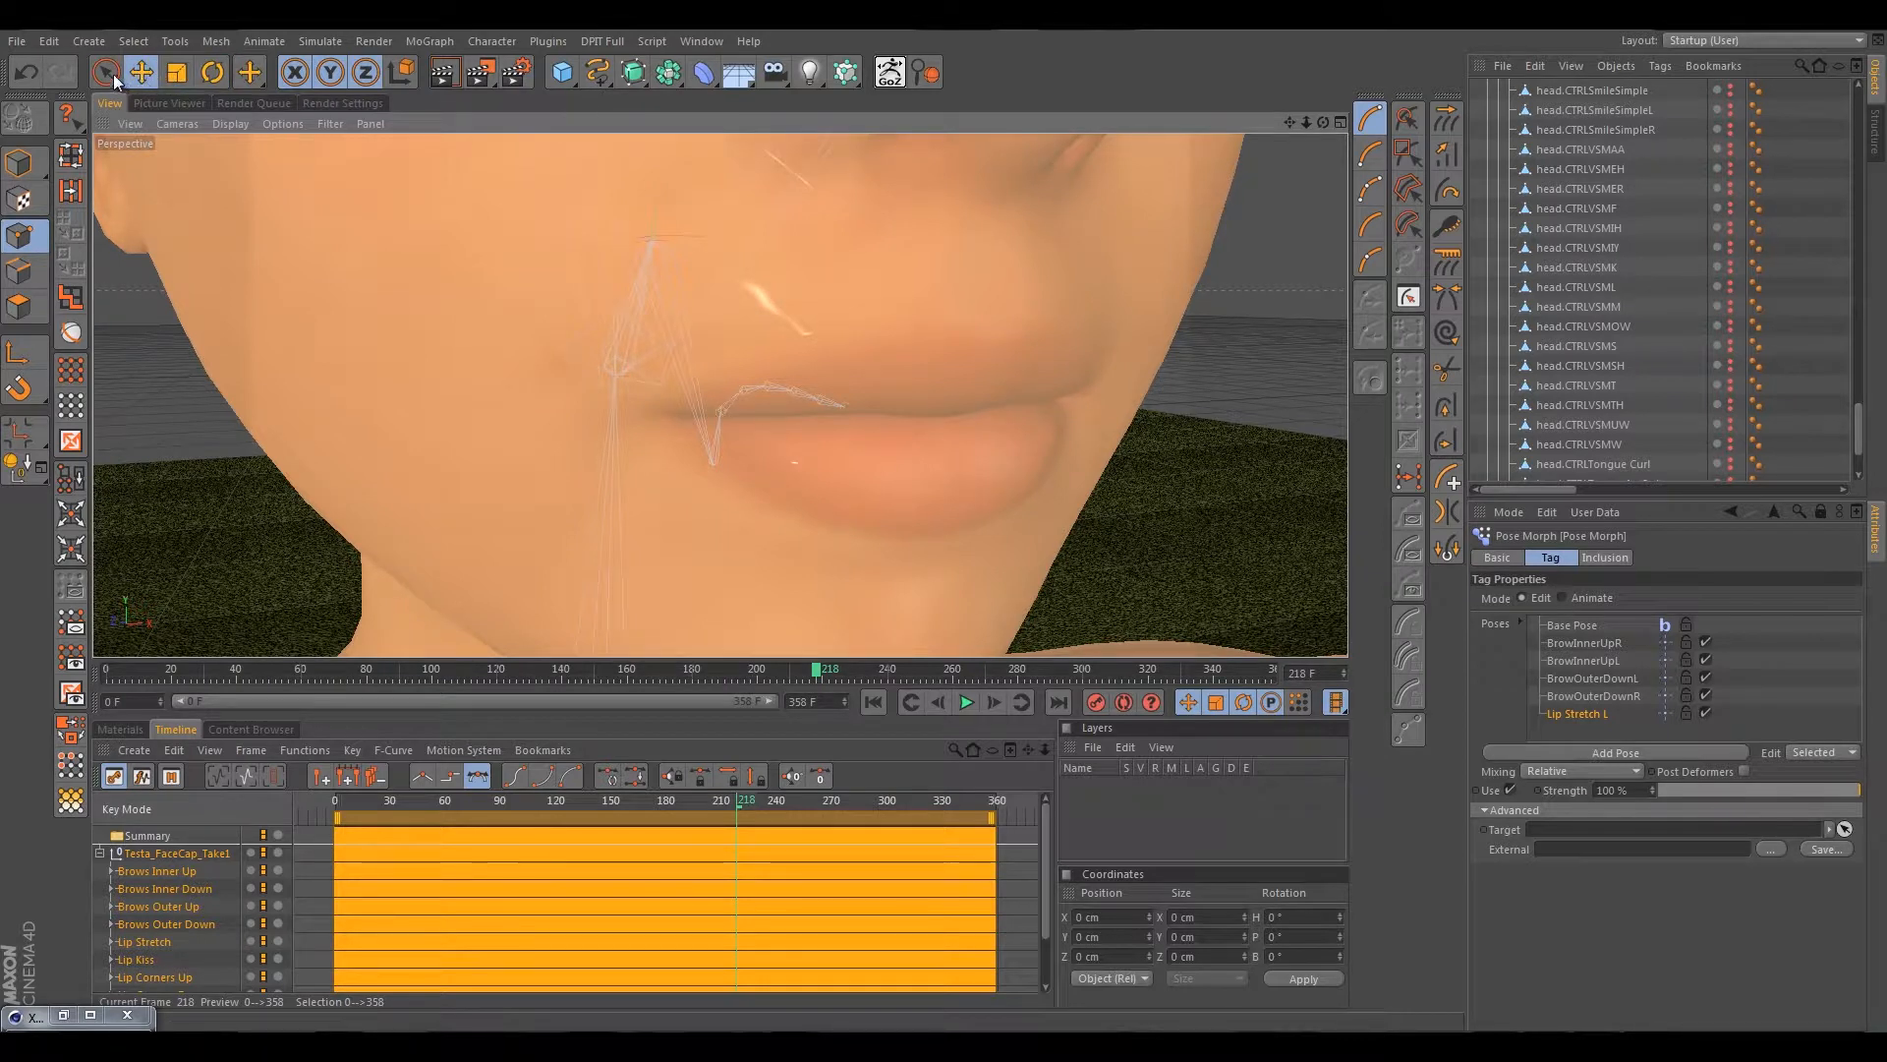
{"action": "left_click", "coordinate": [108, 75]}
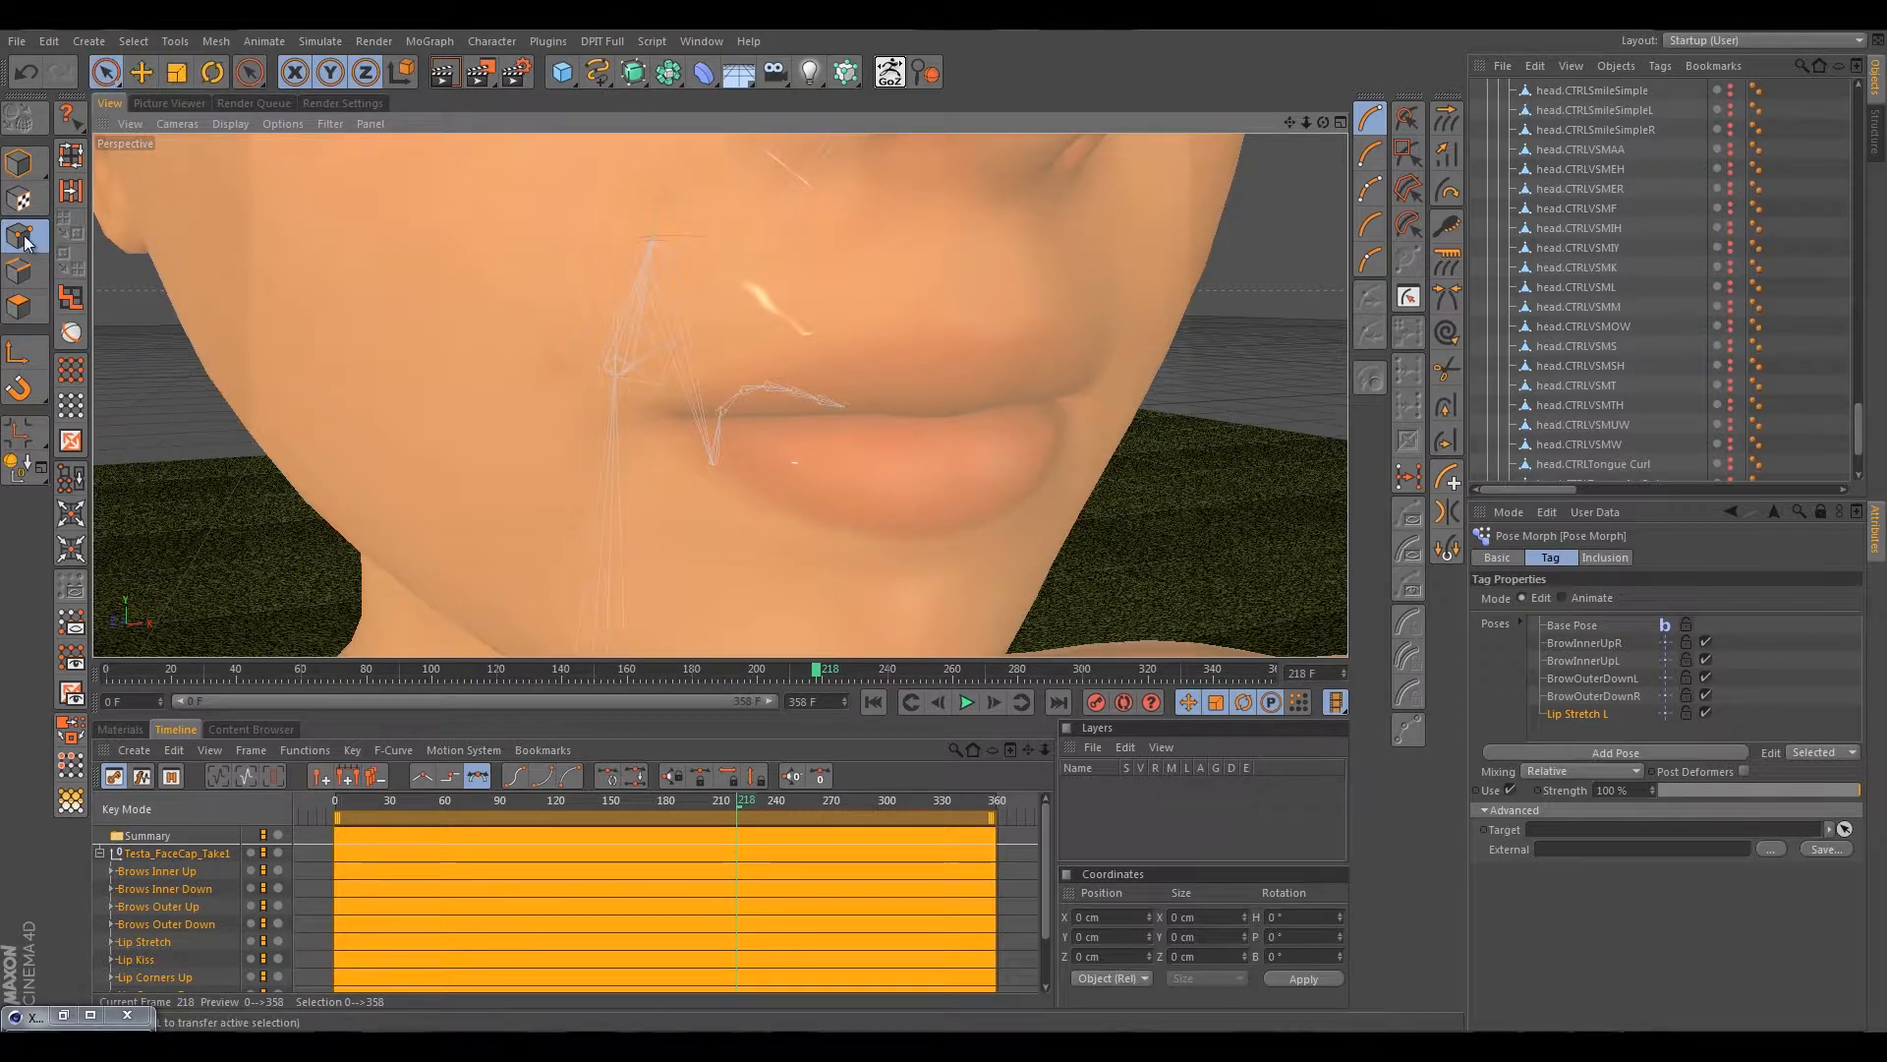
{"action": "scroll", "coordinate": [1602, 333], "scroll_direction": "up", "scroll_amount": 5}
{"action": "scroll", "coordinate": [1602, 333], "scroll_direction": "up", "scroll_amount": 10}
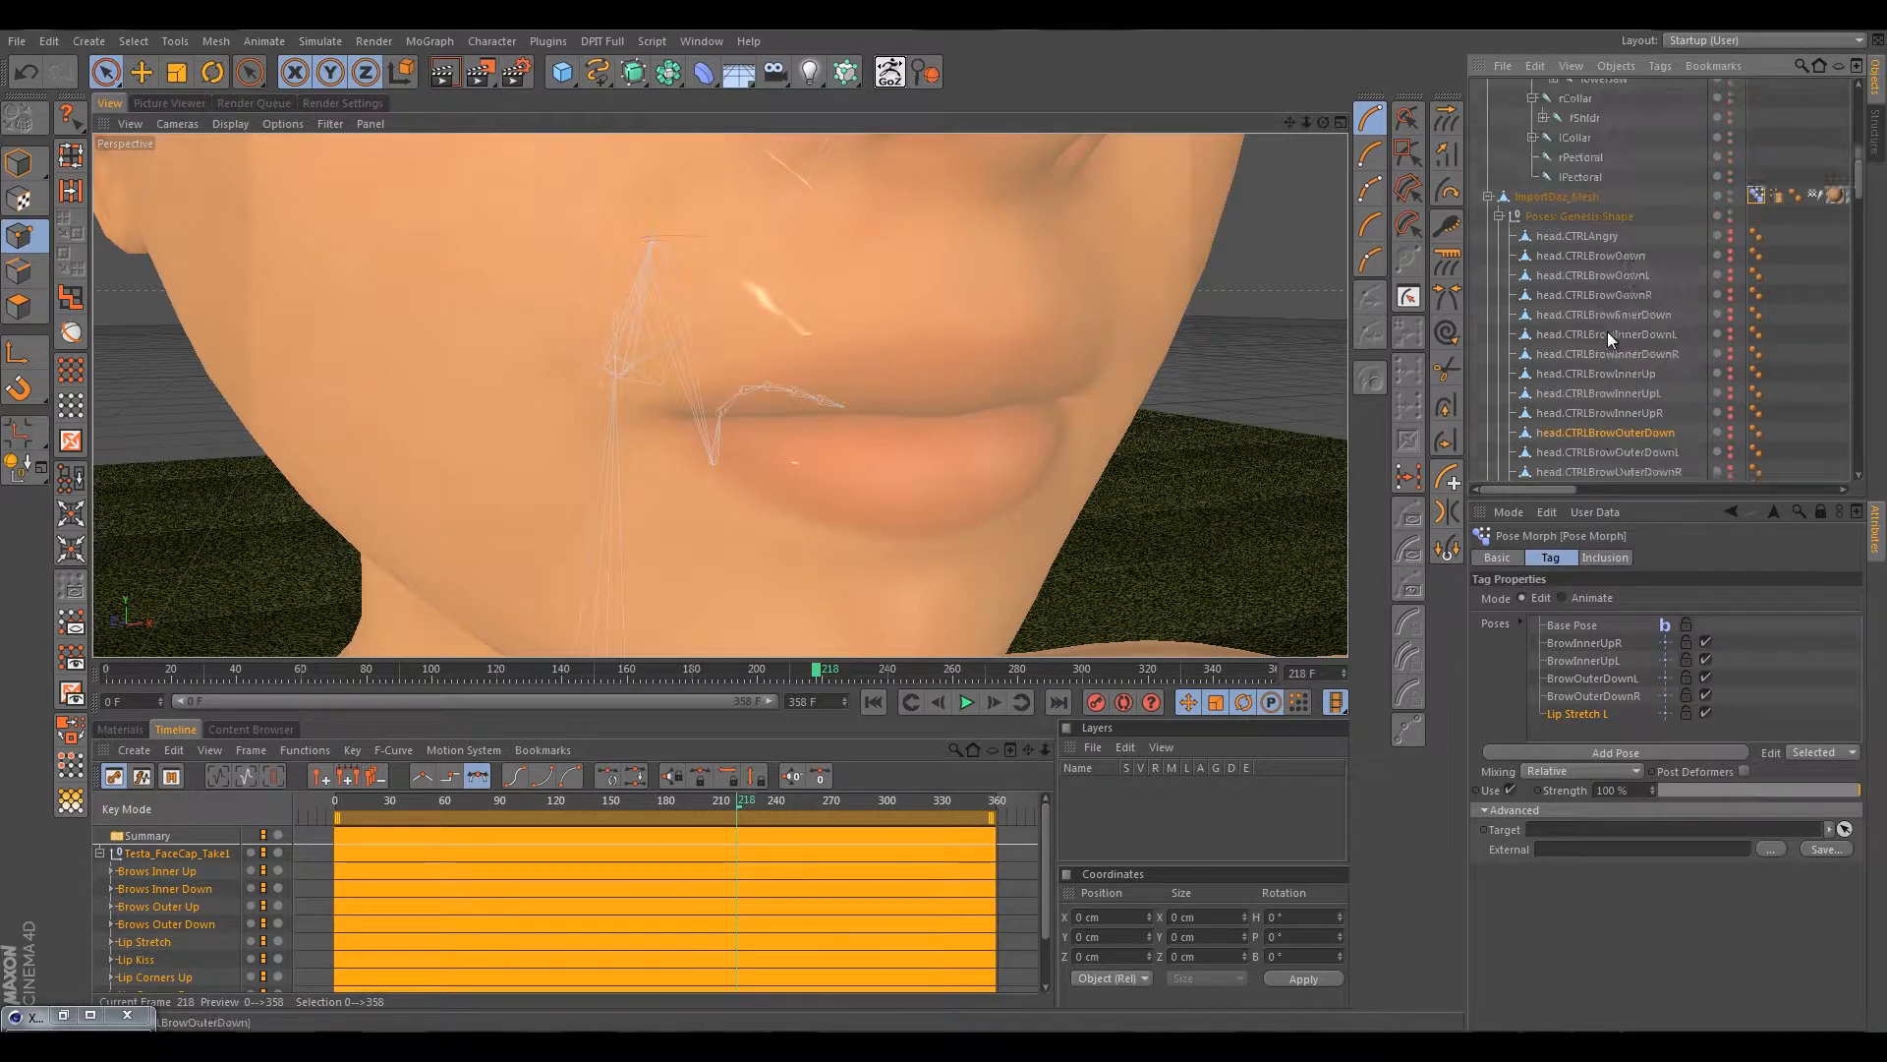
{"action": "left_click", "coordinate": [1498, 326]}
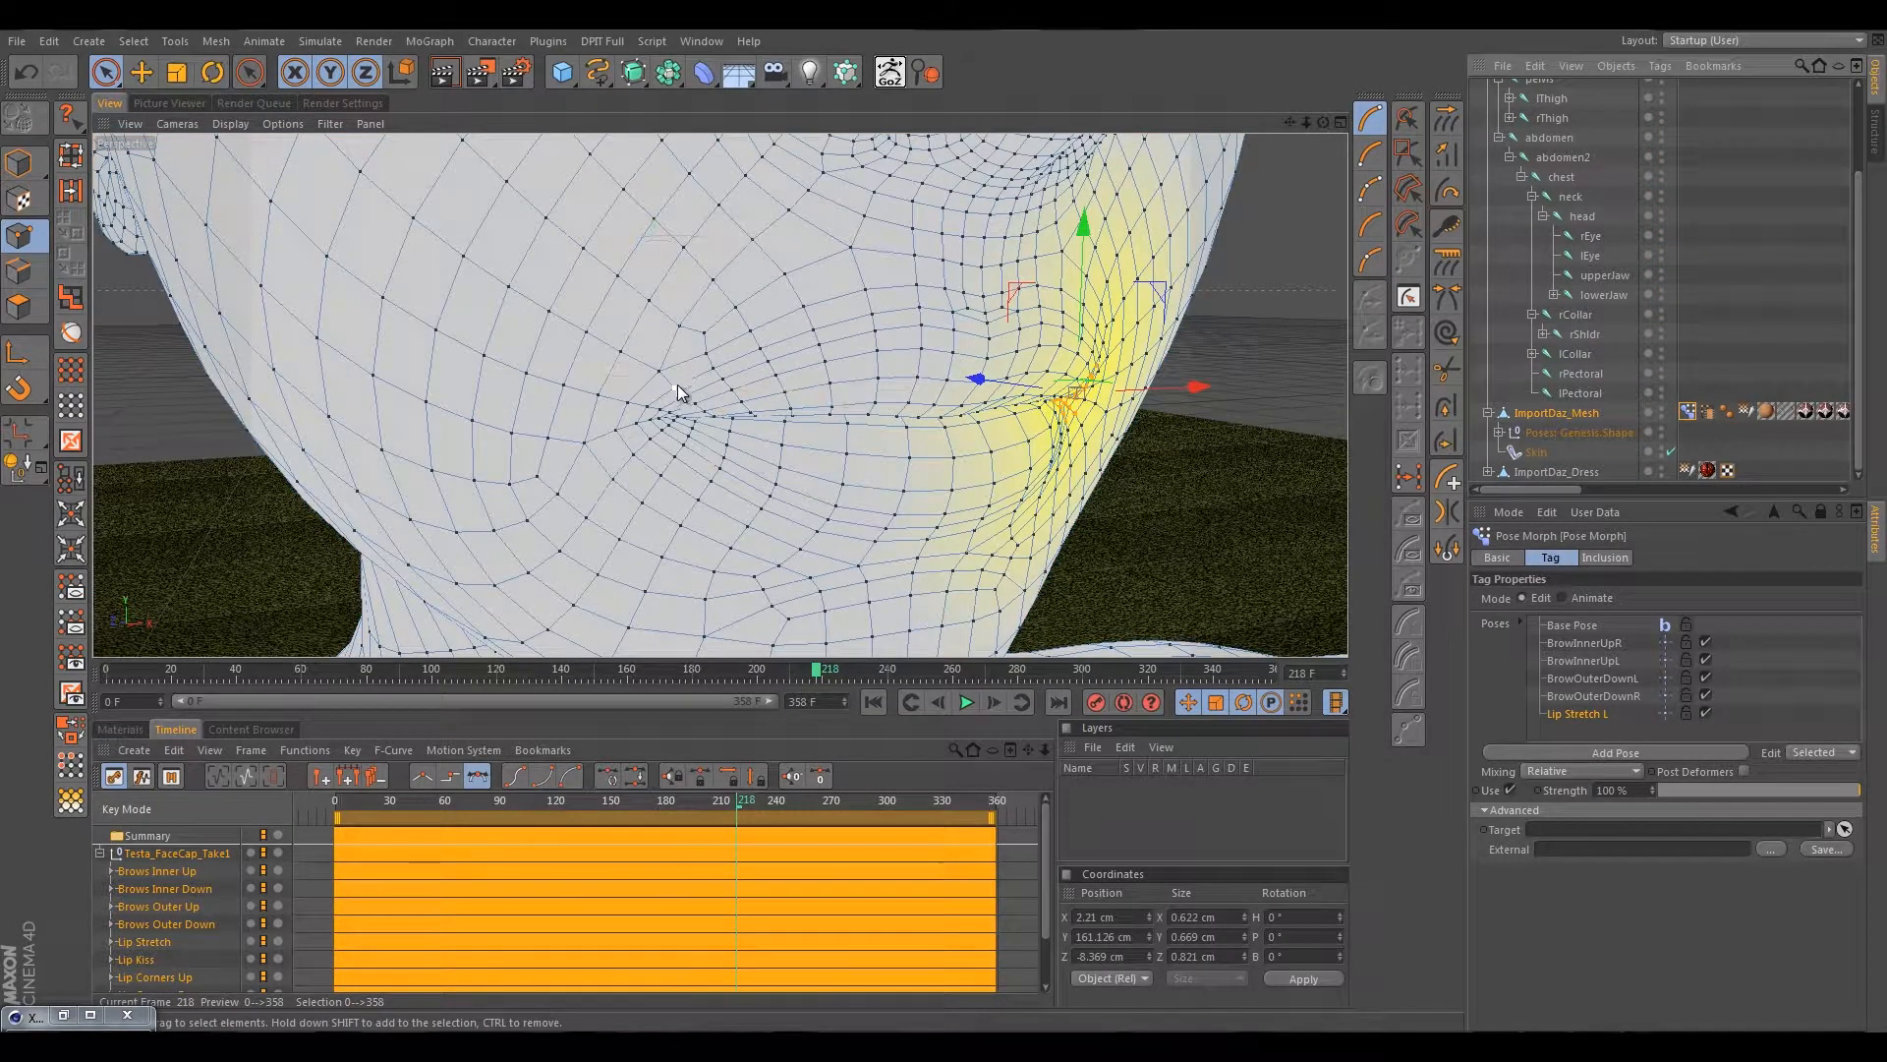
{"action": "left_click", "coordinate": [671, 417]}
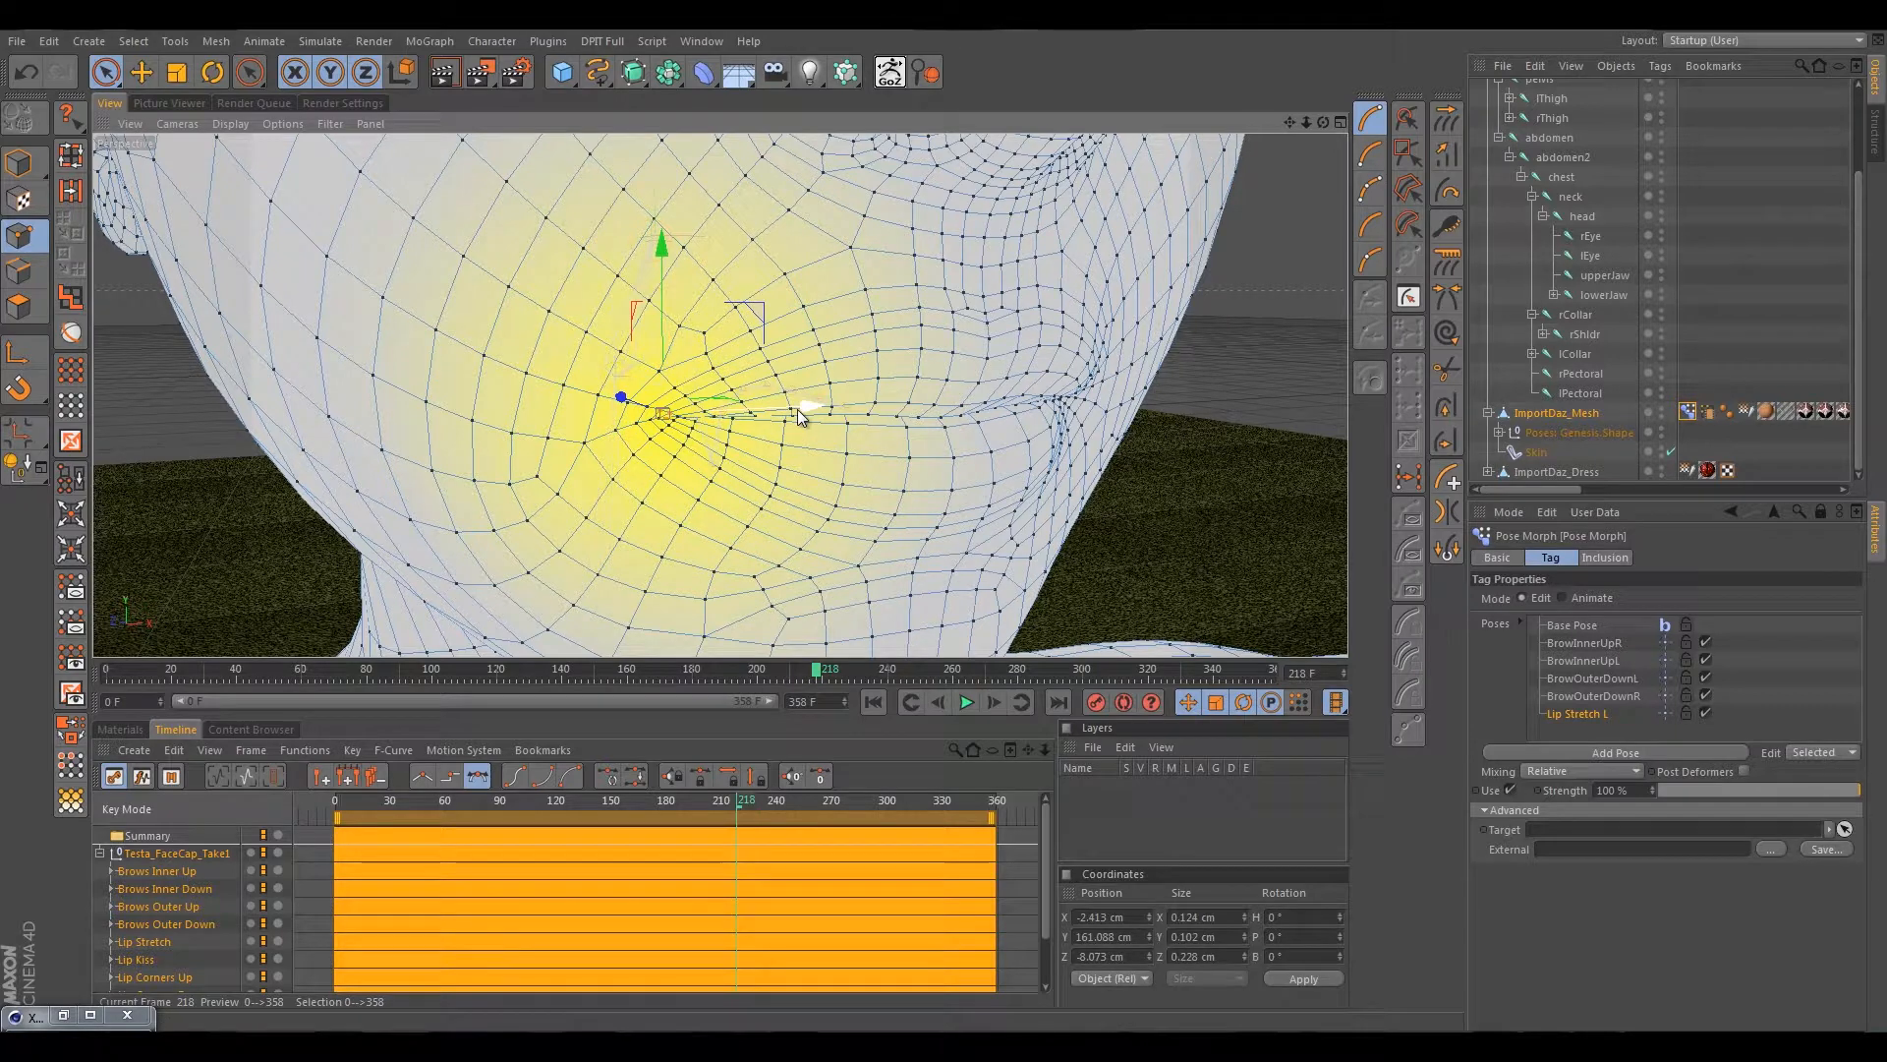
{"action": "left_click_drag", "start_coordinate": [801, 413], "coordinate": [755, 410]}
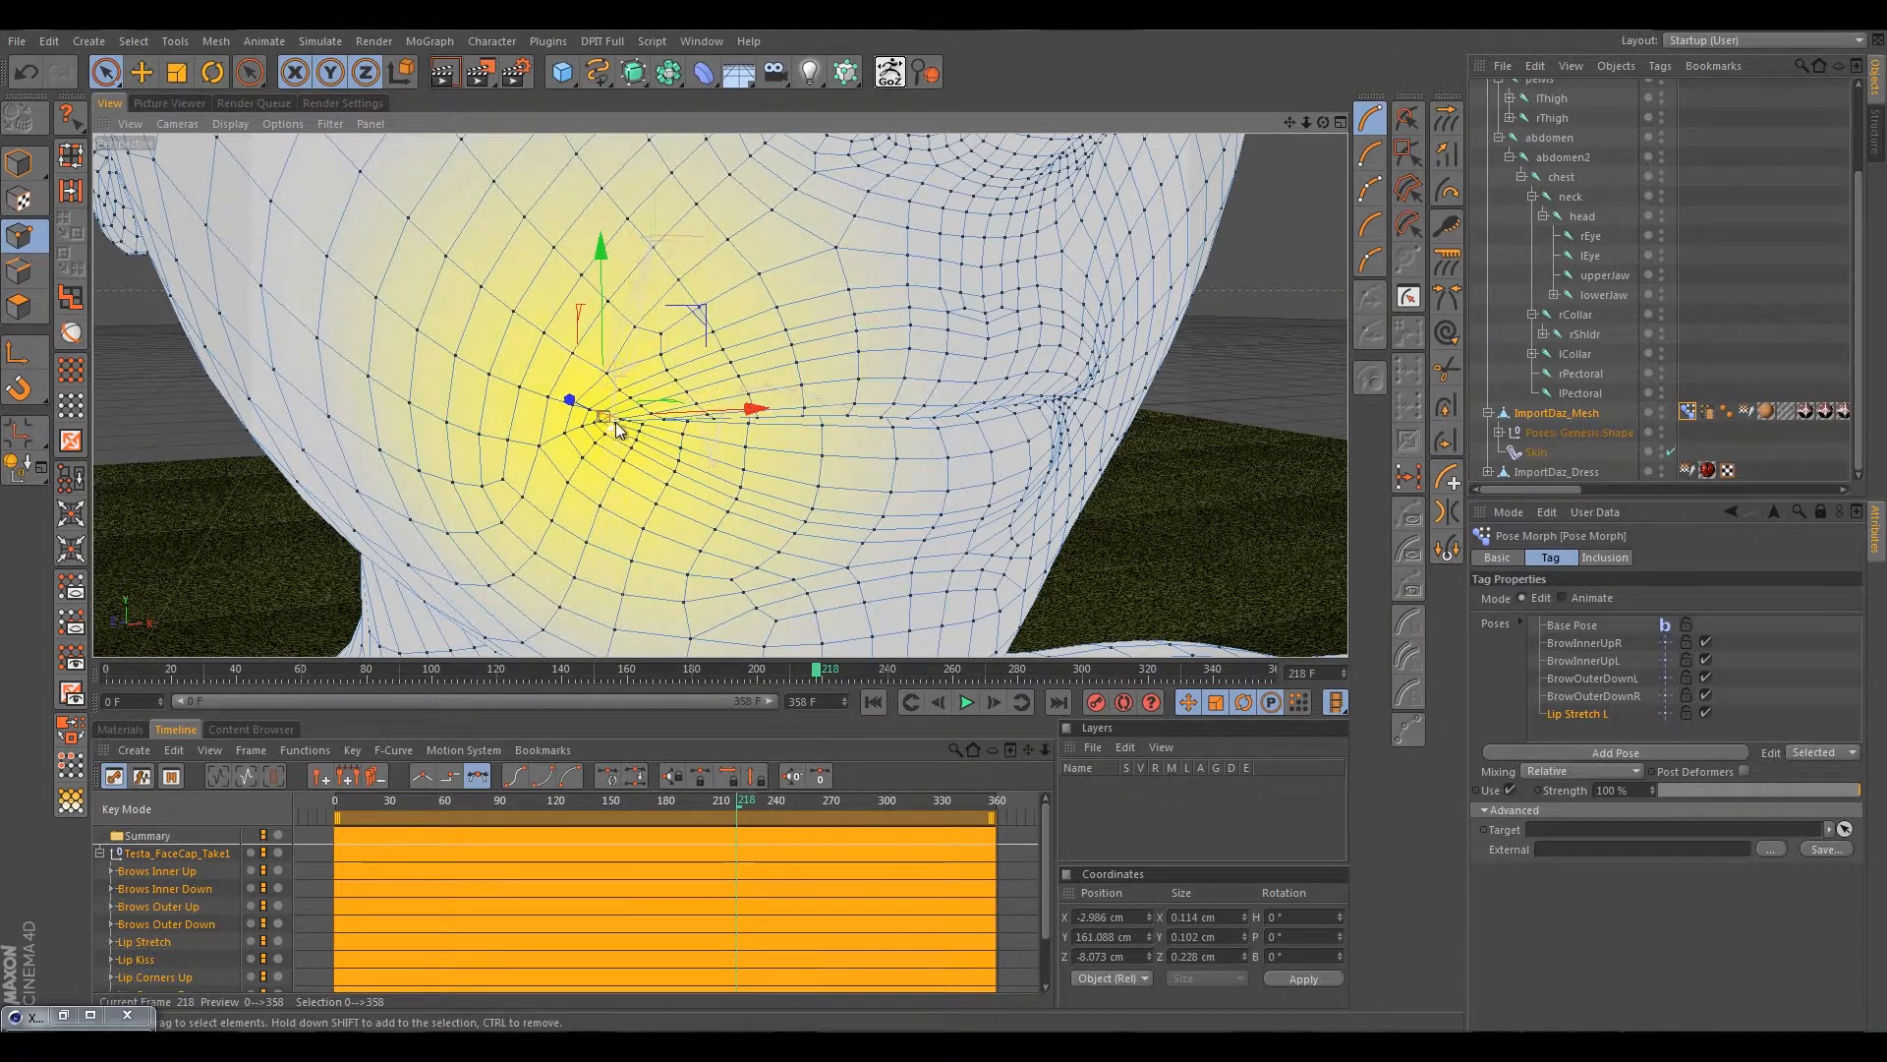
{"action": "mouse_move", "coordinate": [572, 398]}
{"action": "left_mouse_down"}
{"action": "mouse_move", "coordinate": [545, 401]}
{"action": "mouse_move", "coordinate": [574, 416]}
{"action": "left_mouse_up"}
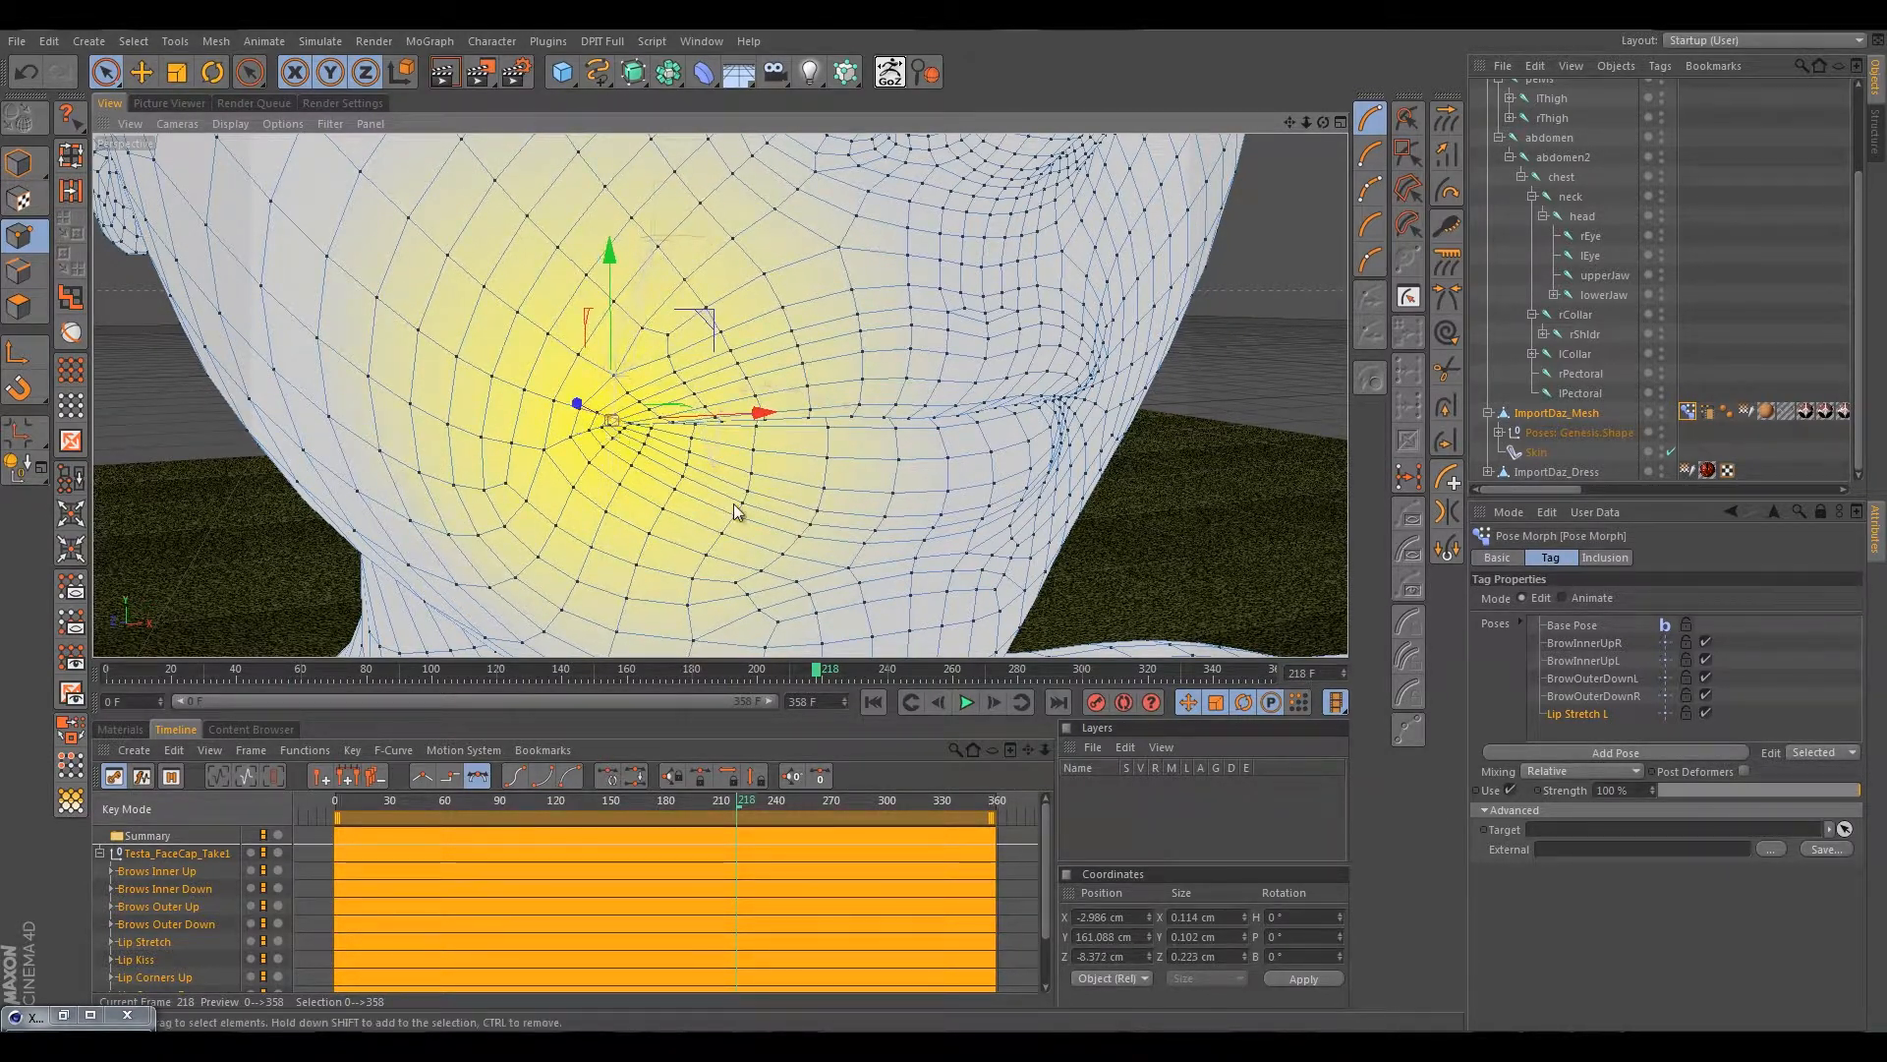
Set the Live Selection brush radius to 3 and its soft selection radius to 1 cm.
{"action": "left_click_drag", "start_coordinate": [863, 426], "coordinate": [1046, 426], "text": "alt"}
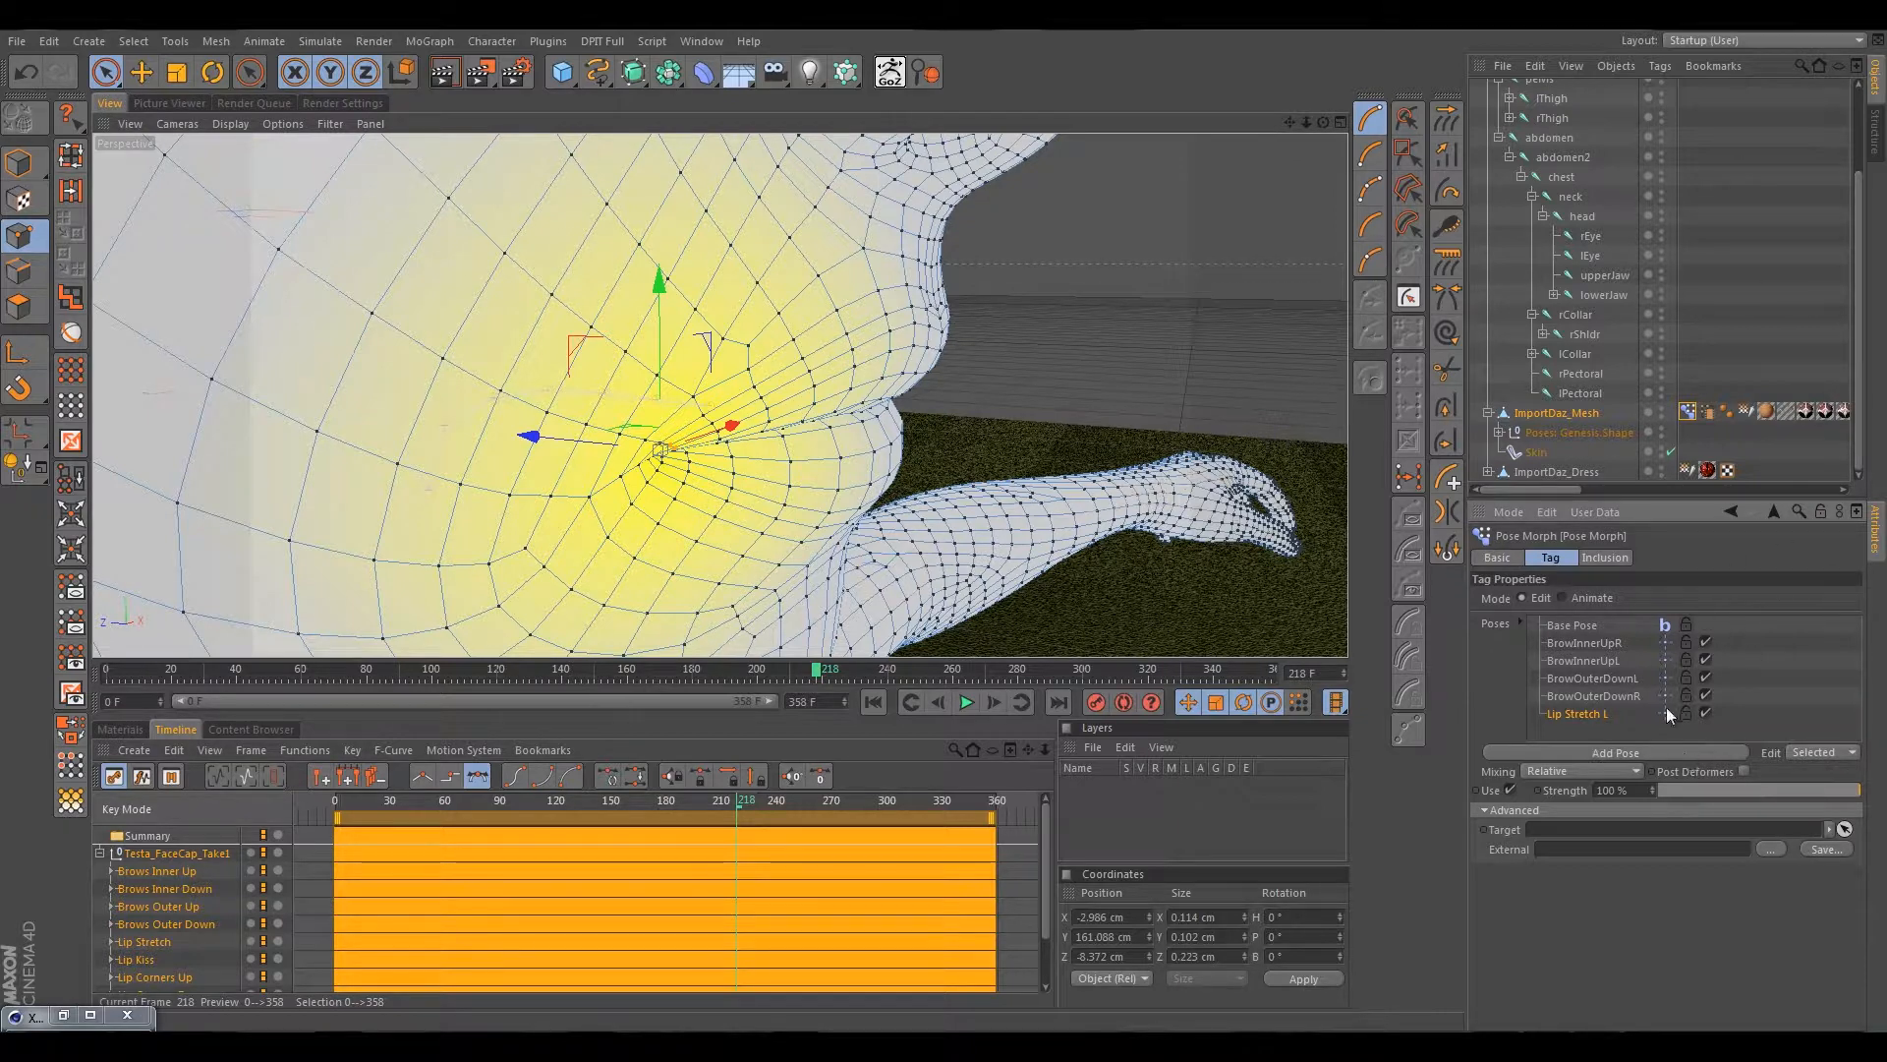
{"action": "left_click", "coordinate": [105, 72]}
{"action": "double_click", "coordinate": [1678, 616]}
{"action": "type", "text": "3"}
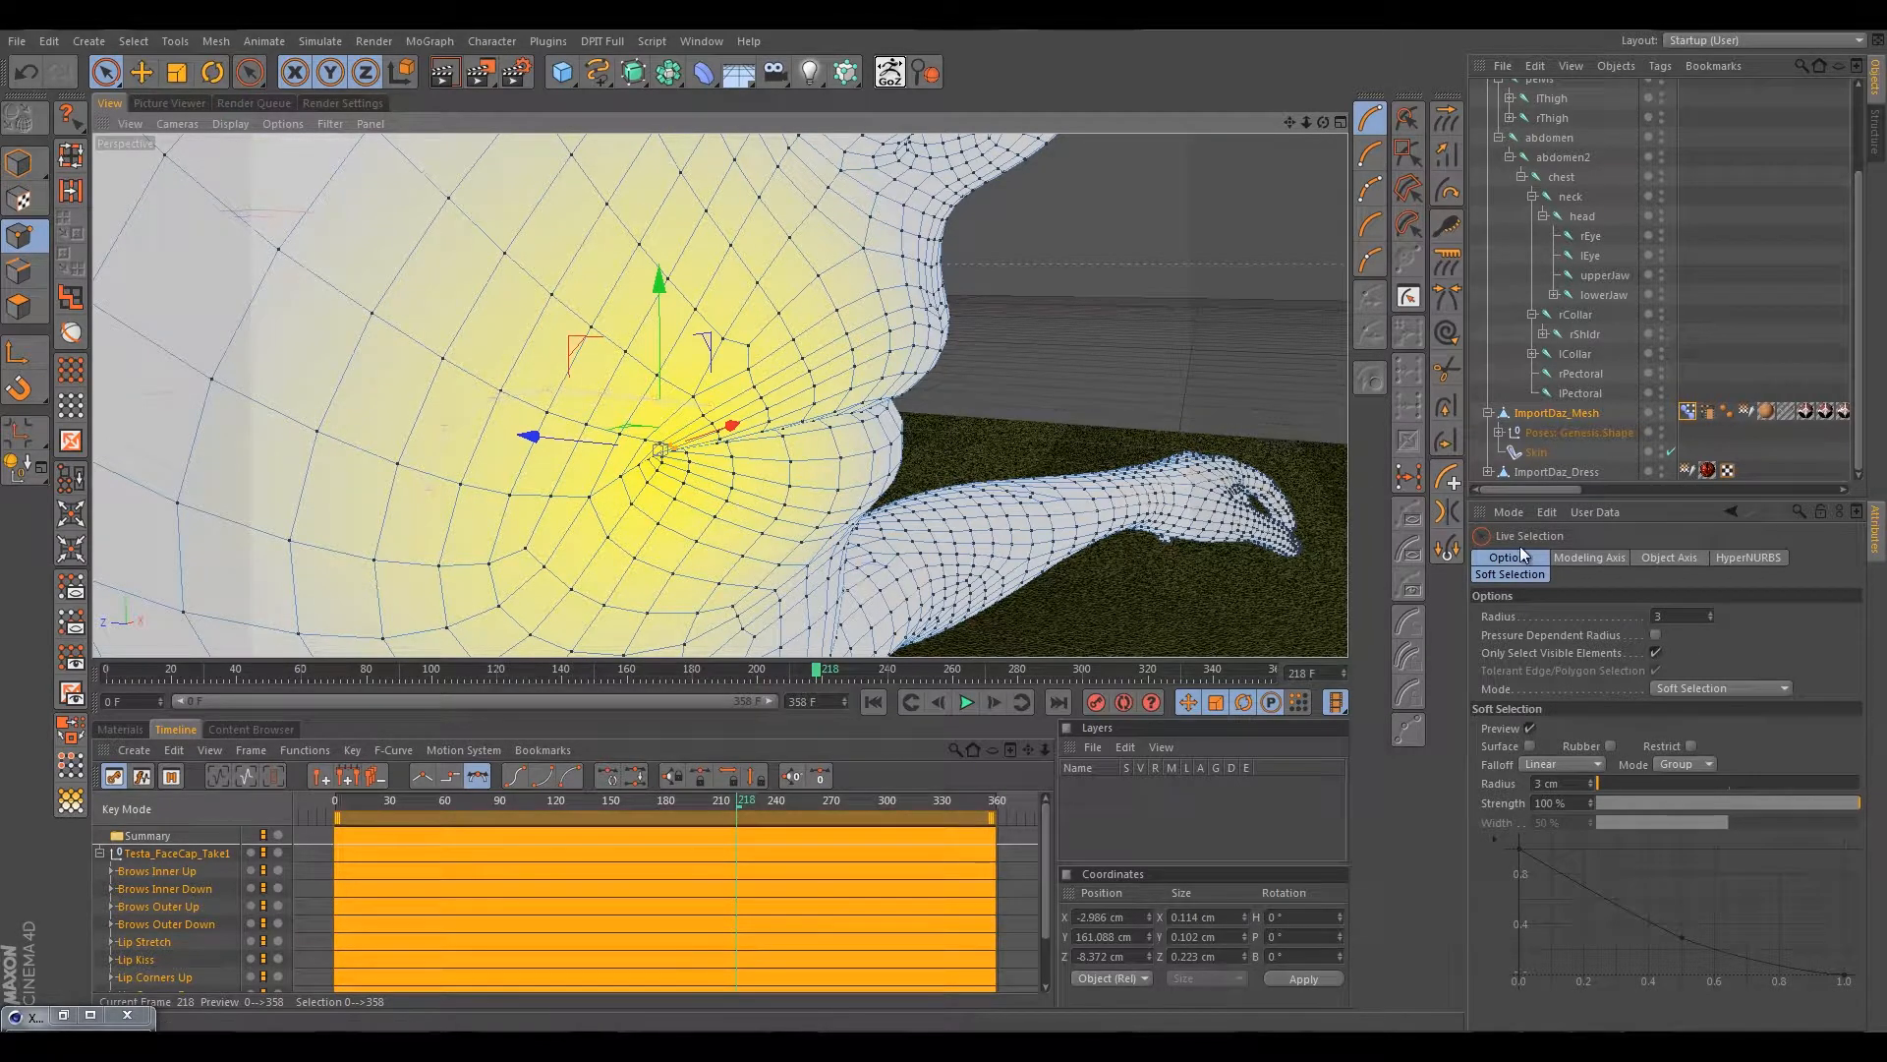
{"action": "left_click", "coordinate": [1518, 574]}
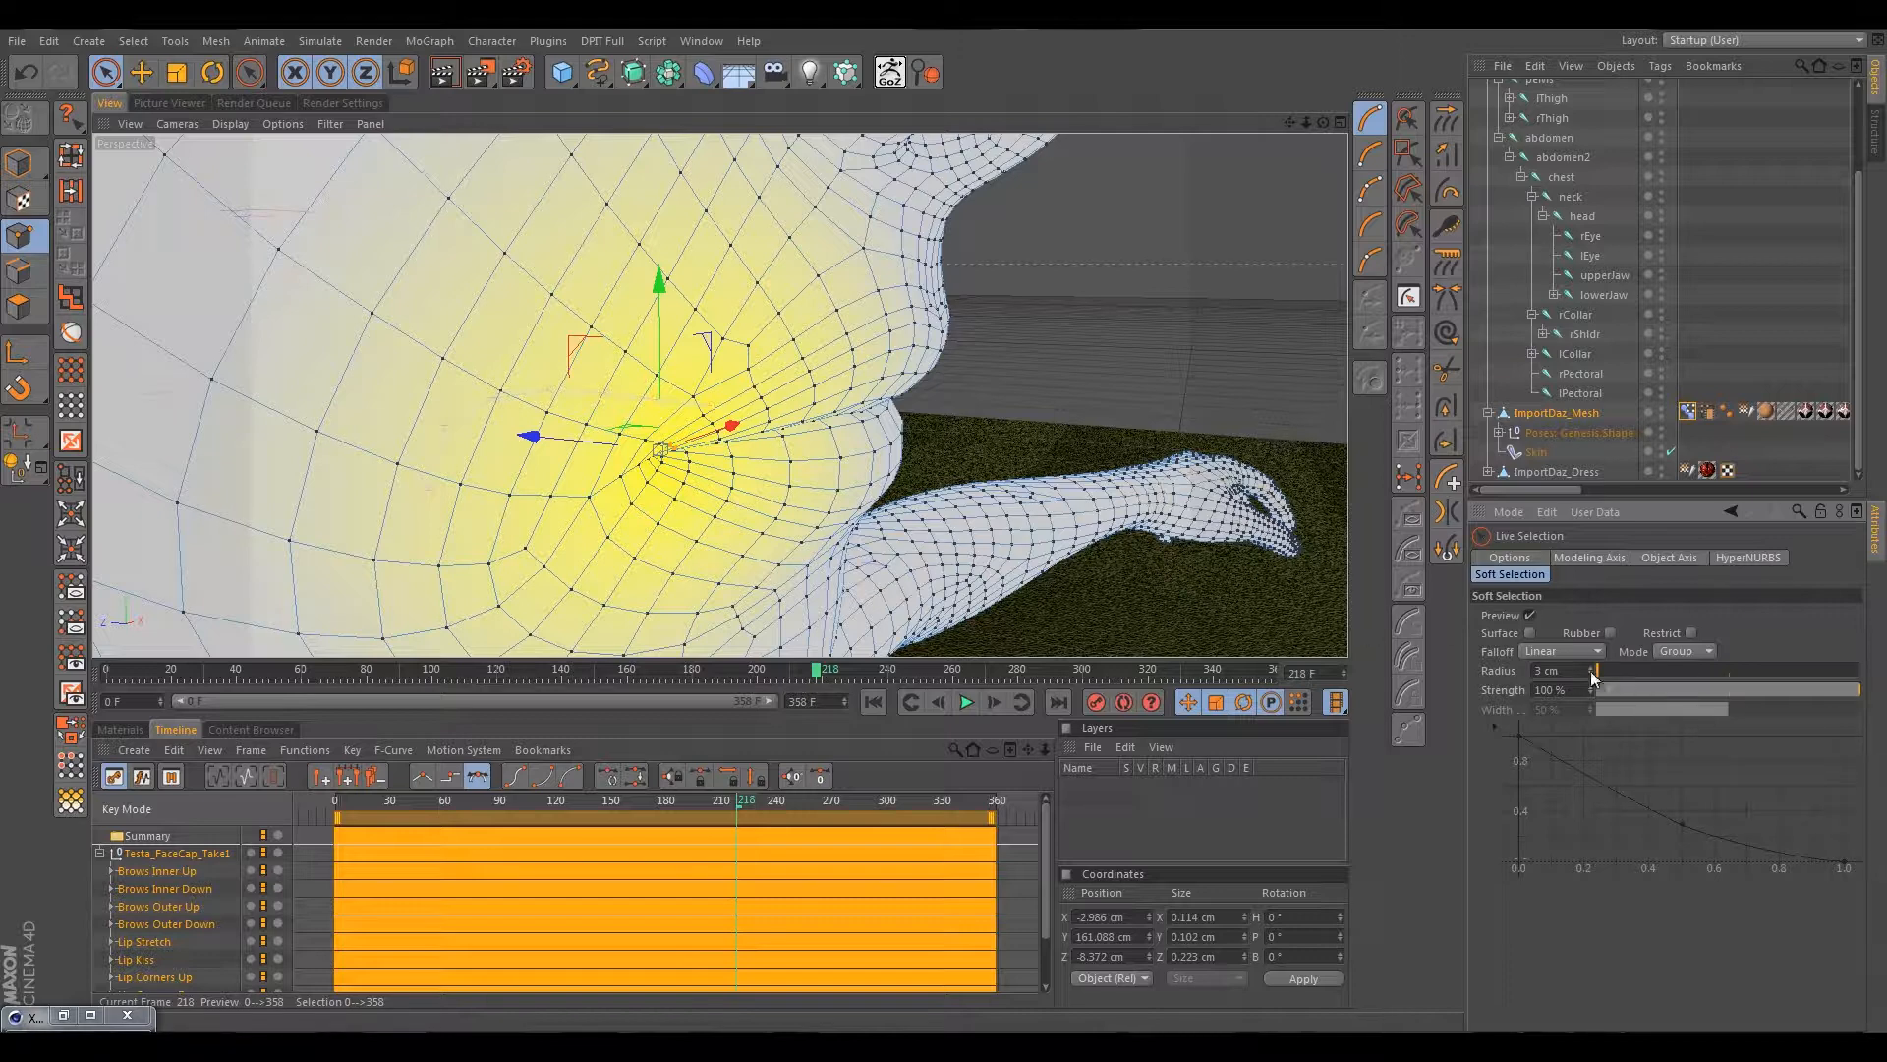
{"action": "left_click_drag", "start_coordinate": [1576, 672], "coordinate": [1559, 676]}
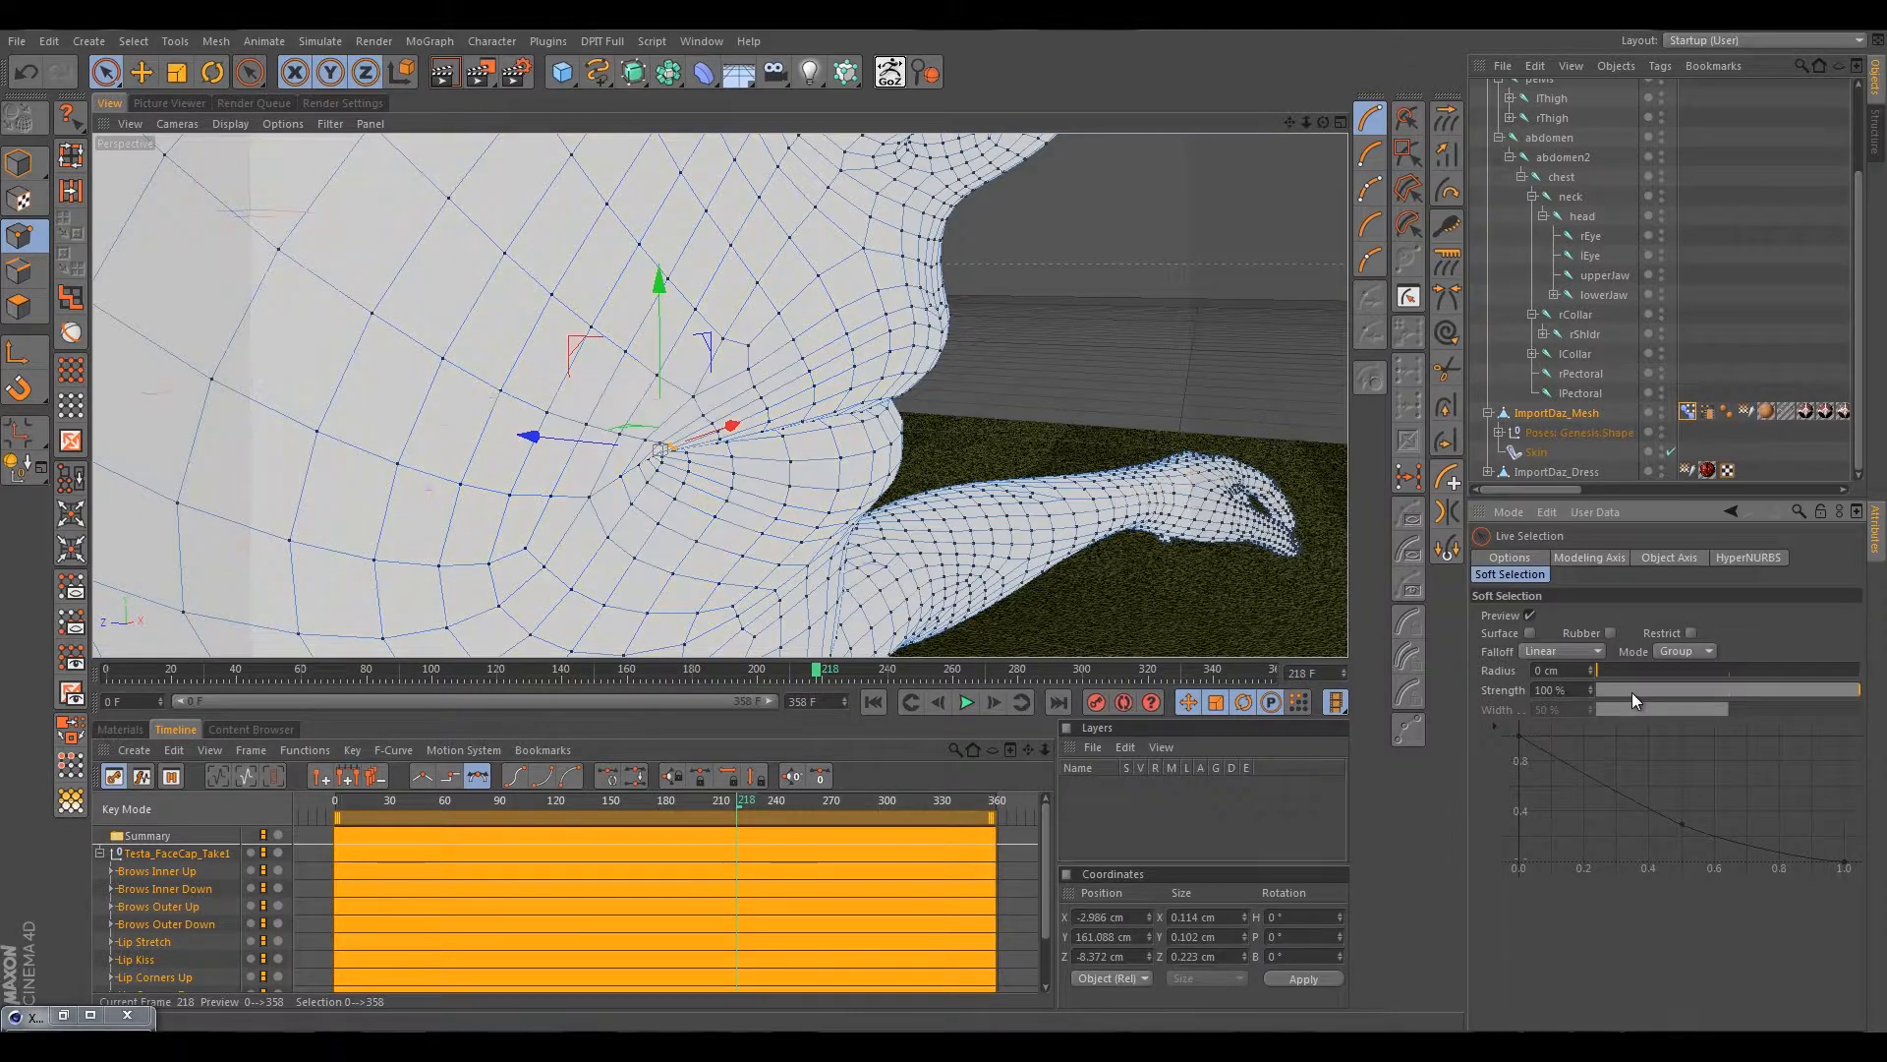
{"action": "double_click", "coordinate": [1533, 674]}
{"action": "type", "text": "1"}
Move the mouth corner back and outward to about X -3.08 cm, Z -8.12 cm, and return to Model mode.
{"action": "left_click", "coordinate": [529, 441]}
{"action": "left_click_drag", "start_coordinate": [529, 441], "coordinate": [497, 444]}
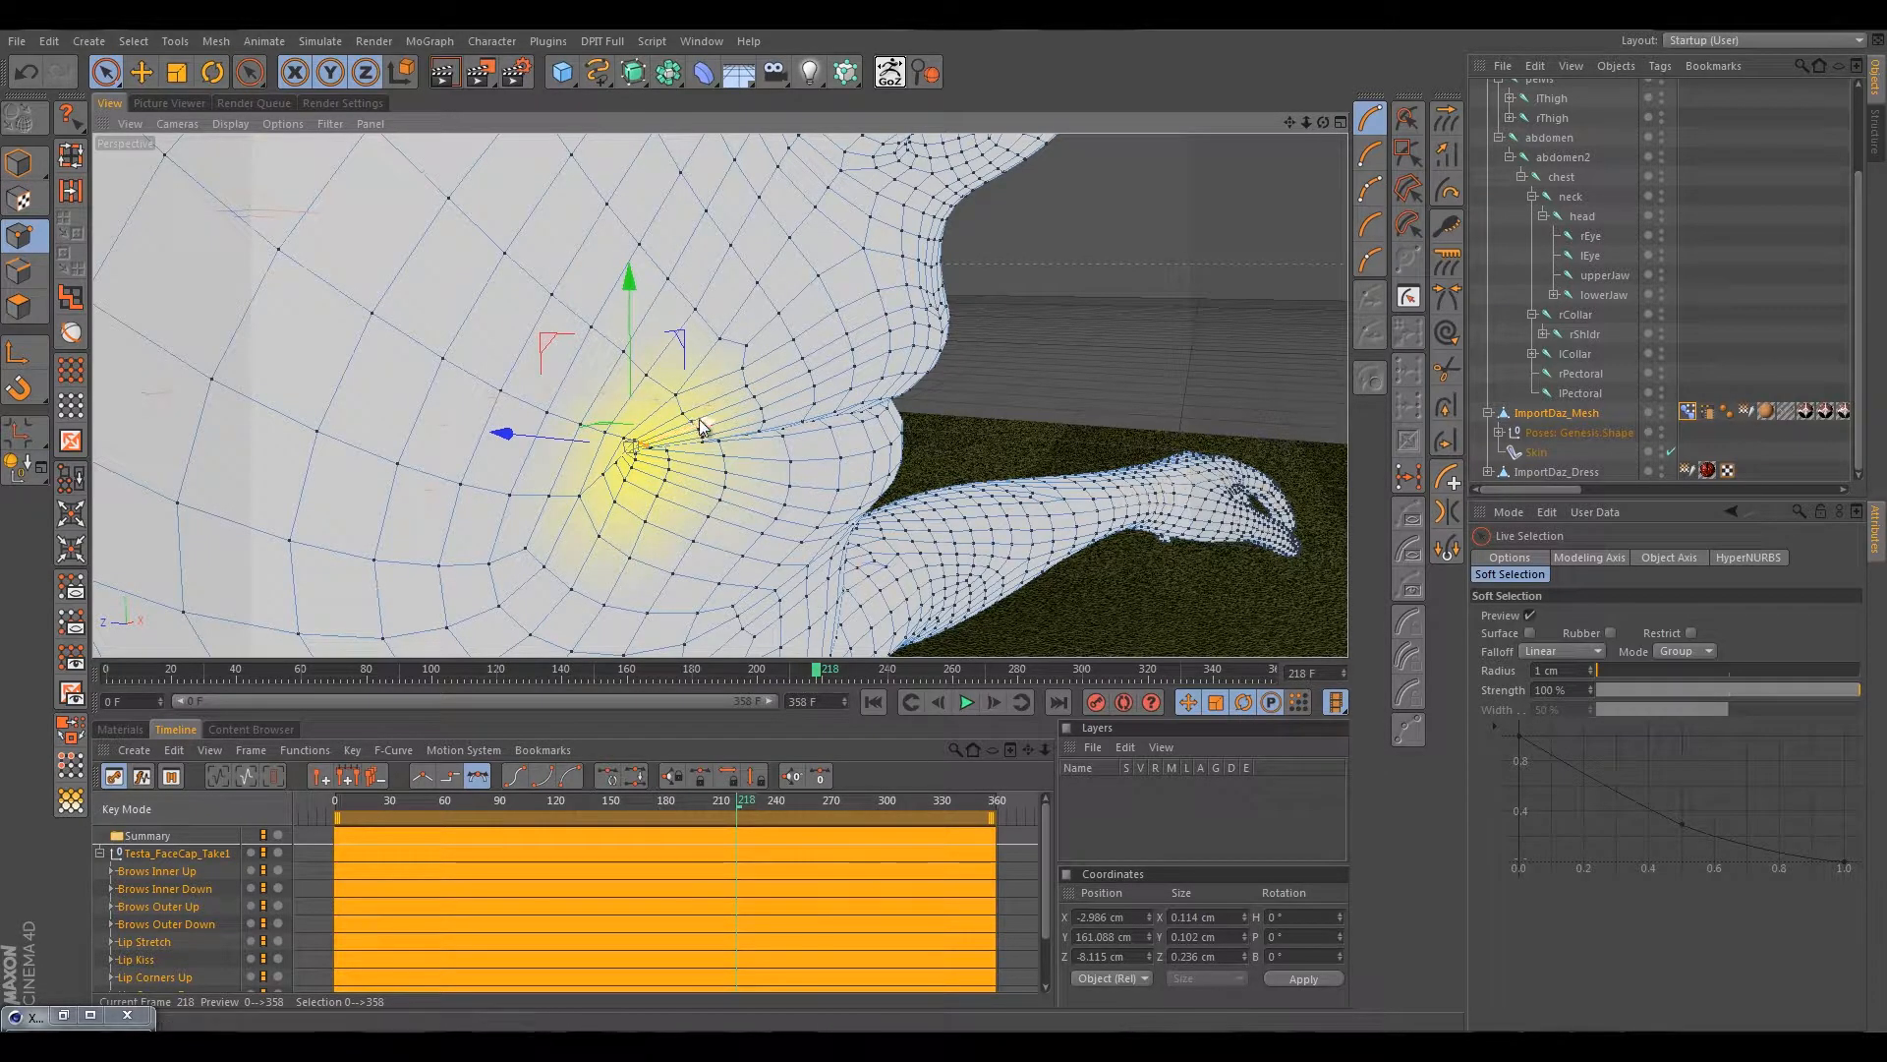
{"action": "left_click_drag", "start_coordinate": [703, 426], "coordinate": [702, 429]}
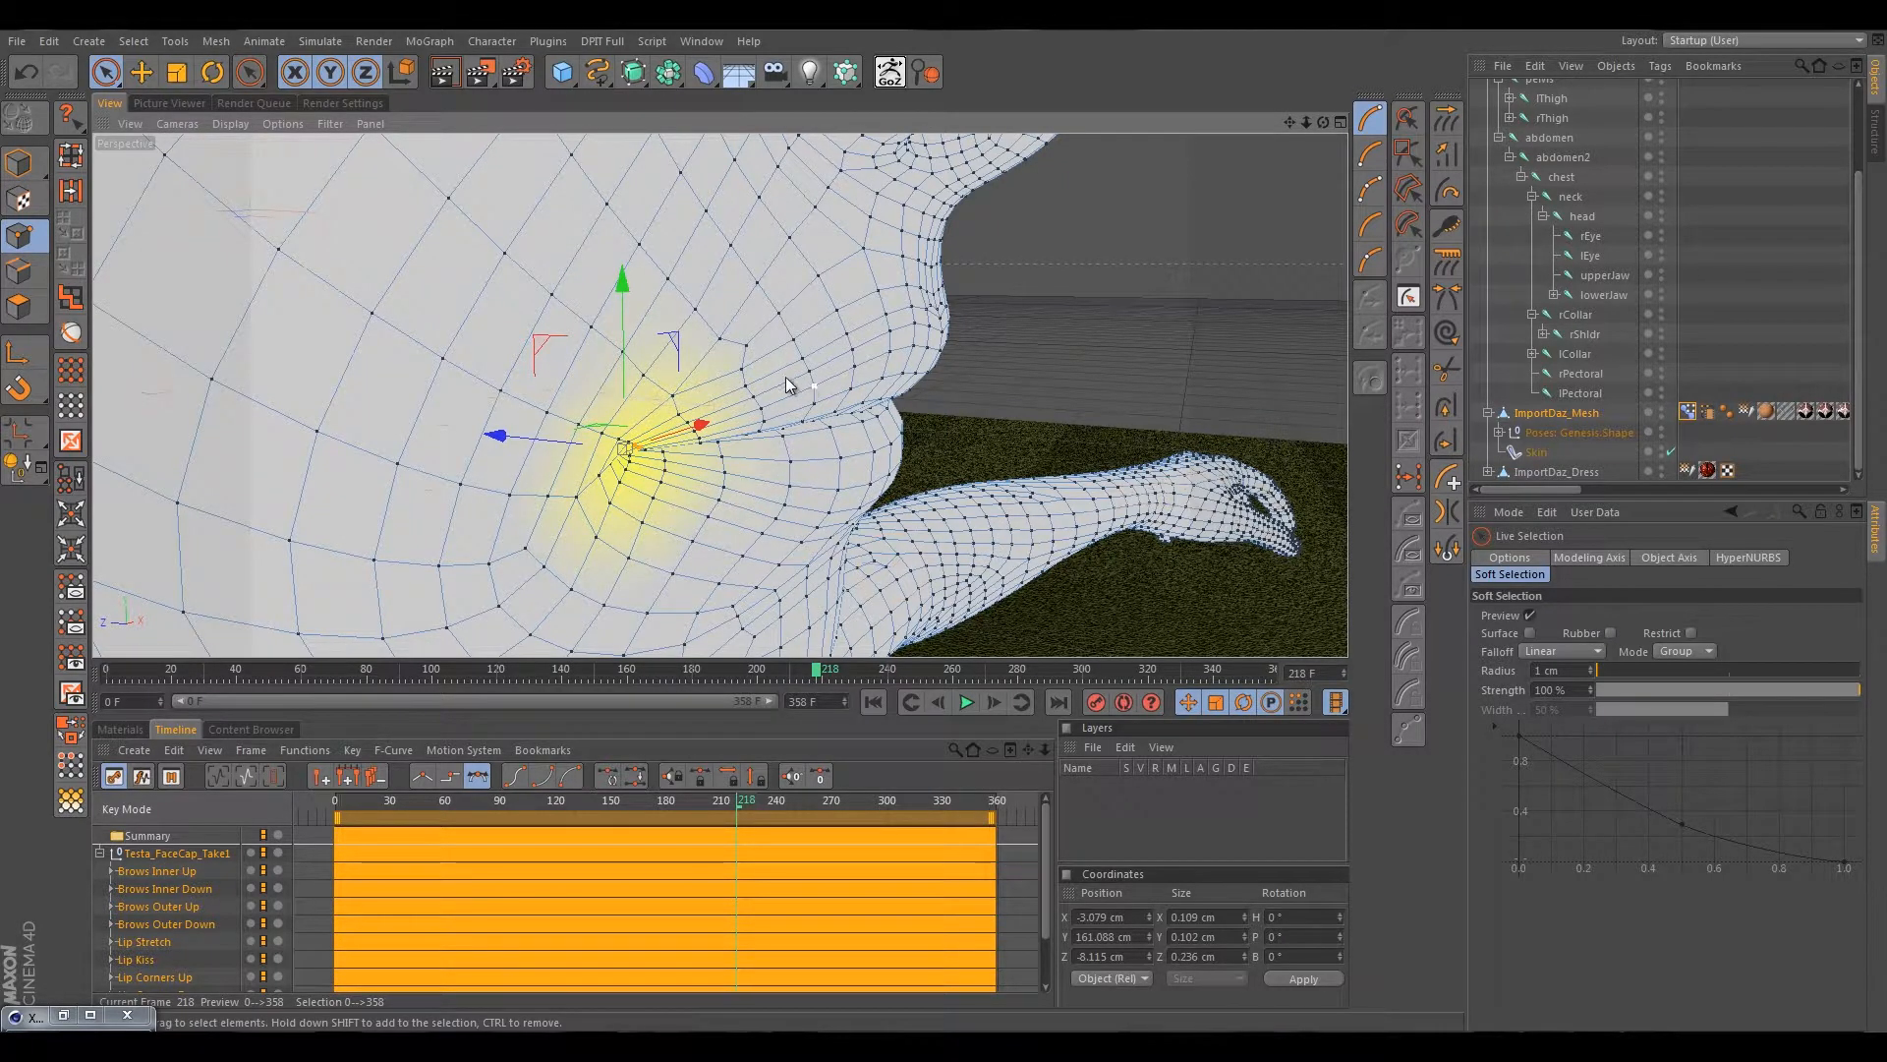
{"action": "scroll", "coordinate": [782, 375], "scroll_direction": "down", "scroll_amount": 2}
{"action": "scroll", "coordinate": [781, 376], "scroll_direction": "down", "scroll_amount": 2}
{"action": "left_click_drag", "start_coordinate": [832, 394], "coordinate": [287, 357], "text": "alt"}
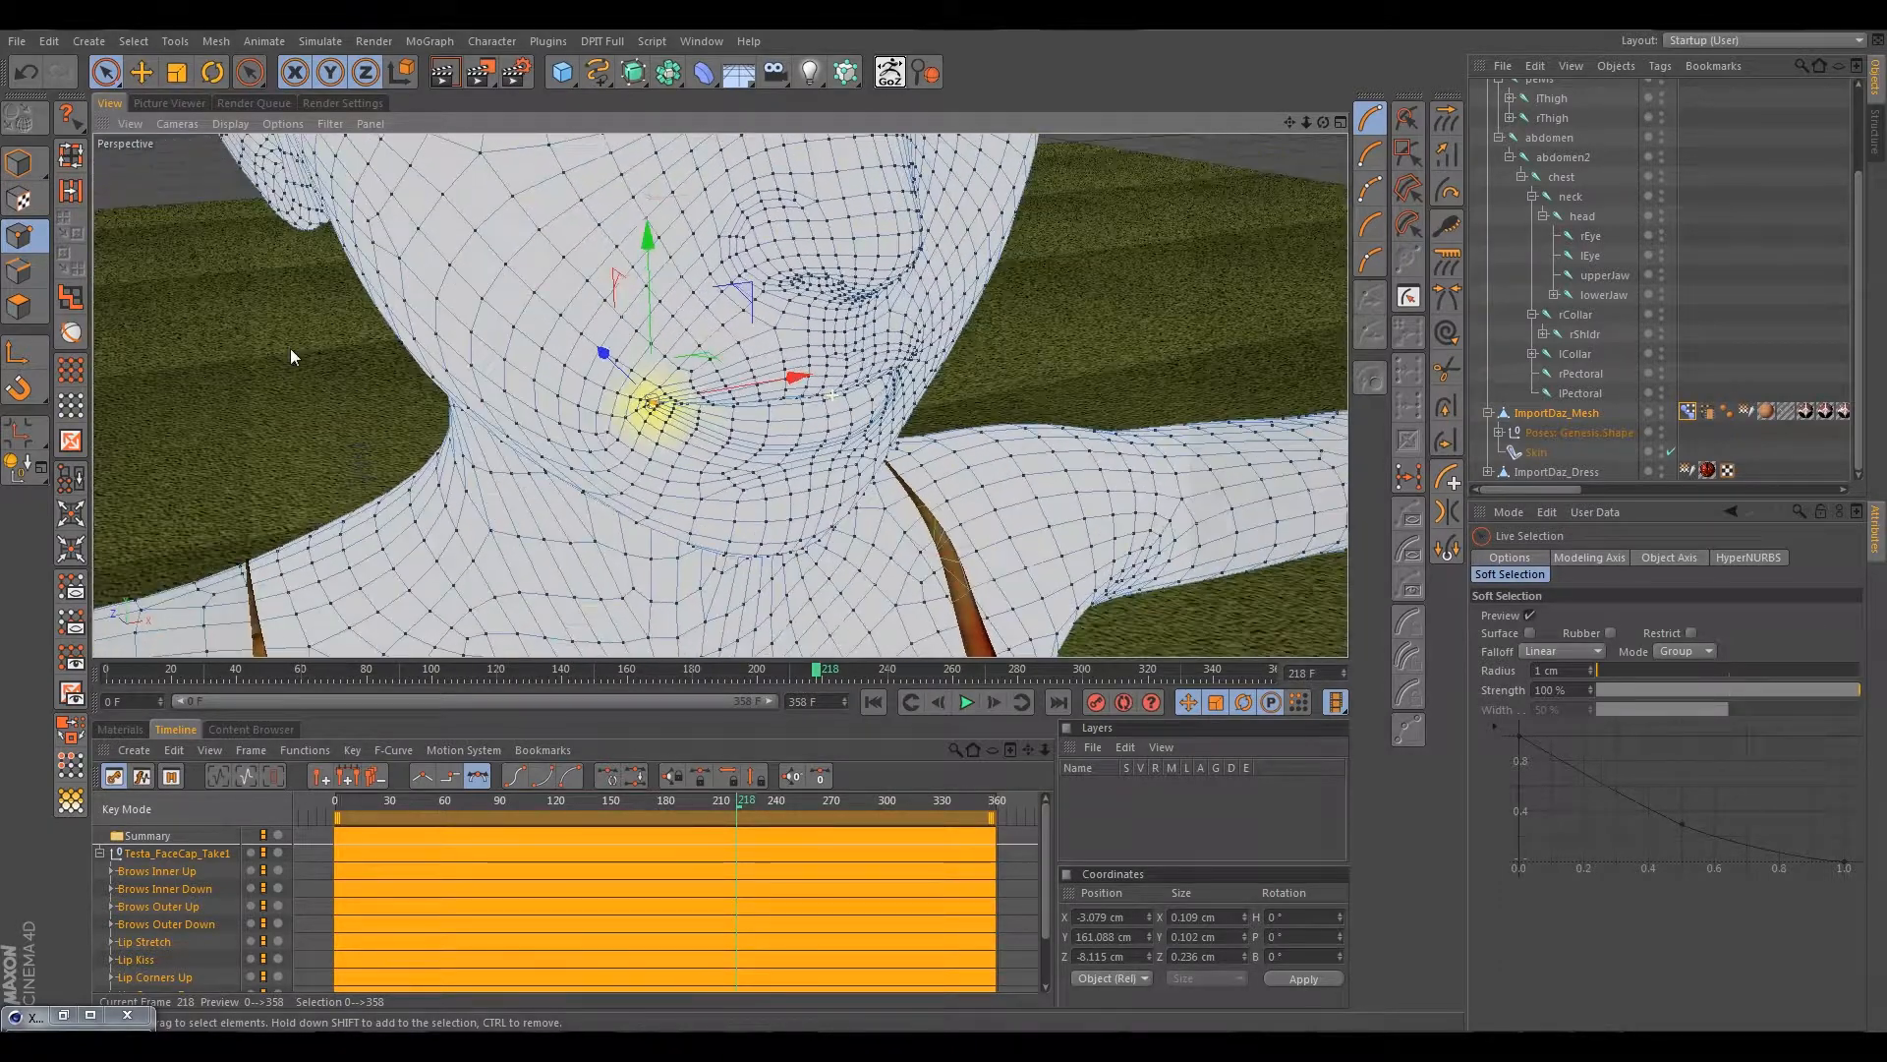
{"action": "left_click", "coordinate": [18, 164]}
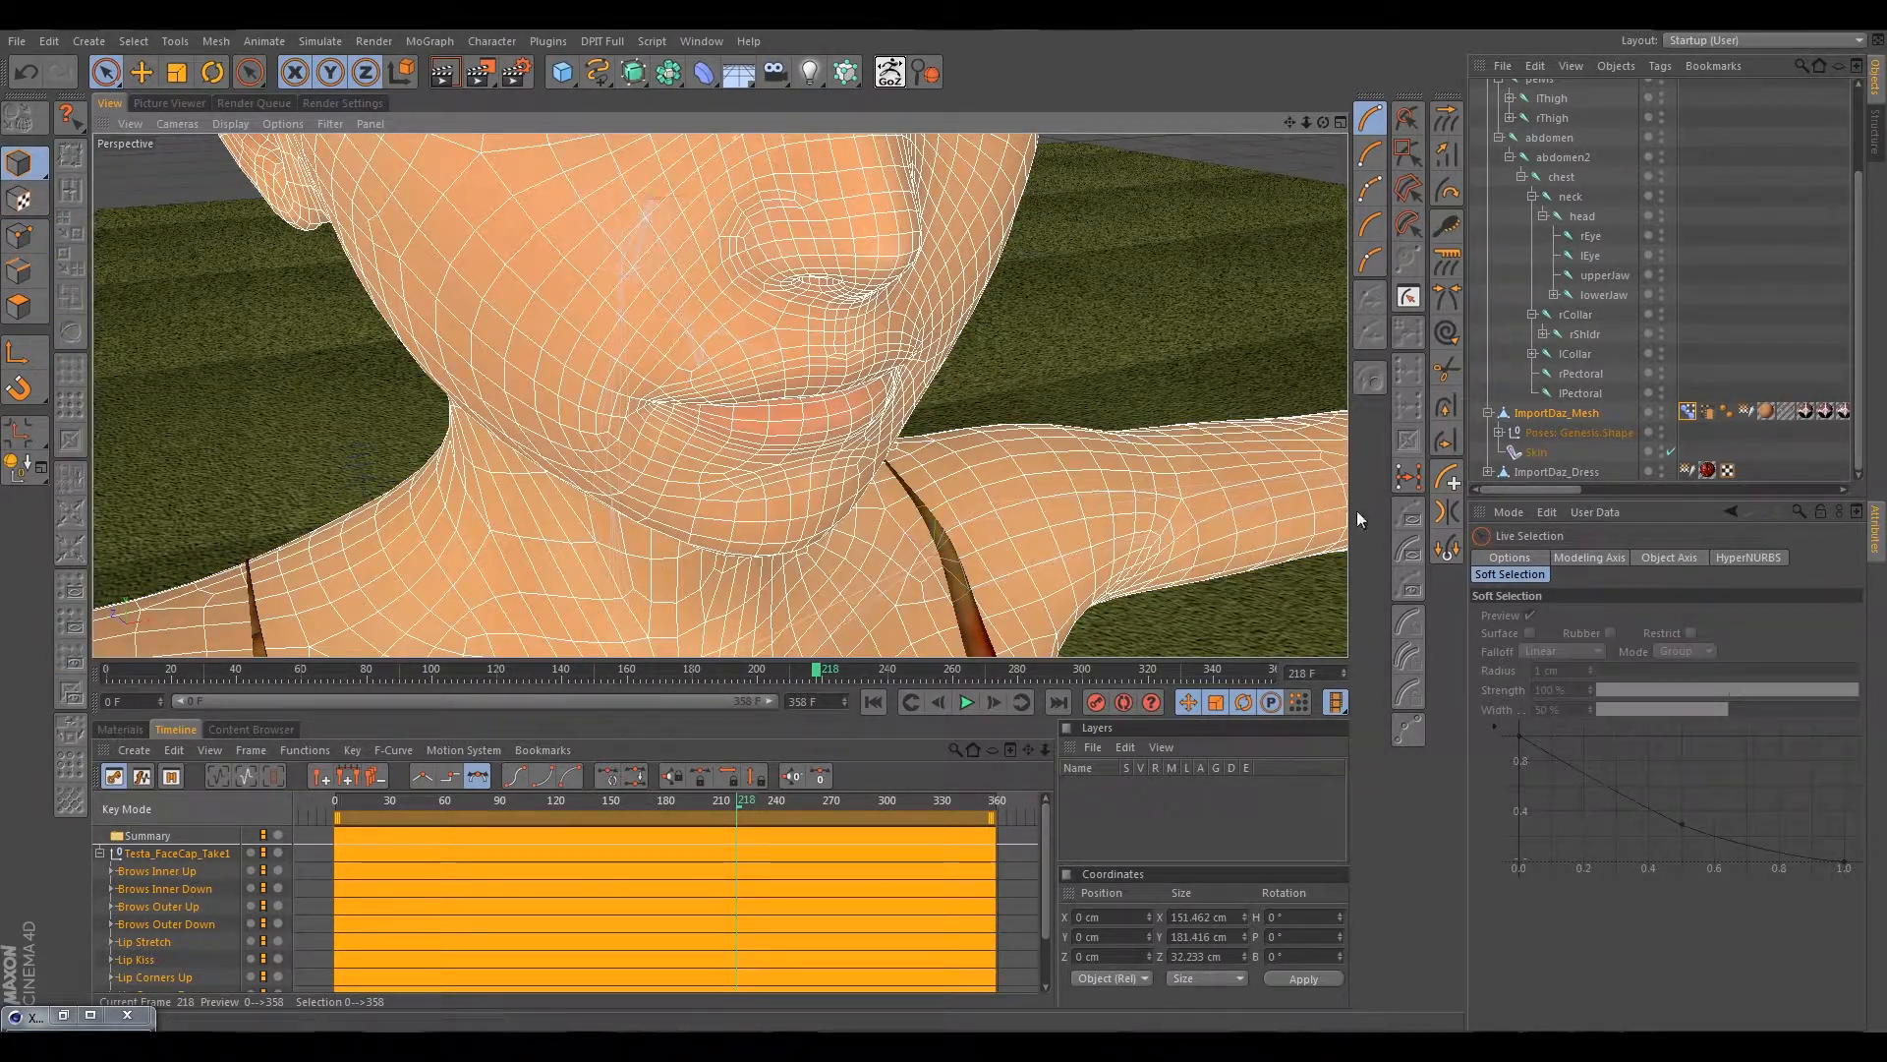
Set the Lip Stretch L pose's strength to 0 % in the Pose Morph tag and paste a copy of the pose.
{"action": "left_click", "coordinate": [1687, 412]}
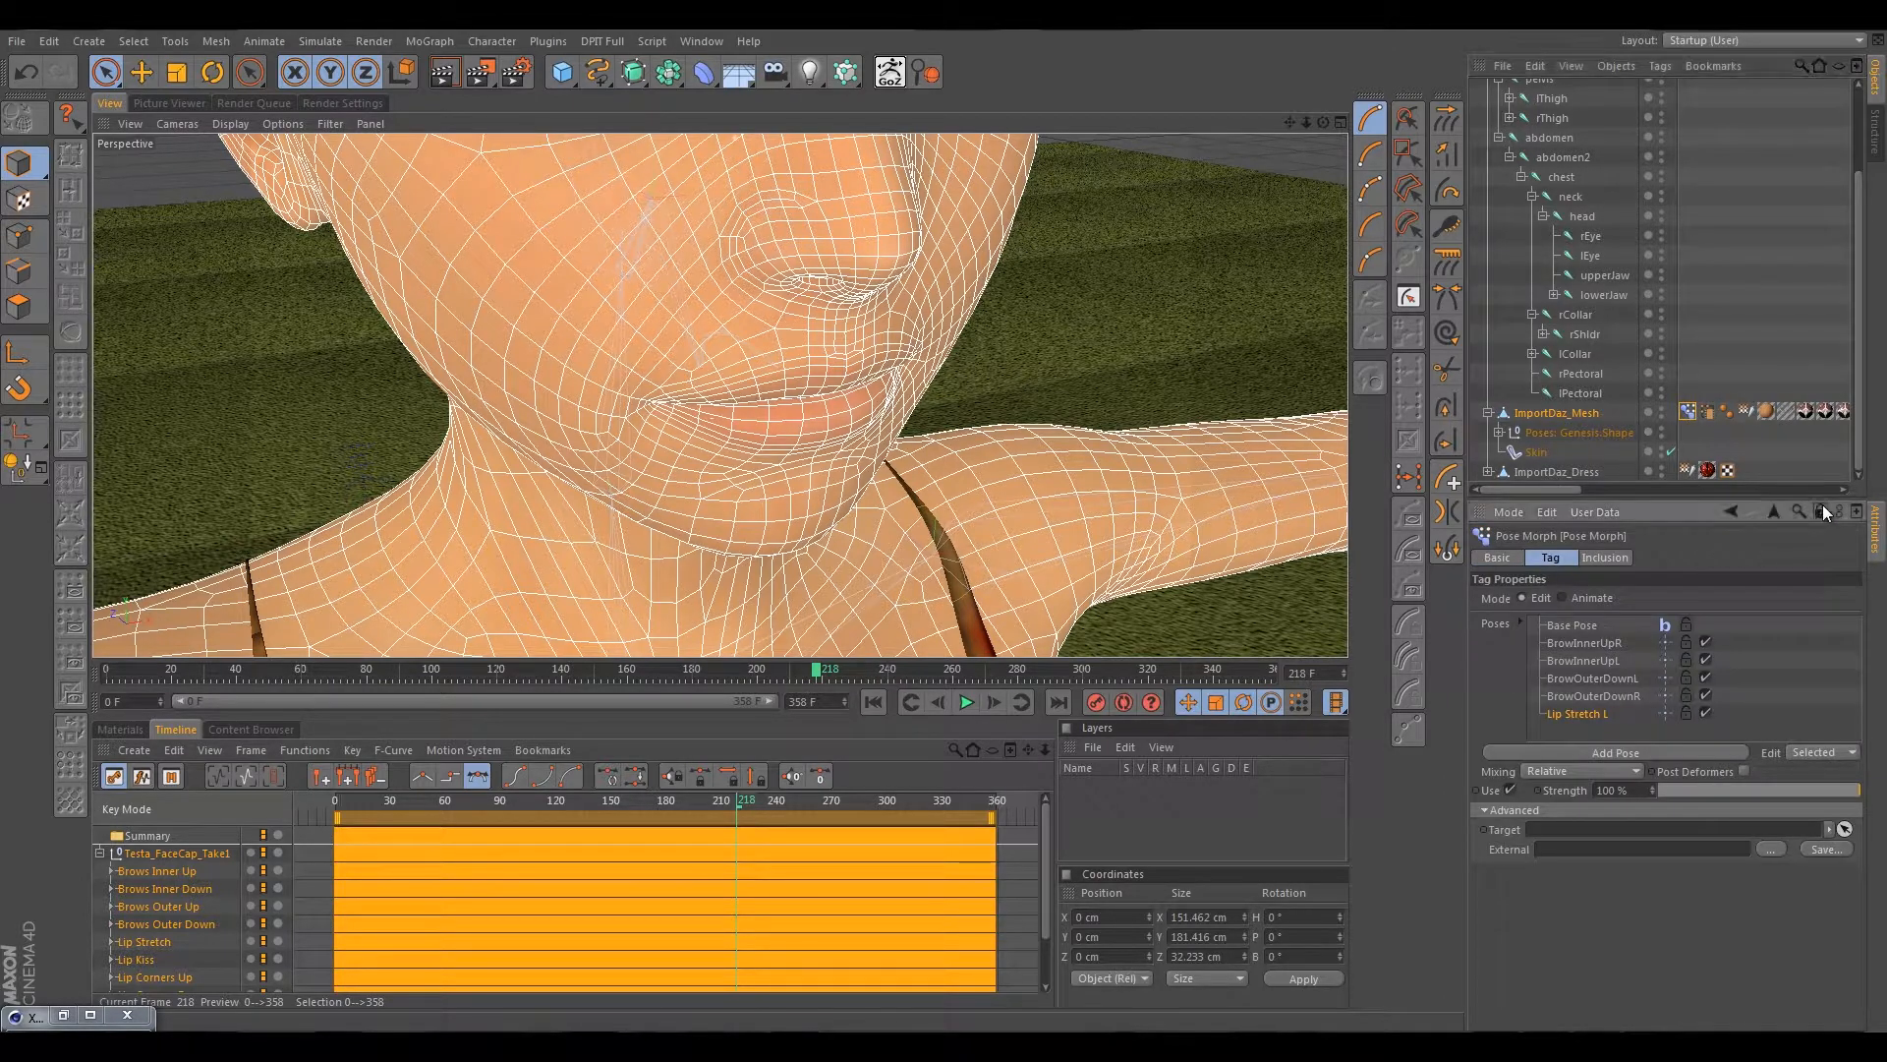
{"action": "left_click_drag", "start_coordinate": [1846, 791], "coordinate": [1651, 800]}
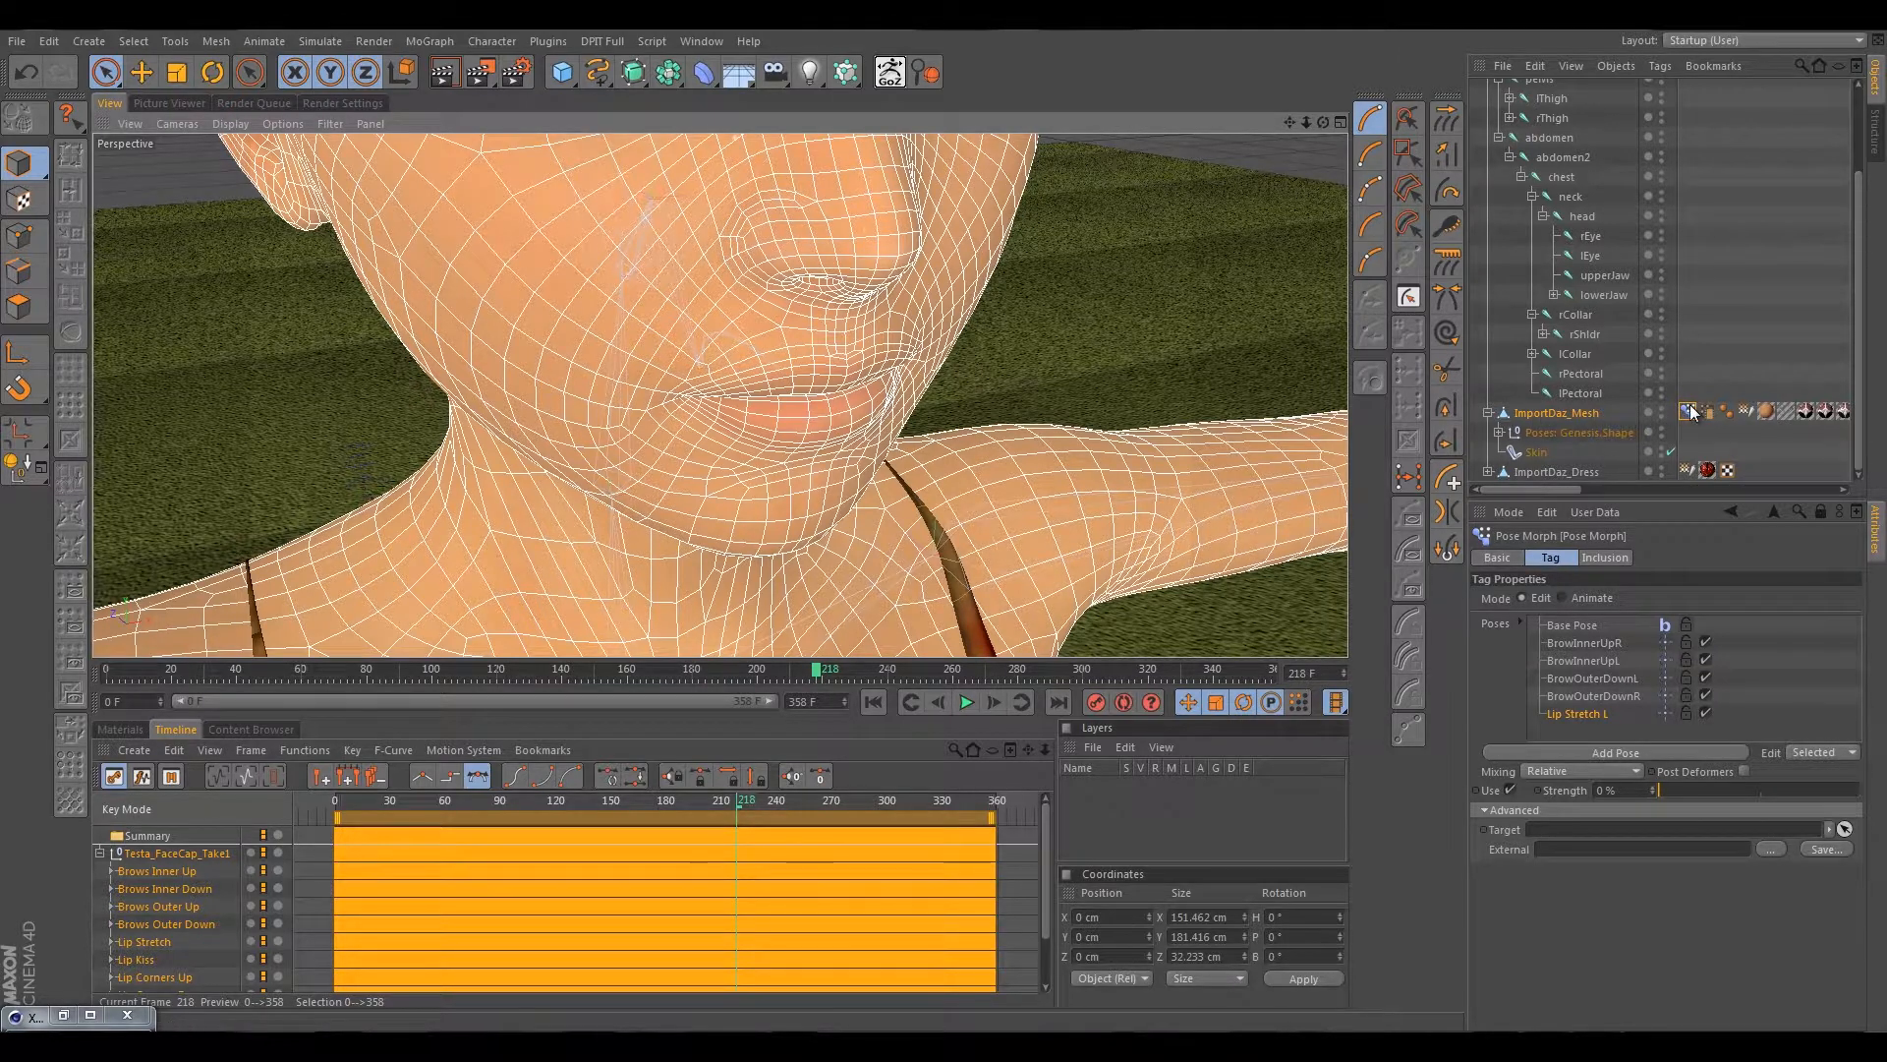
{"action": "right_click", "coordinate": [1580, 715]}
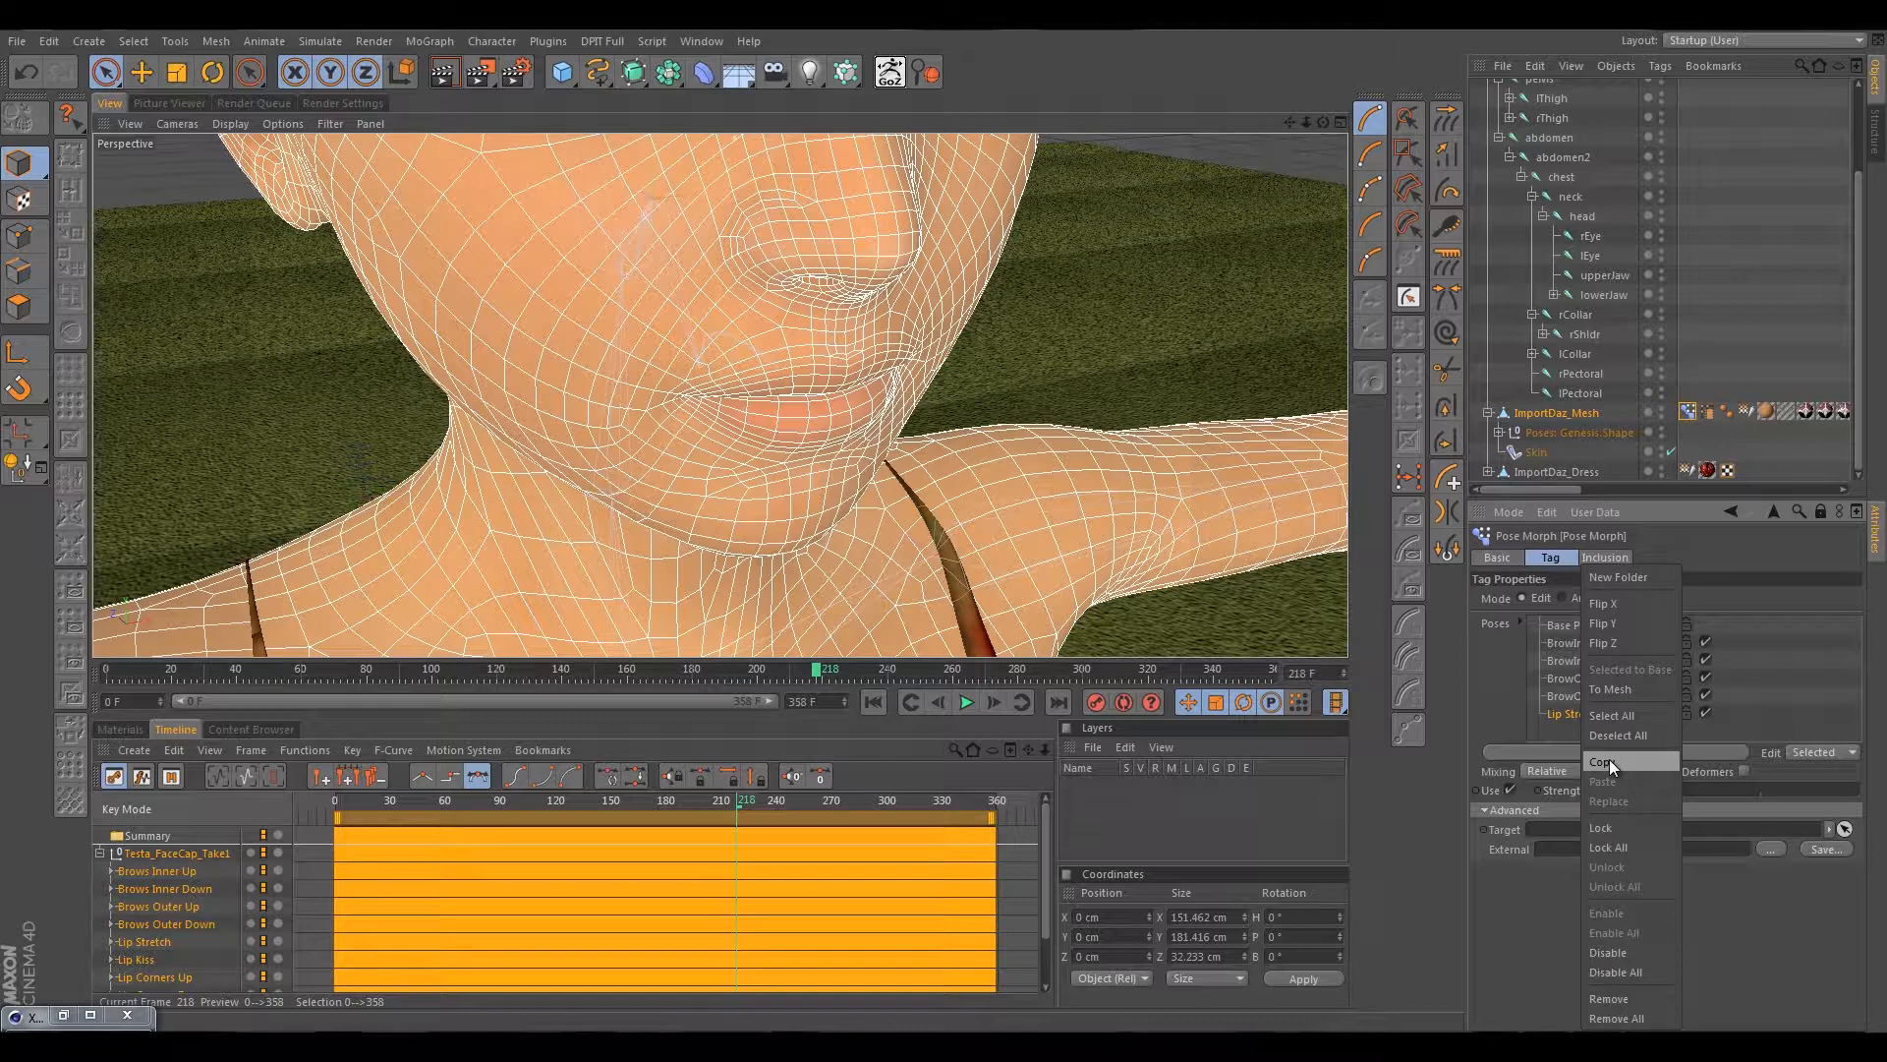
{"action": "left_click", "coordinate": [1608, 759]}
{"action": "right_click", "coordinate": [1575, 728]}
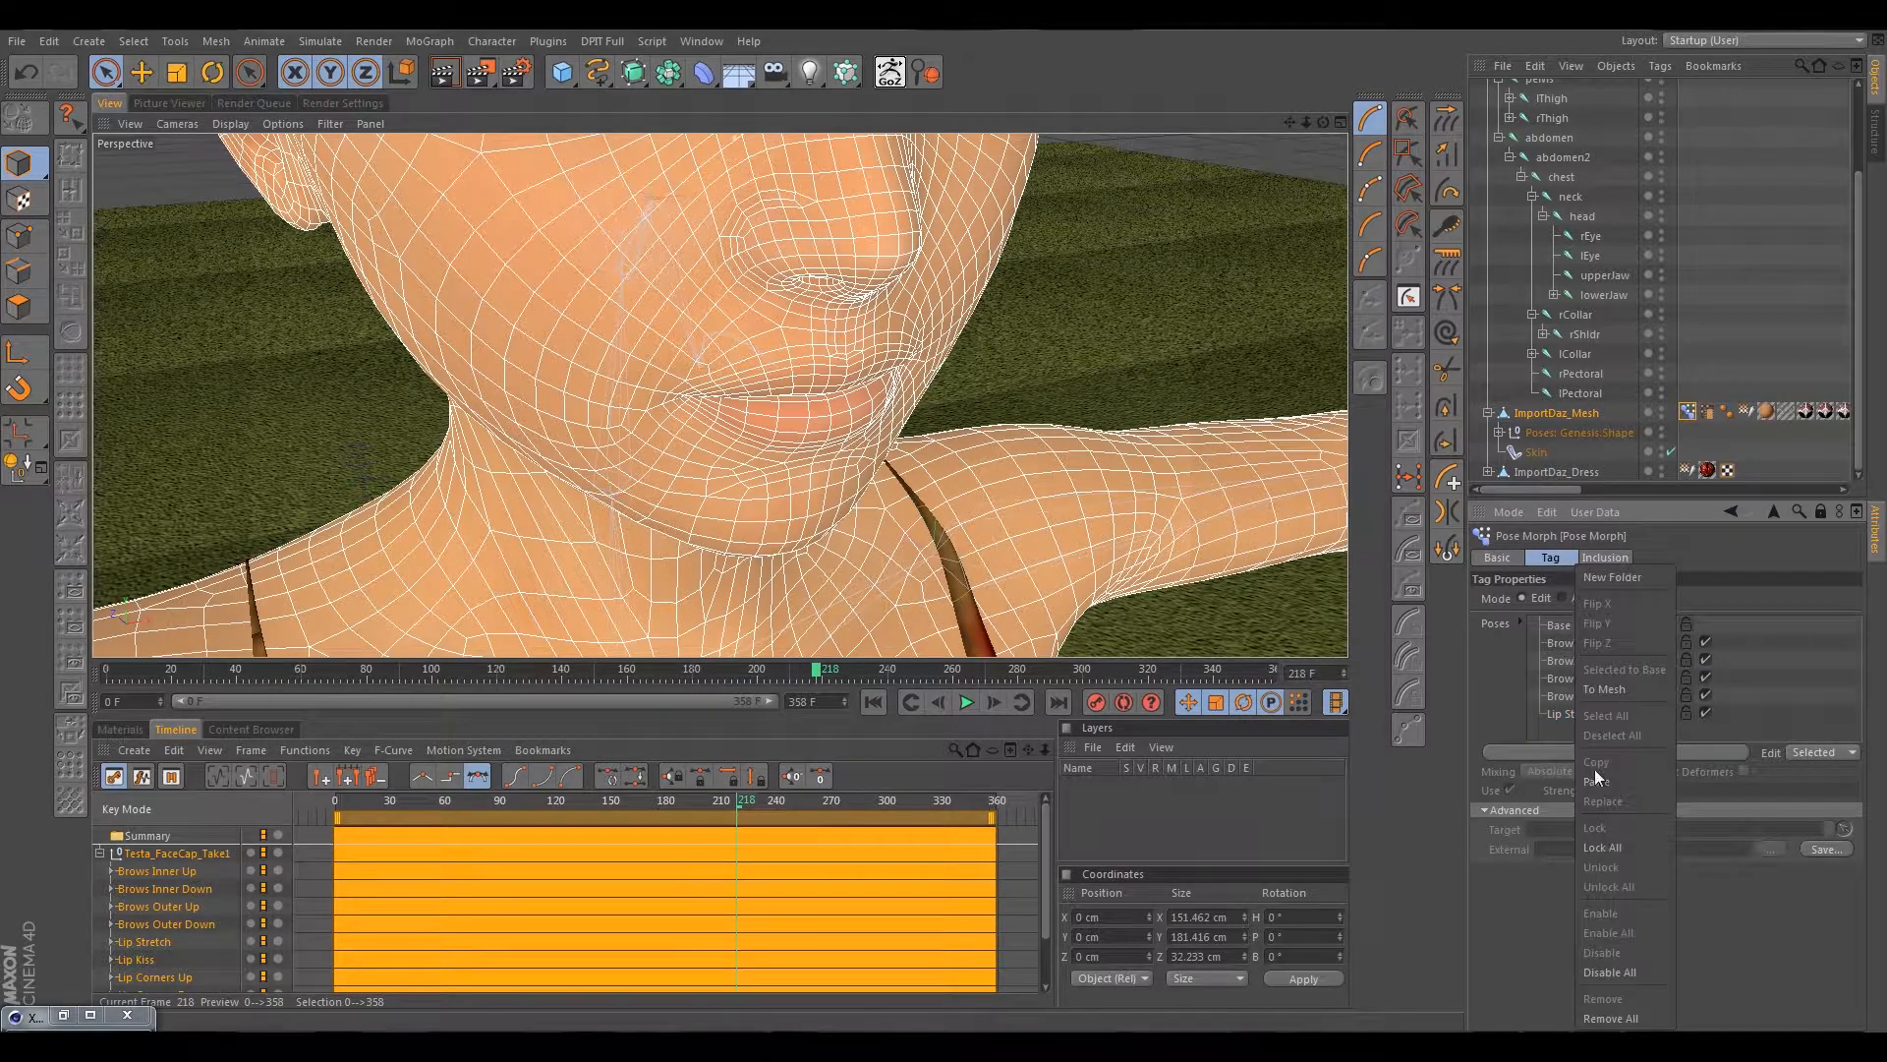
{"action": "left_click", "coordinate": [1602, 781]}
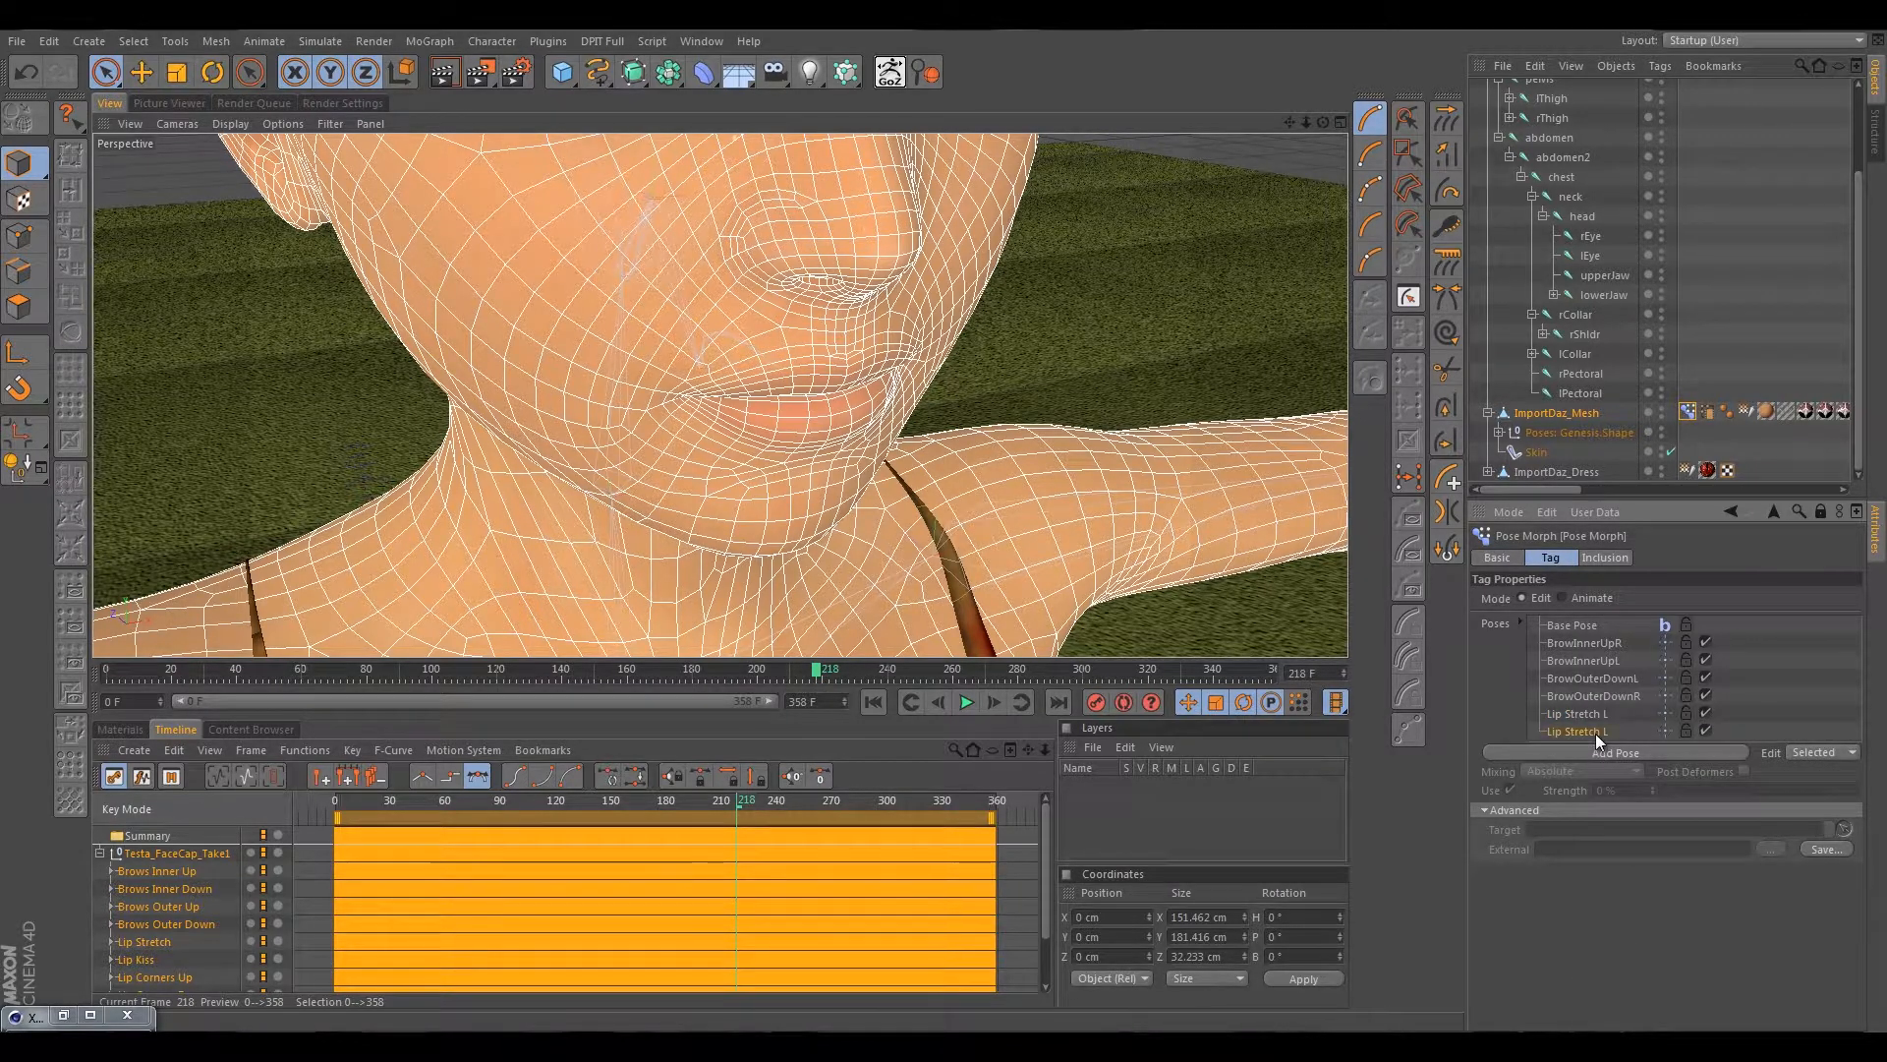
Rename the pasted copy of the lip stretch pose as Lip Stretch R.
{"action": "double_click", "coordinate": [1595, 733]}
{"action": "left_click", "coordinate": [1638, 732]}
{"action": "key", "text": "BackSpace"}
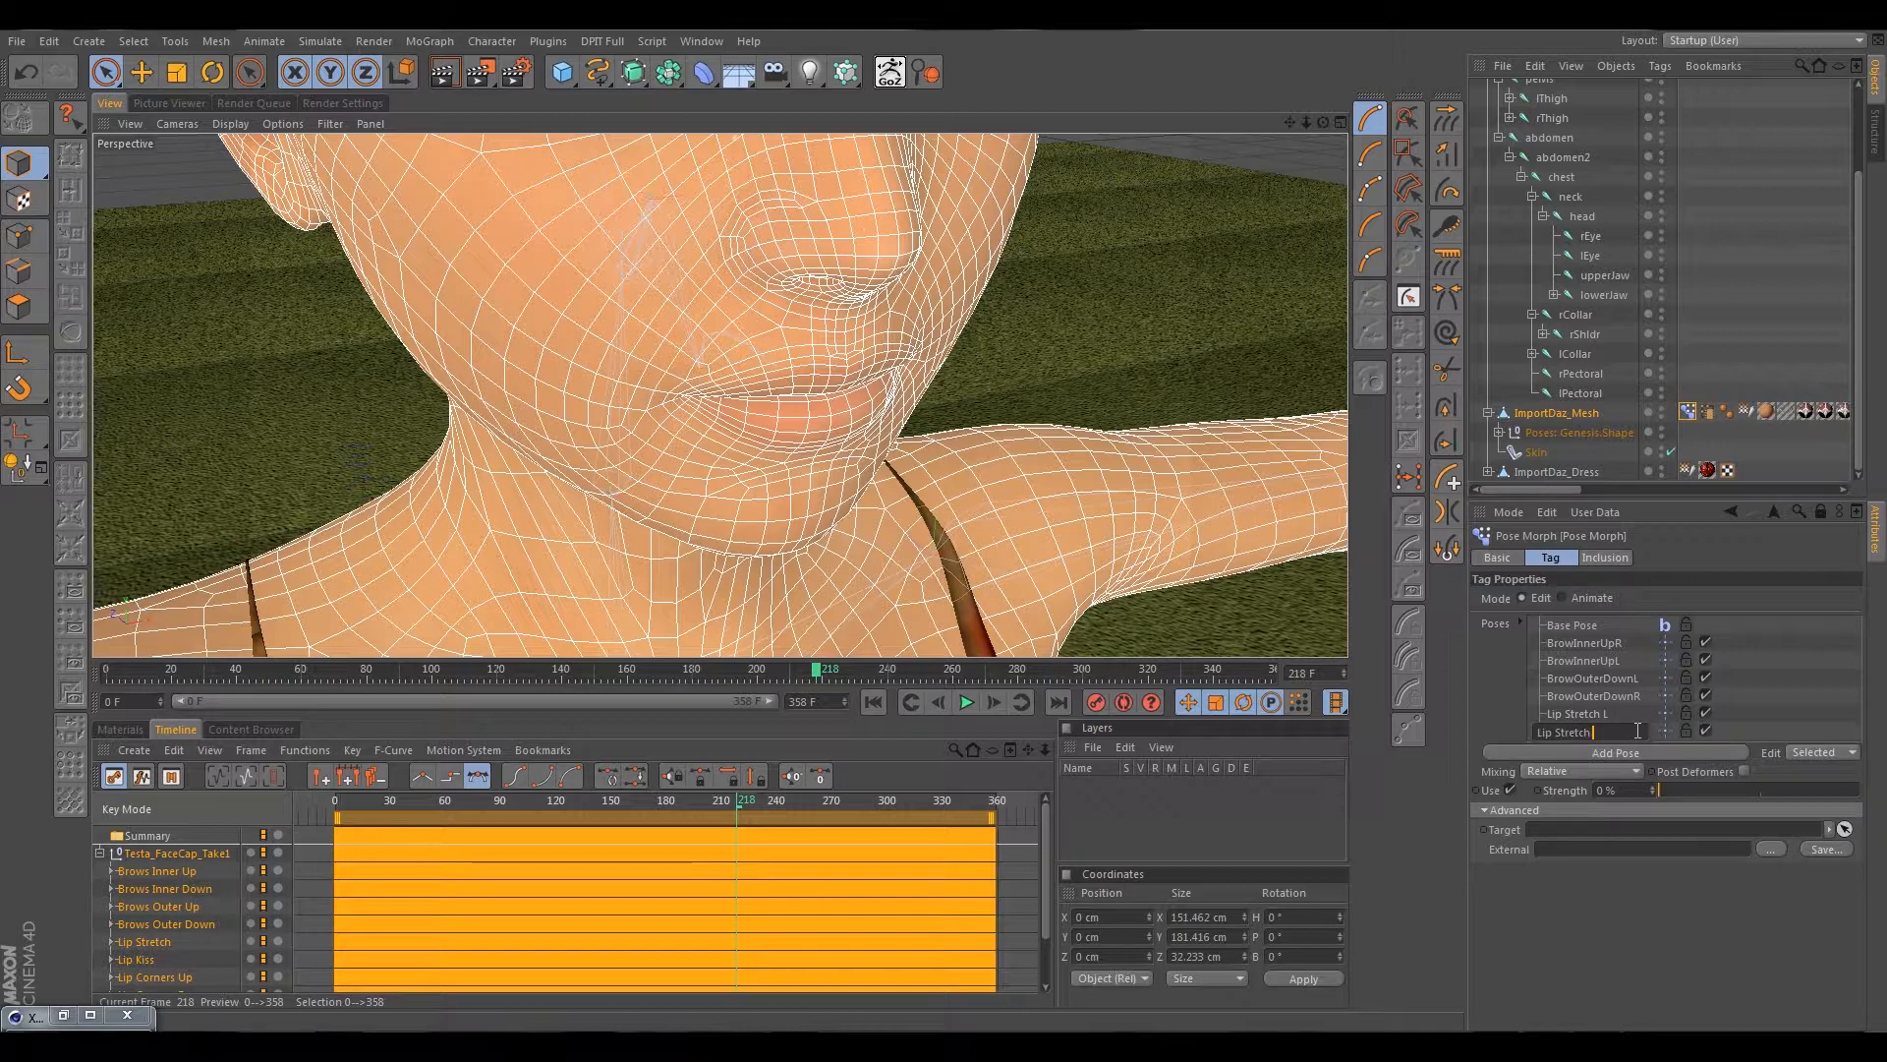
{"action": "type", "text": "R"}
{"action": "key", "text": "Return"}
Flip the Lip Stretch R pose along X, set its strength to 90 %, and check both lip stretch poses from the front.
{"action": "right_click", "coordinate": [1572, 729]}
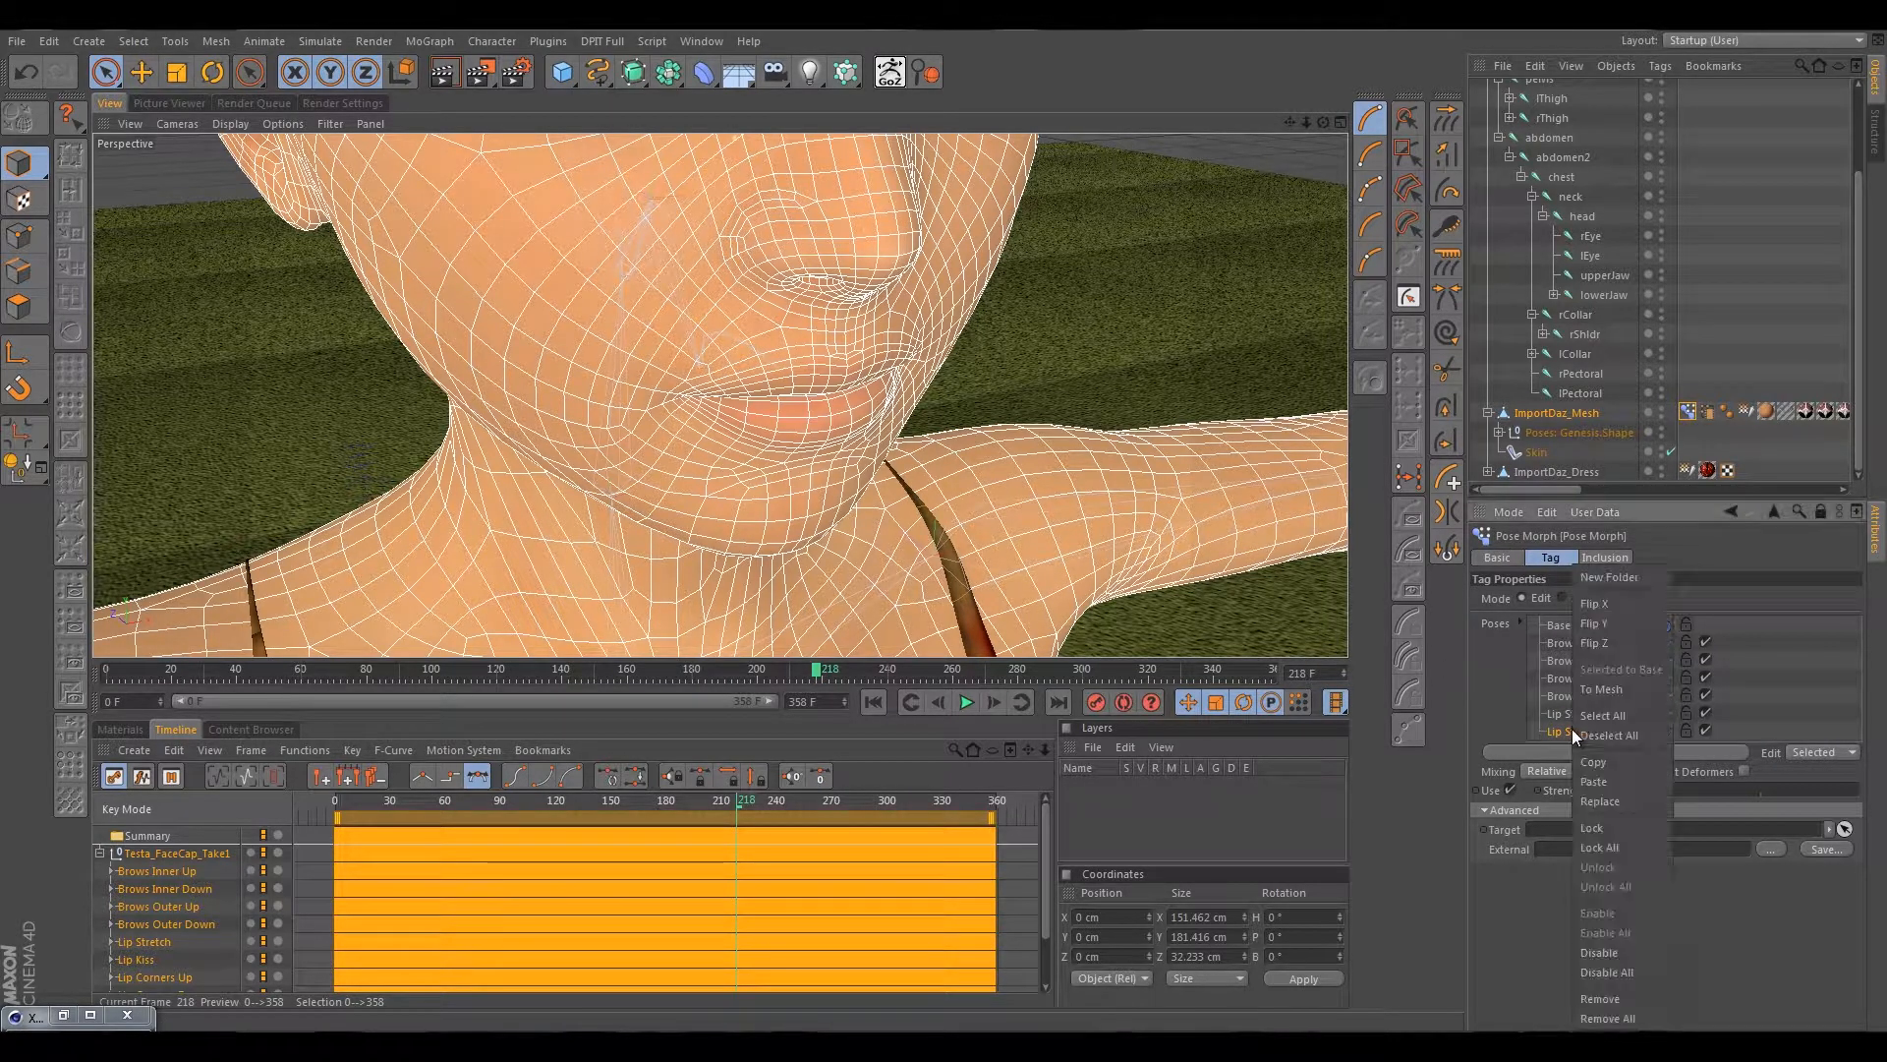
{"action": "left_click", "coordinate": [1602, 604]}
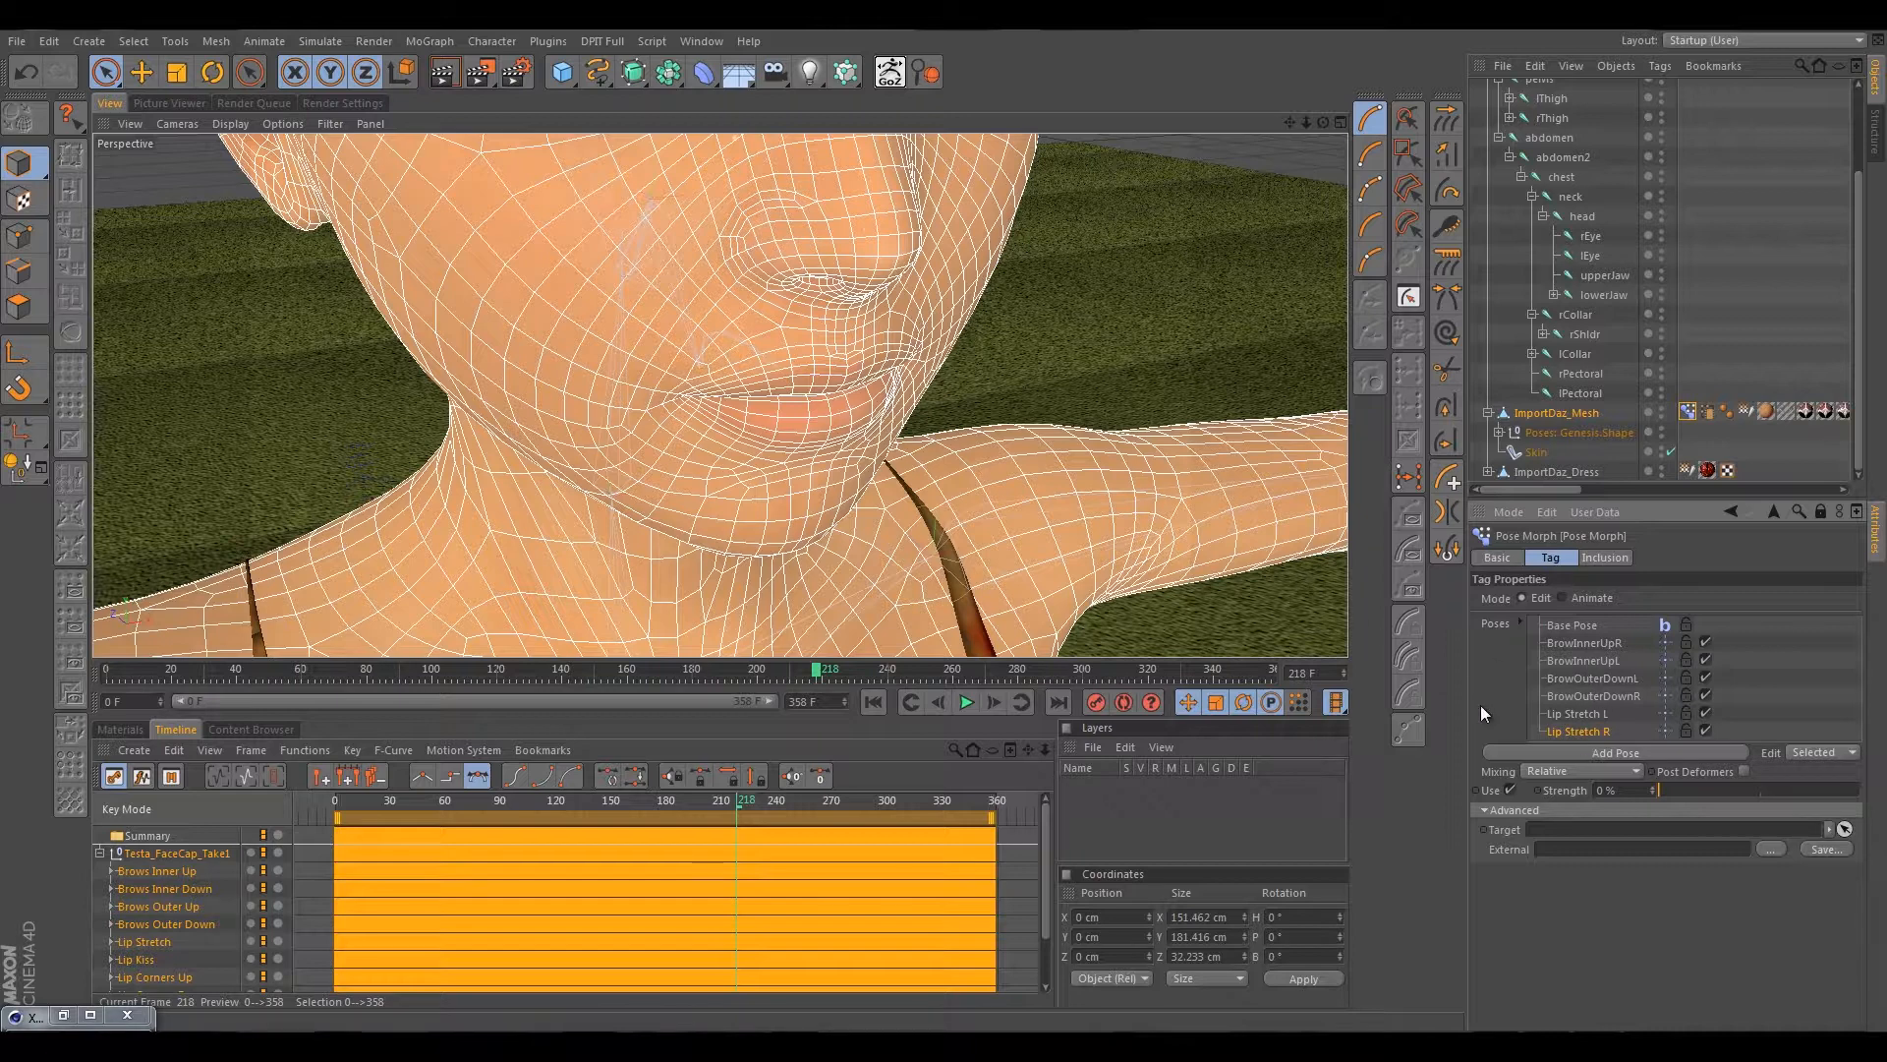
{"action": "left_click_drag", "start_coordinate": [1665, 790], "coordinate": [1841, 790]}
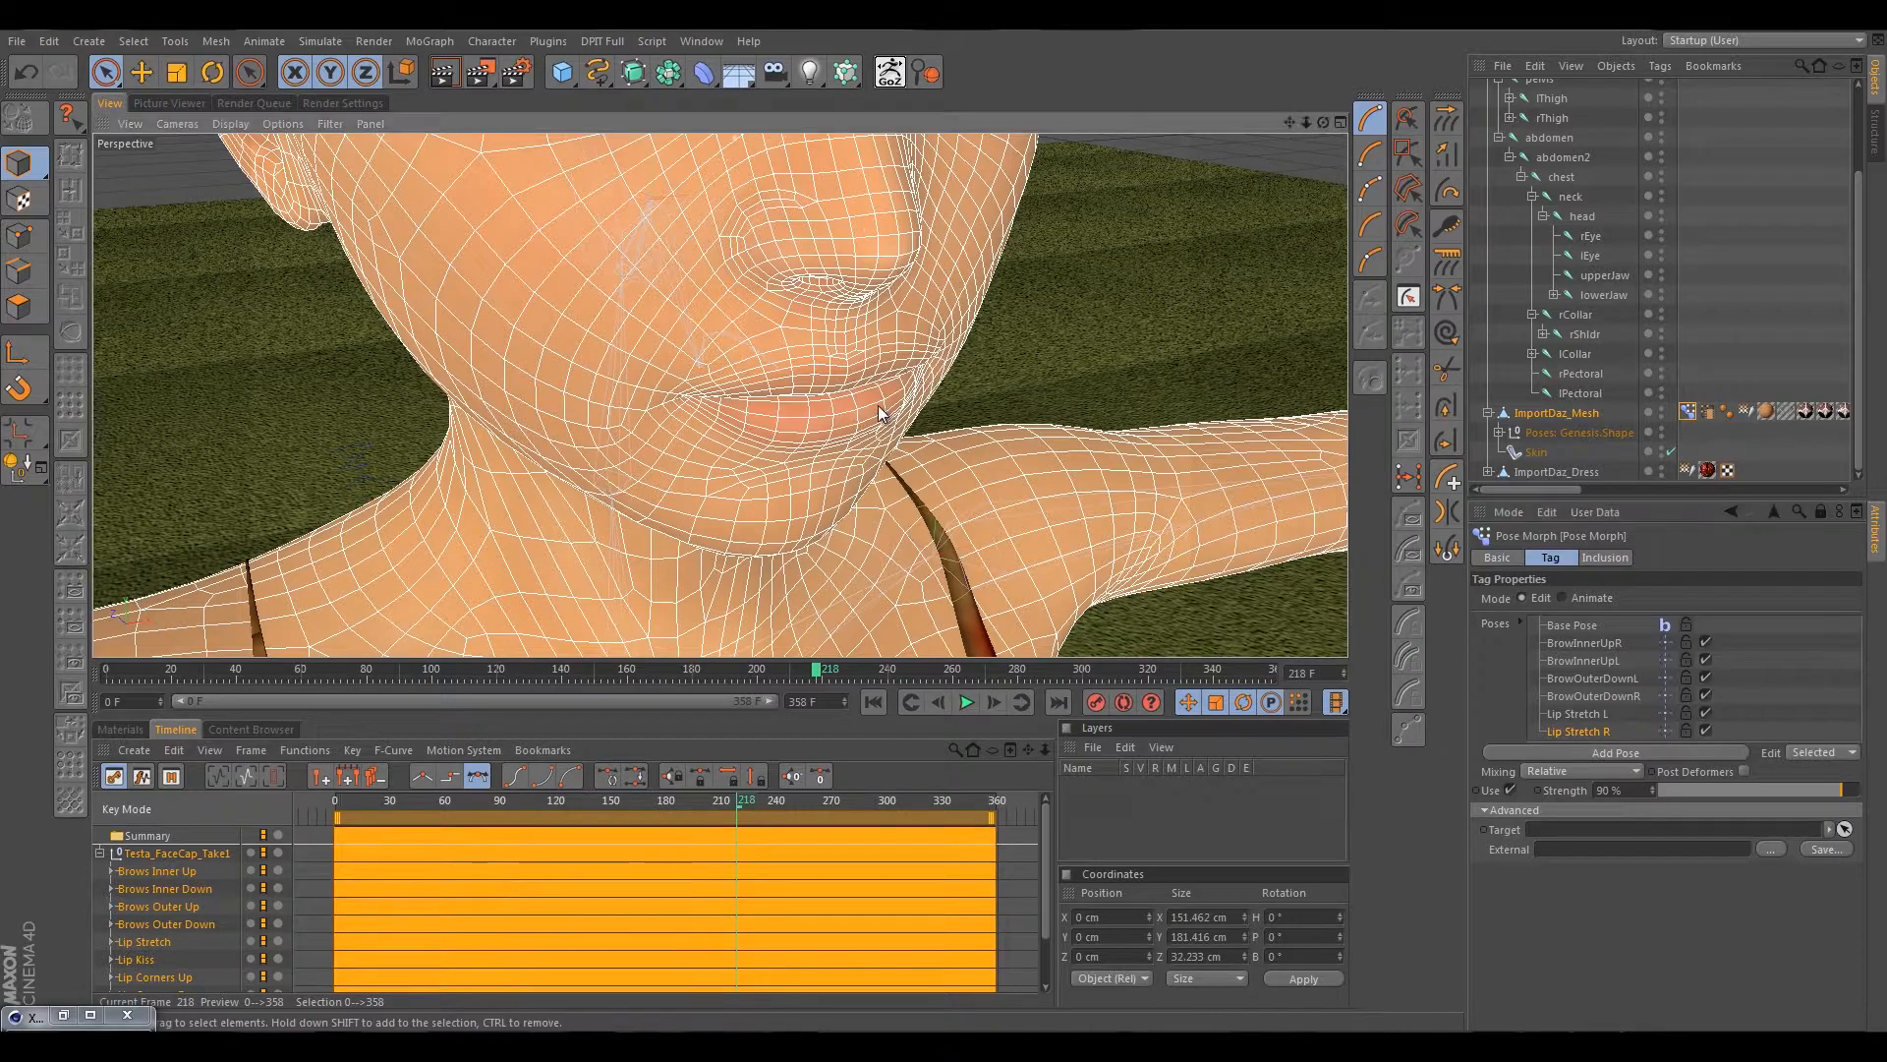
{"action": "scroll", "coordinate": [1081, 534], "scroll_direction": "down", "scroll_amount": 6}
{"action": "left_click_drag", "start_coordinate": [993, 363], "coordinate": [703, 470], "text": "alt"}
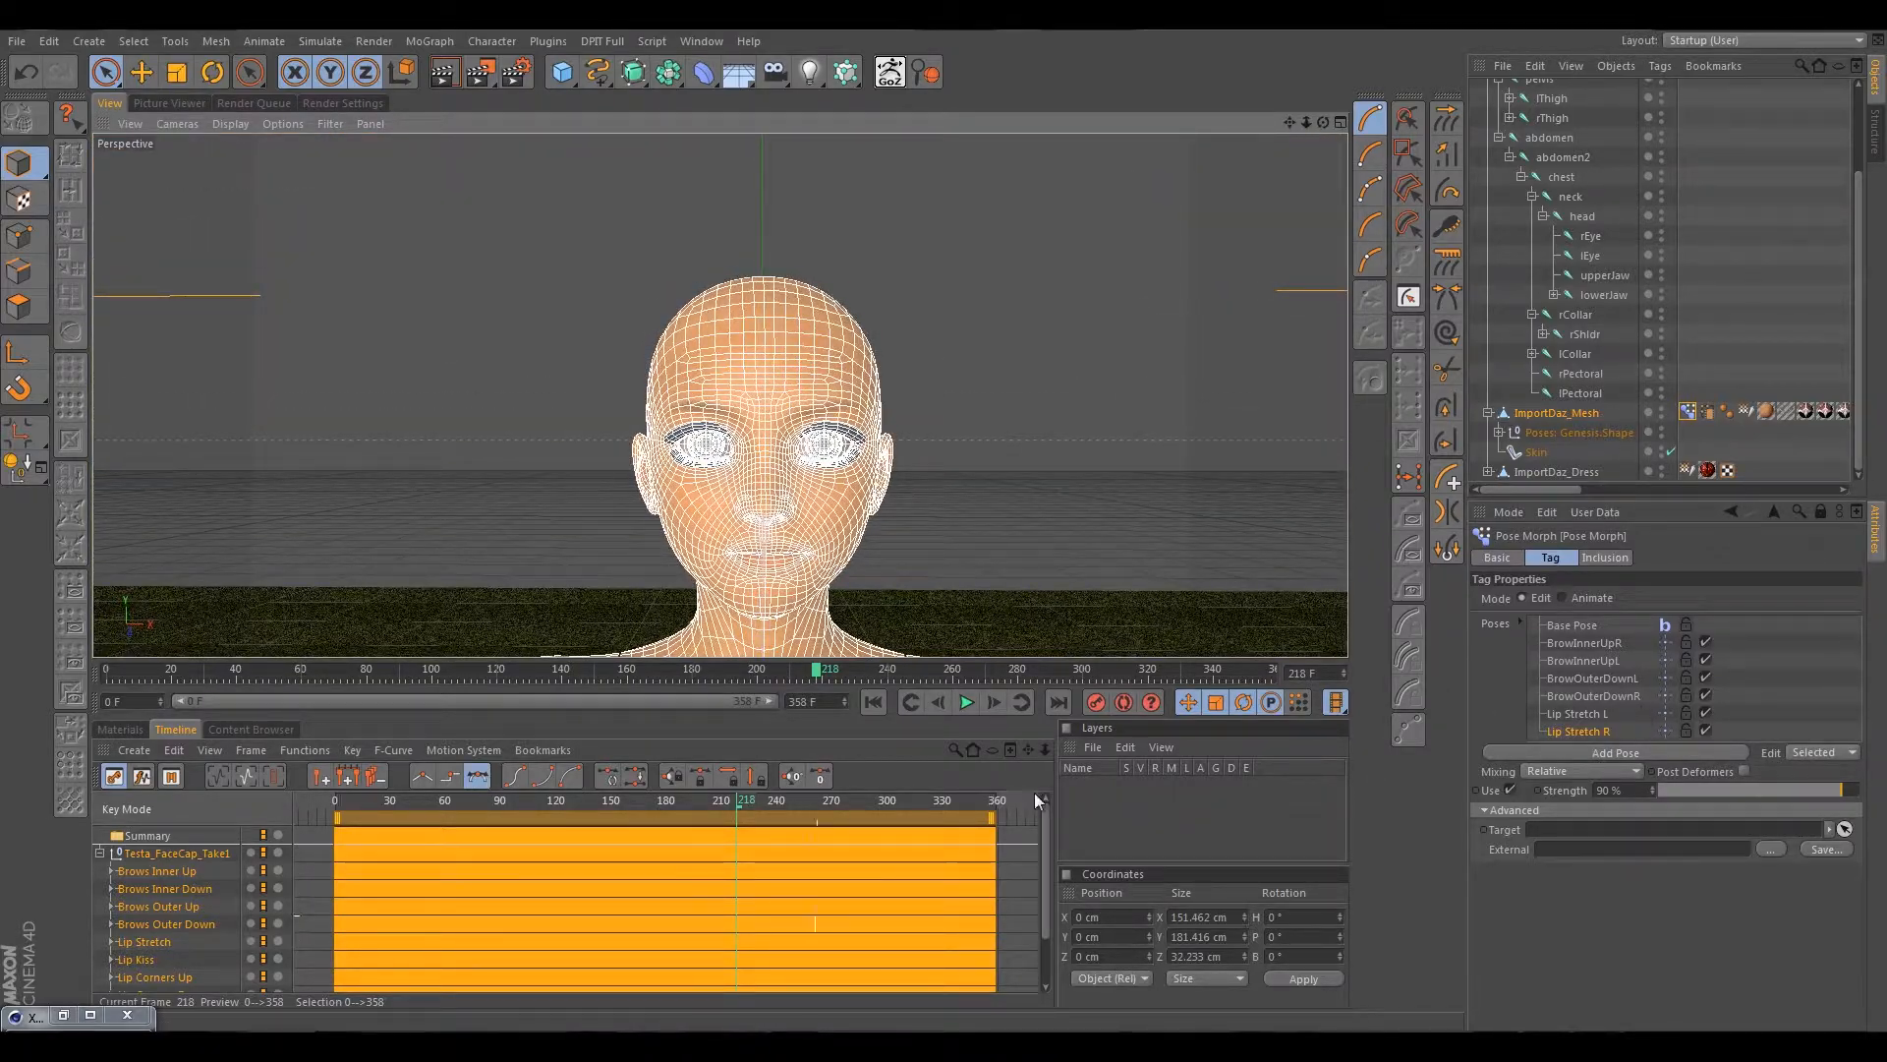
{"action": "left_click", "coordinate": [1575, 714]}
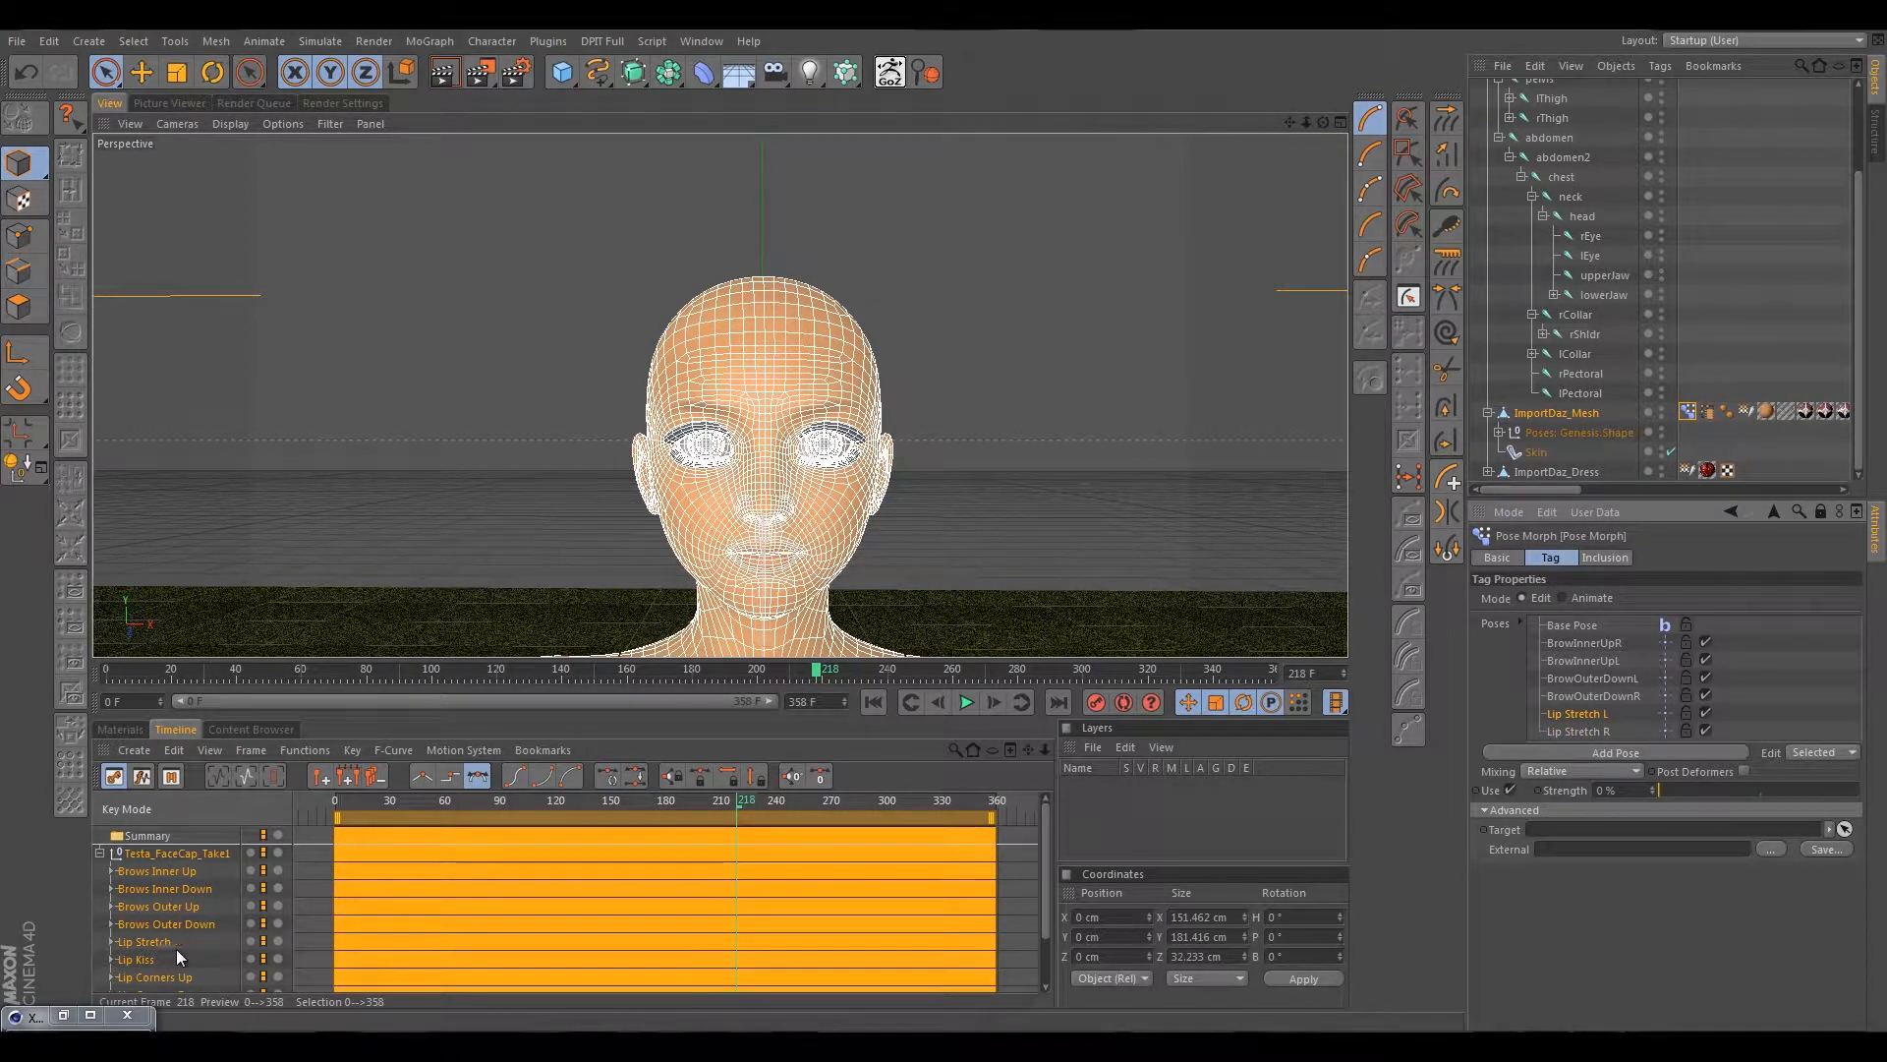
{"action": "left_click", "coordinate": [1566, 731]}
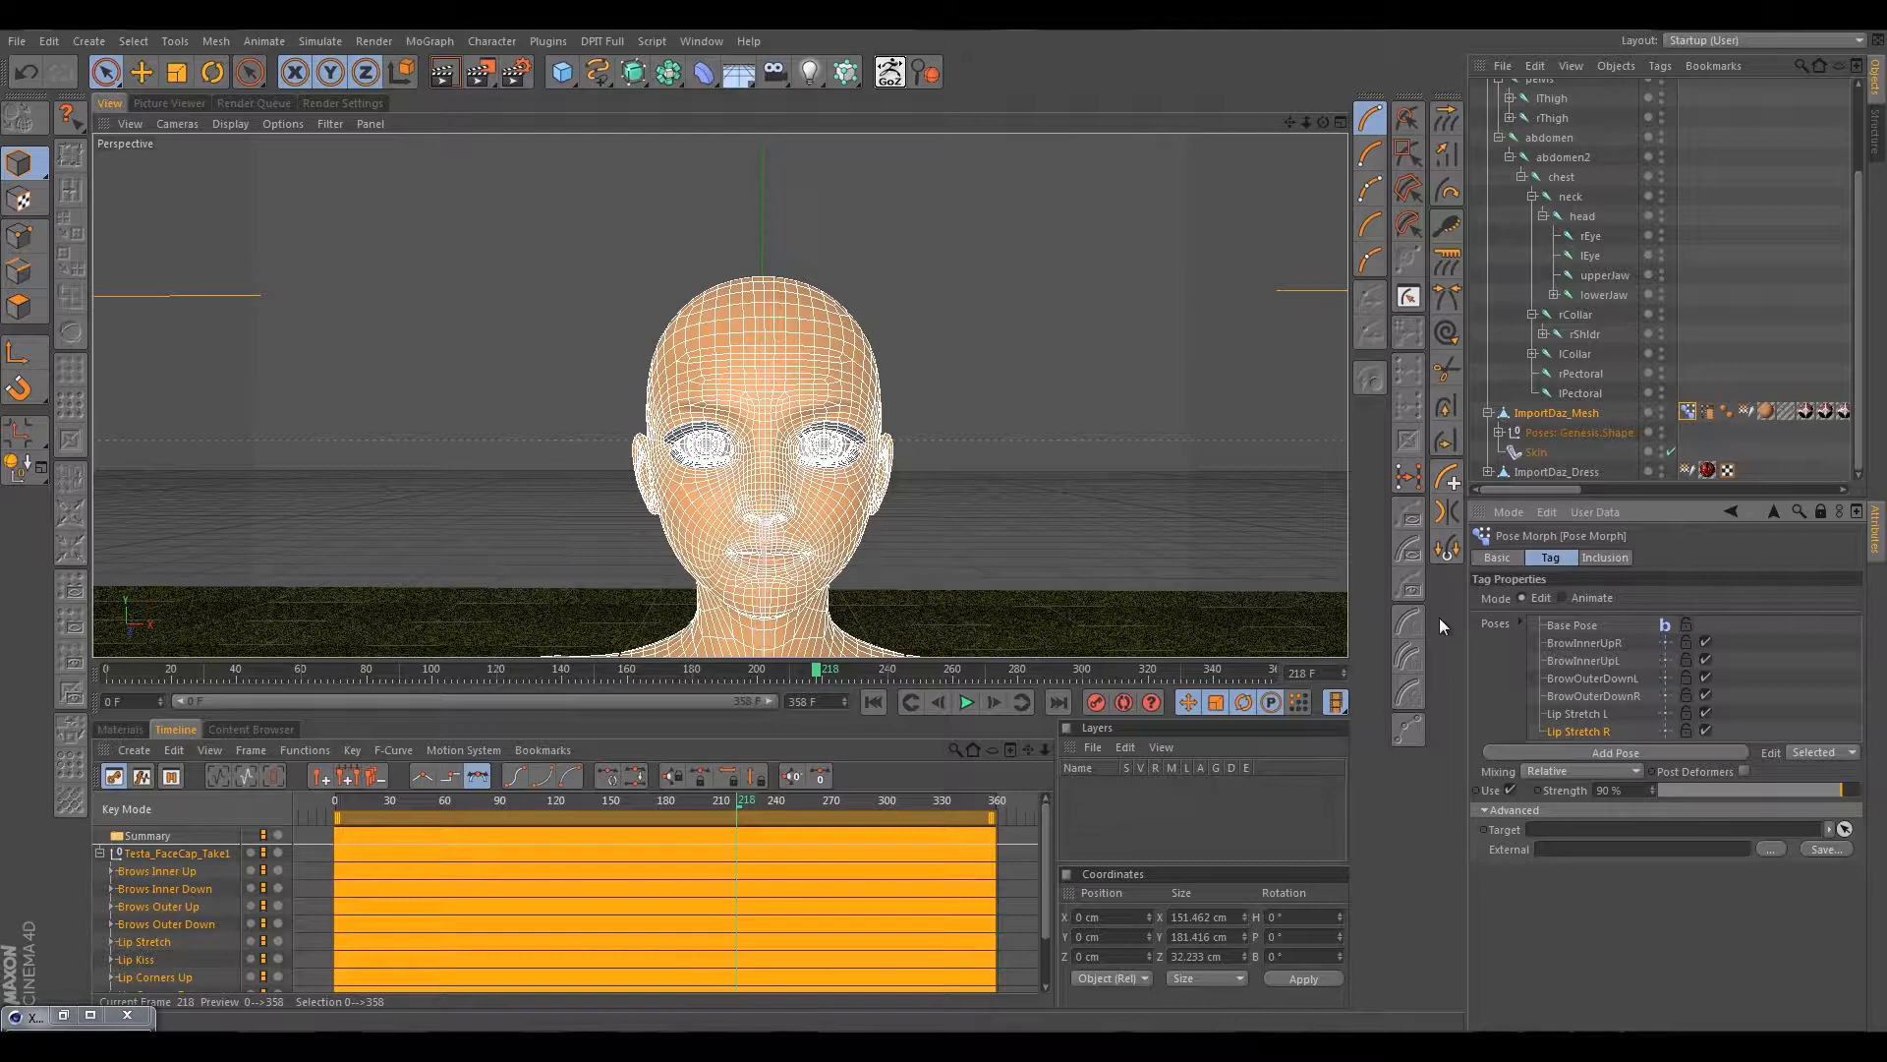
Add head.CTRLLipsPucker from the Poses: Genesis.Shape group to the Pose Morph tag as a relative morph target.
{"action": "left_click", "coordinate": [1514, 432]}
{"action": "left_click", "coordinate": [1501, 433]}
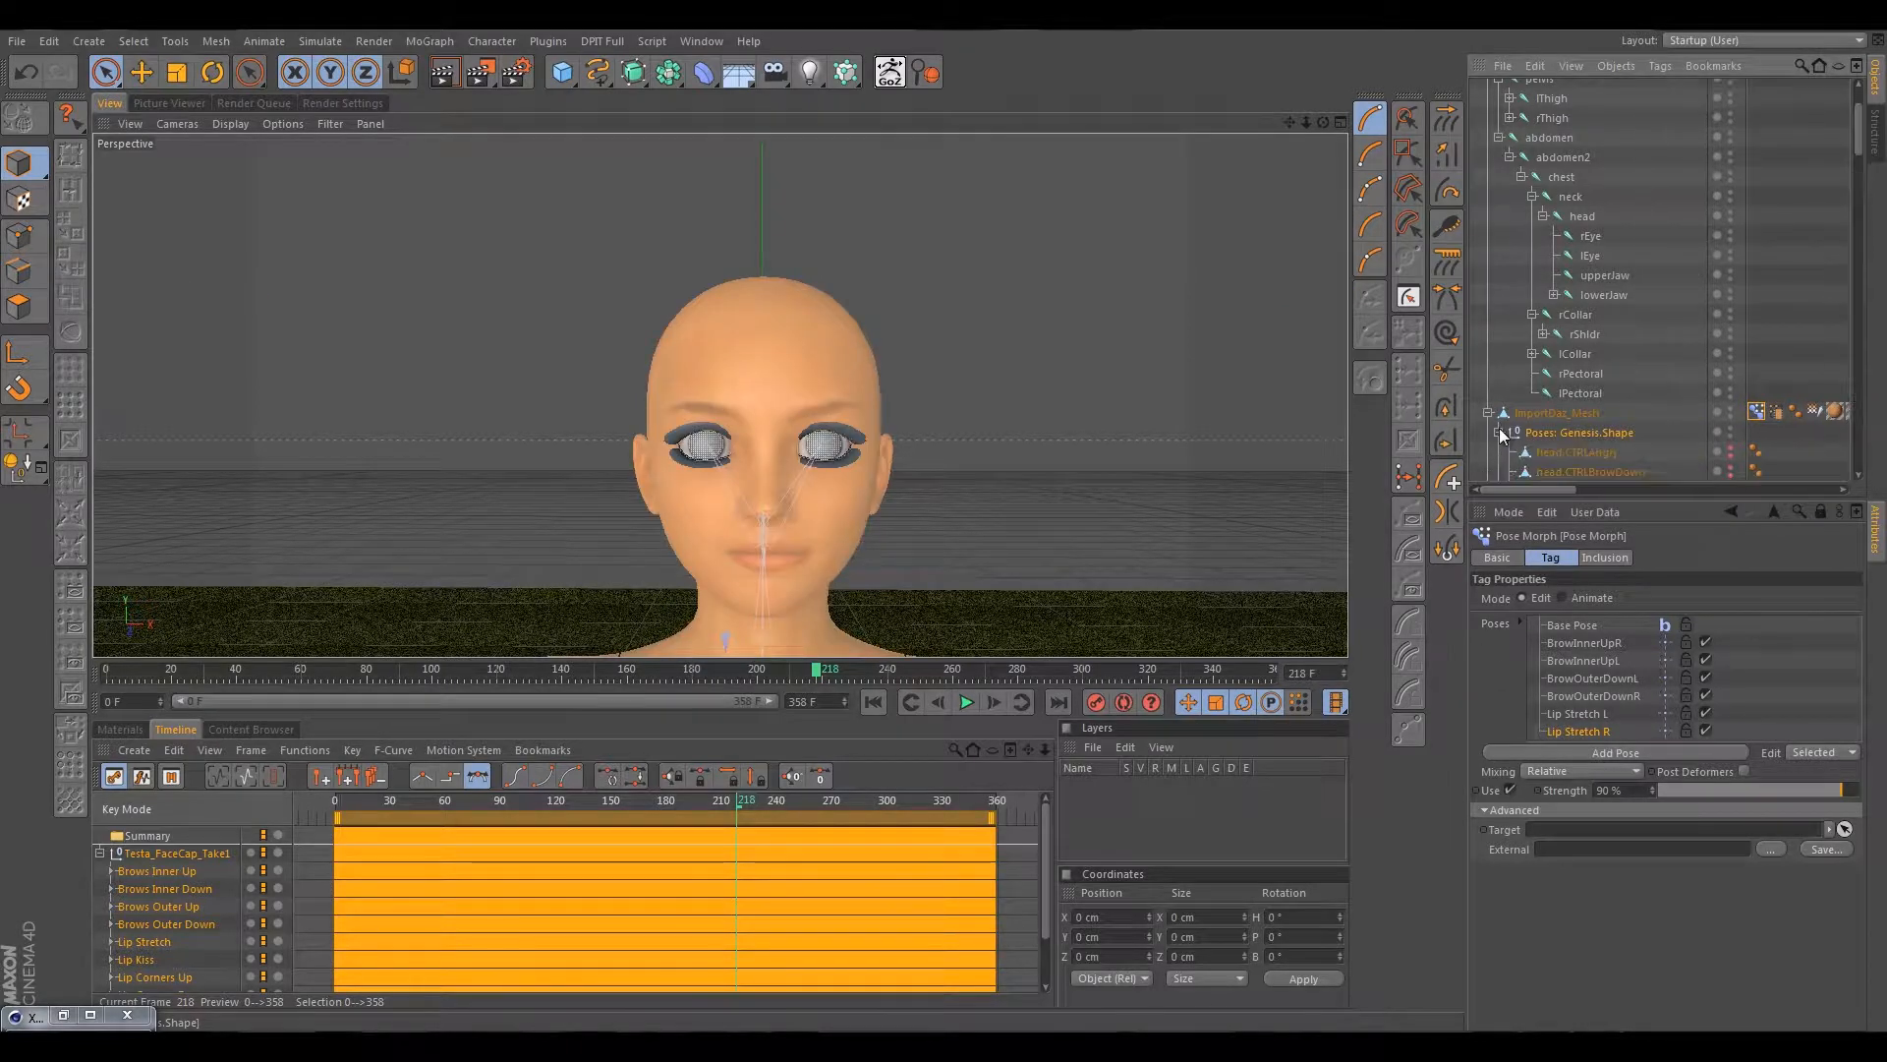
{"action": "scroll", "coordinate": [1596, 407], "scroll_direction": "down", "scroll_amount": 5}
{"action": "scroll", "coordinate": [1583, 386], "scroll_direction": "down", "scroll_amount": 10}
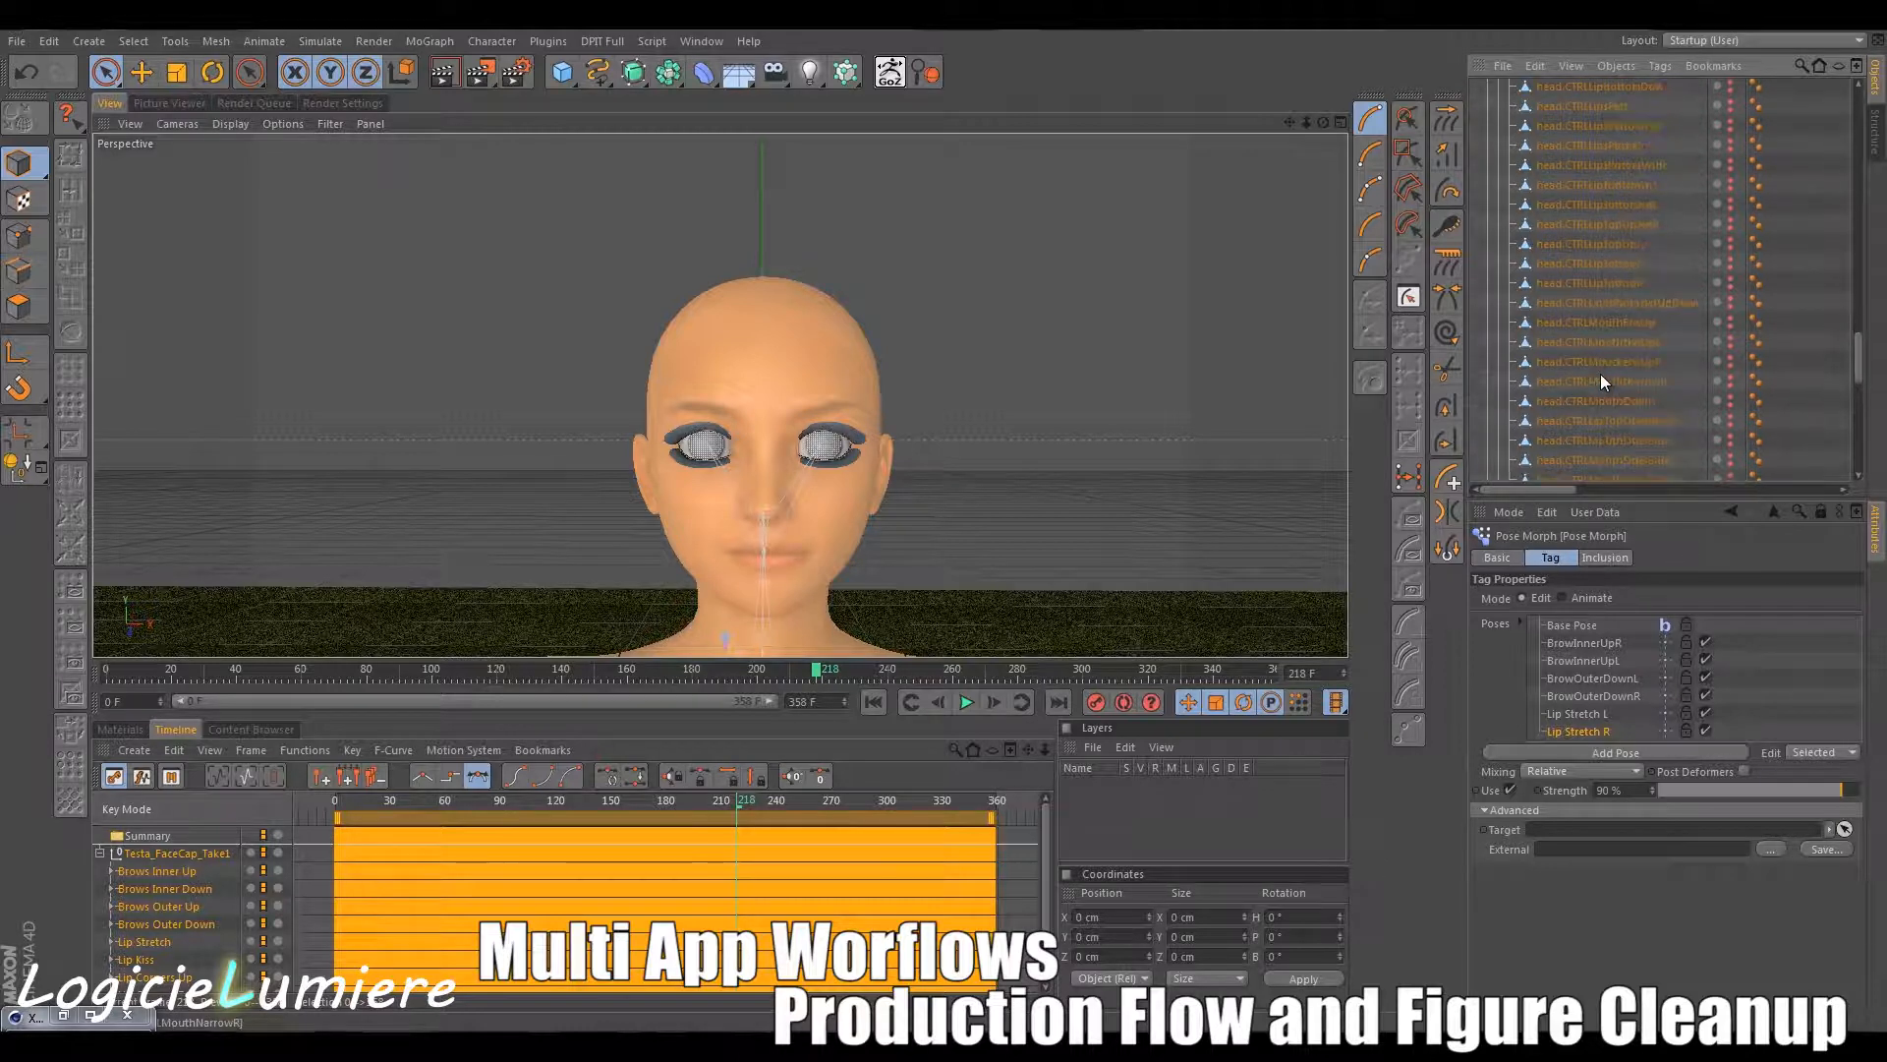
{"action": "scroll", "coordinate": [1600, 398], "scroll_direction": "down", "scroll_amount": 3}
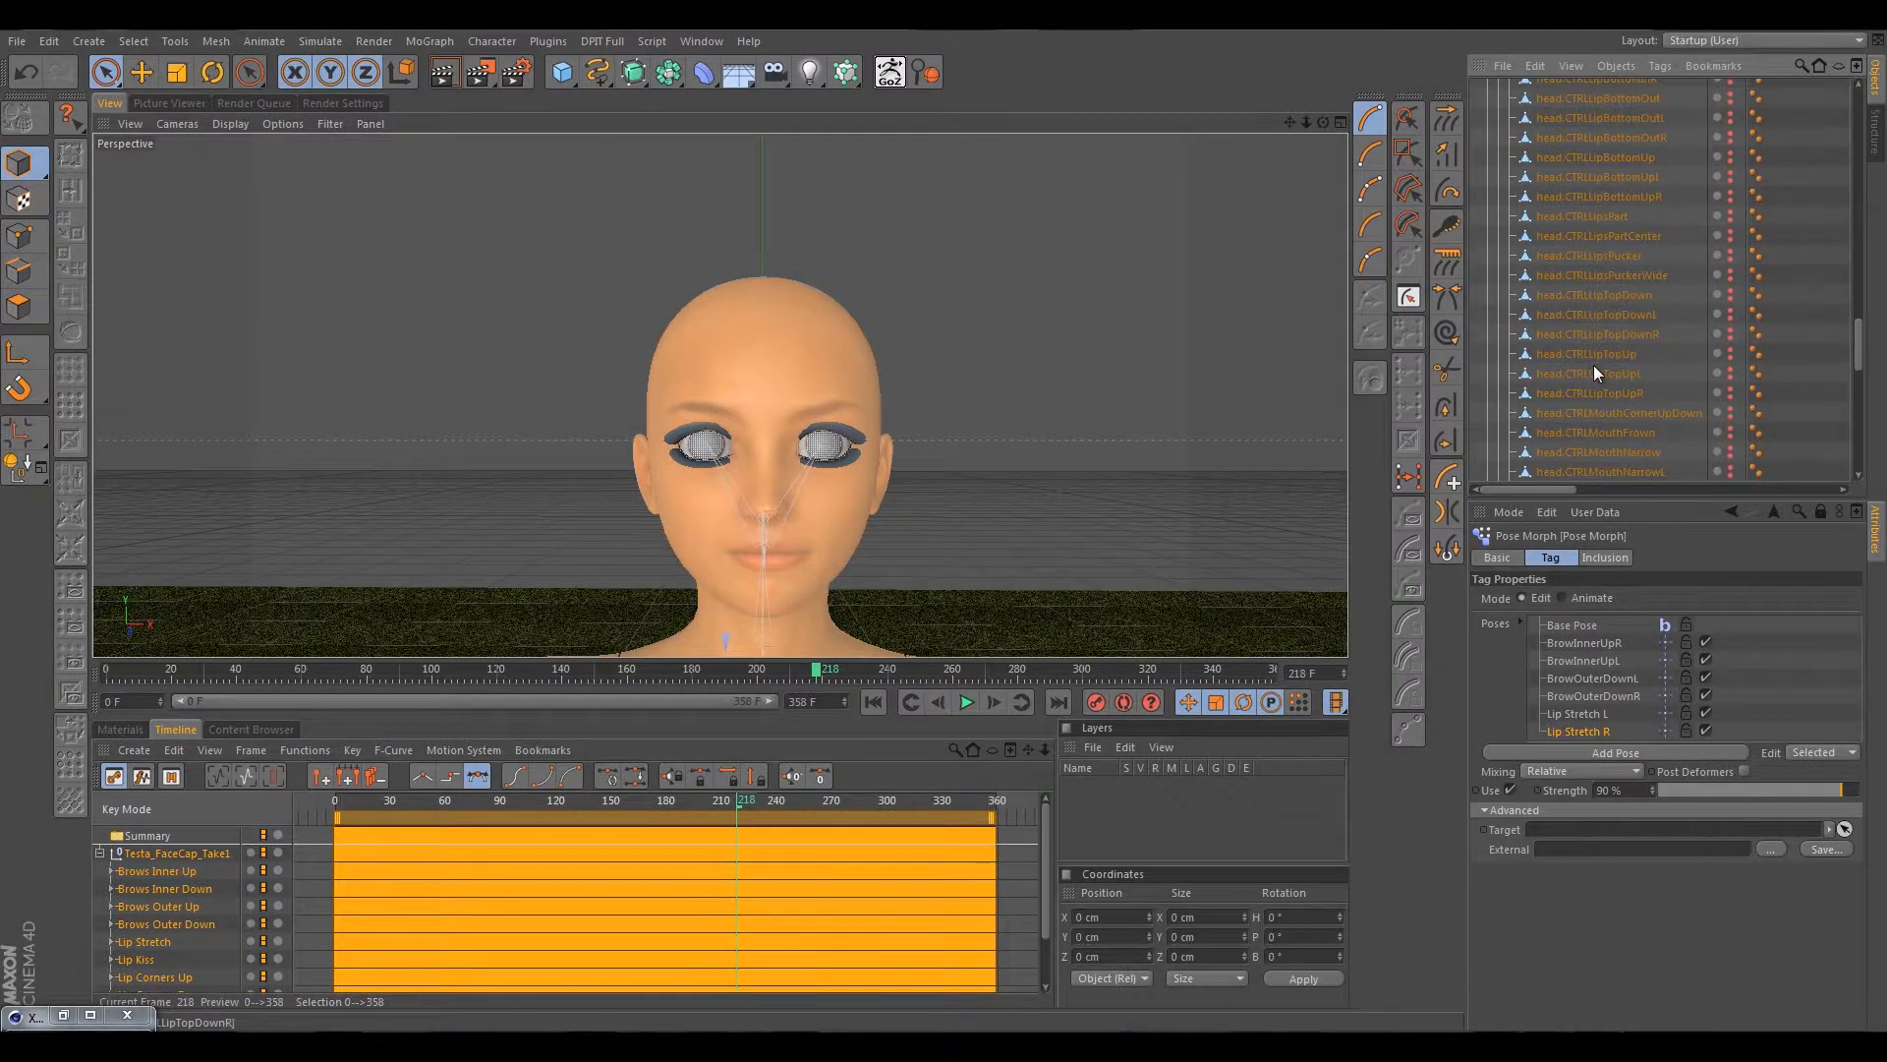
{"action": "left_click", "coordinate": [1602, 257]}
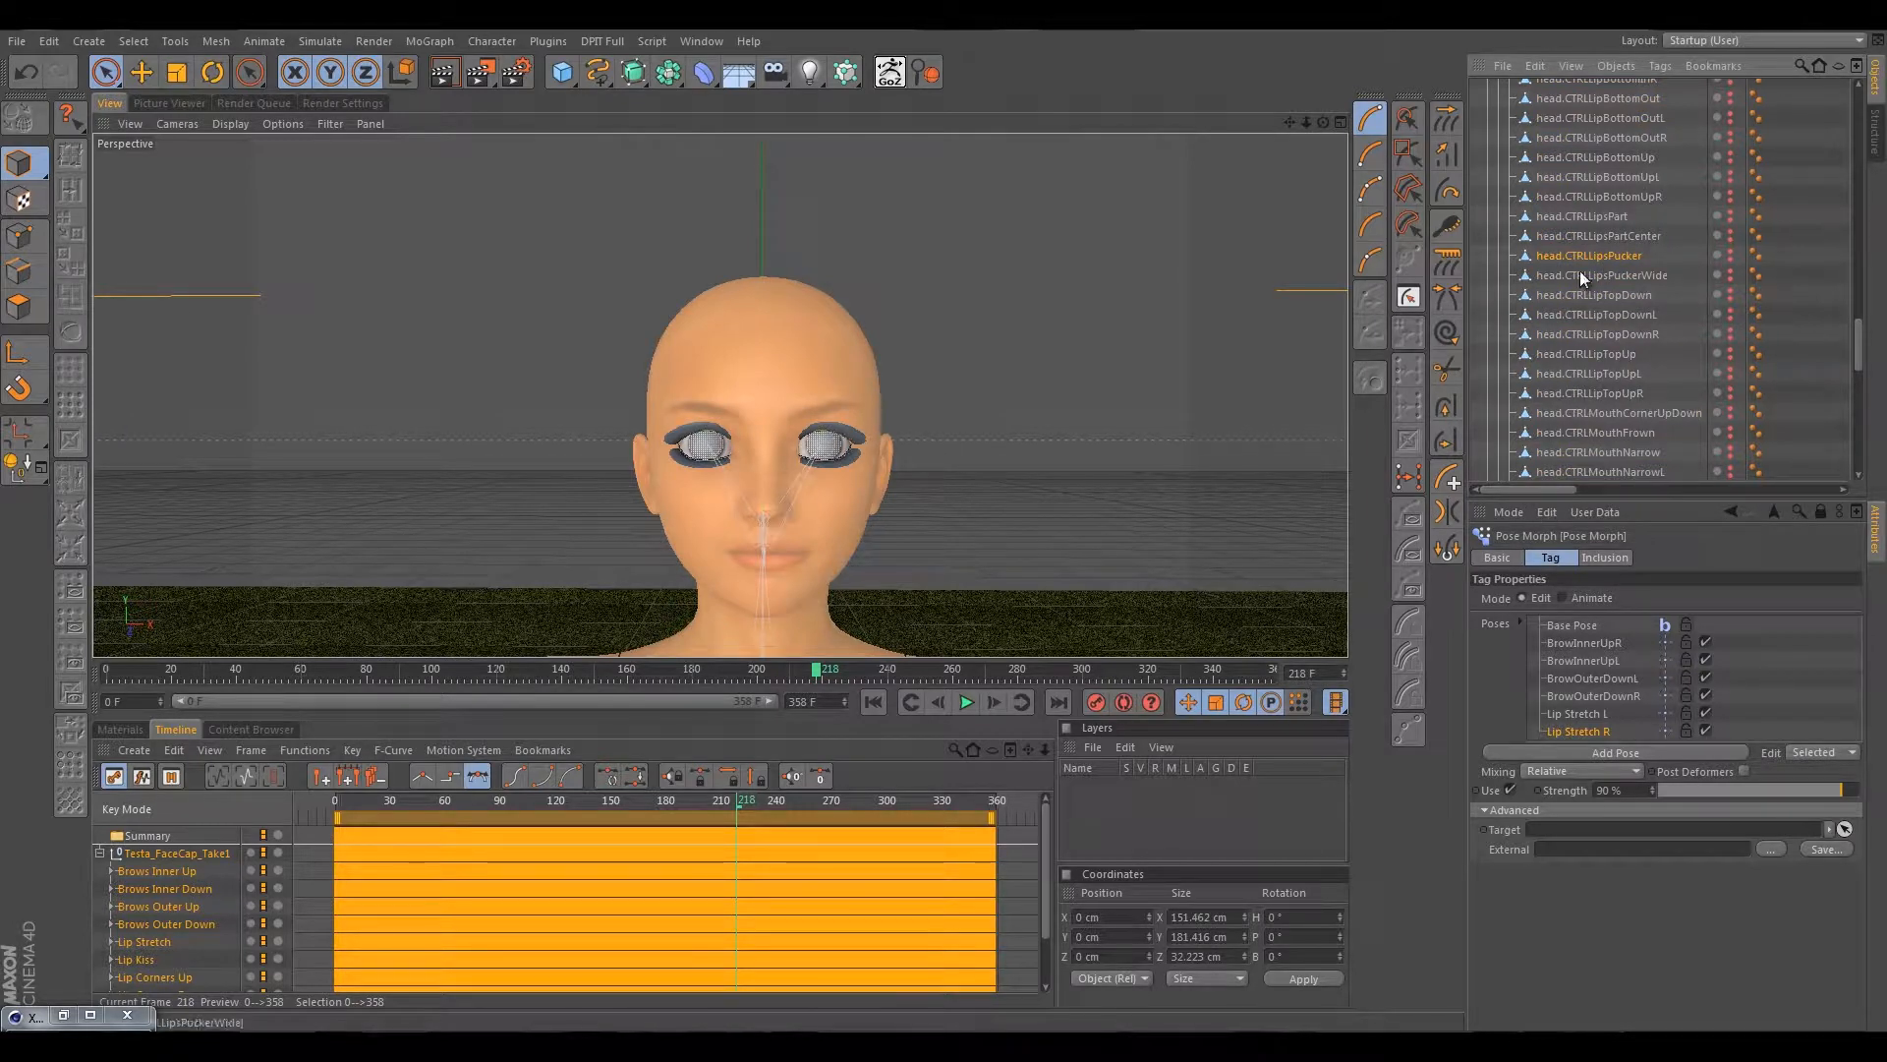
{"action": "left_click_drag", "start_coordinate": [1548, 253], "coordinate": [1588, 728]}
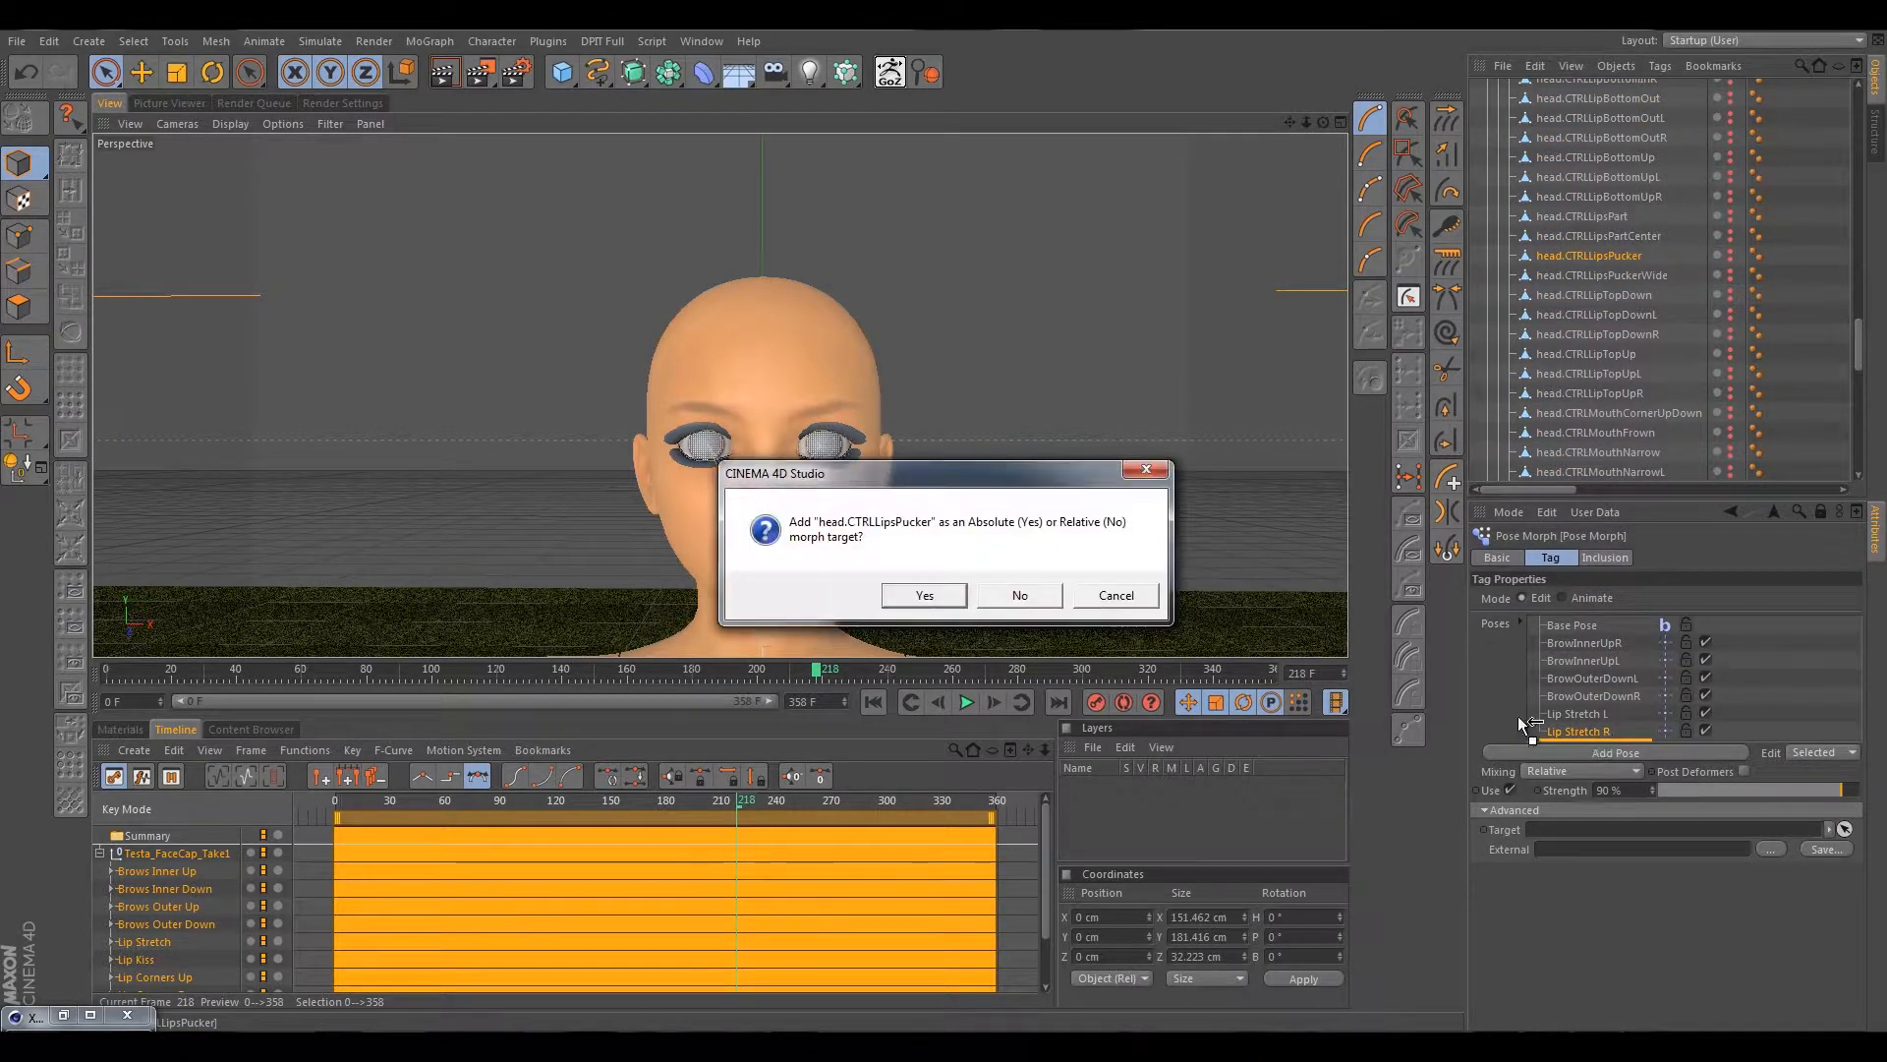
{"action": "left_click", "coordinate": [1013, 597]}
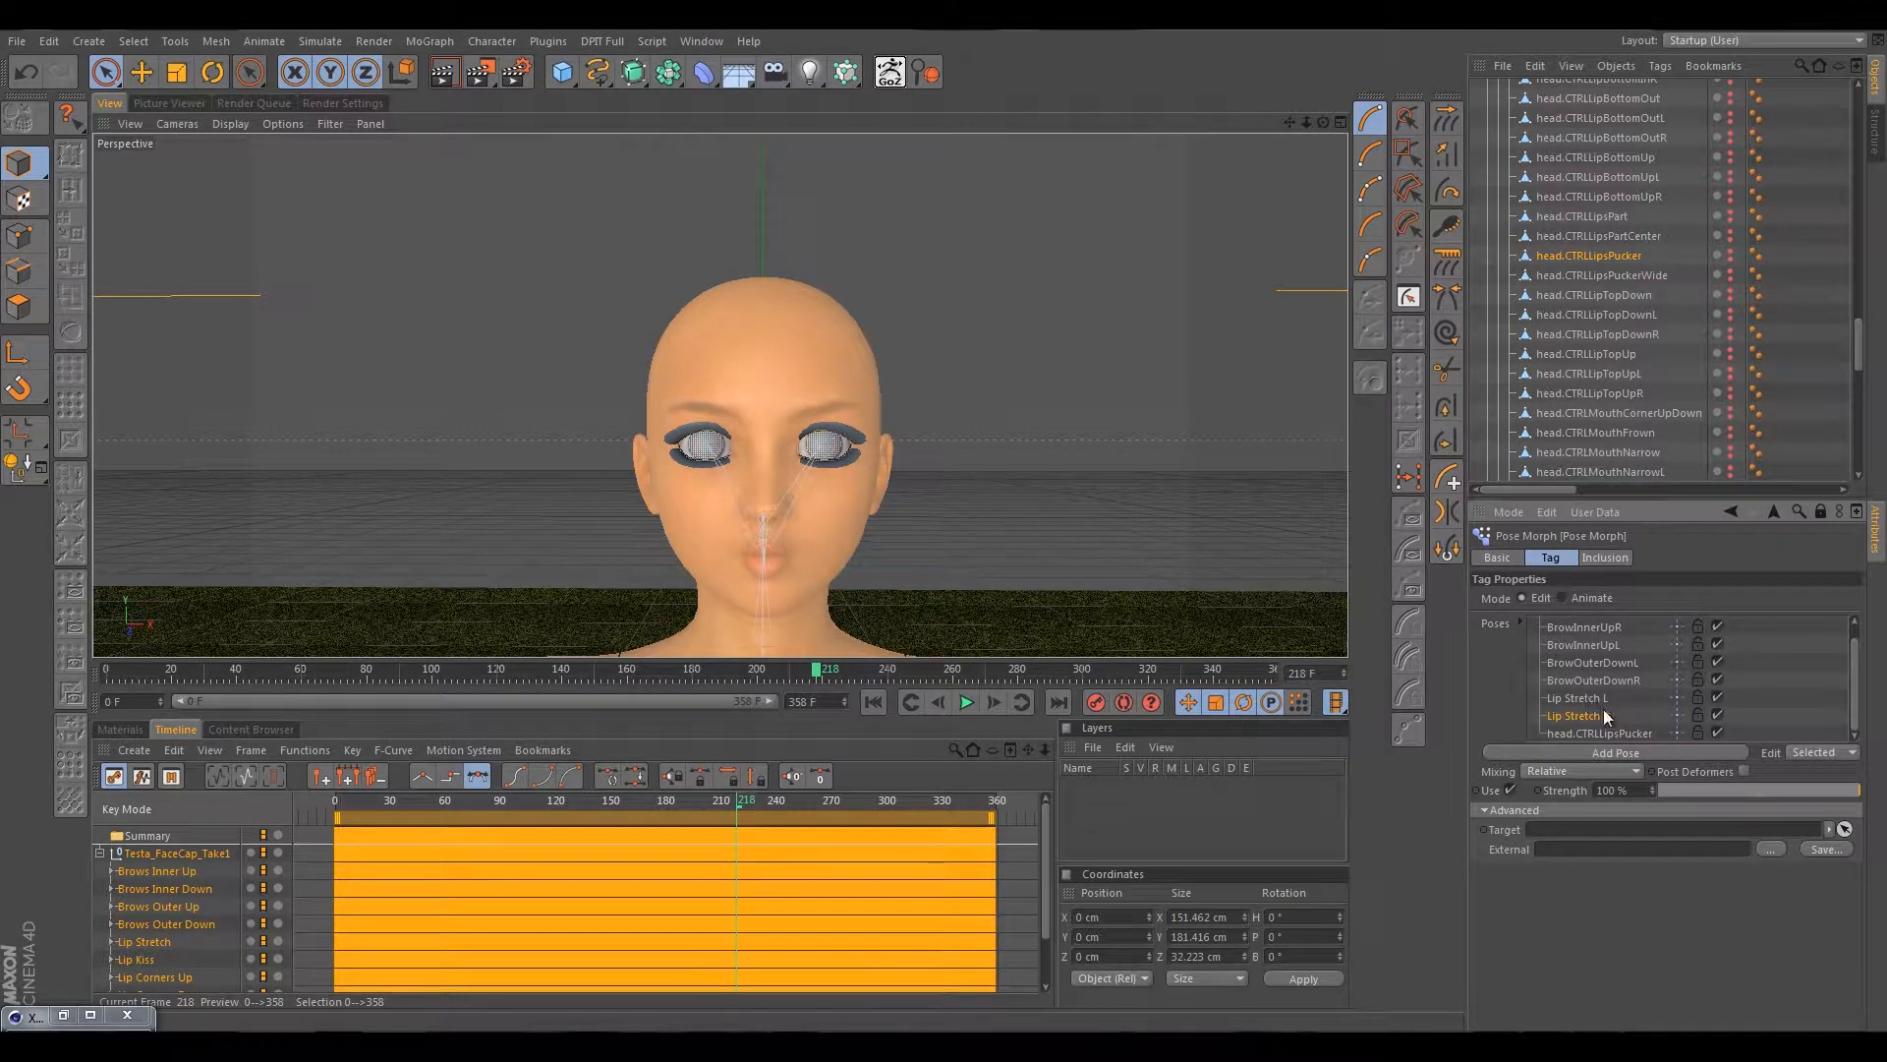
Rename the lips pucker pose as Lip Kiss and set its strength to 0 %.
{"action": "left_click", "coordinate": [1601, 731]}
{"action": "double_click", "coordinate": [1602, 731]}
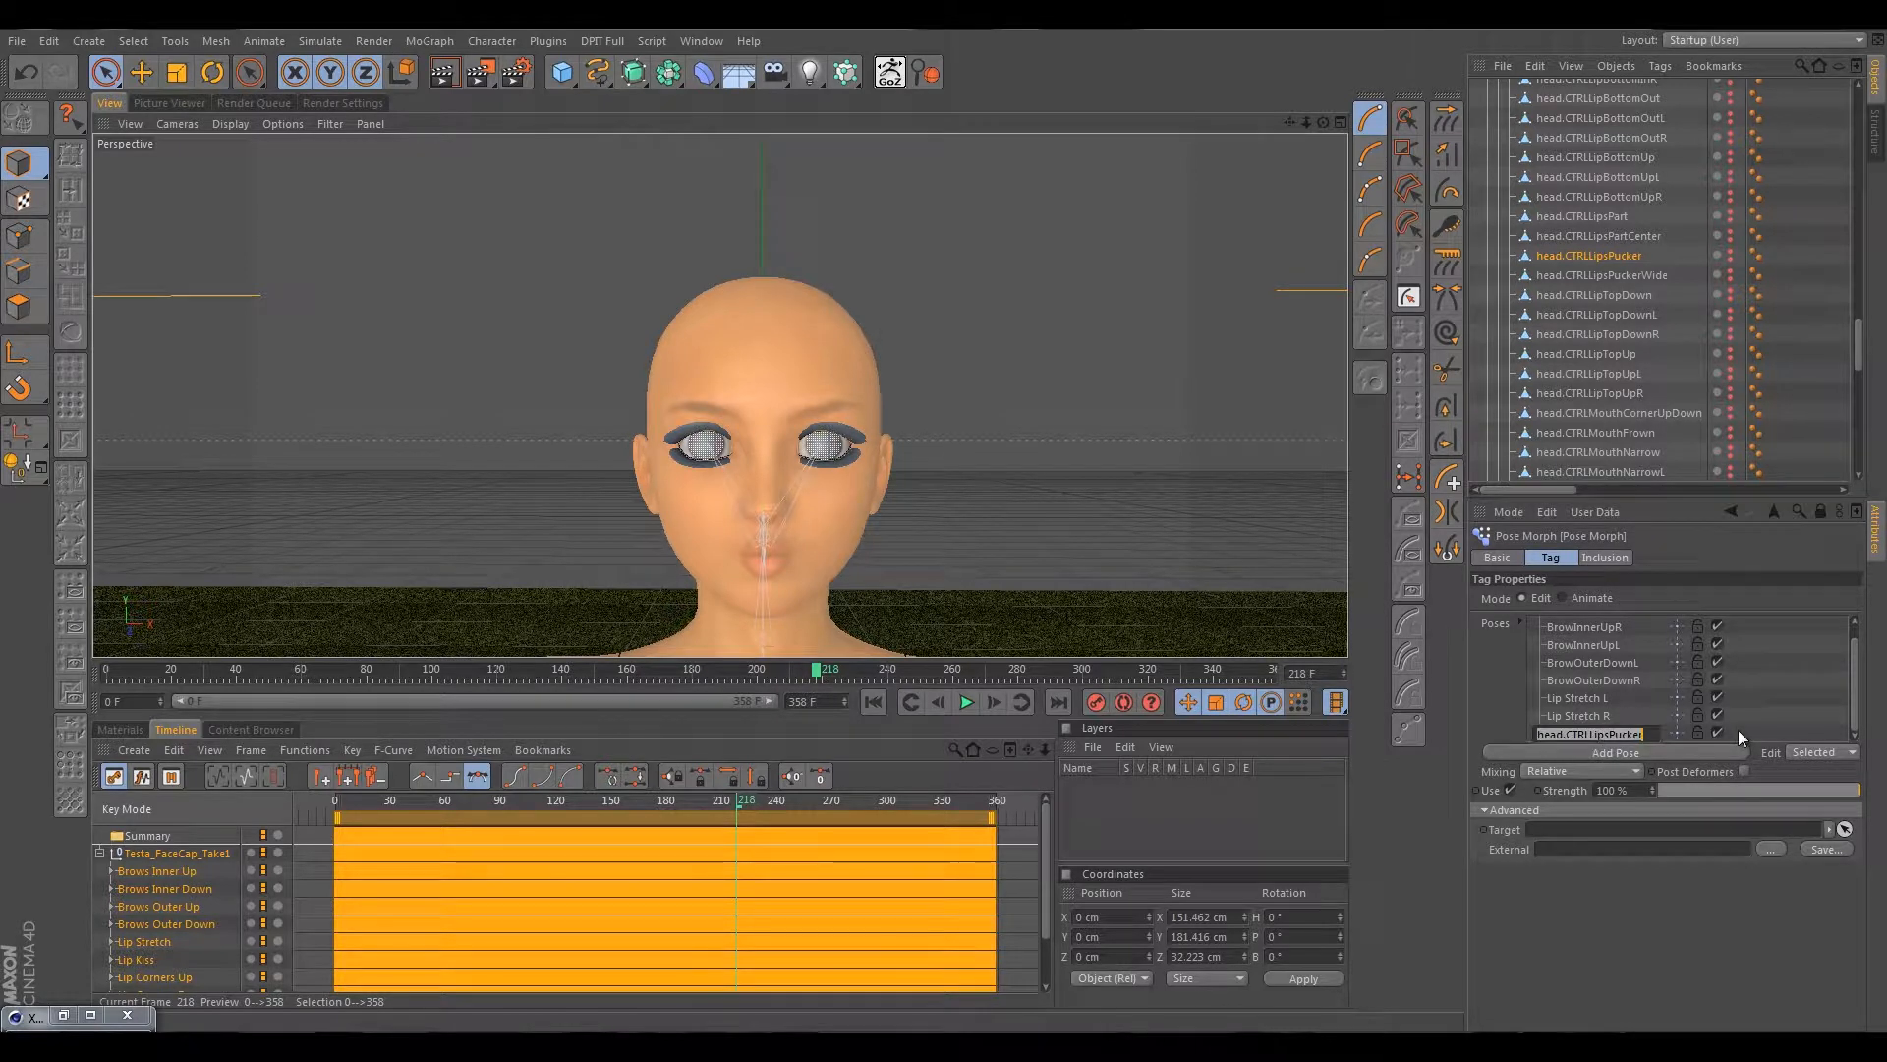
{"action": "type", "text": "Lip Kiss"}
{"action": "key", "text": "Return"}
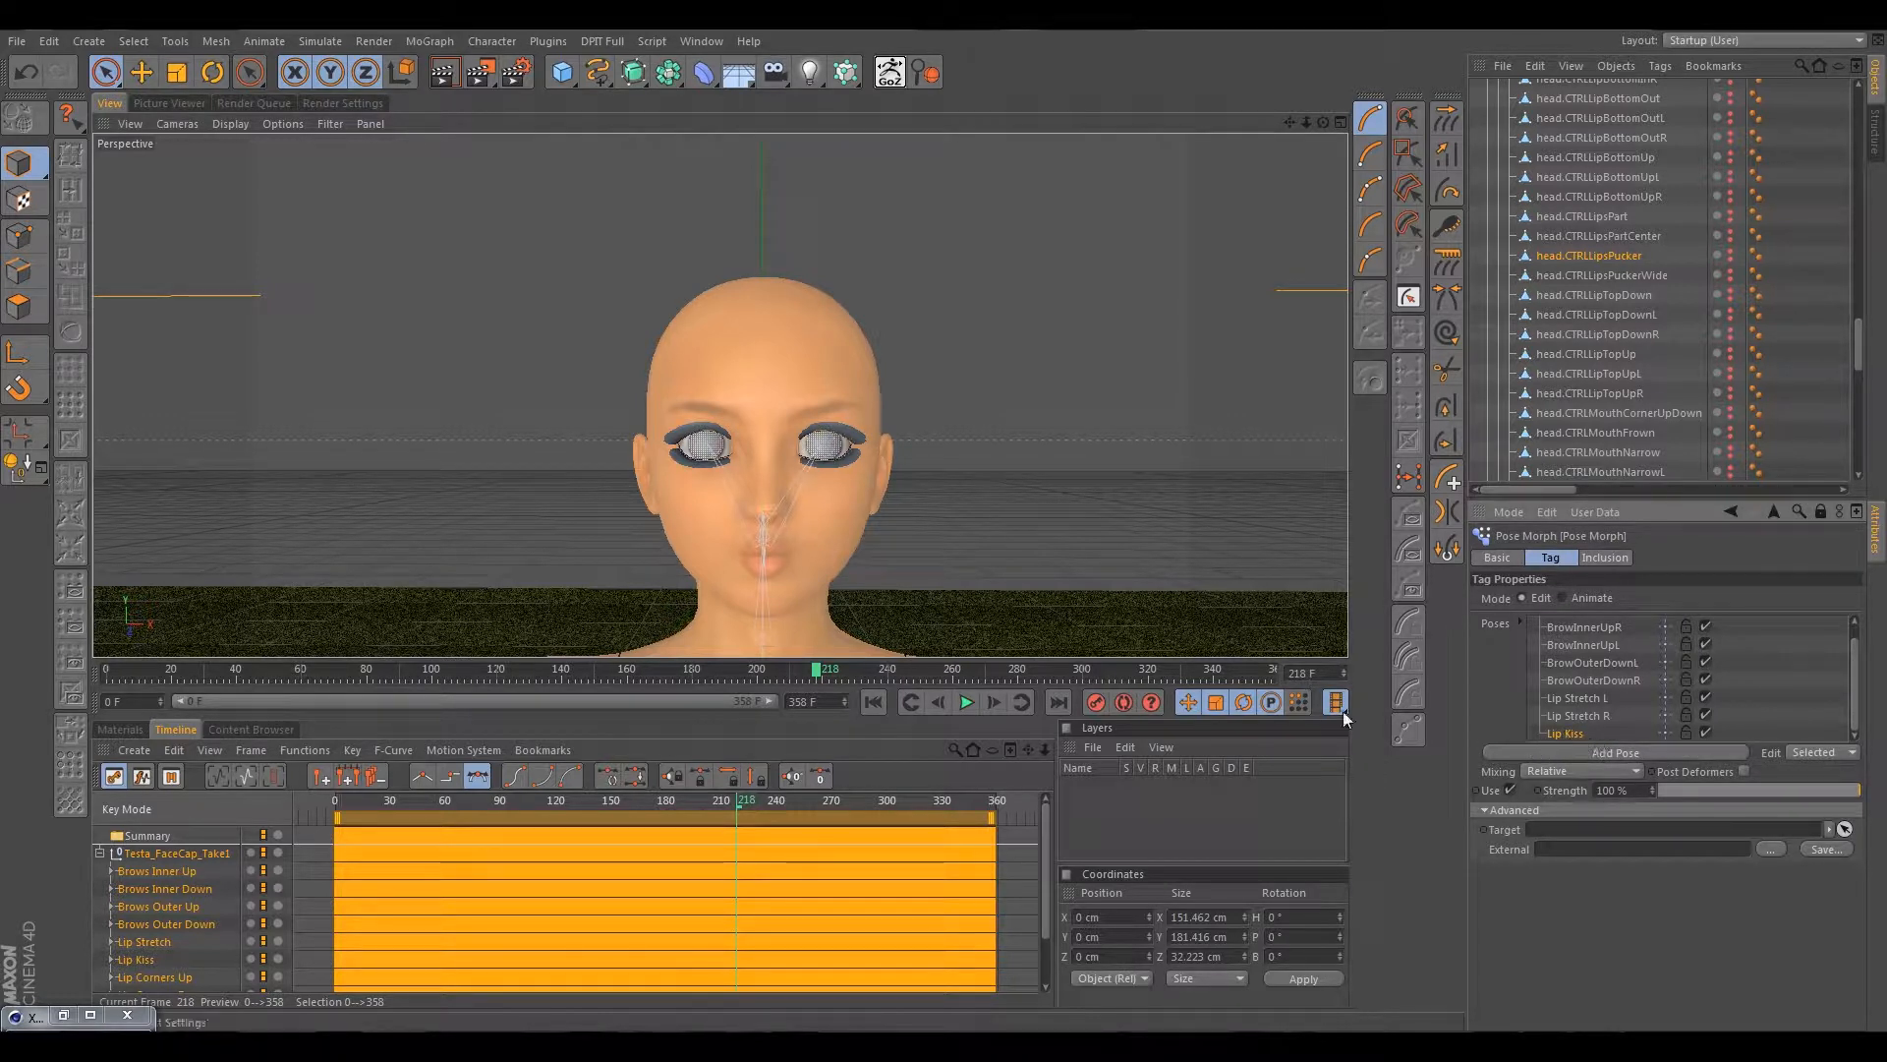
{"action": "left_click_drag", "start_coordinate": [1808, 785], "coordinate": [1453, 780]}
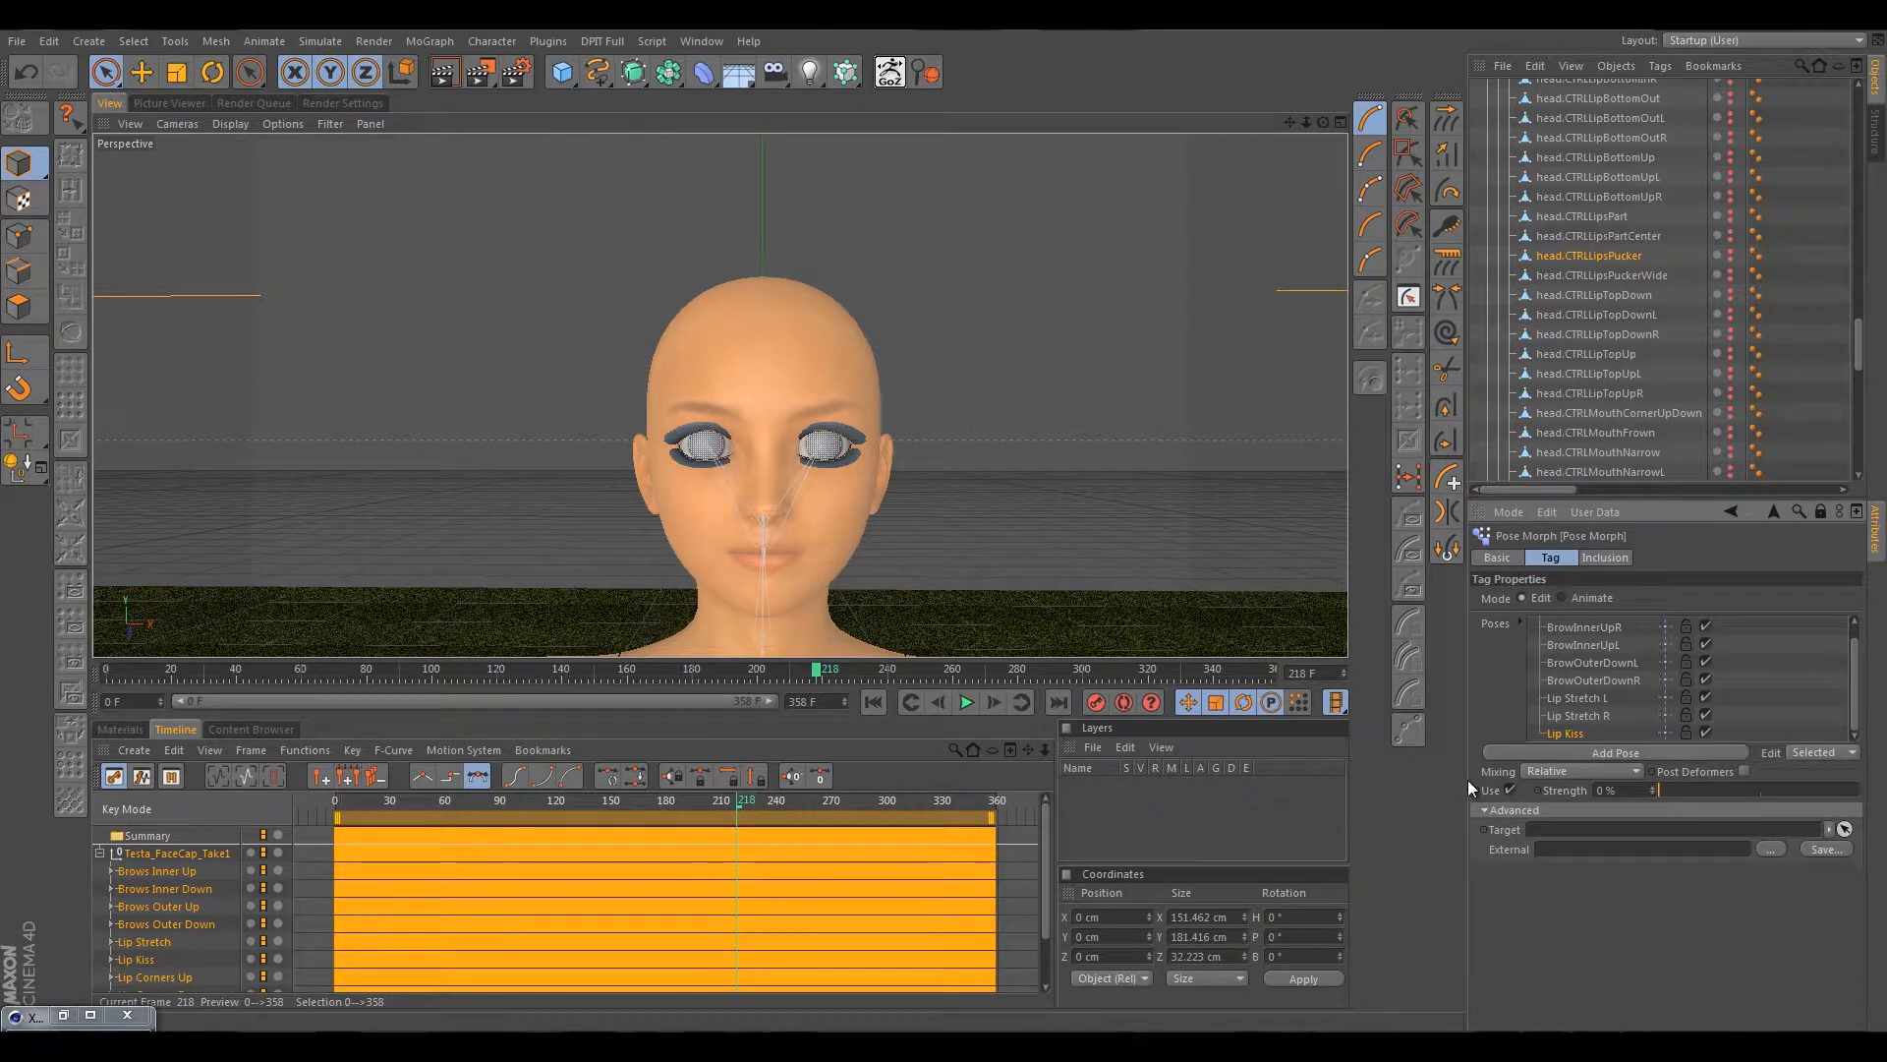
Add the head.CTRLMouthCornerUpDown morph to the Pose Morph tag as a relative morph target.
{"action": "scroll", "coordinate": [157, 950], "scroll_direction": "down", "scroll_amount": 2}
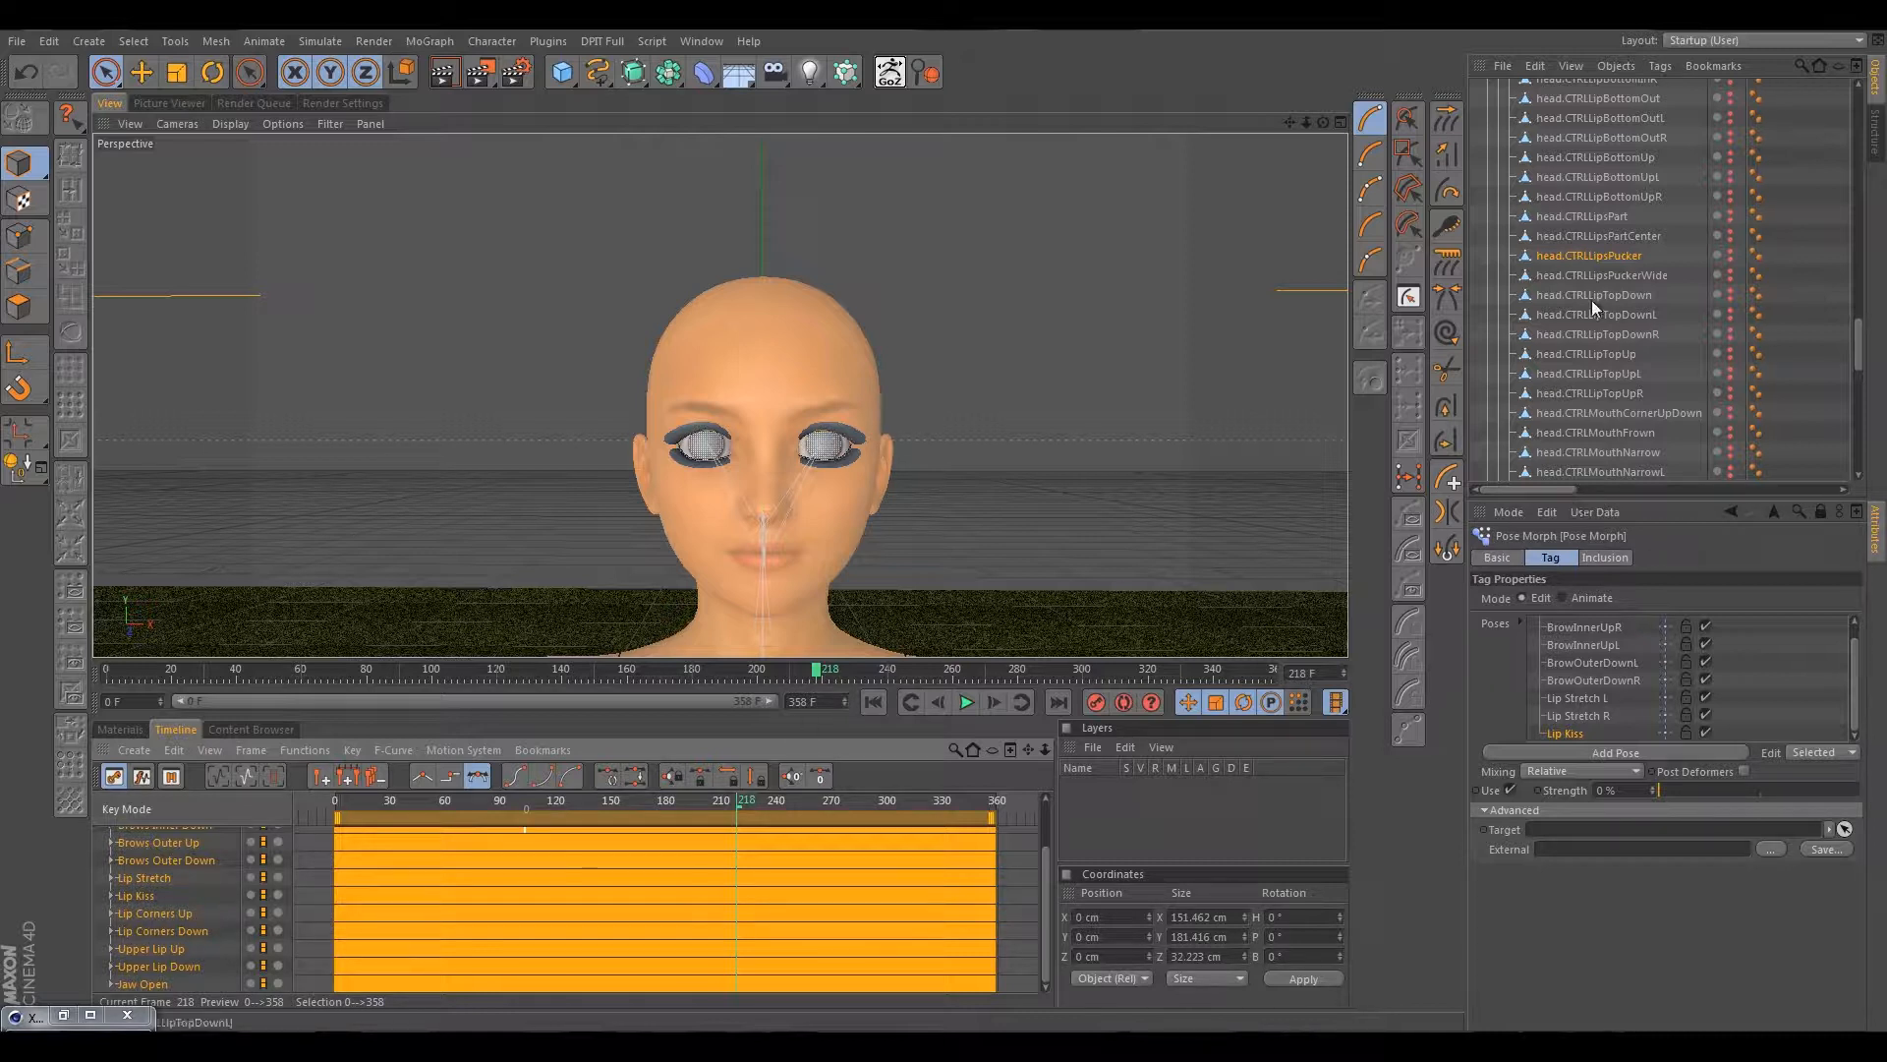
{"action": "left_click", "coordinate": [1589, 191]}
{"action": "scroll", "coordinate": [1598, 230], "scroll_direction": "down", "scroll_amount": 3}
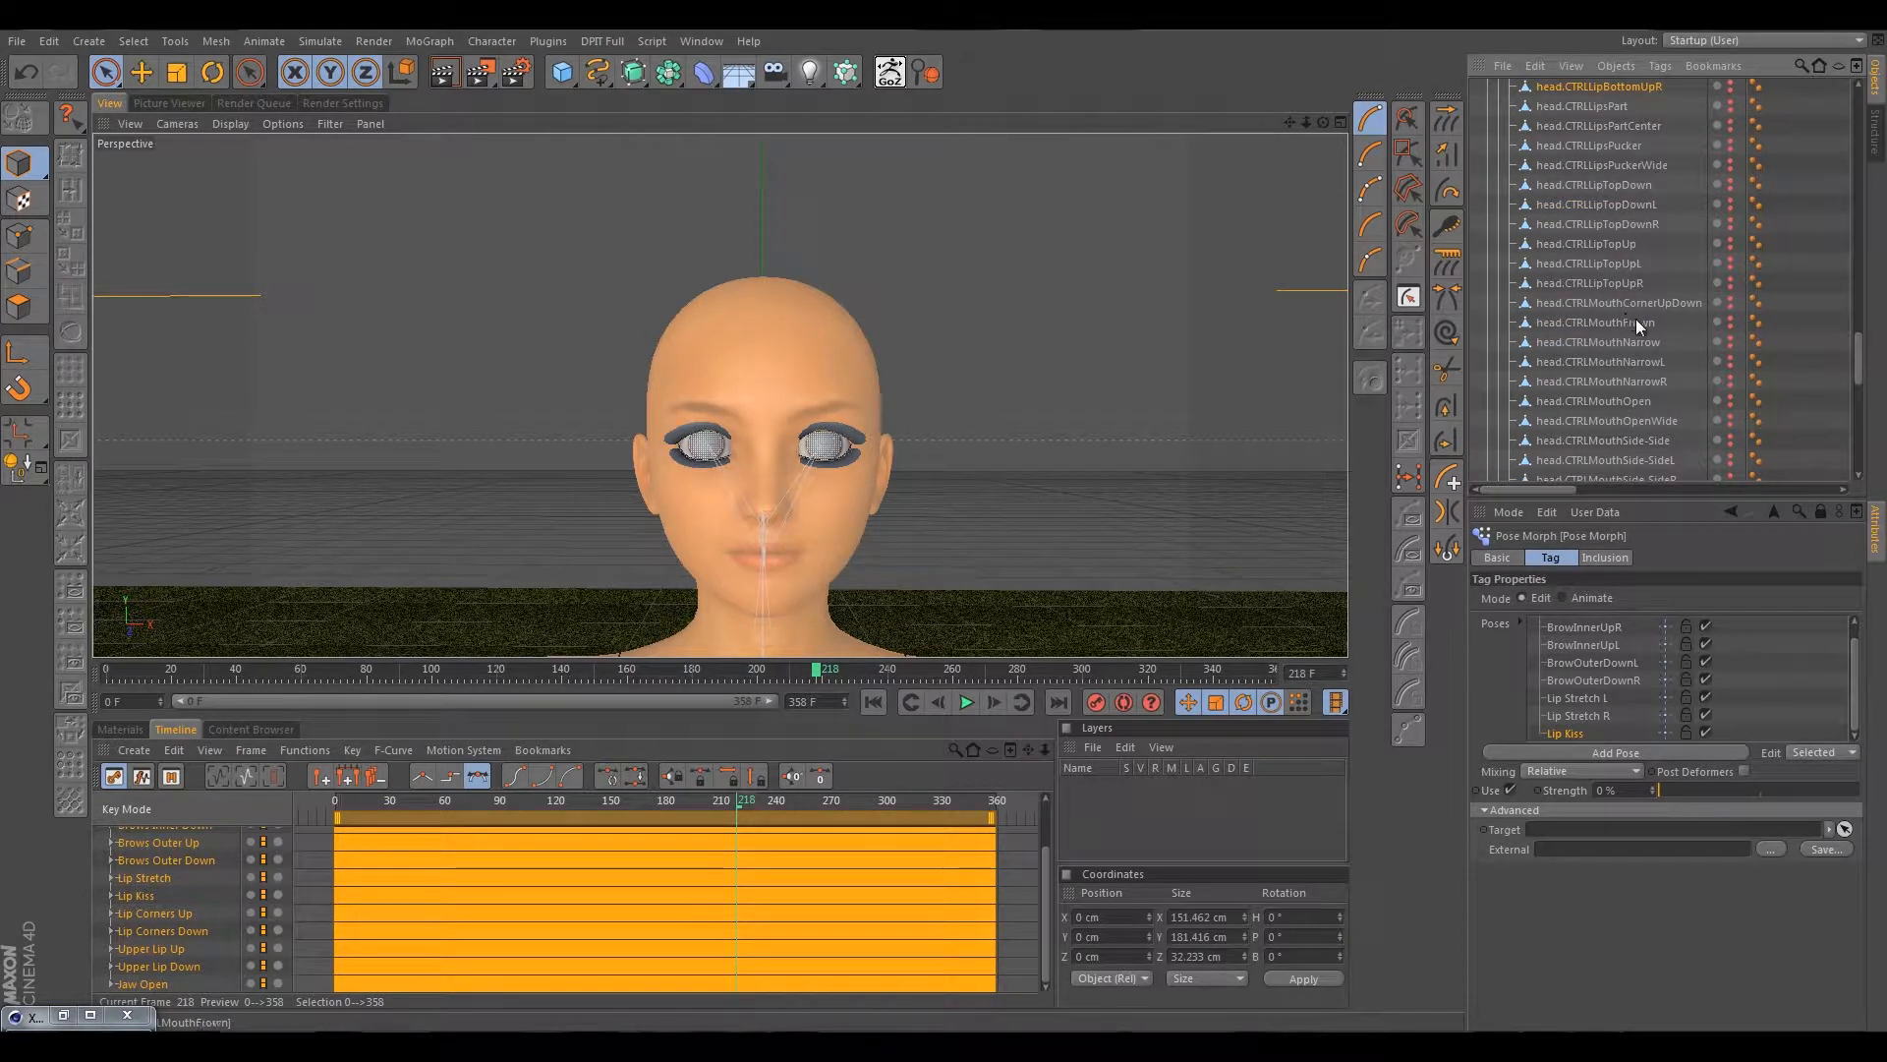
{"action": "left_click", "coordinate": [1585, 302]}
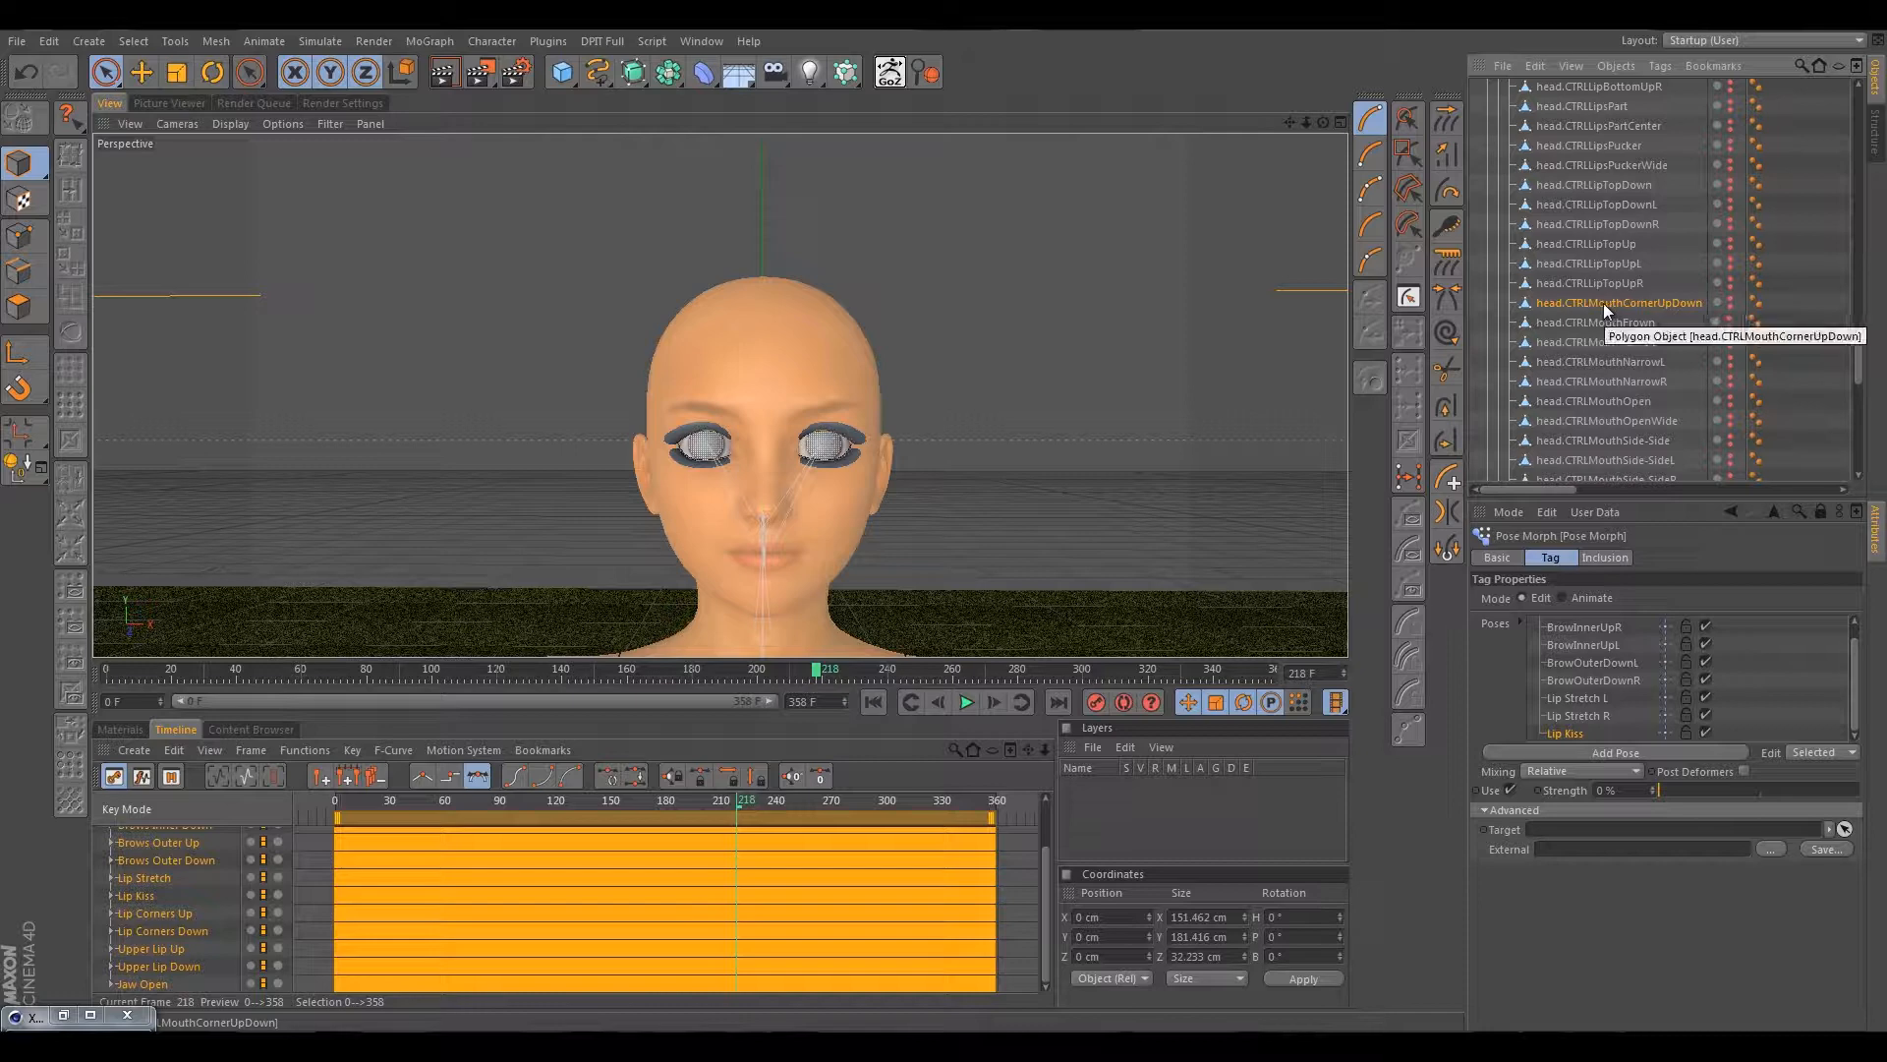
{"action": "left_click", "coordinate": [1613, 749]}
{"action": "left_click", "coordinate": [1037, 596]}
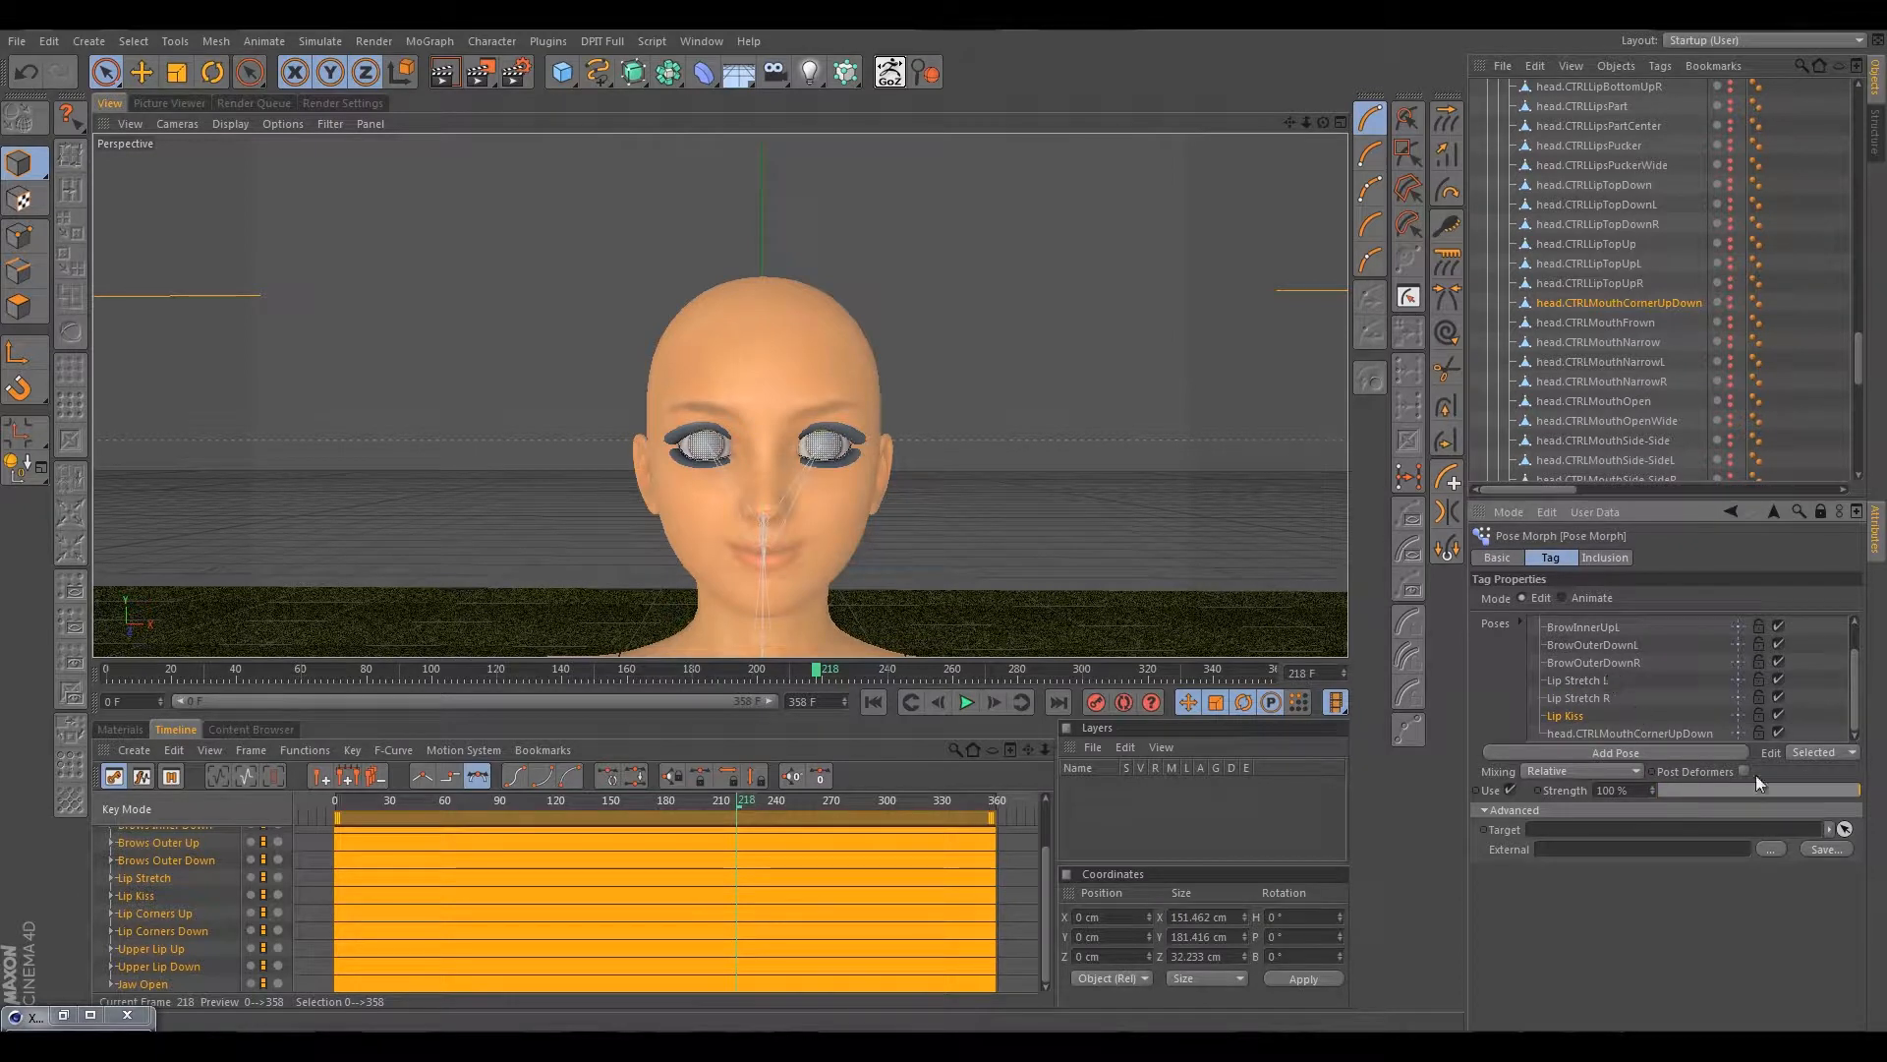
Test the mouth corner pose at 100 % and -100 % strength, and return it to 0 %.
{"action": "left_click_drag", "start_coordinate": [1736, 795], "coordinate": [1880, 804]}
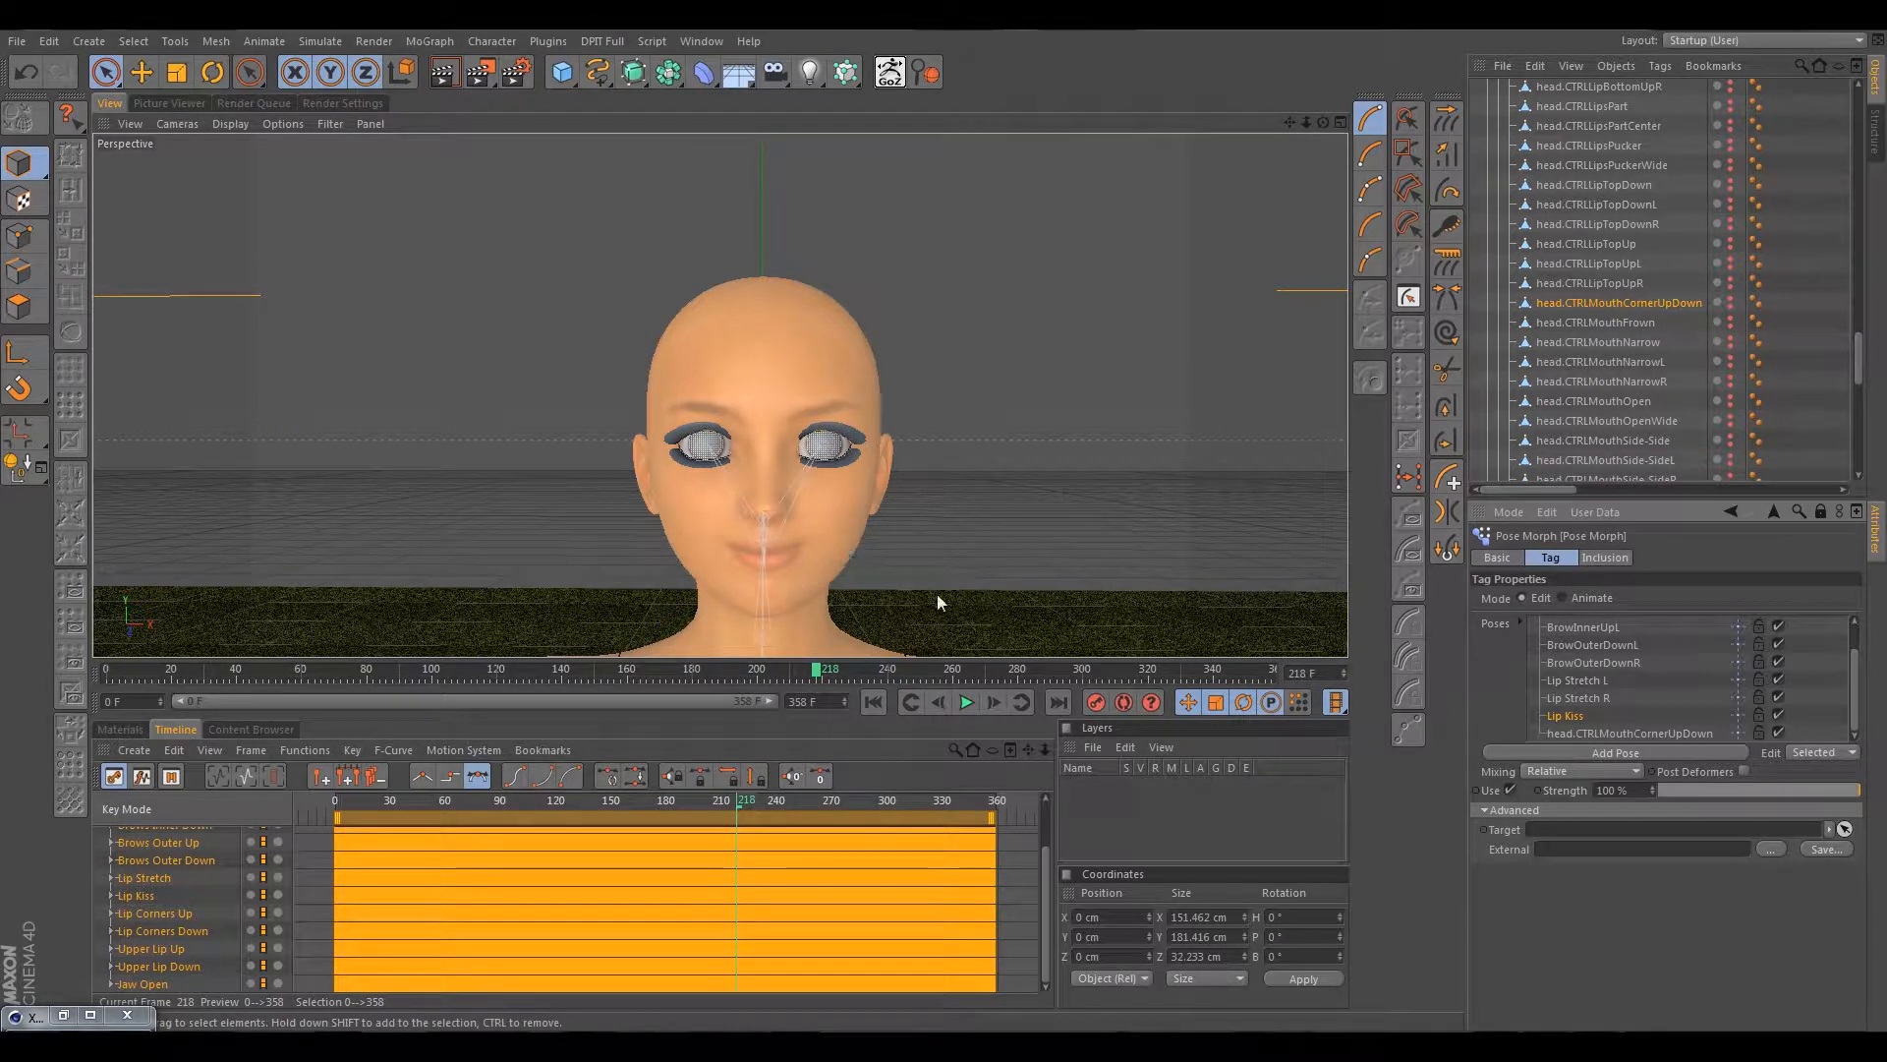
{"action": "double_click", "coordinate": [1632, 791]}
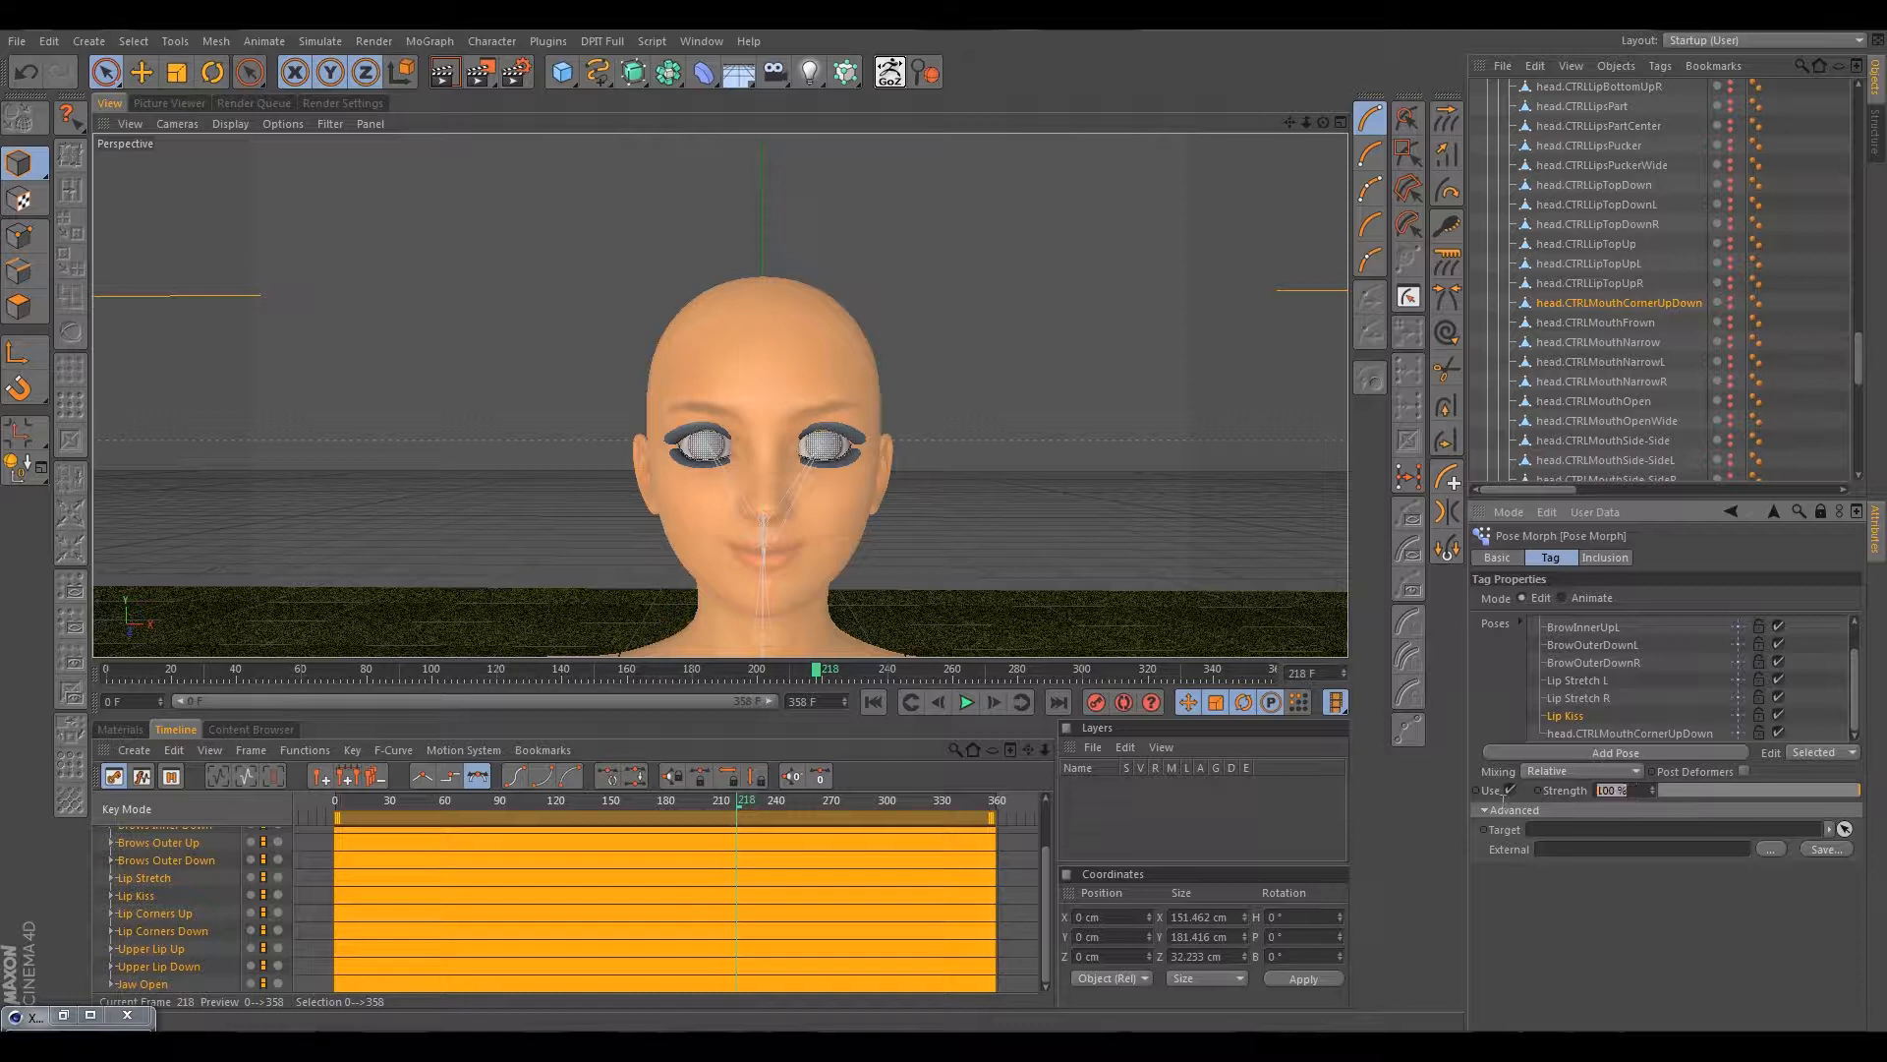
{"action": "type", "text": "-100"}
{"action": "key", "text": "Return"}
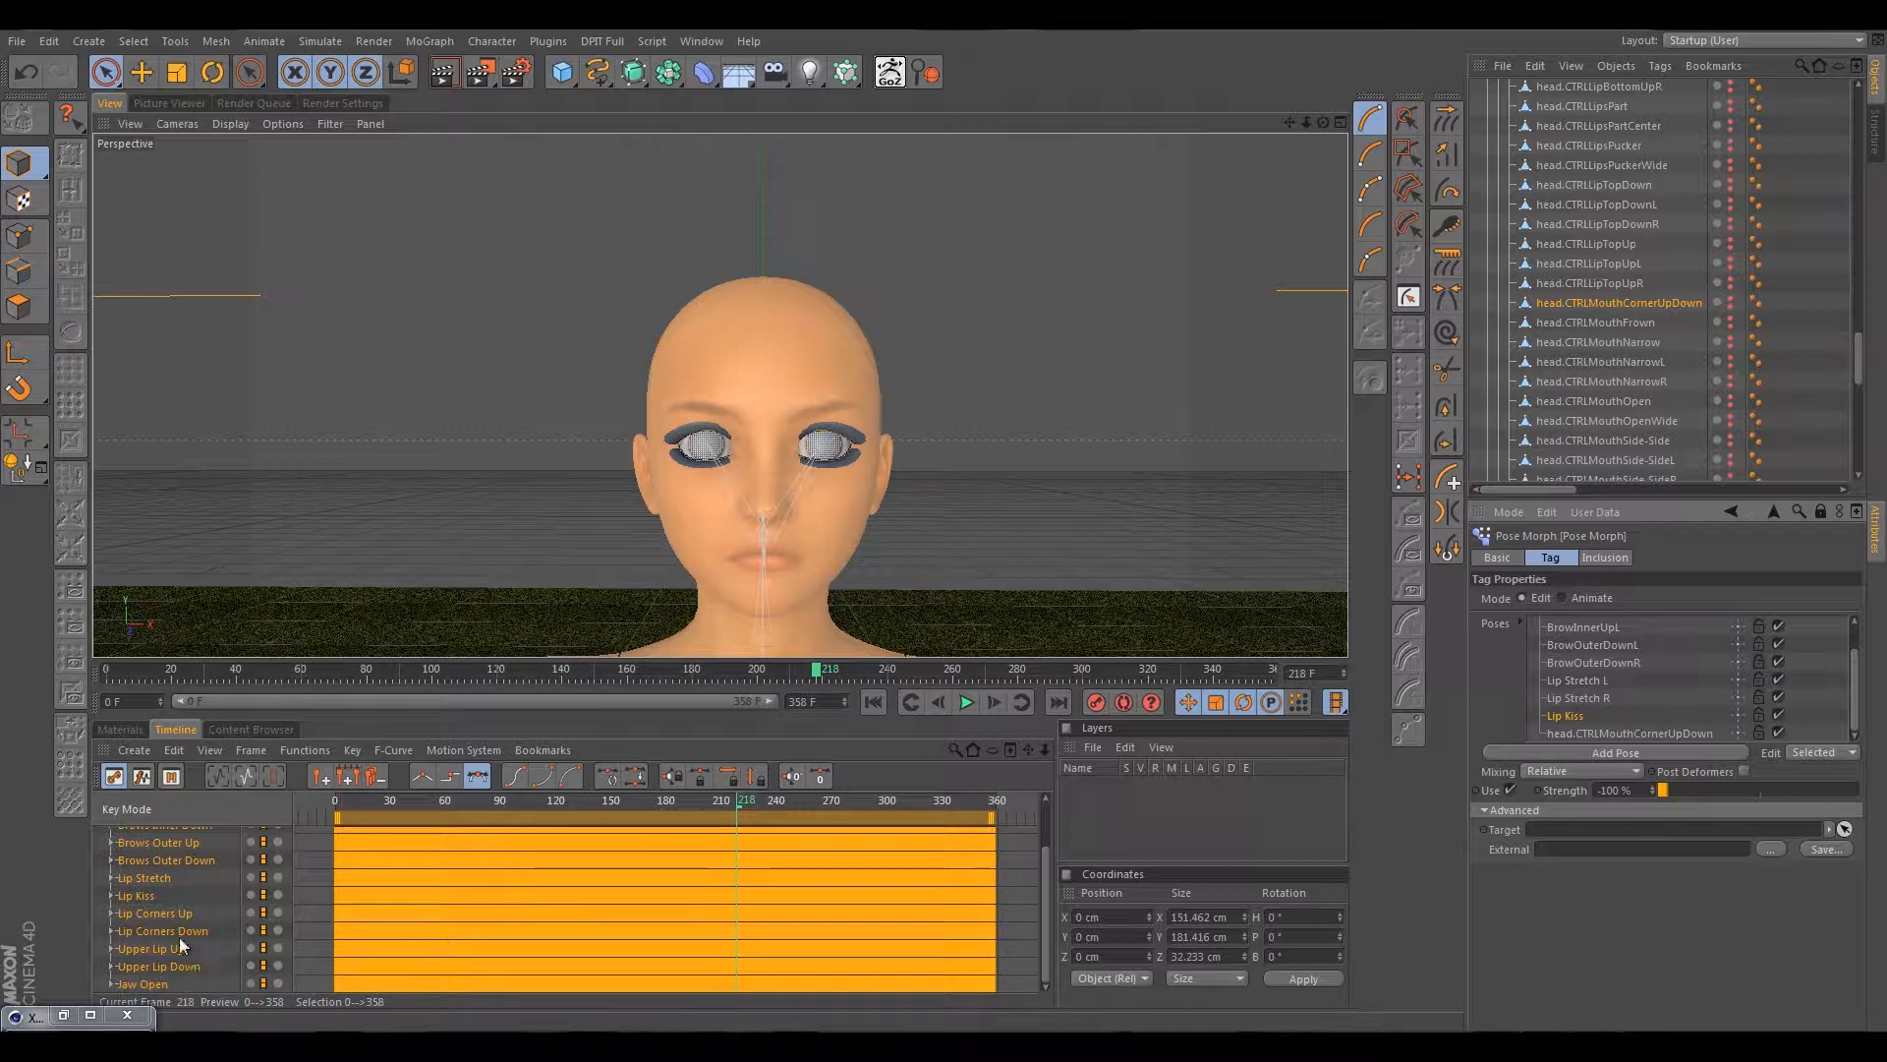
{"action": "left_click", "coordinate": [1681, 788]}
{"action": "left_click", "coordinate": [1581, 733]}
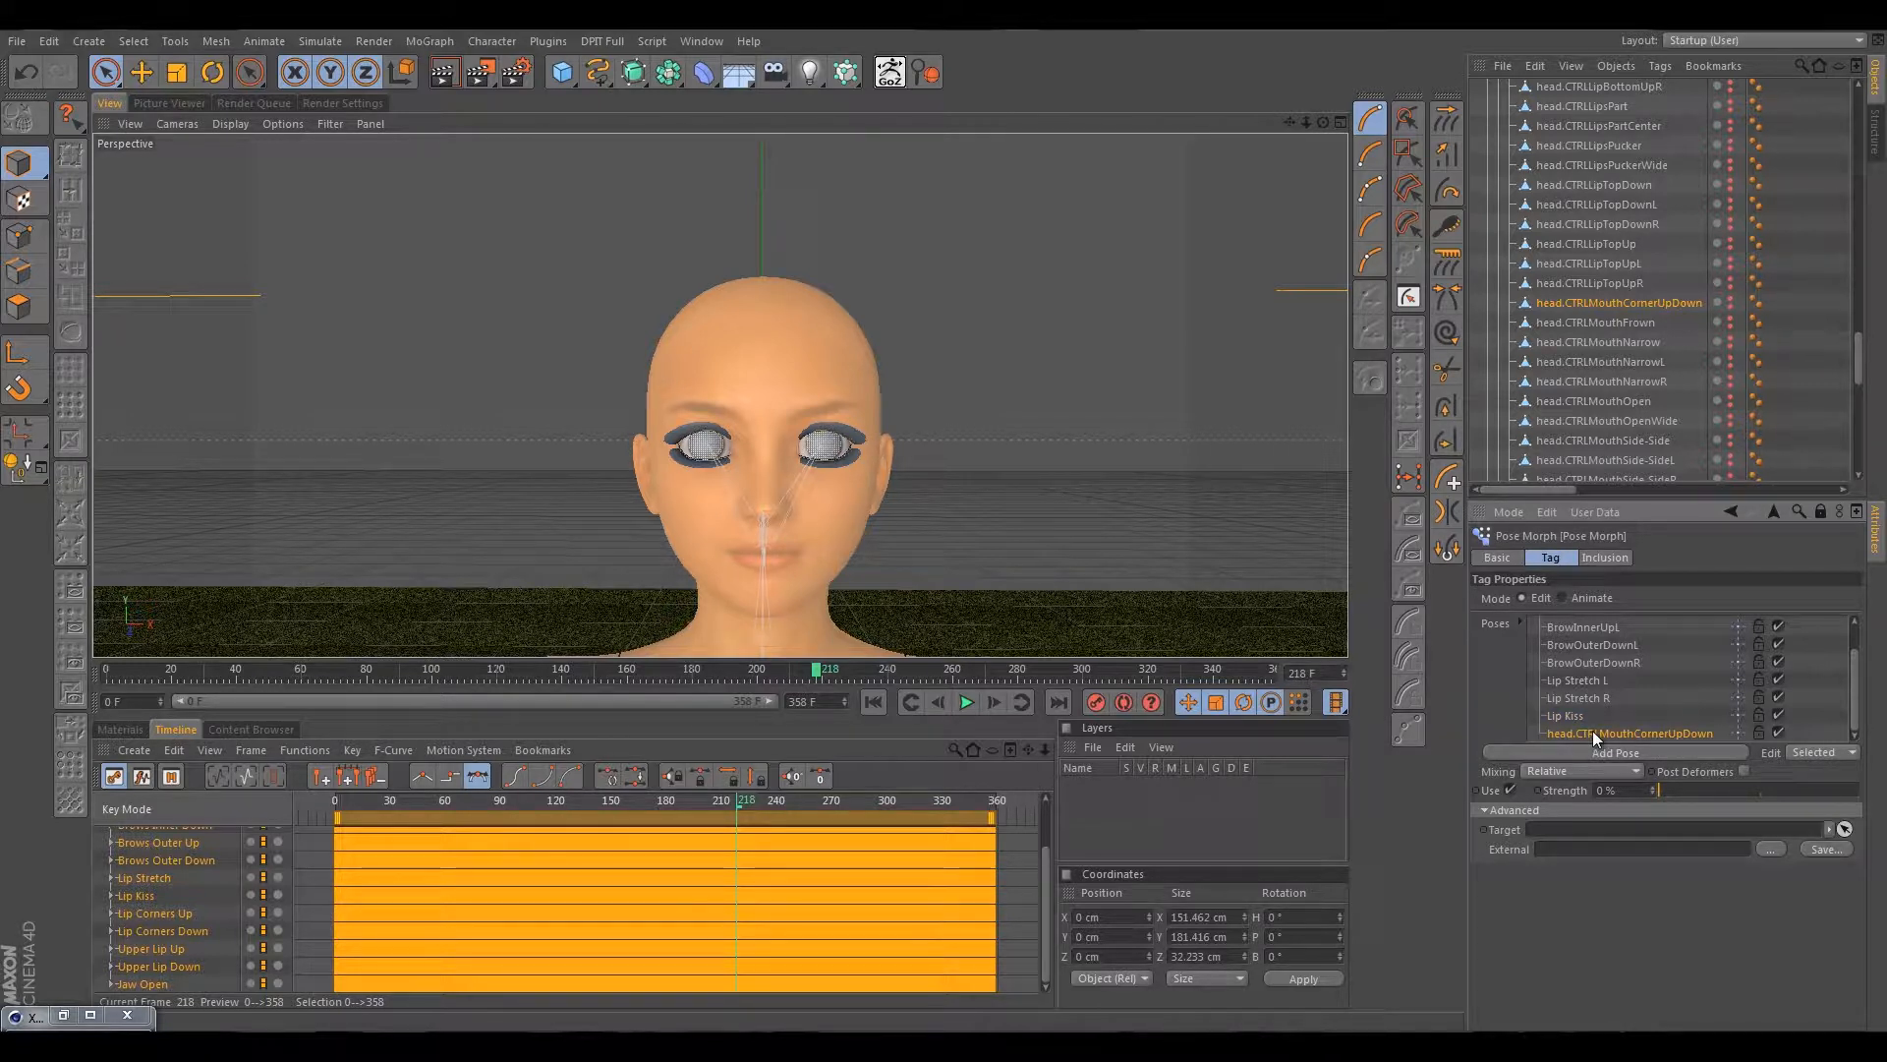
Rename the head.CTRLMouthCornerUpDown pose as Lip Corners Up.
{"action": "double_click", "coordinate": [1692, 732]}
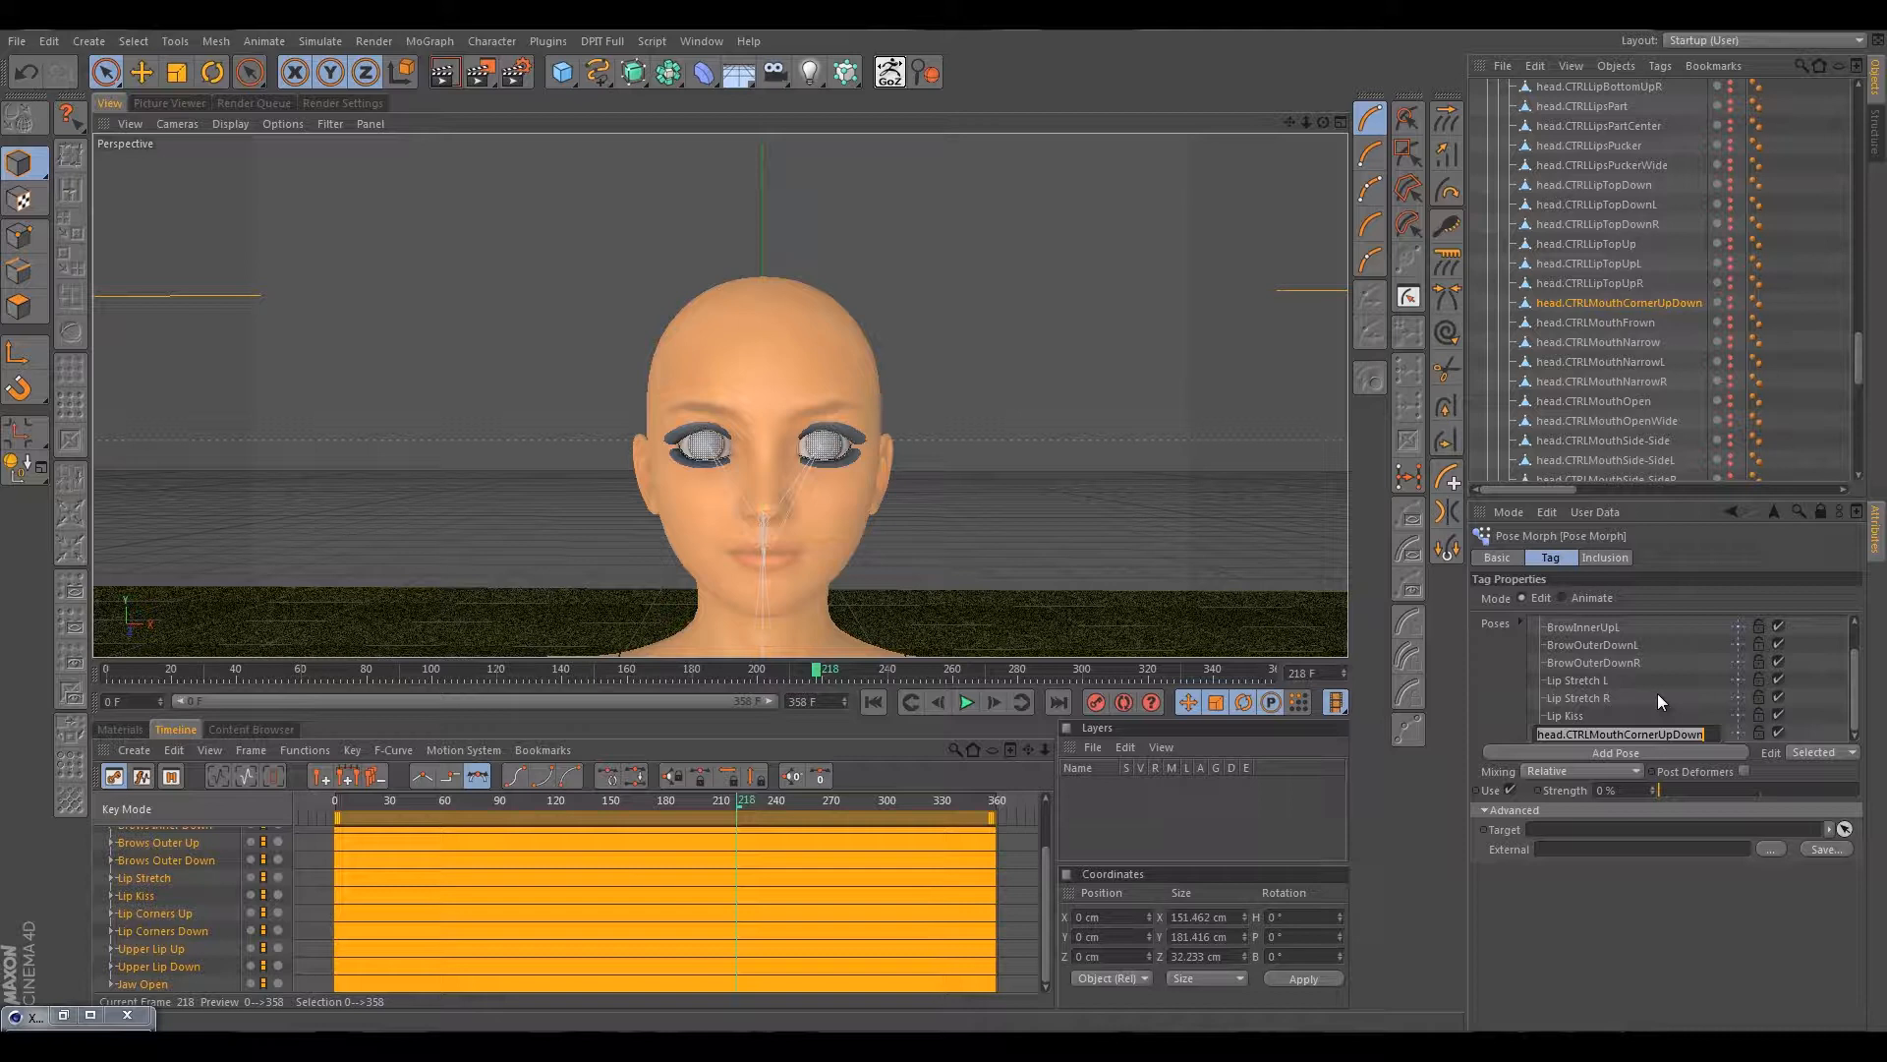
{"action": "type", "text": "Lip"}
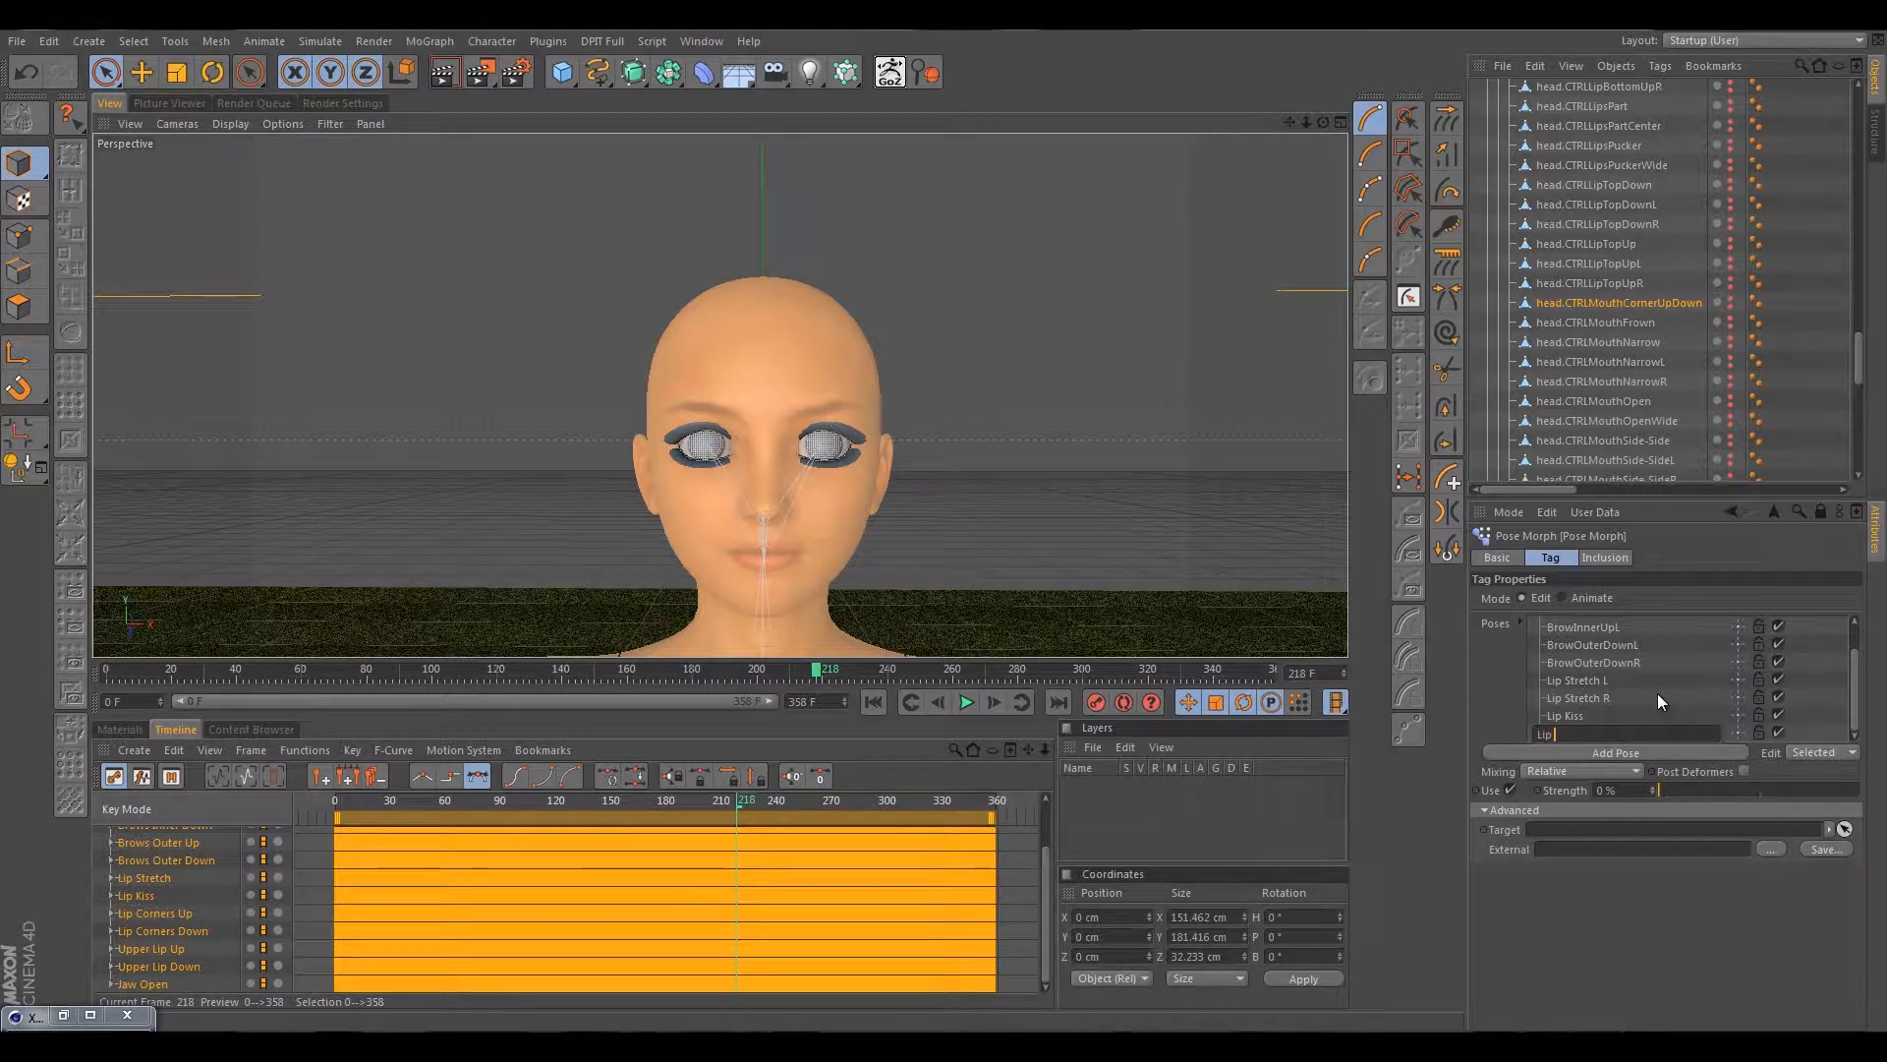
{"action": "type", "text": " Corners Up"}
{"action": "key", "text": "Return"}
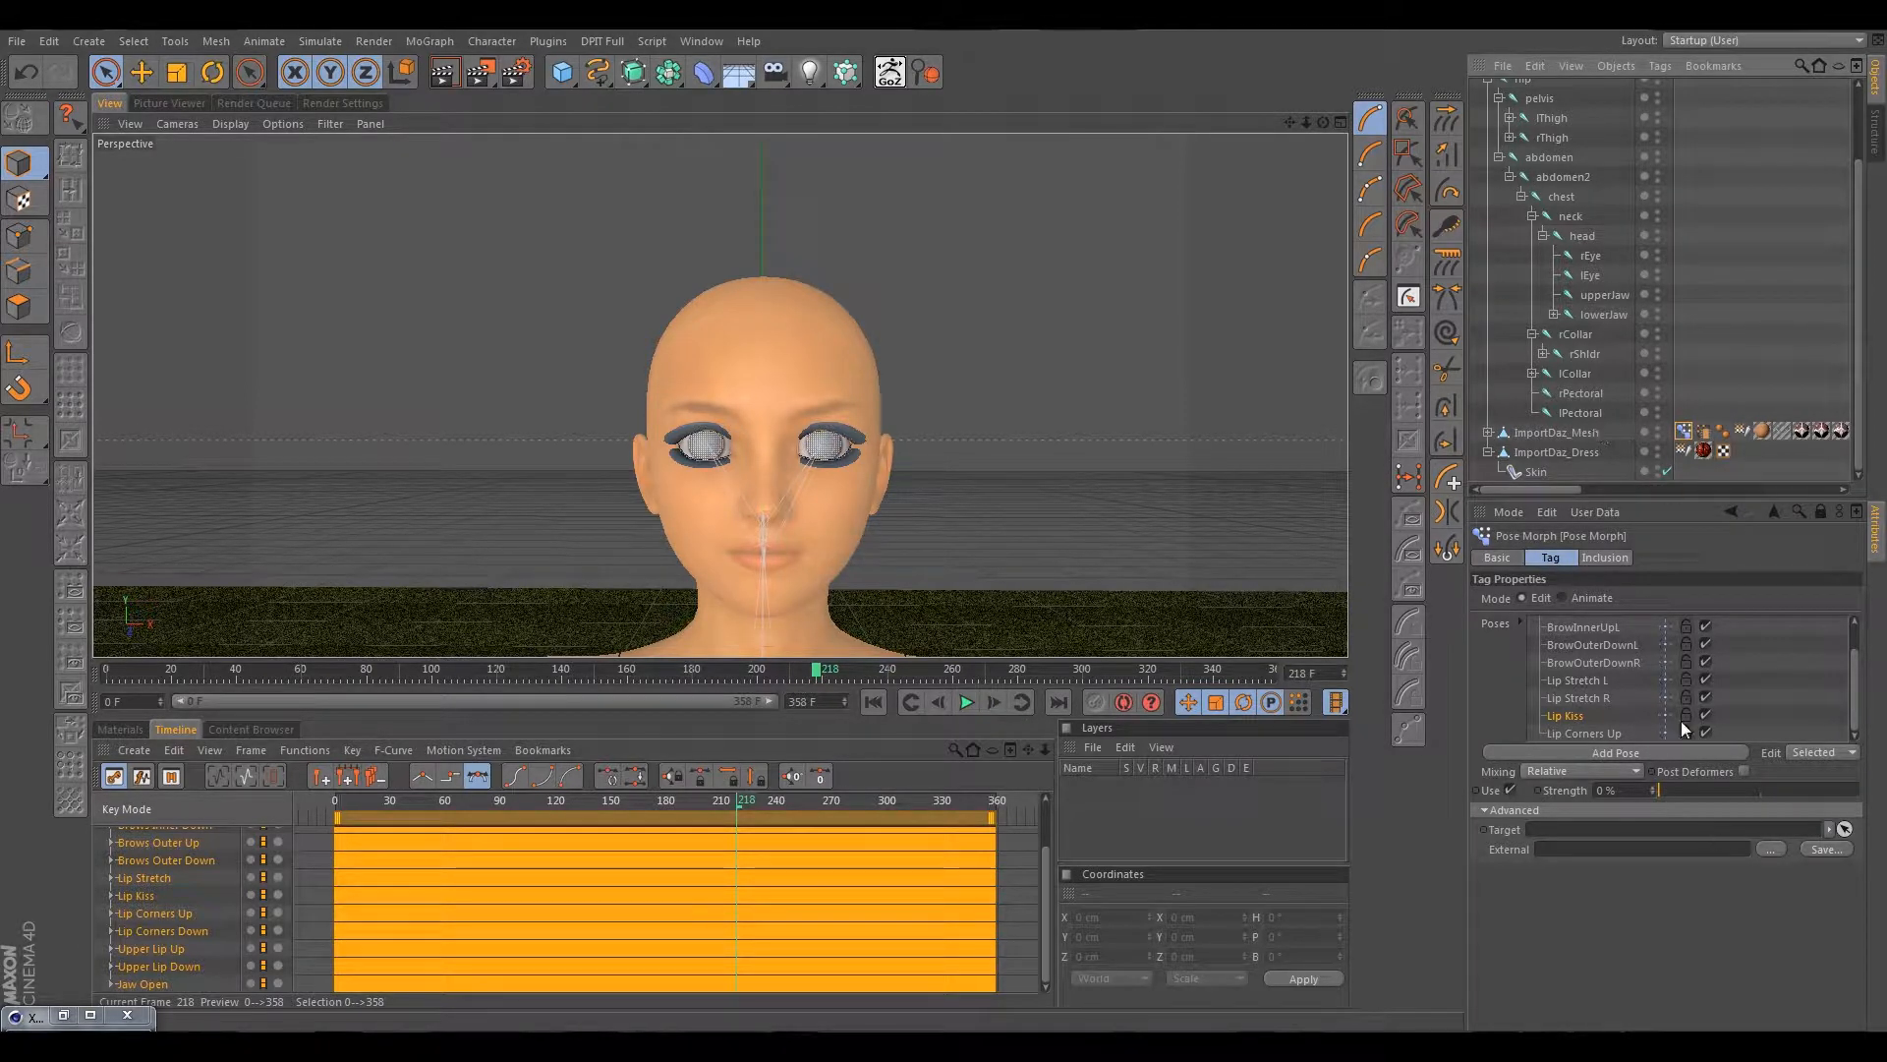
Set the Lip Corners Up pose's strength to -100 % and select ImportDaz_Mesh.
{"action": "left_click", "coordinate": [1575, 734]}
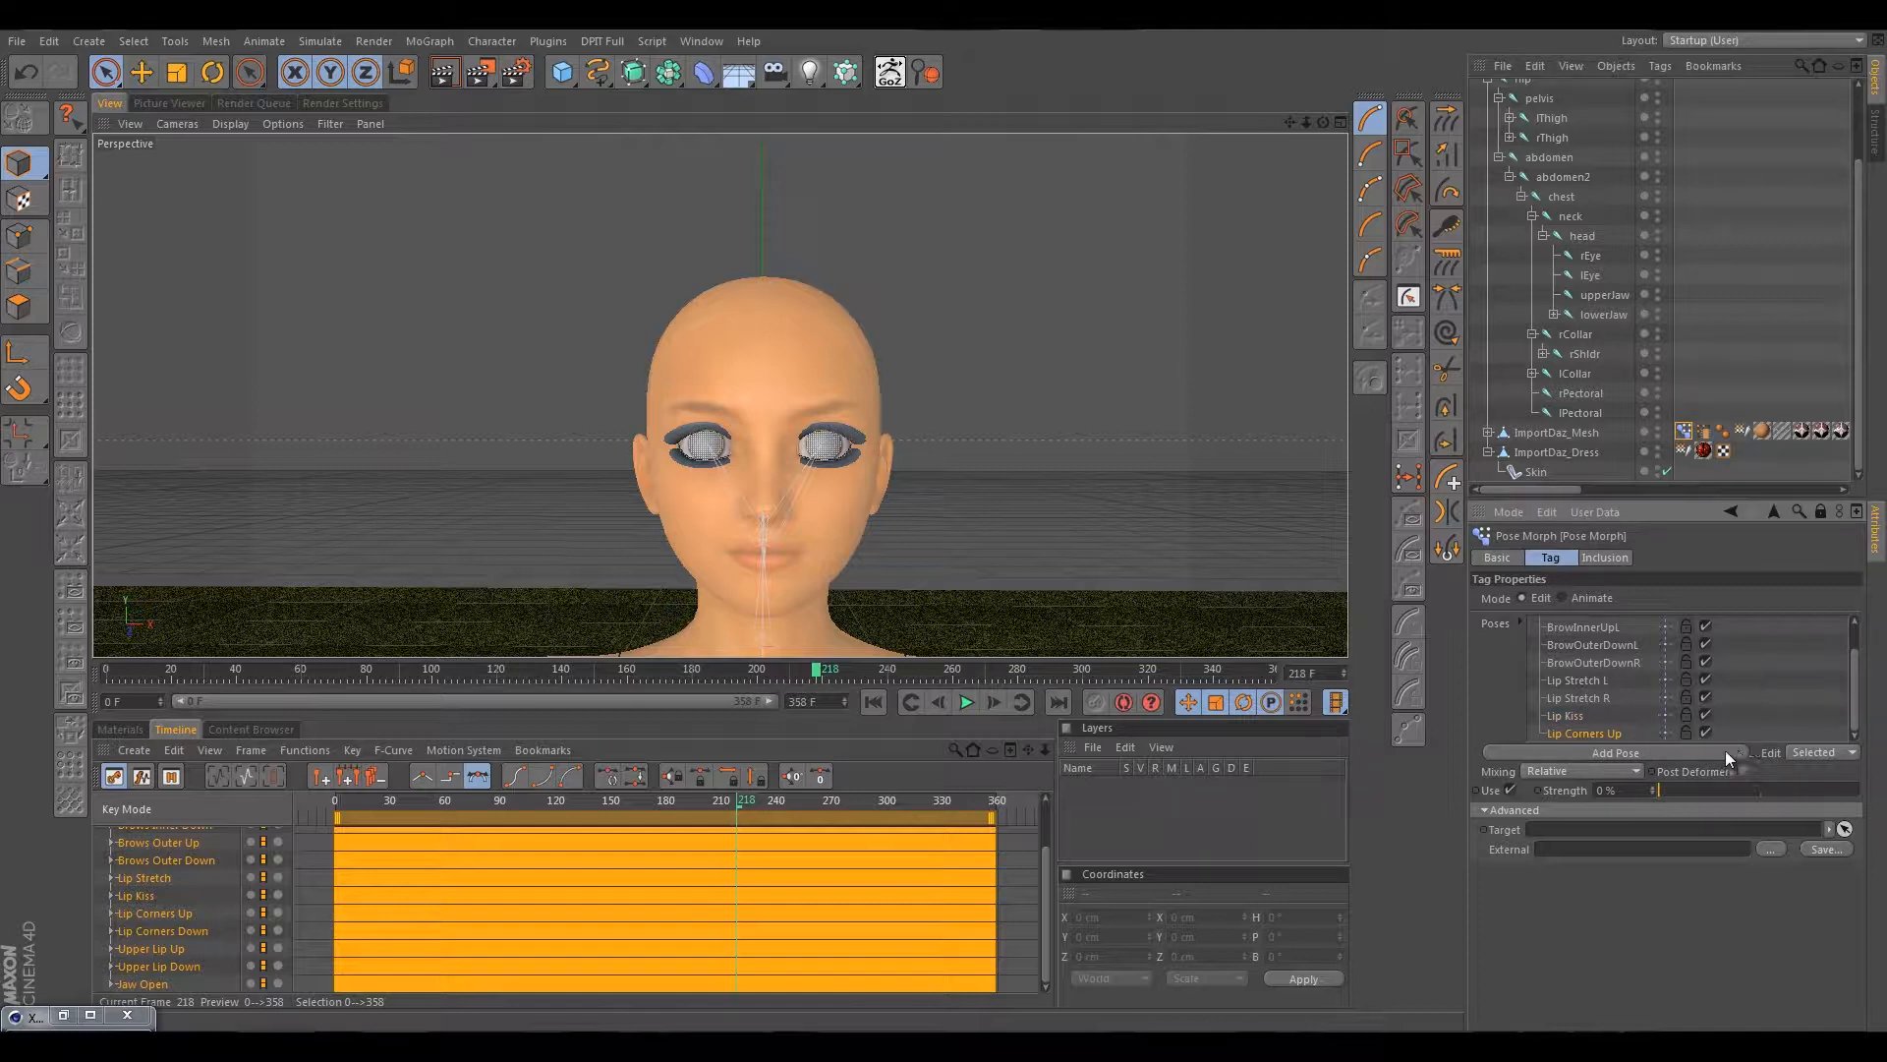
{"action": "double_click", "coordinate": [1596, 790]}
{"action": "type", "text": "-100"}
{"action": "left_click", "coordinate": [1567, 439]}
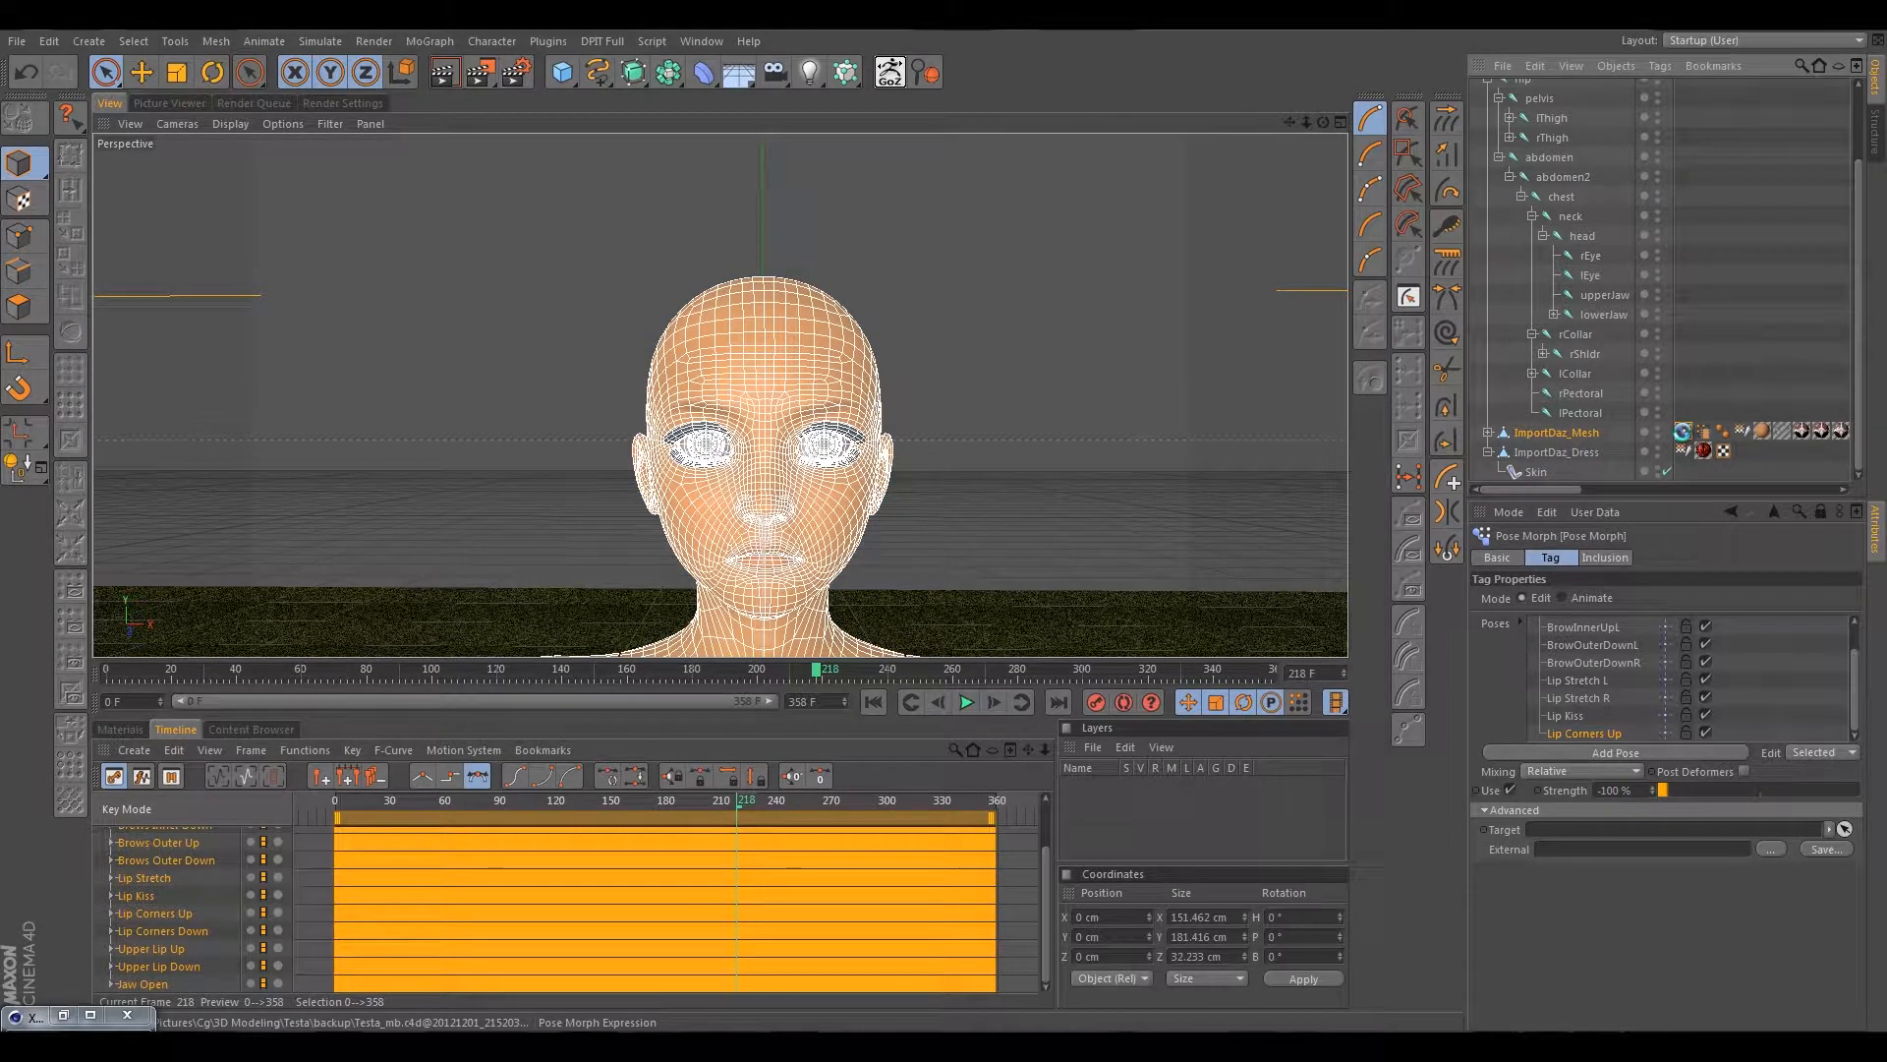
{"action": "left_click", "coordinate": [1614, 433]}
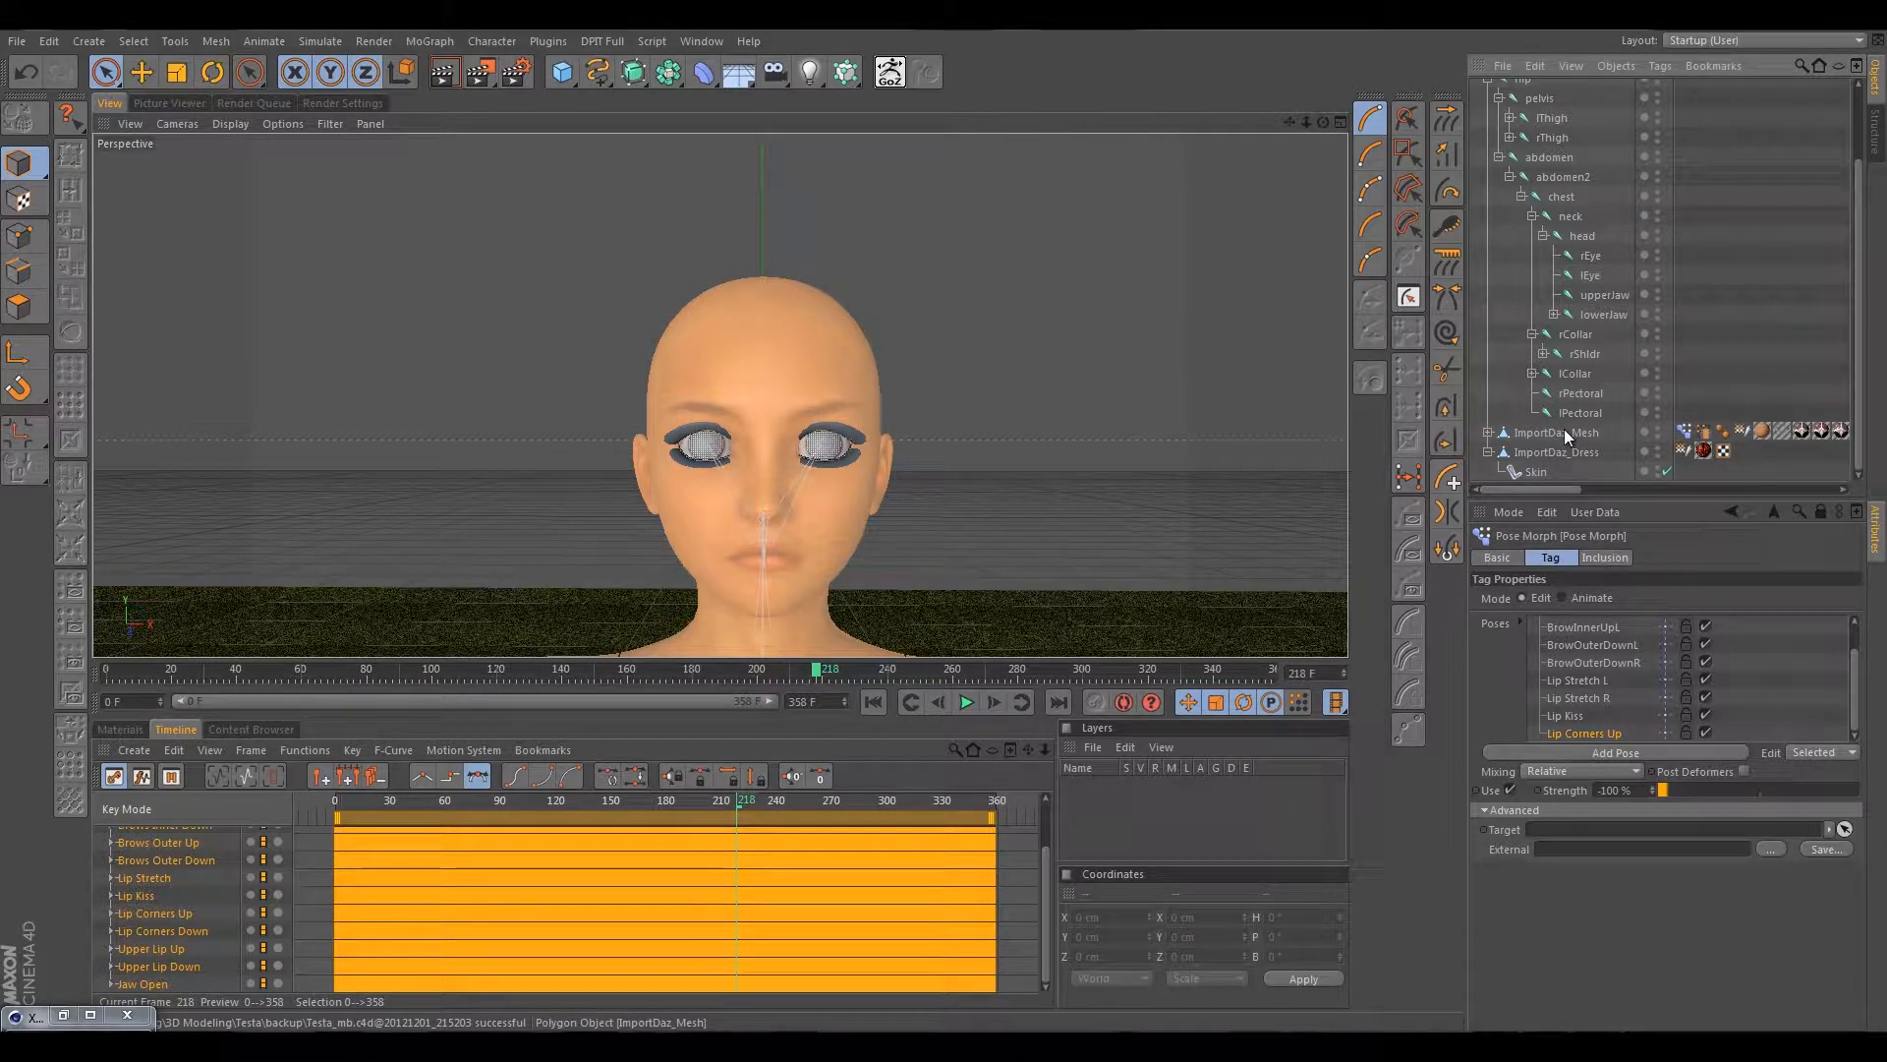
Duplicate ImportDaz_Mesh with the Lip Corners Up pose at -100 % and delete all tags from the copy.
{"action": "mouse_move", "coordinate": [1565, 430]}
{"action": "left_mouse_down", "text": "ctrl"}
{"action": "mouse_move", "coordinate": [1541, 465]}
{"action": "mouse_move", "coordinate": [1536, 440]}
{"action": "left_mouse_up", "text": "ctrl"}
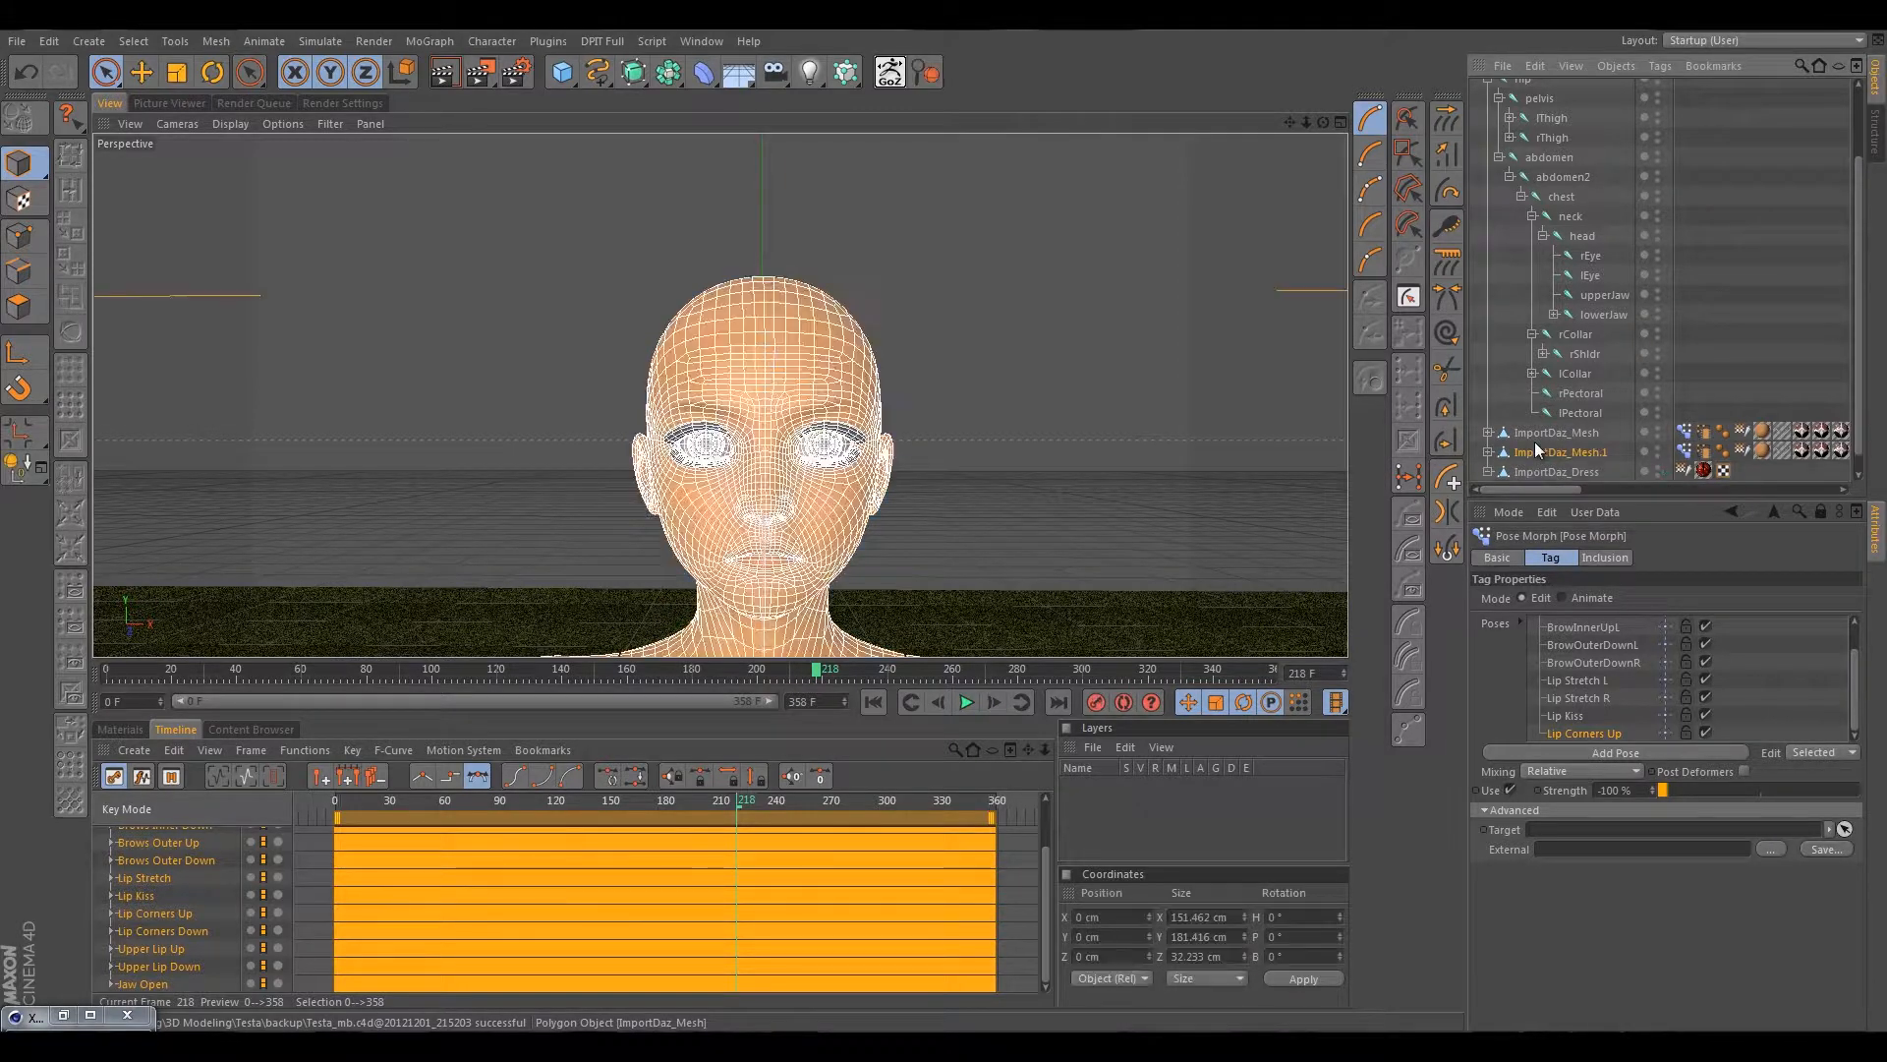
{"action": "left_click", "coordinate": [1685, 452]}
{"action": "key", "text": "Delete"}
{"action": "left_click", "coordinate": [1684, 453]}
{"action": "key", "text": "Delete"}
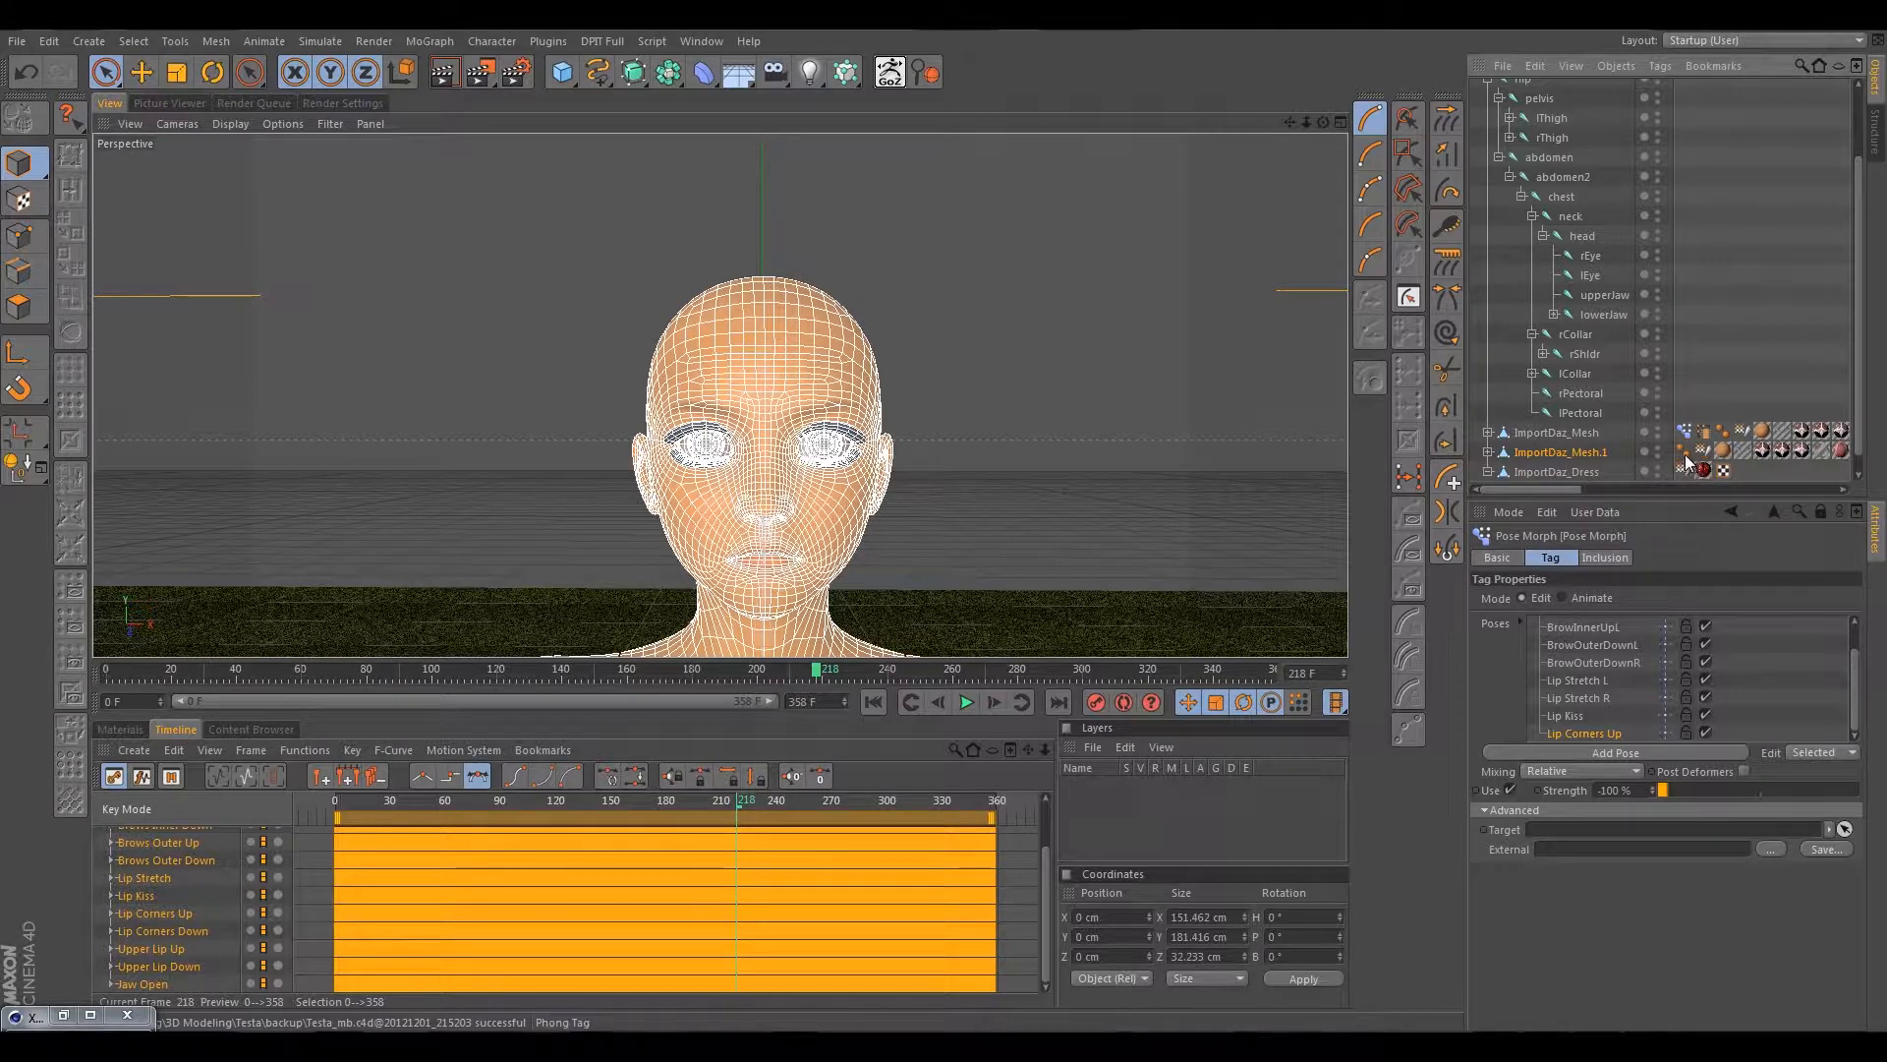
{"action": "left_click_drag", "start_coordinate": [1571, 490], "coordinate": [1829, 497]}
{"action": "left_click", "coordinate": [1803, 454], "text": "shift"}
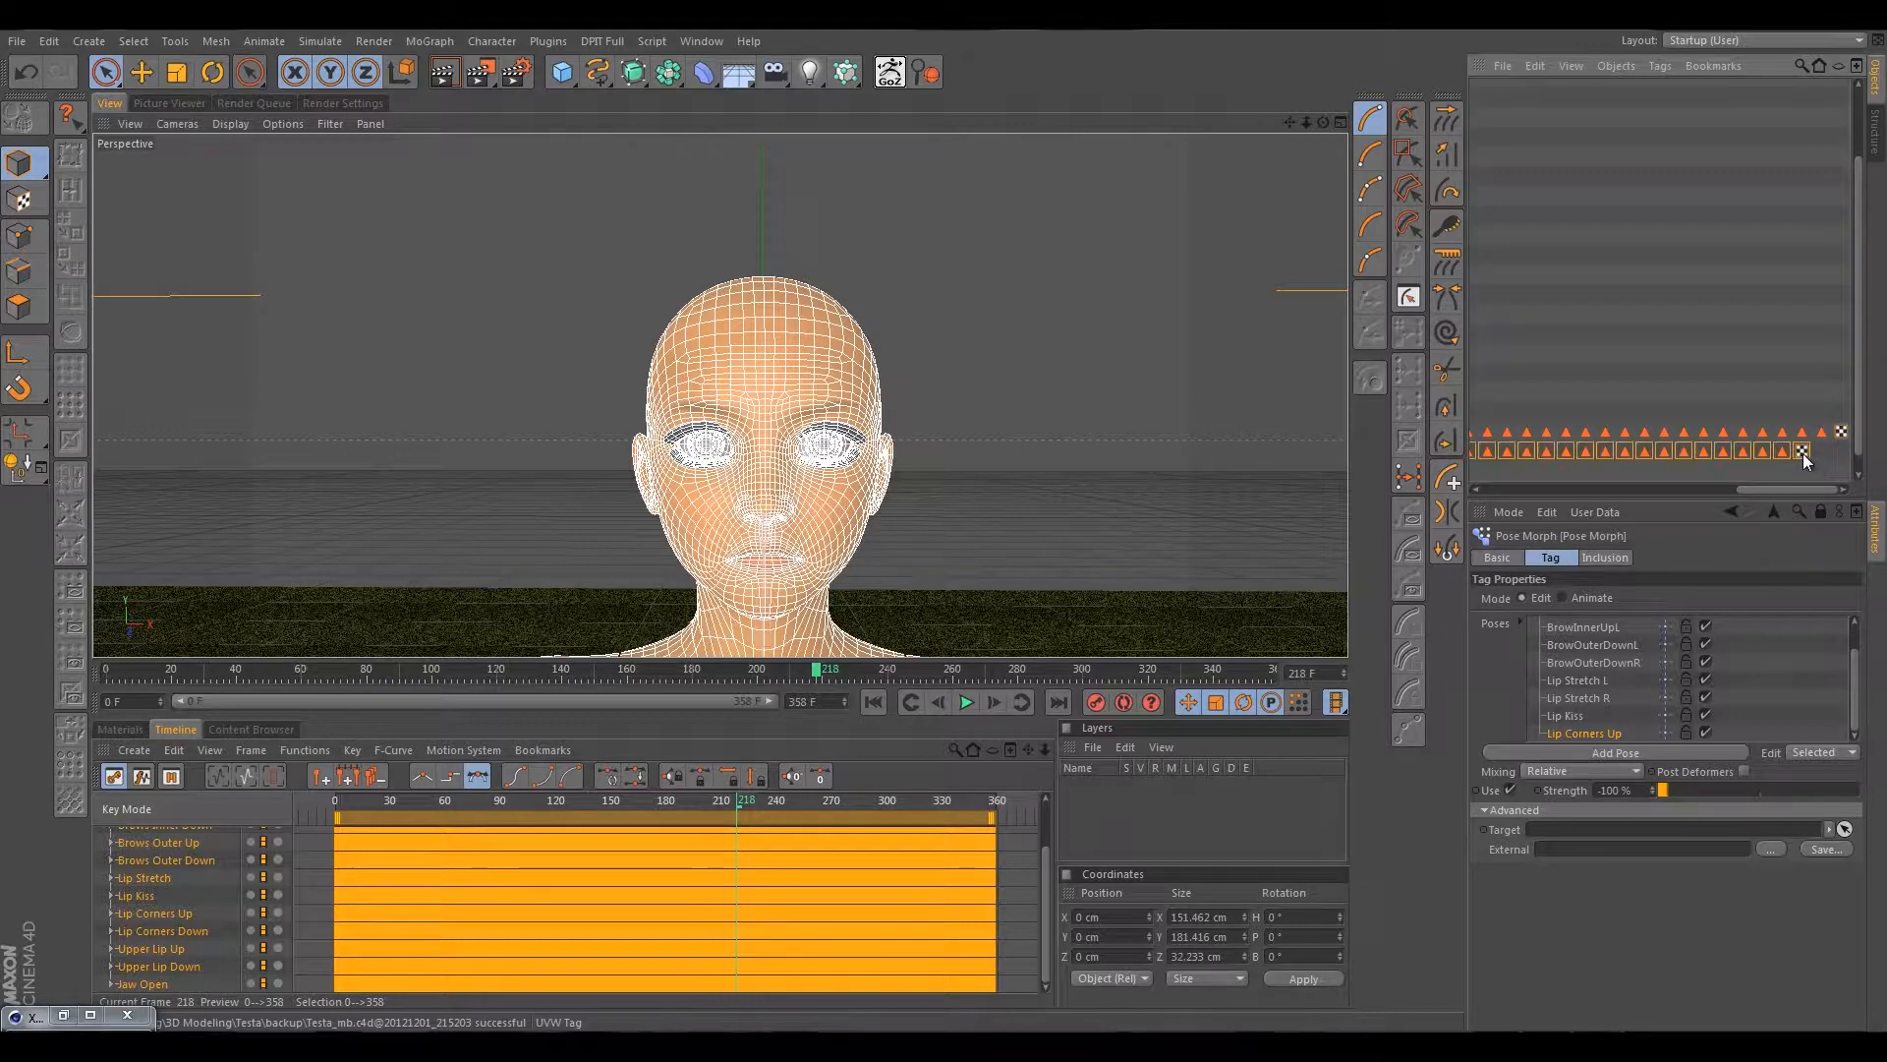
{"action": "key", "text": "Delete"}
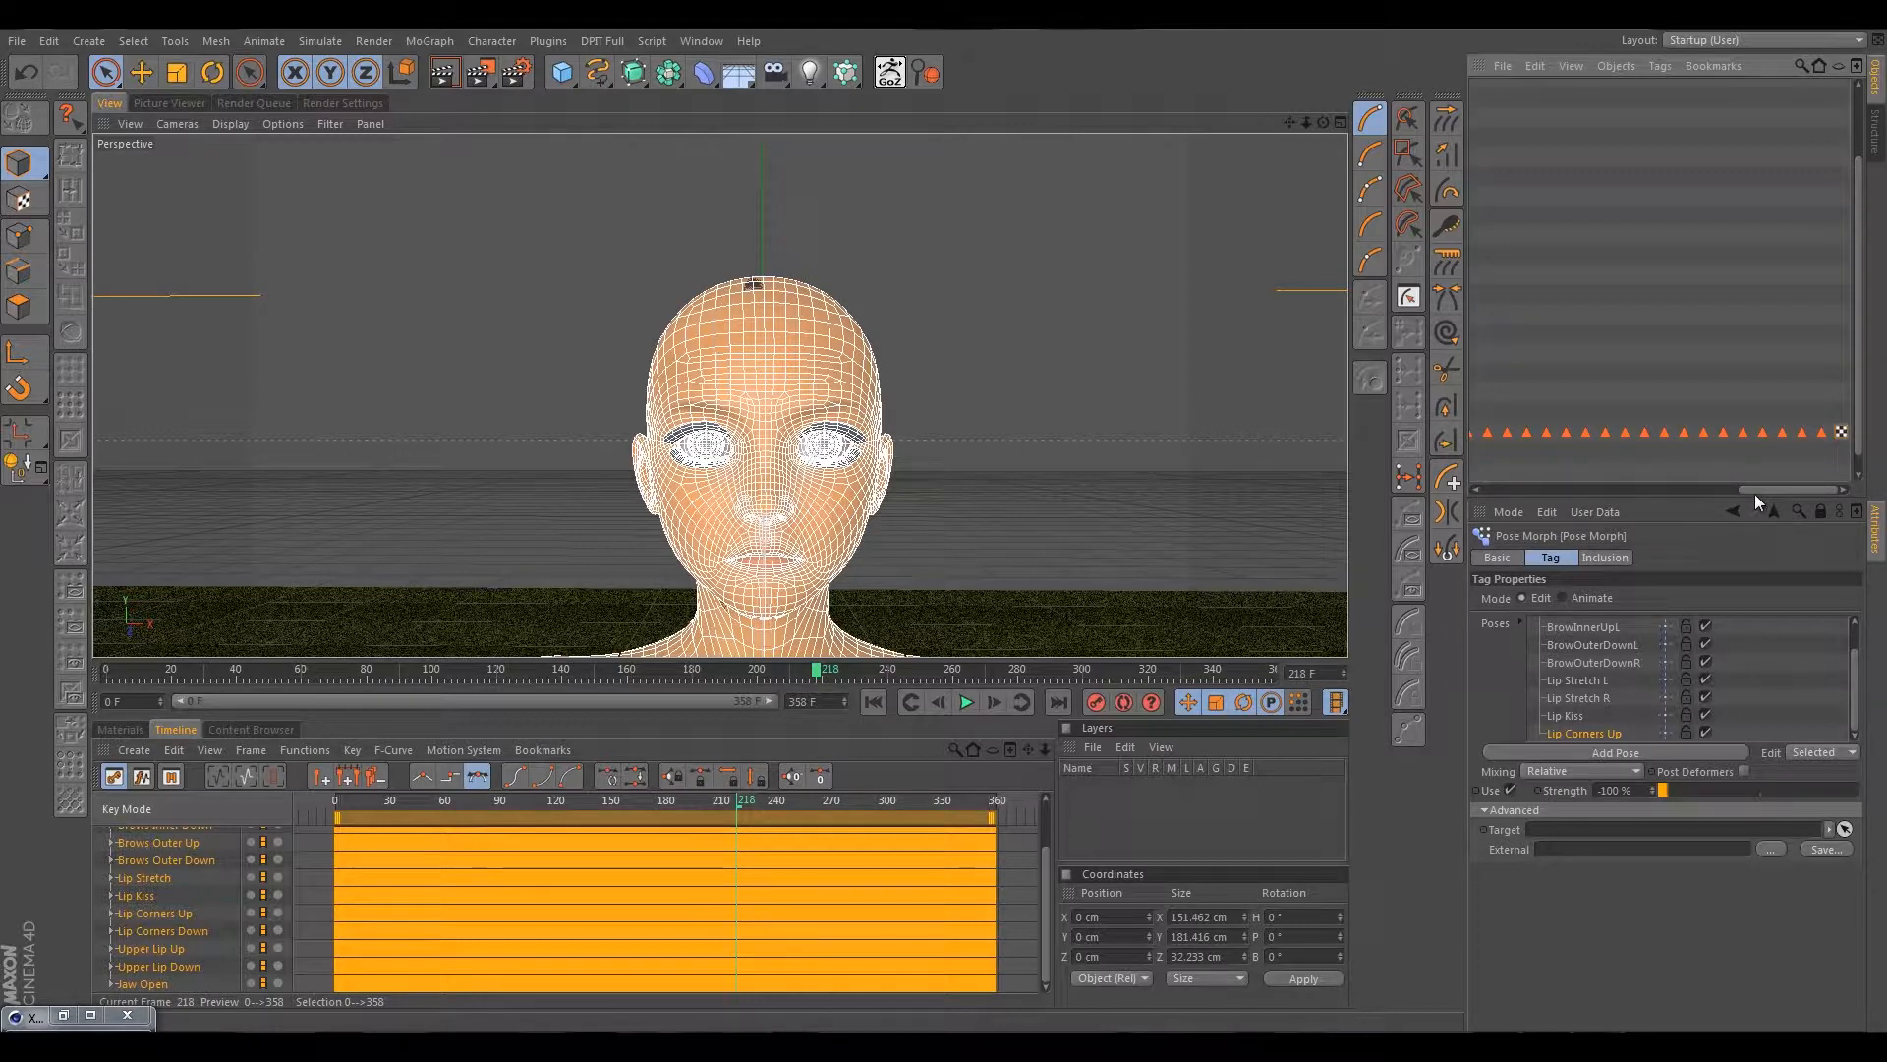
{"action": "left_click_drag", "start_coordinate": [1756, 493], "coordinate": [1519, 489]}
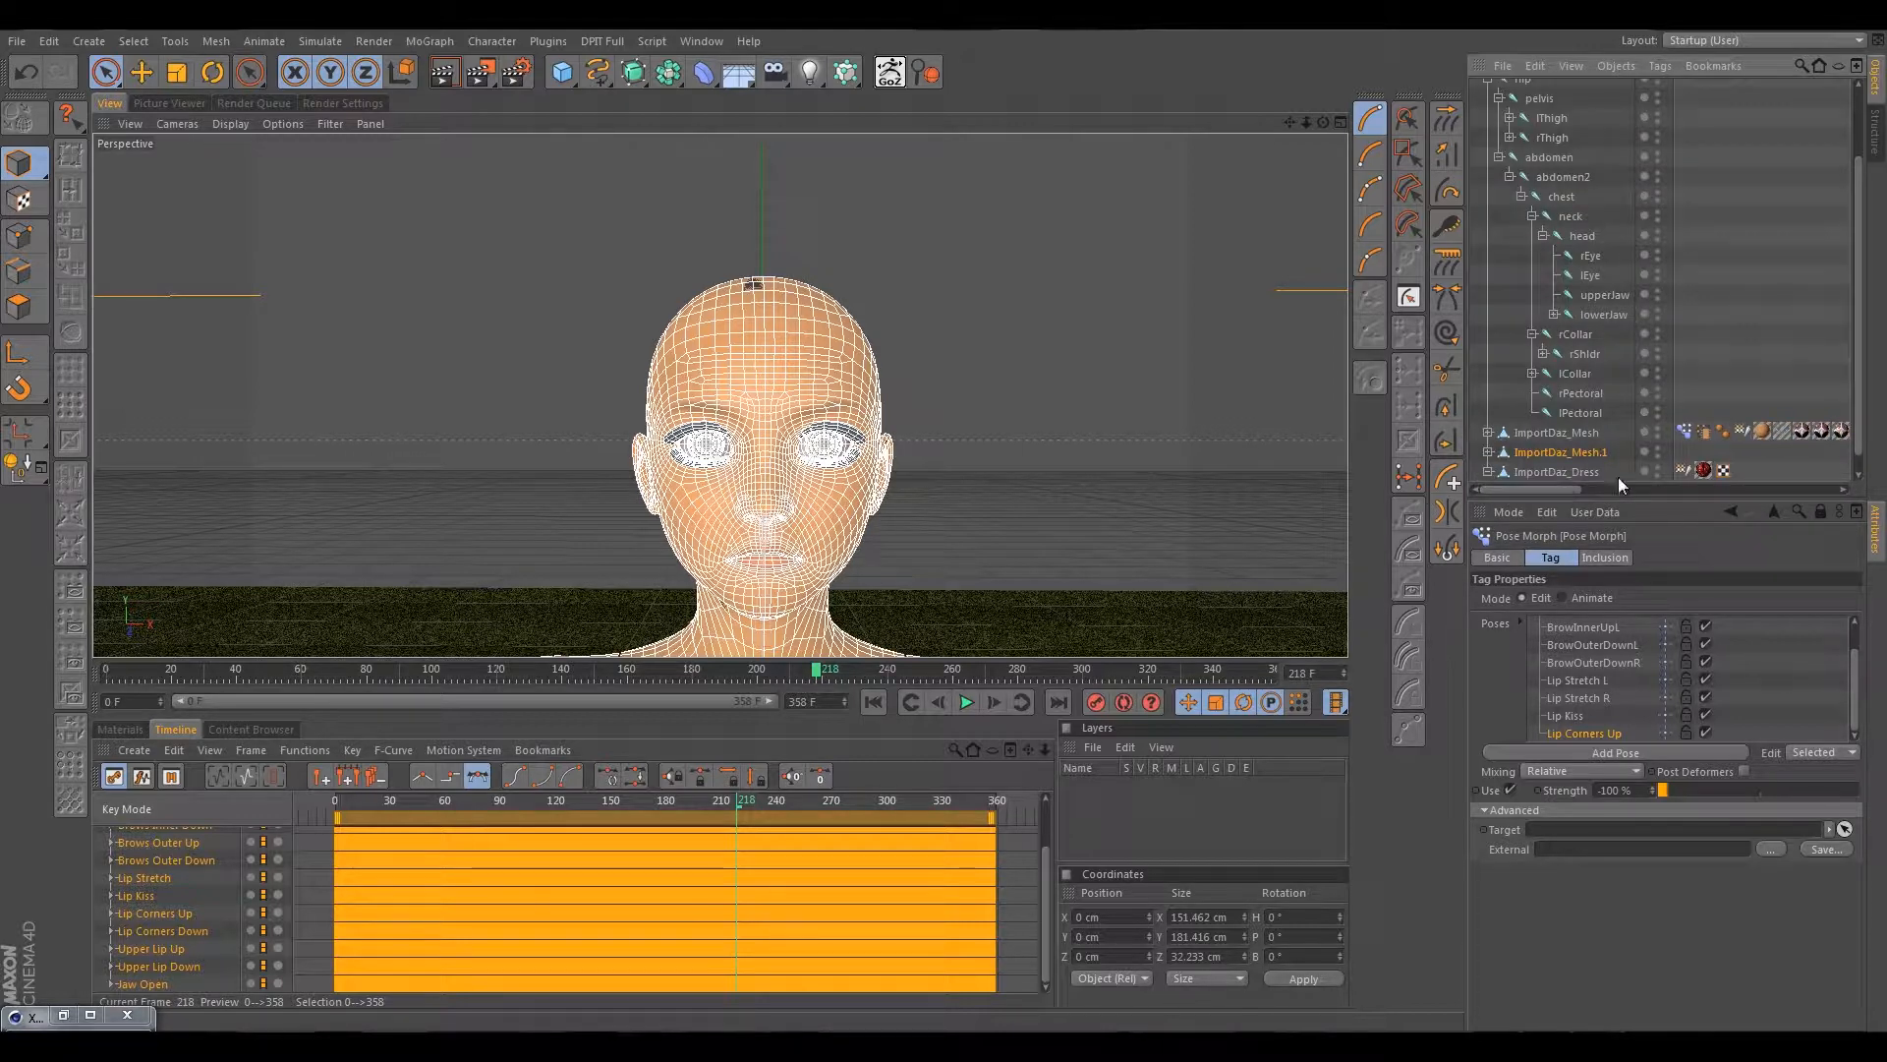
Return the Lip Corners Up strength to 0 %, hide ImportDaz_Mesh and leave the duplicate ImportDaz_Mesh.1 showing.
{"action": "left_click", "coordinate": [1684, 432]}
{"action": "left_click", "coordinate": [1677, 788]}
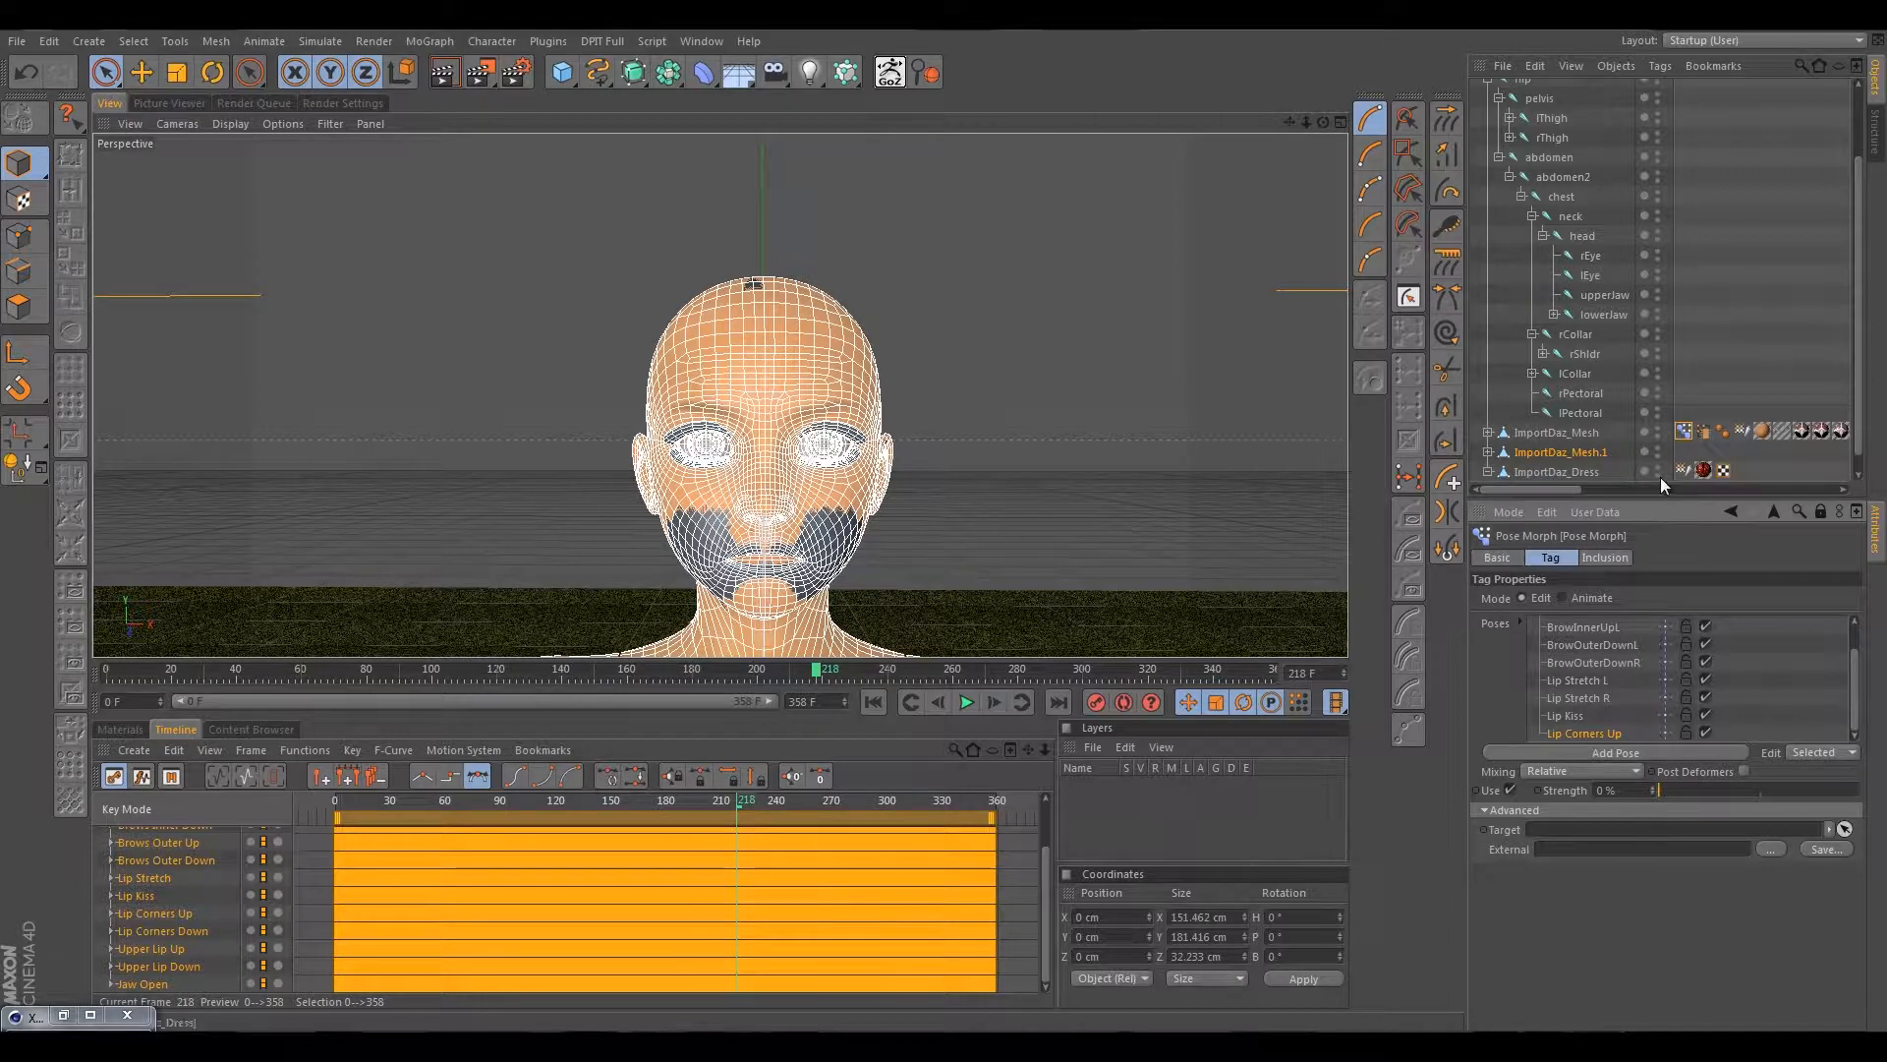
{"action": "left_click", "coordinate": [1658, 448]}
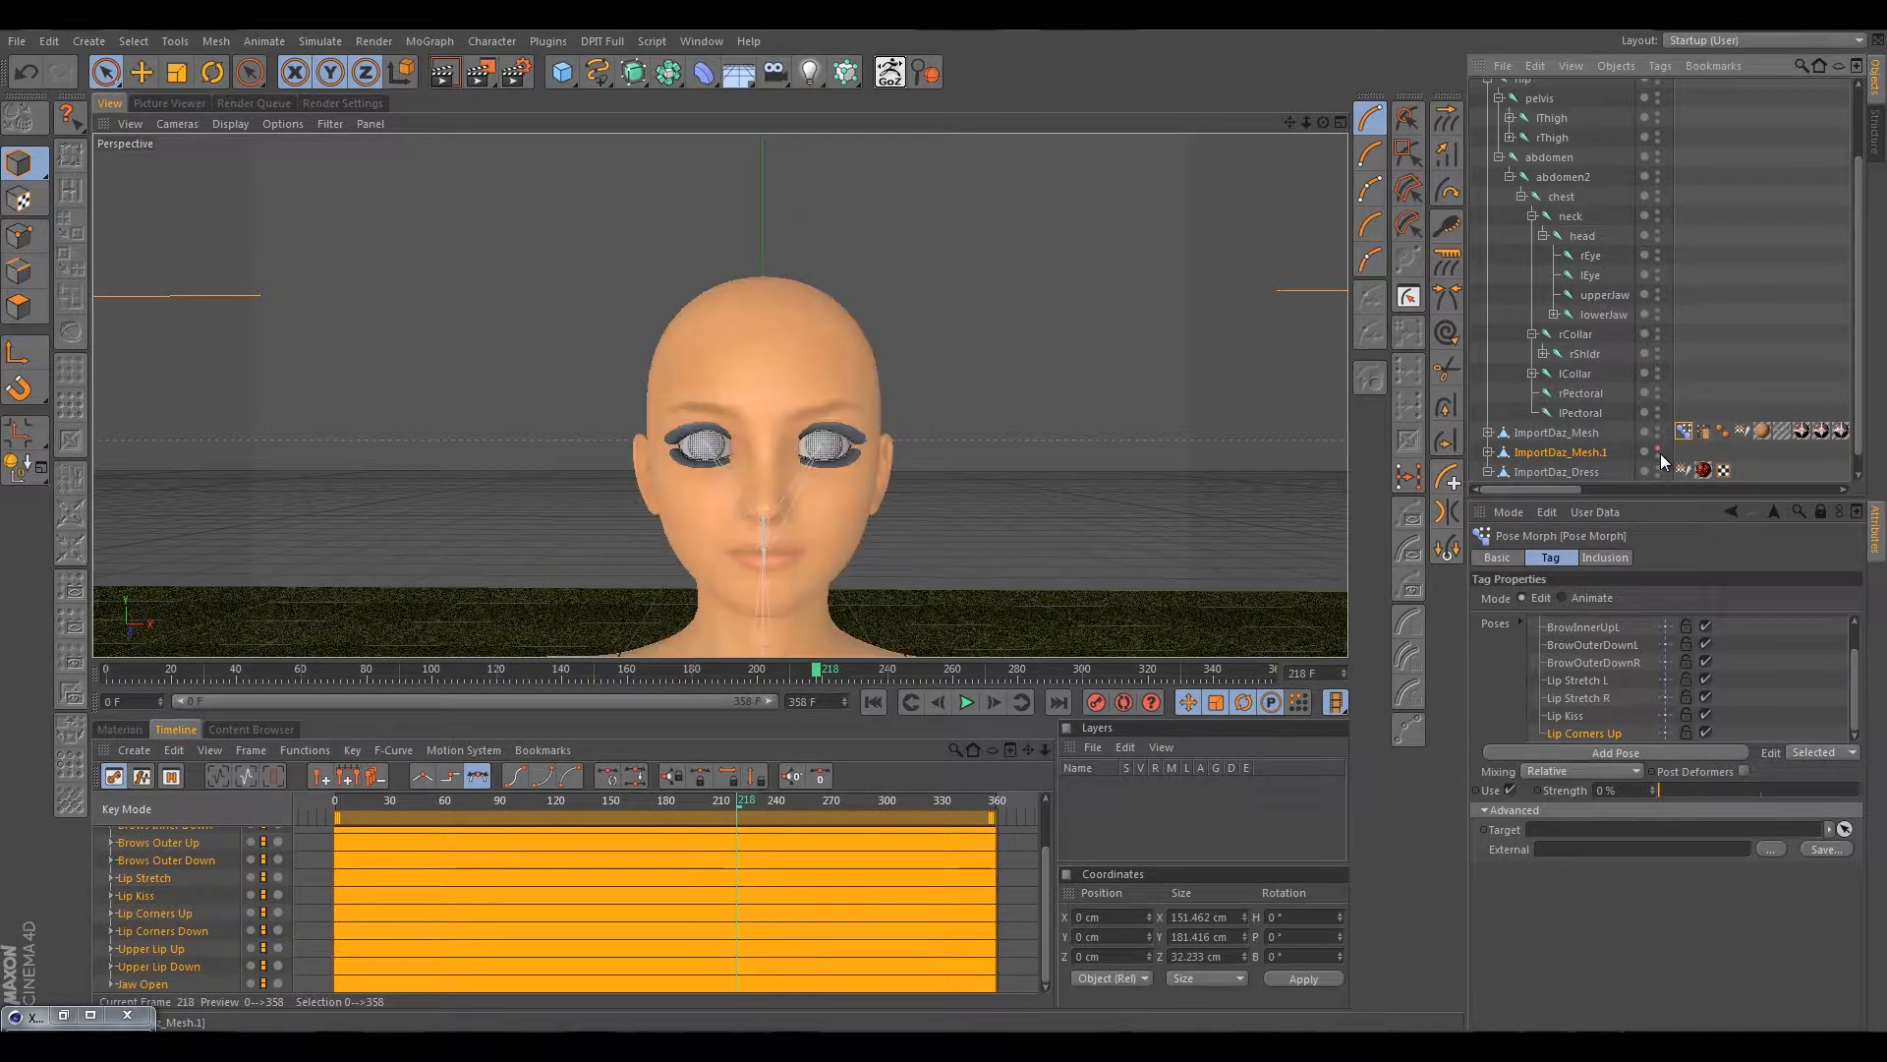
{"action": "left_click", "coordinate": [1658, 454]}
{"action": "mouse_move", "coordinate": [1671, 791]}
{"action": "left_mouse_down"}
{"action": "mouse_move", "coordinate": [1852, 792]}
{"action": "mouse_move", "coordinate": [1703, 803]}
{"action": "left_mouse_up"}
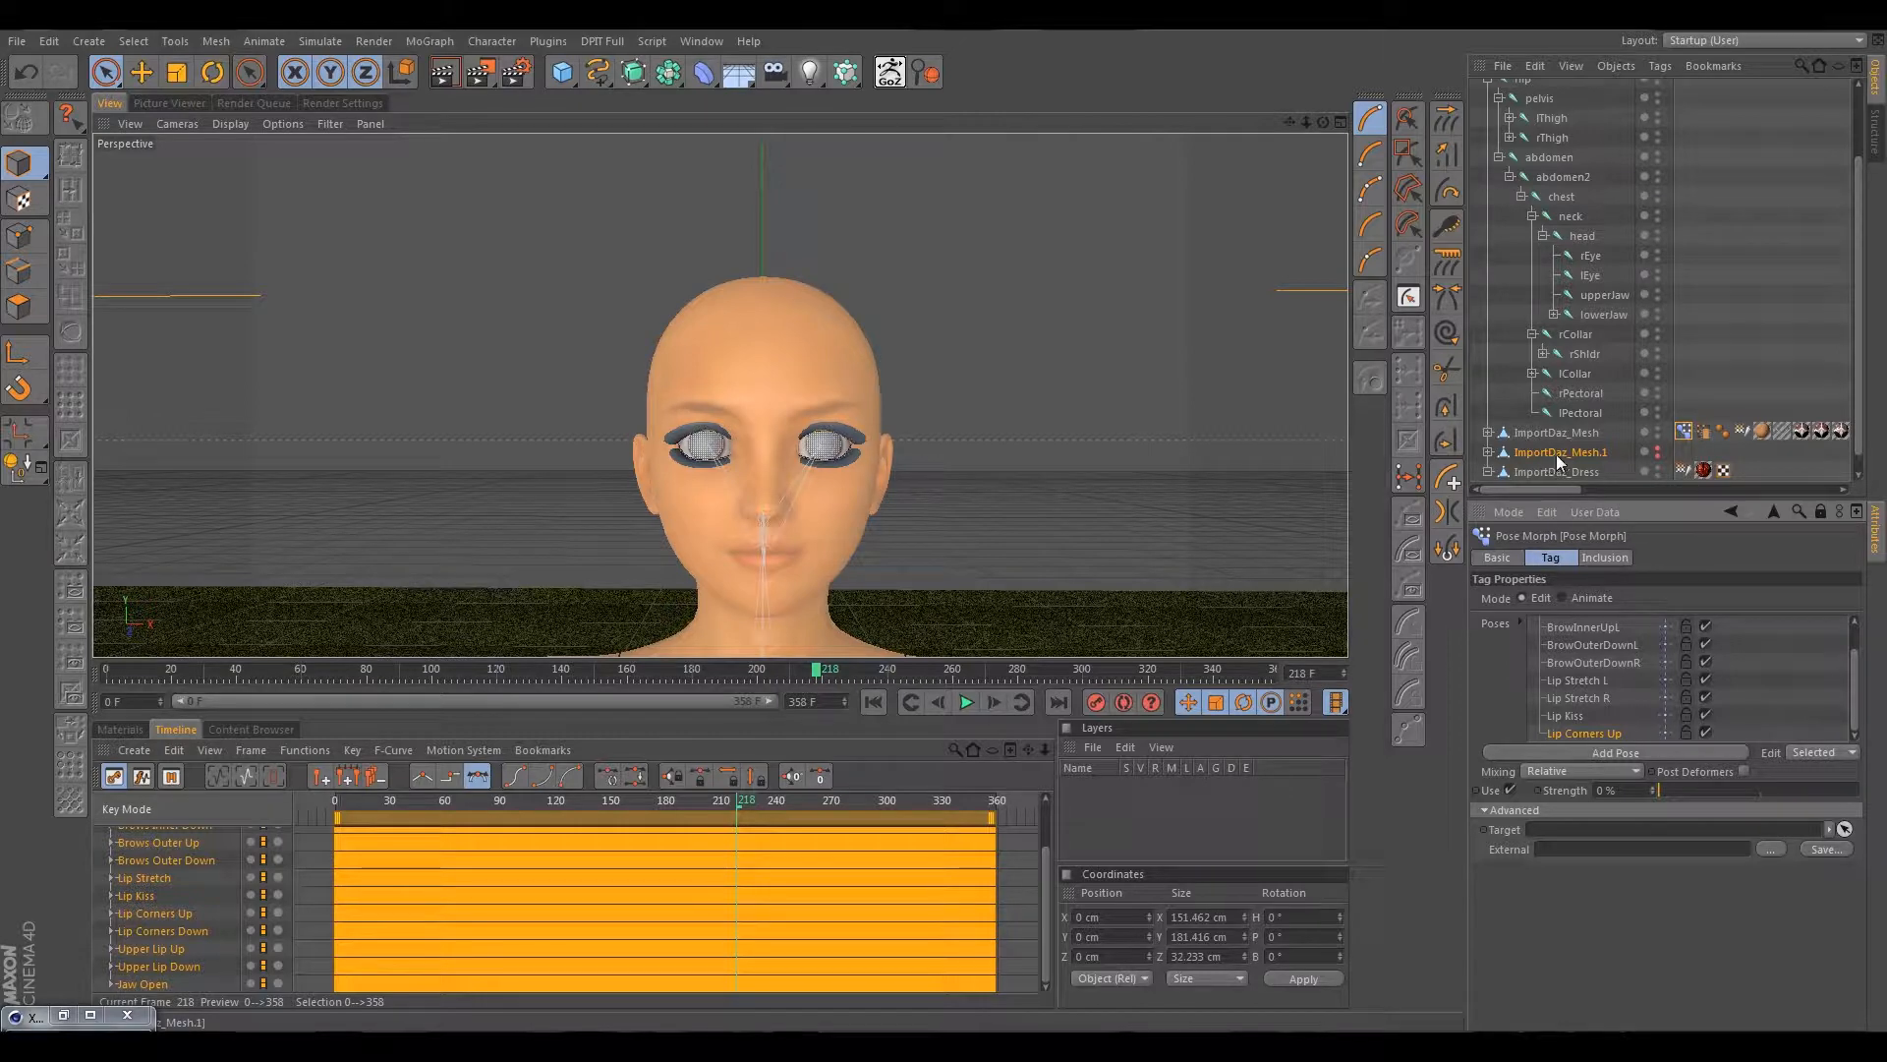
{"action": "left_click", "coordinate": [1659, 432]}
{"action": "left_click", "coordinate": [1659, 453]}
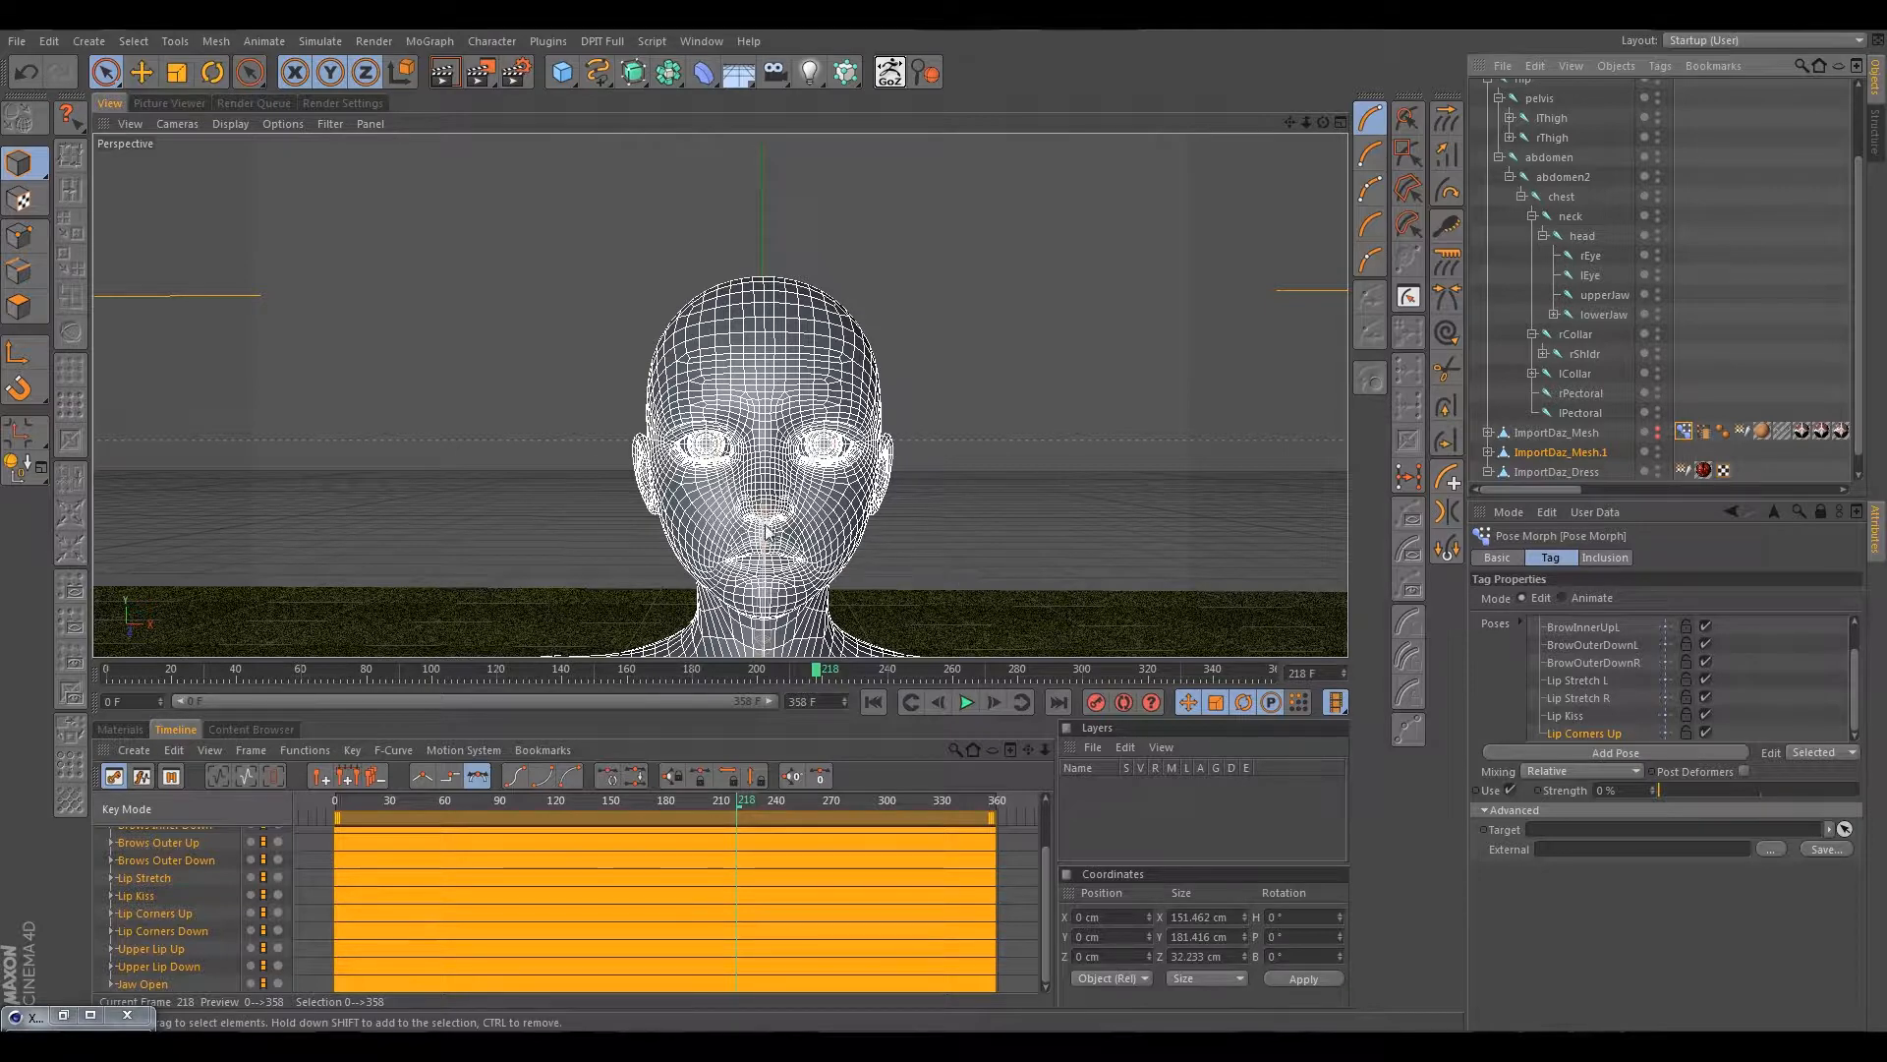
Delete the Poses: Genesis.Shape and Skin child objects from ImportDaz_Mesh.1.
{"action": "left_click", "coordinate": [1489, 453]}
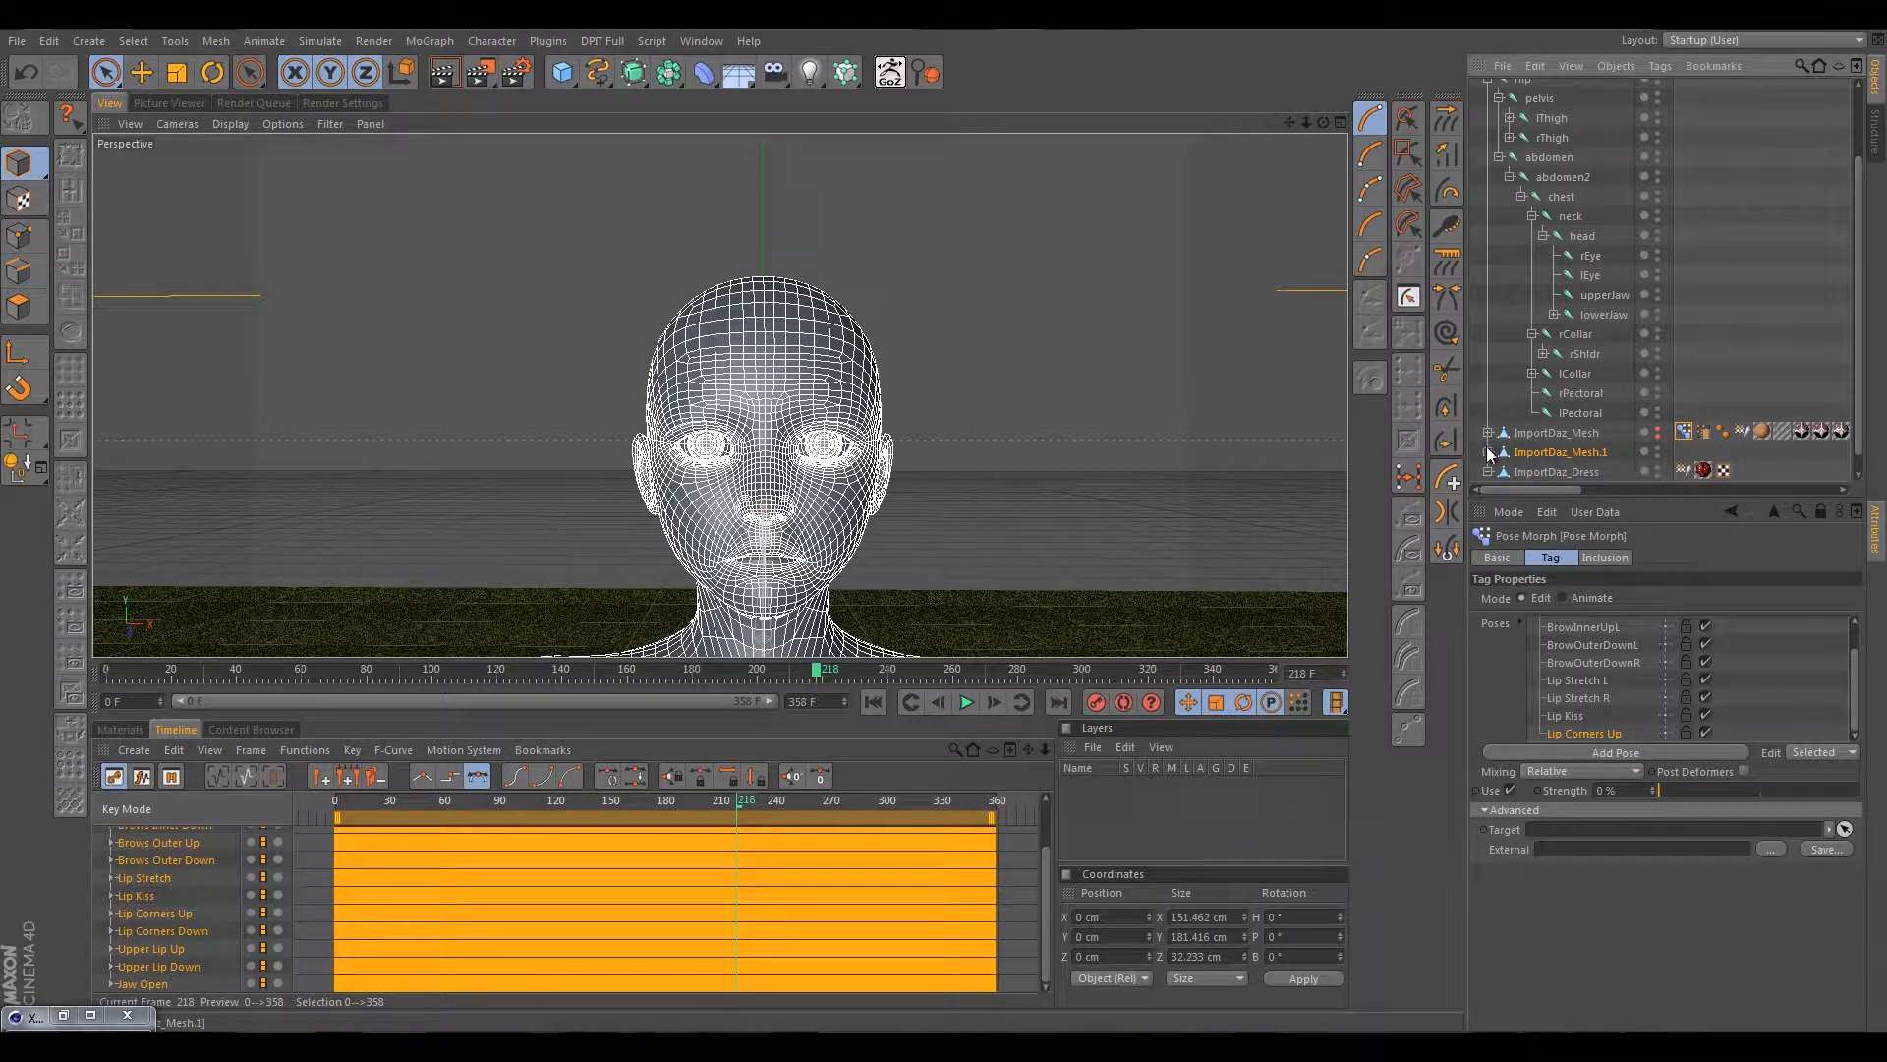
{"action": "scroll", "coordinate": [1551, 462], "scroll_direction": "down", "scroll_amount": 1}
{"action": "left_click", "coordinate": [1565, 412]}
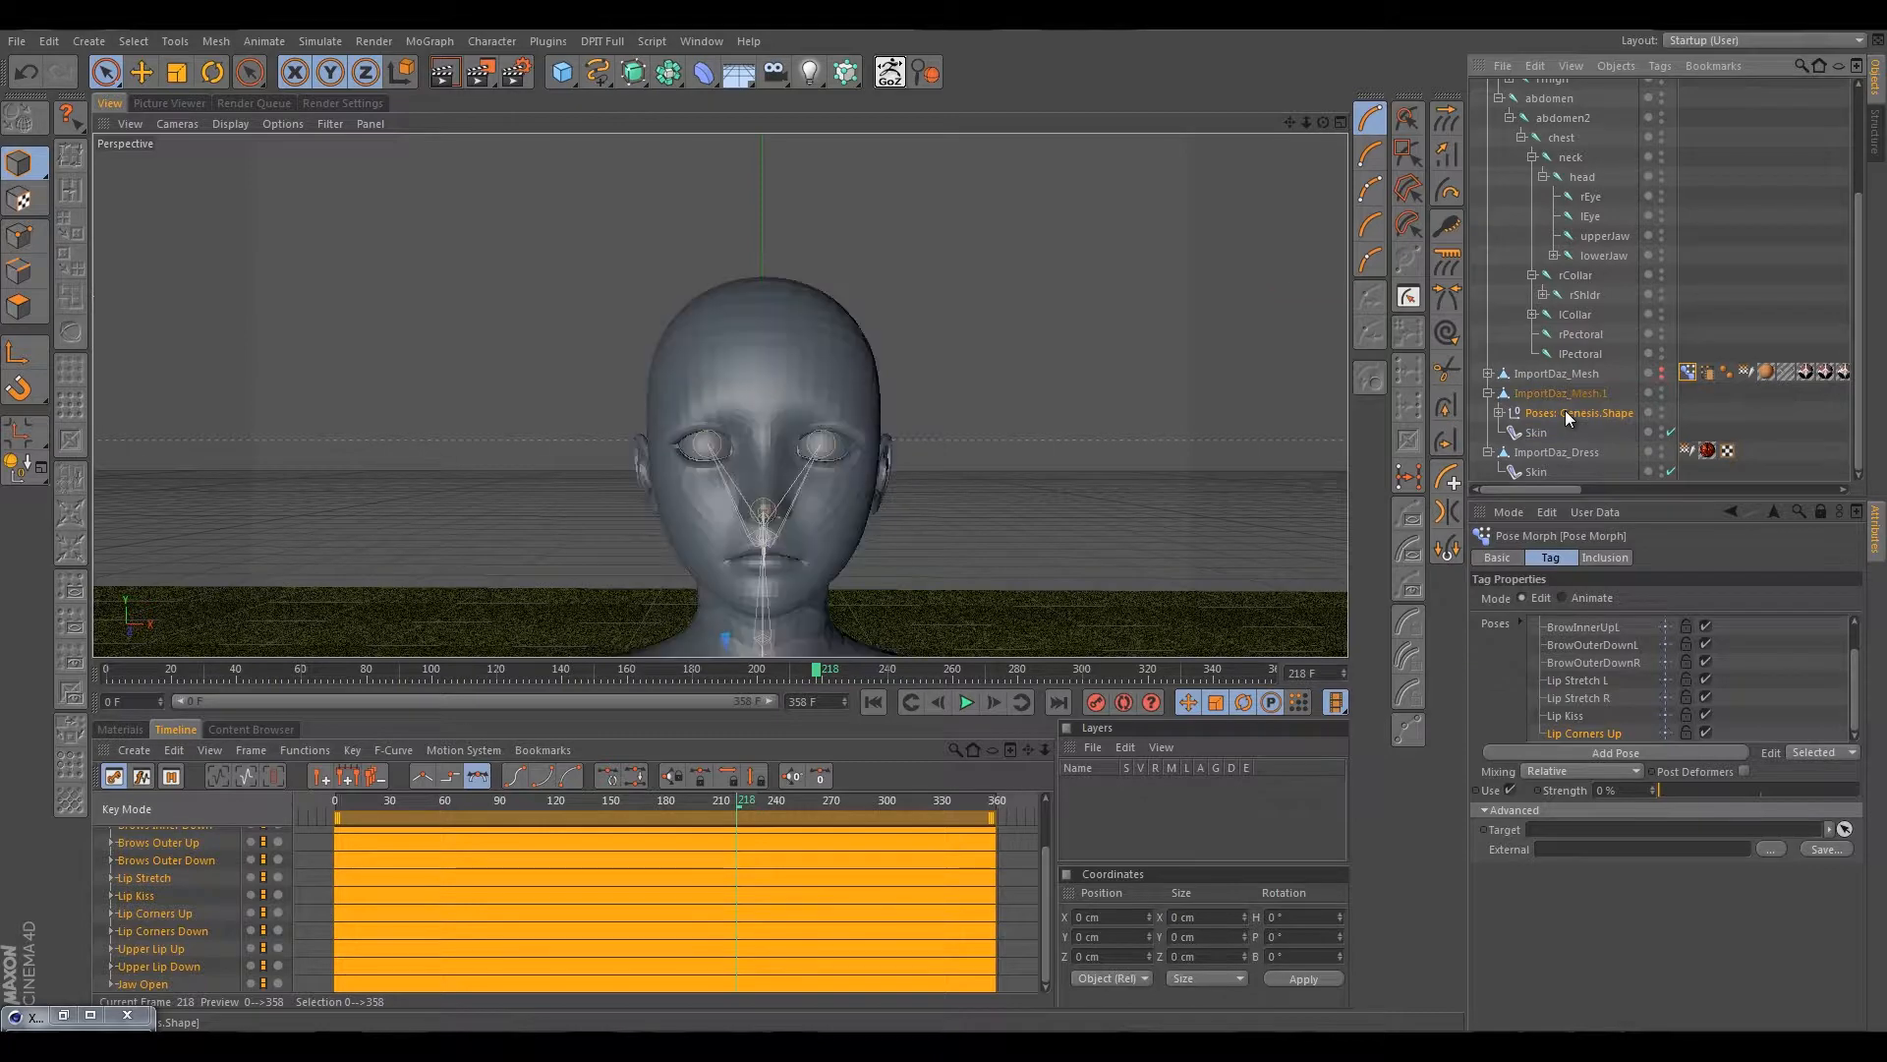
{"action": "key", "text": "Delete"}
{"action": "left_click", "coordinate": [1541, 434]}
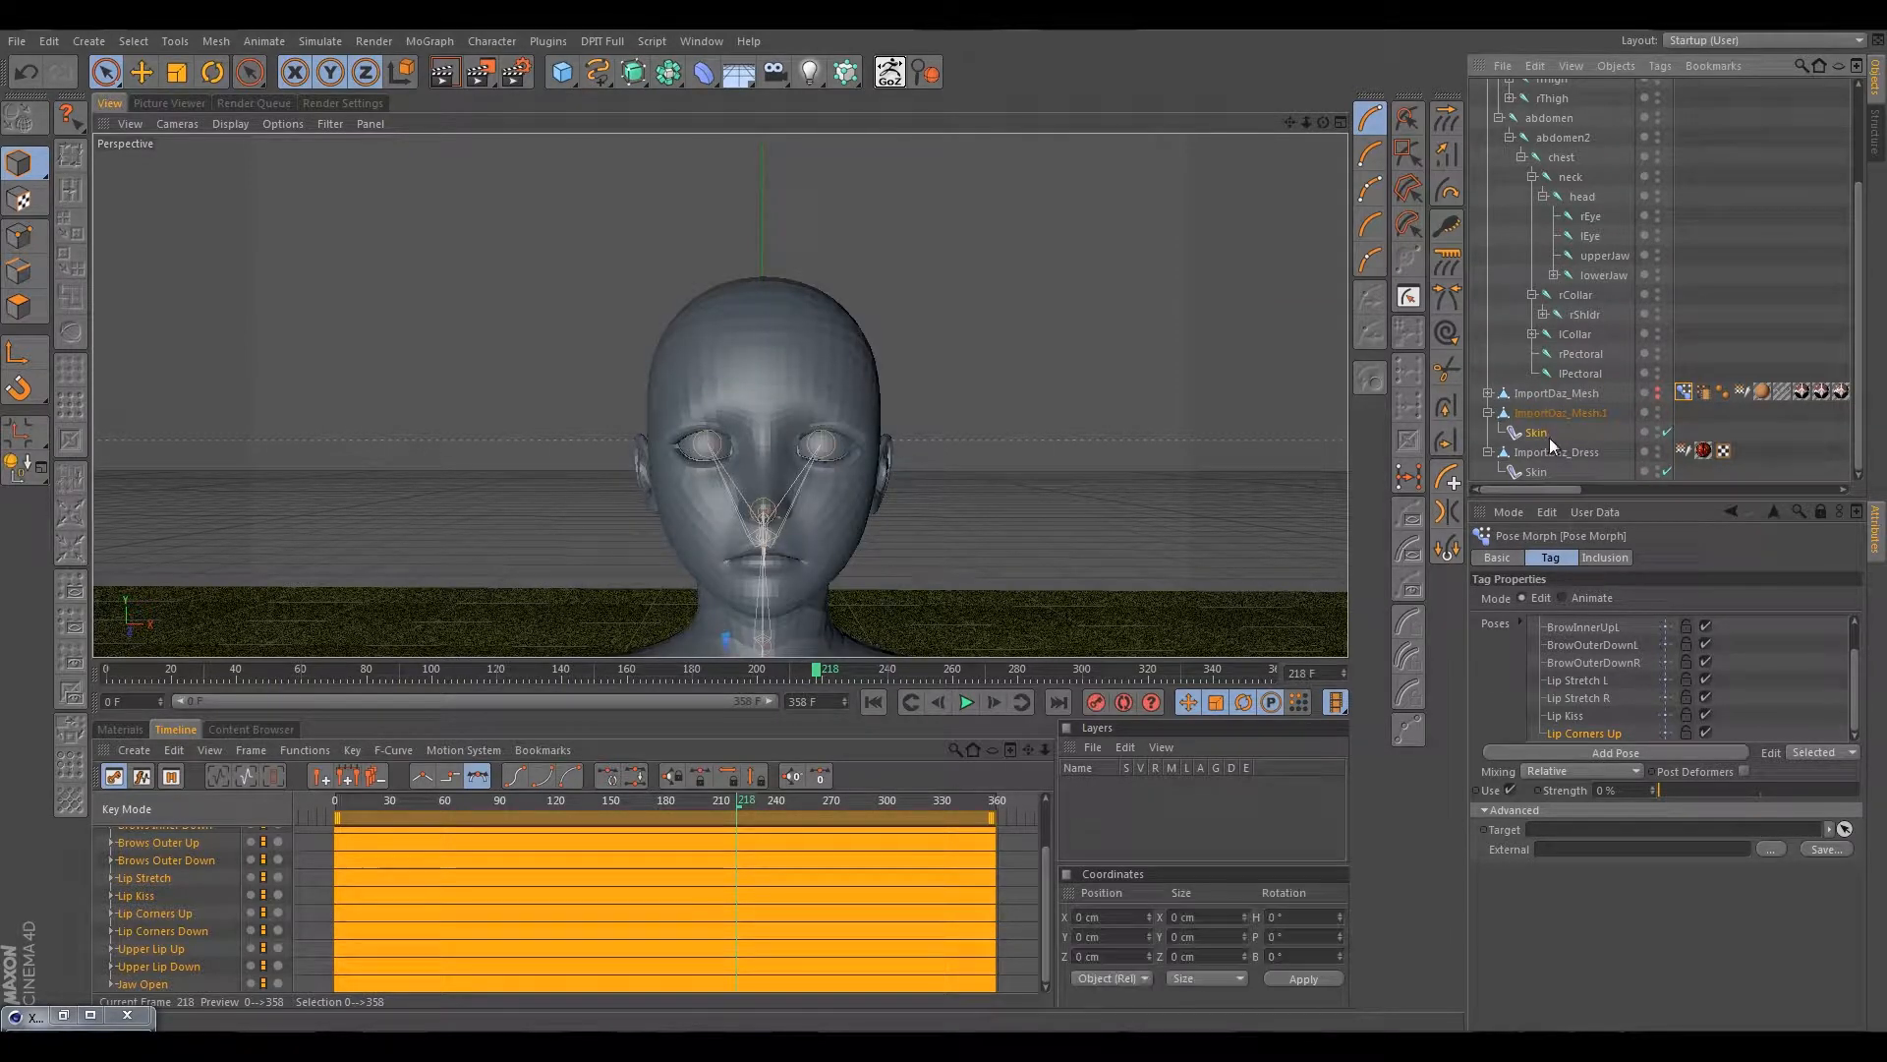
{"action": "key", "text": "Delete"}
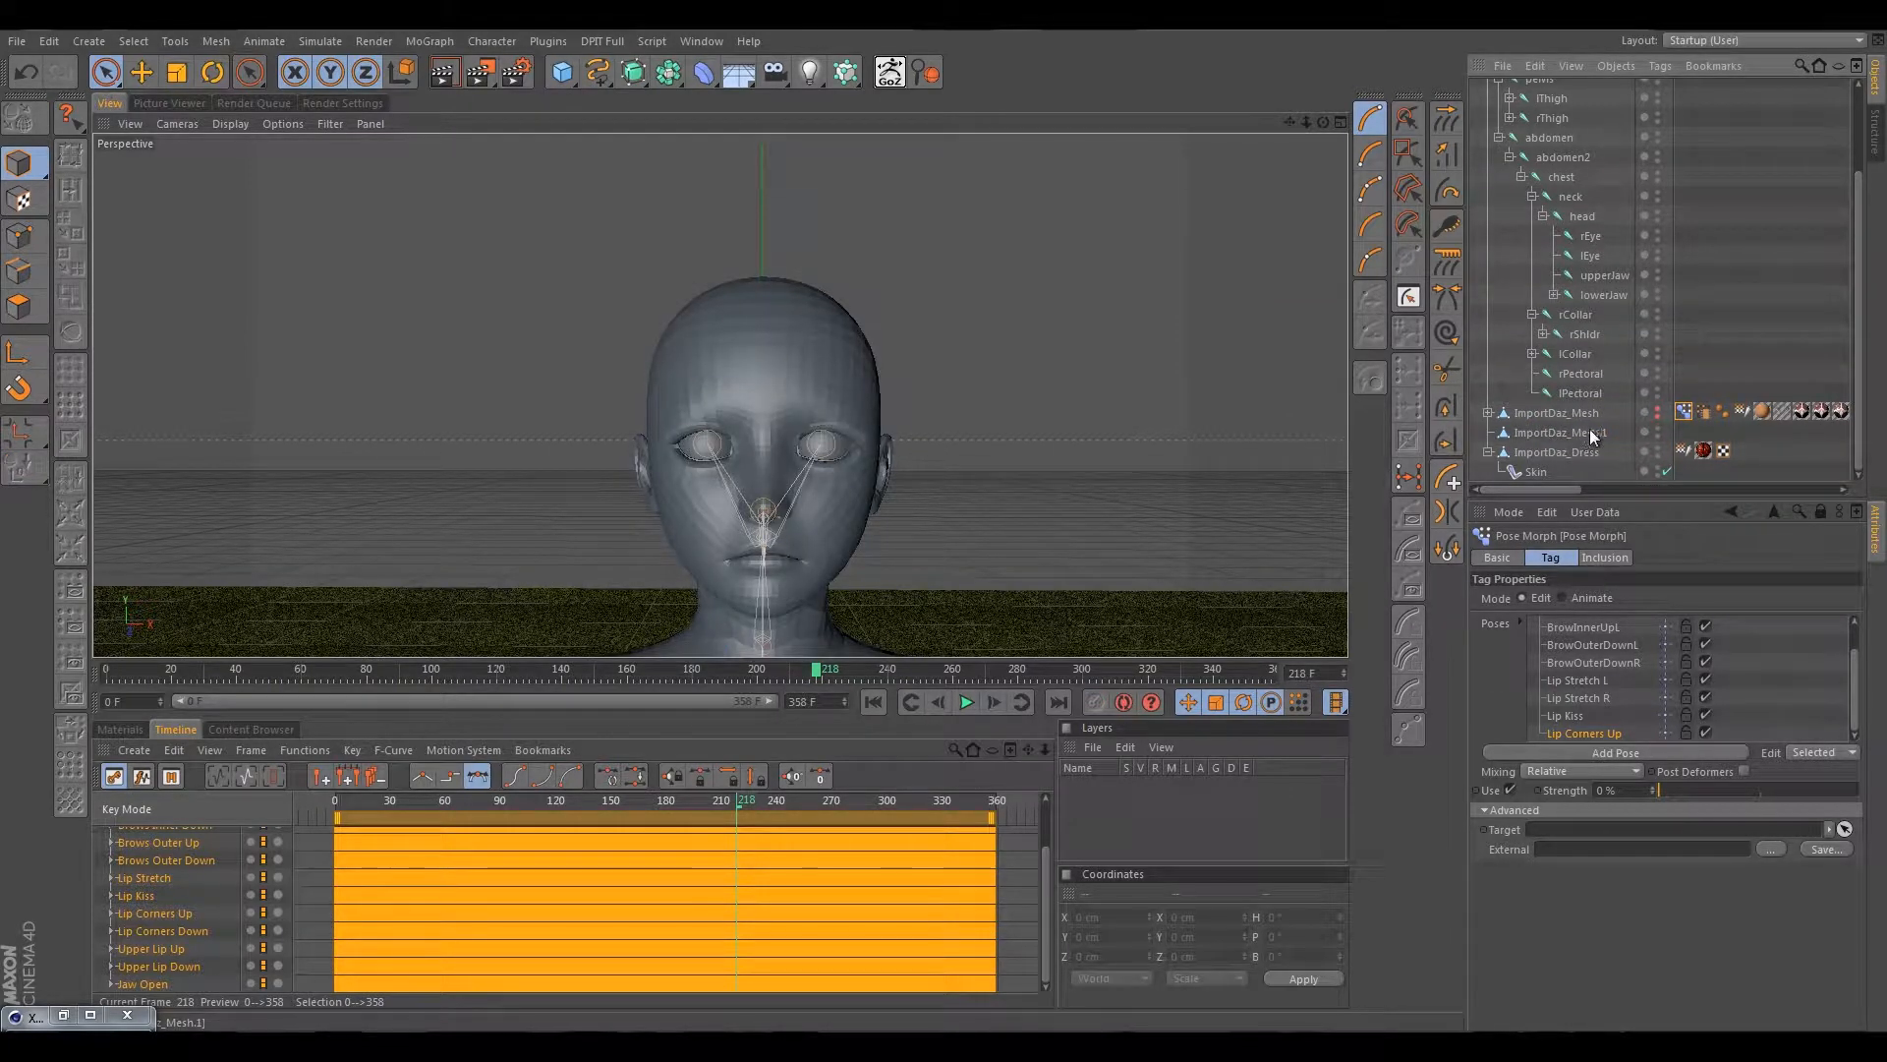
Rename ImportDaz_Mesh.1 as Lip Corner Down.
{"action": "left_click", "coordinate": [1591, 432]}
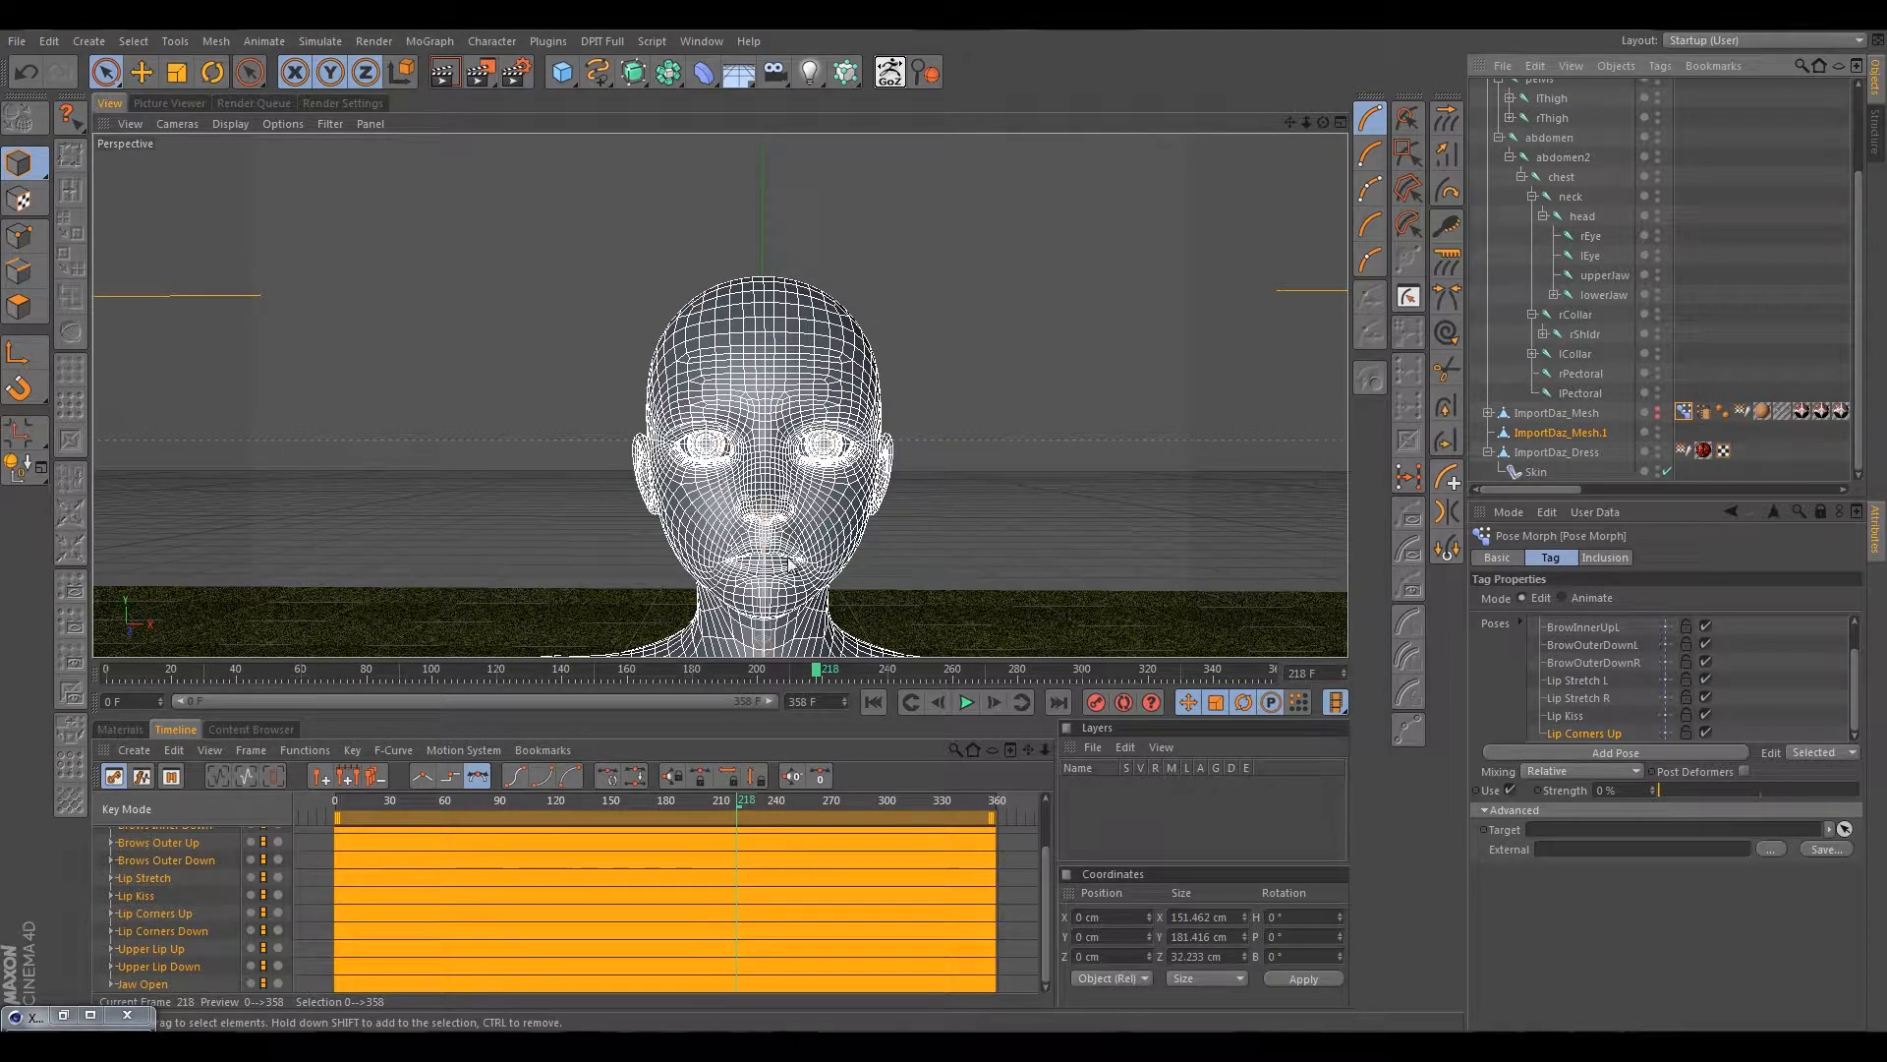
{"action": "double_click", "coordinate": [1563, 432]}
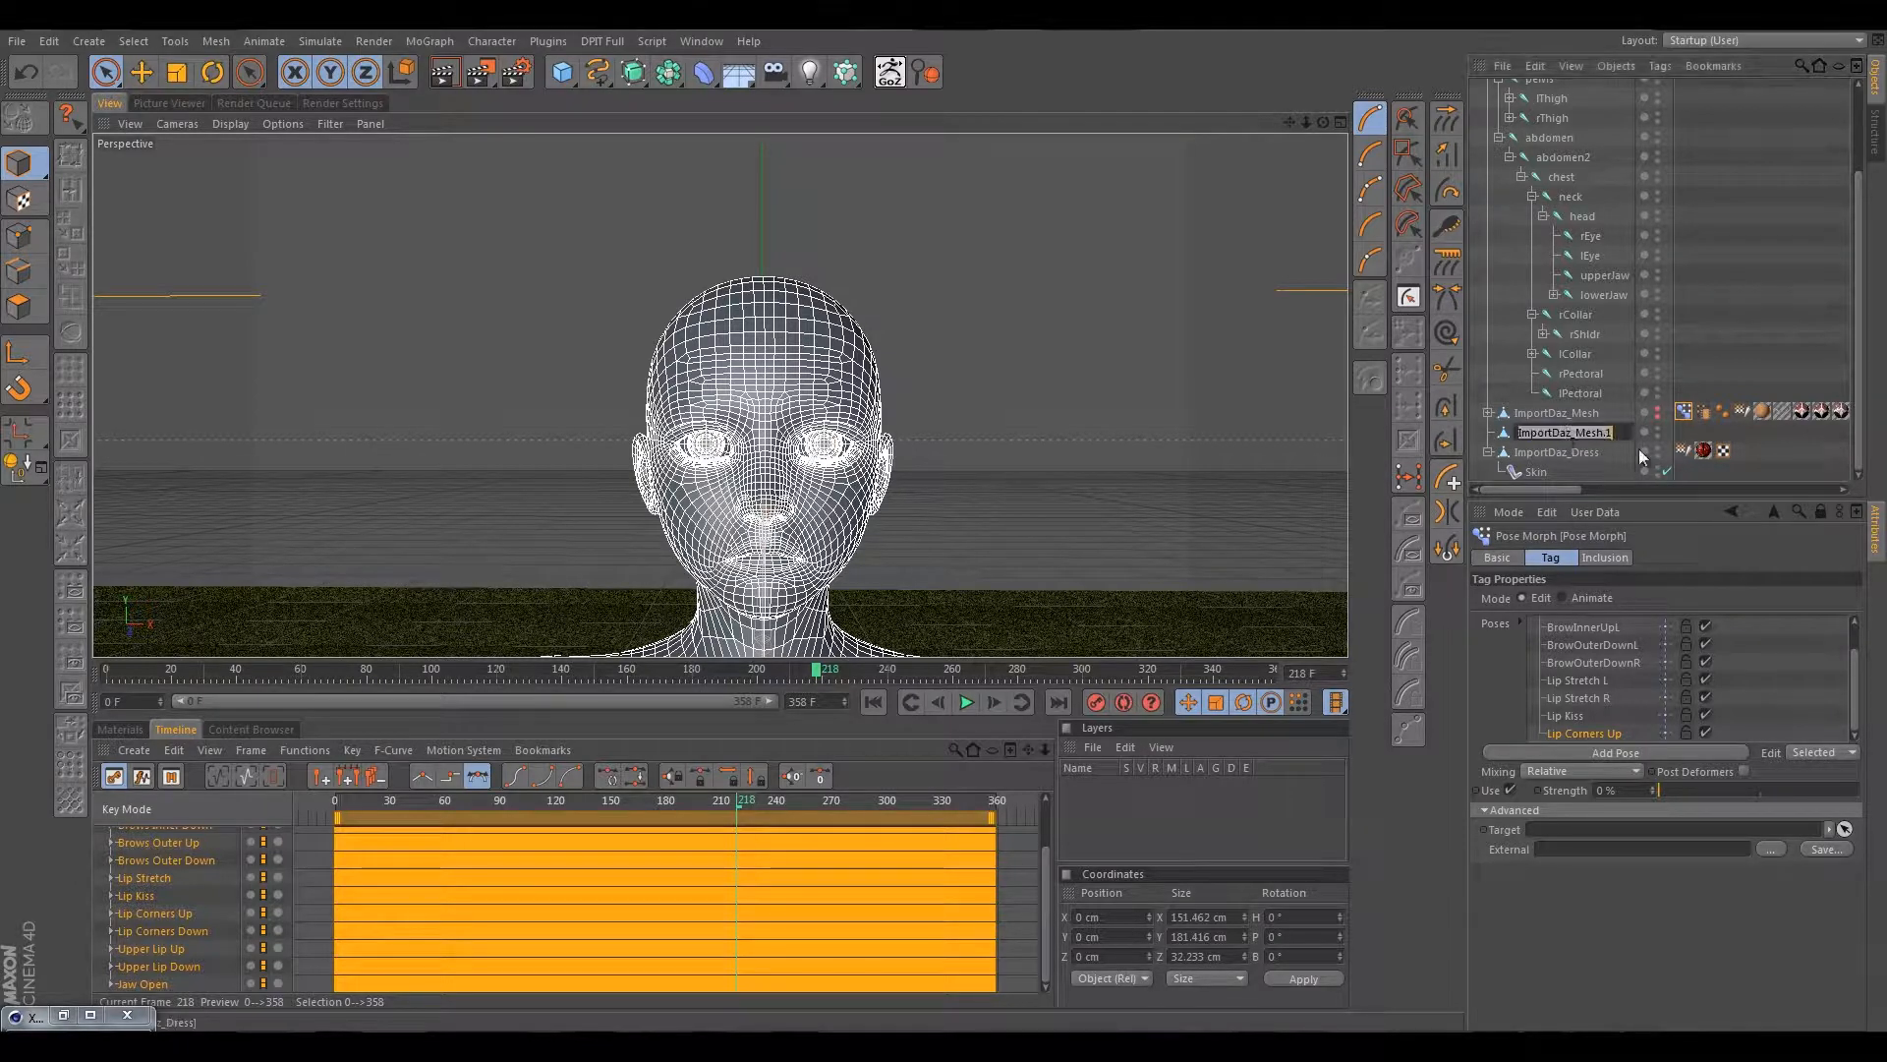
{"action": "type", "text": "Lip C"}
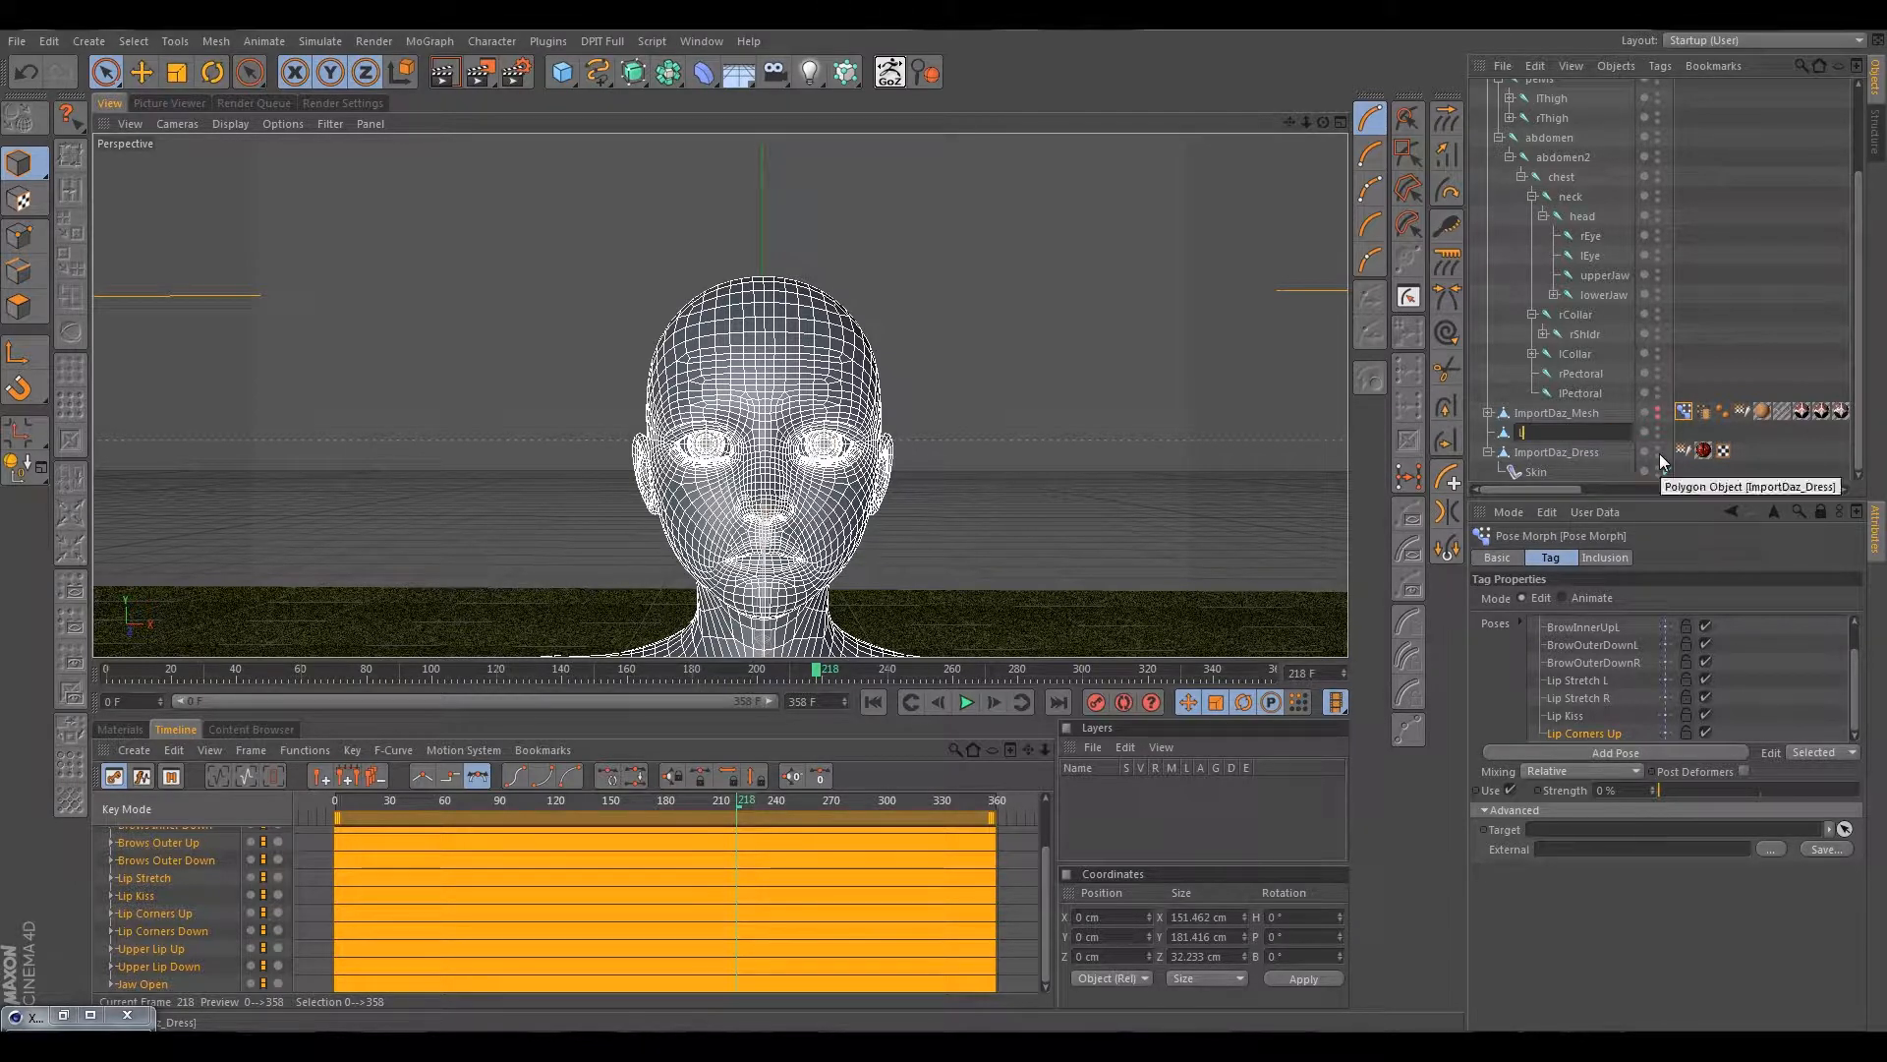
{"action": "type", "text": "orn"}
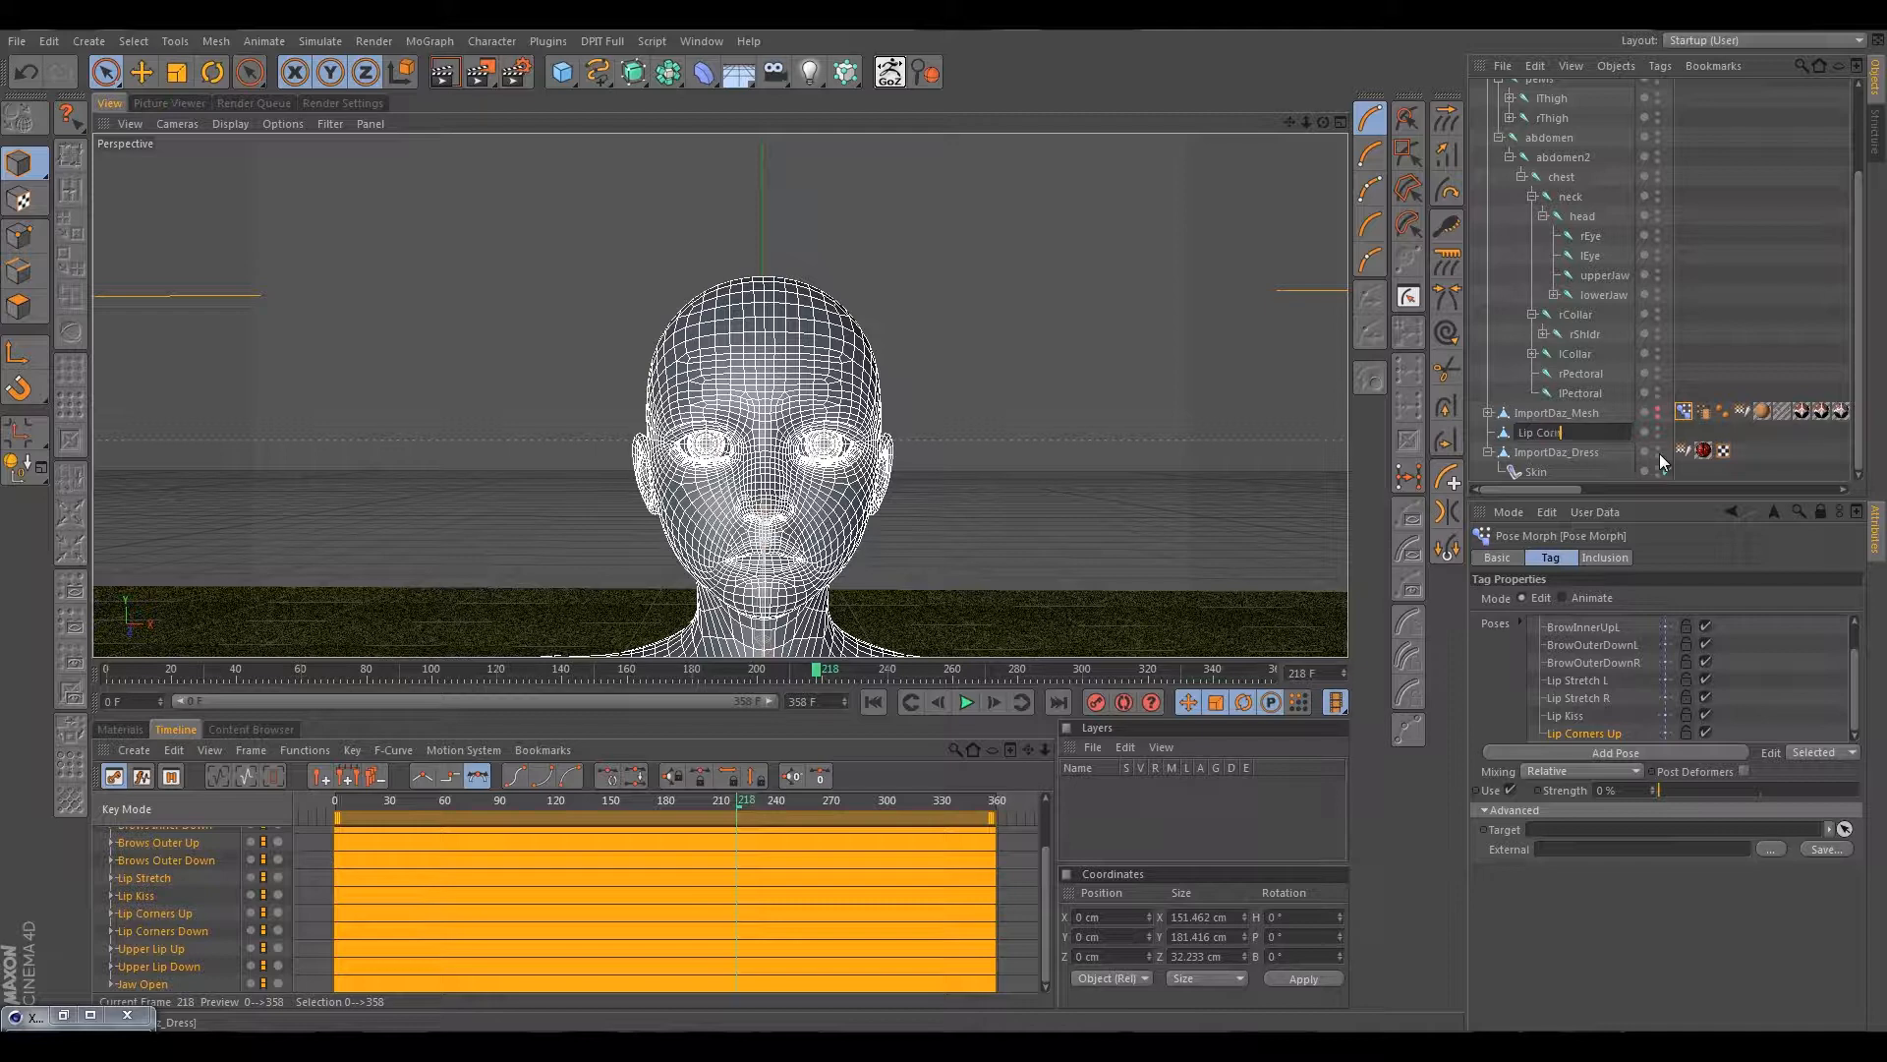
{"action": "type", "text": "er Down"}
{"action": "key", "text": "Return"}
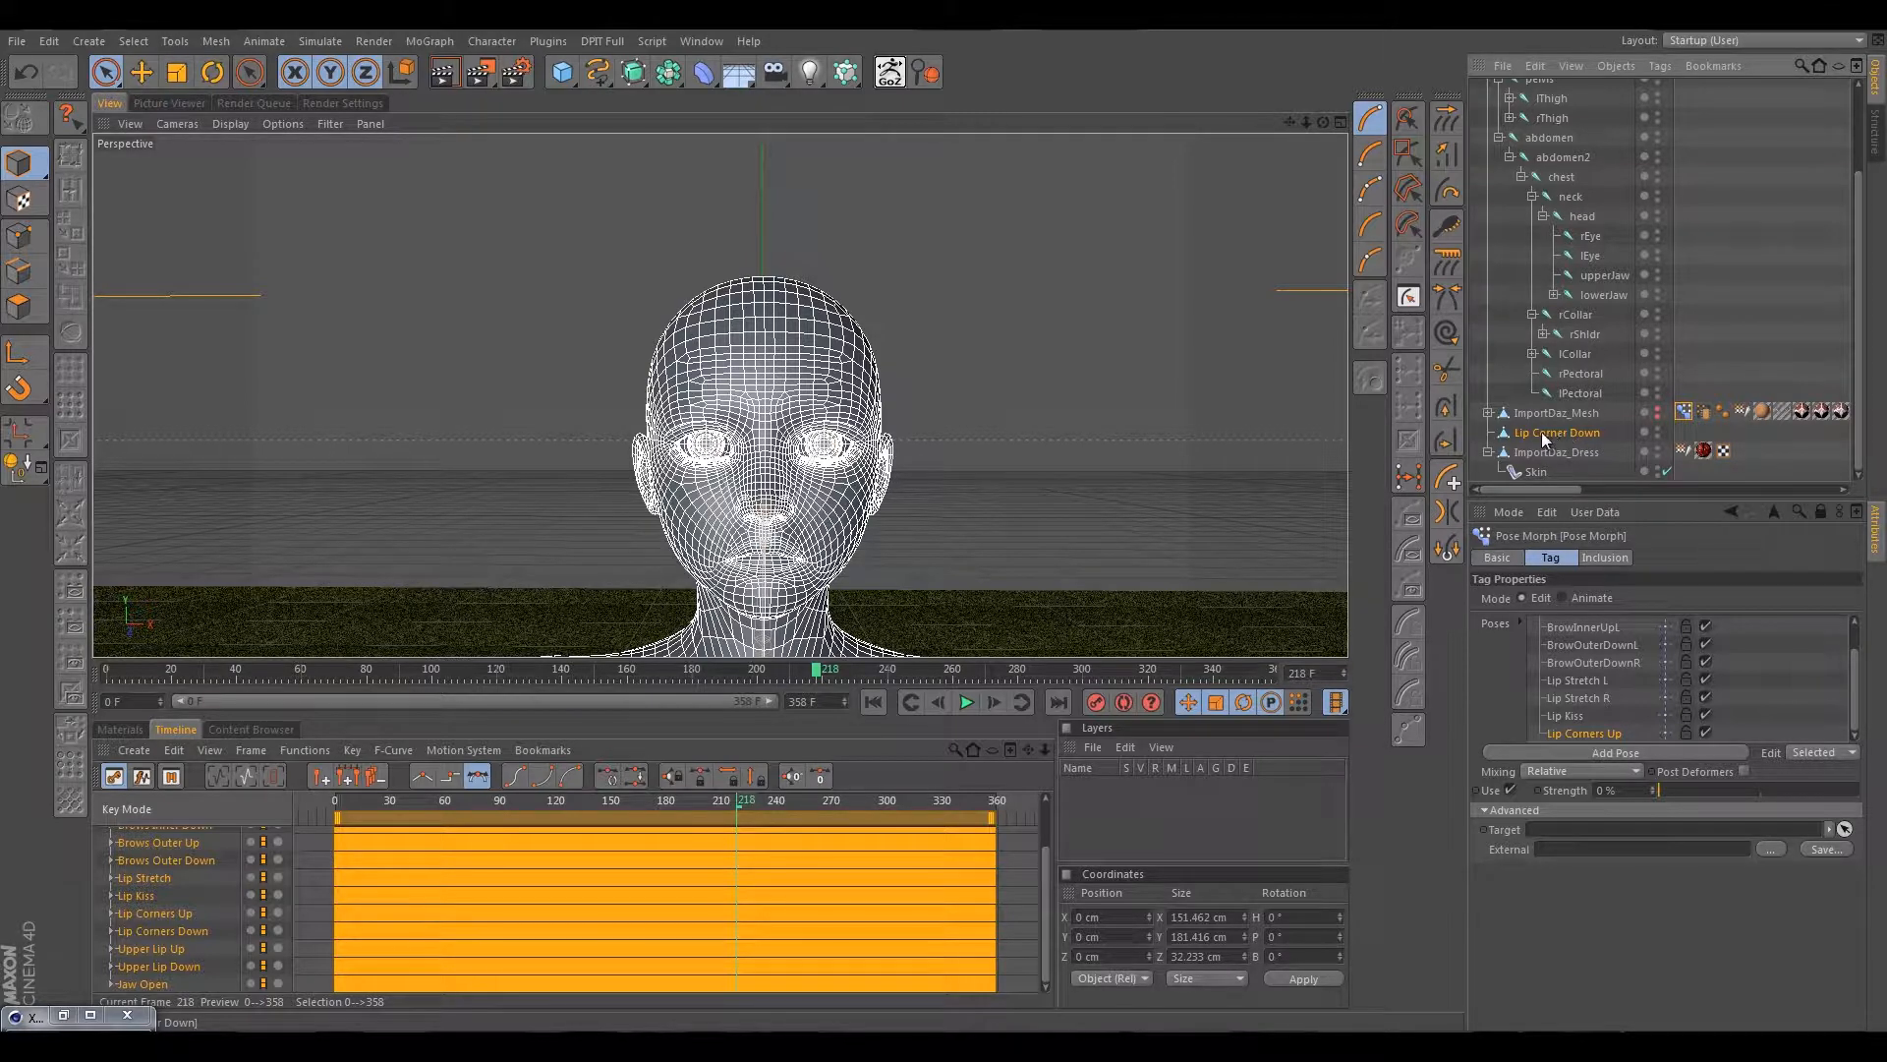
Add the Lip Corner Down mesh to the Pose Morph tag as a relative morph target and rename the pose Lip Corners Down.
{"action": "left_click_drag", "start_coordinate": [1541, 433], "coordinate": [1572, 735]}
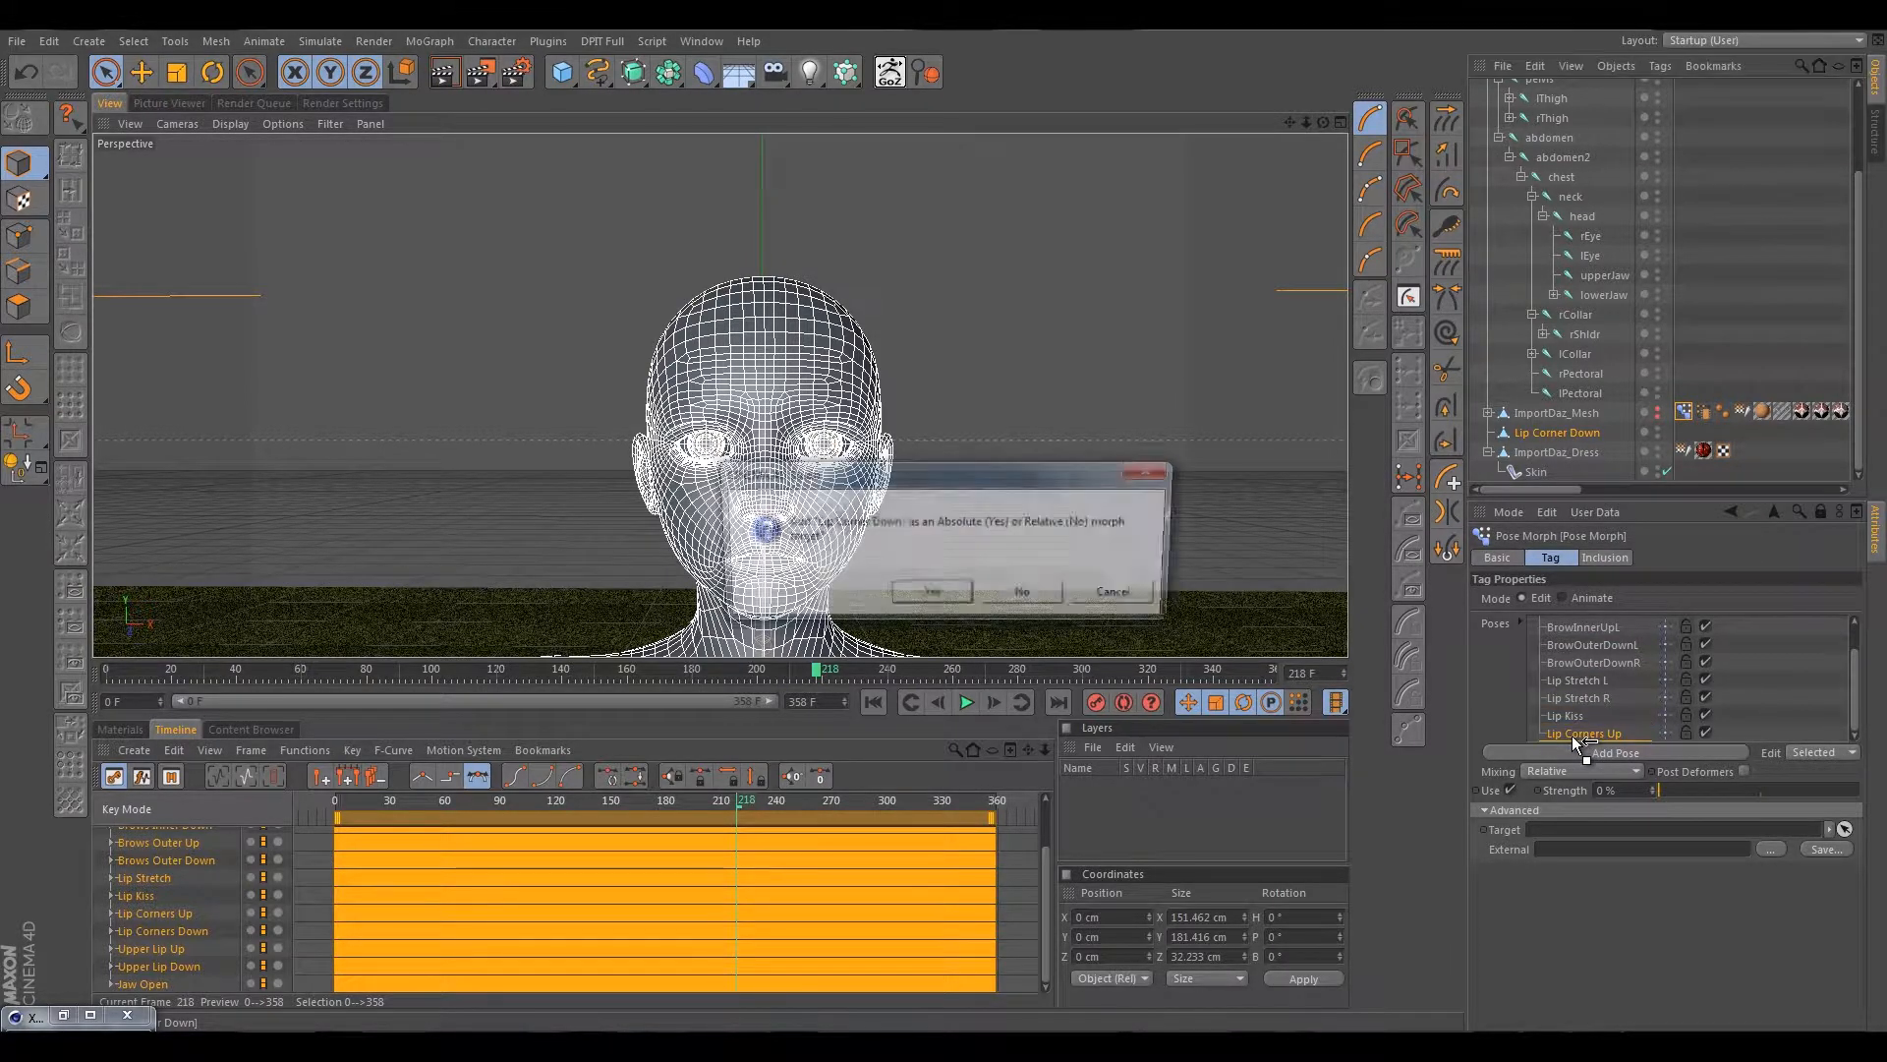
{"action": "left_click", "coordinate": [1027, 596]}
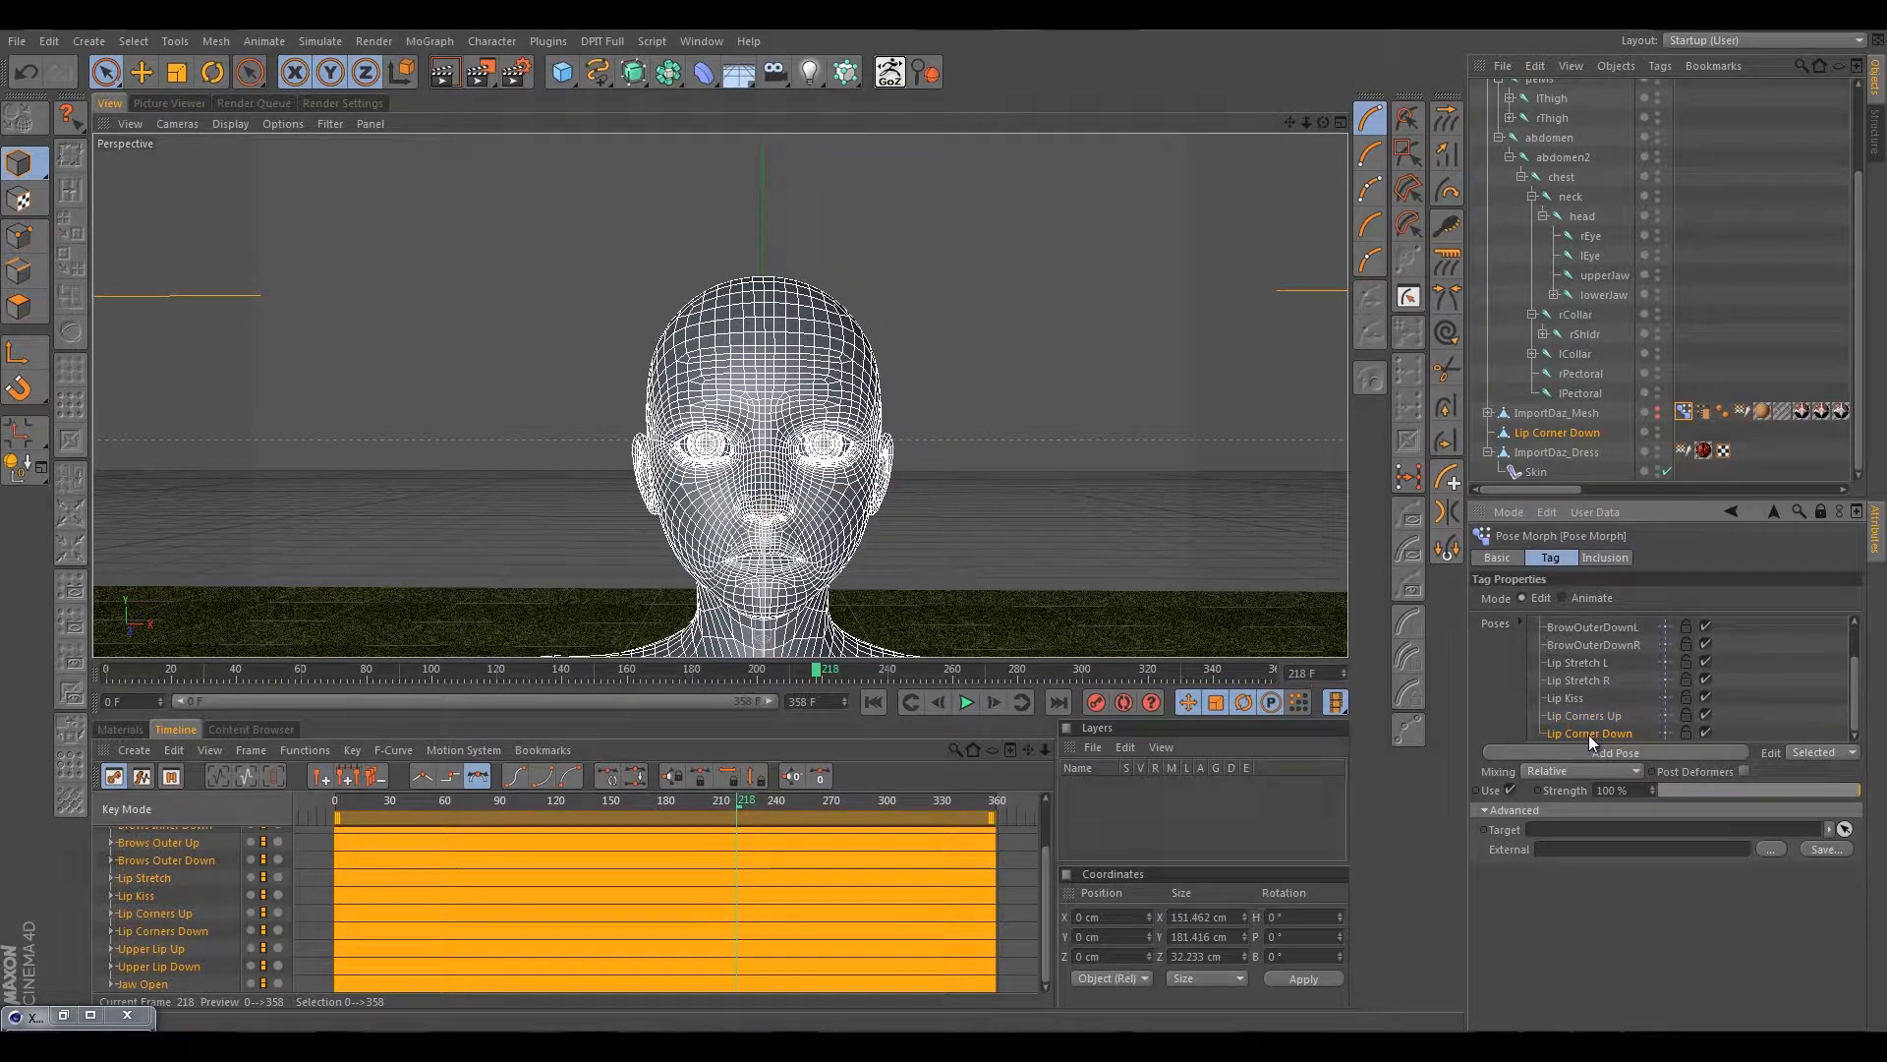
{"action": "double_click", "coordinate": [1588, 733]}
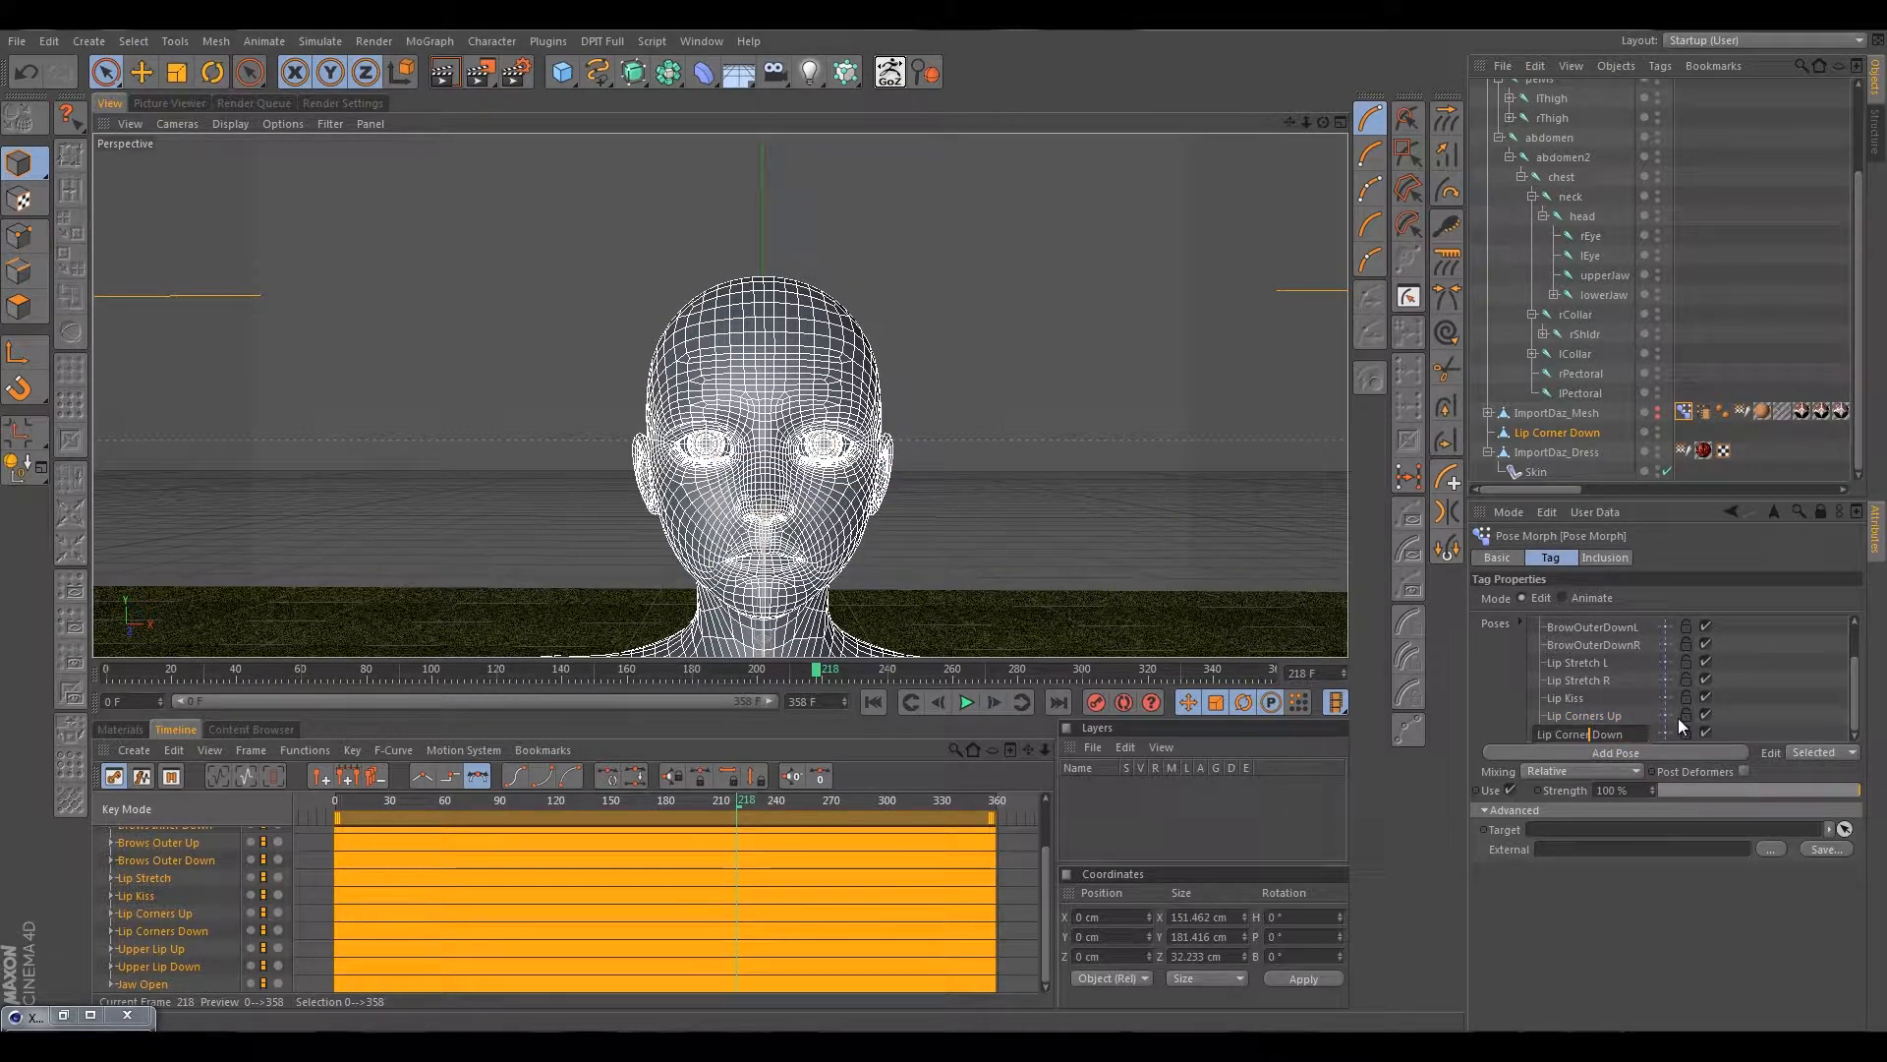
{"action": "type", "text": "s"}
{"action": "key", "text": "Return"}
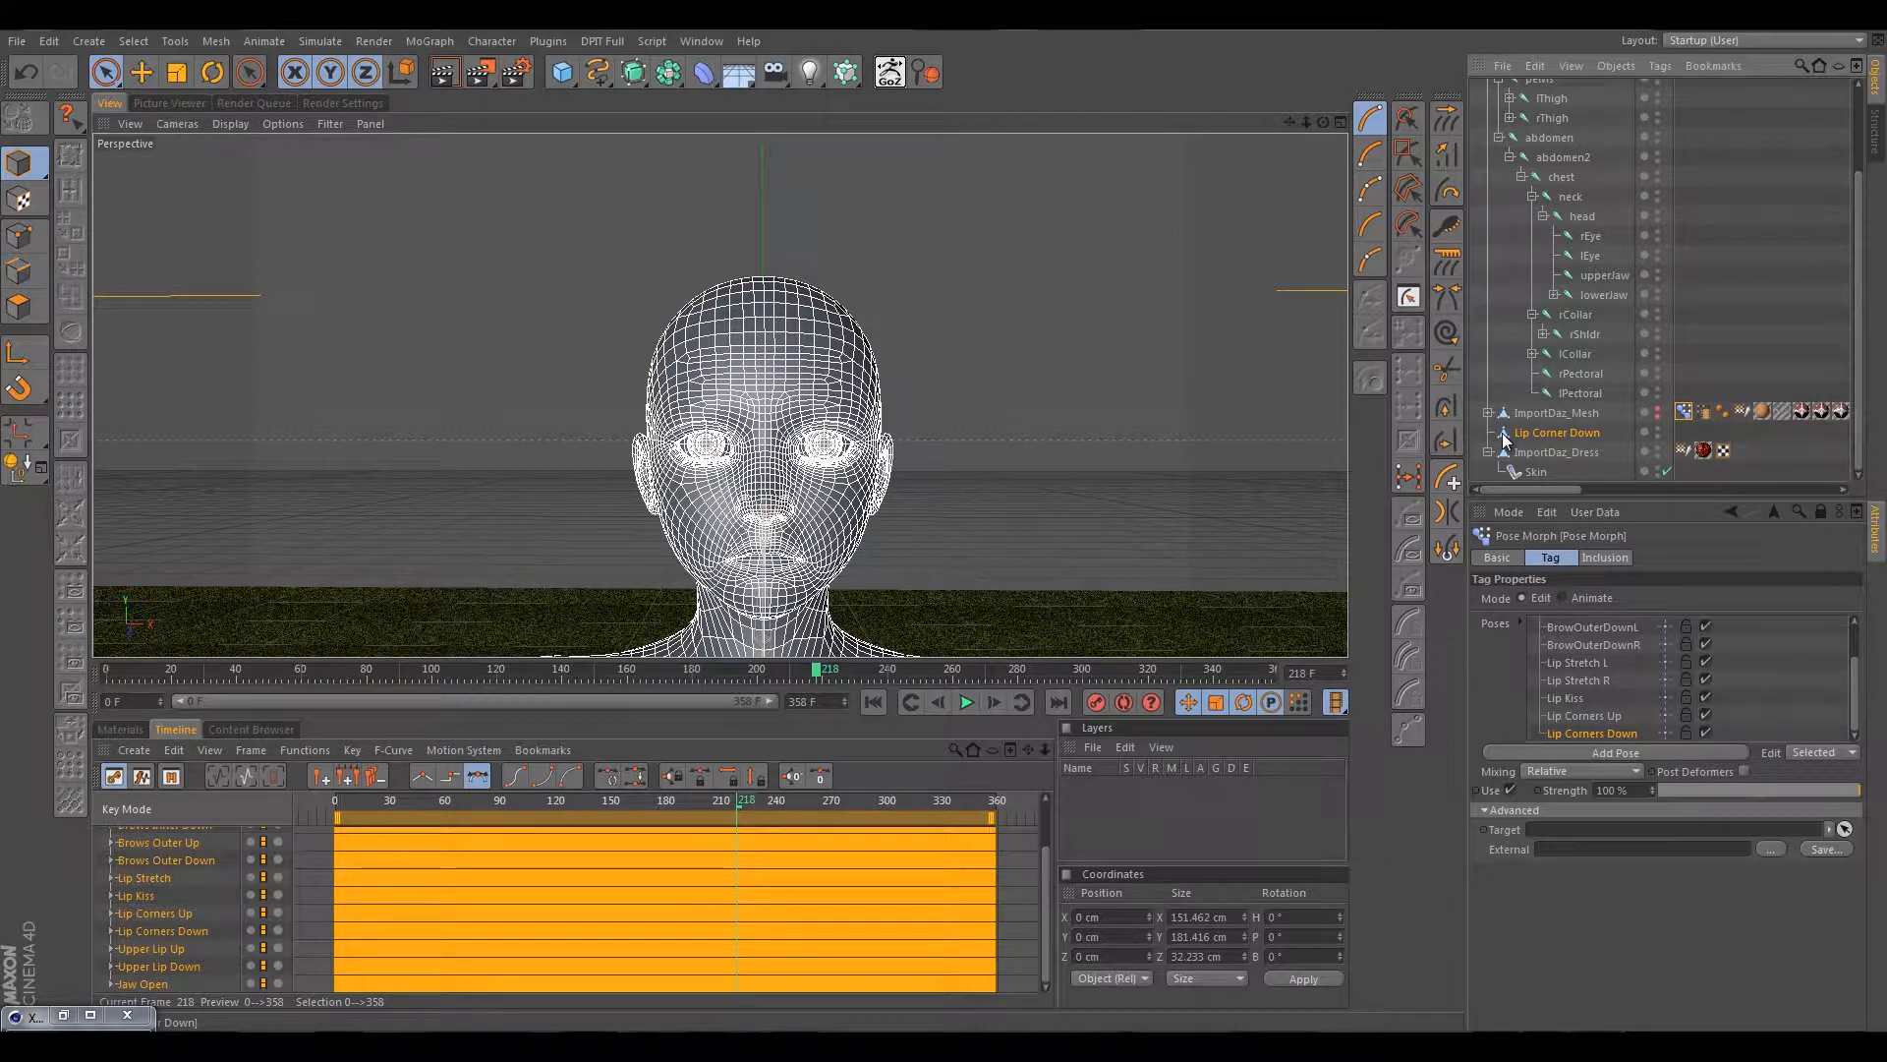
Delete the Lip Corner Down mesh from the scene and make ImportDaz_Mesh visible again.
{"action": "key", "text": "Delete"}
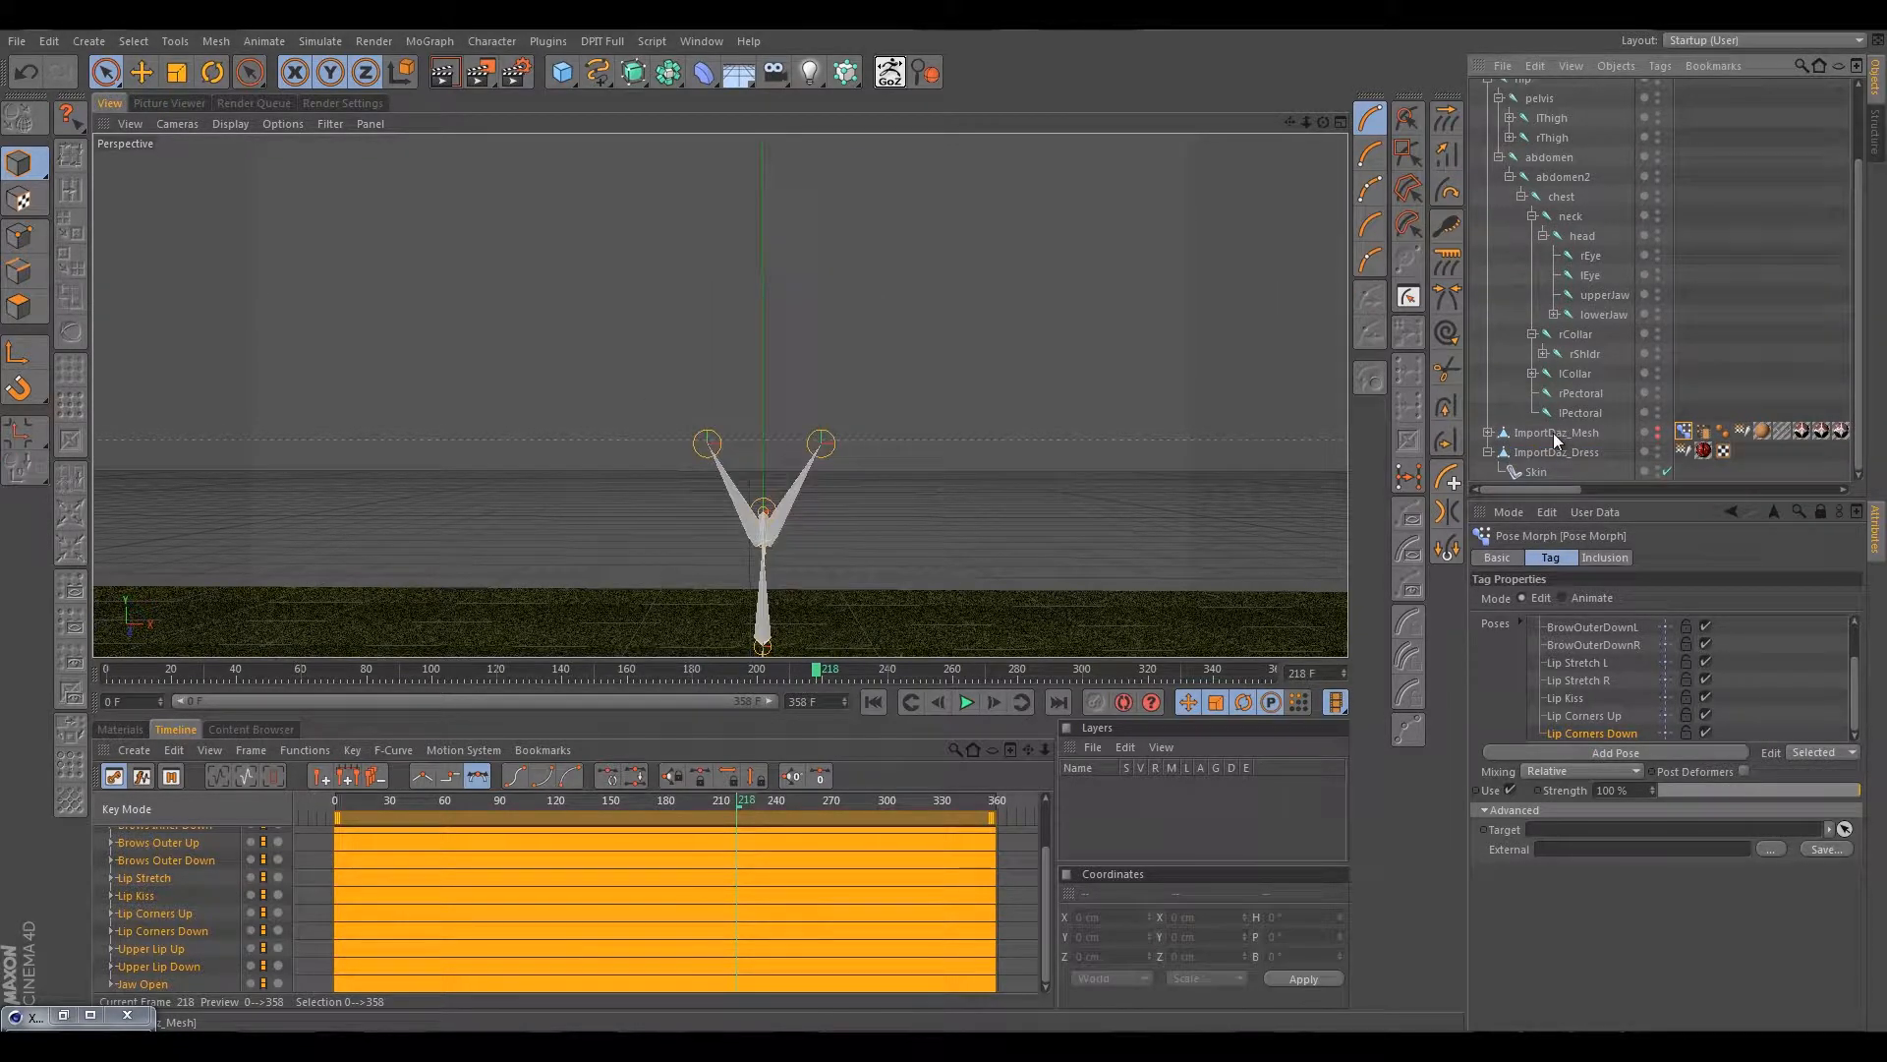
{"action": "left_click", "coordinate": [1553, 432]}
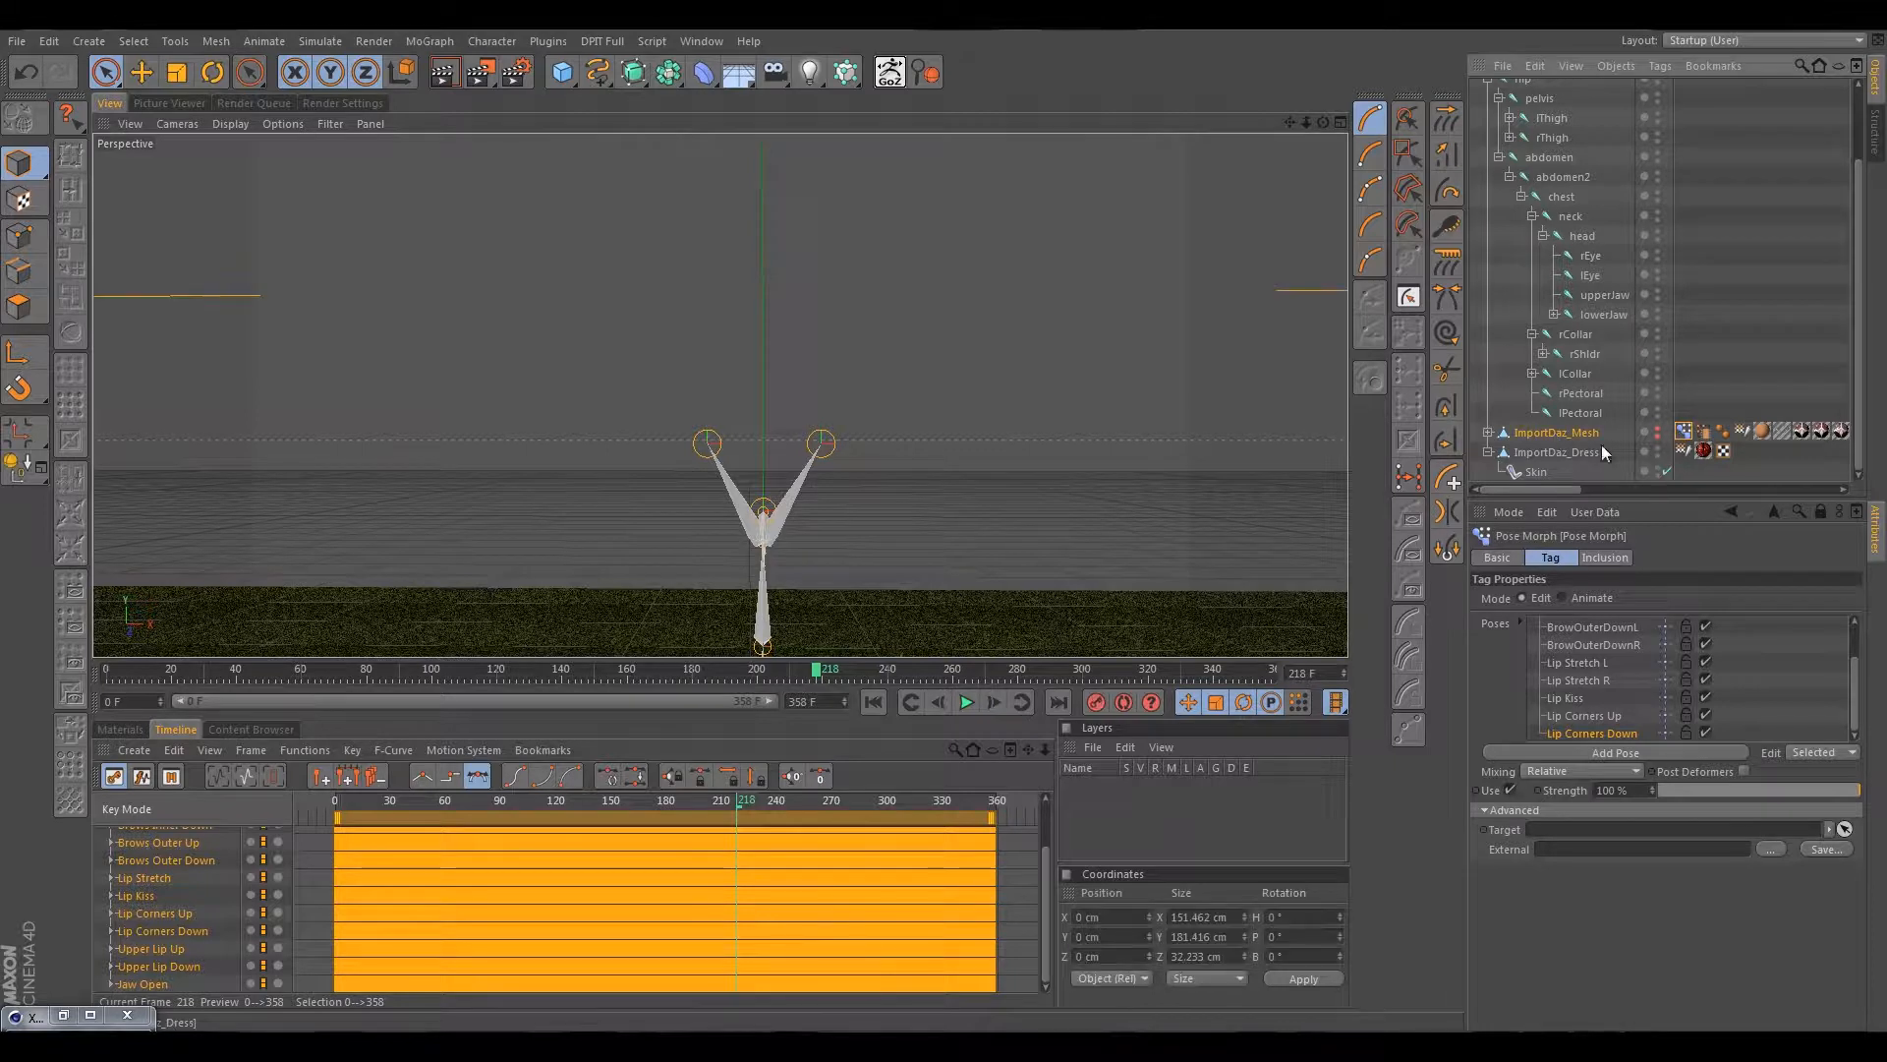
{"action": "double_click", "coordinate": [1658, 428]}
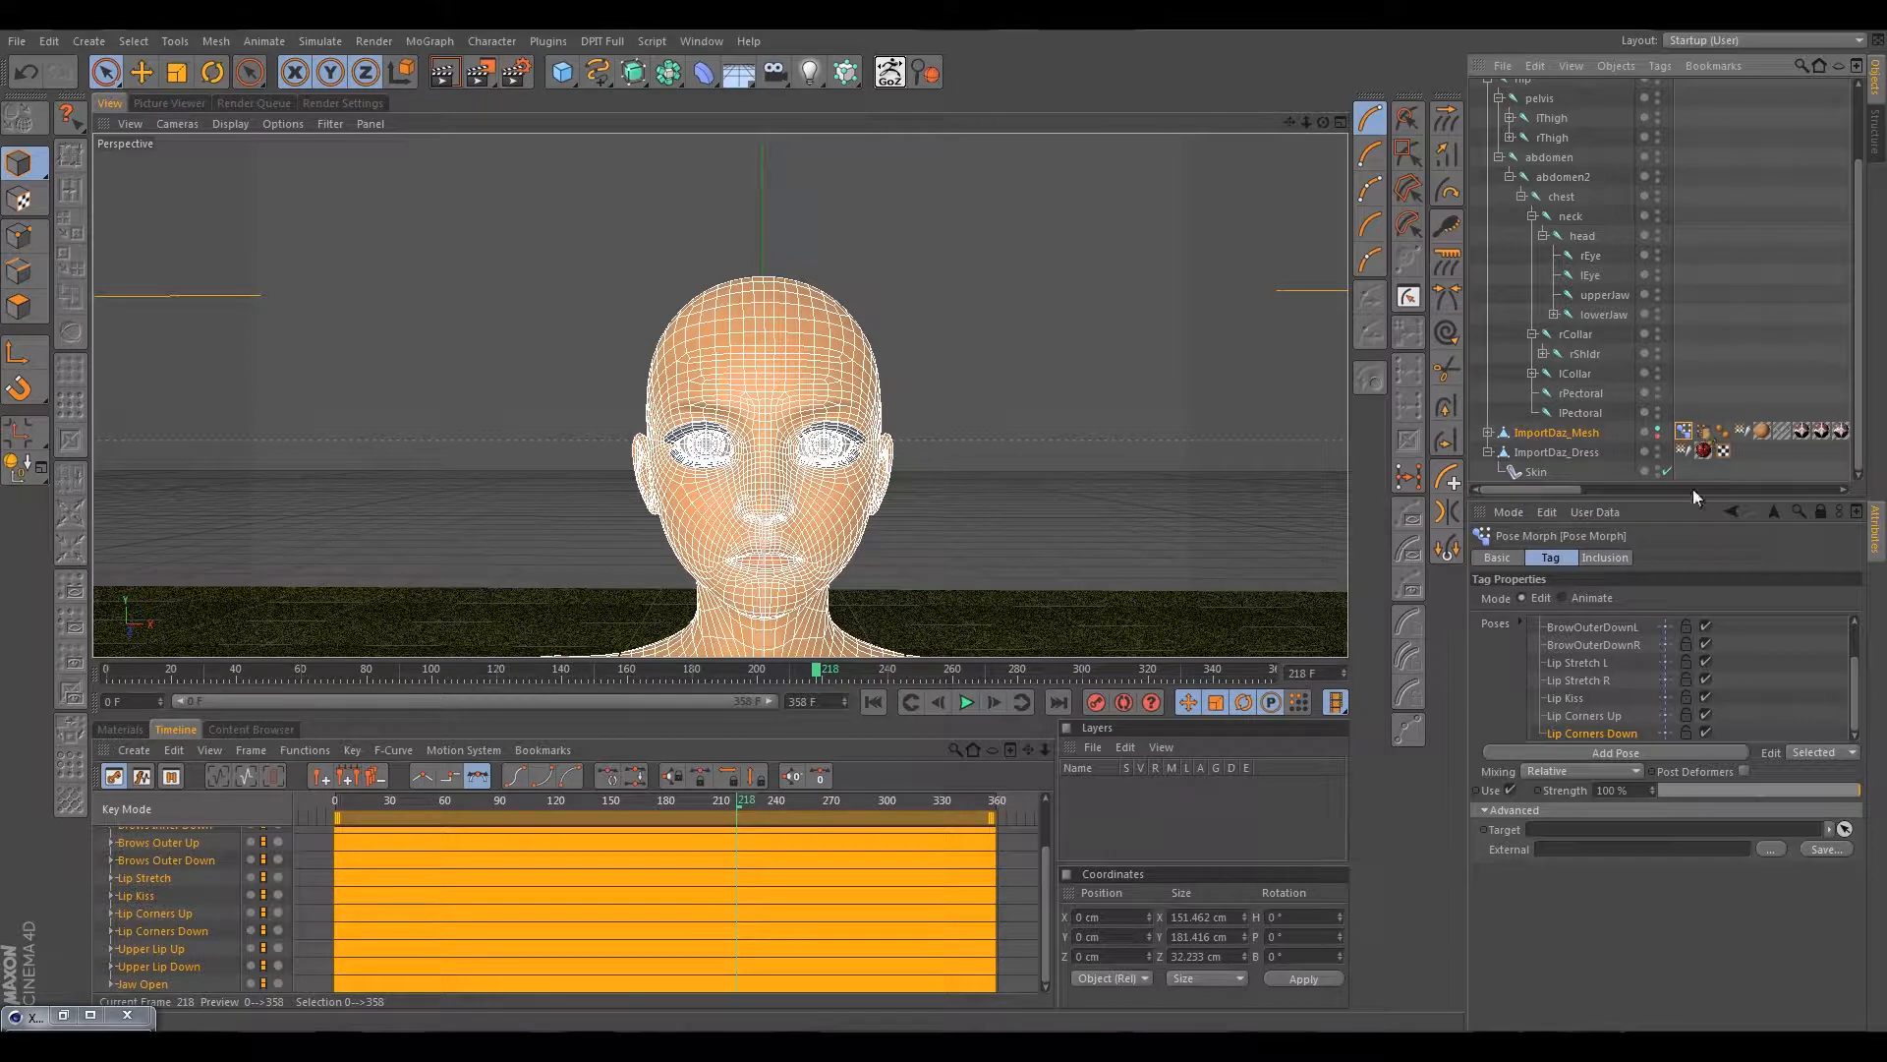
Test the Lip Corners Down and Lip Corners Up poses on the face, leaving both strengths at 0 %.
{"action": "left_click_drag", "start_coordinate": [1766, 787], "coordinate": [1617, 801]}
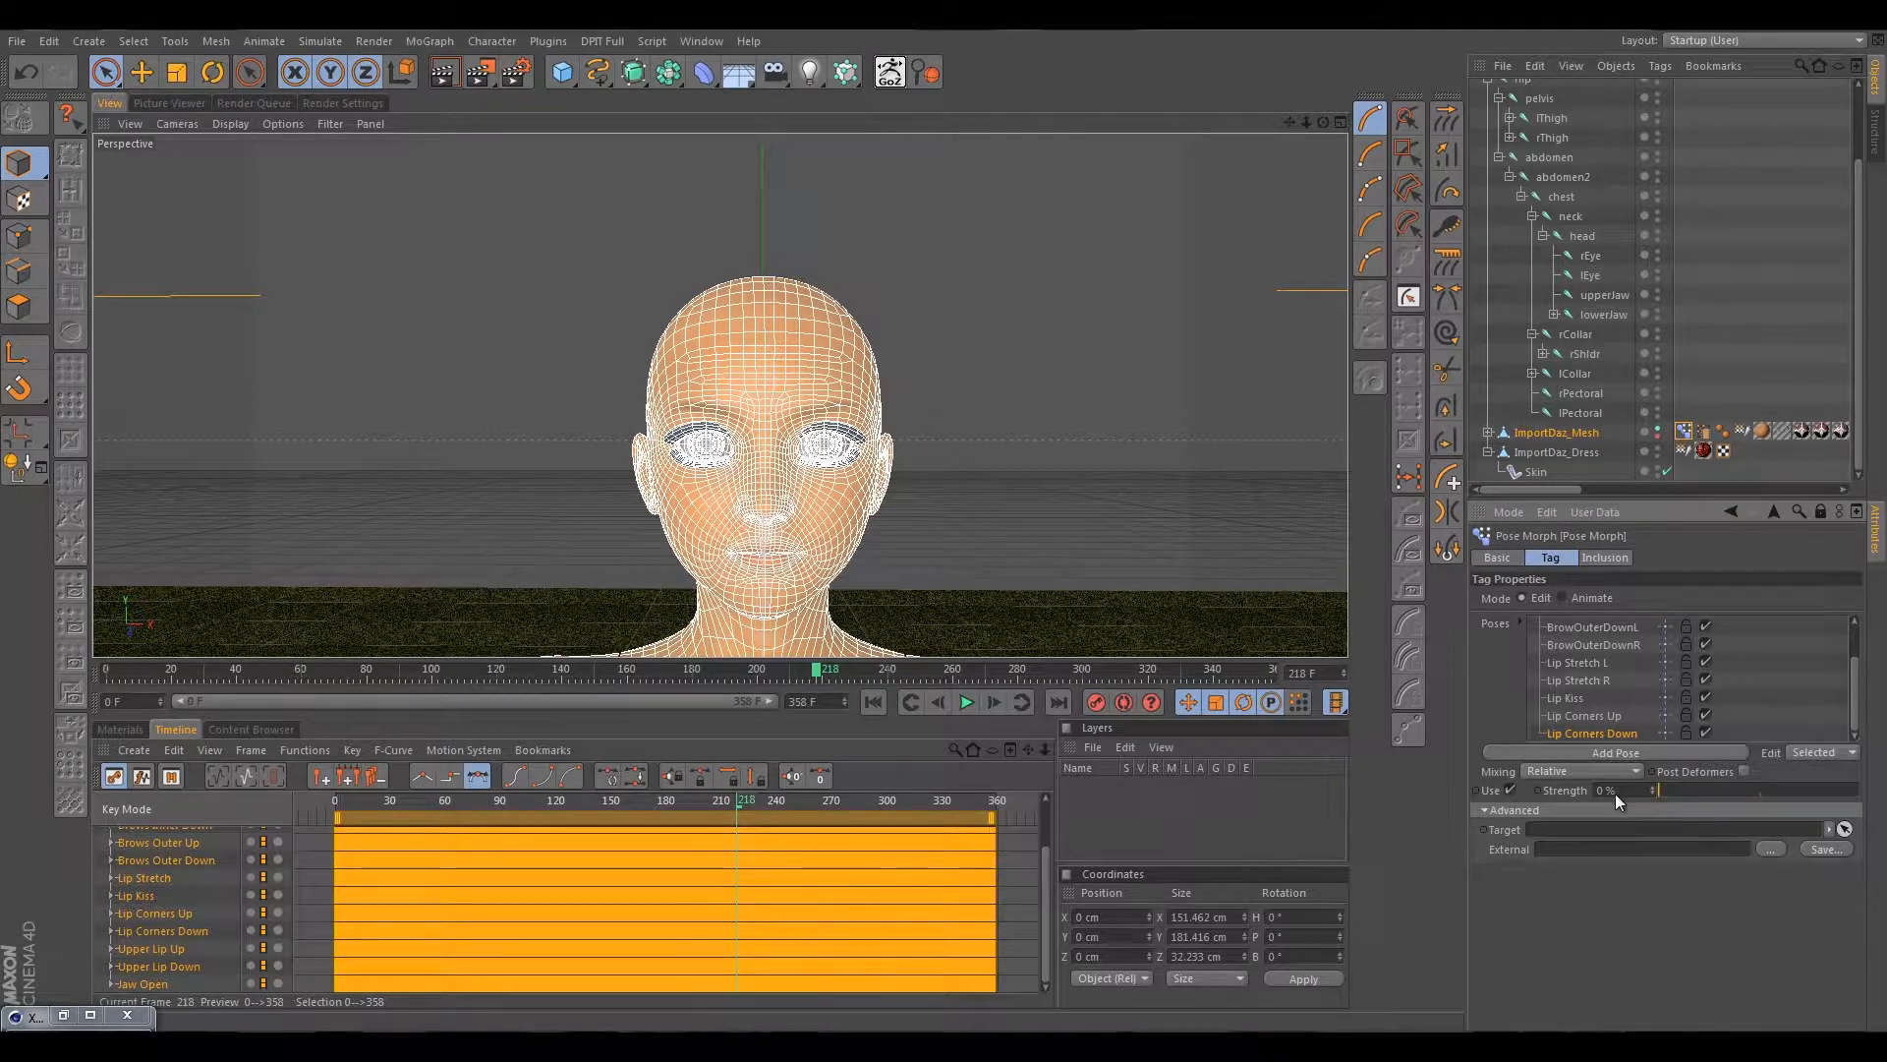
{"action": "left_click", "coordinate": [1602, 715]}
{"action": "mouse_move", "coordinate": [1666, 787]}
{"action": "left_mouse_down"}
{"action": "mouse_move", "coordinate": [1859, 793]}
{"action": "mouse_move", "coordinate": [1644, 797]}
{"action": "left_mouse_up"}
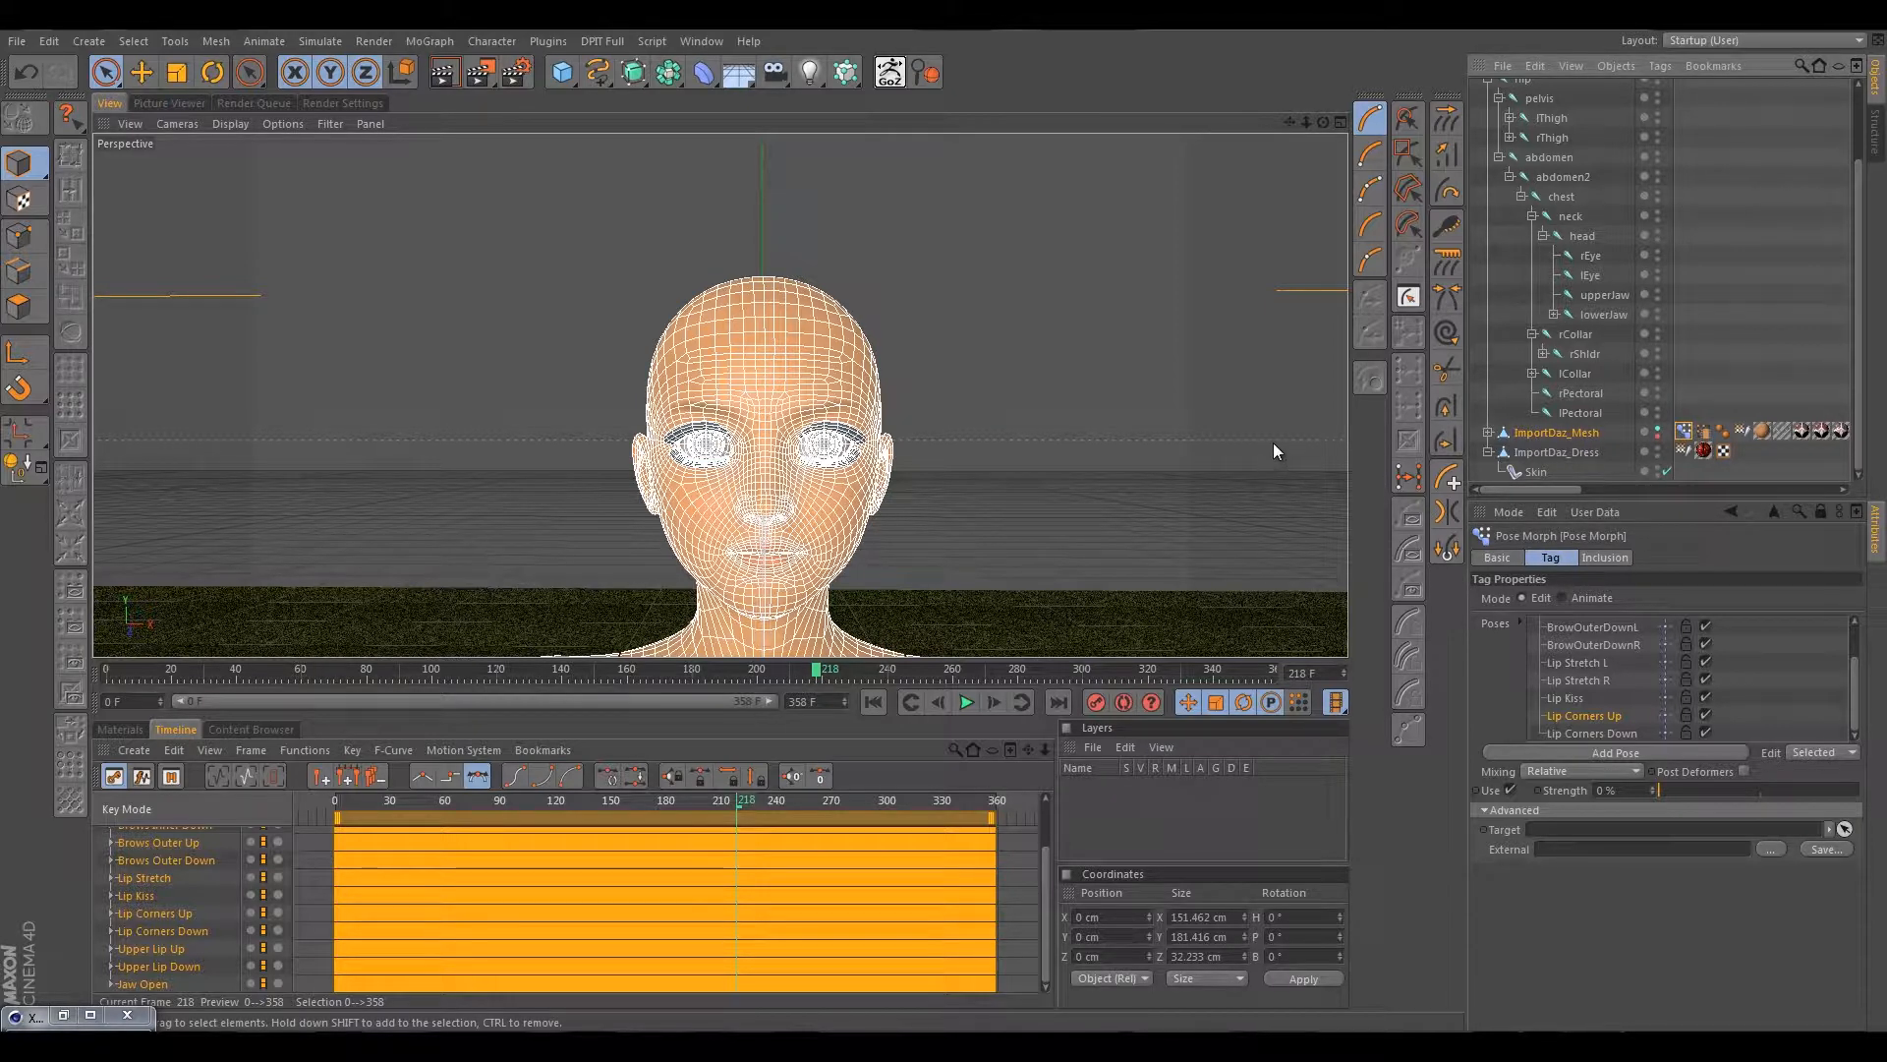
{"action": "left_click", "coordinate": [1657, 429]}
{"action": "left_click", "coordinate": [1657, 429]}
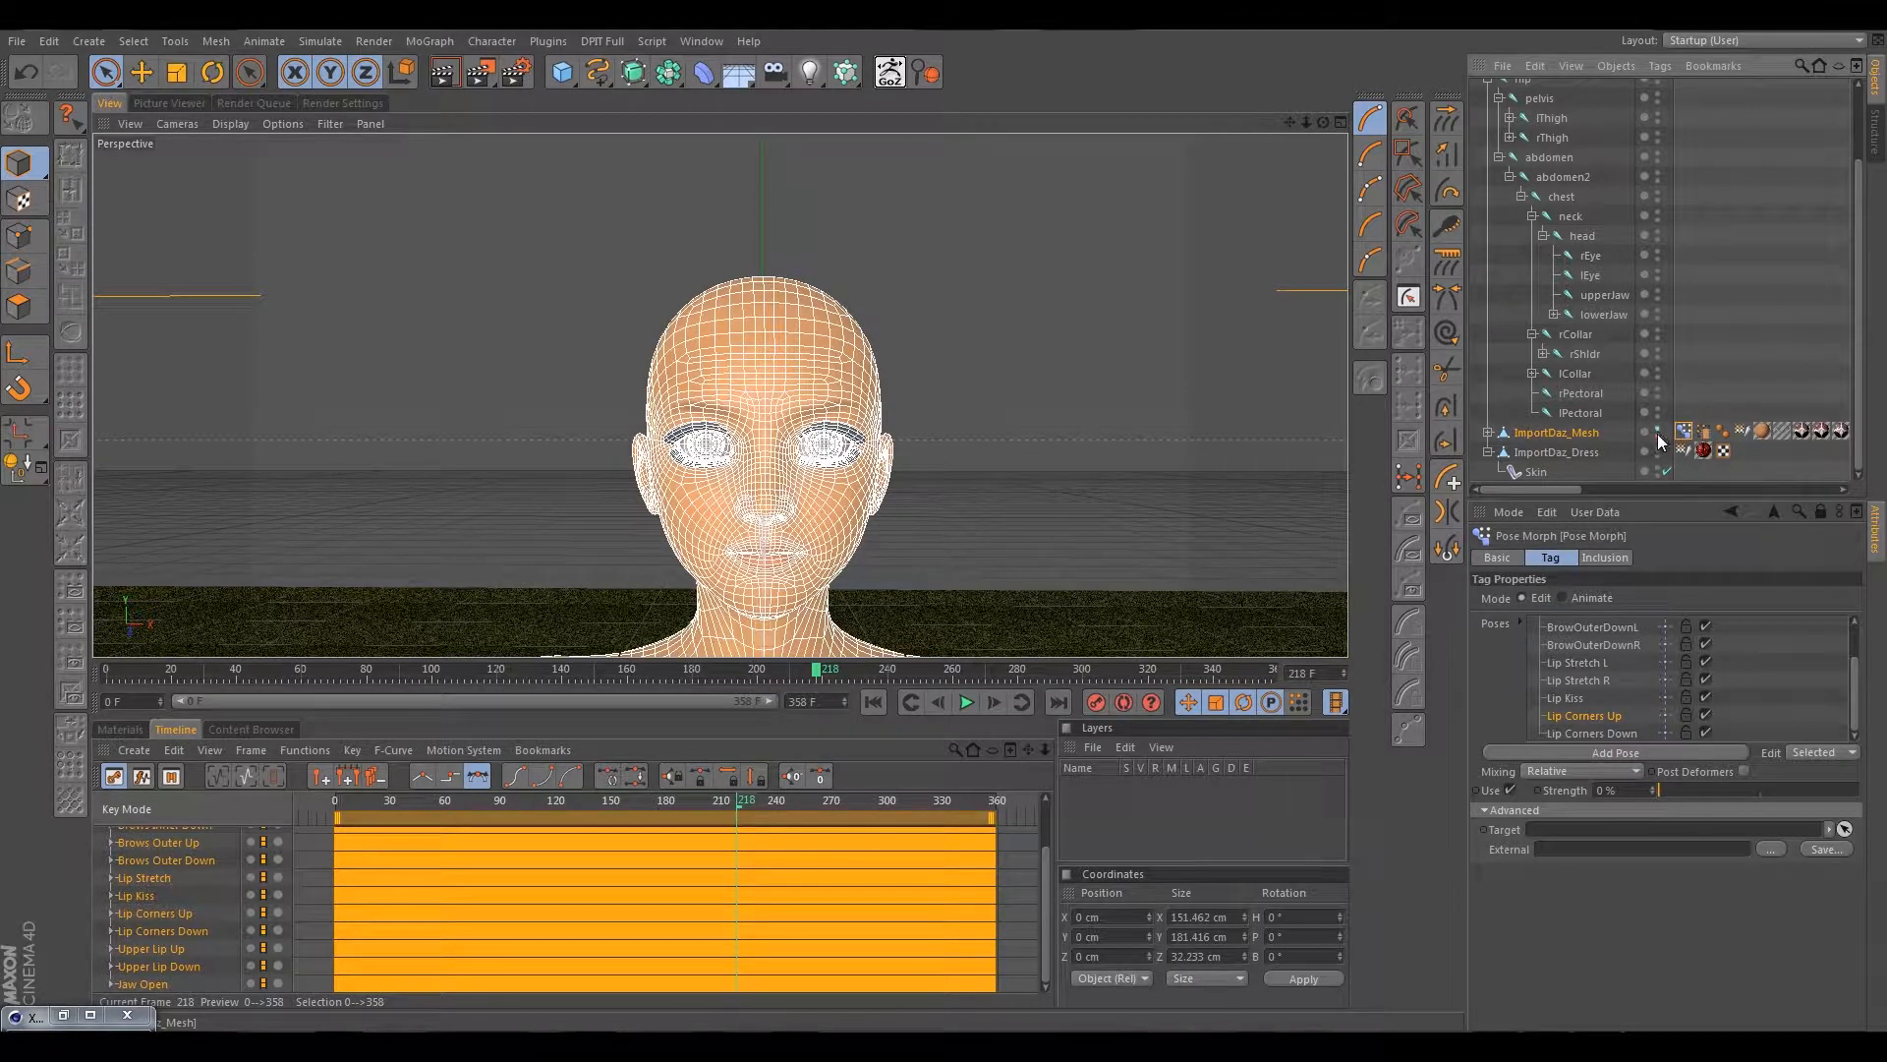
{"action": "left_click", "coordinate": [1657, 428]}
{"action": "left_click", "coordinate": [1657, 428]}
Expand ImportDaz_Mesh and its Poses: Genesis.Shape group in the object hierarchy to expose the head morph meshes.
{"action": "left_click", "coordinate": [1488, 433]}
{"action": "scroll", "coordinate": [1639, 468], "scroll_direction": "down", "scroll_amount": 1}
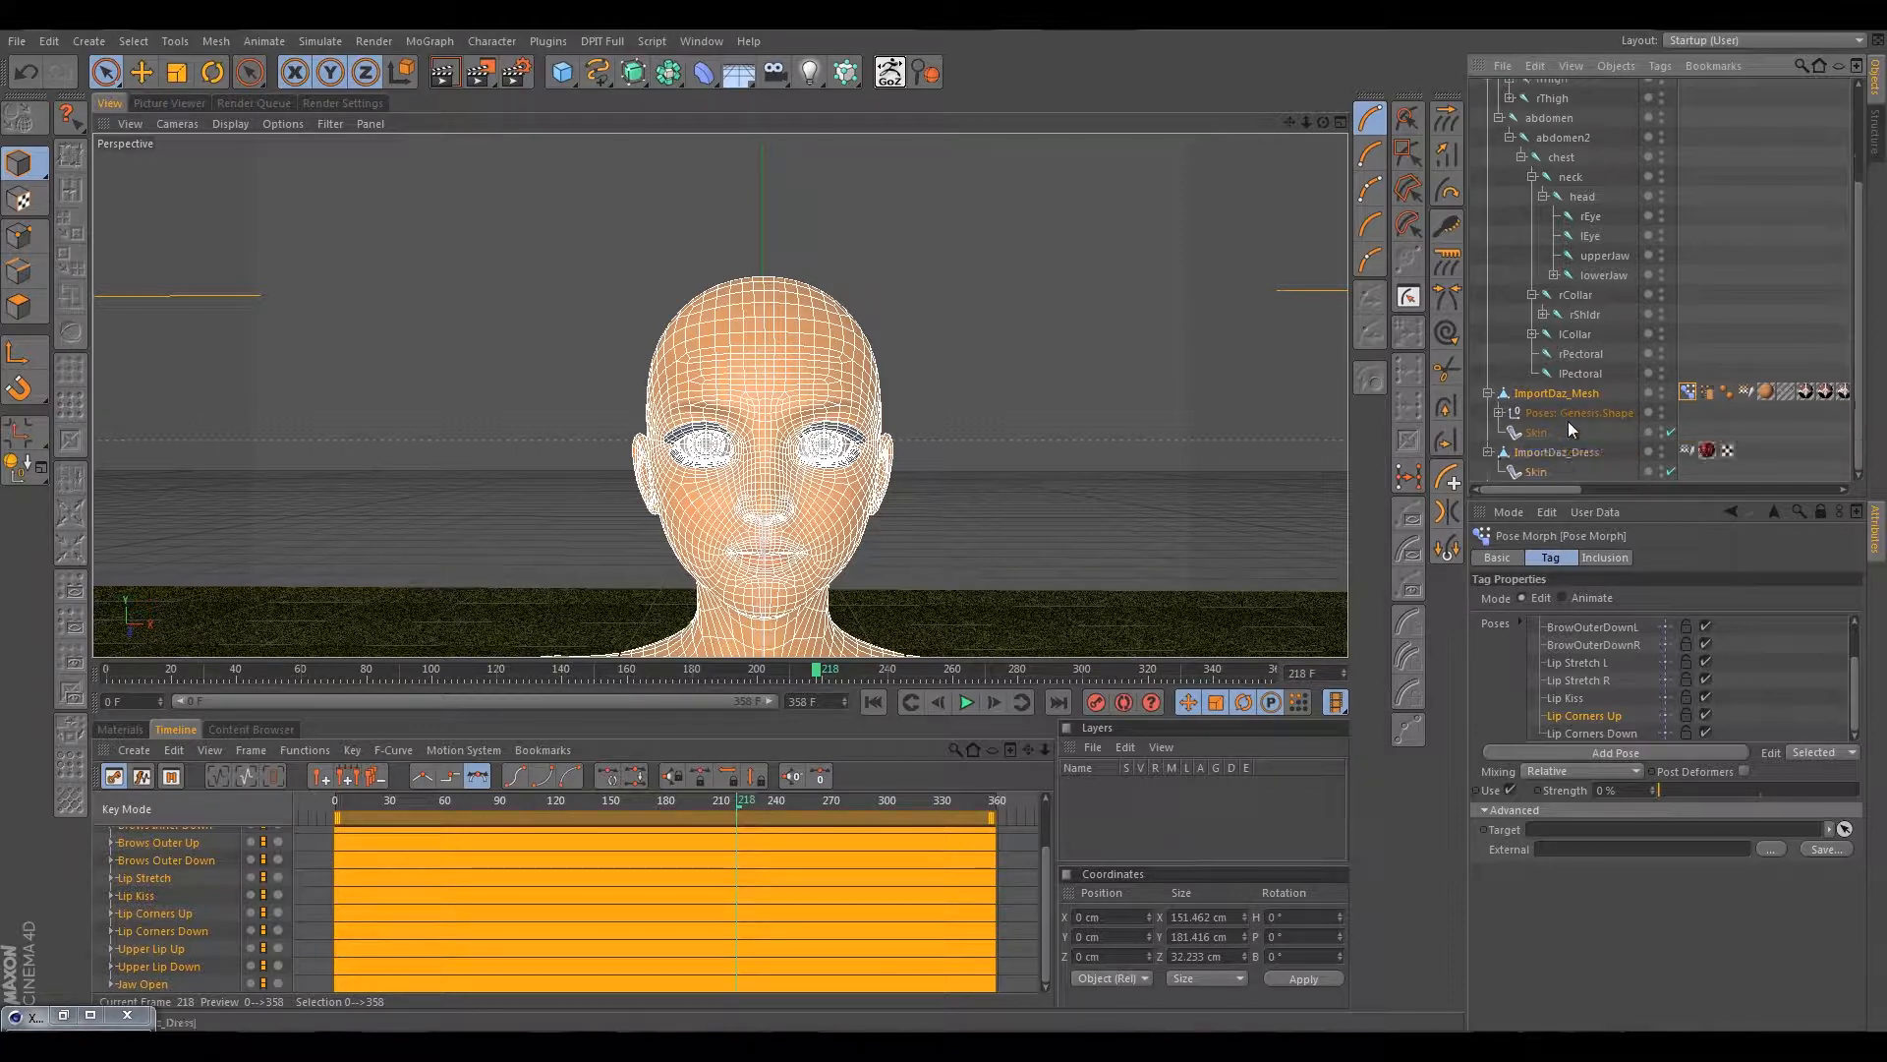
{"action": "left_click", "coordinate": [1578, 415]}
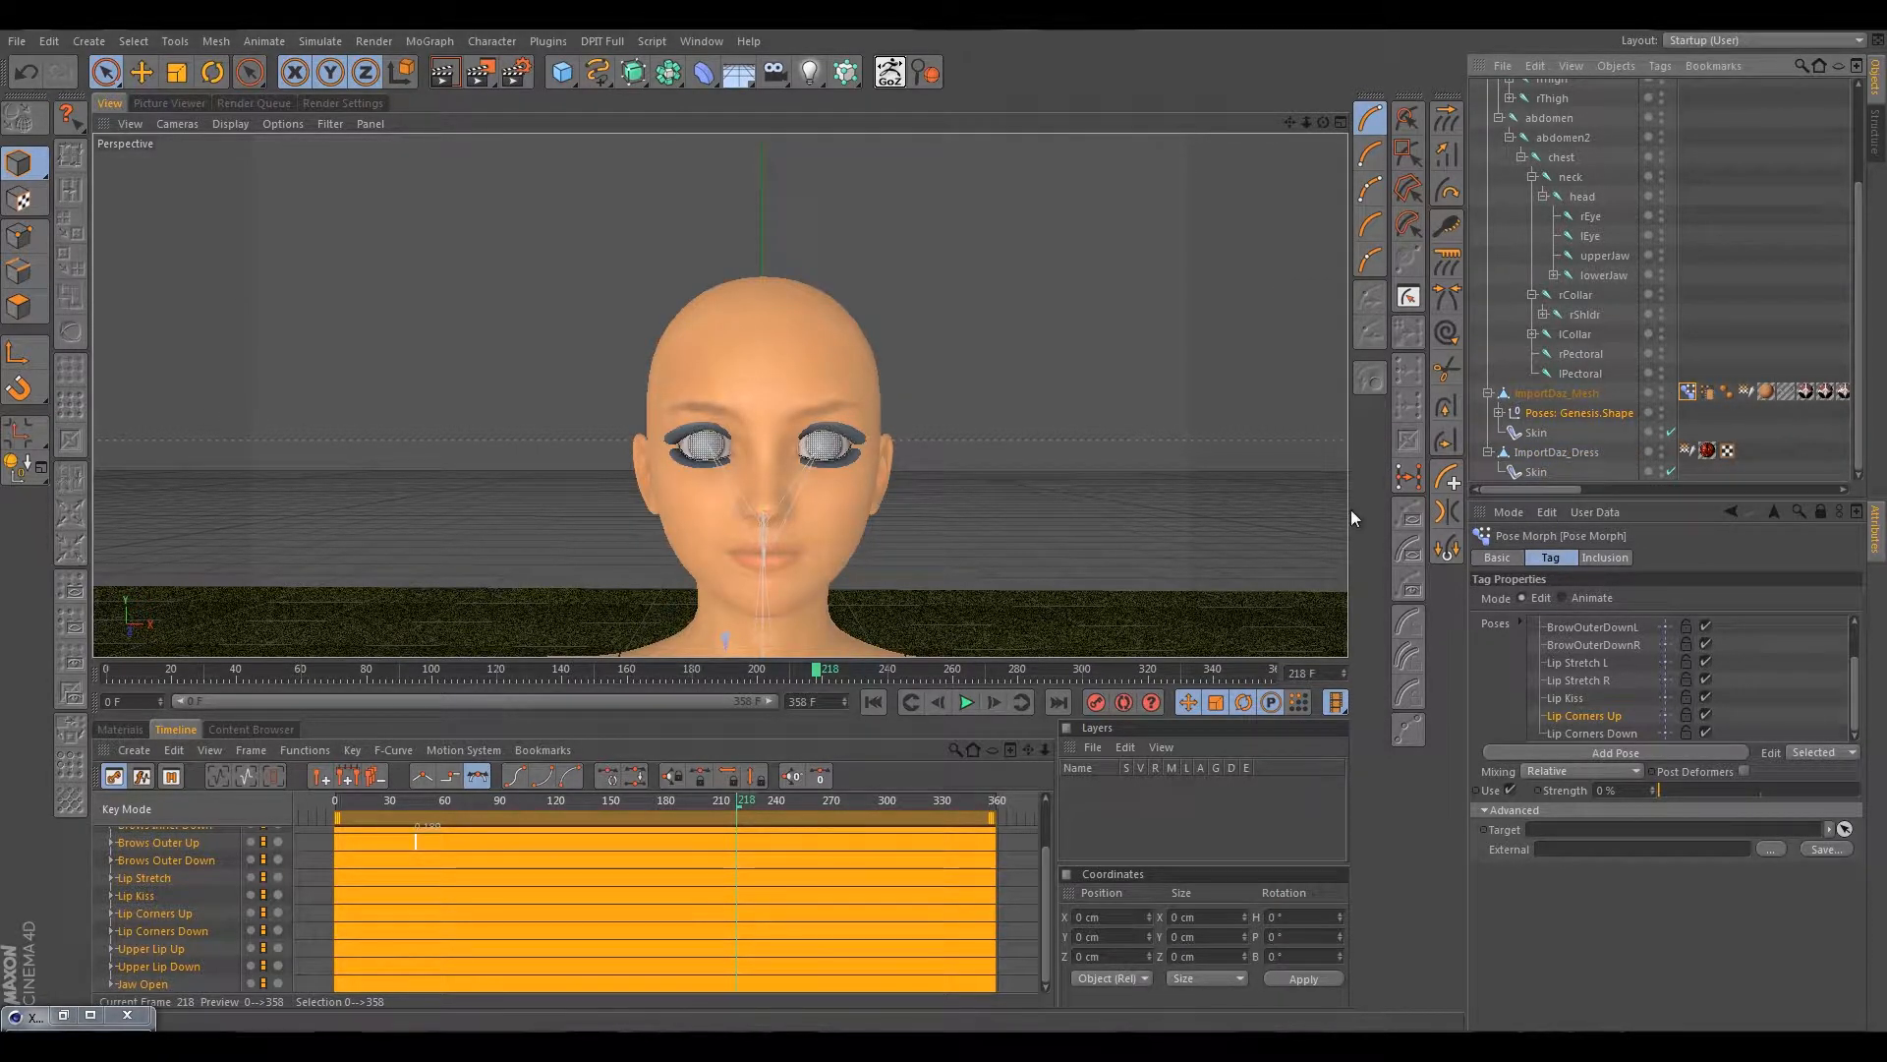
{"action": "left_click", "coordinate": [1499, 412]}
{"action": "scroll", "coordinate": [1554, 426], "scroll_direction": "down", "scroll_amount": 5}
{"action": "scroll", "coordinate": [1554, 427], "scroll_direction": "down", "scroll_amount": 15}
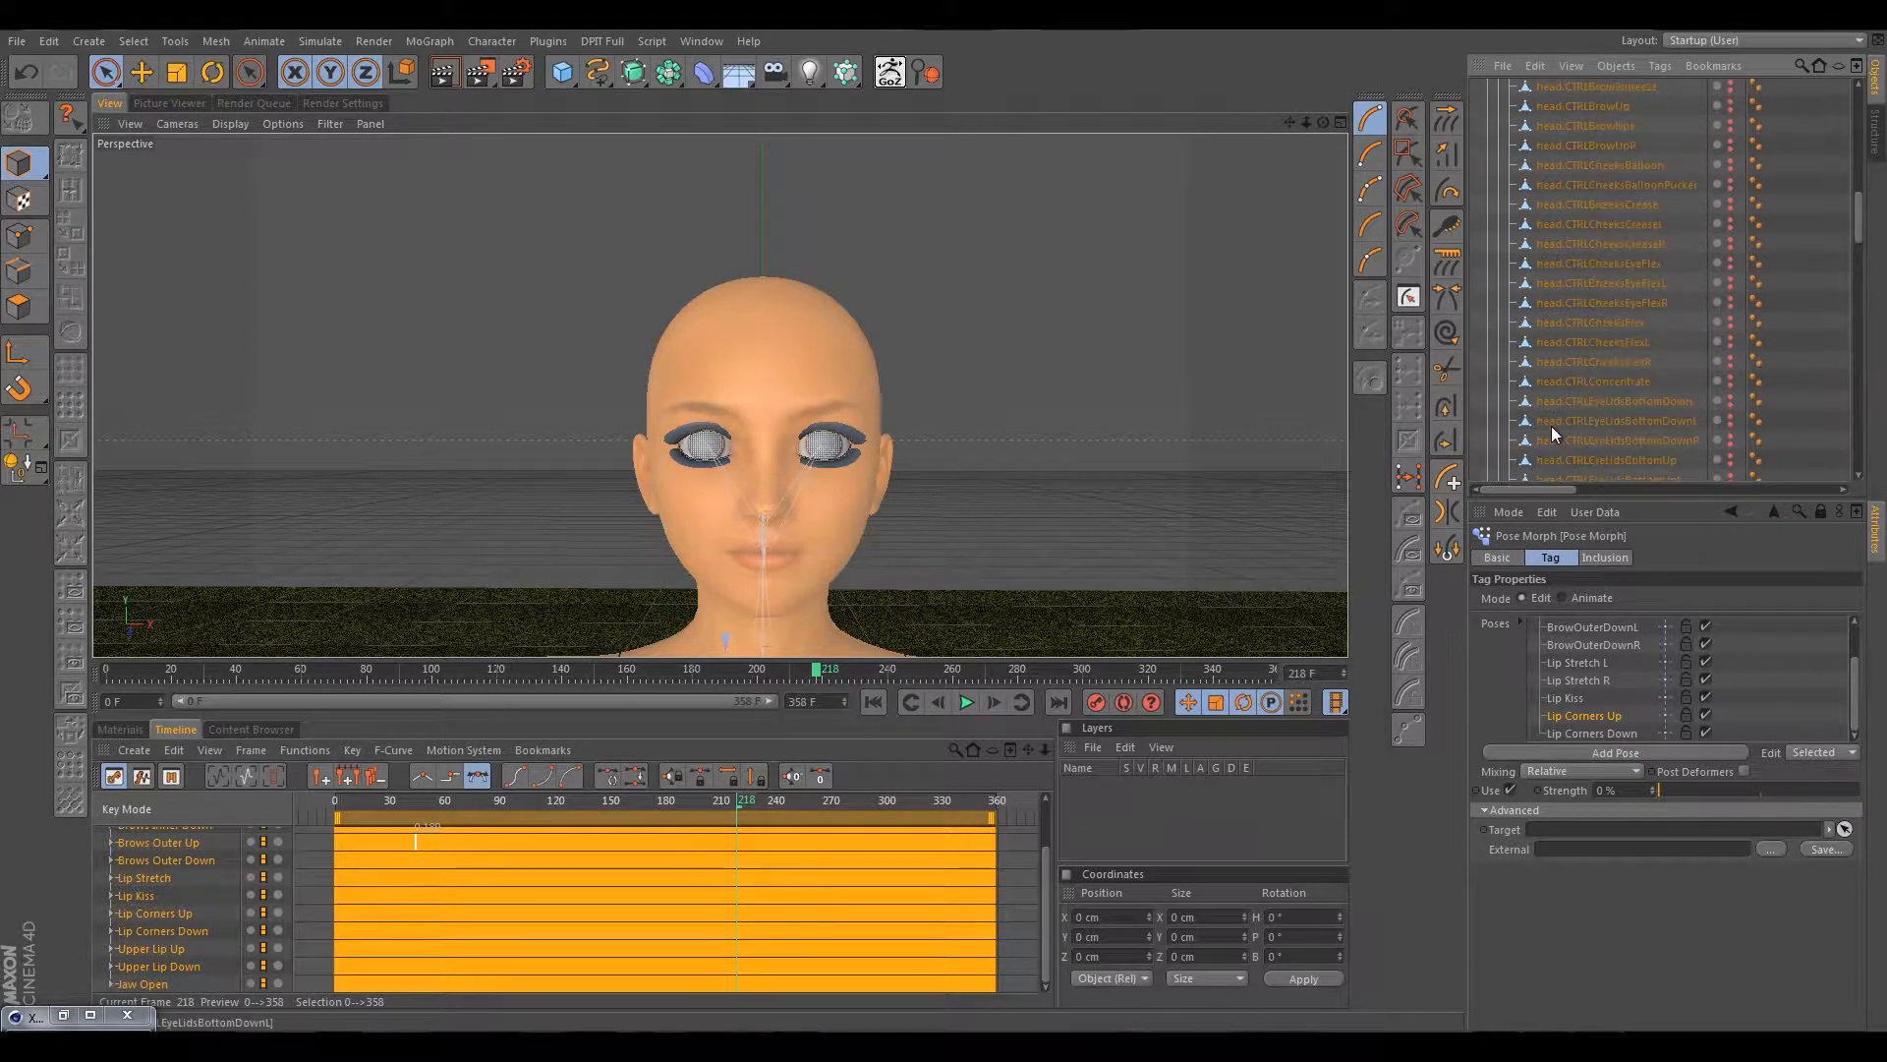
Add head.CTRLLipTopUpL and head.CTRLLipTopUpR to the Pose Morph tag as relative morph targets.
{"action": "scroll", "coordinate": [1673, 370], "scroll_direction": "down", "scroll_amount": 10}
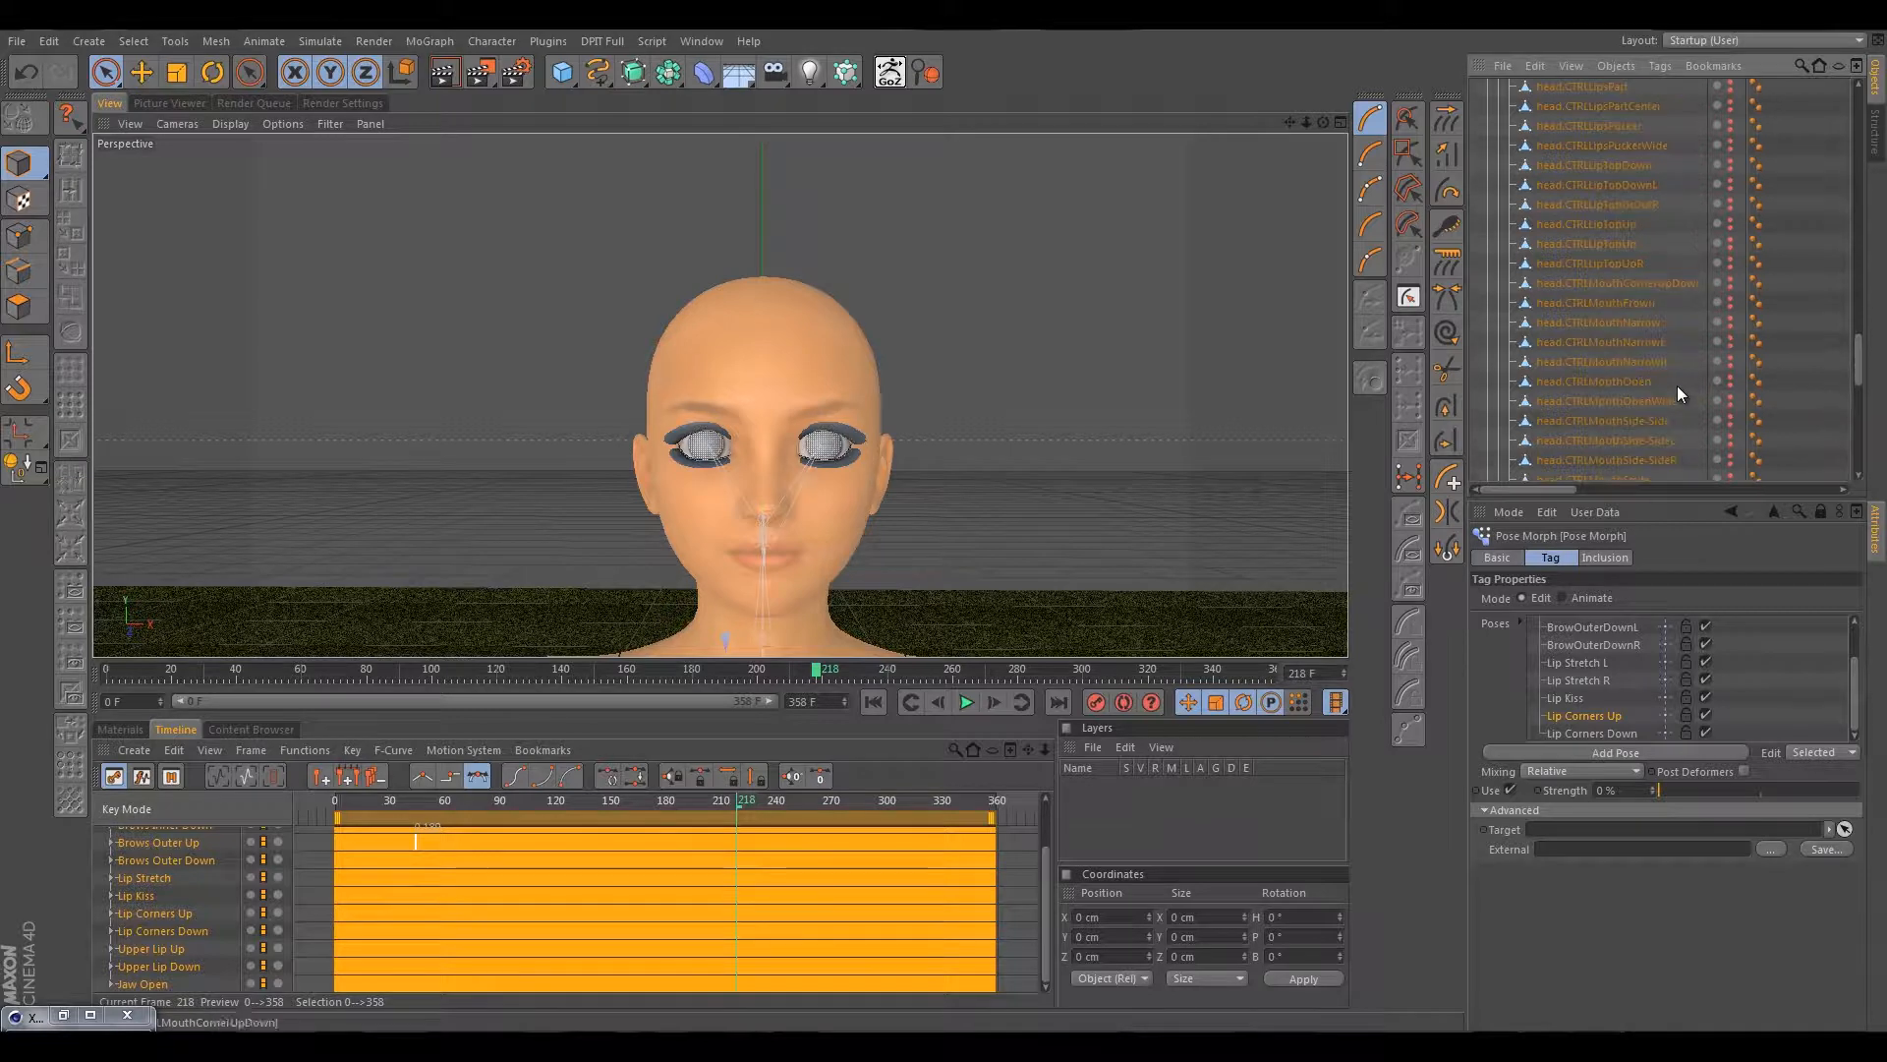
{"action": "scroll", "coordinate": [1668, 397], "scroll_direction": "up", "scroll_amount": 10}
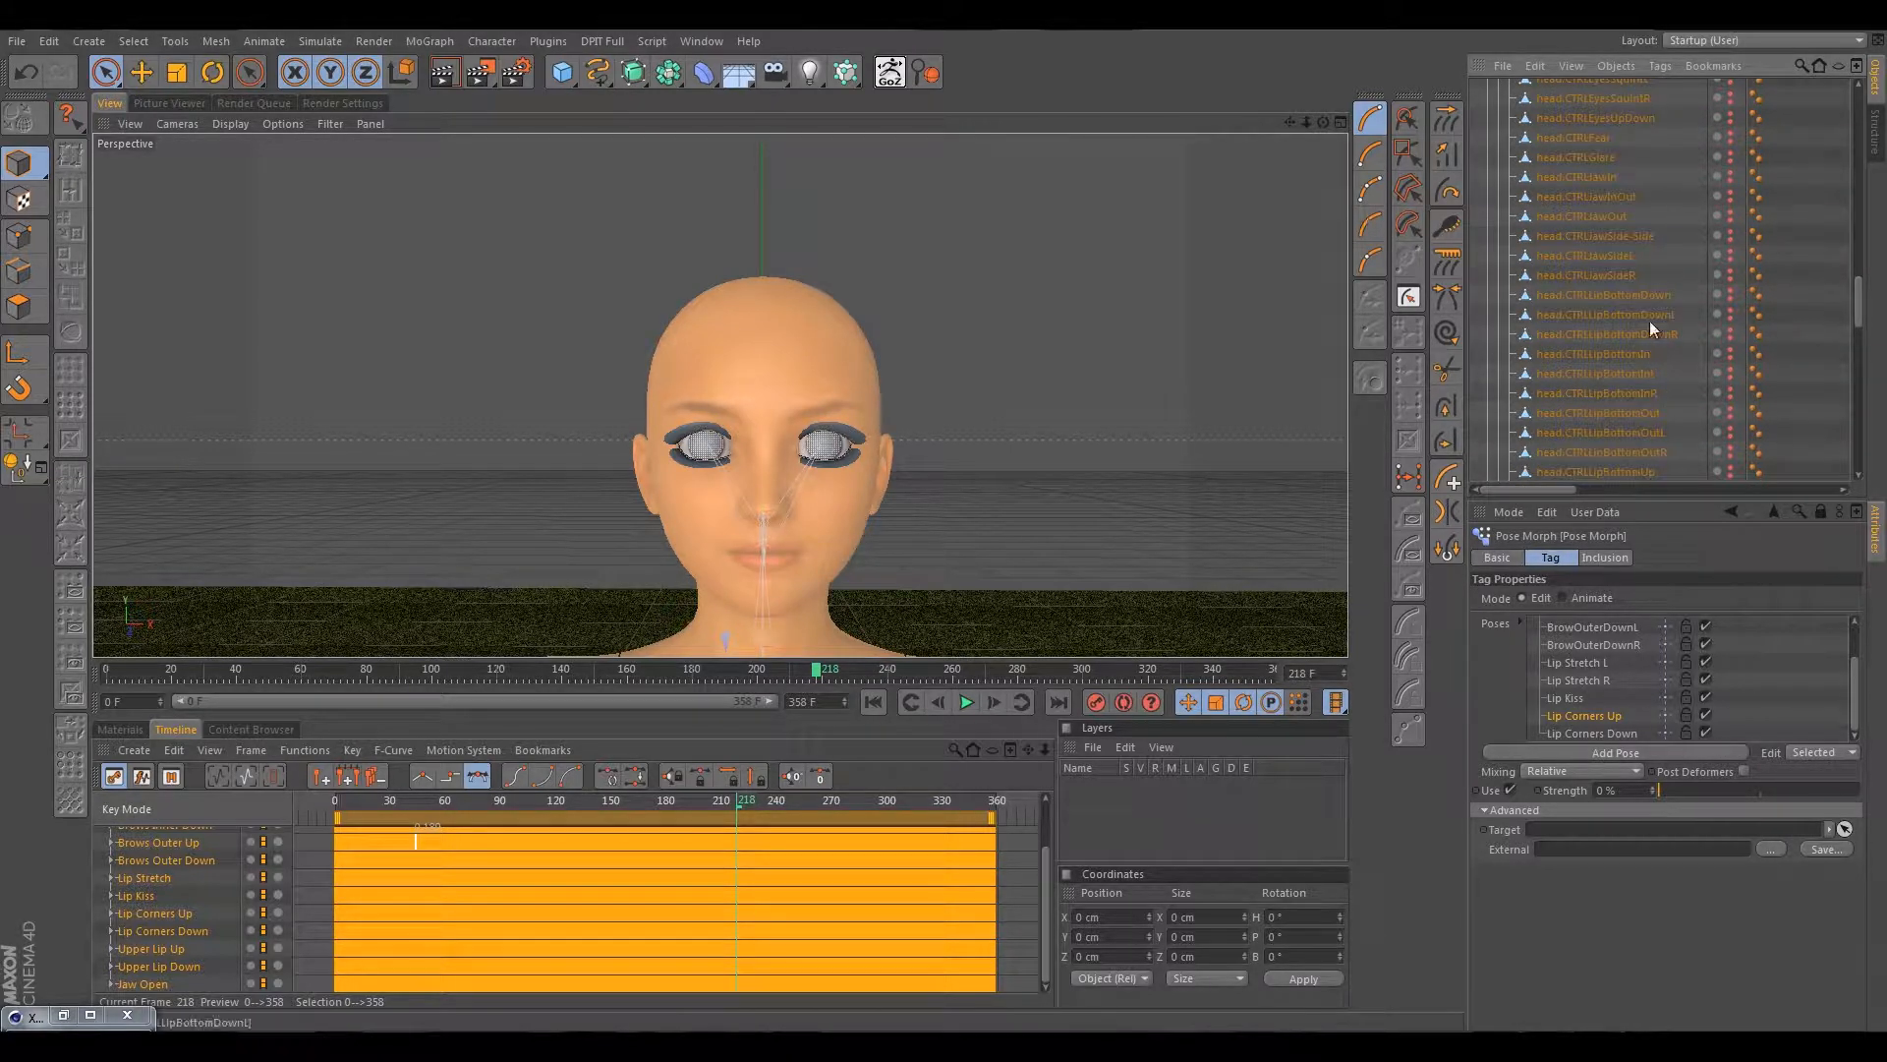
{"action": "left_click", "coordinate": [1605, 415]}
{"action": "scroll", "coordinate": [1607, 417], "scroll_direction": "down", "scroll_amount": 6}
{"action": "scroll", "coordinate": [1618, 334], "scroll_direction": "up", "scroll_amount": 4}
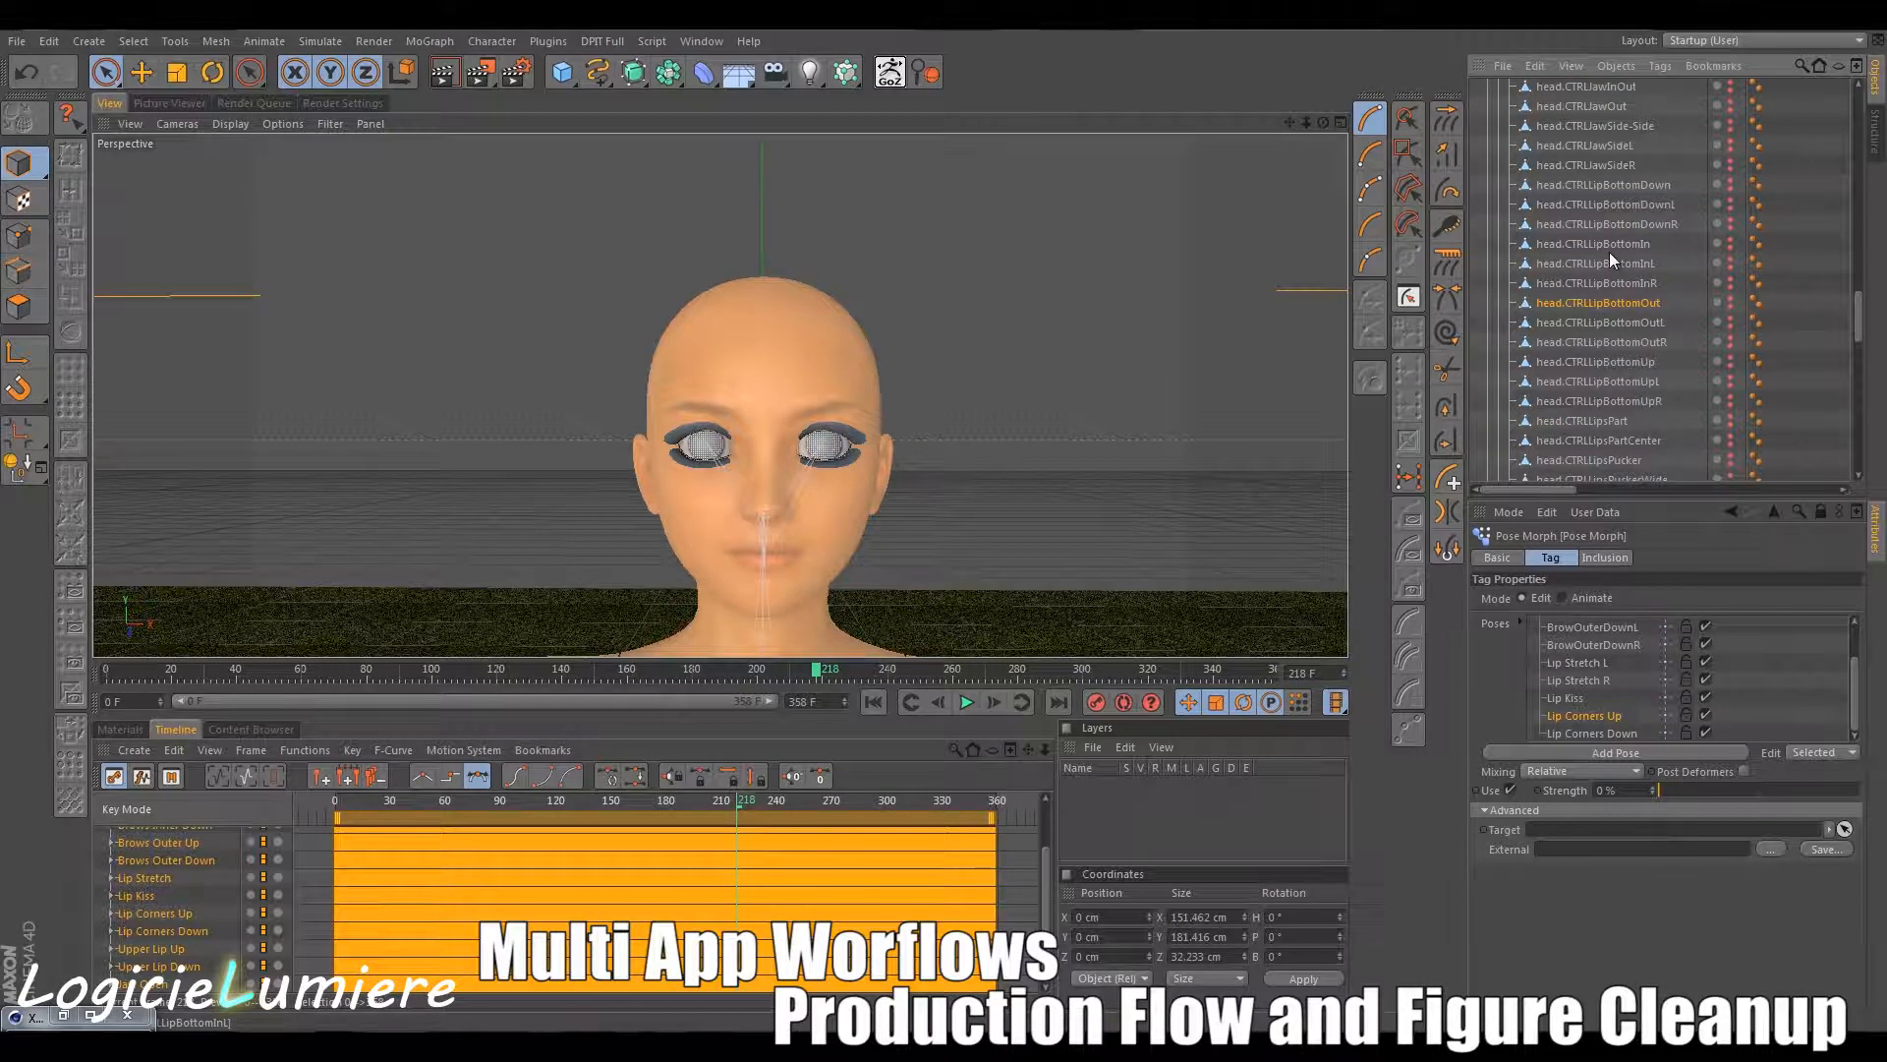
{"action": "scroll", "coordinate": [1630, 362], "scroll_direction": "down", "scroll_amount": 2}
{"action": "scroll", "coordinate": [1629, 369], "scroll_direction": "down", "scroll_amount": 2}
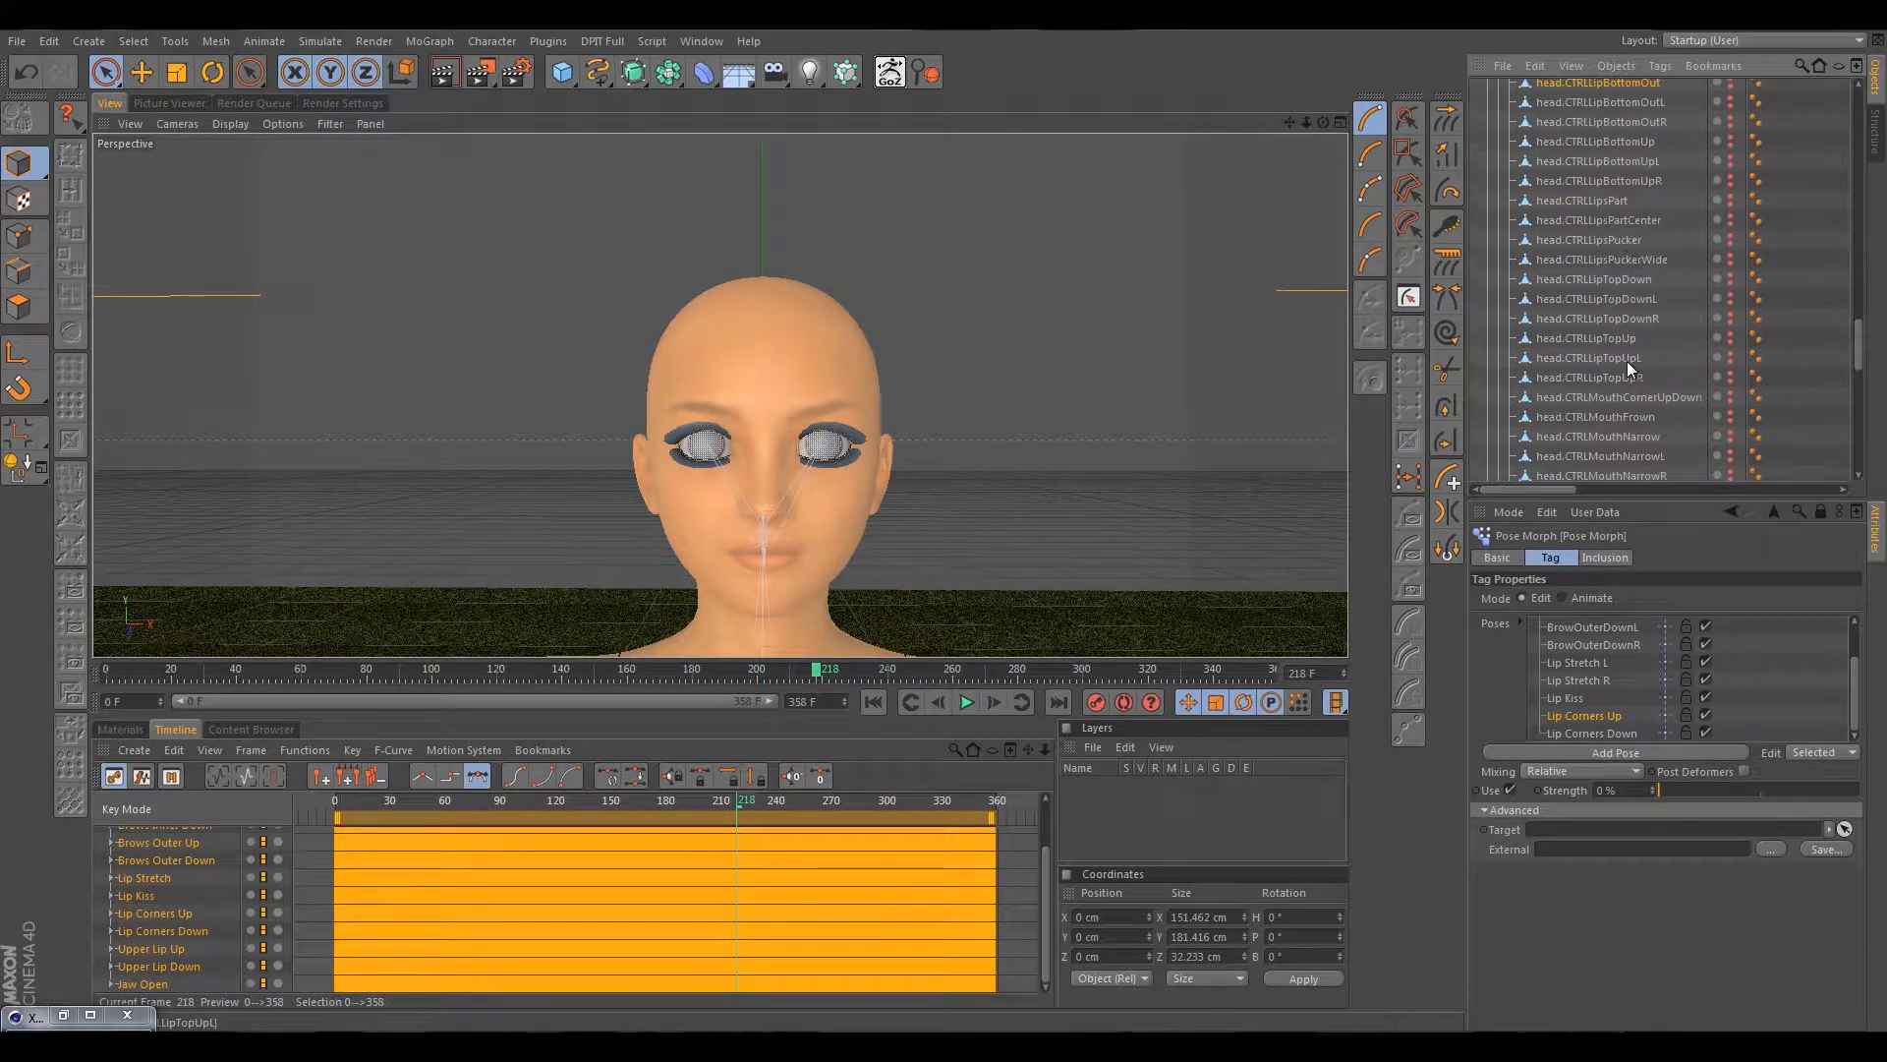
{"action": "left_click", "coordinate": [1620, 360]}
{"action": "left_click", "coordinate": [1624, 376], "text": "shift"}
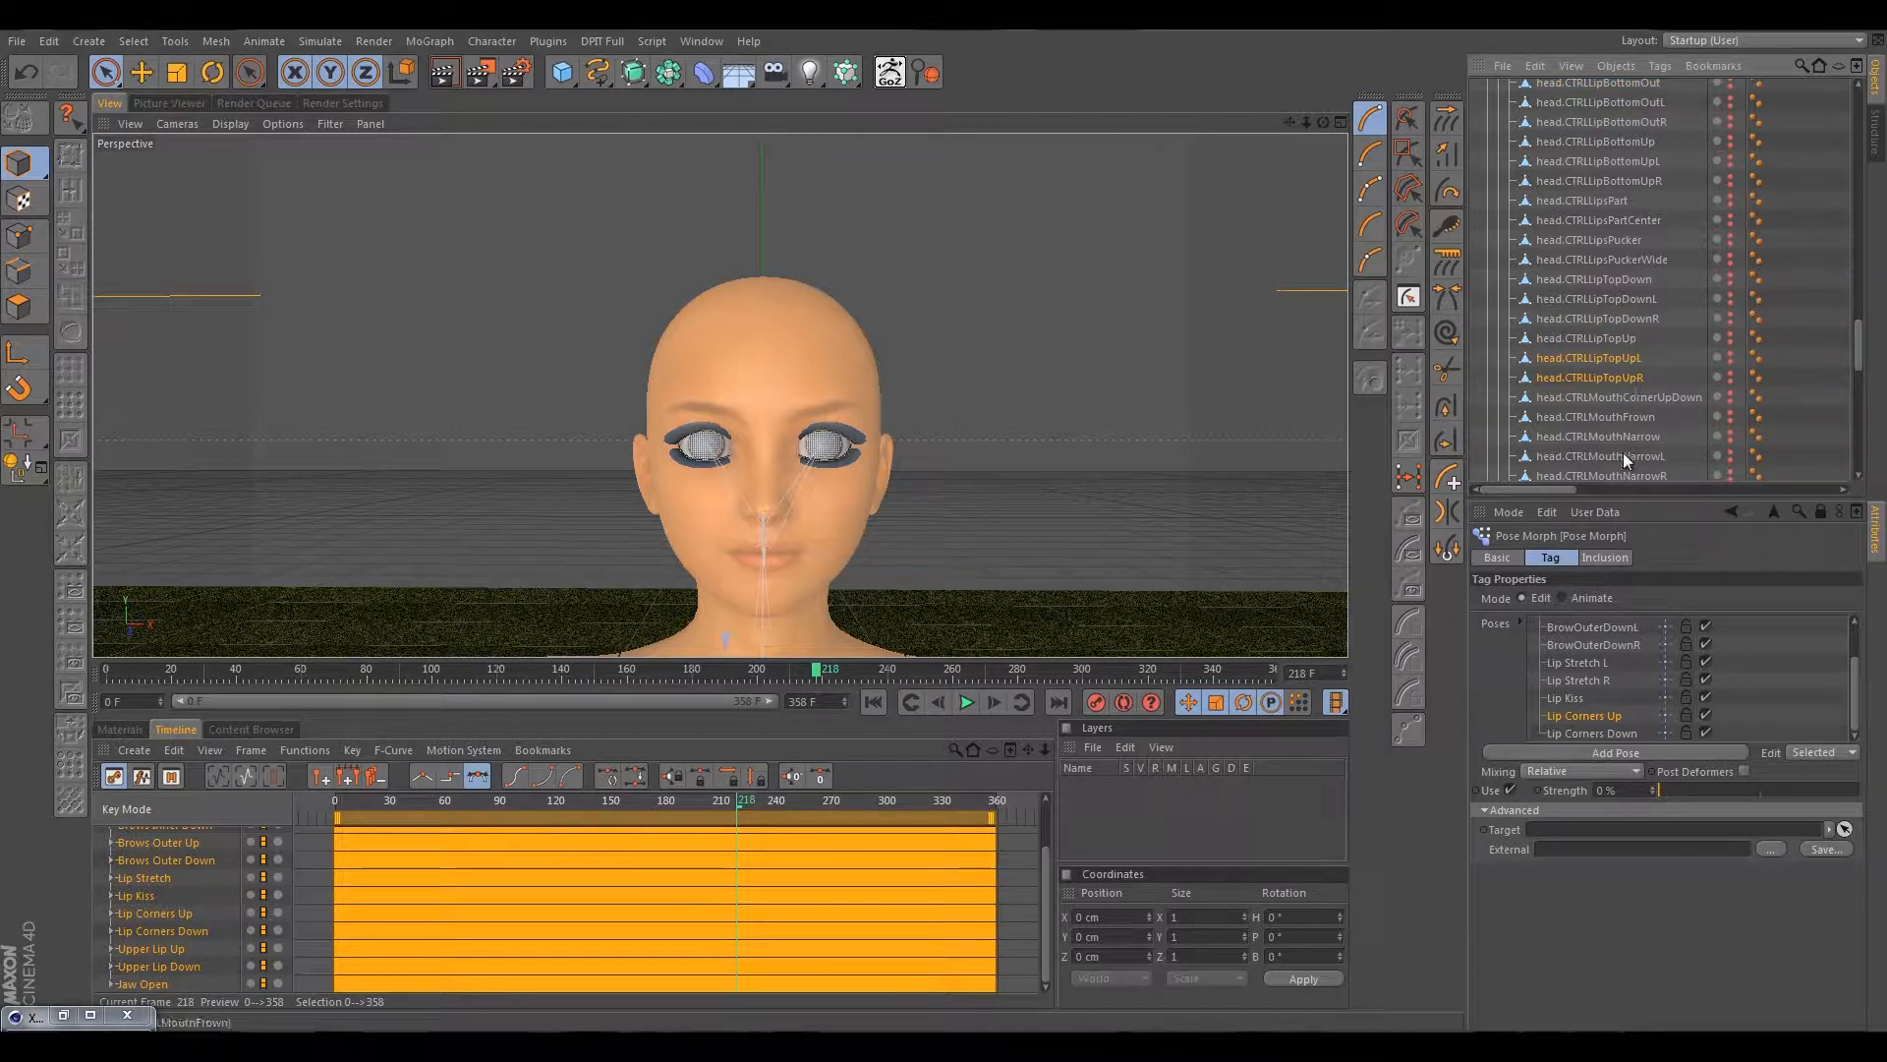
{"action": "left_click_drag", "start_coordinate": [1559, 358], "coordinate": [1583, 735]}
{"action": "left_click", "coordinate": [995, 594]}
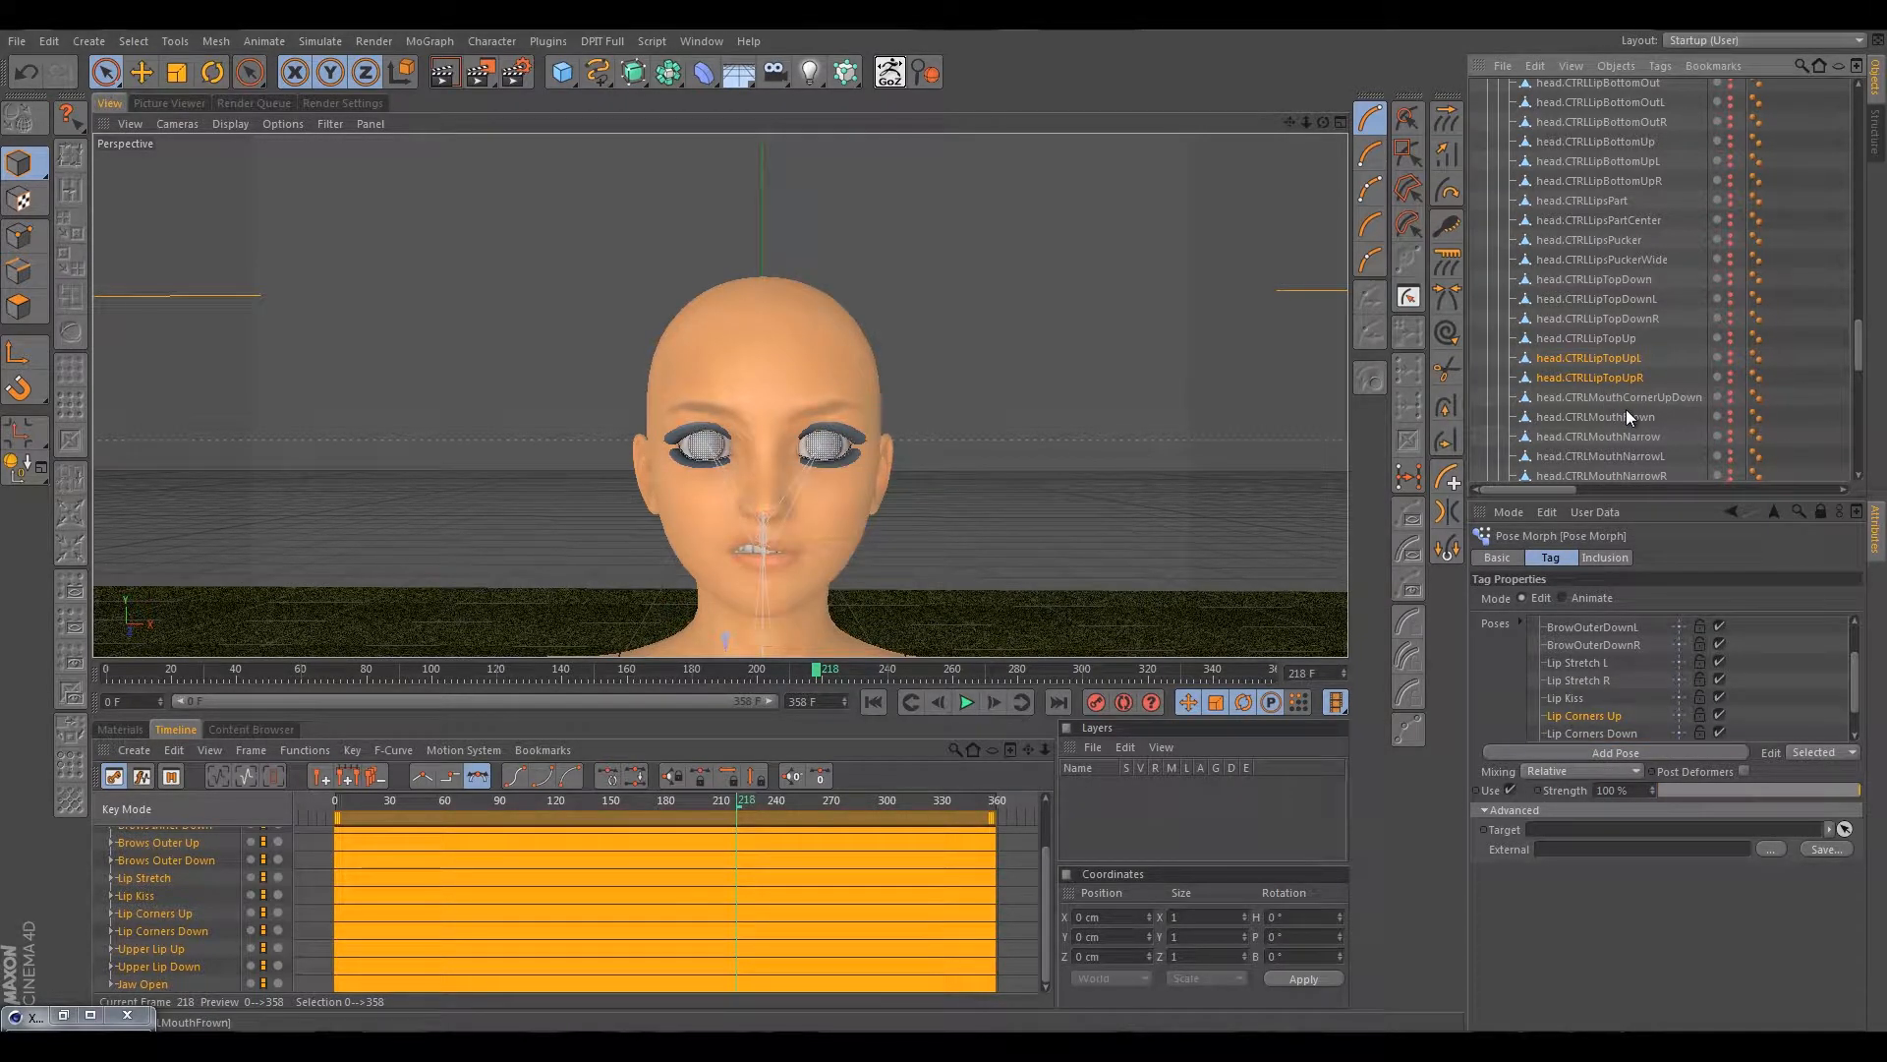
Add head.CTRLLipTopDownL and head.CTRLLipTopDownR to the Pose Morph tag as relative morph targets.
{"action": "left_click", "coordinate": [1637, 298]}
{"action": "left_click", "coordinate": [1631, 318], "text": "shift"}
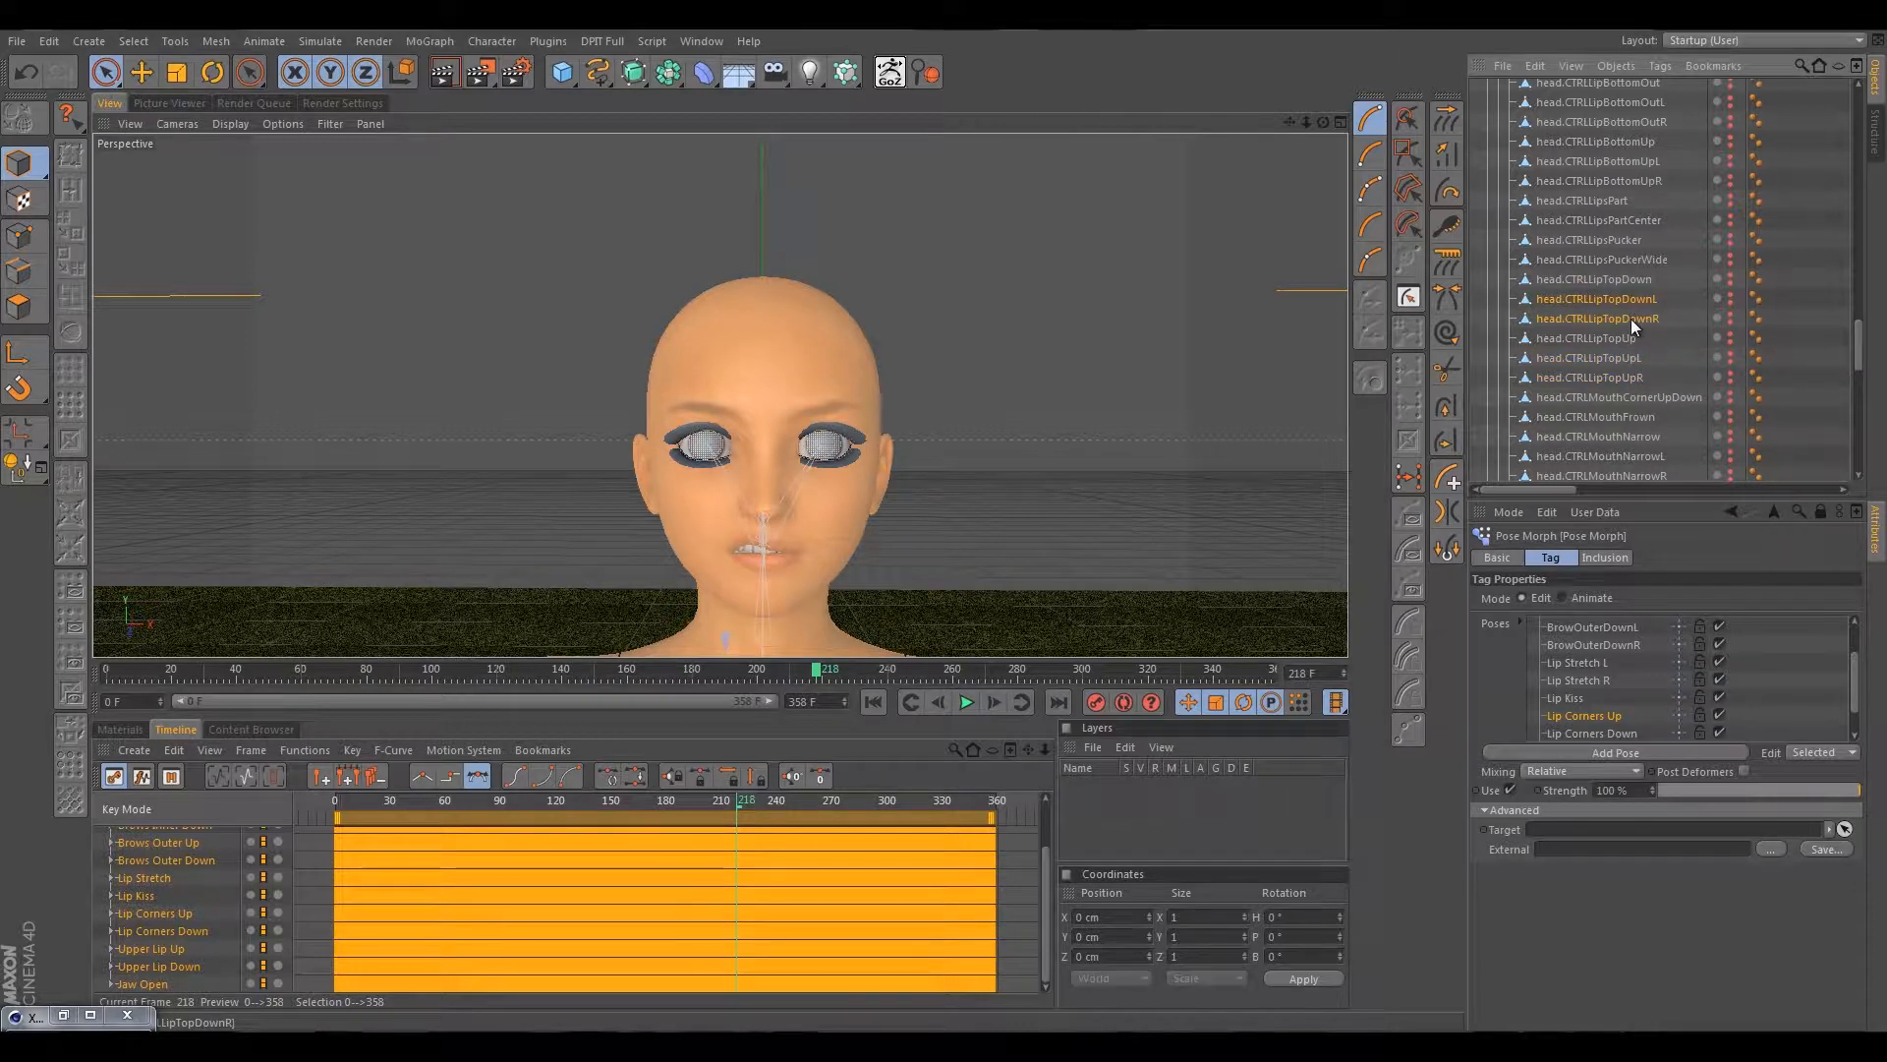
{"action": "left_click_drag", "start_coordinate": [1612, 298], "coordinate": [1604, 736]}
{"action": "left_click", "coordinate": [997, 596]}
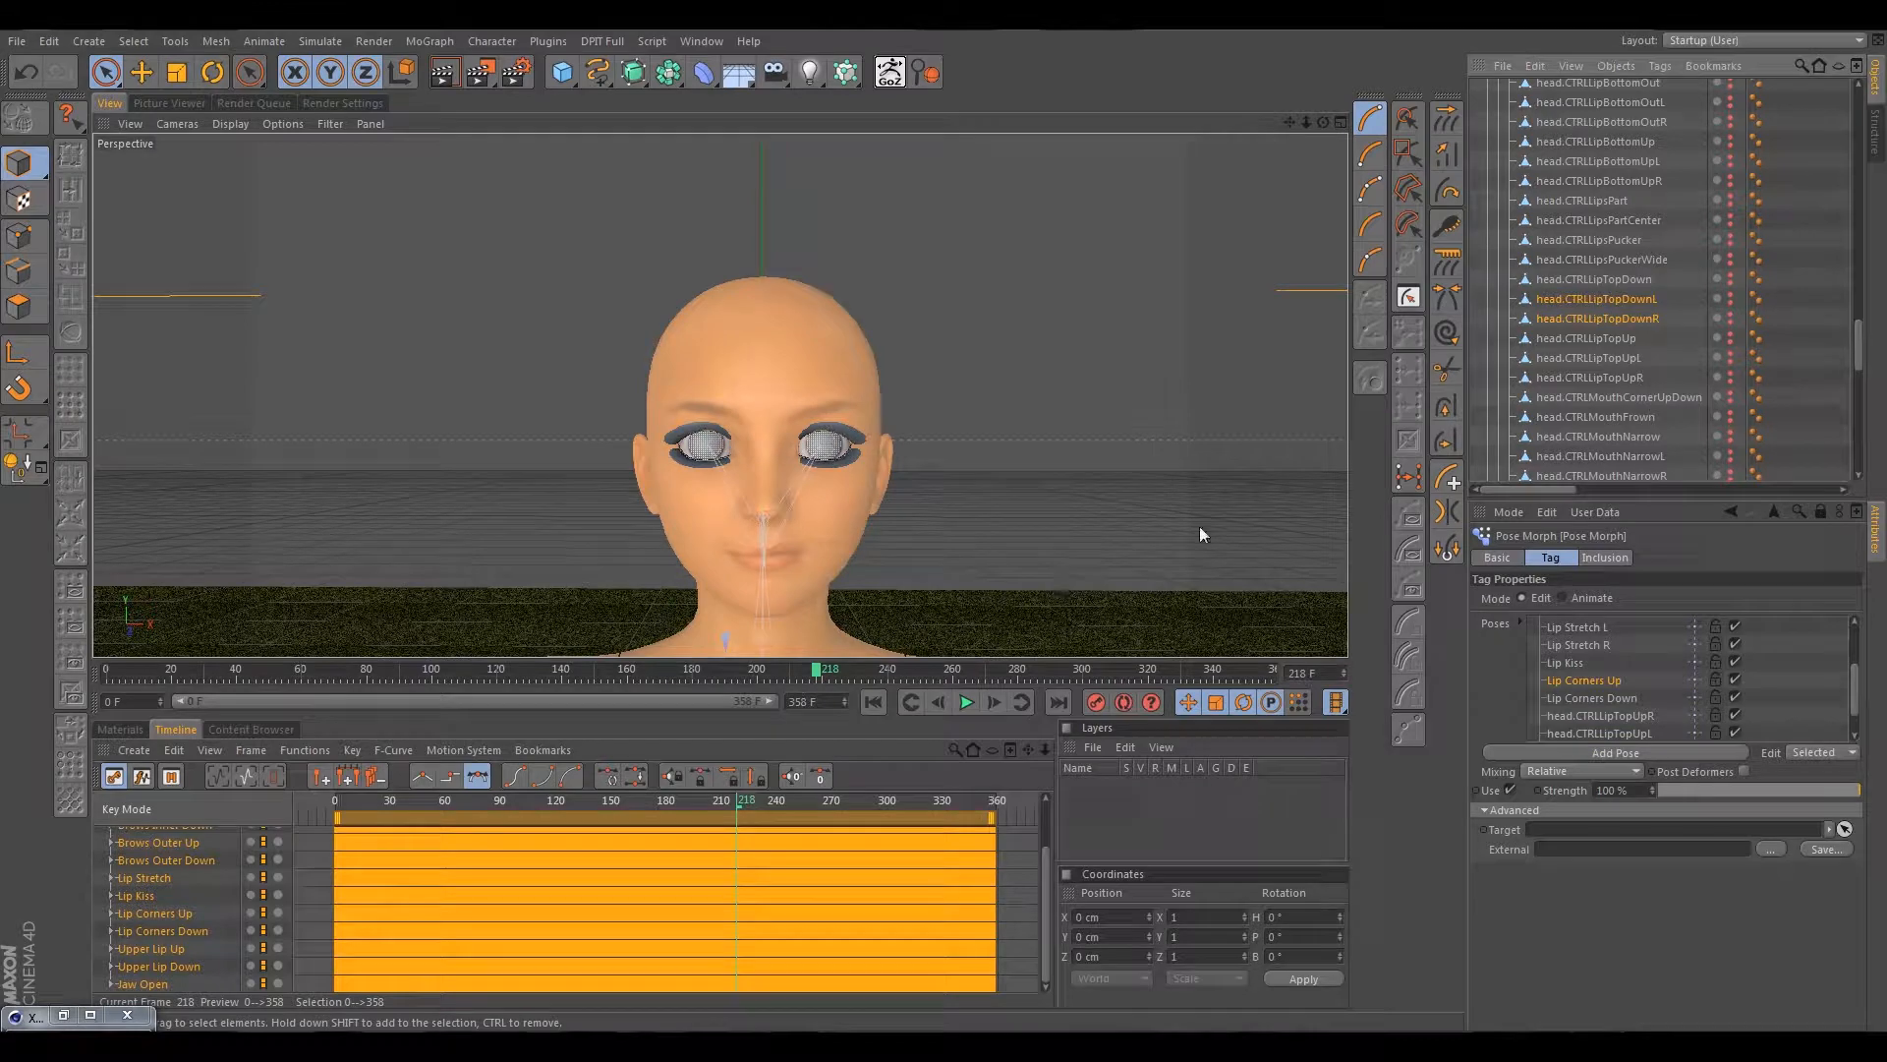
Find head.CTRLMouthOpen among the Genesis morphs and add it to the Pose Morph tag as a relative morph target.
{"action": "left_click", "coordinate": [1565, 261]}
{"action": "scroll", "coordinate": [1571, 295], "scroll_direction": "up", "scroll_amount": 10}
{"action": "scroll", "coordinate": [1577, 317], "scroll_direction": "up", "scroll_amount": 10}
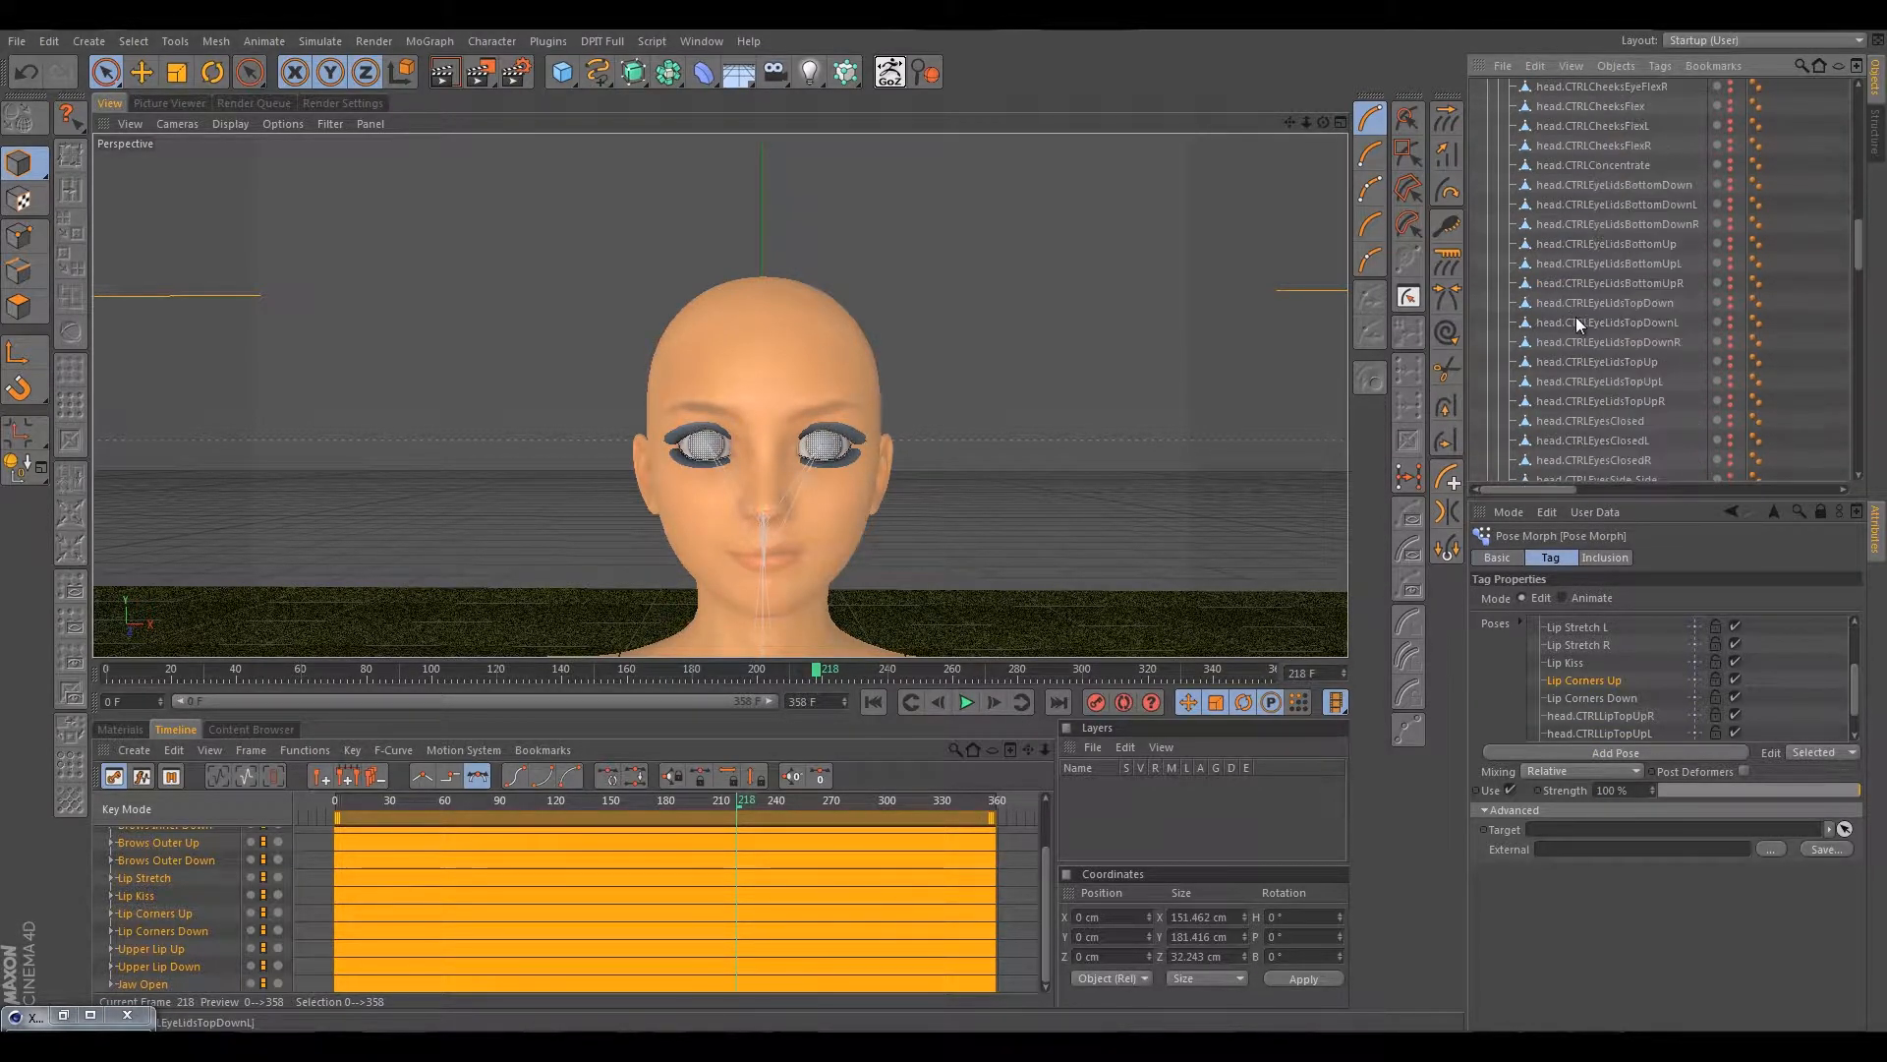
{"action": "scroll", "coordinate": [1577, 318], "scroll_direction": "down", "scroll_amount": 8}
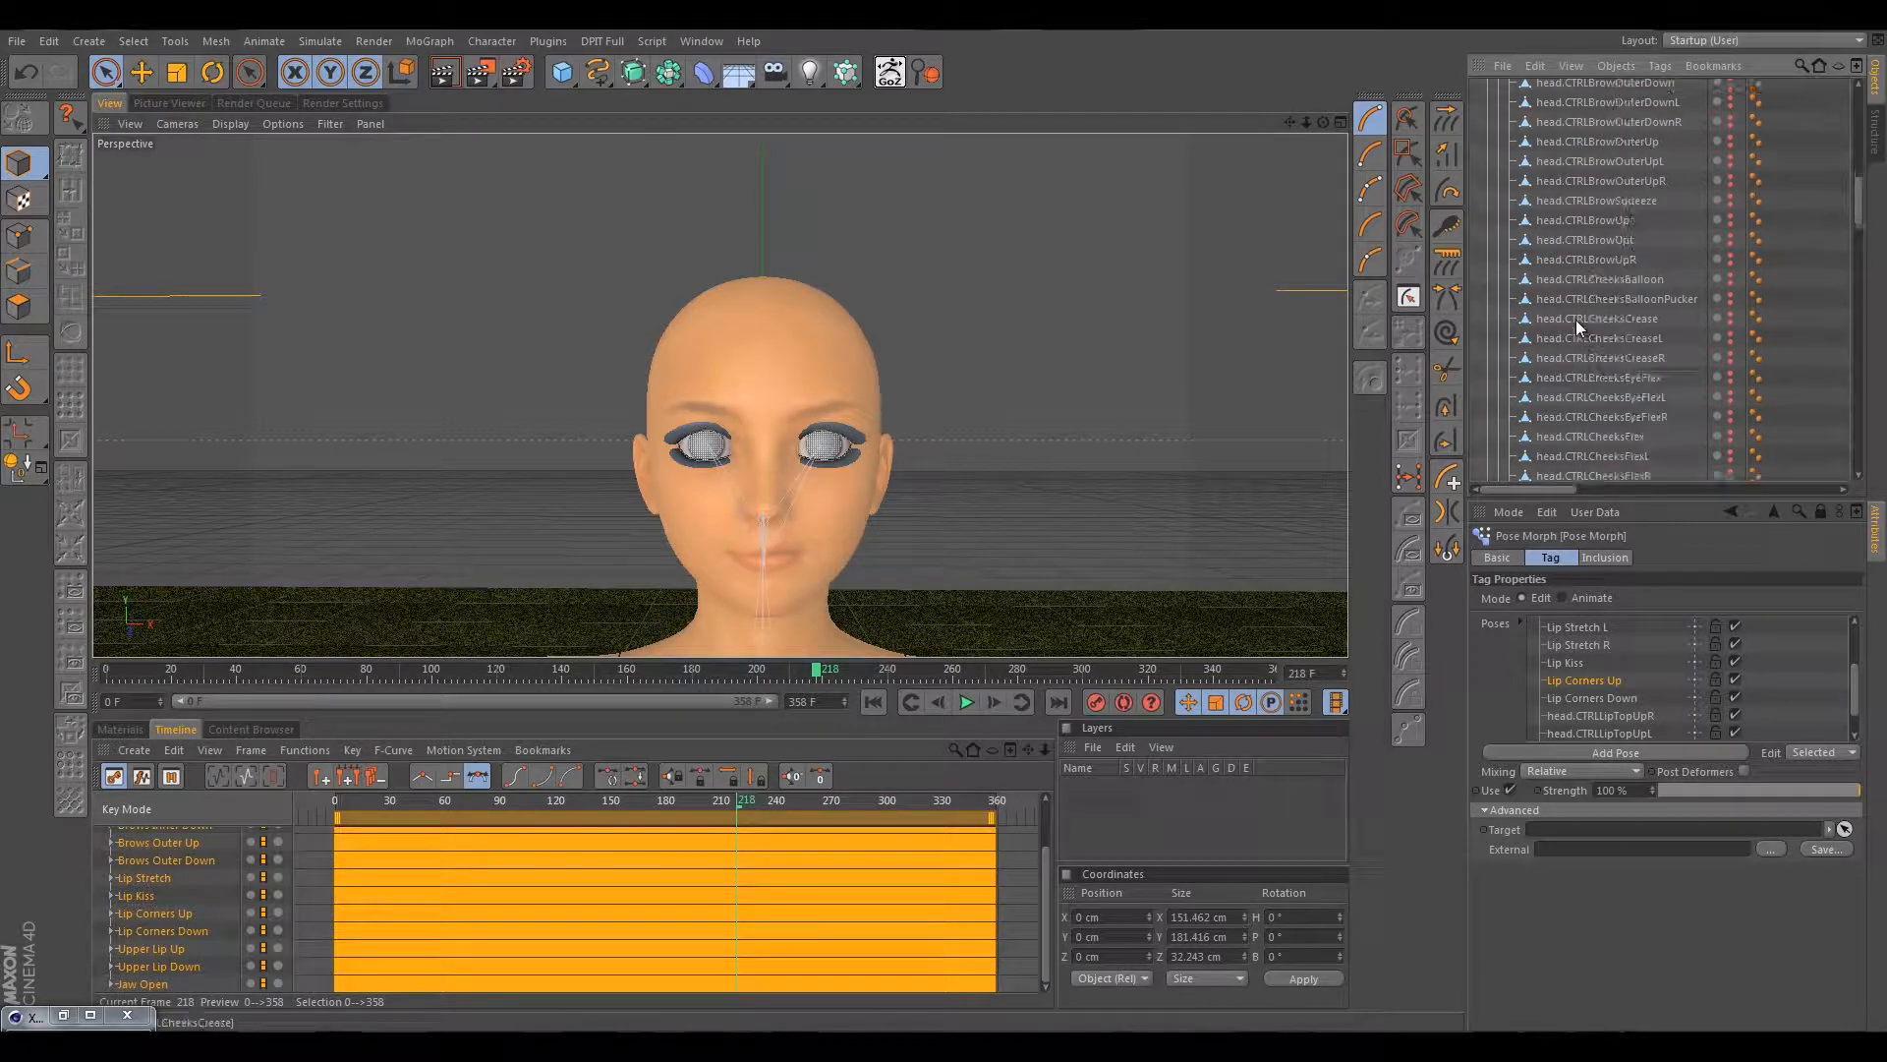
{"action": "scroll", "coordinate": [1577, 320], "scroll_direction": "up", "scroll_amount": 10}
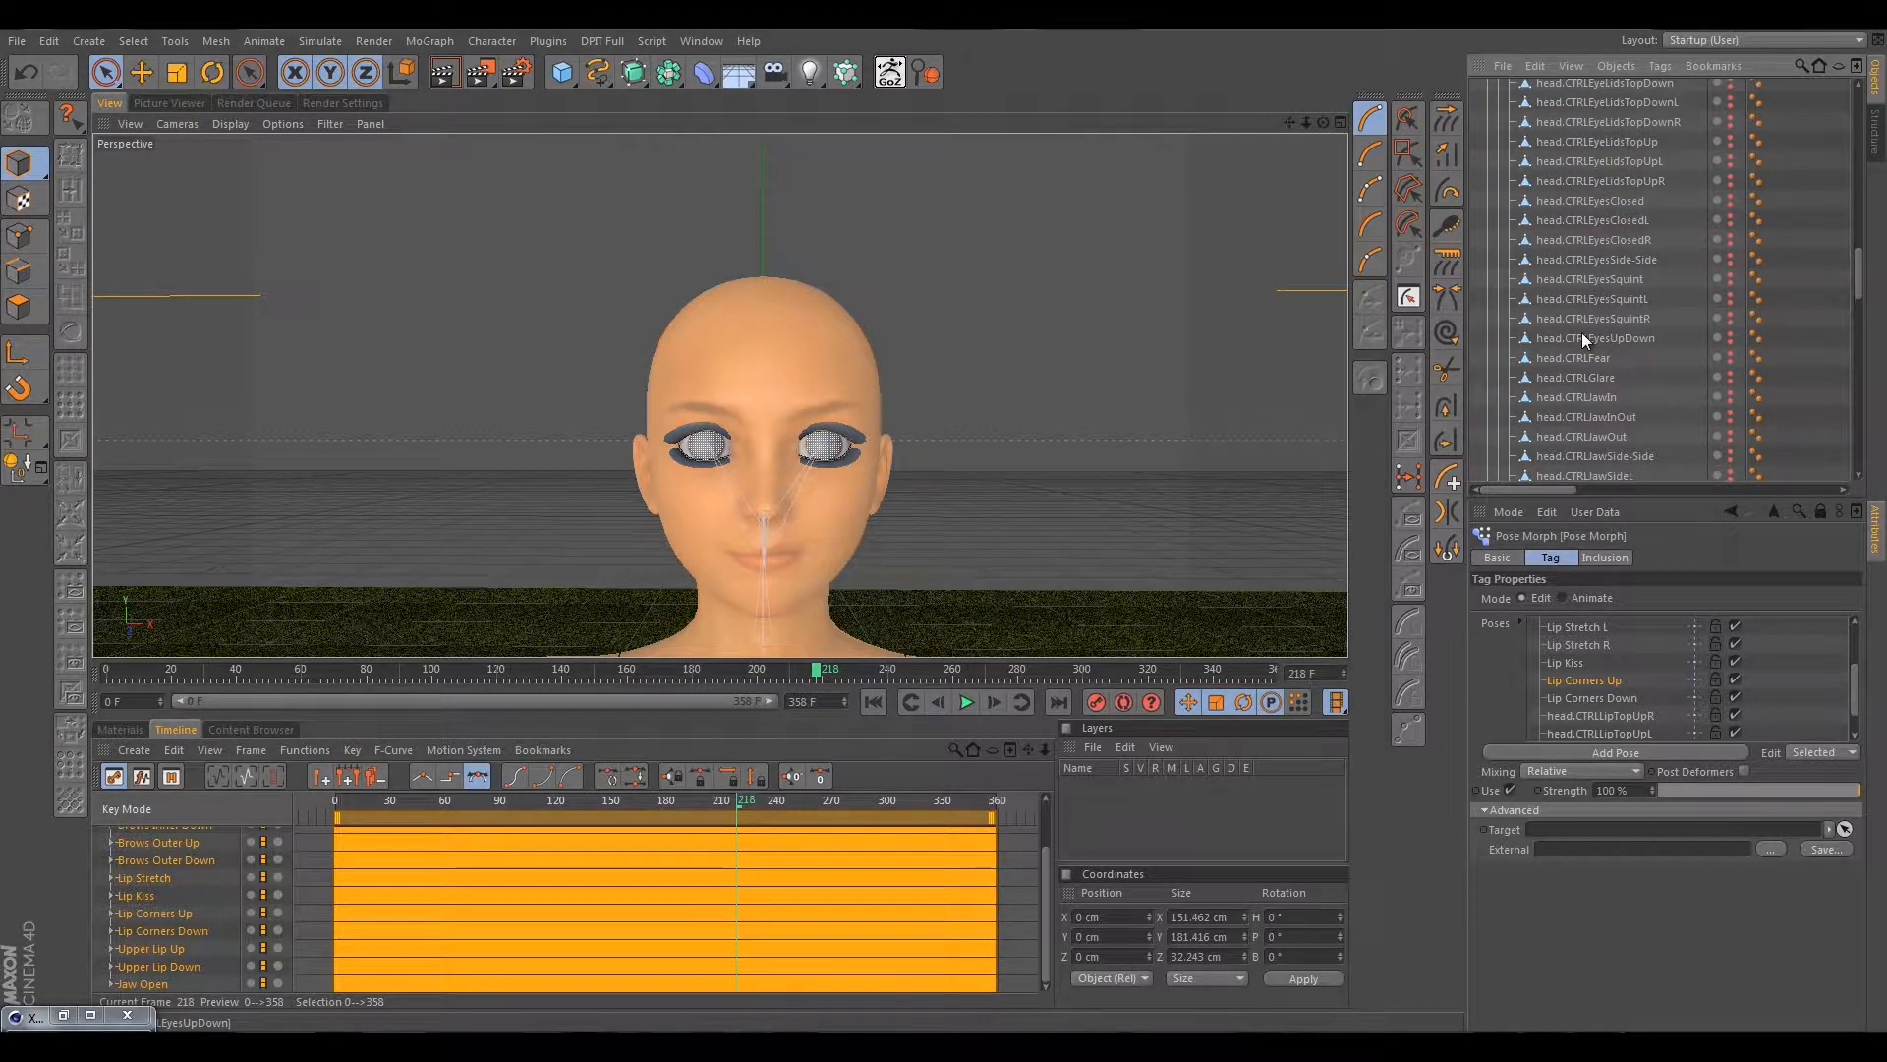
{"action": "scroll", "coordinate": [1581, 344], "scroll_direction": "down", "scroll_amount": 10}
{"action": "scroll", "coordinate": [1581, 262], "scroll_direction": "down", "scroll_amount": 8}
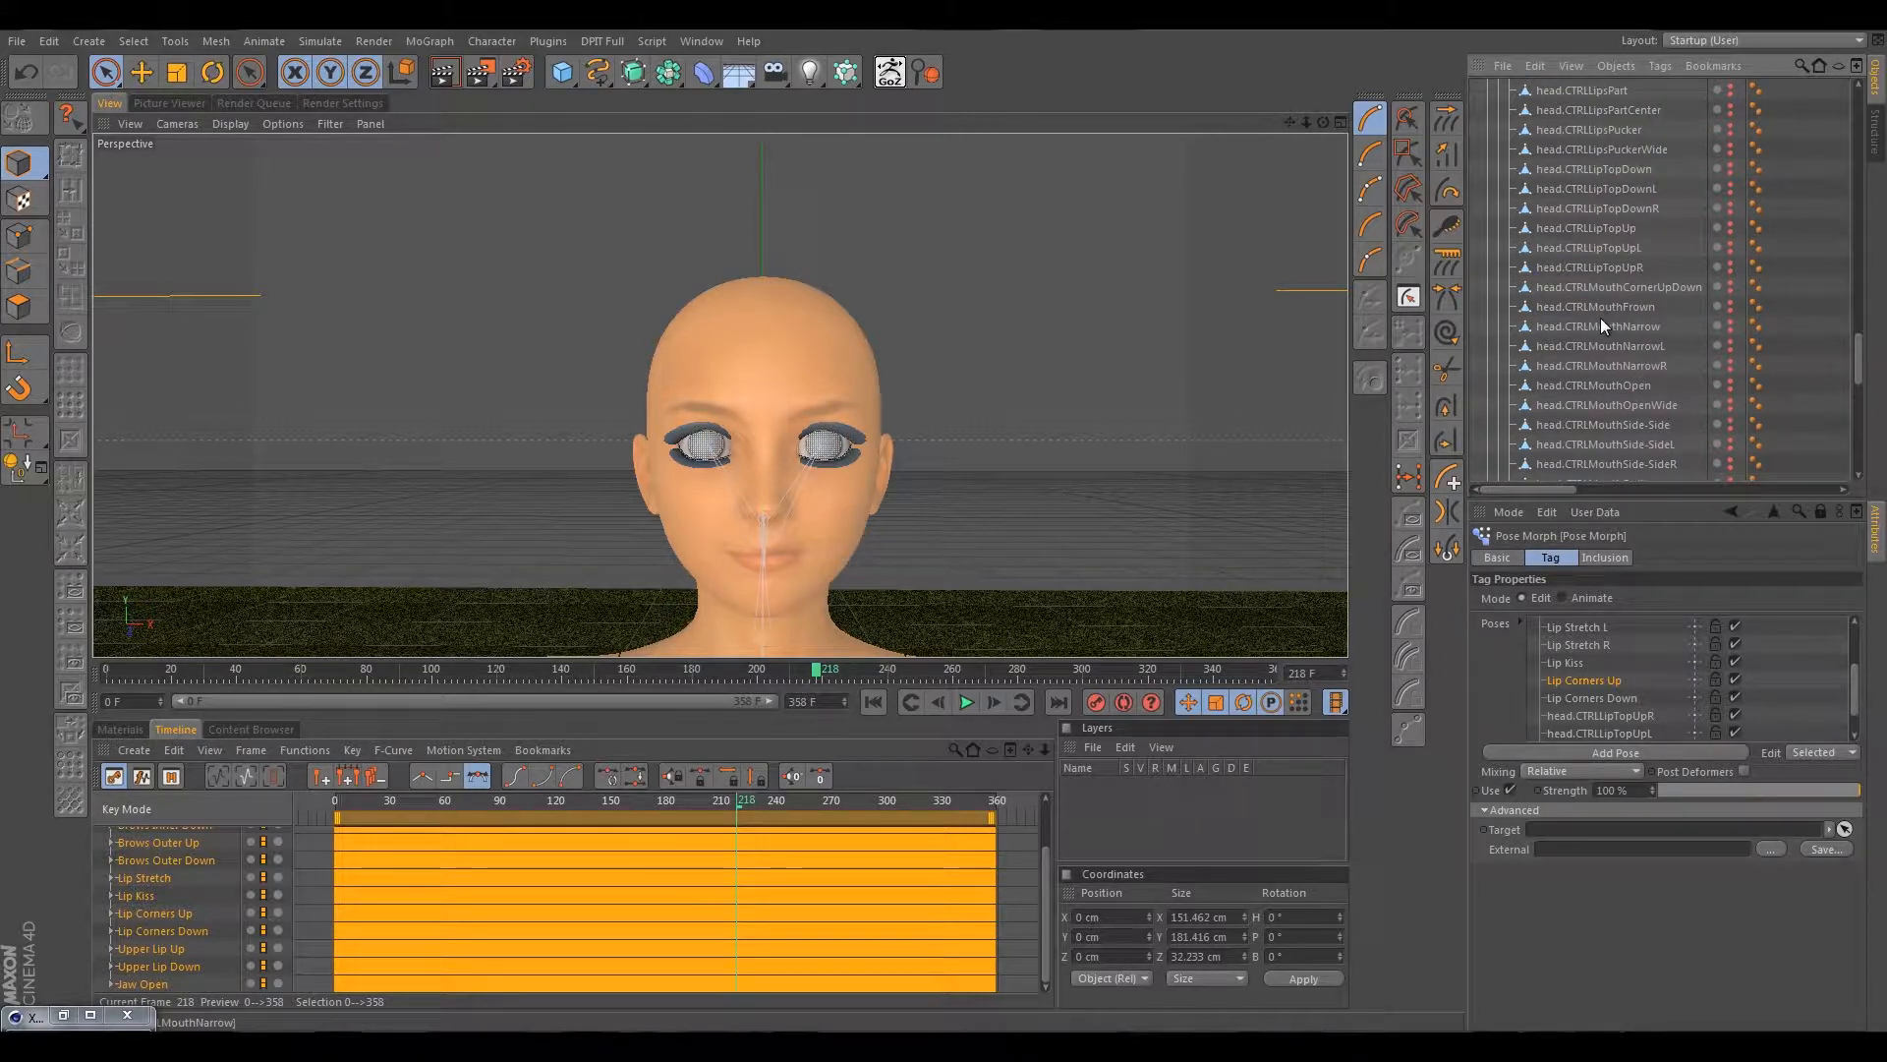
{"action": "left_click", "coordinate": [1602, 384]}
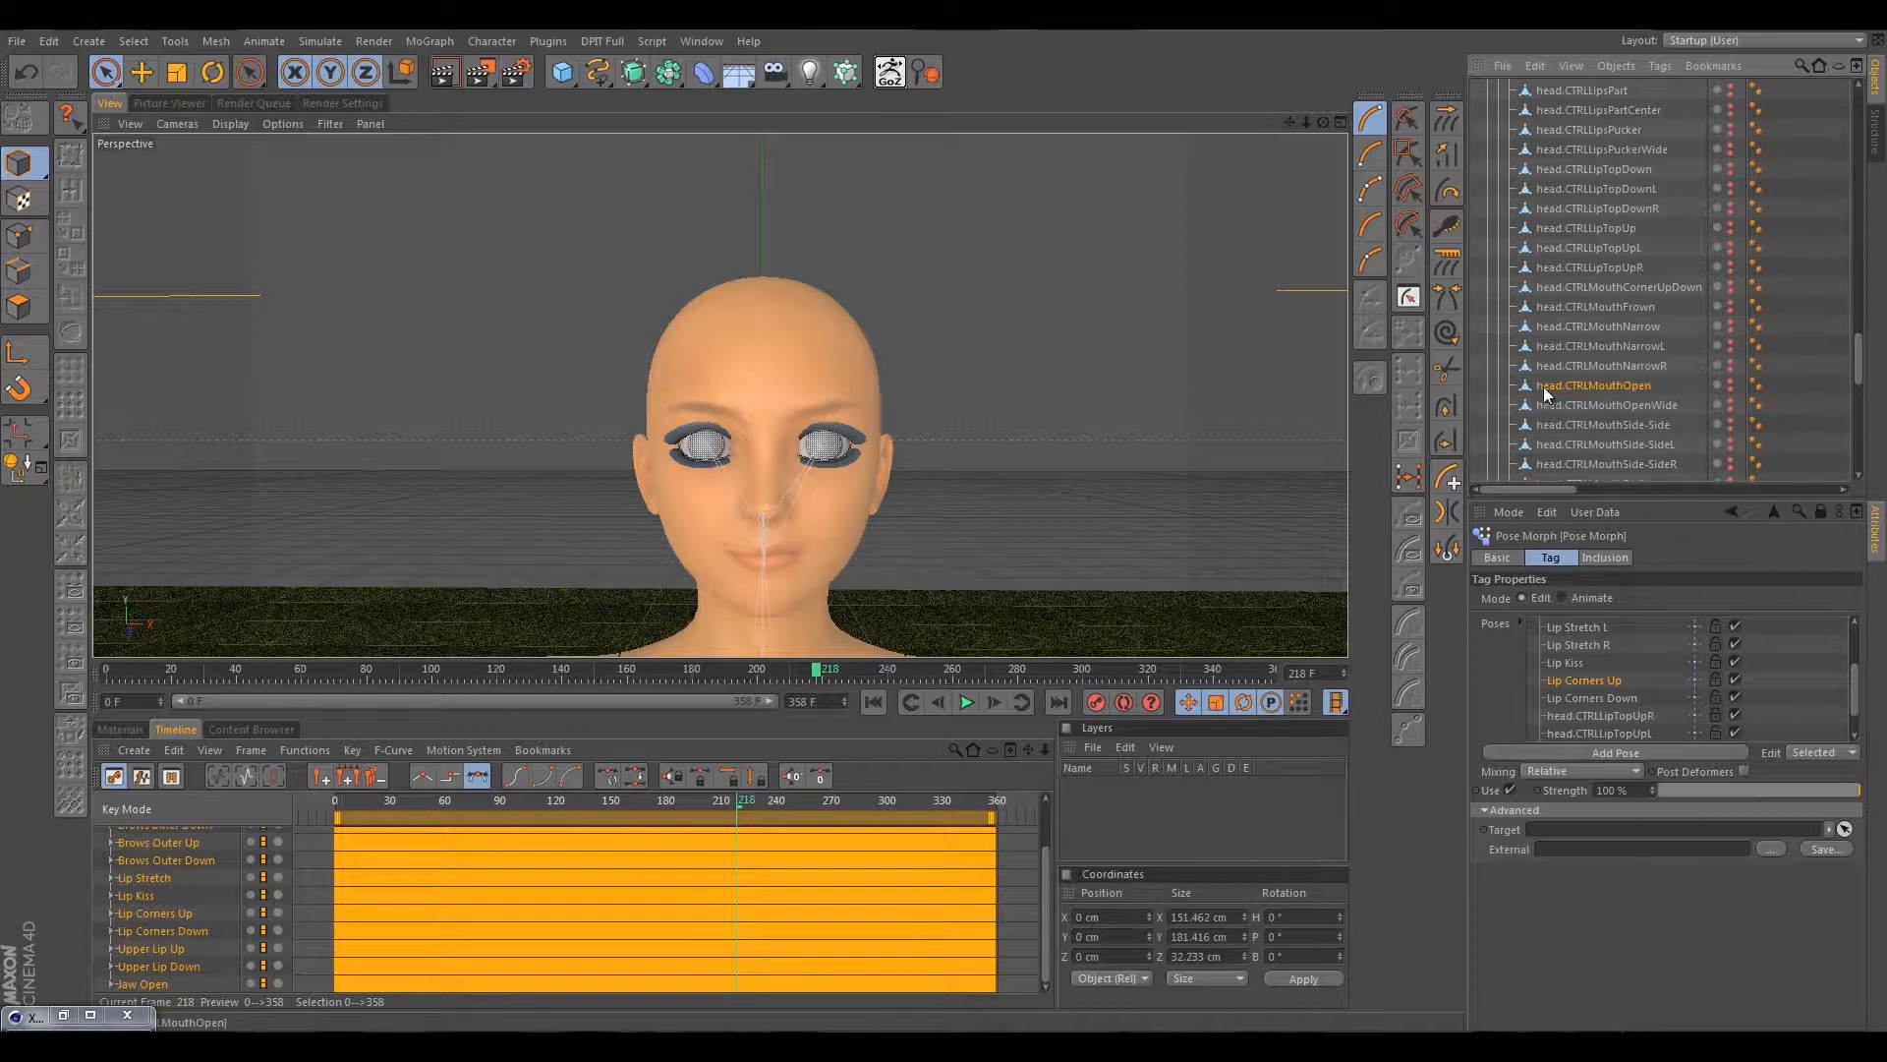
{"action": "left_click_drag", "start_coordinate": [1572, 413], "coordinate": [1635, 734]}
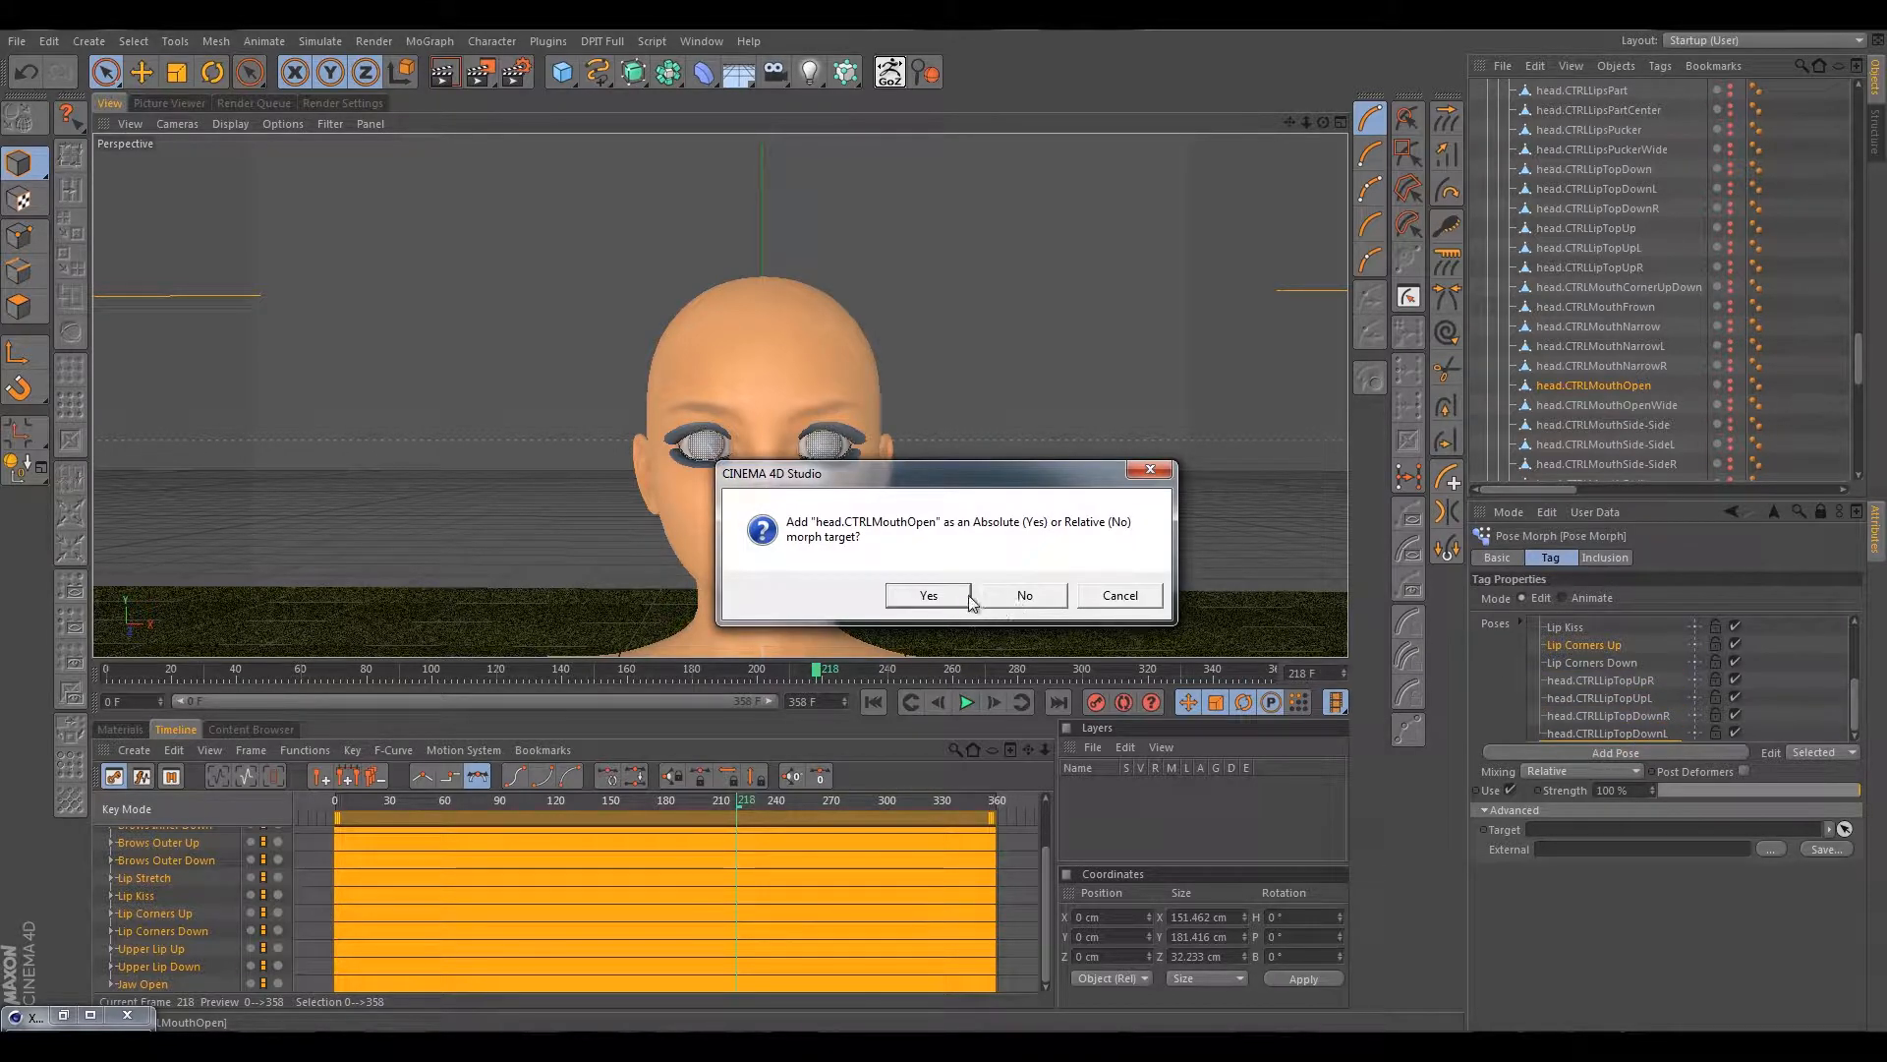
{"action": "left_click", "coordinate": [1025, 595]}
Rename the head.CTRLMouthOpen pose as Jaw Open.
{"action": "scroll", "coordinate": [1601, 659], "scroll_direction": "down", "scroll_amount": 1}
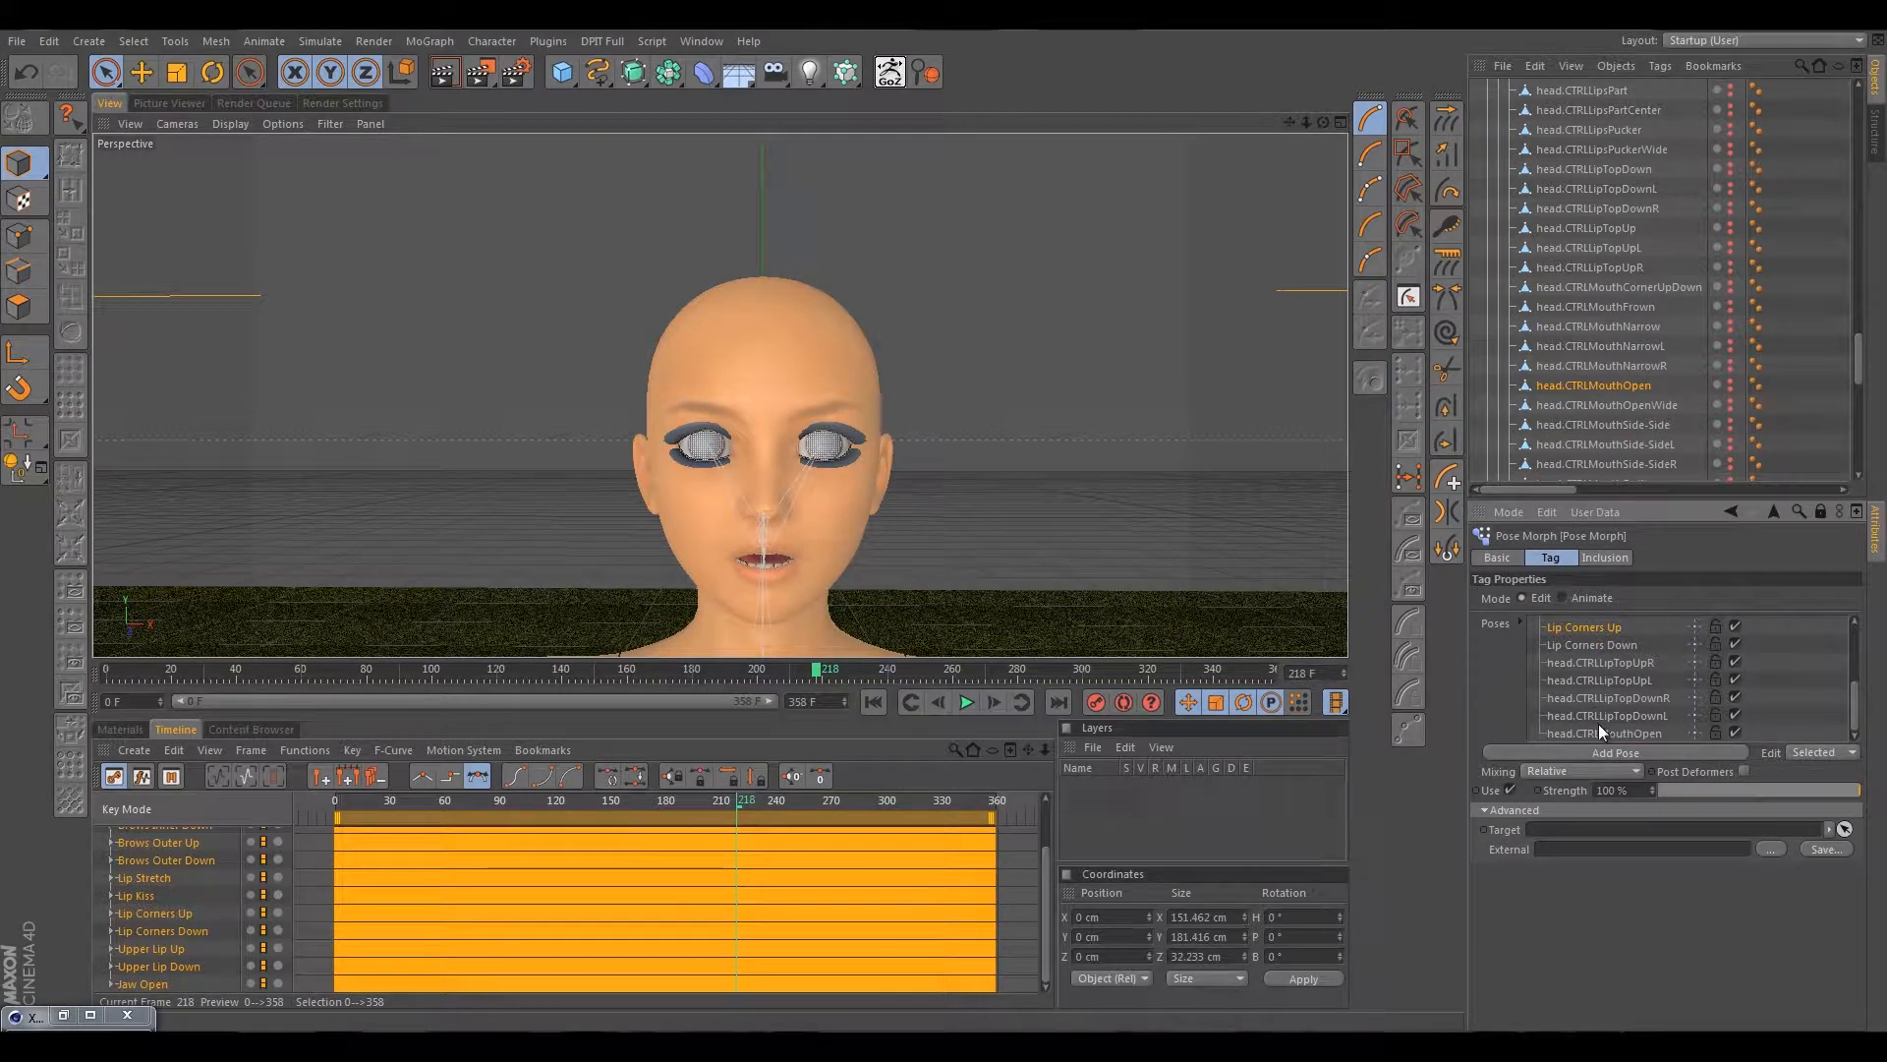
{"action": "double_click", "coordinate": [1630, 733]}
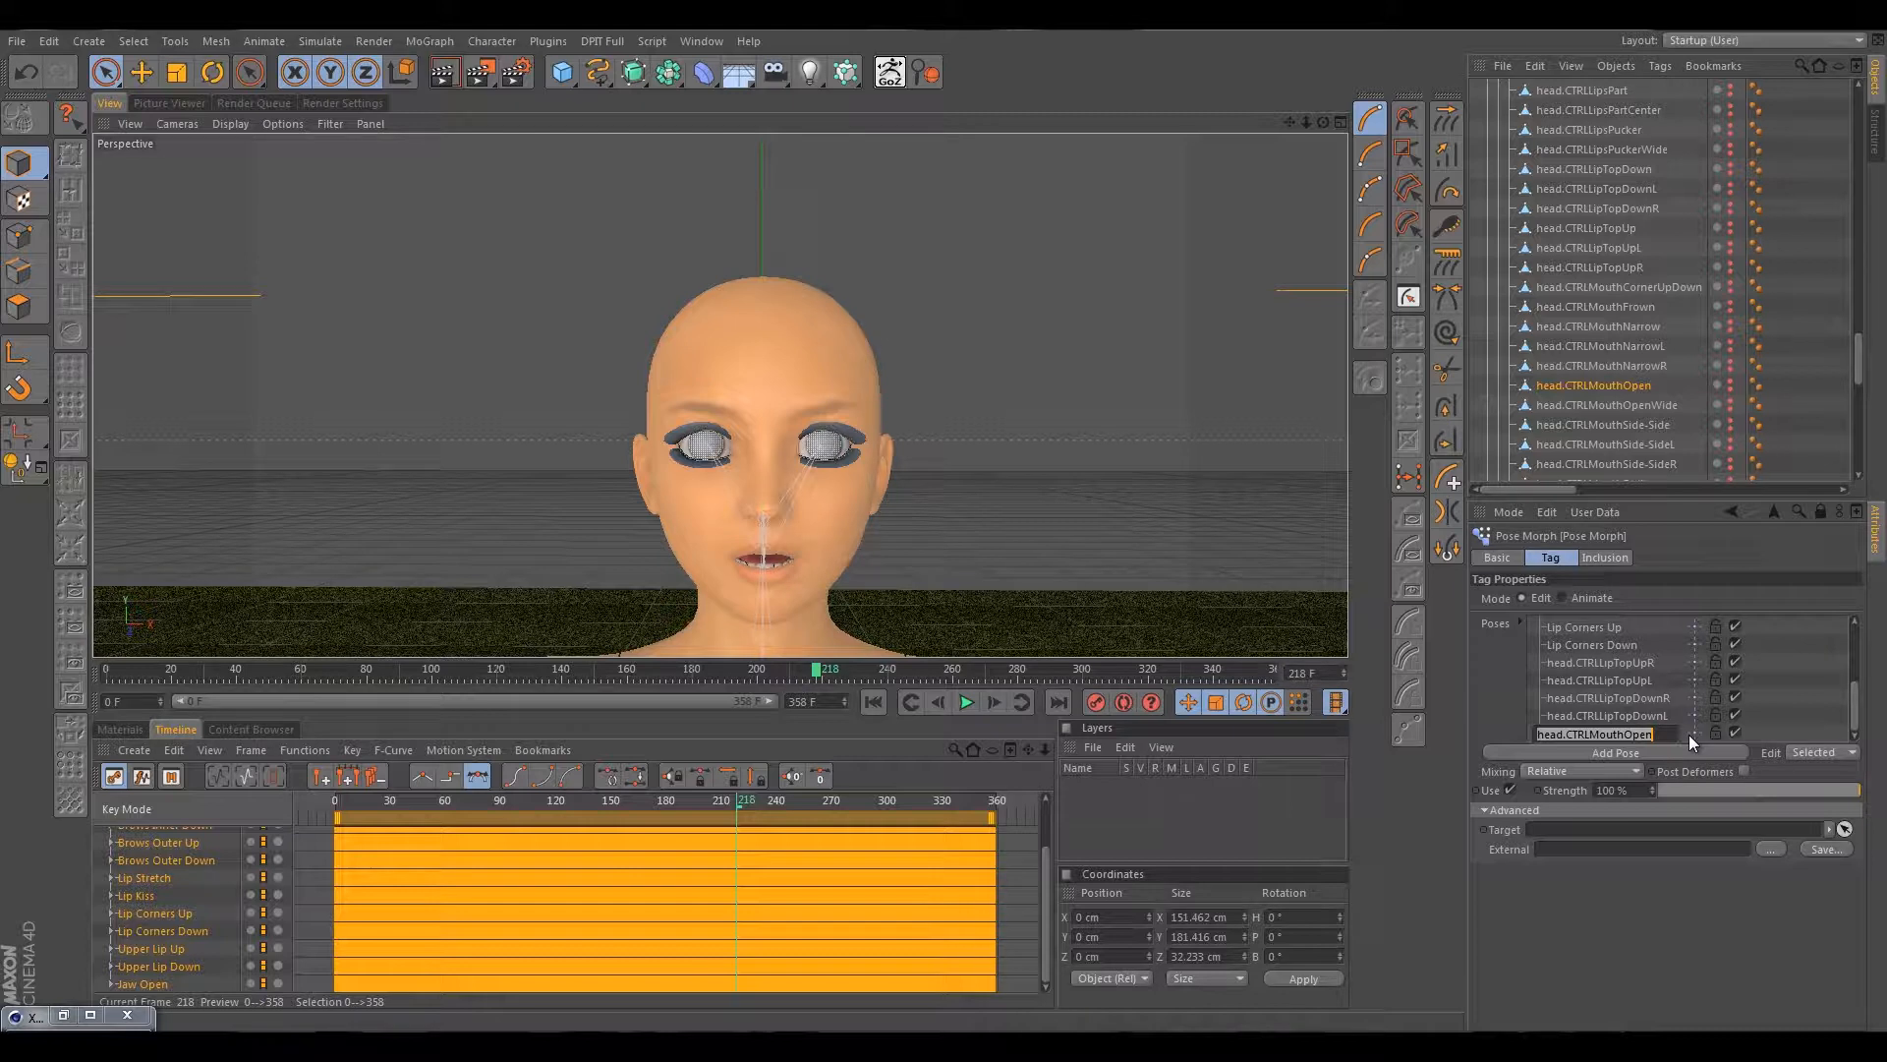
{"action": "key", "text": "BackSpace"}
{"action": "type", "text": "Jaw Open"}
{"action": "key", "text": "Return"}
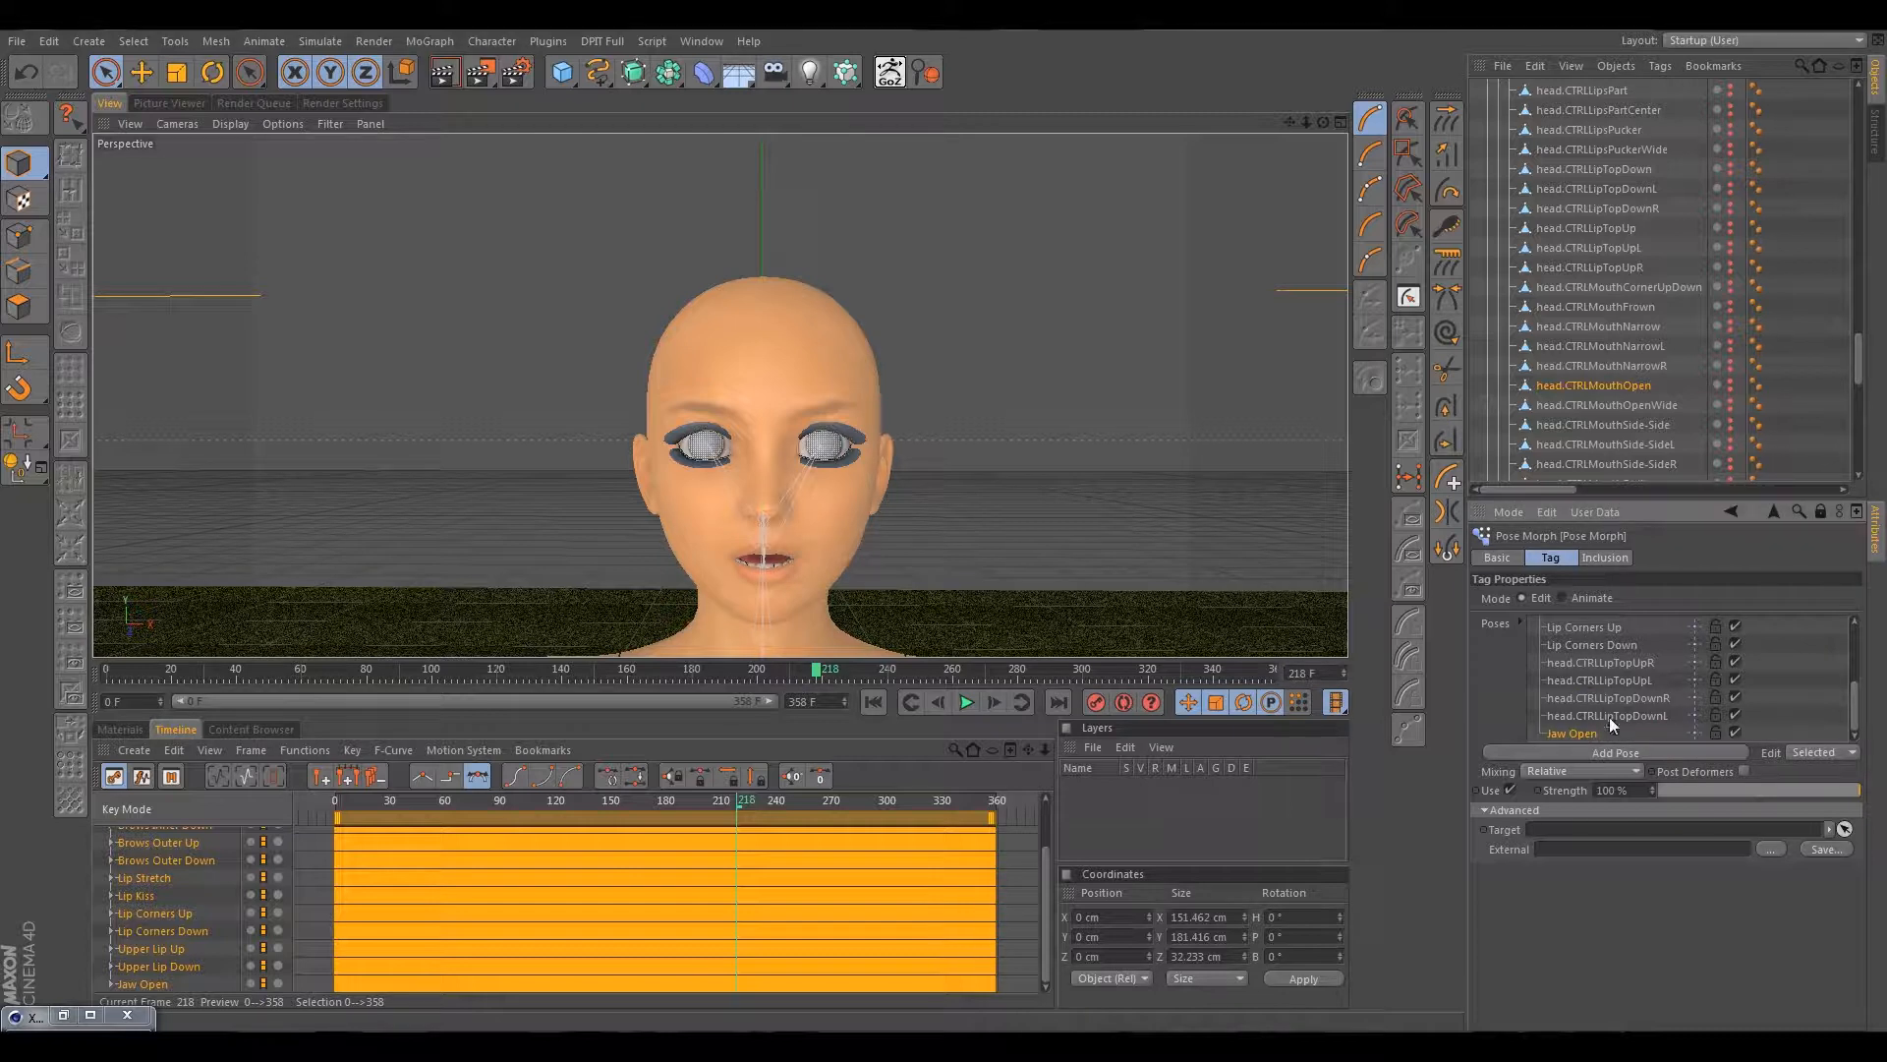
{"action": "double_click", "coordinate": [1590, 717]}
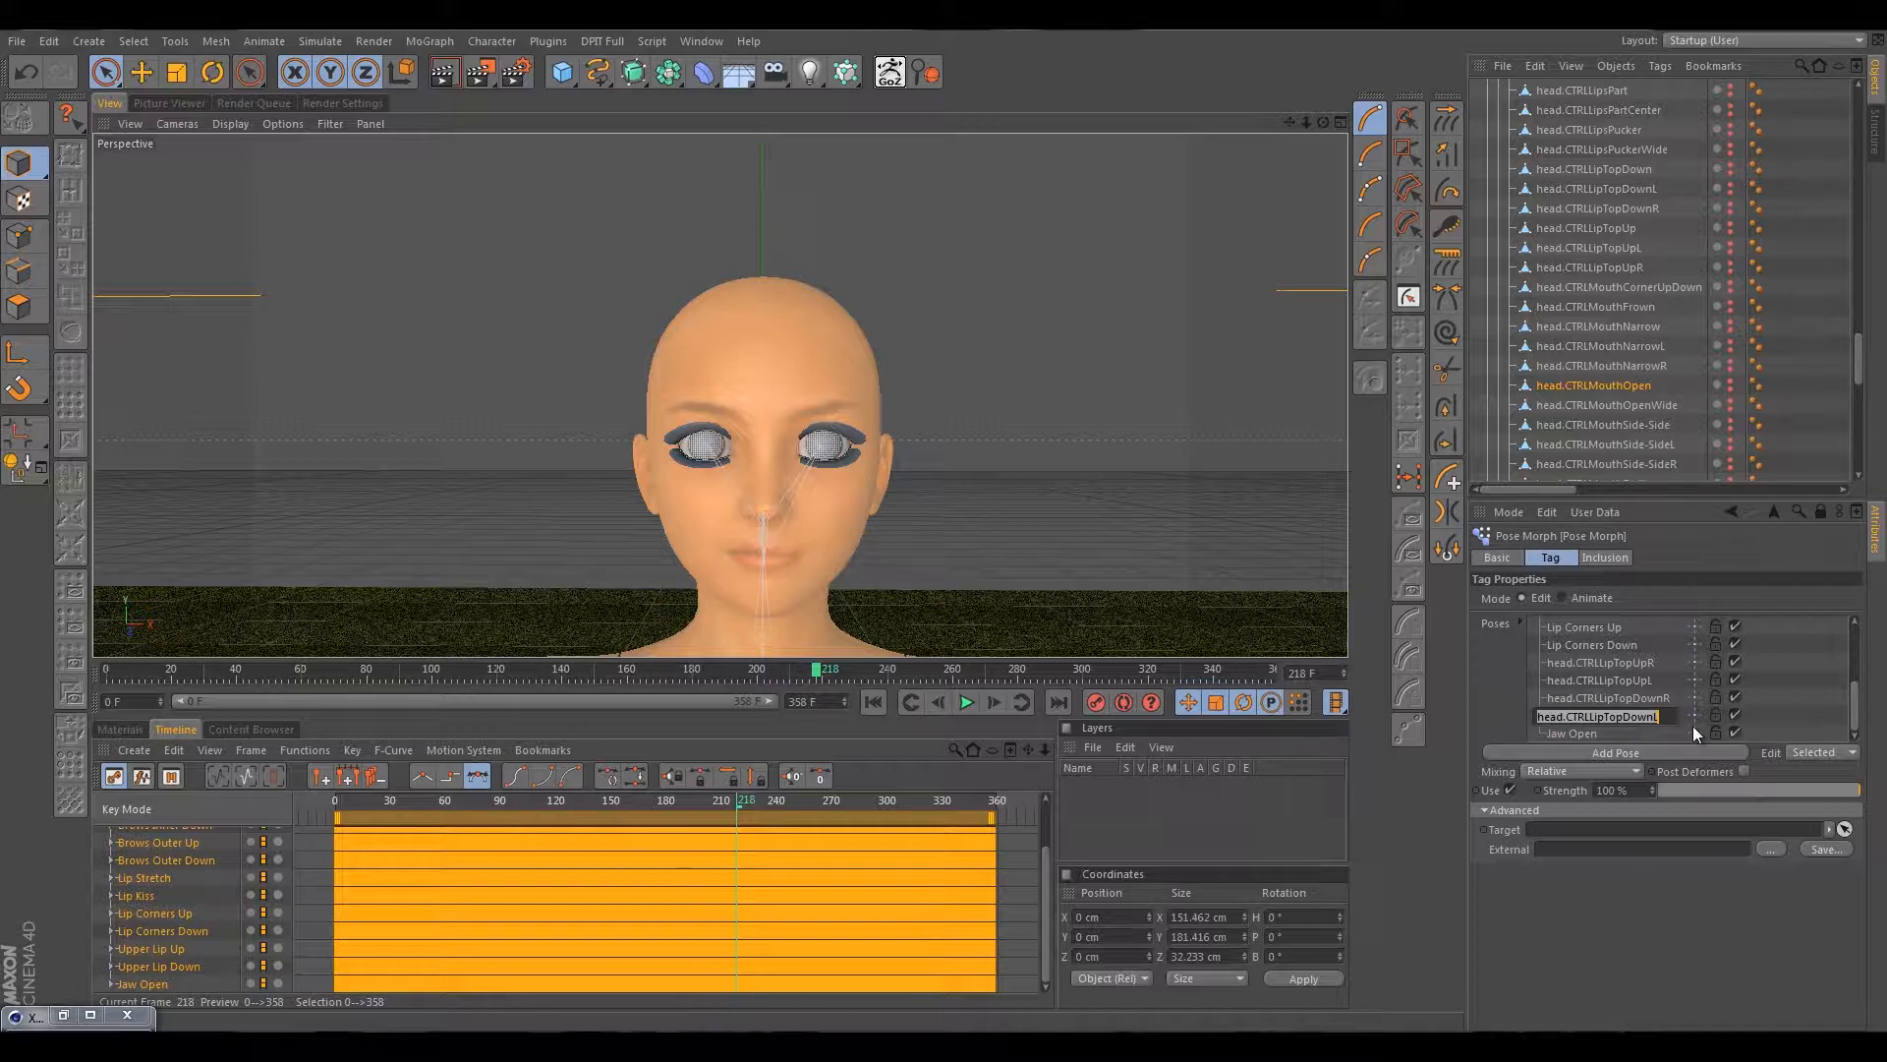
{"action": "type", "text": "Upper"}
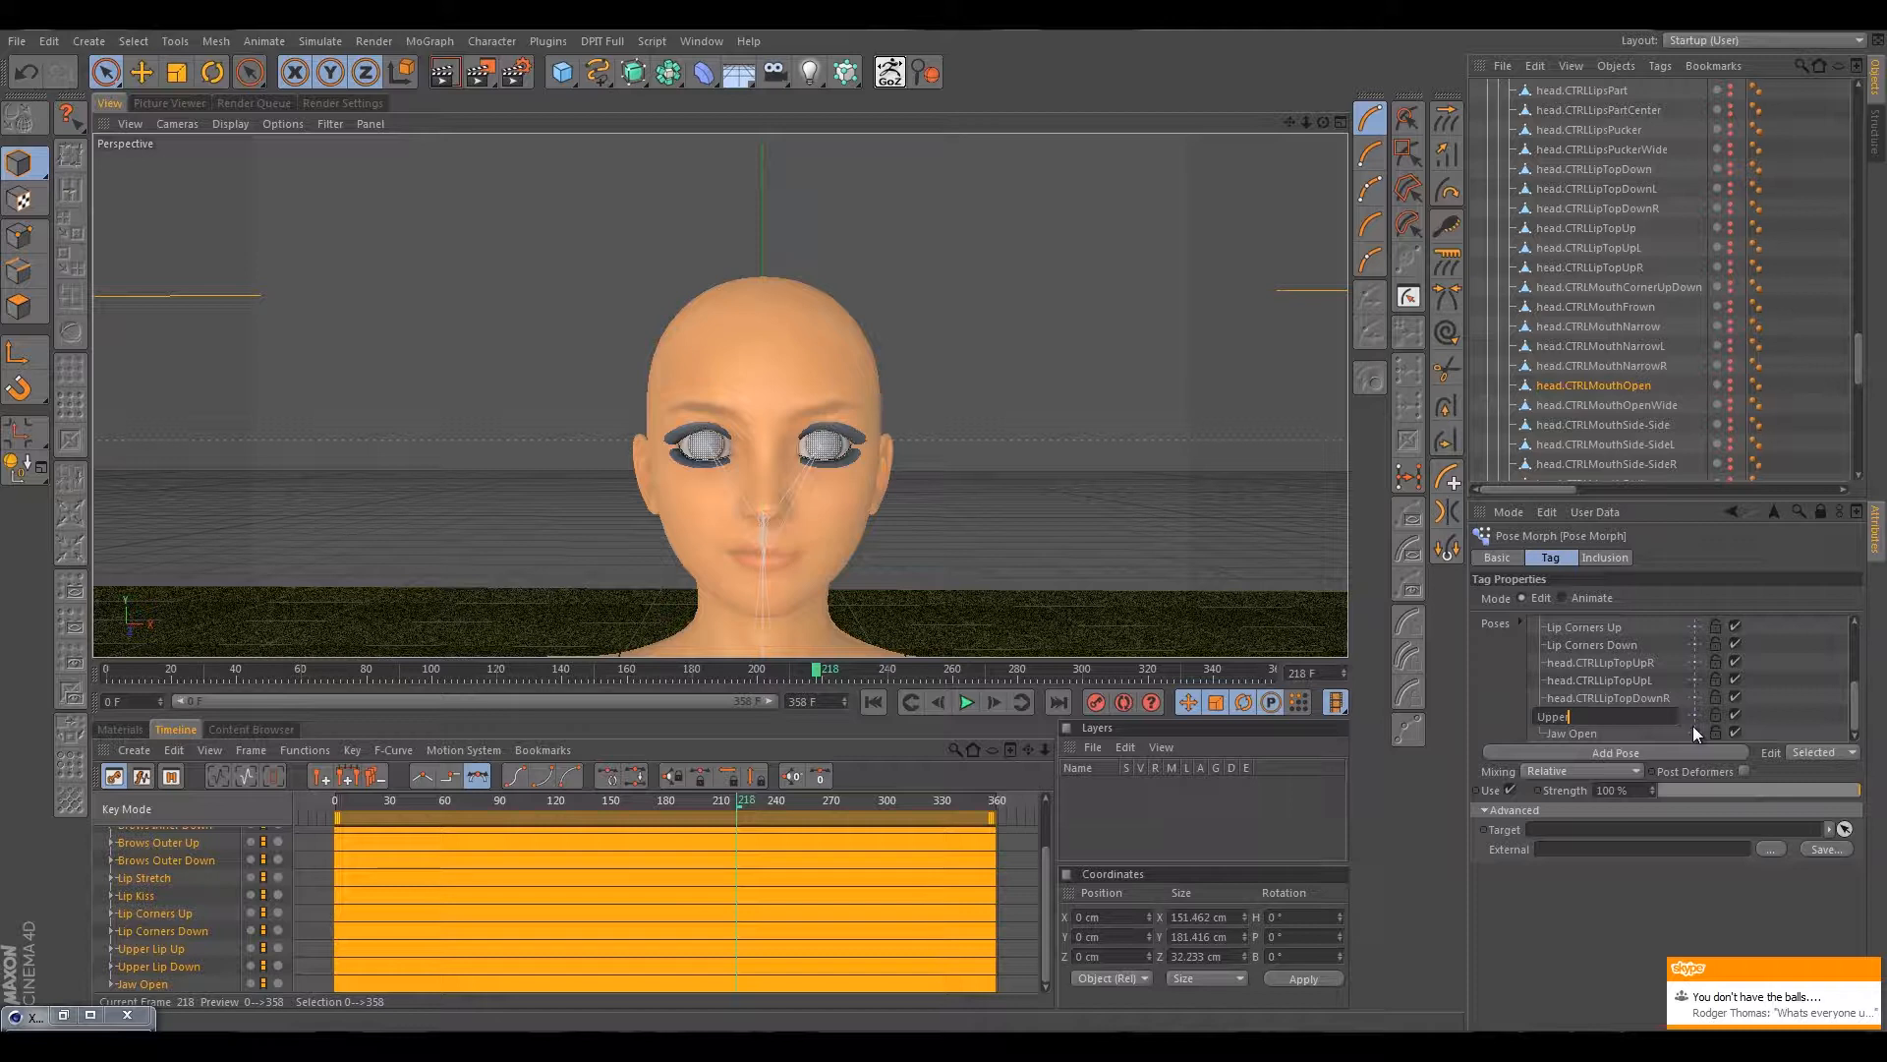
{"action": "key", "text": "Escape"}
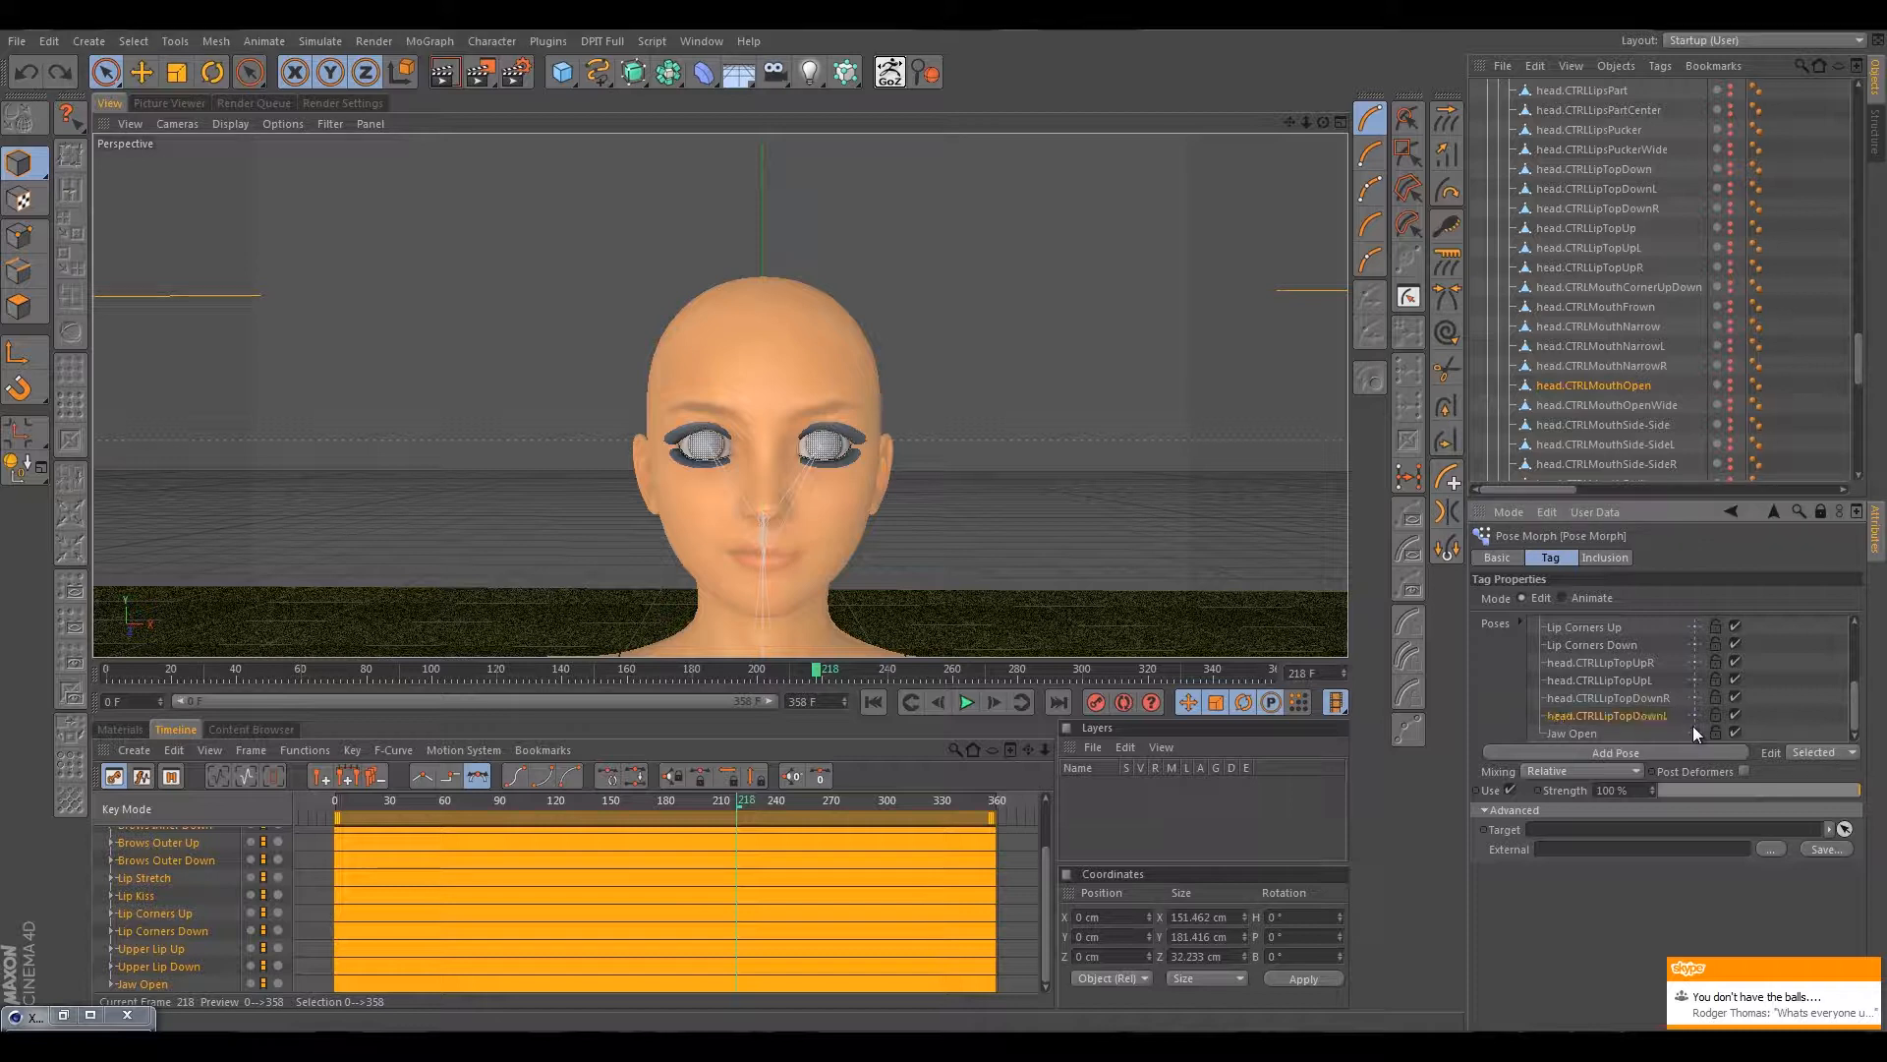
Rename the head.CTRLLipTopDownL pose as Upper Lip Down L and copy the name text for reuse.
{"action": "double_click", "coordinate": [1636, 716]}
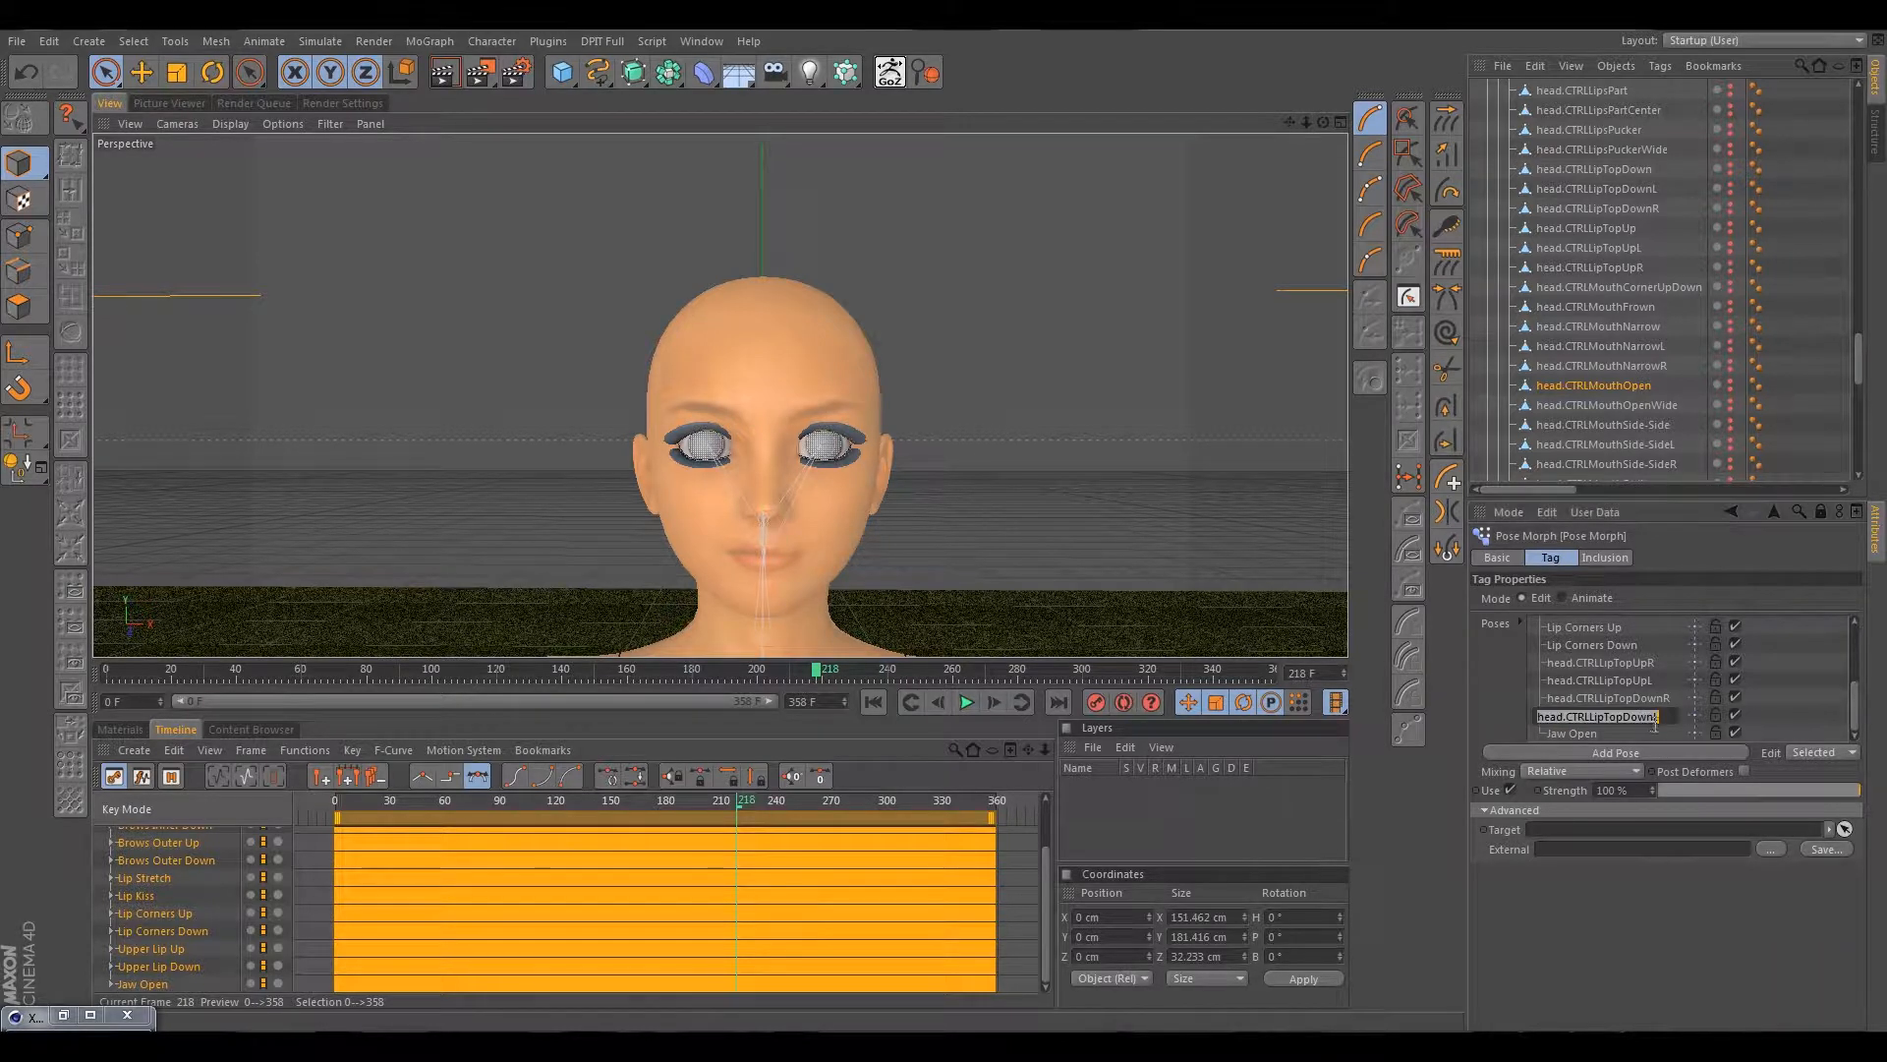
{"action": "left_click", "coordinate": [1651, 722]}
{"action": "left_click_drag", "start_coordinate": [1651, 719], "coordinate": [1327, 717]}
{"action": "type", "text": "Upper Lip Down L"}
{"action": "left_click_drag", "start_coordinate": [1623, 717], "coordinate": [1536, 718]}
{"action": "key", "text": "ctrl+c"}
Rename the head.CTRLLipTopDownR pose as Upper Lip Down R using the copied text.
{"action": "left_click", "coordinate": [1604, 698]}
{"action": "double_click", "coordinate": [1581, 697]}
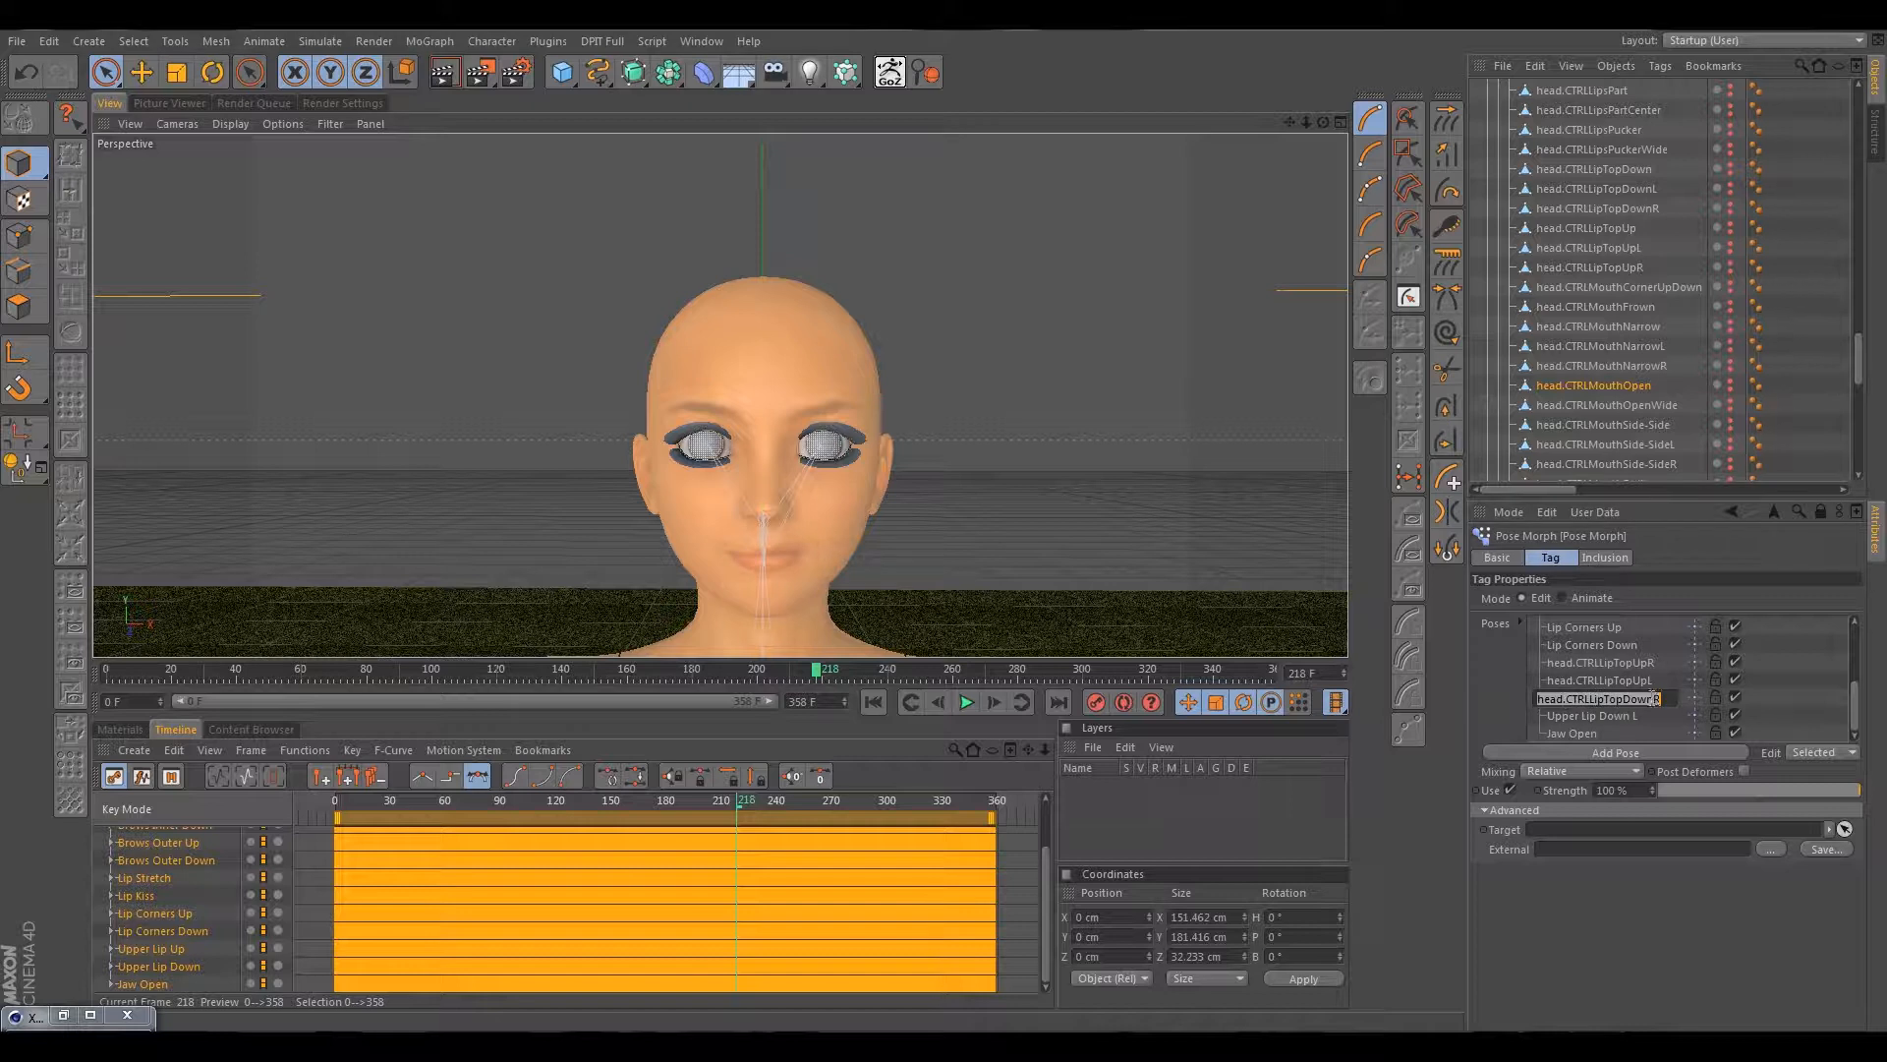
{"action": "left_click_drag", "start_coordinate": [1656, 699], "coordinate": [1536, 699]}
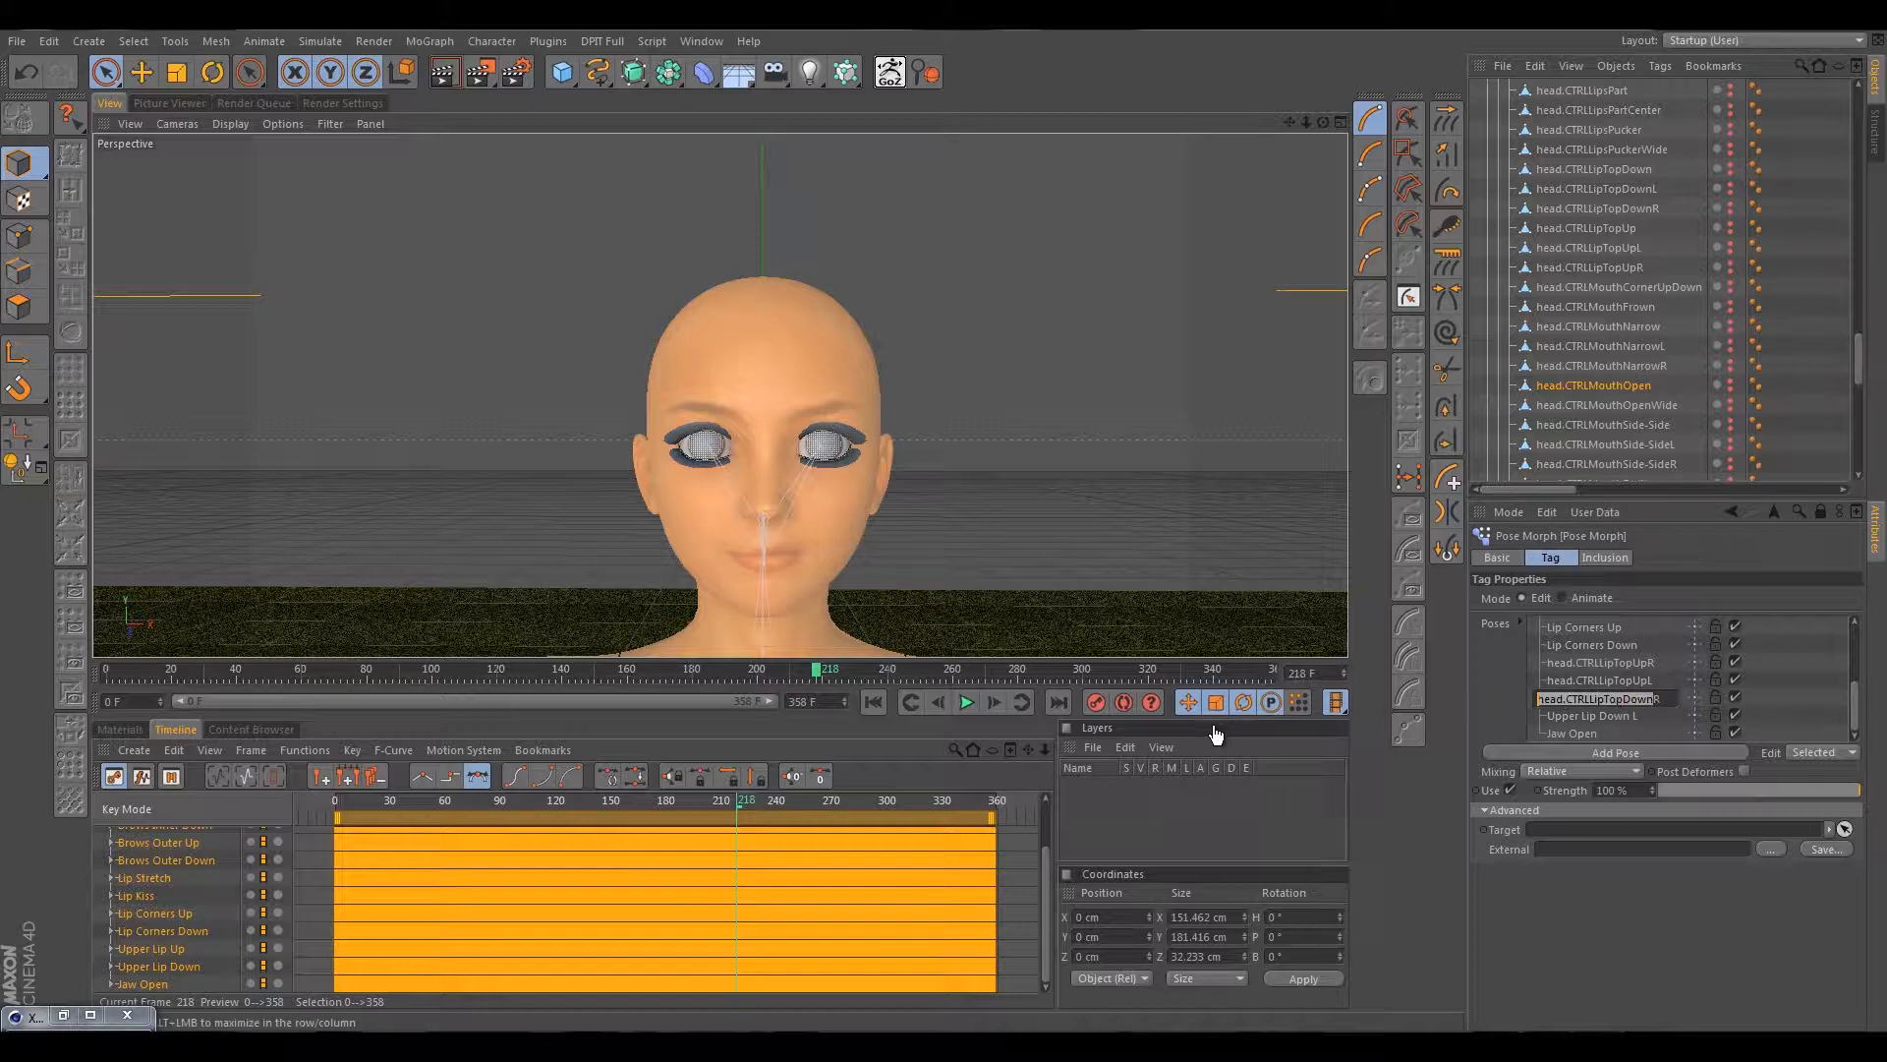
{"action": "key", "text": "ctrl+v"}
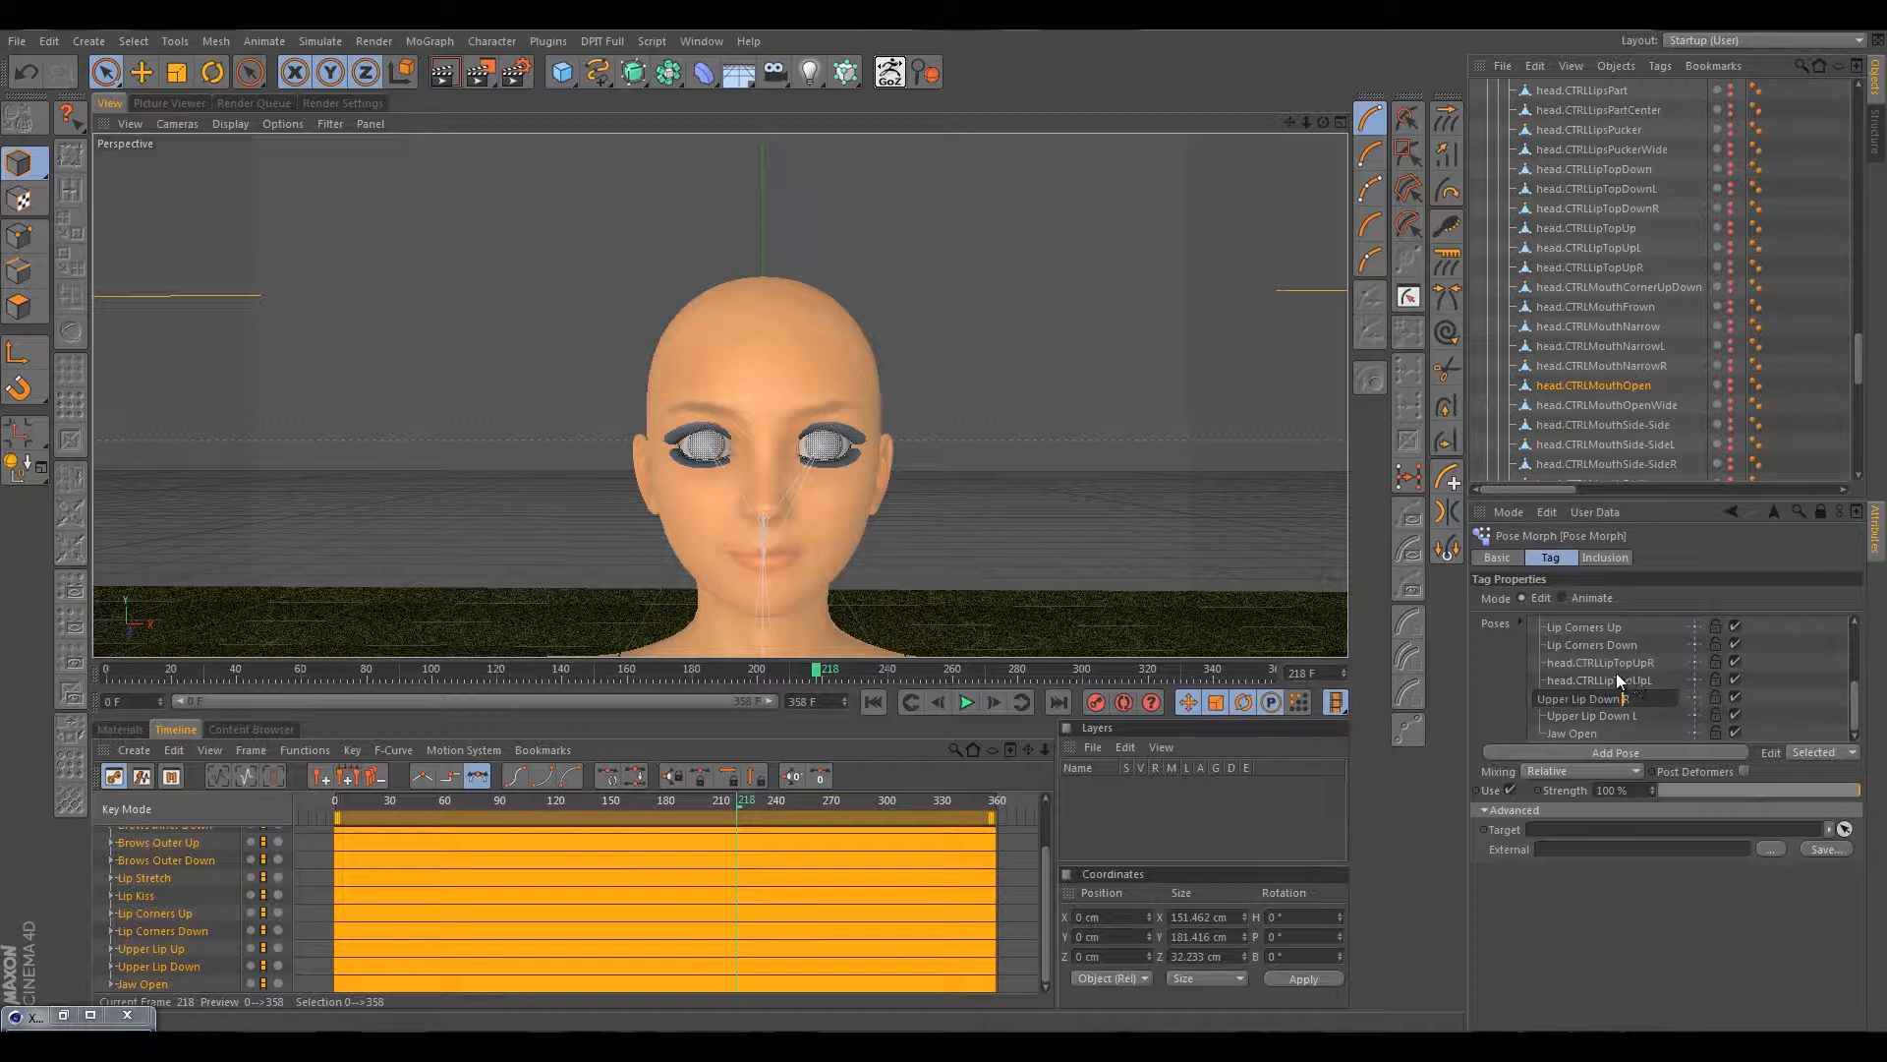
{"action": "key", "text": "Return"}
Rename the head.CTRLLipTopUpL pose as Upper Lip UpL, reusing the copied text.
{"action": "double_click", "coordinate": [1591, 682]}
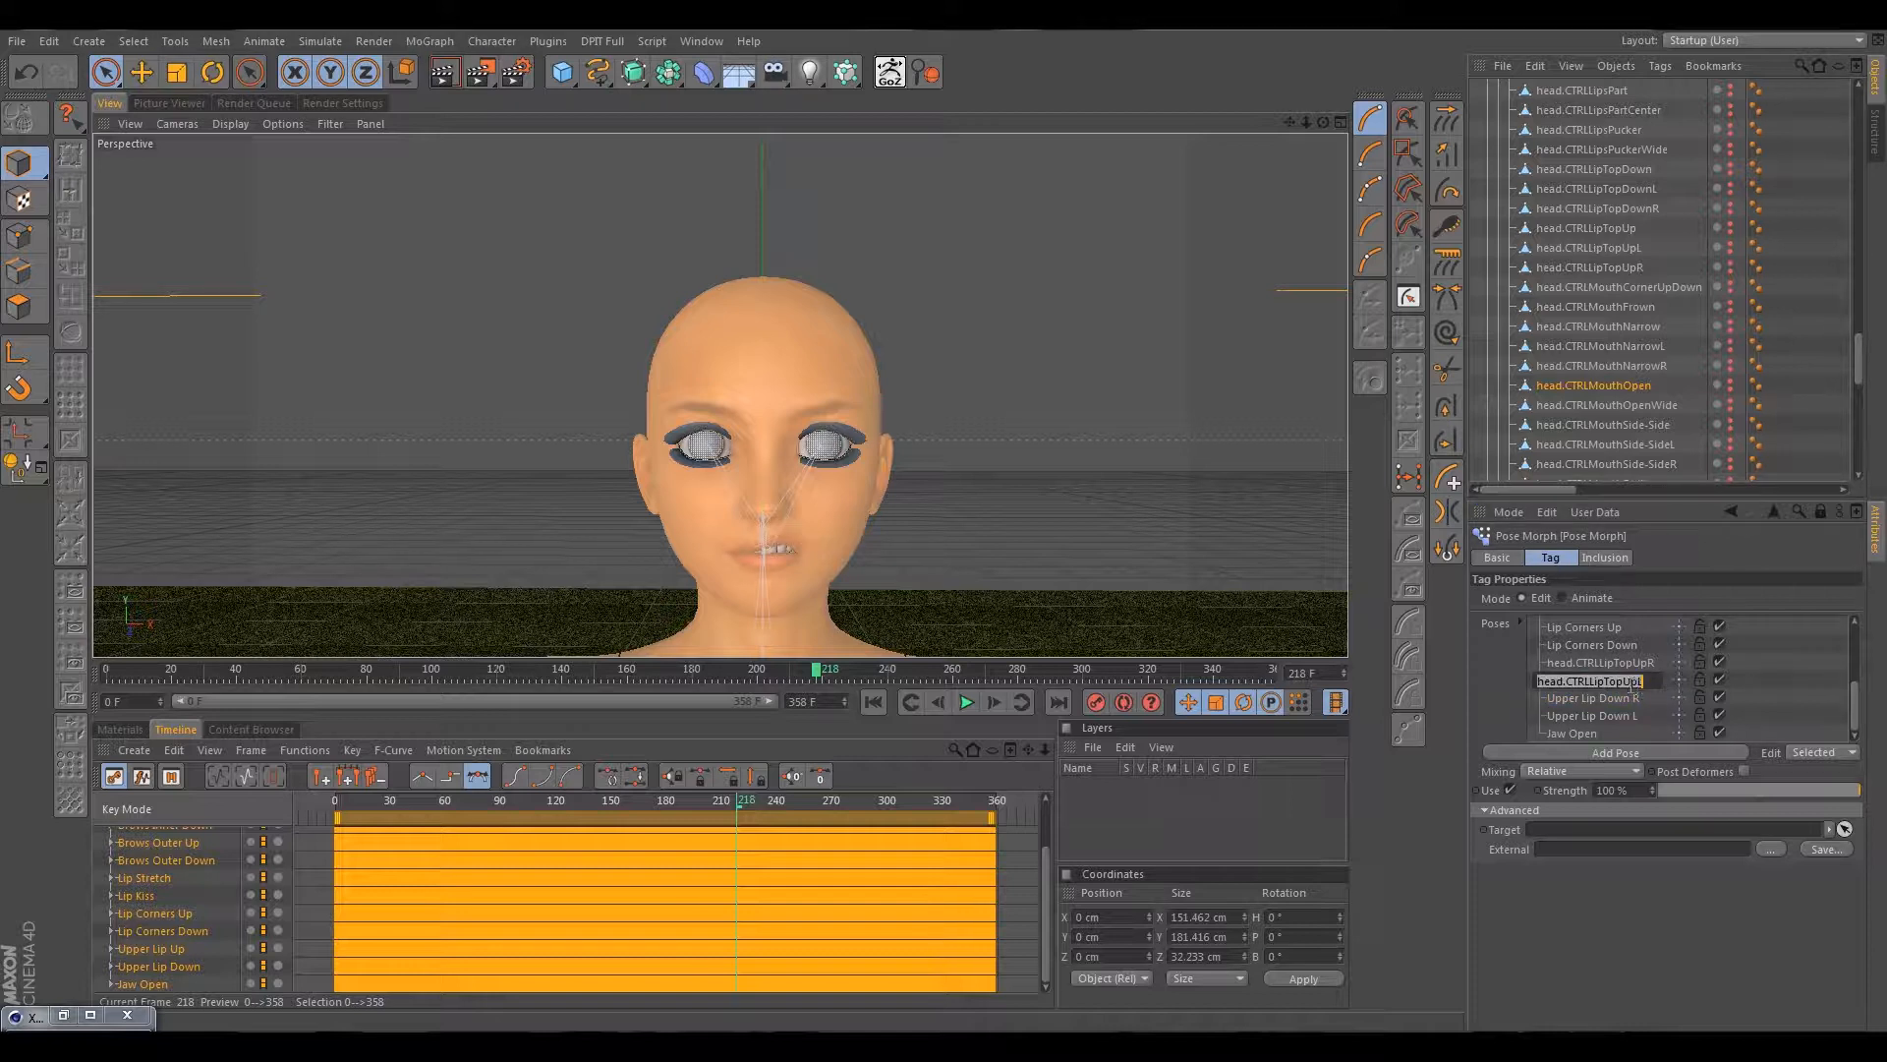
{"action": "left_click", "coordinate": [1626, 682]}
{"action": "left_click_drag", "start_coordinate": [1626, 683], "coordinate": [1389, 716]}
{"action": "key", "text": "ctrl+v"}
{"action": "key", "text": "BackSpace"}
{"action": "key", "text": "BackSpace"}
{"action": "key", "text": "BackSpace"}
{"action": "key", "text": "BackSpace"}
Rename the head.CTRLLipTopUpR pose as Upper Lip Up R, reusing the copied text.
{"action": "double_click", "coordinate": [1576, 665]}
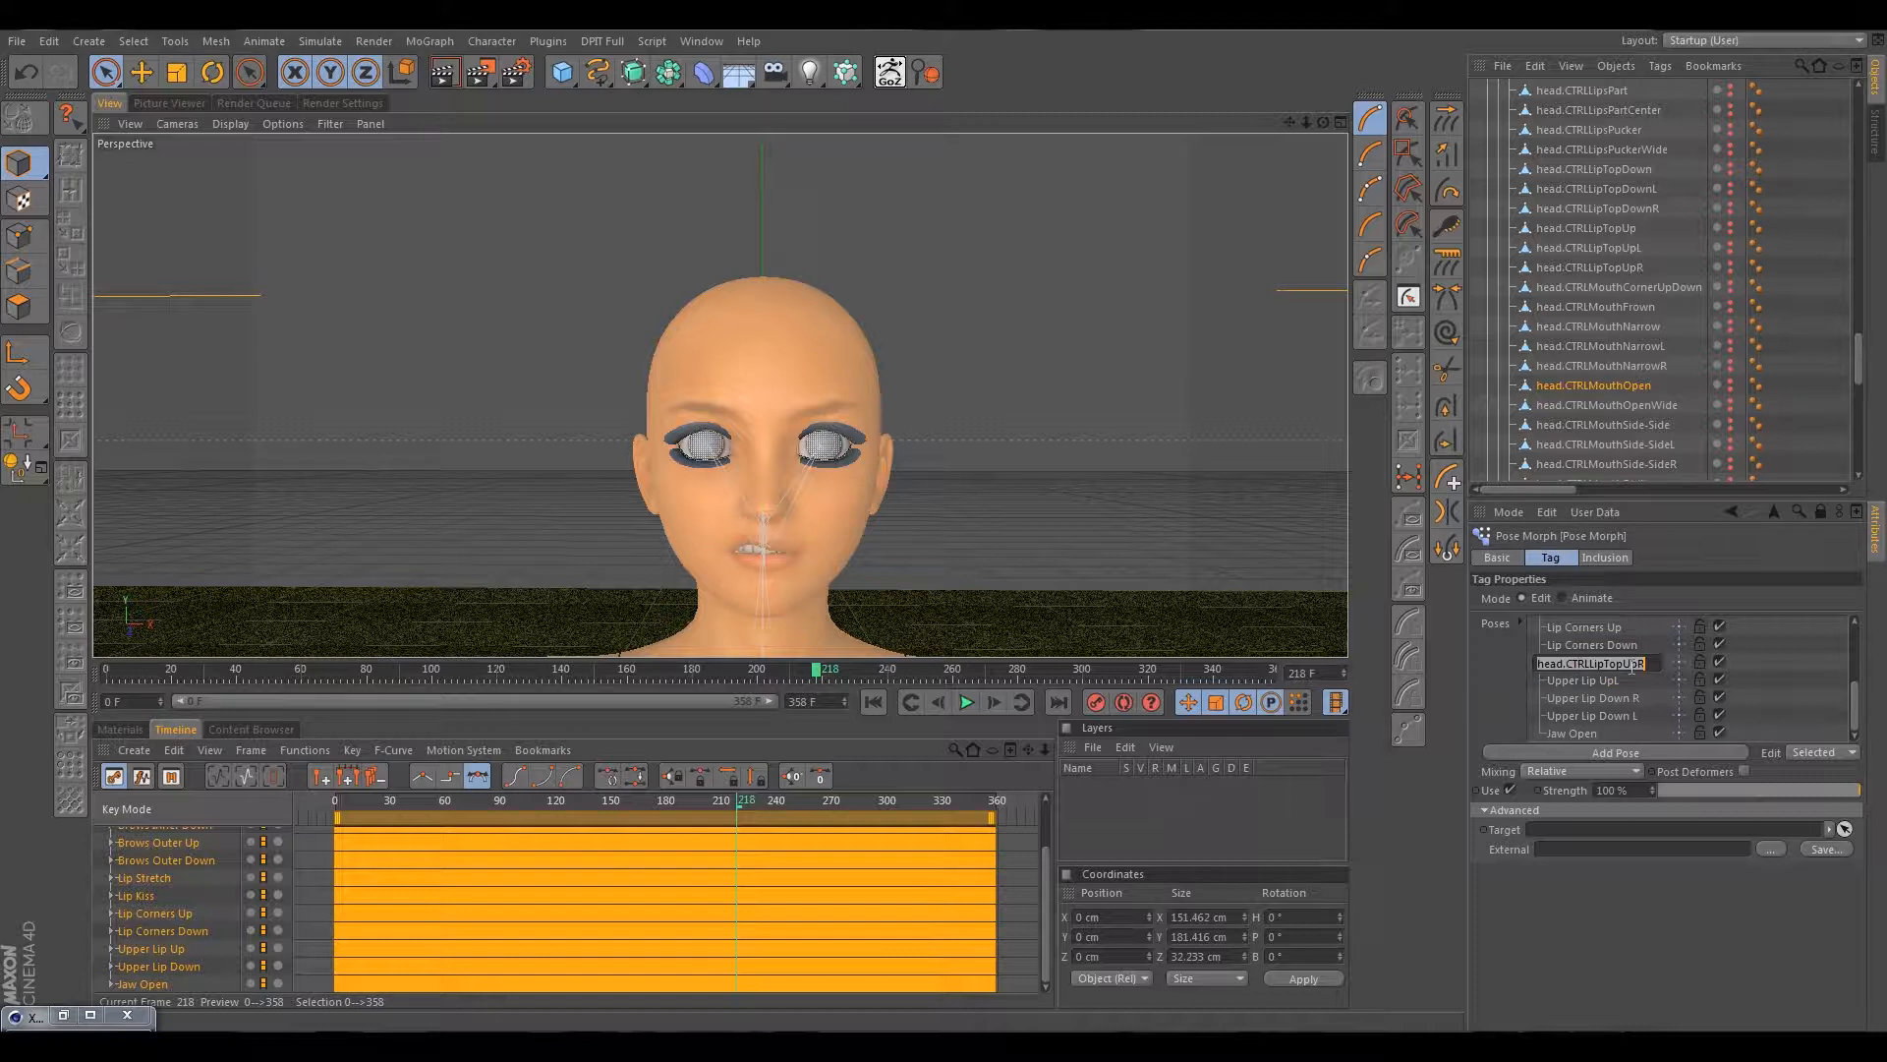
{"action": "left_click_drag", "start_coordinate": [1622, 666], "coordinate": [1176, 676]}
{"action": "key", "text": "ctrl+v"}
{"action": "key", "text": "BackSpace"}
{"action": "key", "text": "Return"}
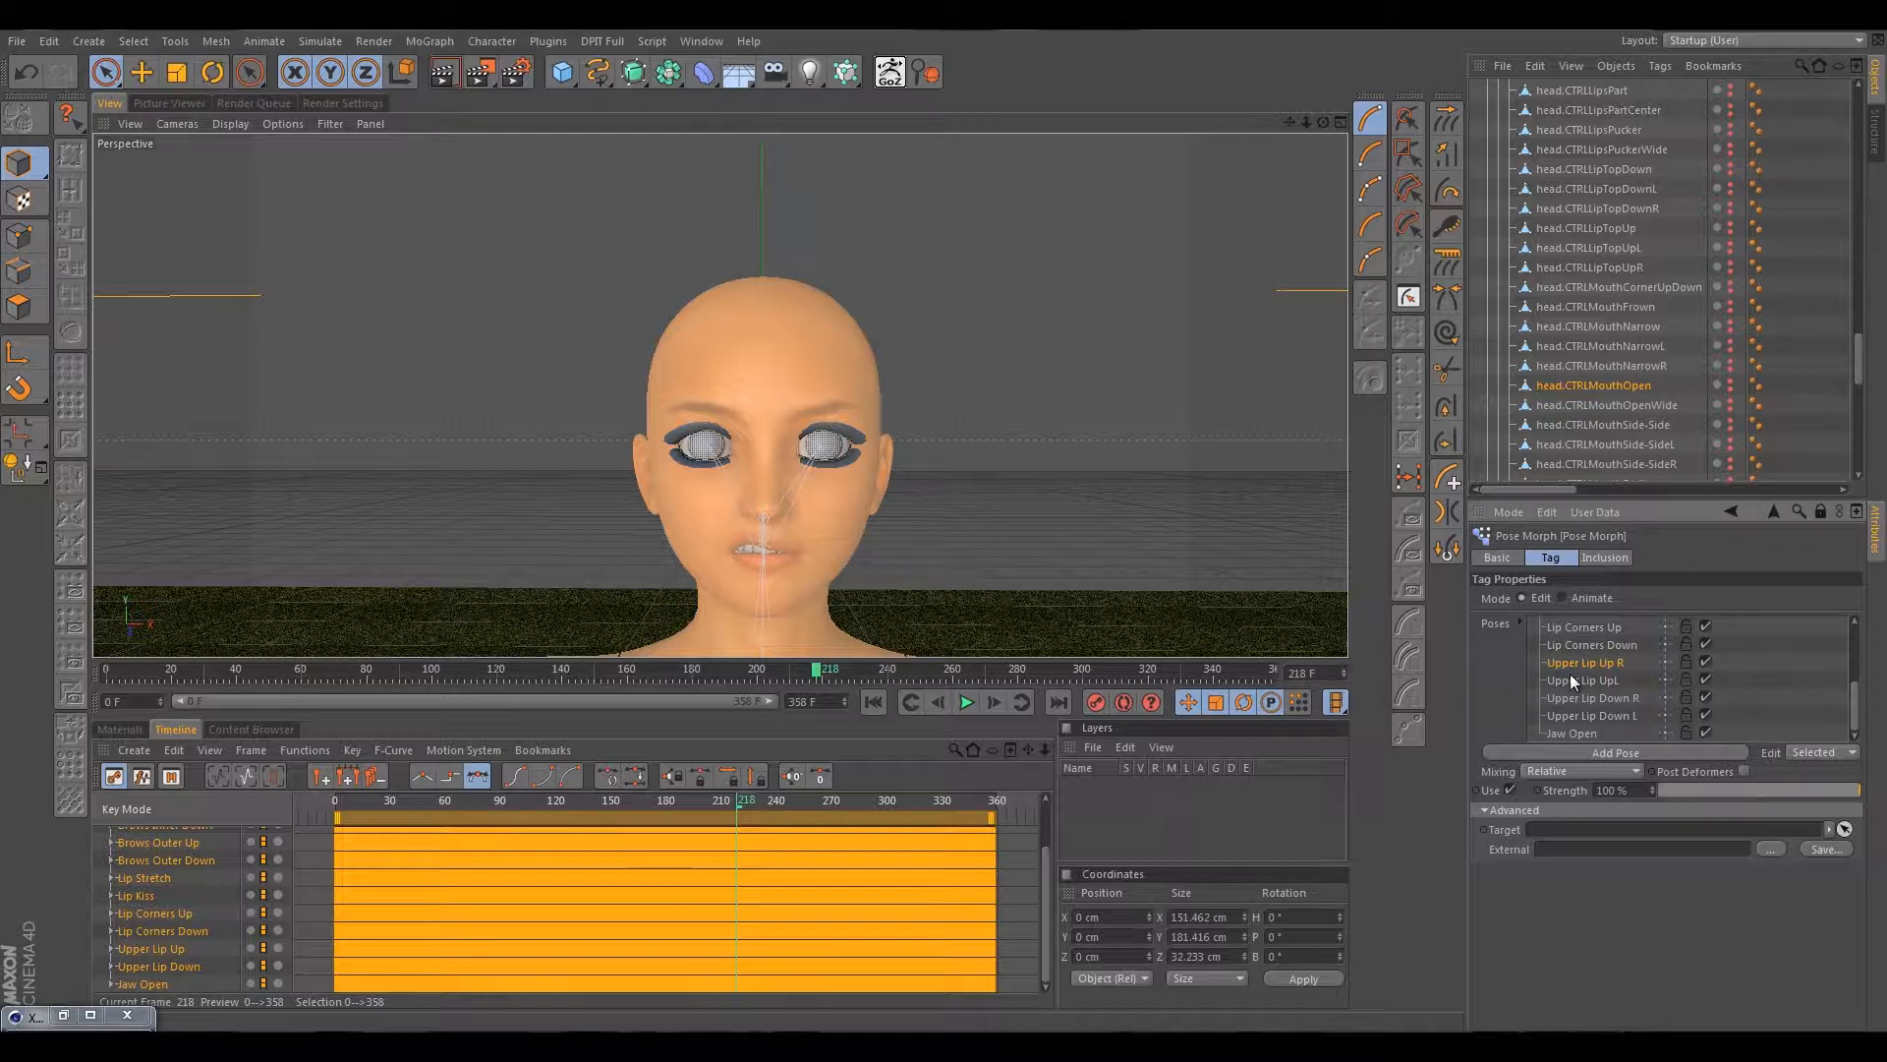
Insert the missing space so the Upper Lip UpL pose is named Upper Lip Up L.
{"action": "left_click", "coordinate": [1605, 680]}
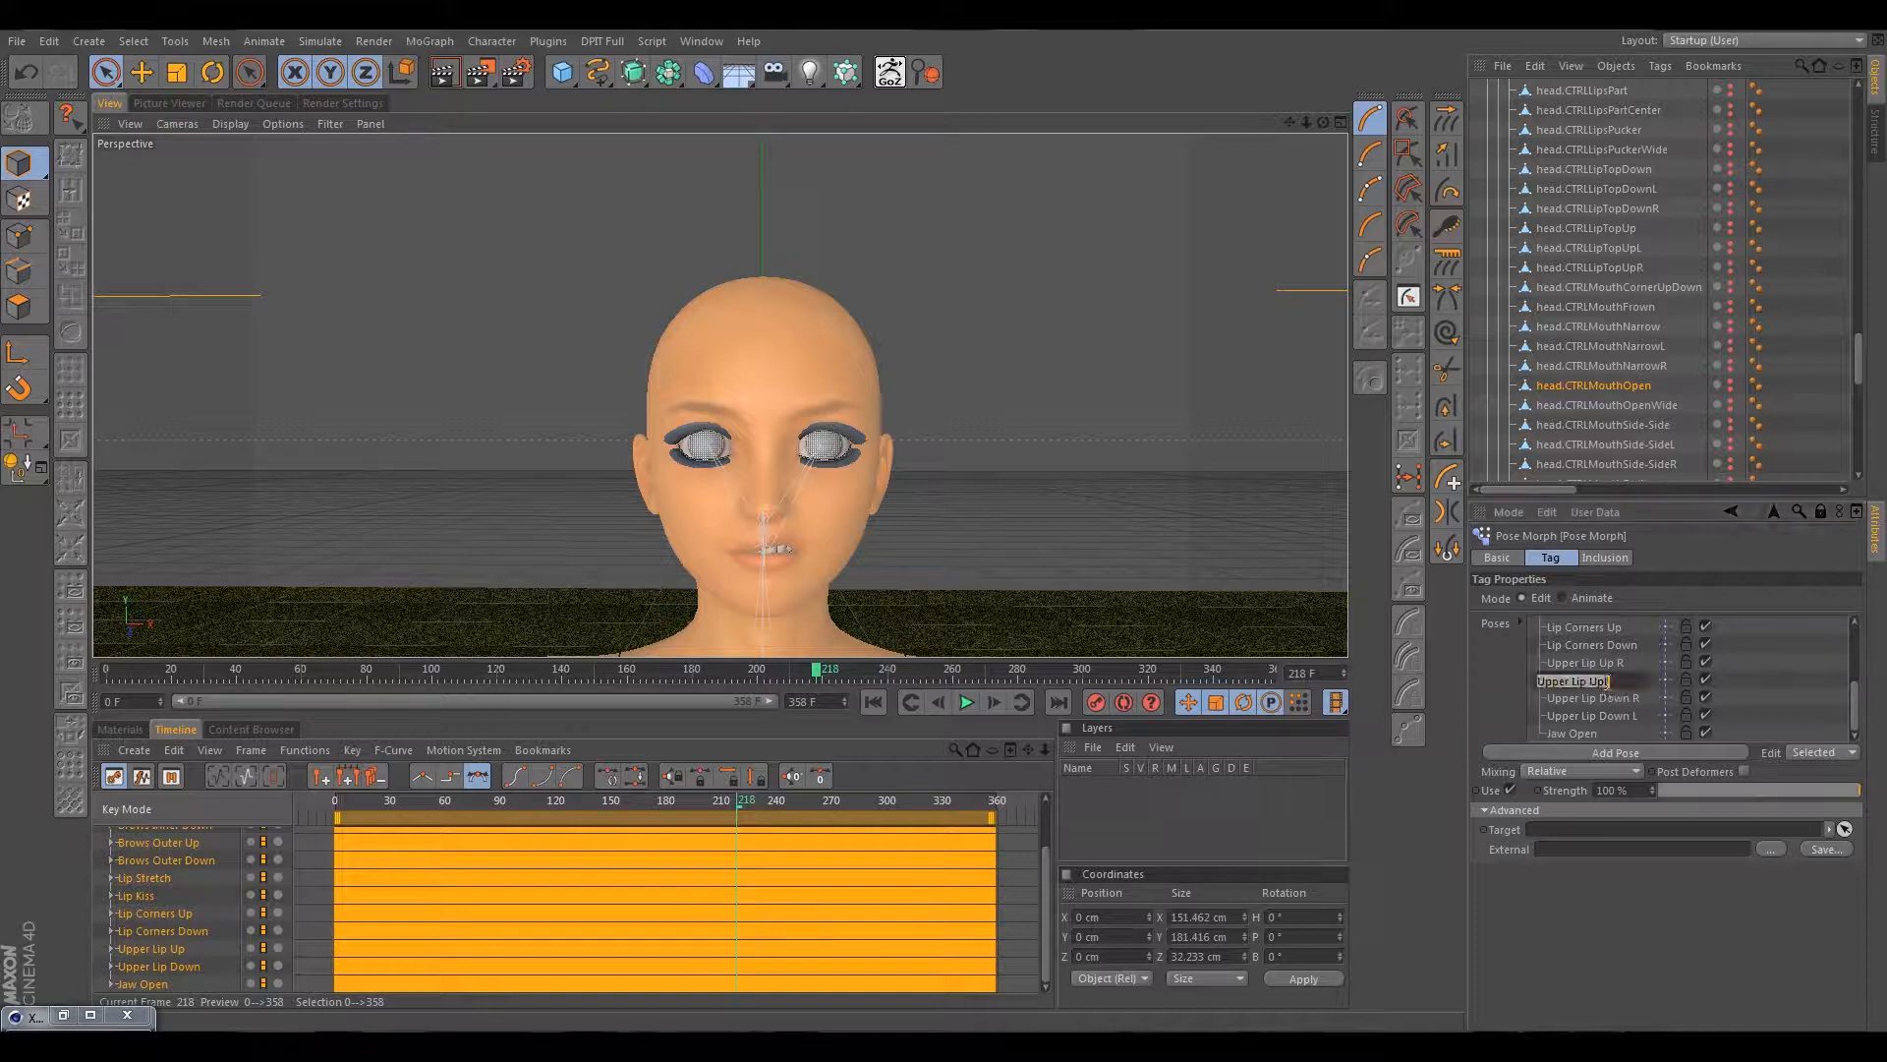
{"action": "double_click", "coordinate": [1603, 681]}
{"action": "key", "text": "Return"}
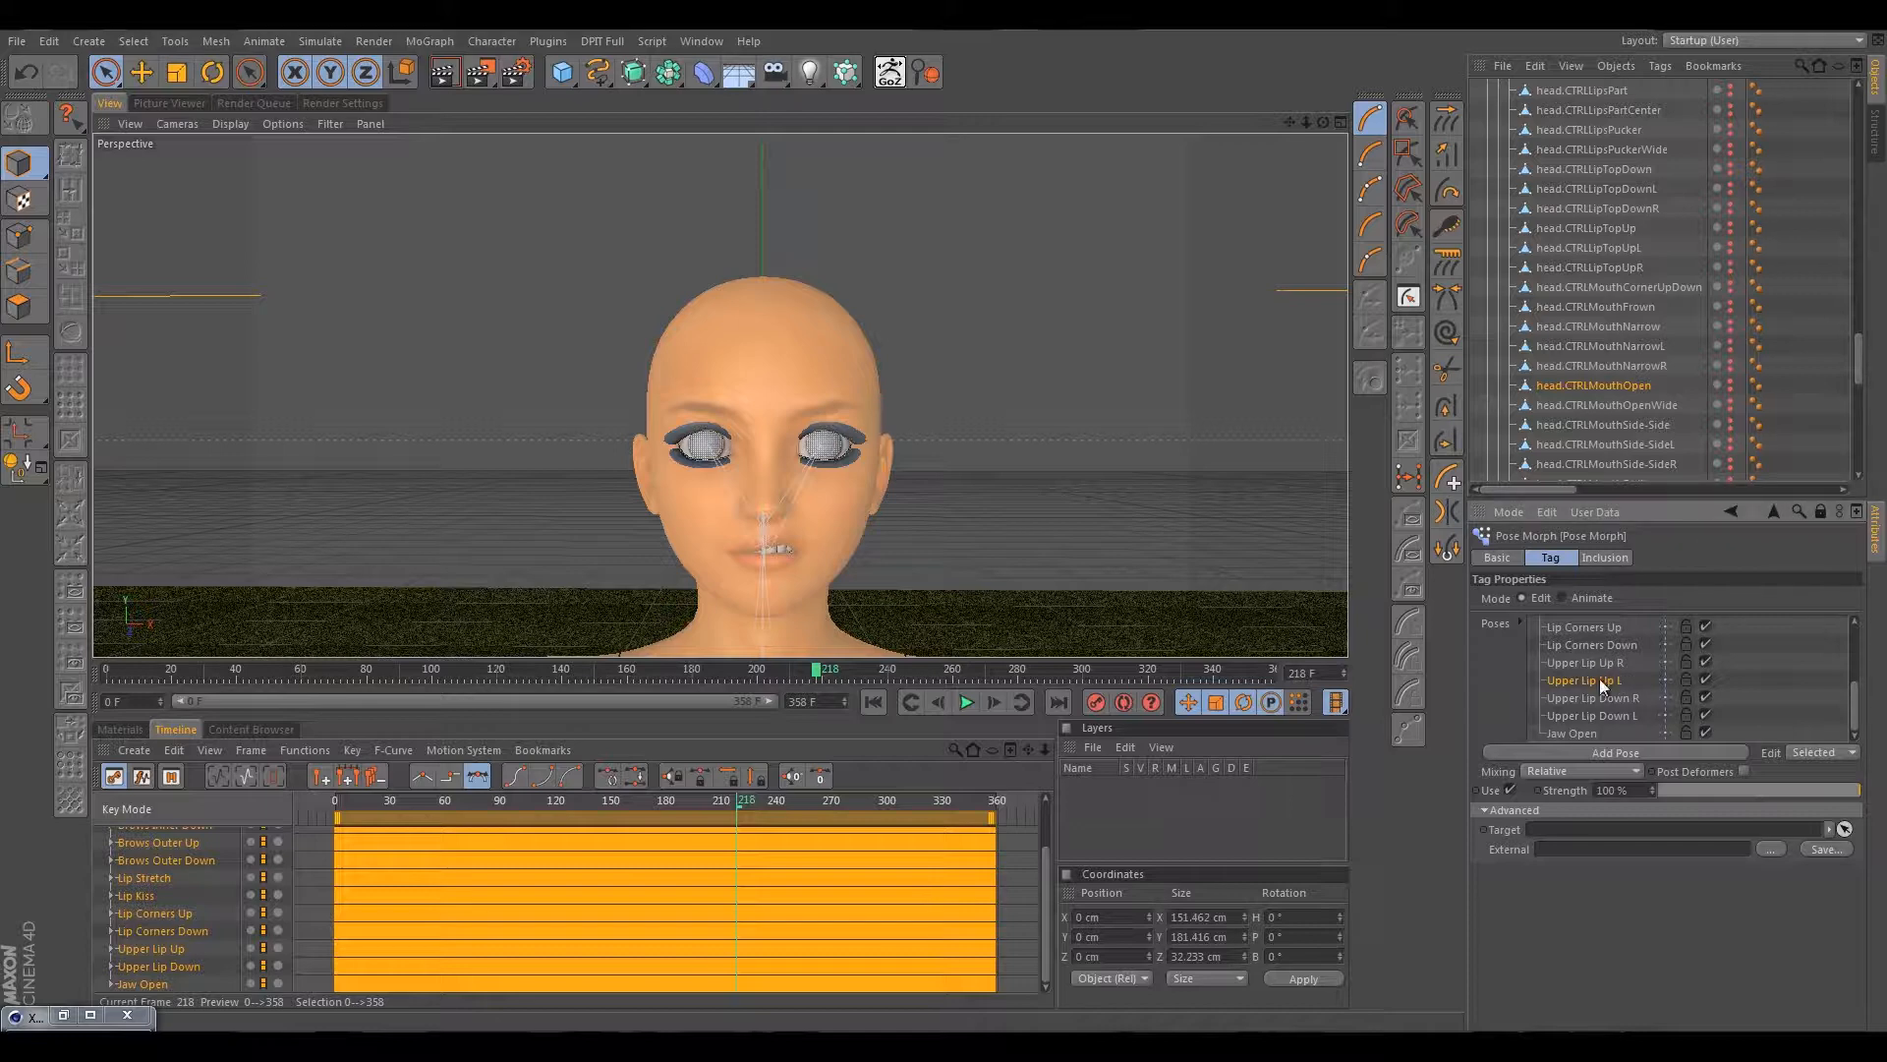
Save the project and set the Upper Lip Up L pose's strength to 0 %.
{"action": "left_click", "coordinate": [18, 43]}
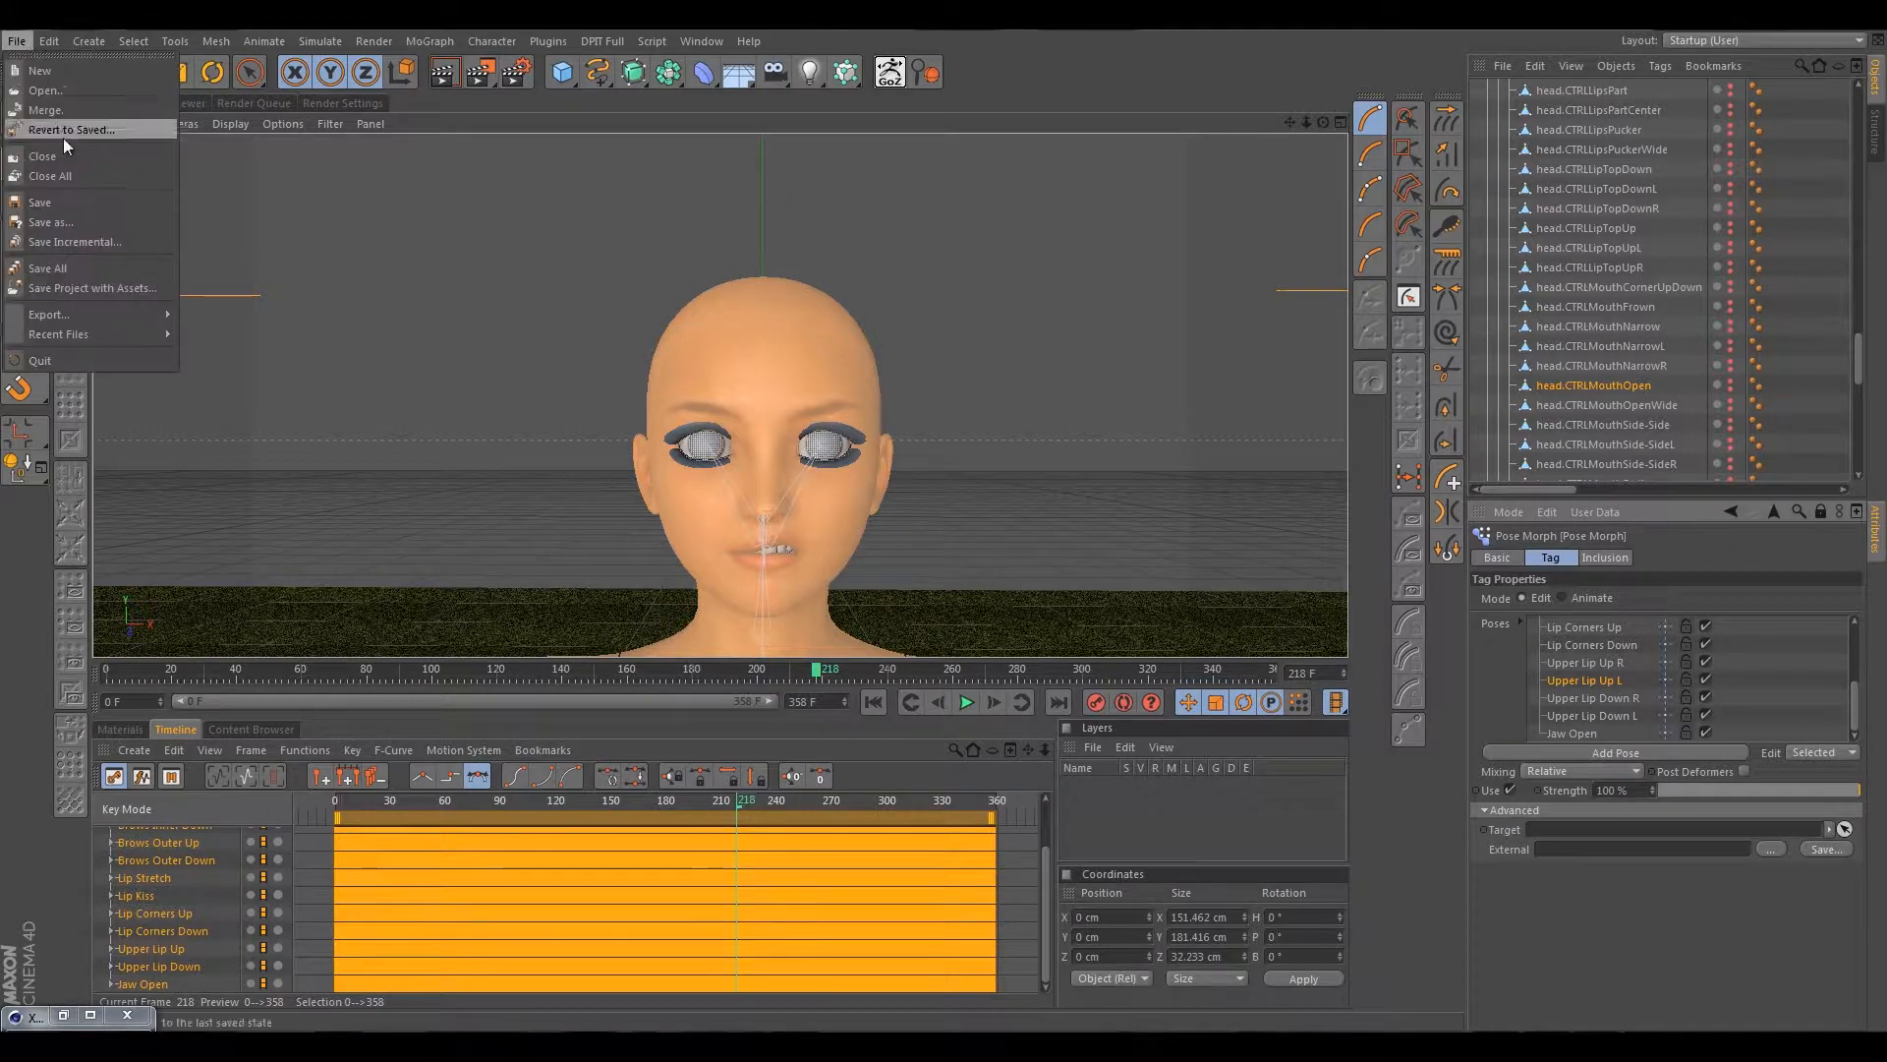
{"action": "left_click", "coordinate": [61, 199]}
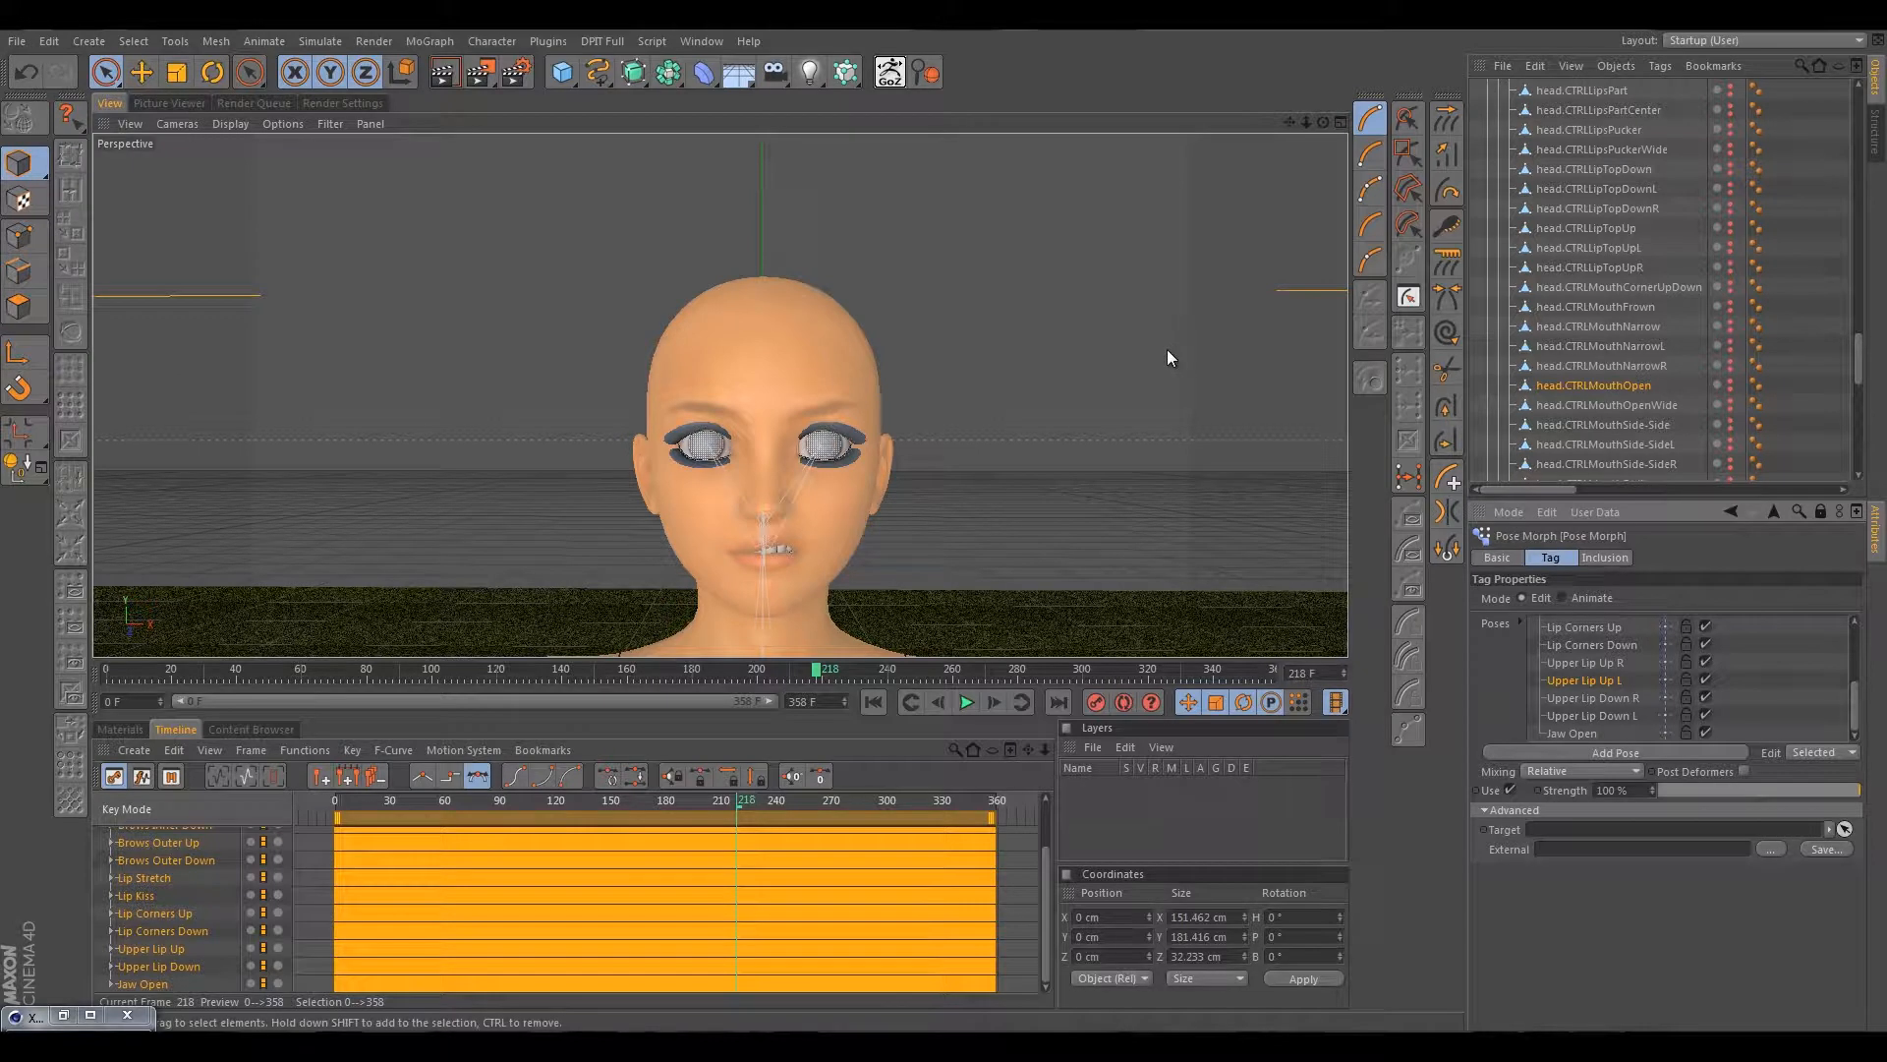
{"action": "left_click_drag", "start_coordinate": [1774, 790], "coordinate": [1651, 792]}
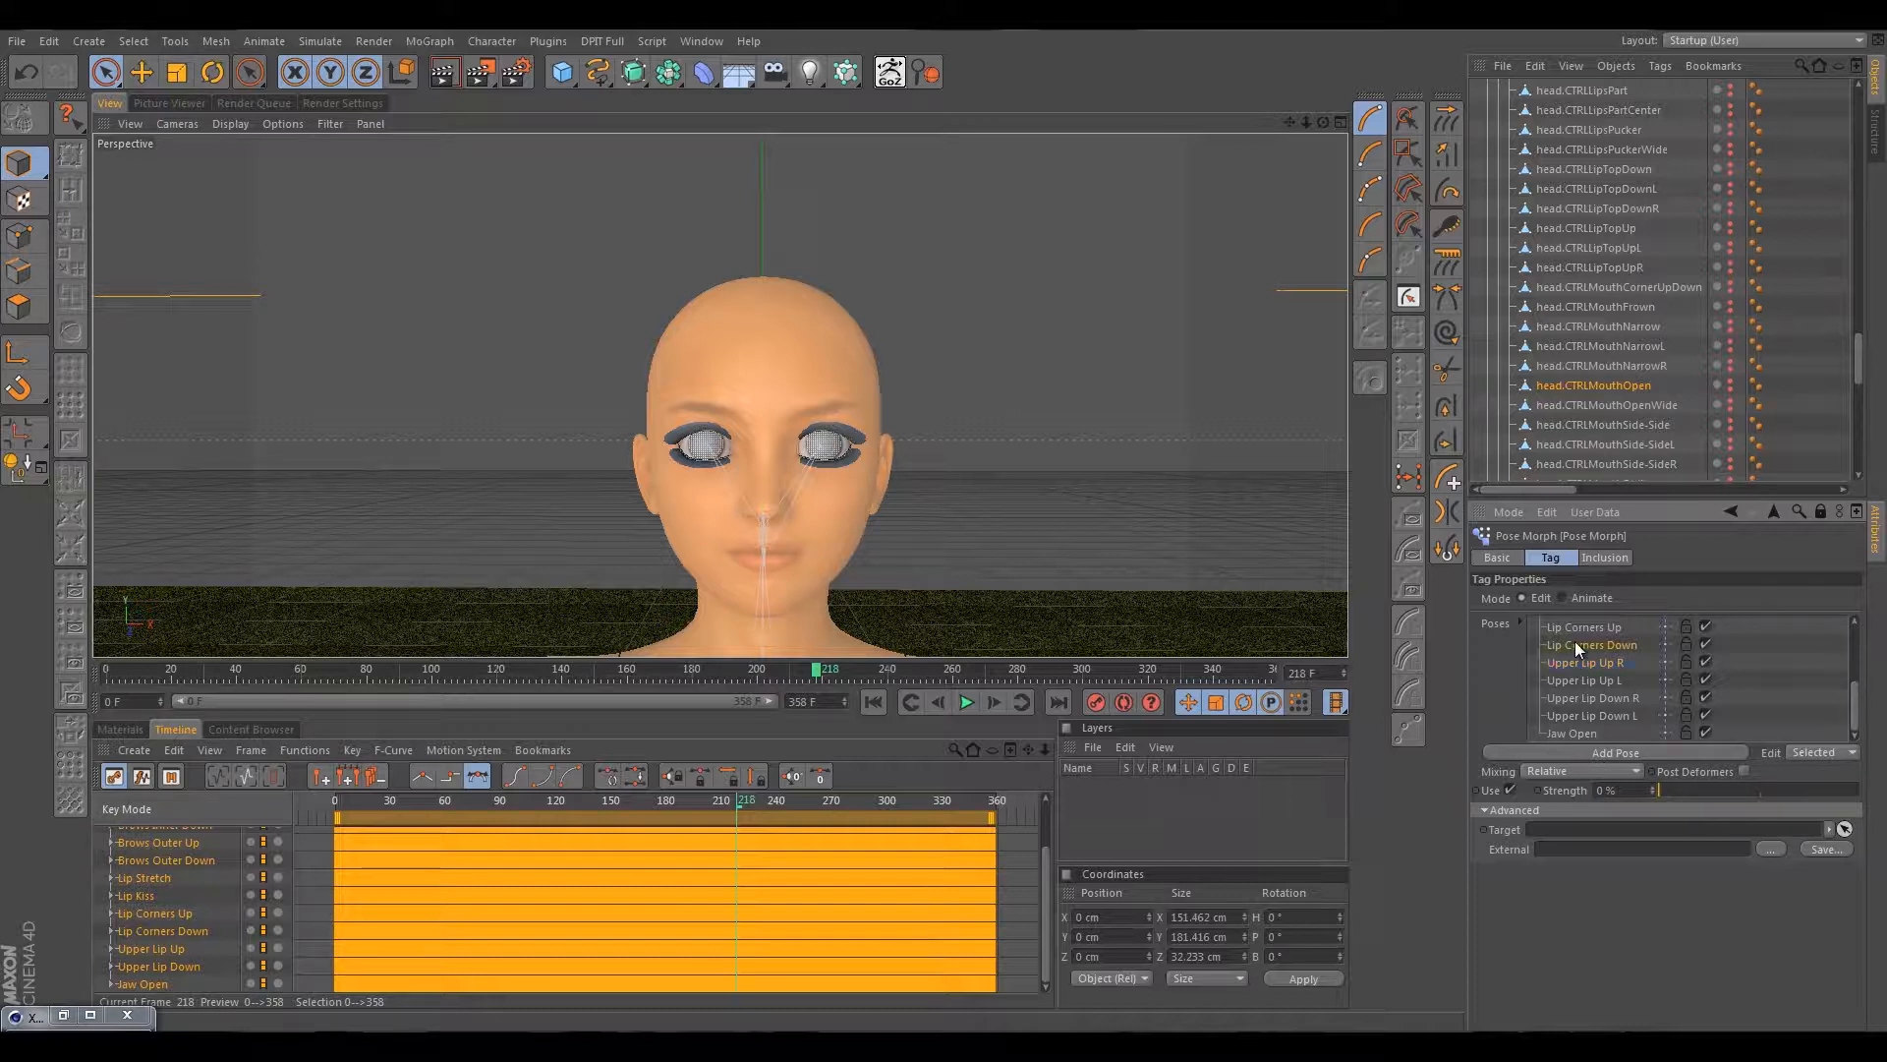
Set the Upper Lip Down R pose's strength to 0 % and check the Upper Lip Down L and Jaw Open poses.
{"action": "left_click", "coordinate": [1581, 694]}
{"action": "mouse_move", "coordinate": [1658, 791]}
{"action": "left_mouse_down"}
{"action": "mouse_move", "coordinate": [1766, 786]}
{"action": "mouse_move", "coordinate": [1590, 792]}
{"action": "mouse_move", "coordinate": [1804, 795]}
{"action": "mouse_move", "coordinate": [1648, 794]}
{"action": "left_mouse_up"}
{"action": "left_click", "coordinate": [1615, 717]}
{"action": "left_click", "coordinate": [1579, 733]}
{"action": "scroll", "coordinate": [1565, 704], "scroll_direction": "up", "scroll_amount": 5}
{"action": "scroll", "coordinate": [1551, 667], "scroll_direction": "down", "scroll_amount": 5}
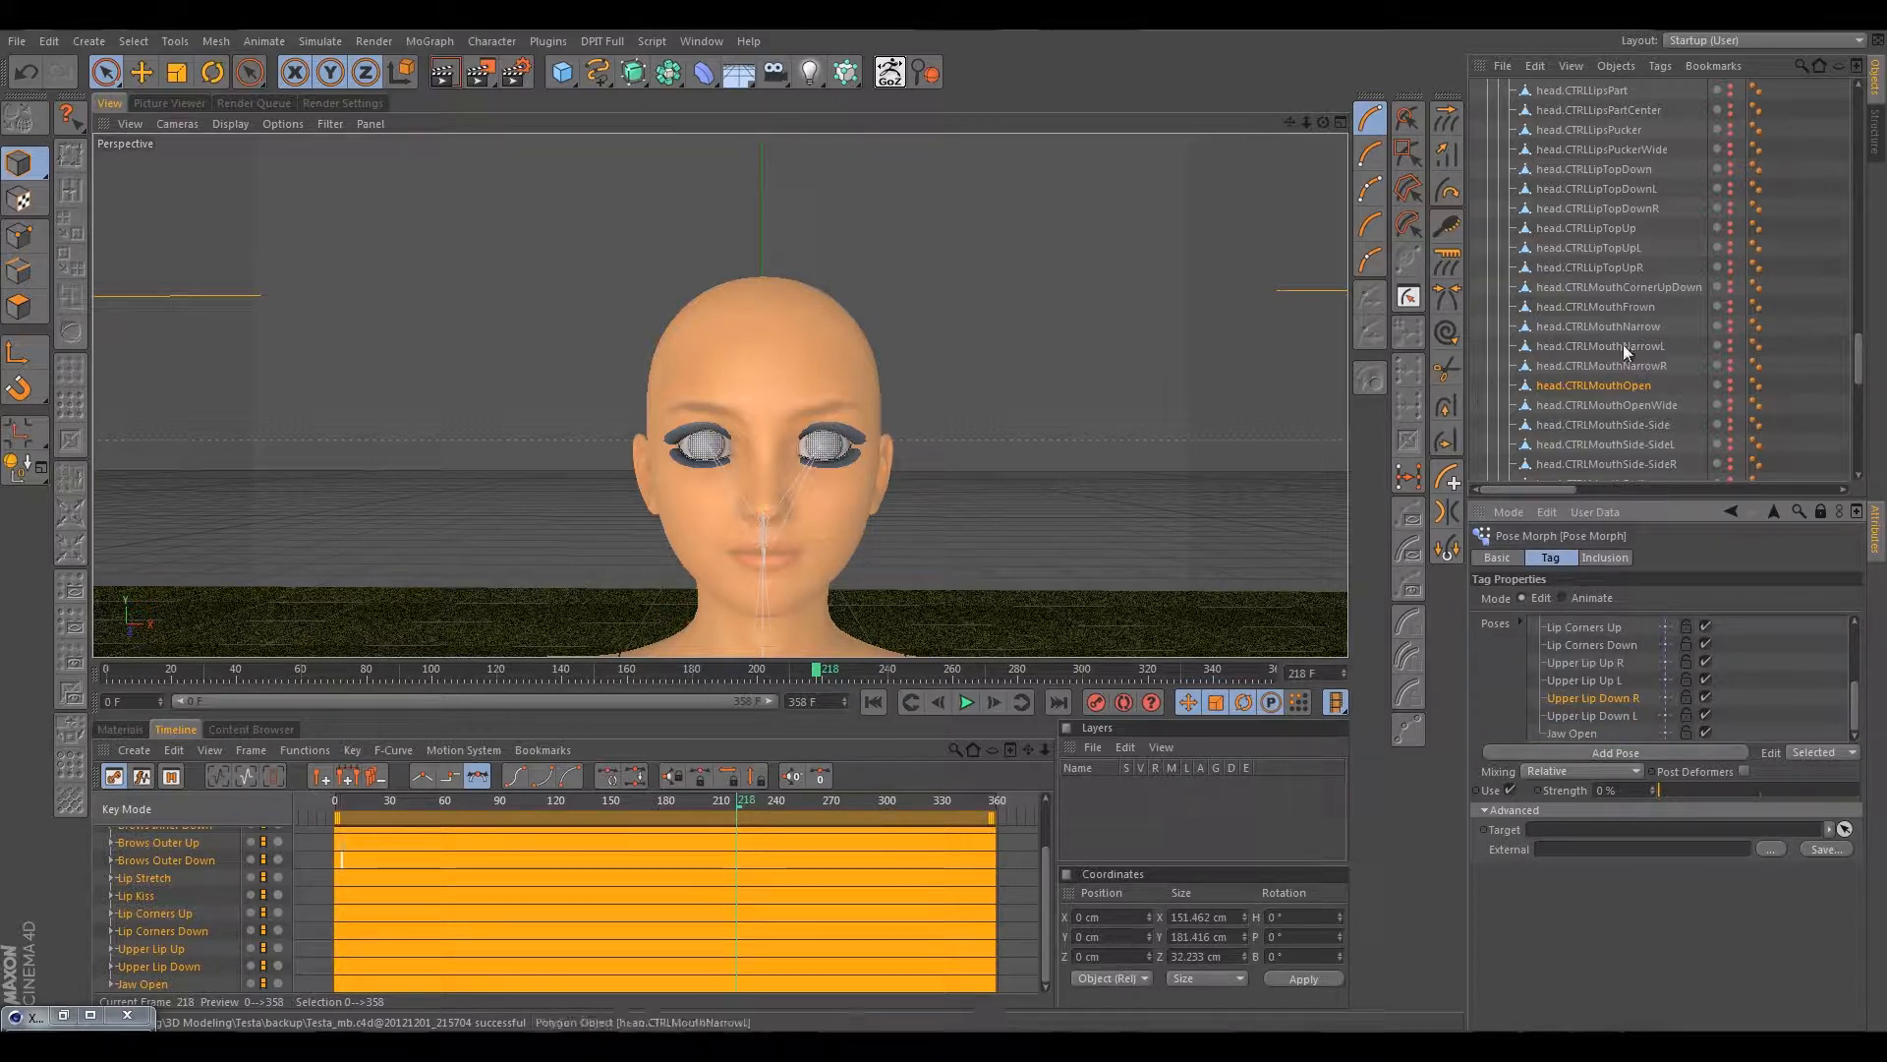
Move the collapsed Poses: Genesis.Shape null out of ImportDaz_Mesh to the end of the Genesis hierarchy, below ImportDaz_Dress.
{"action": "scroll", "coordinate": [1613, 333], "scroll_direction": "up", "scroll_amount": 8}
{"action": "scroll", "coordinate": [1616, 336], "scroll_direction": "up", "scroll_amount": 10}
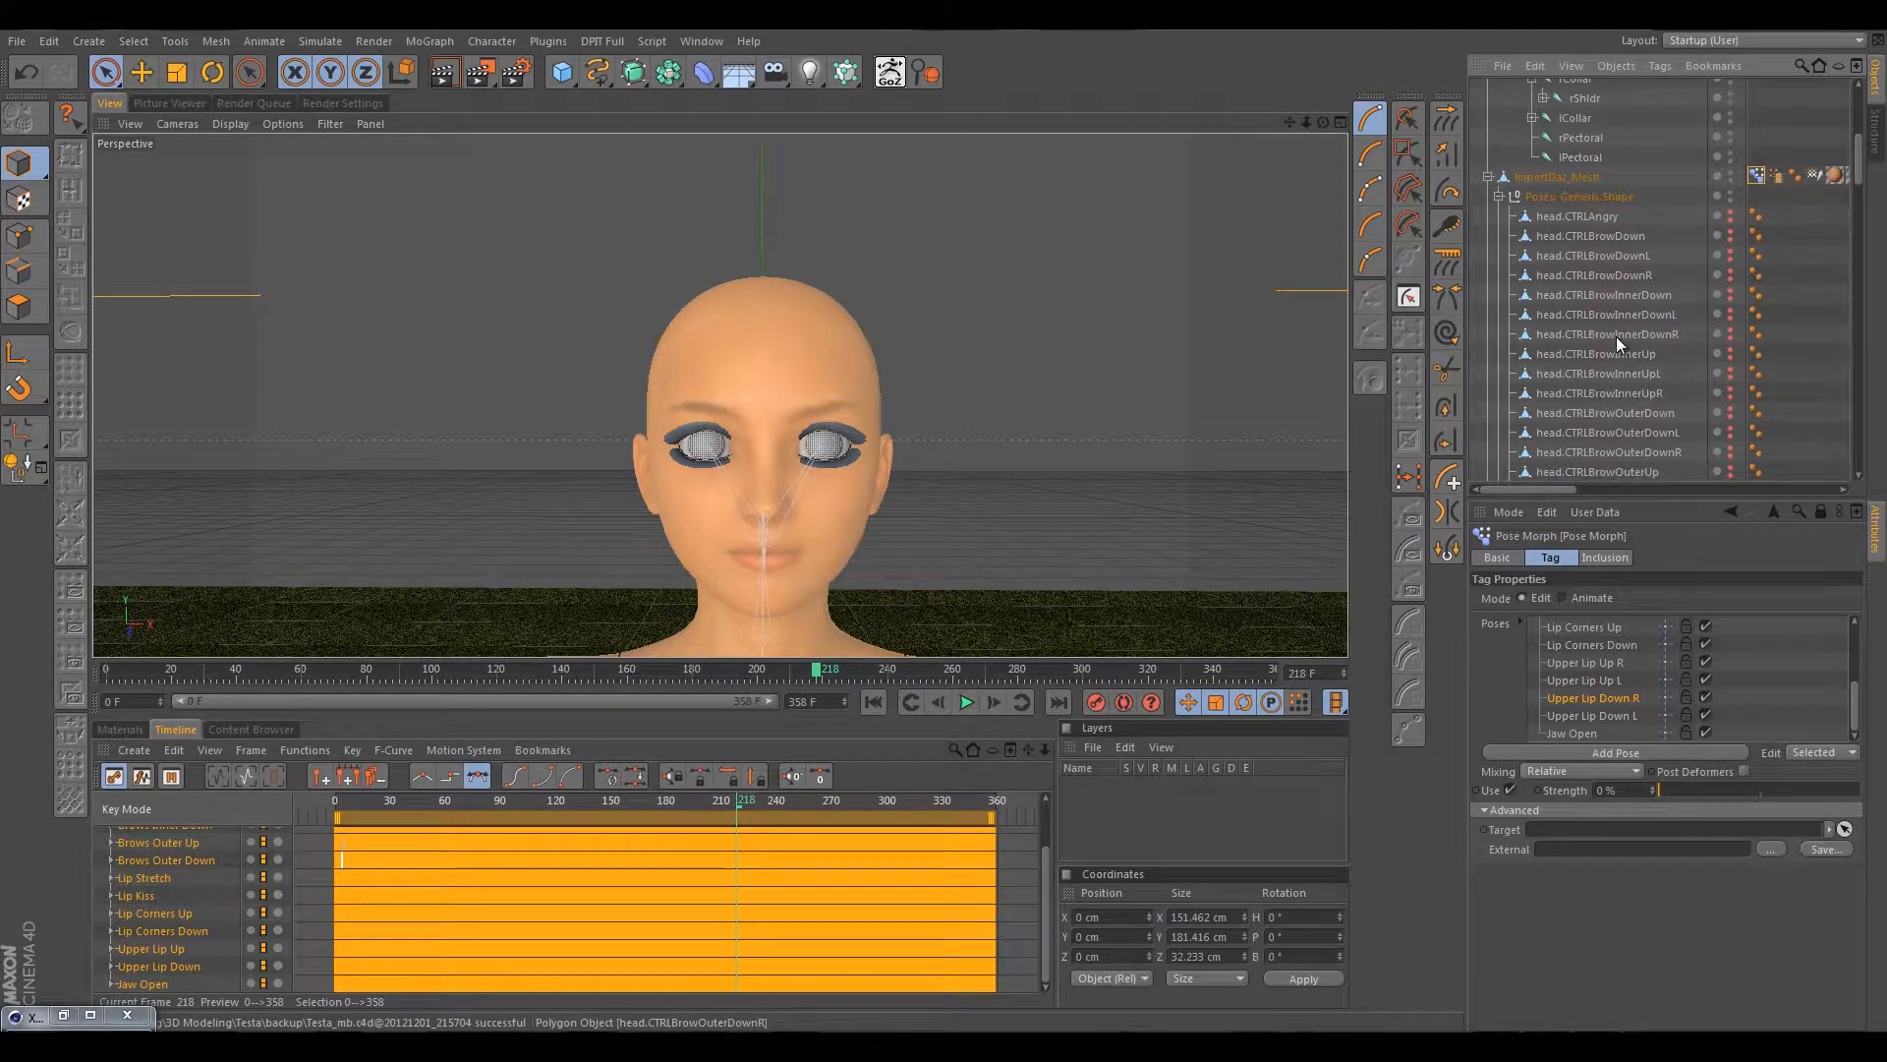
{"action": "left_click", "coordinate": [1498, 196]}
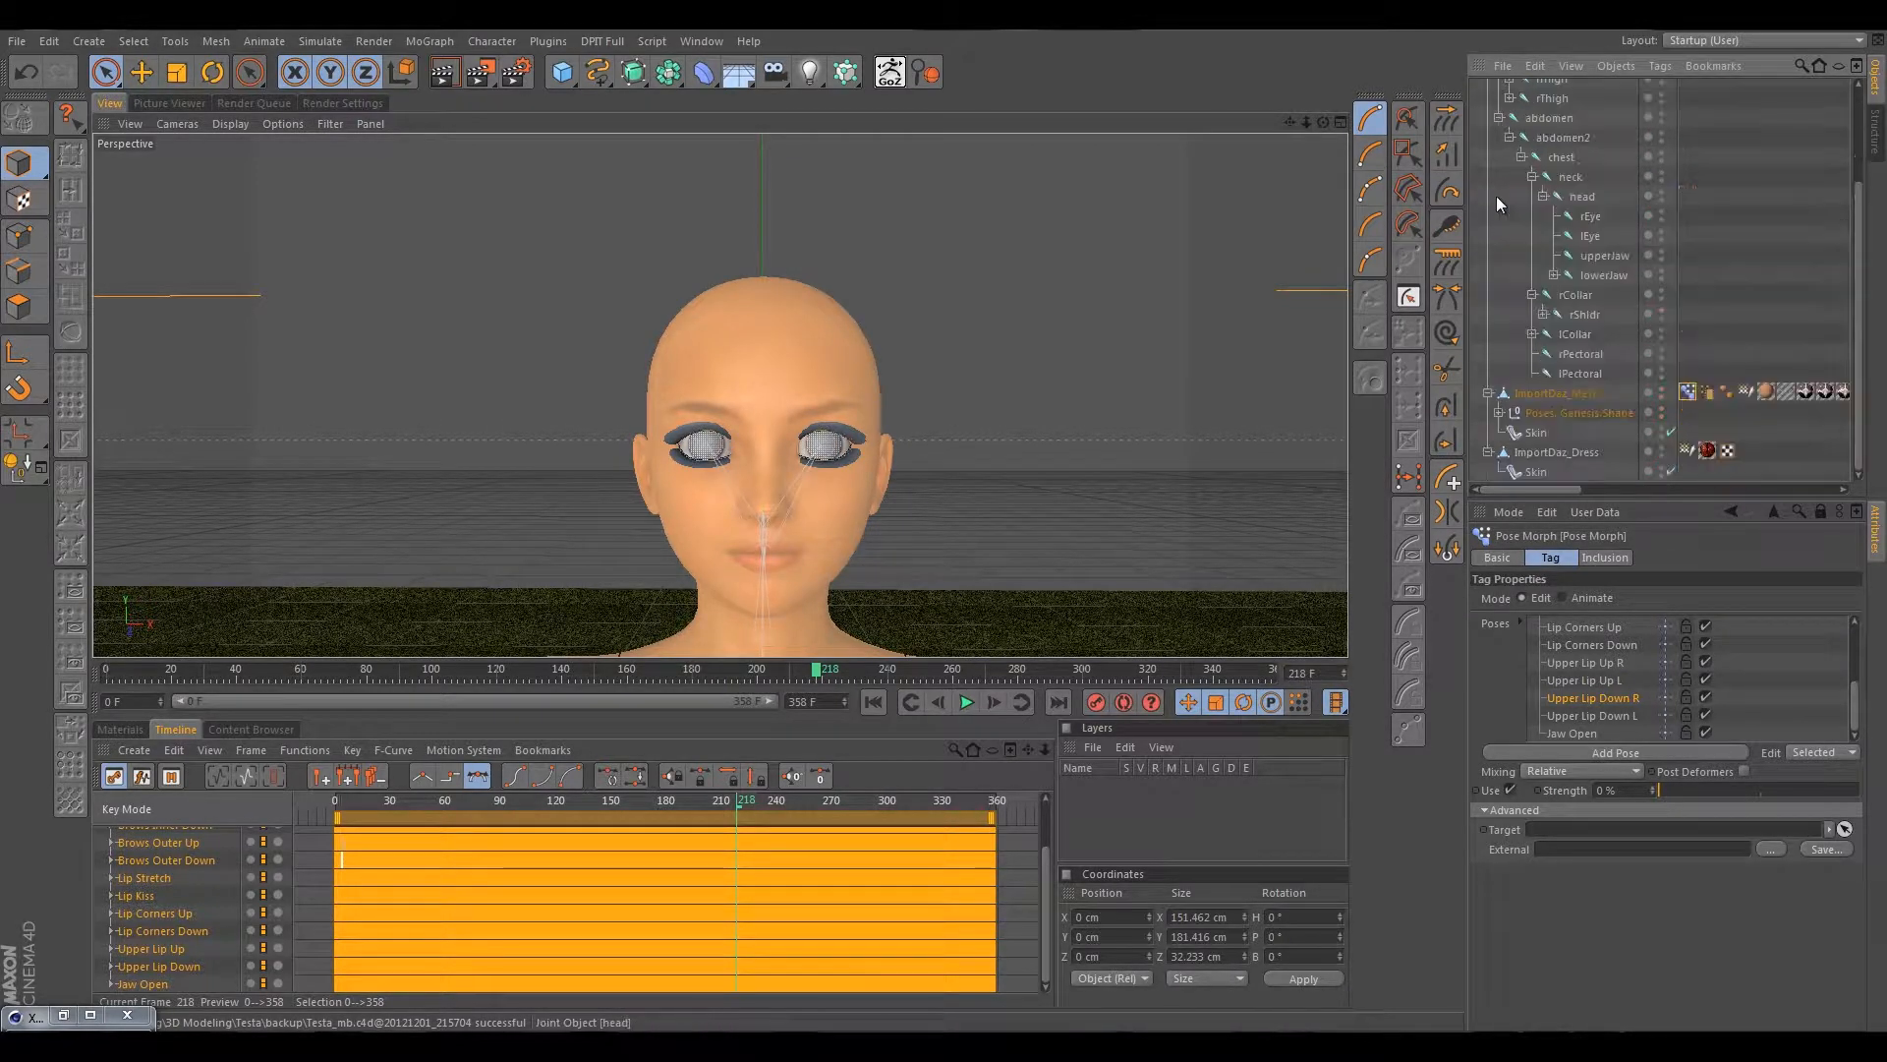
{"action": "left_click", "coordinate": [1548, 411]}
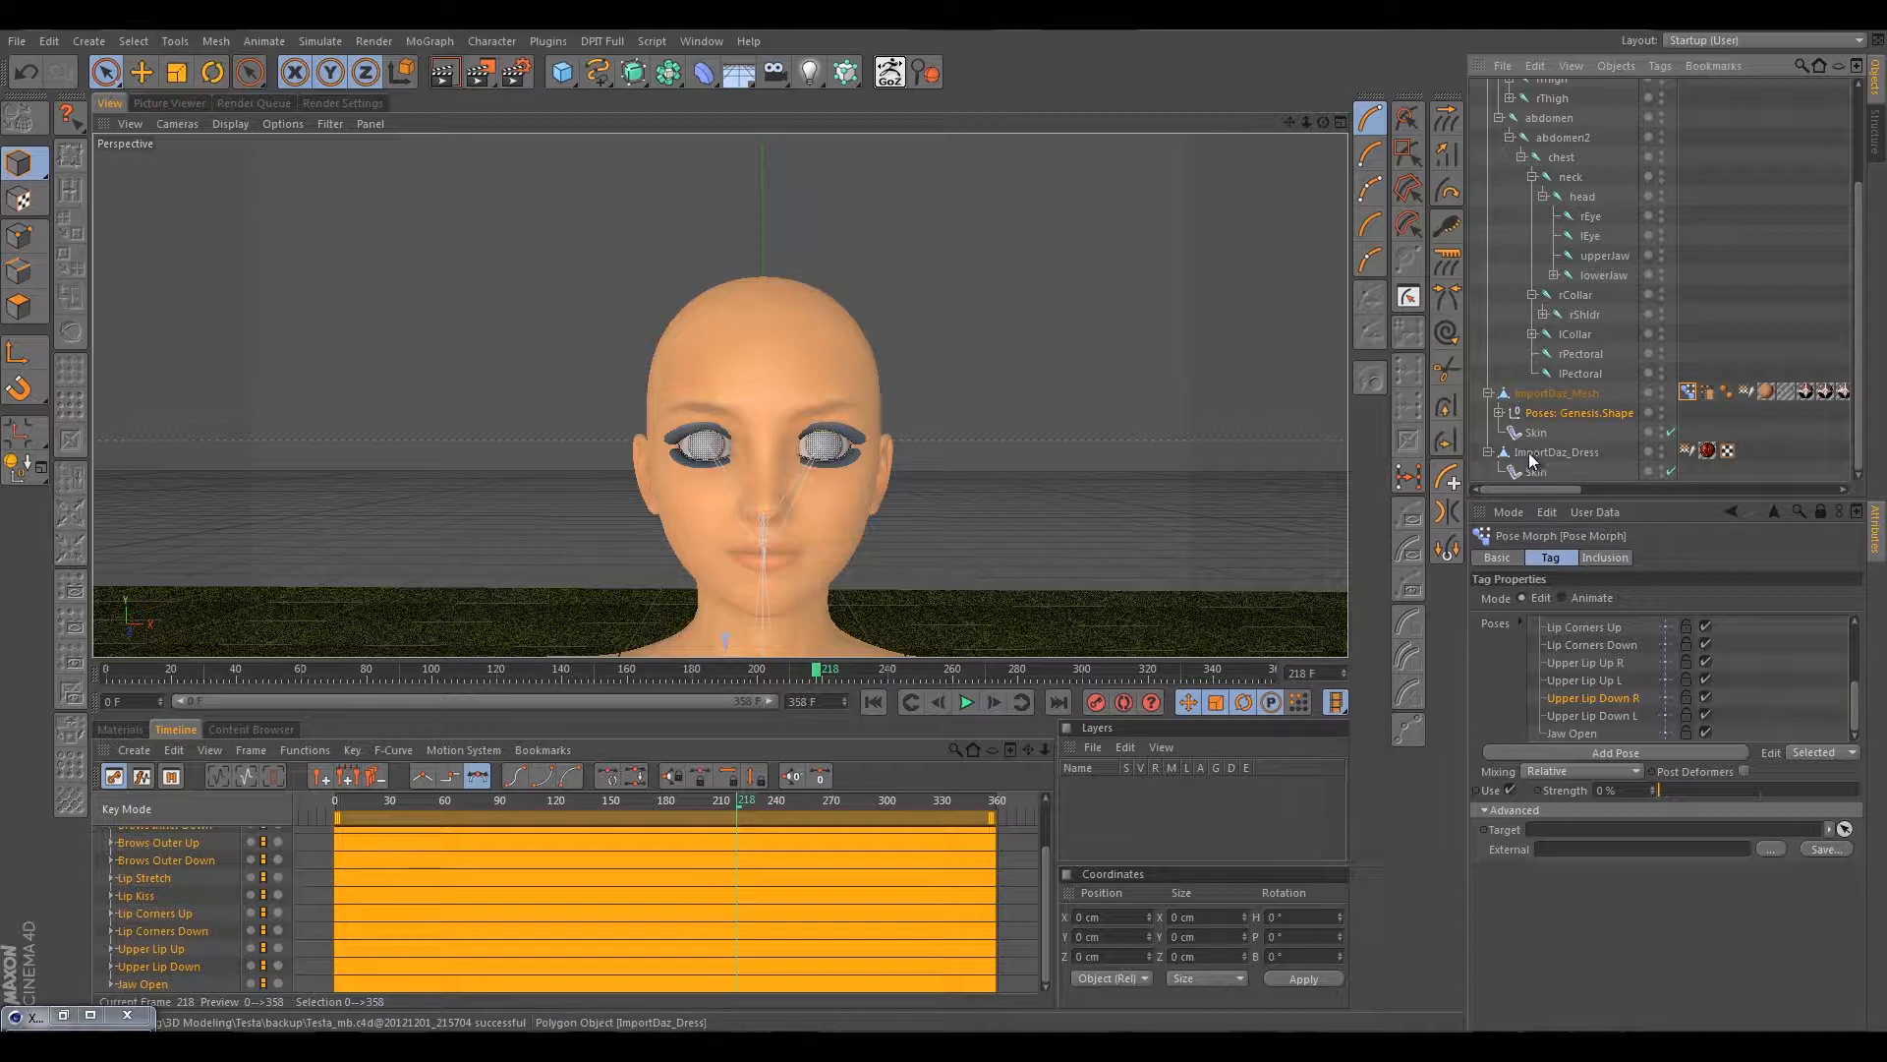
{"action": "left_click", "coordinate": [1489, 452]}
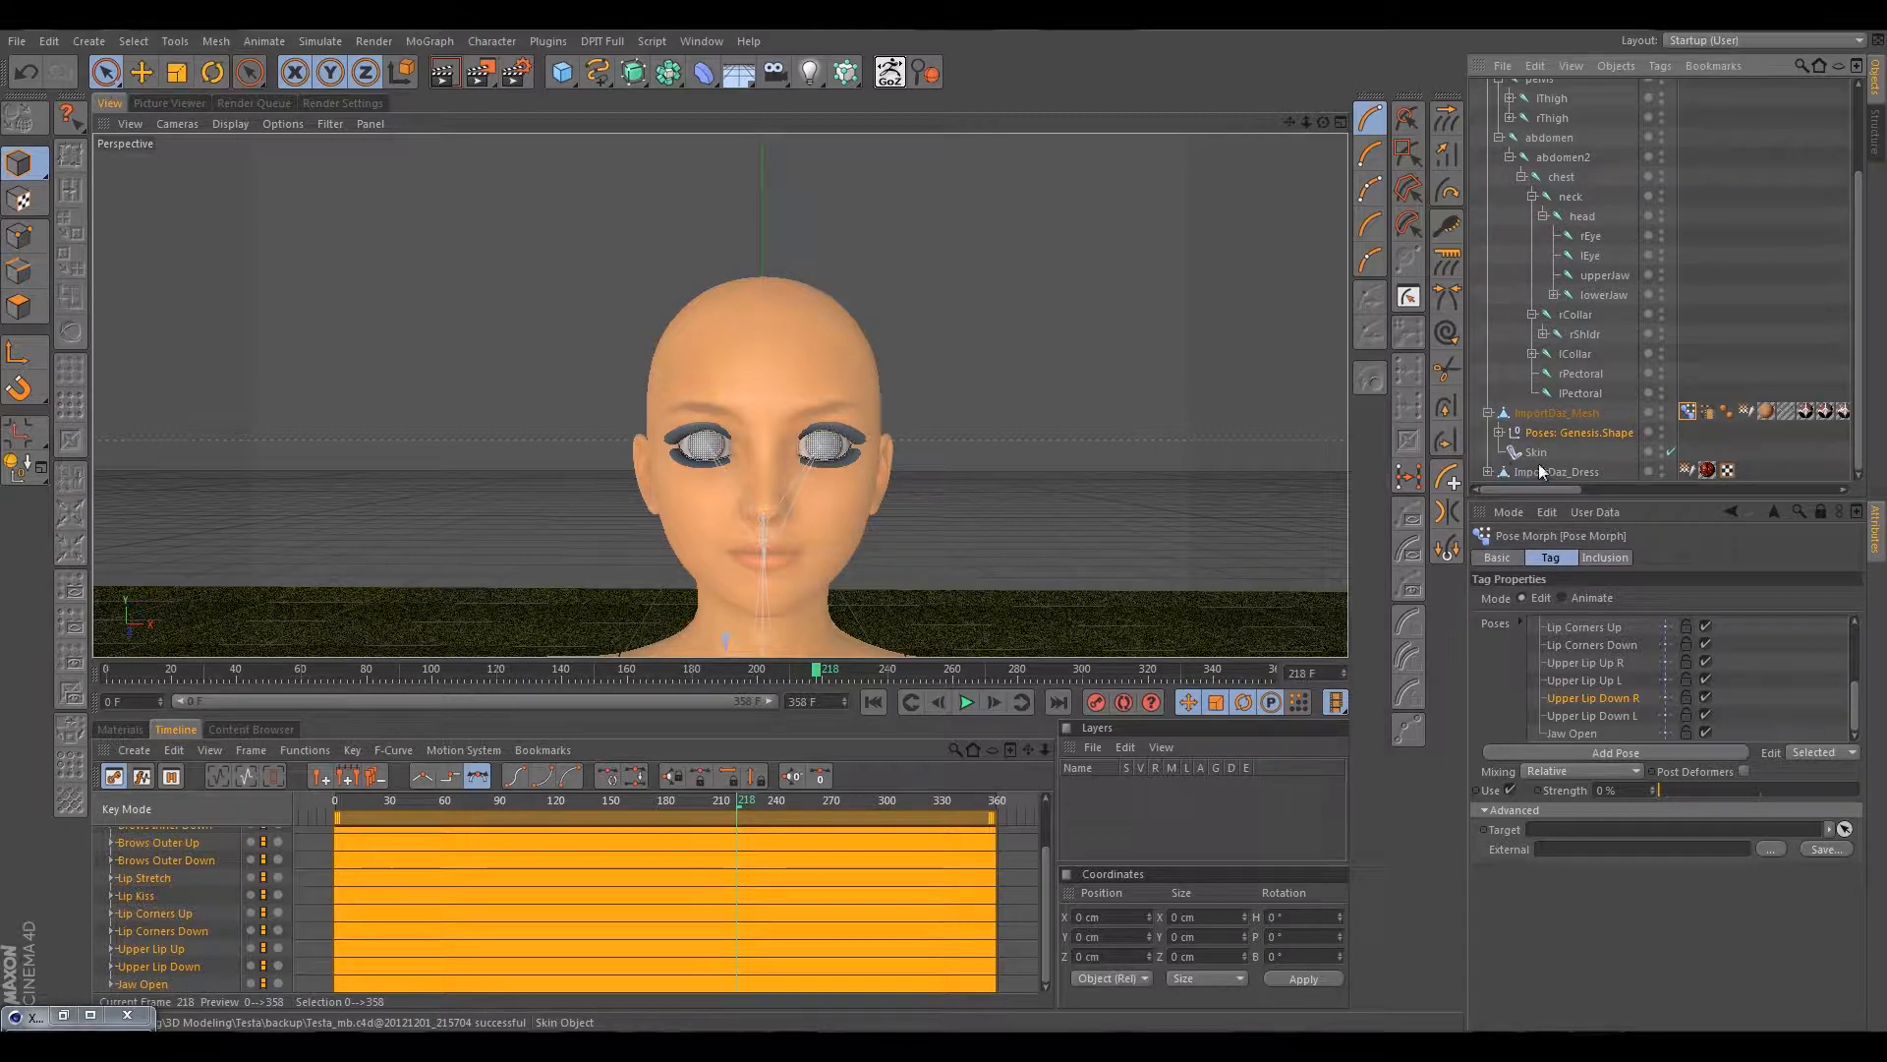
{"action": "left_click", "coordinate": [1488, 414]}
{"action": "left_click", "coordinate": [1488, 452]}
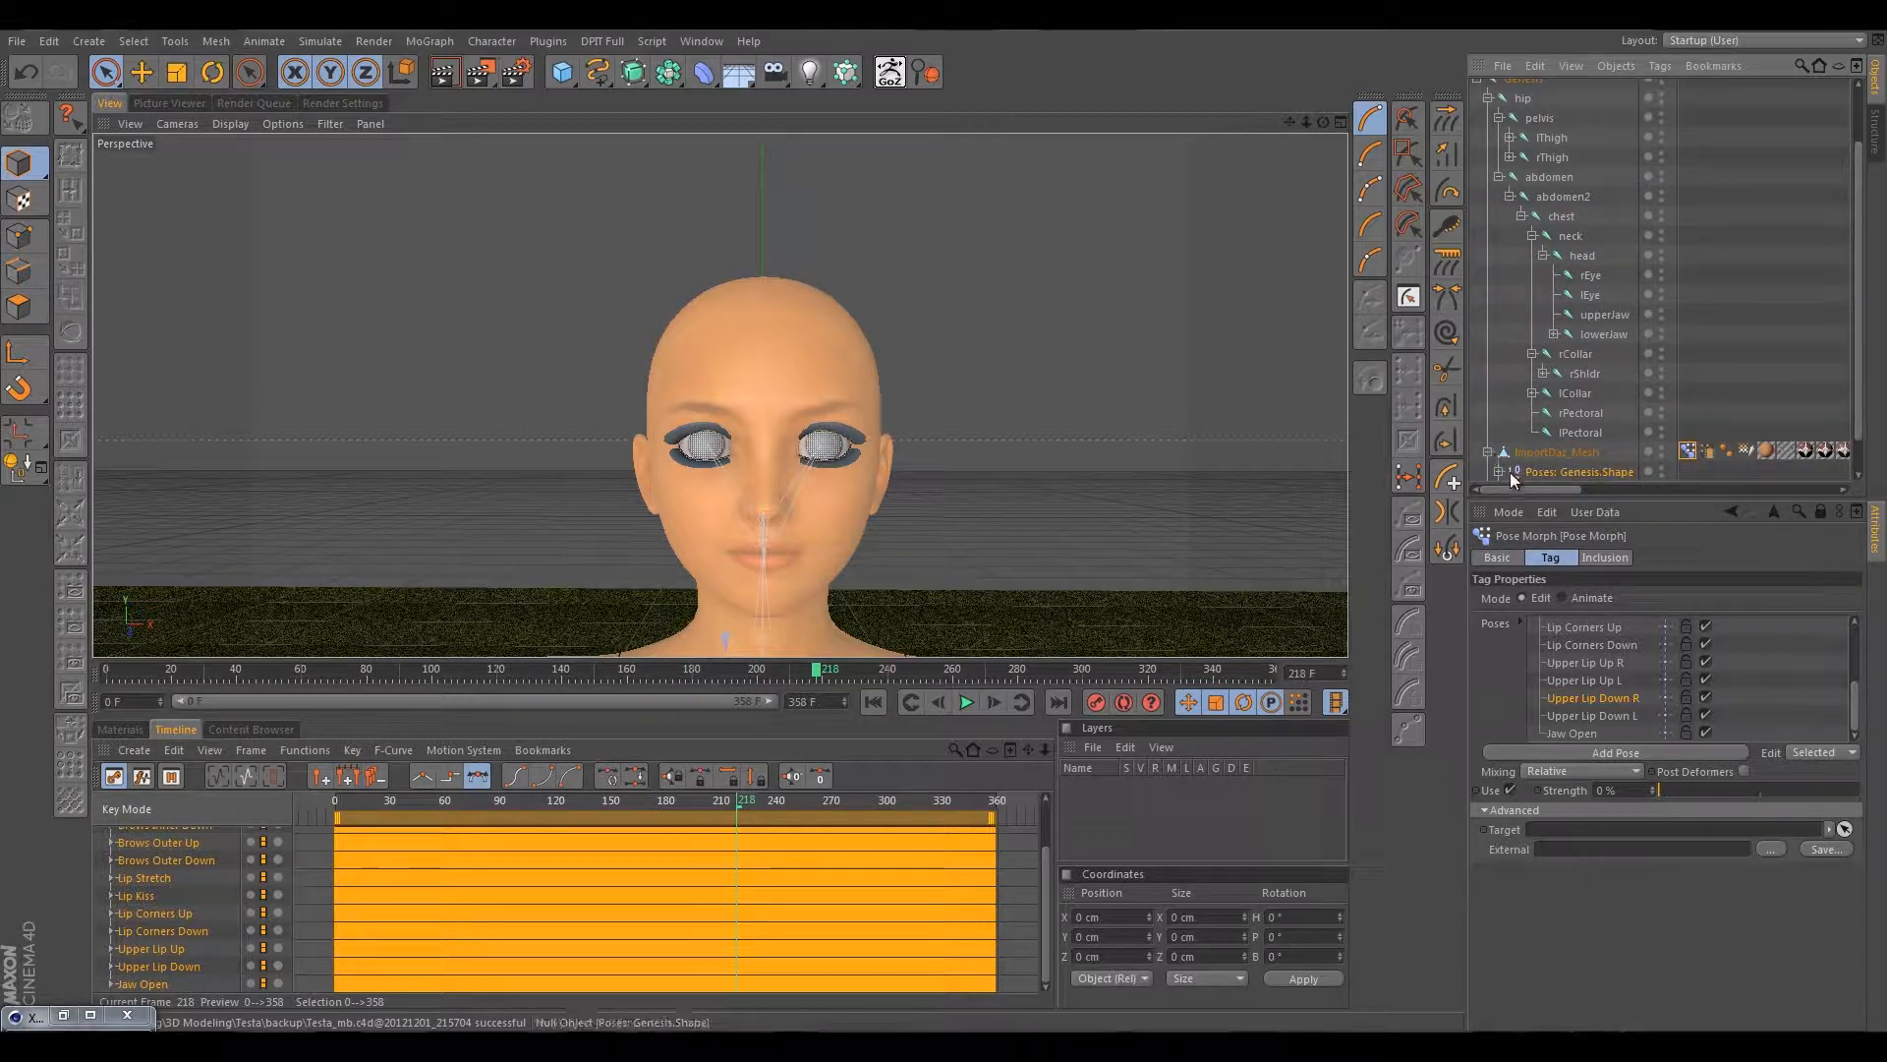
{"action": "scroll", "coordinate": [1509, 472], "scroll_direction": "down", "scroll_amount": 1}
{"action": "left_click_drag", "start_coordinate": [1516, 430], "coordinate": [1515, 478]}
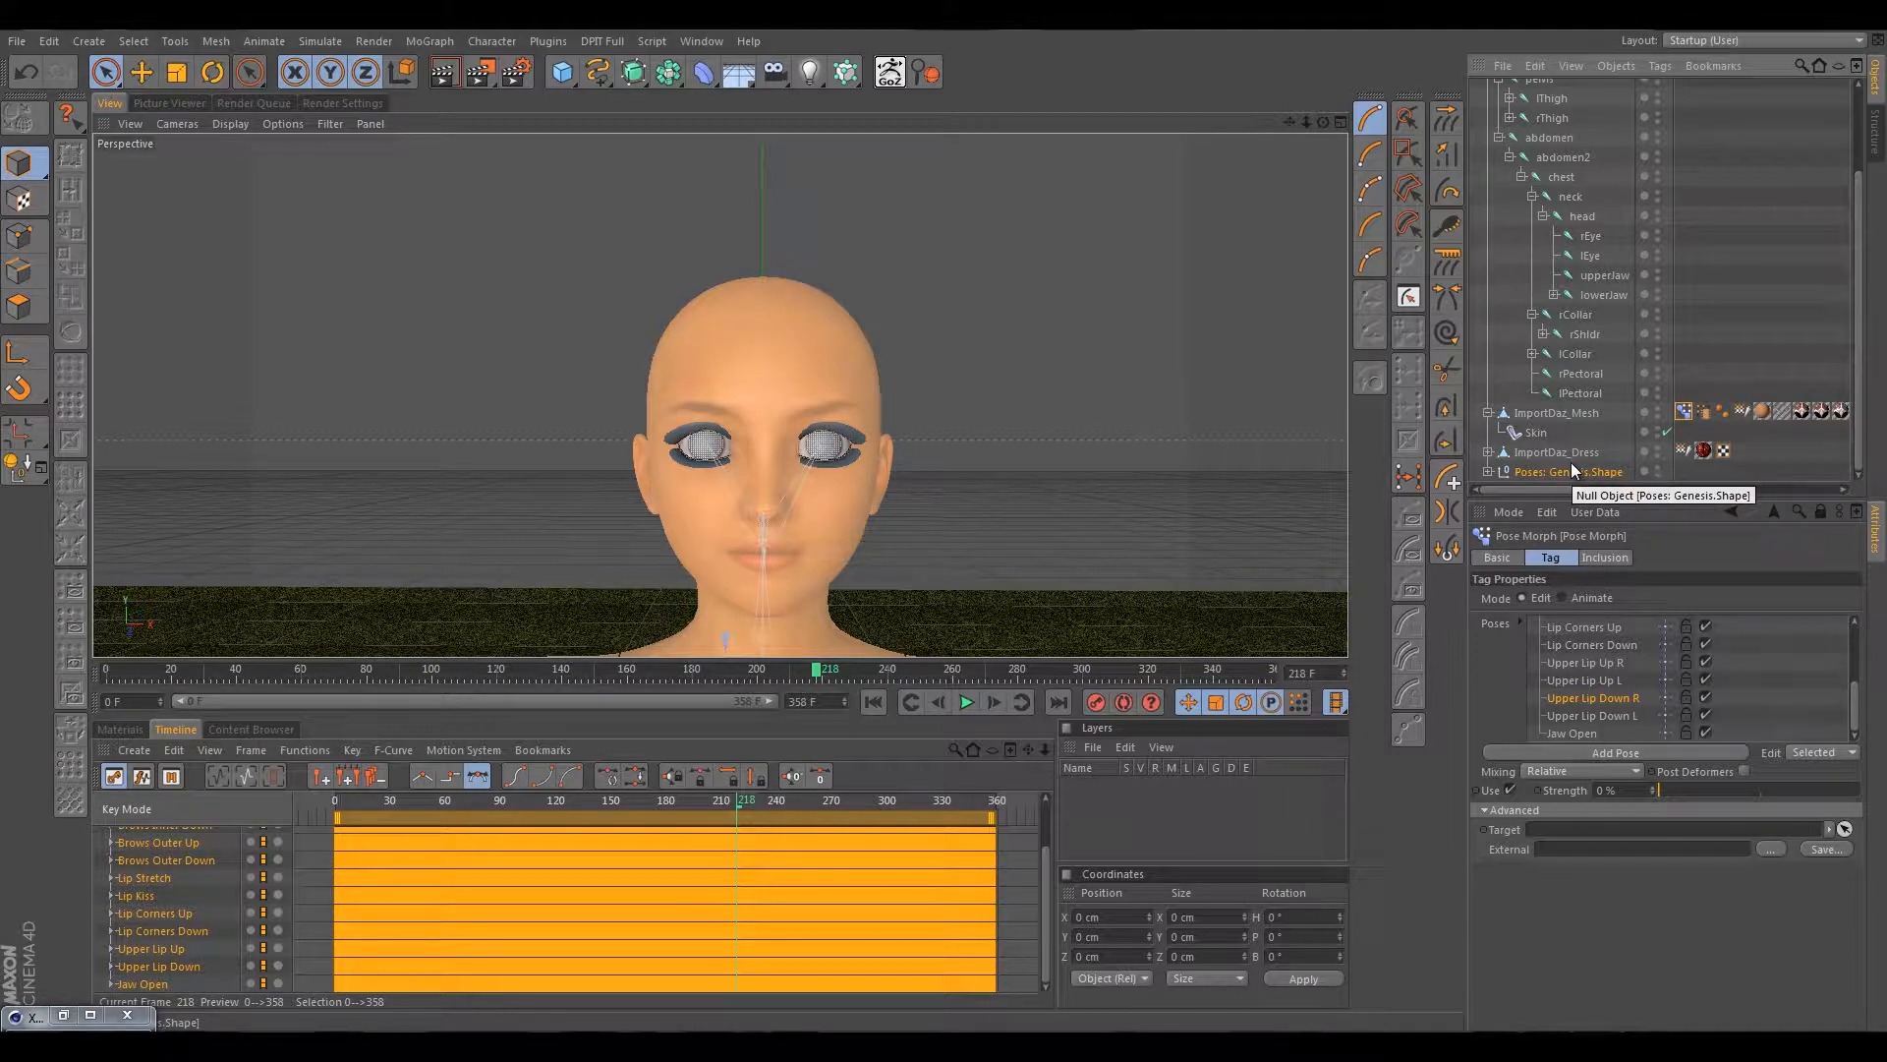
Save the project under the new file name Testa_edit.c4d in the Testa folder.
{"action": "left_click", "coordinate": [17, 41]}
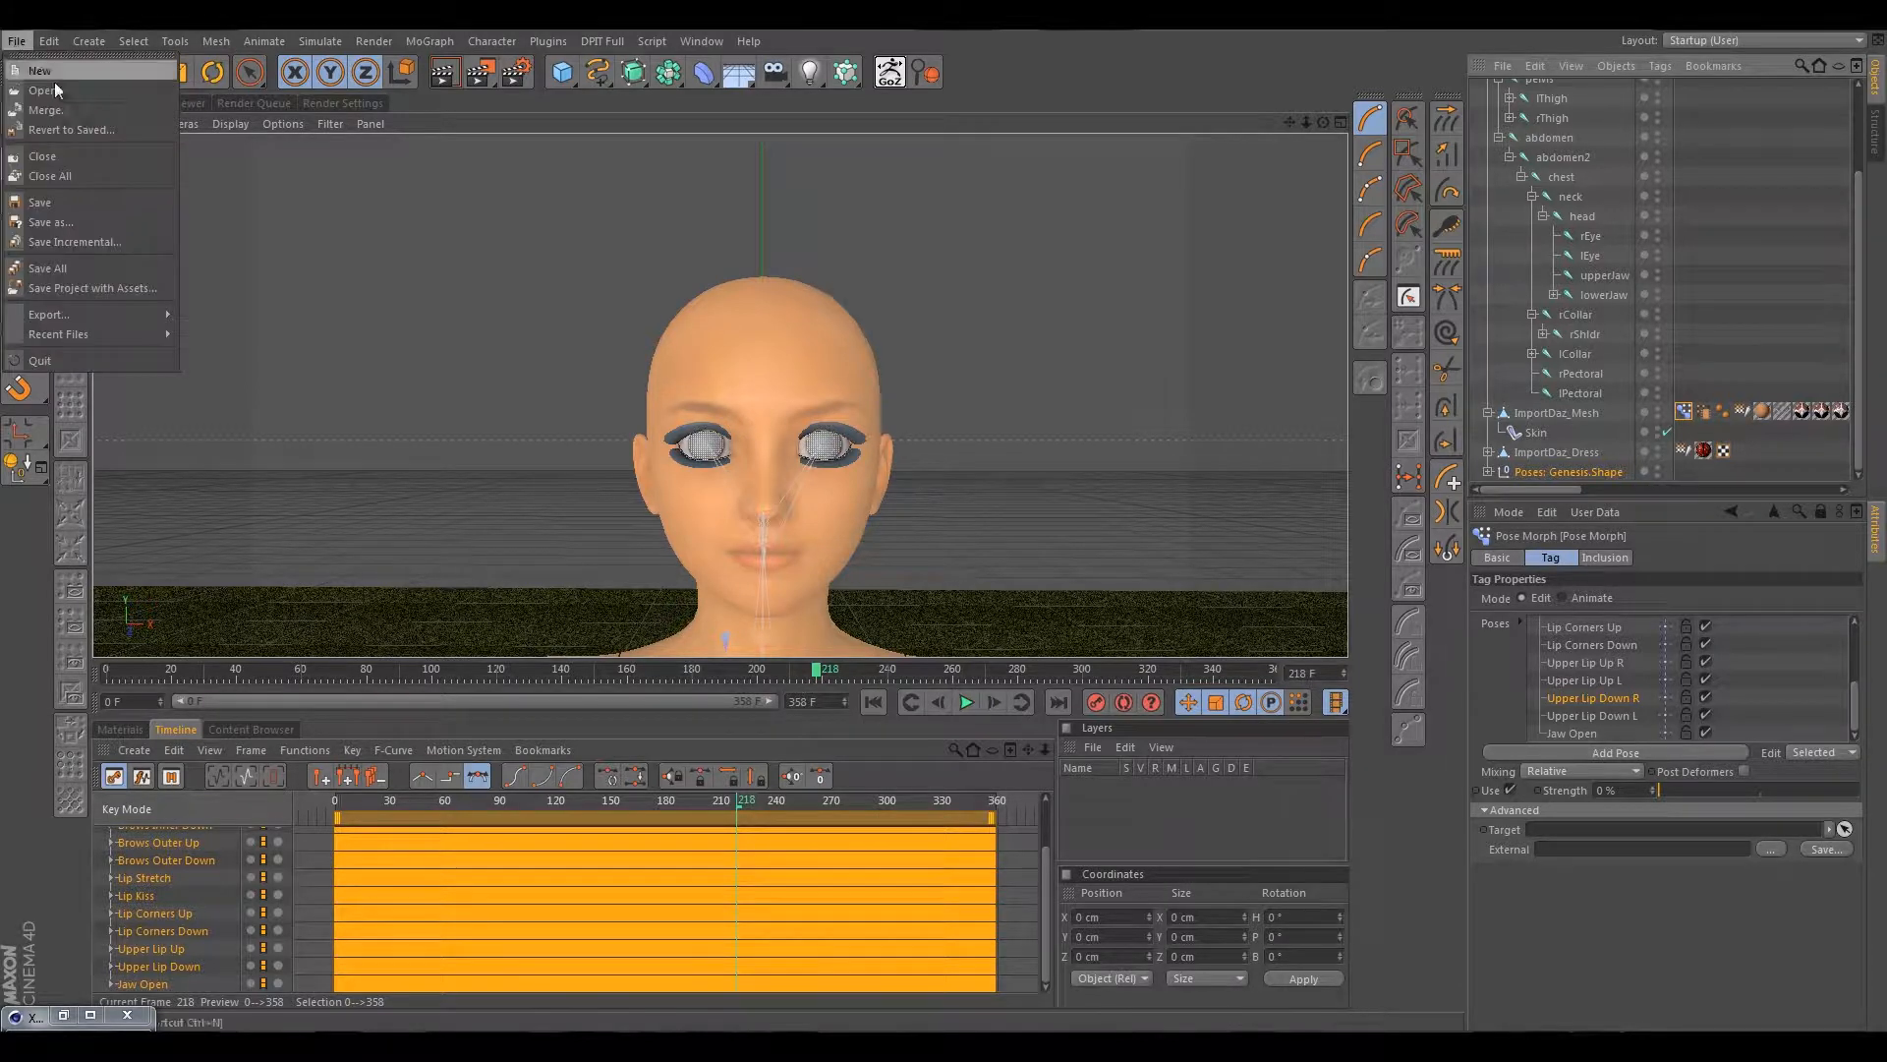
{"action": "left_click", "coordinate": [97, 221]}
{"action": "left_click", "coordinate": [575, 739]}
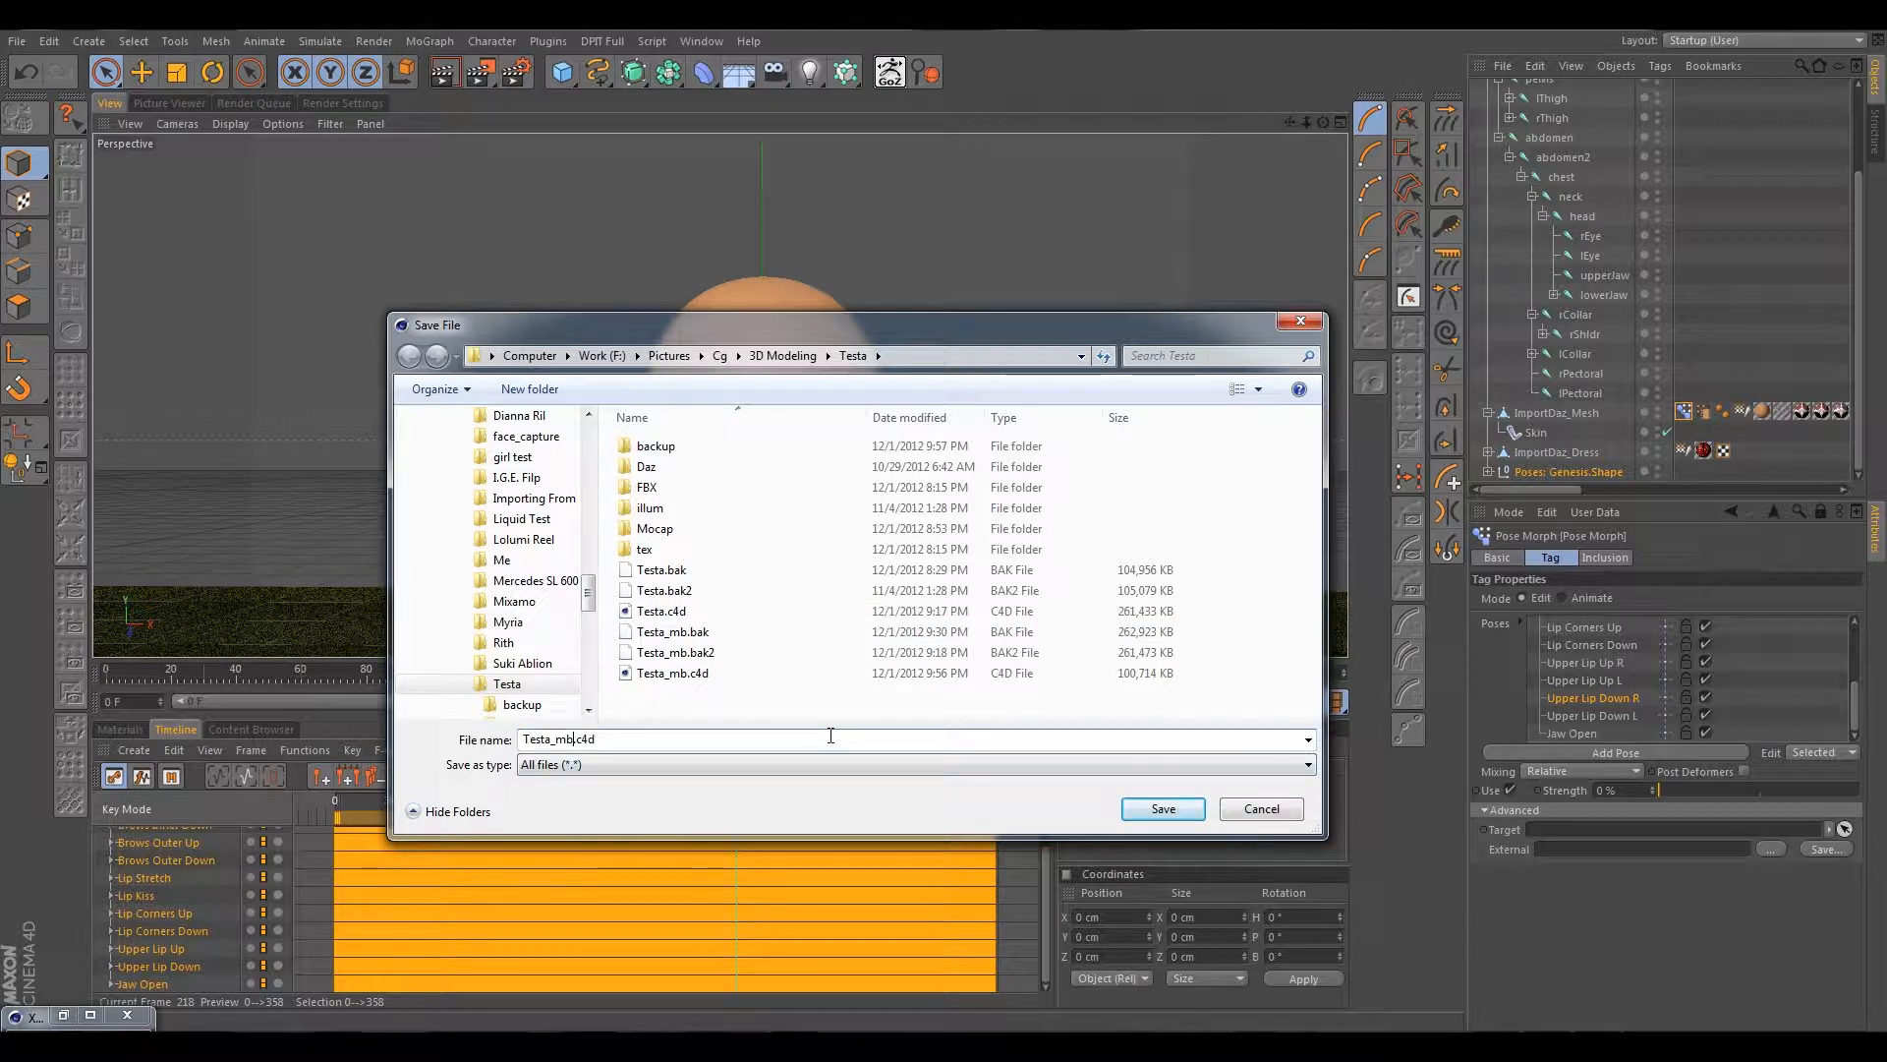
{"action": "key", "text": "BackSpace"}
{"action": "key", "text": "BackSpace"}
{"action": "type", "text": "edit"}
{"action": "left_click", "coordinate": [1151, 808]}
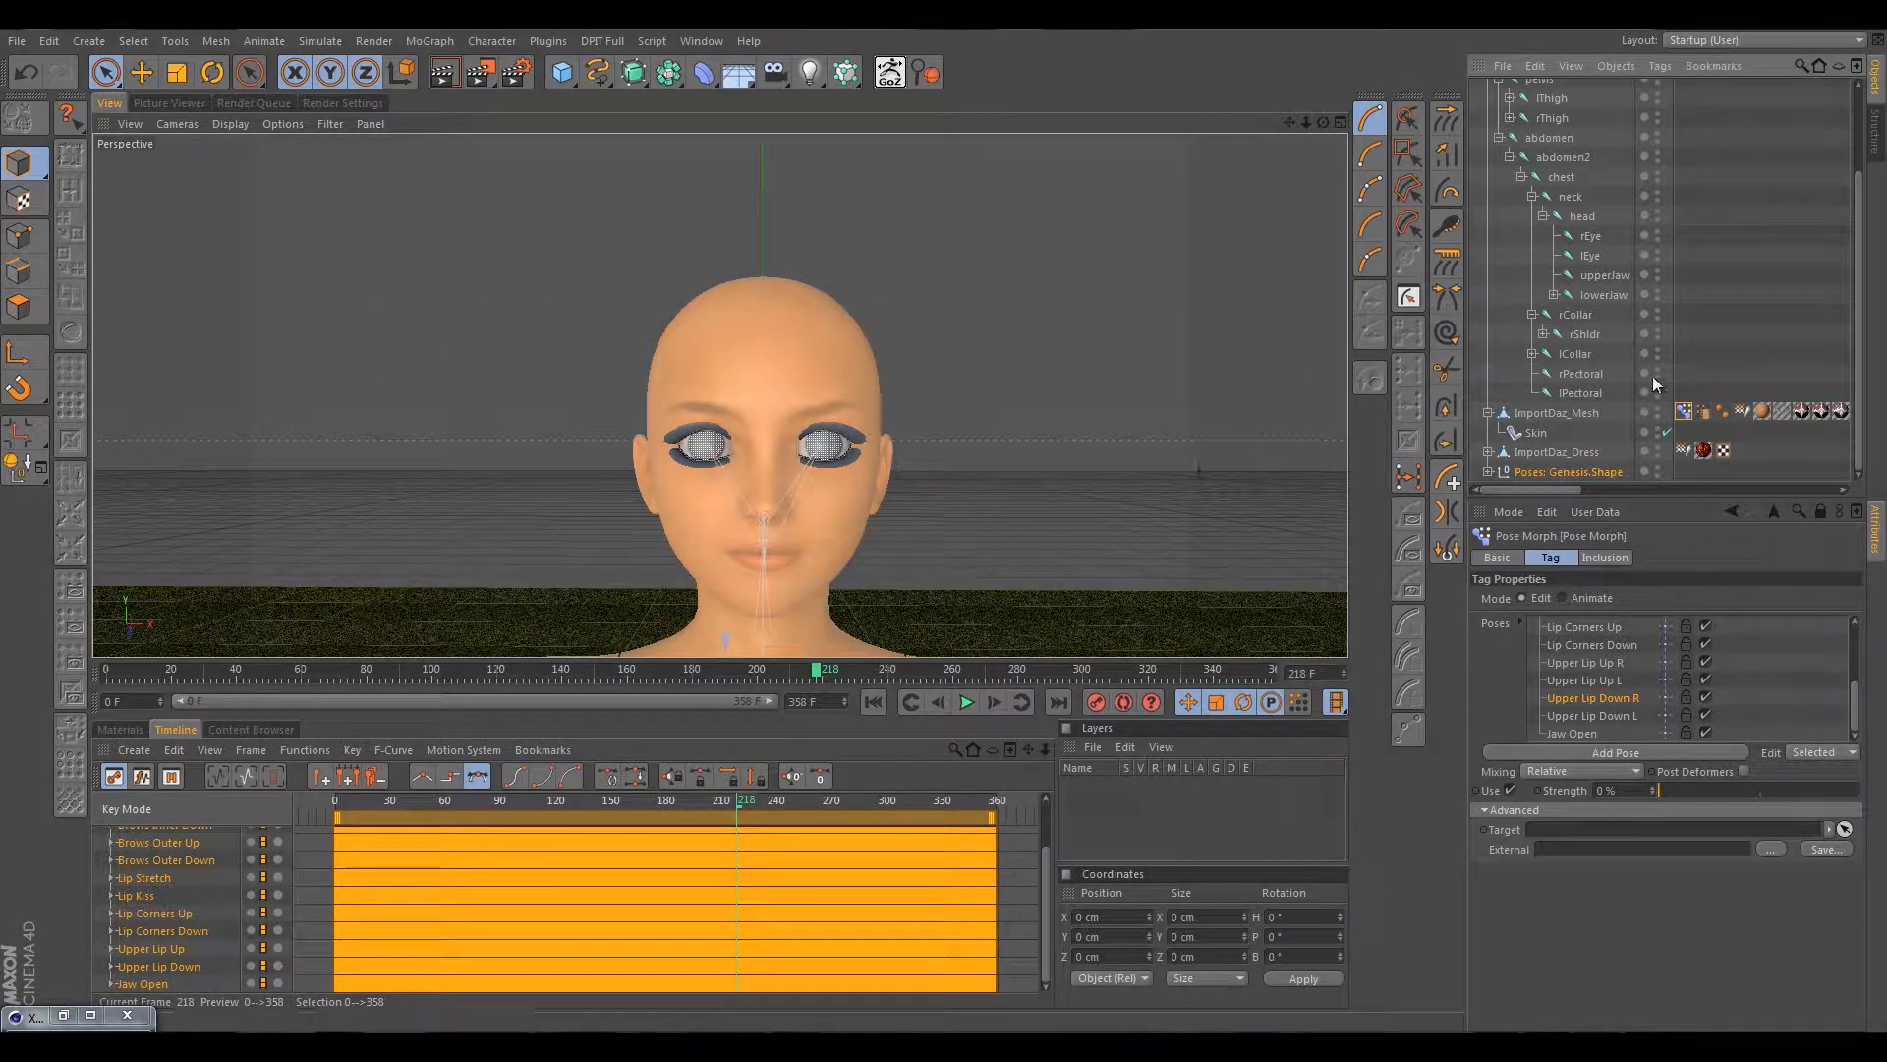
Delete the Poses: Genesis.Shape null with its source morph meshes from the Genesis hierarchy.
{"action": "scroll", "coordinate": [1589, 305], "scroll_direction": "up", "scroll_amount": 3}
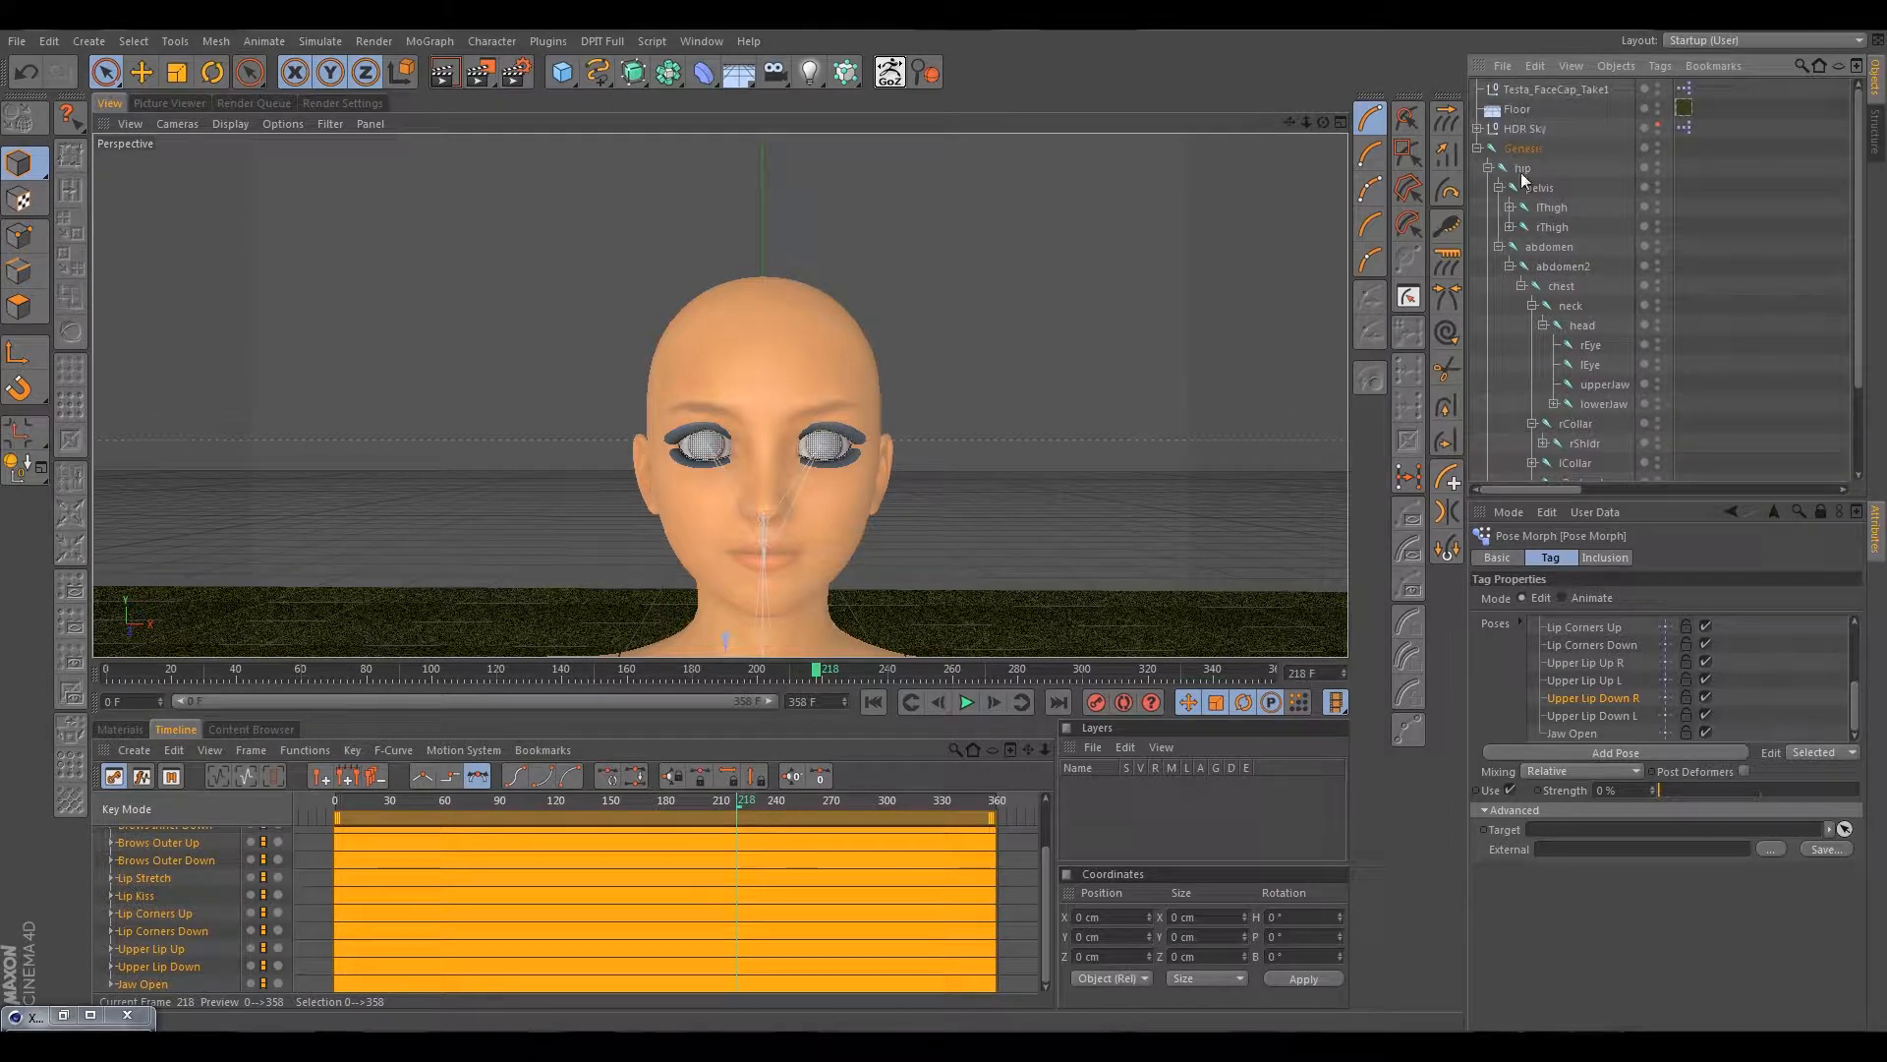
{"action": "scroll", "coordinate": [1548, 264], "scroll_direction": "down", "scroll_amount": 3}
{"action": "scroll", "coordinate": [1553, 336], "scroll_direction": "up", "scroll_amount": 3}
{"action": "scroll", "coordinate": [1534, 344], "scroll_direction": "down", "scroll_amount": 3}
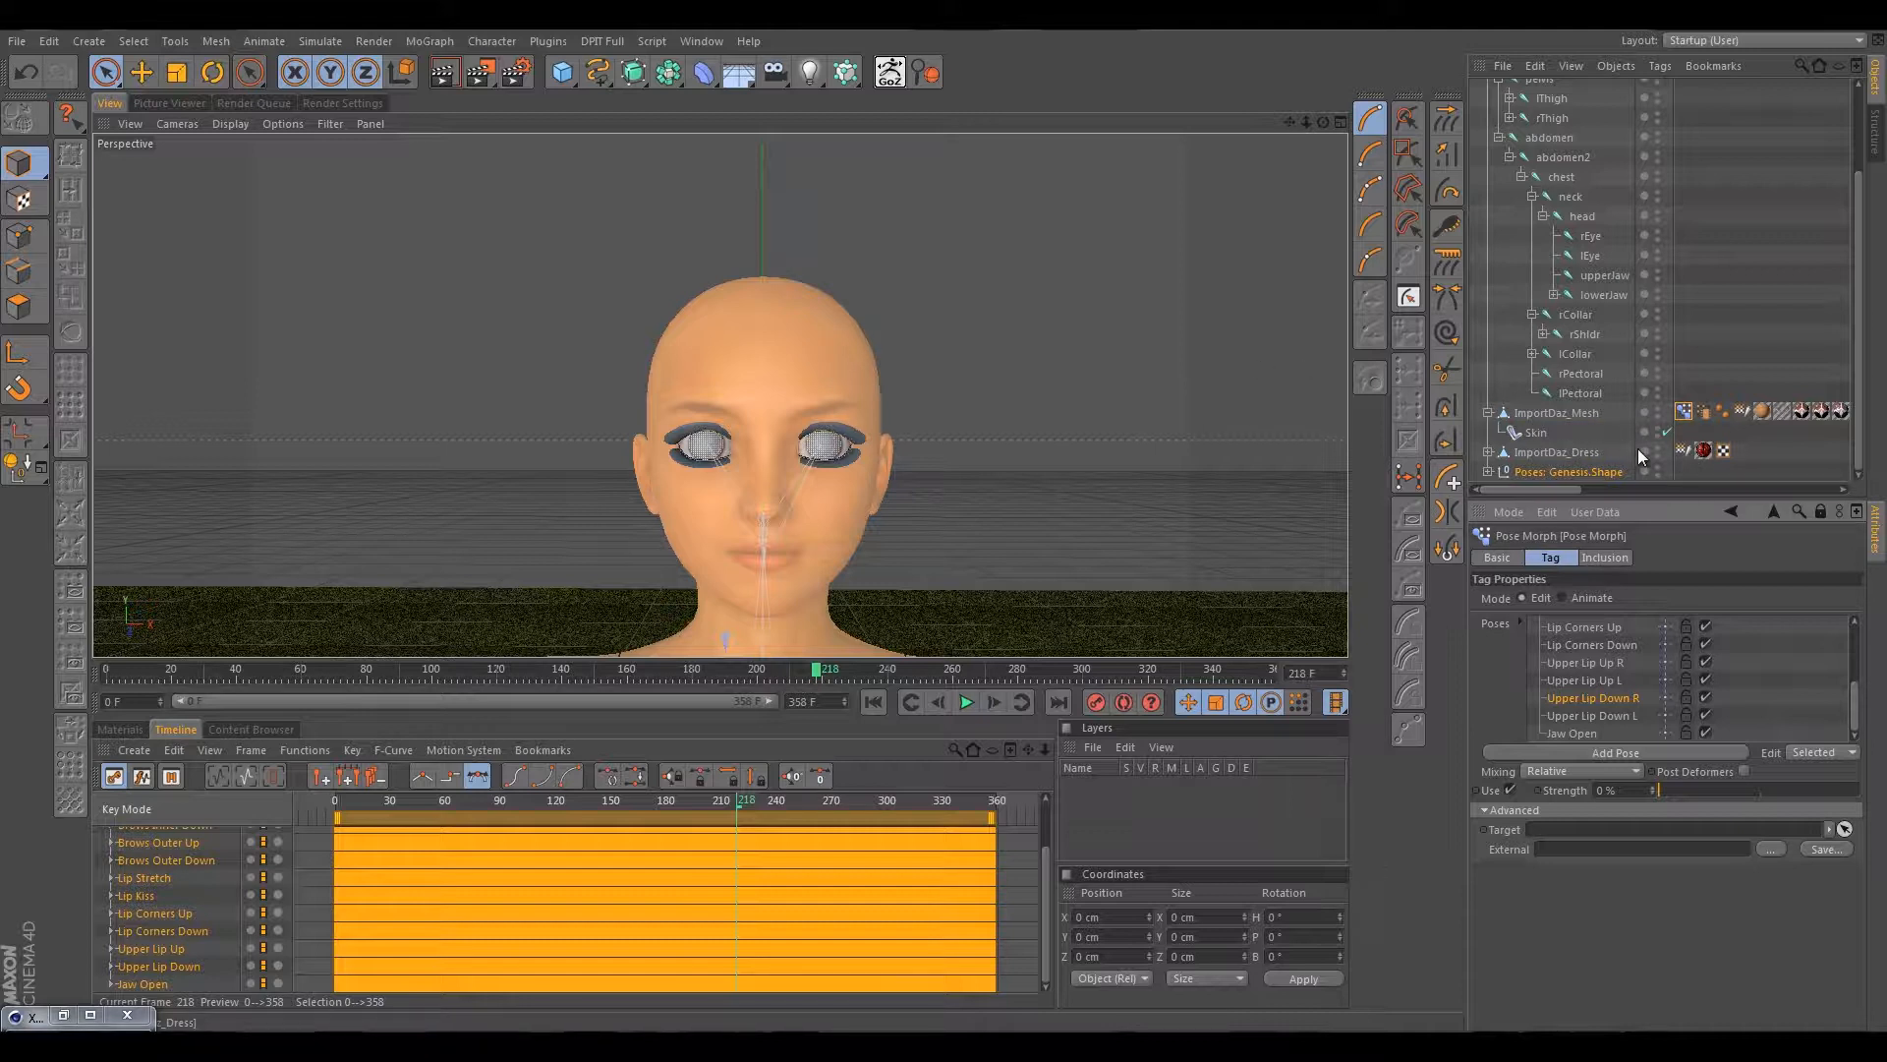
{"action": "scroll", "coordinate": [1544, 432], "scroll_direction": "up", "scroll_amount": 3}
{"action": "scroll", "coordinate": [1543, 433], "scroll_direction": "down", "scroll_amount": 3}
{"action": "scroll", "coordinate": [1561, 270], "scroll_direction": "up", "scroll_amount": 3}
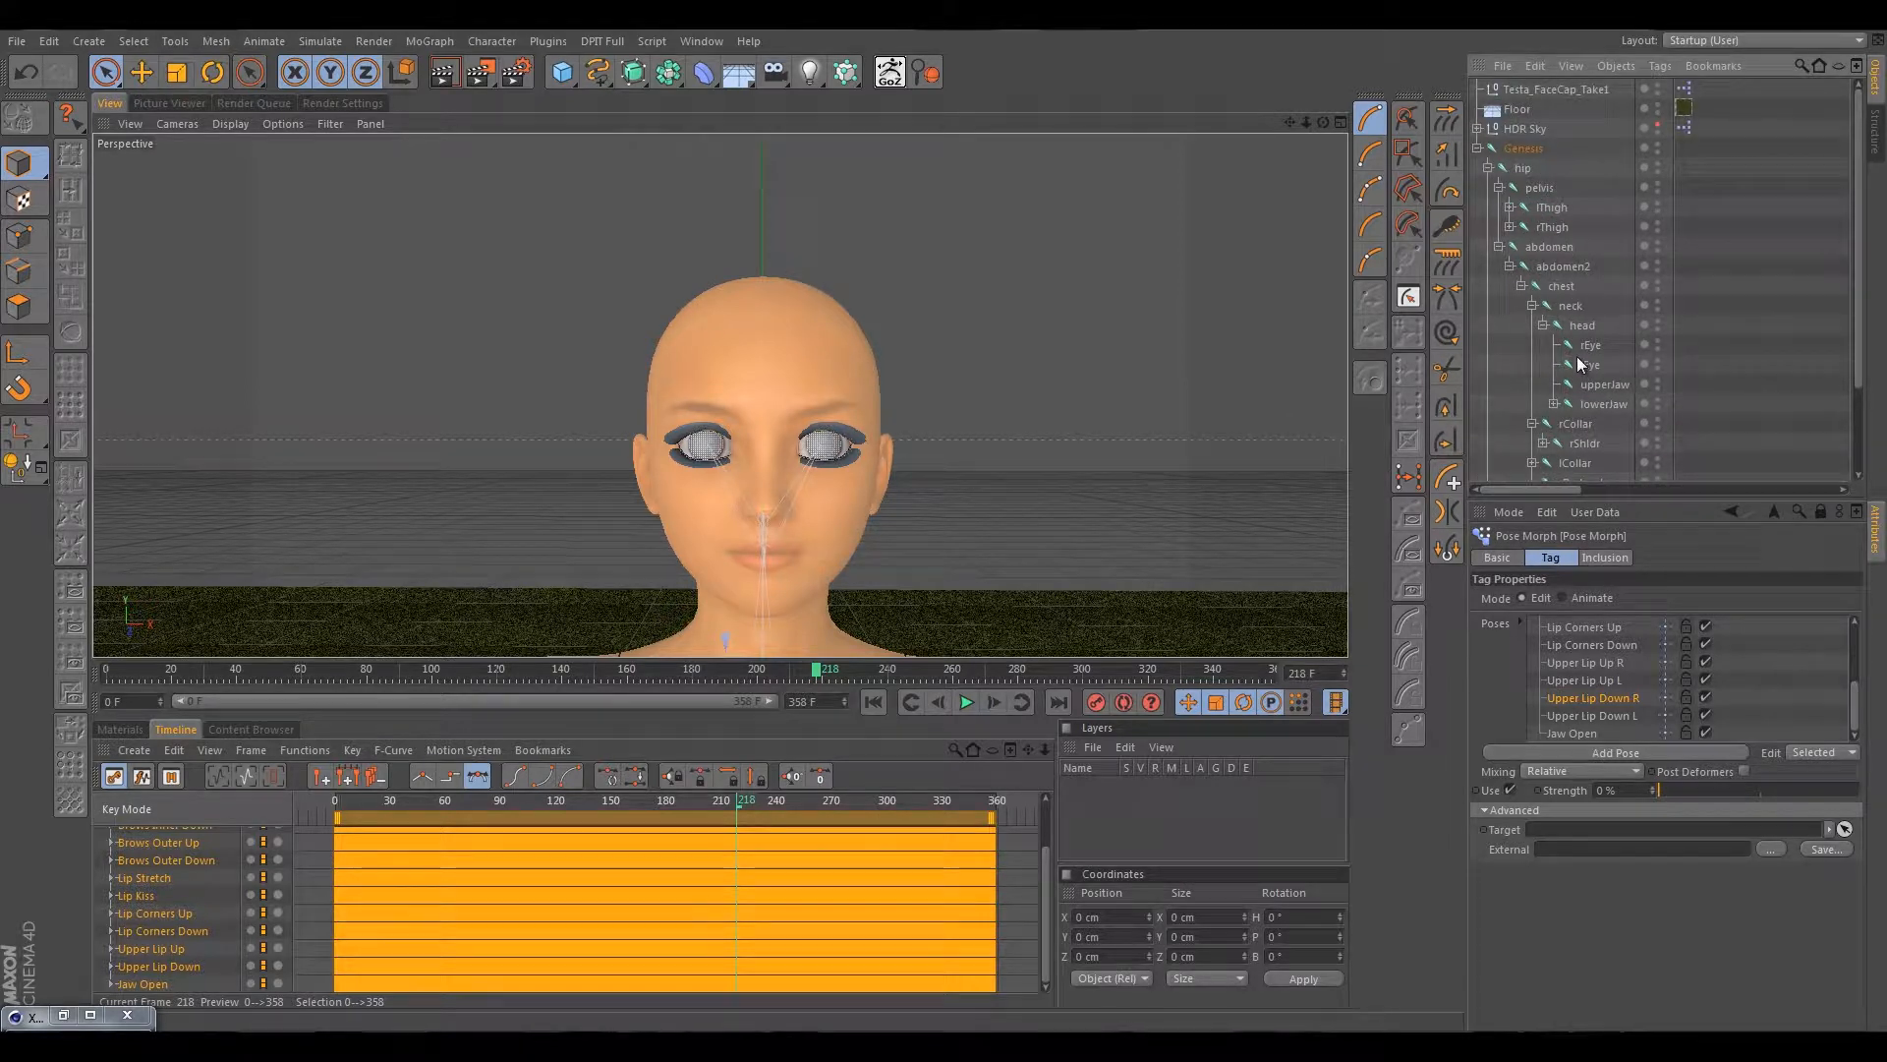
{"action": "scroll", "coordinate": [1580, 364], "scroll_direction": "down", "scroll_amount": 3}
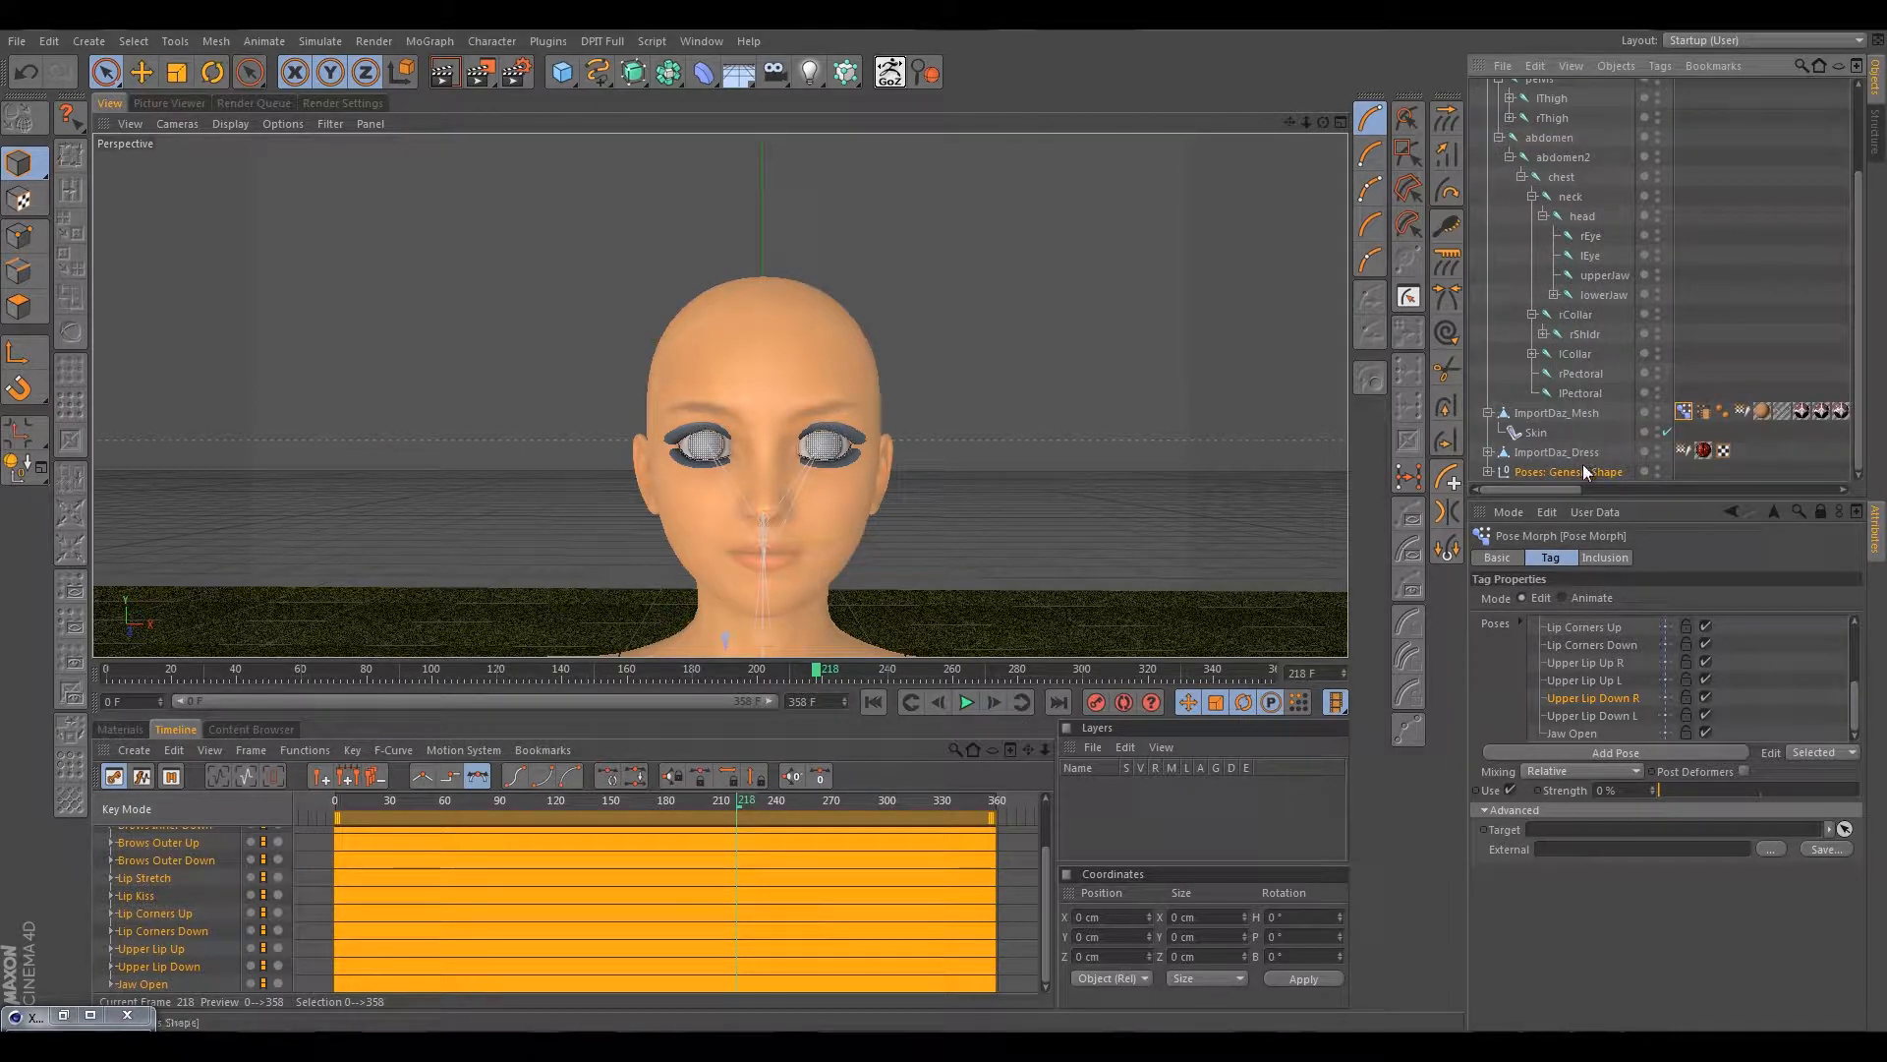
{"action": "scroll", "coordinate": [1574, 452], "scroll_direction": "up", "scroll_amount": 1}
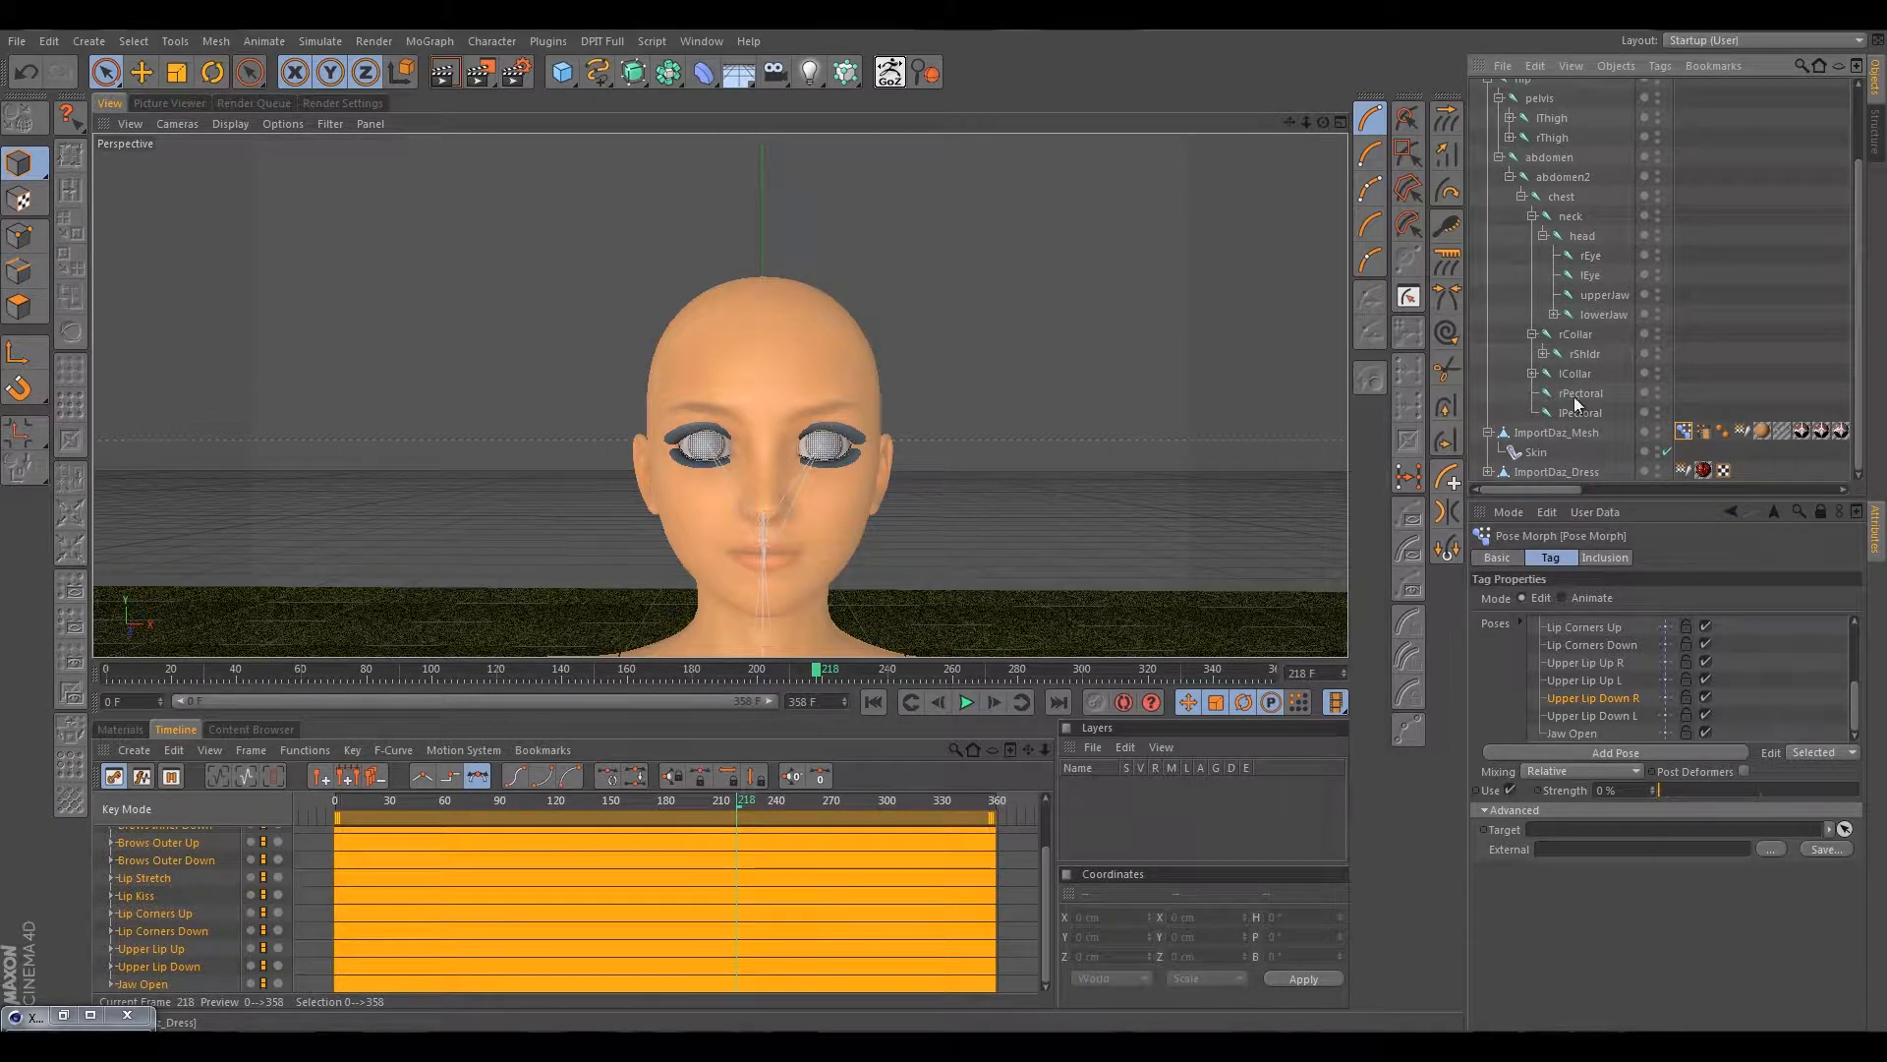
Delete the HDR Sky, Floor and Testa_FaceCap_Take1 objects, leaving only the expanded Genesis hierarchy.
{"action": "scroll", "coordinate": [1573, 413], "scroll_direction": "up", "scroll_amount": 3}
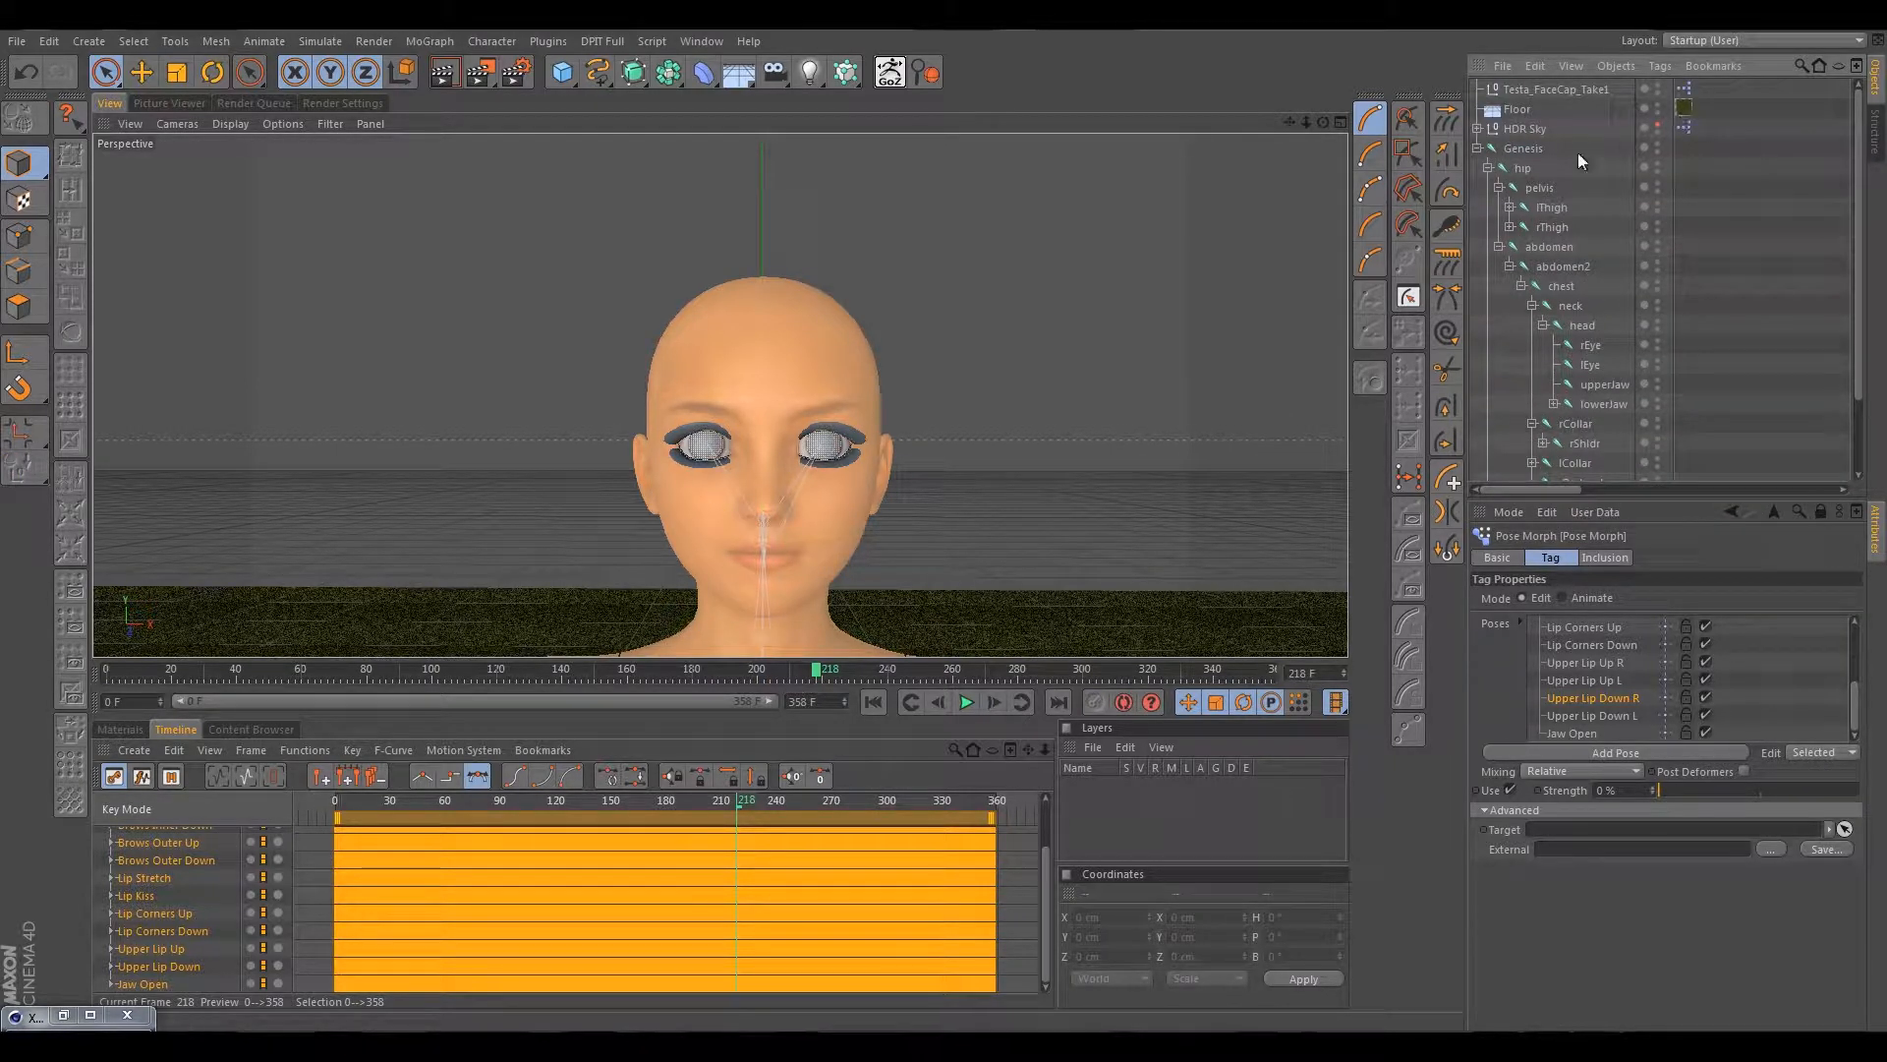
{"action": "left_click", "coordinate": [1479, 148]}
{"action": "left_click", "coordinate": [1524, 128]}
{"action": "key", "text": "Delete"}
{"action": "left_click", "coordinate": [1518, 109]}
{"action": "key", "text": "Delete"}
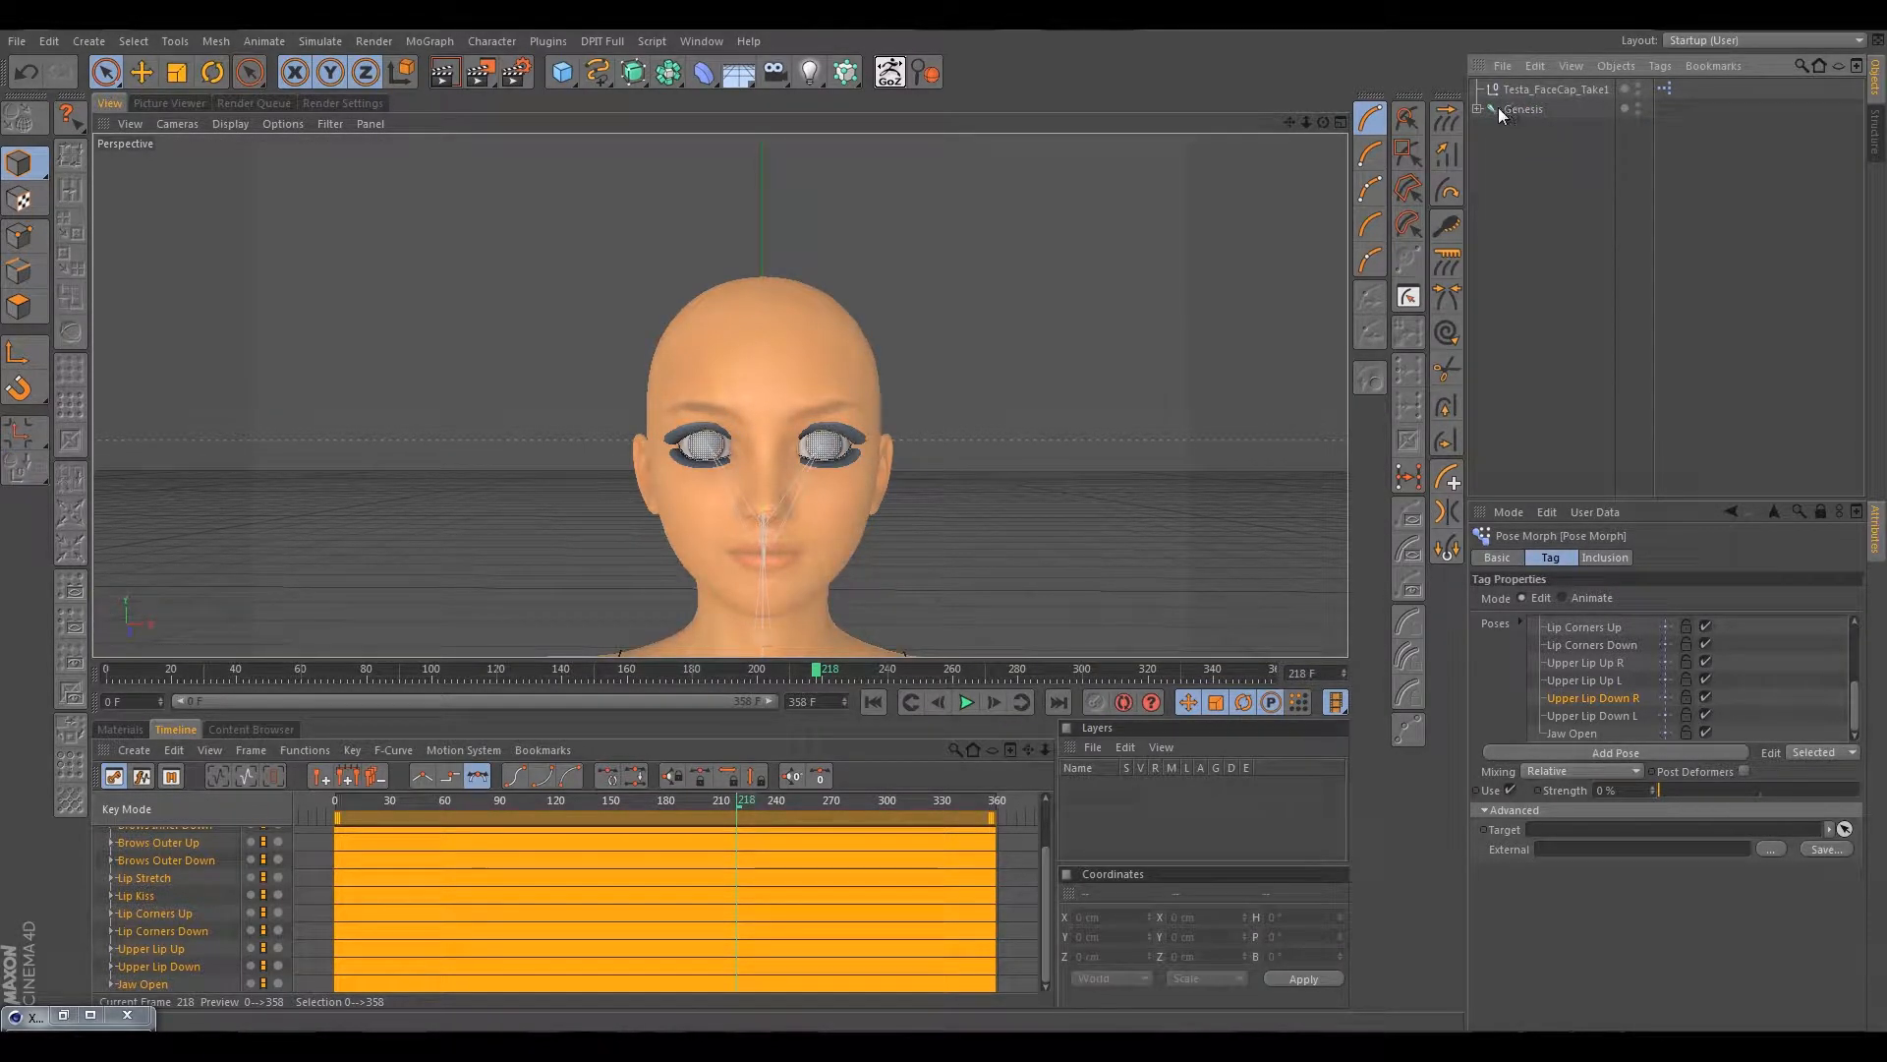
{"action": "left_click", "coordinate": [1478, 106]}
{"action": "left_click", "coordinate": [1479, 106]}
{"action": "left_click", "coordinate": [1532, 90]}
{"action": "key", "text": "Delete"}
{"action": "left_click", "coordinate": [1479, 89]}
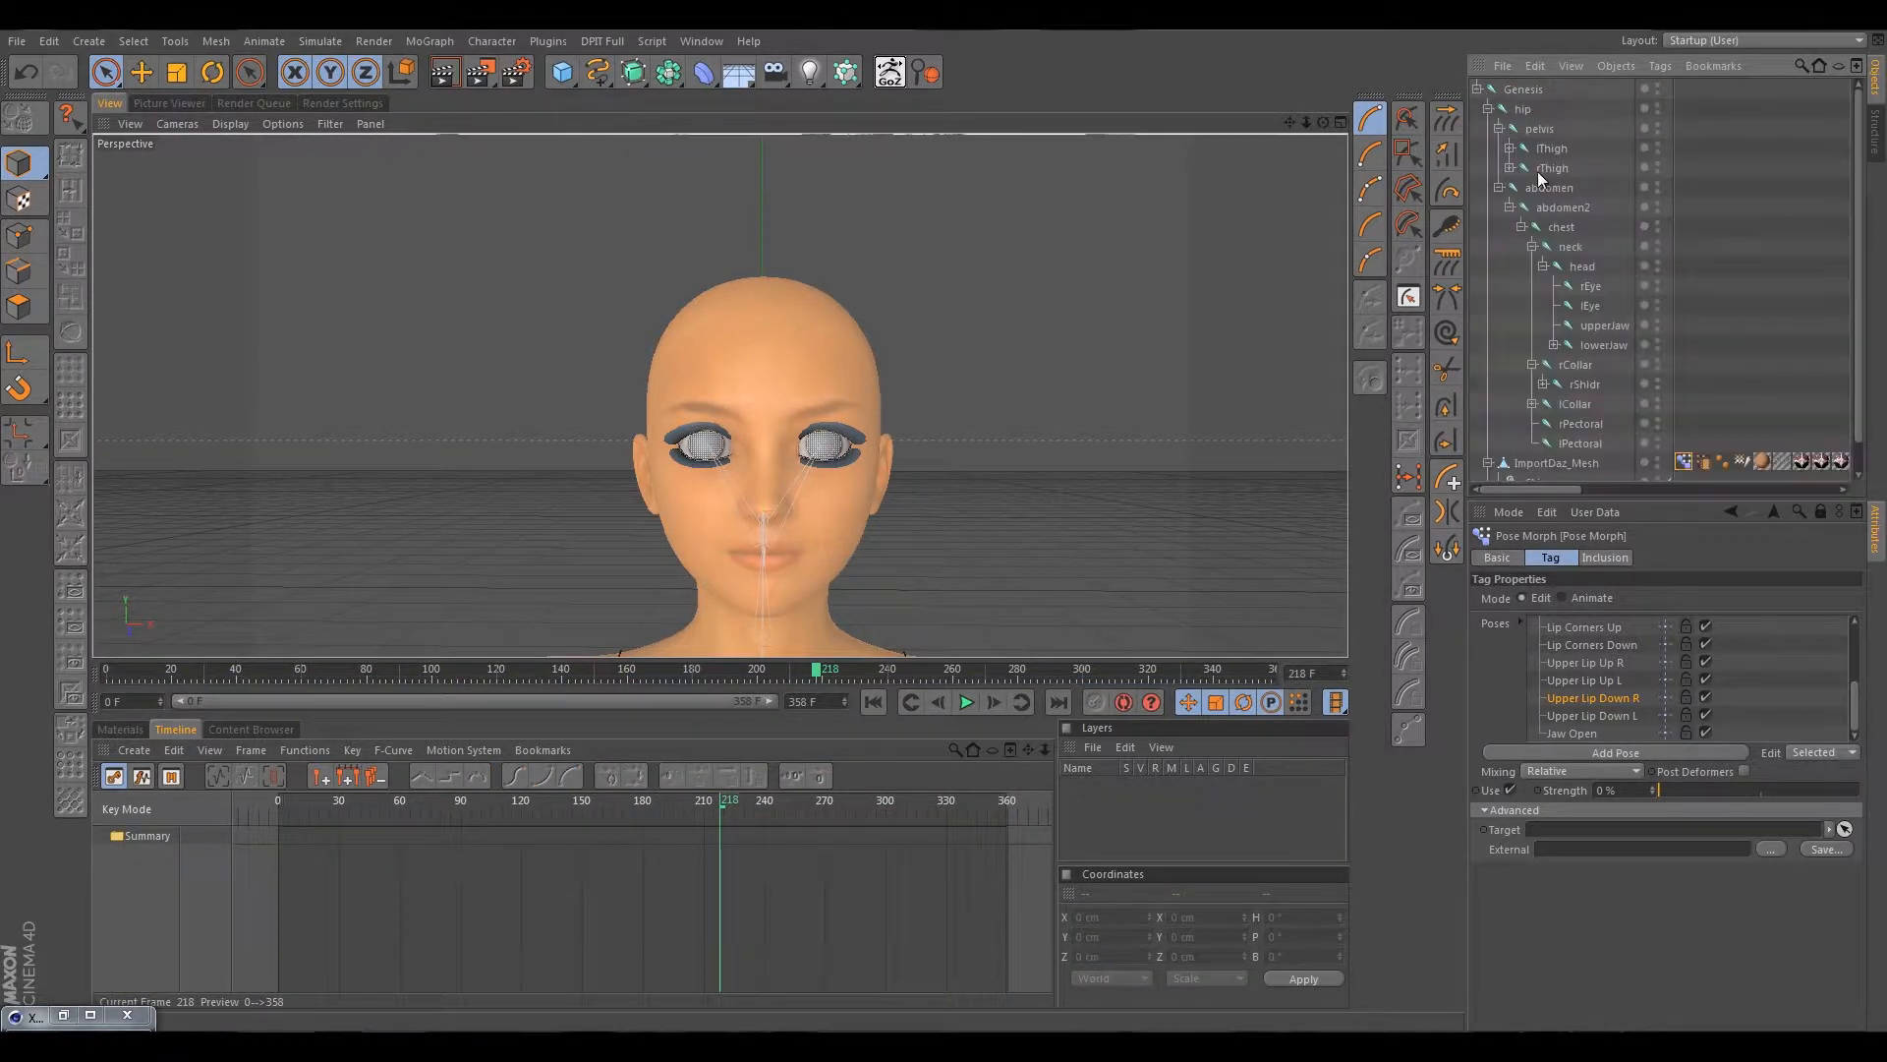
Save the stripped-down figure scene as Testa.c4d, replacing the existing file.
{"action": "scroll", "coordinate": [1647, 375], "scroll_direction": "down", "scroll_amount": 1}
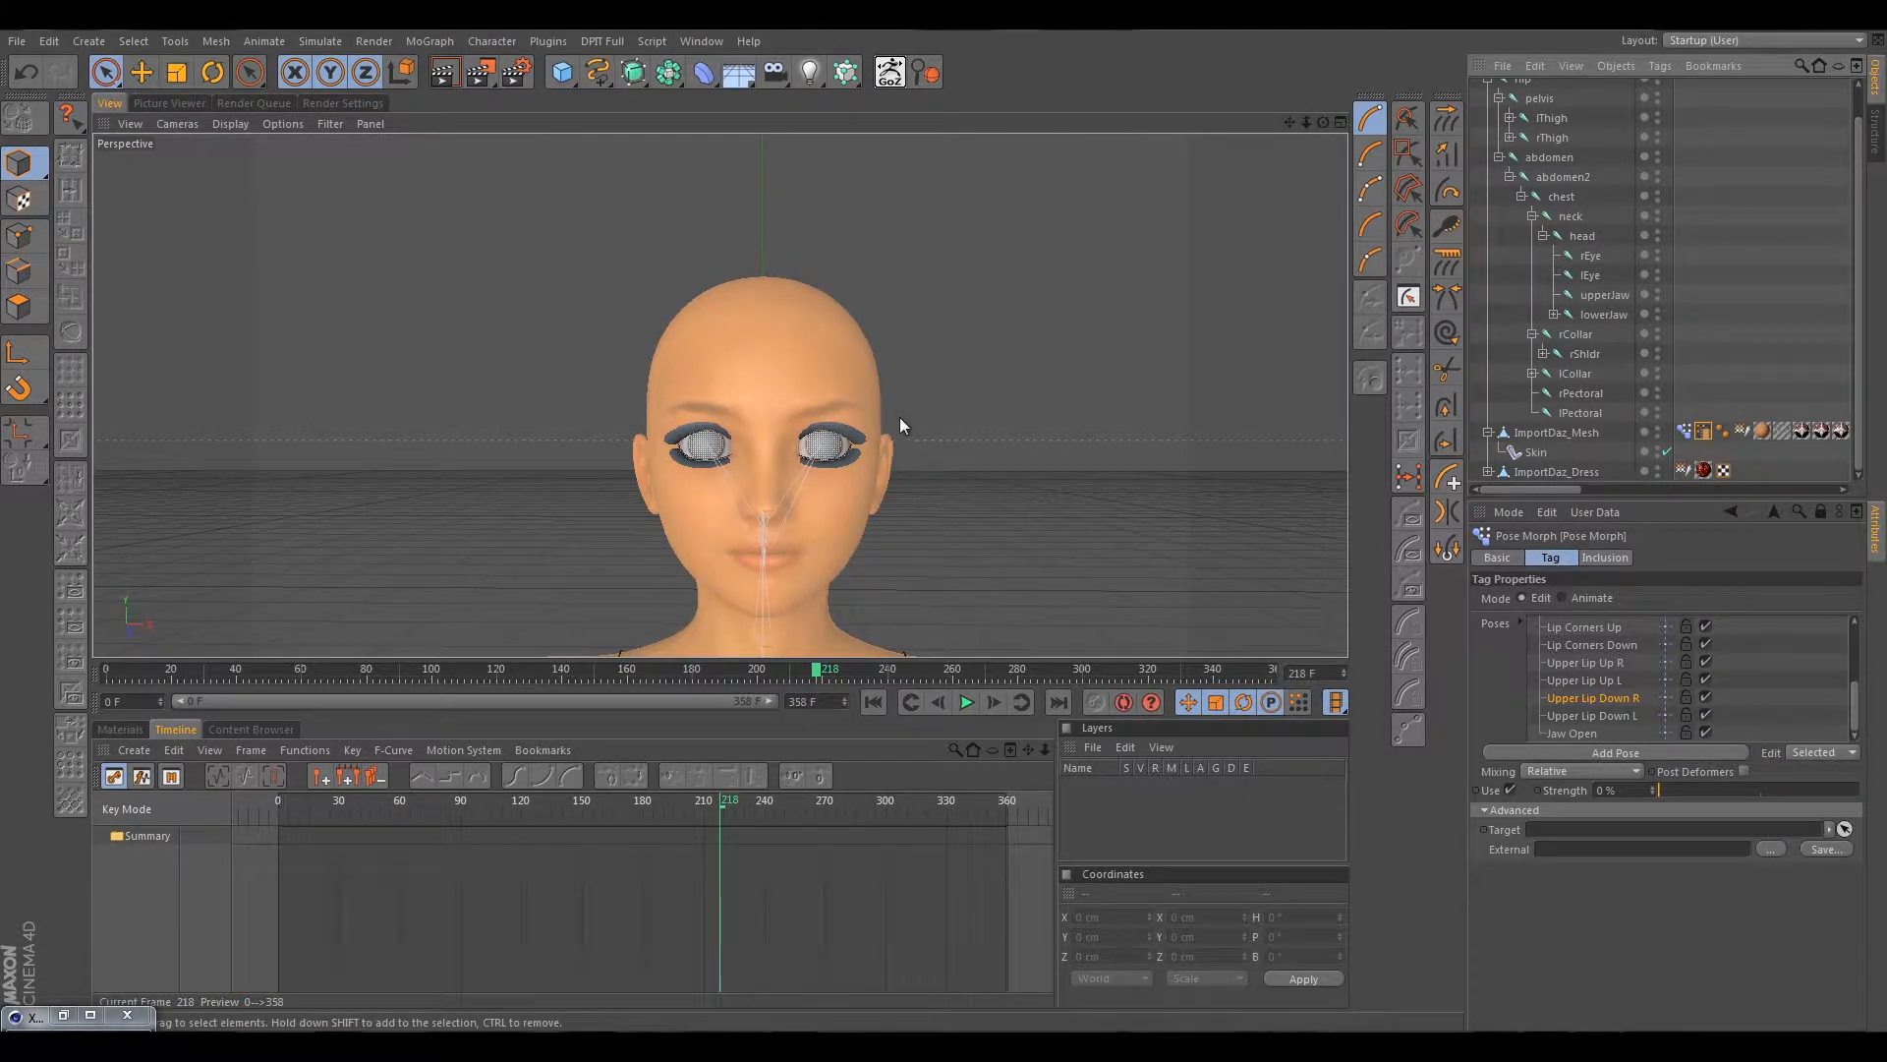
{"action": "scroll", "coordinate": [900, 421], "scroll_direction": "down", "scroll_amount": 5}
{"action": "middle_click_drag", "start_coordinate": [955, 472], "coordinate": [949, 417], "text": "alt"}
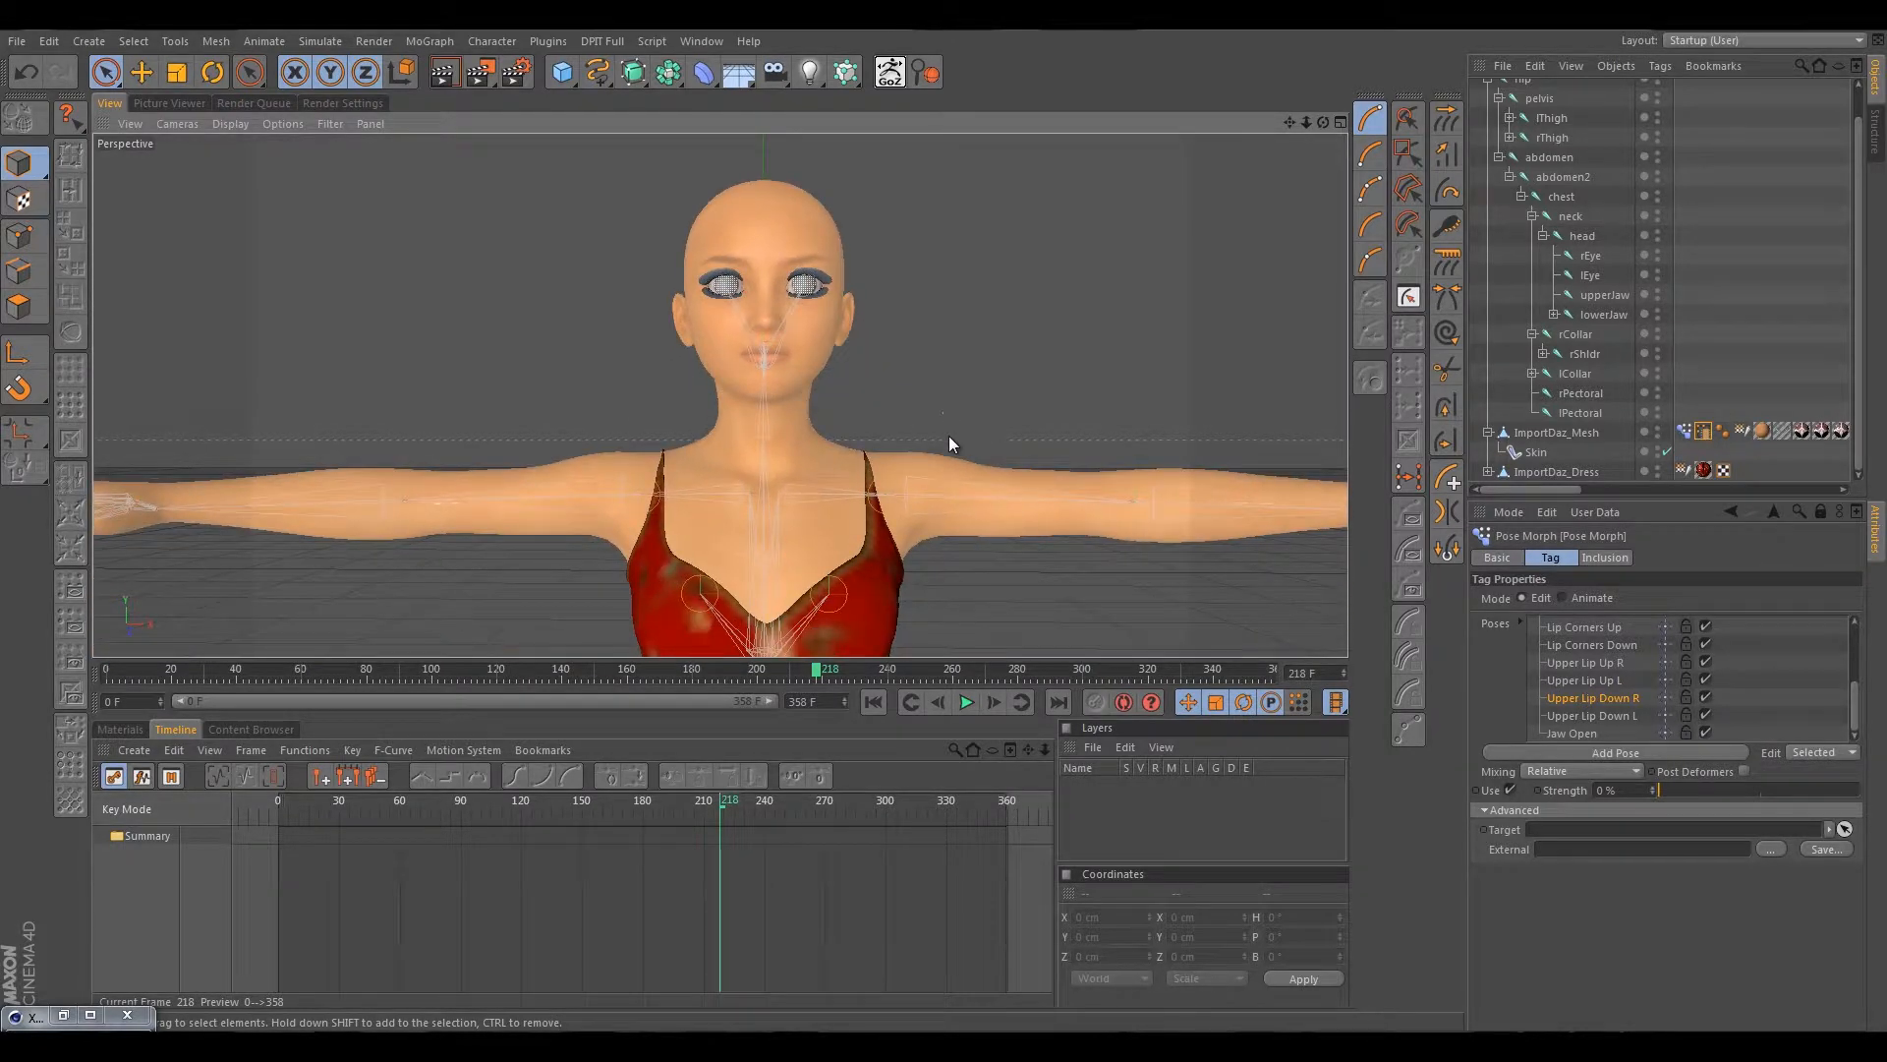
{"action": "scroll", "coordinate": [949, 452], "scroll_direction": "down", "scroll_amount": 4}
{"action": "middle_click_drag", "start_coordinate": [1004, 563], "coordinate": [934, 437], "text": "alt"}
{"action": "left_click", "coordinate": [18, 44]}
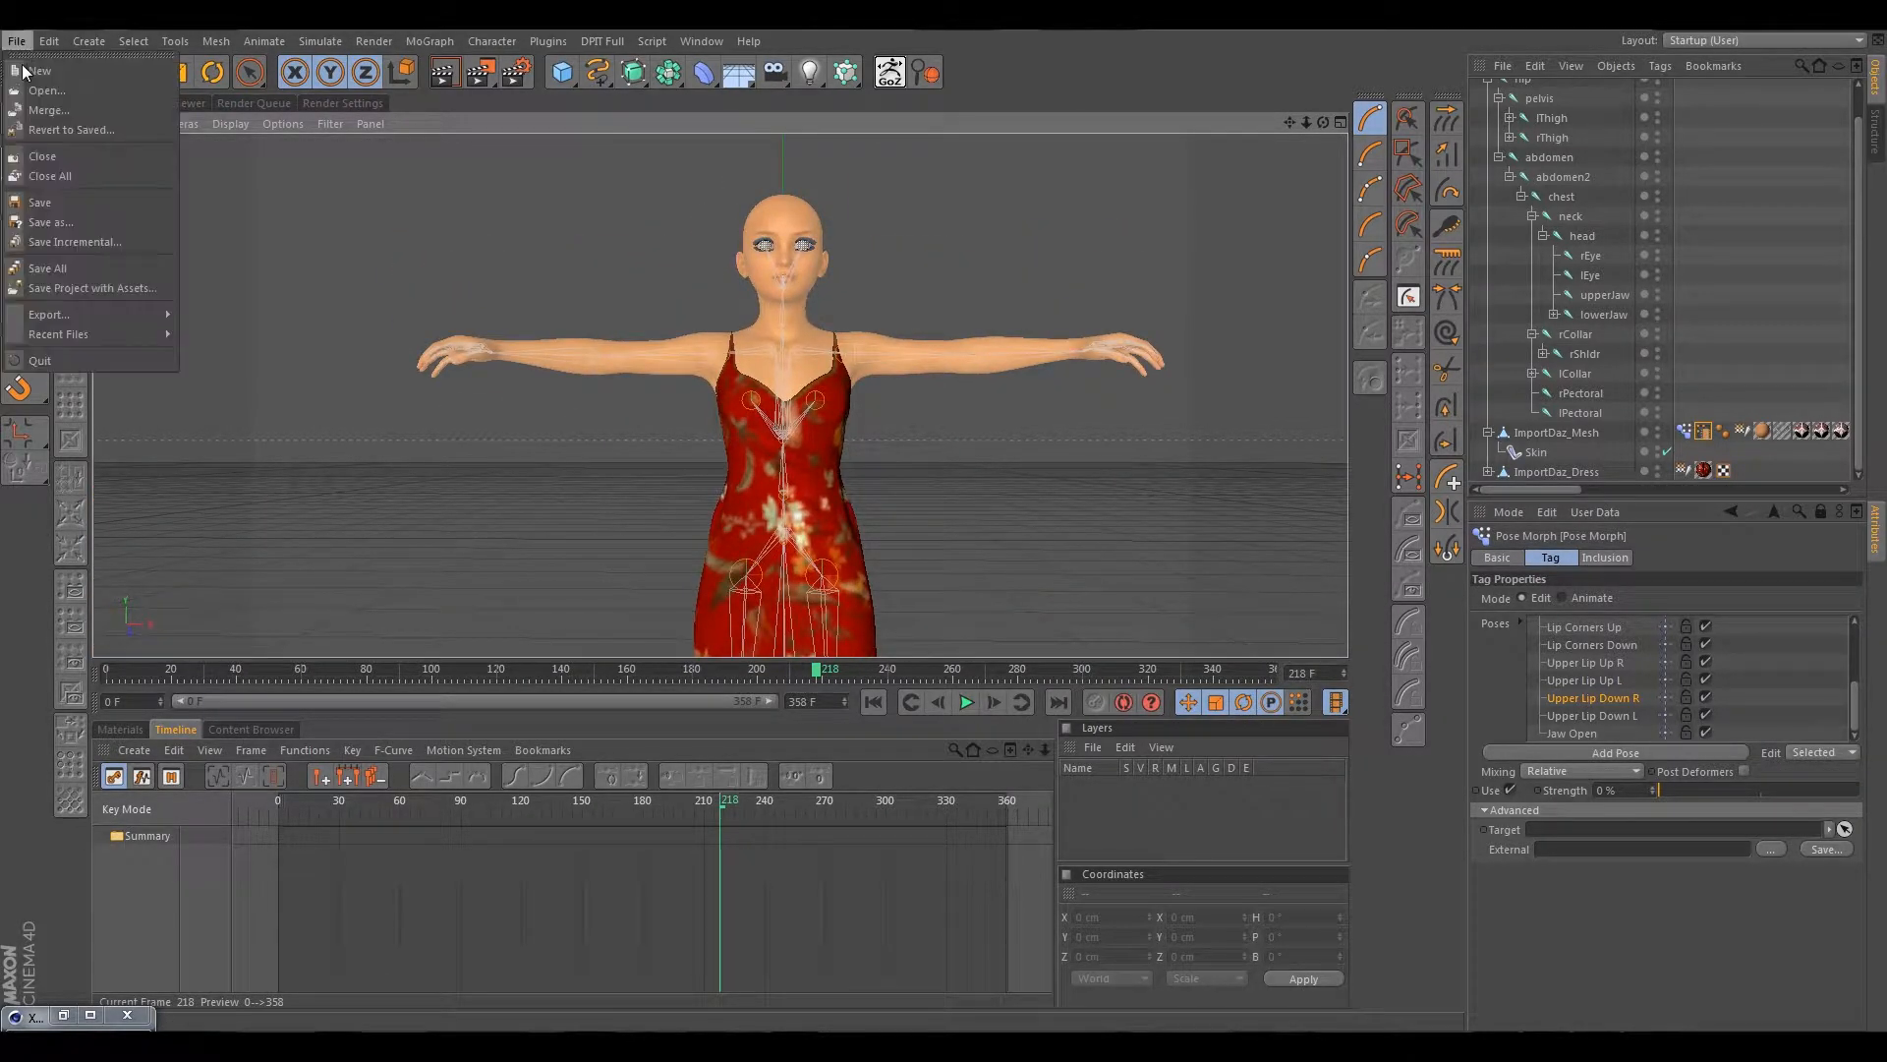
{"action": "left_click", "coordinate": [68, 223]}
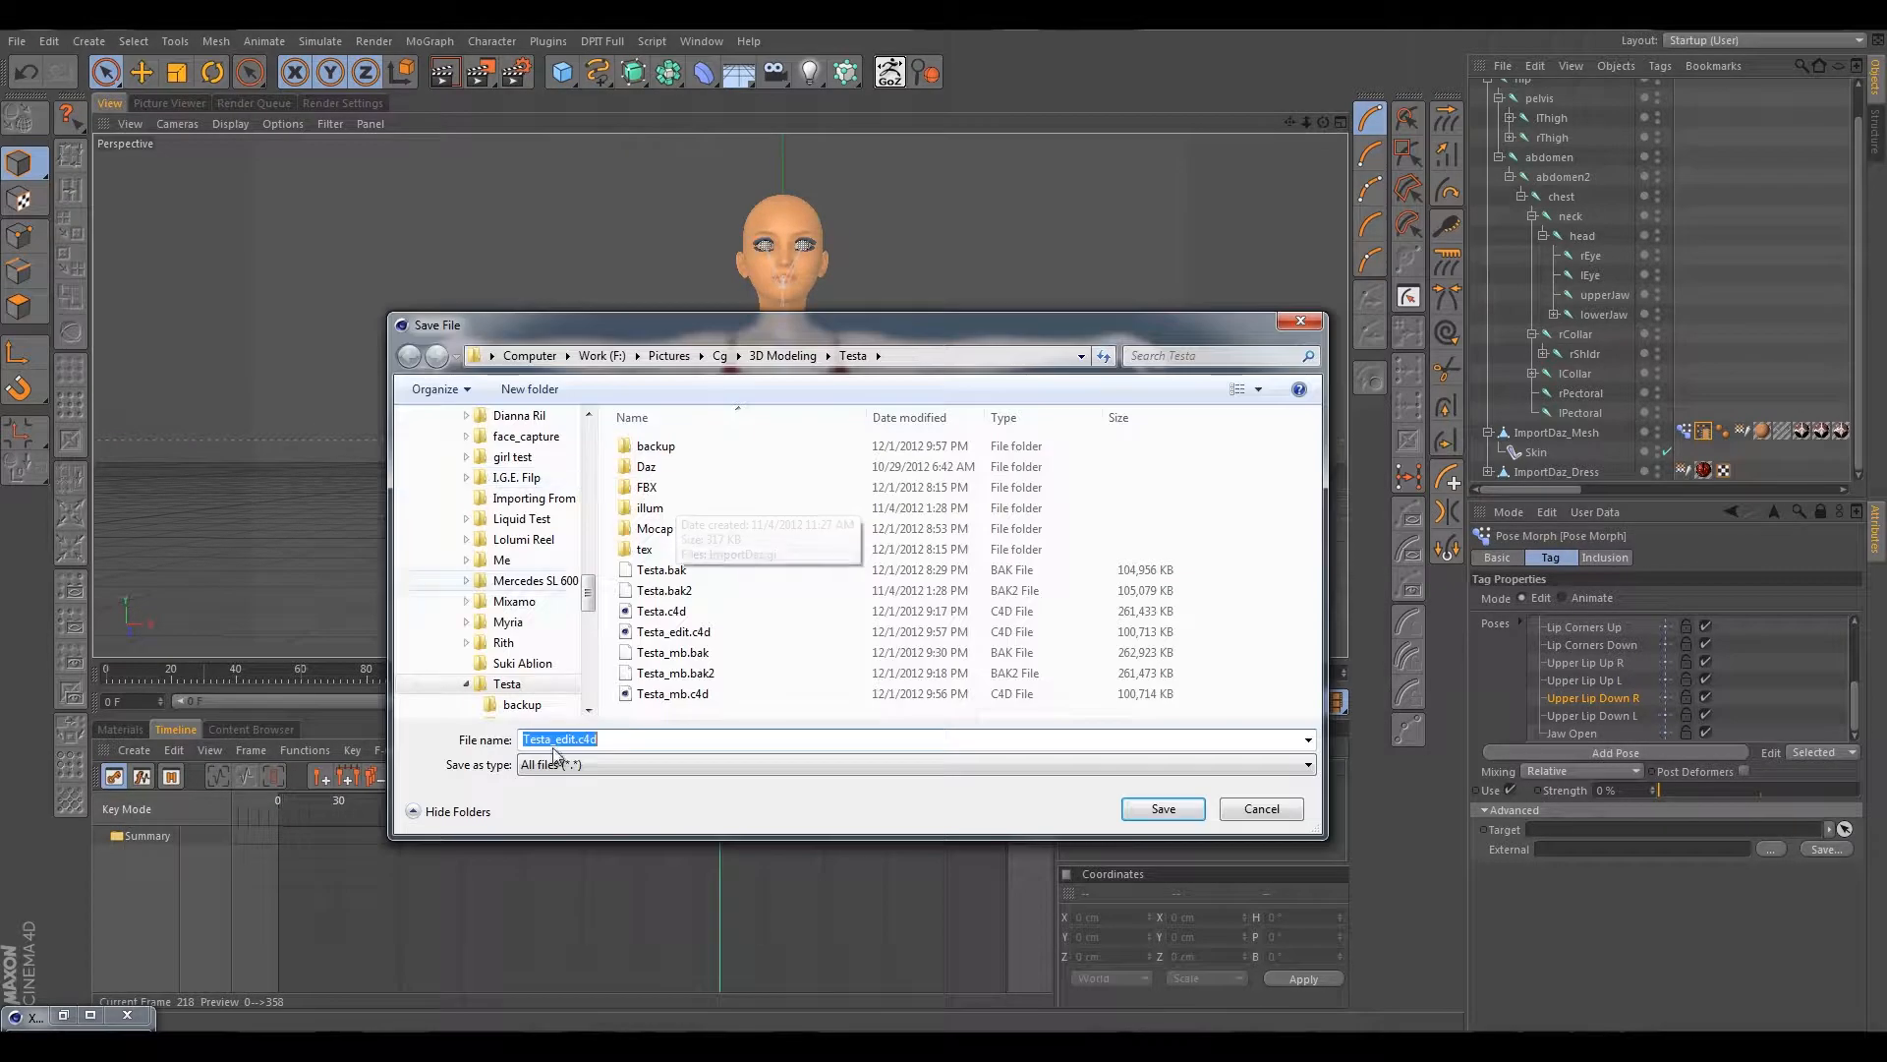
{"action": "left_click", "coordinate": [666, 611]}
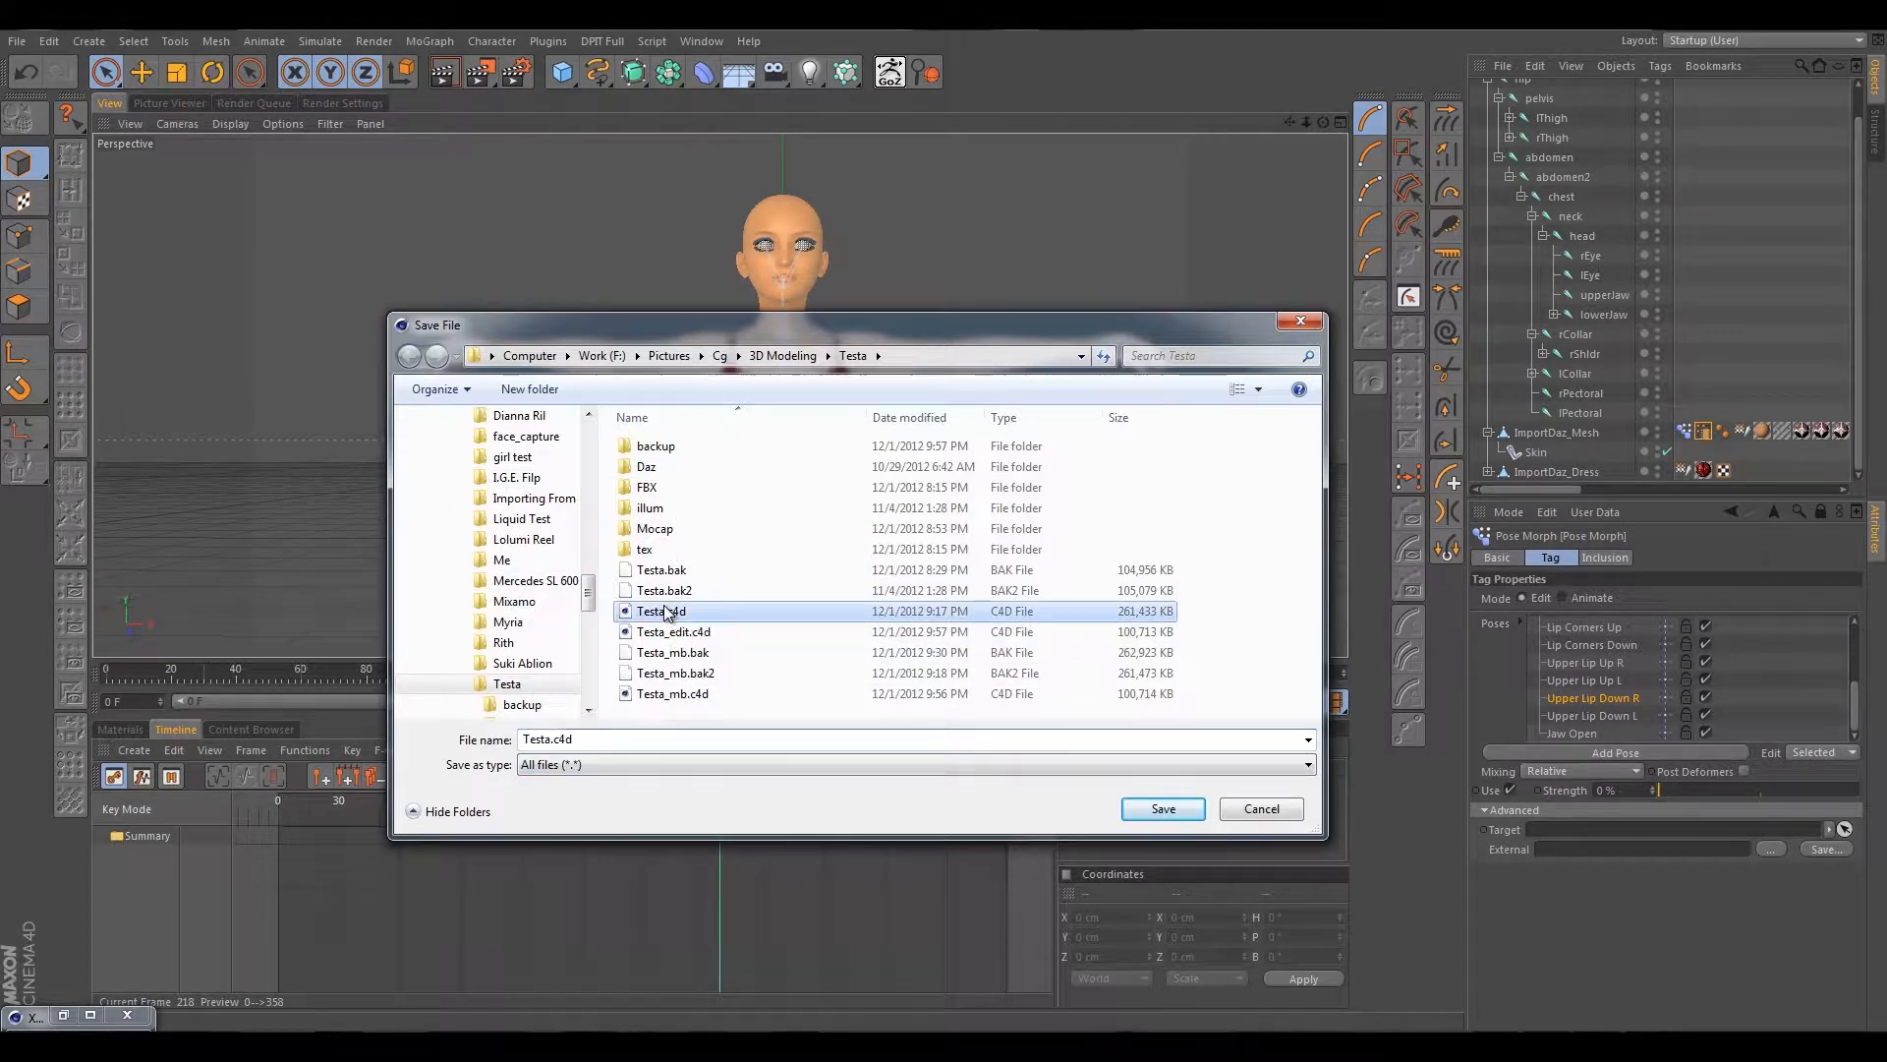
{"action": "left_click", "coordinate": [1169, 806]}
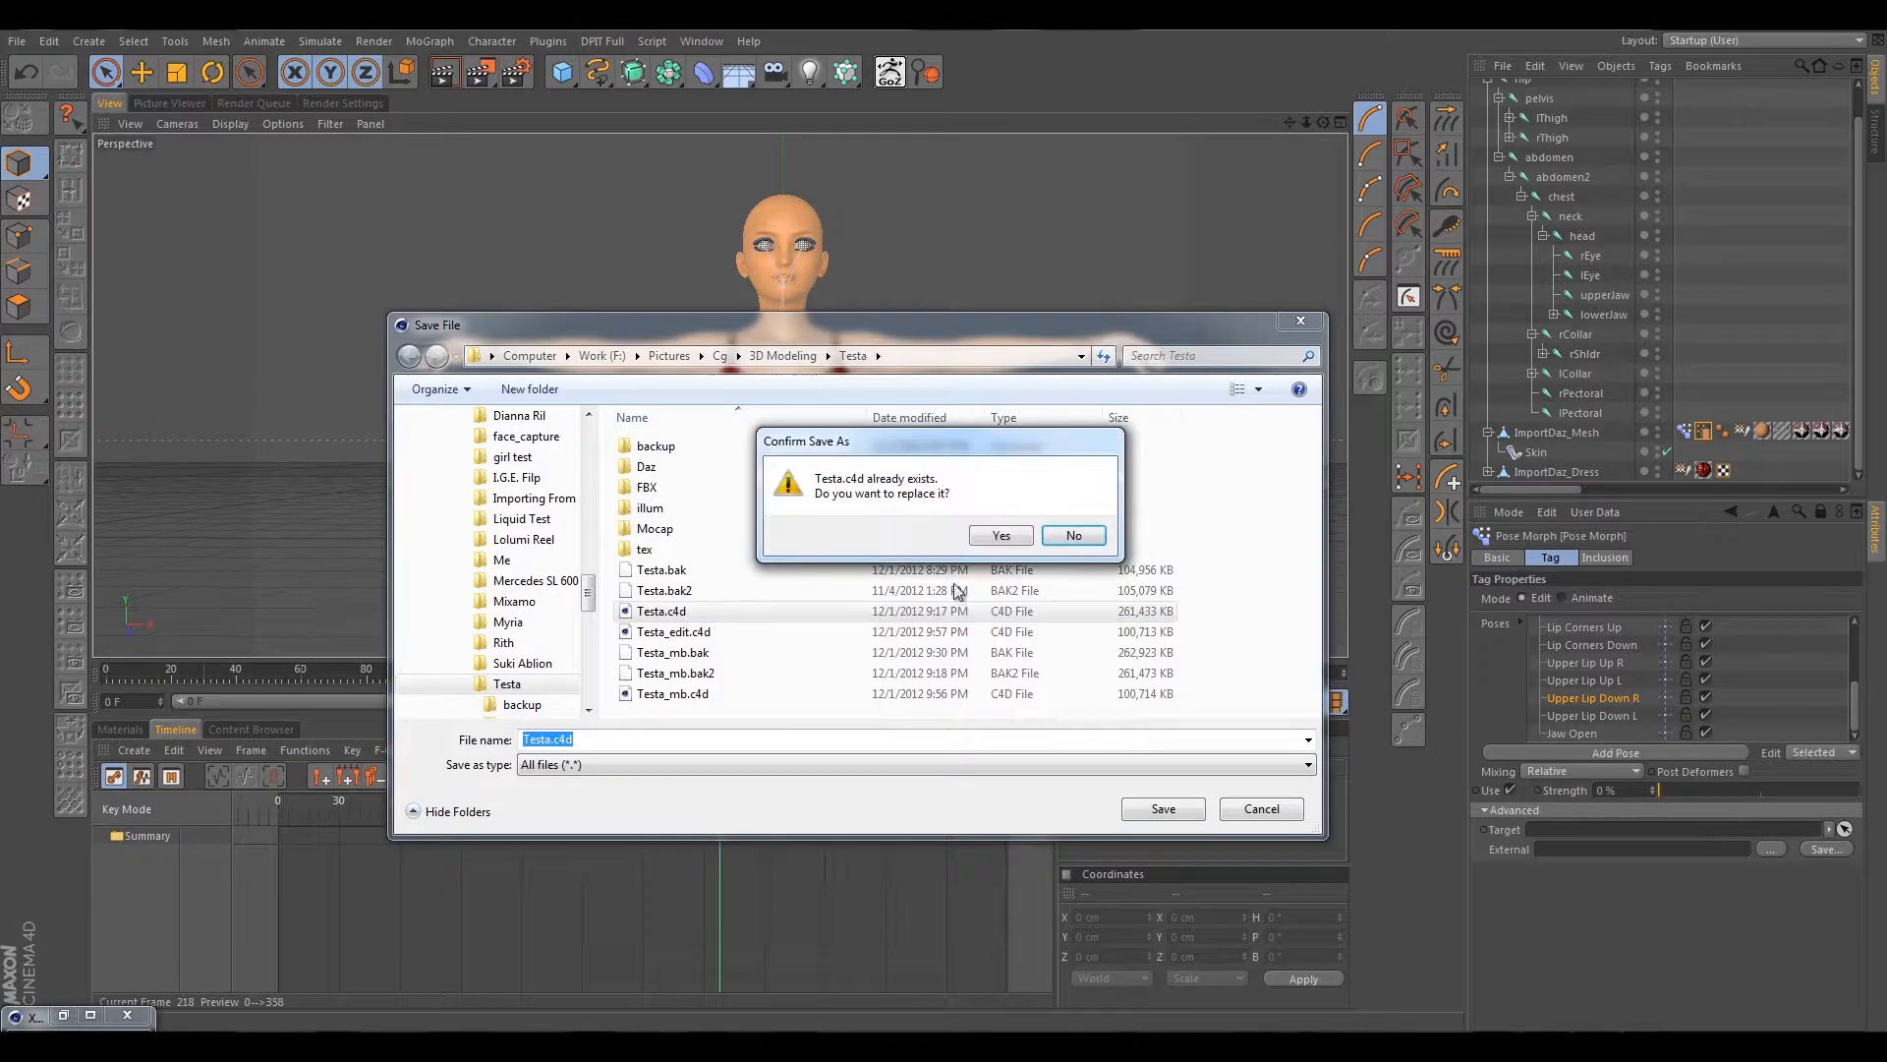
{"action": "left_click", "coordinate": [1001, 535]}
Examine the dressed figure from an angle and review the remaining joints, meshes and tags in the Genesis hierarchy.
{"action": "left_click_drag", "start_coordinate": [562, 253], "coordinate": [645, 314], "text": "alt"}
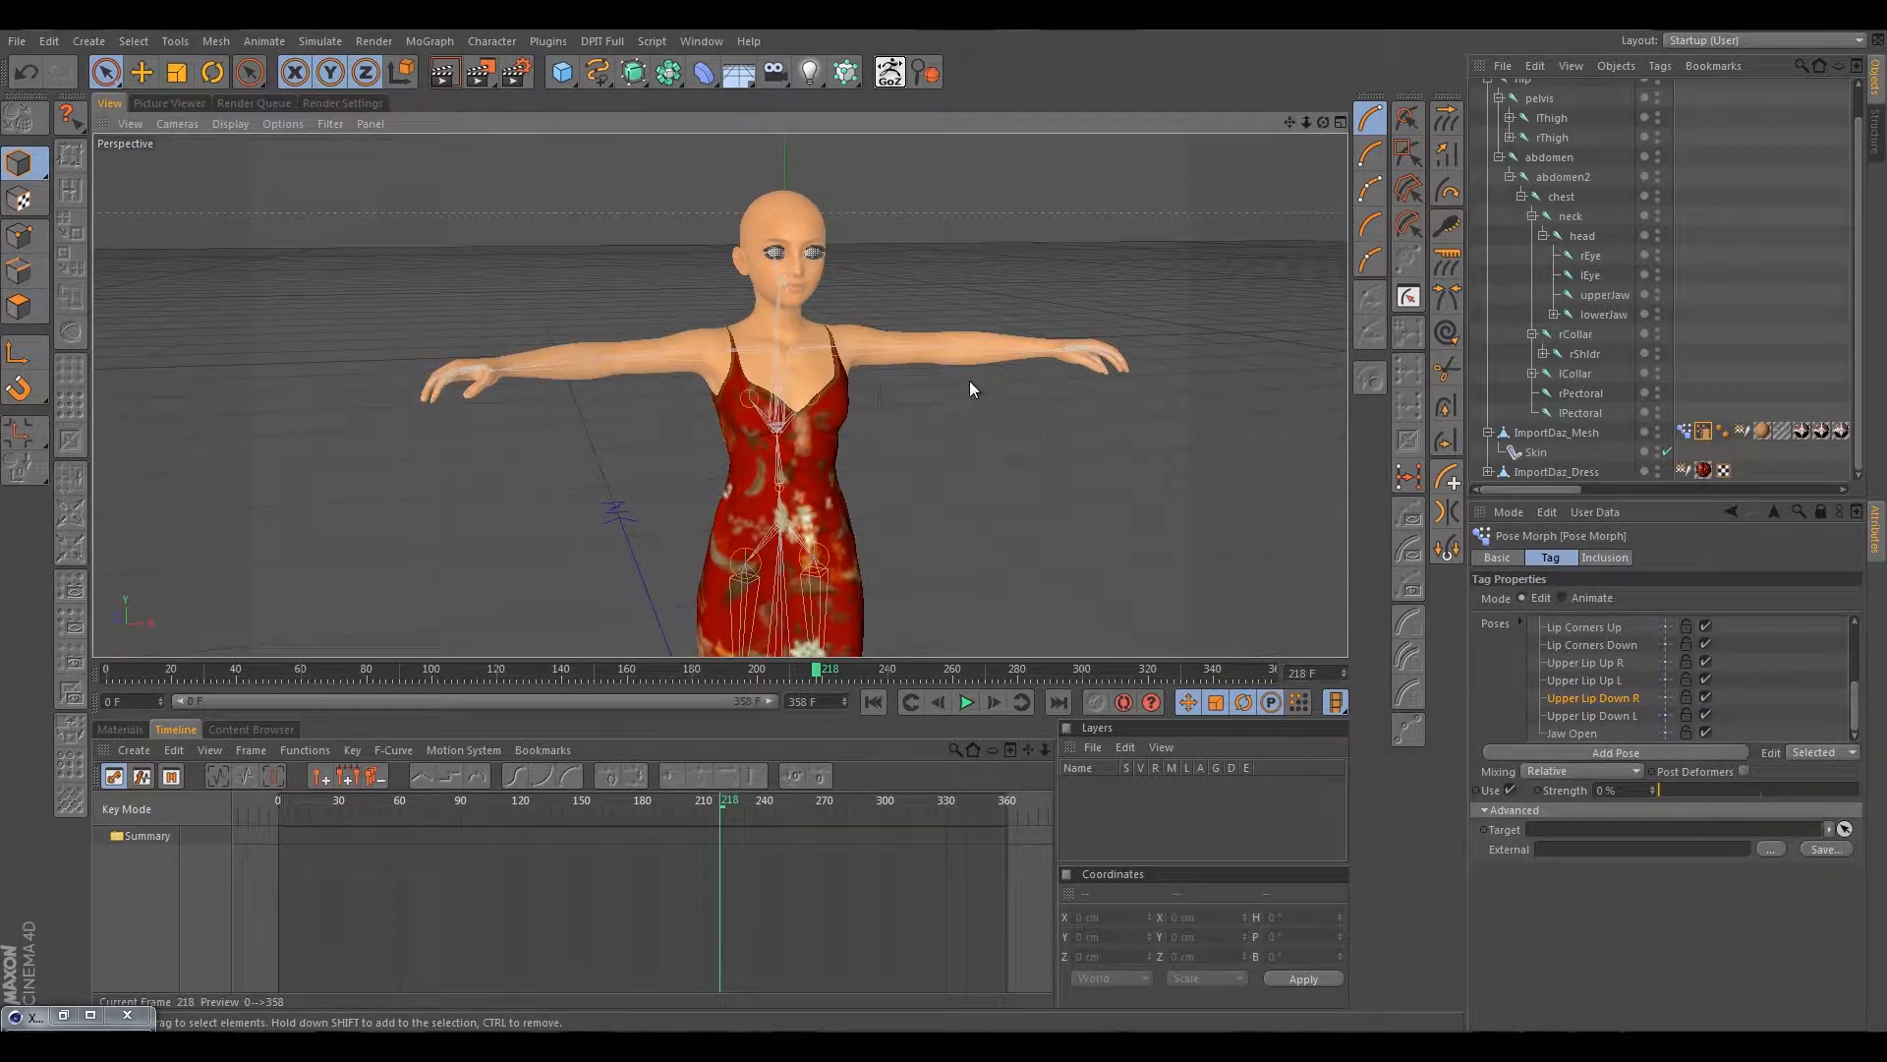
{"action": "left_click_drag", "start_coordinate": [804, 435], "coordinate": [865, 458], "text": "alt"}
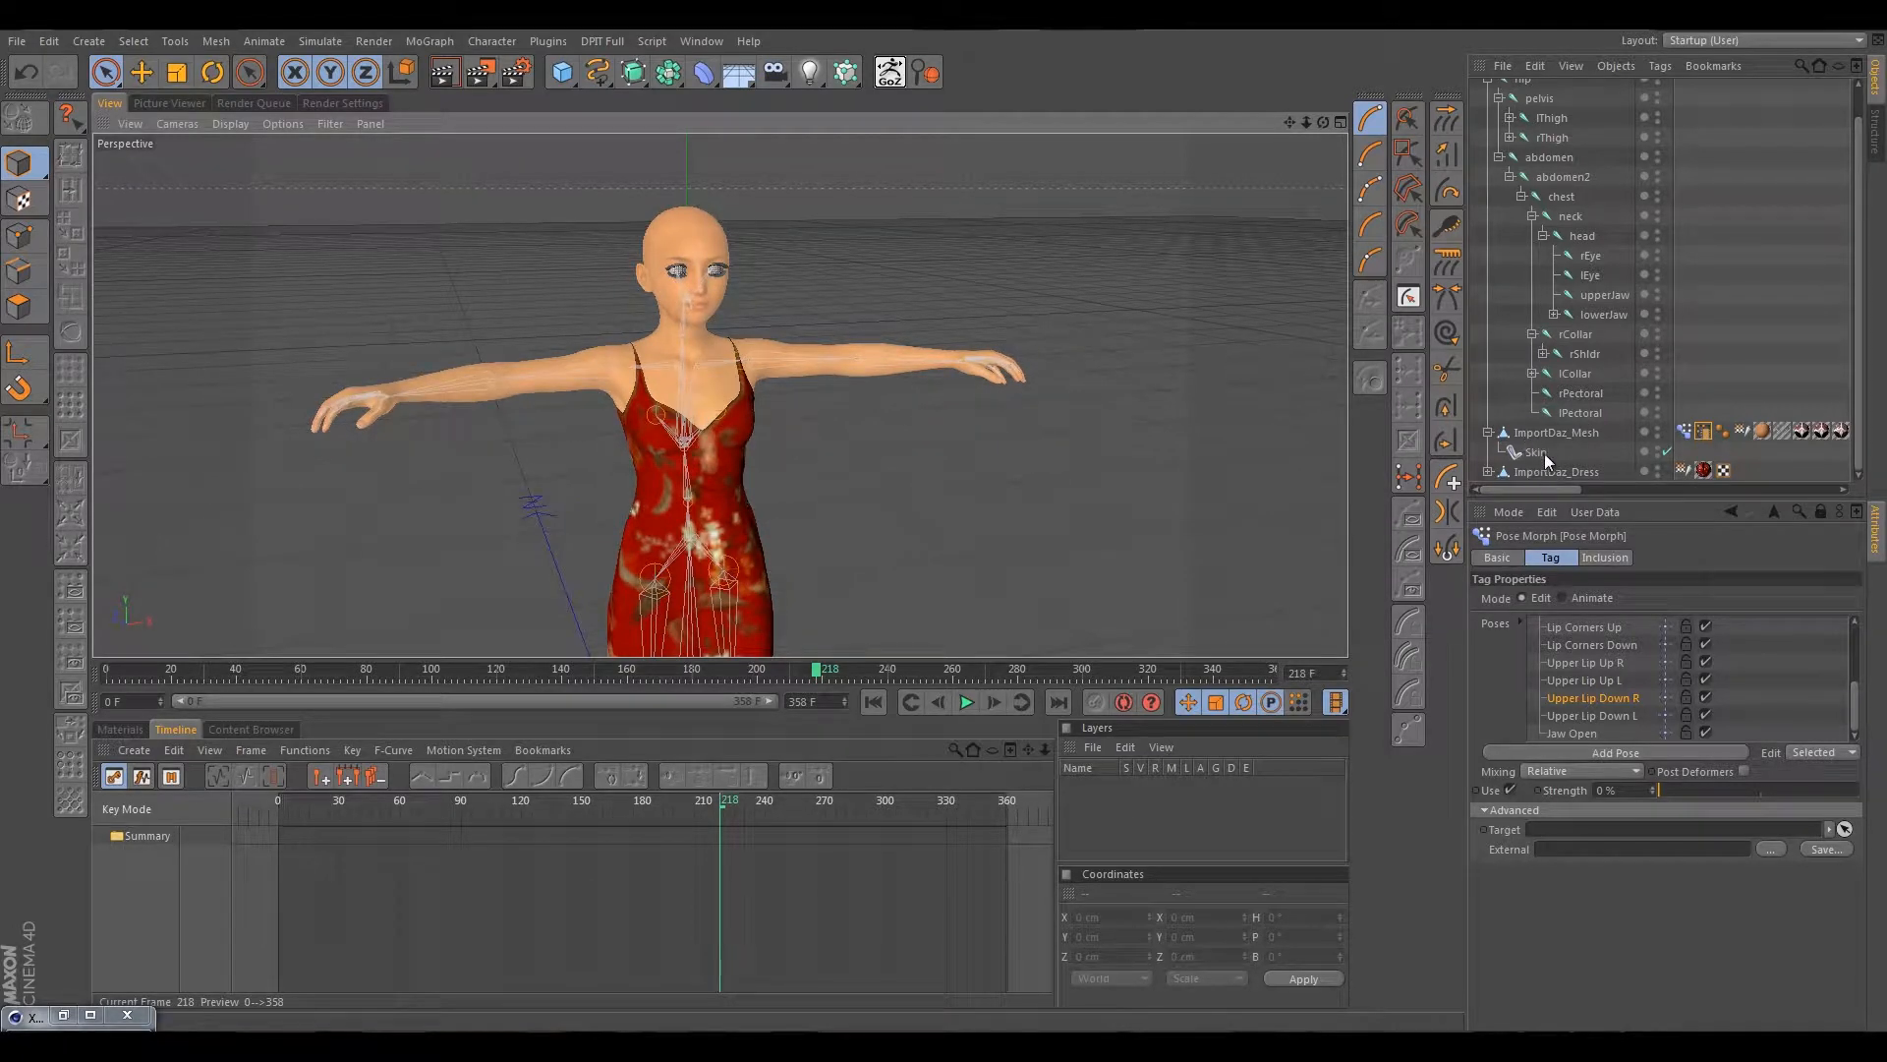
{"action": "scroll", "coordinate": [1543, 251], "scroll_direction": "up", "scroll_amount": 1}
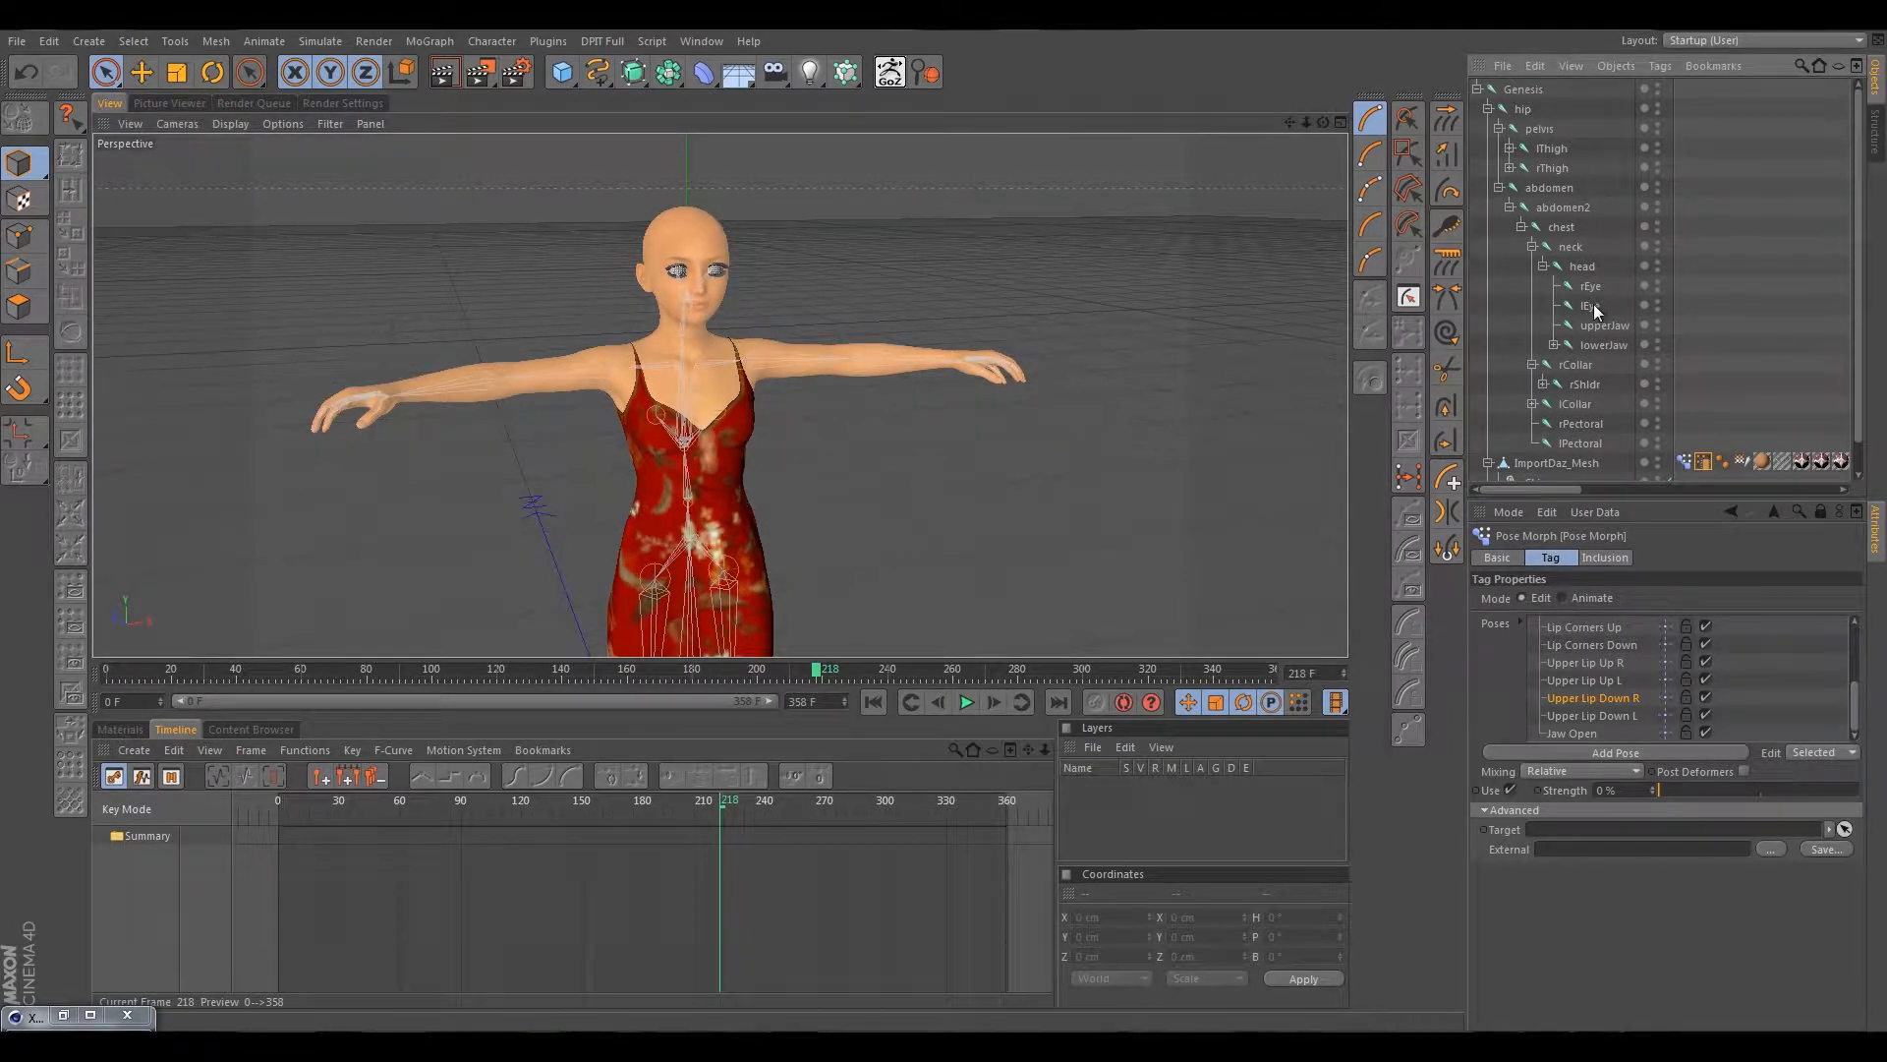
{"action": "scroll", "coordinate": [1568, 344], "scroll_direction": "down", "scroll_amount": 1}
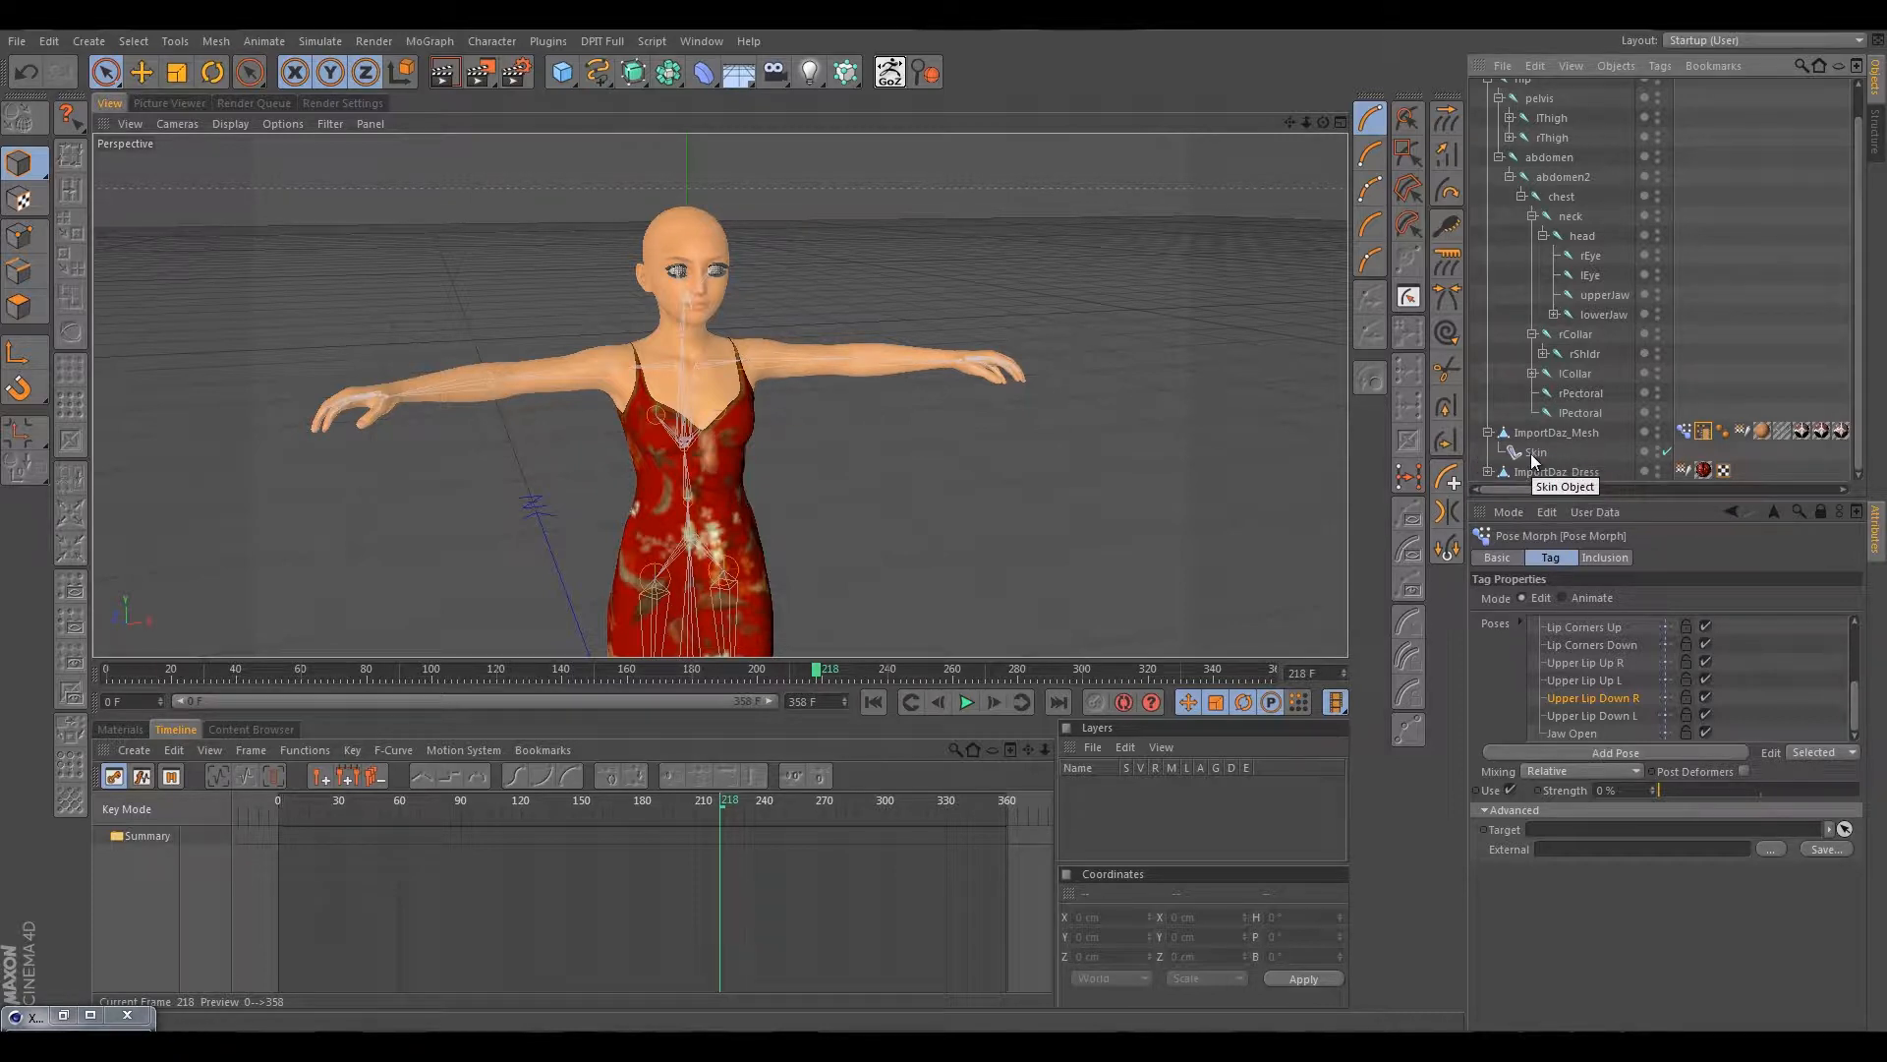
{"action": "scroll", "coordinate": [1549, 214], "scroll_direction": "up", "scroll_amount": 1}
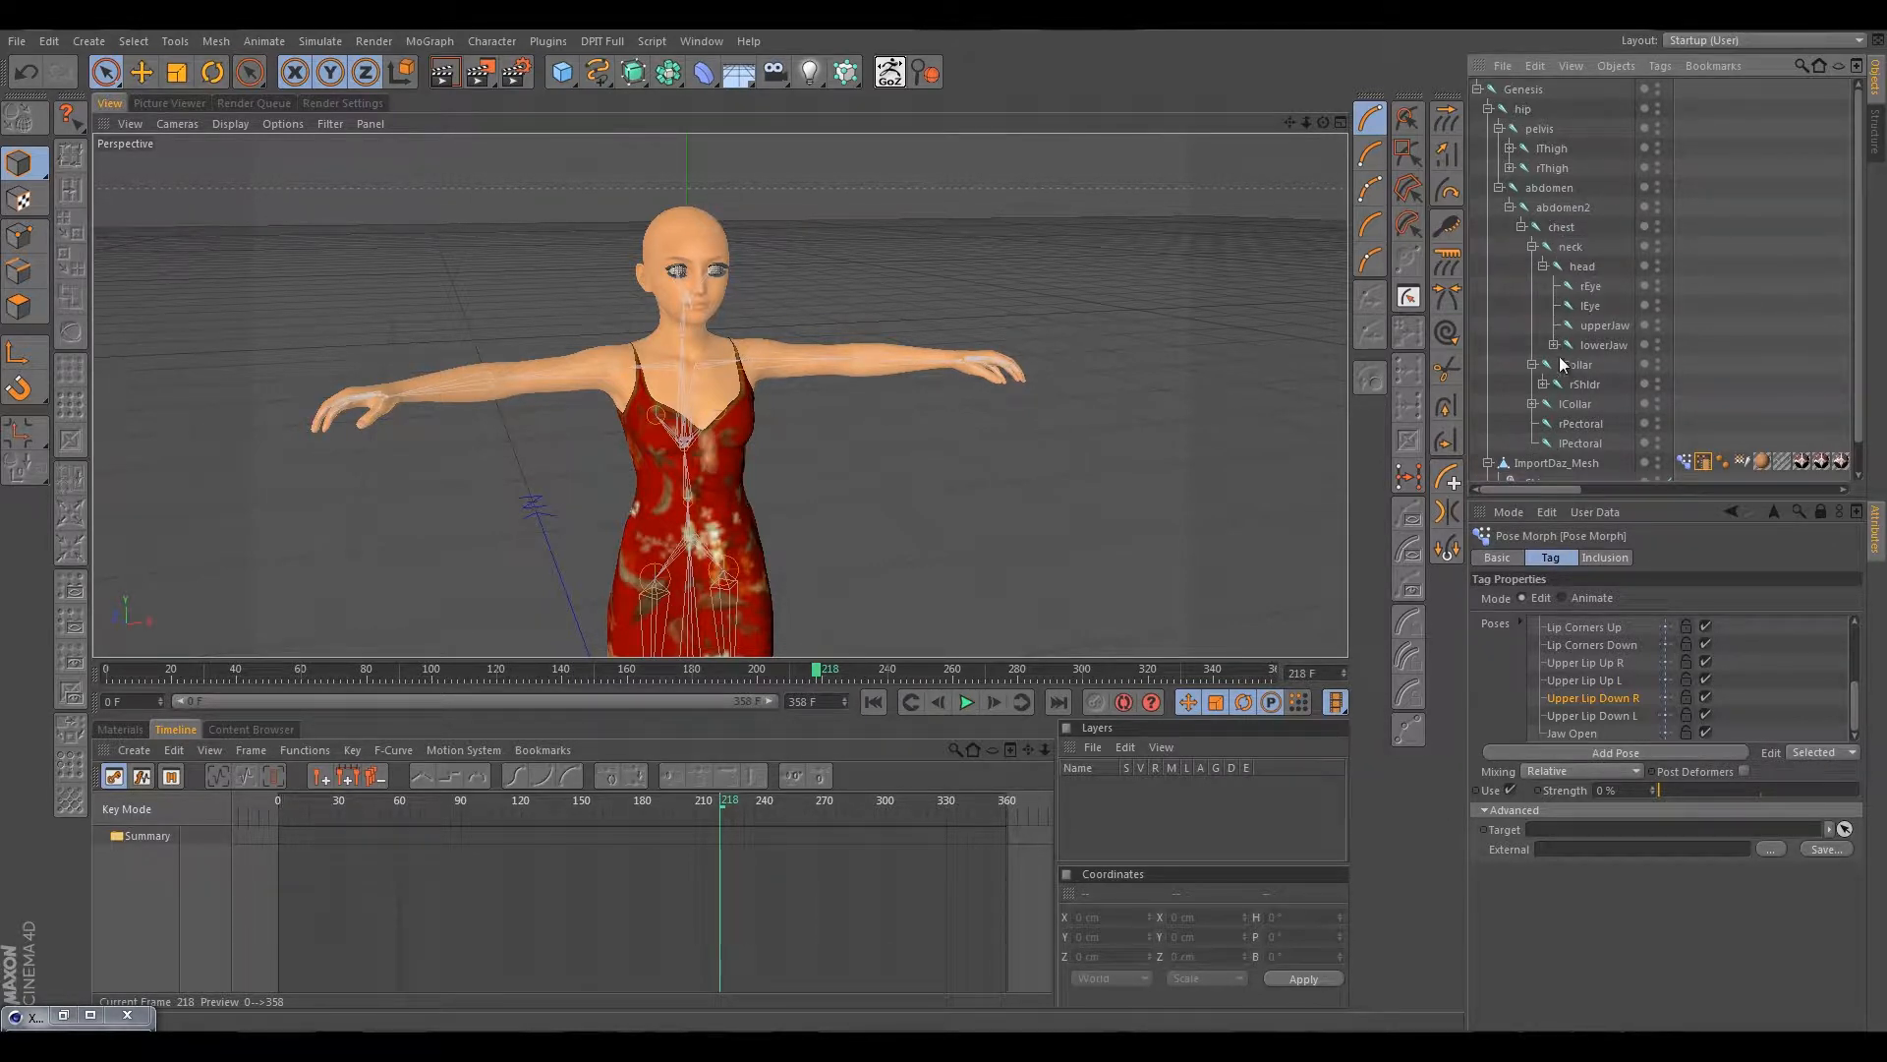
{"action": "scroll", "coordinate": [1557, 378], "scroll_direction": "down", "scroll_amount": 1}
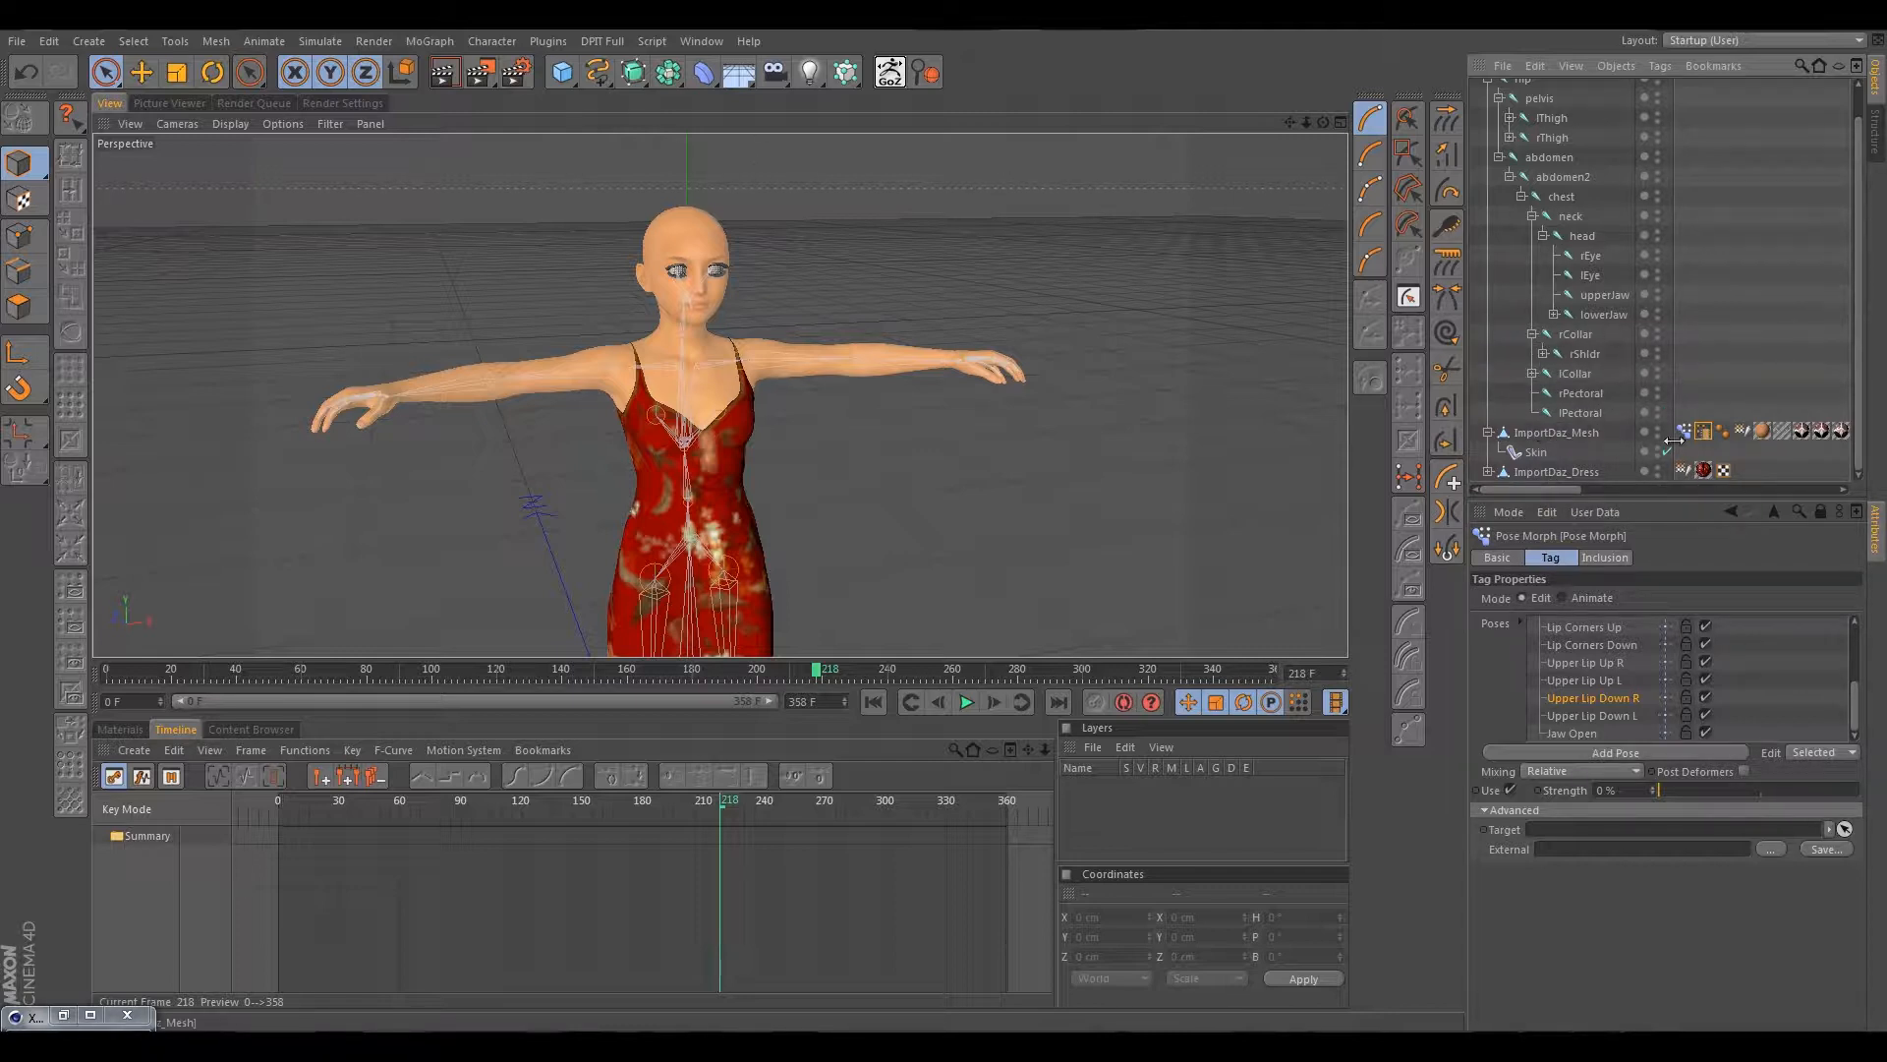
{"action": "left_click", "coordinate": [17, 41]}
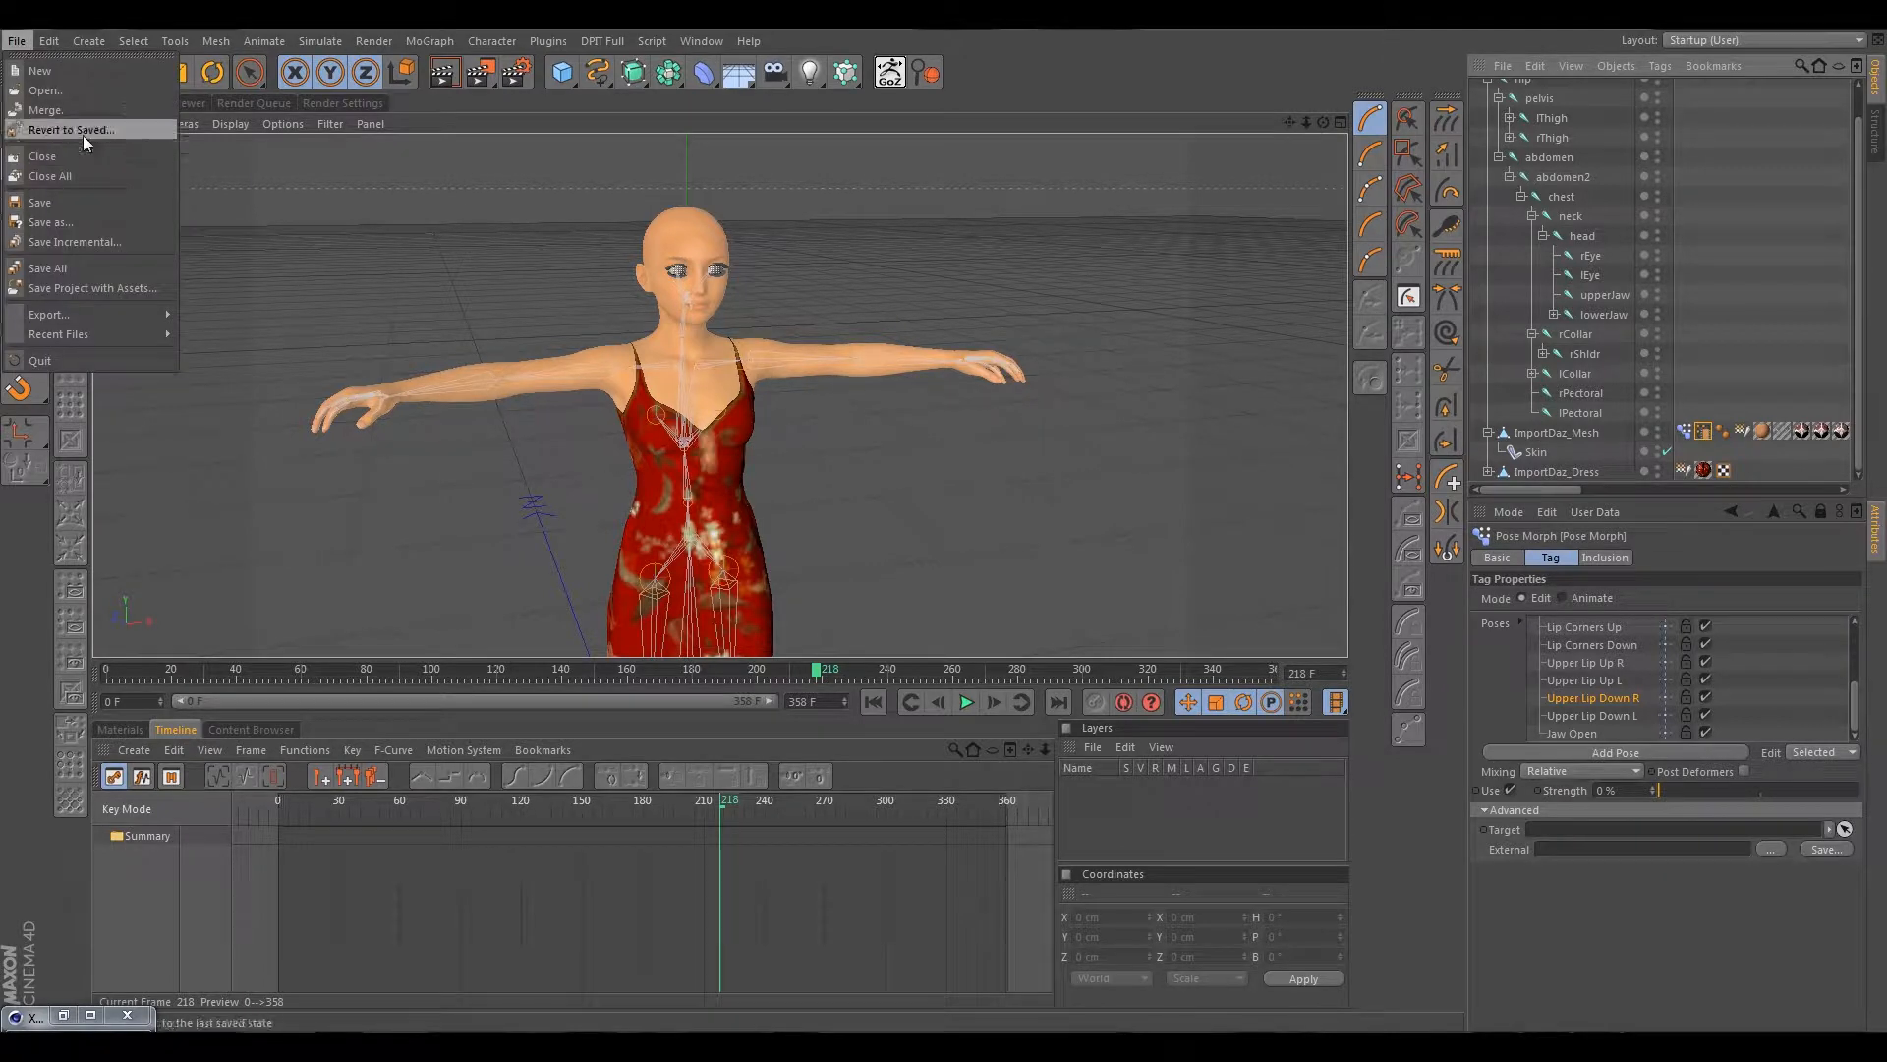
{"action": "left_click", "coordinate": [83, 221]}
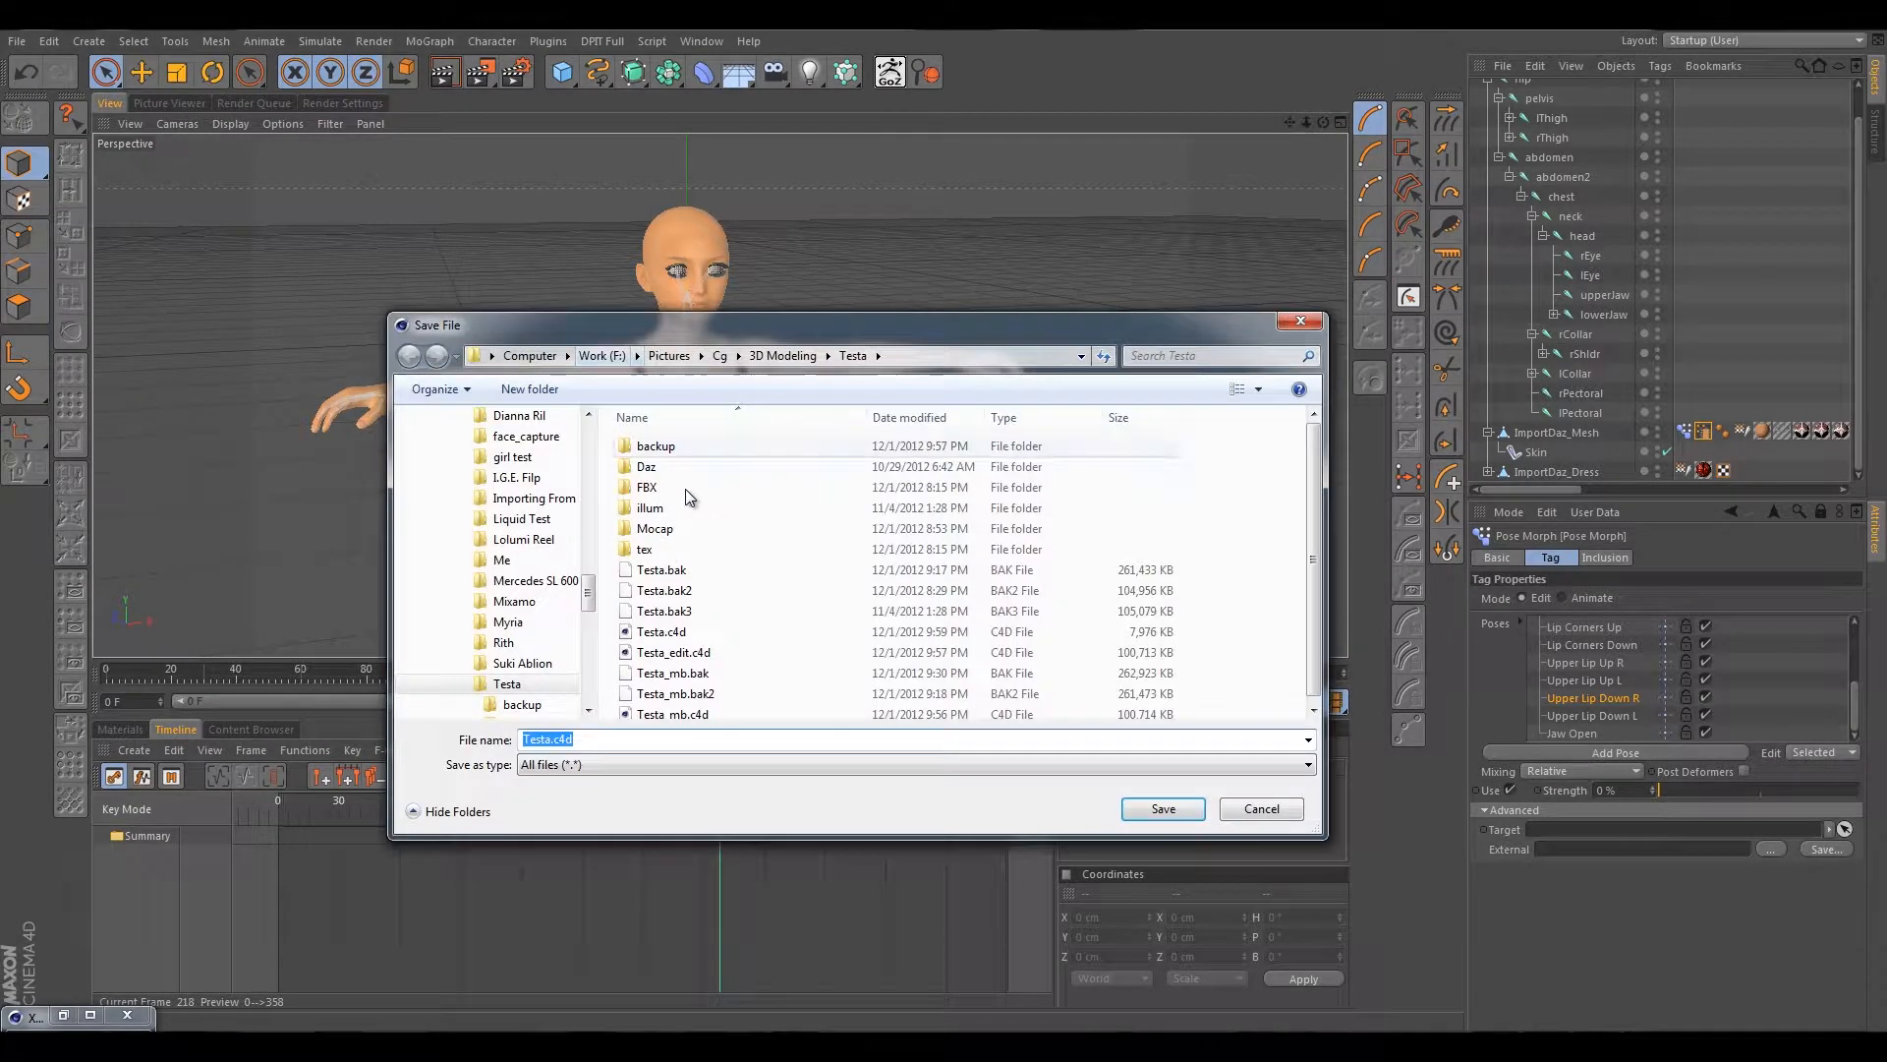
{"action": "left_click", "coordinate": [673, 712]}
{"action": "left_click", "coordinate": [1263, 808]}
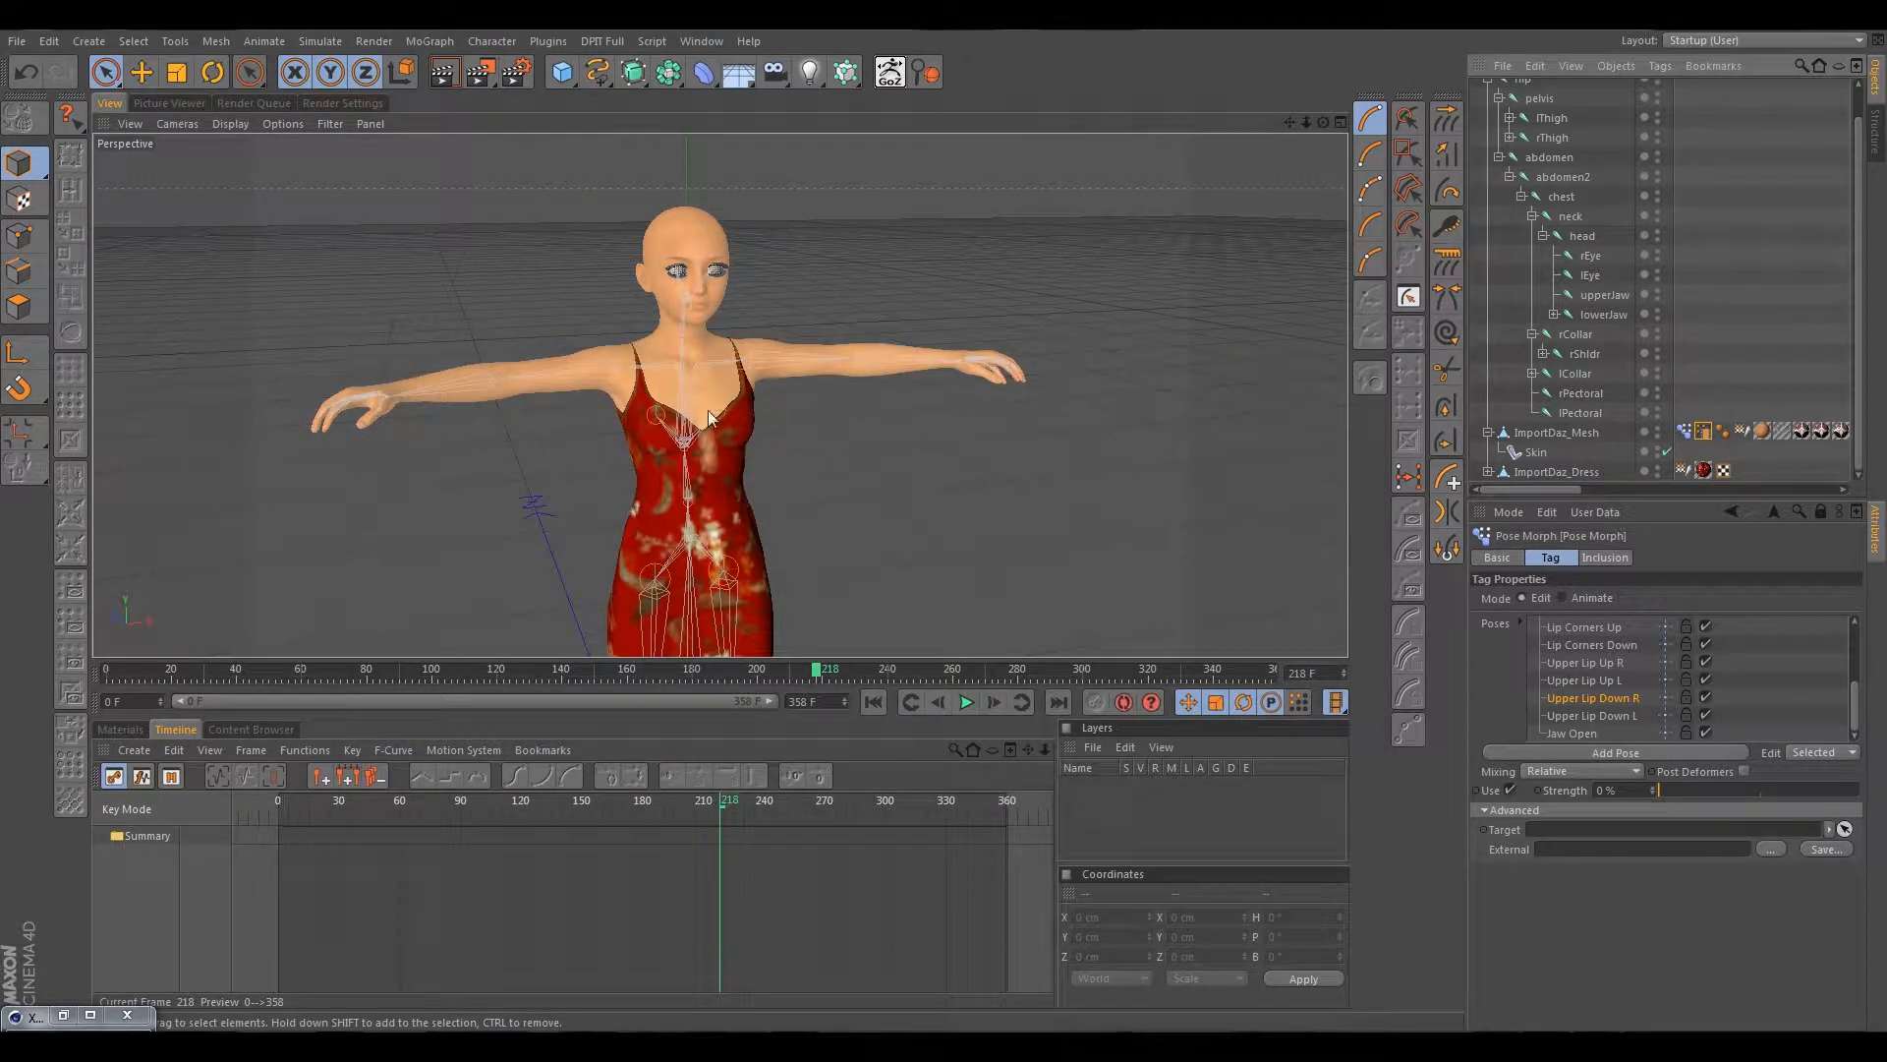
Save the current scene and switch to the Mocap folder window in Windows Explorer.
{"action": "left_click", "coordinate": [9, 43]}
{"action": "left_click", "coordinate": [57, 208]}
{"action": "left_click", "coordinate": [94, 1044]}
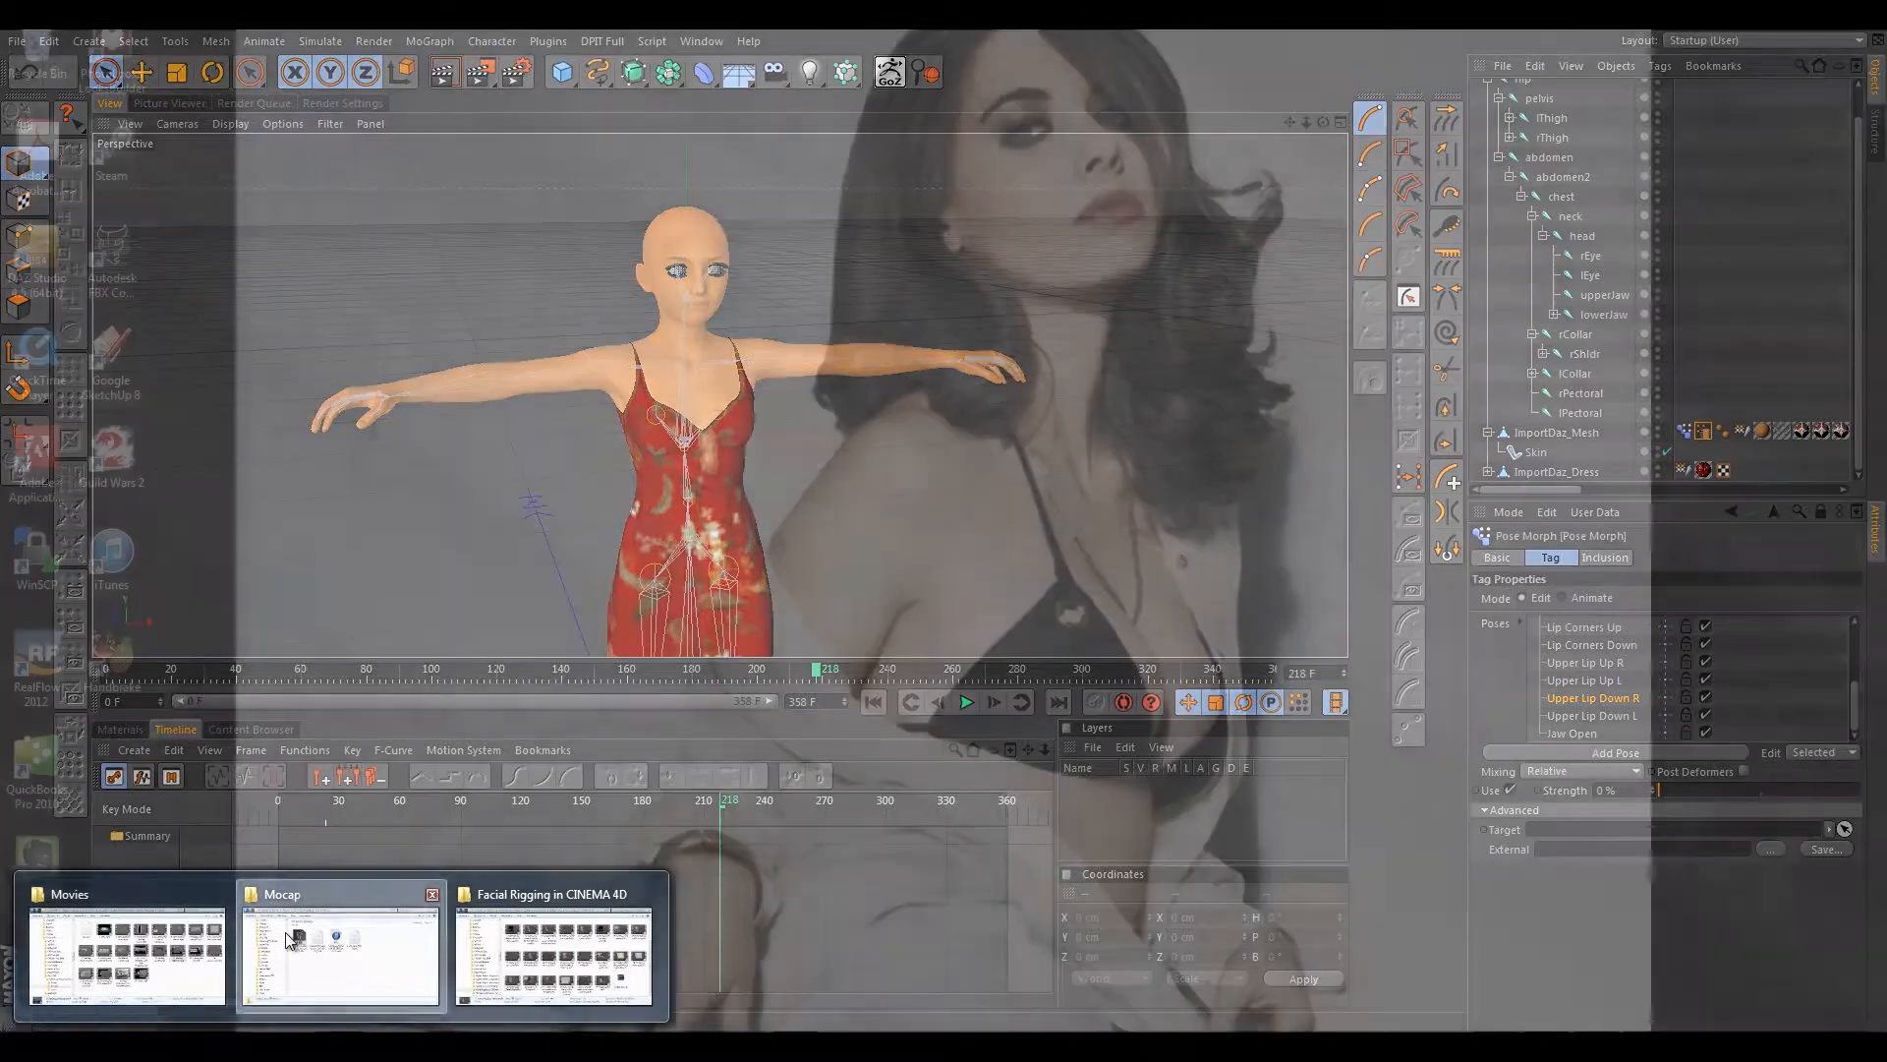
{"action": "left_click", "coordinate": [285, 933]}
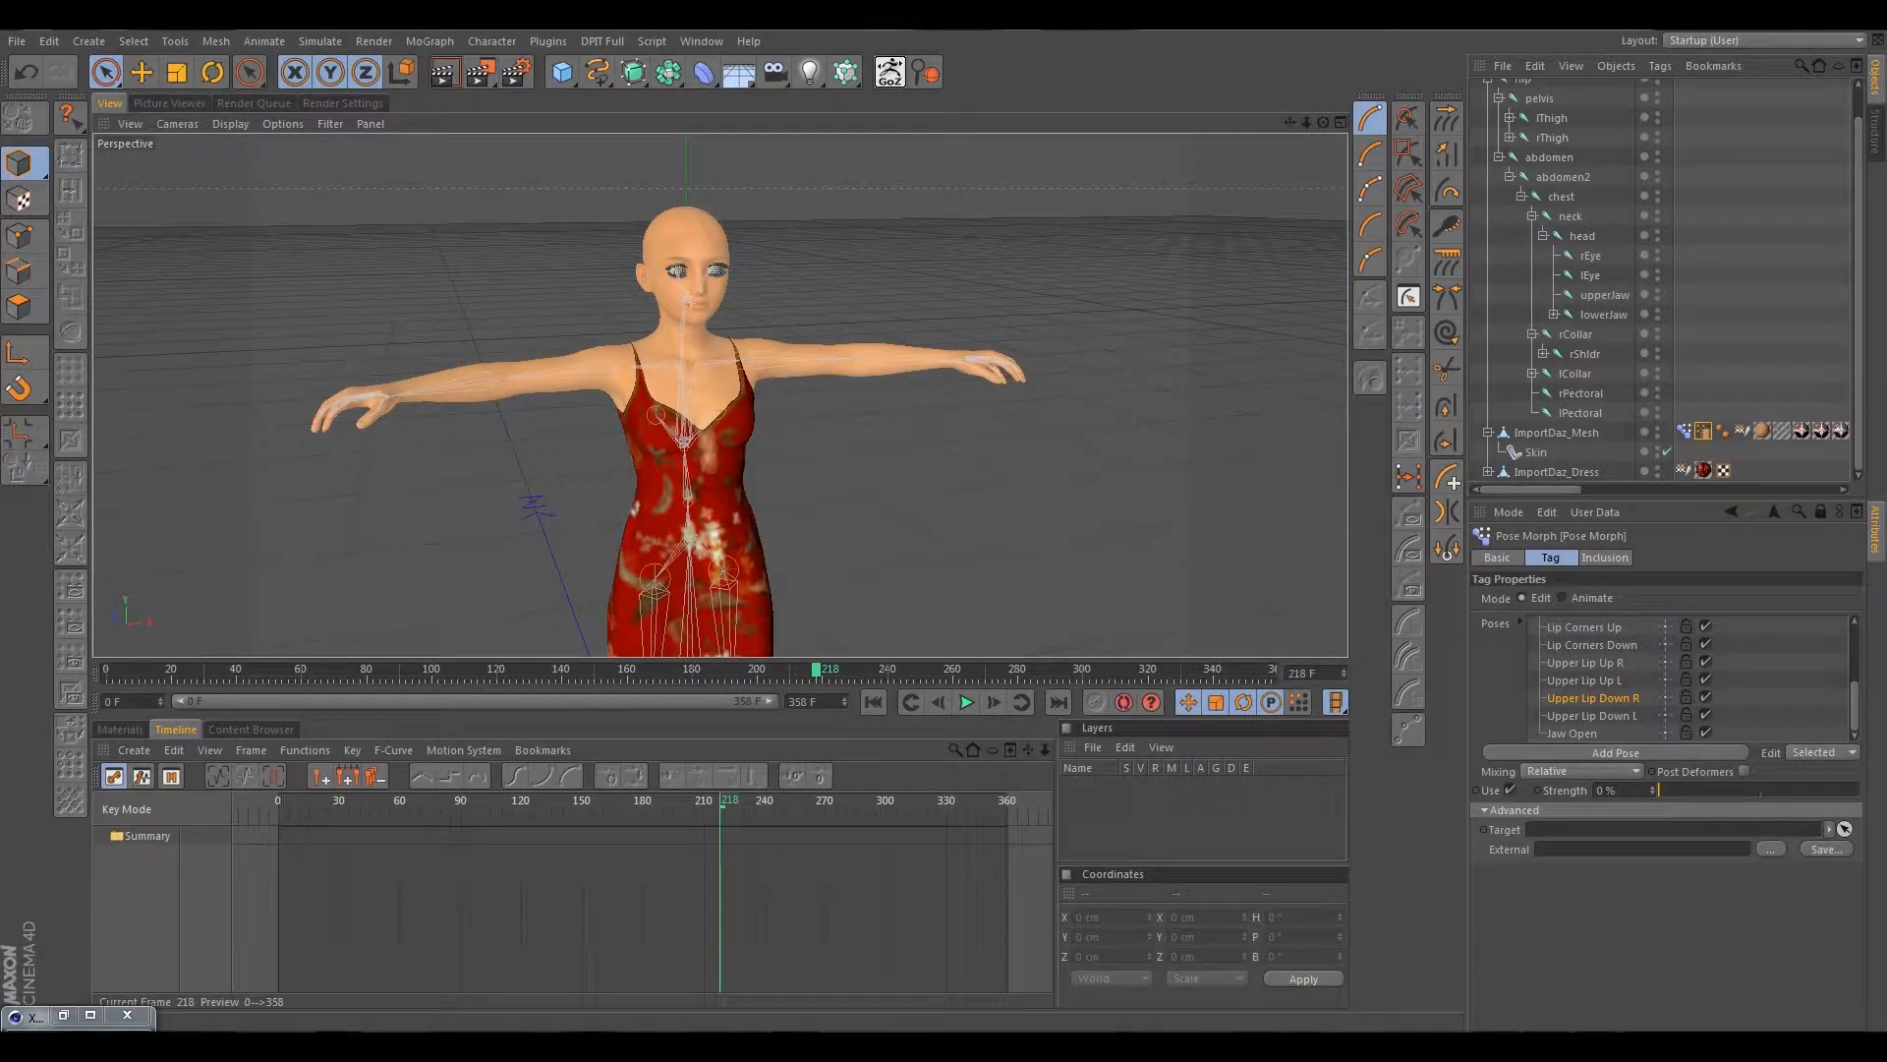
Bring the Explorer window into view, go up to the Testa folder and delete Testa_mb.c4d.
{"action": "left_click_drag", "start_coordinate": [1886, 325], "coordinate": [558, 298]}
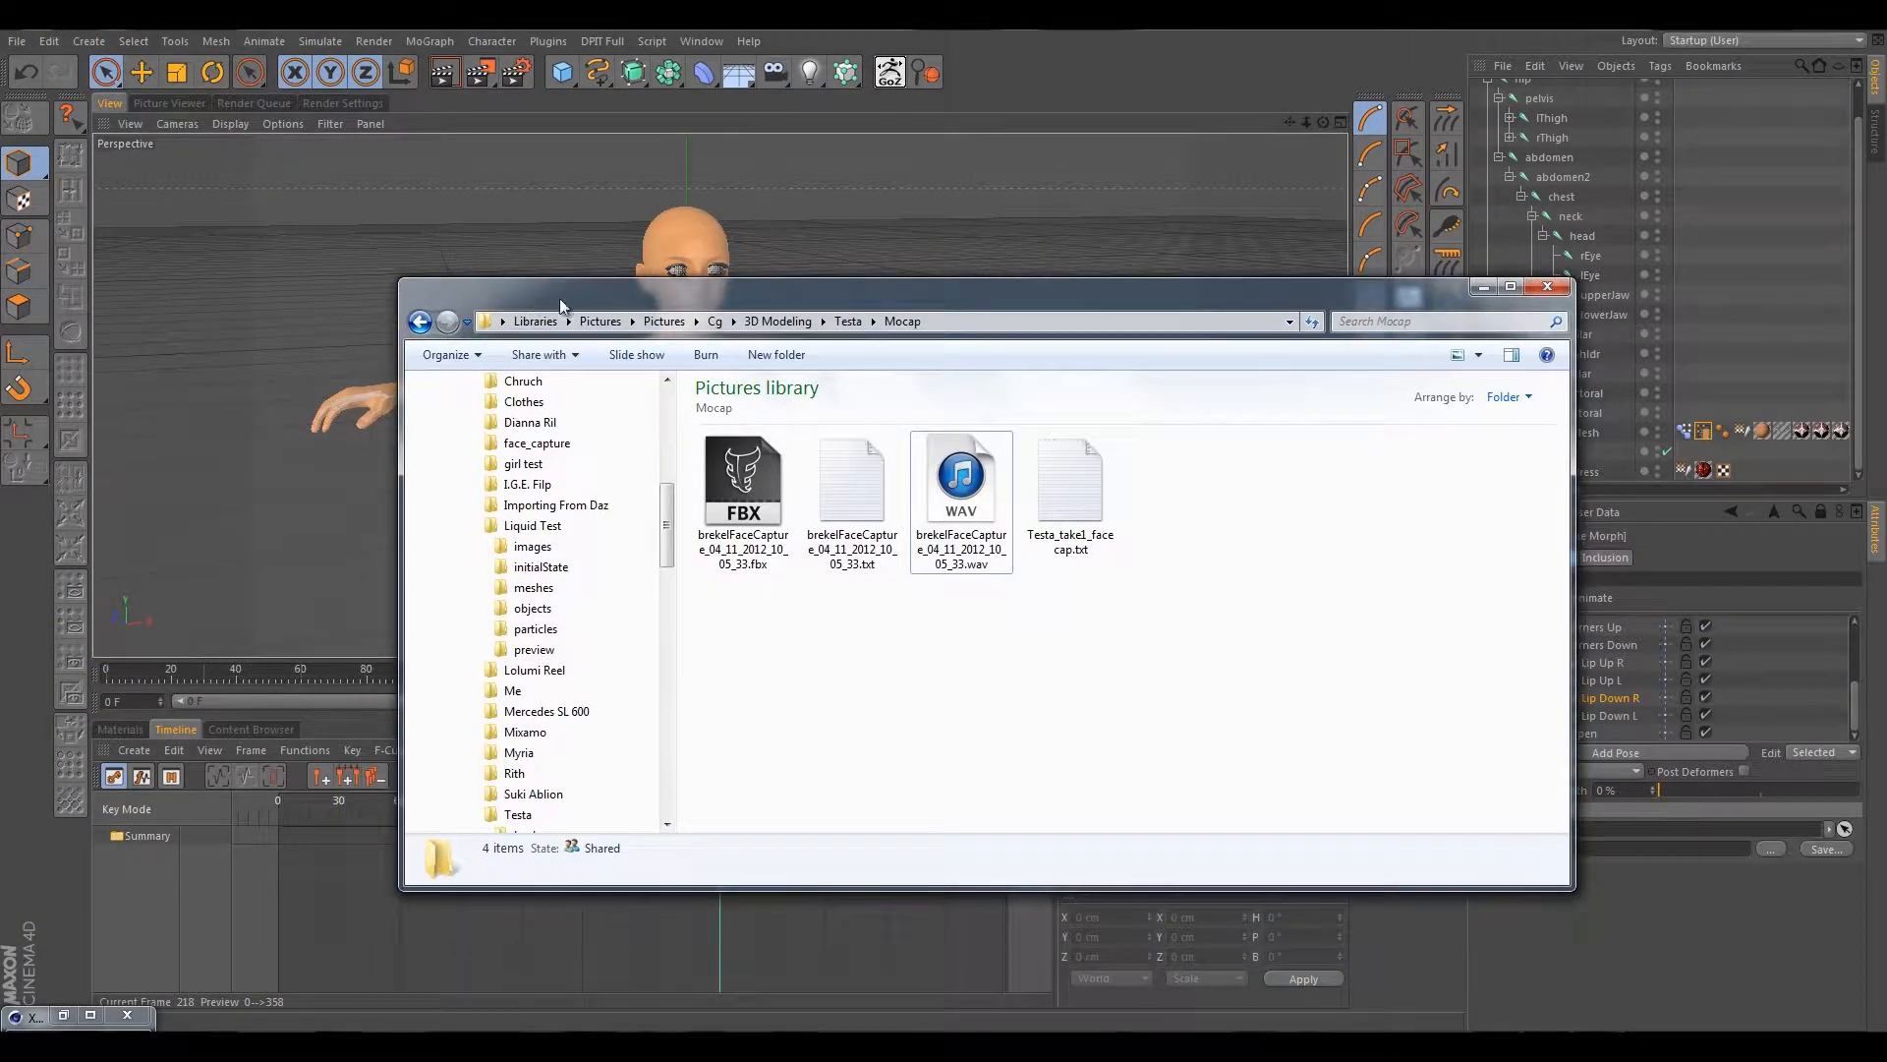
{"action": "left_click", "coordinate": [850, 322]}
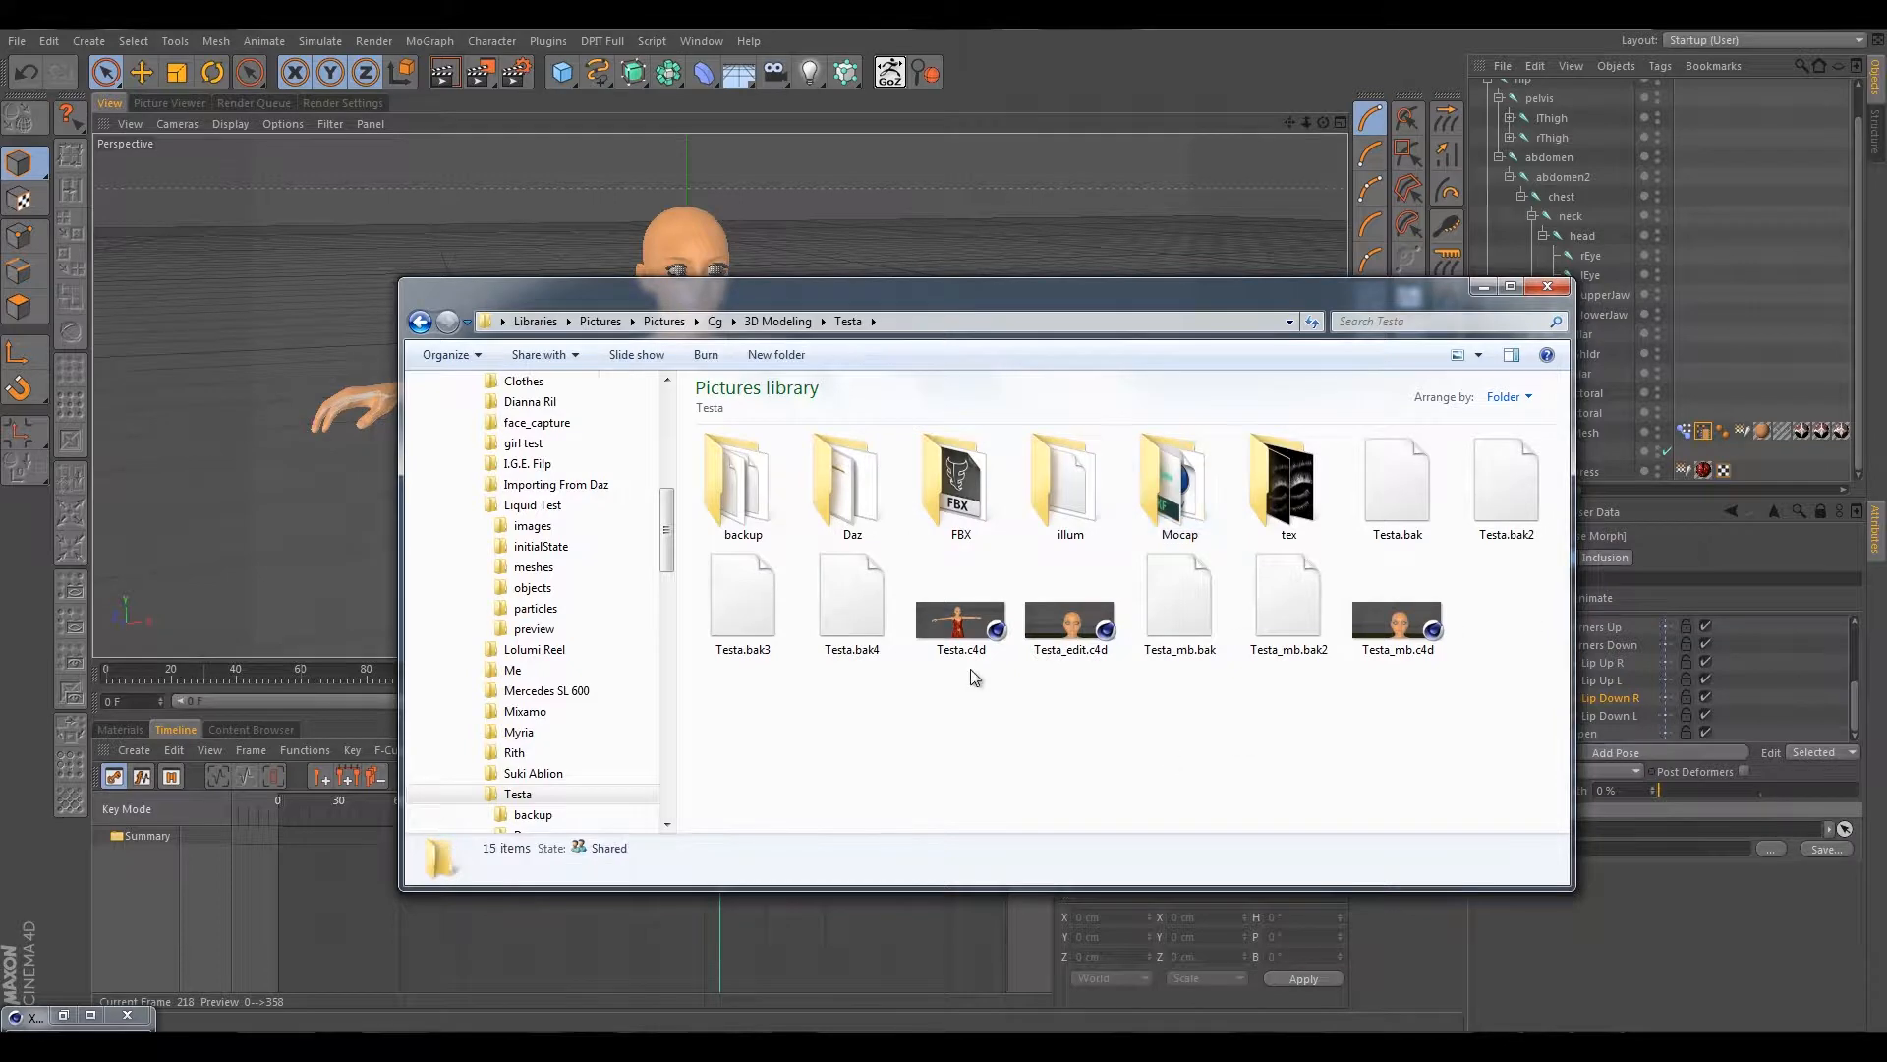
{"action": "left_click", "coordinate": [1400, 619]}
{"action": "key", "text": "Delete"}
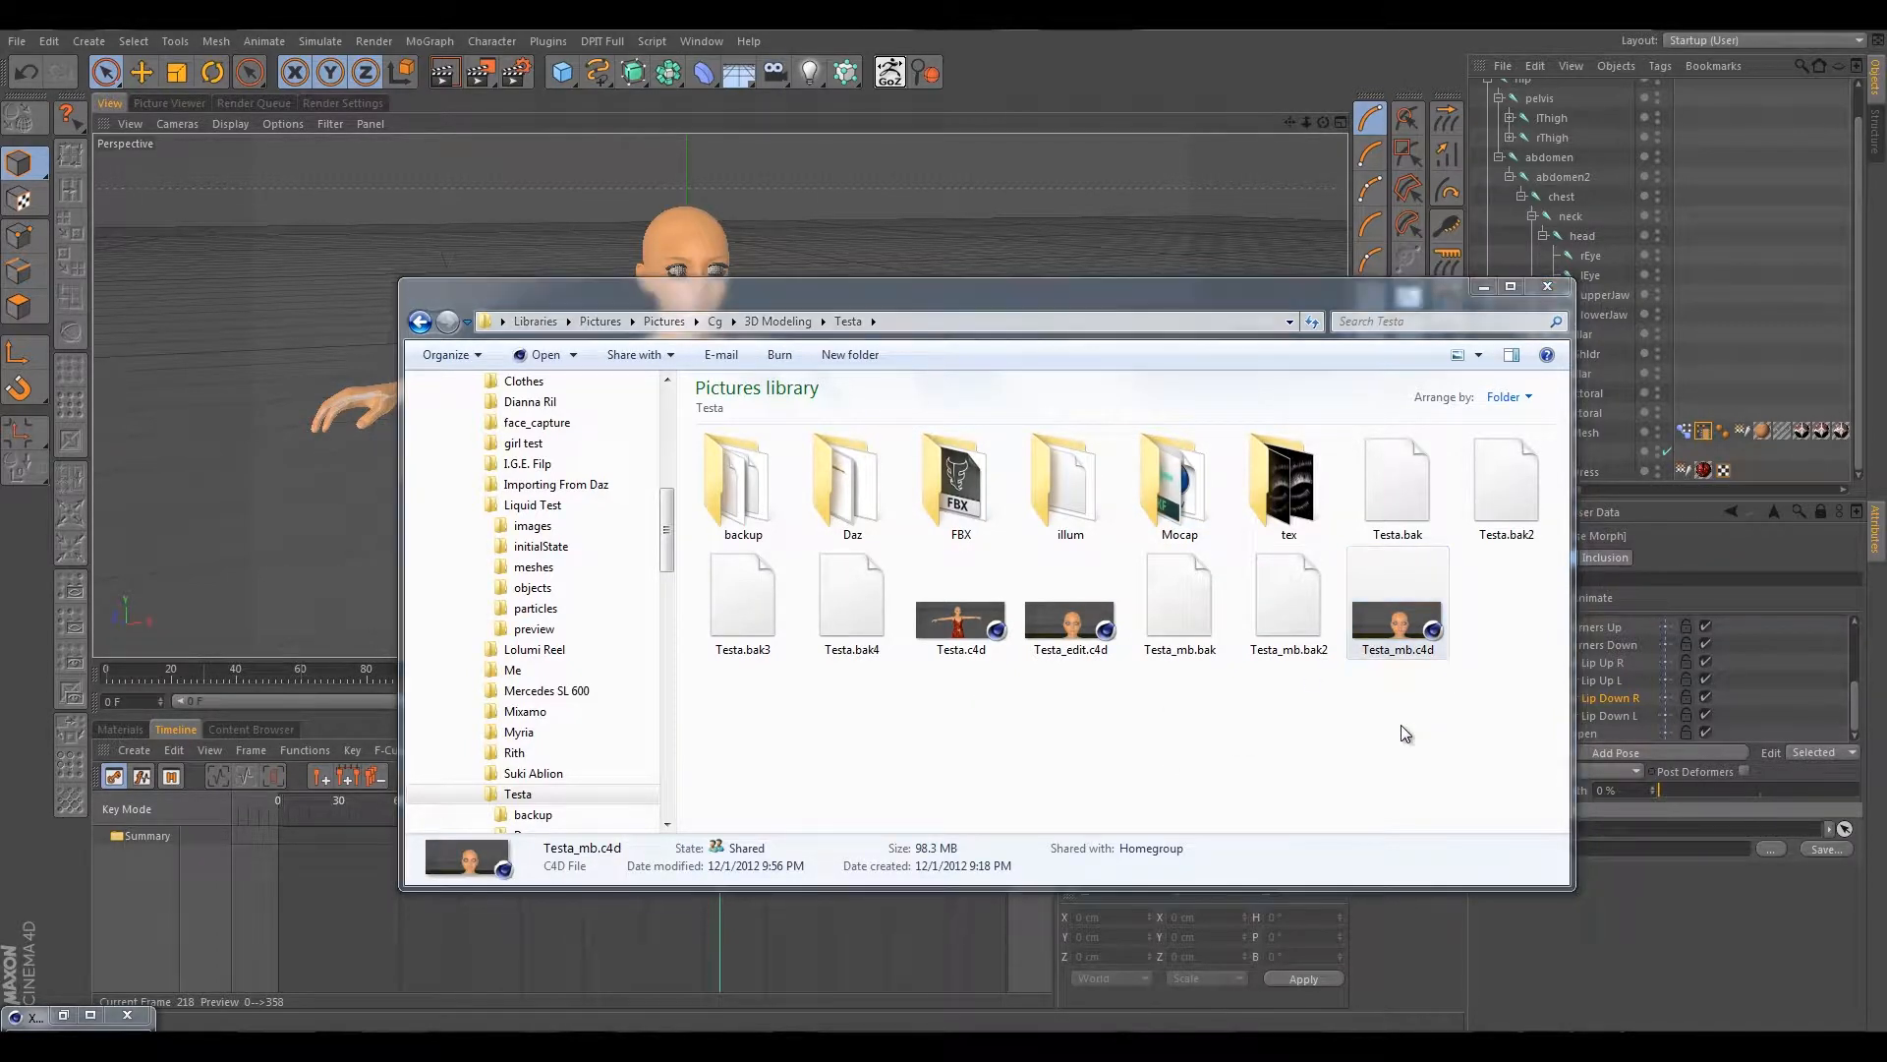
{"action": "key", "text": "Return"}
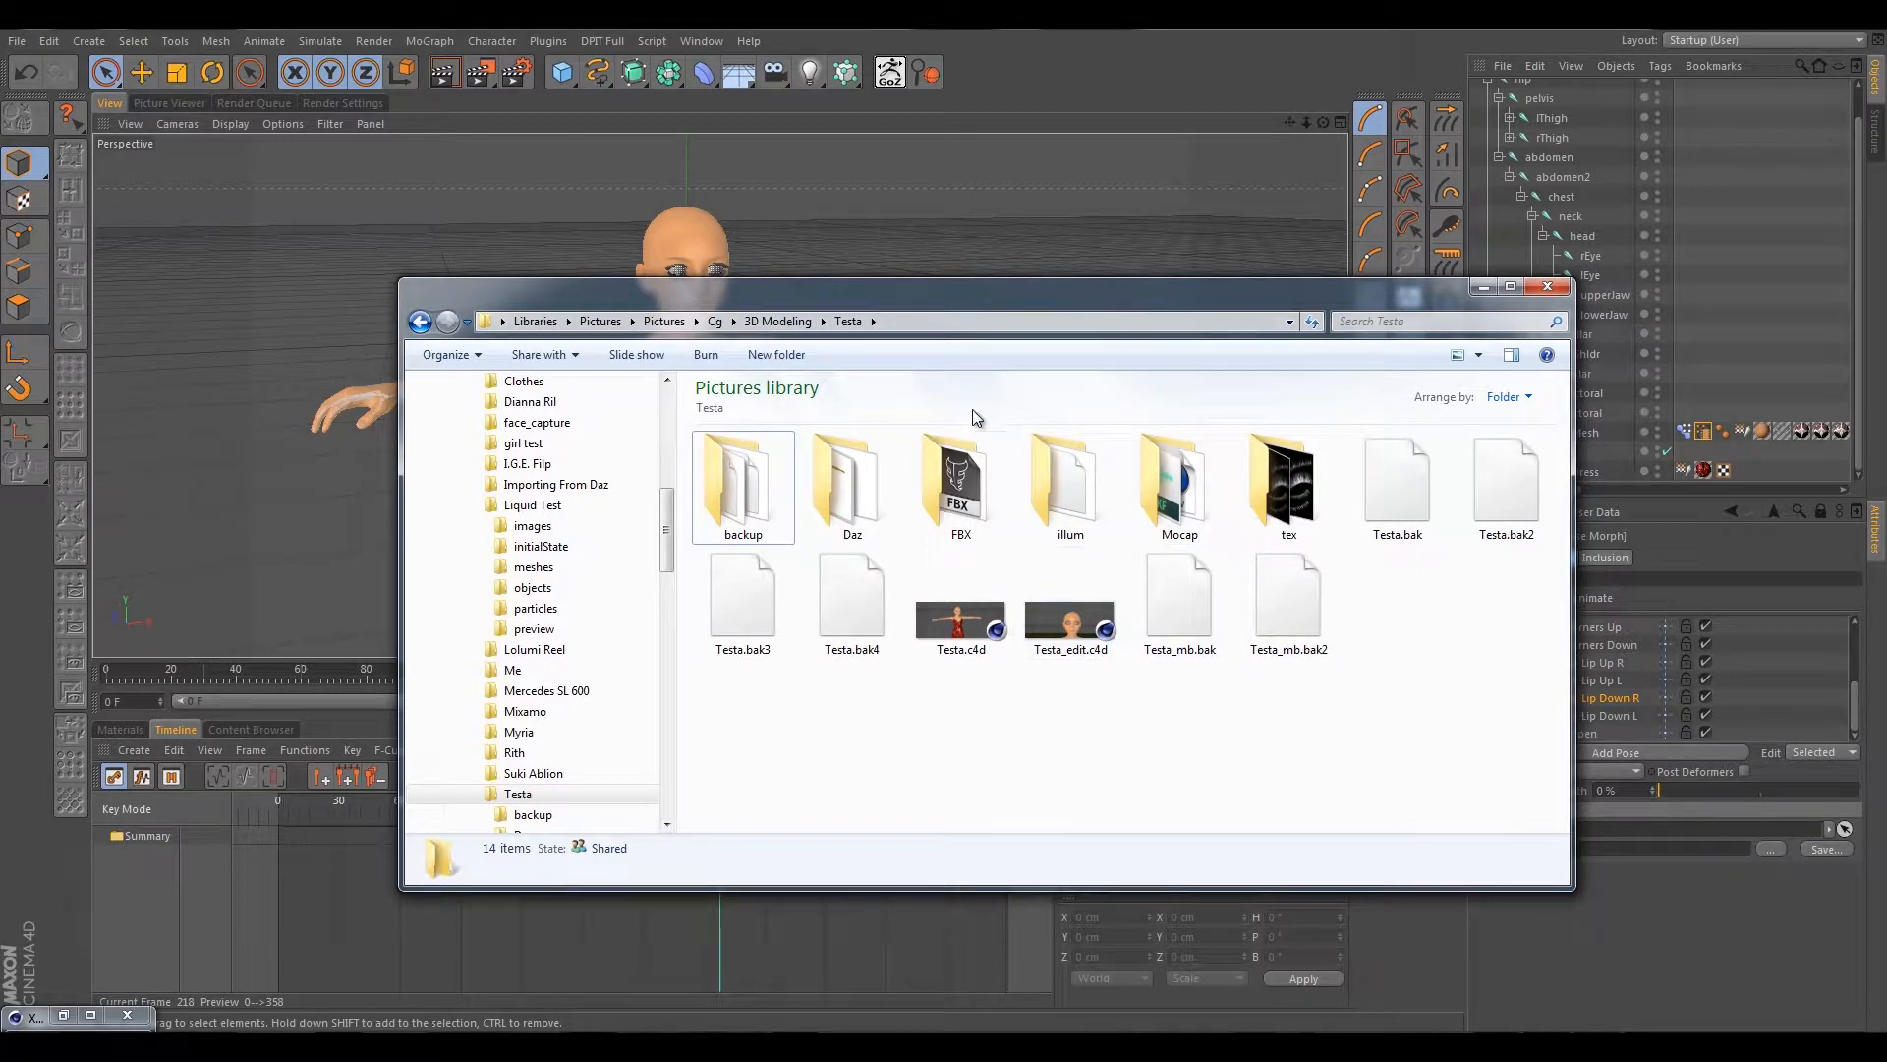
Delete the backup files Testa_mb.bak and Testa_mb.bak2, and move the Explorer window off the Cinema 4D workspace.
{"action": "left_click", "coordinate": [1185, 604]}
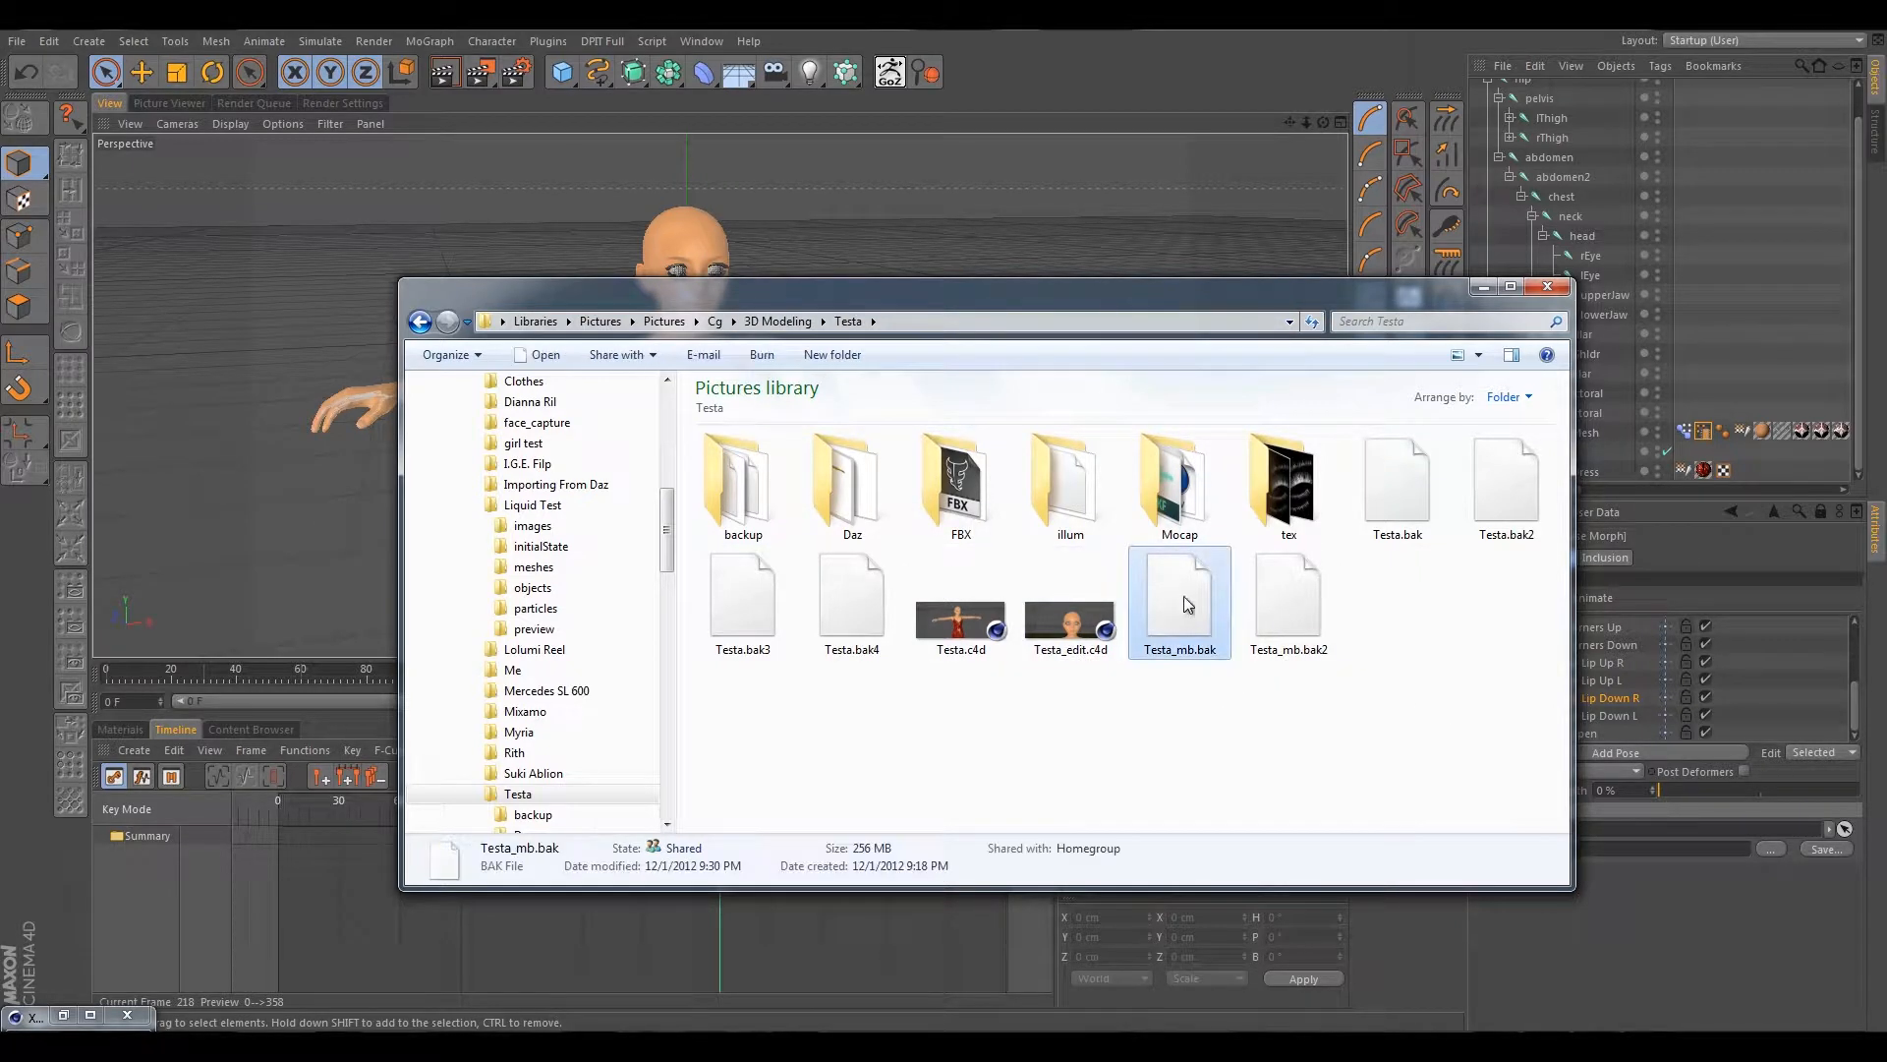
{"action": "left_click", "coordinate": [1320, 613], "text": "ctrl"}
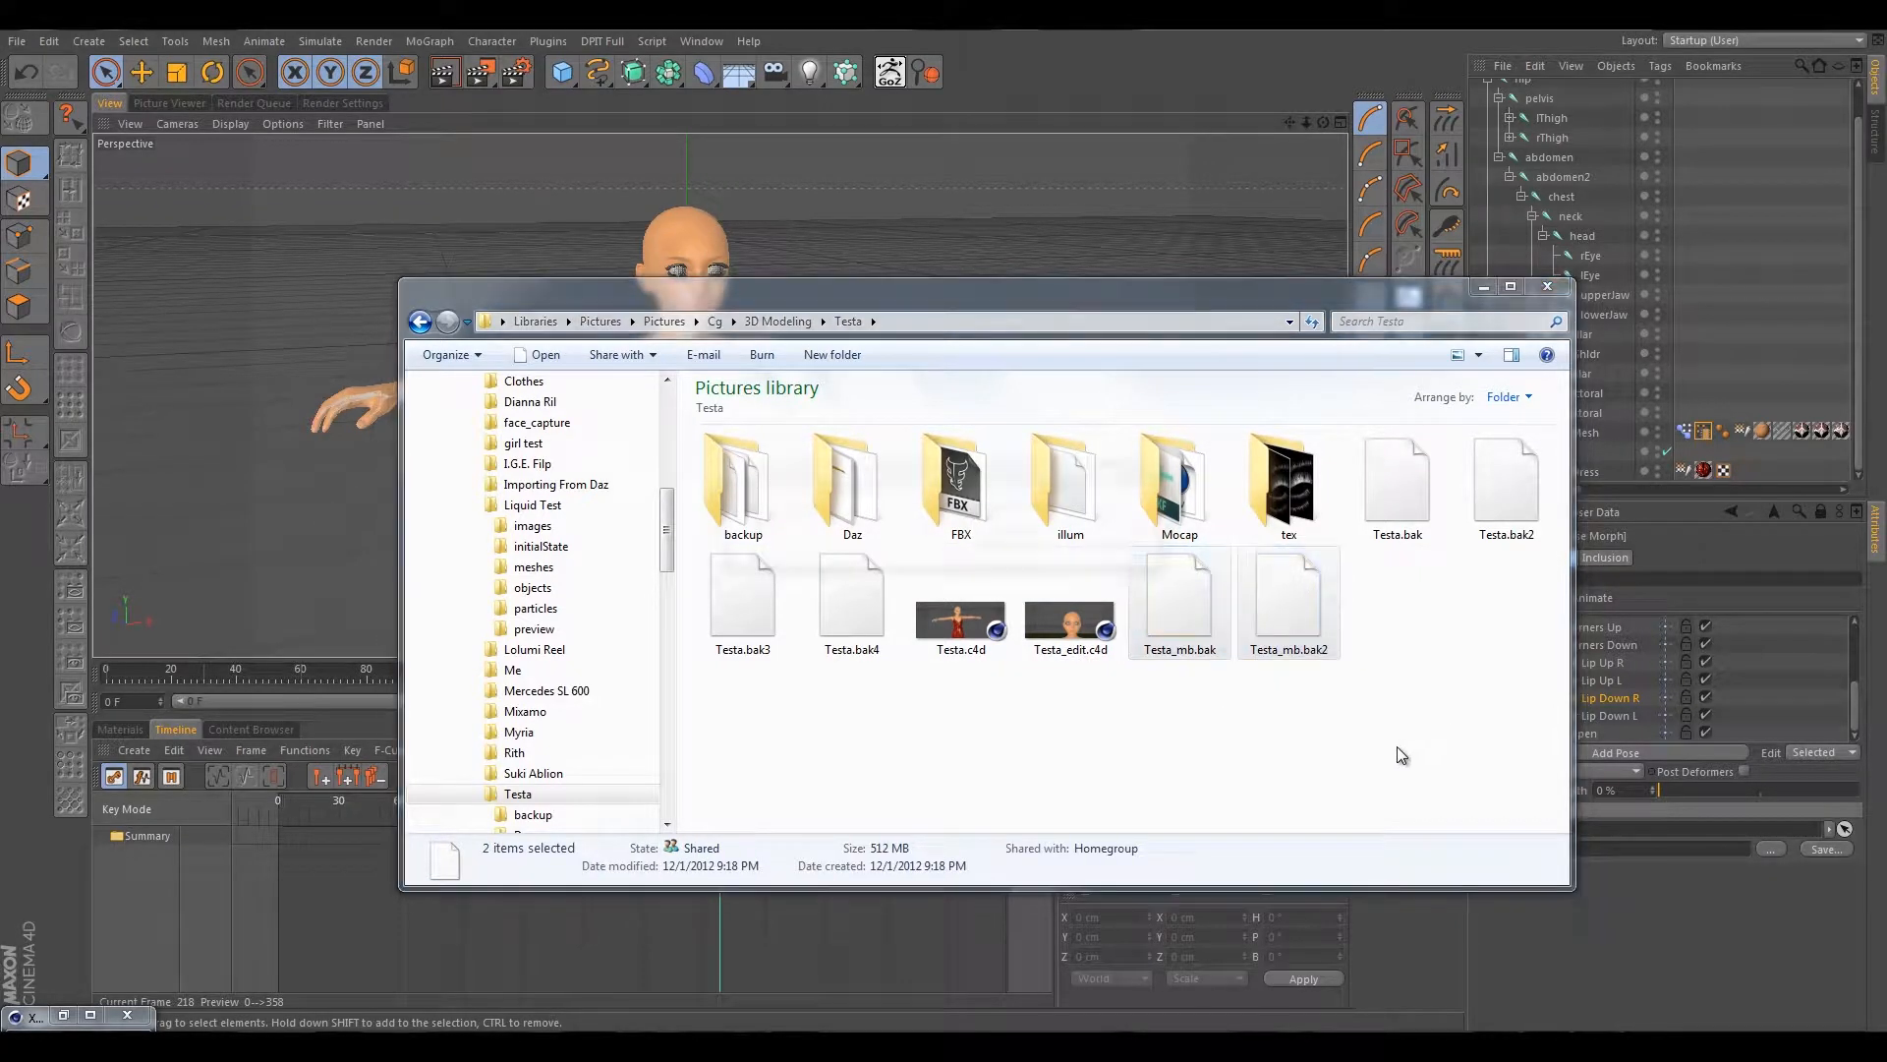
{"action": "key", "text": "Delete"}
{"action": "left_click", "coordinate": [1021, 544]}
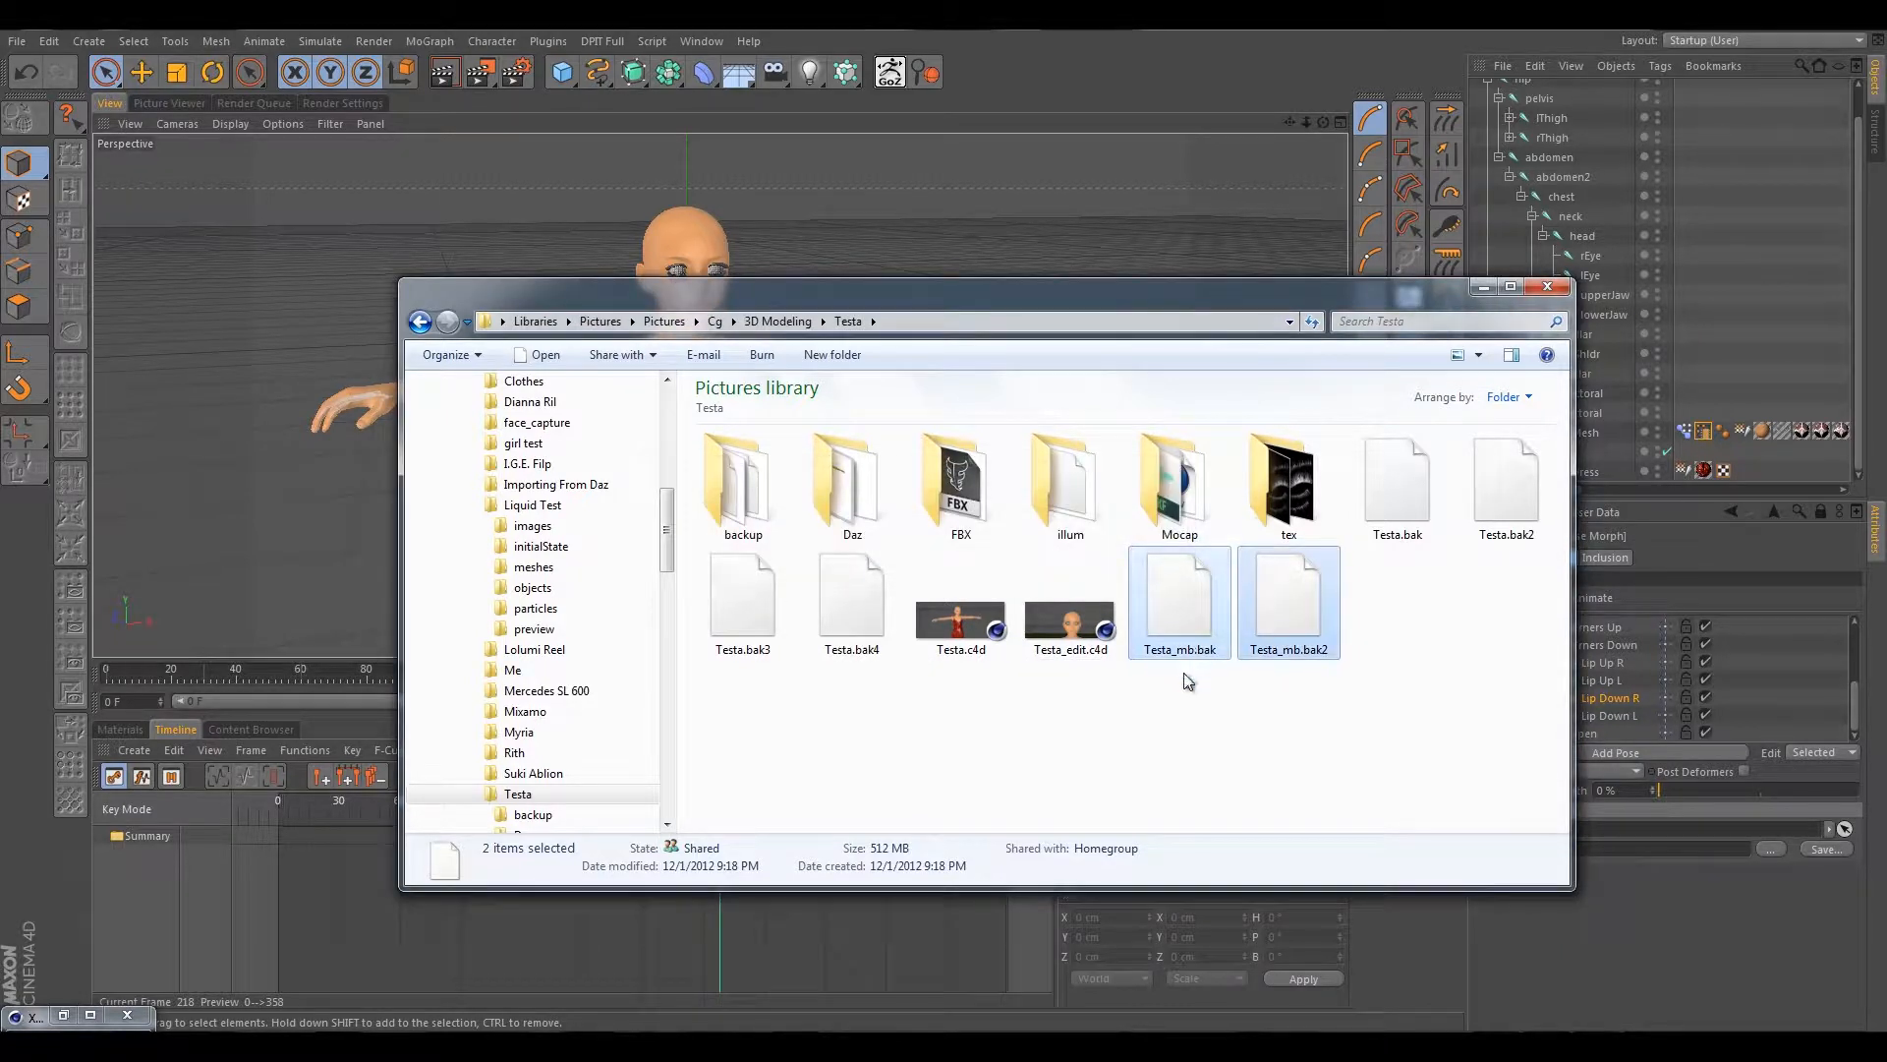
{"action": "left_click", "coordinate": [1312, 323]}
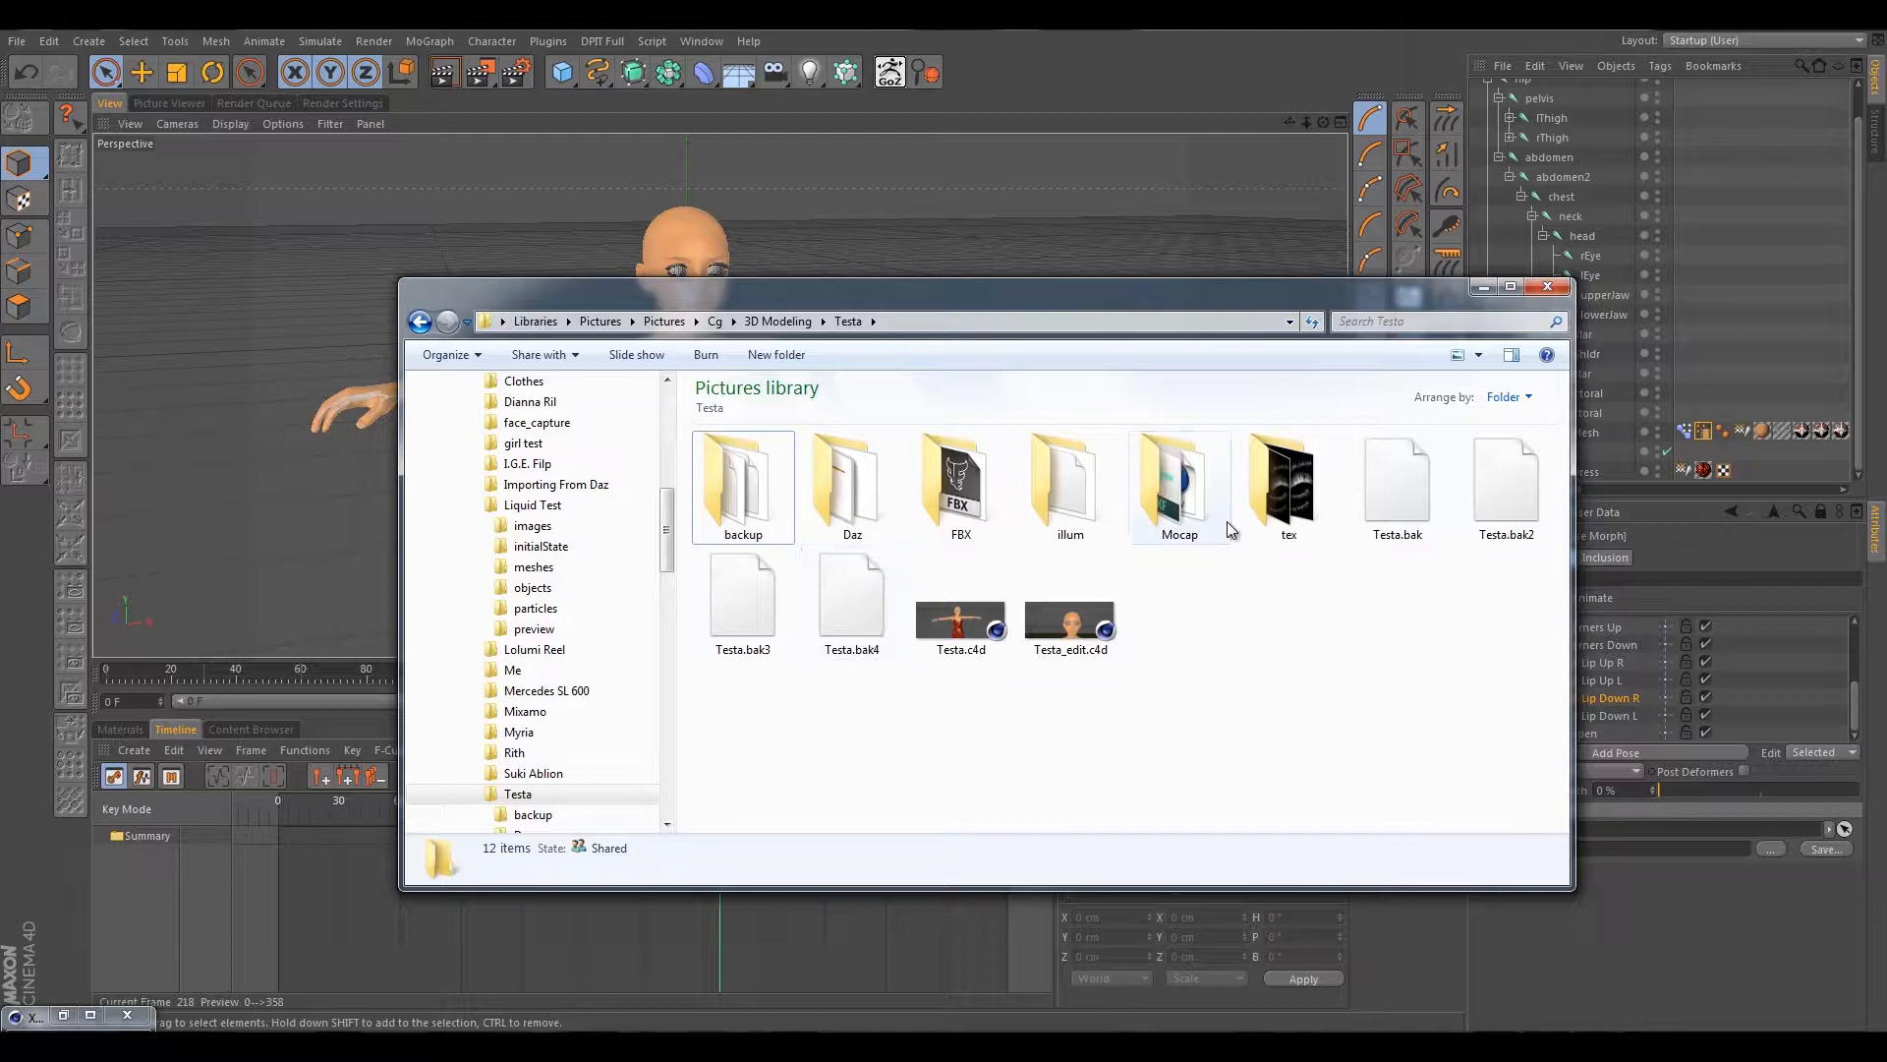
{"action": "left_click_drag", "start_coordinate": [939, 302], "coordinate": [1886, 413]}
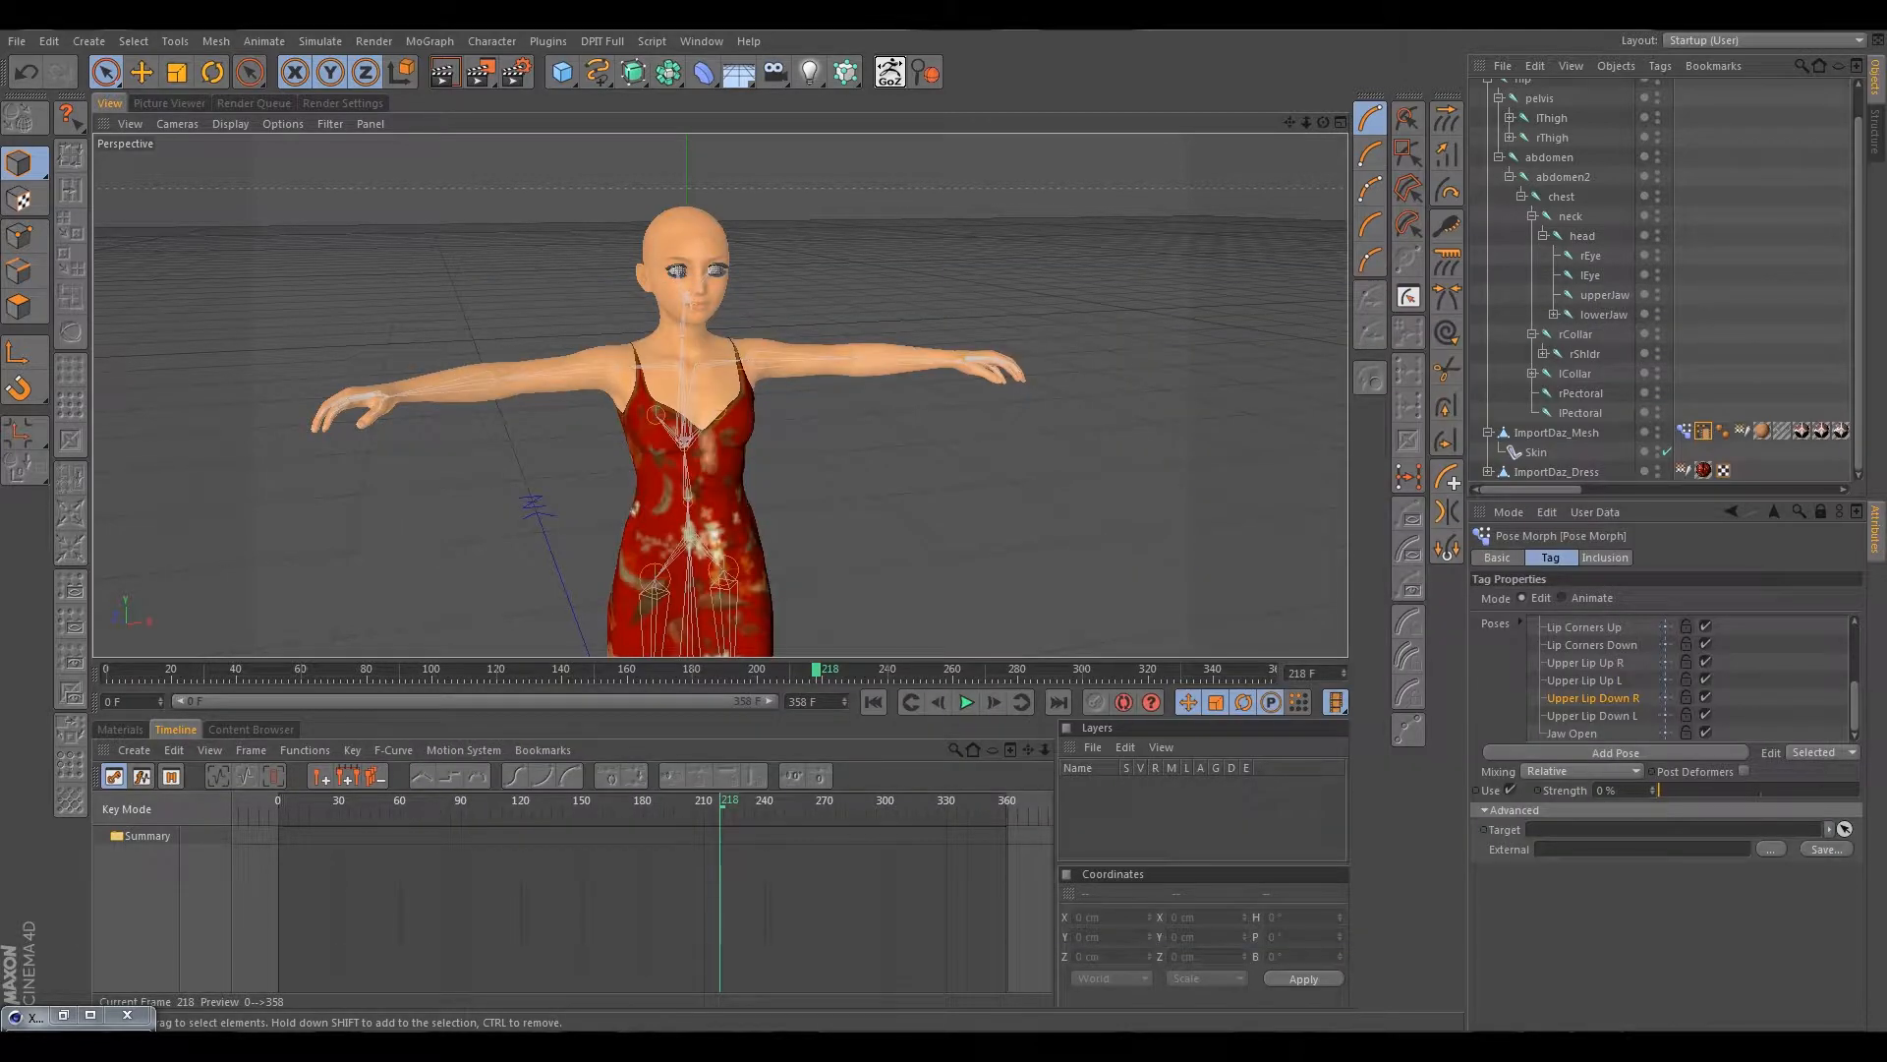
Start an FBX export of the figure scene and choose the FBX folder inside Testa as its destination.
{"action": "left_click", "coordinate": [20, 42]}
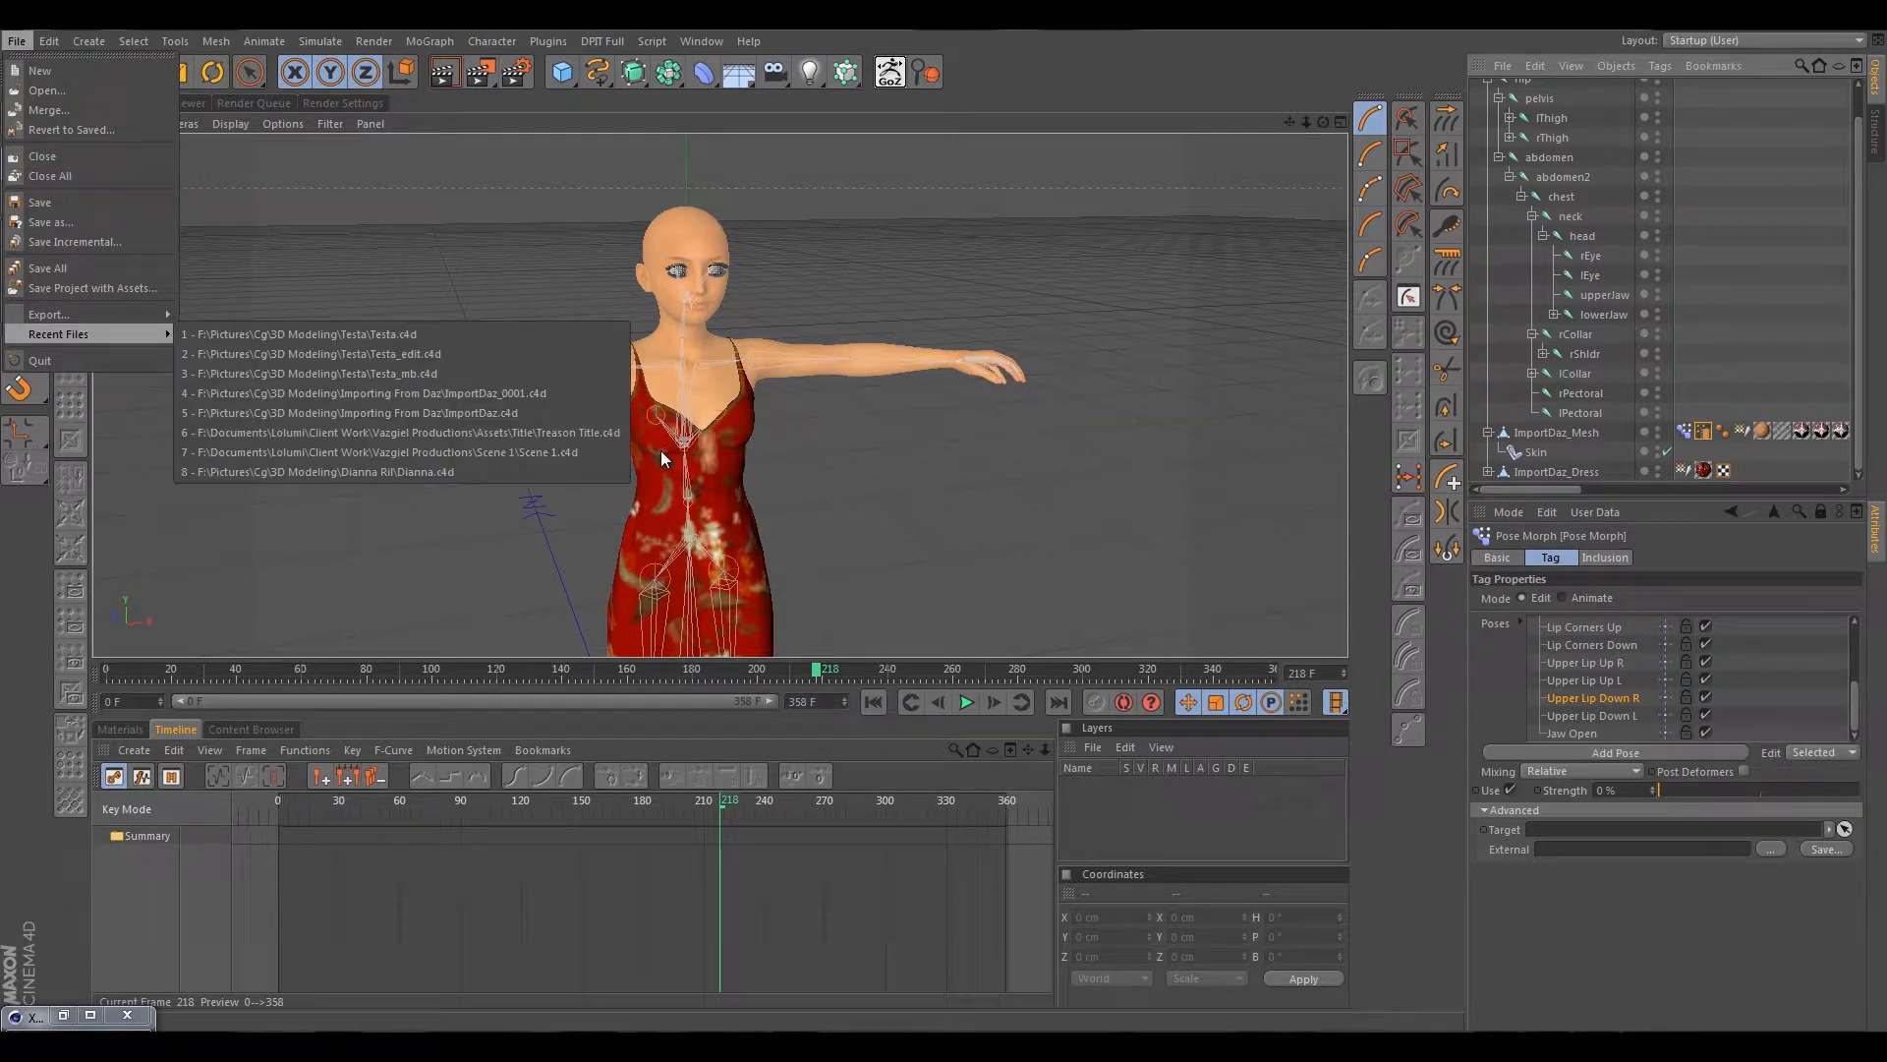
{"action": "mouse_move", "coordinate": [49, 41]}
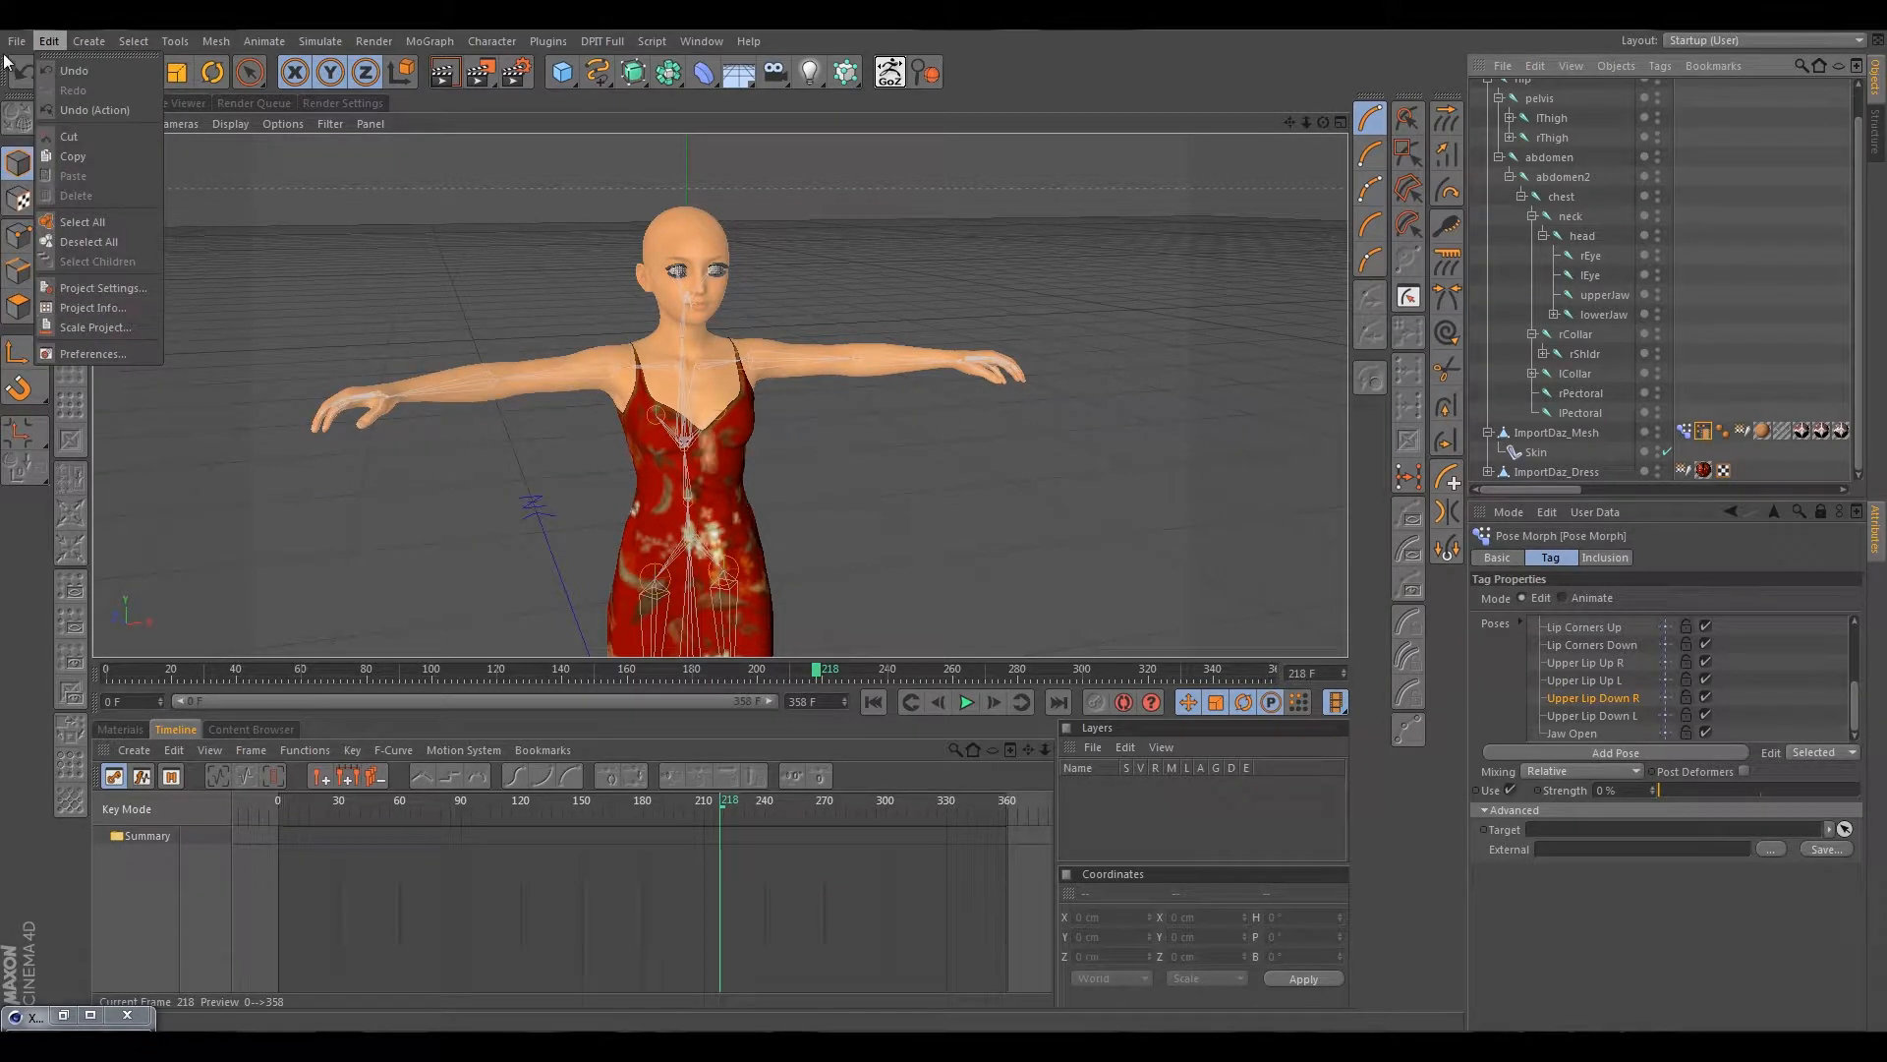
{"action": "mouse_move", "coordinate": [95, 332]}
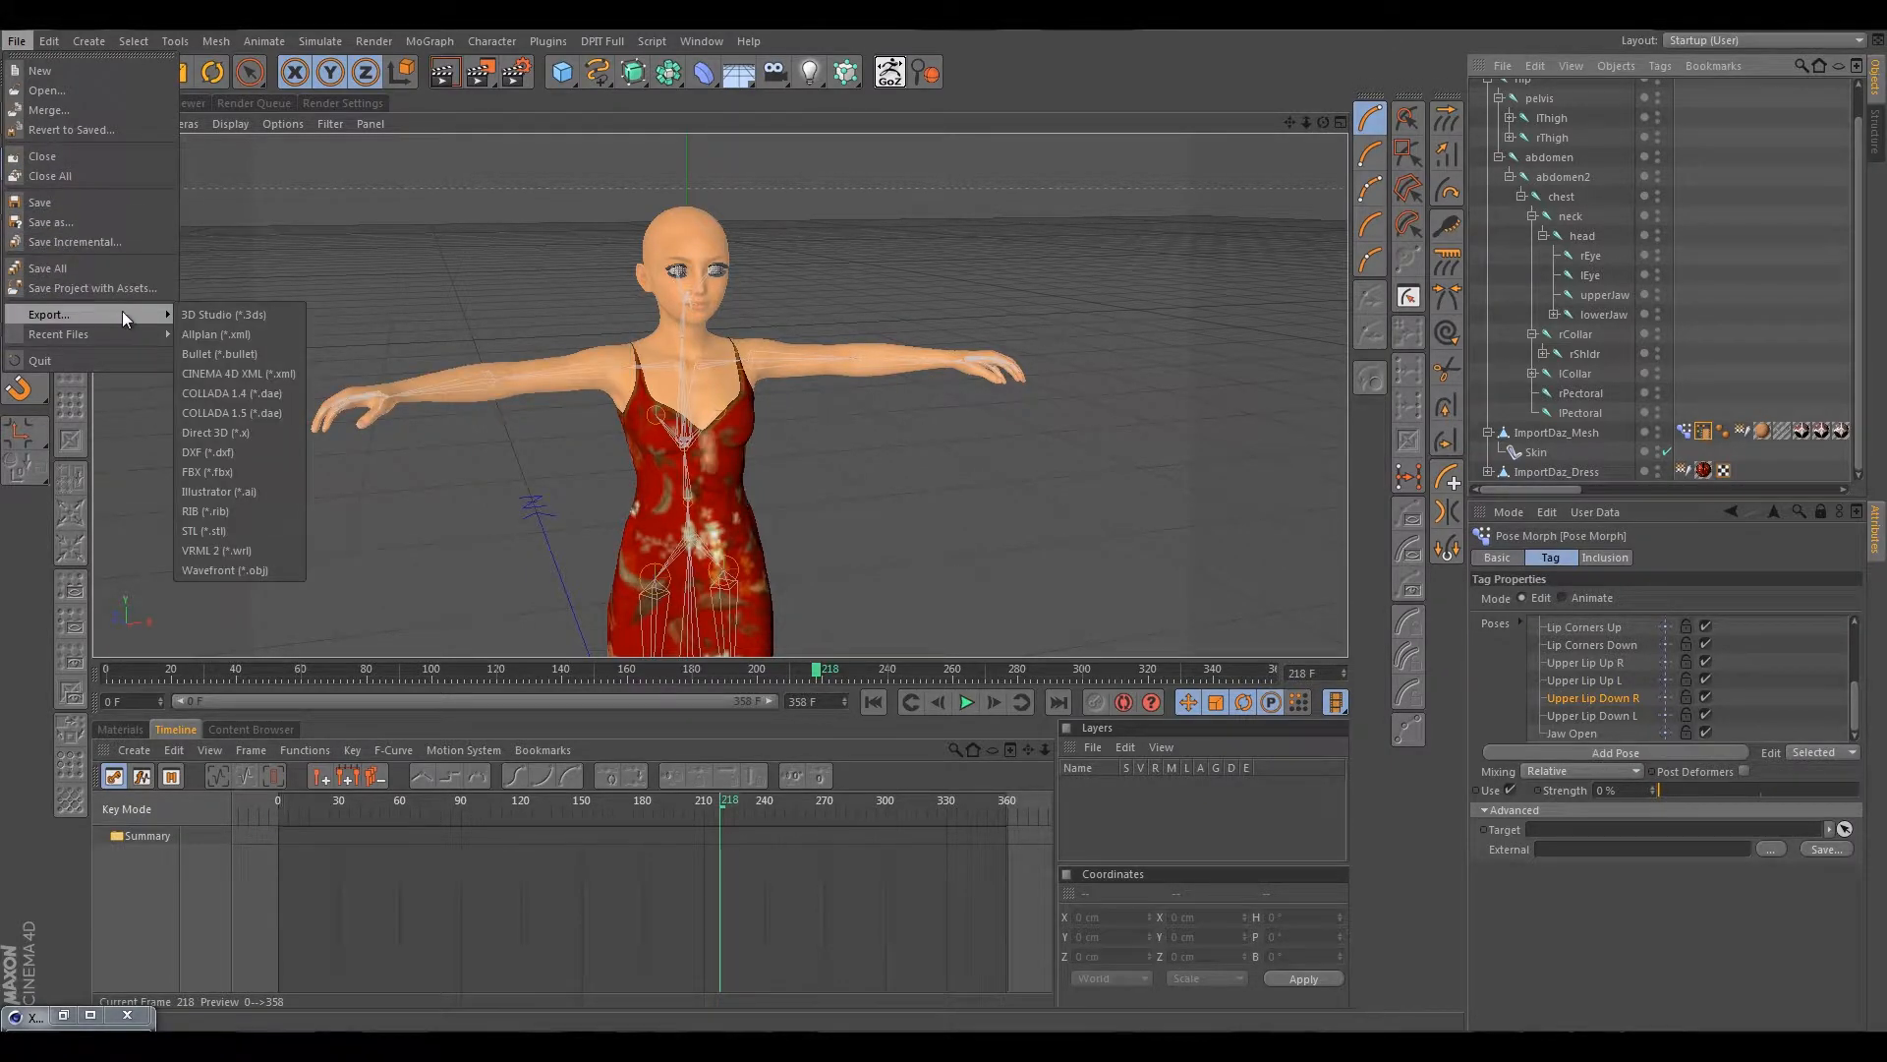
{"action": "left_click", "coordinate": [262, 471]}
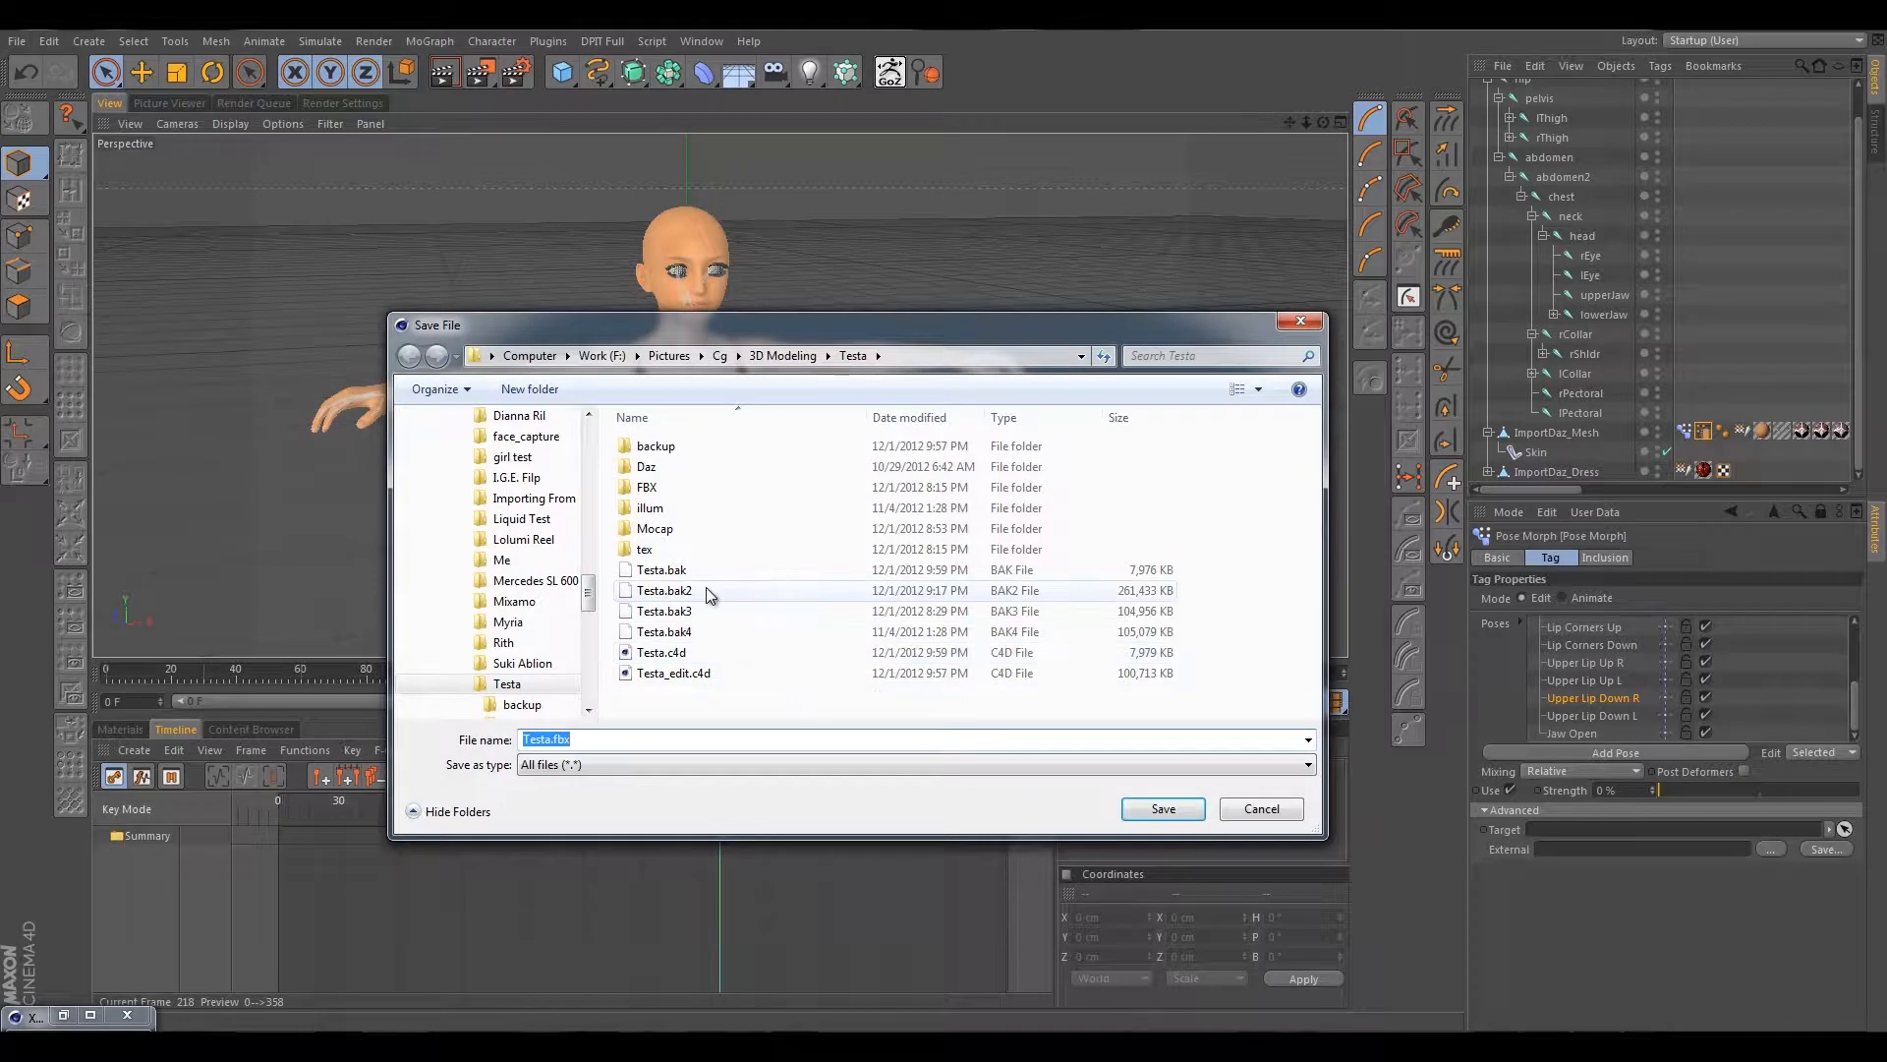
{"action": "left_click", "coordinate": [655, 491]}
{"action": "double_click", "coordinate": [654, 491]}
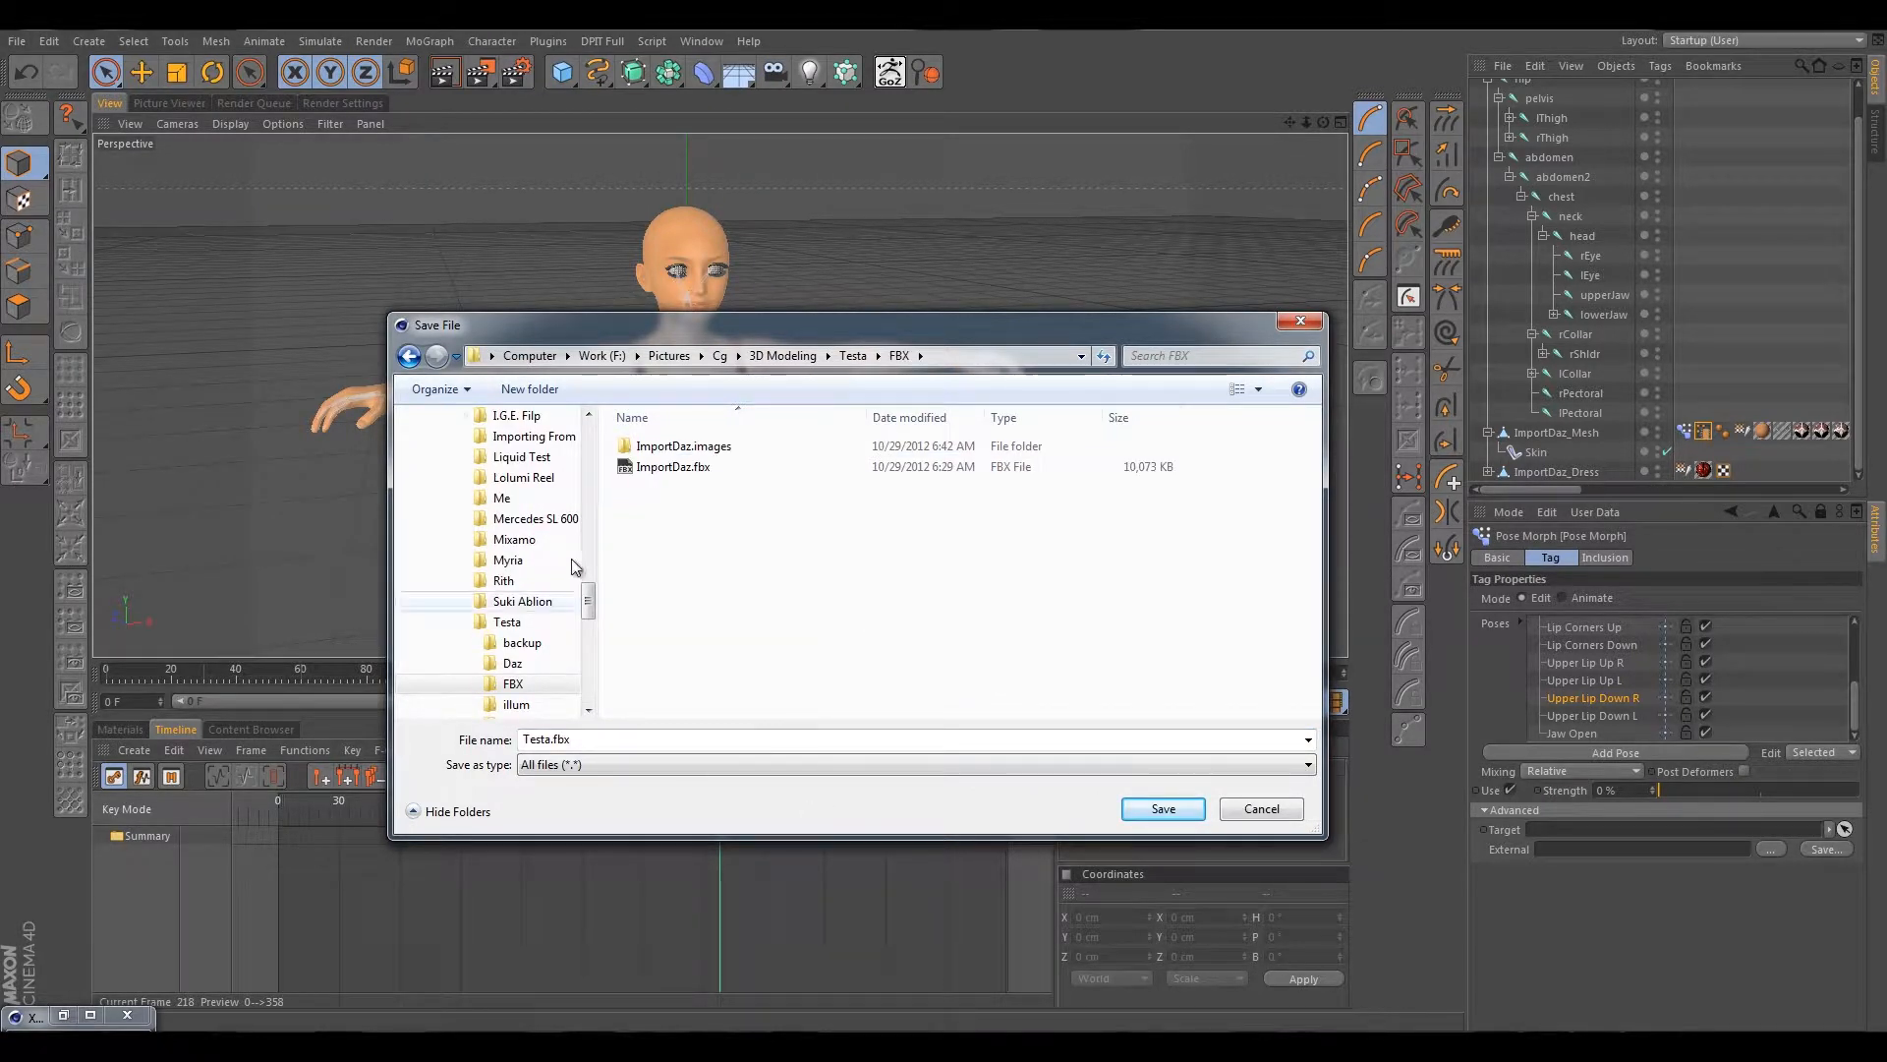
Name the export file Testa_mb.fbx and save it to reach the FBX export settings.
{"action": "left_click", "coordinate": [613, 743]}
{"action": "left_click", "coordinate": [640, 744]}
{"action": "key", "text": "Left"}
{"action": "key", "text": "Left"}
{"action": "type", "text": "_mb"}
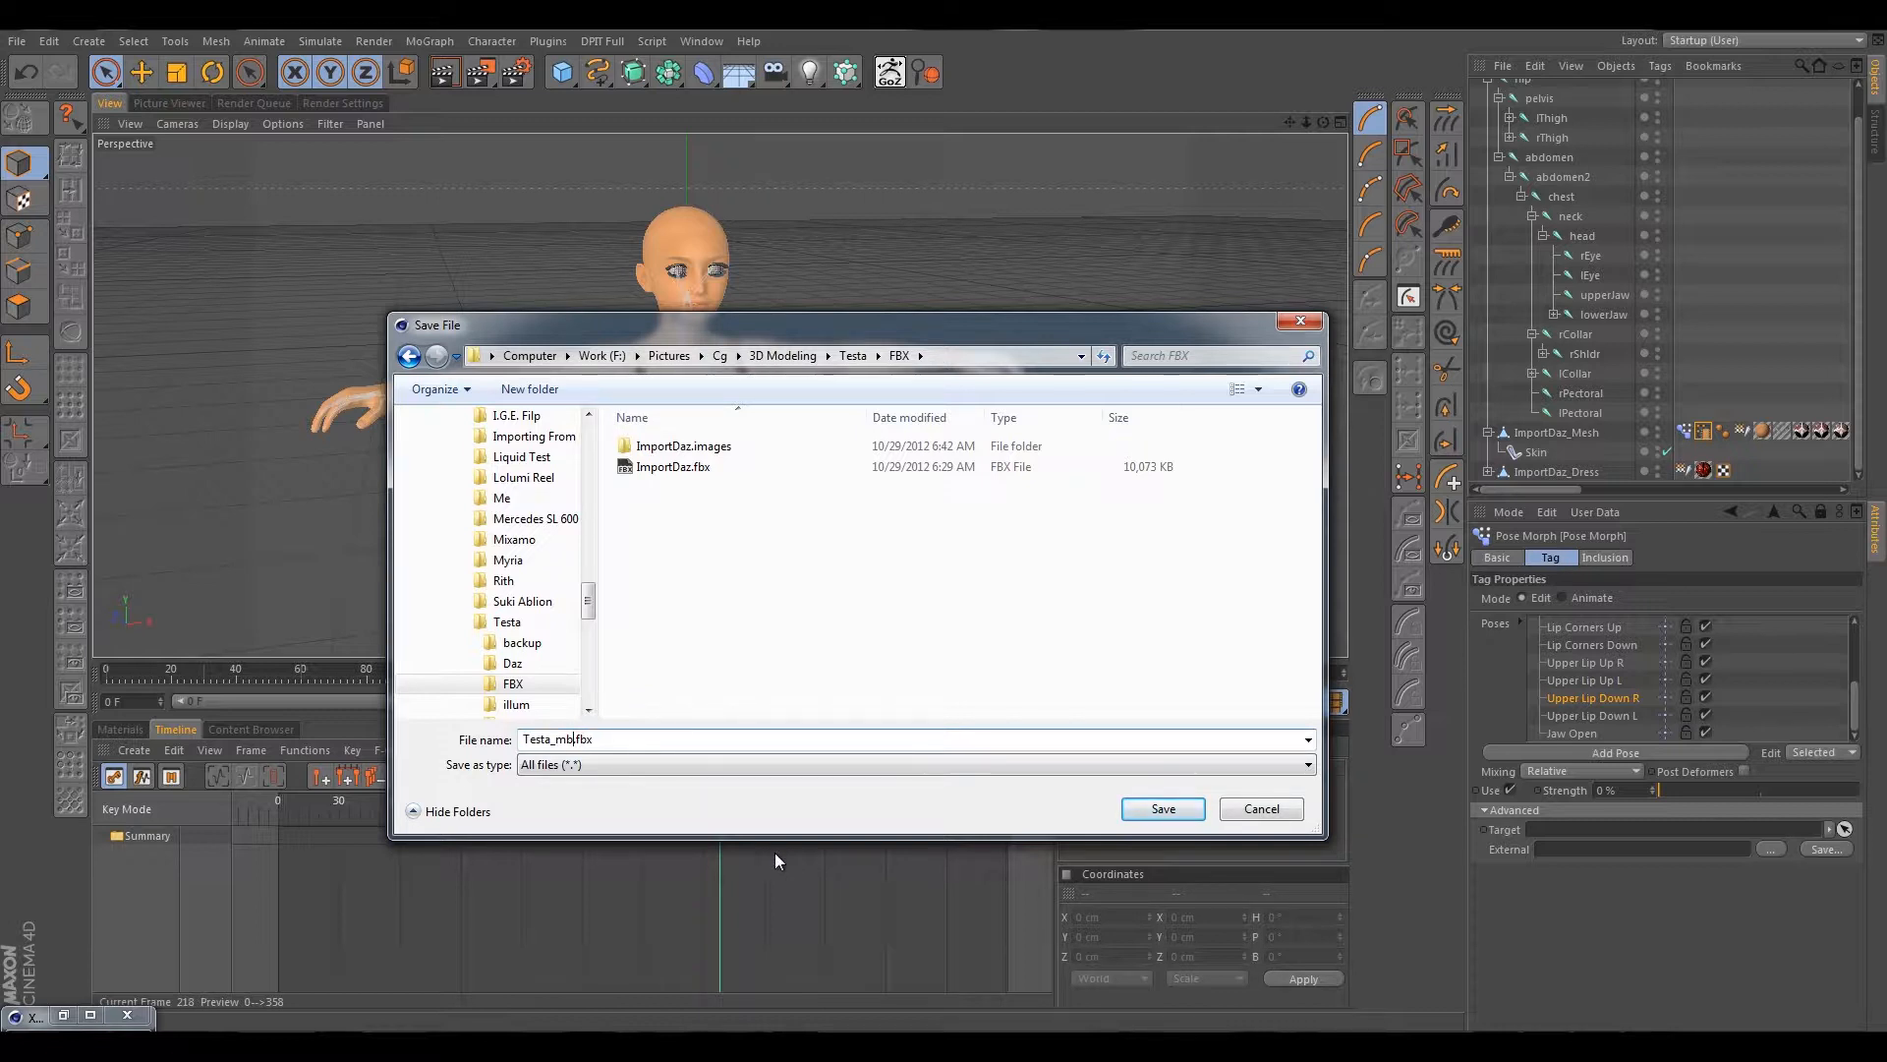
{"action": "left_click", "coordinate": [1145, 808]}
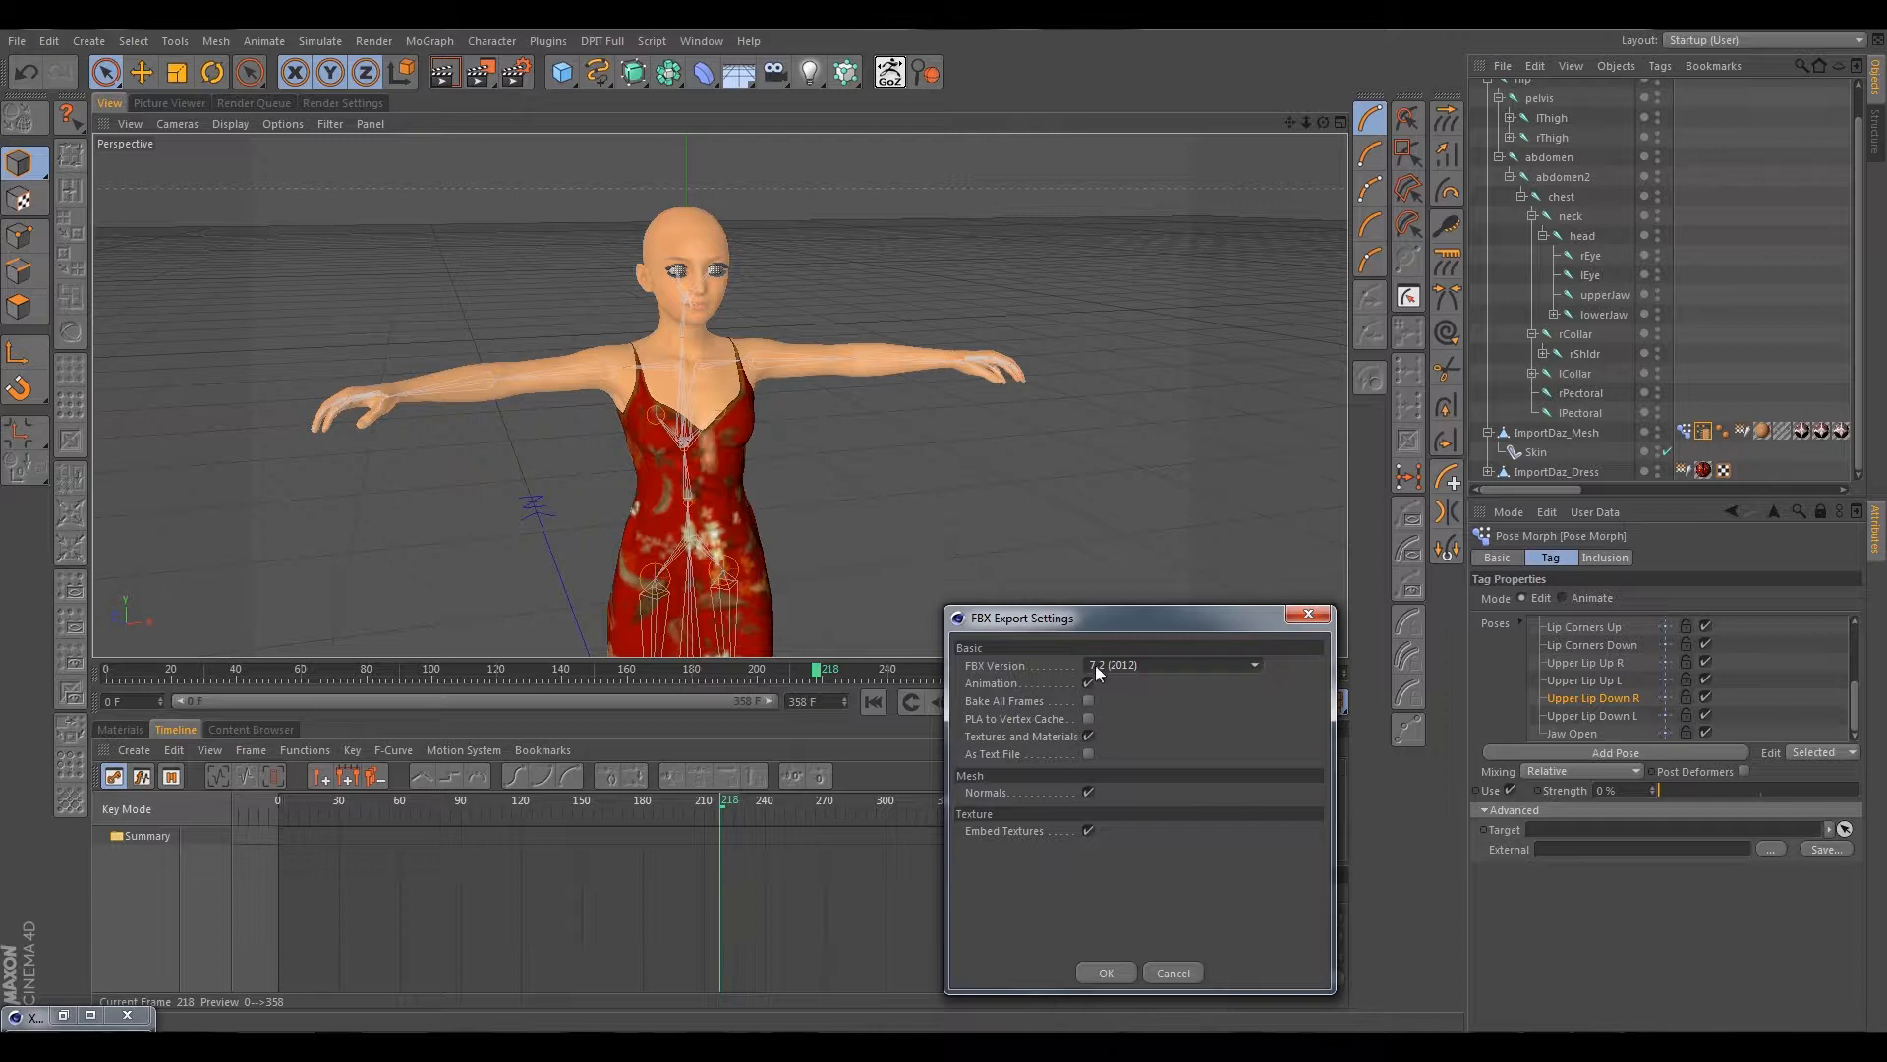
Turn off Embed Textures in the FBX export settings and run the export with FBX version 7.2 (2012).
{"action": "left_click", "coordinate": [1089, 831]}
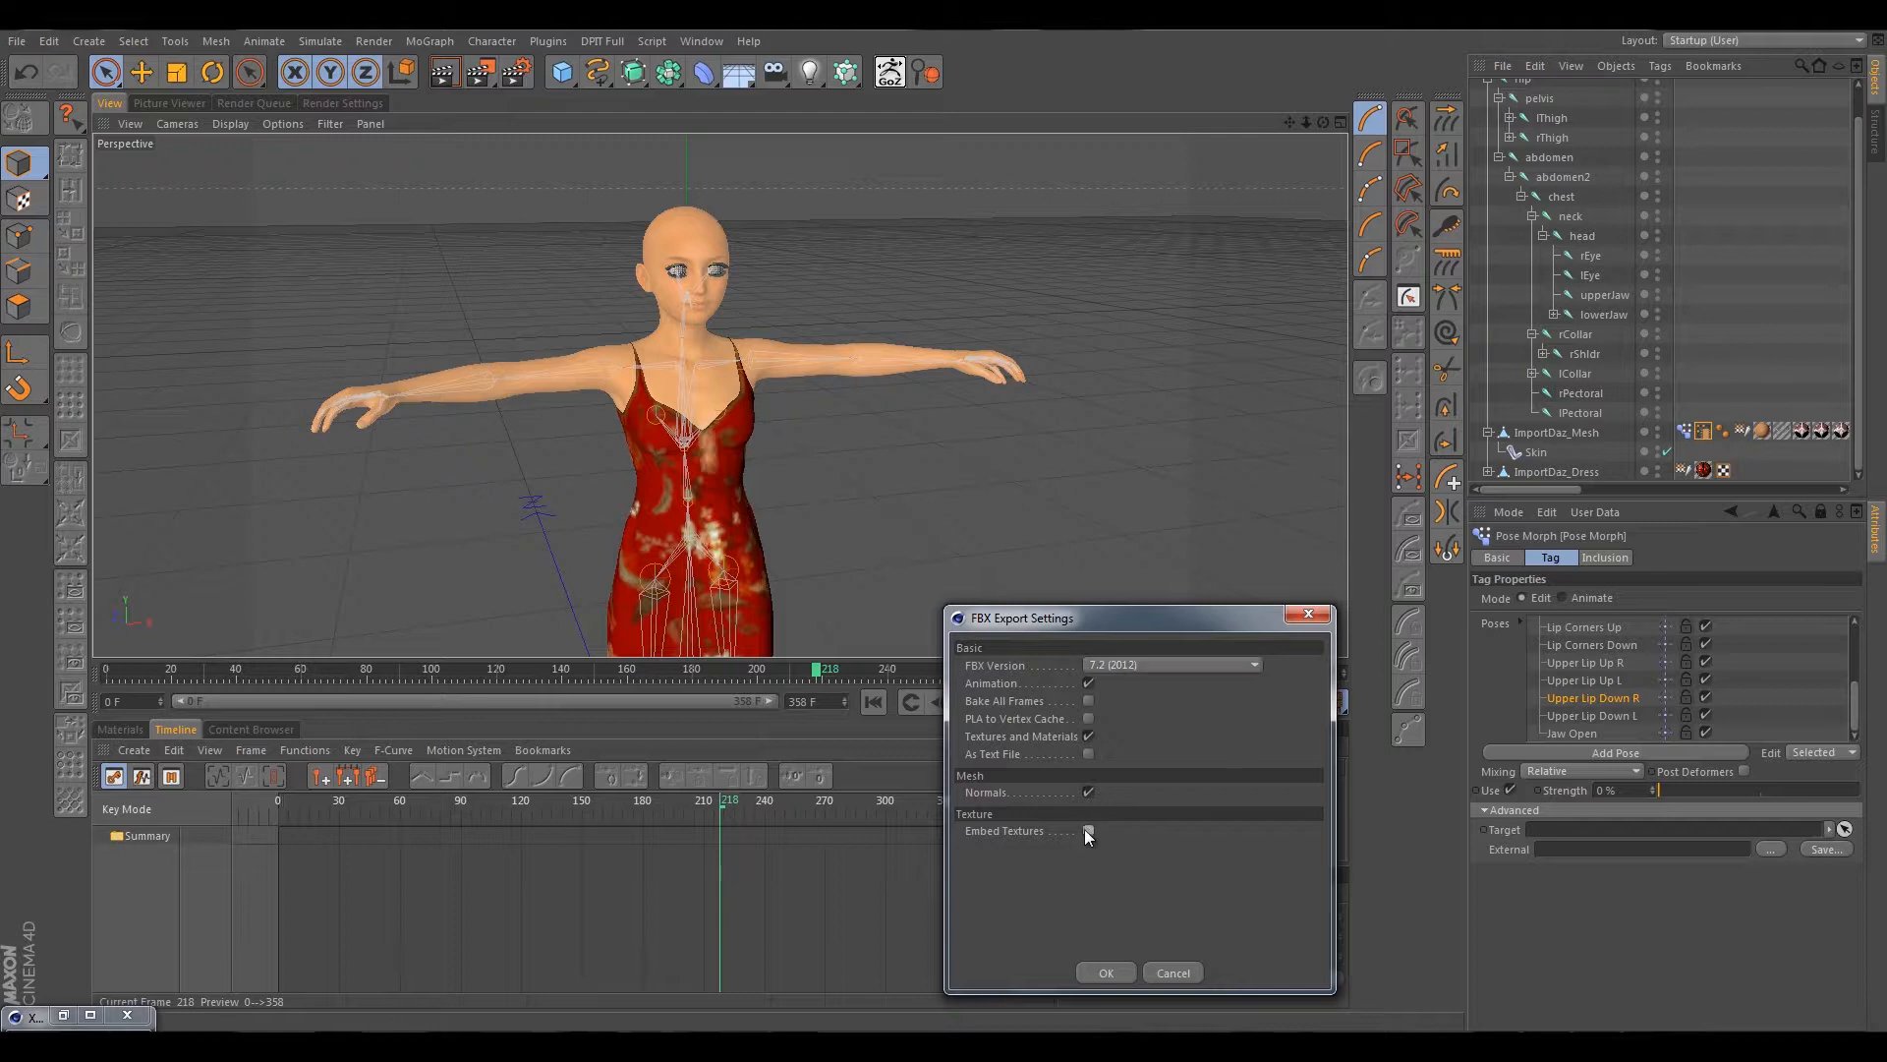
{"action": "left_click", "coordinate": [1088, 754]}
{"action": "left_click_drag", "start_coordinate": [1157, 606], "coordinate": [1127, 404]}
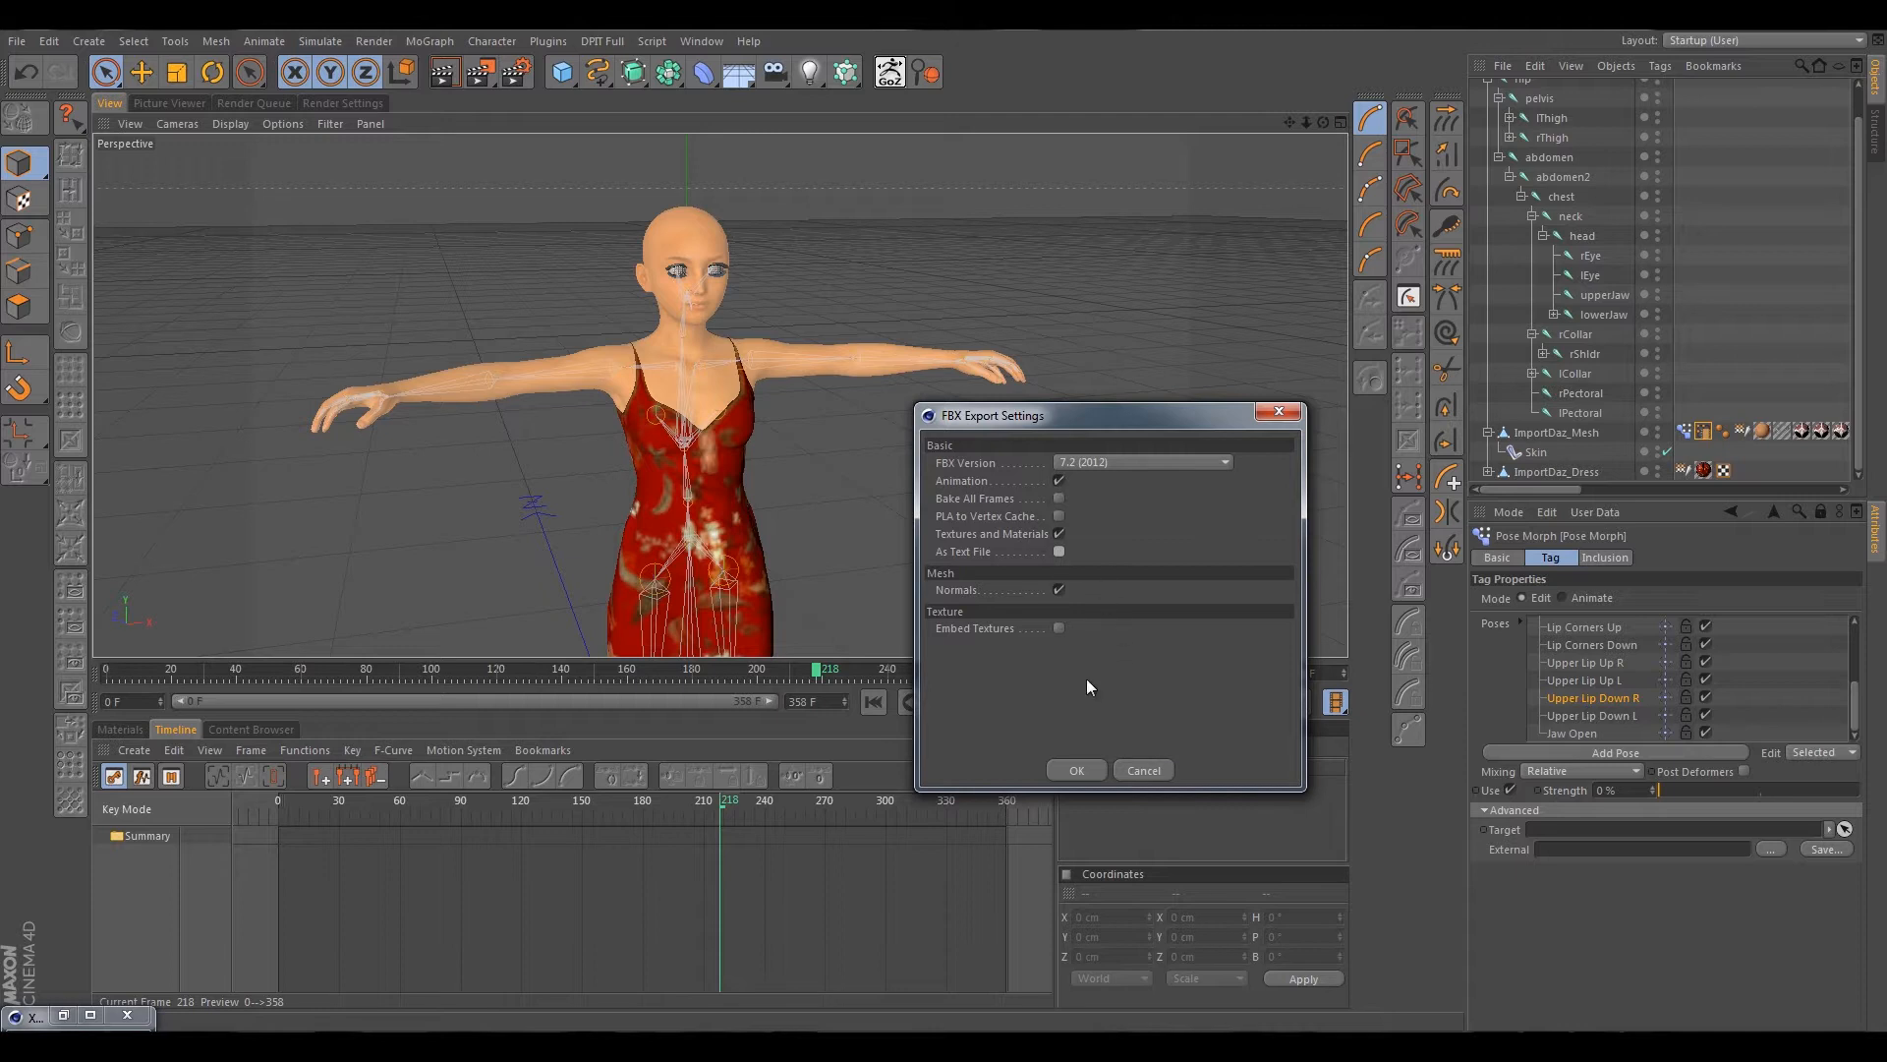
{"action": "left_click", "coordinate": [1079, 767]}
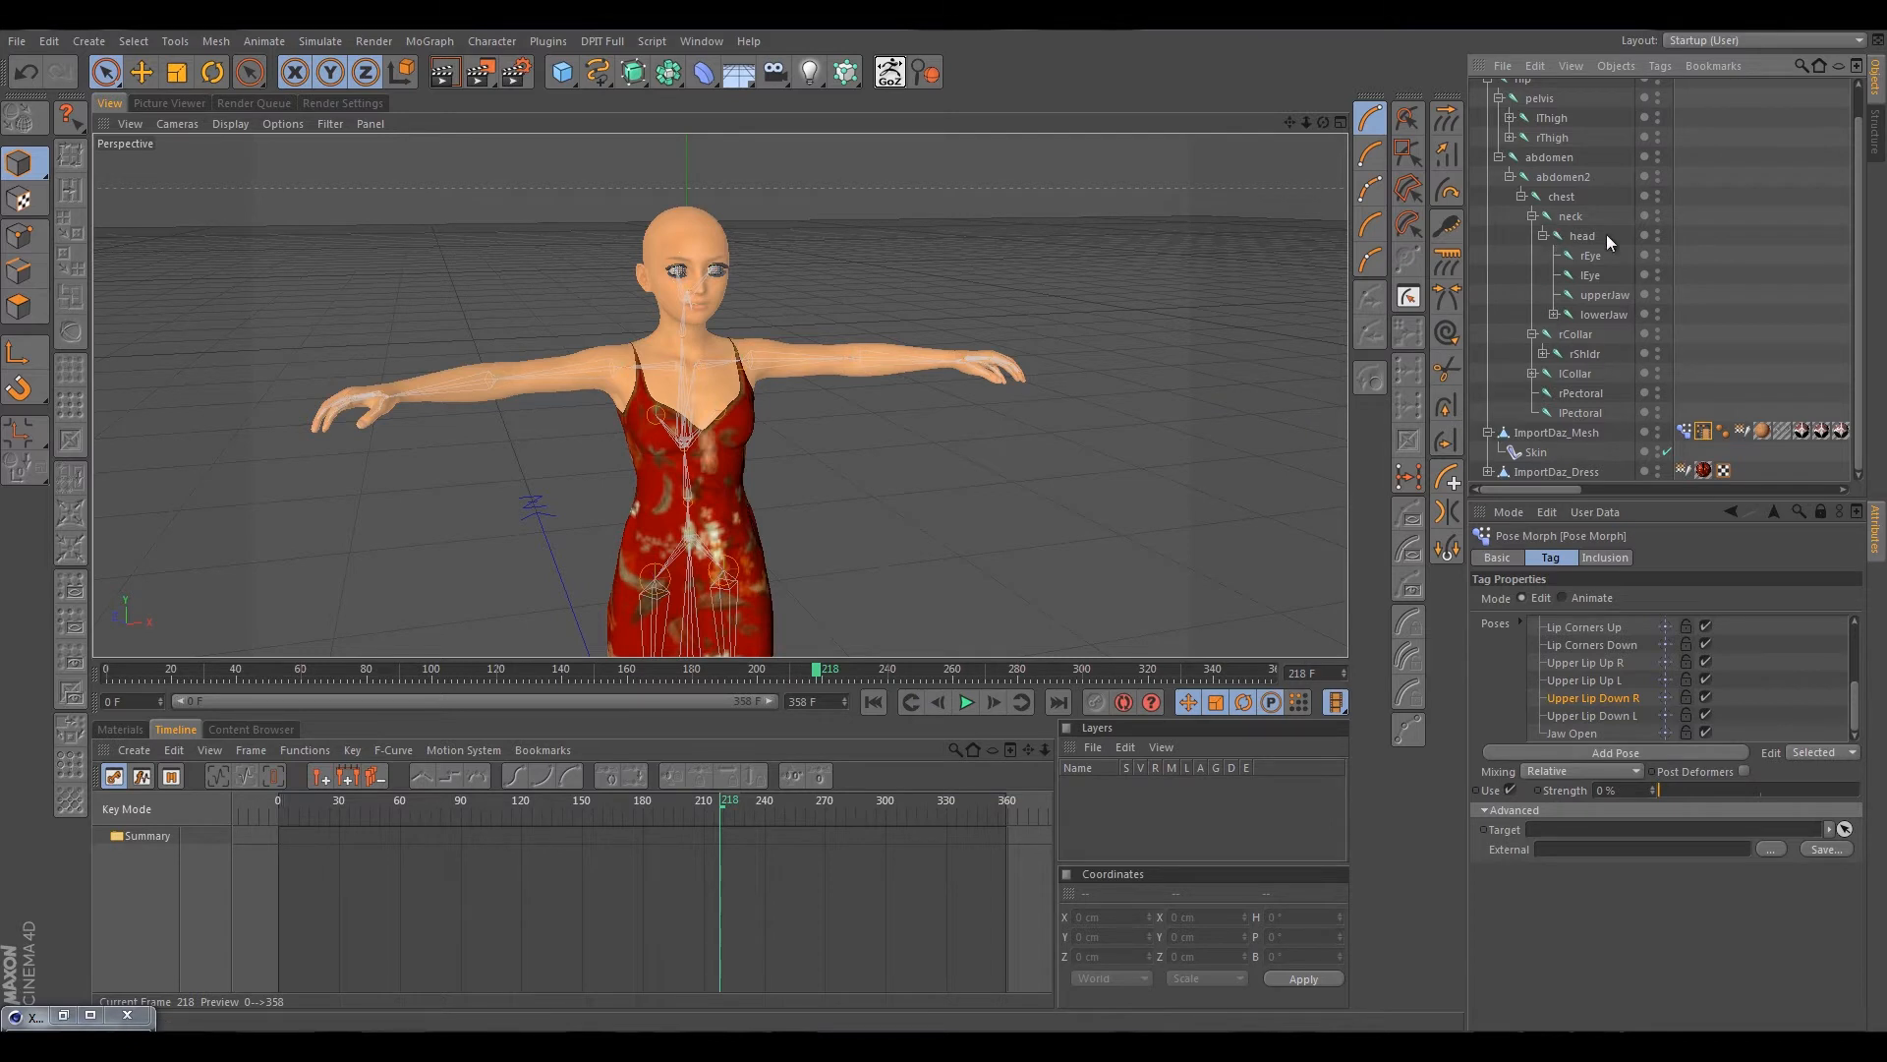
{"action": "scroll", "coordinate": [1610, 262], "scroll_direction": "up", "scroll_amount": 2}
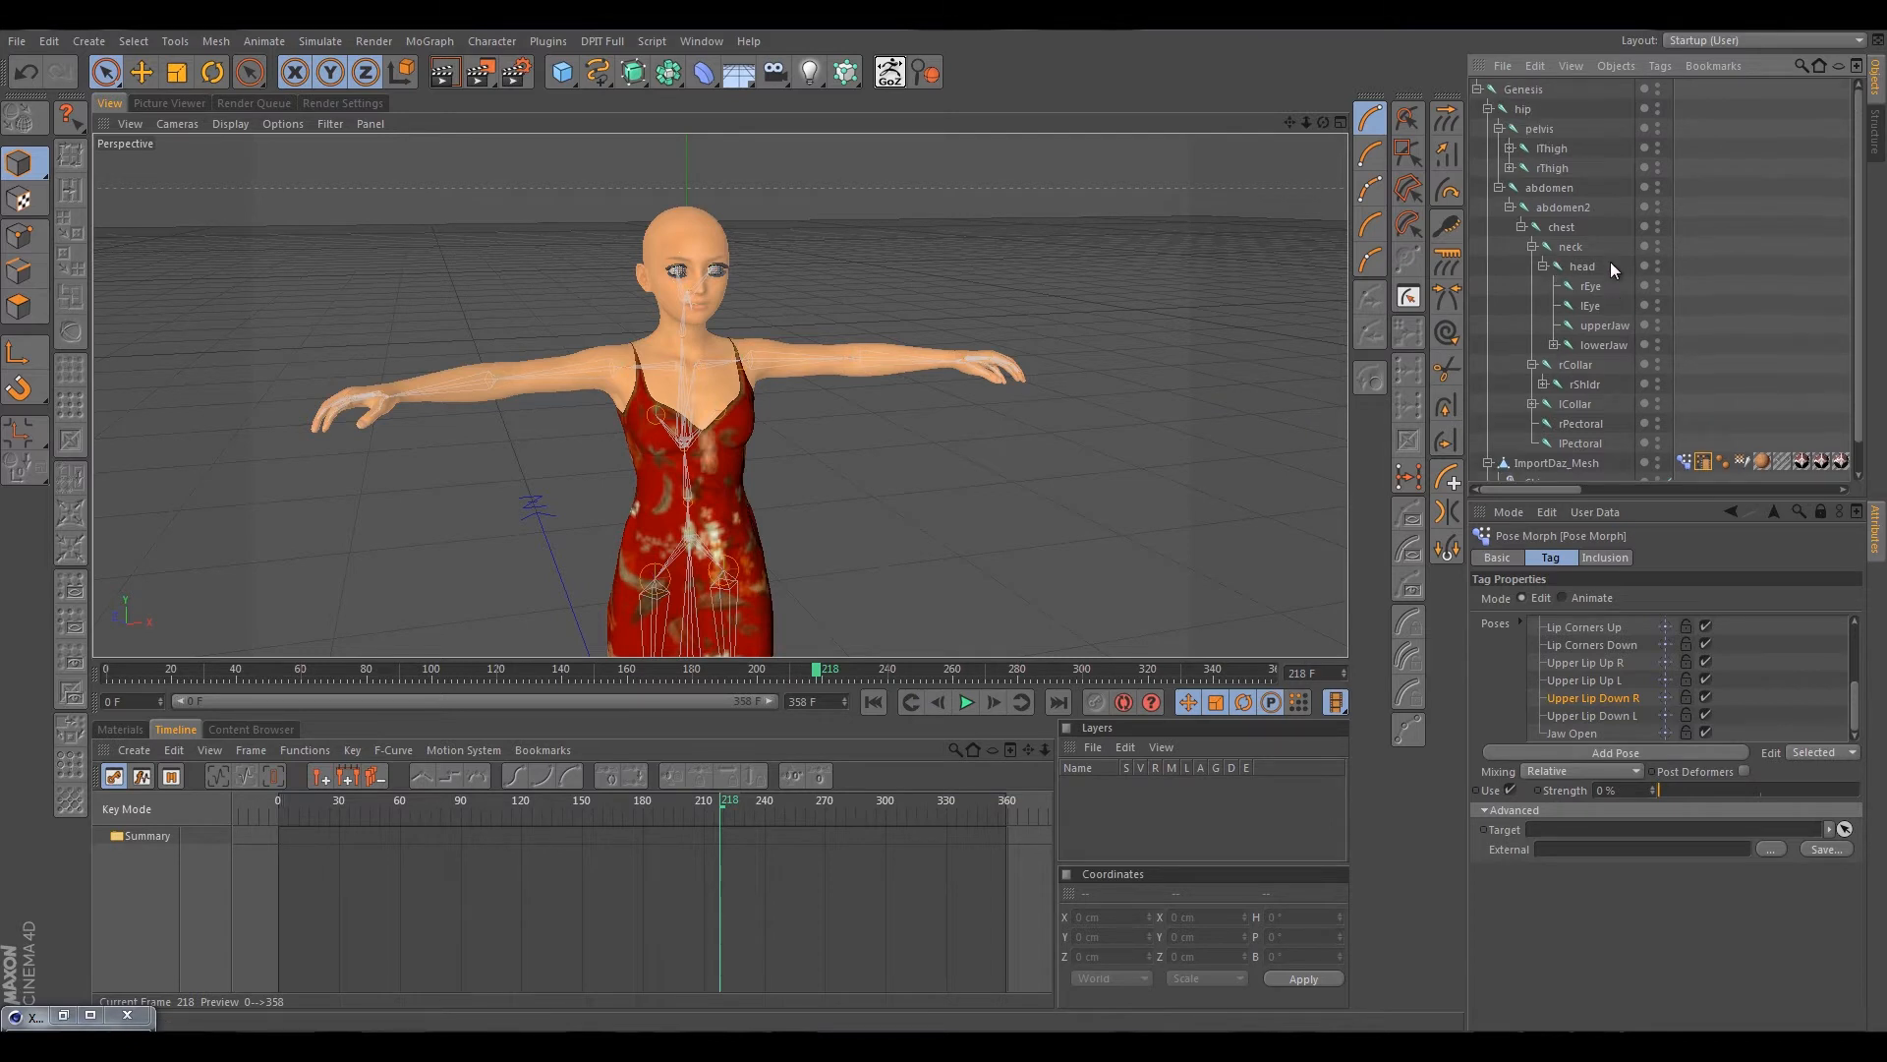
{"action": "left_click", "coordinate": [1478, 89]}
{"action": "left_click", "coordinate": [1477, 88]}
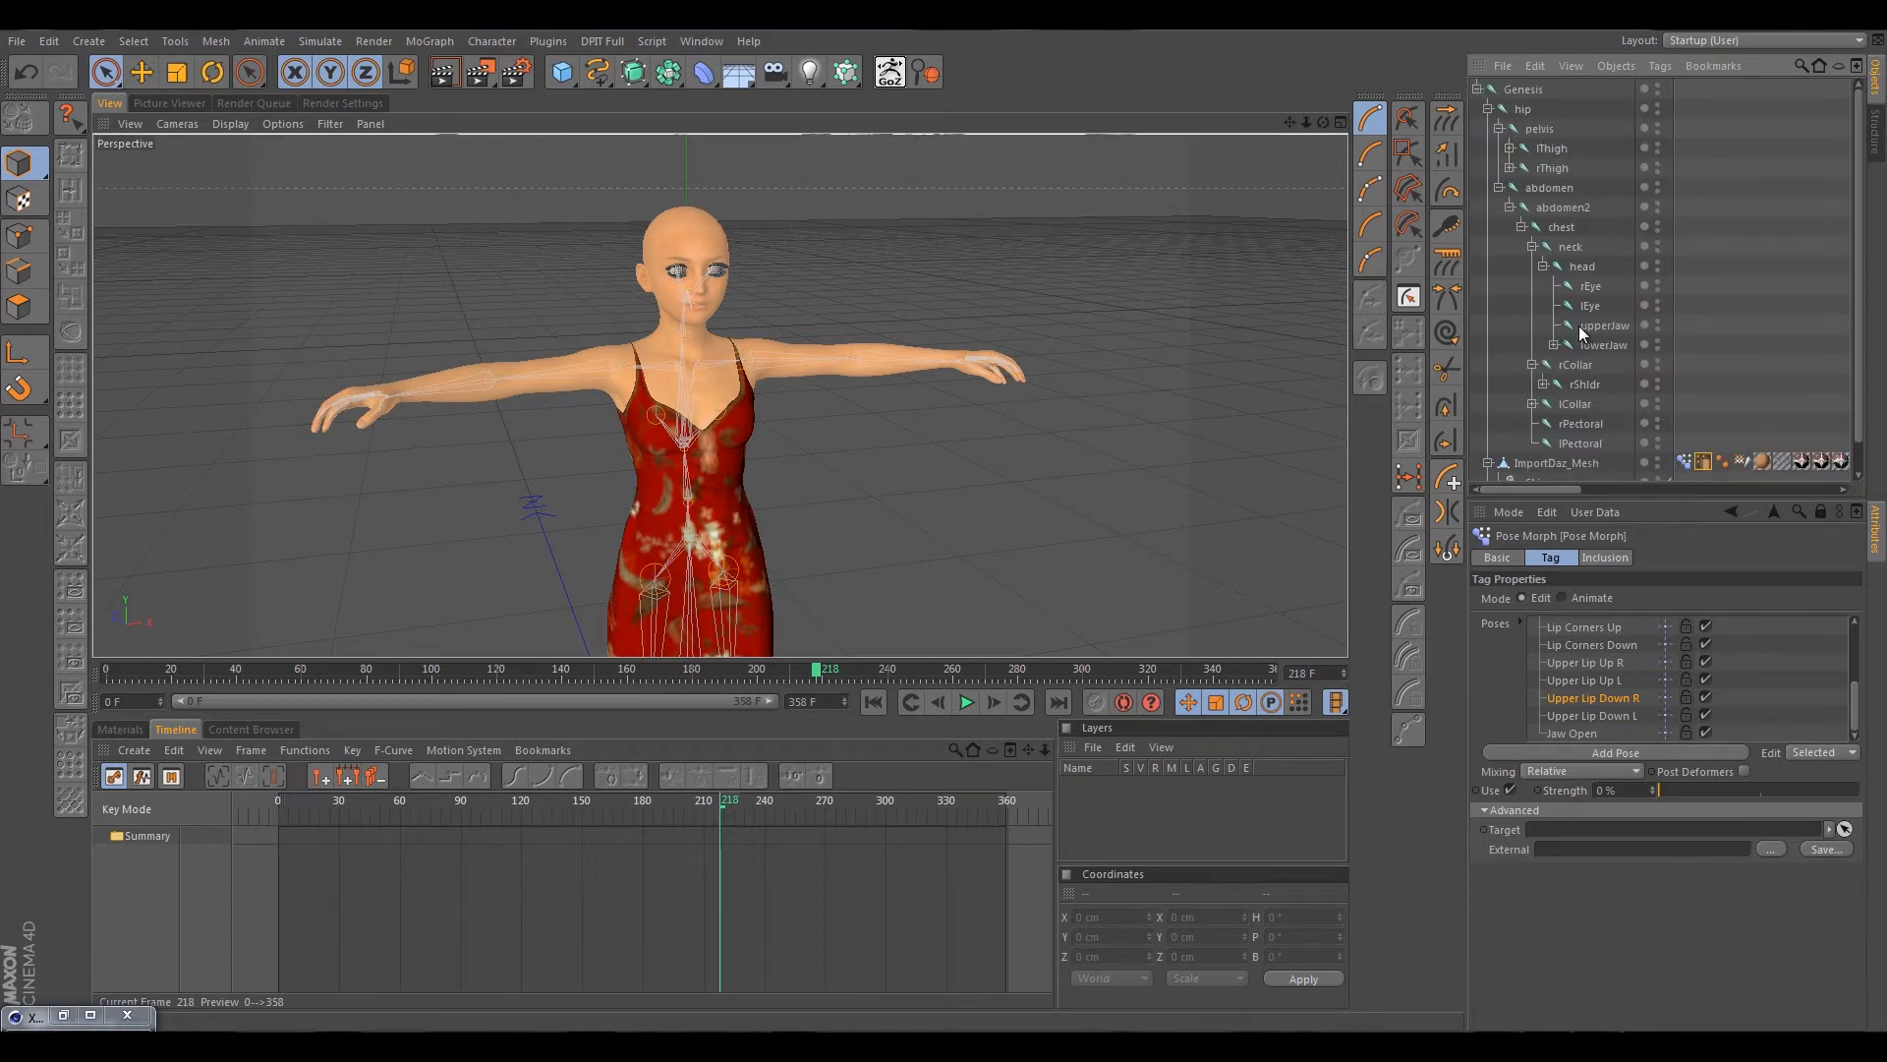